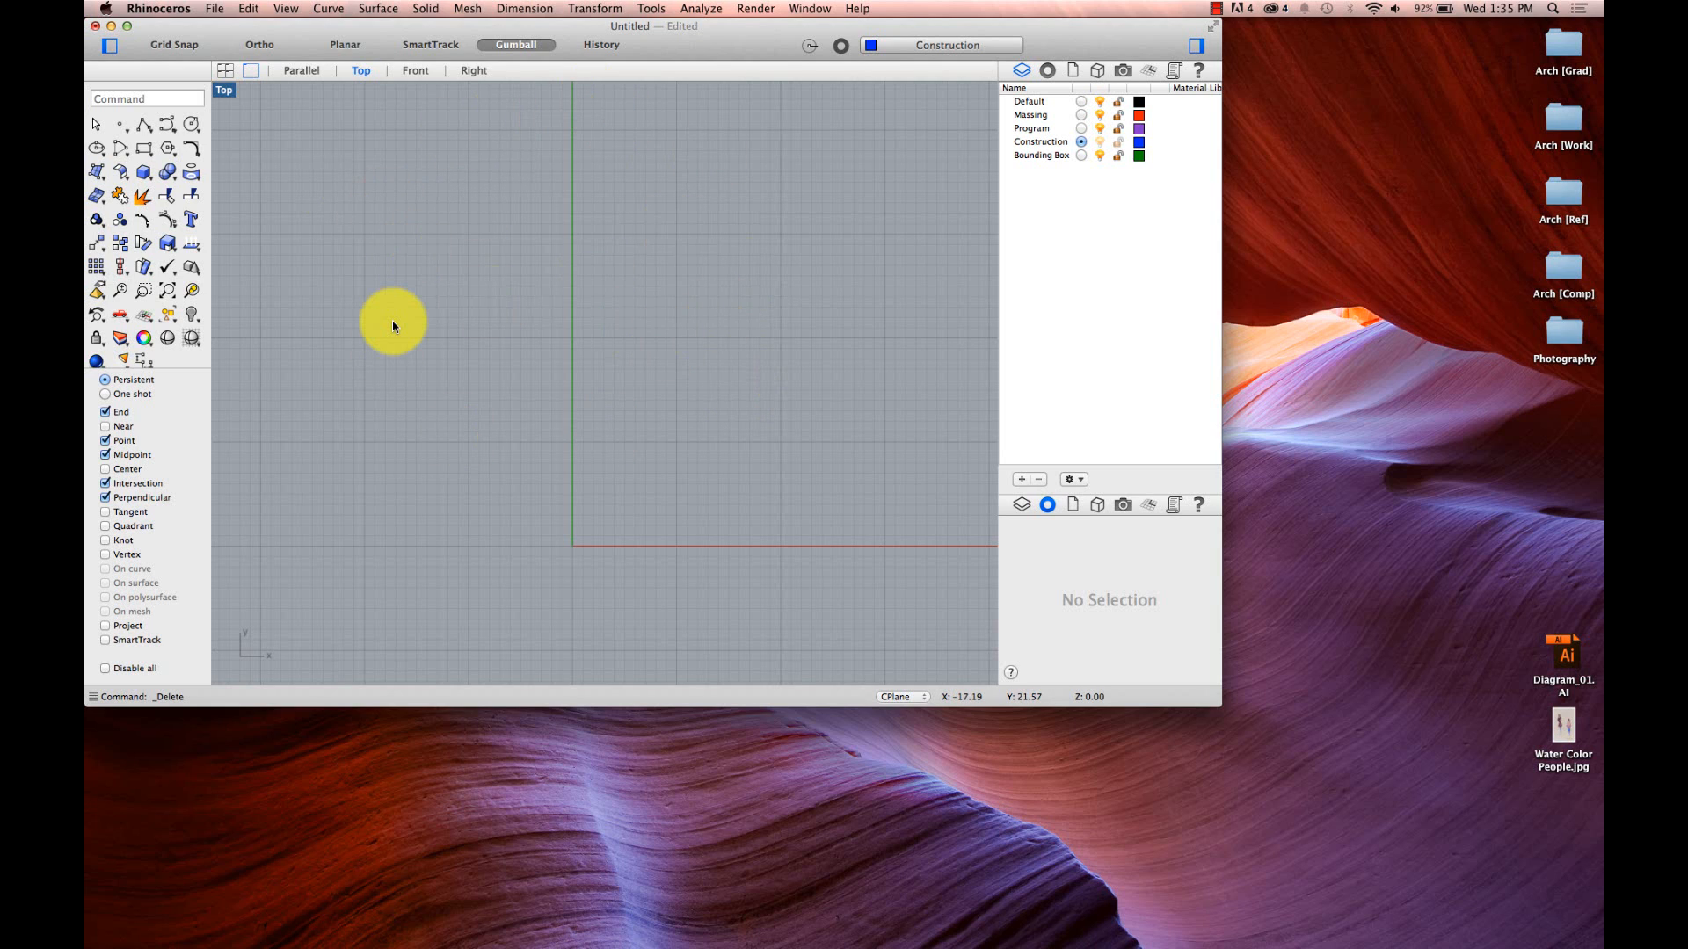
- Maximize the Parallel viewport in place of Top and set it to the Perspective view
{"action": "double_click", "coordinate": [219, 92]}
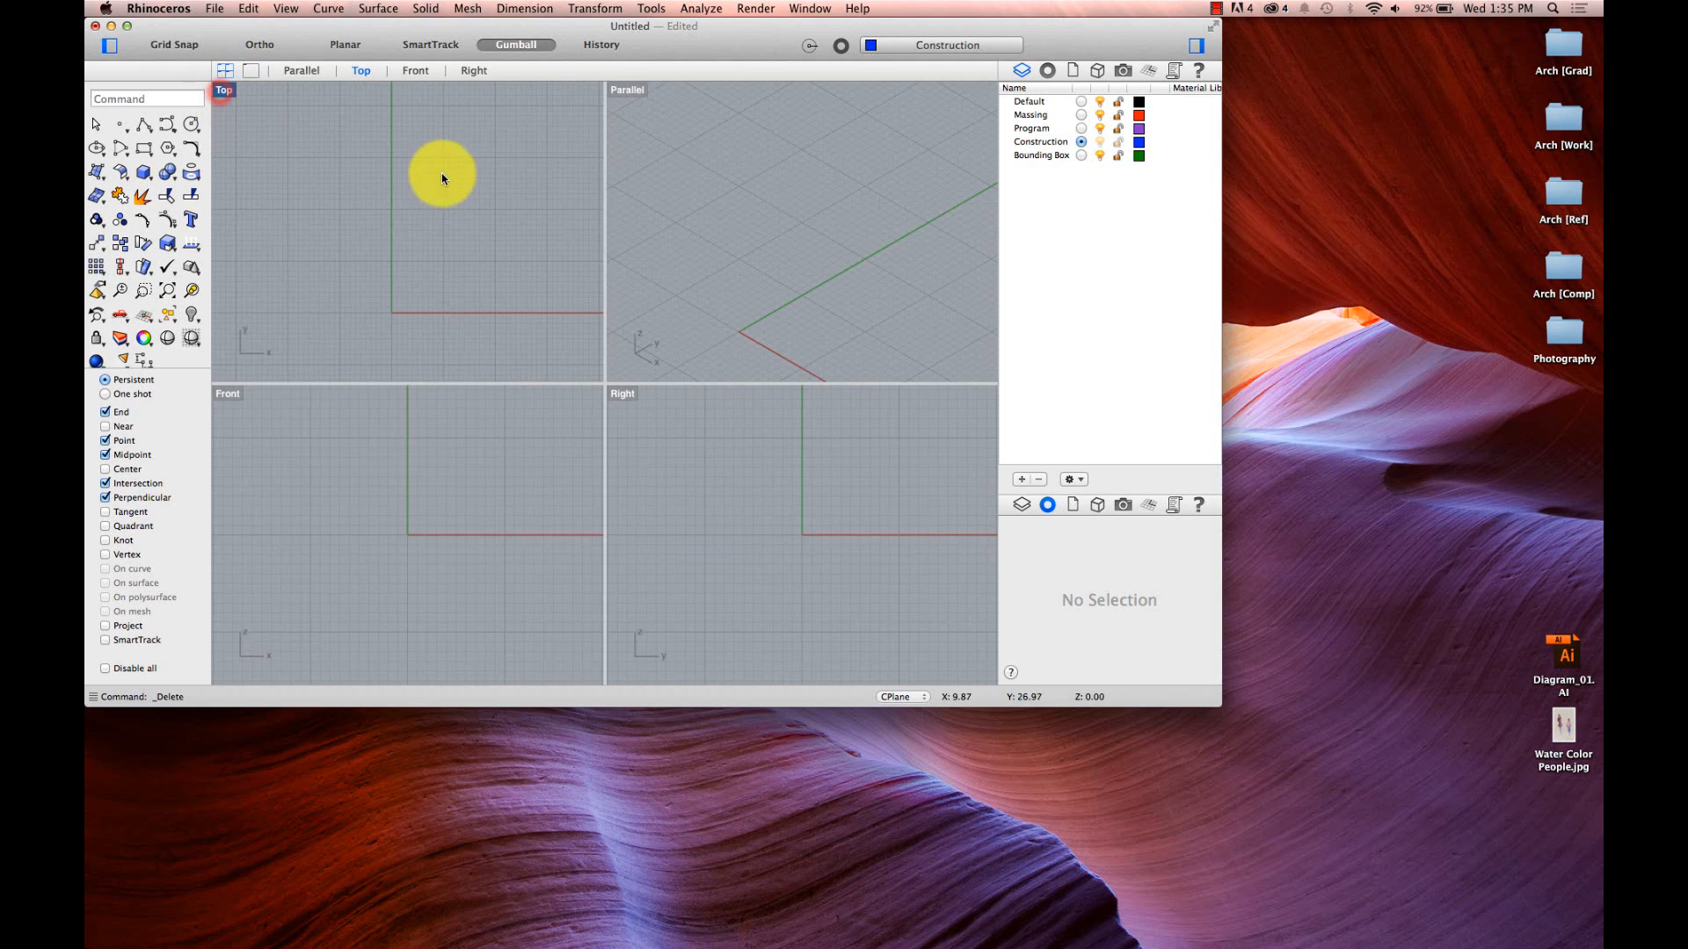
{"action": "double_click", "coordinate": [617, 88]}
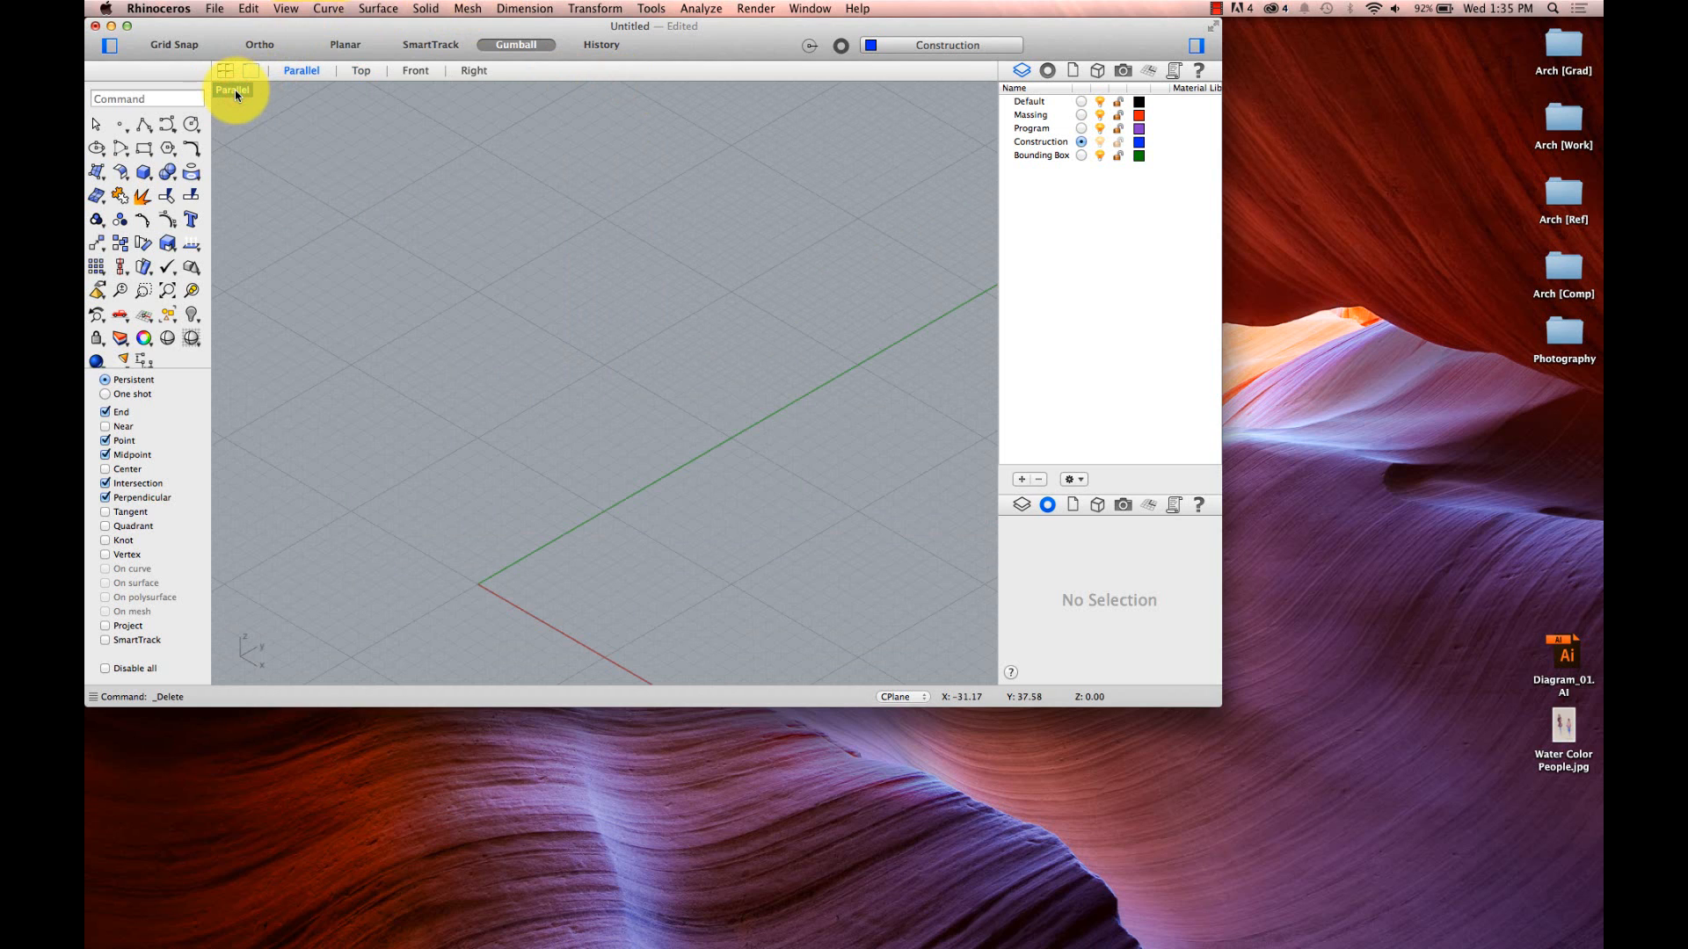
{"action": "left_click", "coordinate": [286, 8]}
{"action": "mouse_move", "coordinate": [350, 264]}
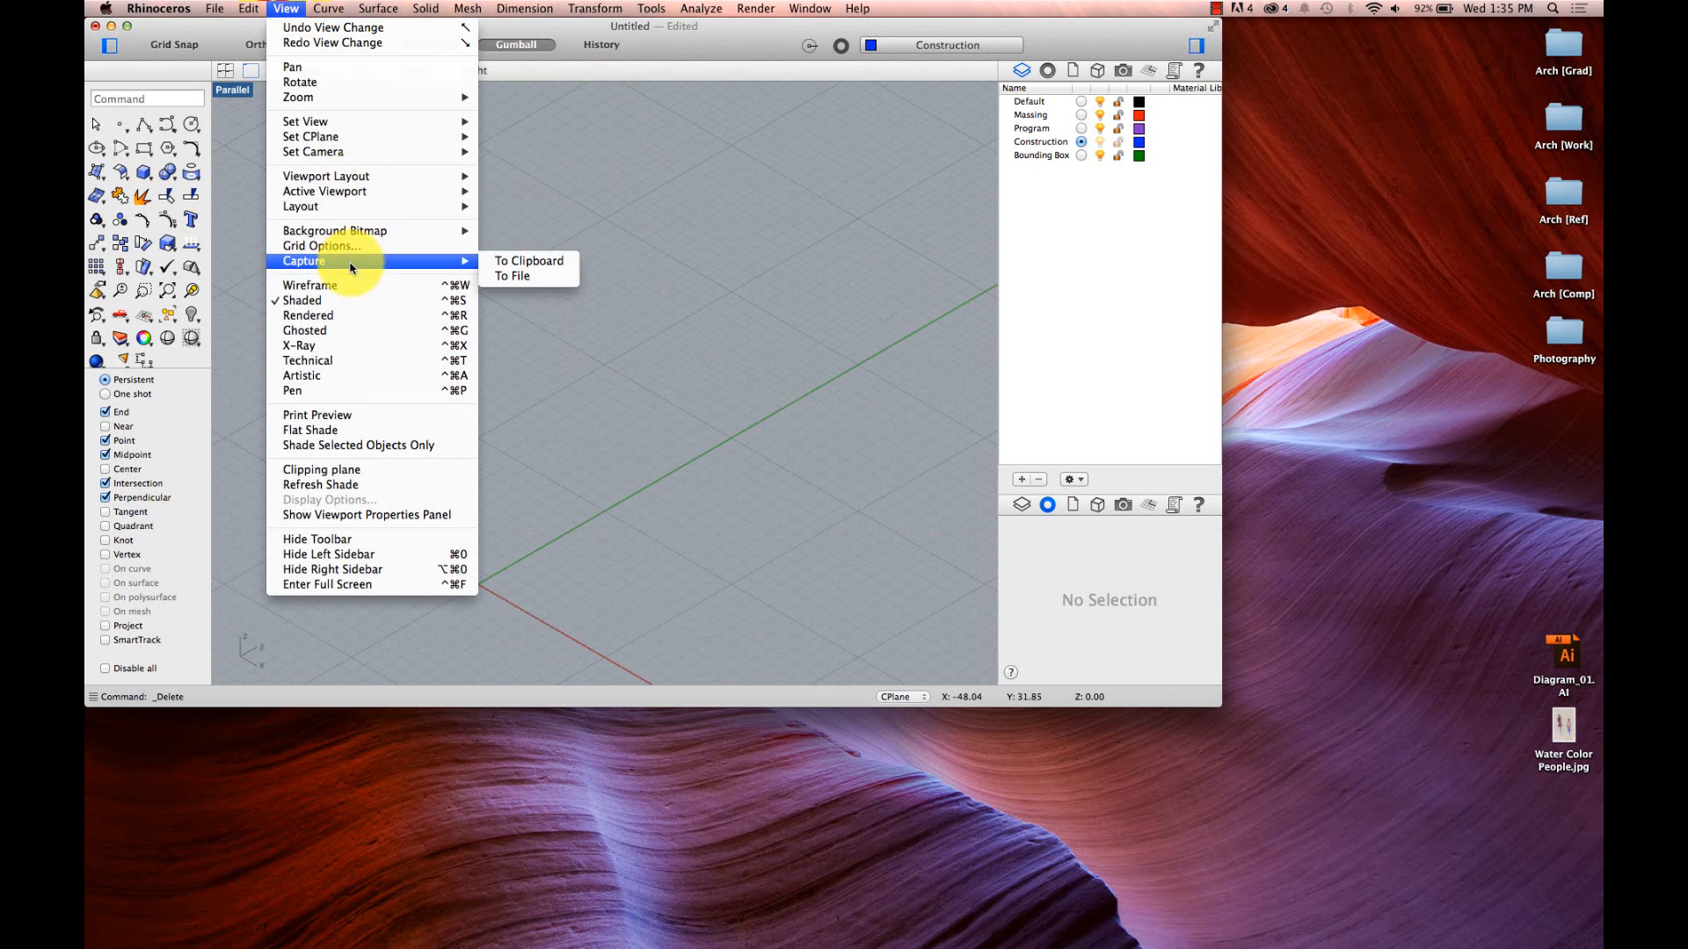
{"action": "mouse_move", "coordinate": [334, 123]}
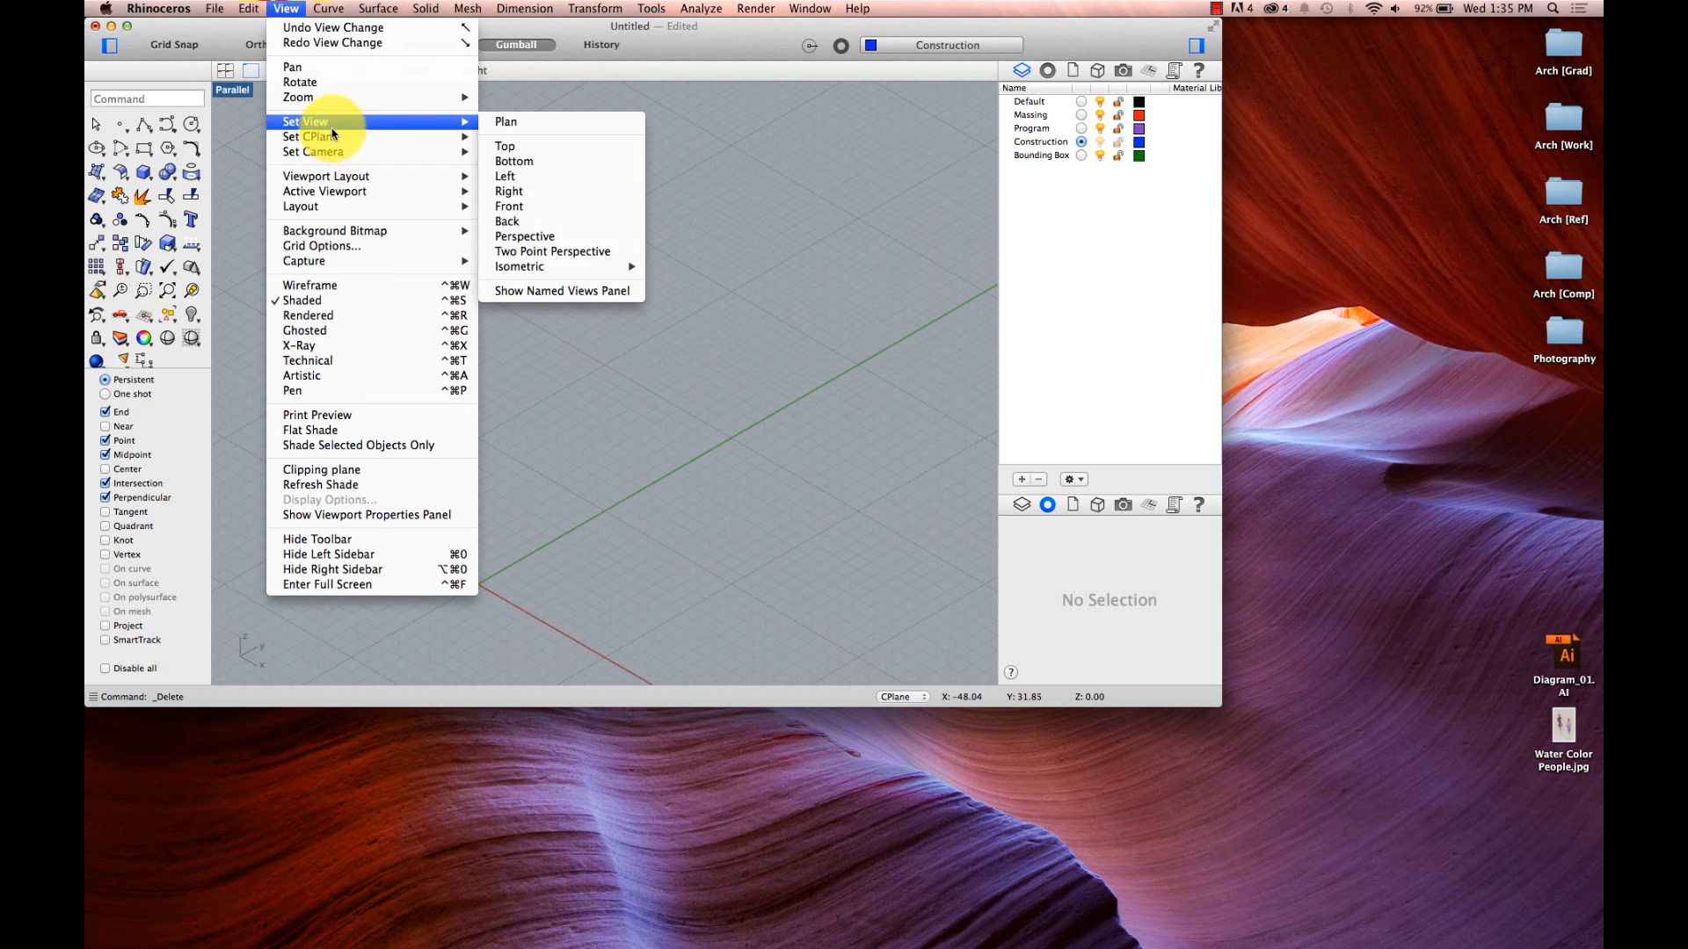
{"action": "left_click", "coordinate": [533, 237]}
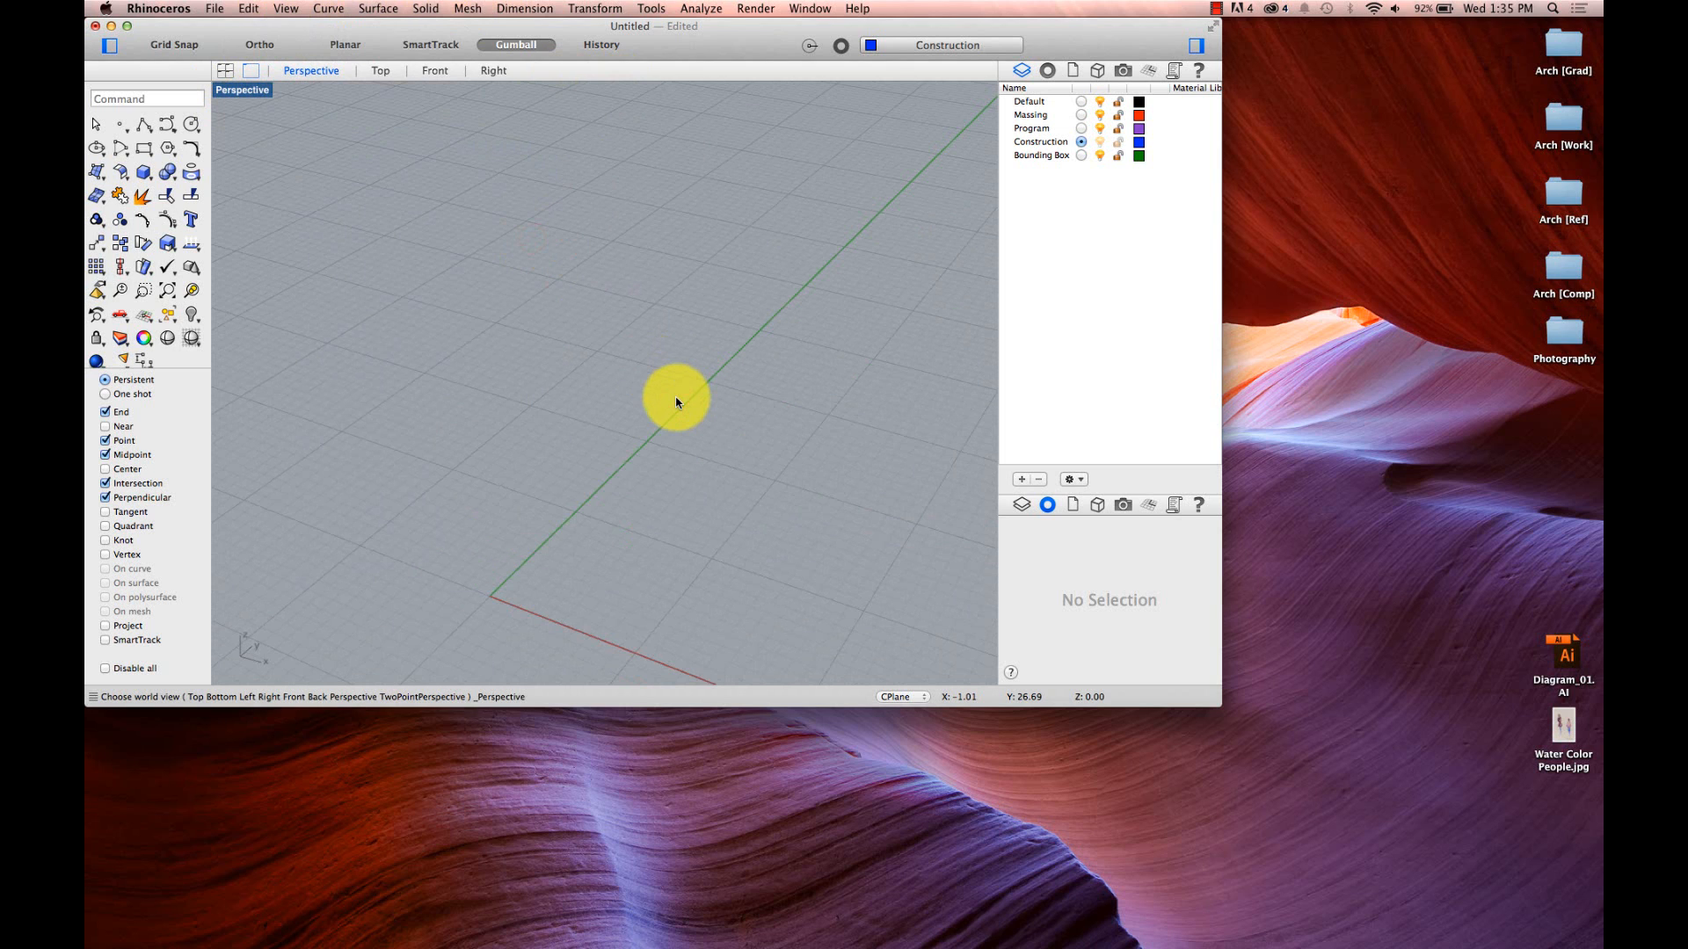
{"action": "scroll", "coordinate": [677, 395], "scroll_direction": "left", "scroll_amount": 3}
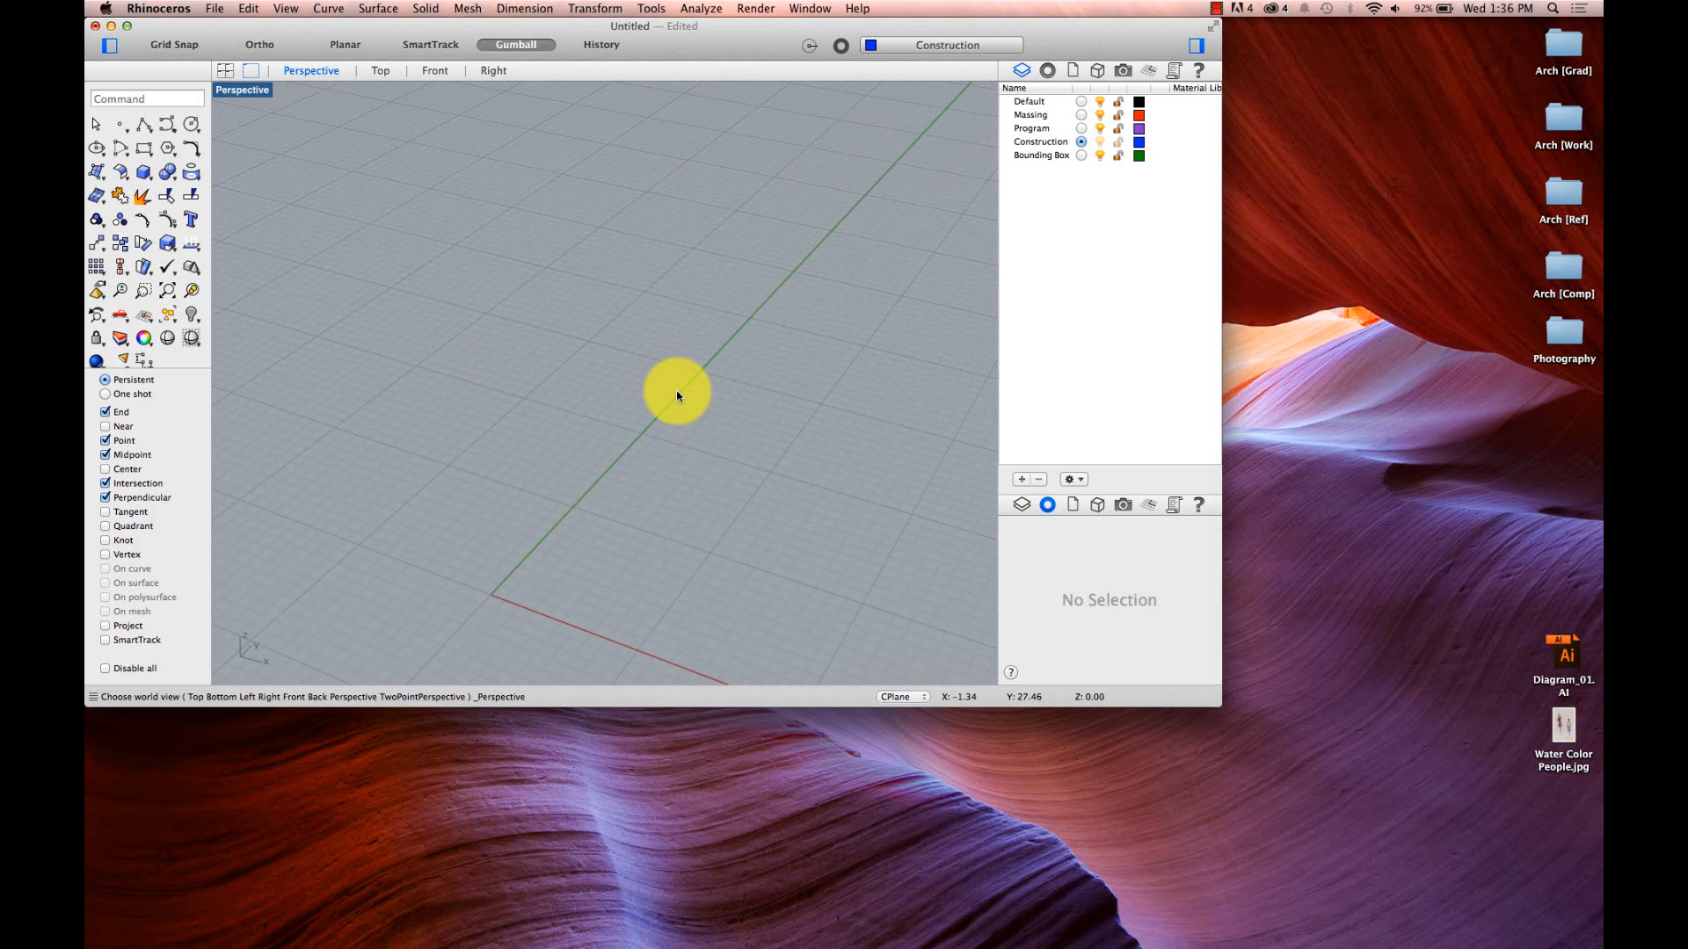
- Create a cube with 10-unit sides and its first base corner at 0,0
{"action": "type", "text": "box"}
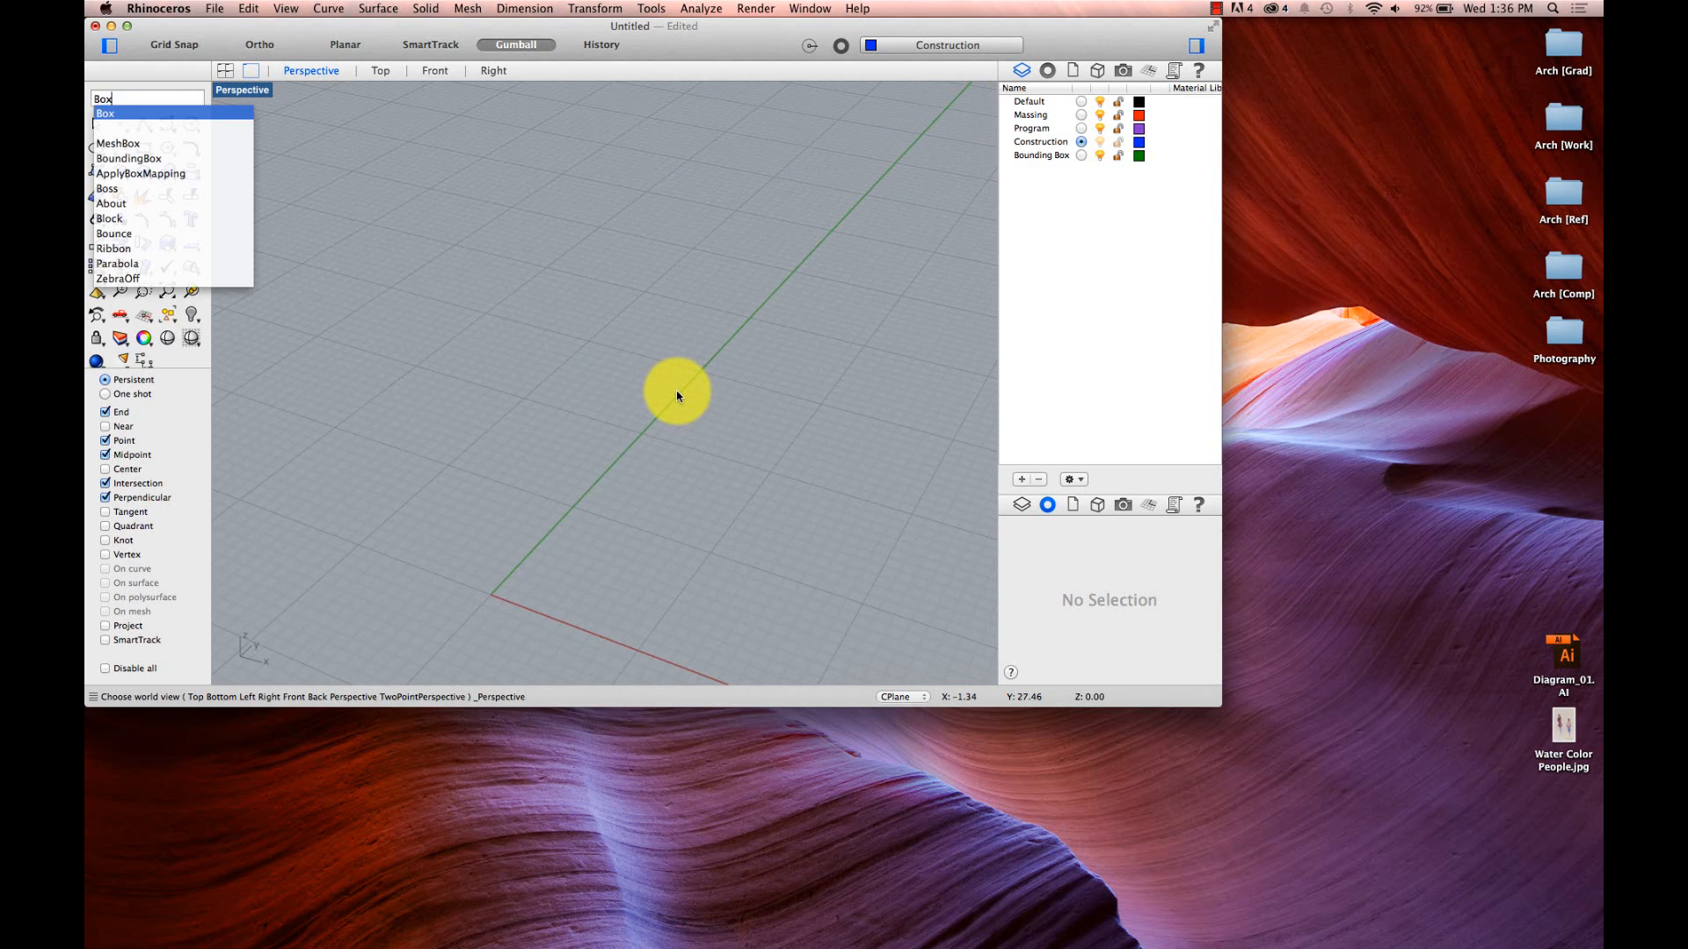
{"action": "key", "text": "Return"}
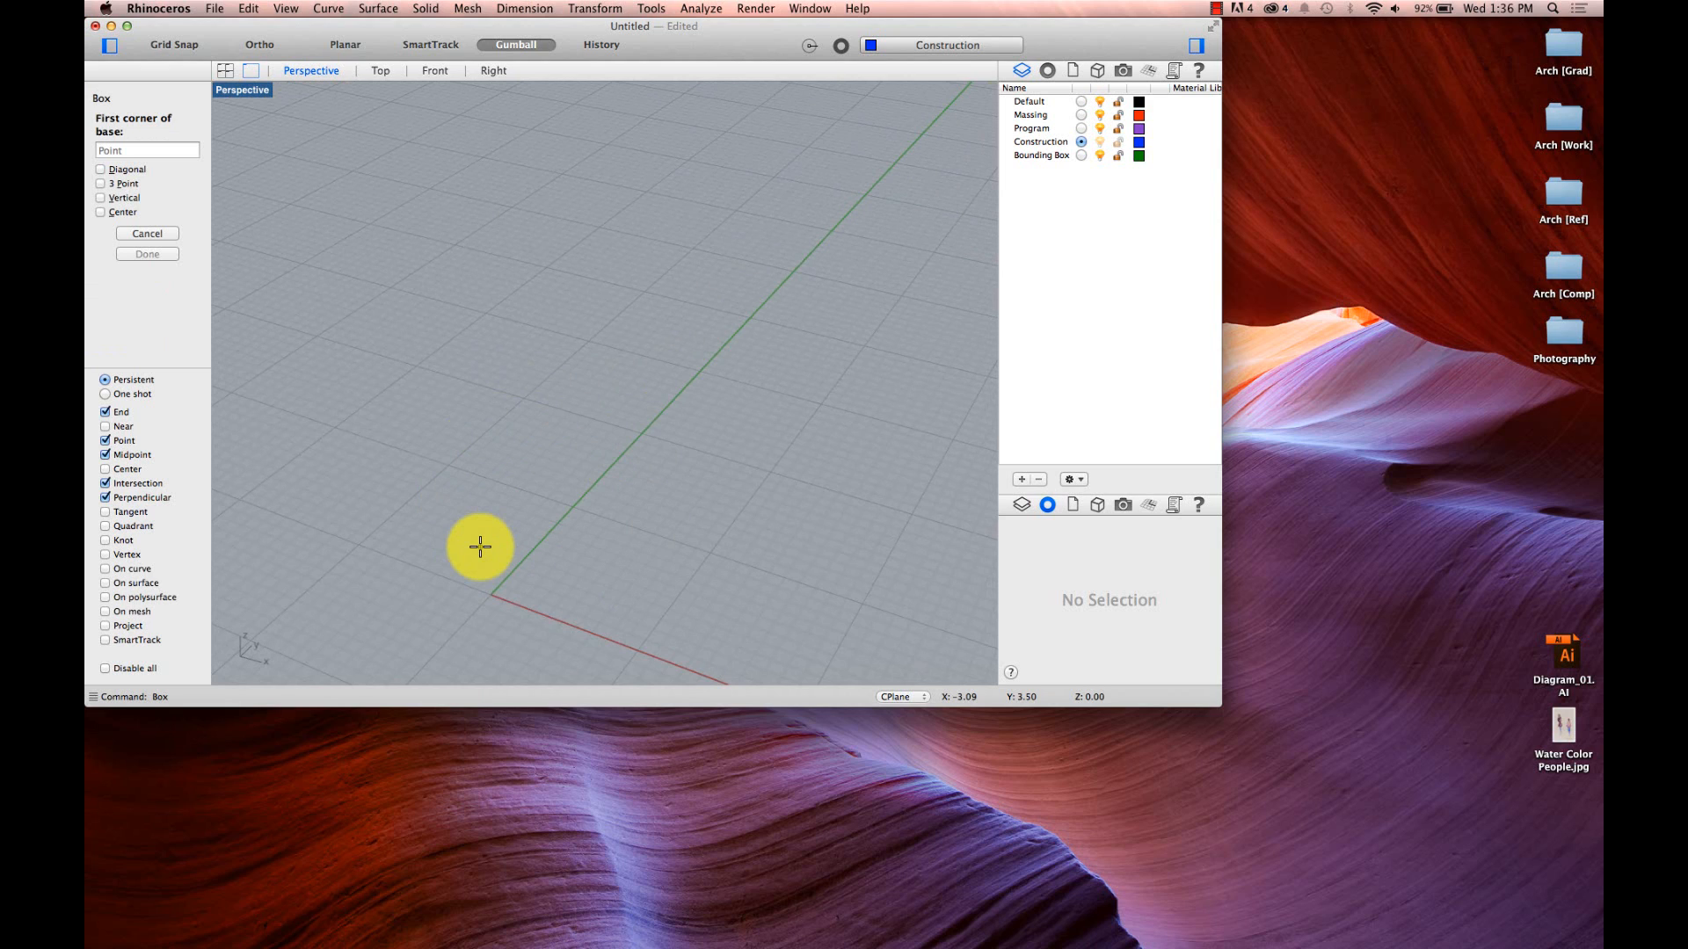
{"action": "type", "text": "0,0"}
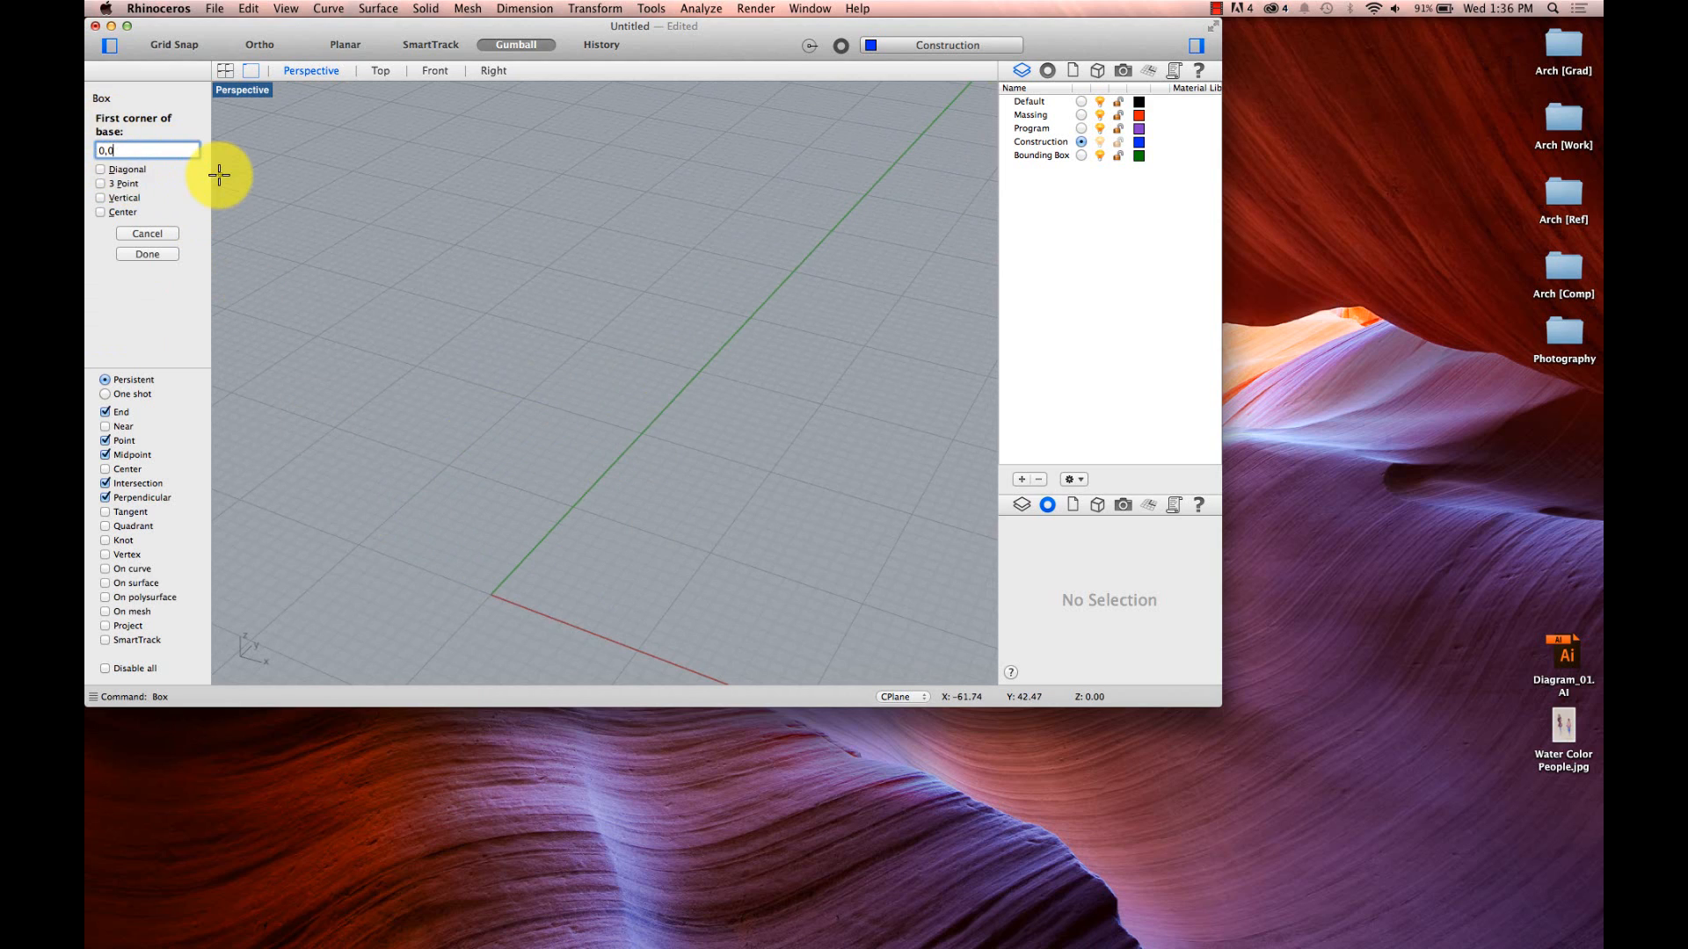
{"action": "key", "text": "Return"}
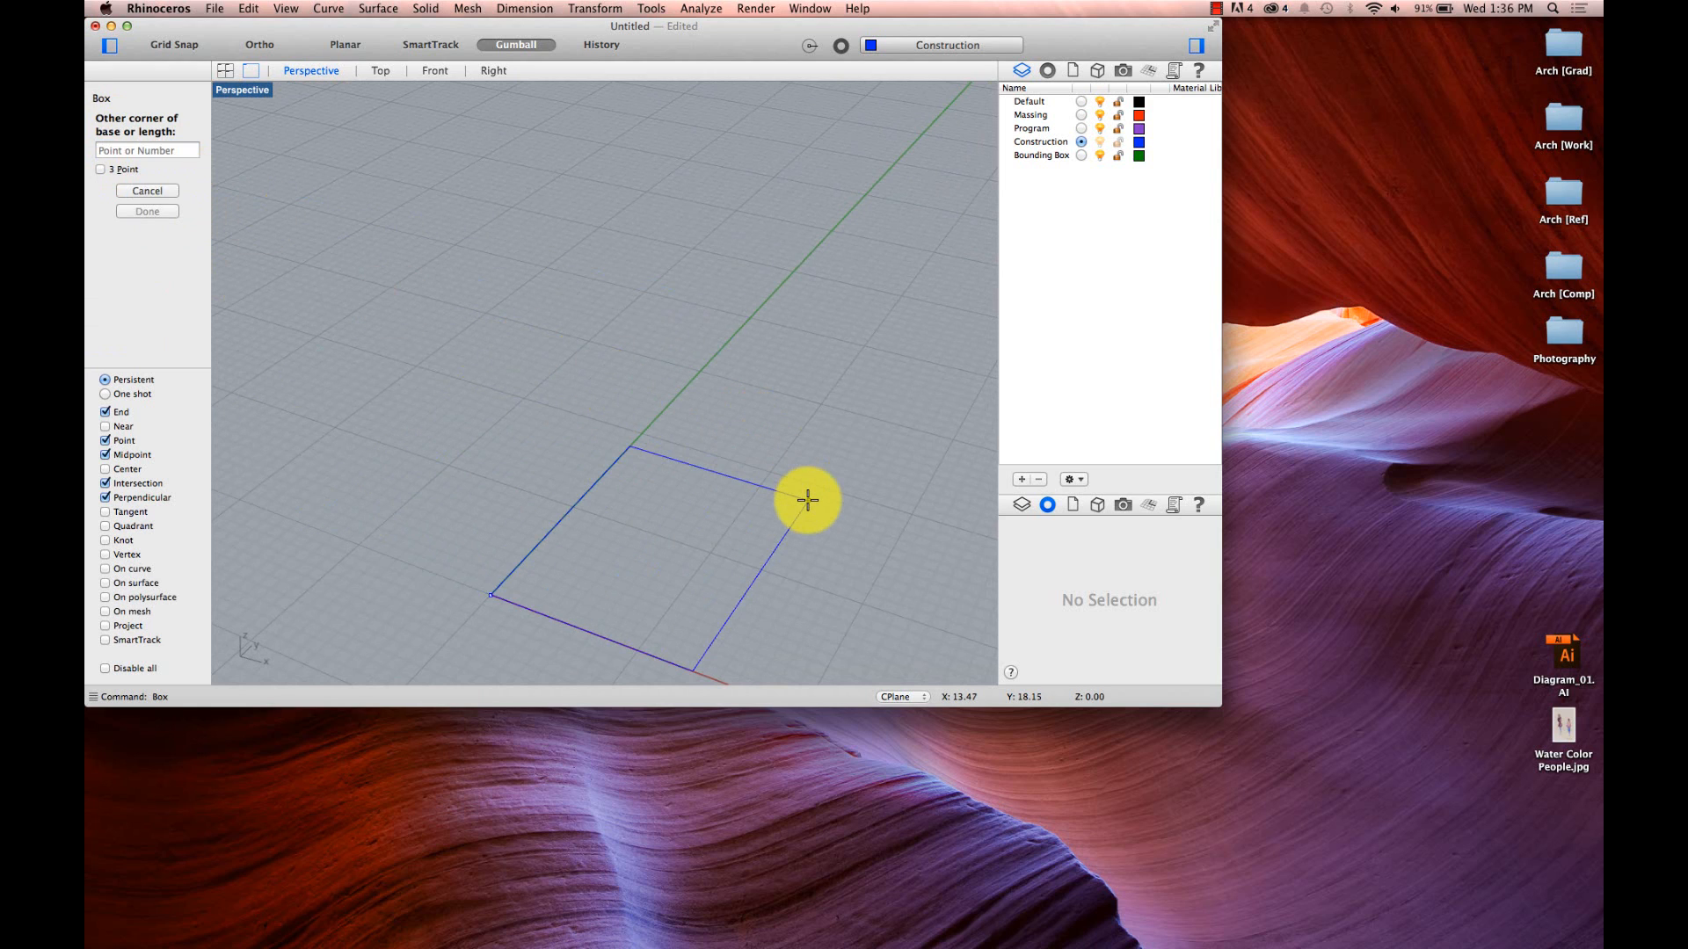
{"action": "type", "text": "10,10"}
{"action": "key", "text": "Return"}
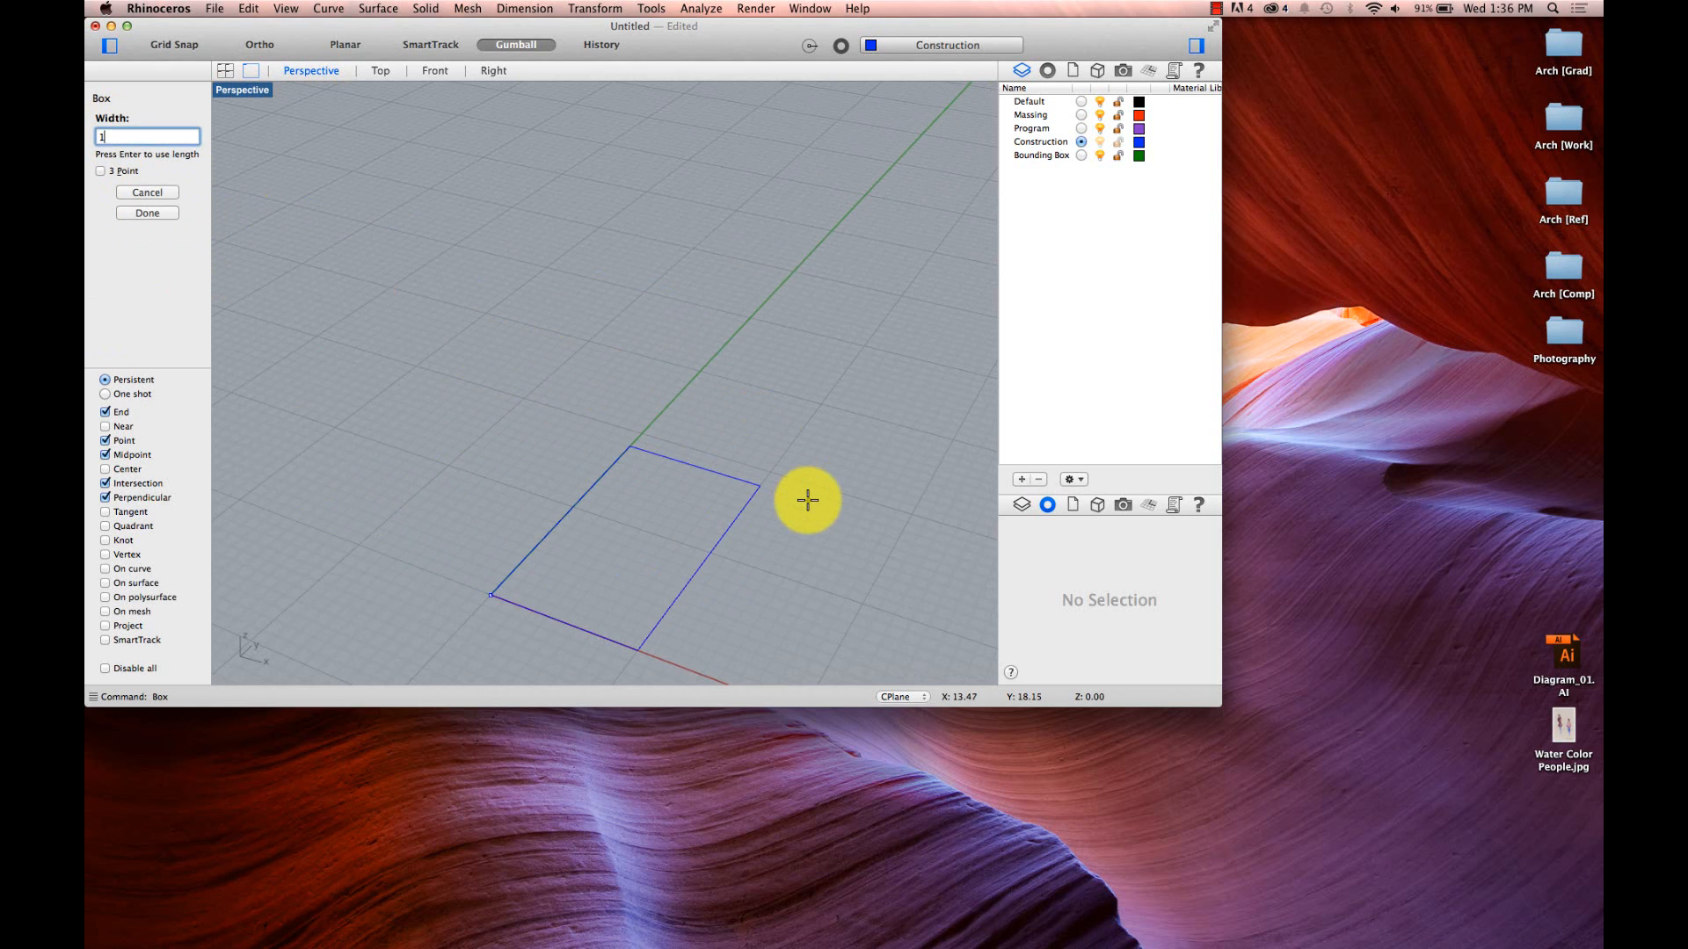
{"action": "type", "text": "10"}
{"action": "key", "text": "Return"}
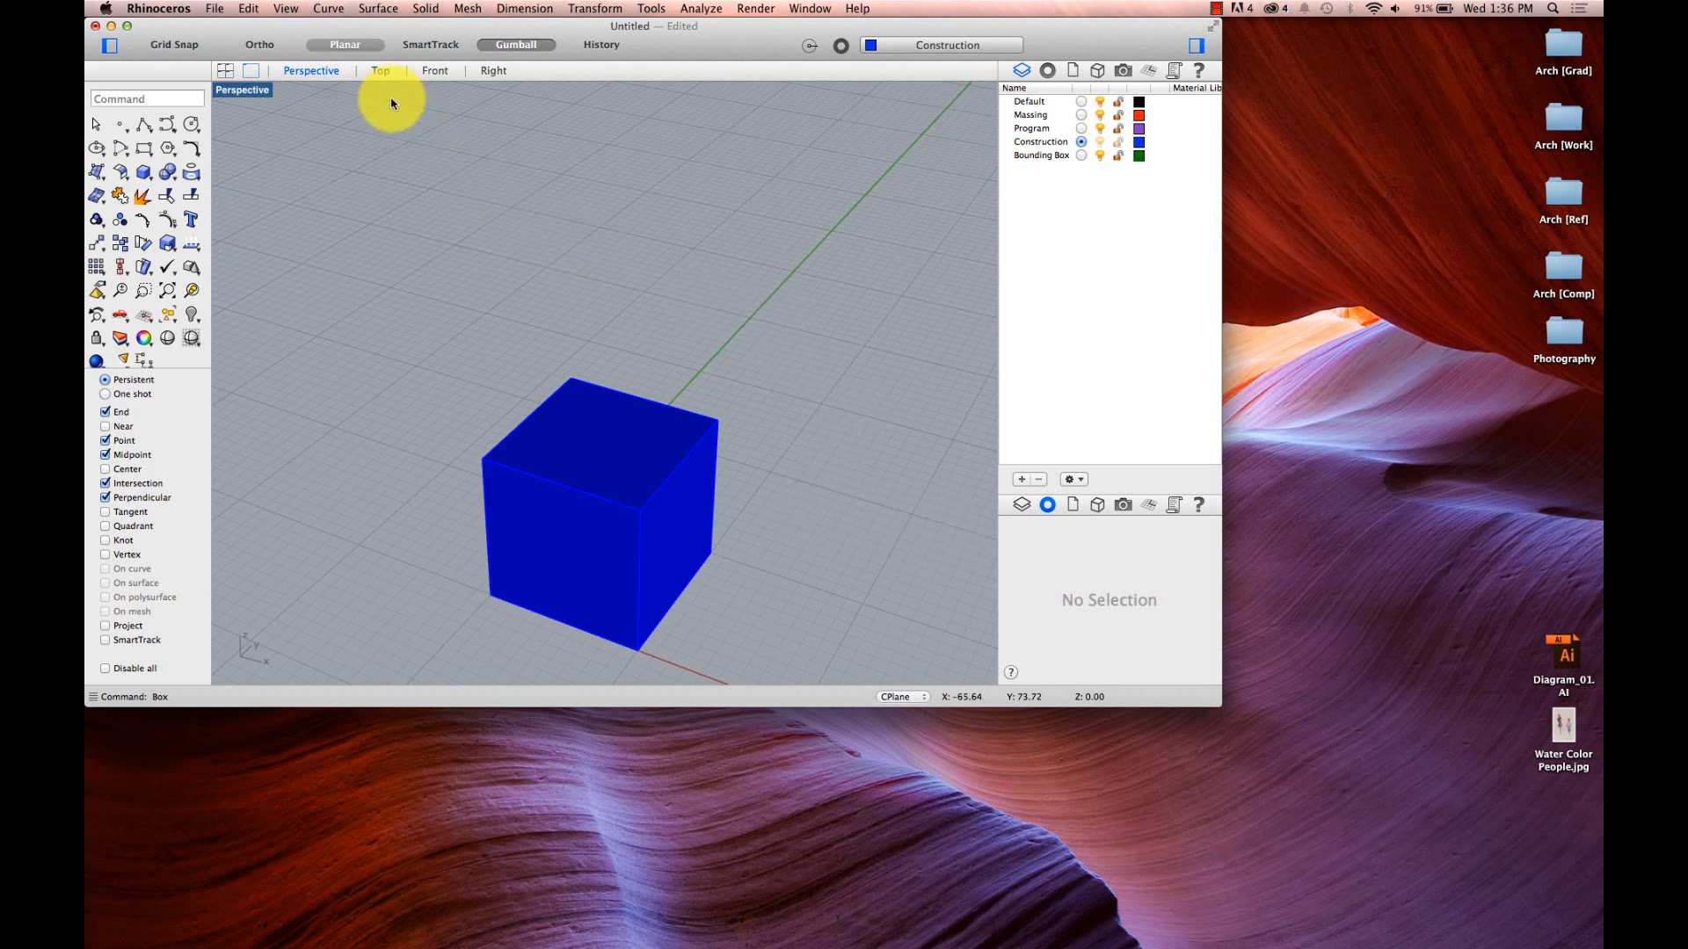
{"action": "left_click", "coordinate": [286, 9]}
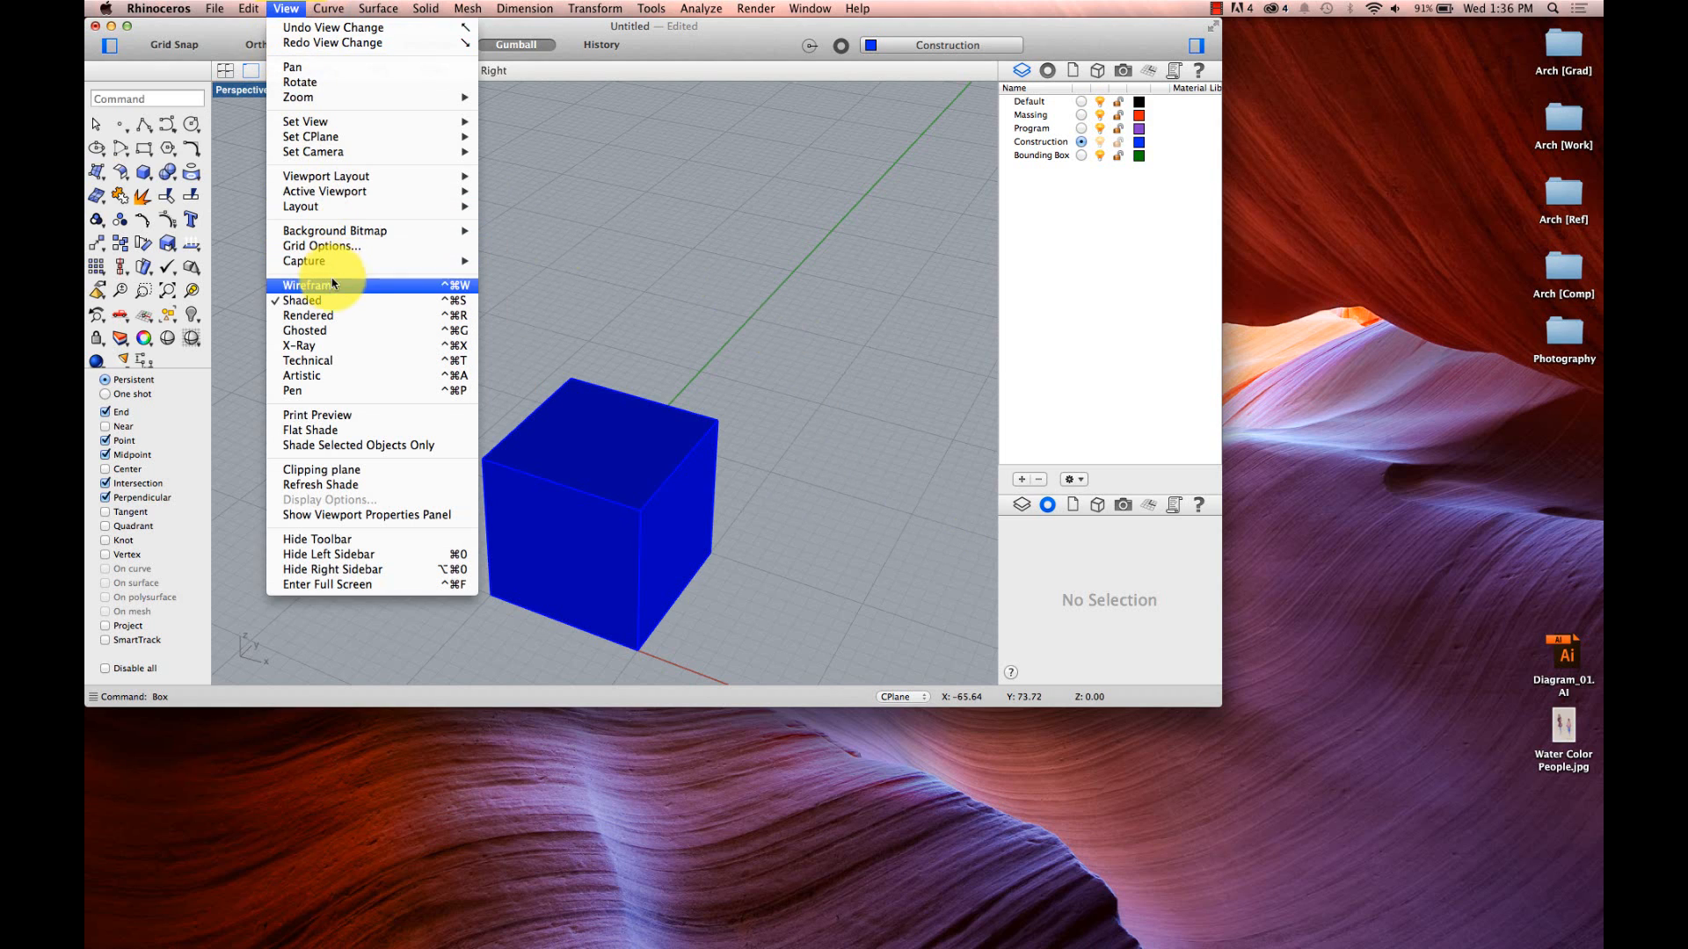
{"action": "left_click", "coordinate": [567, 304]}
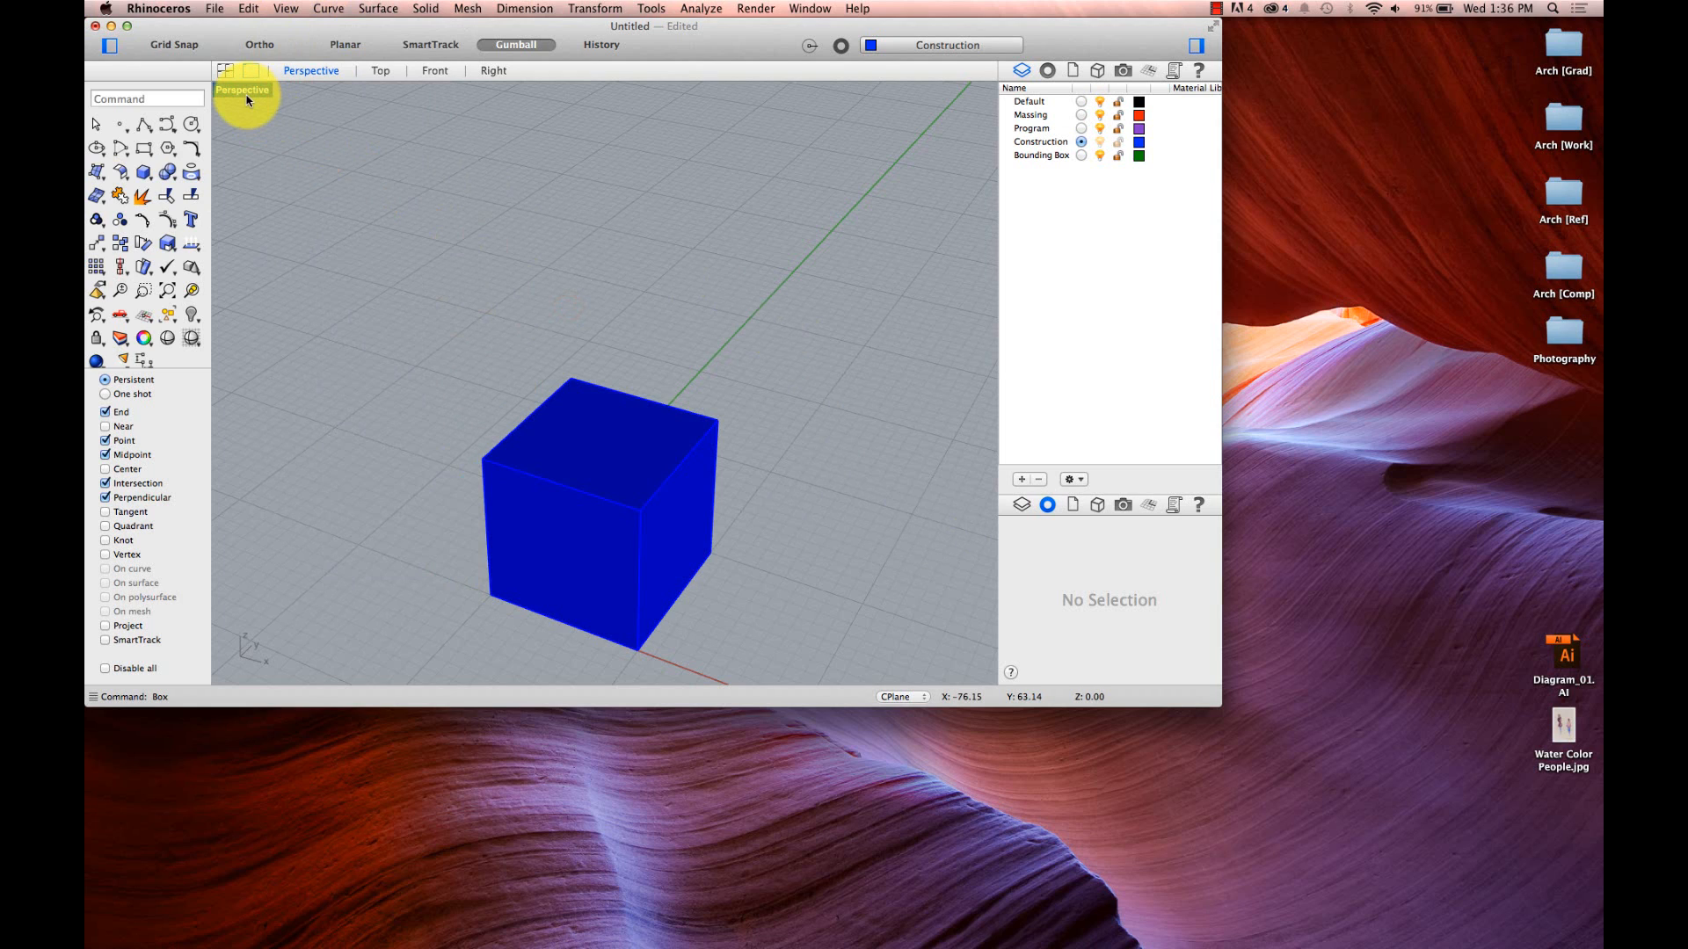
- Select the blue box, zoom the Perspective view to it, and clear the selection
{"action": "left_click", "coordinate": [620, 427]}
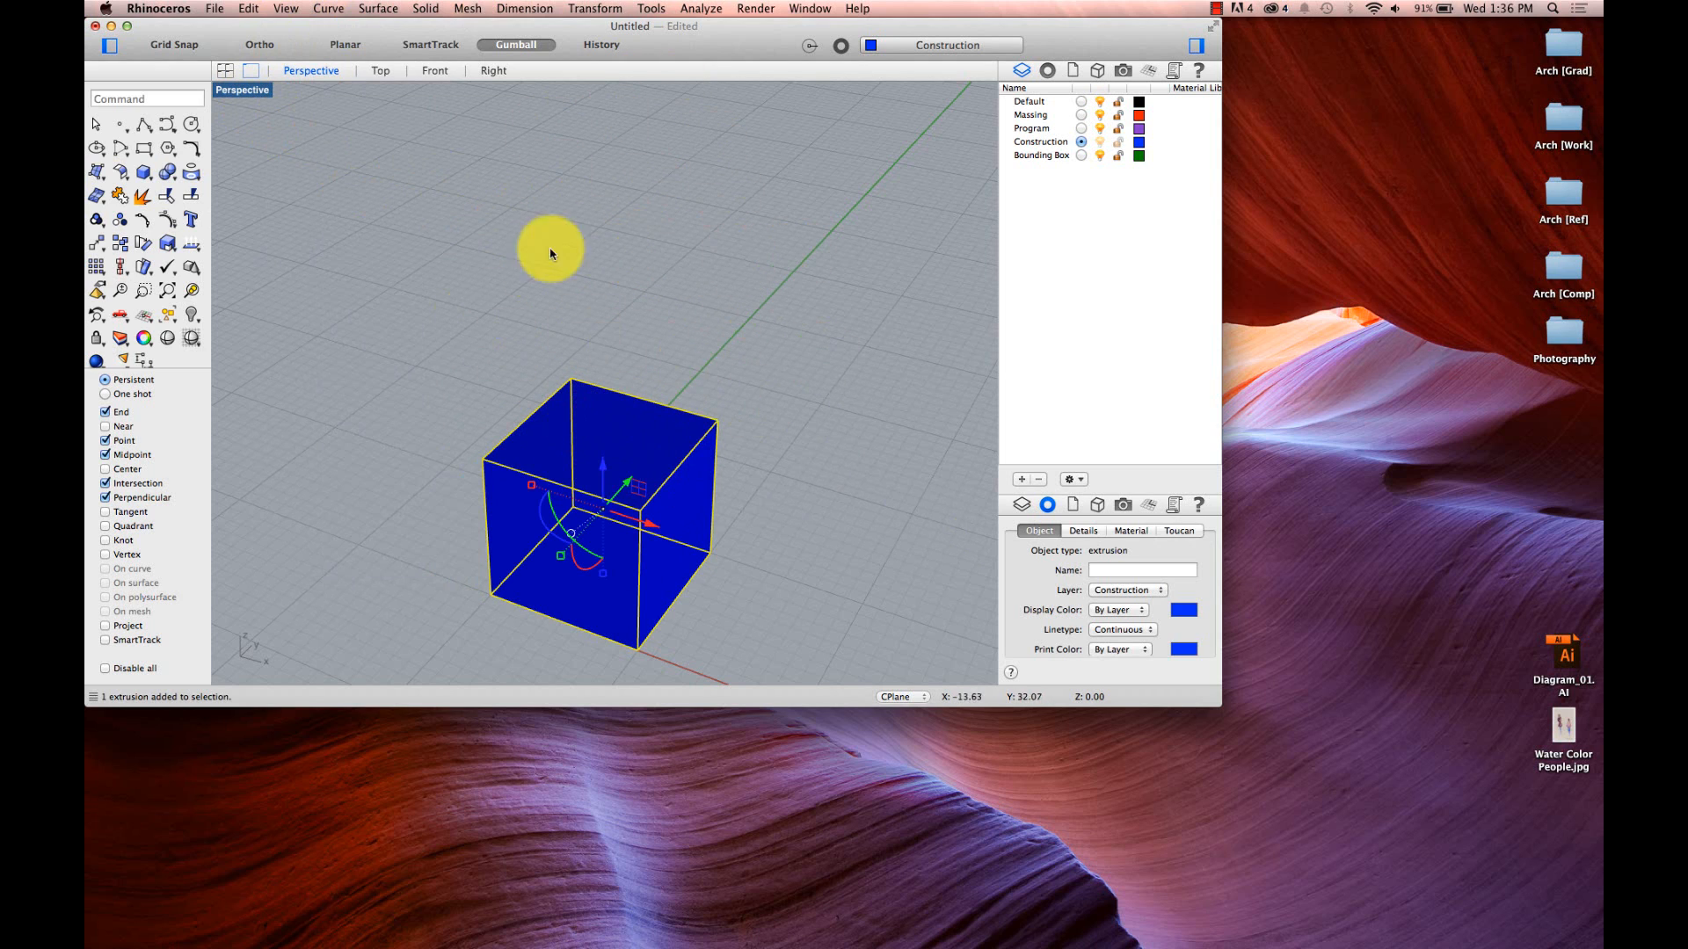
{"action": "type", "text": "zs"}
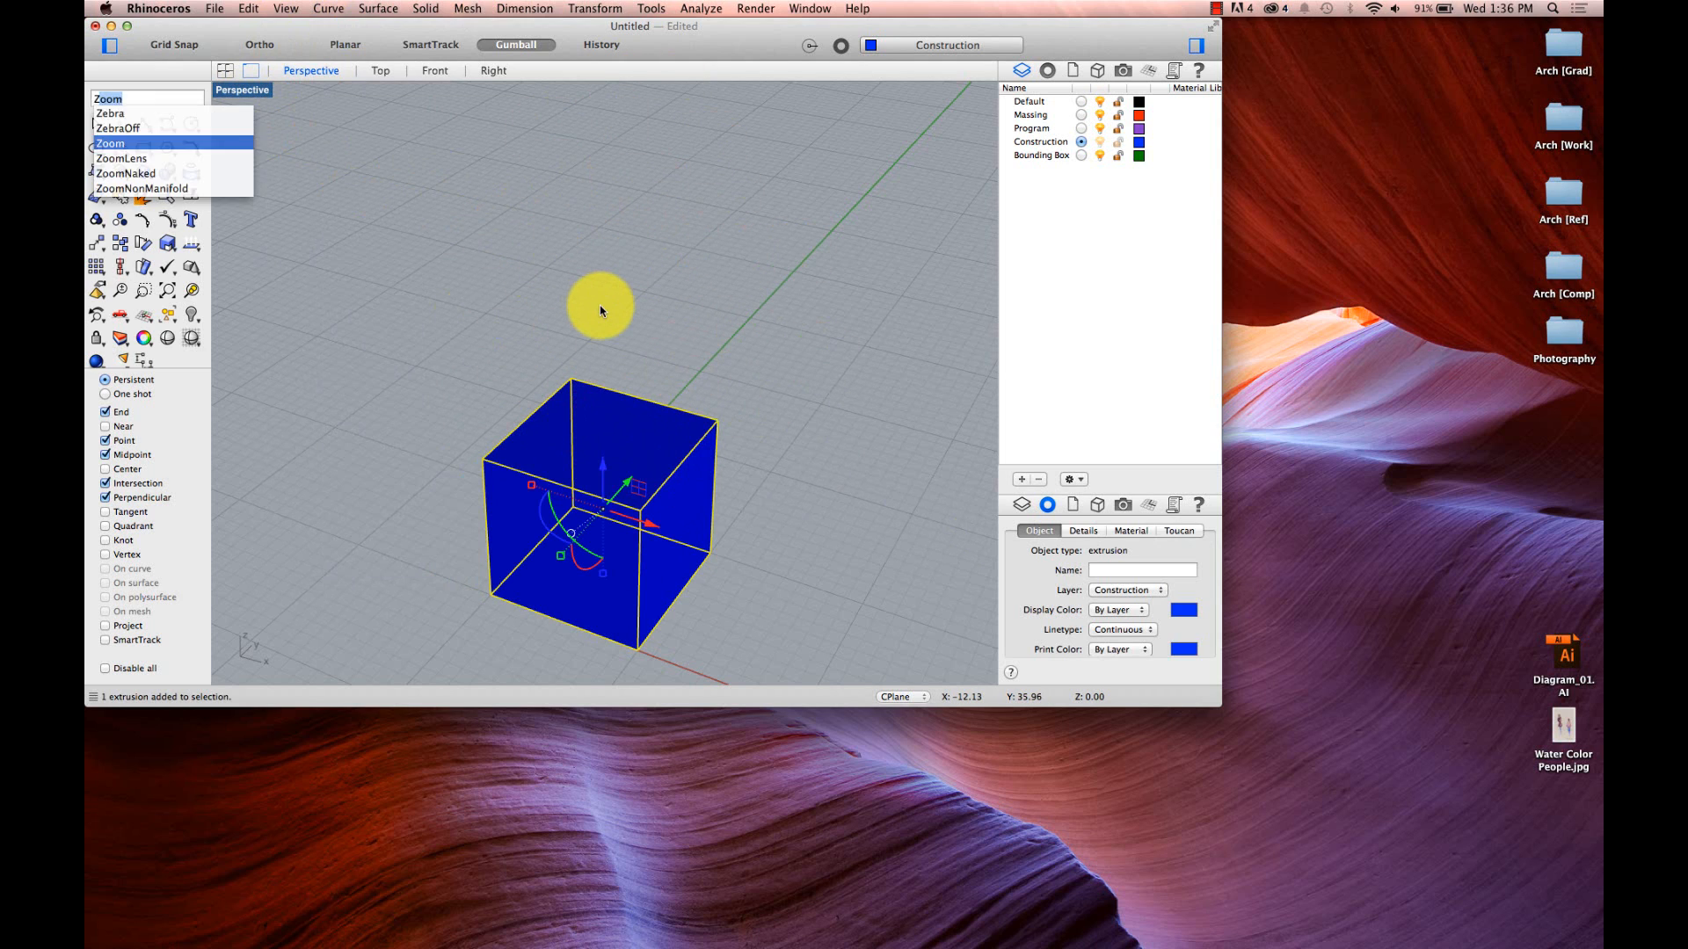
{"action": "key", "text": "Return"}
{"action": "left_click", "coordinate": [830, 179]}
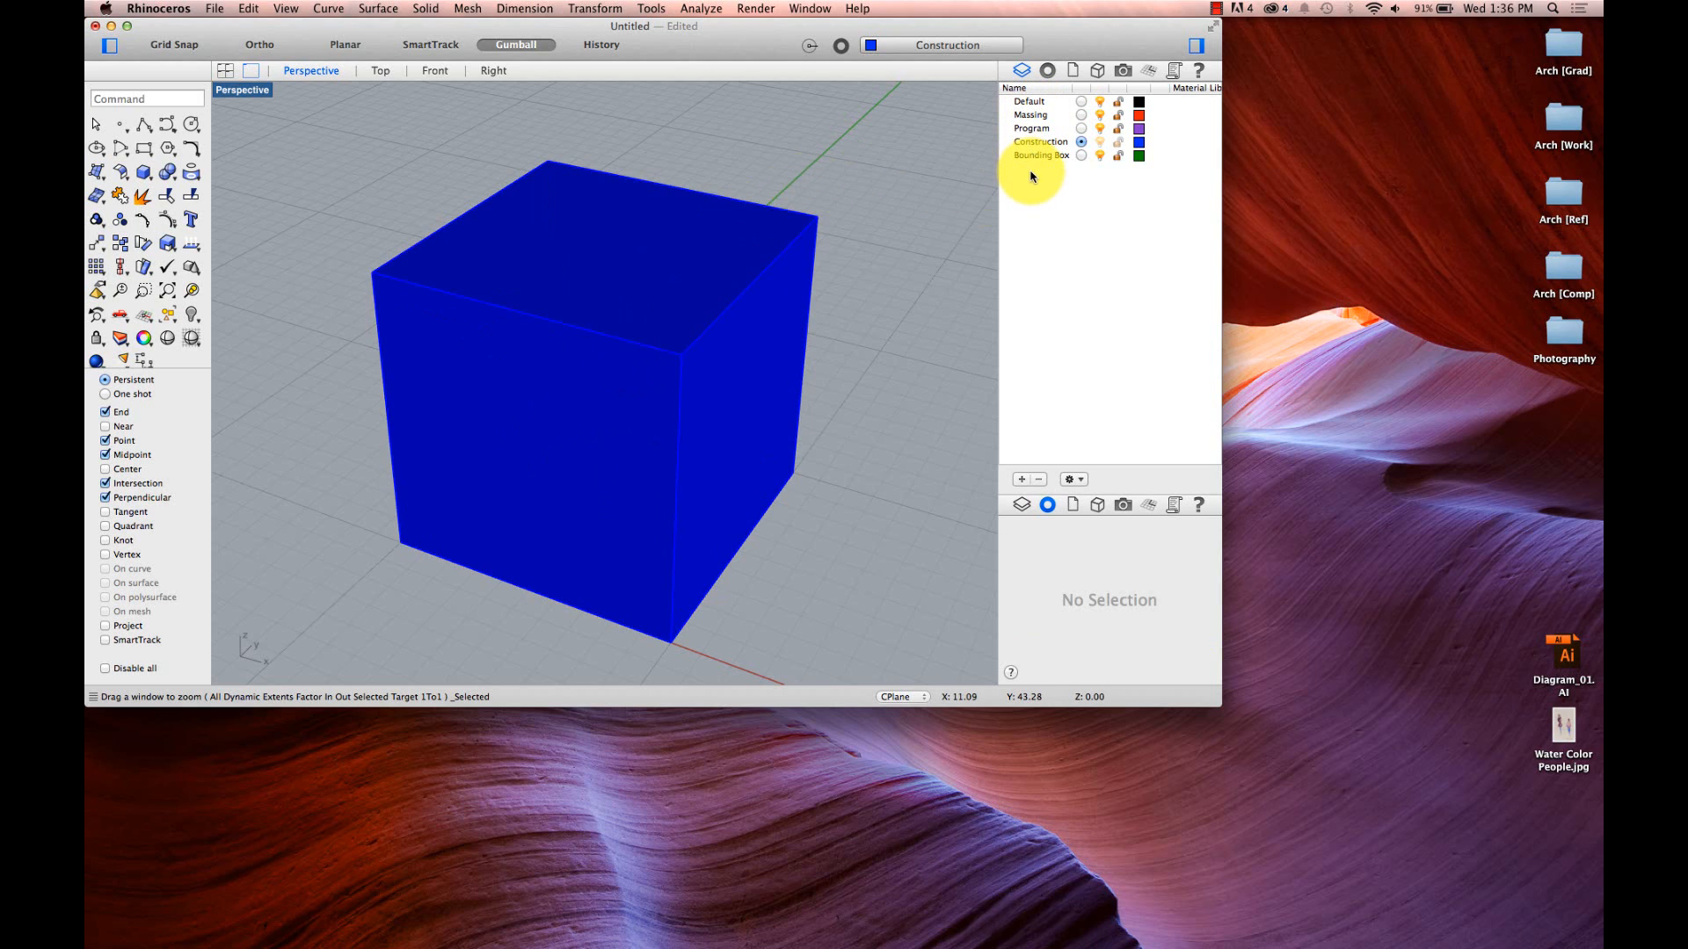
- Add a new layer directly below the Default layer
{"action": "left_click", "coordinate": [1037, 102]}
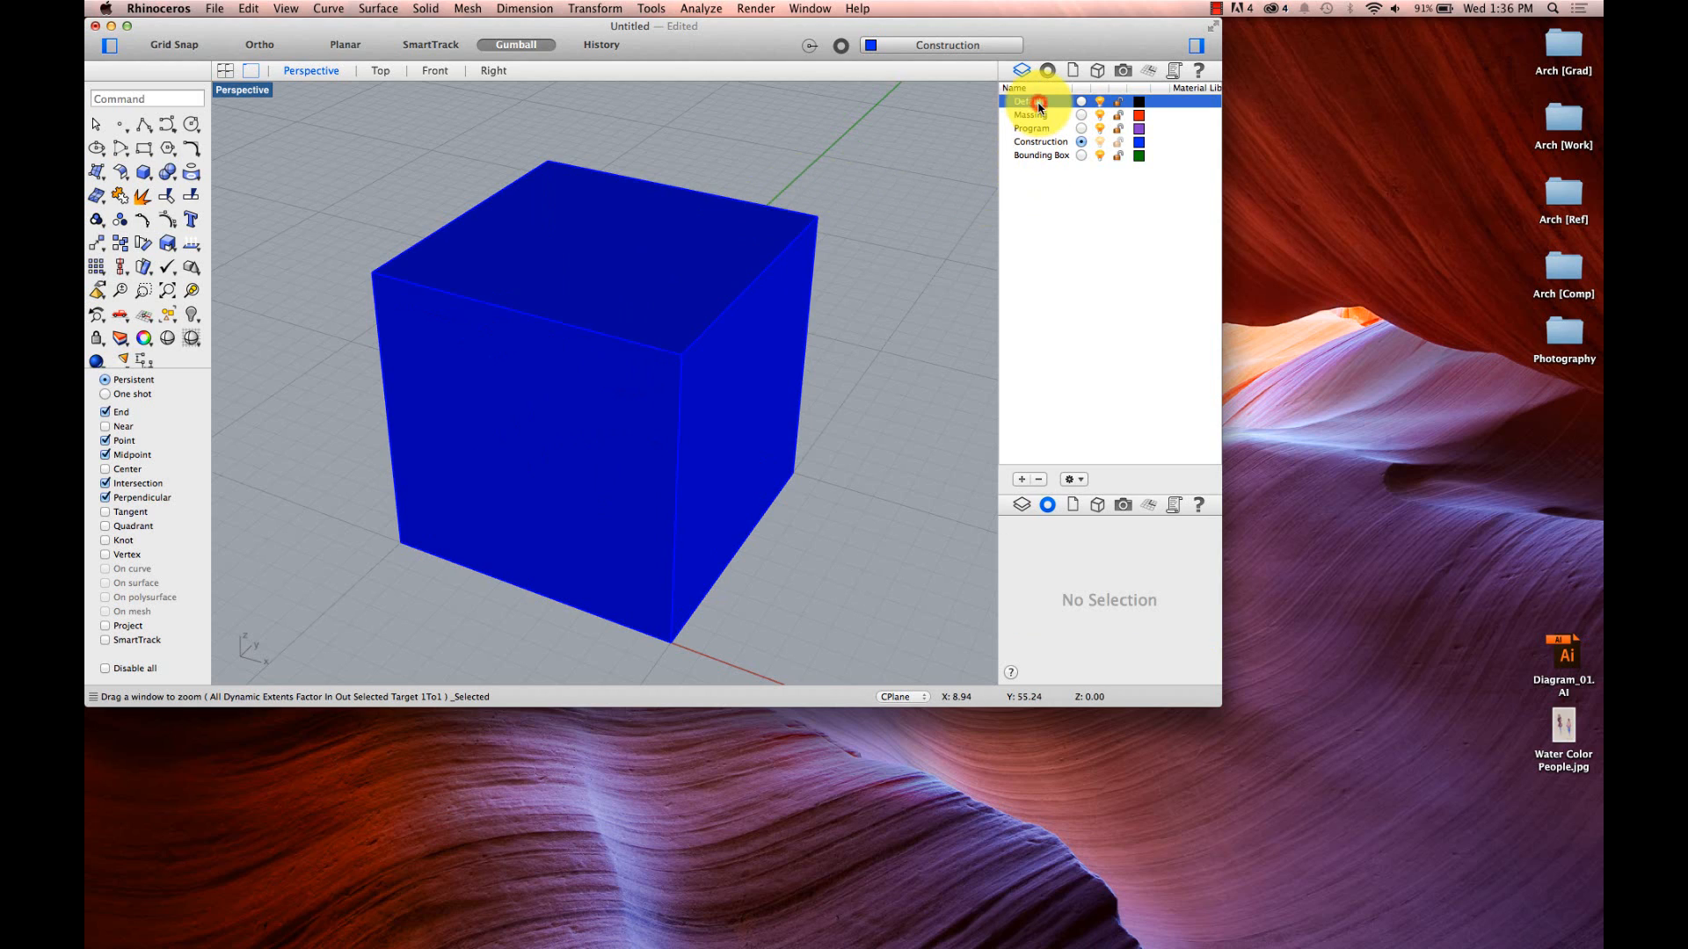
{"action": "left_click", "coordinate": [1022, 480]}
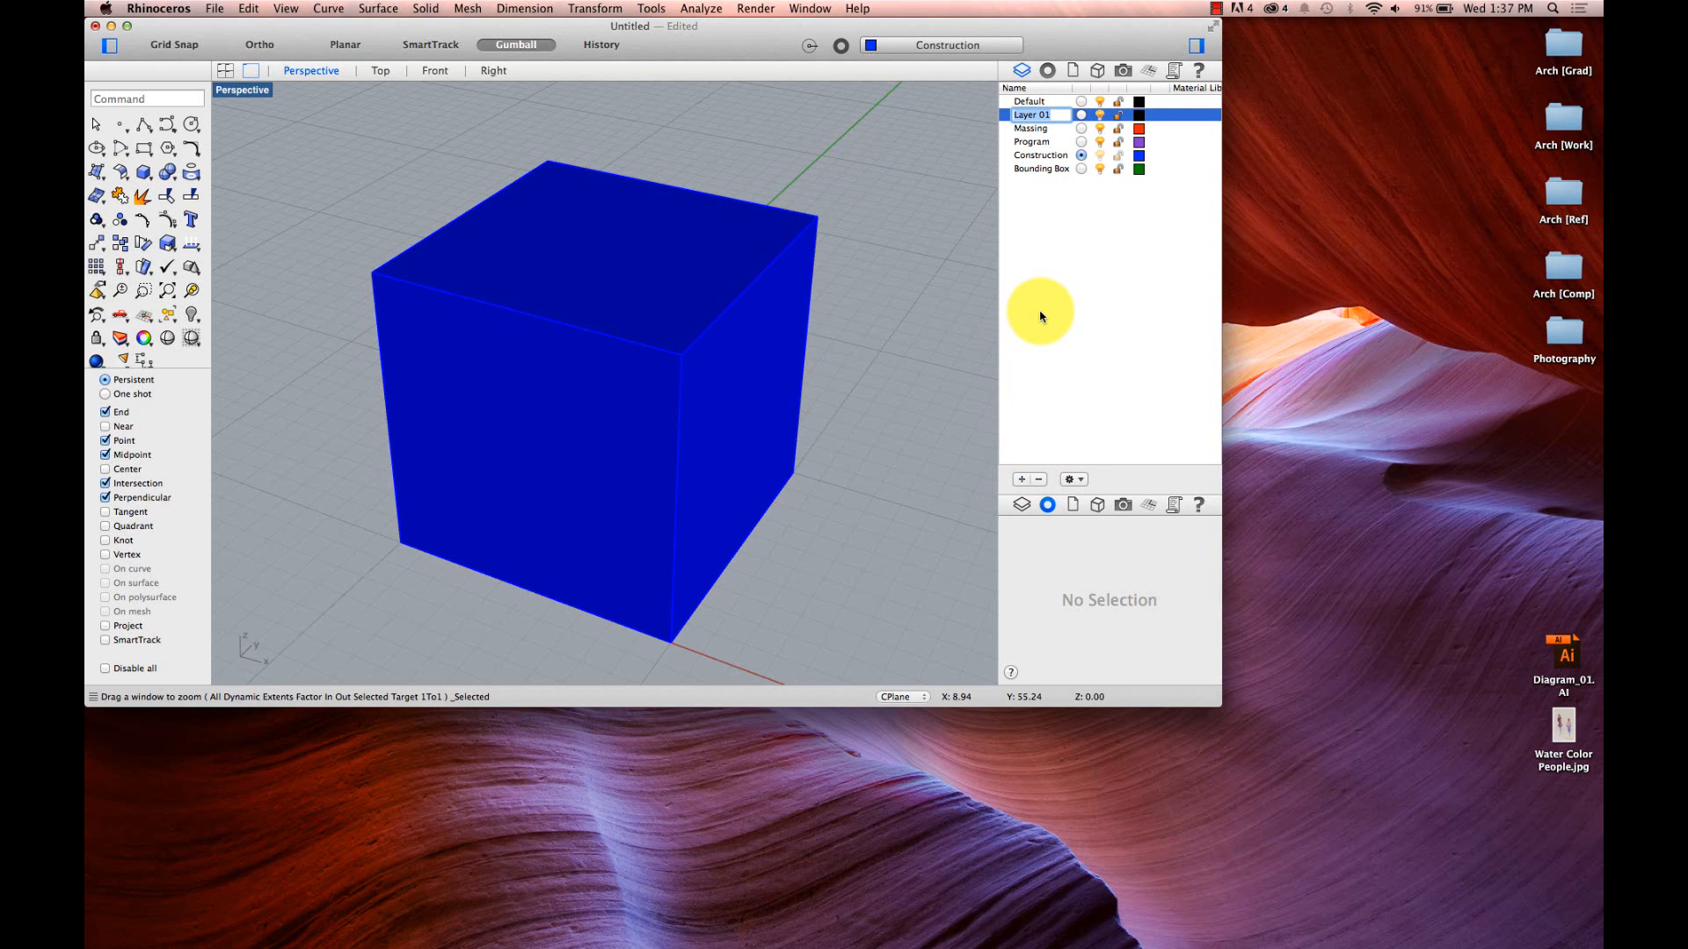
{"action": "left_click", "coordinate": [1066, 304]}
{"action": "left_click", "coordinate": [1059, 114]}
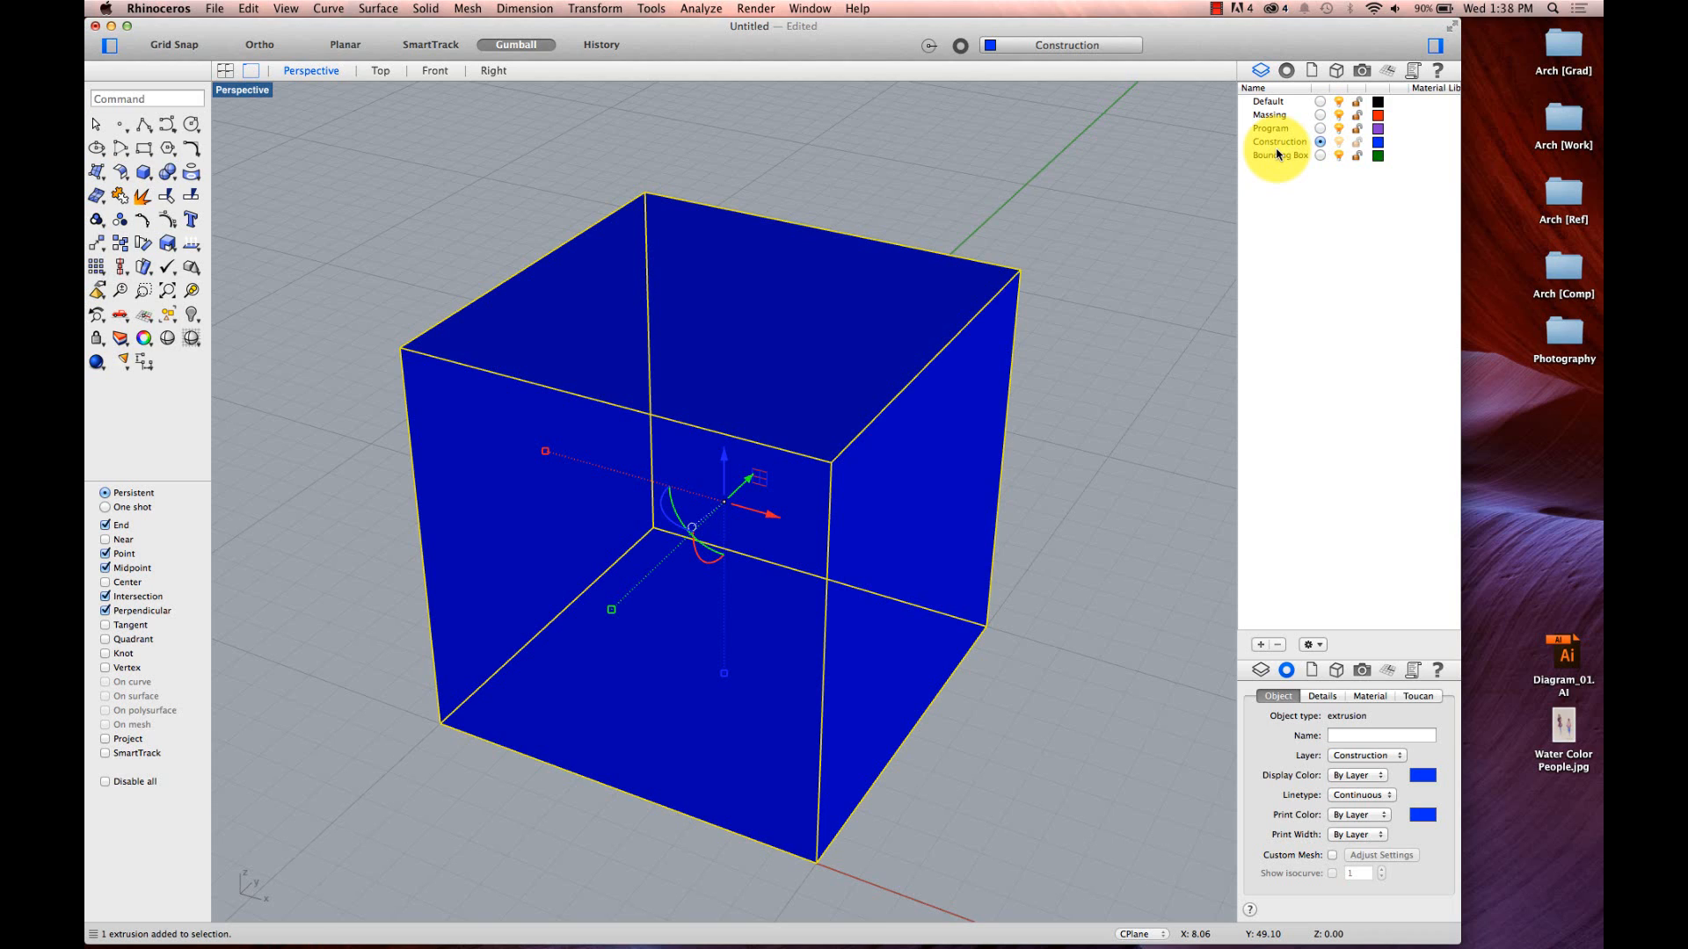
- Move the box from the Construction layer to the Massing layer and deselect it
{"action": "left_click", "coordinate": [1002, 157]}
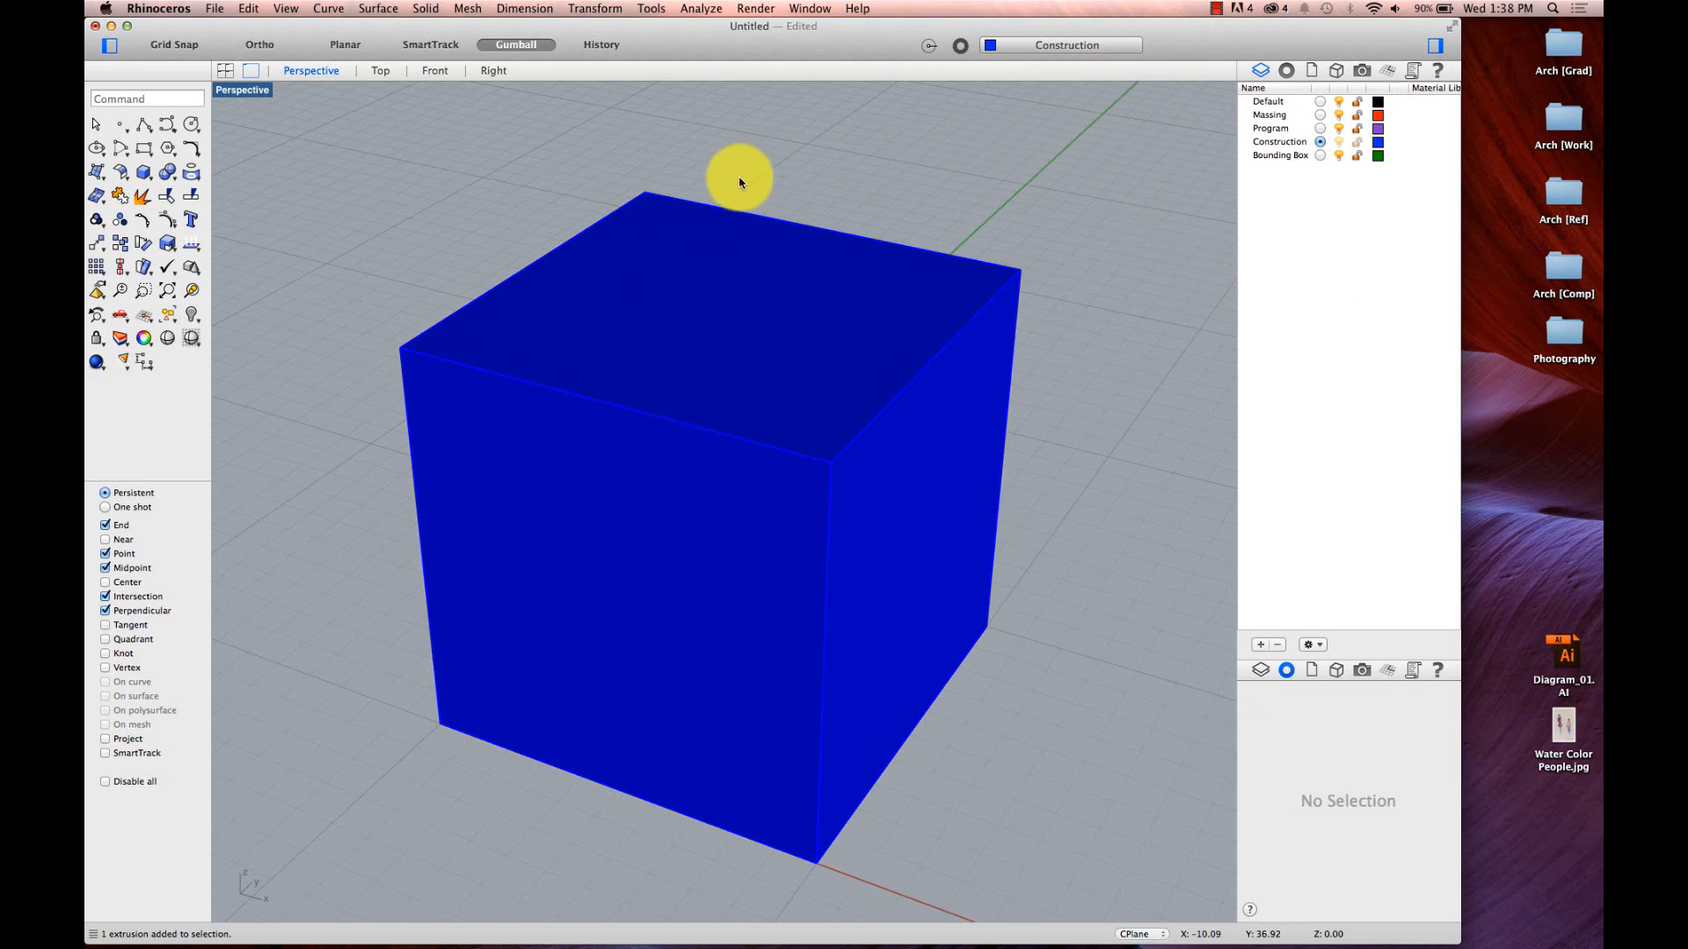
{"action": "left_click", "coordinate": [718, 566]}
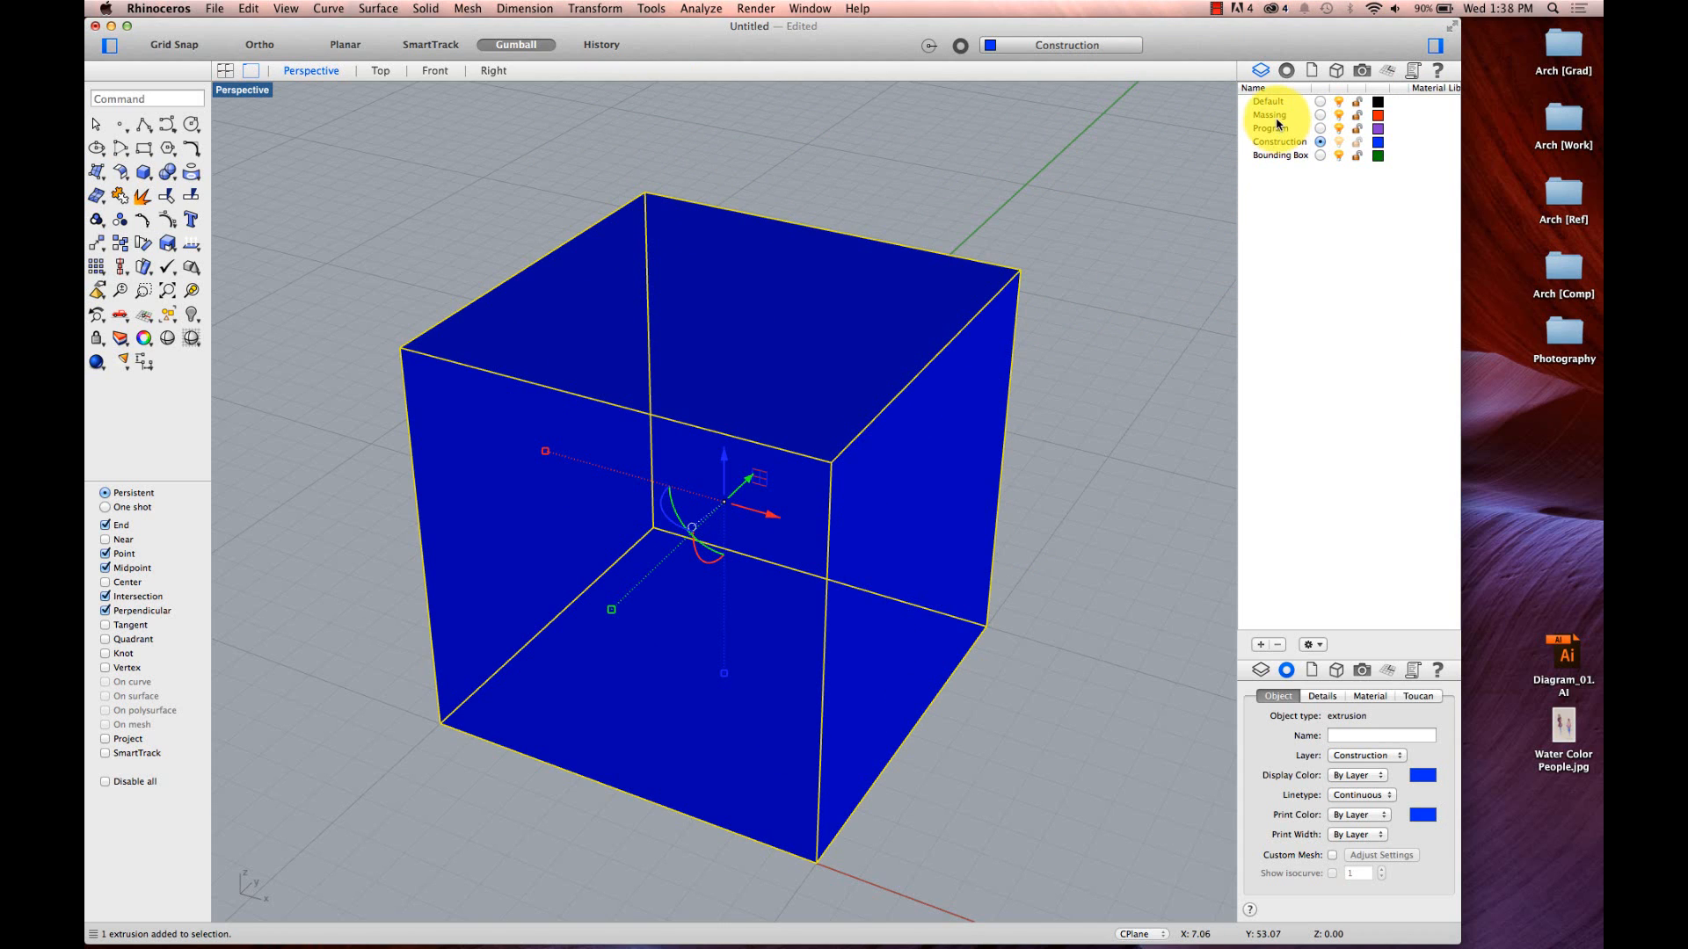
{"action": "left_click", "coordinate": [1073, 207]}
{"action": "left_click", "coordinate": [945, 286]}
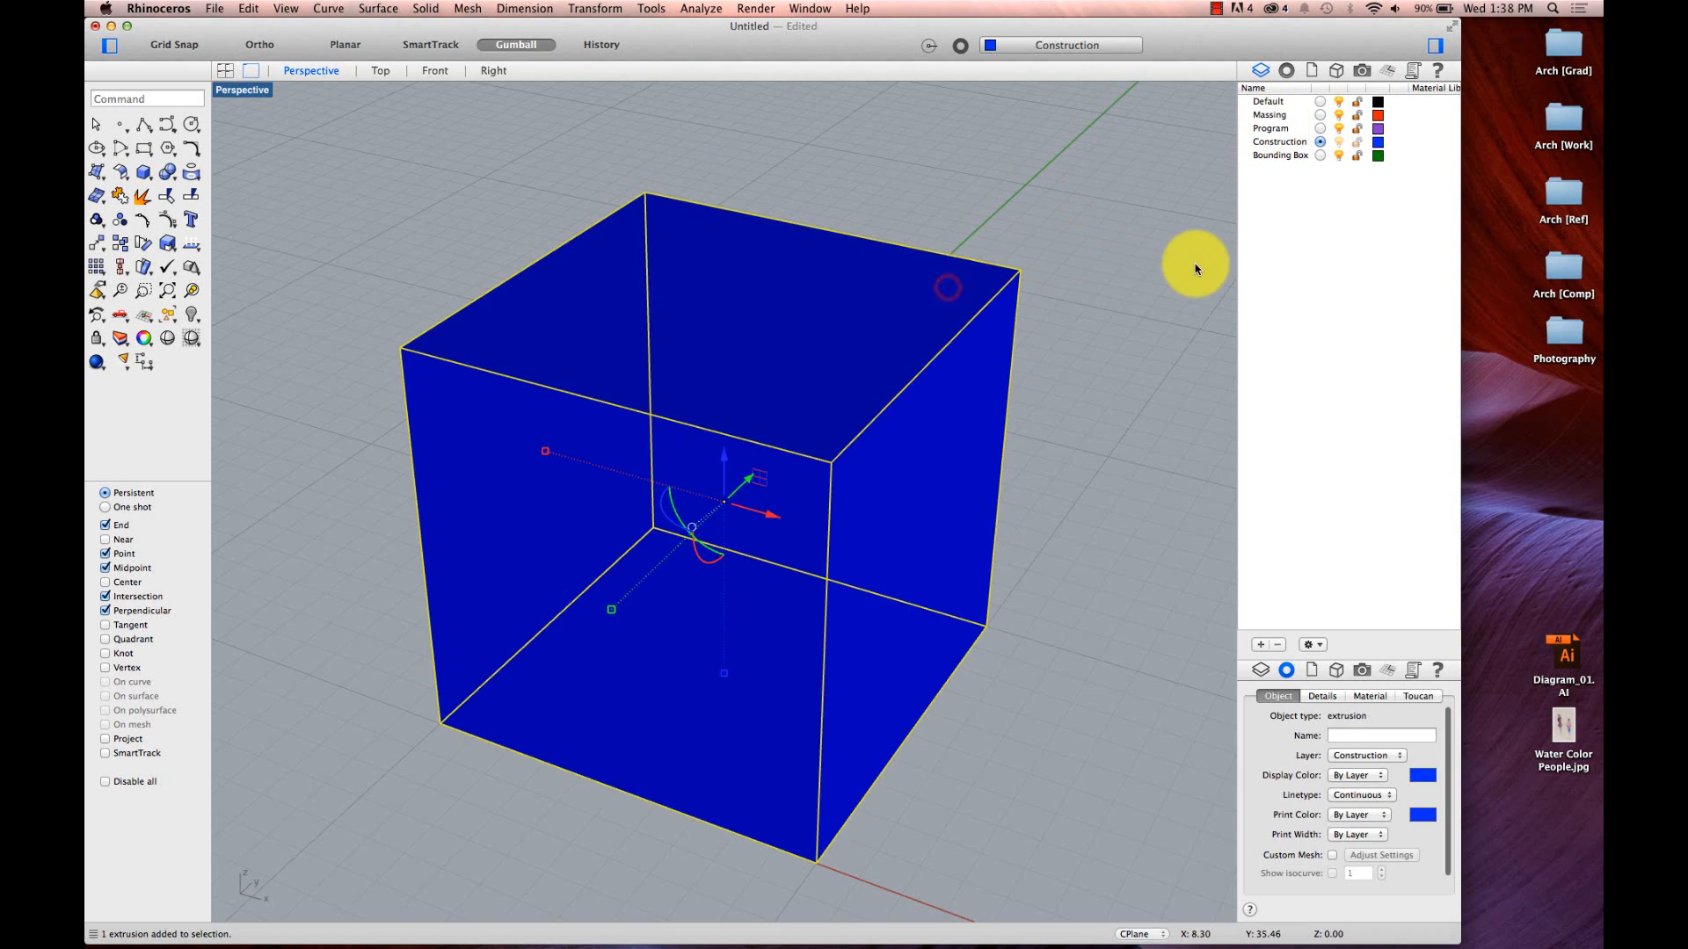
{"action": "right_click", "coordinate": [1279, 117]}
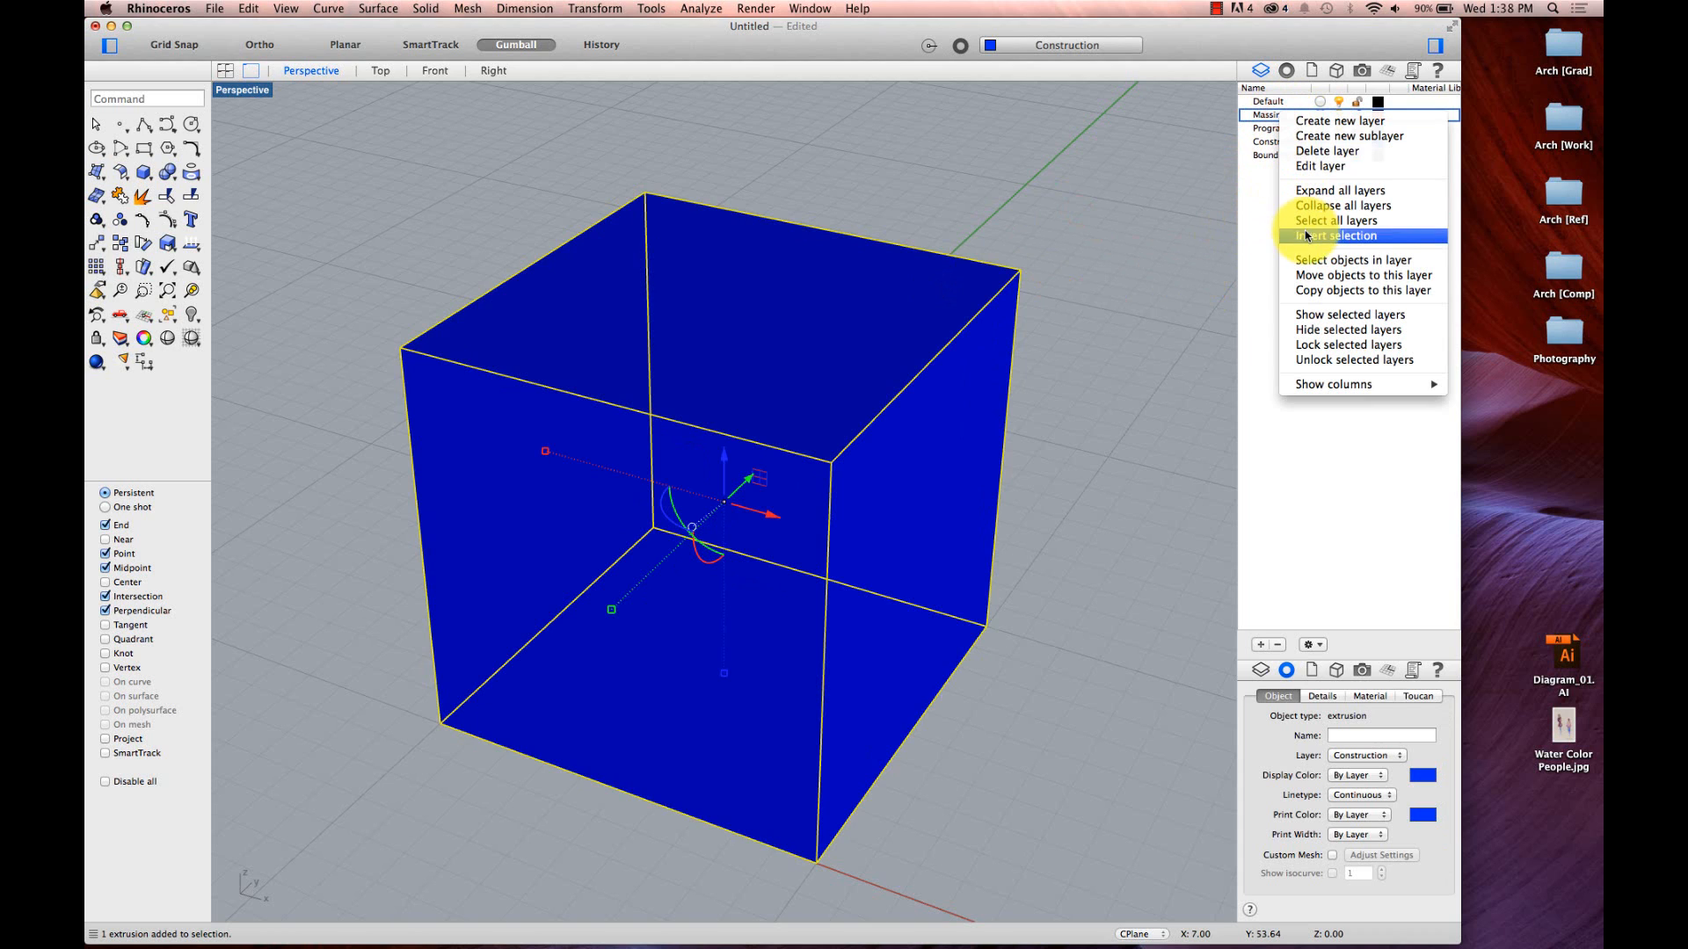
{"action": "left_click", "coordinate": [1307, 276]}
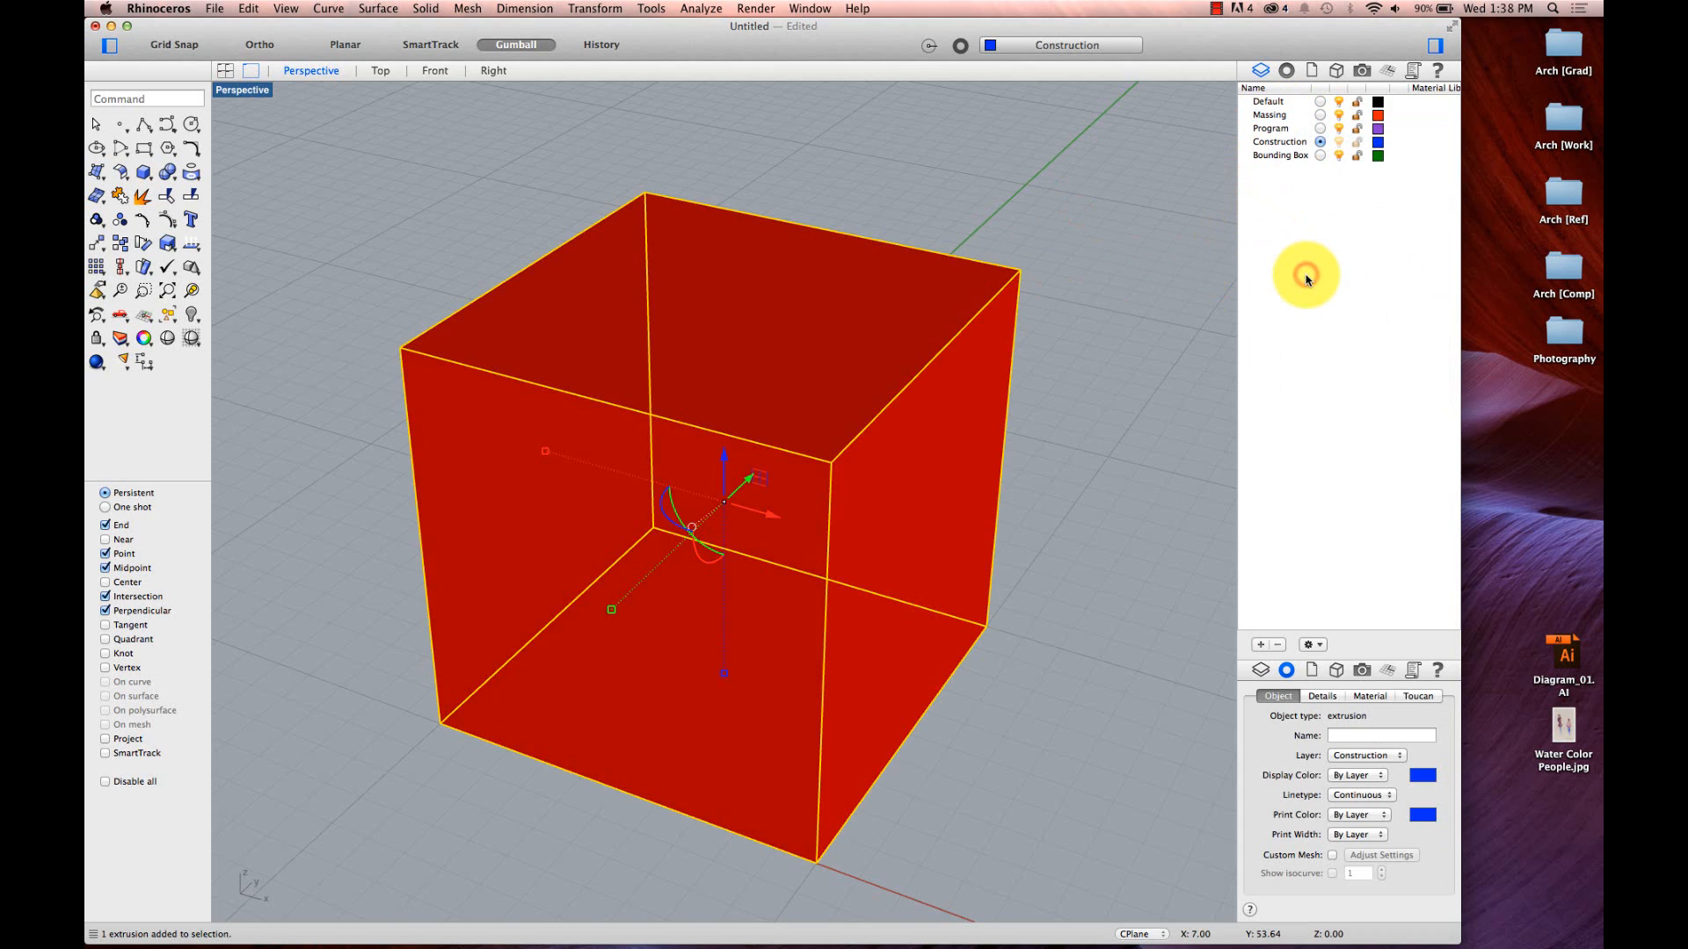
{"action": "left_click", "coordinate": [1143, 233]}
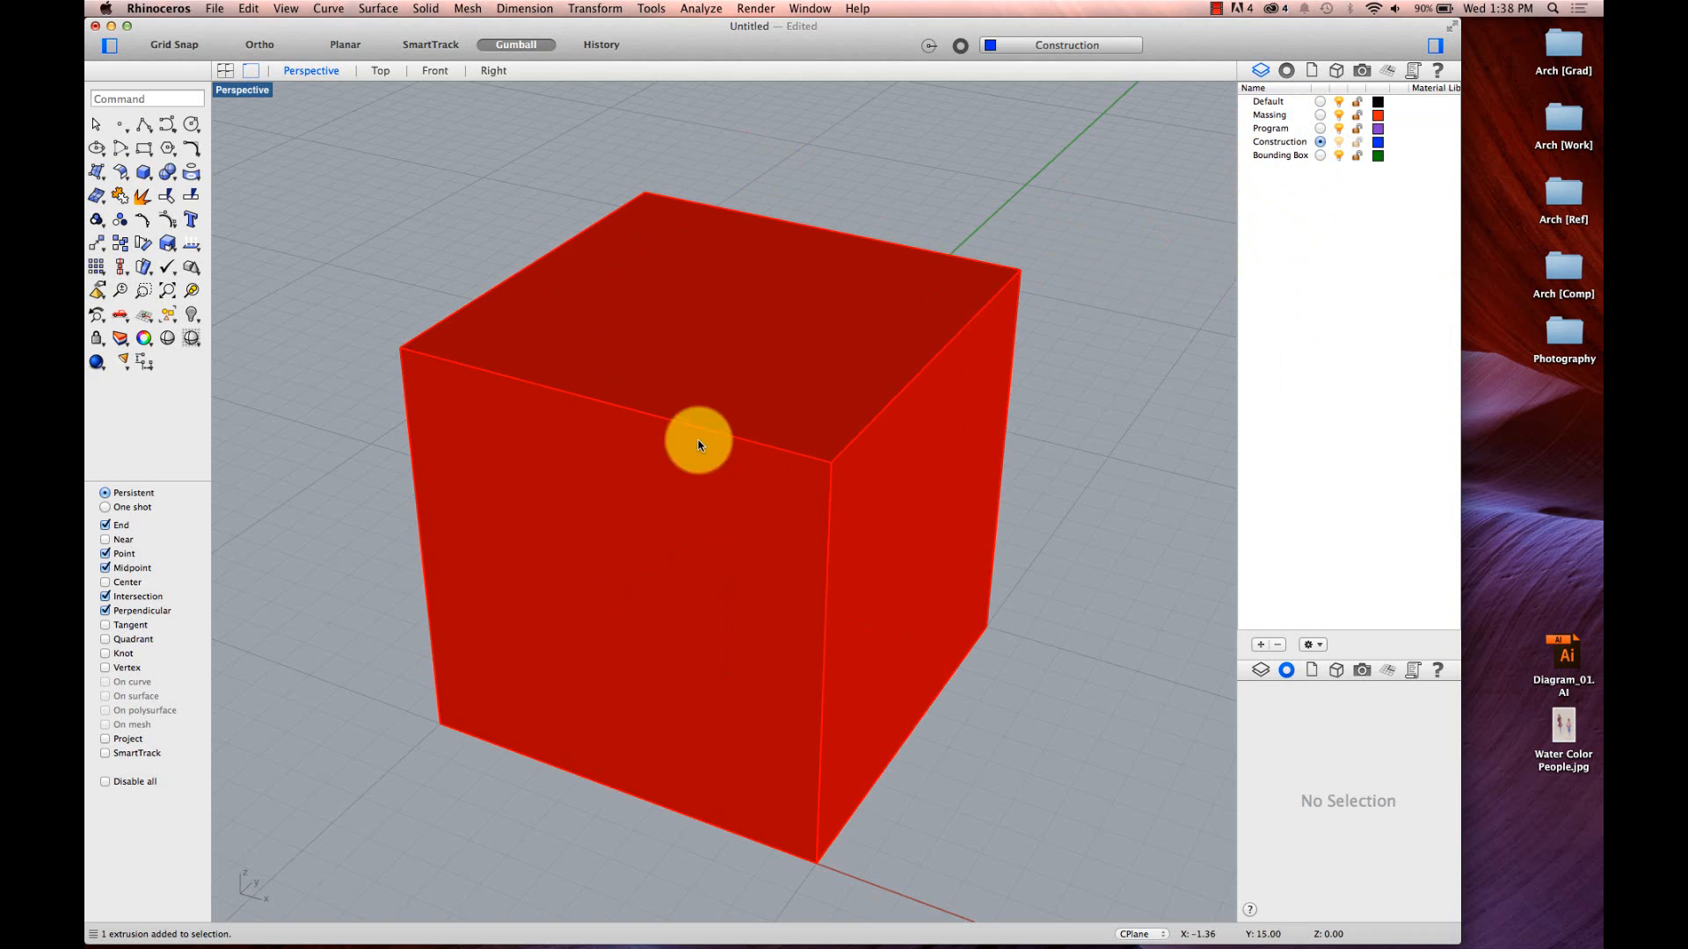
- Copy the red box to the Program layer and clear the selection
{"action": "left_click", "coordinate": [717, 307]}
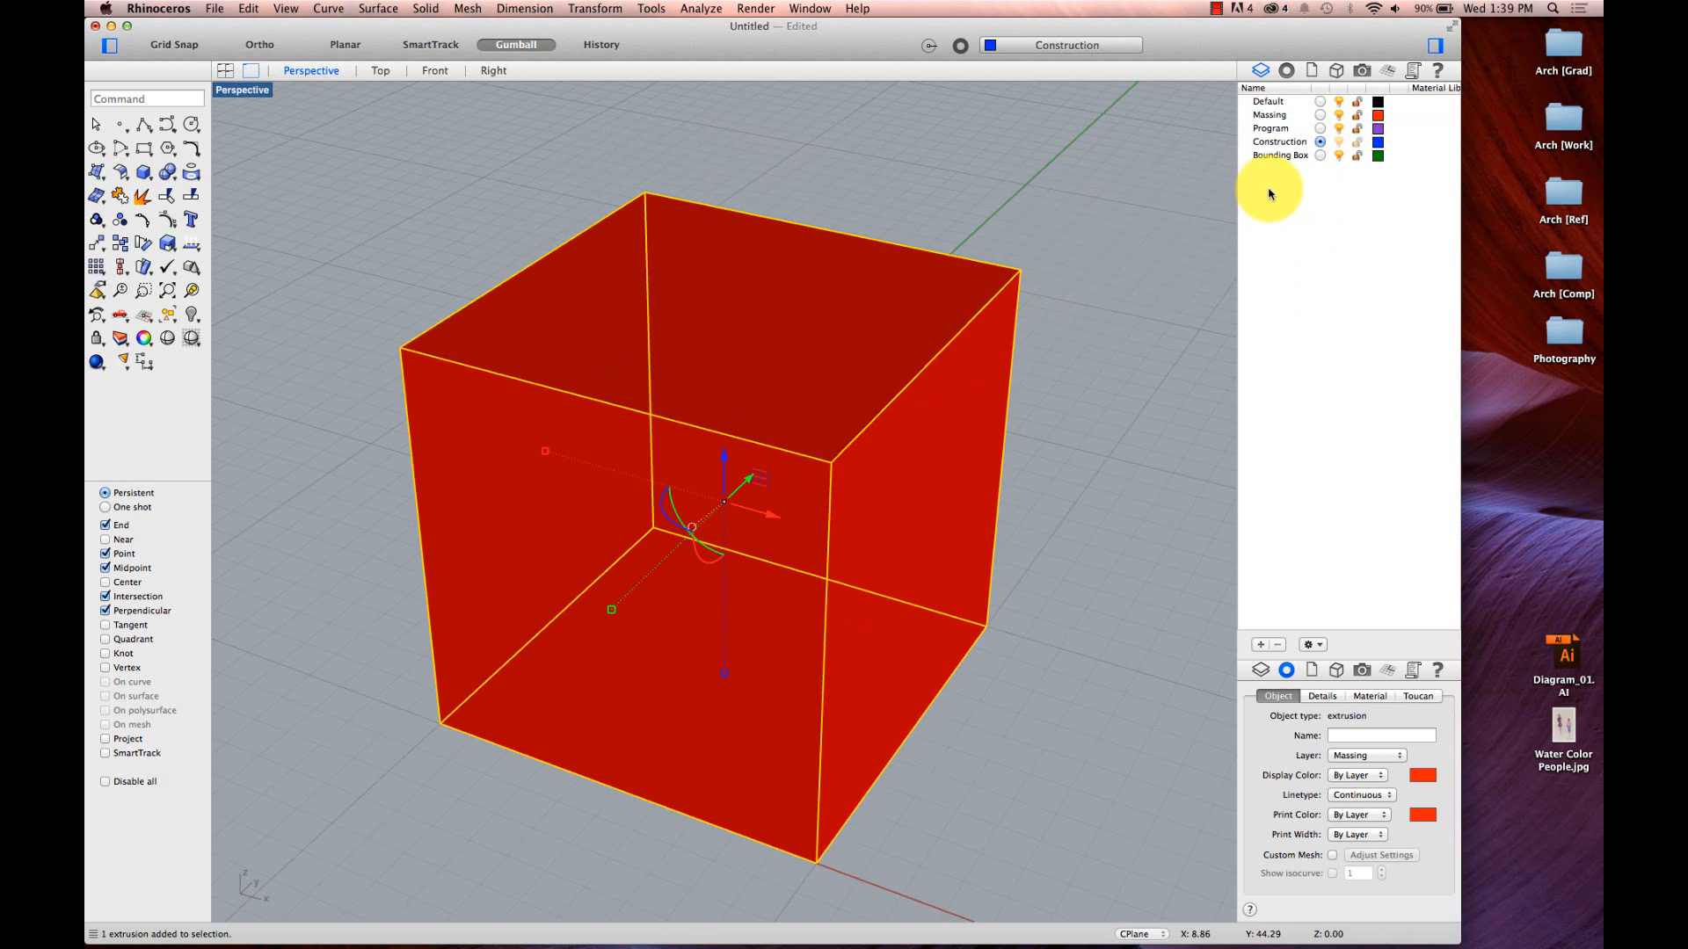
{"action": "right_click", "coordinate": [1275, 132]}
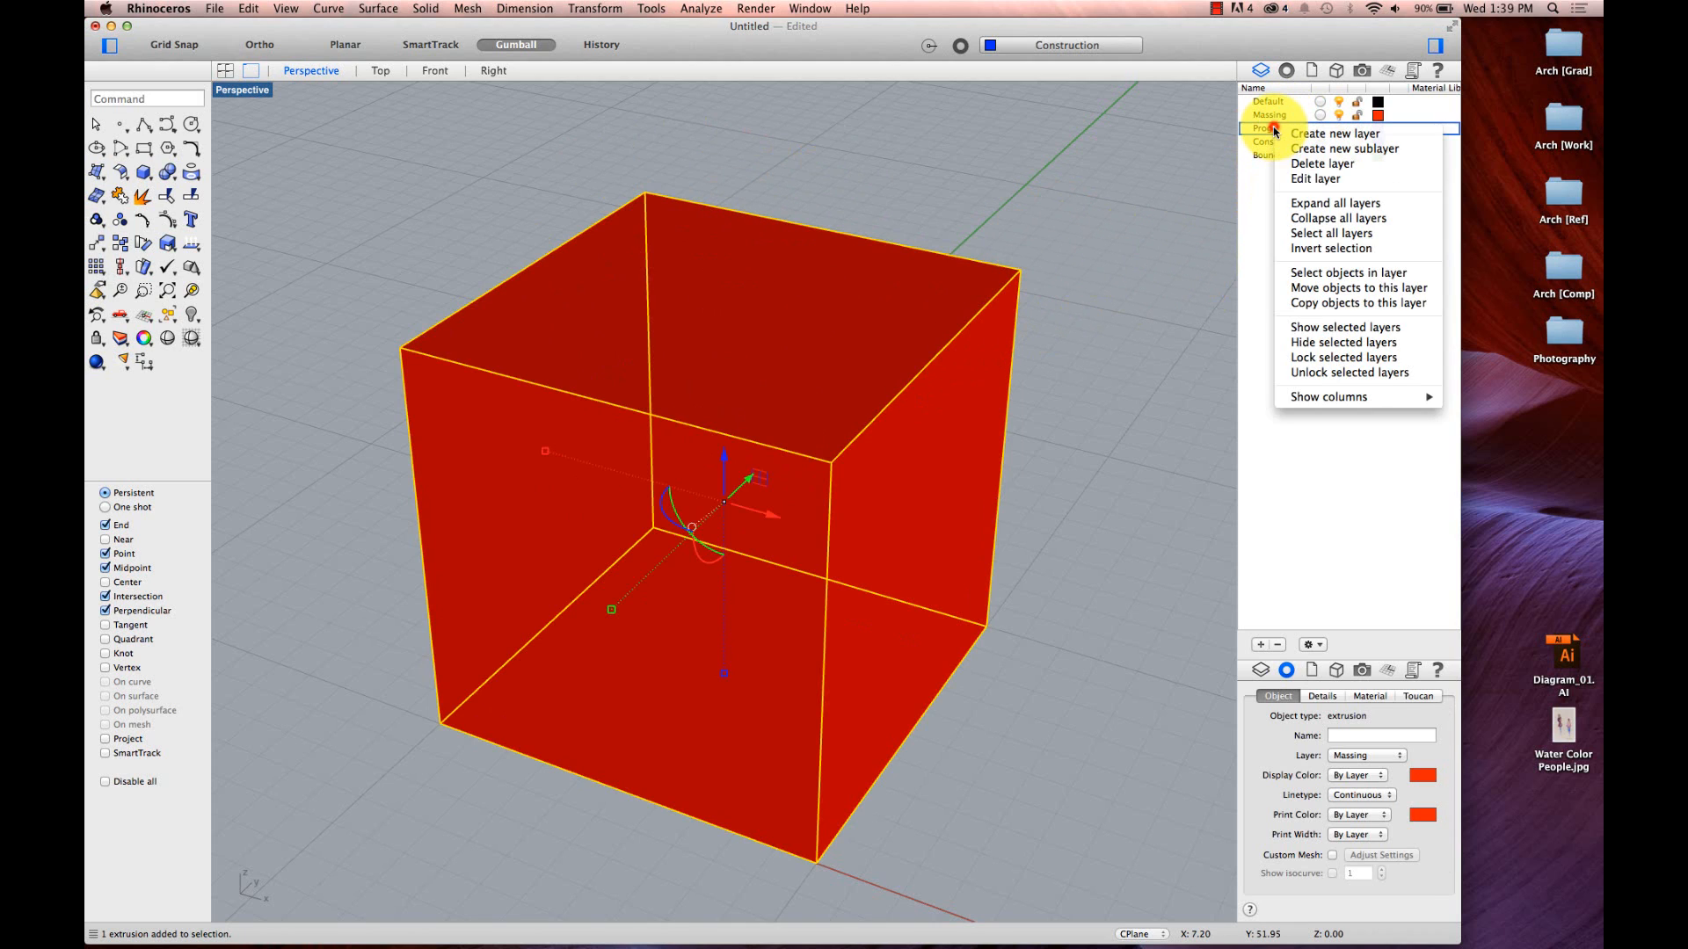
{"action": "left_click", "coordinate": [1365, 304]}
{"action": "left_click", "coordinate": [1019, 236]}
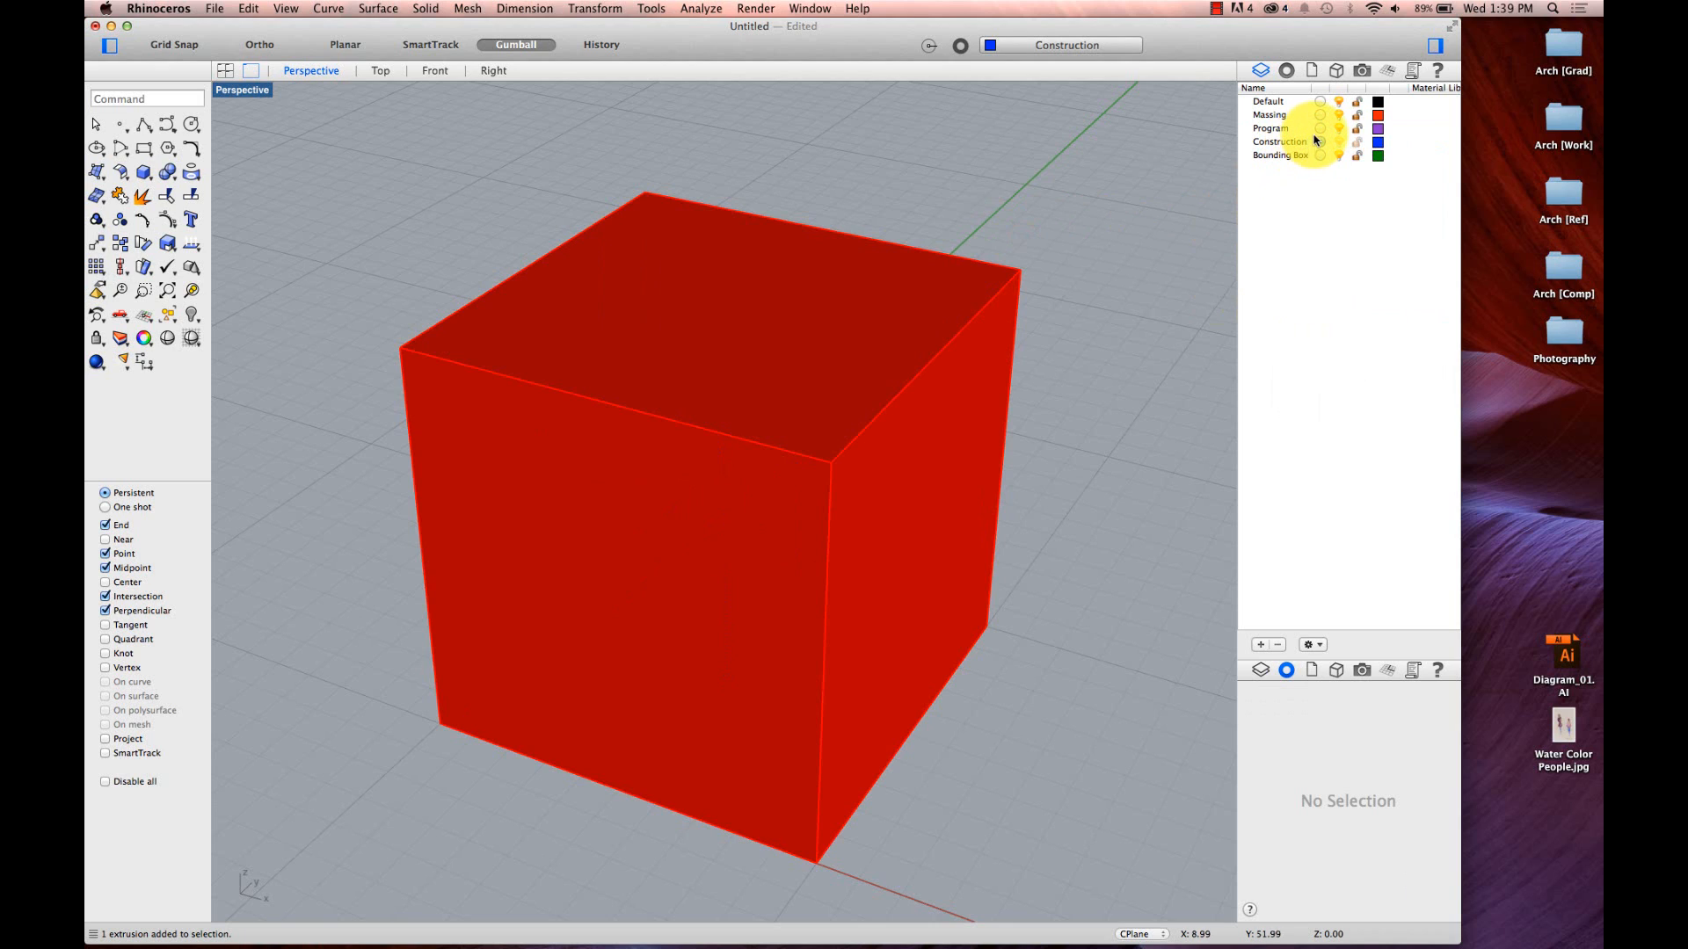
- Lock the Massing layer and select the box copy on the Program layer
{"action": "left_click", "coordinate": [1351, 117]}
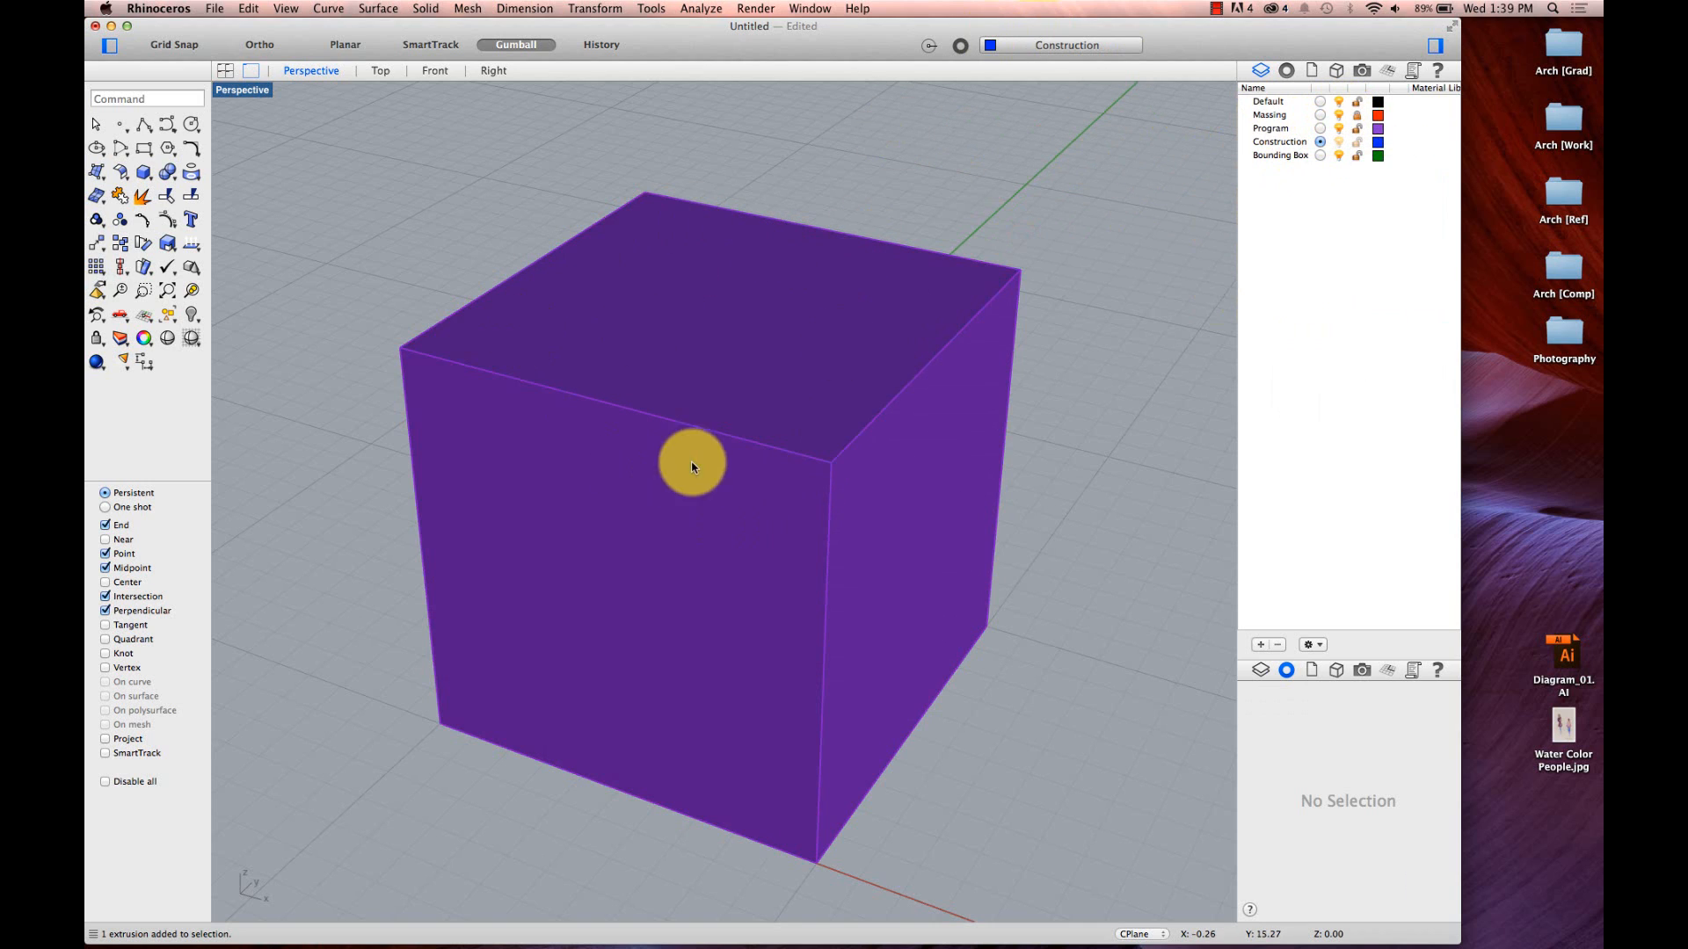
{"action": "left_click", "coordinate": [760, 409]}
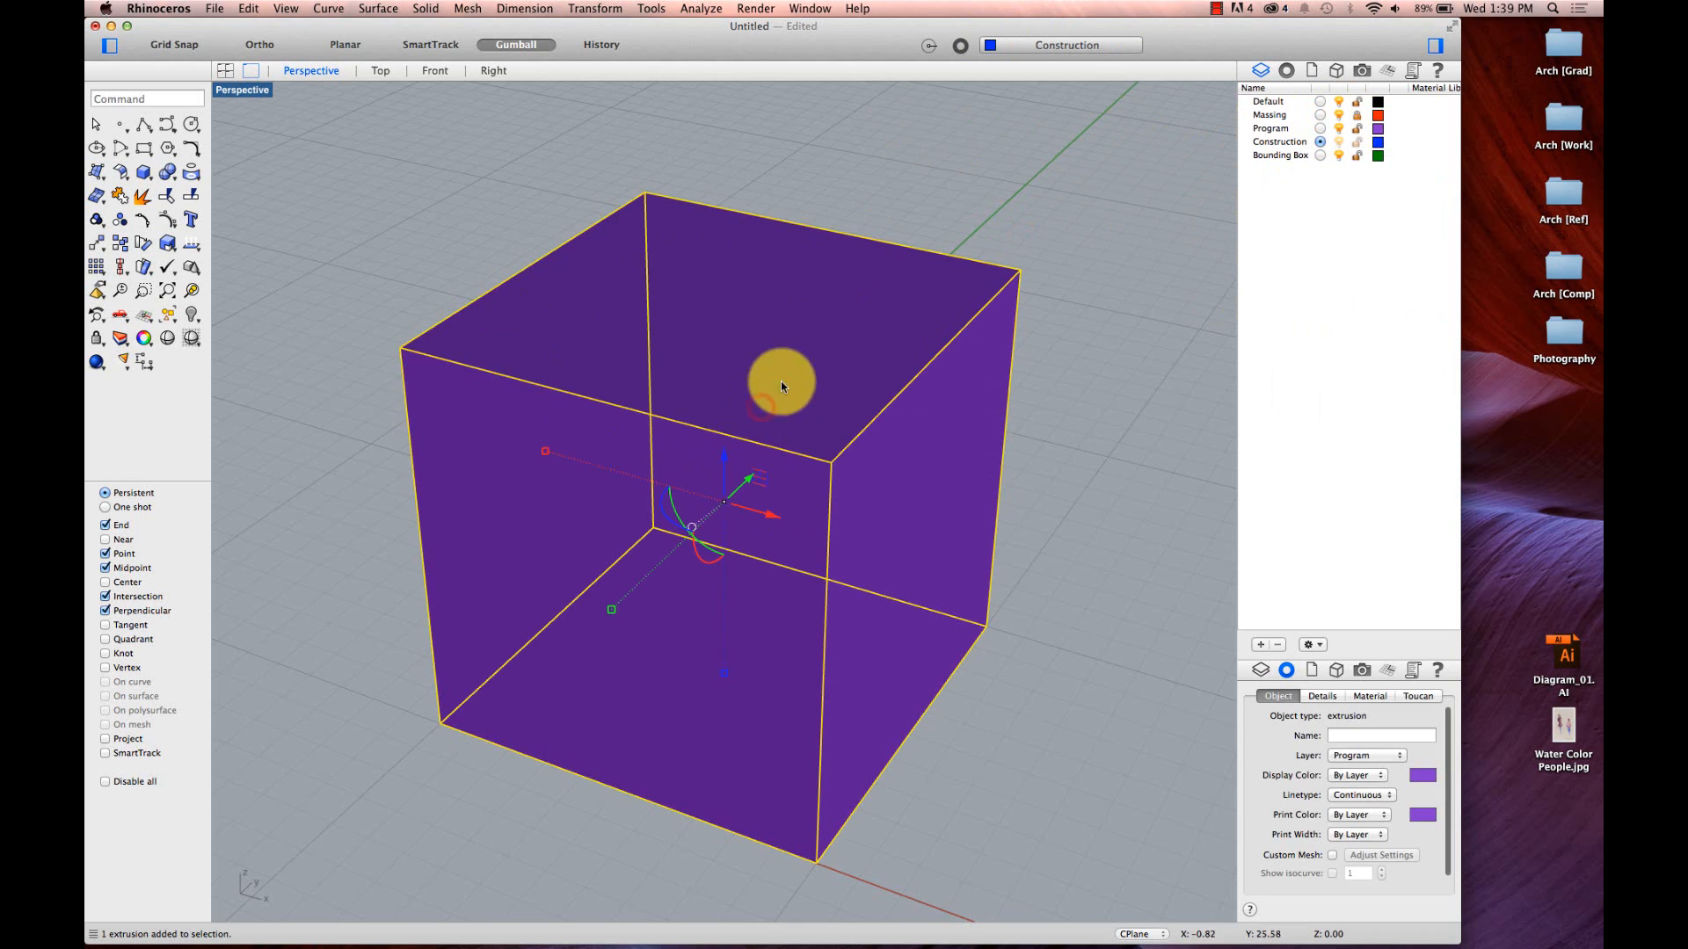
{"action": "left_click", "coordinate": [967, 220]}
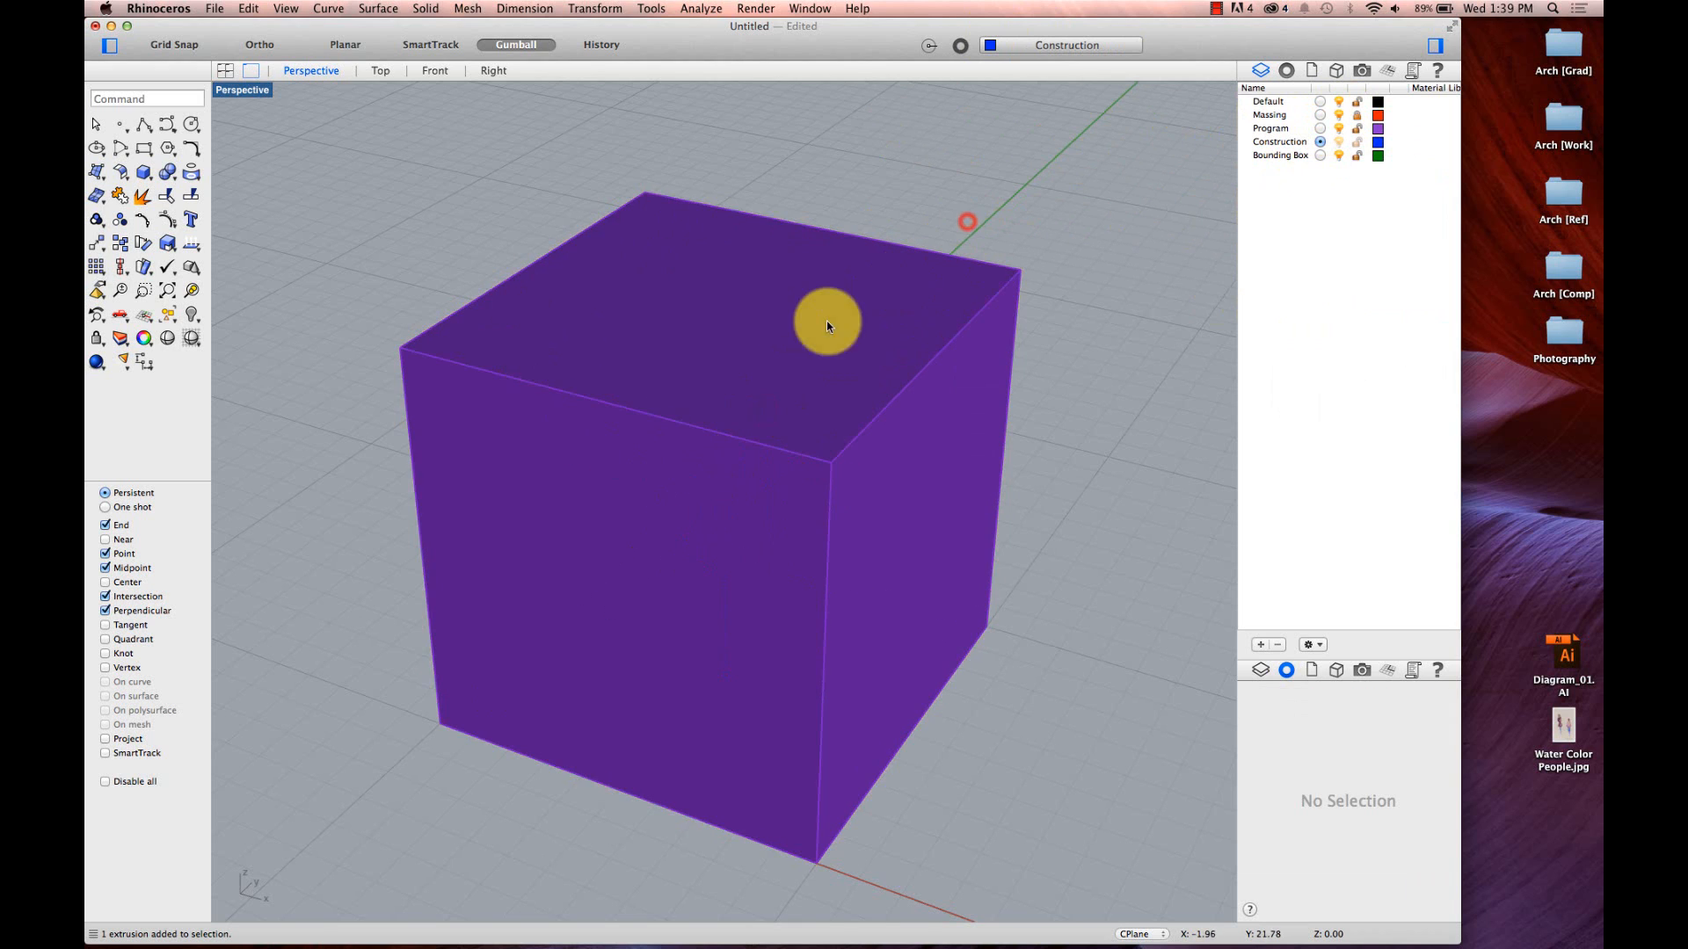
{"action": "left_click", "coordinate": [765, 360]}
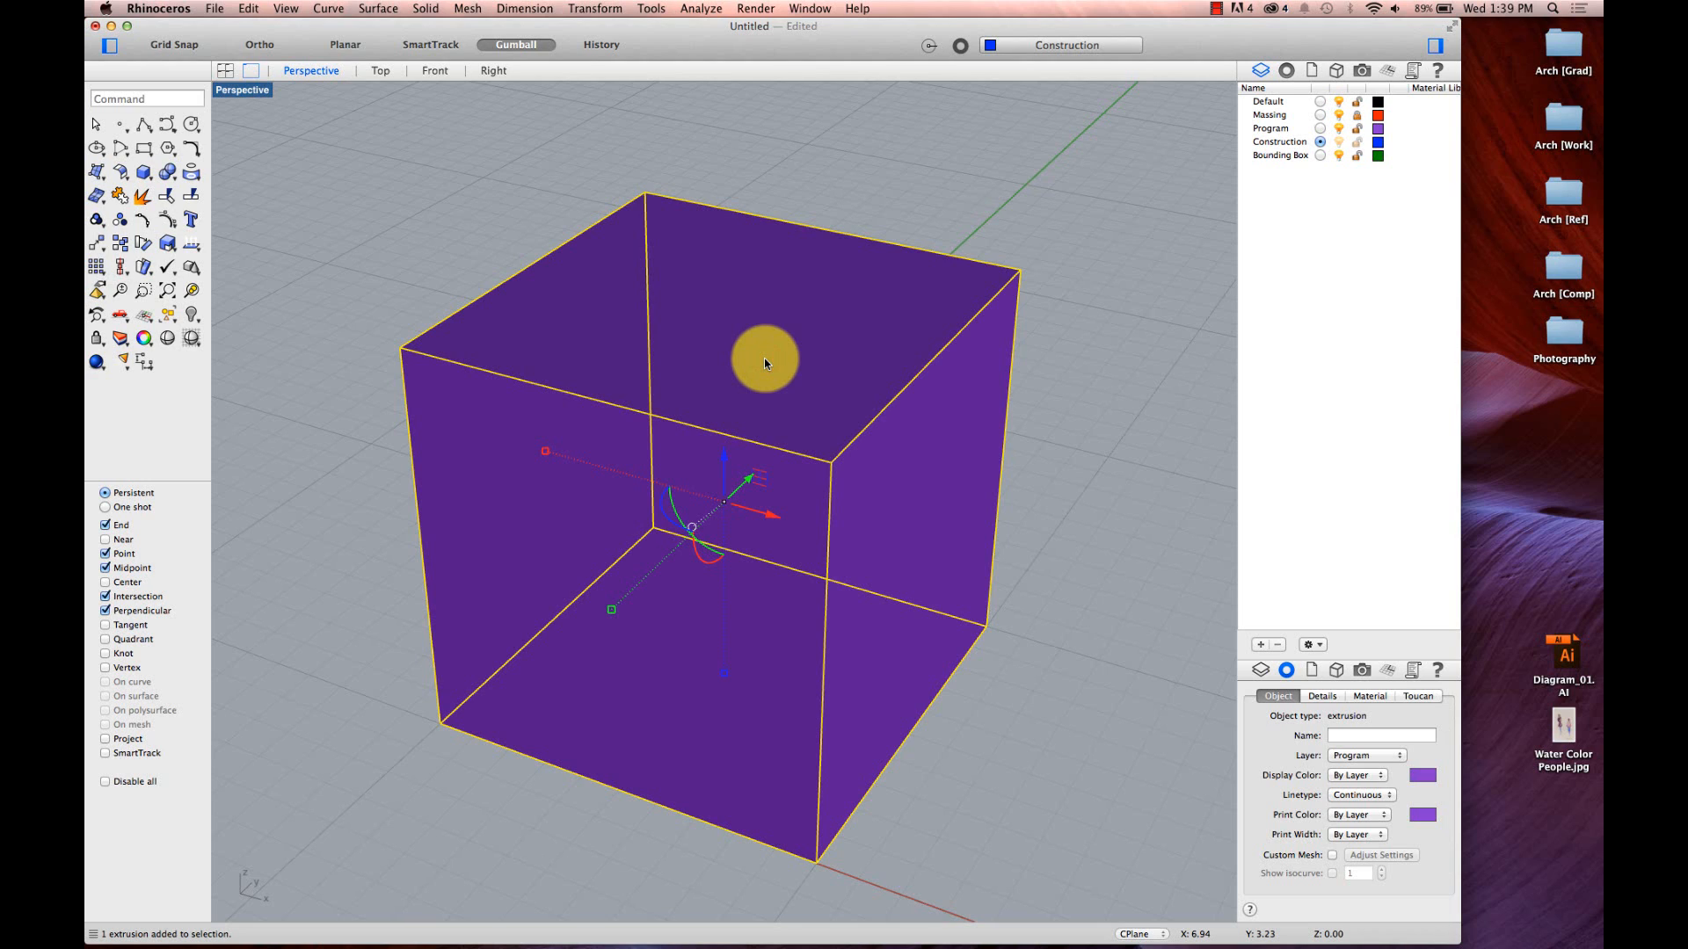
{"action": "left_click", "coordinate": [793, 155]}
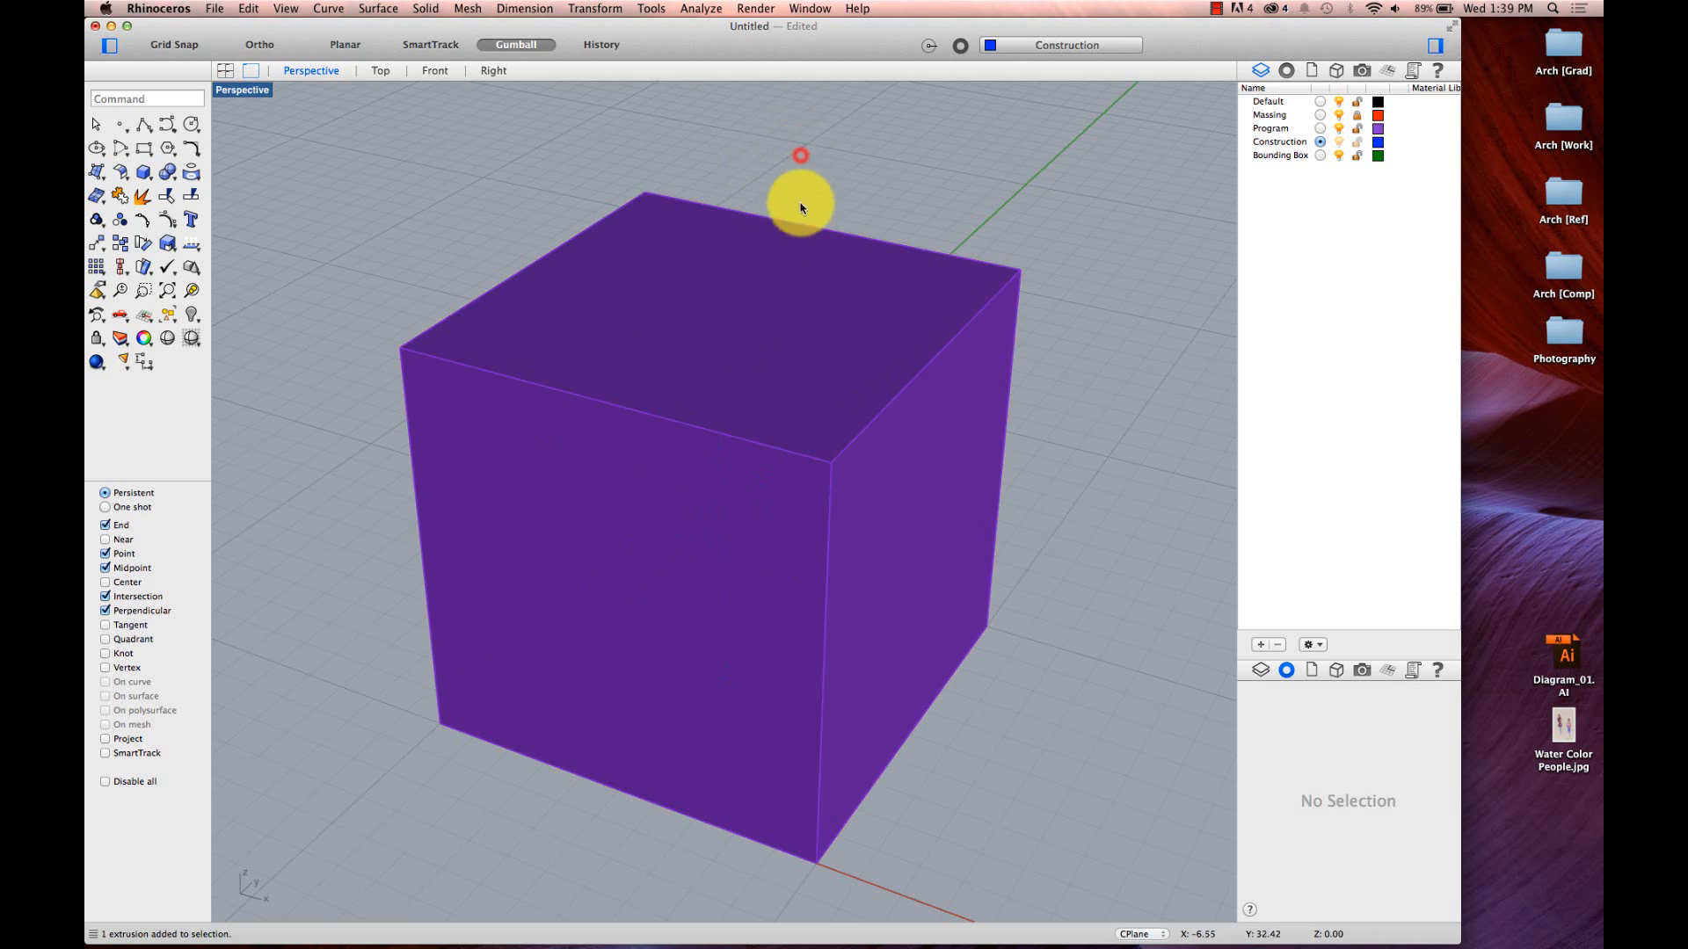
{"action": "left_click", "coordinate": [789, 271]}
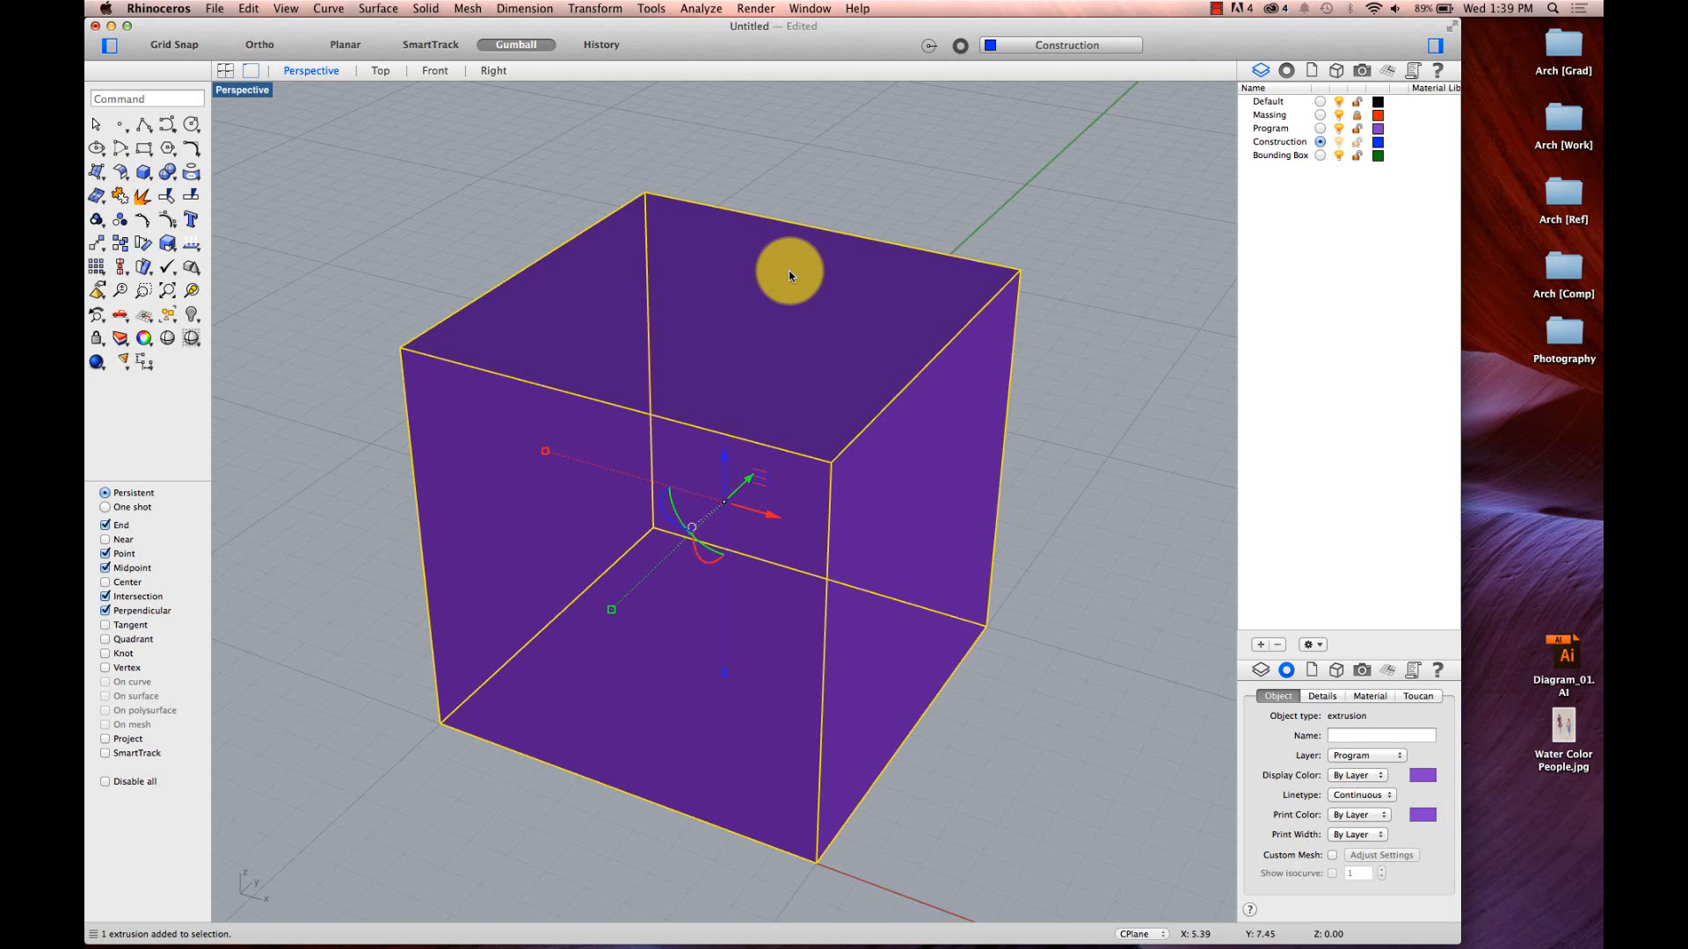
- Scale the purple box in one direction from its upper front corner to the midpoint of the top front edge, halving its width
{"action": "type", "text": "scale1d"}
{"action": "key", "text": "Return"}
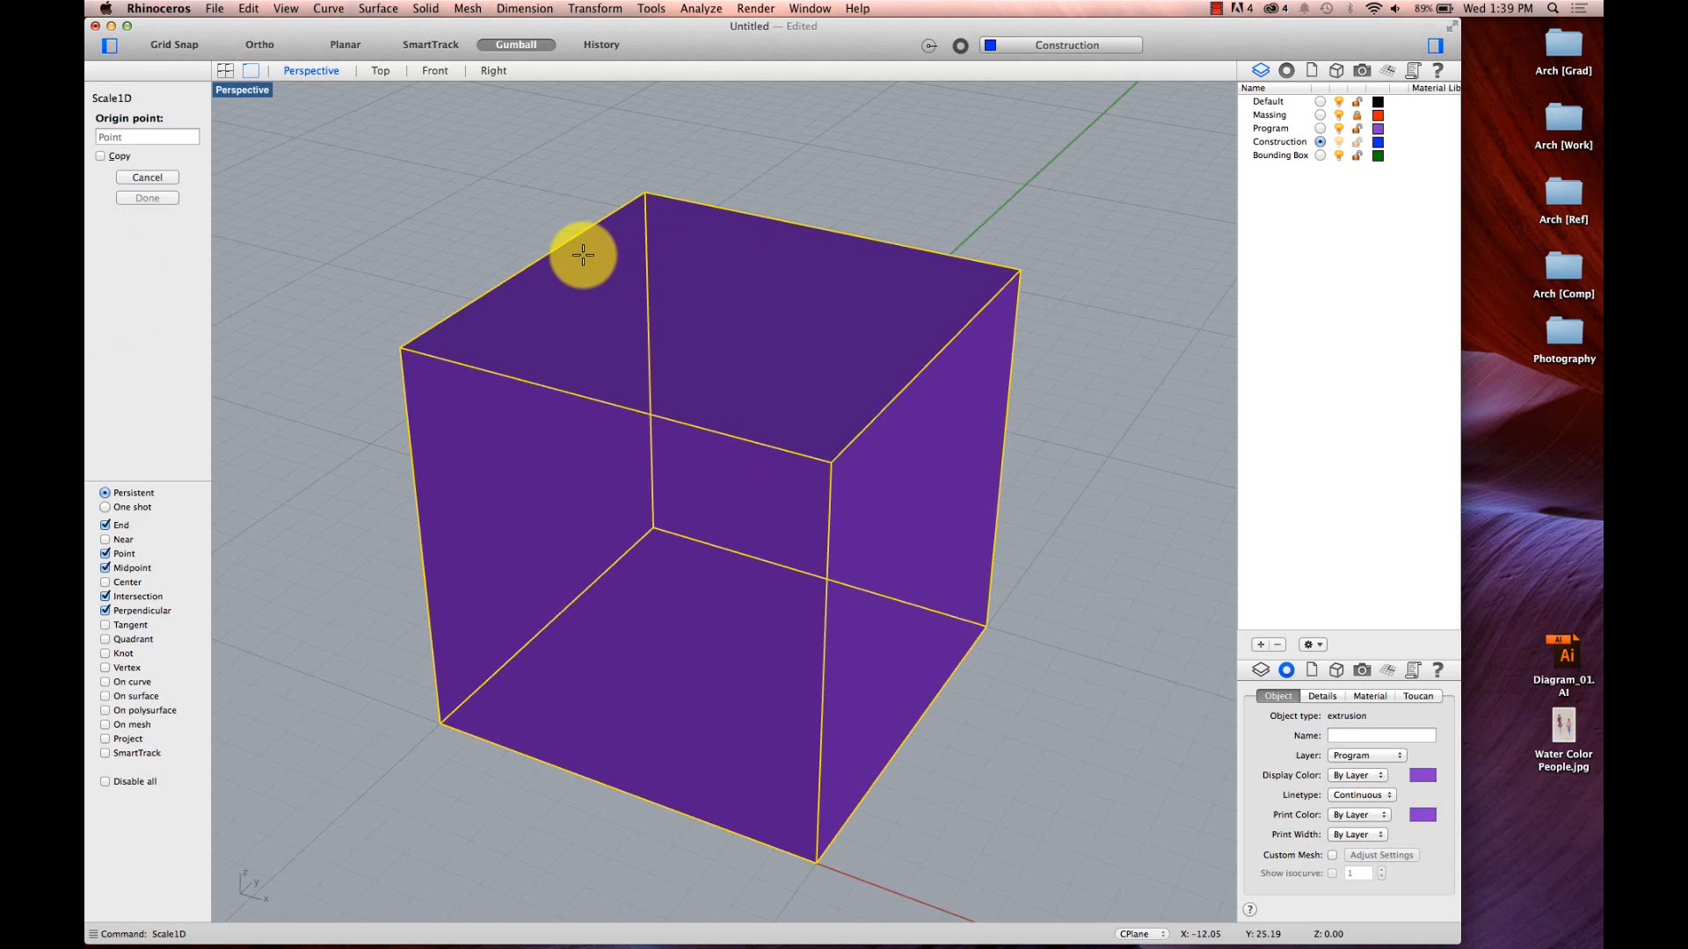
{"action": "left_click", "coordinate": [398, 341]}
{"action": "scroll", "coordinate": [396, 339], "scroll_direction": "left", "scroll_amount": 10}
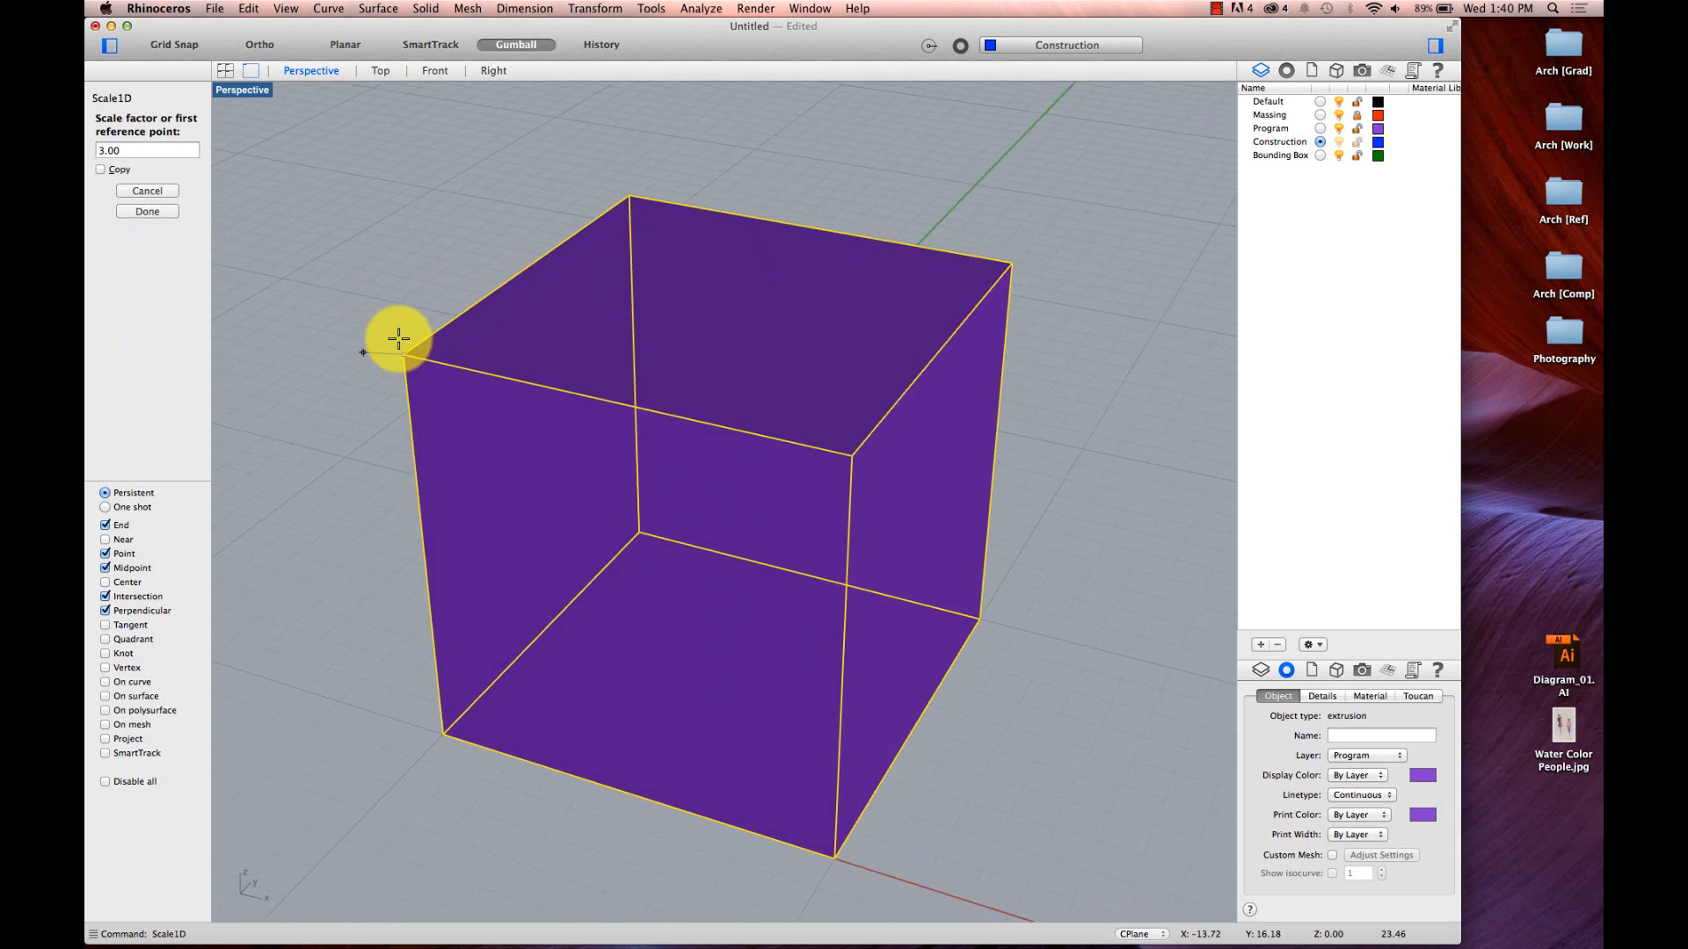
{"action": "left_click", "coordinate": [1024, 373]}
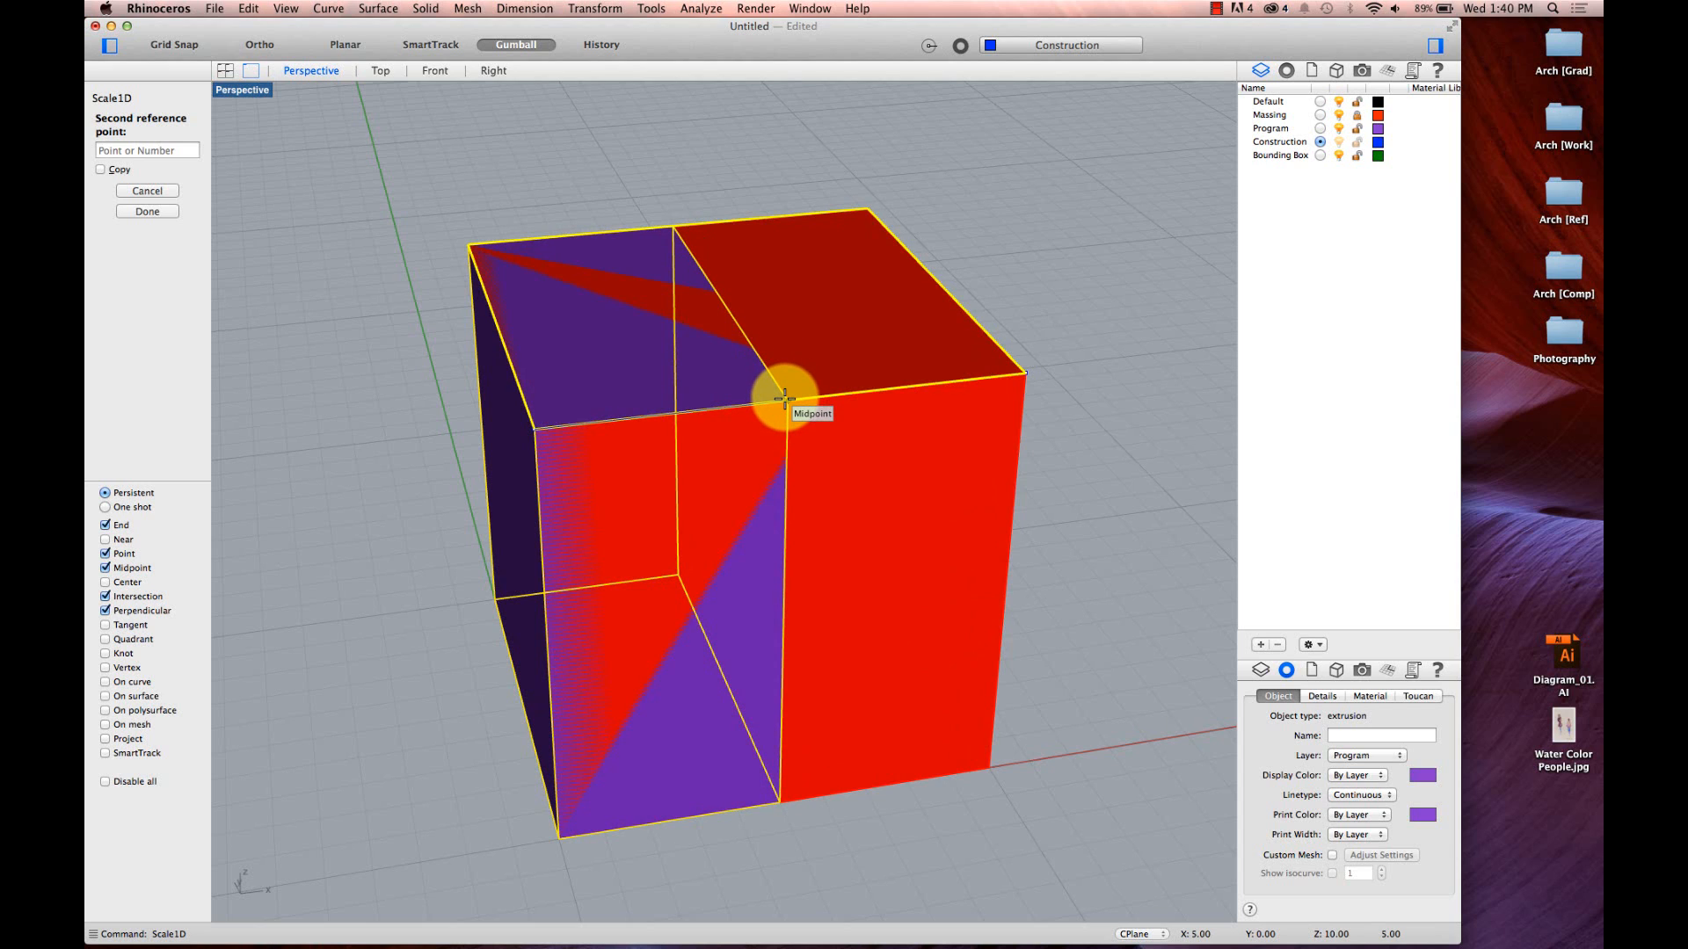
{"action": "left_click", "coordinate": [784, 400]}
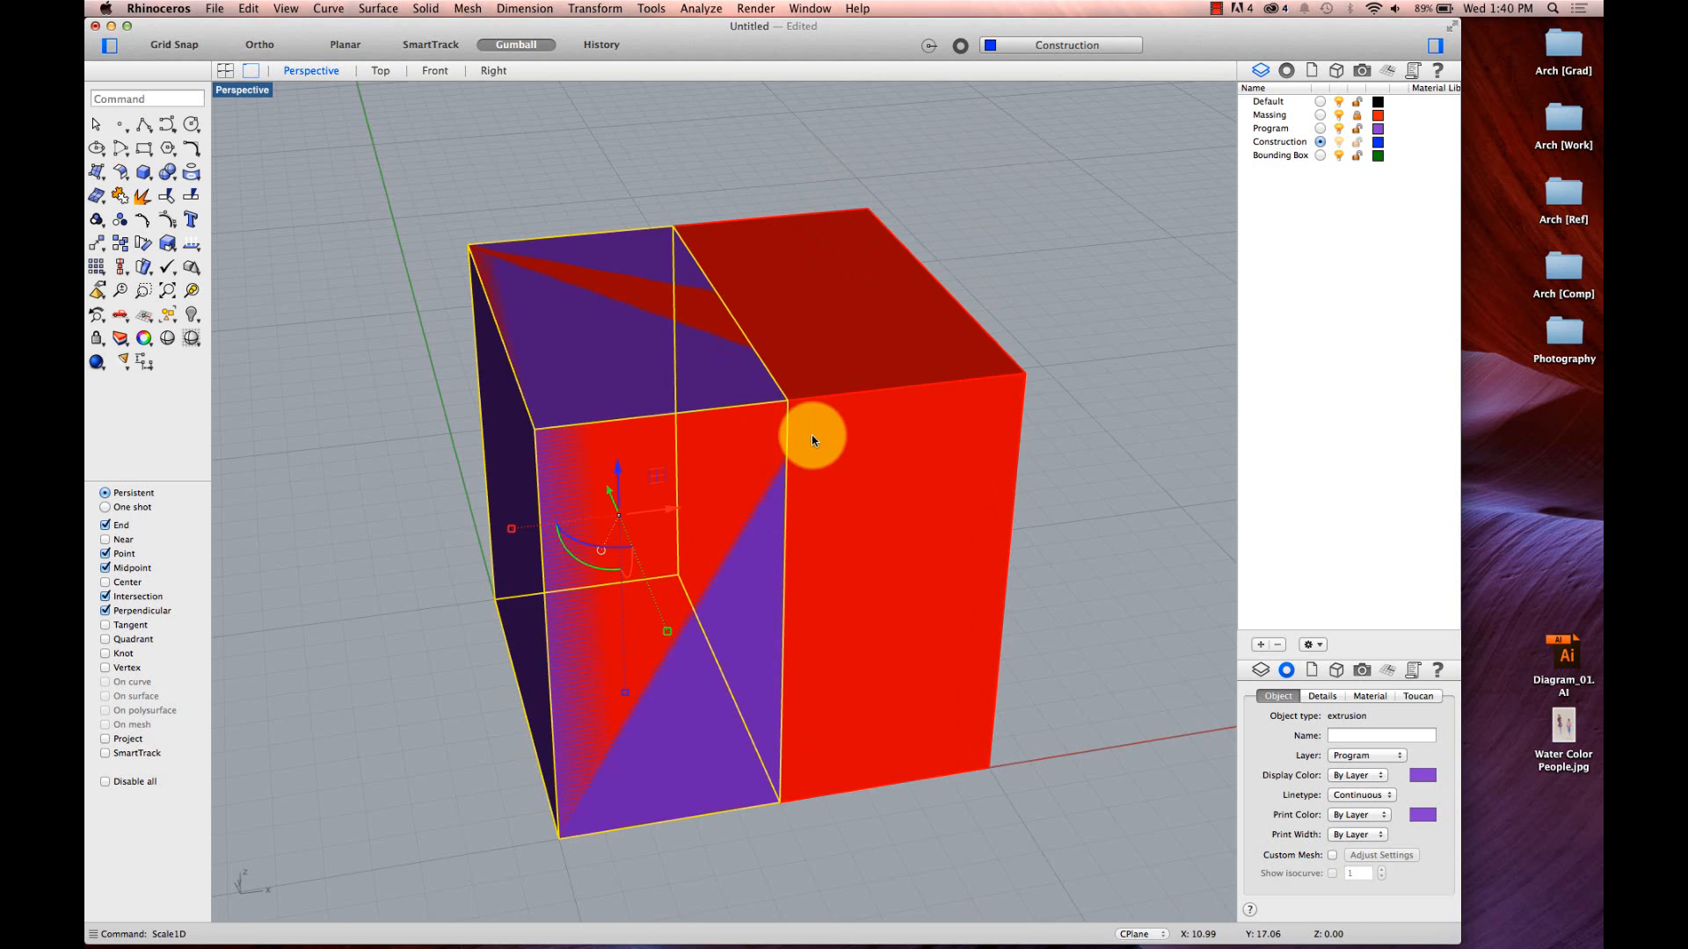
- Scale the purple box in one direction to a width of 2, keeping its face at the middle of the red box fixed
{"action": "scroll", "coordinate": [811, 435], "scroll_direction": "left", "scroll_amount": 5}
{"action": "scroll", "coordinate": [811, 435], "scroll_direction": "left", "scroll_amount": 3}
{"action": "key", "text": "Return"}
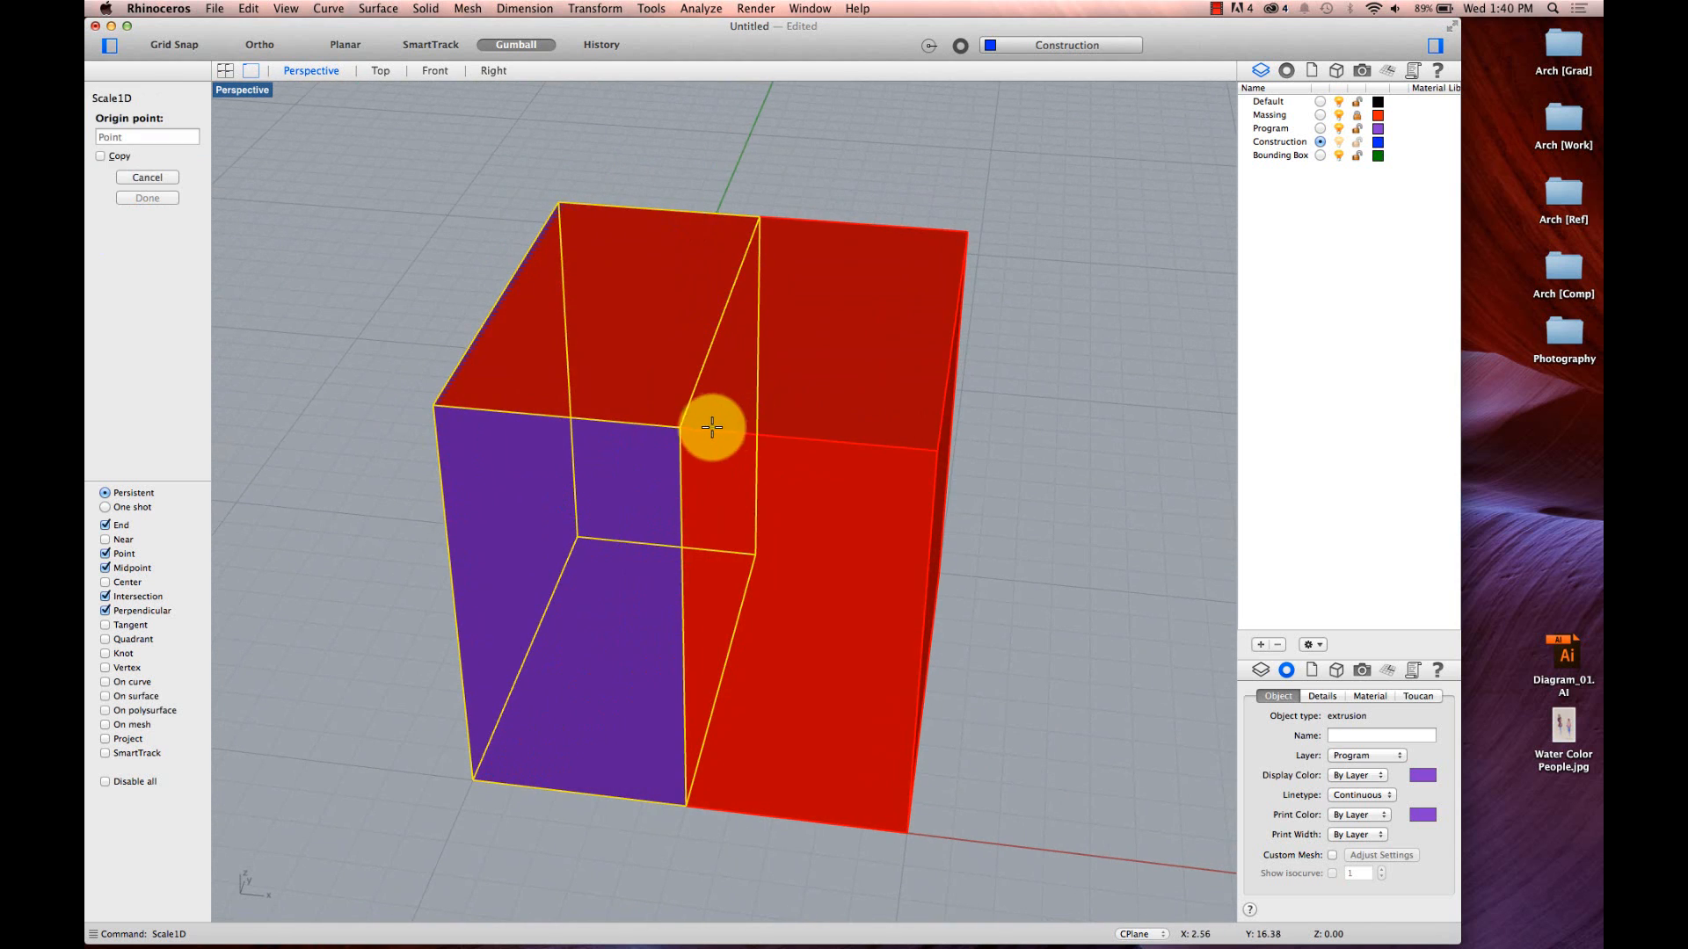
{"action": "left_click", "coordinate": [685, 427]}
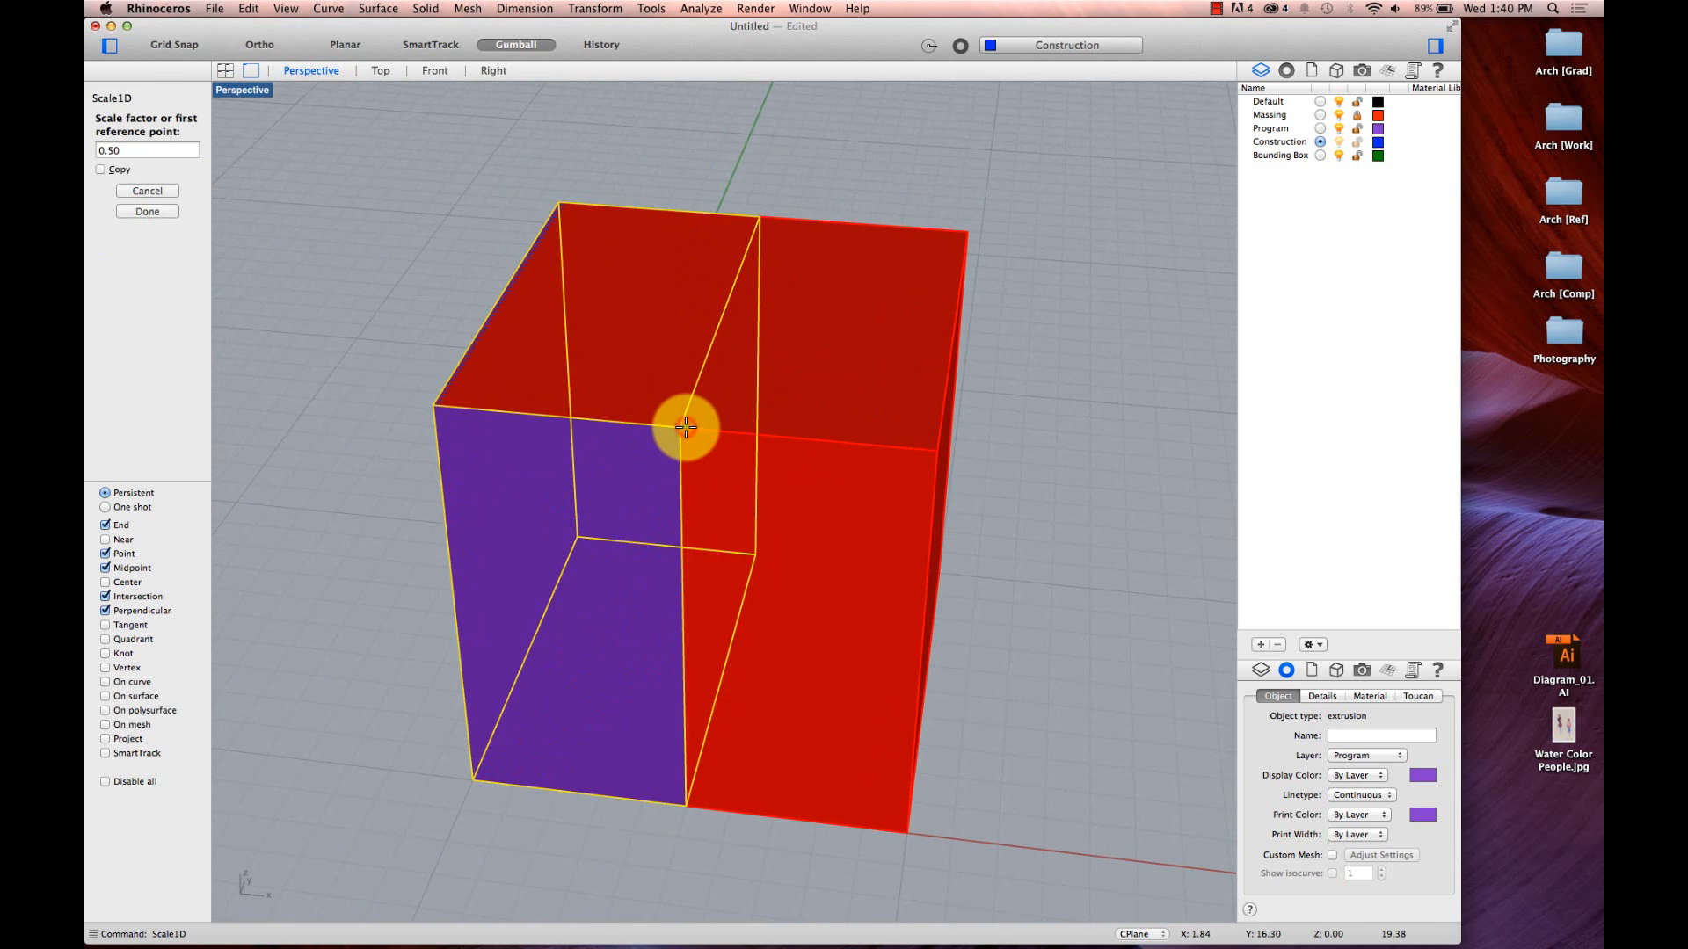
{"action": "left_click", "coordinate": [435, 406]}
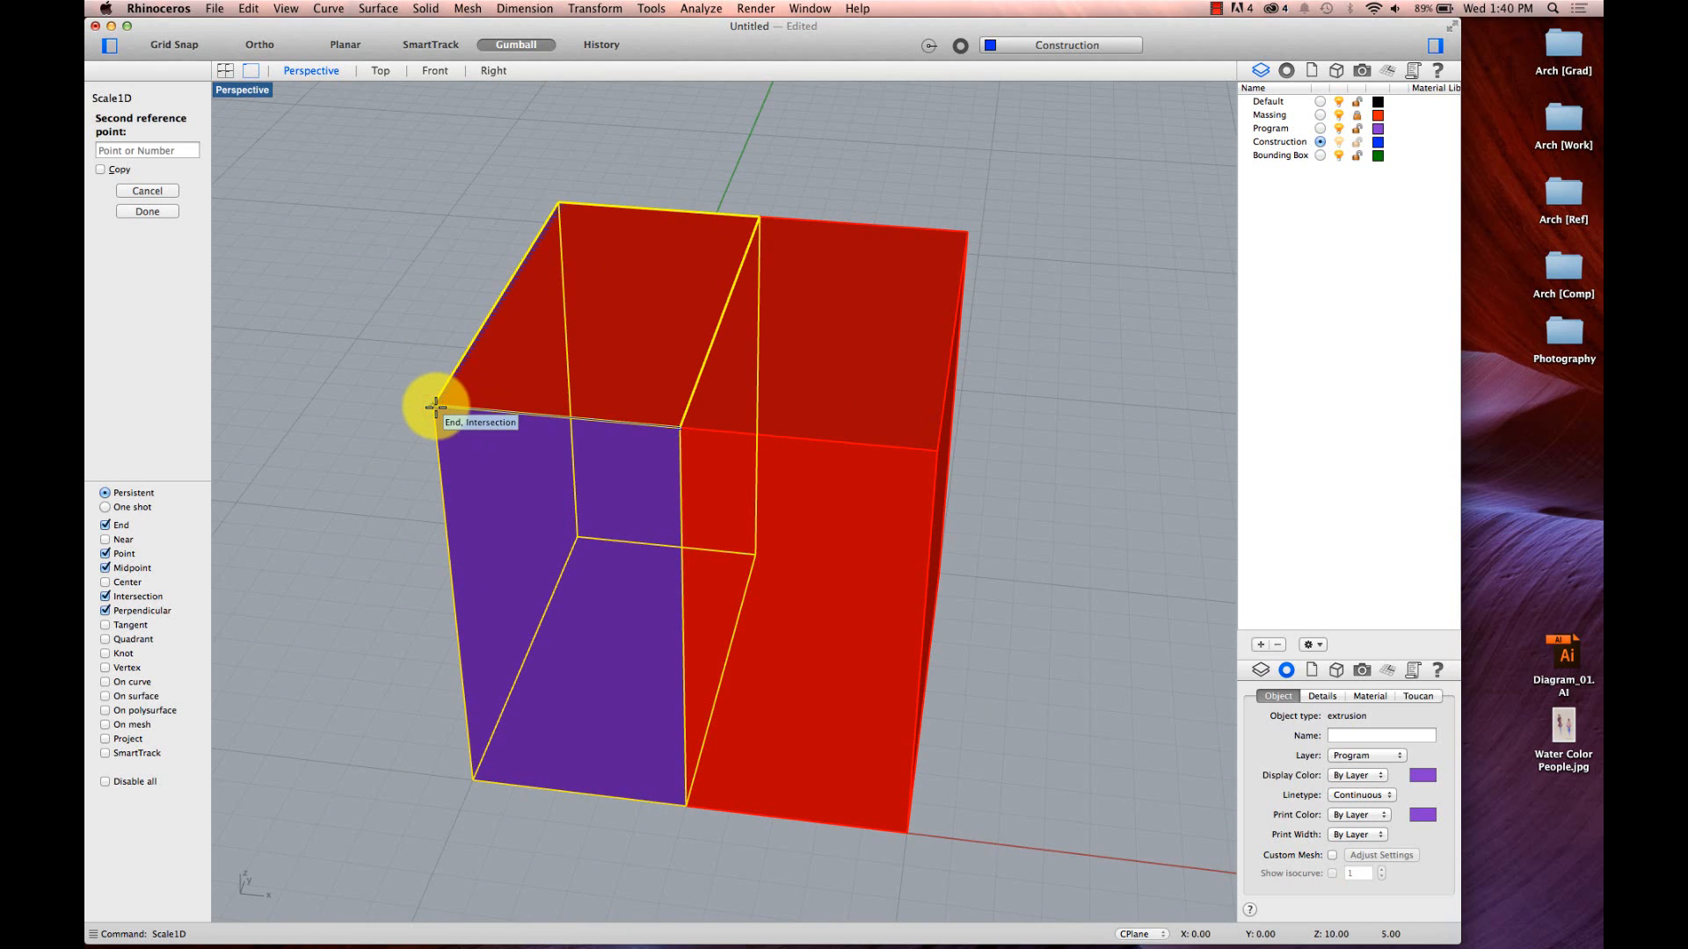
{"action": "type", "text": "2"}
{"action": "key", "text": "Return"}
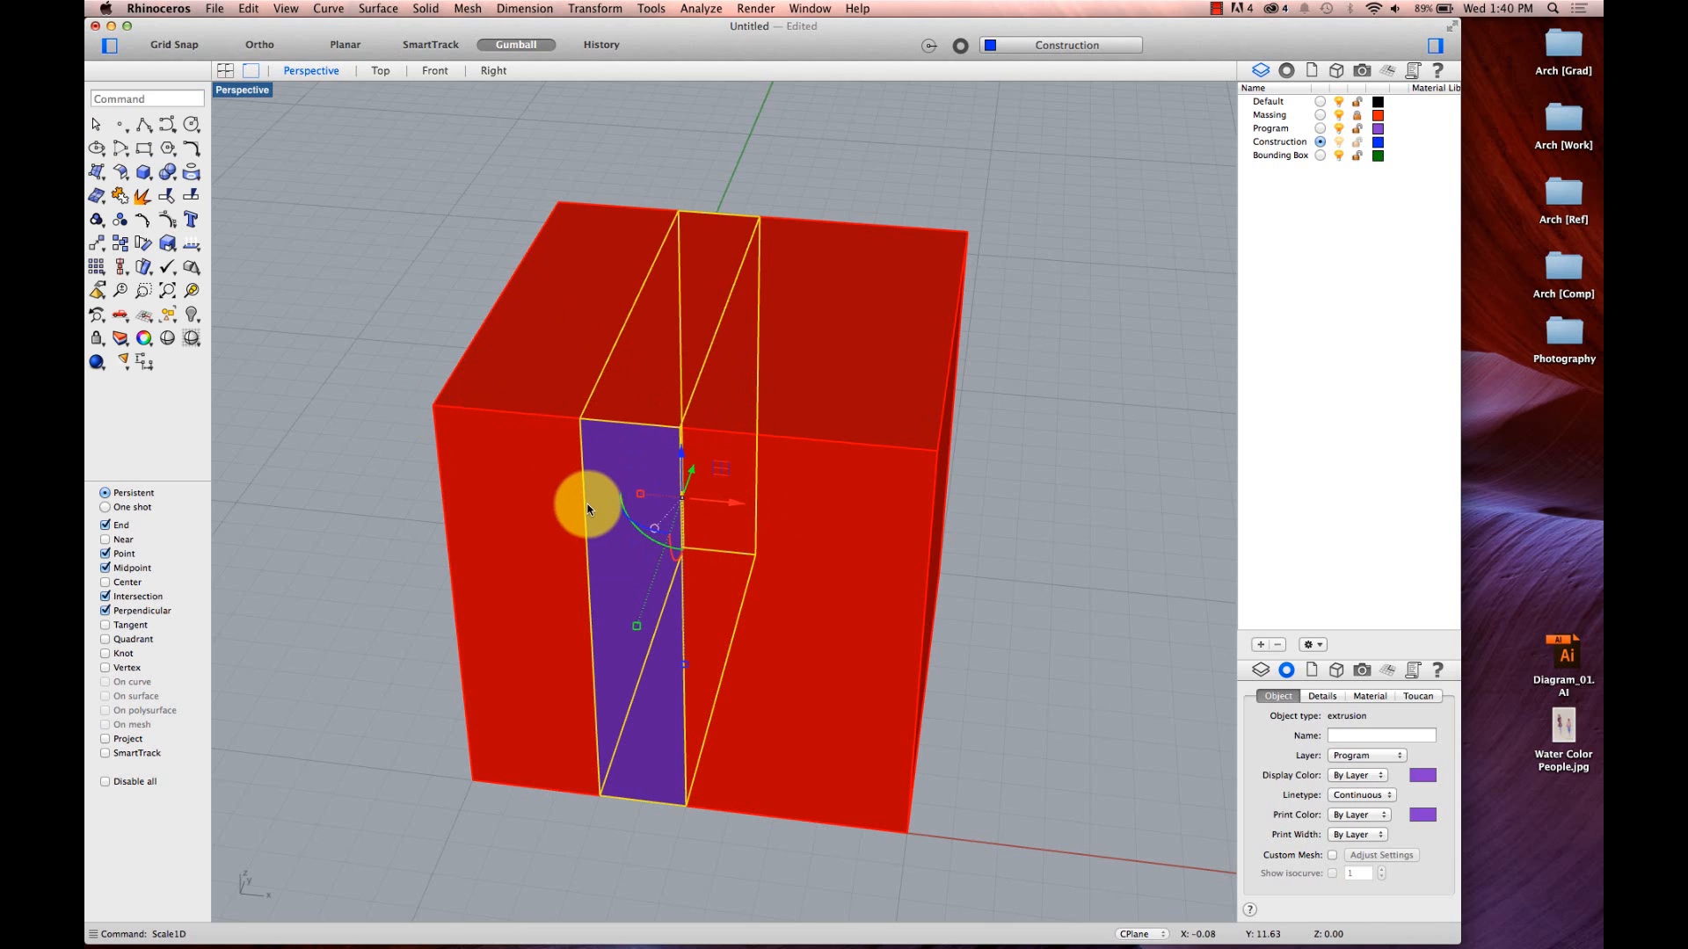
- Scale the purple slab's height down to about half, keeping its top face fixed, and clear the selection
{"action": "left_click_drag", "start_coordinate": [587, 508], "coordinate": [609, 433]}
{"action": "key", "text": "Return"}
{"action": "left_click", "coordinate": [530, 395]}
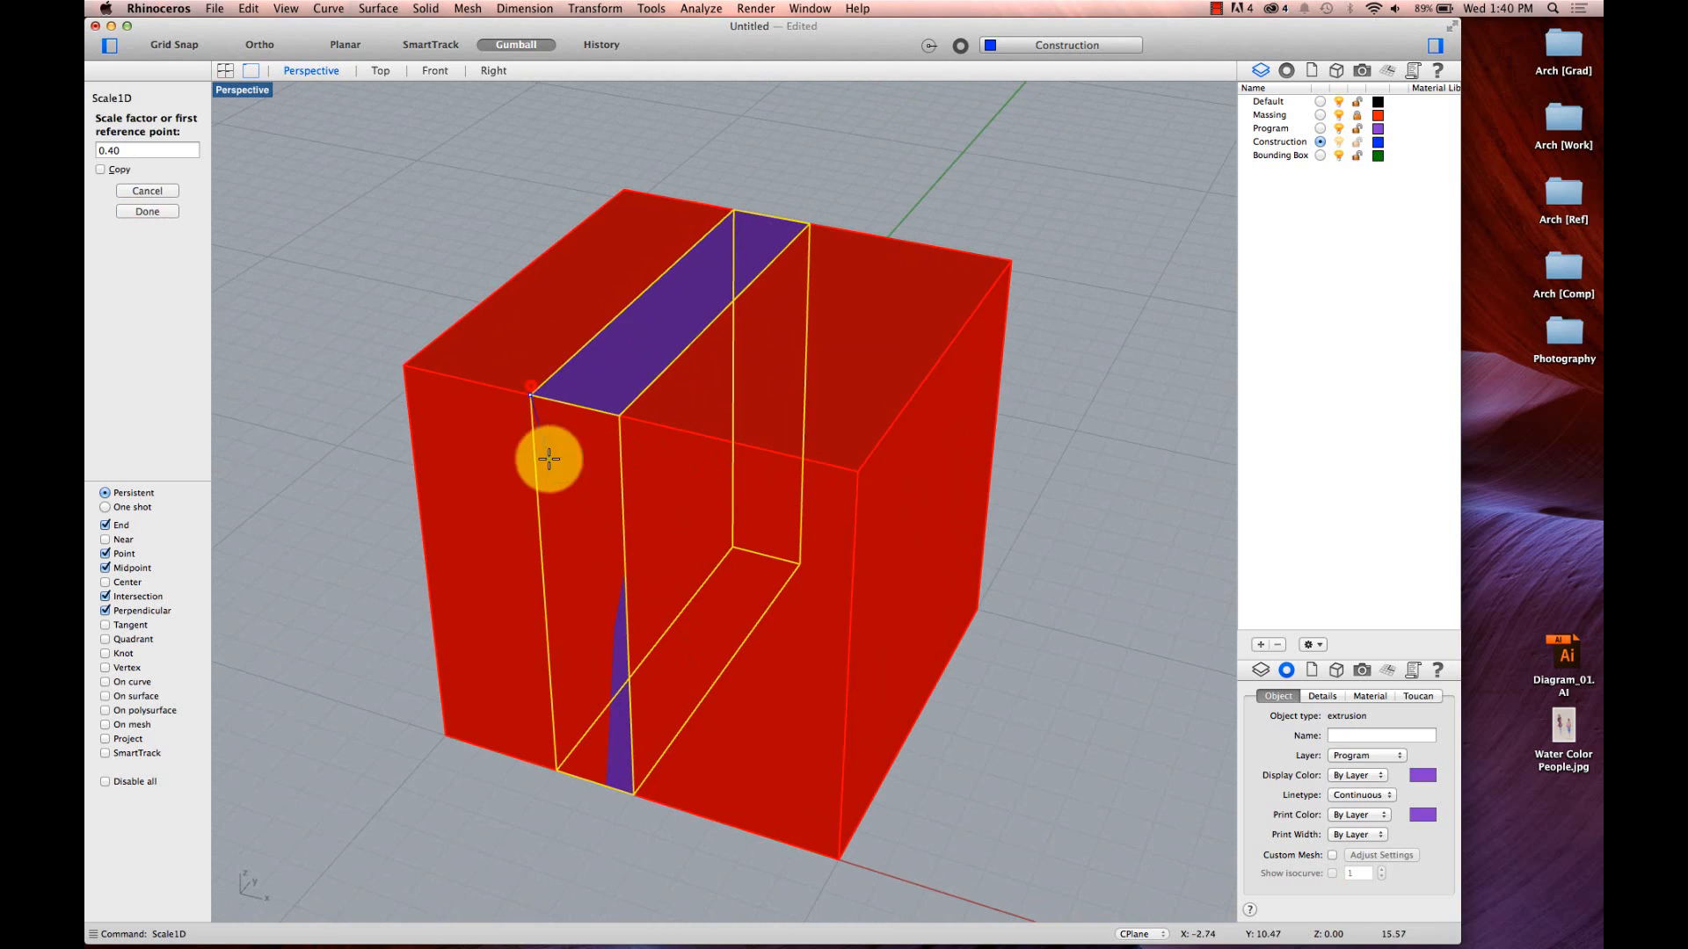
{"action": "left_click", "coordinate": [552, 772]}
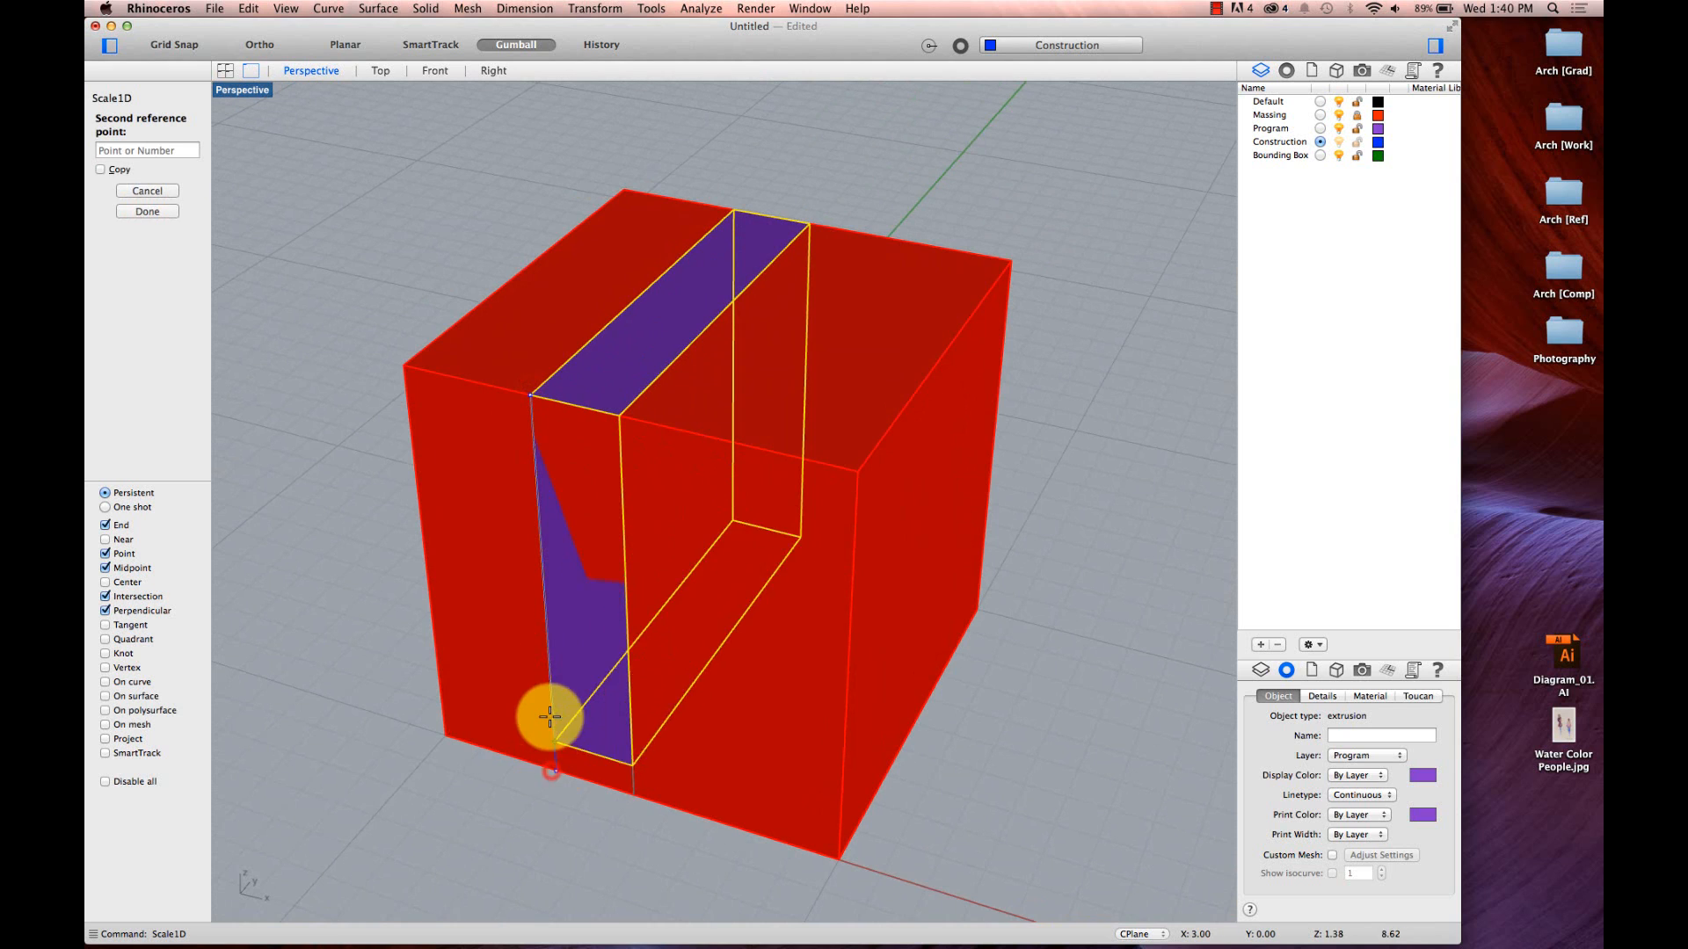
{"action": "left_click", "coordinate": [549, 599]}
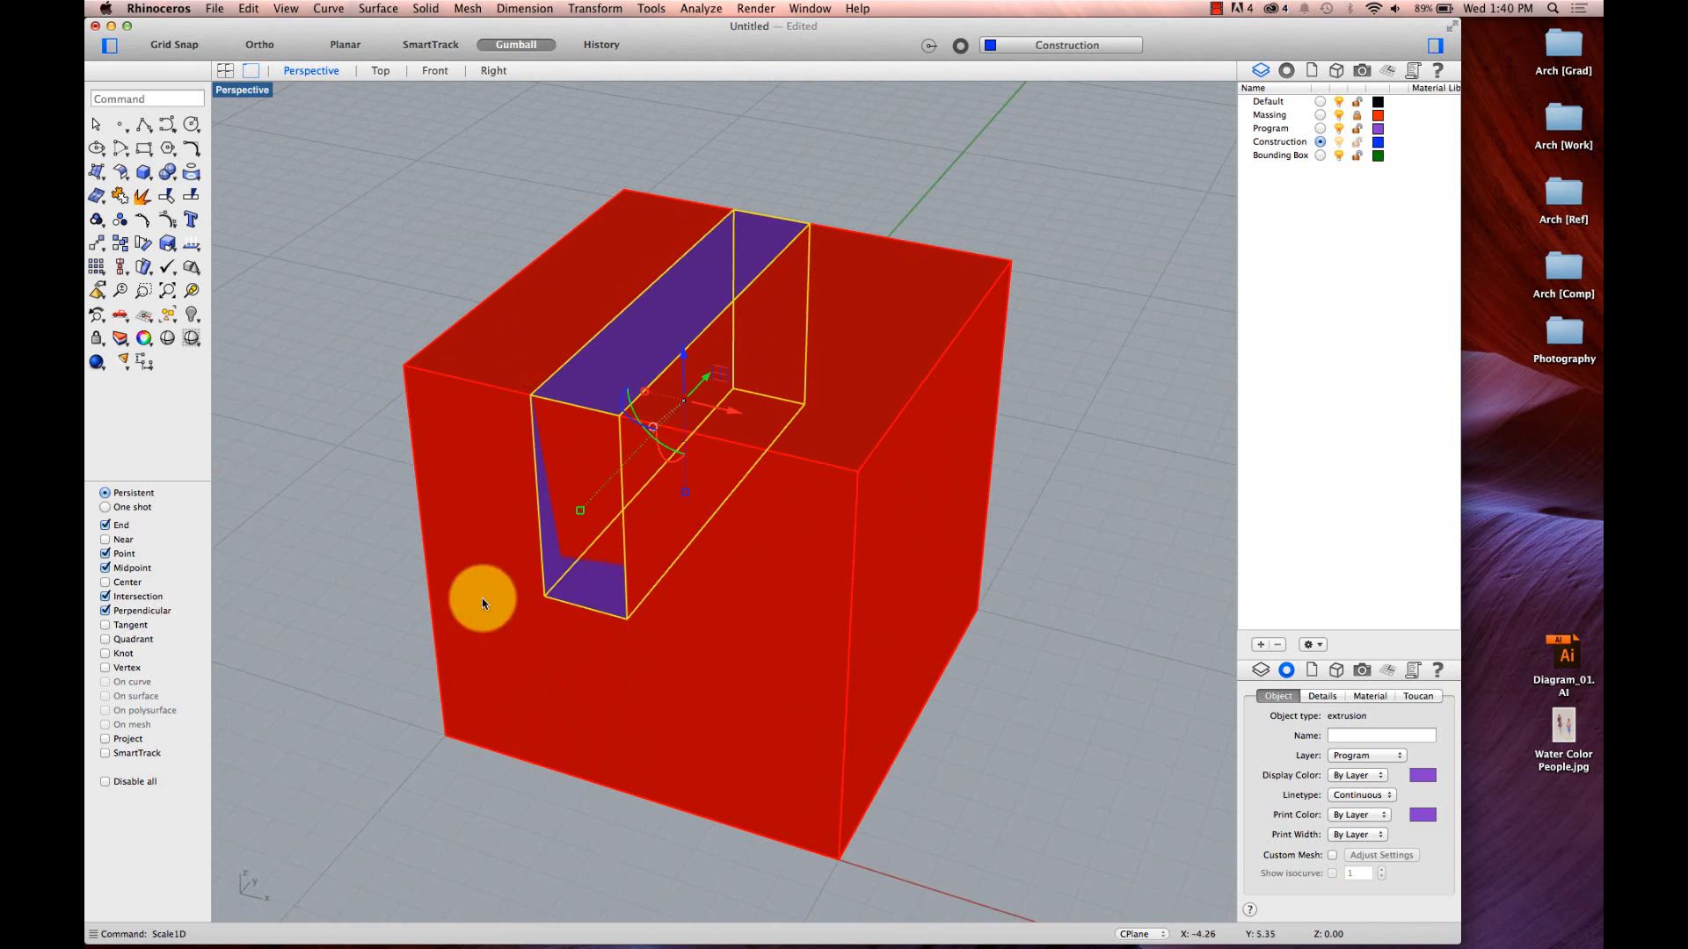
{"action": "left_click", "coordinate": [322, 467]}
{"action": "scroll", "coordinate": [575, 390], "scroll_direction": "left", "scroll_amount": 5}
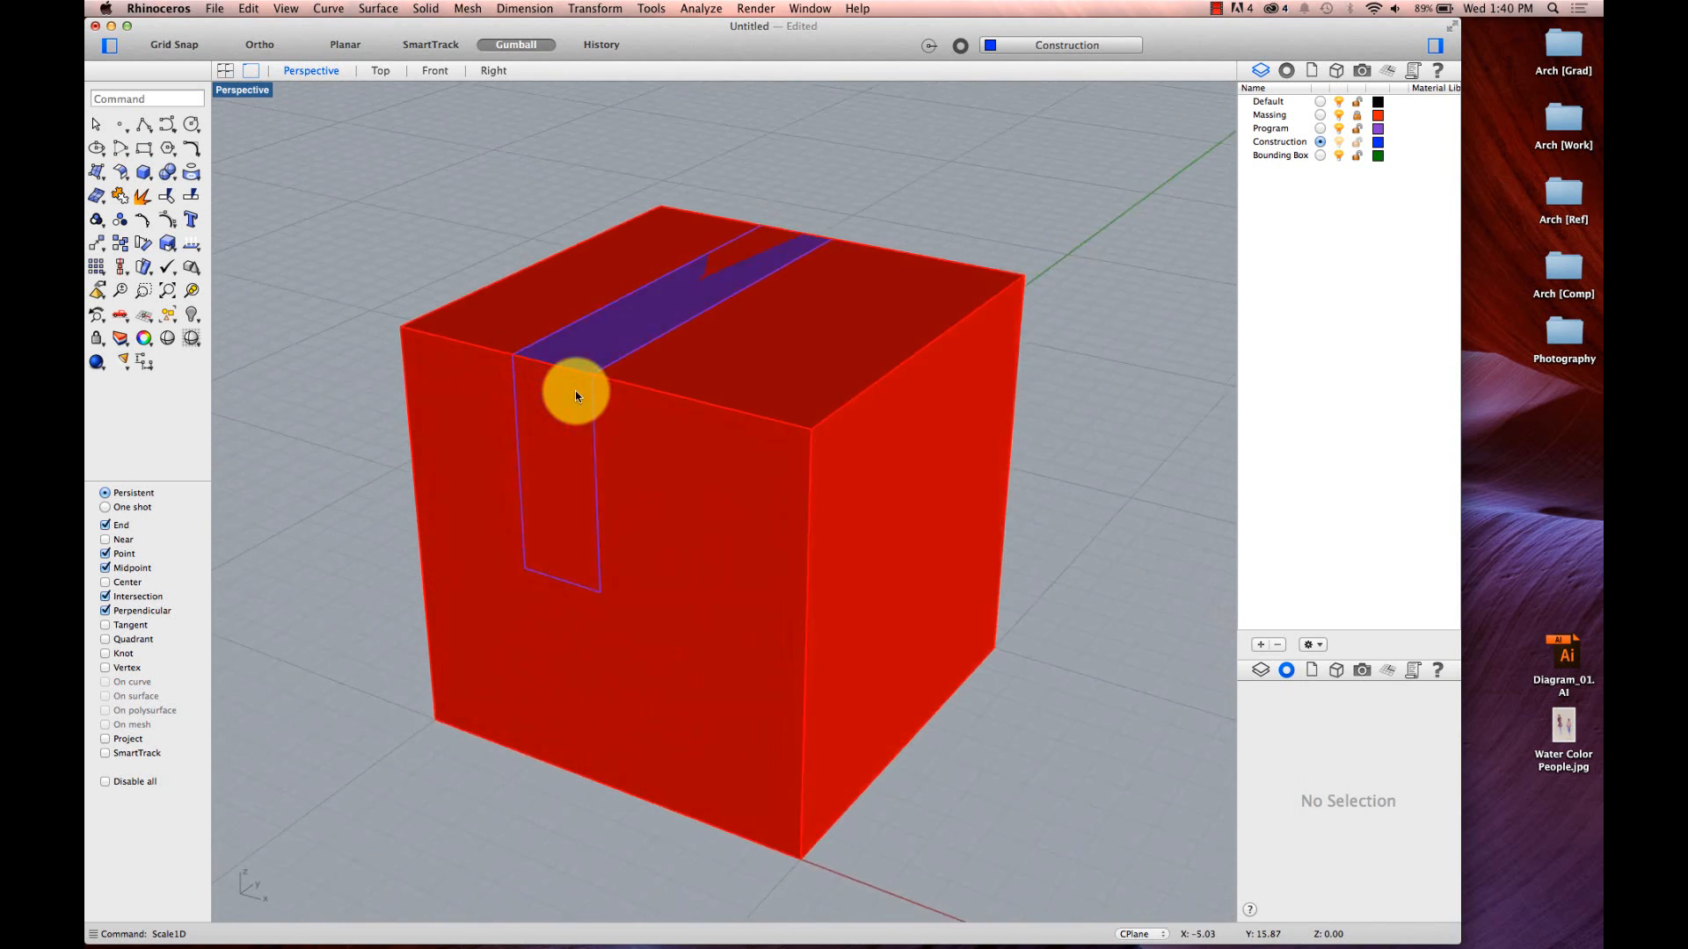
{"action": "scroll", "coordinate": [575, 390], "scroll_direction": "down", "scroll_amount": 5}
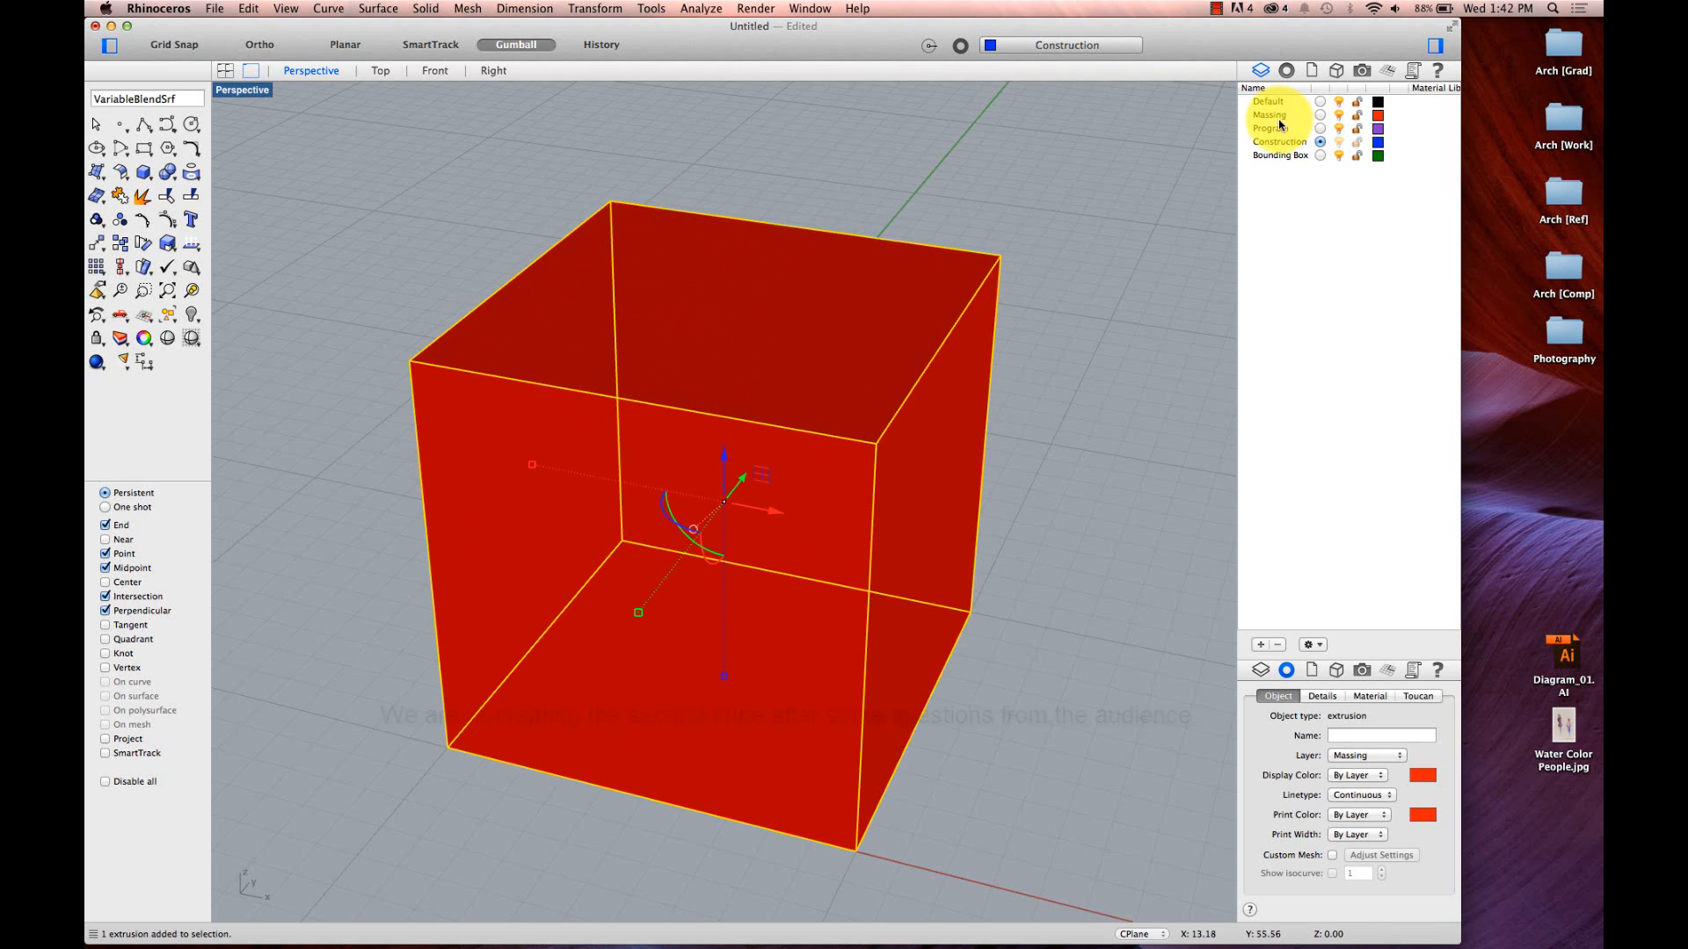
- Copy the selected red box to the Program layer and lock the Massing layer
{"action": "right_click", "coordinate": [1272, 128]}
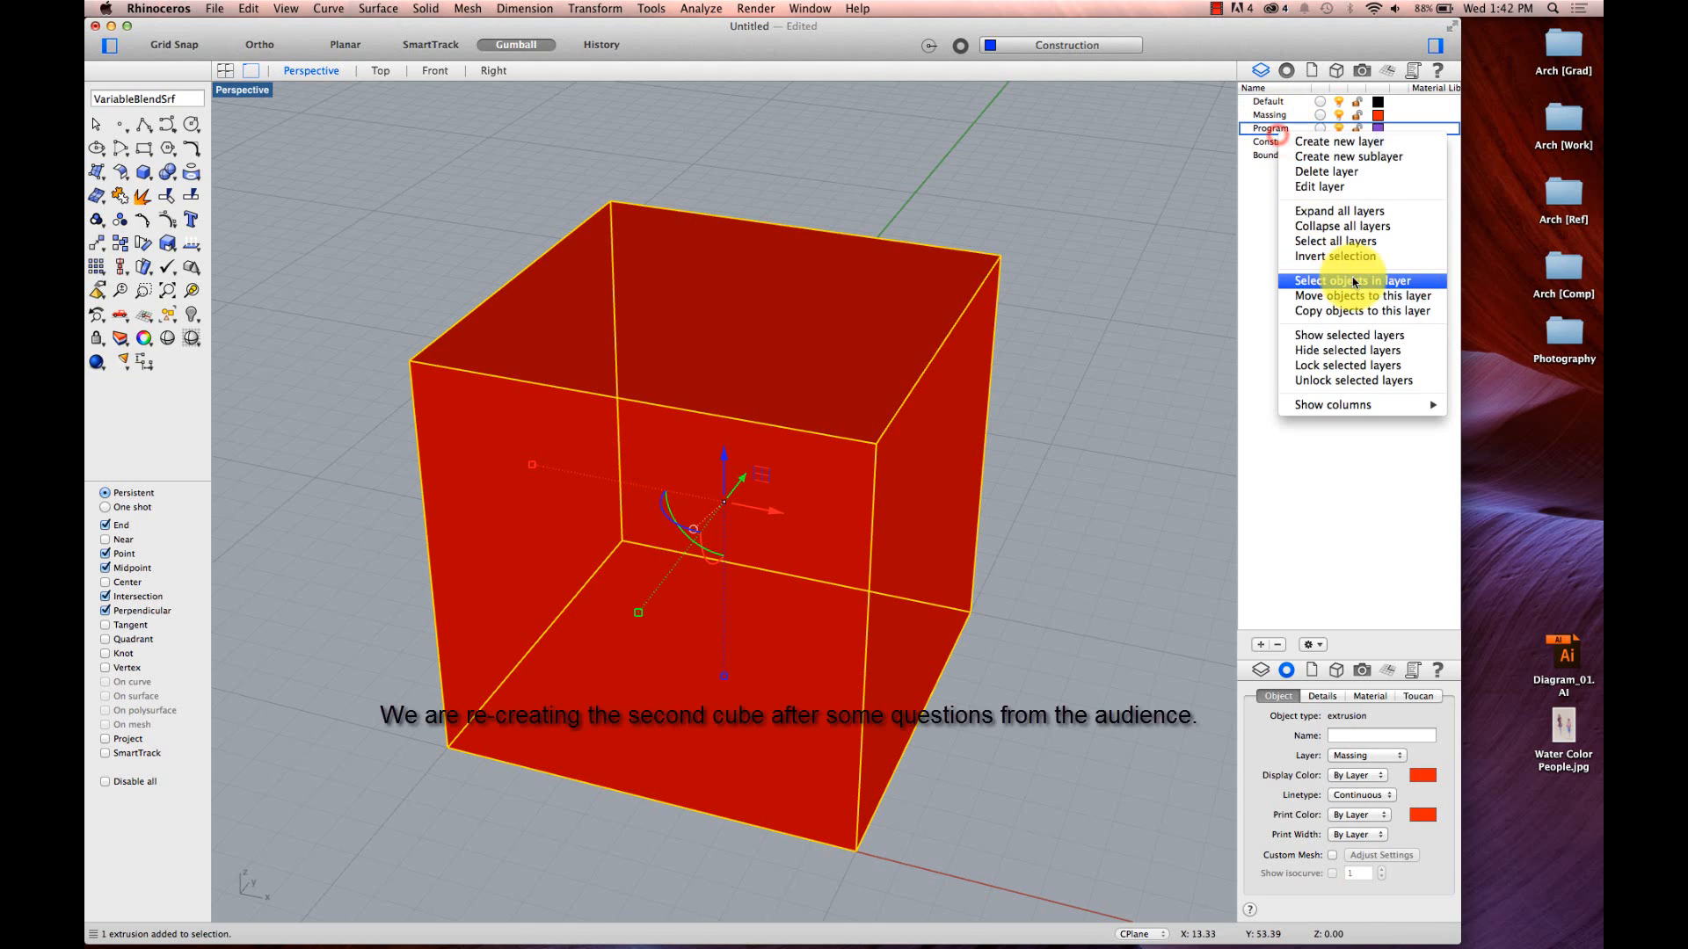
{"action": "left_click", "coordinate": [1147, 241]}
{"action": "left_click", "coordinate": [1133, 244]}
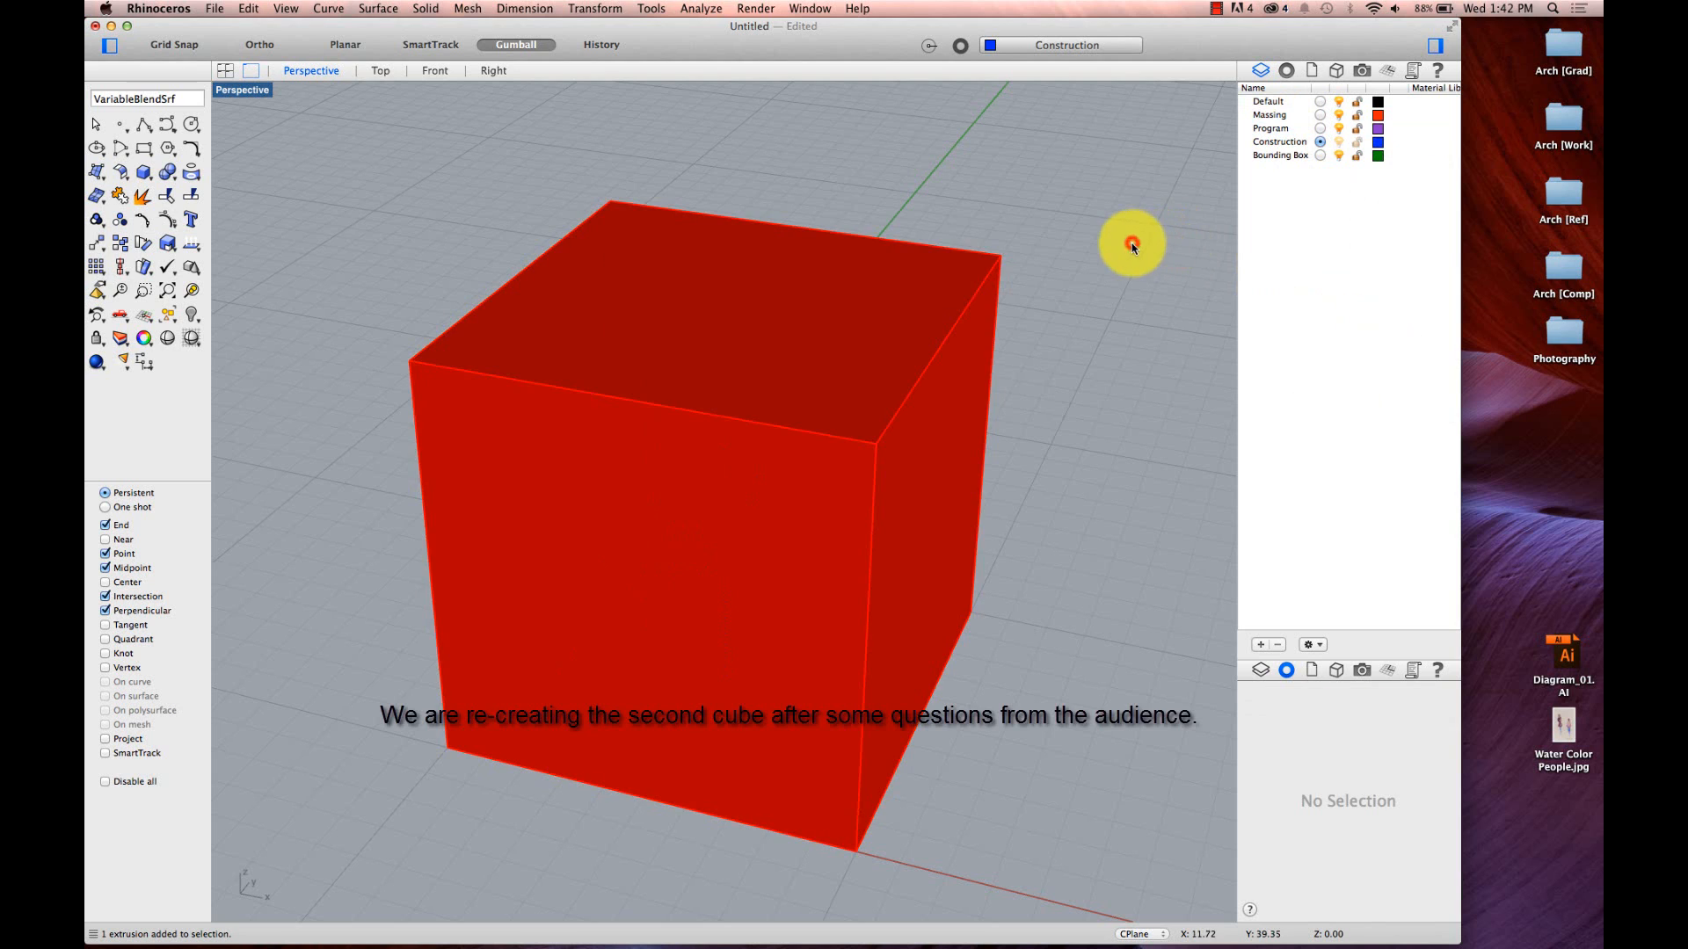
{"action": "left_click", "coordinate": [1354, 114]}
- Scale the purple box copy with Scale1D from its upper front corner at the origin side to a width of about 6.9
{"action": "left_click", "coordinate": [958, 293]}
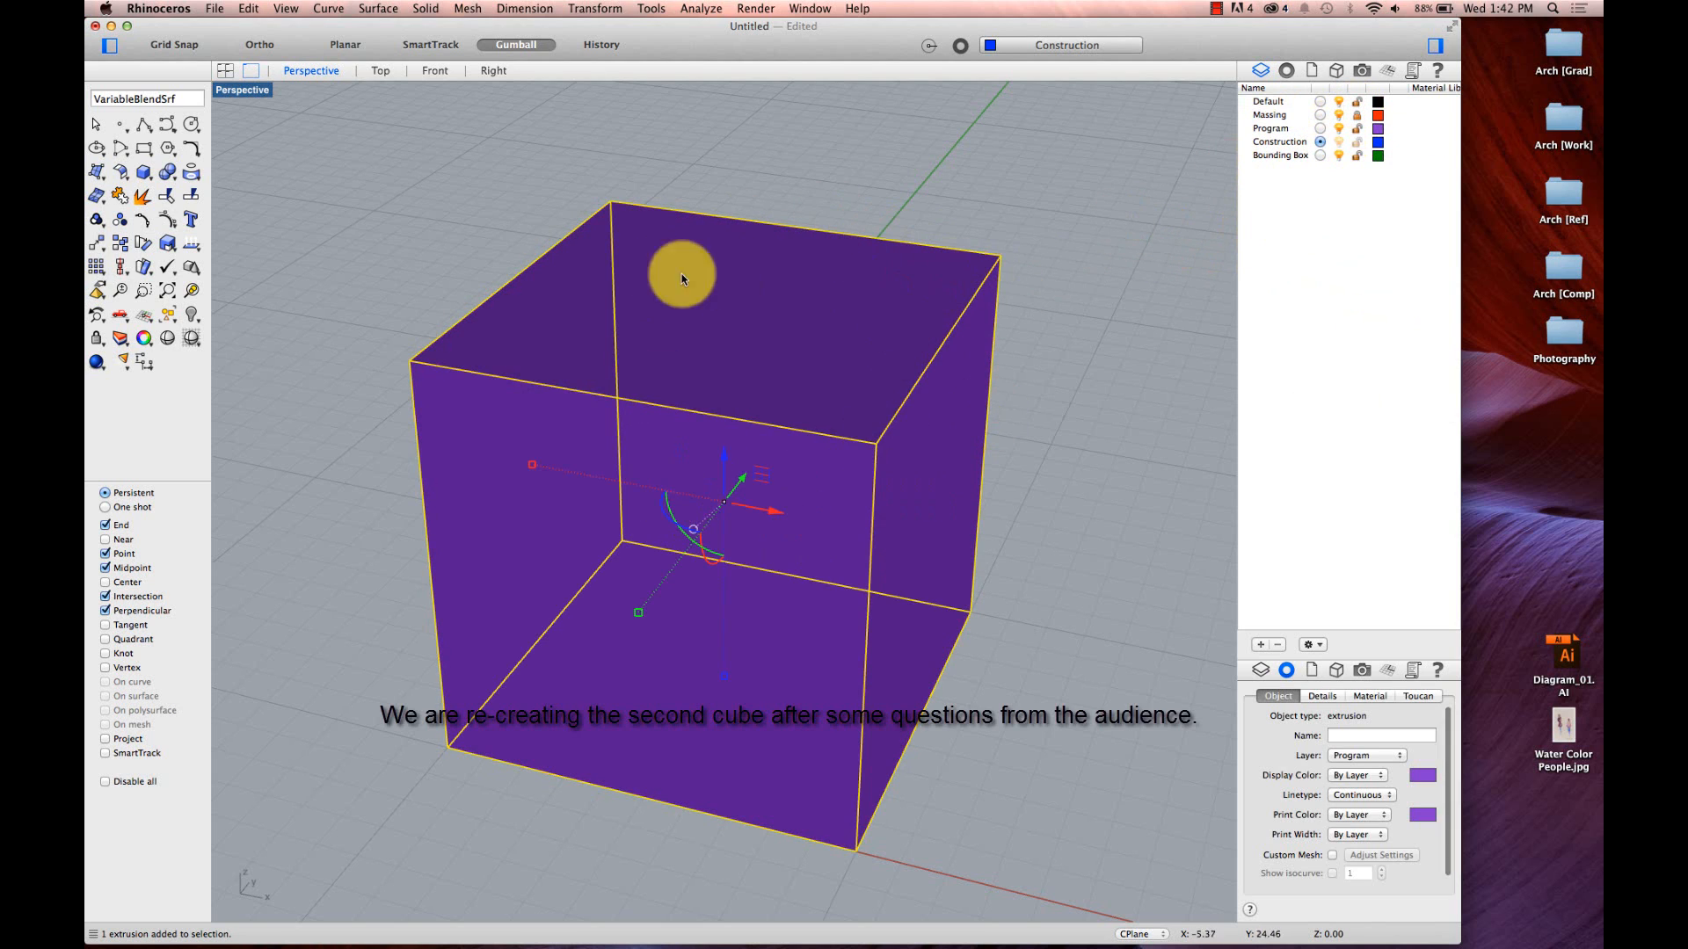
{"action": "type", "text": "scale"}
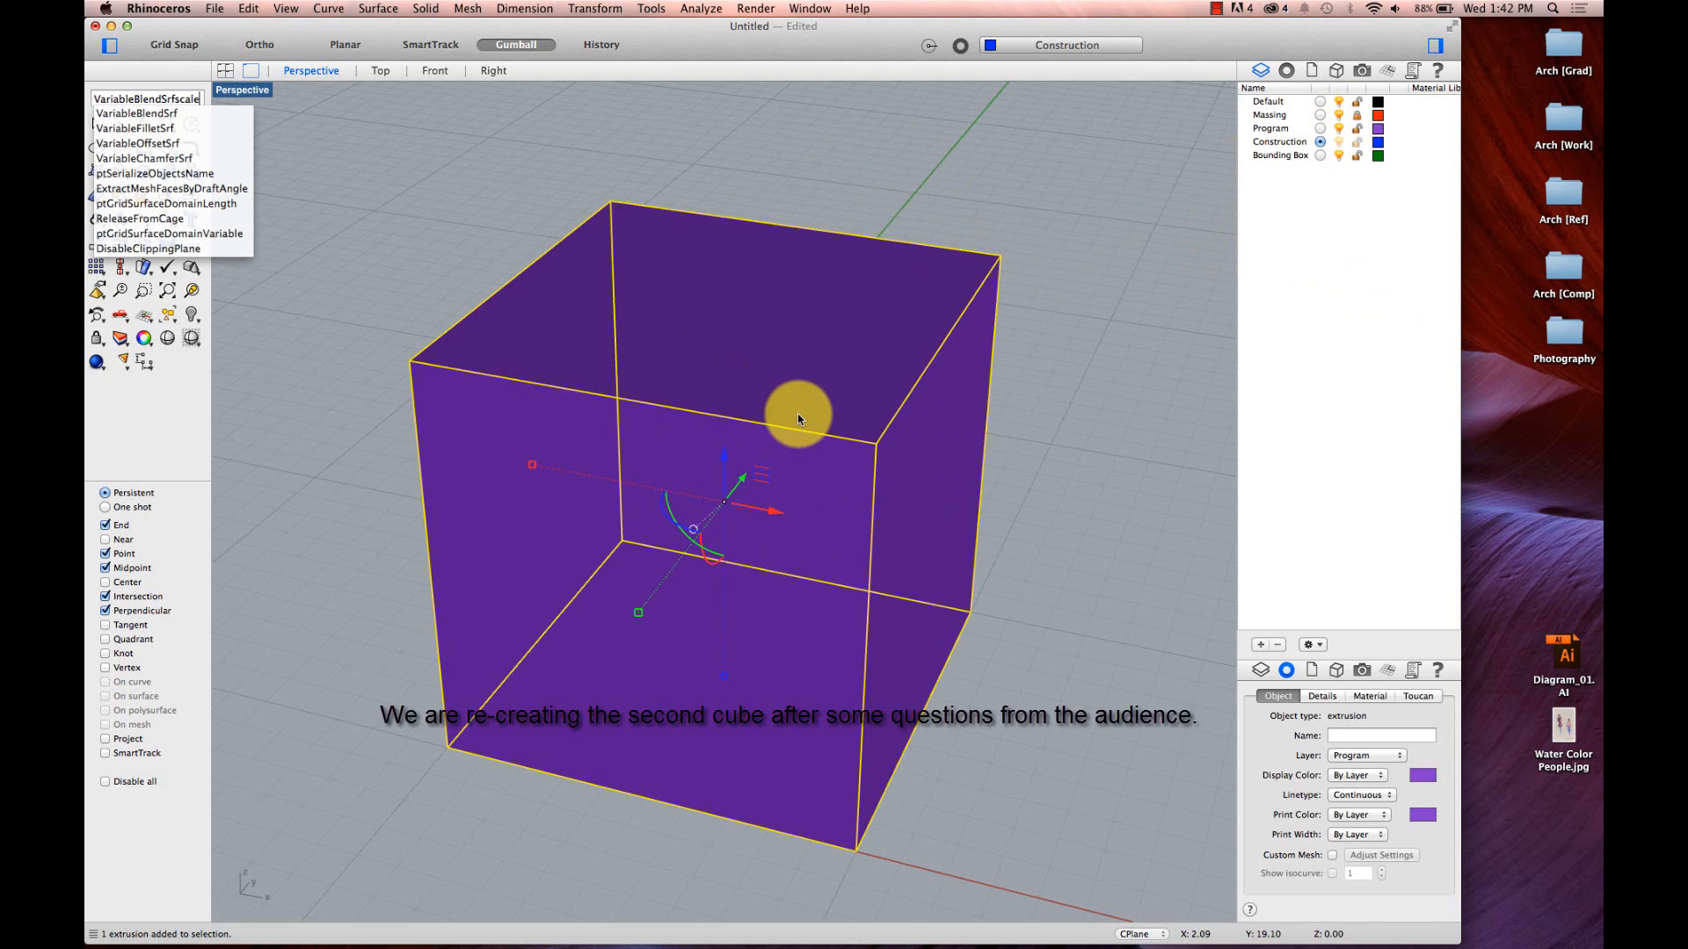
{"action": "key", "text": "Escape"}
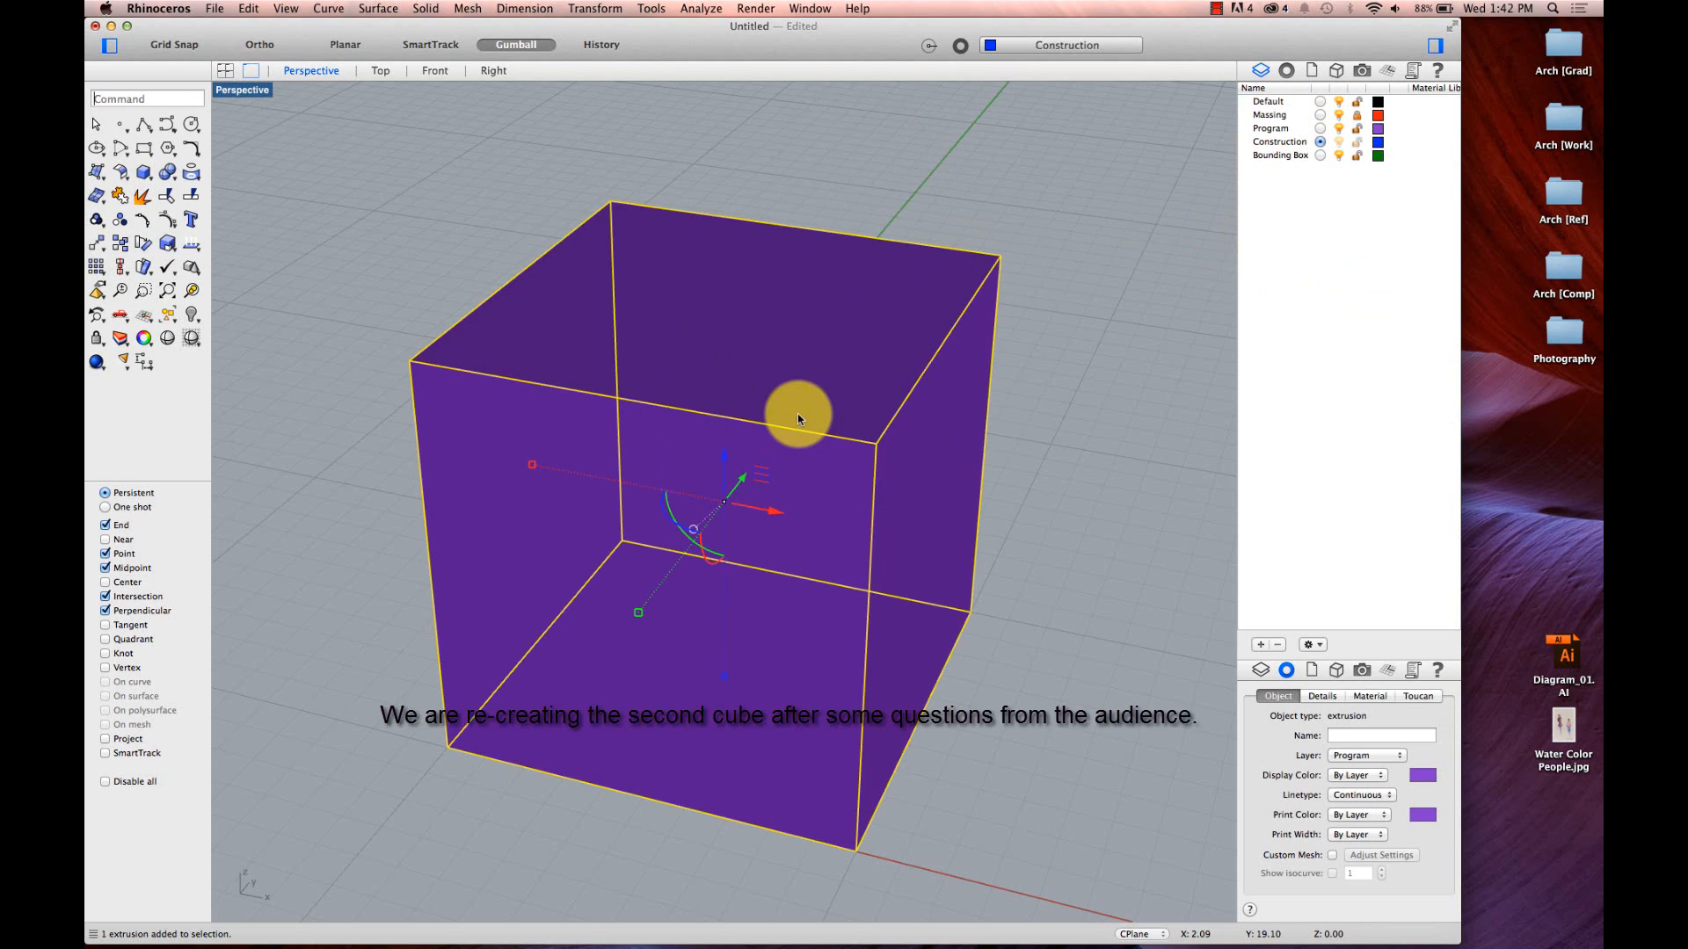
{"action": "type", "text": "scale1d"}
{"action": "key", "text": "Return"}
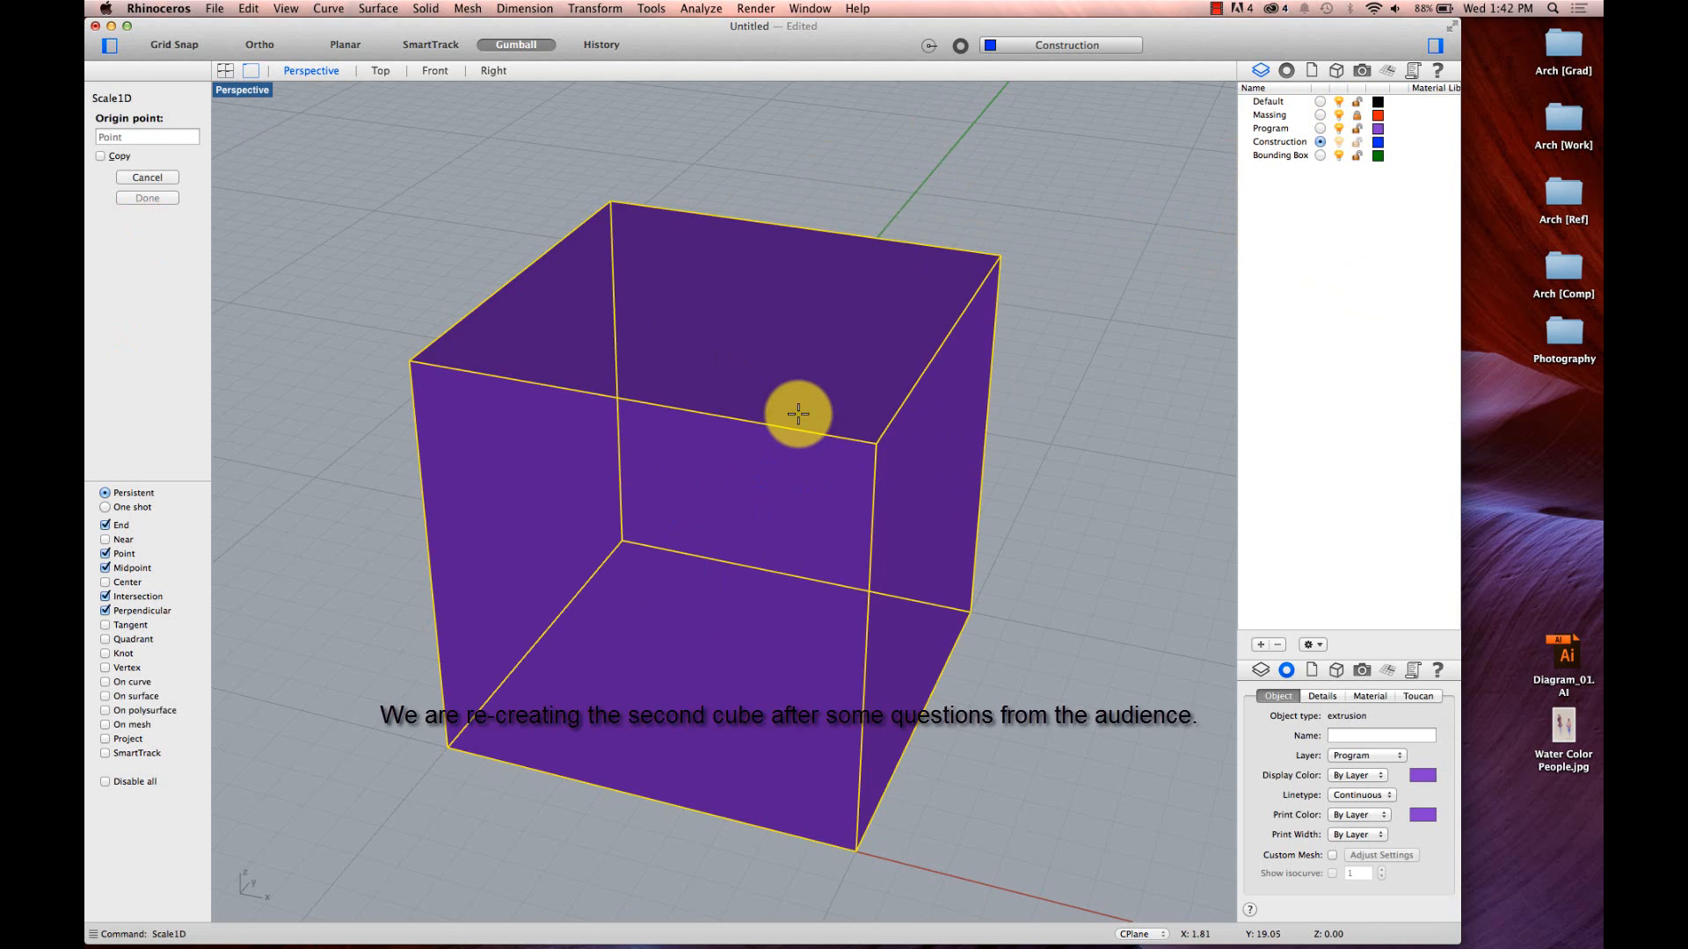
{"action": "left_click", "coordinate": [410, 354]}
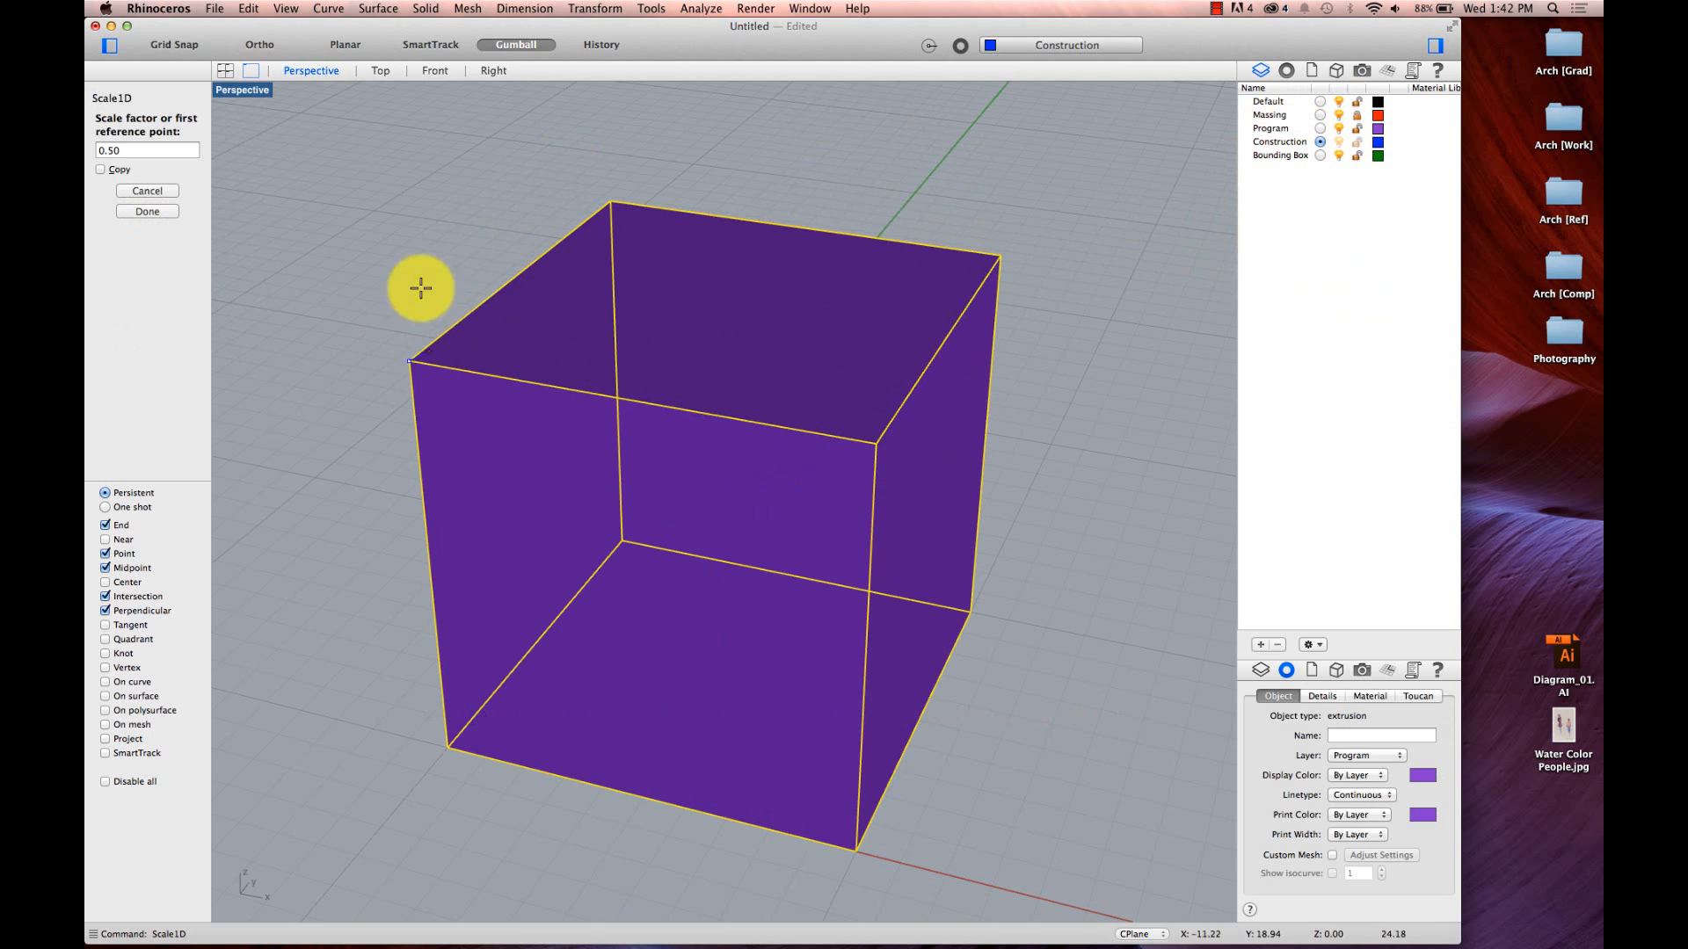
{"action": "left_click", "coordinate": [876, 443]}
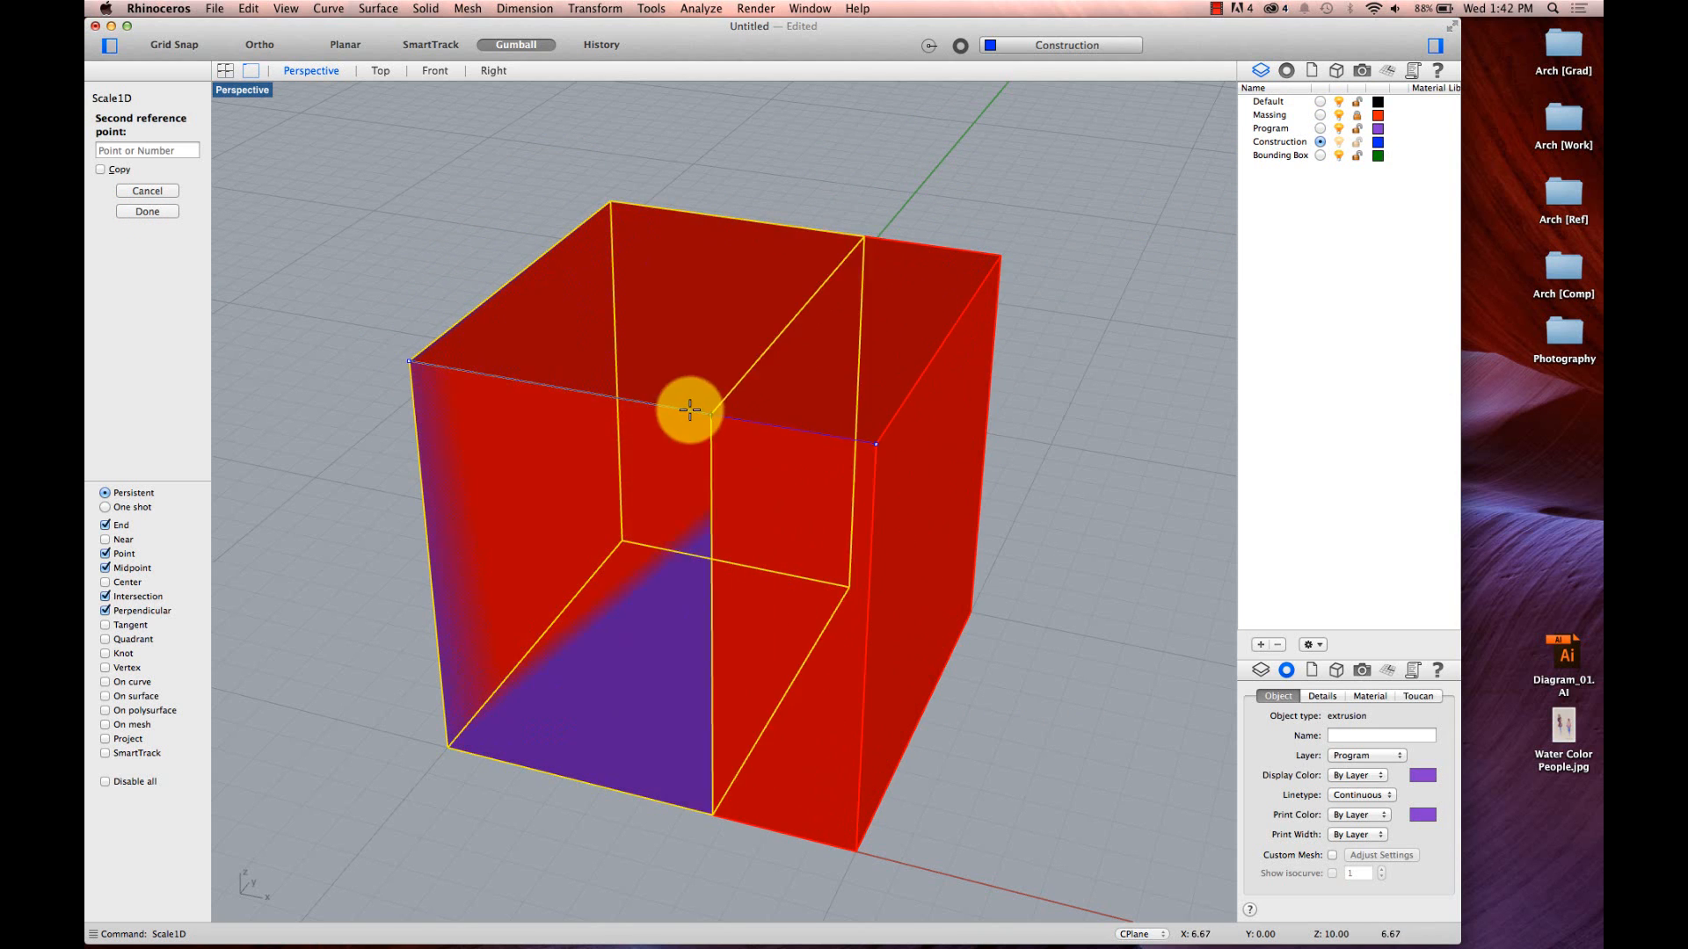
{"action": "left_click", "coordinate": [712, 467]}
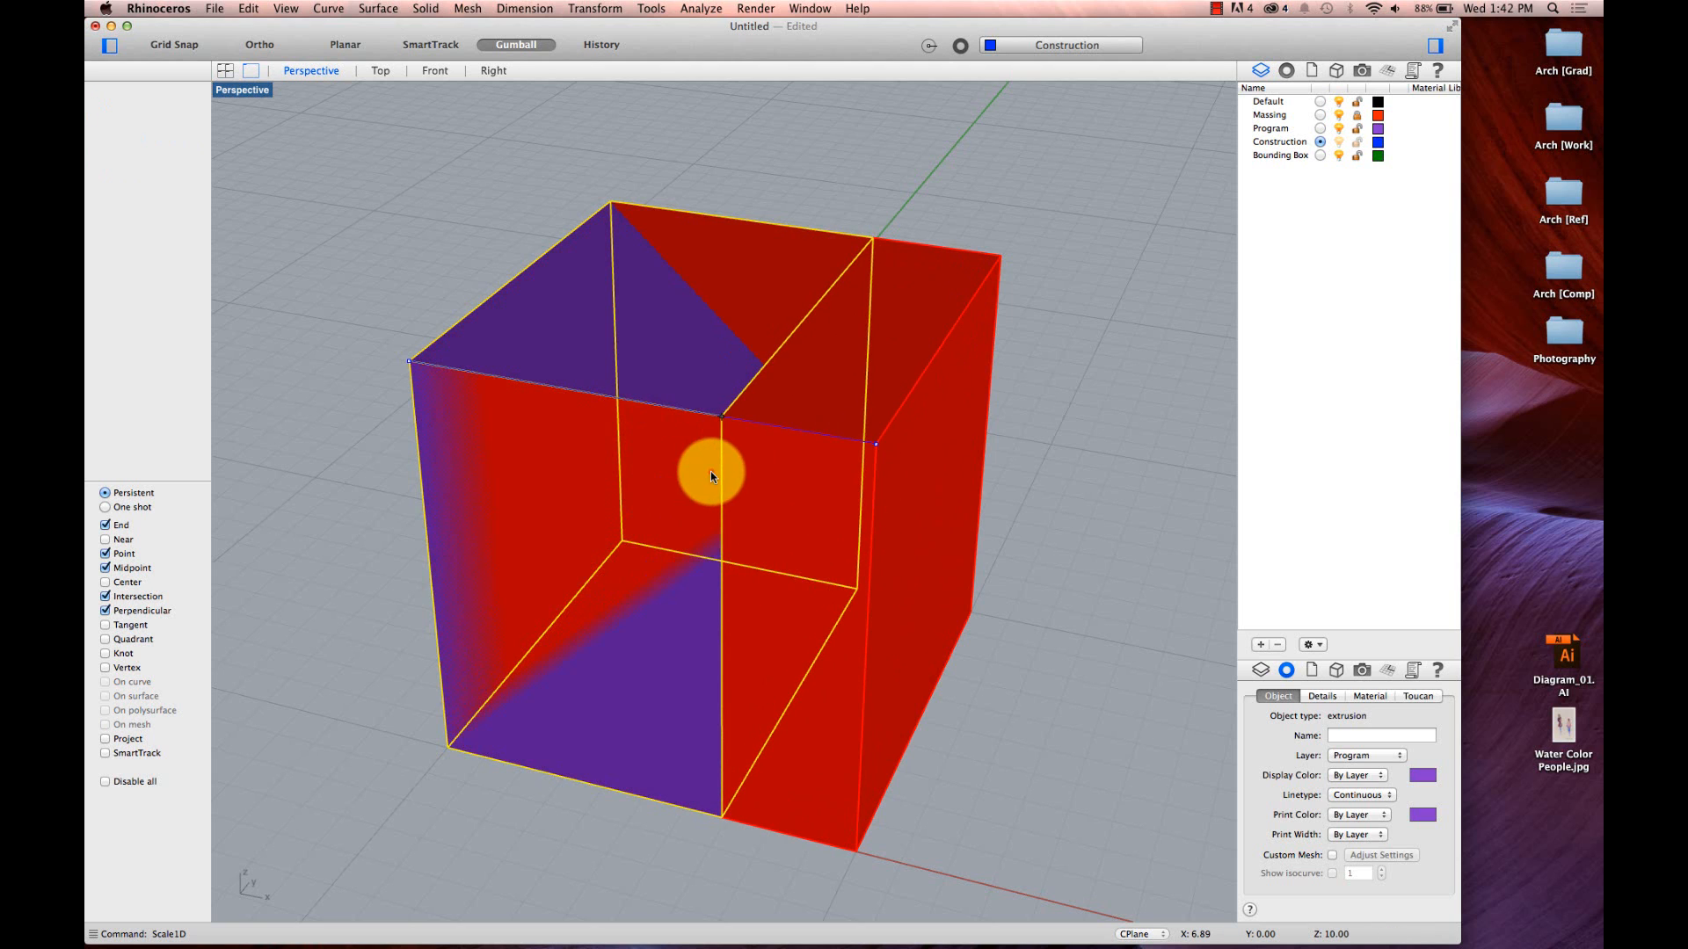
- Scale the purple box in one direction from its shortened side, bringing the opposite face in to about X 2.2
{"action": "key", "text": "Return"}
{"action": "left_click", "coordinate": [725, 421]}
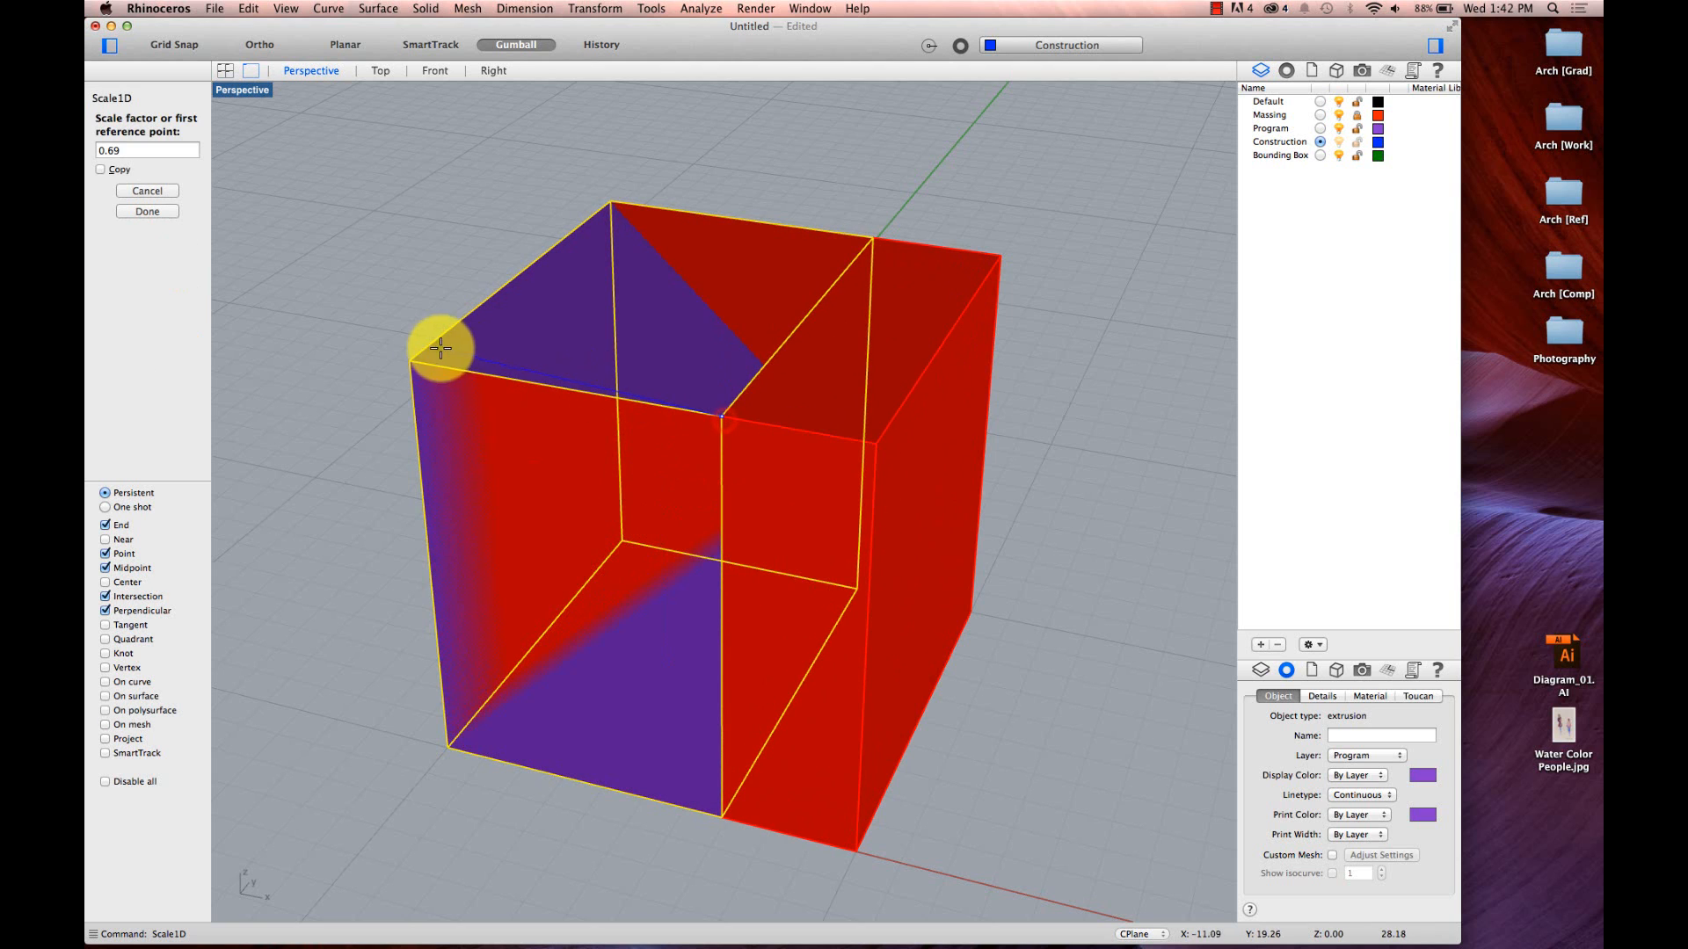
{"action": "left_click", "coordinate": [410, 360]}
{"action": "left_click", "coordinate": [505, 384]}
- Scale the purple box's height down to about half, keeping its top face fixed, and deselect it
{"action": "key", "text": "Return"}
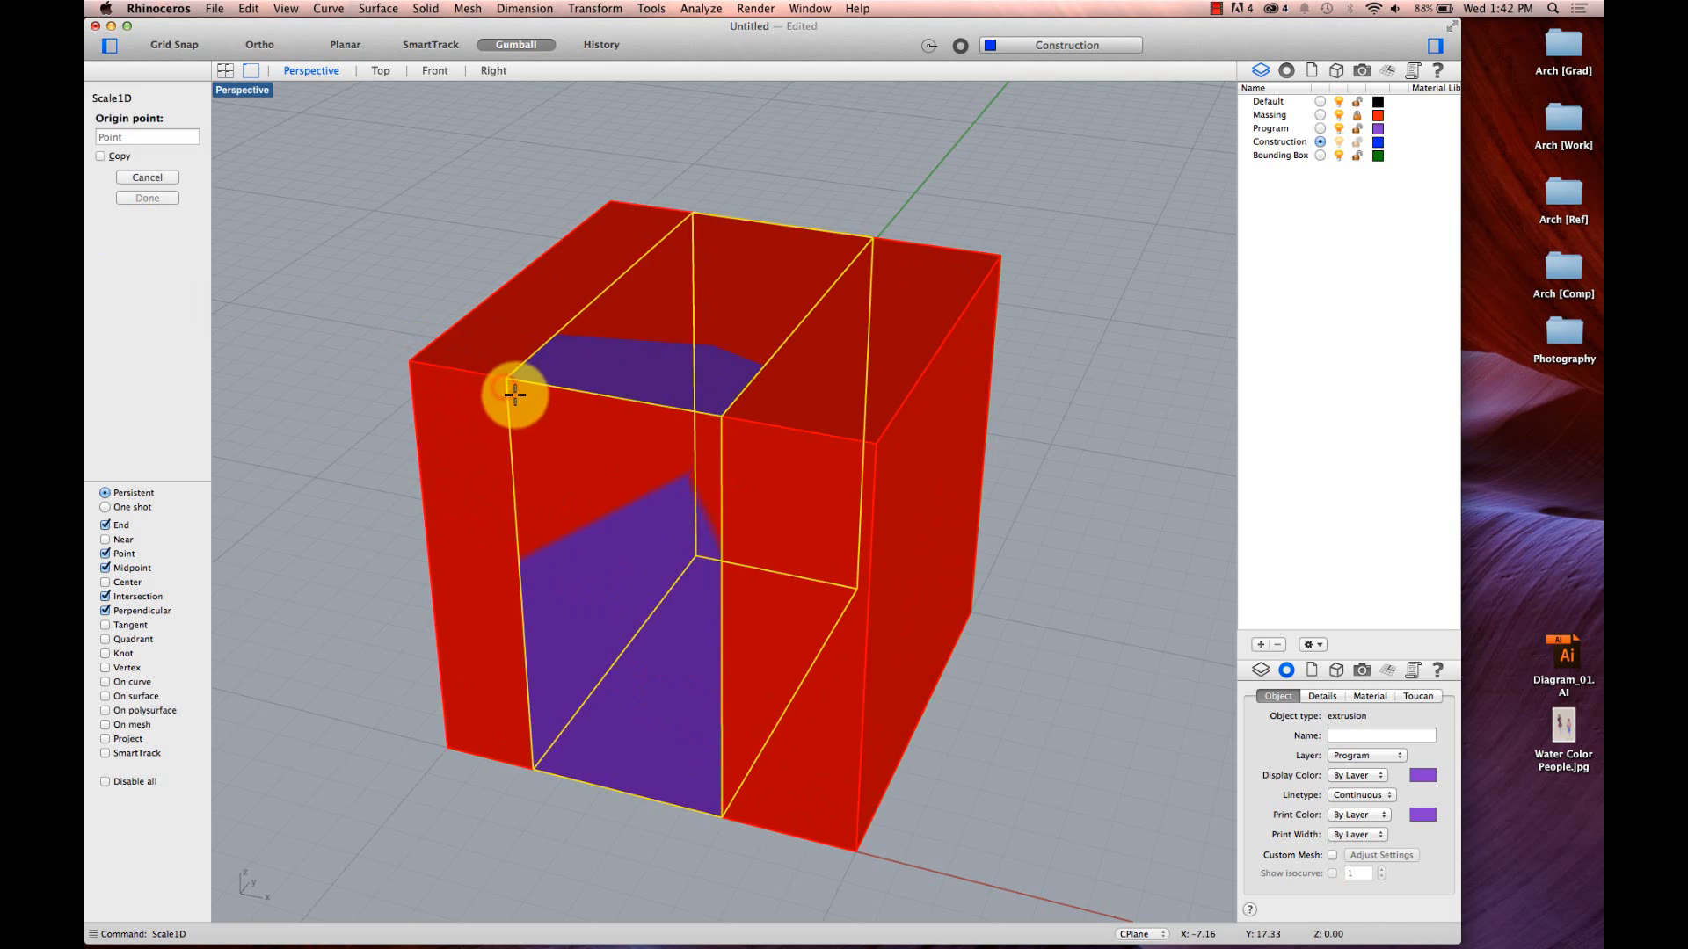
{"action": "left_click", "coordinate": [507, 380]}
{"action": "left_click", "coordinate": [542, 765]}
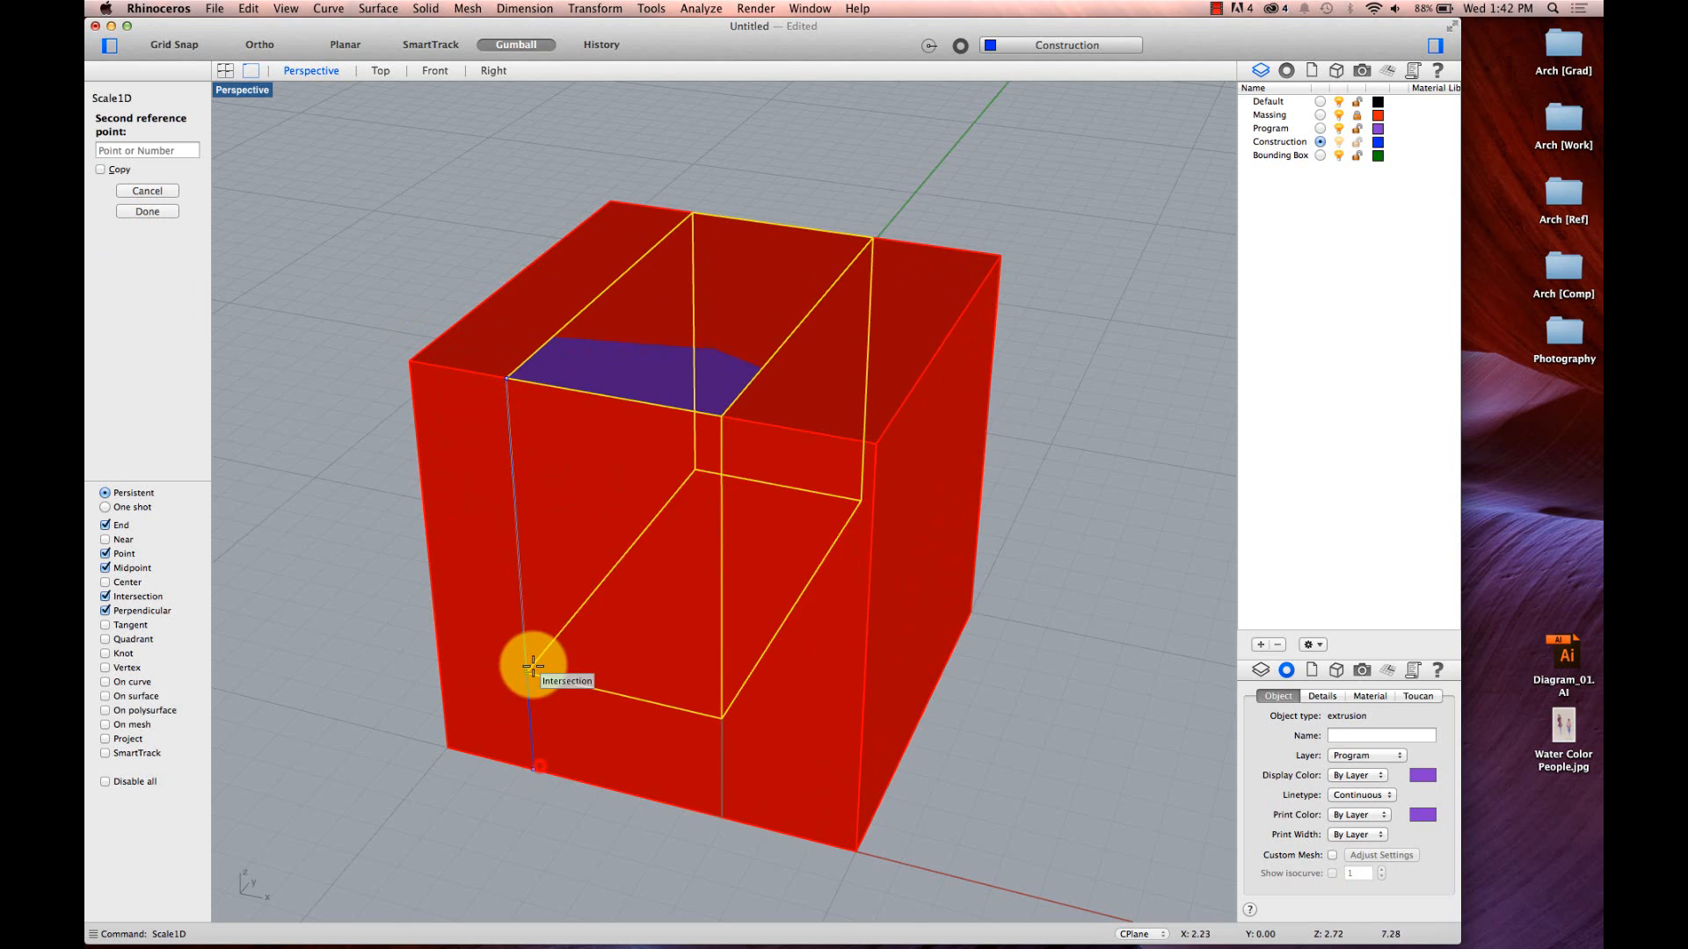
{"action": "left_click", "coordinate": [519, 575]}
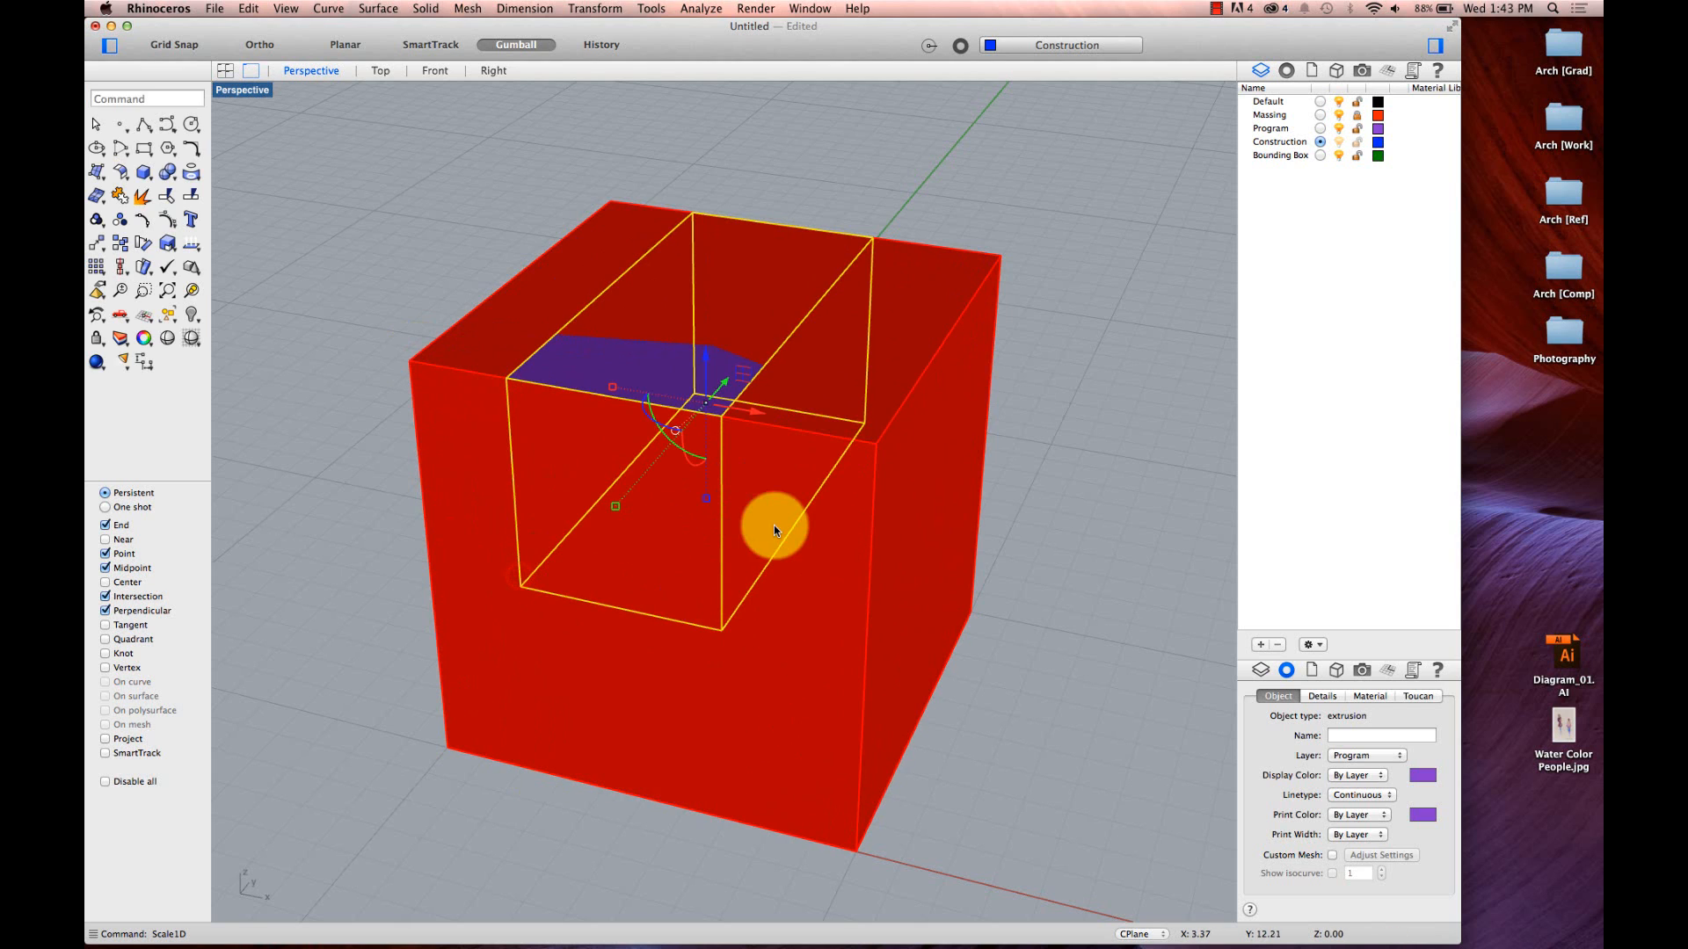
{"action": "key", "text": "Escape"}
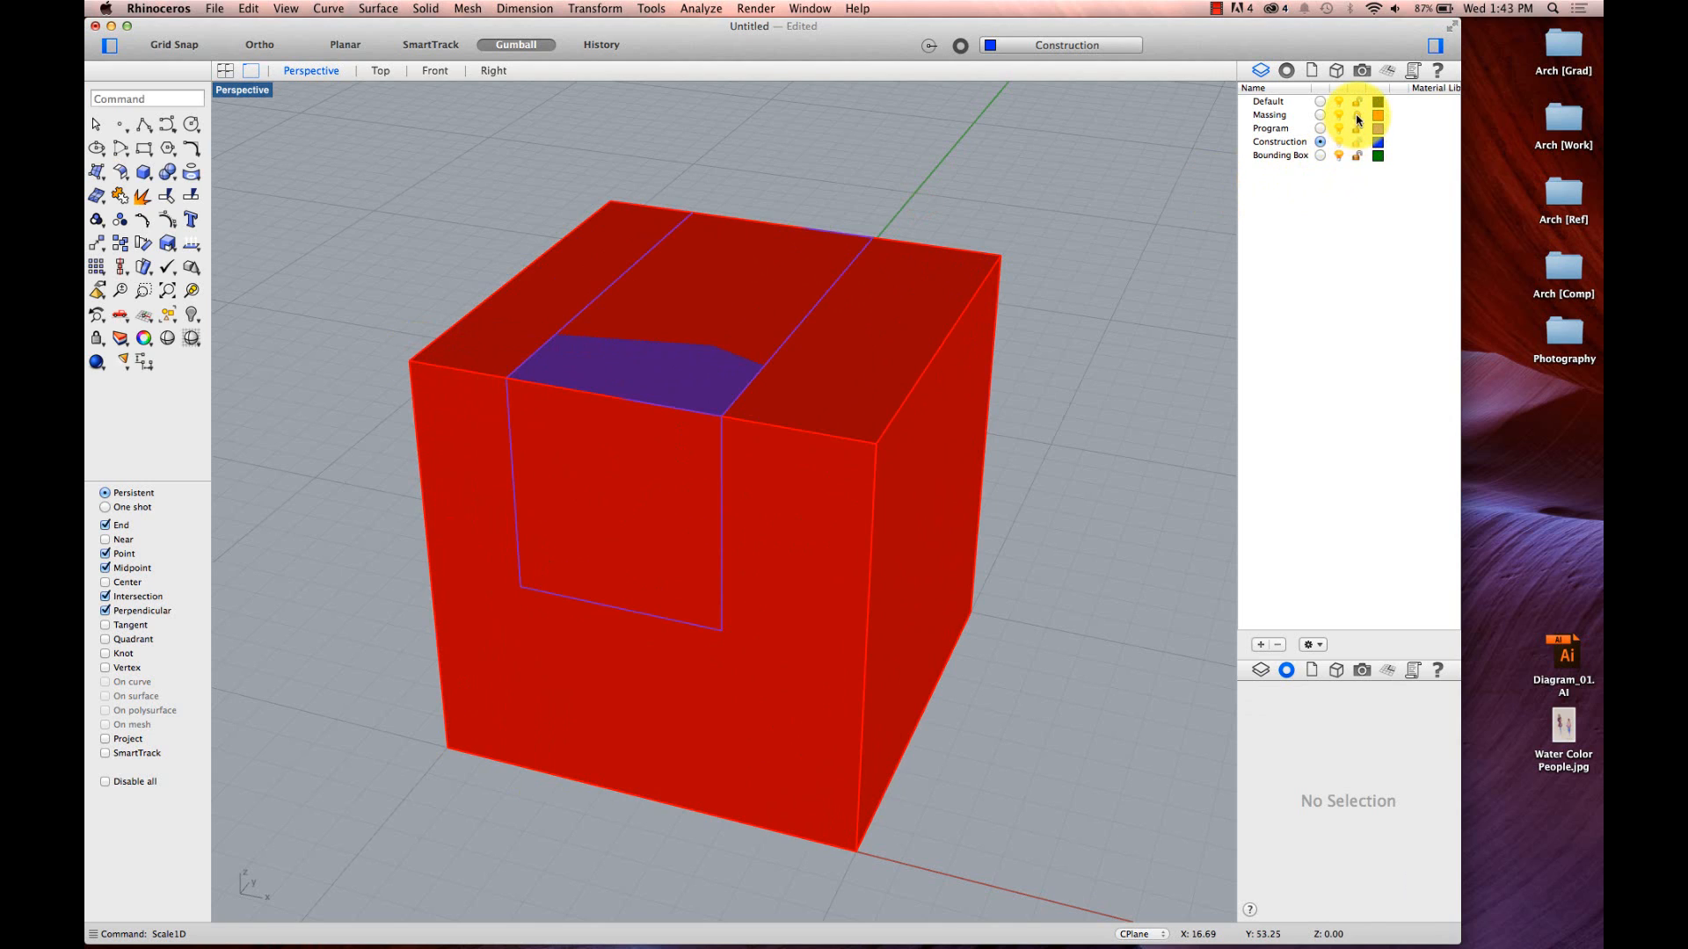
- Unlock the Massing layer and try picking the purple extrusion from the overlapping objects, leaving nothing selected
{"action": "left_click", "coordinate": [1023, 184]}
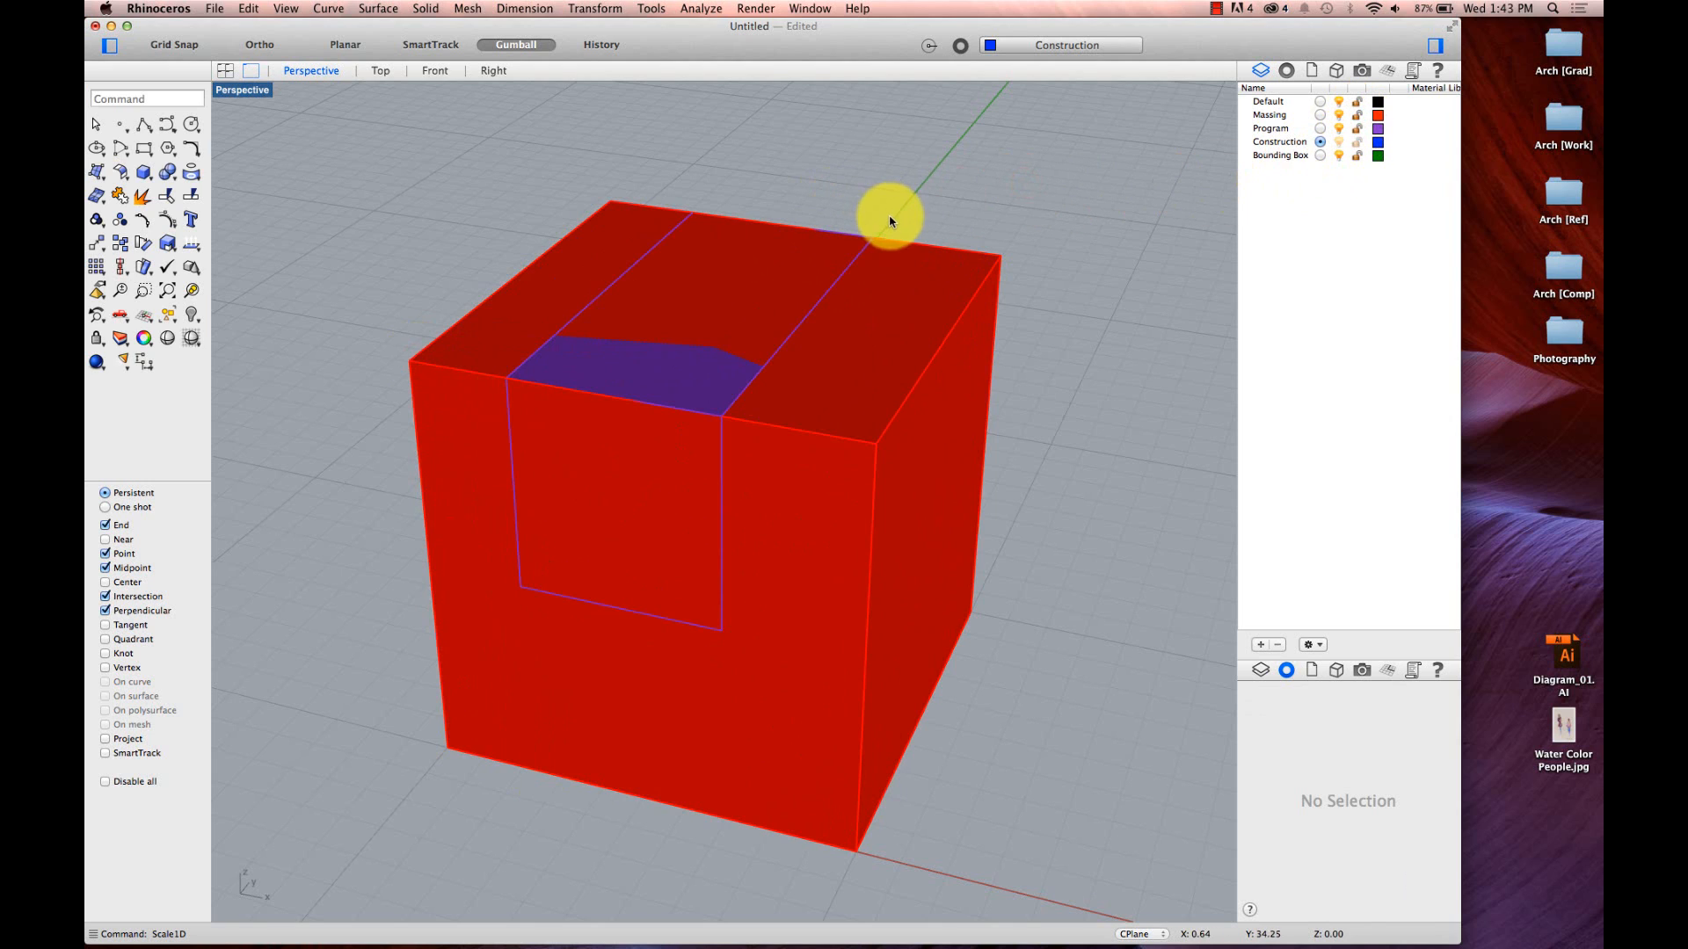
{"action": "left_click", "coordinate": [688, 328]}
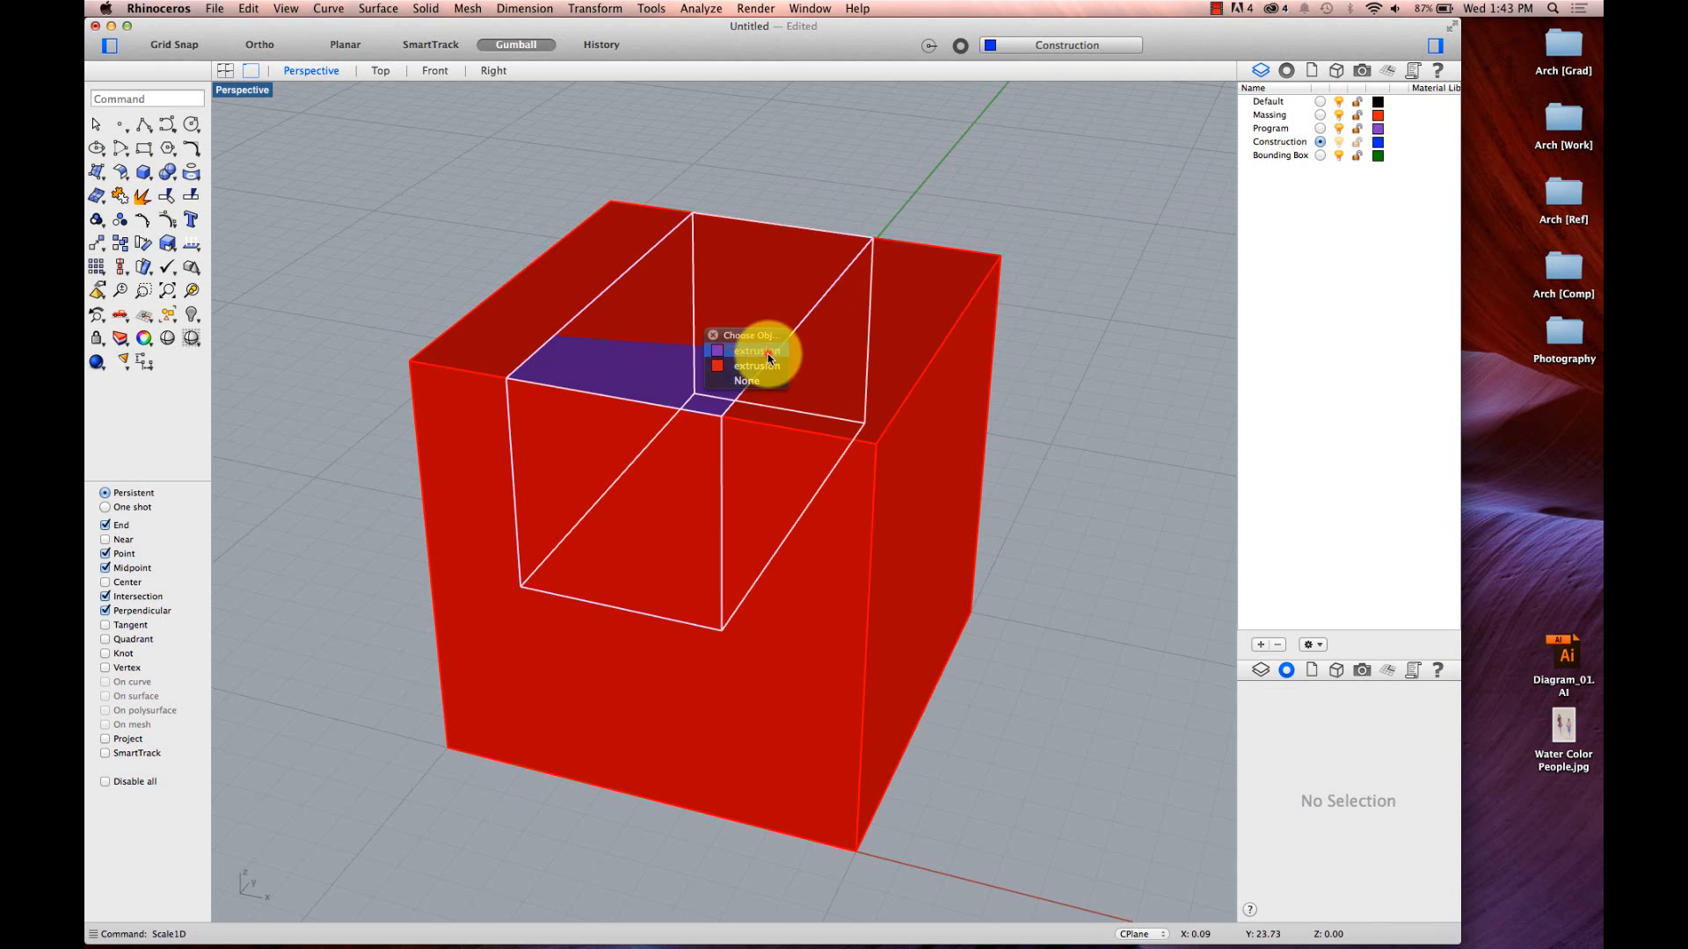
{"action": "left_click", "coordinate": [767, 351]}
{"action": "left_click", "coordinate": [781, 669]}
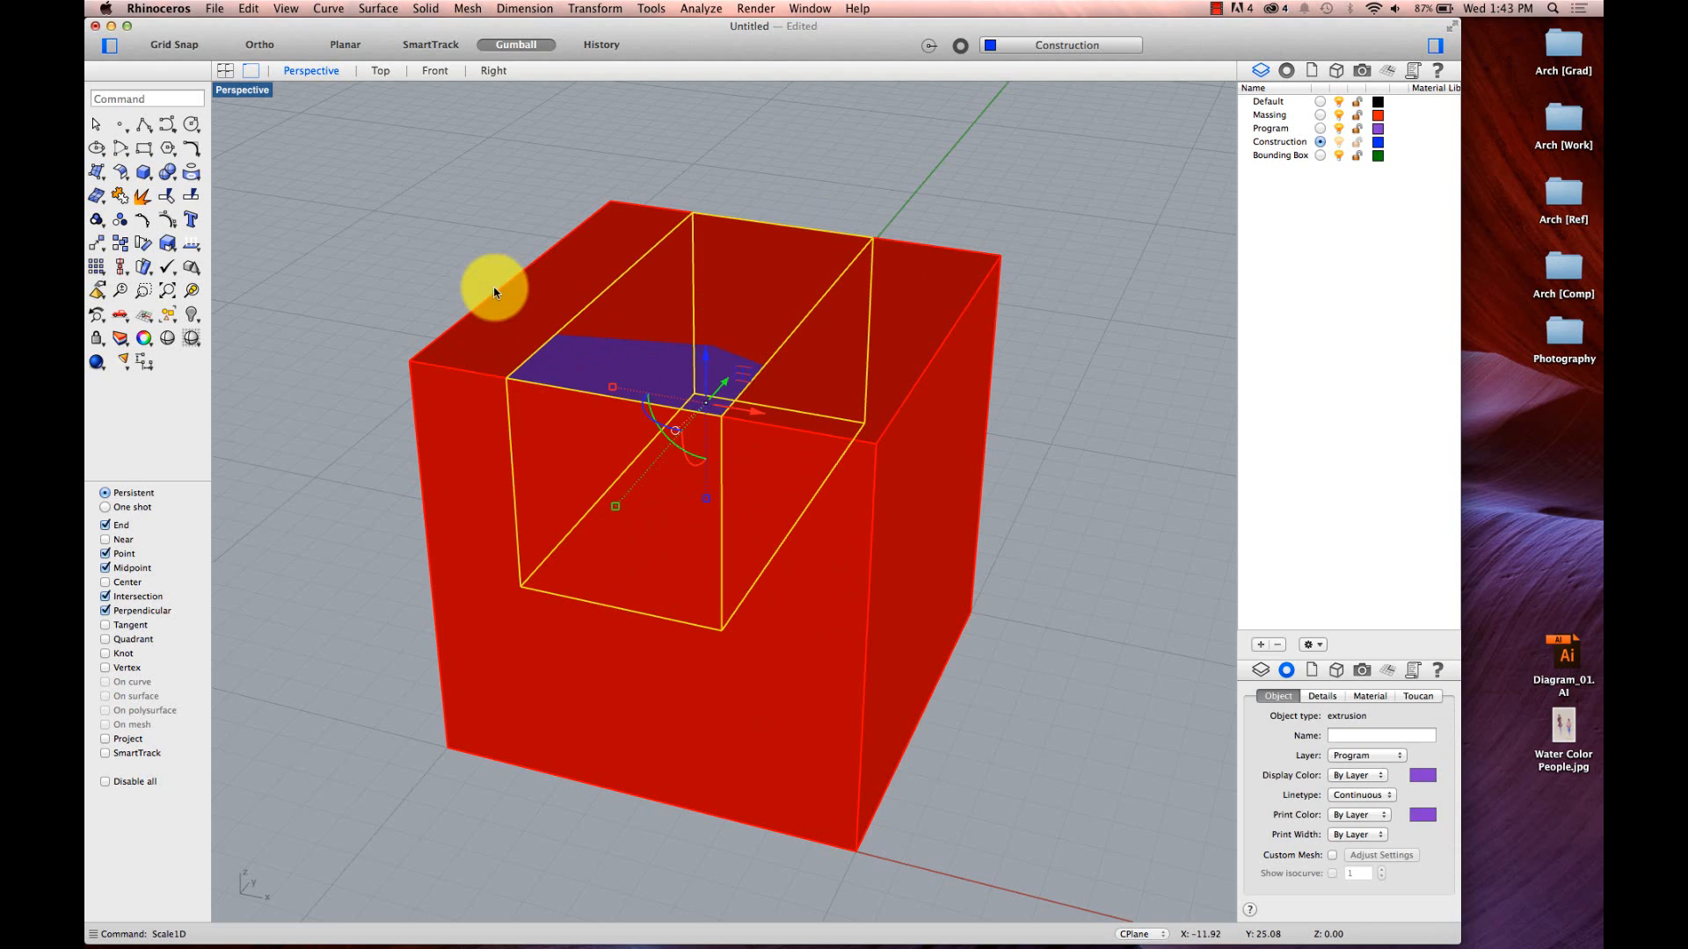
{"action": "left_click", "coordinate": [461, 235]}
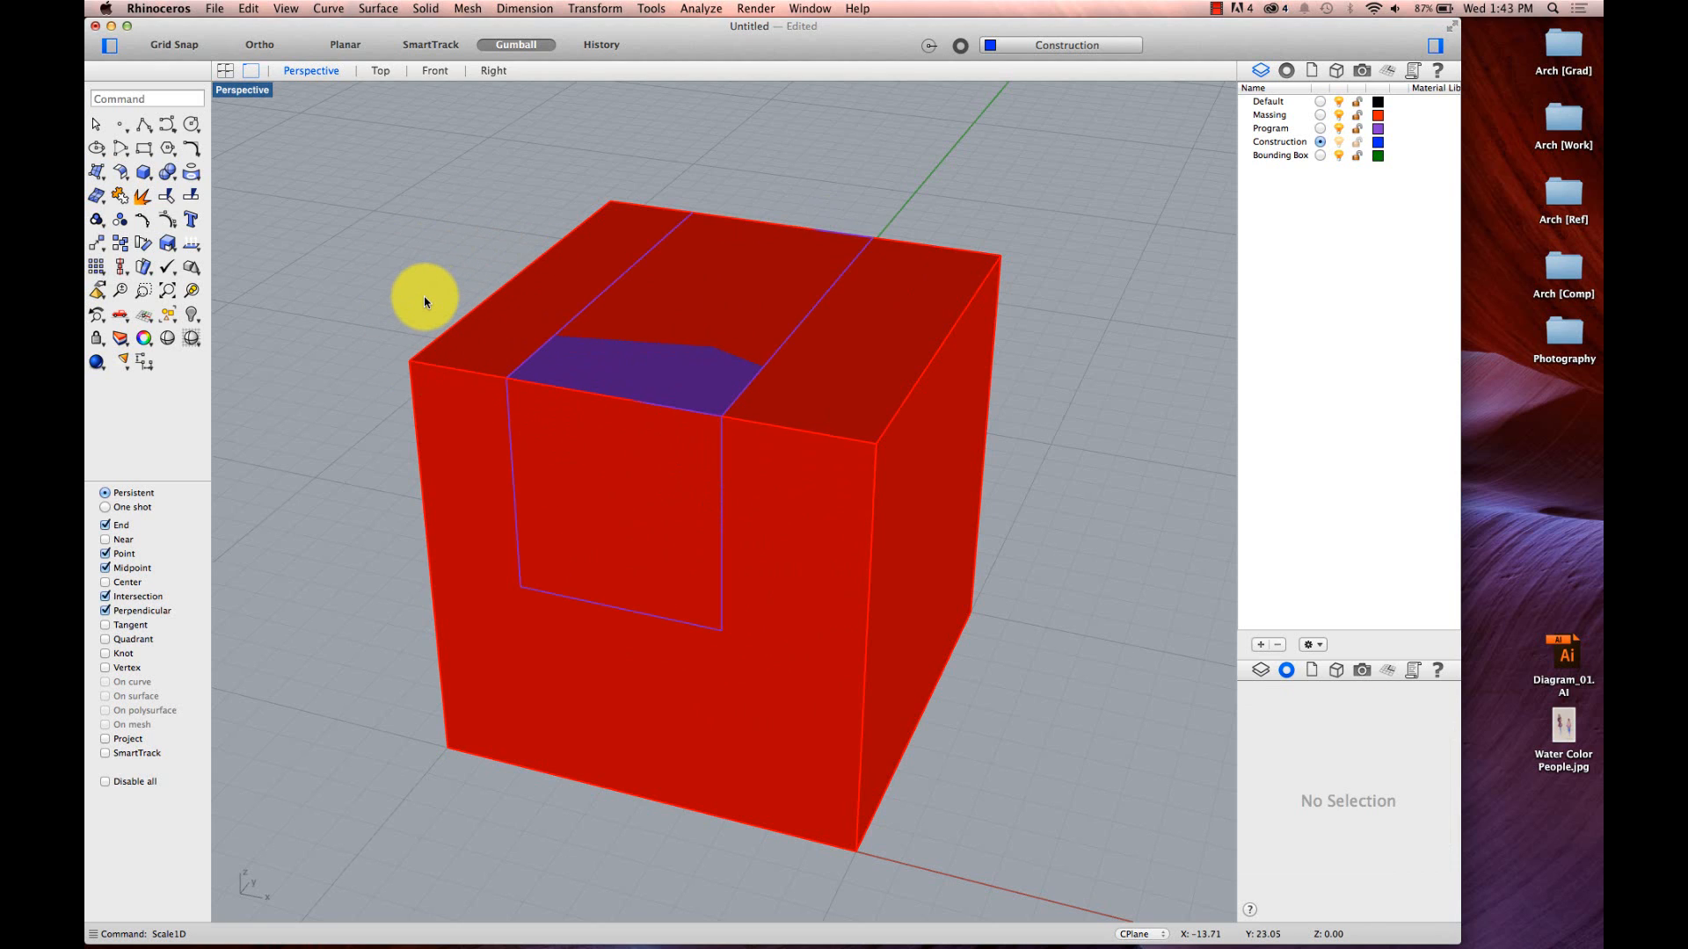
- Subtract the purple box from the red massing box with BooleanDifference, with Delete Input off so the purple box is kept
{"action": "type", "text": "Doolean"}
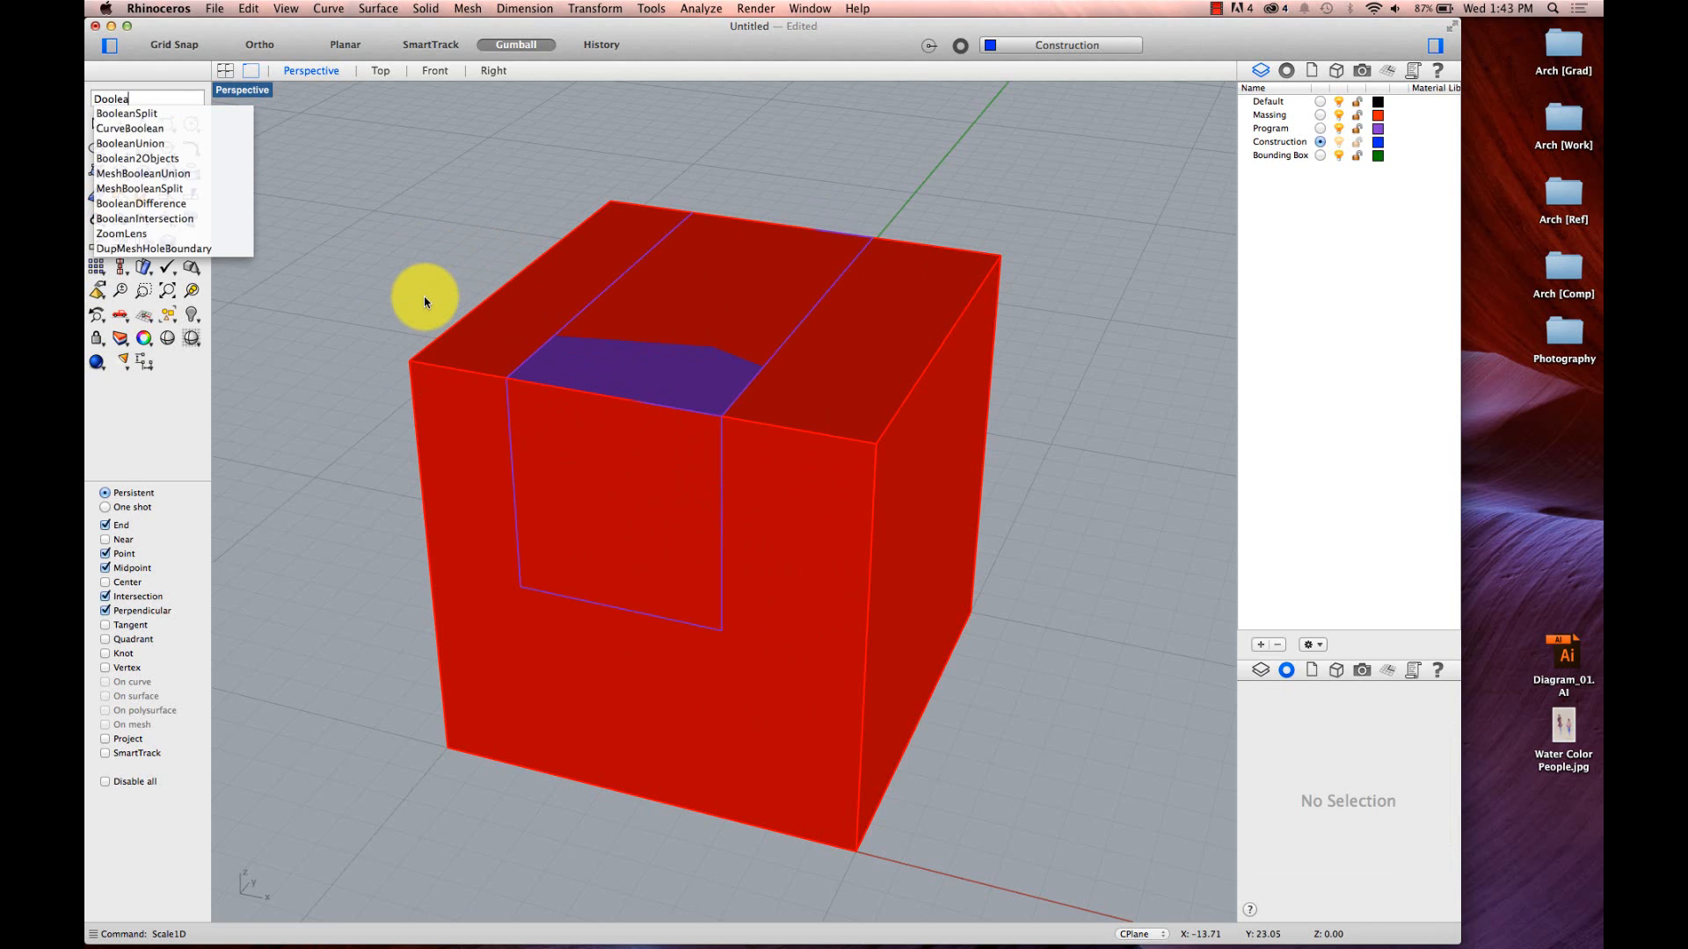
{"action": "key", "text": "Up"}
{"action": "key", "text": "Up"}
{"action": "key", "text": "Up"}
{"action": "key", "text": "Up"}
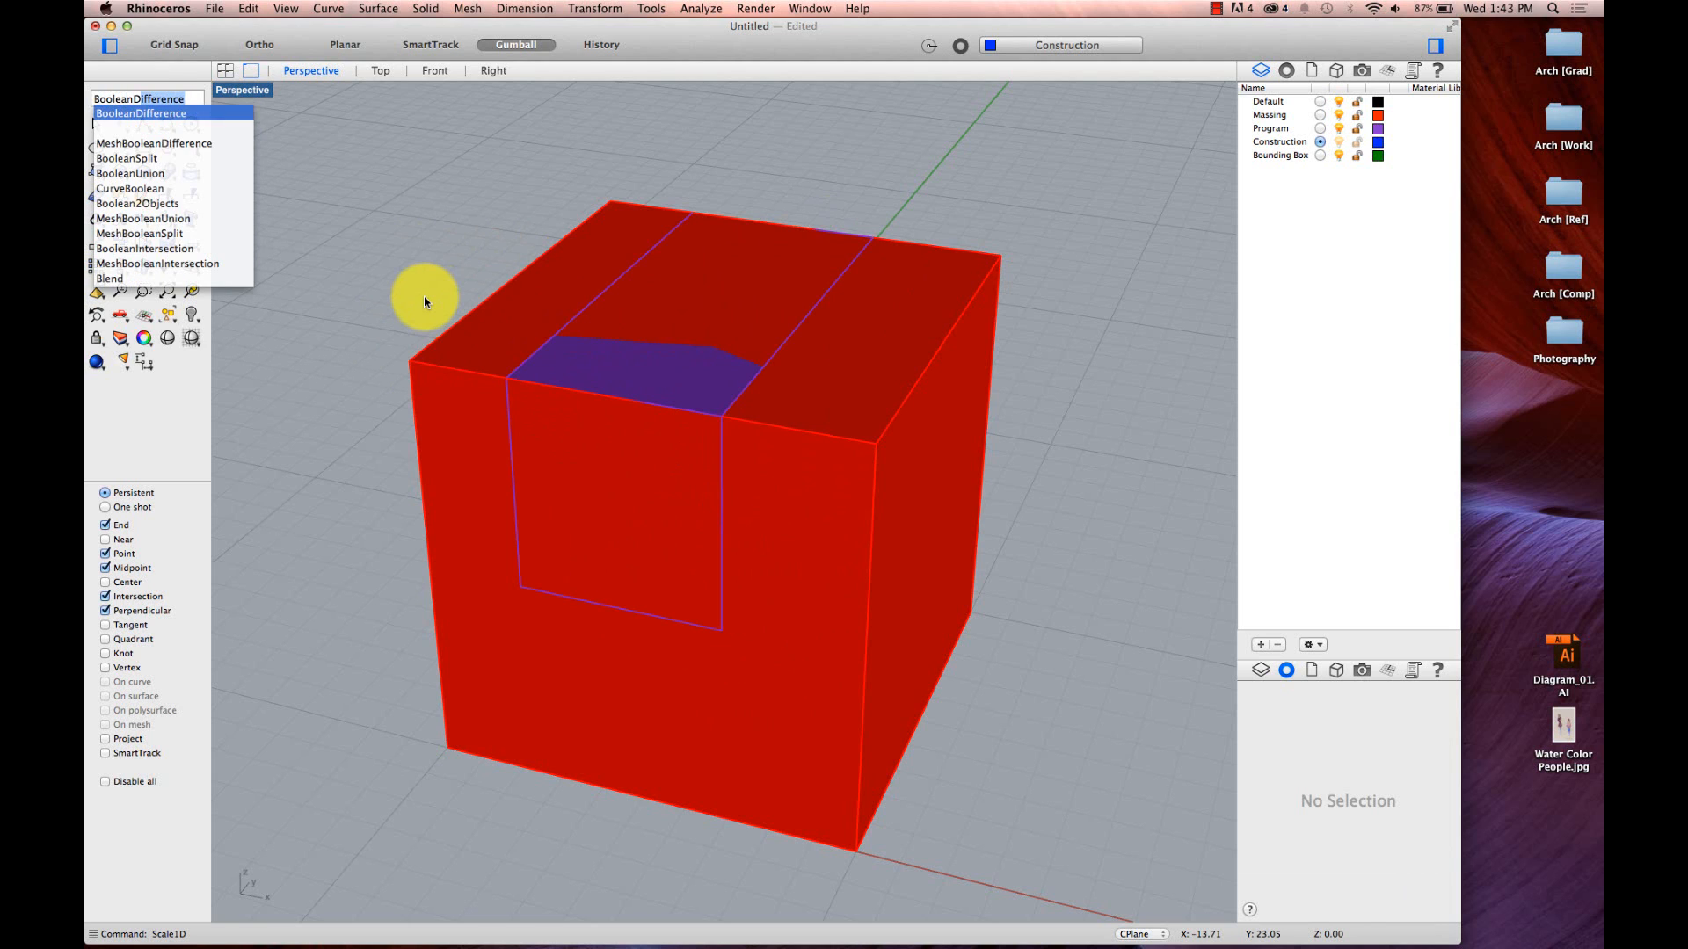
{"action": "key", "text": "Return"}
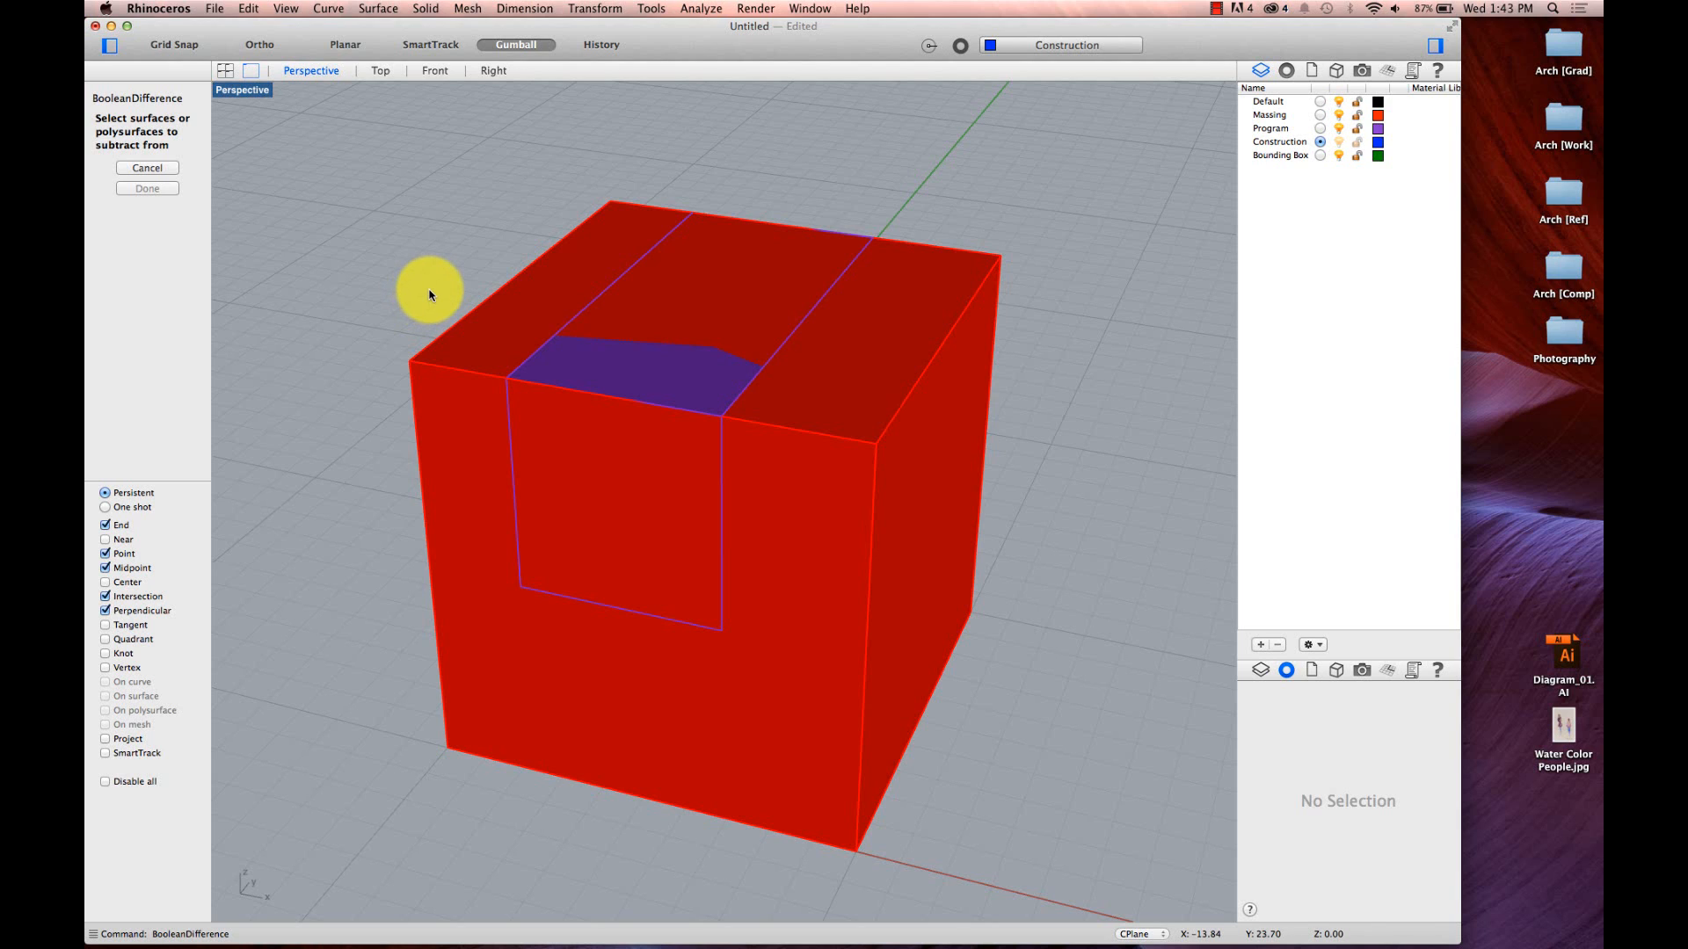
{"action": "left_click", "coordinate": [561, 271]}
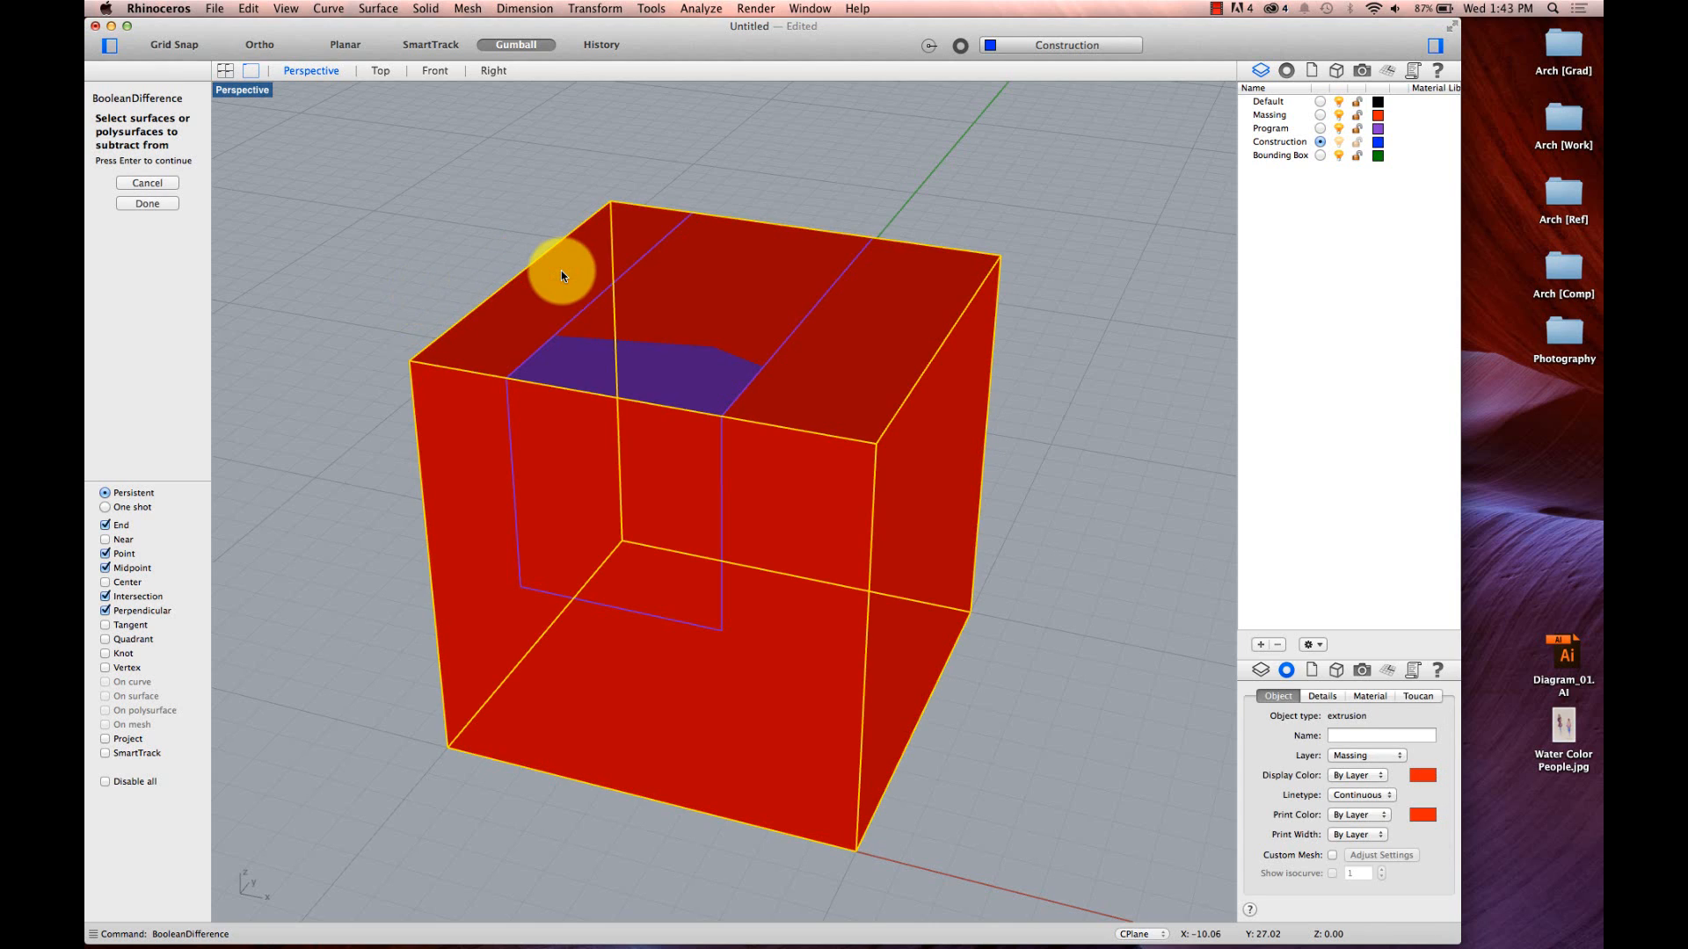
{"action": "key", "text": "Return"}
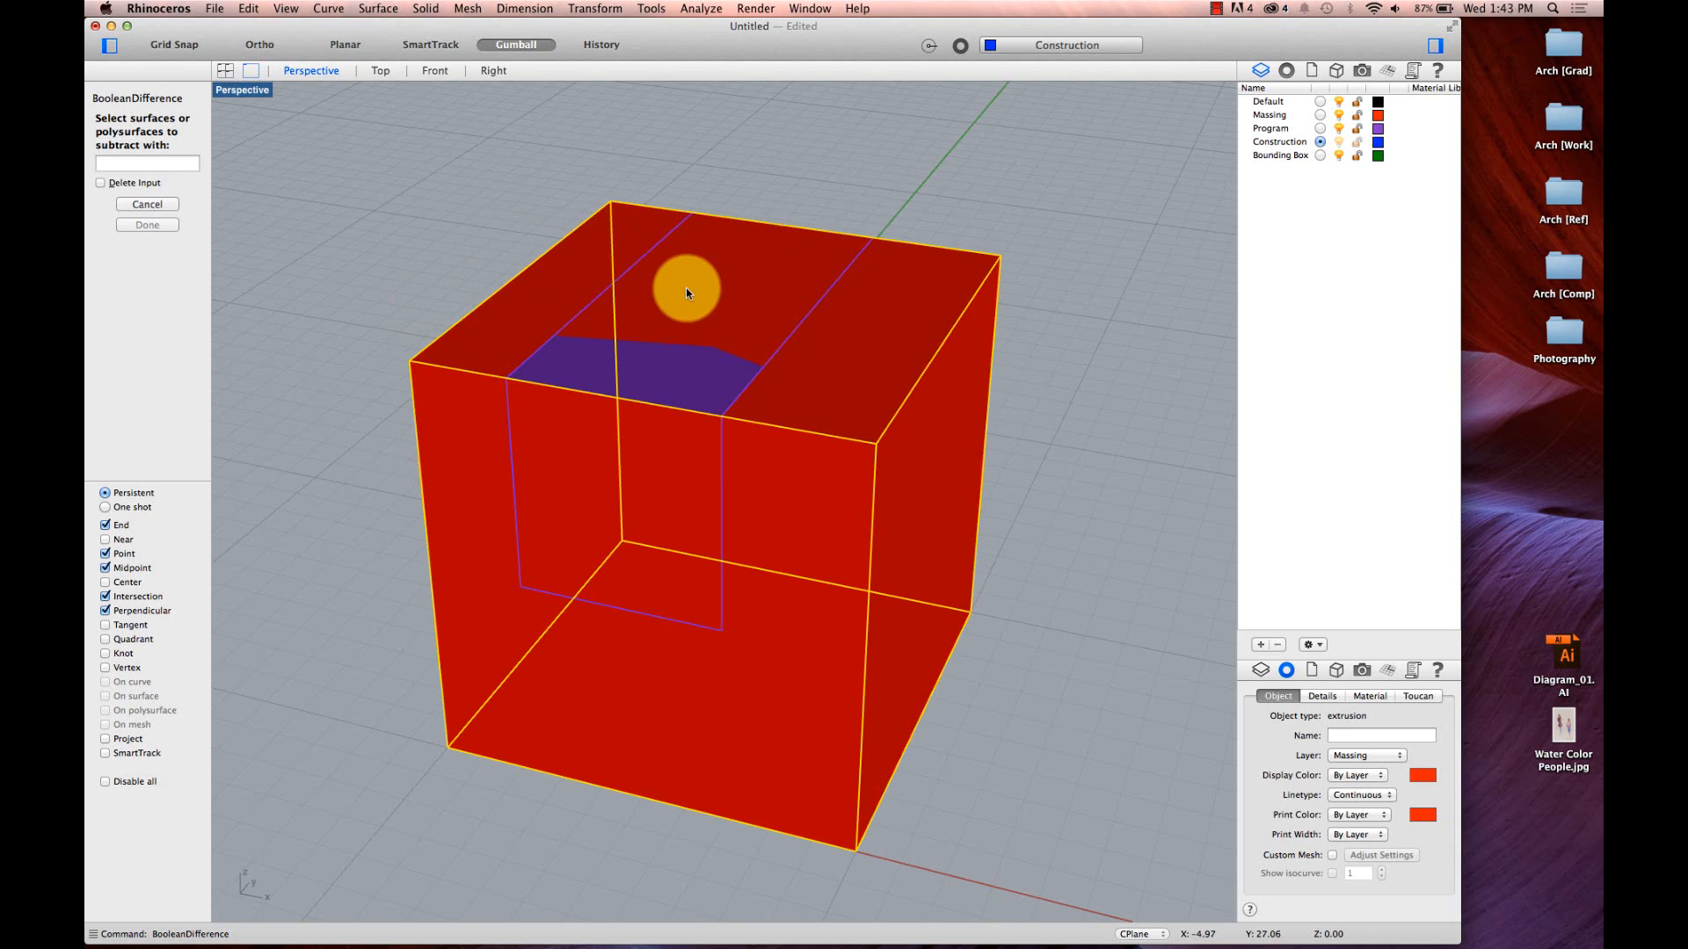
{"action": "left_click", "coordinate": [646, 333]}
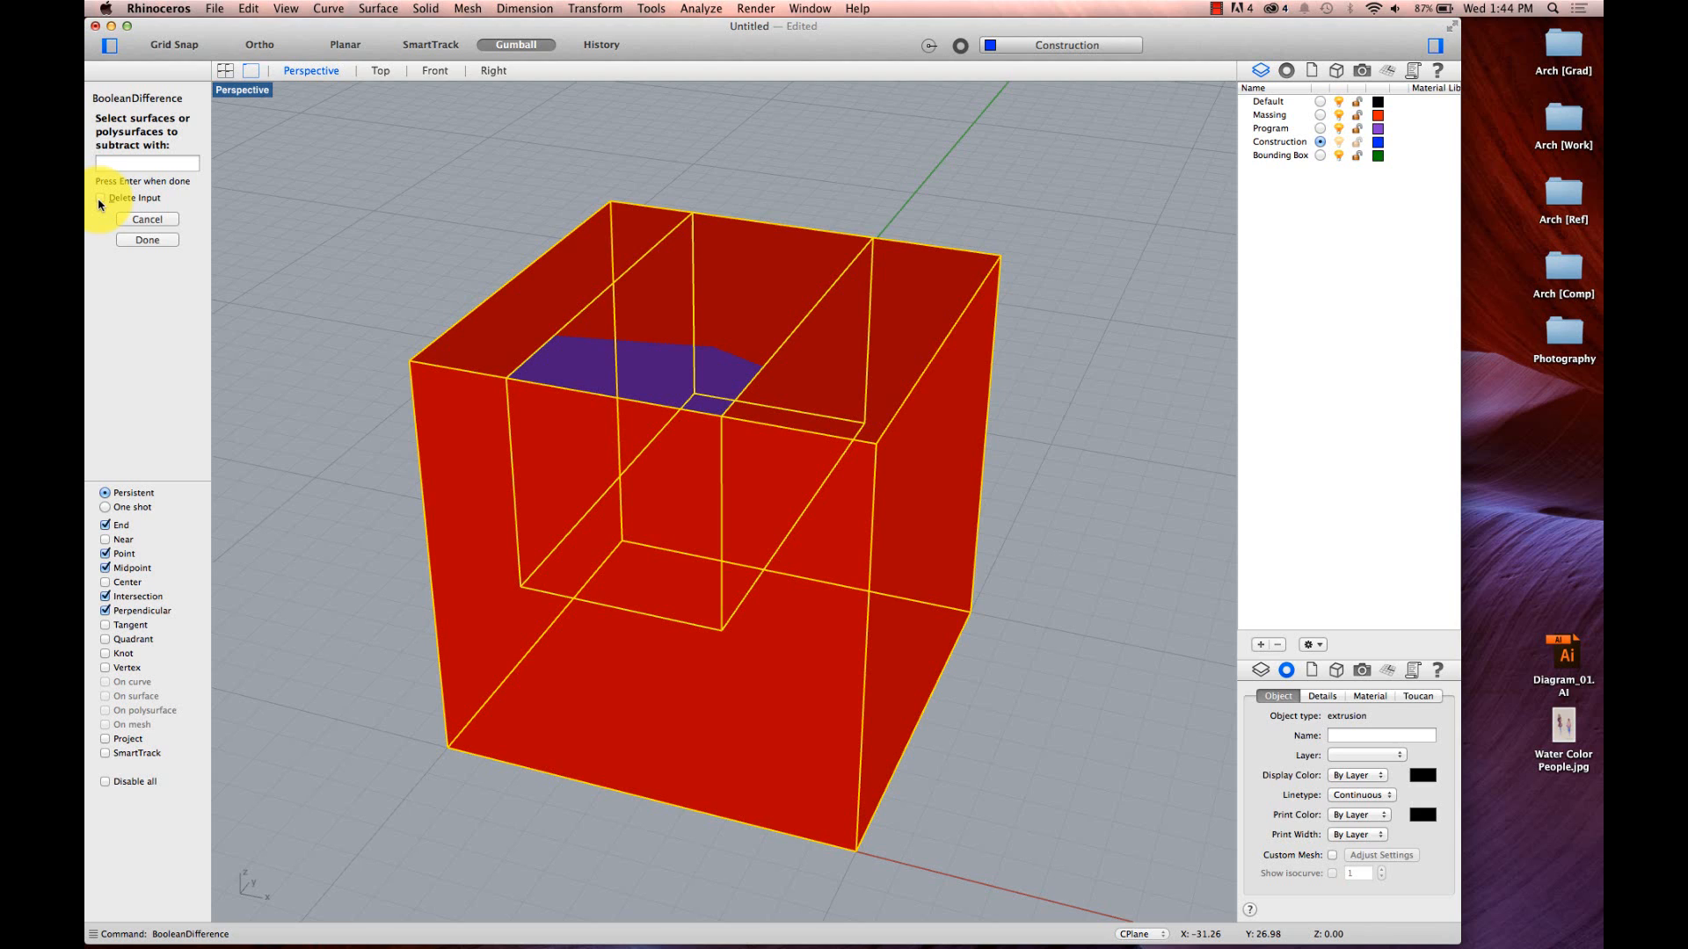
{"action": "key", "text": "Return"}
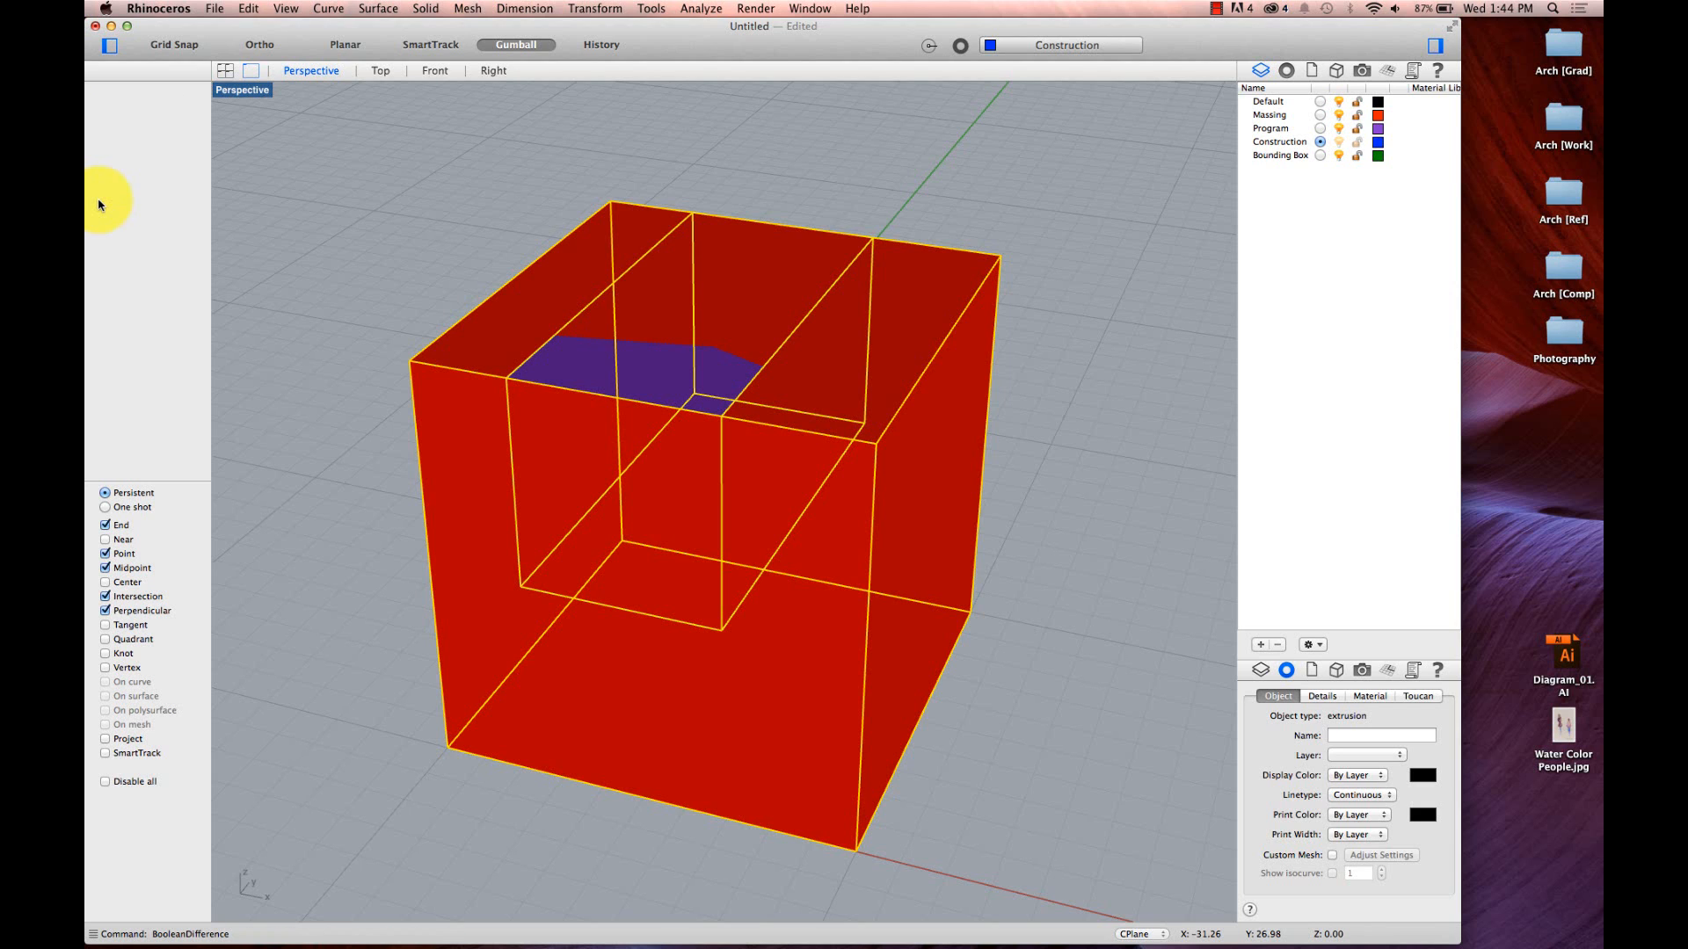
- Delete the purple box to look at the cut in the massing, and undo the deletion
{"action": "left_click", "coordinate": [710, 332]}
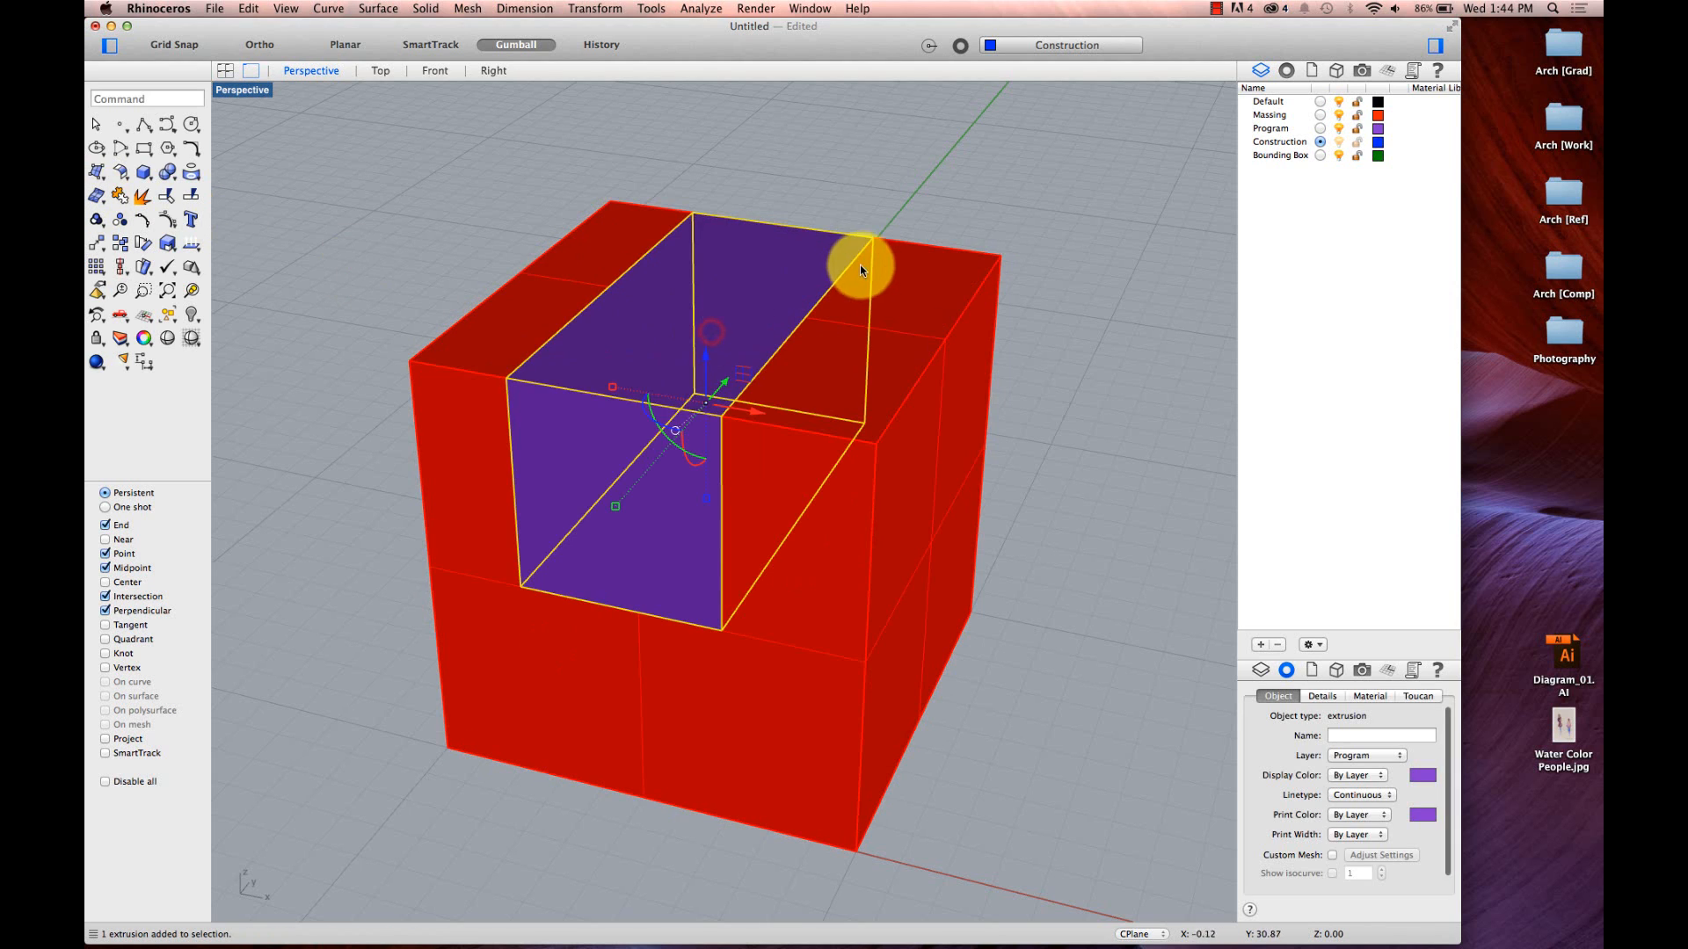
{"action": "left_click", "coordinate": [895, 198]}
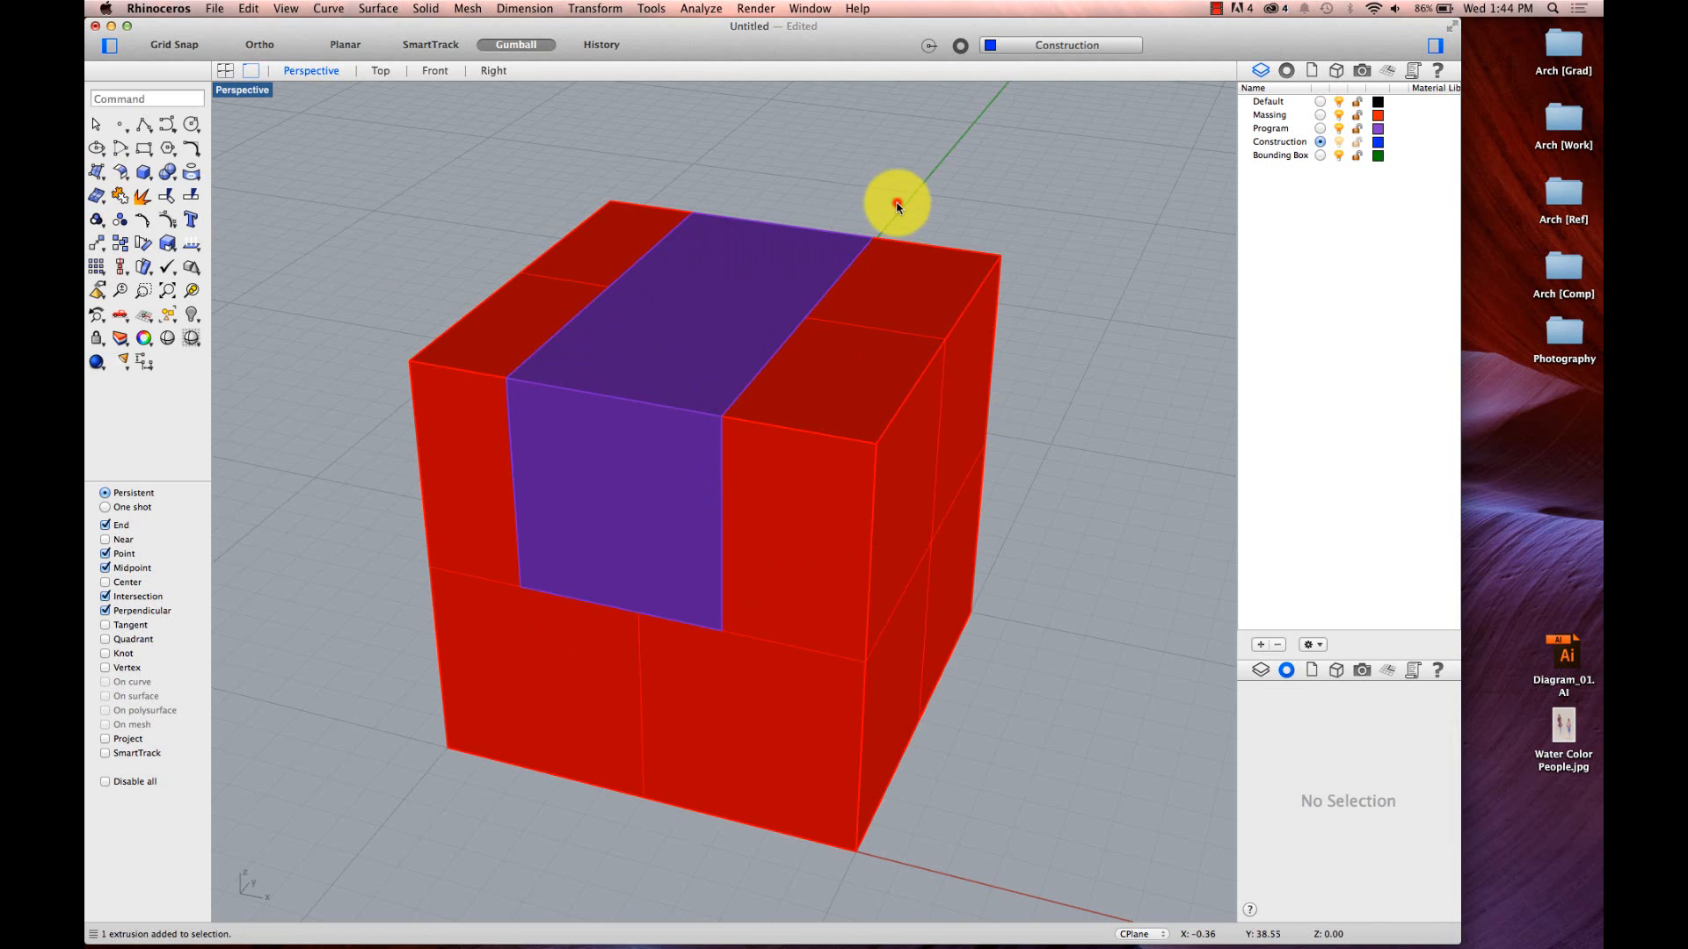
{"action": "left_click", "coordinate": [805, 260]}
{"action": "key", "text": "Delete"}
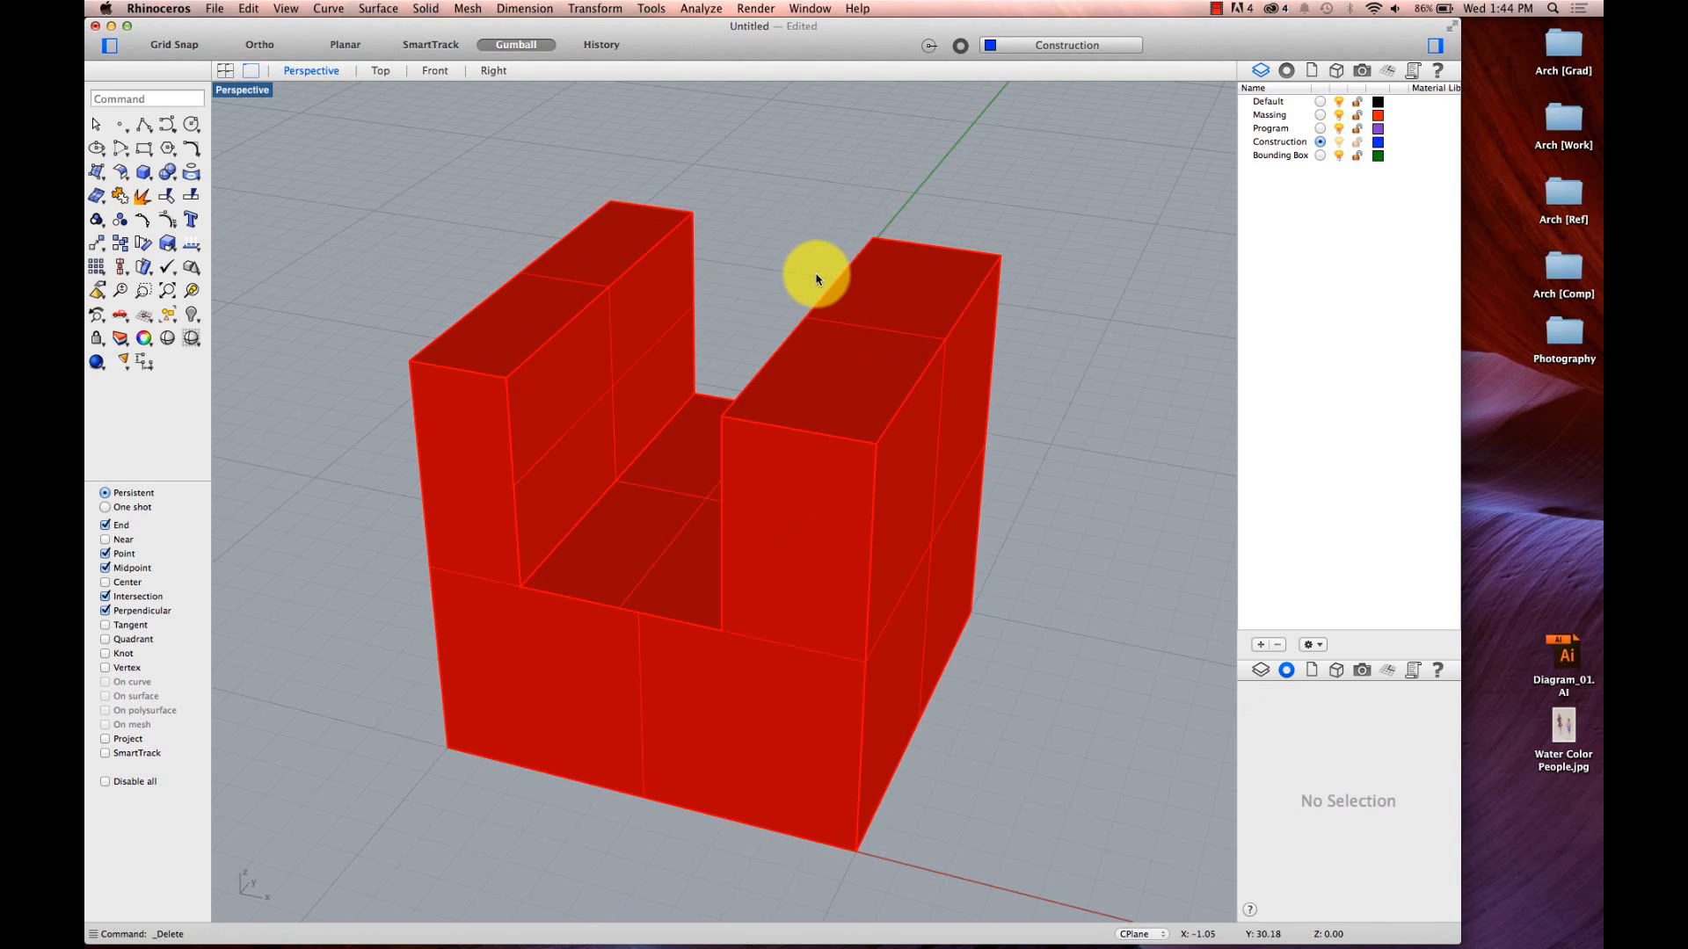
{"action": "key", "text": "super+z"}
{"action": "left_click", "coordinate": [458, 231]}
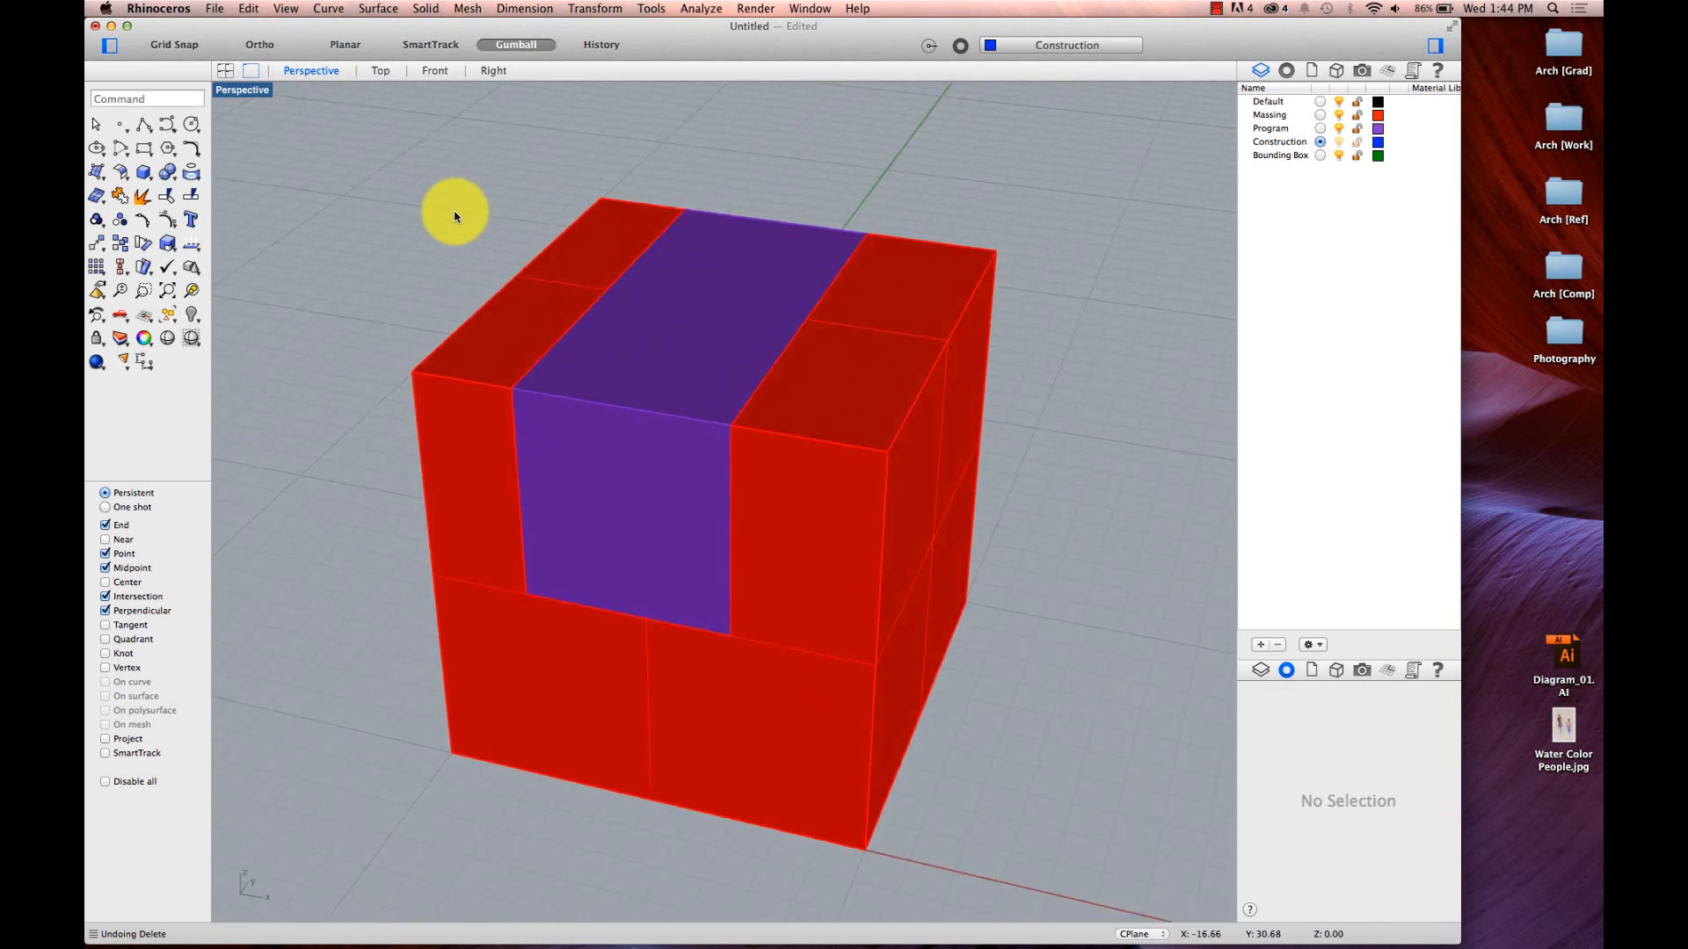
{"action": "left_click_drag", "start_coordinate": [453, 216], "coordinate": [566, 241]}
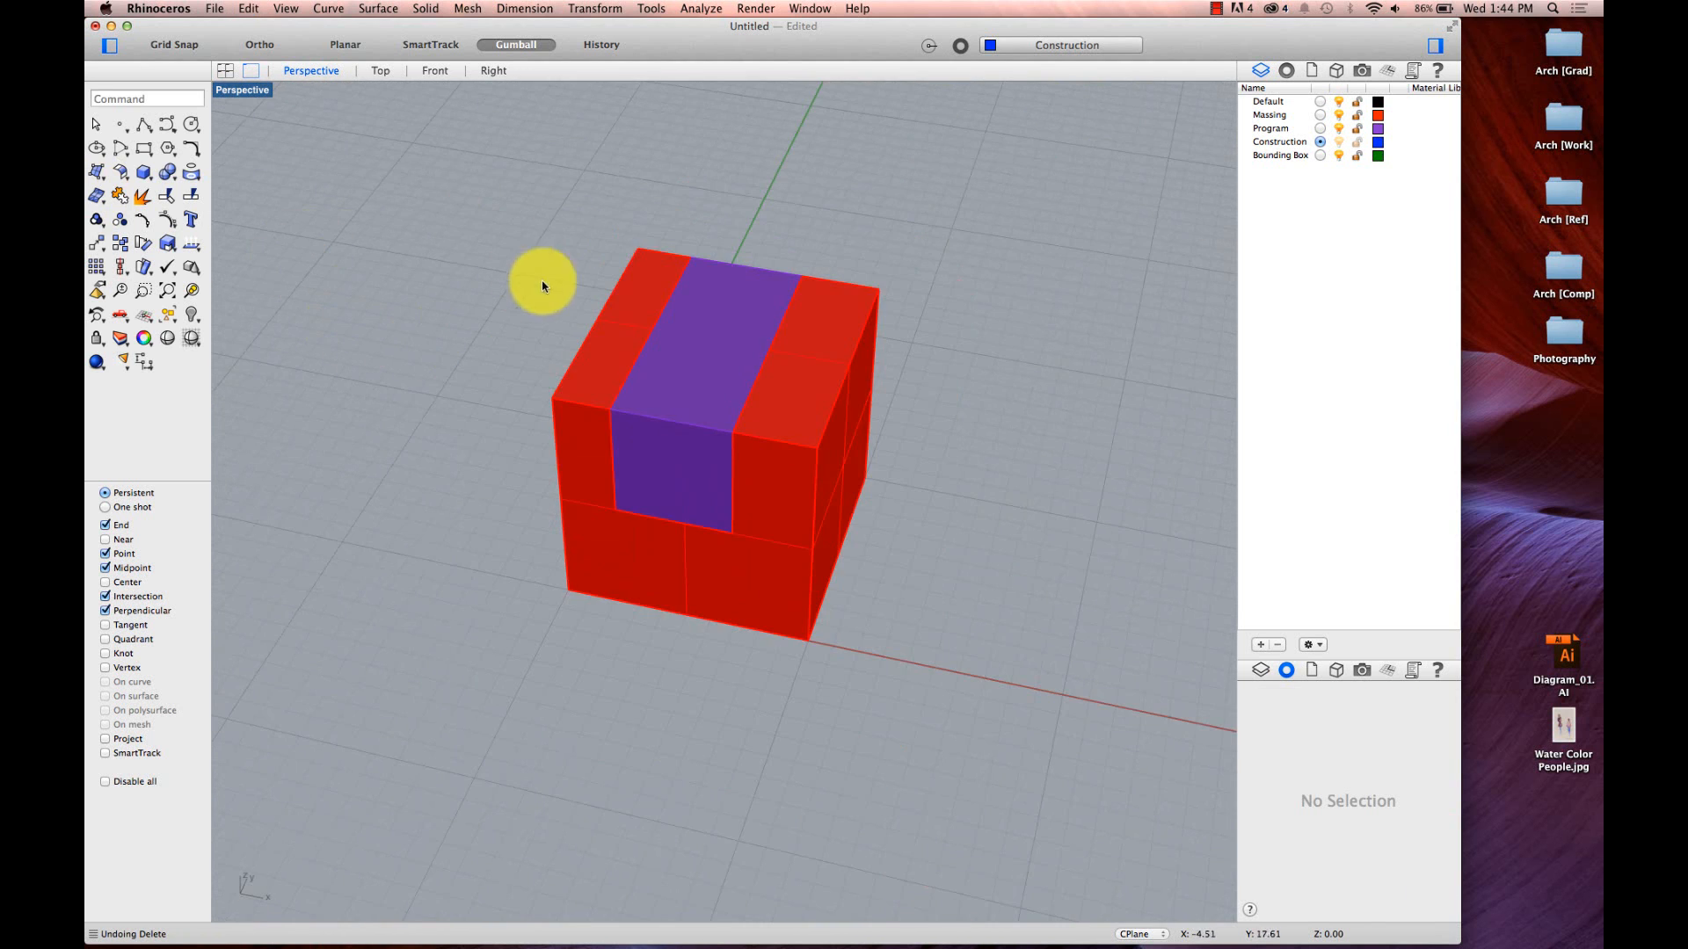
- Duplicate the purple Program box in place by copy and paste, and select one of the two overlapping extrusions
{"action": "left_click", "coordinate": [672, 378]}
{"action": "scroll", "coordinate": [676, 378], "scroll_direction": "up", "scroll_amount": 2}
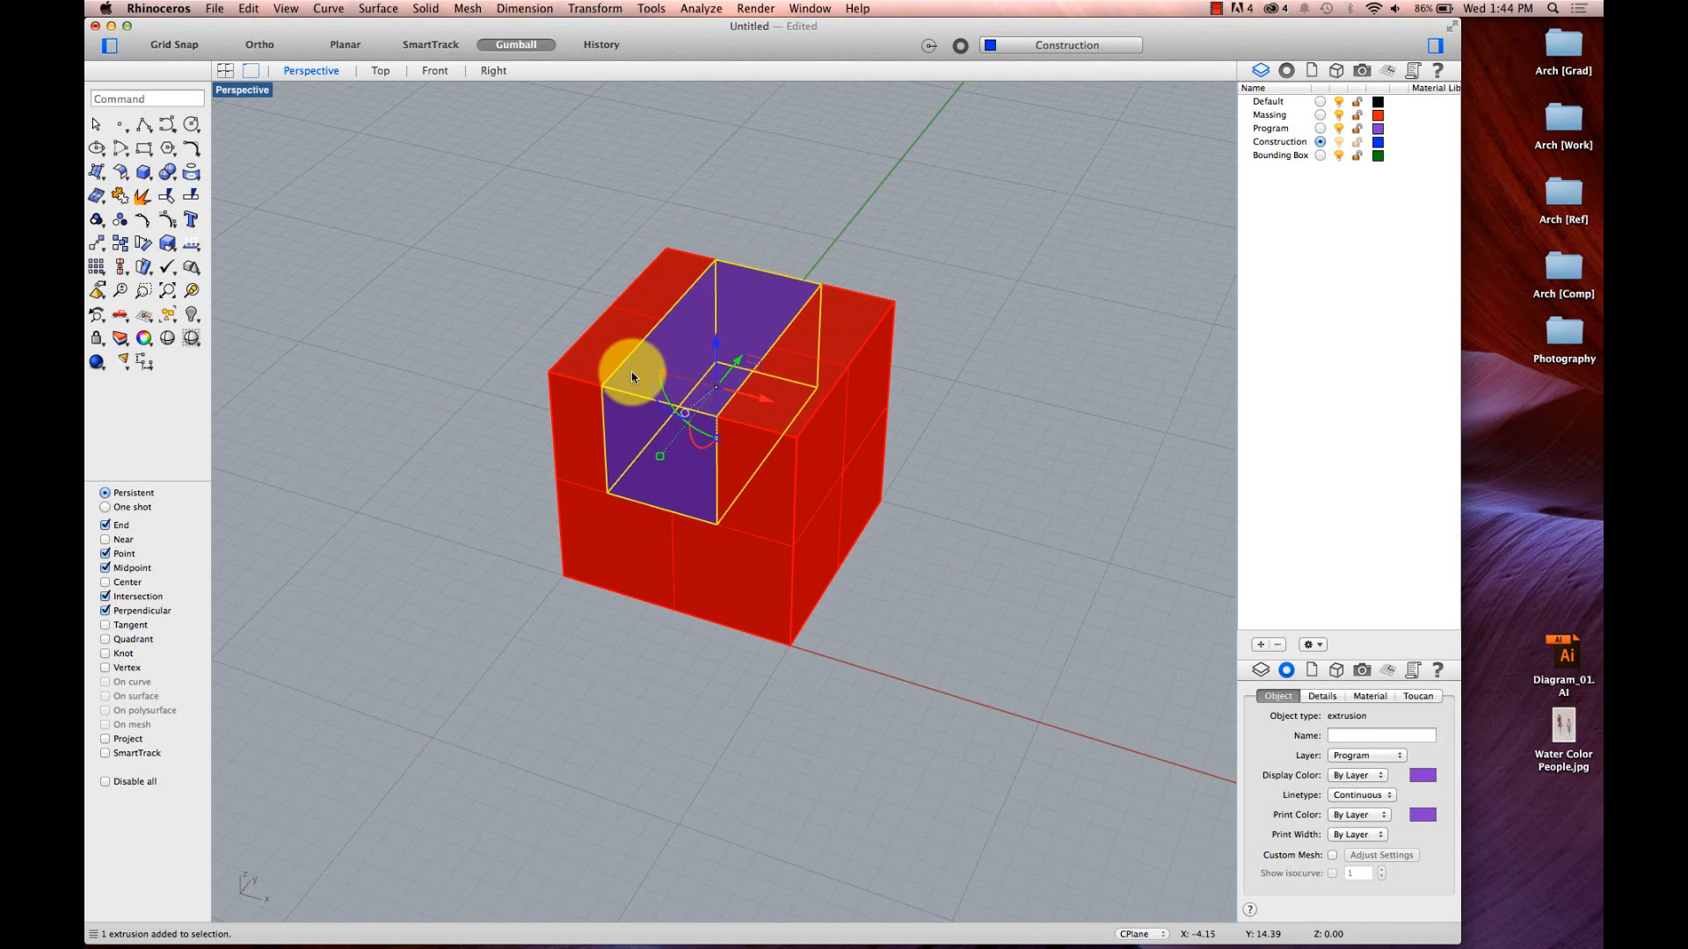
{"action": "key", "text": "super+v"}
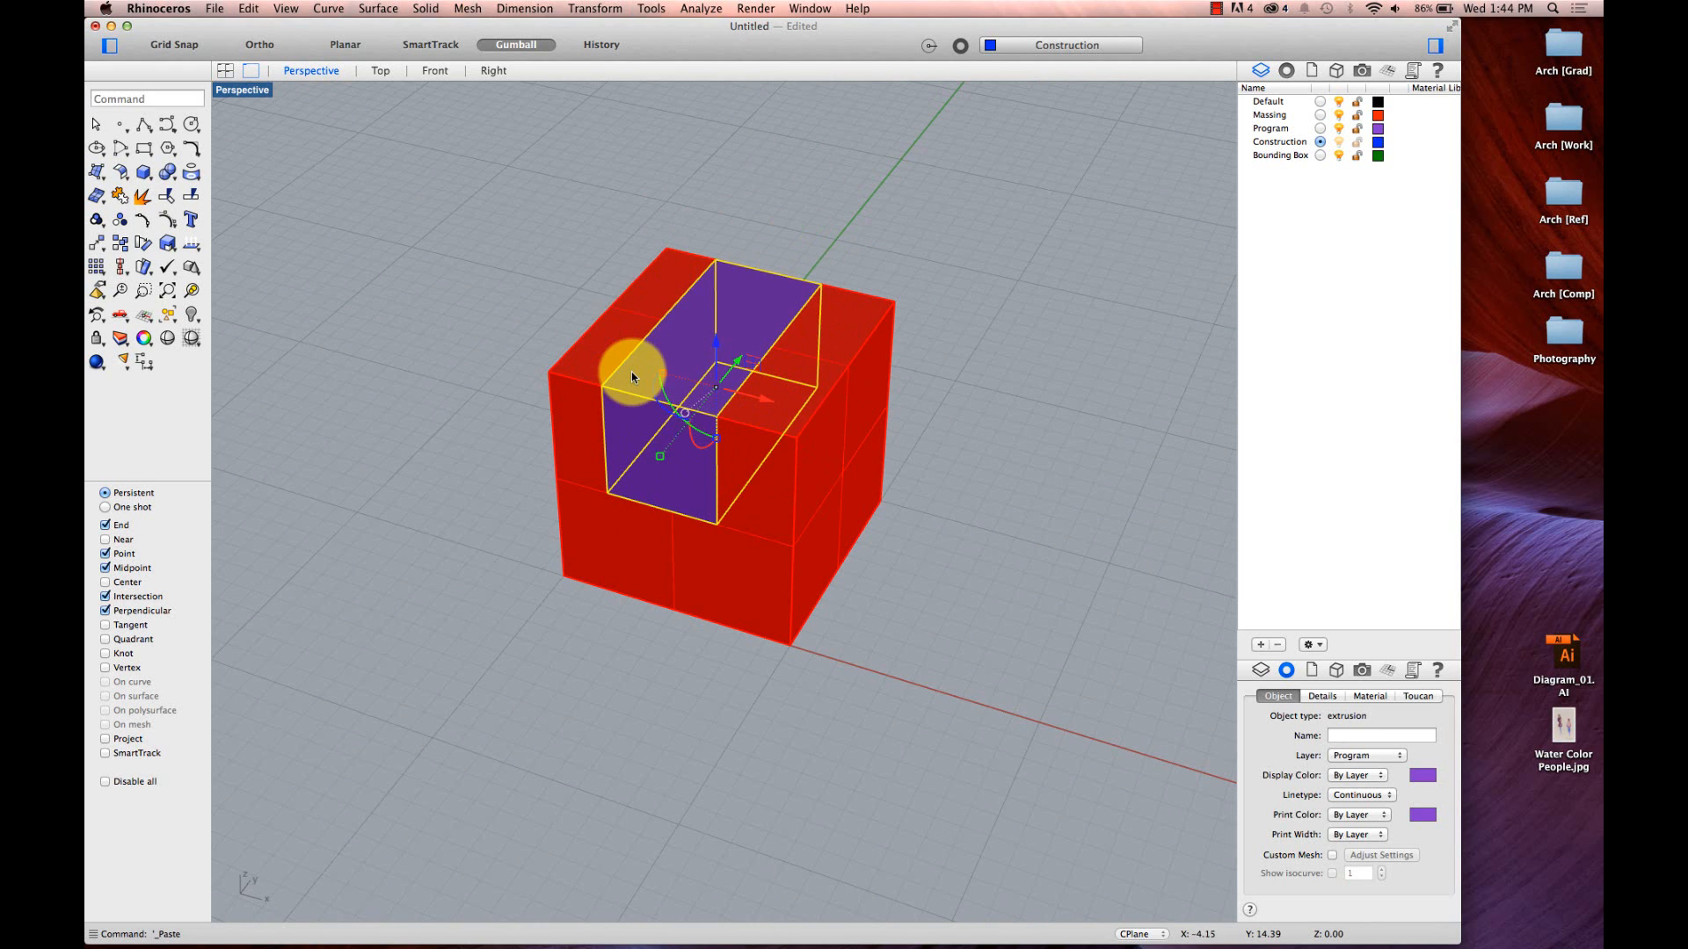
{"action": "left_click", "coordinate": [689, 212]}
{"action": "left_click", "coordinate": [716, 295]}
{"action": "left_click", "coordinate": [790, 351]}
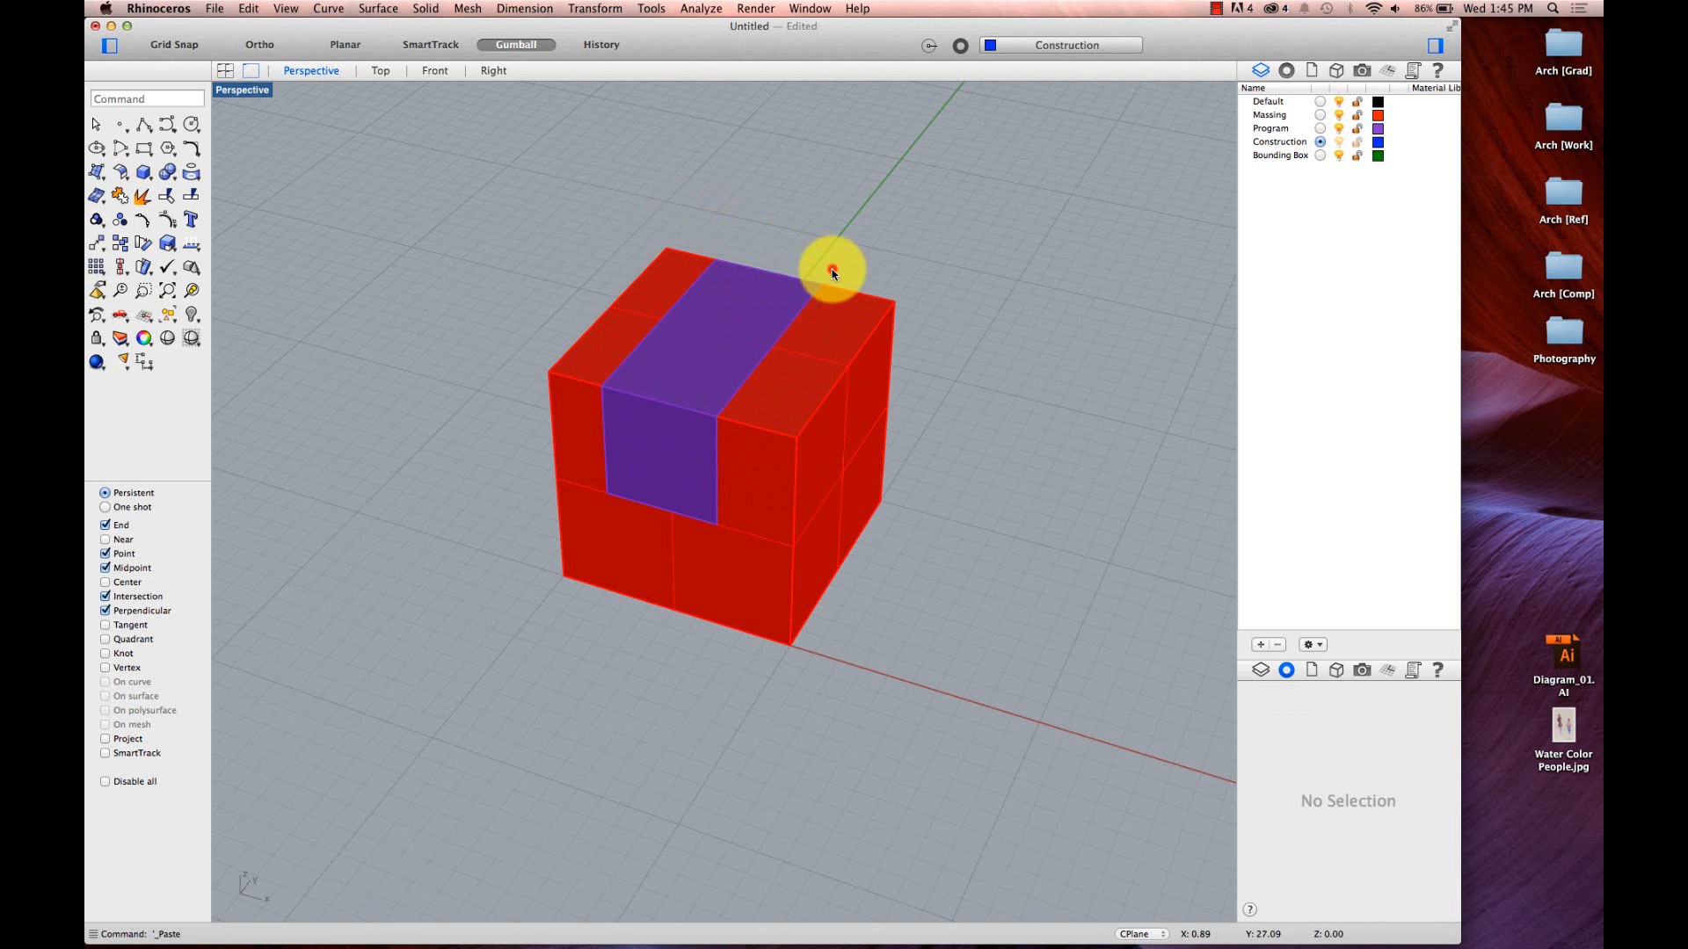
{"action": "left_click", "coordinate": [768, 279]}
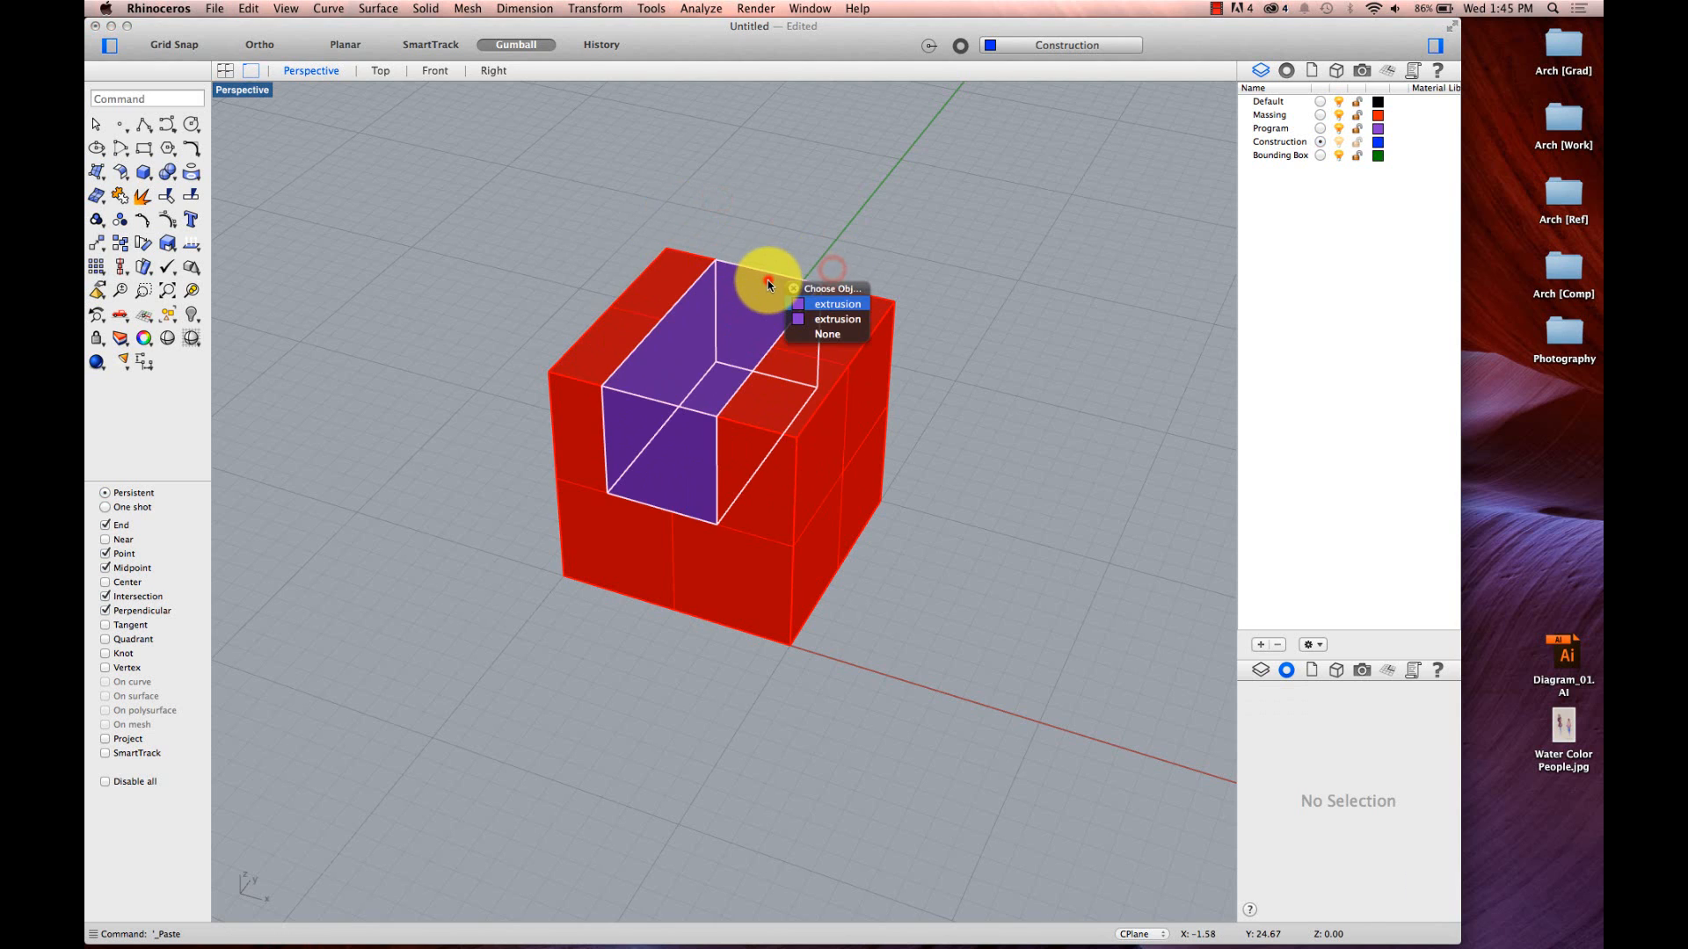
{"action": "left_click", "coordinate": [830, 320]}
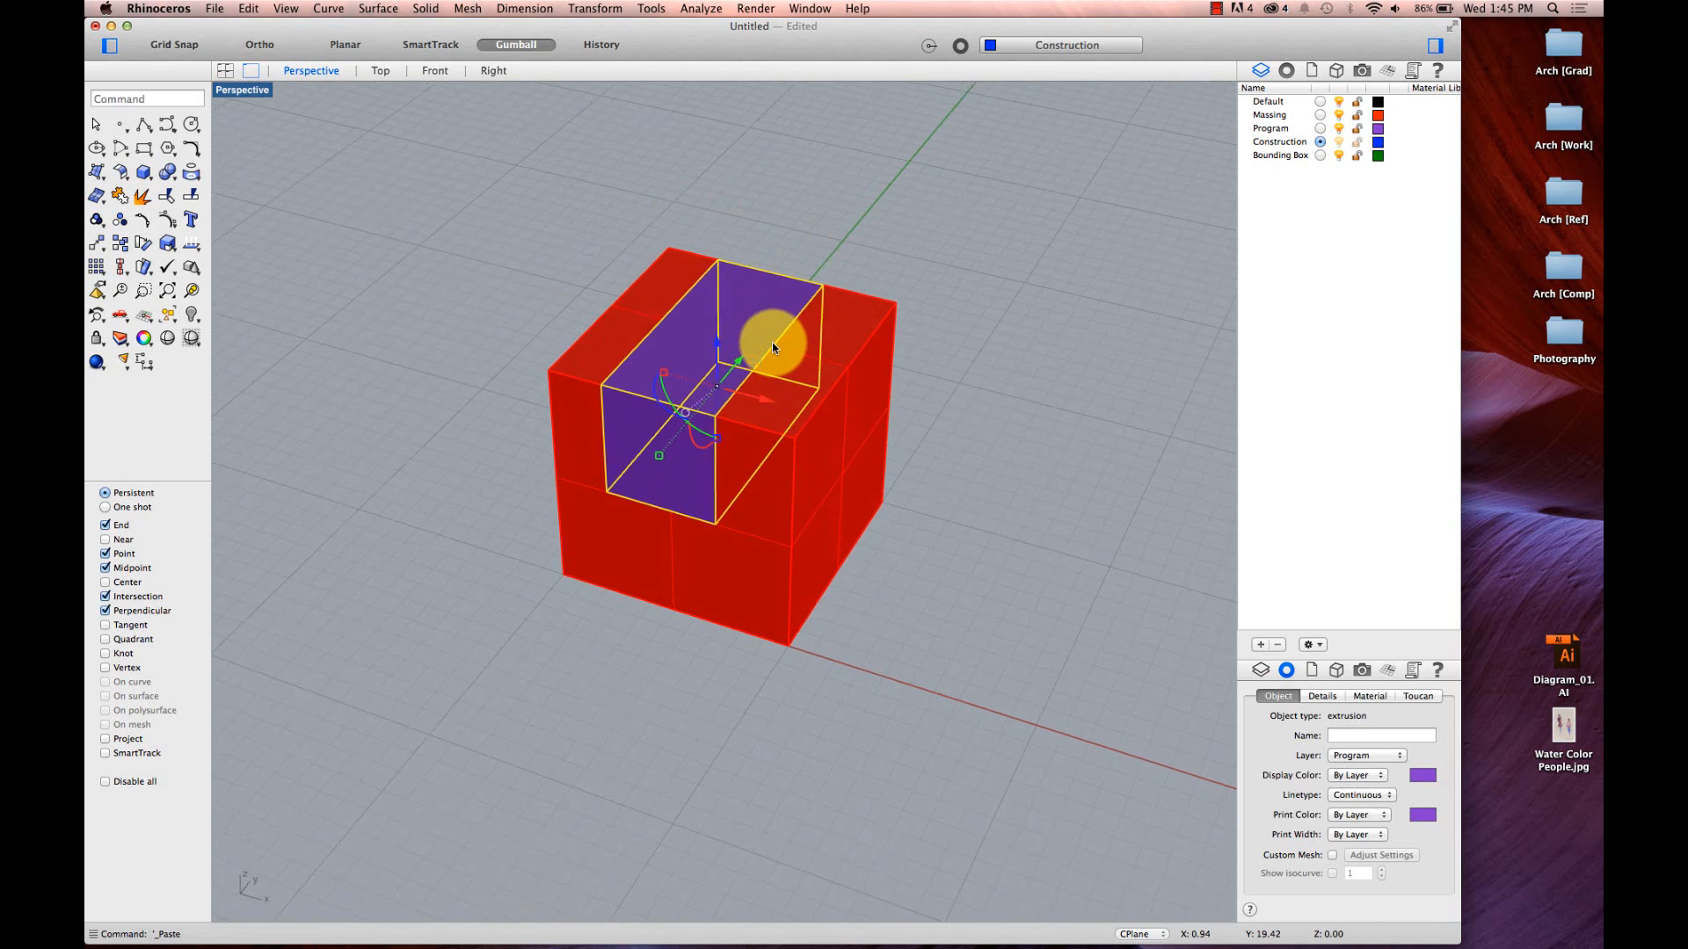
- Move the selected purple box 20 units up in the Z direction with the gumball and deselect it
{"action": "scroll", "coordinate": [772, 341], "scroll_direction": "left", "scroll_amount": 10}
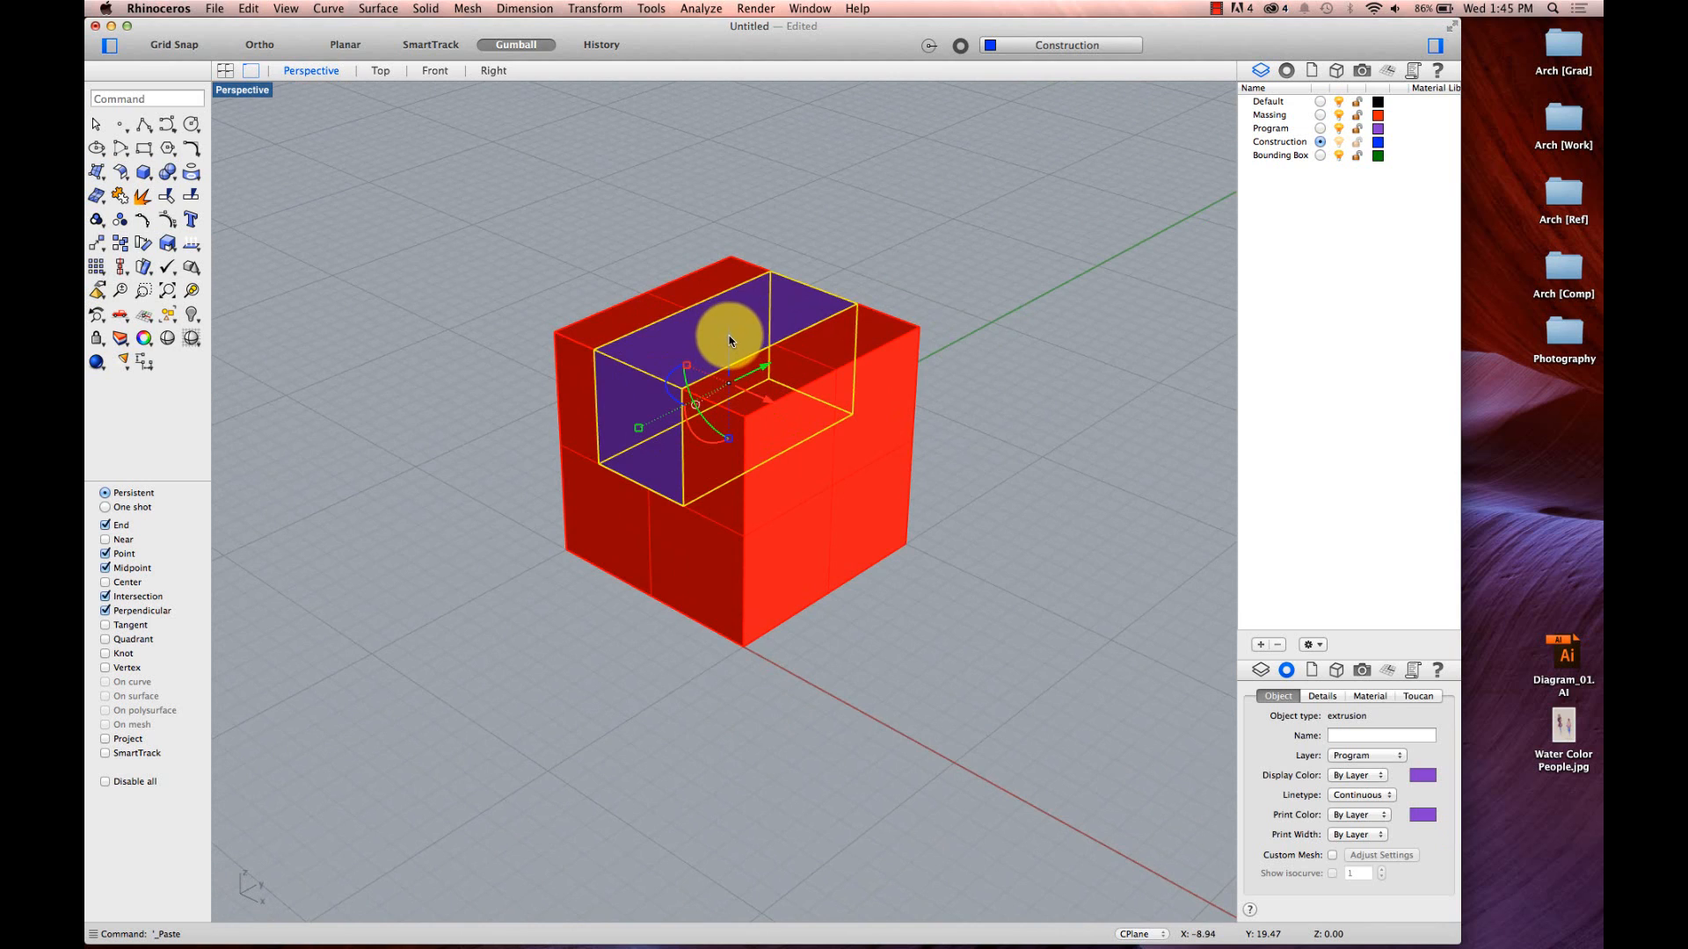
{"action": "left_click", "coordinate": [730, 340]}
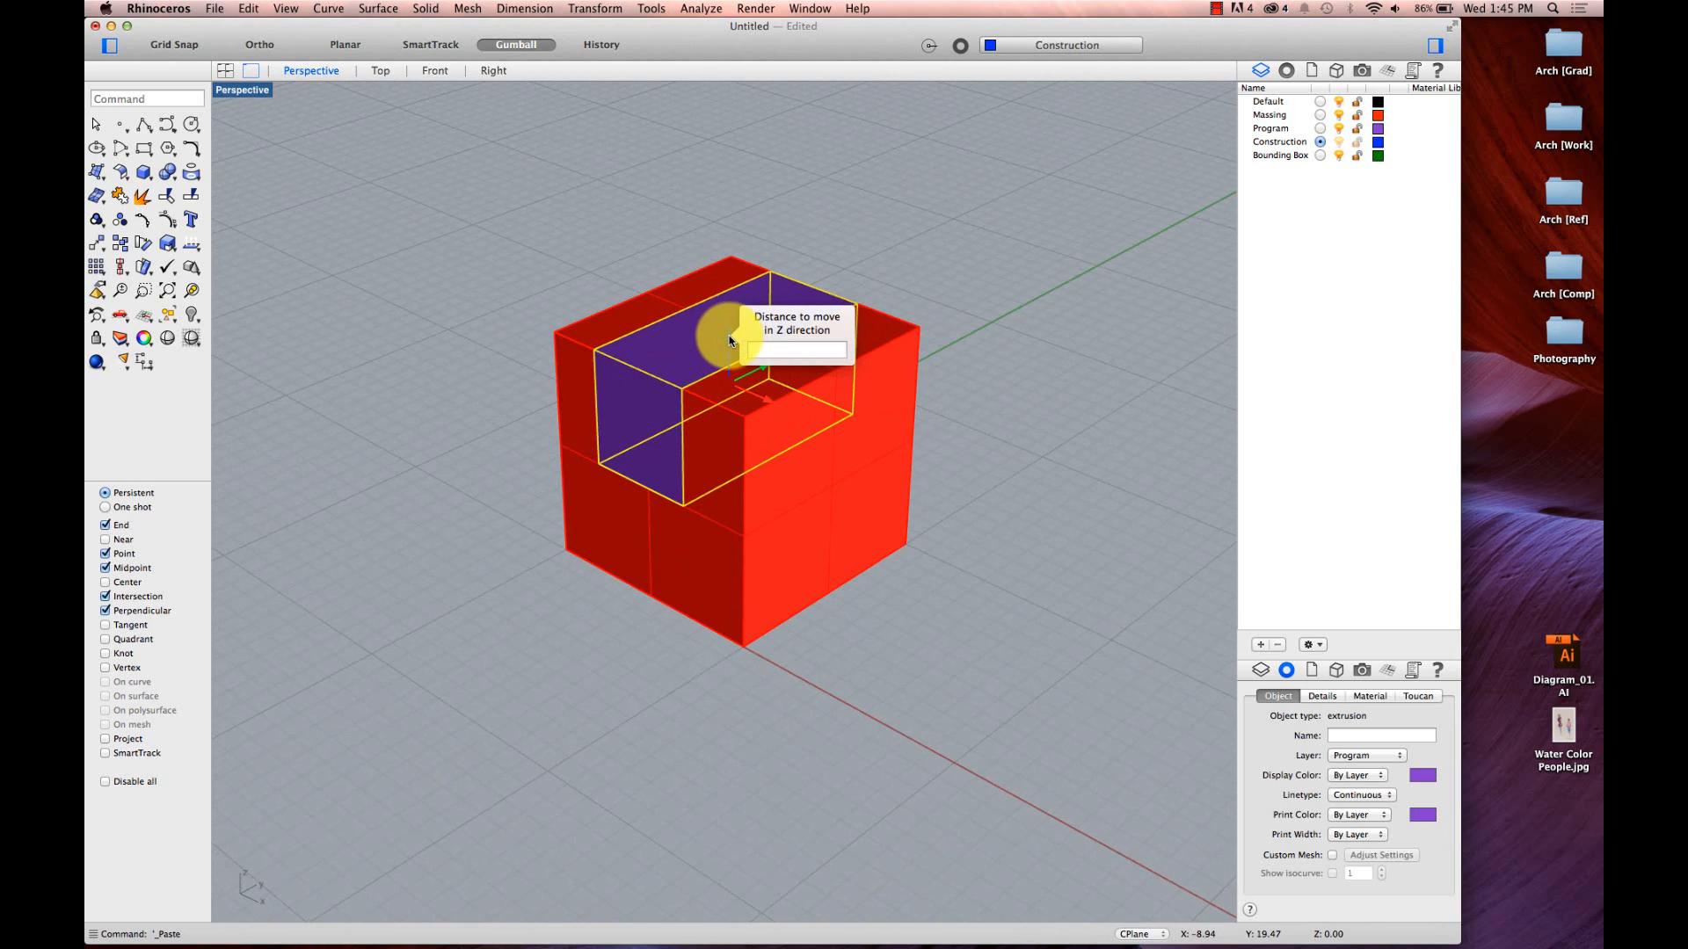
{"action": "key", "text": "Return"}
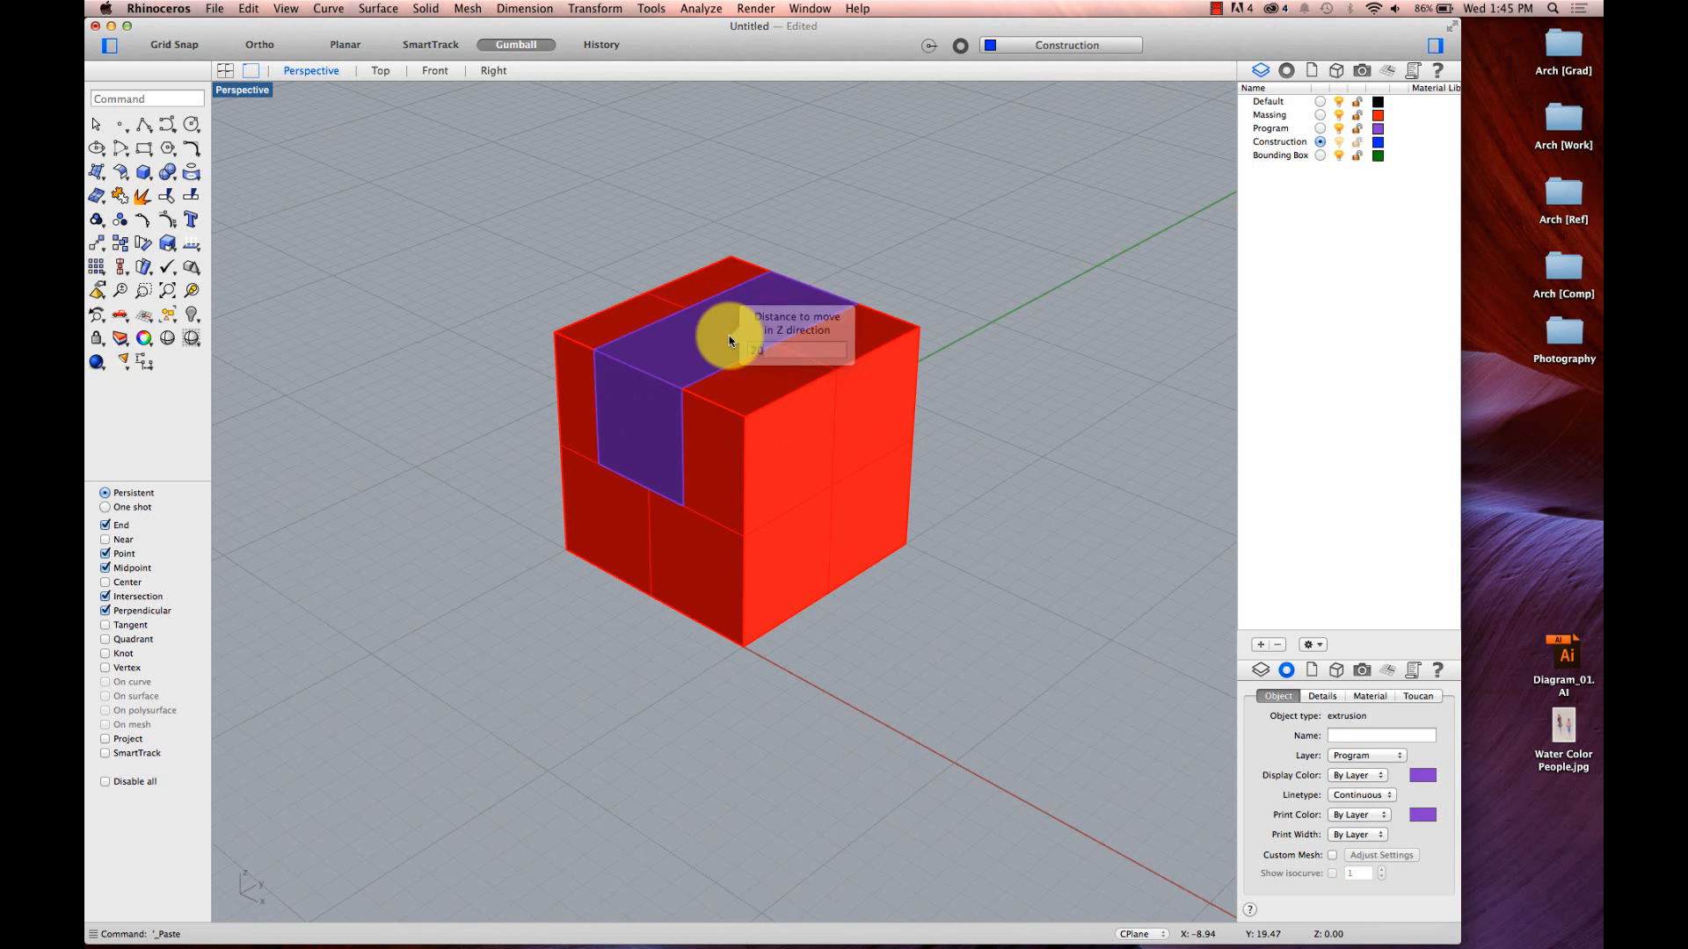
{"action": "left_click", "coordinate": [974, 306]}
{"action": "scroll", "coordinate": [974, 306], "scroll_direction": "down", "scroll_amount": 8}
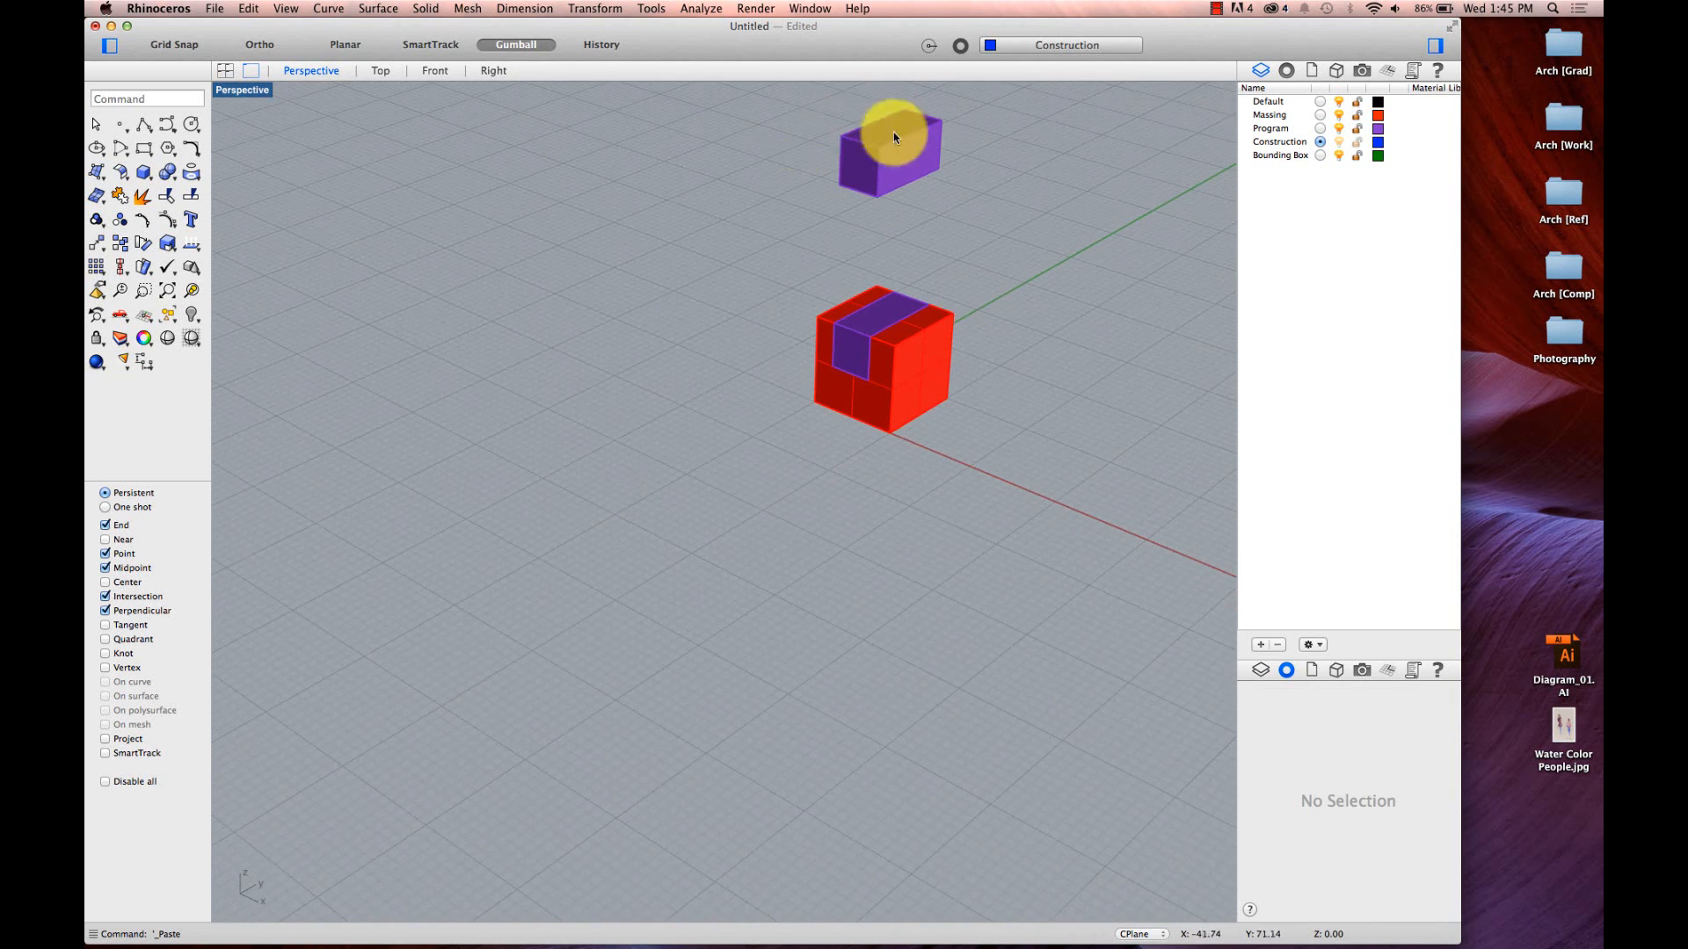
{"action": "left_click_drag", "start_coordinate": [988, 162], "coordinate": [790, 451]}
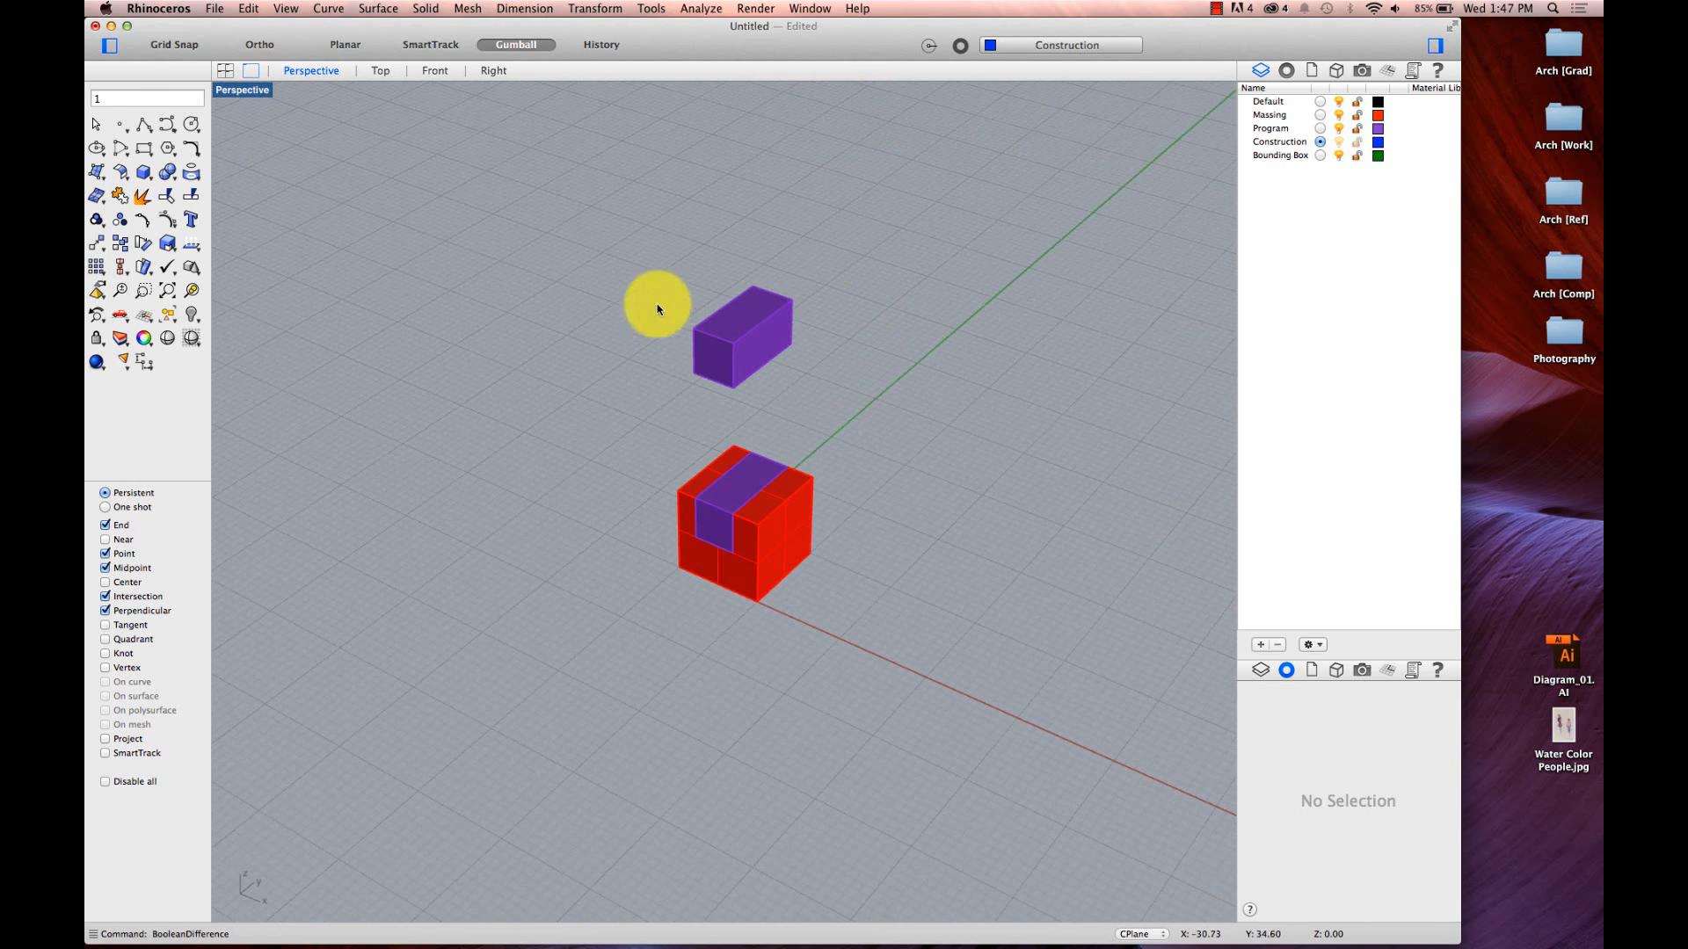
{"action": "left_click", "coordinate": [739, 552]}
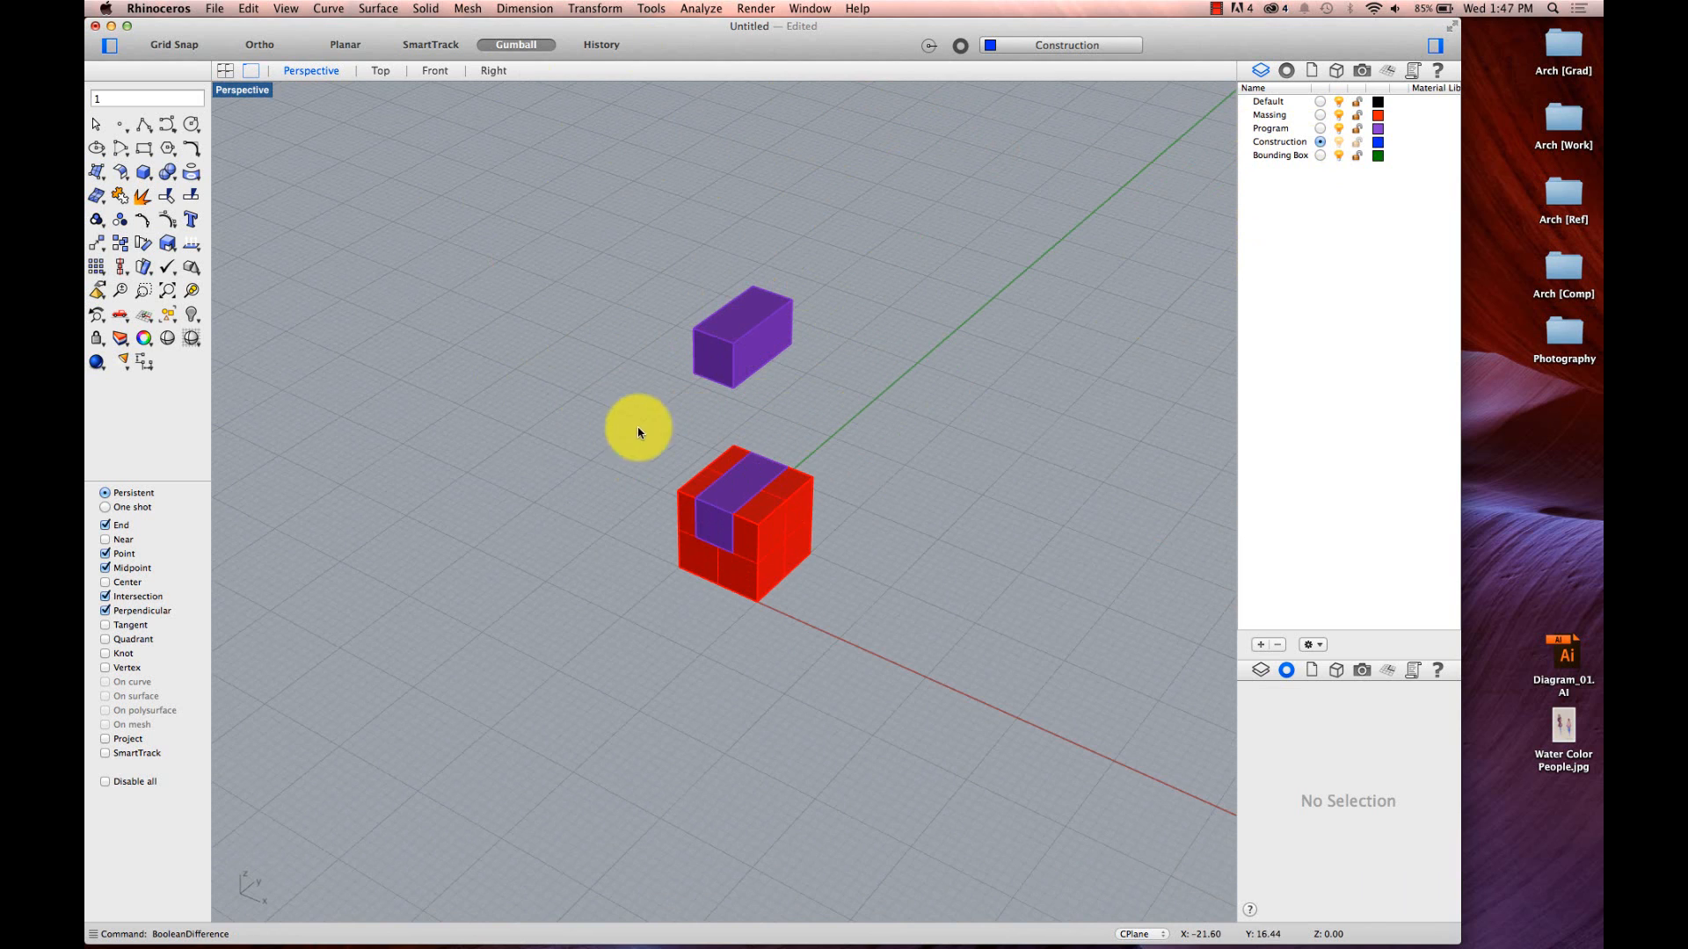
{"action": "left_click", "coordinate": [735, 345]}
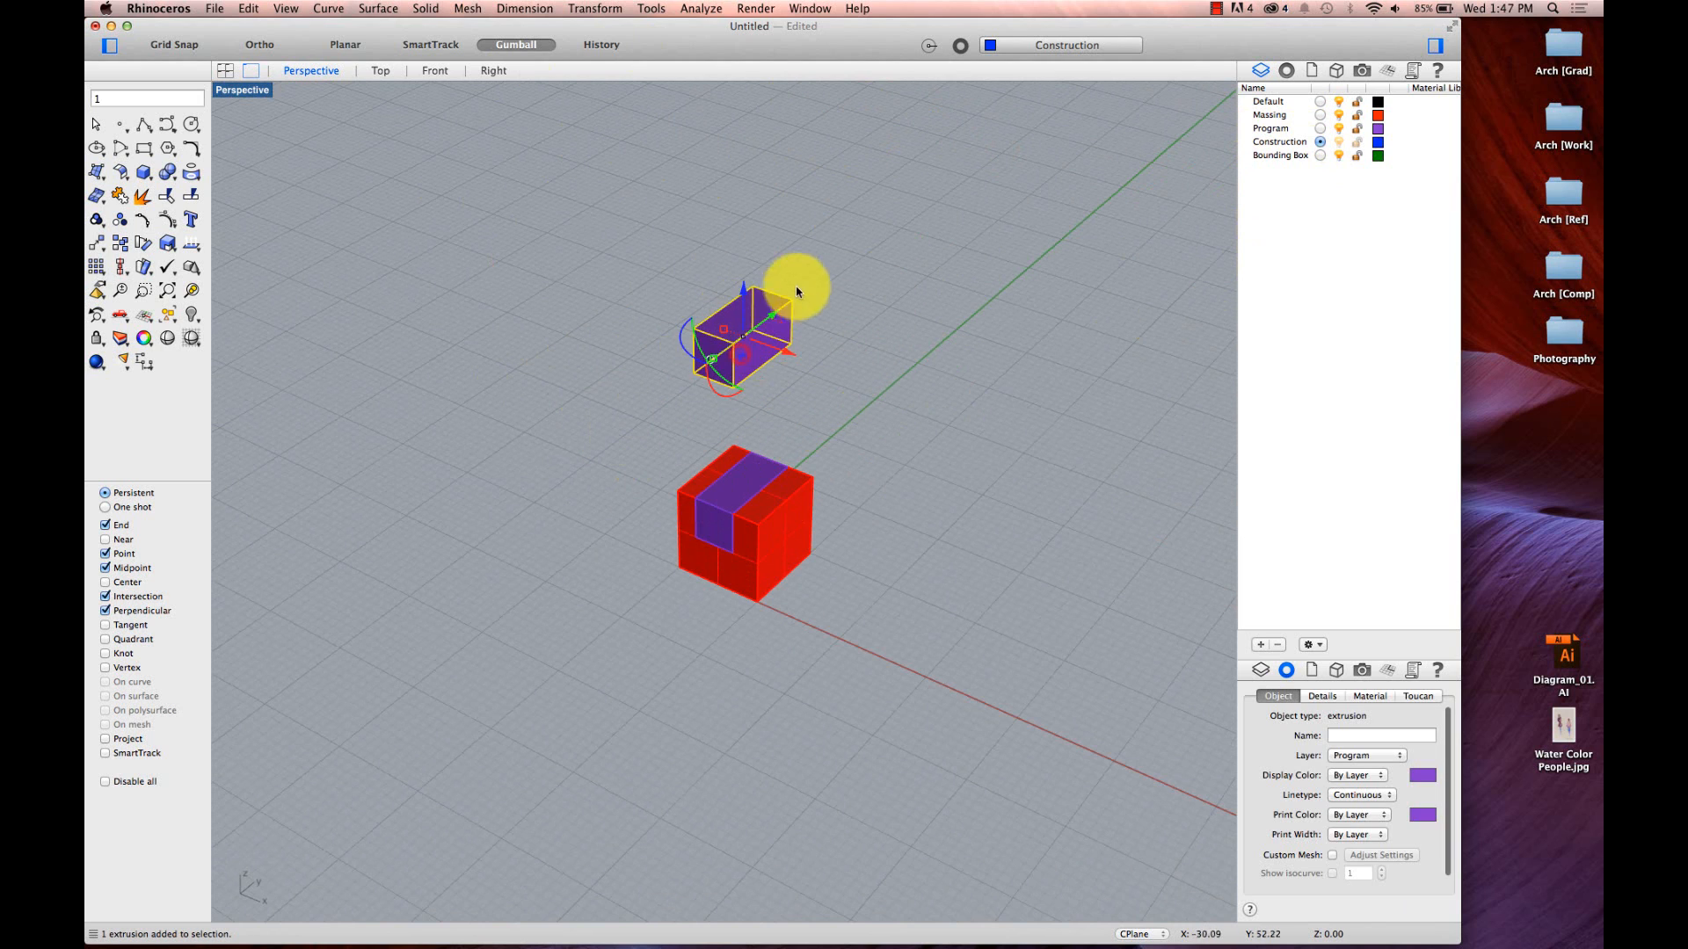
{"action": "left_click", "coordinate": [817, 556]}
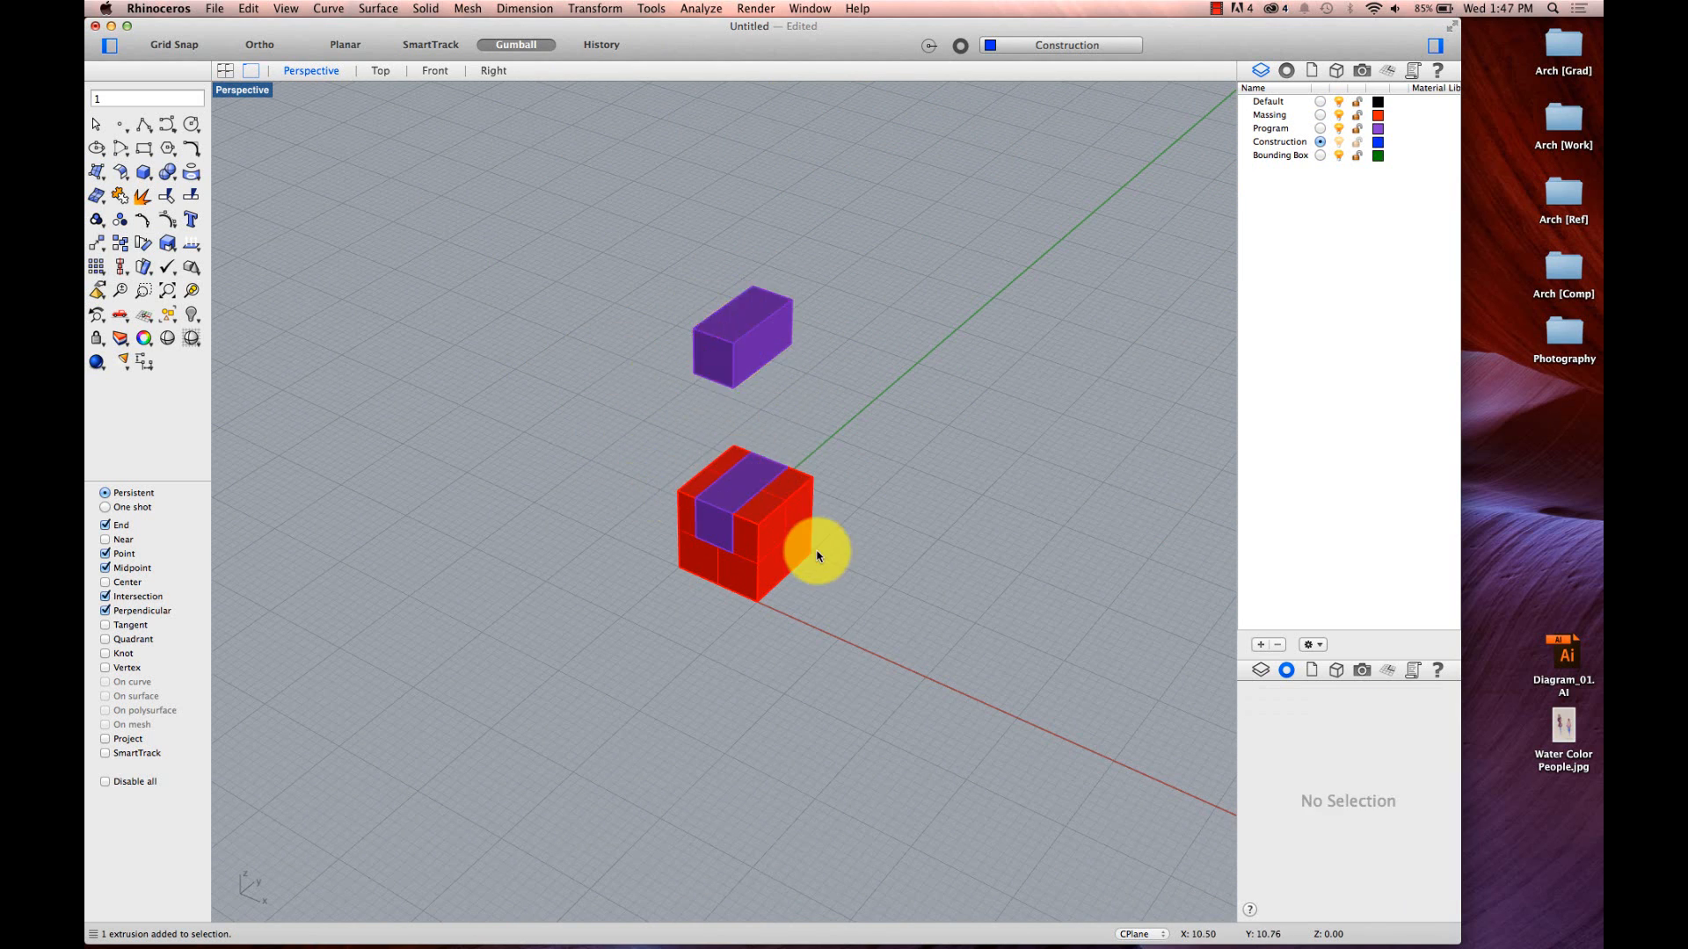
{"action": "left_click", "coordinate": [741, 478]}
{"action": "left_click", "coordinate": [841, 397]}
- Draw a vertical line on the Construction layer from the raised purple box's lower front corner to the matching top corner of the lower purple box
{"action": "type", "text": "1"}
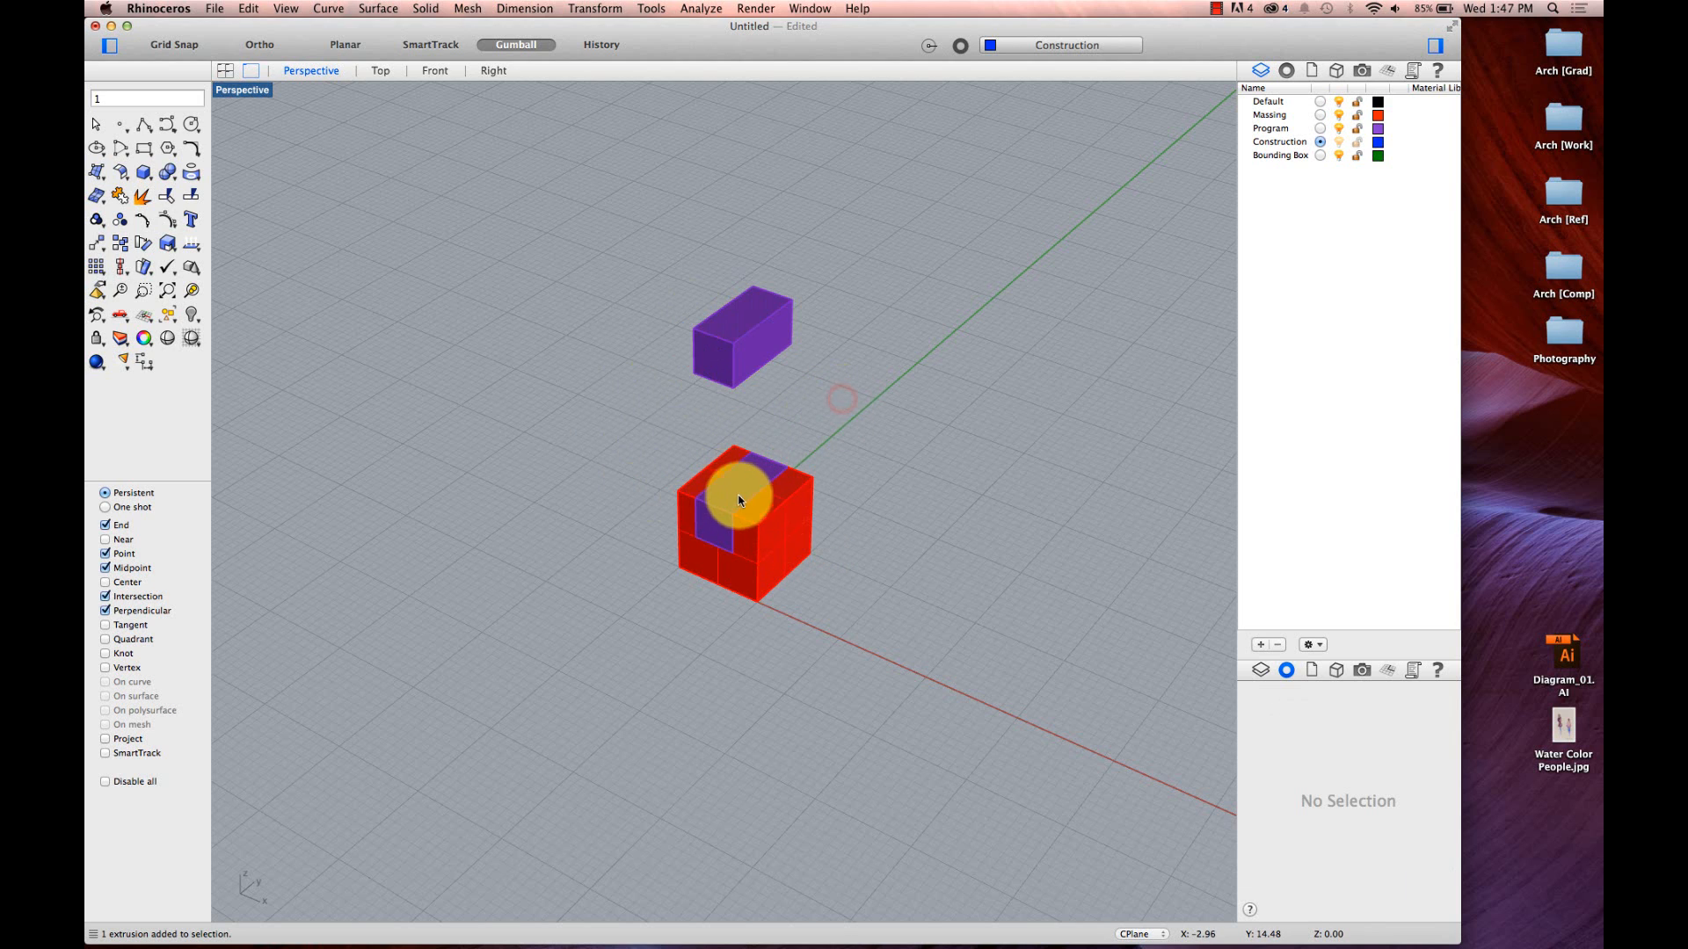
{"action": "type", "text": "line"}
{"action": "key", "text": "Return"}
{"action": "key", "text": "Return"}
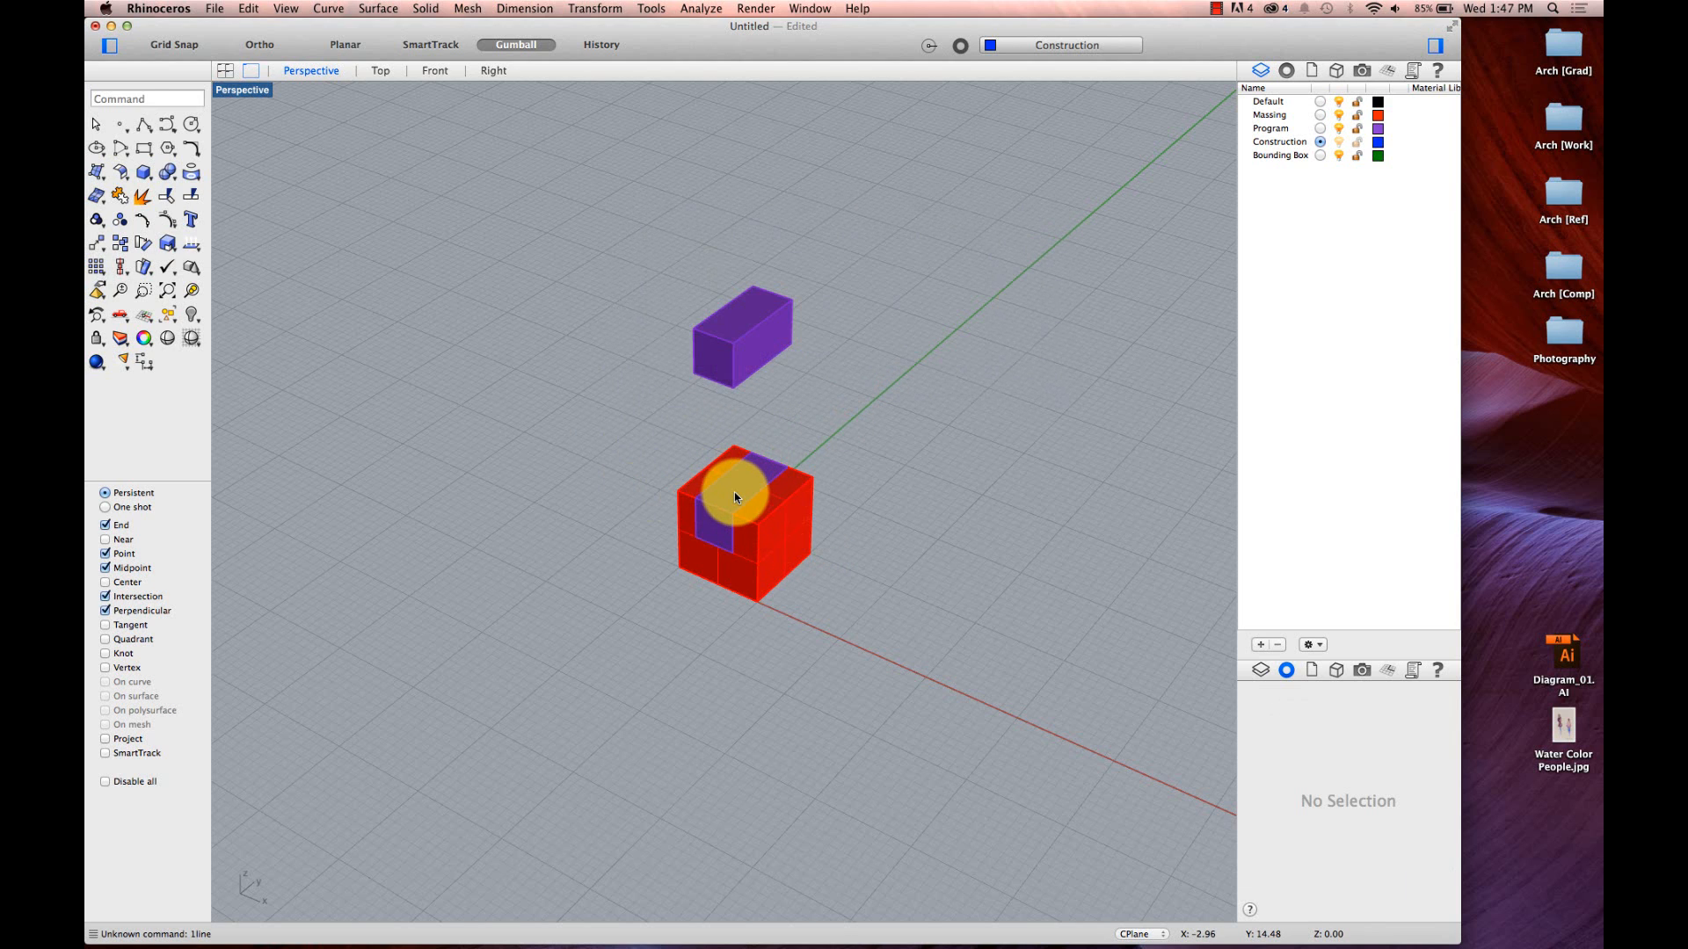
{"action": "type", "text": "line"}
{"action": "key", "text": "Return"}
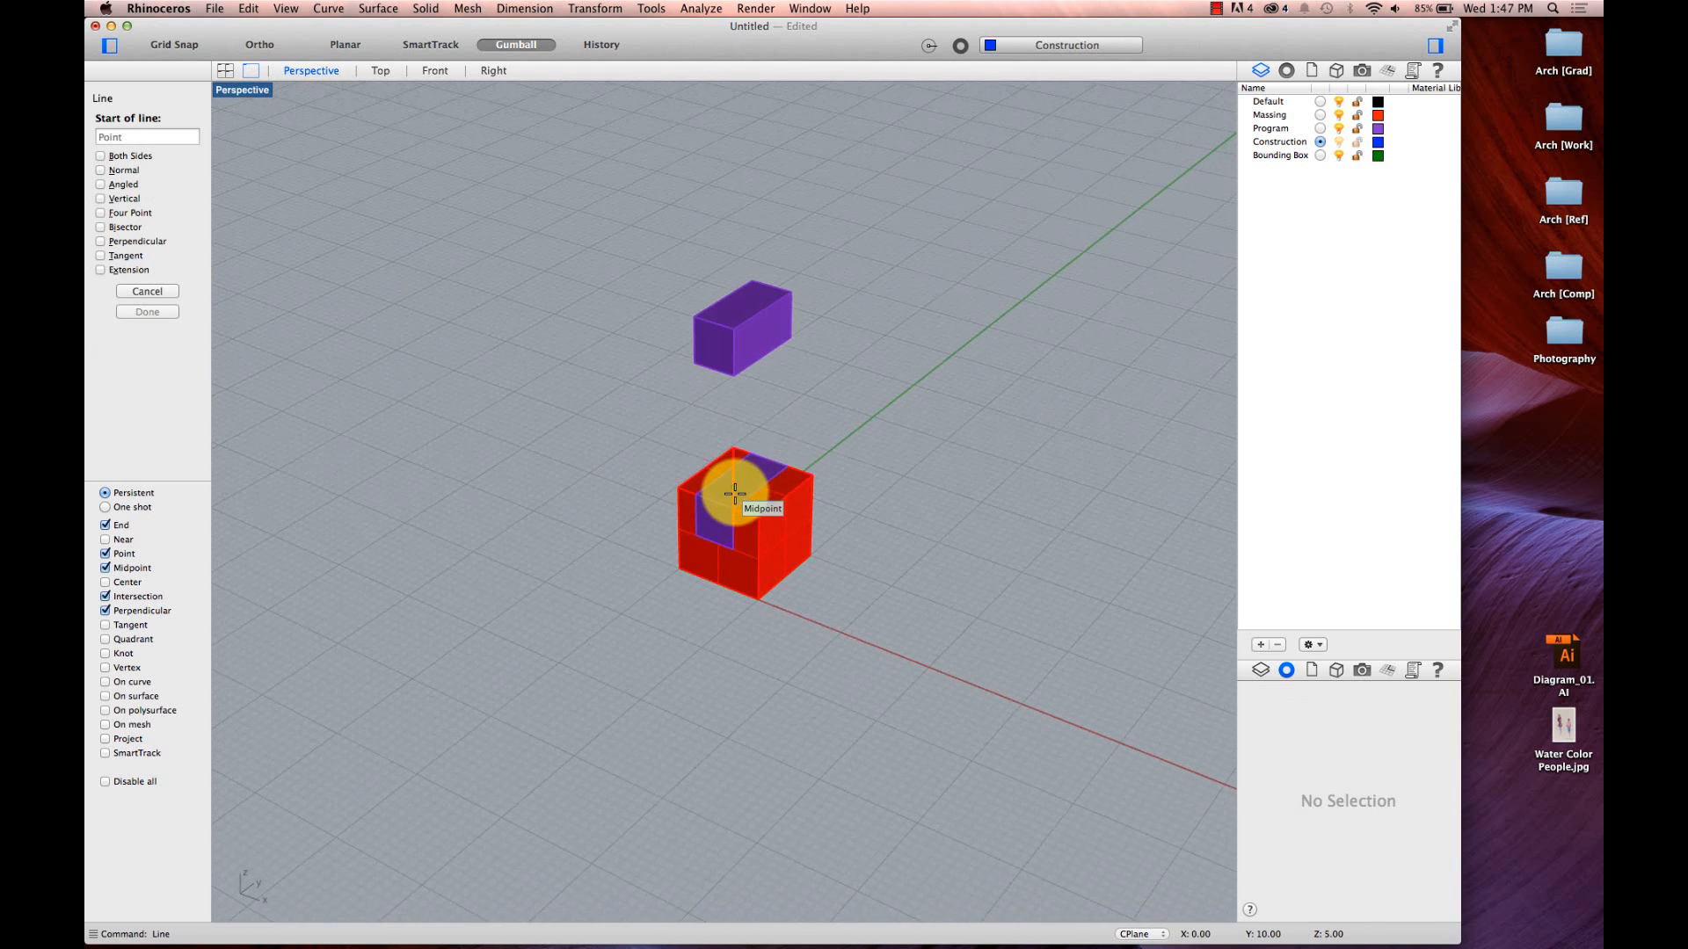
{"action": "left_click", "coordinate": [697, 368]}
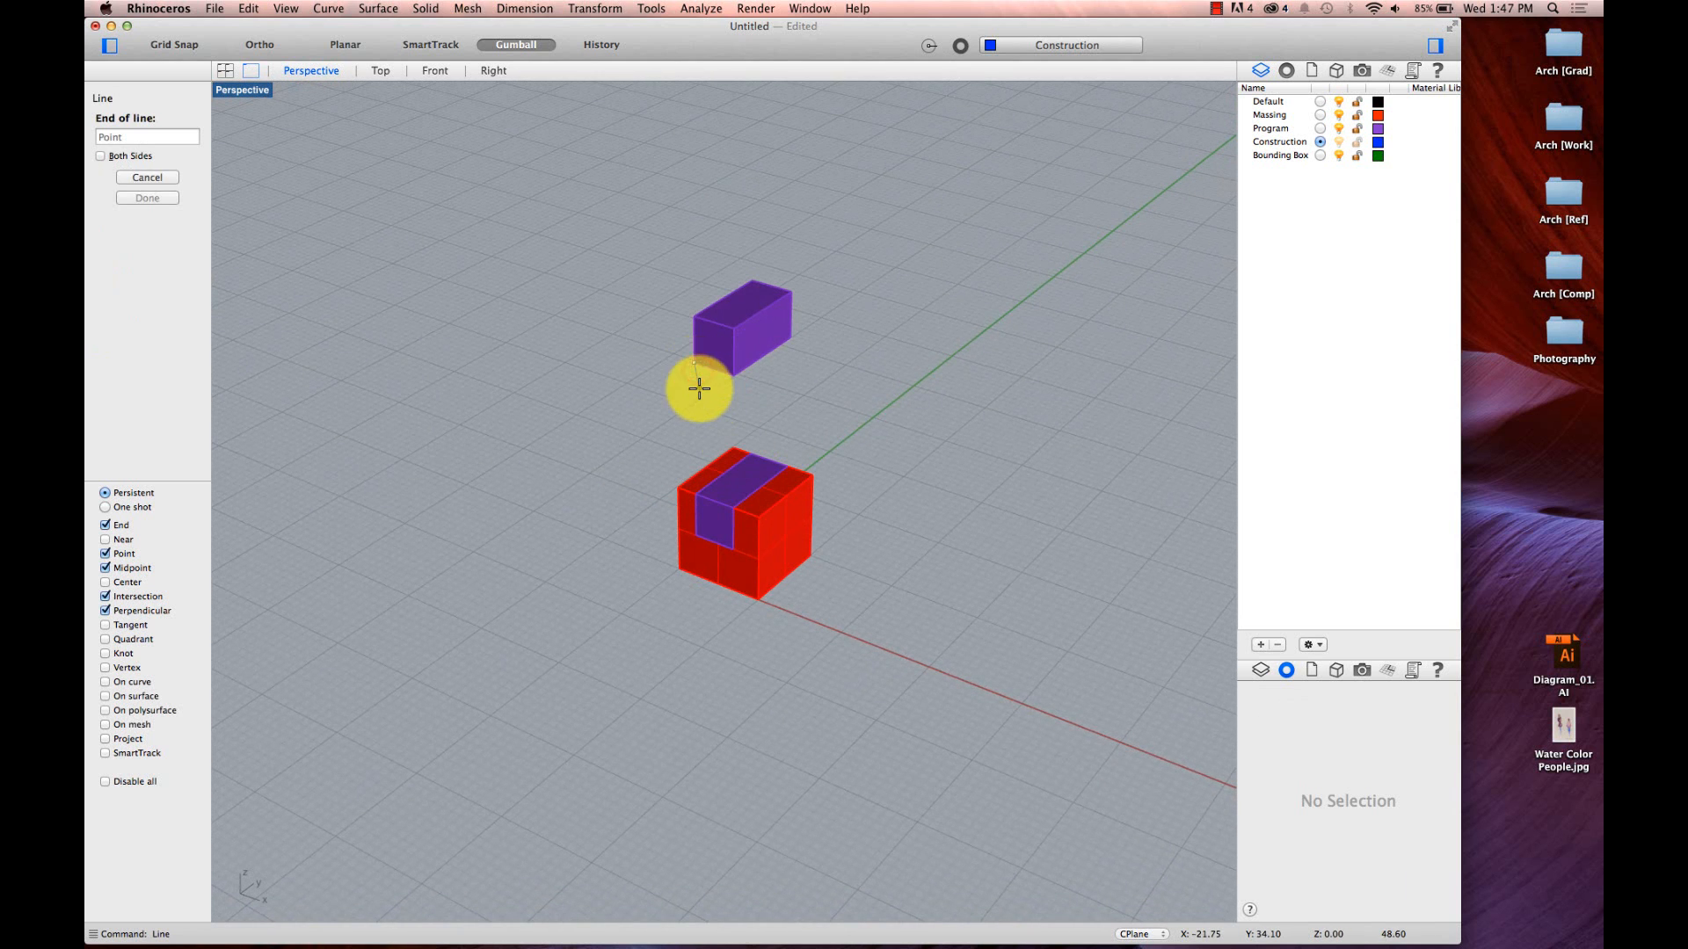
{"action": "scroll", "coordinate": [699, 388], "scroll_direction": "up", "scroll_amount": 5}
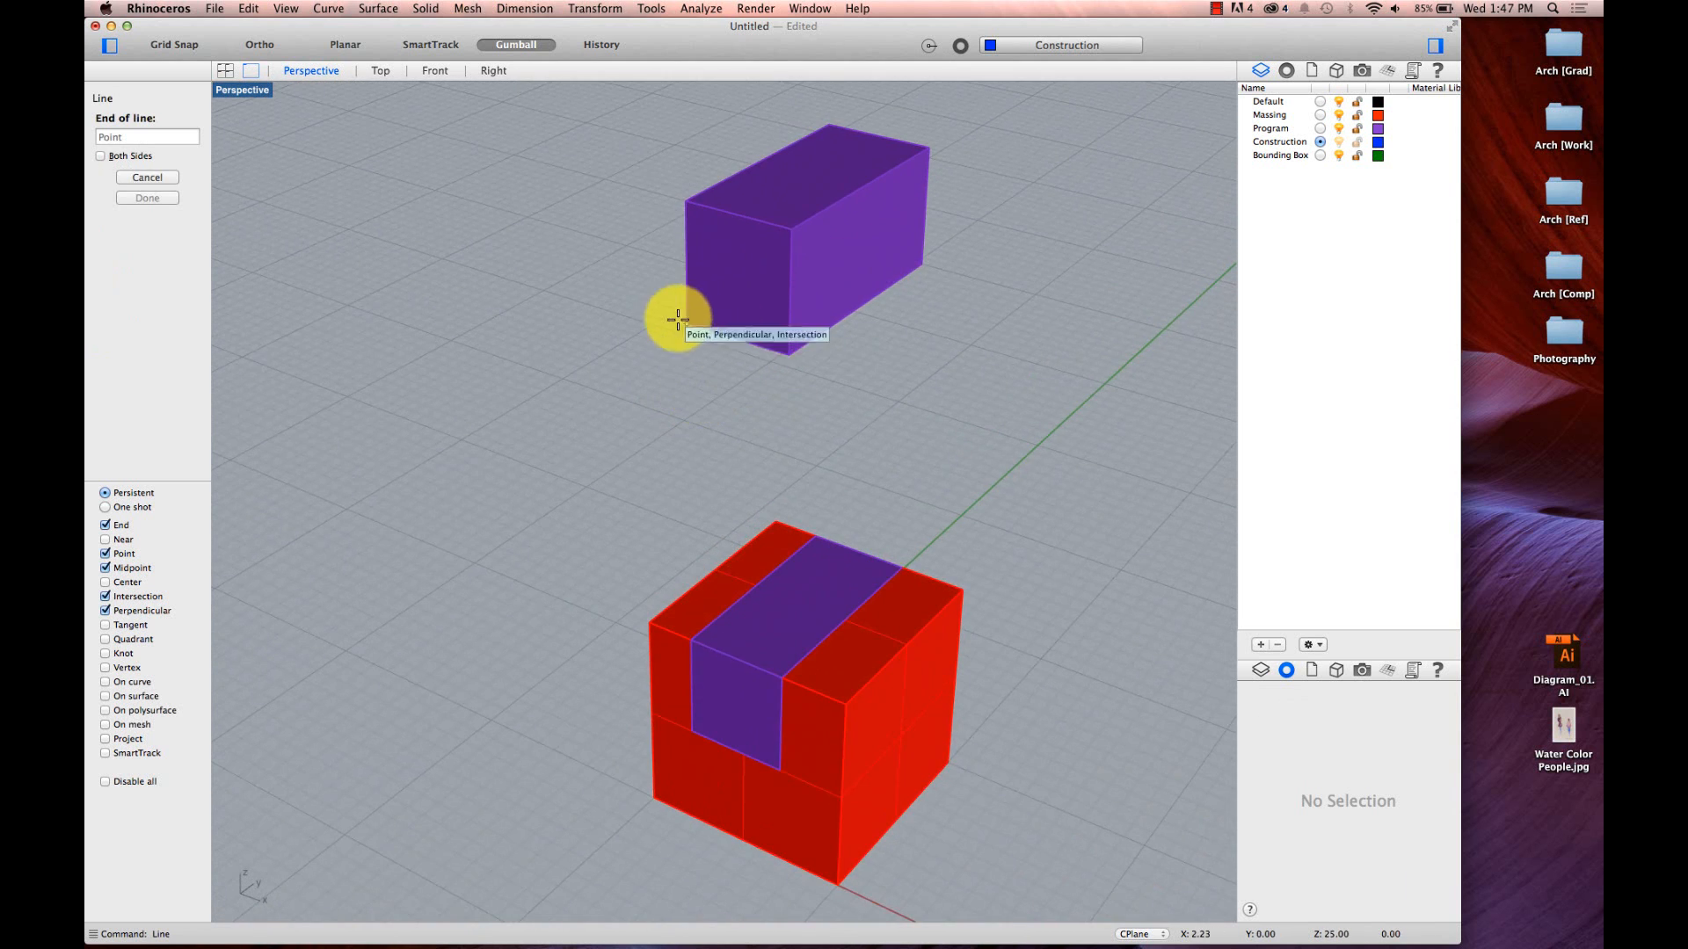
{"action": "left_click", "coordinate": [694, 634]}
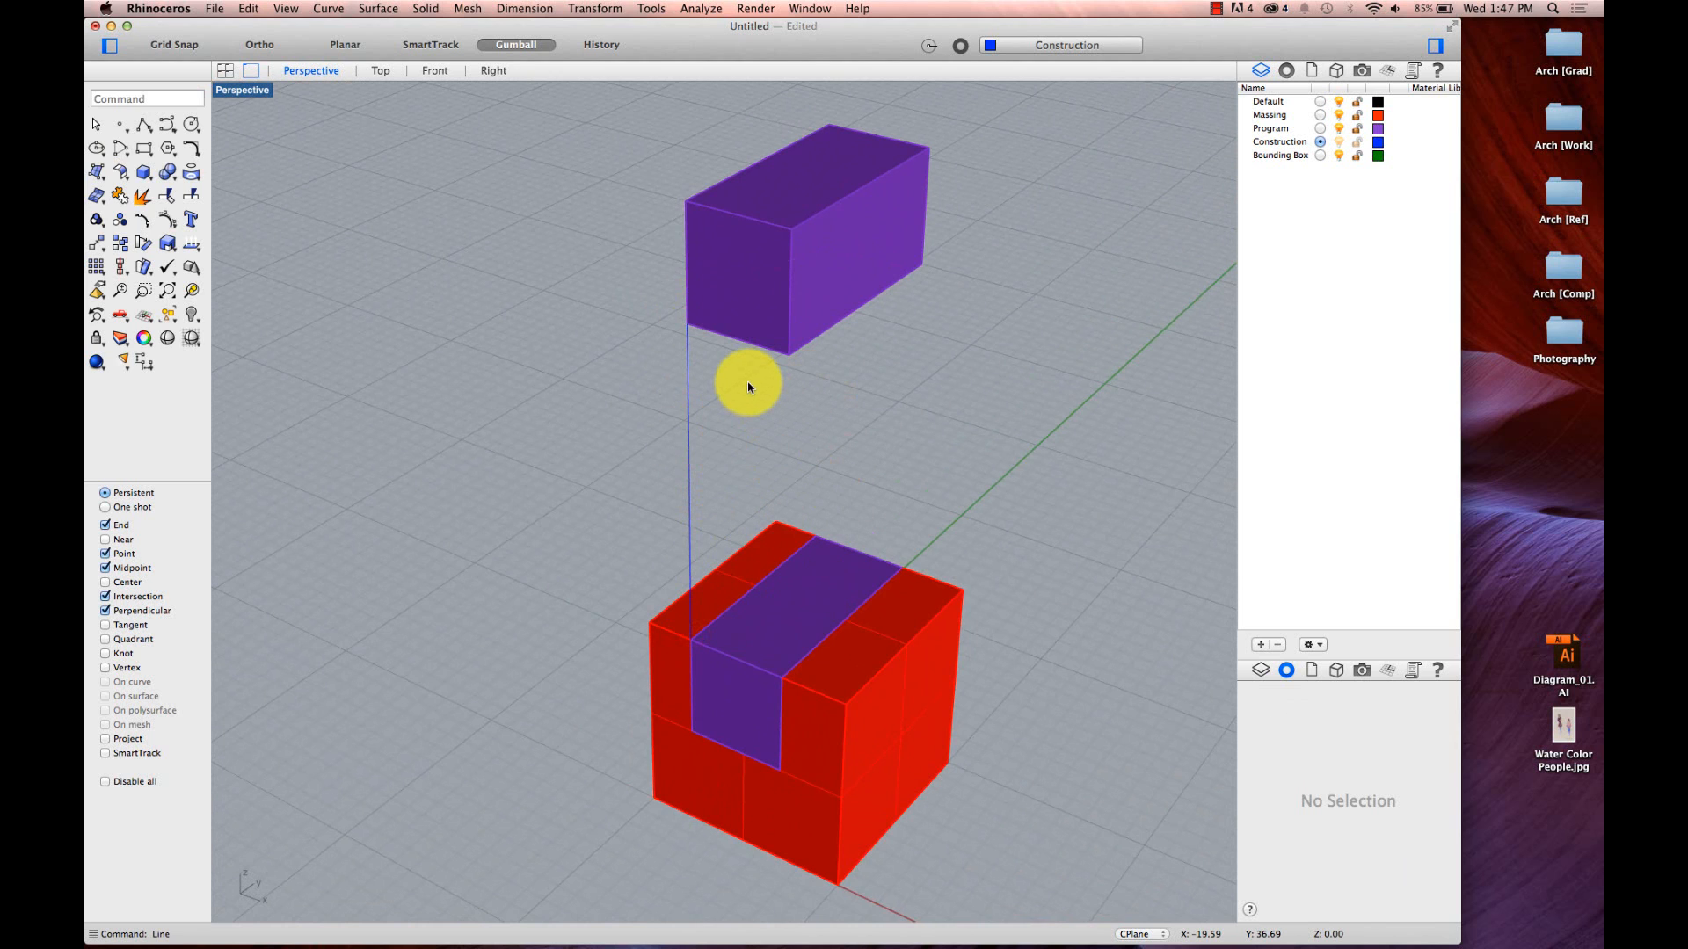
- Copy the vertical construction line from its top end to the raised purple box's other three lower corners and deselect it
{"action": "left_click", "coordinate": [689, 396]}
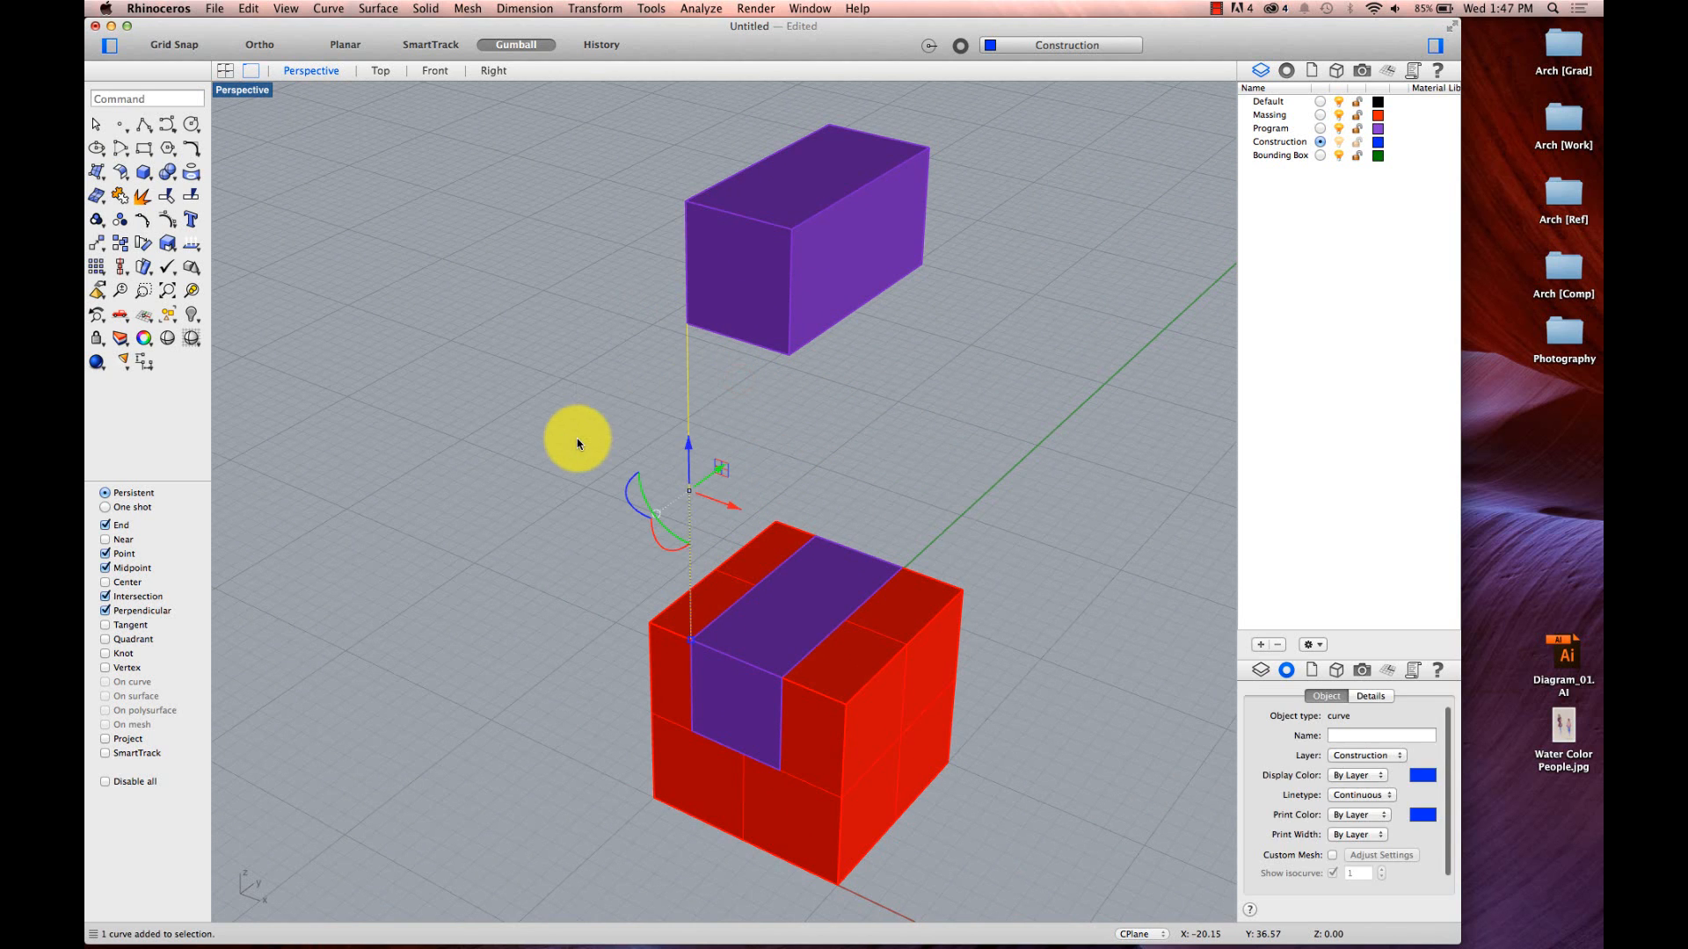
{"action": "type", "text": "copy"}
{"action": "key", "text": "Return"}
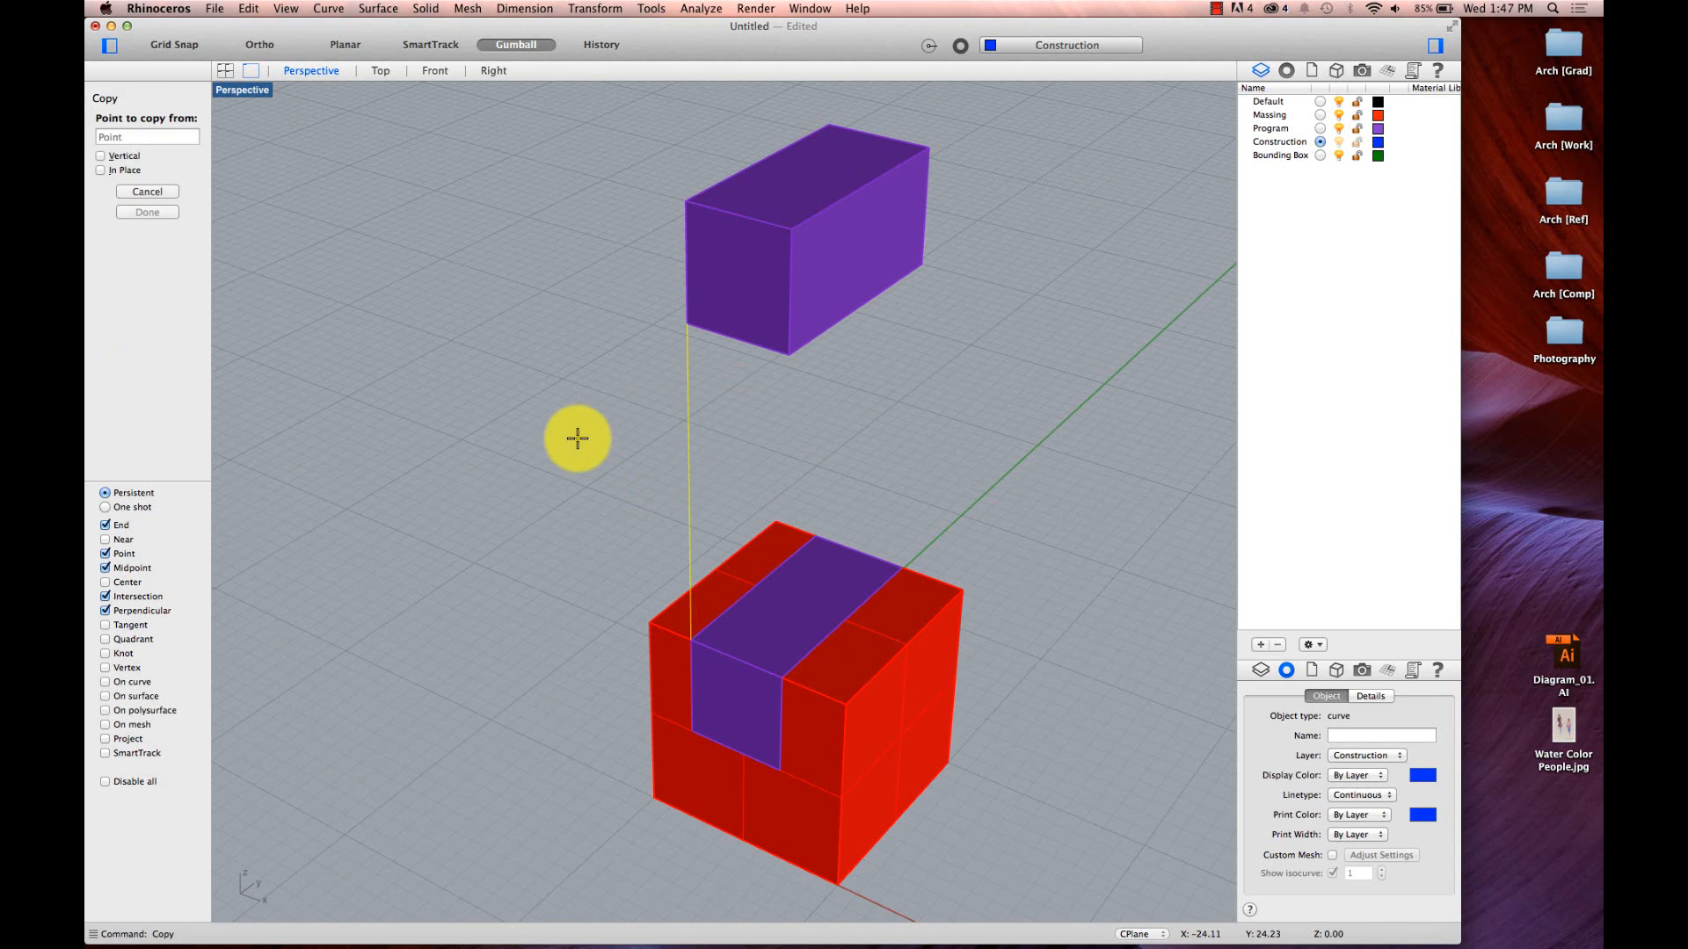
{"action": "left_click", "coordinate": [686, 324]}
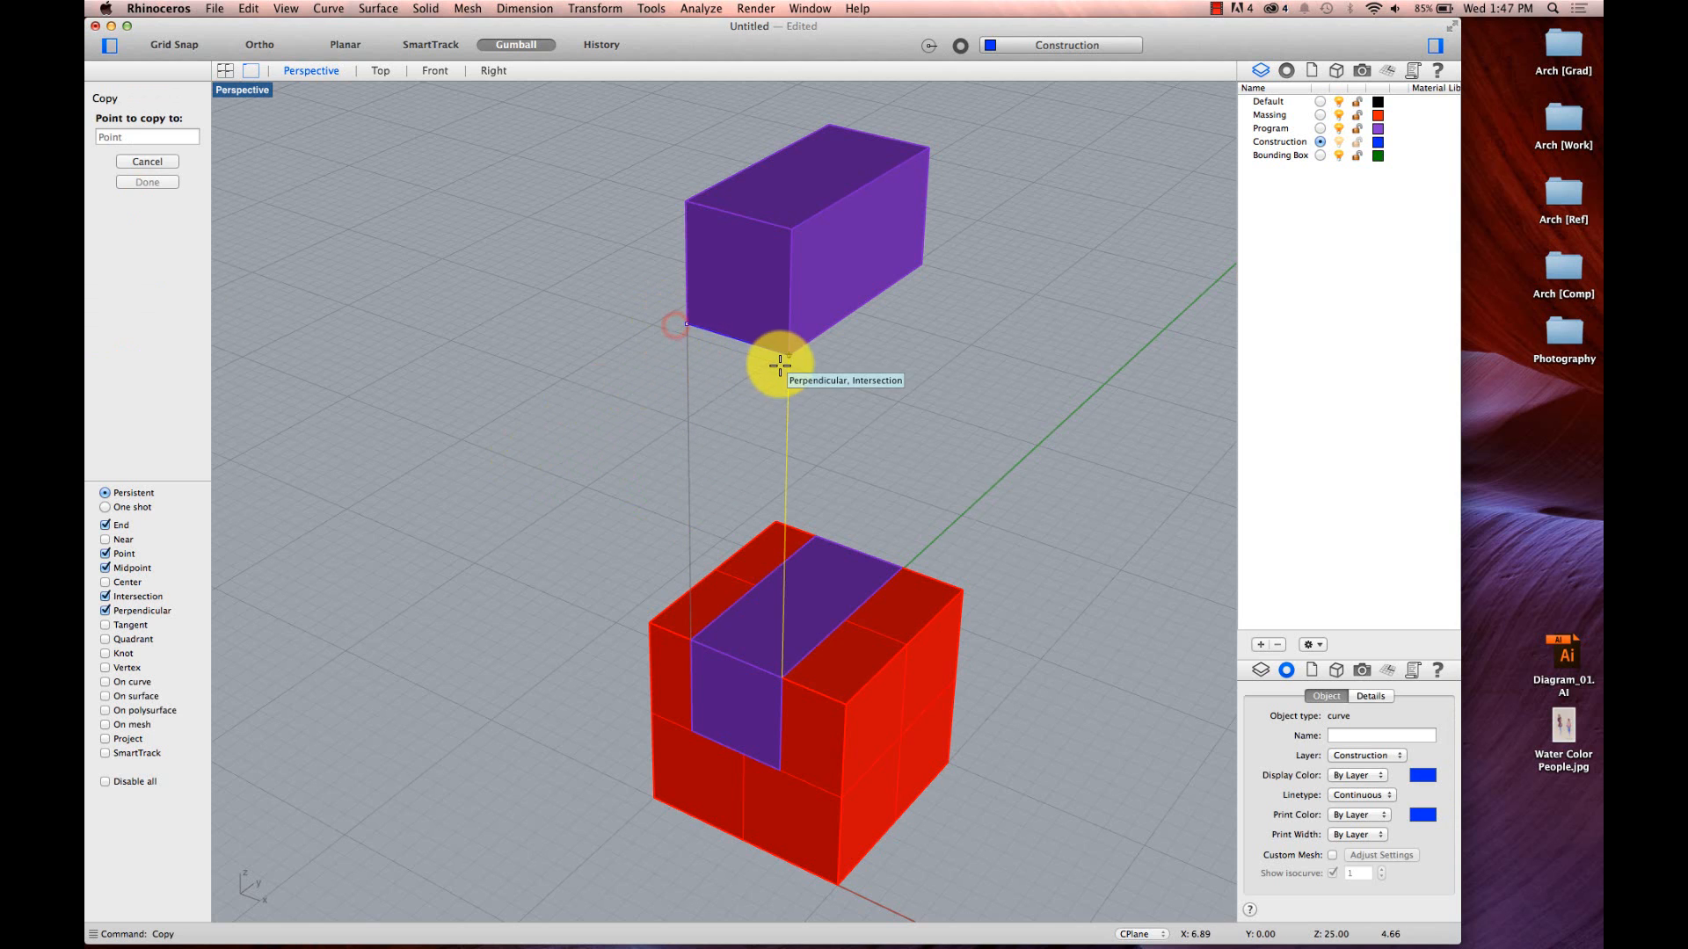
{"action": "left_click", "coordinate": [917, 271]}
{"action": "scroll", "coordinate": [917, 271], "scroll_direction": "left", "scroll_amount": 2}
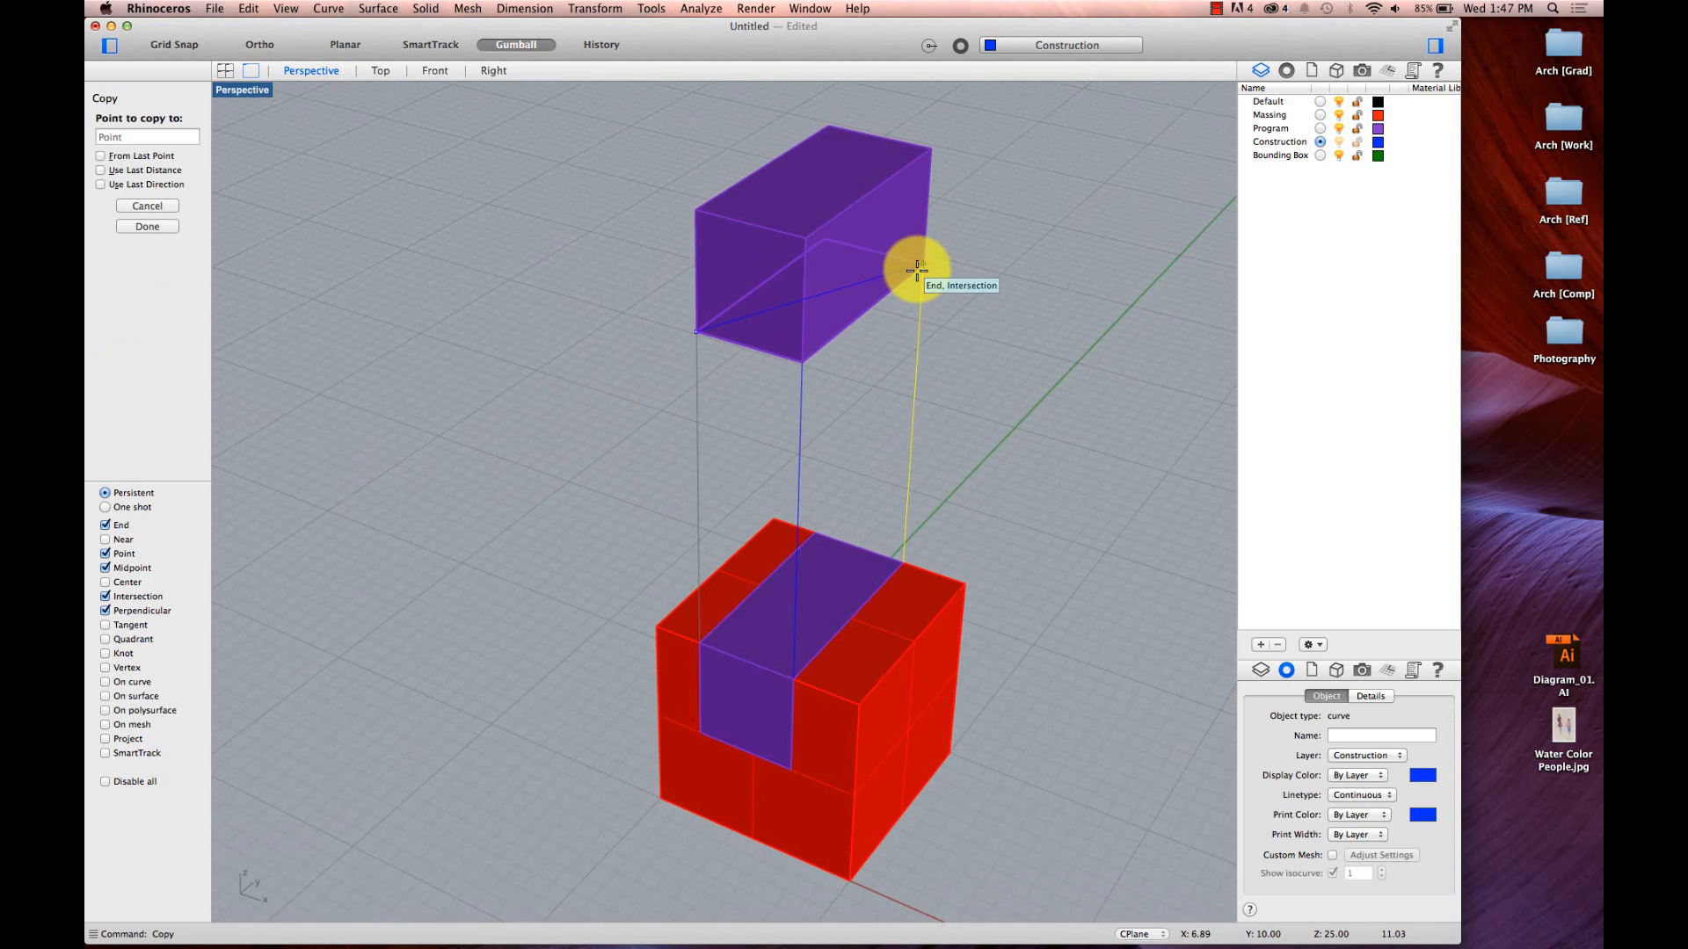
{"action": "scroll", "coordinate": [917, 270], "scroll_direction": "right", "scroll_amount": 3}
{"action": "left_click", "coordinate": [822, 234]}
{"action": "key", "text": "Return"}
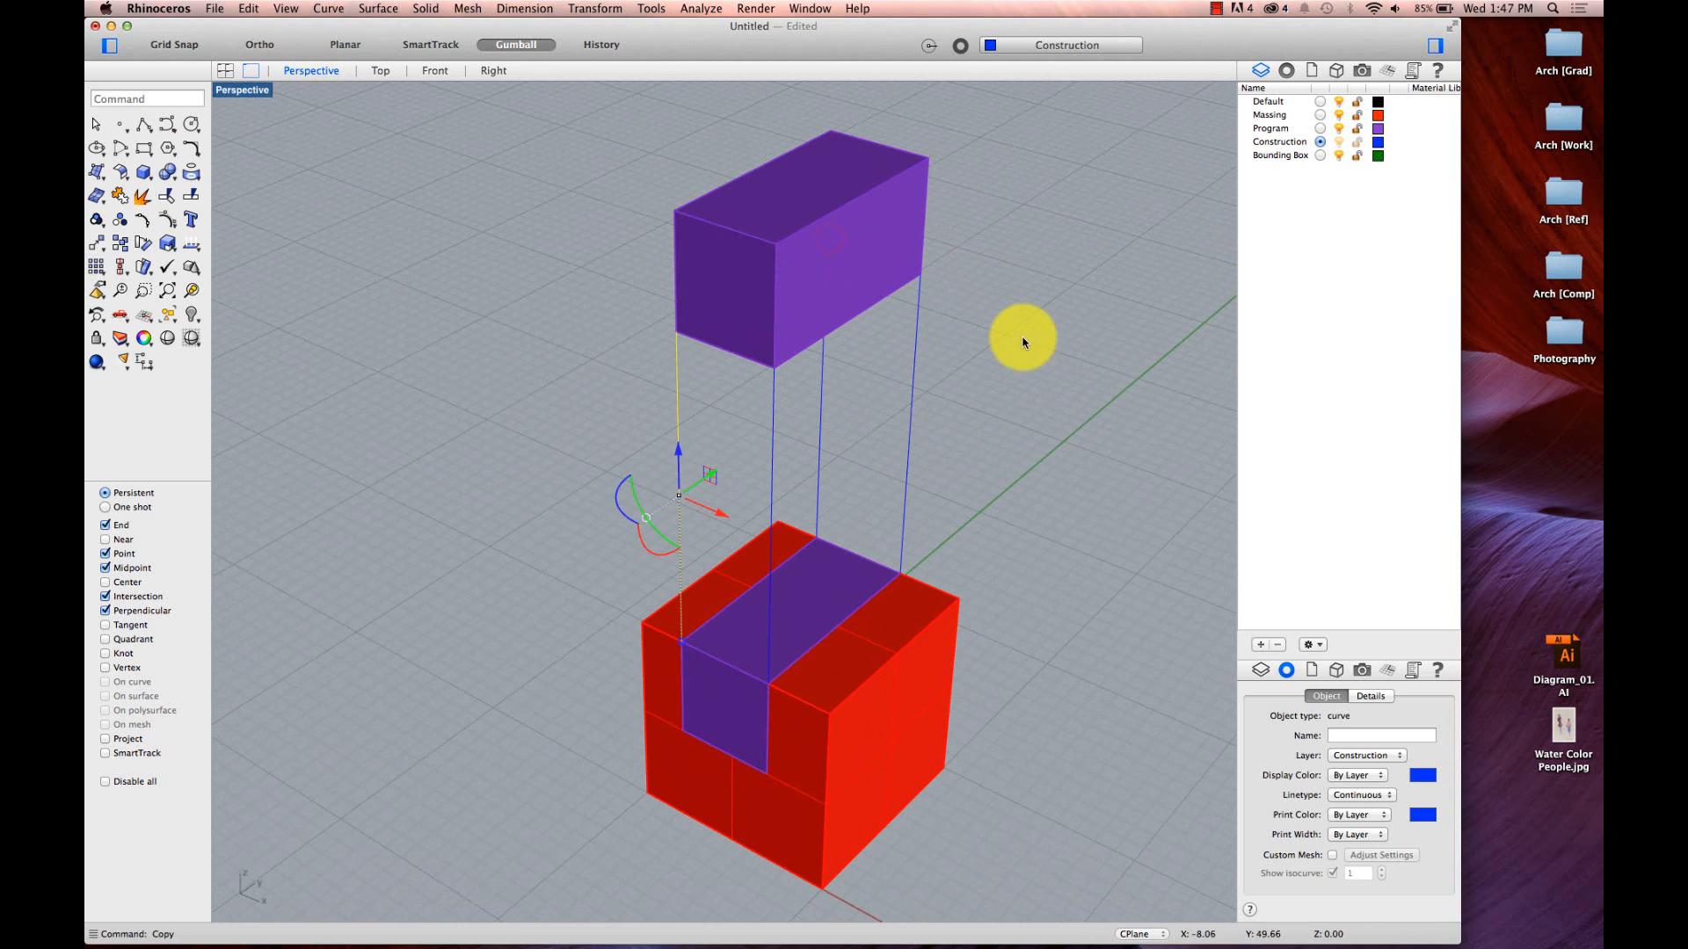
{"action": "left_click", "coordinate": [1034, 362]}
- Set the perspective viewport to the southeast (SE) isometric view
{"action": "scroll", "coordinate": [1034, 367], "scroll_direction": "down", "scroll_amount": 3}
{"action": "scroll", "coordinate": [1034, 367], "scroll_direction": "left", "scroll_amount": 3}
{"action": "scroll", "coordinate": [1034, 367], "scroll_direction": "right", "scroll_amount": 5}
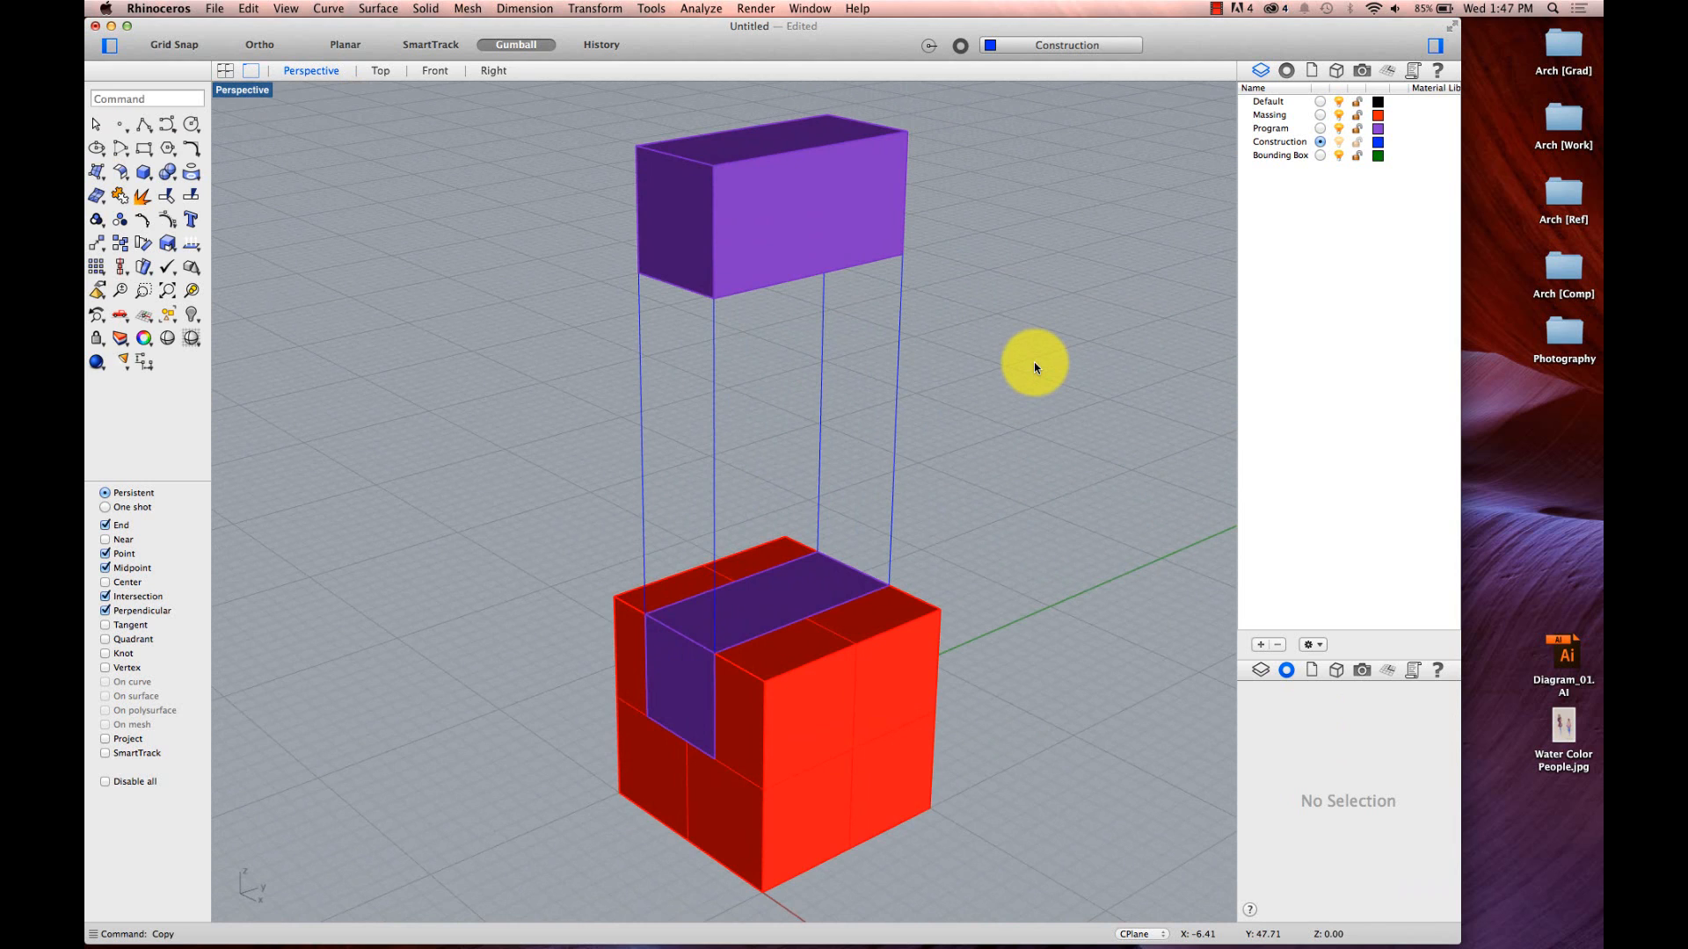
{"action": "left_click_drag", "start_coordinate": [1034, 361], "coordinate": [728, 228]}
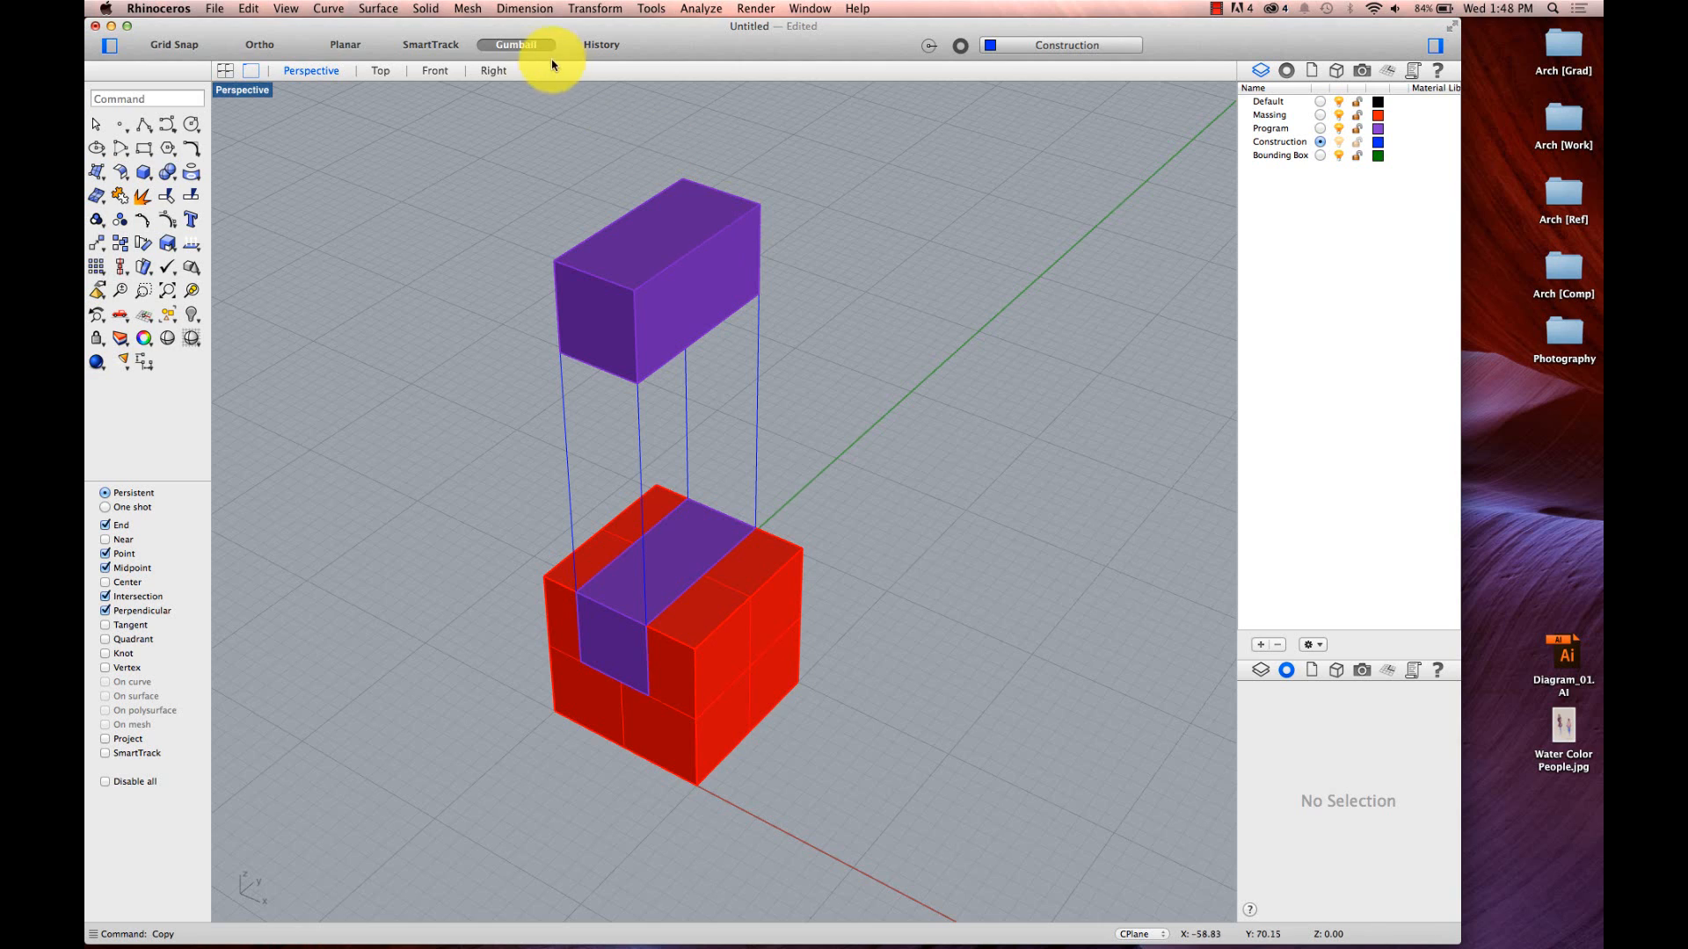
{"action": "left_click", "coordinate": [491, 90]}
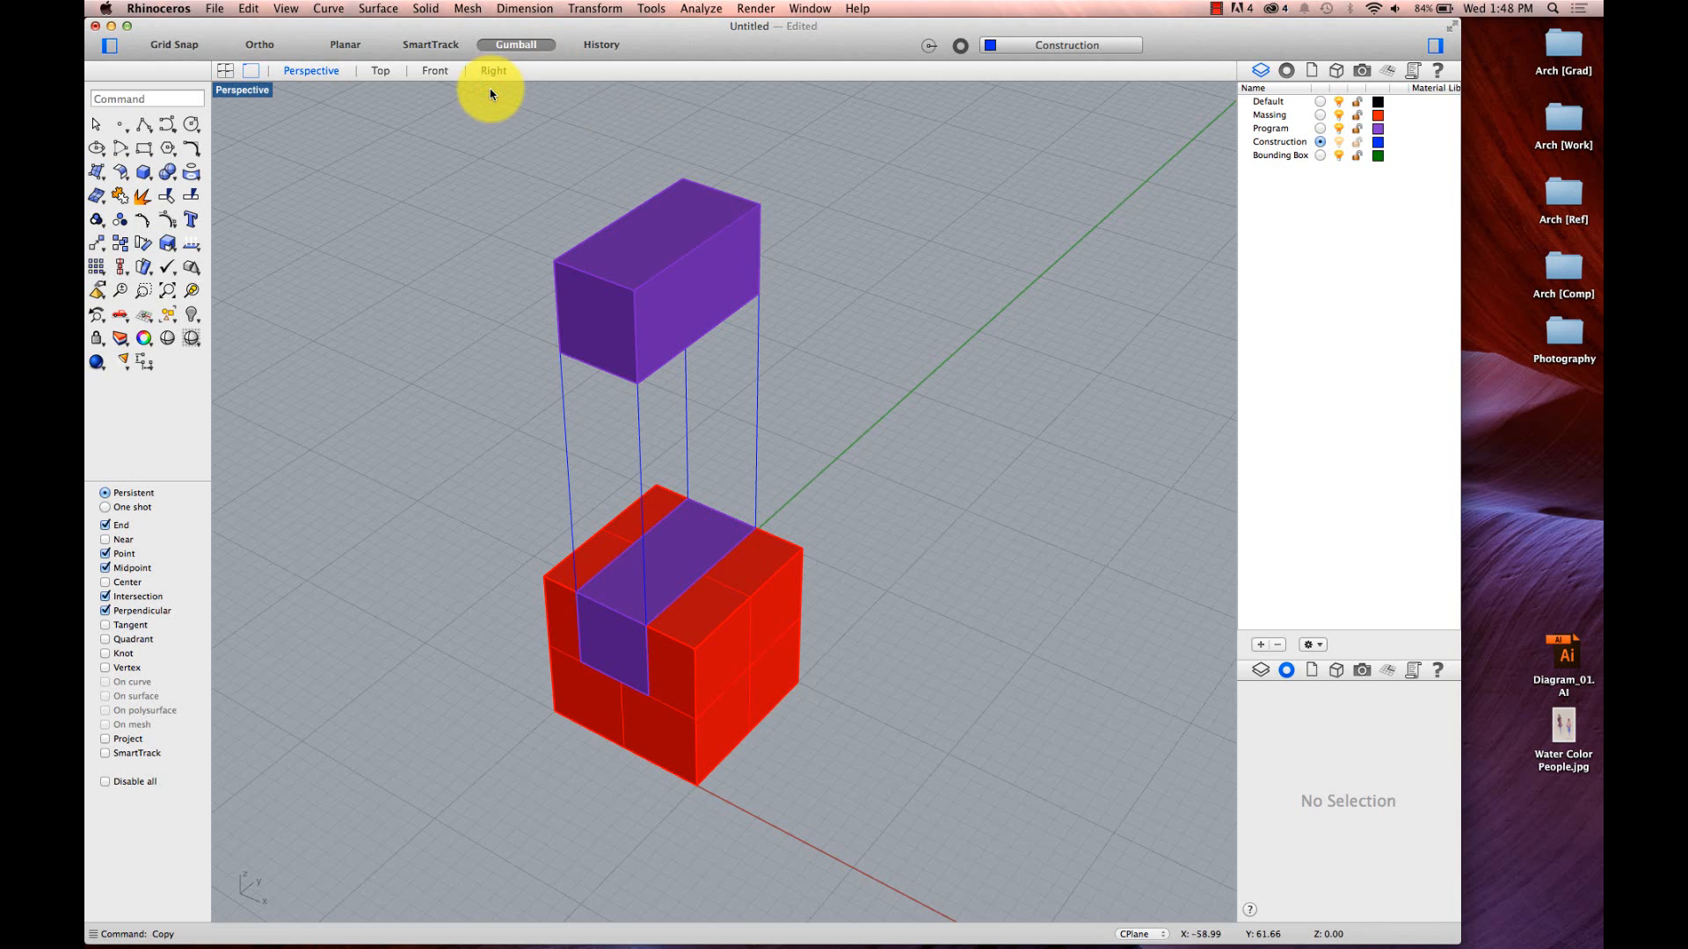
{"action": "left_click", "coordinate": [272, 6]}
{"action": "mouse_move", "coordinate": [304, 119]}
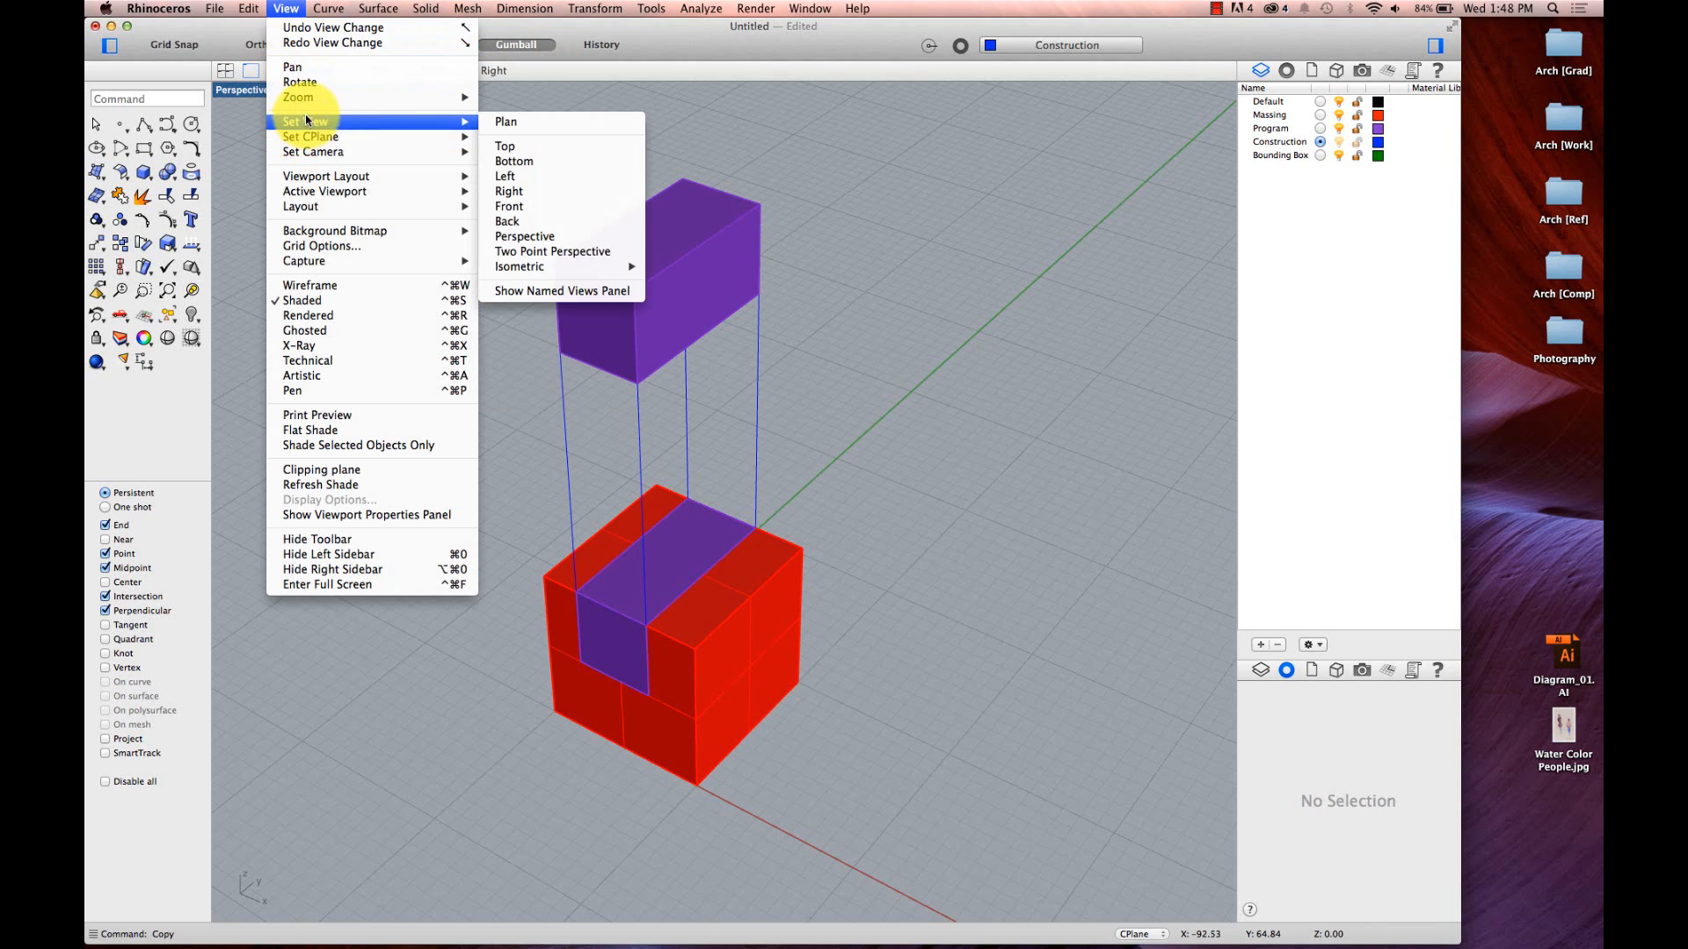
{"action": "mouse_move", "coordinate": [555, 266]}
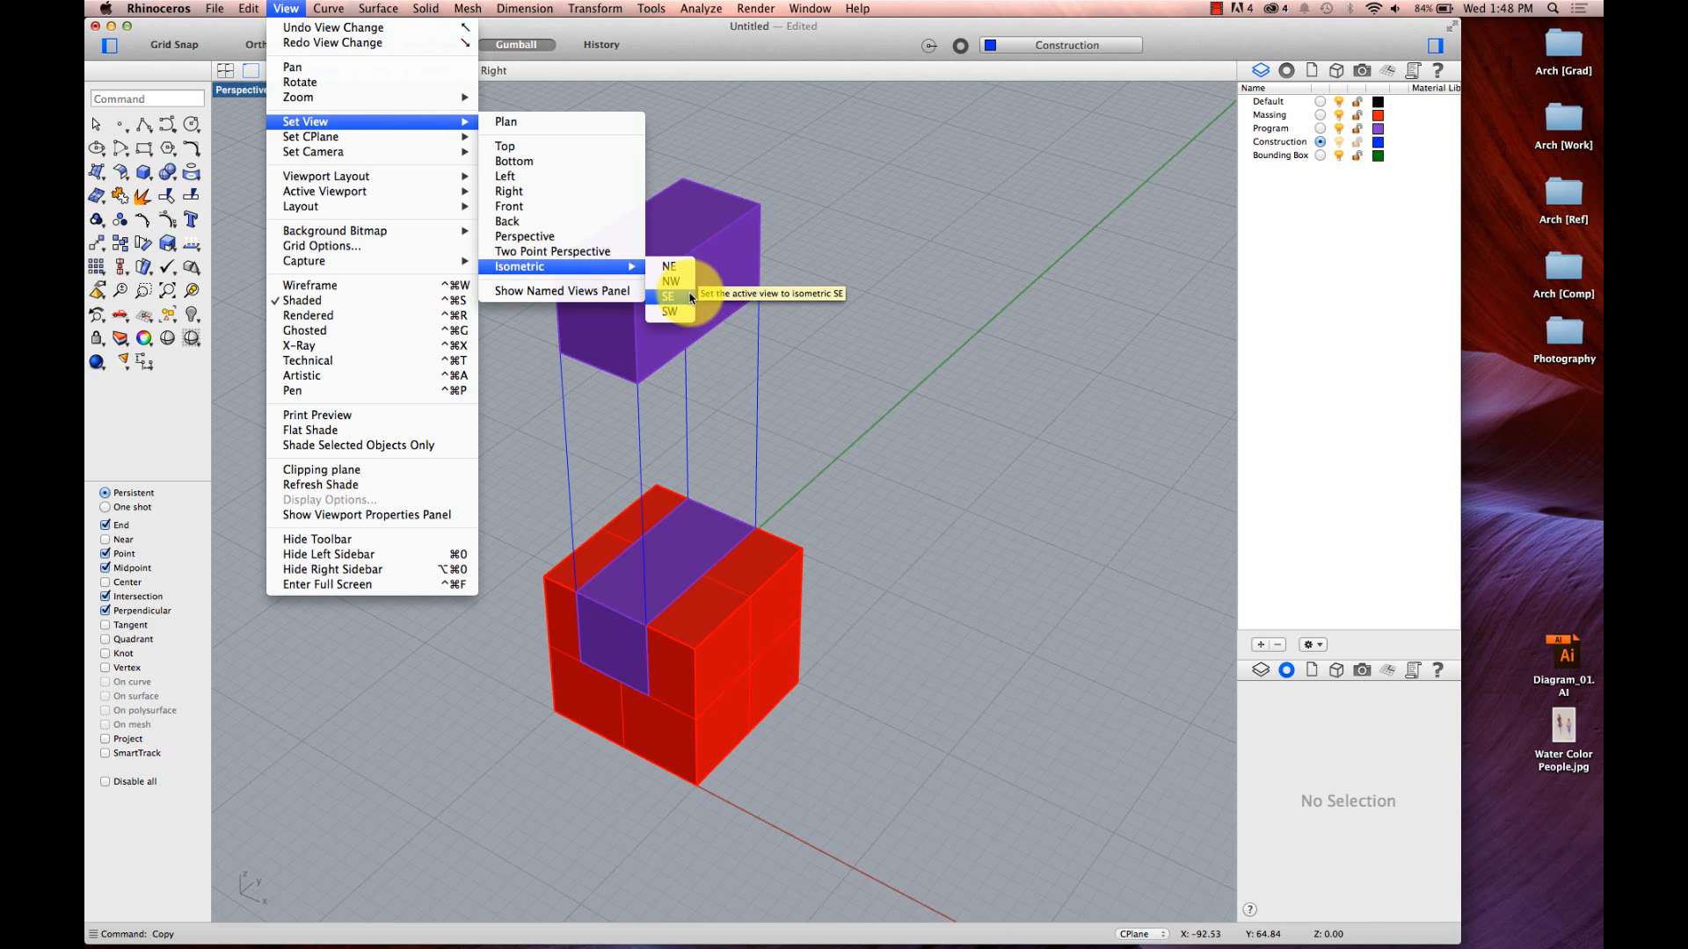
{"action": "left_click", "coordinate": [763, 132]}
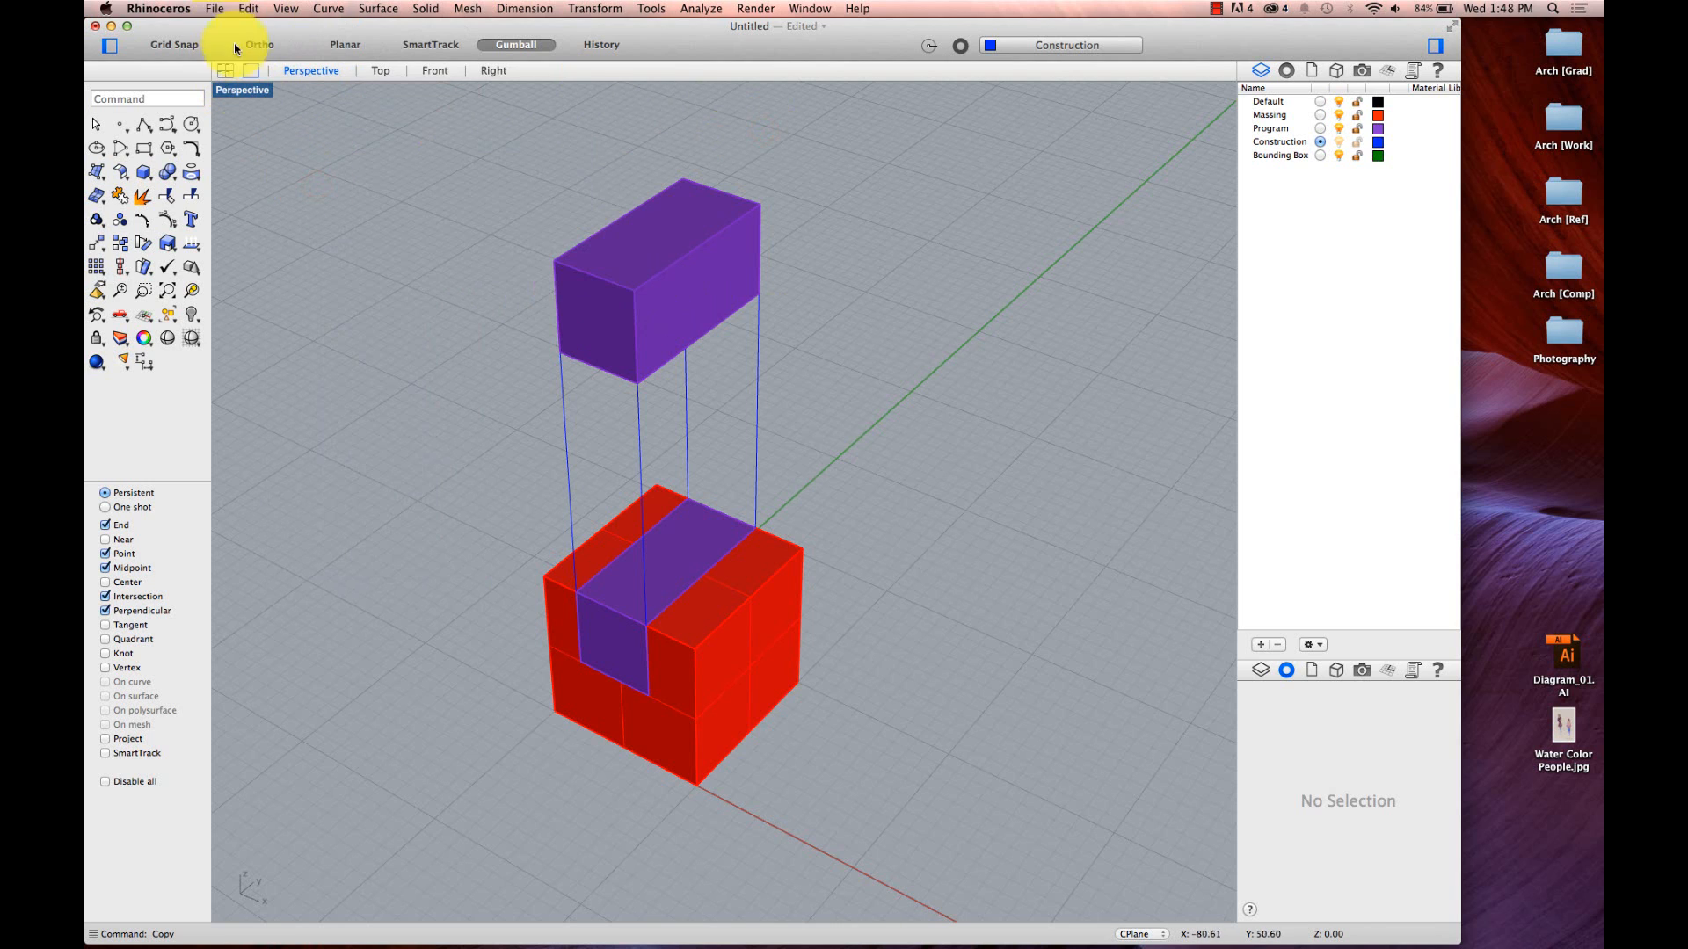
{"action": "left_click", "coordinate": [286, 7]}
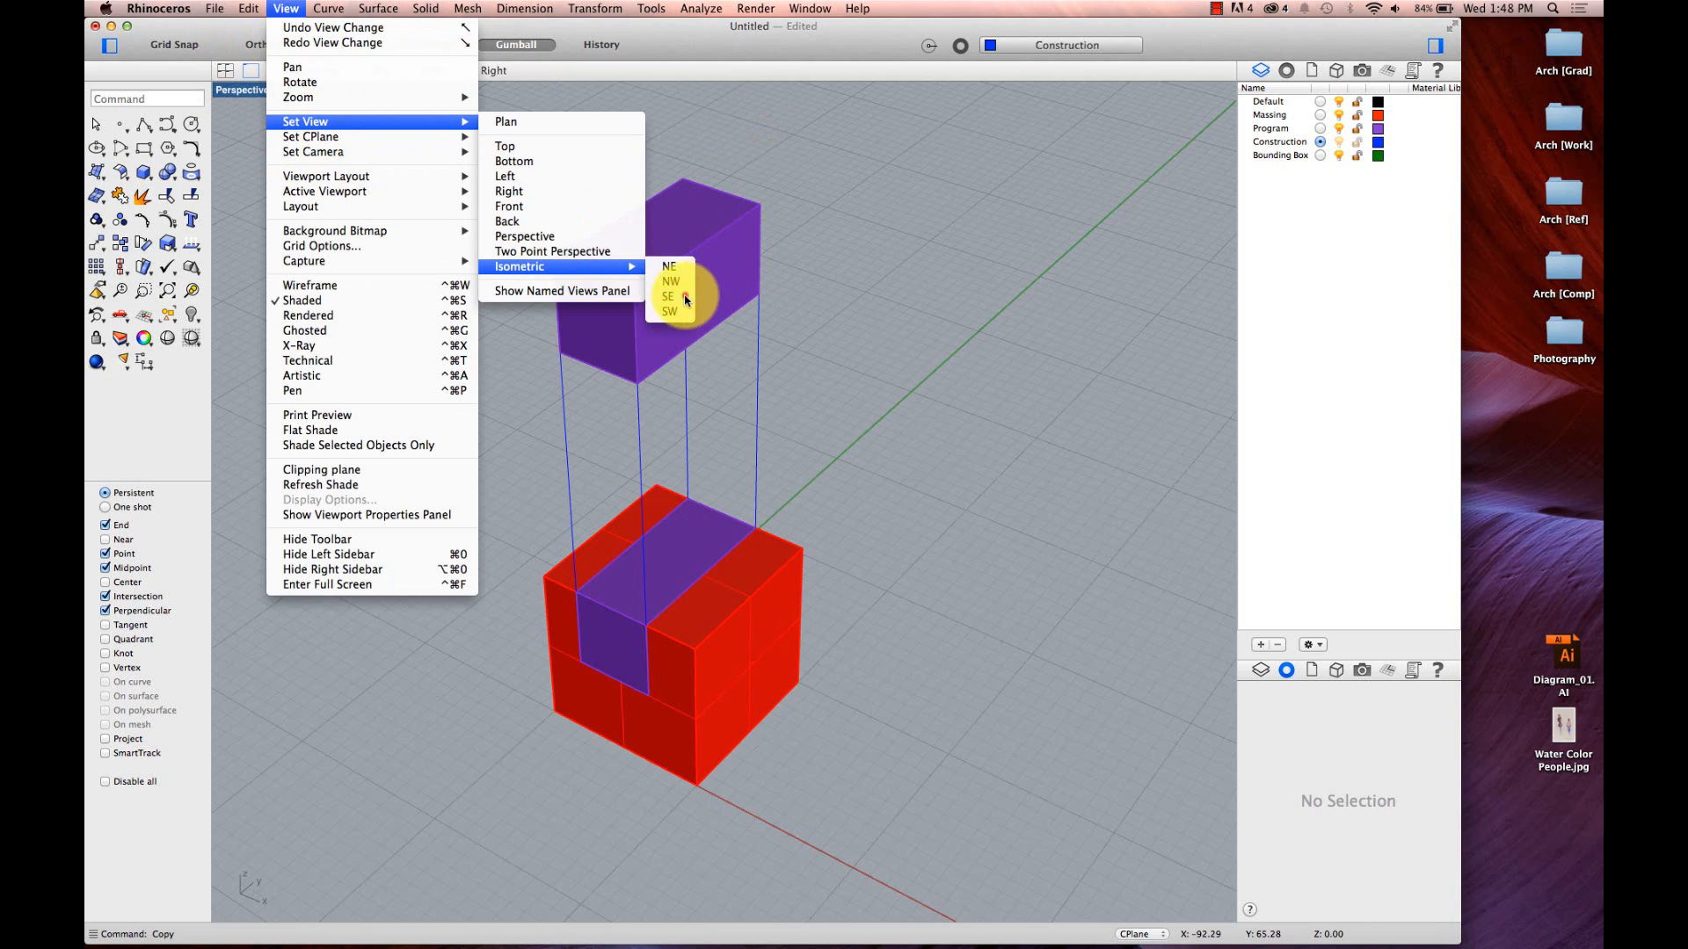
{"action": "left_click", "coordinate": [684, 294]}
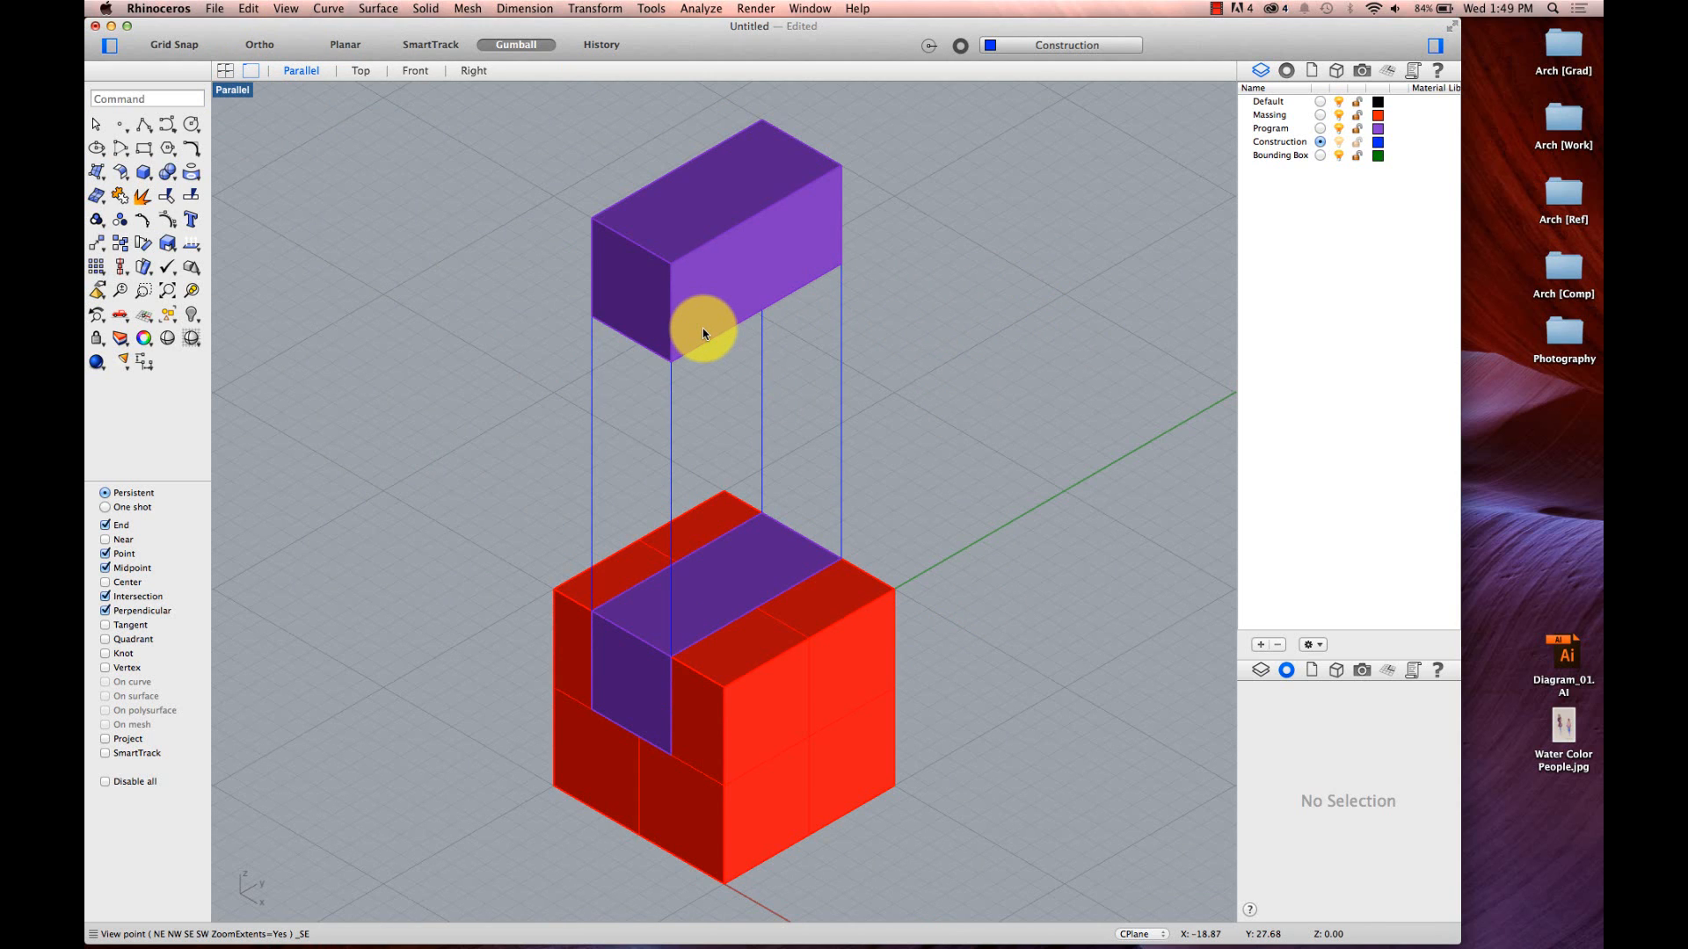
- Select the whole model: the purple boxes, the red massing and the four construction lines
{"action": "left_click", "coordinate": [699, 239]}
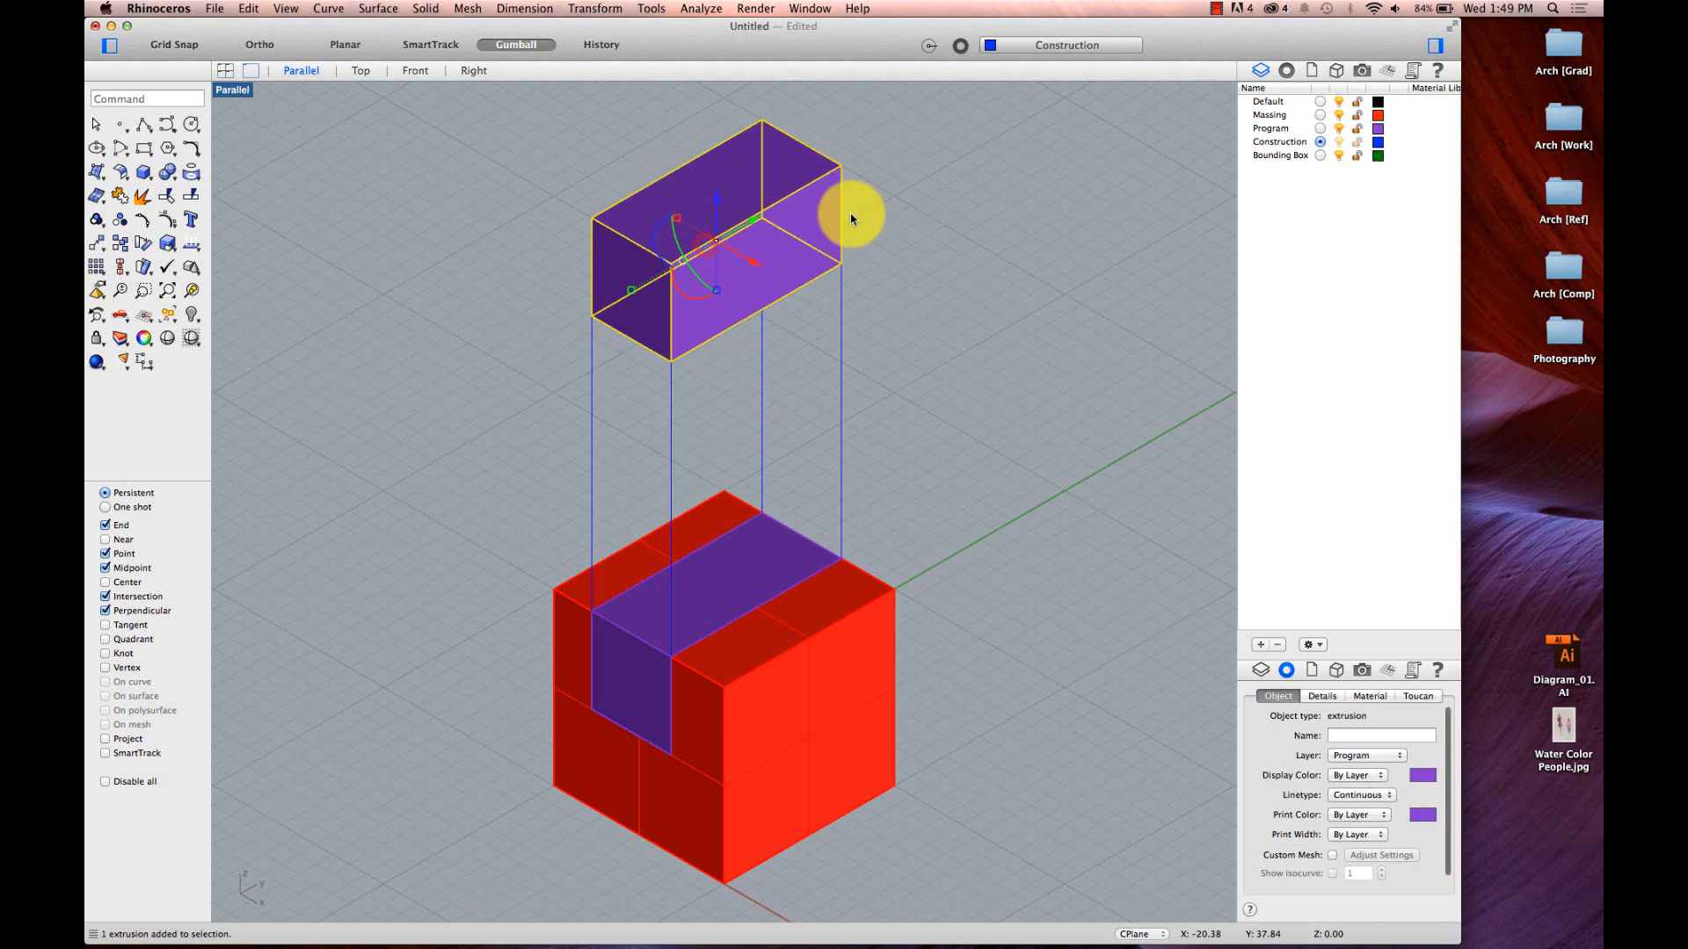
{"action": "left_click_drag", "start_coordinate": [972, 188], "coordinate": [496, 693]}
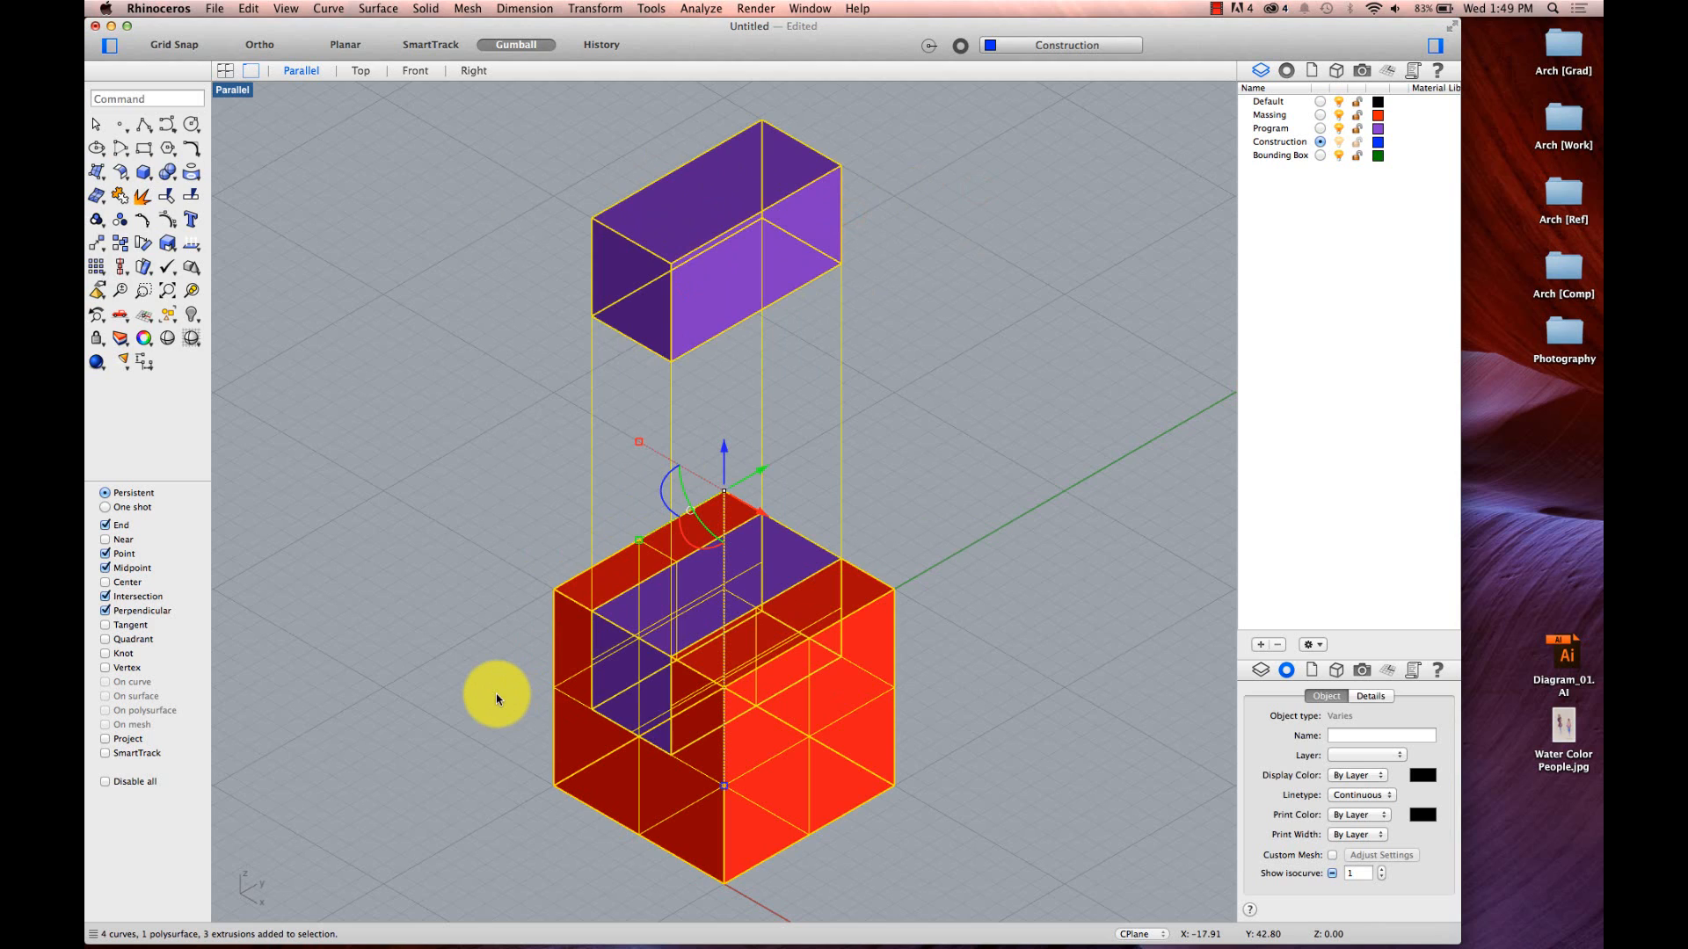
{"action": "type", "text": "Exp"}
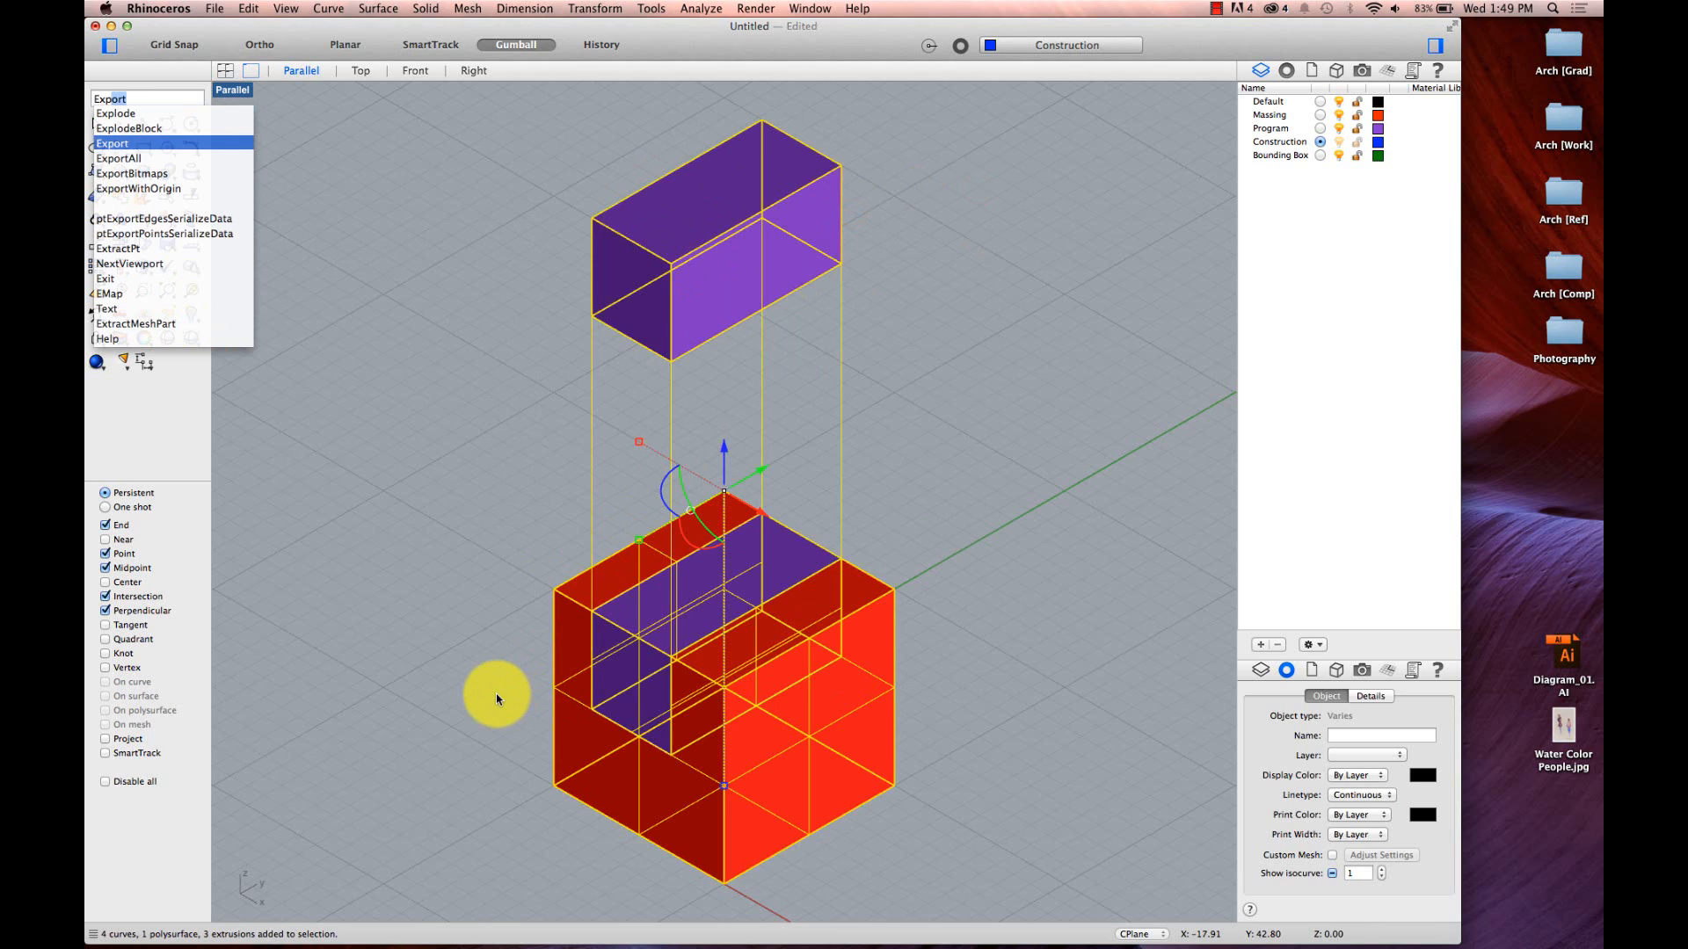
{"action": "type", "text": "orts"}
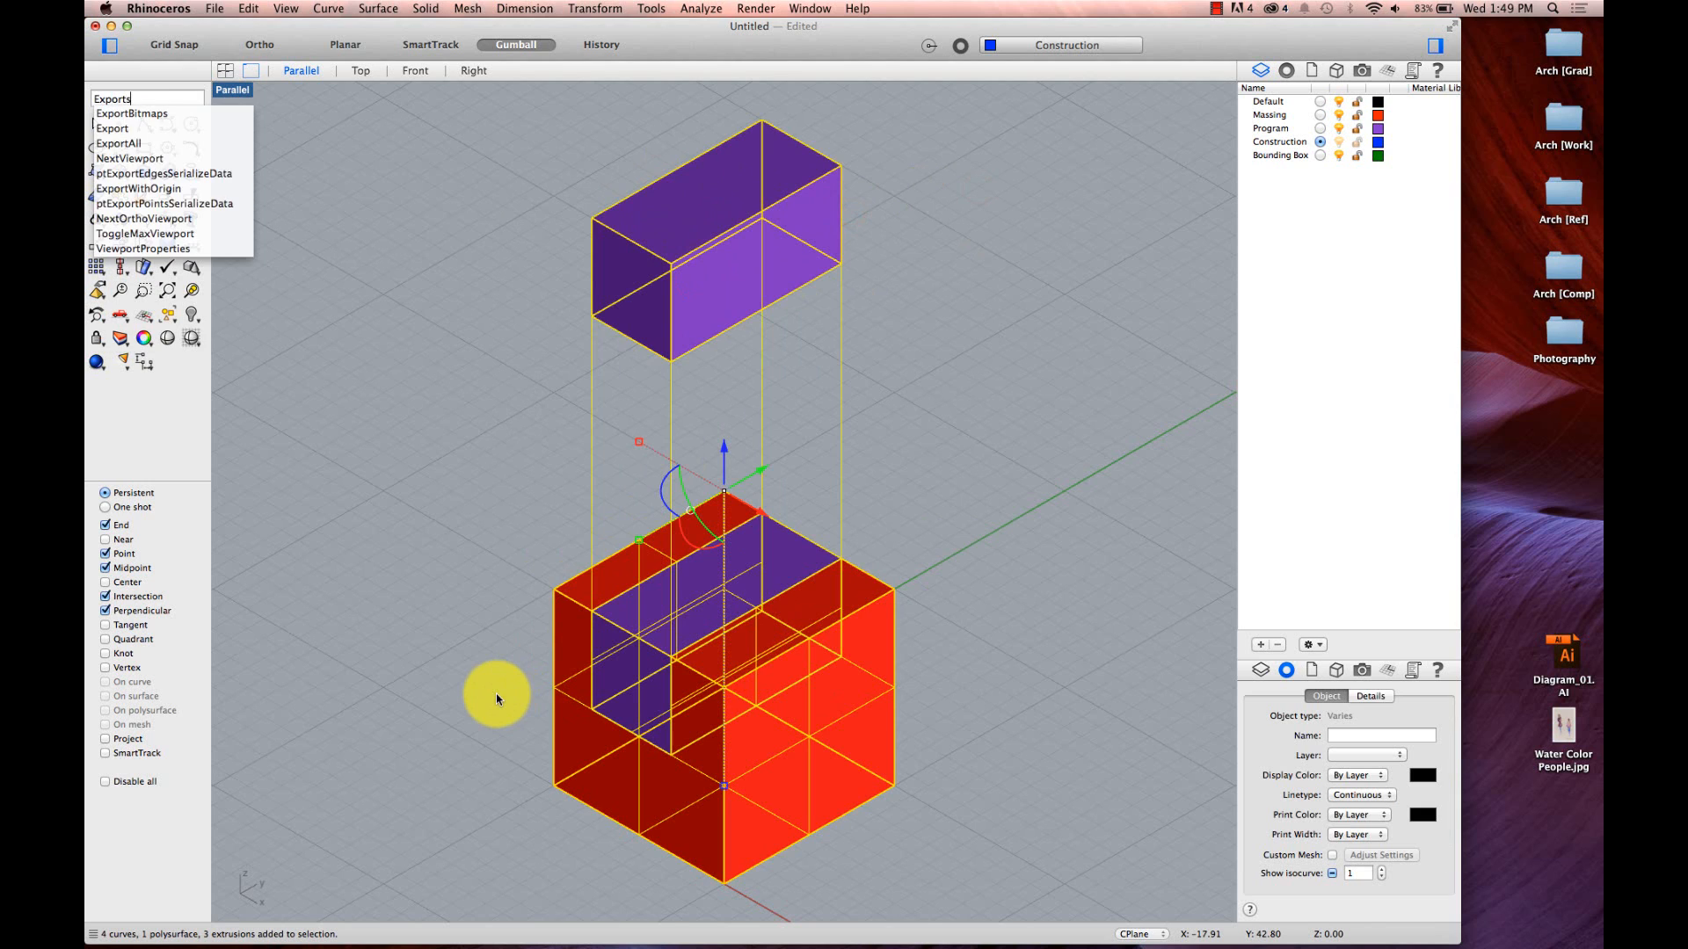
{"action": "type", "text": "elected"}
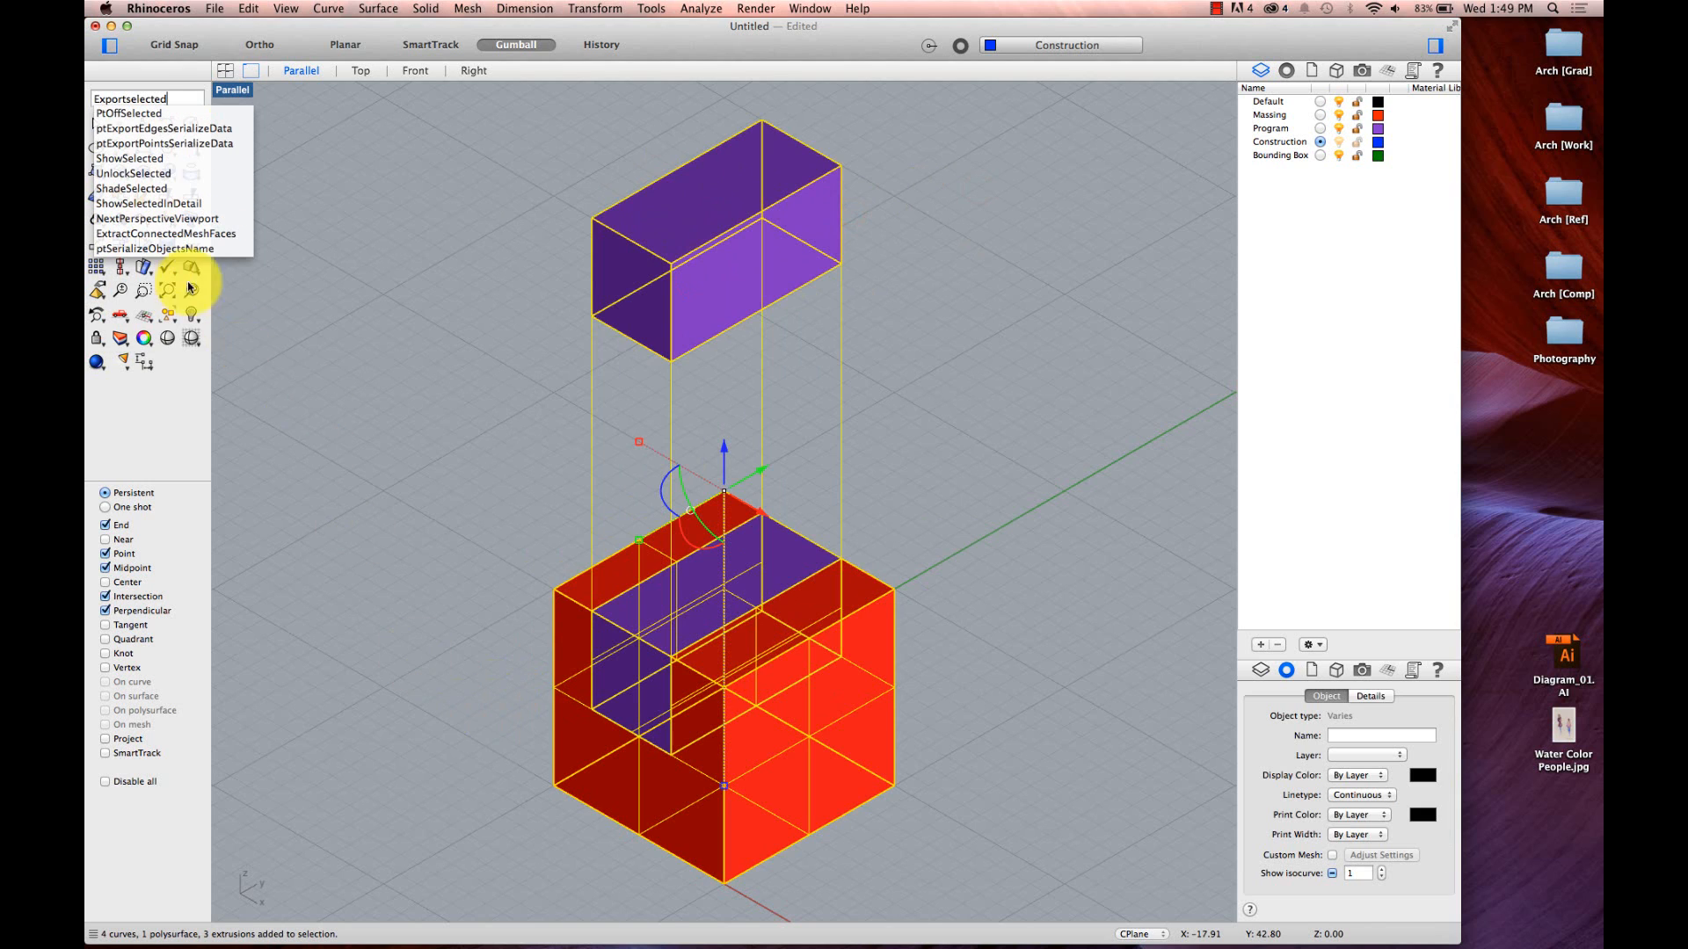
{"action": "key", "text": "Escape"}
- Export the selected objects to the Desktop as Adobe Illustrator file Diagram_01.AI, replacing the existing file, with model scale preserved at 1.00 inches = 1.00 inch and RGB color
{"action": "left_click", "coordinate": [327, 9]}
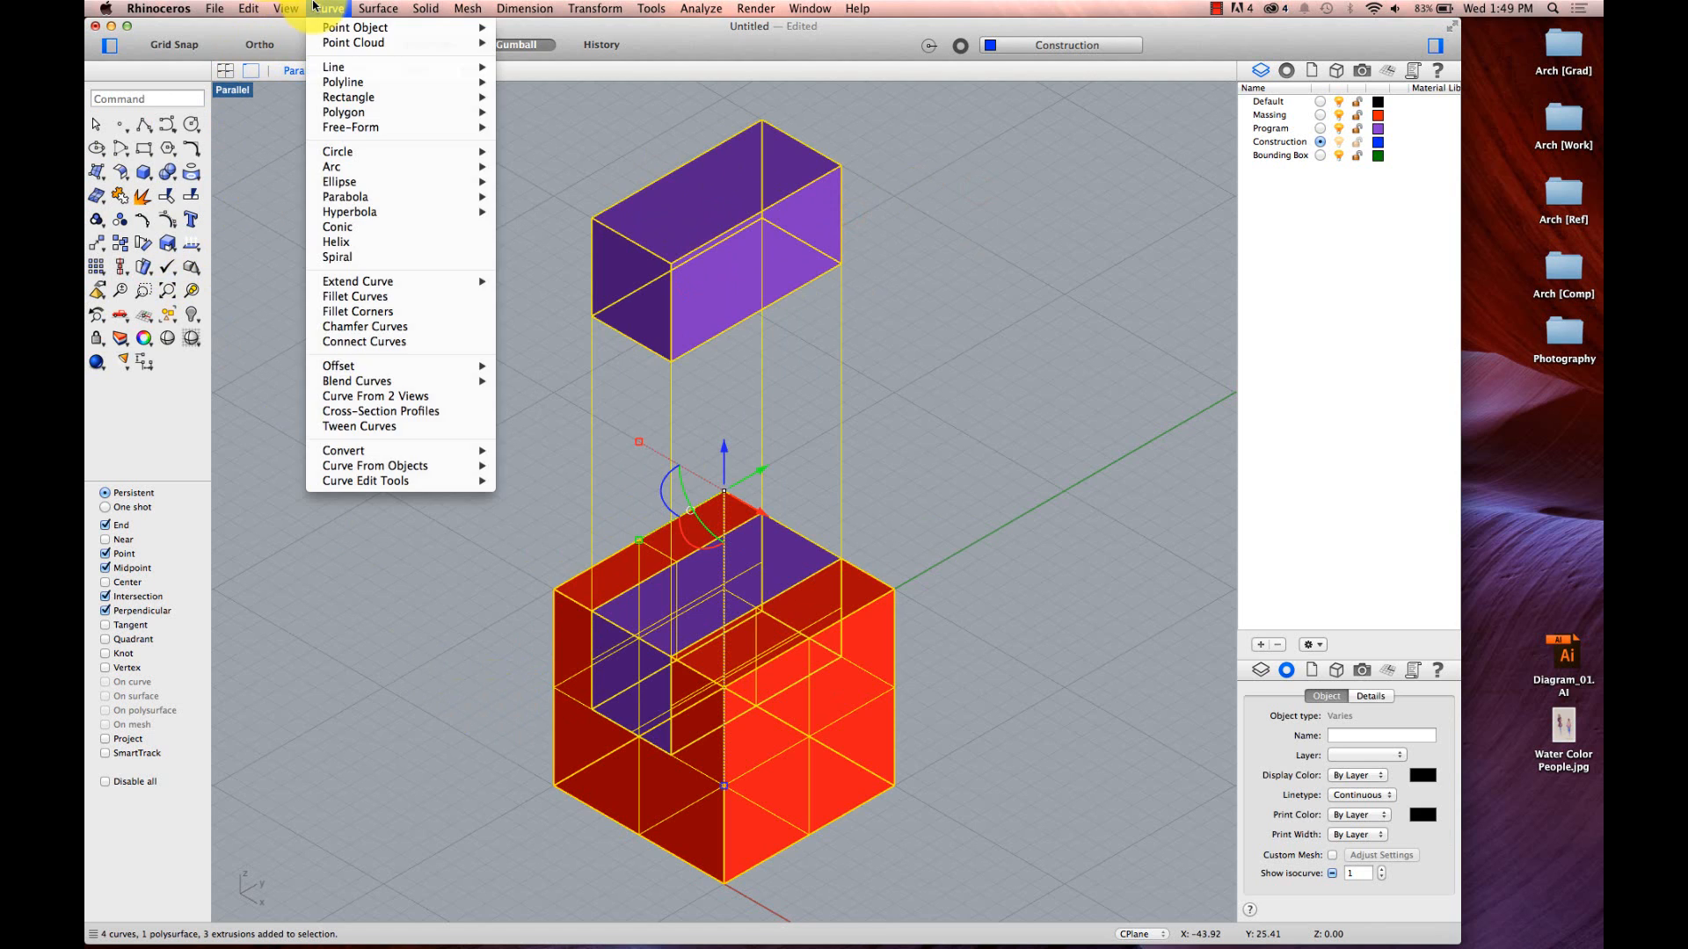
{"action": "mouse_move", "coordinate": [226, 8]}
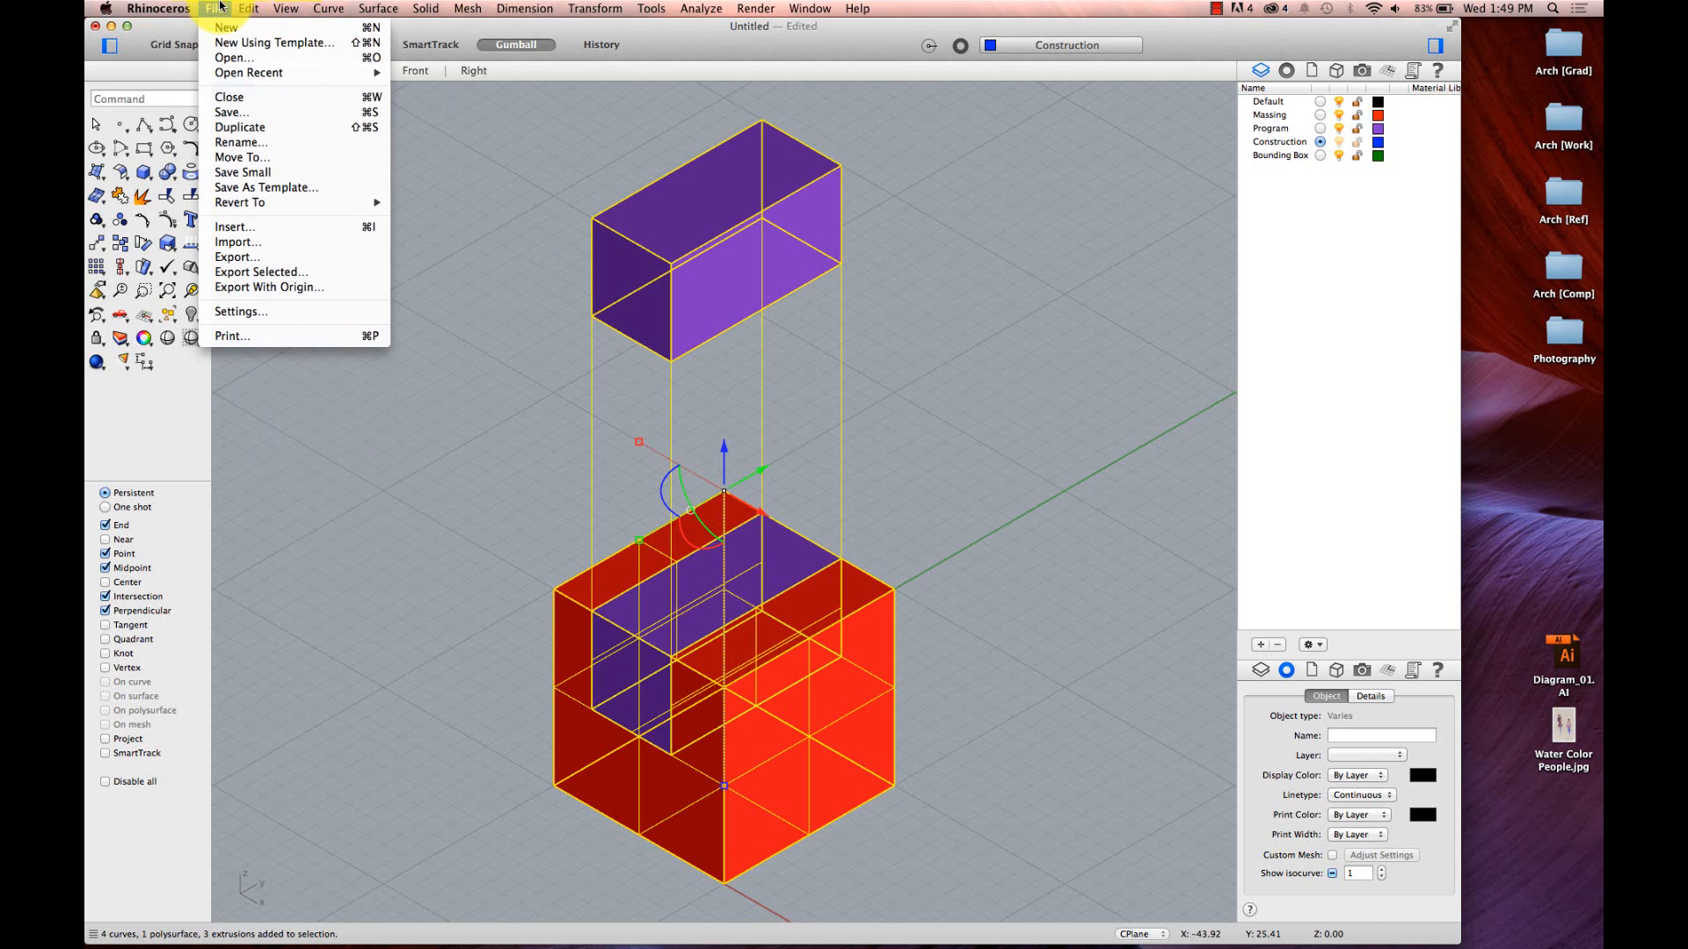
{"action": "left_click", "coordinate": [262, 271]}
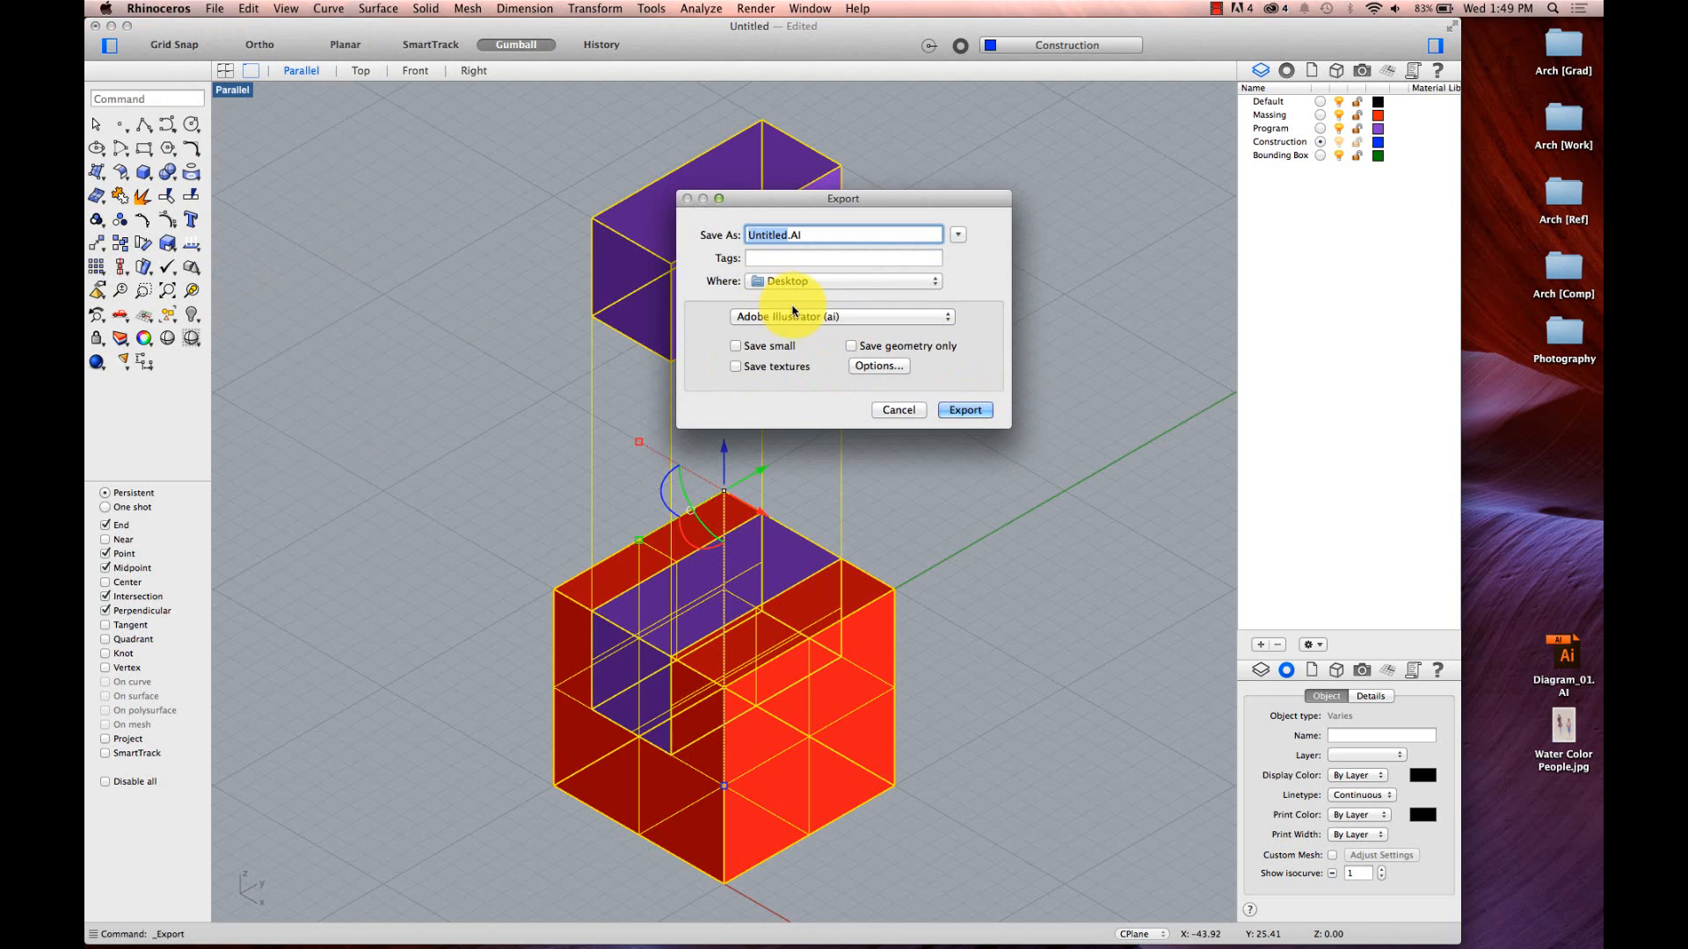
{"action": "type", "text": "Diagram"}
{"action": "key", "text": "BackSpace"}
{"action": "key", "text": "BackSpace"}
{"action": "type", "text": "am_01"}
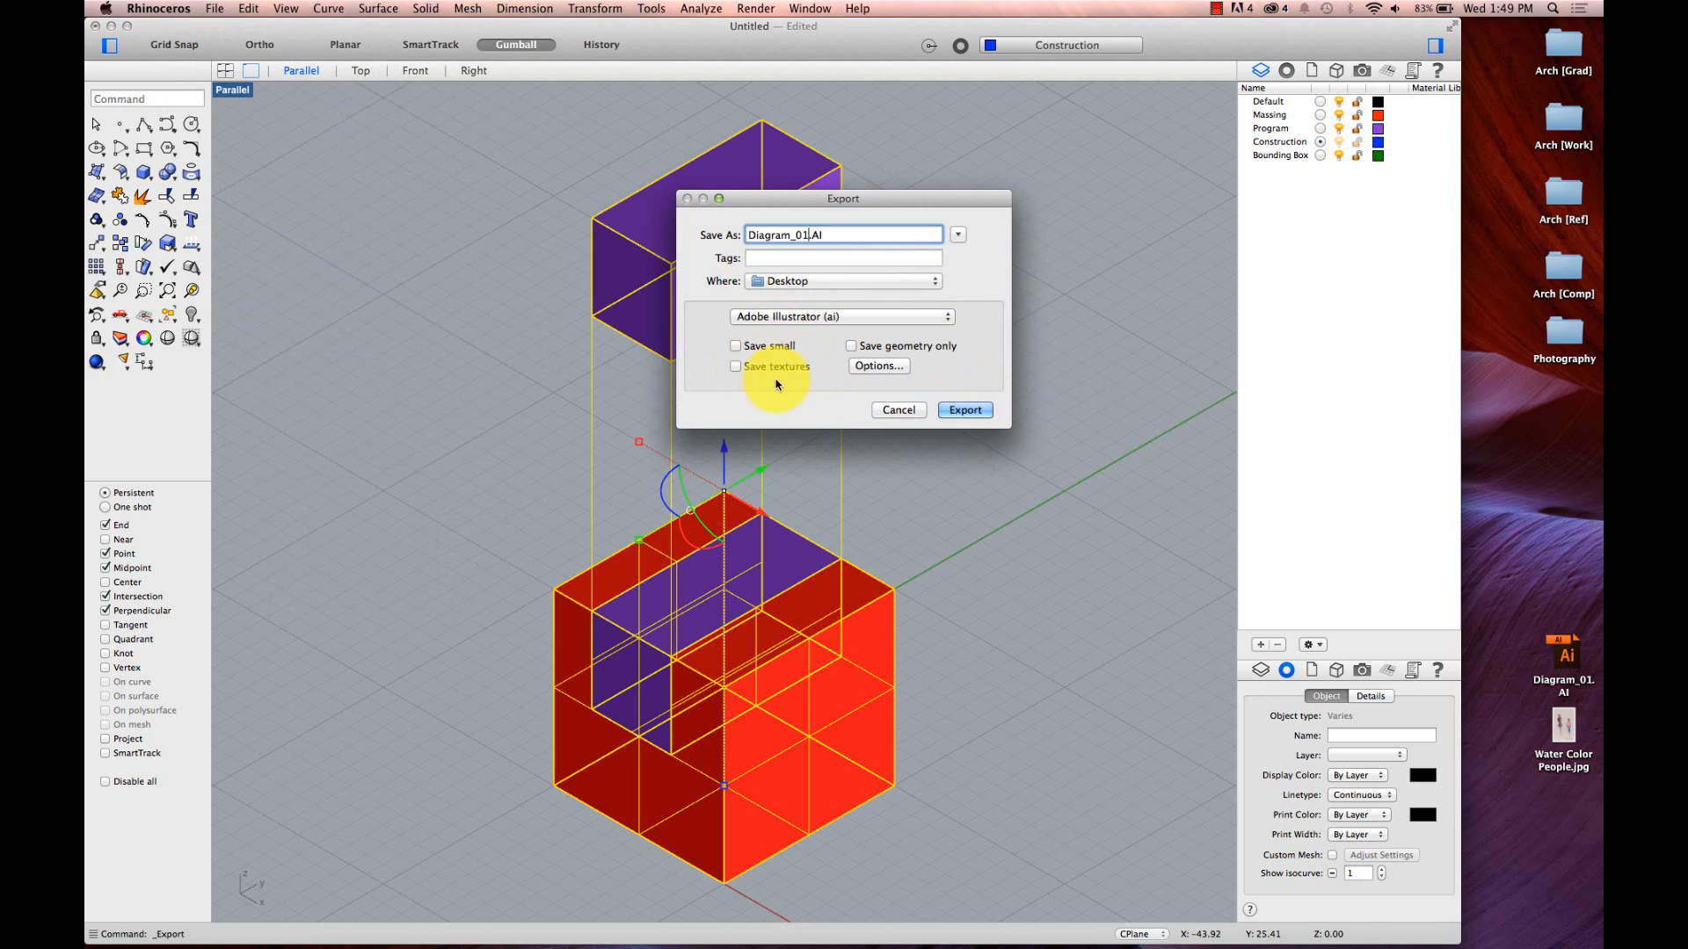
{"action": "left_click", "coordinate": [973, 414]}
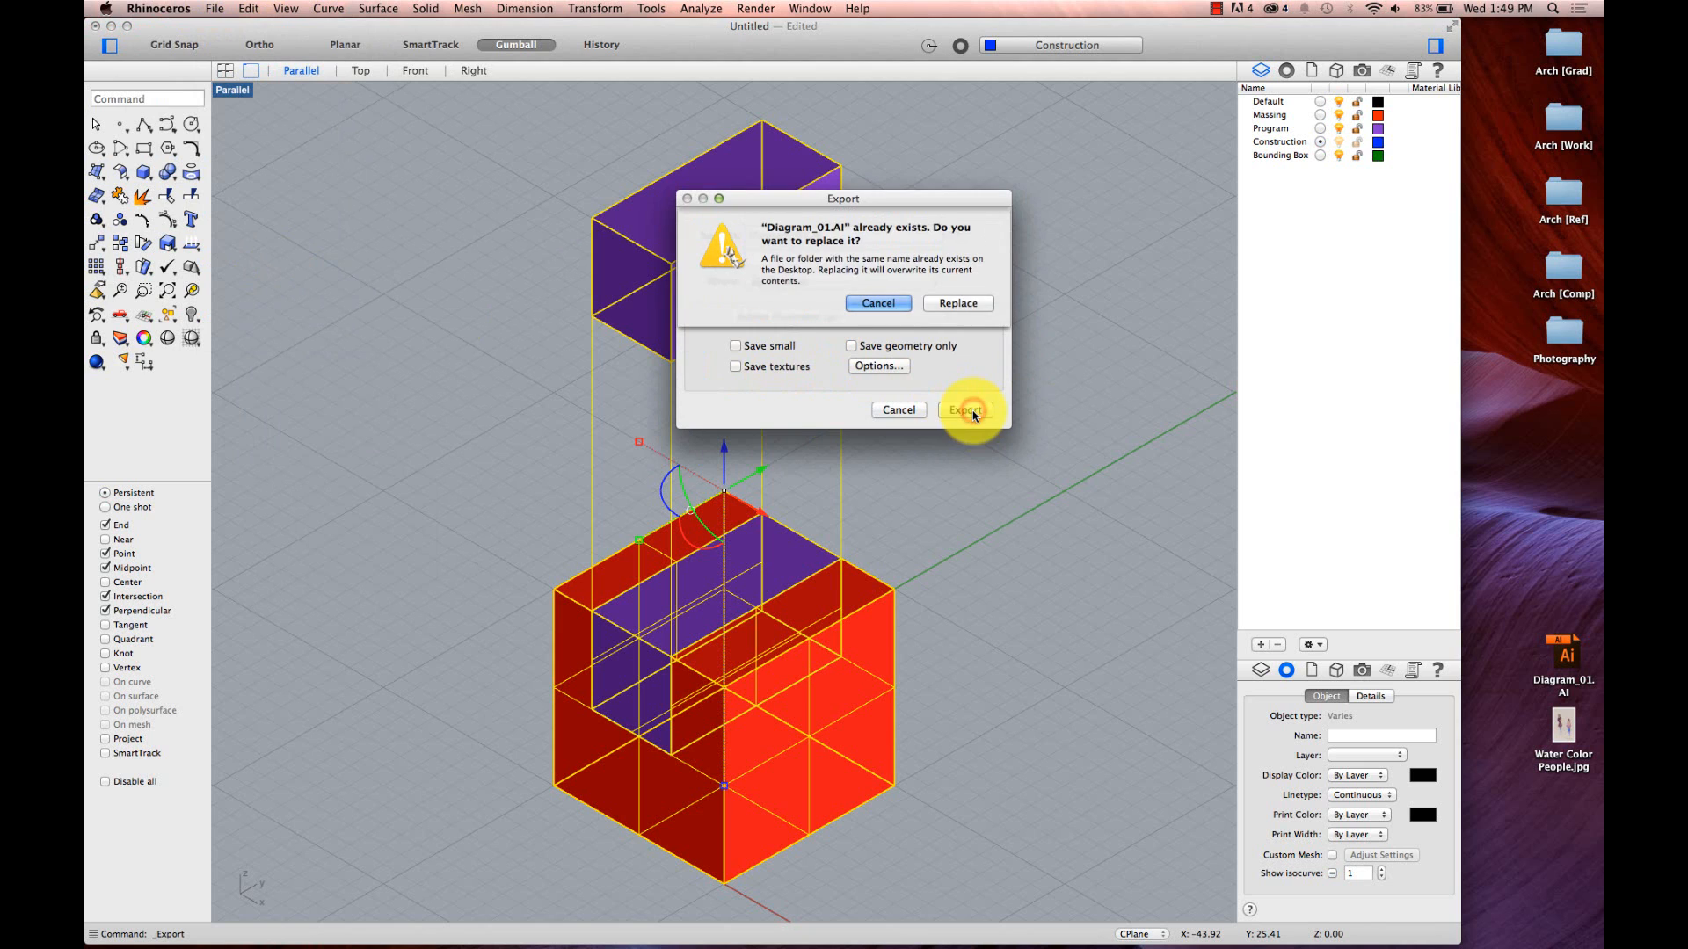
{"action": "left_click", "coordinate": [951, 300]}
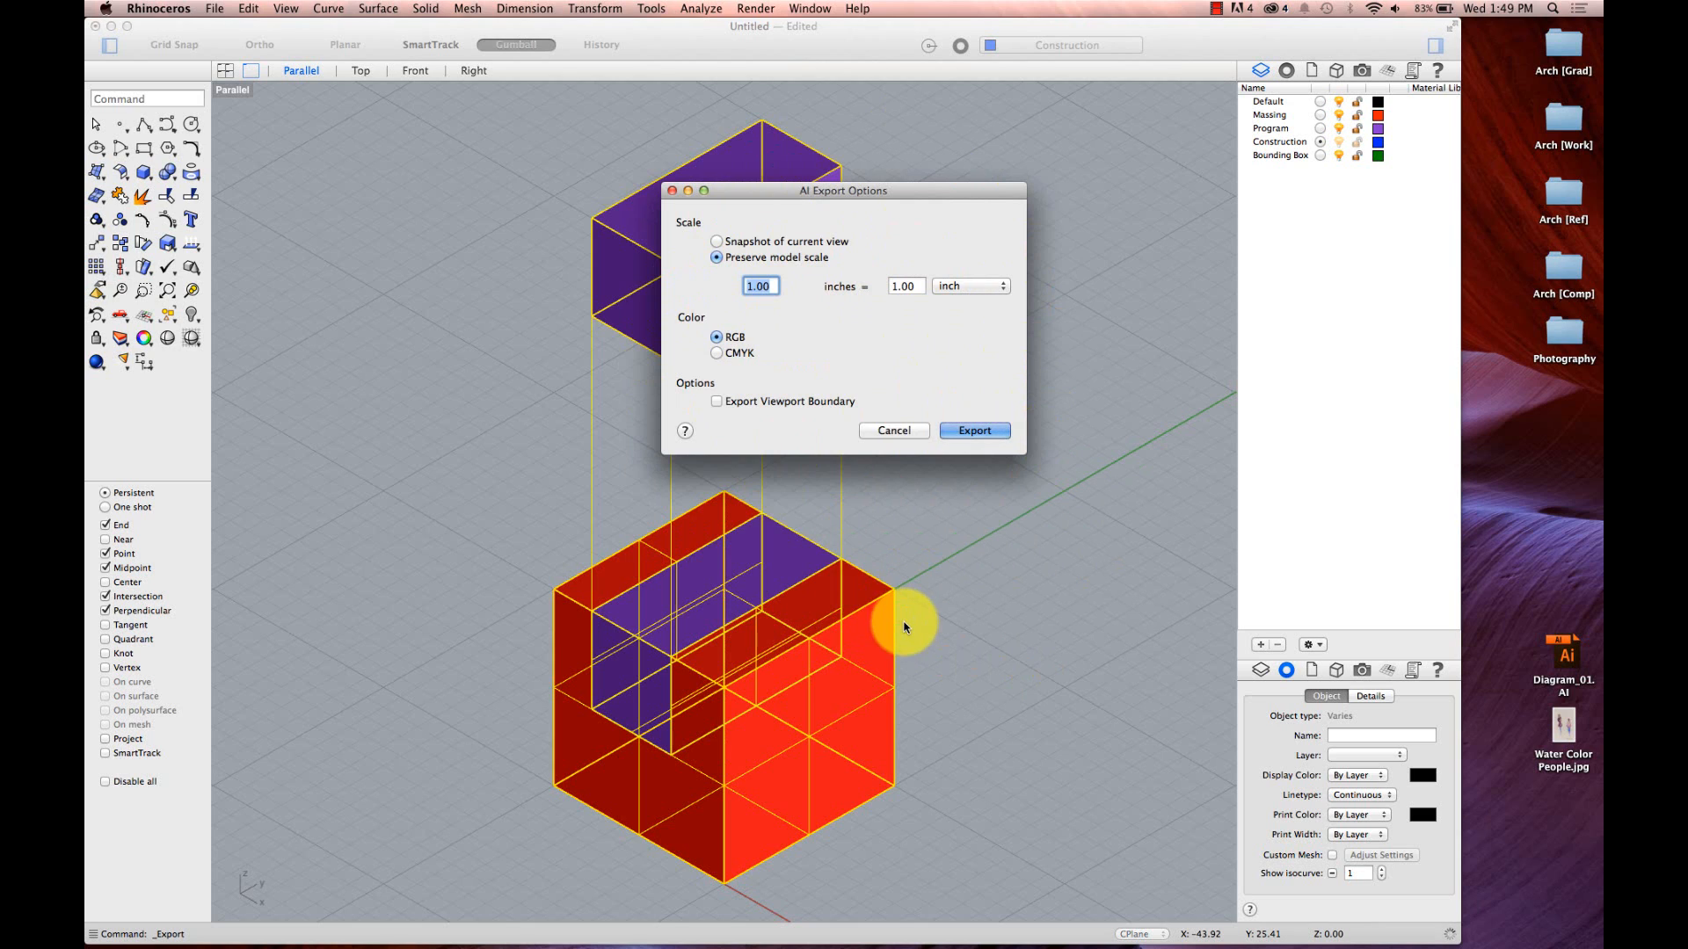
{"action": "left_click", "coordinate": [916, 285]}
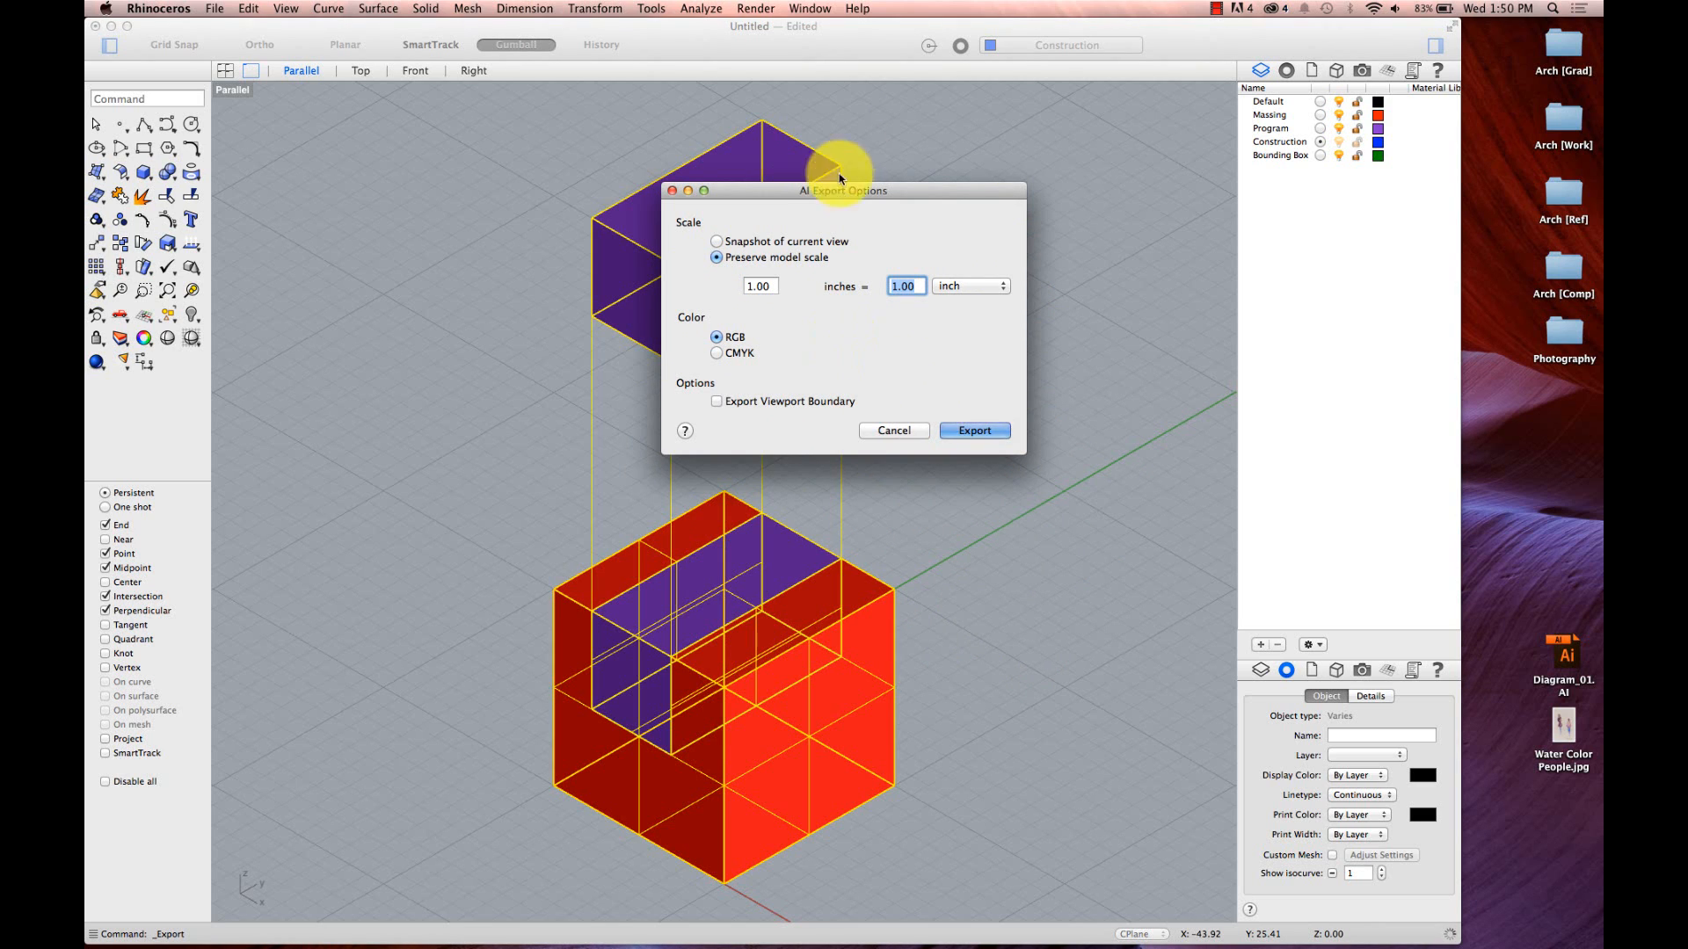
{"action": "left_click", "coordinate": [978, 430]}
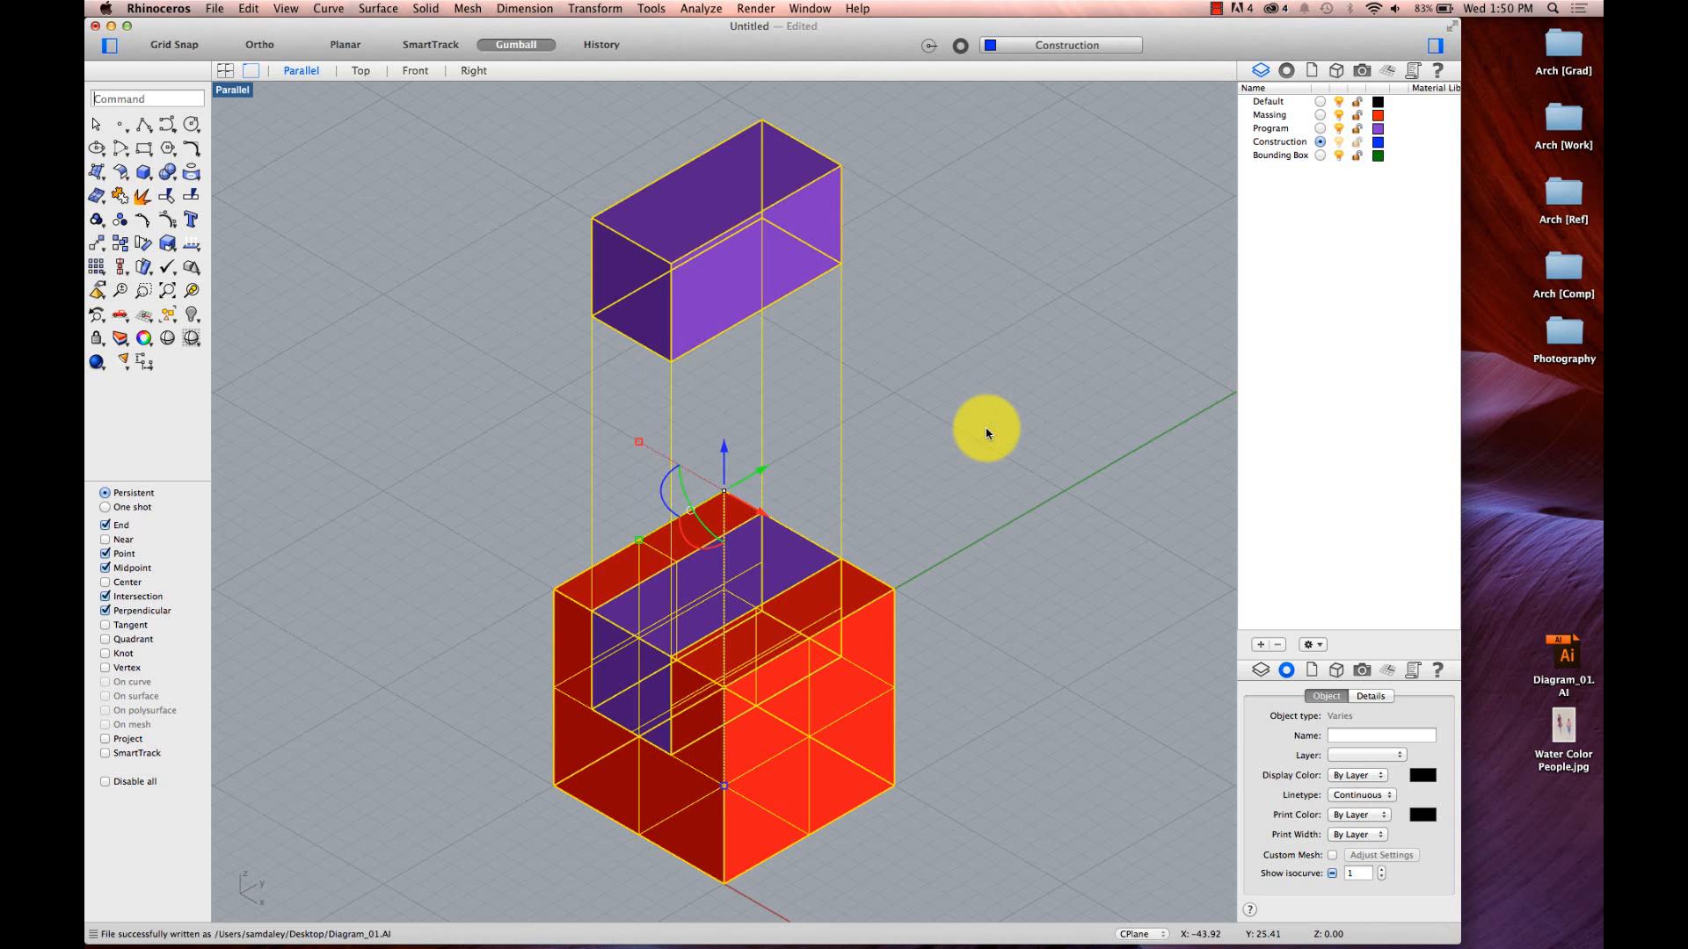
{"action": "left_click", "coordinate": [1578, 584]}
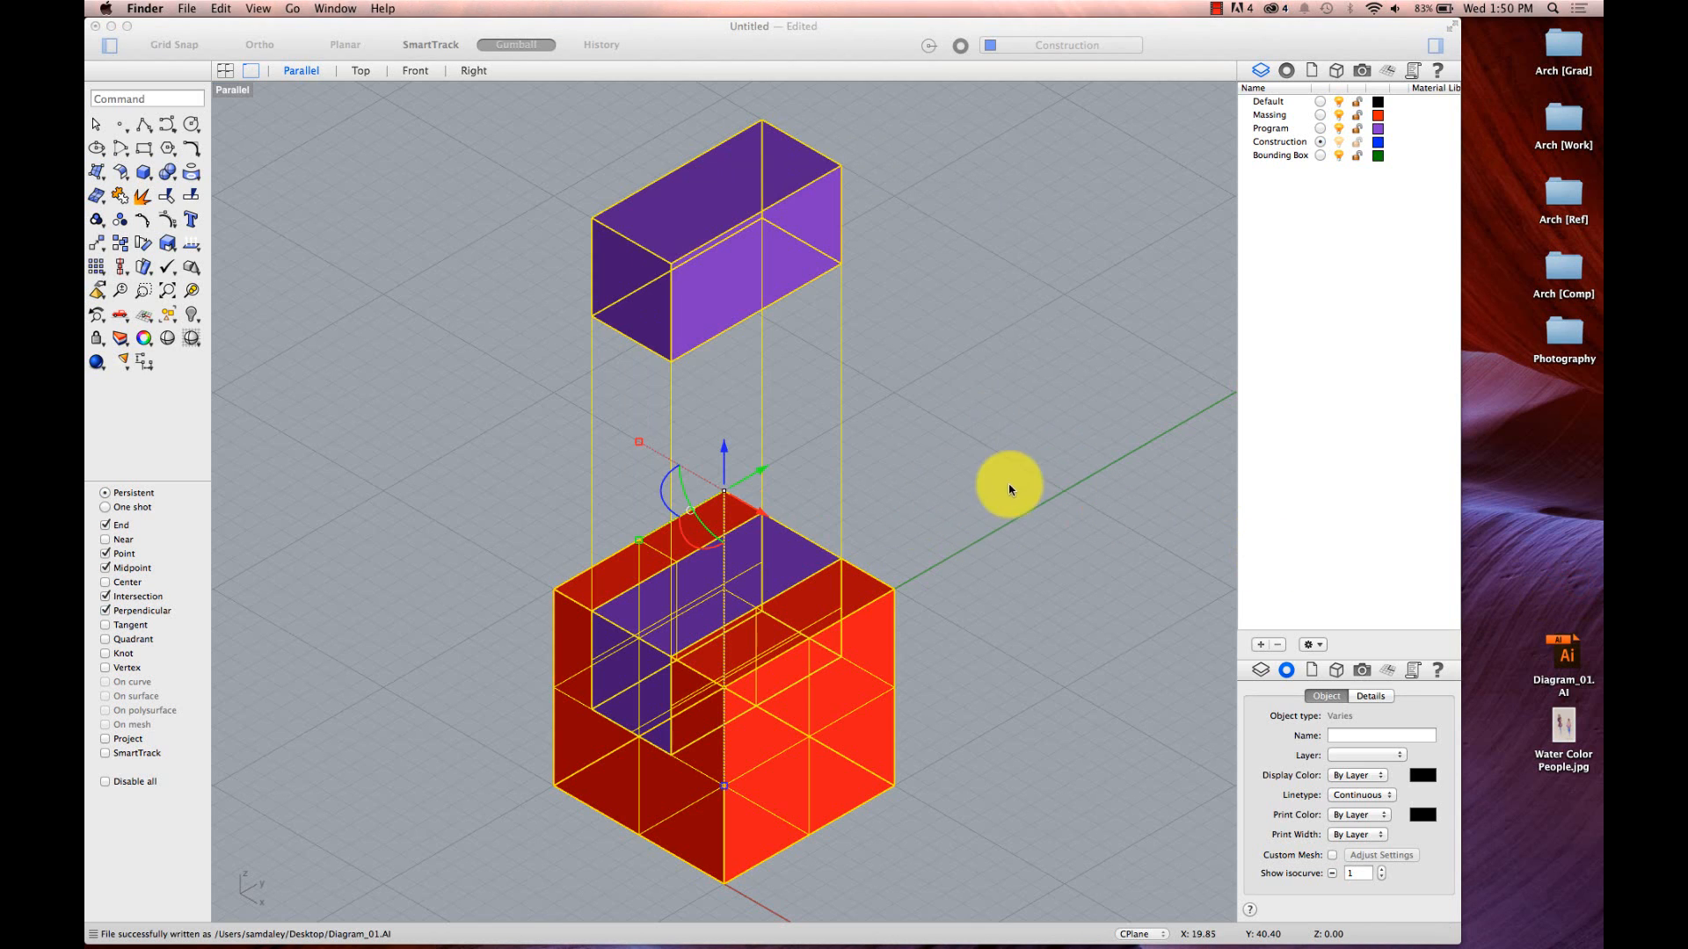
{"action": "left_click", "coordinate": [985, 375]}
{"action": "left_click_drag", "start_coordinate": [972, 211], "coordinate": [487, 751]}
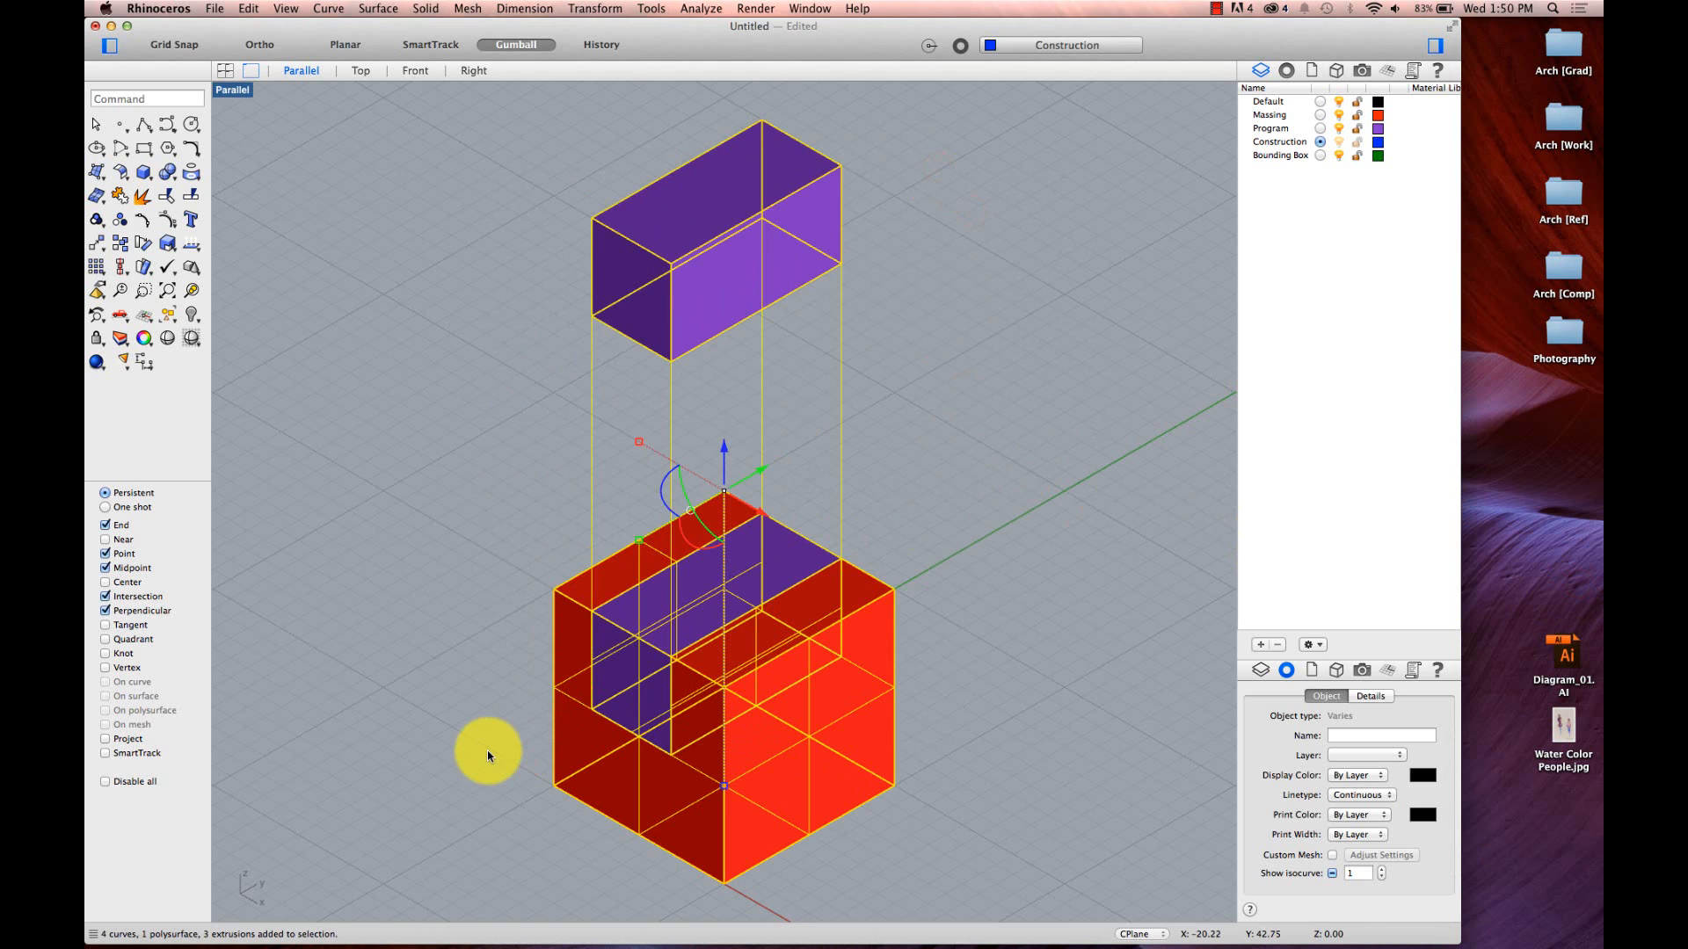
{"action": "left_click", "coordinate": [1510, 556]}
{"action": "left_click", "coordinate": [1006, 437]}
{"action": "left_click", "coordinate": [953, 239]}
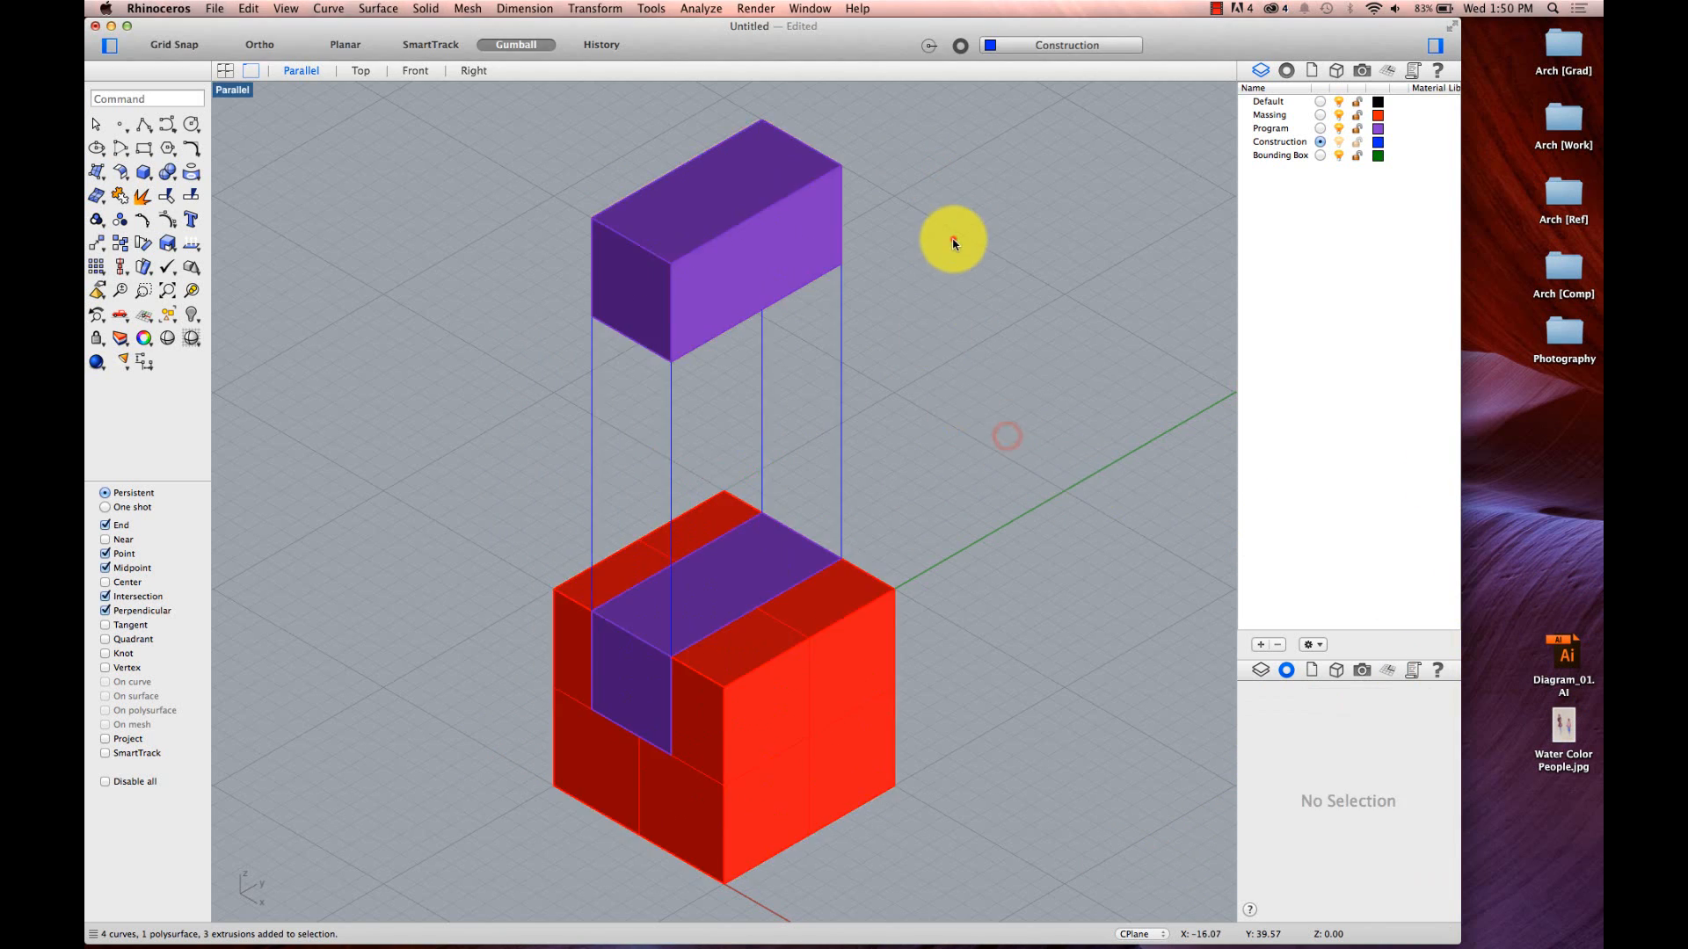
- Make a 2D drawing (Make2D) of the whole model from the current view, showing hidden lines, maintaining source layers, with output layers Visible and Hidden
{"action": "left_click_drag", "start_coordinate": [954, 172], "coordinate": [452, 749]}
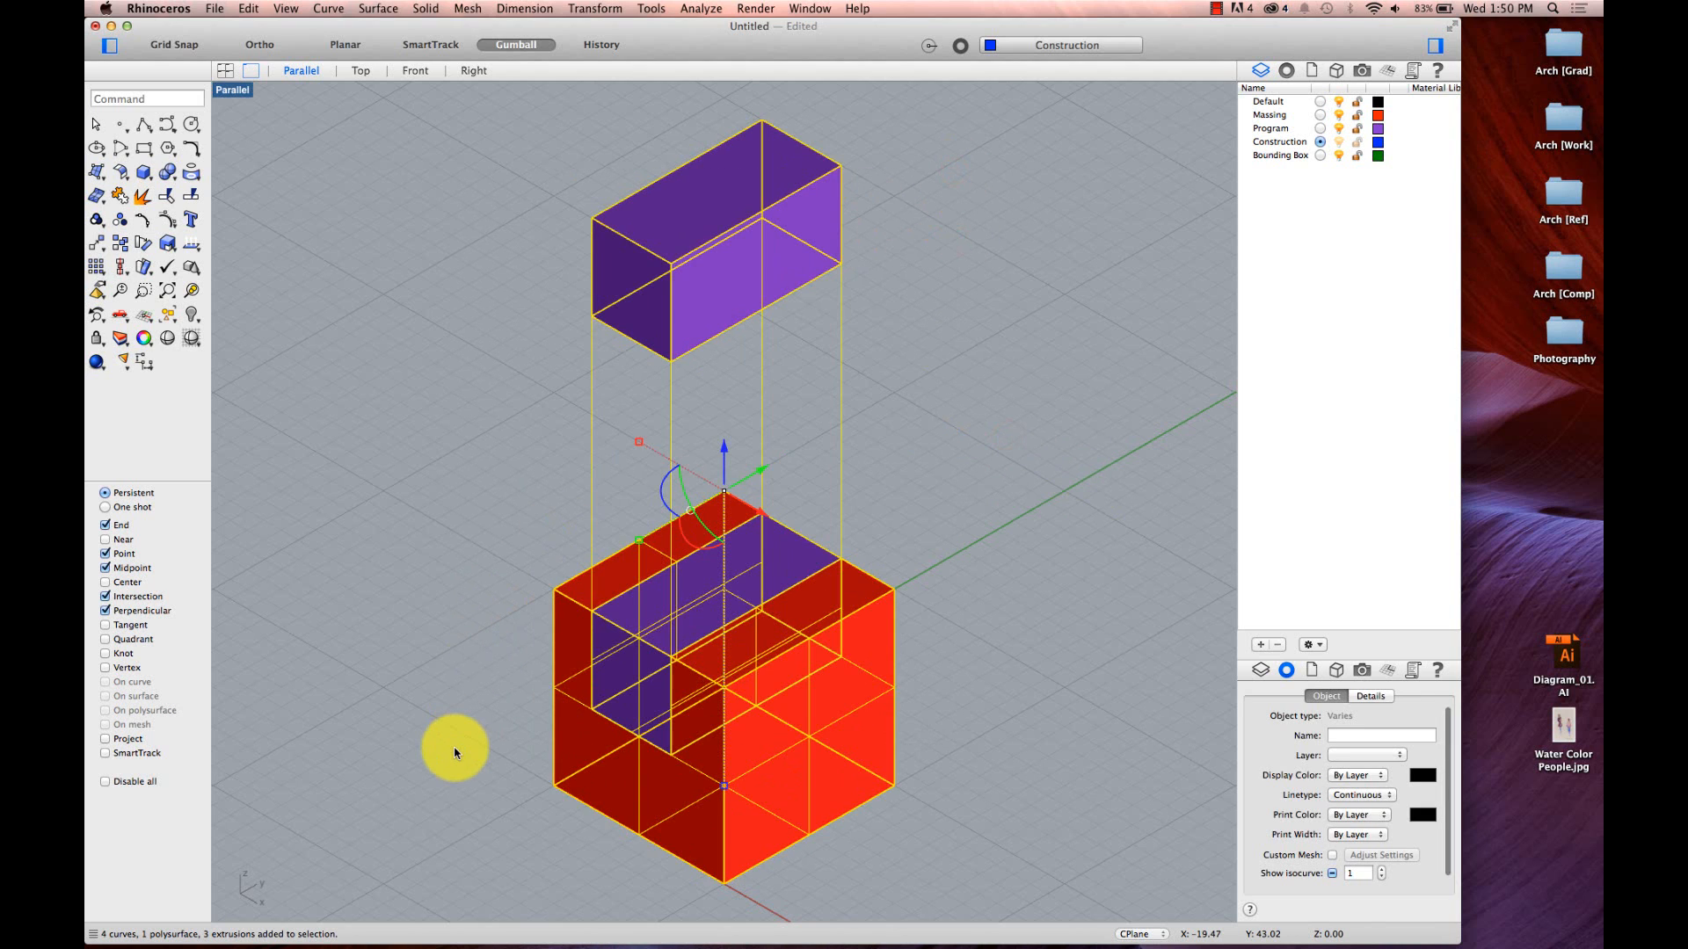
{"action": "type", "text": "Make"}
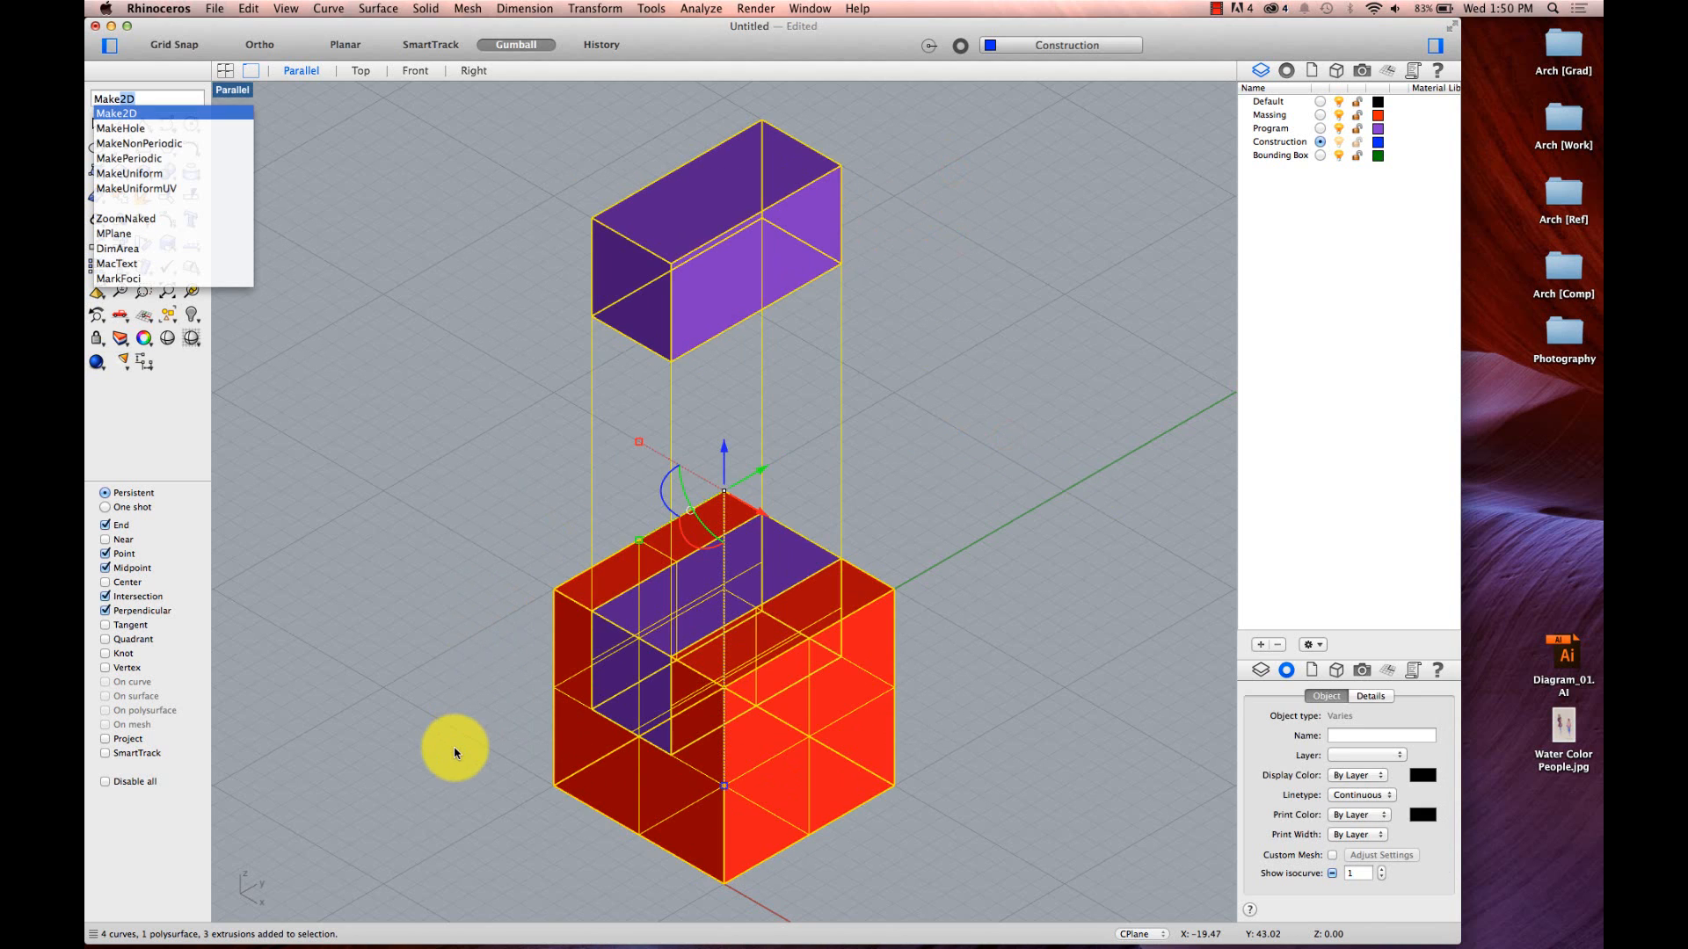
{"action": "key", "text": "Return"}
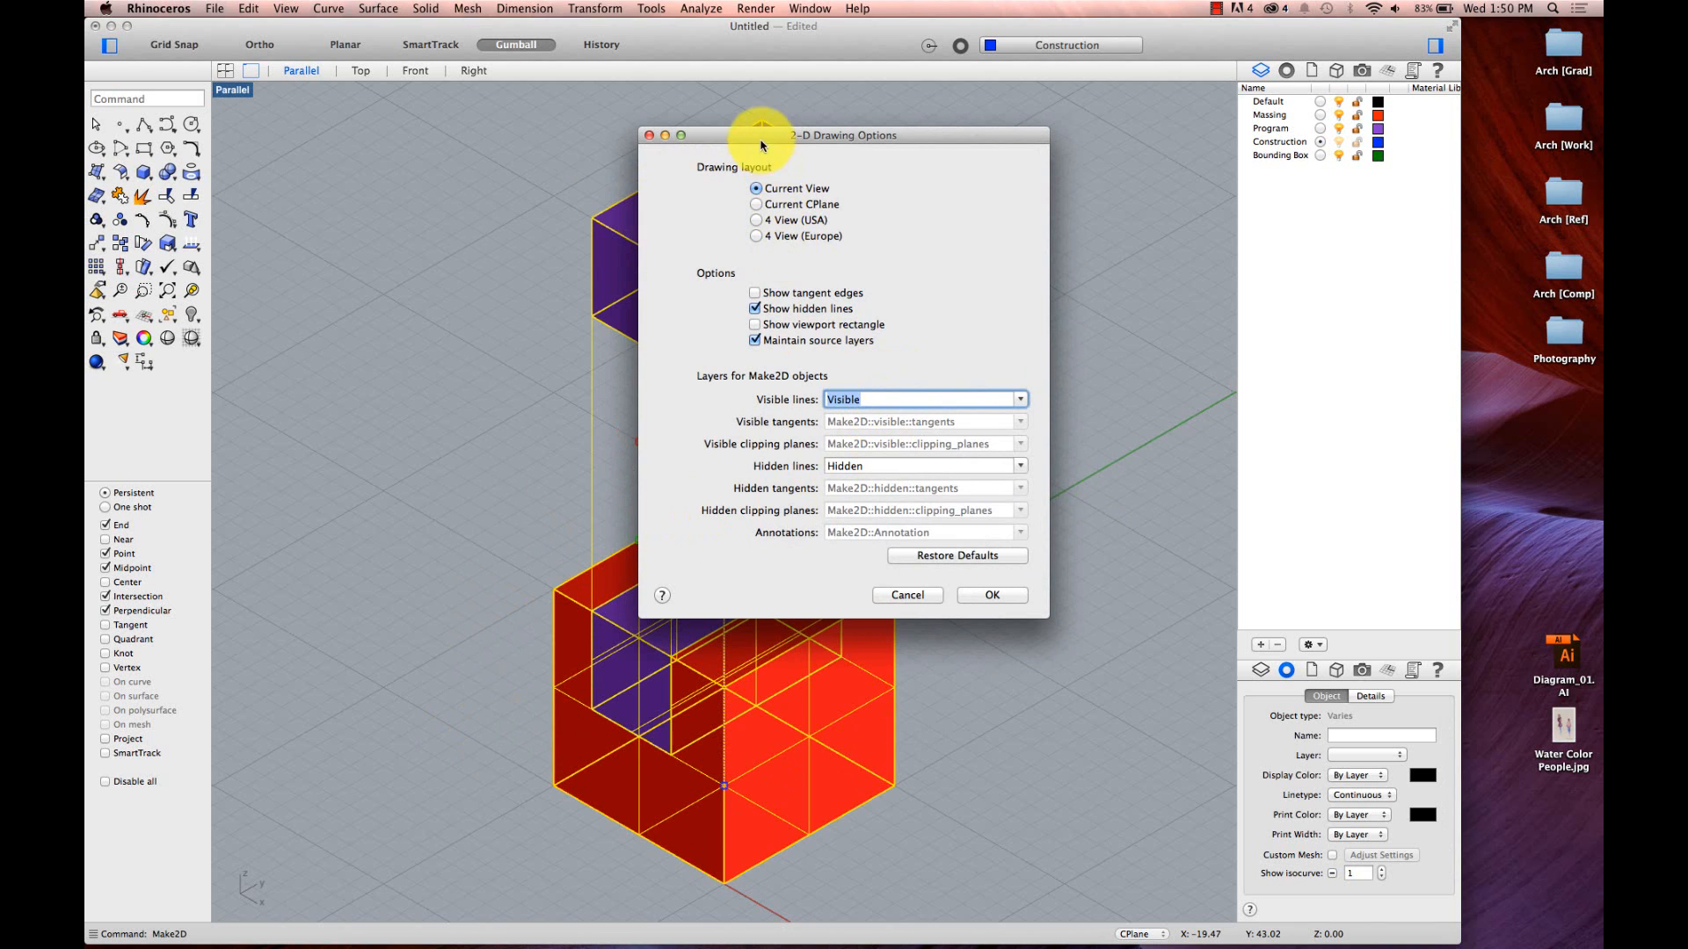
{"action": "mouse_move", "coordinate": [761, 139]}
{"action": "left_mouse_down"}
{"action": "mouse_move", "coordinate": [1064, 283]}
{"action": "mouse_move", "coordinate": [920, 198]}
{"action": "mouse_move", "coordinate": [1066, 215]}
{"action": "mouse_move", "coordinate": [923, 172]}
{"action": "left_mouse_up"}
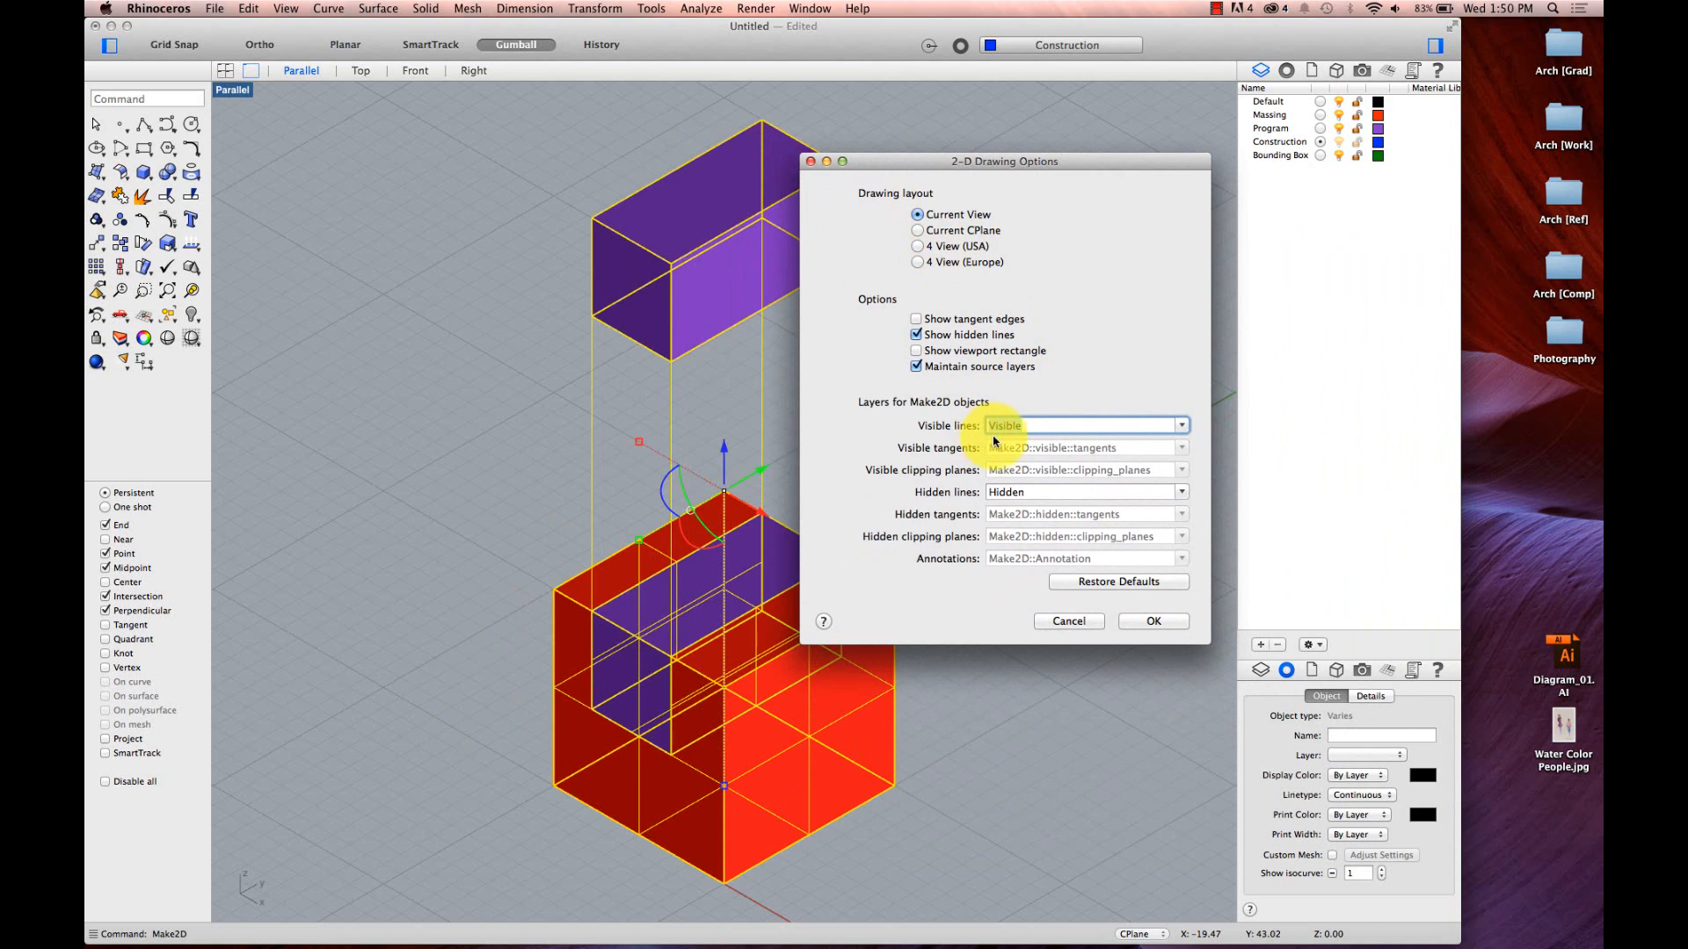
{"action": "left_click", "coordinate": [966, 341]}
{"action": "left_click", "coordinate": [919, 339]}
{"action": "left_click", "coordinate": [919, 342]}
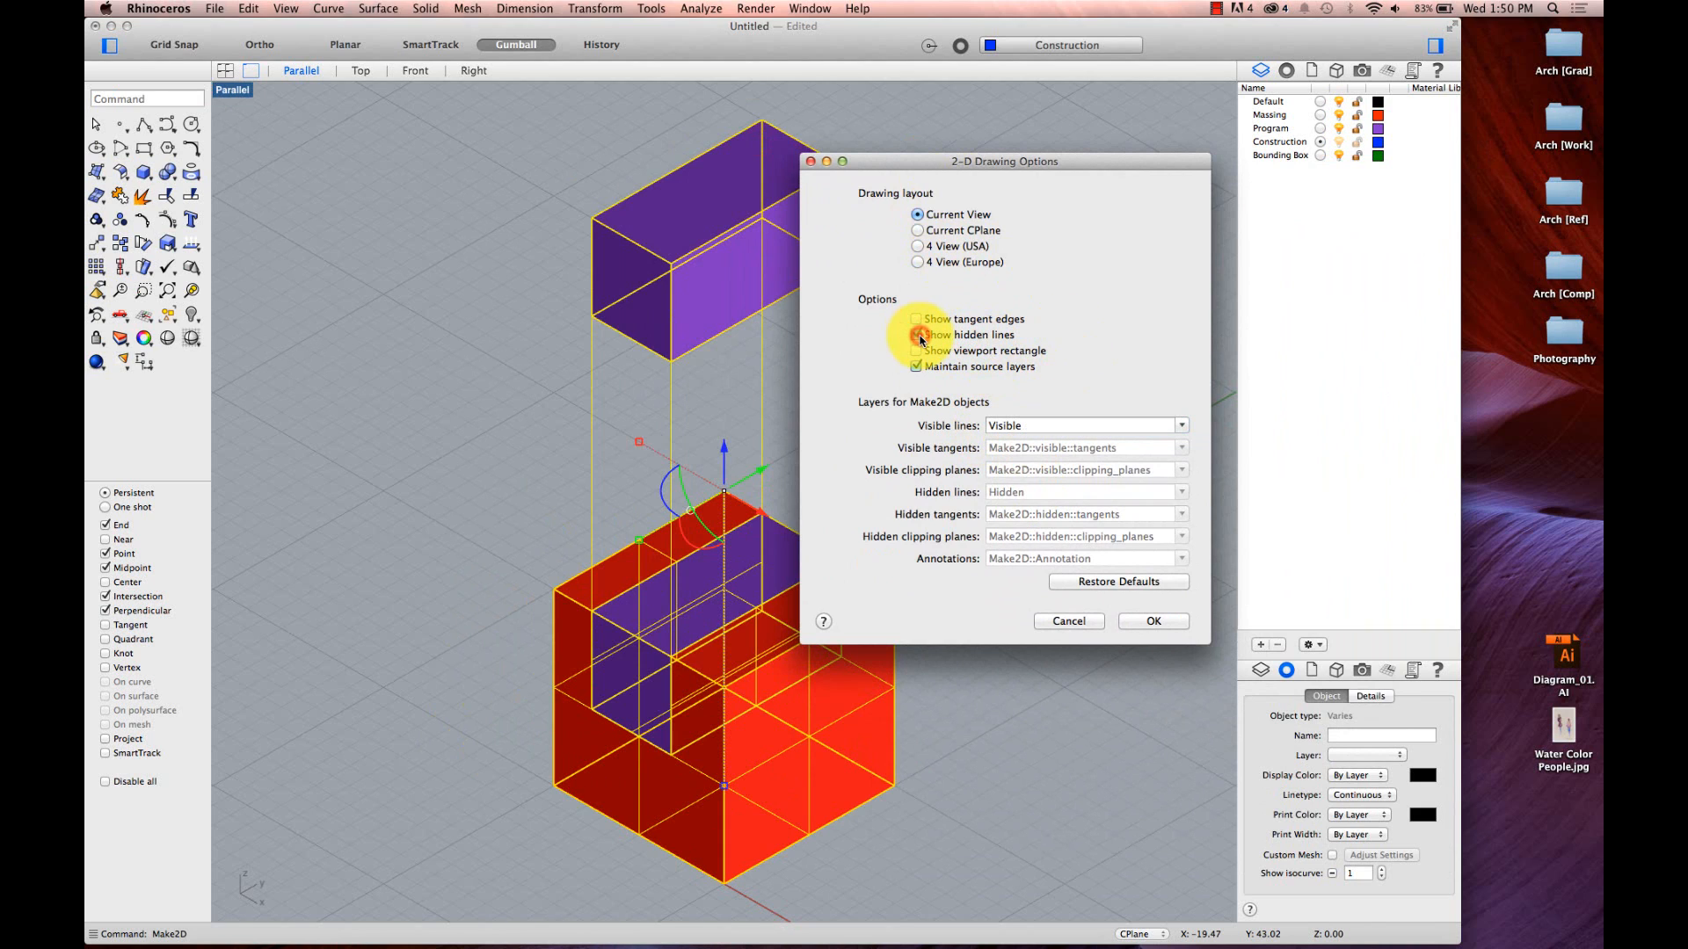
{"action": "left_click", "coordinate": [920, 342]}
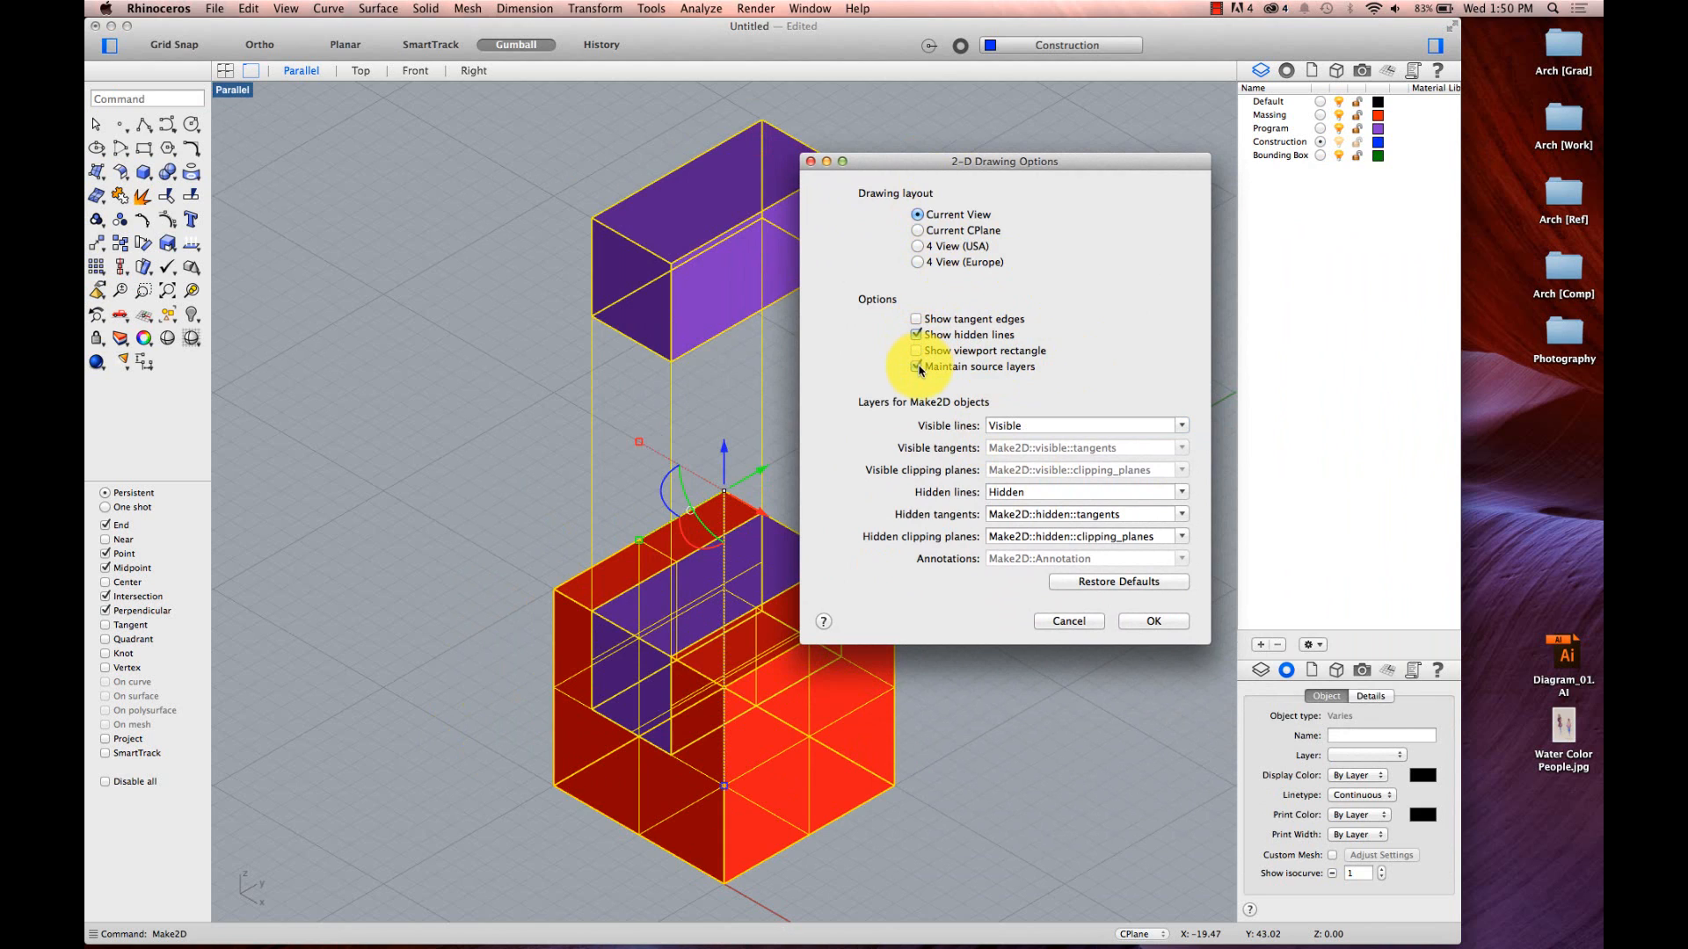
{"action": "left_click", "coordinate": [918, 367]}
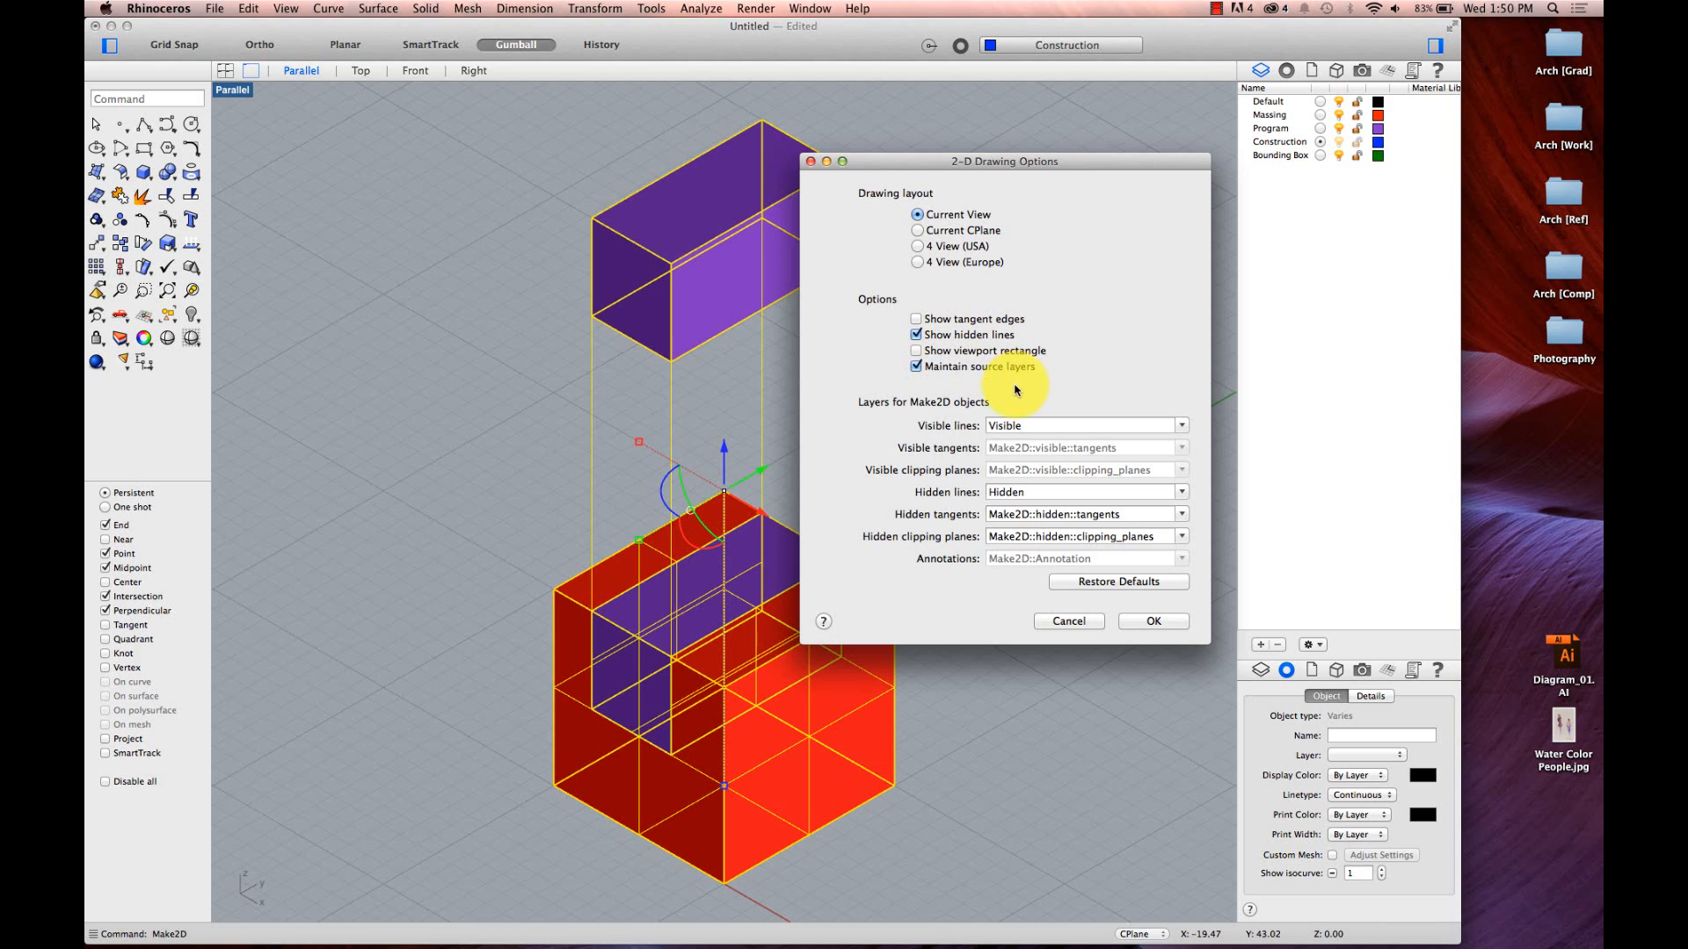
{"action": "left_click", "coordinate": [1029, 425]}
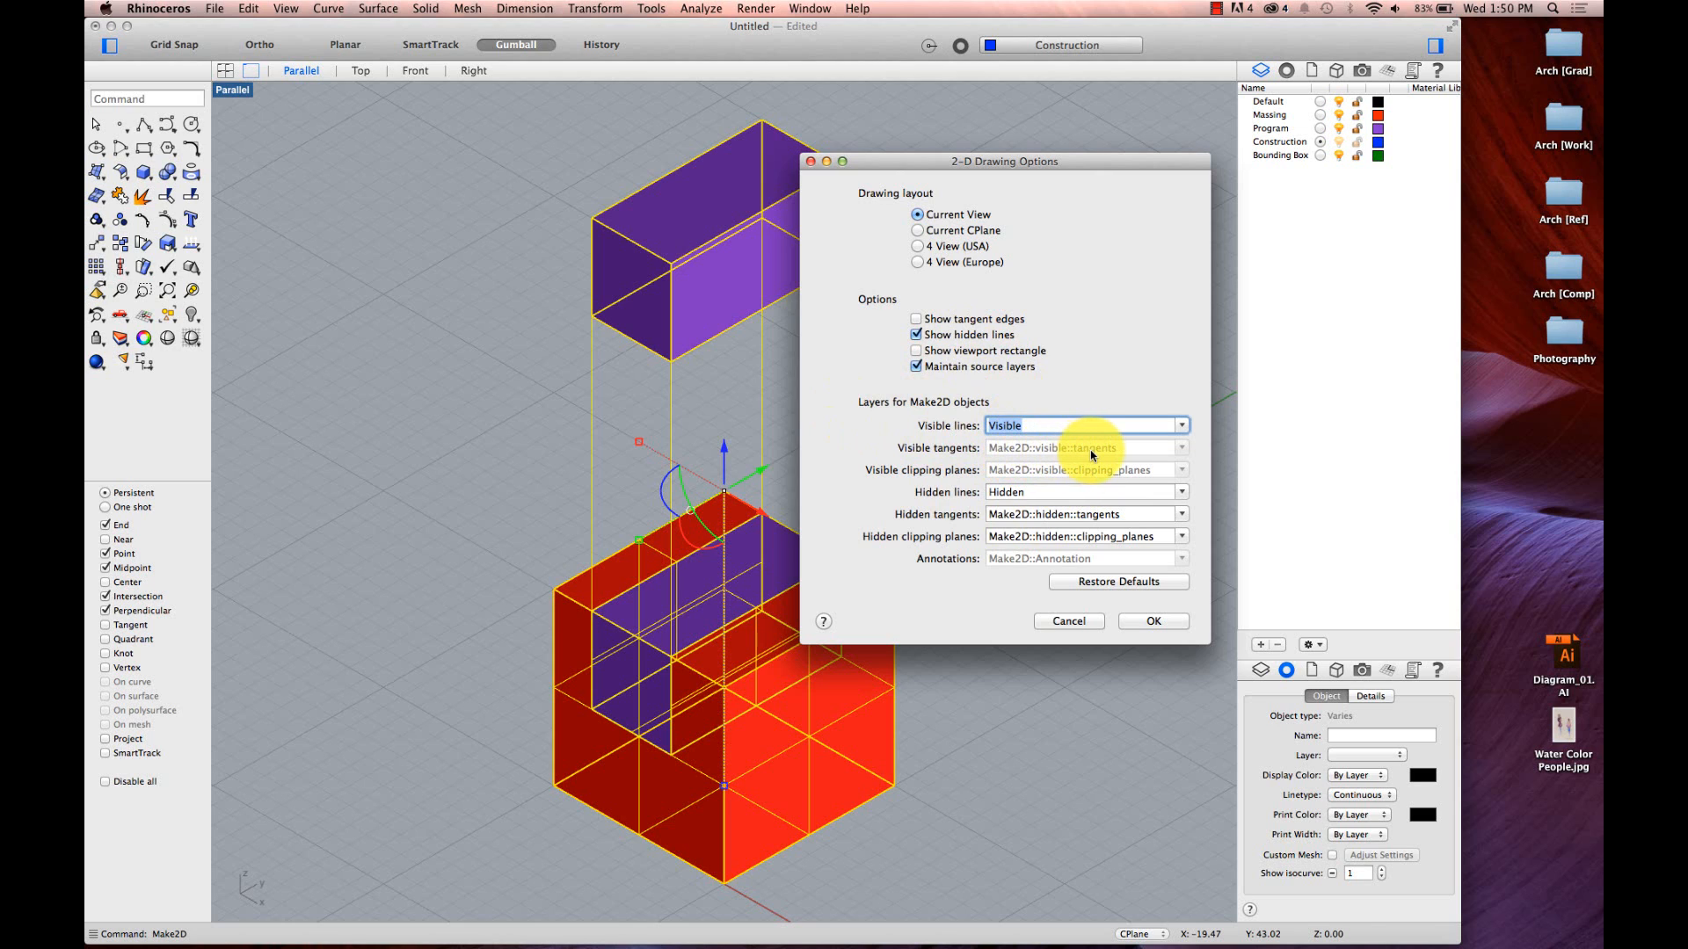
{"action": "left_click", "coordinate": [1043, 423]}
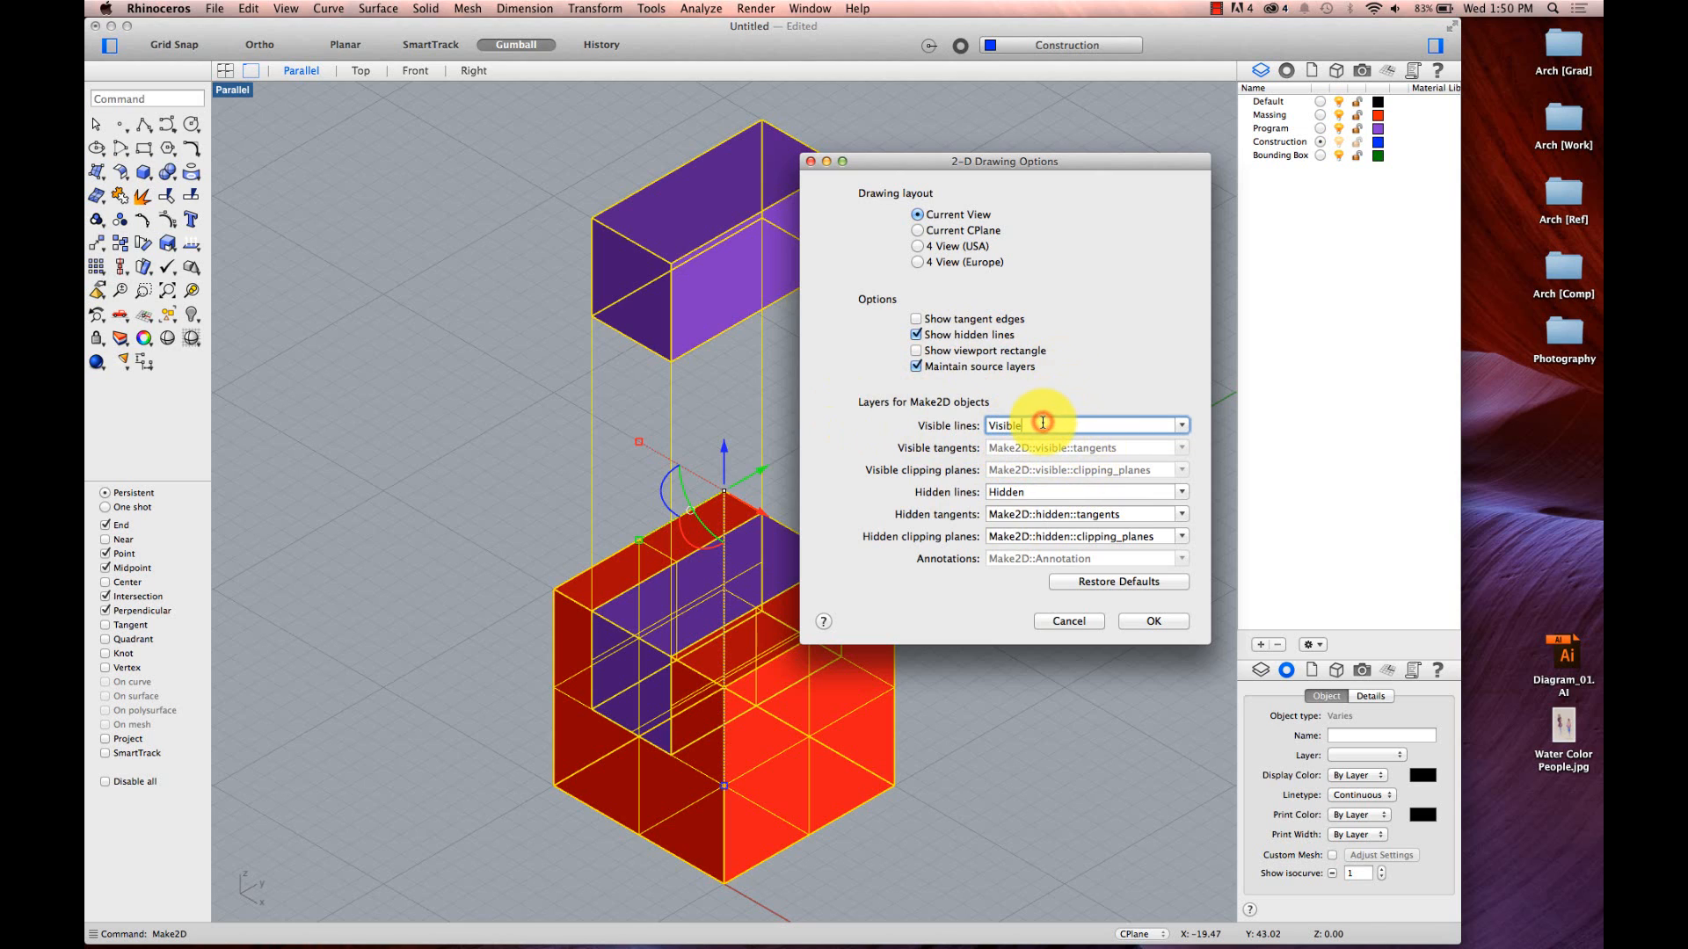
{"action": "left_click", "coordinate": [1010, 491]}
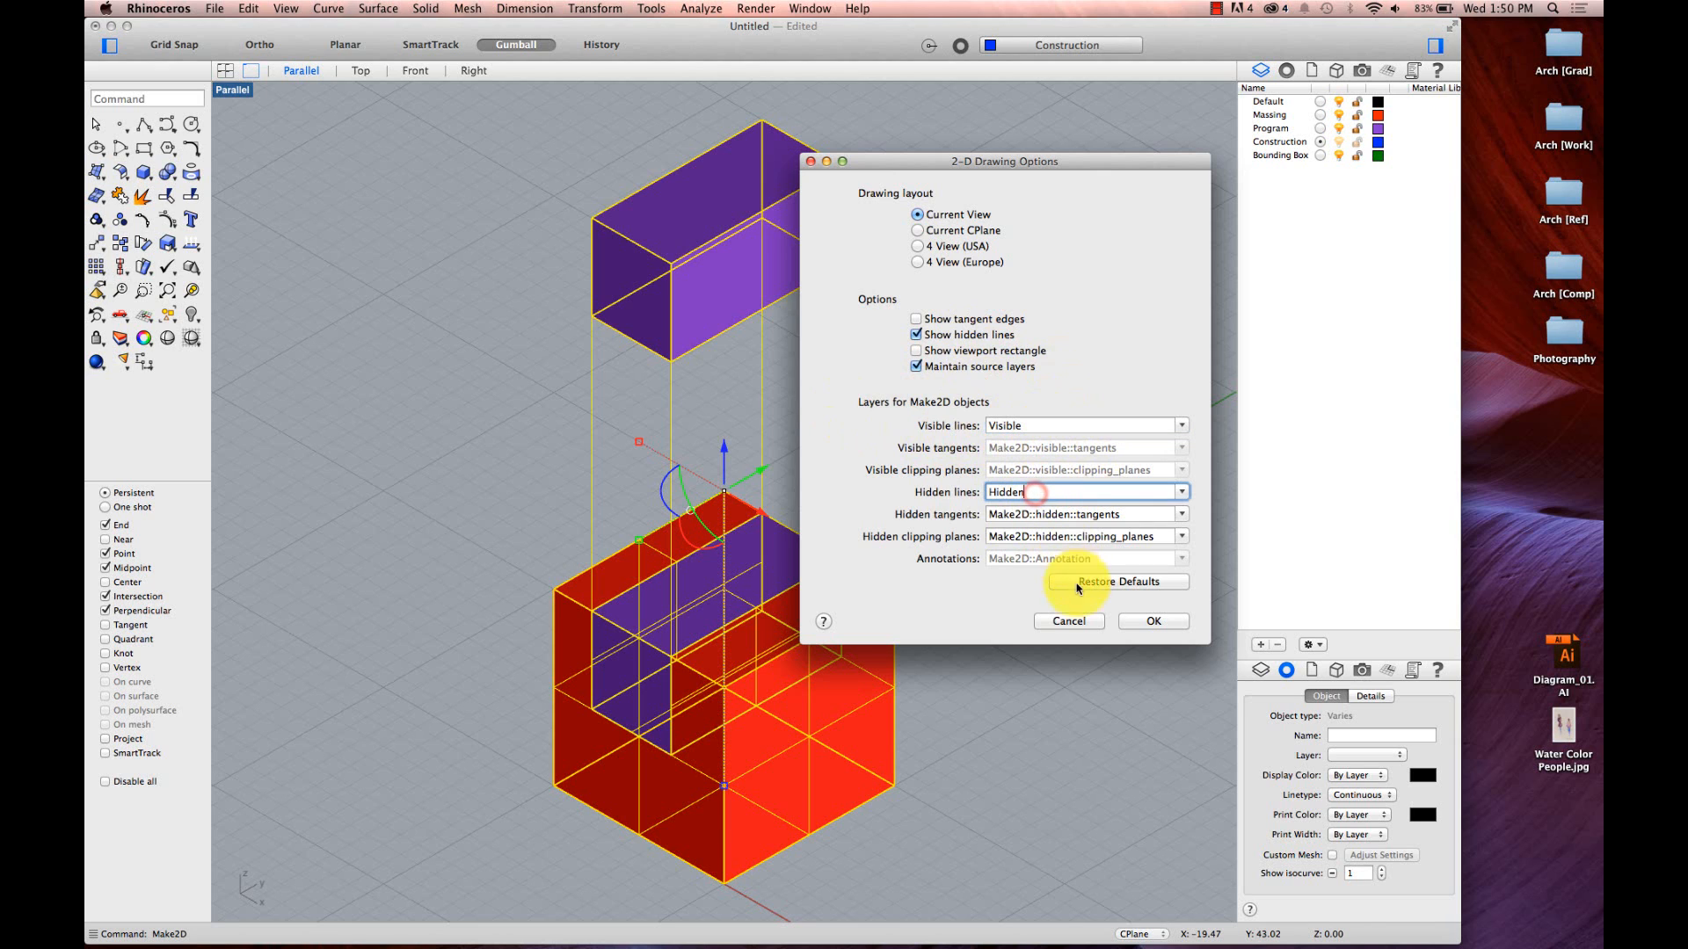
{"action": "left_click", "coordinate": [1141, 620]}
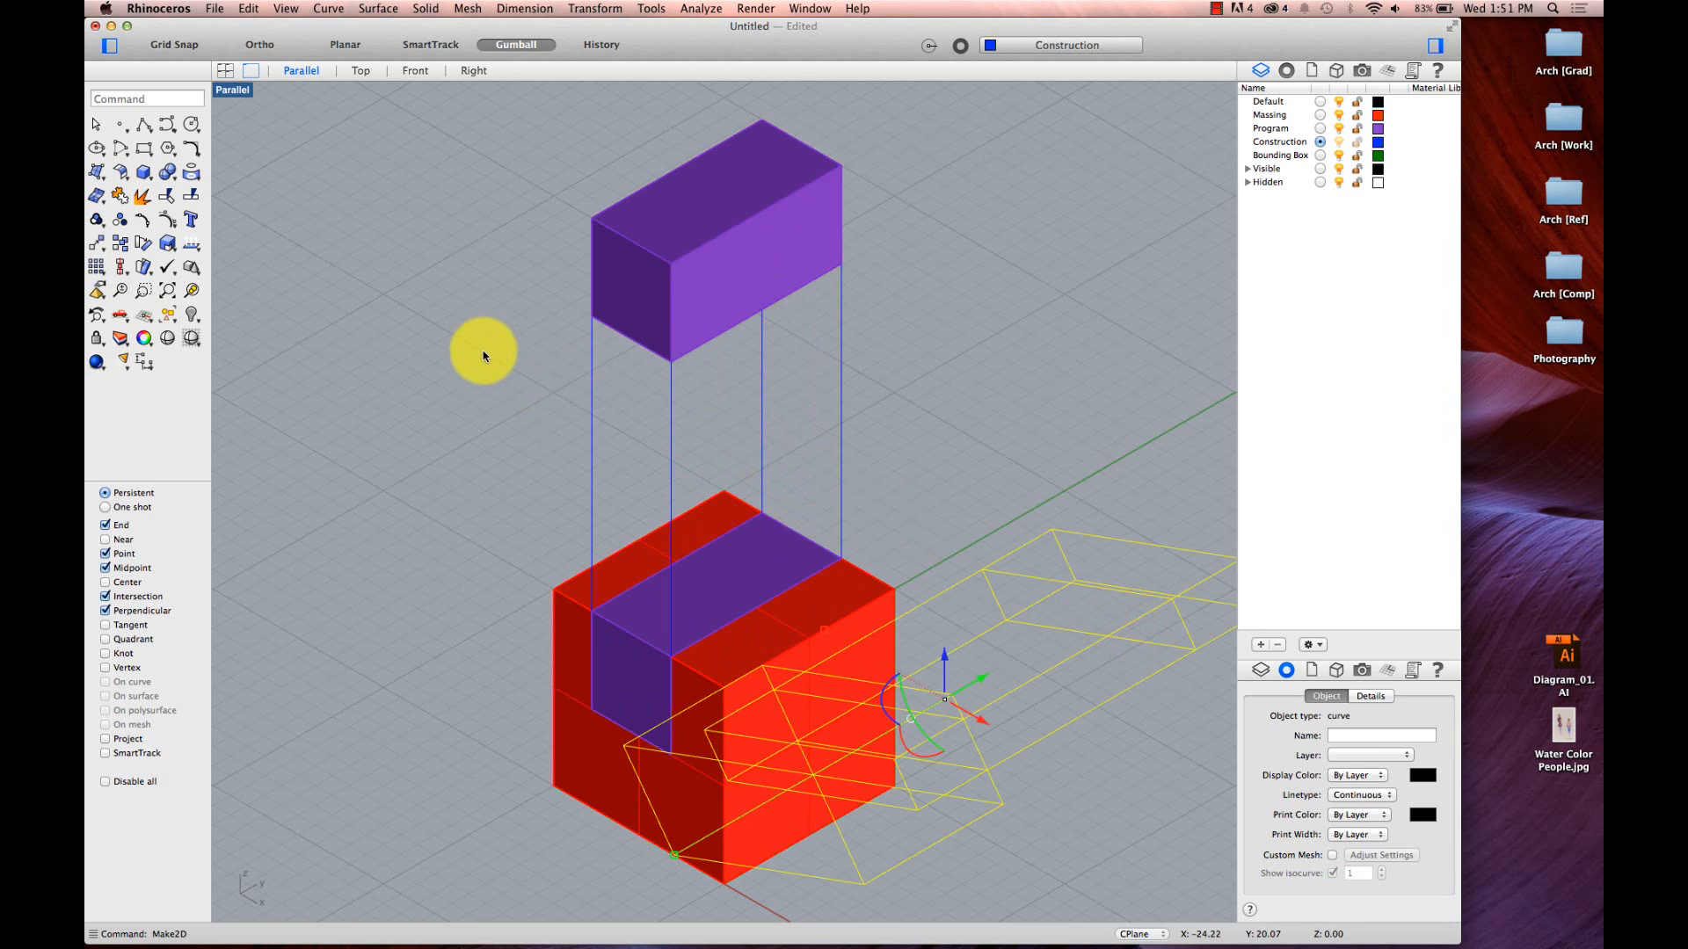
- Switch from the isometric view to a maximized Top viewport
{"action": "scroll", "coordinate": [440, 312], "scroll_direction": "left", "scroll_amount": 5}
{"action": "scroll", "coordinate": [441, 312], "scroll_direction": "up", "scroll_amount": 2}
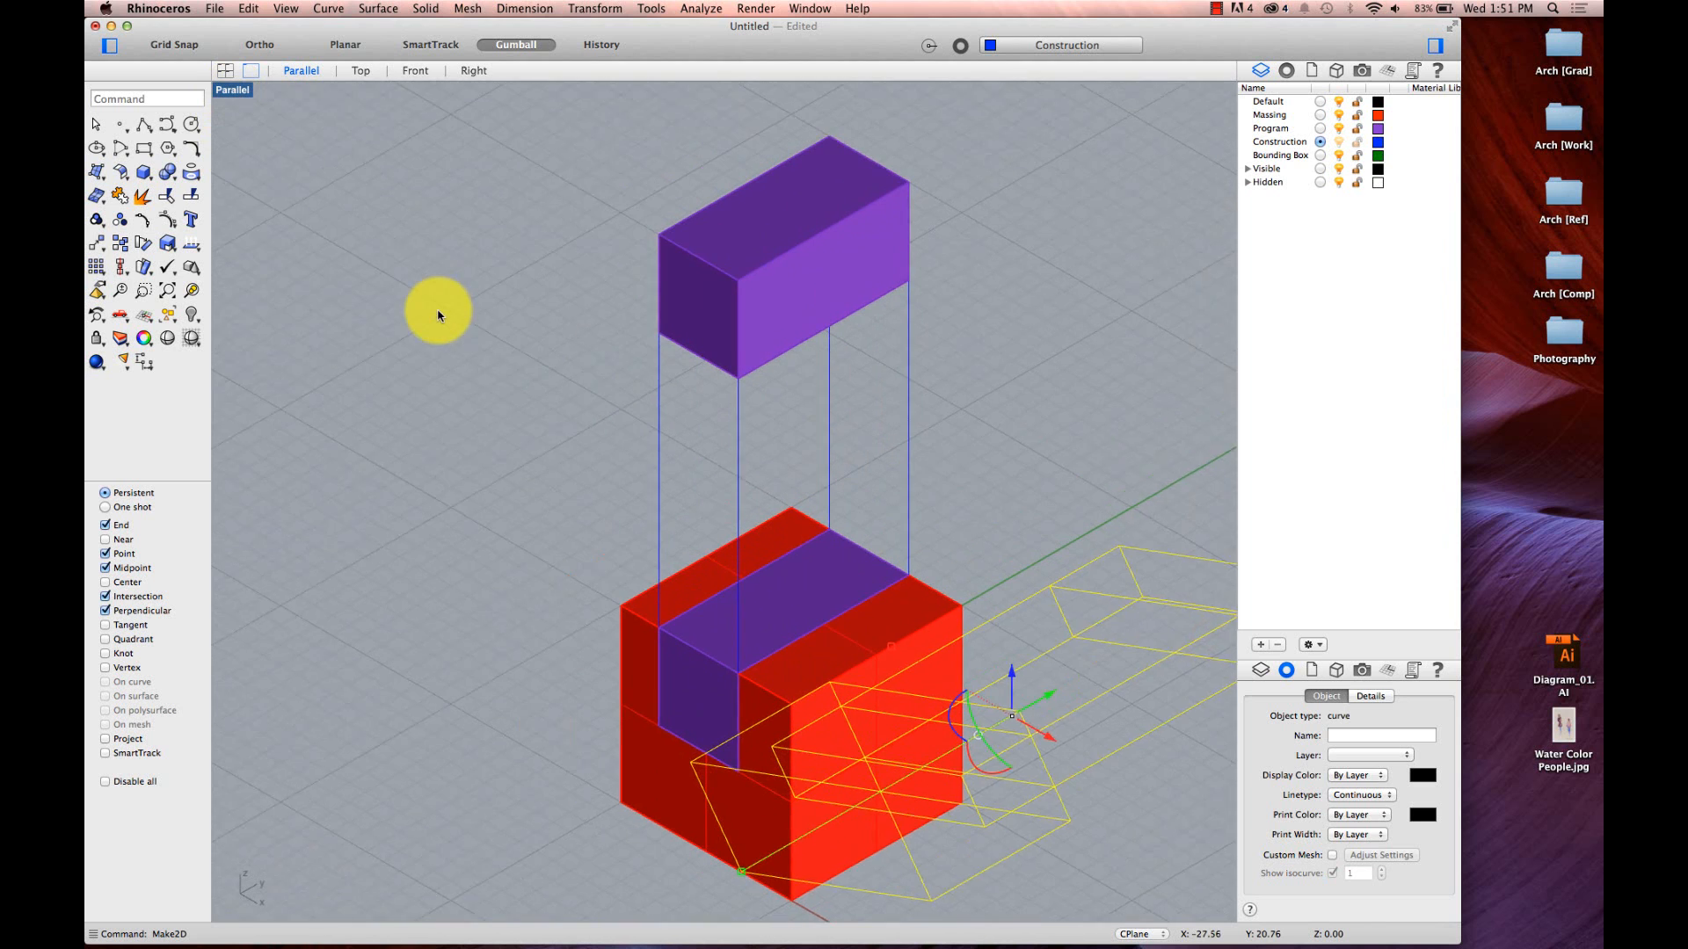
{"action": "double_click", "coordinate": [242, 99]}
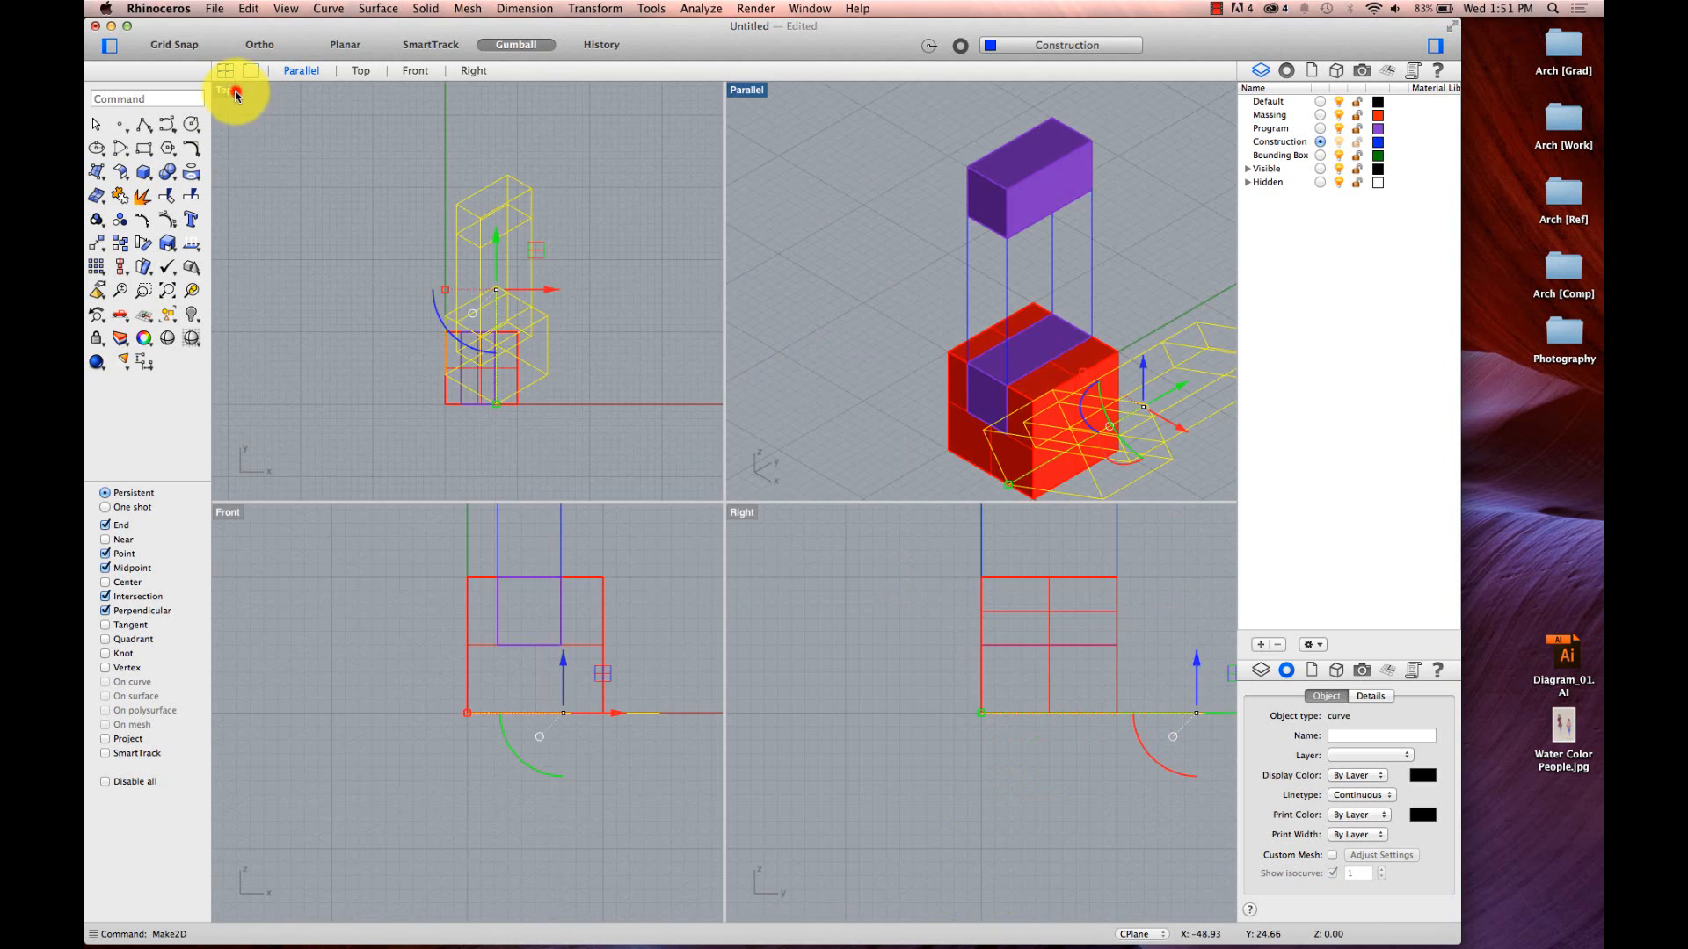
{"action": "double_click", "coordinate": [227, 86]}
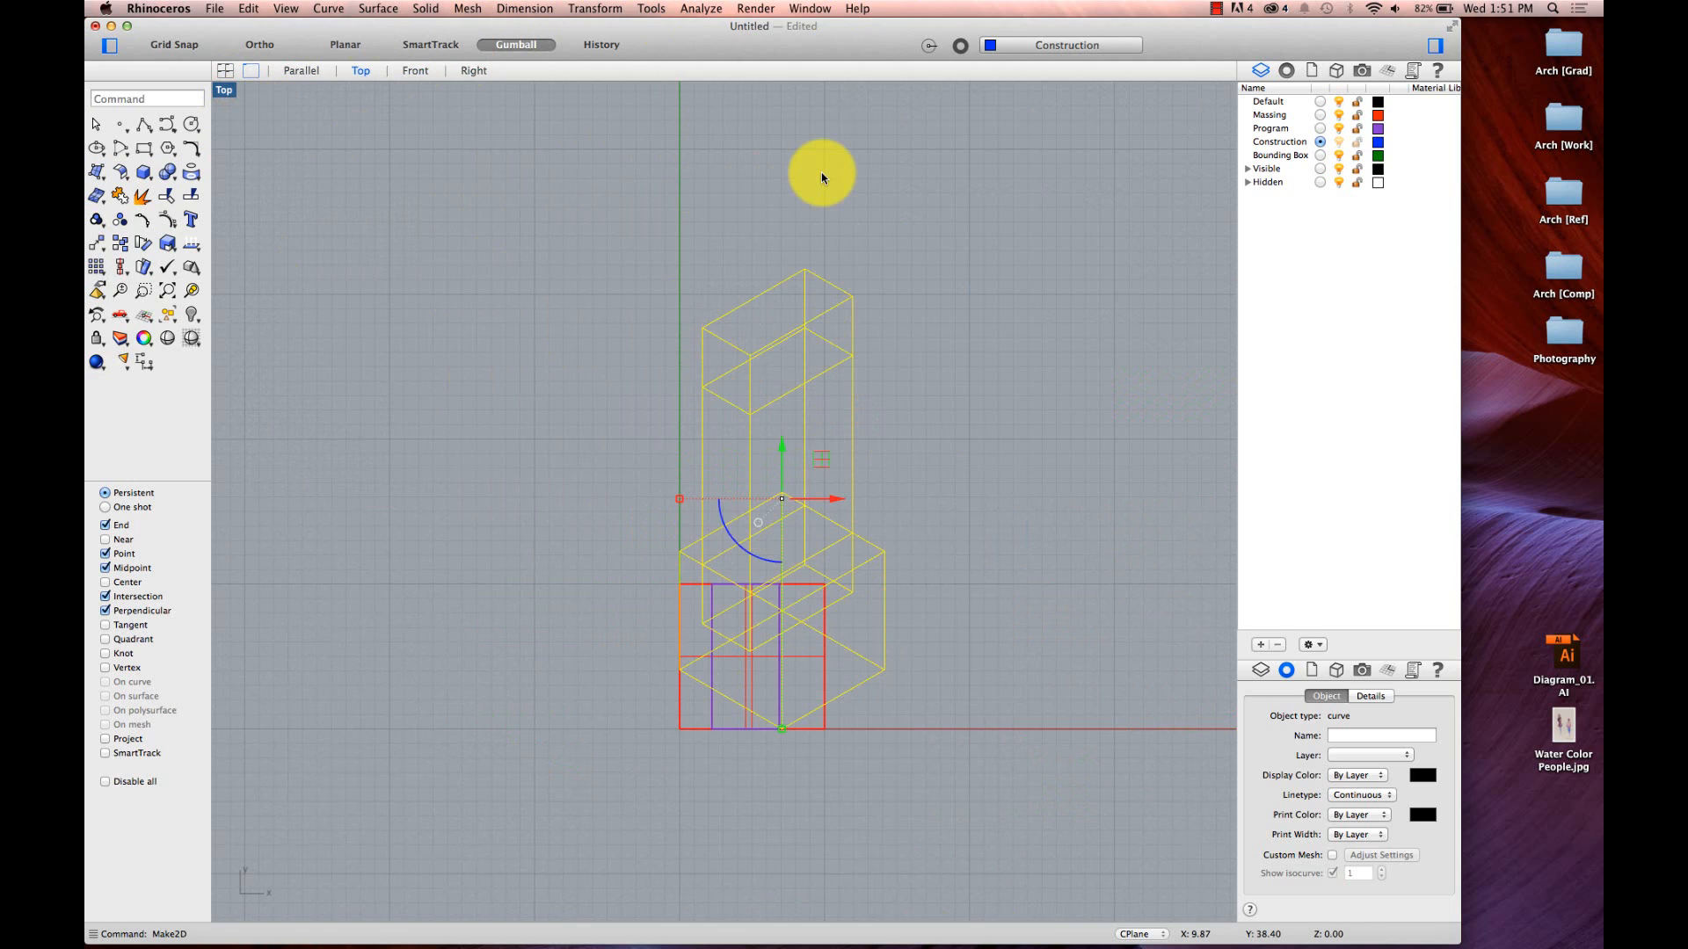
- Group the generated 2D linework and move it up and to the right, clear of the massing's plan
{"action": "key", "text": "super+g"}
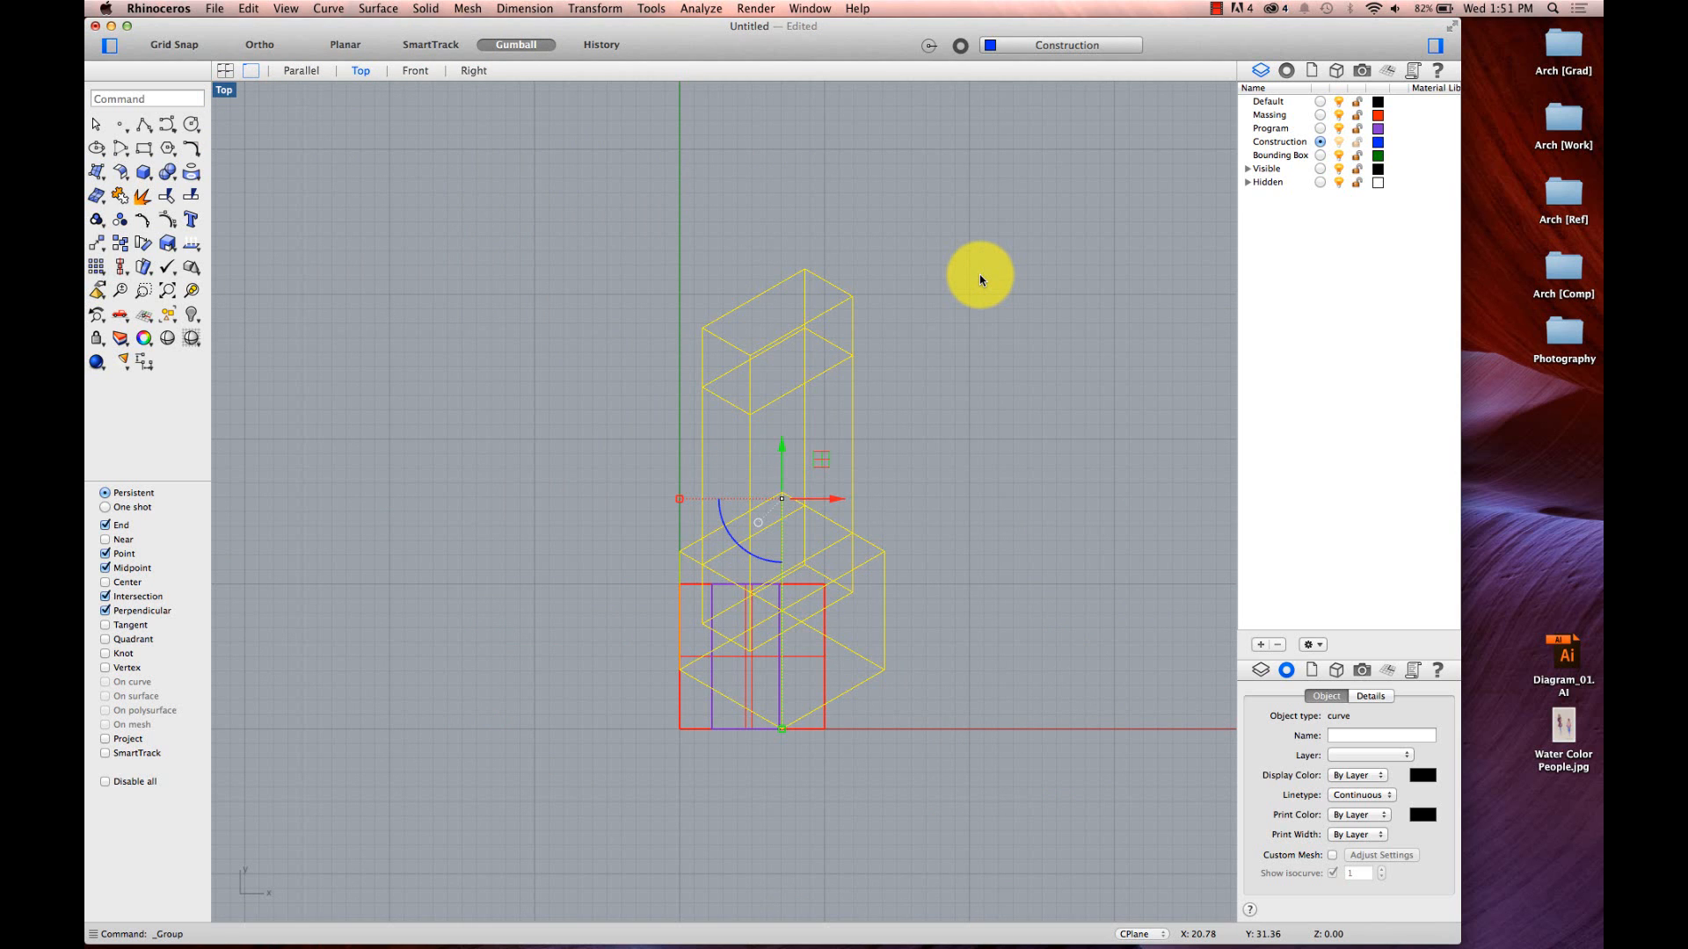
{"action": "left_click", "coordinate": [980, 275]}
{"action": "left_click_drag", "start_coordinate": [843, 302], "coordinate": [1139, 187]}
{"action": "left_click", "coordinate": [889, 286]}
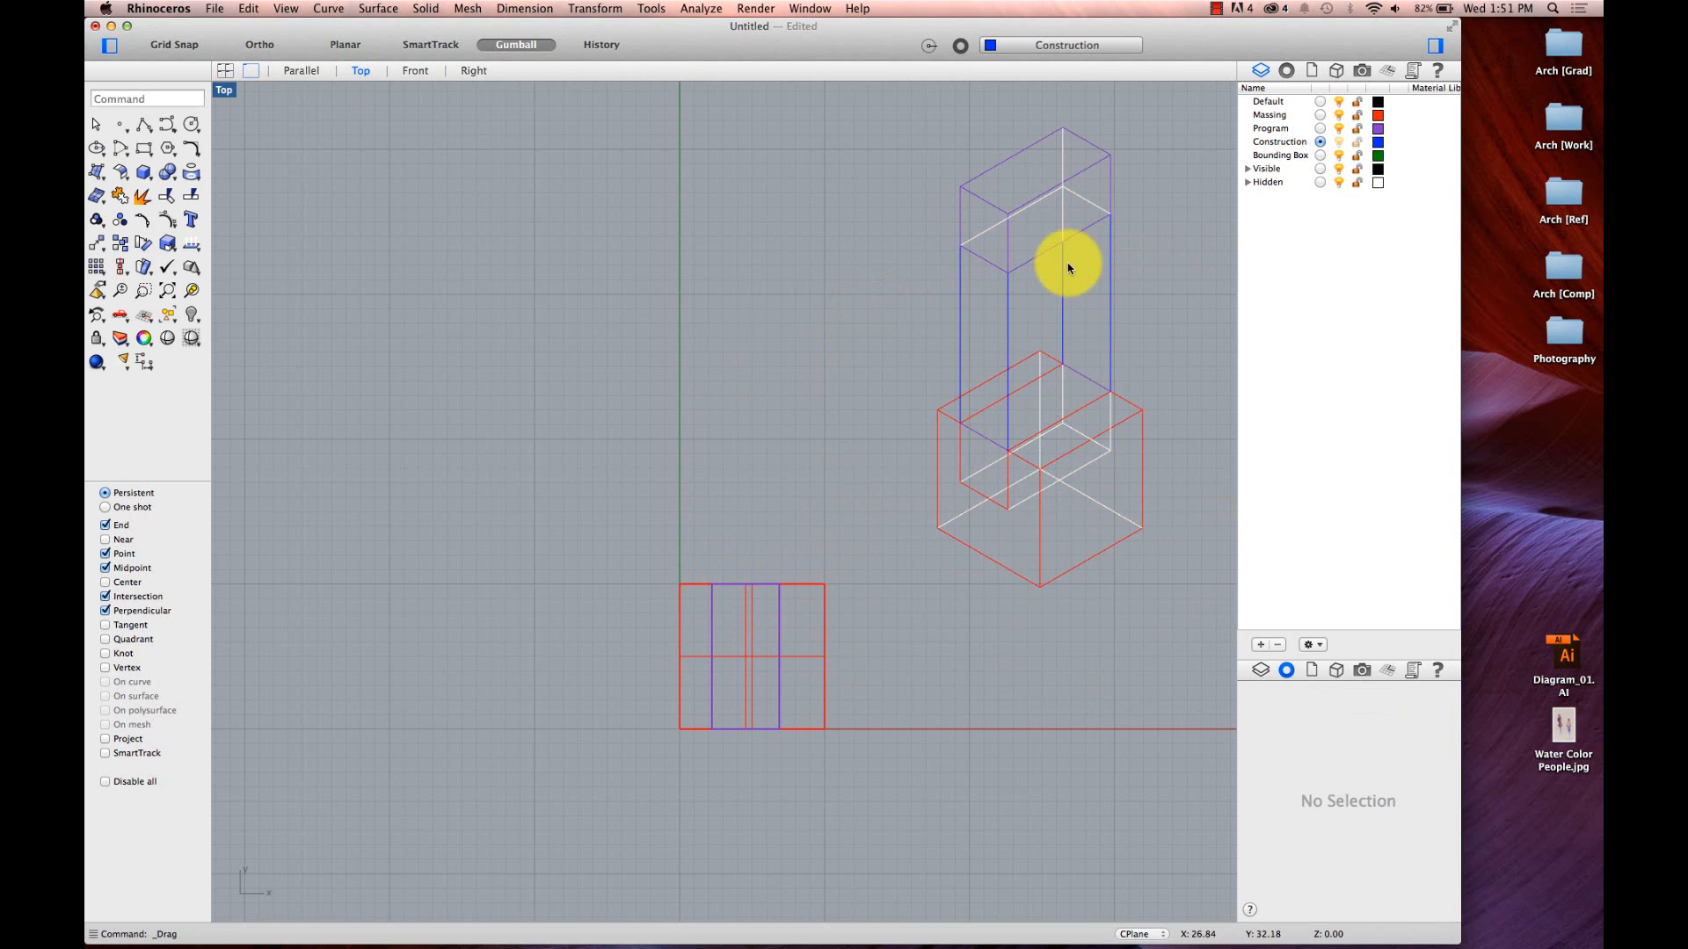
- Make Bounding Box the current layer and create a bounding box around the grouped 2D linework
{"action": "left_click", "coordinate": [1041, 186]}
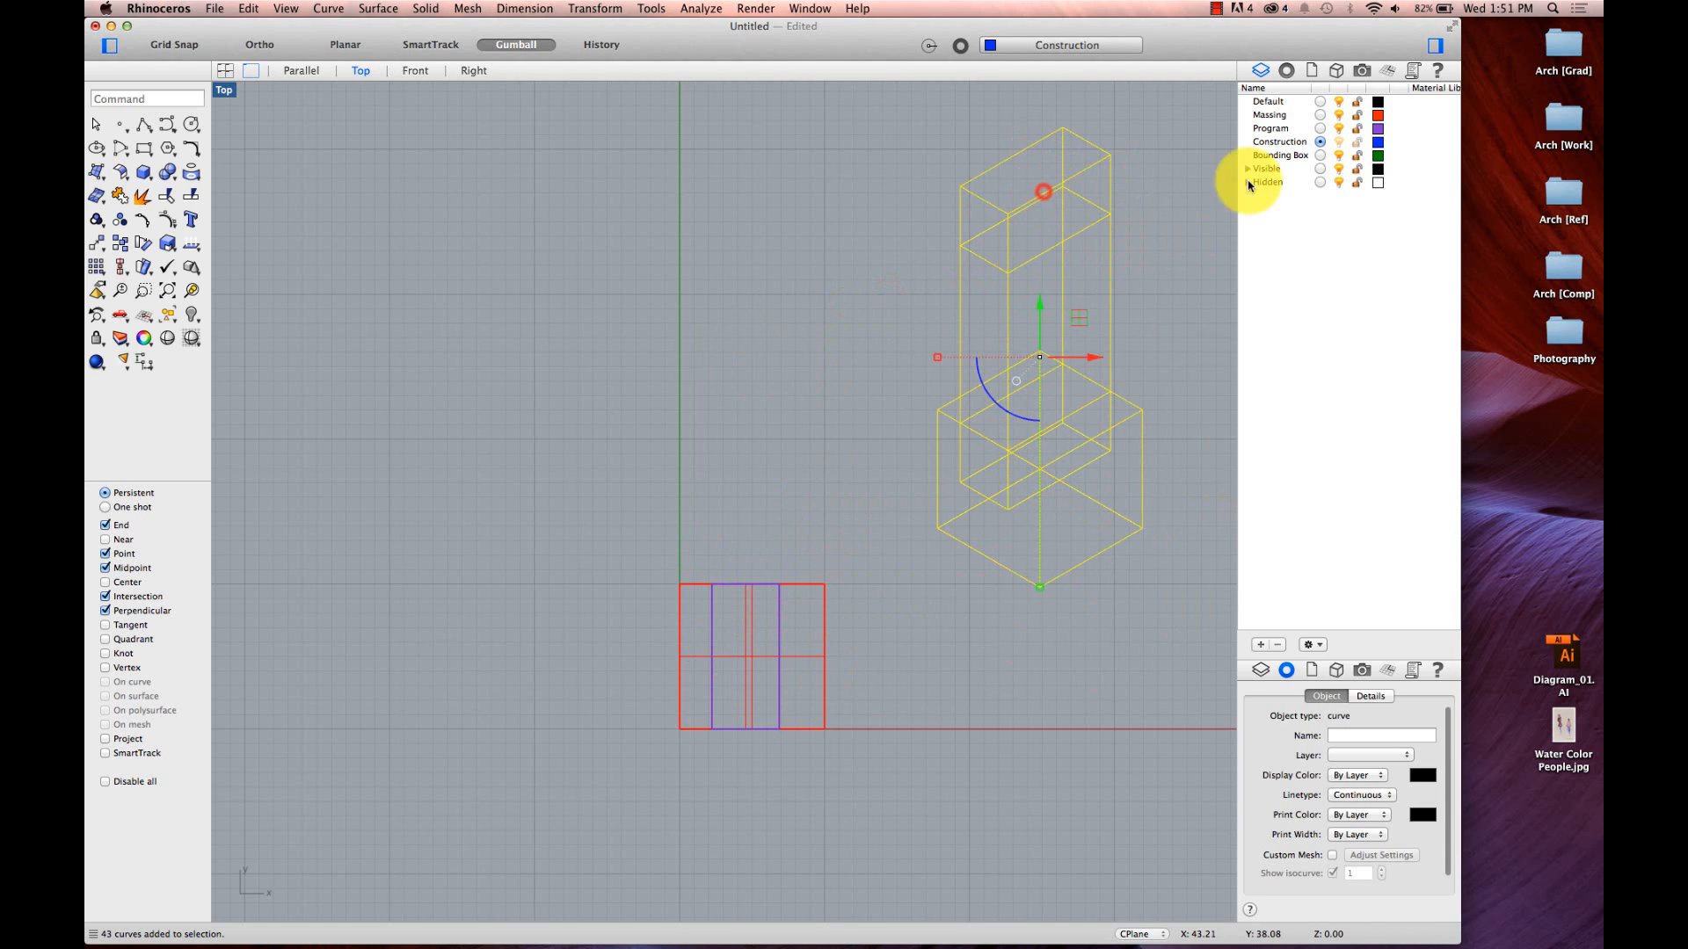
{"action": "left_click", "coordinate": [1294, 161]}
{"action": "left_click", "coordinate": [1187, 207]}
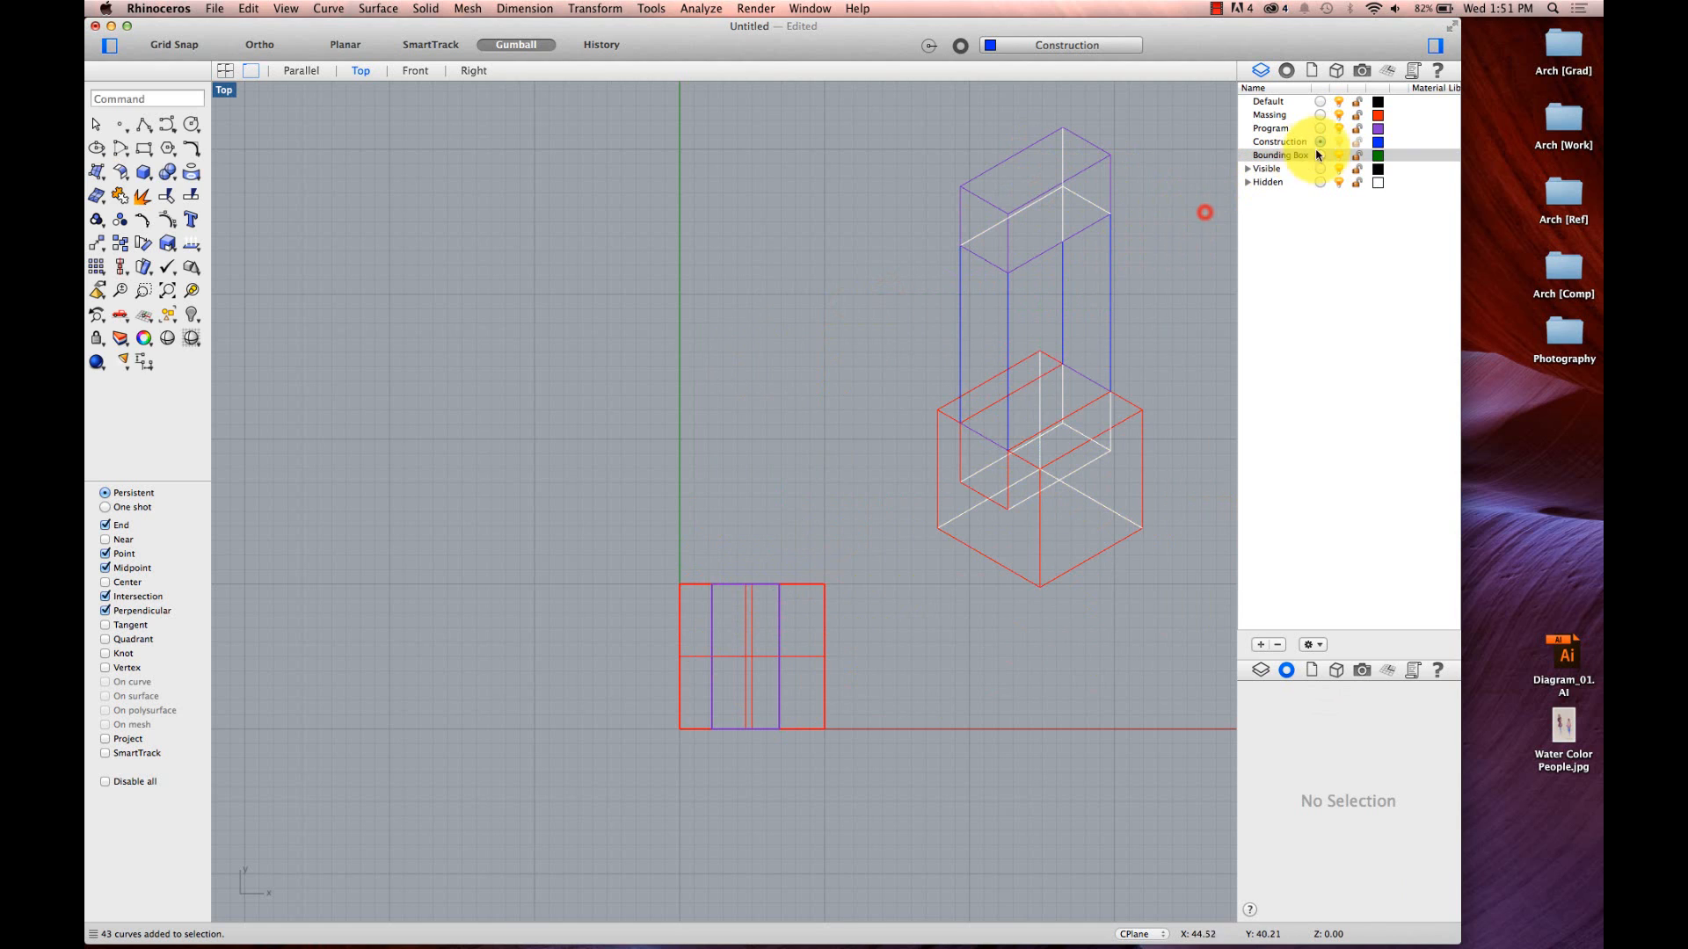
{"action": "left_click", "coordinate": [1319, 155]}
{"action": "left_click", "coordinate": [1110, 169]}
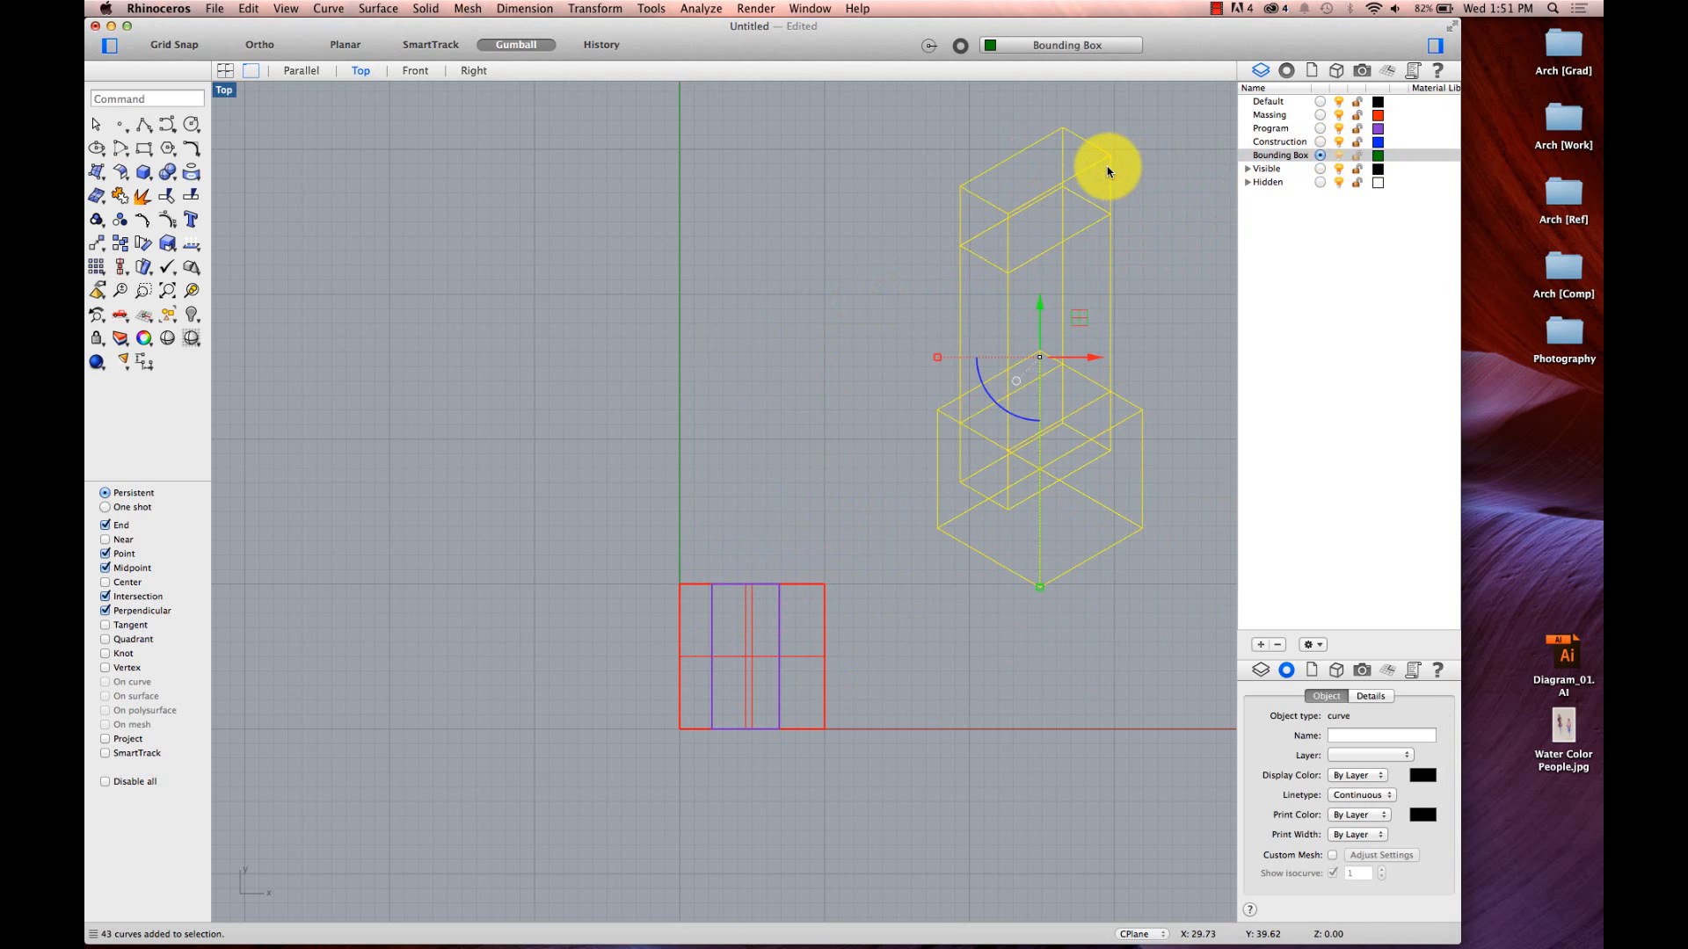
{"action": "type", "text": "BoundingBox"}
{"action": "key", "text": "Return"}
{"action": "key", "text": "Return"}
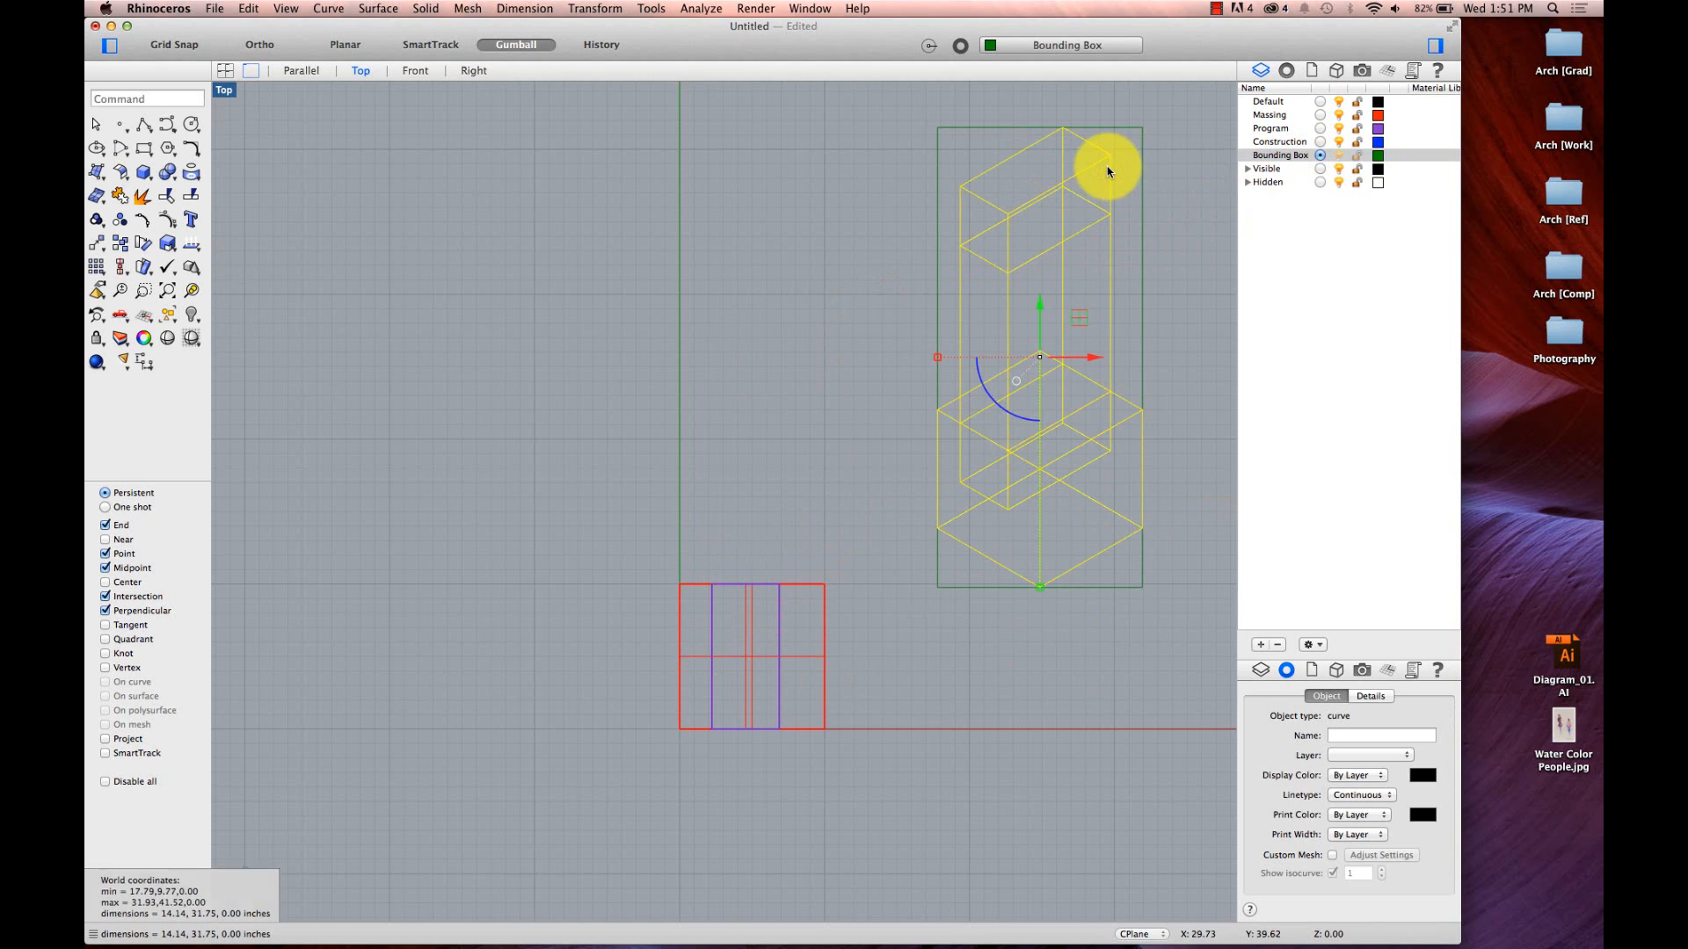
{"action": "left_click", "coordinate": [905, 176]}
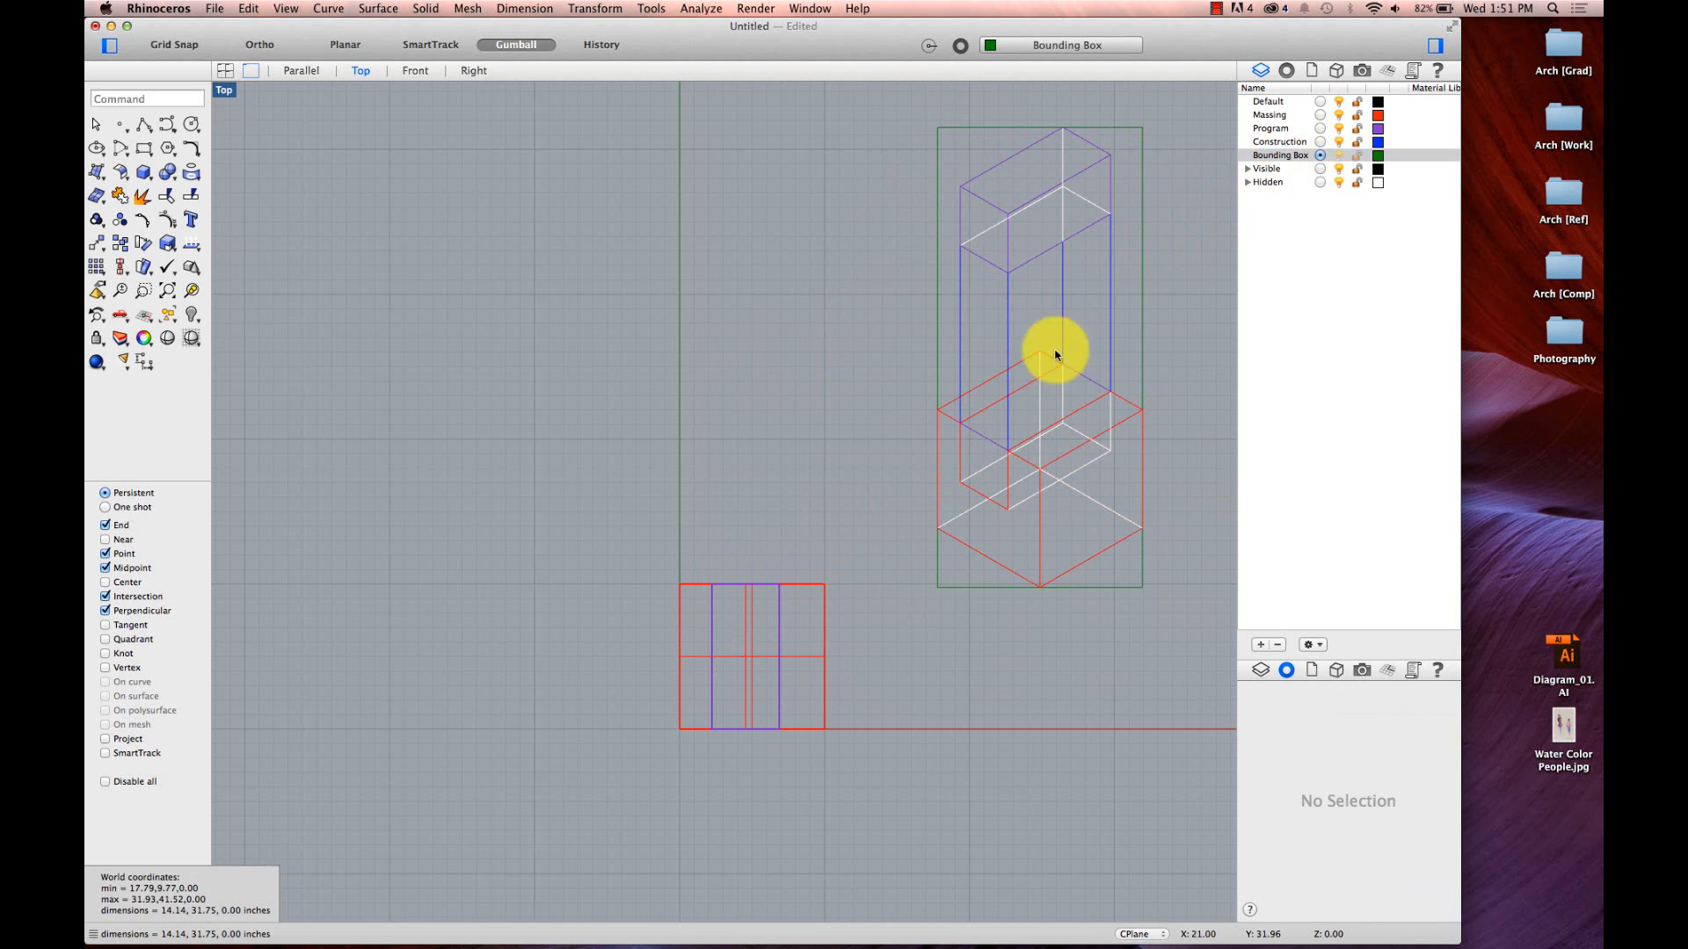
- Select the grouped 2D linework together with its green bounding rectangle
{"action": "scroll", "coordinate": [923, 306], "scroll_direction": "right", "scroll_amount": 2}
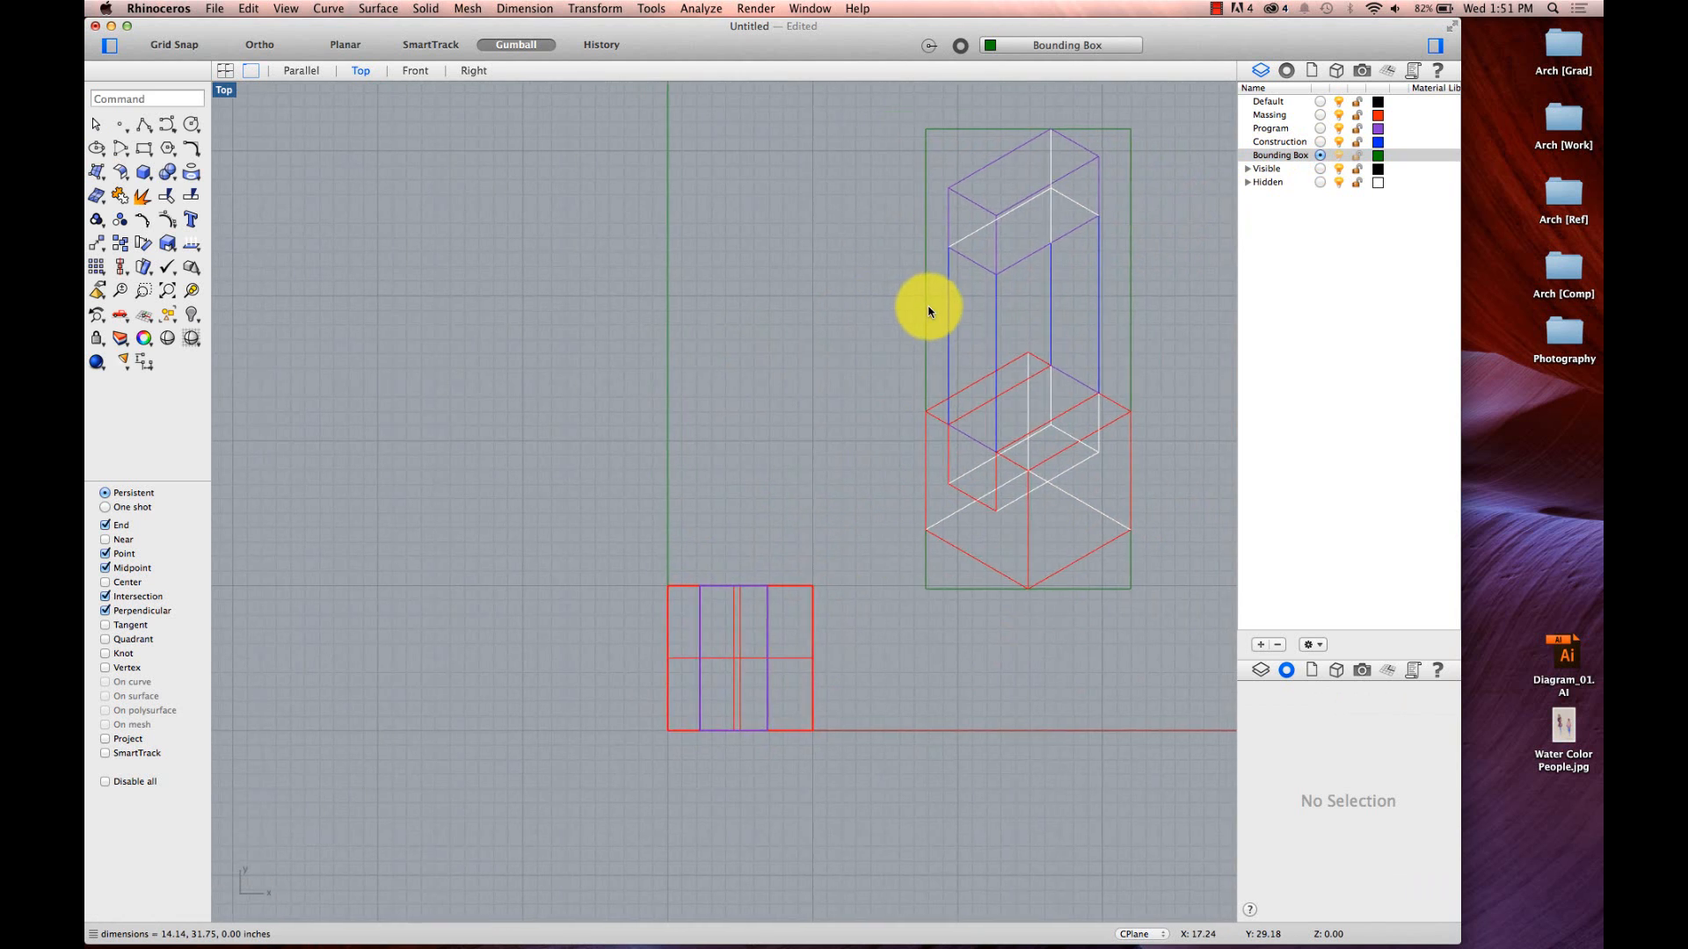
{"action": "scroll", "coordinate": [928, 311], "scroll_direction": "right", "scroll_amount": 5}
{"action": "scroll", "coordinate": [929, 311], "scroll_direction": "up", "scroll_amount": 3}
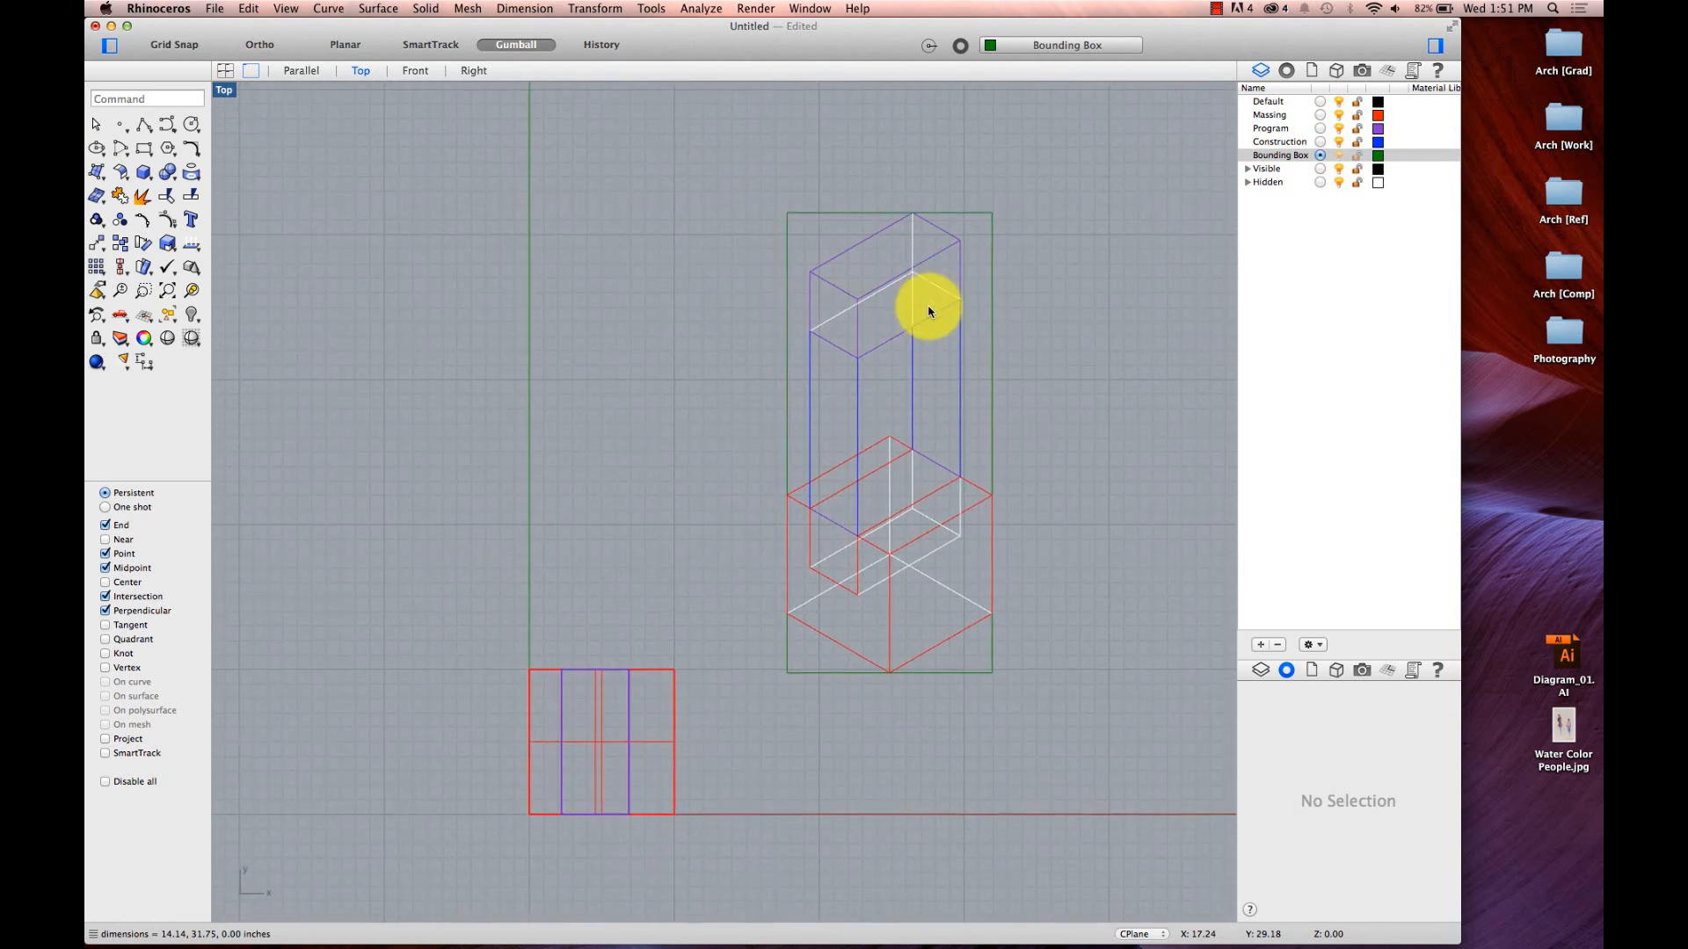
{"action": "left_click_drag", "start_coordinate": [1017, 181], "coordinate": [821, 443]}
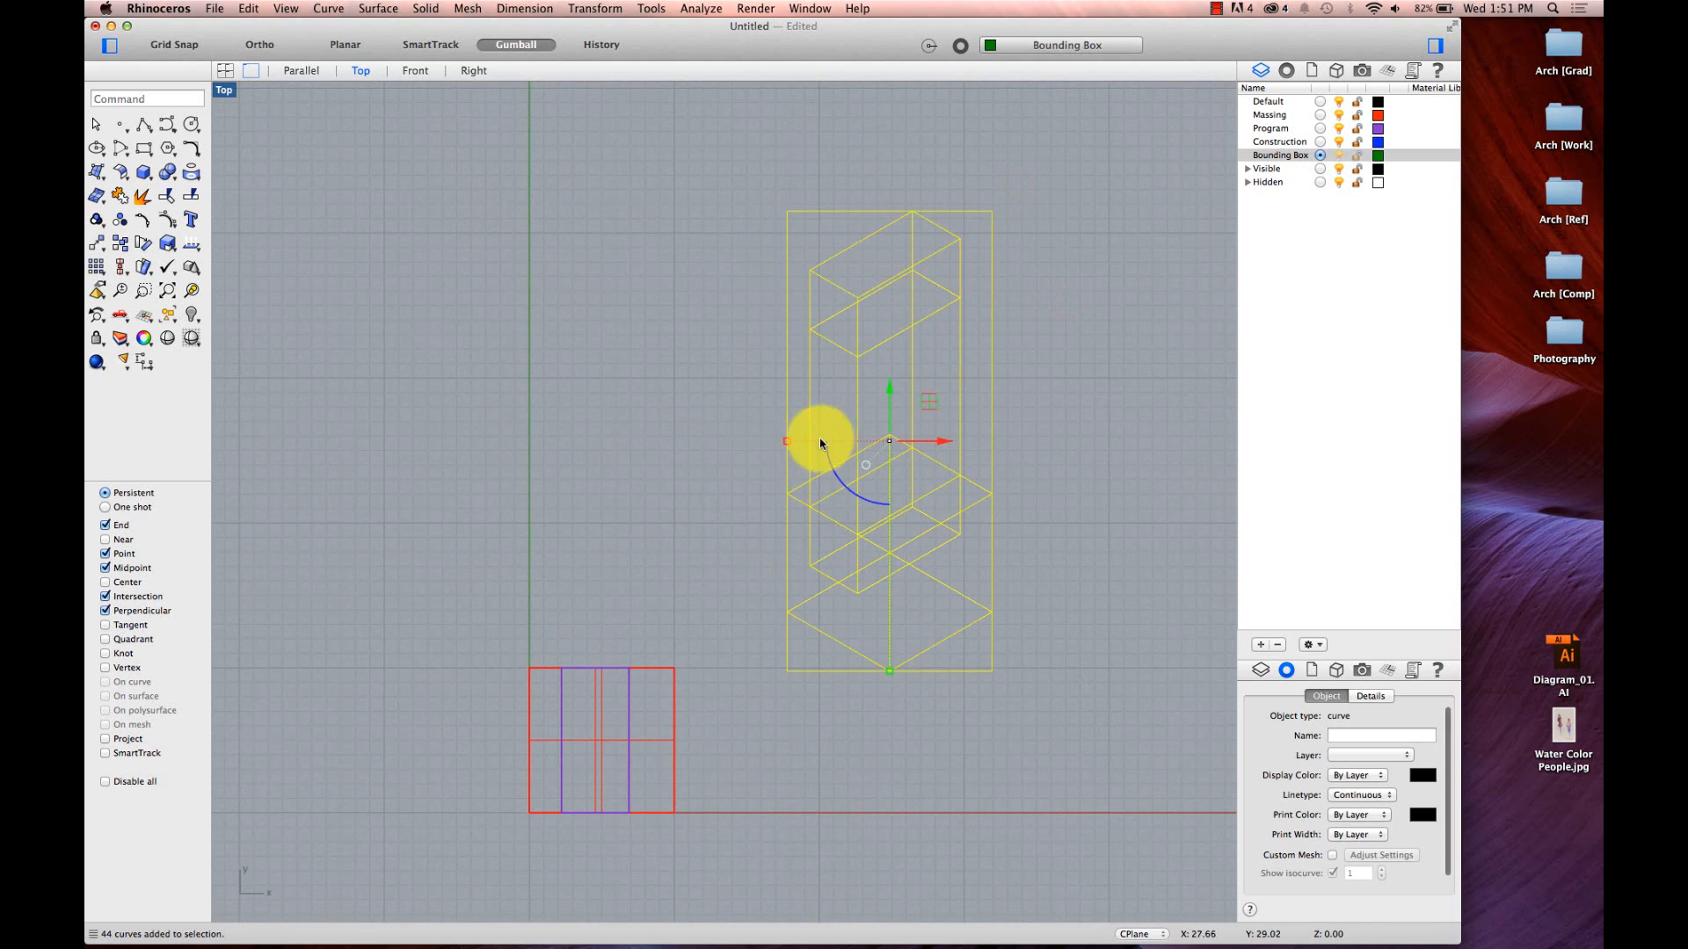
{"action": "left_click", "coordinate": [622, 320]}
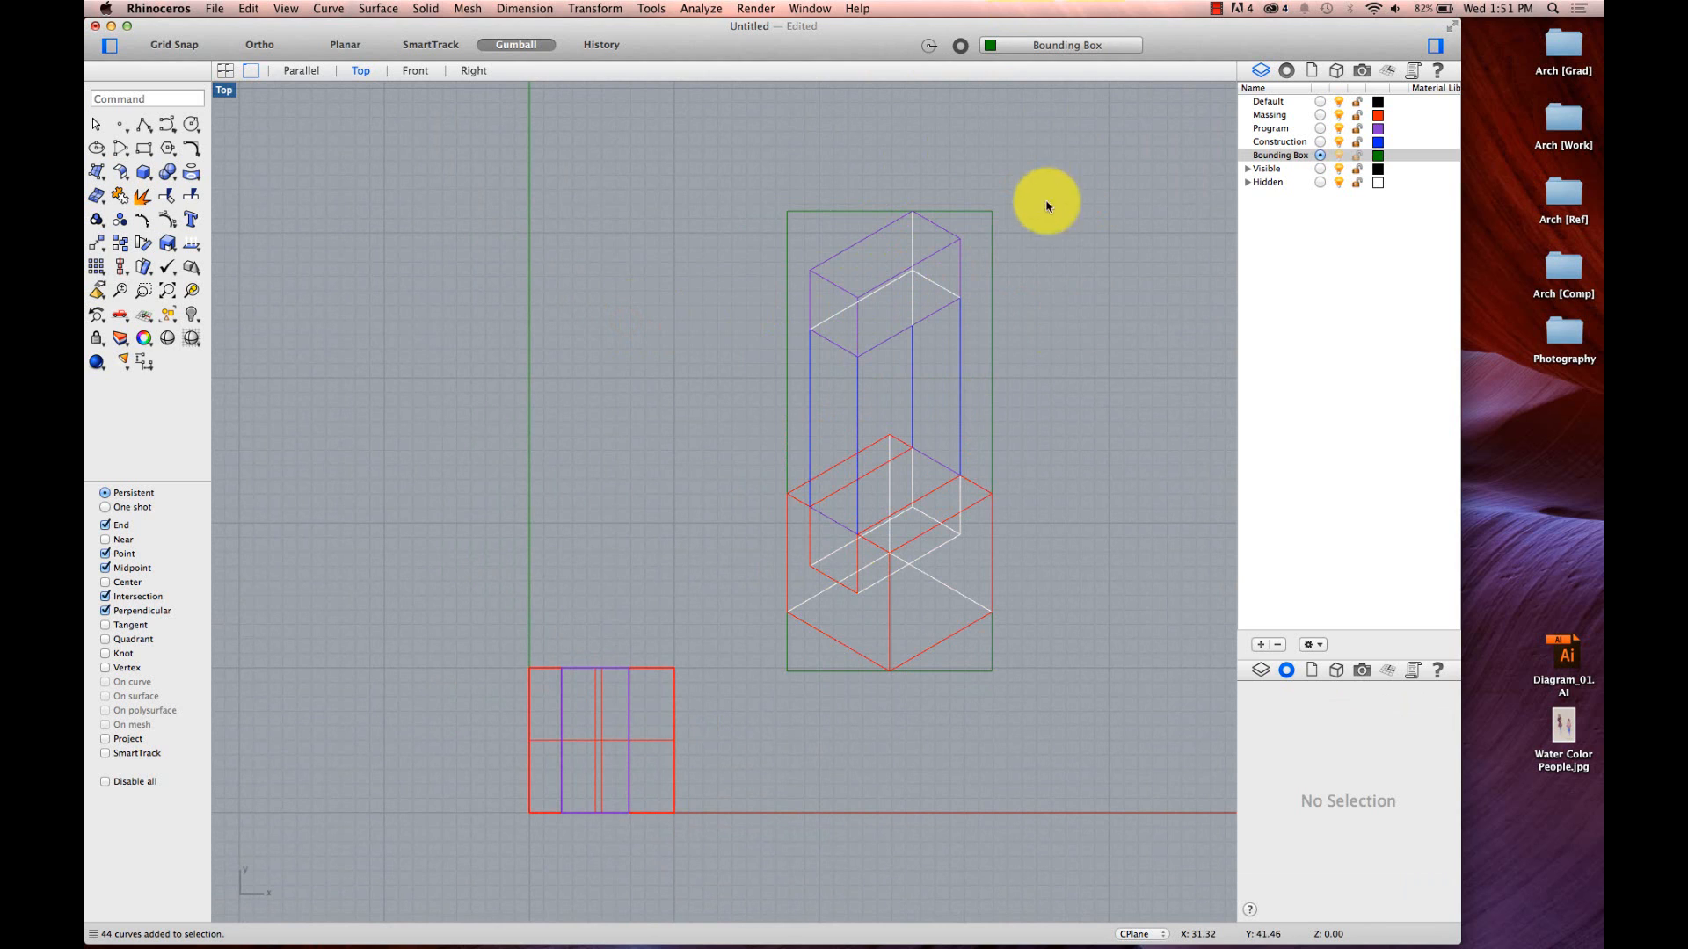
{"action": "left_click", "coordinate": [1081, 264]}
{"action": "left_click_drag", "start_coordinate": [1034, 169], "coordinate": [811, 409]}
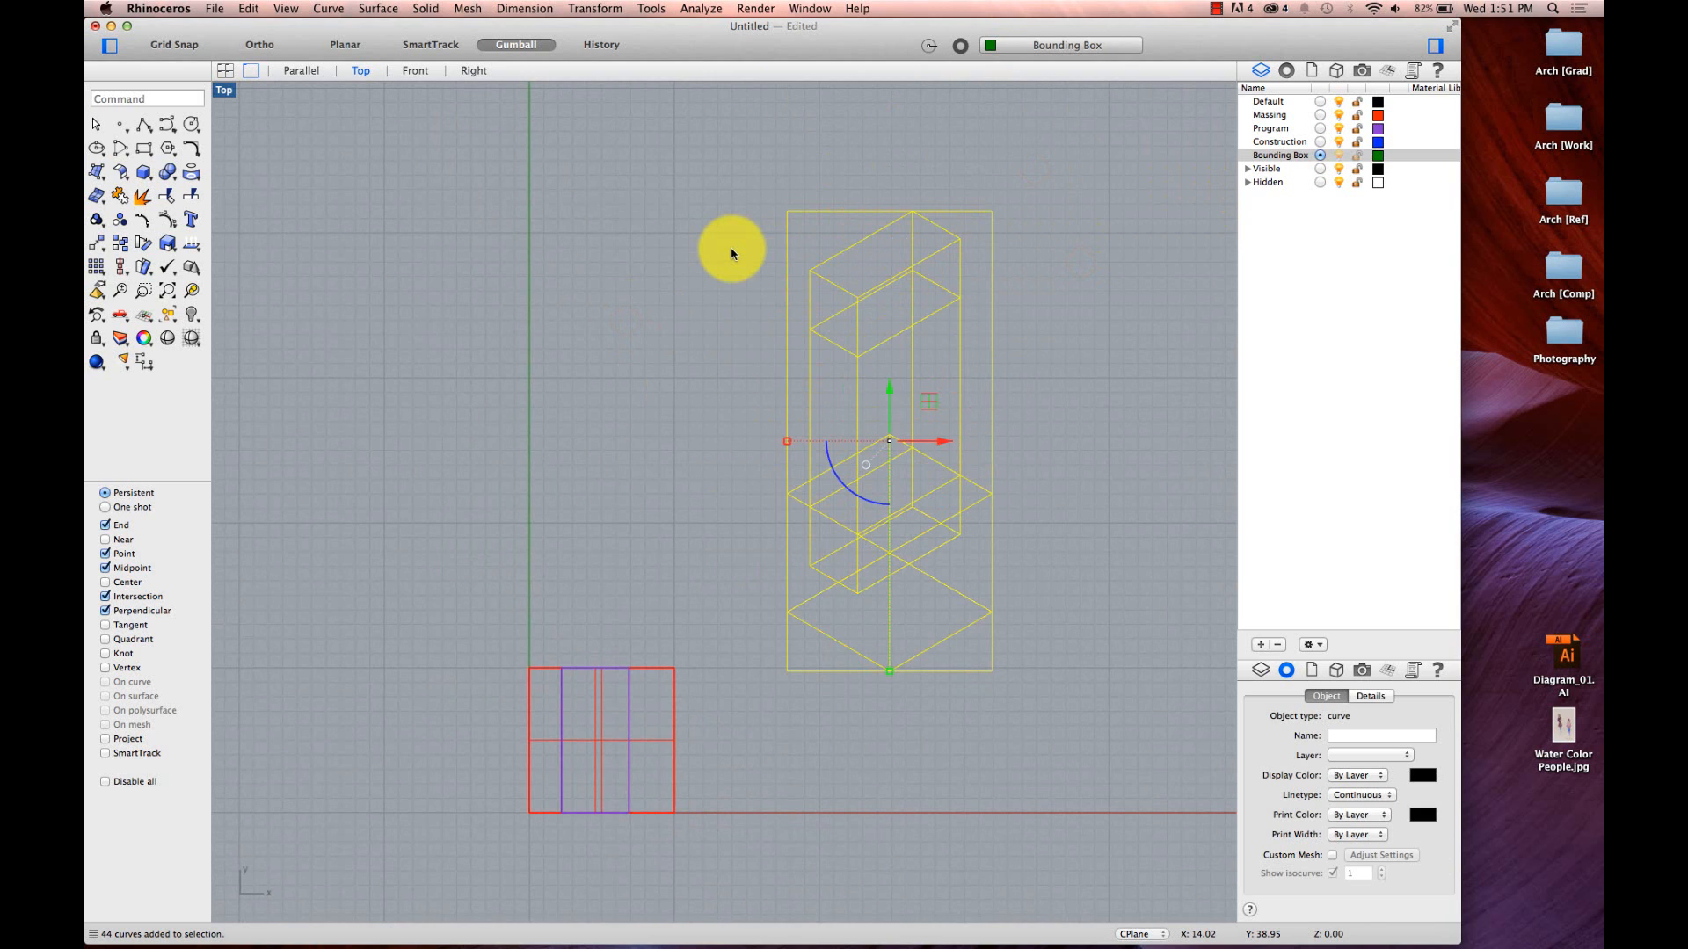
{"action": "type", "text": "move"}
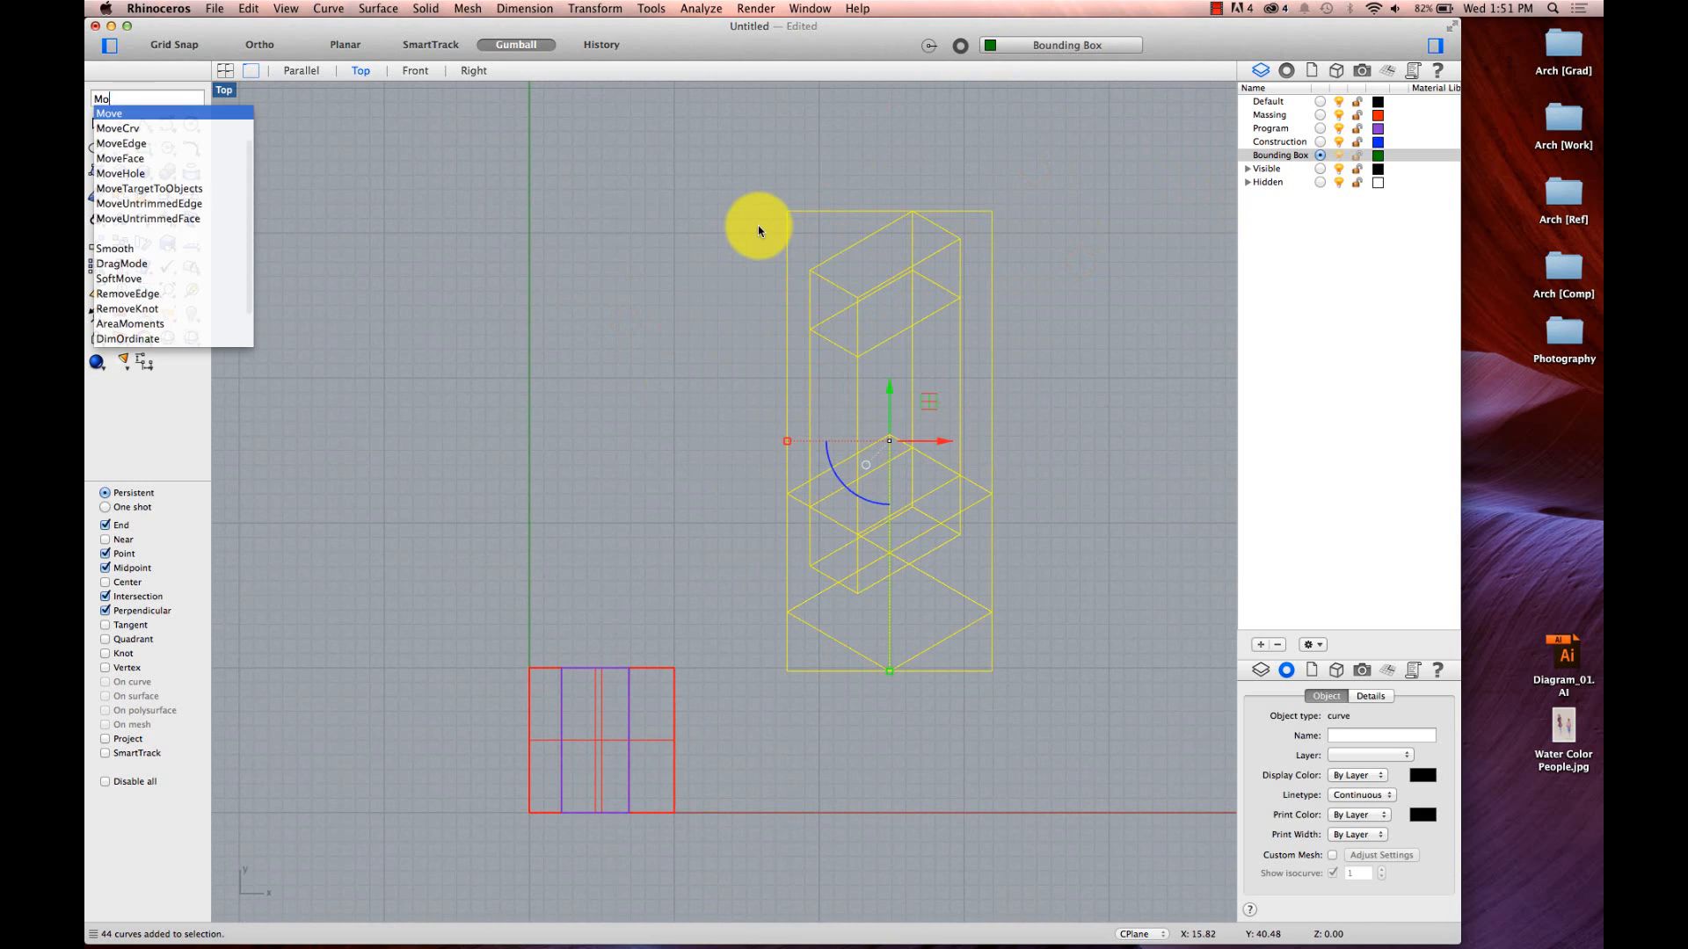
{"action": "key", "text": "Return"}
{"action": "left_click", "coordinate": [787, 670]}
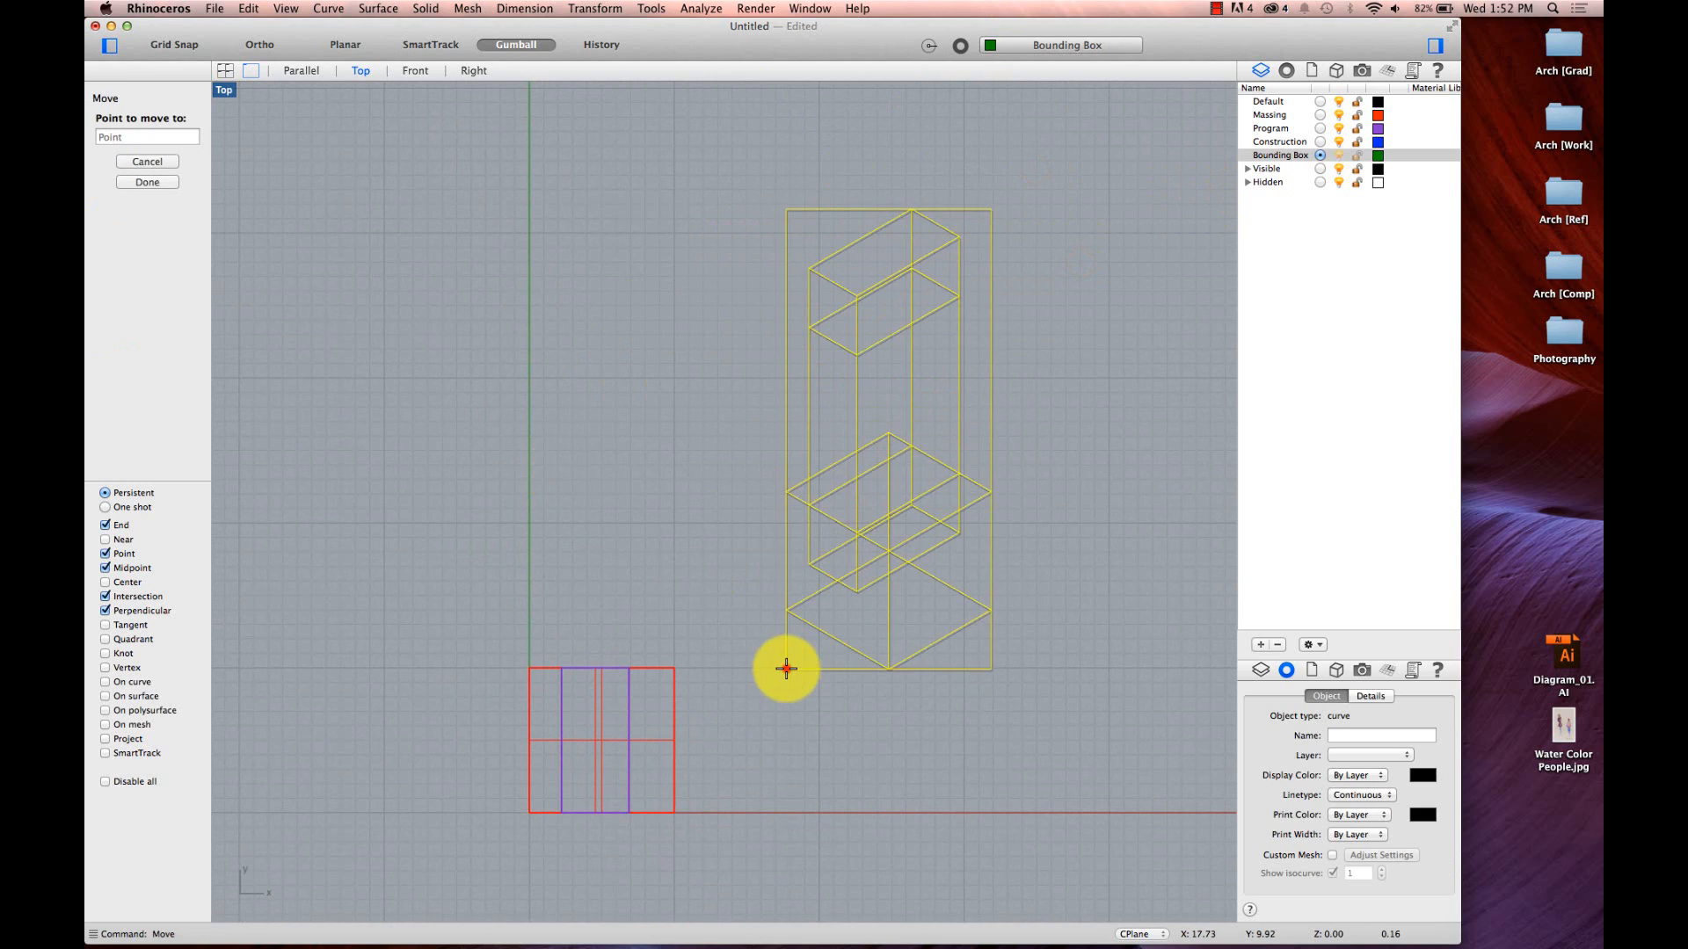
{"action": "type", "text": "0"}
{"action": "key", "text": "BackSpace"}
{"action": "key", "text": "Escape"}
- Move the selected linework and bounding rectangle from the rectangle's lower-left corner to the origin (0)
{"action": "type", "text": "Move"}
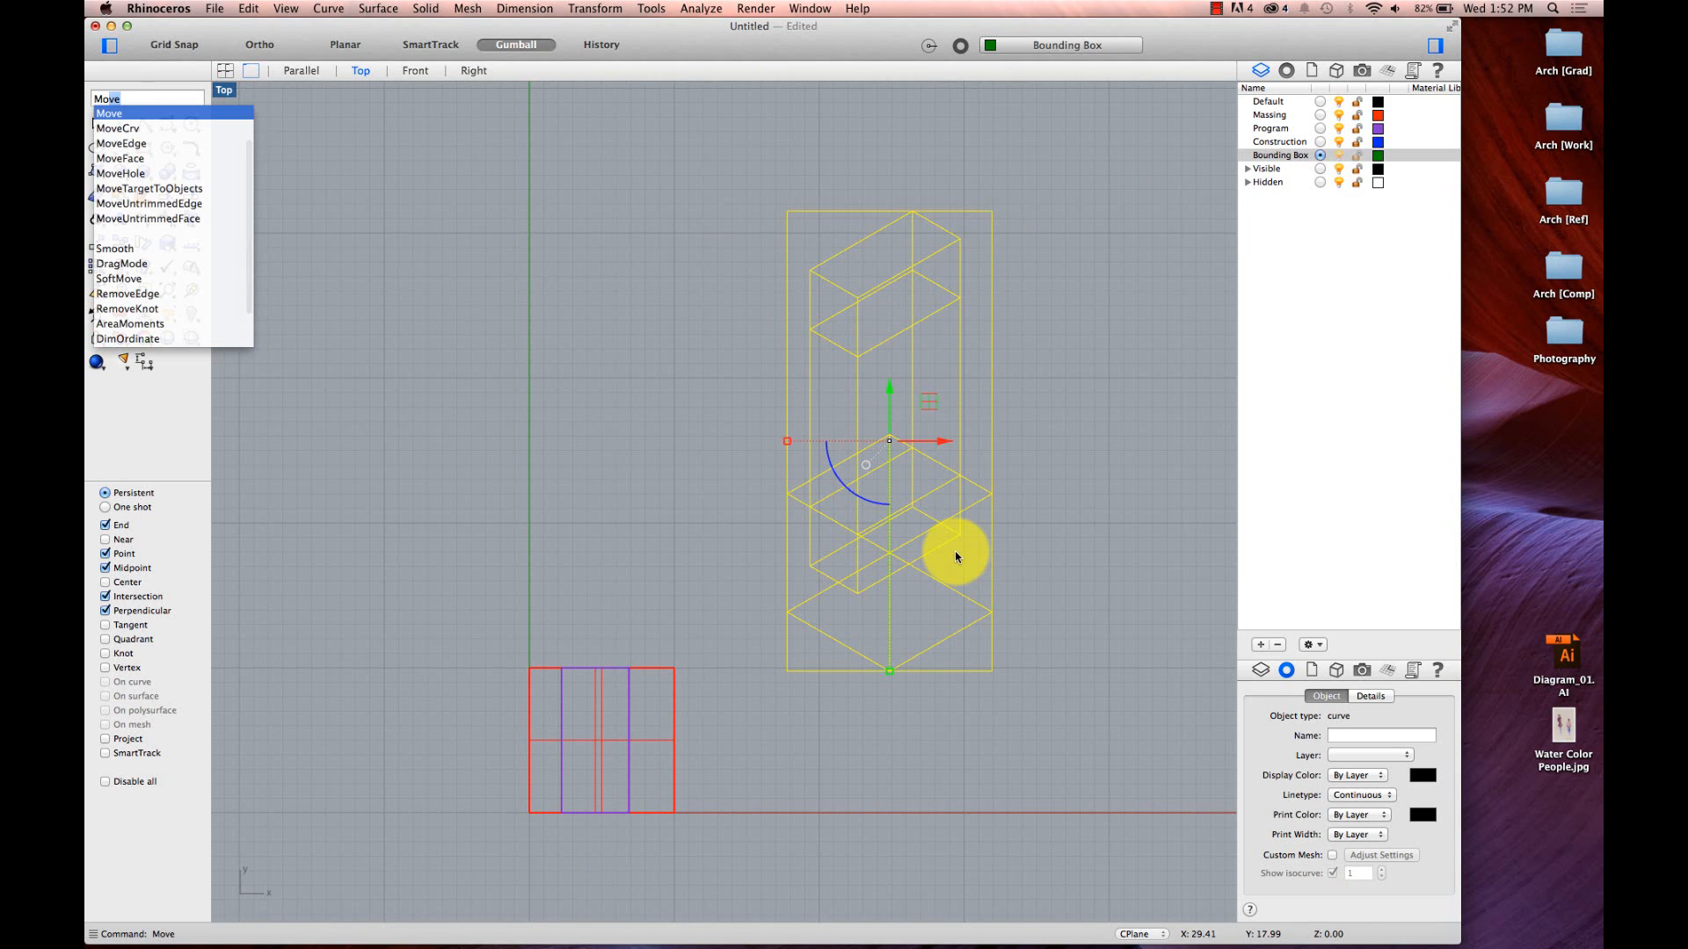
{"action": "key", "text": "Return"}
{"action": "left_click", "coordinate": [784, 673]}
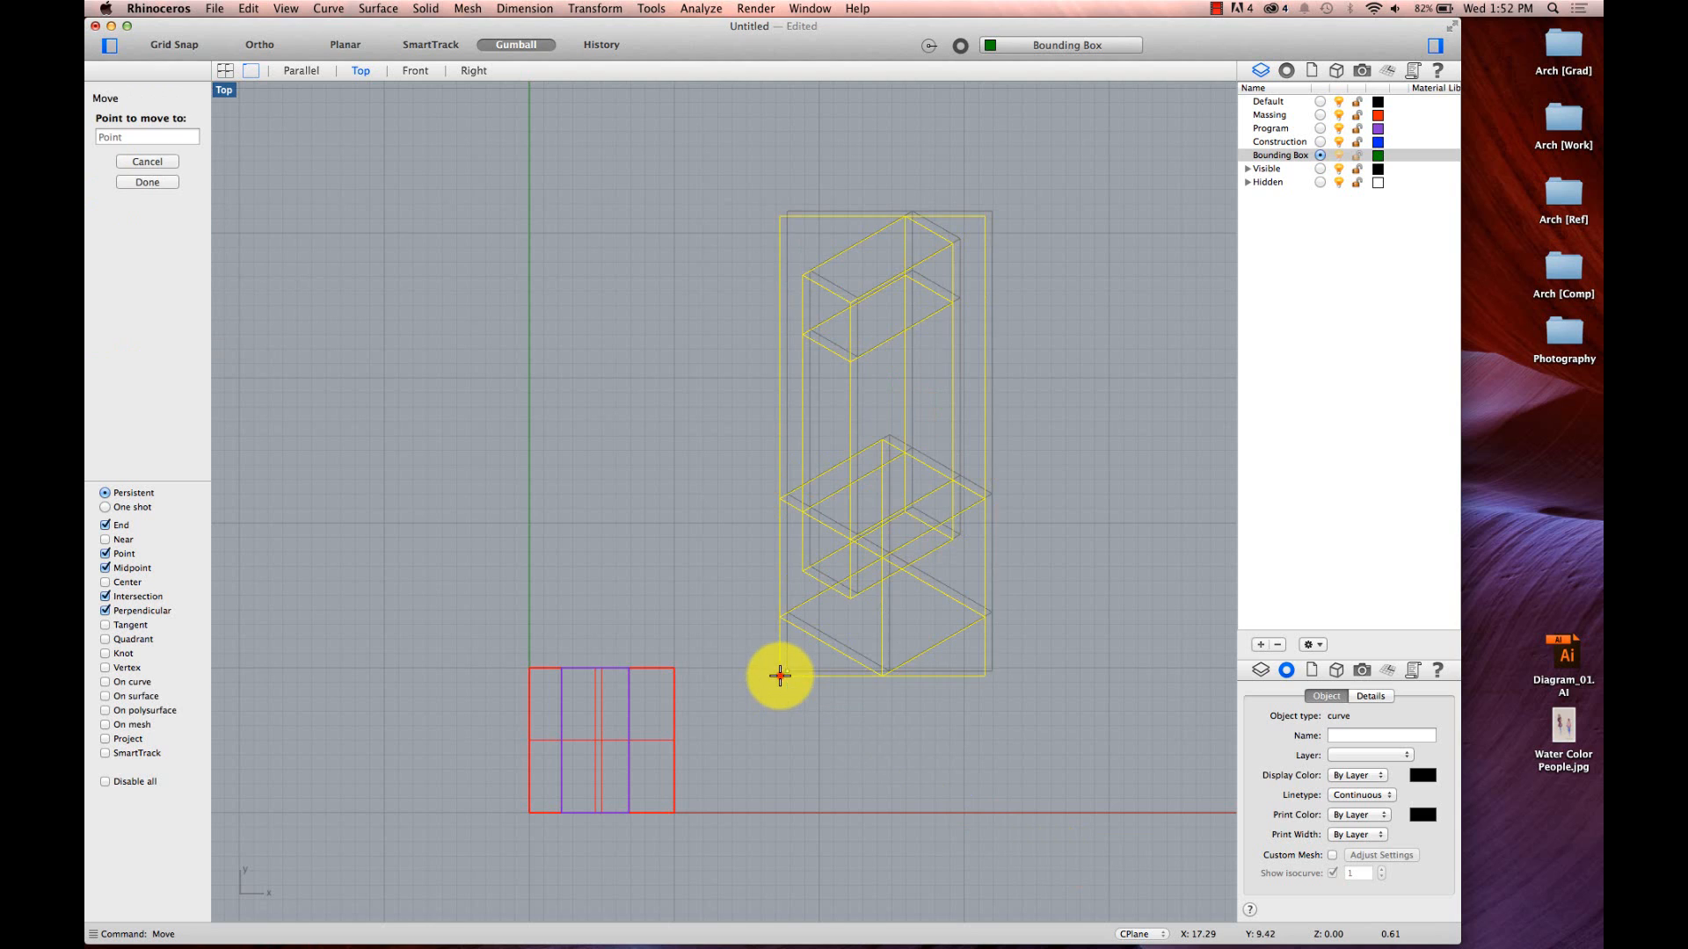
{"action": "type", "text": "0"}
{"action": "key", "text": "Return"}
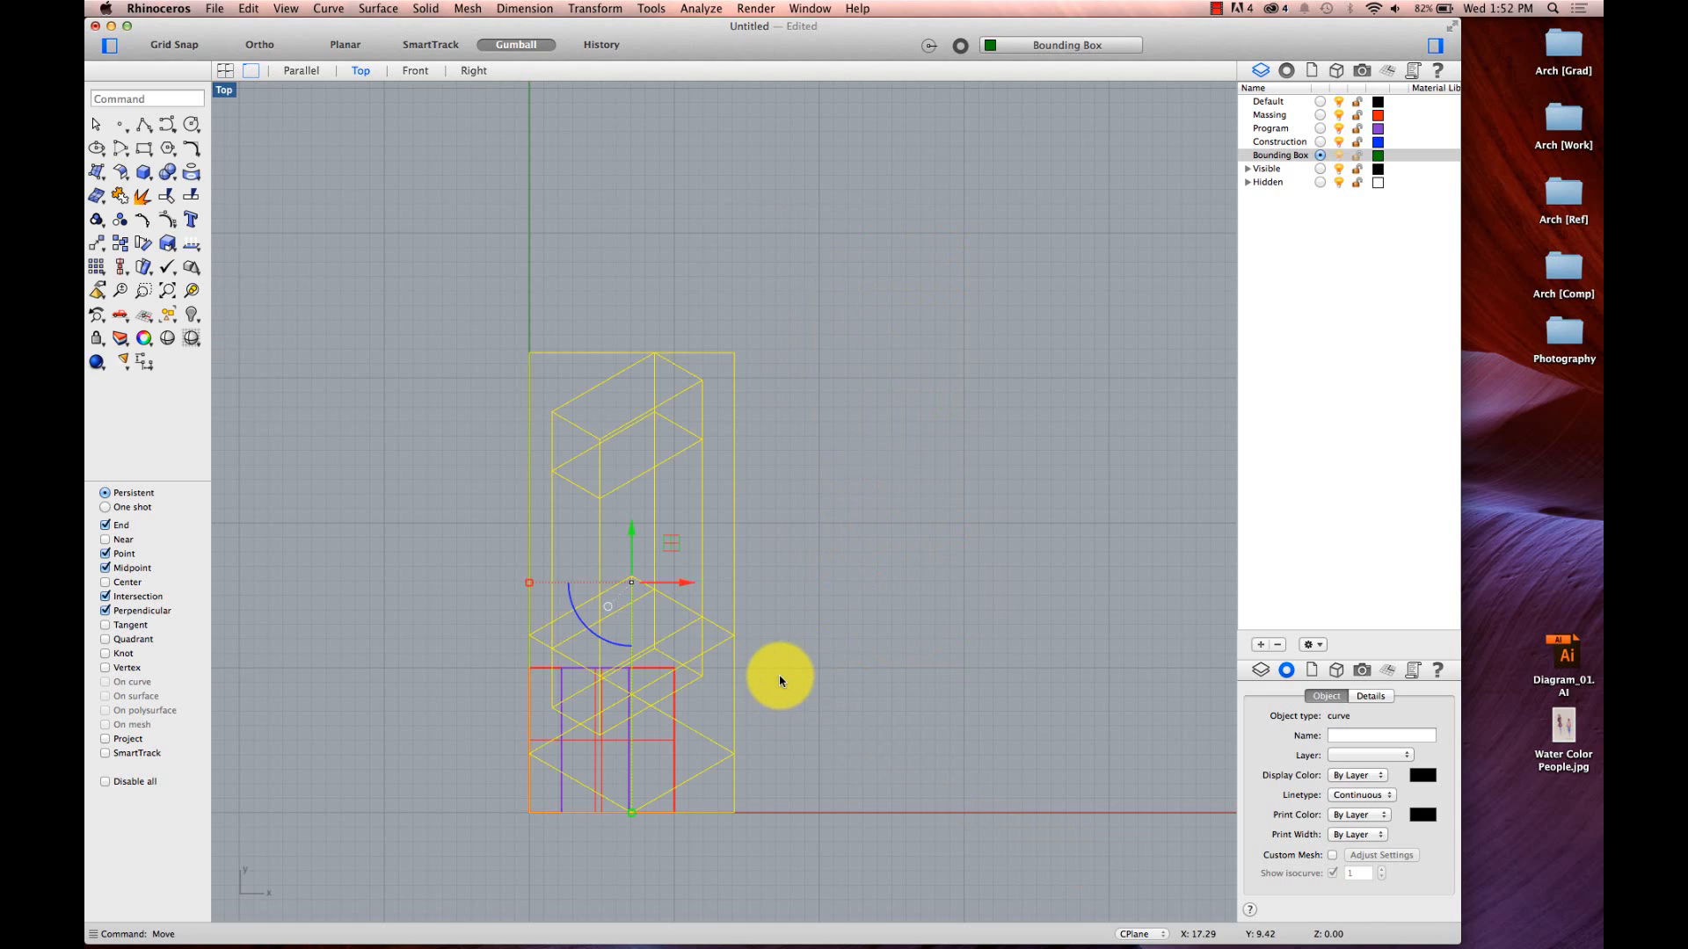
- Export the selected linework and bounding rectangle to the Desktop as Adobe Illustrator file Daigram_02, preserving model scale at 1 inch = 1 inch in RGB
{"action": "left_click", "coordinate": [807, 493]}
{"action": "left_click_drag", "start_coordinate": [768, 317], "coordinate": [490, 483]}
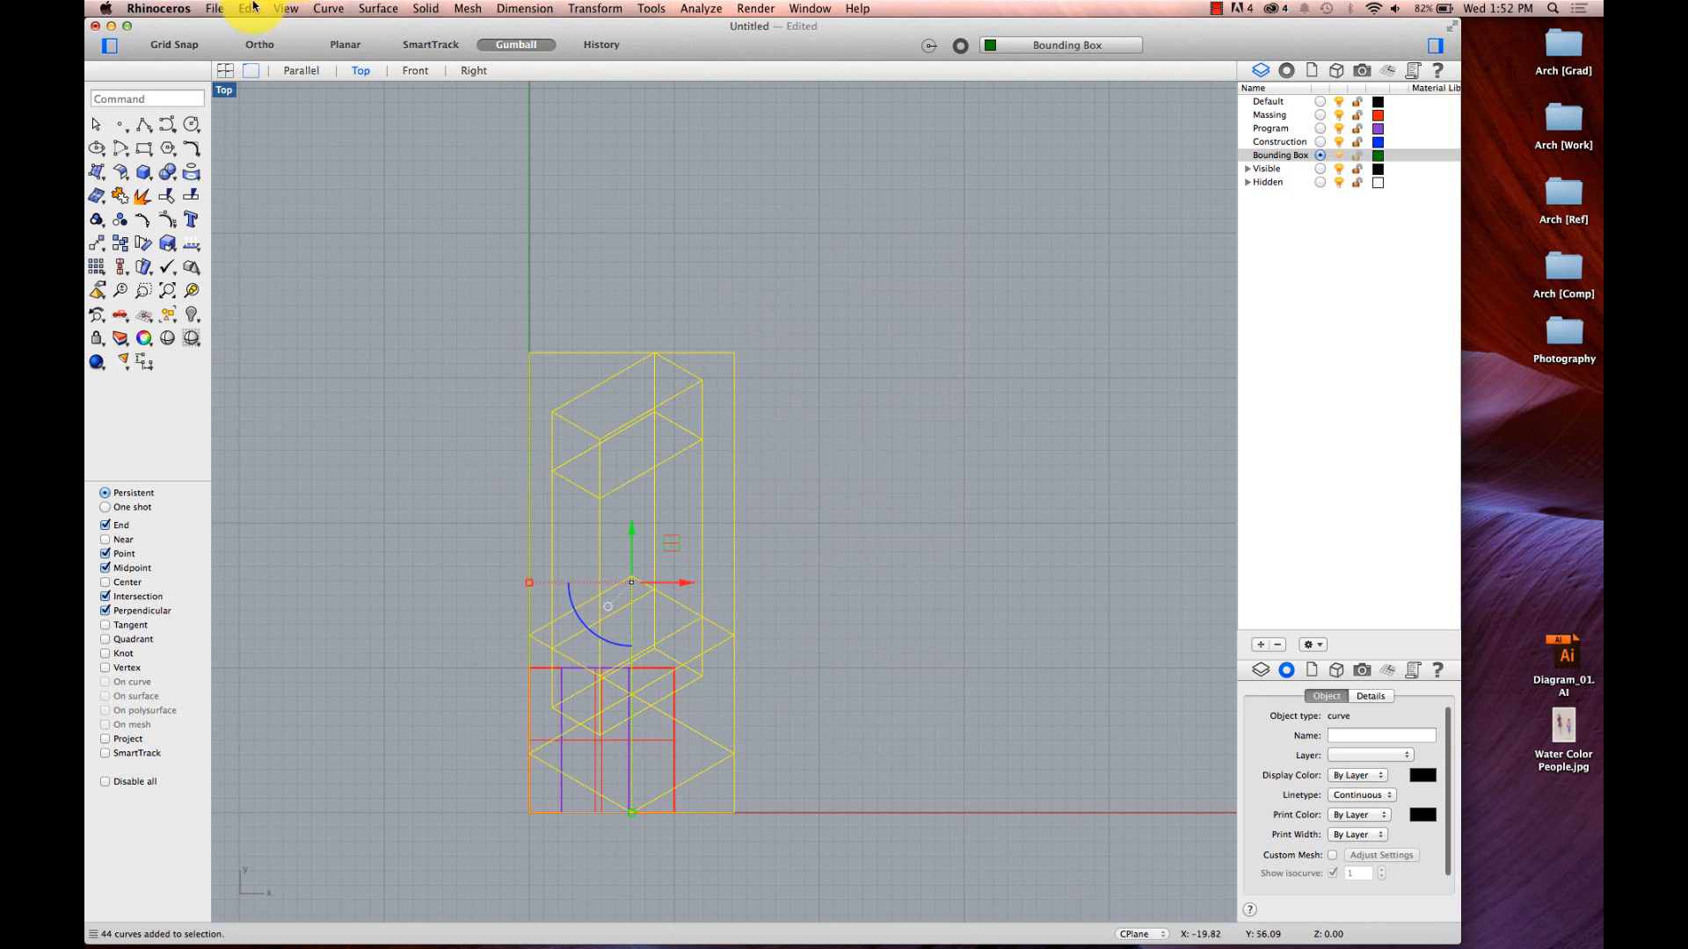
{"action": "left_click", "coordinate": [205, 6]}
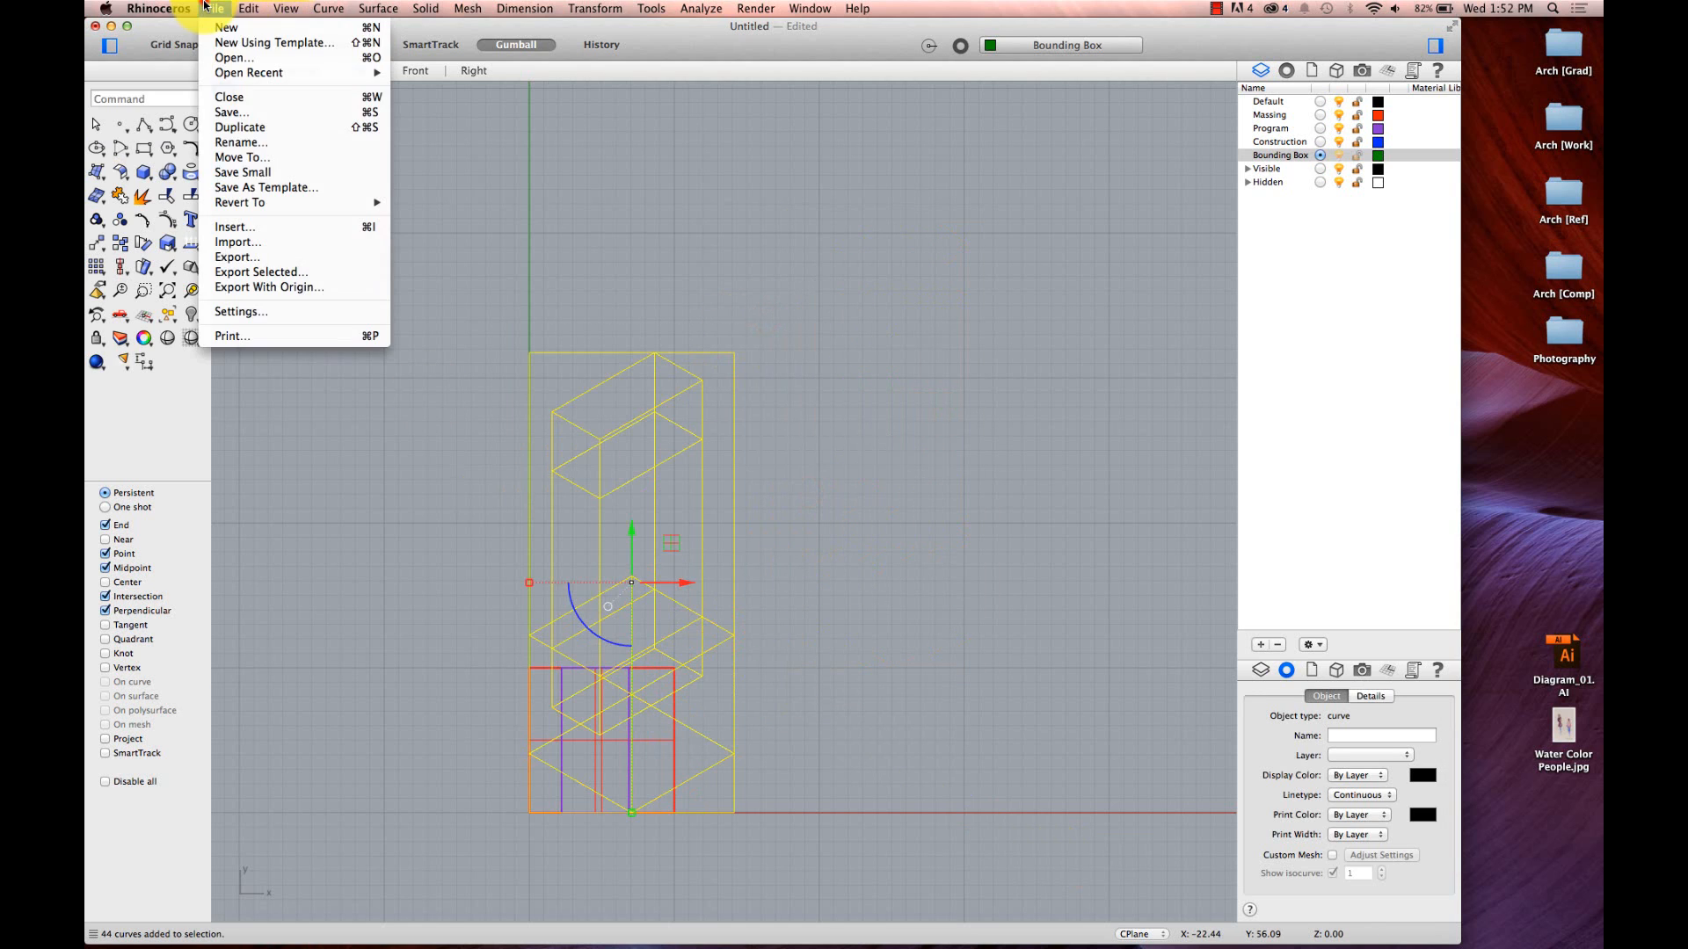
{"action": "left_click", "coordinate": [276, 272]}
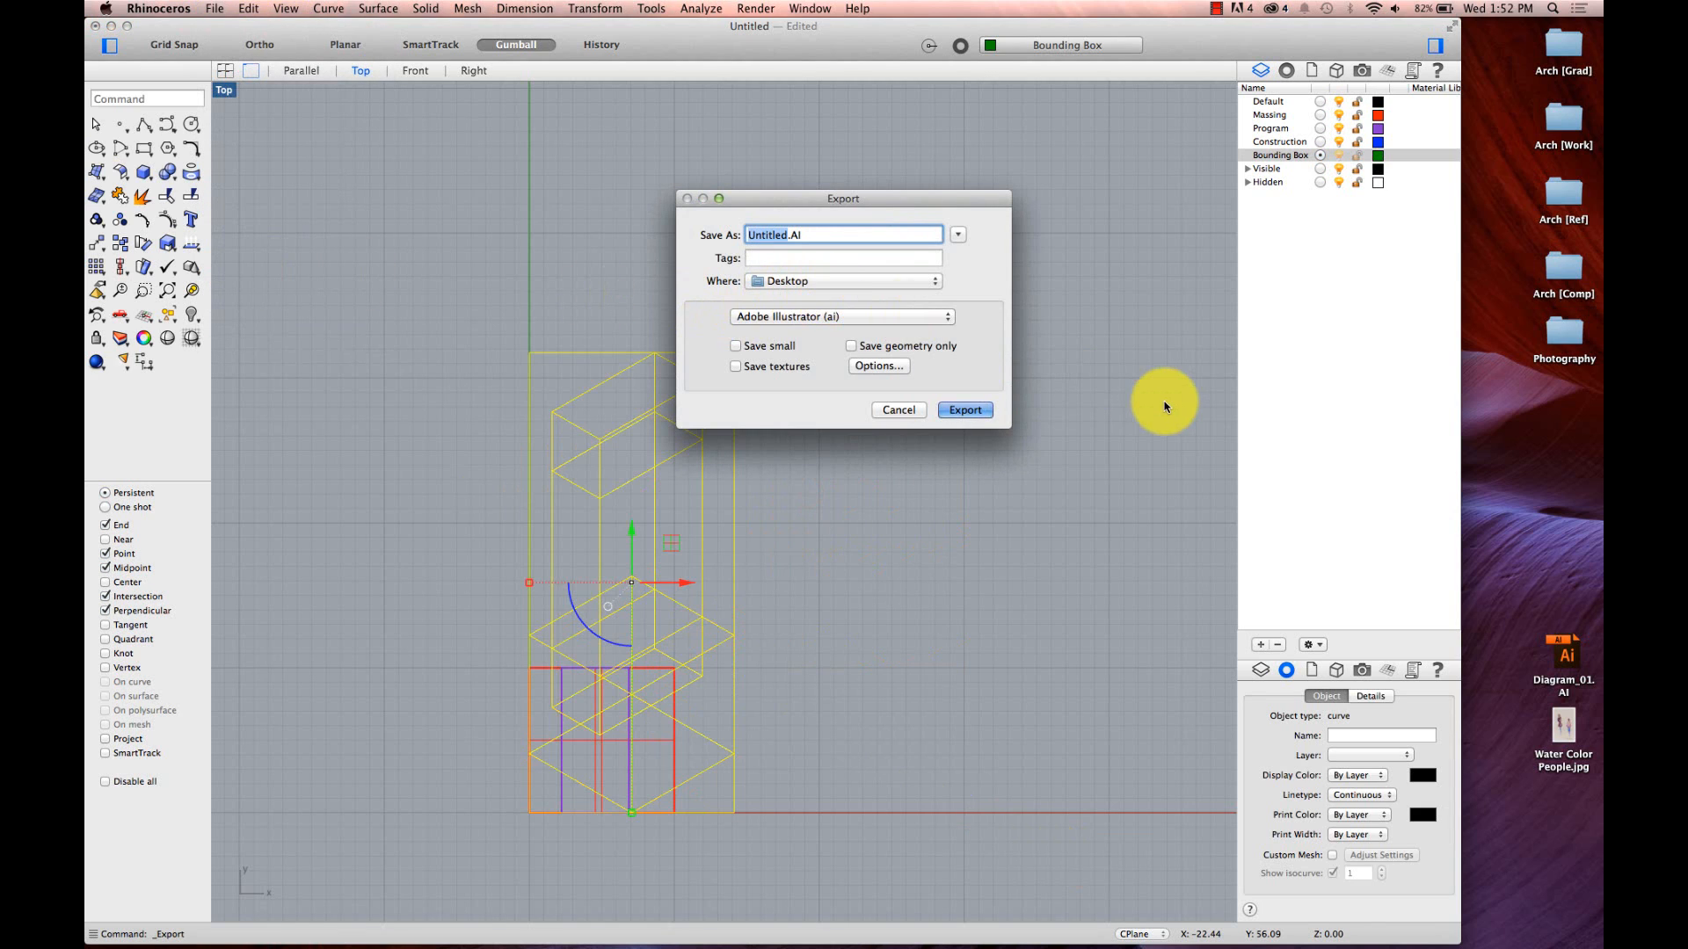
{"action": "type", "text": "Daigram"}
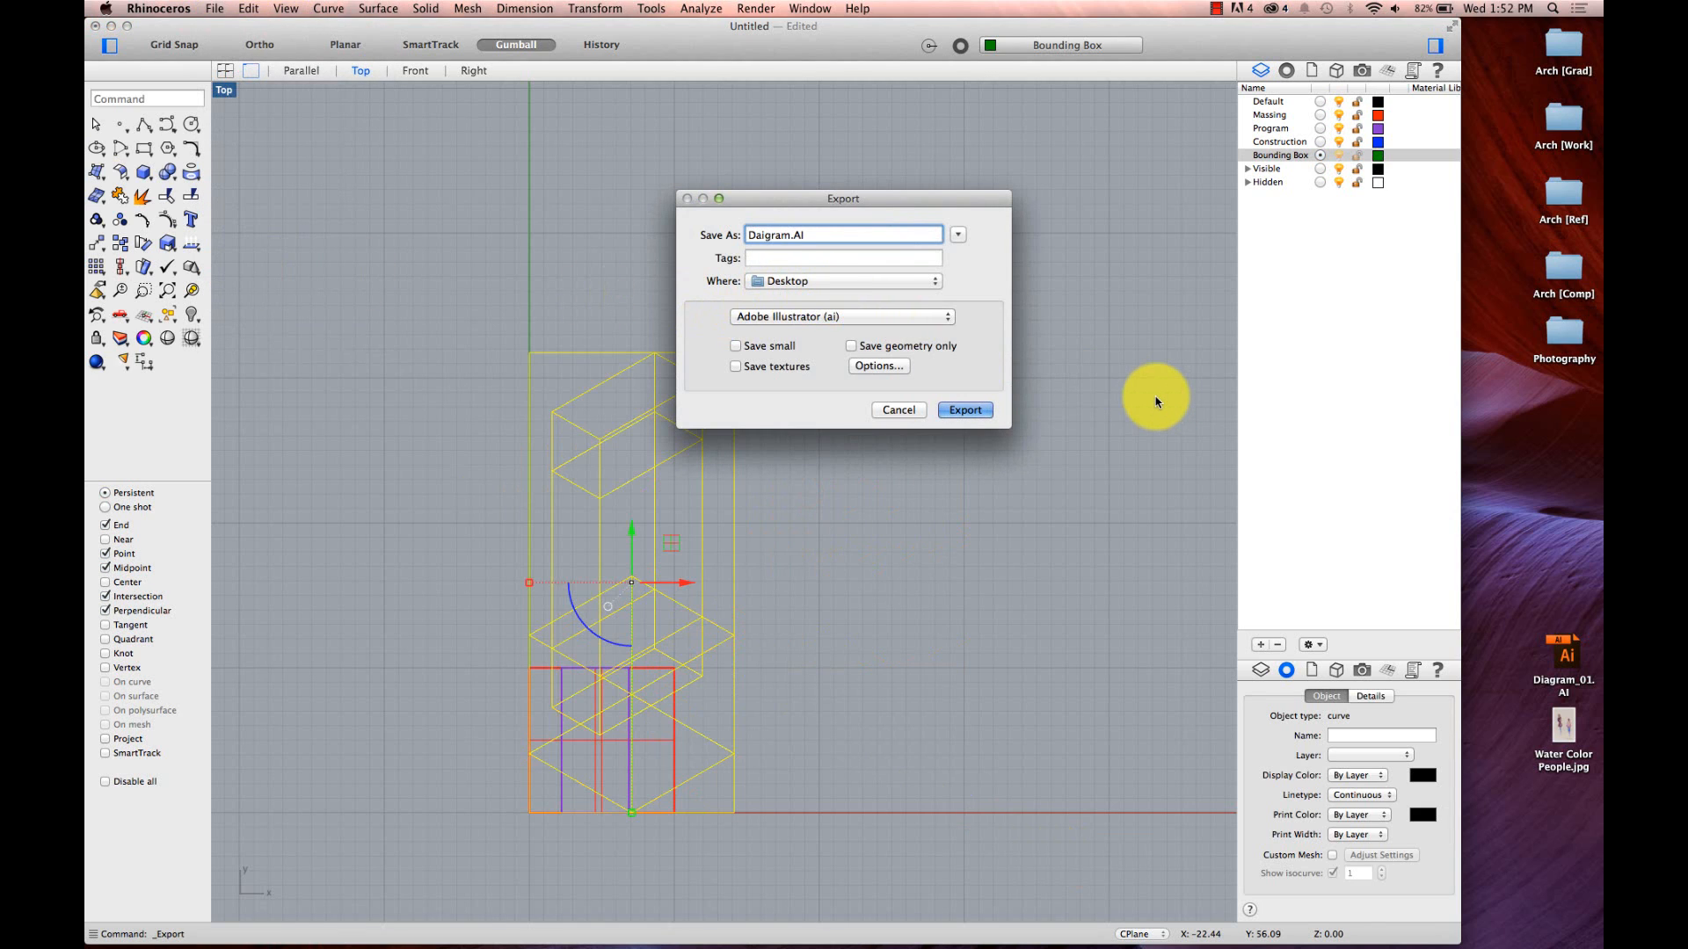
{"action": "type", "text": "_01"}
{"action": "key", "text": "Return"}
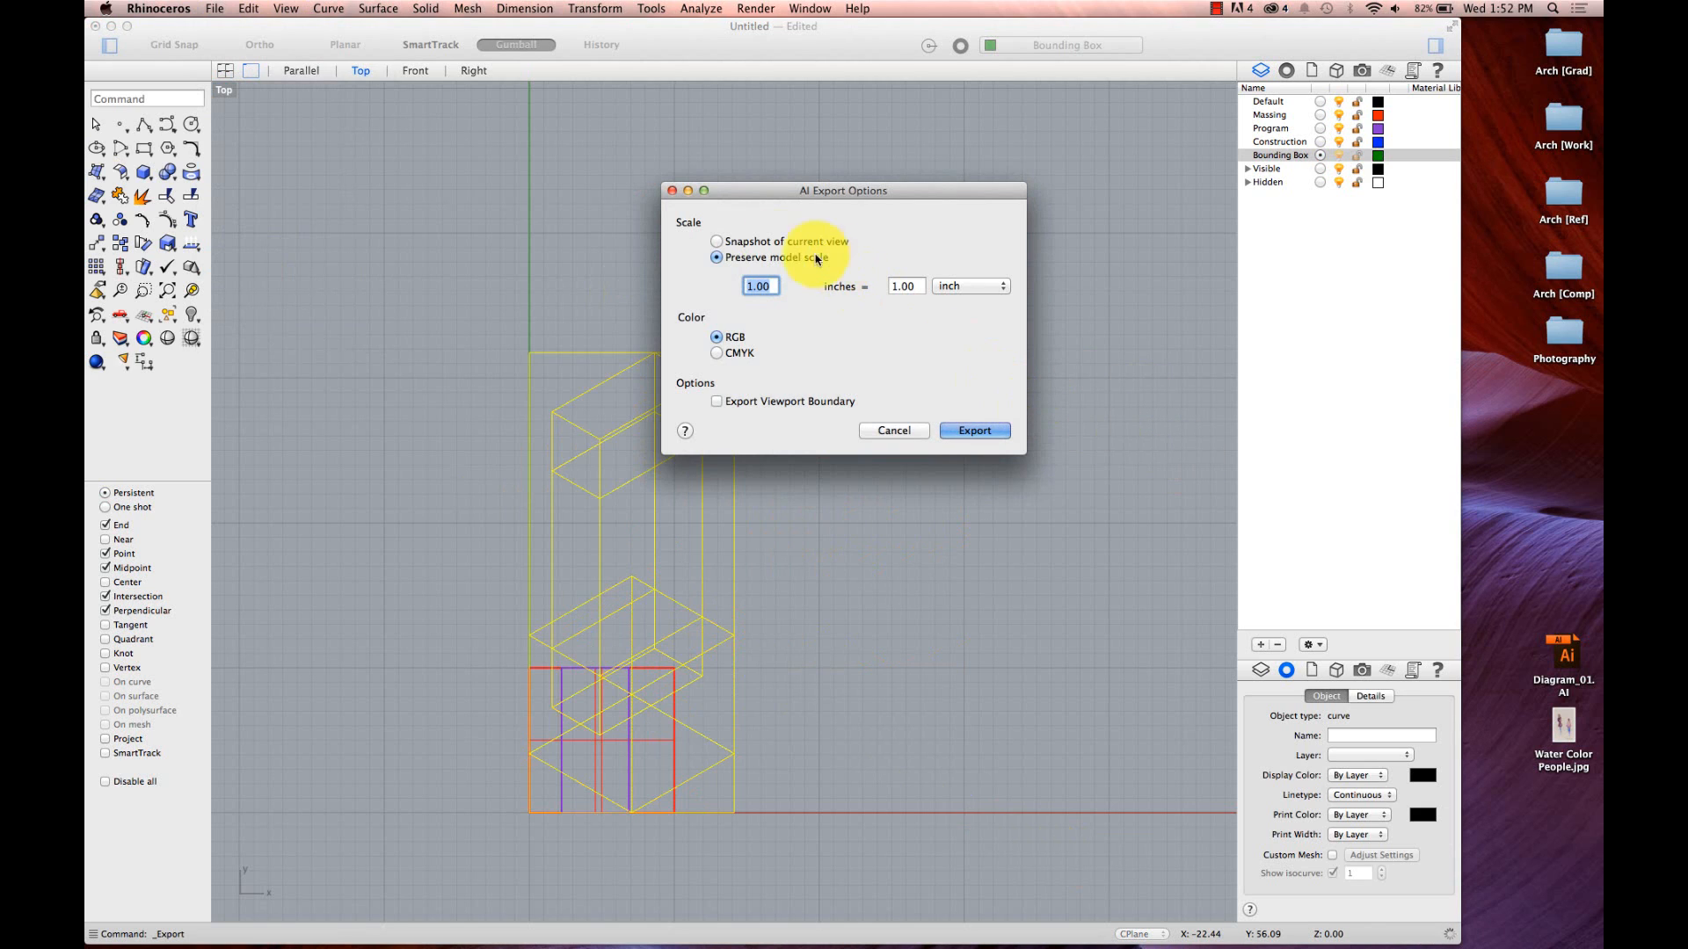
{"action": "left_click", "coordinate": [974, 432]}
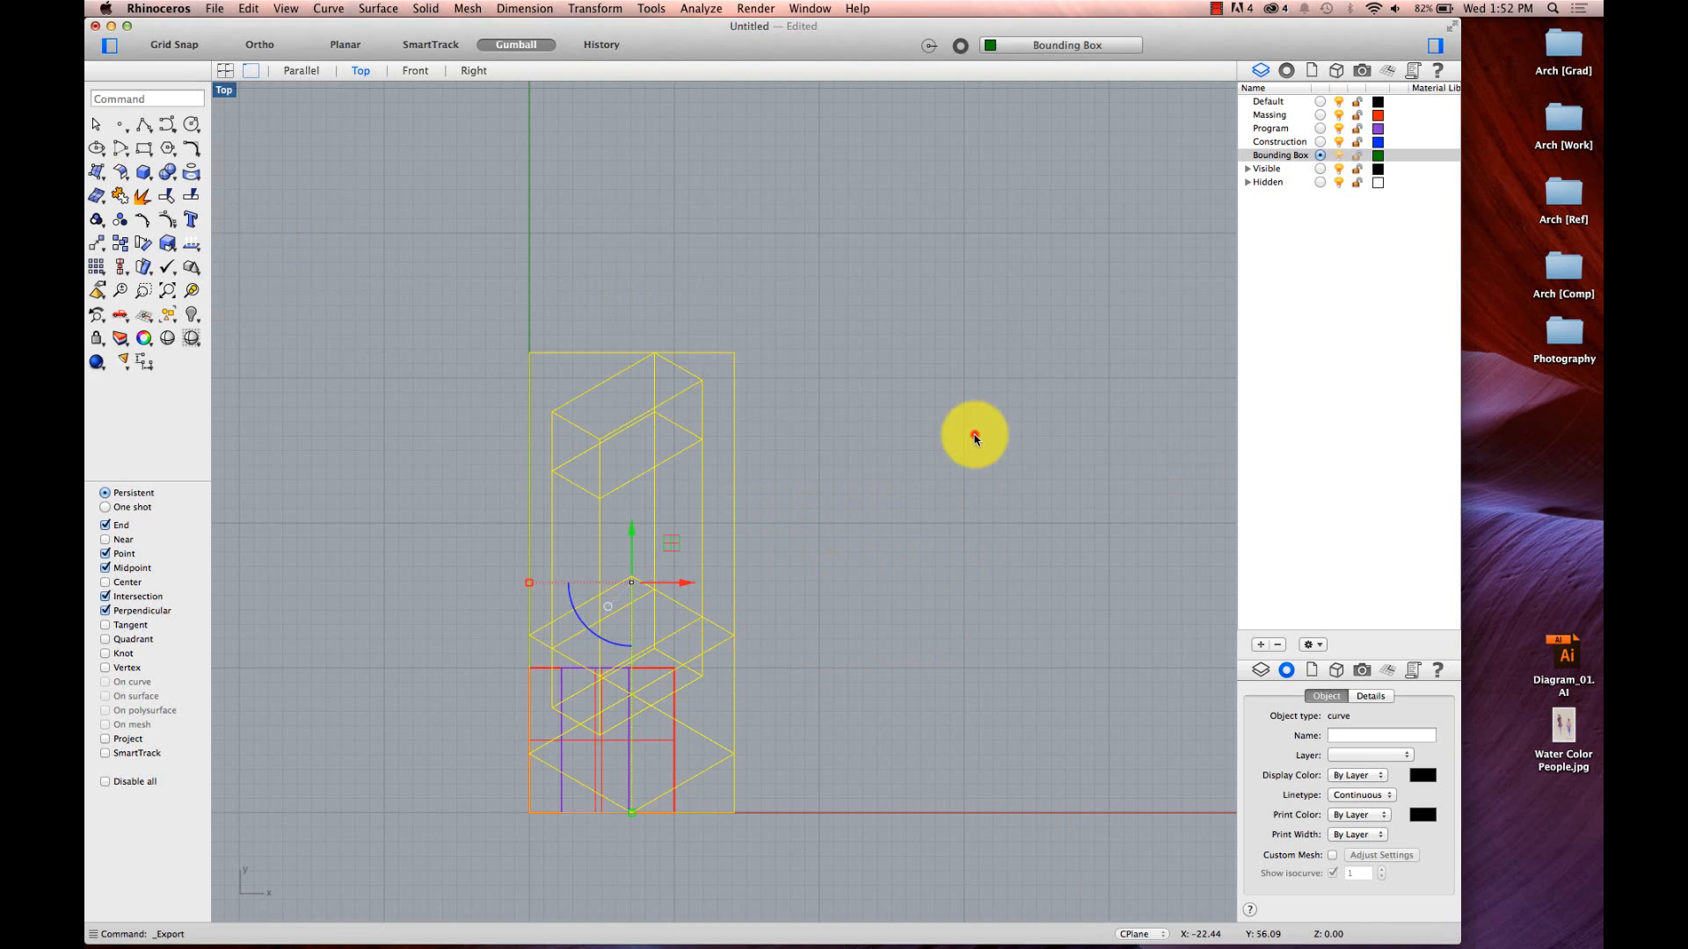
{"action": "left_click", "coordinate": [962, 482]}
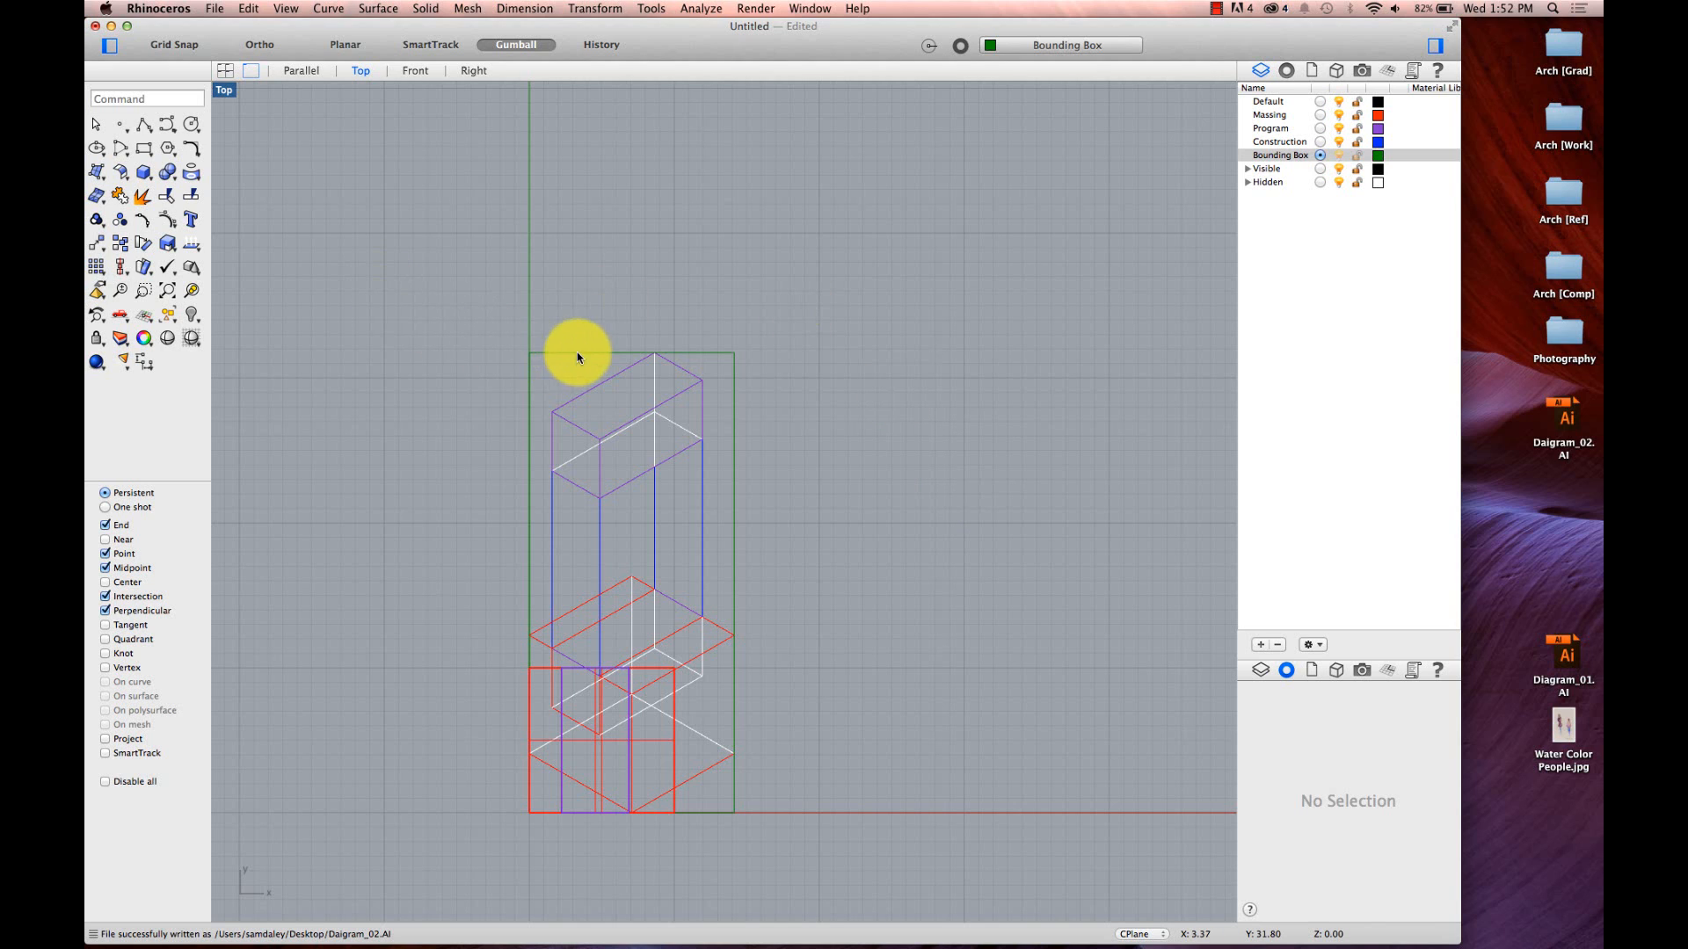
- Move the green bounding rectangle up and to the right, off the 2D linework
{"action": "left_click_drag", "start_coordinate": [577, 353], "coordinate": [717, 204]}
{"action": "left_click", "coordinate": [867, 275]}
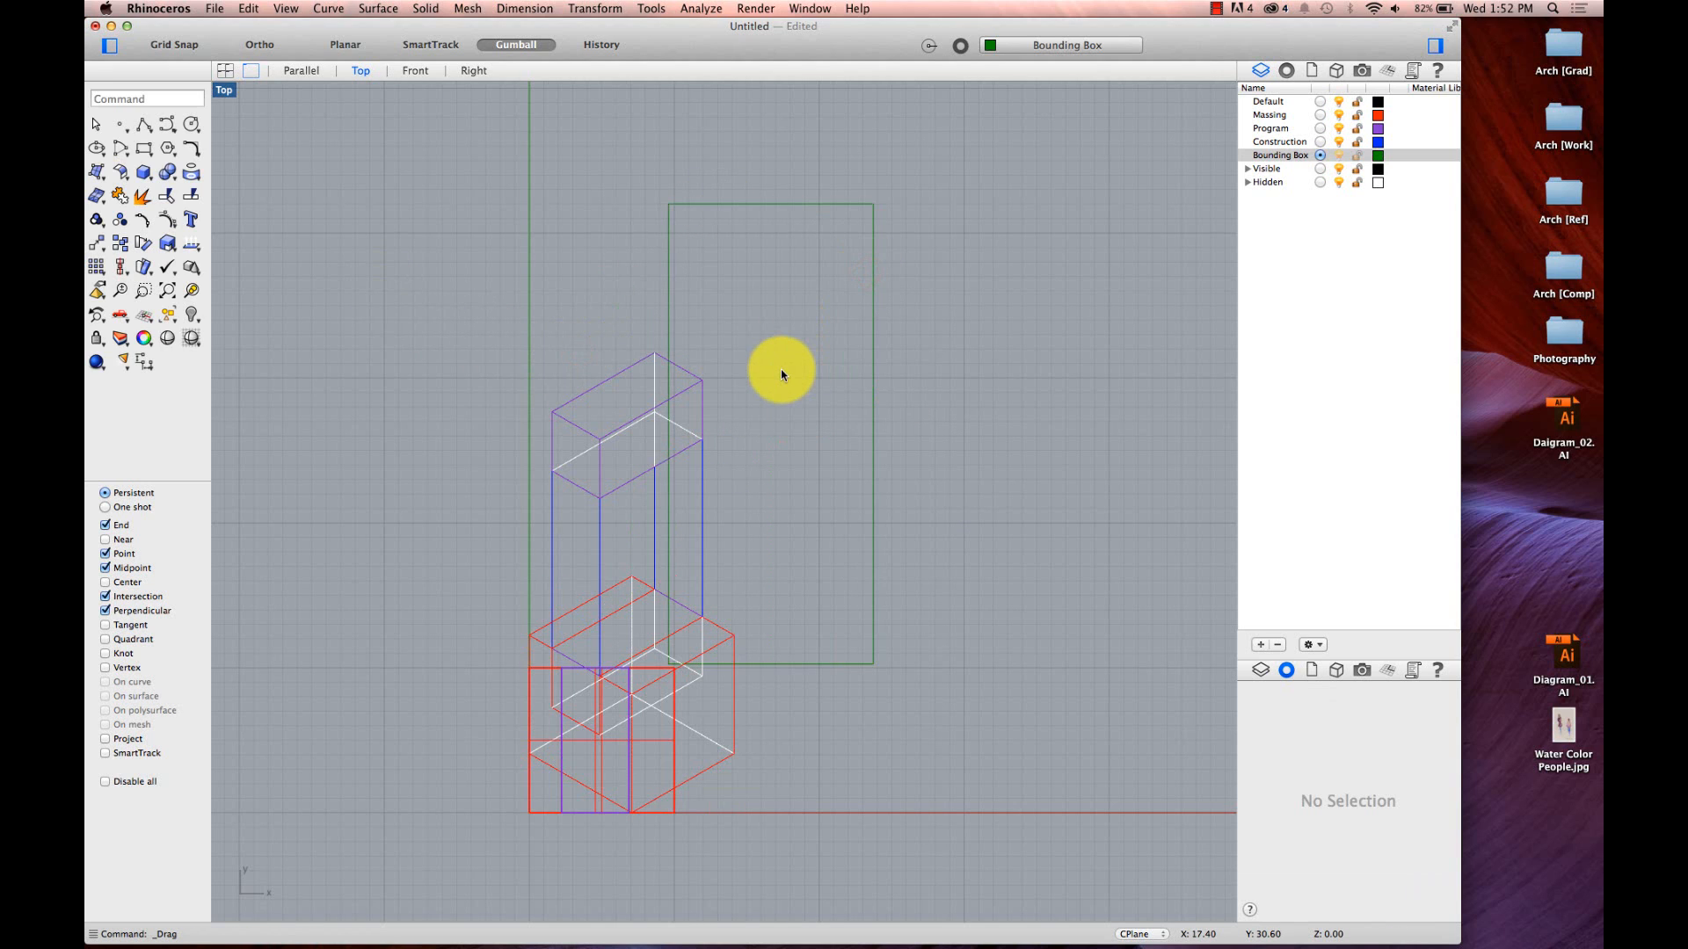
{"action": "type", "text": "Zoom"}
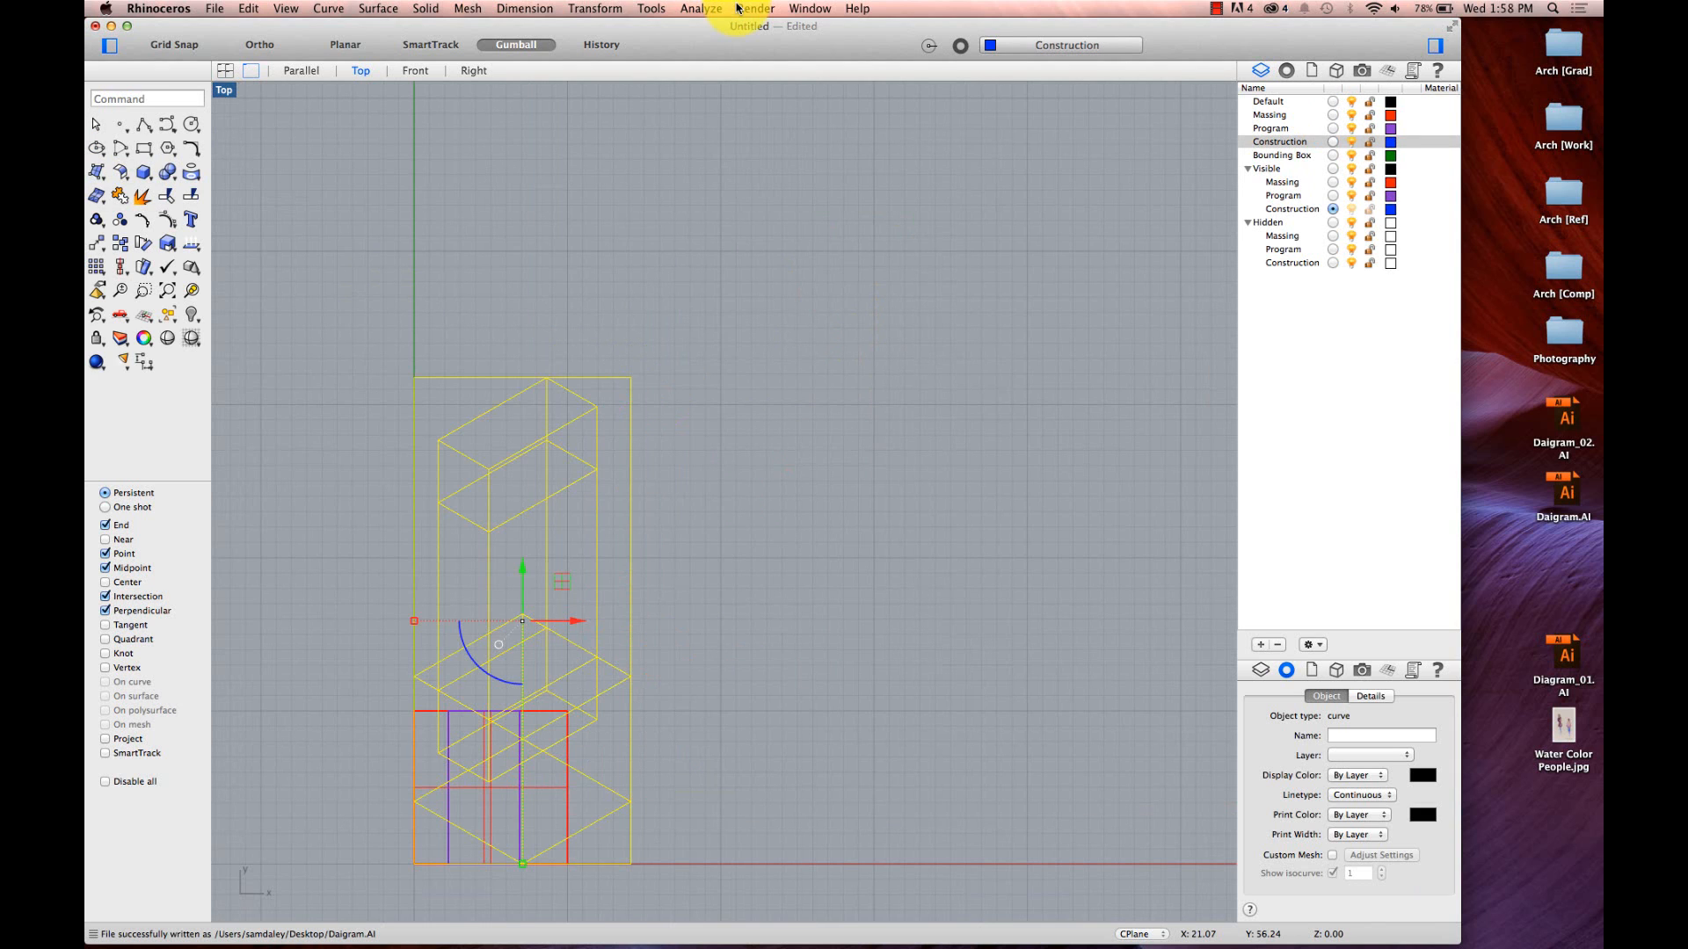
- Deselect the linework, open Daigram_02.AI from the desktop in Illustrator, and enlarge its document window
{"action": "left_click", "coordinate": [791, 295]}
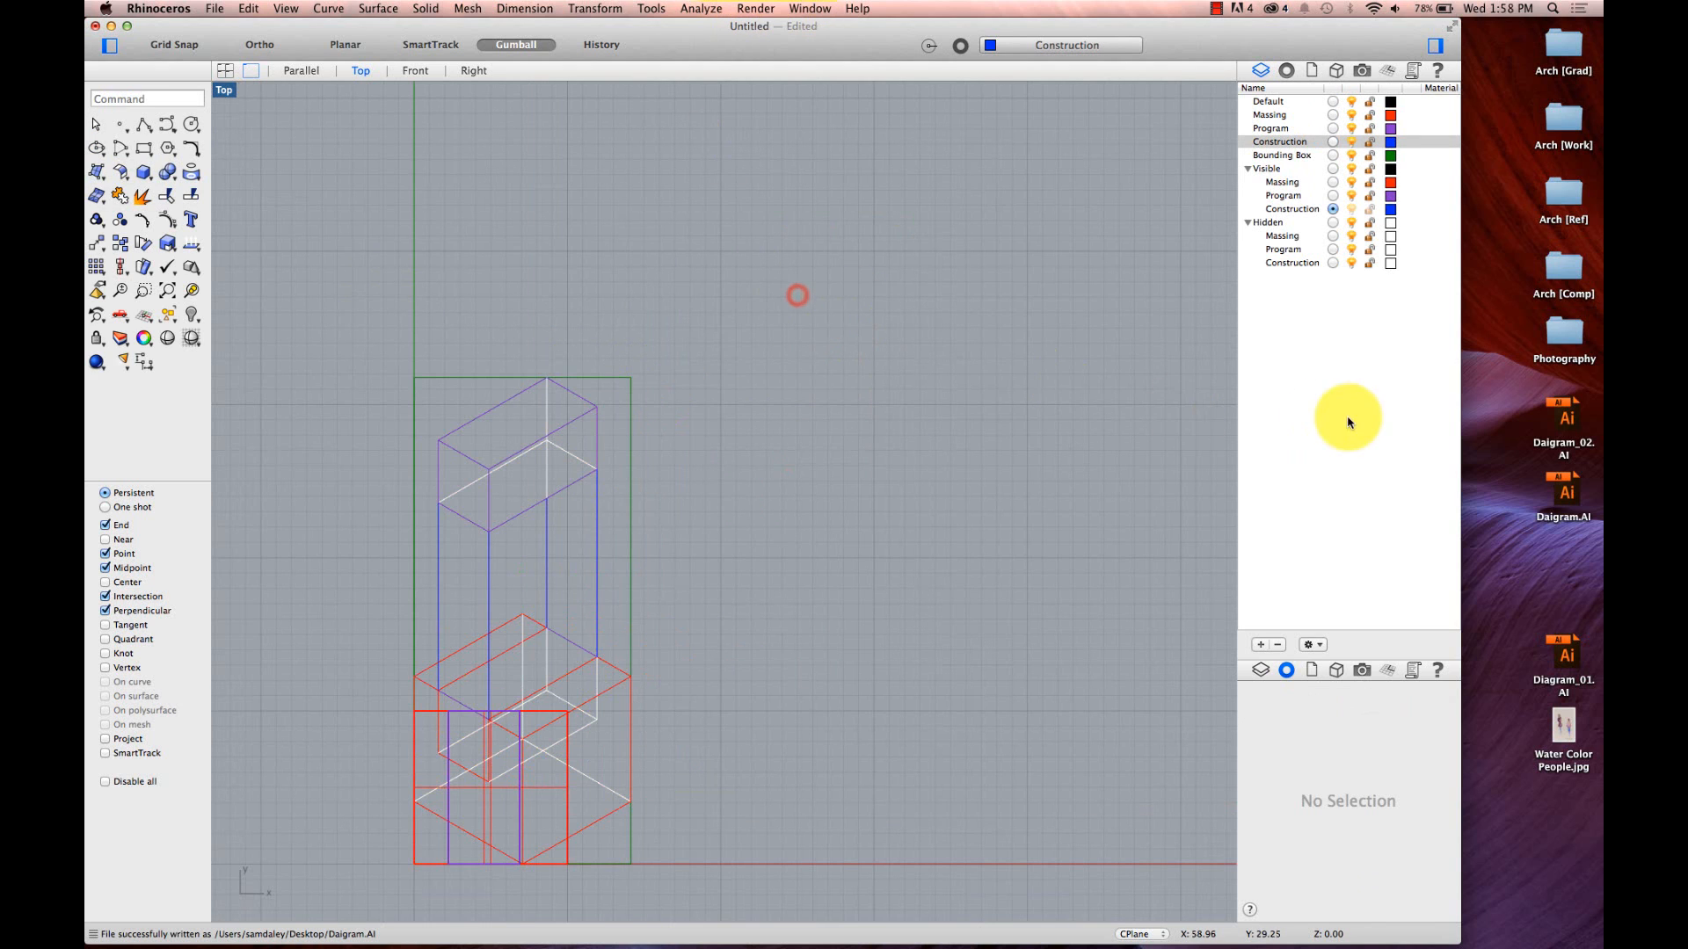
{"action": "left_click", "coordinate": [1501, 442]}
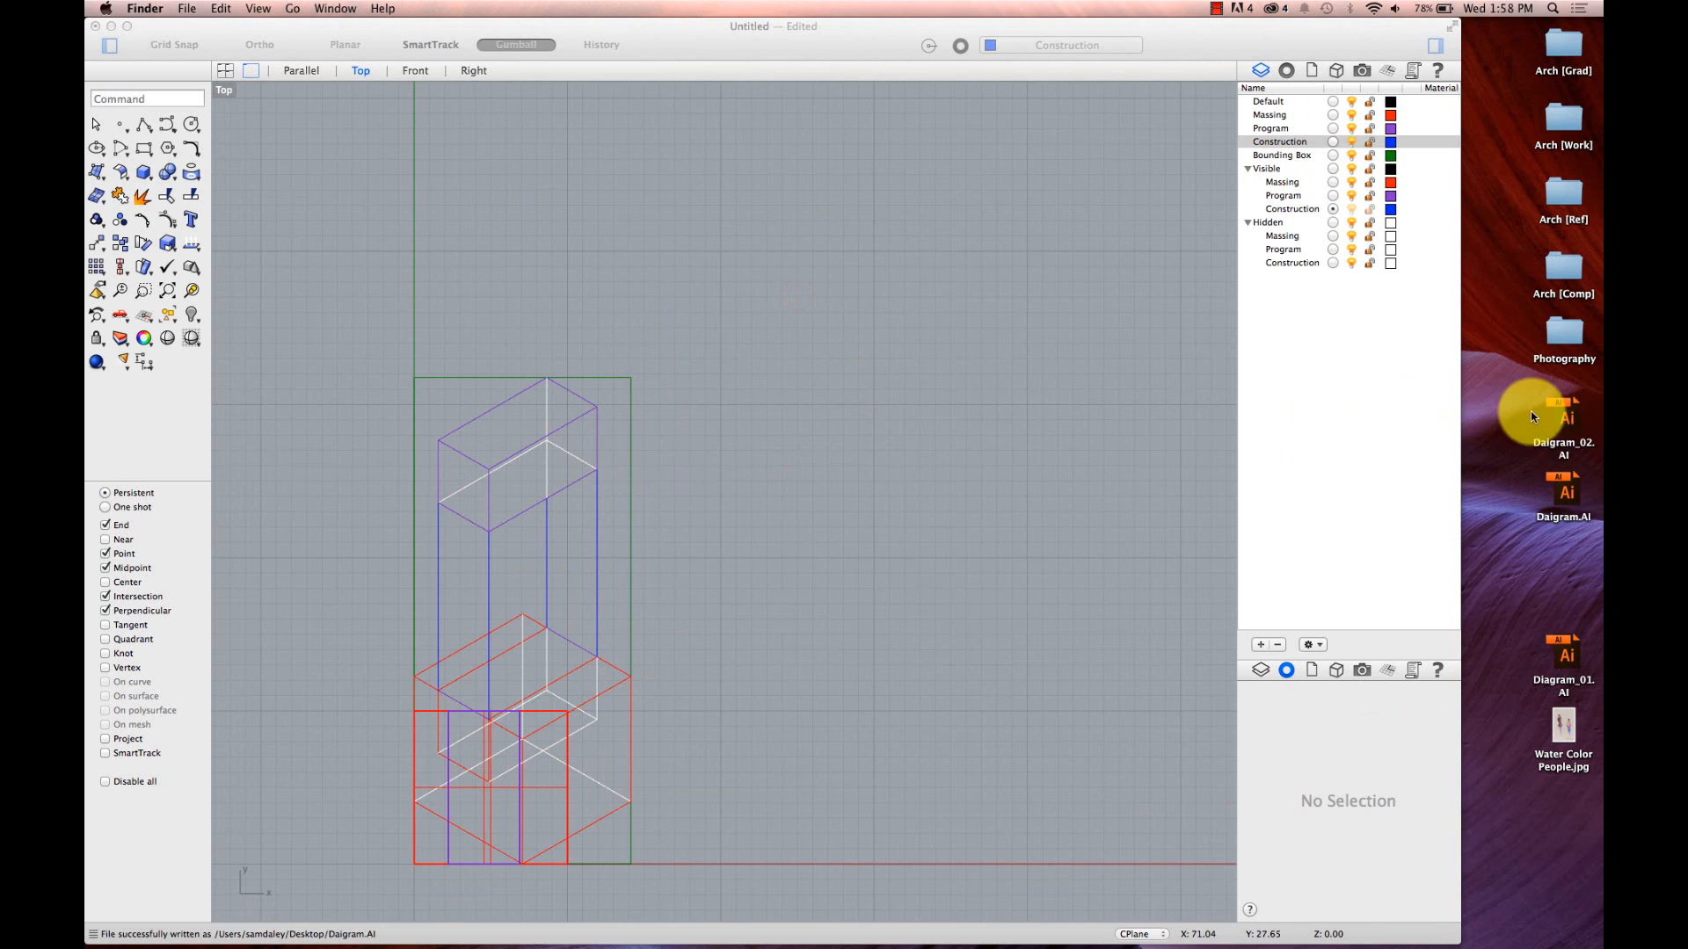
{"action": "double_click", "coordinate": [1564, 423]}
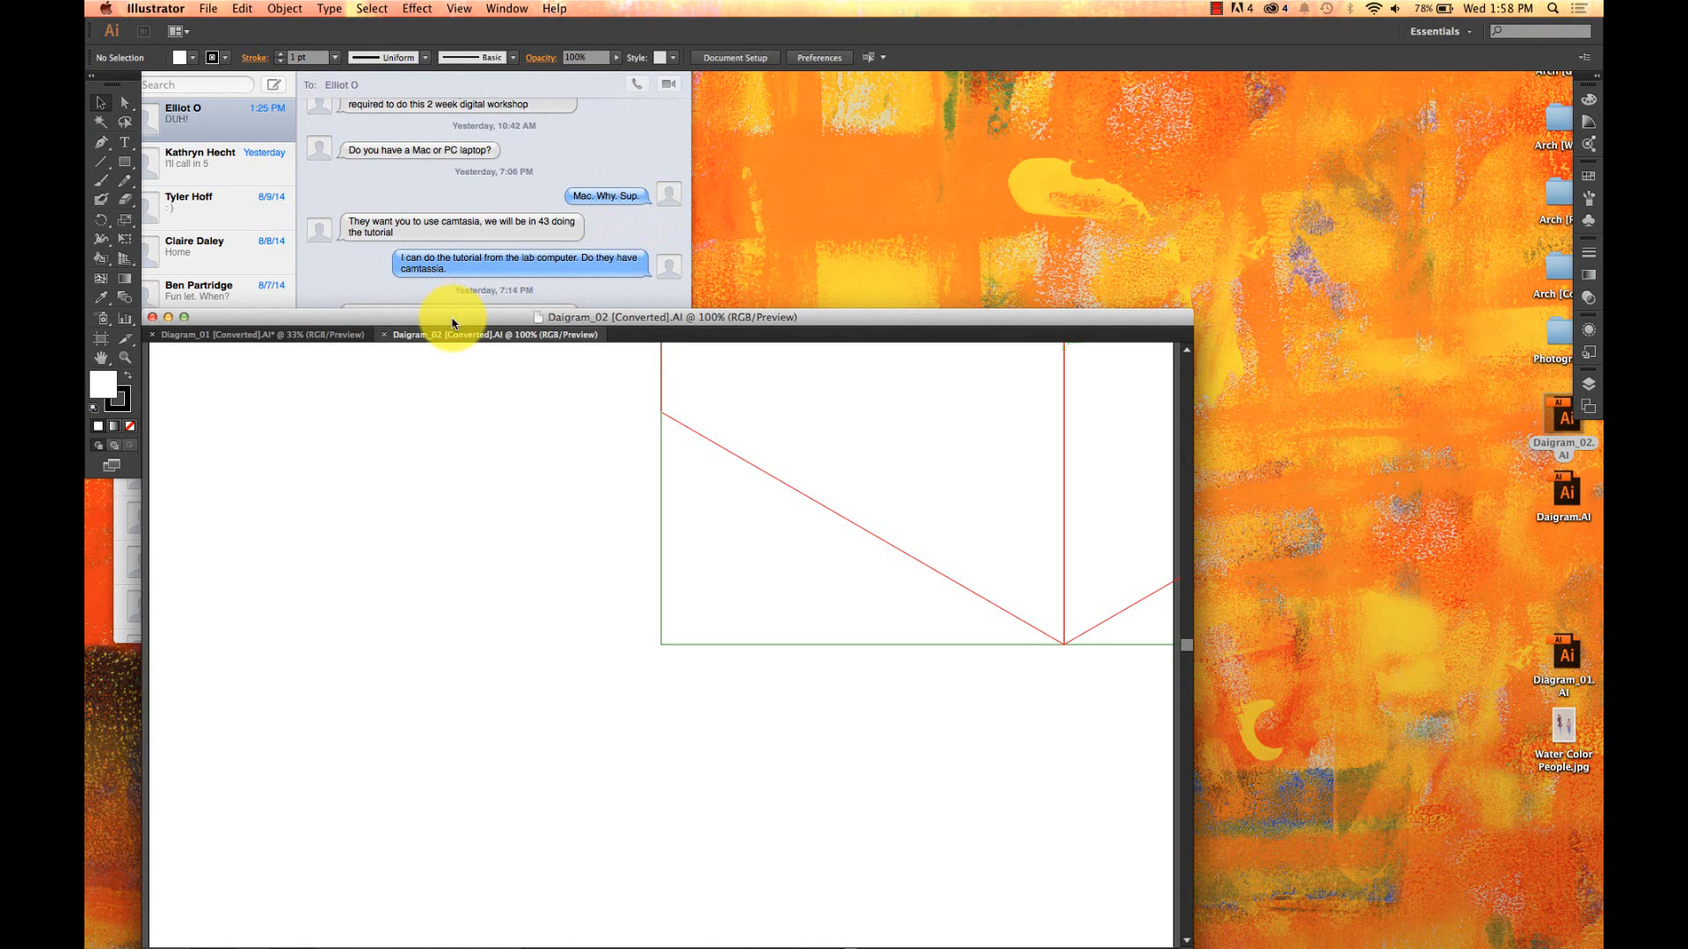
{"action": "left_click_drag", "start_coordinate": [457, 314], "coordinate": [457, 85]}
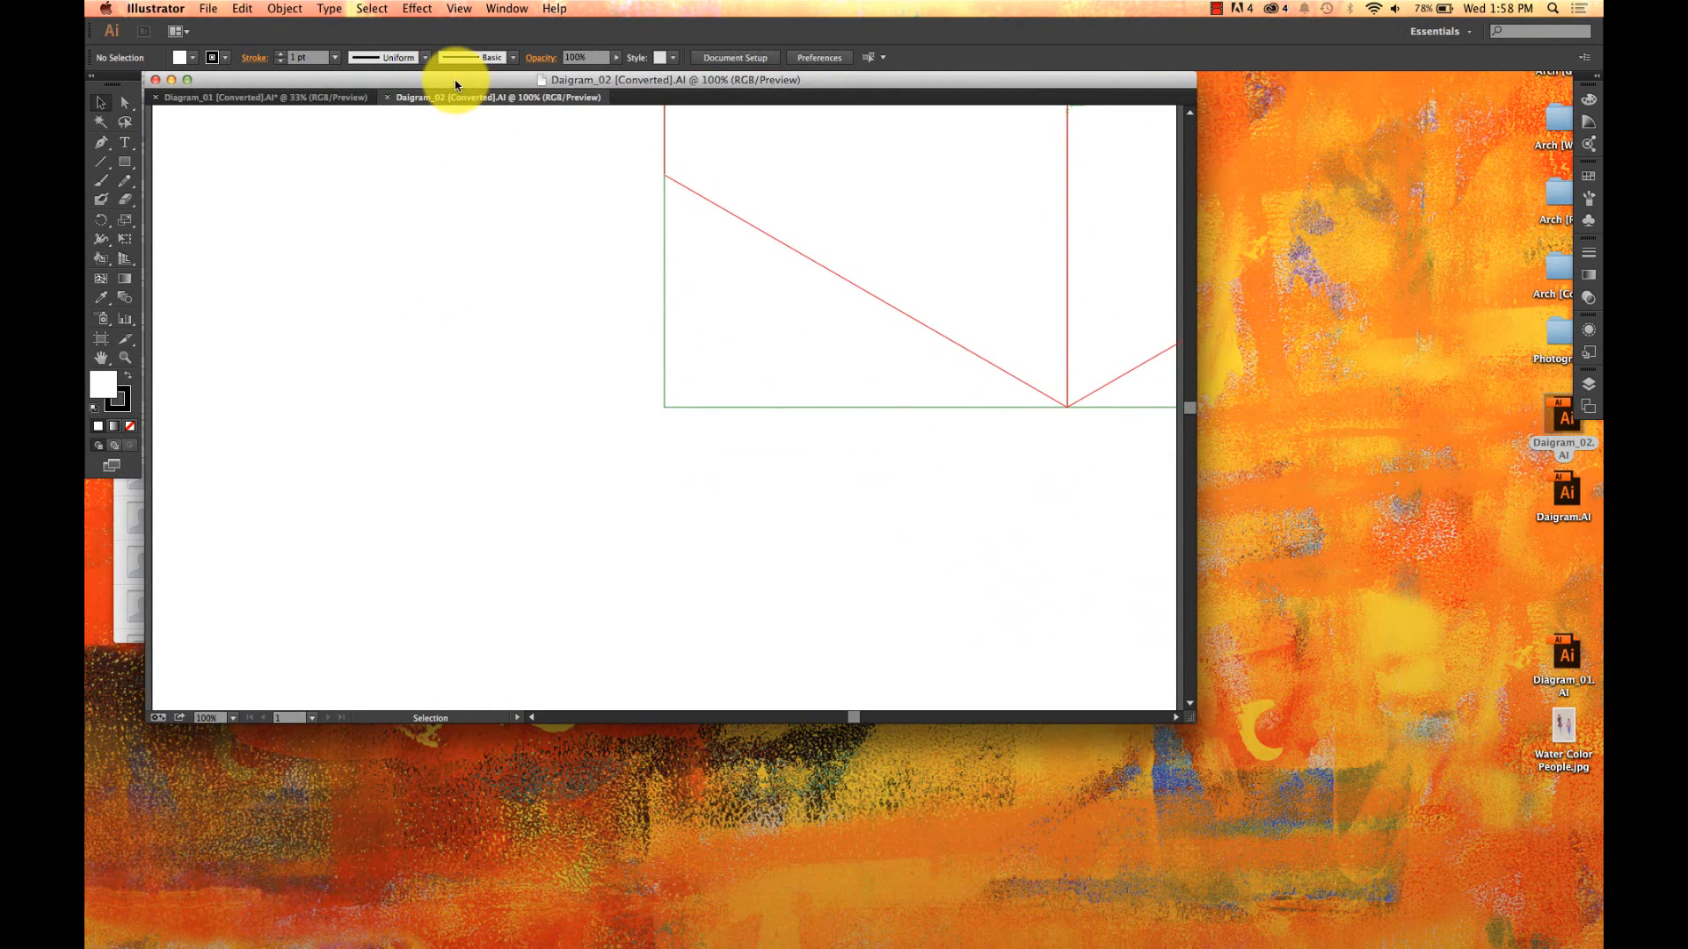
{"action": "left_click_drag", "start_coordinate": [1187, 725], "coordinate": [1557, 946]}
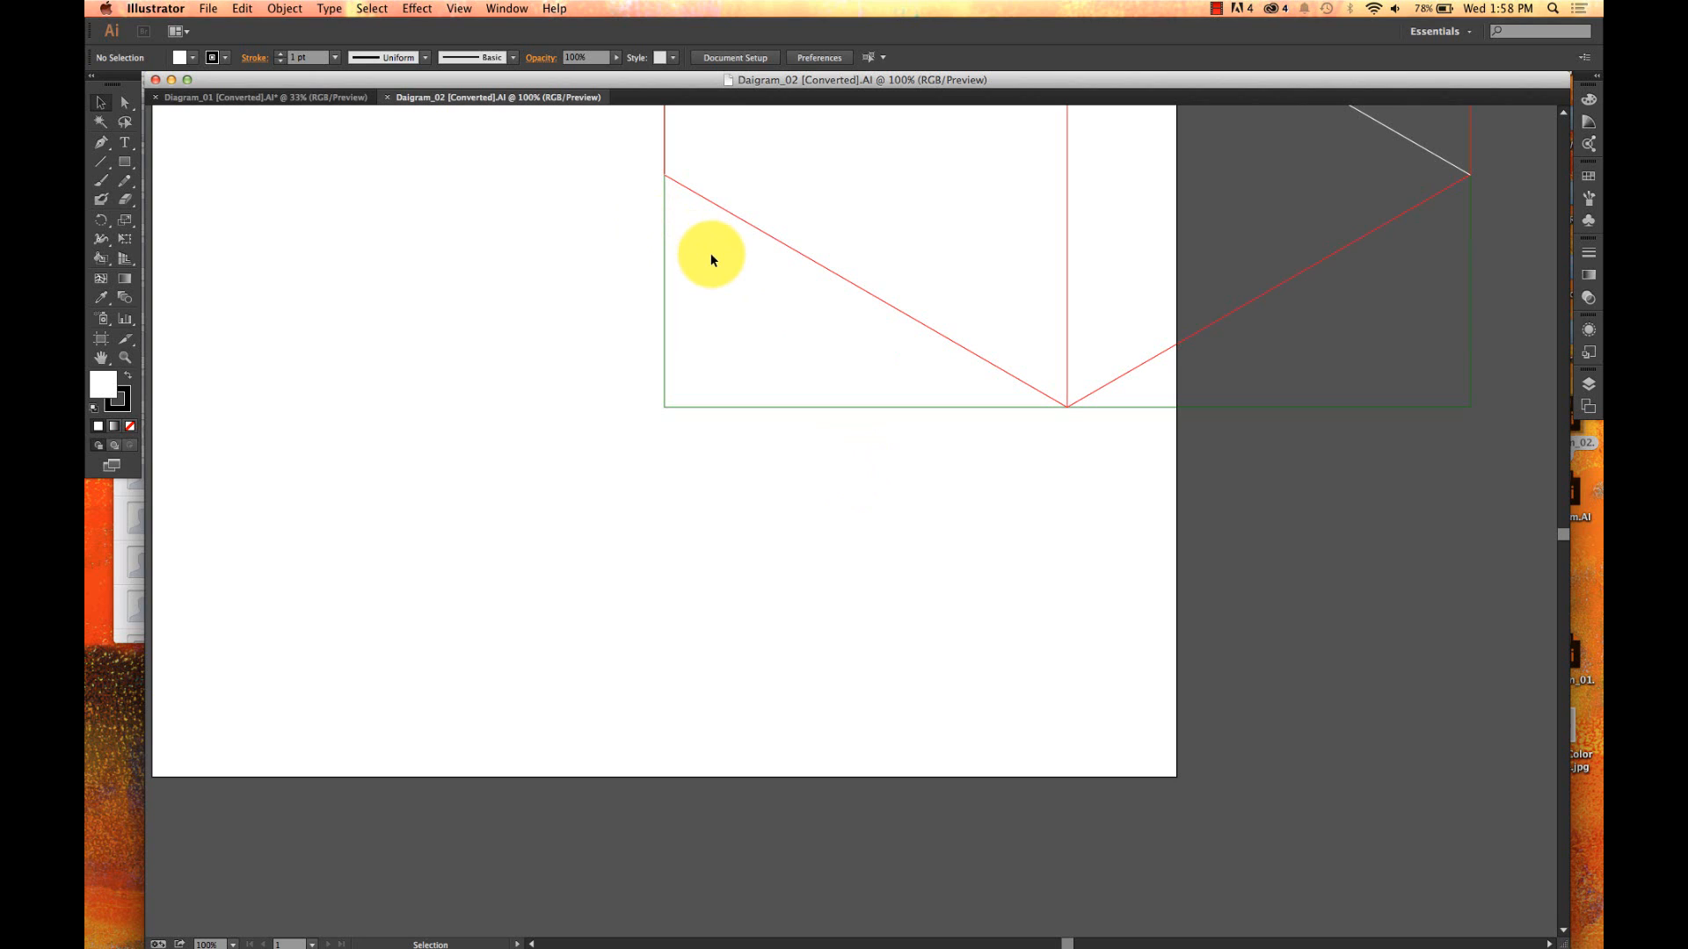
- Pan across the Daigram_02 artboard with the Hand tool to examine where the imported linework sits
{"action": "scroll", "coordinate": [712, 260], "scroll_direction": "up", "scroll_amount": 5}
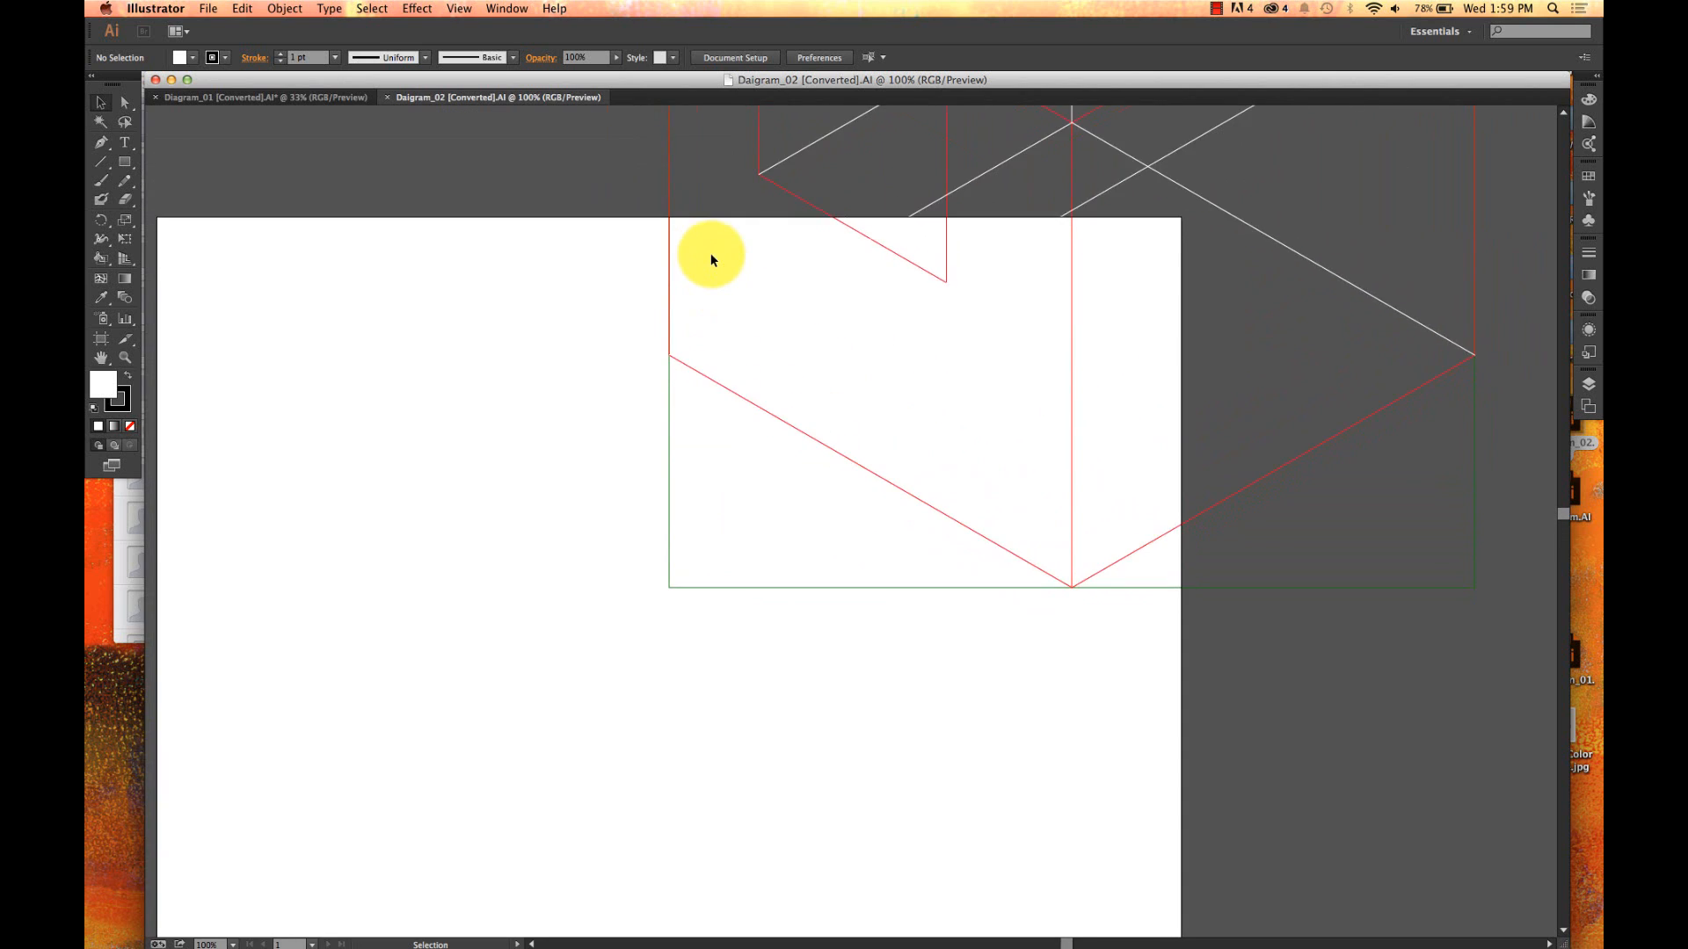
{"action": "left_click", "coordinate": [1216, 8]}
{"action": "left_click", "coordinate": [1223, 41]}
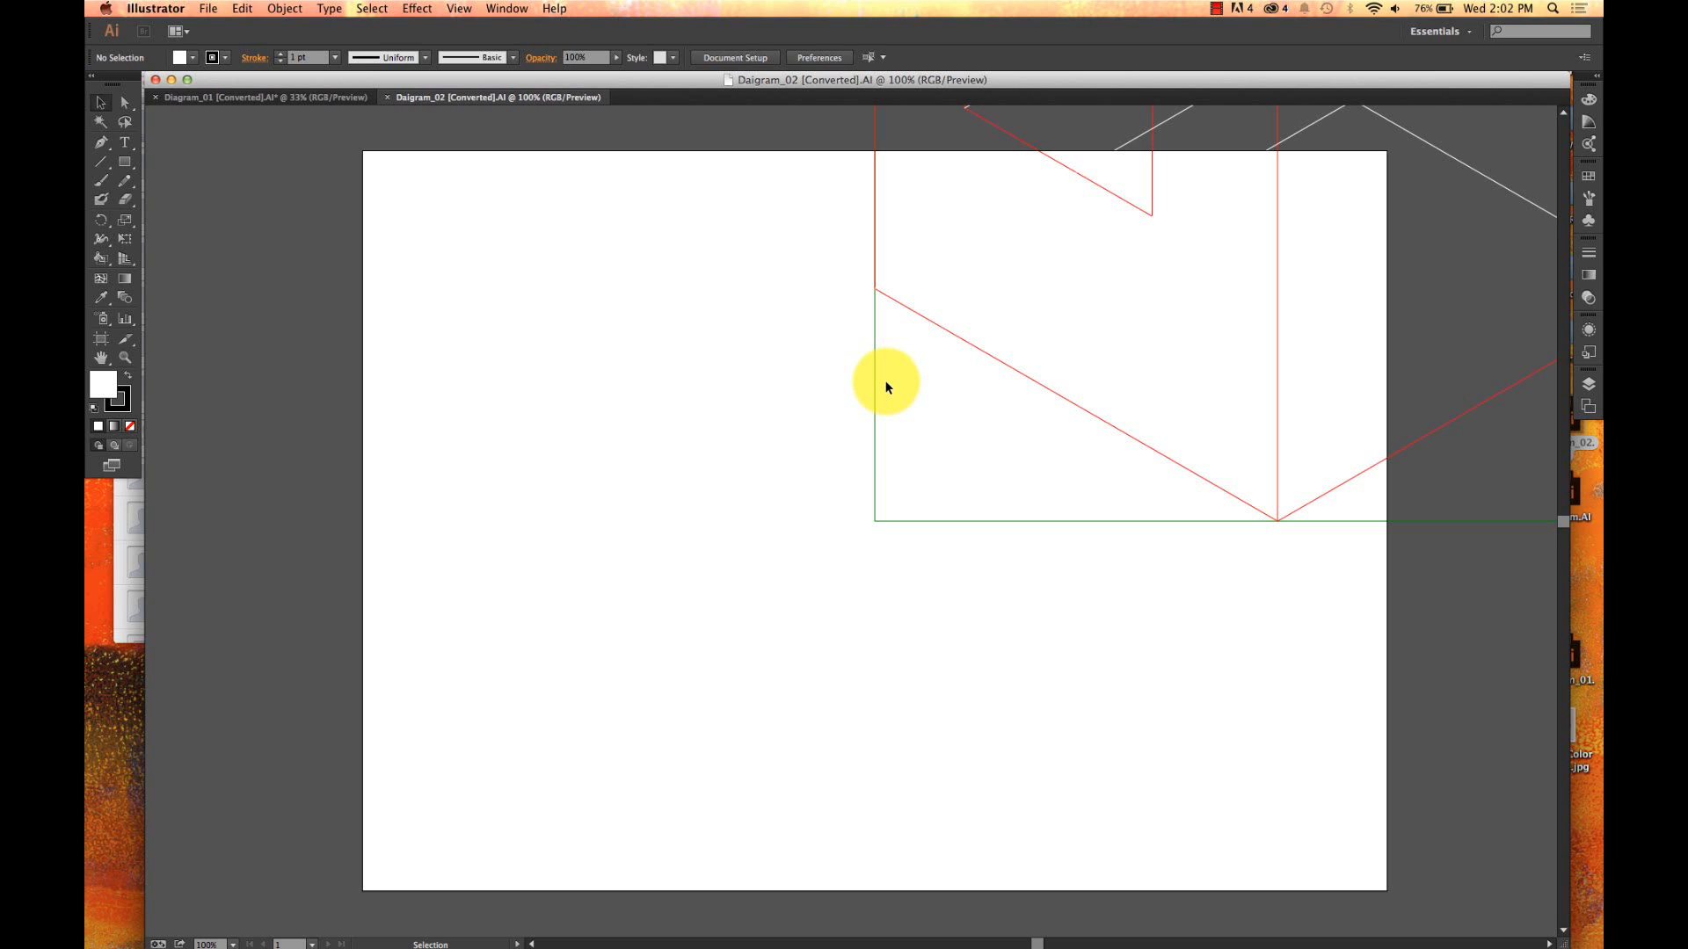
{"action": "key", "text": "h"}
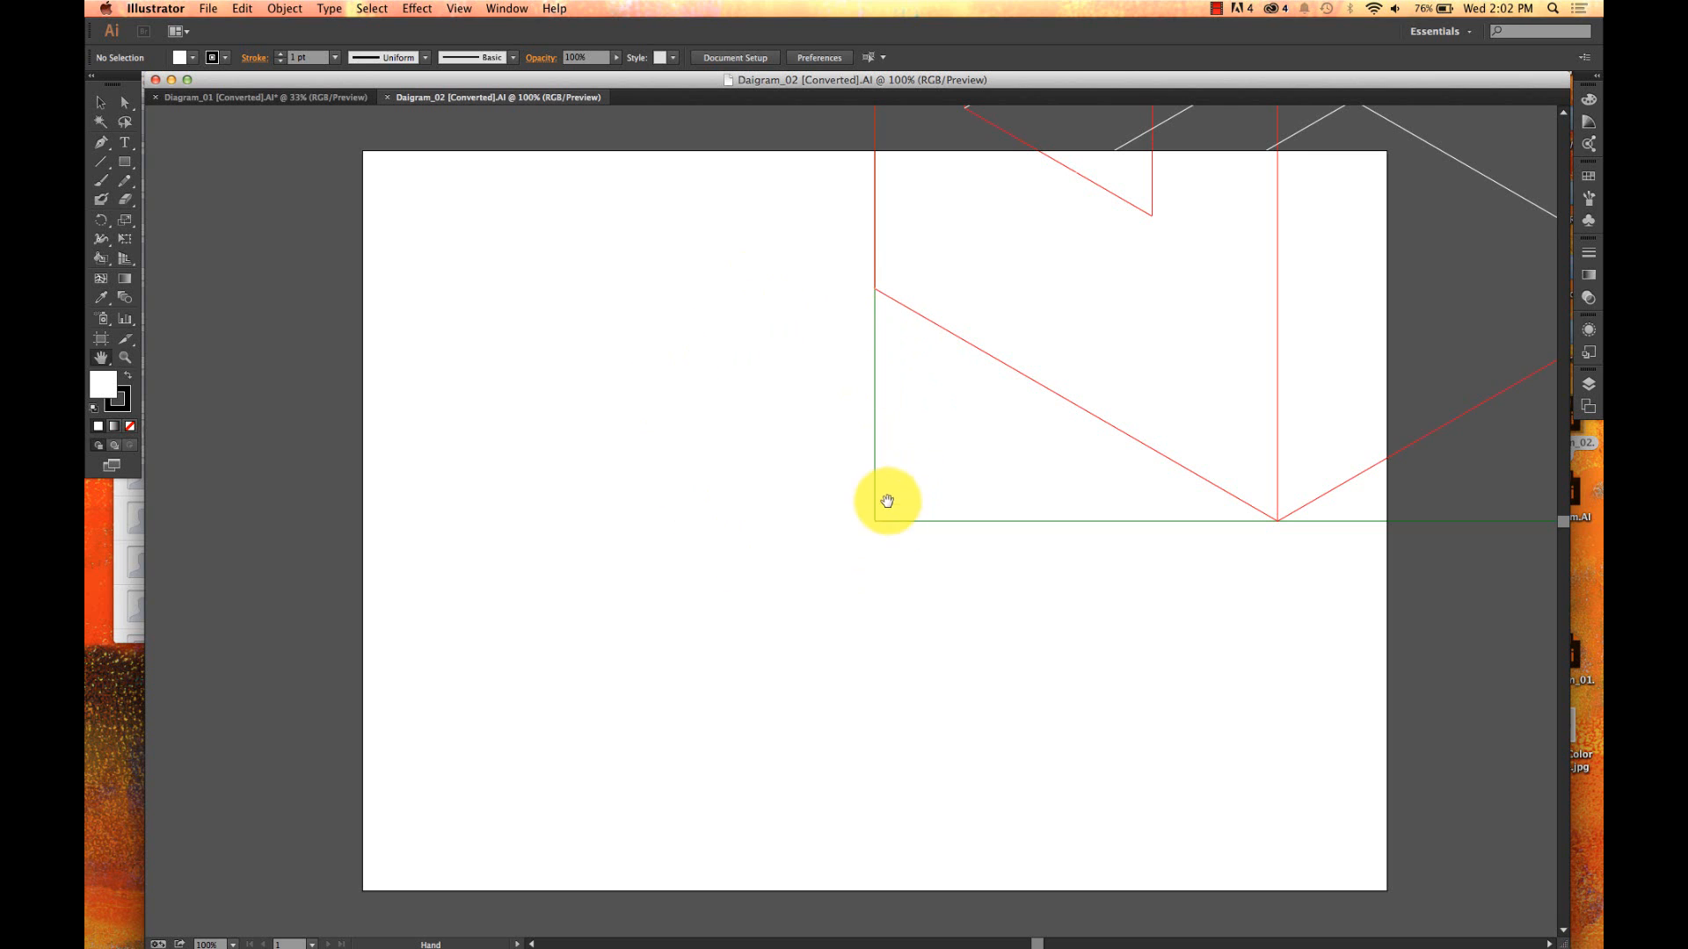
{"action": "mouse_move", "coordinate": [904, 477]}
{"action": "left_mouse_down"}
{"action": "mouse_move", "coordinate": [705, 448]}
{"action": "mouse_move", "coordinate": [779, 414]}
{"action": "mouse_move", "coordinate": [762, 388]}
{"action": "mouse_move", "coordinate": [906, 509]}
{"action": "left_mouse_up"}
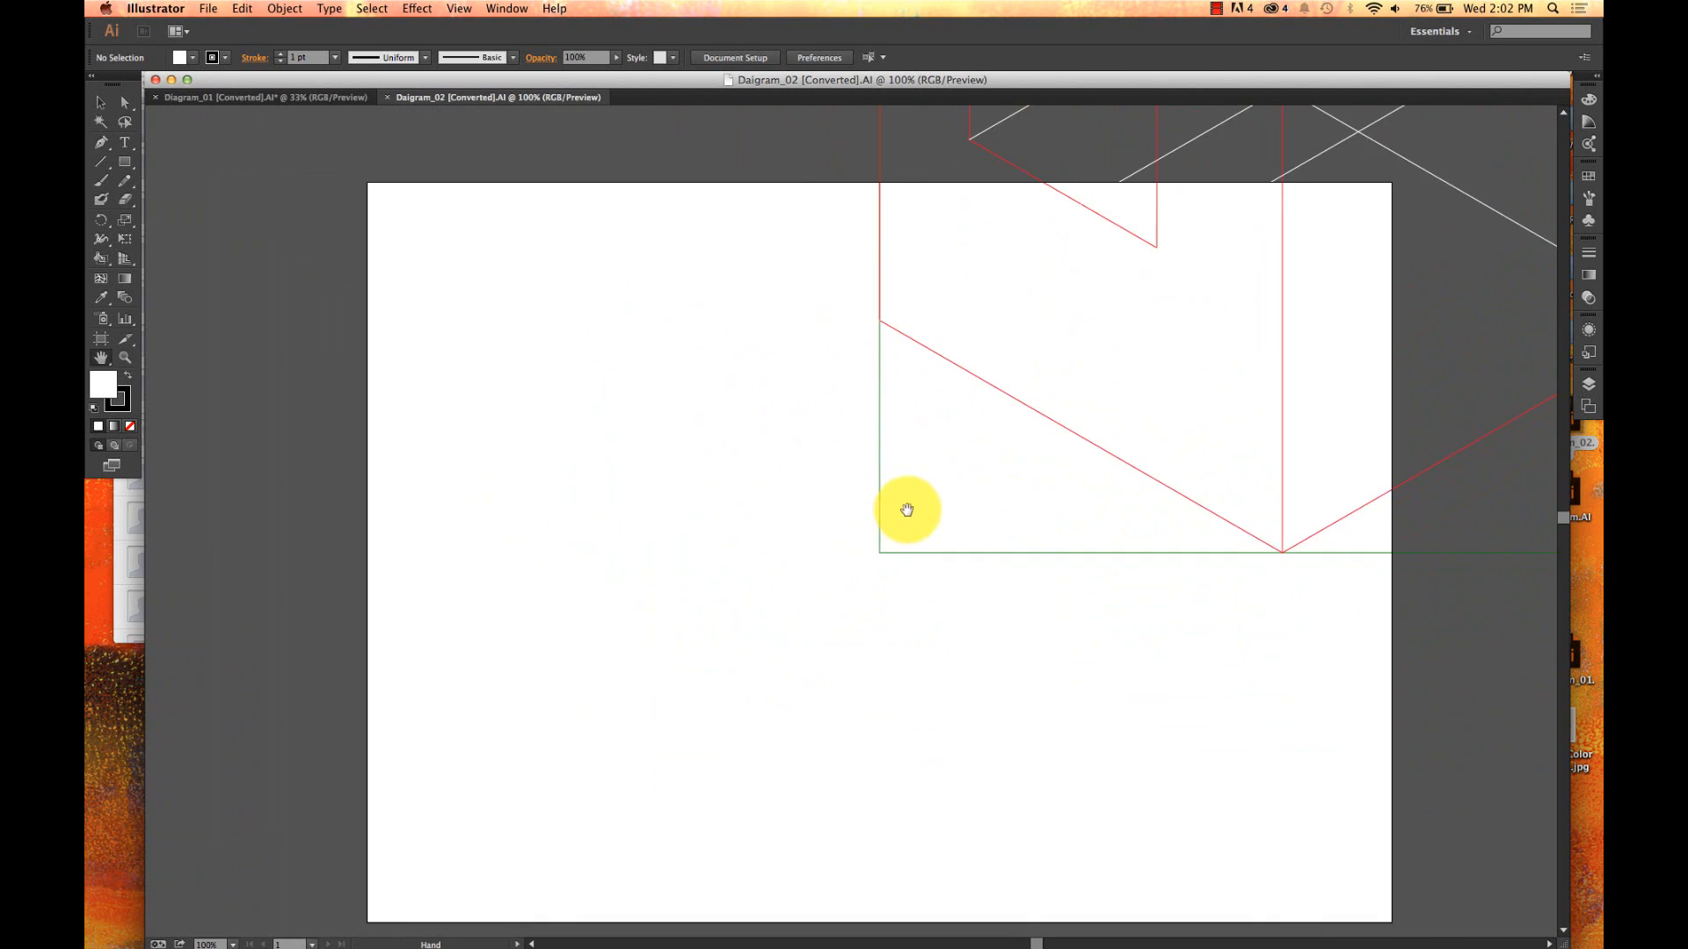
{"action": "left_click_drag", "start_coordinate": [649, 315], "coordinate": [542, 330]}
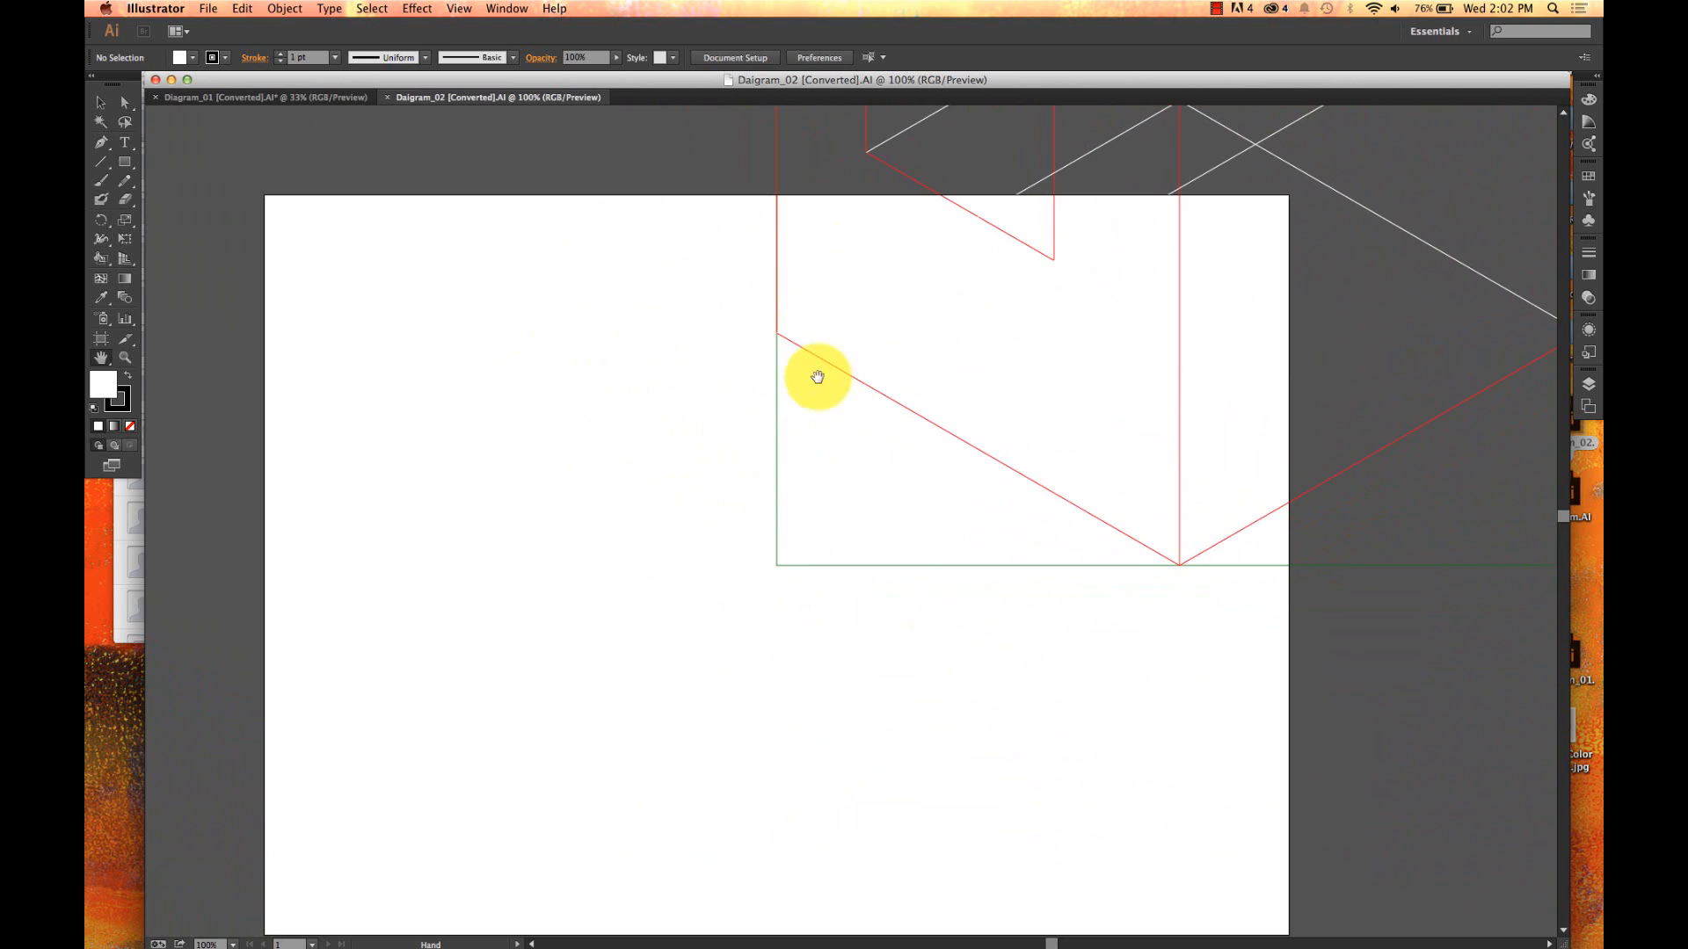
{"action": "left_click_drag", "start_coordinate": [871, 636], "coordinate": [796, 551]}
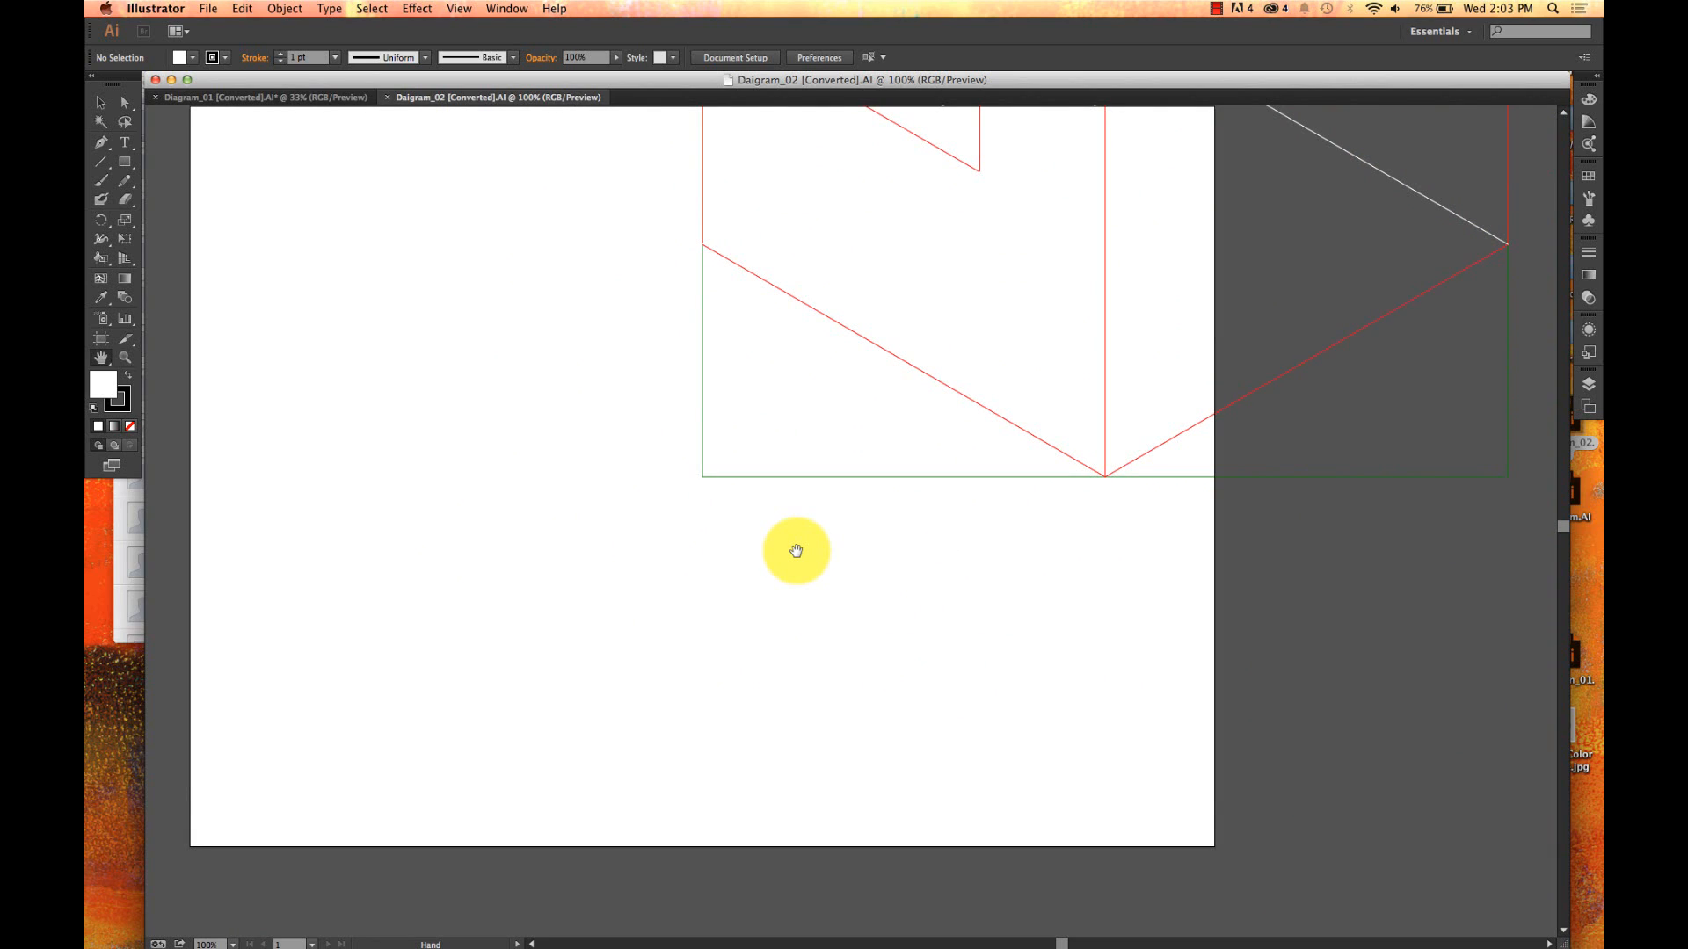
- Compare the linework with the artboard at several magnifications and fit the artboard in the window
{"action": "key", "text": "super+minus"}
{"action": "key", "text": "super+minus"}
{"action": "key", "text": "super+minus"}
{"action": "key", "text": "super+minus"}
{"action": "key", "text": "super+minus"}
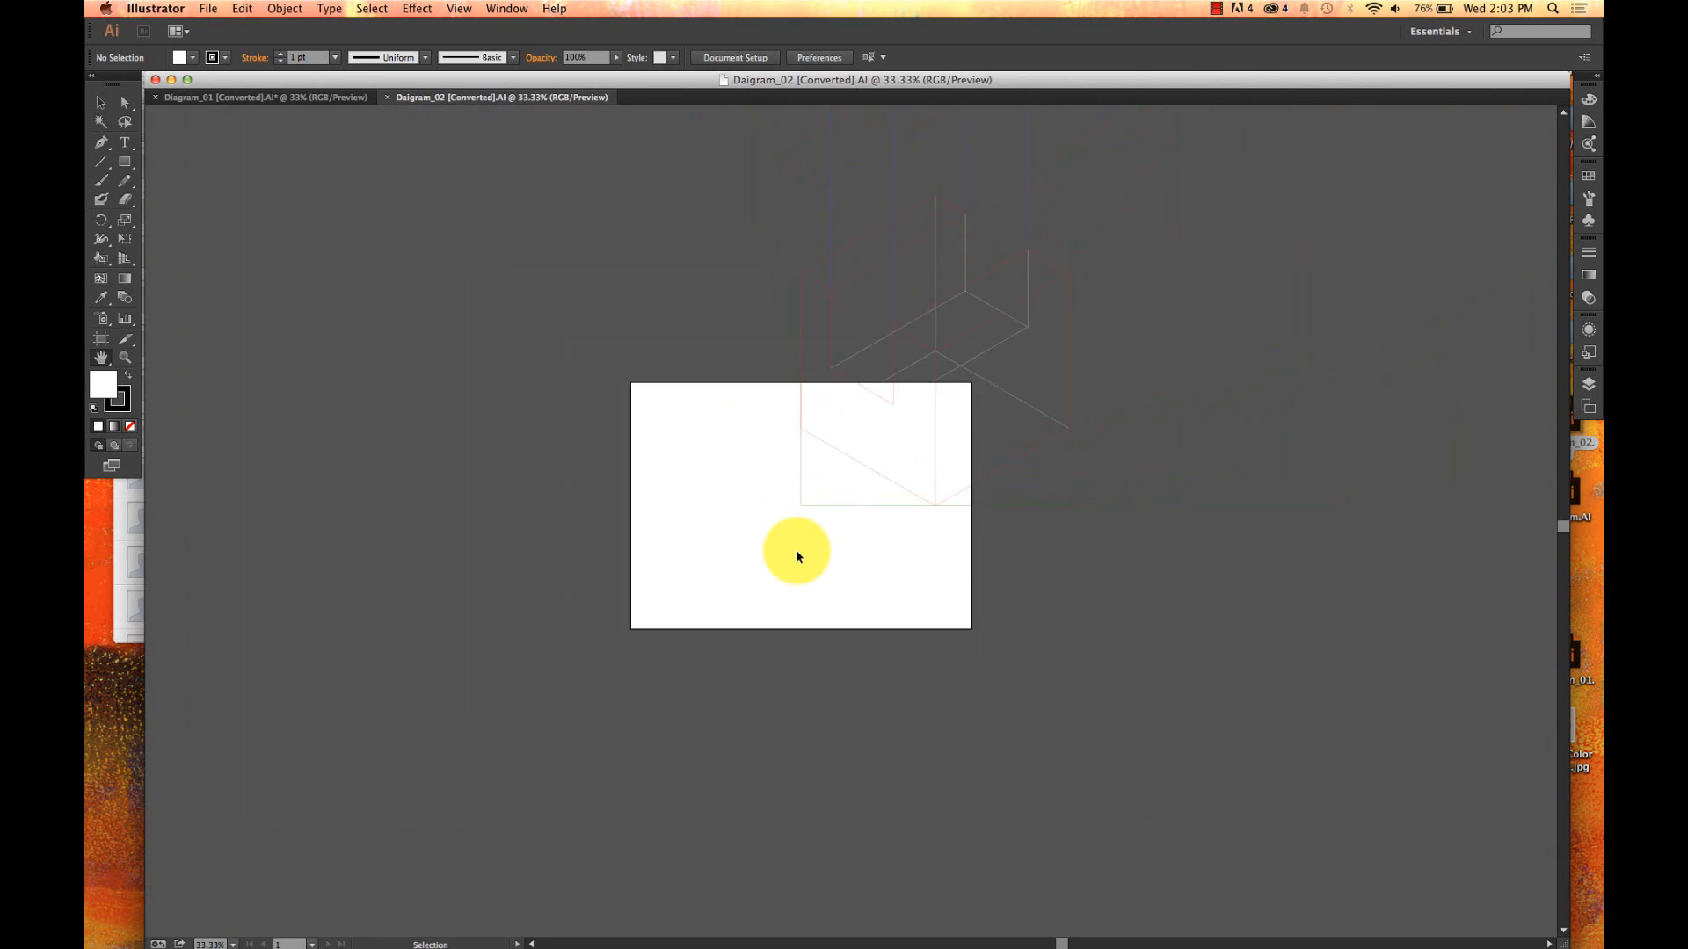
{"action": "key", "text": "super+equal"}
{"action": "key", "text": "super+equal"}
{"action": "key", "text": "super+equal"}
{"action": "key", "text": "super+equal"}
{"action": "key", "text": "super+equal"}
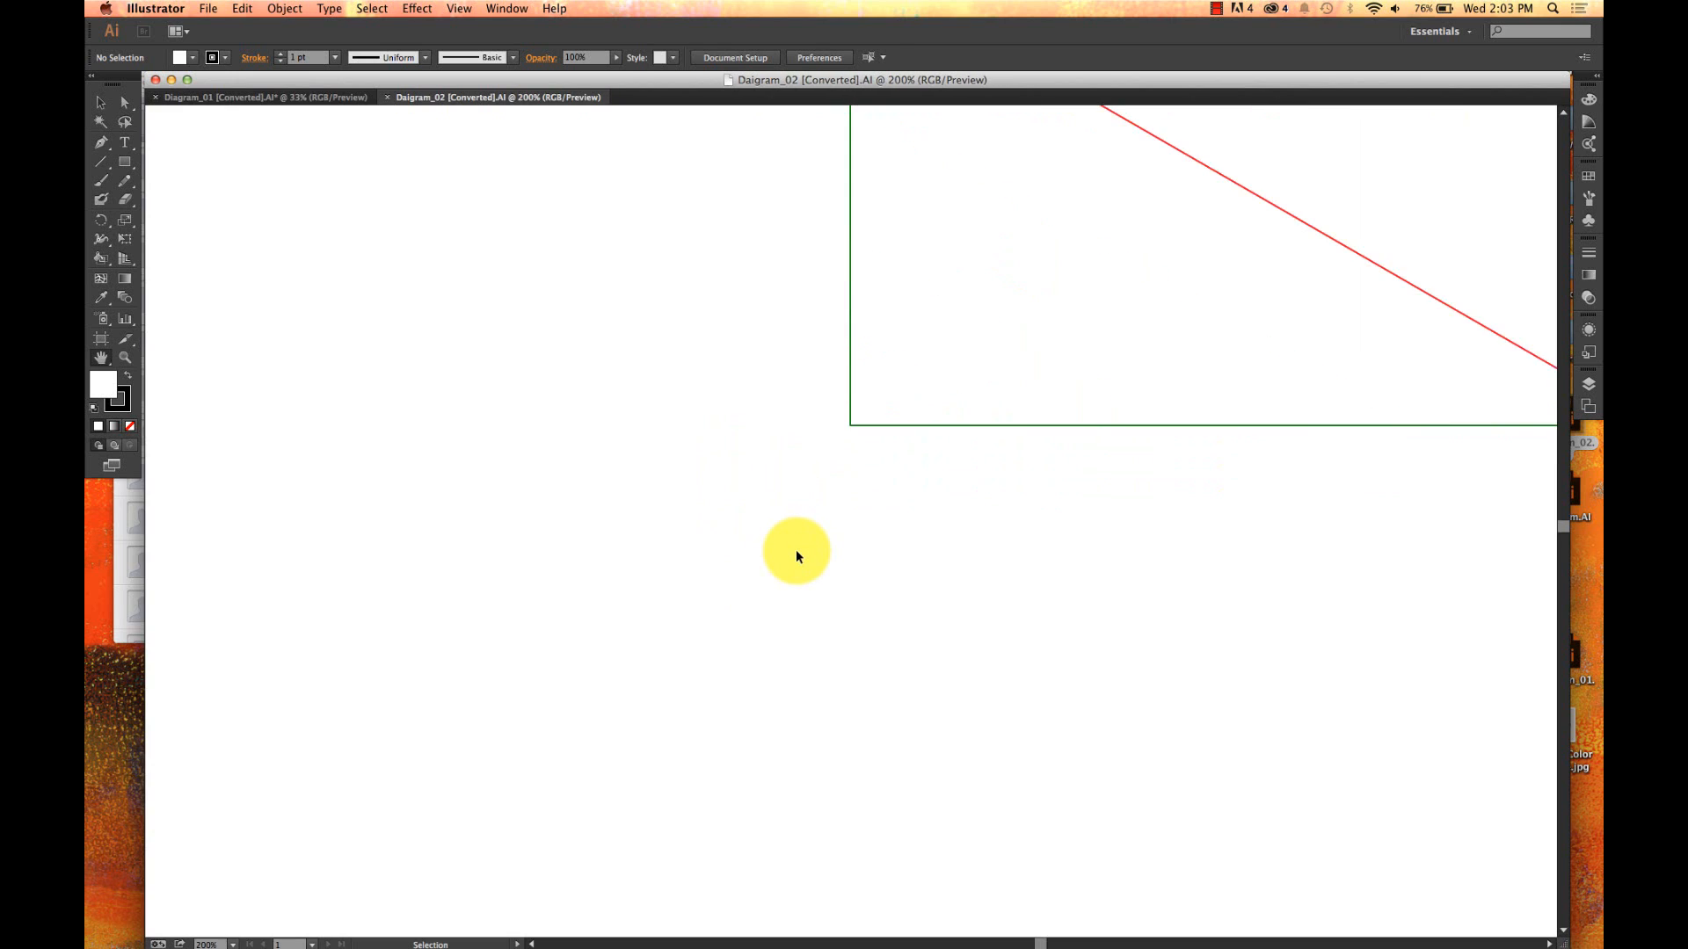
{"action": "key", "text": "super+minus"}
{"action": "key", "text": "super+minus"}
{"action": "key", "text": "super+minus"}
{"action": "key", "text": "super+equal"}
{"action": "key", "text": "super+equal"}
{"action": "key", "text": "super+equal"}
{"action": "key", "text": "super+equal"}
{"action": "key", "text": "super+minus"}
{"action": "key", "text": "super+minus"}
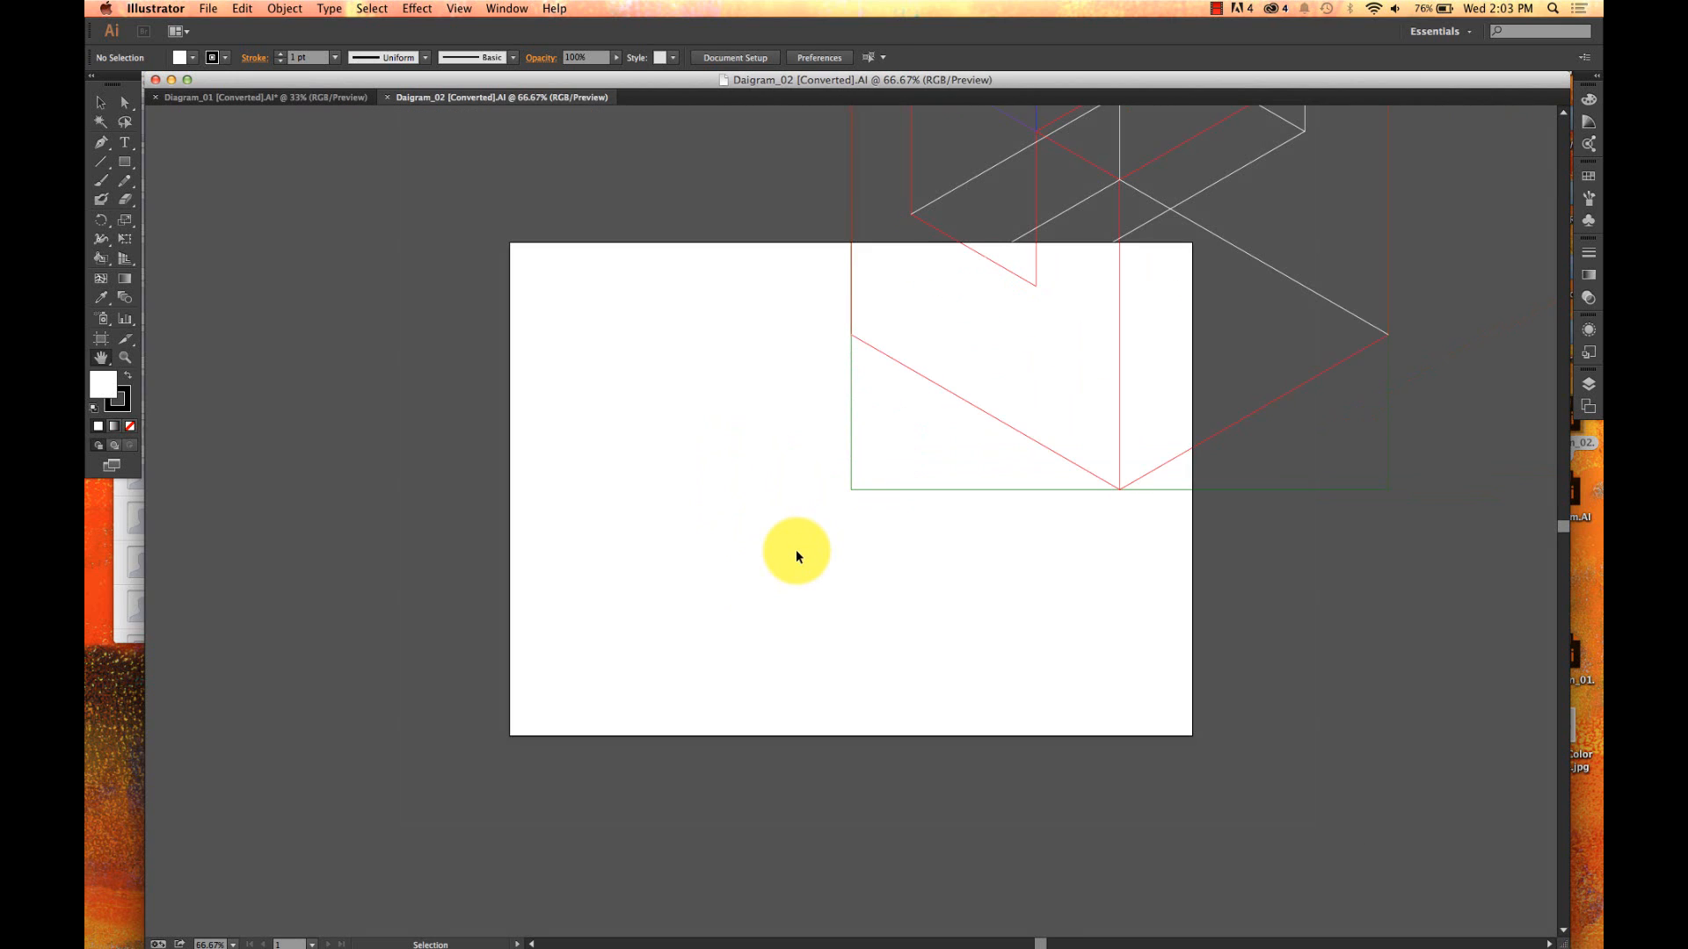
{"action": "key", "text": "space"}
{"action": "key", "text": "super+0"}
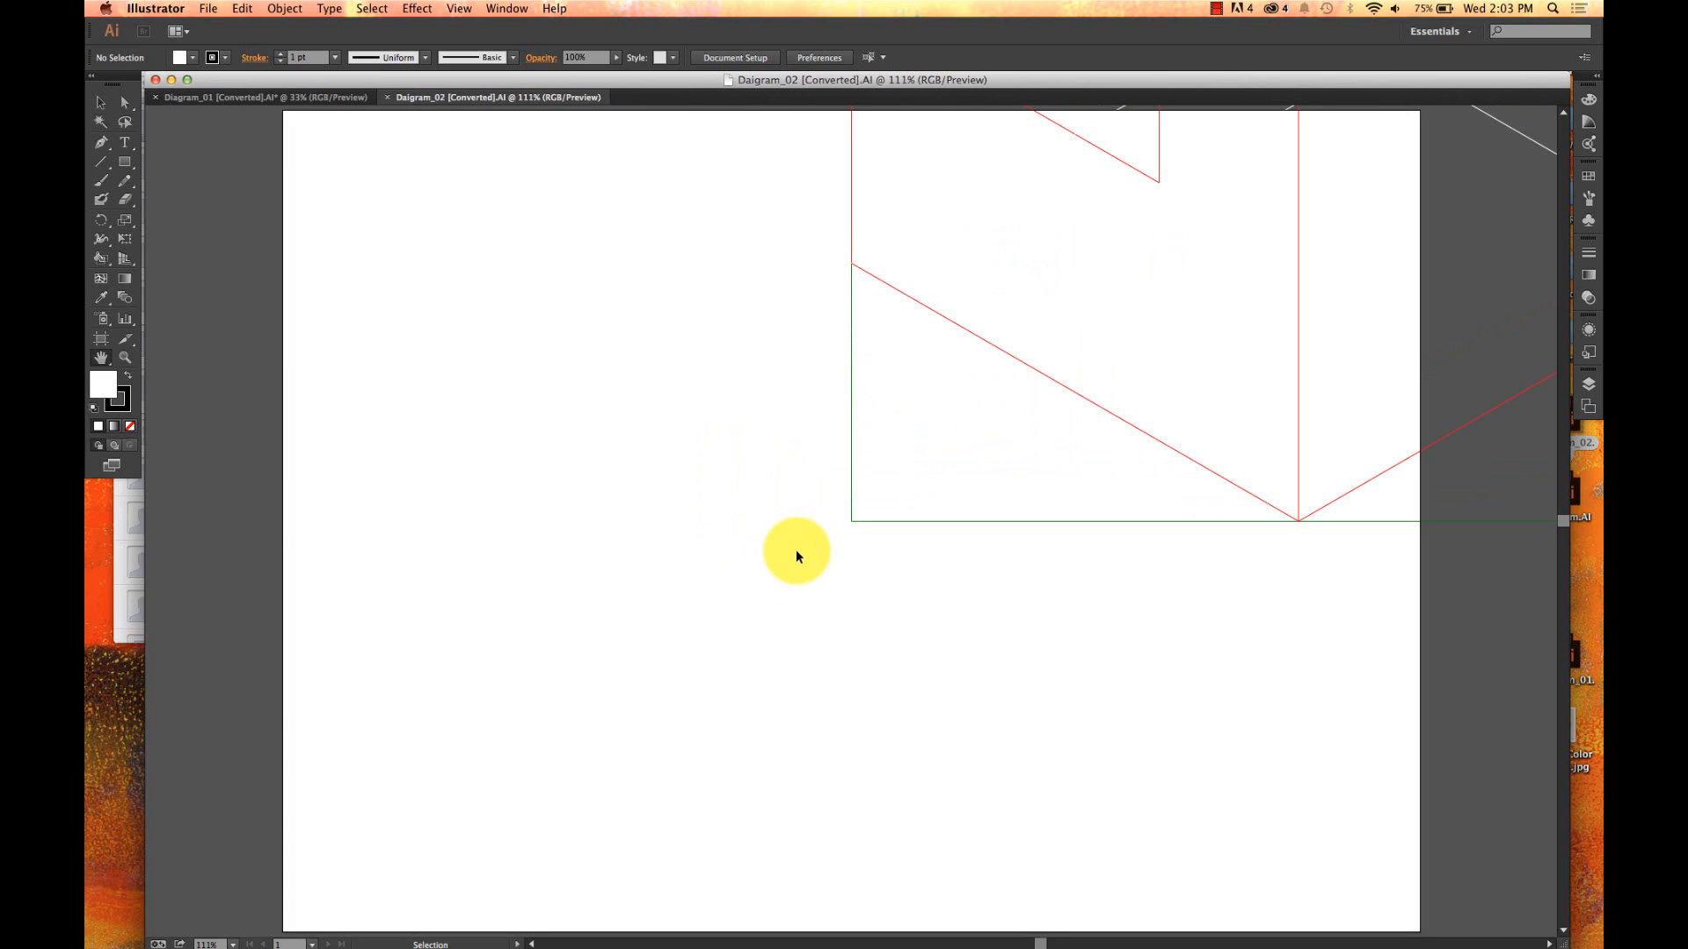
{"action": "key", "text": "space"}
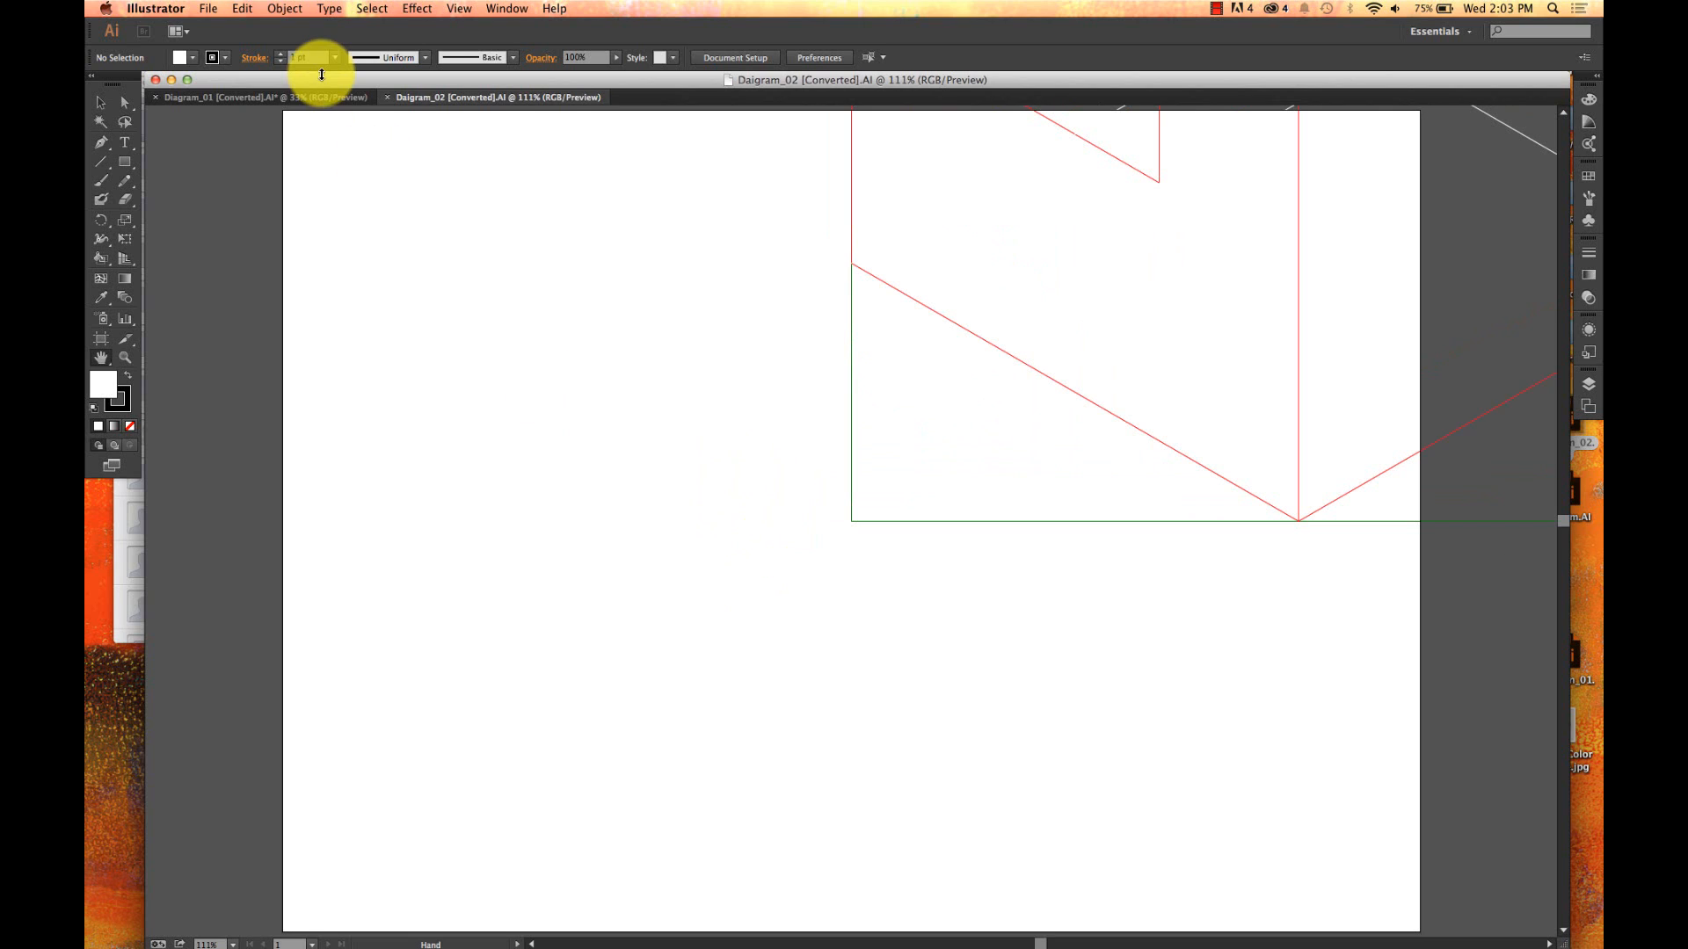
- Show the document at actual size, then zoom and pan to examine how the whole linework fits the artboard
{"action": "left_click", "coordinate": [457, 9]}
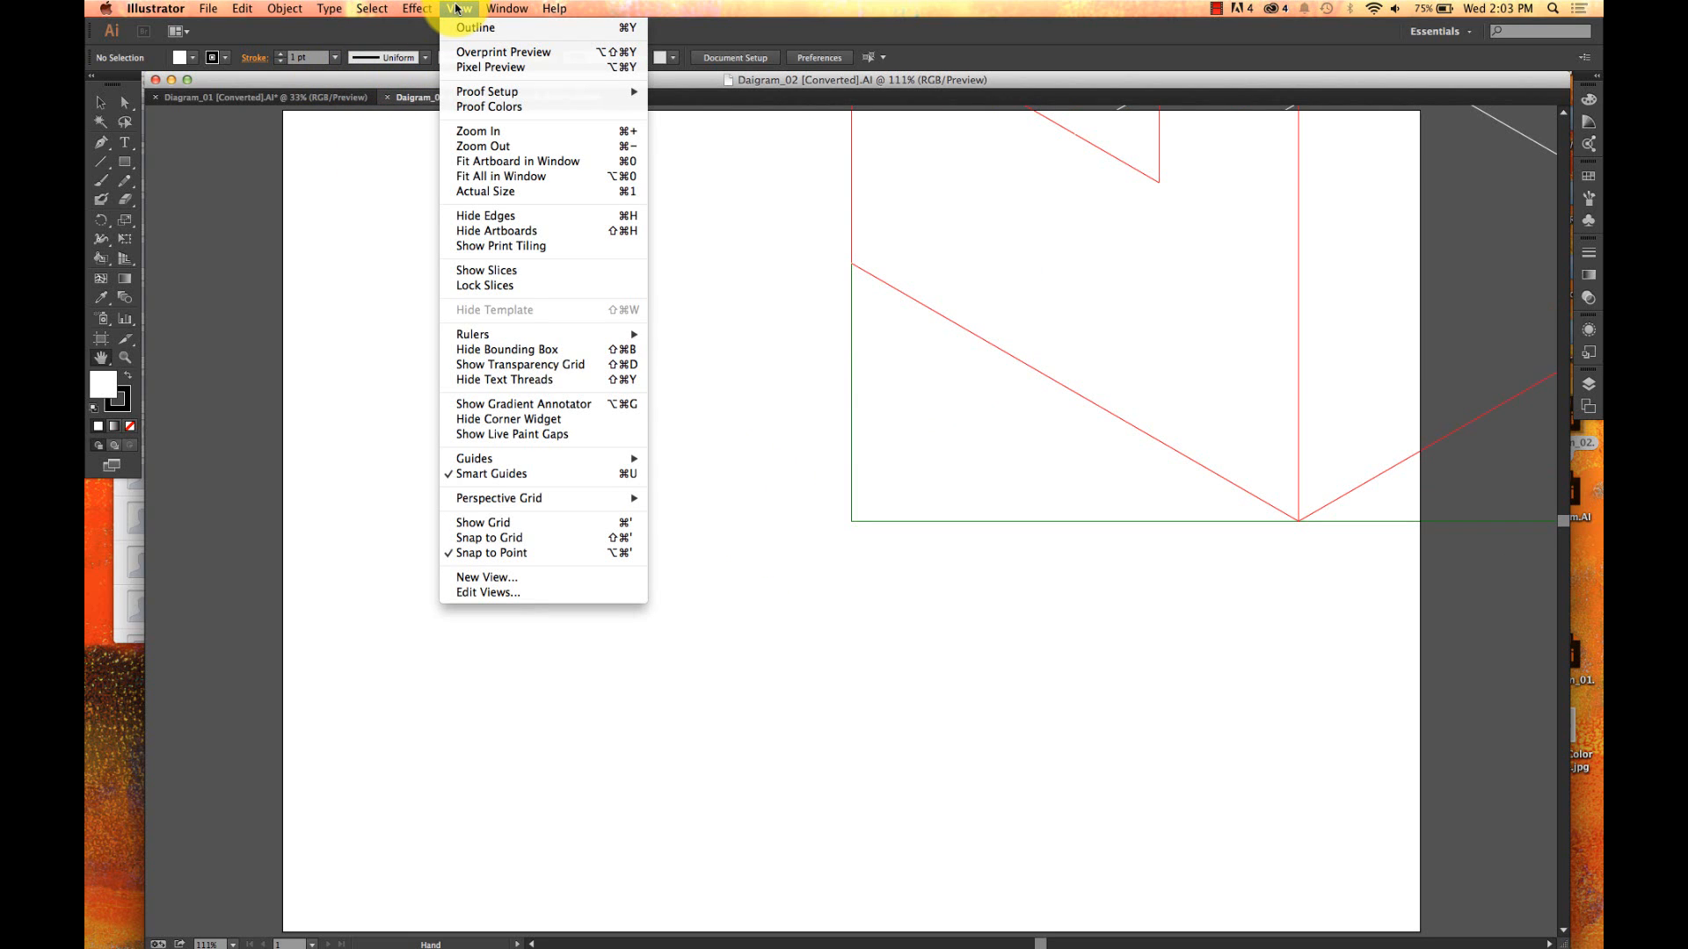
{"action": "left_click", "coordinate": [500, 194]}
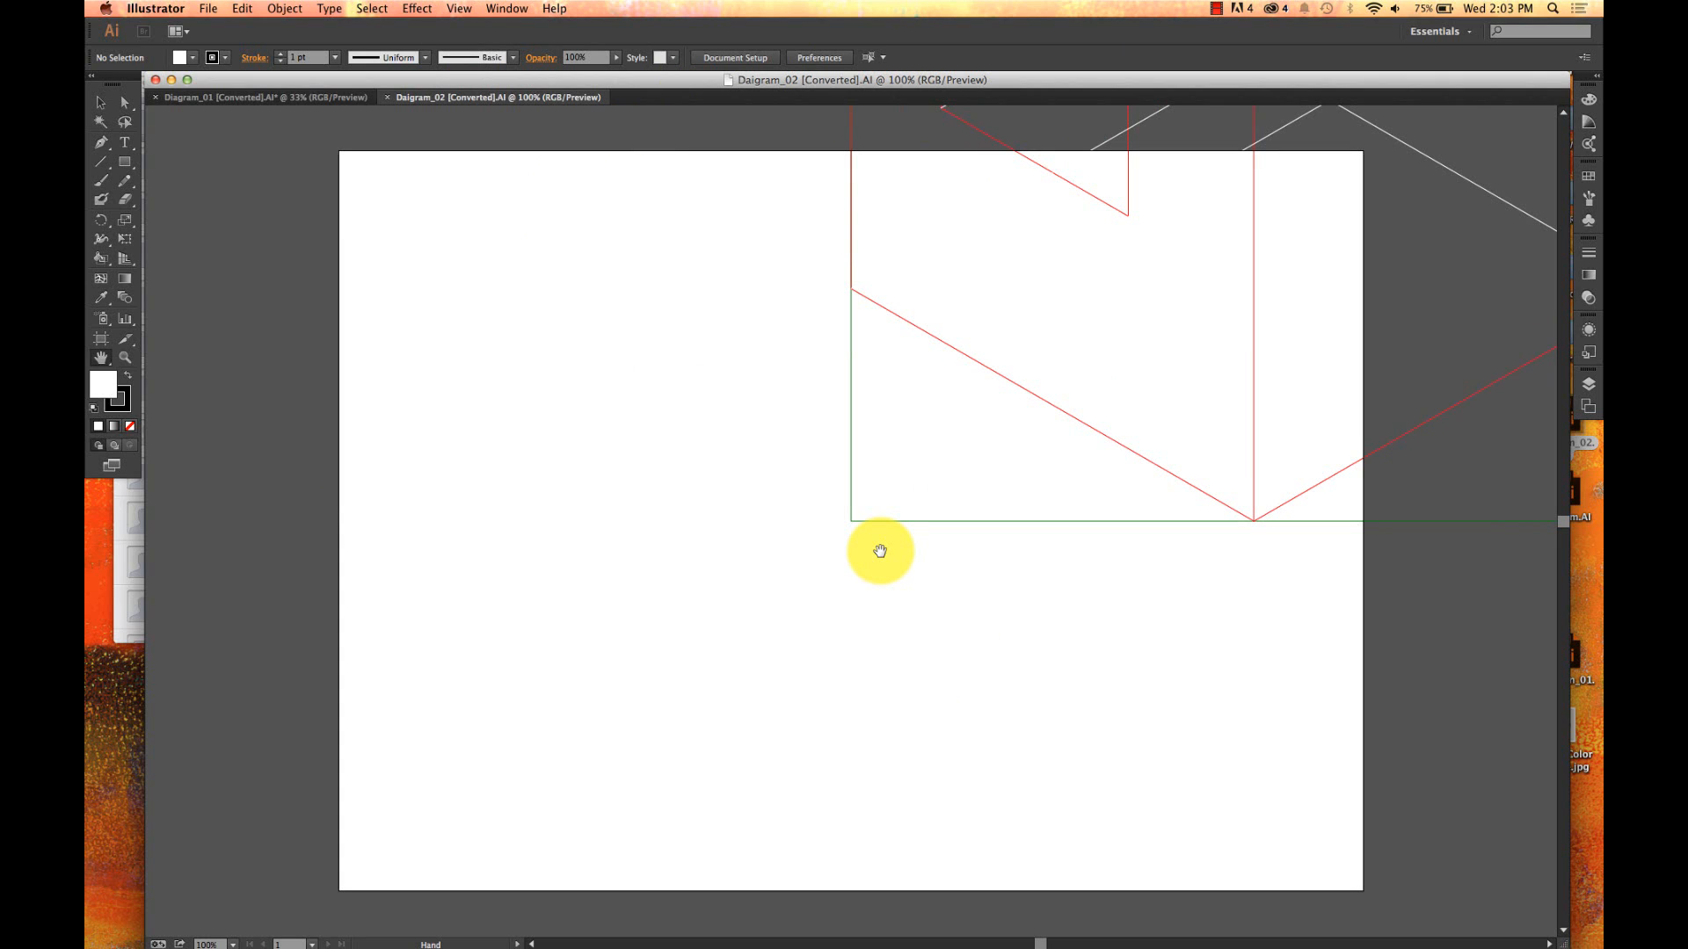
{"action": "scroll", "coordinate": [880, 551], "scroll_direction": "down", "scroll_amount": 5}
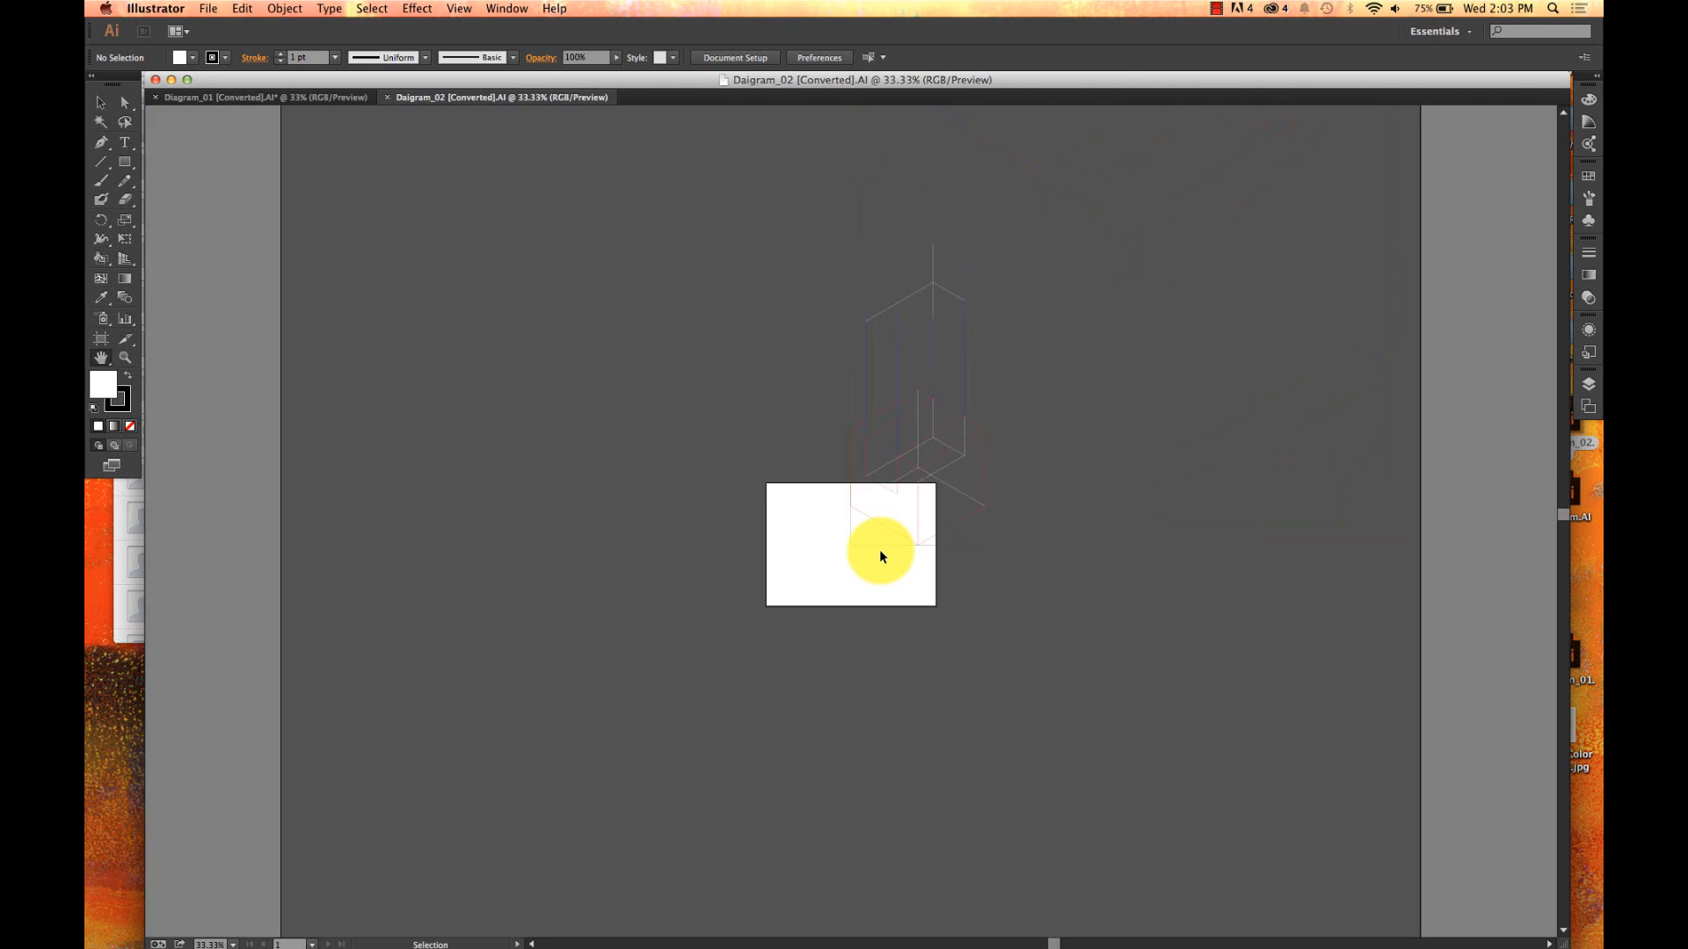
{"action": "scroll", "coordinate": [880, 551], "scroll_direction": "up", "scroll_amount": 7}
{"action": "scroll", "coordinate": [880, 551], "scroll_direction": "down", "scroll_amount": 1}
{"action": "scroll", "coordinate": [879, 555], "scroll_direction": "down", "scroll_amount": 4}
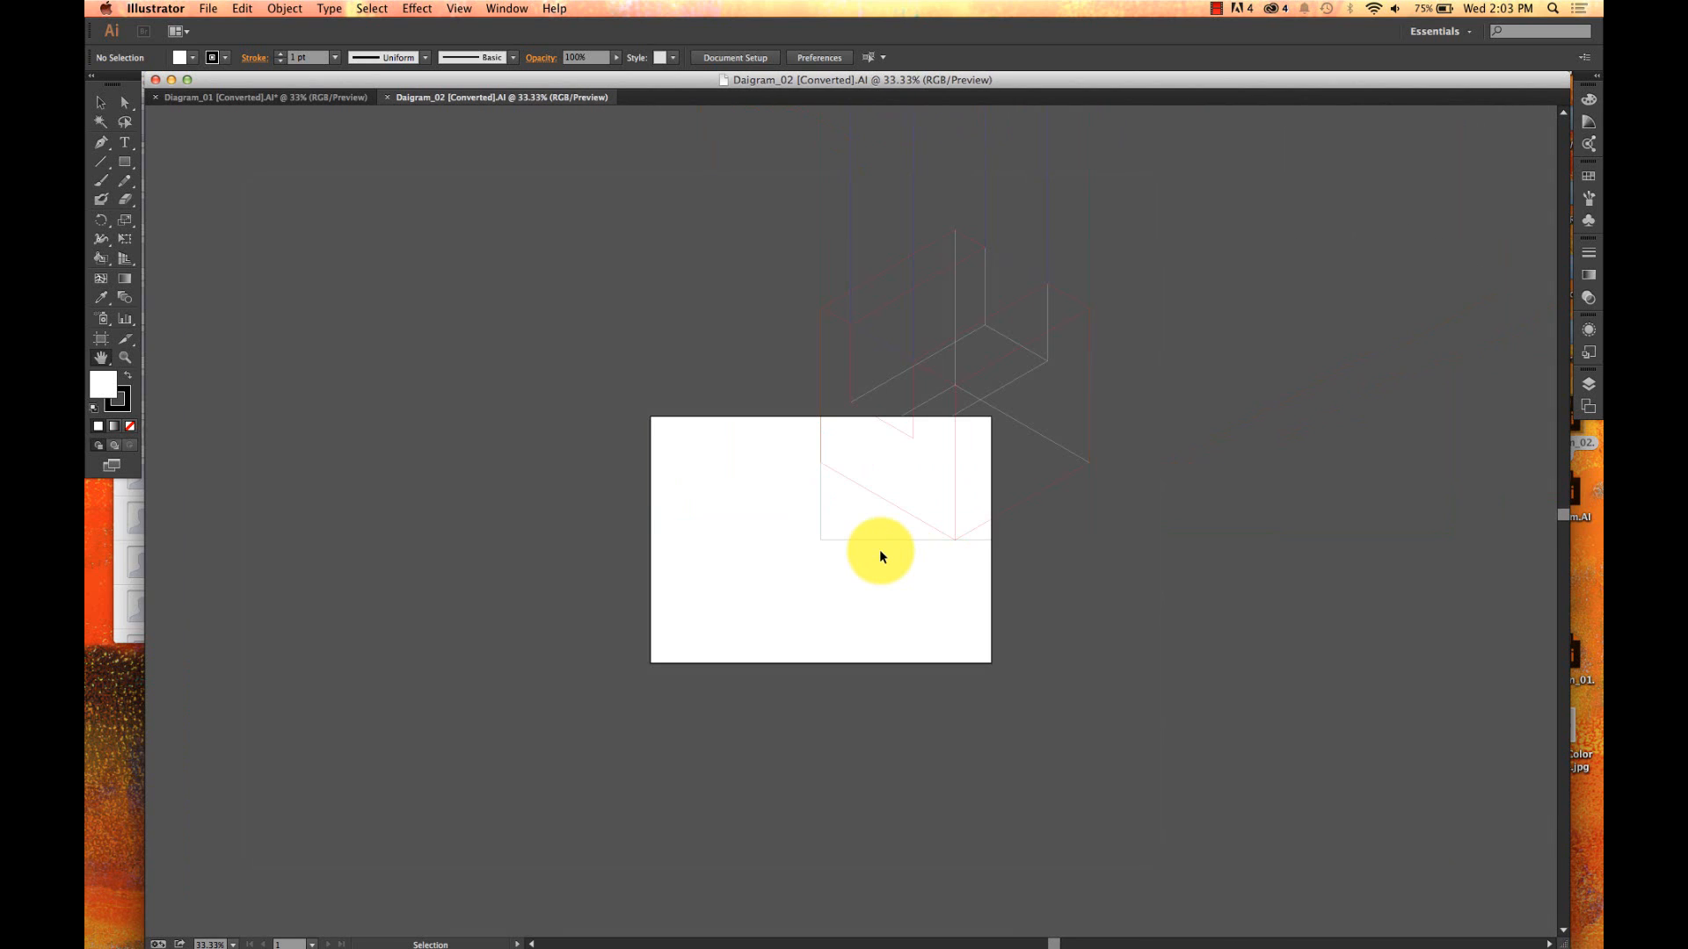
{"action": "scroll", "coordinate": [880, 553], "scroll_direction": "up", "scroll_amount": 1}
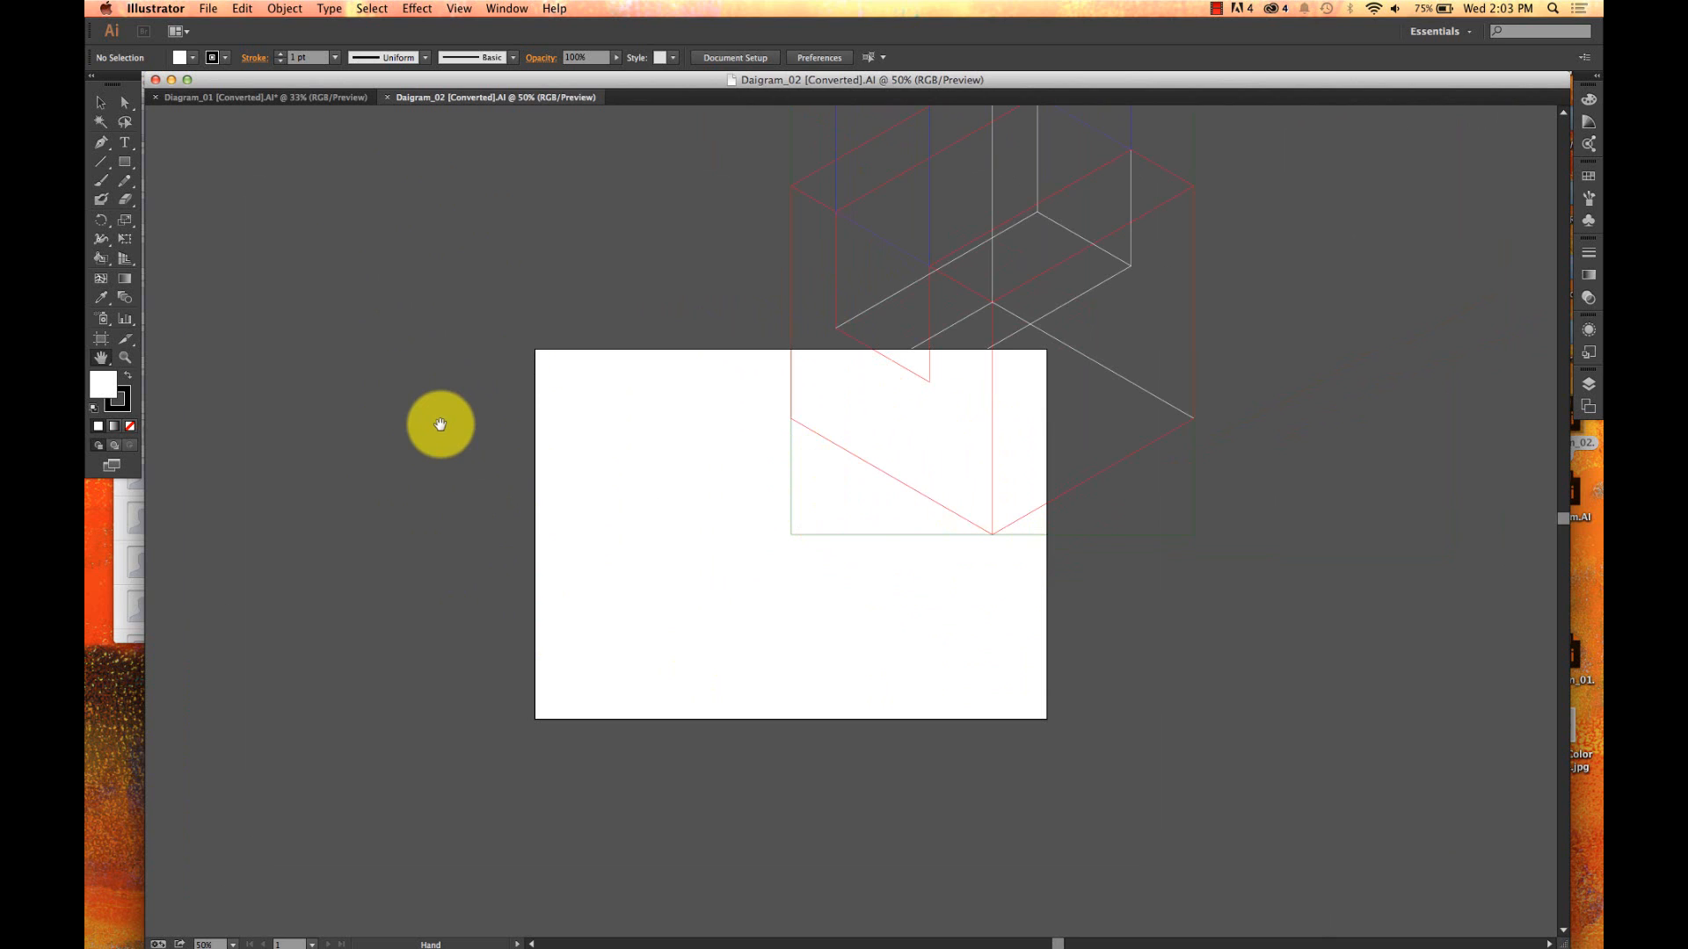
{"action": "scroll", "coordinate": [532, 446], "scroll_direction": "up", "scroll_amount": 10}
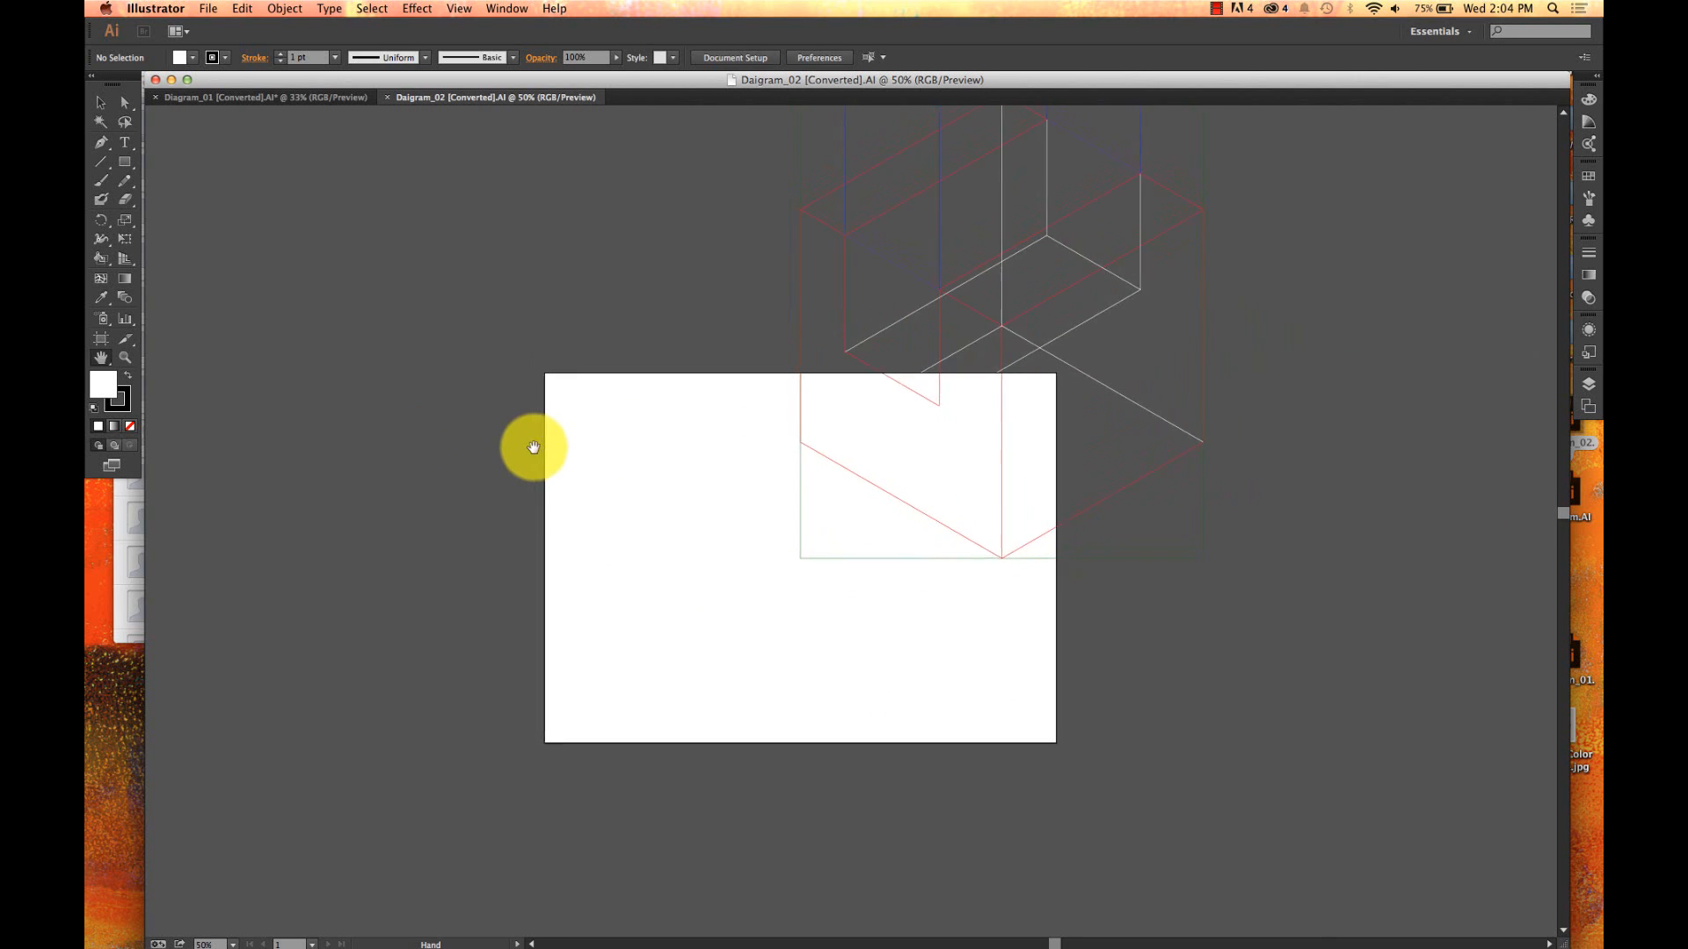
{"action": "scroll", "coordinate": [533, 447], "scroll_direction": "up", "scroll_amount": 8}
{"action": "scroll", "coordinate": [534, 447], "scroll_direction": "right", "scroll_amount": 2}
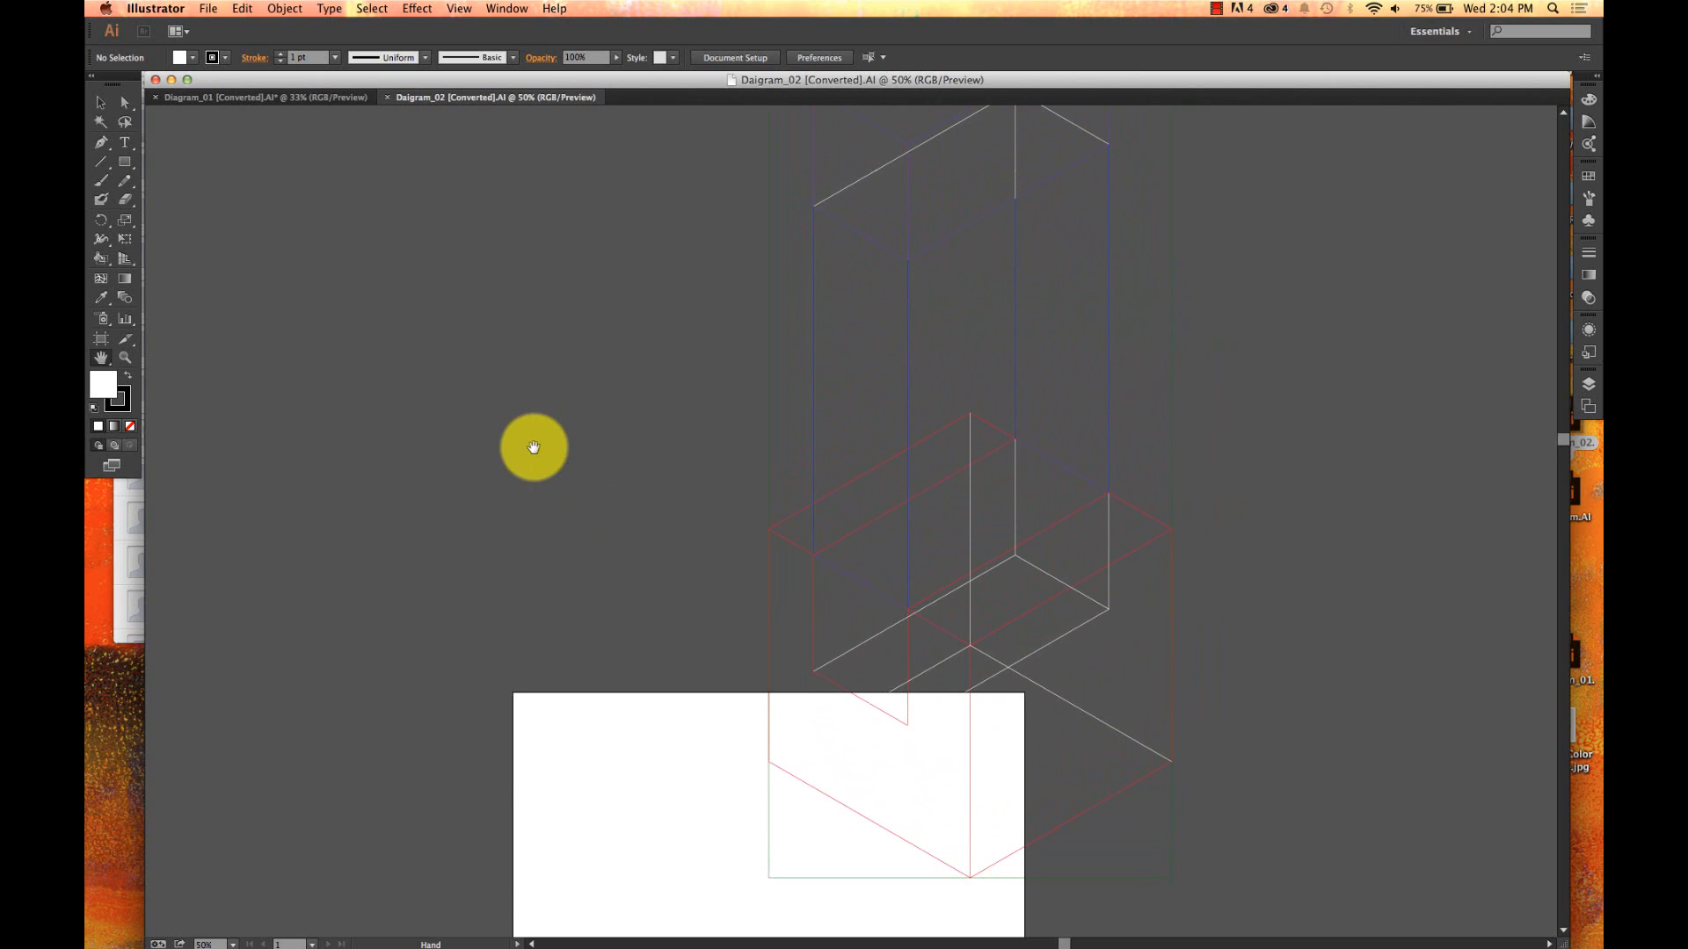
{"action": "key", "text": "super+minus"}
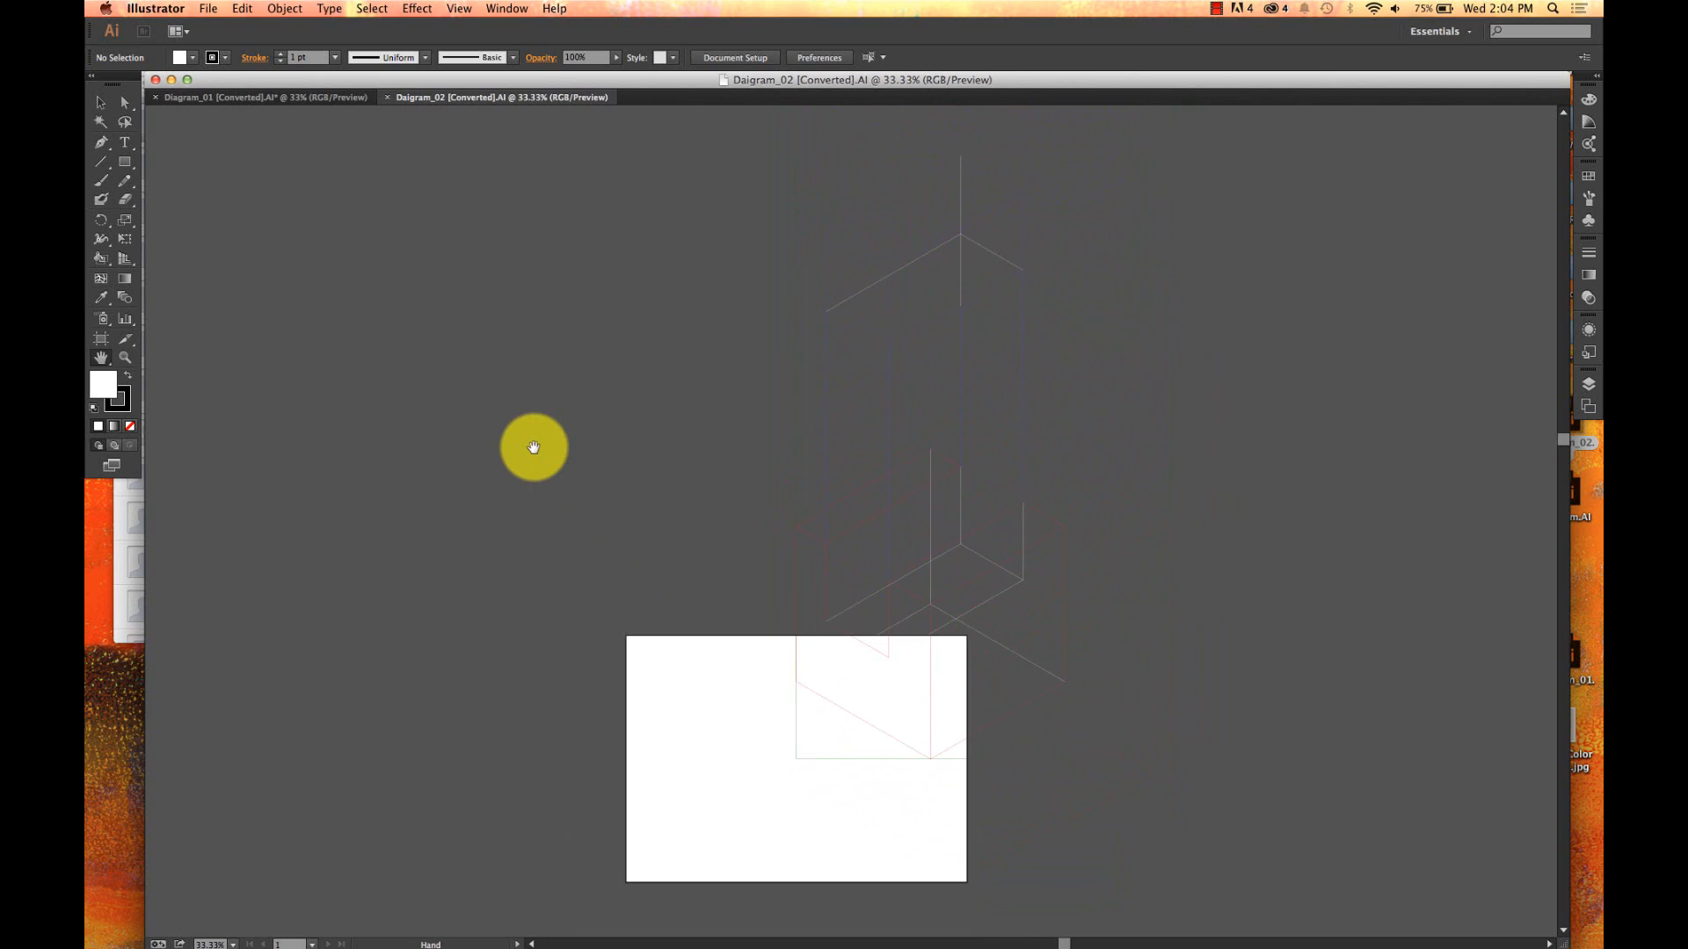
{"action": "scroll", "coordinate": [534, 448], "scroll_direction": "up", "scroll_amount": 1}
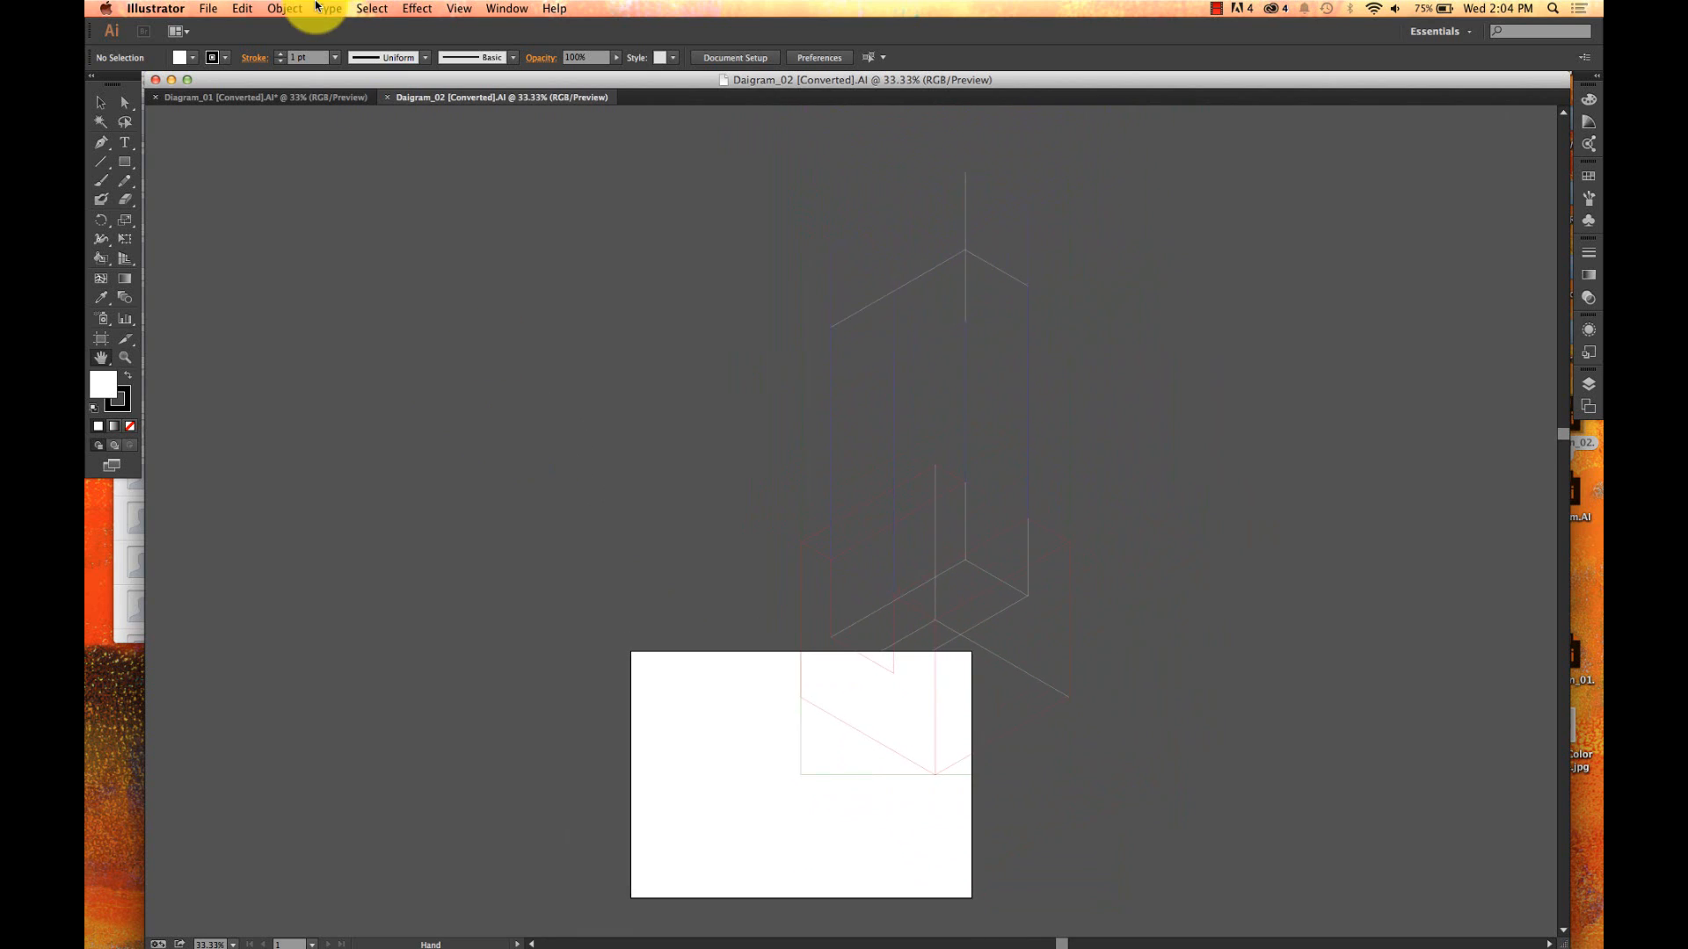
- Enter artboard editing from the document setup and set the artboard's width and height to 20 in each
{"action": "left_click", "coordinate": [202, 8]}
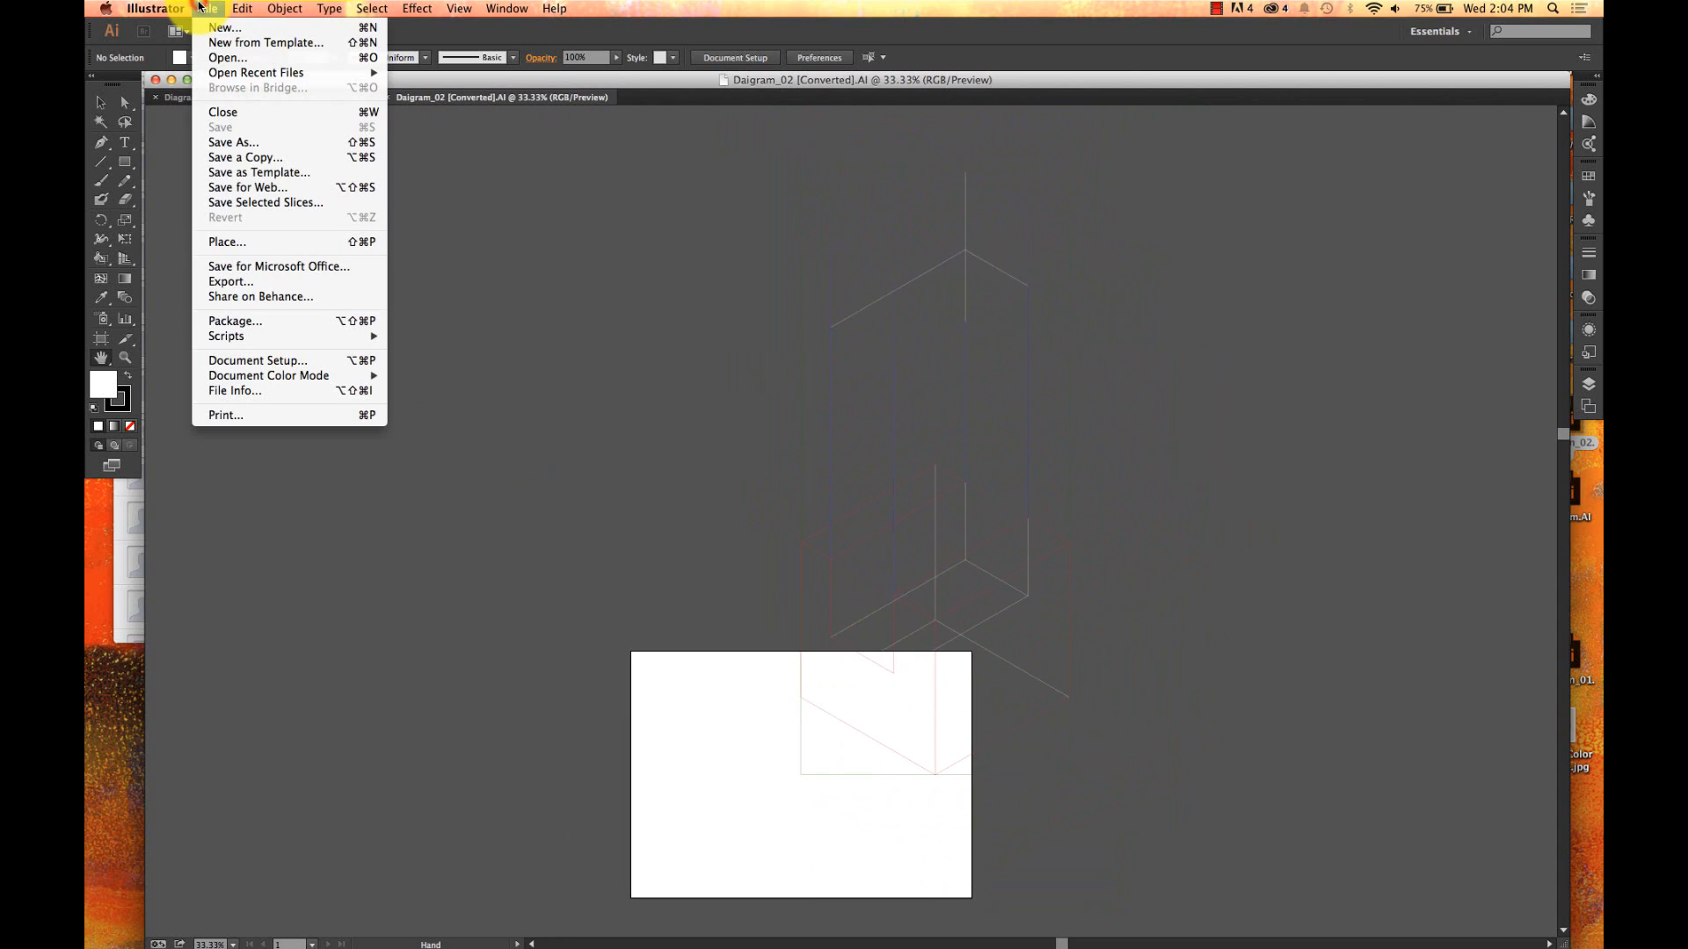
{"action": "left_click", "coordinate": [284, 361]}
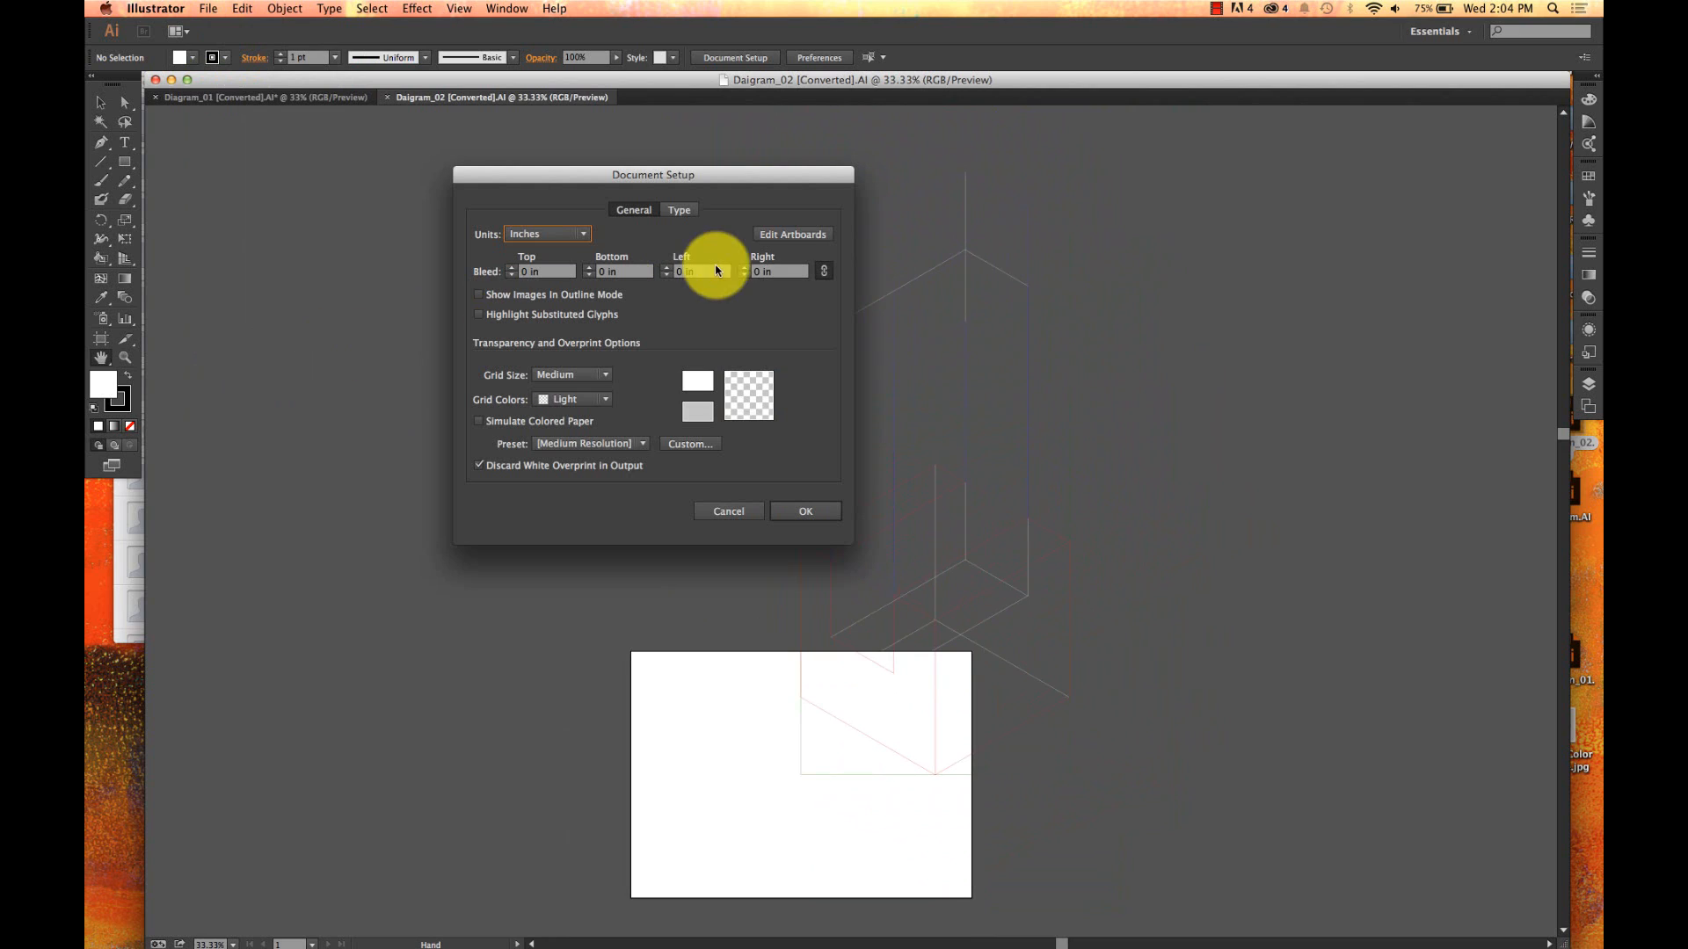
{"action": "left_click", "coordinate": [793, 236]}
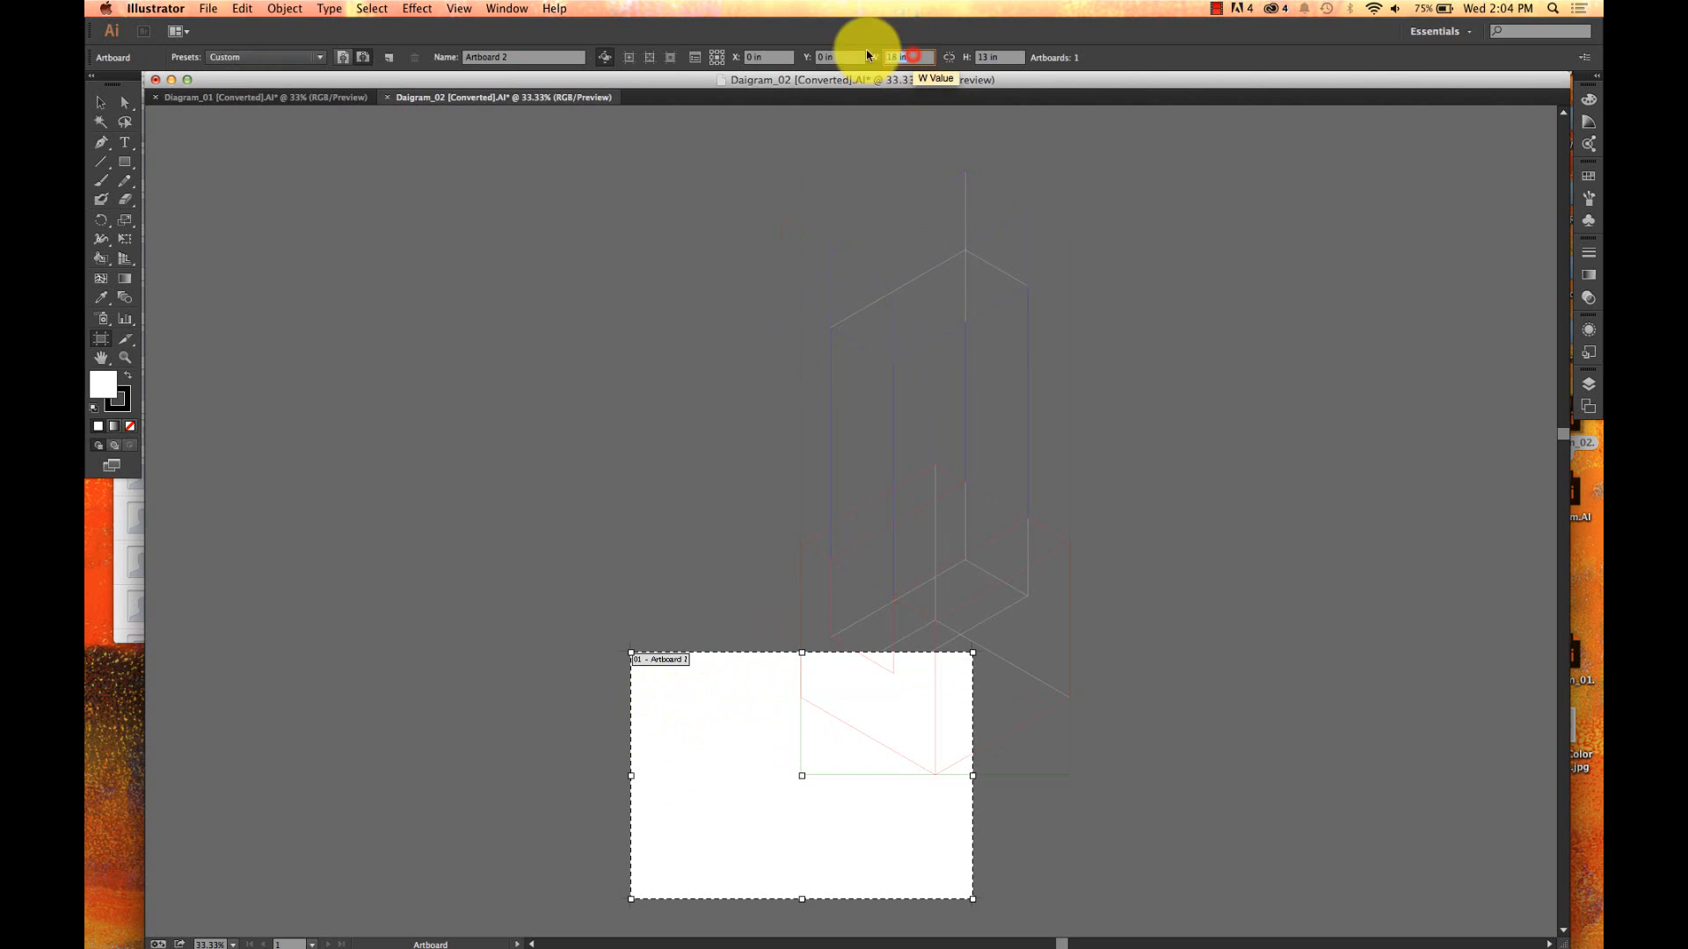
{"action": "left_click", "coordinate": [901, 58]}
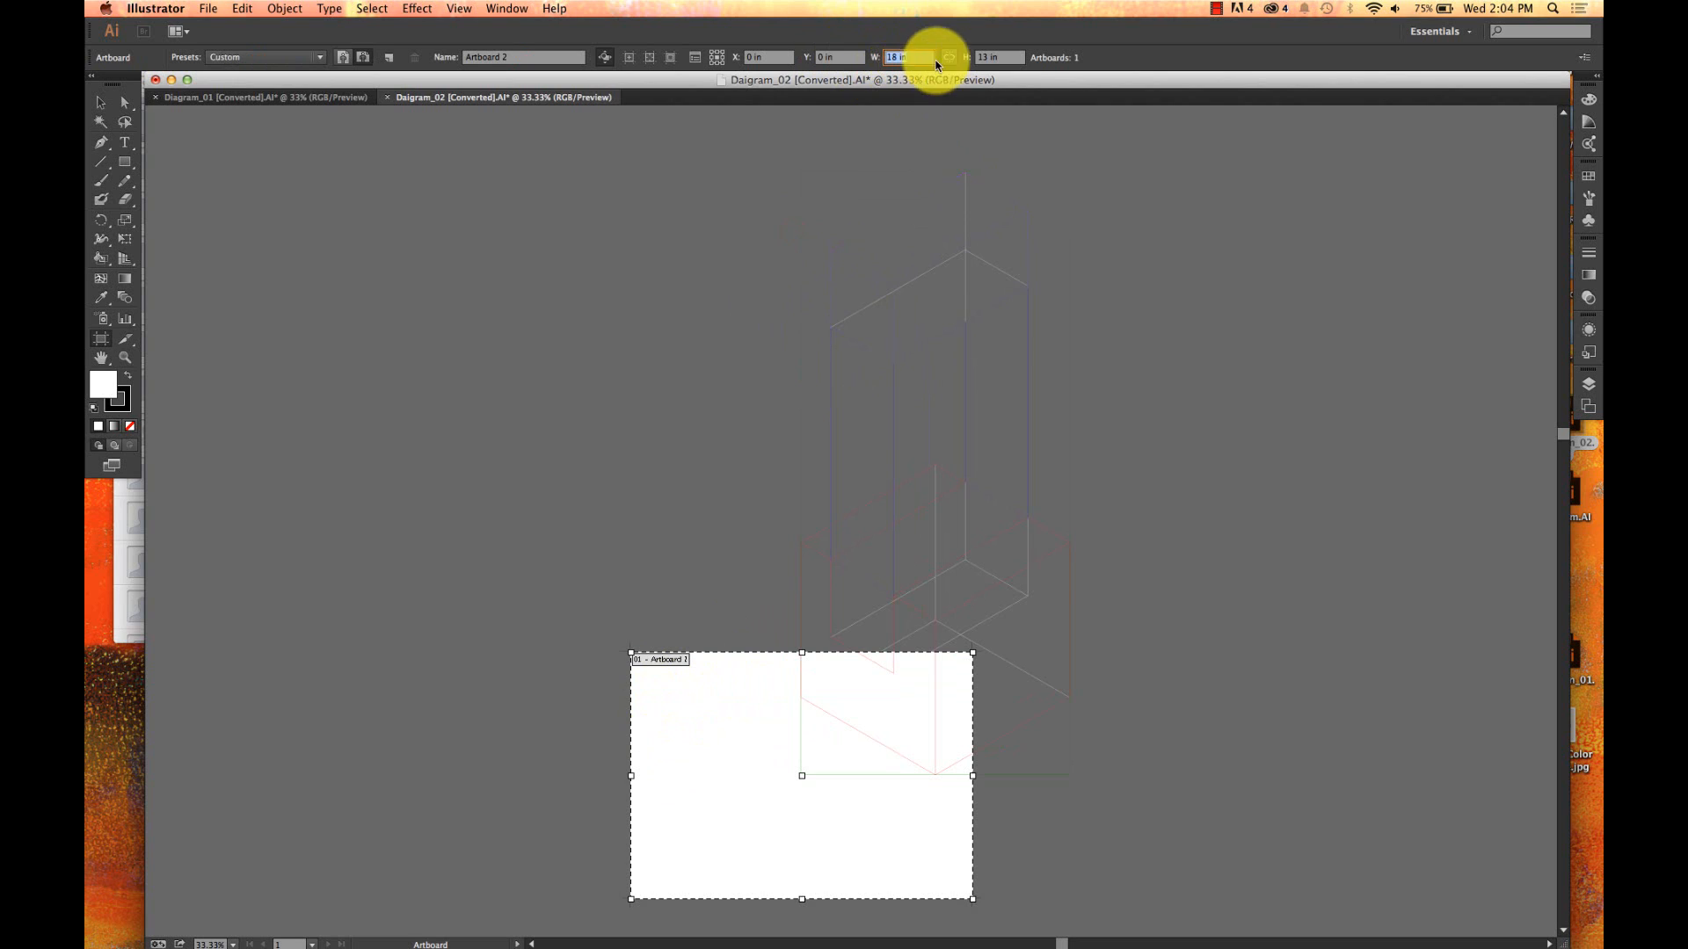
{"action": "type", "text": "20"}
{"action": "key", "text": "Return"}
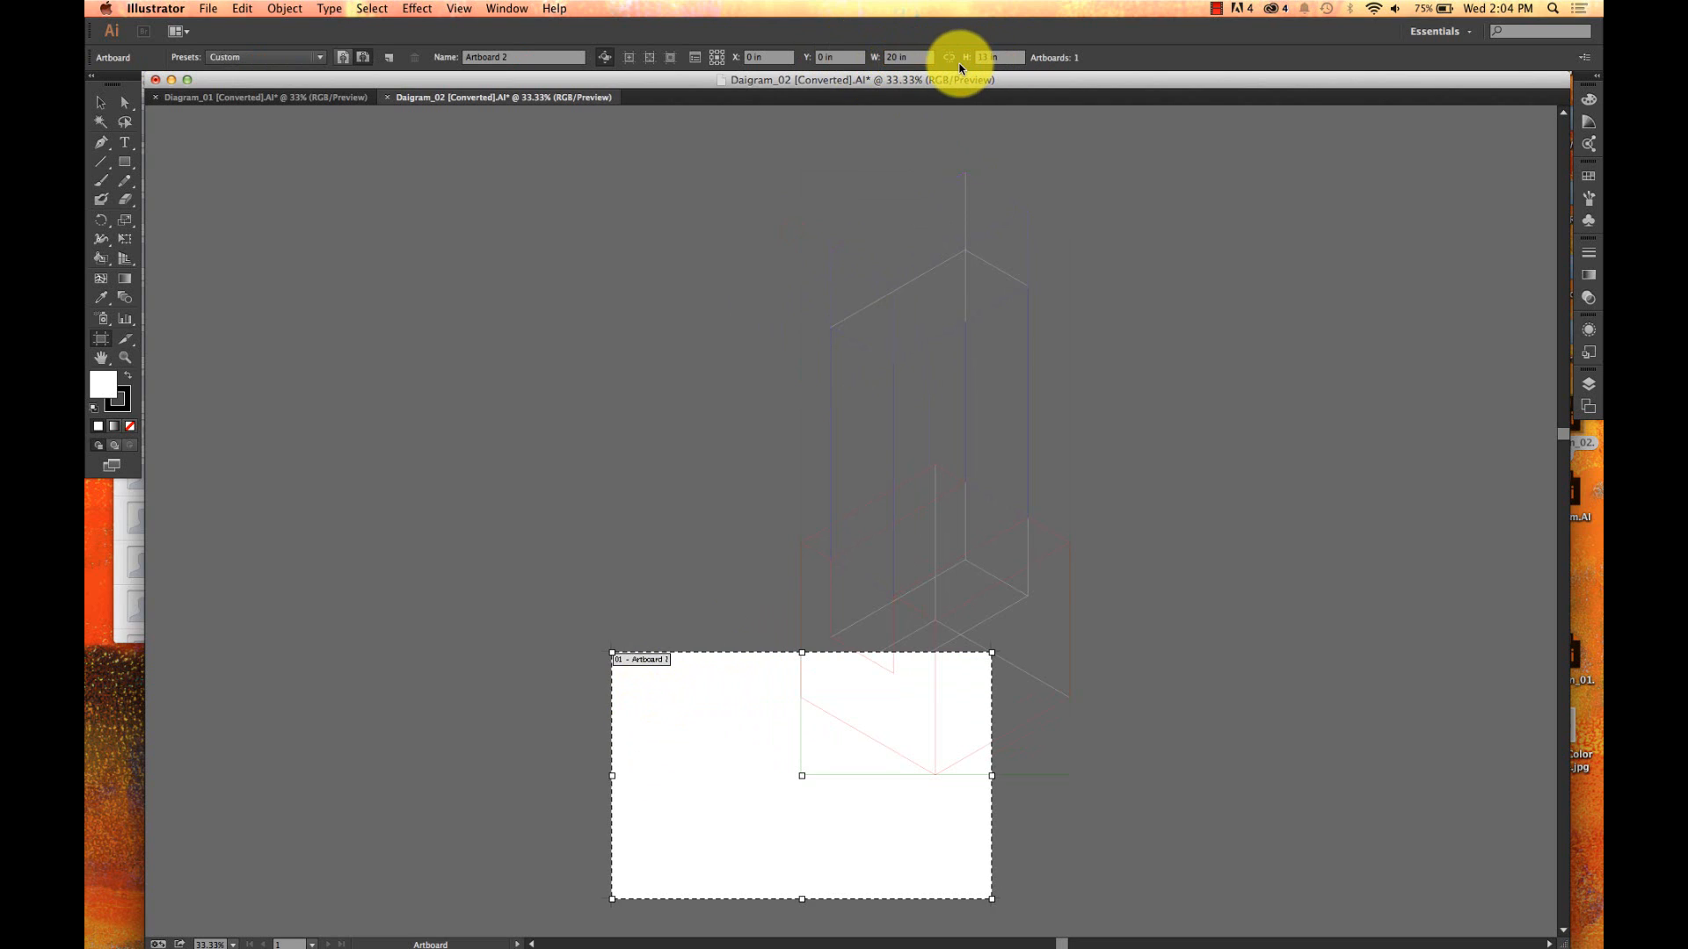
{"action": "type", "text": "20"}
{"action": "key", "text": "Return"}
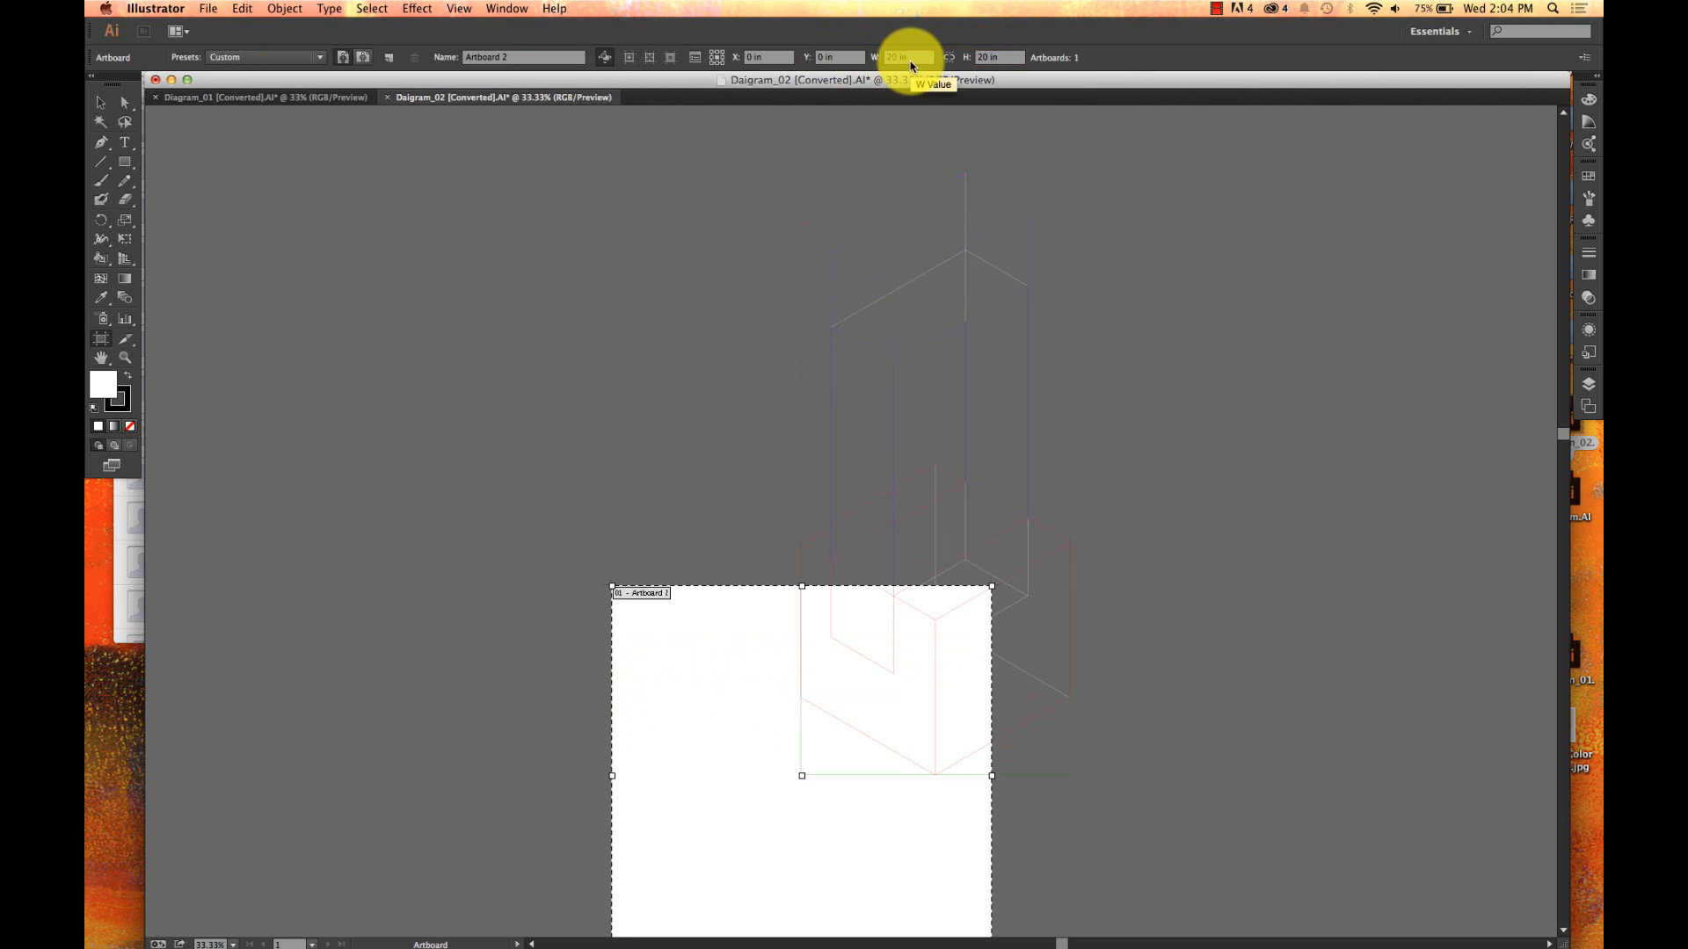
{"action": "scroll", "coordinate": [897, 194], "scroll_direction": "down", "scroll_amount": 2}
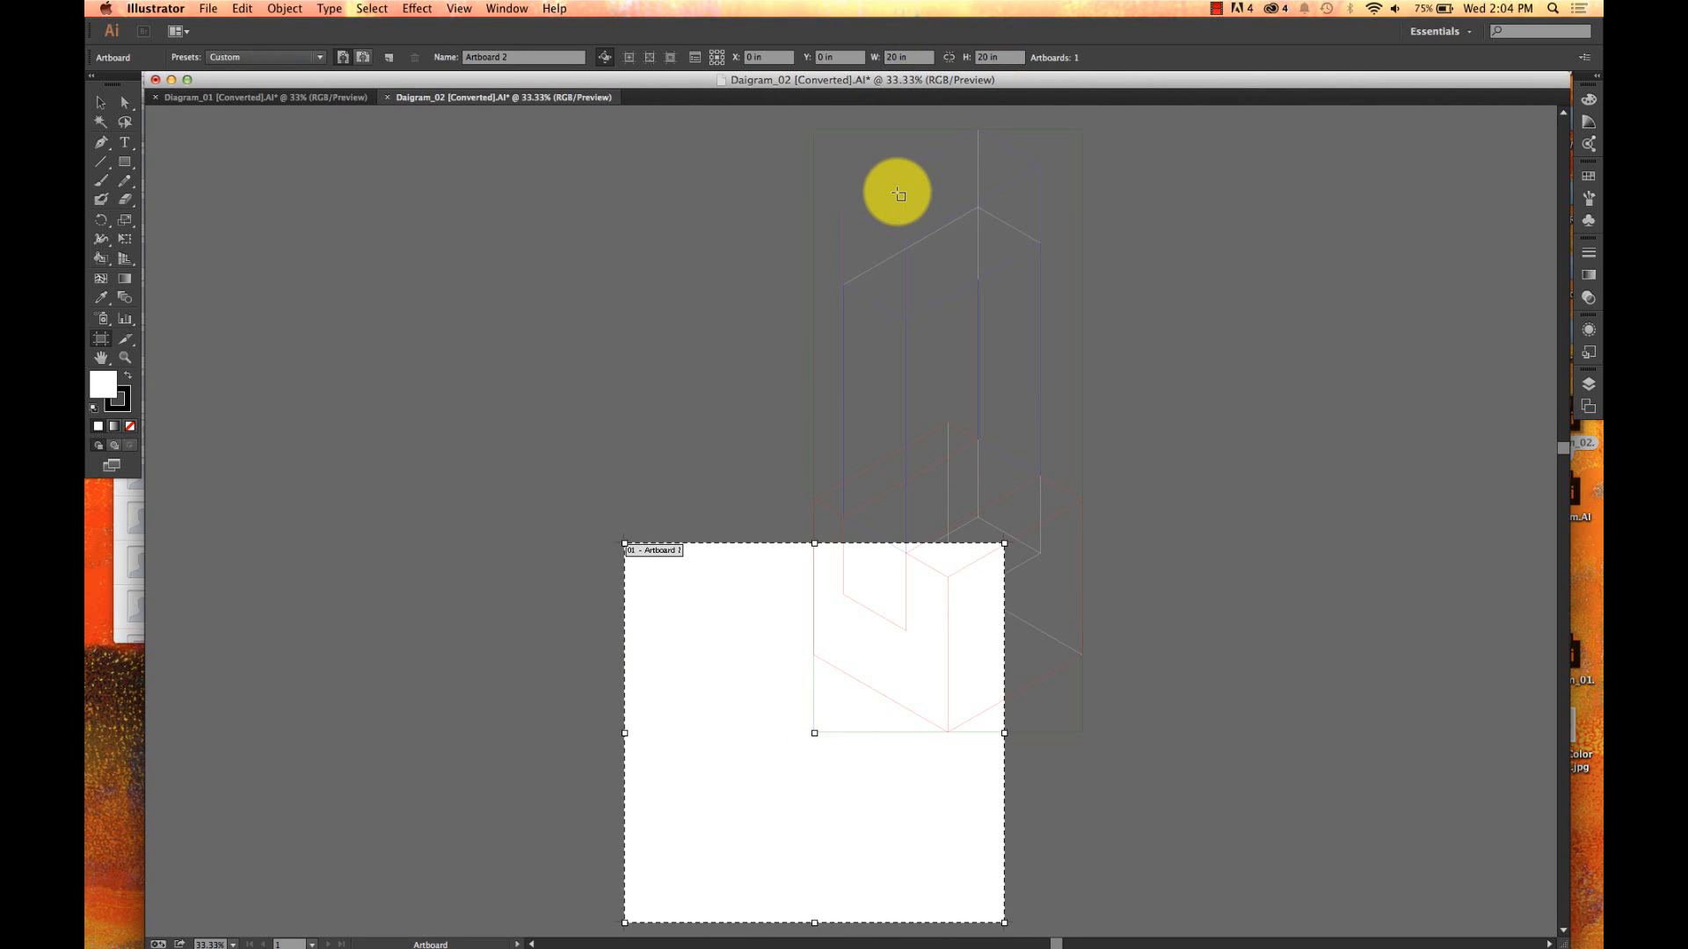
- Resize the artboard to letter size, 8.5 in wide and 11 in high
{"action": "left_click", "coordinate": [905, 57]}
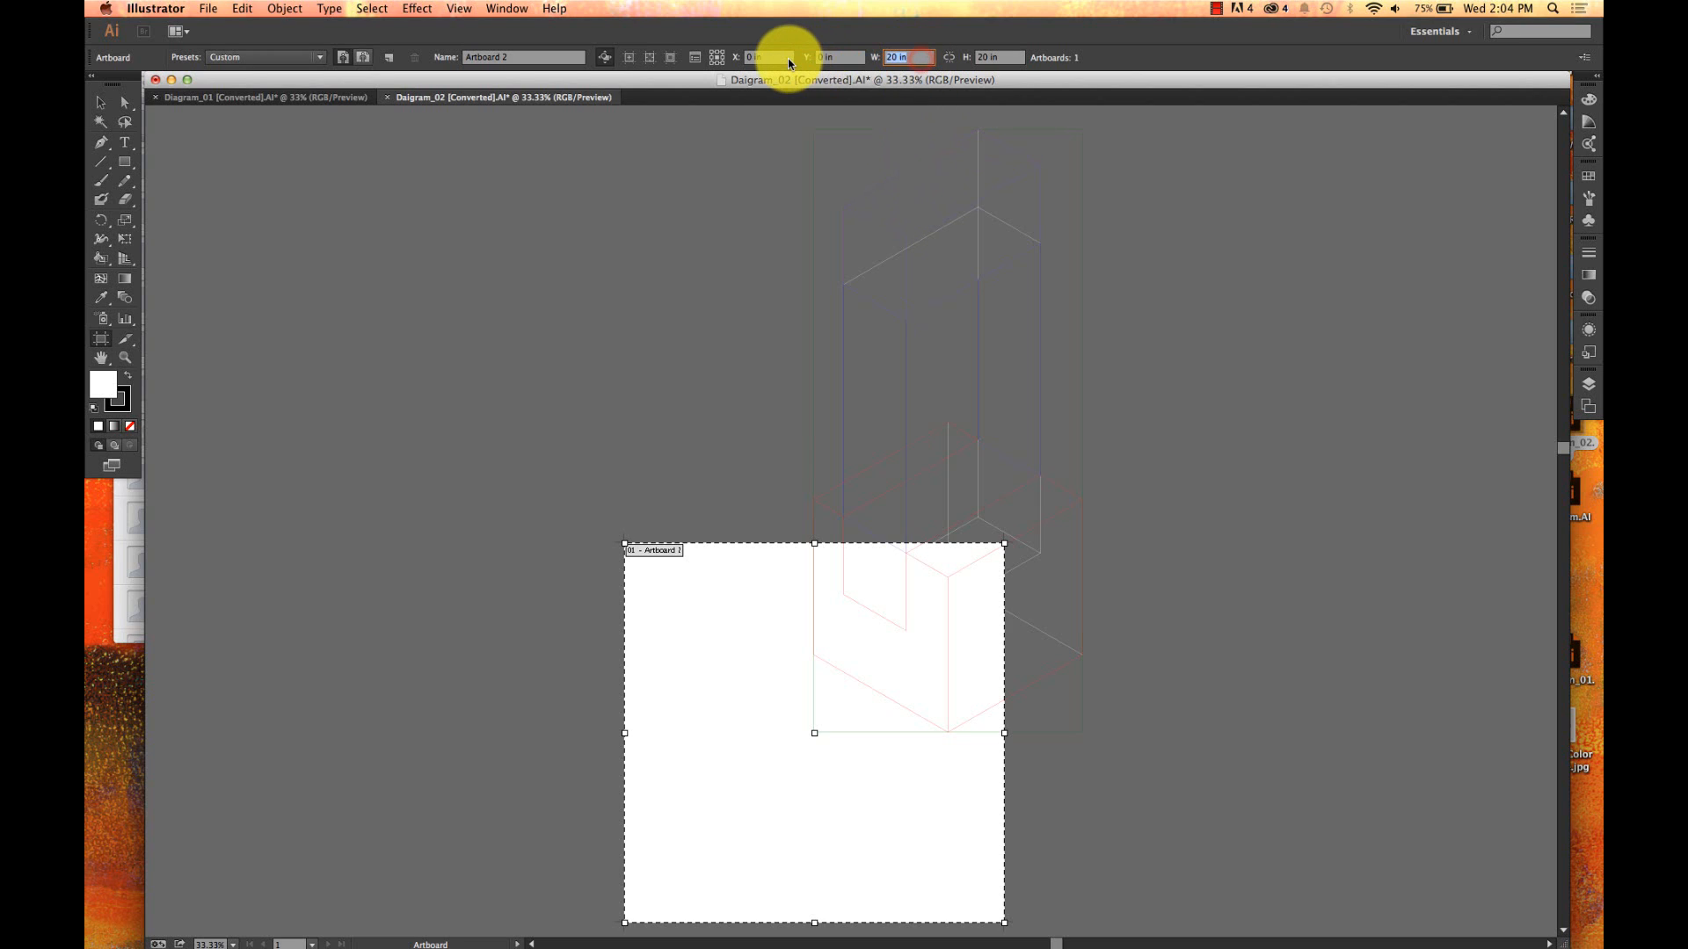
{"action": "type", "text": "8.5"}
{"action": "key", "text": "Return"}
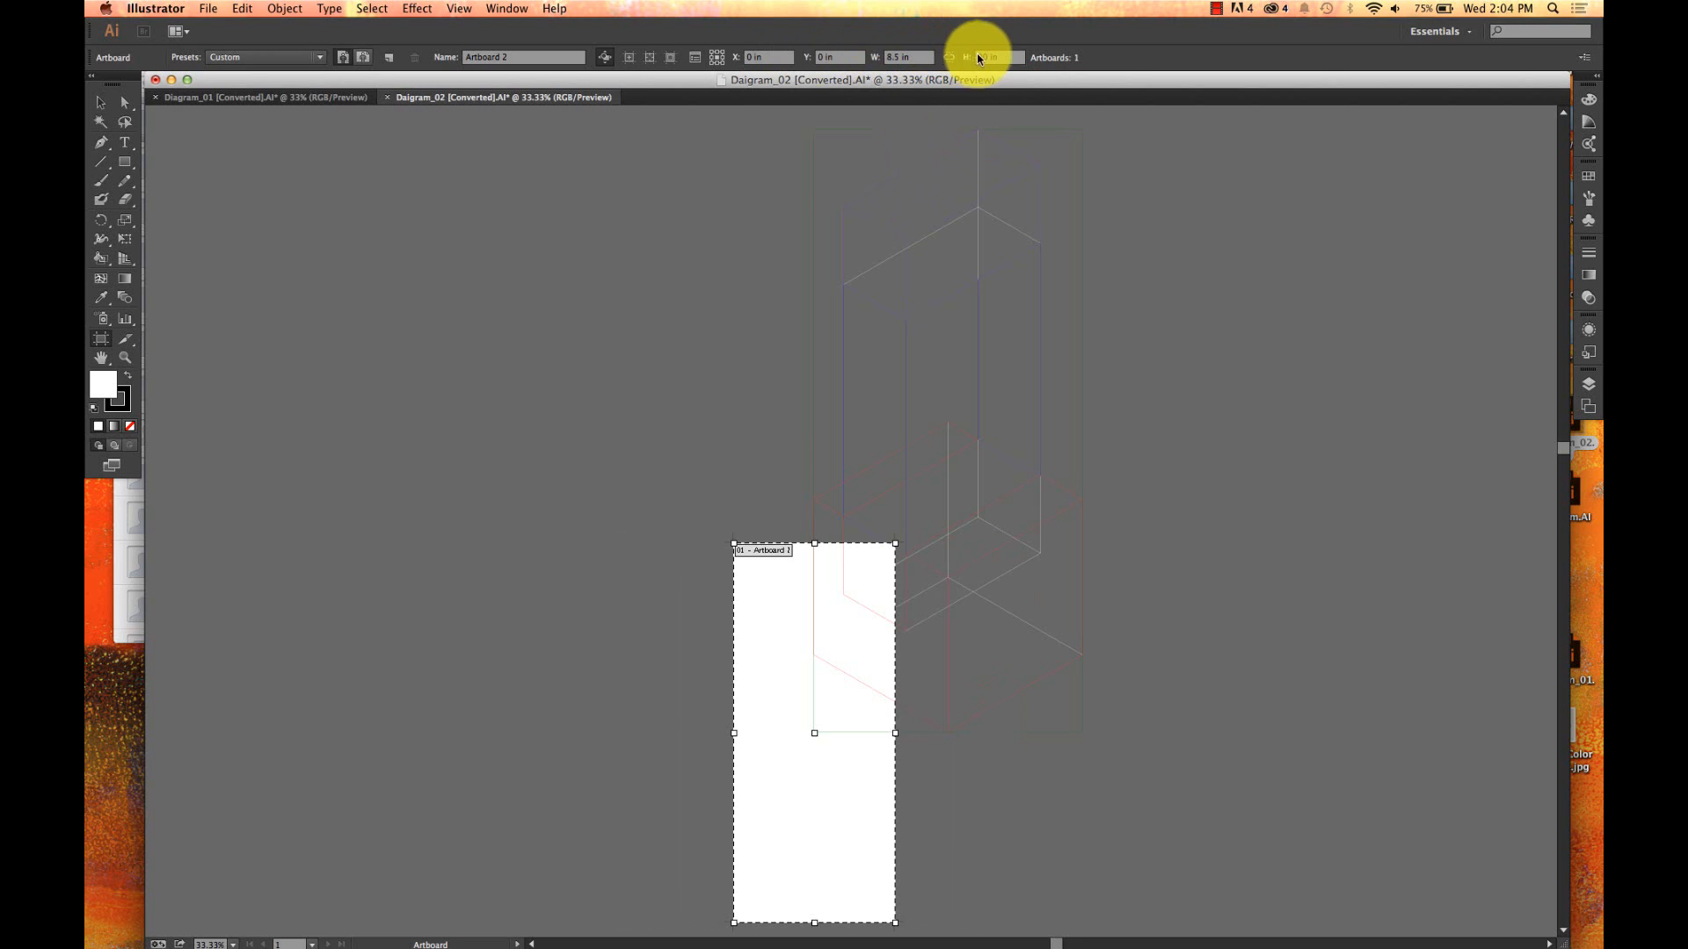
{"action": "left_click", "coordinate": [1002, 58]}
{"action": "type", "text": "111"}
{"action": "key", "text": "Return"}
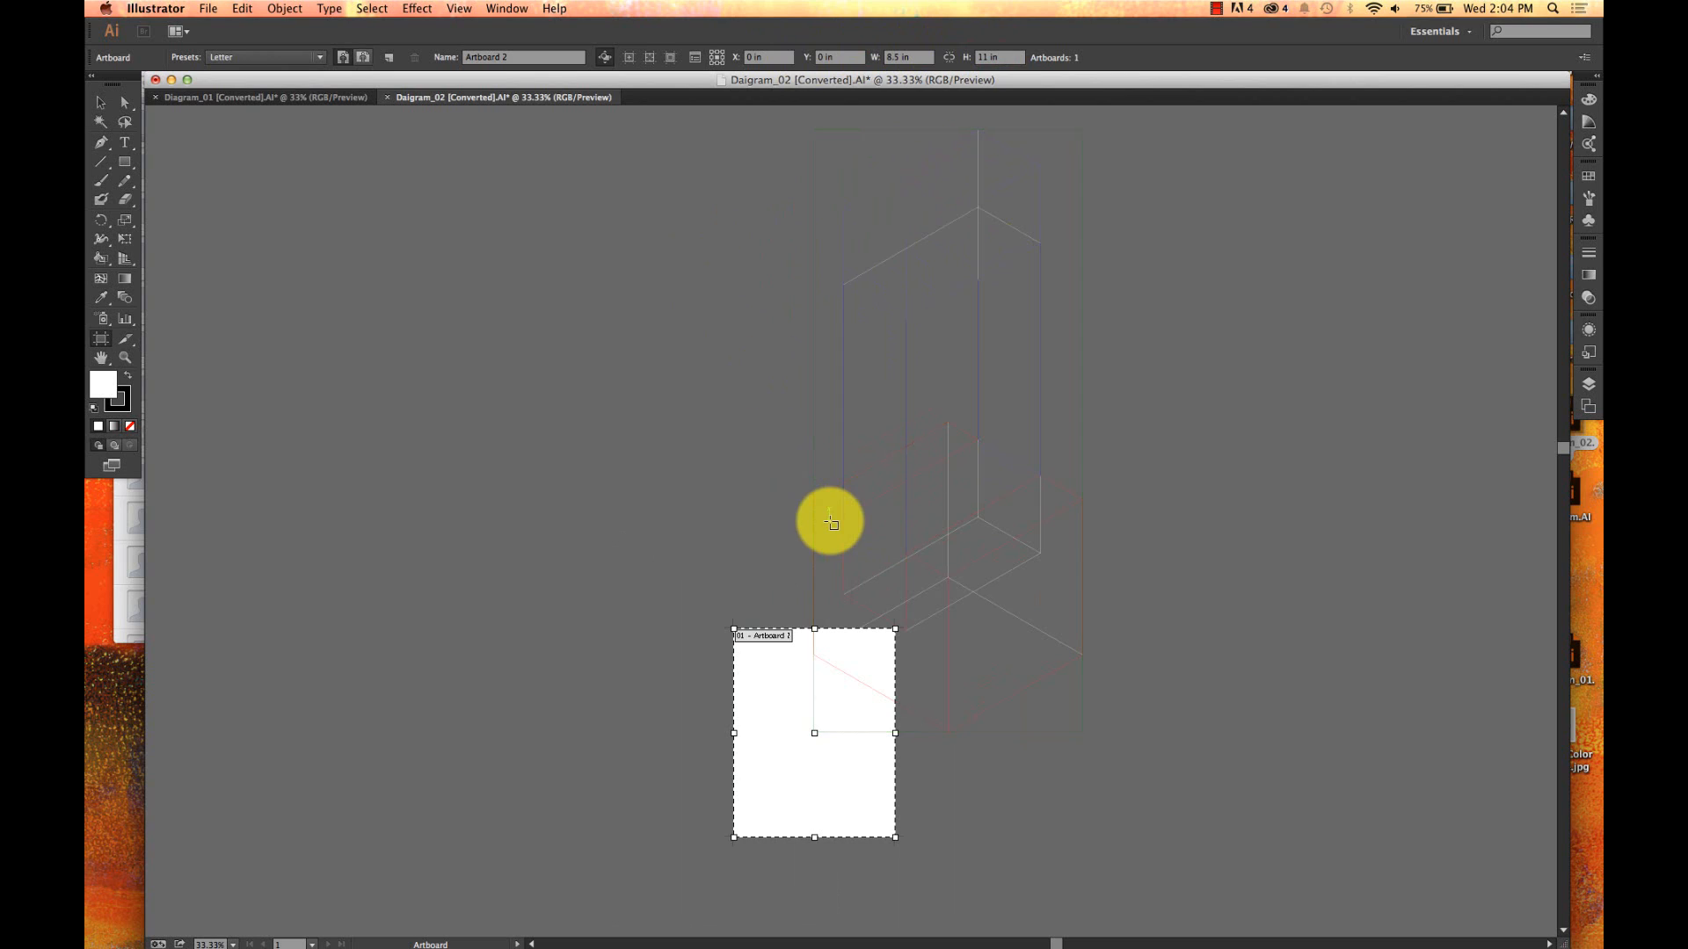
{"action": "left_click_drag", "start_coordinate": [784, 671], "coordinate": [653, 597]}
{"action": "key", "text": "super+z"}
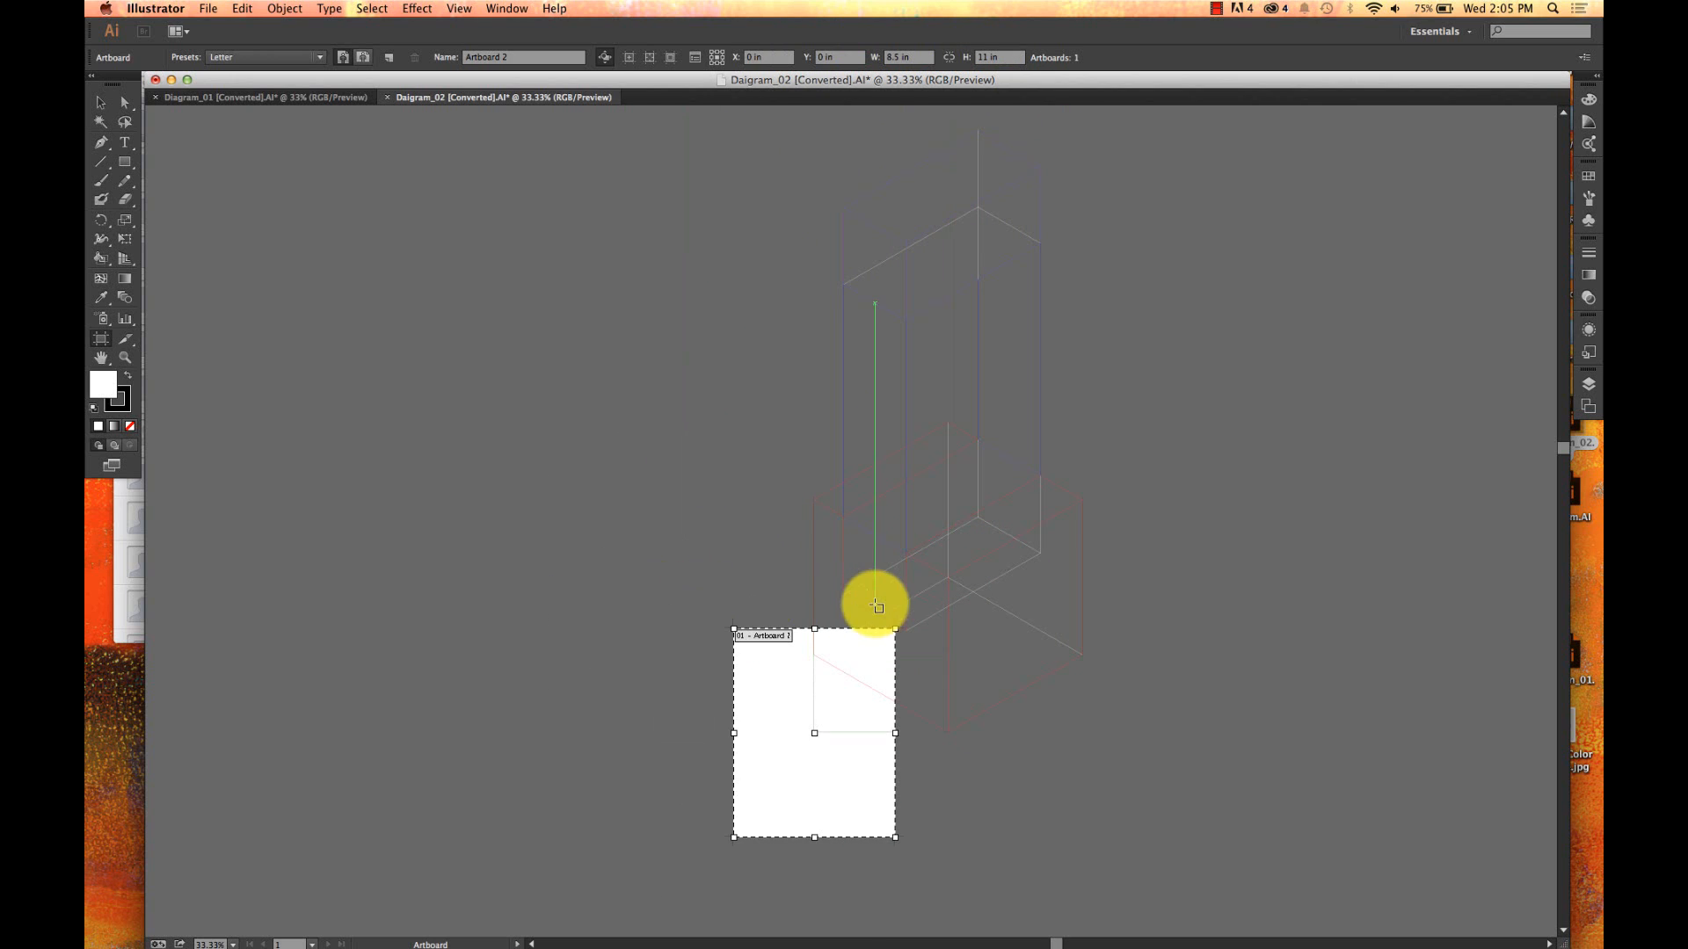
{"action": "left_click_drag", "start_coordinate": [893, 628], "coordinate": [1106, 304]}
{"action": "left_click", "coordinate": [1101, 307]}
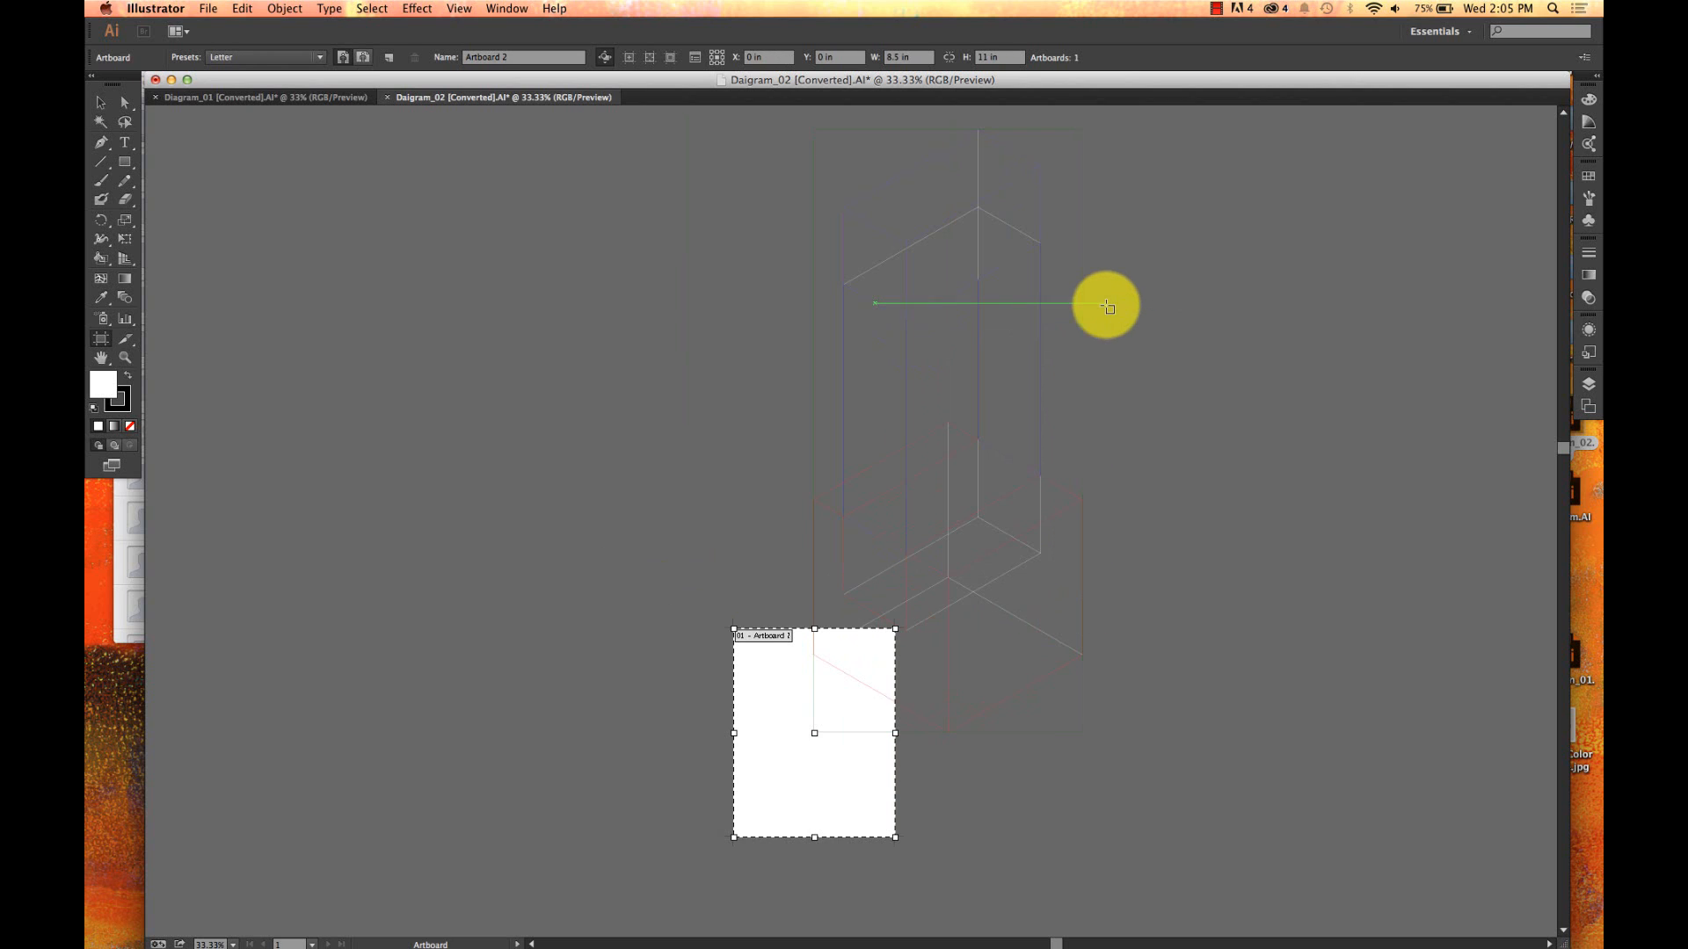
{"action": "left_click_drag", "start_coordinate": [733, 629], "coordinate": [557, 390]}
{"action": "key", "text": "Escape"}
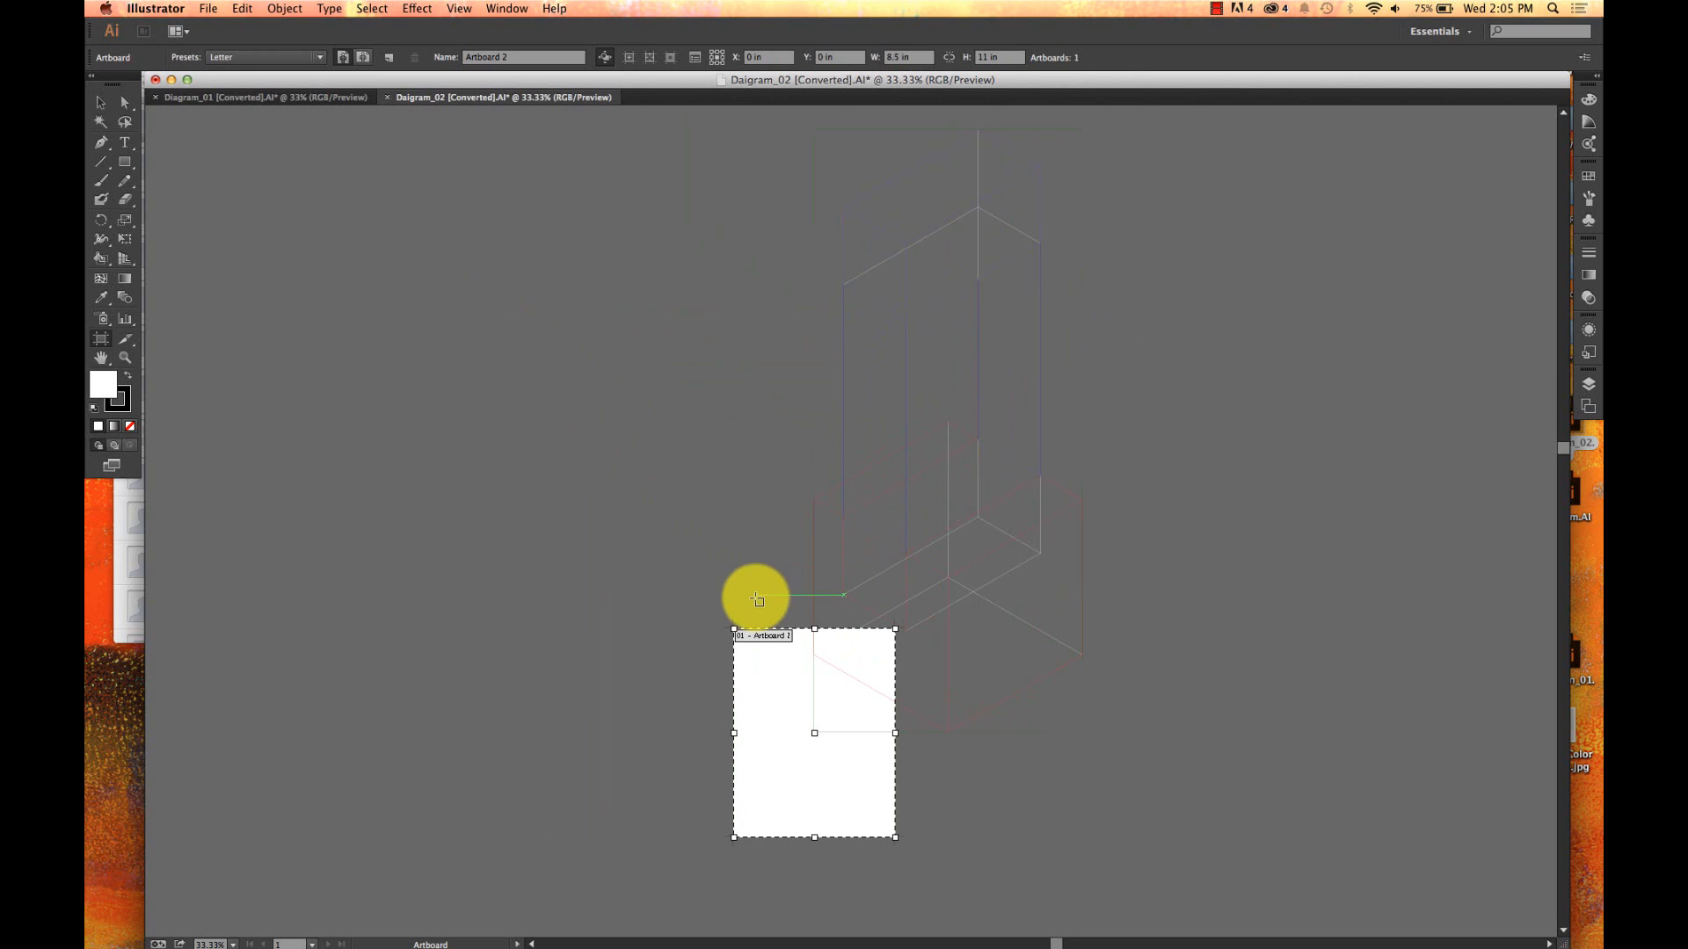
- Resize the artboard by its edges to match the linework's bounding box, about 14.14 in wide and 31.75 in high
{"action": "mouse_move", "coordinate": [734, 630]}
{"action": "left_mouse_down"}
{"action": "mouse_move", "coordinate": [633, 440]}
{"action": "mouse_move", "coordinate": [630, 280]}
{"action": "left_mouse_up"}
{"action": "scroll", "coordinate": [626, 277], "scroll_direction": "up", "scroll_amount": 3}
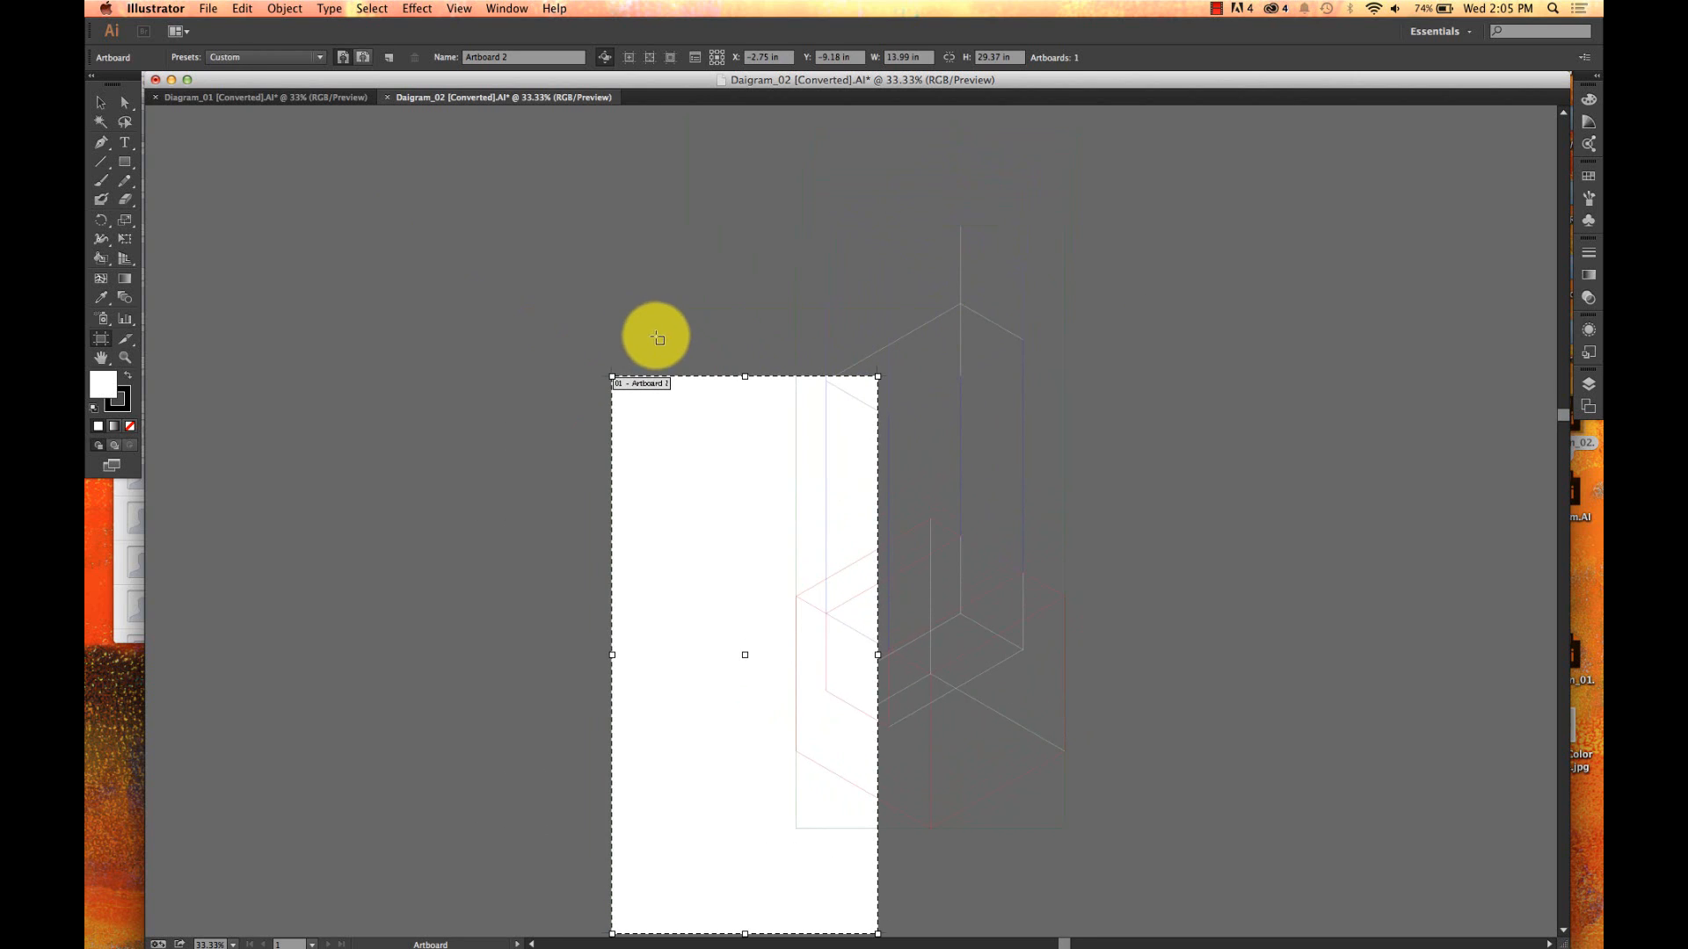
{"action": "mouse_move", "coordinate": [613, 376]}
{"action": "left_mouse_down"}
{"action": "mouse_move", "coordinate": [752, 279]}
{"action": "mouse_move", "coordinate": [781, 226]}
{"action": "mouse_move", "coordinate": [801, 225]}
{"action": "mouse_move", "coordinate": [801, 265]}
{"action": "mouse_move", "coordinate": [798, 224]}
{"action": "left_mouse_up"}
{"action": "scroll", "coordinate": [807, 381], "scroll_direction": "right", "scroll_amount": 2}
{"action": "scroll", "coordinate": [807, 382], "scroll_direction": "down", "scroll_amount": 1}
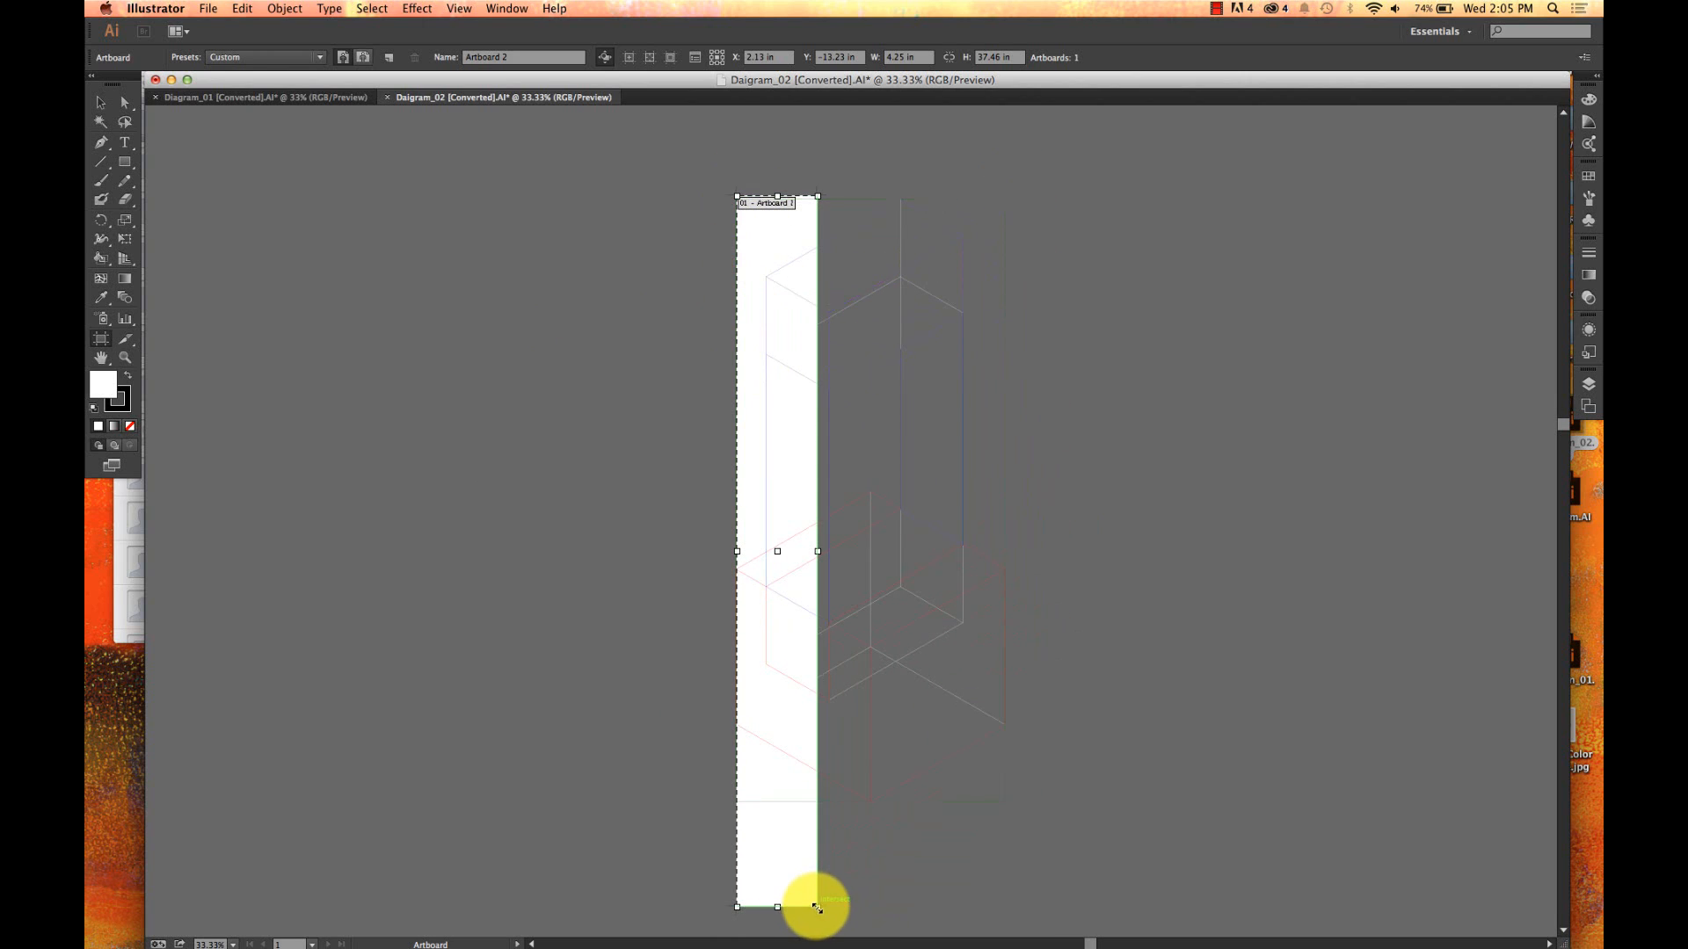
{"action": "left_click_drag", "start_coordinate": [818, 906], "coordinate": [1005, 803]}
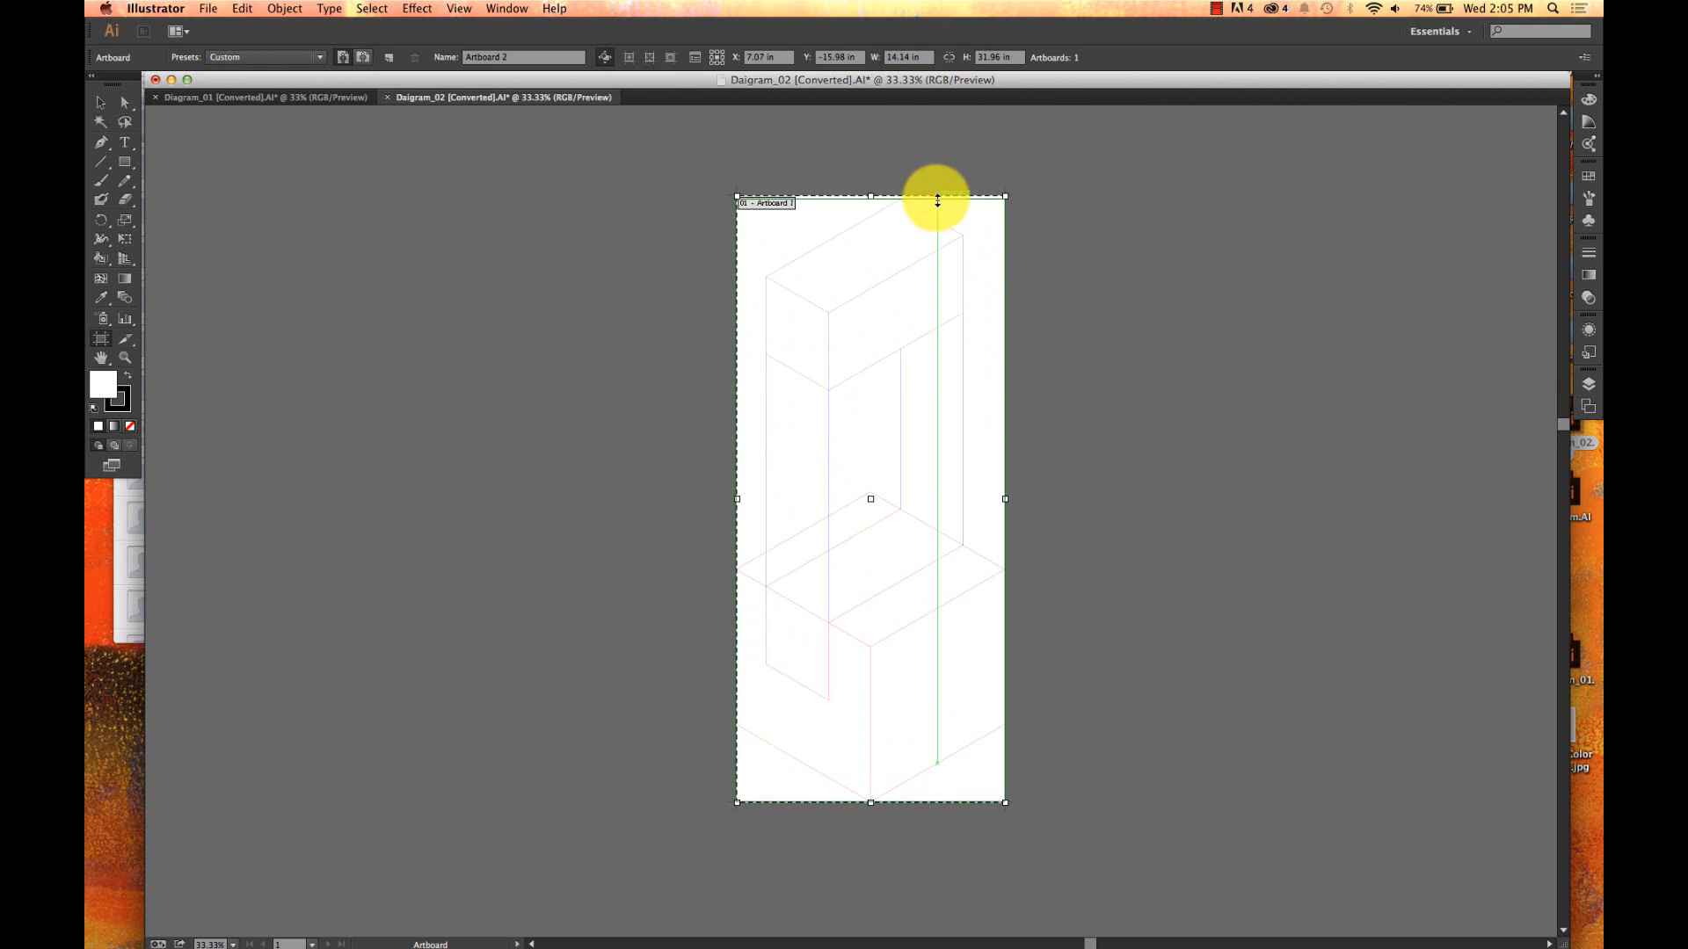
{"action": "left_click_drag", "start_coordinate": [872, 195], "coordinate": [871, 198]}
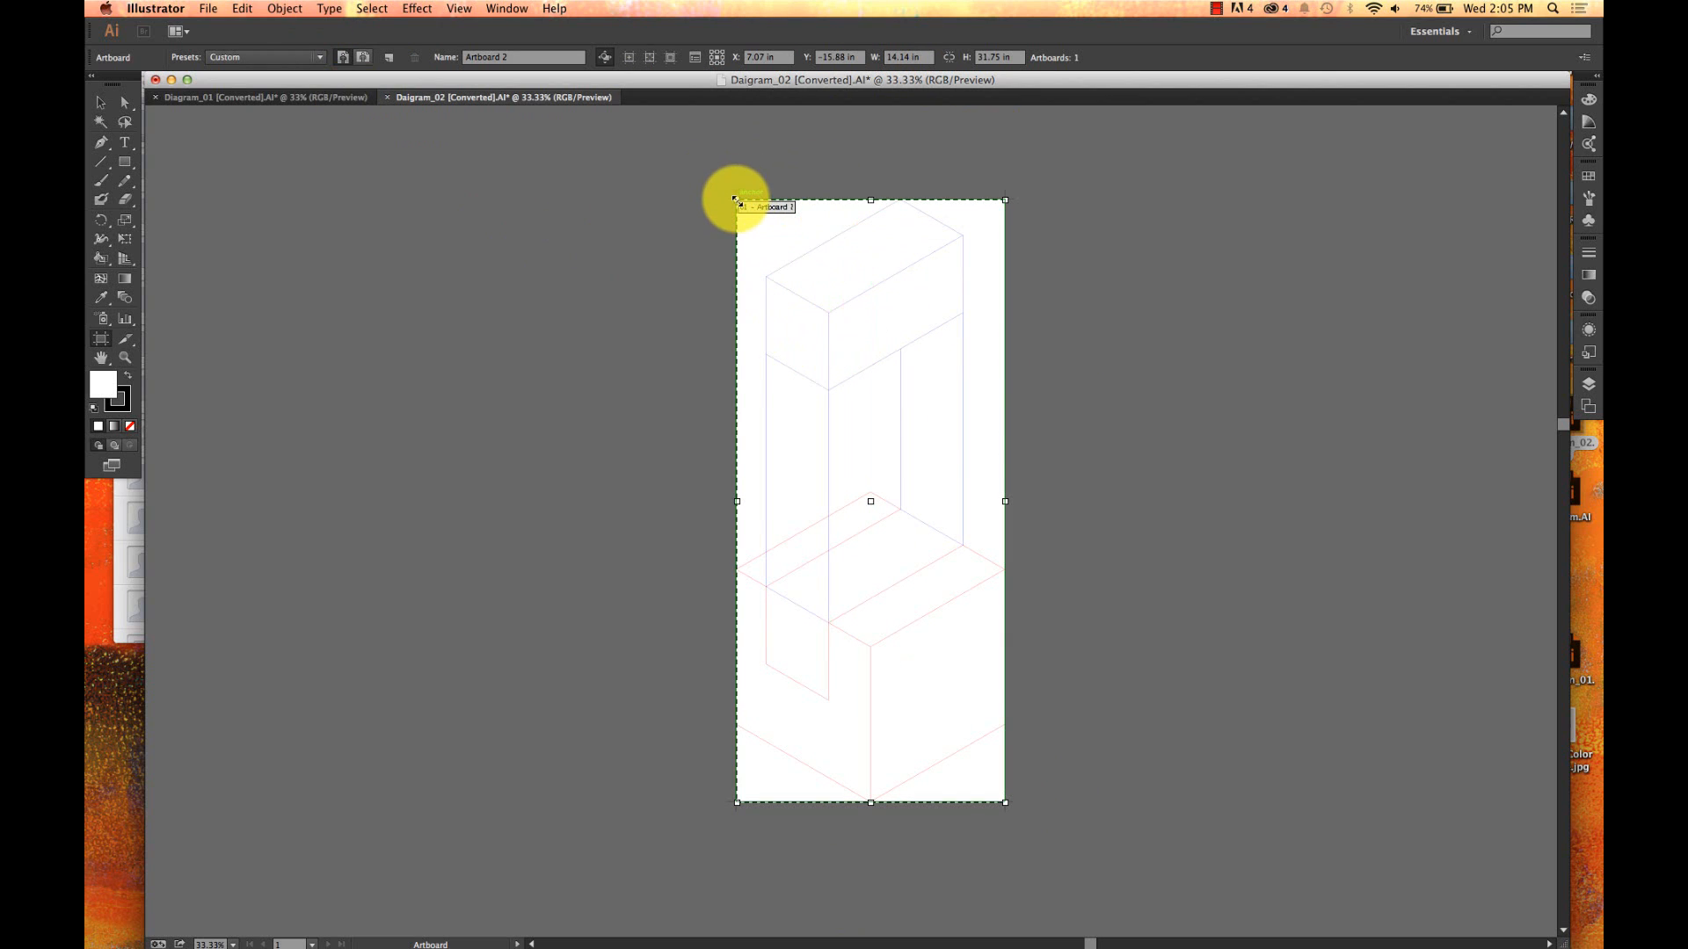
{"action": "left_click_drag", "start_coordinate": [736, 199], "coordinate": [283, 140]}
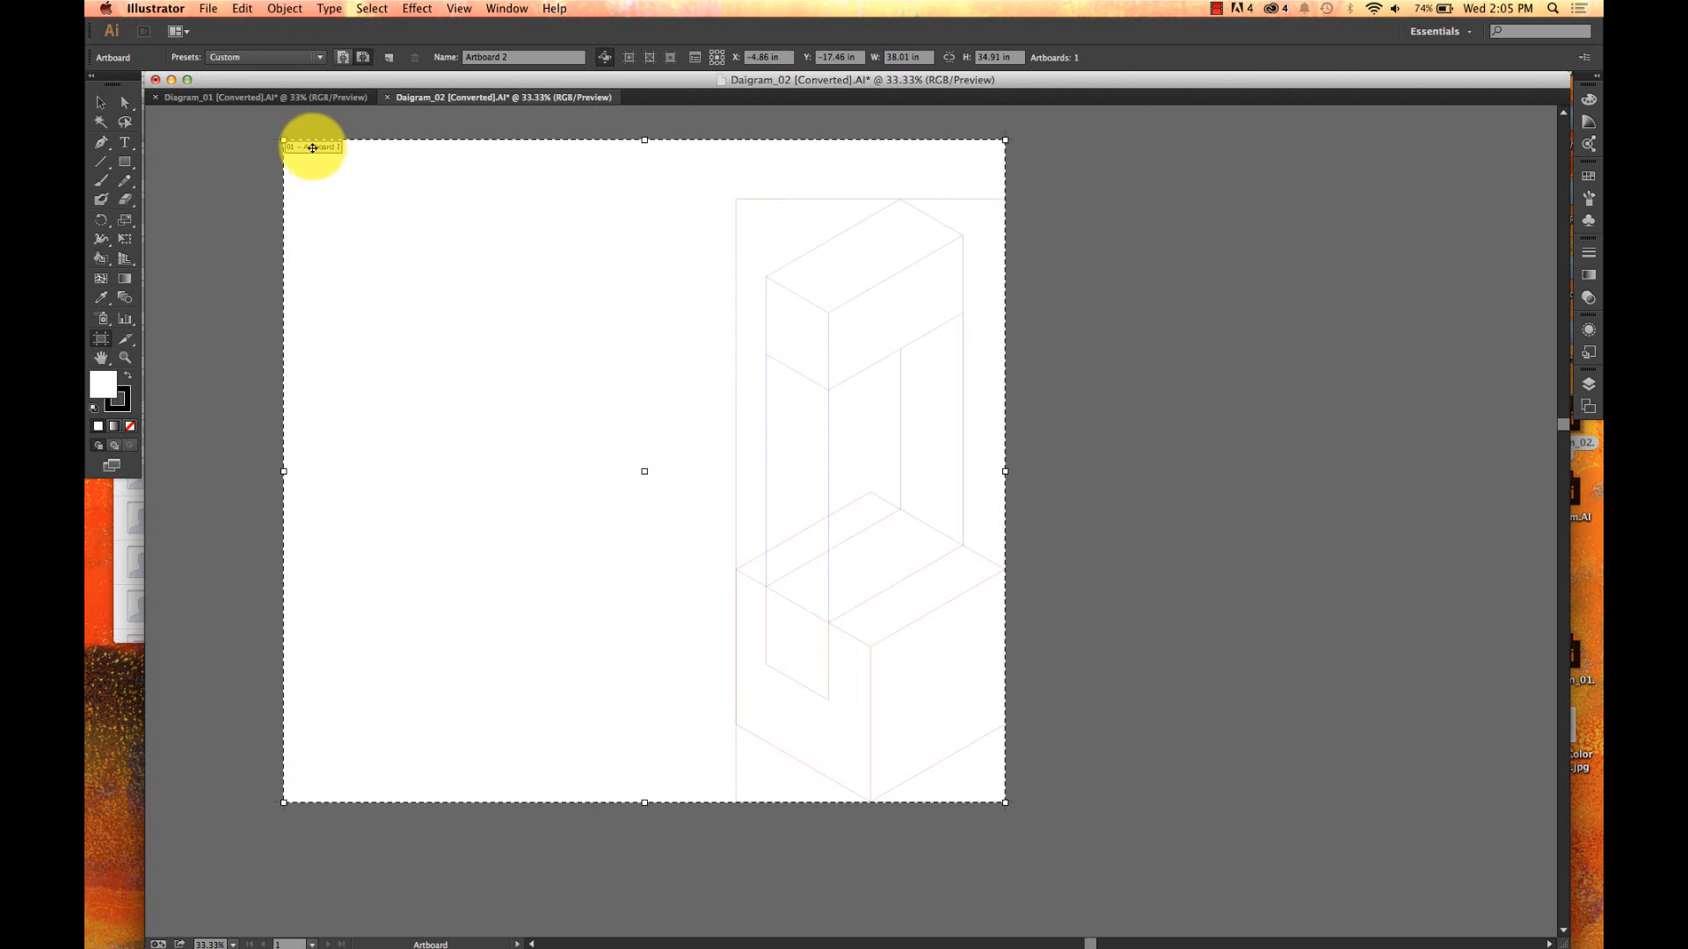
{"action": "left_click_drag", "start_coordinate": [283, 140], "coordinate": [736, 200]}
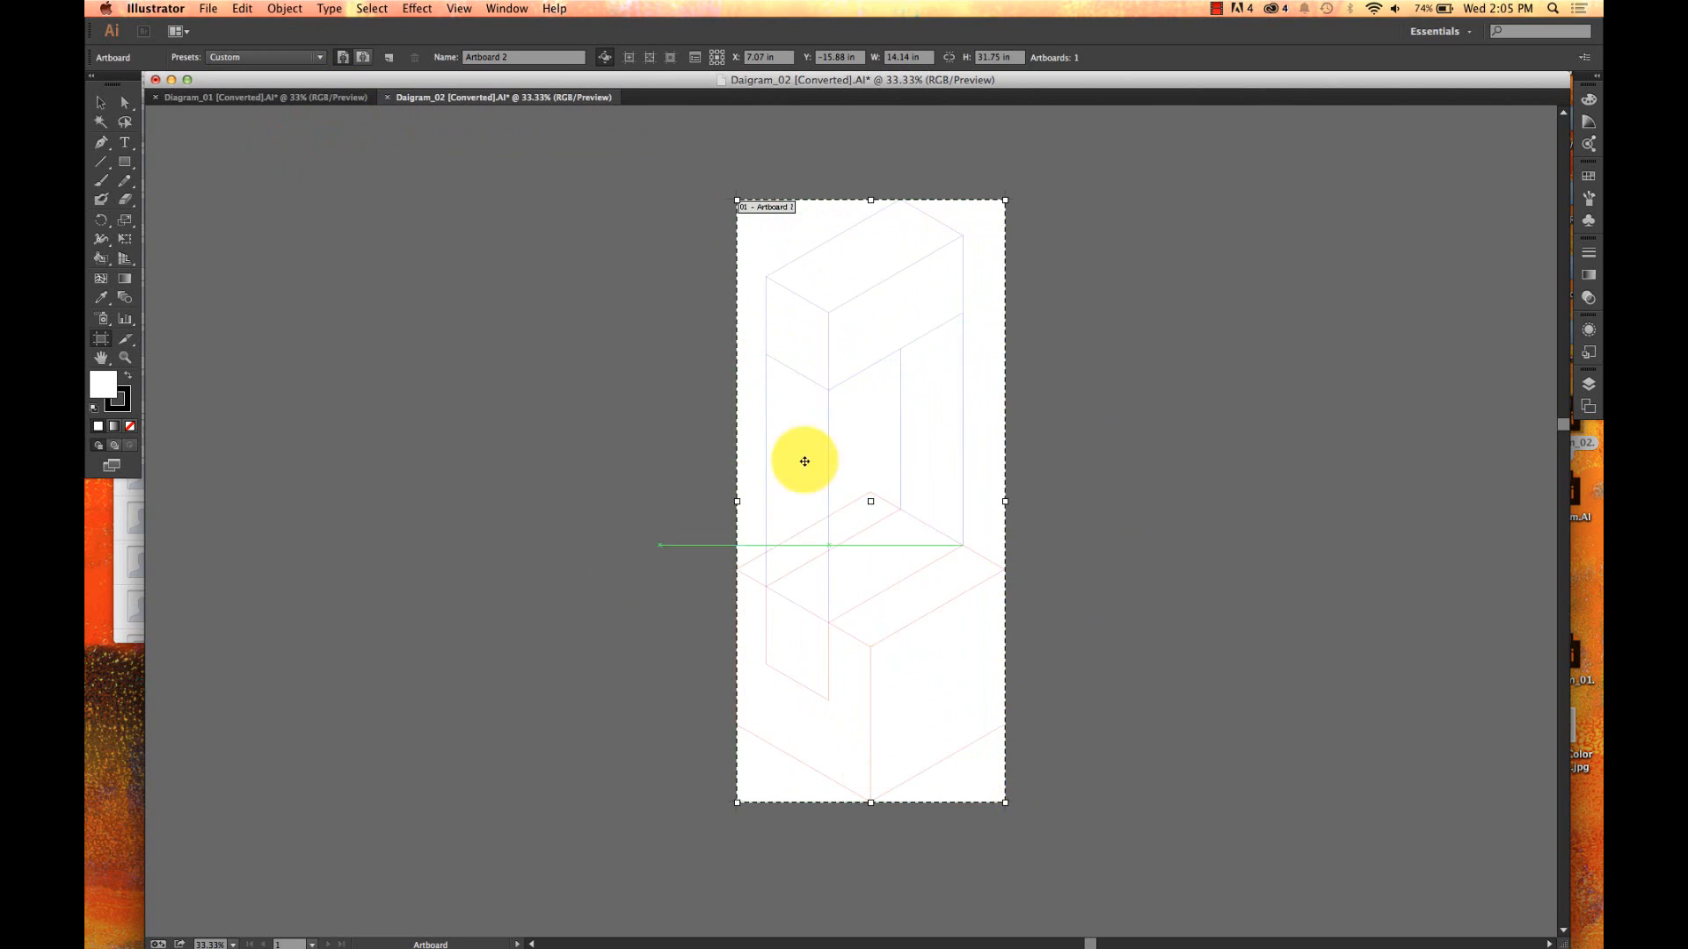
- Add 2 in to the artboard's width and height, making it 16.14 by 33.75 in, and leave artboard editing
{"action": "left_click", "coordinate": [925, 58]}
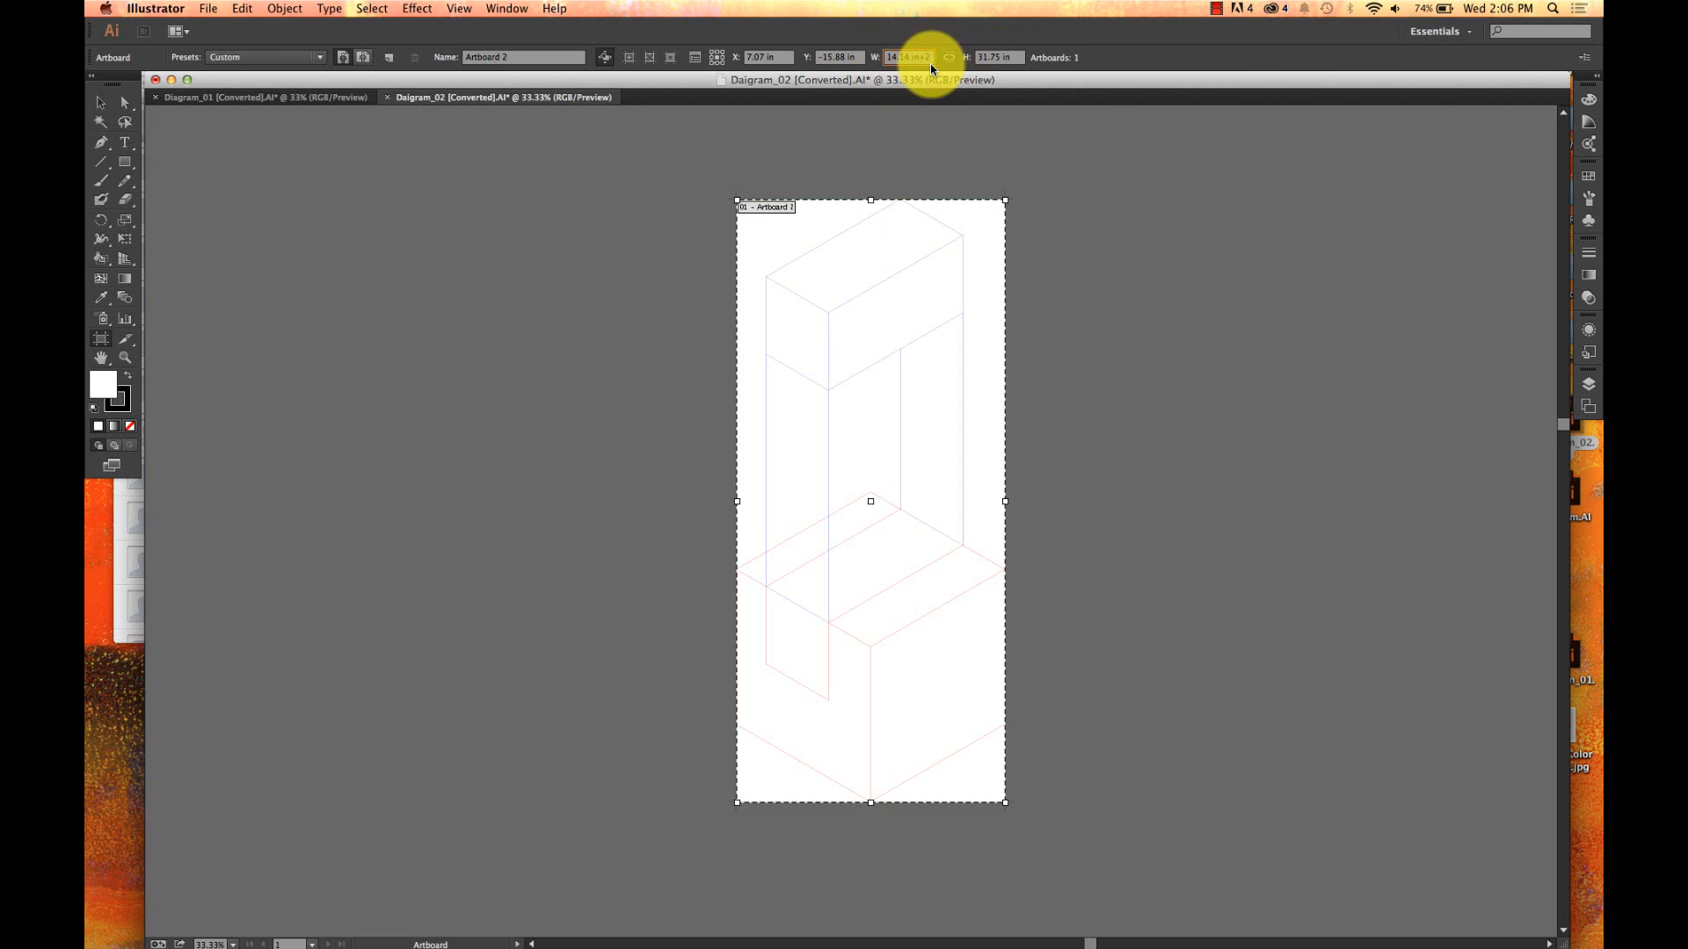
{"action": "key", "text": "Return"}
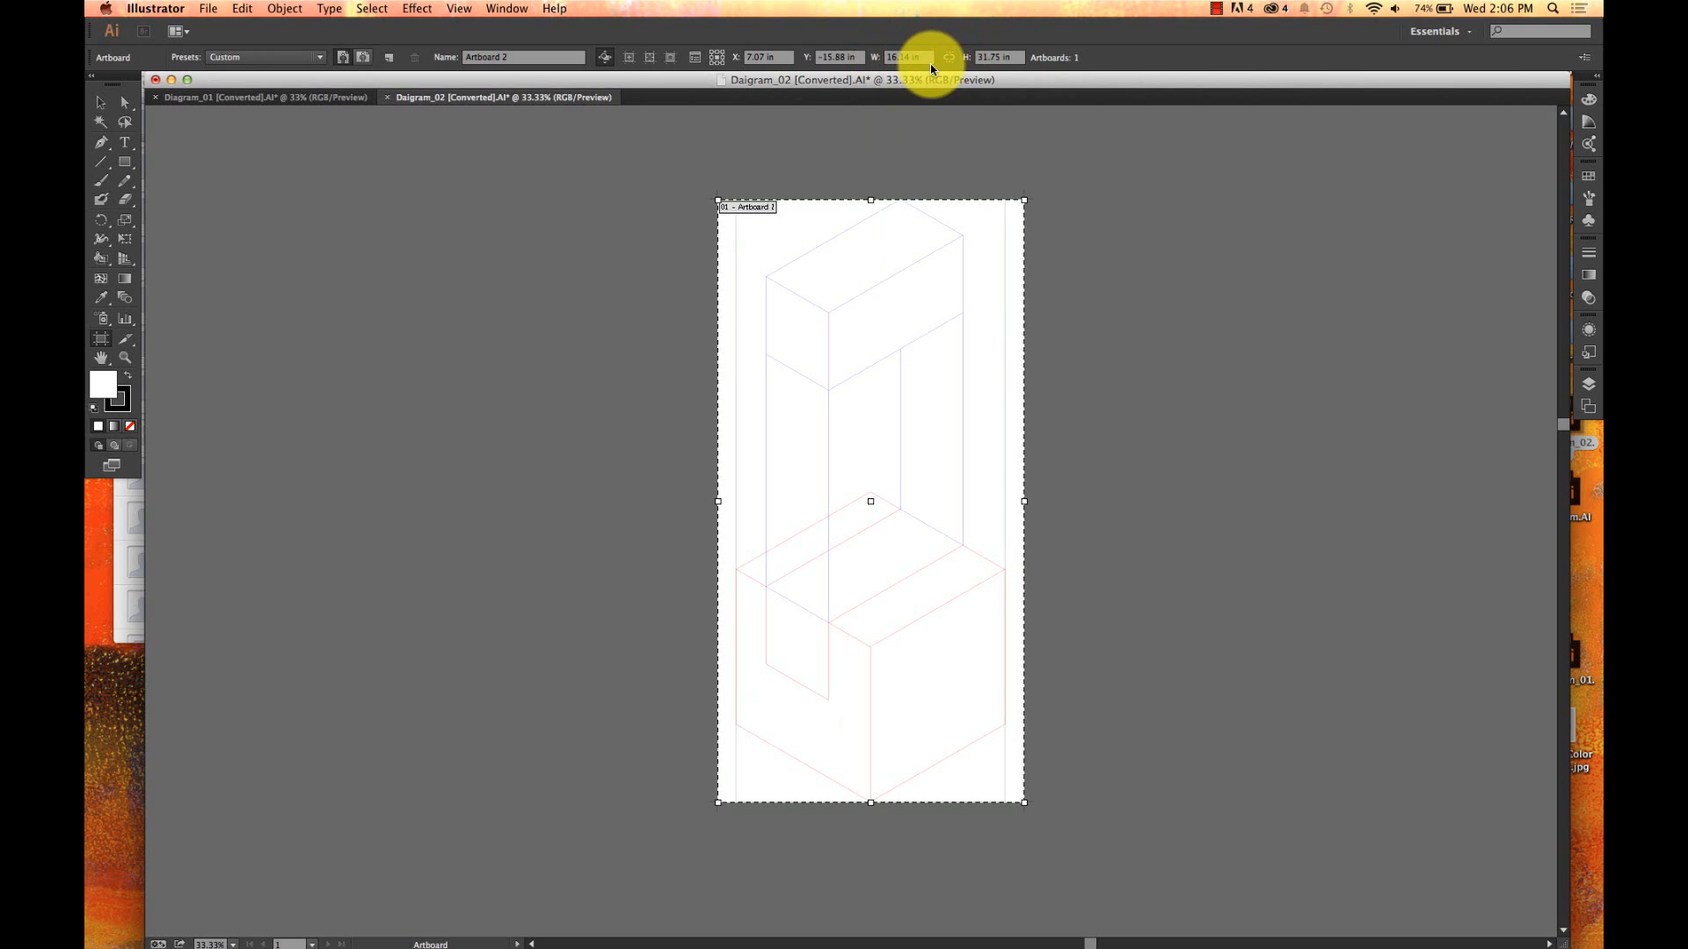
{"action": "left_click", "coordinate": [1011, 56]}
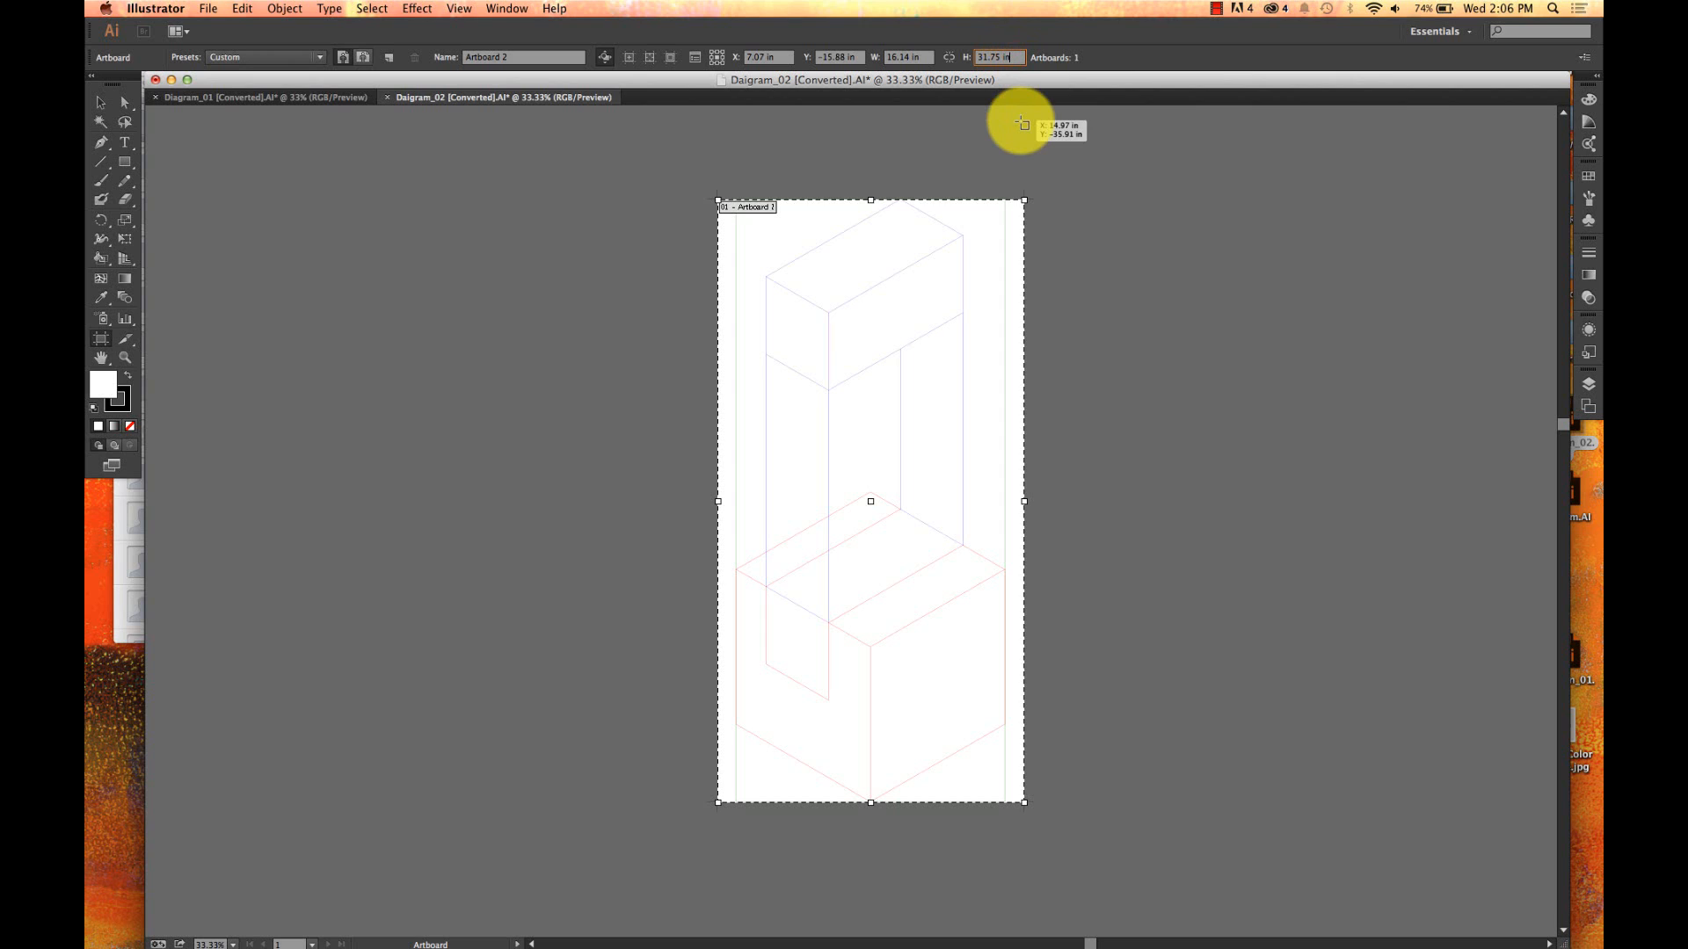
{"action": "type", "text": "+2"}
{"action": "key", "text": "Return"}
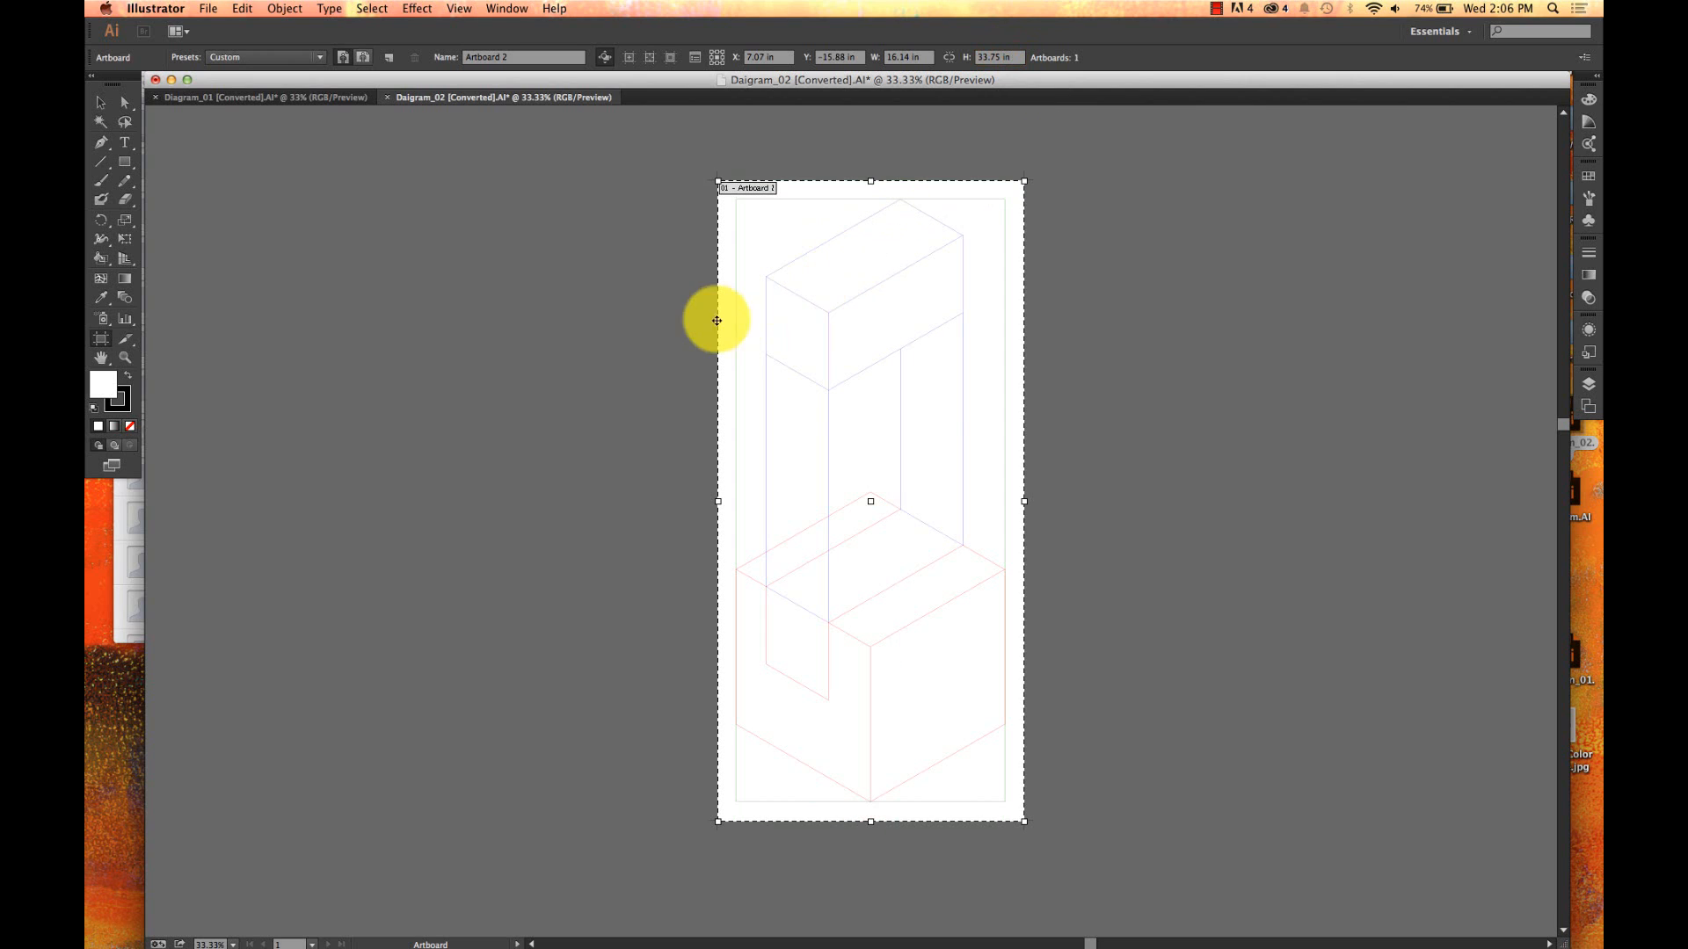
{"action": "left_click", "coordinate": [101, 102]}
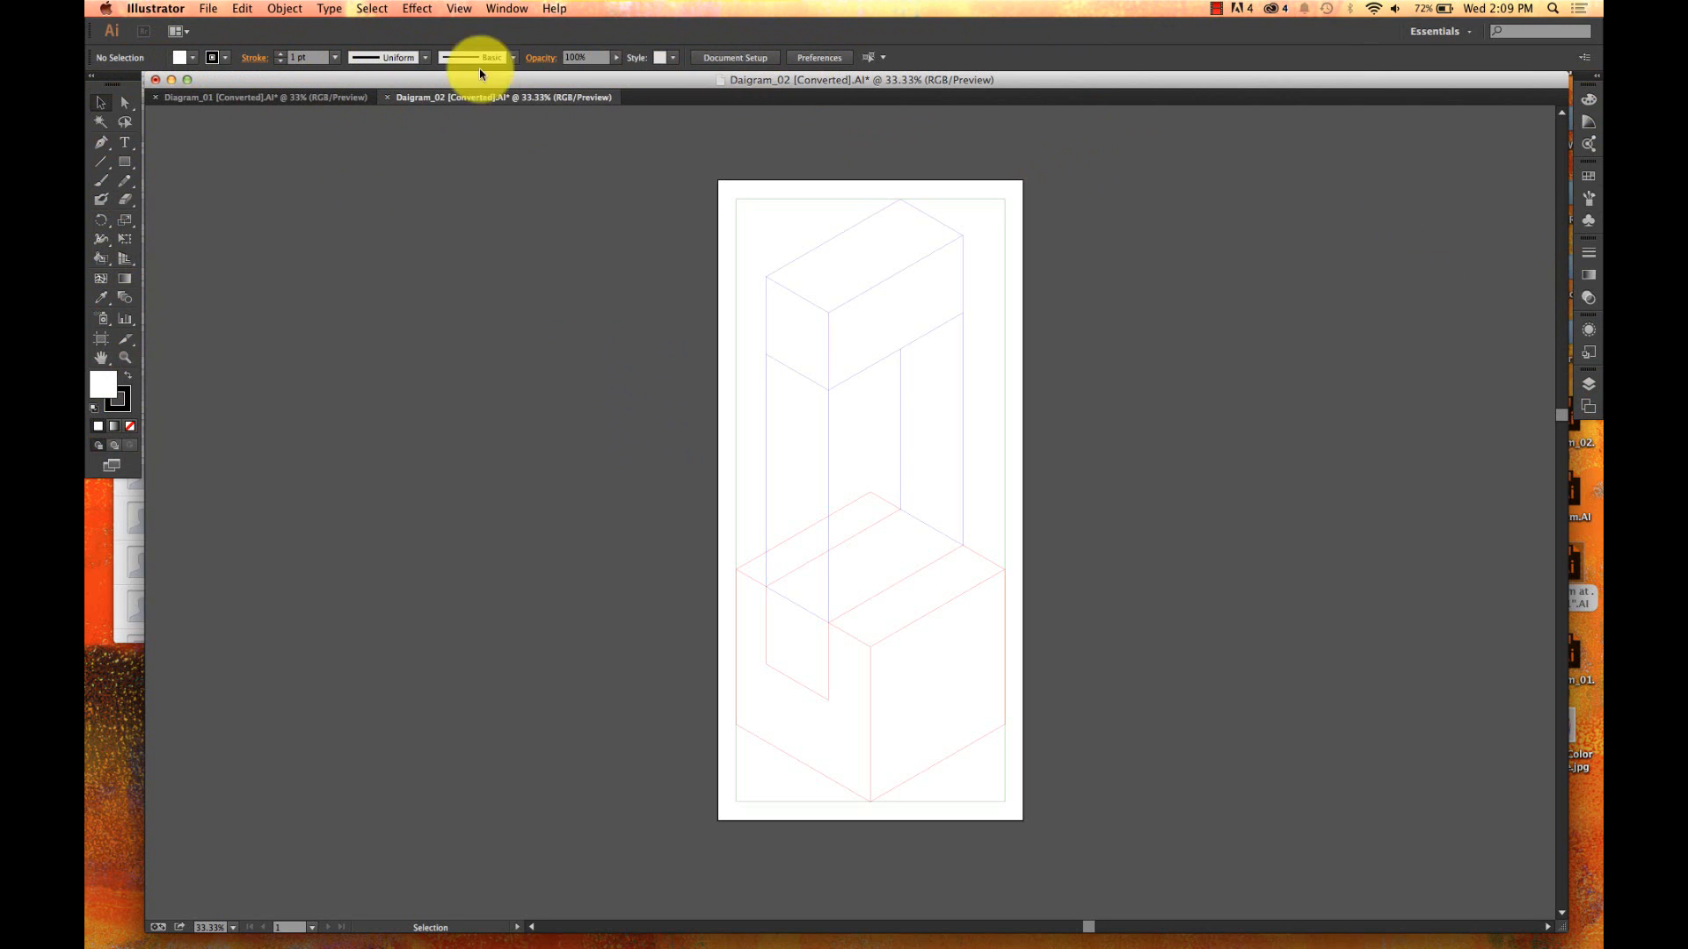
{"action": "left_click", "coordinate": [501, 7]}
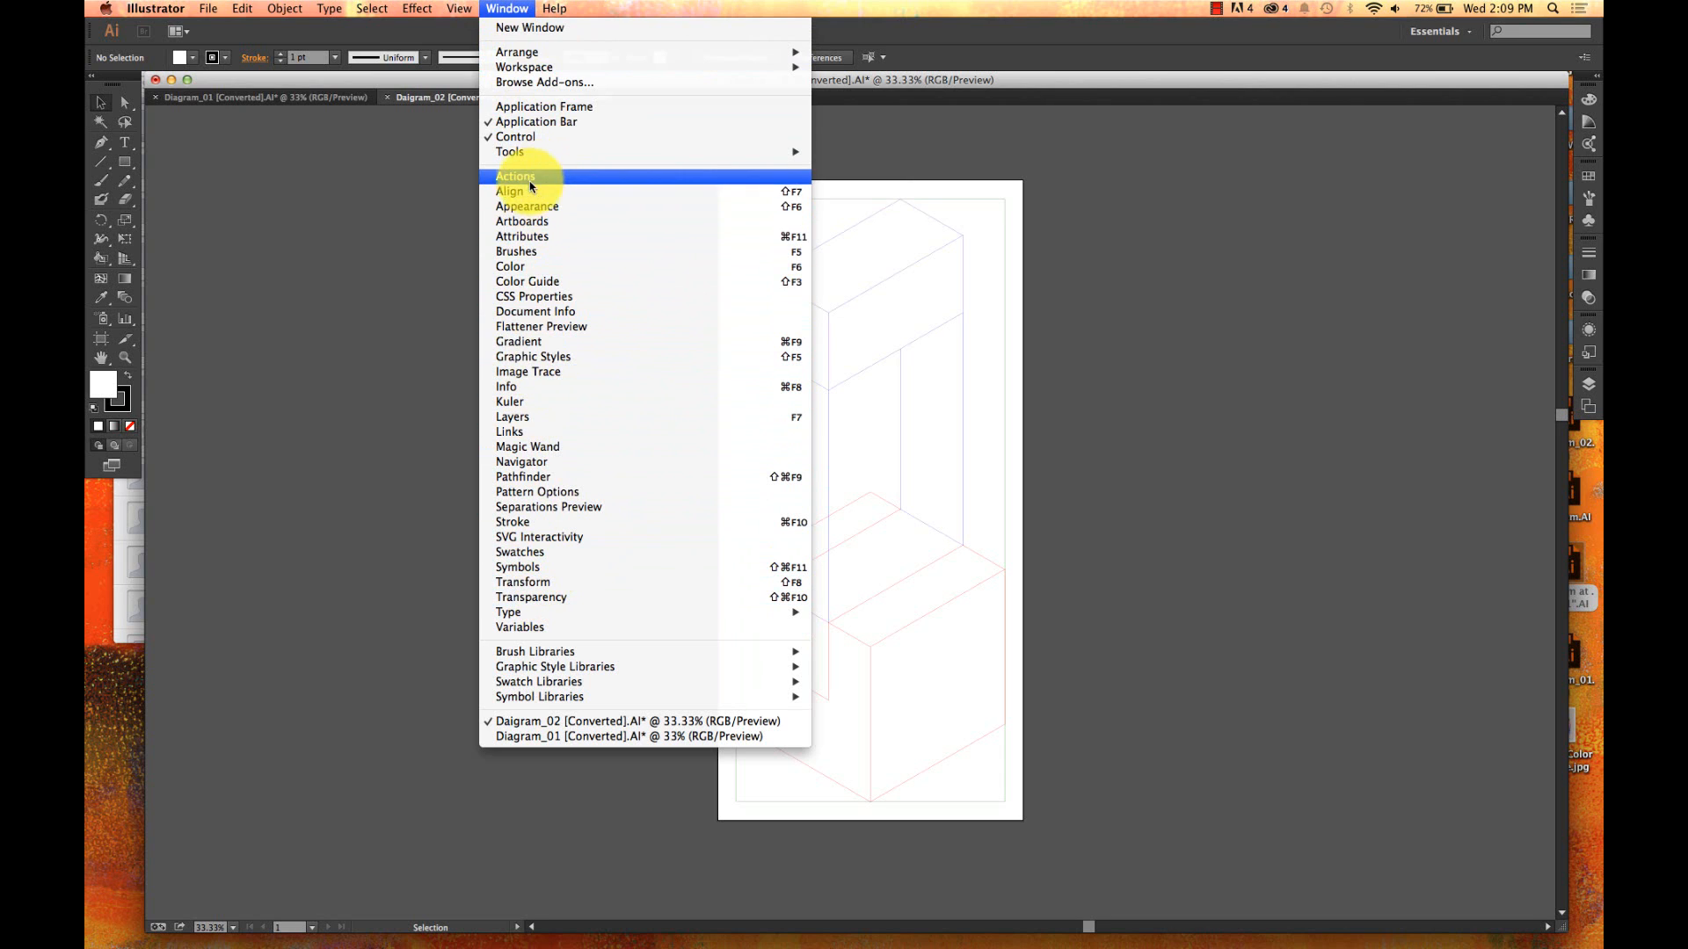
{"action": "left_click", "coordinate": [519, 328]}
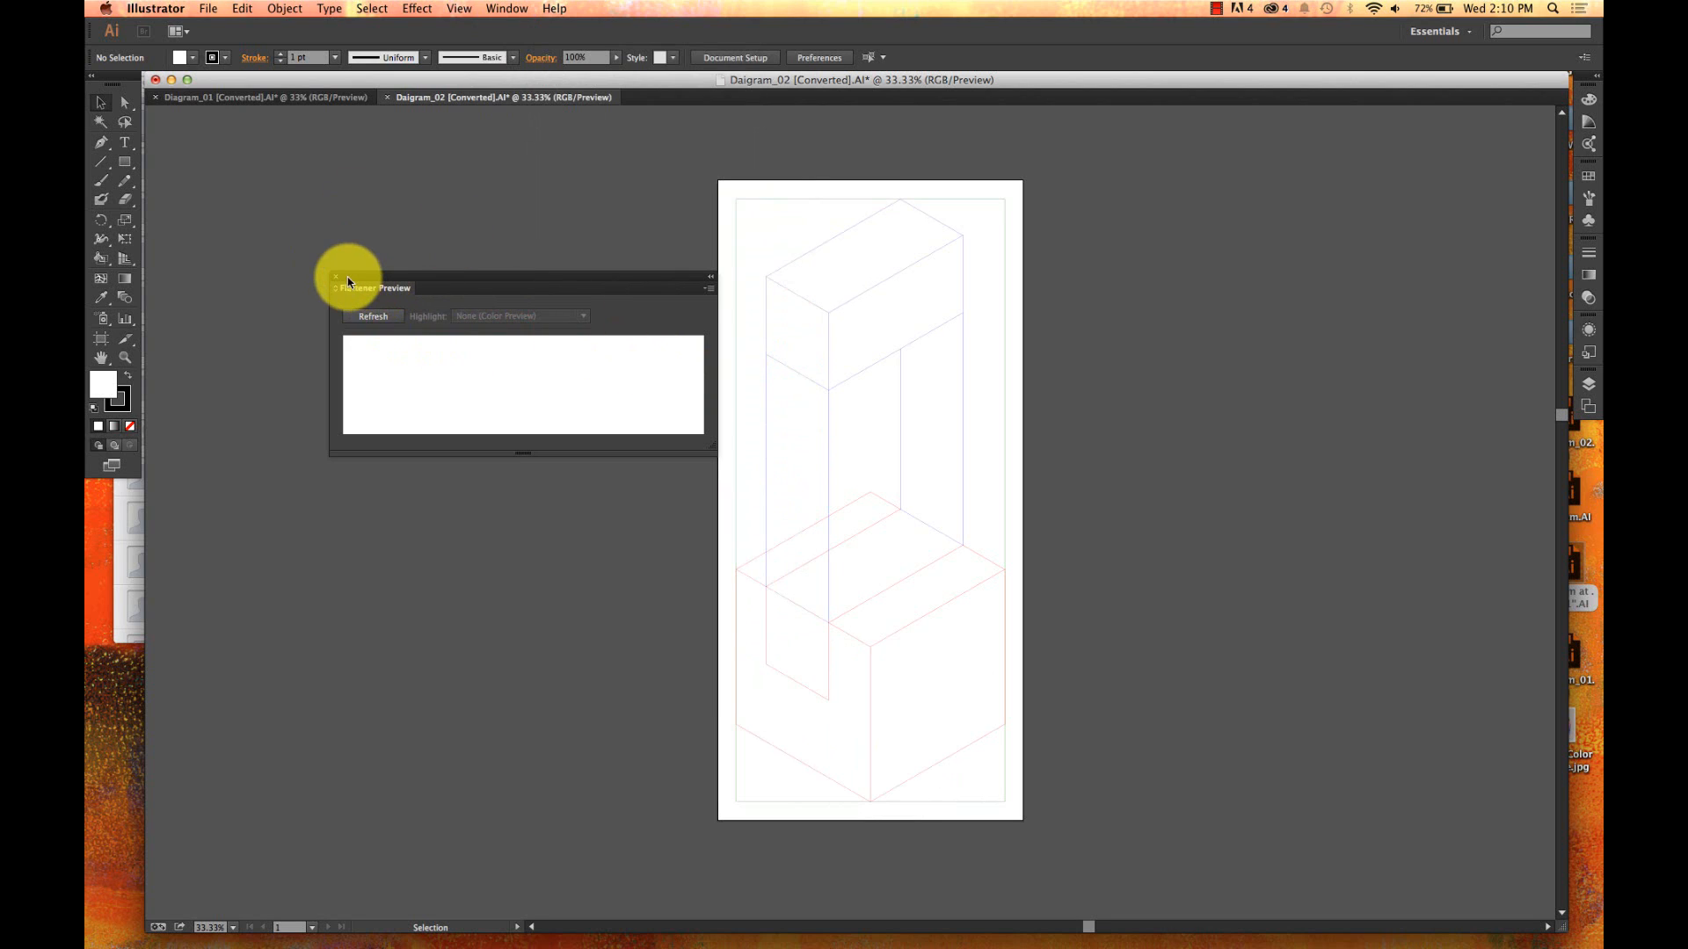
{"action": "left_click", "coordinate": [335, 276]}
- Try out the Automation workspace and switch back to Essentials
{"action": "left_click", "coordinate": [507, 8]}
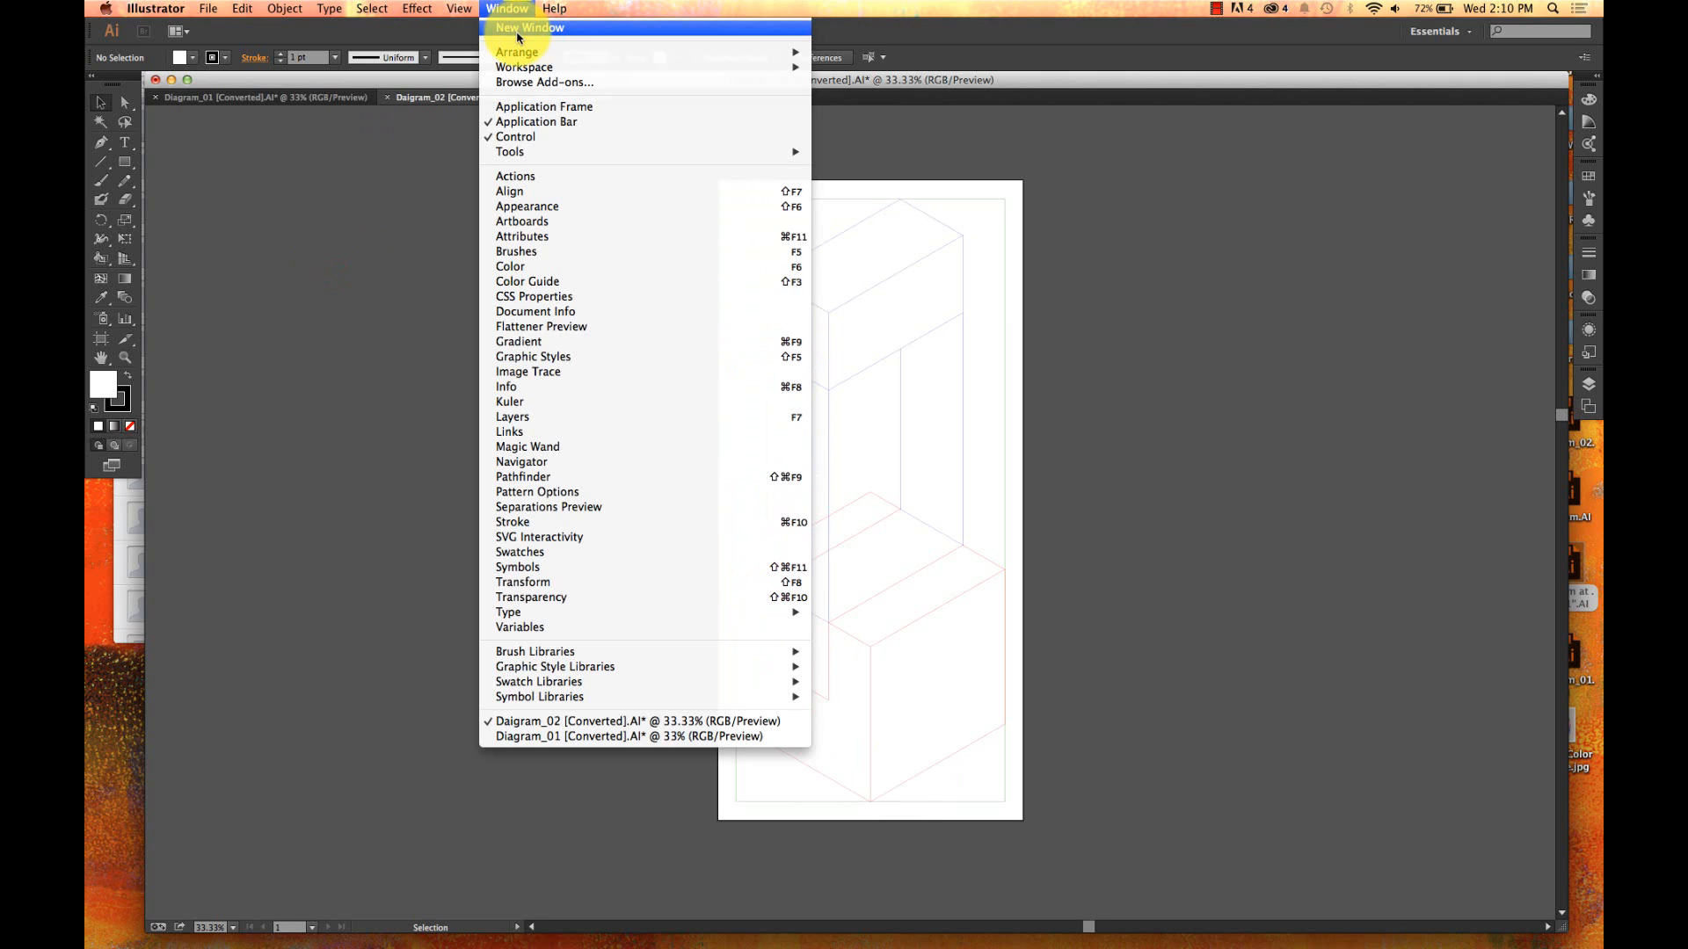
{"action": "mouse_move", "coordinate": [518, 67]}
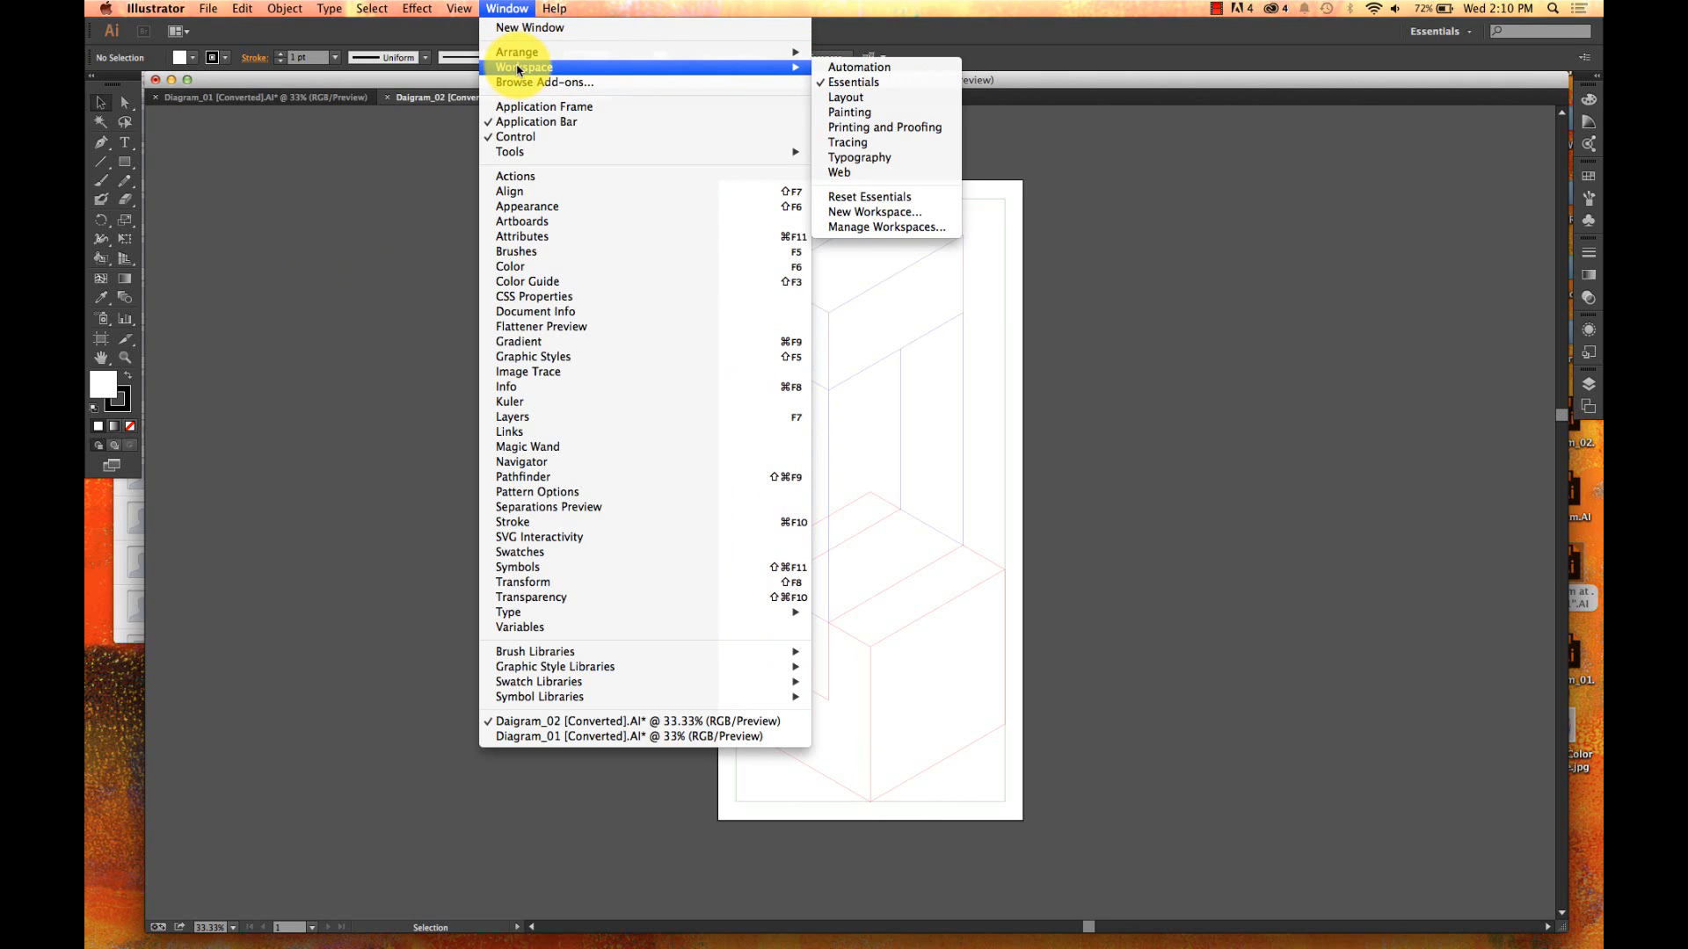
{"action": "left_click", "coordinate": [857, 70]}
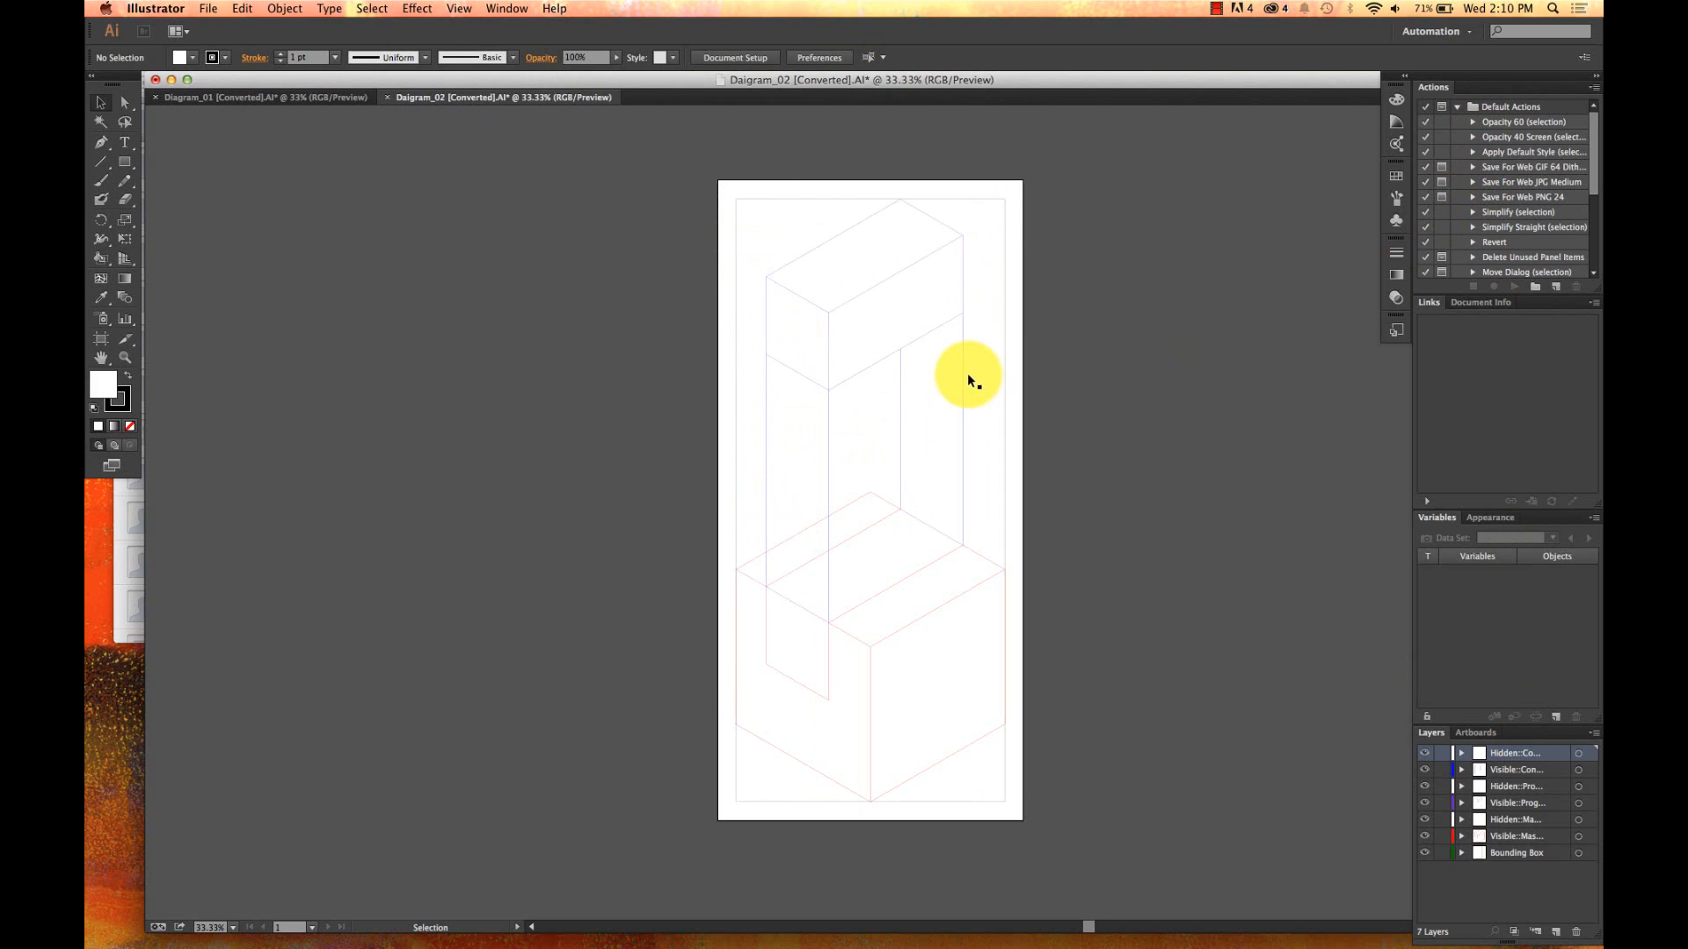
{"action": "left_click", "coordinate": [498, 9]}
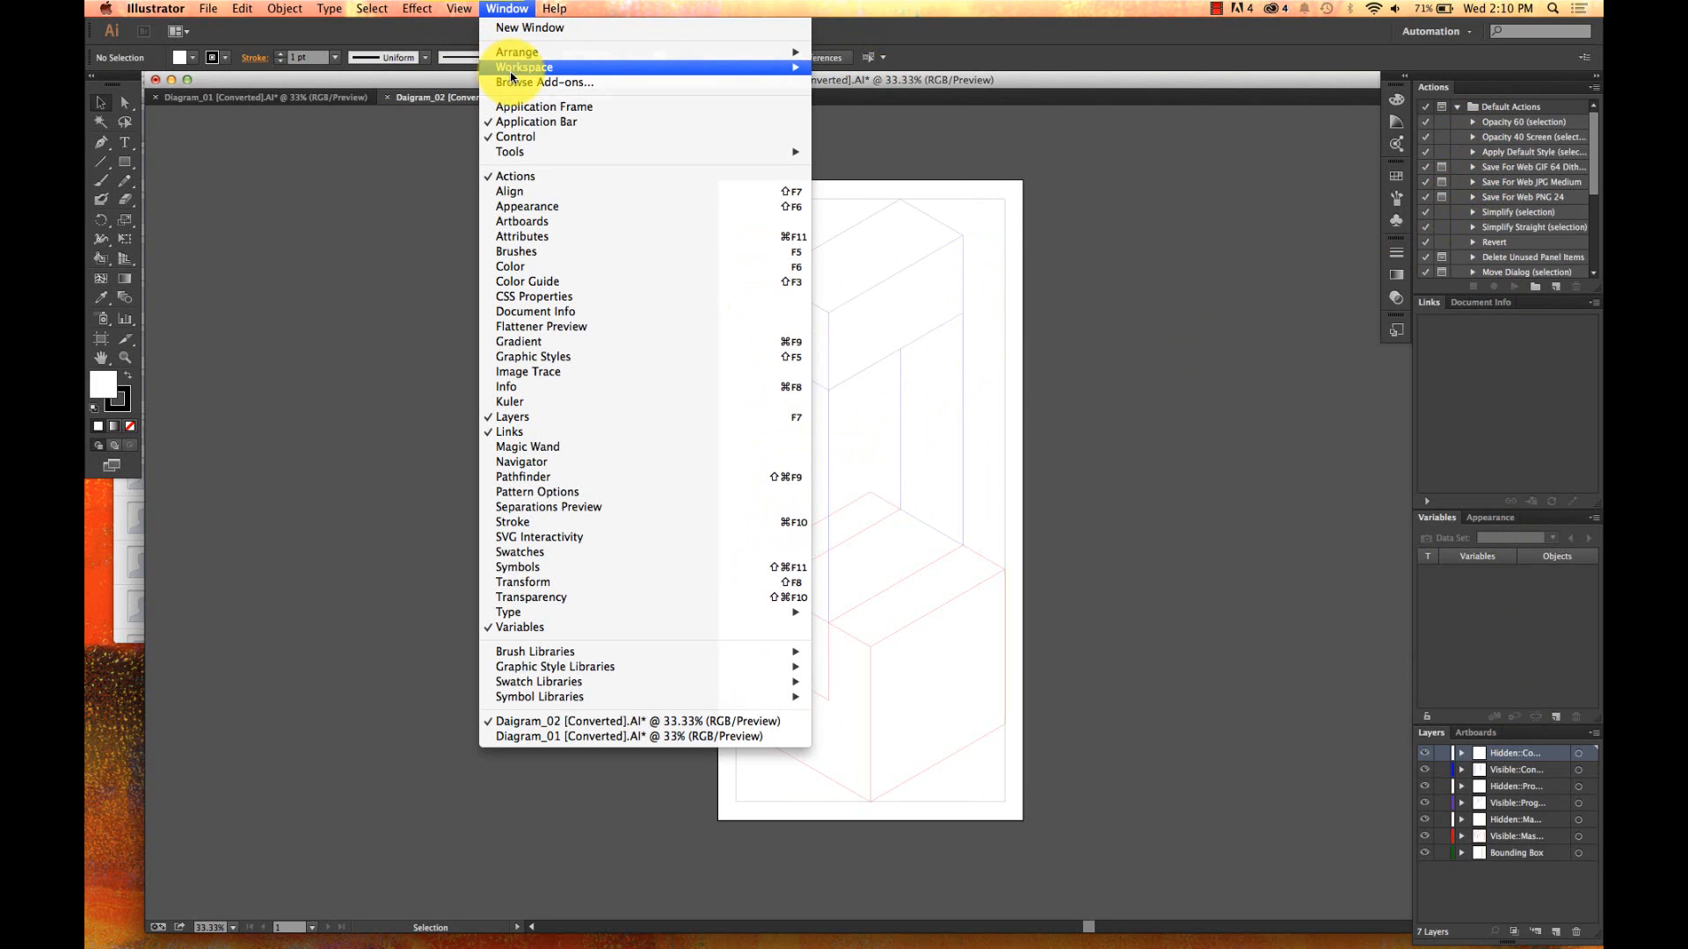
{"action": "mouse_move", "coordinate": [787, 67]}
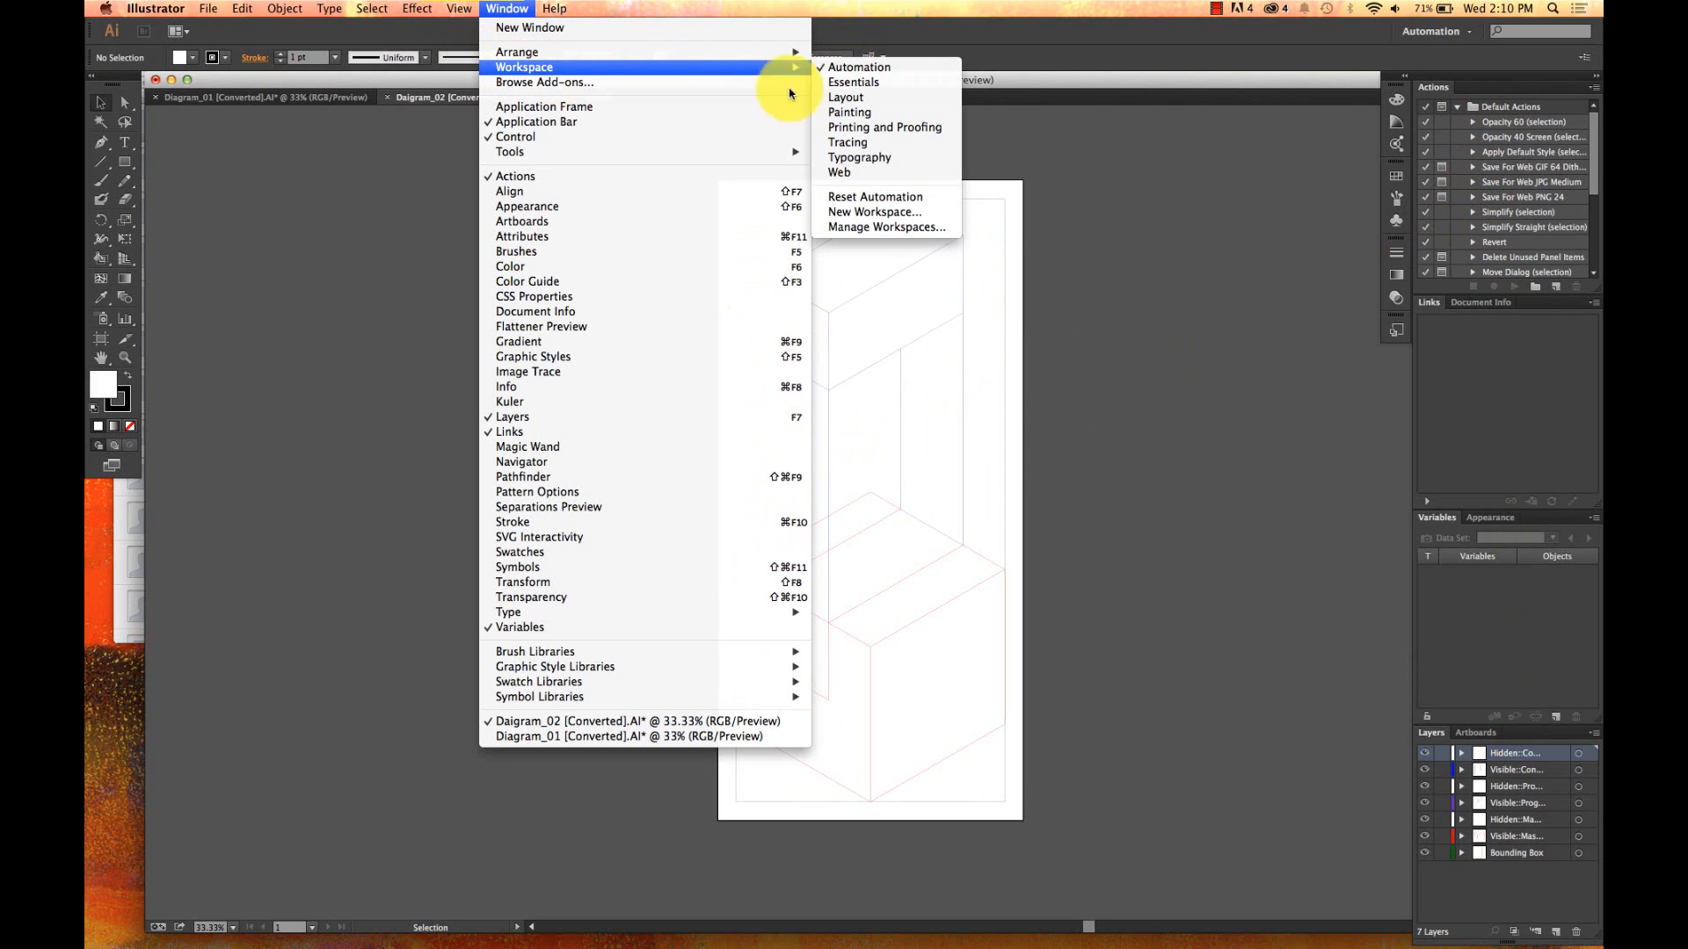
{"action": "left_click", "coordinate": [843, 82]}
- Reset the Essentials workspace to its default layout
{"action": "left_click", "coordinate": [501, 7]}
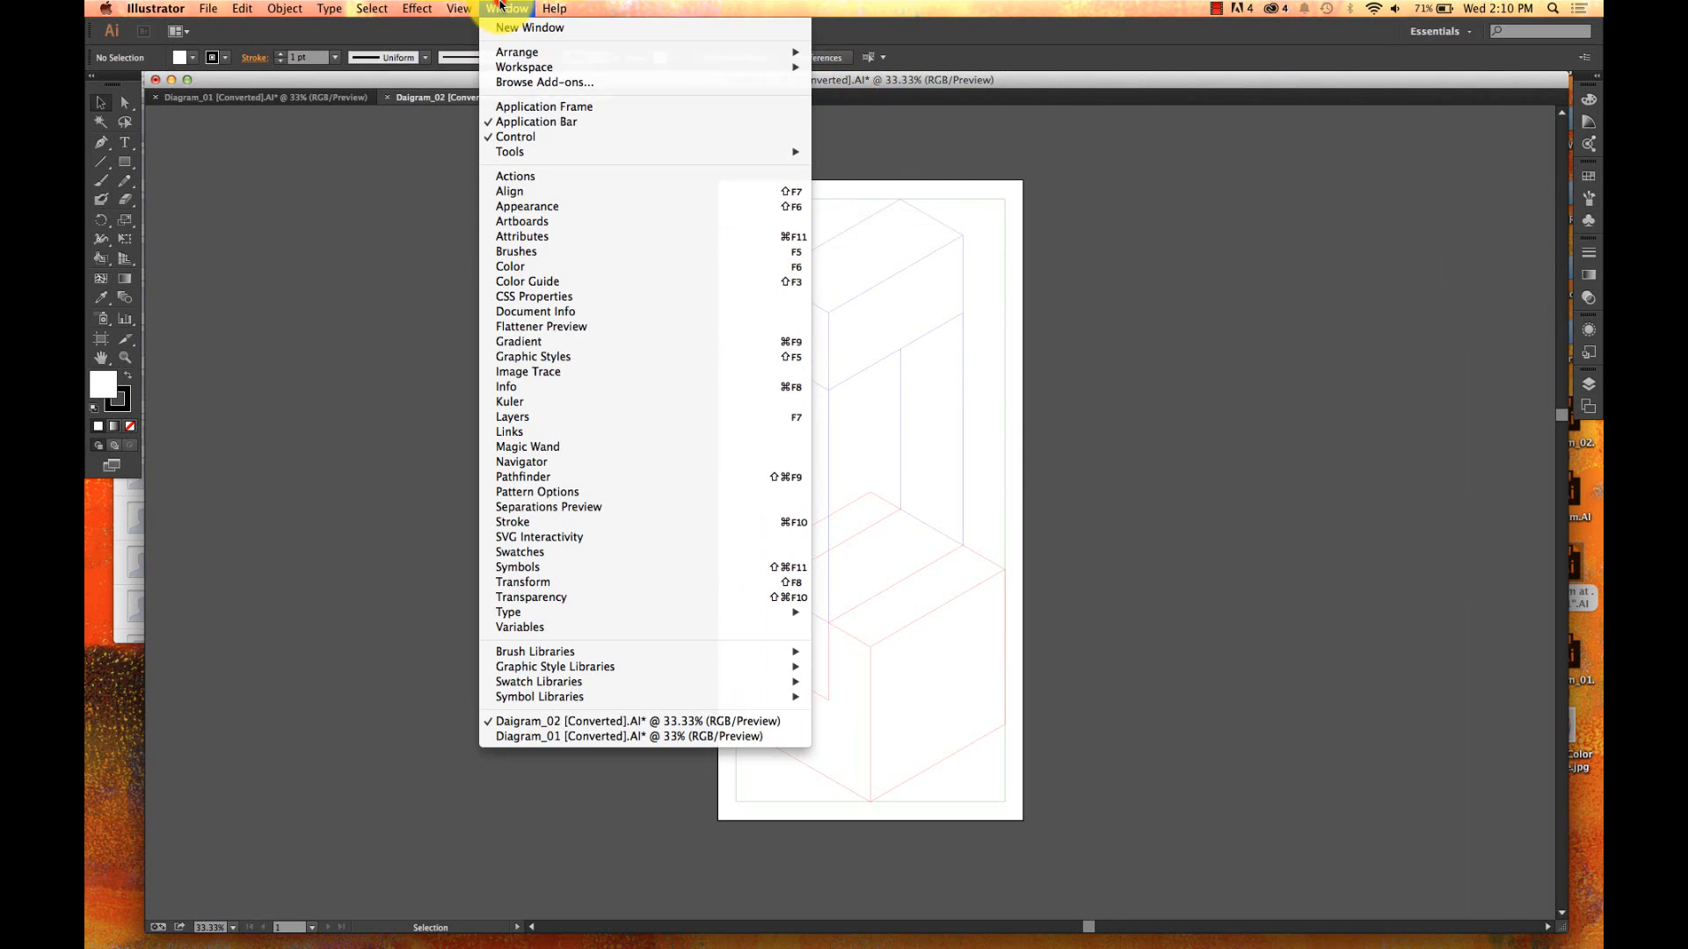
{"action": "mouse_move", "coordinate": [734, 55]}
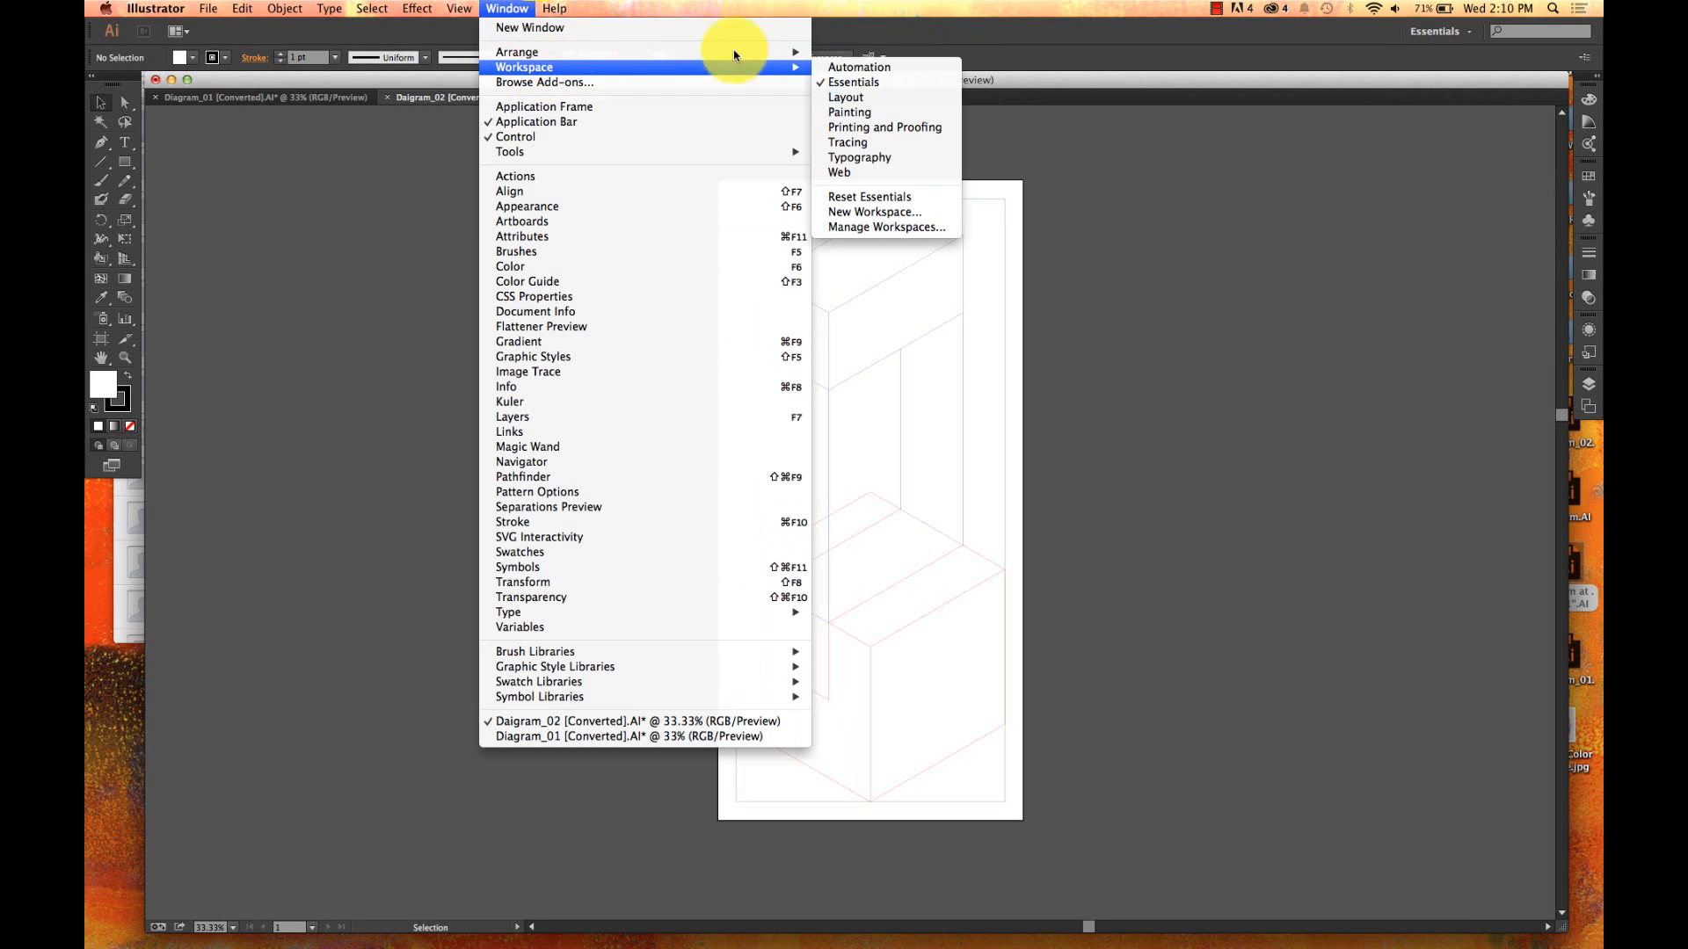
{"action": "left_click", "coordinate": [849, 198]}
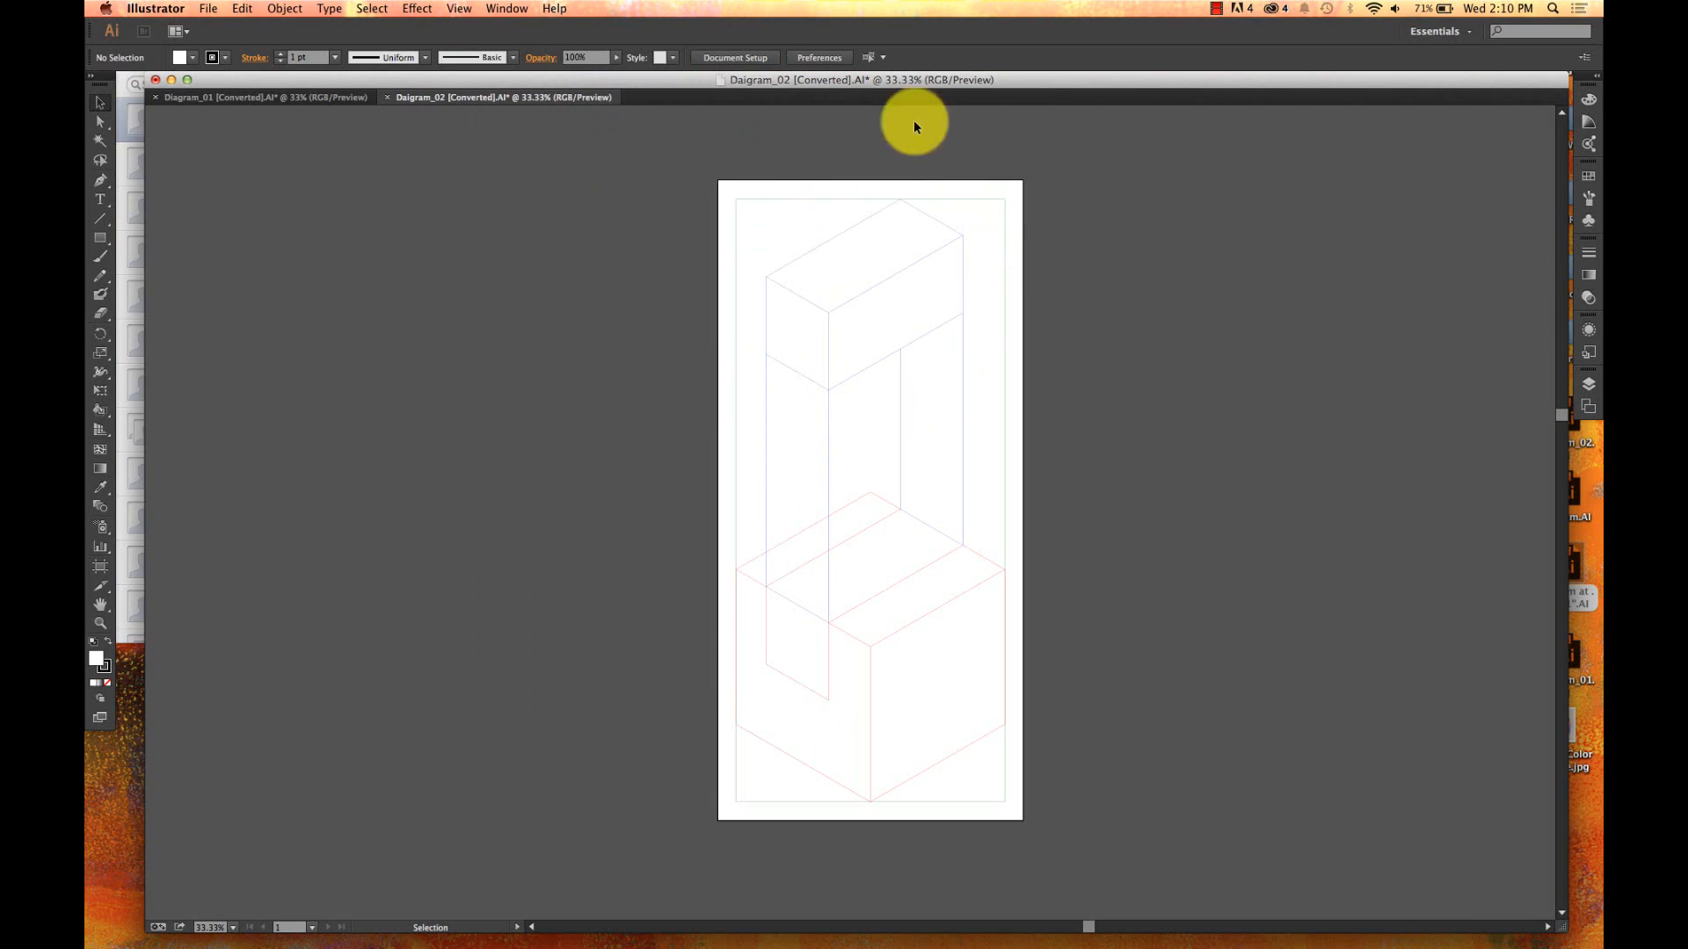
{"action": "left_click", "coordinate": [515, 7]}
{"action": "left_click", "coordinate": [492, 7]}
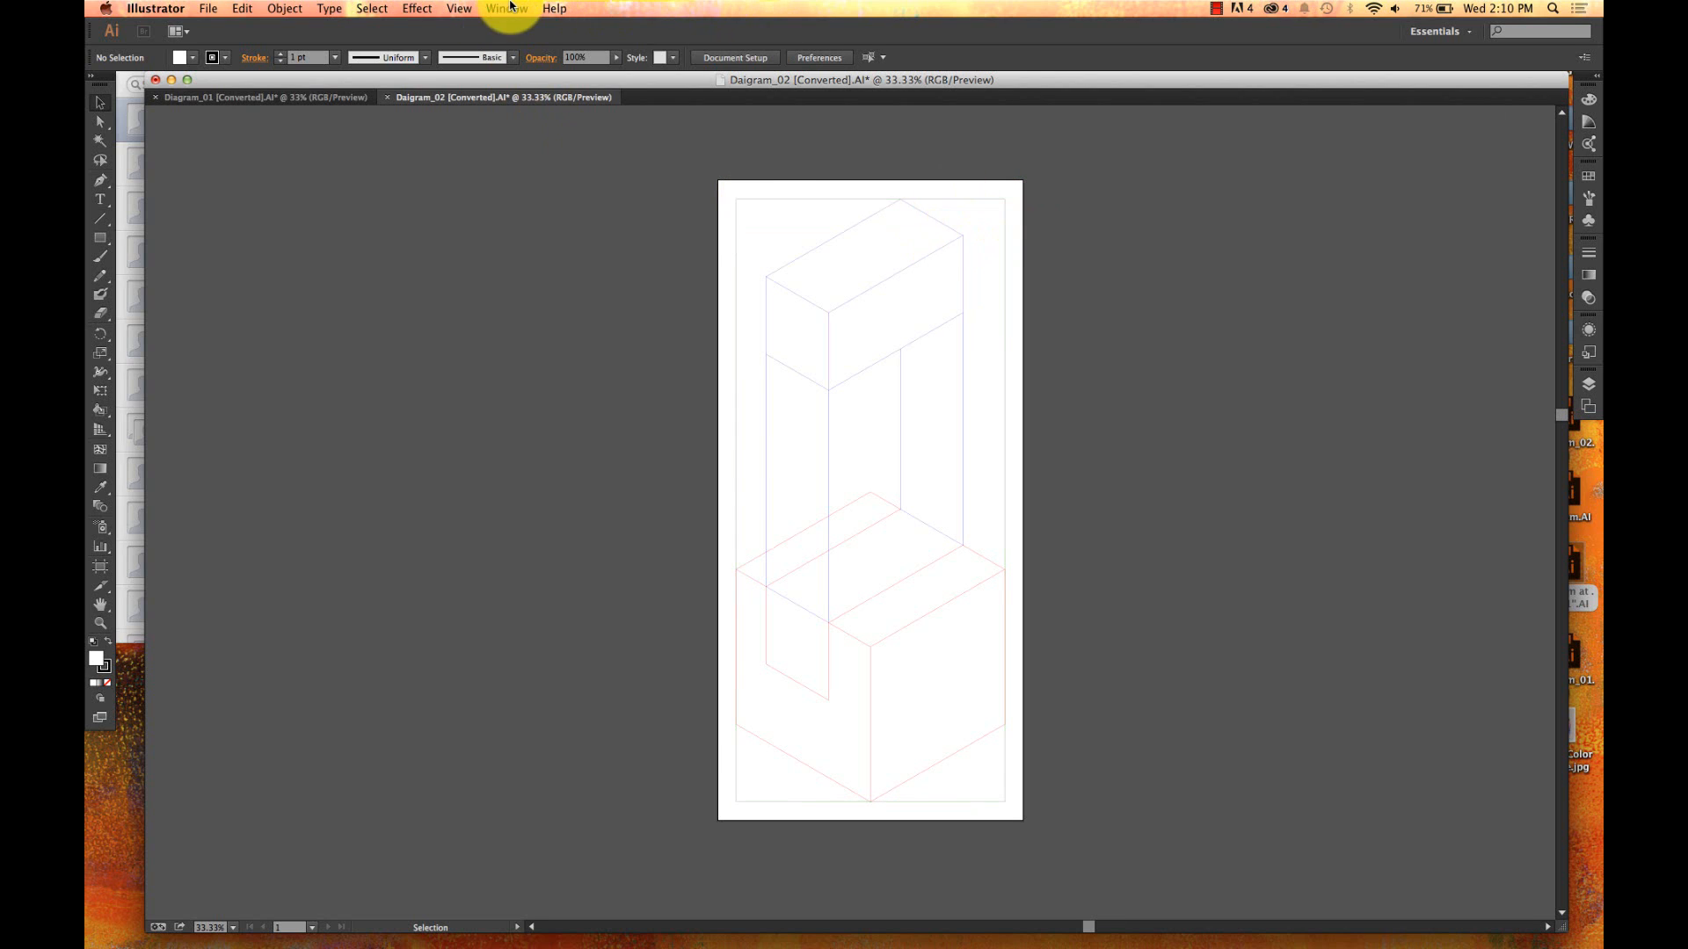
- Show the Layers panel and detach it from the dock so it floats beside the artboard
{"action": "left_click", "coordinate": [506, 9]}
{"action": "left_click", "coordinate": [568, 418]}
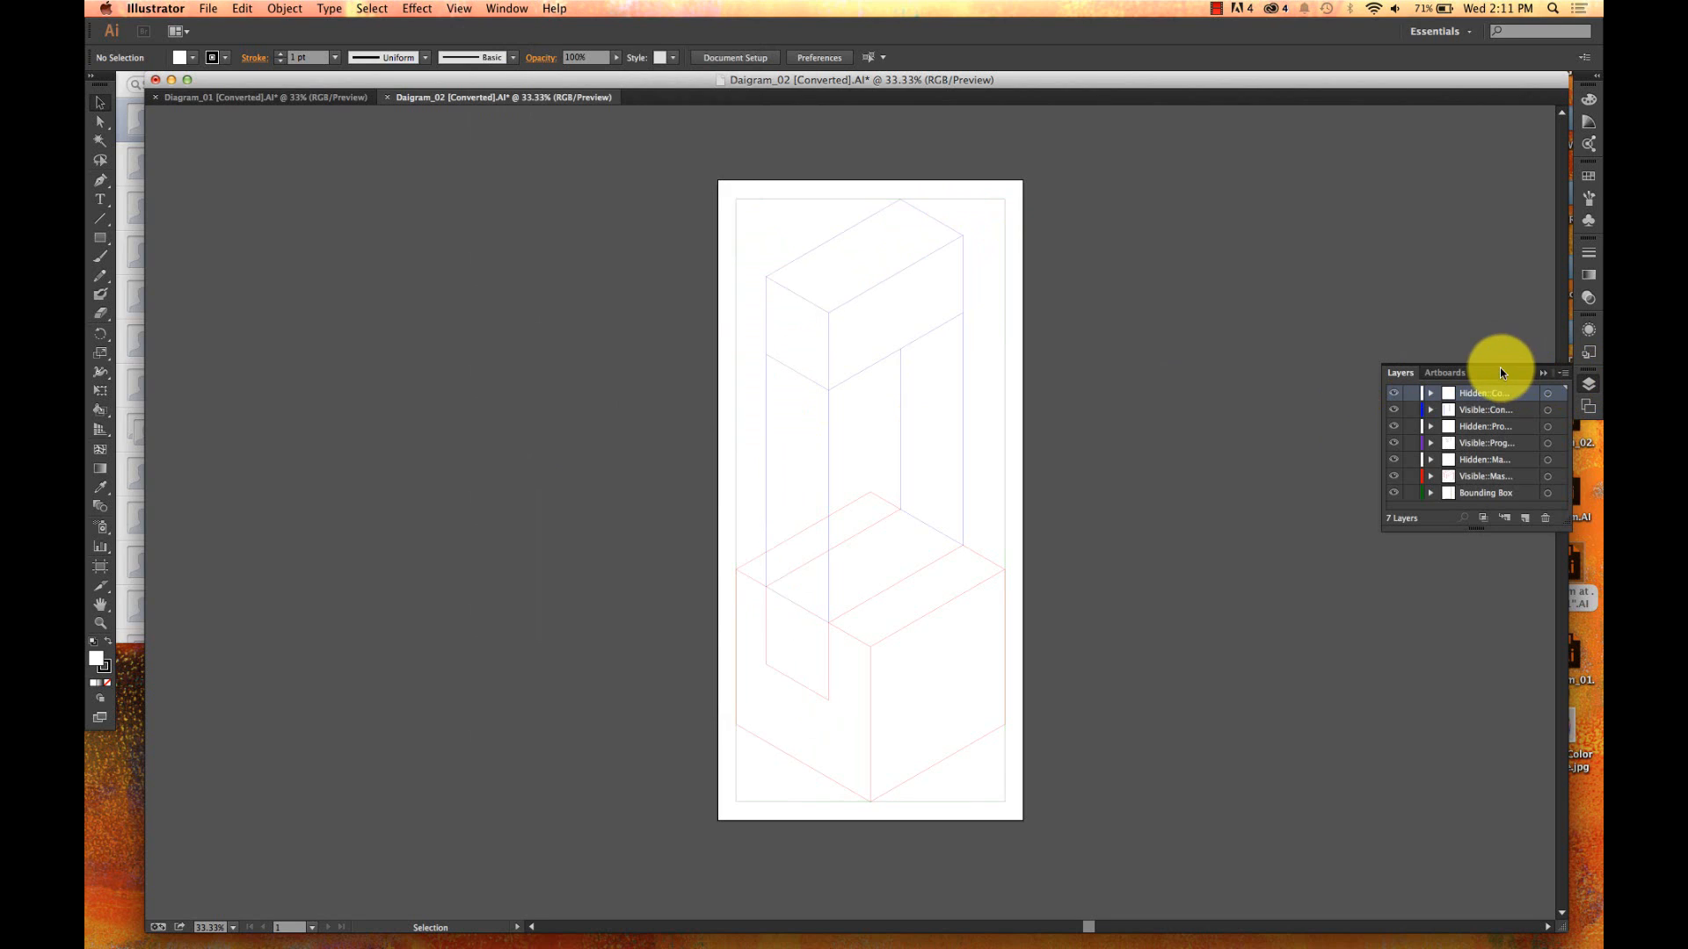
{"action": "left_click", "coordinate": [1586, 387]}
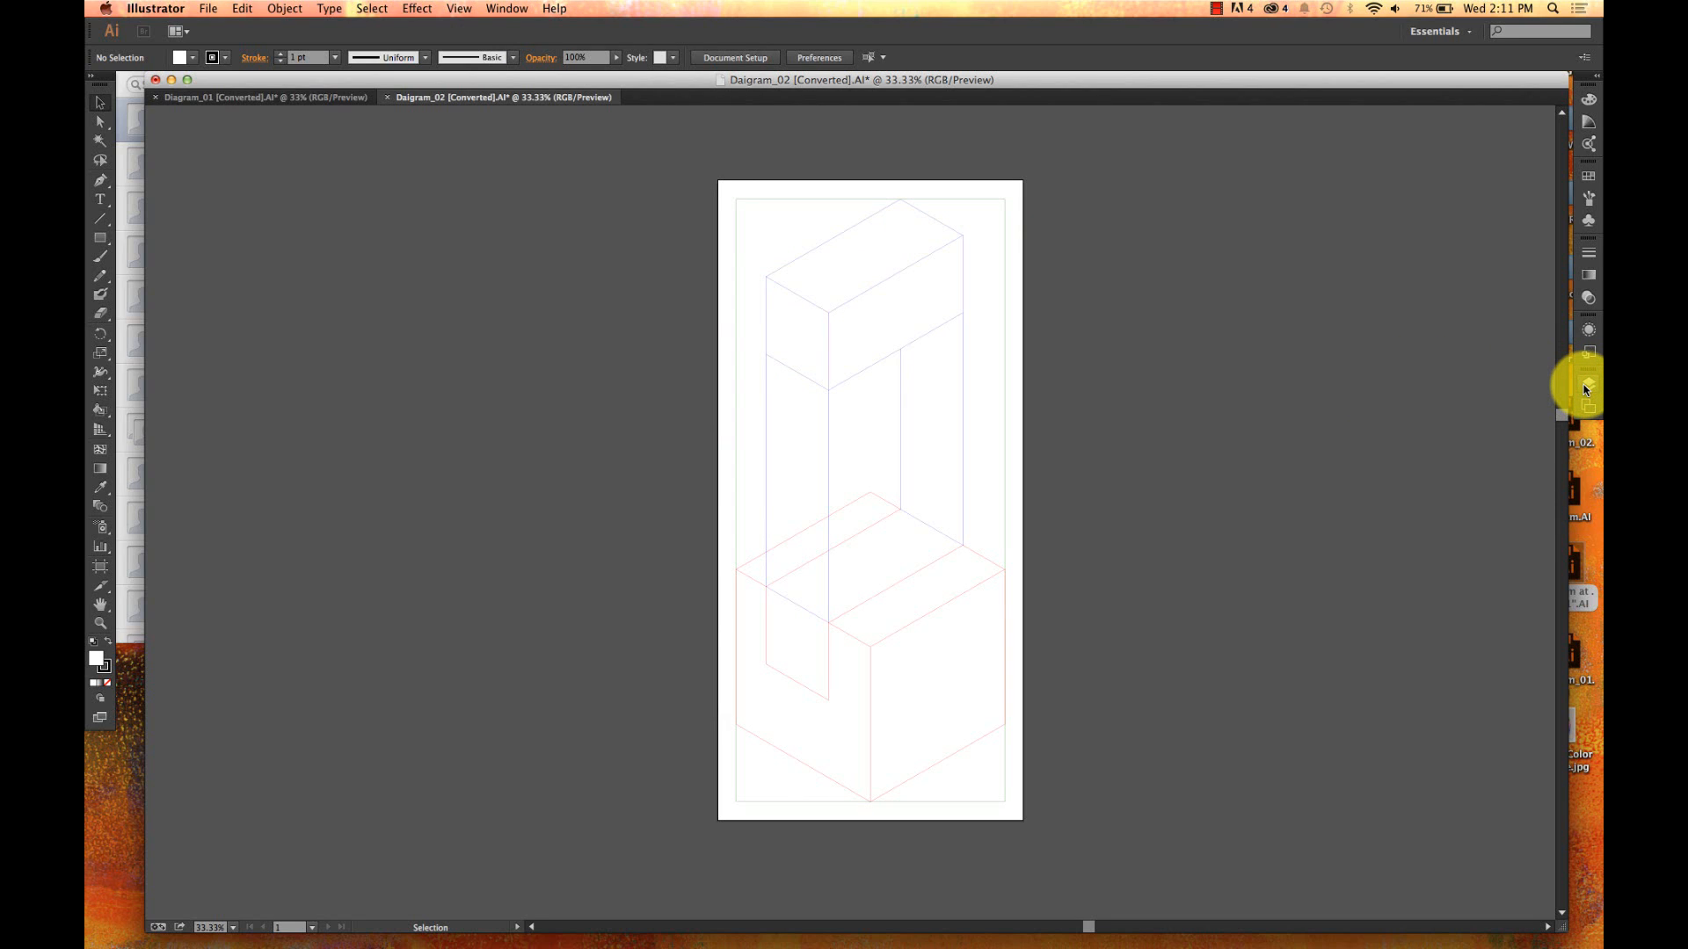
{"action": "left_click", "coordinate": [1586, 387]}
{"action": "left_click", "coordinate": [1586, 387]}
{"action": "left_click", "coordinate": [1586, 387]}
{"action": "left_click", "coordinate": [1586, 387]}
{"action": "left_click", "coordinate": [1586, 387]}
{"action": "left_click_drag", "start_coordinate": [1586, 387], "coordinate": [1247, 365]}
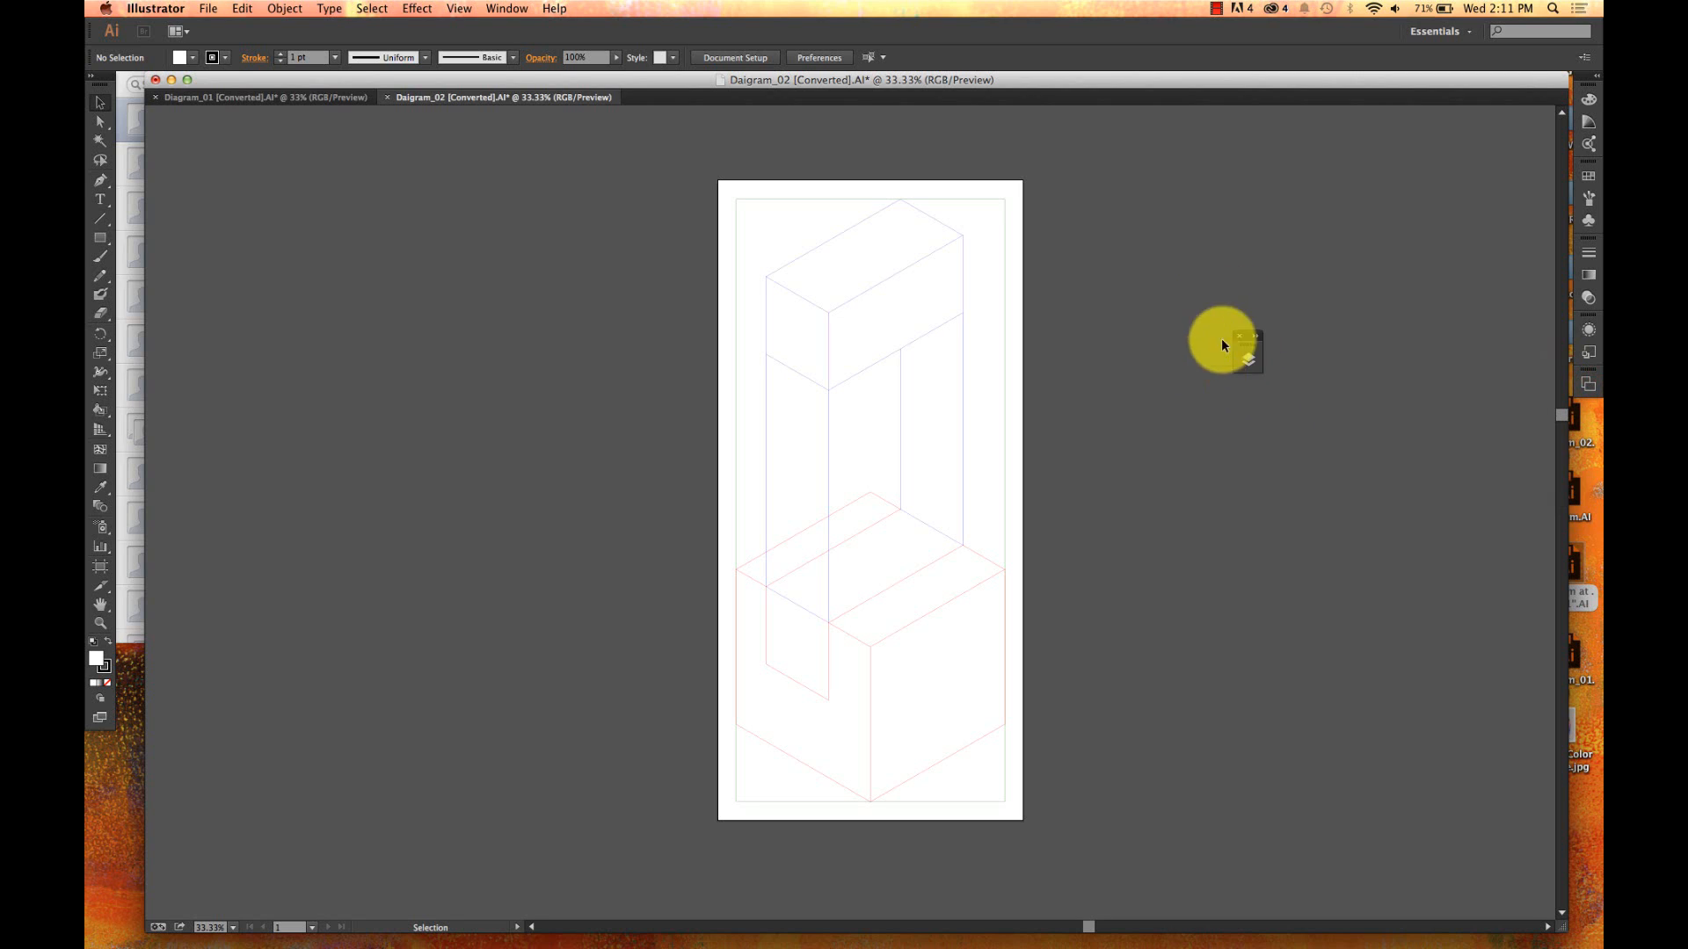
- Expand the floating Layers panel, place it near the artboard's upper corner, and enlarge it until the full layer names fit
{"action": "left_click", "coordinate": [1247, 362]}
{"action": "left_click", "coordinate": [1247, 361]}
{"action": "left_click", "coordinate": [1245, 361]}
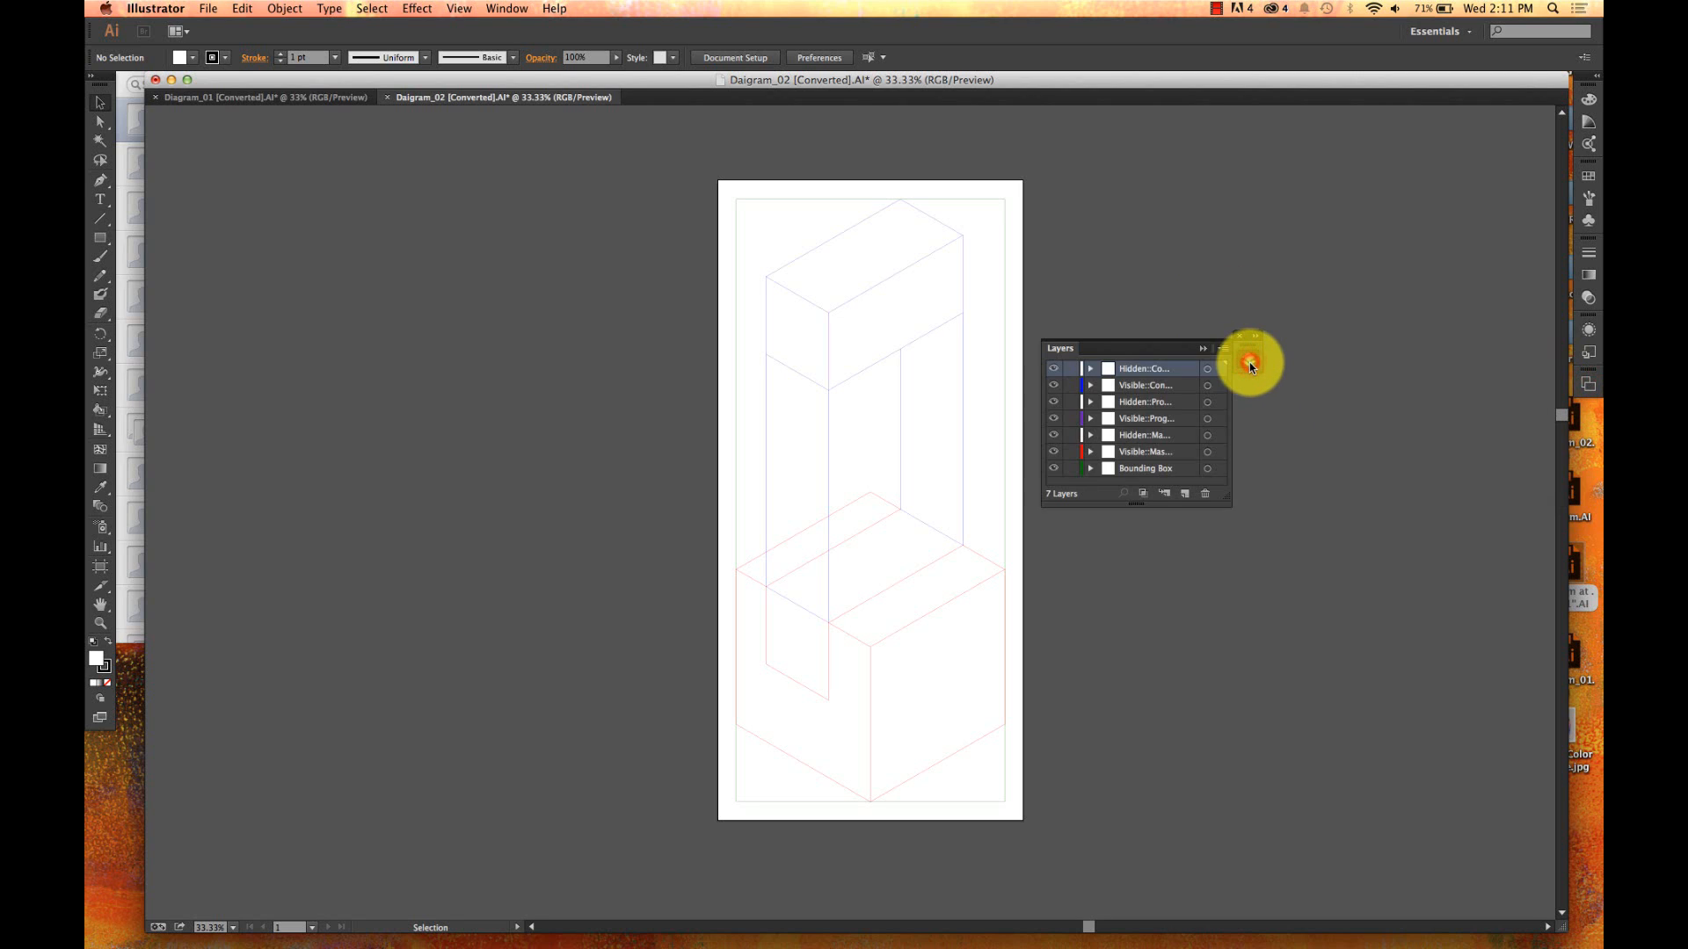
{"action": "left_click", "coordinate": [1250, 364]}
{"action": "left_click", "coordinate": [1250, 364]}
{"action": "left_click_drag", "start_coordinate": [1132, 339], "coordinate": [1268, 133]}
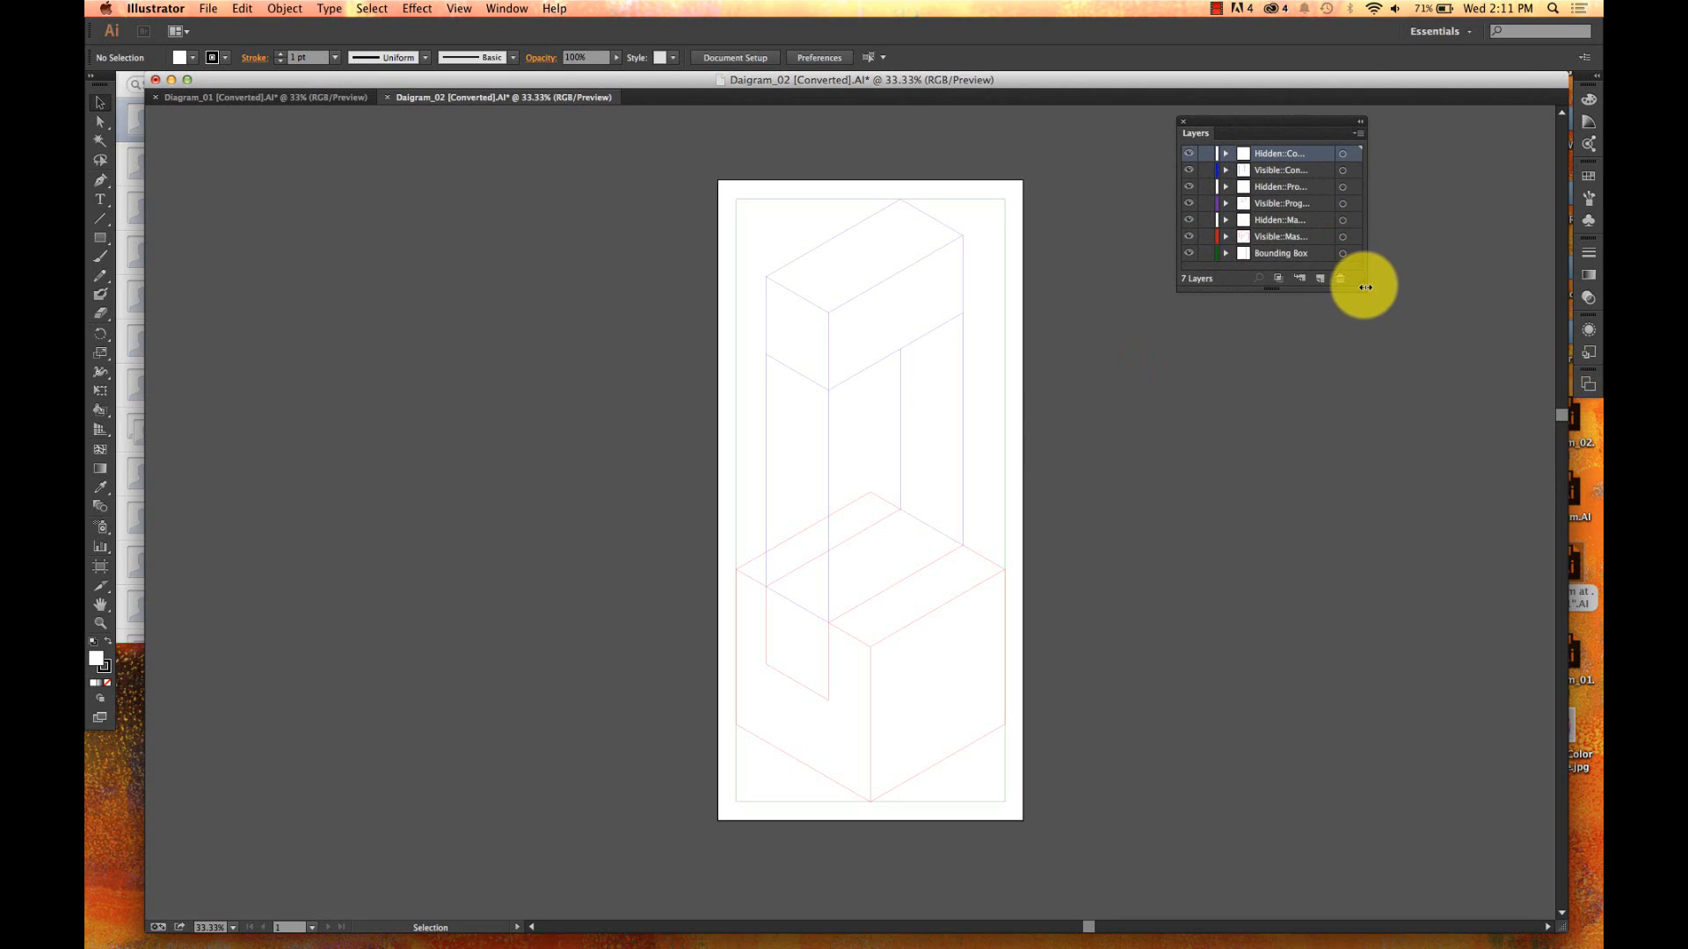
{"action": "left_click_drag", "start_coordinate": [1365, 293], "coordinate": [1477, 897]}
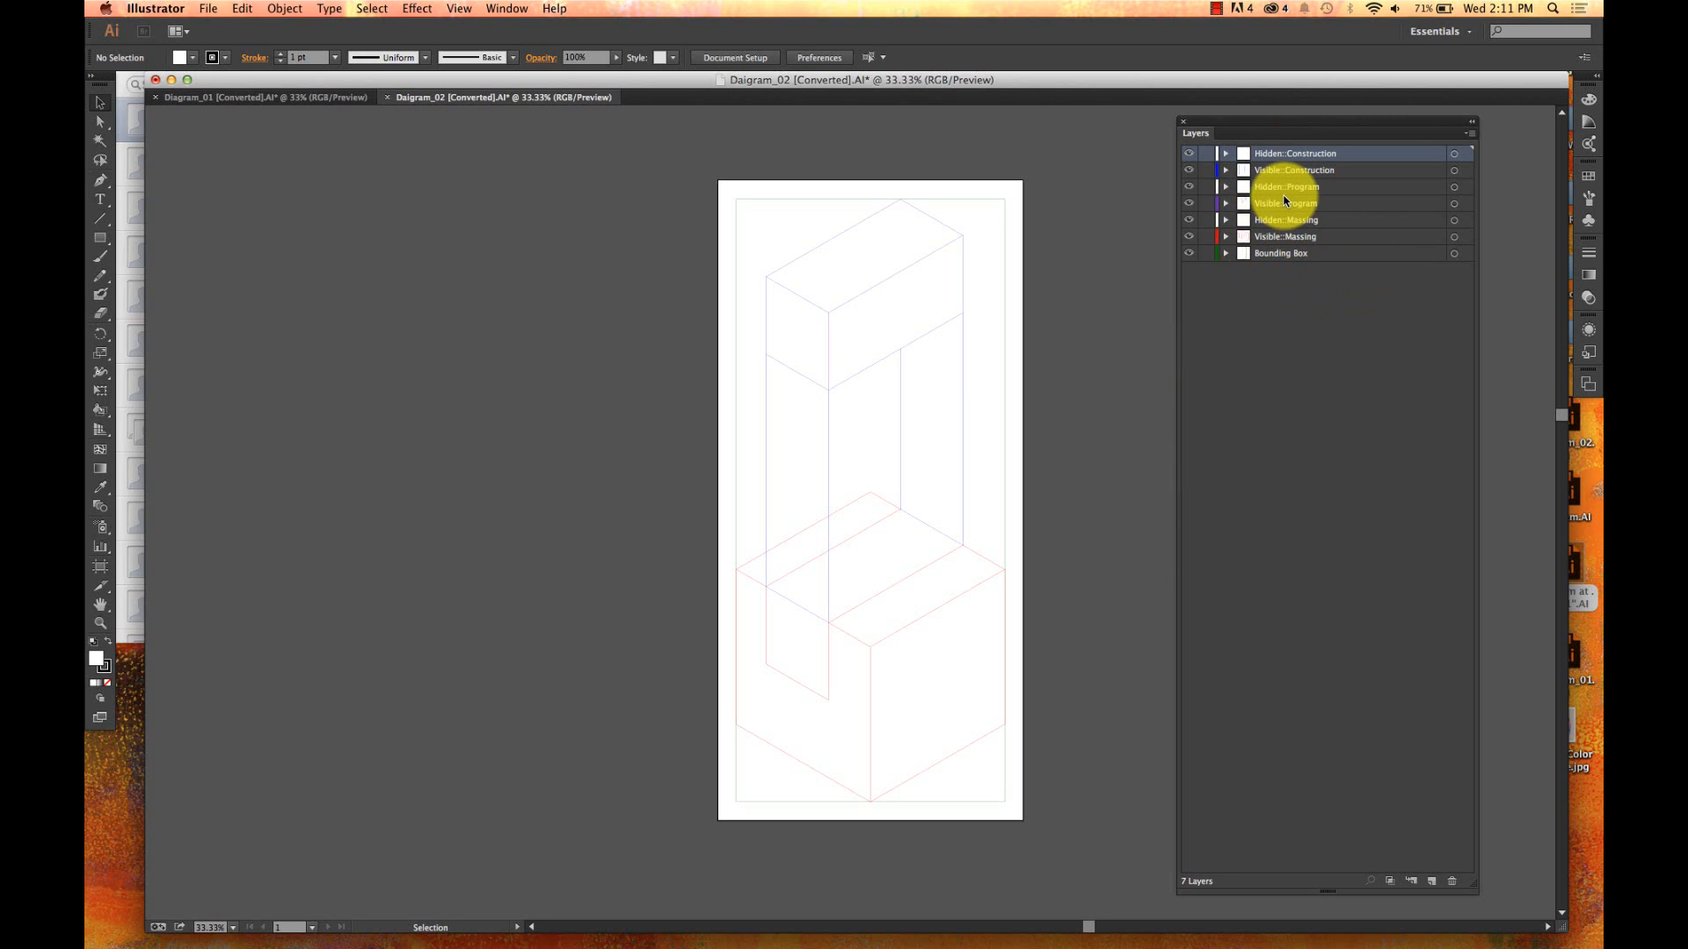
- Create a new top-level layer above all the others and name it Hidden
{"action": "left_click", "coordinate": [1259, 357]}
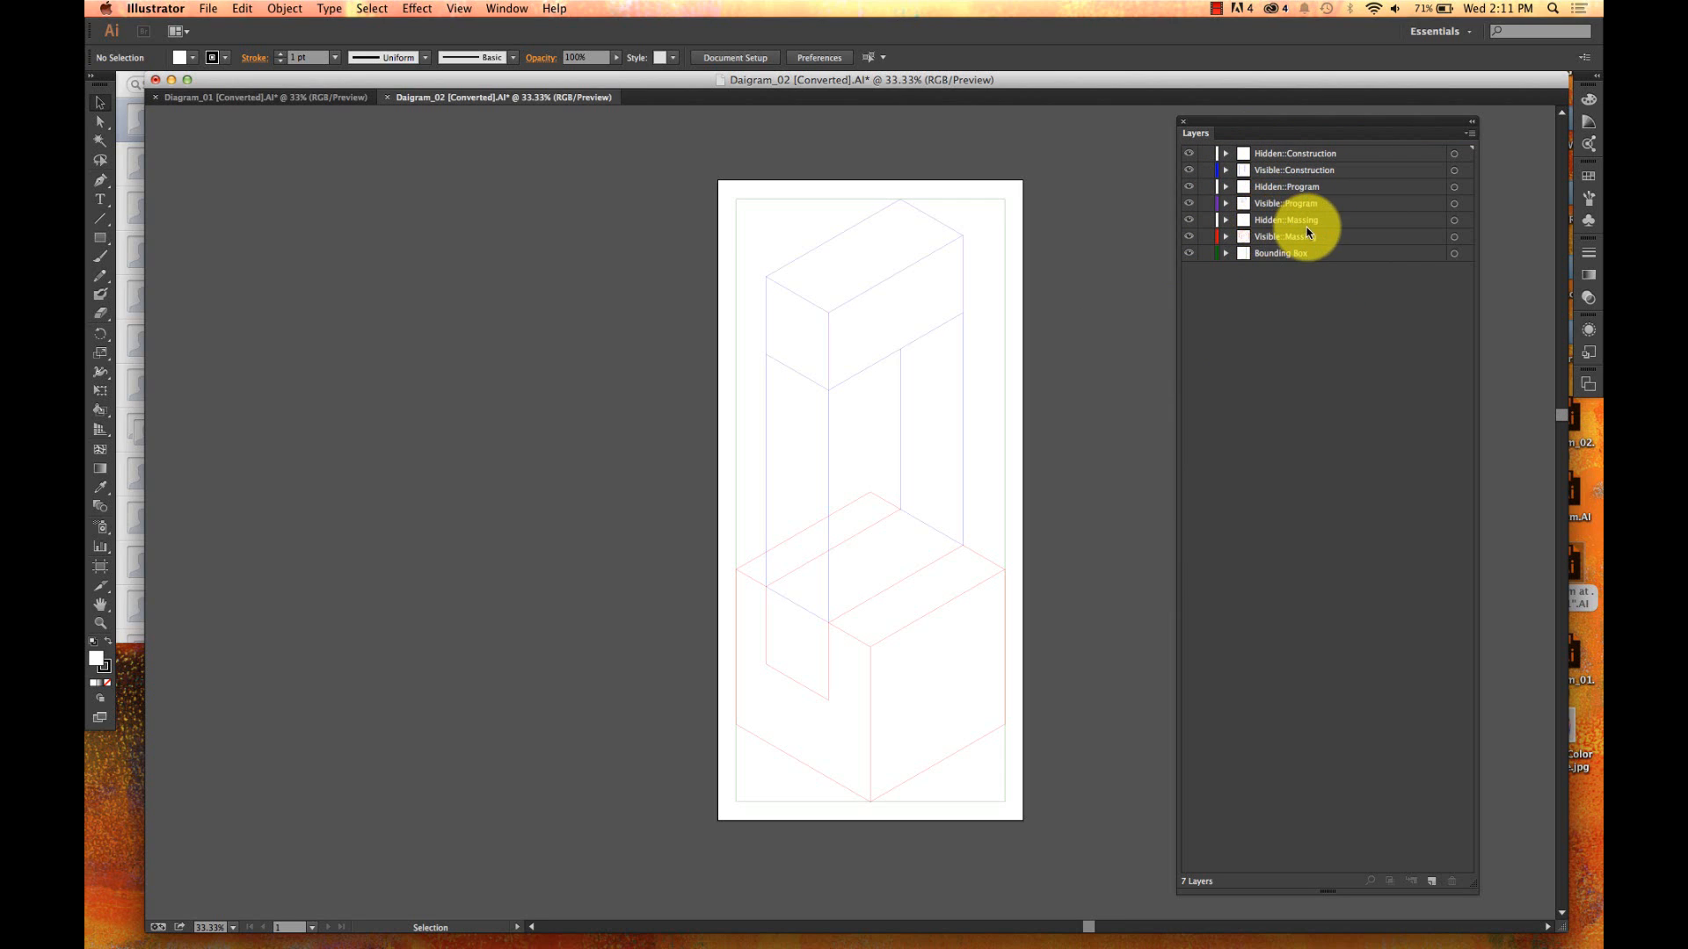
{"action": "left_click", "coordinate": [1276, 334]}
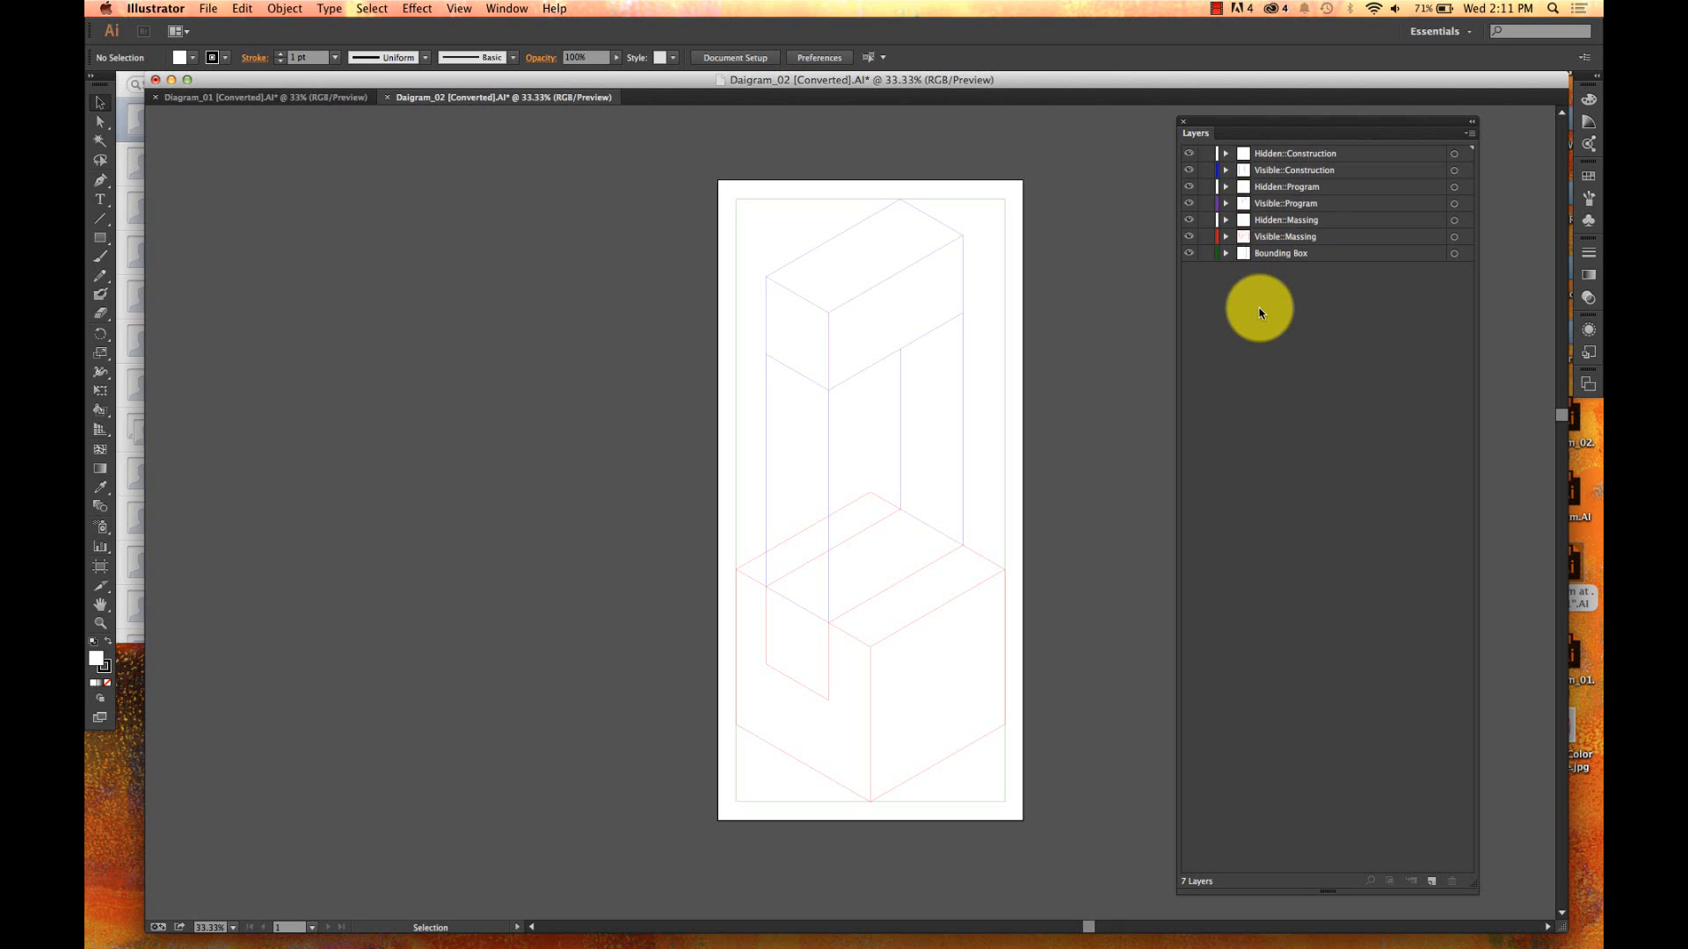
{"action": "left_click", "coordinate": [1431, 881]}
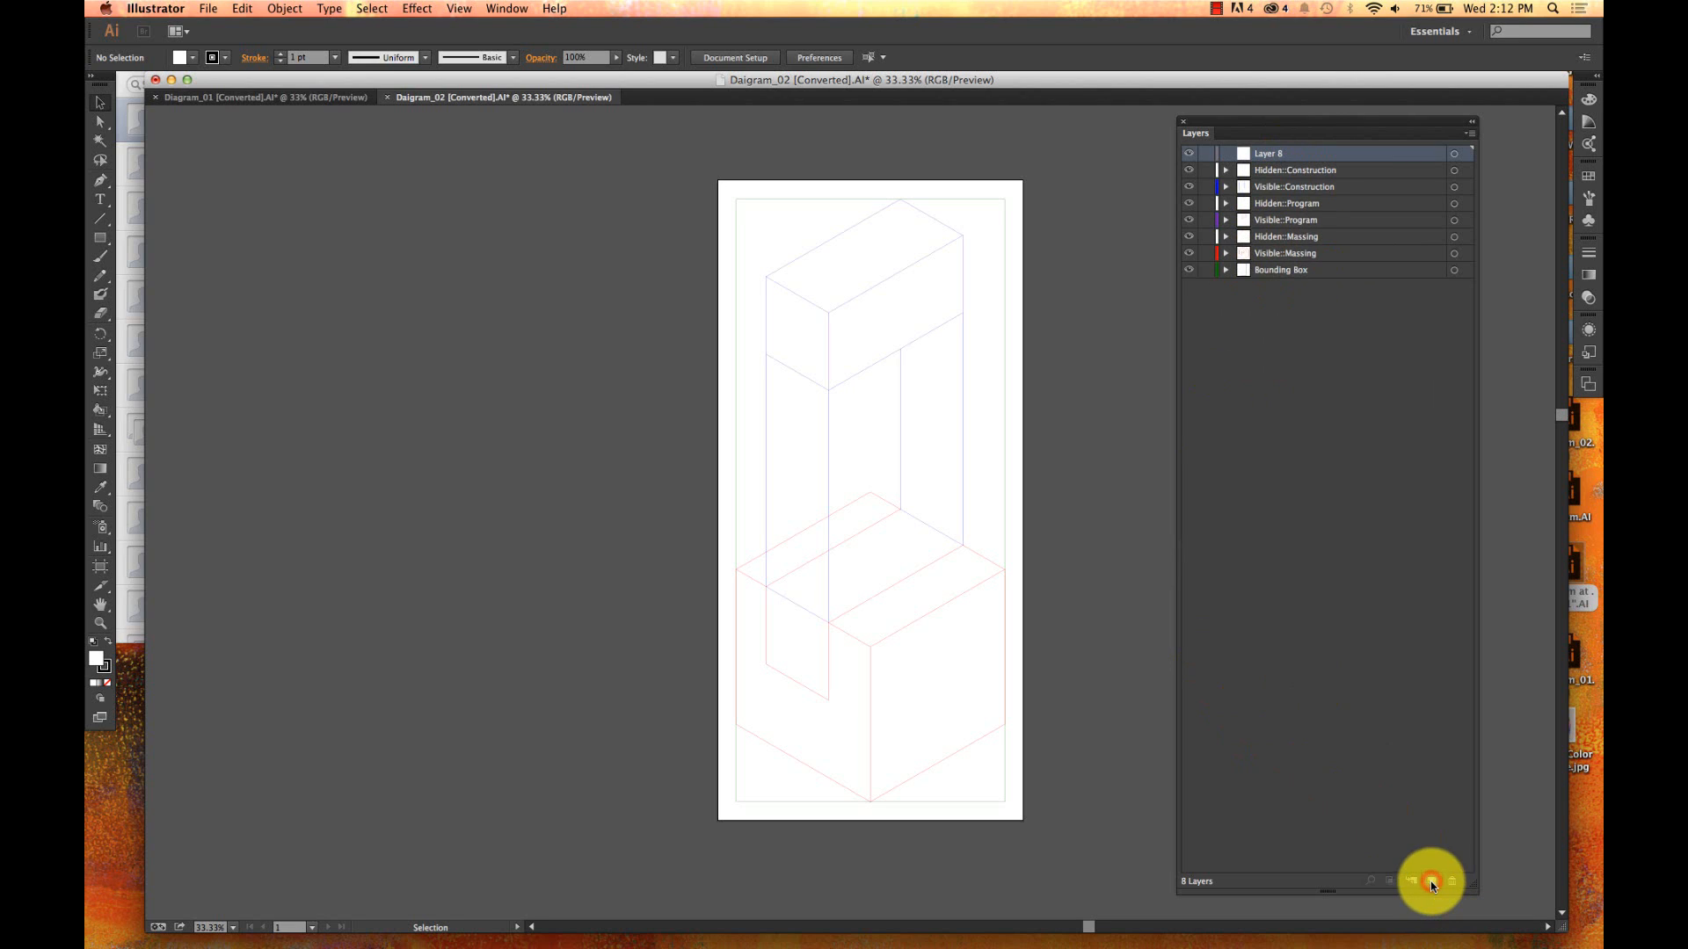
{"action": "double_click", "coordinate": [1266, 156]}
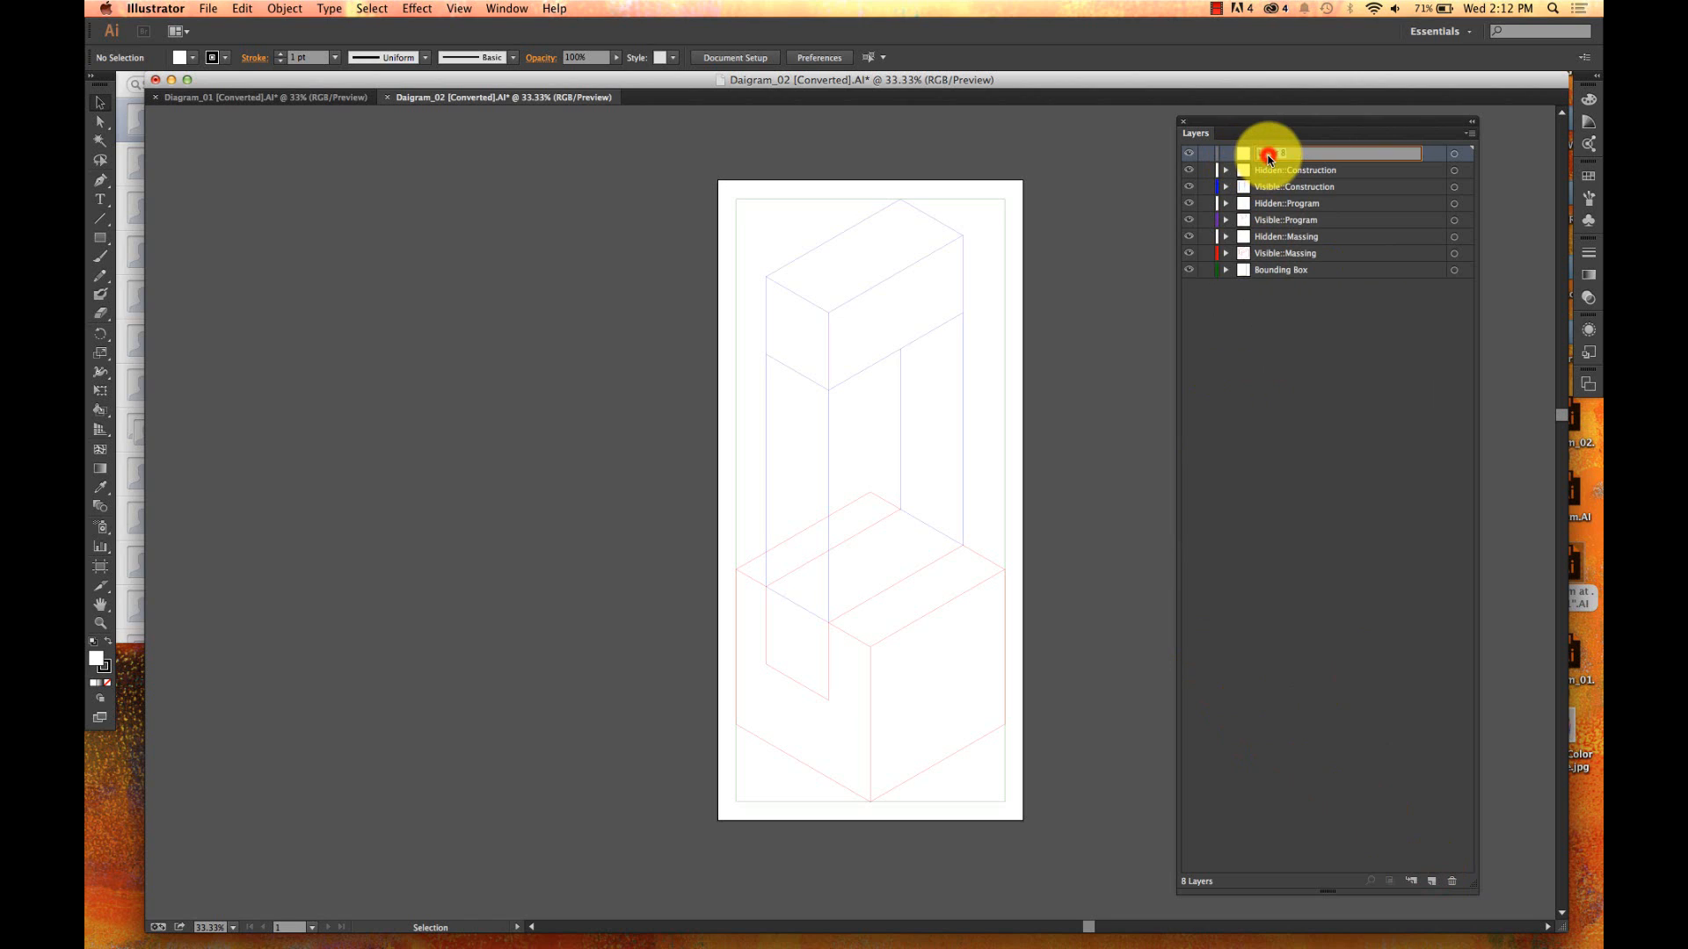
{"action": "type", "text": "Hidden"}
{"action": "key", "text": "Return"}
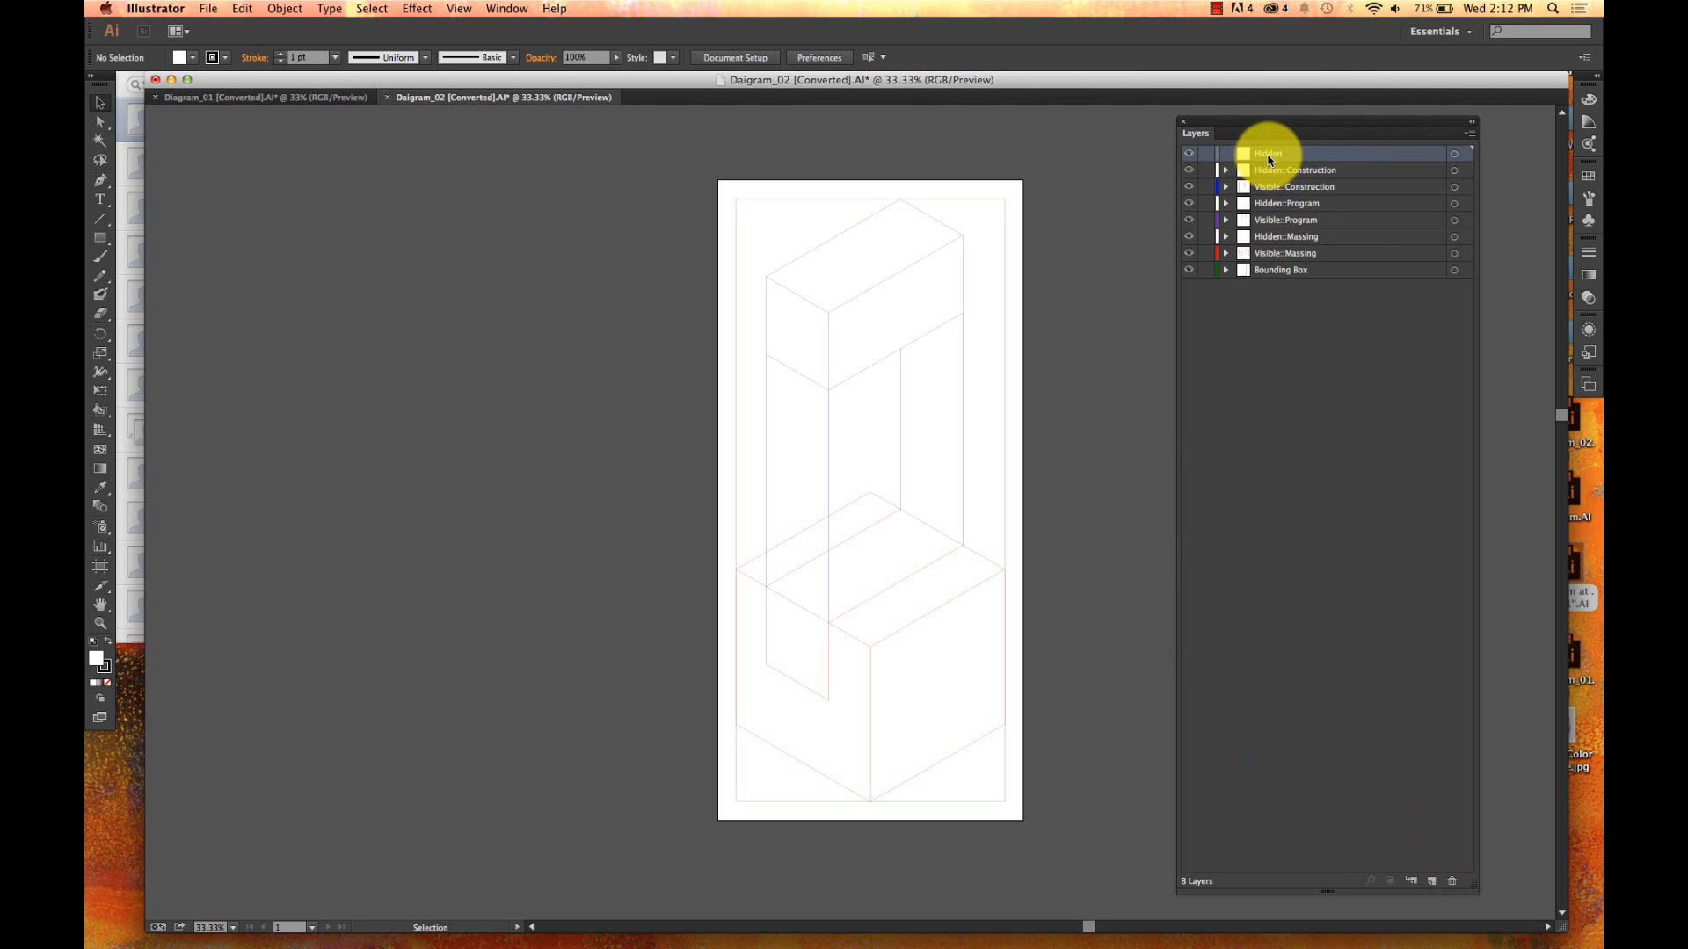
{"action": "left_click", "coordinate": [1263, 320]}
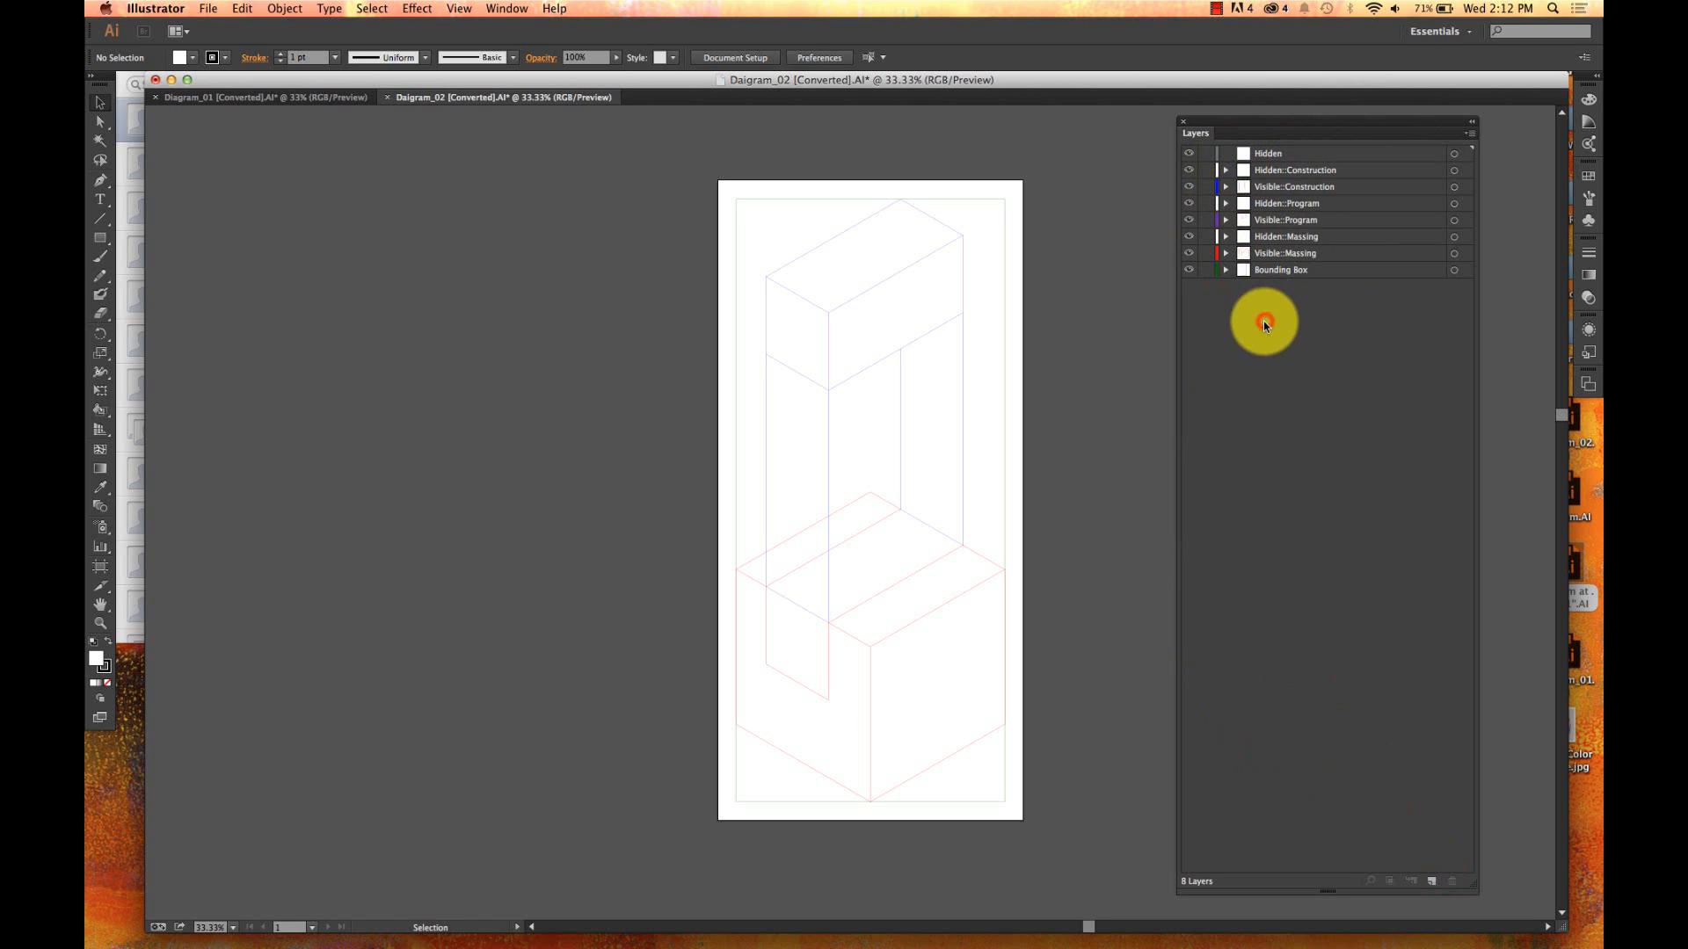
- Move the Hidden::Program and Hidden::Massing layers into the Hidden layer as sublayers and collapse it
{"action": "left_click", "coordinate": [1267, 173]}
{"action": "left_click_drag", "start_coordinate": [1270, 207], "coordinate": [1270, 159]}
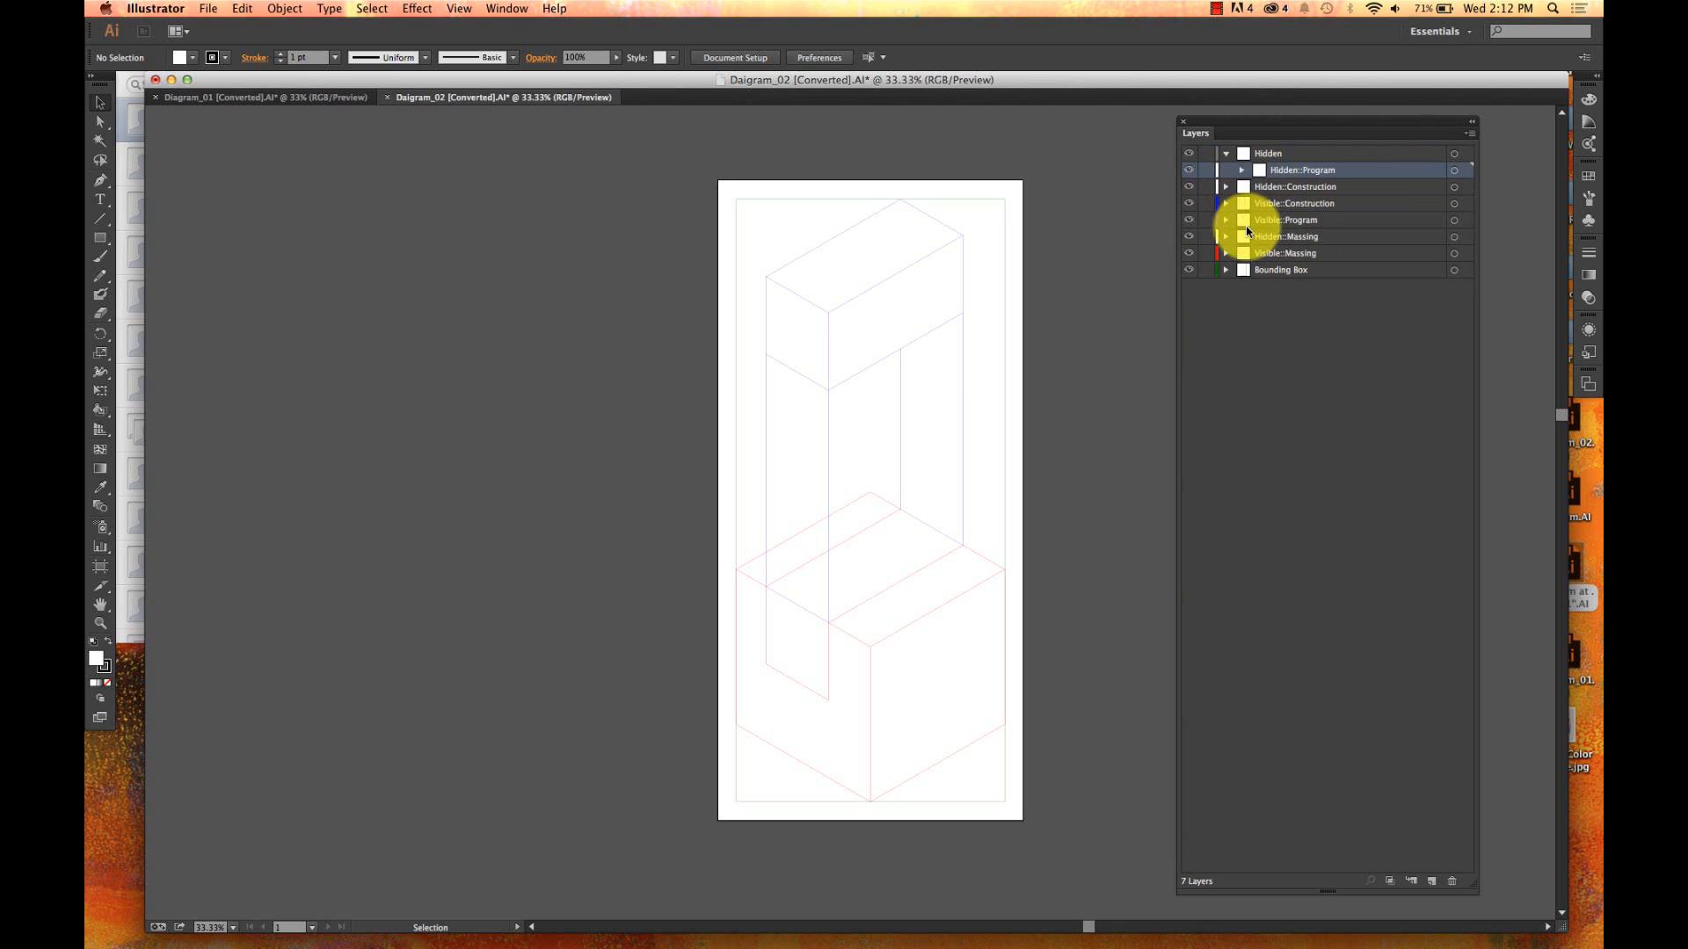
{"action": "left_click", "coordinate": [1250, 355]}
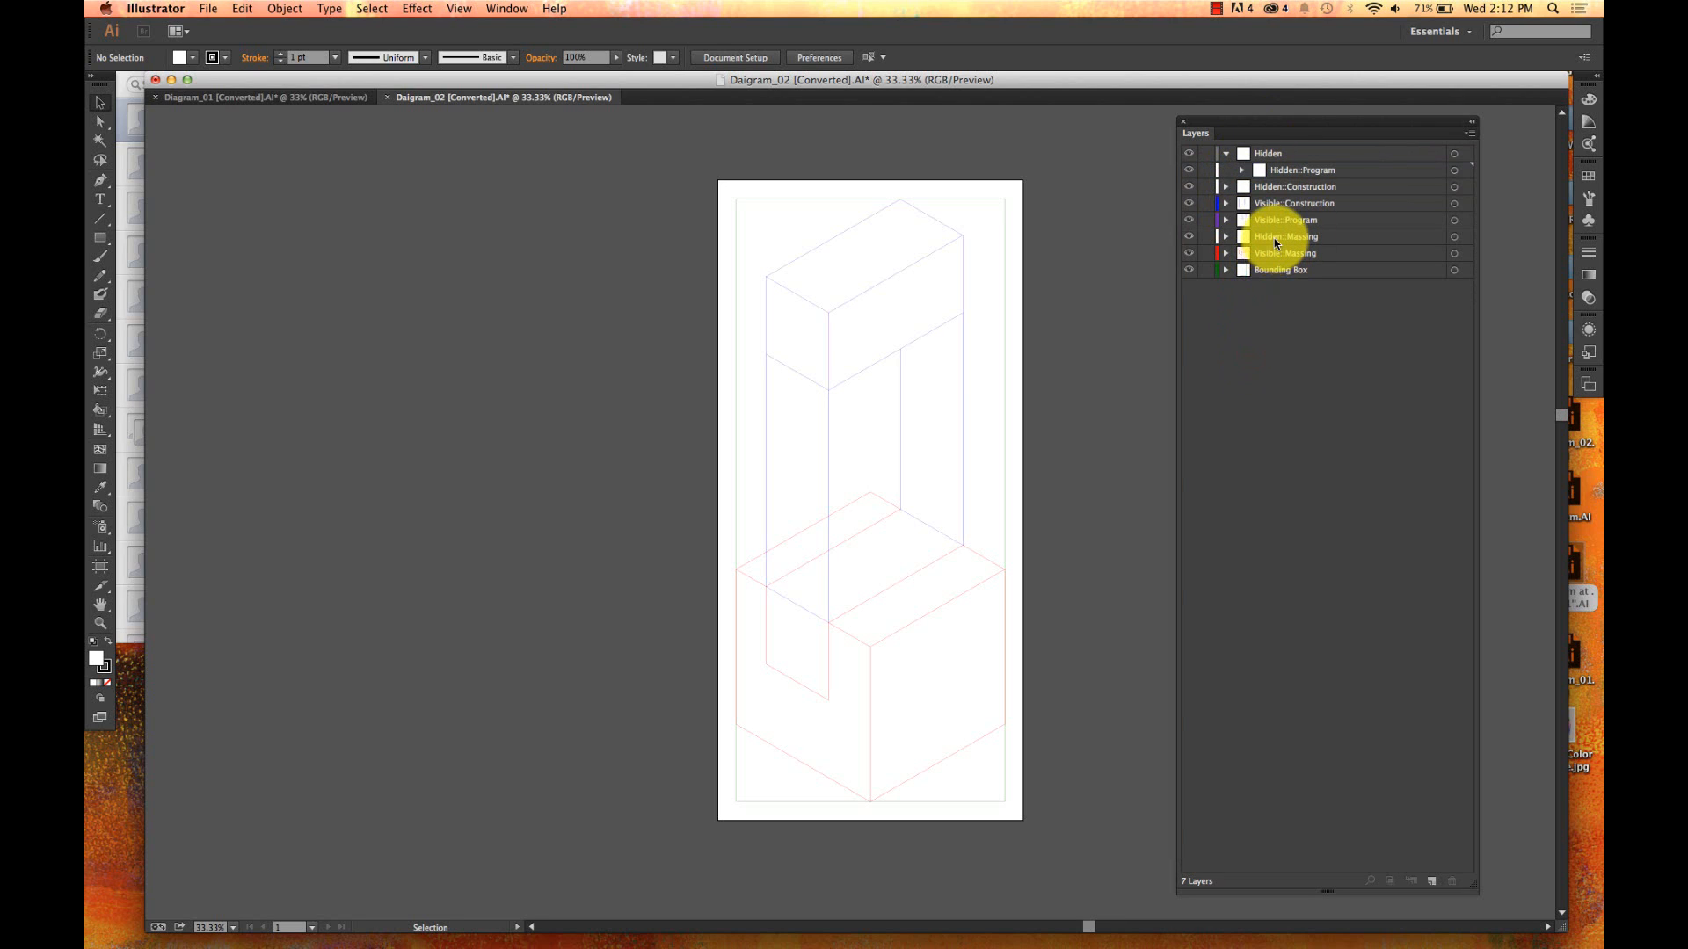
{"action": "left_click_drag", "start_coordinate": [1277, 243], "coordinate": [1253, 160]}
{"action": "left_click", "coordinate": [1329, 356]}
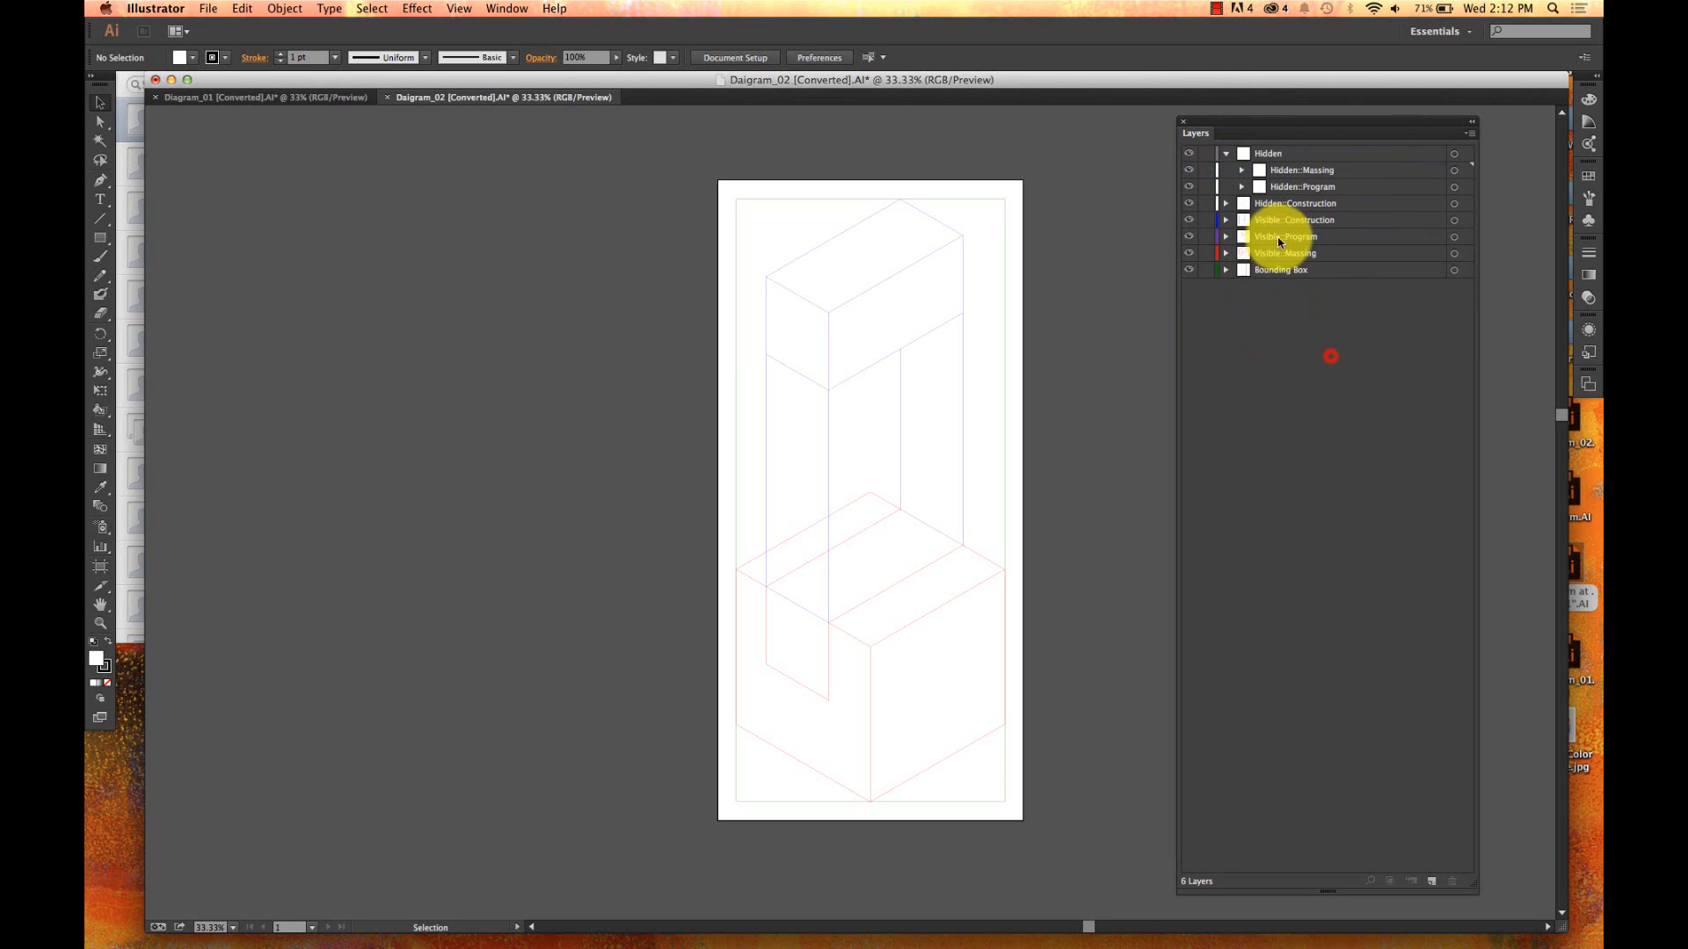
{"action": "left_click", "coordinate": [1227, 154]}
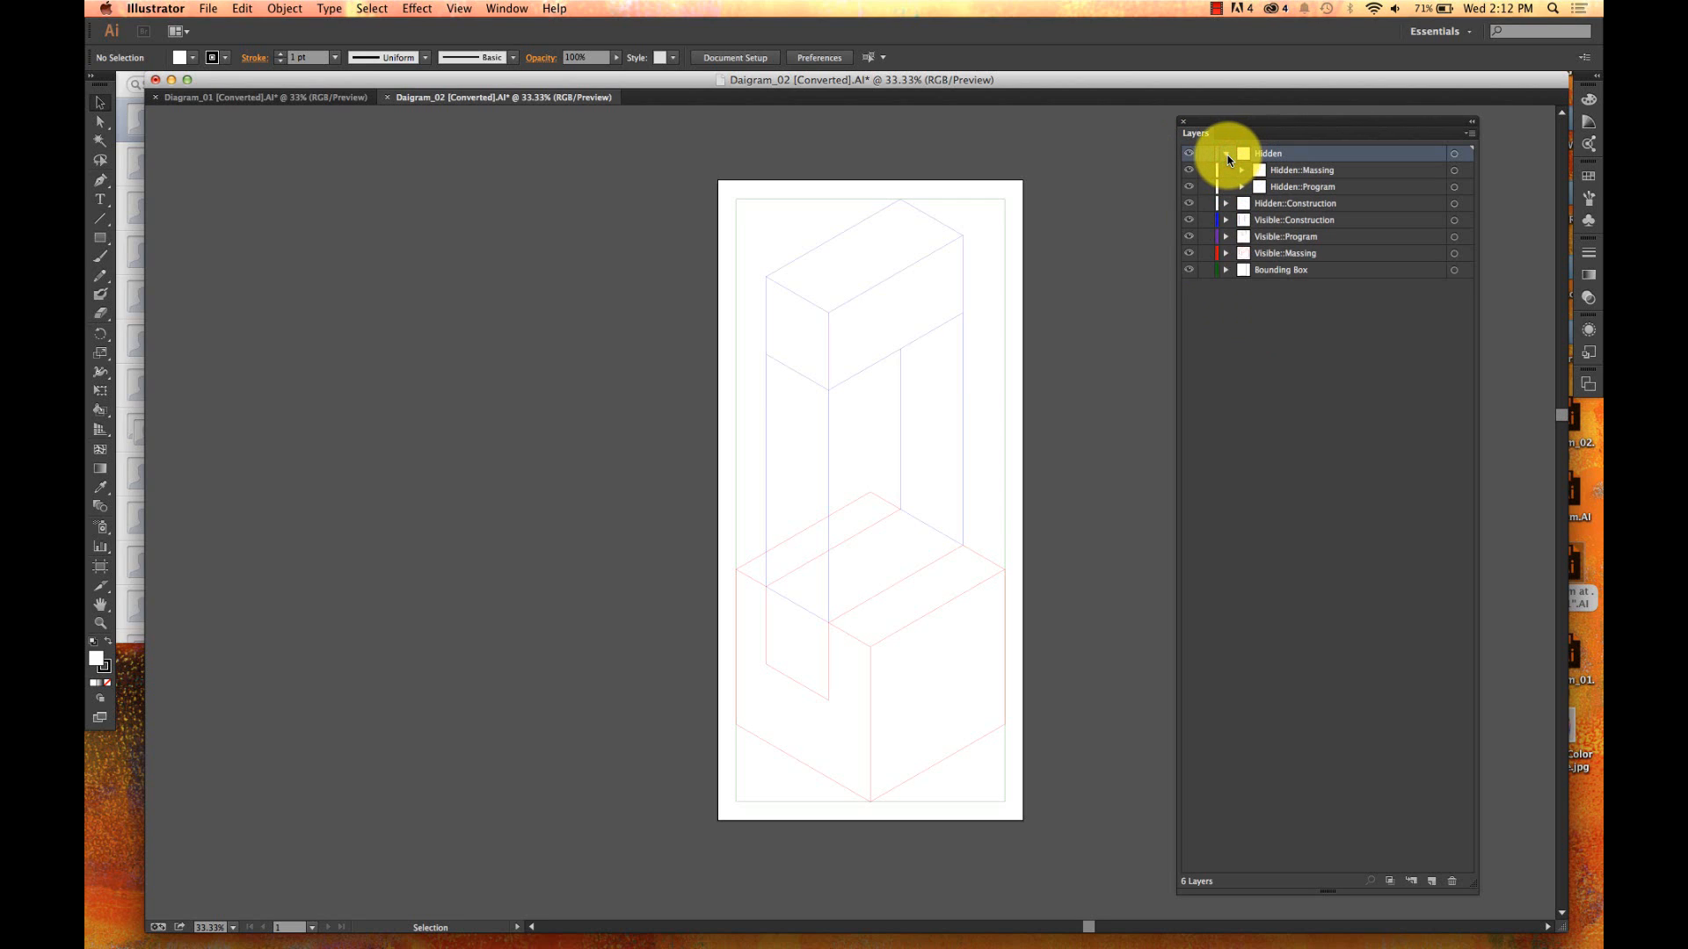
{"action": "left_click", "coordinate": [1227, 154]}
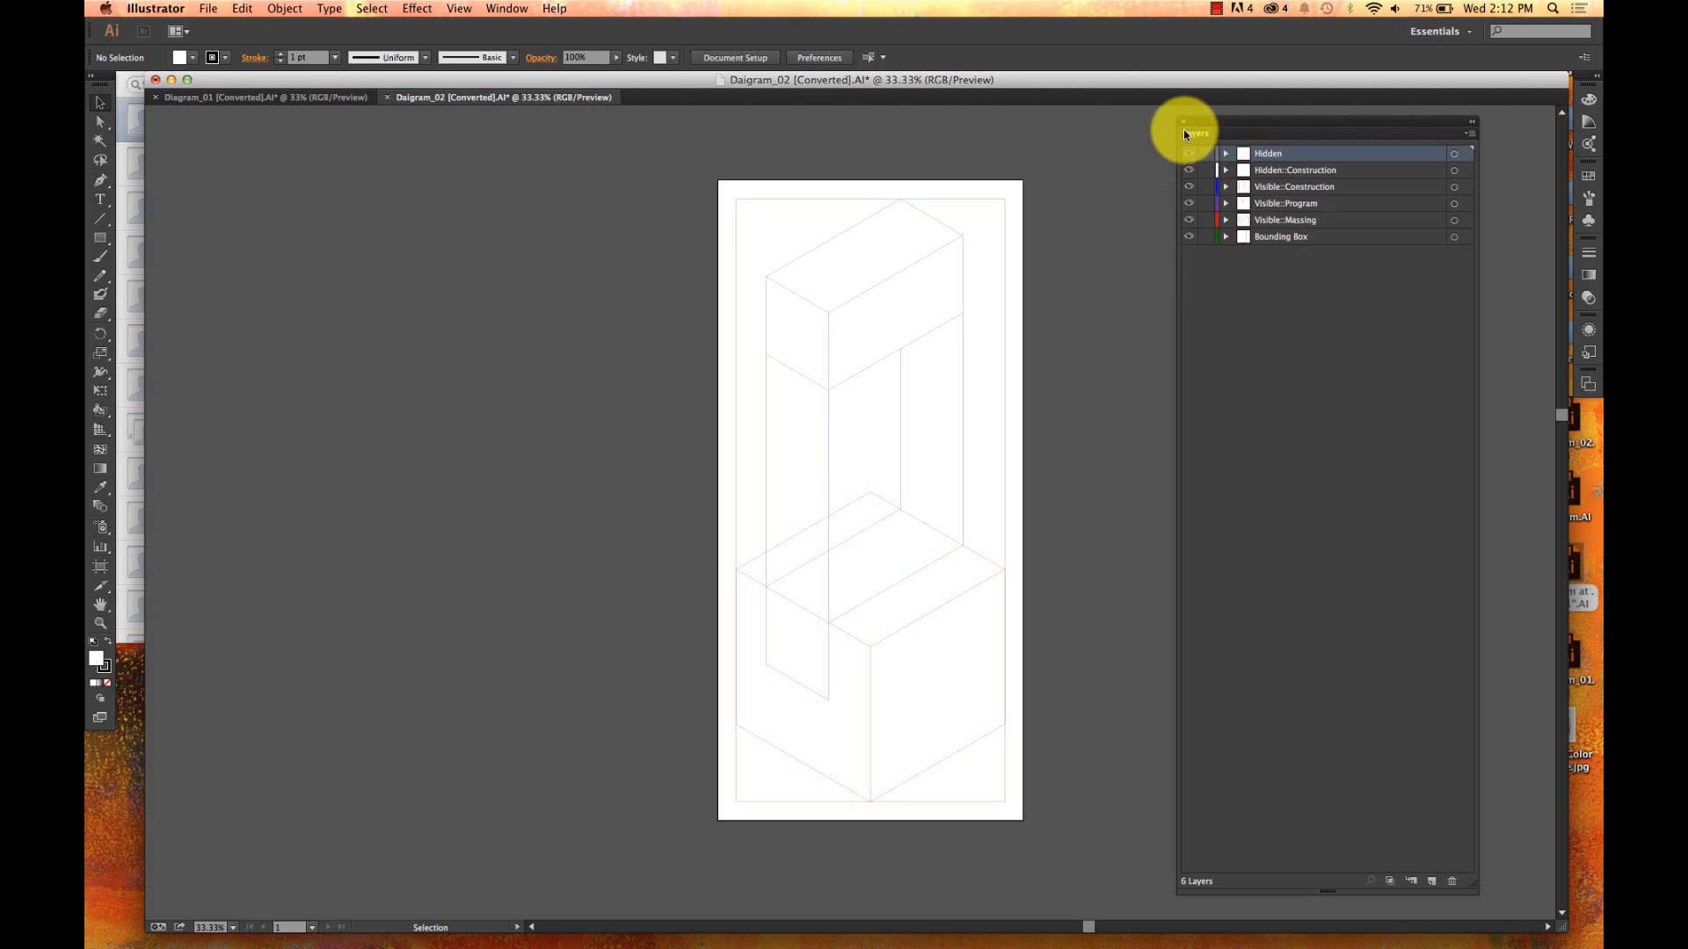
- Examine the linework on the Construction and Visible::Program layers by toggling their visibility, and try locking and unlocking Visible::Massing
{"action": "left_click", "coordinate": [1189, 173]}
{"action": "left_click", "coordinate": [1189, 174]}
{"action": "left_click", "coordinate": [1189, 183]}
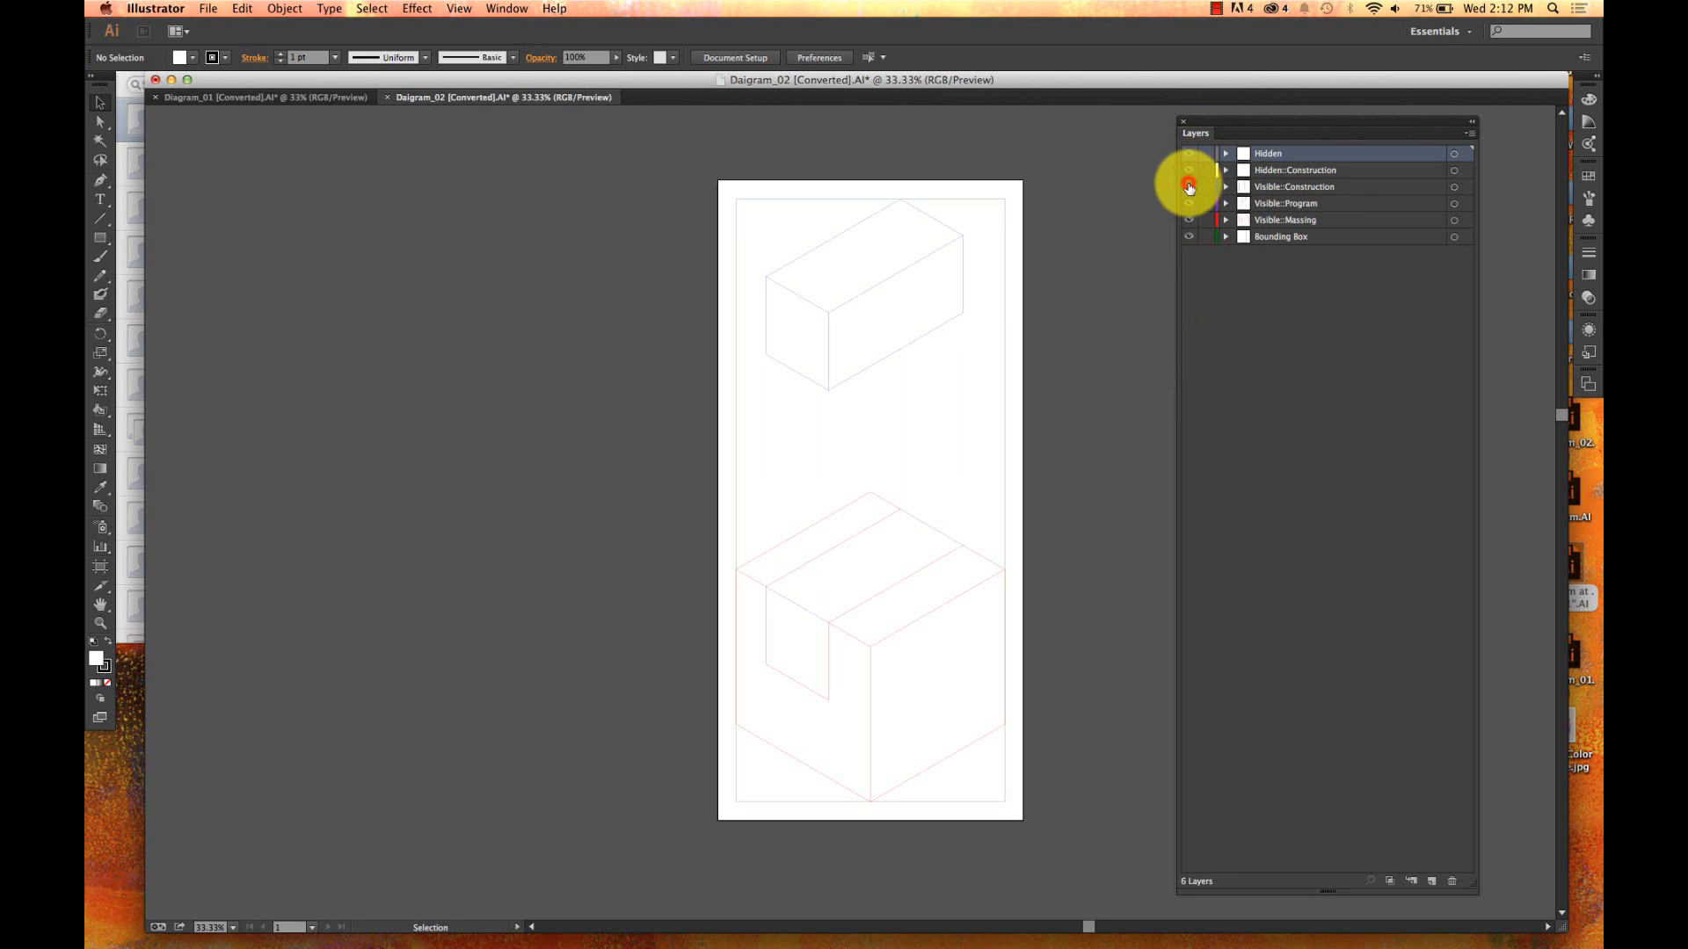
{"action": "left_click", "coordinate": [1189, 184]}
{"action": "left_click", "coordinate": [1189, 186]}
{"action": "left_click", "coordinate": [1189, 186]}
{"action": "left_click", "coordinate": [1189, 185]}
{"action": "left_click", "coordinate": [1189, 186]}
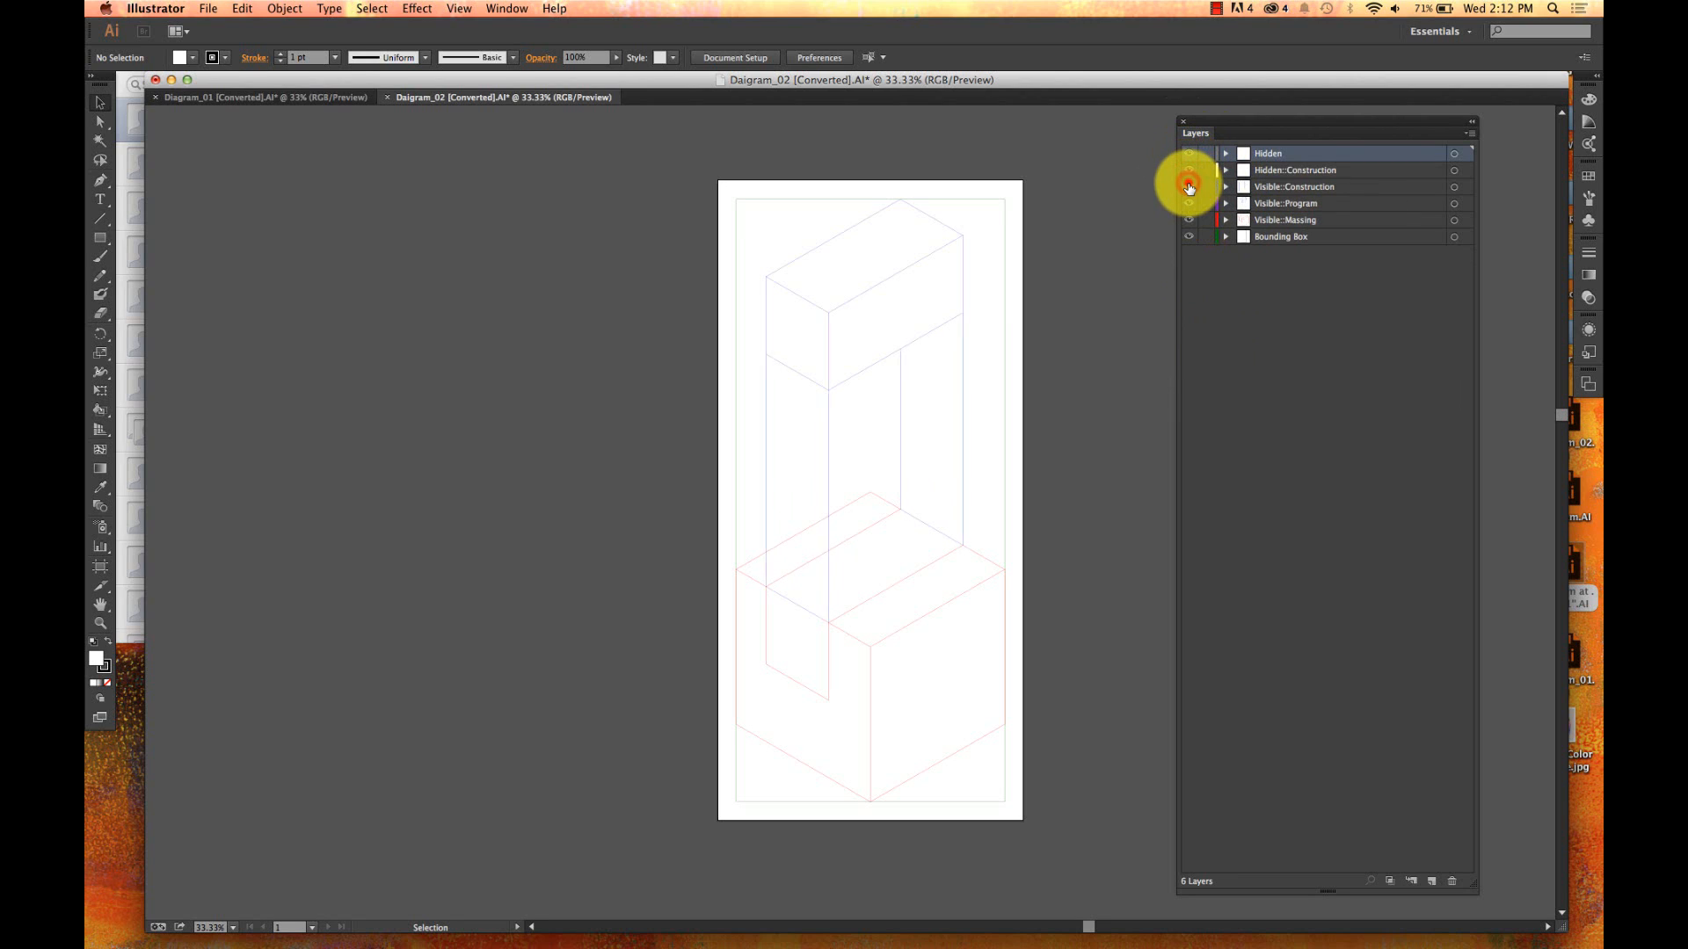
{"action": "left_click", "coordinate": [1188, 204]}
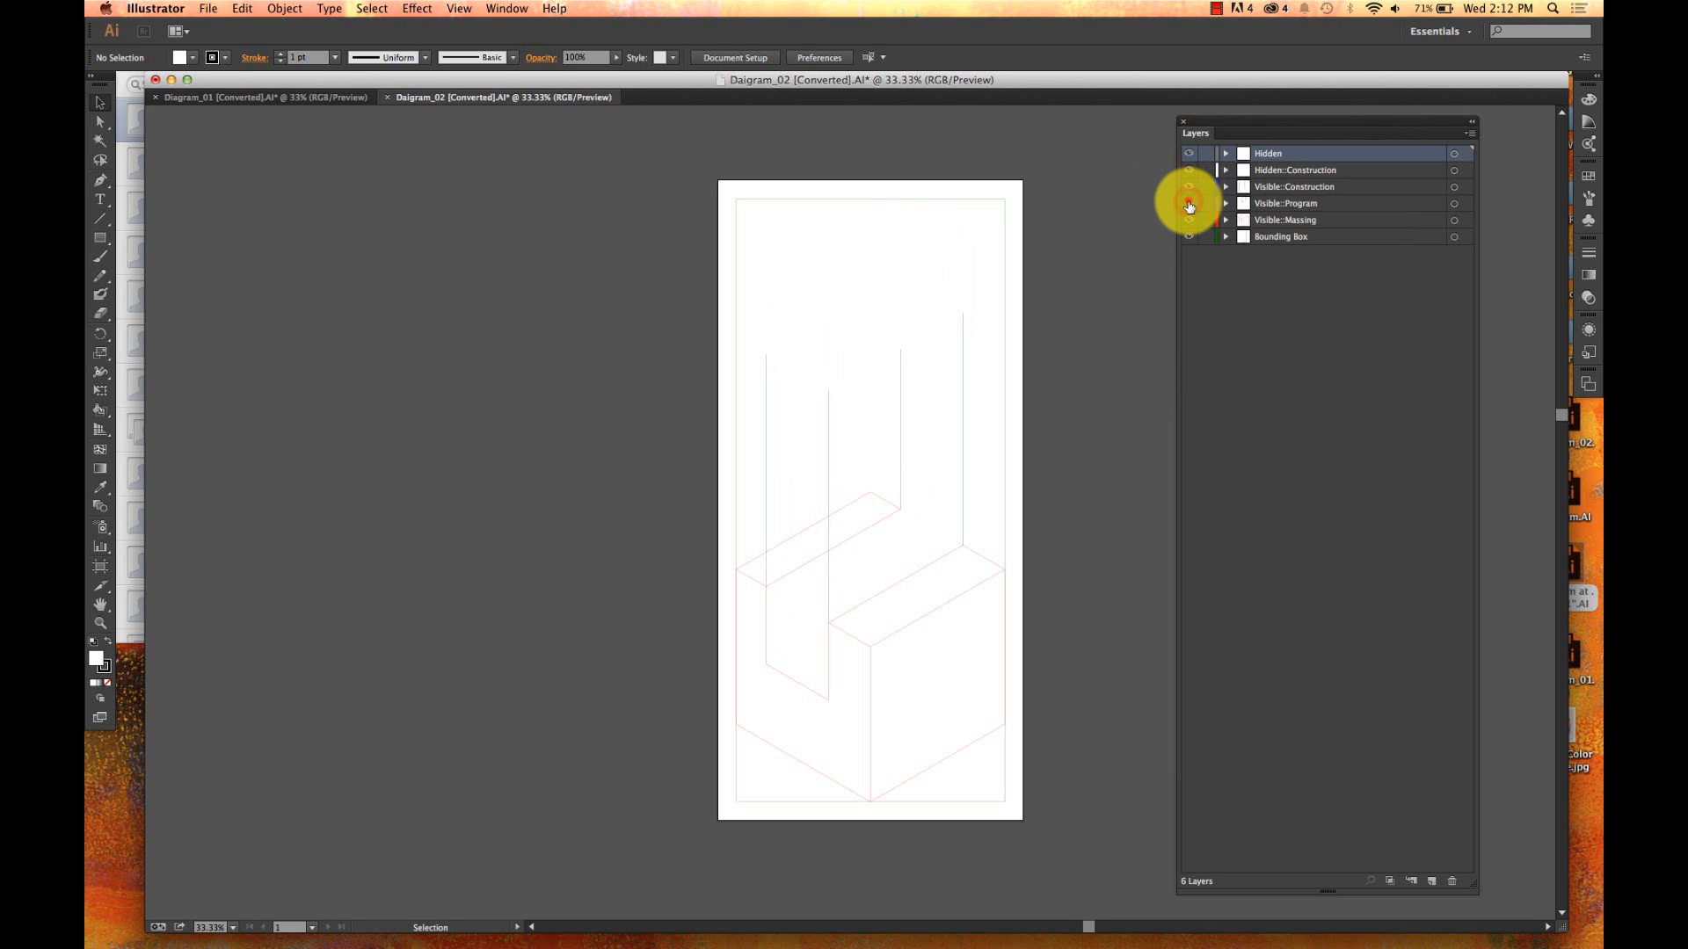
{"action": "left_click", "coordinate": [1189, 204]}
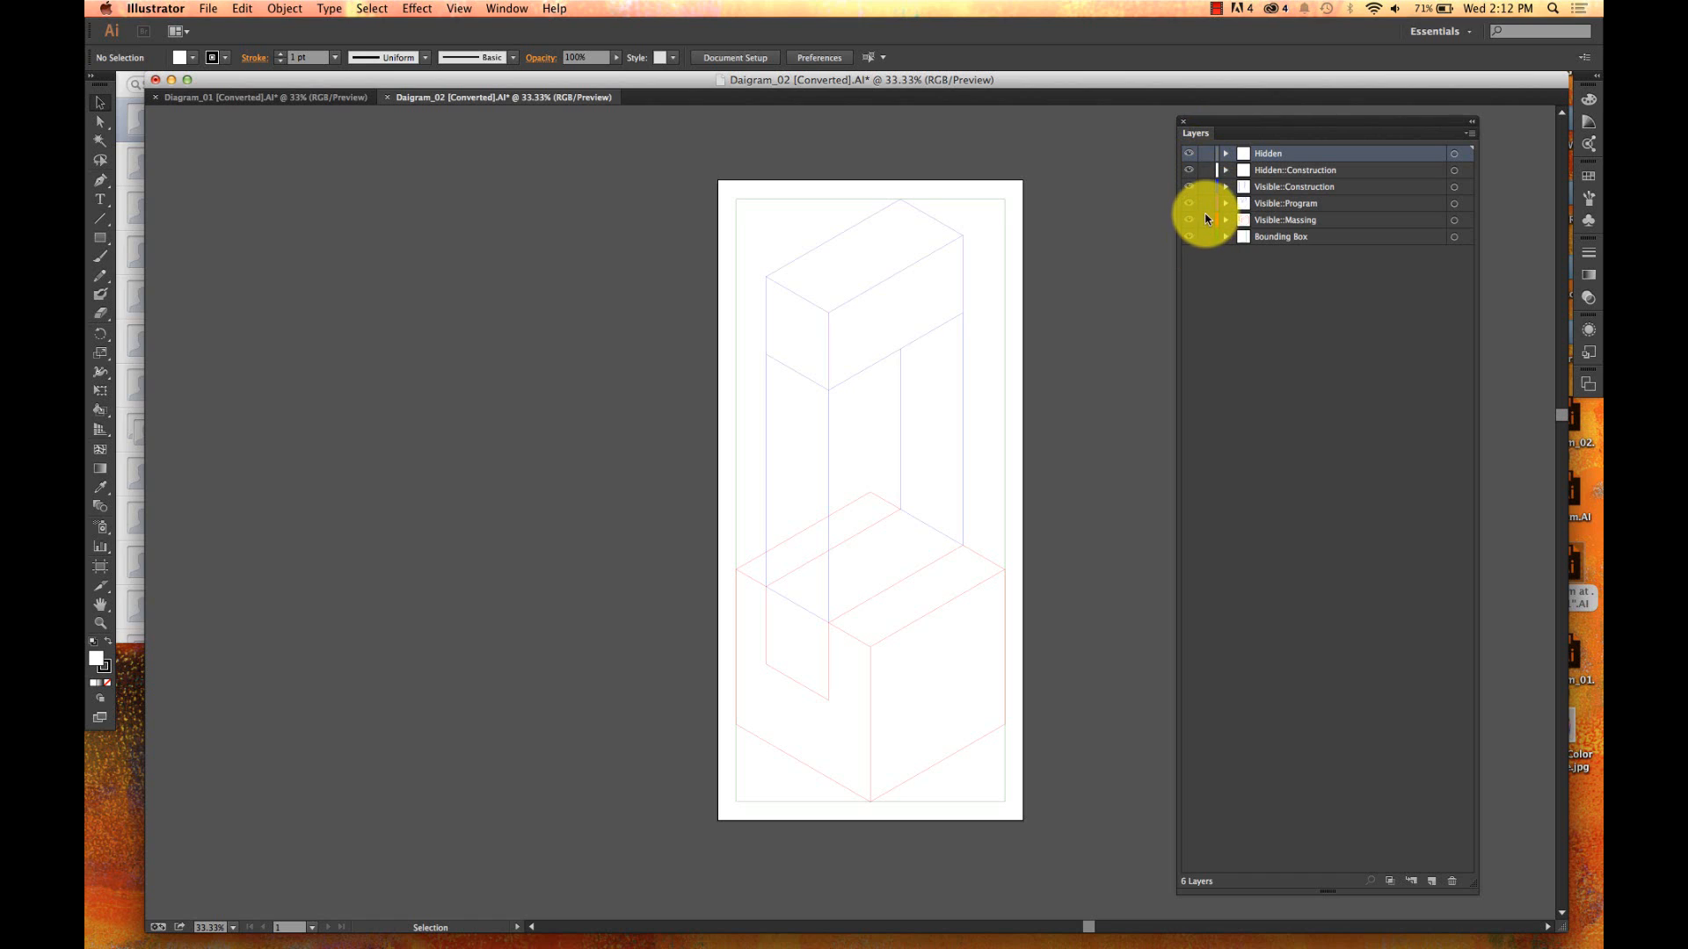
{"action": "left_click", "coordinate": [1205, 219]}
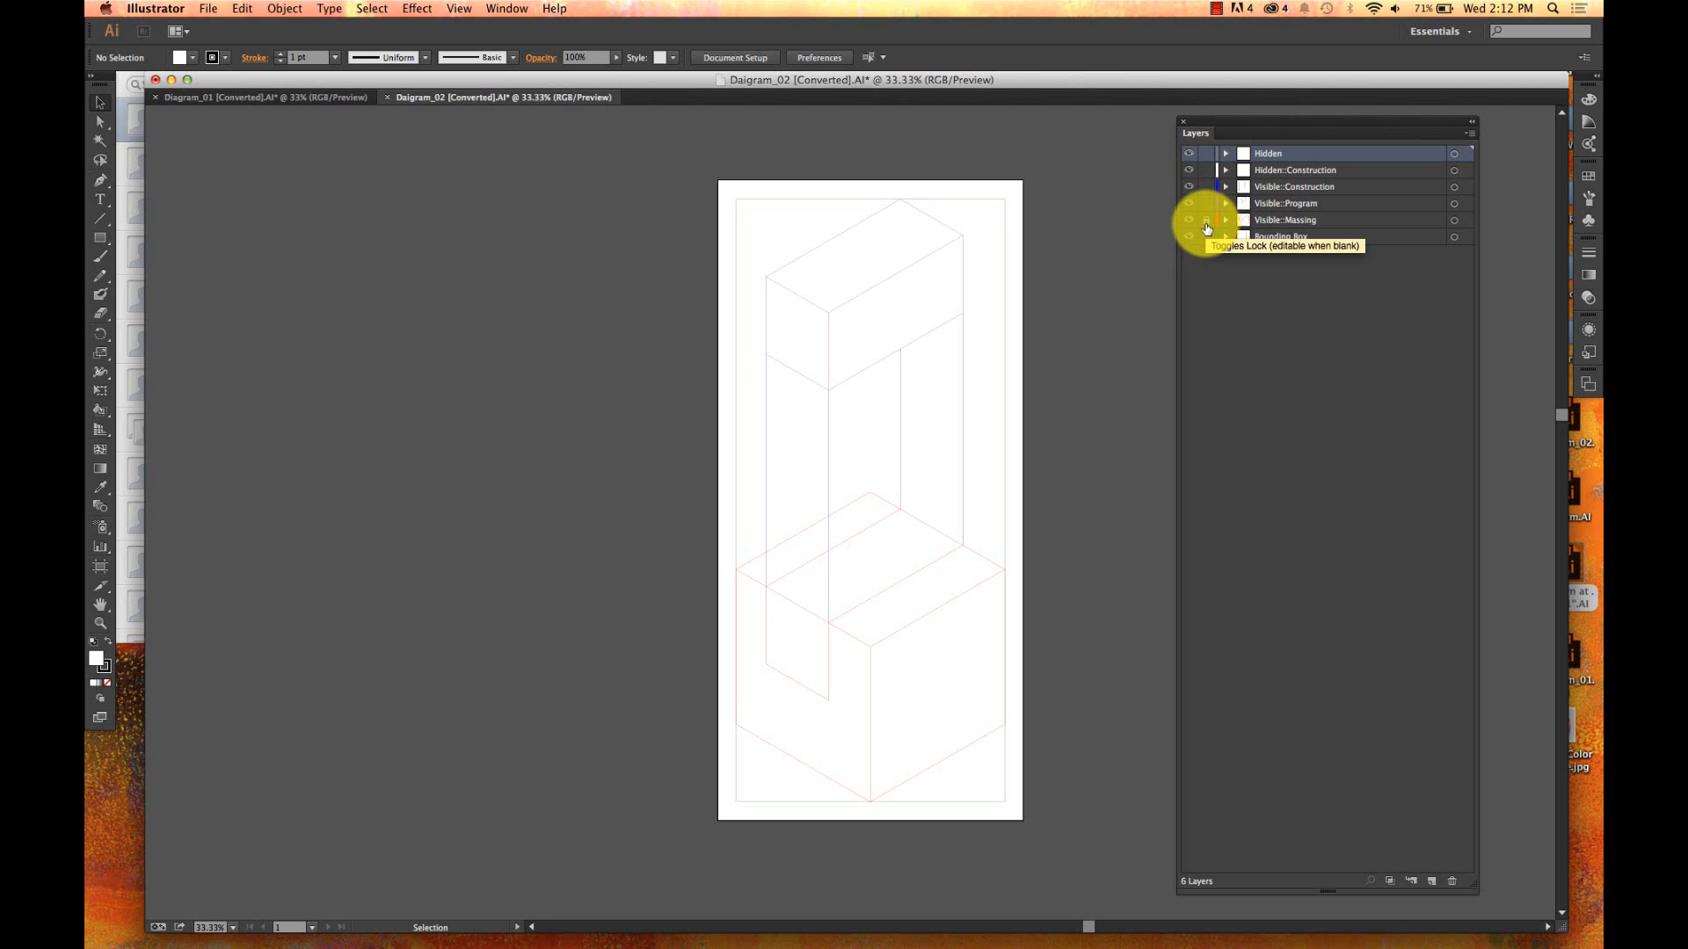
{"action": "left_click", "coordinate": [1206, 225]}
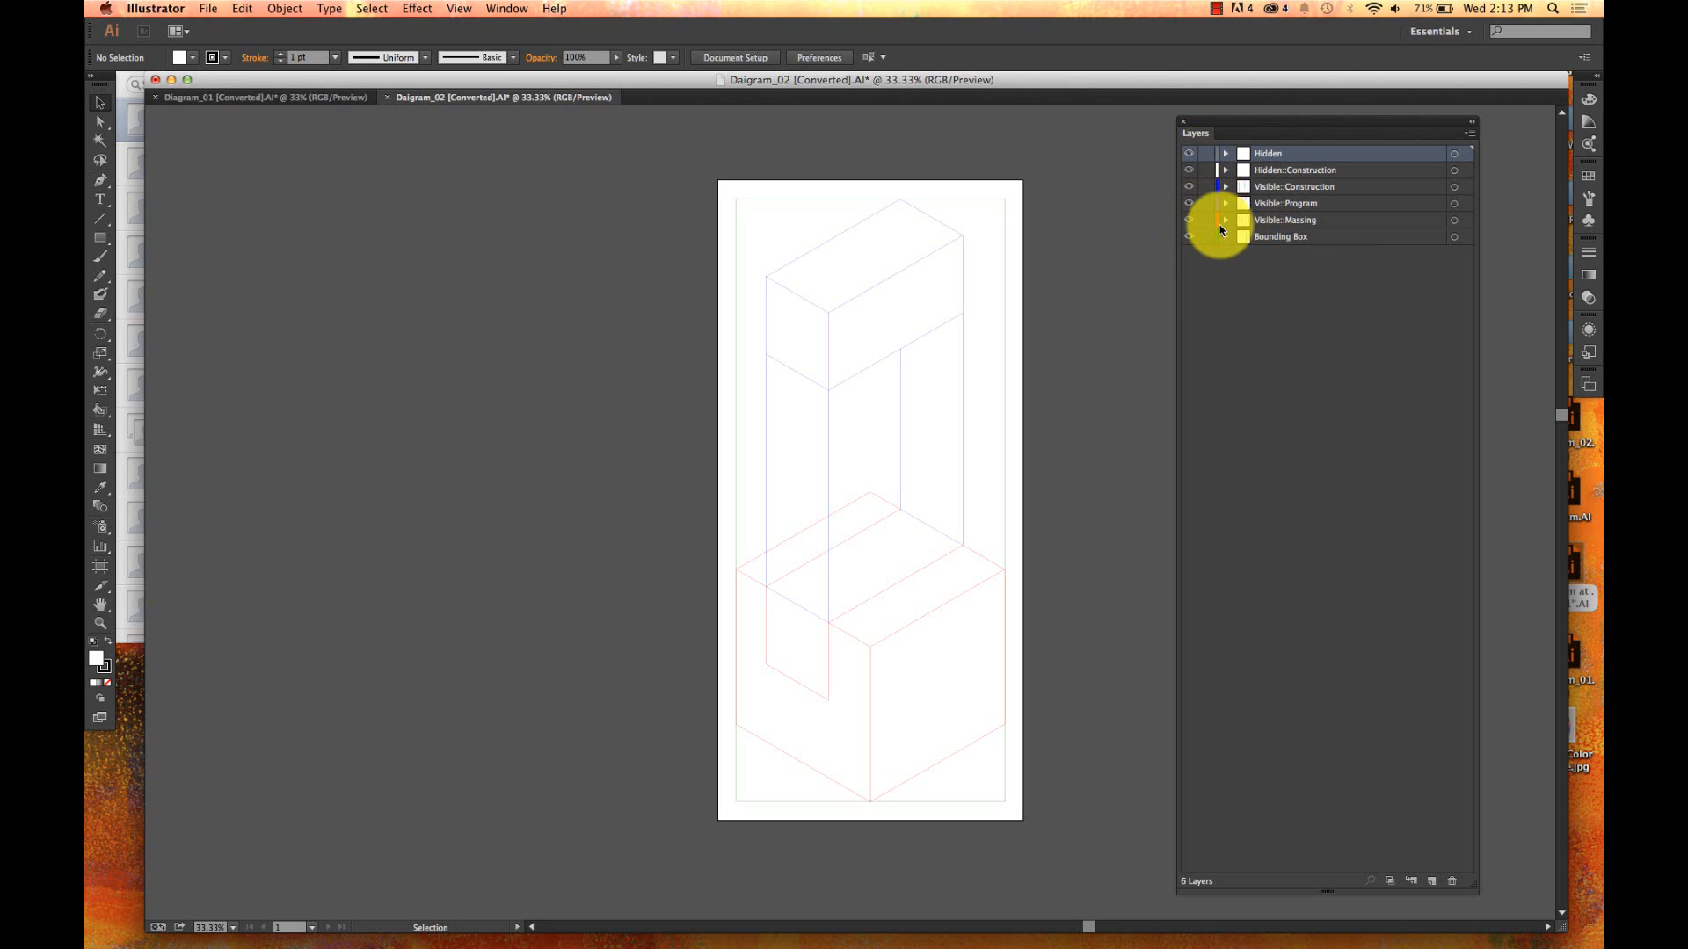
- Change the Visible::Massing layer's color to yellow in its layer options
{"action": "left_click", "coordinate": [1257, 219]}
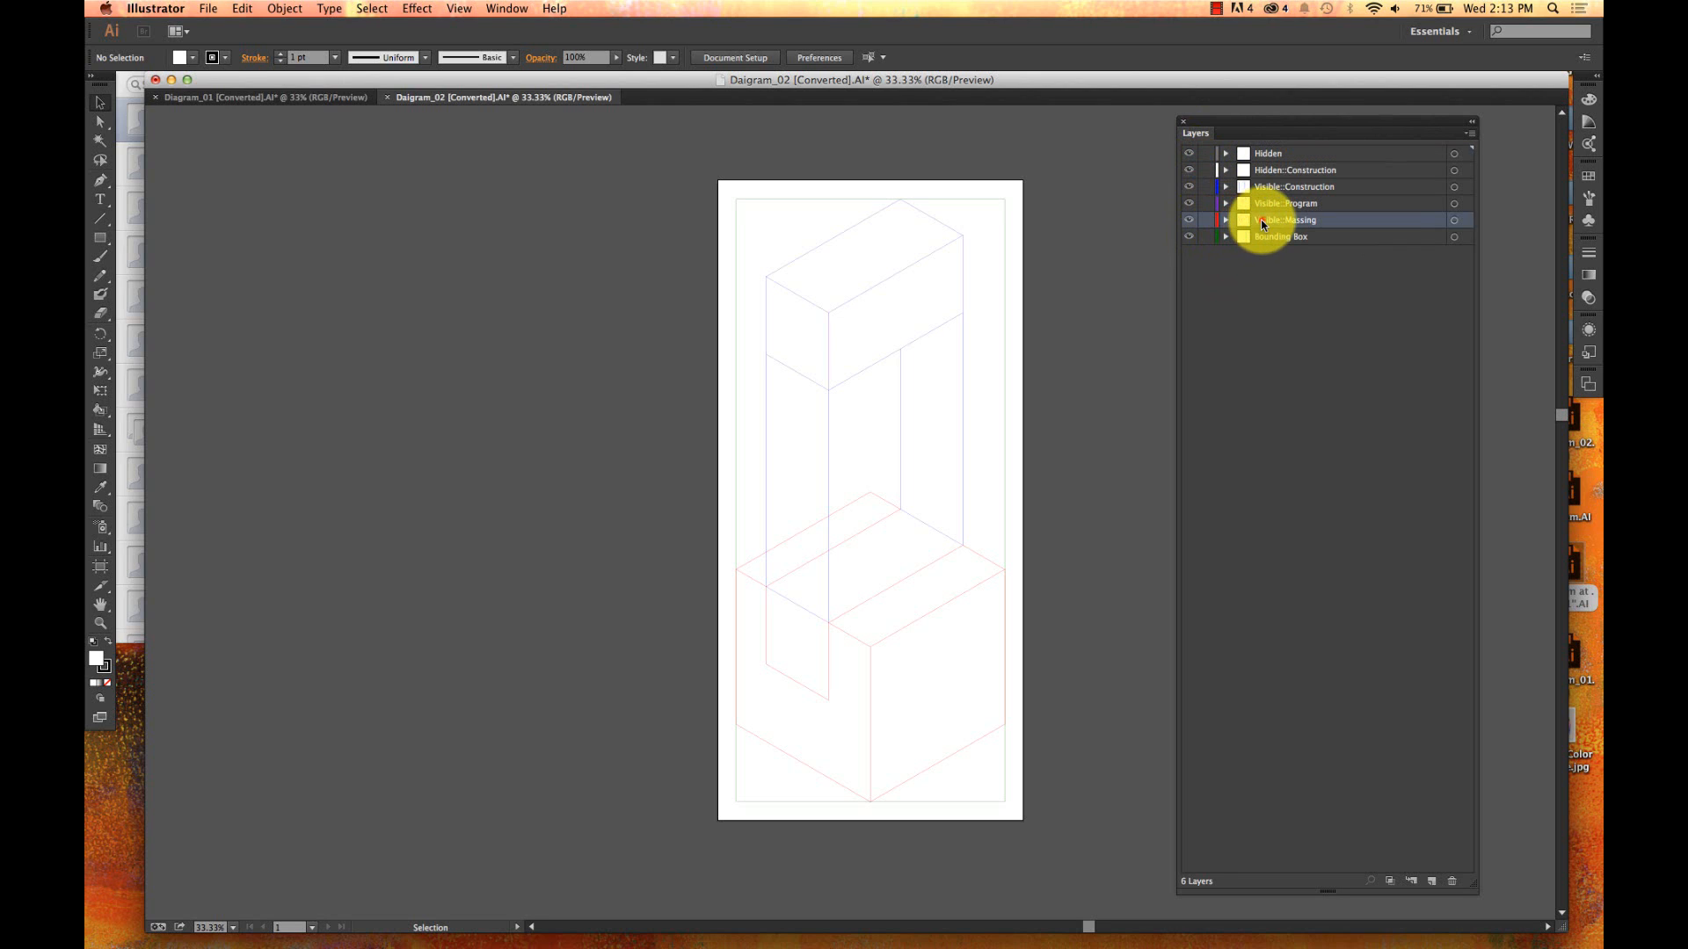
{"action": "double_click", "coordinate": [1246, 224]}
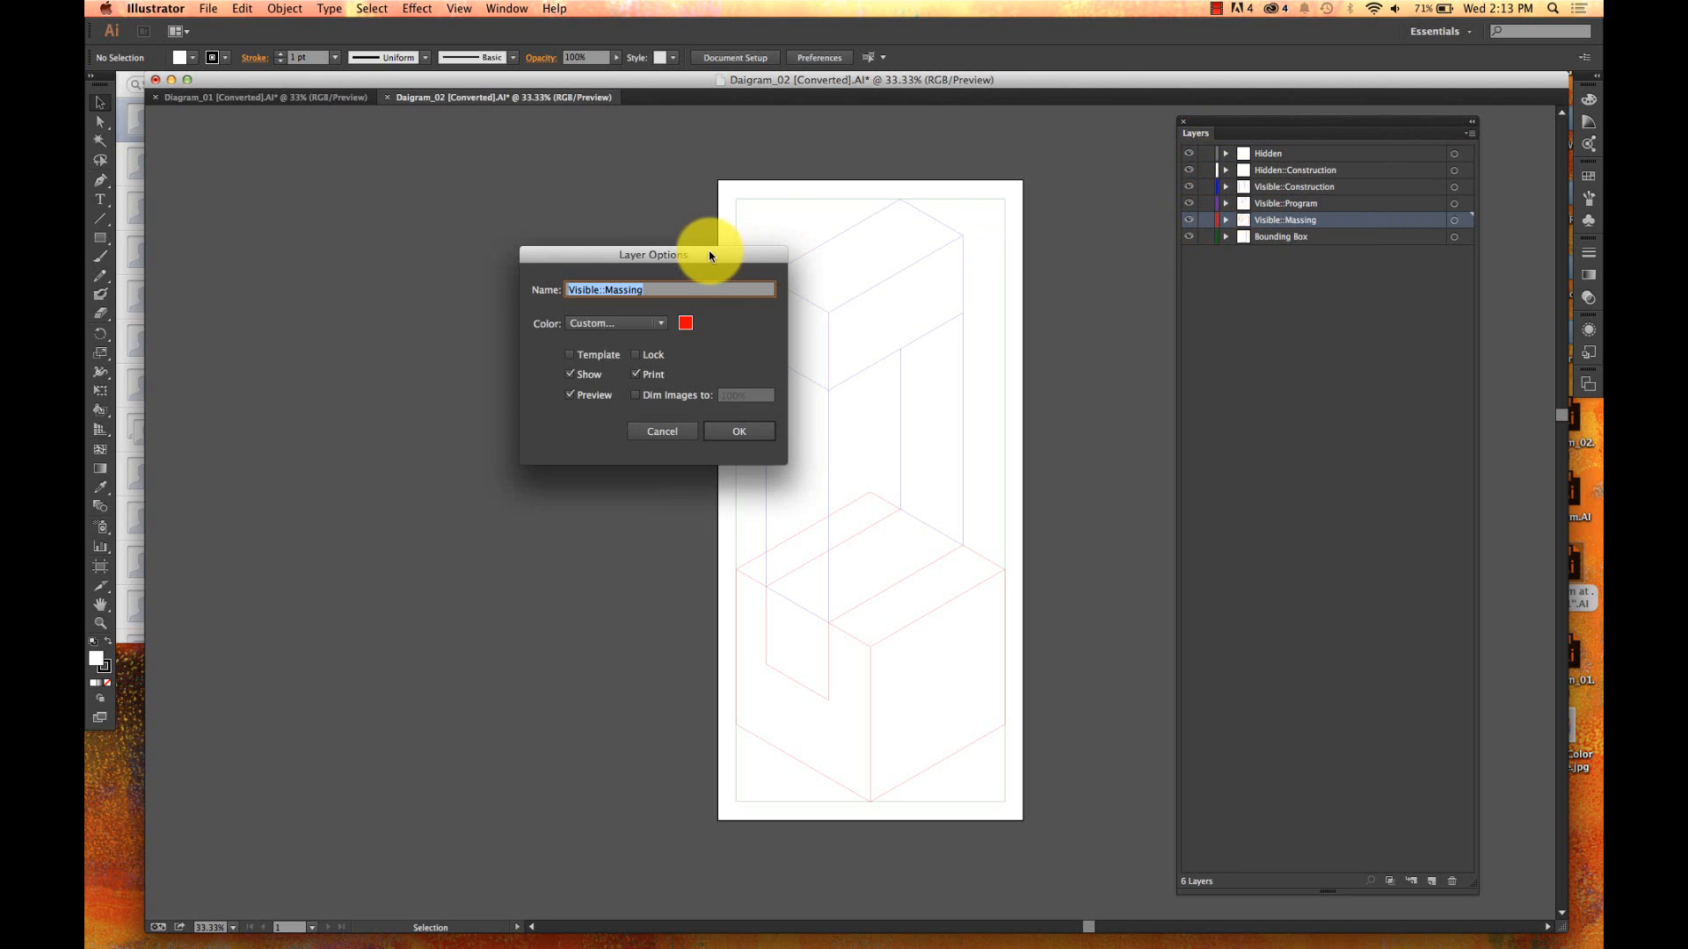
{"action": "double_click", "coordinate": [689, 322]}
{"action": "left_click_drag", "start_coordinate": [661, 423], "coordinate": [661, 411]}
{"action": "left_click", "coordinate": [580, 304]}
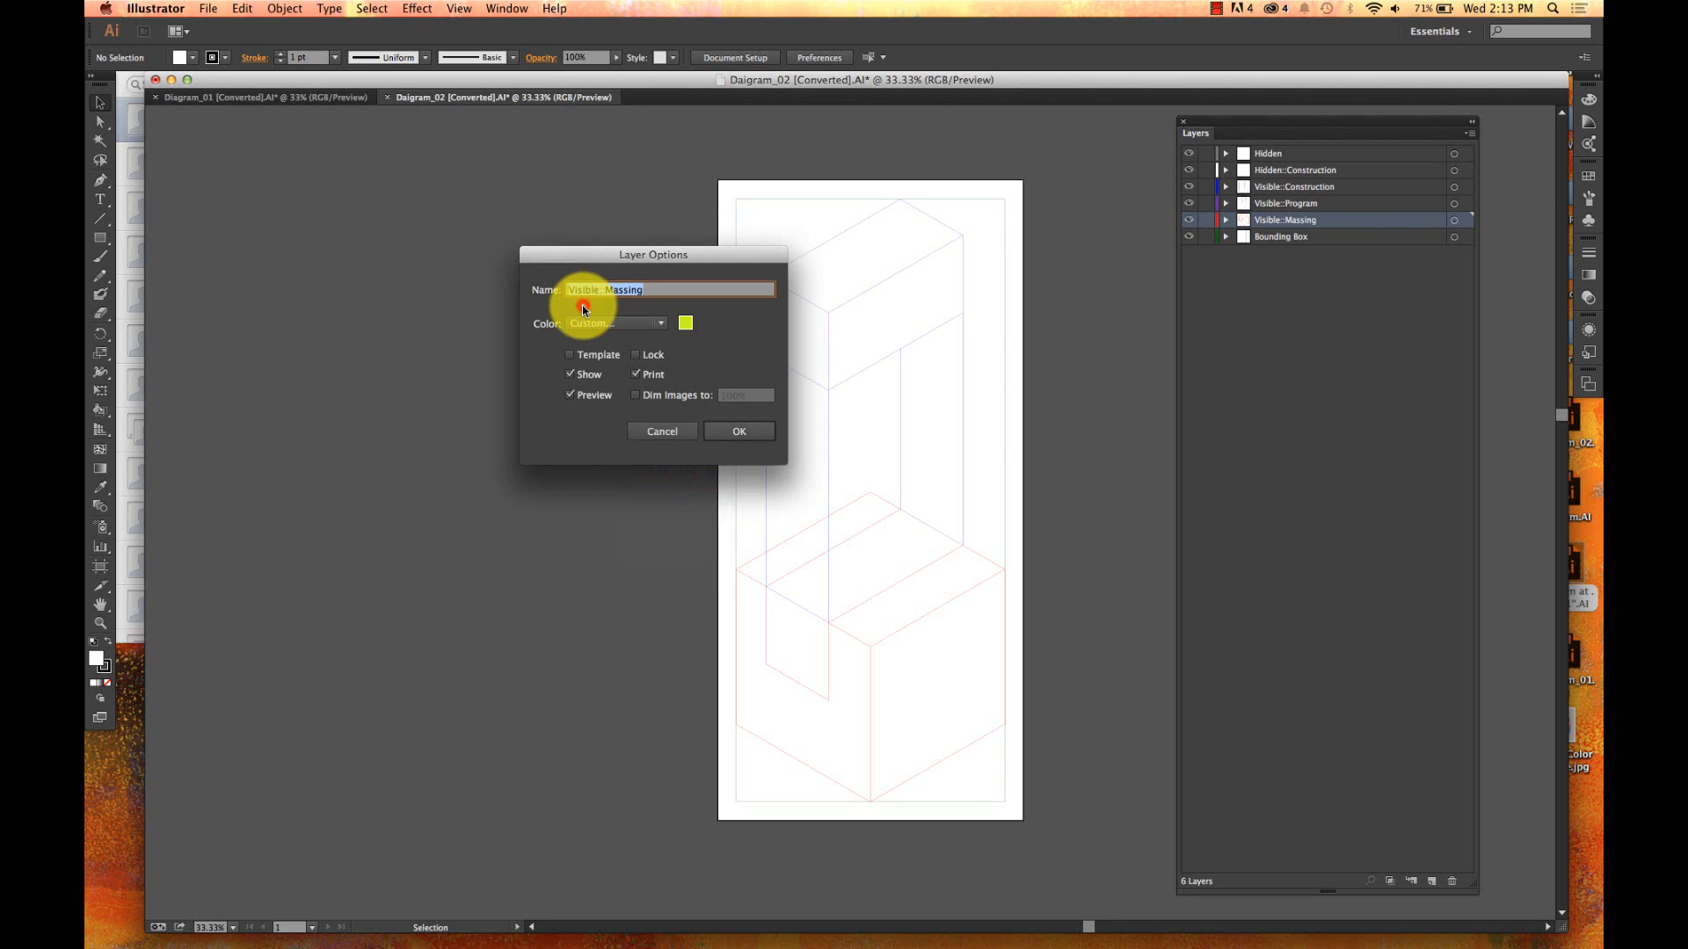
{"action": "left_click", "coordinate": [734, 431]}
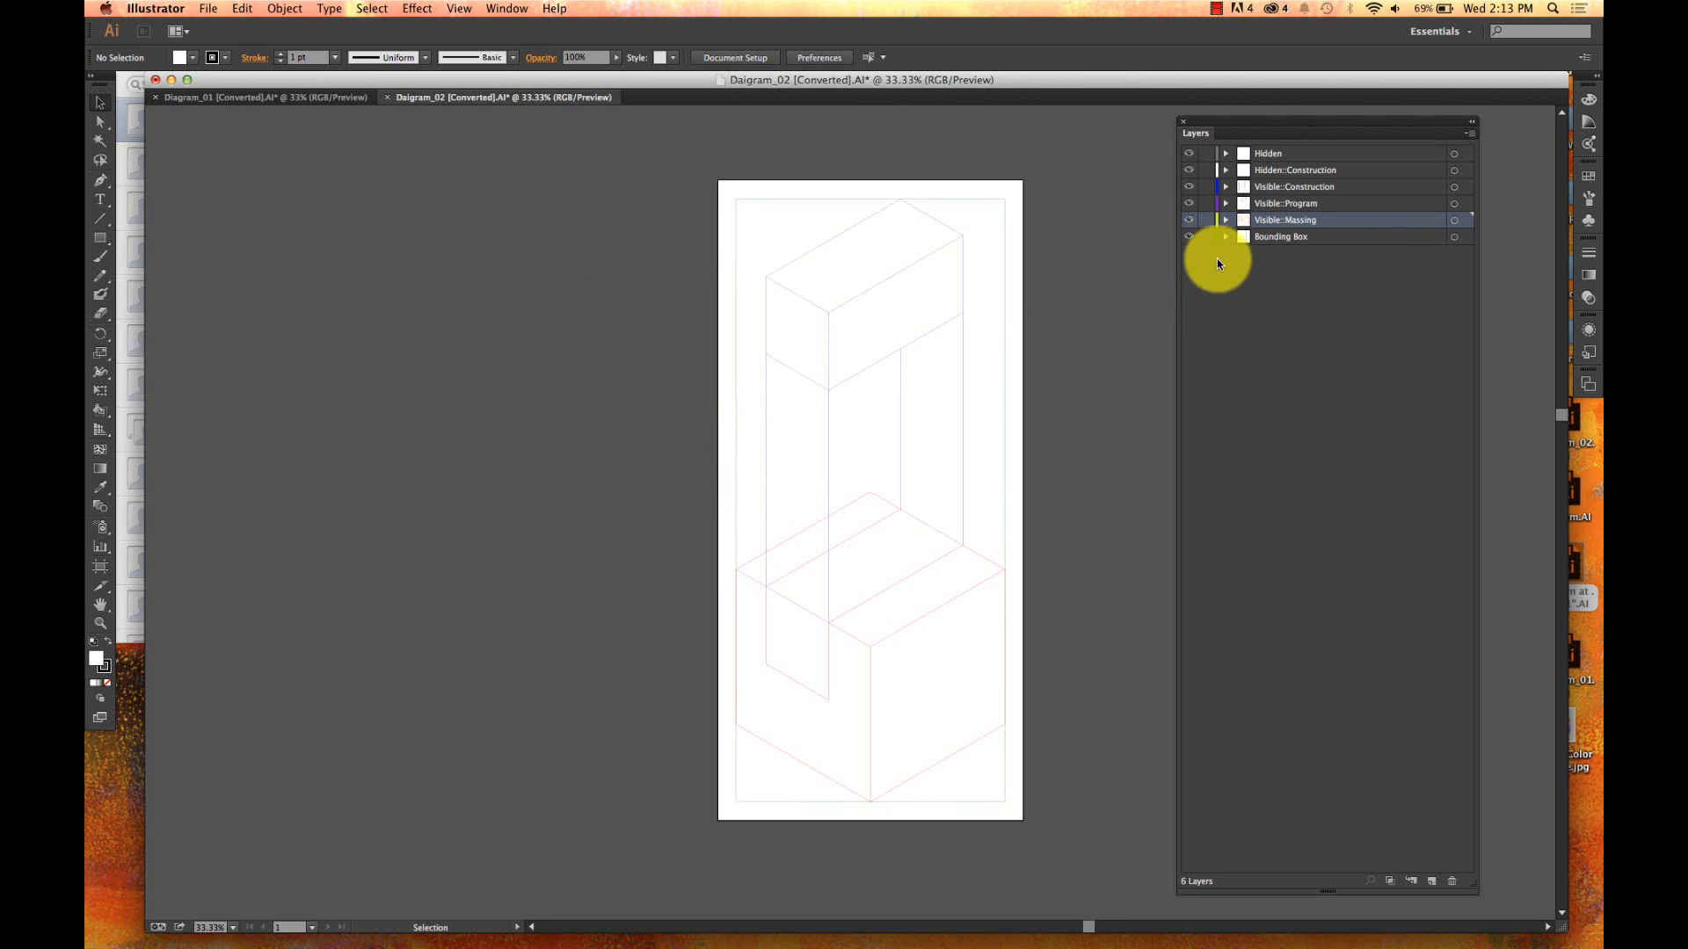
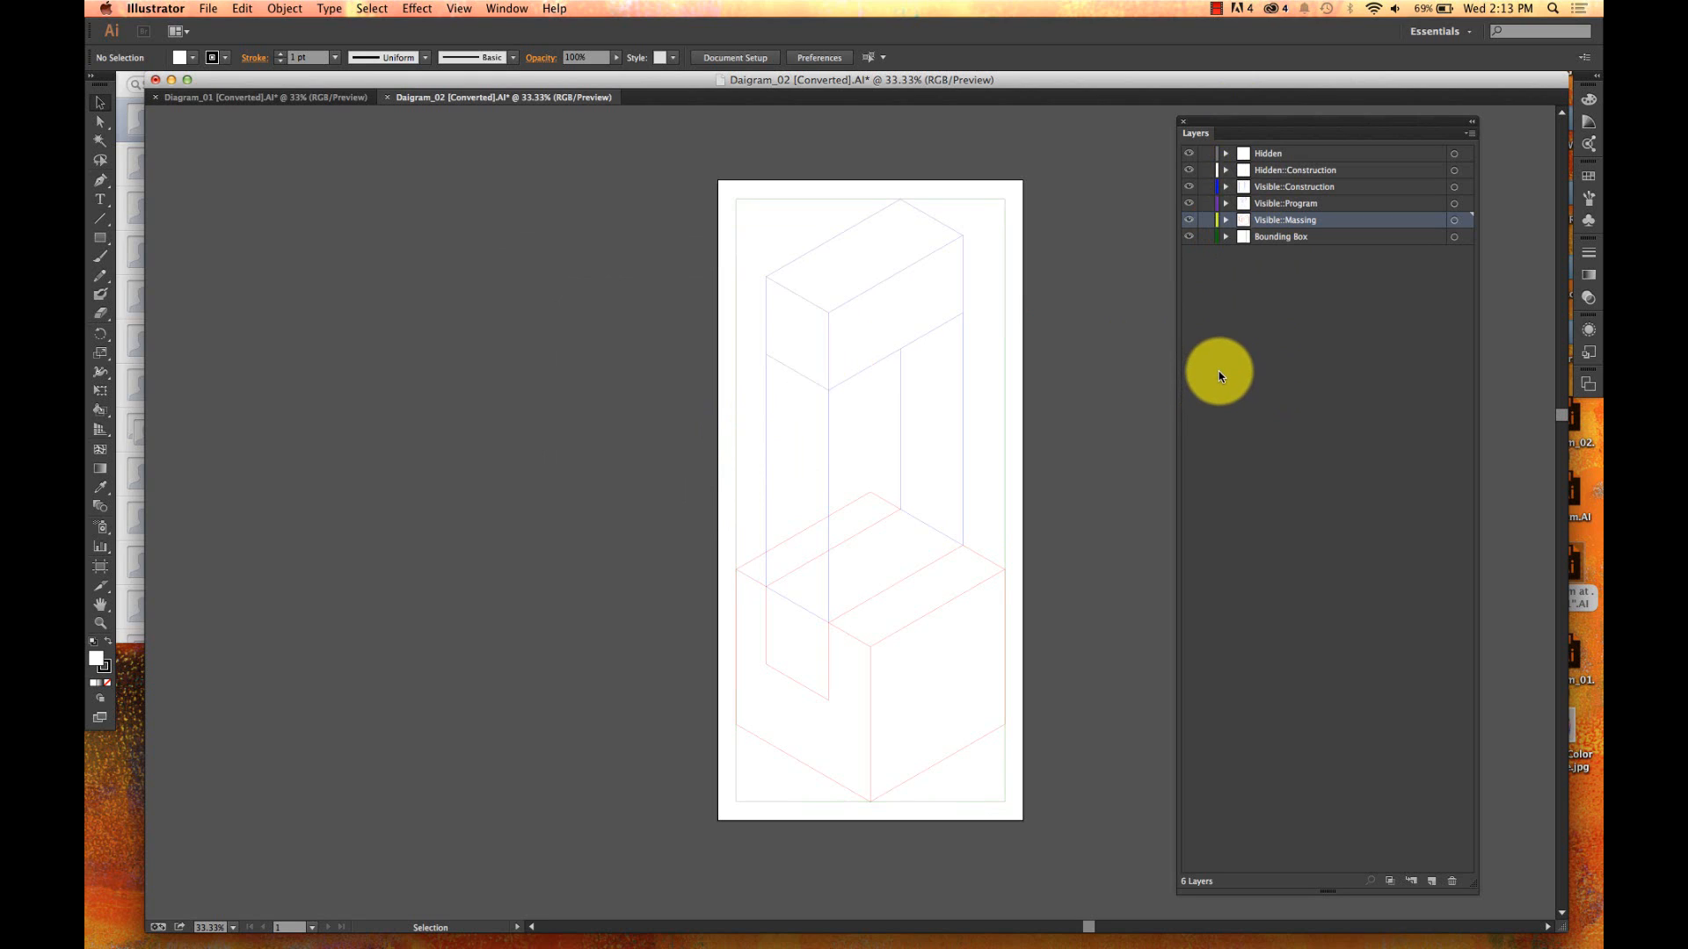
{"action": "double_click", "coordinate": [1279, 220]}
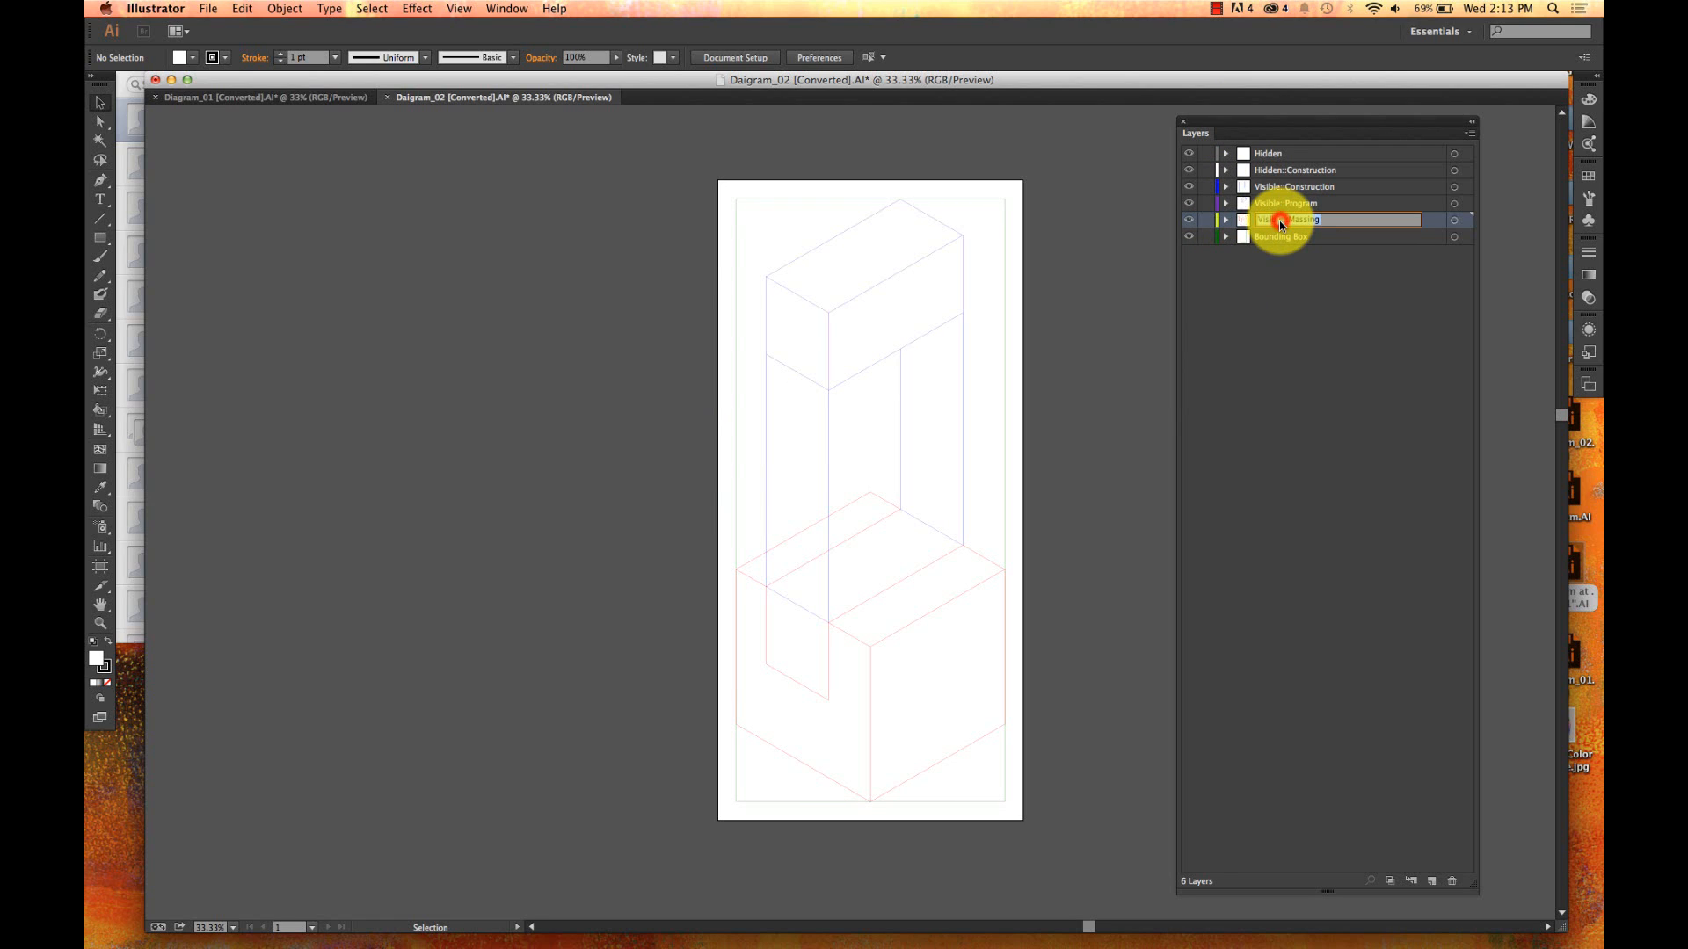
{"action": "left_click", "coordinate": [1322, 313]}
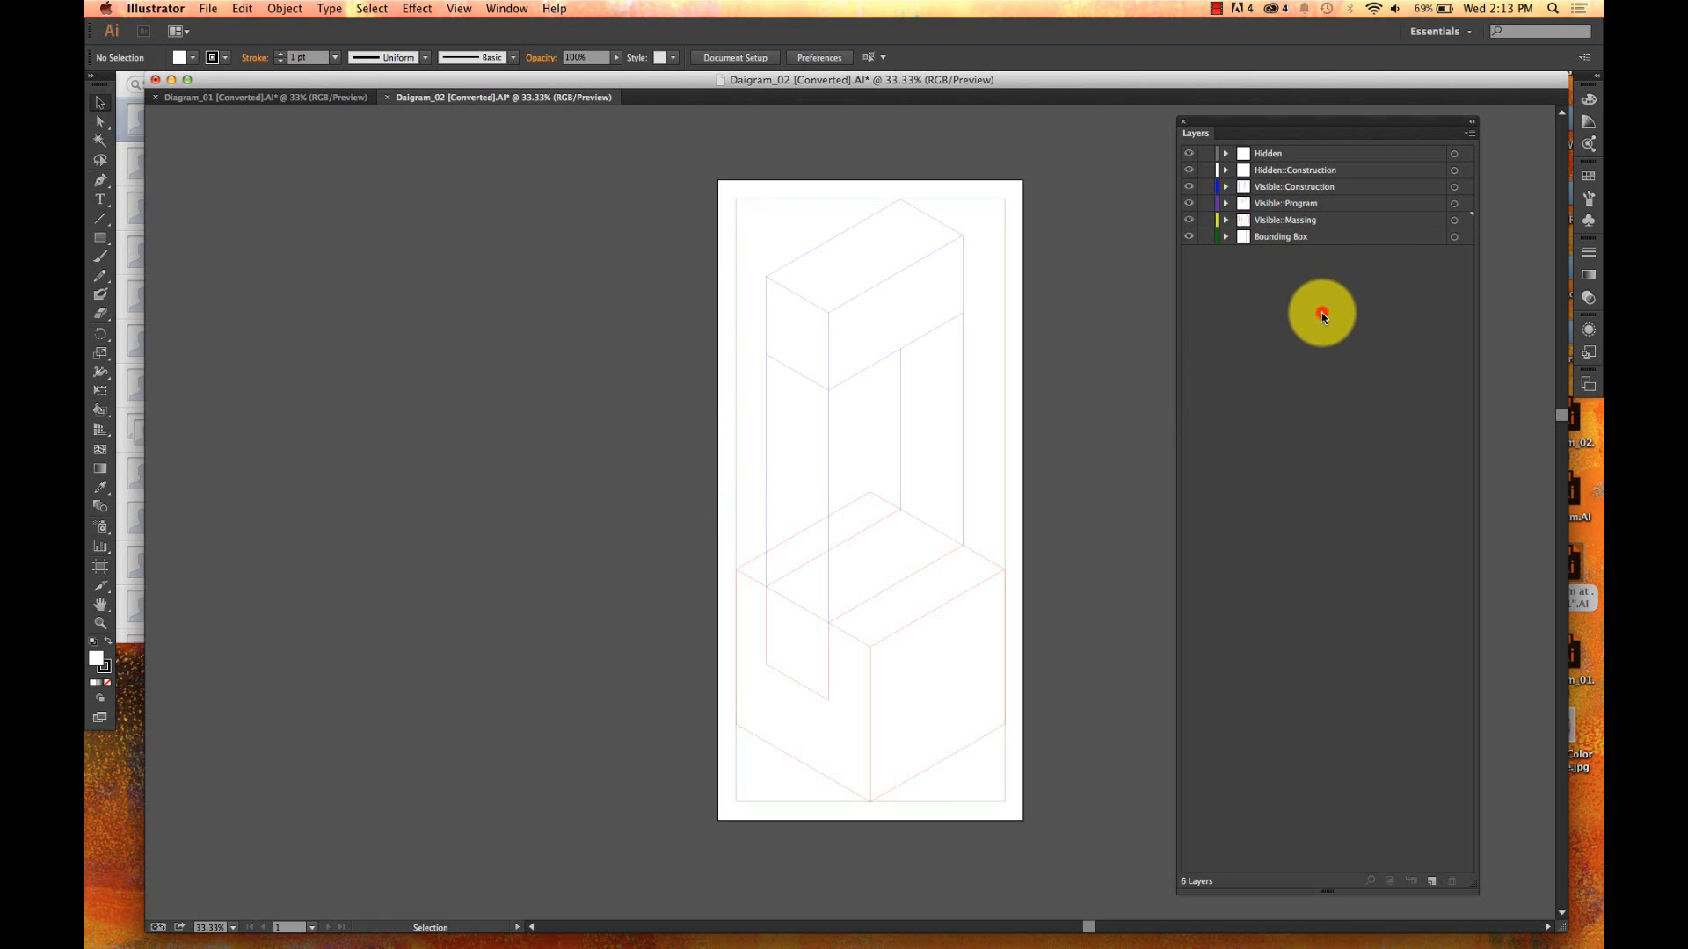
{"action": "double_click", "coordinate": [1273, 154]}
{"action": "left_click", "coordinate": [1277, 318]}
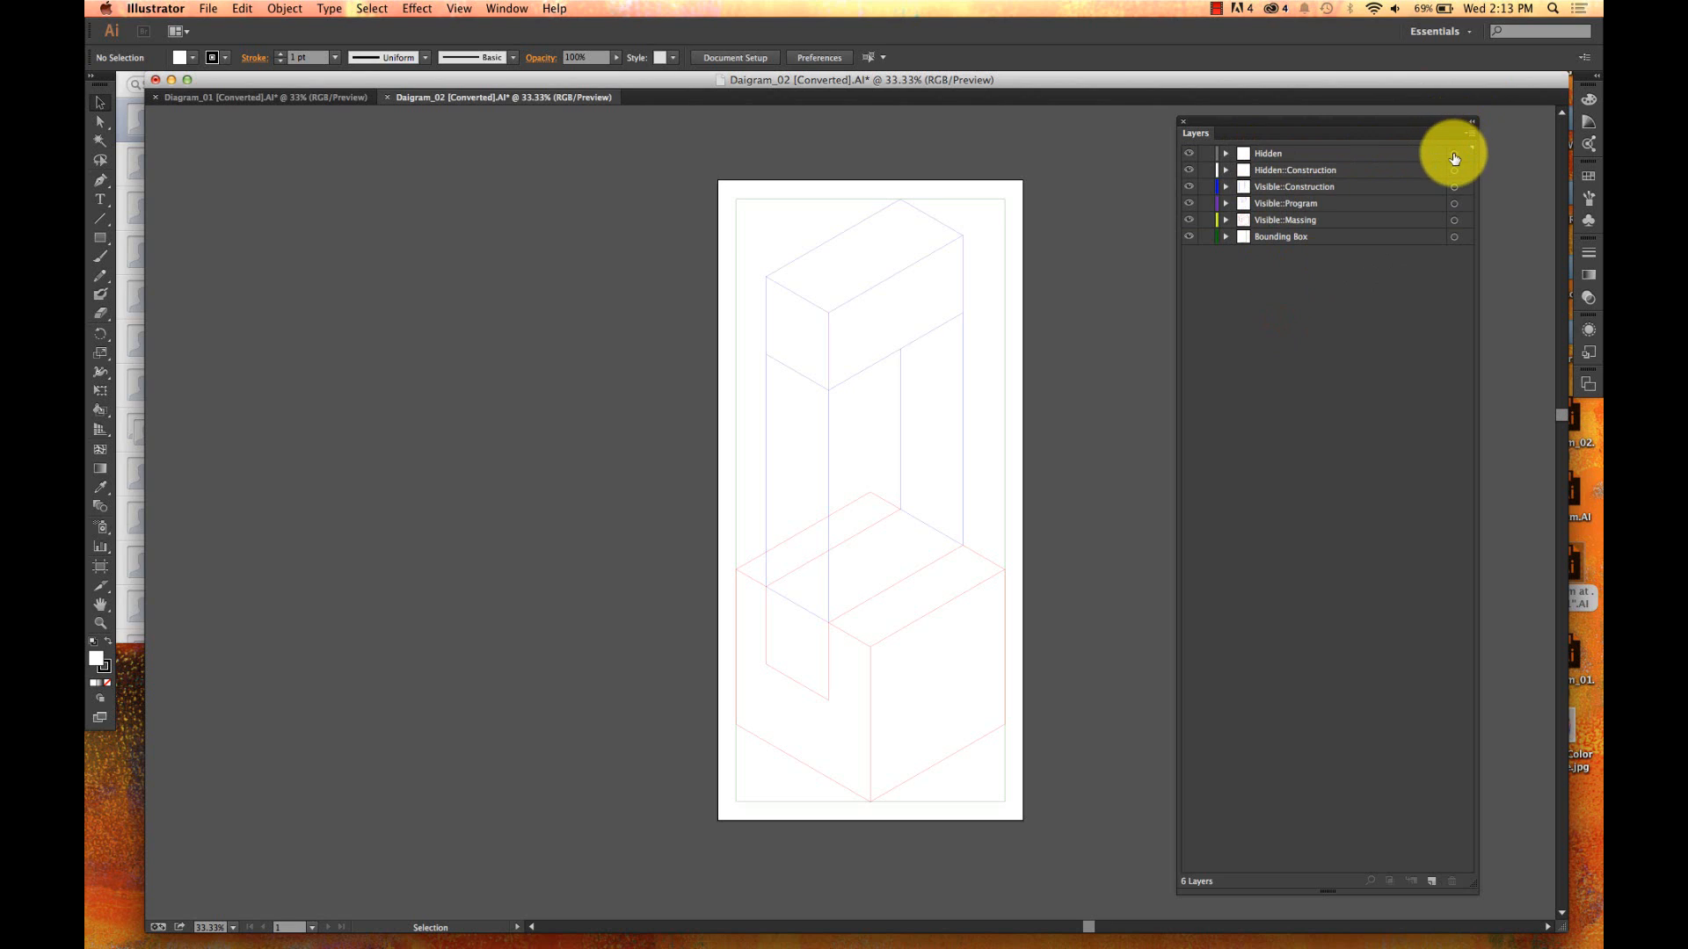
- Select all artwork on the Hidden layer and expand it and its Hidden::Massing sublayer down to the individual paths
{"action": "left_click", "coordinate": [1454, 157]}
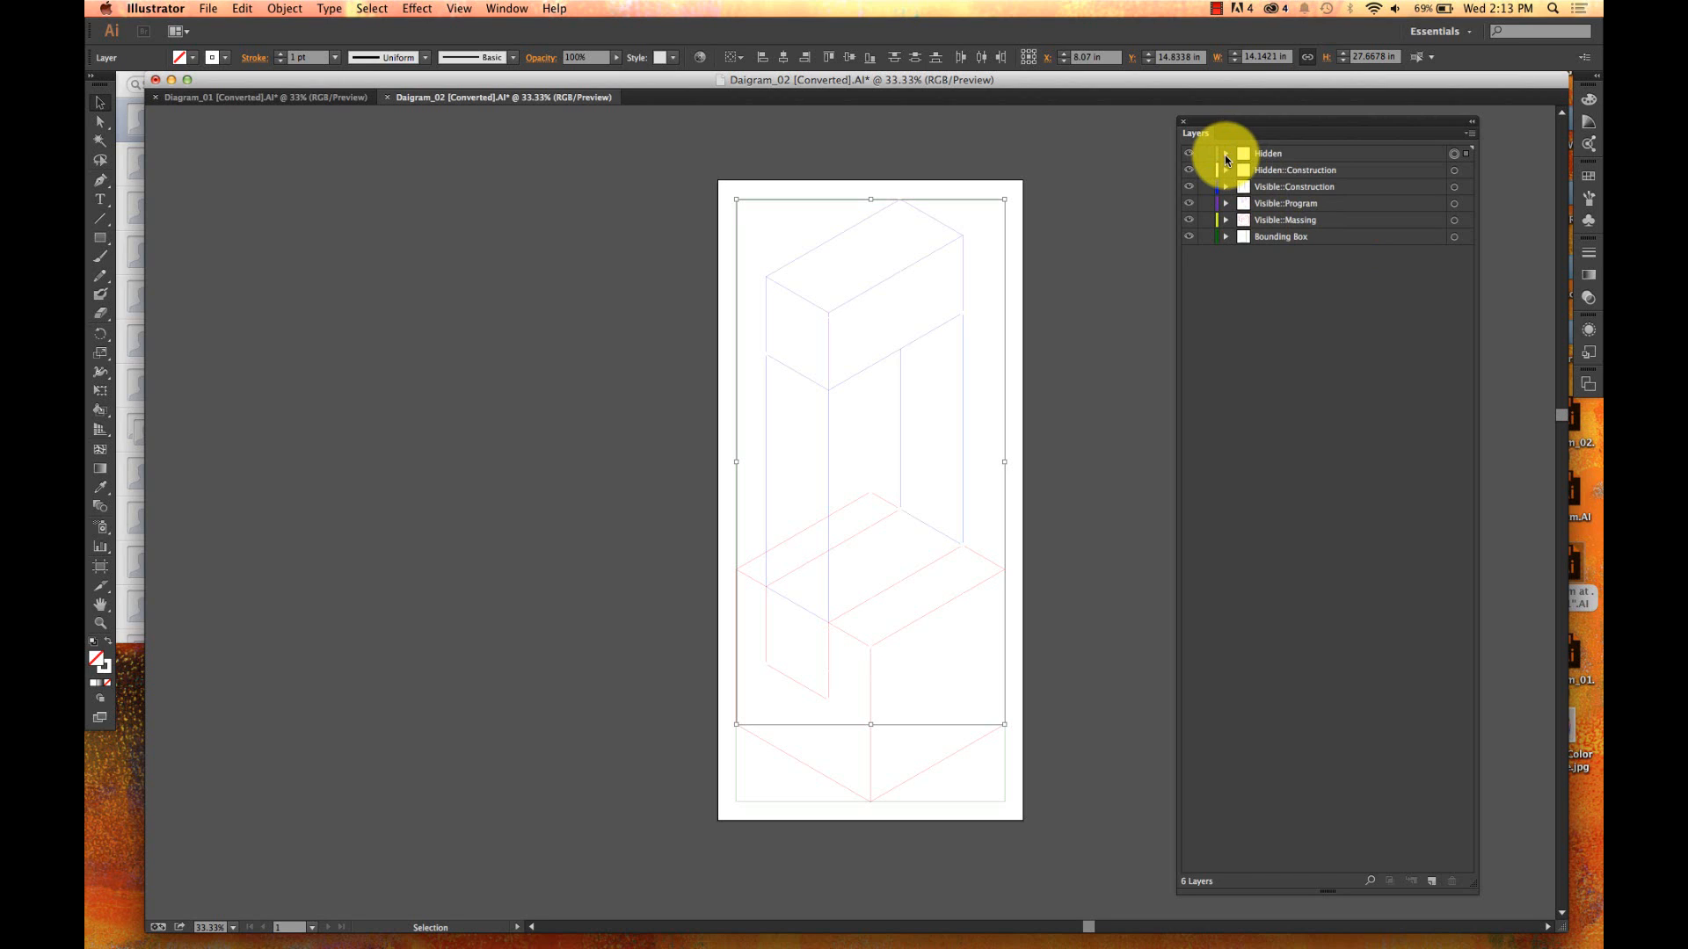
{"action": "left_click", "coordinate": [1226, 155]}
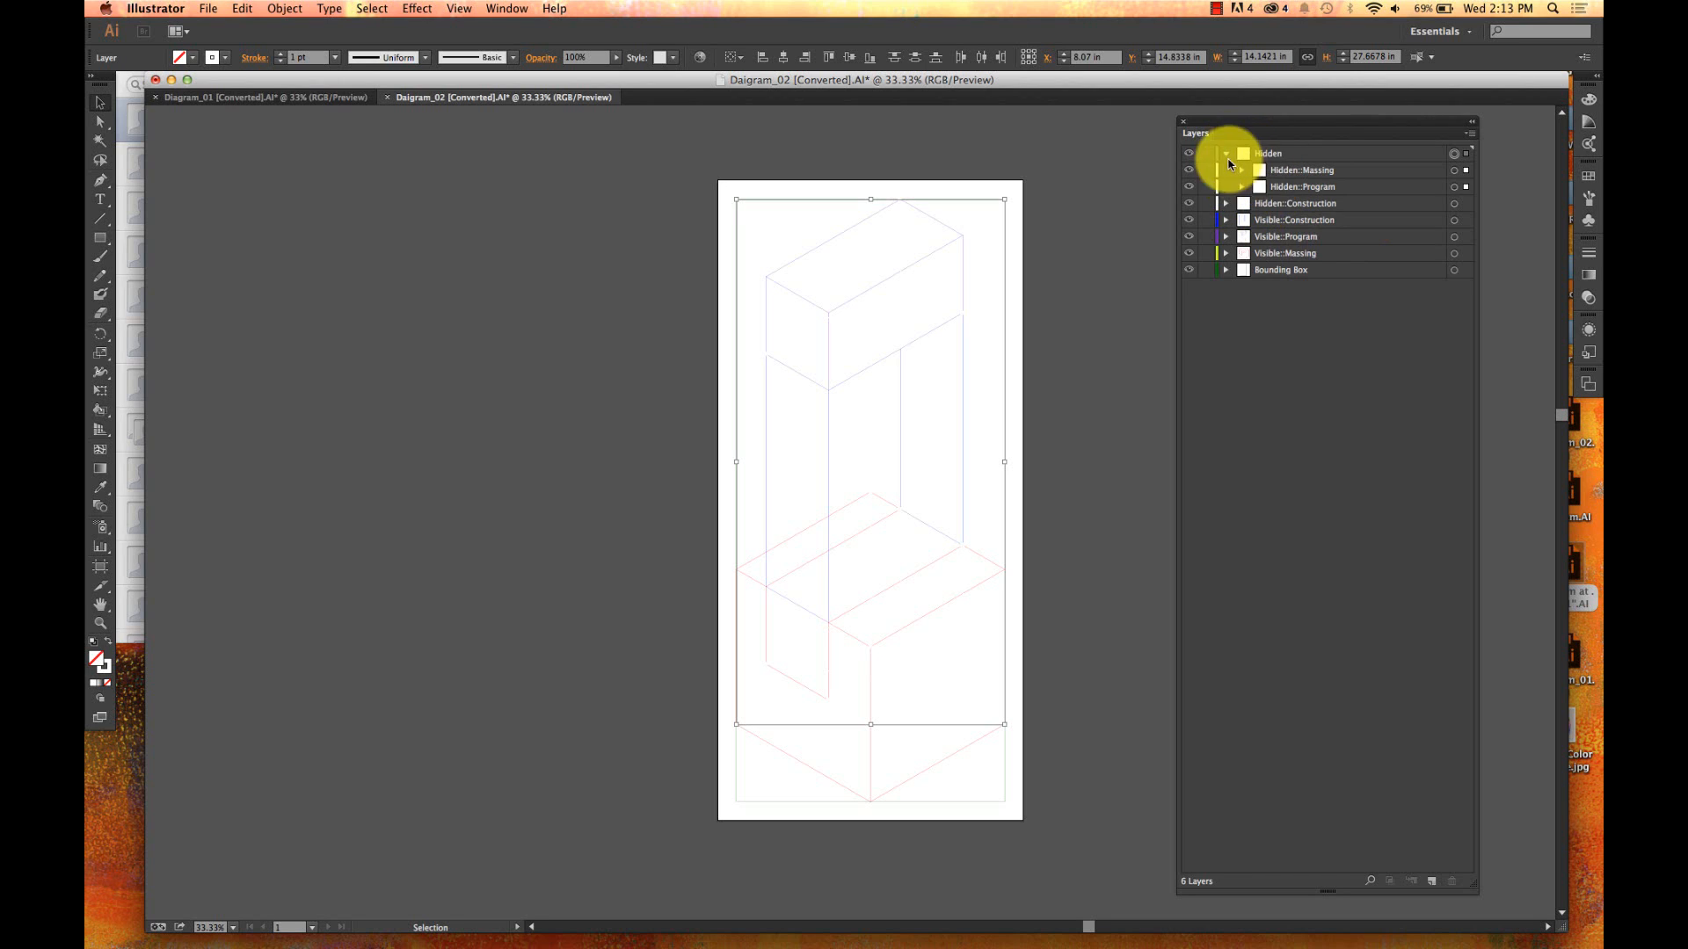
{"action": "left_click", "coordinate": [1457, 154]}
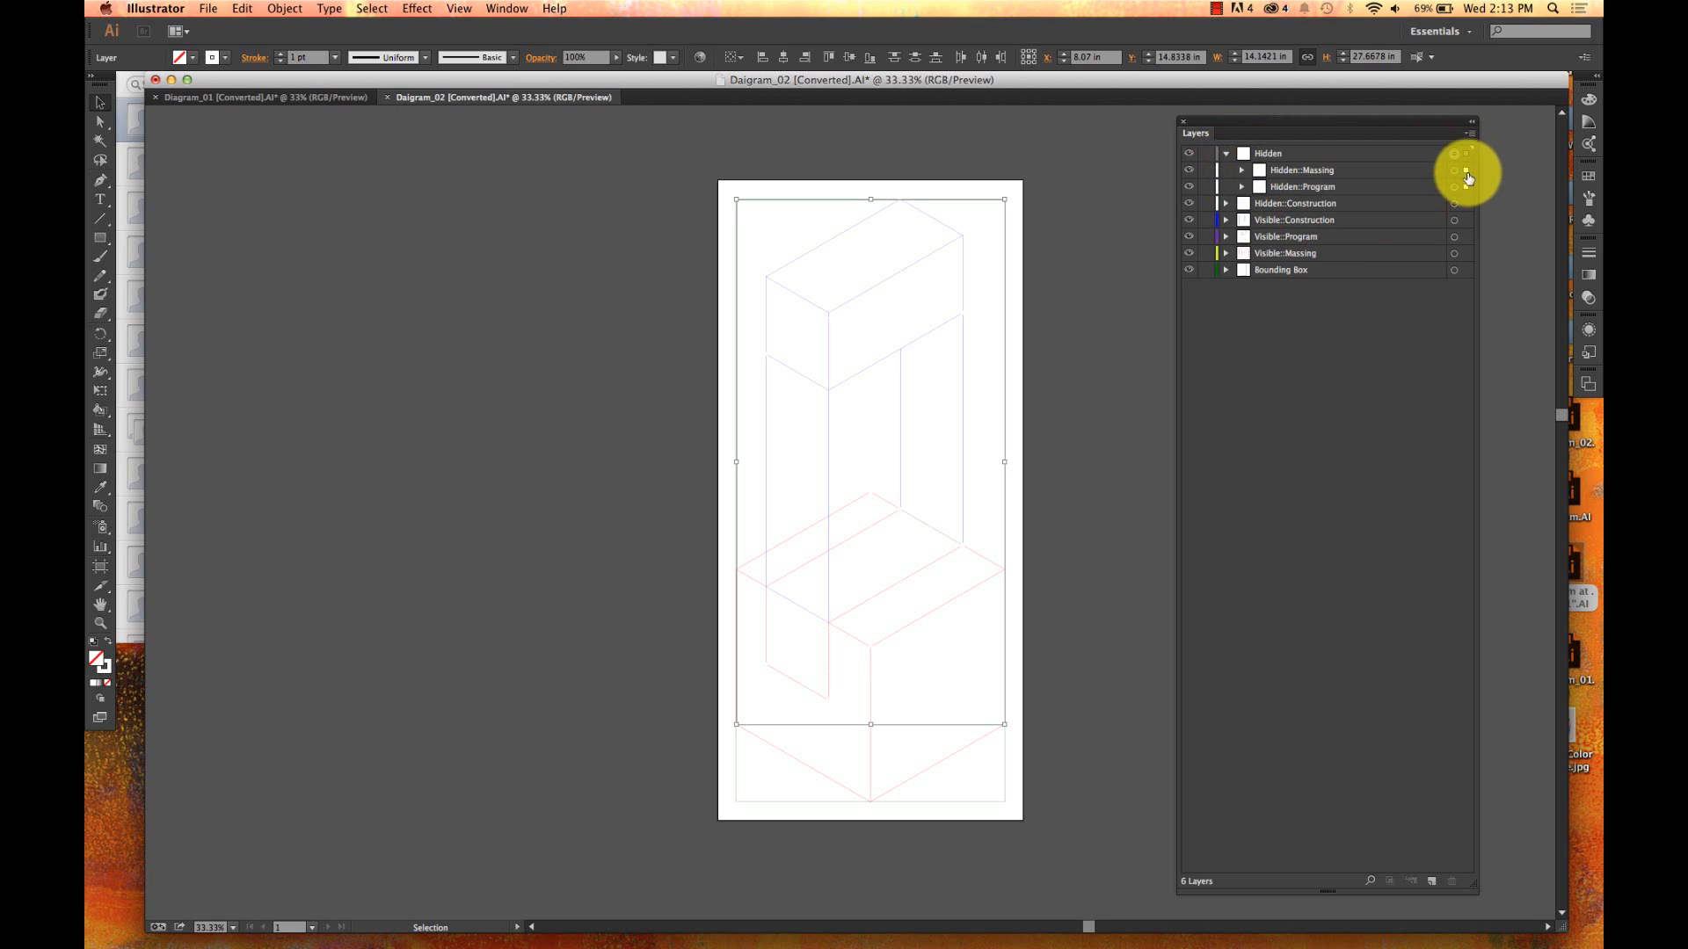
{"action": "left_click", "coordinate": [1241, 170]}
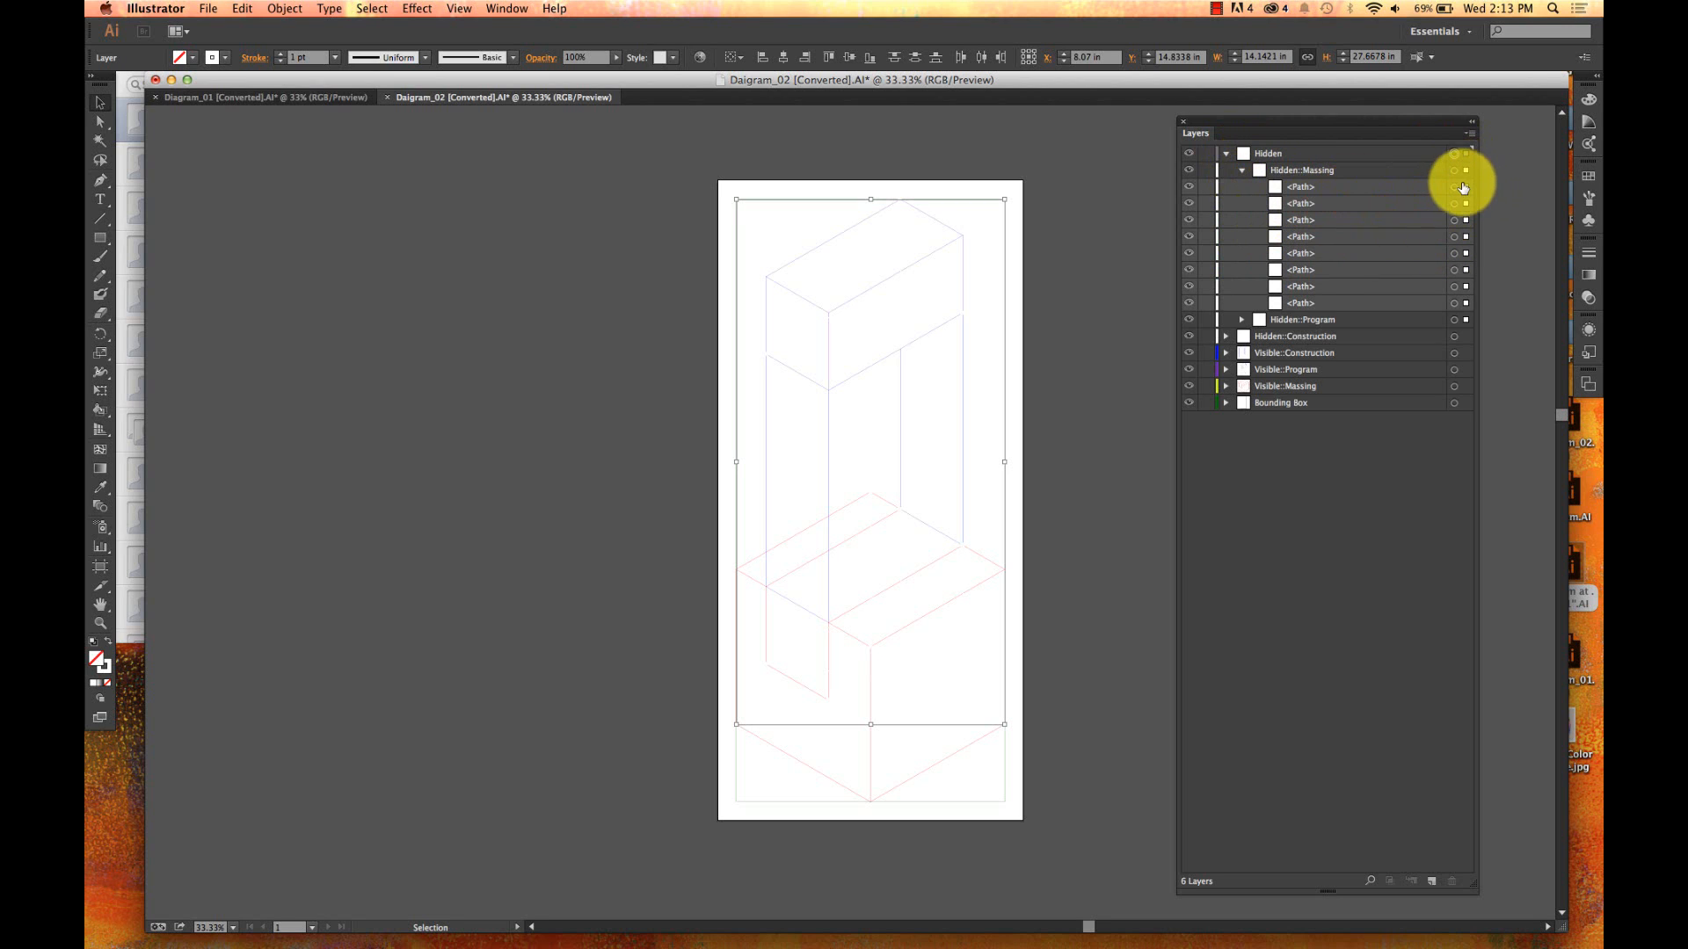
- Select only the first path of the Hidden::Massing sublayer and move it into the Hidden::Program sublayer
{"action": "left_click", "coordinate": [1110, 459]}
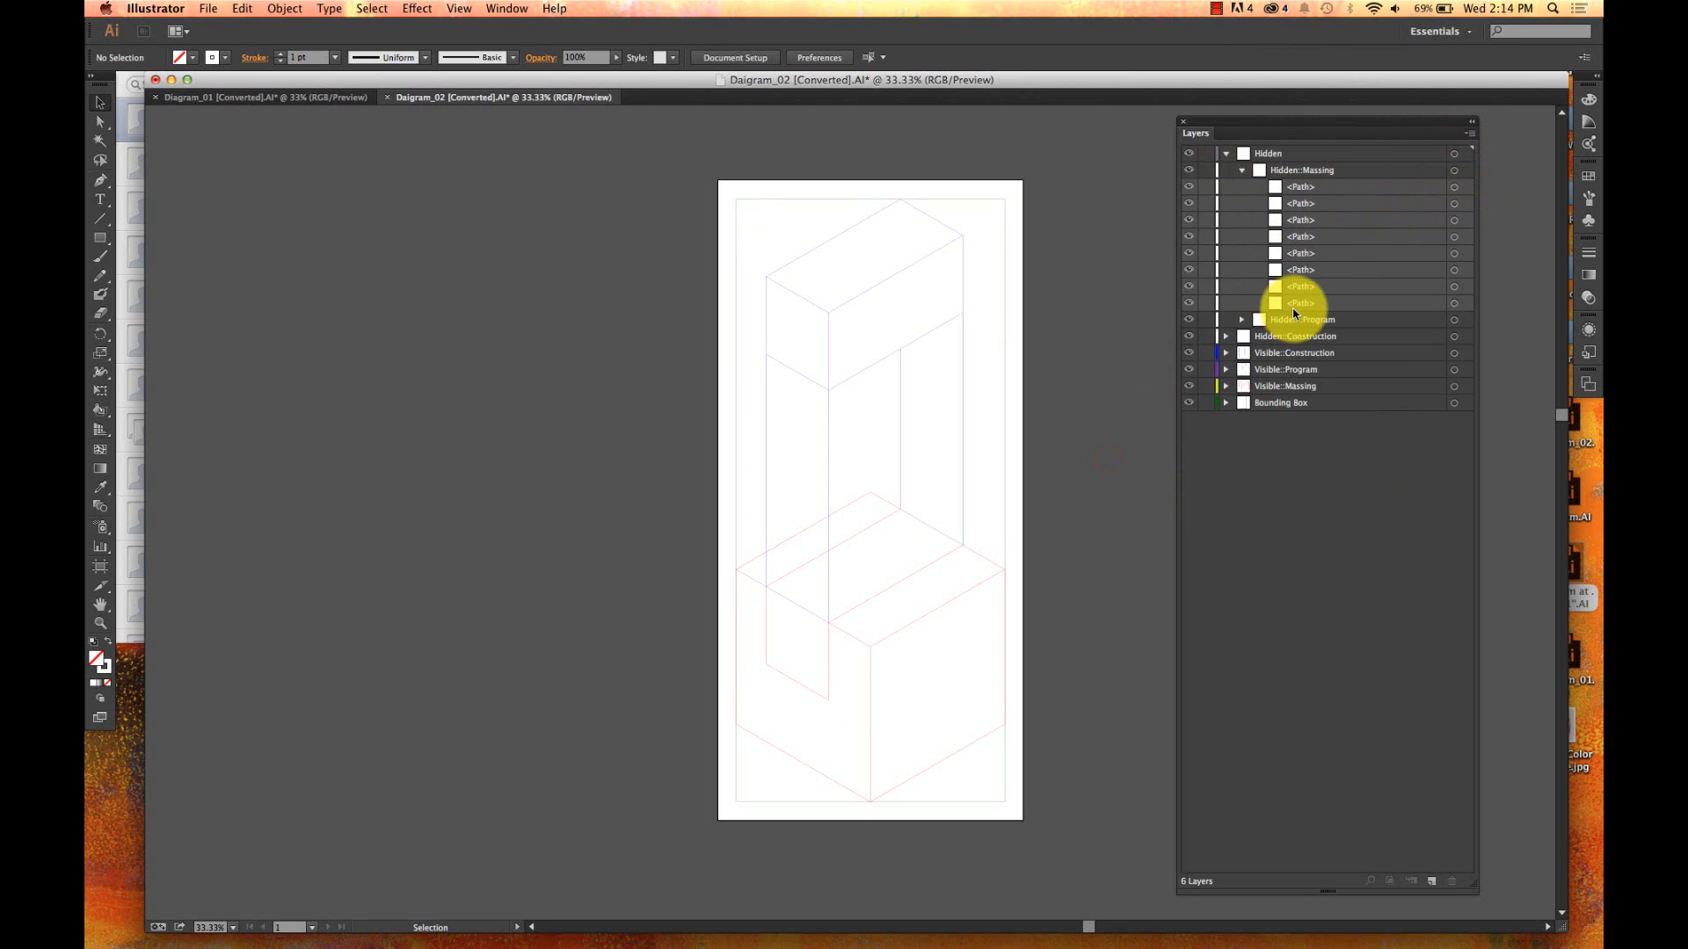
{"action": "left_click", "coordinate": [1301, 187]}
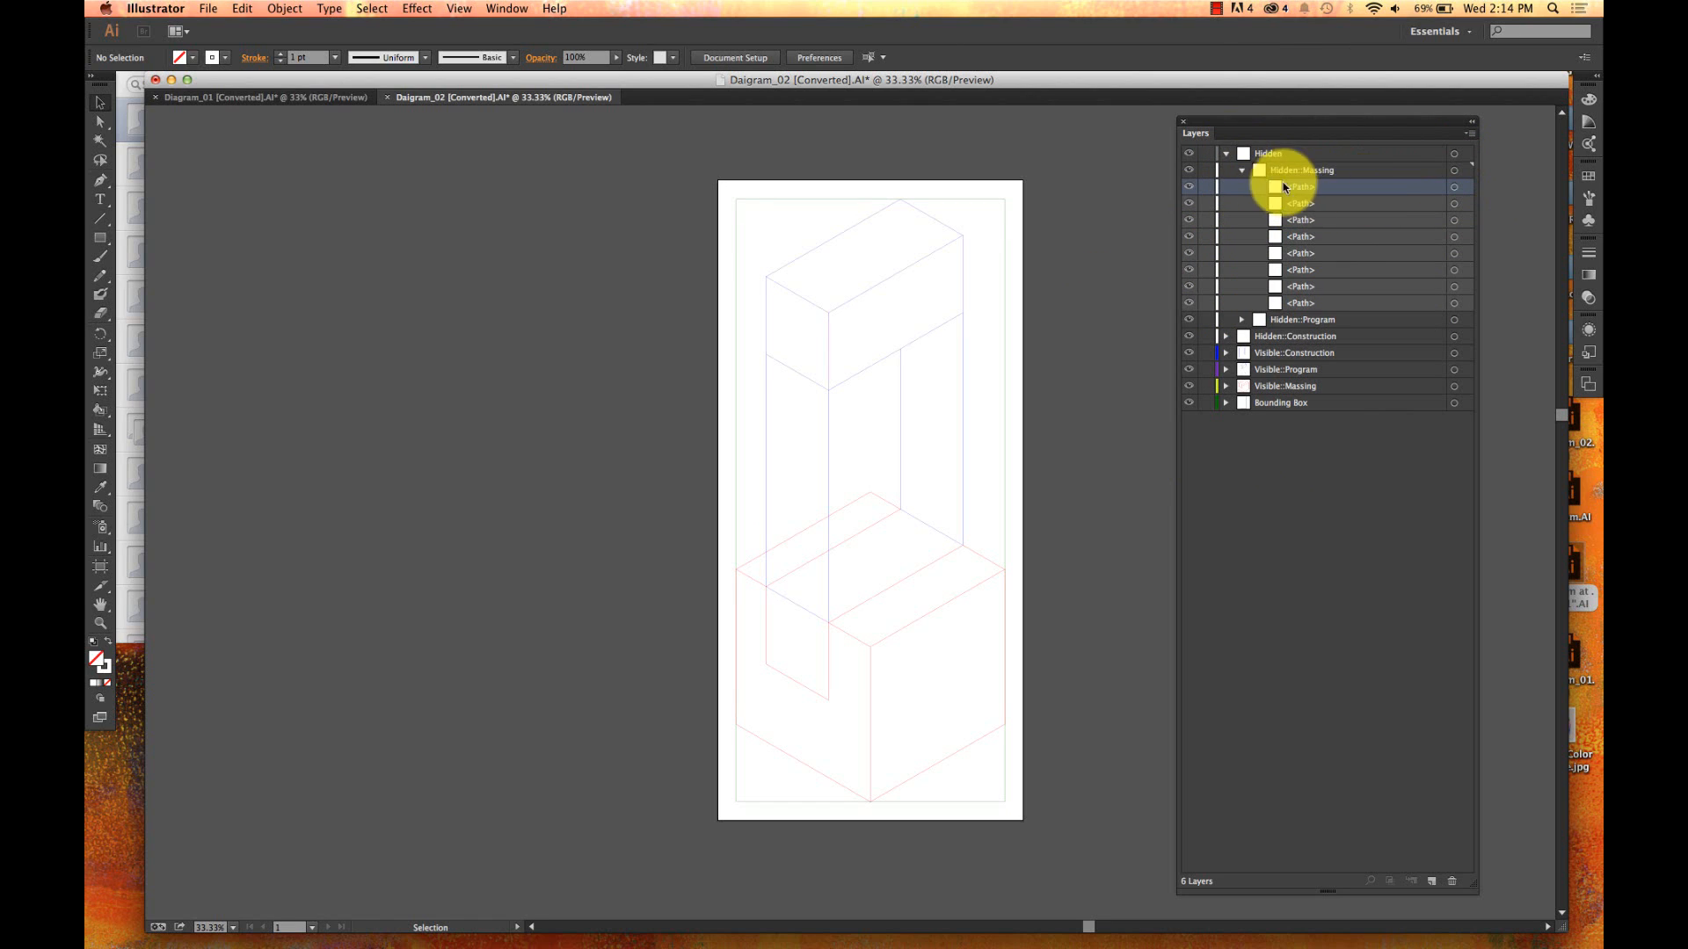
{"action": "left_click", "coordinate": [1454, 188]}
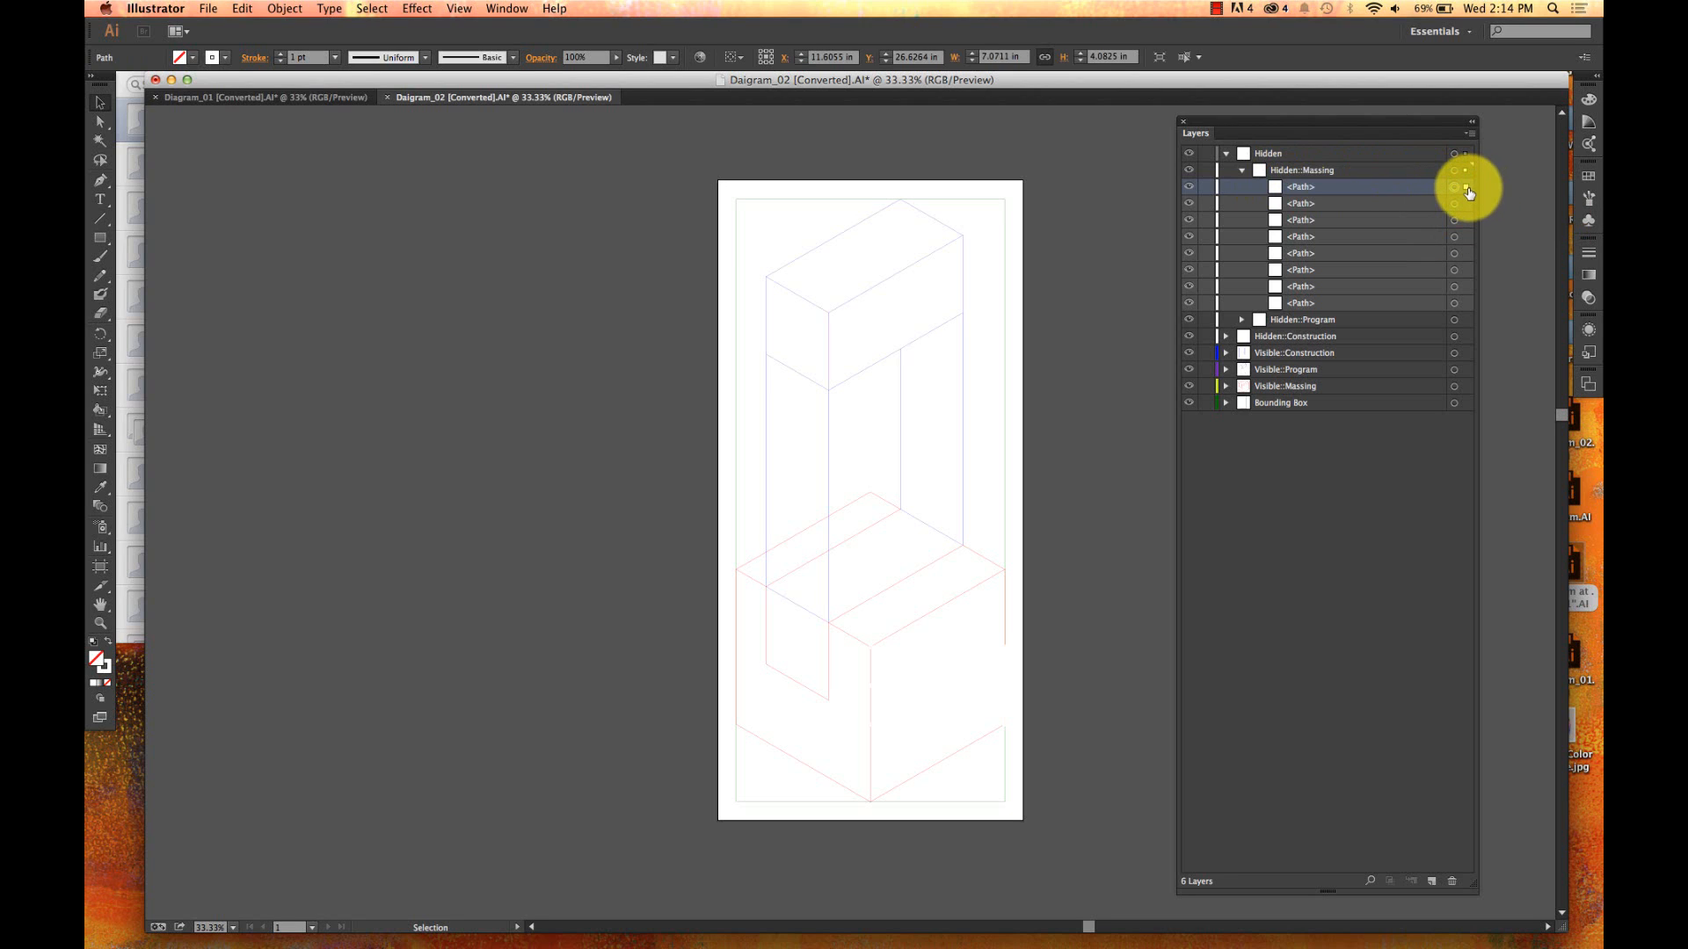
{"action": "left_click", "coordinate": [1467, 188]}
{"action": "left_click_drag", "start_coordinate": [1467, 188], "coordinate": [1468, 332]}
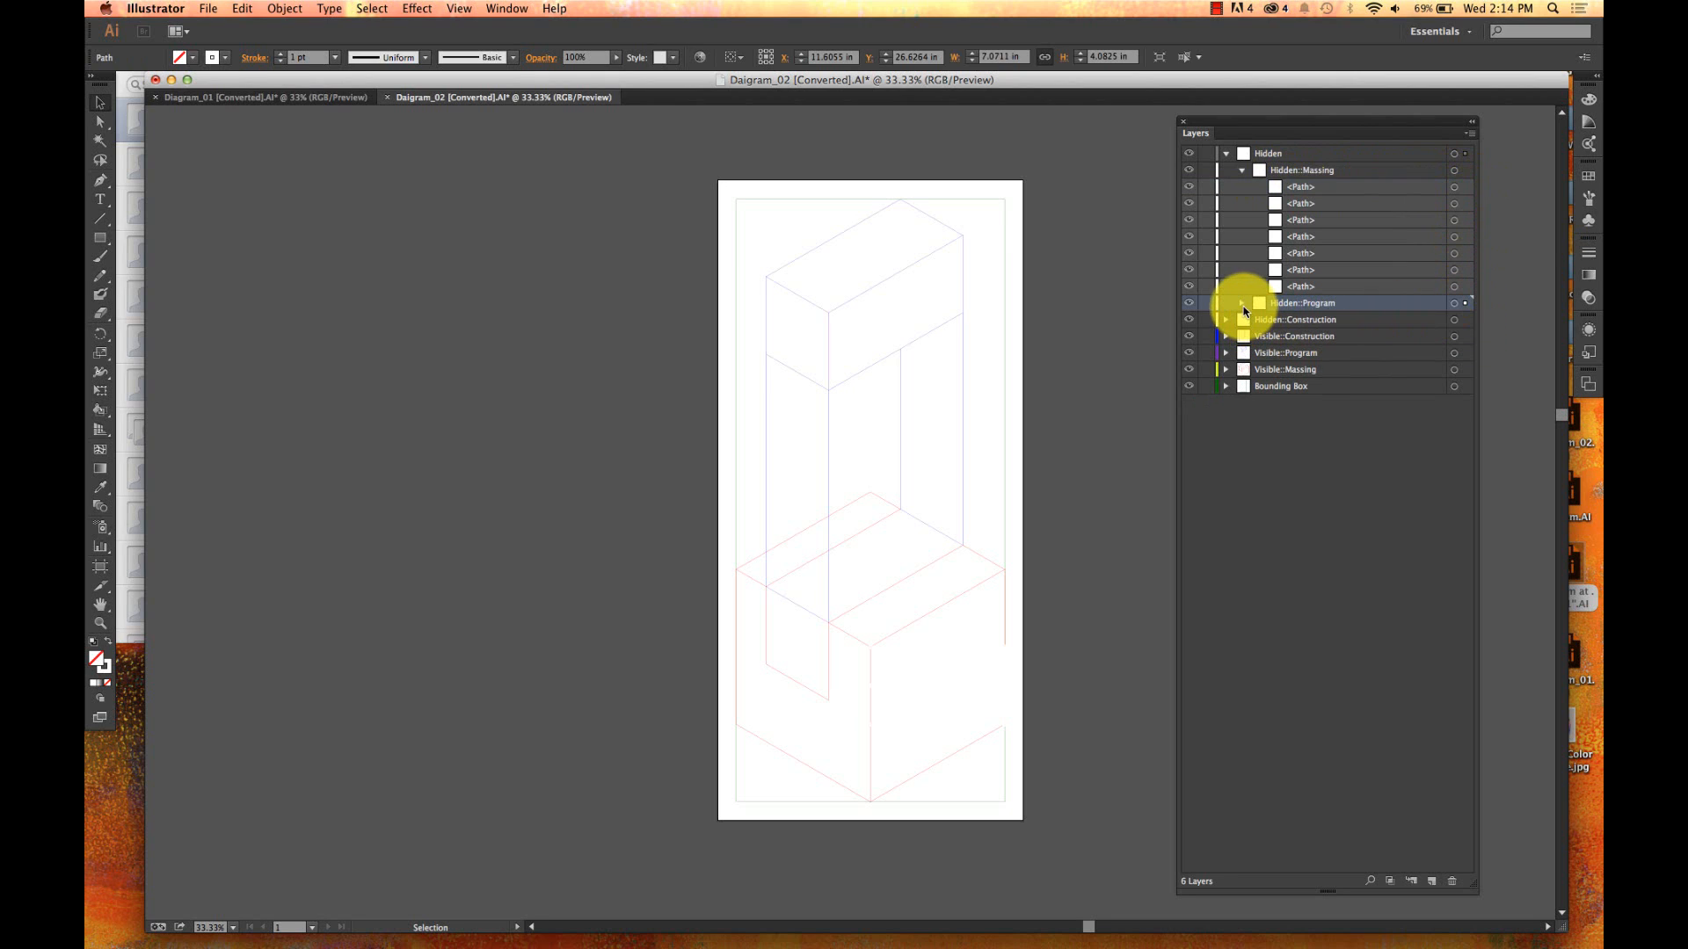
- Expand Hidden::Program, move the selected path back into the Hidden::Massing sublayer, and deselect it
{"action": "left_click", "coordinate": [1242, 304]}
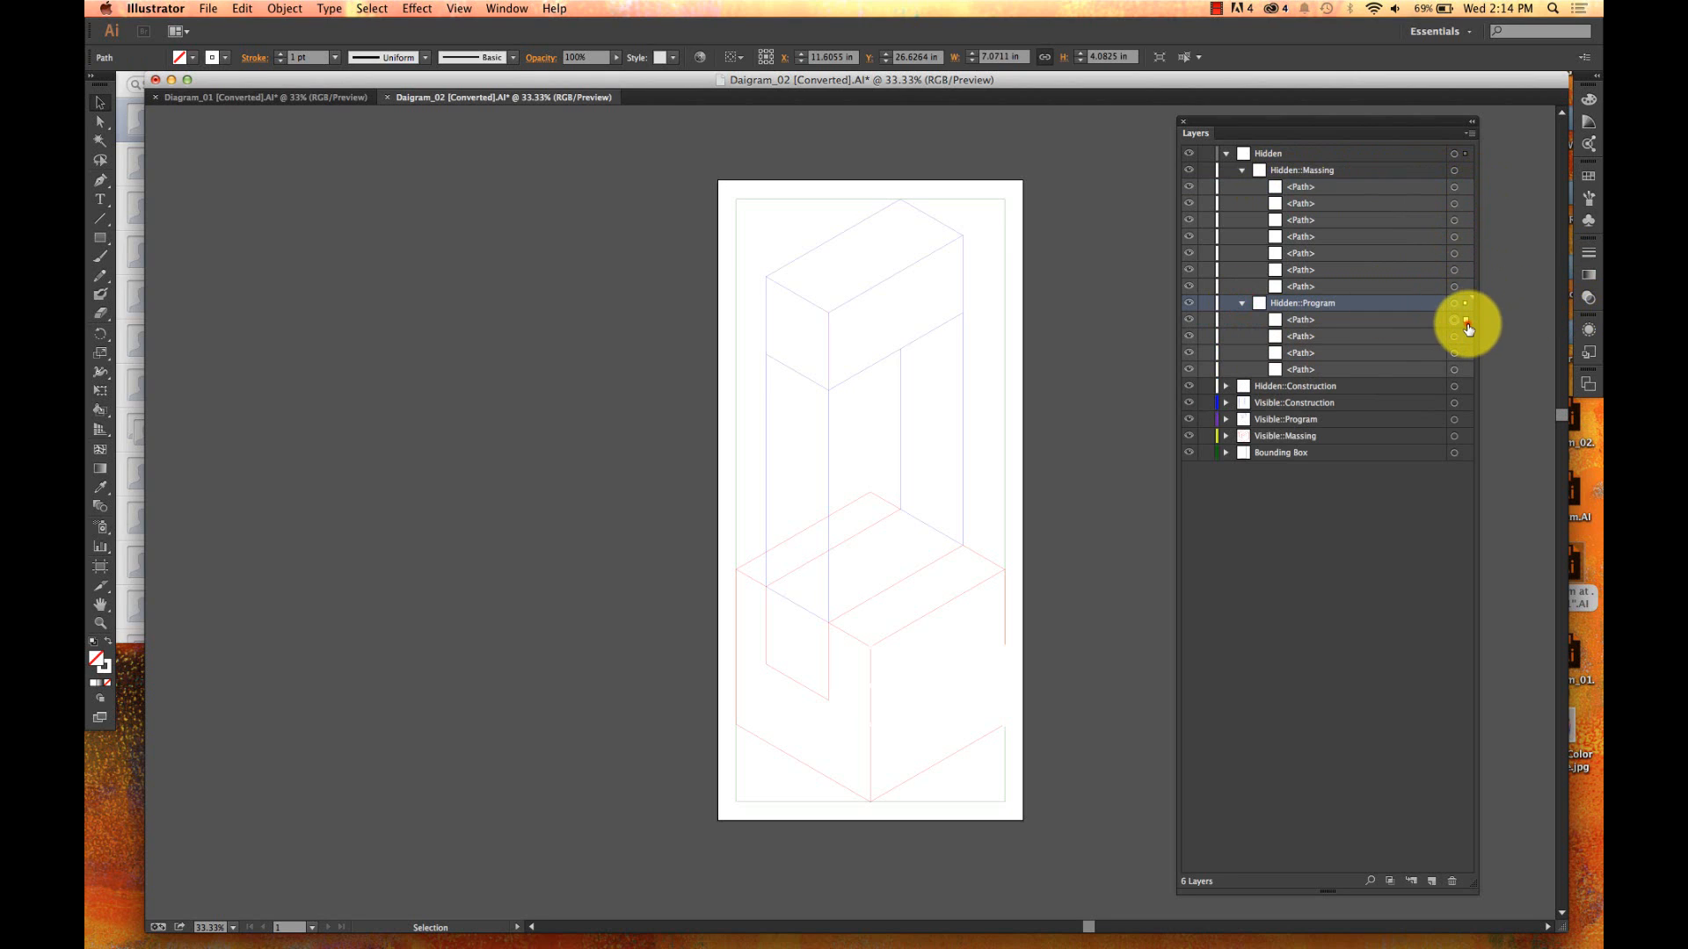
{"action": "left_click_drag", "start_coordinate": [1467, 182], "coordinate": [1464, 171]}
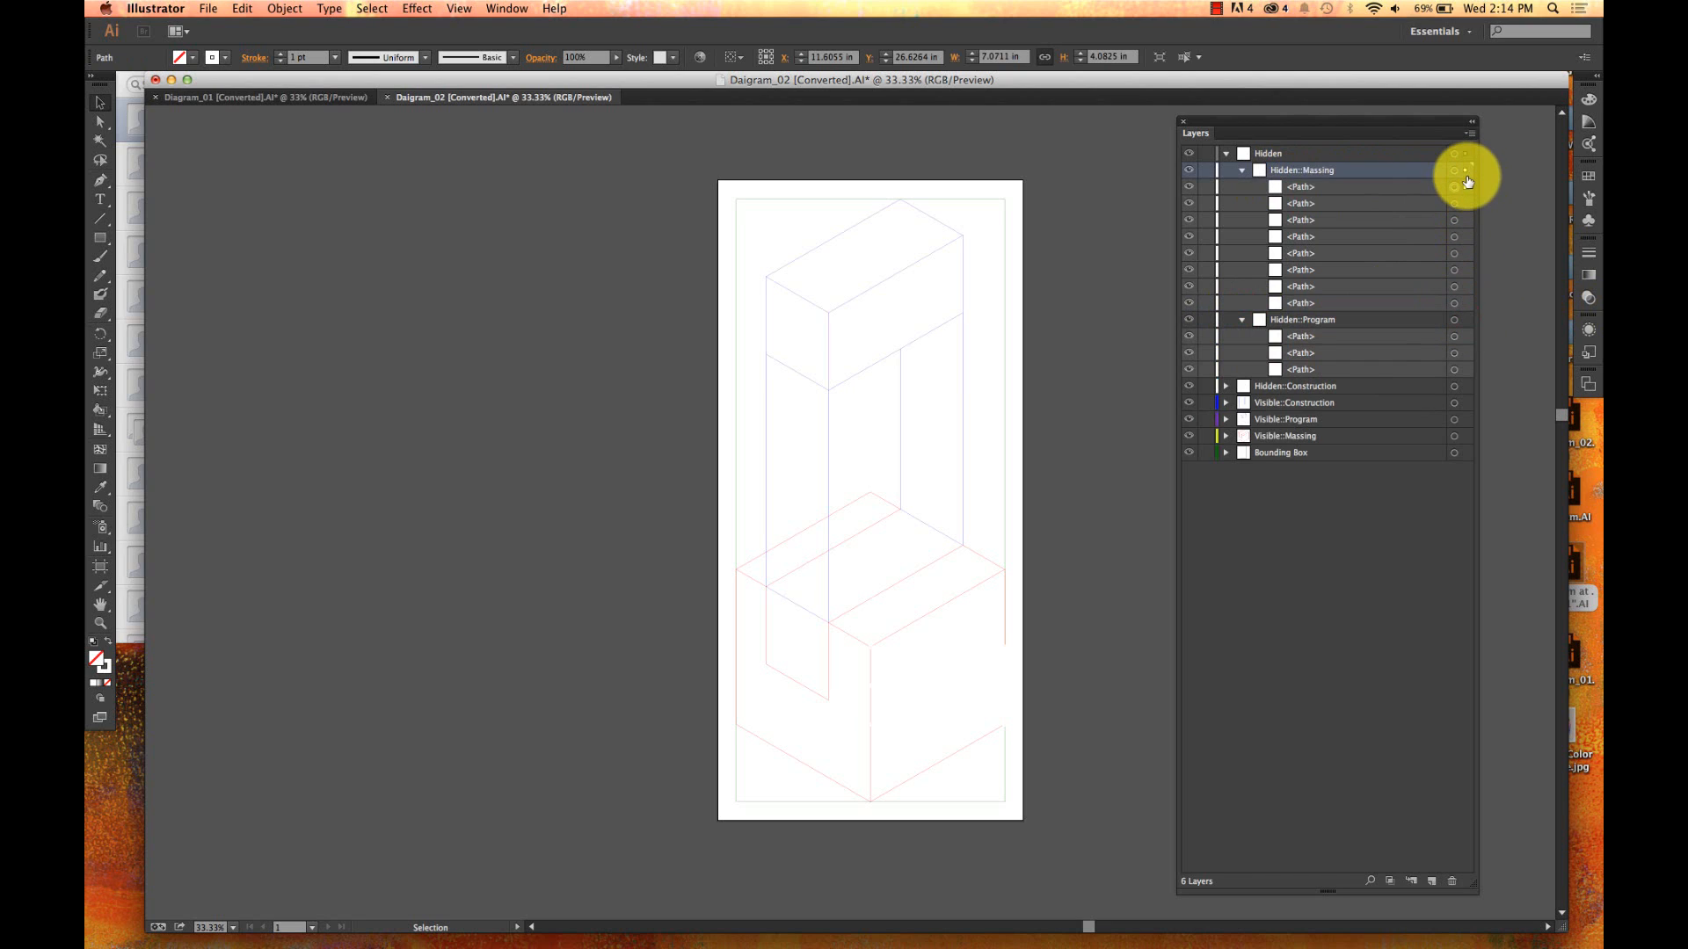
{"action": "left_click", "coordinate": [1069, 222]}
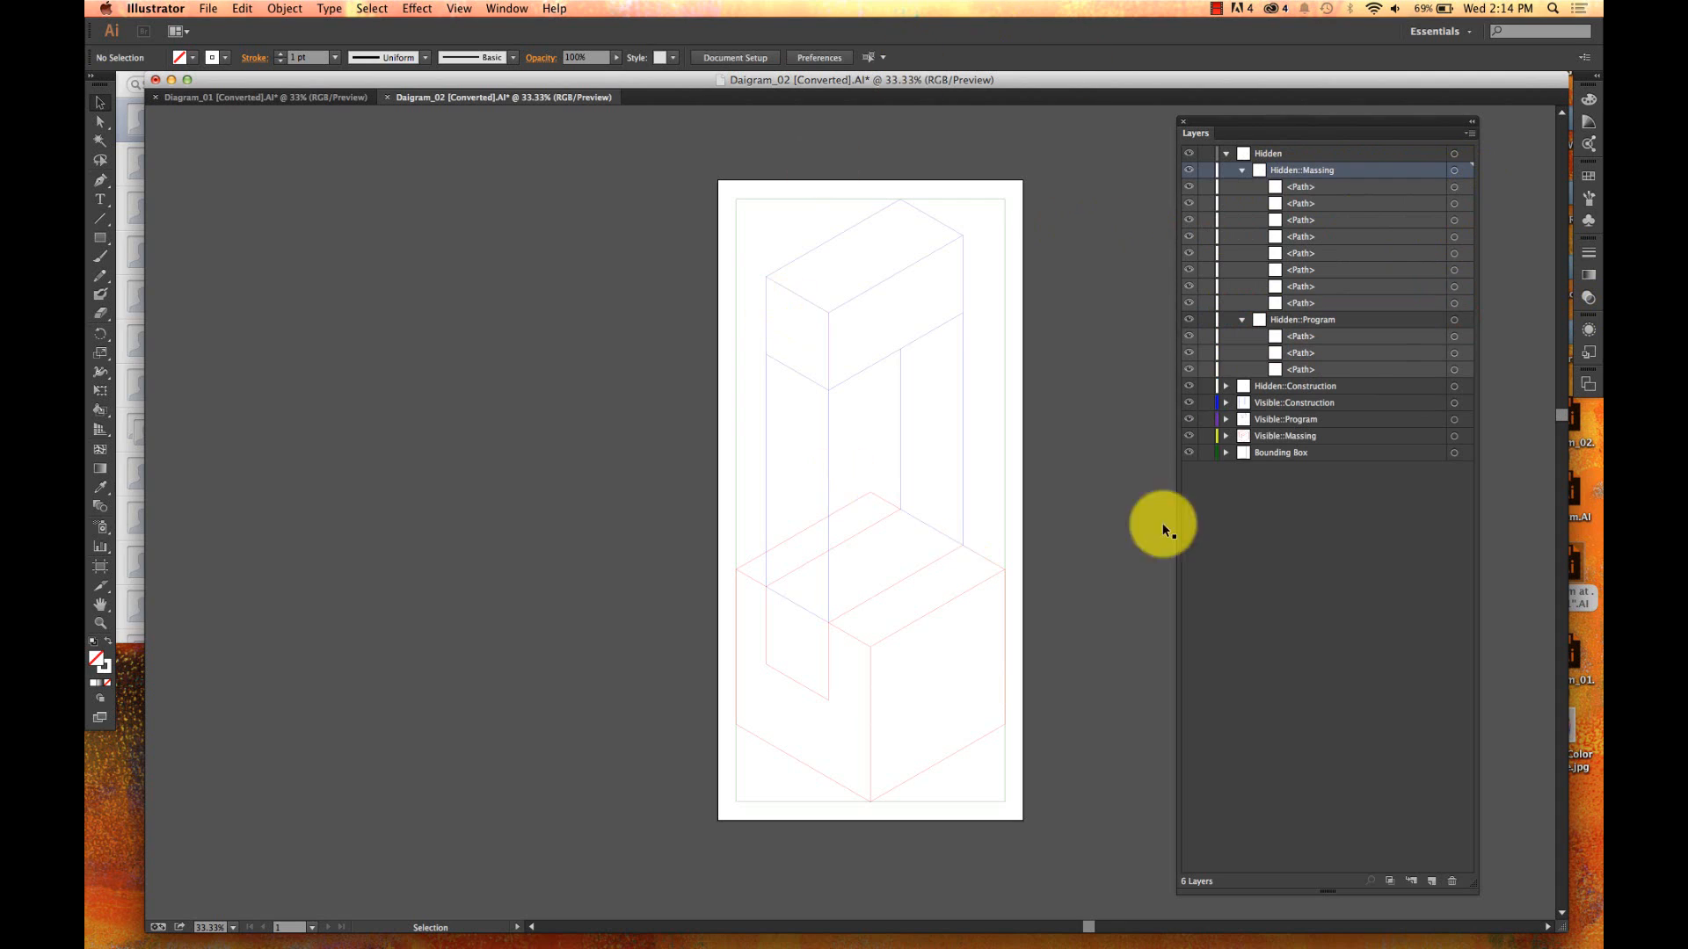
- Select the diagonal line across the lower box's top face, locate its path within the Visible::Massing layer, and deselect it
{"action": "left_click", "coordinate": [854, 543]}
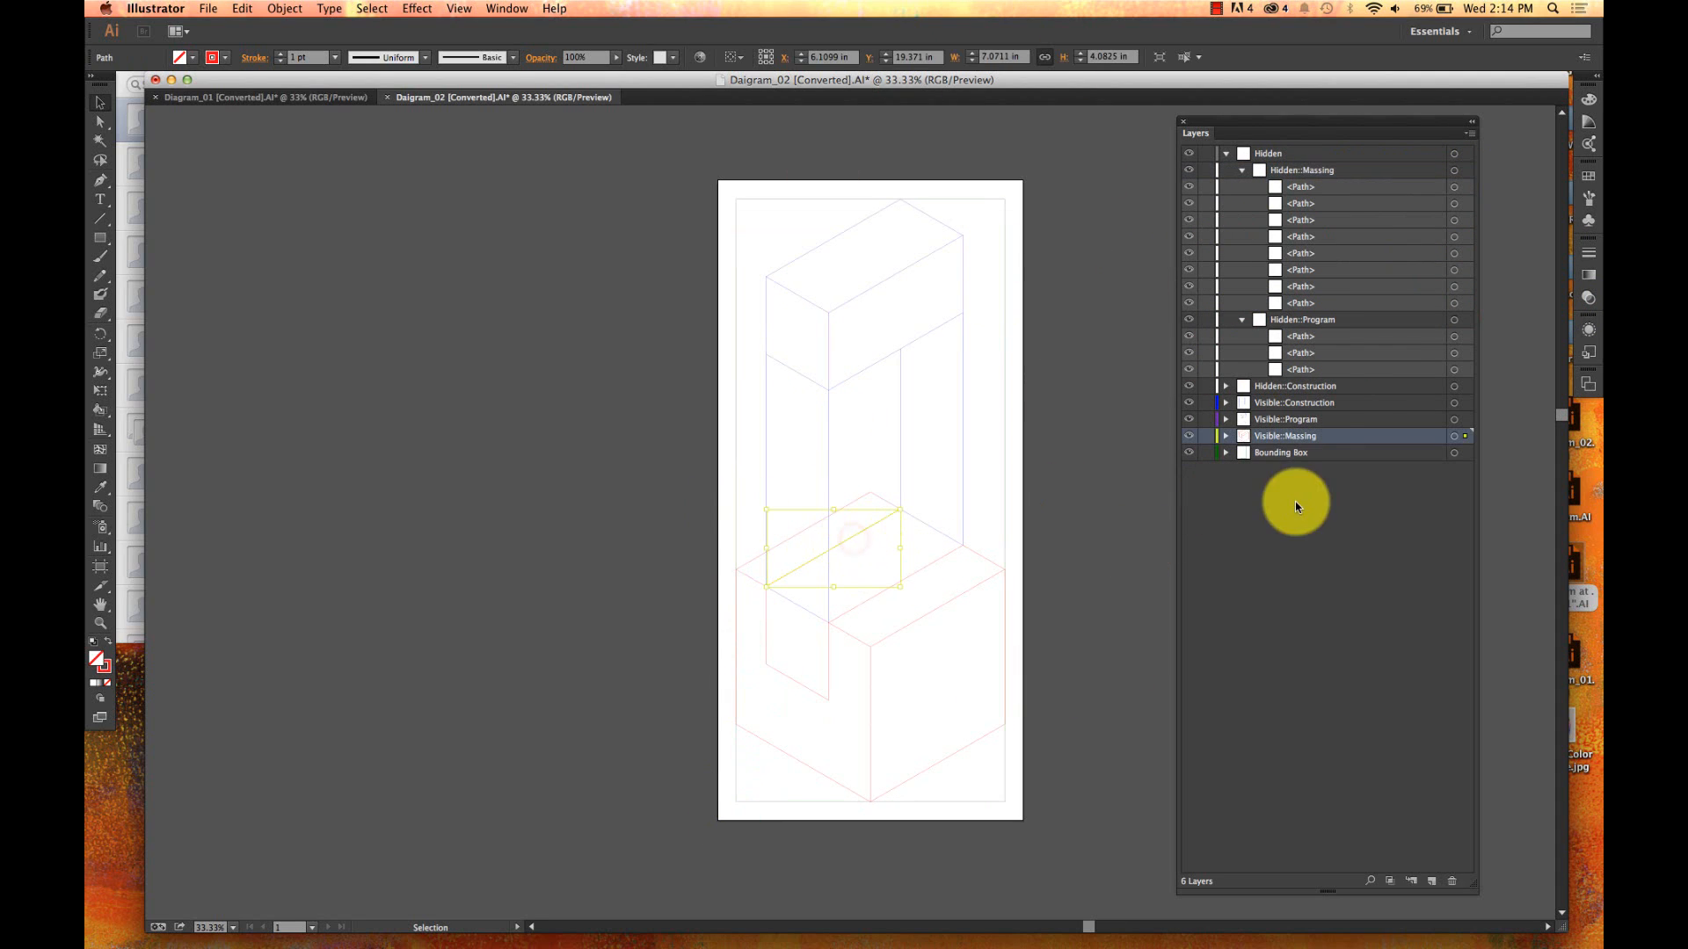
{"action": "left_click", "coordinate": [1227, 436]}
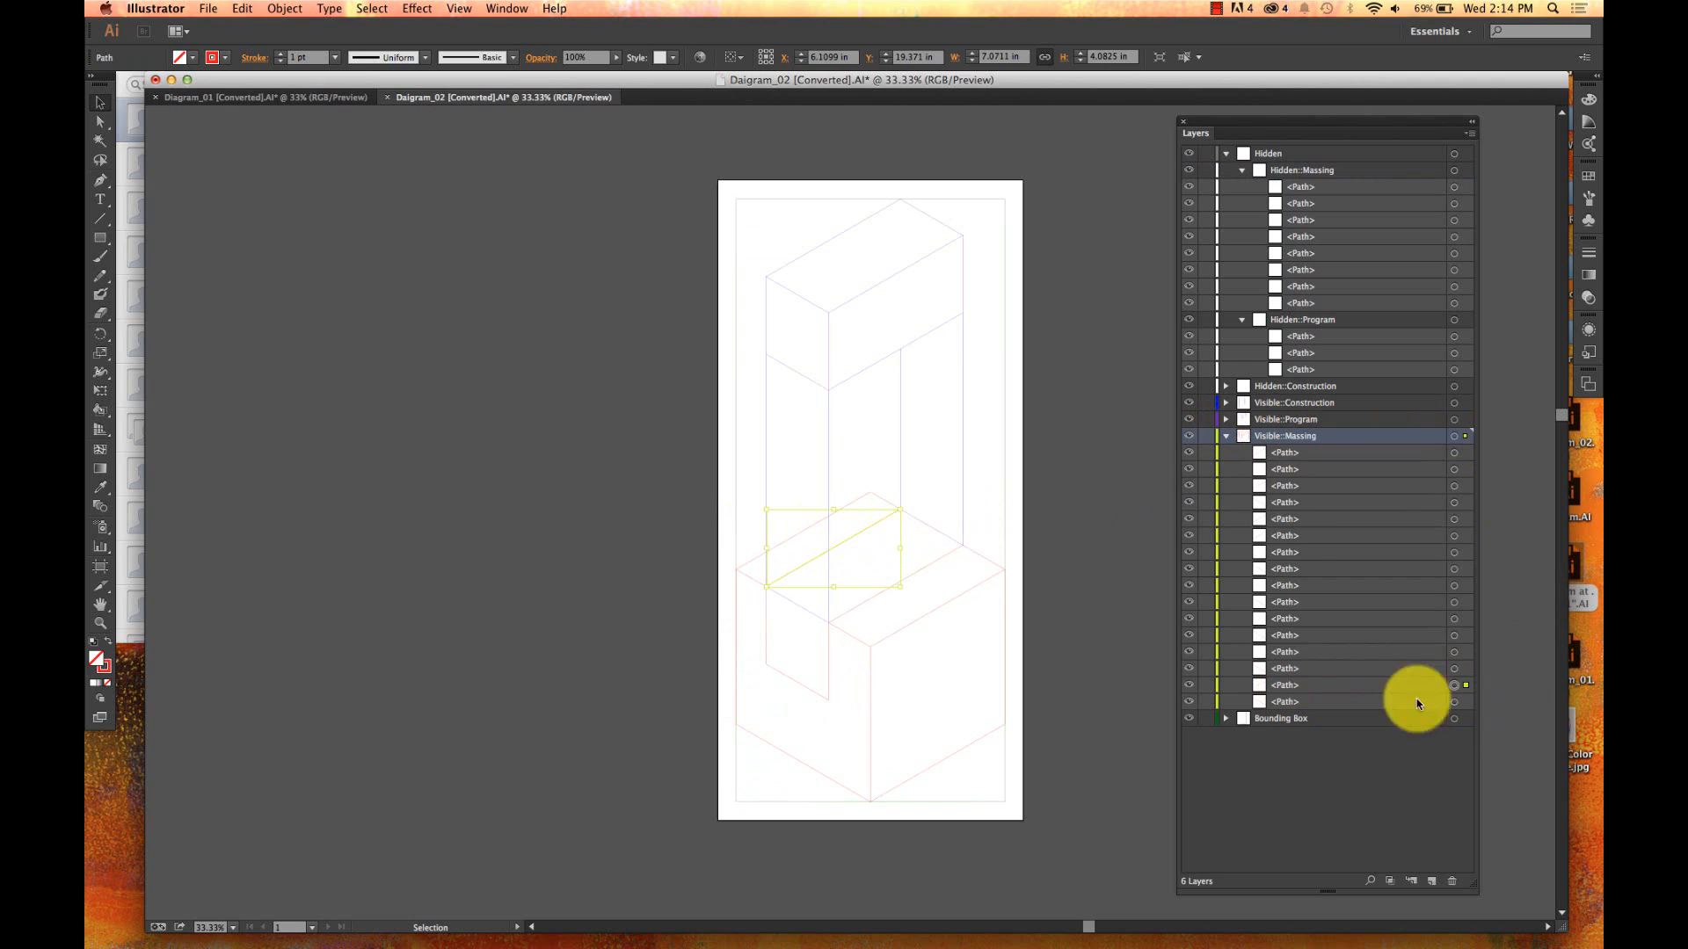
{"action": "left_click", "coordinate": [1227, 437]}
{"action": "left_click", "coordinate": [1033, 405]}
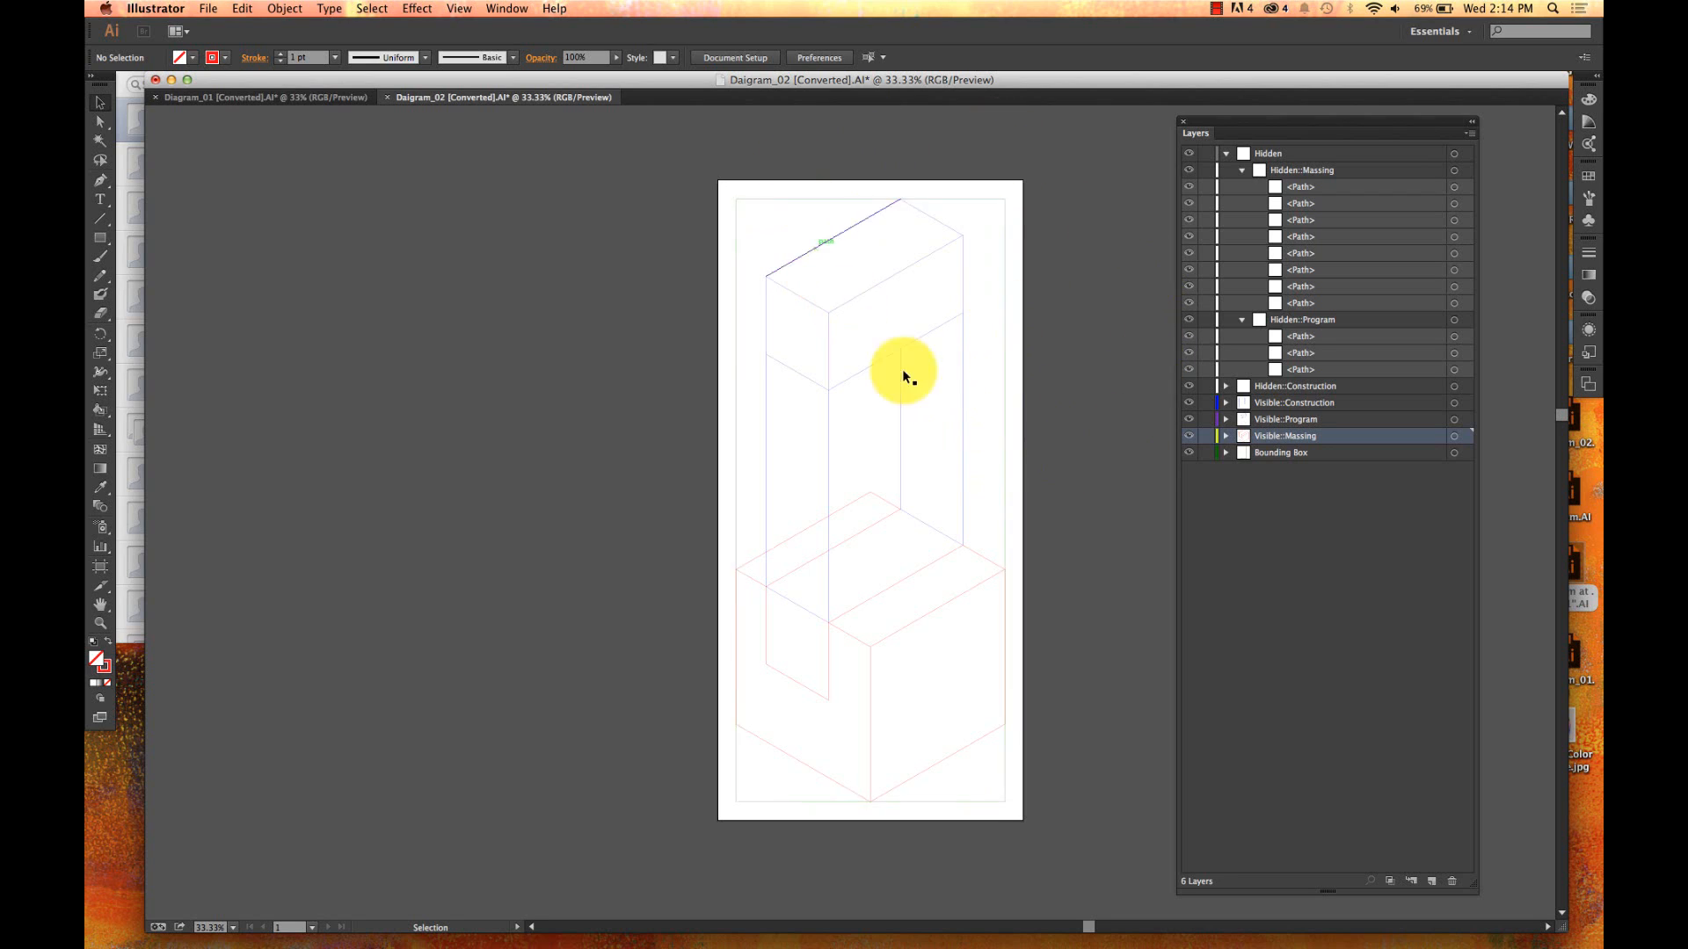
- Collapse the Hidden layer and create a new layer named Visible
{"action": "left_click", "coordinate": [1226, 155]}
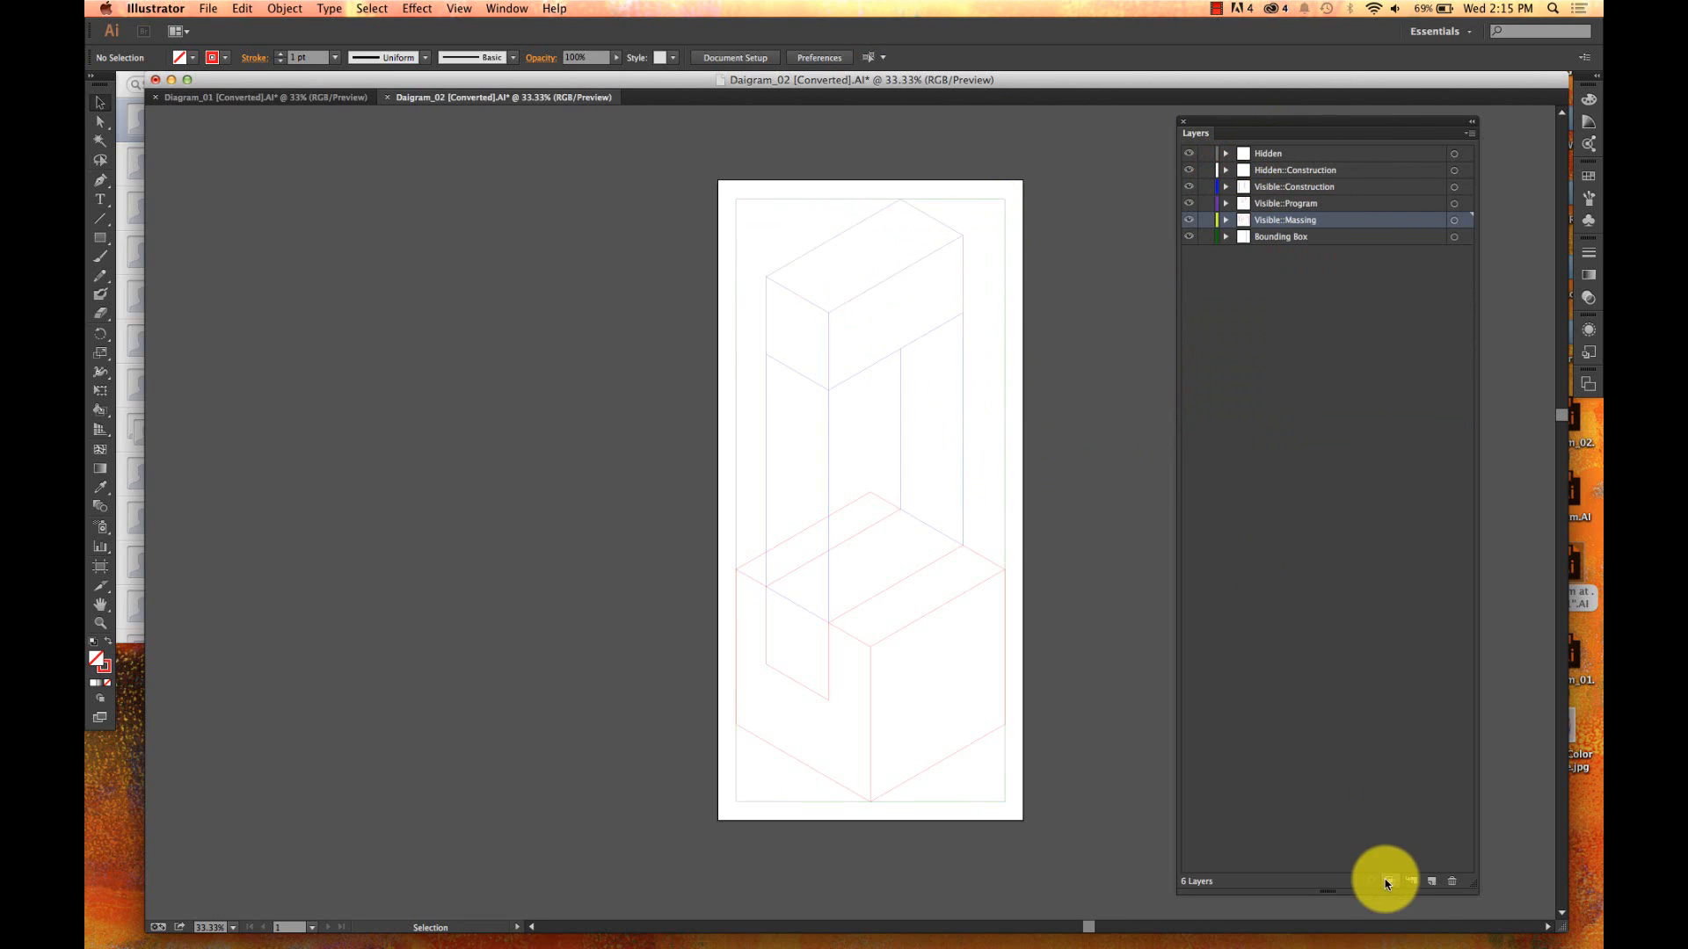
{"action": "left_click", "coordinate": [1431, 882]}
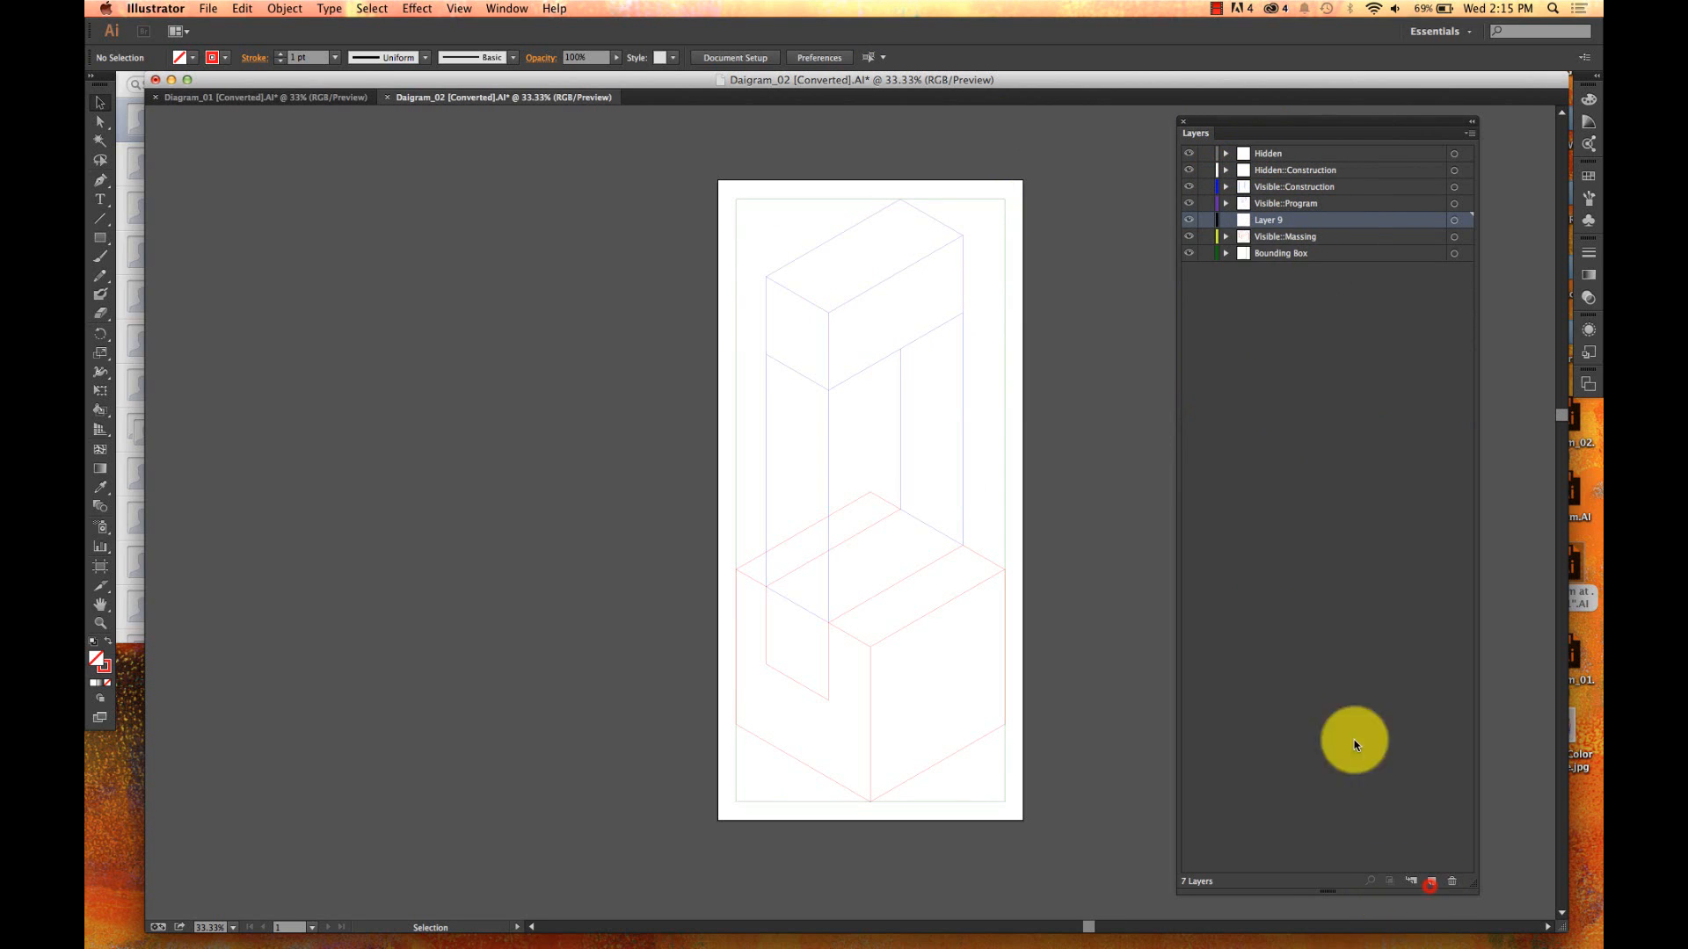
{"action": "double_click", "coordinate": [1262, 225]}
{"action": "type", "text": "Visible"}
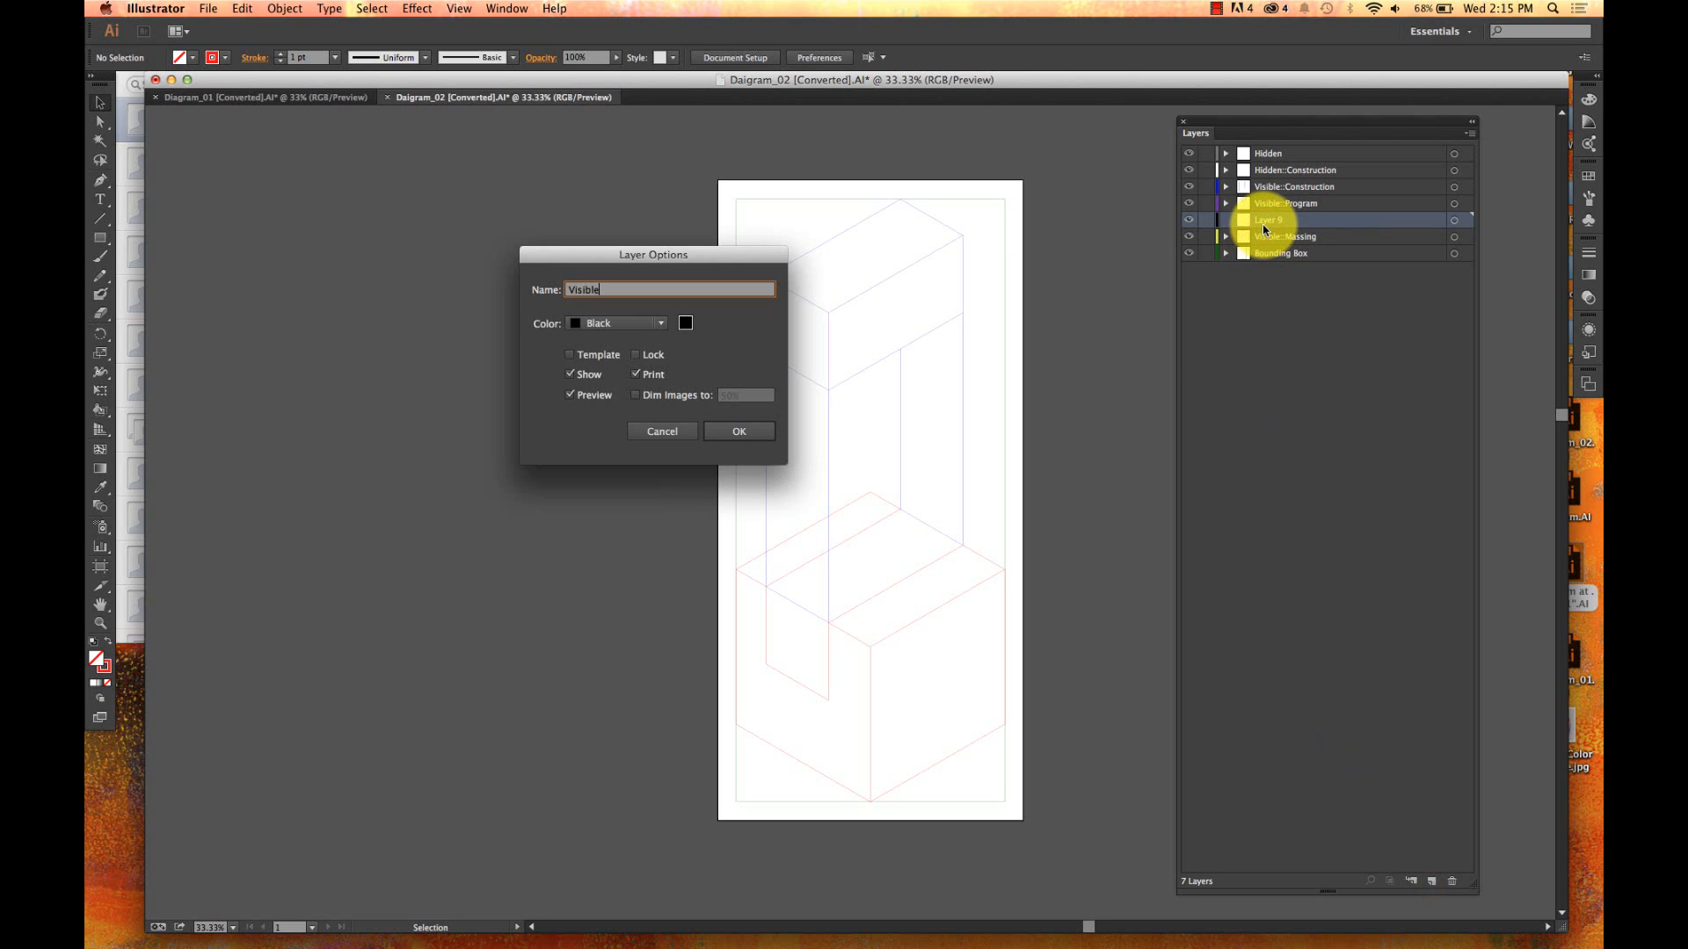
{"action": "key", "text": "Return"}
- Move the Visible::Massing and Visible::Program layers into the Visible layer as sublayers and collapse it
{"action": "left_click", "coordinate": [1282, 236]}
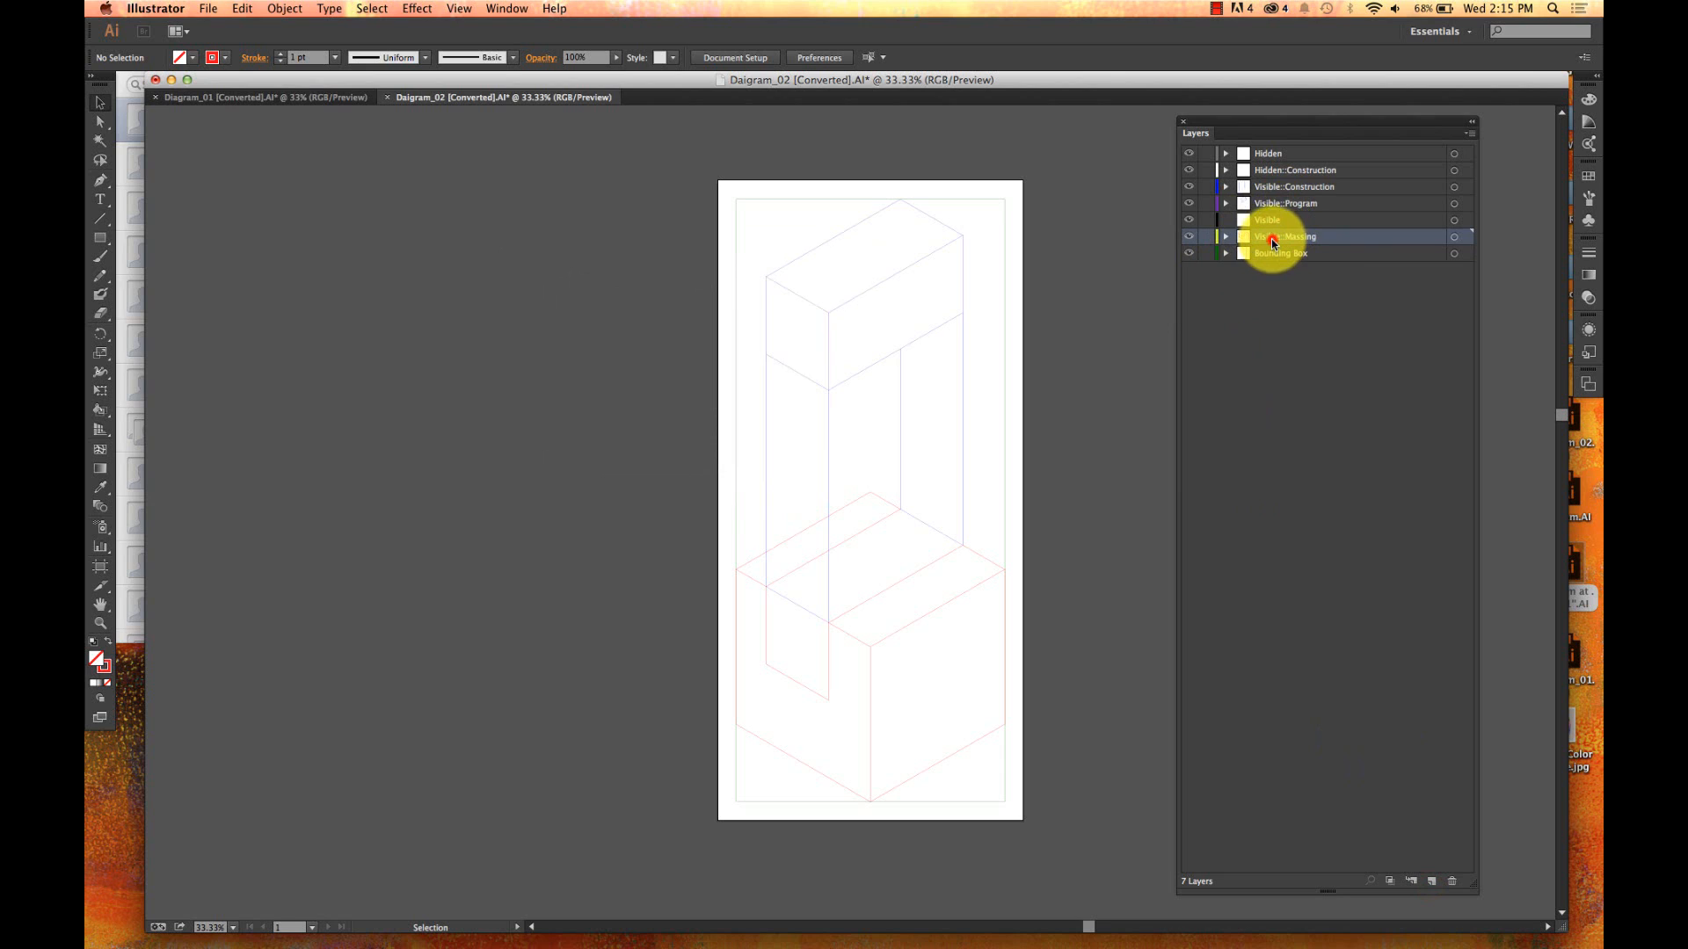
{"action": "mouse_move", "coordinate": [1271, 239]}
{"action": "left_mouse_down"}
{"action": "mouse_move", "coordinate": [1292, 211]}
{"action": "mouse_move", "coordinate": [1279, 222]}
{"action": "left_mouse_up"}
{"action": "left_click", "coordinate": [1228, 207]}
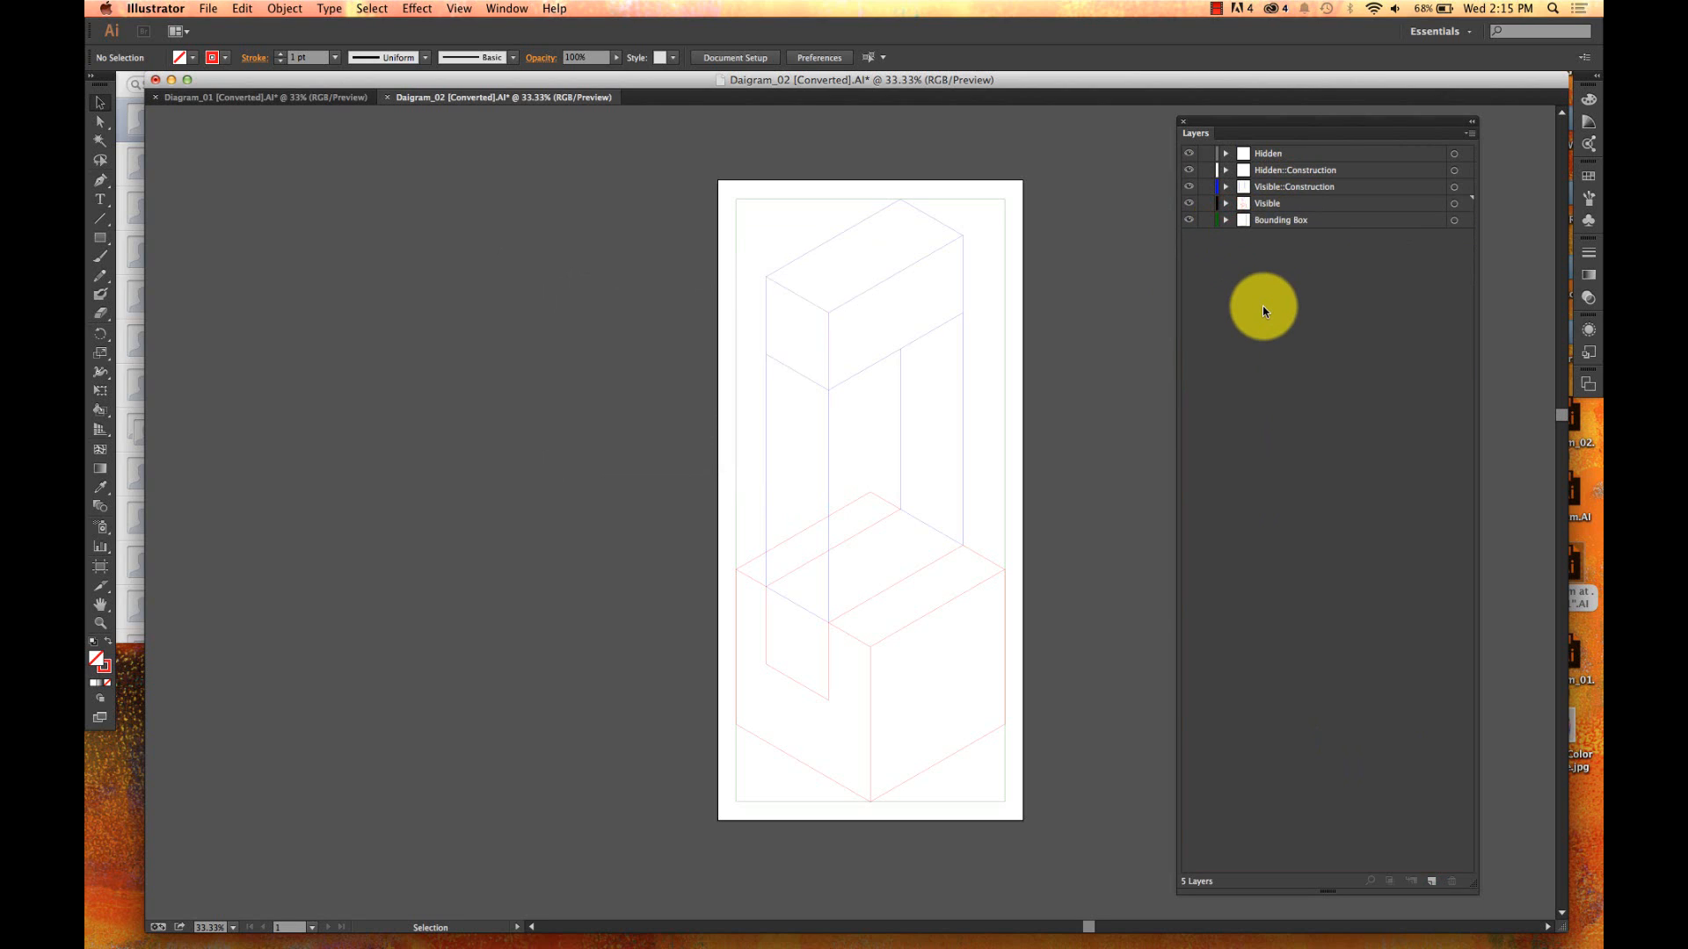
- Create a new layer named Con. above the Visible layer
{"action": "left_click", "coordinate": [1432, 880]}
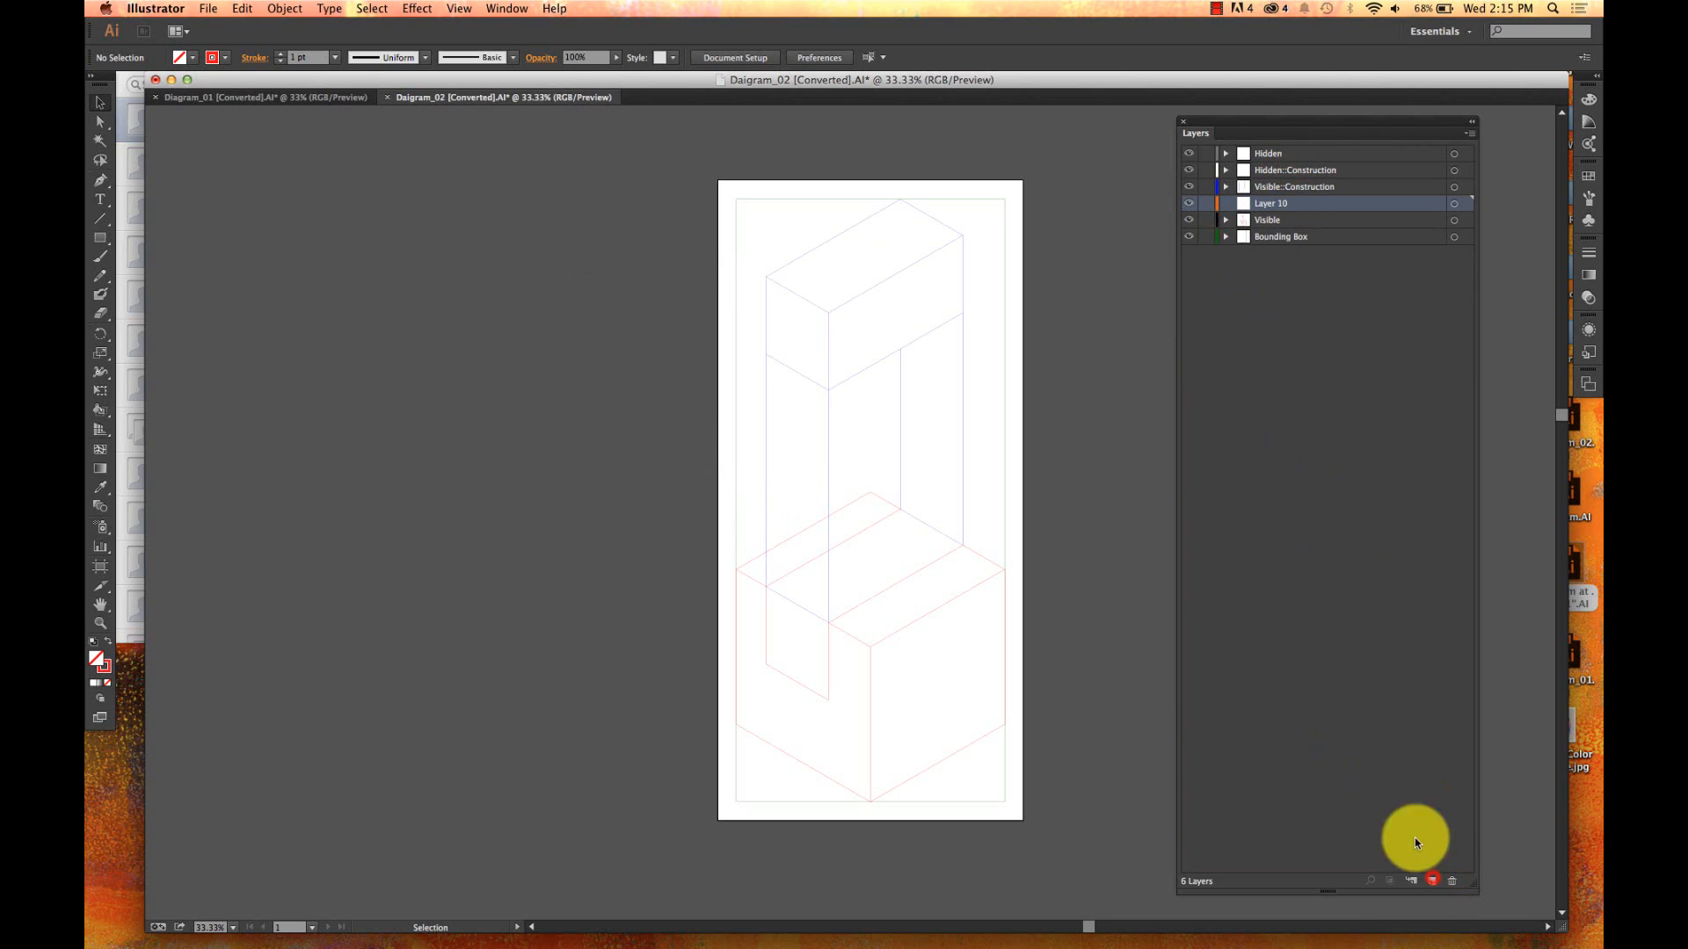
{"action": "double_click", "coordinate": [1277, 214]}
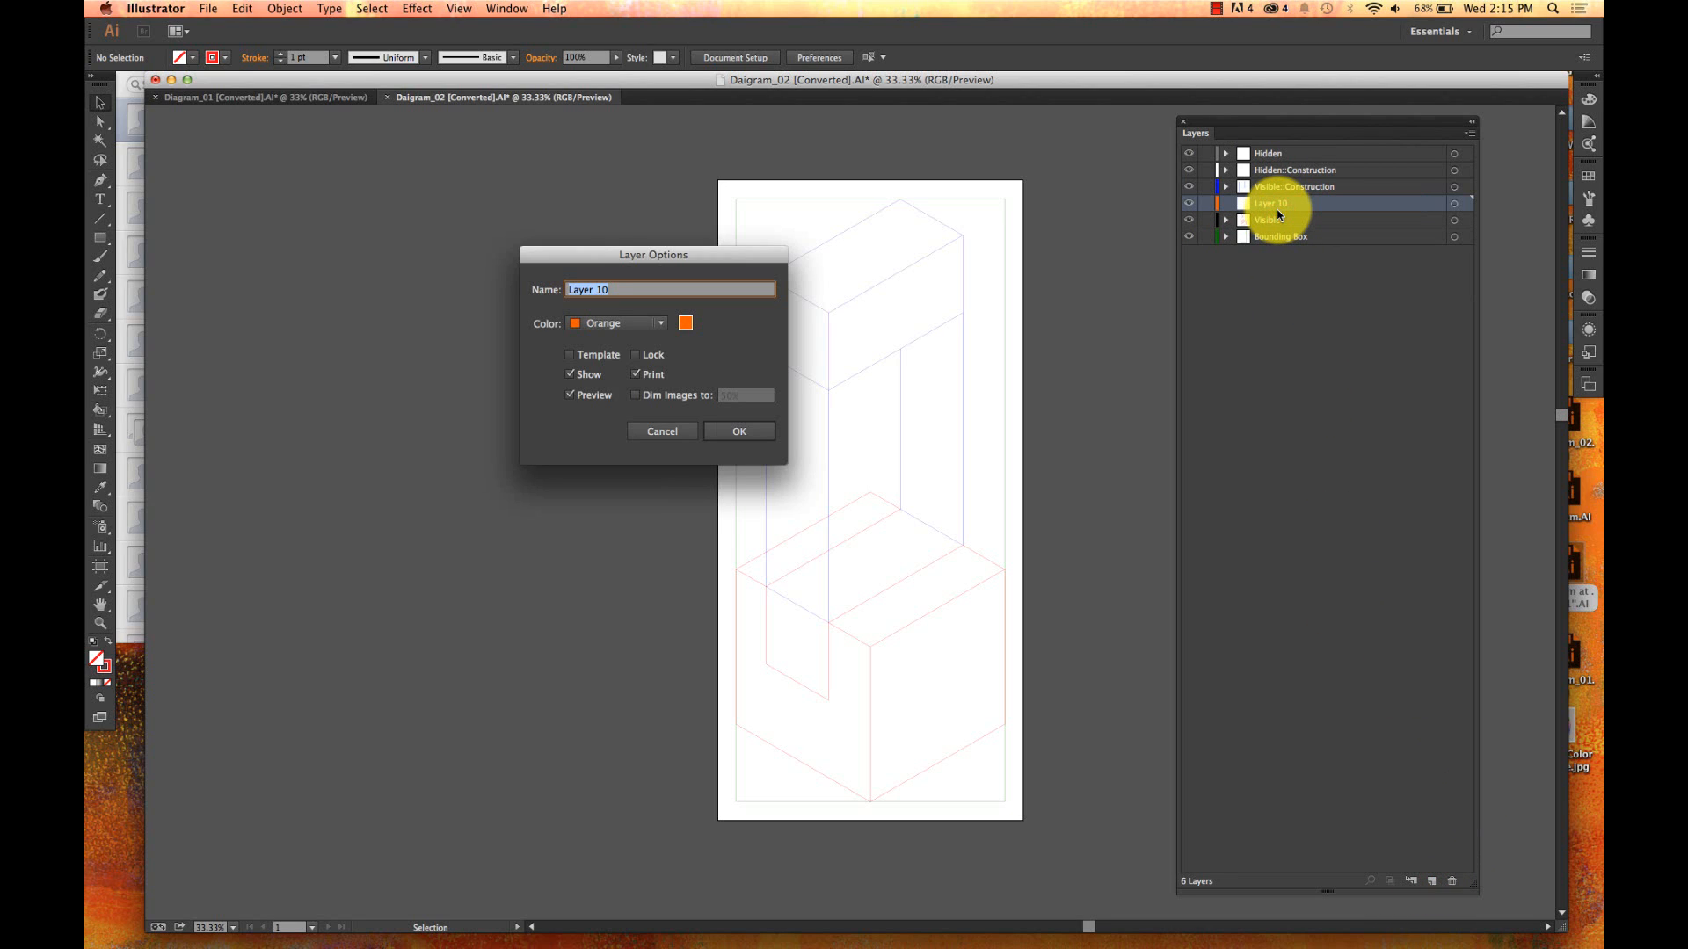
{"action": "type", "text": "Con."}
{"action": "key", "text": "Return"}
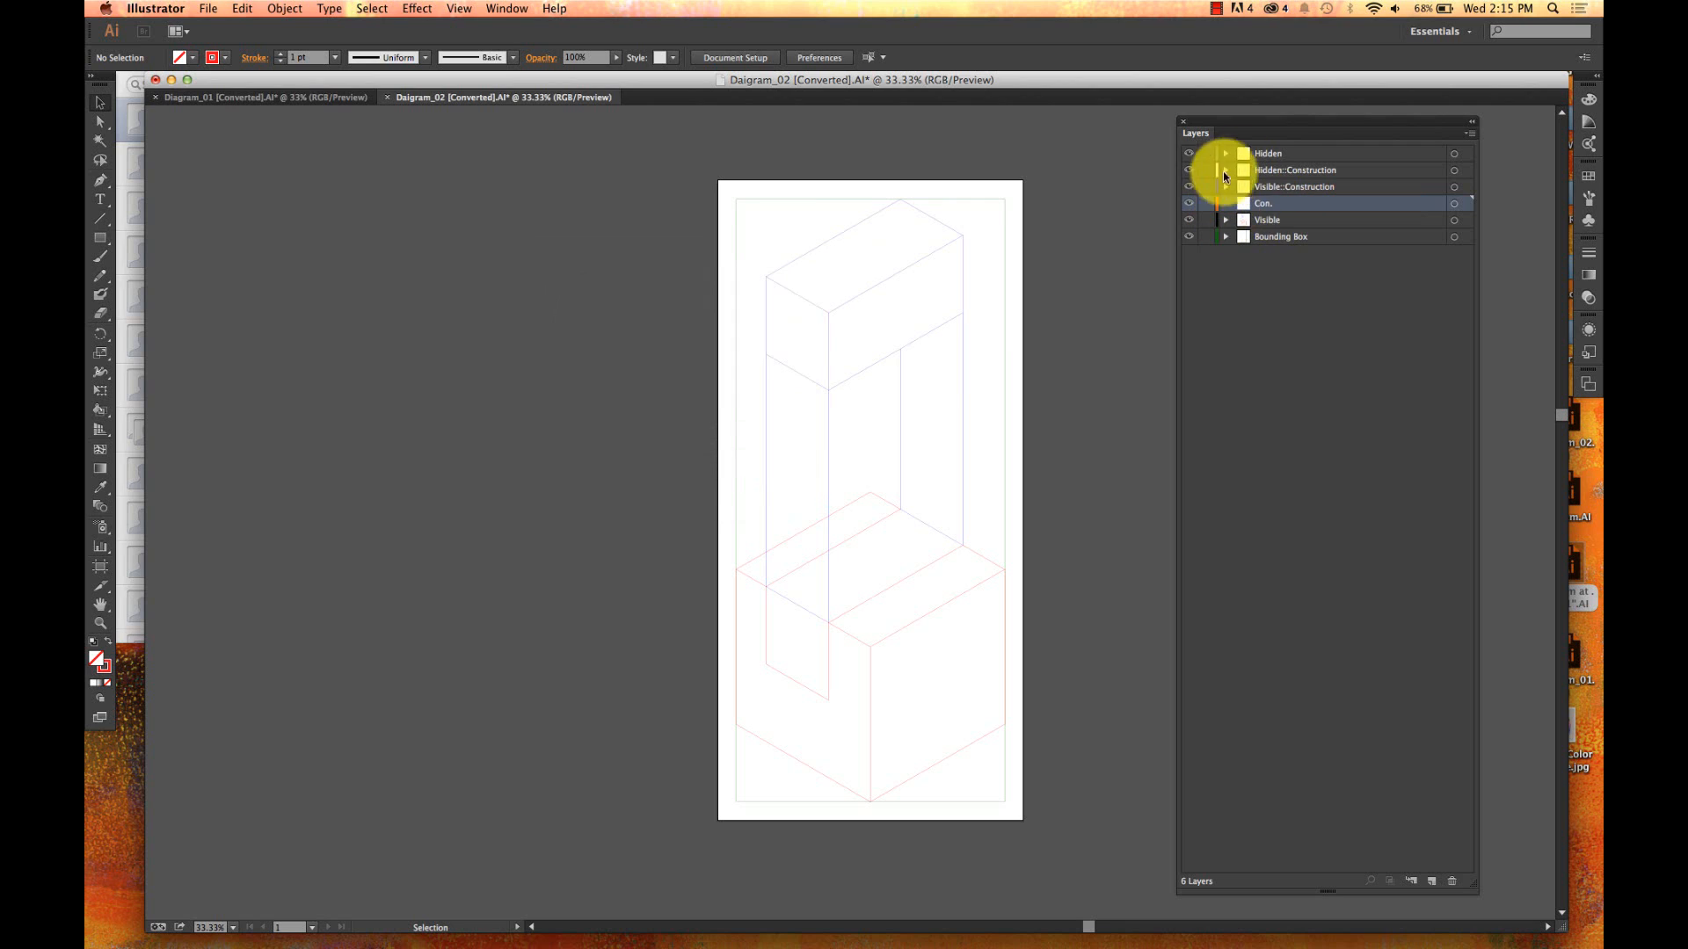
- Move the Hidden::Construction and Visible::Construction layers together into the Con. layer as sublayers and collapse it
{"action": "left_click", "coordinate": [1281, 169]}
{"action": "left_click", "coordinate": [1283, 188], "text": "shift"}
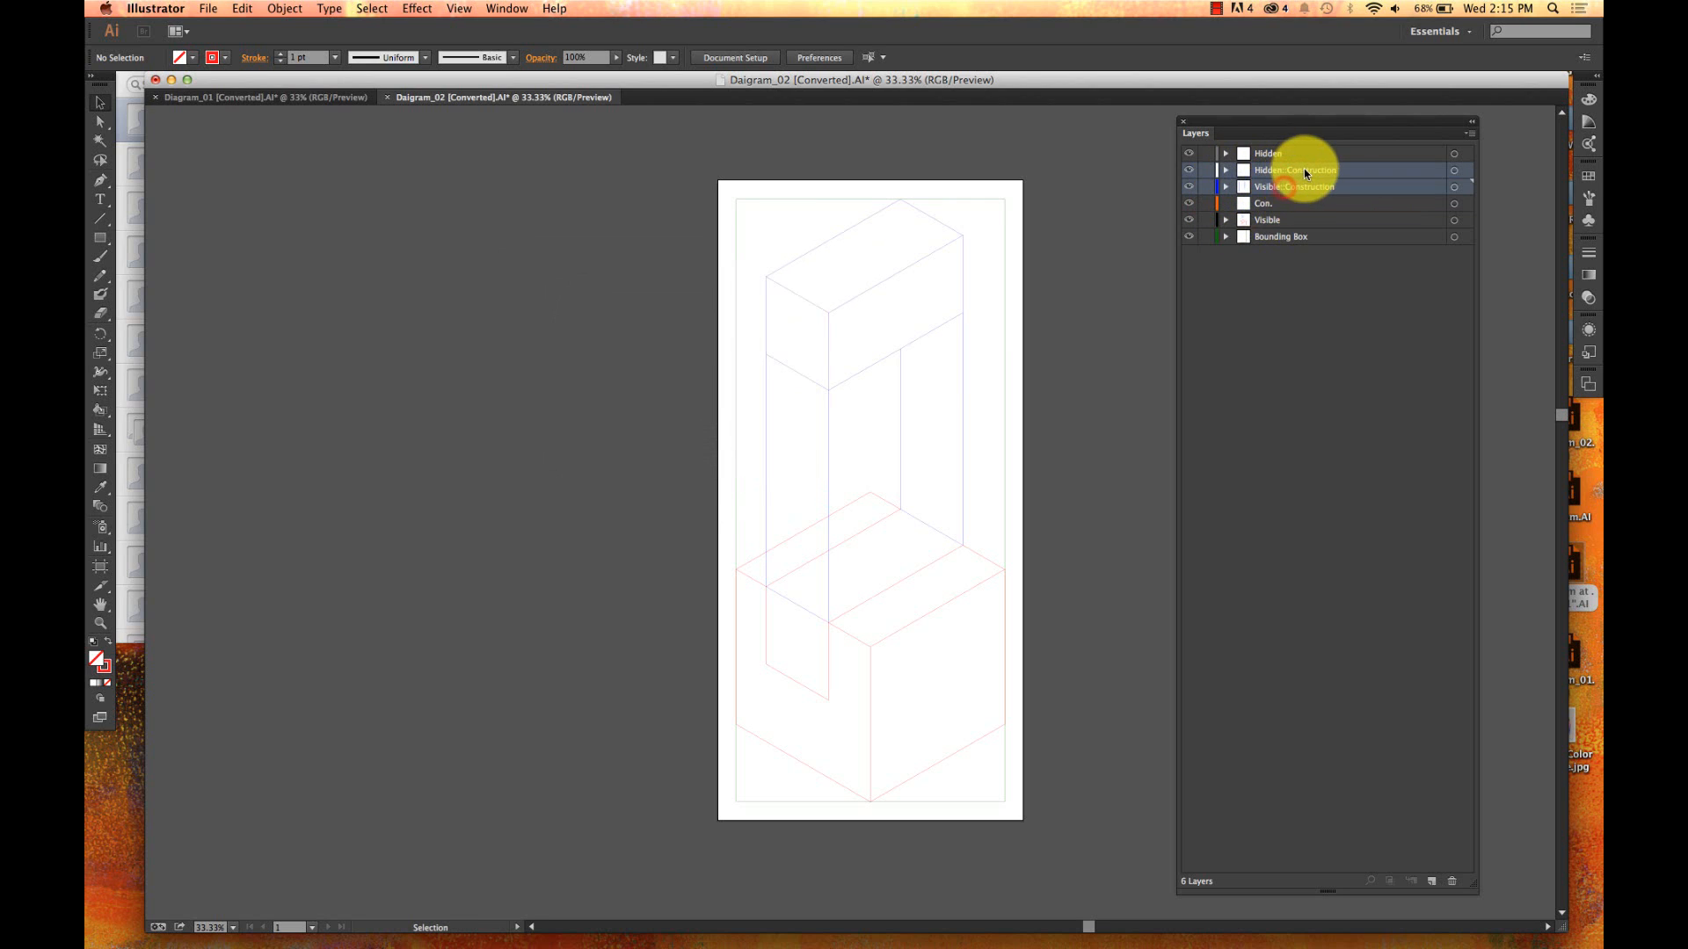
{"action": "left_click_drag", "start_coordinate": [1301, 169], "coordinate": [1268, 205]}
{"action": "left_click", "coordinate": [1285, 305]}
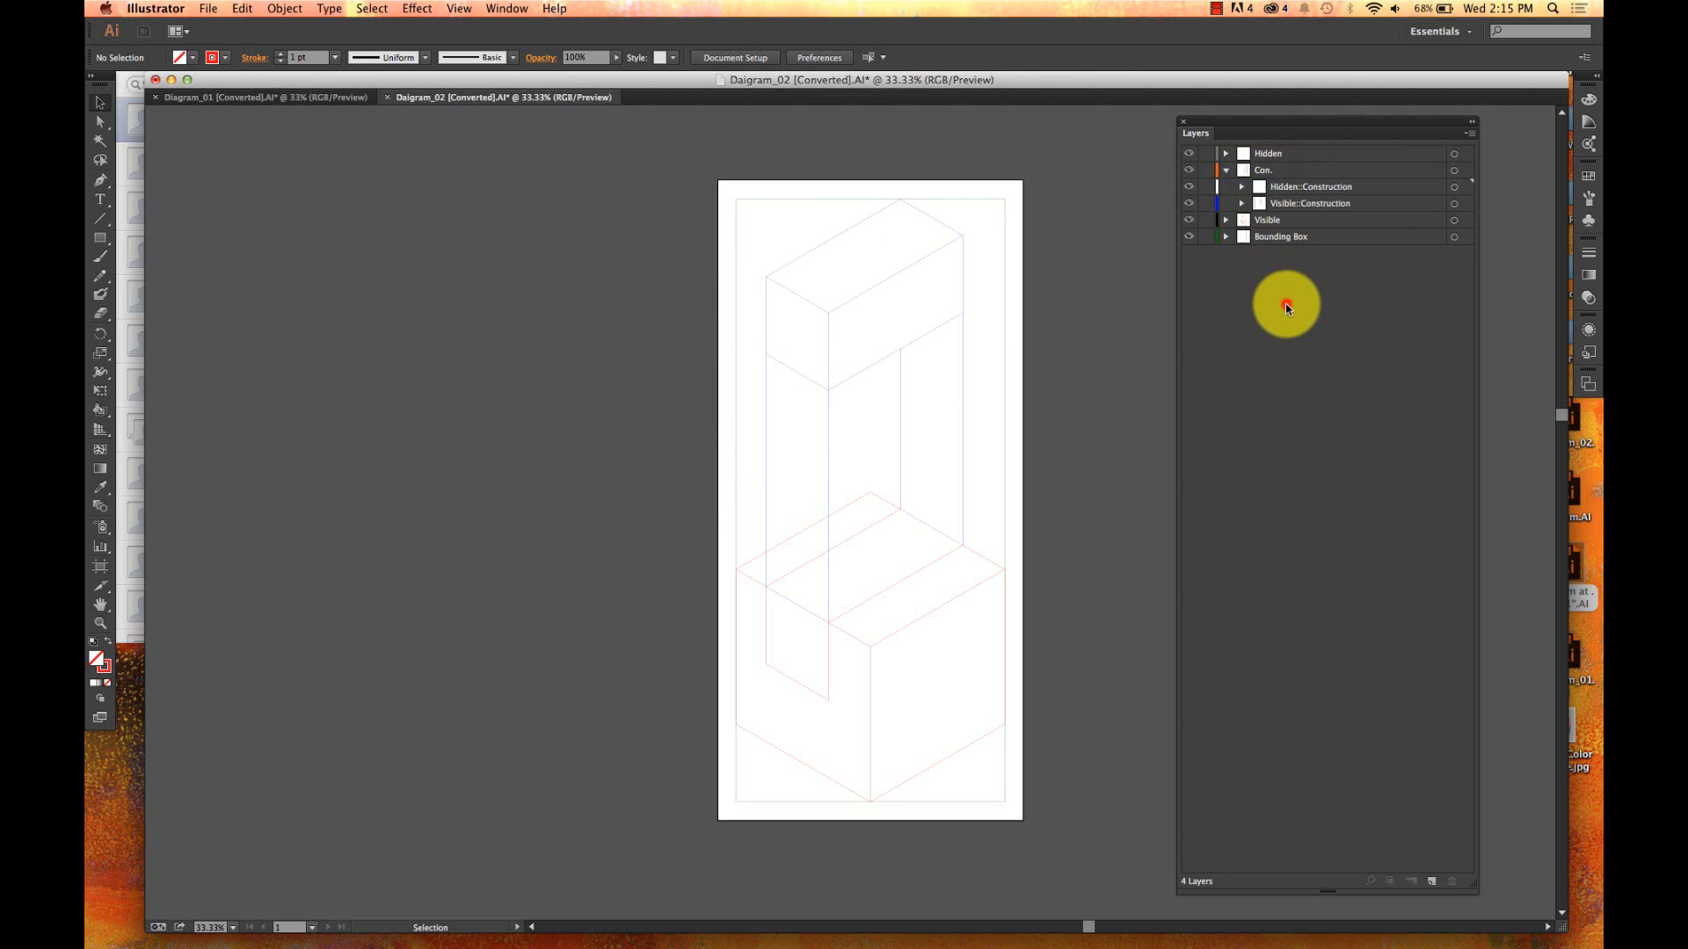
{"action": "left_click", "coordinate": [1229, 171]}
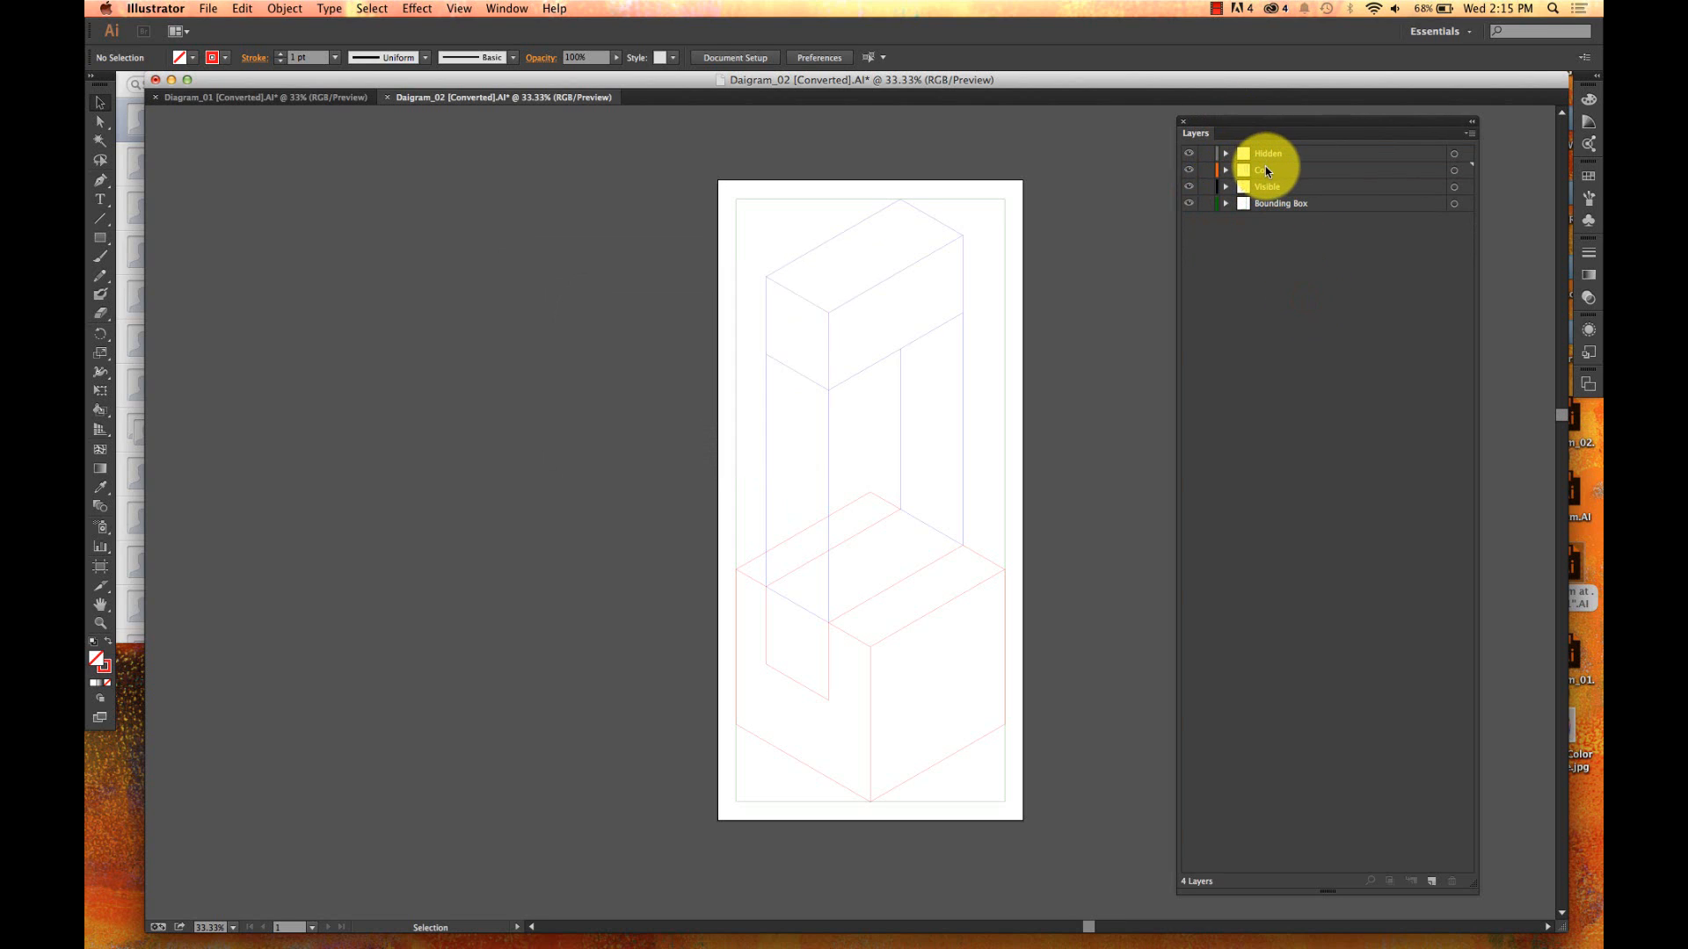
- Hide and lock the Bounding Box layer
{"action": "left_click", "coordinate": [1192, 205]}
{"action": "left_click", "coordinate": [1207, 206]}
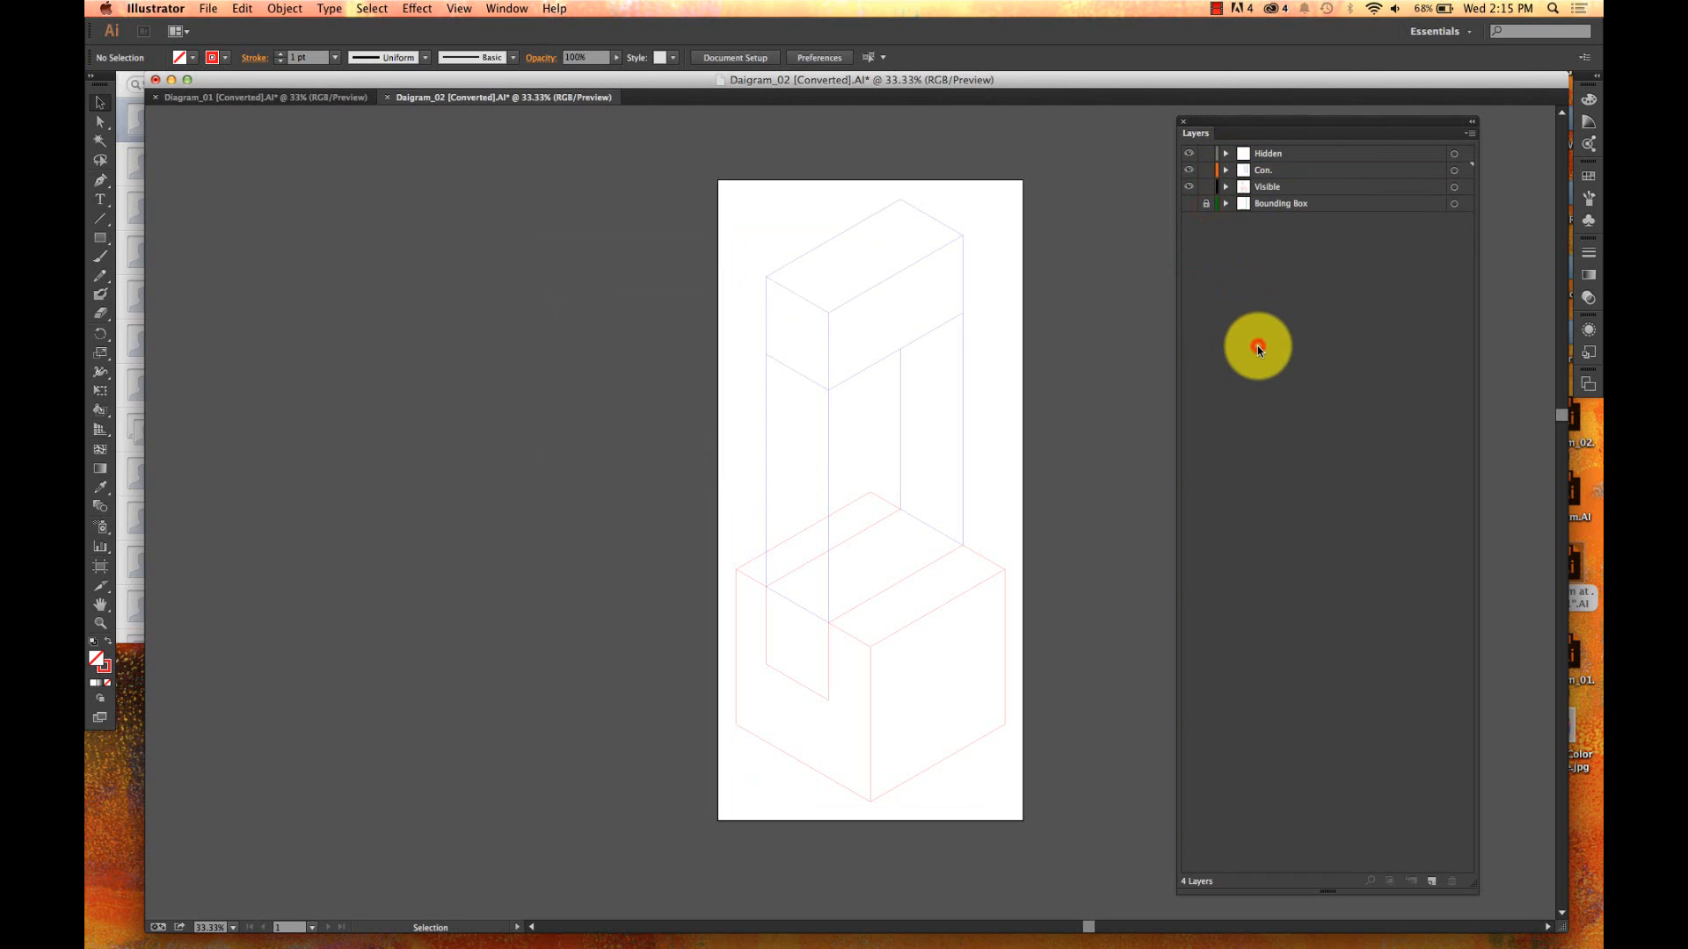
{"action": "left_click", "coordinate": [1189, 208]}
{"action": "left_click", "coordinate": [1189, 208]}
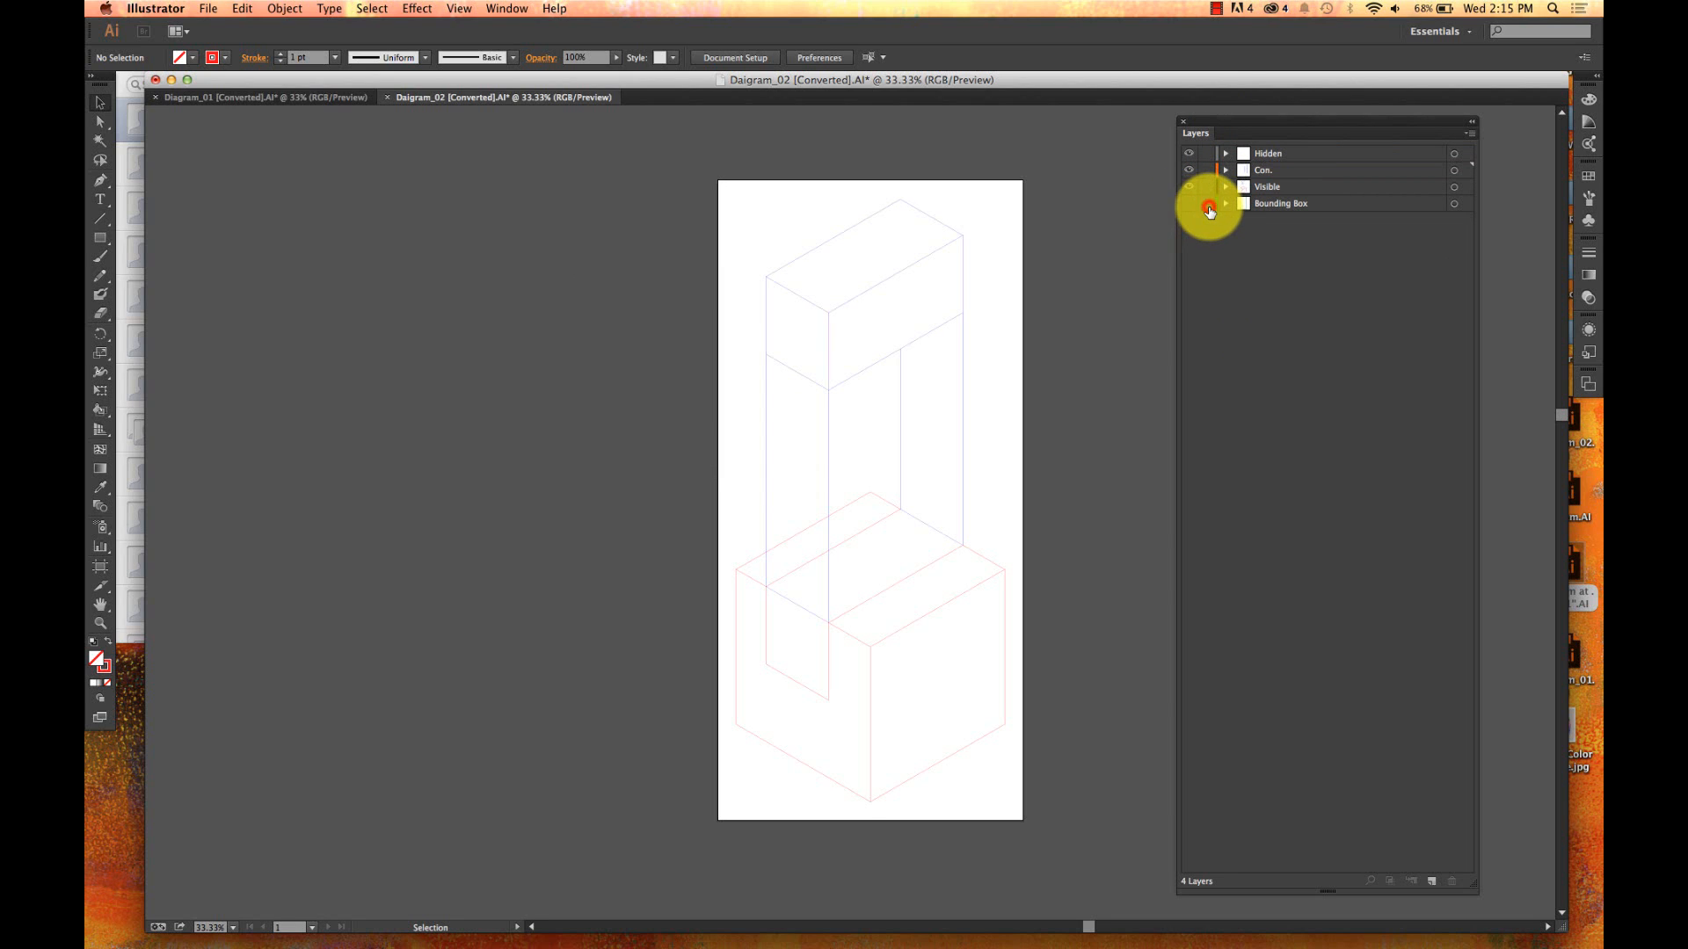
{"action": "left_click", "coordinate": [1209, 207]}
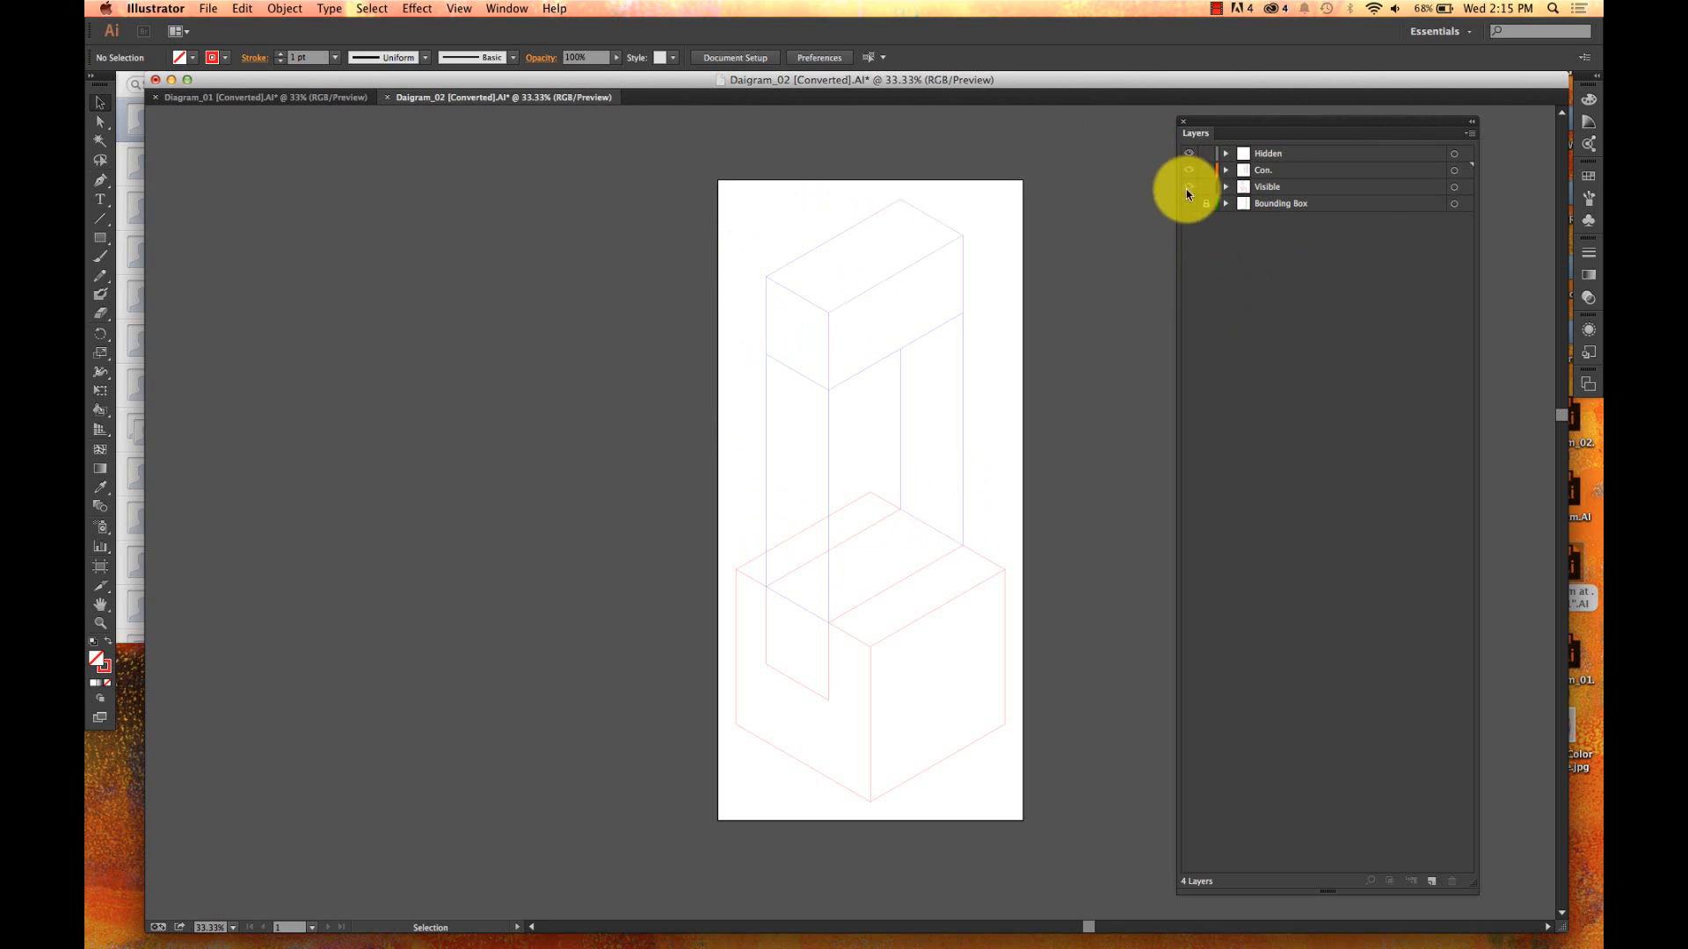
{"action": "left_click", "coordinate": [1255, 155]}
{"action": "left_click", "coordinate": [1264, 171]}
{"action": "left_click", "coordinate": [1269, 191]}
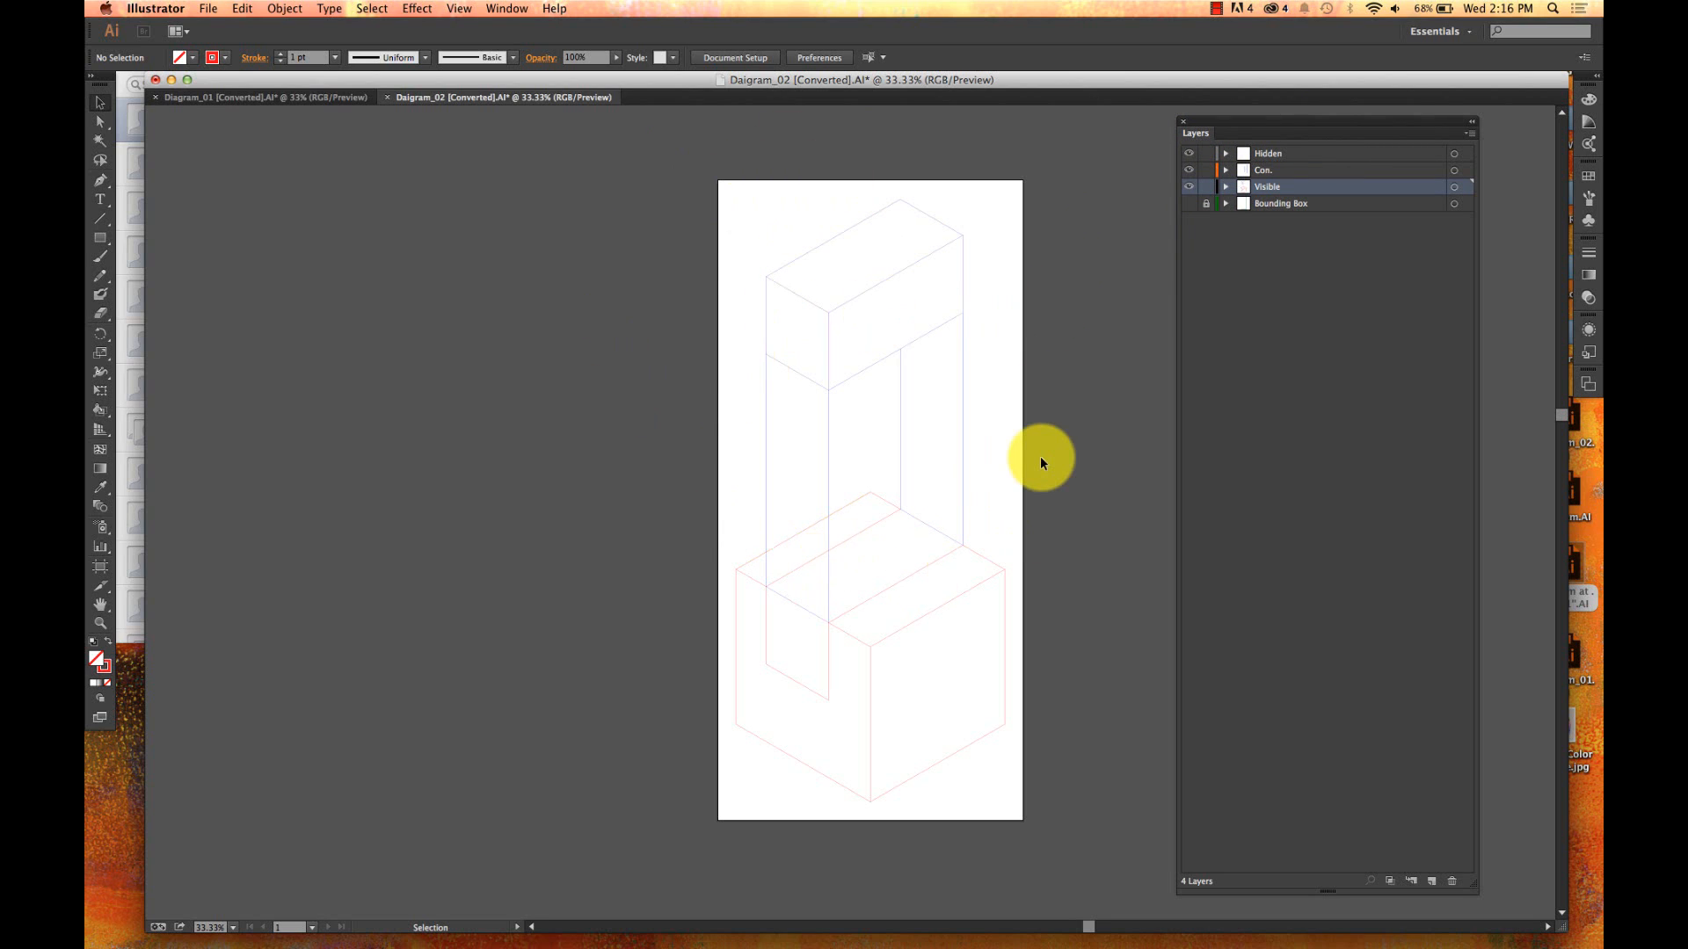
- Select all the diagram linework on the artboard across the Hidden, Con. and Visible layers
{"action": "left_click", "coordinate": [836, 314]}
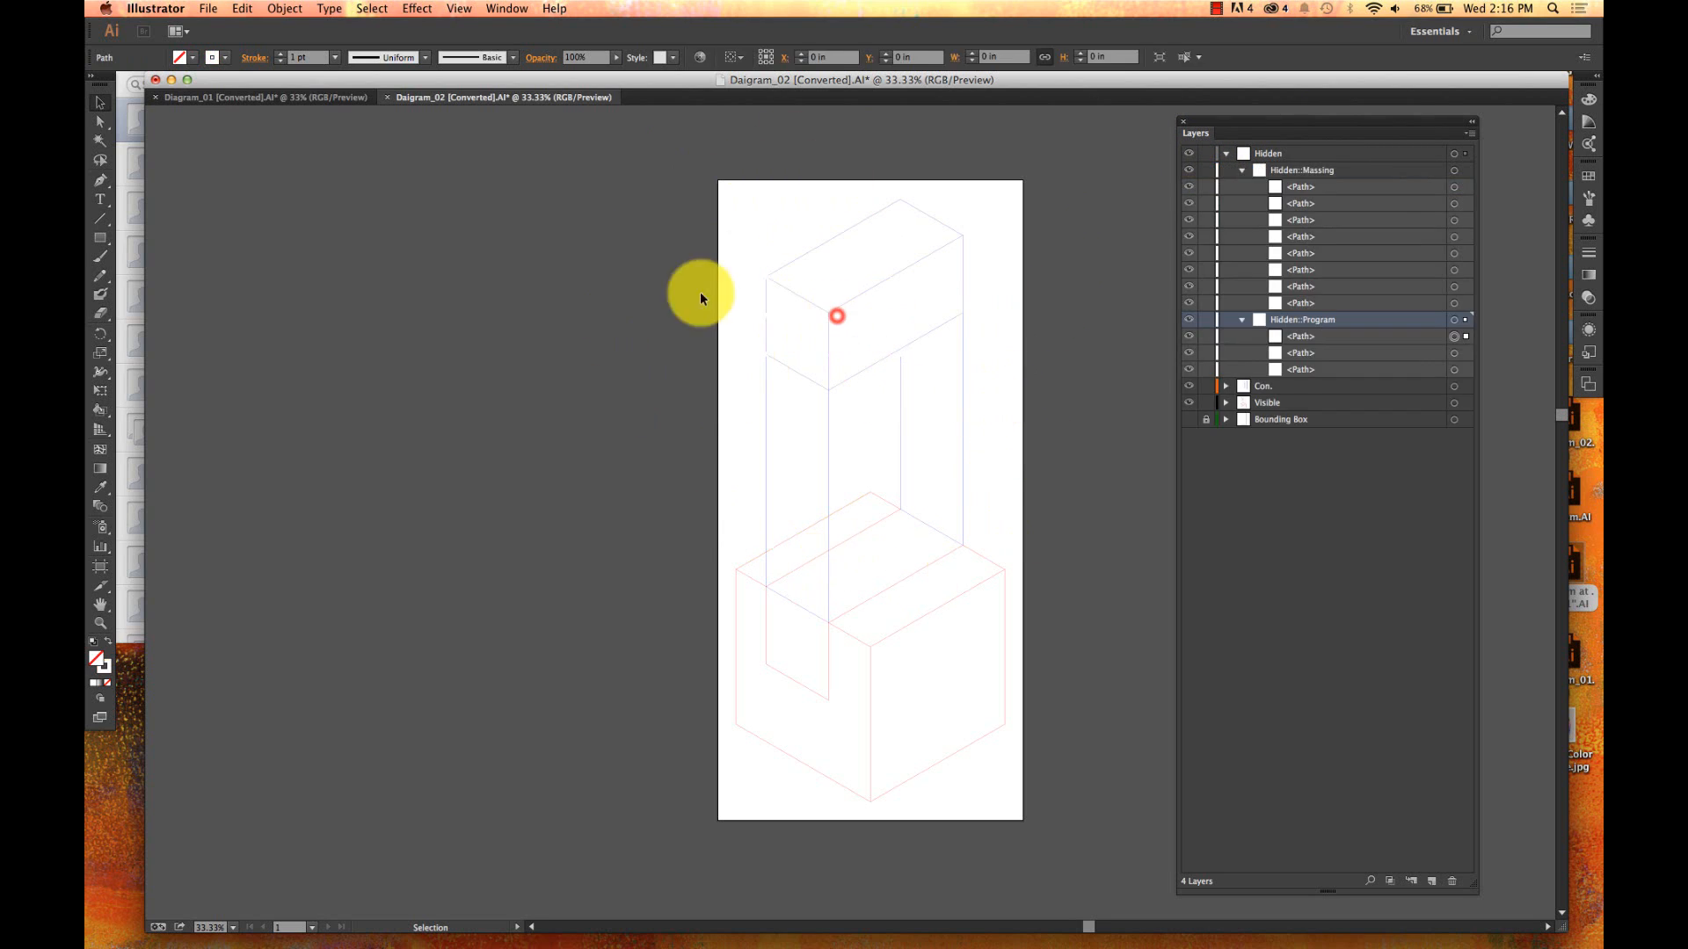
{"action": "left_click", "coordinate": [613, 260]}
{"action": "left_click_drag", "start_coordinate": [602, 109], "coordinate": [1107, 860]}
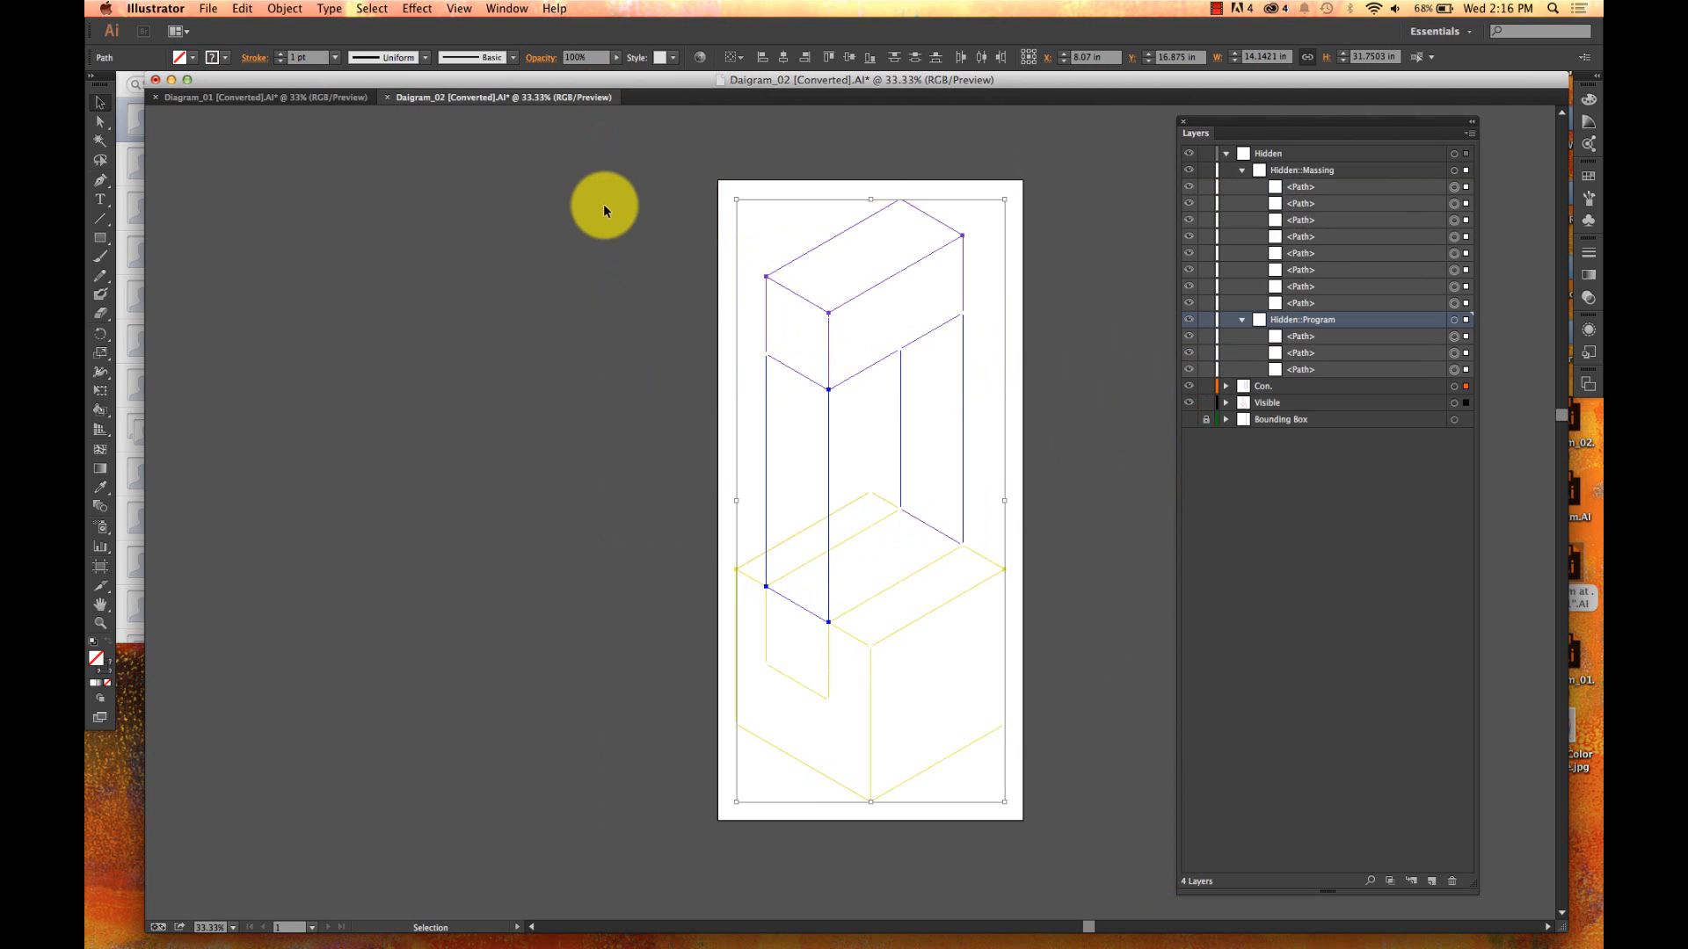
- Open the Color controls, float them on their own beside the artboard, and collapse the remaining Color Guide and Kuler group
{"action": "left_click", "coordinate": [502, 8]}
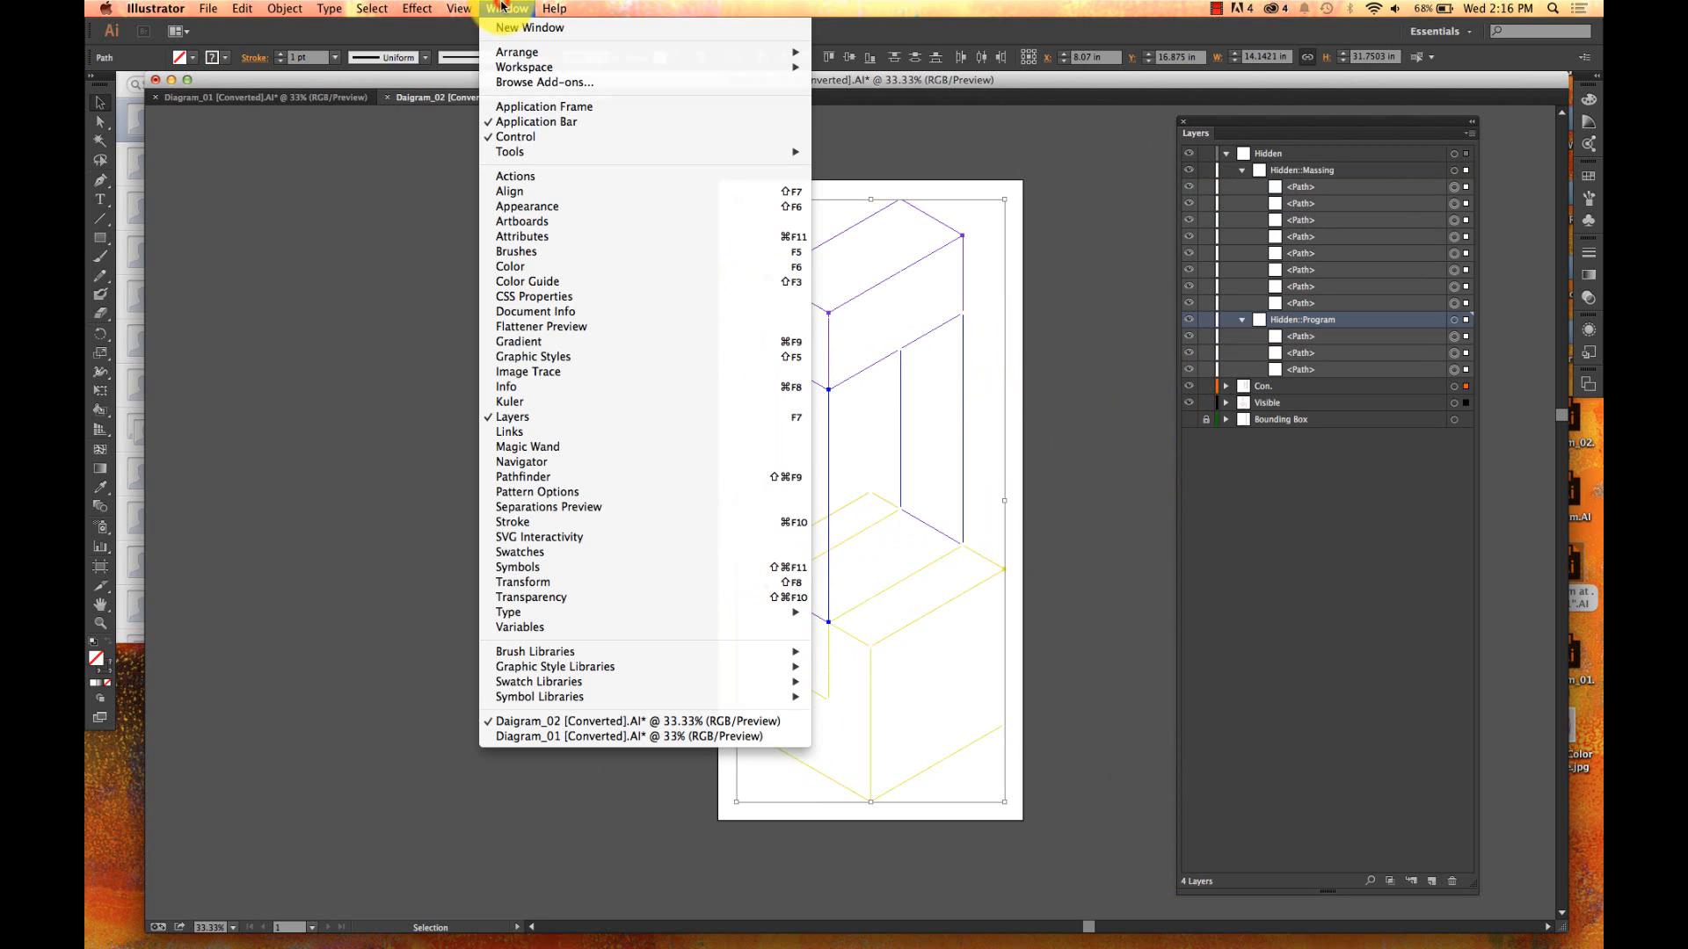
{"action": "left_click", "coordinate": [496, 271]}
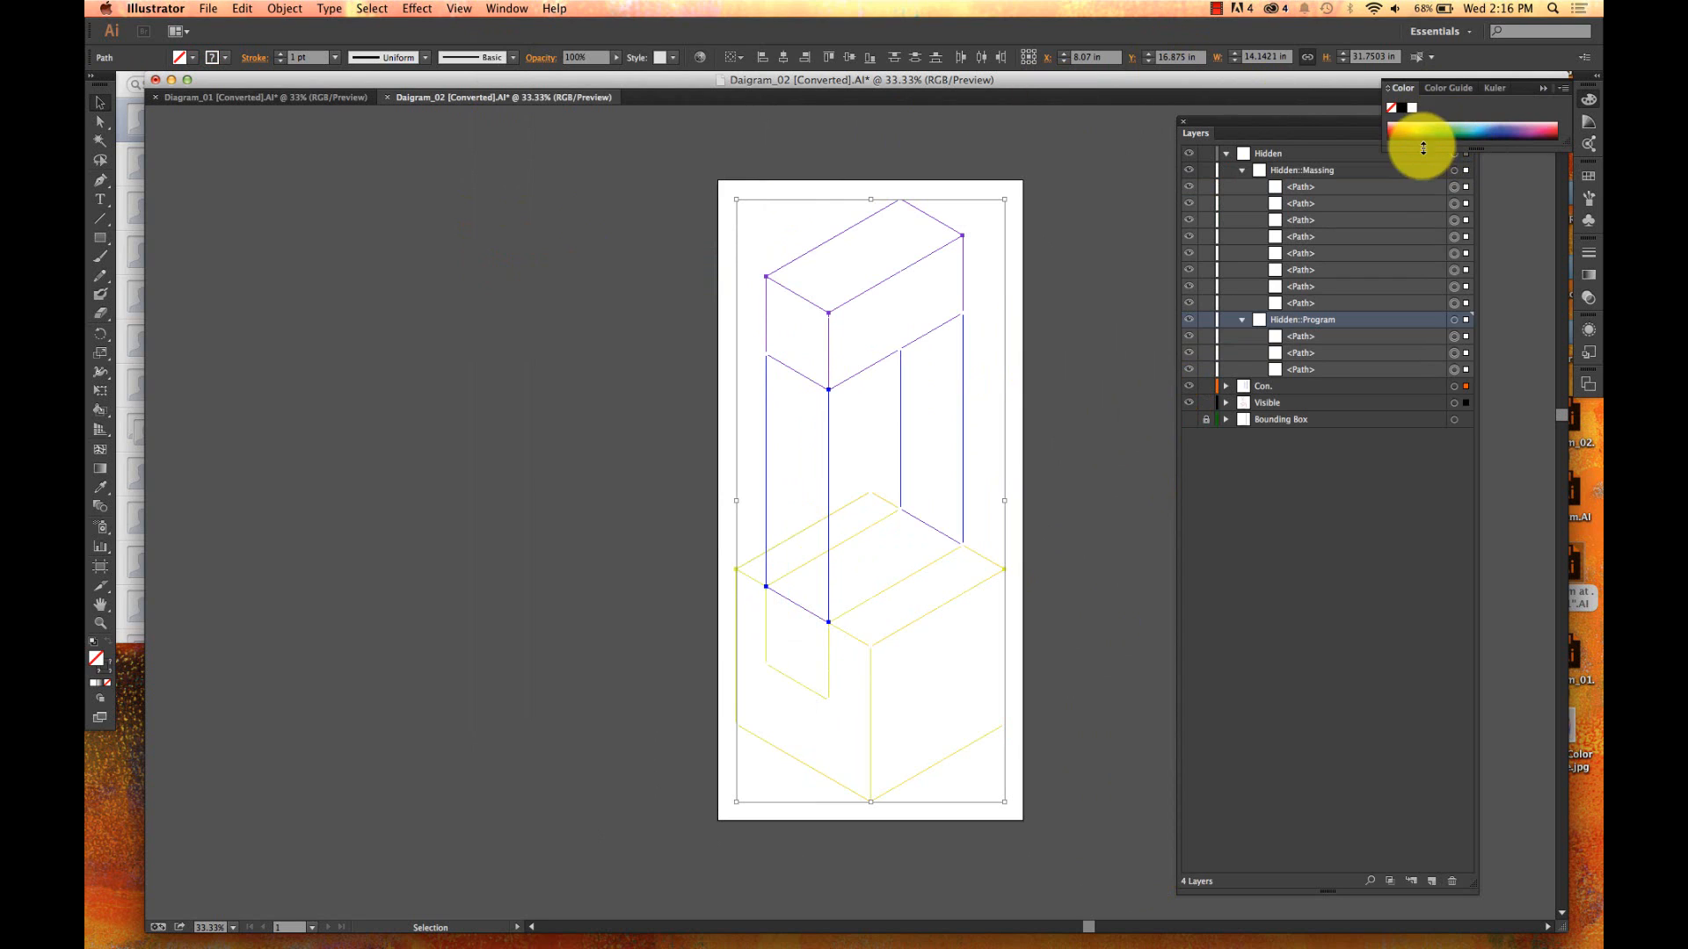
{"action": "left_click", "coordinate": [1413, 134]}
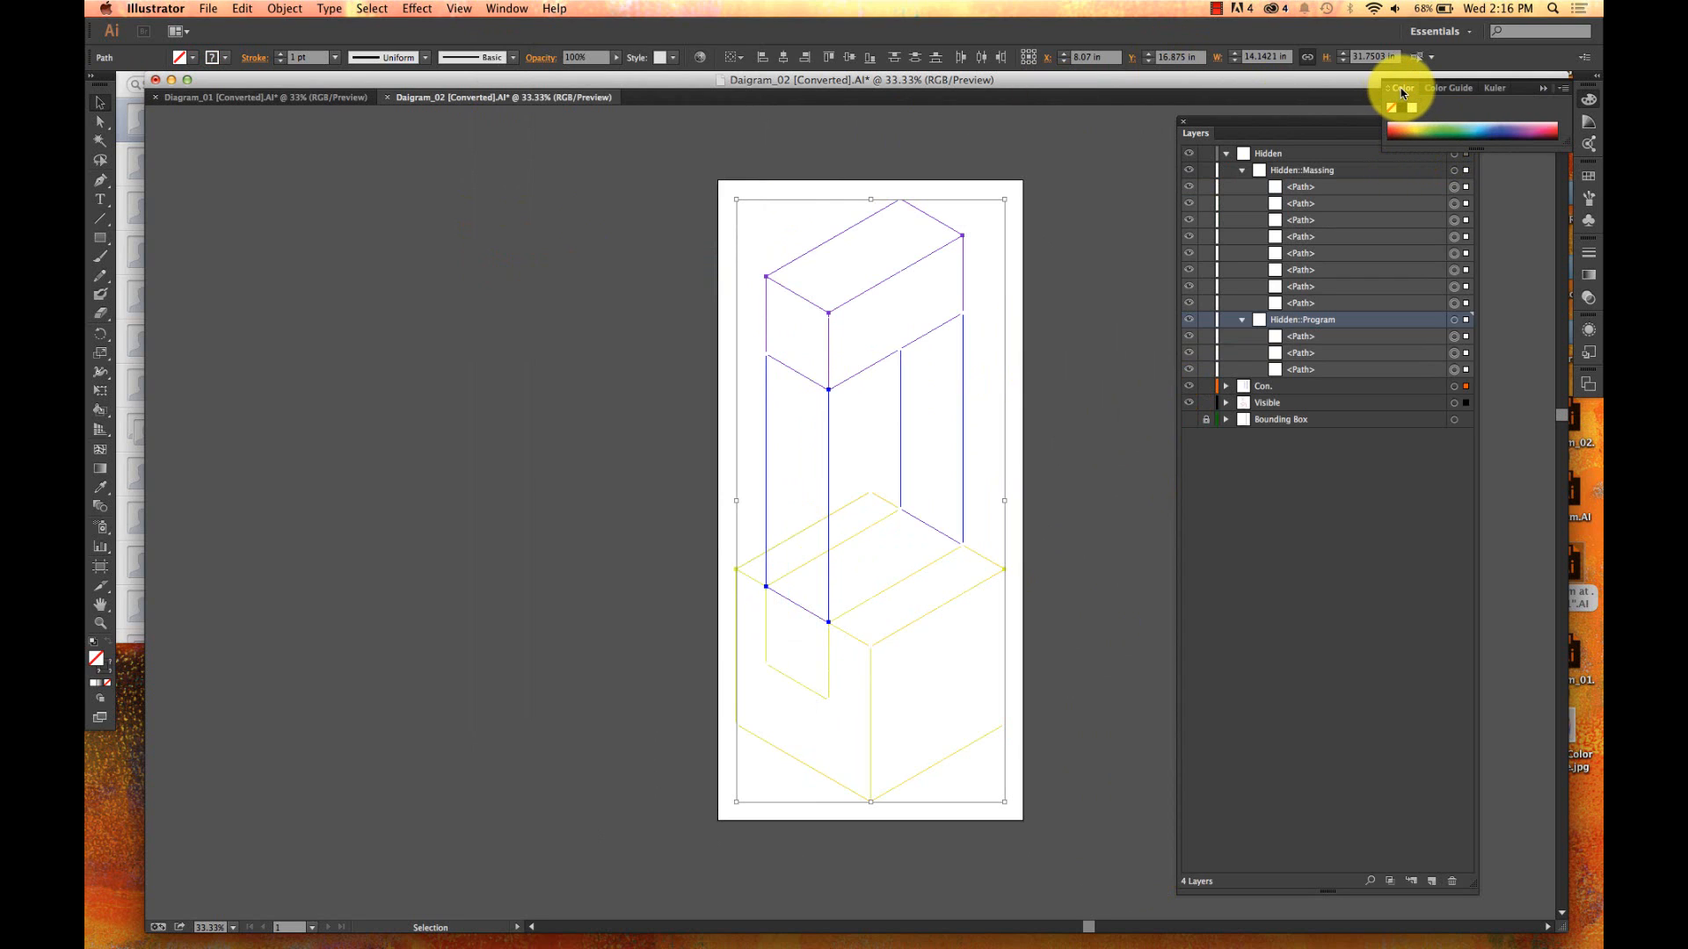
{"action": "left_click_drag", "start_coordinate": [1399, 87], "coordinate": [246, 177]}
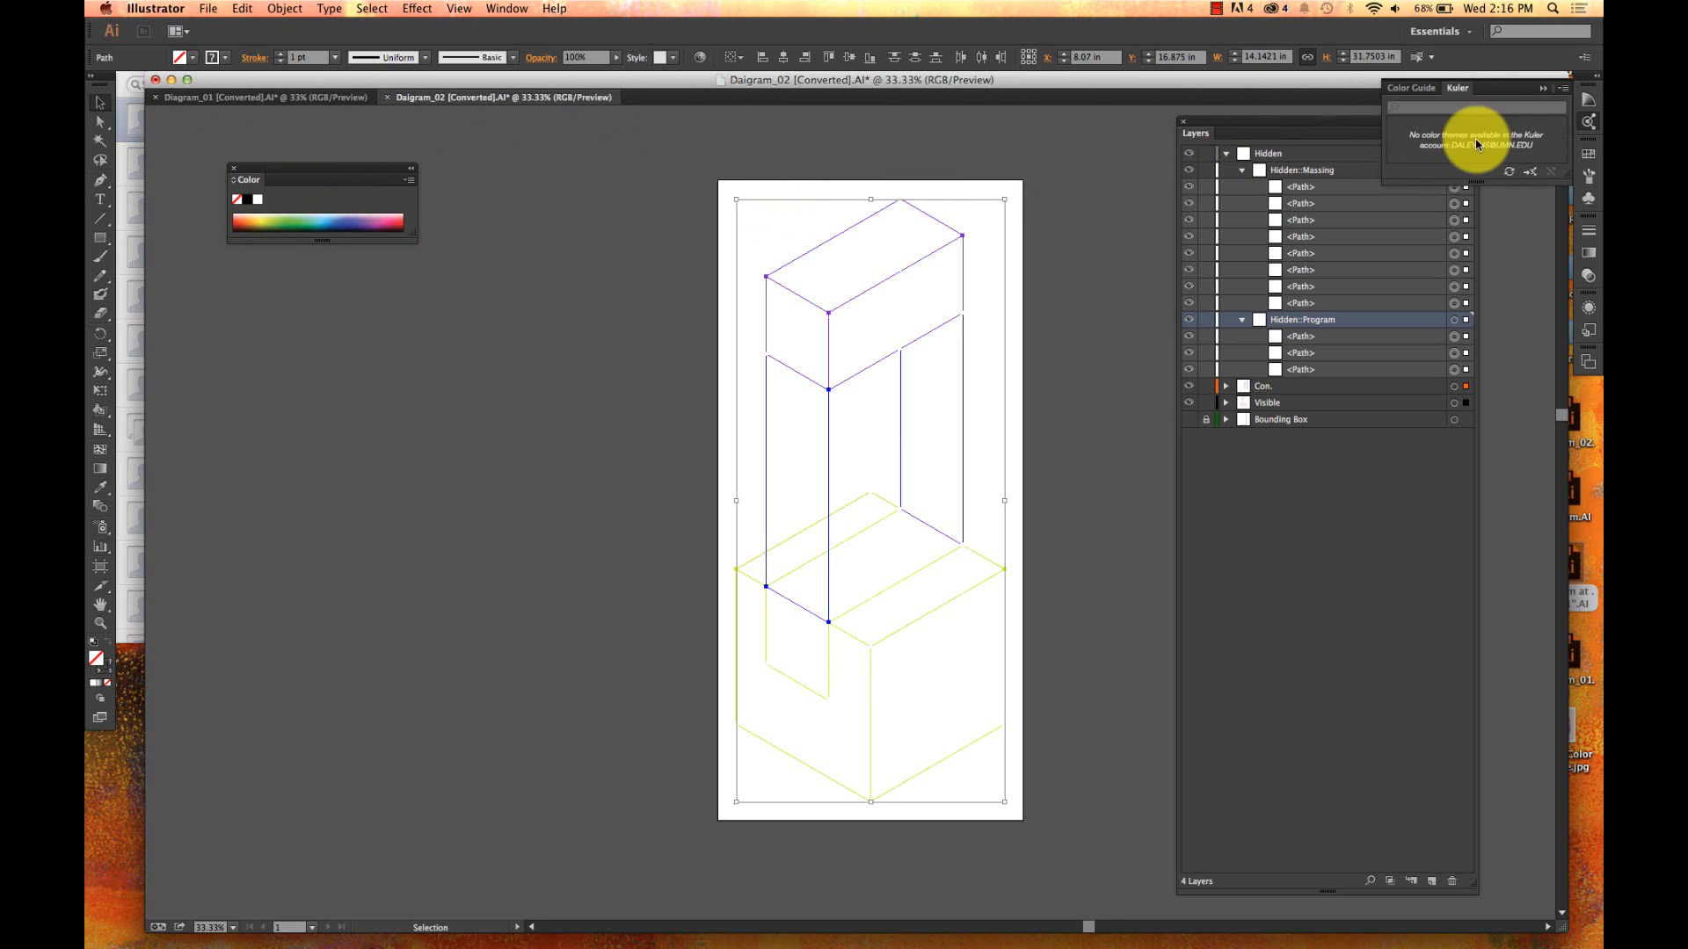
{"action": "left_click", "coordinate": [1543, 88]}
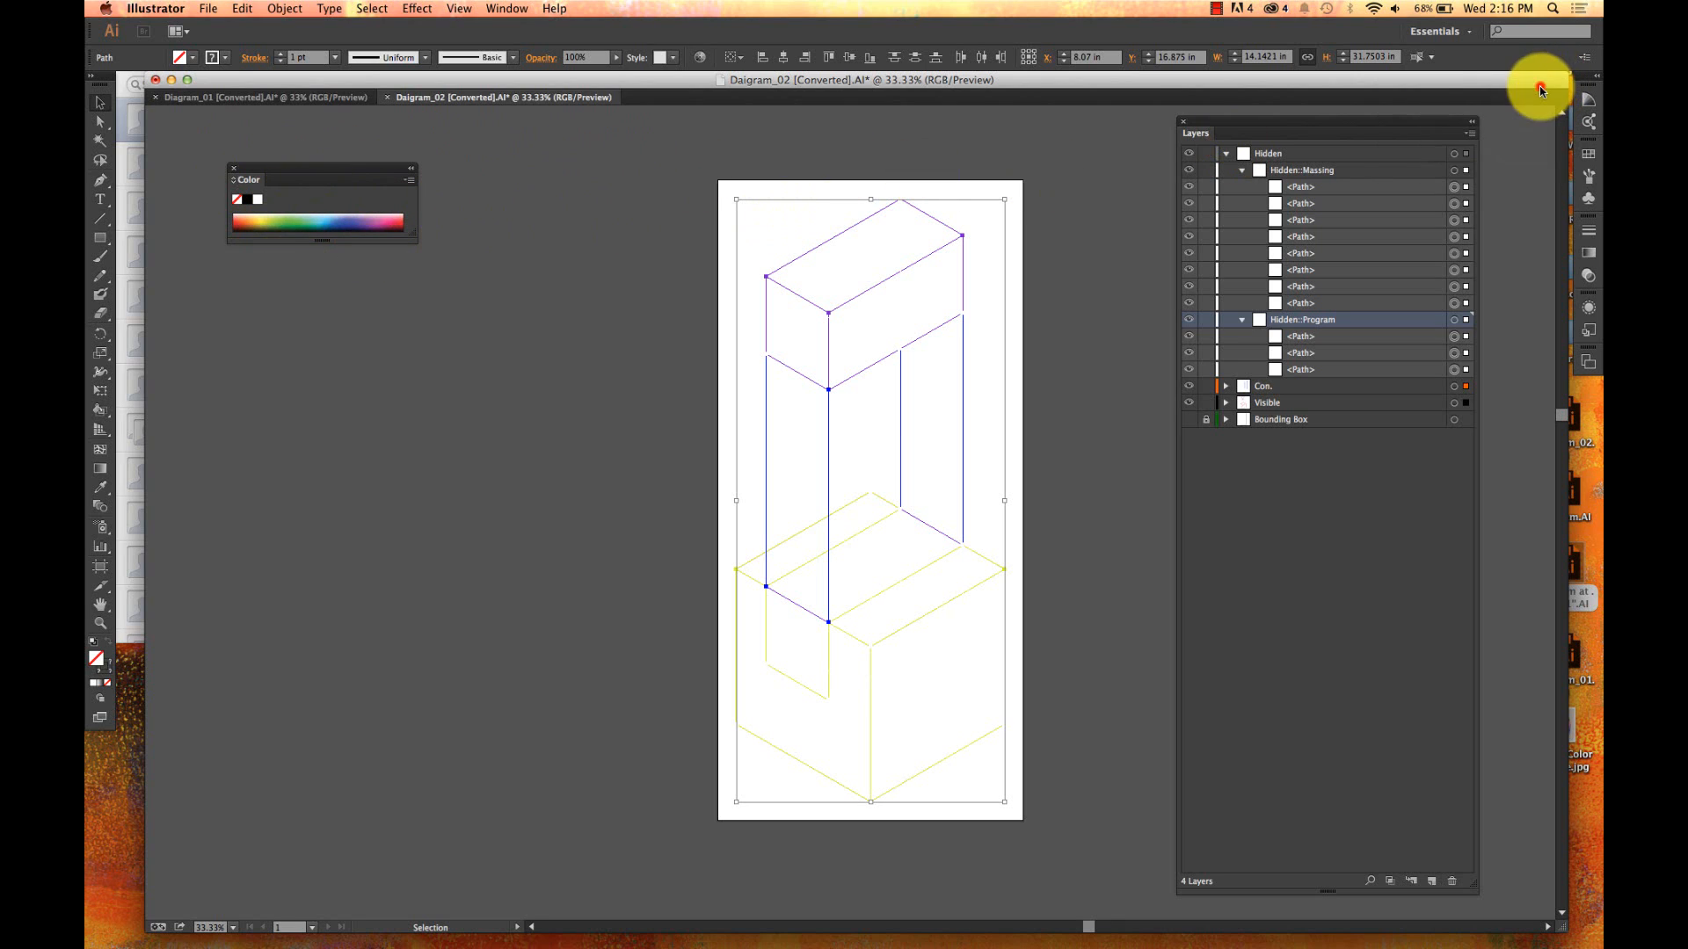
- Show the full CMYK options in the Color controls and enlarge the color spectrum
{"action": "left_click", "coordinate": [408, 181]}
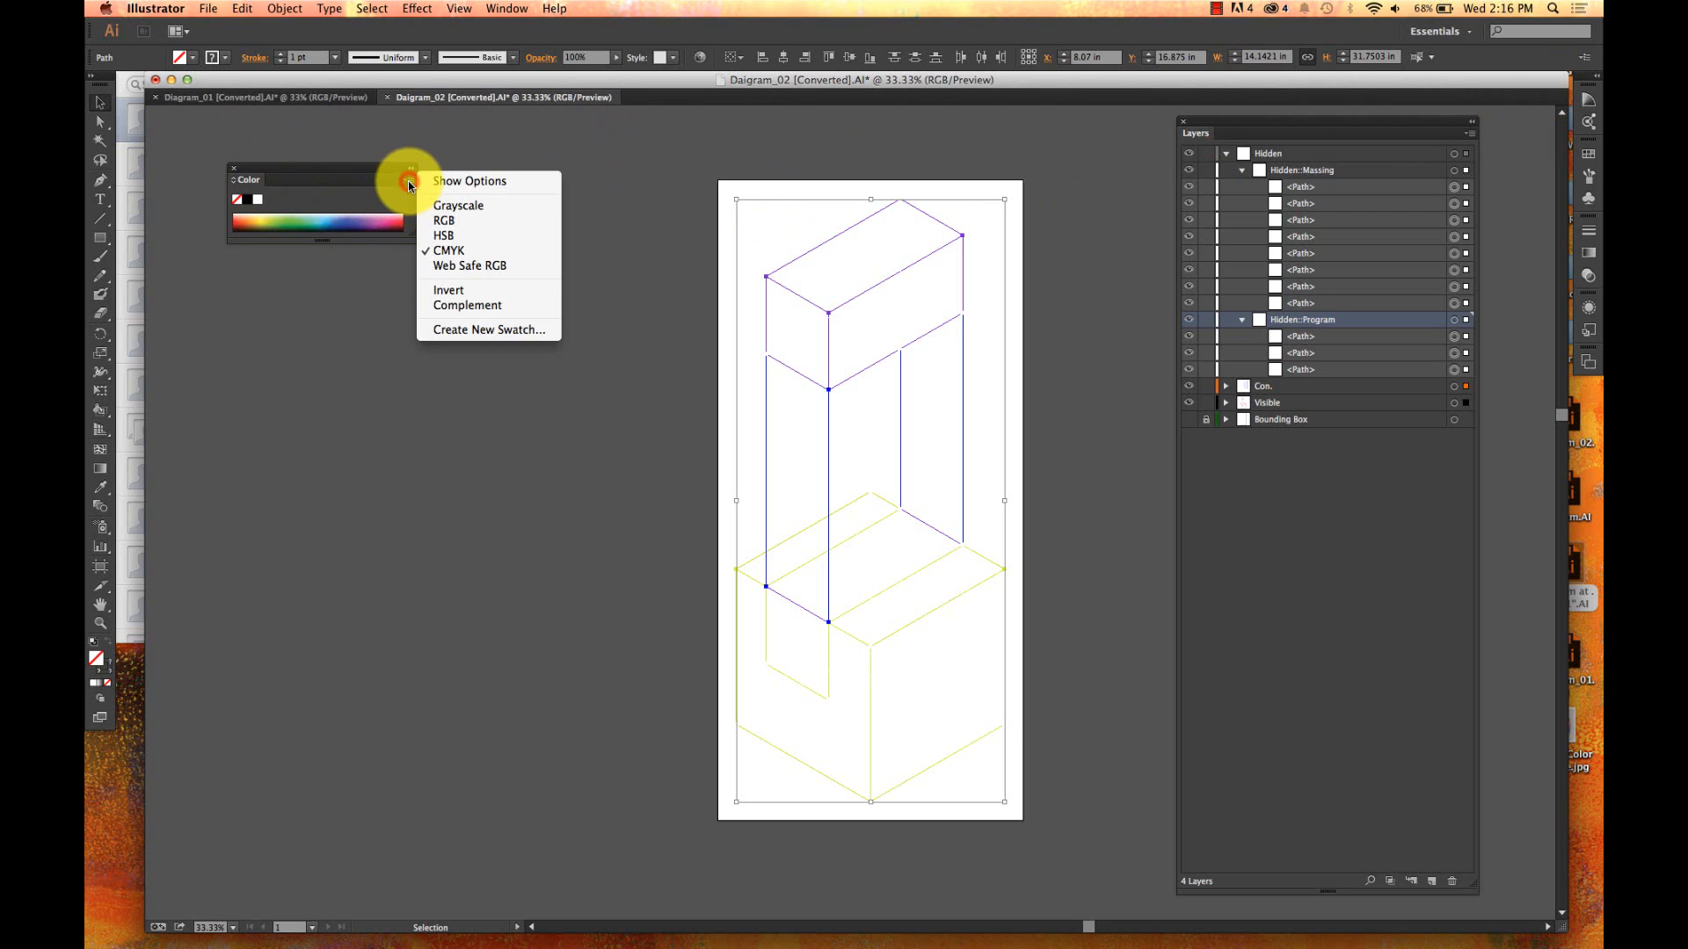
{"action": "left_click", "coordinate": [457, 181]}
{"action": "left_click_drag", "start_coordinate": [321, 325], "coordinate": [318, 422]}
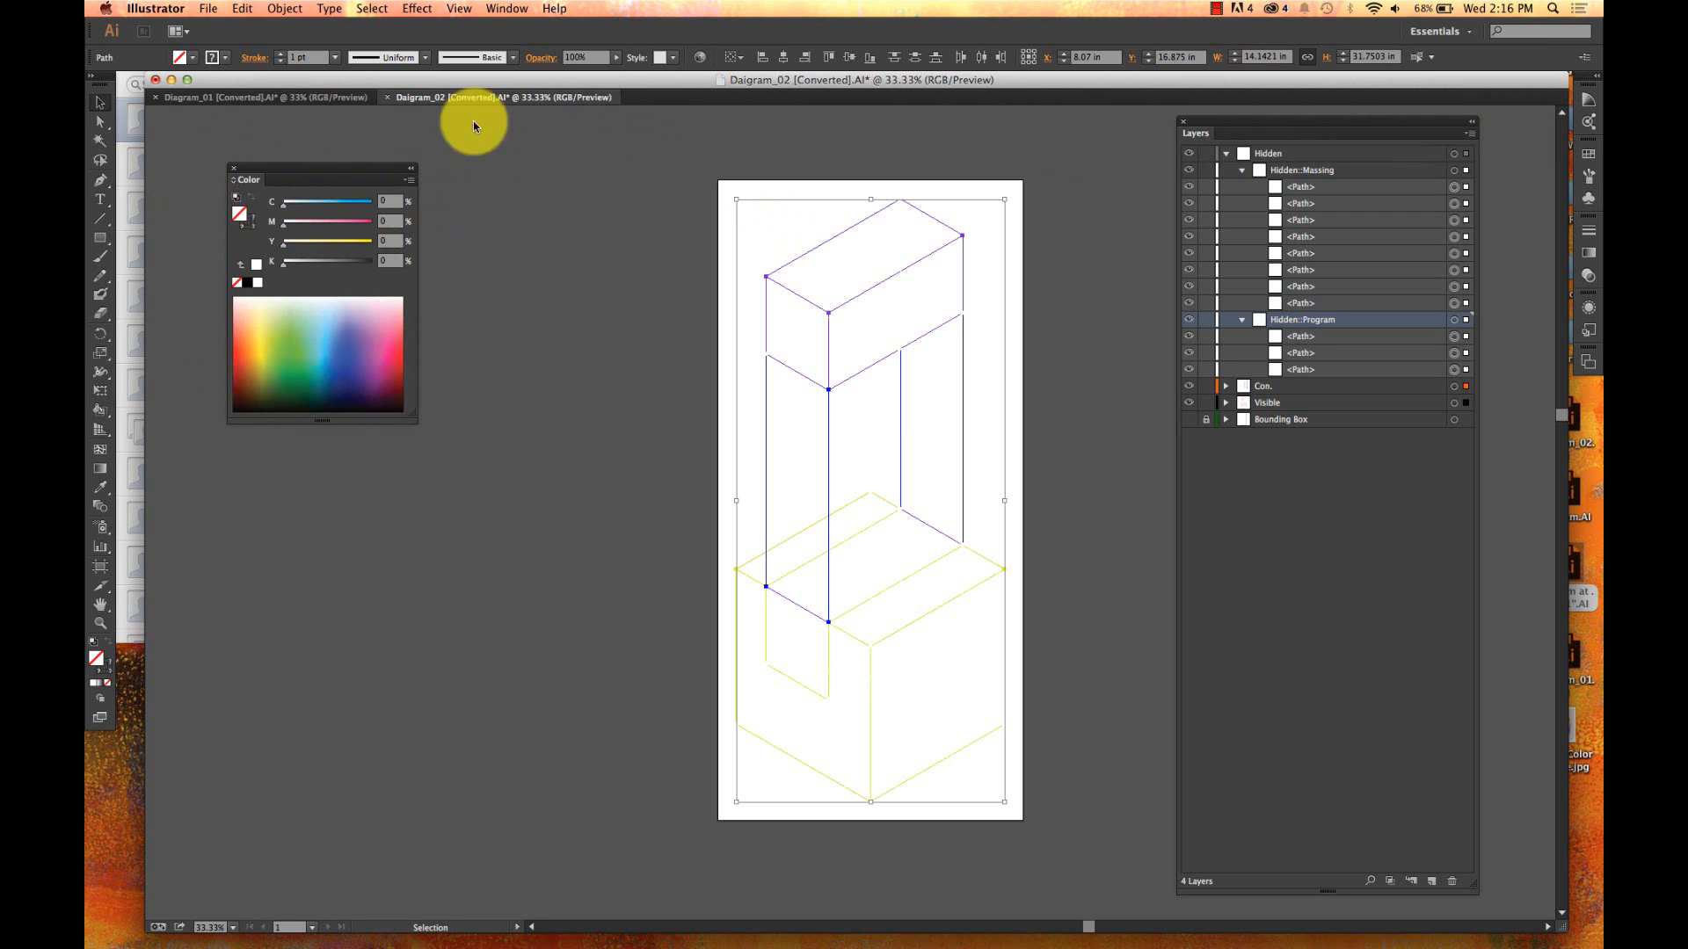
- Switch the active color attribute to the stroke and back to the fill
{"action": "left_click", "coordinate": [255, 261]}
{"action": "left_click", "coordinate": [235, 216]}
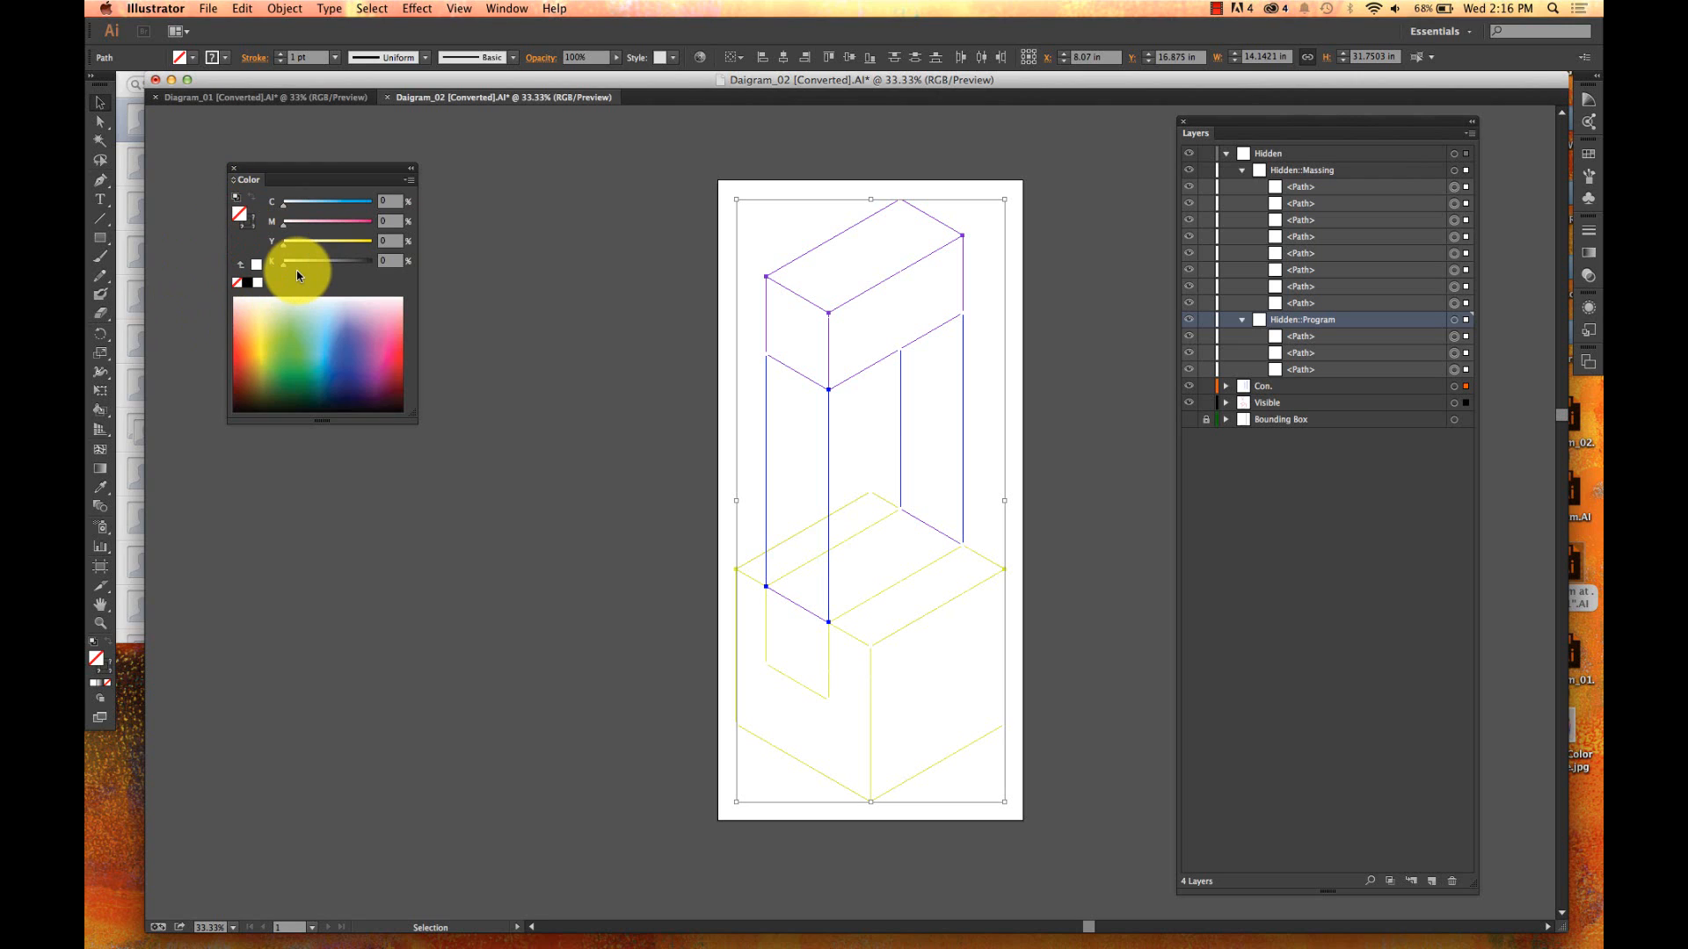
{"action": "left_click", "coordinate": [245, 220]}
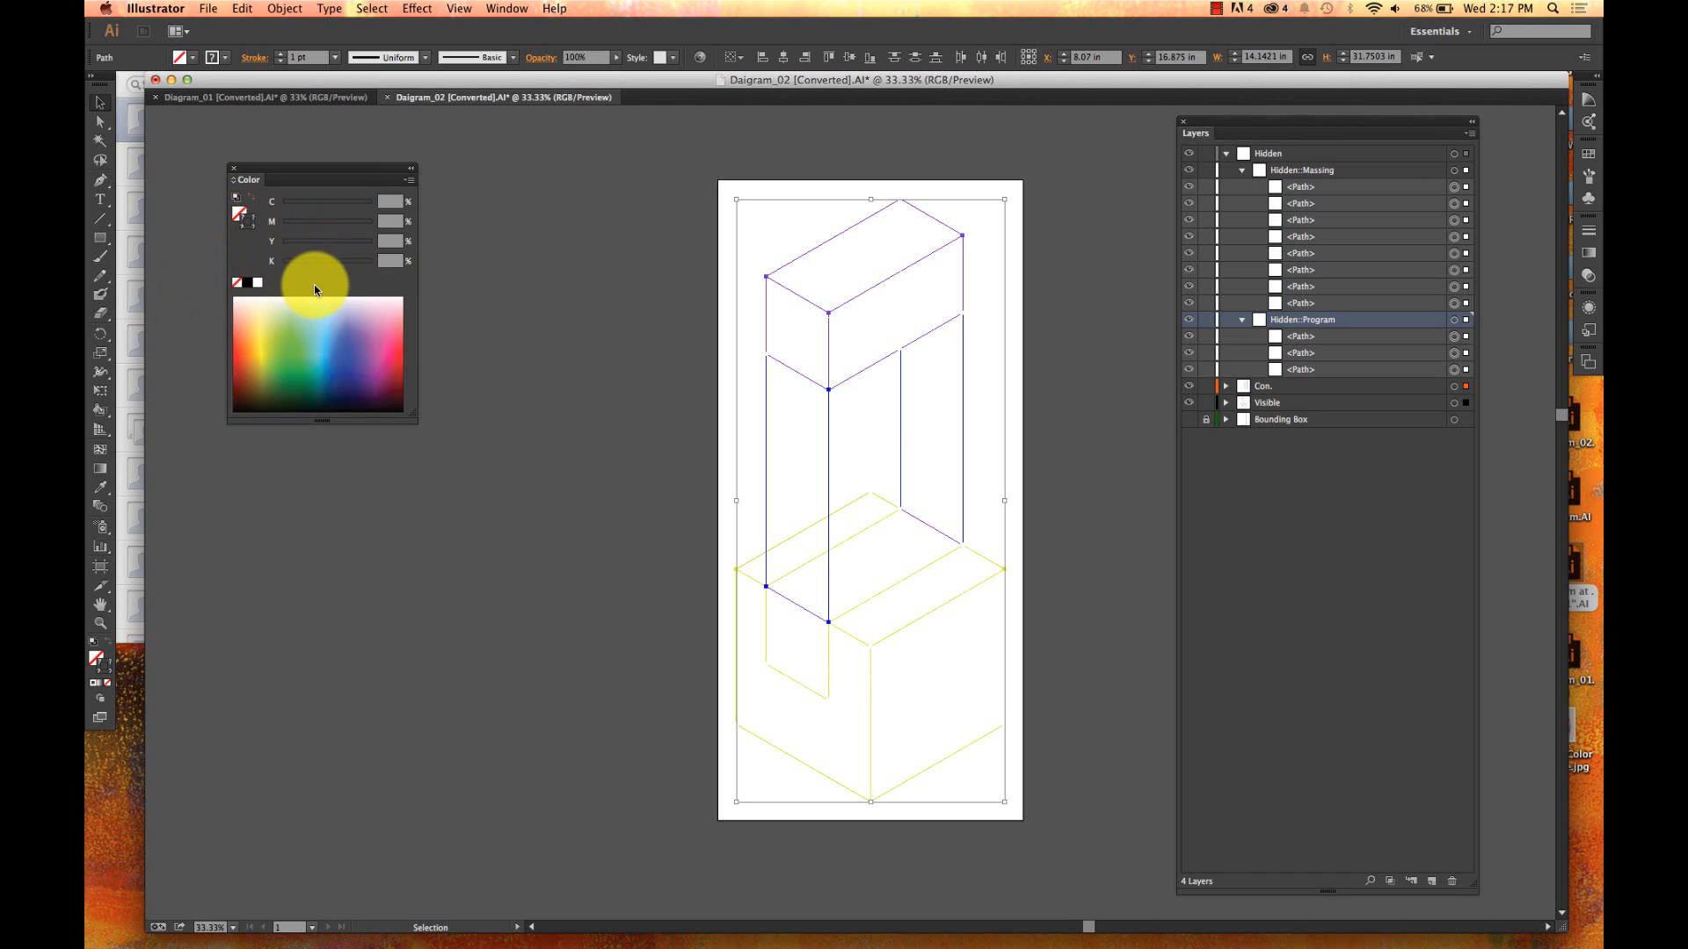
{"action": "left_click", "coordinate": [235, 209]}
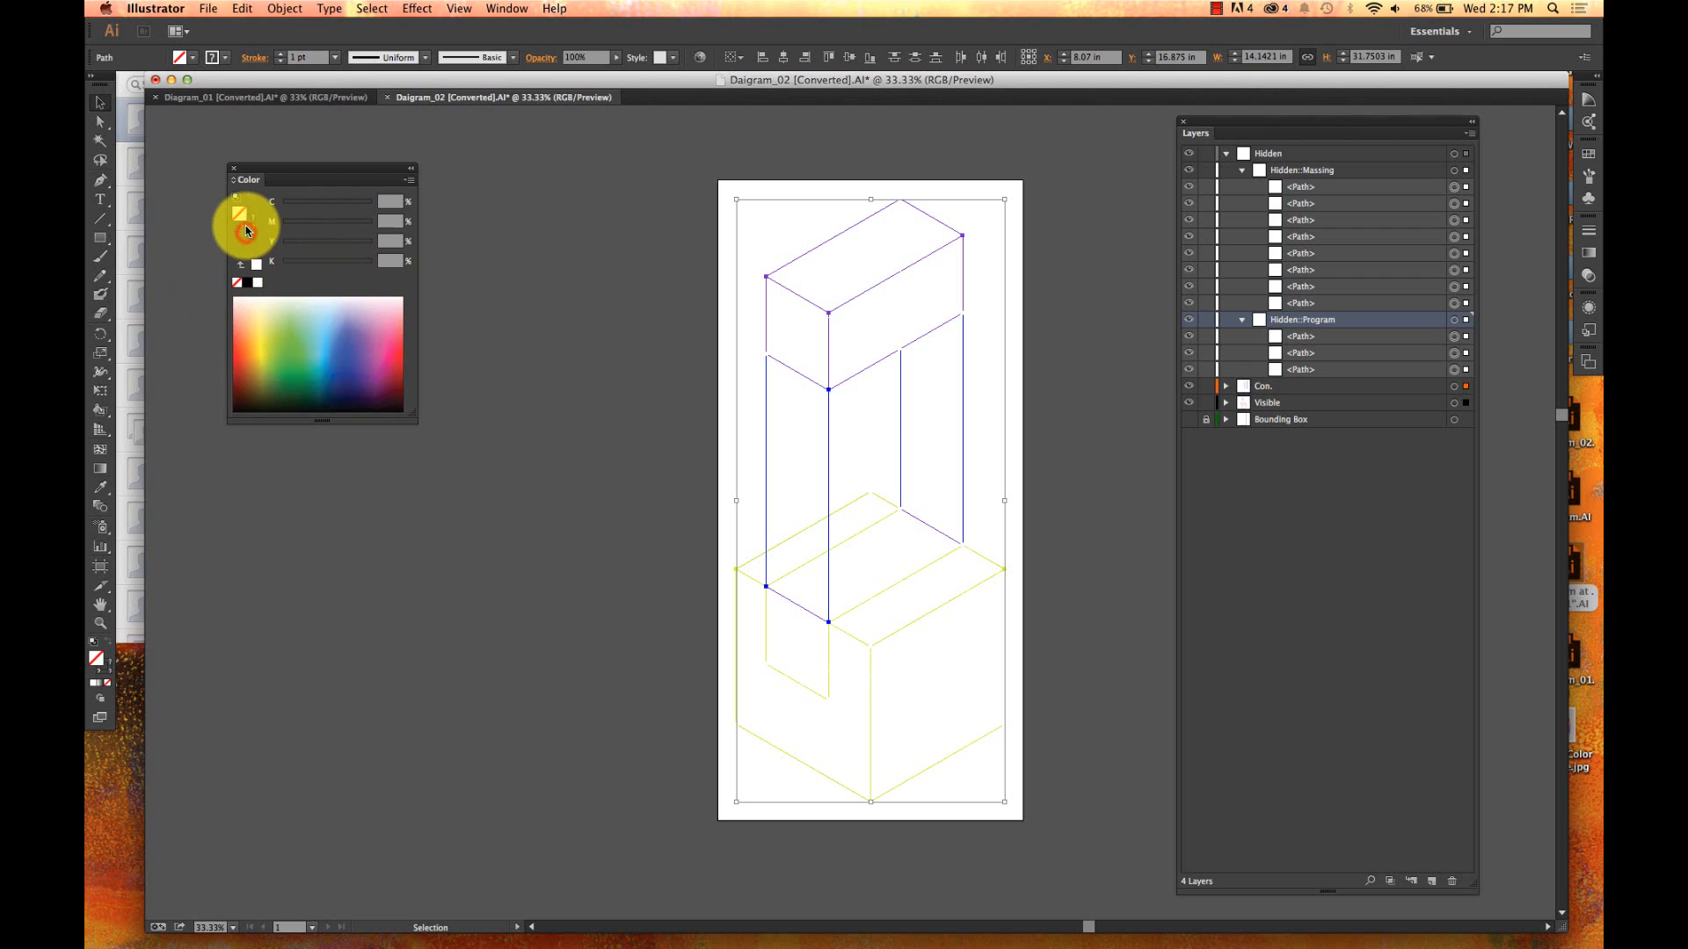
{"action": "left_click", "coordinate": [250, 222]}
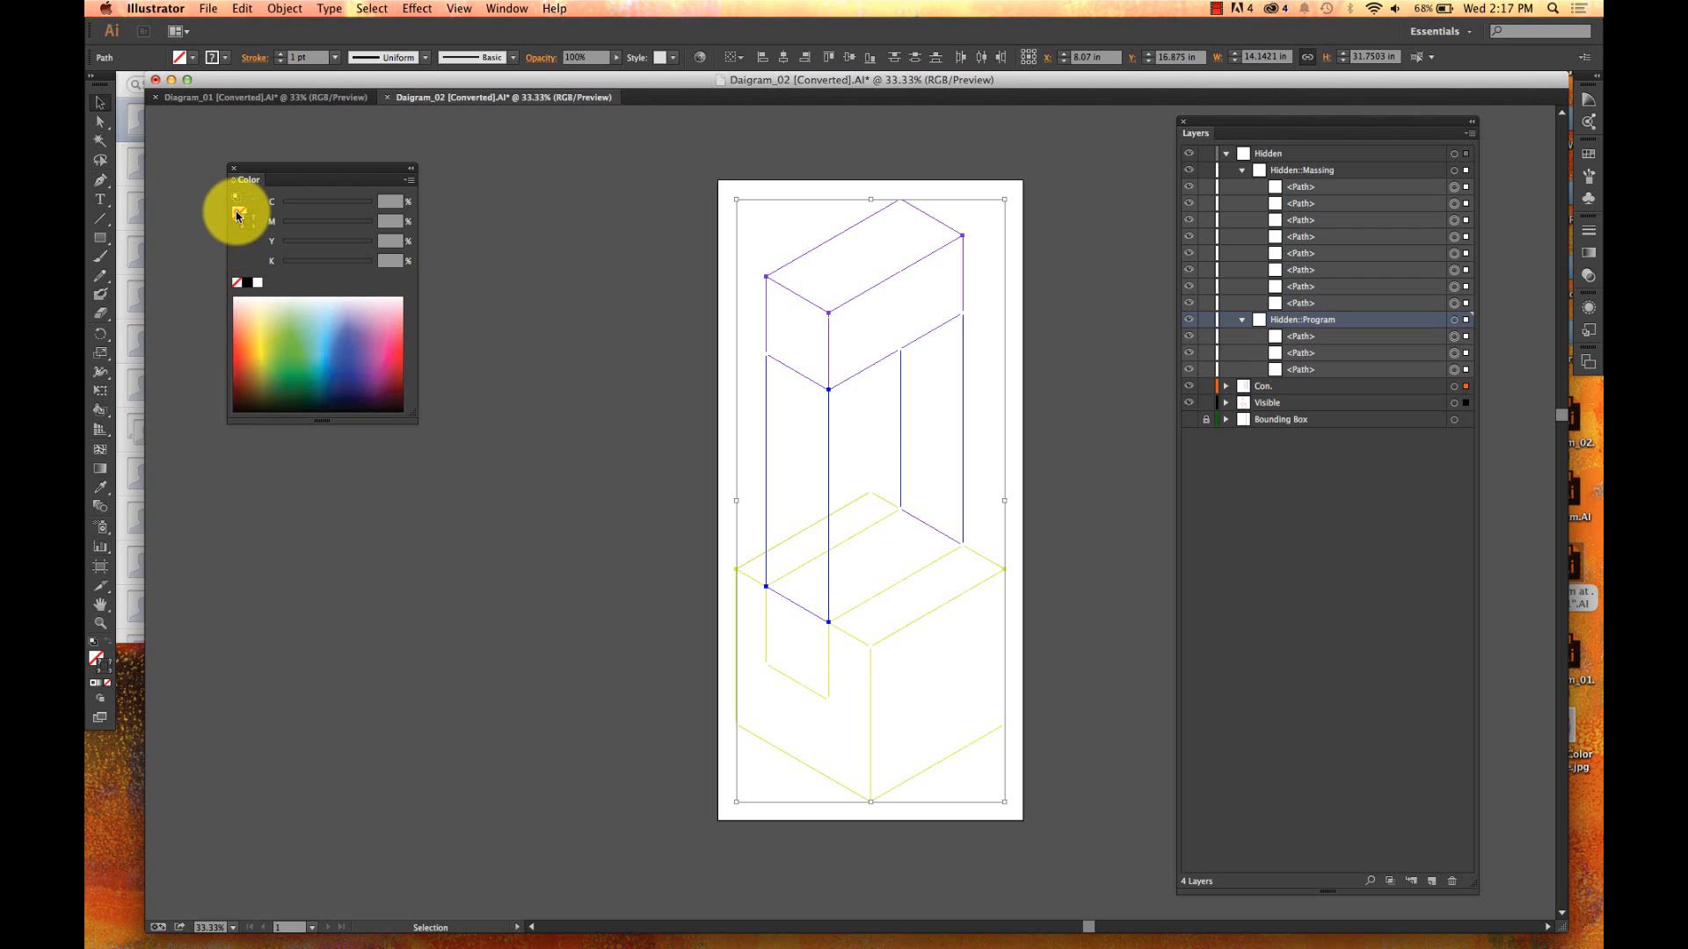
{"action": "left_click", "coordinate": [234, 217]}
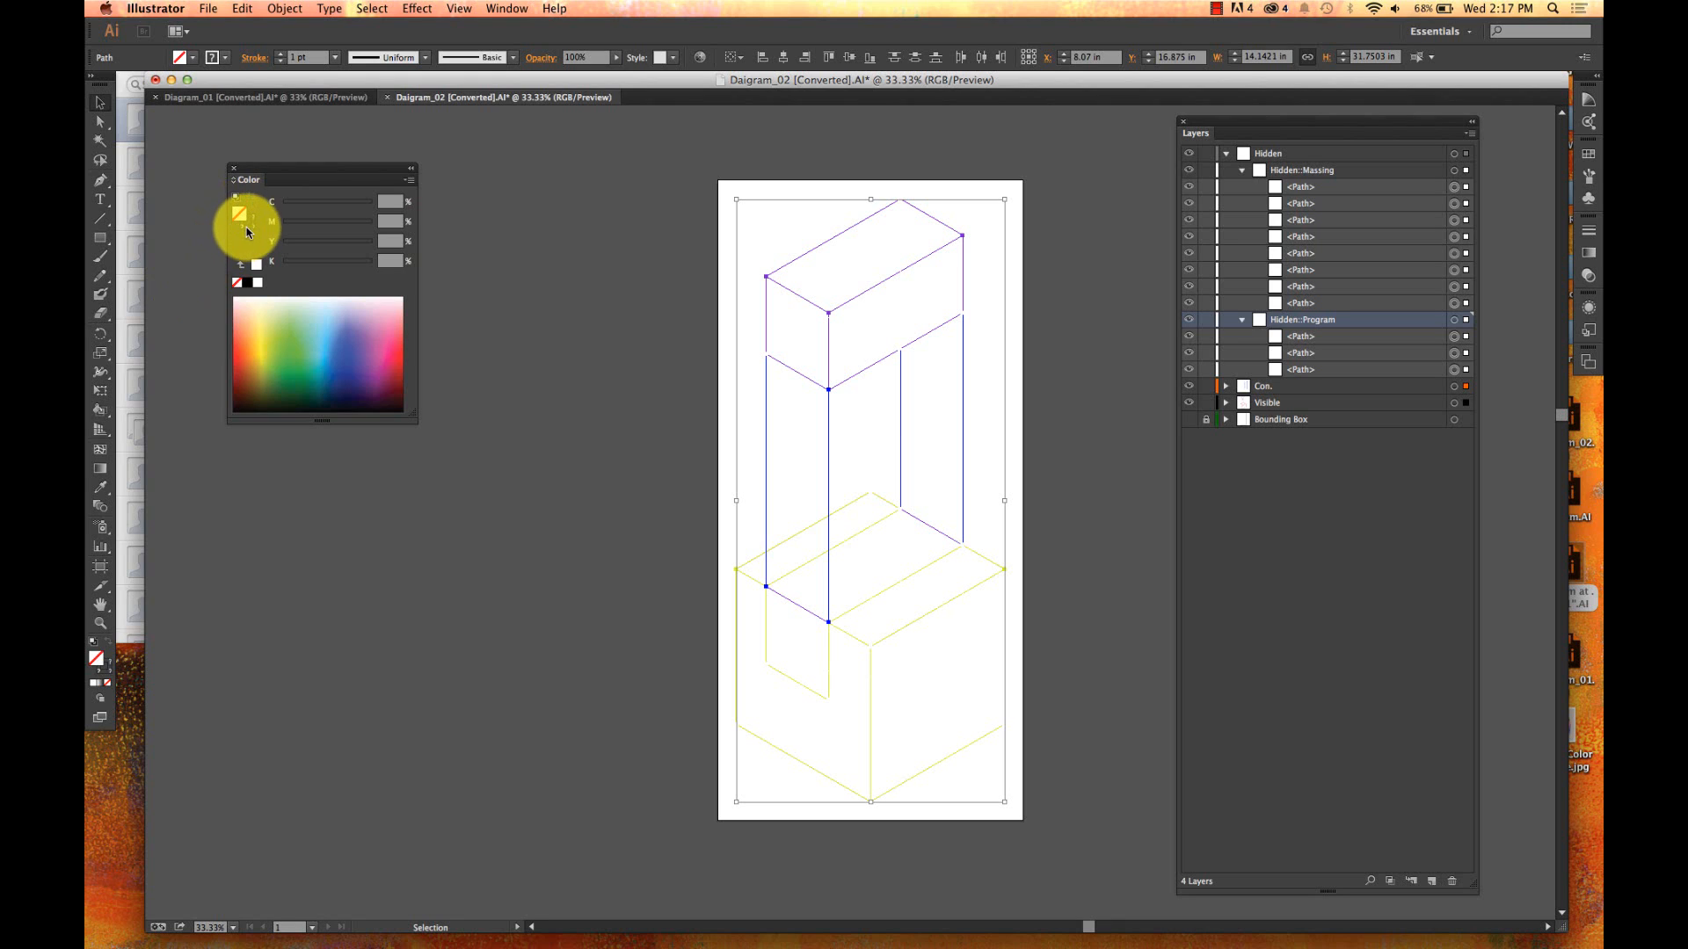
- Make the stroke the active color attribute, set all the selected linework to black, and clear the selection
{"action": "left_click", "coordinate": [248, 225]}
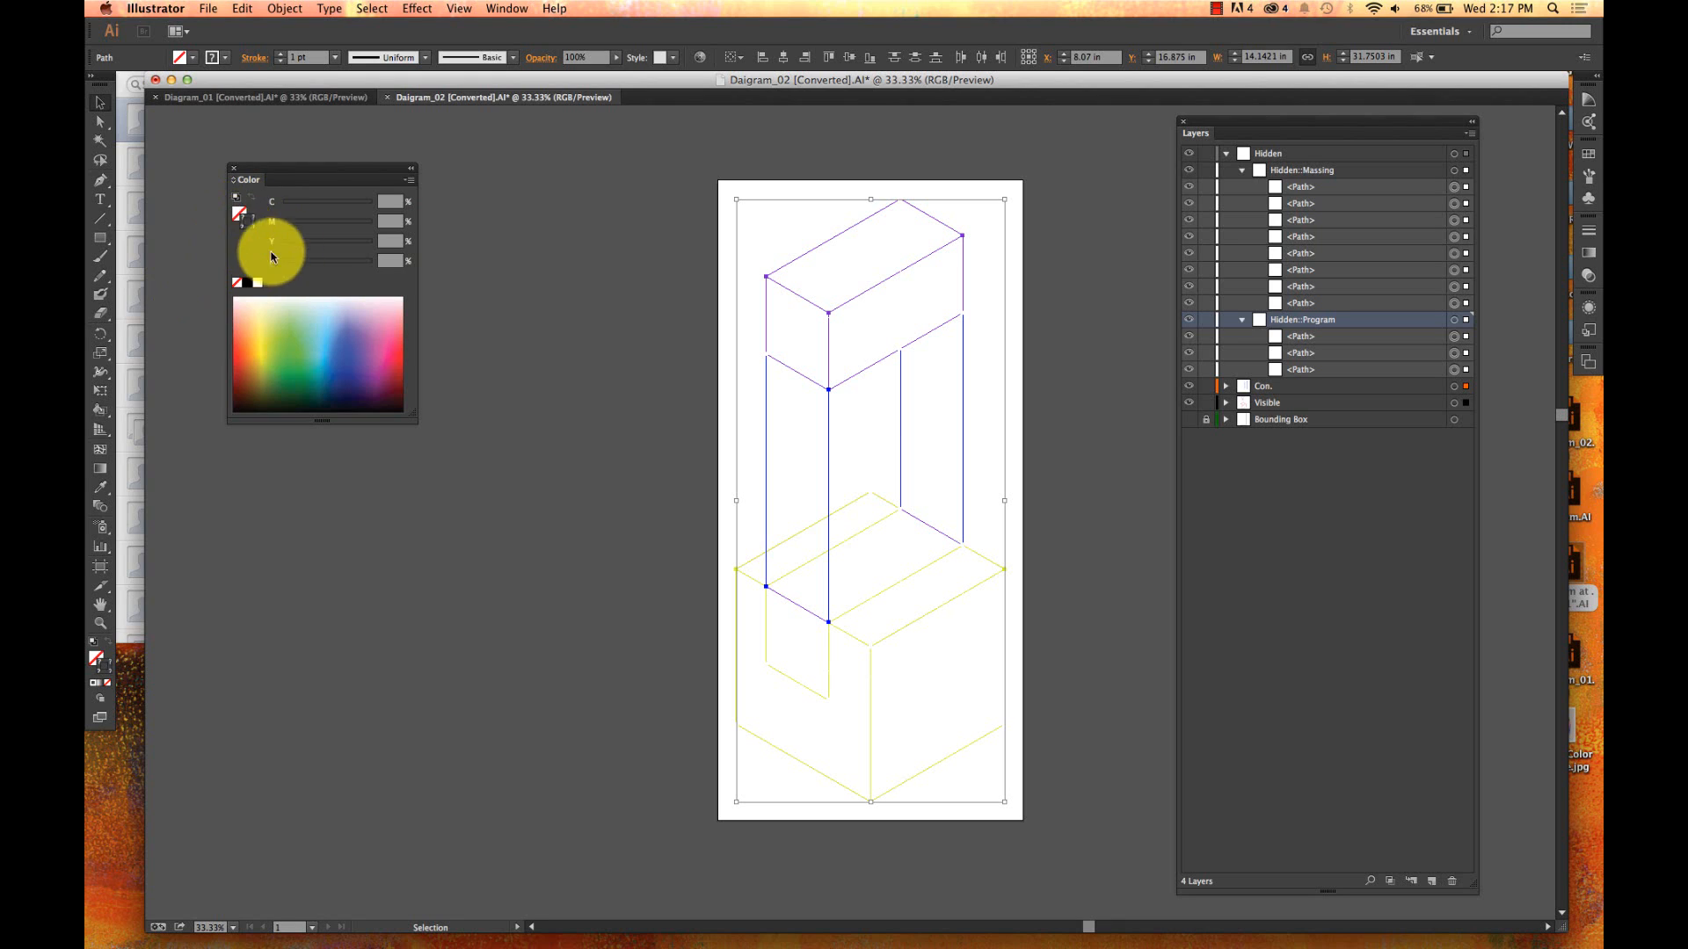
{"action": "left_click", "coordinate": [239, 218]}
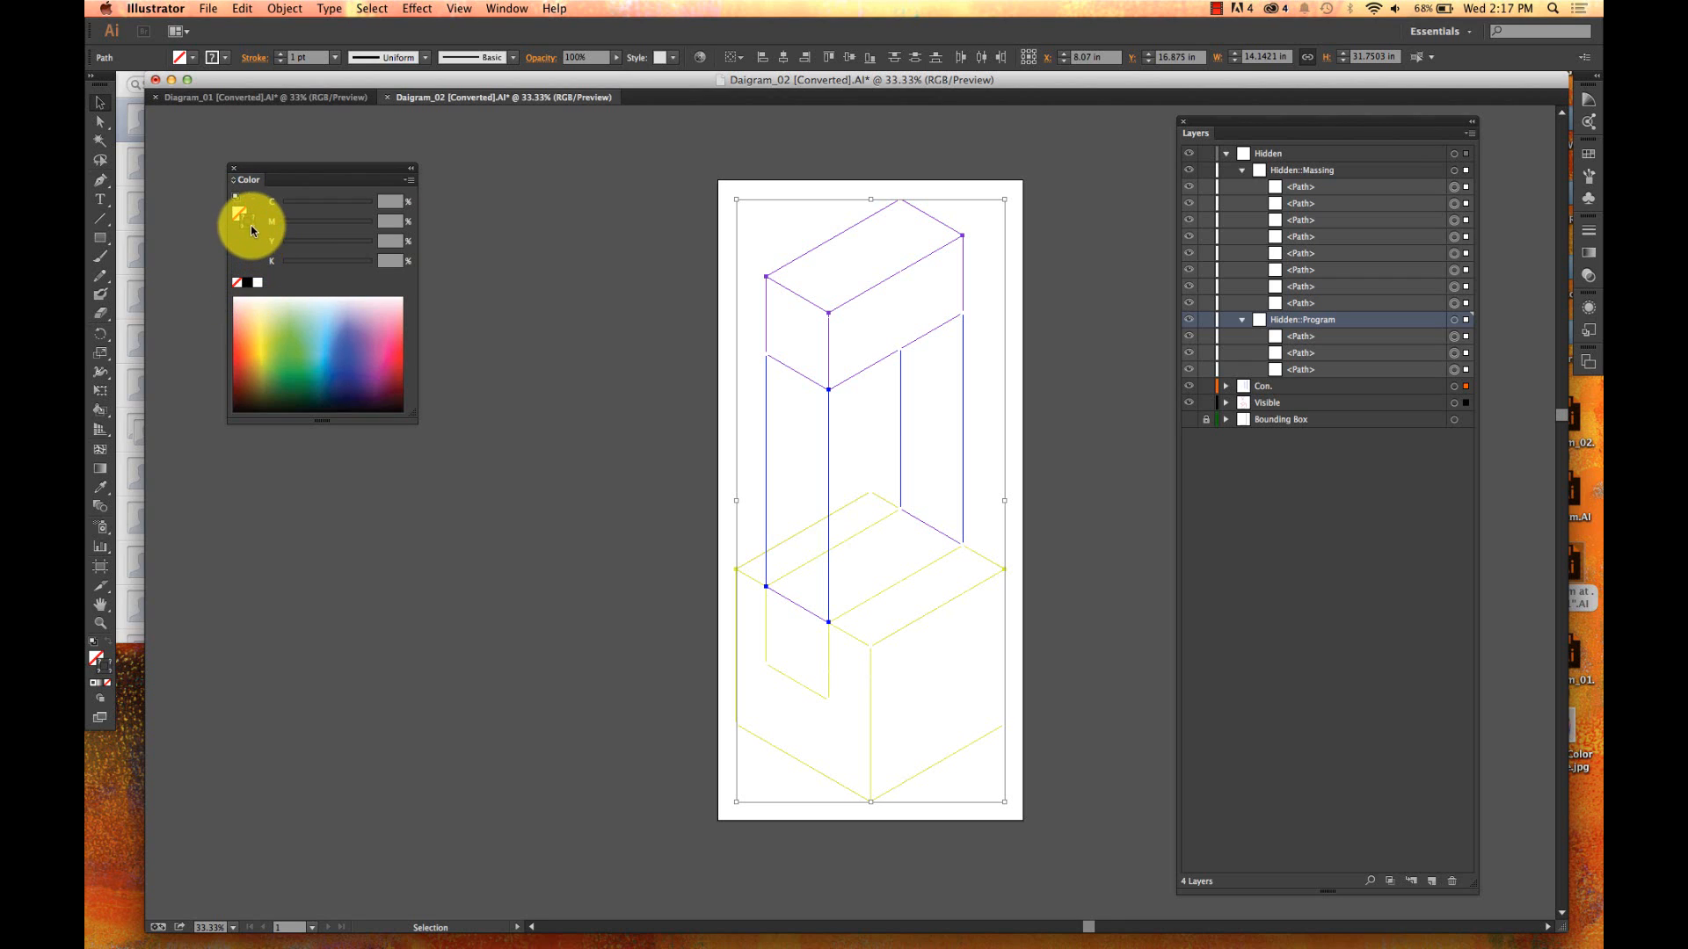
{"action": "left_click", "coordinate": [247, 282]}
{"action": "left_click", "coordinate": [638, 259]}
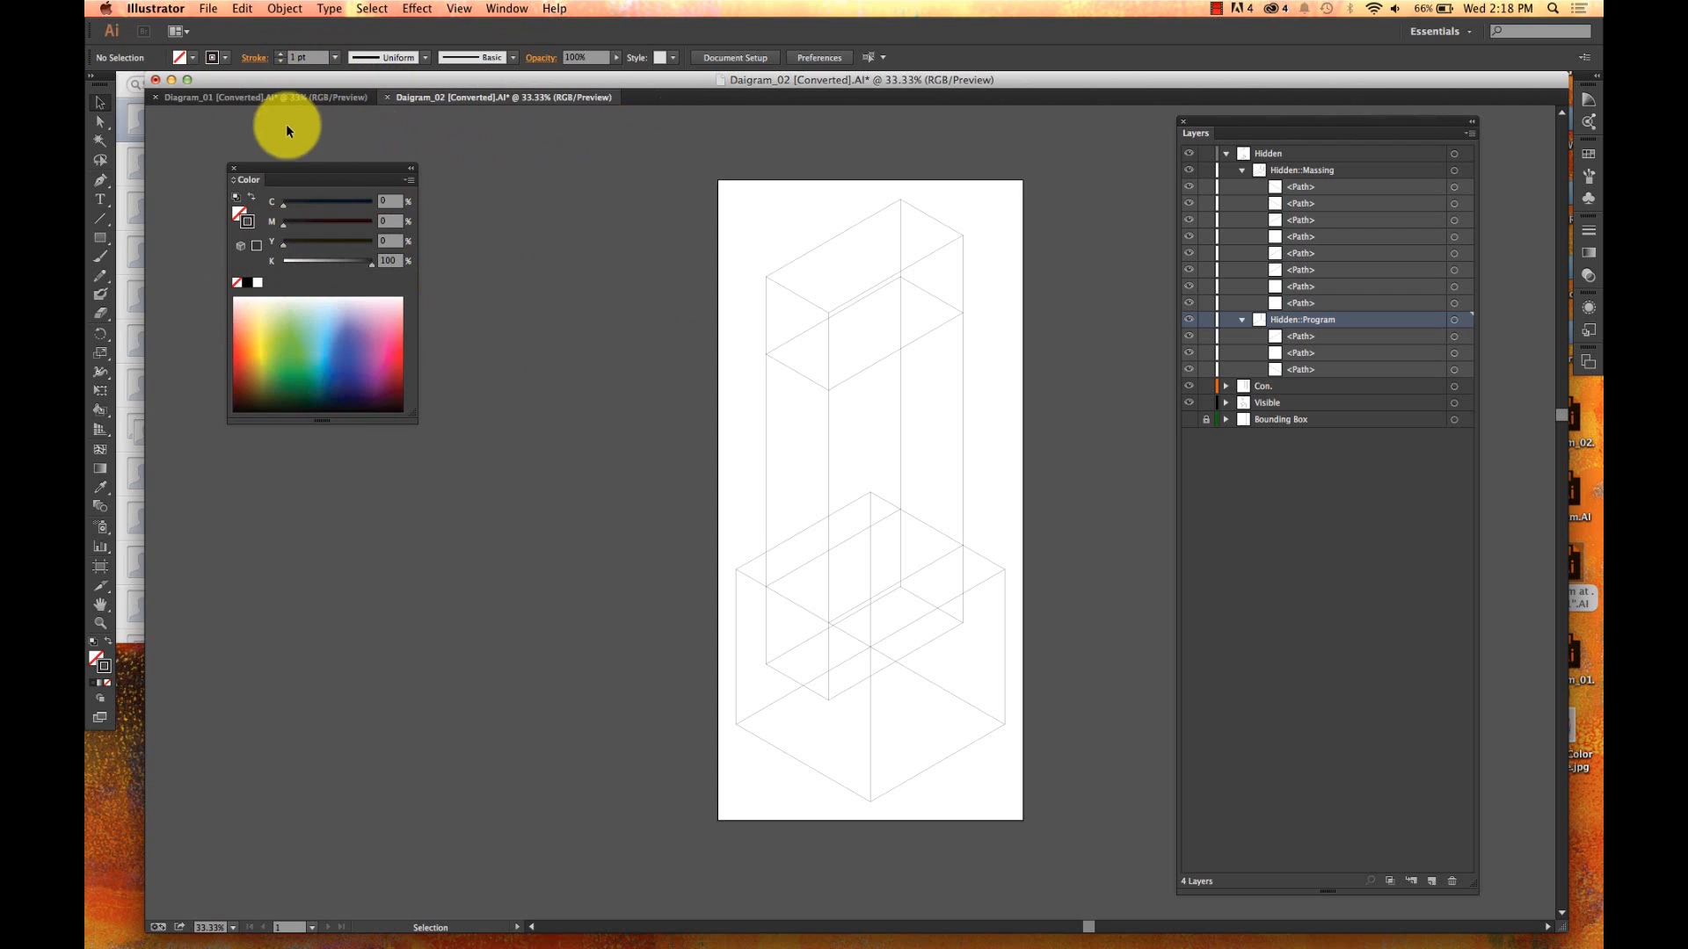
- Open the Stroke controls, float them on their own below the Color controls, and show their full options
{"action": "left_click", "coordinate": [506, 8]}
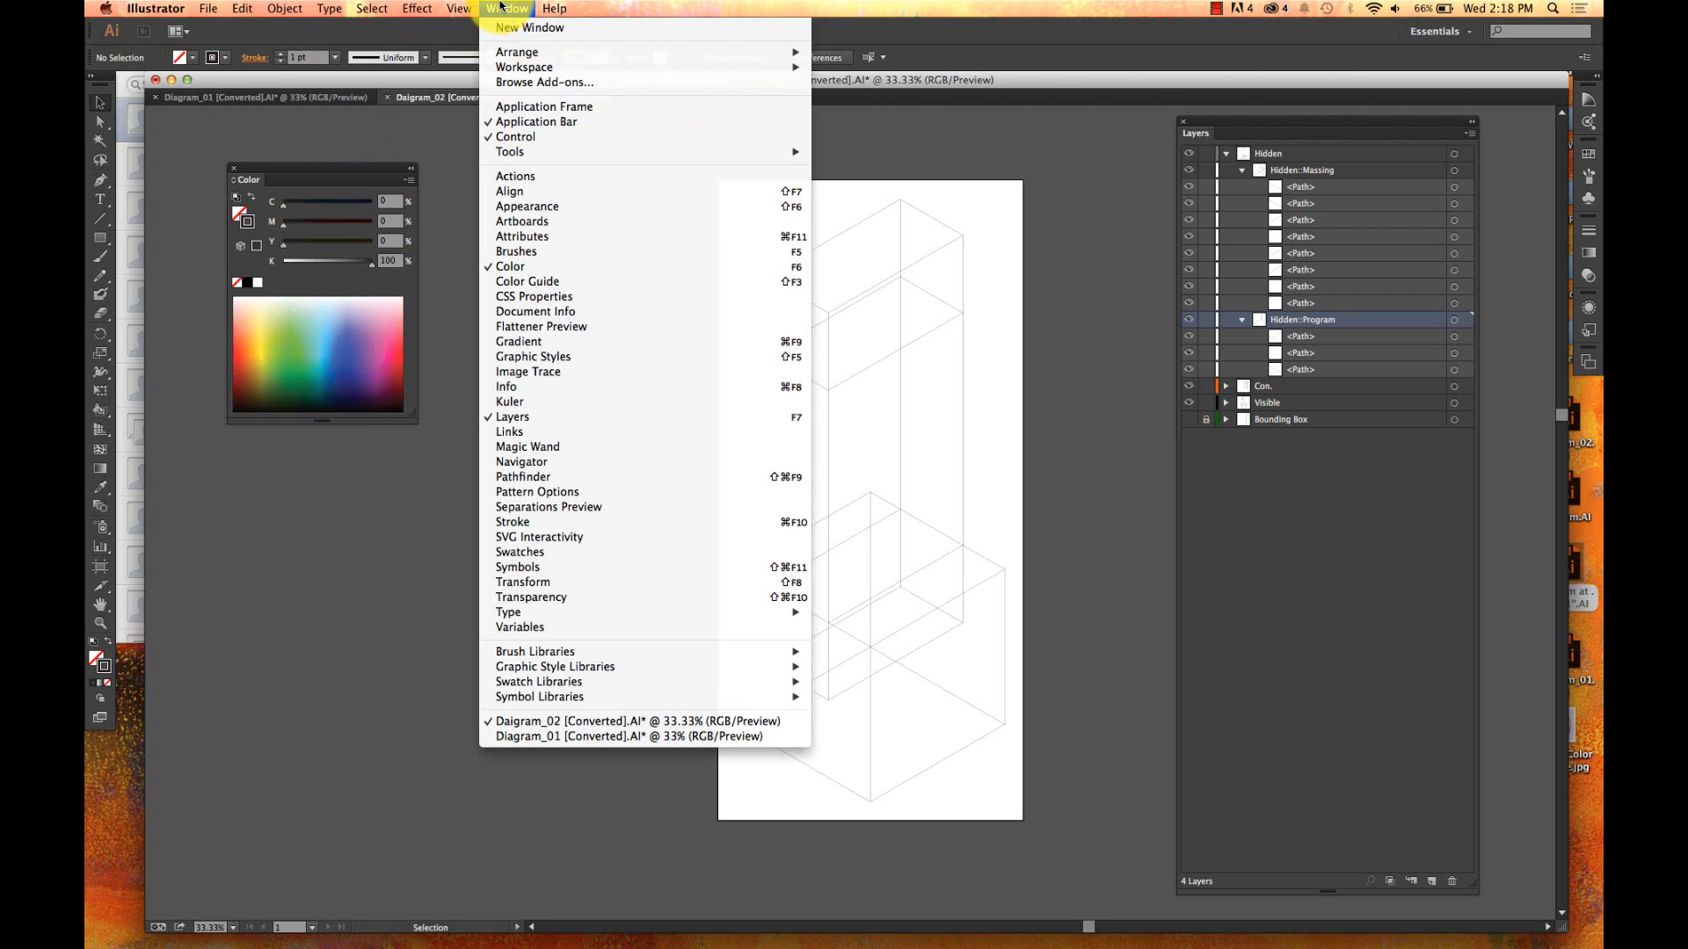
{"action": "left_click", "coordinate": [549, 521]}
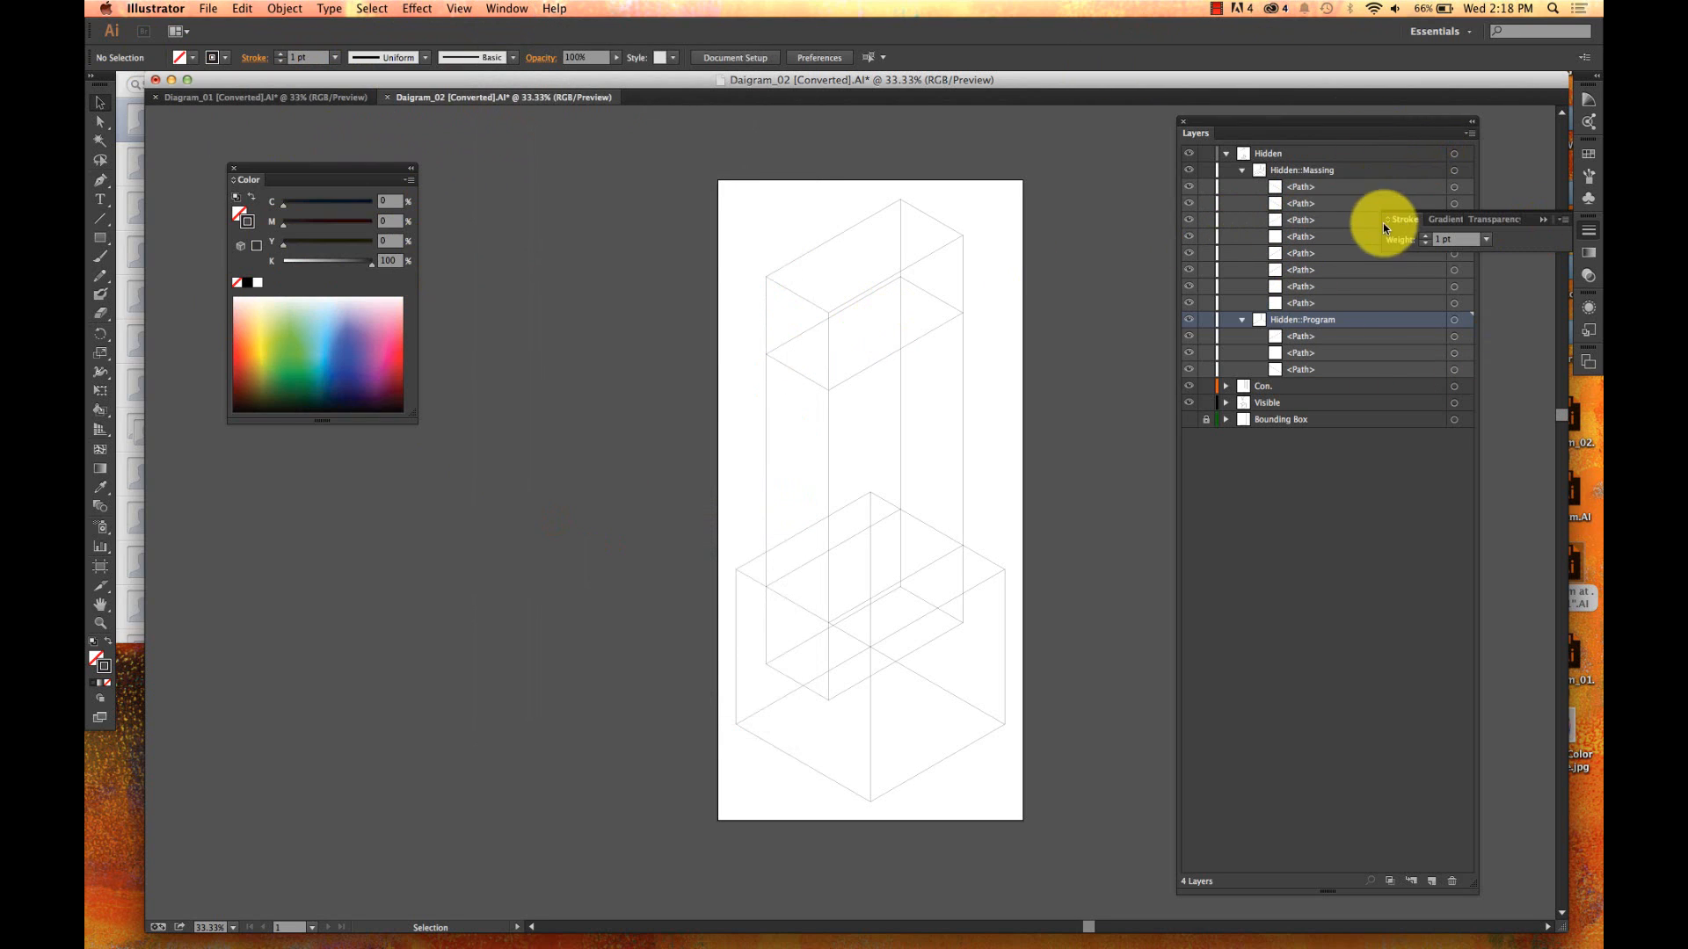
{"action": "mouse_move", "coordinate": [1400, 225]}
{"action": "left_mouse_down"}
{"action": "mouse_move", "coordinate": [859, 287]}
{"action": "mouse_move", "coordinate": [498, 467]}
{"action": "mouse_move", "coordinate": [322, 499]}
{"action": "mouse_move", "coordinate": [241, 459]}
{"action": "left_mouse_up"}
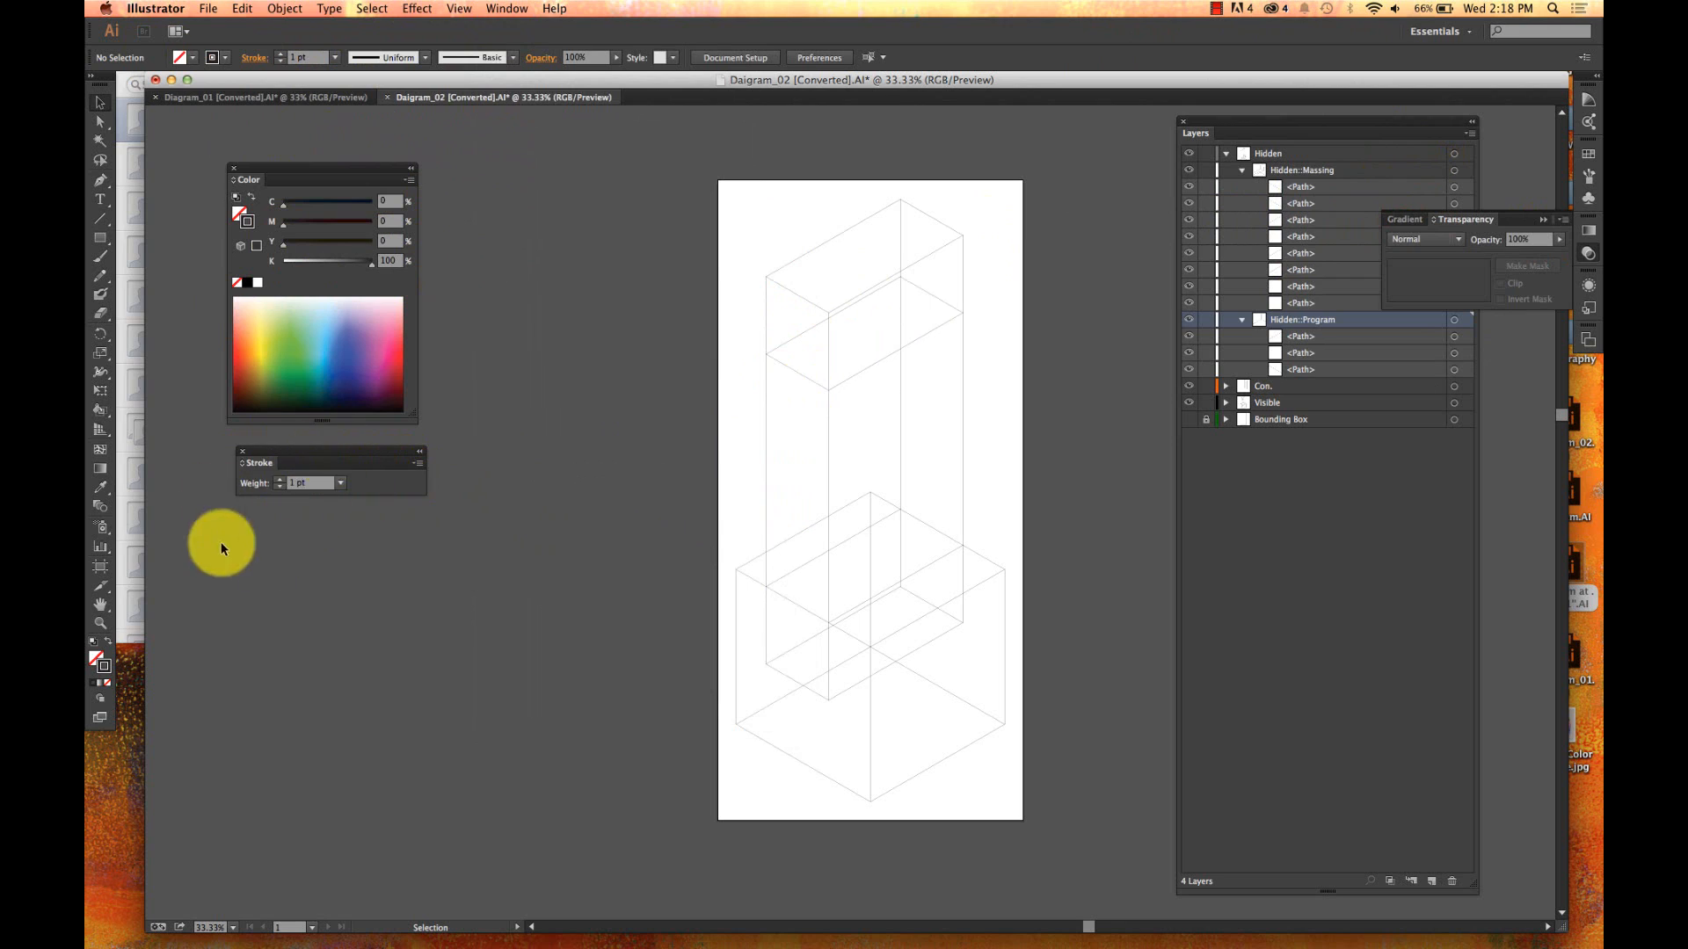
{"action": "left_click", "coordinate": [418, 463]}
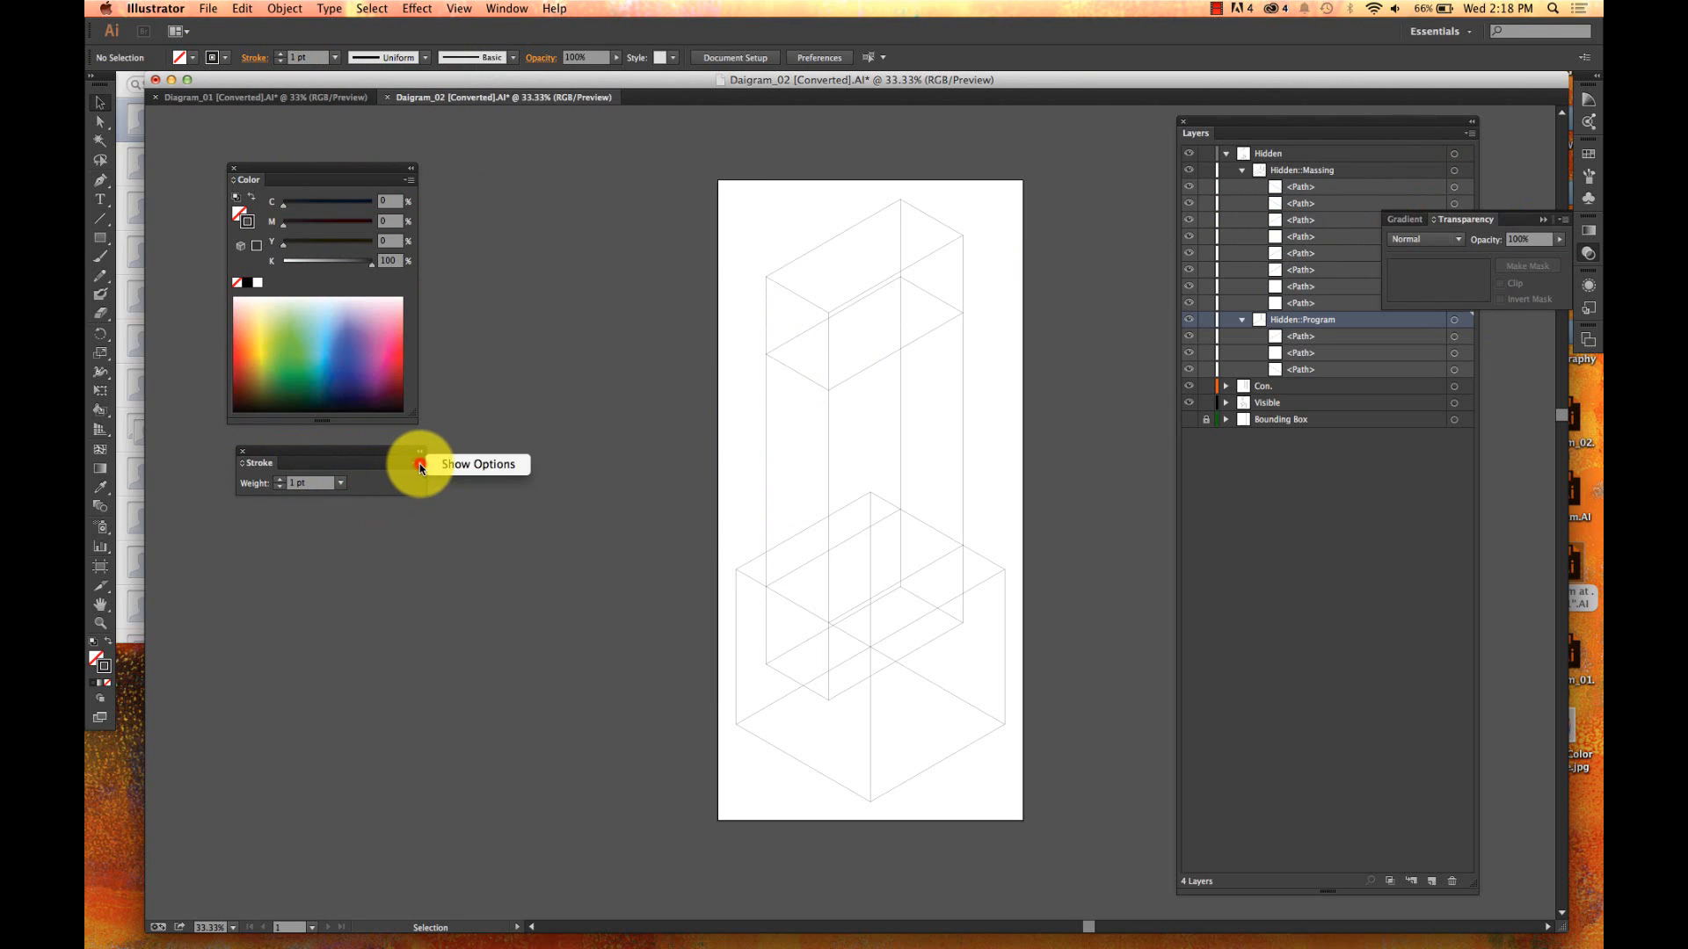
{"action": "left_click", "coordinate": [457, 466]}
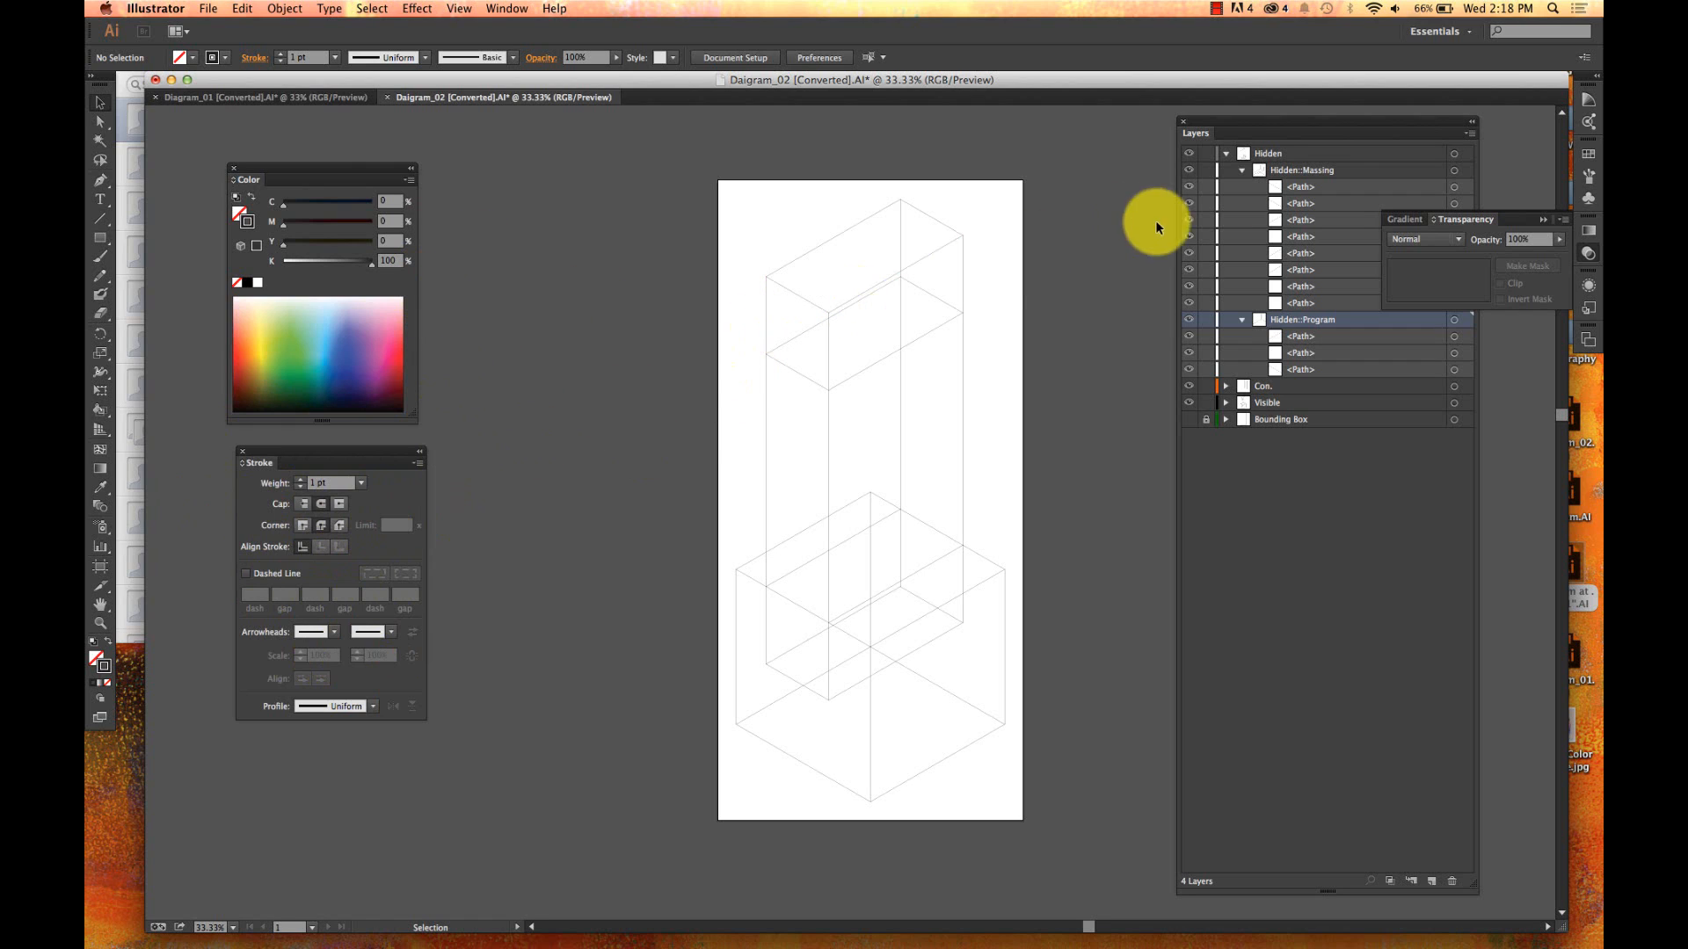
- Collapse the Hidden layer and set the stroke weight of all artwork on the Visible layer to 2 pt
{"action": "left_click", "coordinate": [1242, 169]}
{"action": "left_click", "coordinate": [1227, 154]}
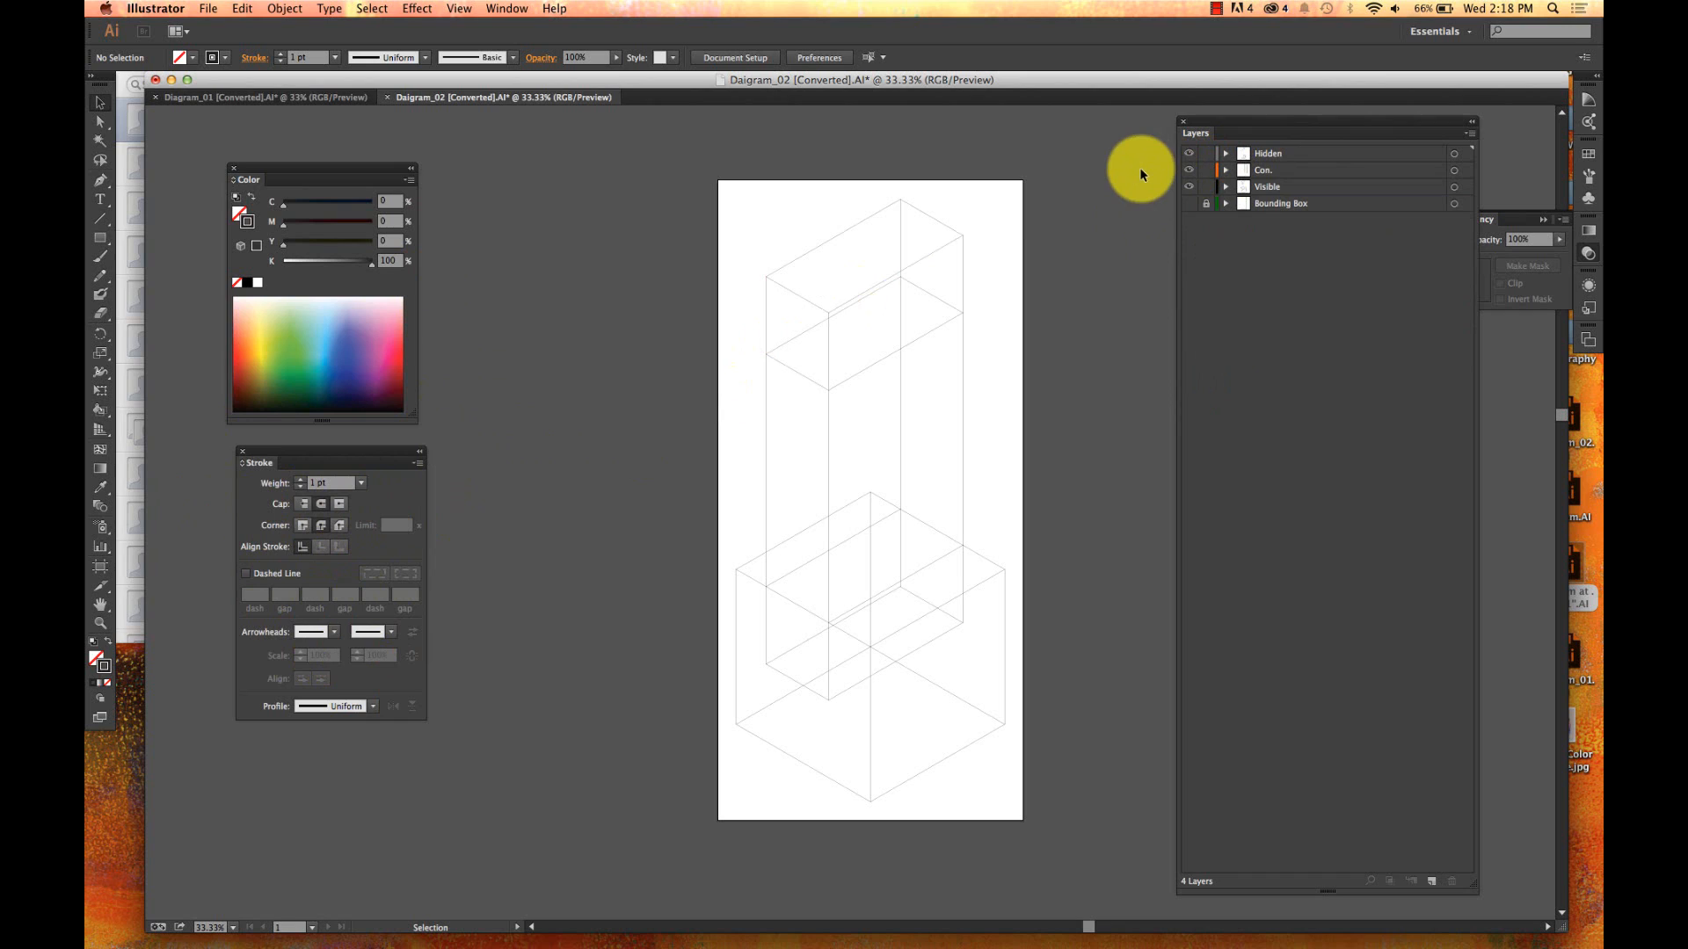
{"action": "left_click", "coordinate": [1454, 188]}
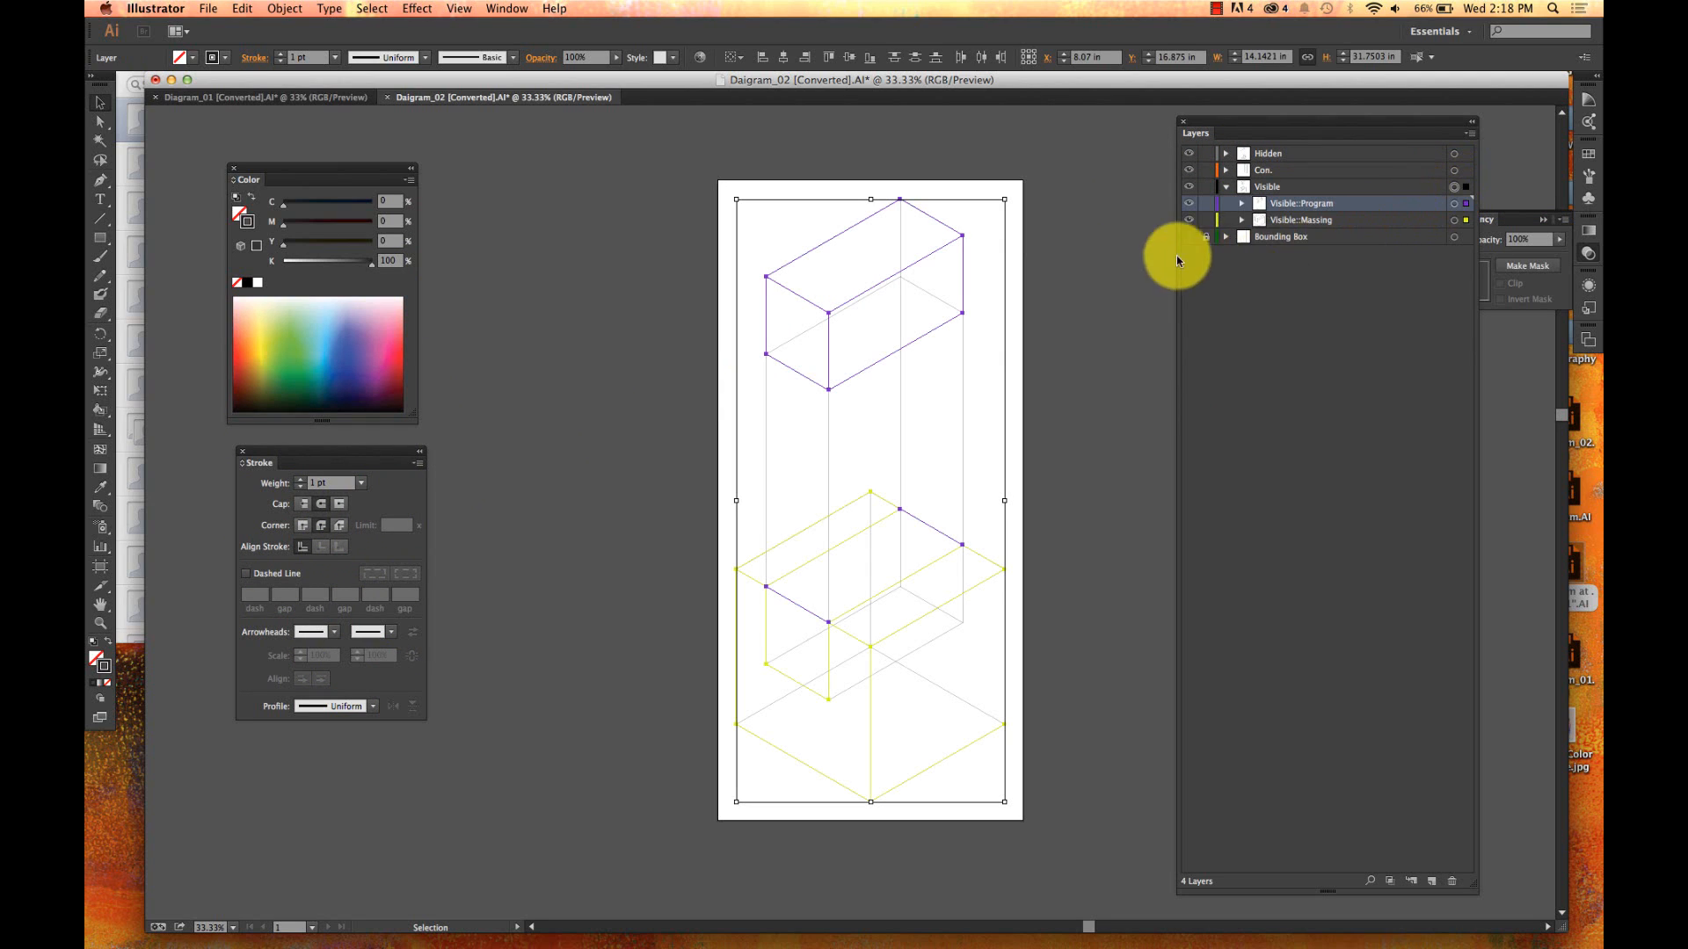
{"action": "left_click", "coordinate": [1225, 189]}
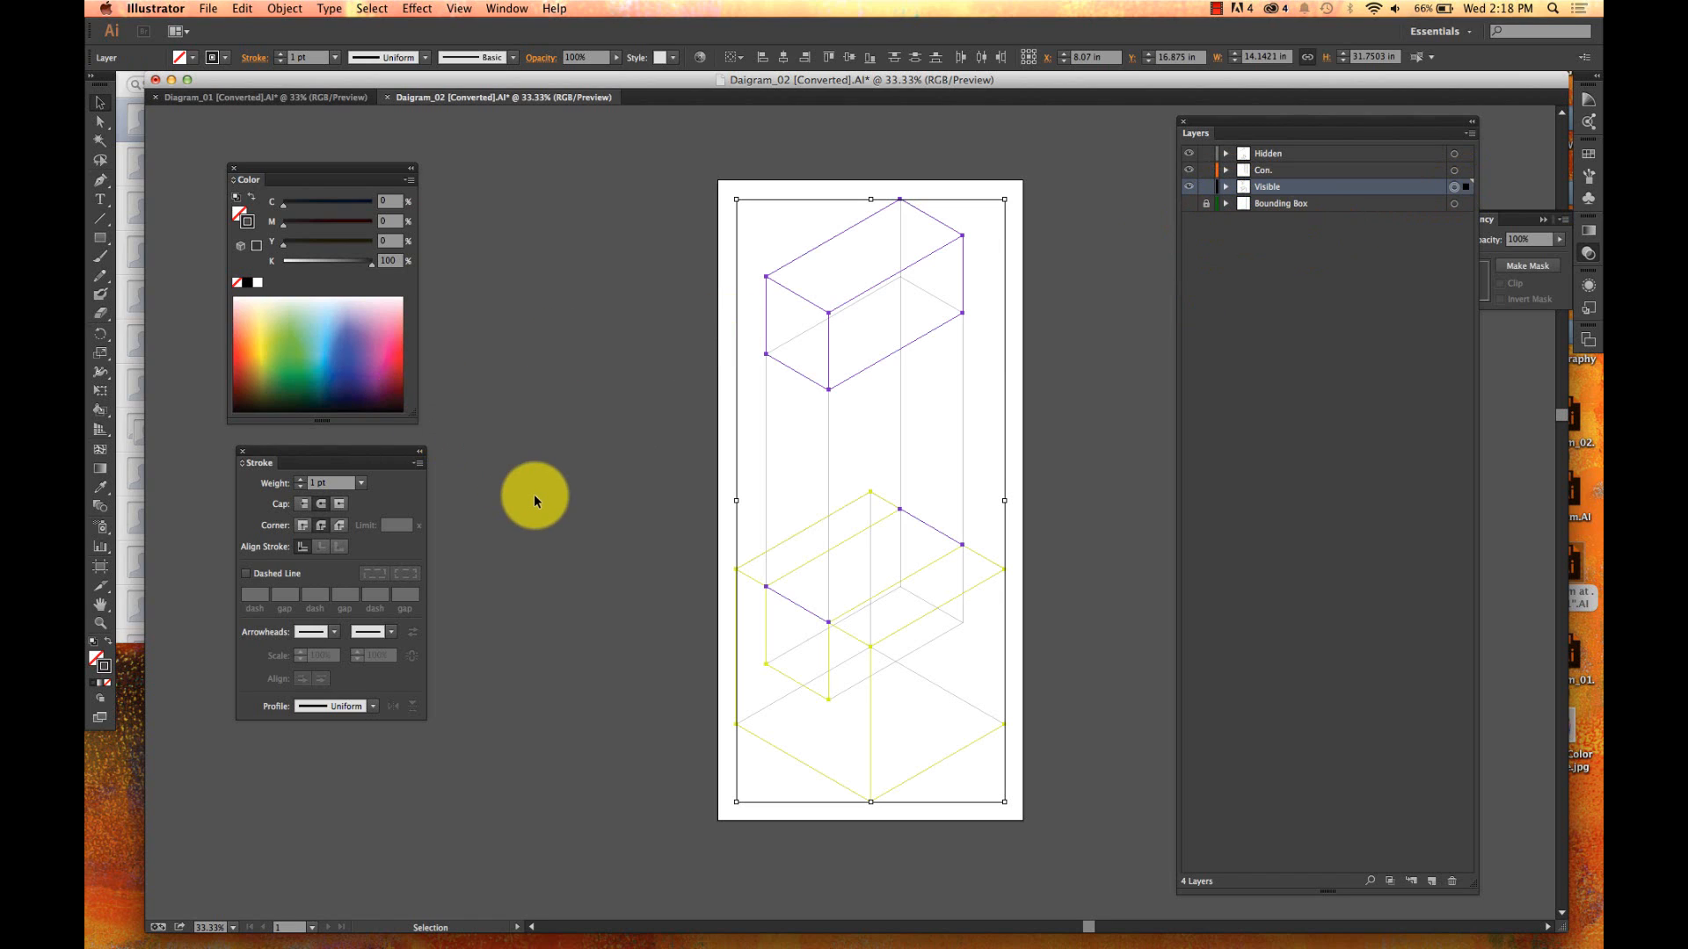
{"action": "left_click", "coordinate": [332, 485]}
{"action": "type", "text": "2"}
{"action": "key", "text": "Return"}
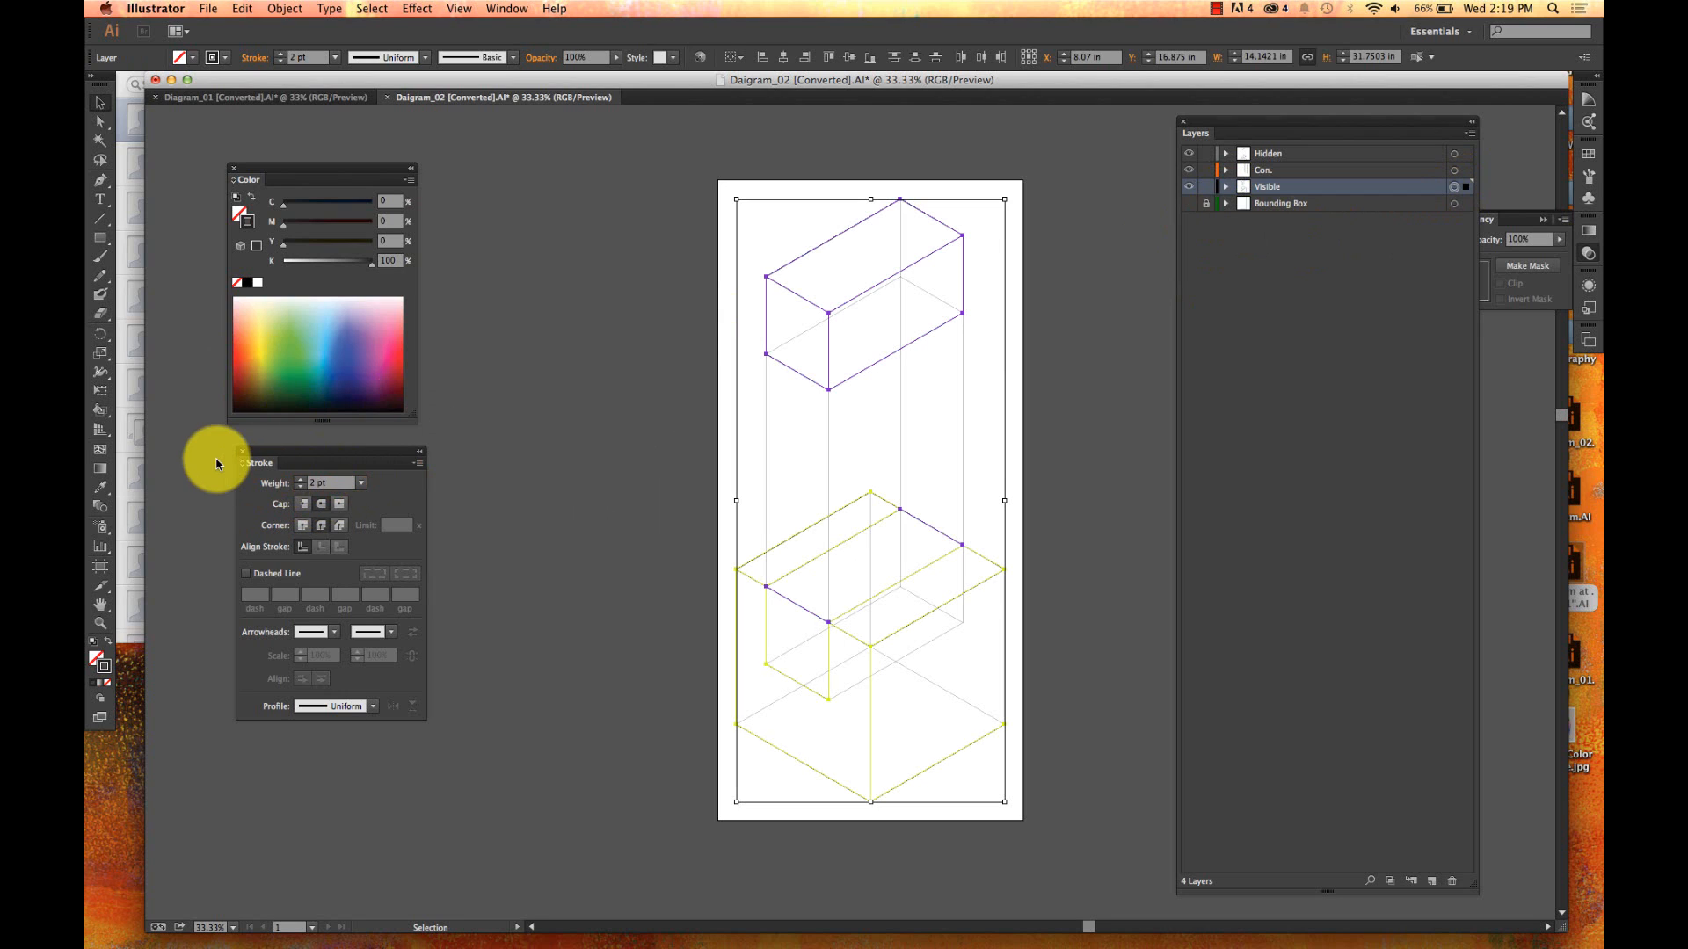
{"action": "left_click", "coordinate": [542, 511]}
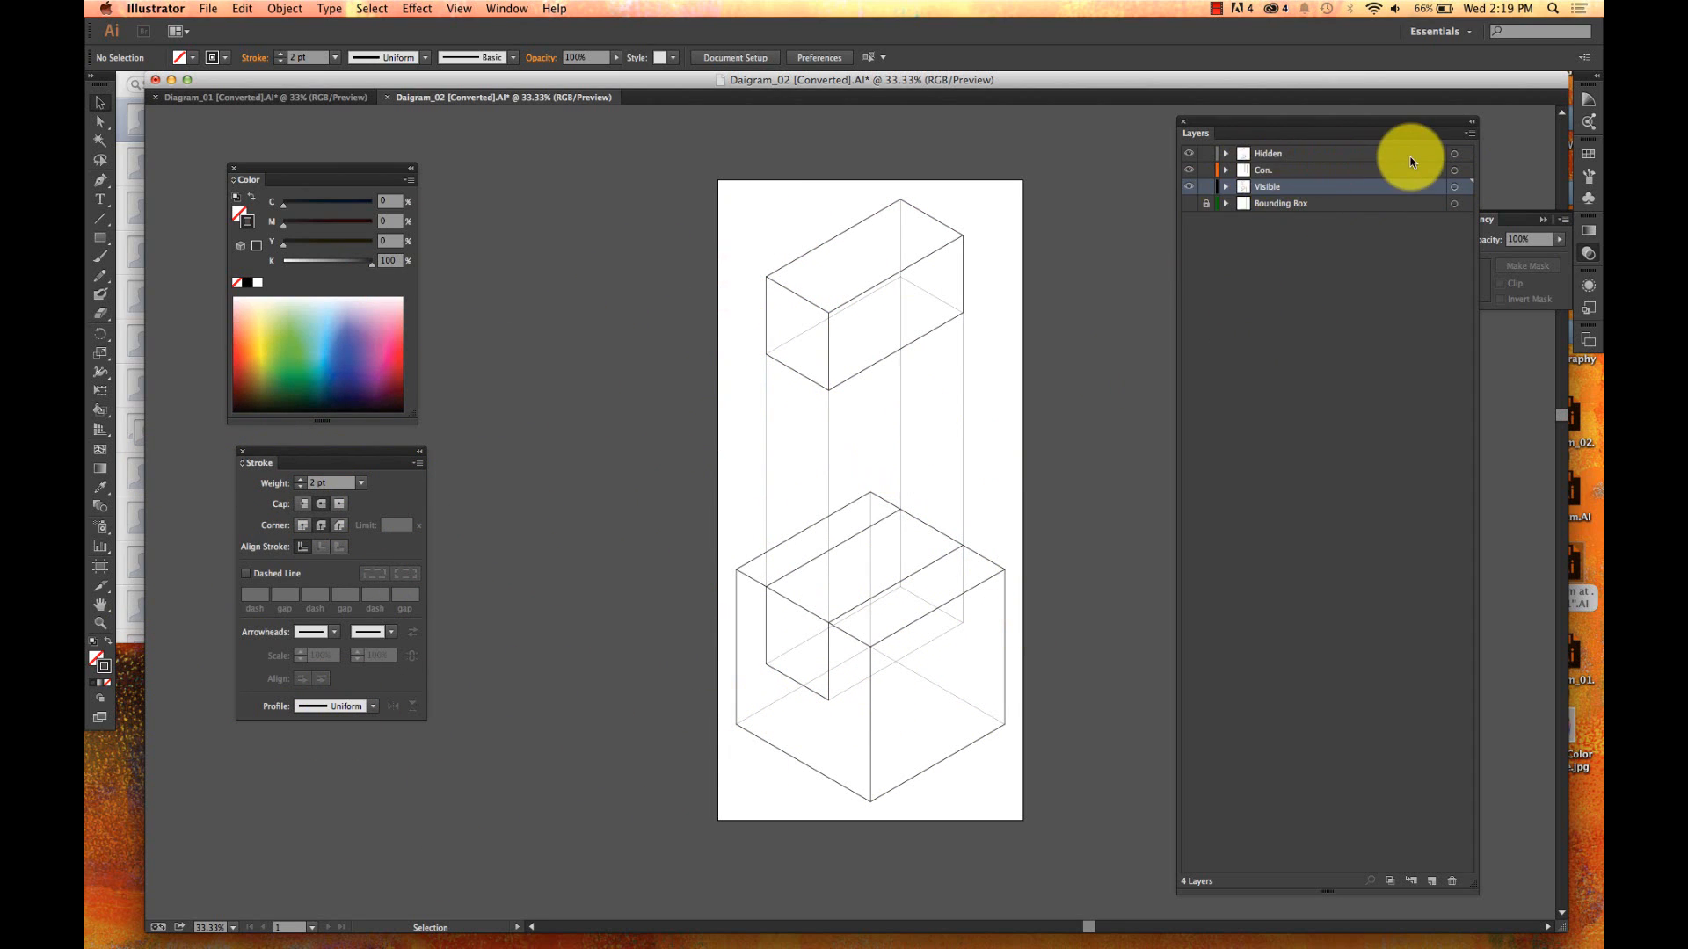
- Give all lines on the Hidden layer a dashed stroke with a 12 pt dash, 12 pt gap, 0 pt dash and 0 pt gap
{"action": "left_click", "coordinate": [1454, 155]}
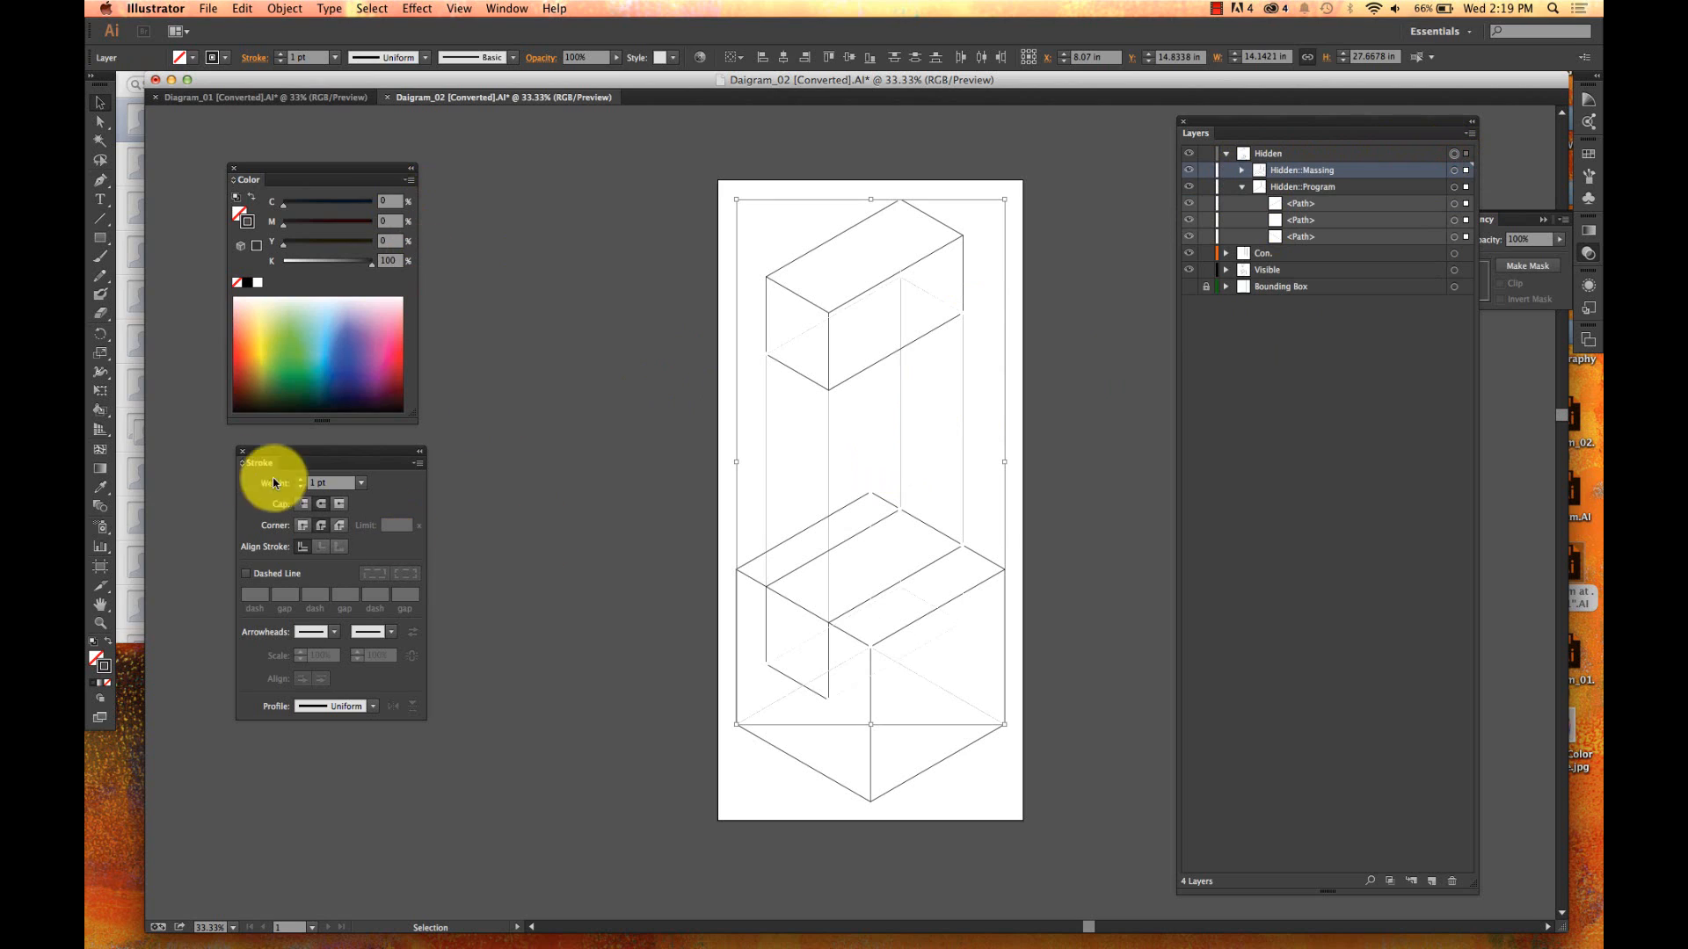
{"action": "left_click", "coordinate": [248, 574]}
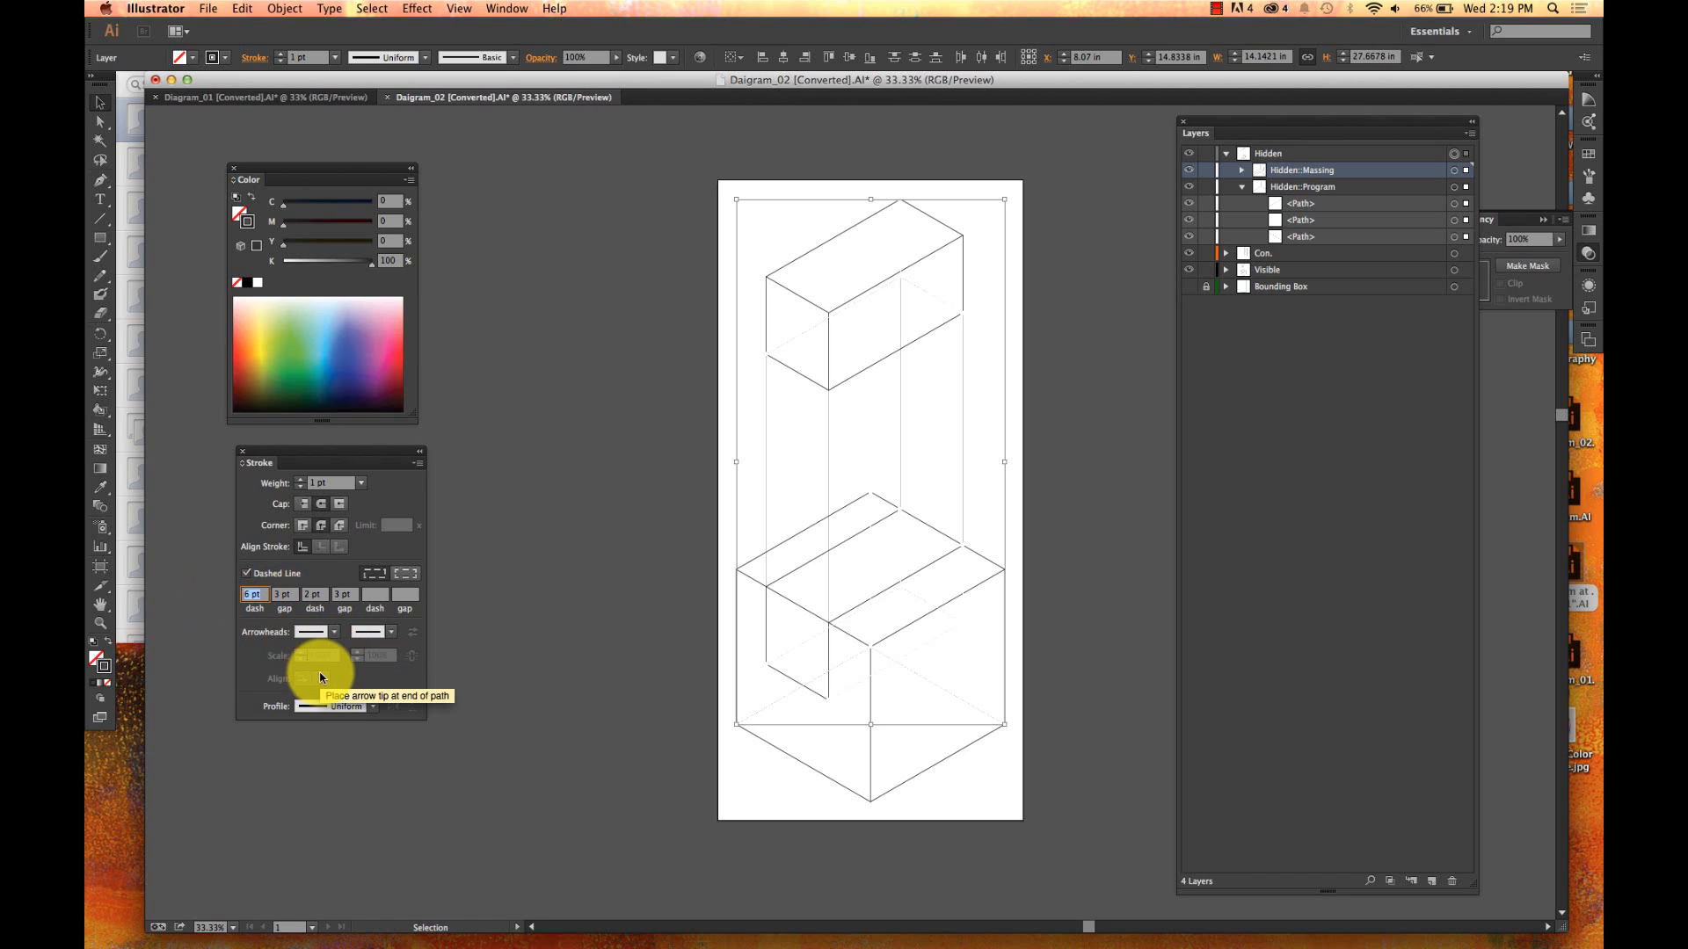
{"action": "type", "text": "12"}
{"action": "left_click", "coordinate": [287, 594]}
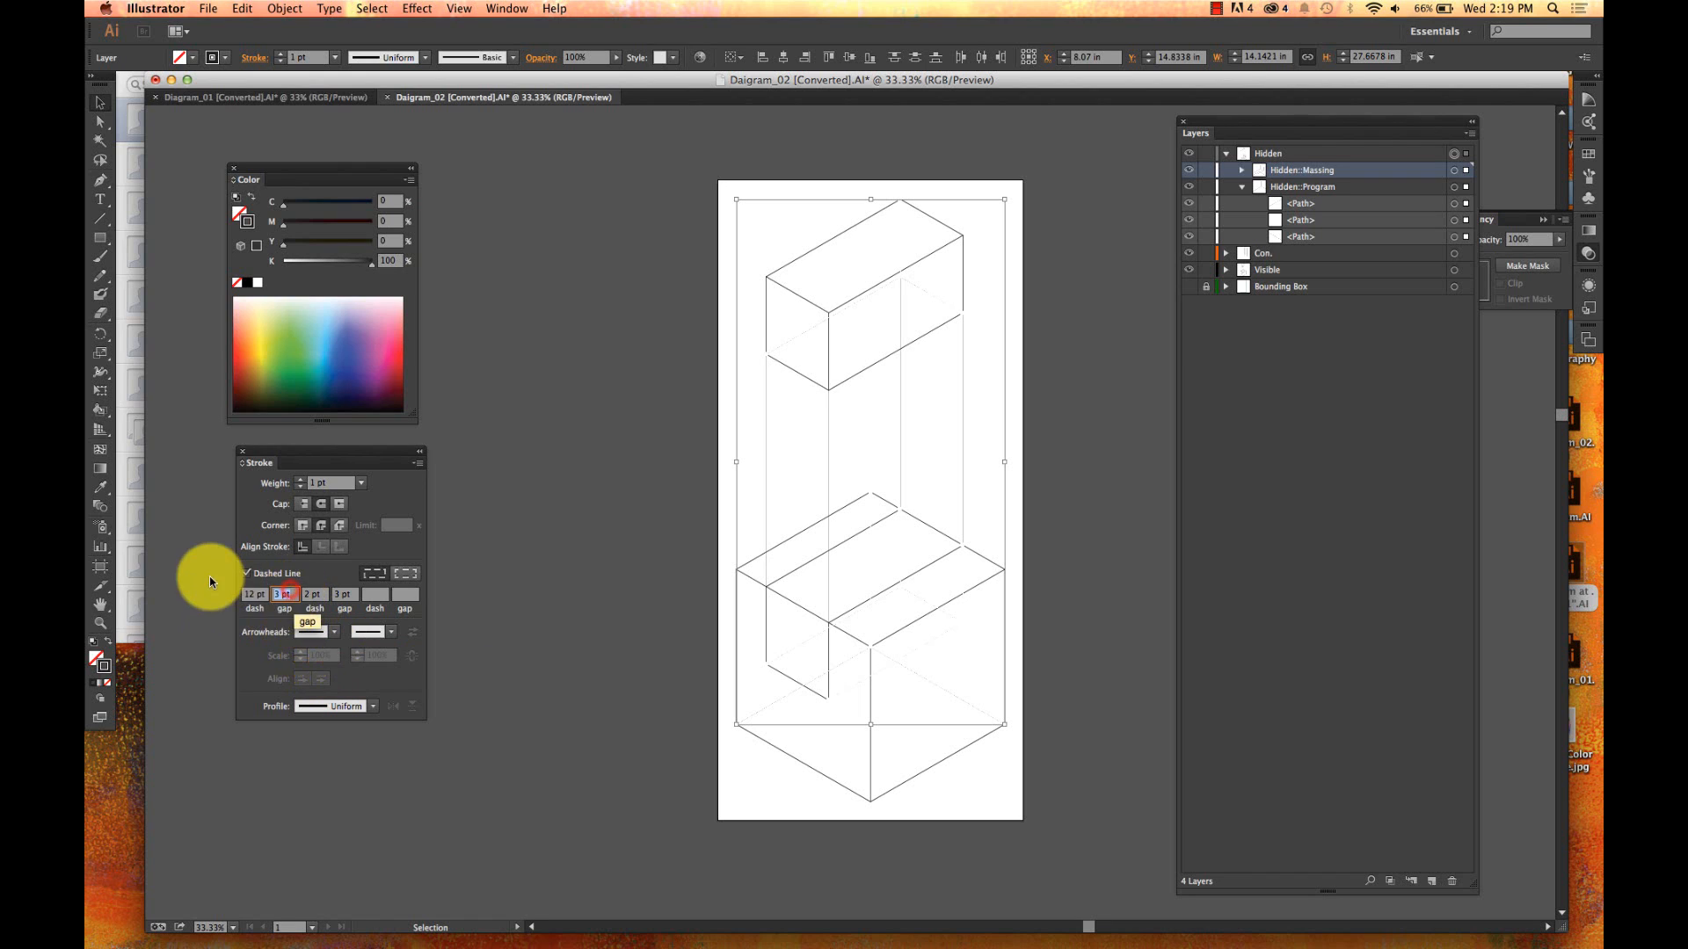
{"action": "type", "text": "12"}
{"action": "left_click", "coordinate": [312, 594]}
{"action": "type", "text": "0"}
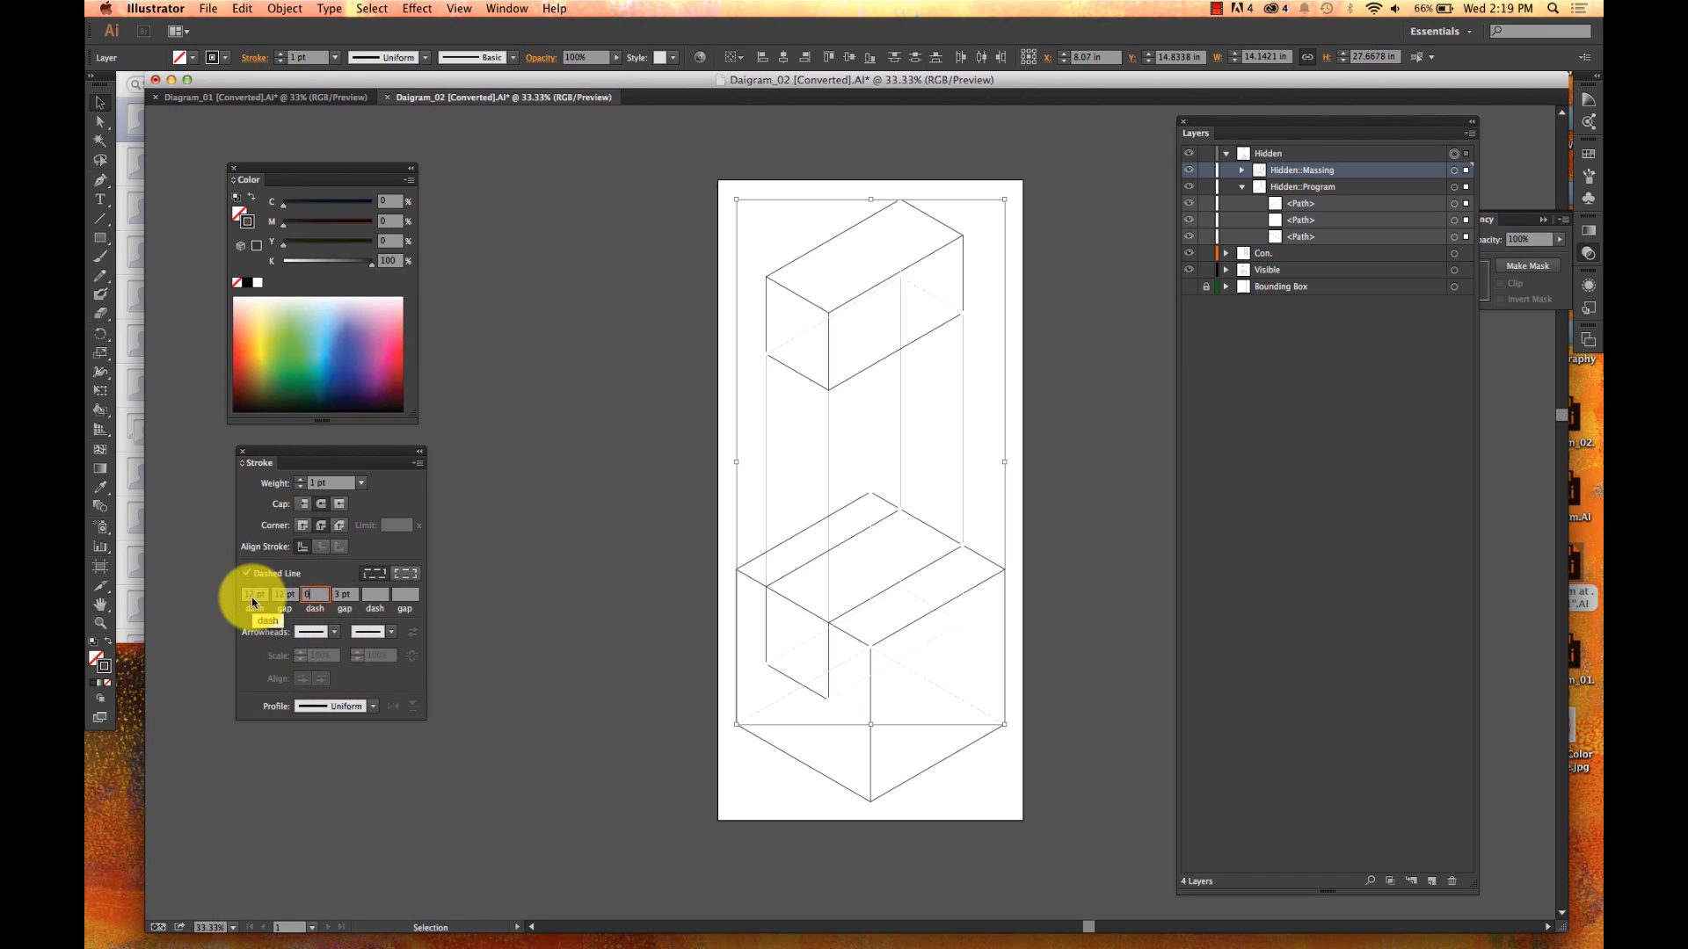
{"action": "left_click", "coordinate": [351, 595]}
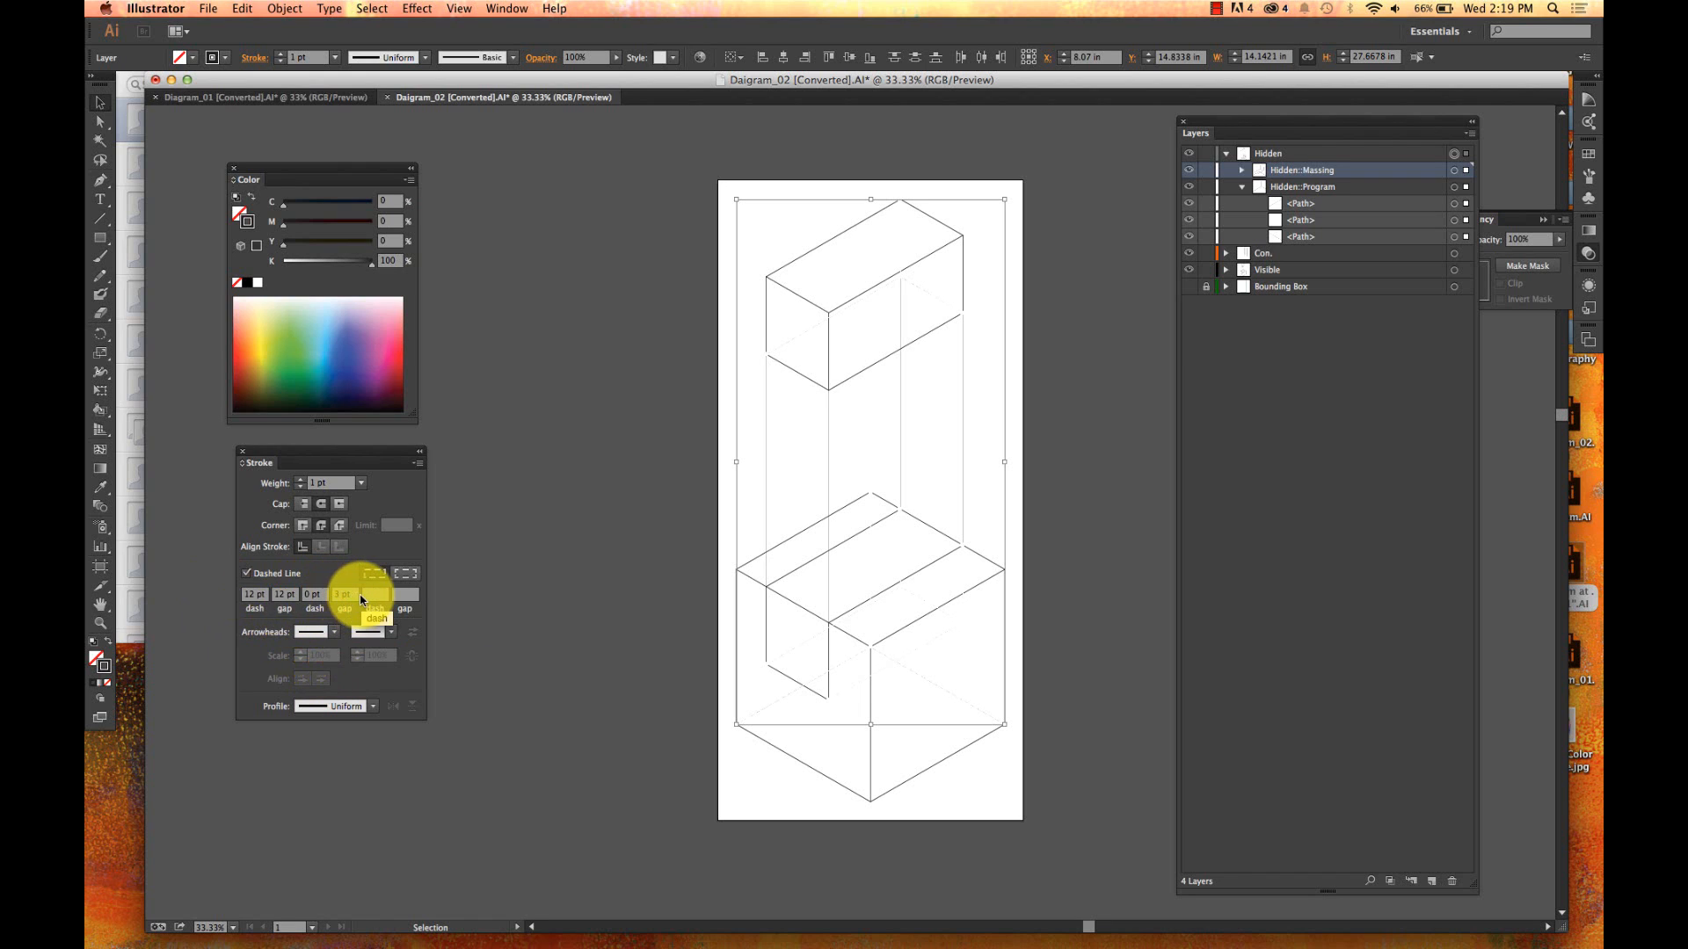
{"action": "type", "text": "0"}
{"action": "key", "text": "Return"}
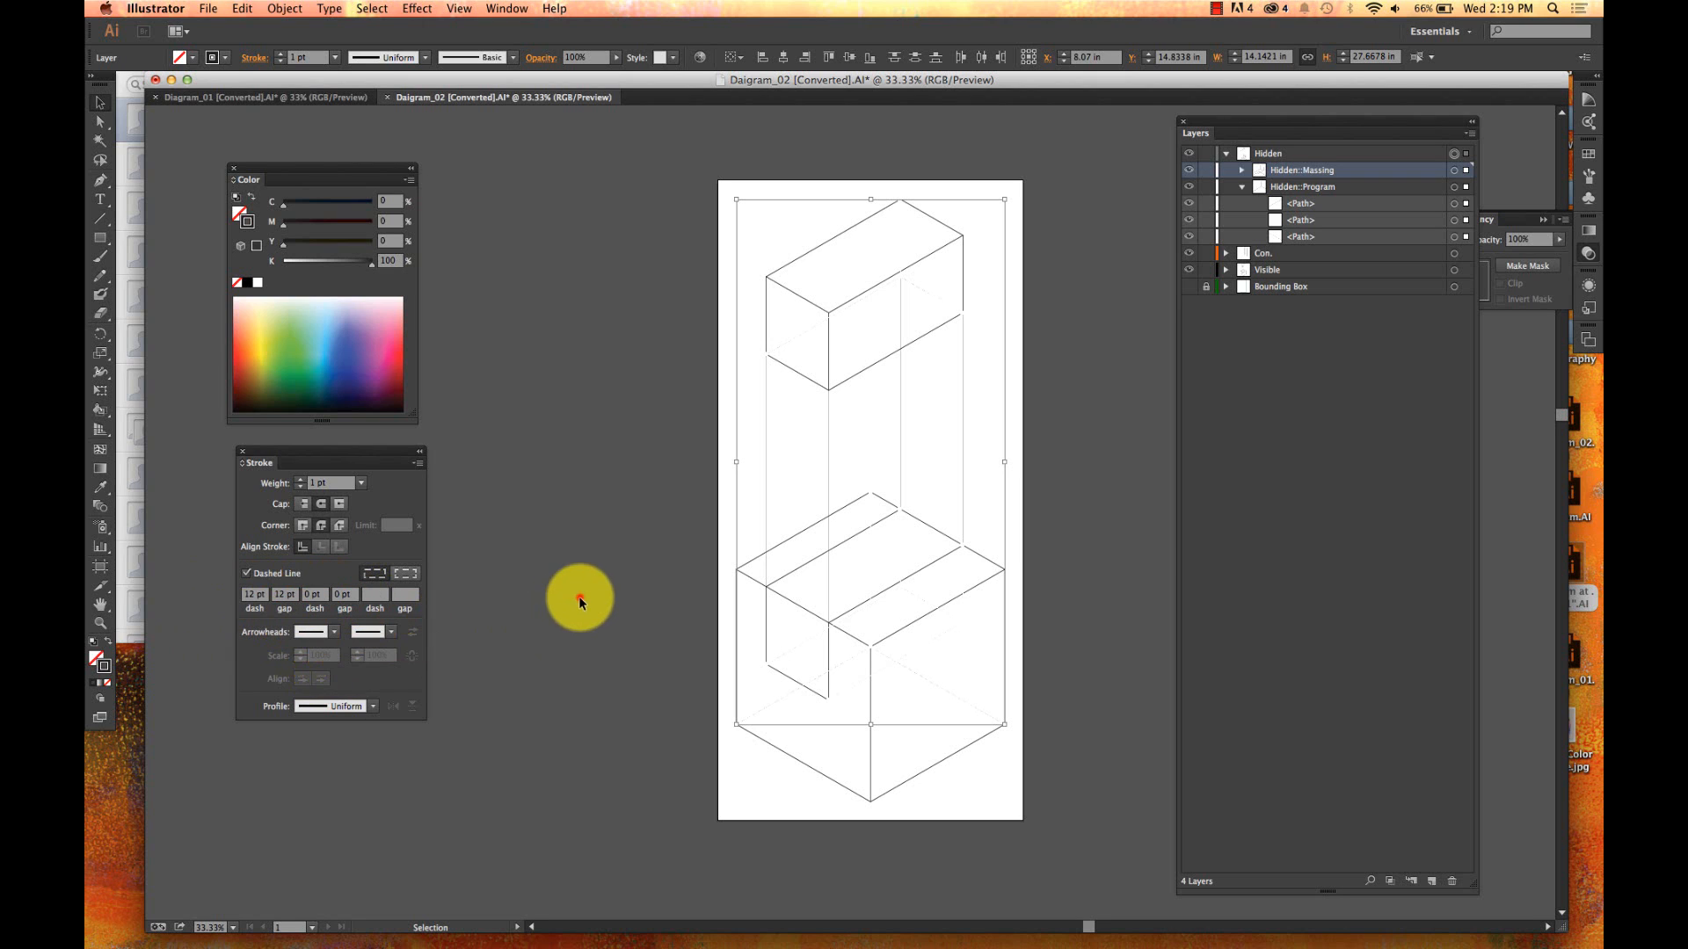
{"action": "left_click", "coordinate": [580, 602]}
- Check the dashed hidden lines at 100%, and reposition the Stroke panel directly beneath the Color panel
{"action": "key", "text": "super+equal"}
{"action": "key", "text": "super+equal"}
{"action": "key", "text": "super+equal"}
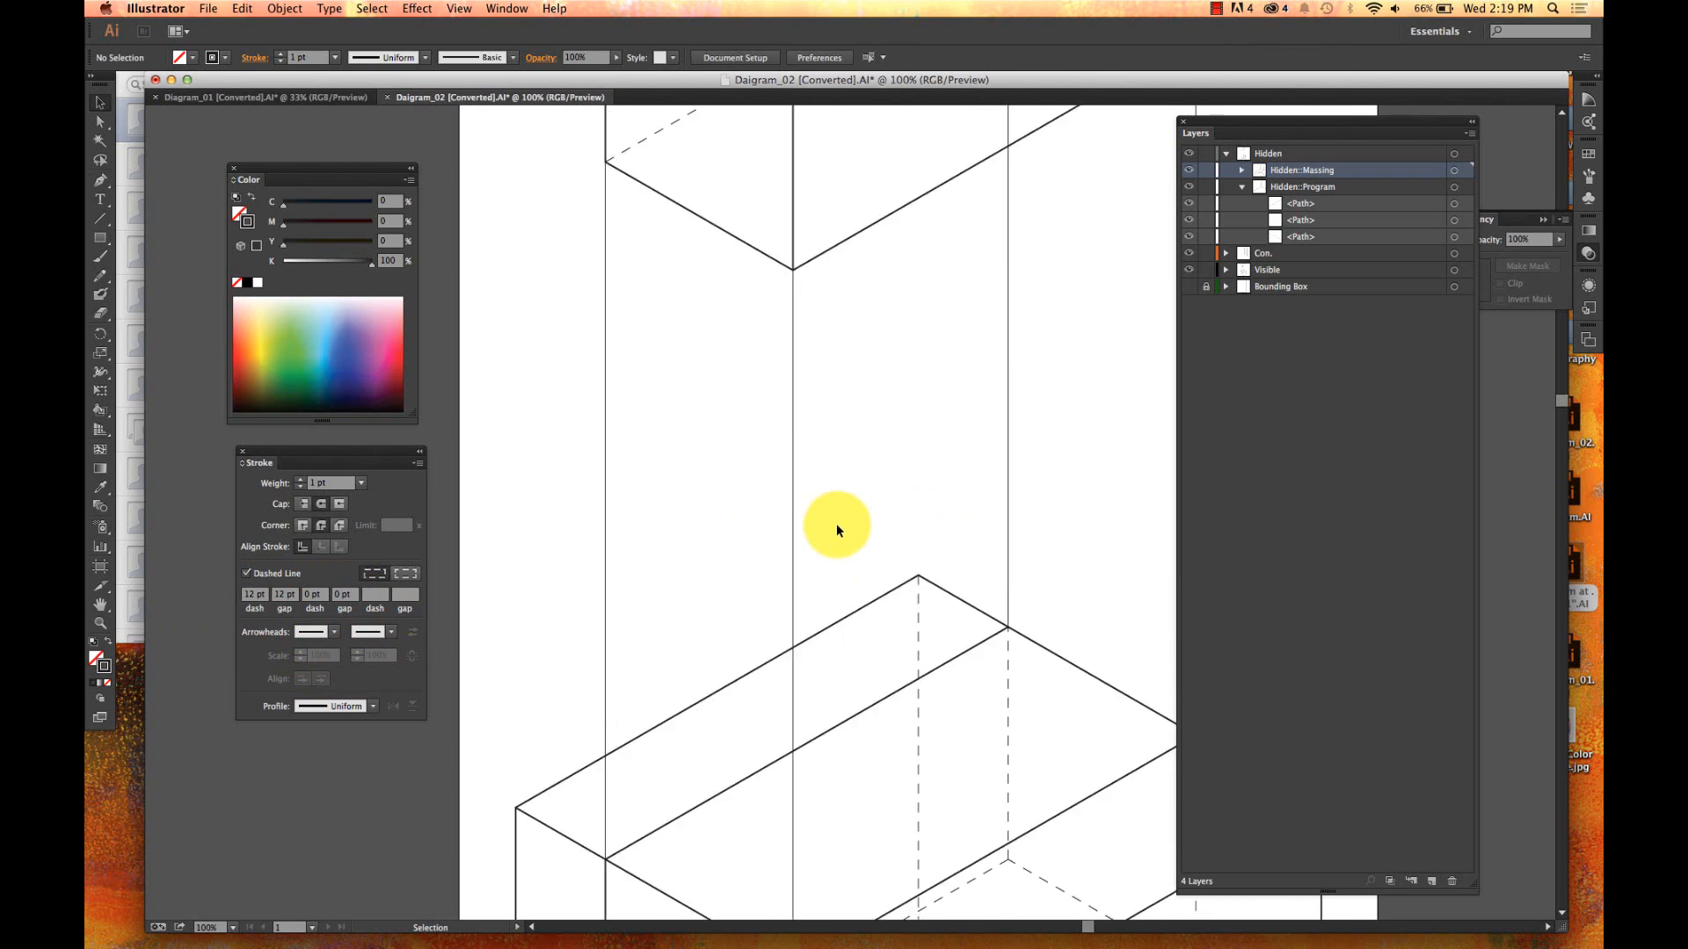
{"action": "scroll", "coordinate": [836, 524], "scroll_direction": "up", "scroll_amount": 5}
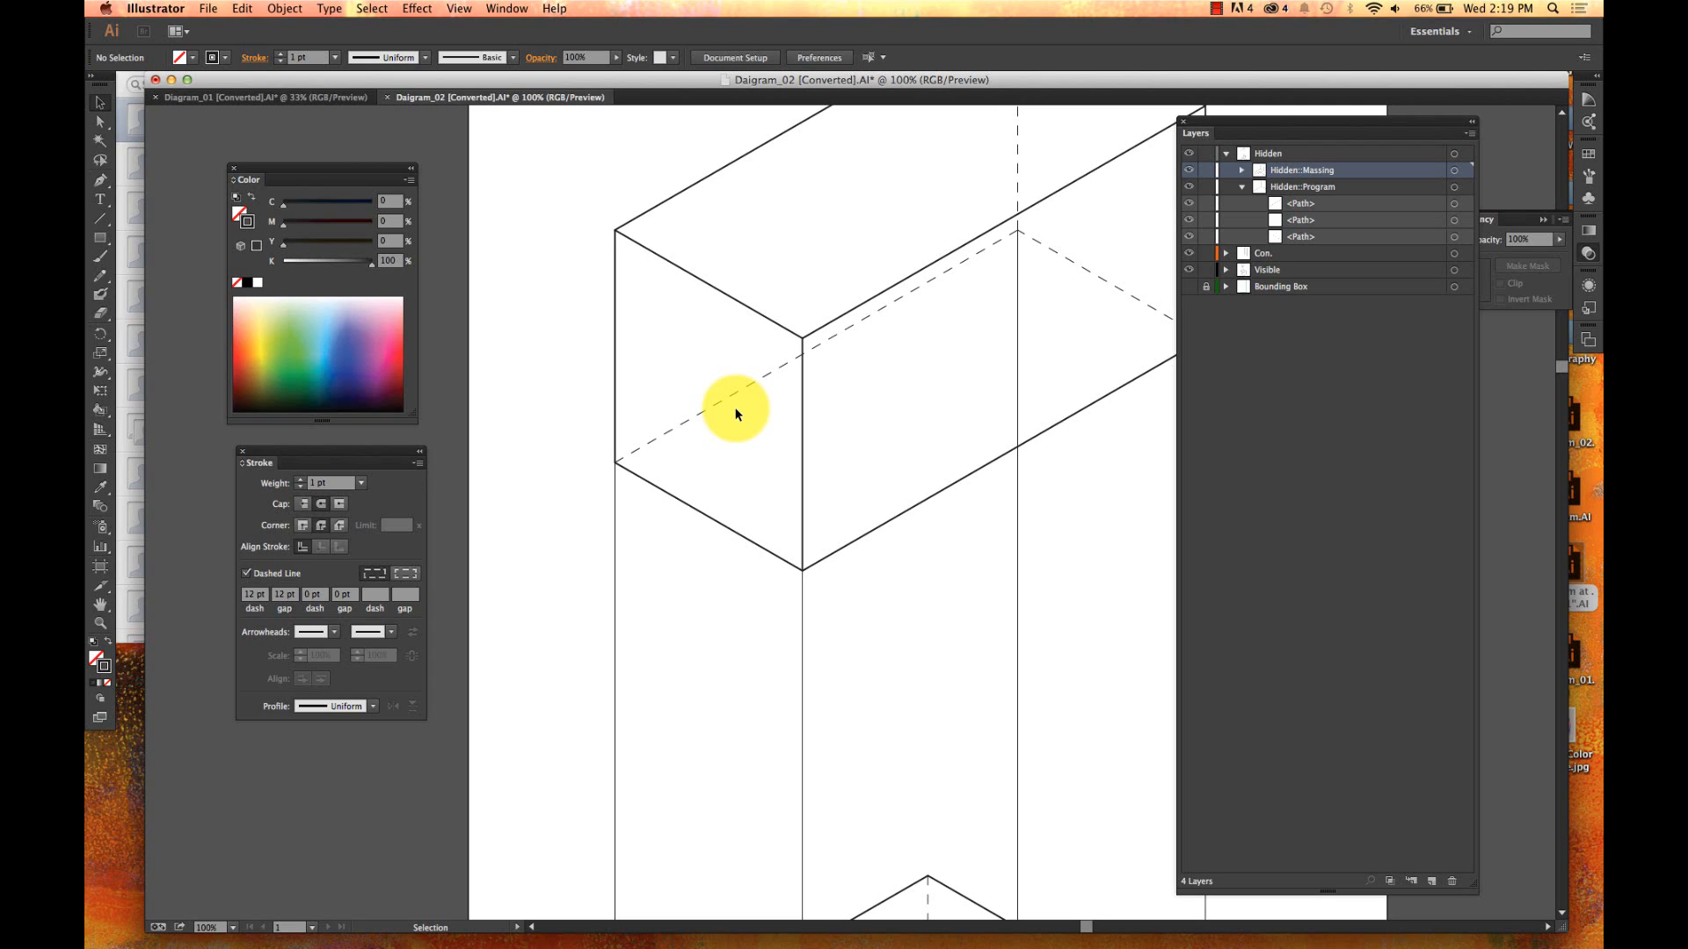
{"action": "left_click", "coordinate": [397, 466]}
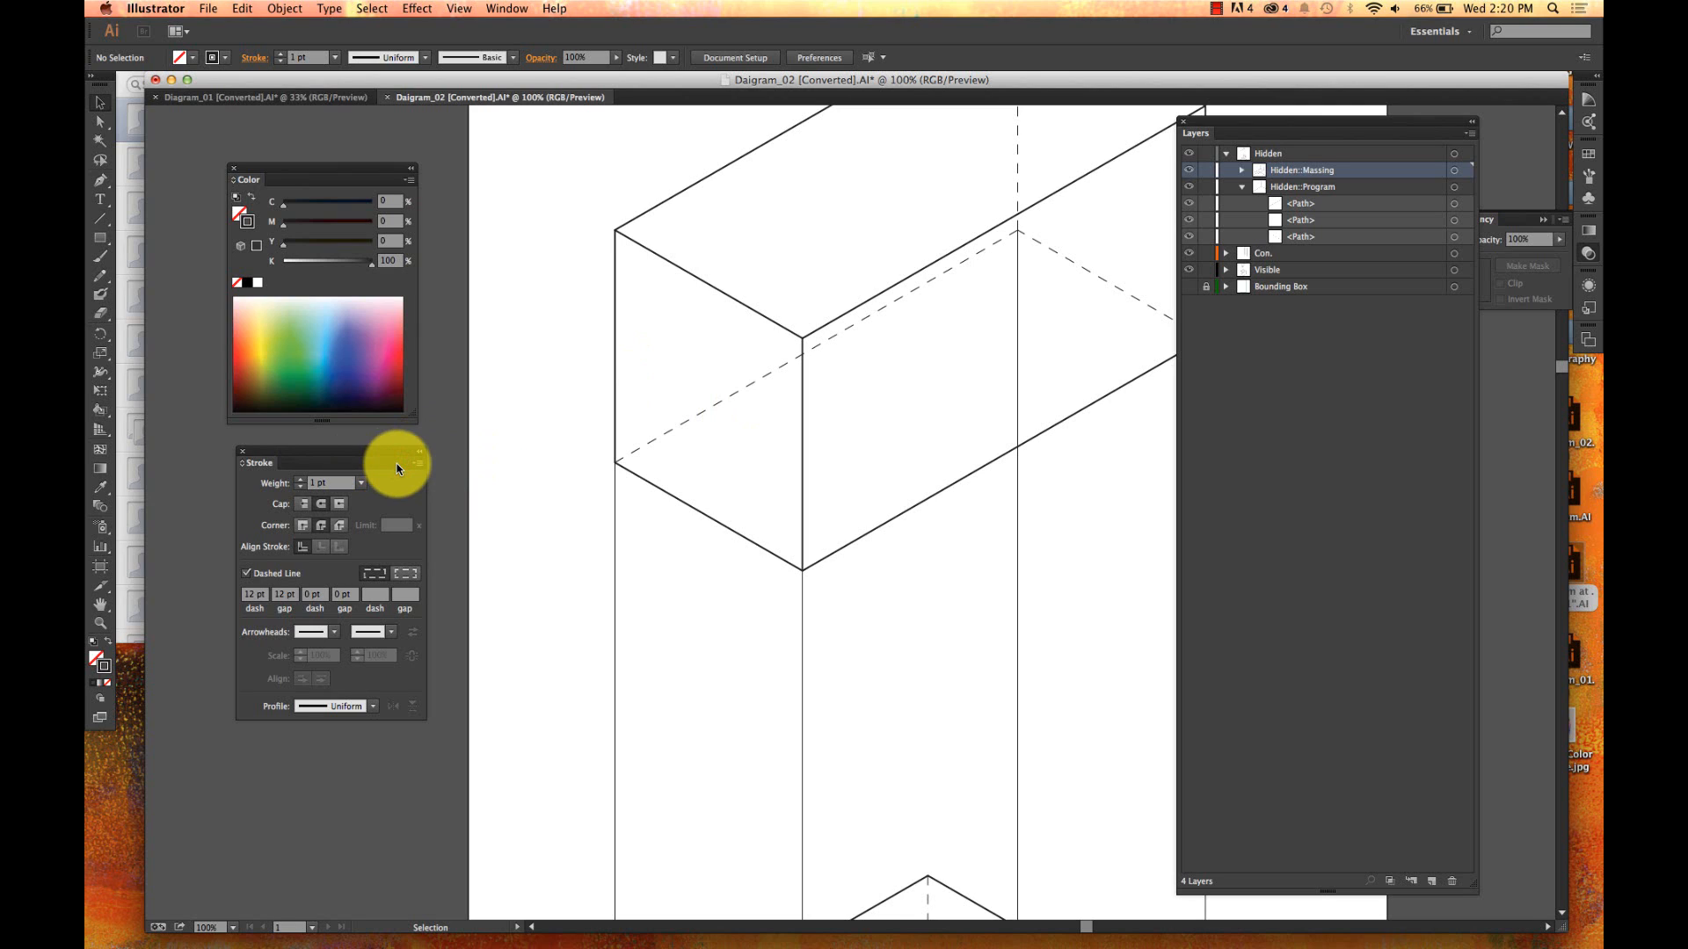
{"action": "mouse_move", "coordinate": [397, 462]}
{"action": "left_mouse_down"}
{"action": "mouse_move", "coordinate": [346, 452]}
{"action": "mouse_move", "coordinate": [342, 434]}
{"action": "left_mouse_up"}
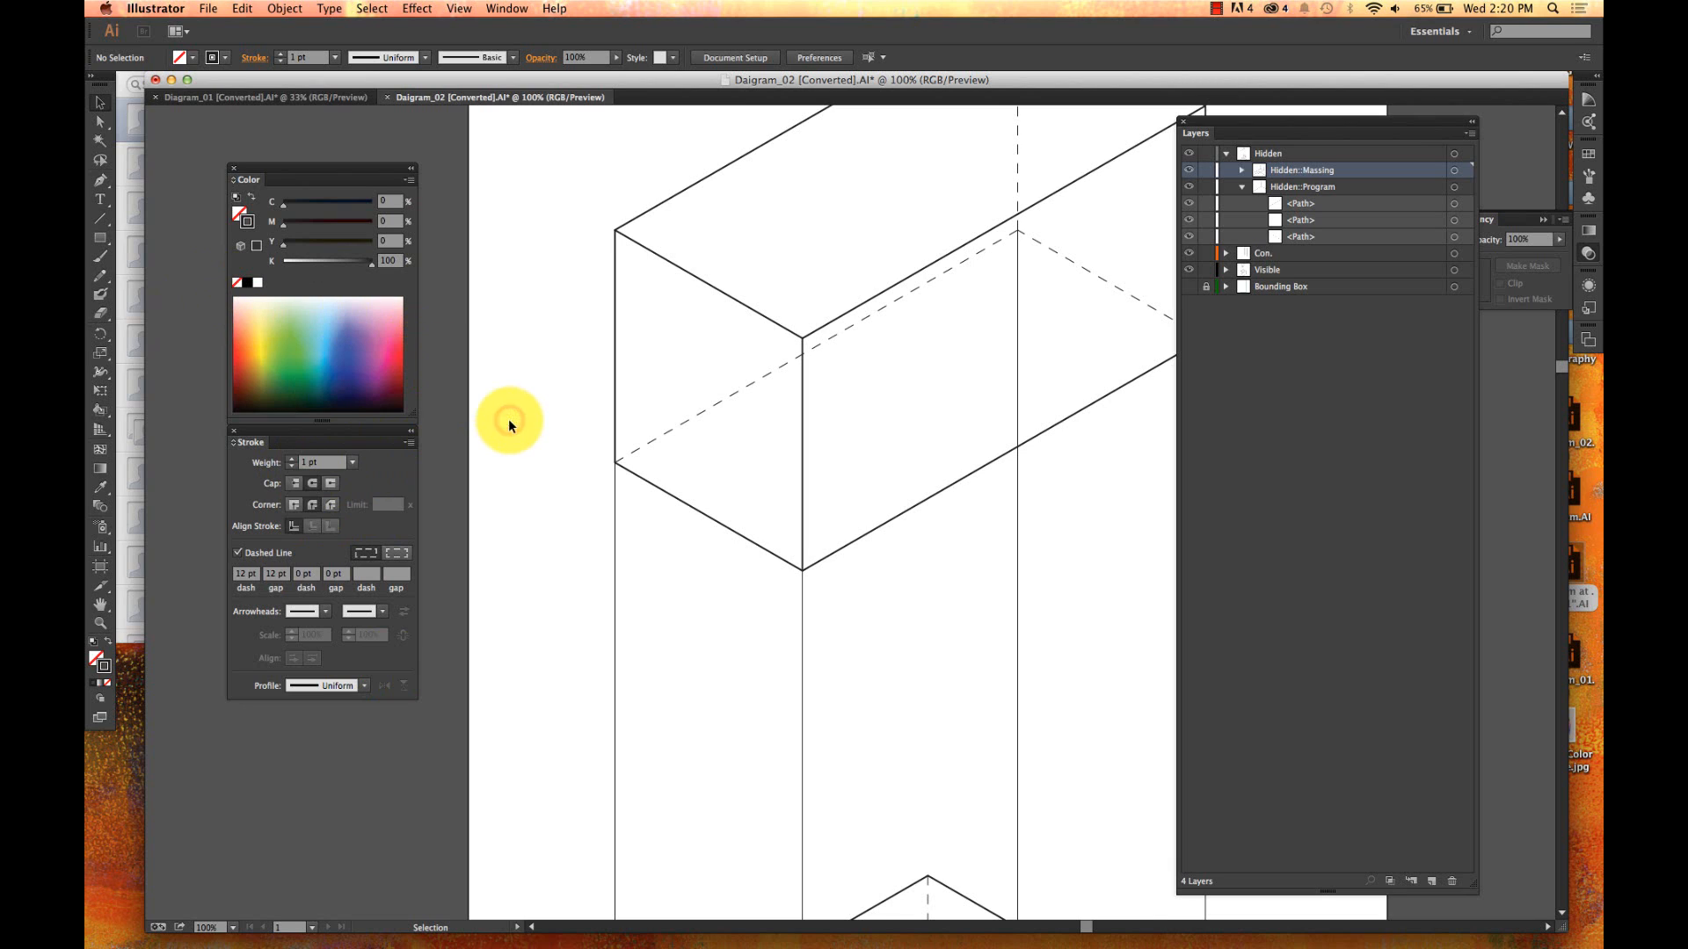
- Review the sublayers and contents of the Hidden, Con. and Visible layers, leaving all three layers collapsed
{"action": "key", "text": "super+minus"}
{"action": "key", "text": "super+minus"}
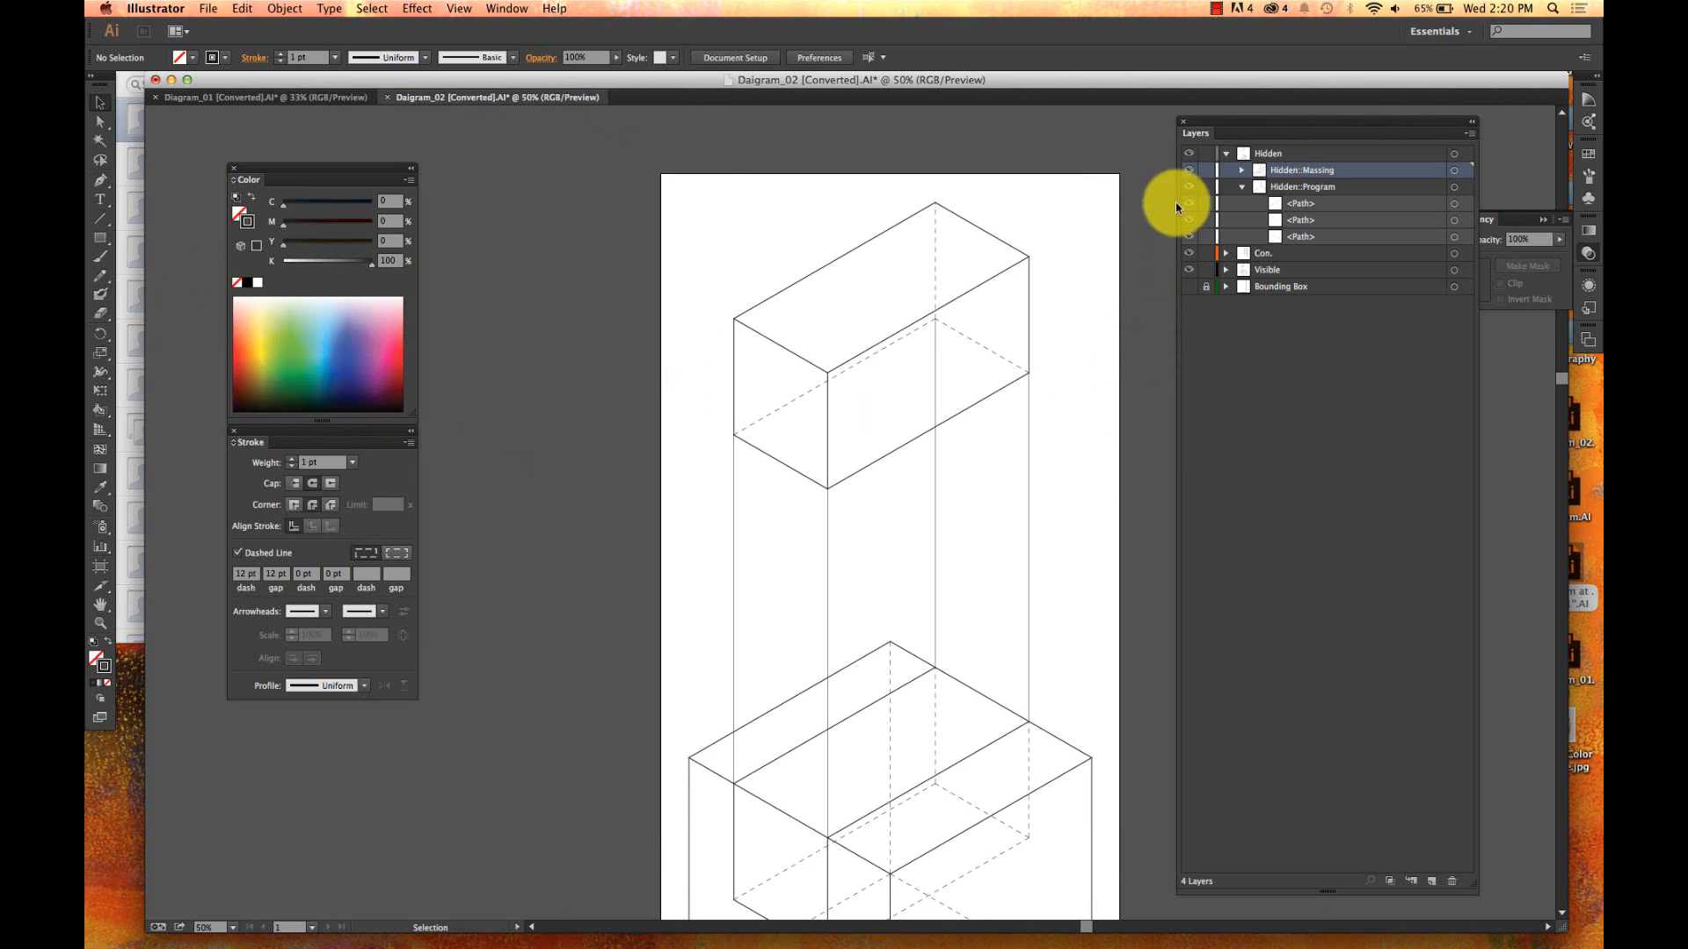
{"action": "left_click", "coordinate": [1226, 153]}
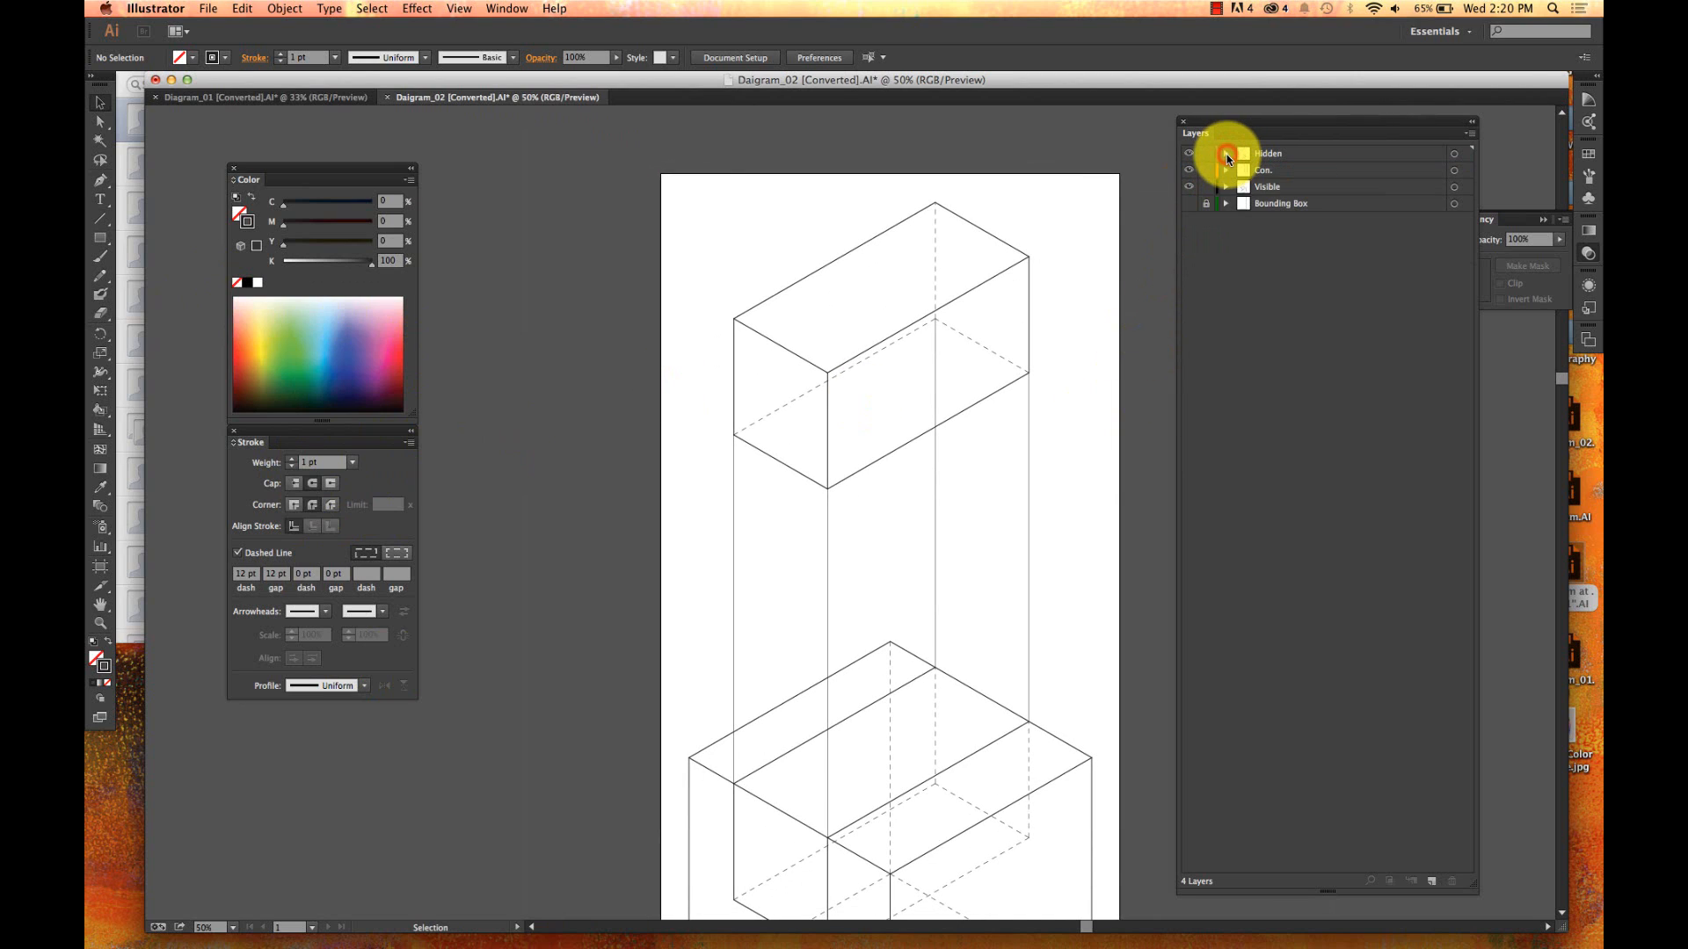
{"action": "left_click", "coordinate": [1455, 170]}
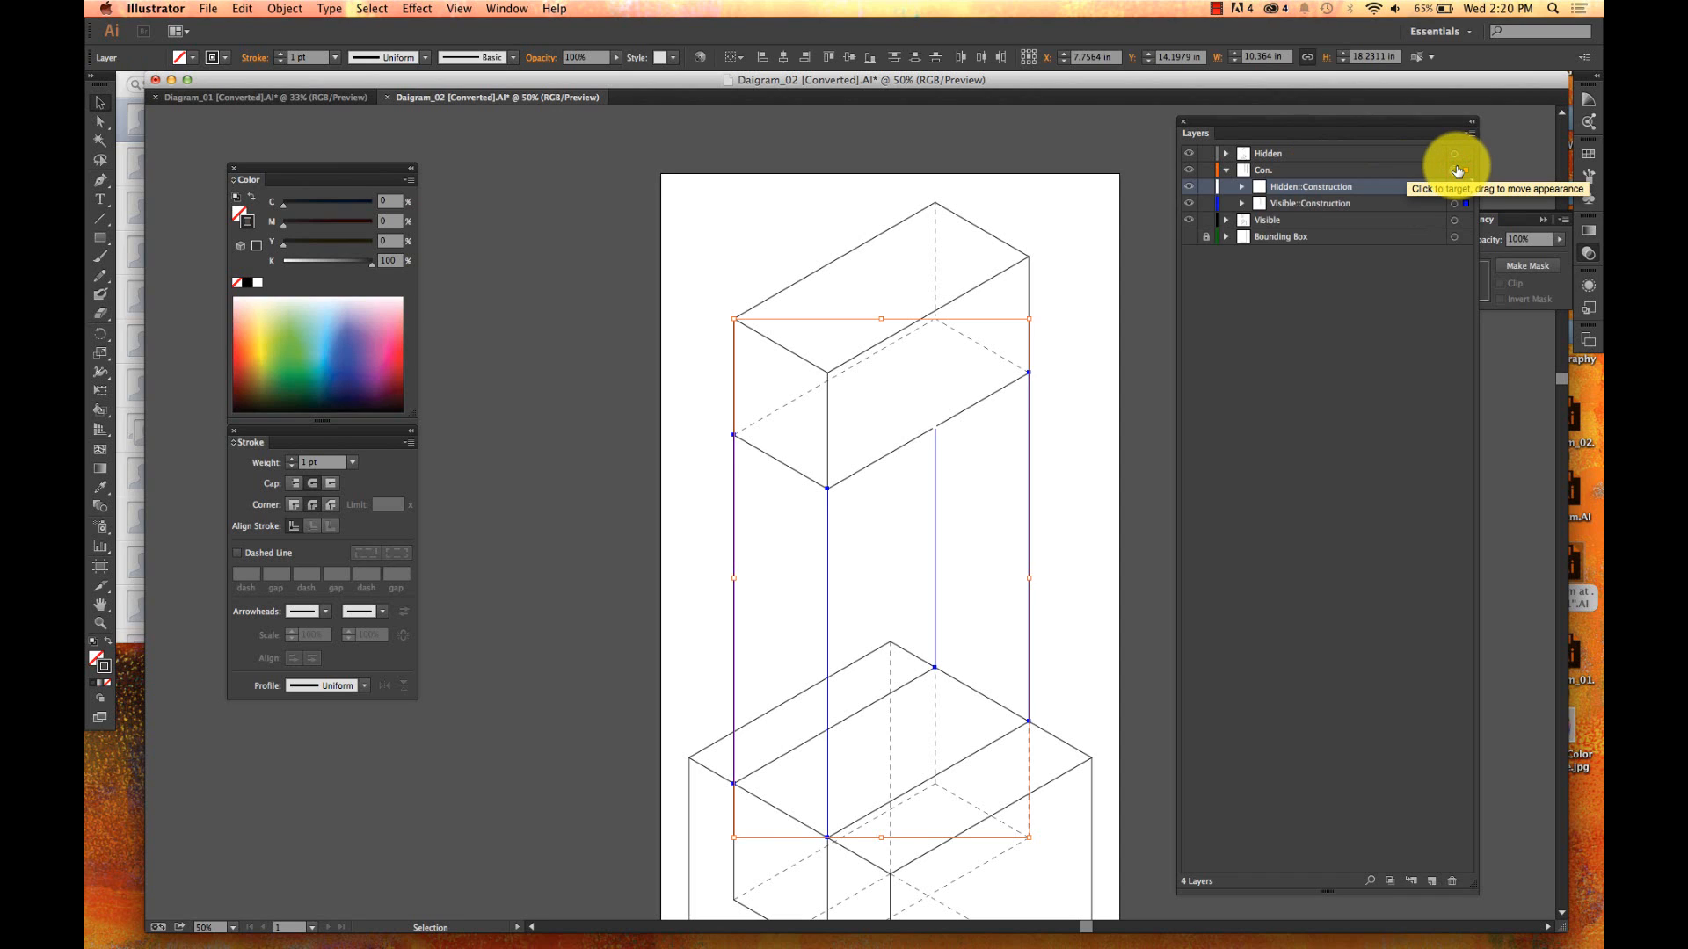
{"action": "left_click", "coordinate": [1104, 241]}
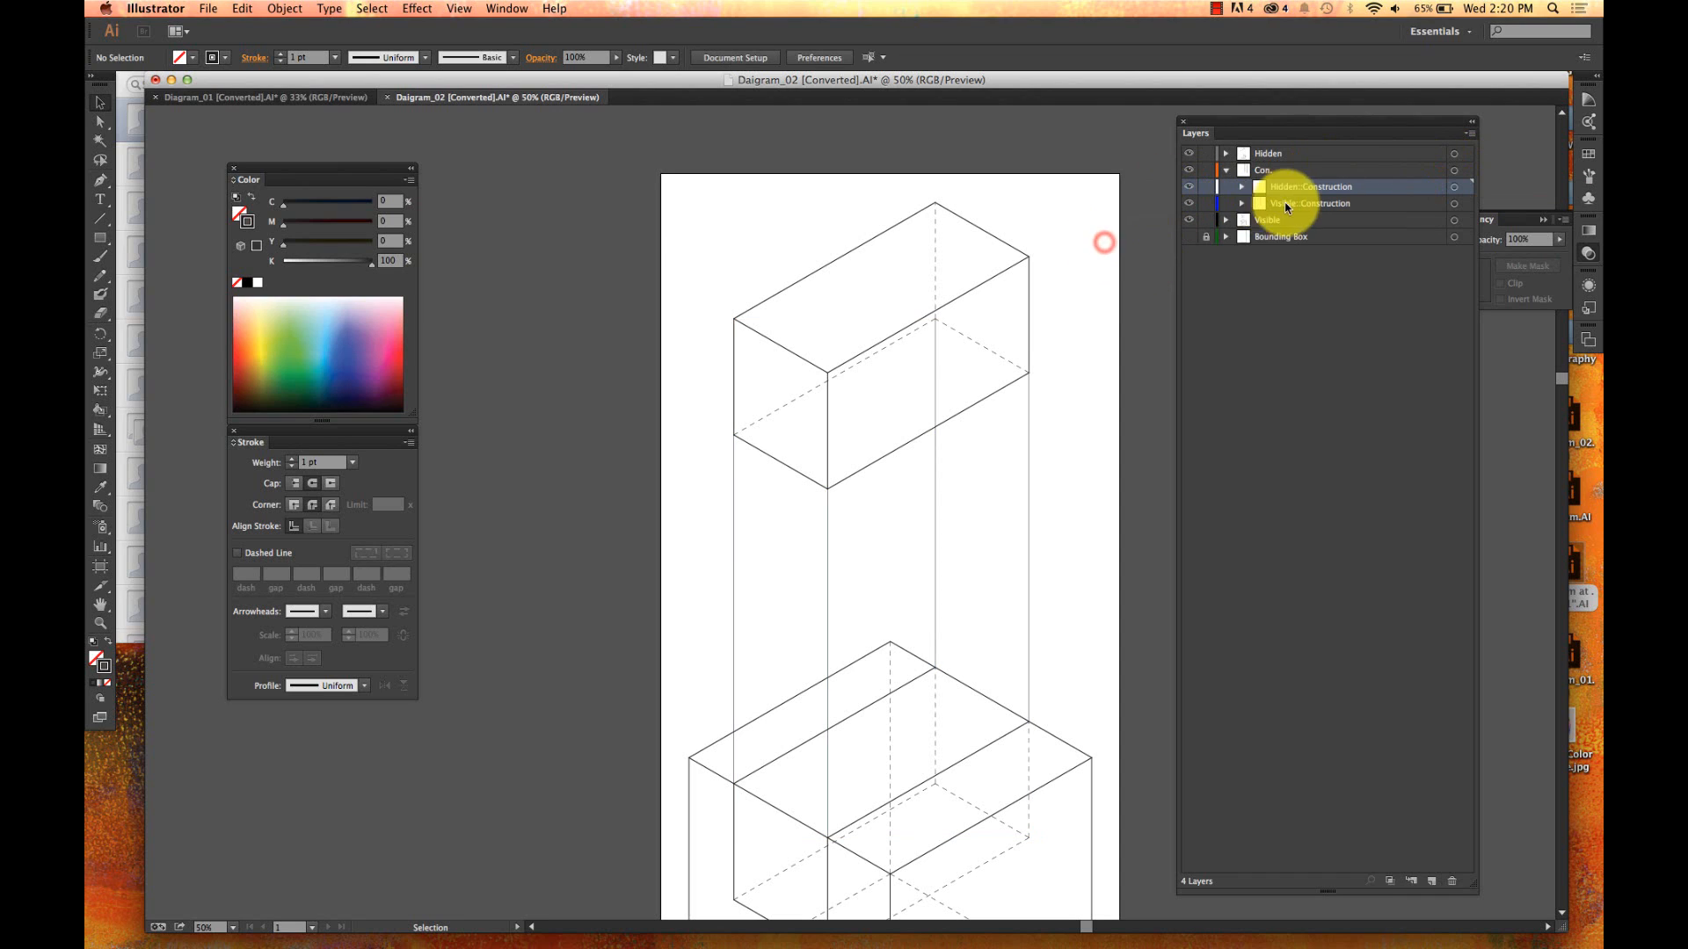
{"action": "left_click", "coordinate": [1226, 221]}
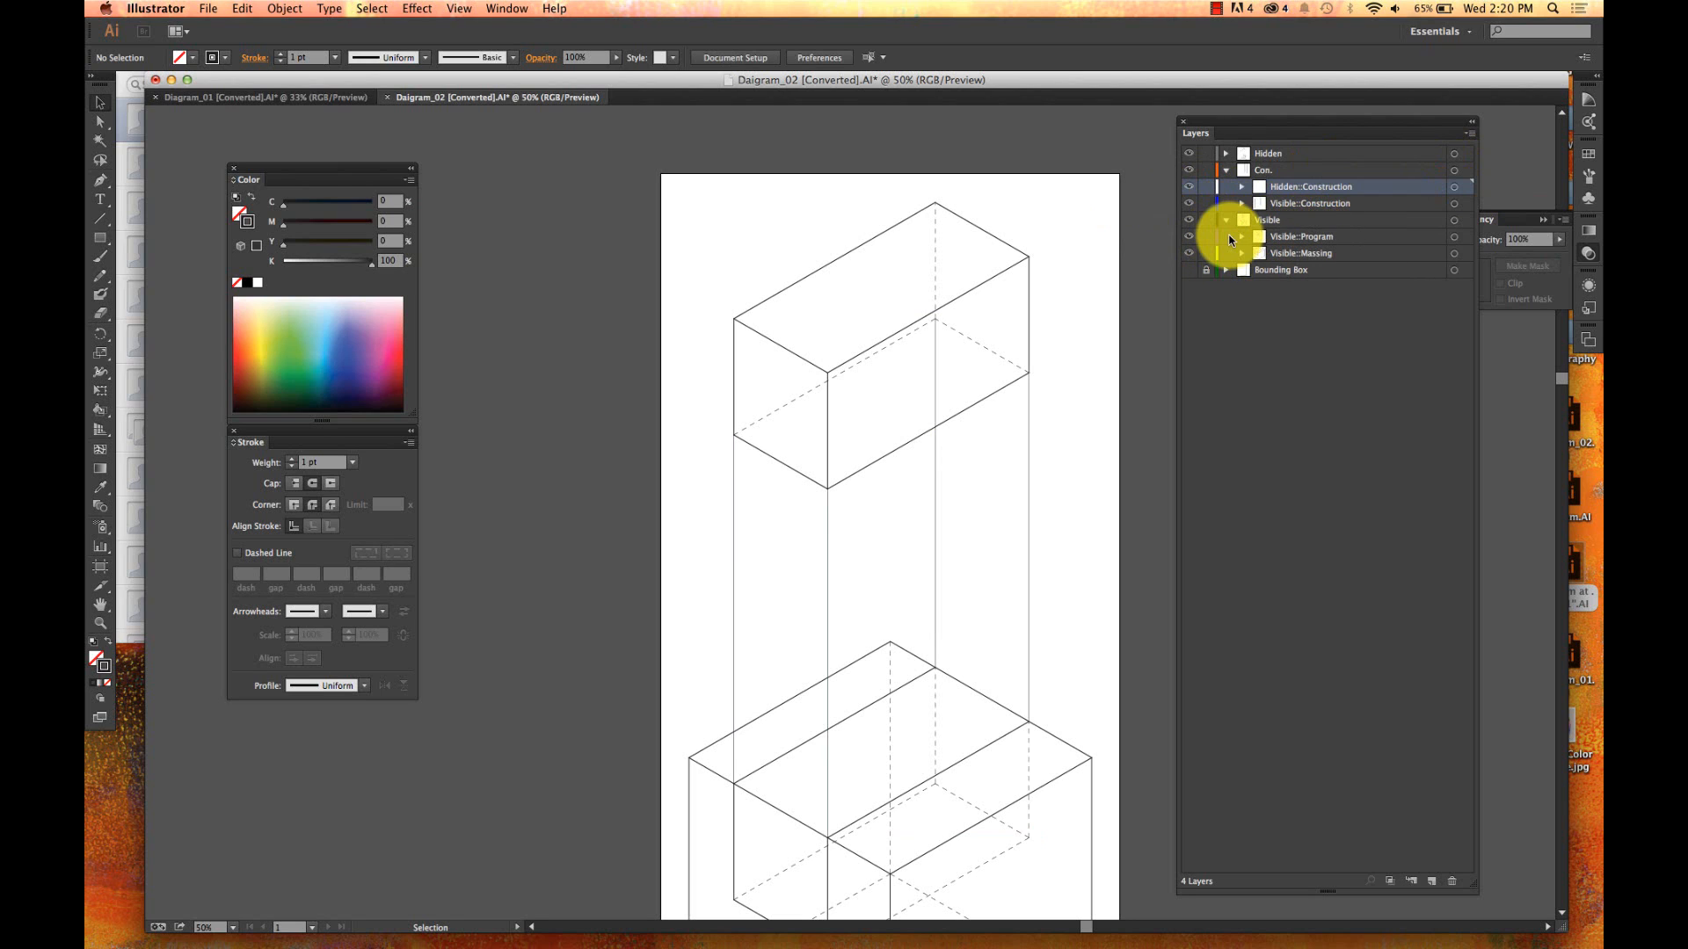
{"action": "left_click", "coordinate": [1226, 155]}
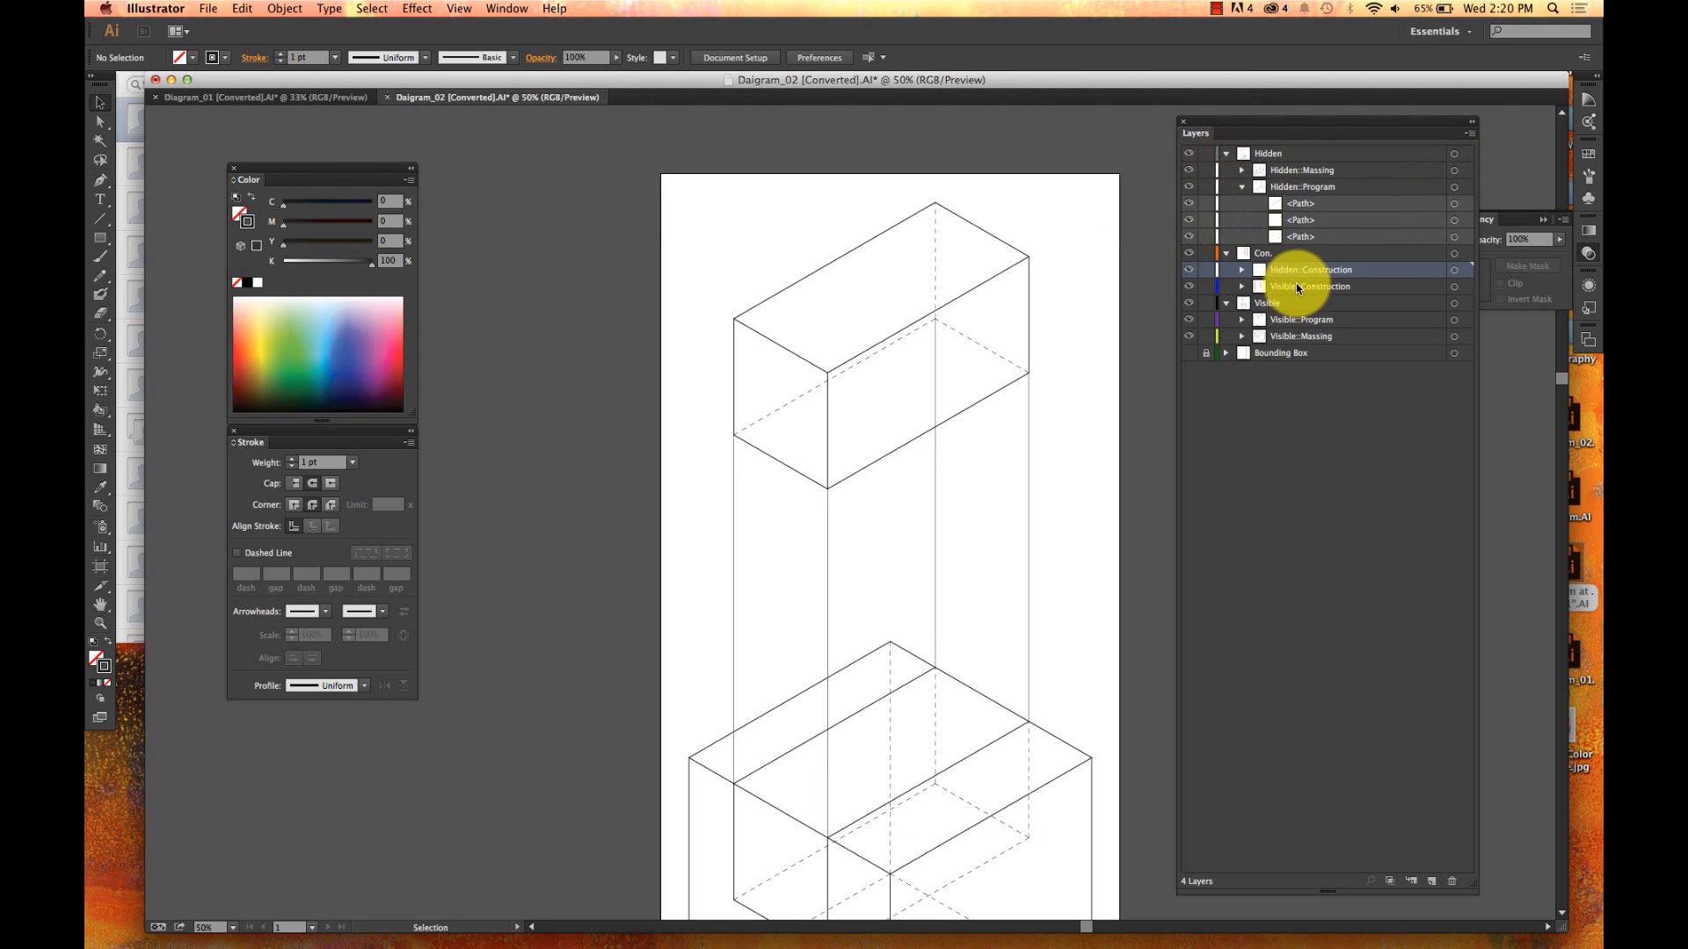
{"action": "left_click", "coordinate": [1226, 253]}
{"action": "left_click", "coordinate": [1225, 153]}
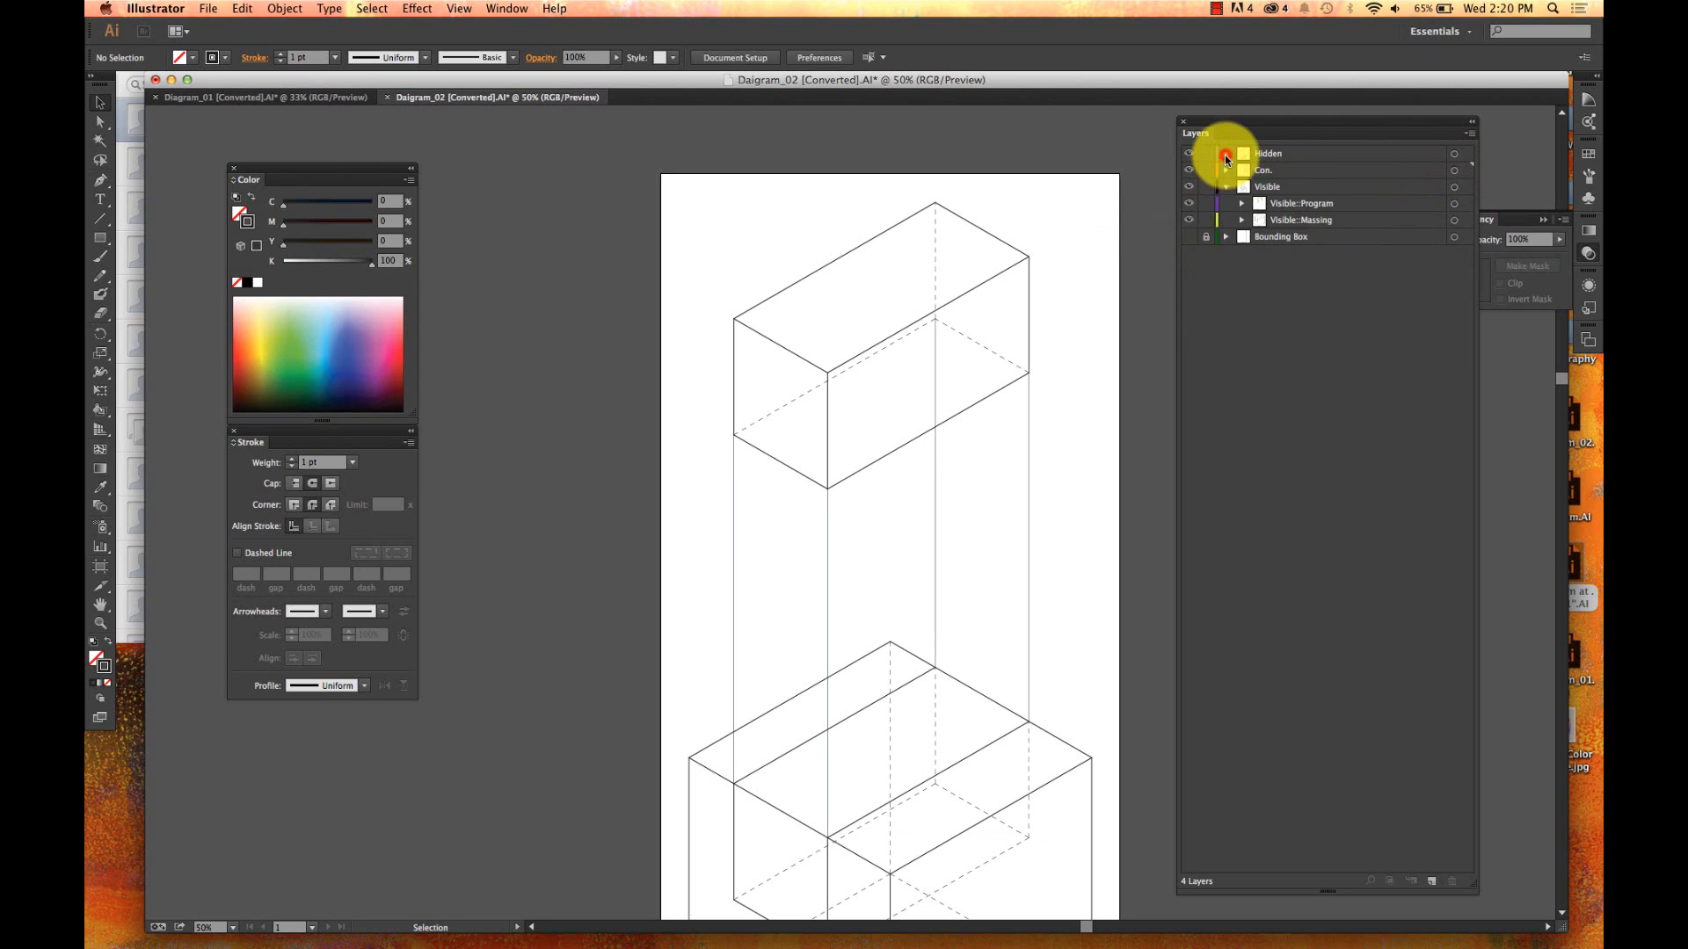
{"action": "left_click", "coordinate": [1227, 171]}
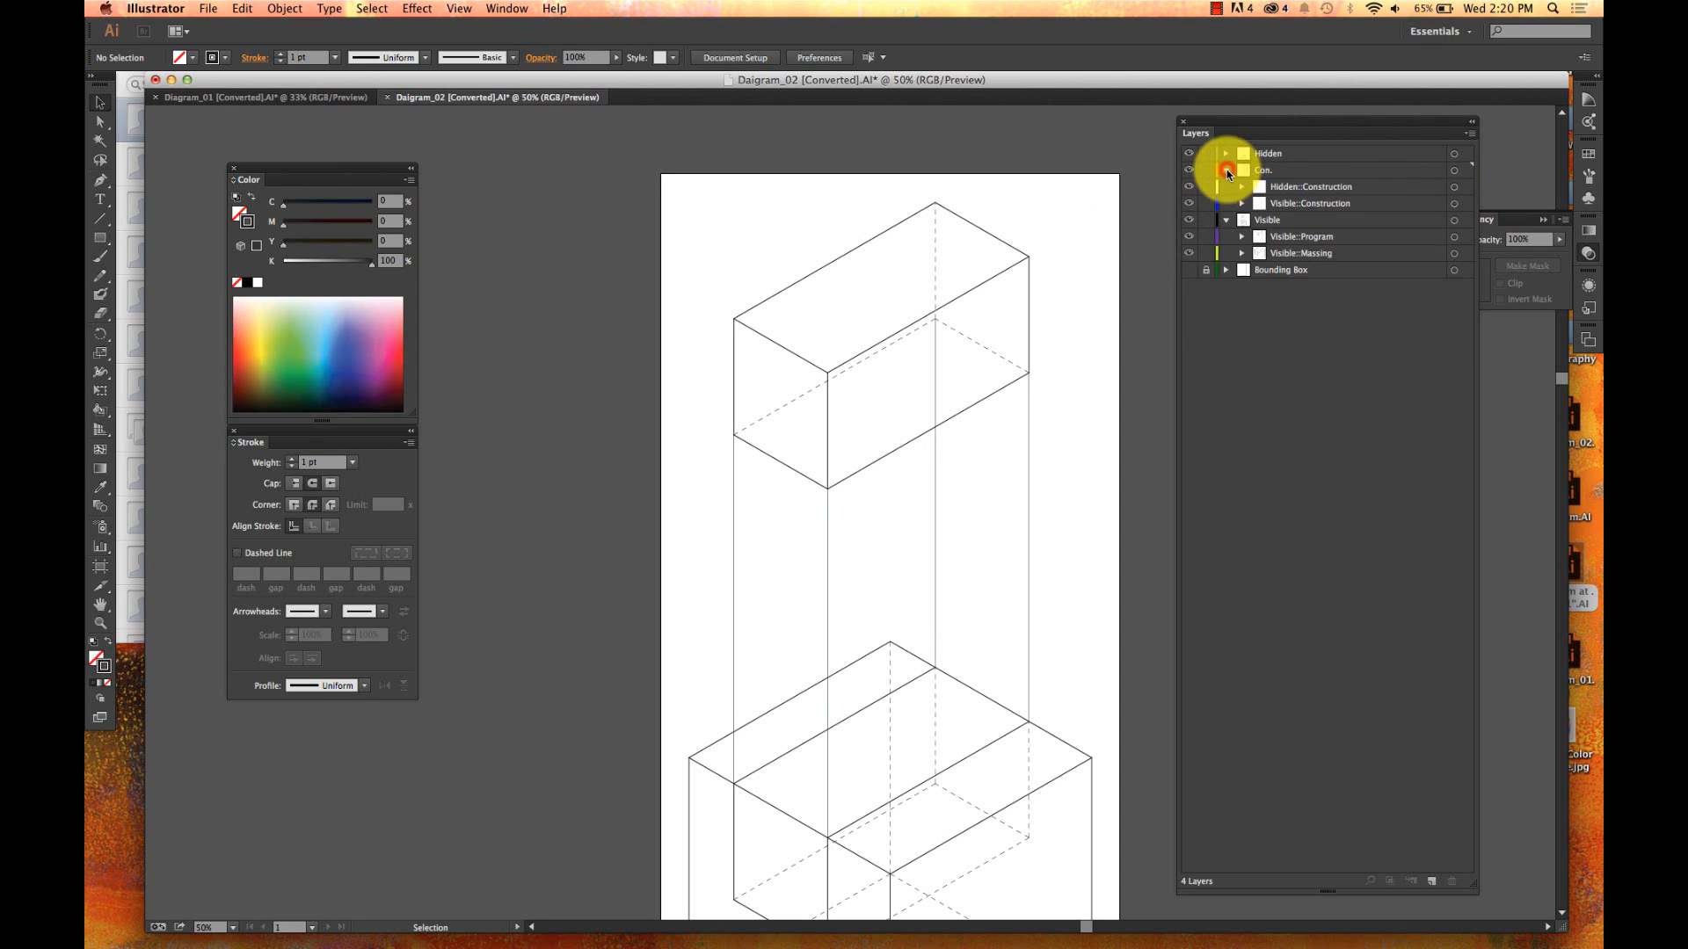
{"action": "left_click", "coordinate": [1227, 170]}
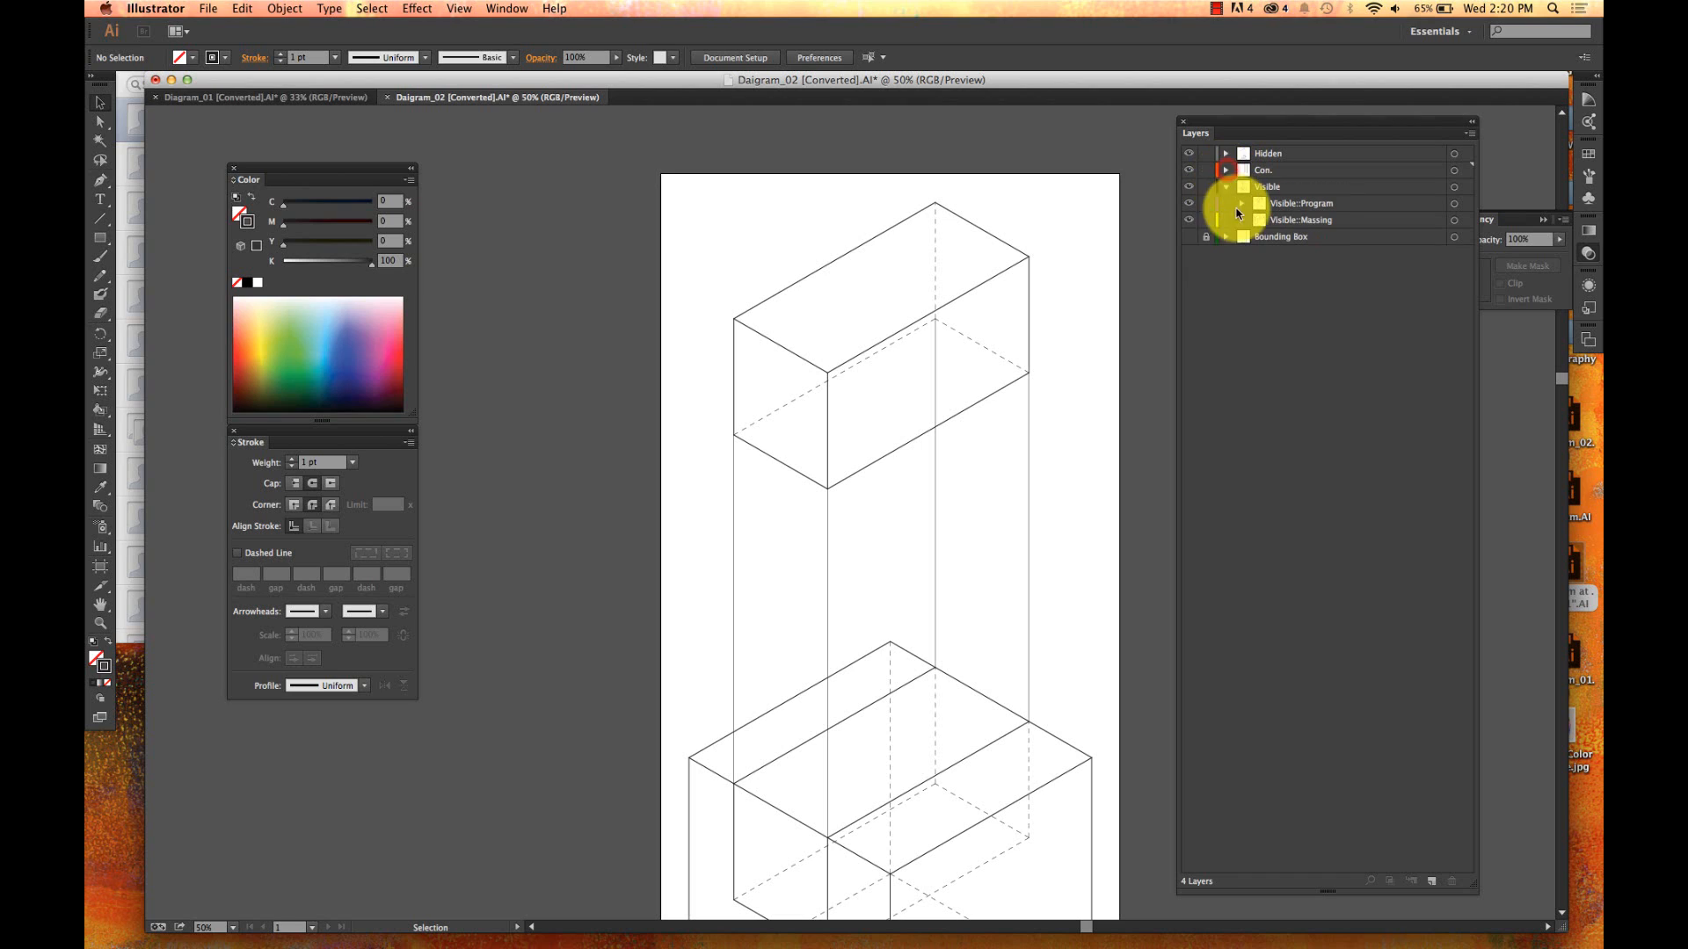
{"action": "left_click", "coordinate": [1224, 191]}
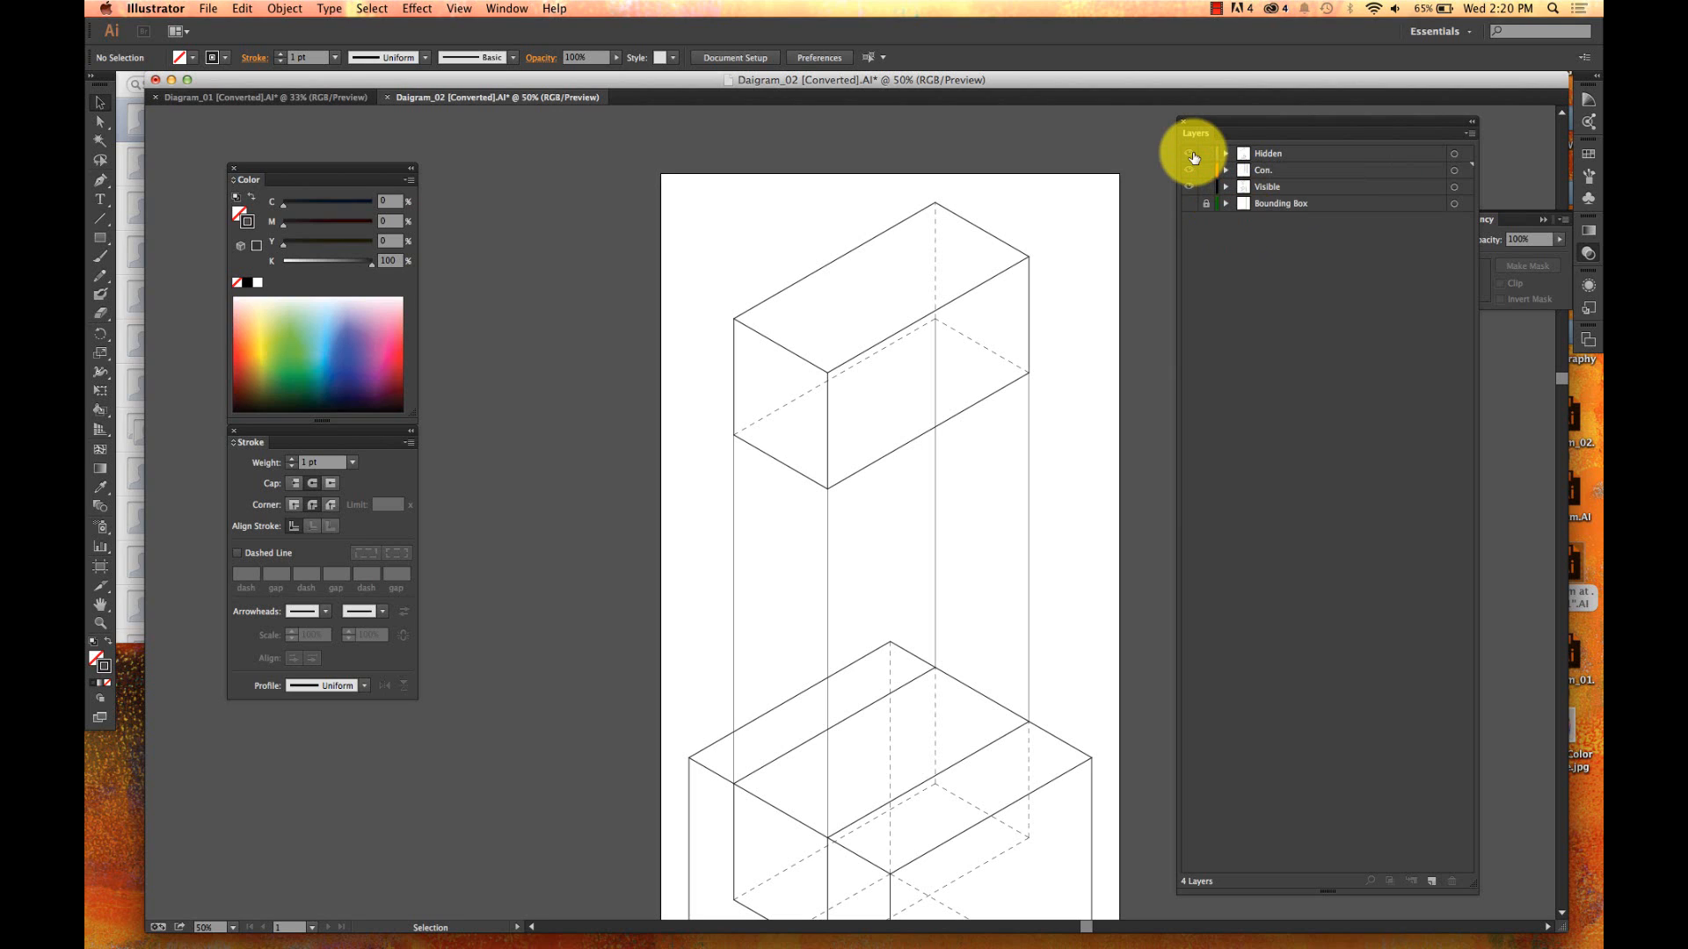
- Give the vertical construction lines between the two boxes a dashed stroke of 6 pt dash, 12 pt gap, 2 pt dash and 3 pt gap
{"action": "left_click", "coordinate": [1455, 170]}
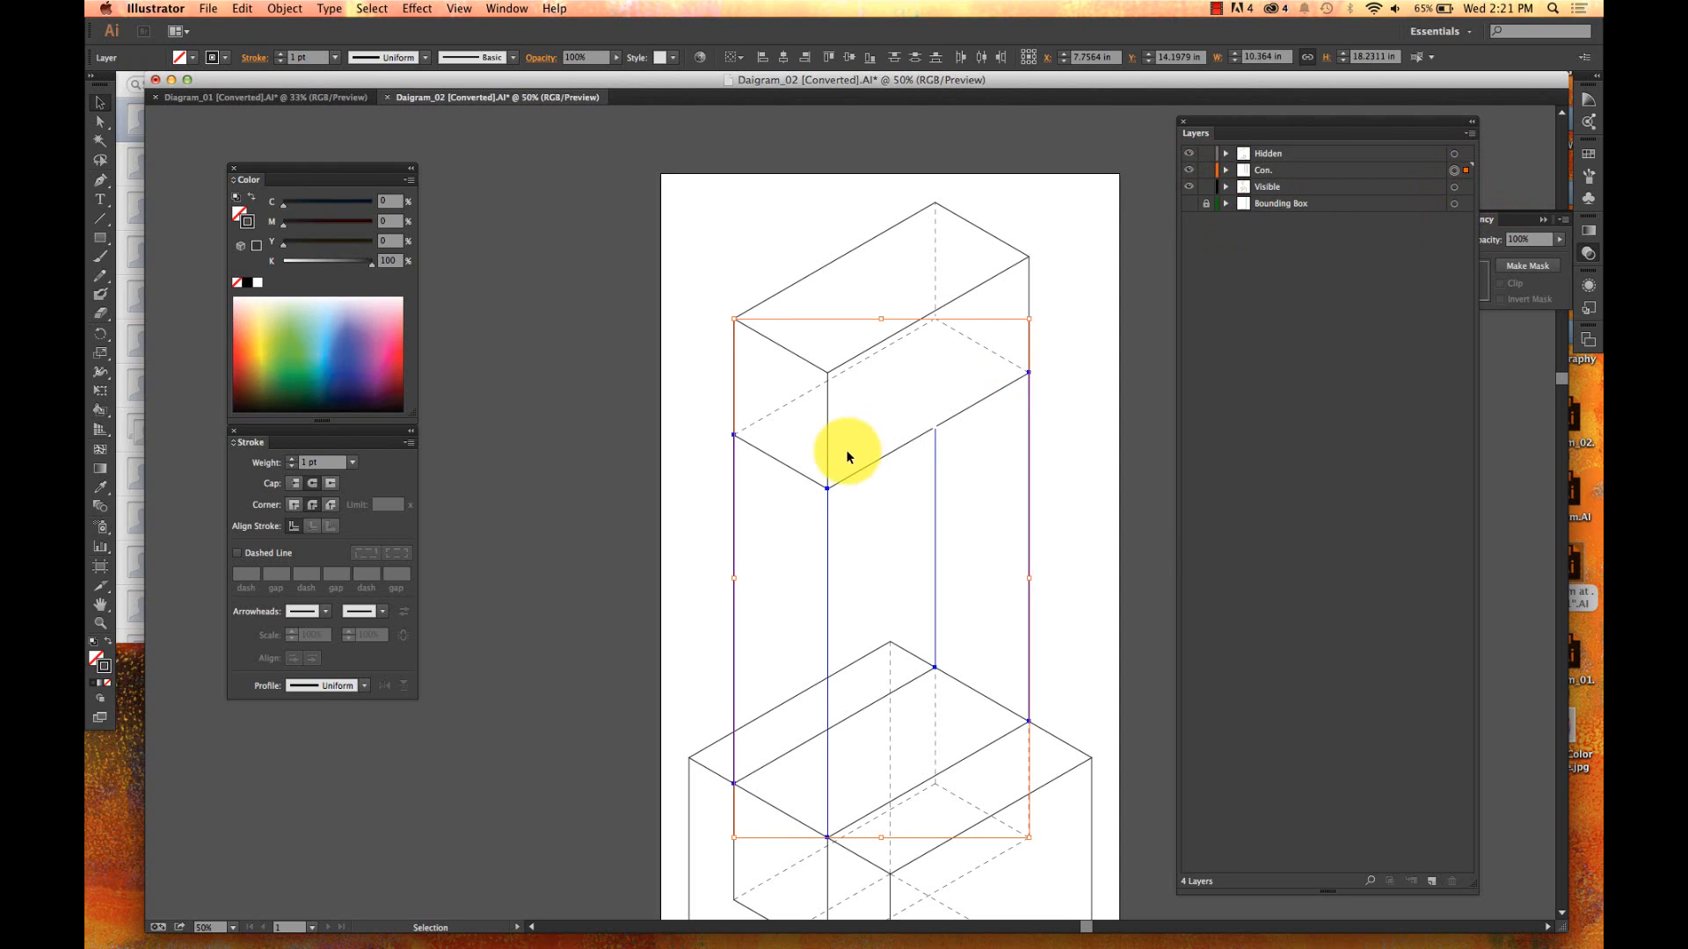
{"action": "scroll", "coordinate": [846, 451], "scroll_direction": "down", "scroll_amount": 2}
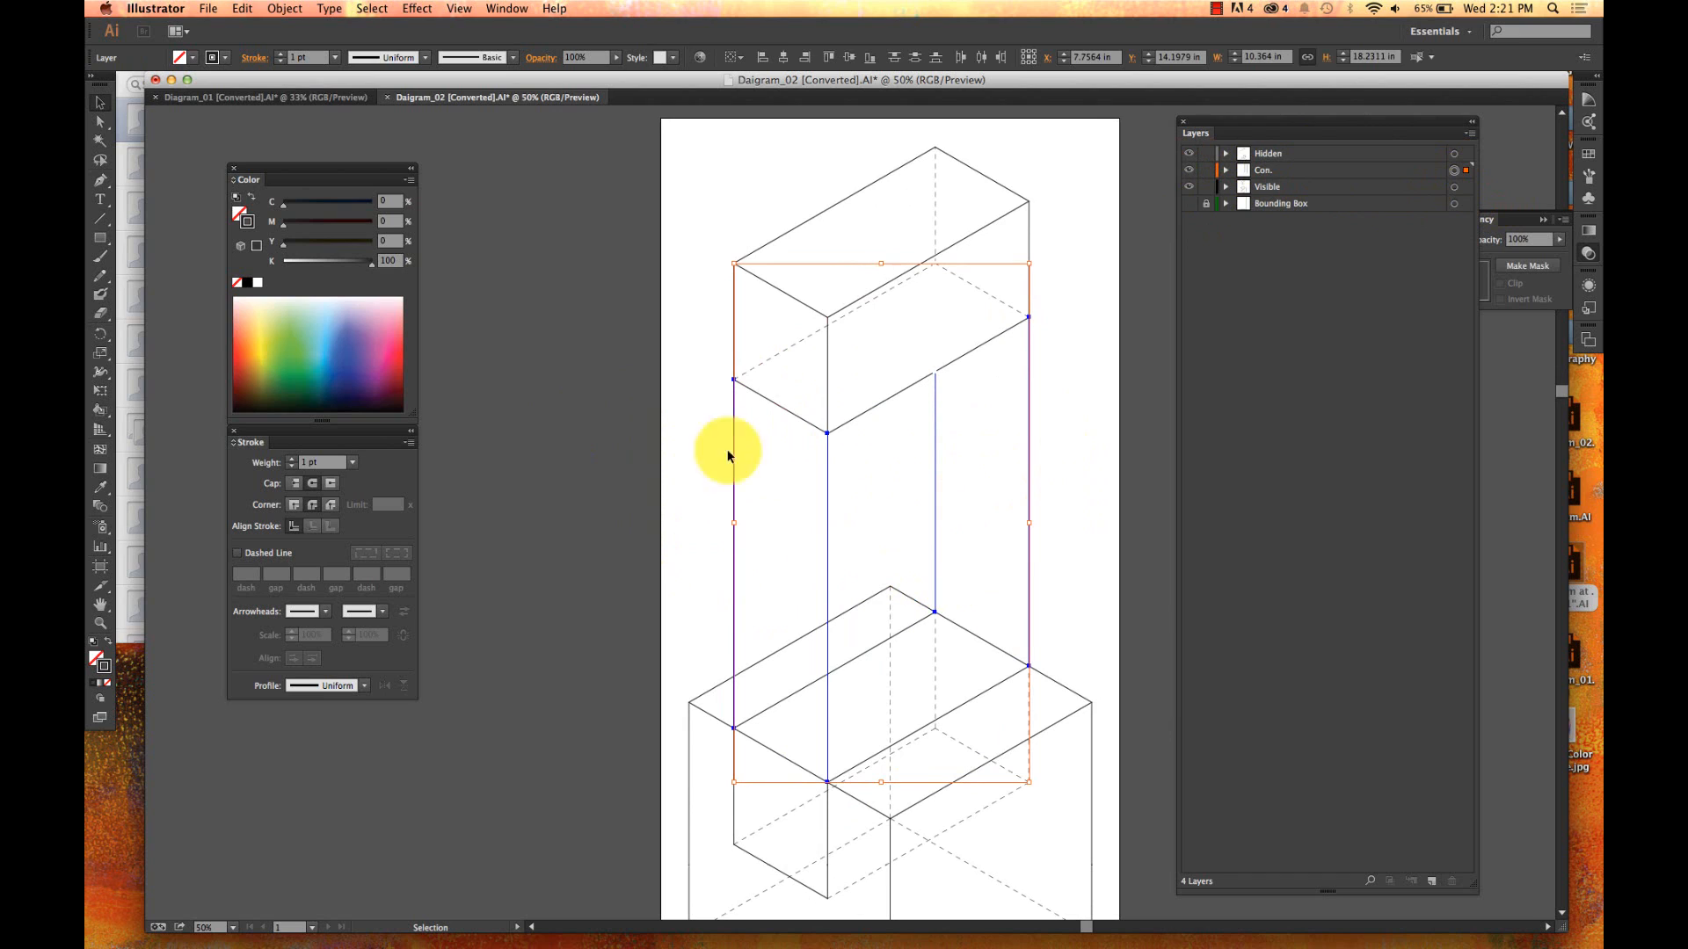
{"action": "left_click", "coordinate": [671, 475]}
{"action": "left_click_drag", "start_coordinate": [1078, 471], "coordinate": [681, 515]}
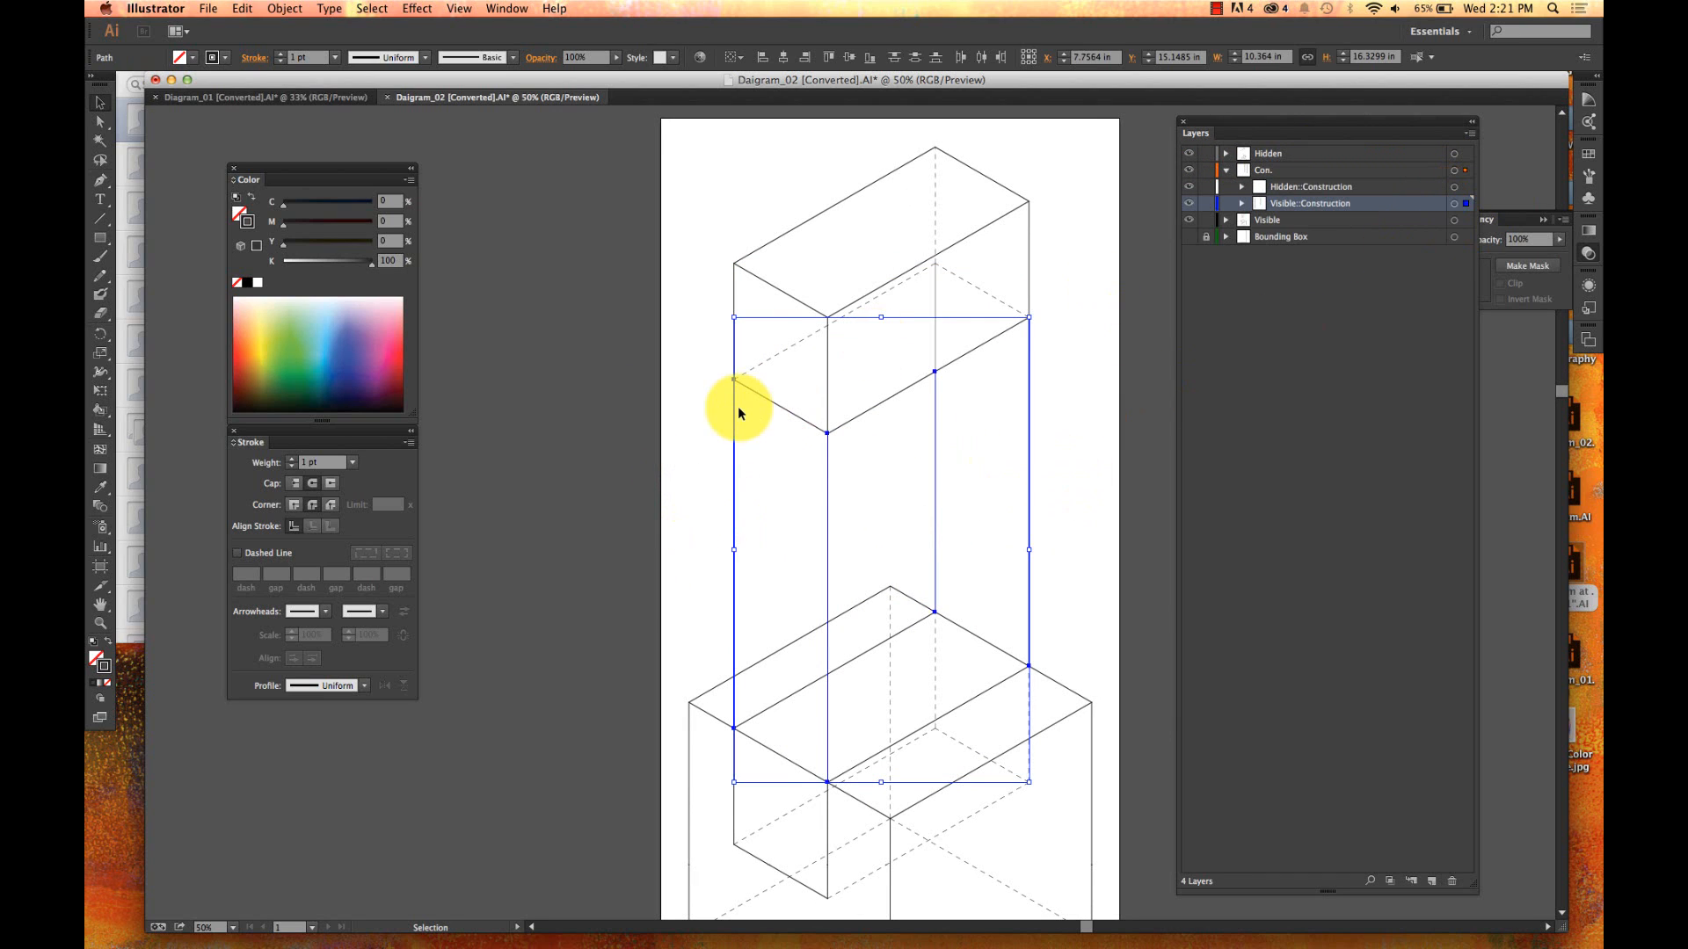
{"action": "left_click", "coordinate": [238, 553]}
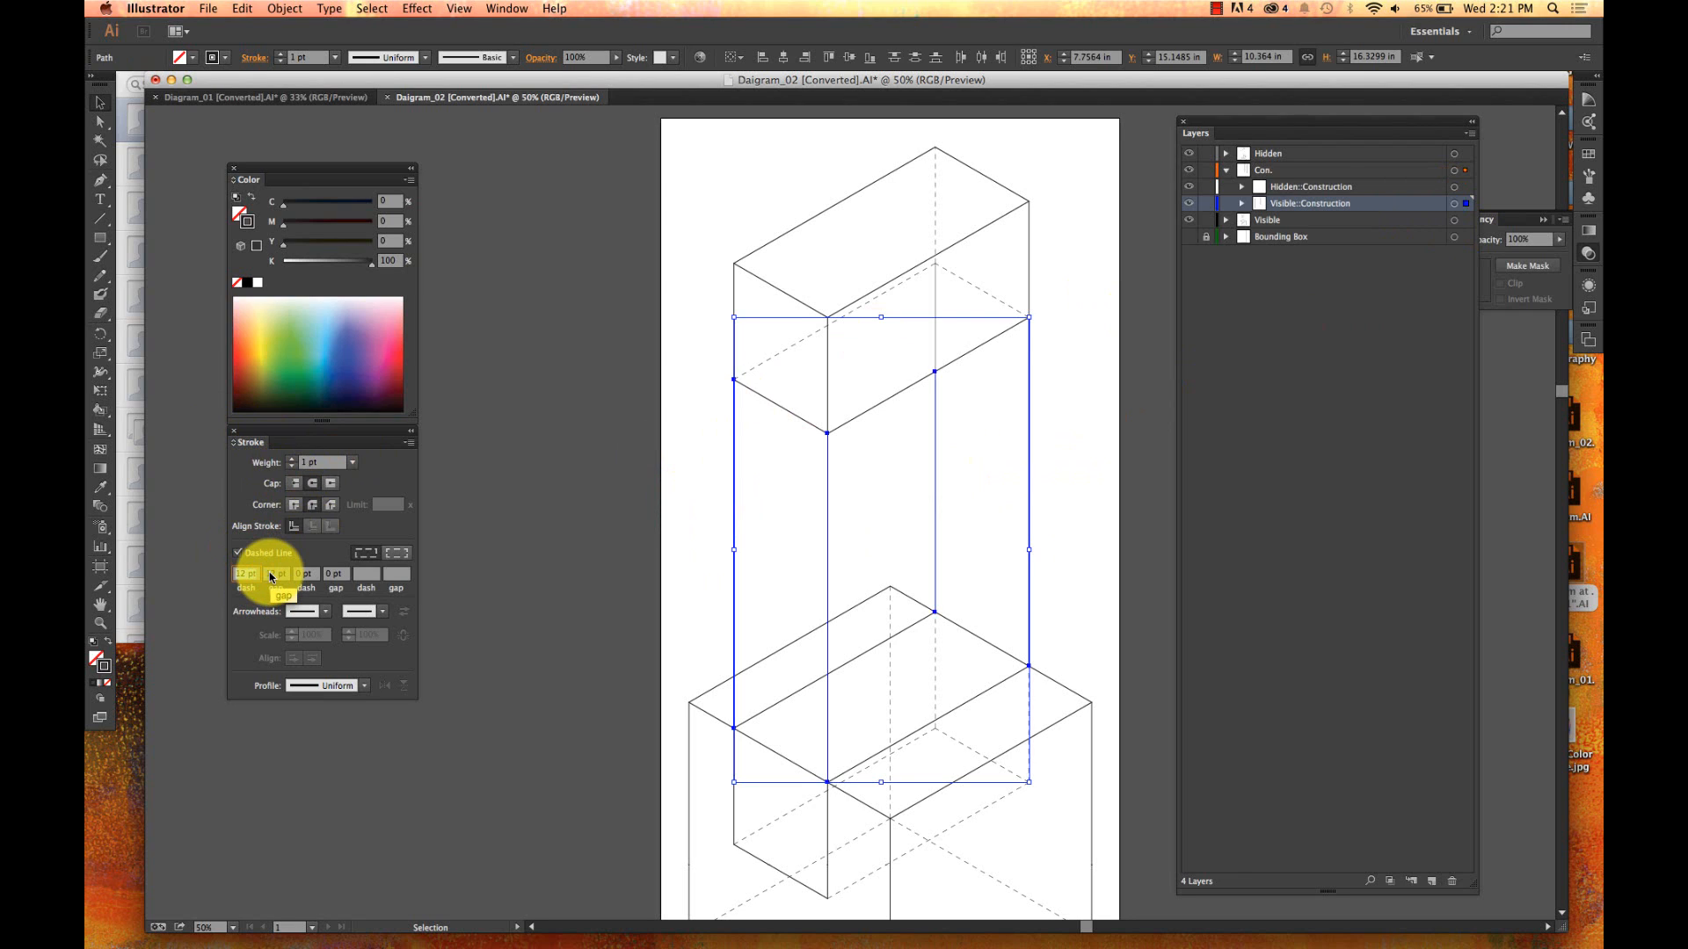
{"action": "type", "text": "6"}
{"action": "key", "text": "Tab"}
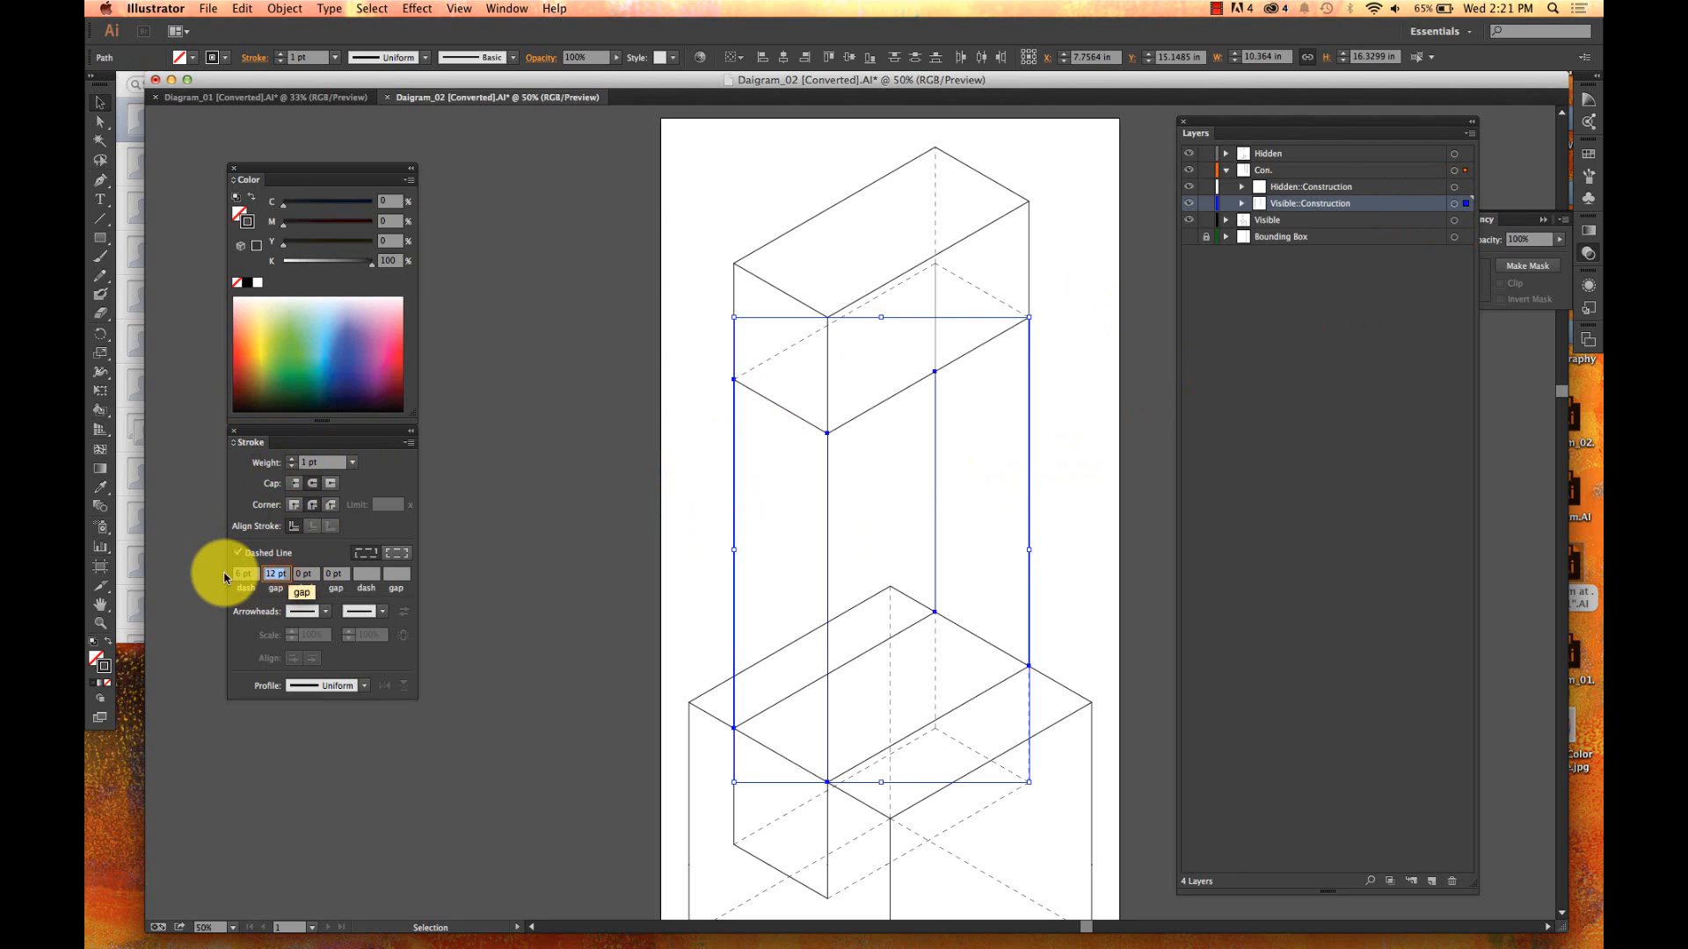
{"action": "left_click", "coordinate": [312, 573]}
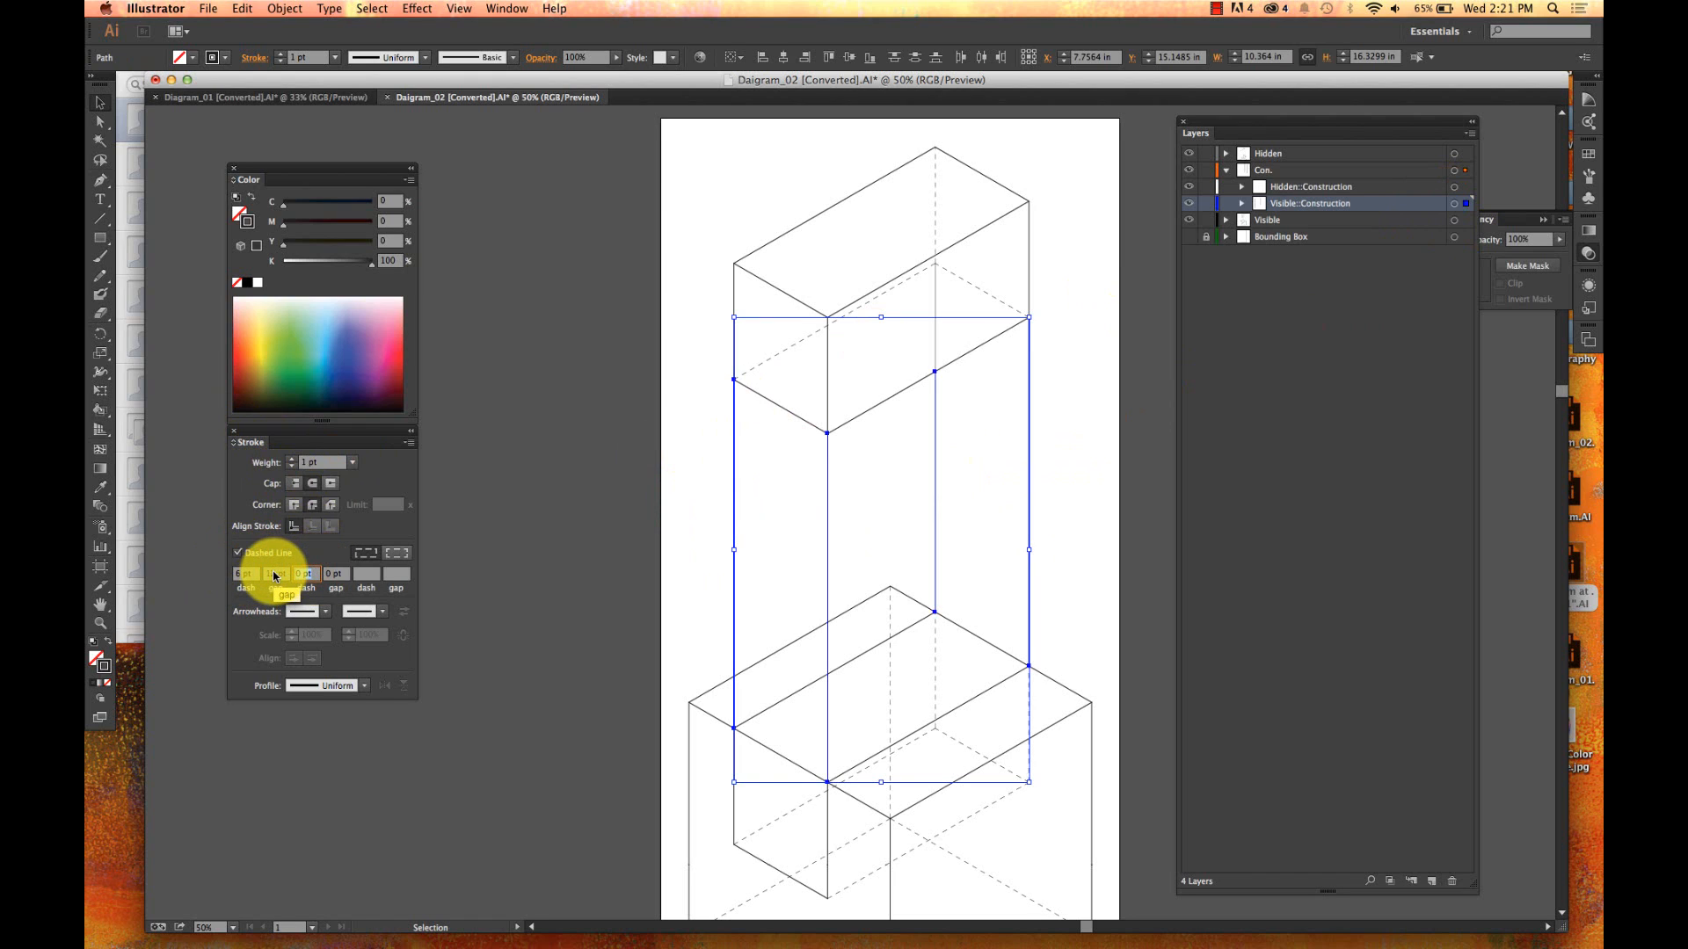
{"action": "type", "text": "2"}
{"action": "left_click", "coordinate": [337, 574]}
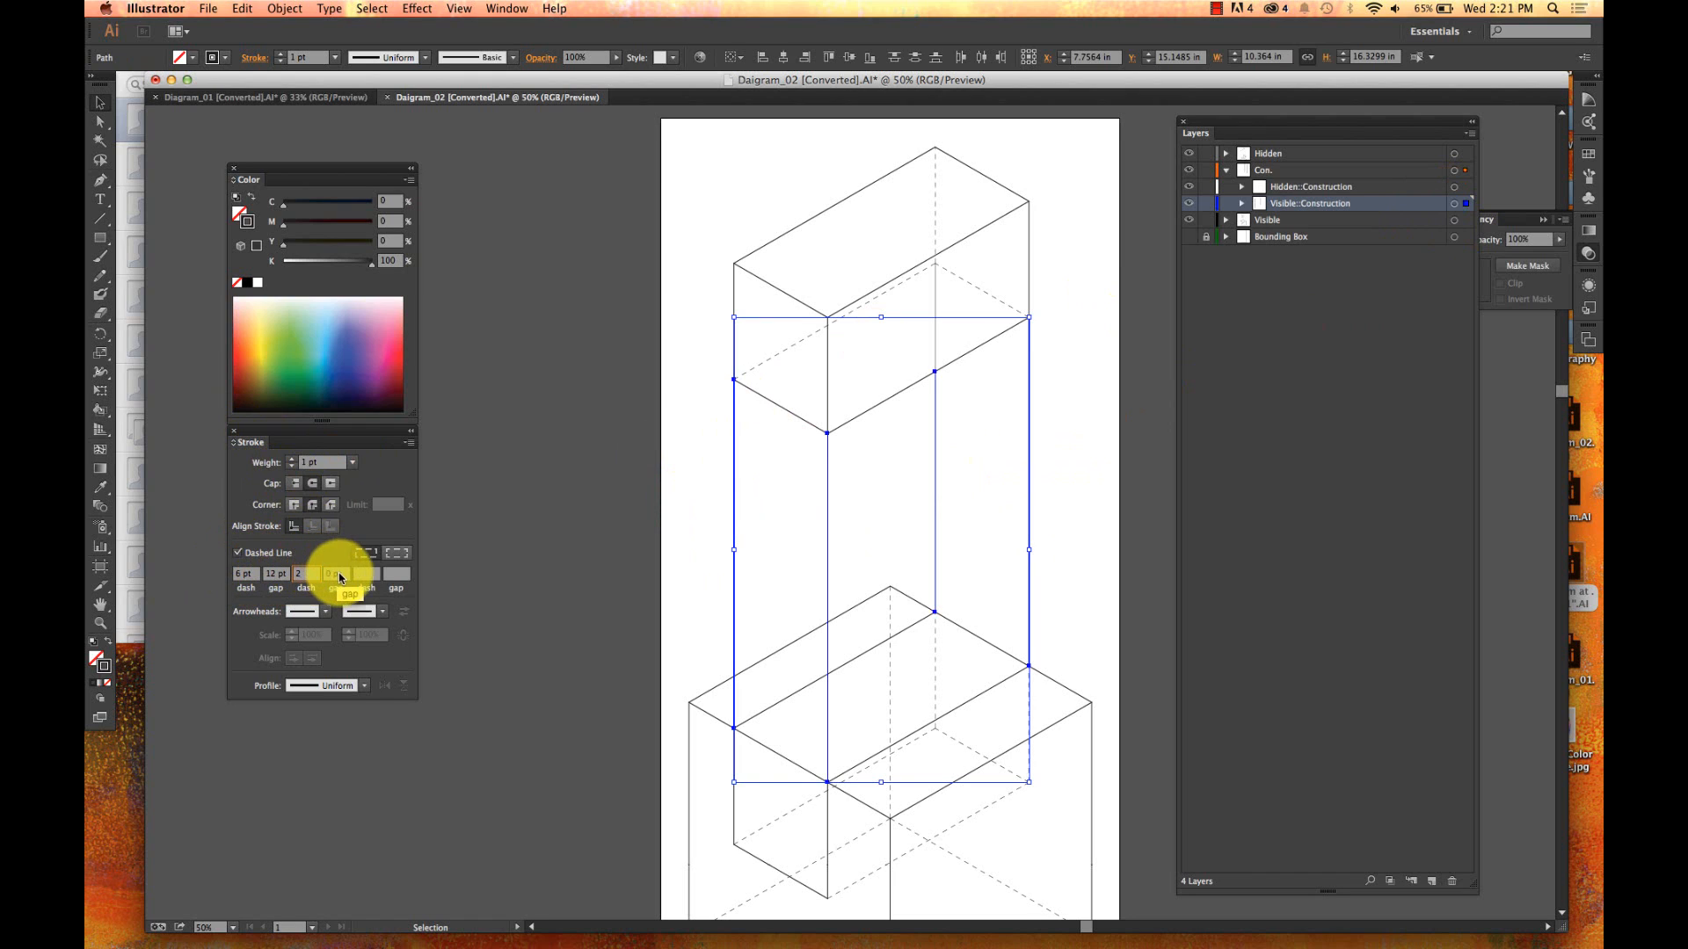
{"action": "type", "text": "3"}
{"action": "left_click", "coordinate": [630, 461]}
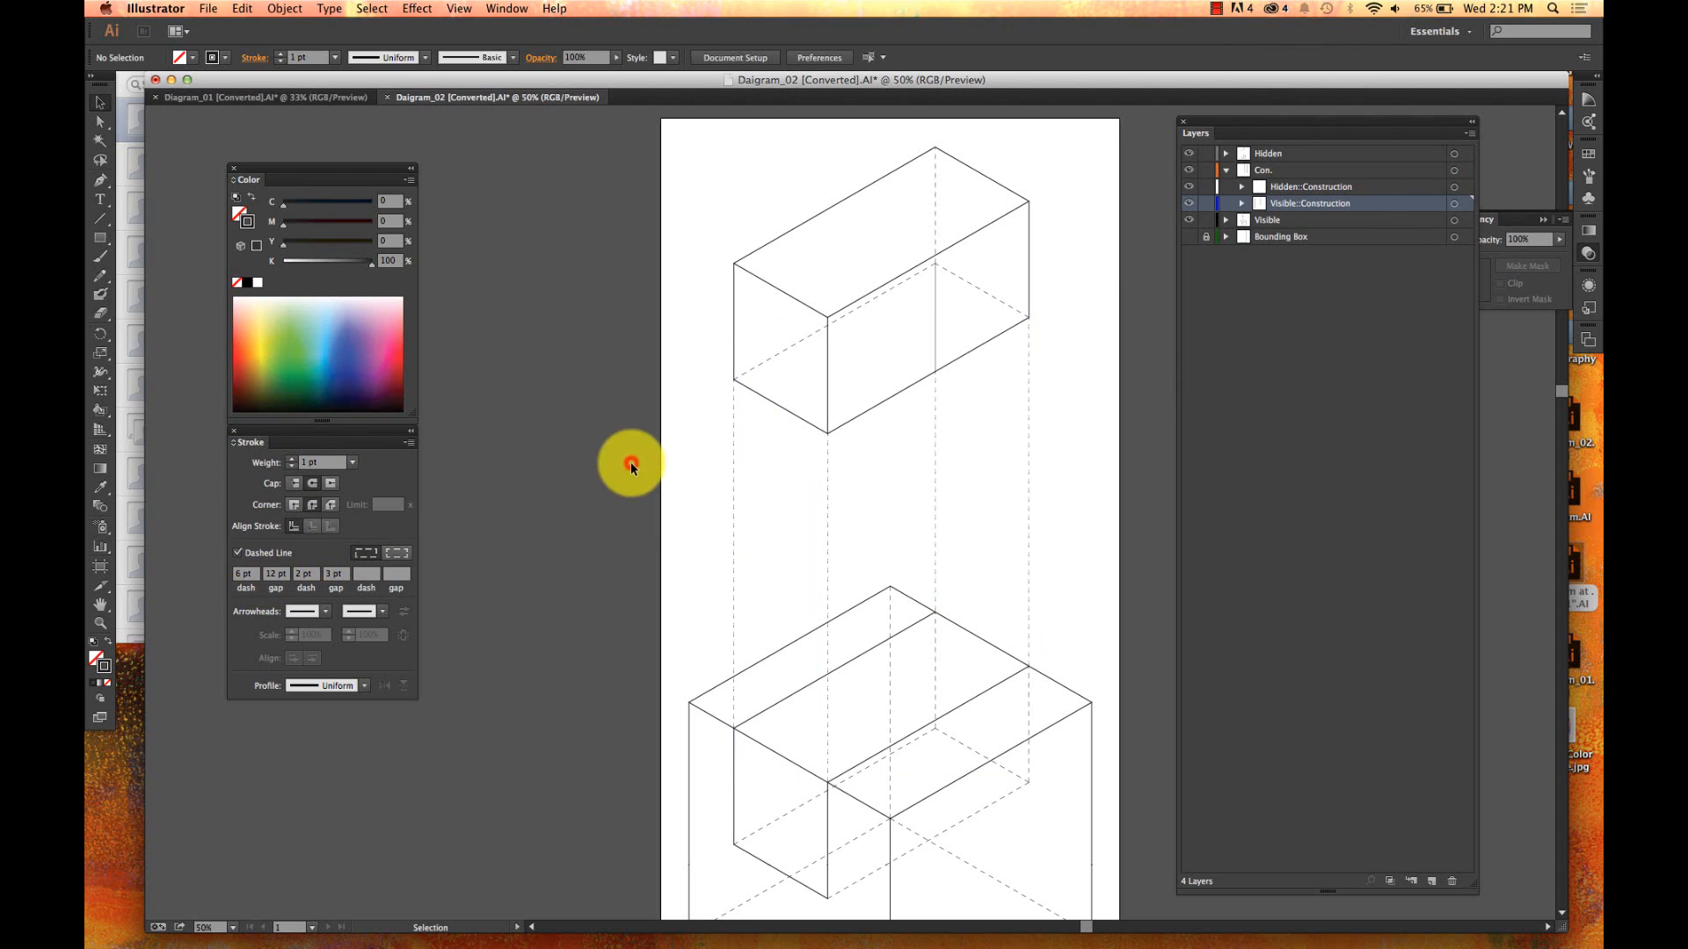
- Examine the dash-dot pattern of the construction lines between the two boxes at 200% magnification
{"action": "scroll", "coordinate": [779, 430], "scroll_direction": "down", "scroll_amount": 1}
{"action": "key", "text": "a"}
{"action": "key", "text": "super+1"}
{"action": "key", "text": "v"}
{"action": "scroll", "coordinate": [784, 426], "scroll_direction": "up", "scroll_amount": 2}
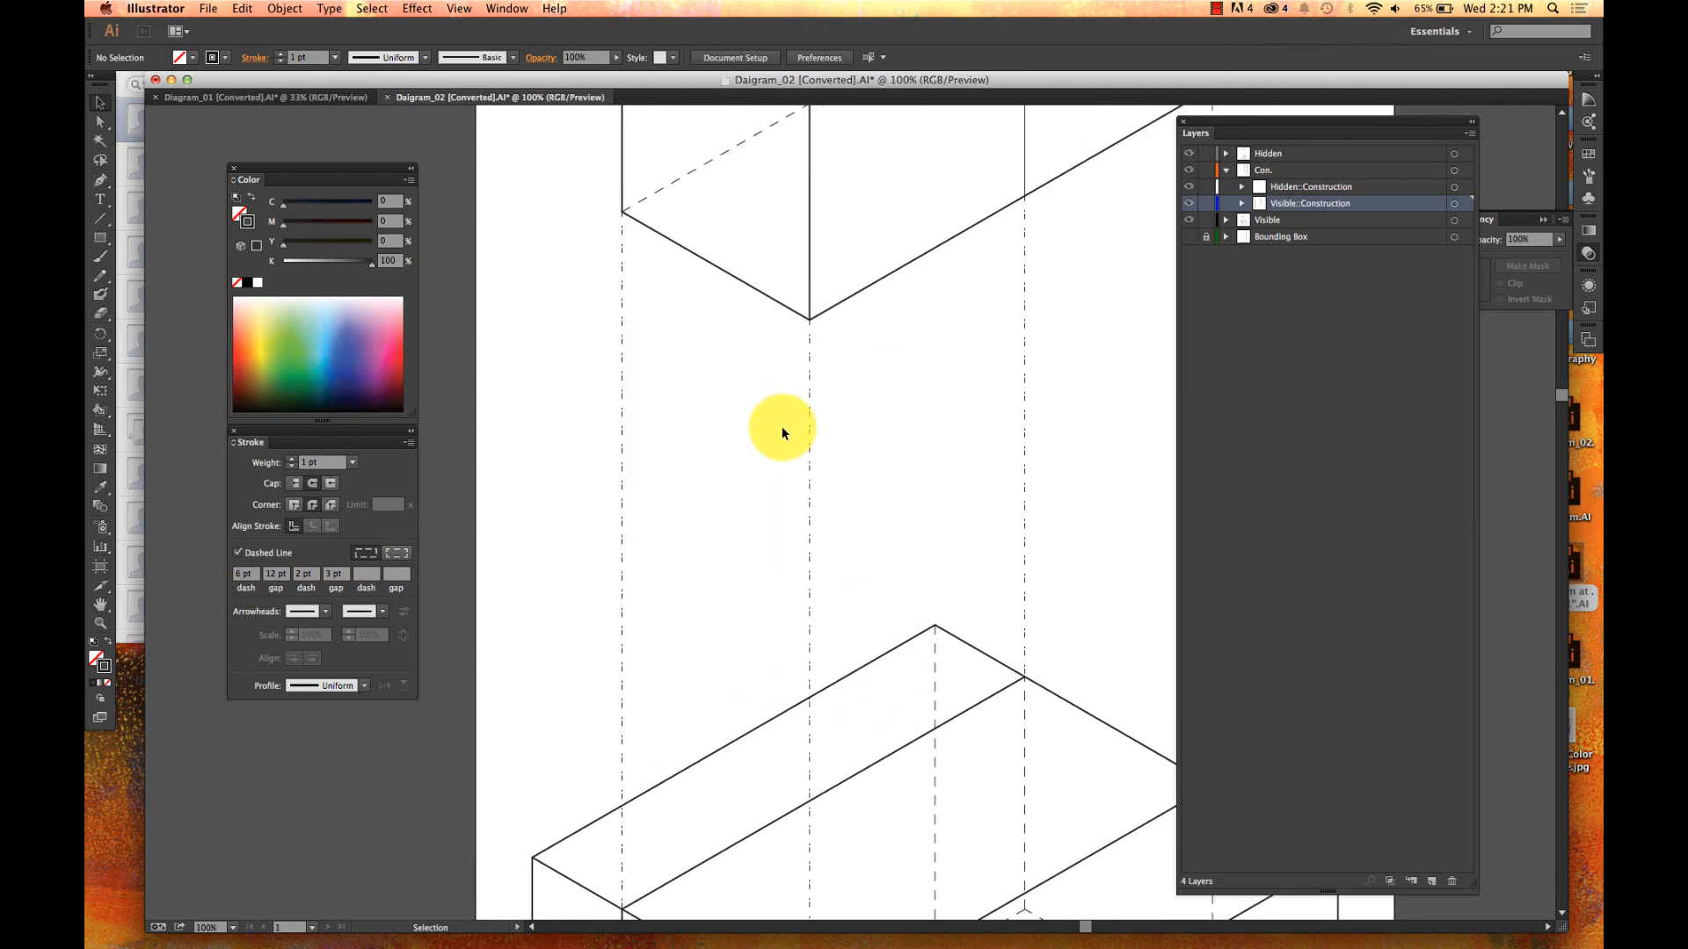
{"action": "key", "text": "super+equal"}
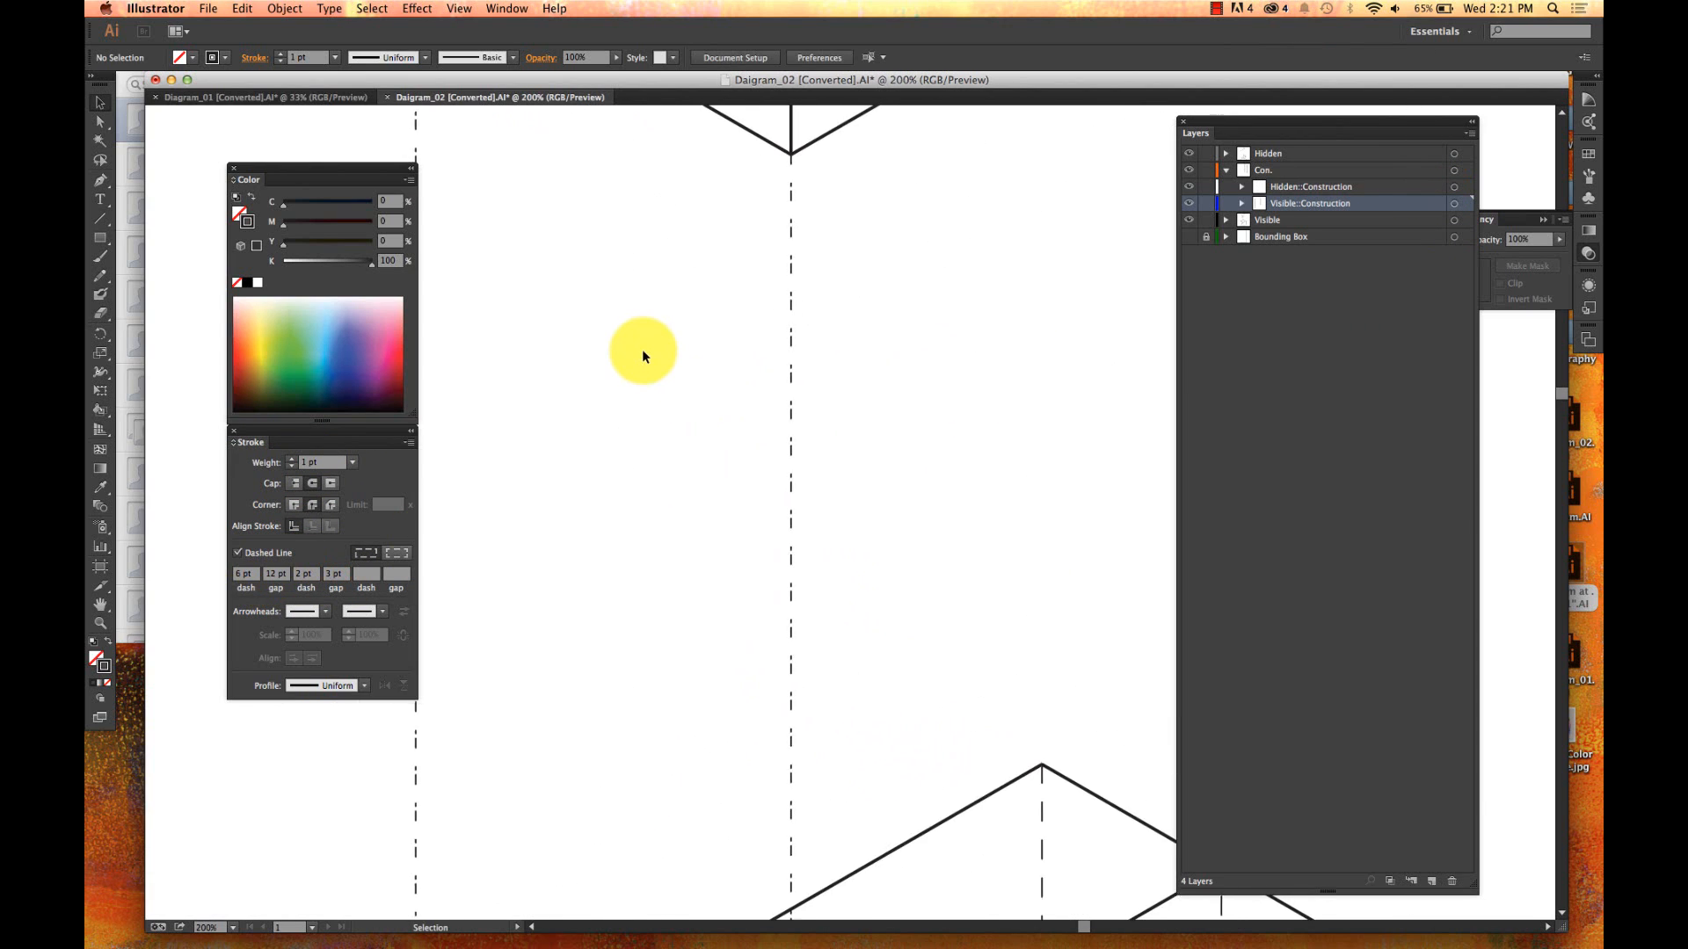
- Apply a dashed stroke to all artwork on the Con. layer, changing the first gap to 3 pt
{"action": "scroll", "coordinate": [642, 350], "scroll_direction": "left", "scroll_amount": 2}
{"action": "scroll", "coordinate": [461, 366], "scroll_direction": "left", "scroll_amount": 1}
{"action": "scroll", "coordinate": [457, 378], "scroll_direction": "up", "scroll_amount": 1}
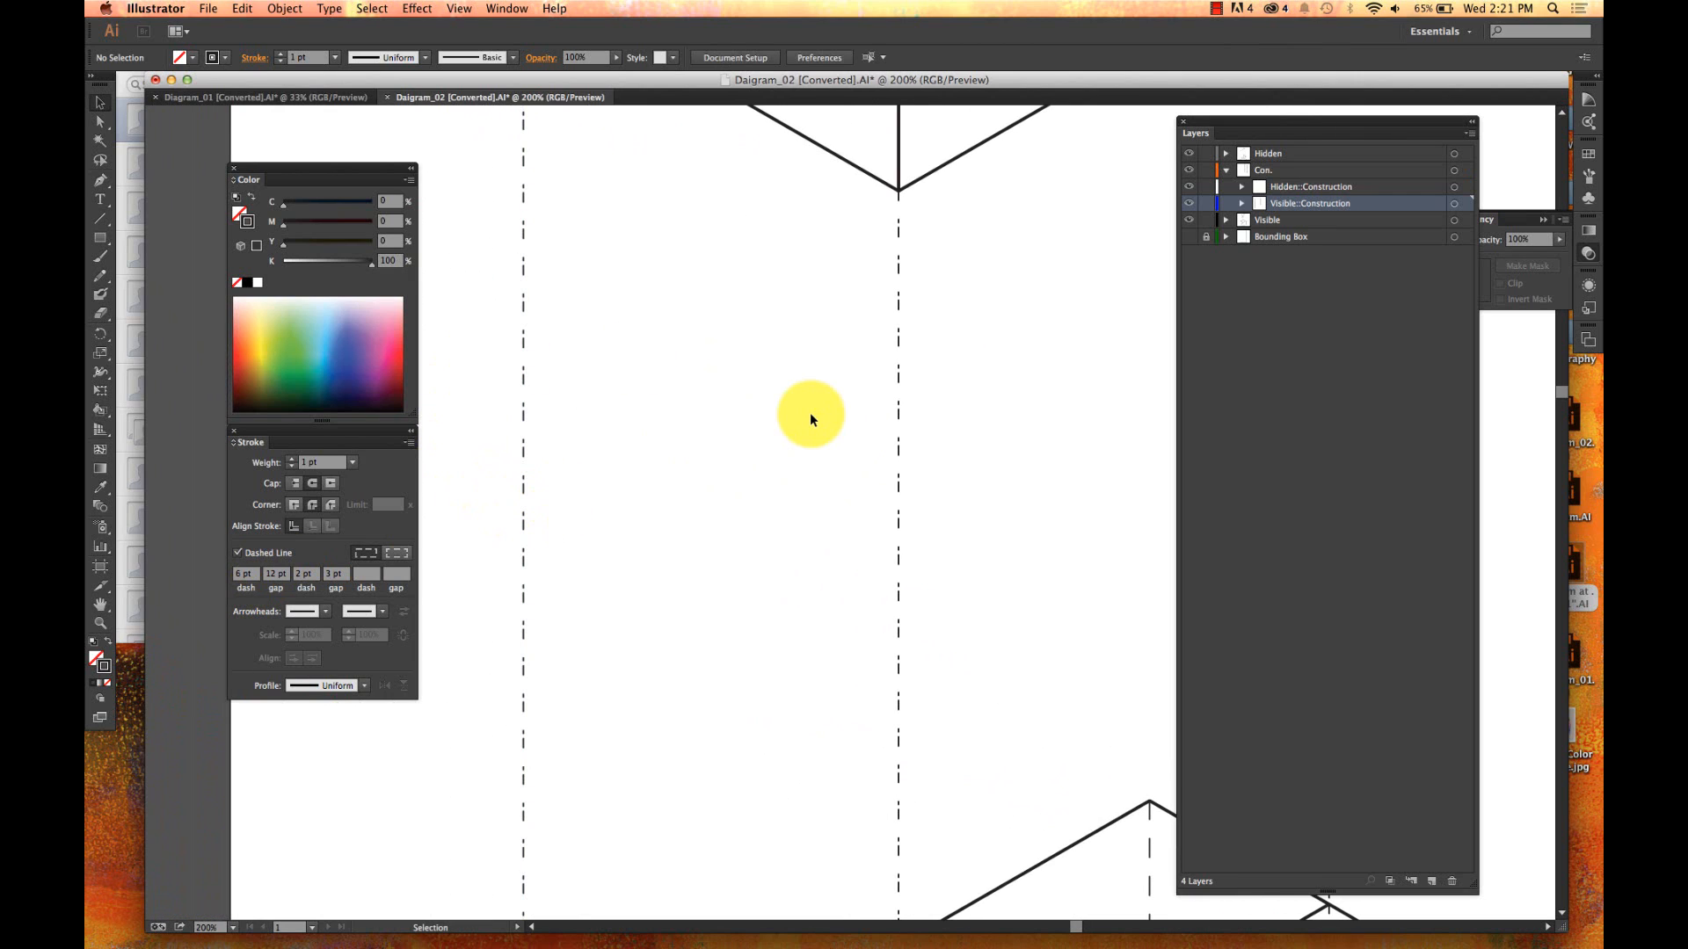
{"action": "left_click", "coordinate": [1455, 172]}
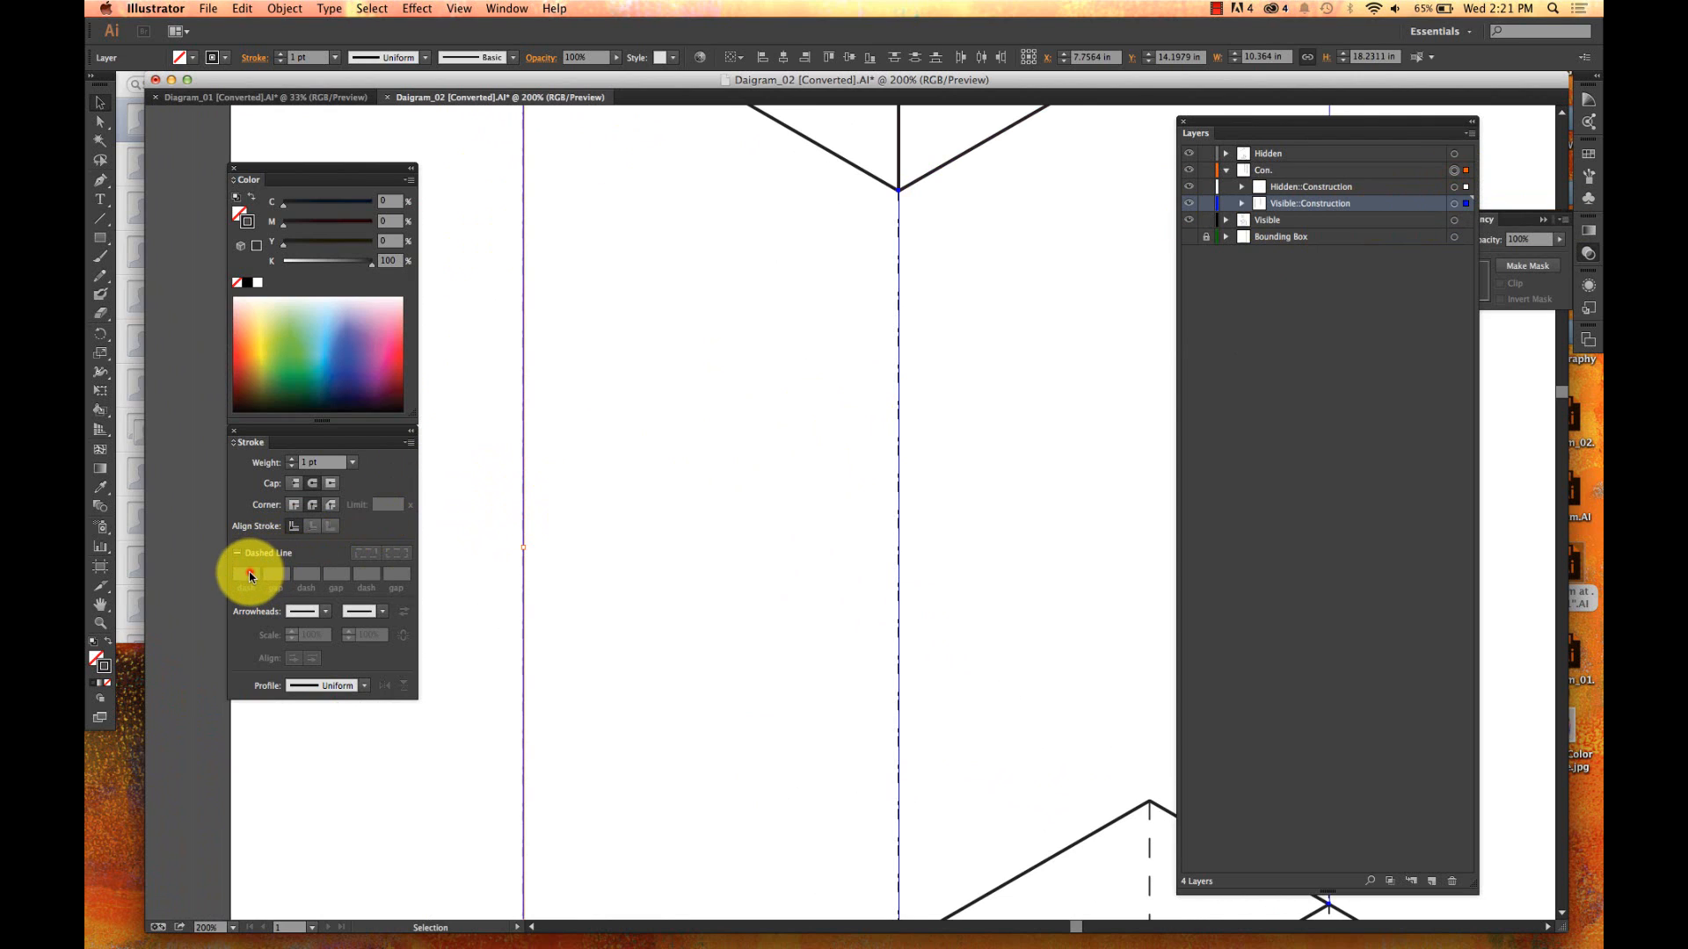
{"action": "left_click", "coordinate": [236, 557]}
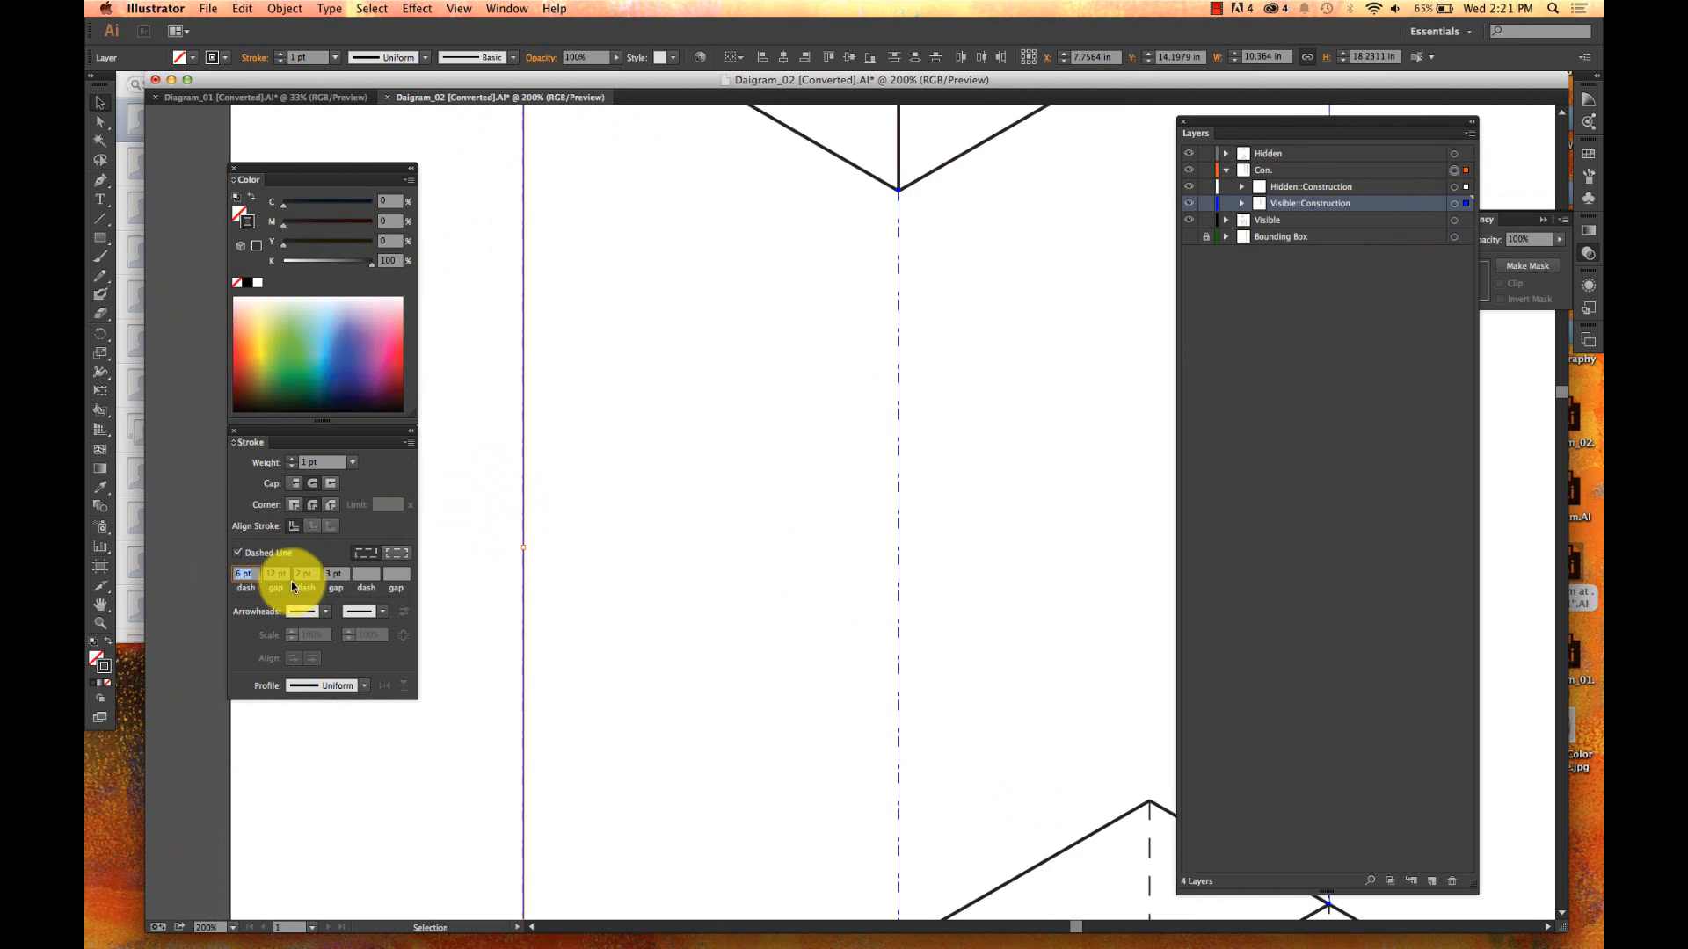
{"action": "double_click", "coordinate": [278, 577]}
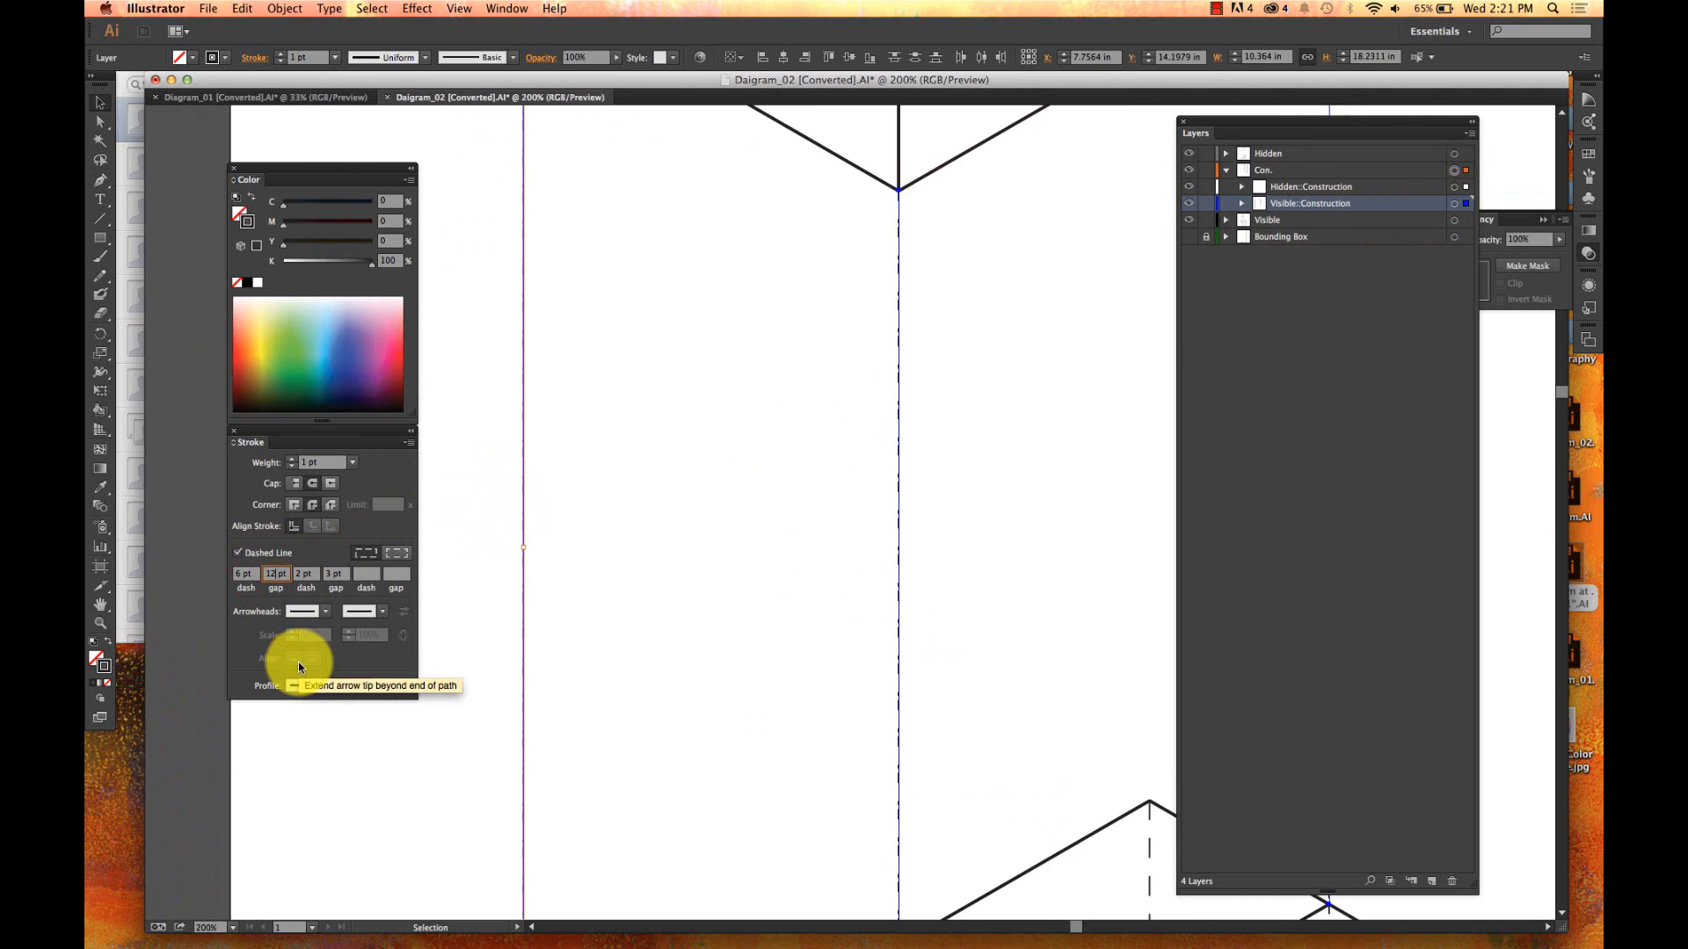
{"action": "key", "text": "BackSpace"}
{"action": "type", "text": "3"}
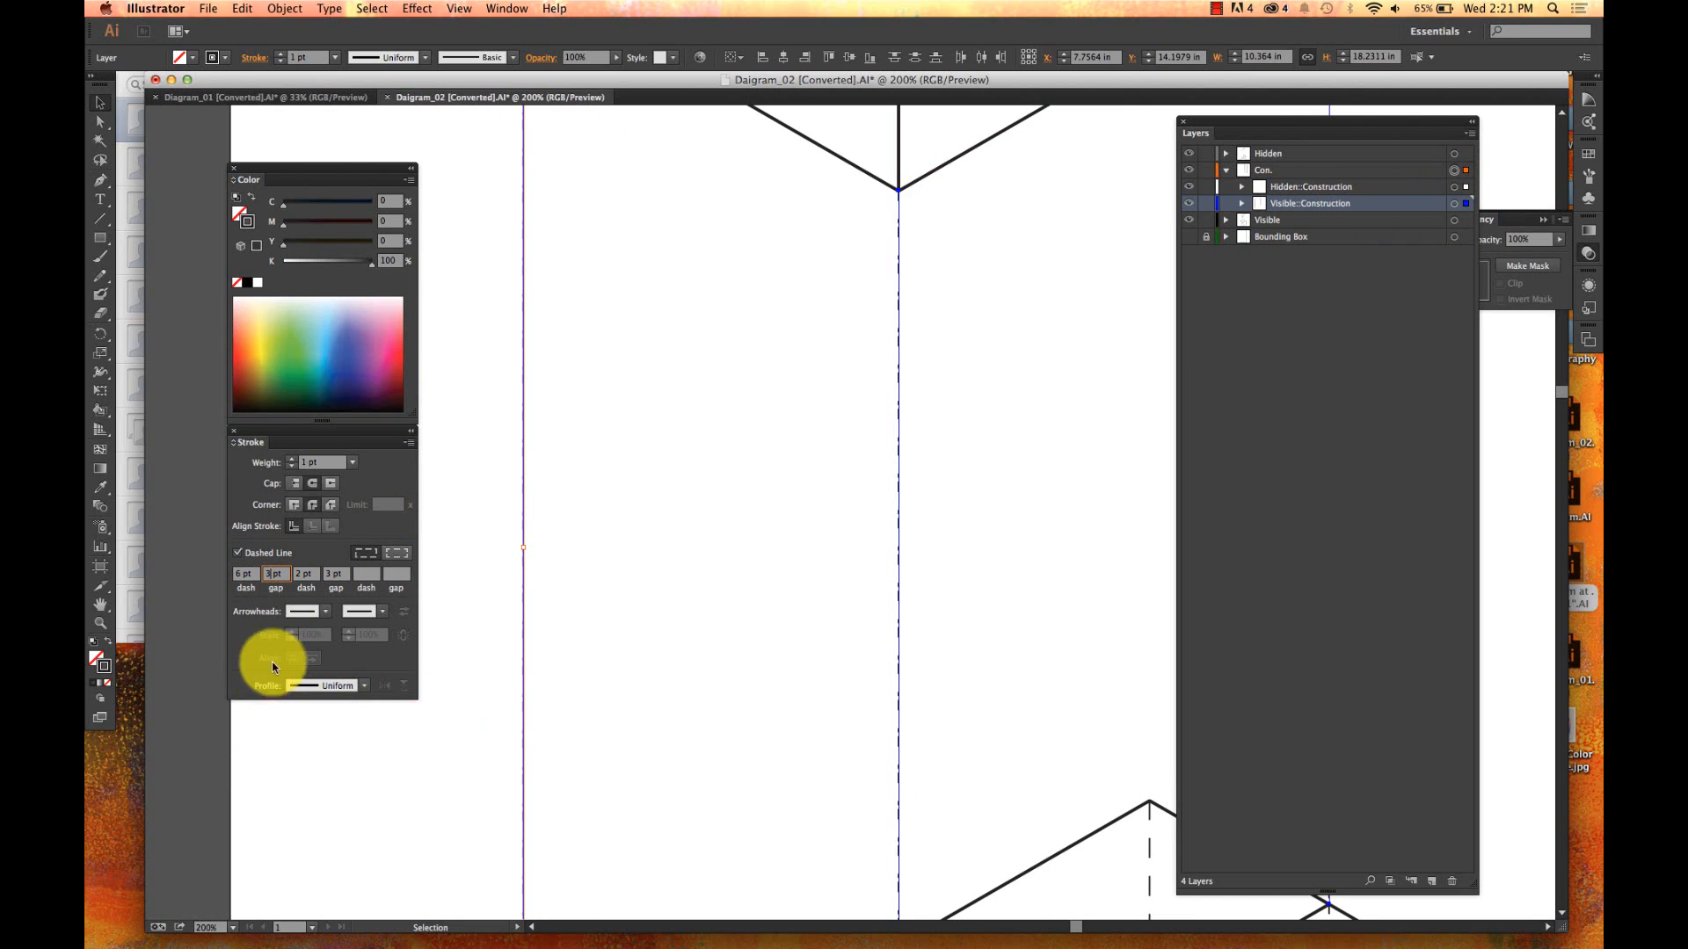
{"action": "left_click", "coordinate": [620, 577]}
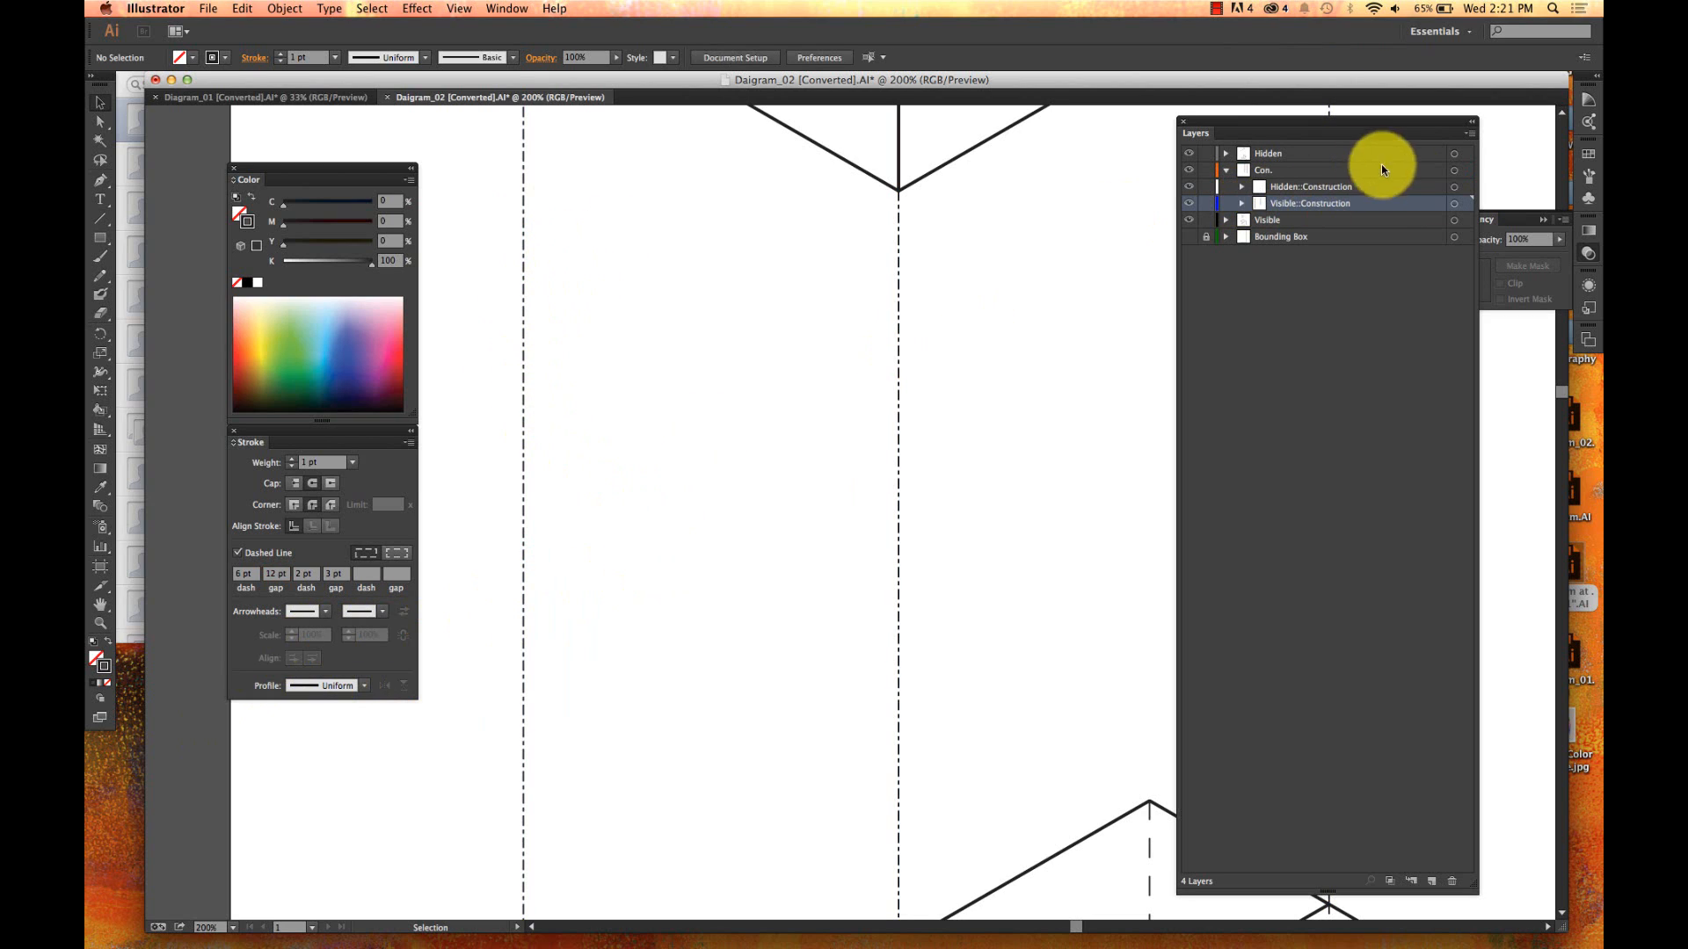
- Set the stroke weight of everything on the Con. layer to 0.25 pt and deselect the artwork
{"action": "left_click", "coordinate": [1453, 171]}
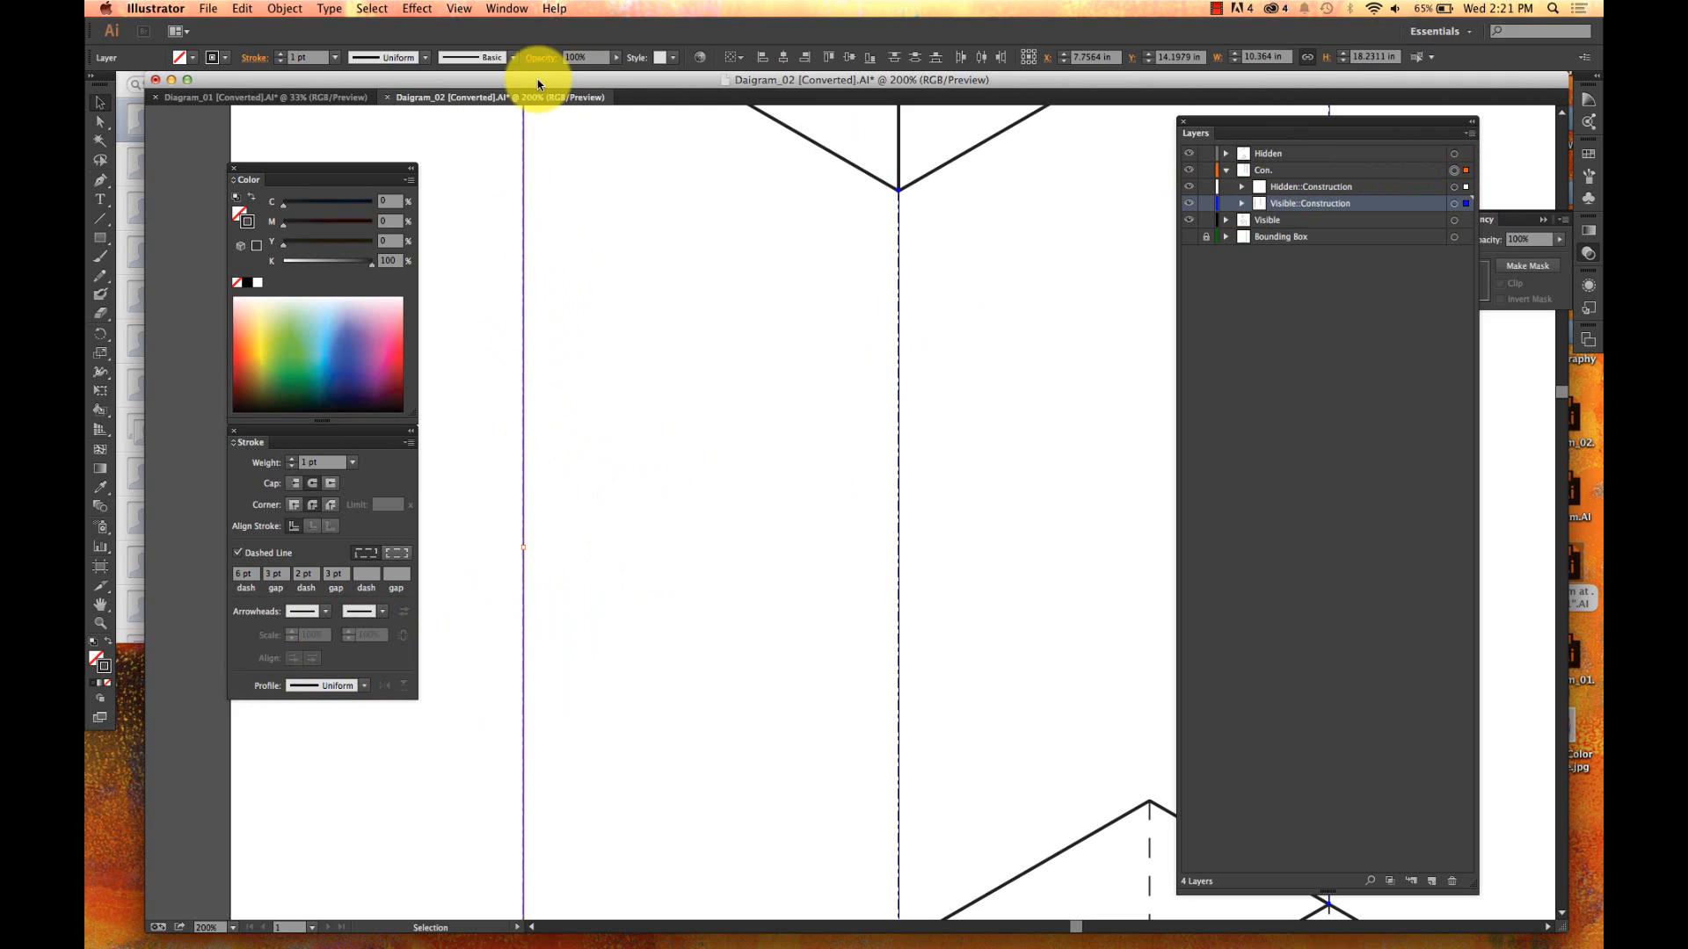
{"action": "left_click", "coordinate": [351, 462]}
{"action": "left_click", "coordinate": [373, 479]}
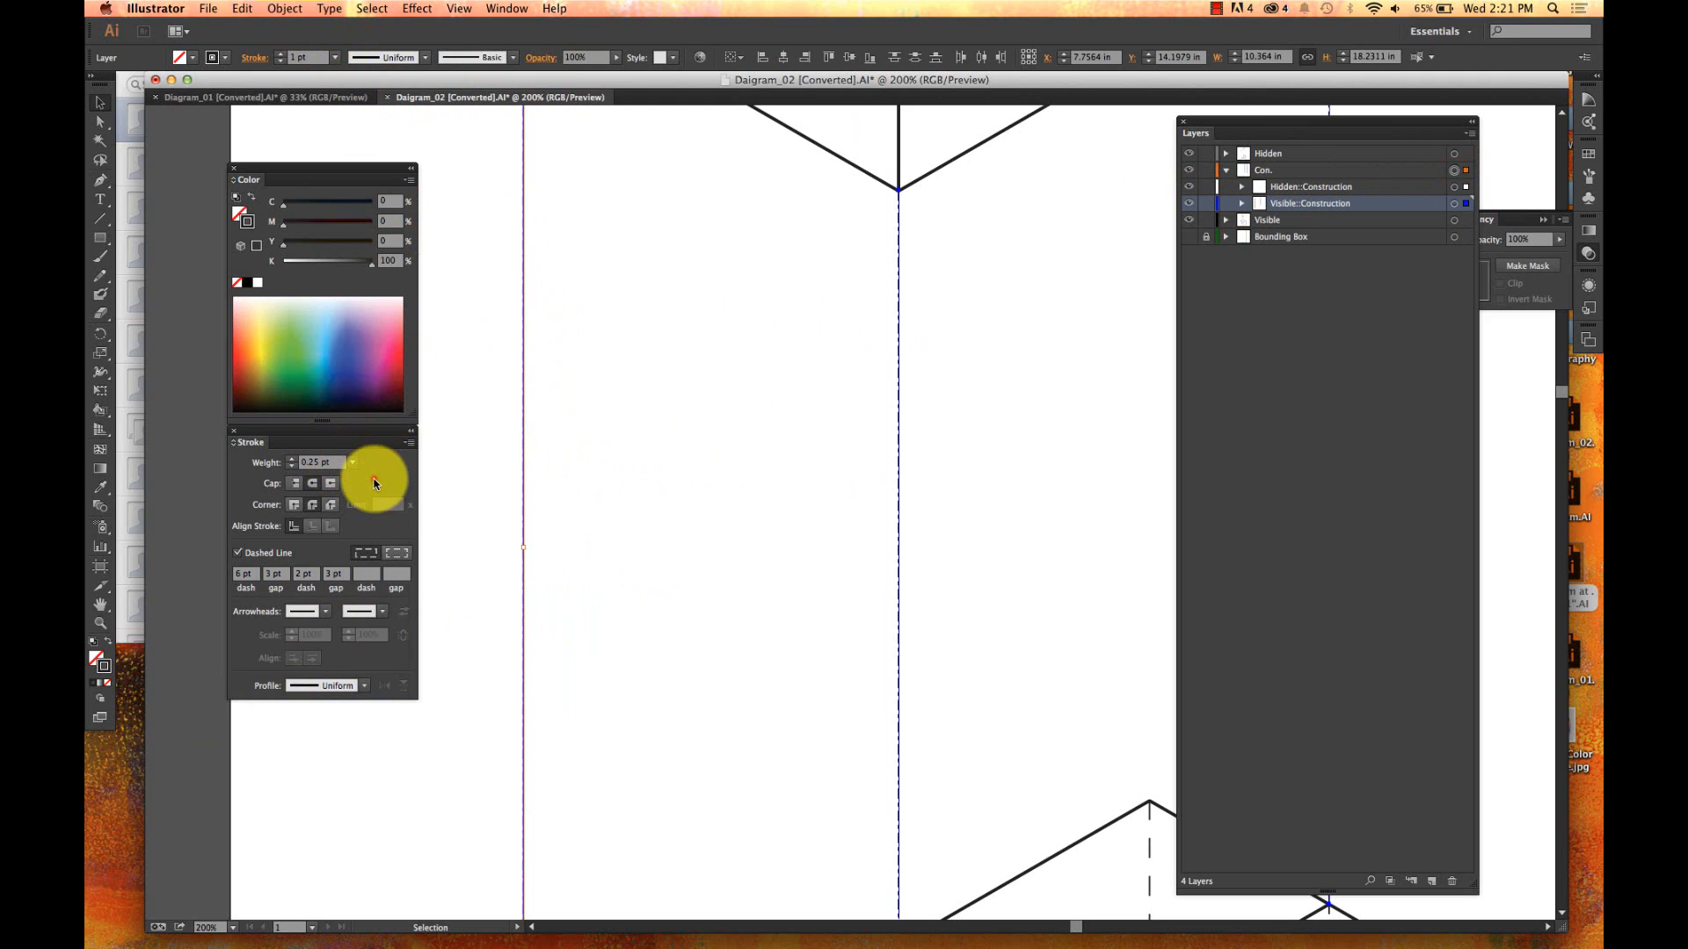
{"action": "left_click", "coordinate": [649, 439]}
- Examine the construction lines against the hidden and visible lines at several magnifications, ending with the whole artboard in view
{"action": "key", "text": "super+minus"}
{"action": "key", "text": "super+minus"}
{"action": "key", "text": "super+minus"}
{"action": "key", "text": "super+minus"}
{"action": "key", "text": "super+minus"}
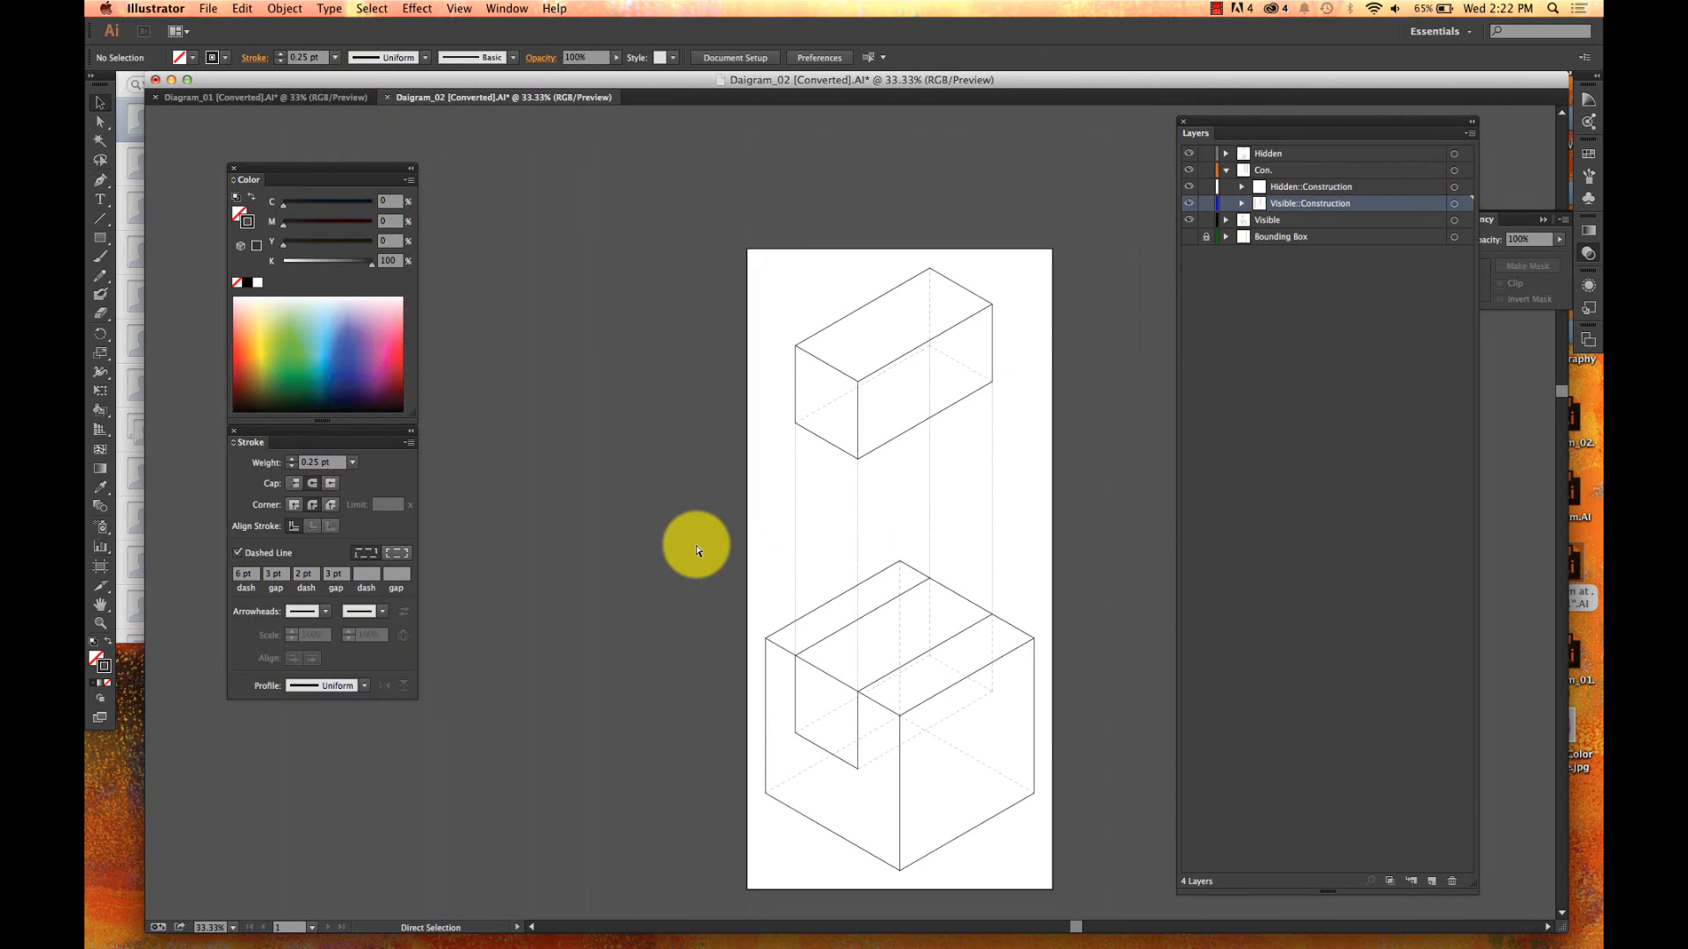
{"action": "key", "text": "super+equal"}
{"action": "key", "text": "super+equal"}
{"action": "key", "text": "super+equal"}
{"action": "key", "text": "super+equal"}
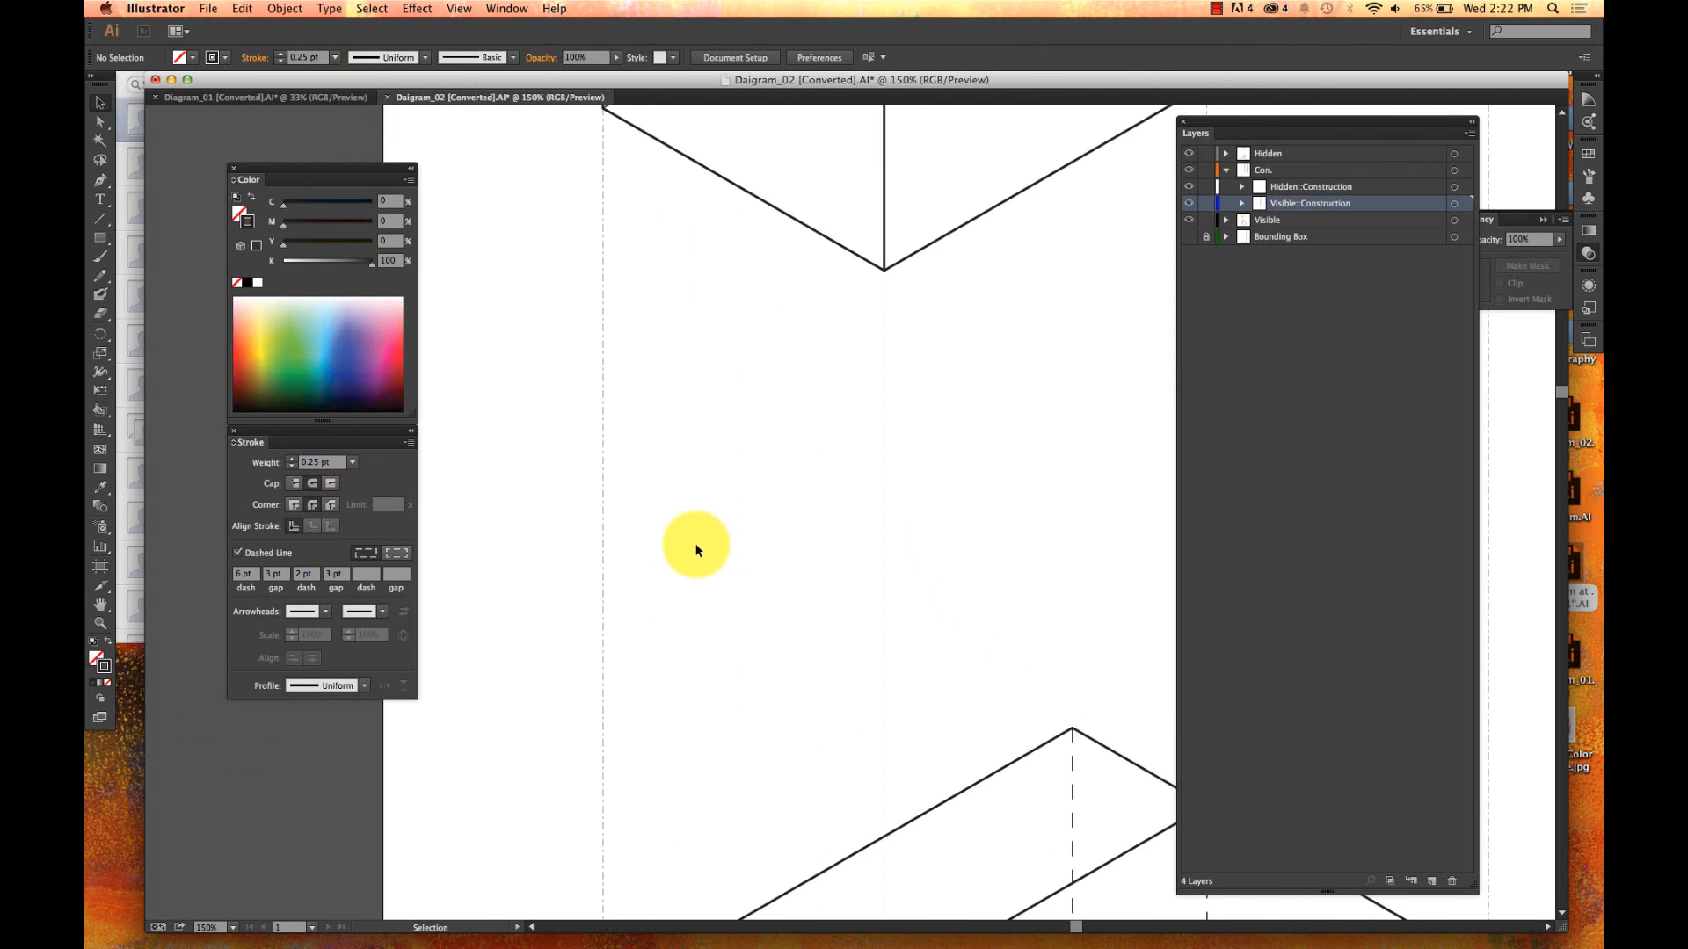
{"action": "scroll", "coordinate": [697, 549], "scroll_direction": "up", "scroll_amount": 5}
{"action": "scroll", "coordinate": [696, 550], "scroll_direction": "left", "scroll_amount": 1}
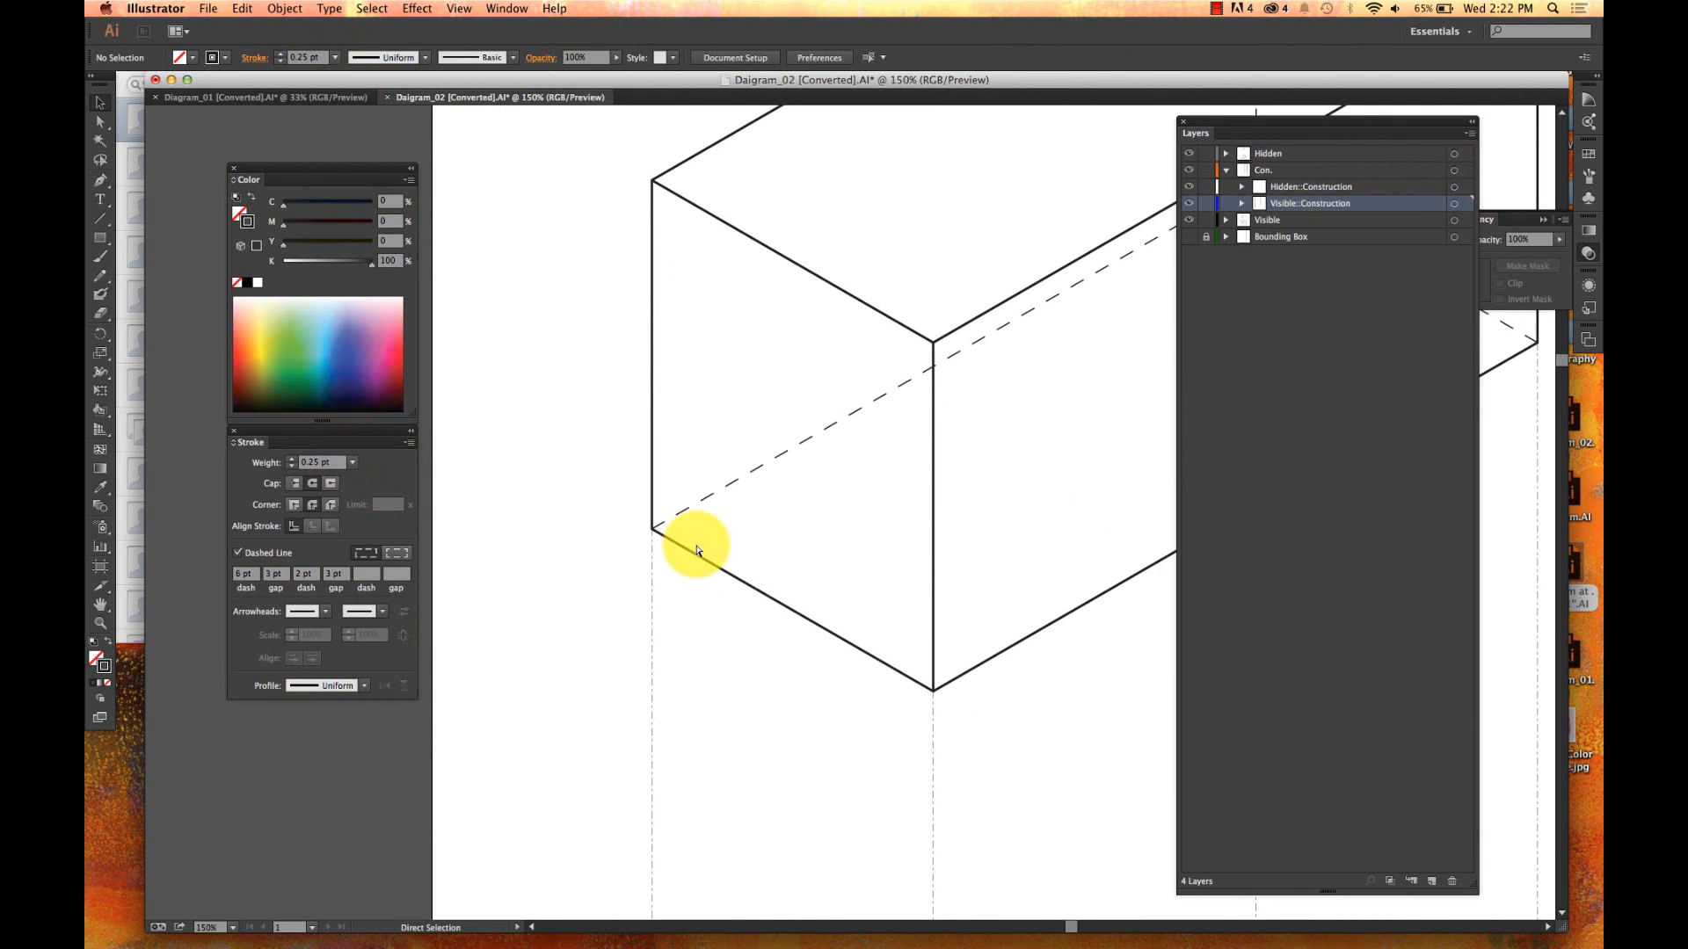
{"action": "key", "text": "super+minus"}
{"action": "scroll", "coordinate": [696, 549], "scroll_direction": "down", "scroll_amount": 1}
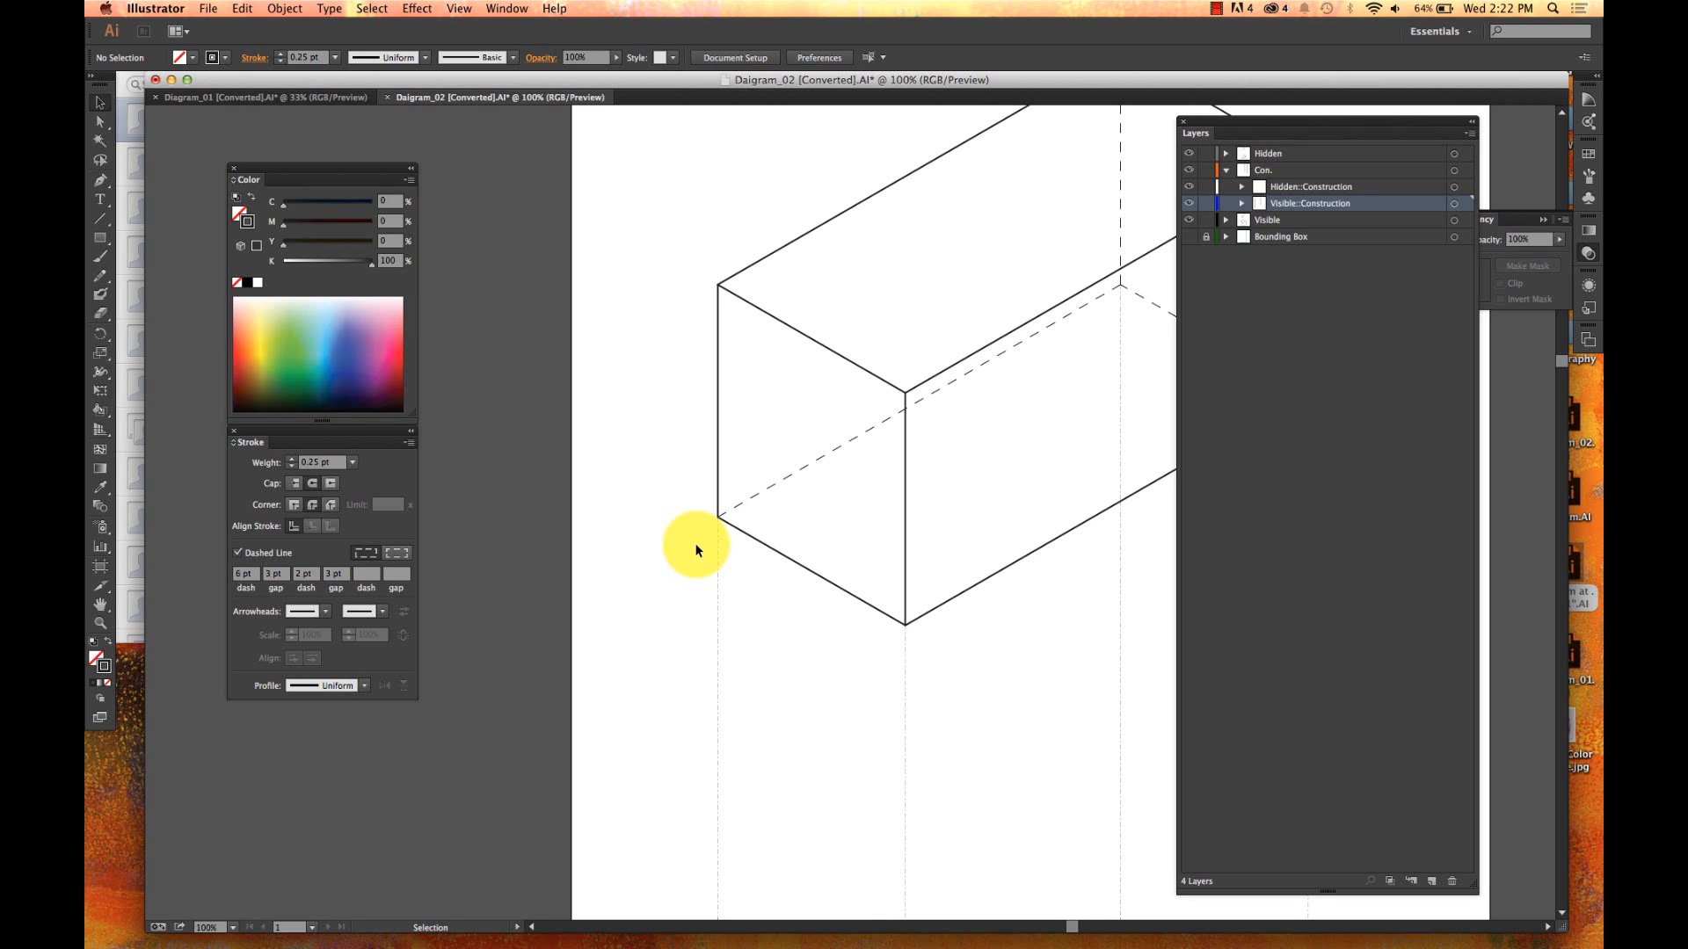
{"action": "key", "text": "super+minus"}
{"action": "key", "text": "super+minus"}
{"action": "scroll", "coordinate": [696, 549], "scroll_direction": "down", "scroll_amount": 5}
{"action": "scroll", "coordinate": [697, 548], "scroll_direction": "right", "scroll_amount": 2}
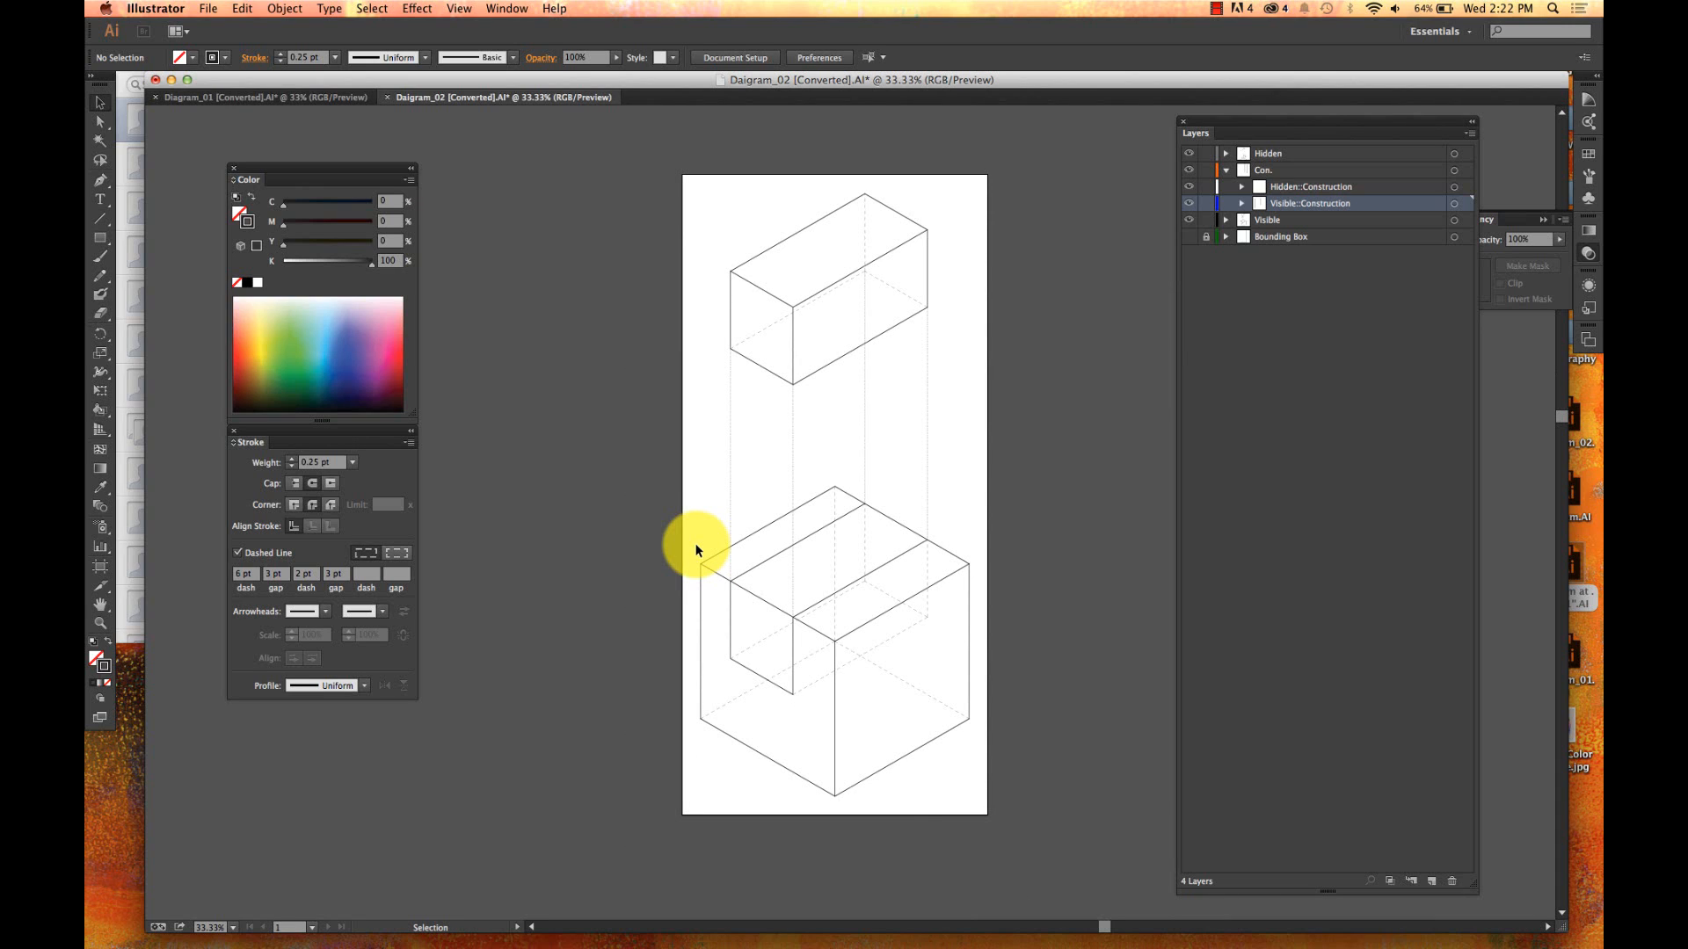
- Add a layer named Profile at the top of the layer stack, and lock the Hidden, Con. and Visible layers
{"action": "left_click", "coordinate": [1225, 169]}
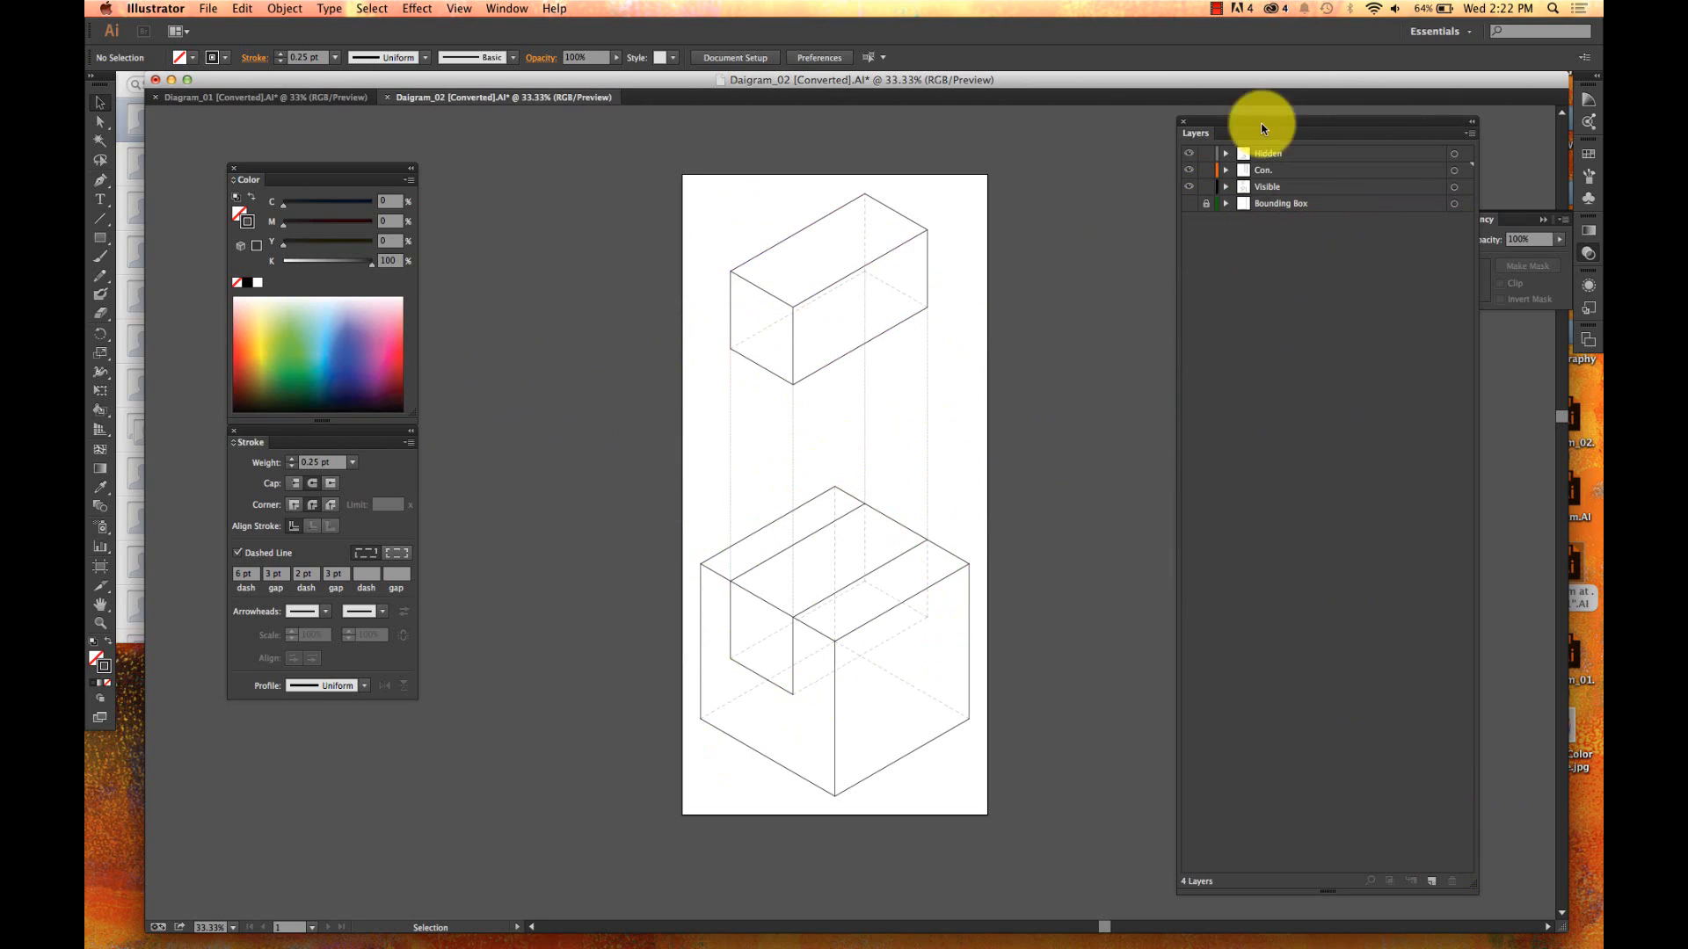
{"action": "left_click", "coordinate": [1433, 881]}
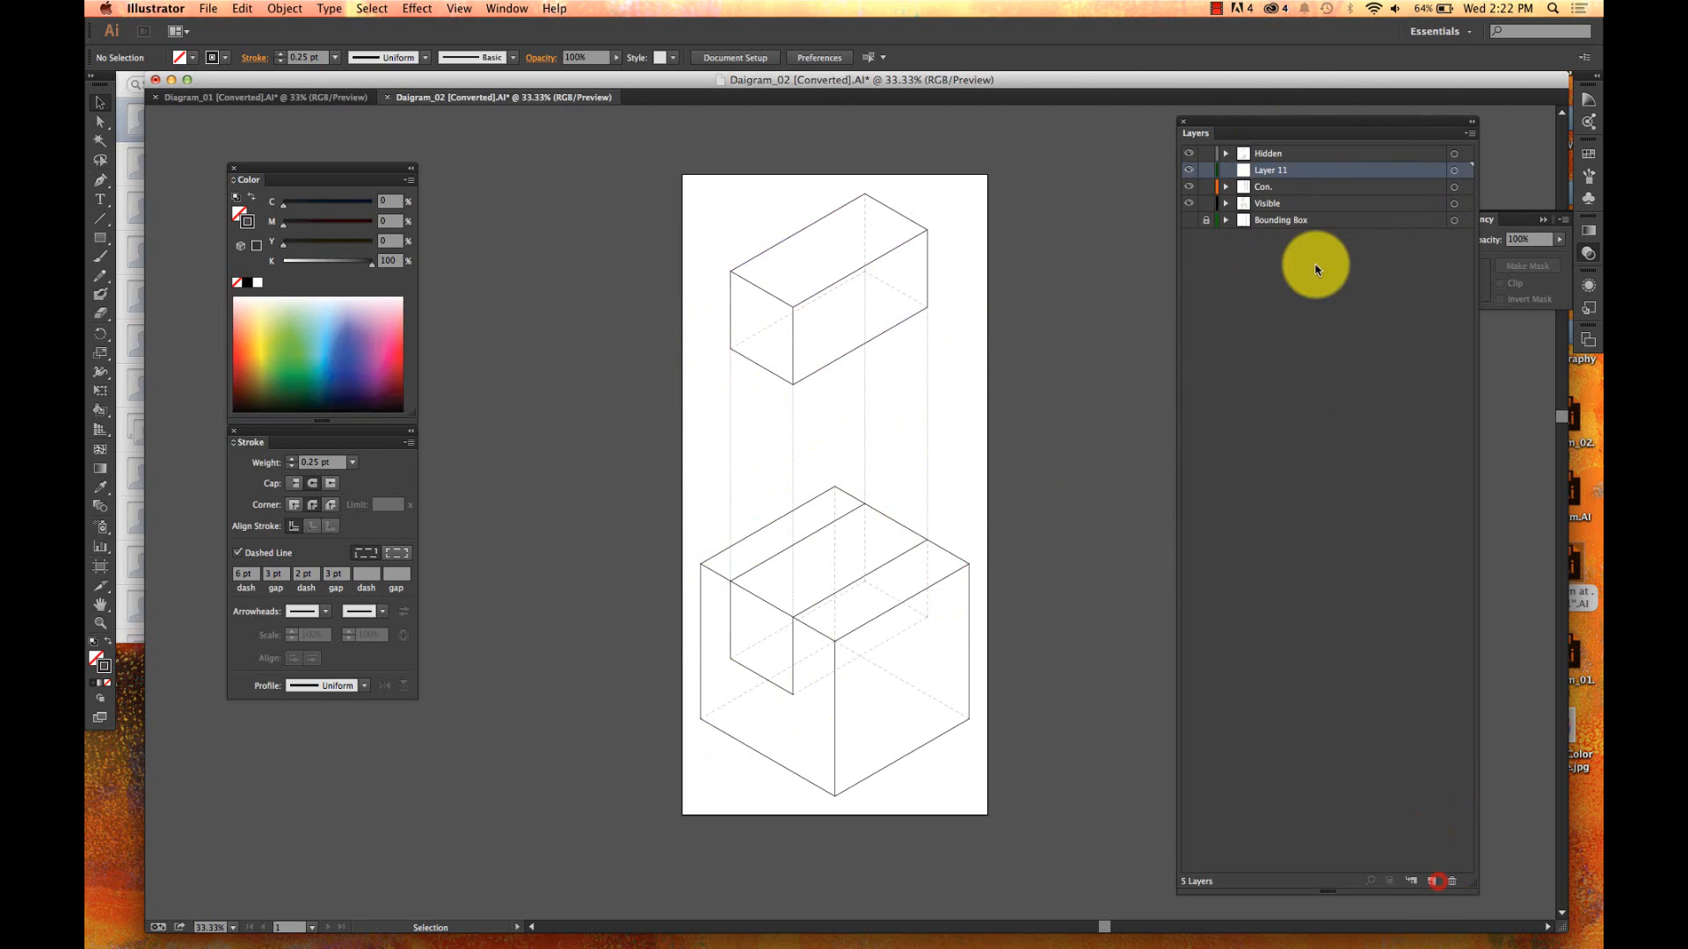
{"action": "left_click_drag", "start_coordinate": [1274, 168], "coordinate": [1273, 153]}
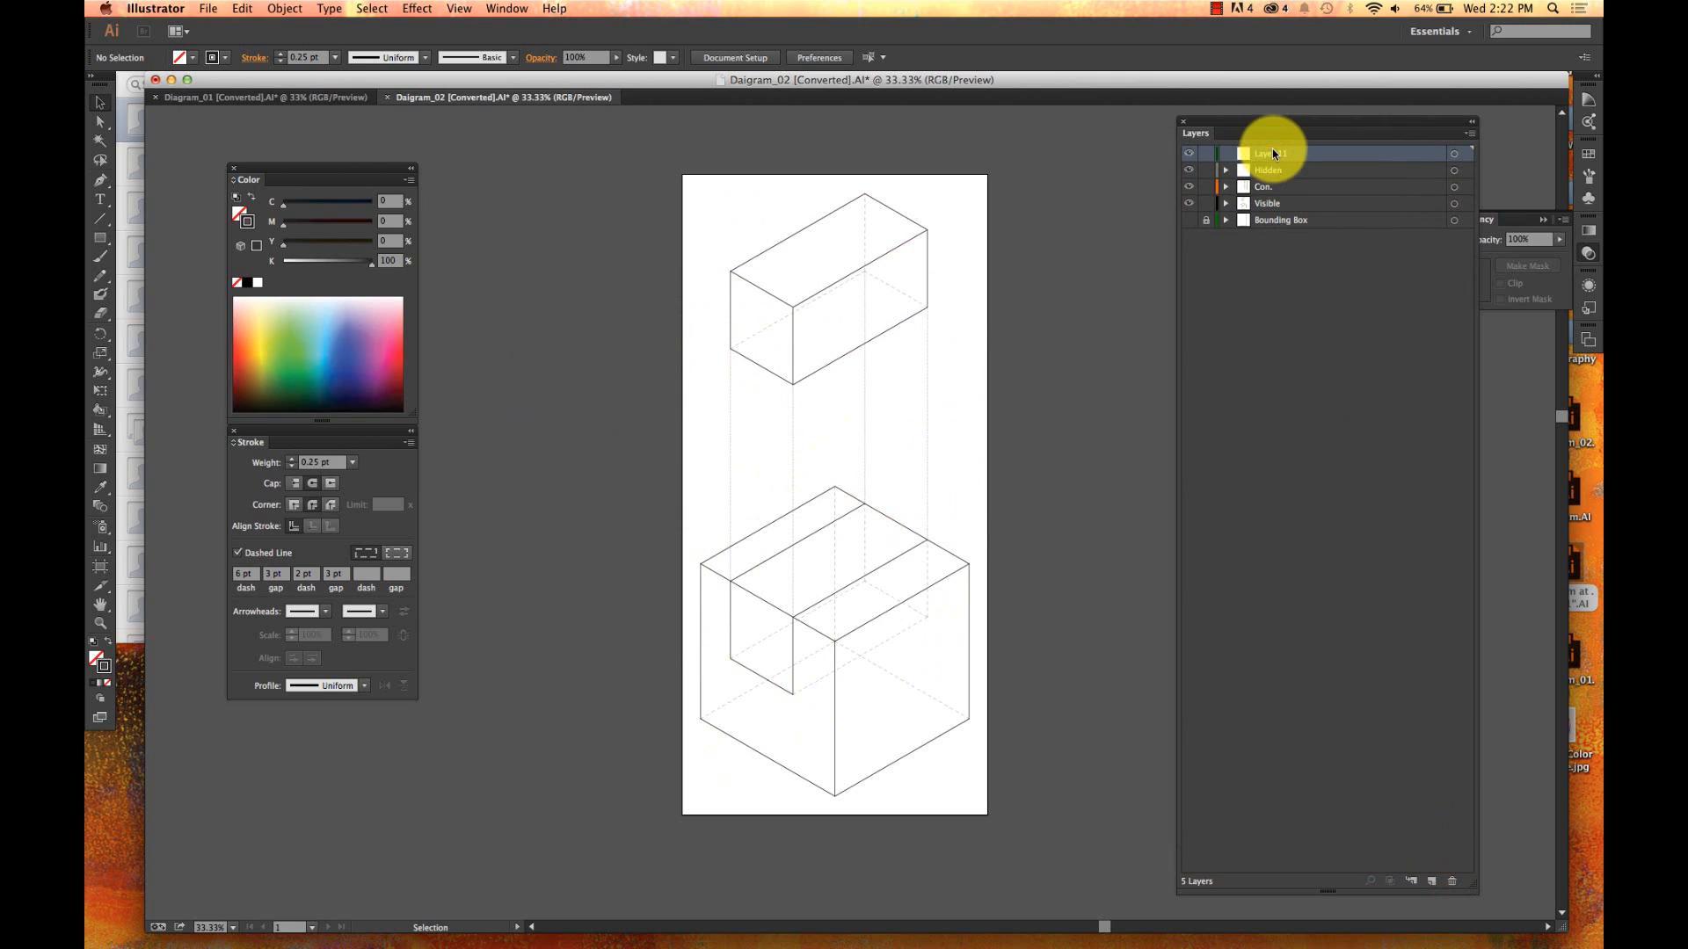
{"action": "double_click", "coordinate": [1278, 156]}
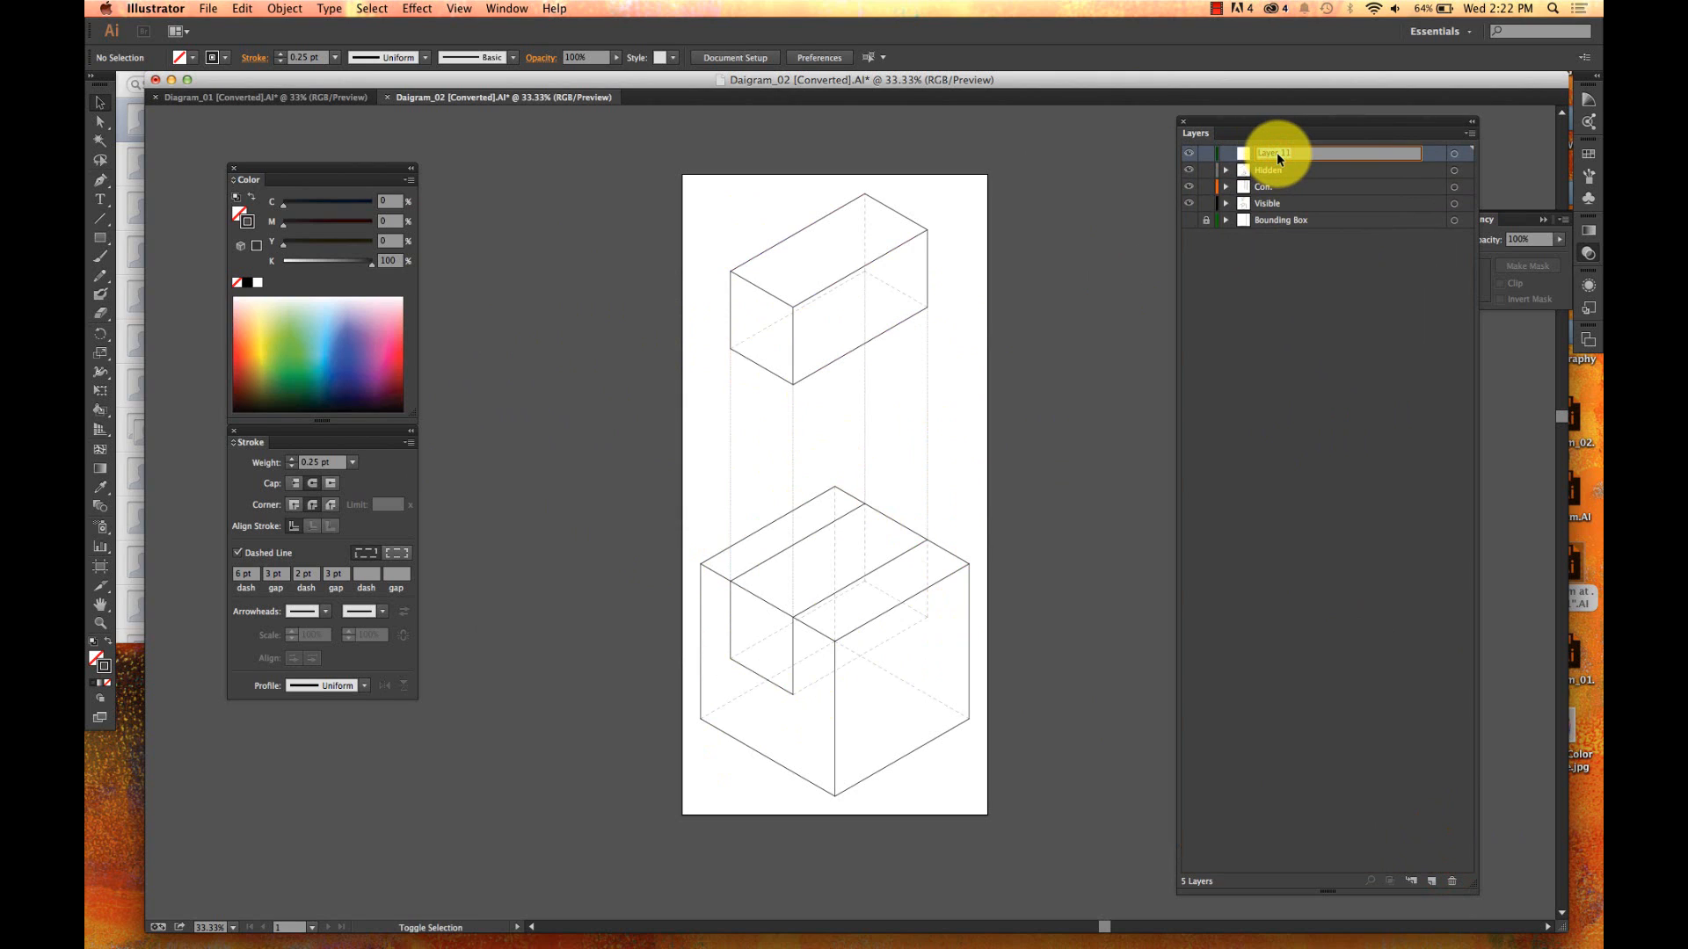
{"action": "type", "text": "Frofile"}
{"action": "key", "text": "Return"}
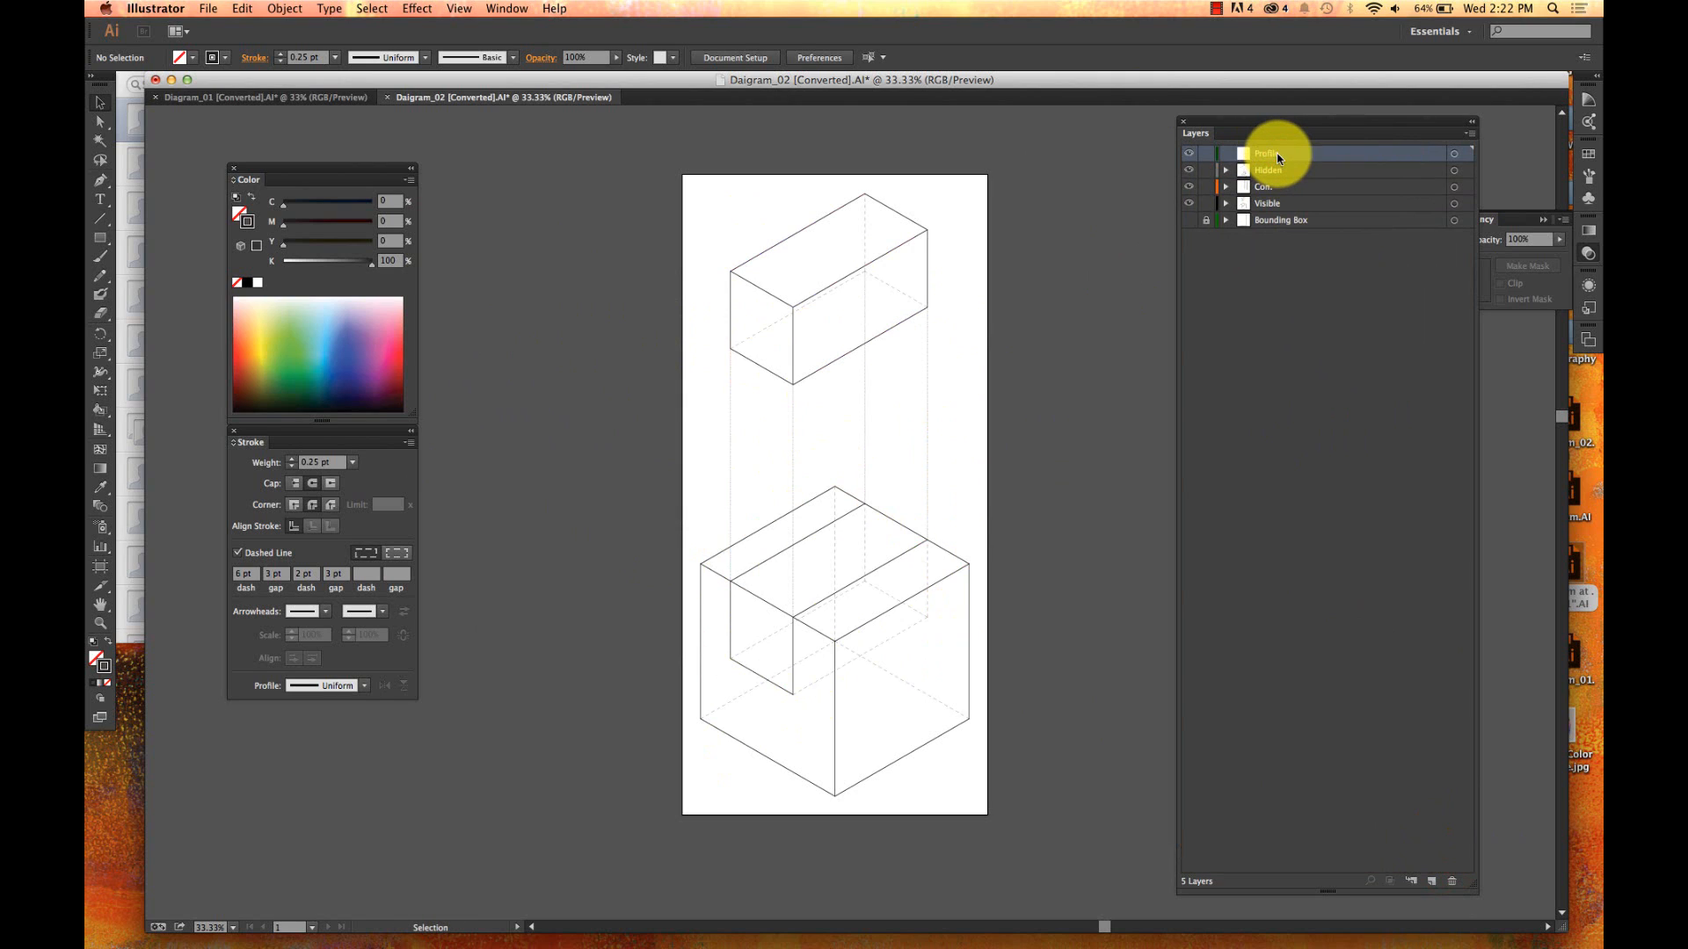
{"action": "left_click", "coordinate": [1289, 283]}
{"action": "left_click_drag", "start_coordinate": [1204, 177], "coordinate": [1205, 204]}
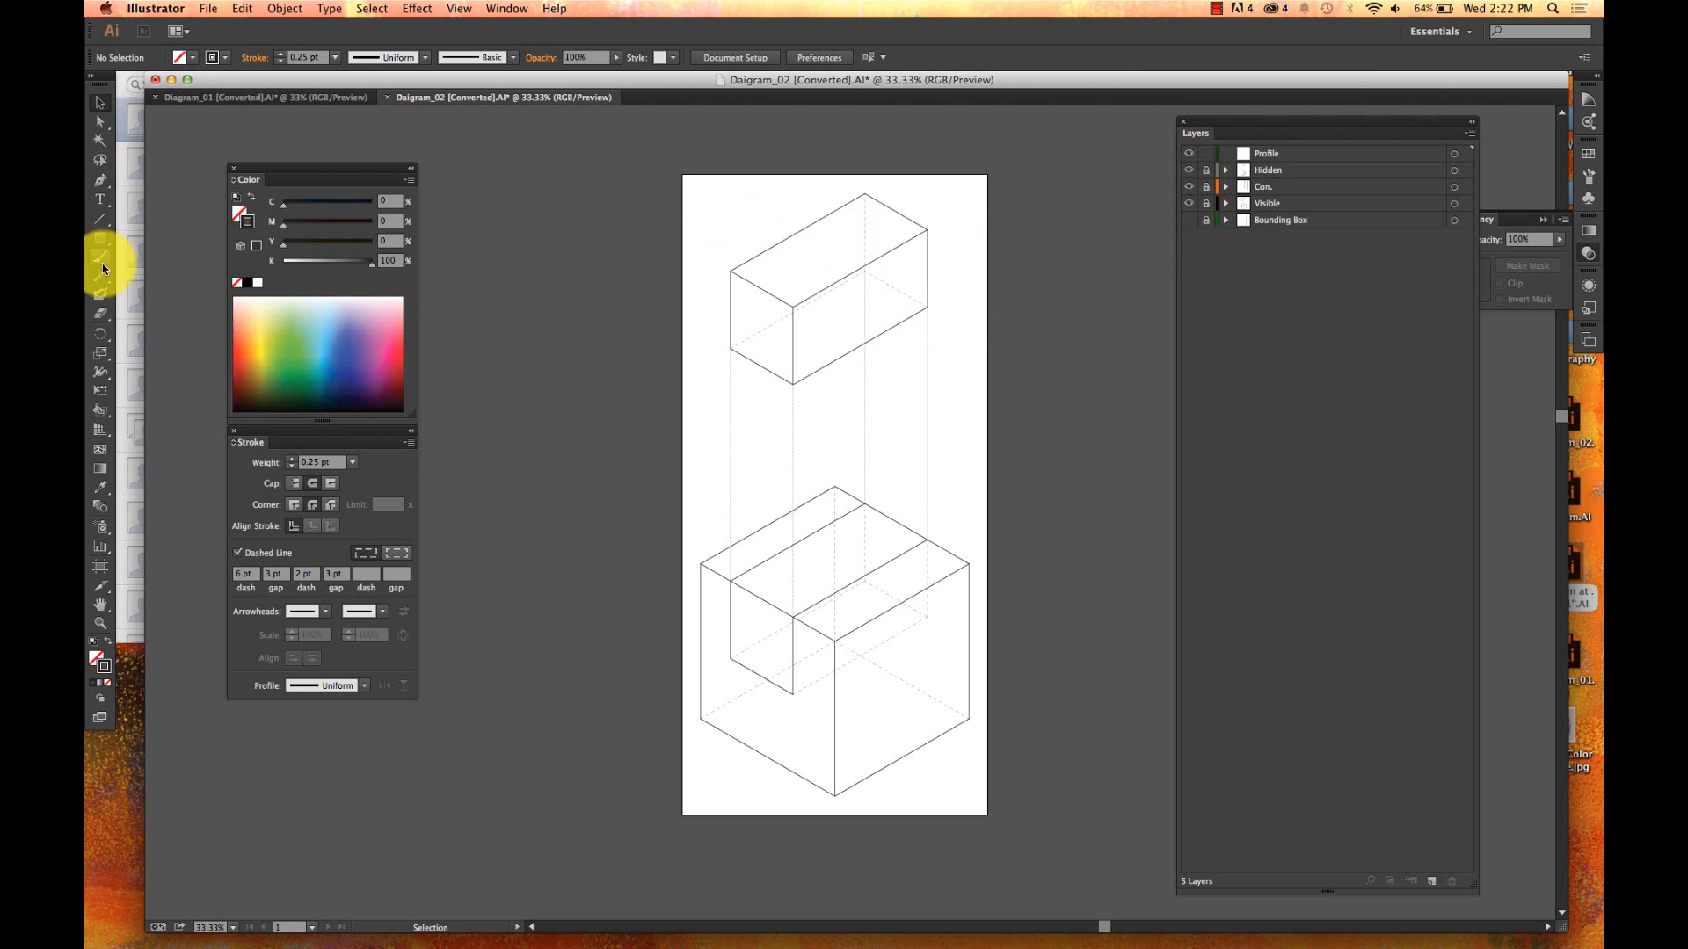
- Reset the Essentials workspace to its default panel arrangement
{"action": "left_click", "coordinate": [507, 8]}
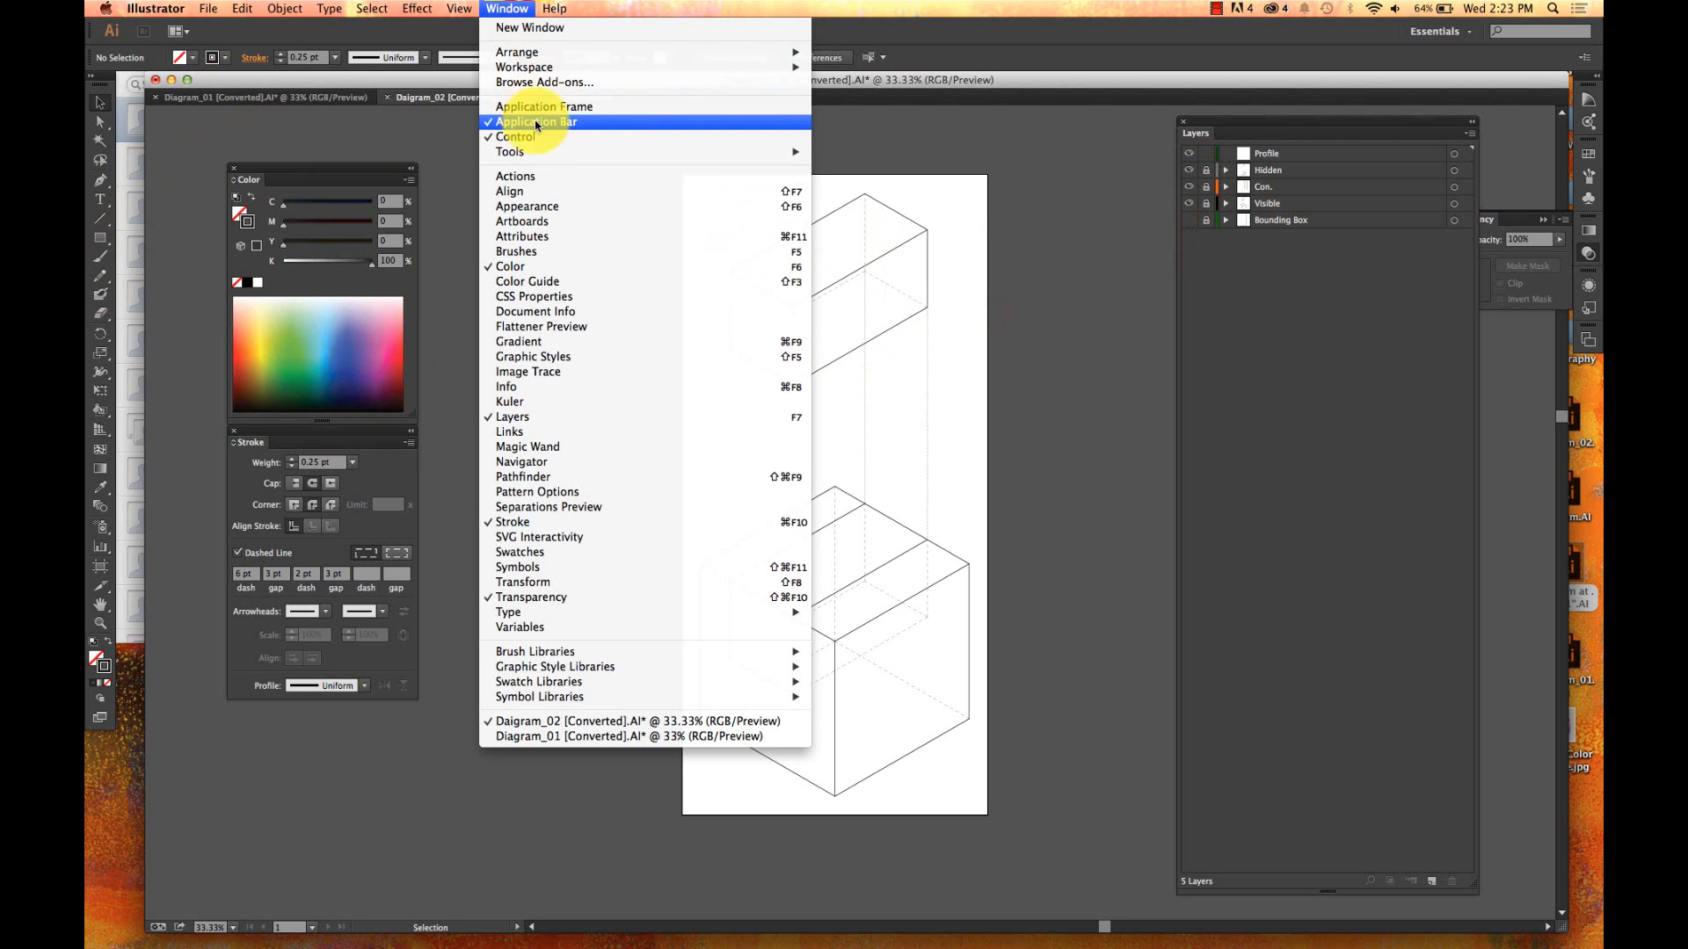
{"action": "mouse_move", "coordinate": [782, 50]}
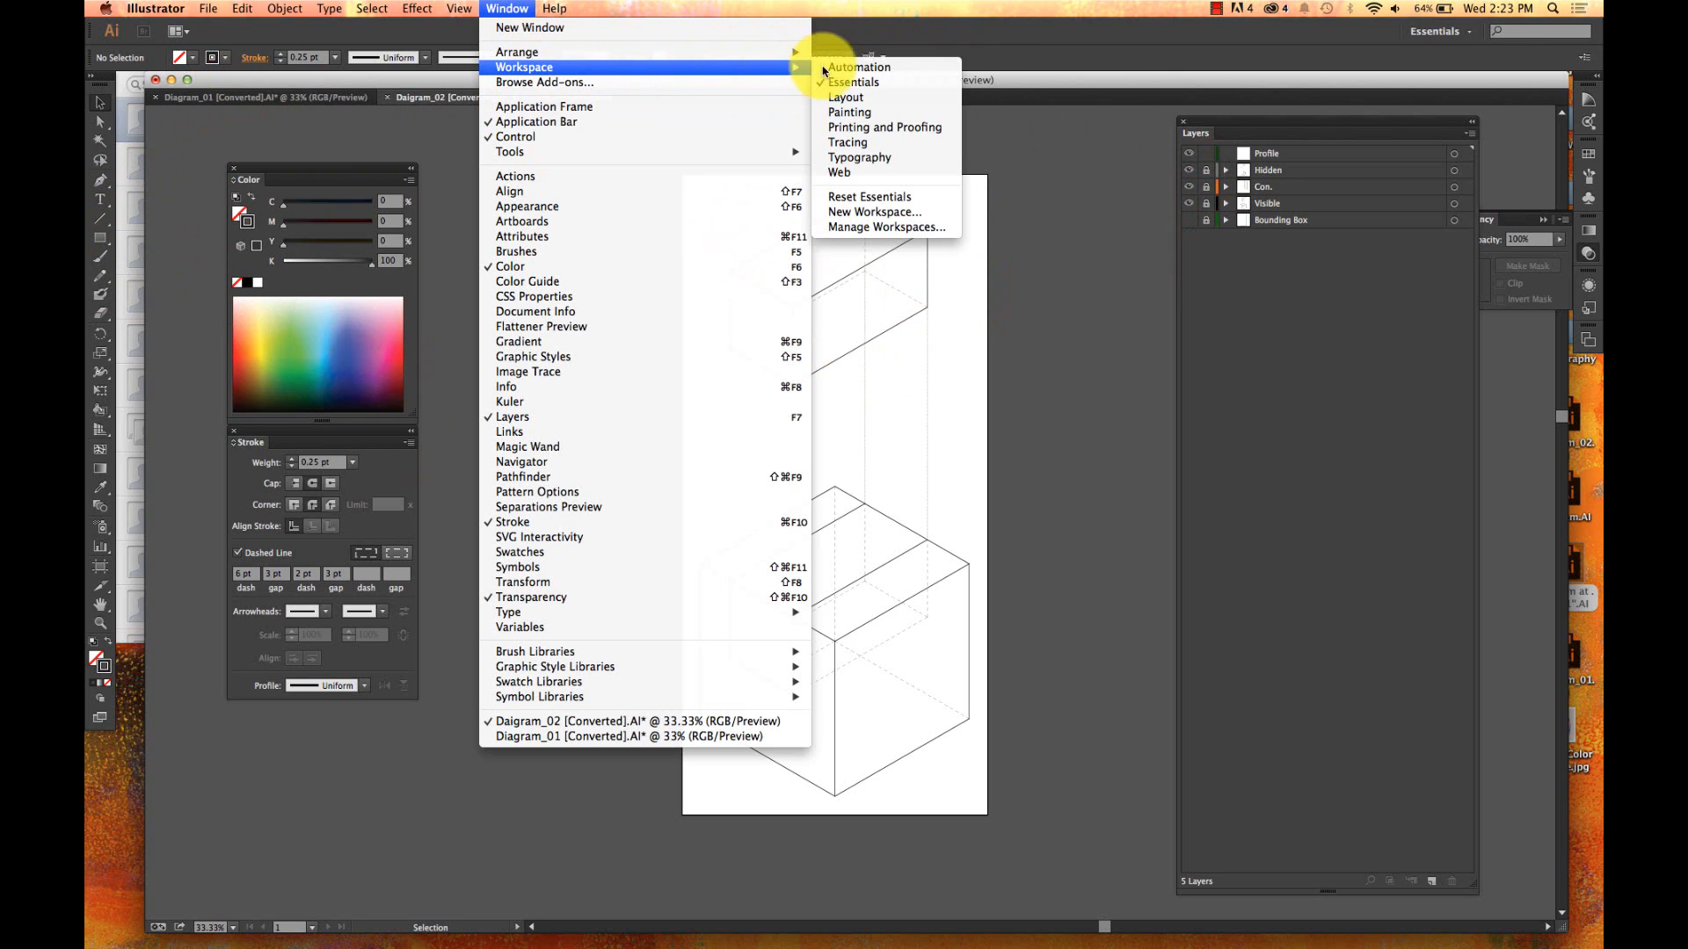
{"action": "left_click", "coordinate": [867, 196]}
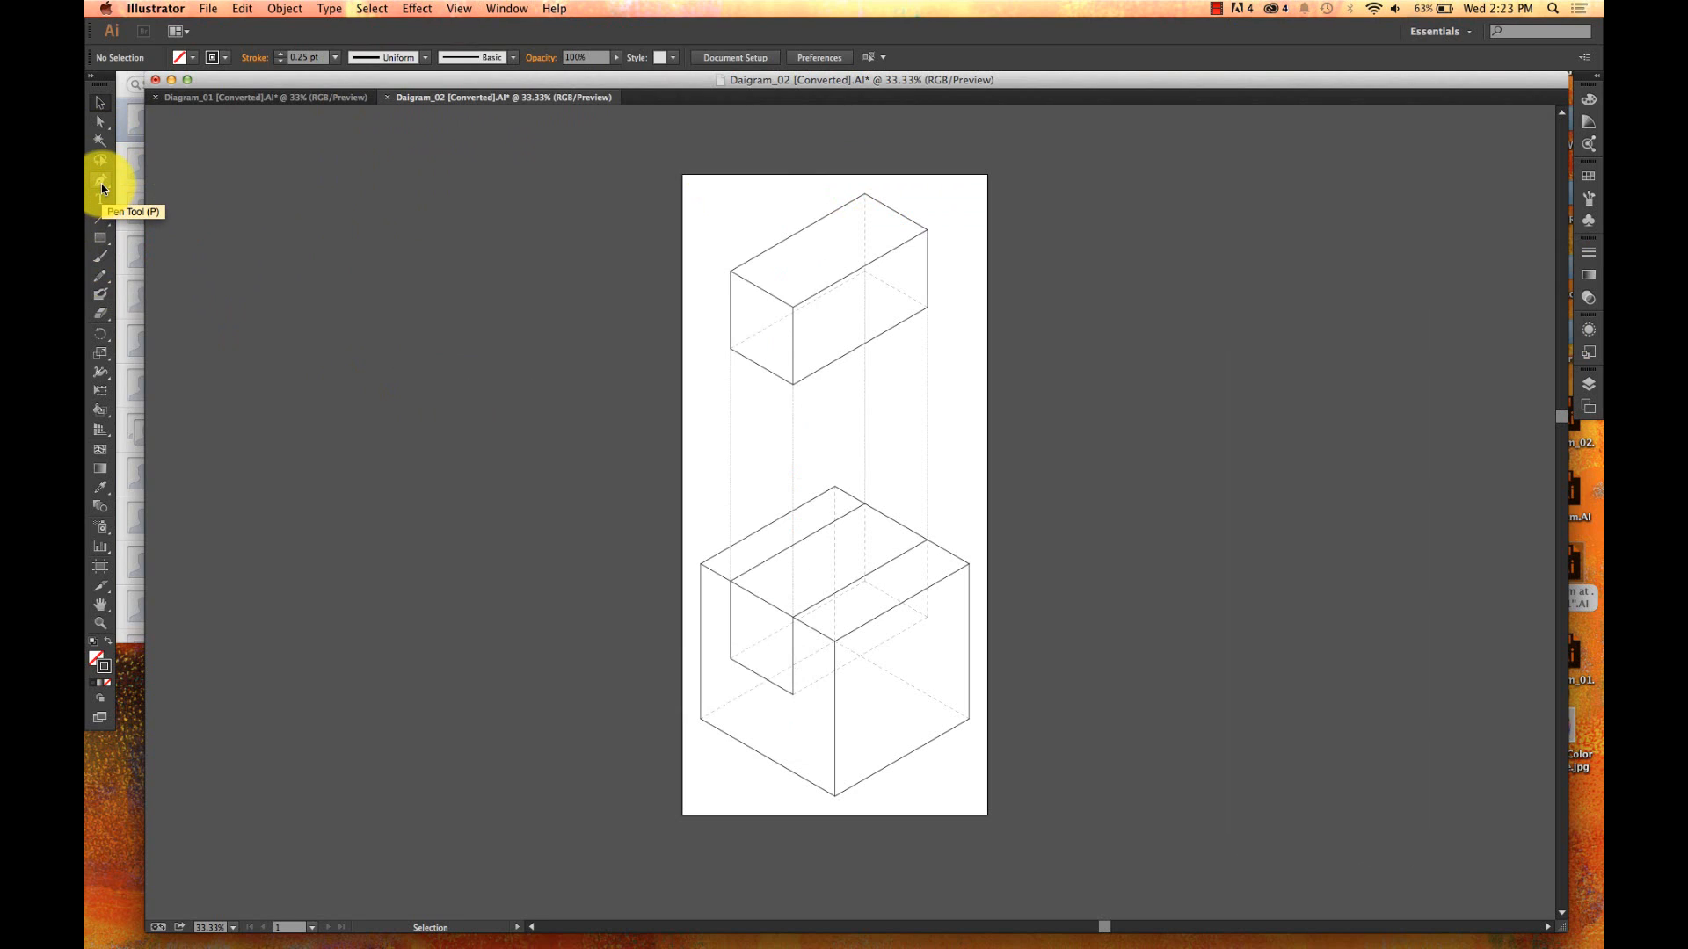
- Trace the outer silhouette of the upper box with the Pen tool as a closed six-corner path, using a 3 pt stroke
{"action": "key", "text": "p"}
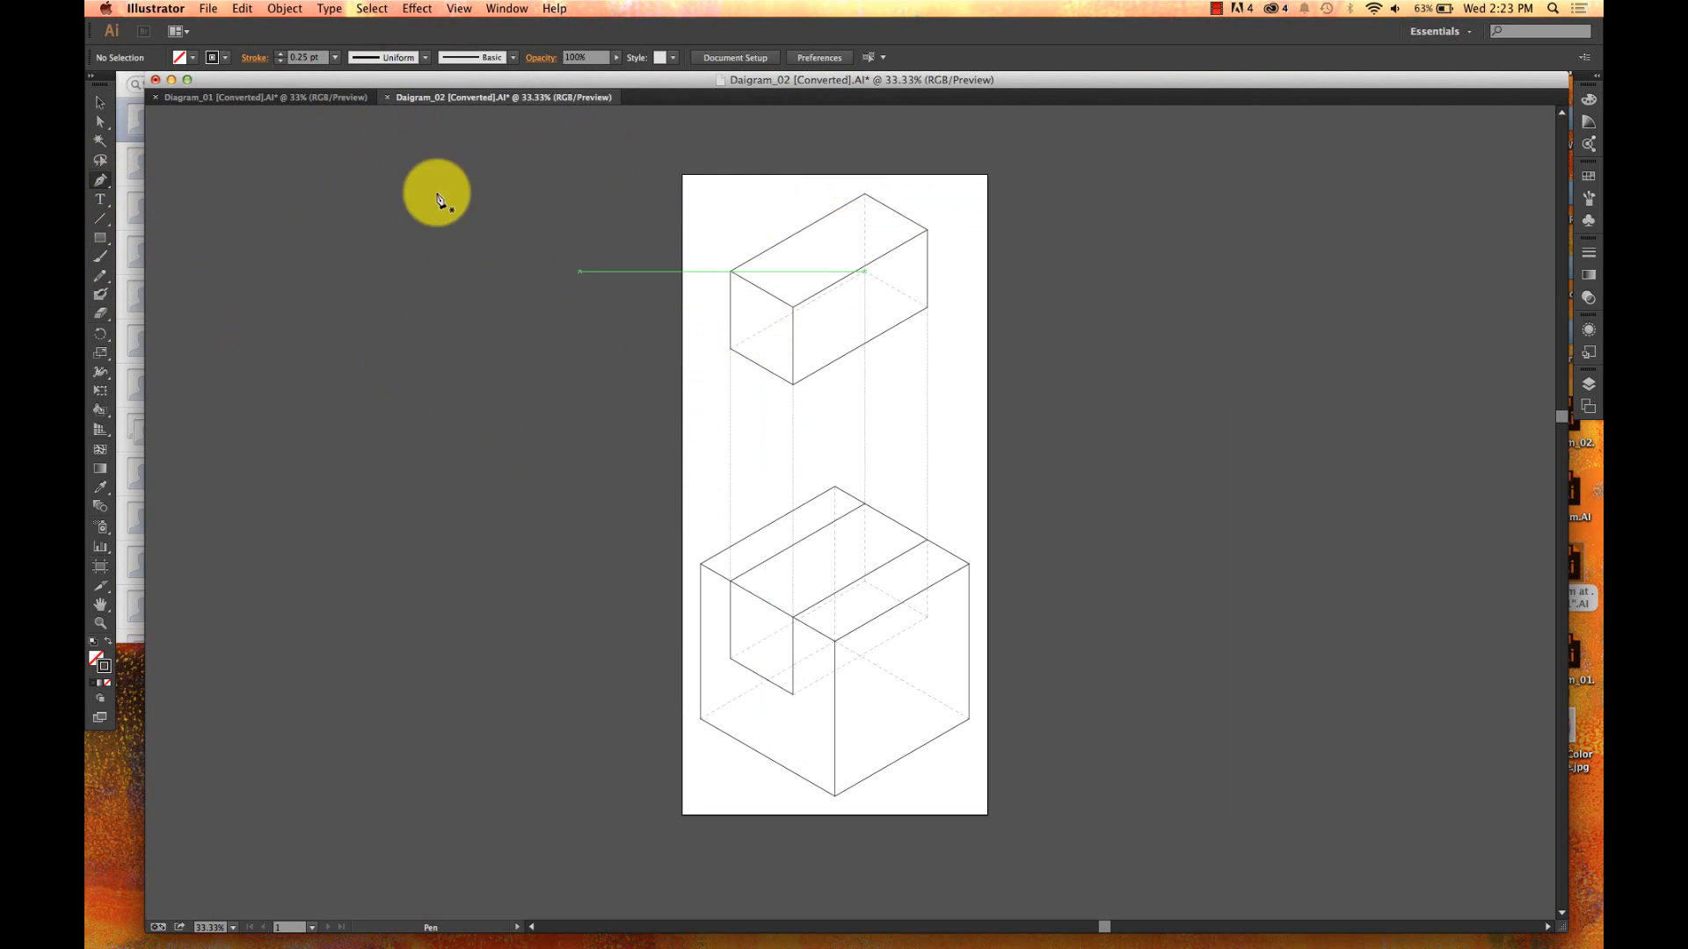
{"action": "left_click", "coordinate": [333, 58]}
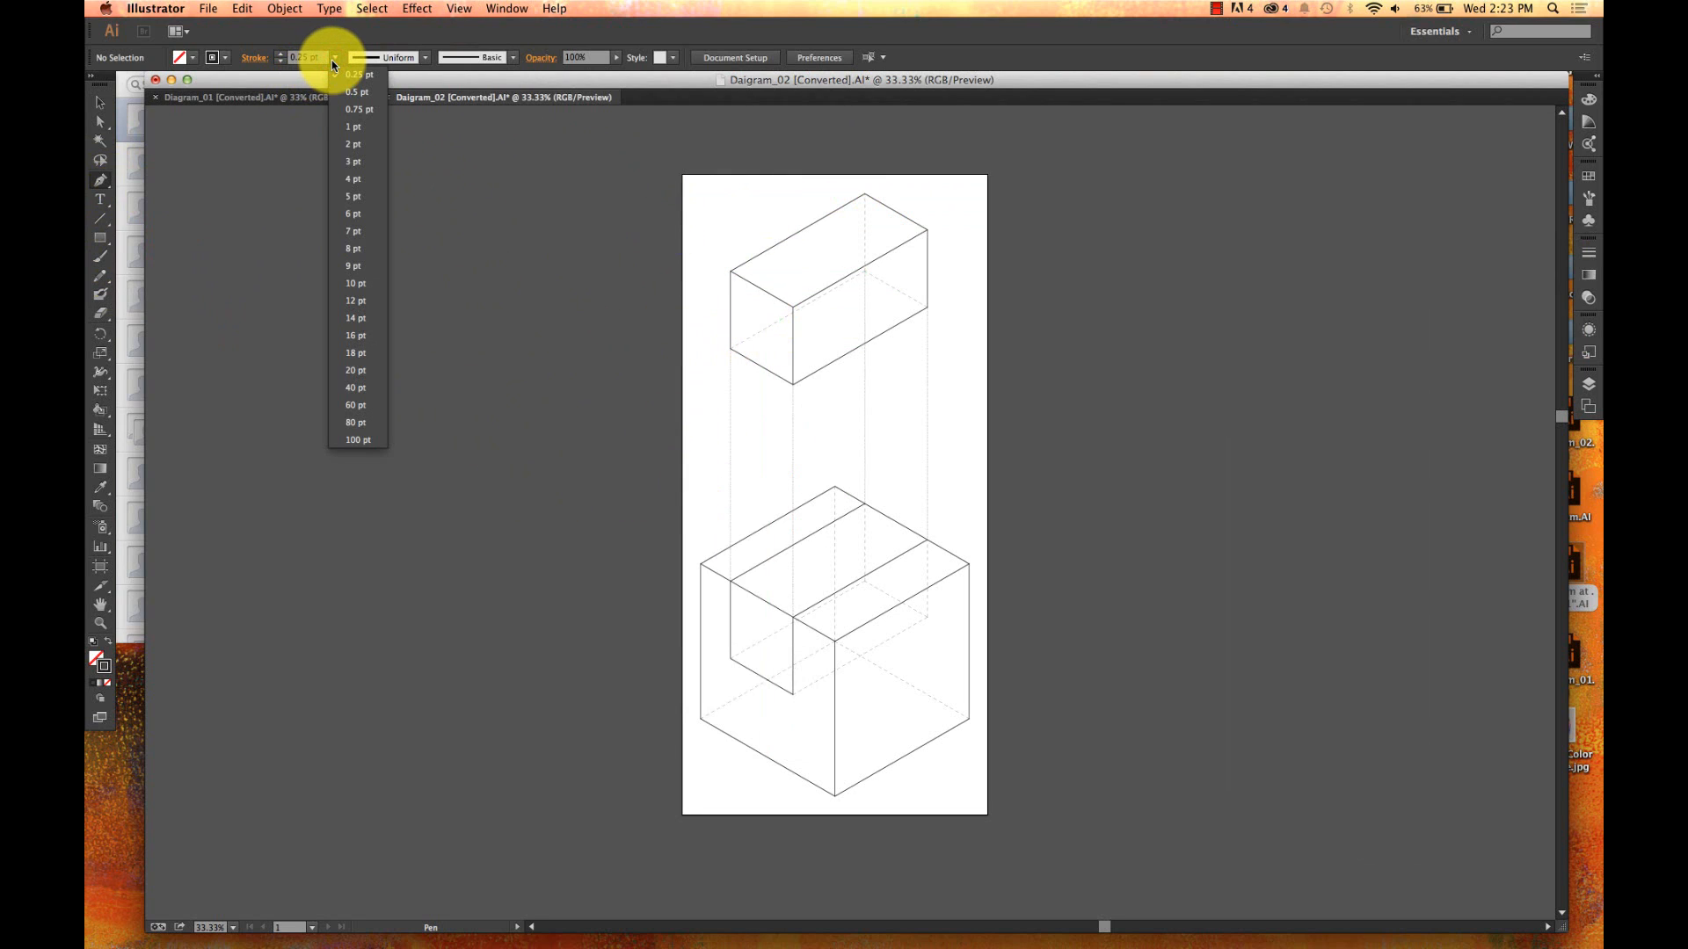
{"action": "left_click", "coordinate": [360, 163]}
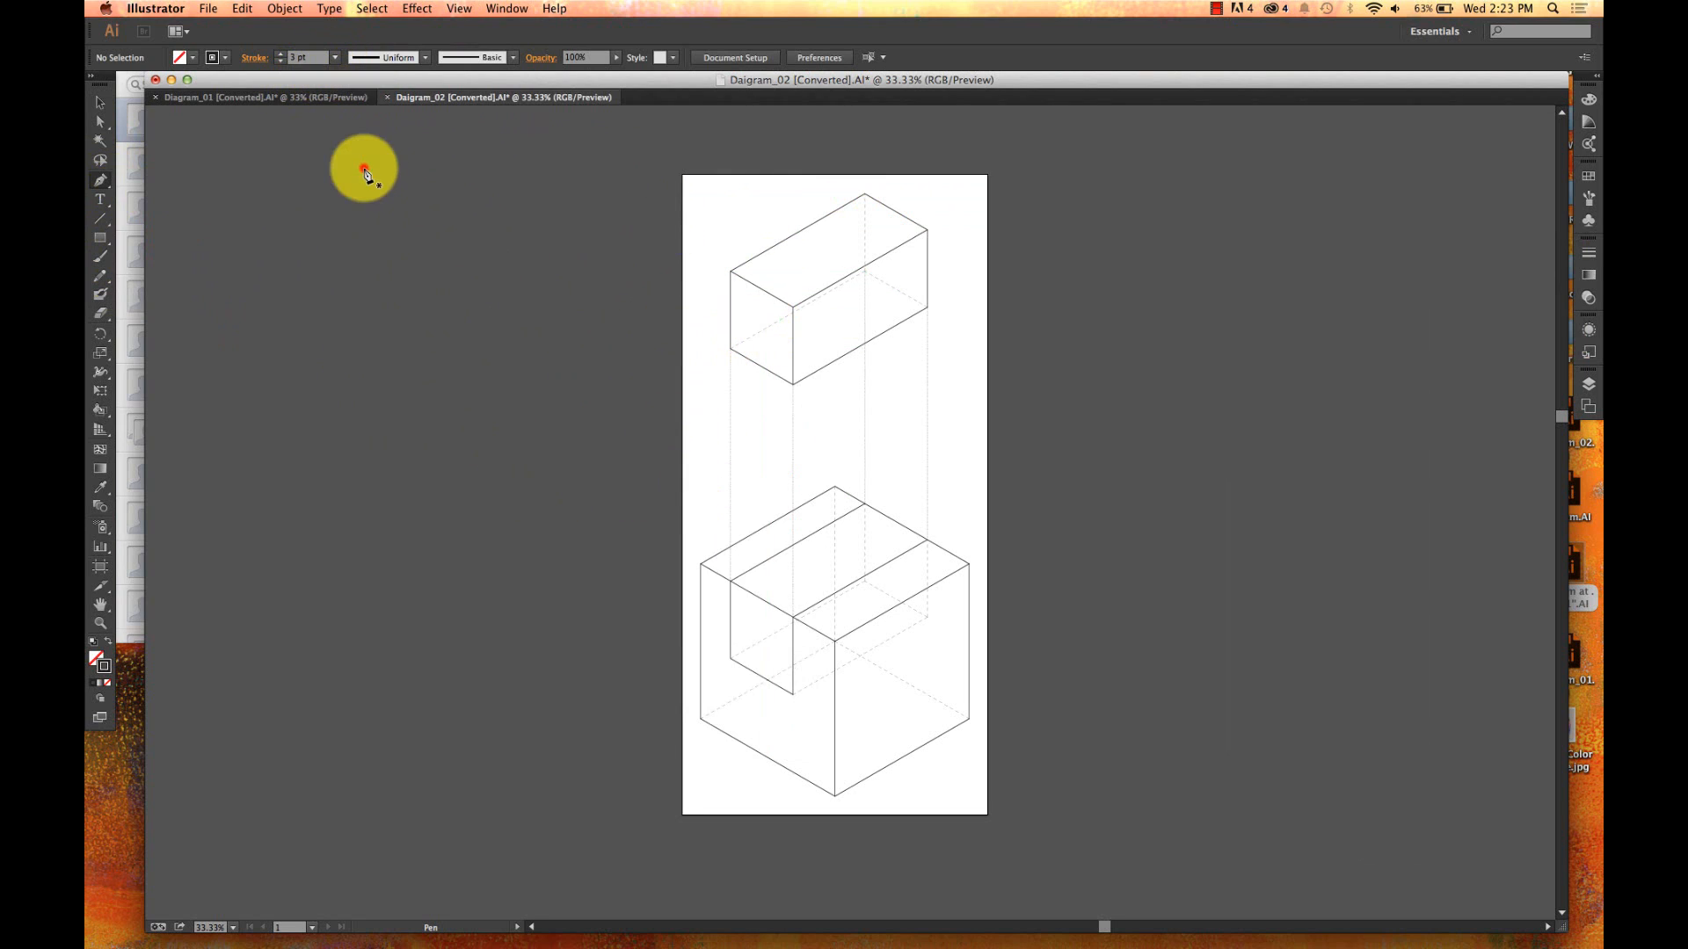
{"action": "scroll", "coordinate": [723, 268], "scroll_direction": "right", "scroll_amount": 3}
{"action": "scroll", "coordinate": [723, 268], "scroll_direction": "up", "scroll_amount": 1}
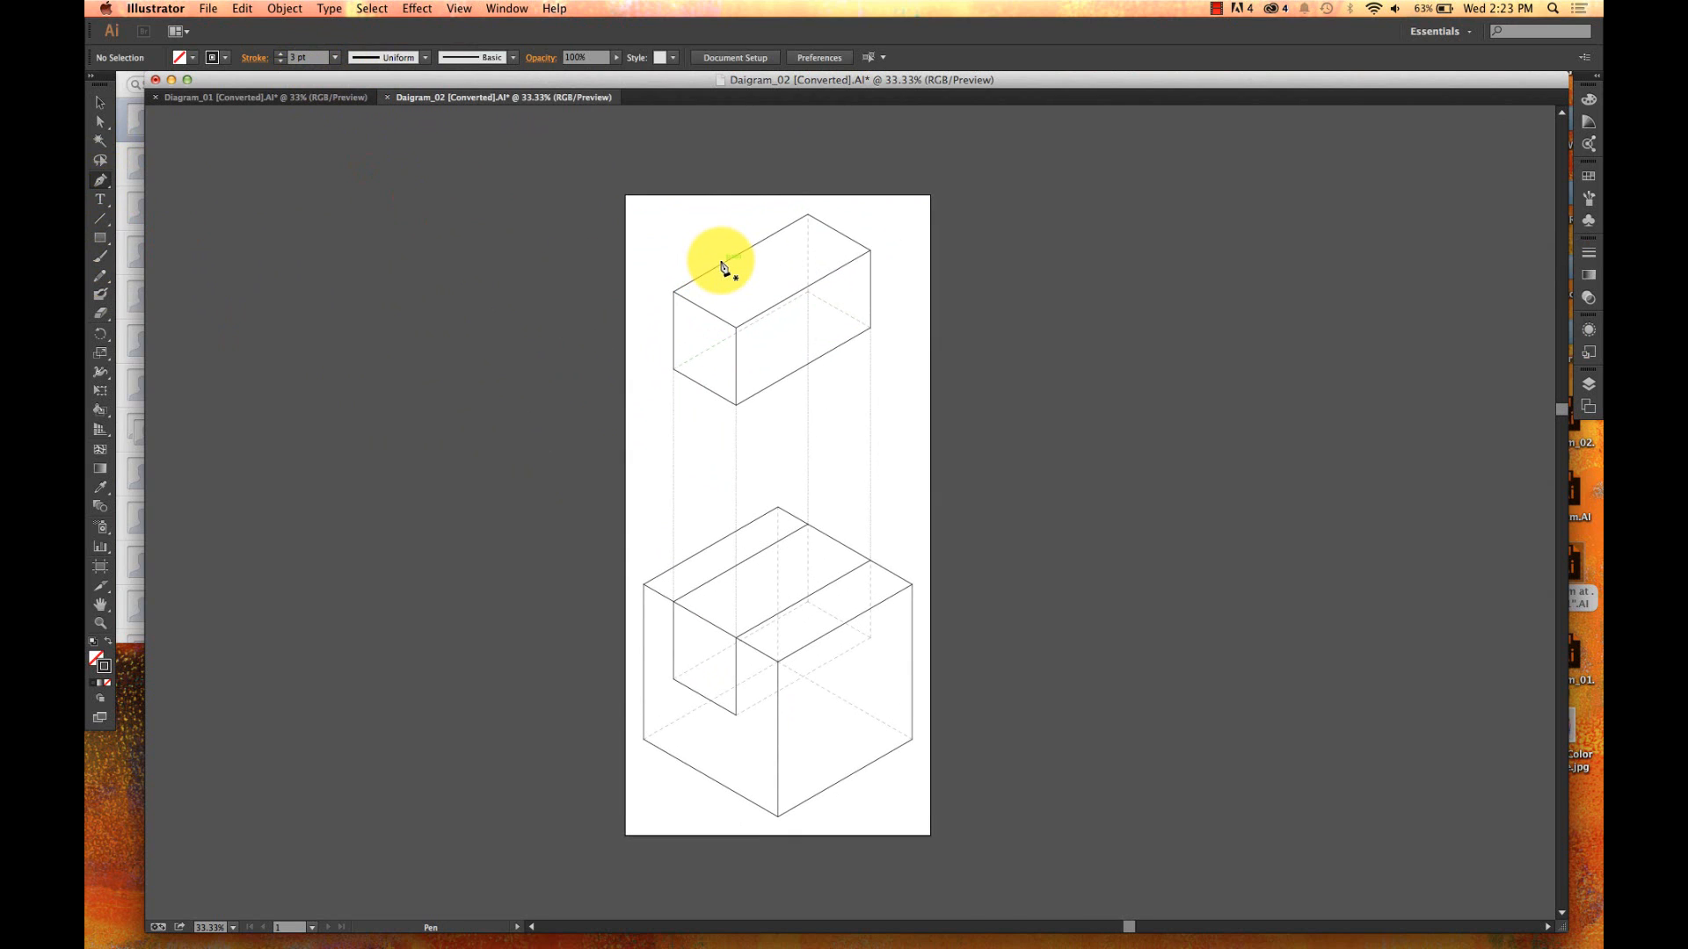
{"action": "key", "text": "super+equal"}
{"action": "key", "text": "super+equal"}
{"action": "scroll", "coordinate": [721, 268], "scroll_direction": "up", "scroll_amount": 5}
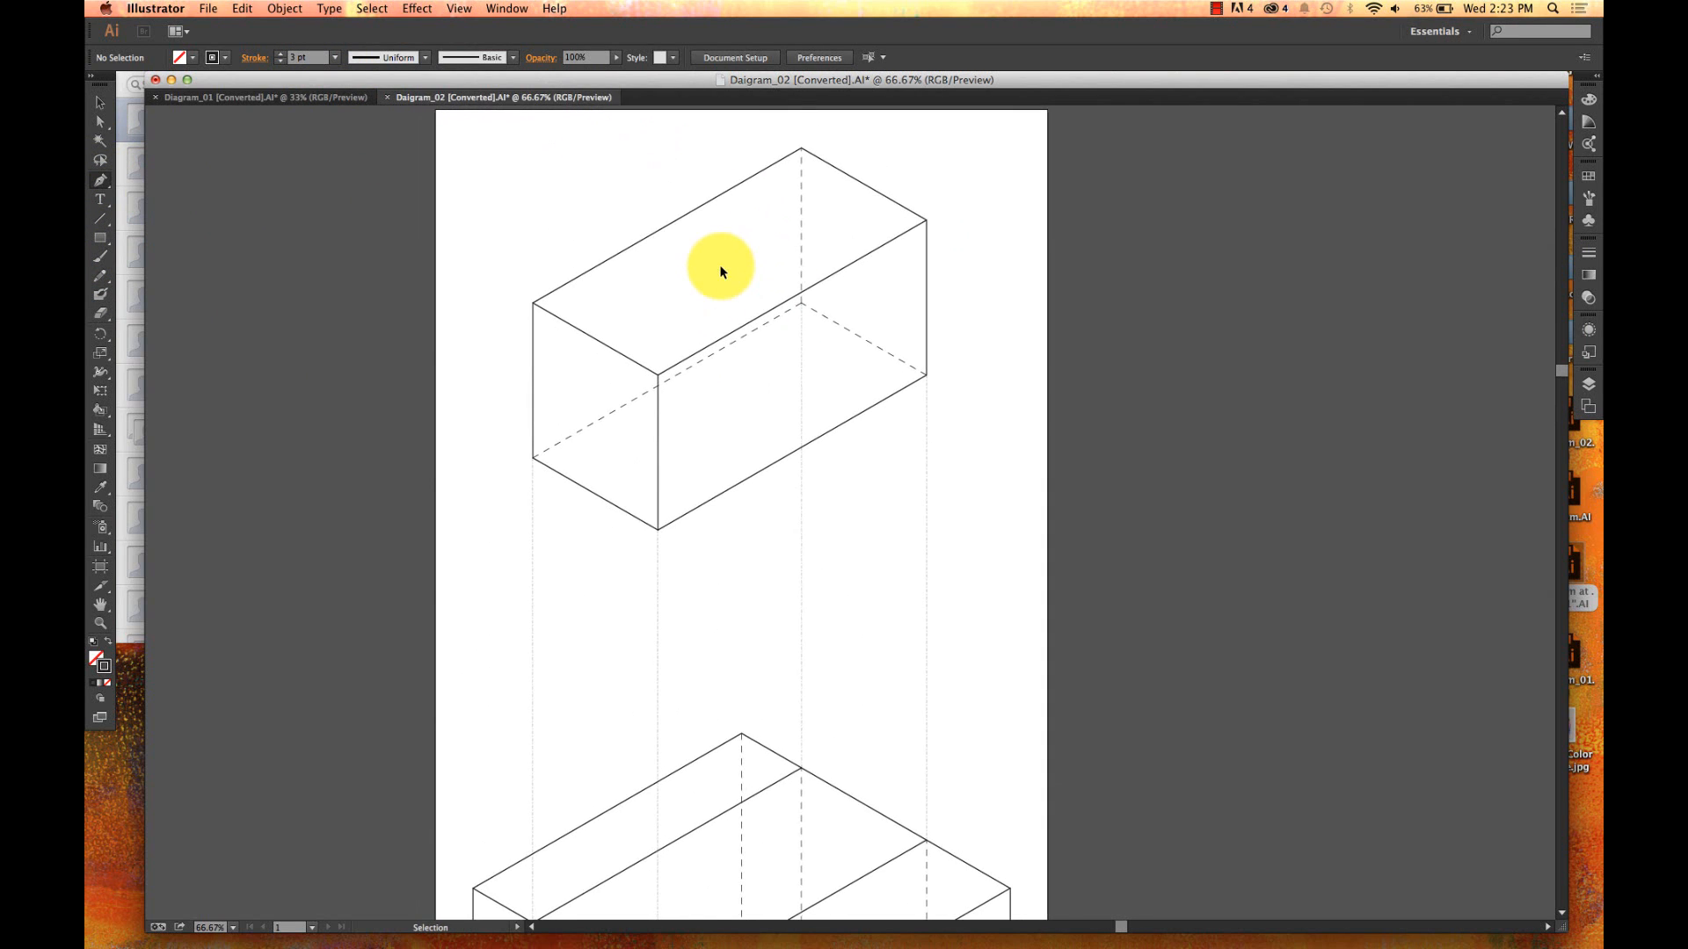
{"action": "key", "text": "super+equal"}
{"action": "scroll", "coordinate": [720, 272], "scroll_direction": "up", "scroll_amount": 5}
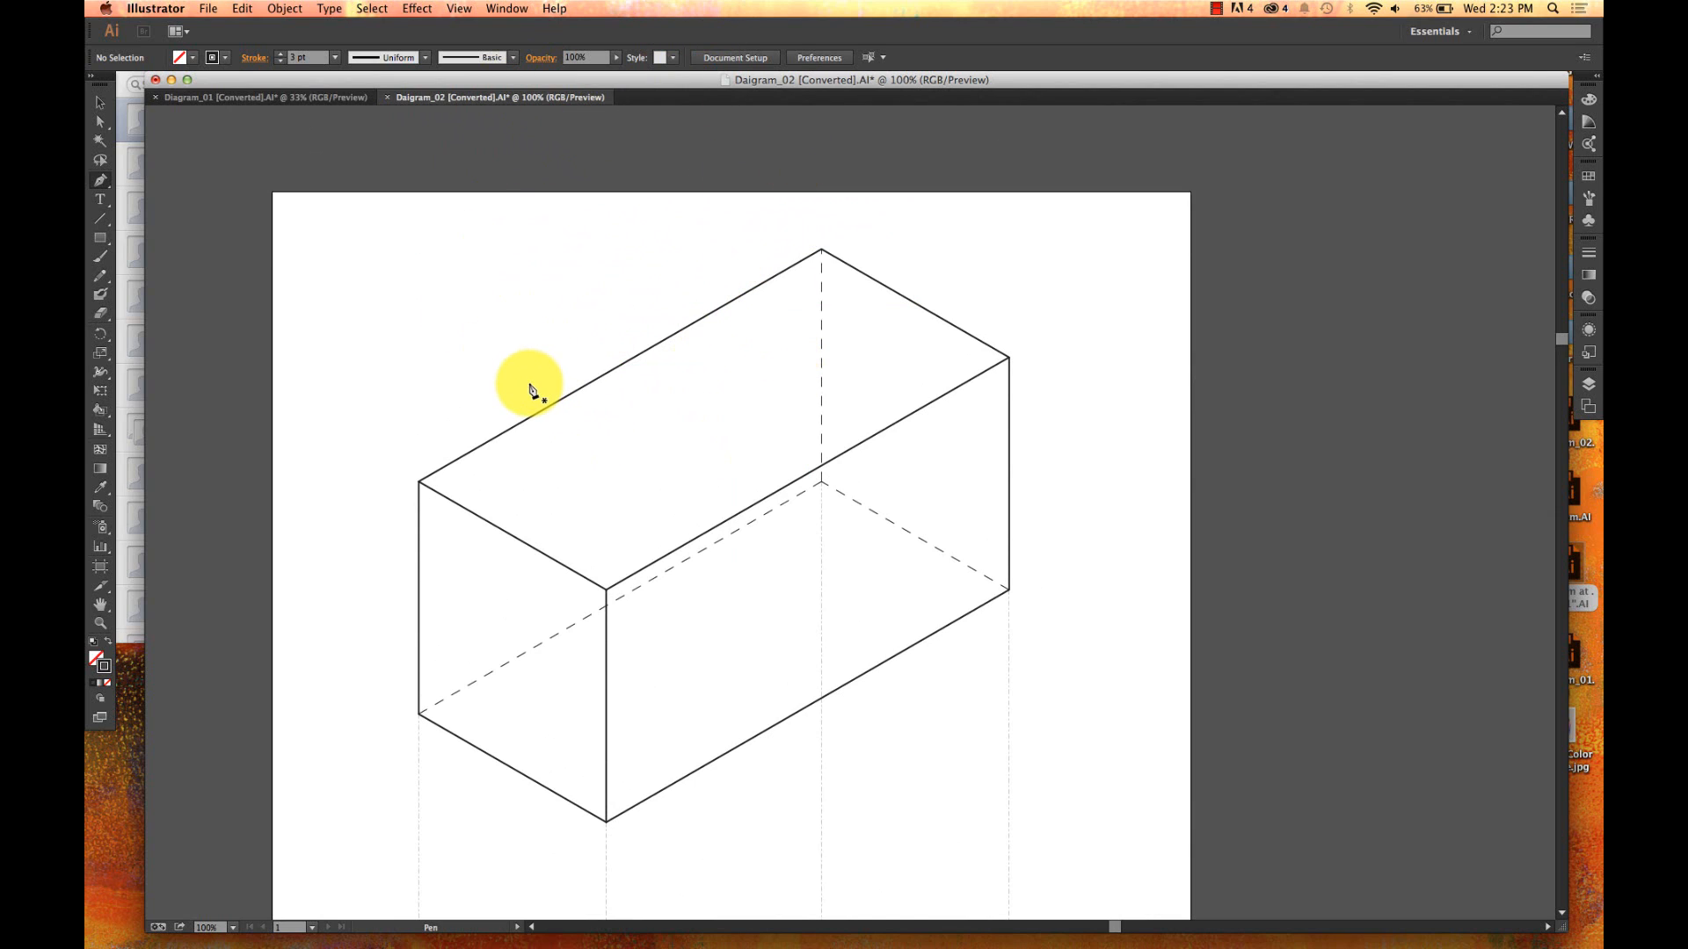
{"action": "left_click", "coordinate": [419, 483]}
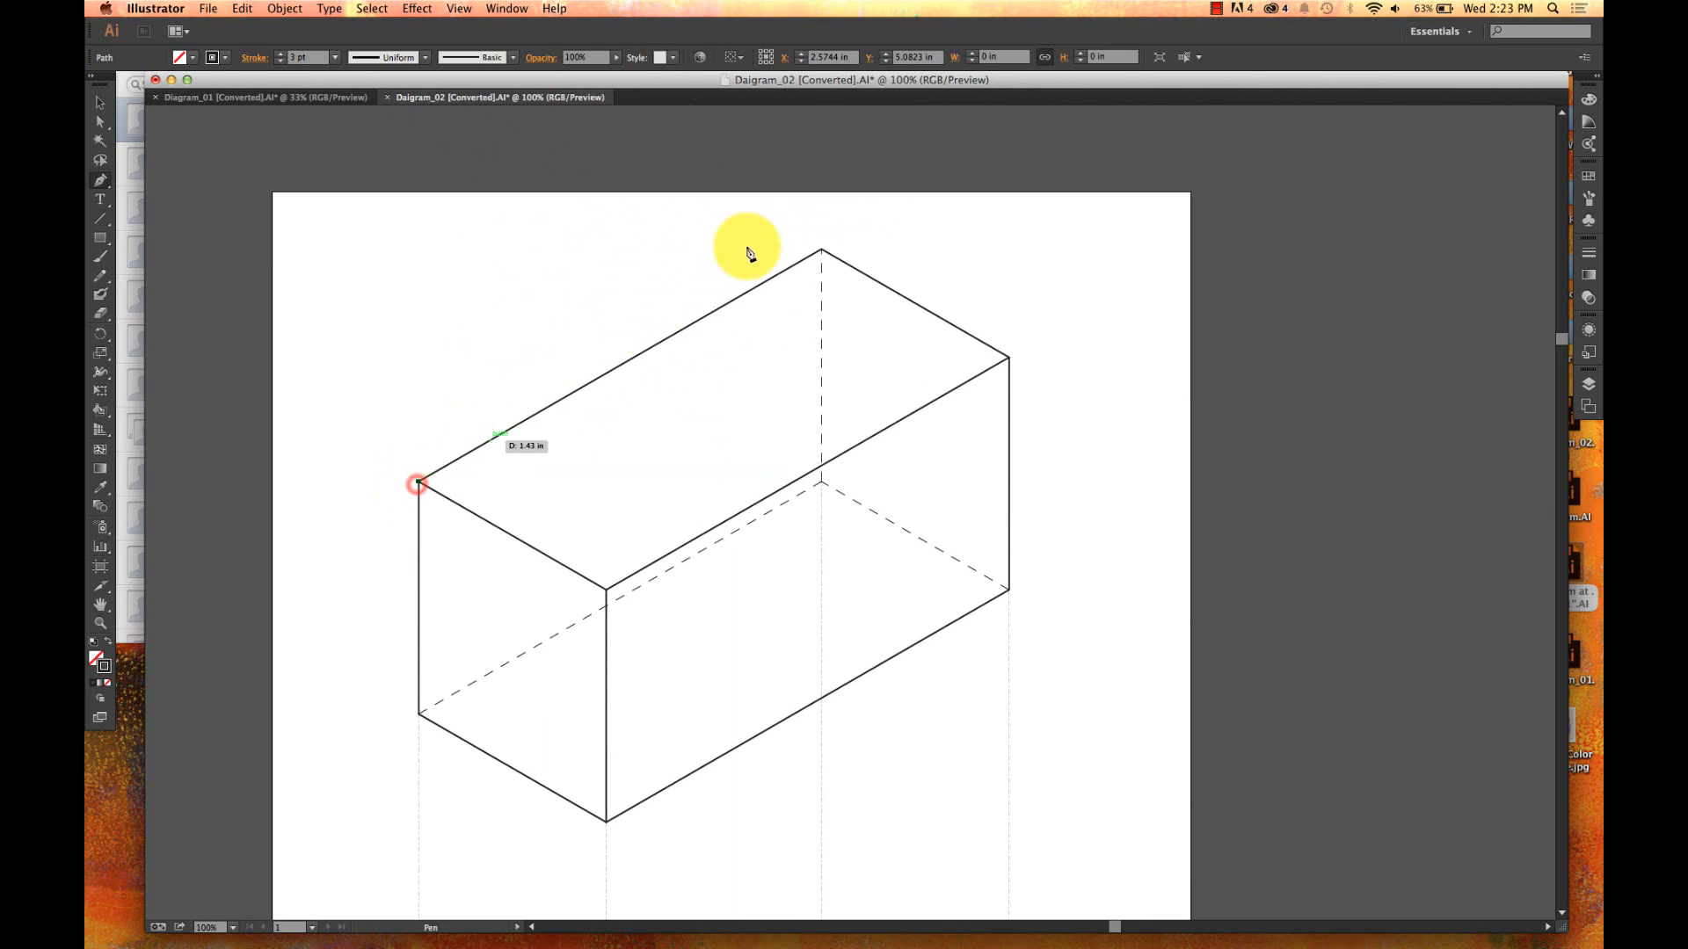
{"action": "left_click", "coordinate": [823, 251]}
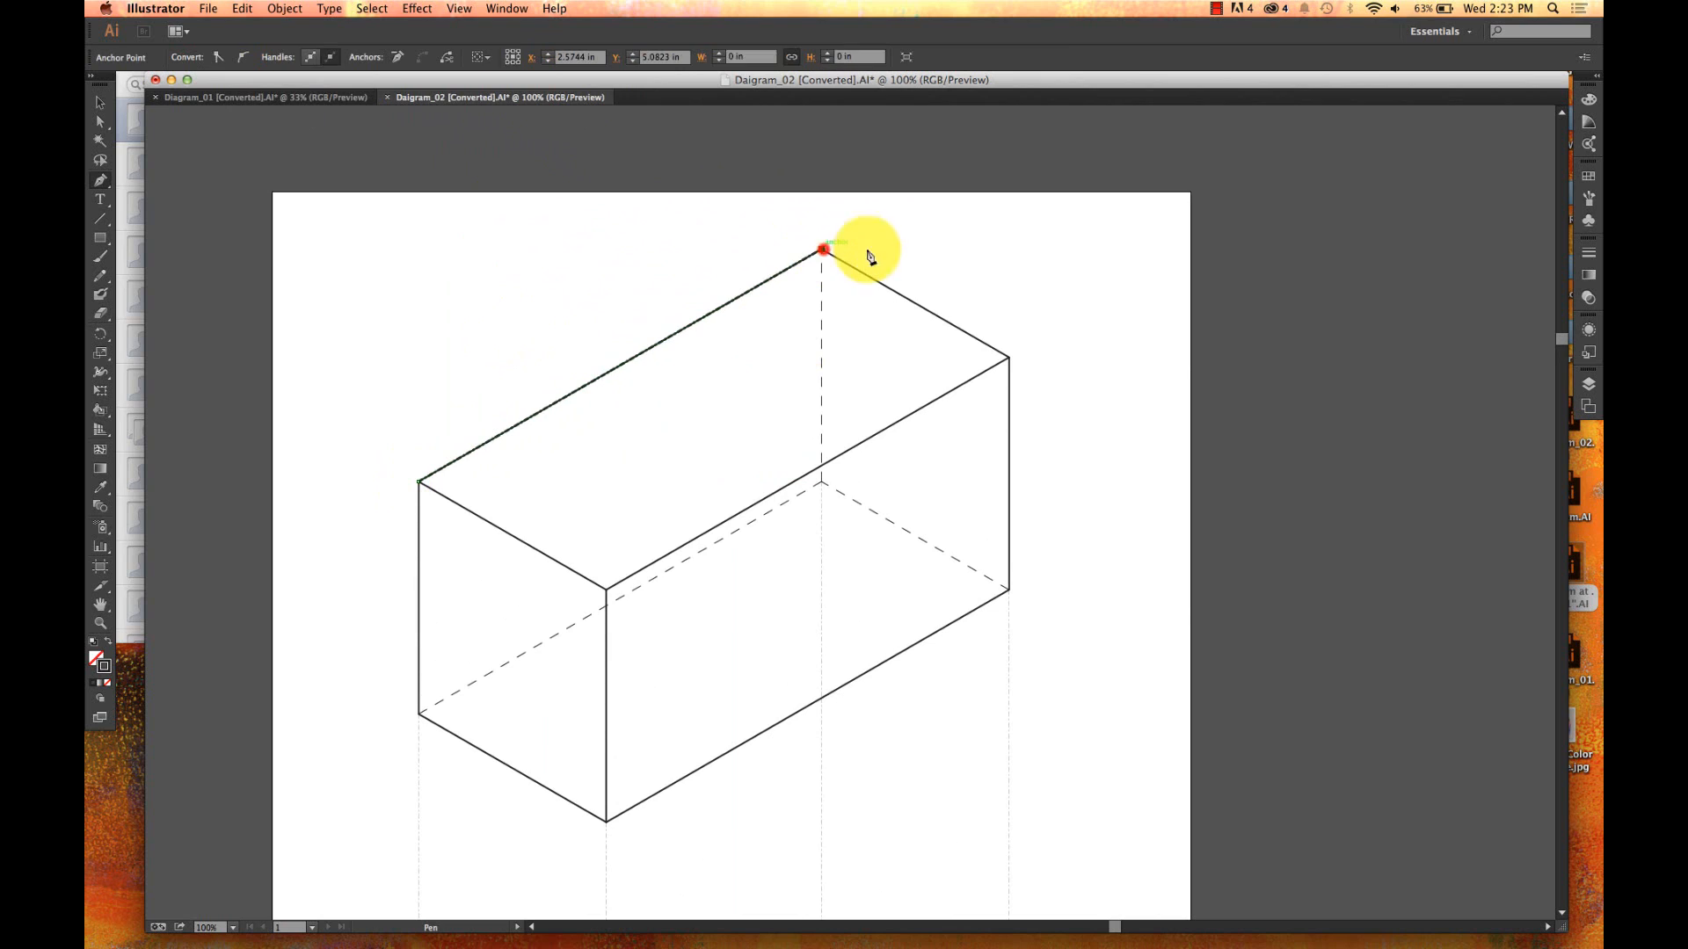
{"action": "left_click", "coordinate": [1009, 359]}
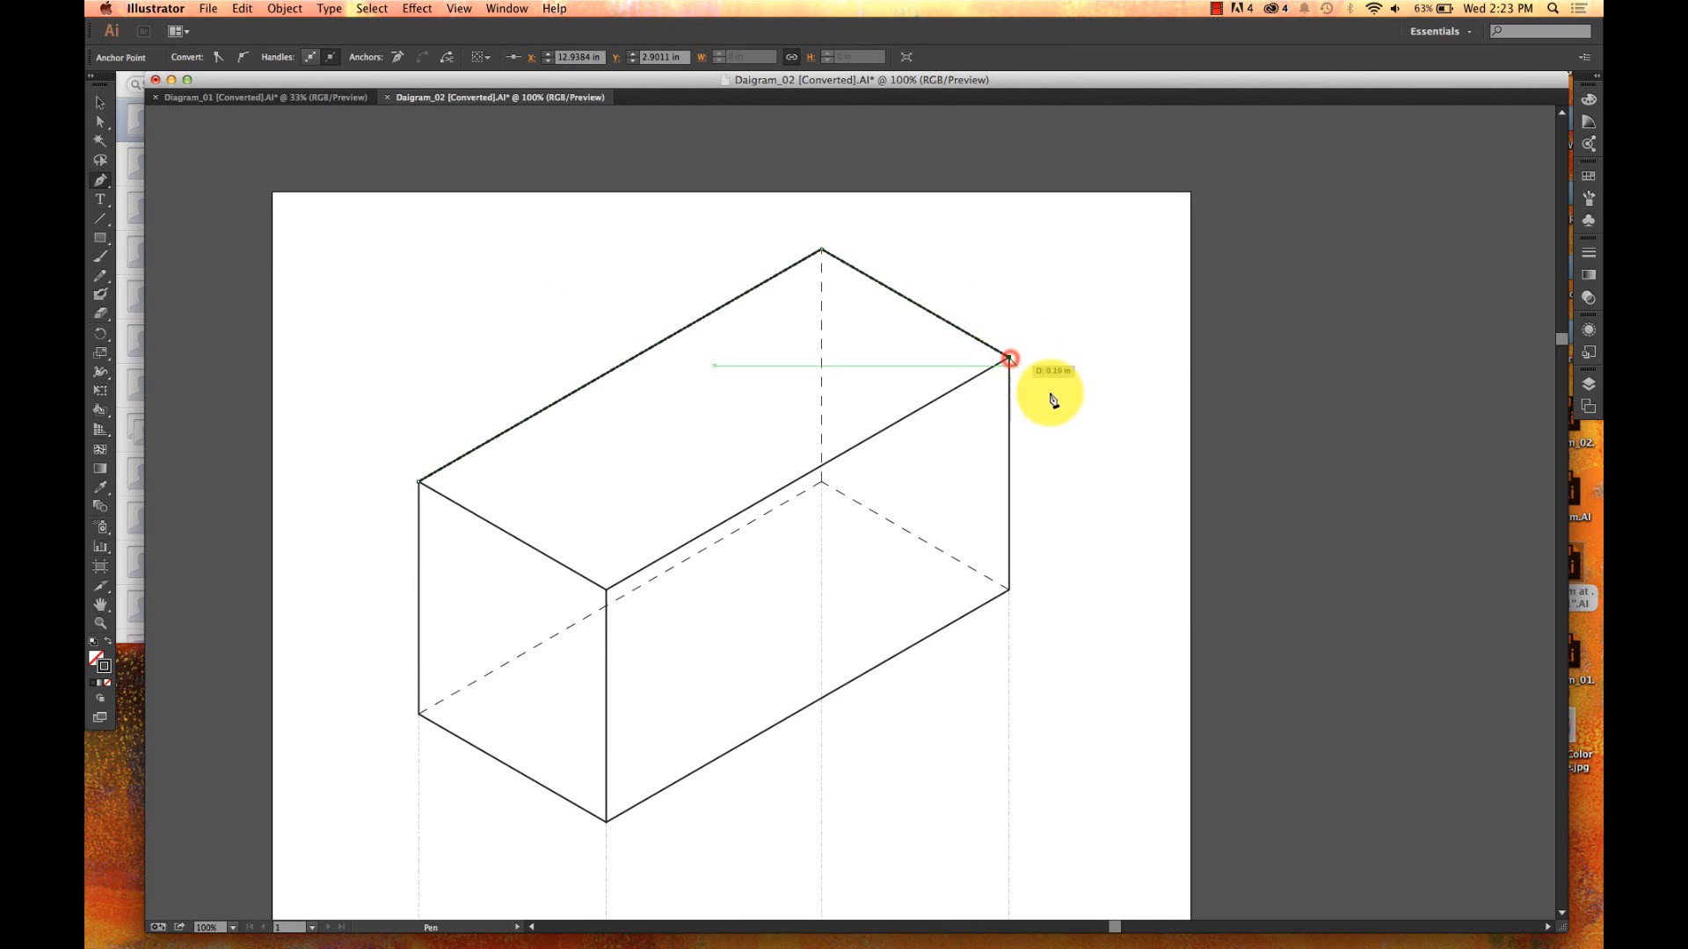
{"action": "left_click", "coordinate": [1009, 589]}
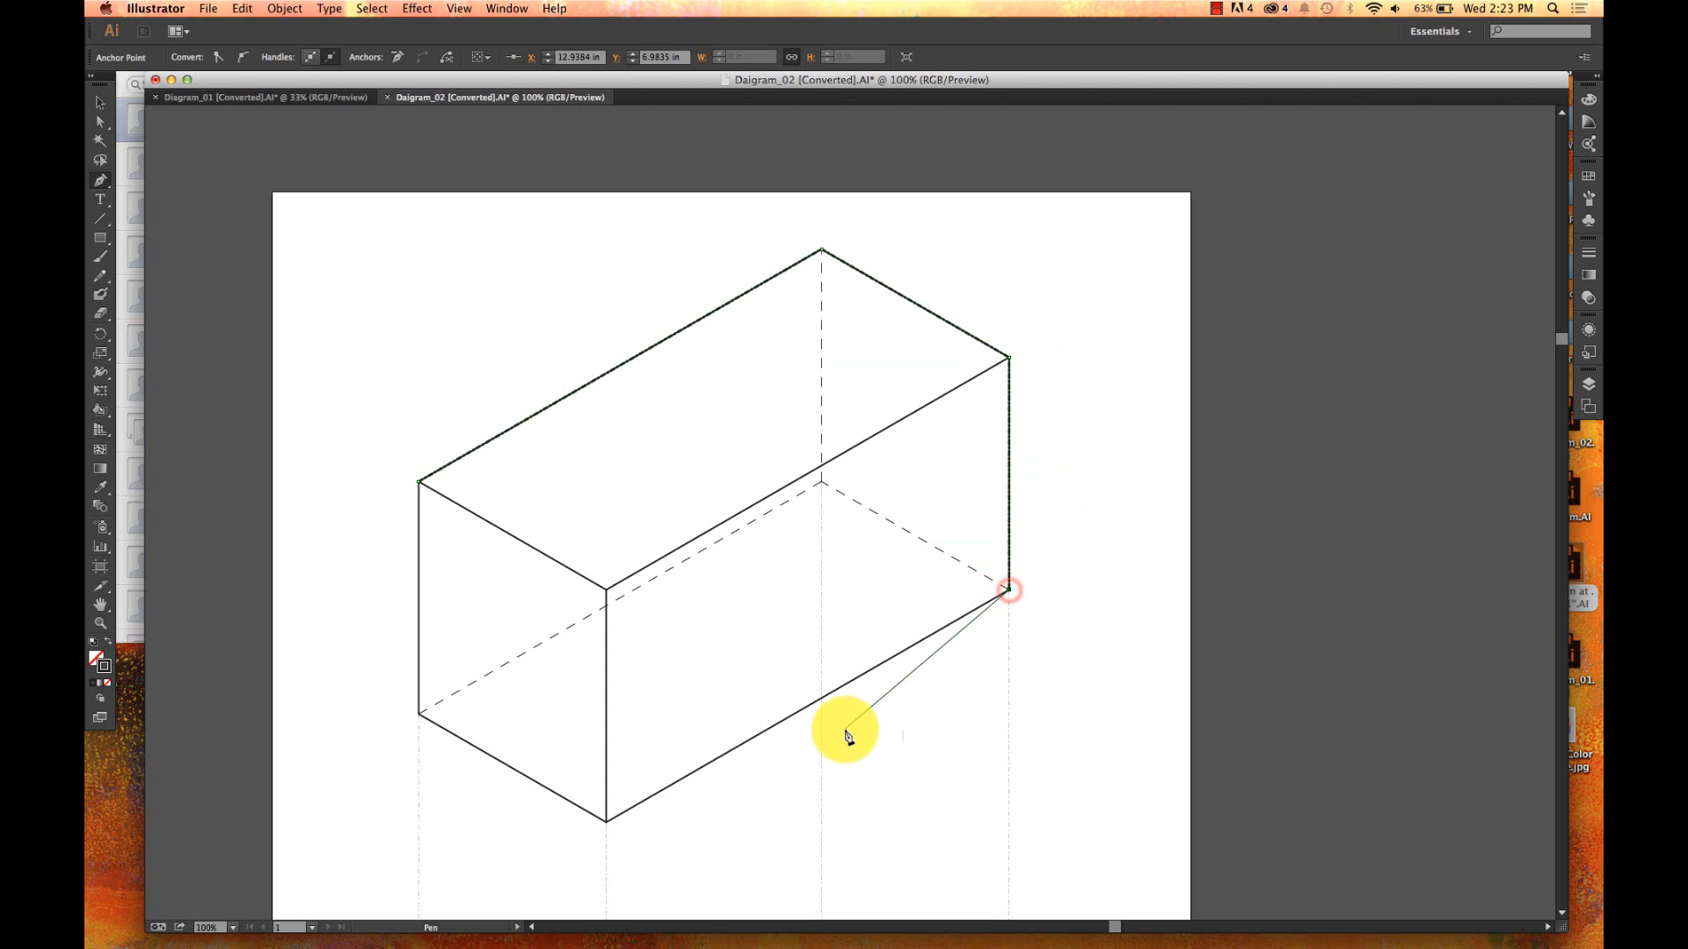
{"action": "left_click", "coordinate": [606, 822]}
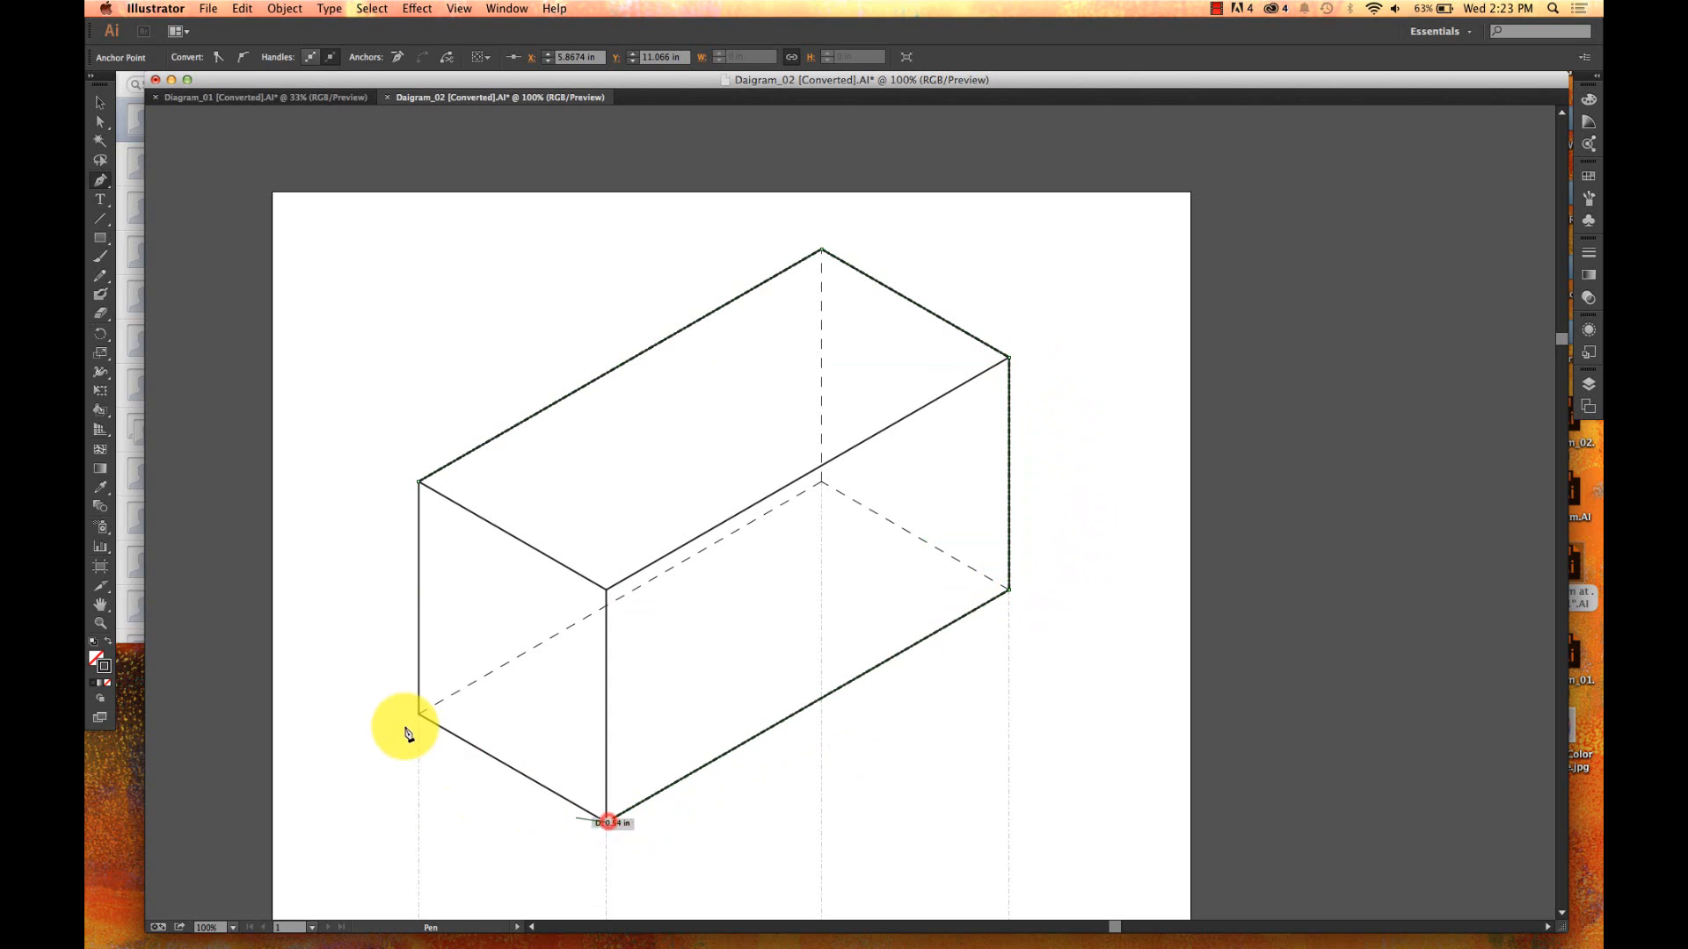
{"action": "left_click", "coordinate": [418, 715]}
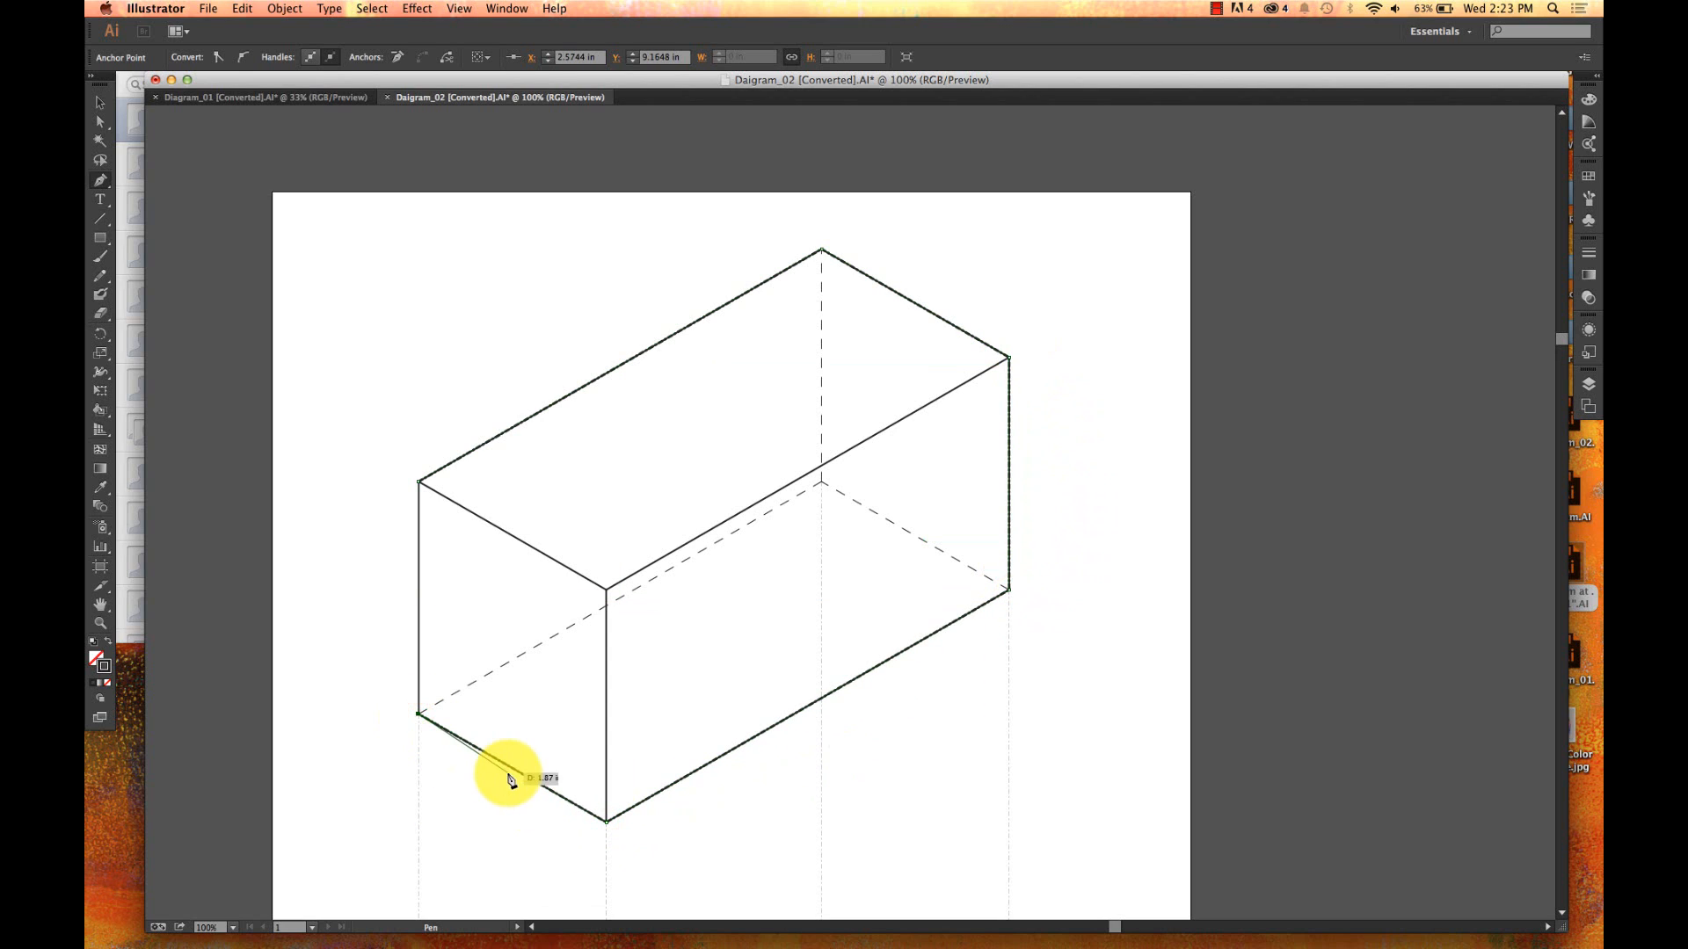
{"action": "left_click", "coordinate": [419, 482]}
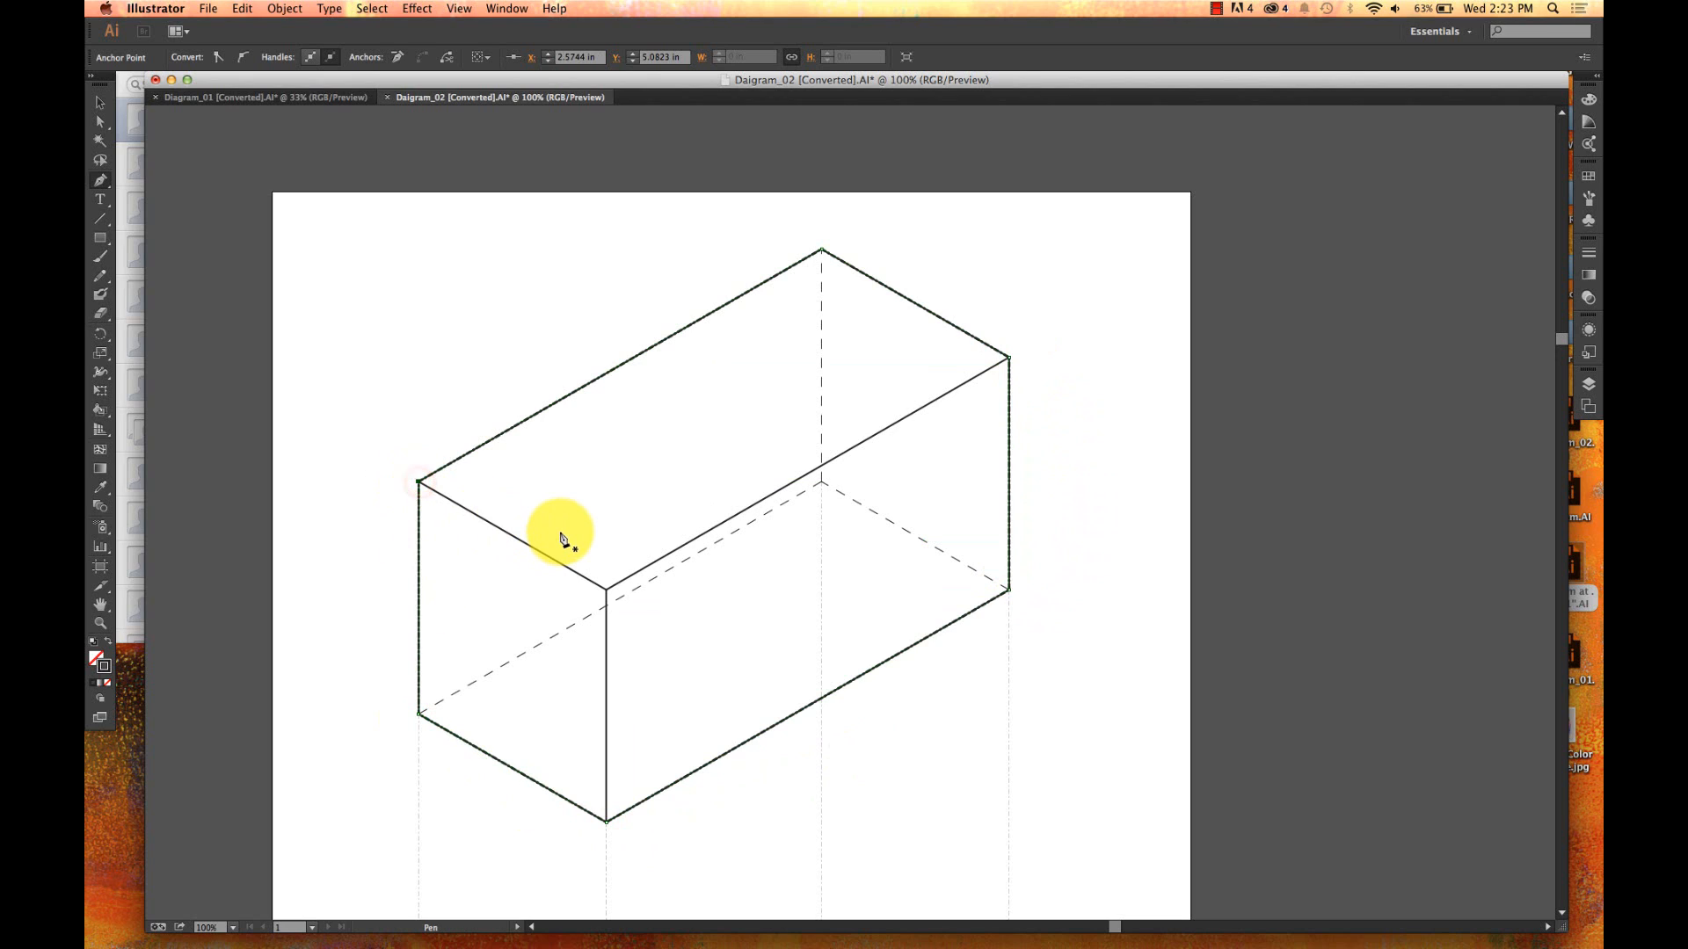
- Make the upper box's profile outline a continuous stroke by turning off its dashed line setting, and deselect it
{"action": "key", "text": "v"}
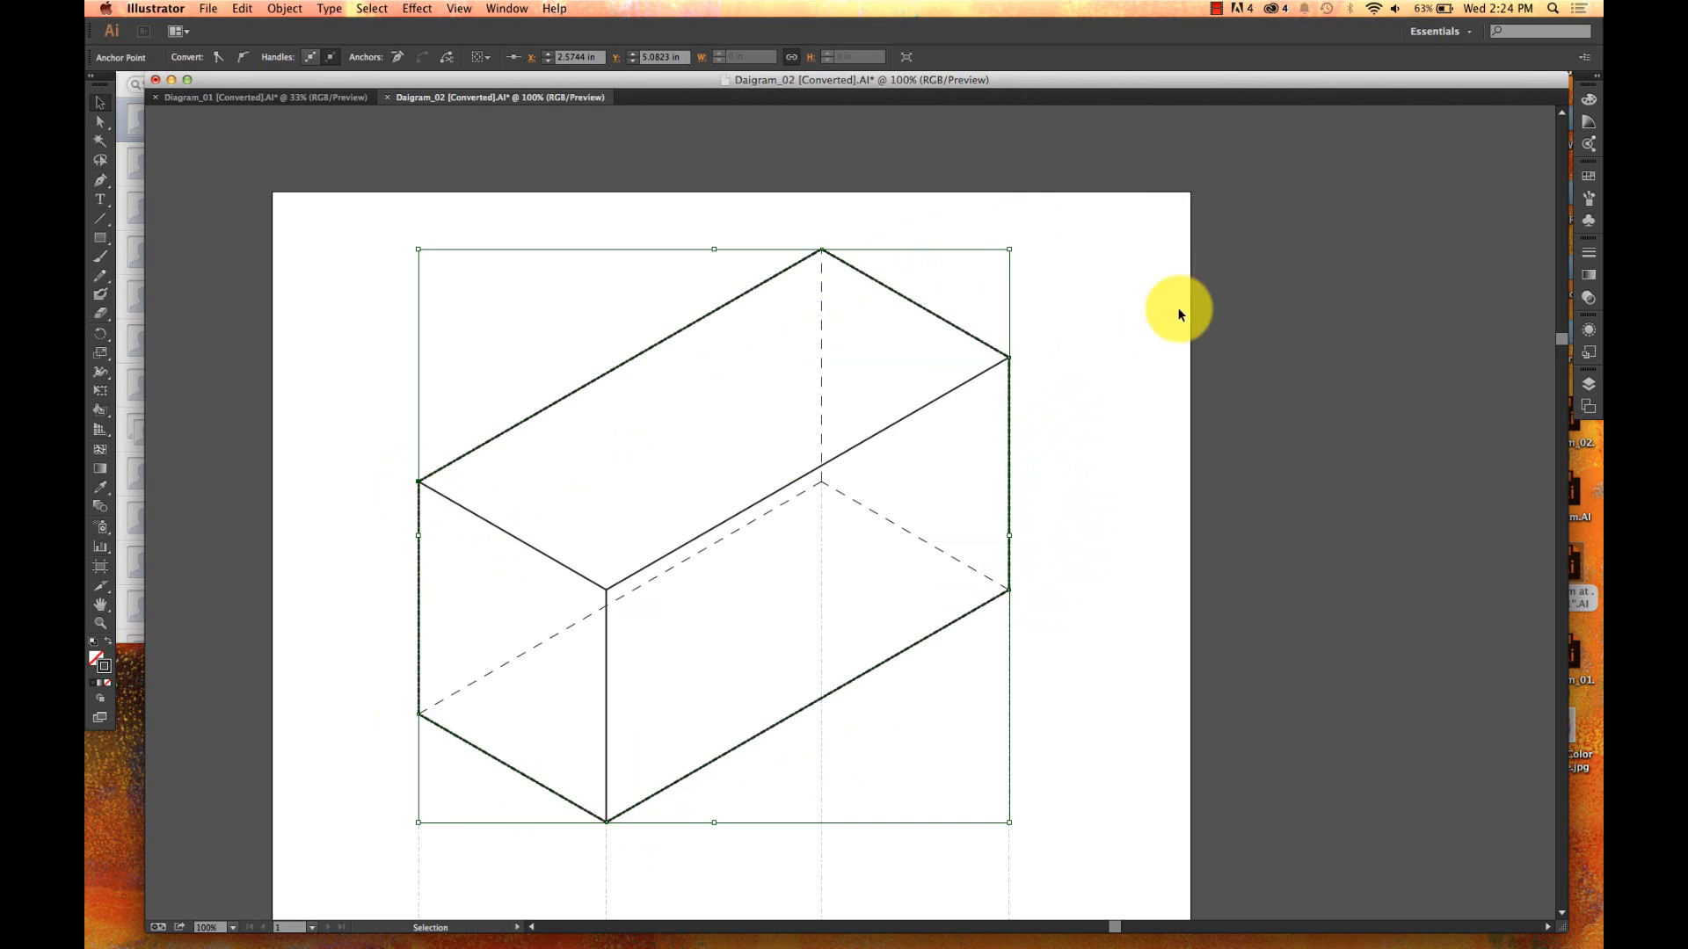
{"action": "left_click", "coordinate": [1105, 343]}
{"action": "left_click", "coordinate": [1009, 415]}
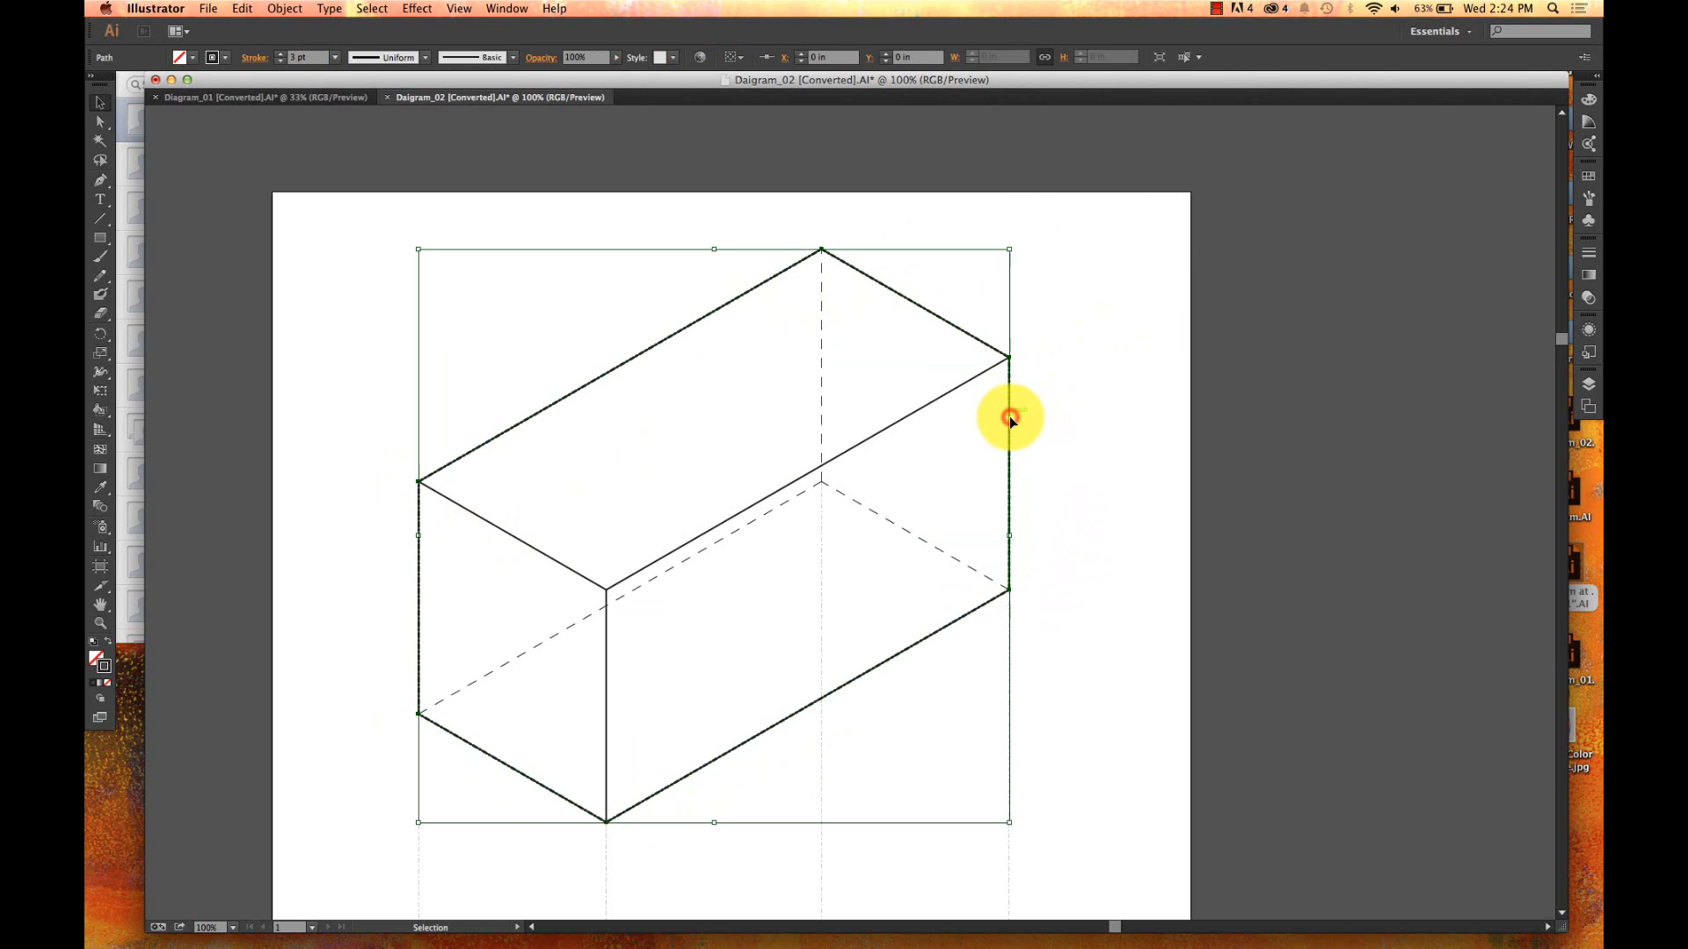
{"action": "left_click", "coordinate": [1588, 253]}
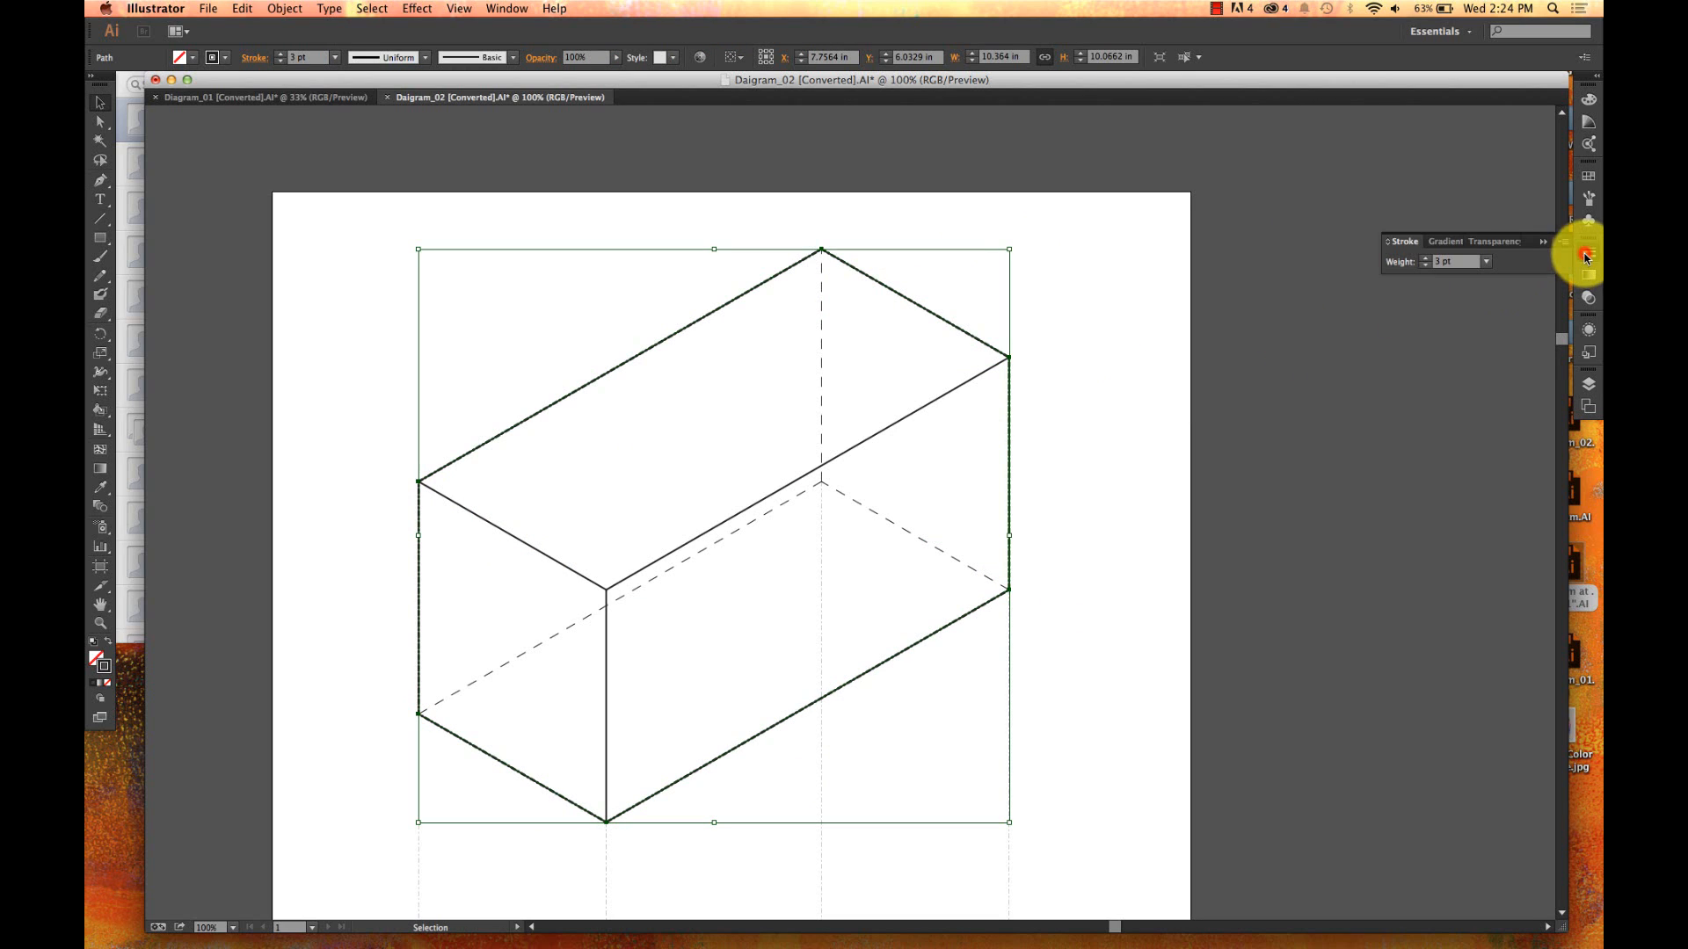
{"action": "left_click", "coordinate": [1534, 240]}
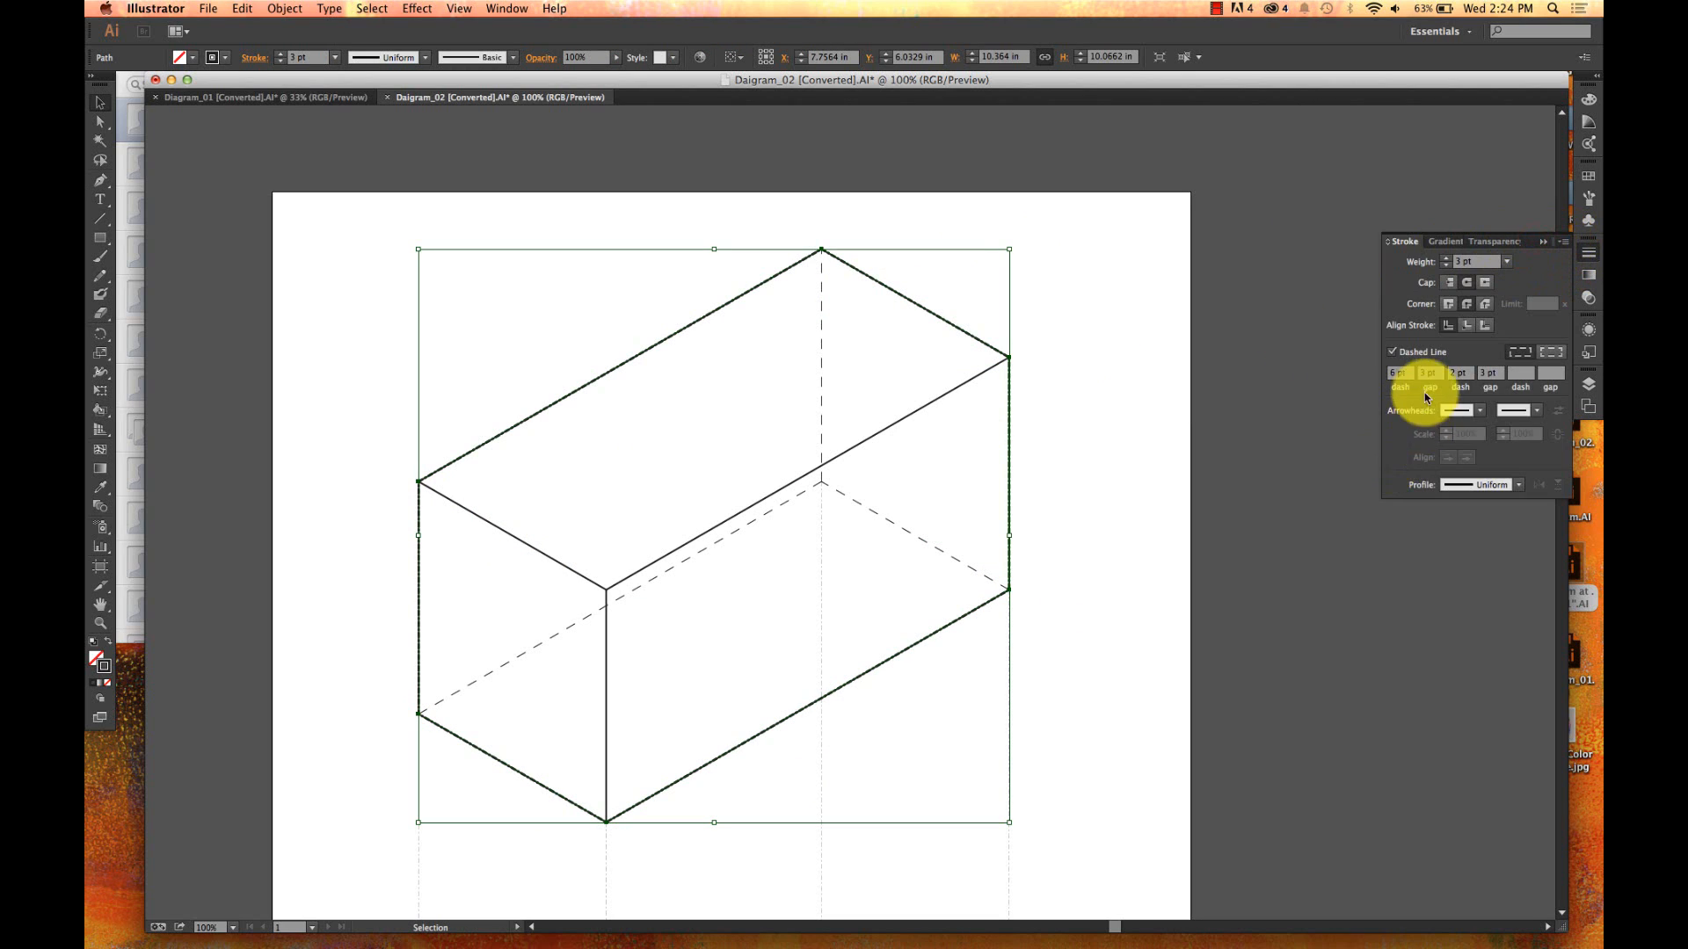
{"action": "left_click", "coordinate": [1398, 351]}
{"action": "left_click", "coordinate": [1080, 378]}
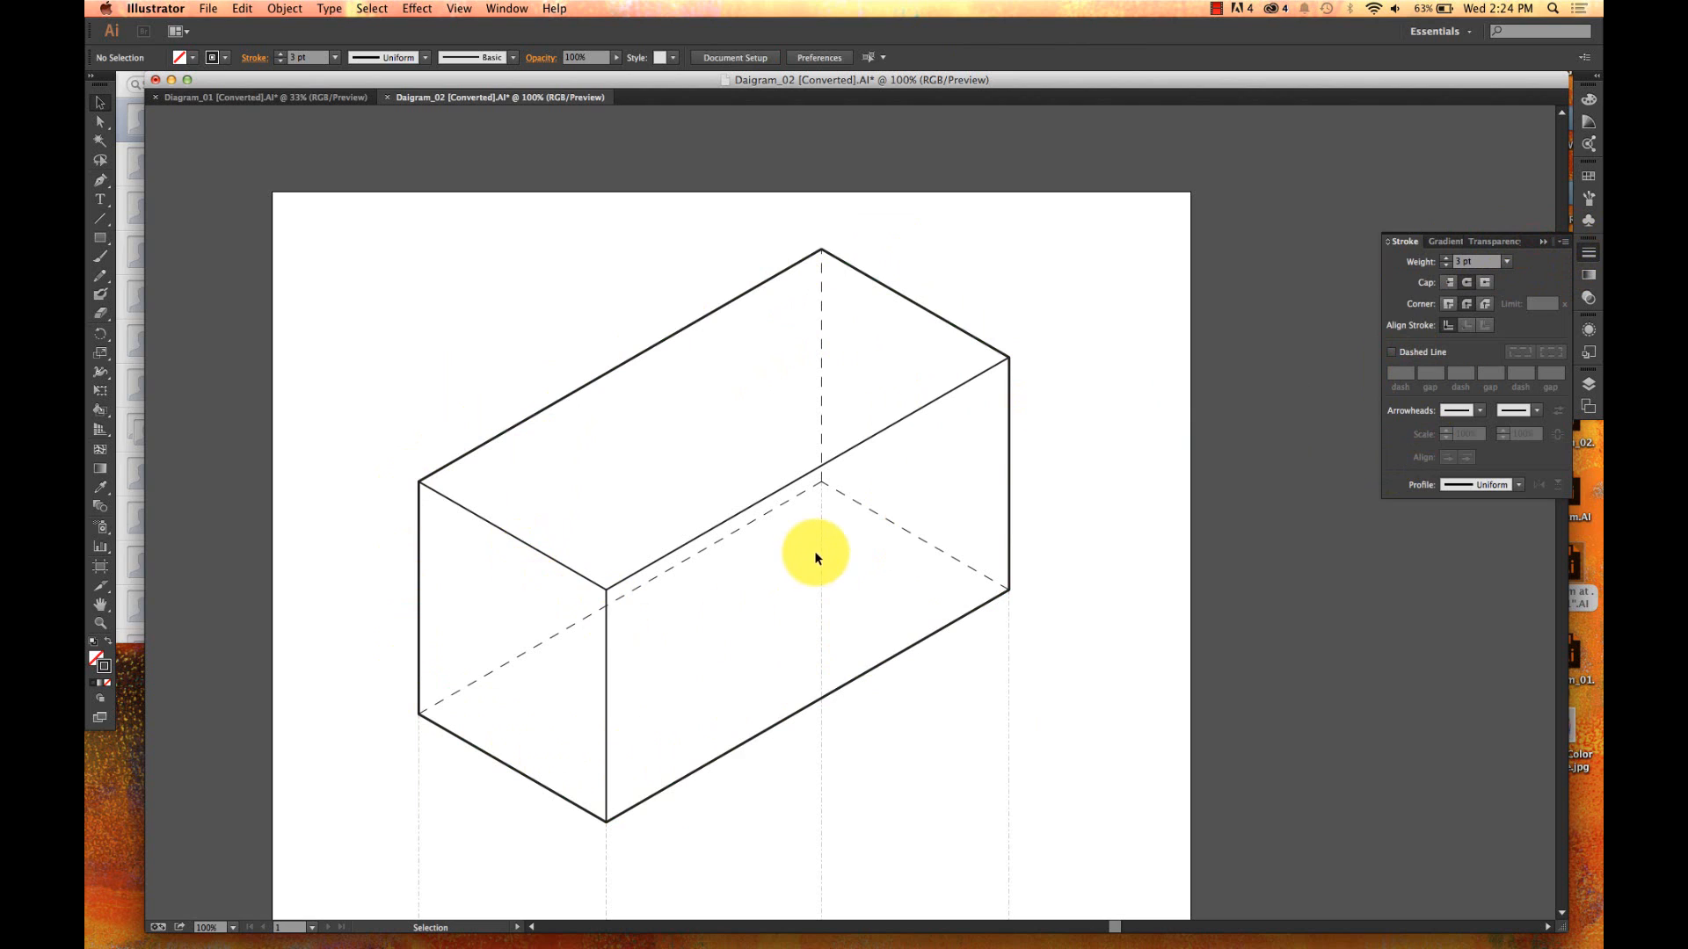
- Try moving the upper box's whole profile outline sideways as one object, and undo the move
{"action": "scroll", "coordinate": [1125, 357], "scroll_direction": "left", "scroll_amount": 4}
{"action": "scroll", "coordinate": [1126, 357], "scroll_direction": "down", "scroll_amount": 2}
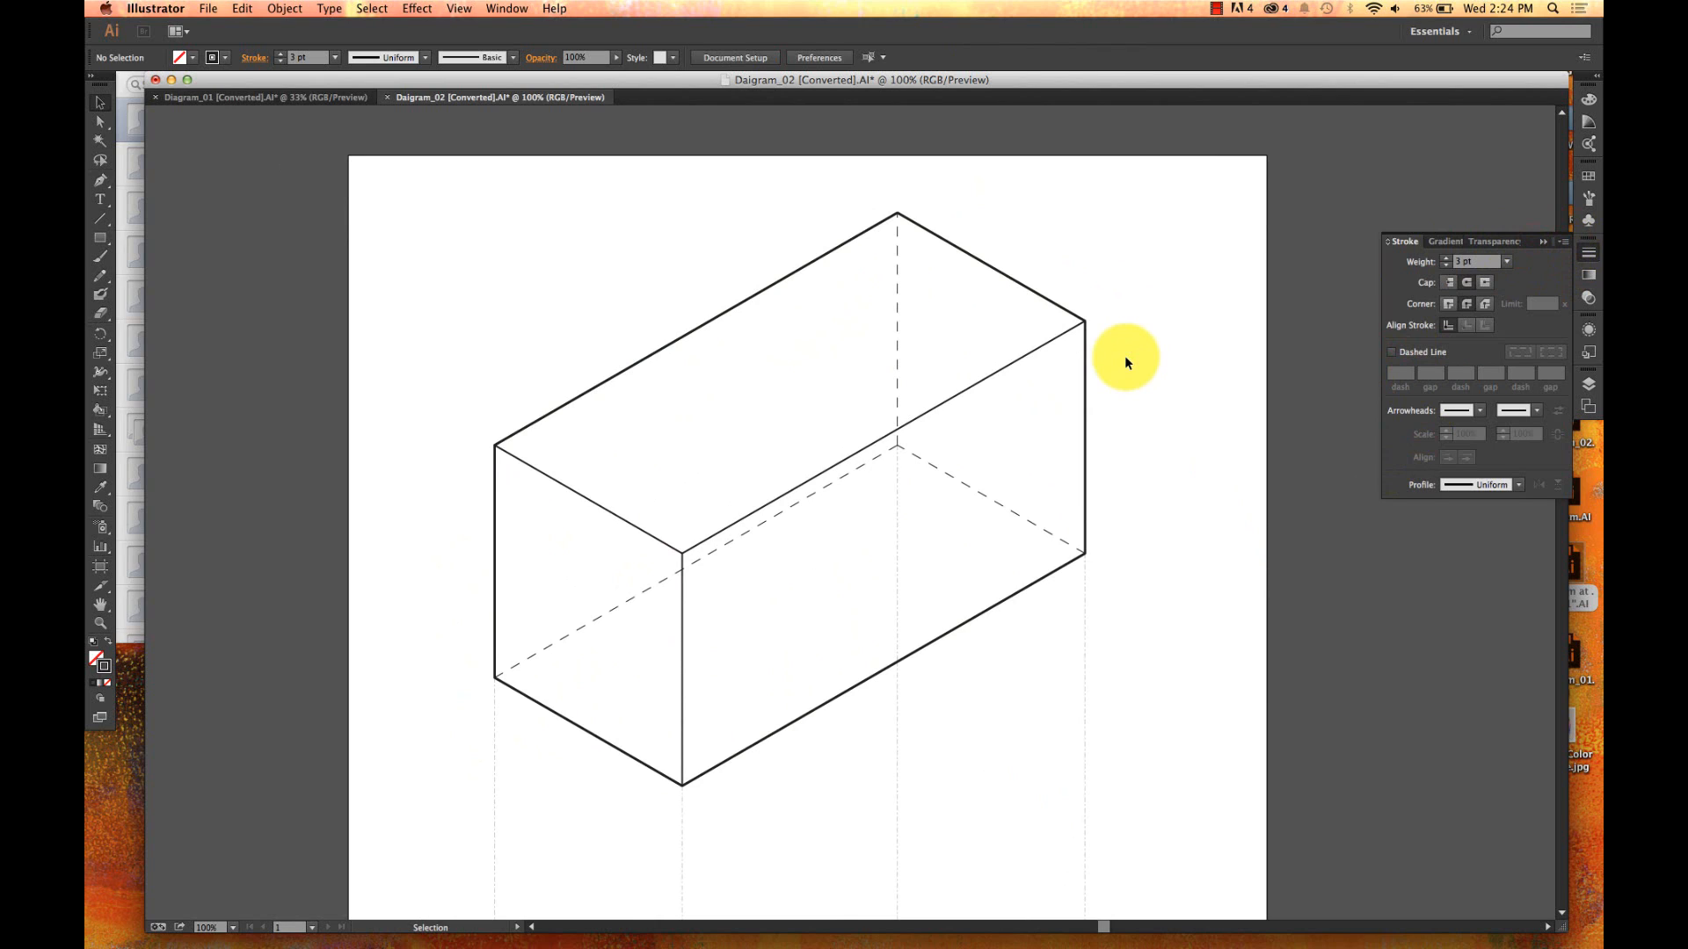
{"action": "left_click", "coordinate": [1043, 294]}
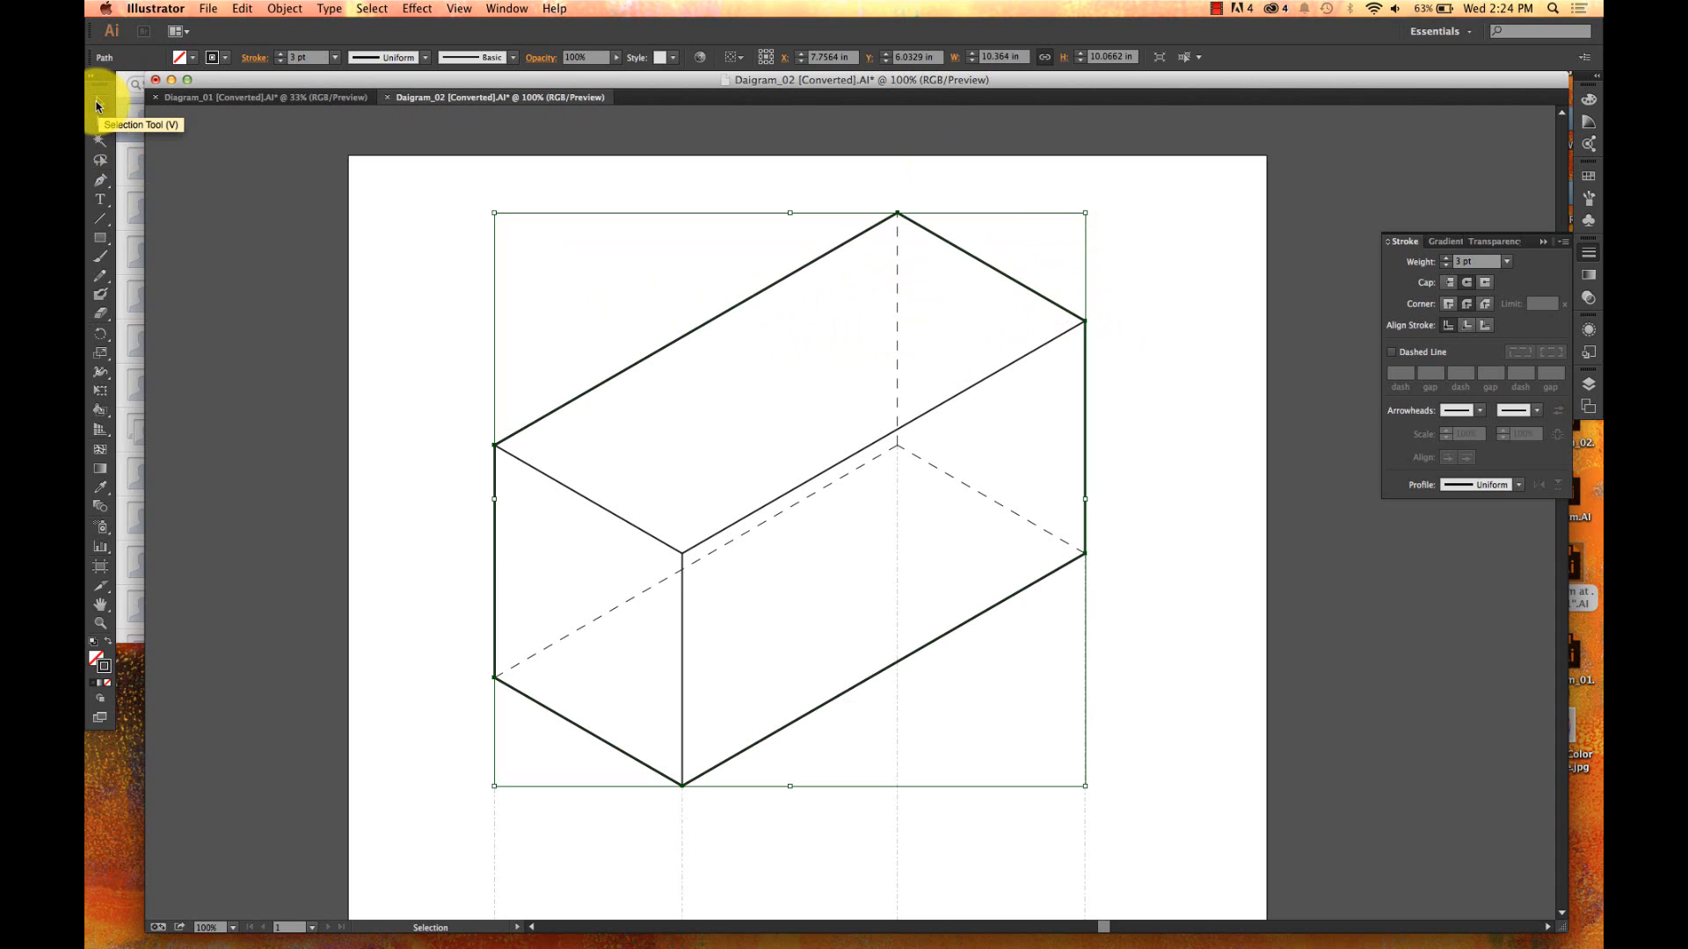
{"action": "left_click", "coordinate": [555, 286]}
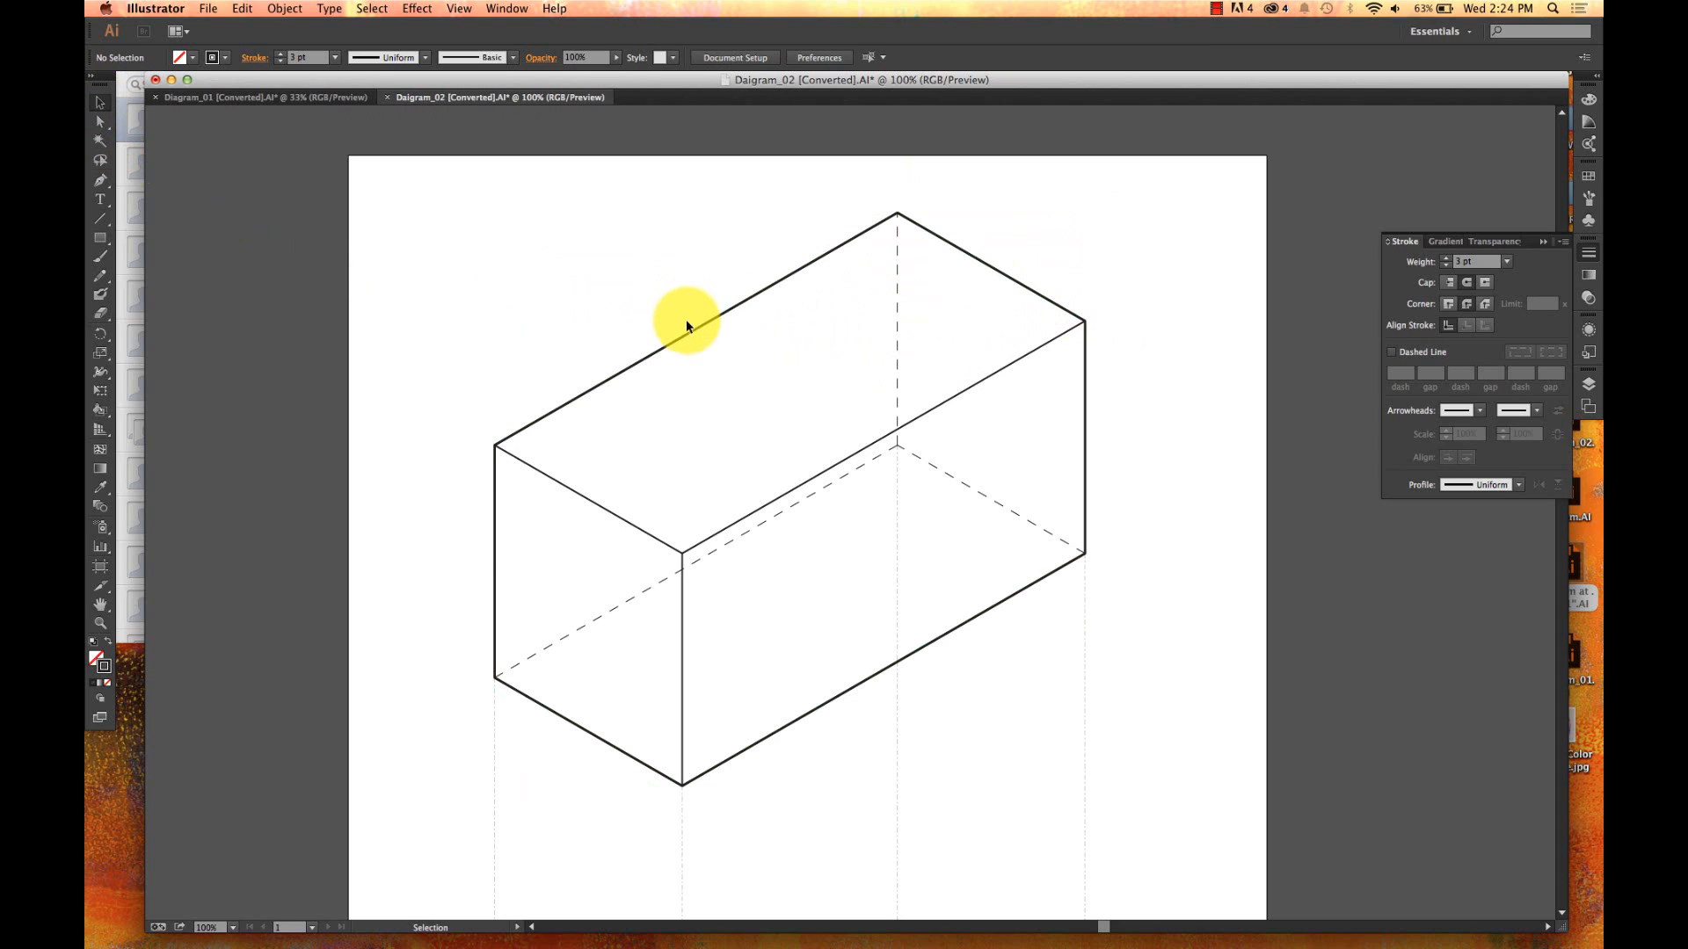
{"action": "left_click_drag", "start_coordinate": [688, 328], "coordinate": [942, 276]}
{"action": "key", "text": "ctrl+z"}
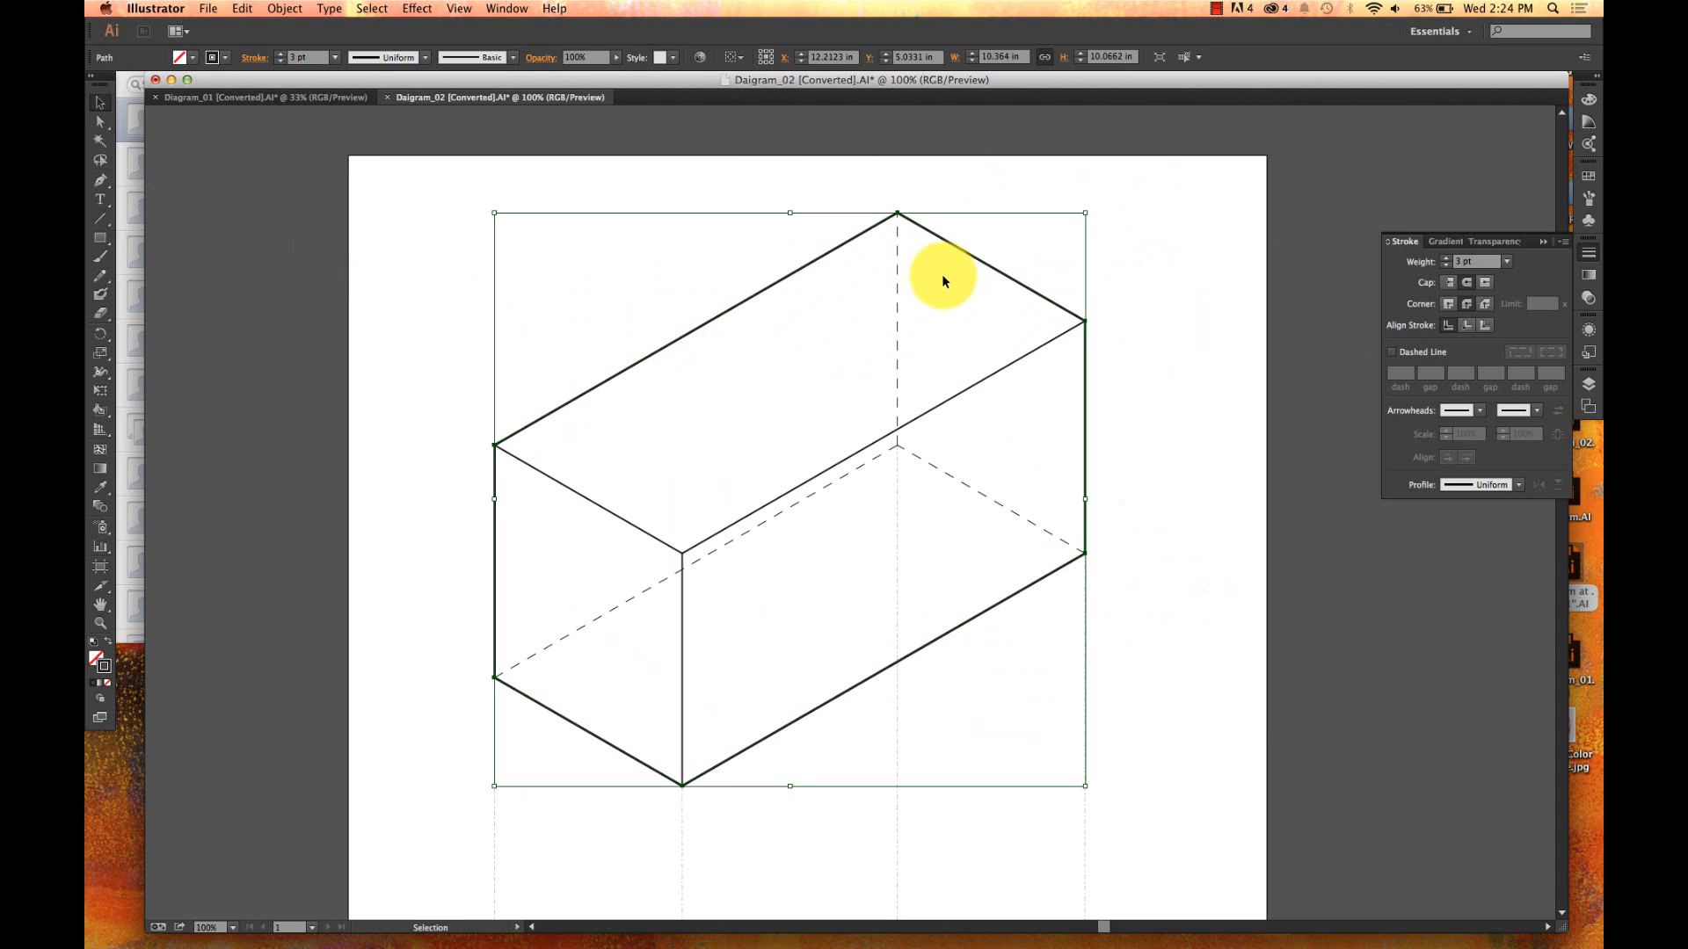
{"action": "left_click", "coordinate": [1054, 261]}
{"action": "left_click", "coordinate": [994, 266]}
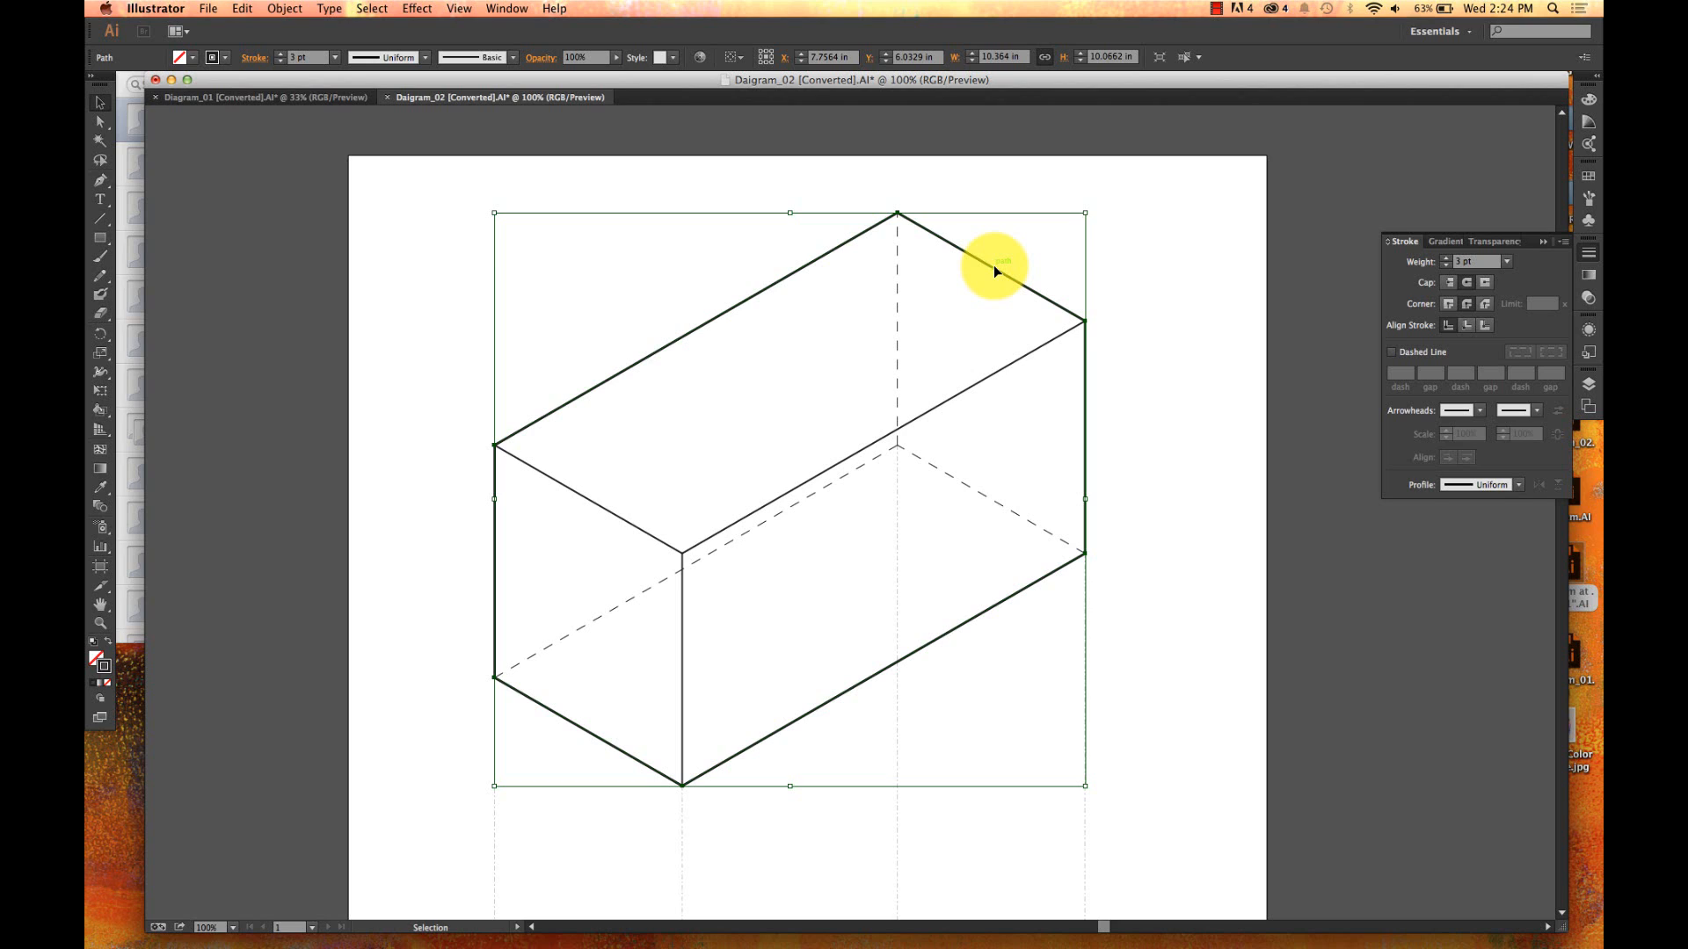
{"action": "left_click", "coordinate": [883, 190]}
{"action": "left_click", "coordinate": [870, 233]}
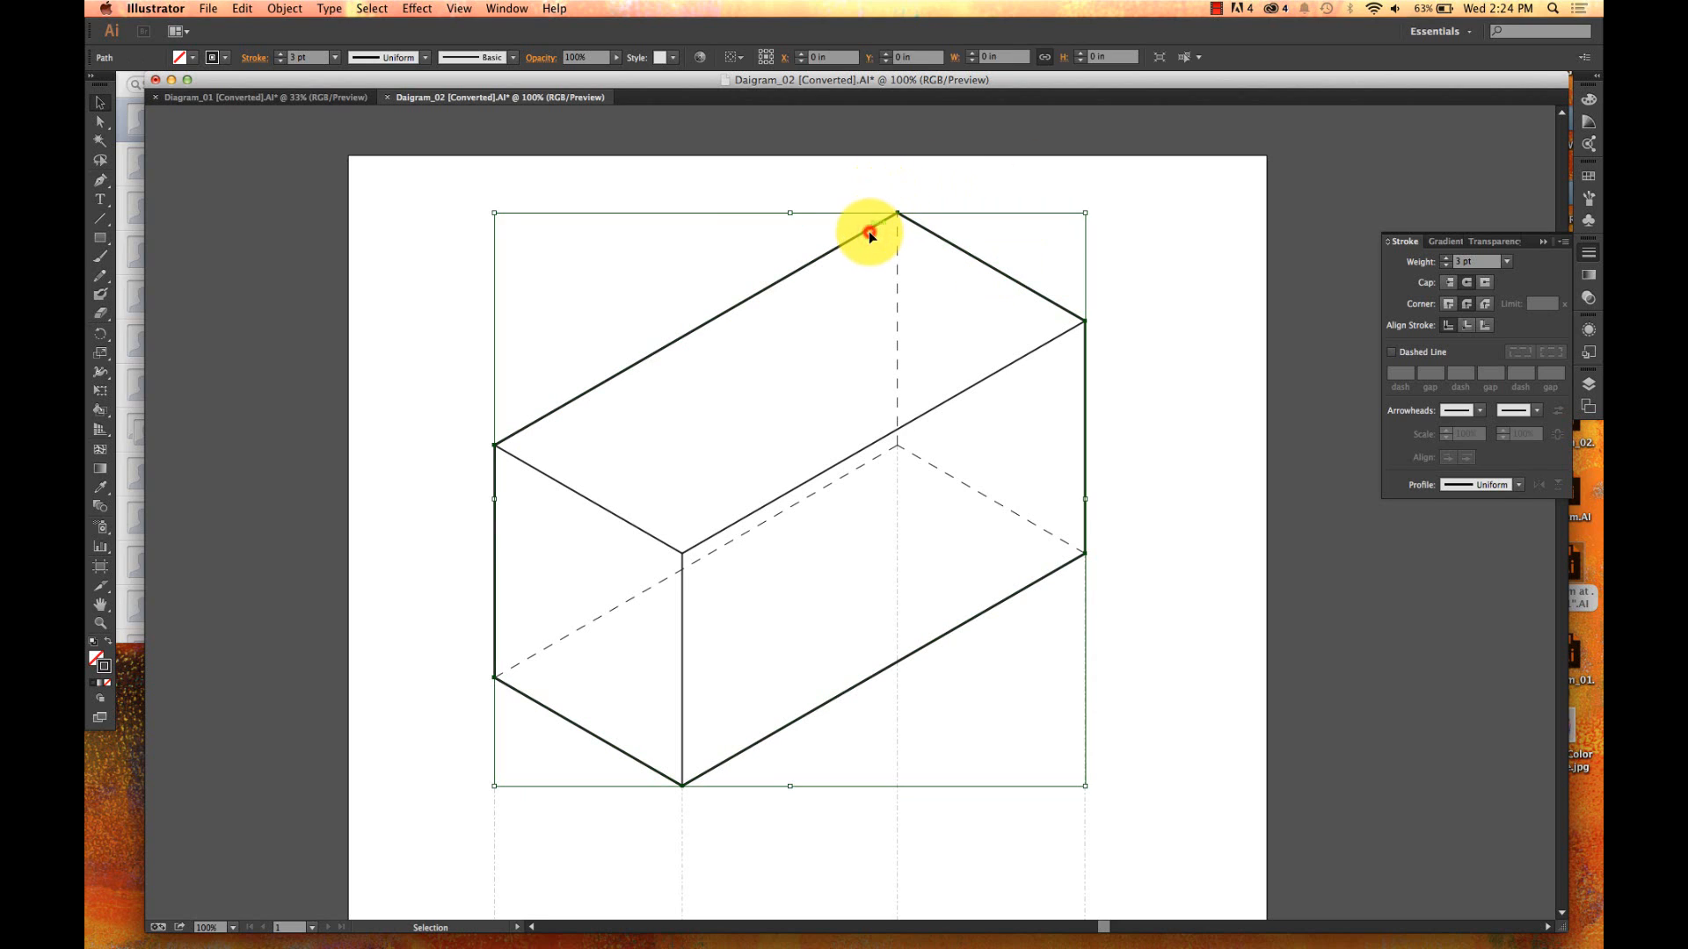
{"action": "left_click", "coordinate": [683, 247]}
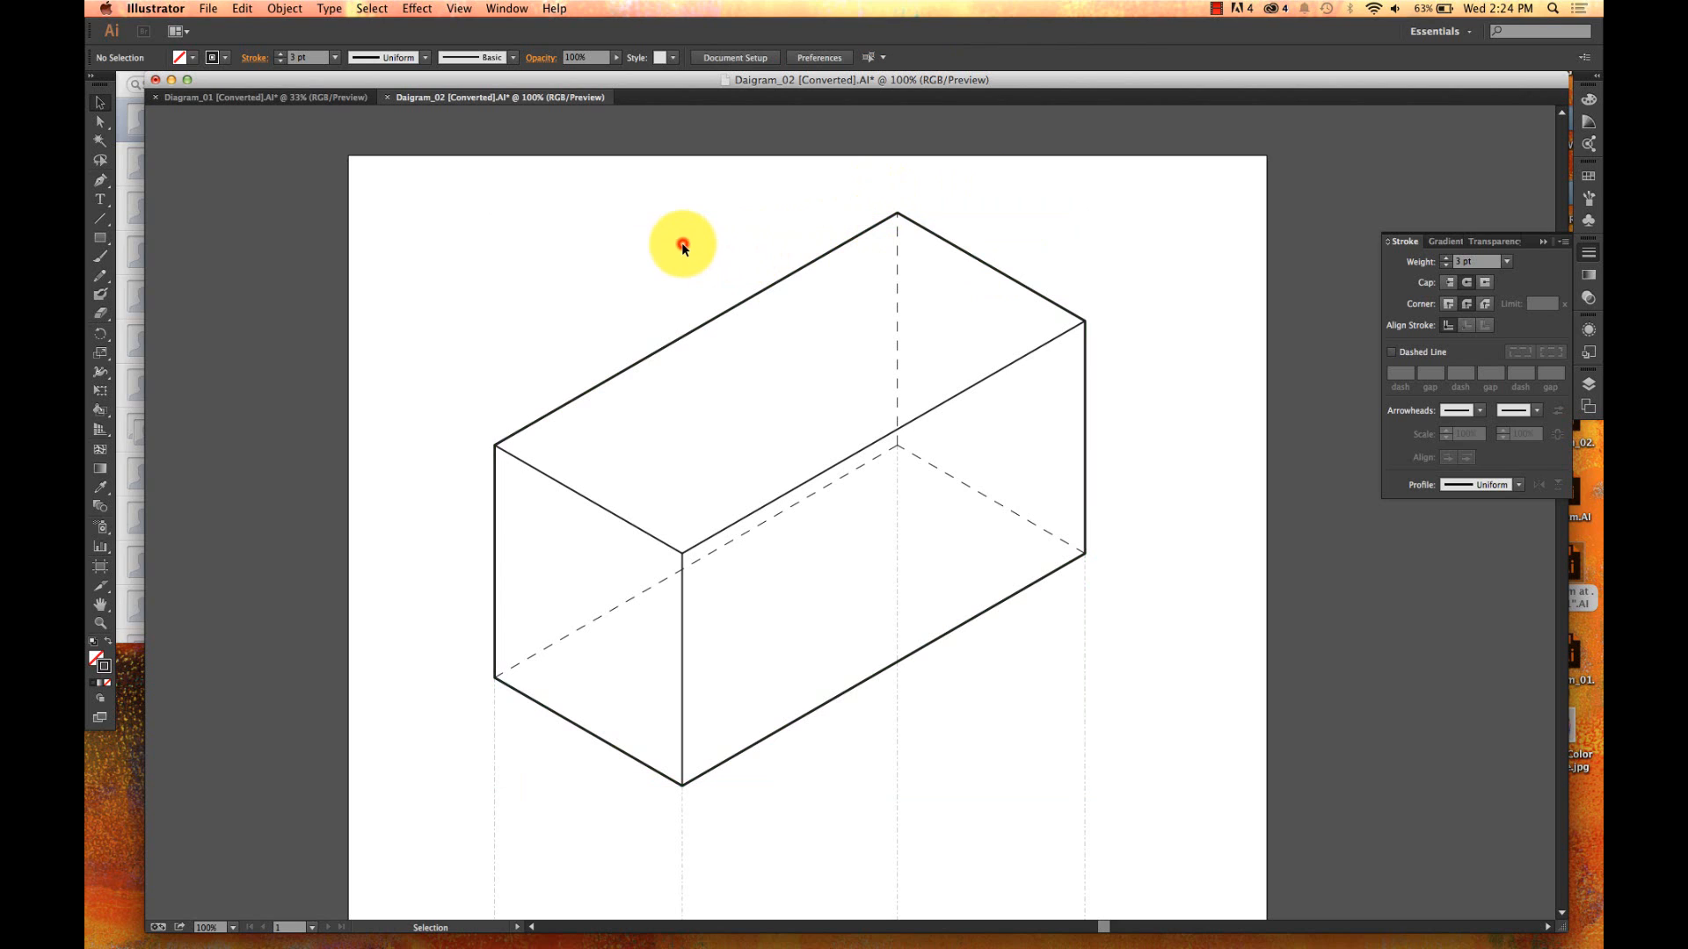
- Use Direct Selection to move only the outline's upper-left corner anchor to X 1.2767 in, Y 2.7779 in, and return it to the box corner
{"action": "left_click", "coordinate": [99, 124]}
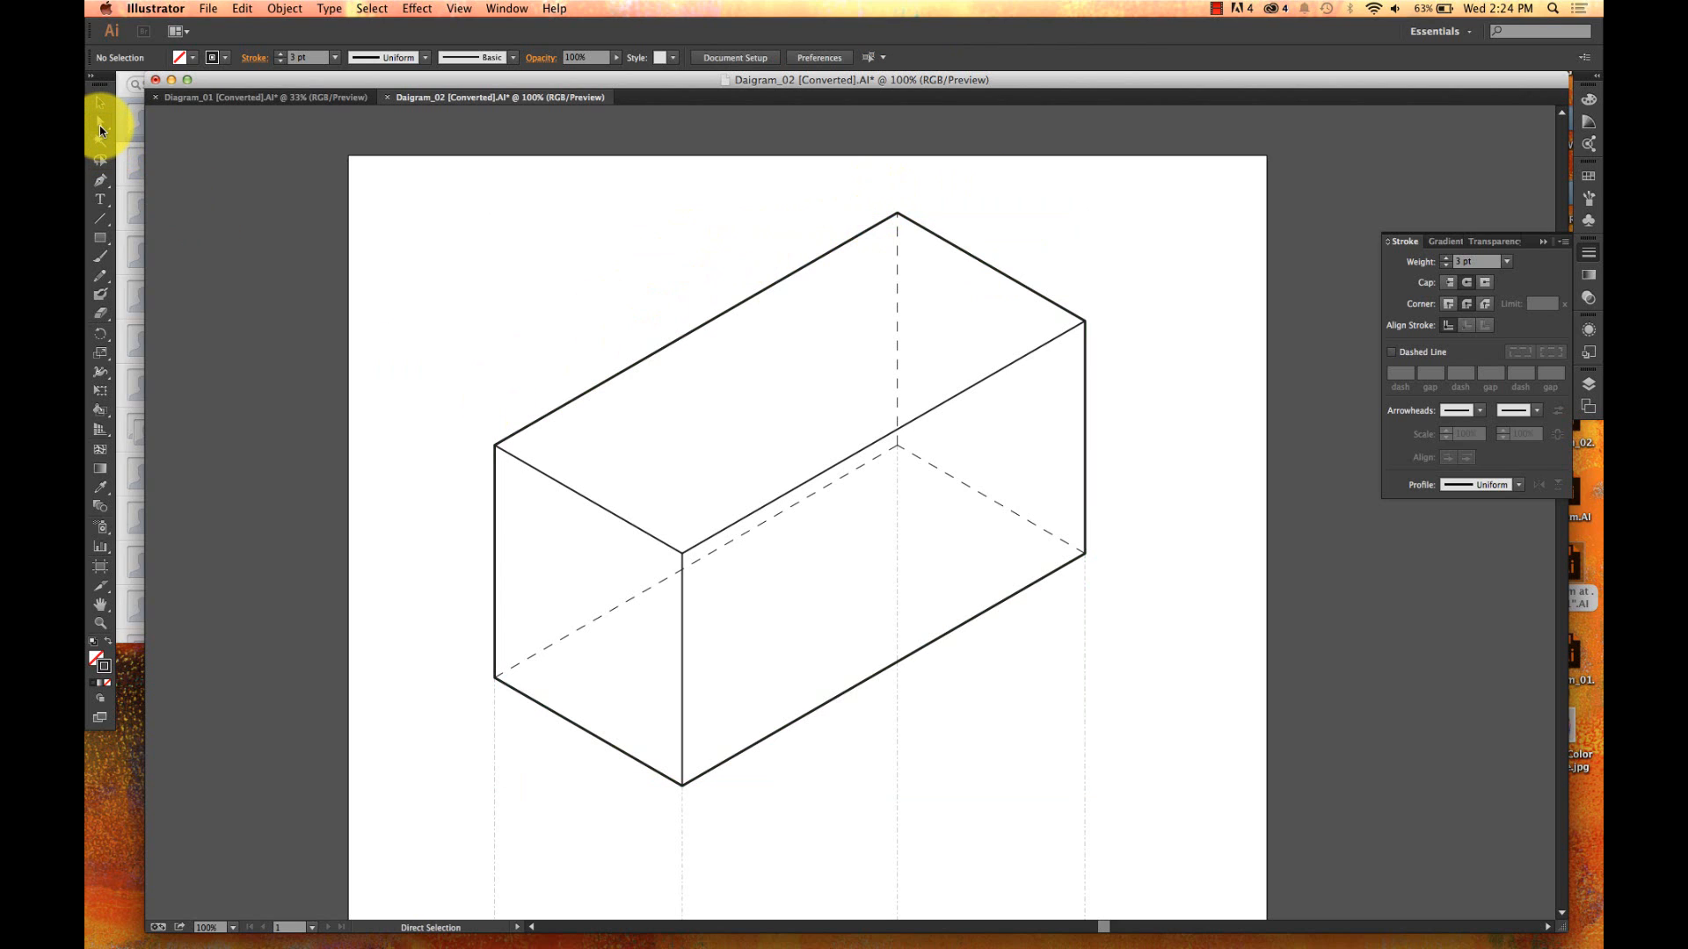
{"action": "left_click", "coordinate": [495, 445]}
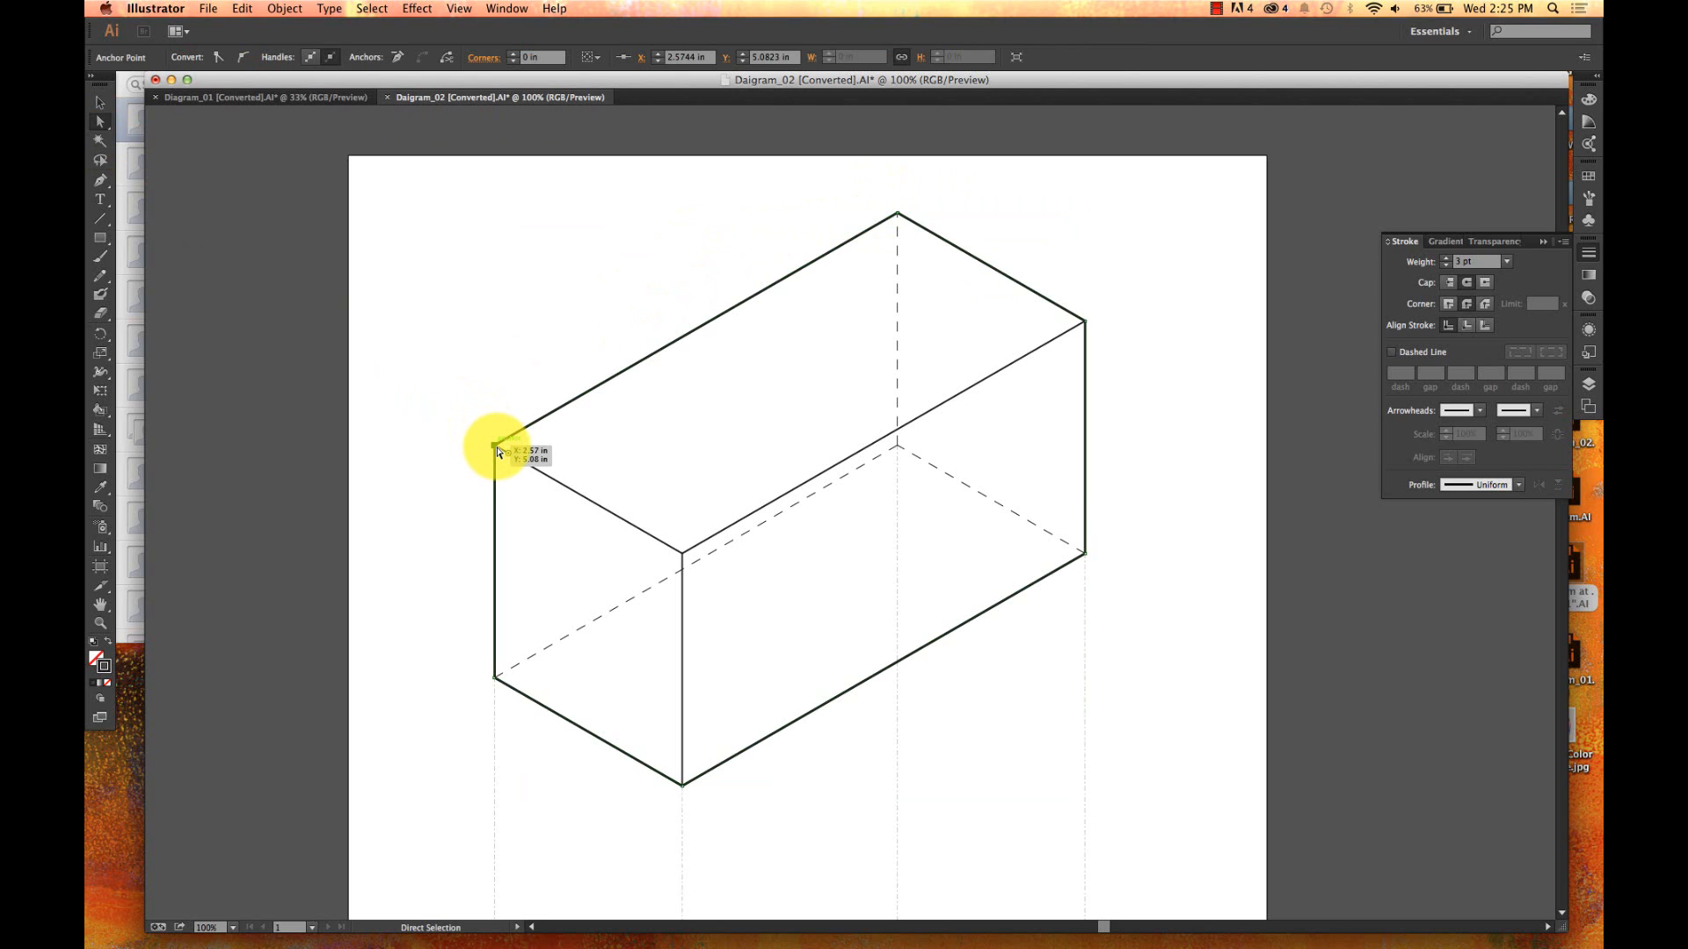
{"action": "left_click_drag", "start_coordinate": [497, 447], "coordinate": [420, 315]}
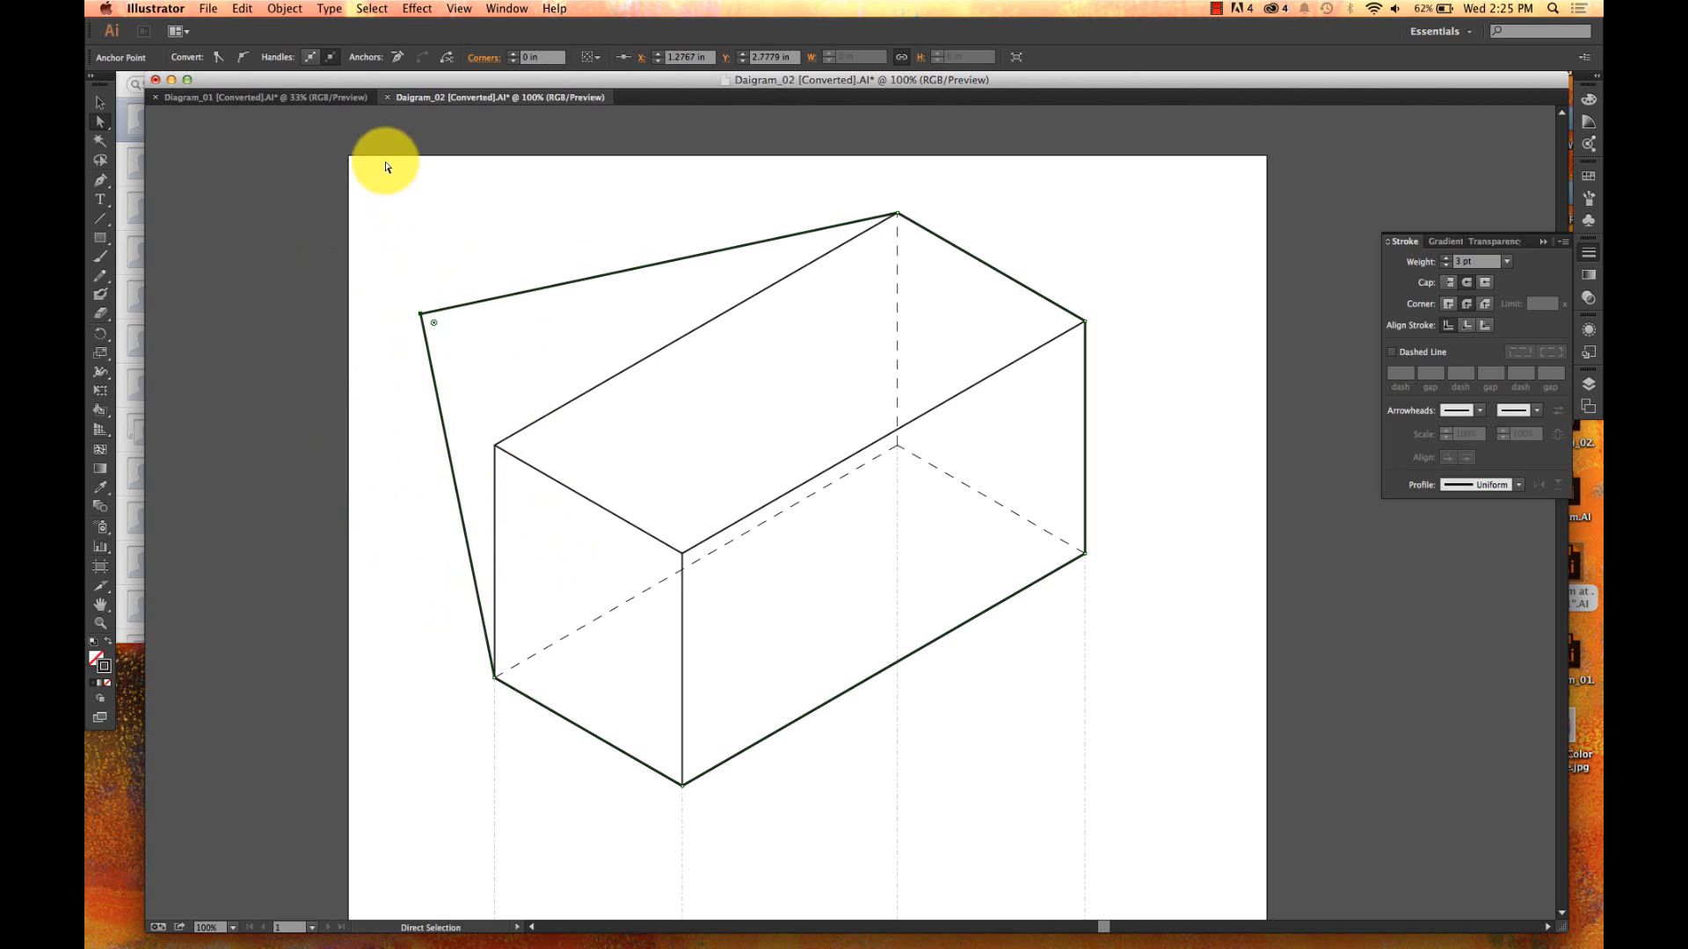
{"action": "left_click_drag", "start_coordinate": [424, 318], "coordinate": [496, 446]}
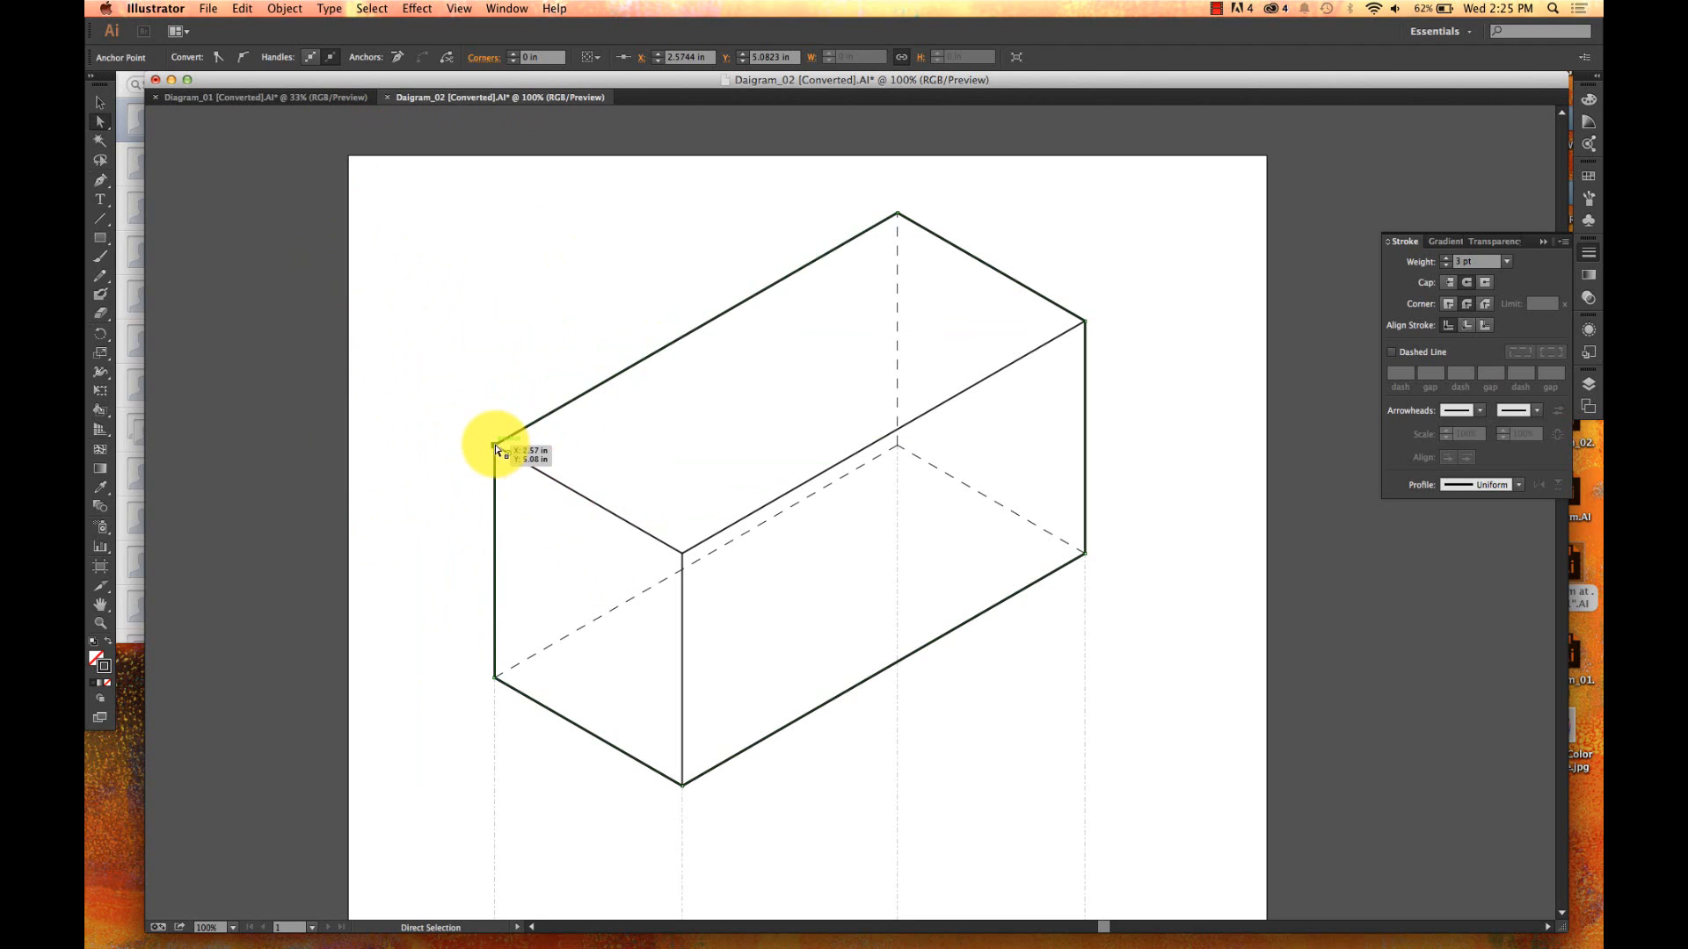
- Pull the outline's upper-left anchor away from the box, and set its position to X 2.9712 in and Y 1.3196 in
{"action": "left_click_drag", "start_coordinate": [496, 447], "coordinate": [403, 288]}
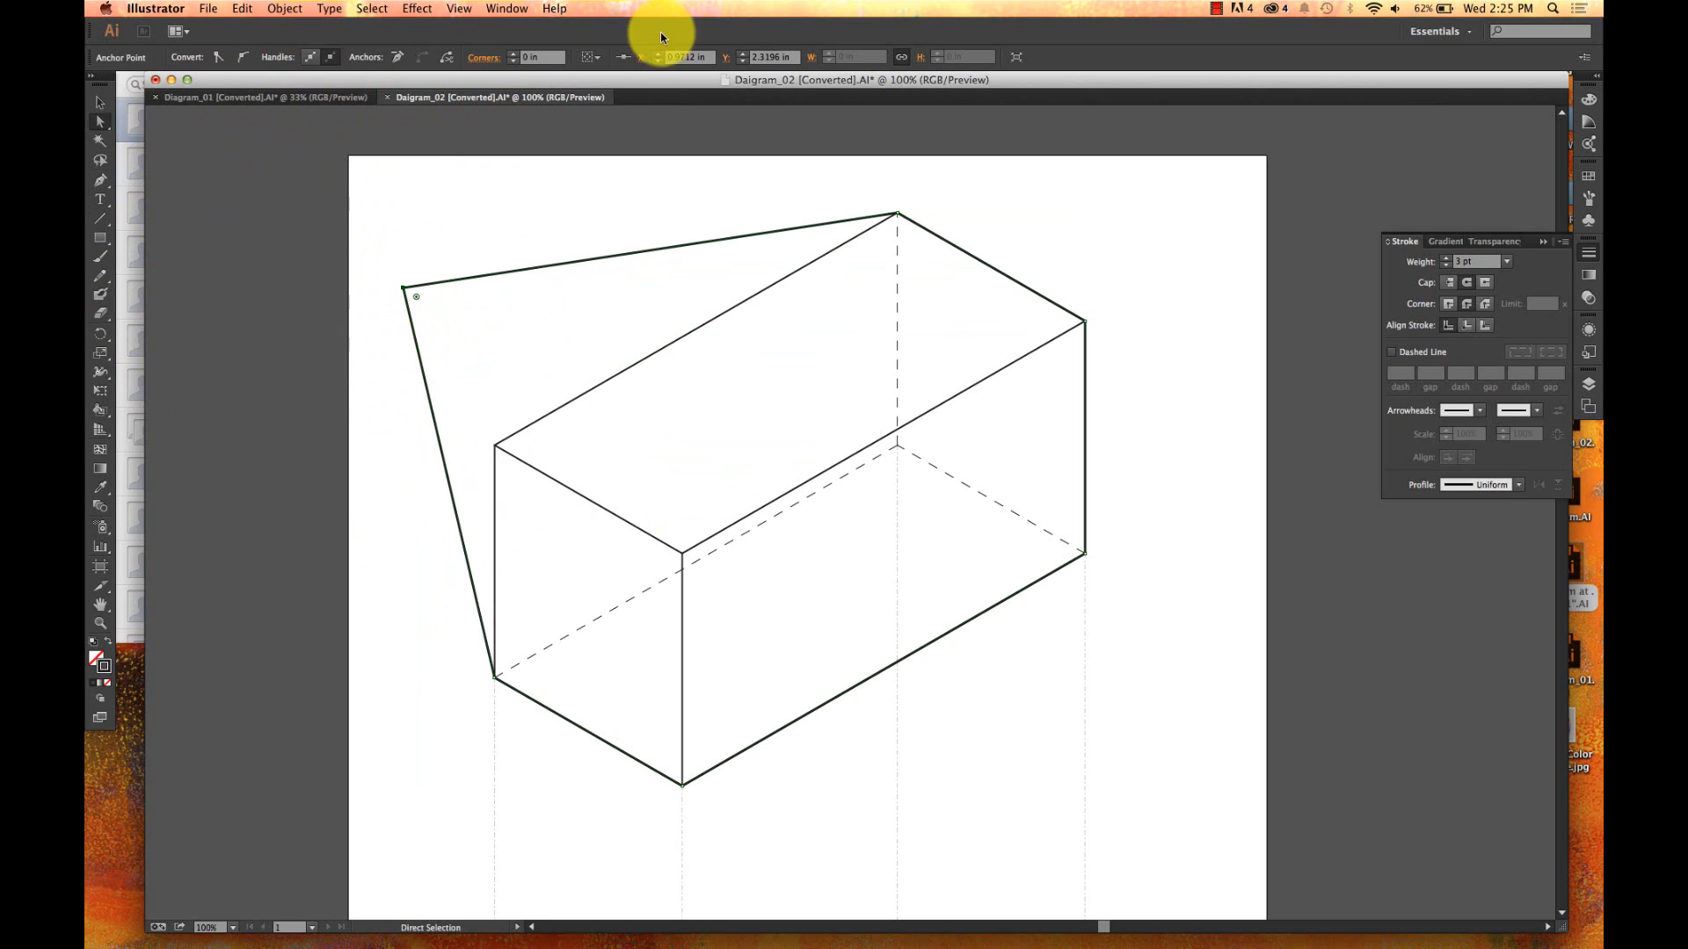
{"action": "left_click", "coordinate": [707, 58]}
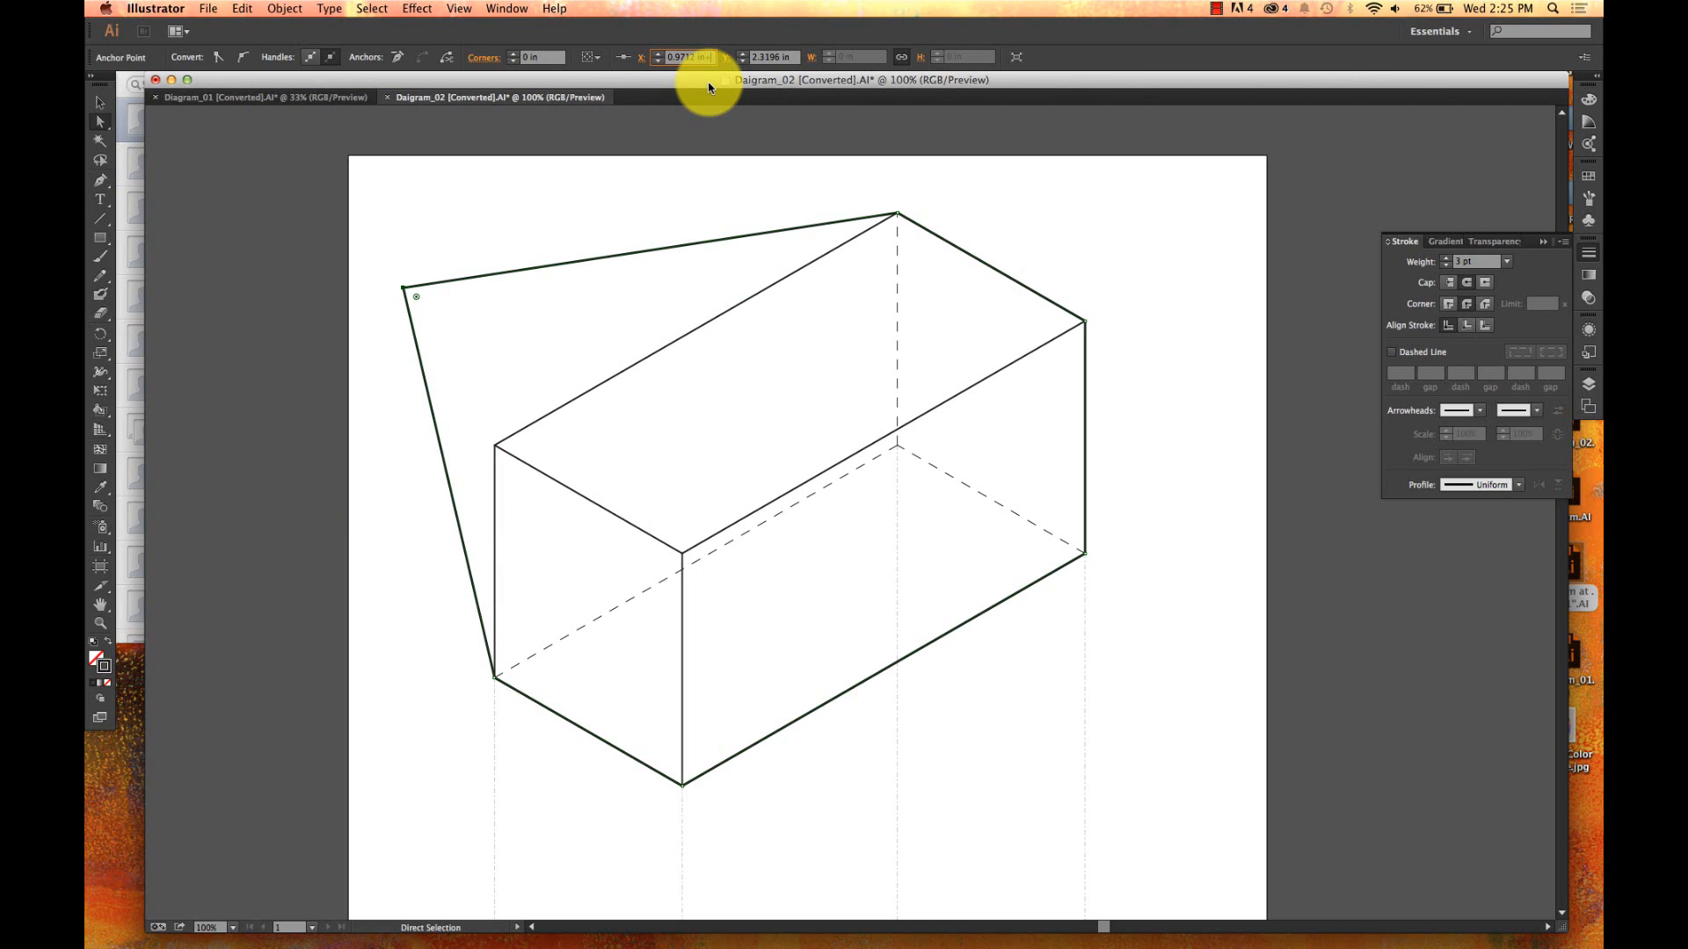
{"action": "key", "text": "Up"}
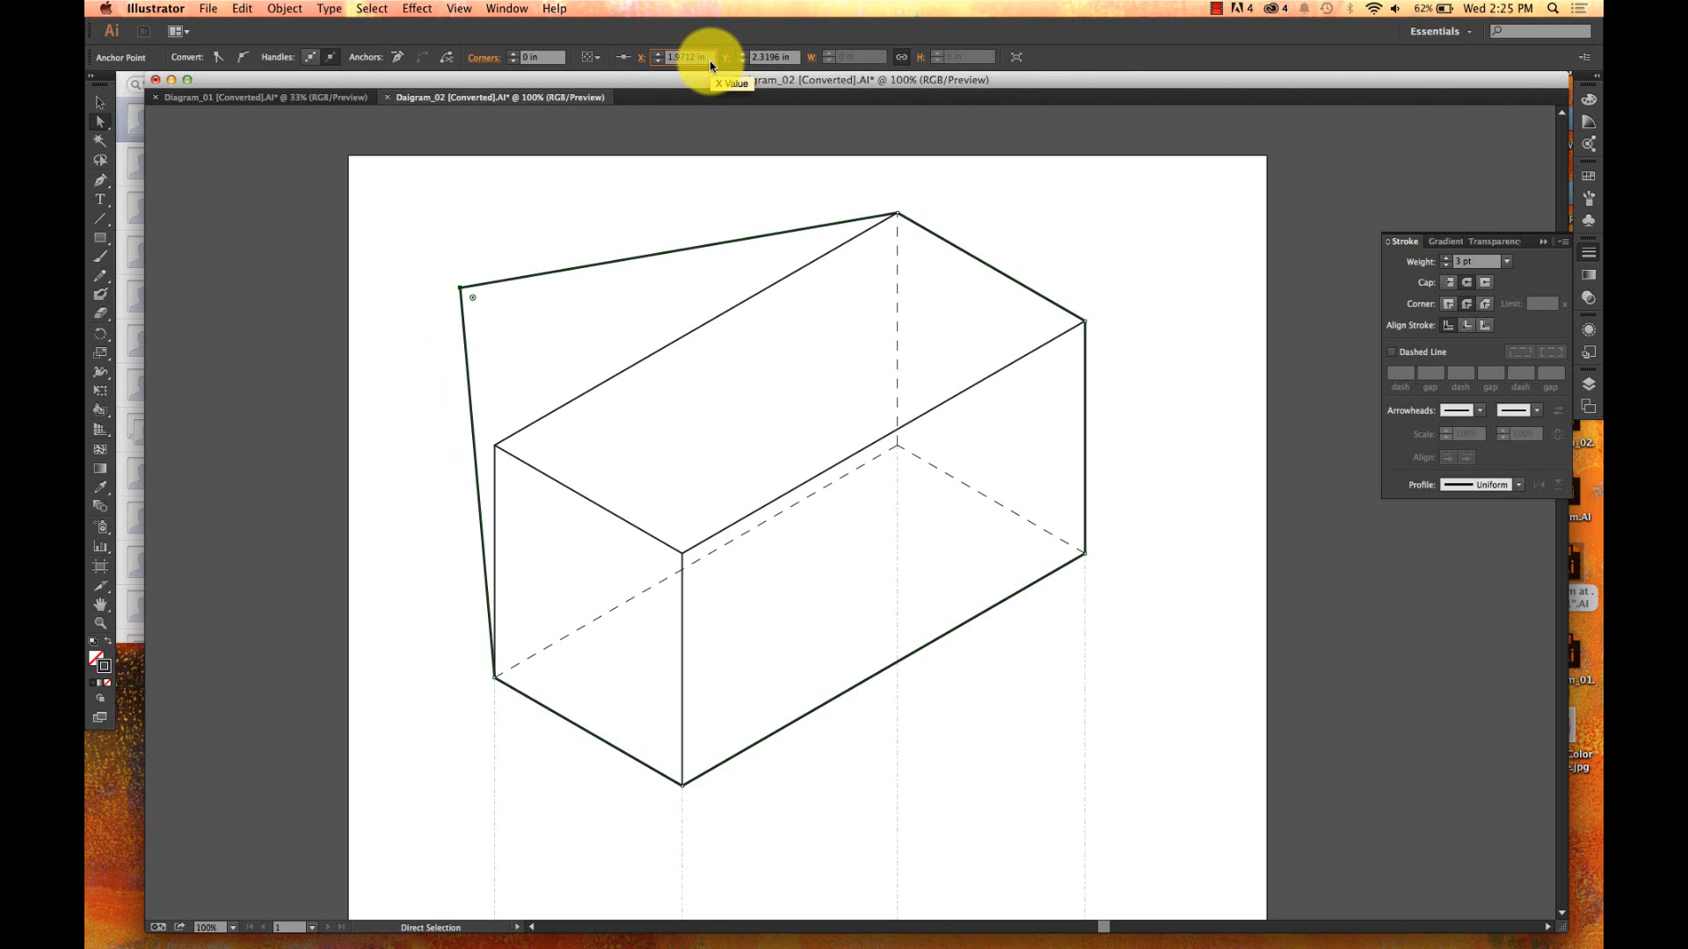
{"action": "key", "text": "Up"}
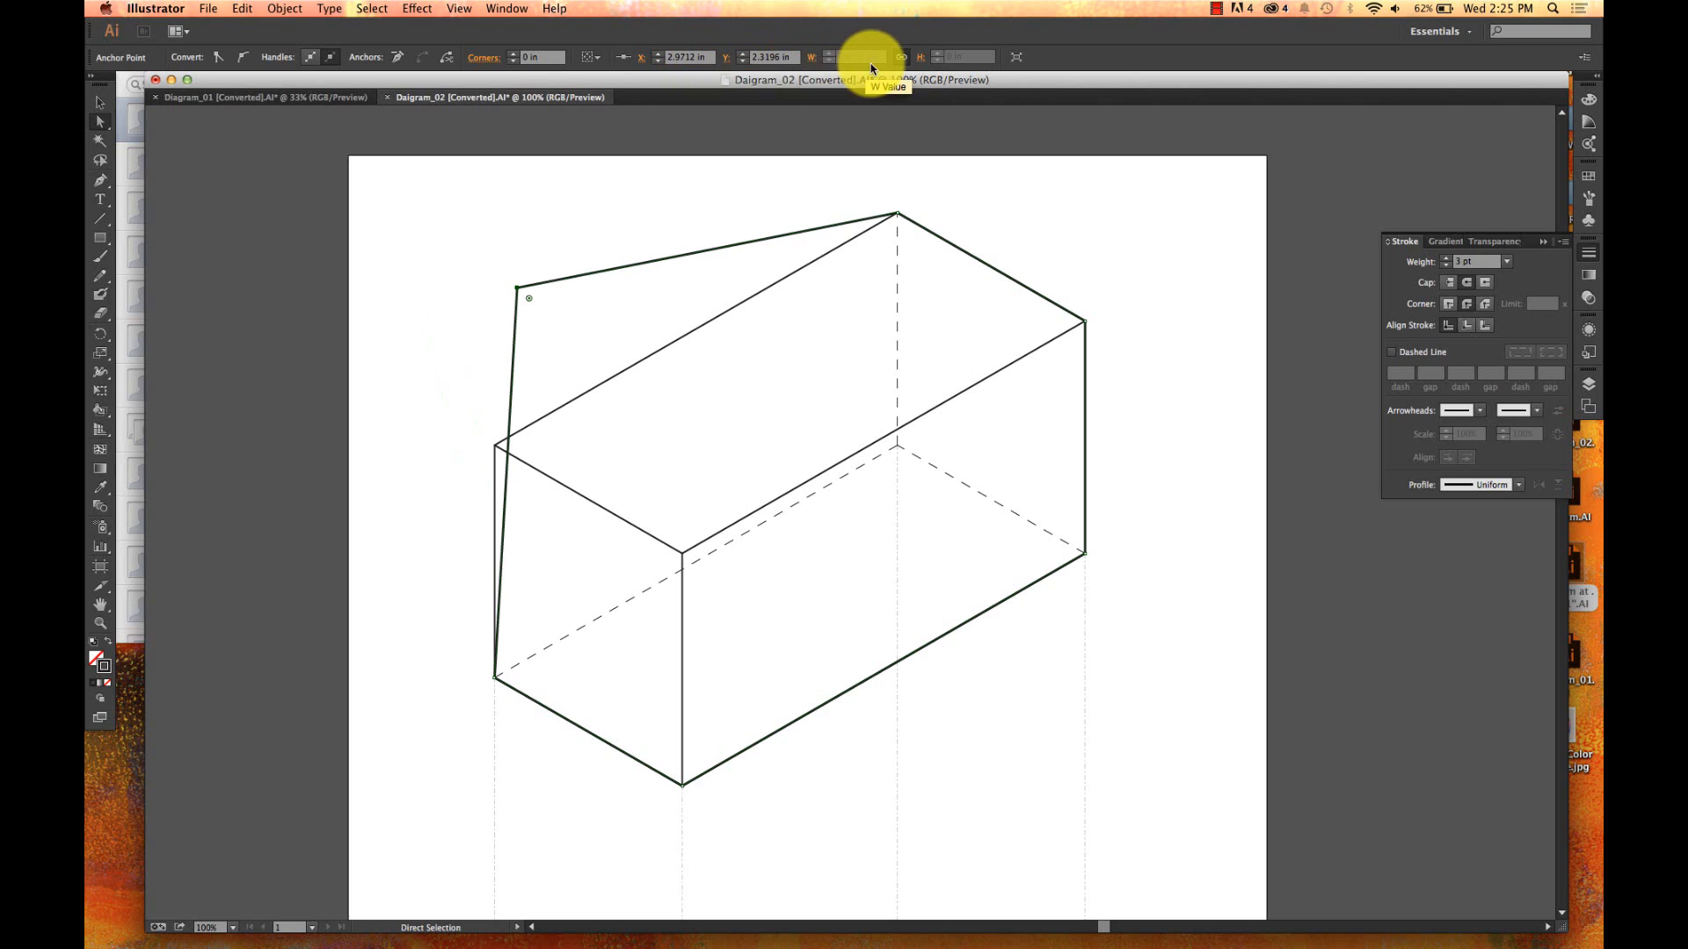
{"action": "left_click", "coordinate": [785, 56]}
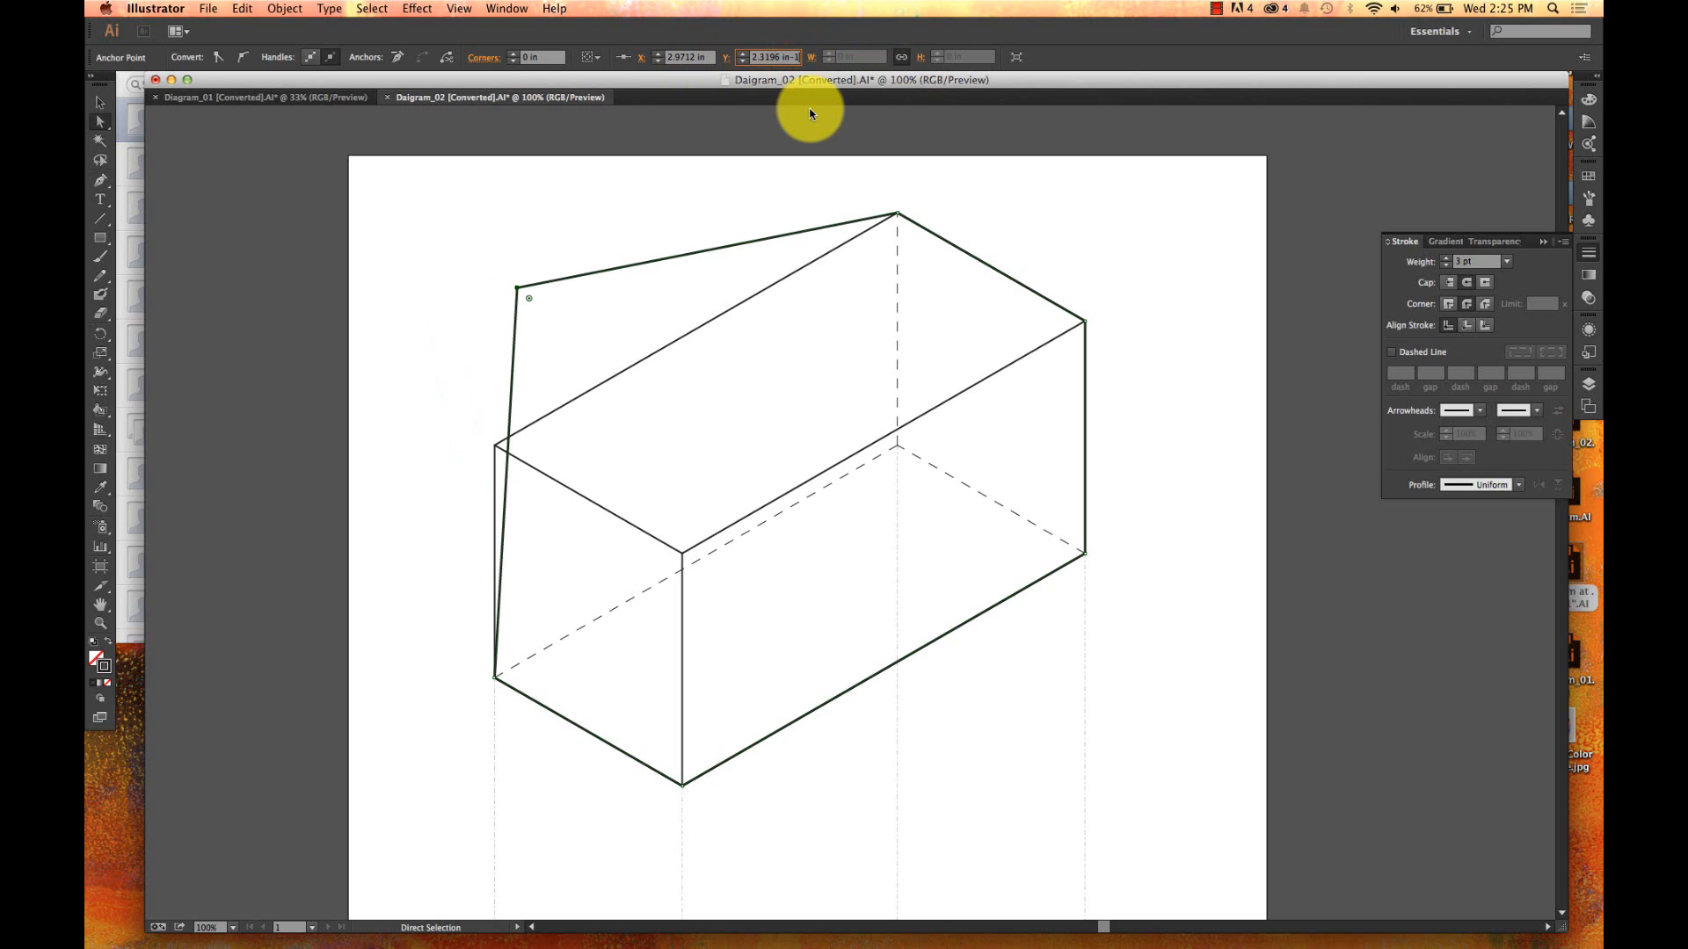
{"action": "key", "text": "Escape"}
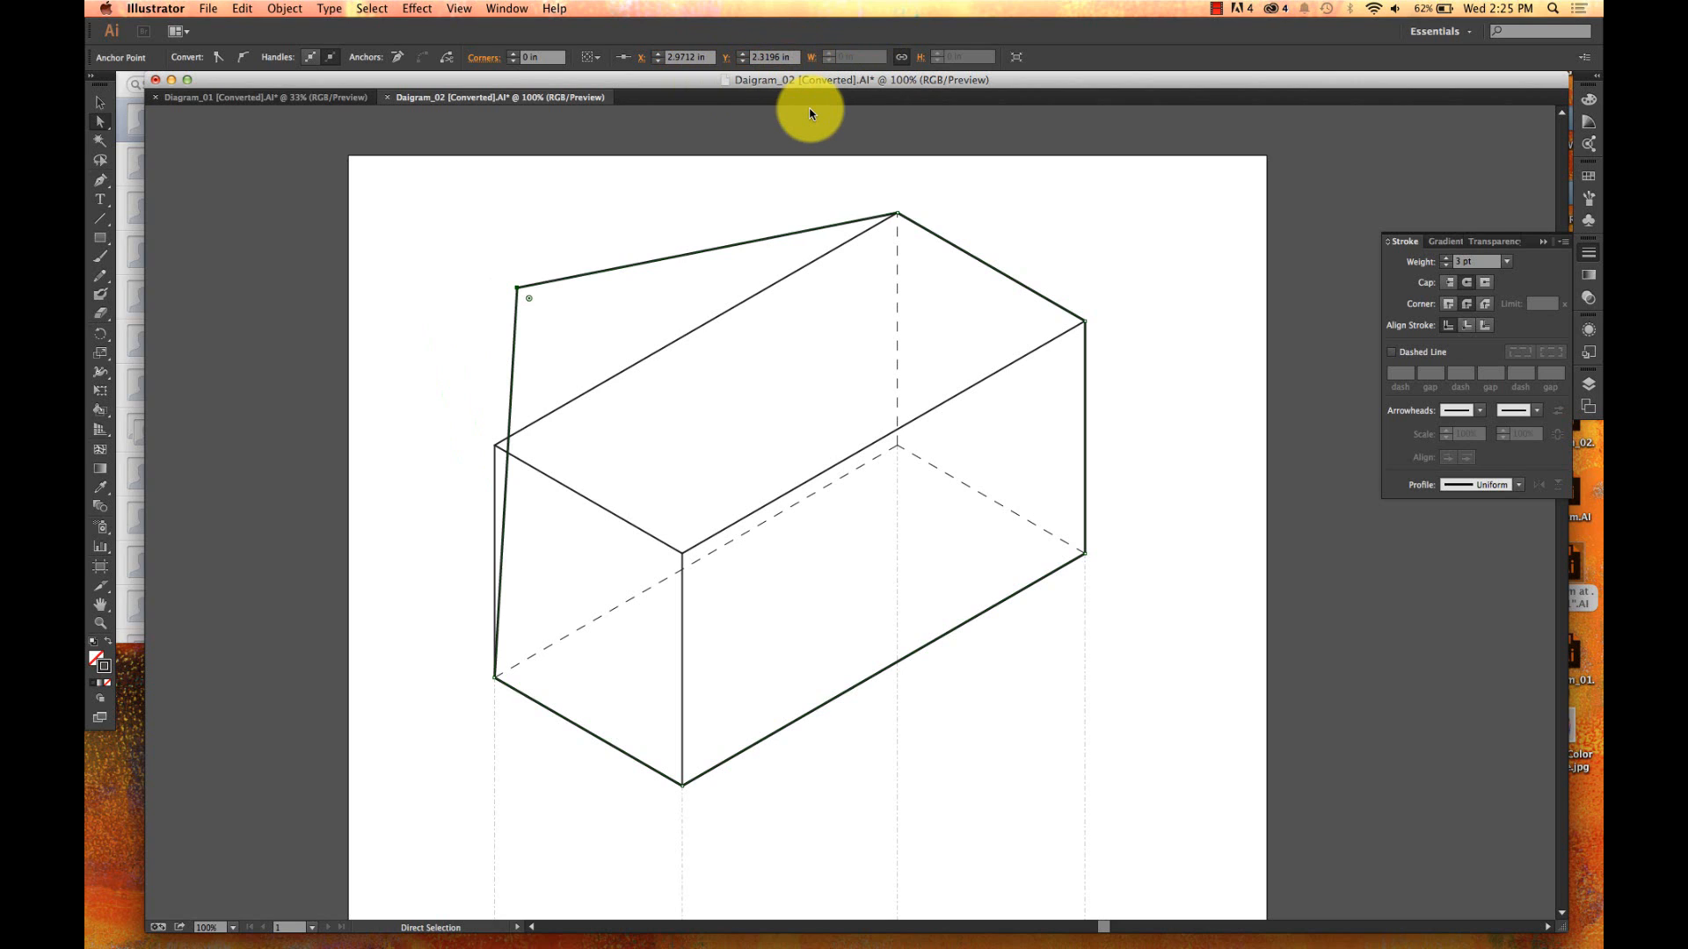
{"action": "left_click", "coordinate": [791, 59]}
{"action": "key", "text": "Down"}
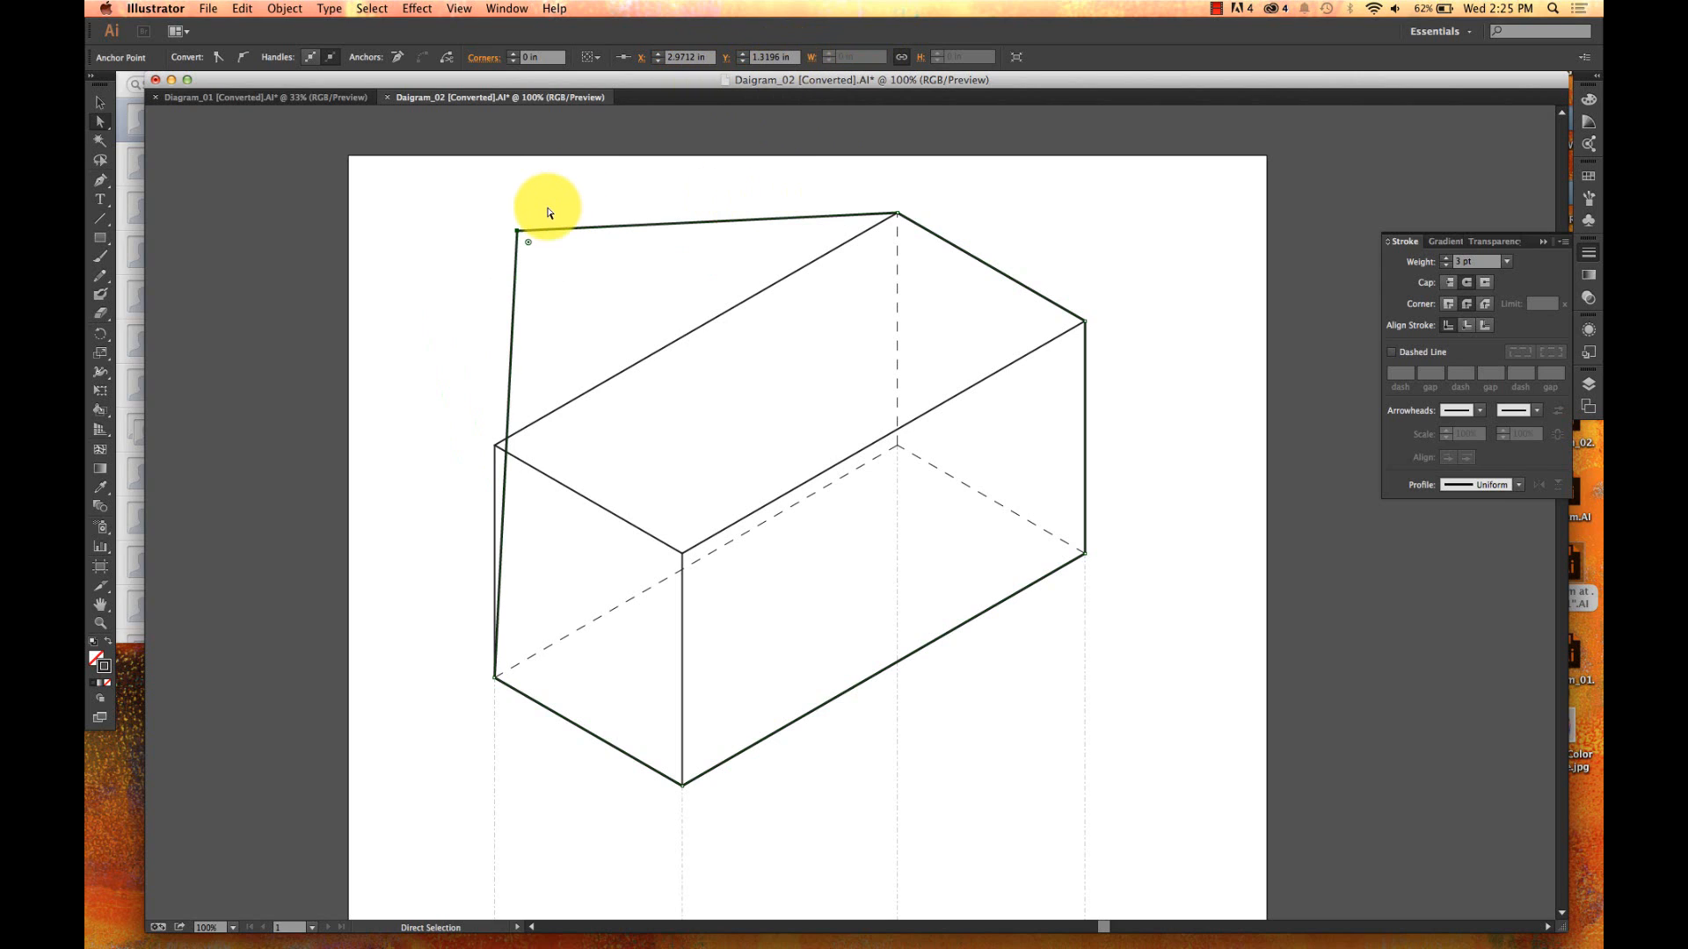
- Nudge the displaced corner anchor in small increments left to X 2.7768 in and down to Y 1.5002 in
{"action": "key", "text": "Left"}
{"action": "key", "text": "Left"}
{"action": "key", "text": "Left"}
{"action": "key", "text": "Left"}
{"action": "key", "text": "Left"}
{"action": "key", "text": "Left"}
{"action": "key", "text": "Left"}
{"action": "key", "text": "Left"}
{"action": "key", "text": "Left"}
{"action": "key", "text": "Left"}
{"action": "key", "text": "Left"}
{"action": "key", "text": "Left"}
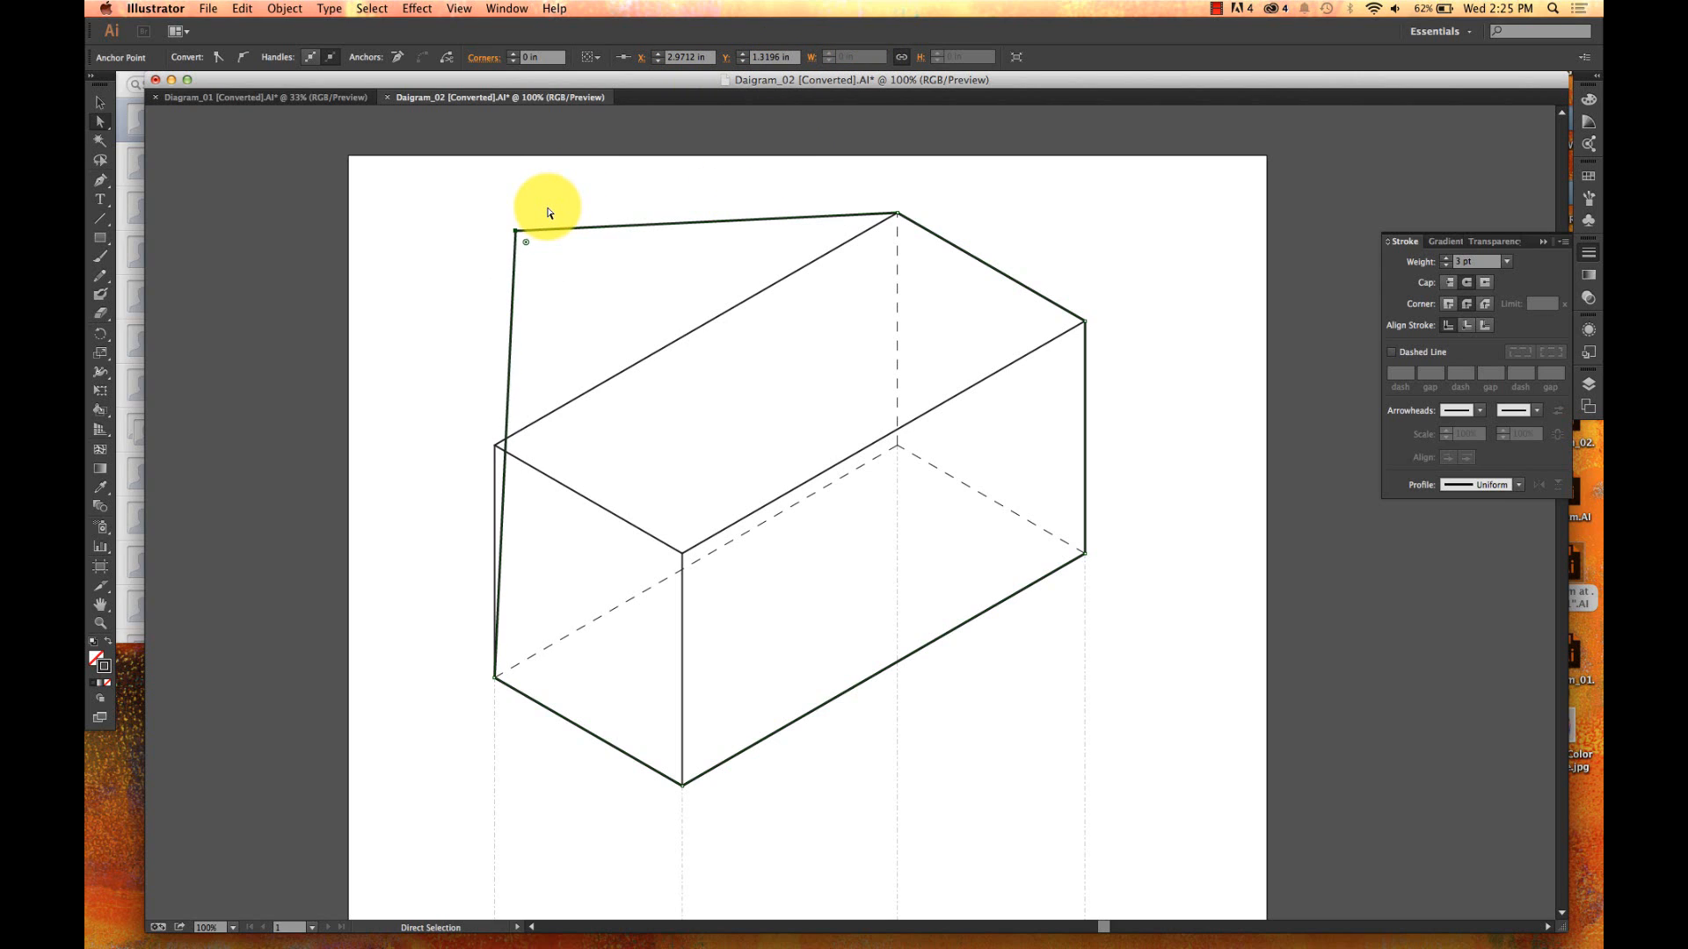
{"action": "key", "text": "Down"}
{"action": "key", "text": "Down"}
{"action": "key", "text": "Down"}
{"action": "key", "text": "Down"}
{"action": "key", "text": "Down"}
{"action": "key", "text": "Down"}
{"action": "key", "text": "Down"}
{"action": "key", "text": "Down"}
{"action": "key", "text": "Down"}
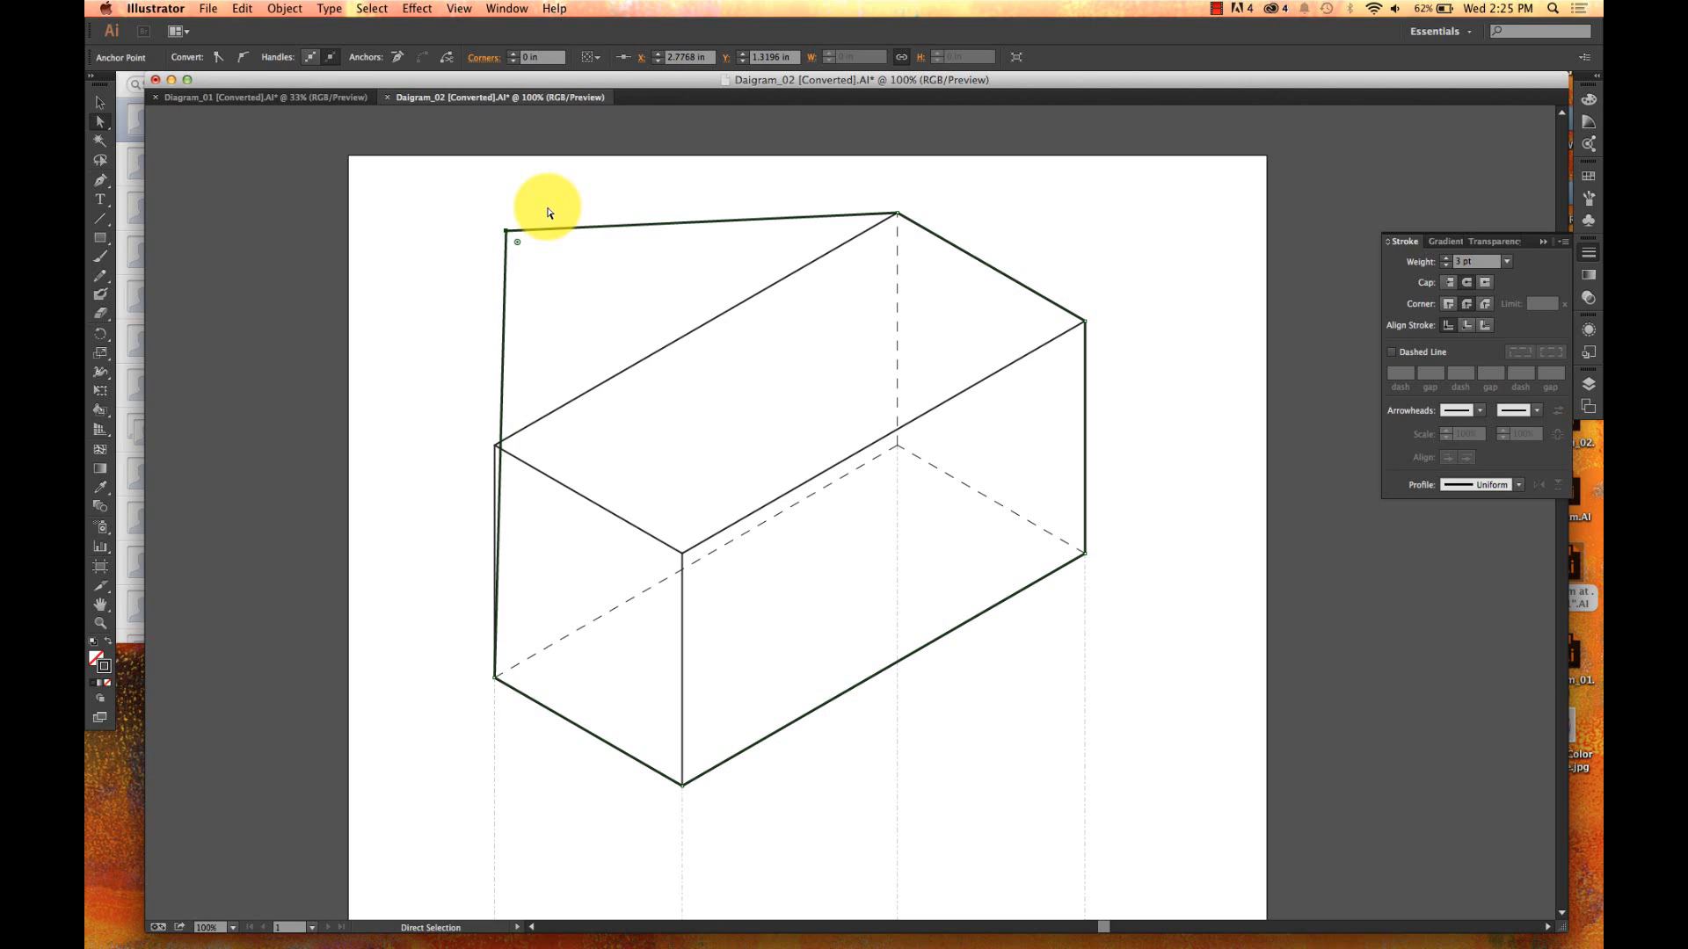
{"action": "key", "text": "Down"}
{"action": "key", "text": "Down"}
{"action": "key", "text": "Down"}
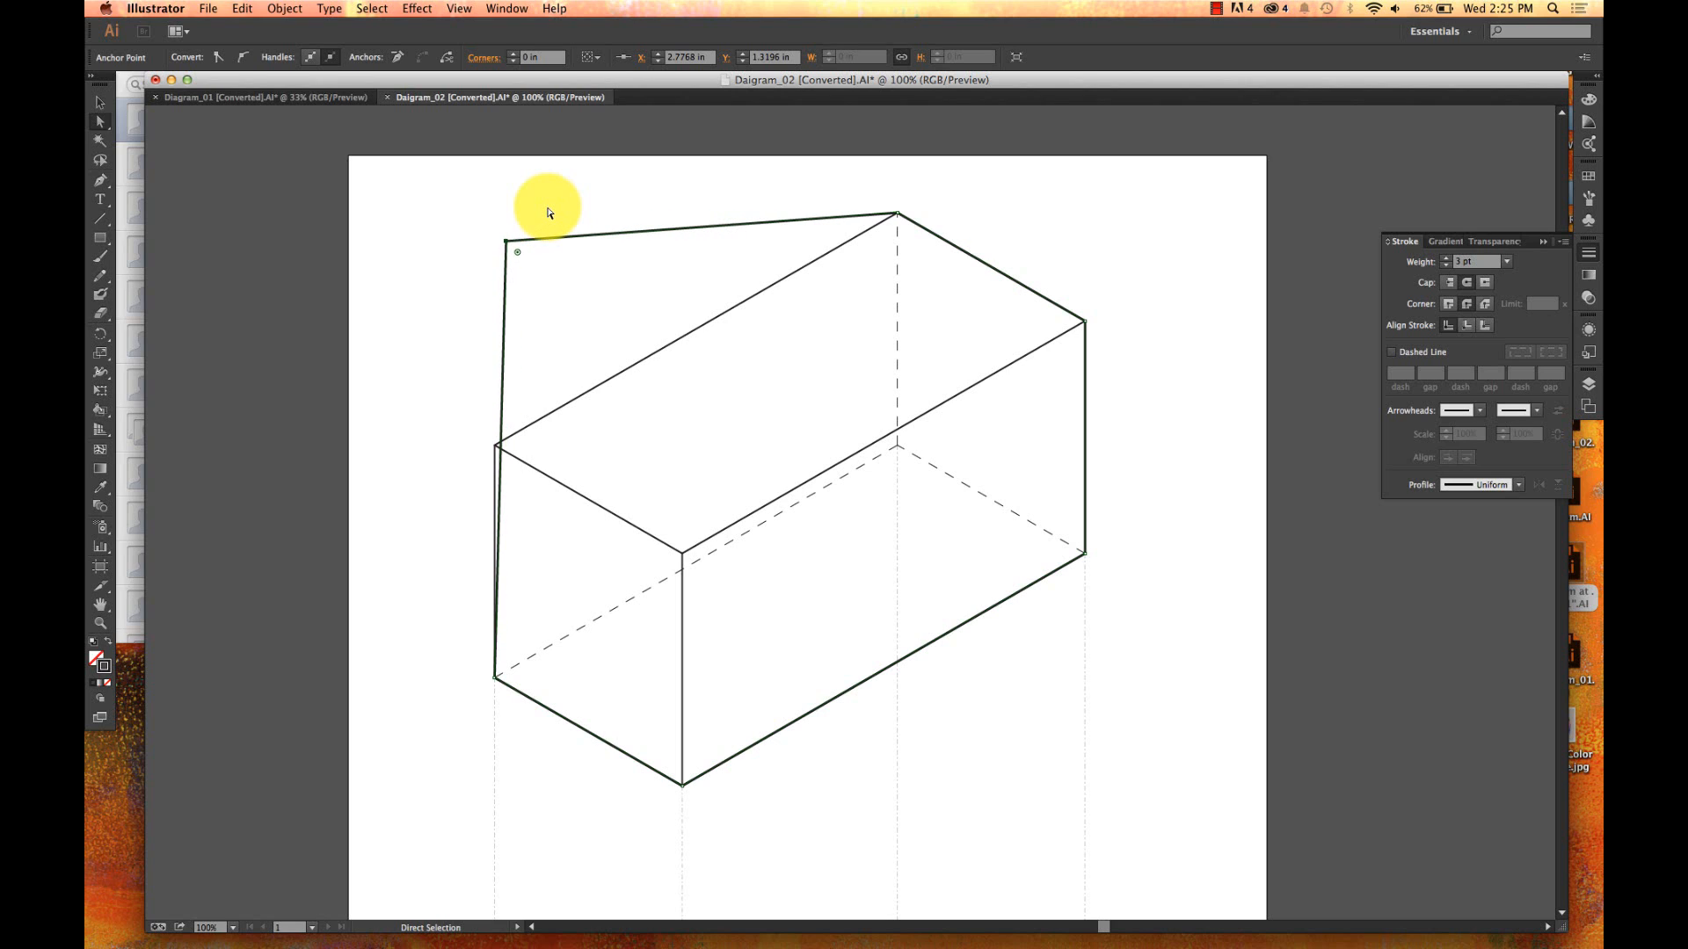
- Nudge the displaced corner anchor left, back right and left again in larger increments
{"action": "key", "text": "shift+Left"}
{"action": "key", "text": "shift+Left"}
{"action": "key", "text": "shift+Left"}
{"action": "key", "text": "shift+Left"}
{"action": "key", "text": "shift+Left"}
{"action": "key", "text": "shift+Left"}
{"action": "key", "text": "shift+Left"}
{"action": "key", "text": "shift+Left"}
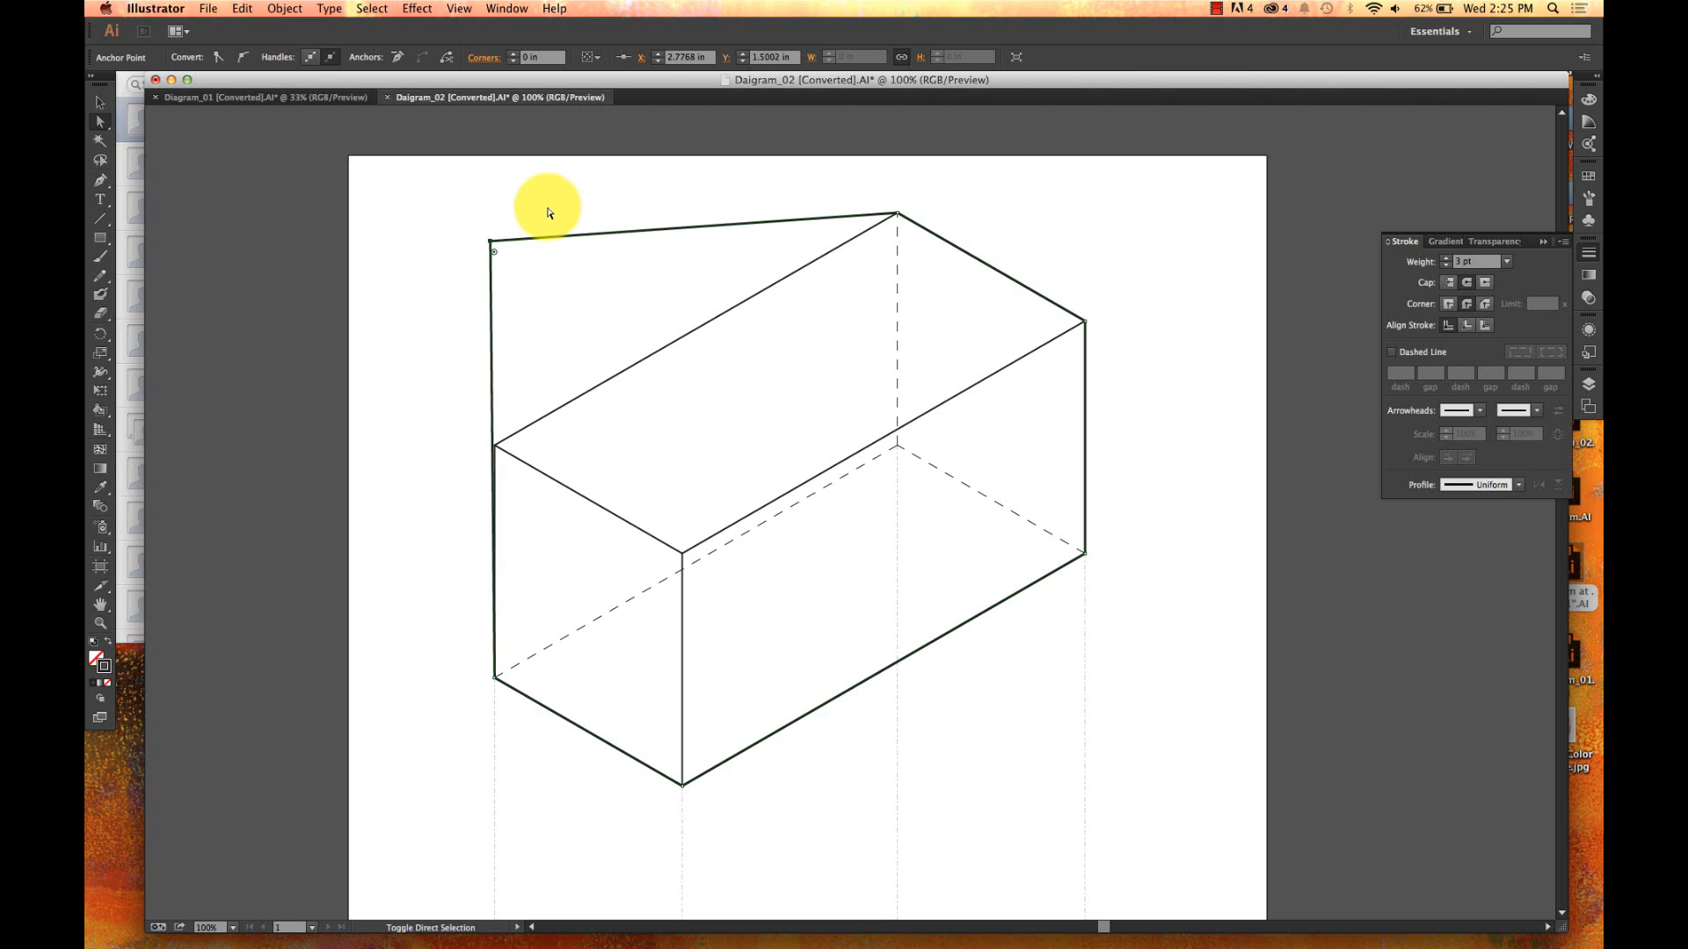
{"action": "key", "text": "shift+Right"}
{"action": "key", "text": "shift+Right"}
{"action": "key", "text": "shift+Right"}
{"action": "key", "text": "shift+Right"}
{"action": "key", "text": "shift+Right"}
{"action": "key", "text": "shift+Right"}
{"action": "key", "text": "shift+Right"}
{"action": "key", "text": "shift+Right"}
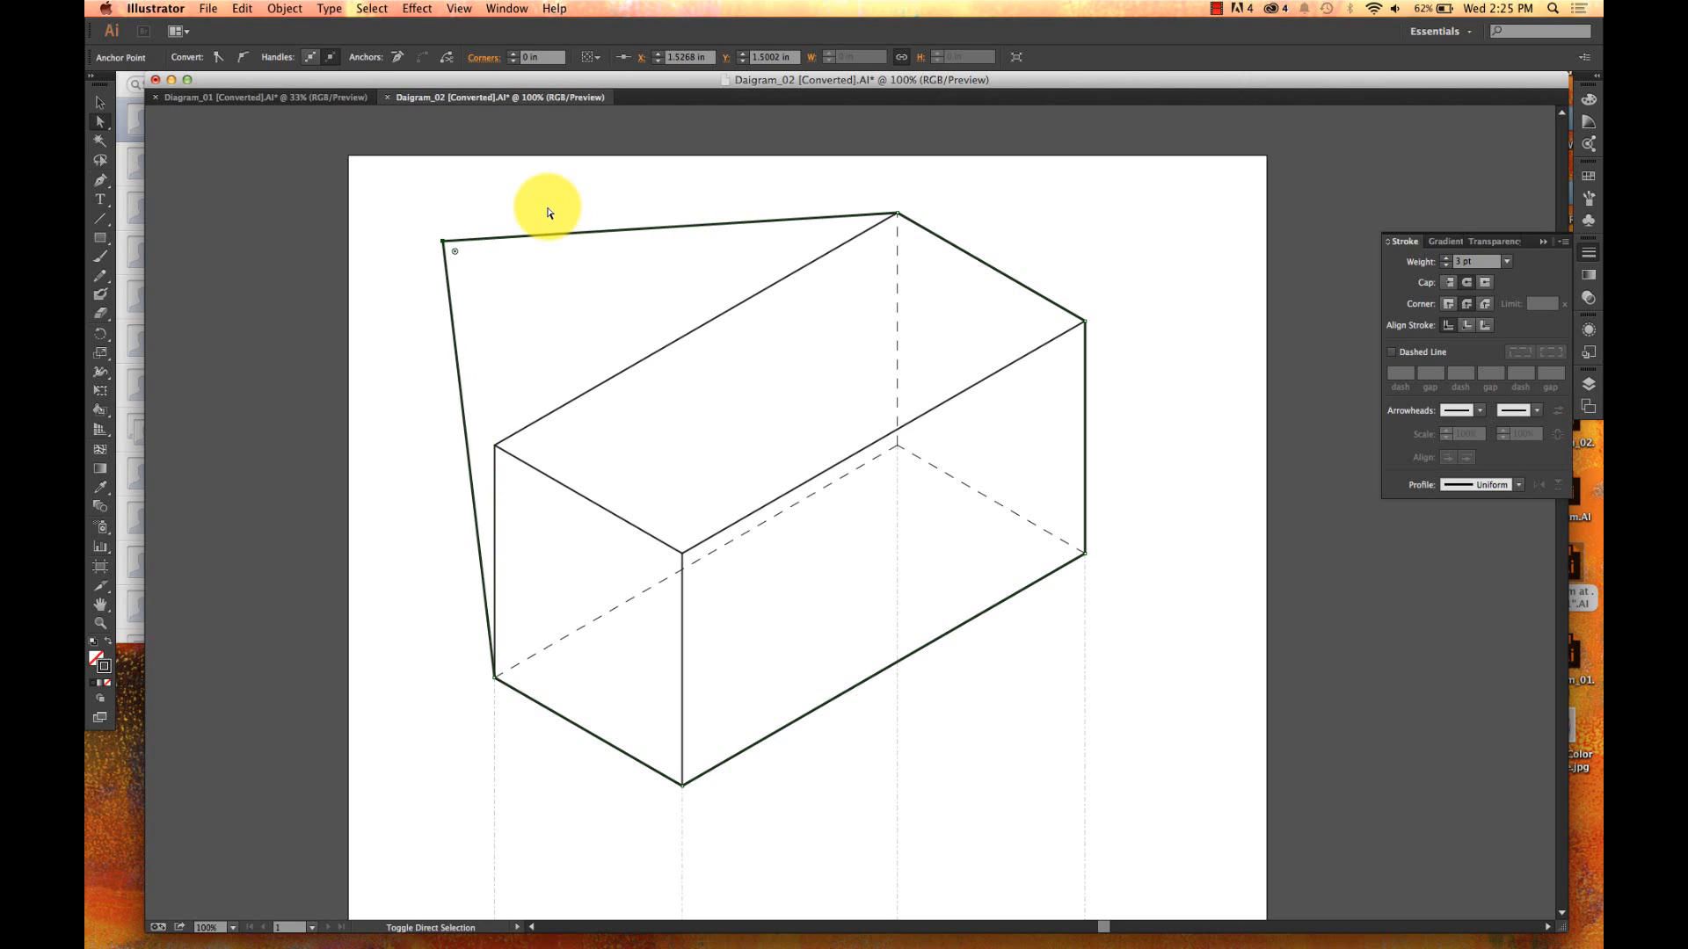
{"action": "key", "text": "shift+Left"}
{"action": "key", "text": "shift+Left"}
{"action": "key", "text": "shift+Left"}
{"action": "key", "text": "shift+Left"}
{"action": "key", "text": "shift+Left"}
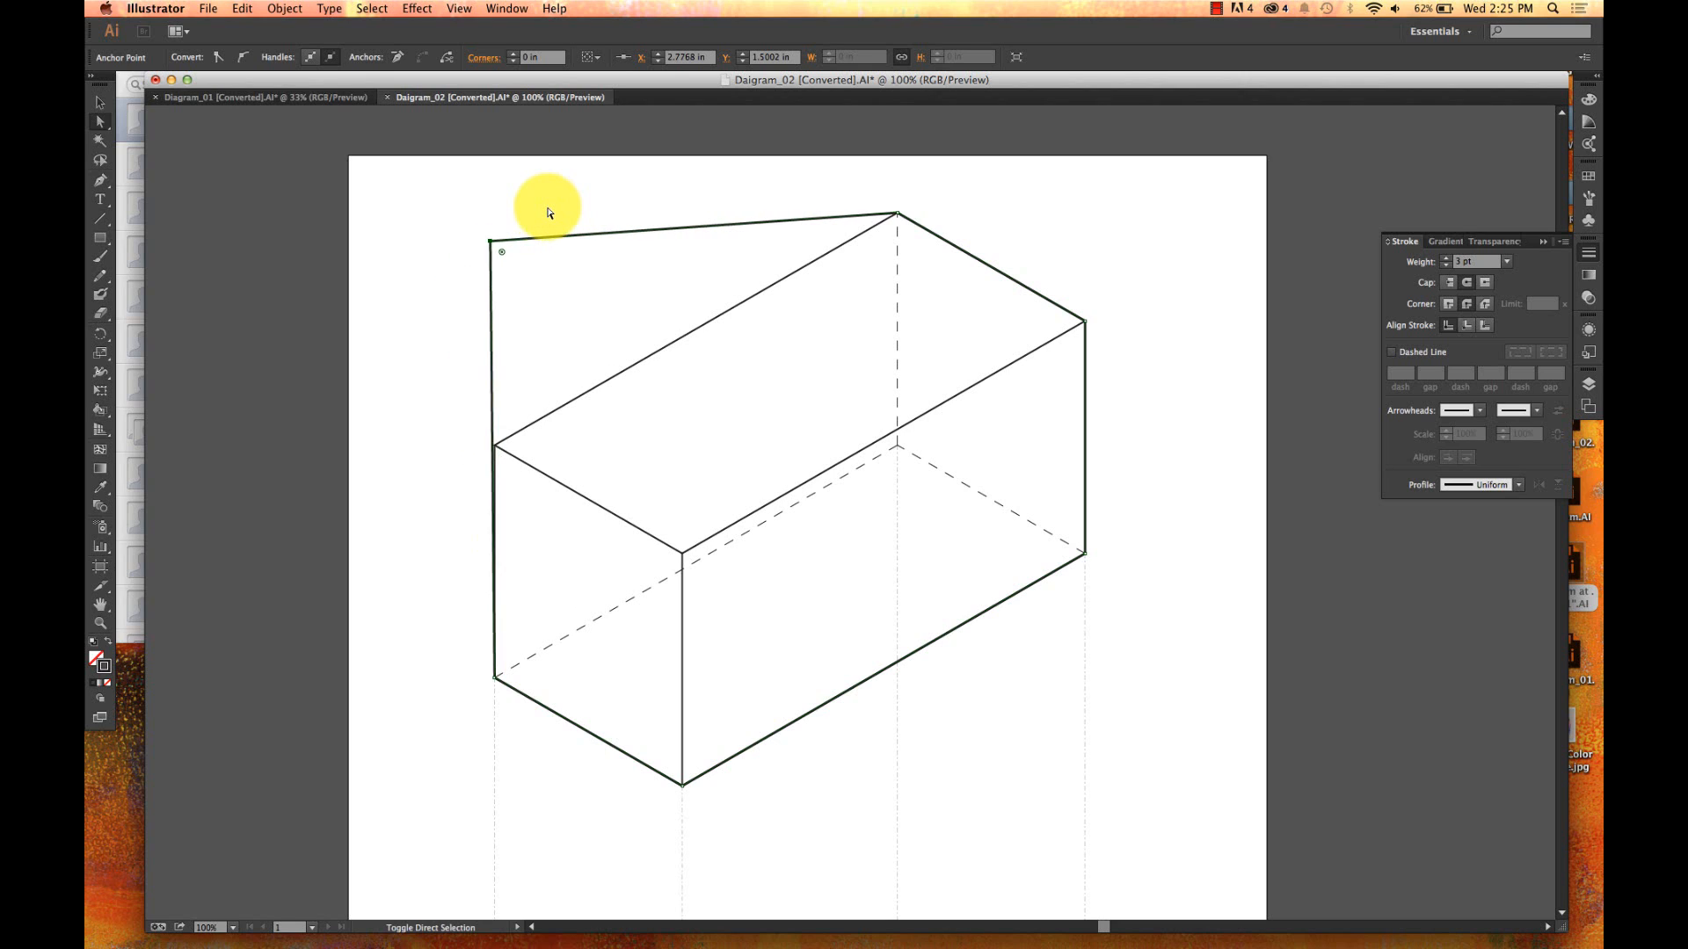
{"action": "key", "text": "shift+Left"}
{"action": "key", "text": "shift+Left"}
{"action": "key", "text": "shift+Left"}
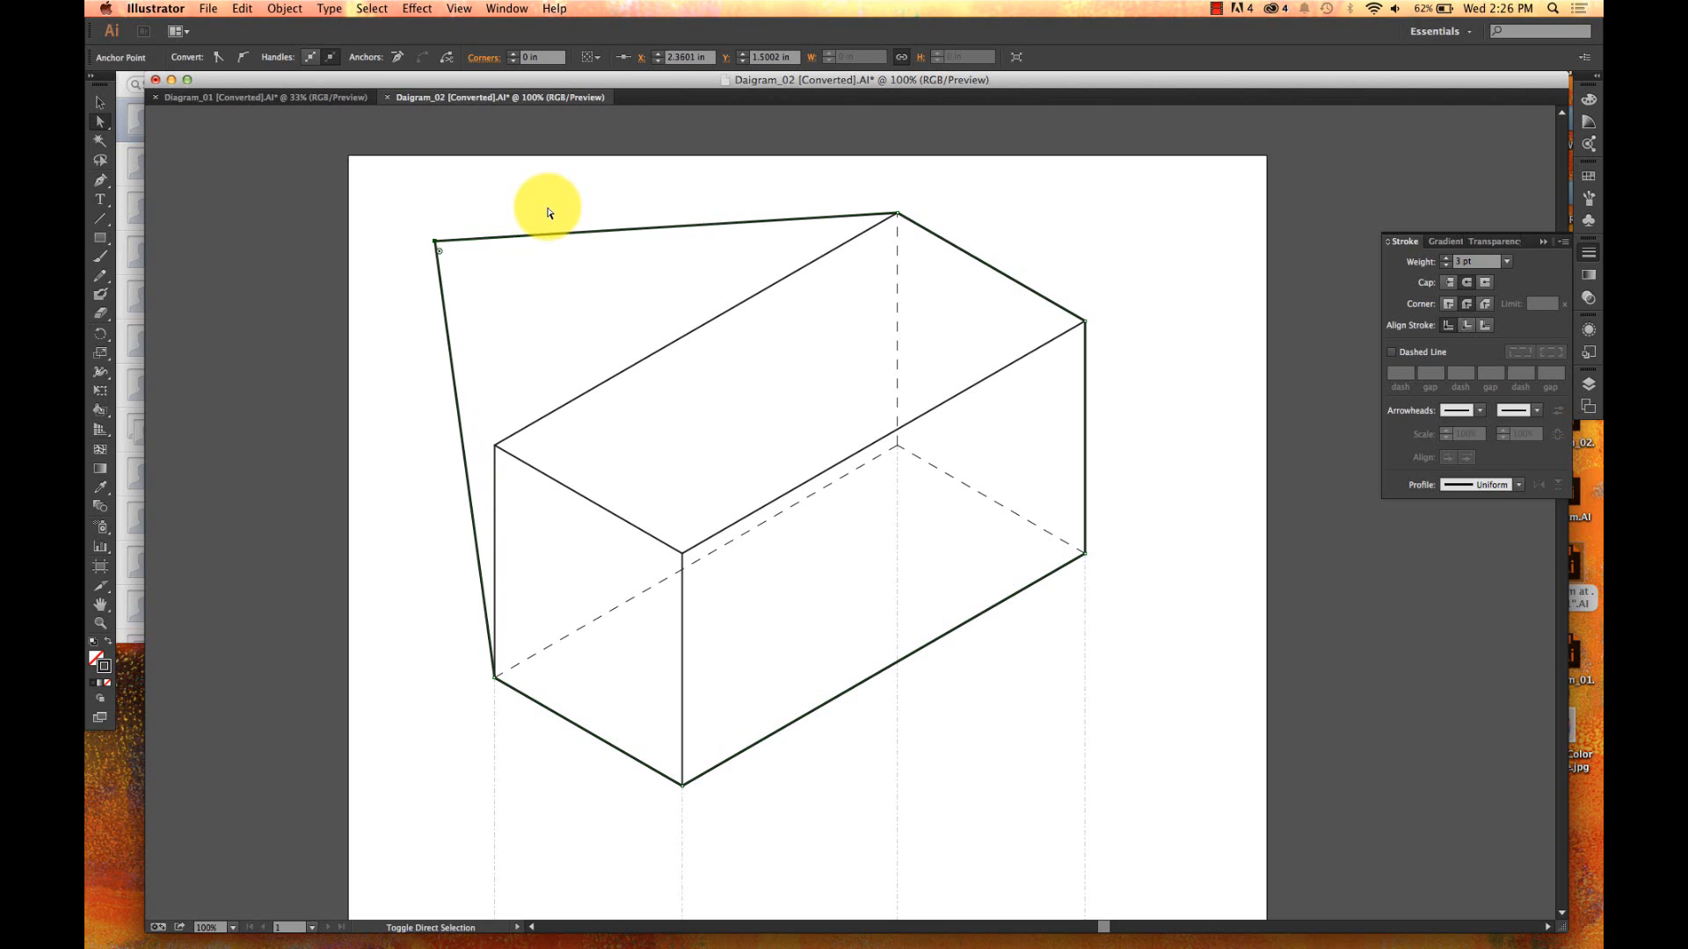
- Nudge the displaced corner anchor down and farther left in larger increments to X 1.1101 in, Y 4.6946 in
{"action": "key", "text": "shift+Down"}
{"action": "key", "text": "shift+Down"}
{"action": "key", "text": "shift+Left"}
{"action": "key", "text": "shift+Down"}
{"action": "key", "text": "shift+Down"}
{"action": "key", "text": "shift+Down"}
{"action": "key", "text": "shift+Left"}
{"action": "key", "text": "shift+Down"}
{"action": "key", "text": "shift+Down"}
{"action": "key", "text": "shift+Down"}
{"action": "key", "text": "shift+Down"}
{"action": "key", "text": "shift+Down"}
{"action": "key", "text": "shift+Down"}
{"action": "key", "text": "shift+Down"}
{"action": "key", "text": "shift+Down"}
{"action": "key", "text": "shift+Down"}
{"action": "key", "text": "shift+Down"}
{"action": "key", "text": "shift+Down"}
{"action": "key", "text": "shift+Down"}
{"action": "key", "text": "shift+Down"}
{"action": "key", "text": "shift+Down"}
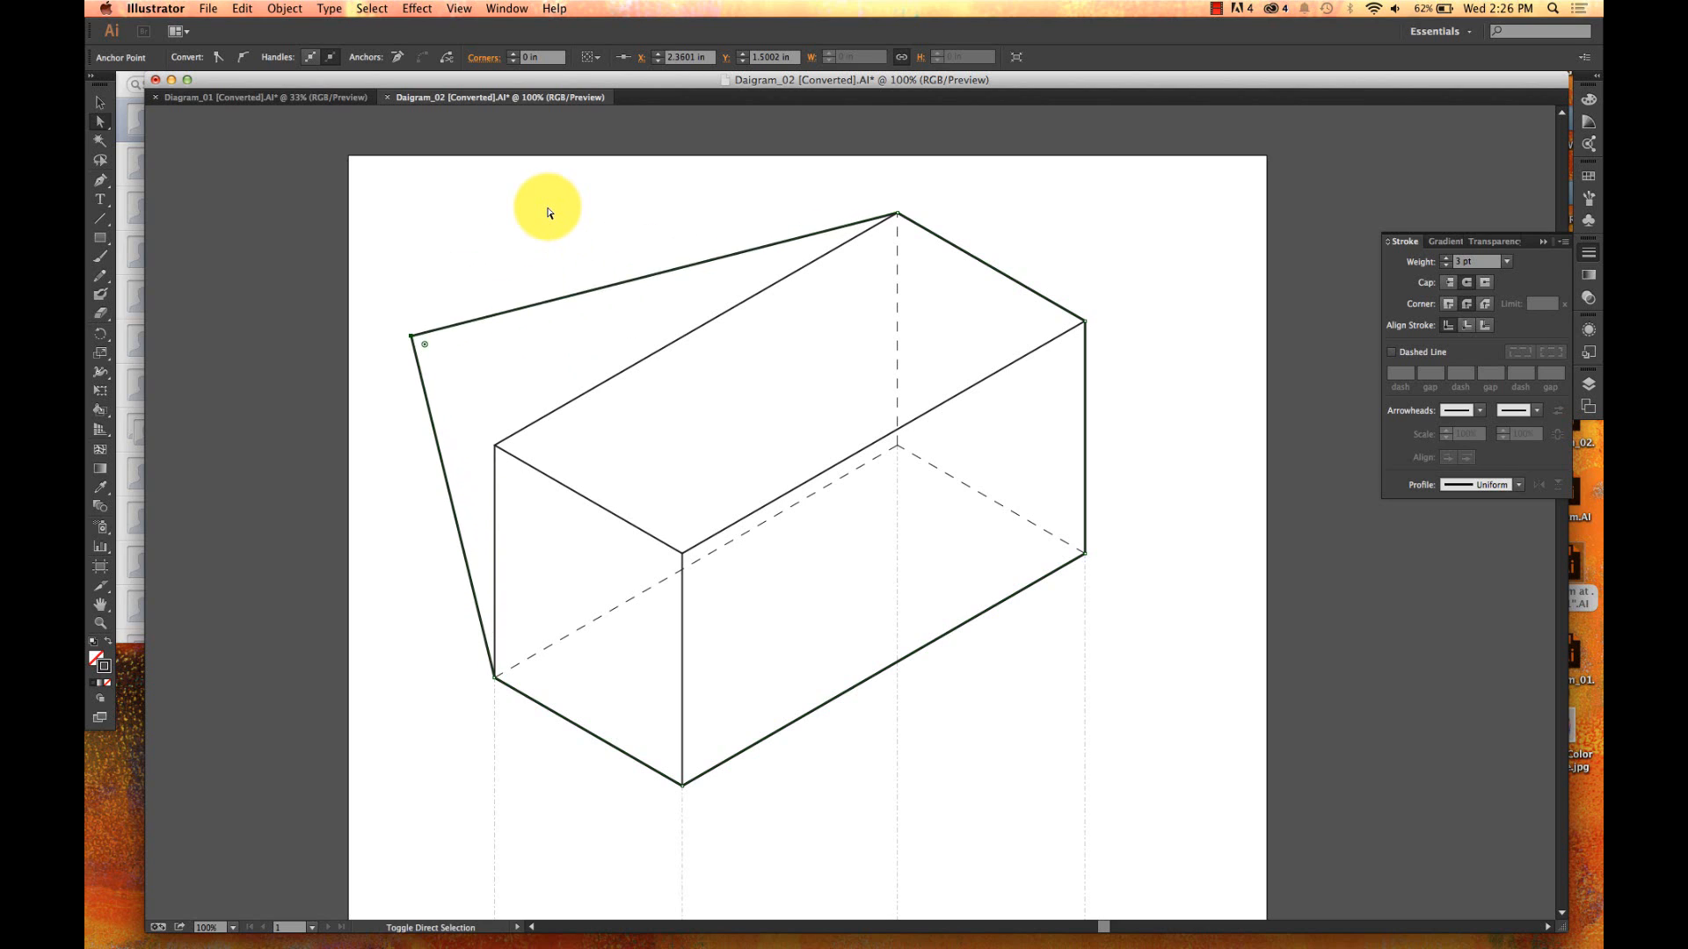
{"action": "key", "text": "shift+Down"}
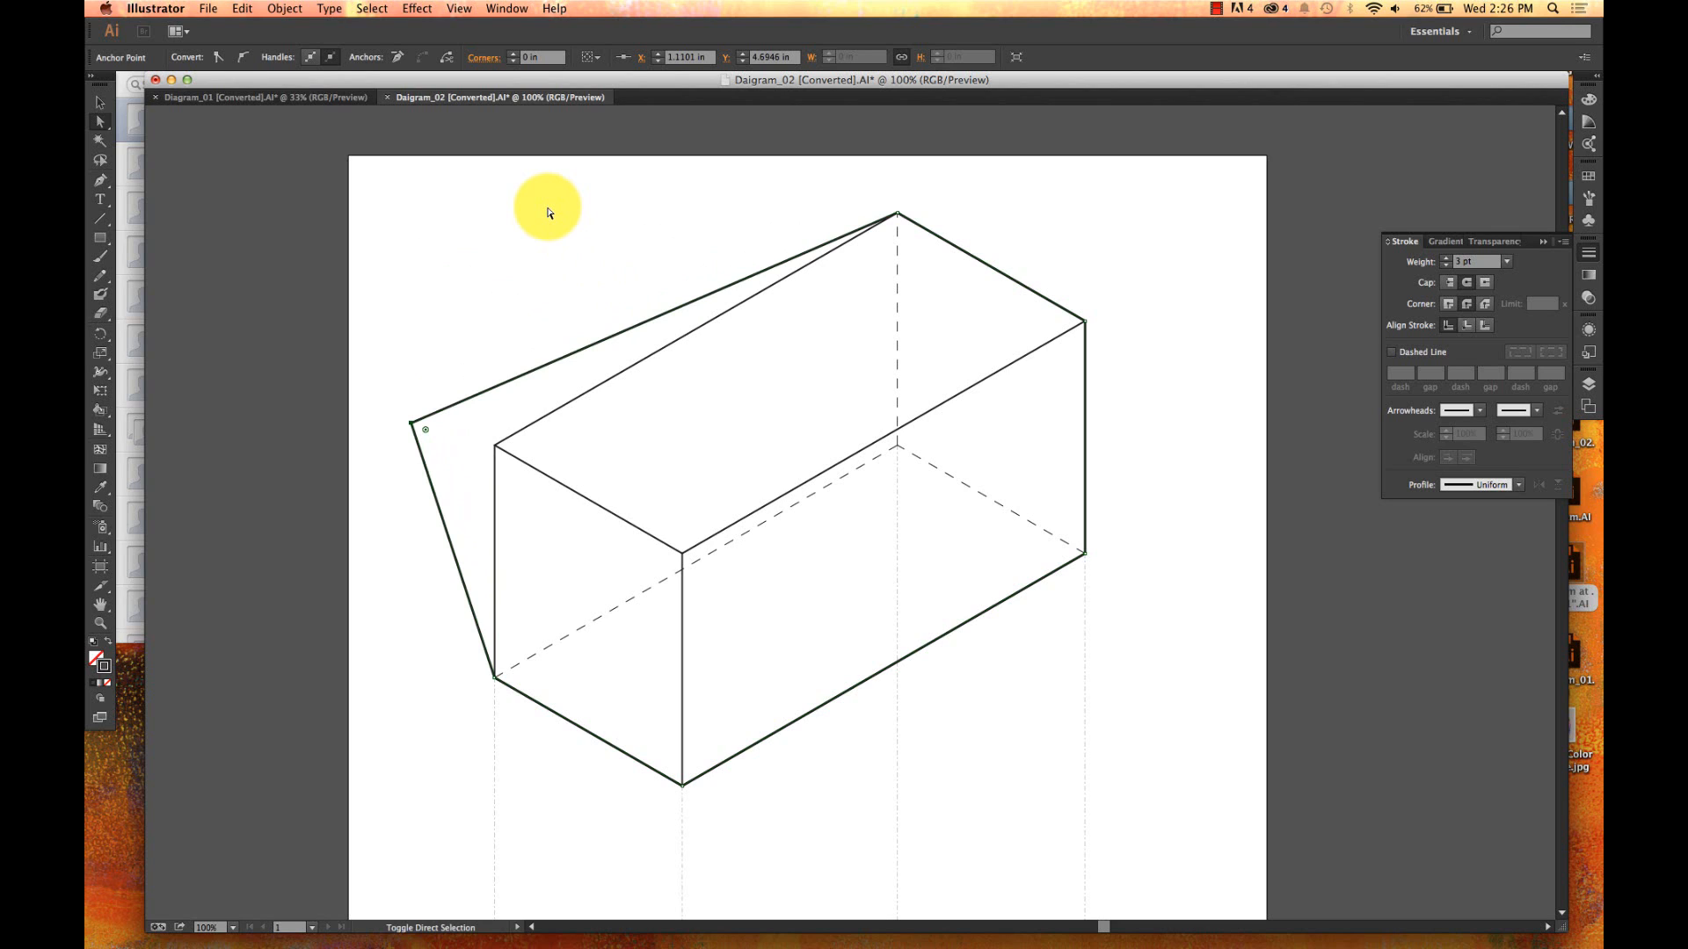
- Snap the displaced anchor back onto the box's upper-left corner at X 2.5744 in, Y 5.0823 in, and deselect the outline
{"action": "left_click", "coordinate": [413, 424]}
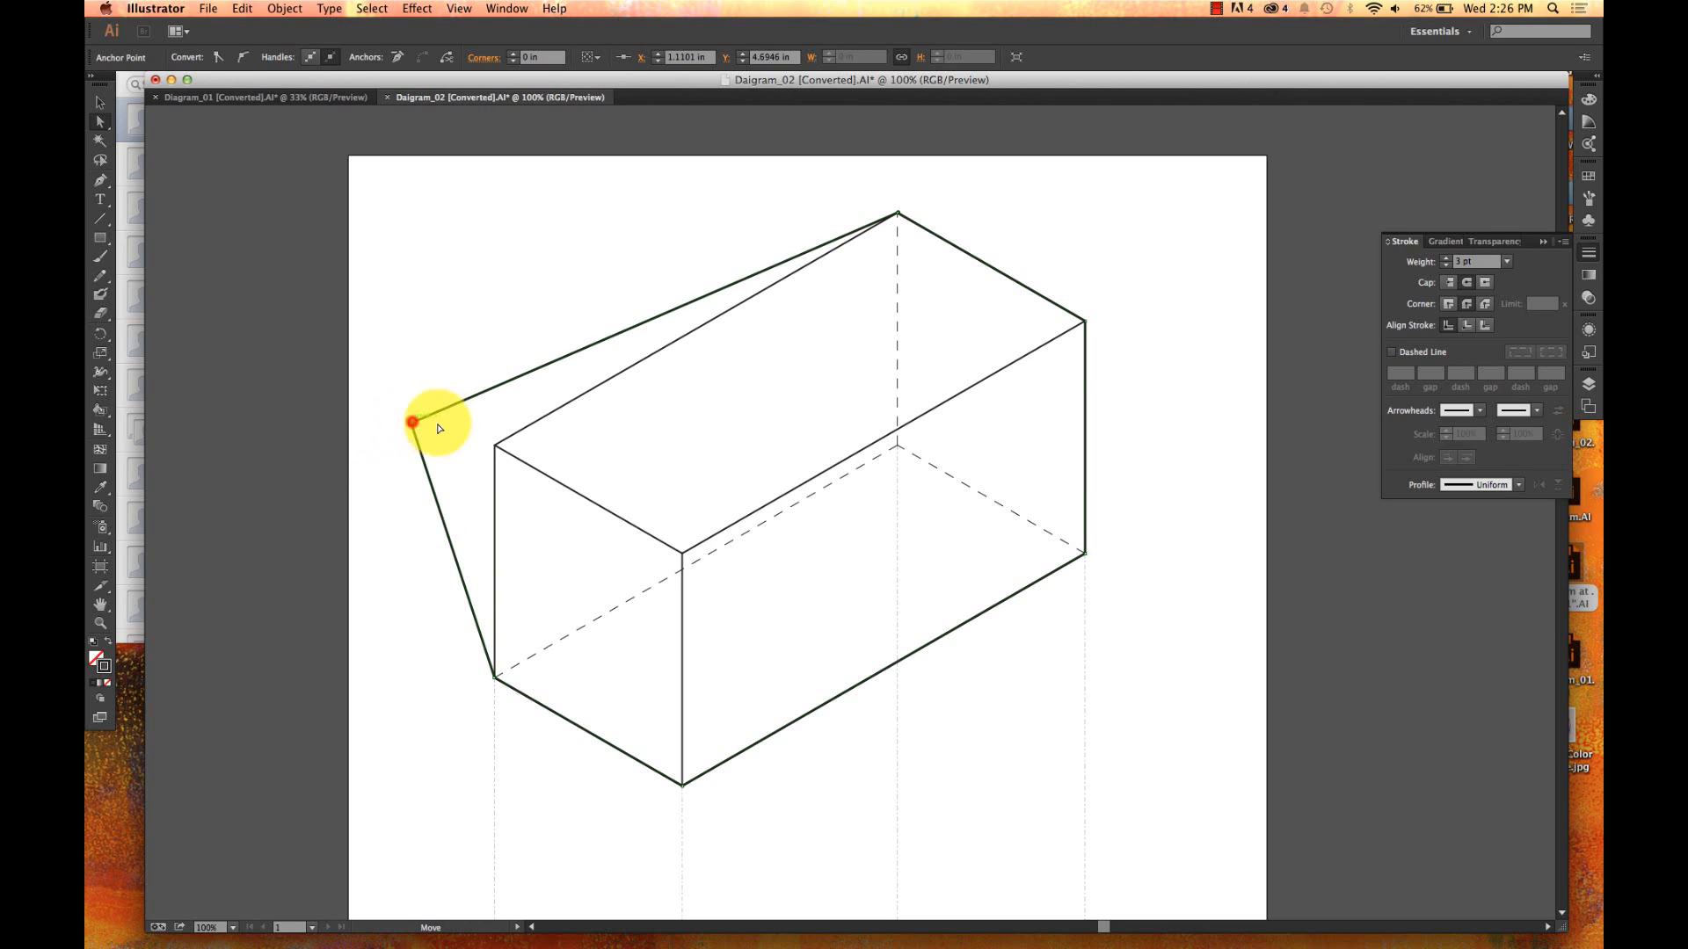
{"action": "left_click_drag", "start_coordinate": [438, 426], "coordinate": [493, 445]}
{"action": "left_click", "coordinate": [209, 8]}
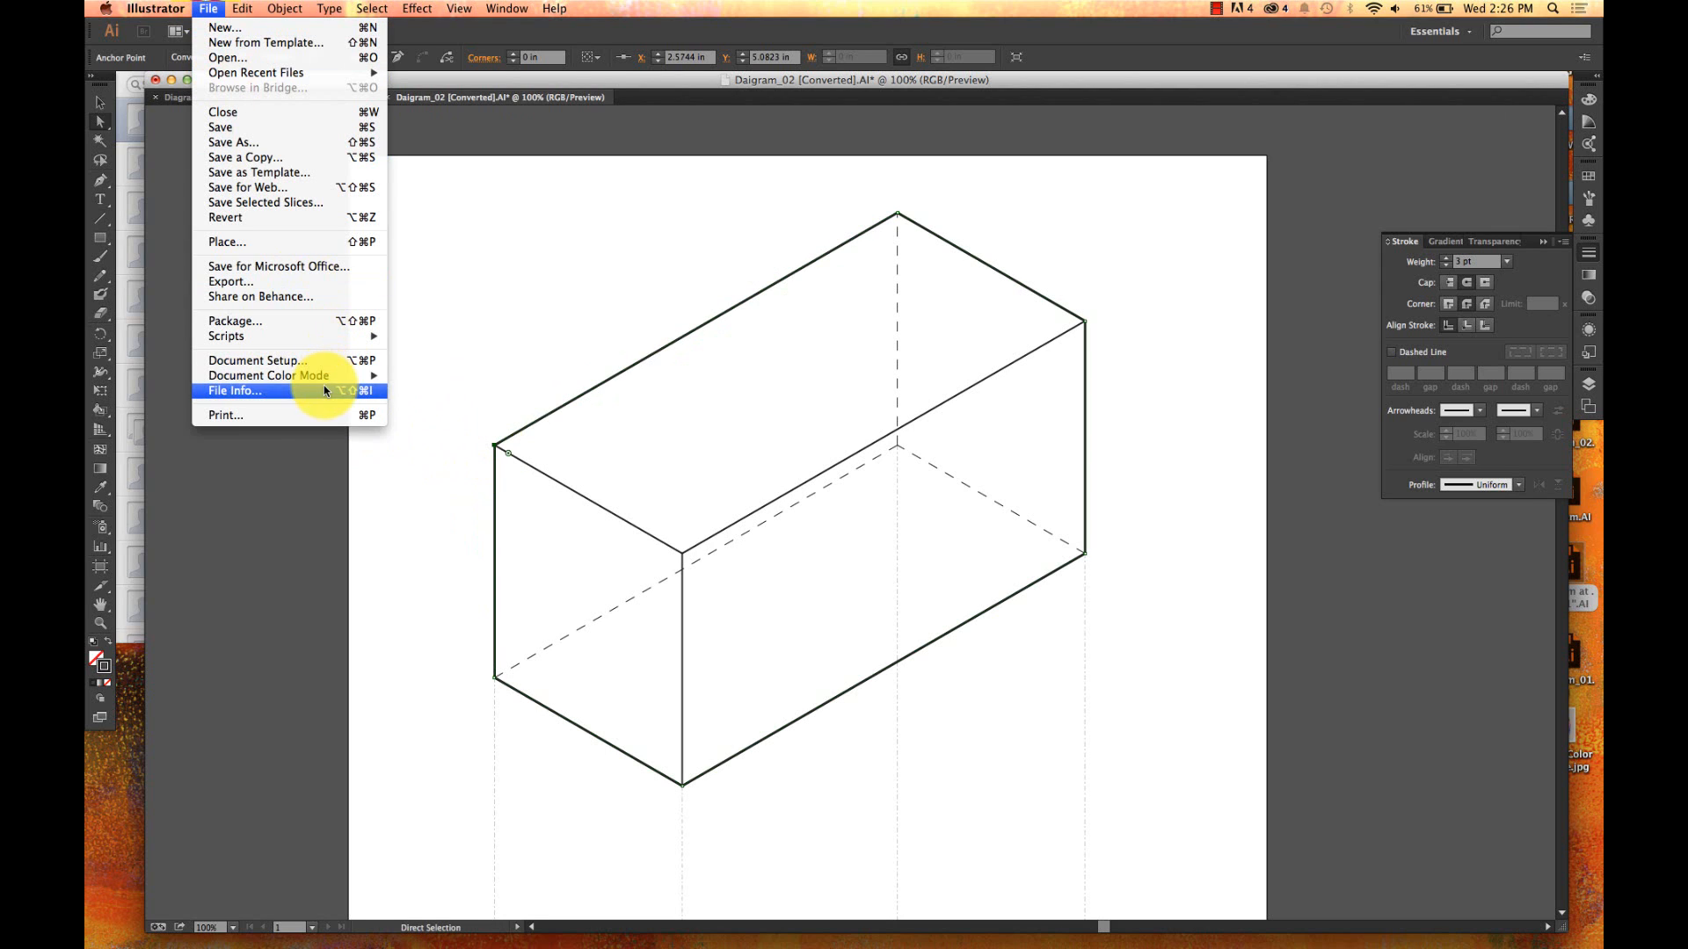
{"action": "key", "text": "Escape"}
{"action": "left_click", "coordinate": [547, 357]}
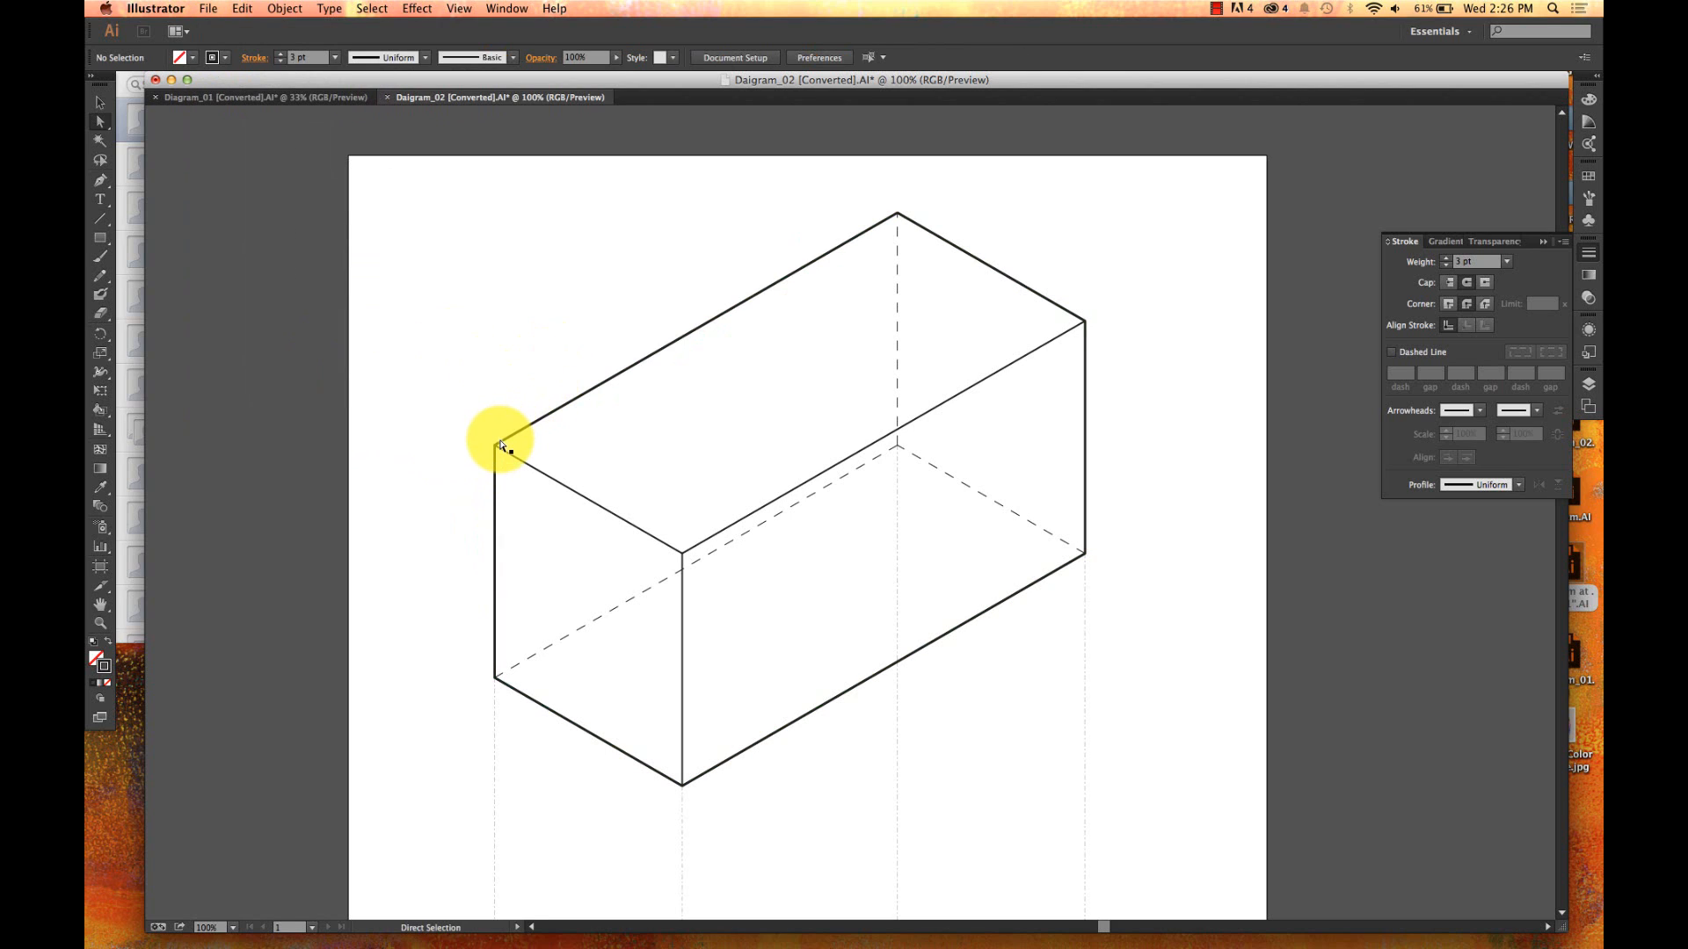
- Try moving the upper box's whole profile outline sideways off the box, and undo the move
{"action": "key", "text": "v"}
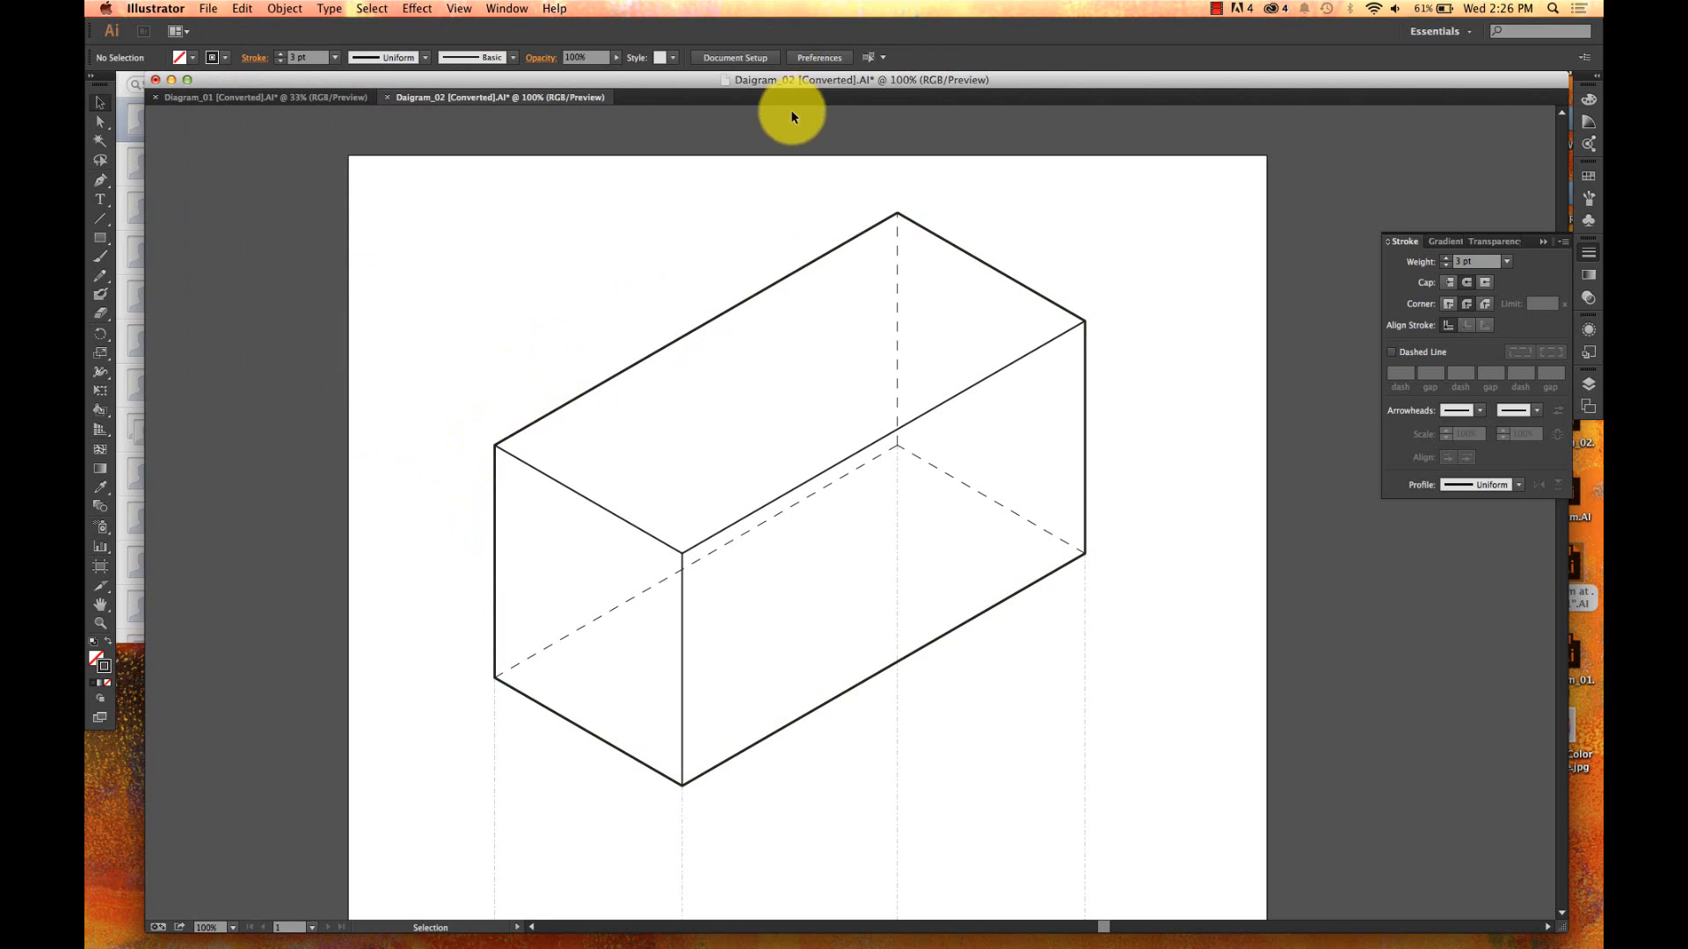
{"action": "left_click", "coordinate": [668, 222]}
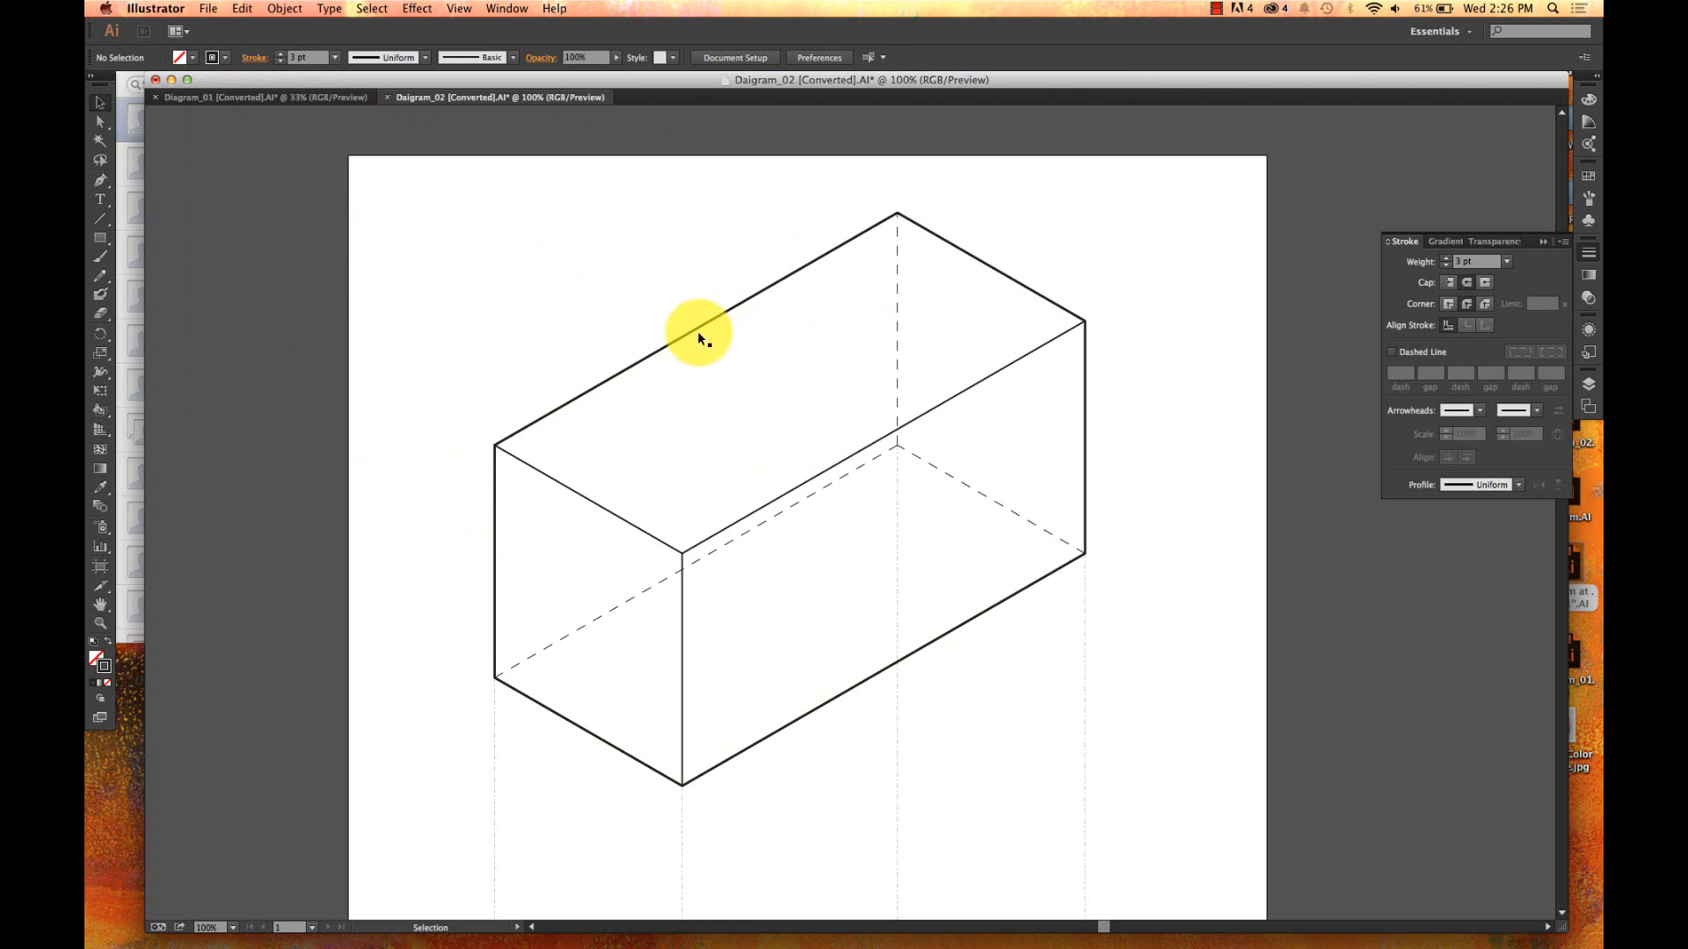
{"action": "left_click_drag", "start_coordinate": [693, 330], "coordinate": [538, 330]}
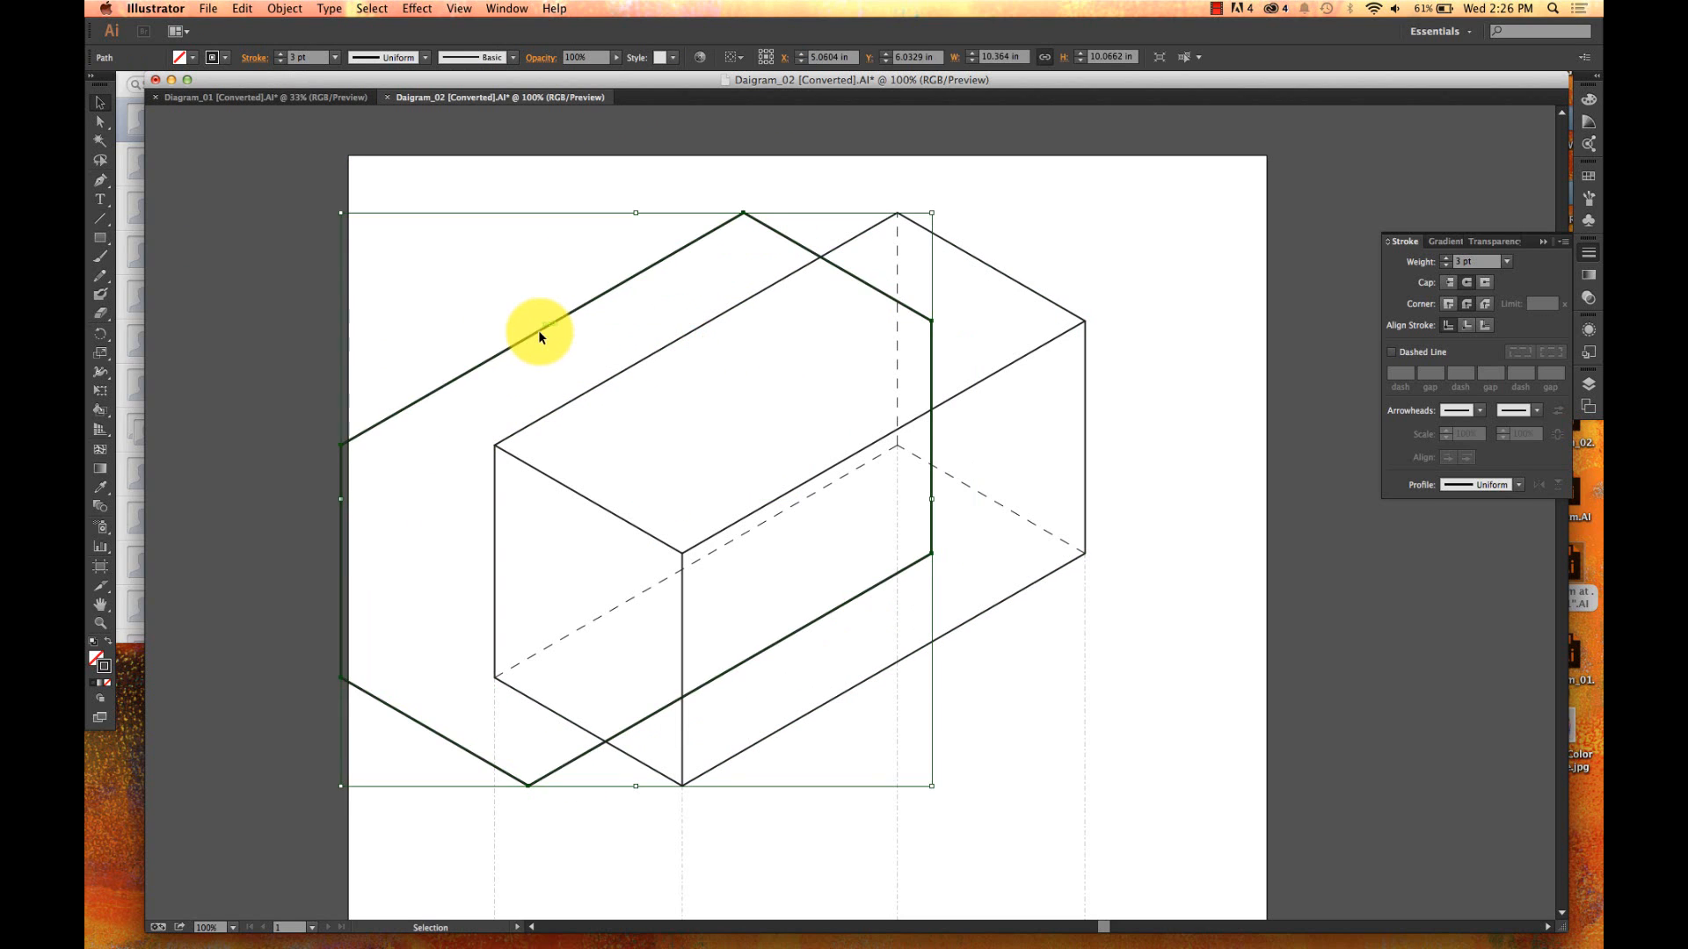
{"action": "key", "text": "super+z"}
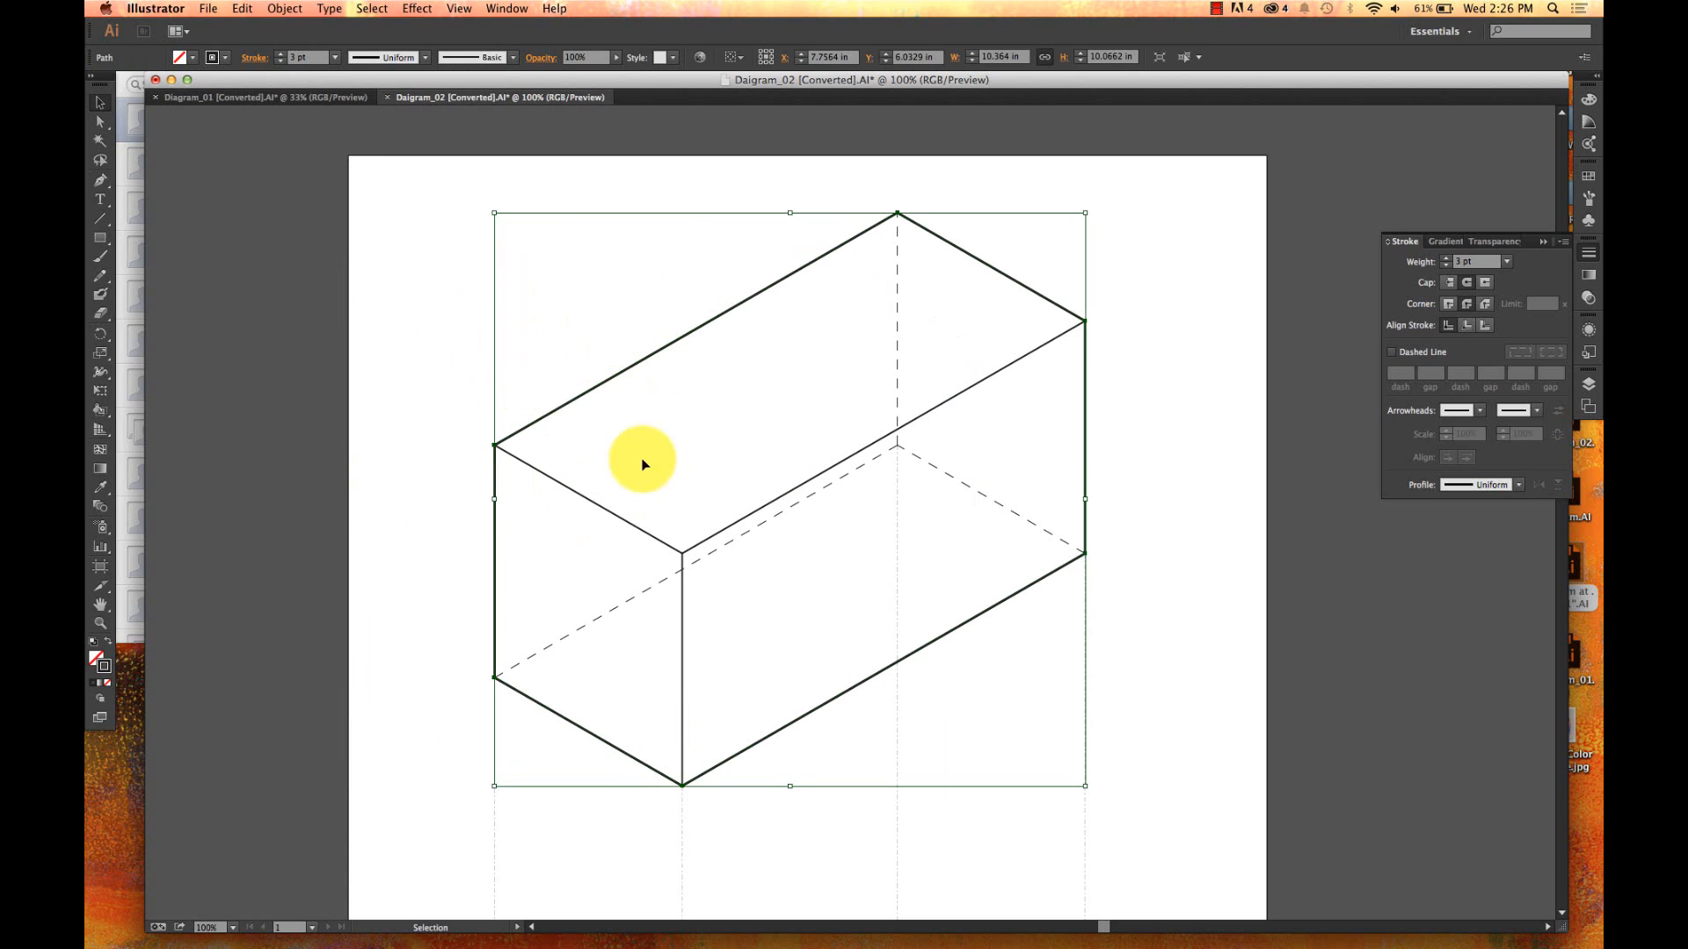
- Try pulling only the upper-left corner anchor of the upper box's outline away from the box, undo it and deselect the outline
{"action": "key", "text": "a"}
{"action": "left_click", "coordinate": [494, 446]}
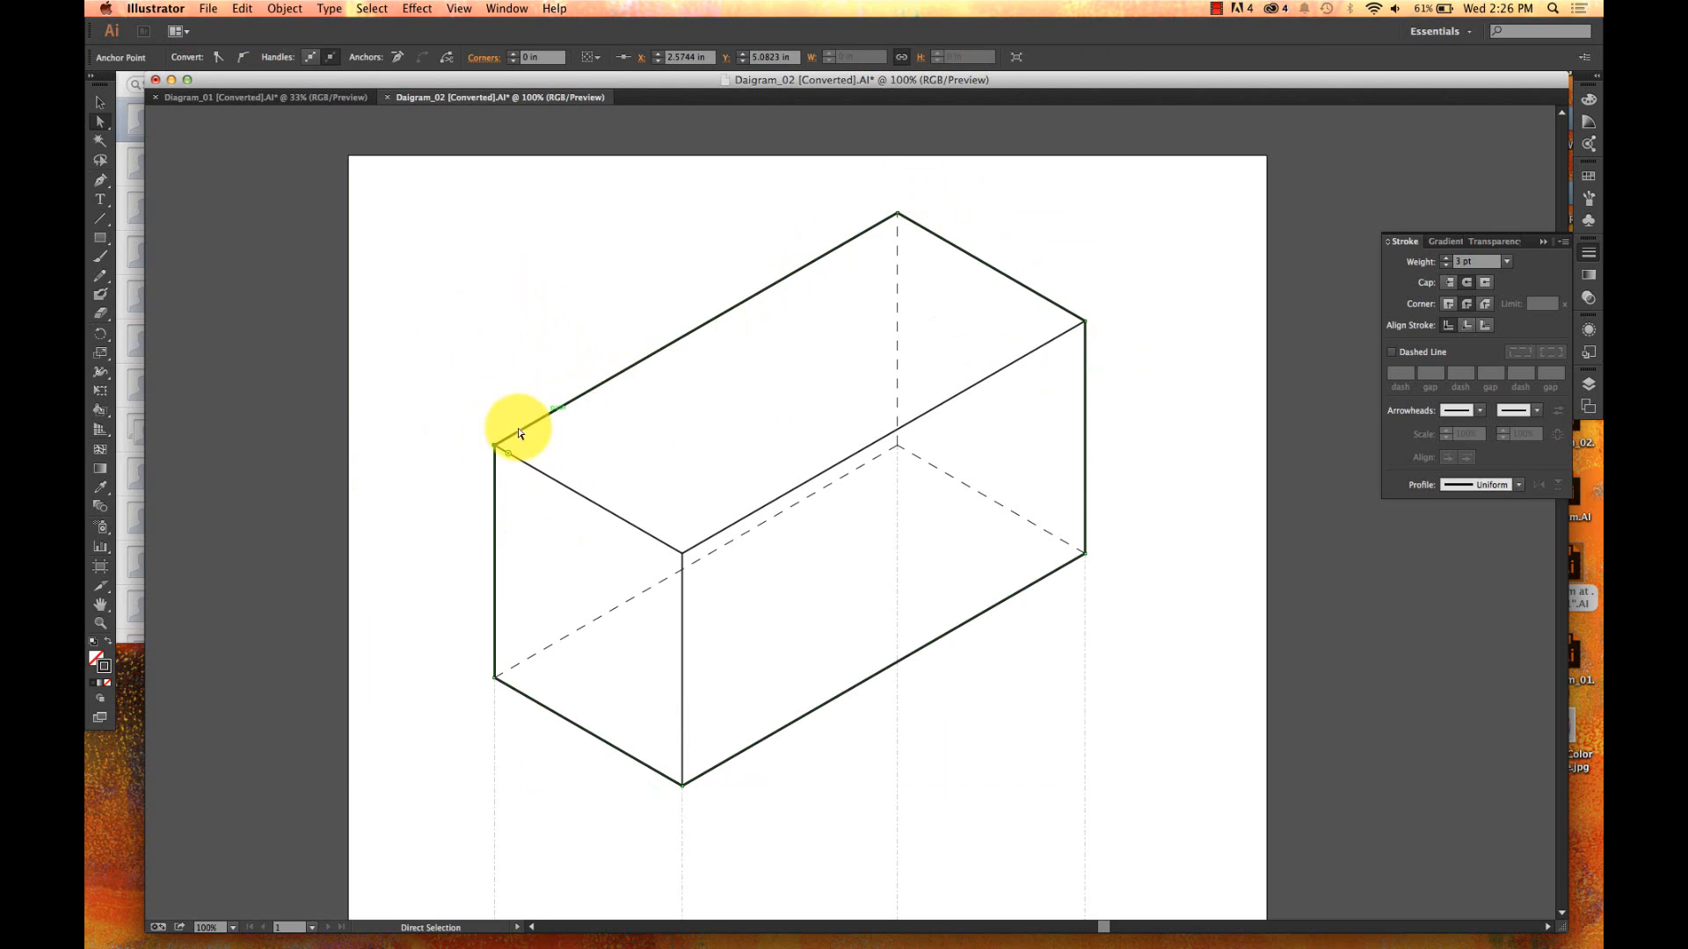
{"action": "left_click_drag", "start_coordinate": [496, 446], "coordinate": [442, 350]}
{"action": "left_click_drag", "start_coordinate": [444, 351], "coordinate": [626, 349]}
{"action": "key", "text": "super+z"}
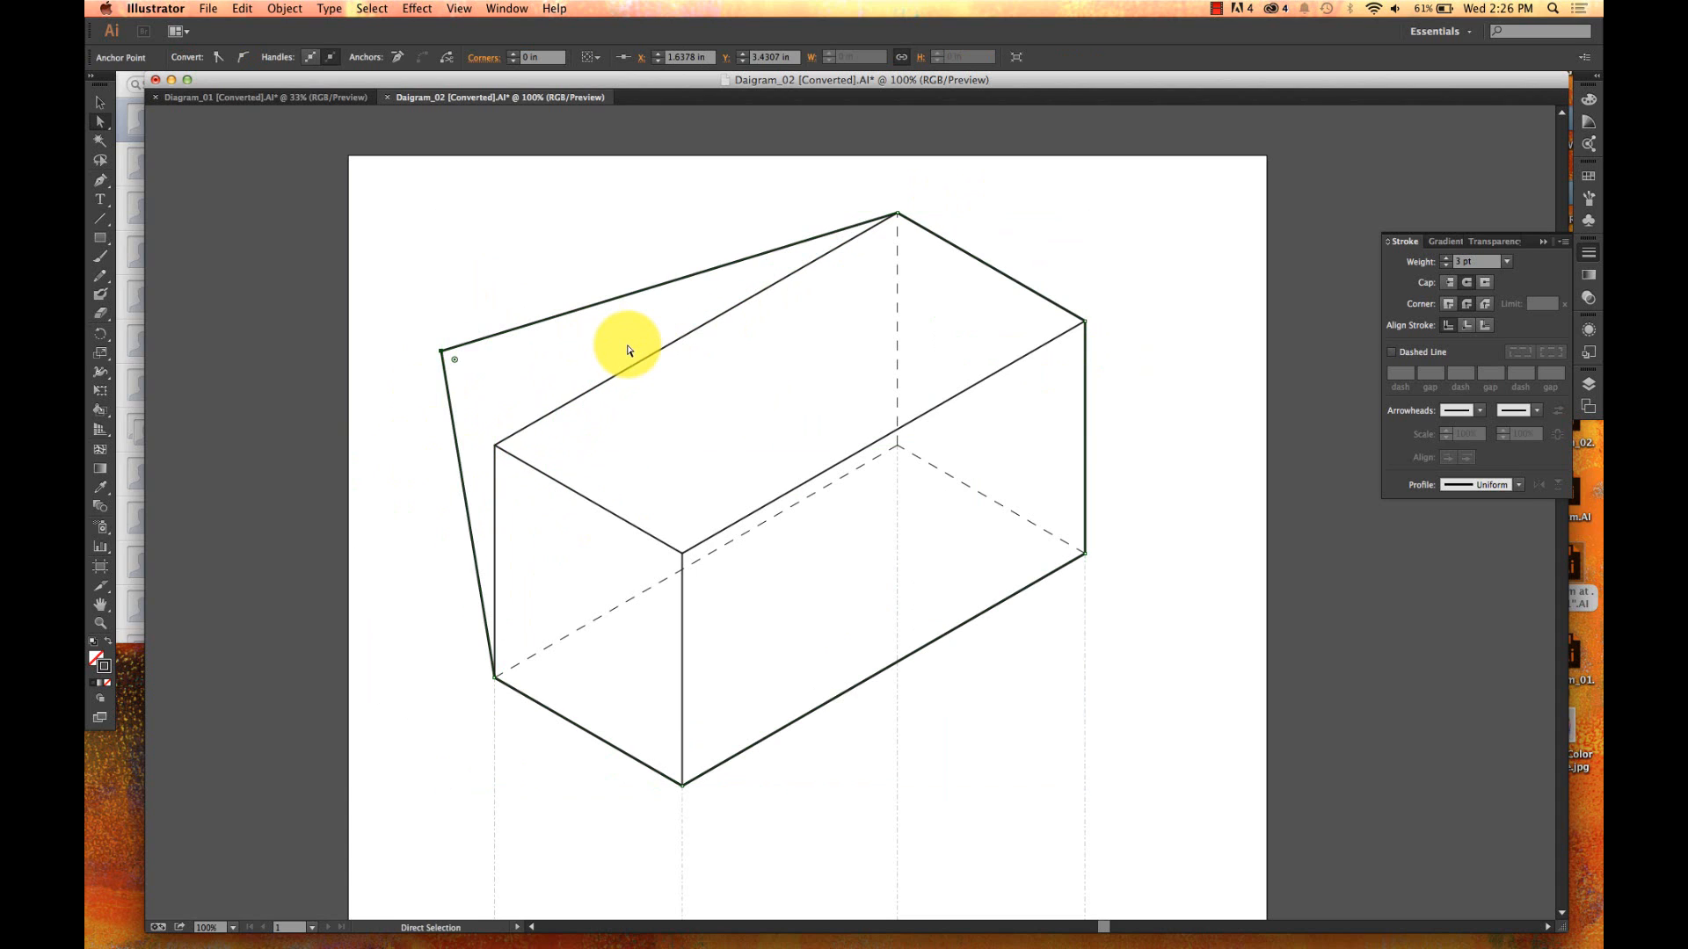
{"action": "key", "text": "super+z"}
{"action": "left_click", "coordinate": [589, 330]}
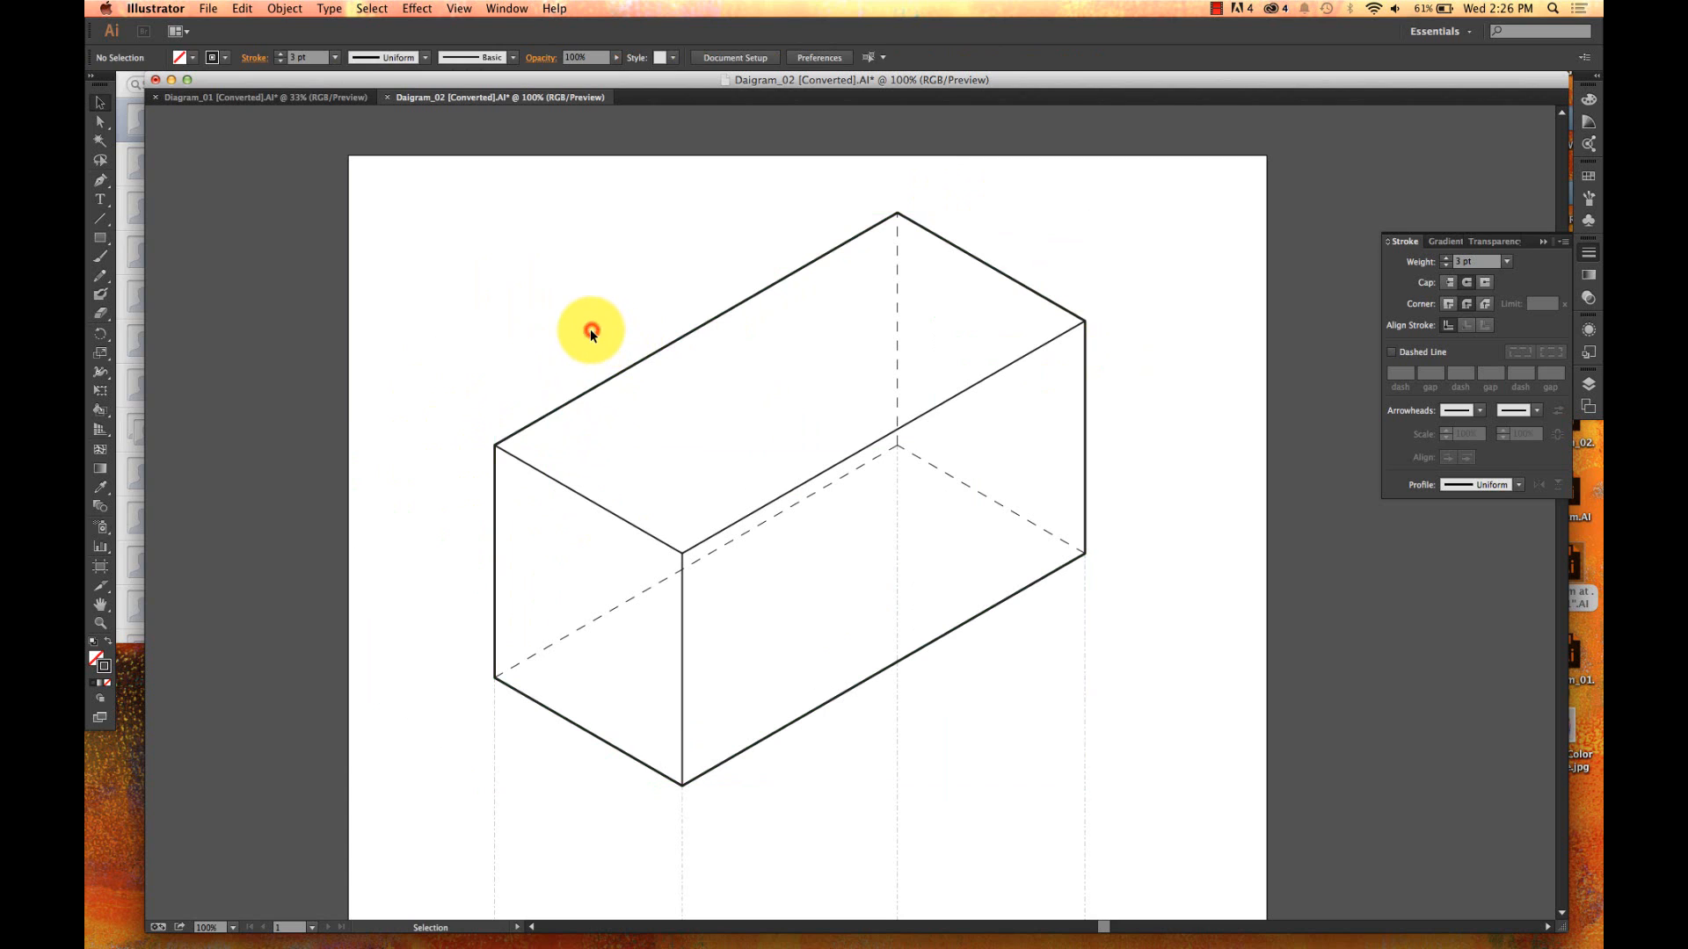
- Start a 3 pt Pen outline at the lower block's upper-left corner, tracing its back edge and the notch to the notch's far corner
{"action": "key", "text": "super+minus"}
{"action": "key", "text": "super+minus"}
{"action": "scroll", "coordinate": [590, 335], "scroll_direction": "down", "scroll_amount": 10}
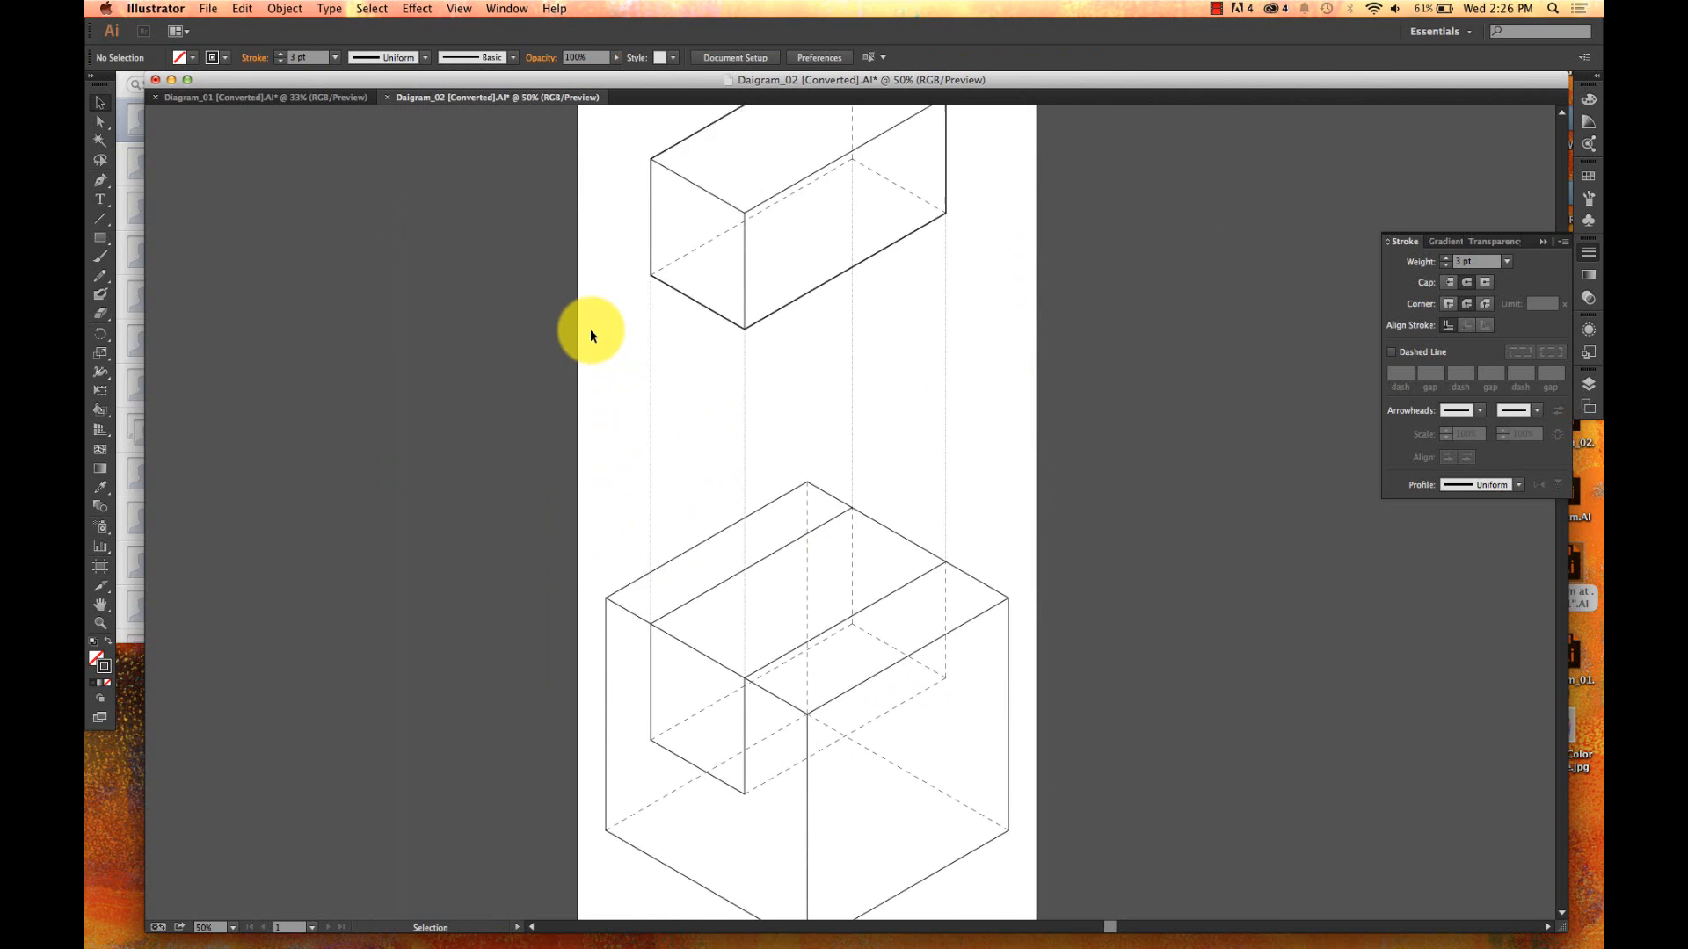
{"action": "key", "text": "super+plus"}
{"action": "scroll", "coordinate": [589, 329], "scroll_direction": "down", "scroll_amount": 5}
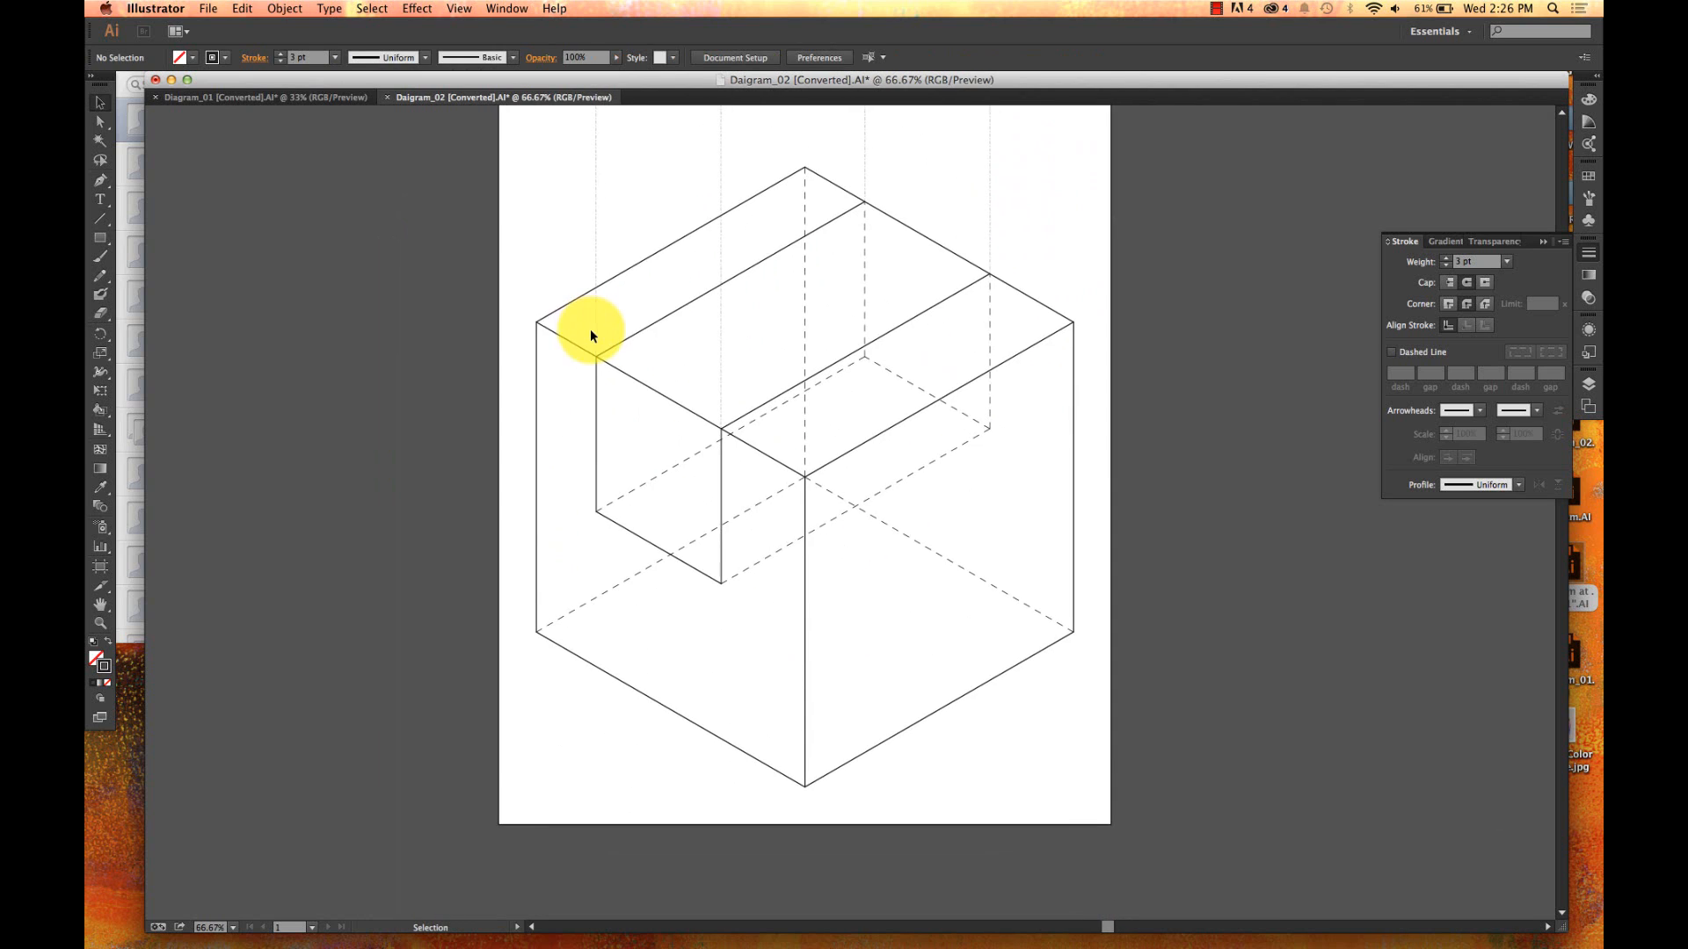
{"action": "key", "text": "p"}
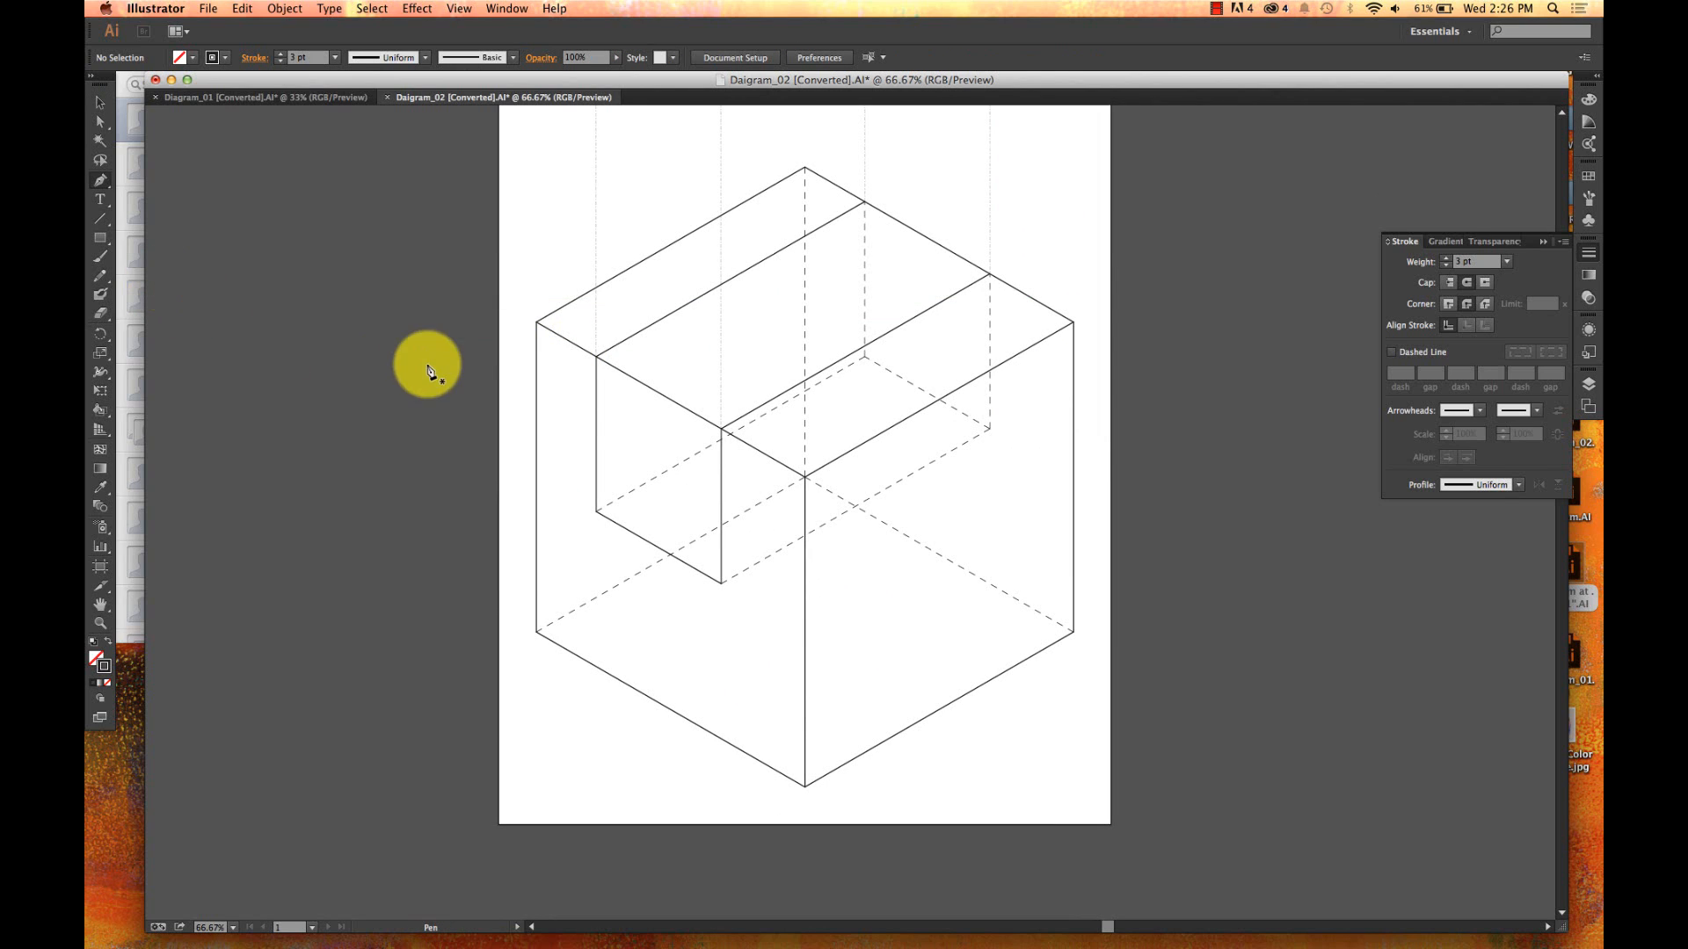
{"action": "left_click", "coordinate": [536, 322]}
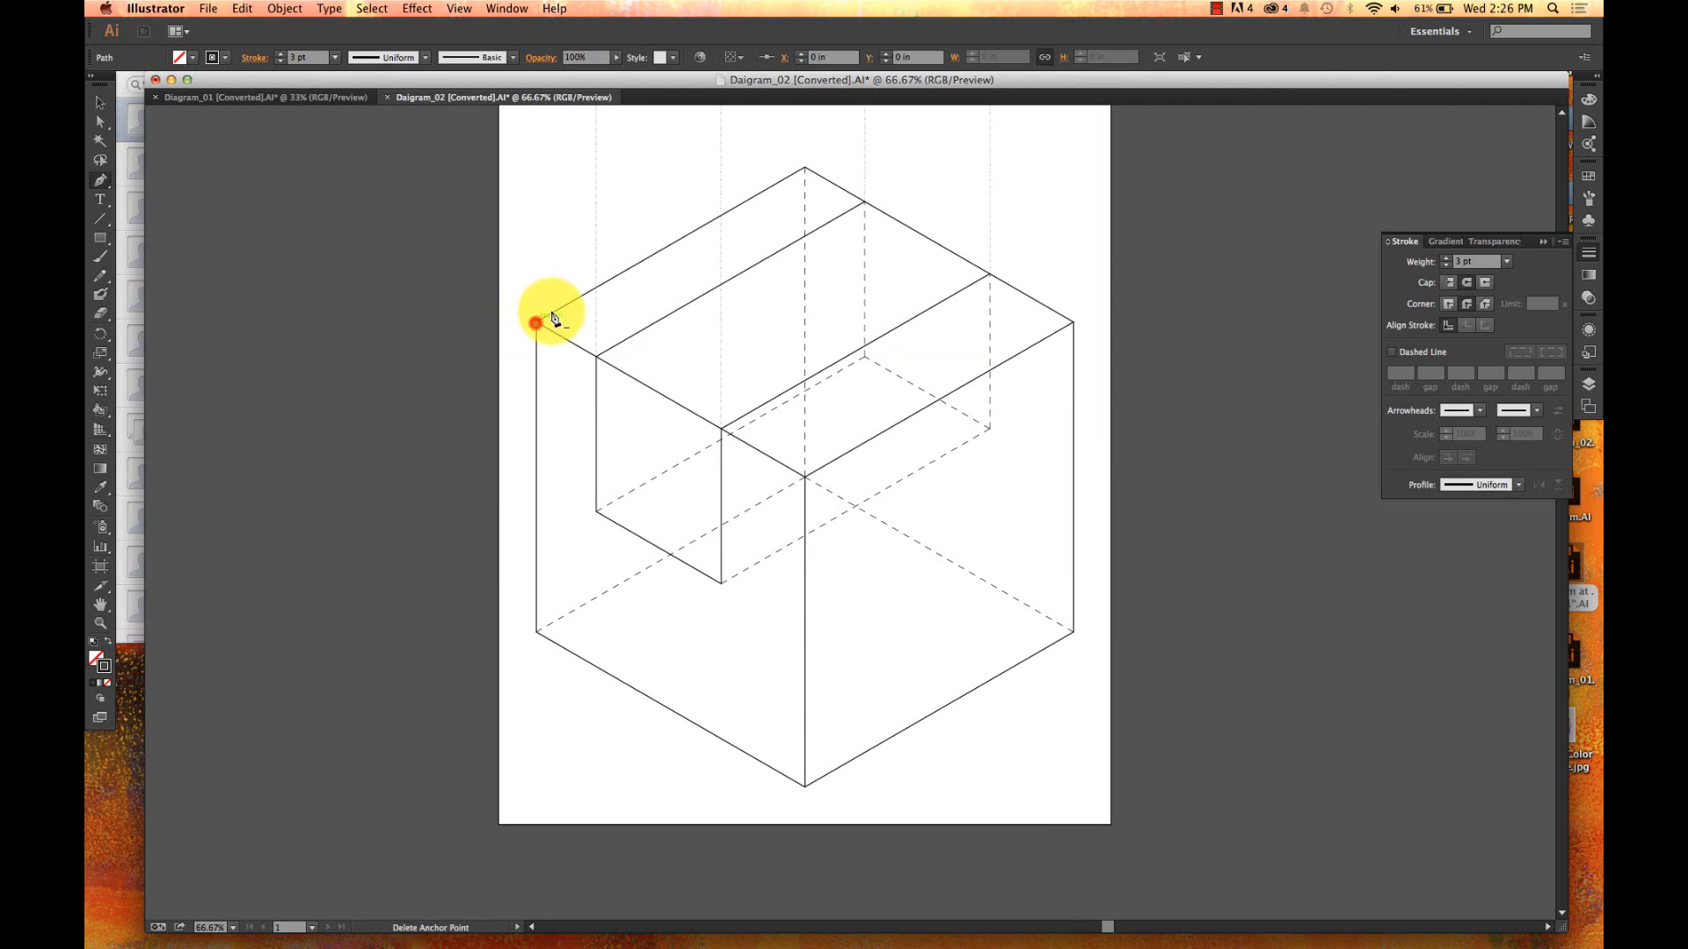
{"action": "left_click", "coordinate": [805, 167]}
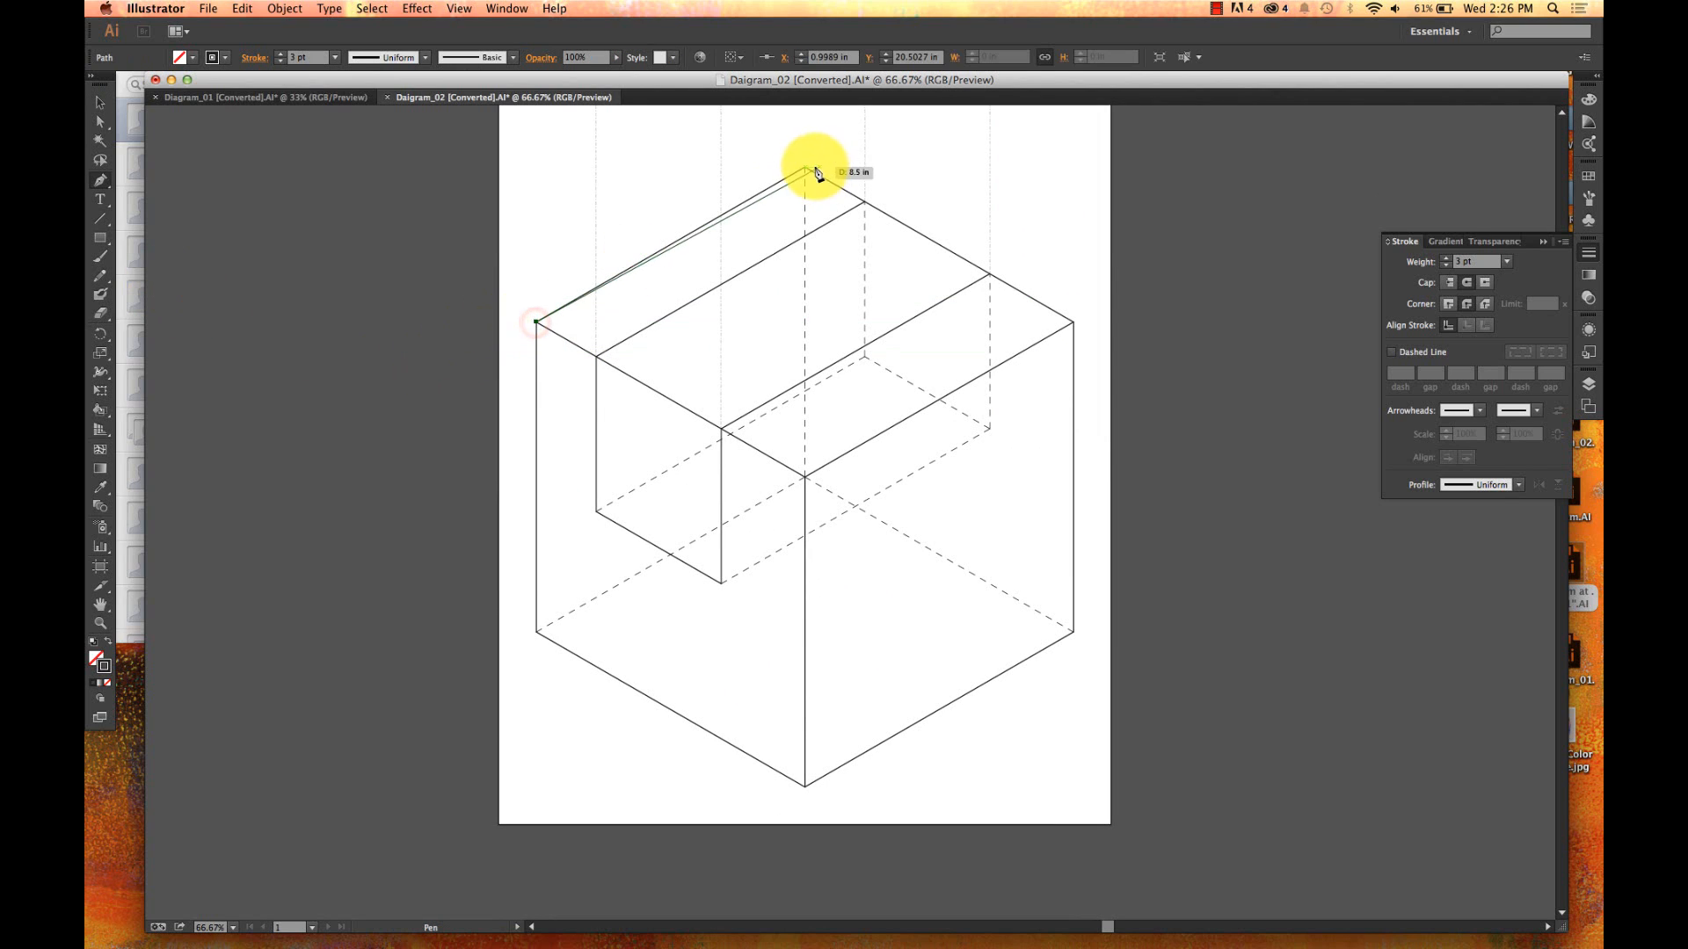
{"action": "left_click", "coordinate": [865, 204]}
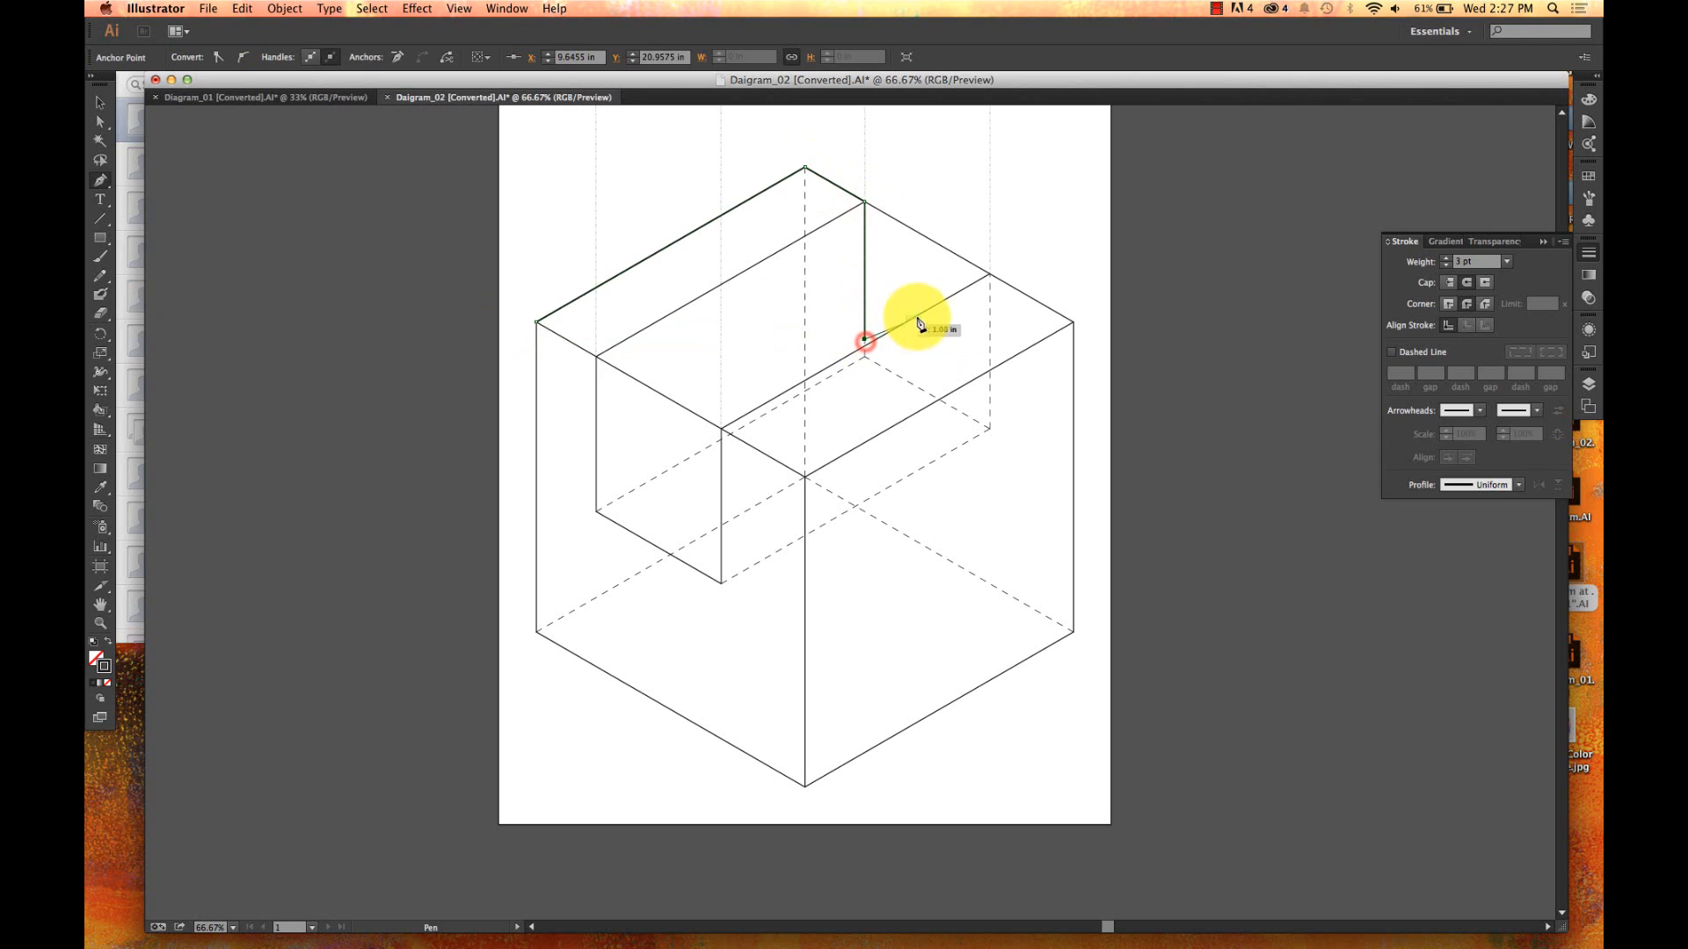
{"action": "left_click", "coordinate": [865, 345]}
{"action": "left_click", "coordinate": [990, 275]}
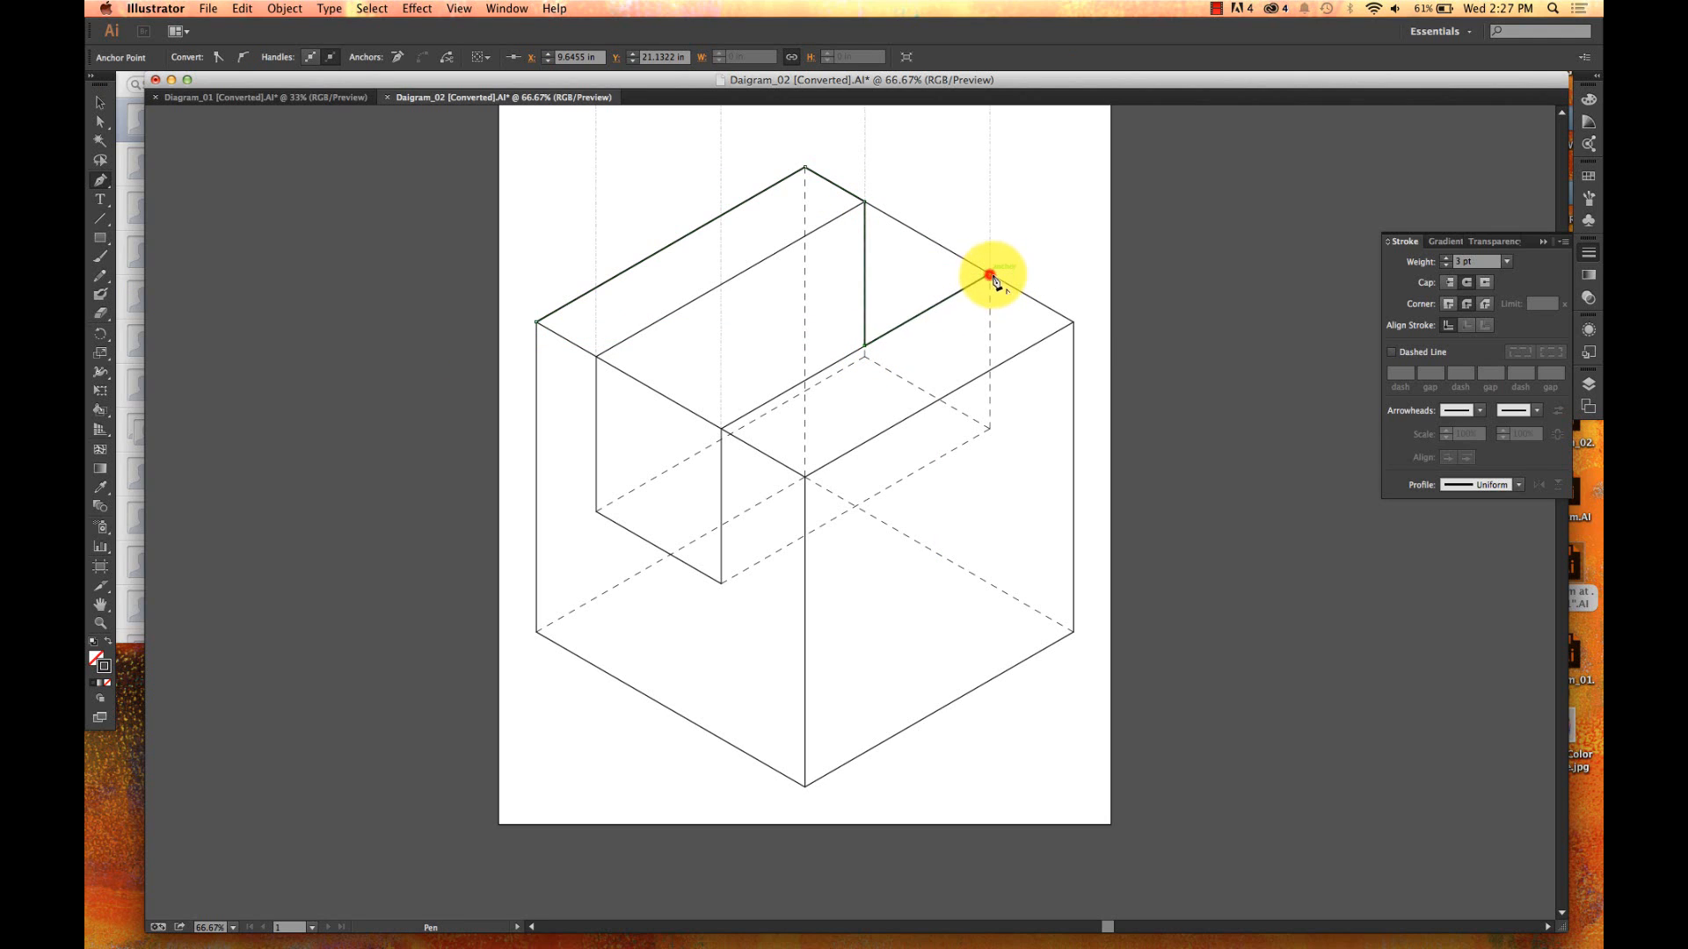
- Continue the lower block's outline through its right and bottom corners, close it at the starting corner and deselect it
{"action": "left_click", "coordinate": [1074, 323]}
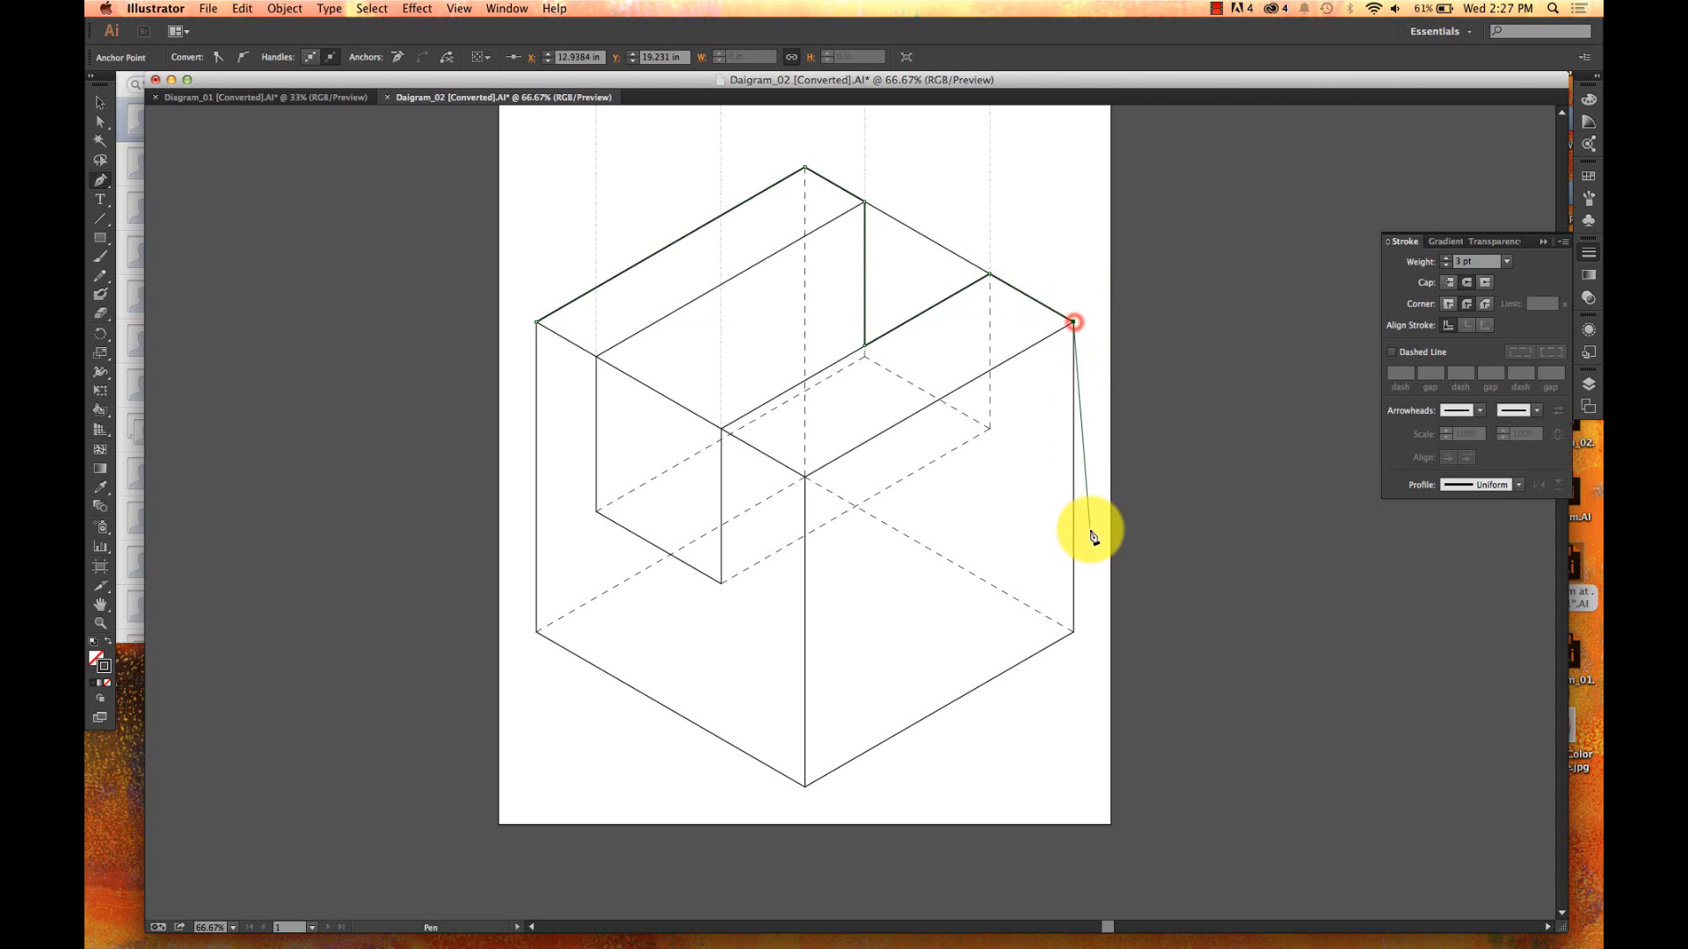
{"action": "left_click", "coordinate": [1073, 631]}
{"action": "left_click", "coordinate": [805, 786]}
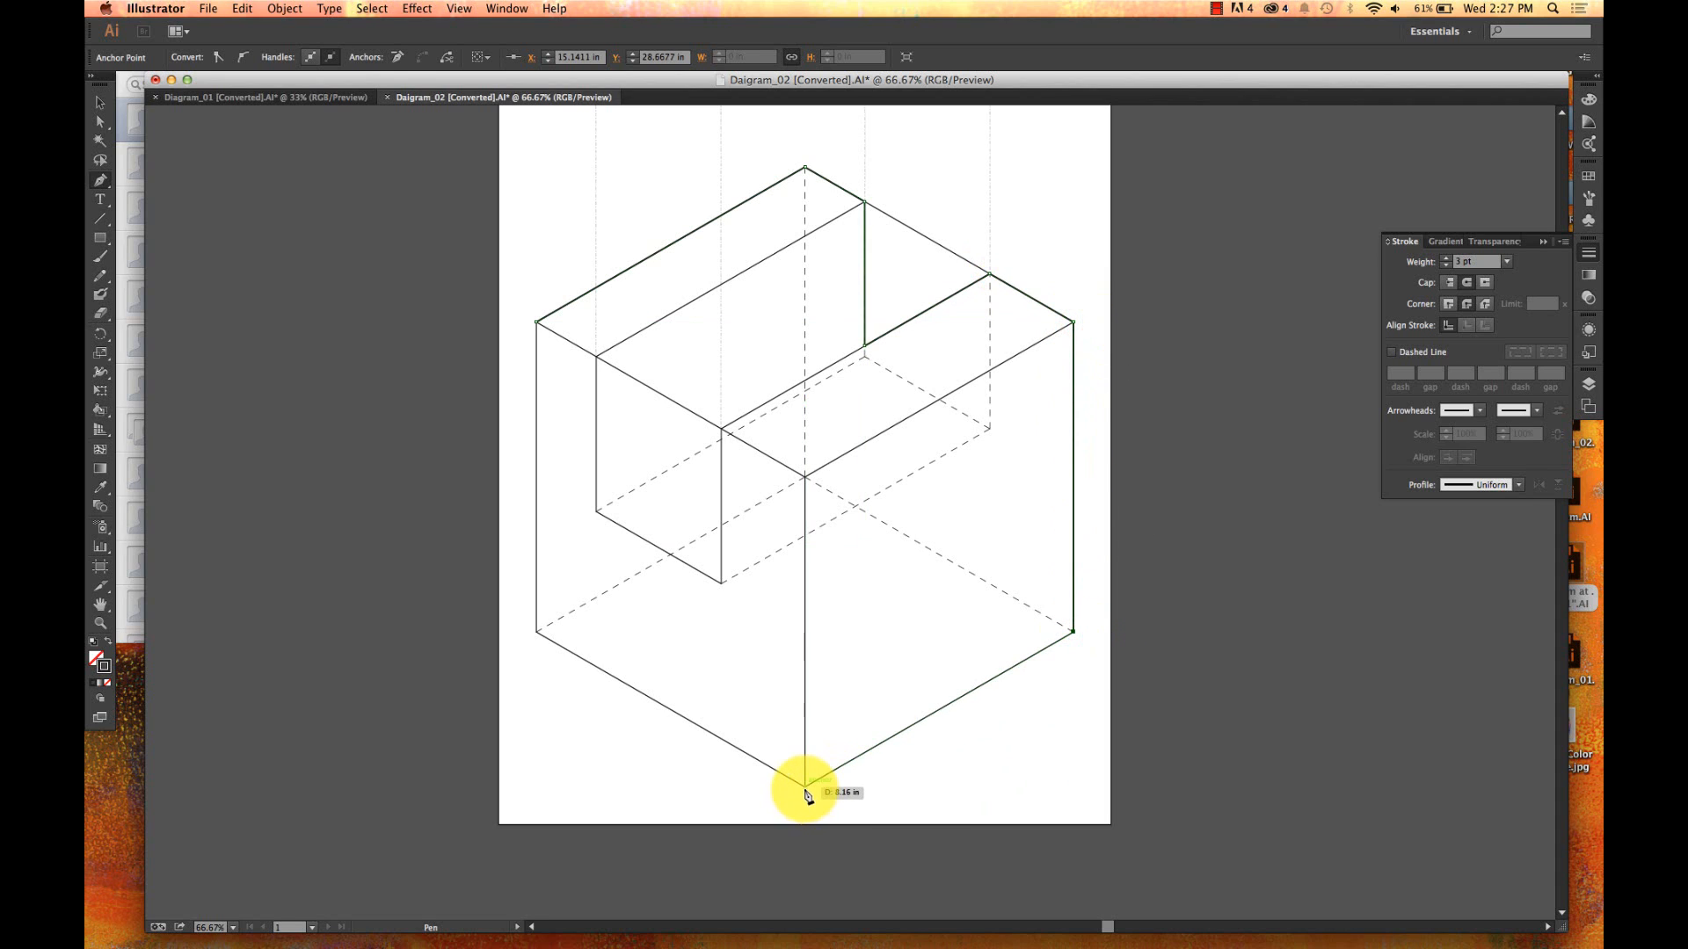
{"action": "left_click", "coordinate": [537, 633]}
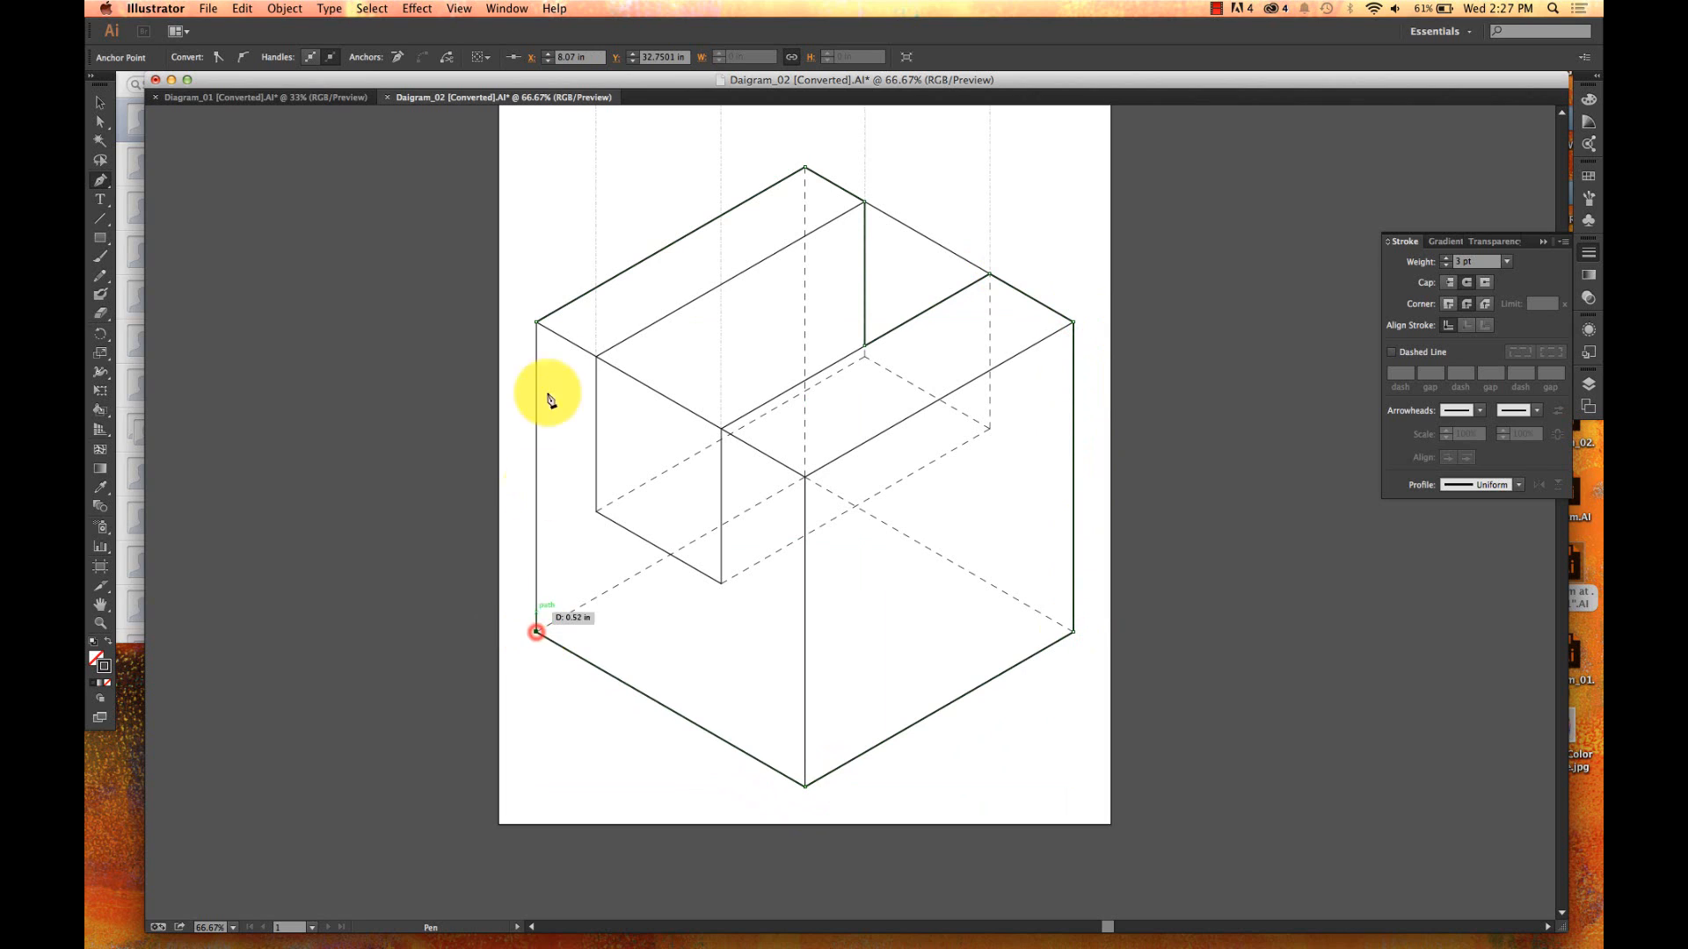
{"action": "left_click", "coordinate": [536, 323]}
{"action": "key", "text": "v"}
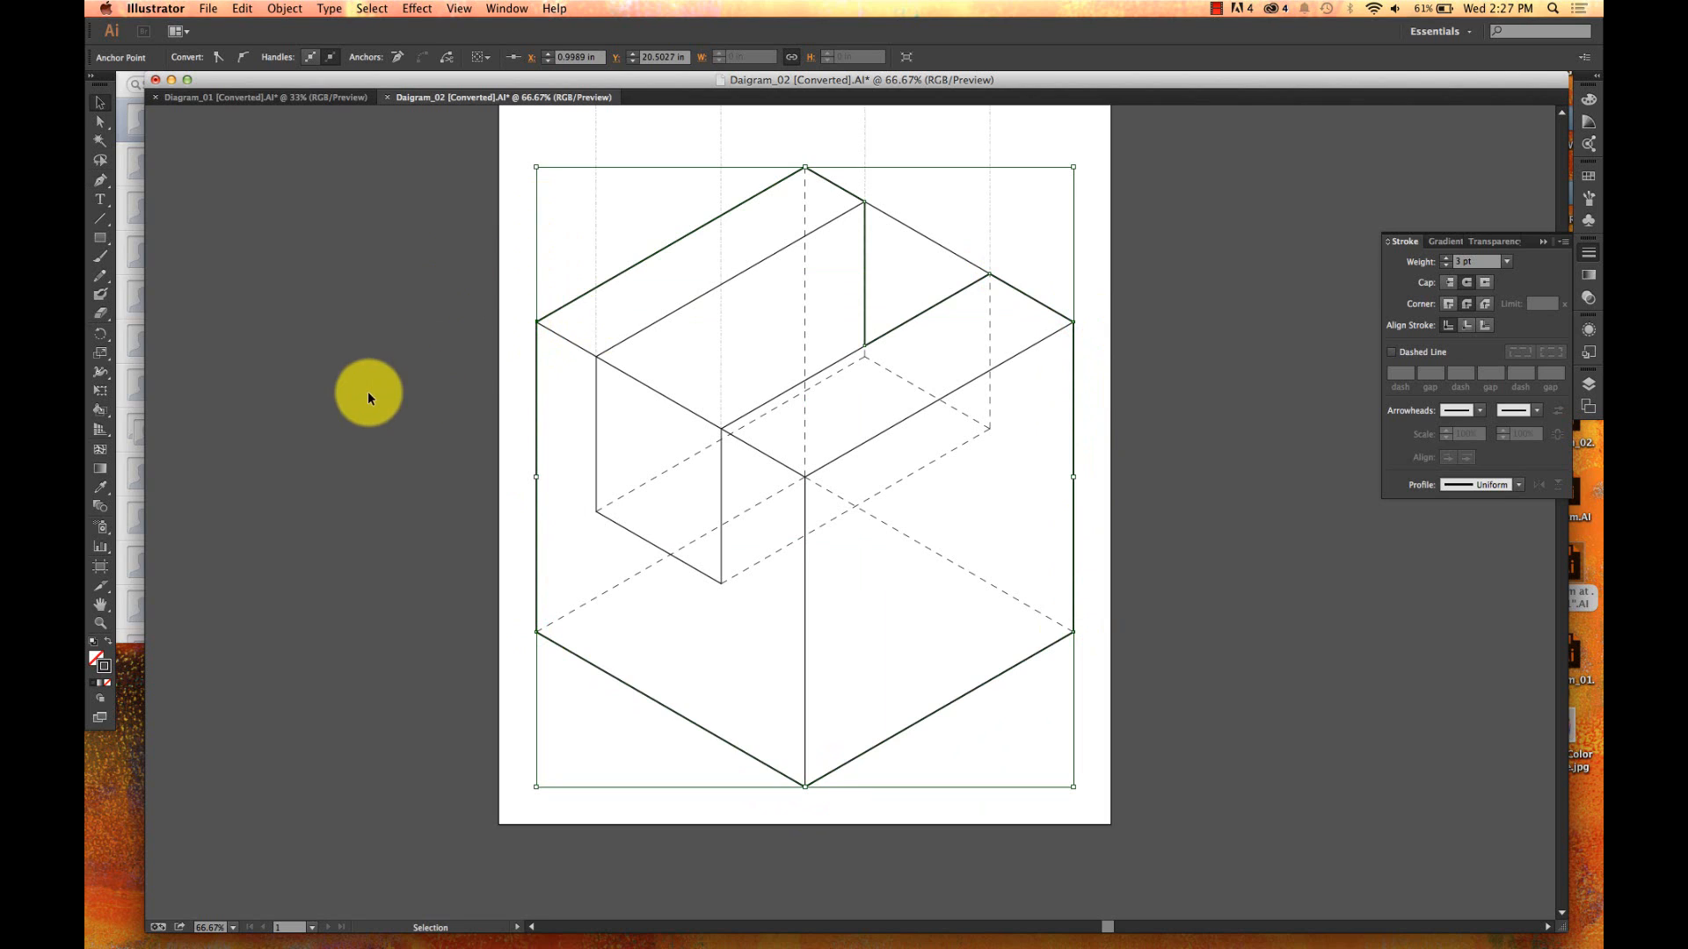
{"action": "left_click", "coordinate": [404, 415]}
- Examine the whole artboard at 25% zoom and the closed profile outline of the upper box
{"action": "key", "text": "super+minus"}
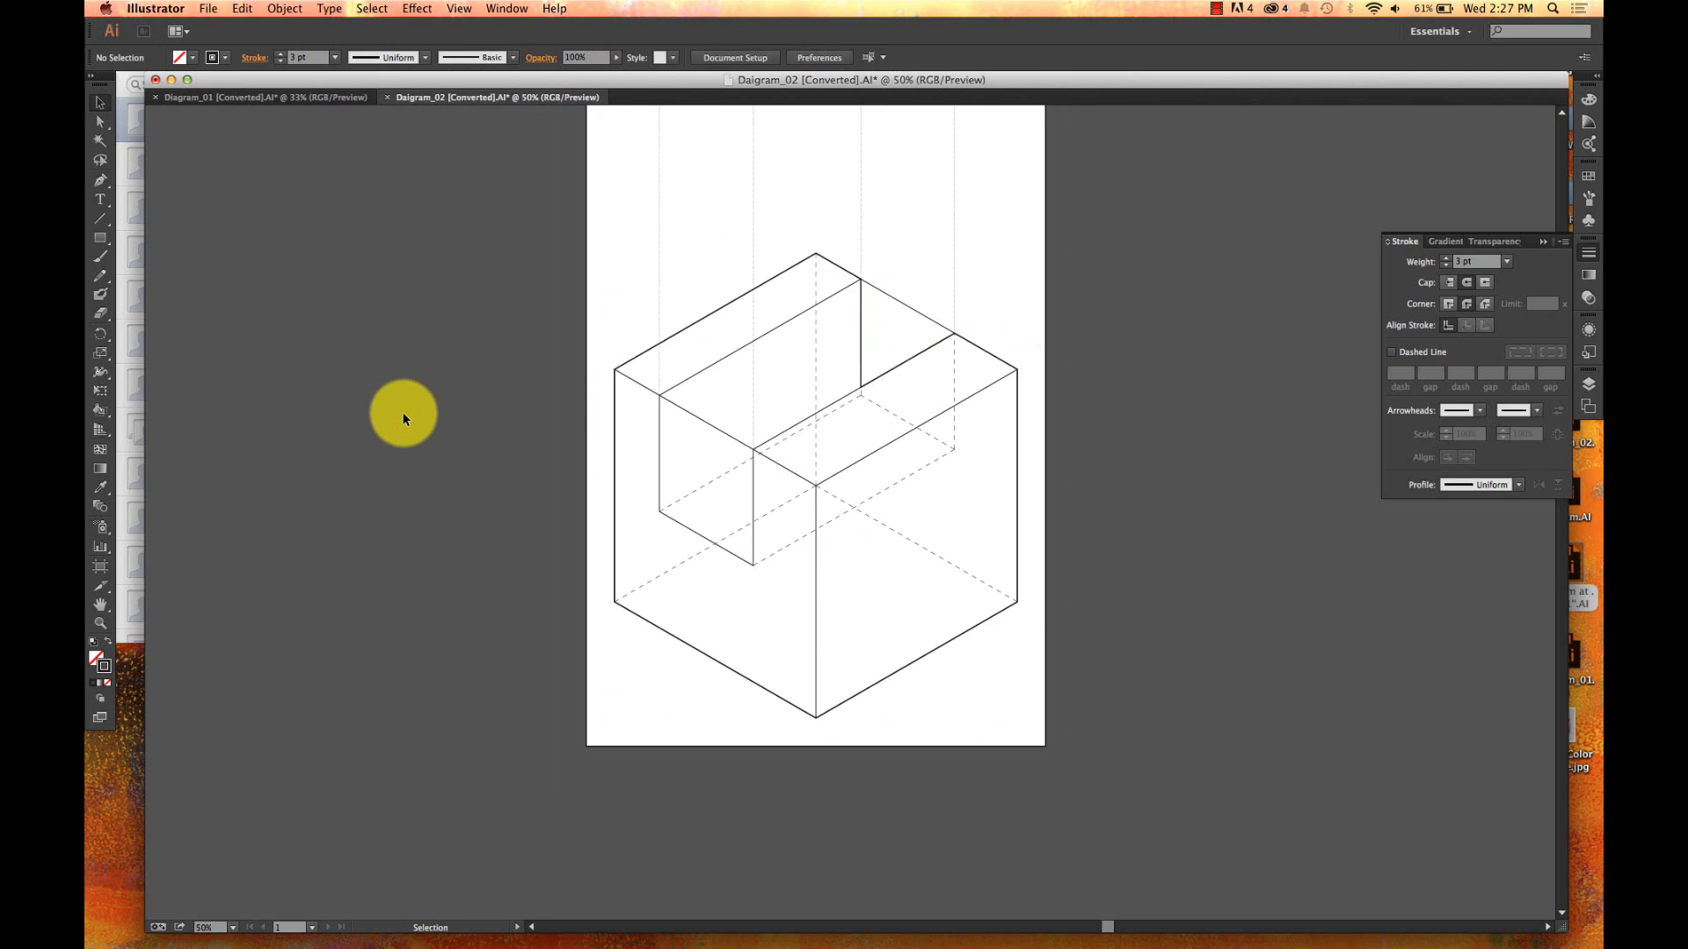
{"action": "scroll", "coordinate": [404, 418], "scroll_direction": "left", "scroll_amount": 2}
{"action": "key", "text": "super+minus"}
{"action": "key", "text": "super+minus"}
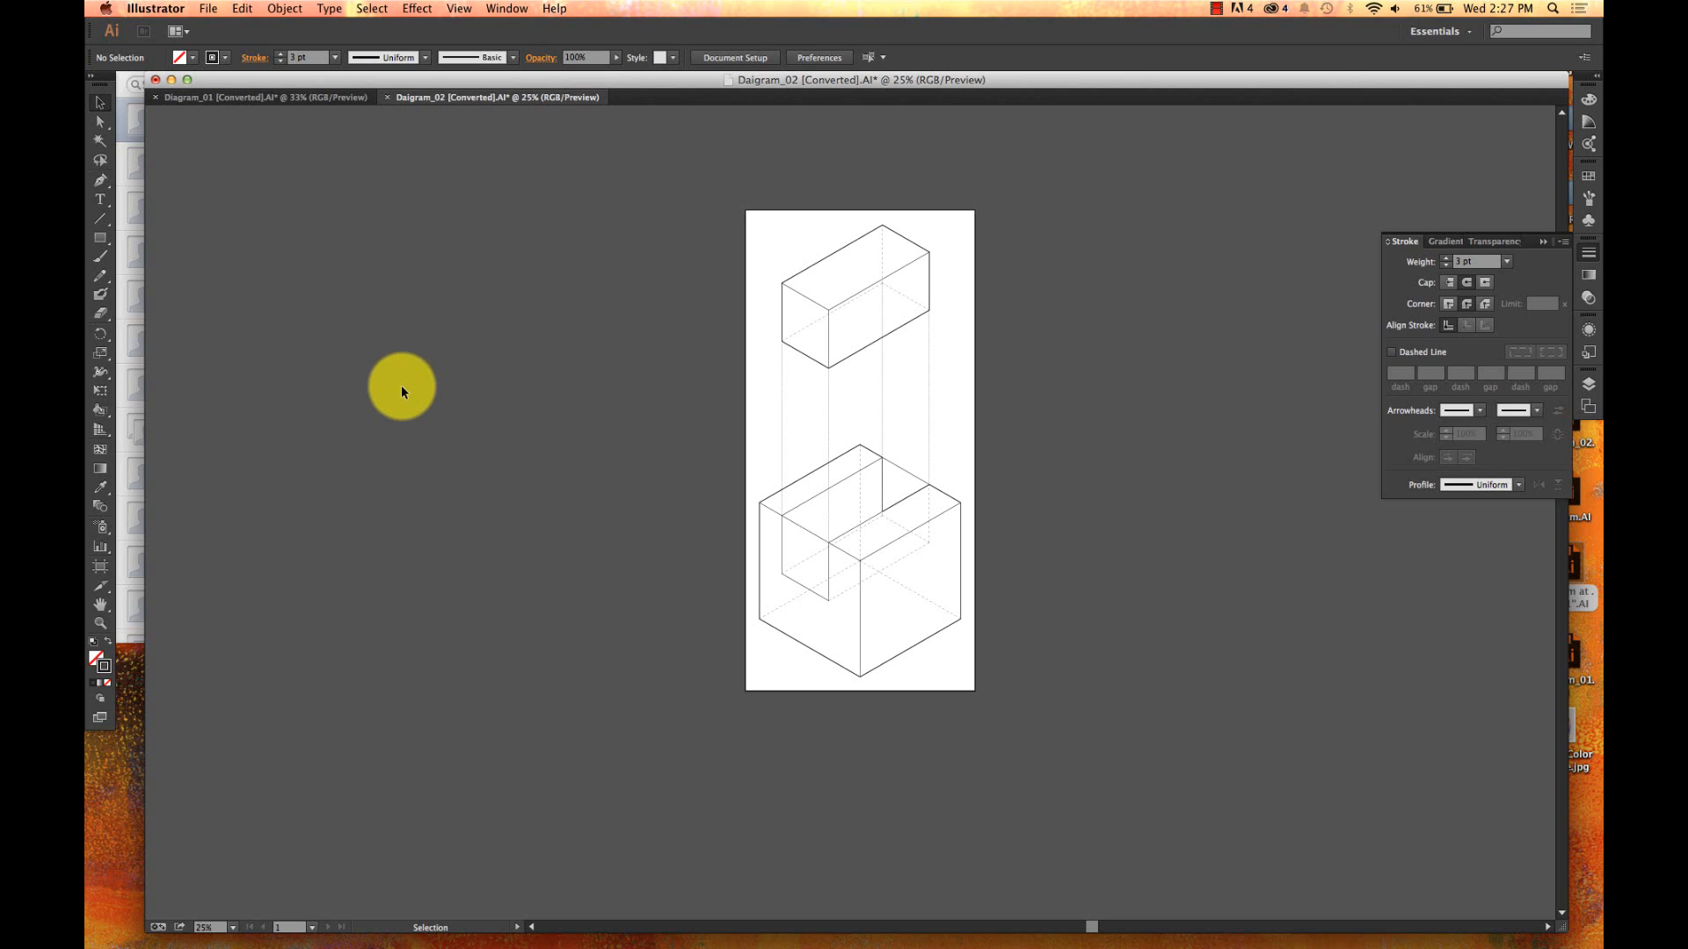
{"action": "left_click", "coordinate": [826, 255]}
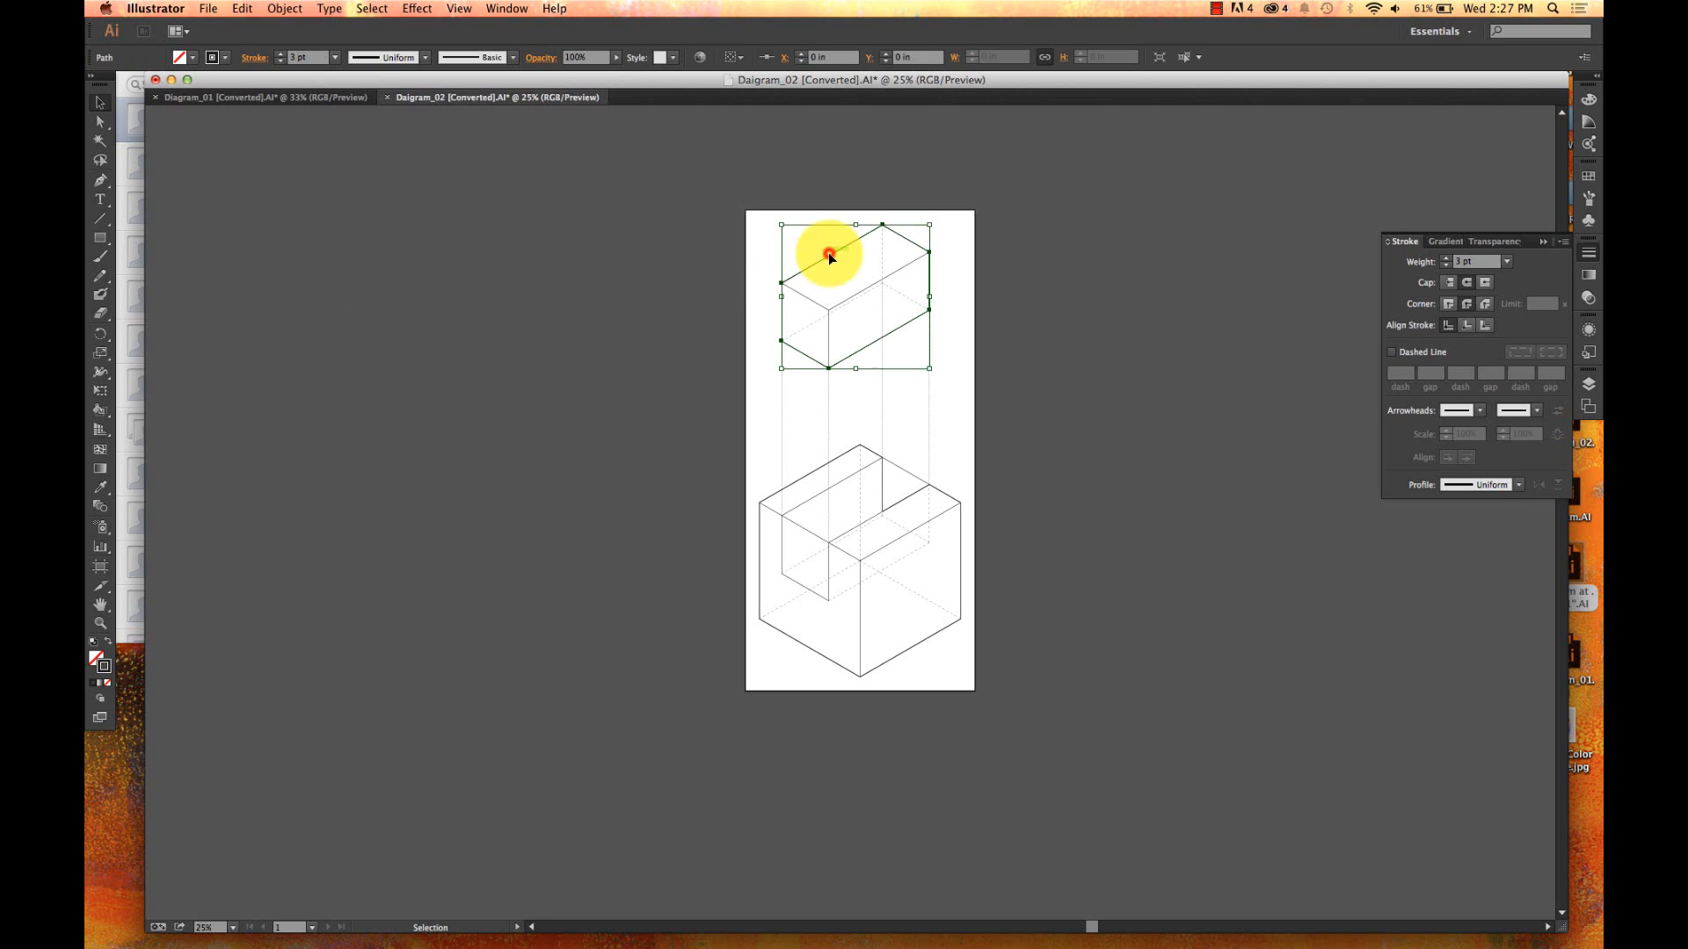
{"action": "left_click", "coordinate": [978, 471]}
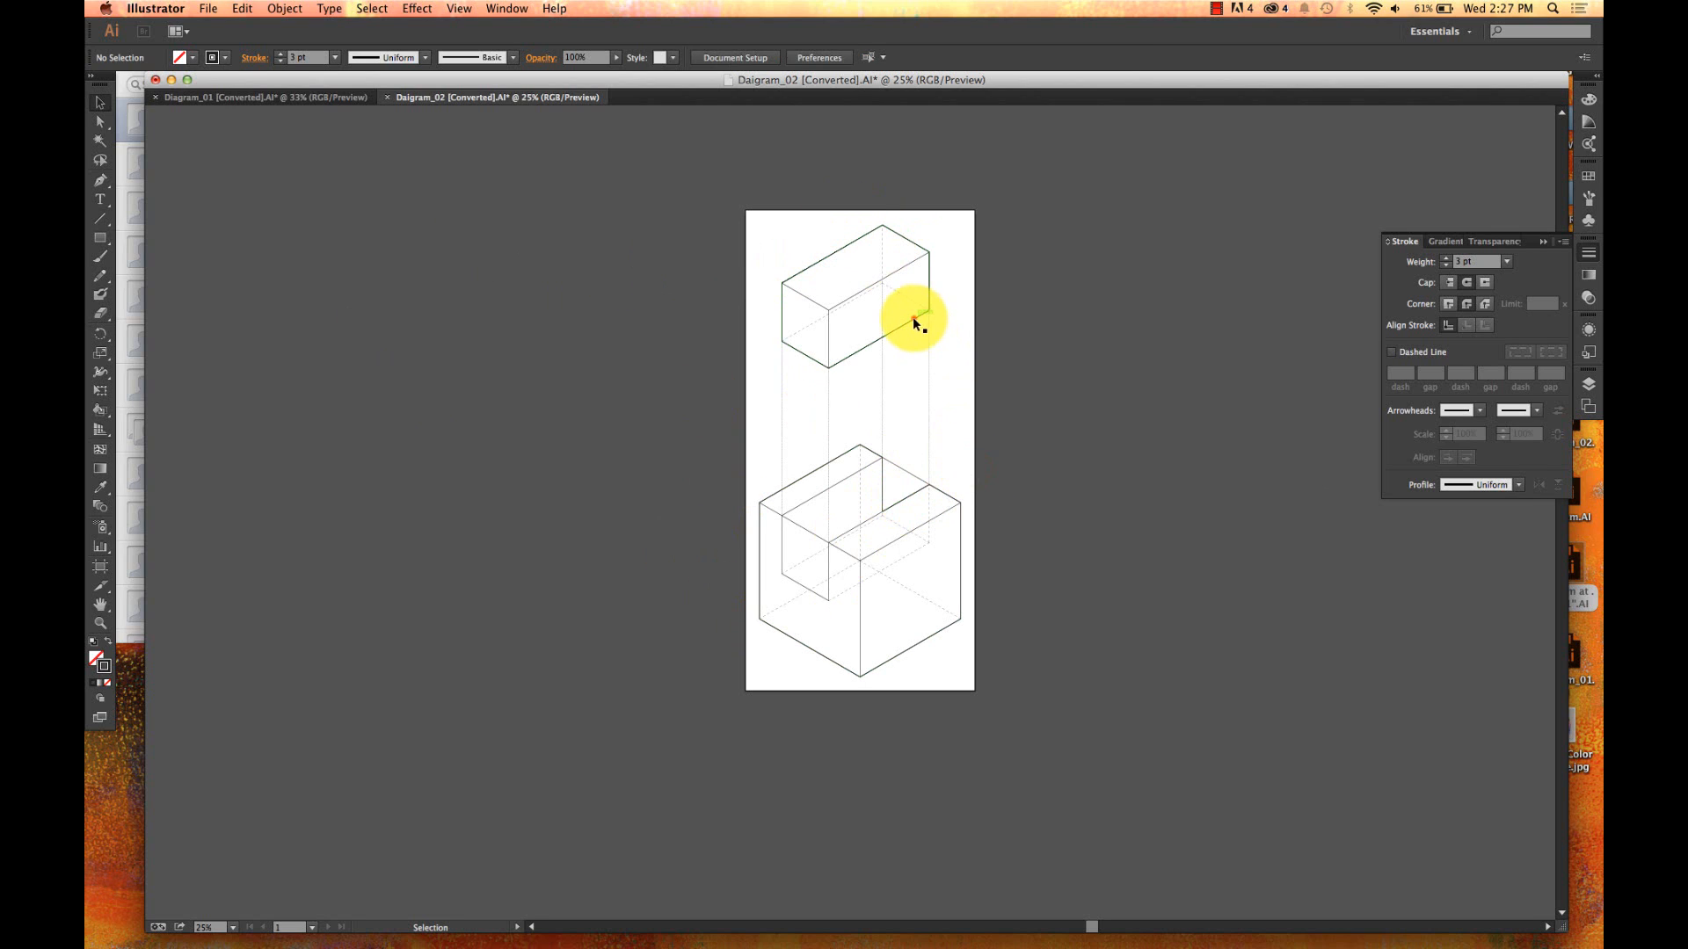
- Try filling the upper box's profile outline with light blue using CMYK colour values, undo the fill and deselect the outline
{"action": "left_click", "coordinate": [915, 318]}
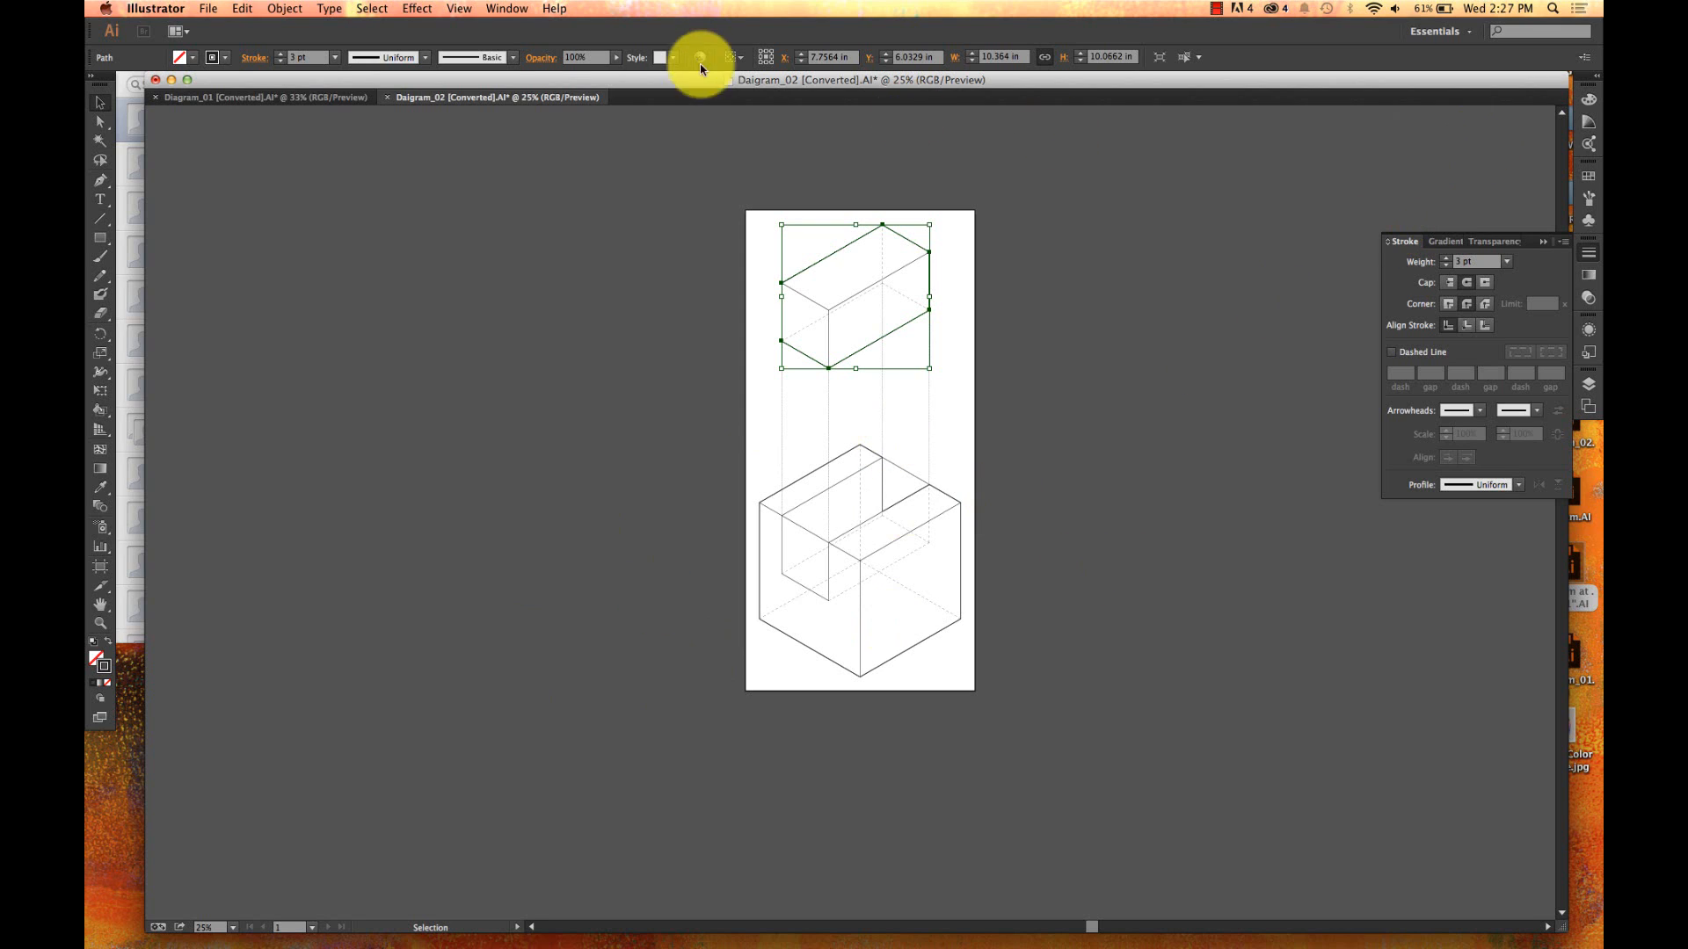
{"action": "left_click", "coordinate": [1592, 104]}
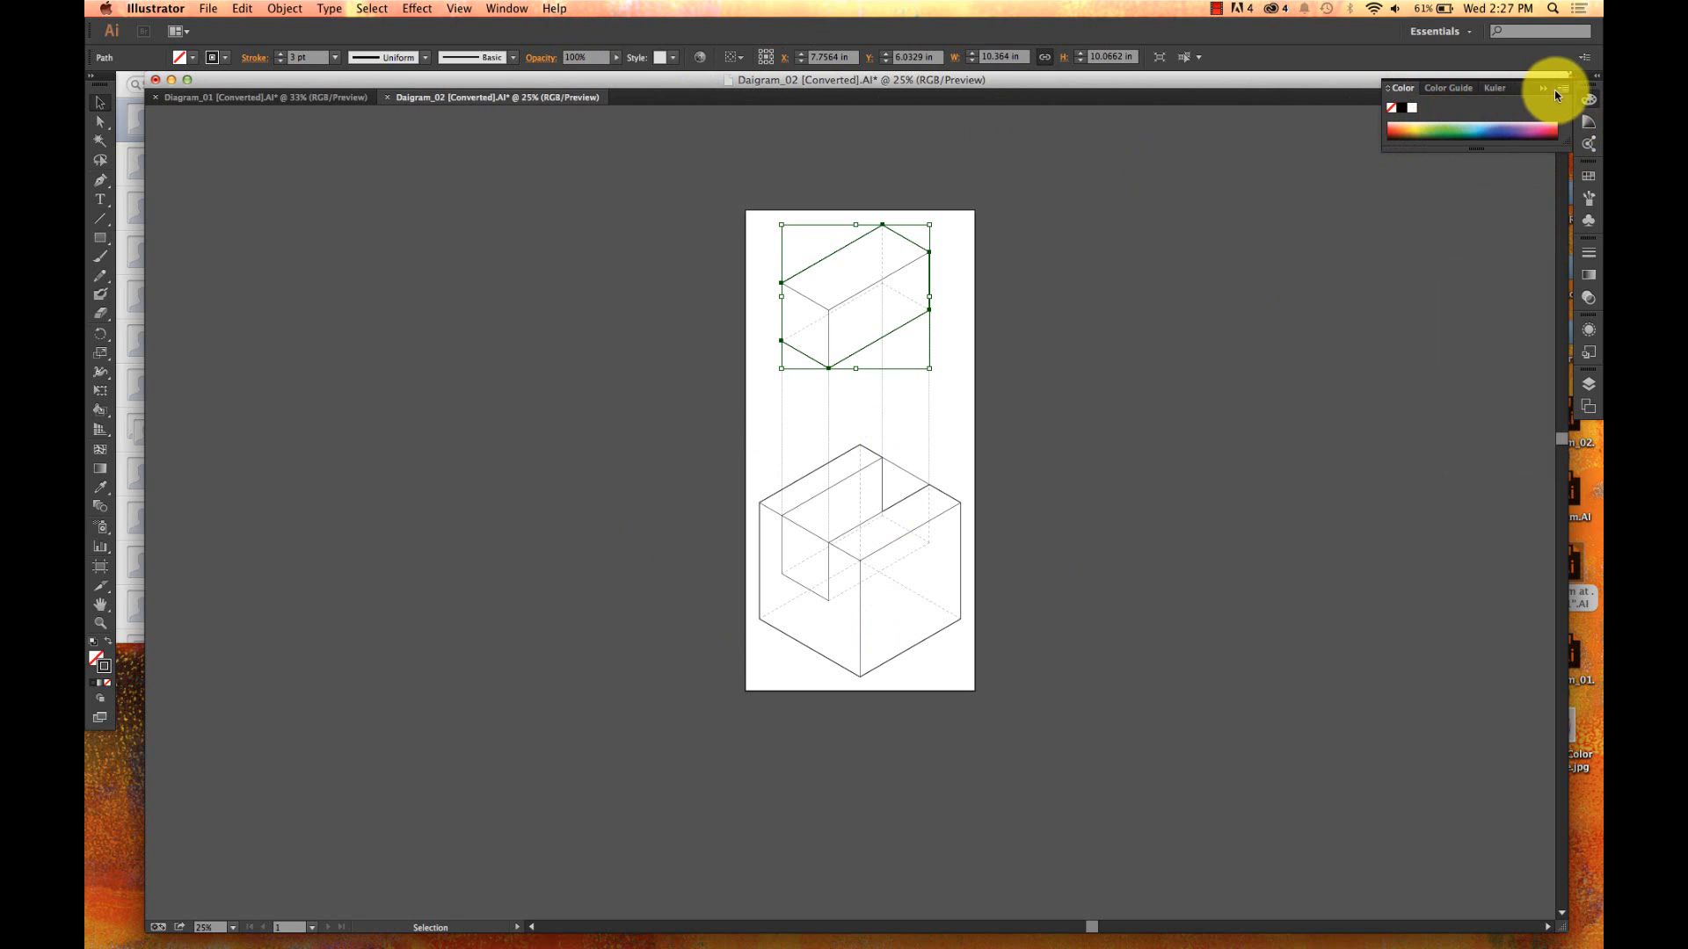
{"action": "left_click", "coordinate": [1561, 90]}
{"action": "left_click", "coordinate": [1532, 88]}
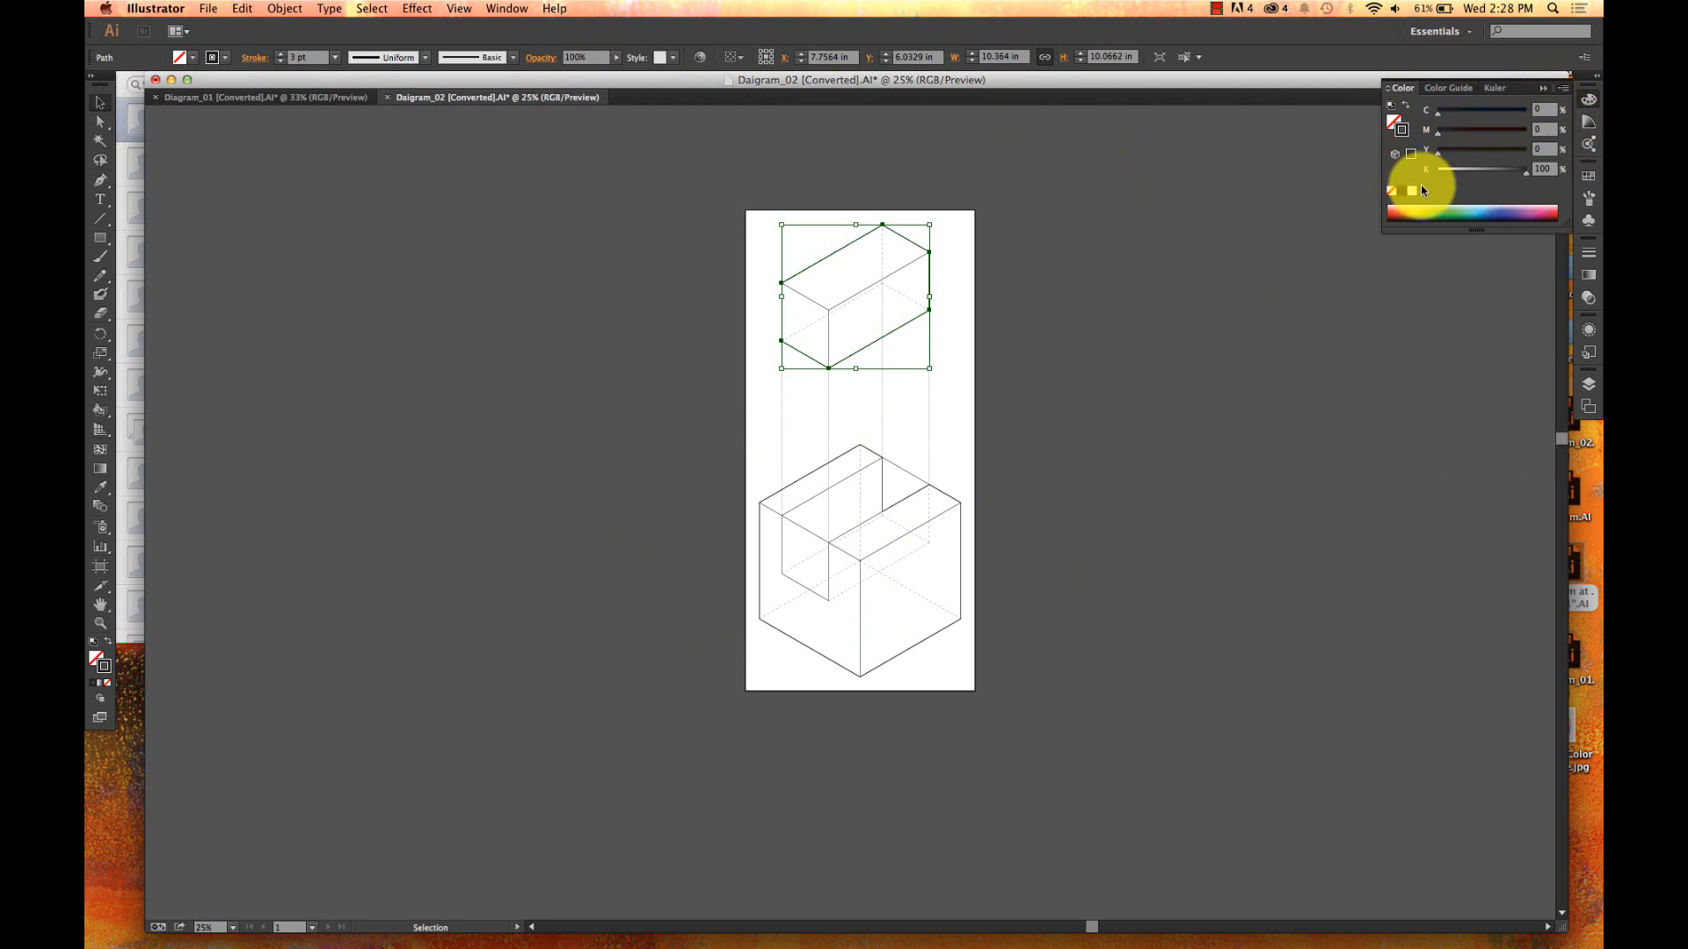
{"action": "left_click", "coordinate": [1394, 121]}
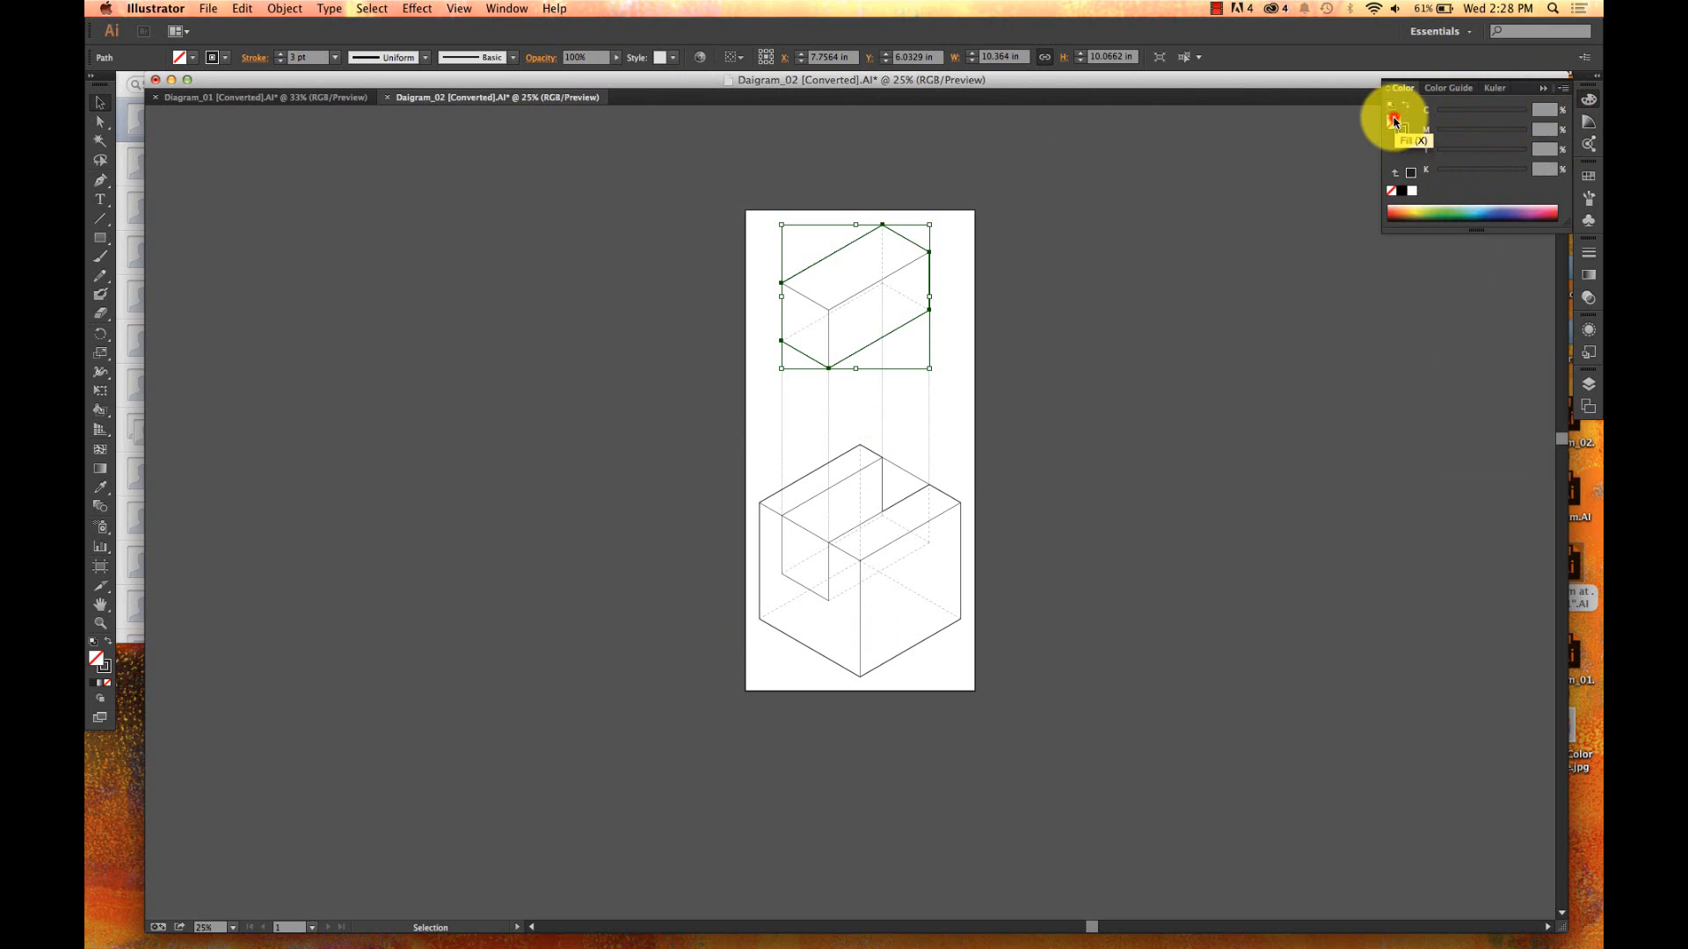
{"action": "left_click", "coordinate": [1486, 207]}
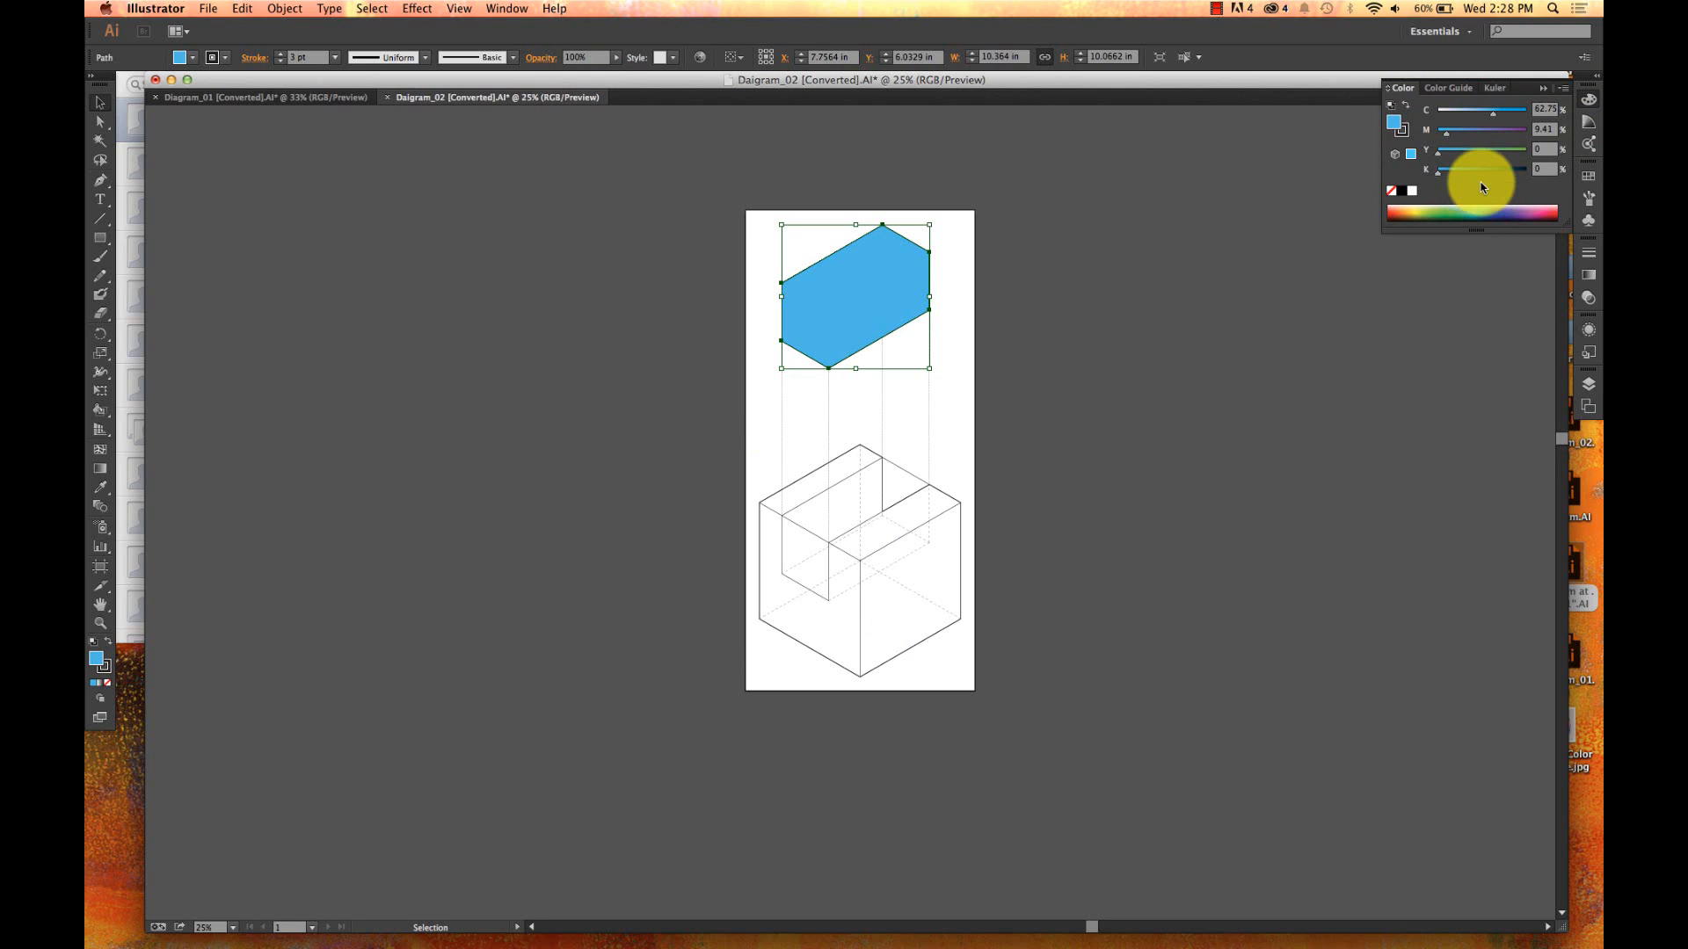
{"action": "key", "text": "super+z"}
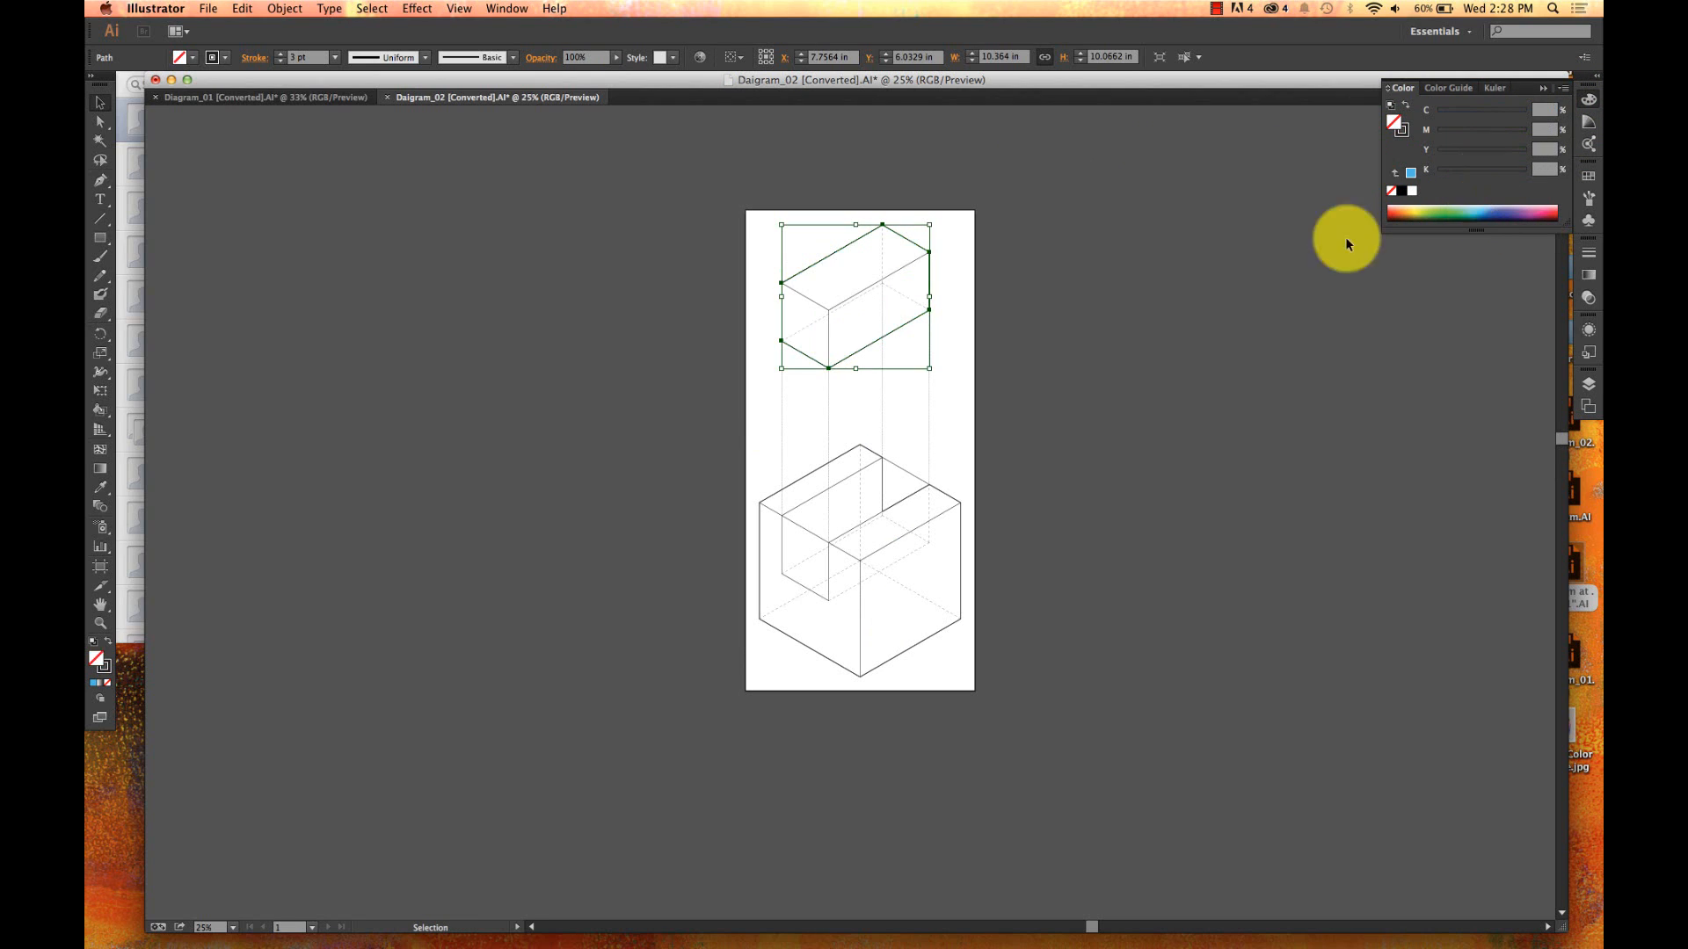
{"action": "left_click", "coordinate": [1213, 322]}
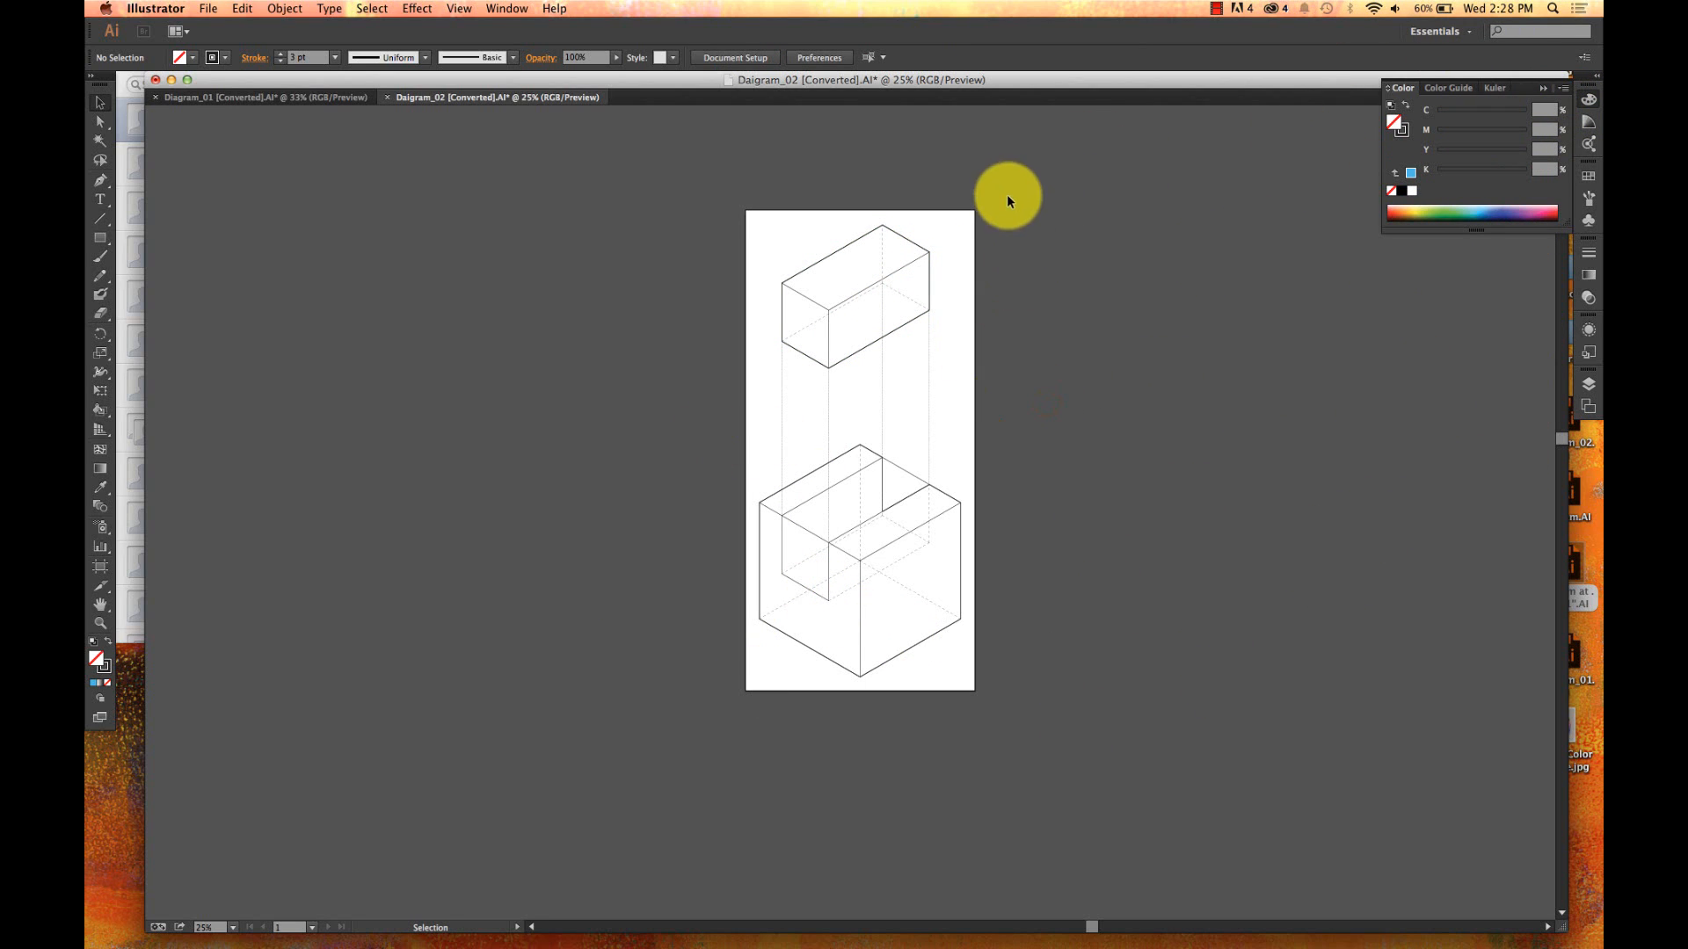
- Select all the line work of both boxes across the Profile, Hidden, Con. and Visible layers
{"action": "left_click_drag", "start_coordinate": [1008, 185], "coordinate": [568, 726]}
{"action": "left_click", "coordinate": [568, 725]}
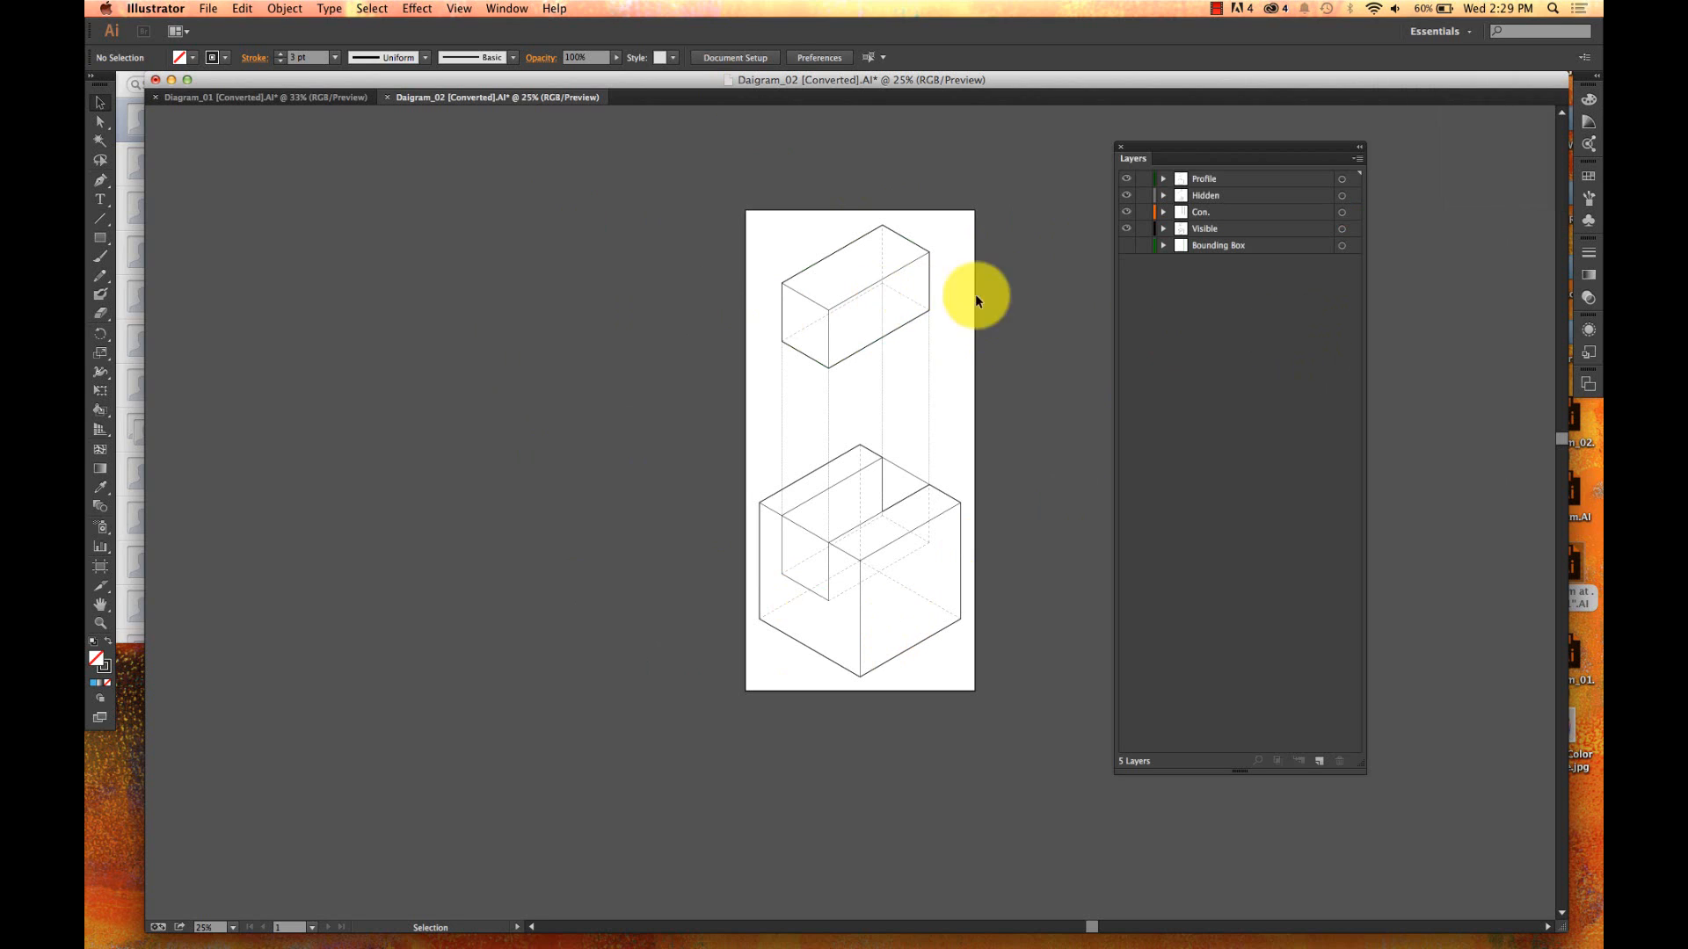
{"action": "left_click", "coordinate": [1034, 311]}
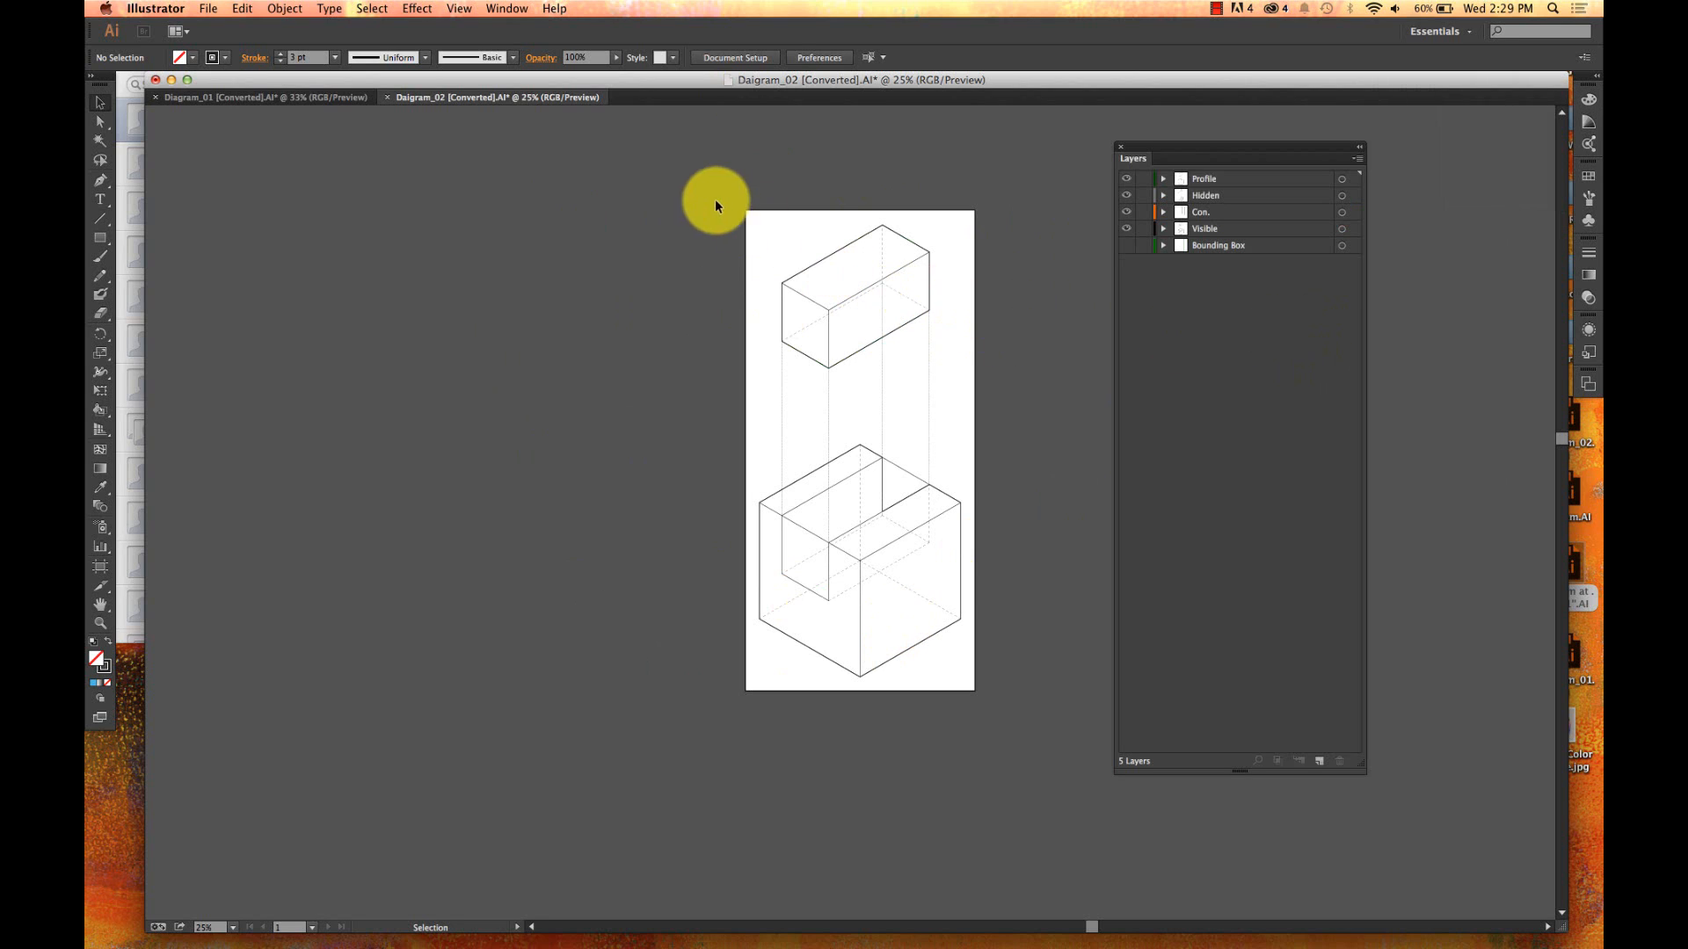
{"action": "key", "text": "super+a"}
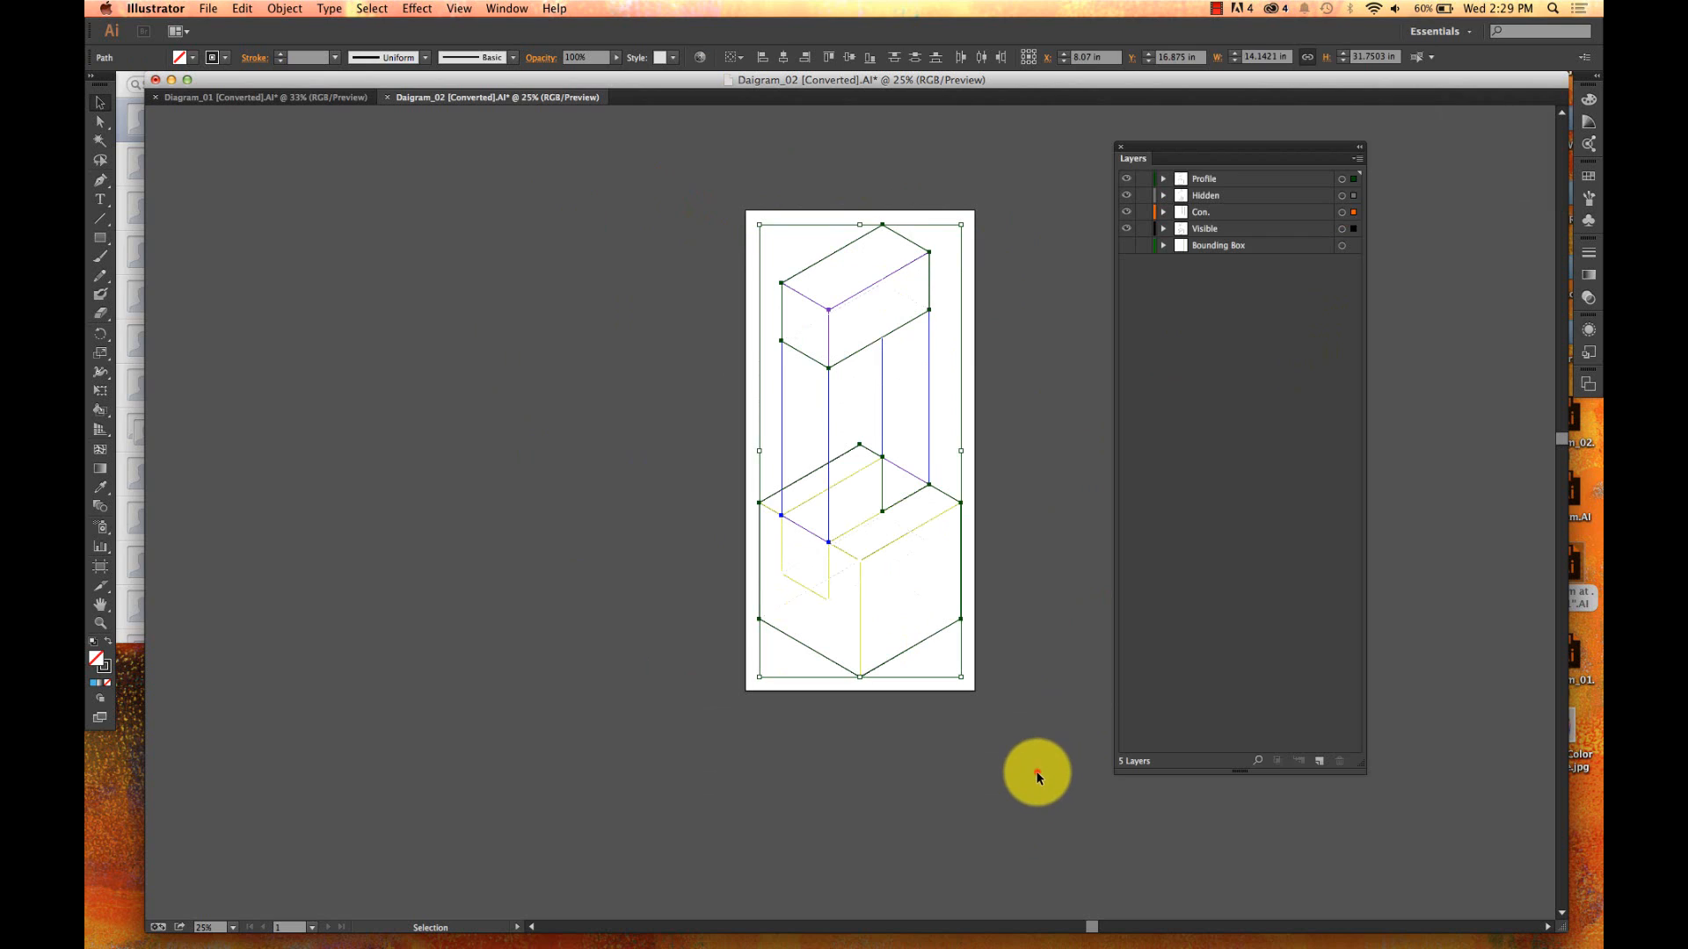
{"action": "left_click", "coordinate": [1038, 774]}
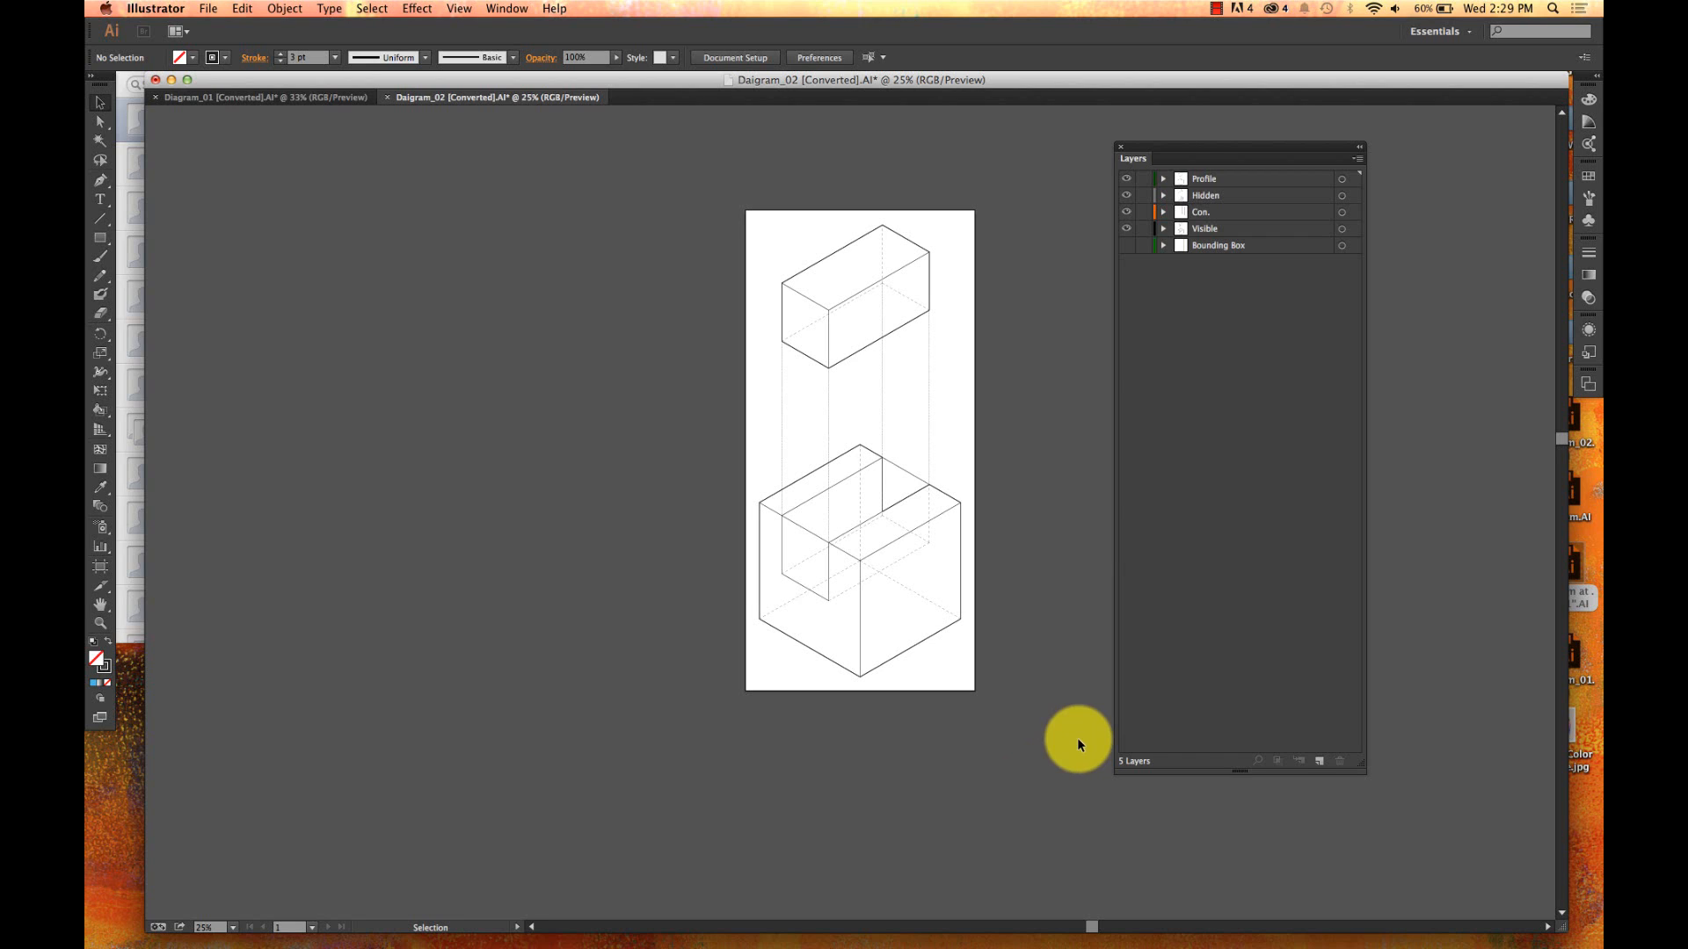
{"action": "left_click", "coordinate": [1032, 584]}
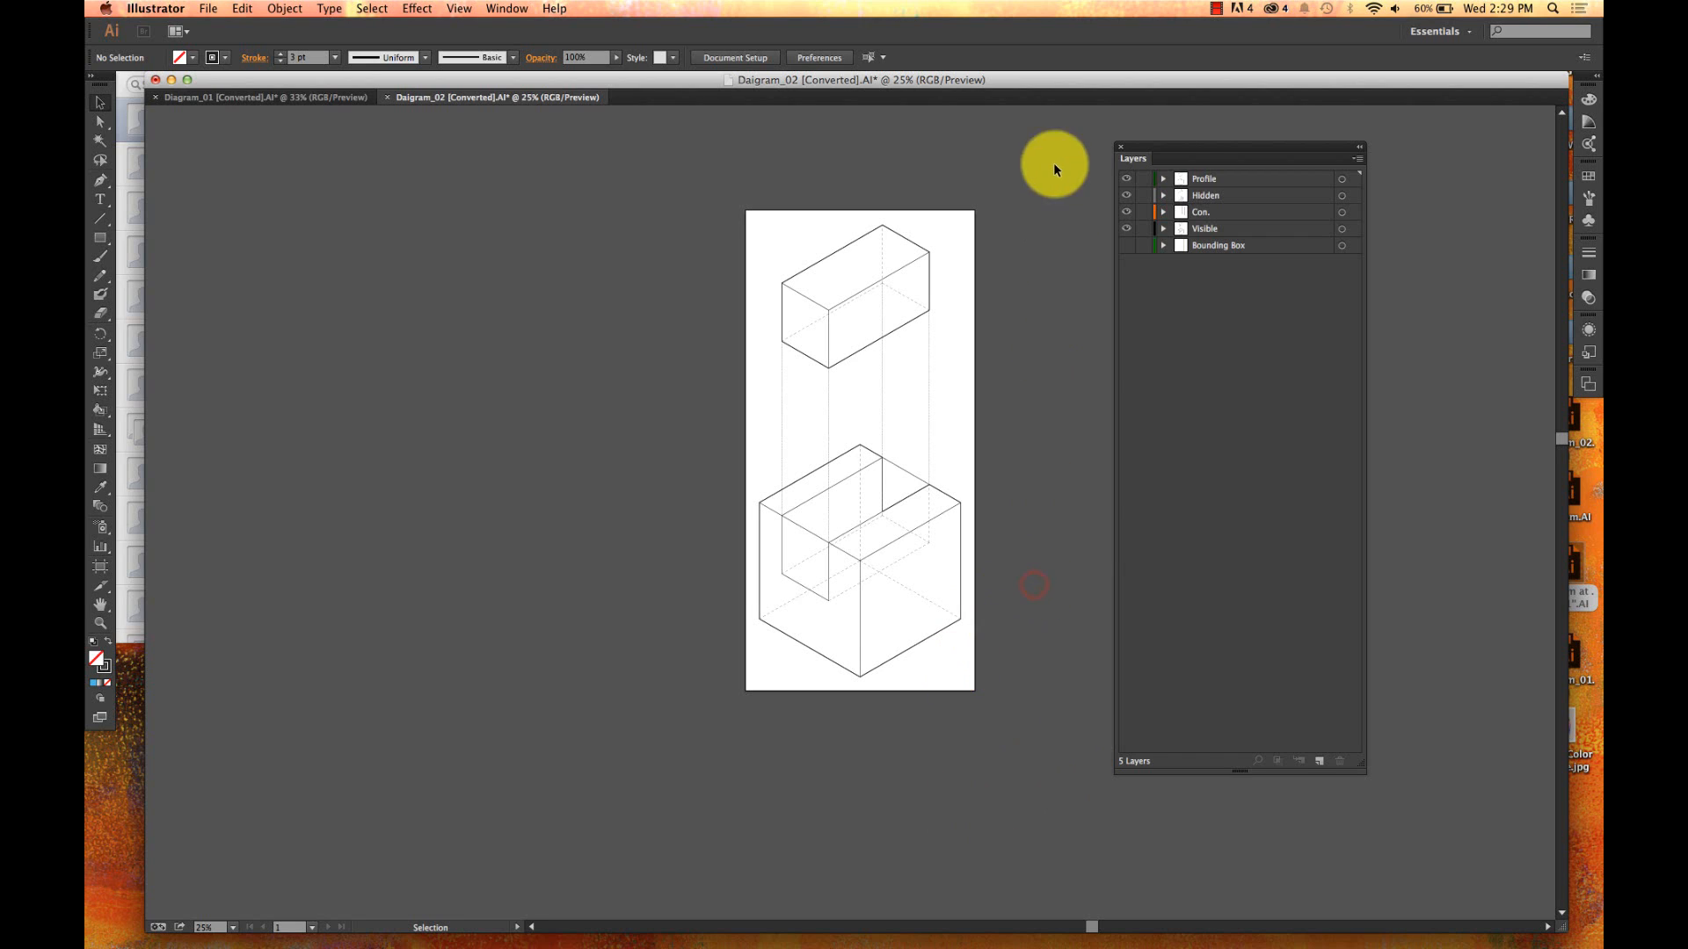
{"action": "left_click_drag", "start_coordinate": [1054, 139], "coordinate": [593, 803]}
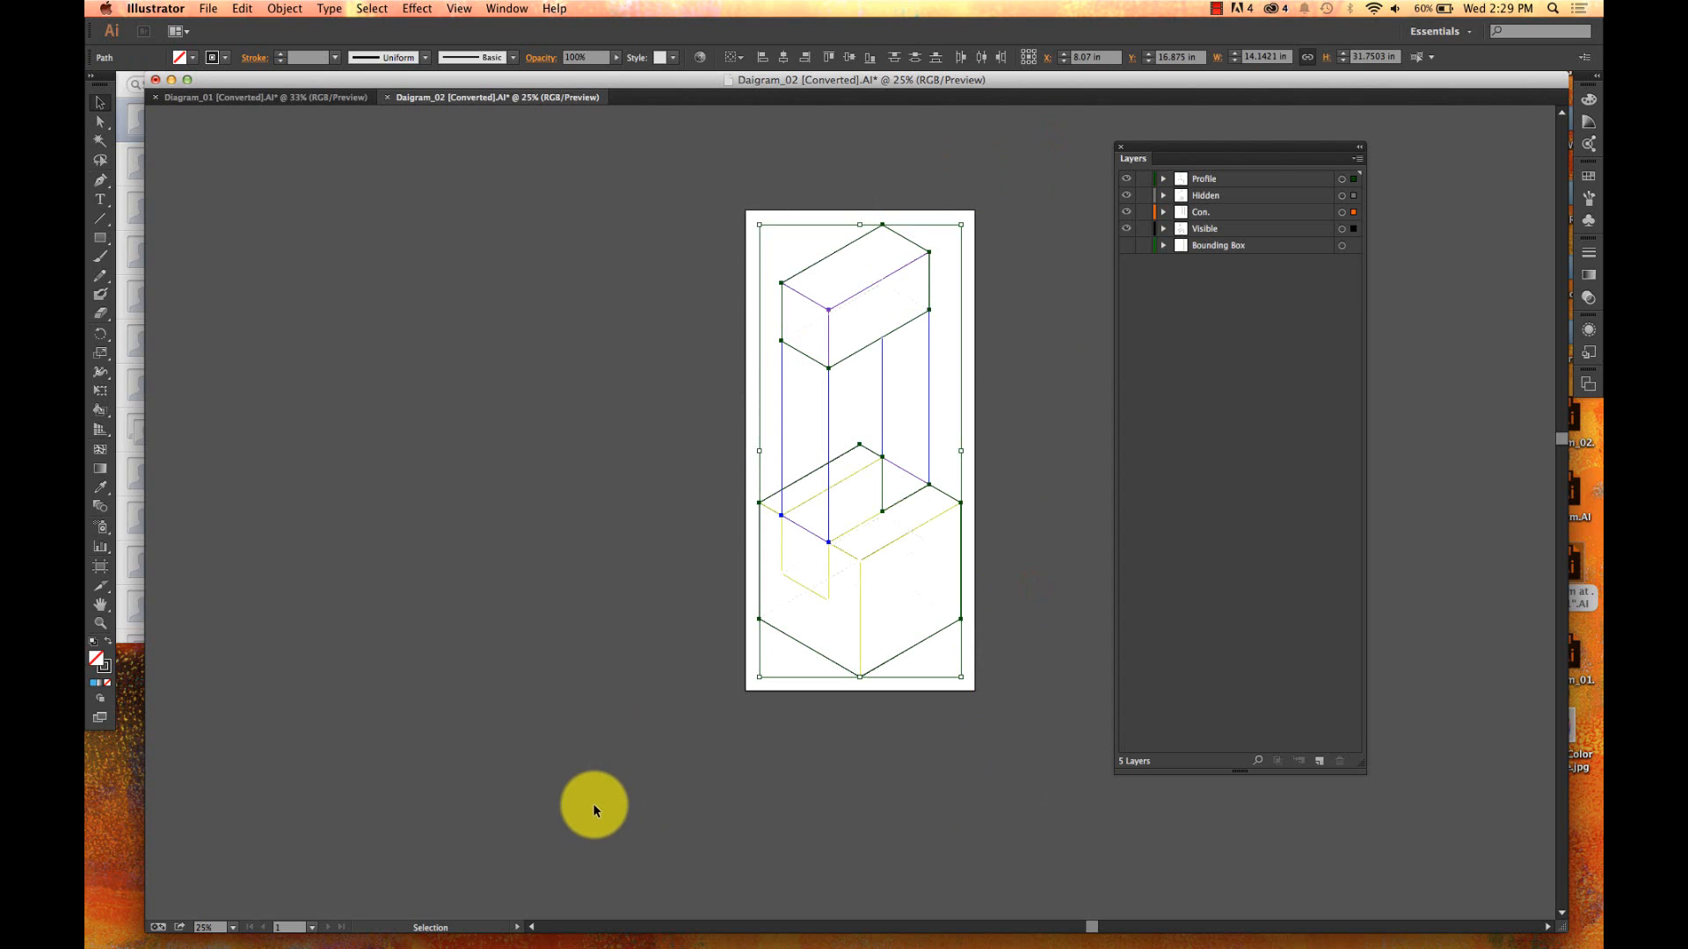
- Try converting the selected line work into a Live Paint group, and examine the group on the Profile layer
{"action": "left_click", "coordinate": [284, 9]}
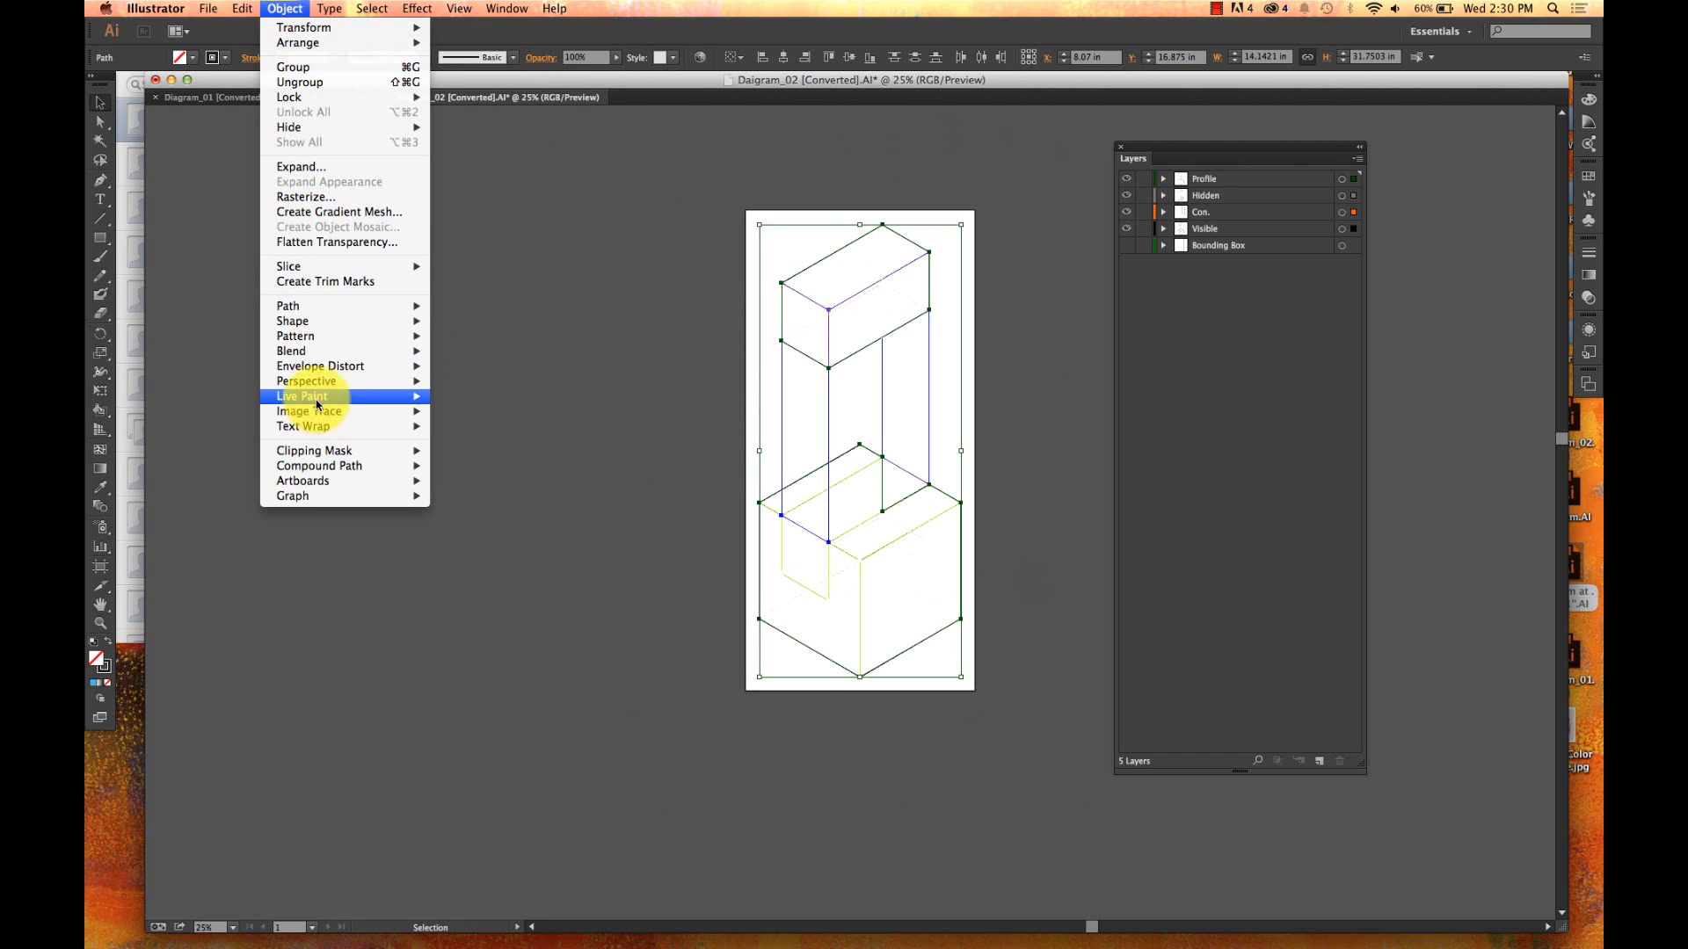
{"action": "mouse_move", "coordinate": [413, 396]}
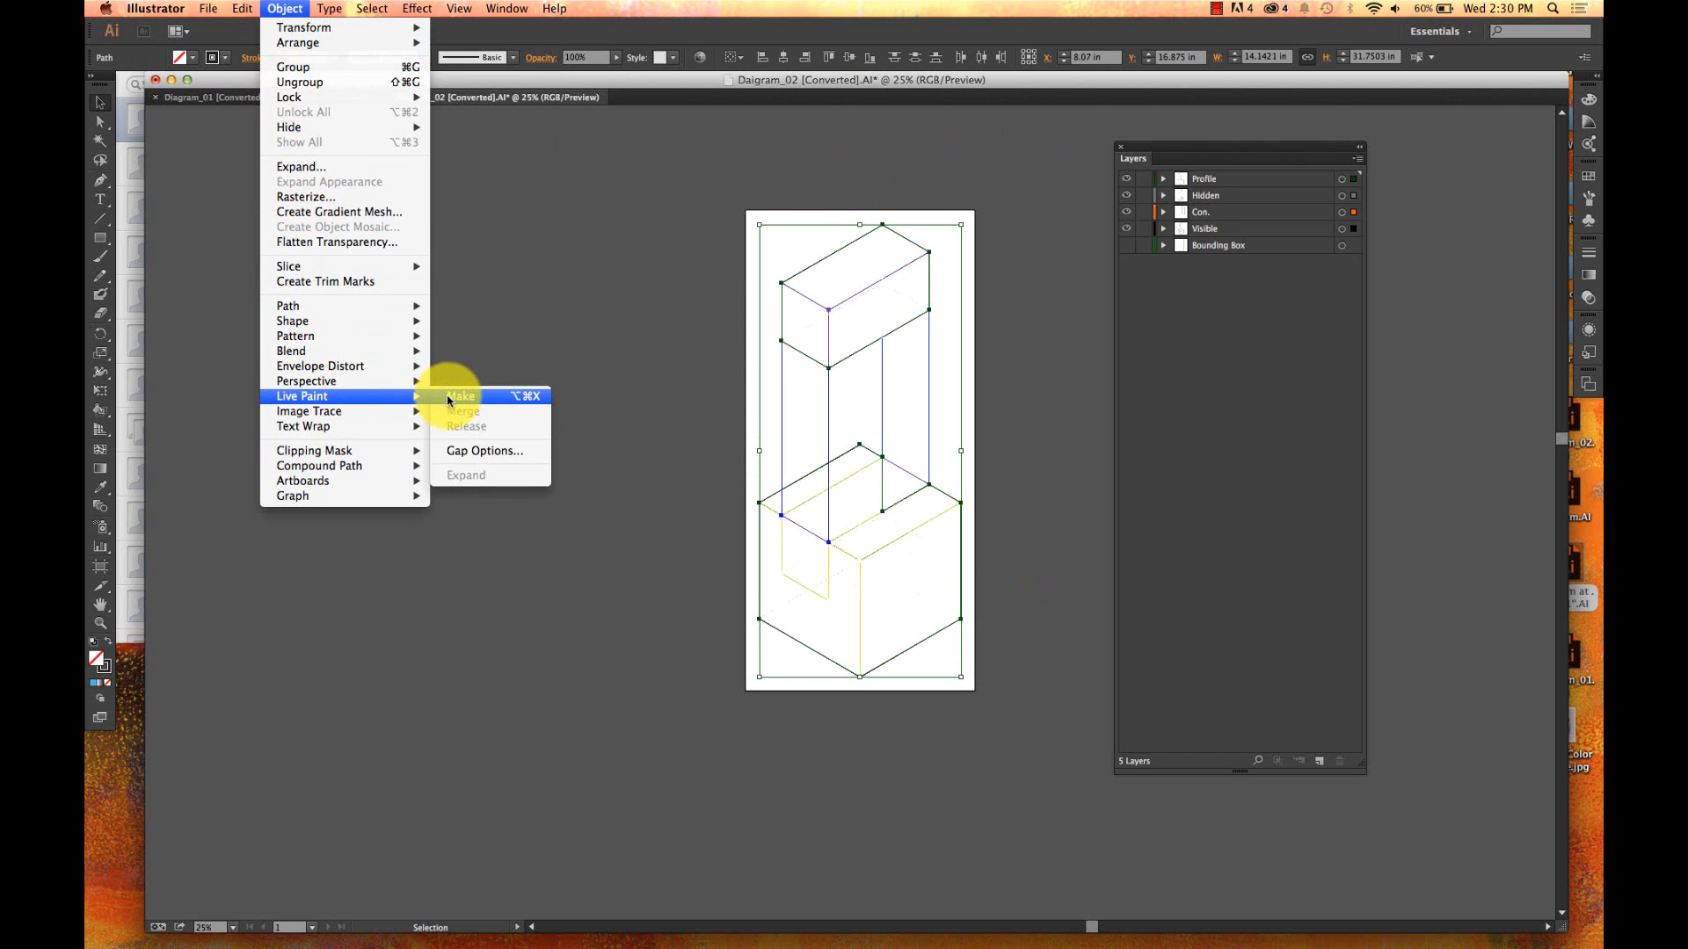
{"action": "left_click", "coordinate": [448, 398]}
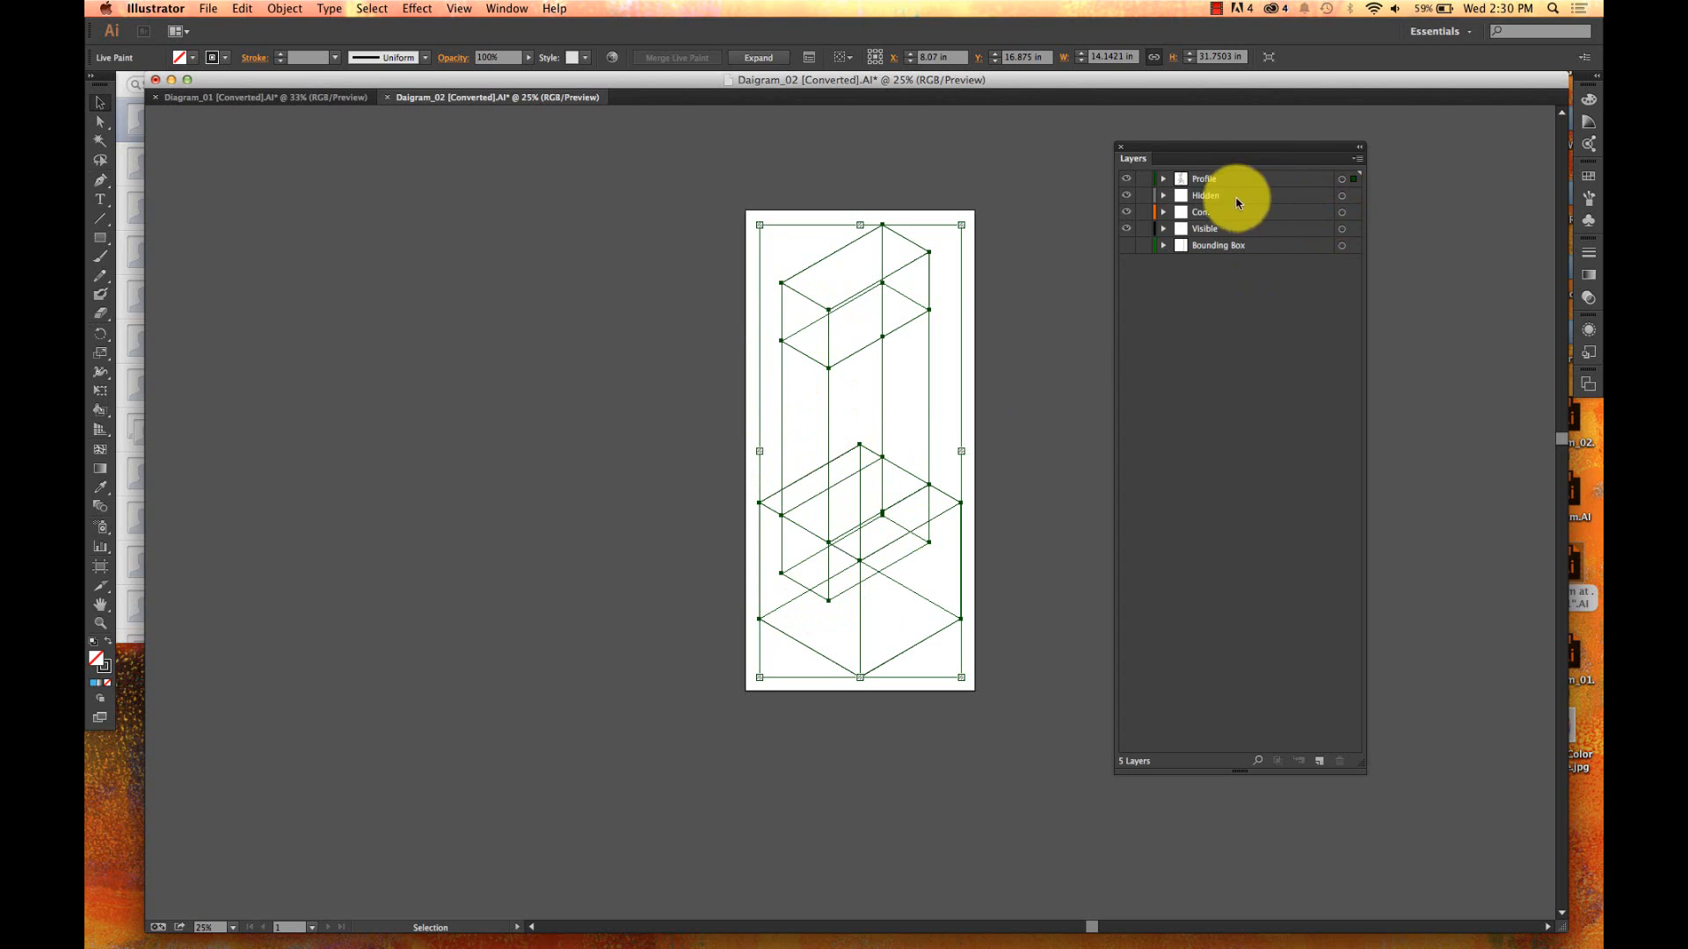
{"action": "double_click", "coordinate": [1210, 178]}
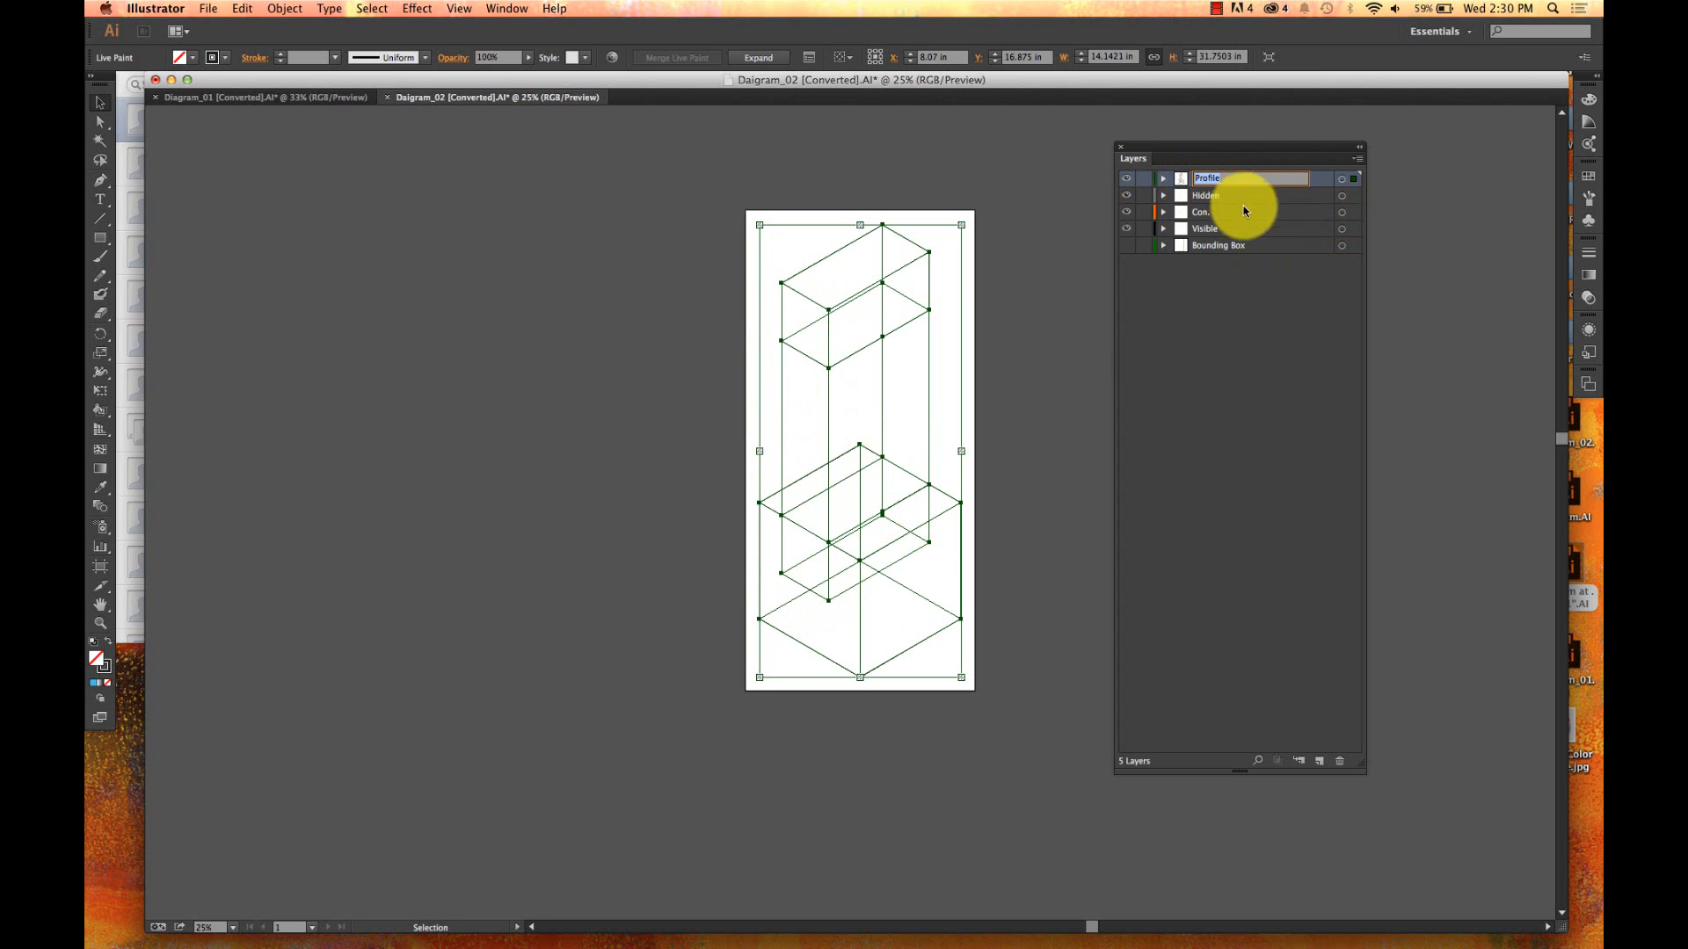
{"action": "key", "text": "Return"}
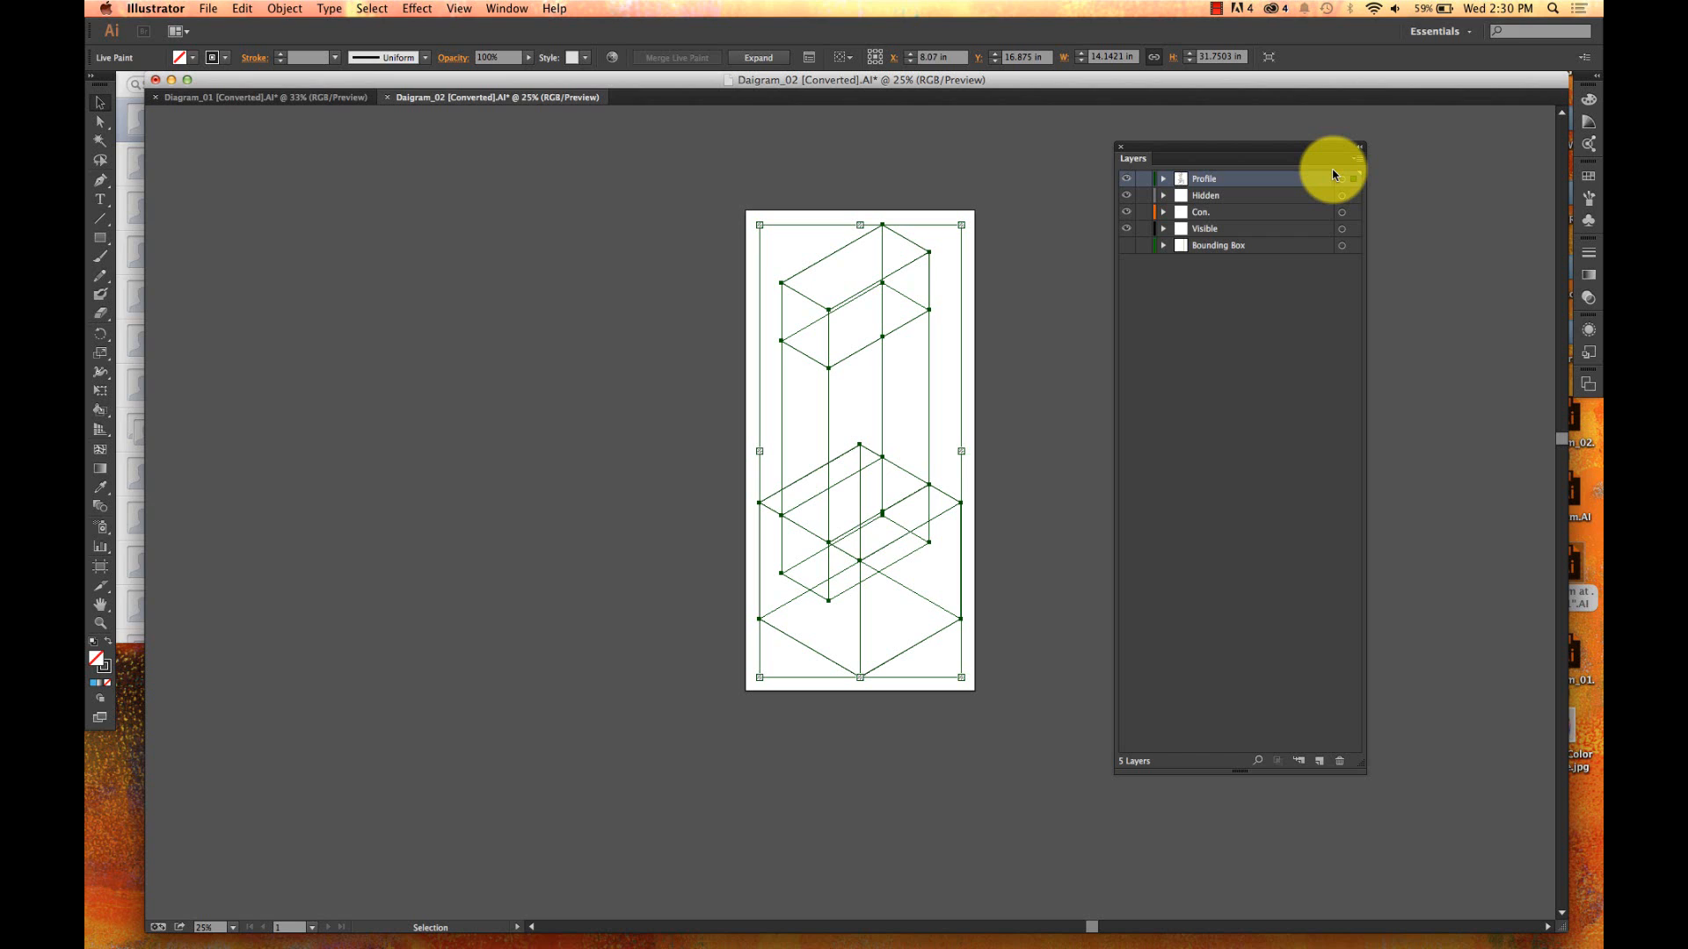
{"action": "left_click", "coordinate": [1028, 271]}
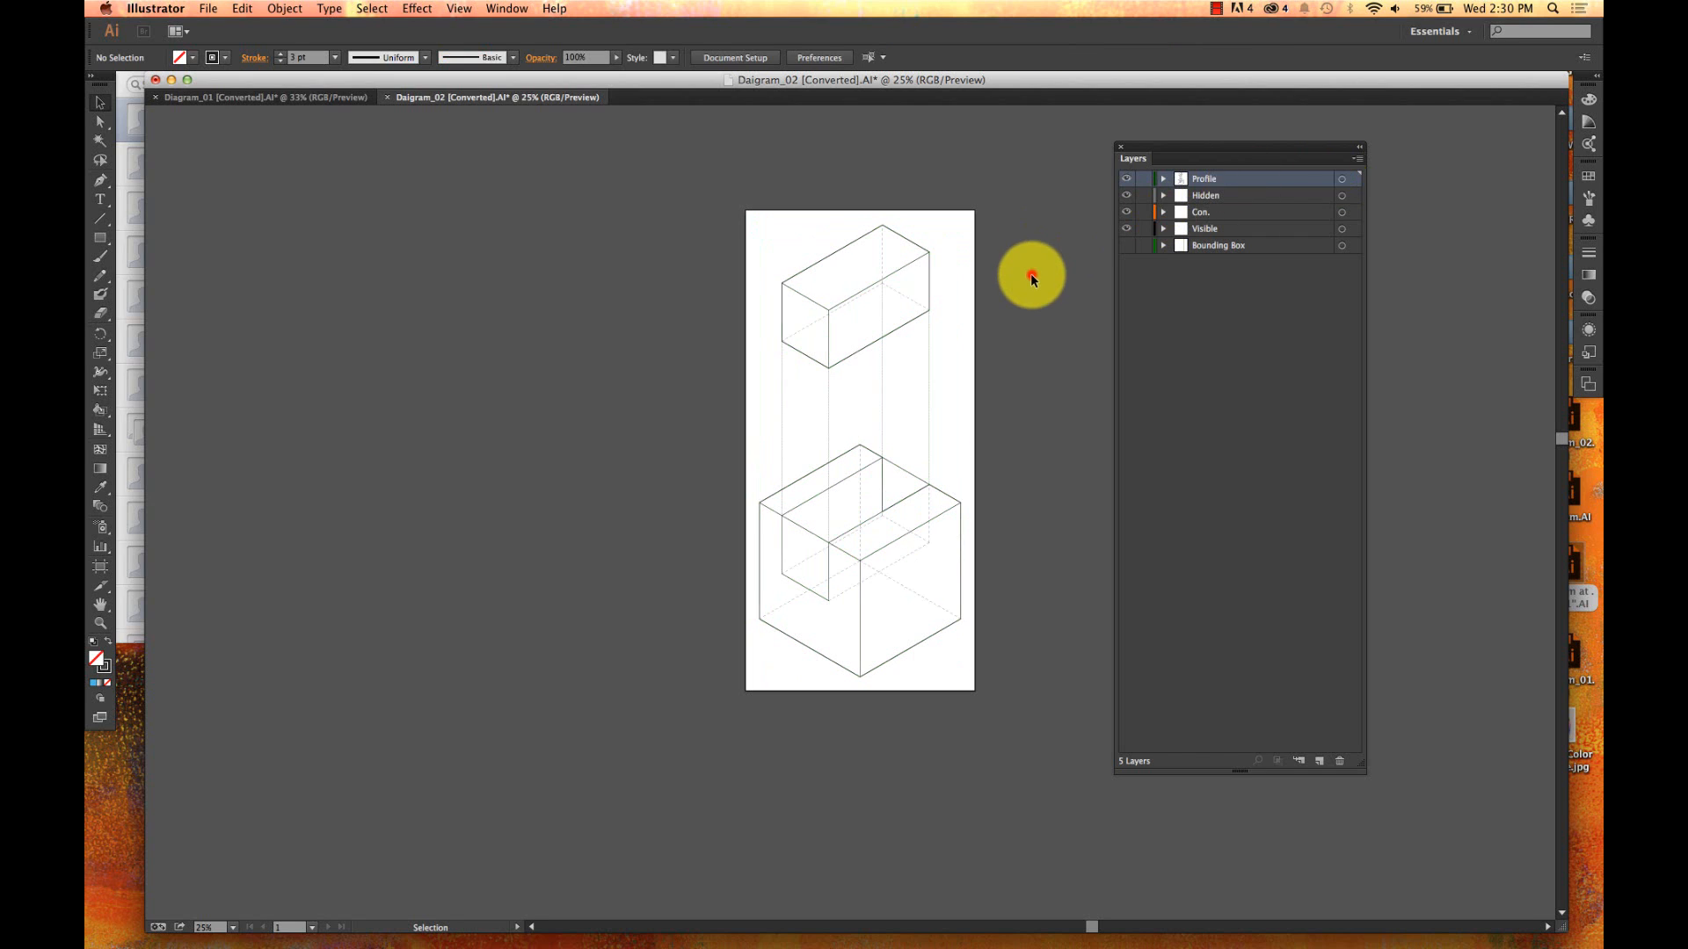
{"action": "left_click", "coordinate": [911, 258]}
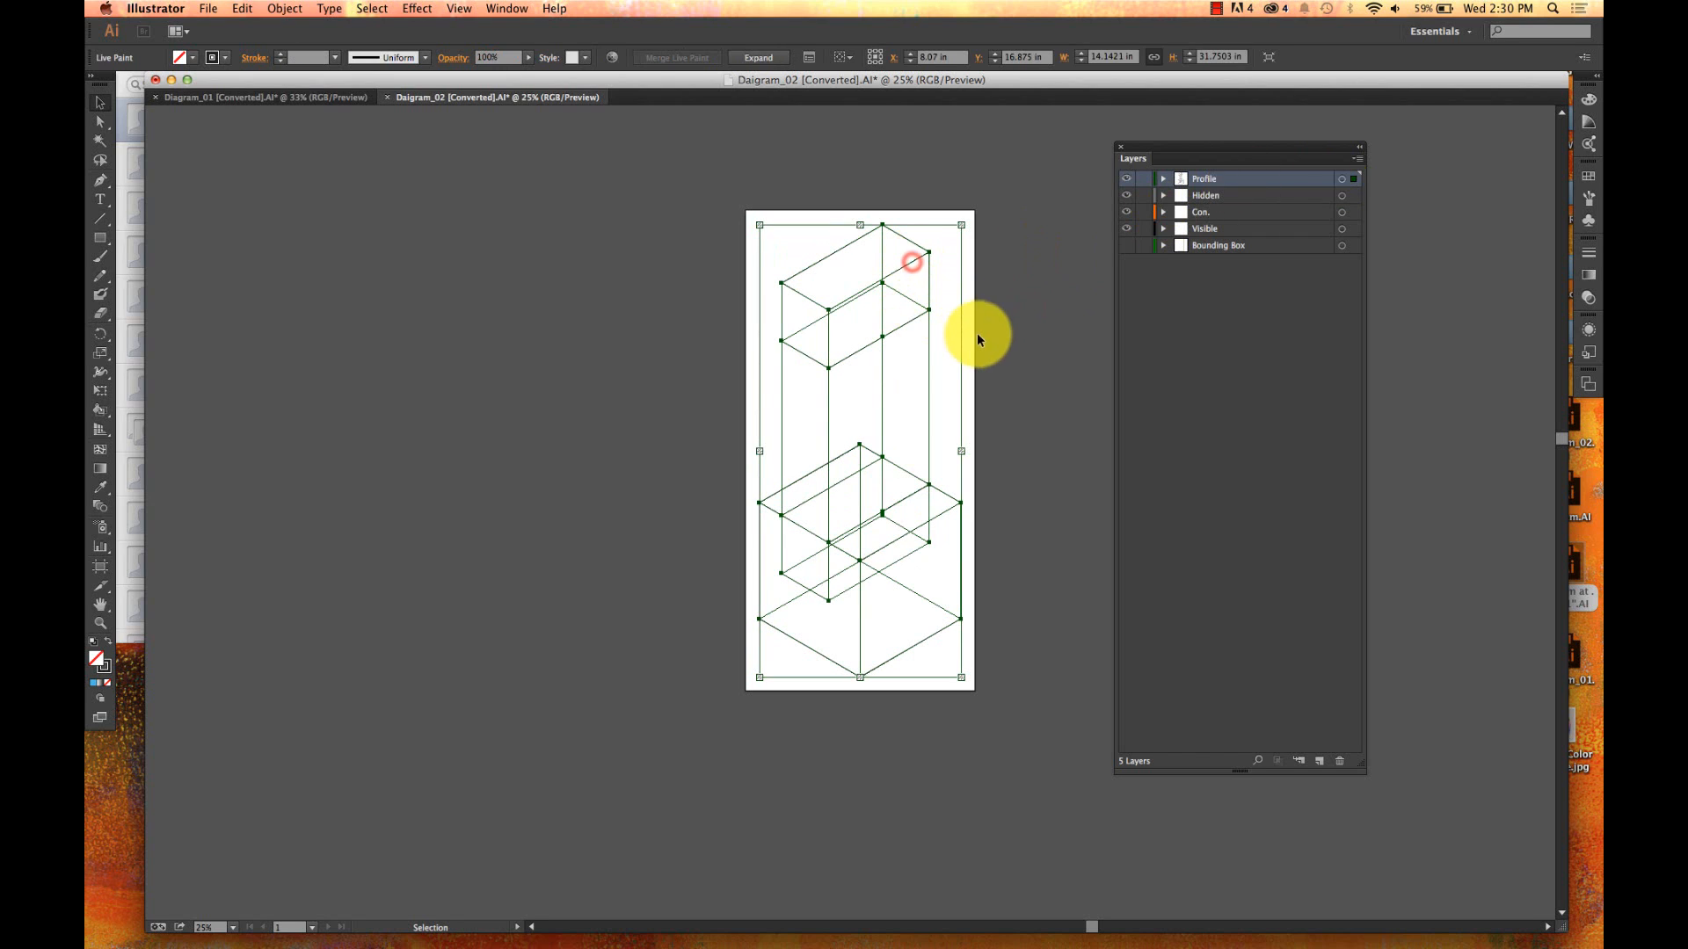
{"action": "left_click", "coordinate": [997, 324]}
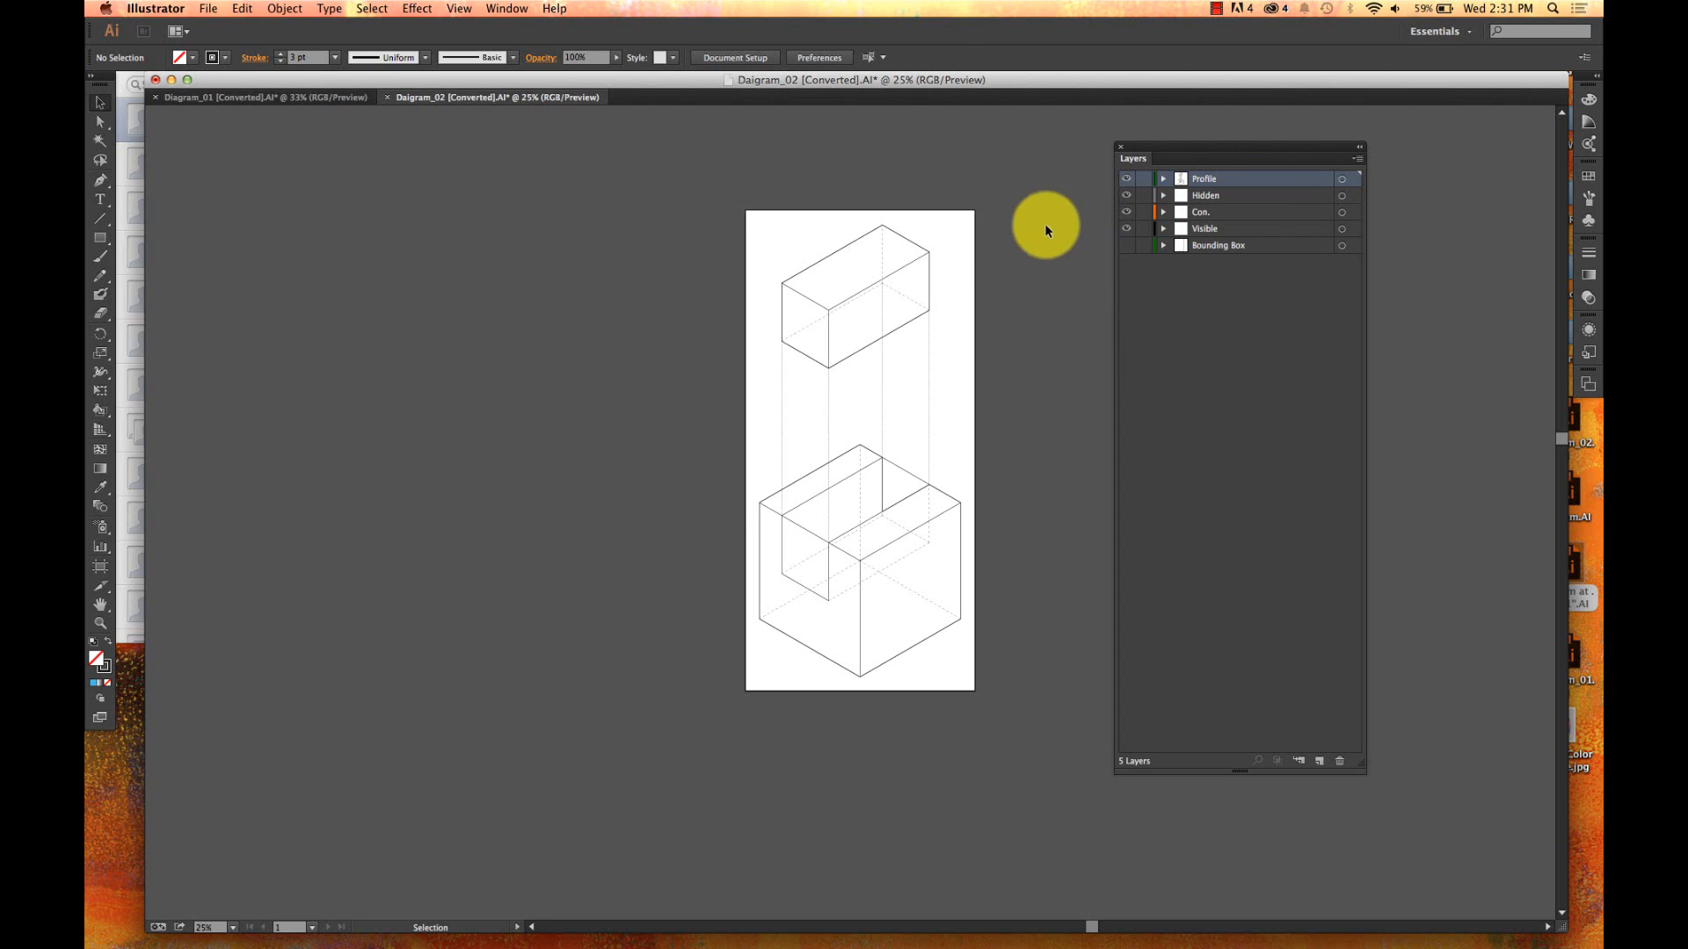
- Undo the Live Paint conversion of the line work
{"action": "left_click", "coordinate": [1017, 218]}
{"action": "left_click_drag", "start_coordinate": [1030, 154], "coordinate": [548, 813]}
{"action": "key", "text": "super+z"}
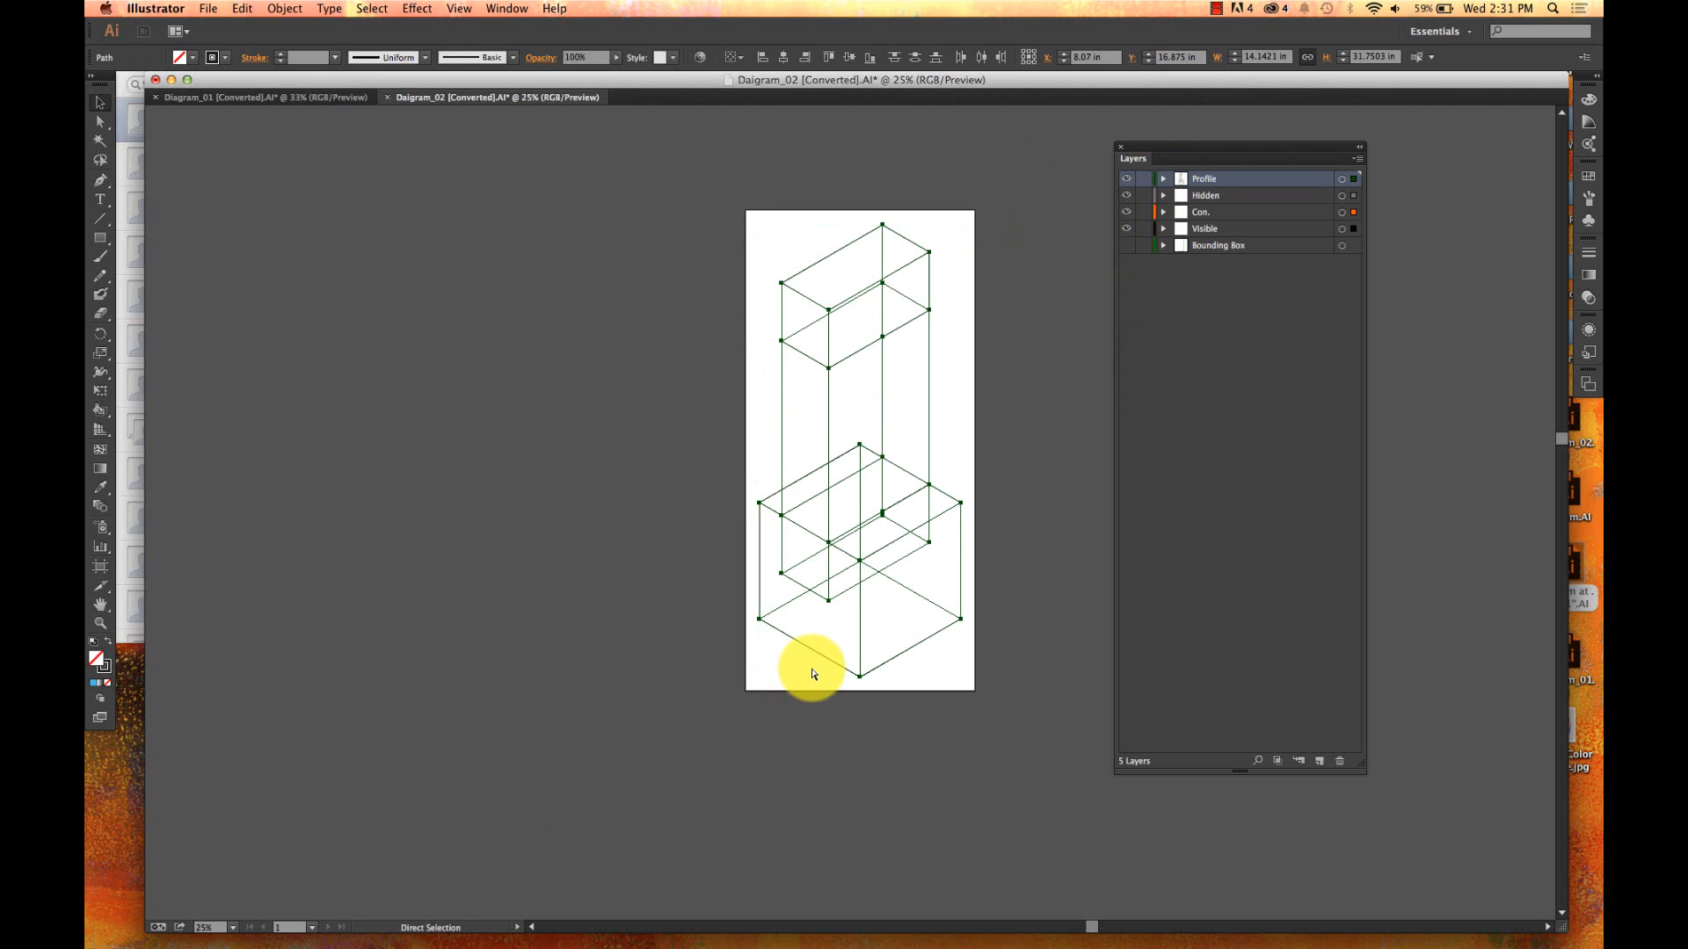
{"action": "key", "text": "alt+super+z"}
{"action": "key", "text": "Return"}
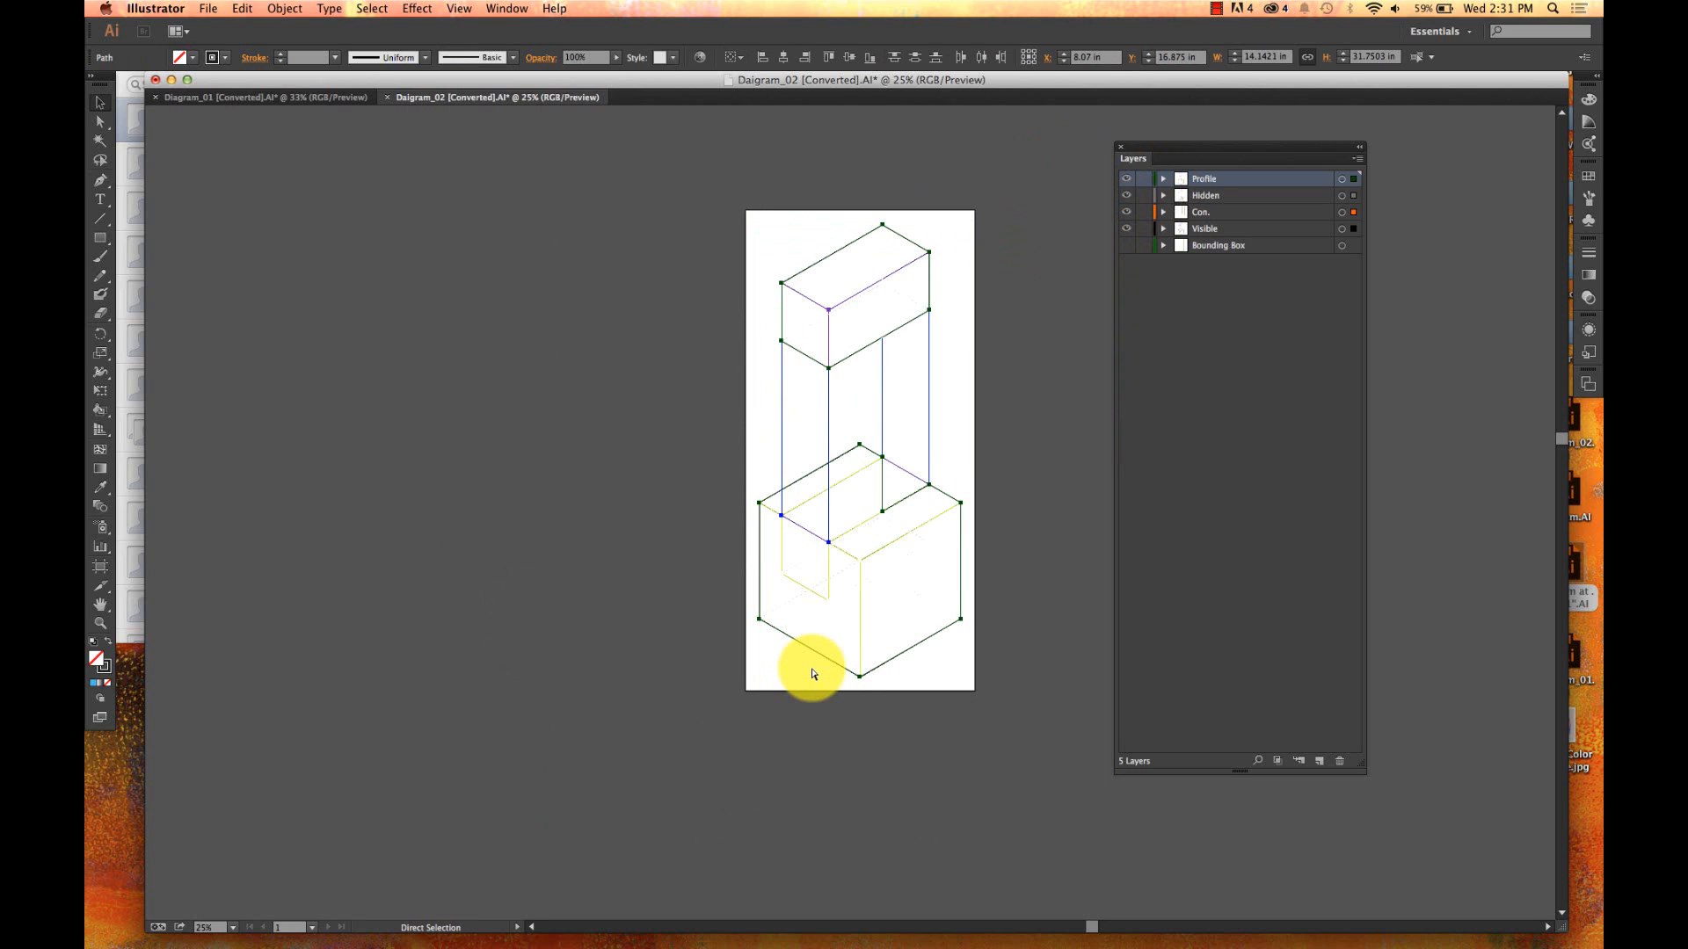
- Lock the Bounding Box layer and copy all the line work of both boxes, leaving nothing selected
{"action": "left_click", "coordinate": [957, 480]}
{"action": "mouse_move", "coordinate": [716, 181]}
{"action": "left_mouse_down"}
{"action": "mouse_move", "coordinate": [924, 452]}
{"action": "mouse_move", "coordinate": [1083, 848]}
{"action": "left_mouse_up"}
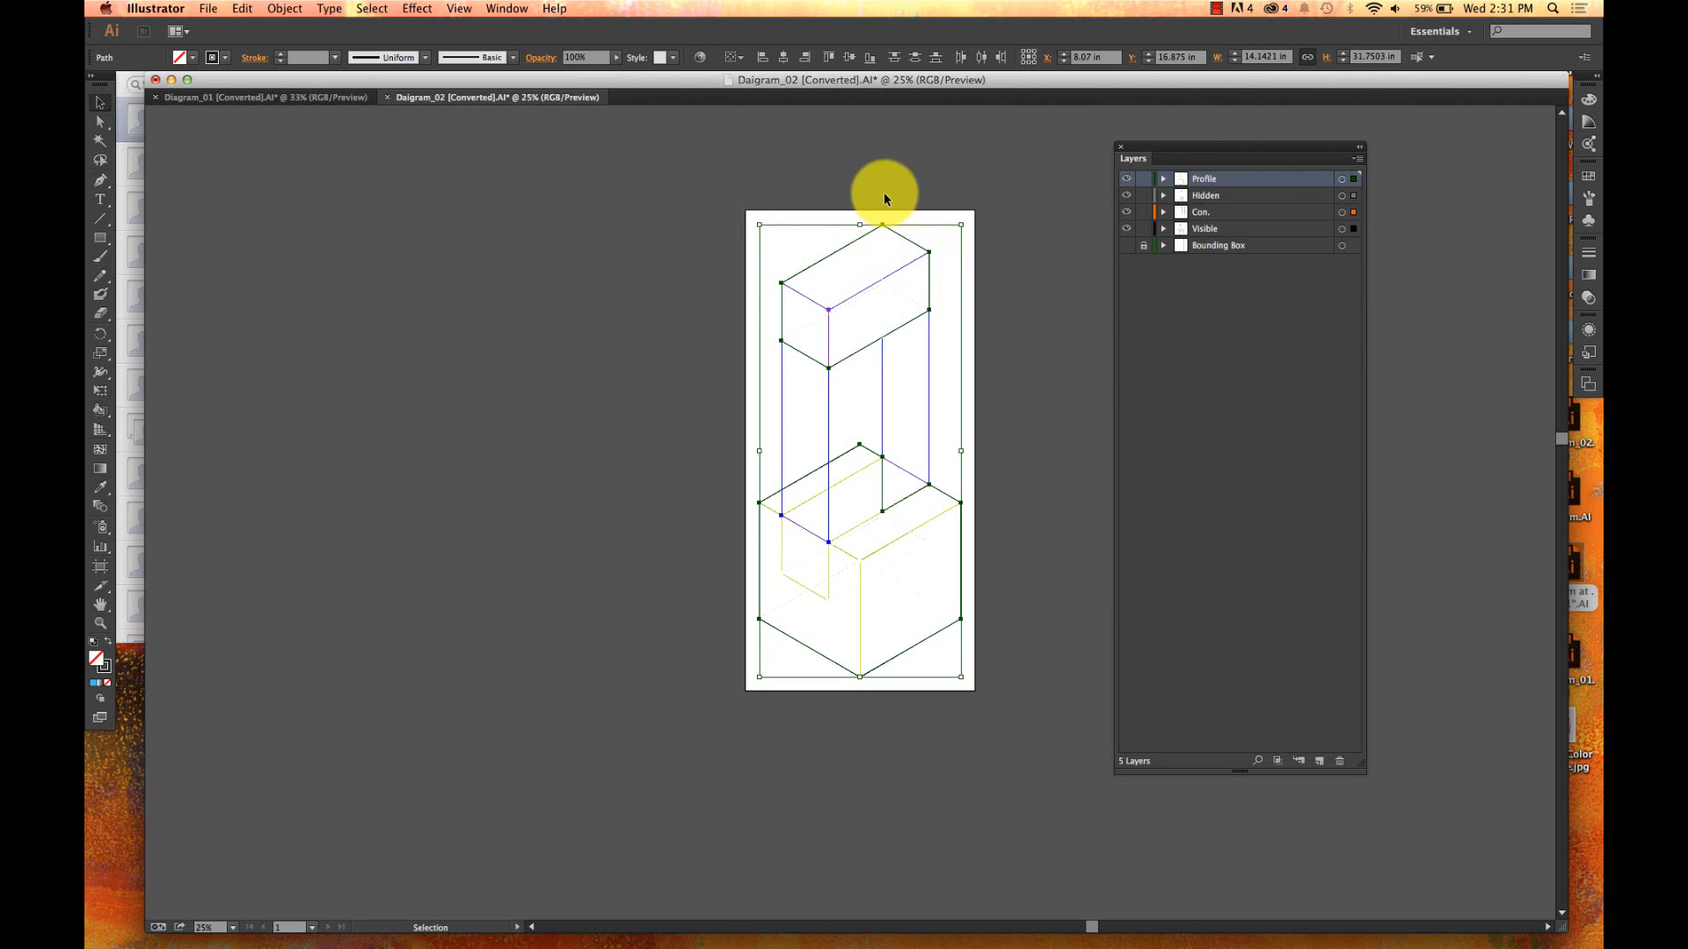
{"action": "key", "text": "a"}
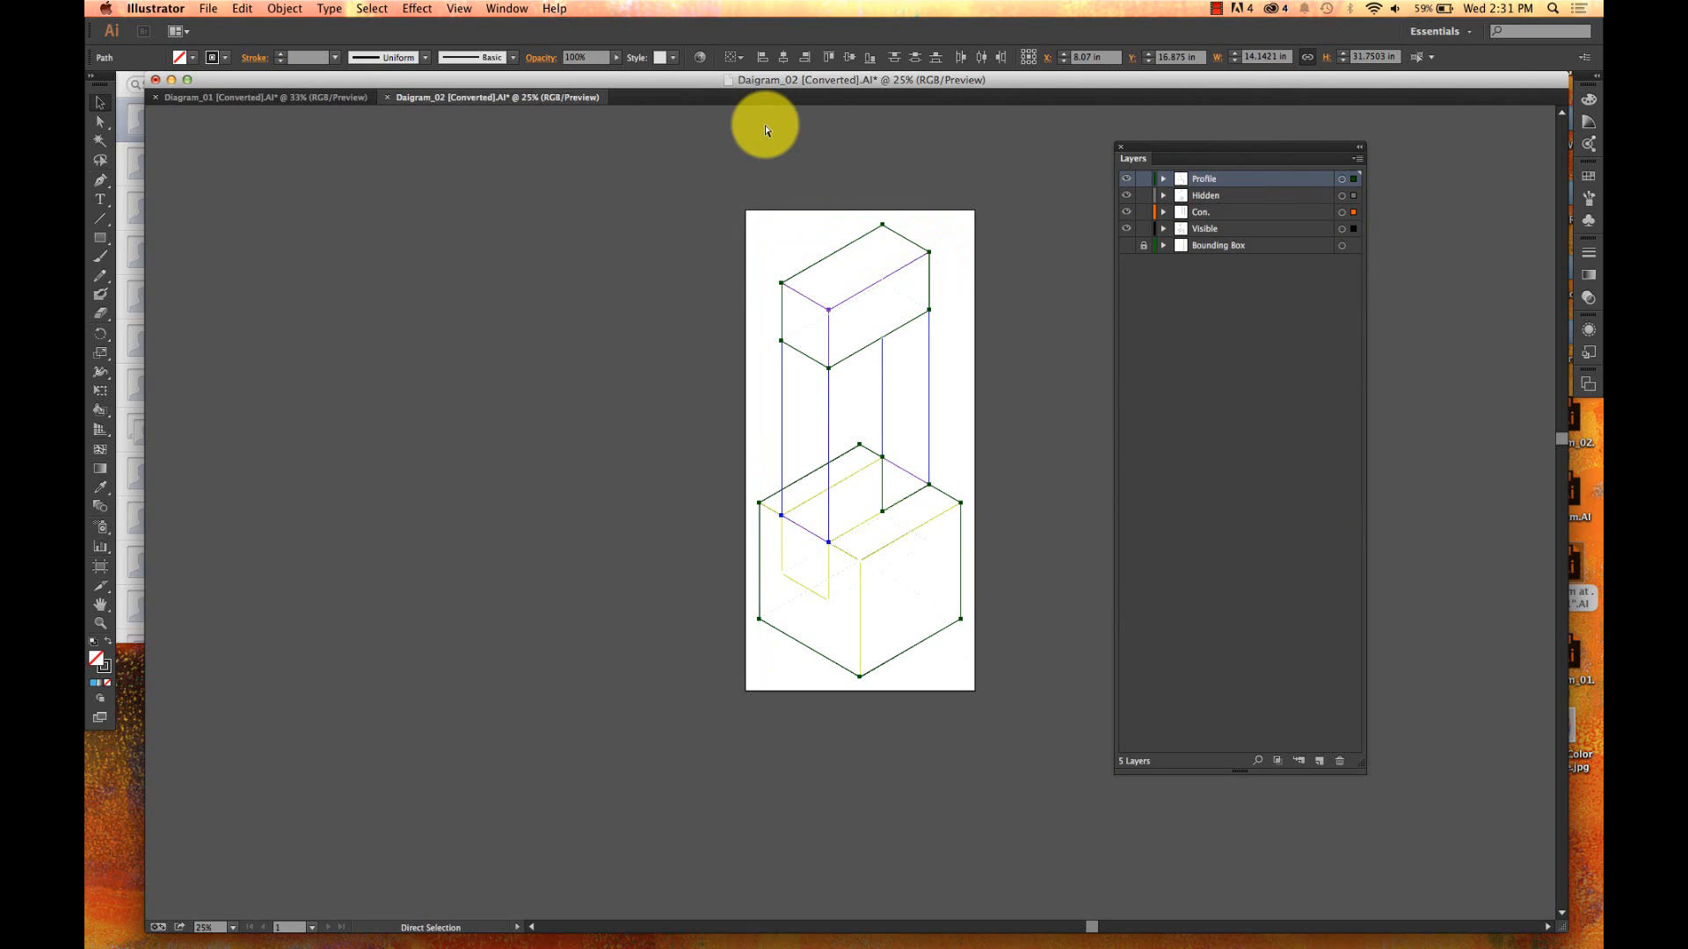
{"action": "key", "text": "v"}
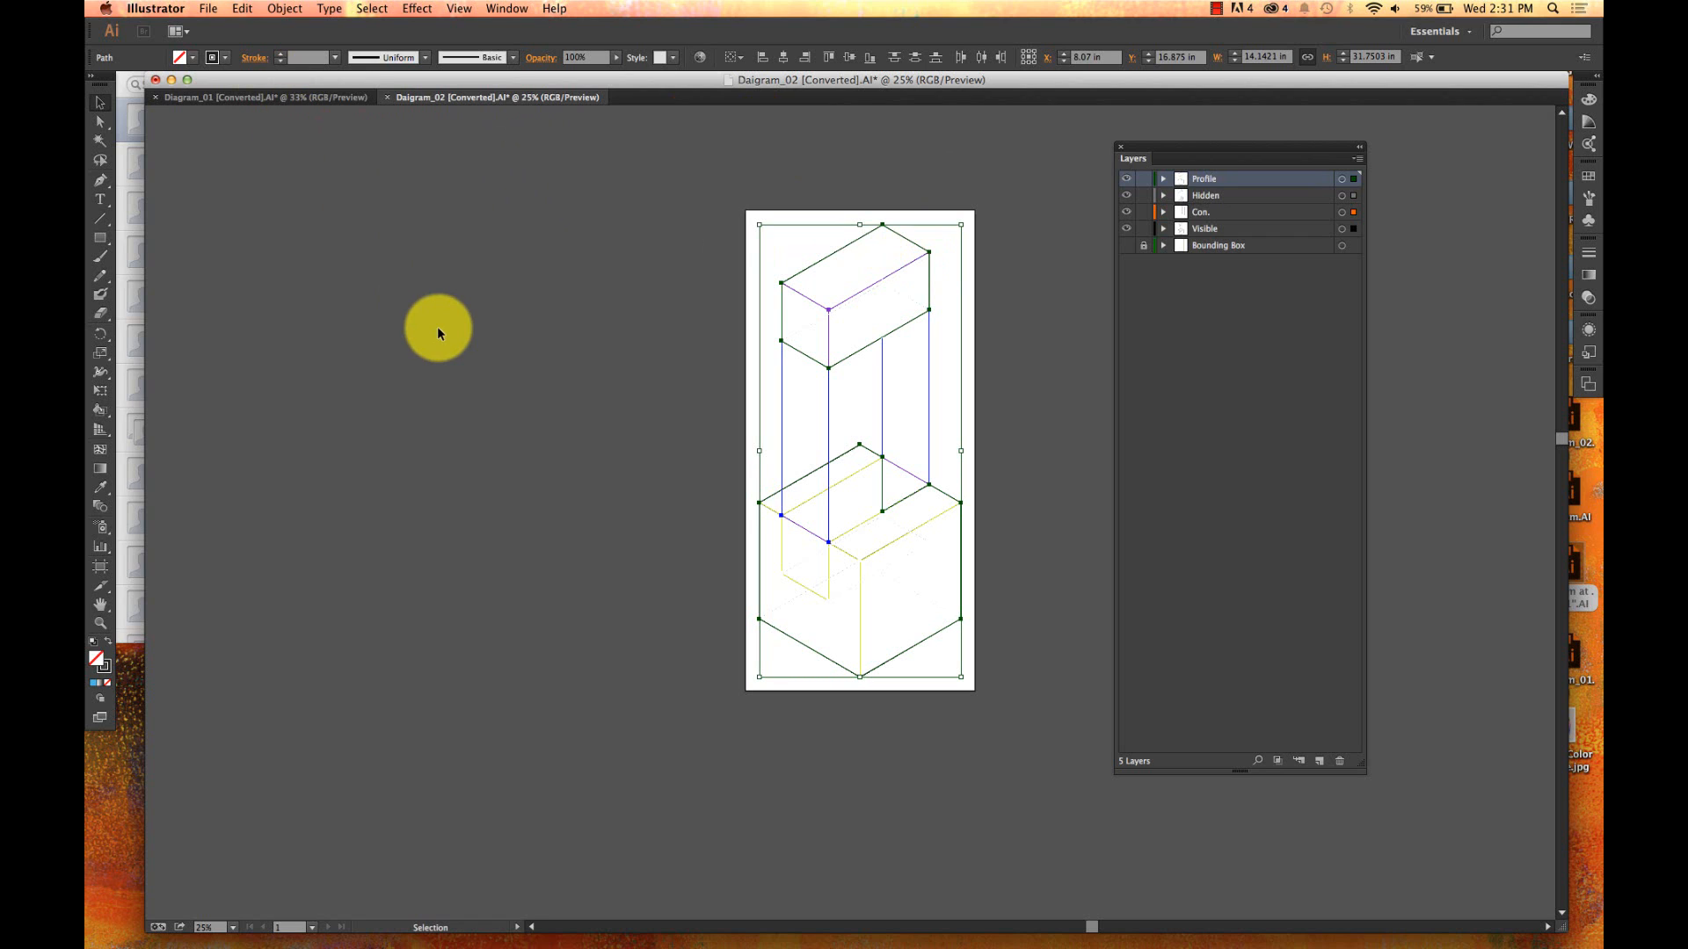
{"action": "left_click", "coordinate": [242, 8]}
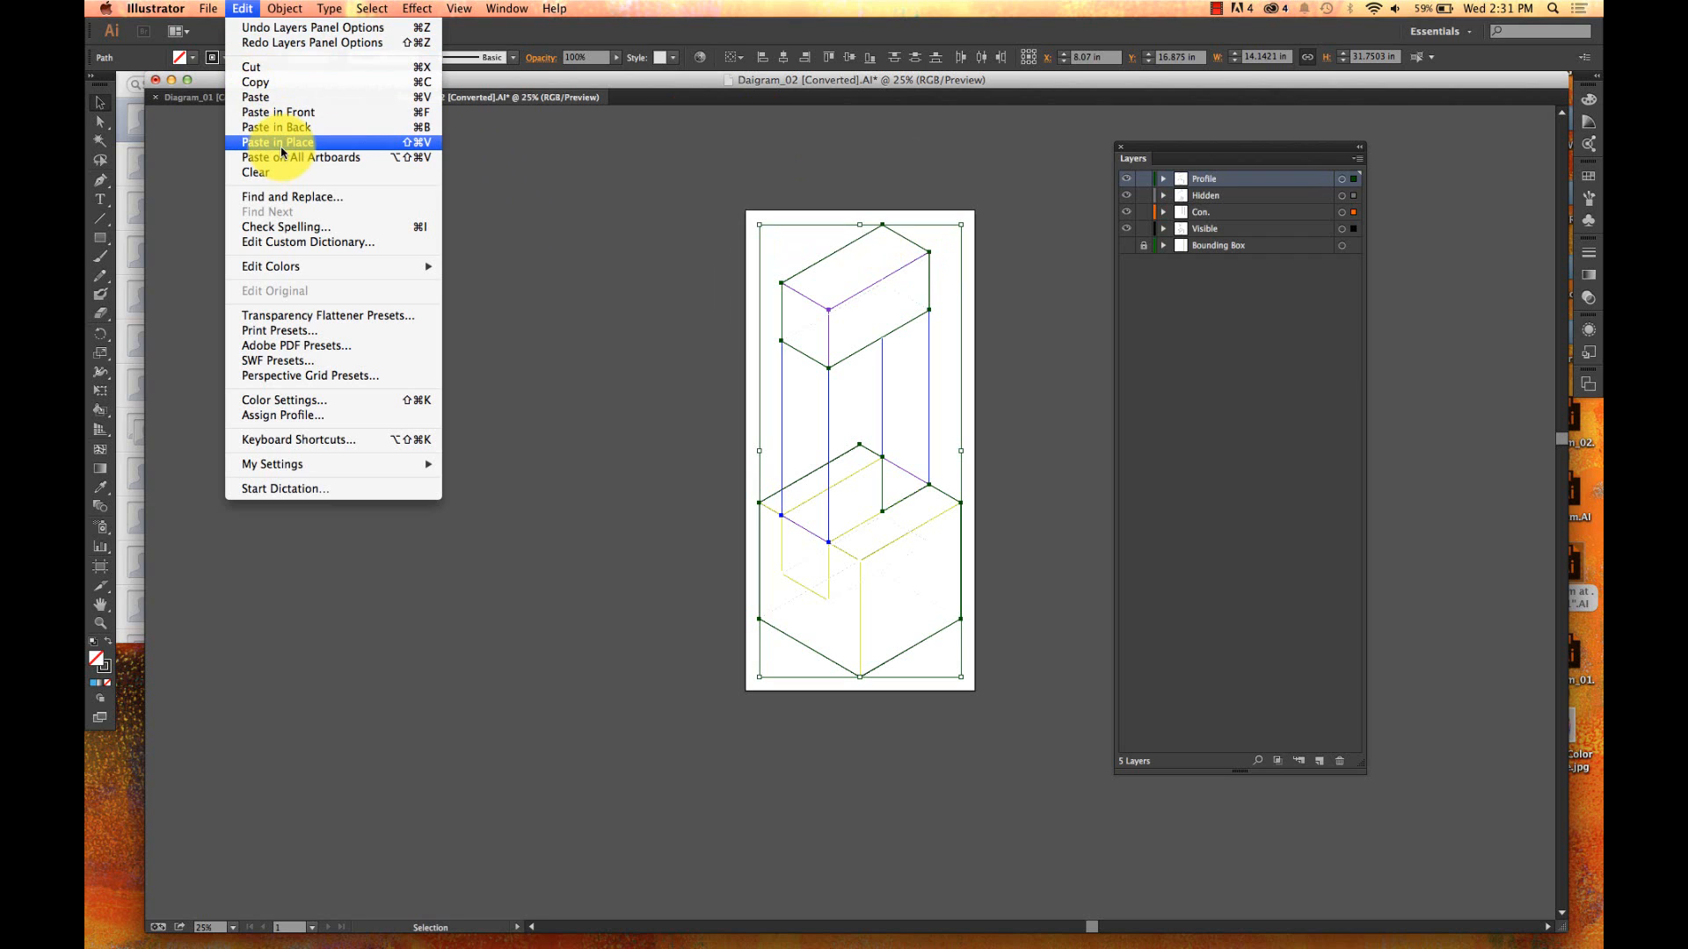
{"action": "left_click", "coordinate": [377, 172]}
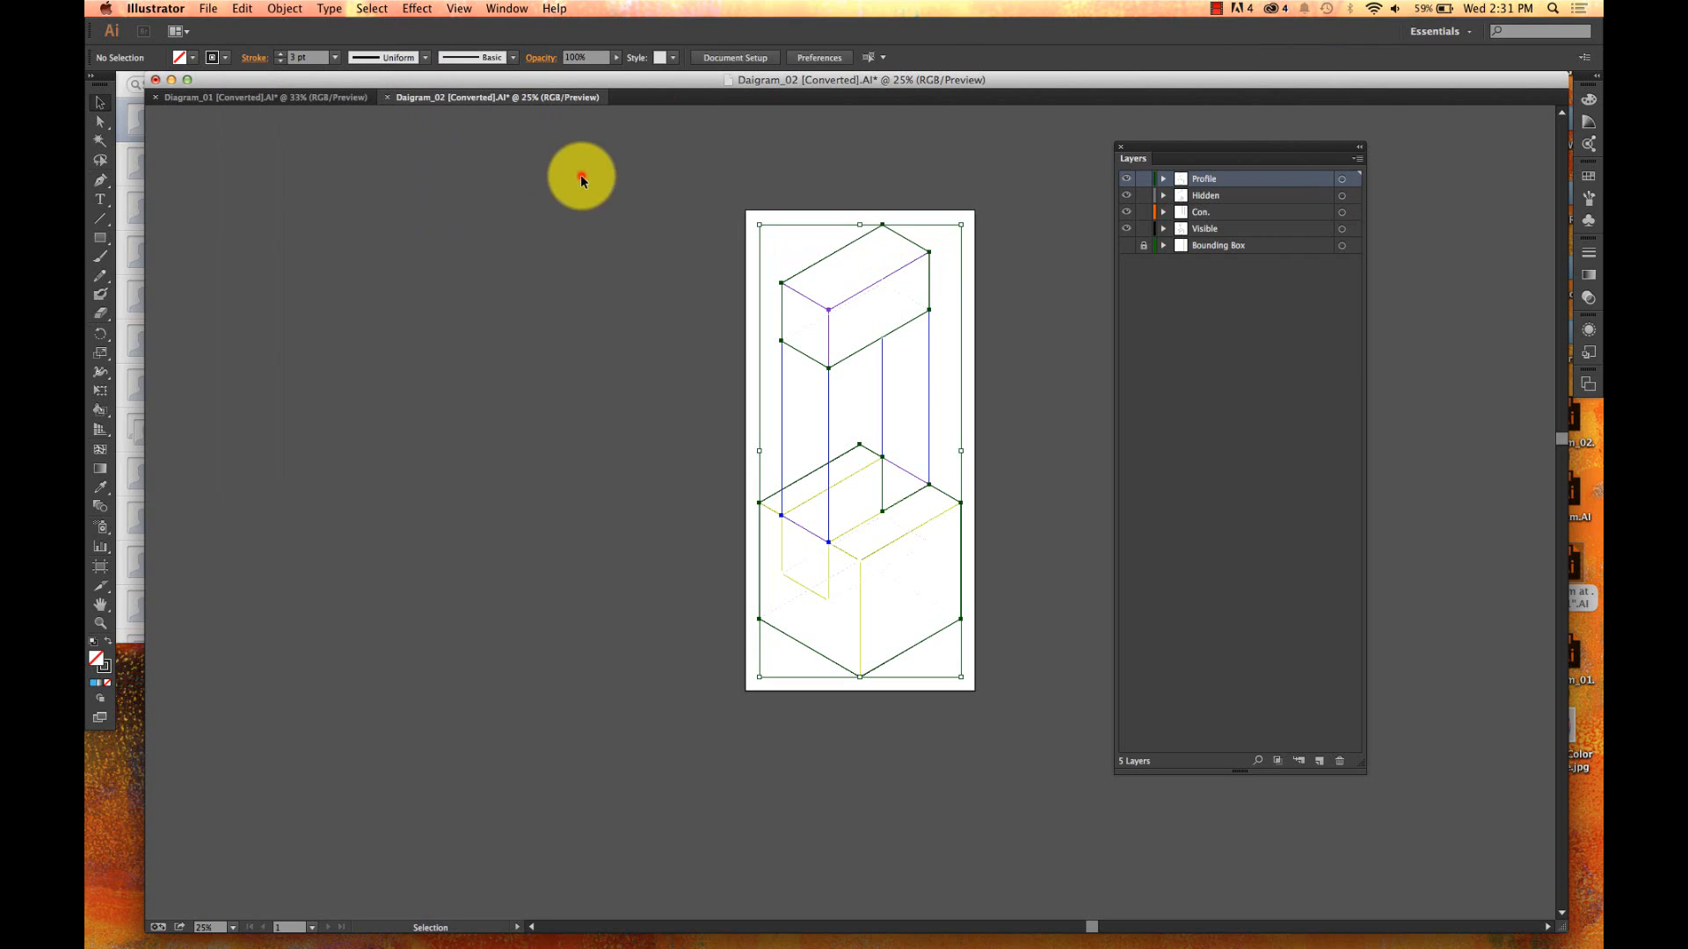
{"action": "left_click", "coordinate": [581, 174]}
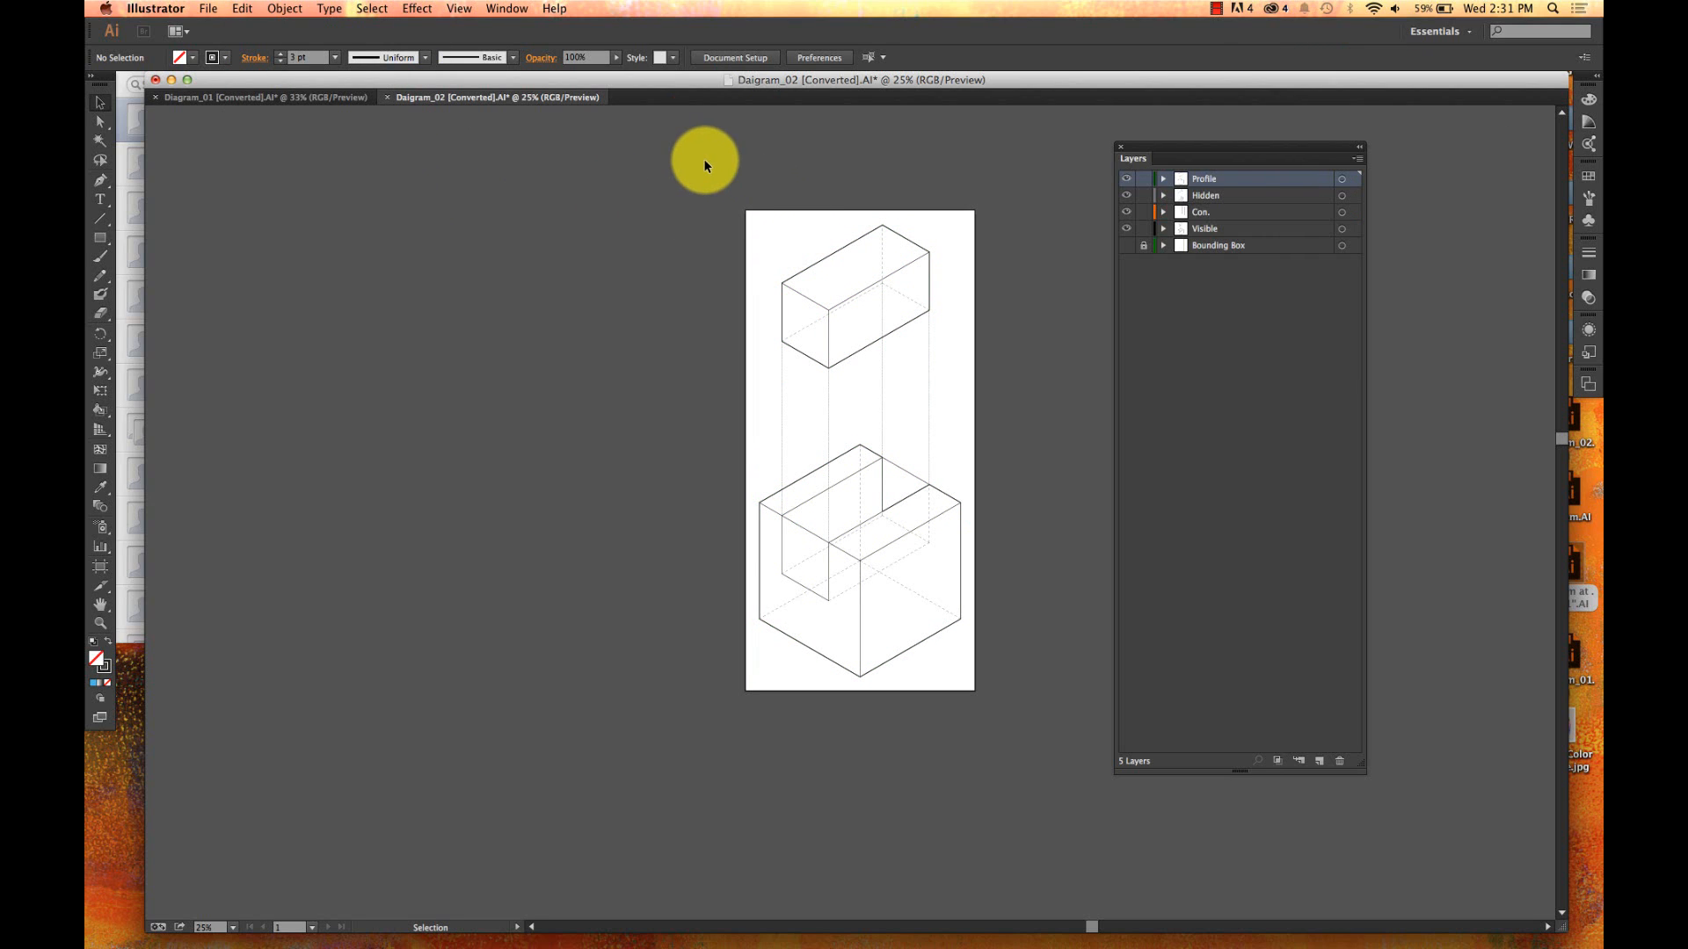
{"action": "key", "text": "super+a"}
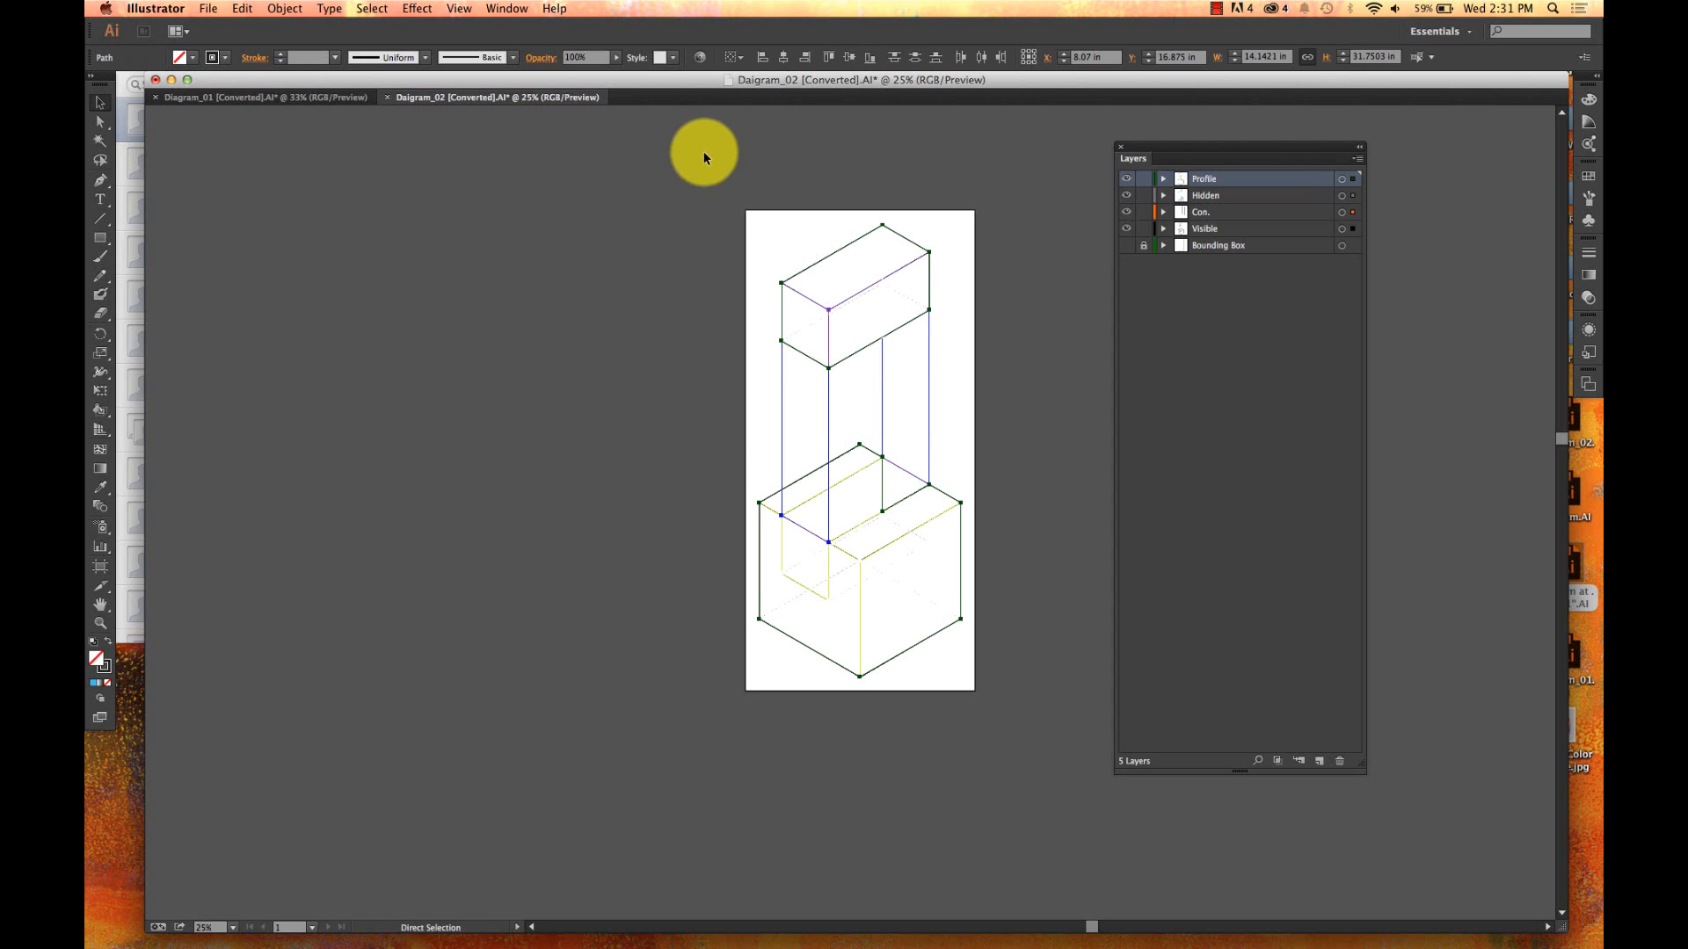
{"action": "key", "text": "shift+super+a"}
- Try pasting the line work in place onto the Profile layer with Paste Remembers Layers turned off, and undo the paste
{"action": "left_click", "coordinate": [1356, 159]}
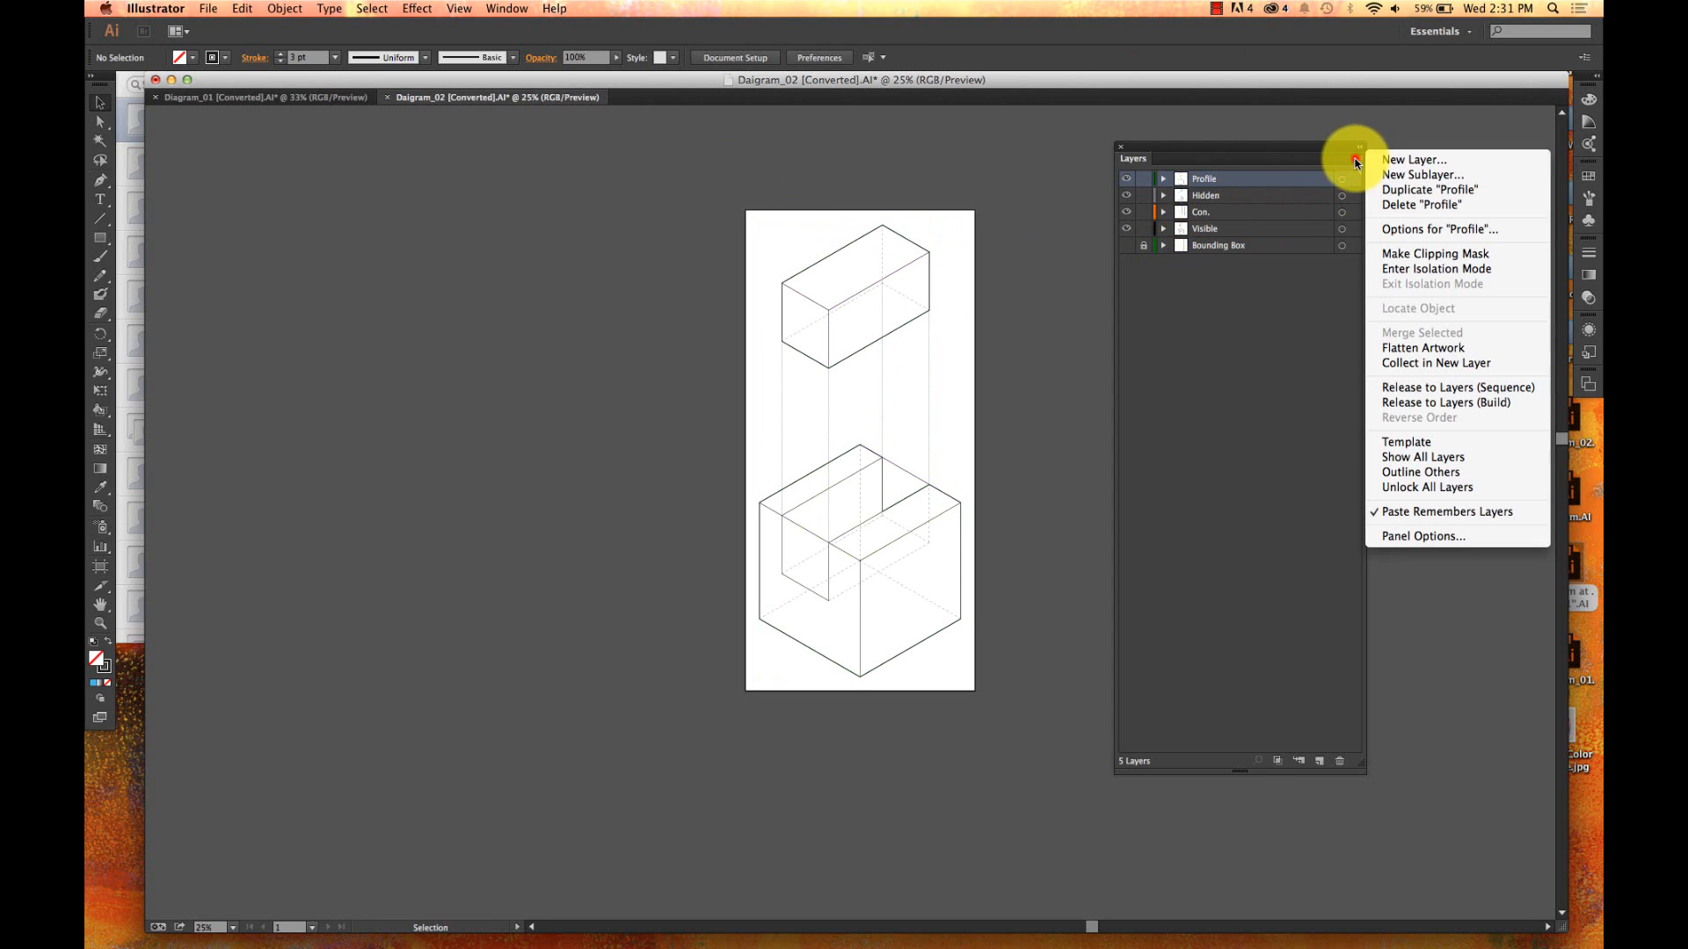
{"action": "left_click", "coordinate": [1459, 512]}
{"action": "key", "text": "super+a"}
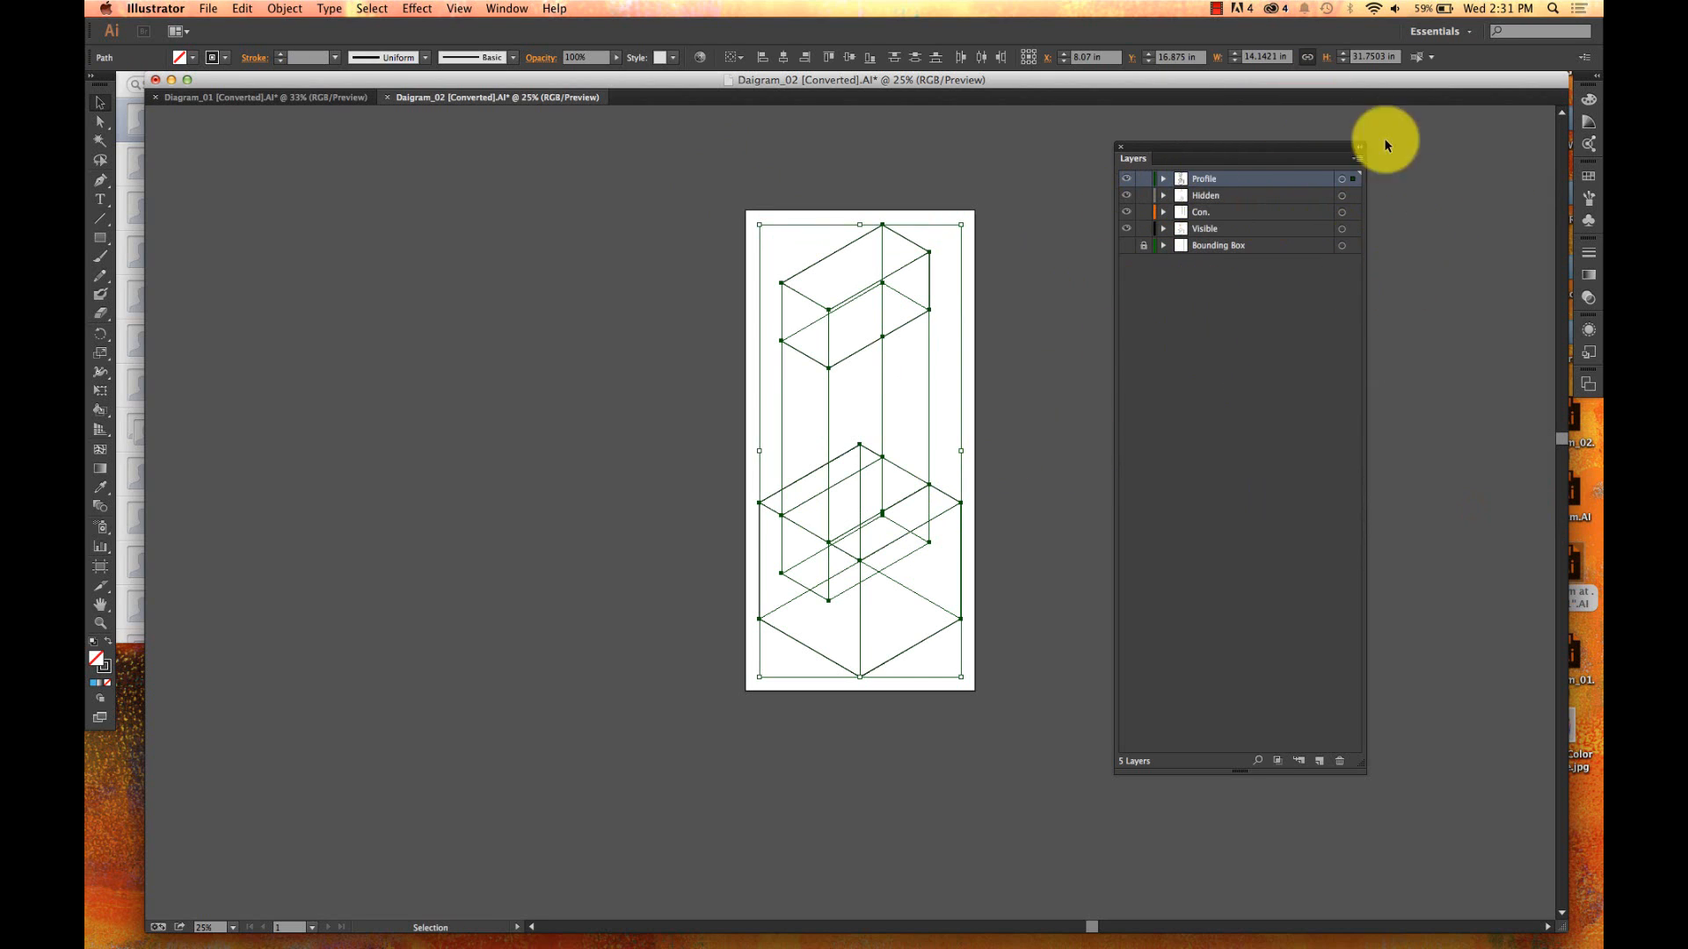
{"action": "left_click", "coordinate": [1009, 388]}
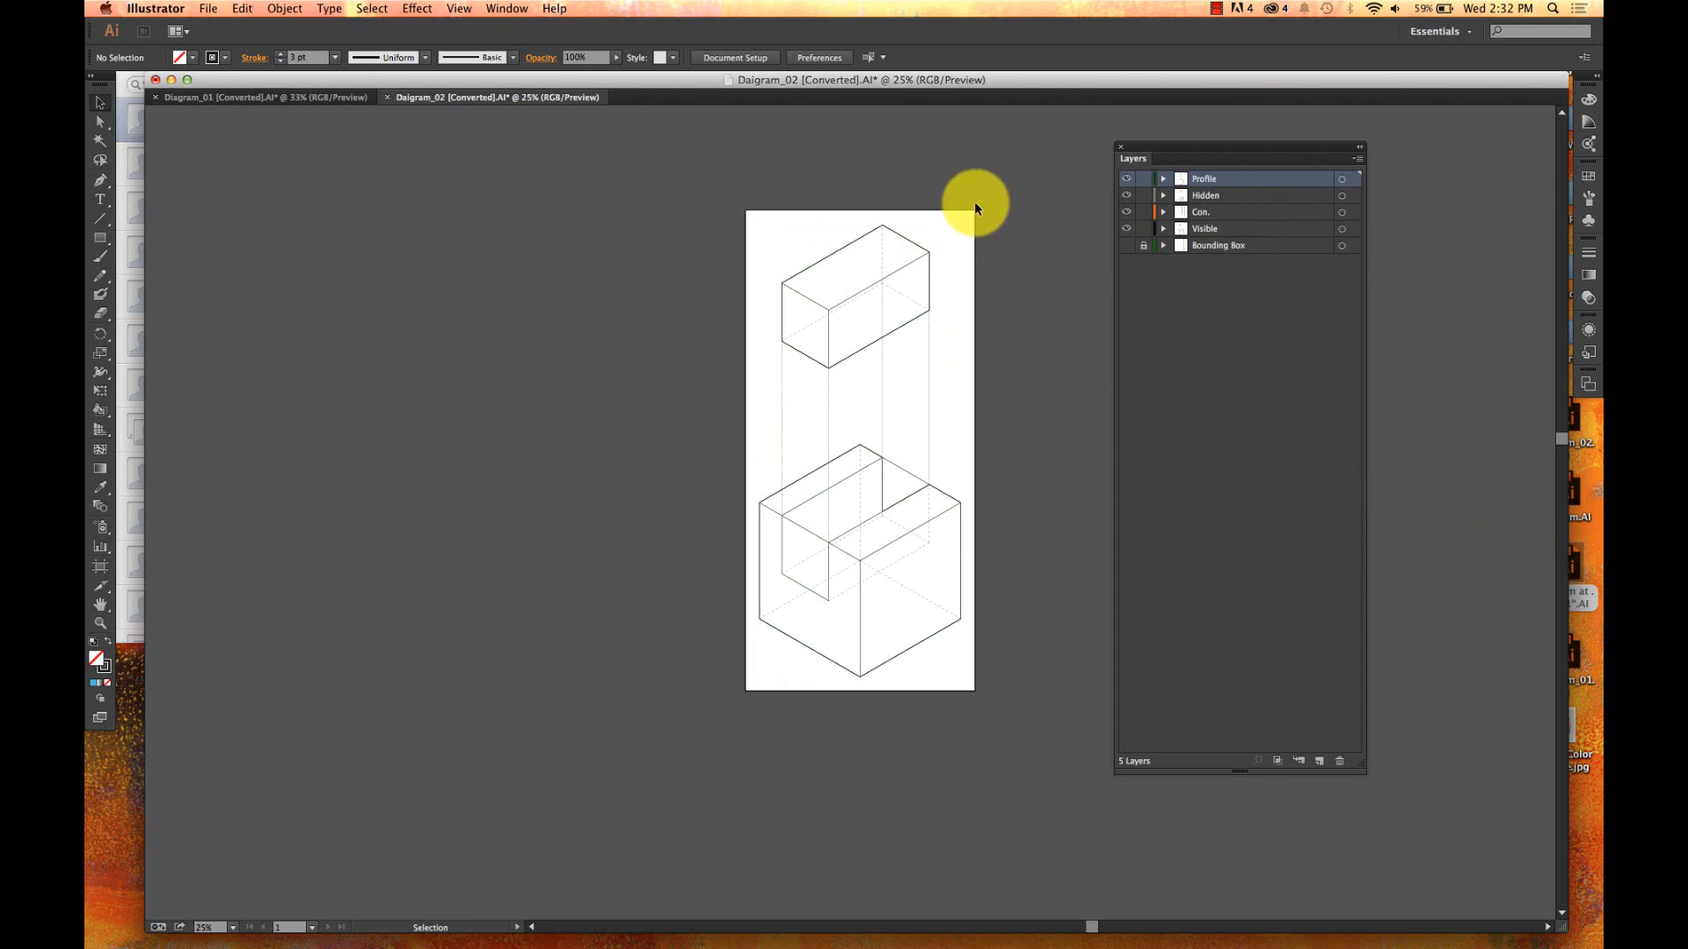
{"action": "left_click", "coordinate": [965, 169]}
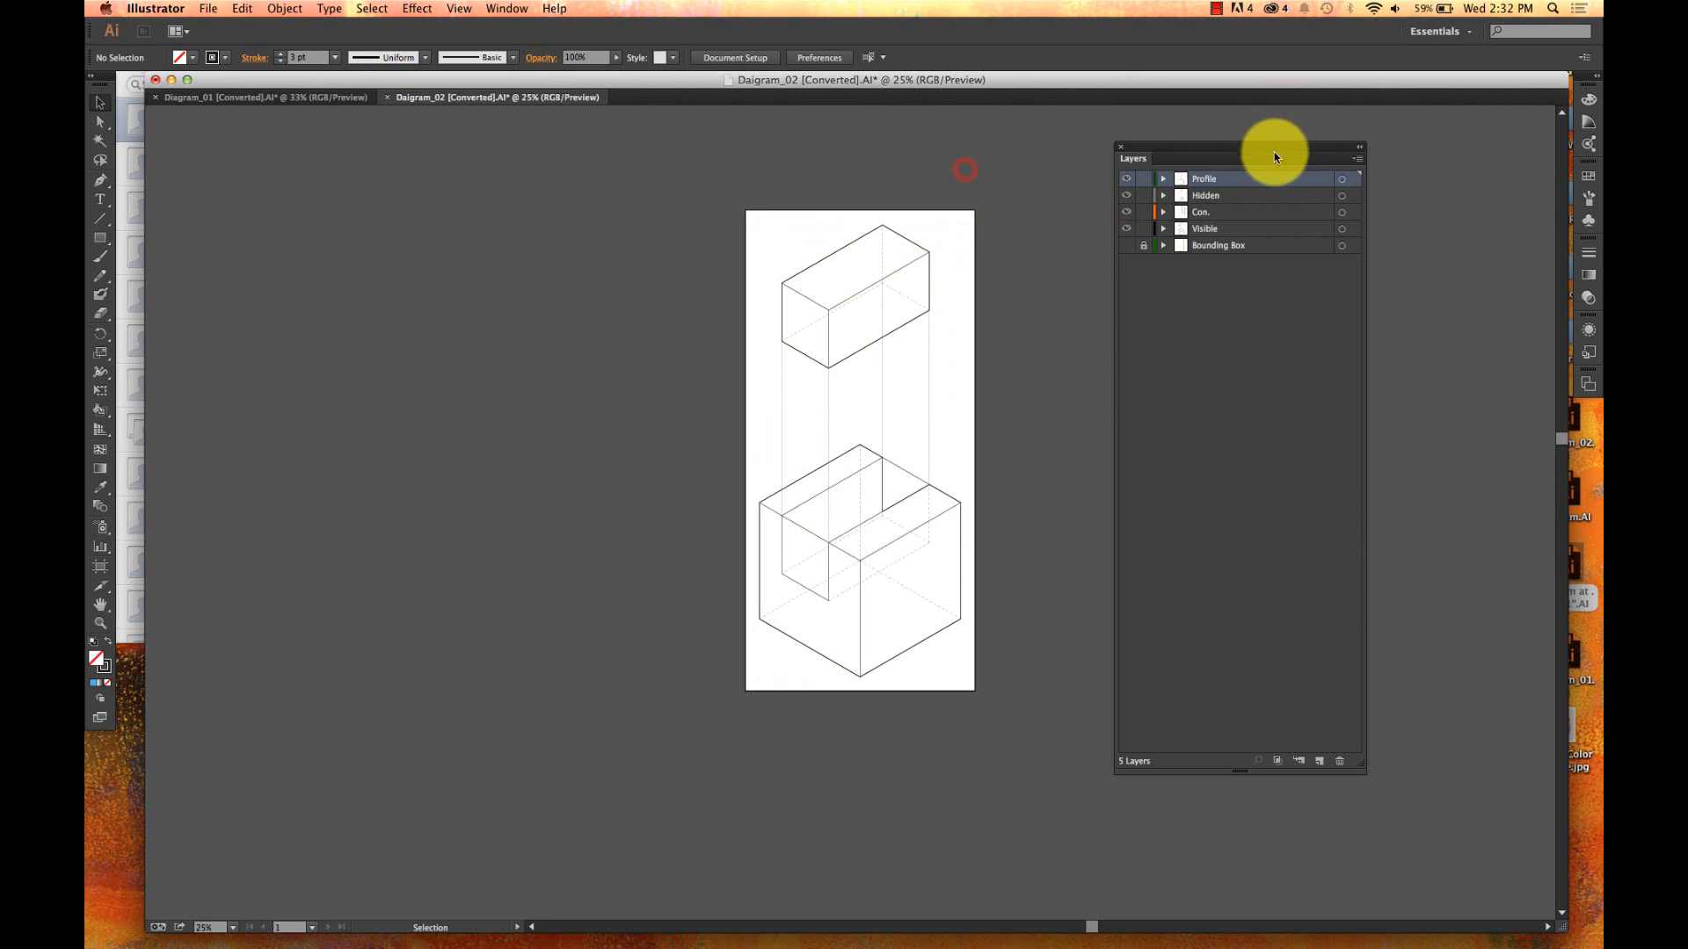
- Turn Paste Remembers Layers back on for the layers
{"action": "left_click", "coordinate": [1358, 160]}
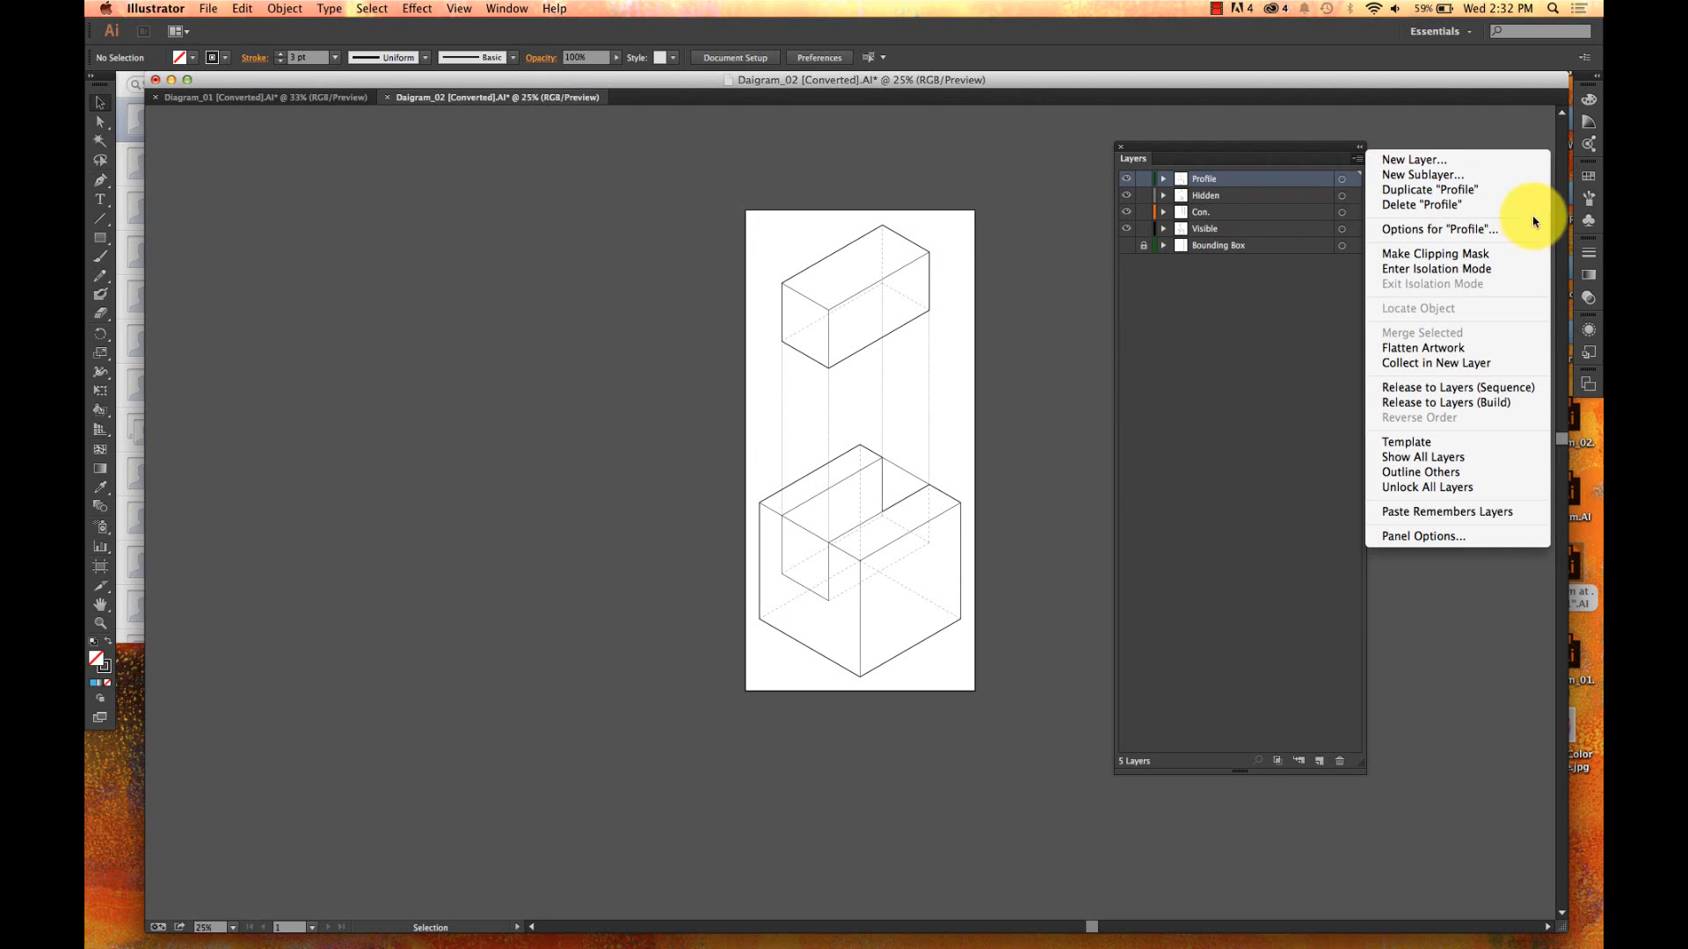
{"action": "left_click", "coordinate": [1422, 513]}
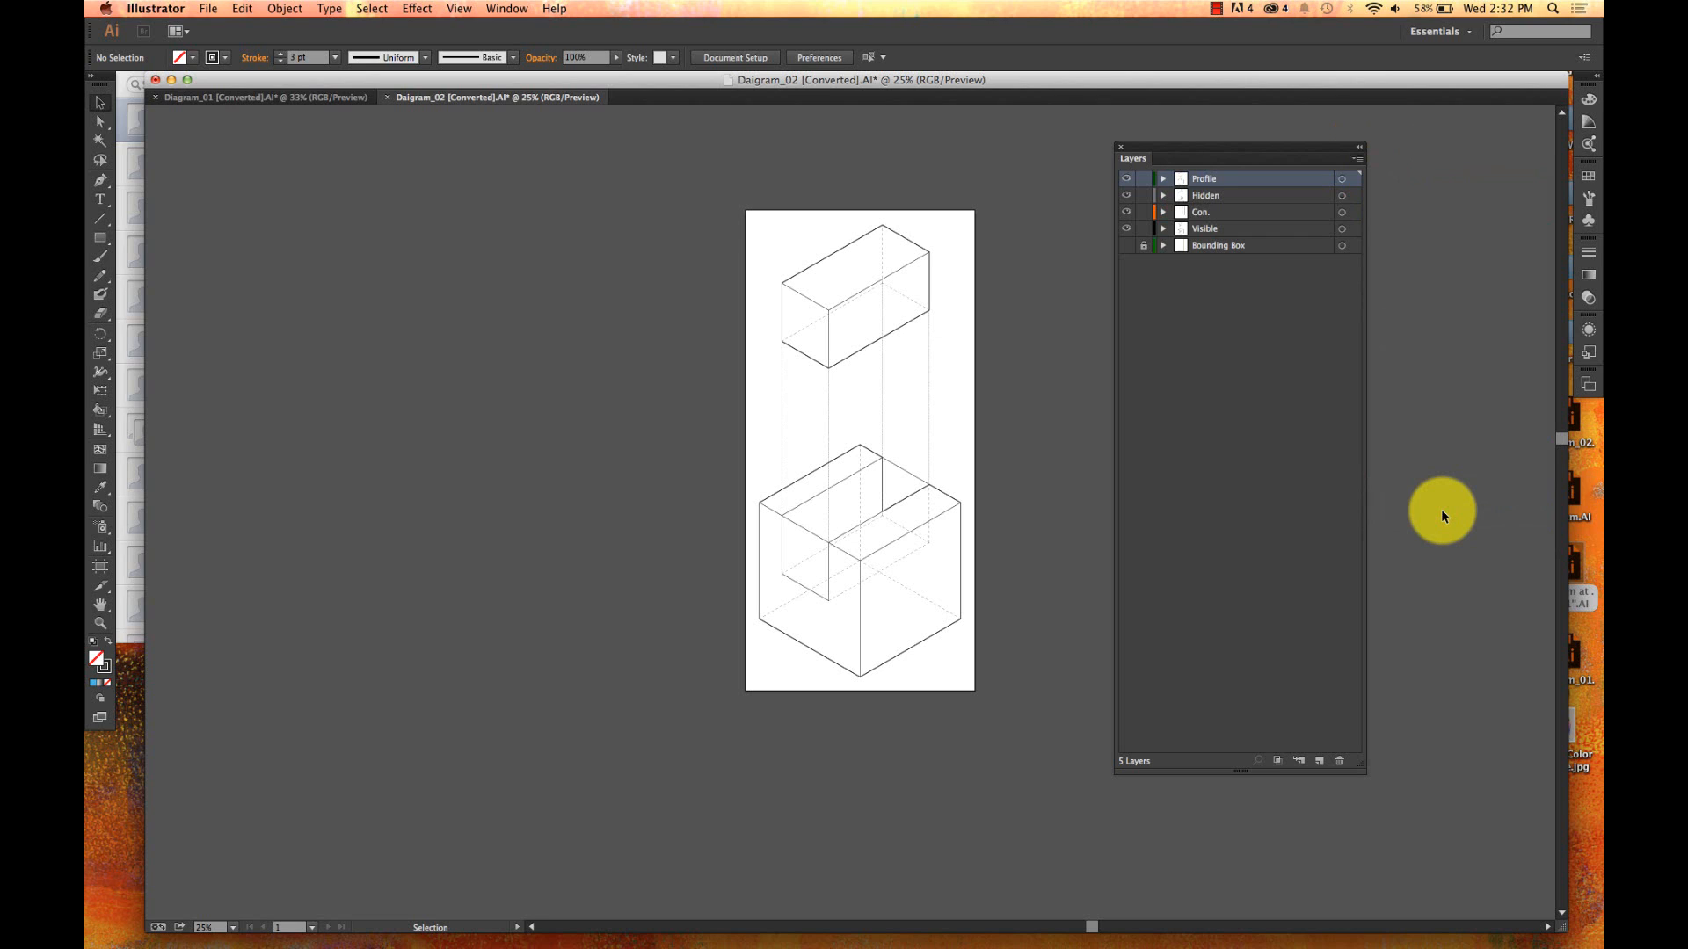
{"action": "left_click", "coordinate": [1107, 348]}
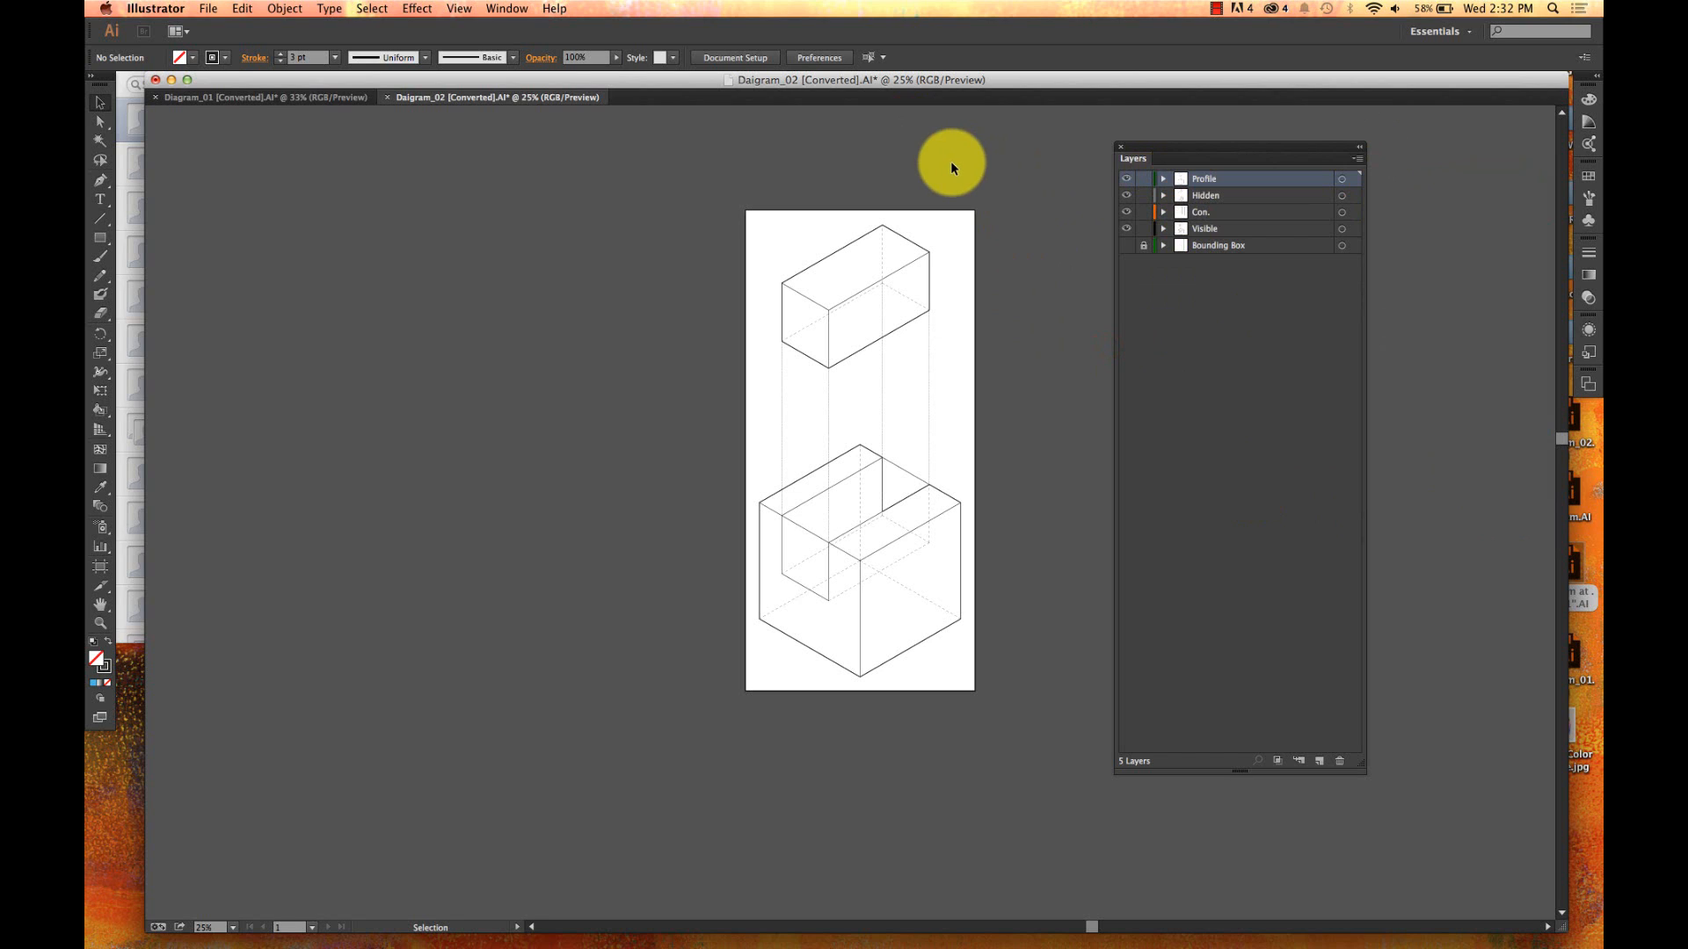
- Select all the line work of both boxes, deselect it and check that Paste Remembers Layers is on
{"action": "key", "text": "a"}
{"action": "key", "text": "super+a"}
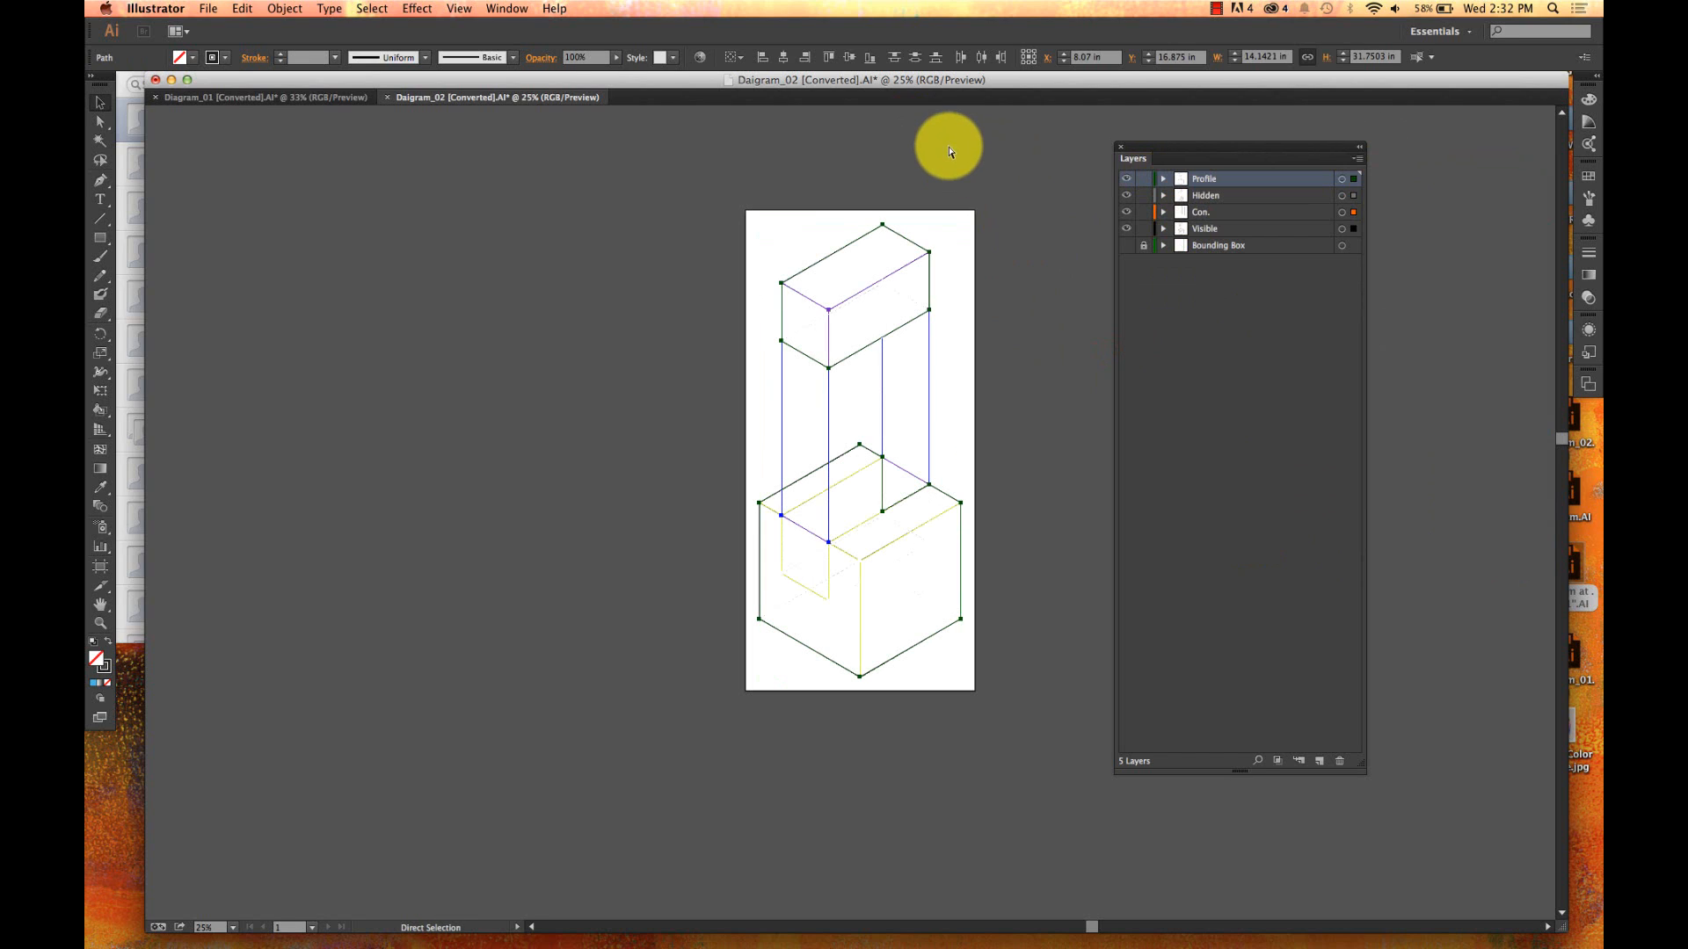
{"action": "key", "text": "v"}
{"action": "left_click", "coordinate": [1017, 263]}
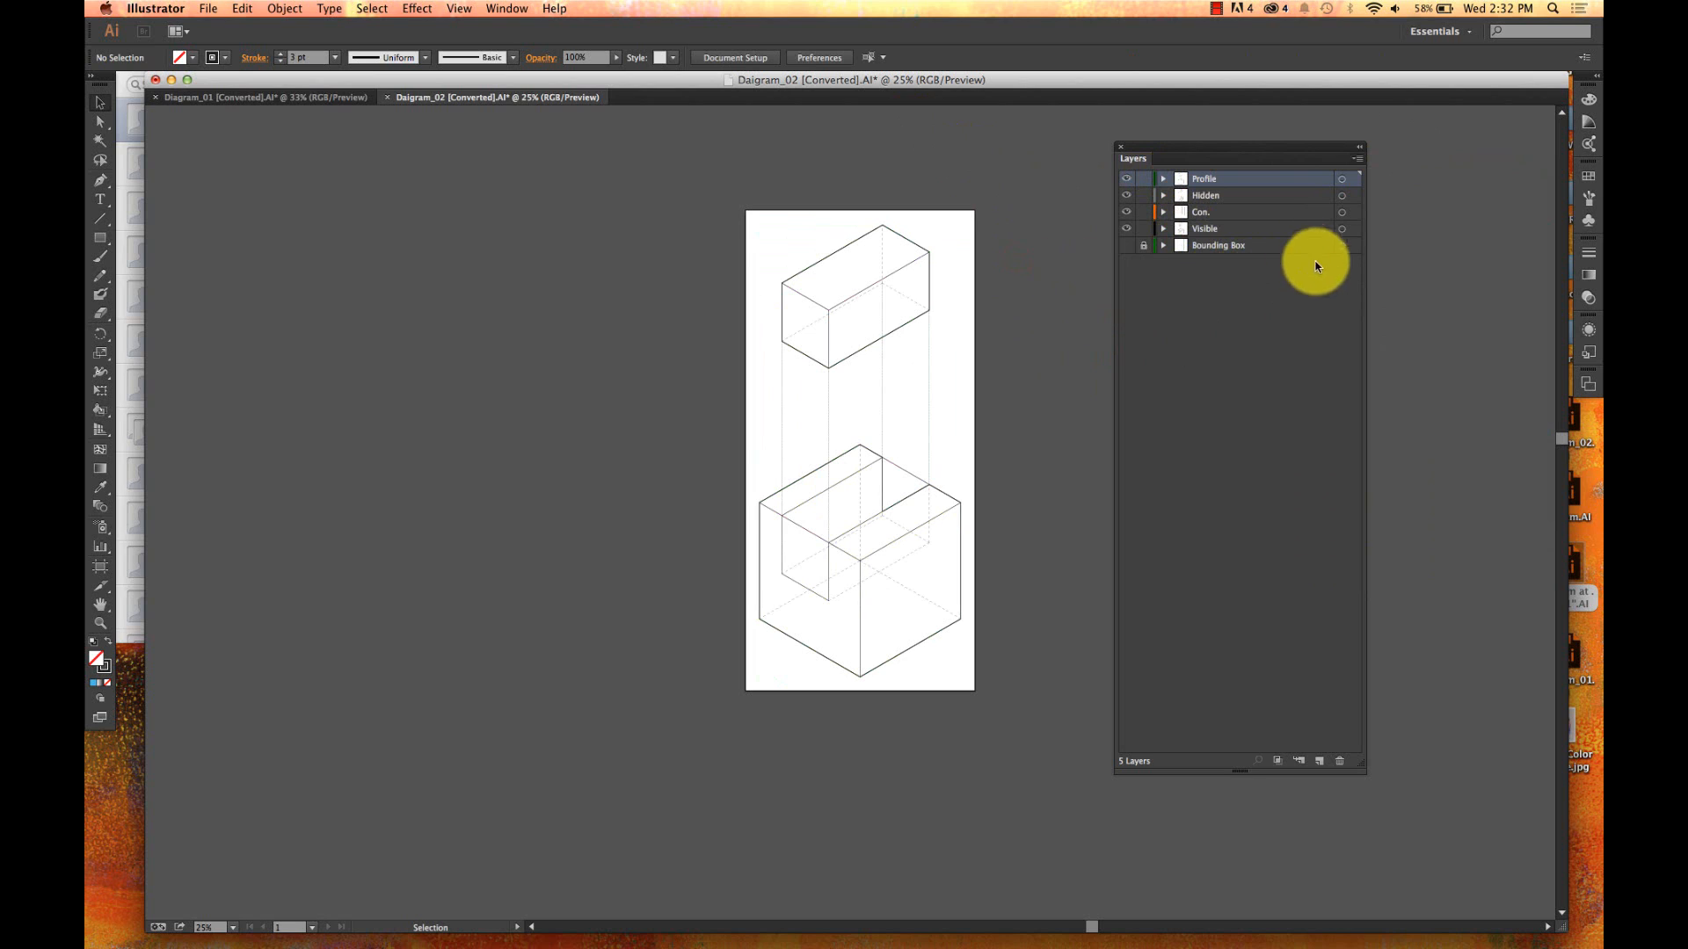
{"action": "left_click", "coordinate": [1359, 160]}
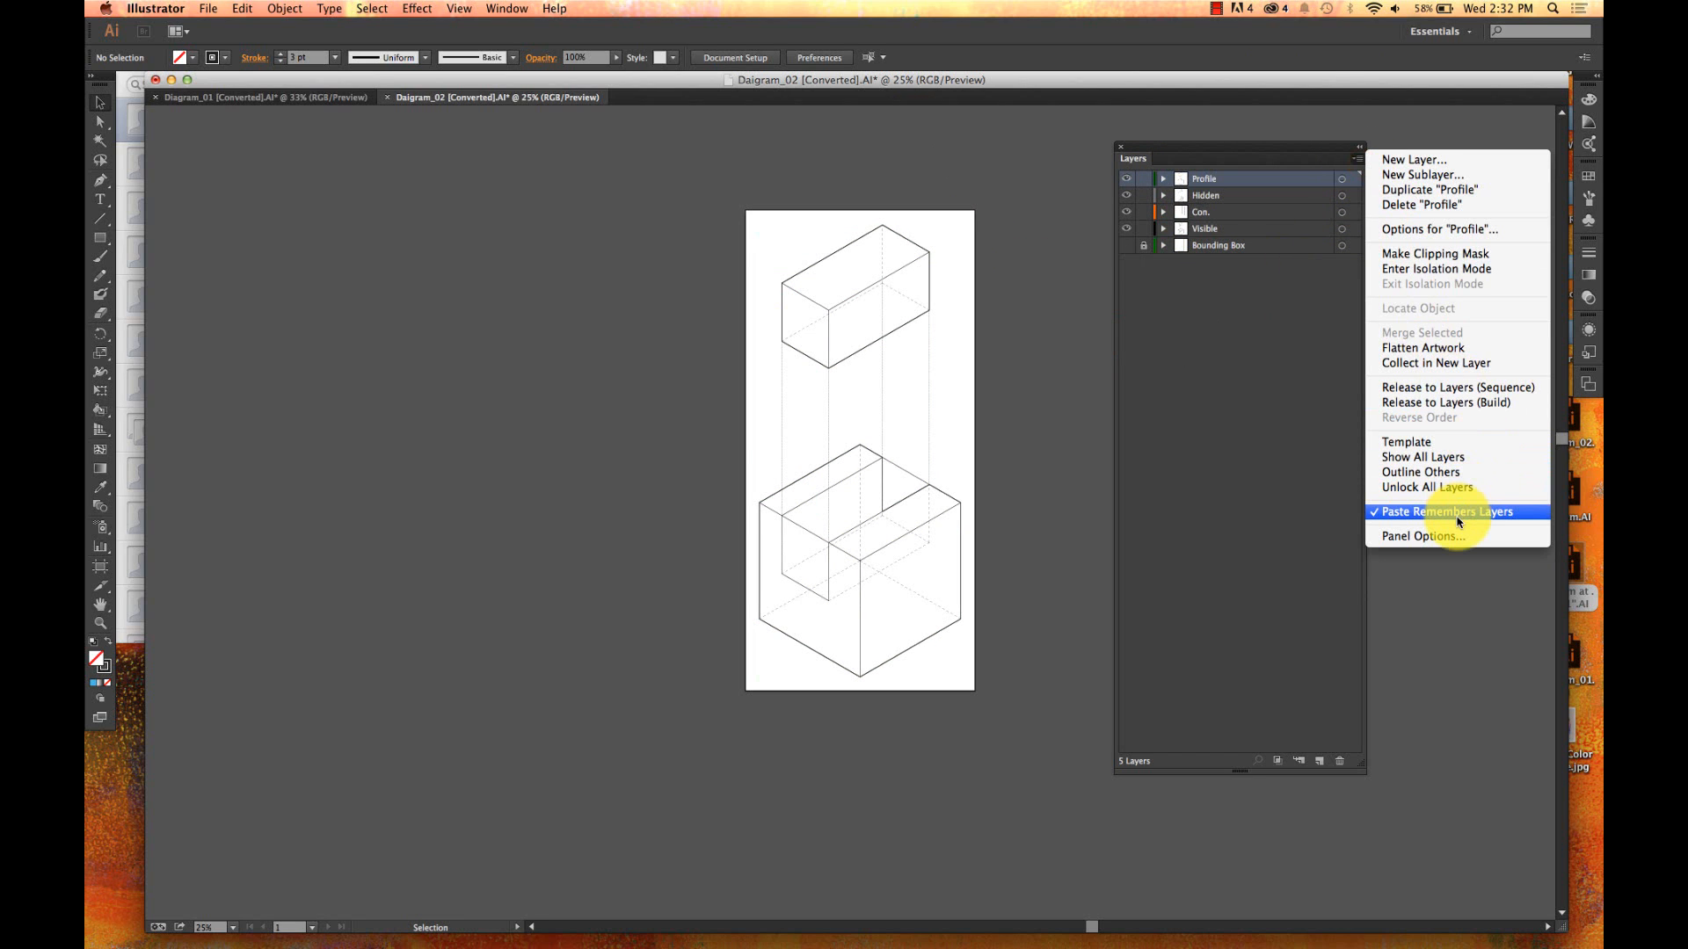
{"action": "left_click", "coordinate": [1042, 182]}
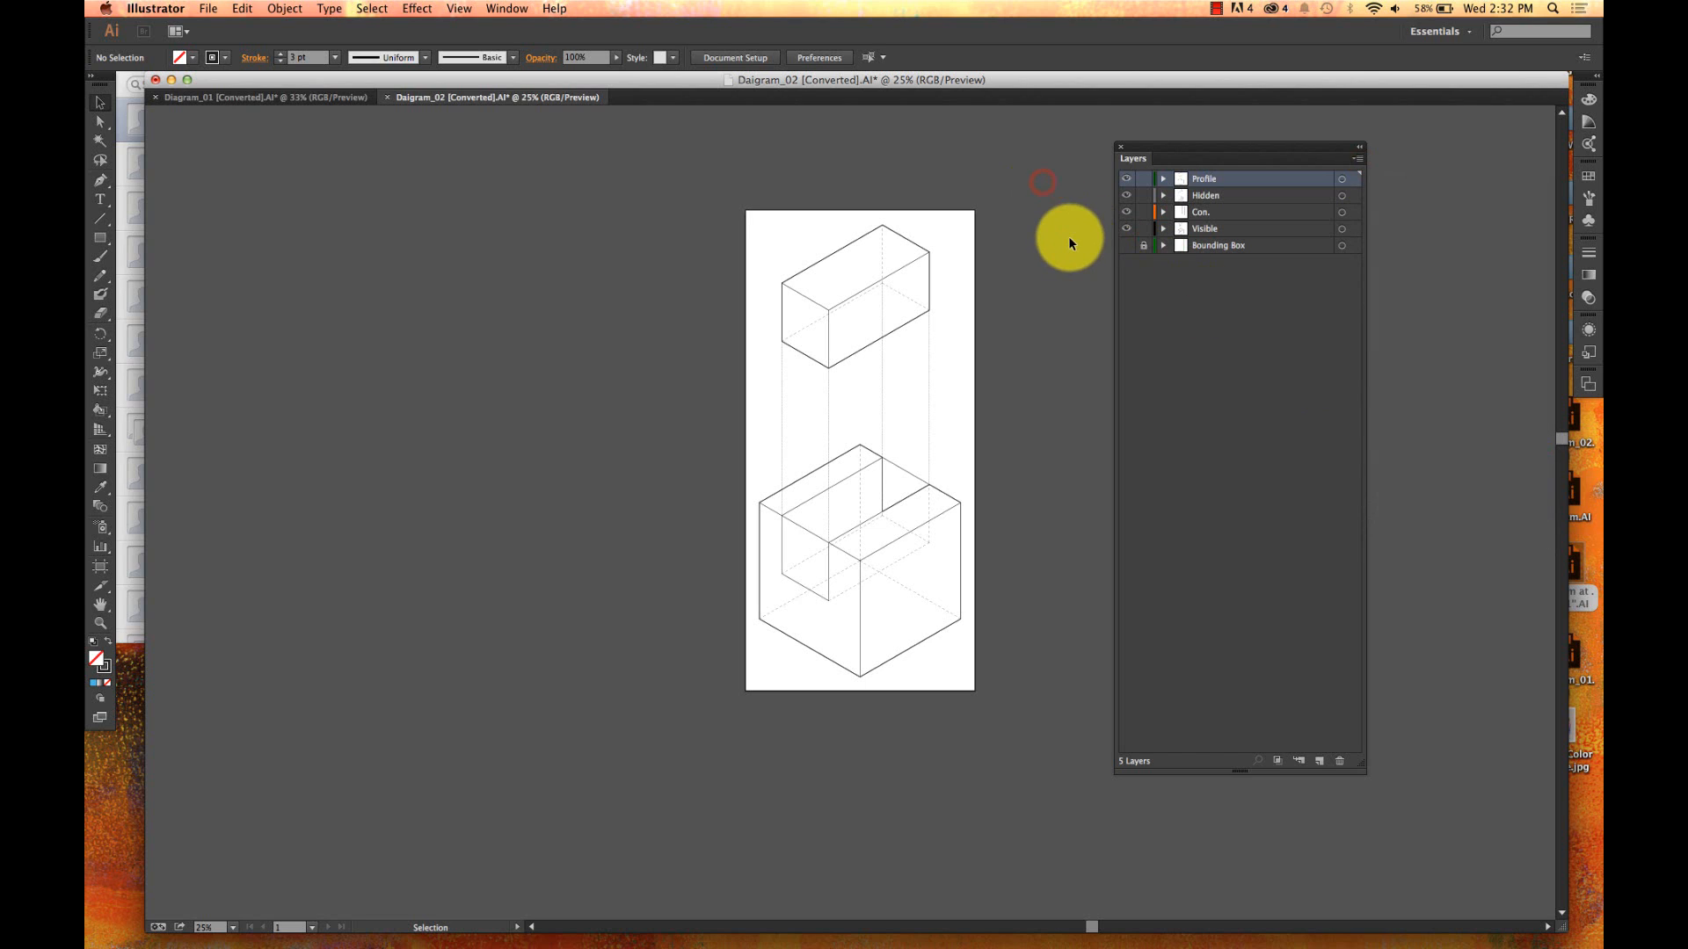
- Paste the copied line work in place so each piece lands on its original layer
{"action": "left_click", "coordinate": [285, 8]}
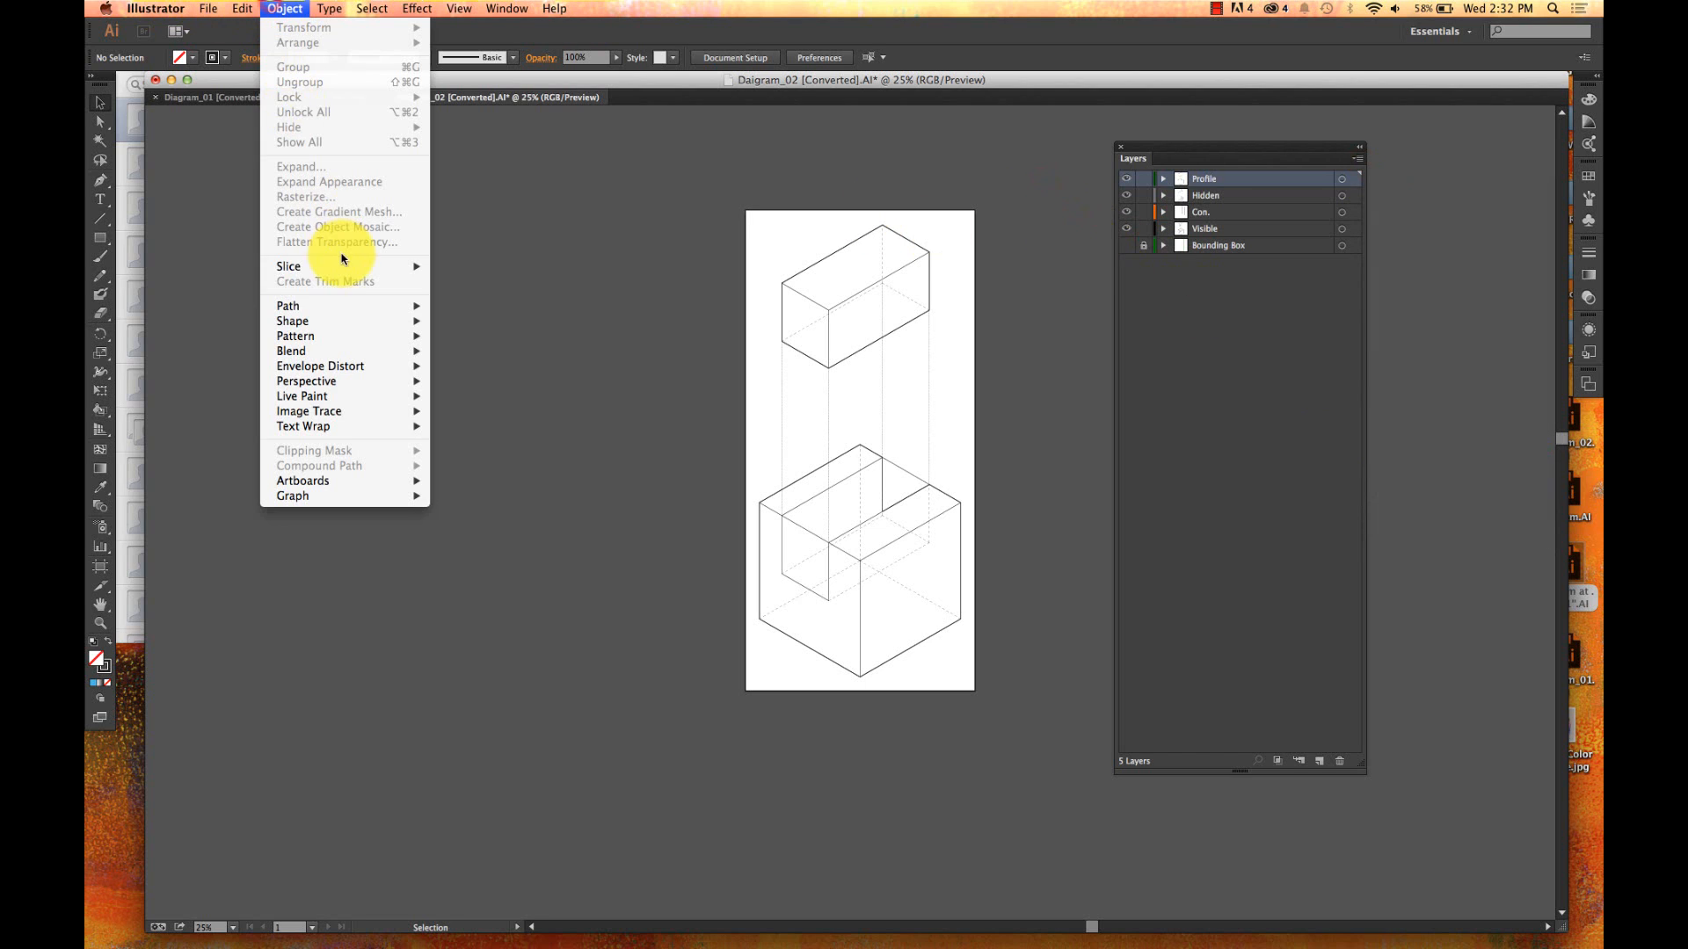
{"action": "mouse_move", "coordinate": [239, 8]}
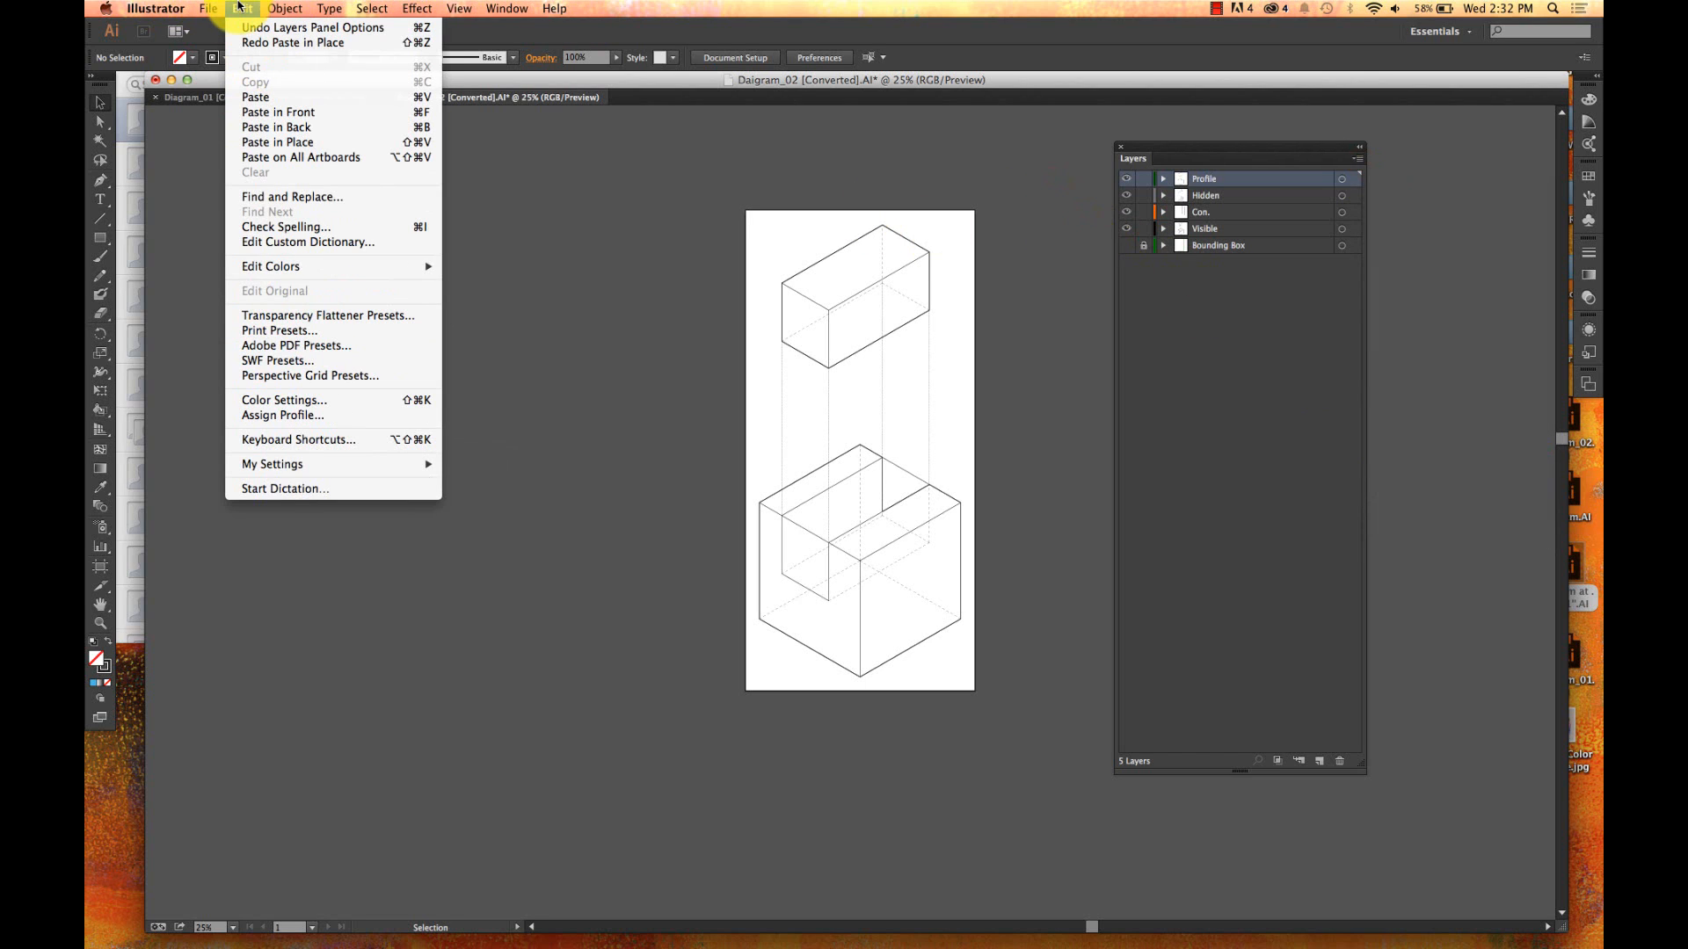
{"action": "left_click", "coordinate": [272, 142]}
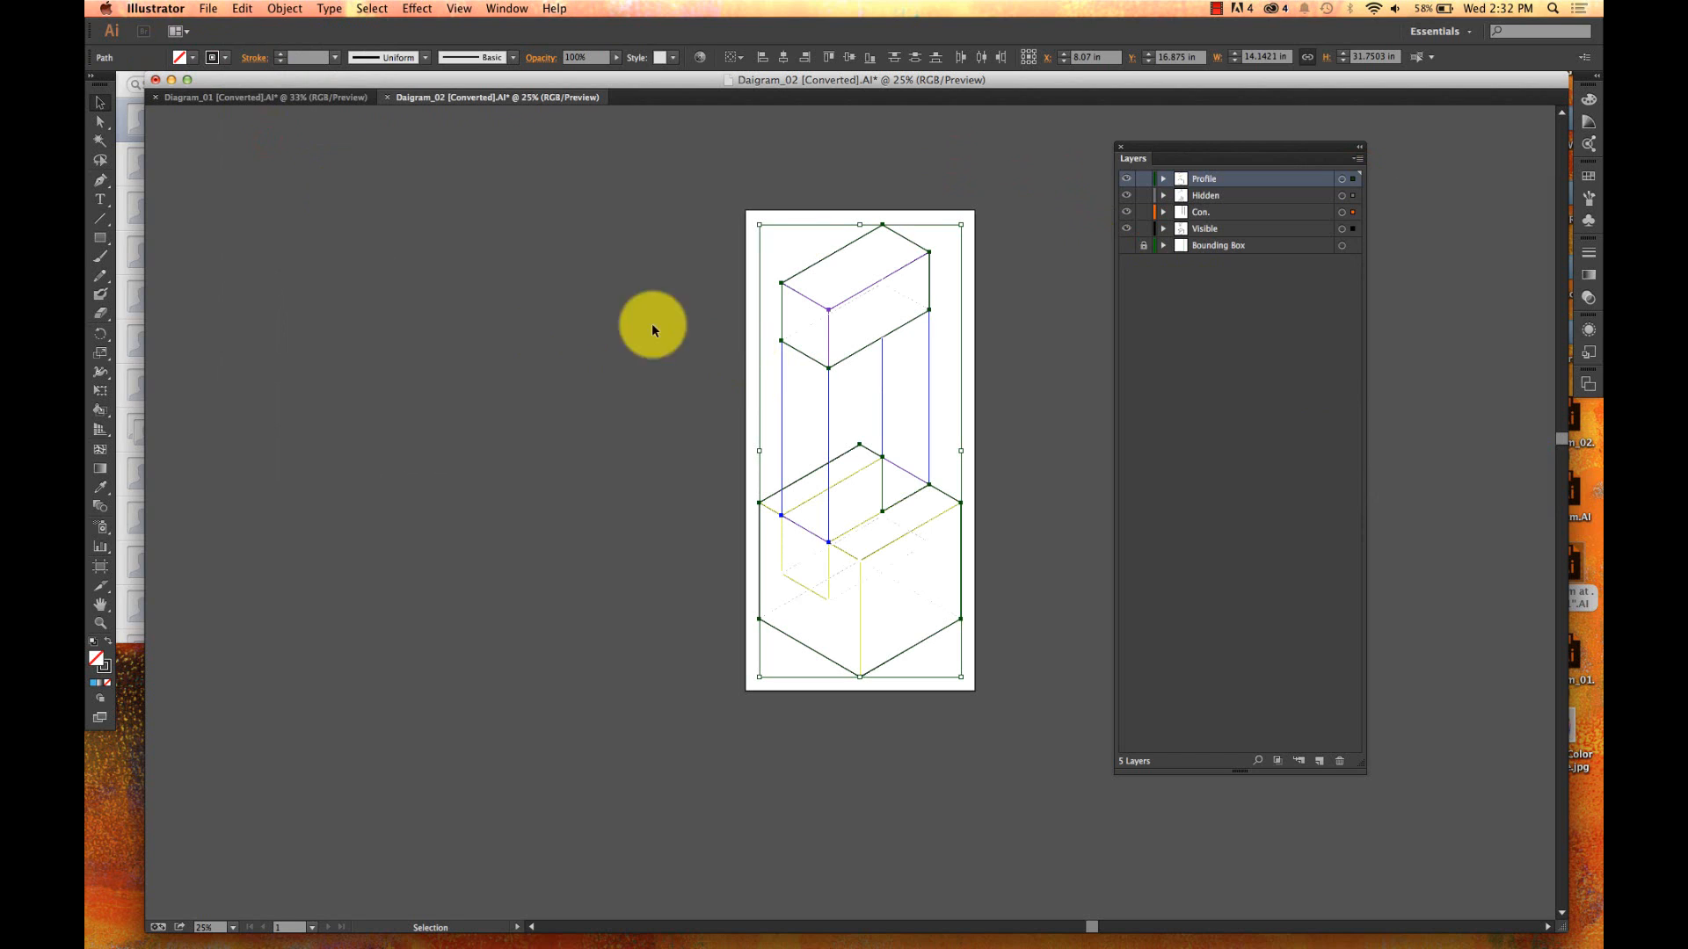
- Make a Live Paint group from the pasted line work and deselect it
{"action": "left_click", "coordinate": [285, 8]}
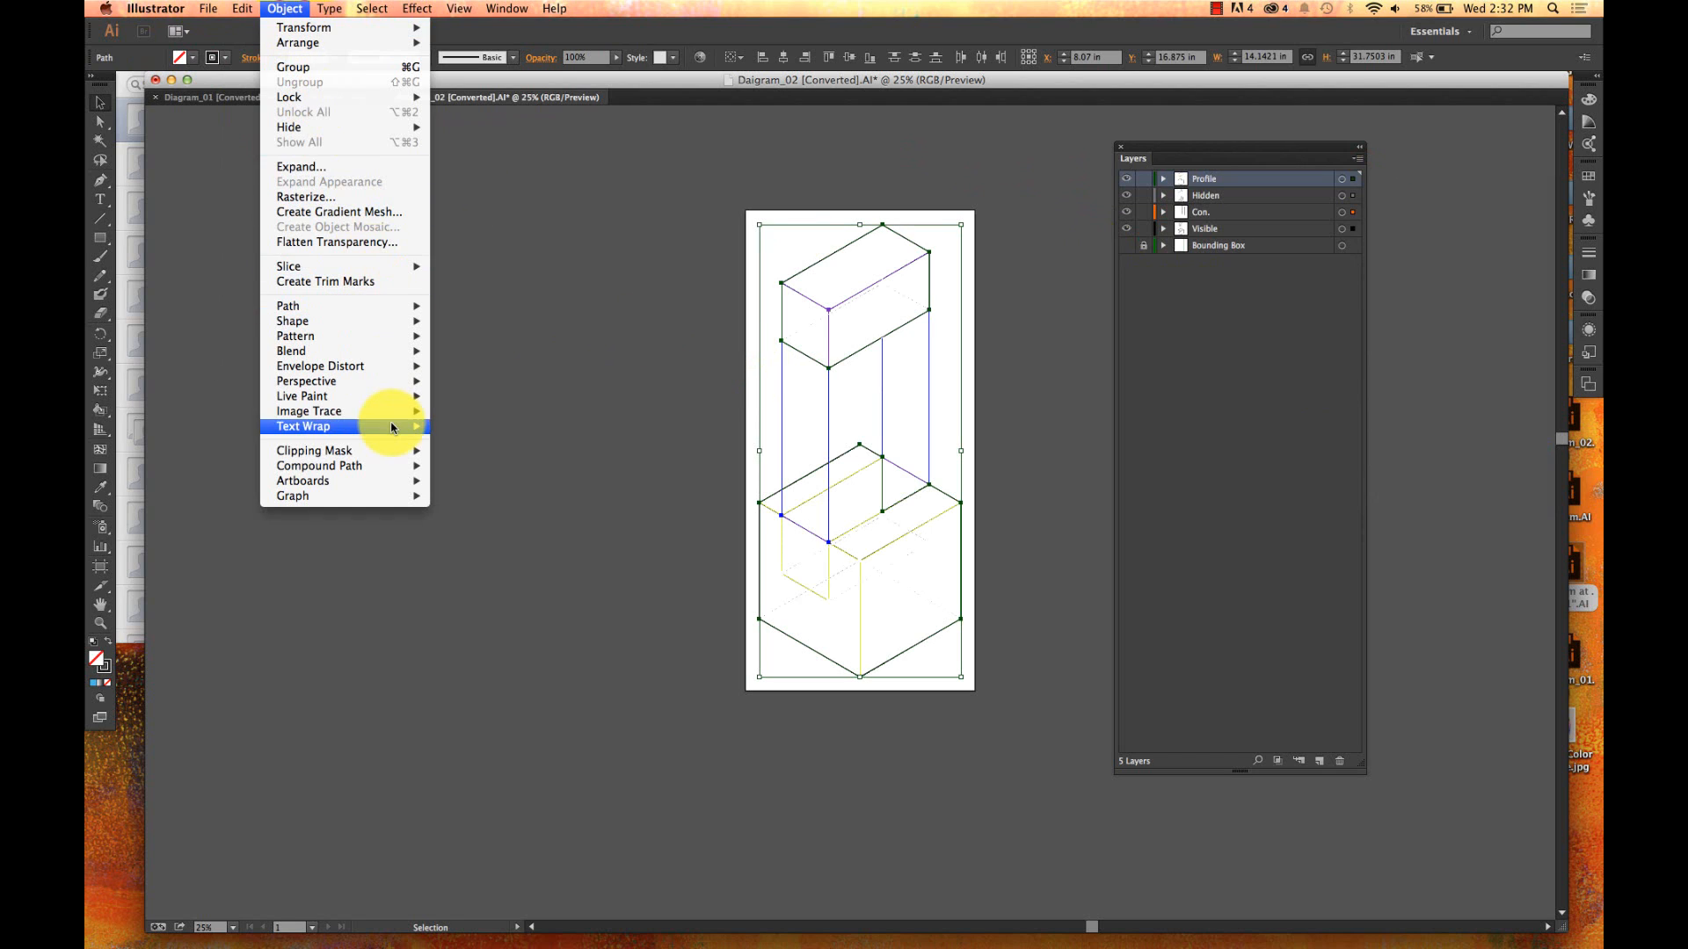
{"action": "mouse_move", "coordinate": [360, 419]}
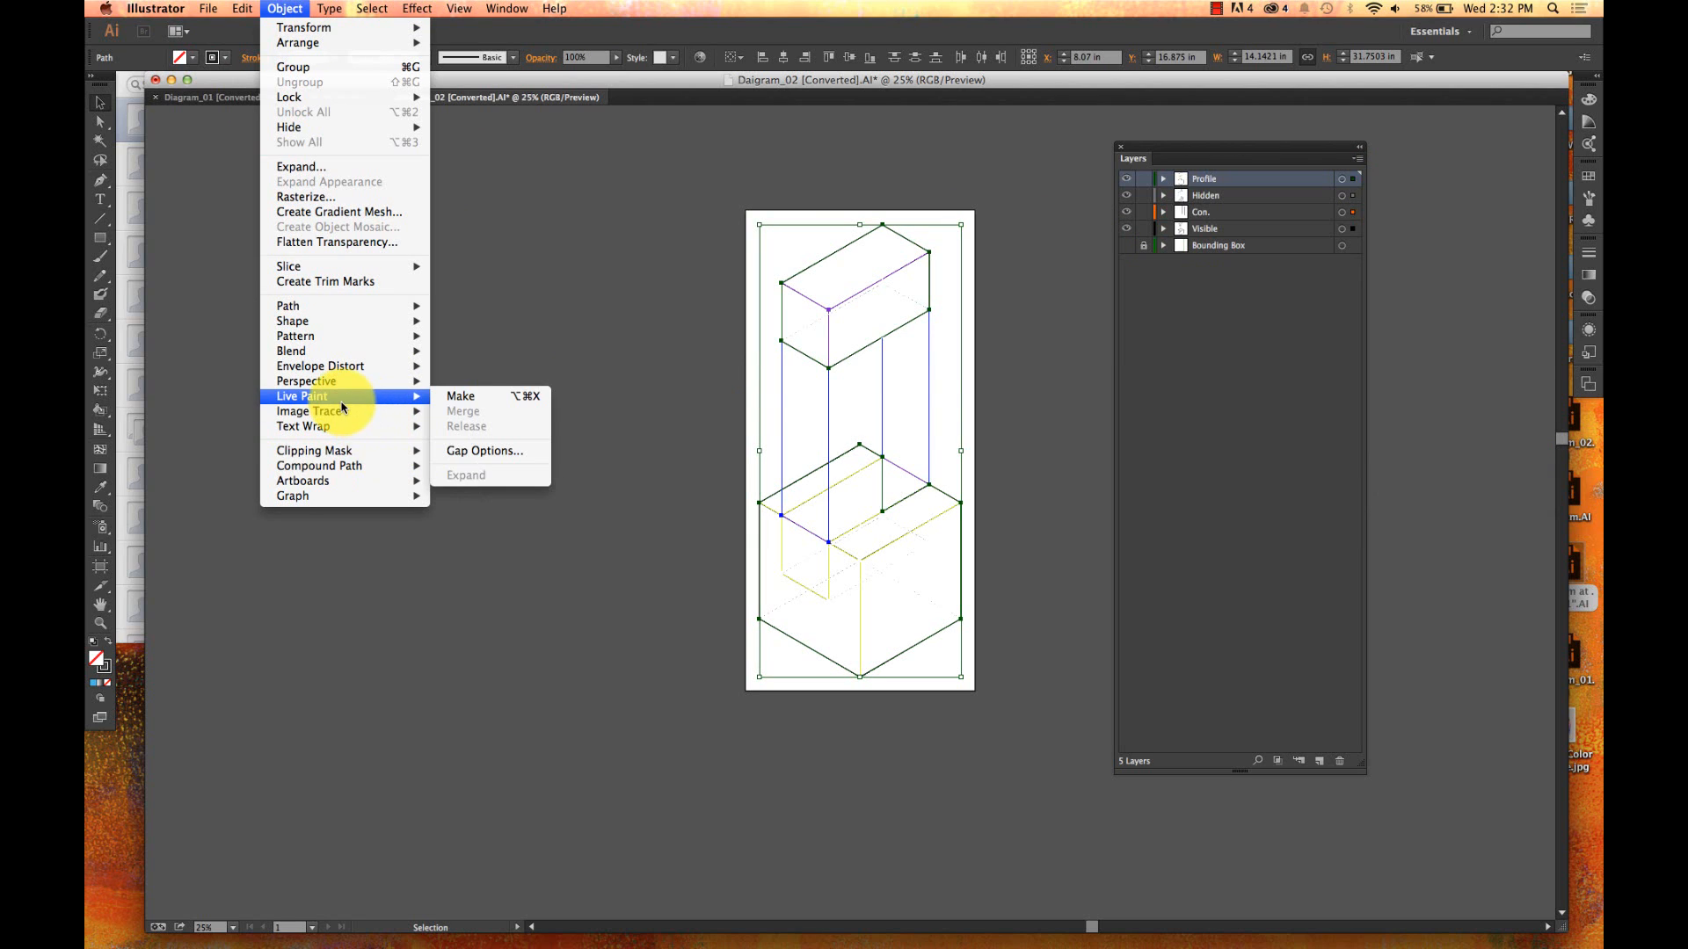
{"action": "left_click", "coordinate": [480, 392]}
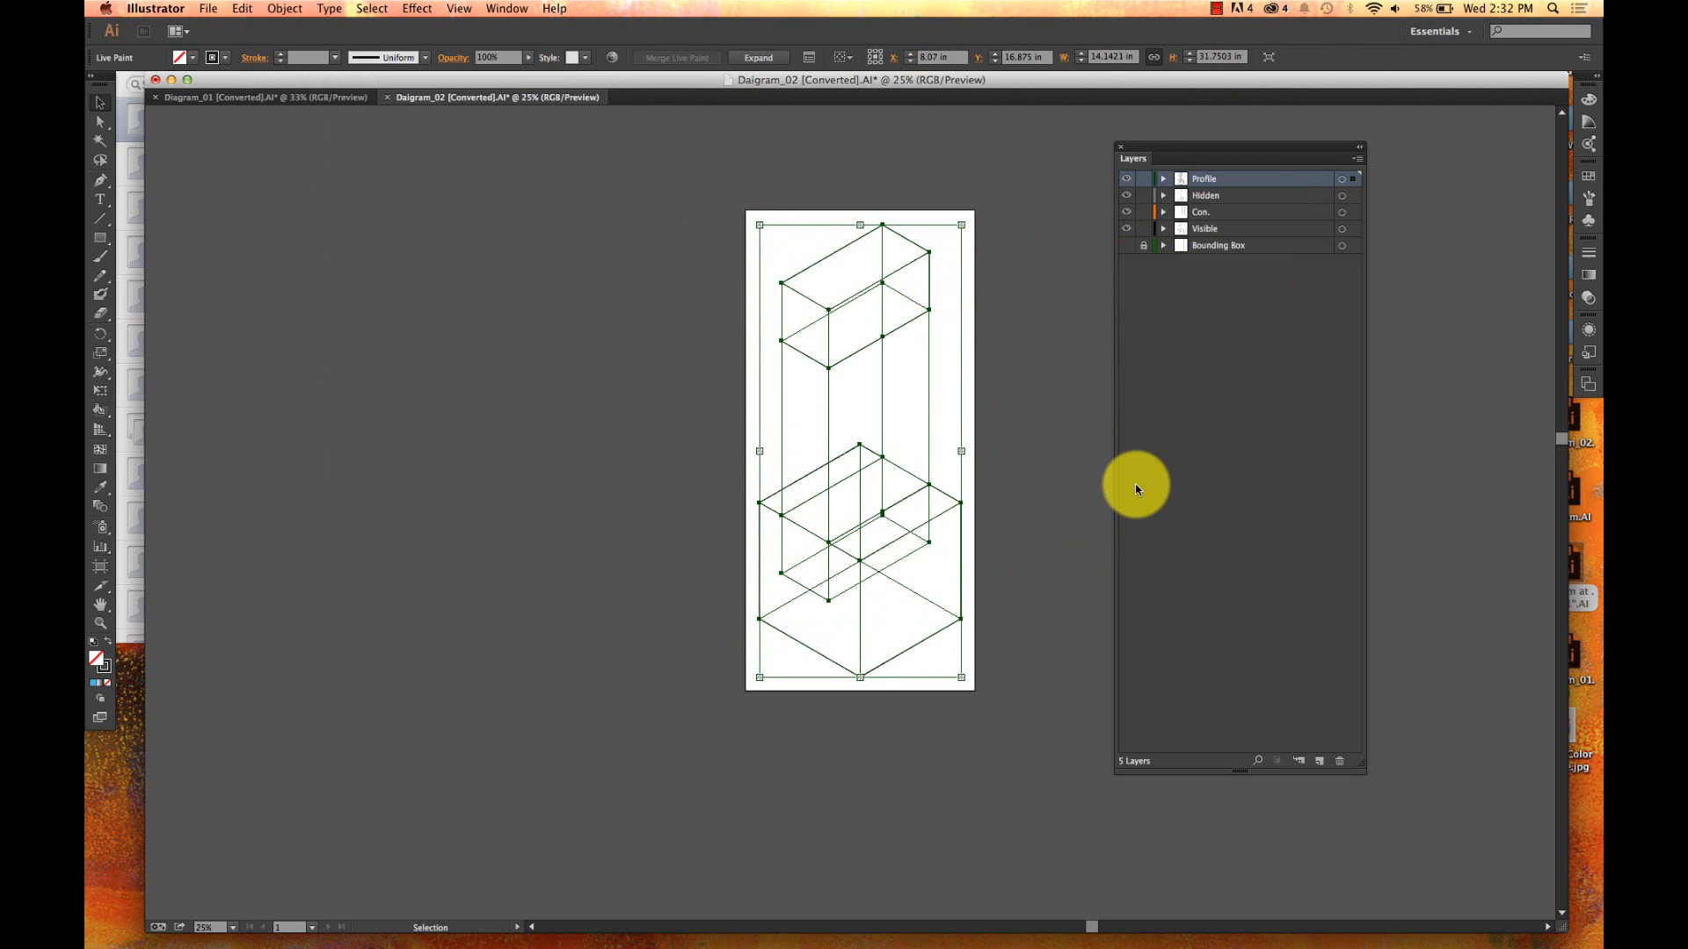
{"action": "left_click", "coordinate": [1077, 380]}
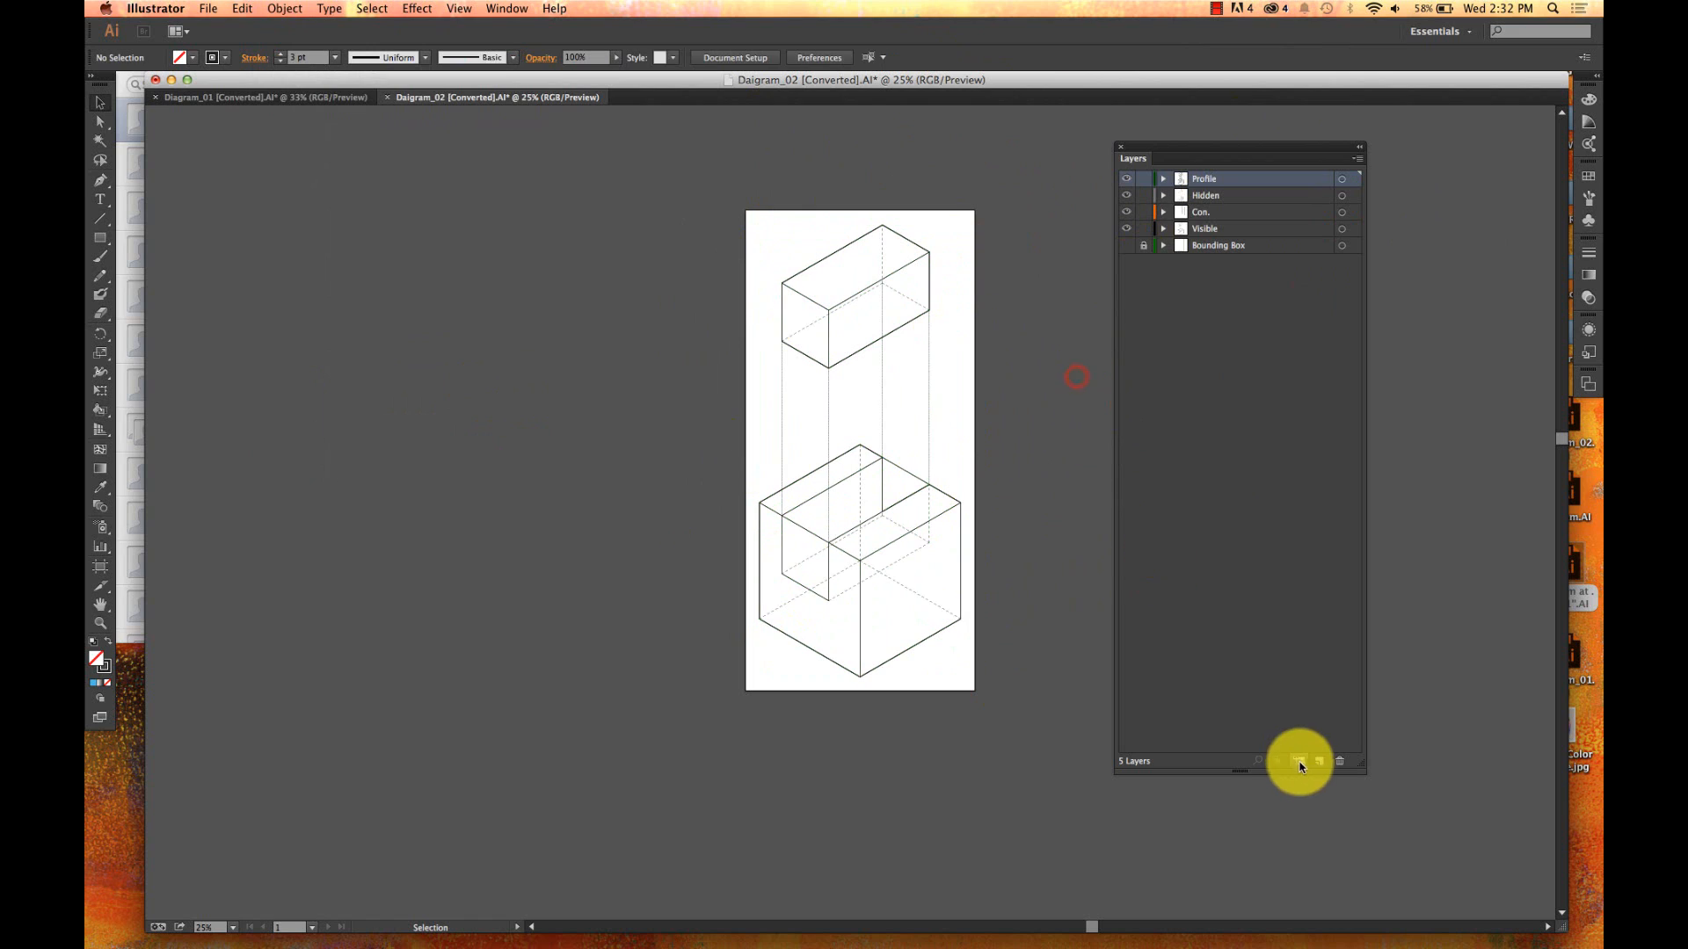
- Add a new layer named LivePaint above the Profile layer
{"action": "left_click", "coordinate": [1318, 761]}
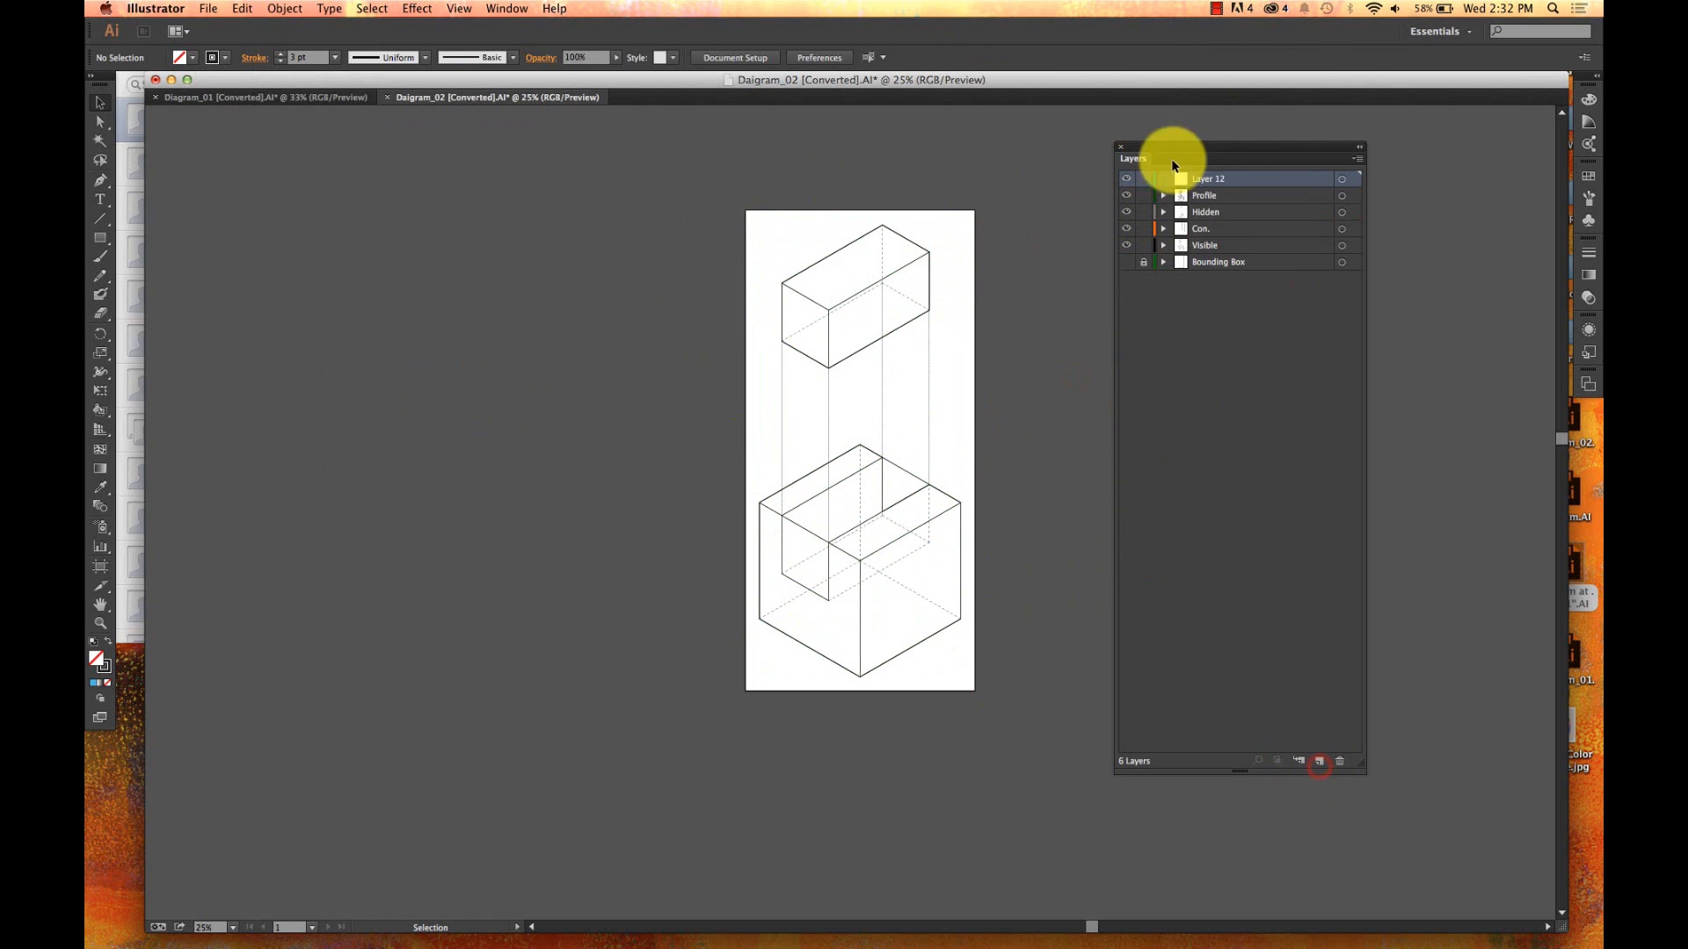
{"action": "double_click", "coordinate": [1199, 180]}
{"action": "type", "text": "LivePa"}
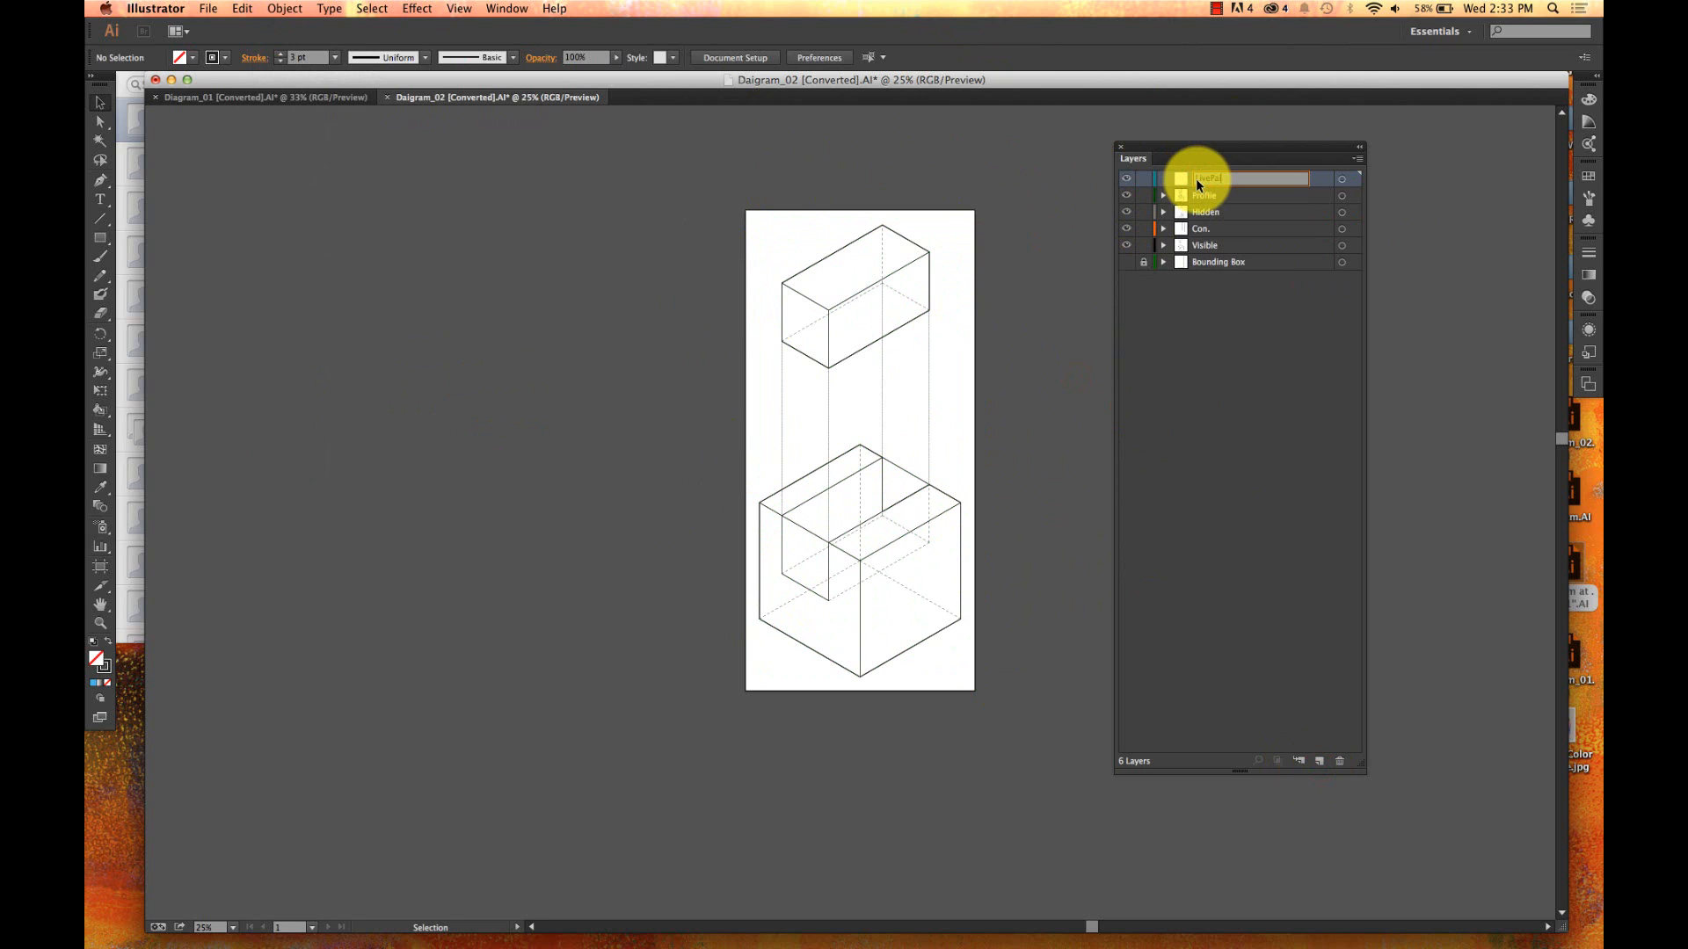
{"action": "type", "text": "int"}
{"action": "key", "text": "Return"}
- Move the Live Paint group from Profile to the LivePaint layer and hide the Profile, Hidden, Con. and Visible layers
{"action": "left_click", "coordinate": [895, 240]}
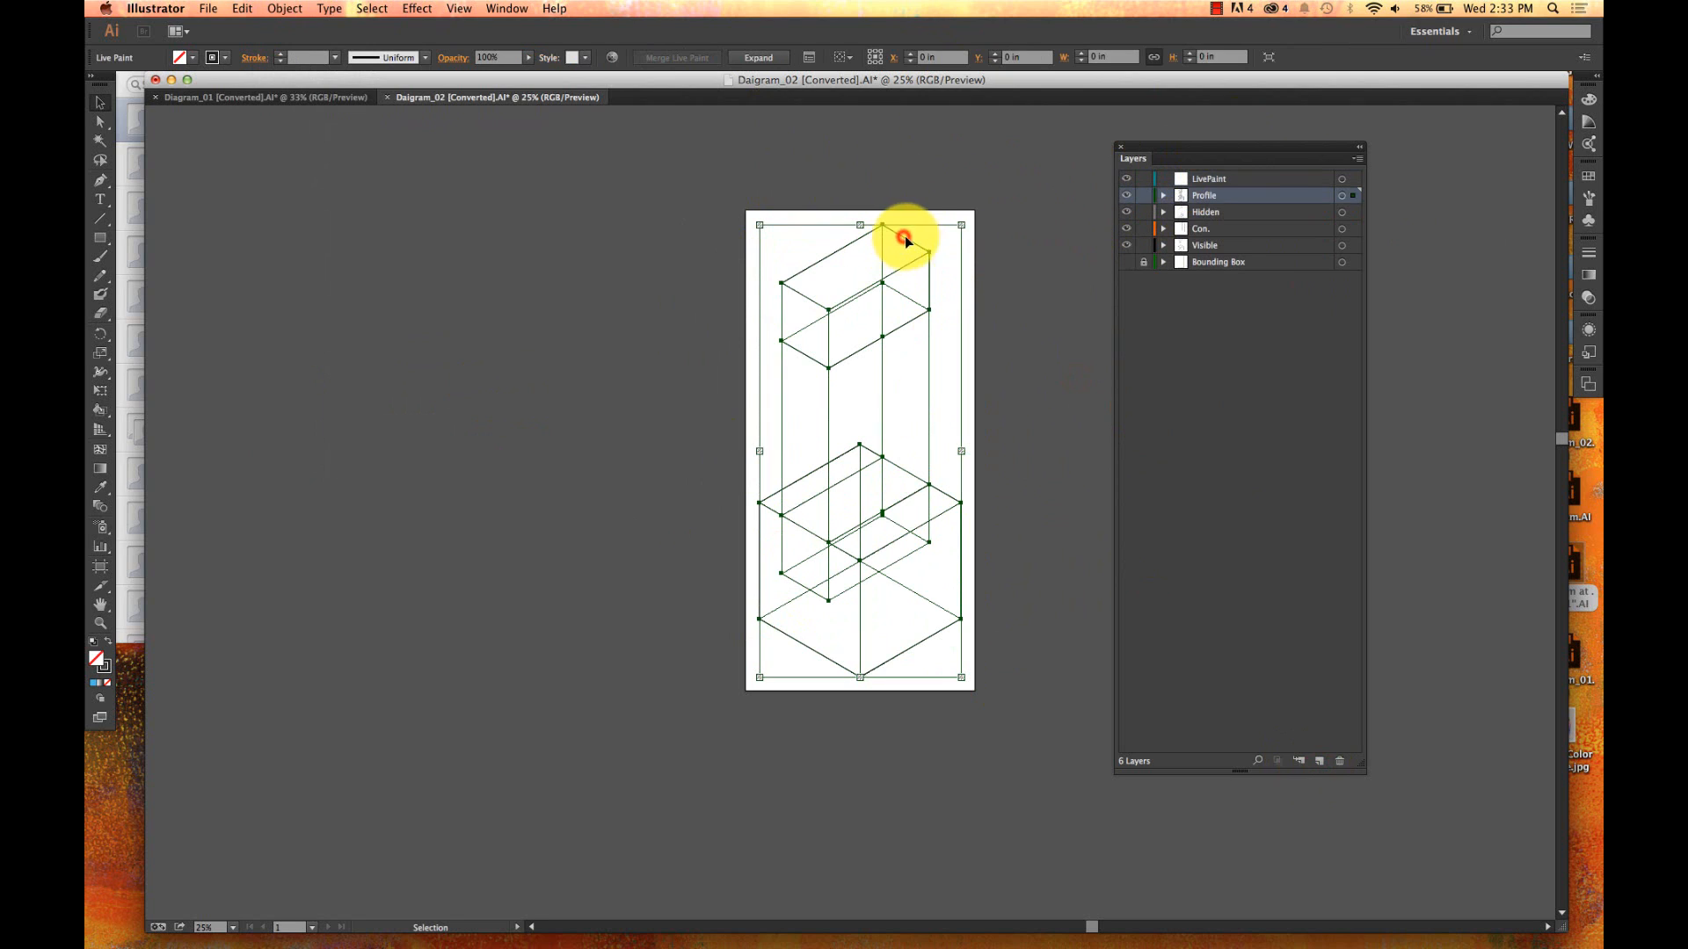
{"action": "left_click_drag", "start_coordinate": [1353, 195], "coordinate": [1350, 179]}
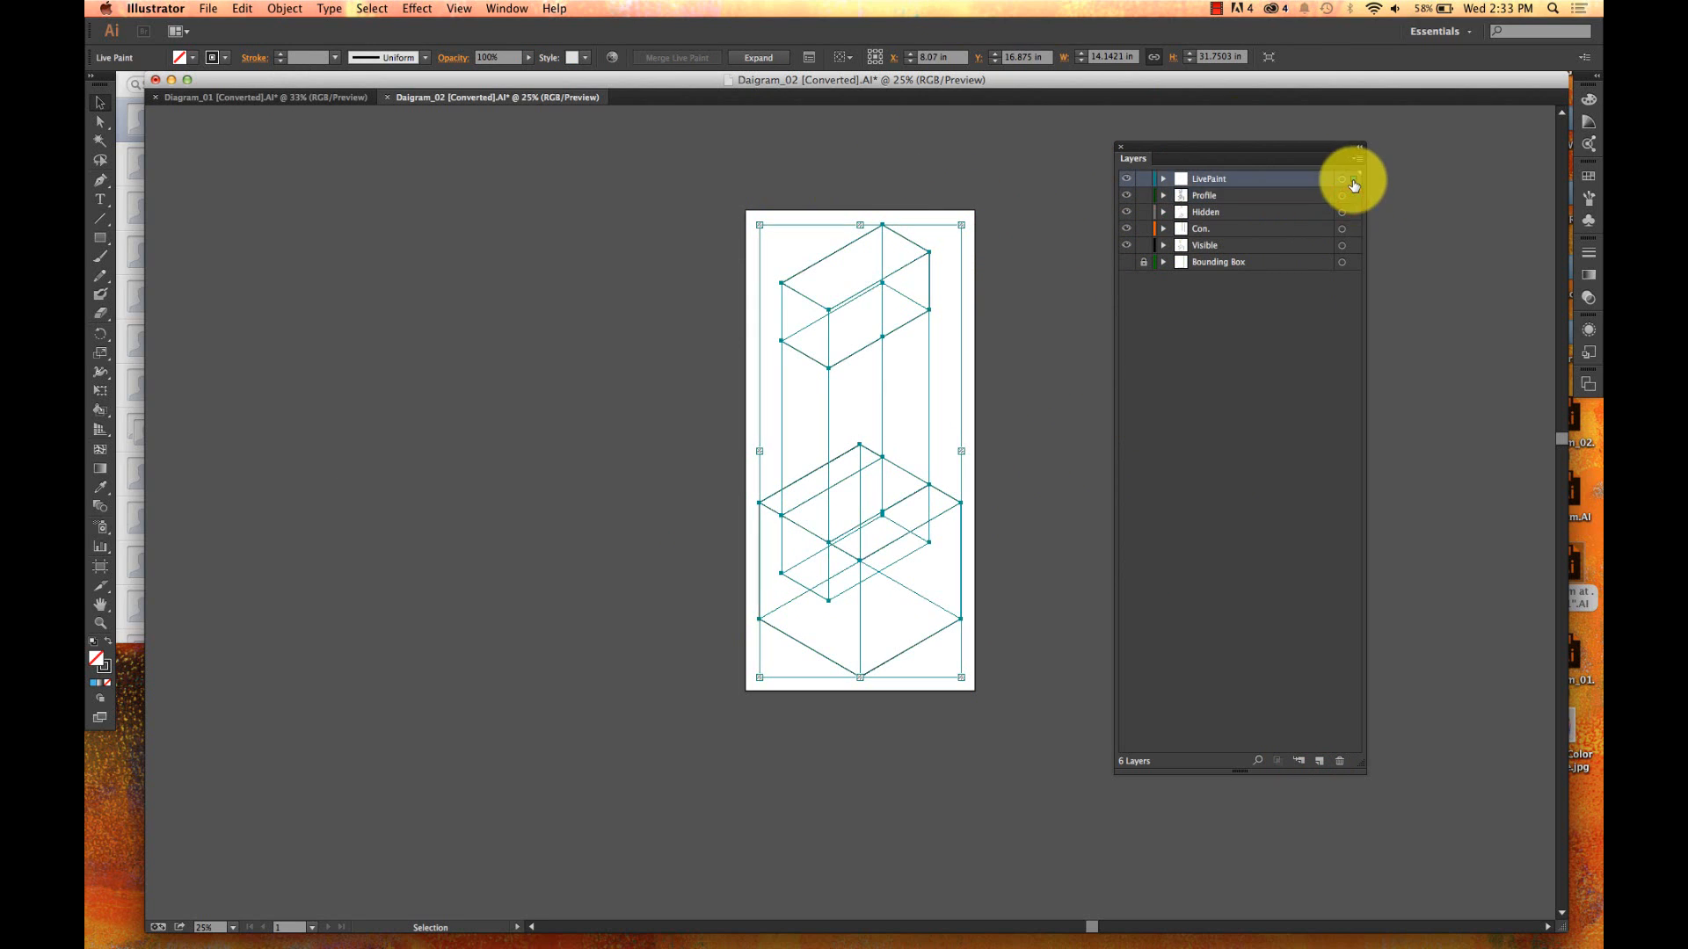
{"action": "left_click", "coordinate": [1061, 392]}
{"action": "left_click_drag", "start_coordinate": [1130, 231], "coordinate": [1044, 288]}
- Try a green fill on the whole Live Paint group, set the fill back to none and deselect the group
{"action": "left_click", "coordinate": [904, 262]}
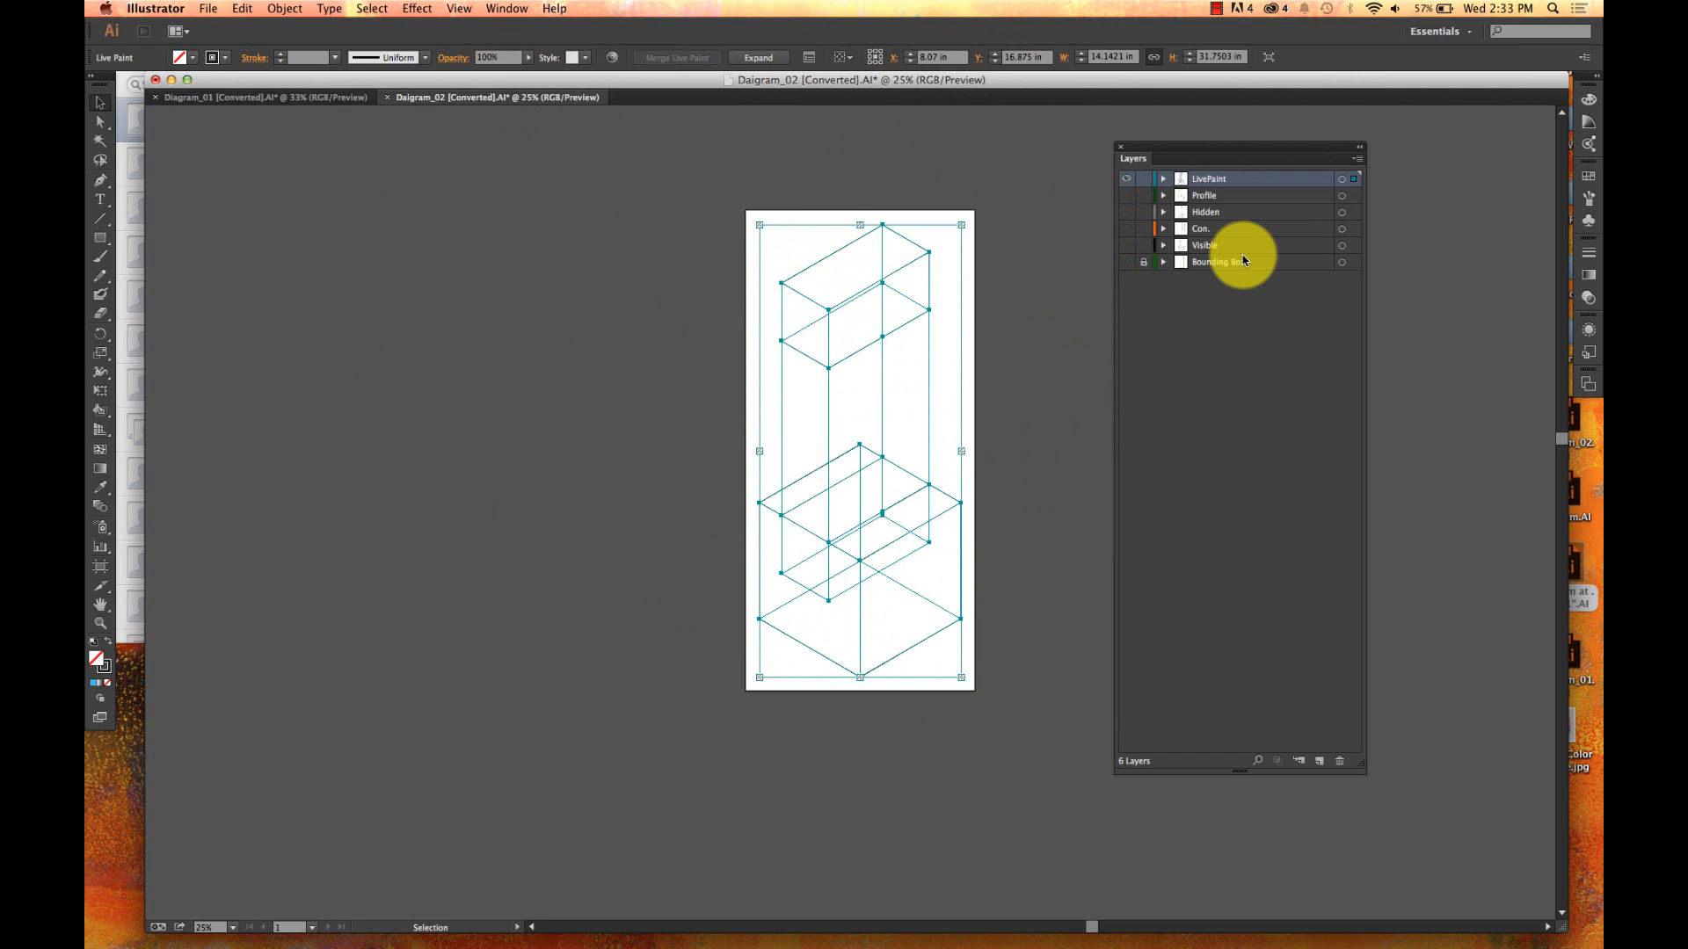
{"action": "left_click", "coordinate": [1588, 99]}
{"action": "left_click", "coordinate": [1442, 215]}
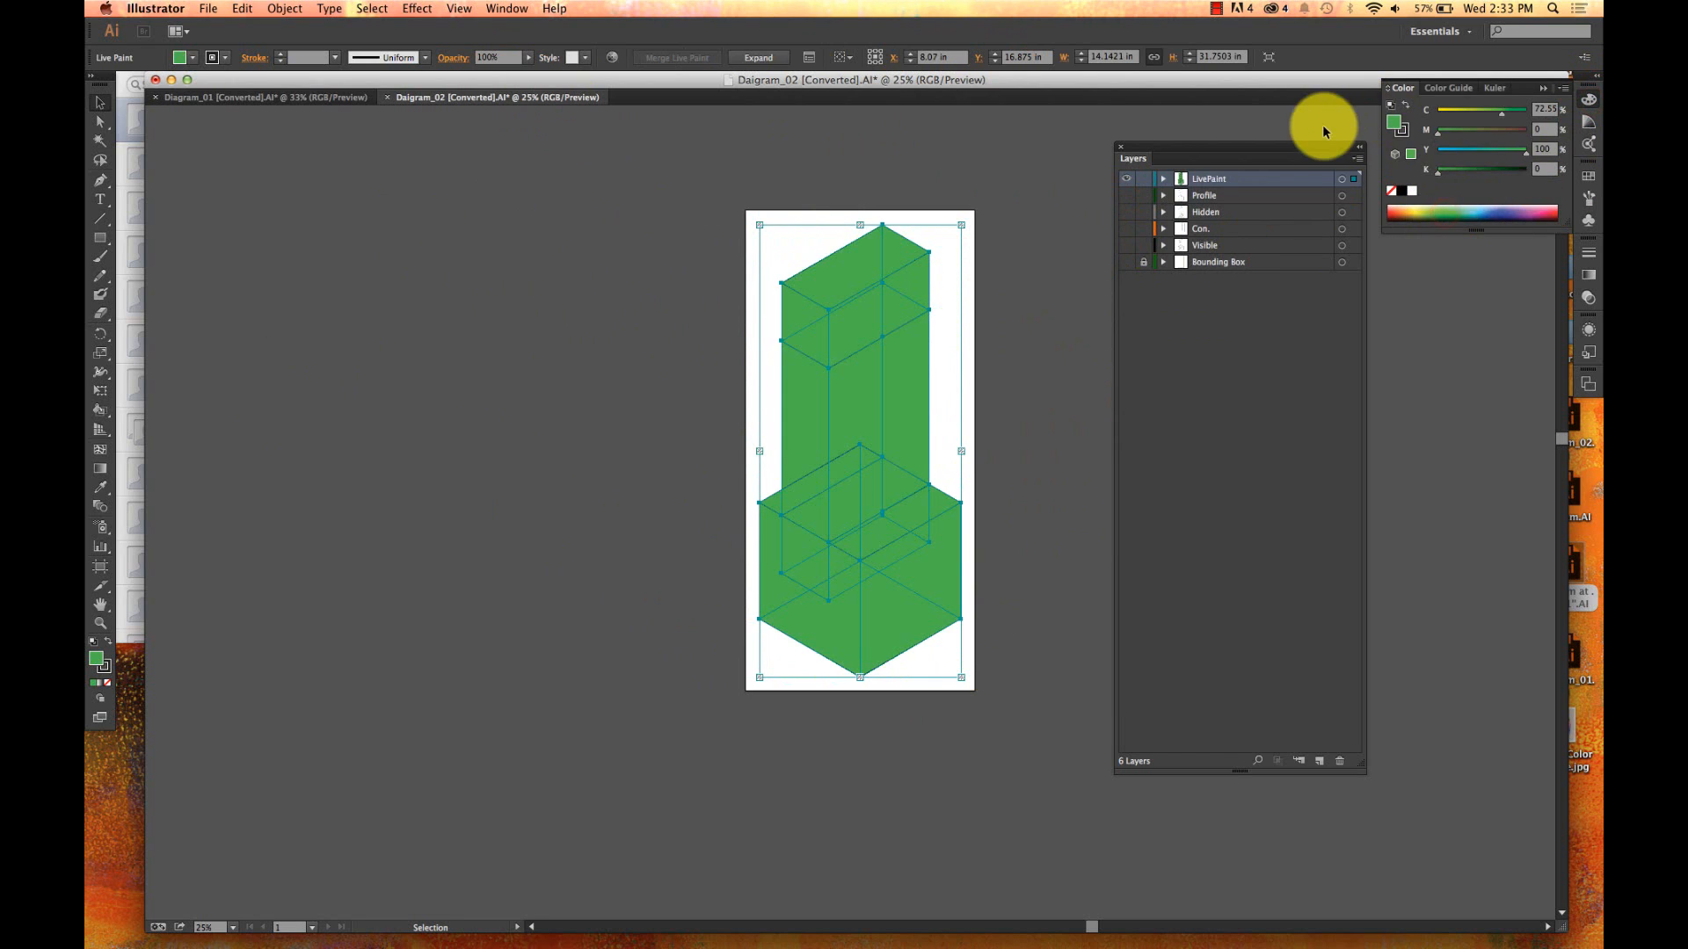
{"action": "key", "text": "a"}
{"action": "key", "text": "/"}
{"action": "key", "text": "v"}
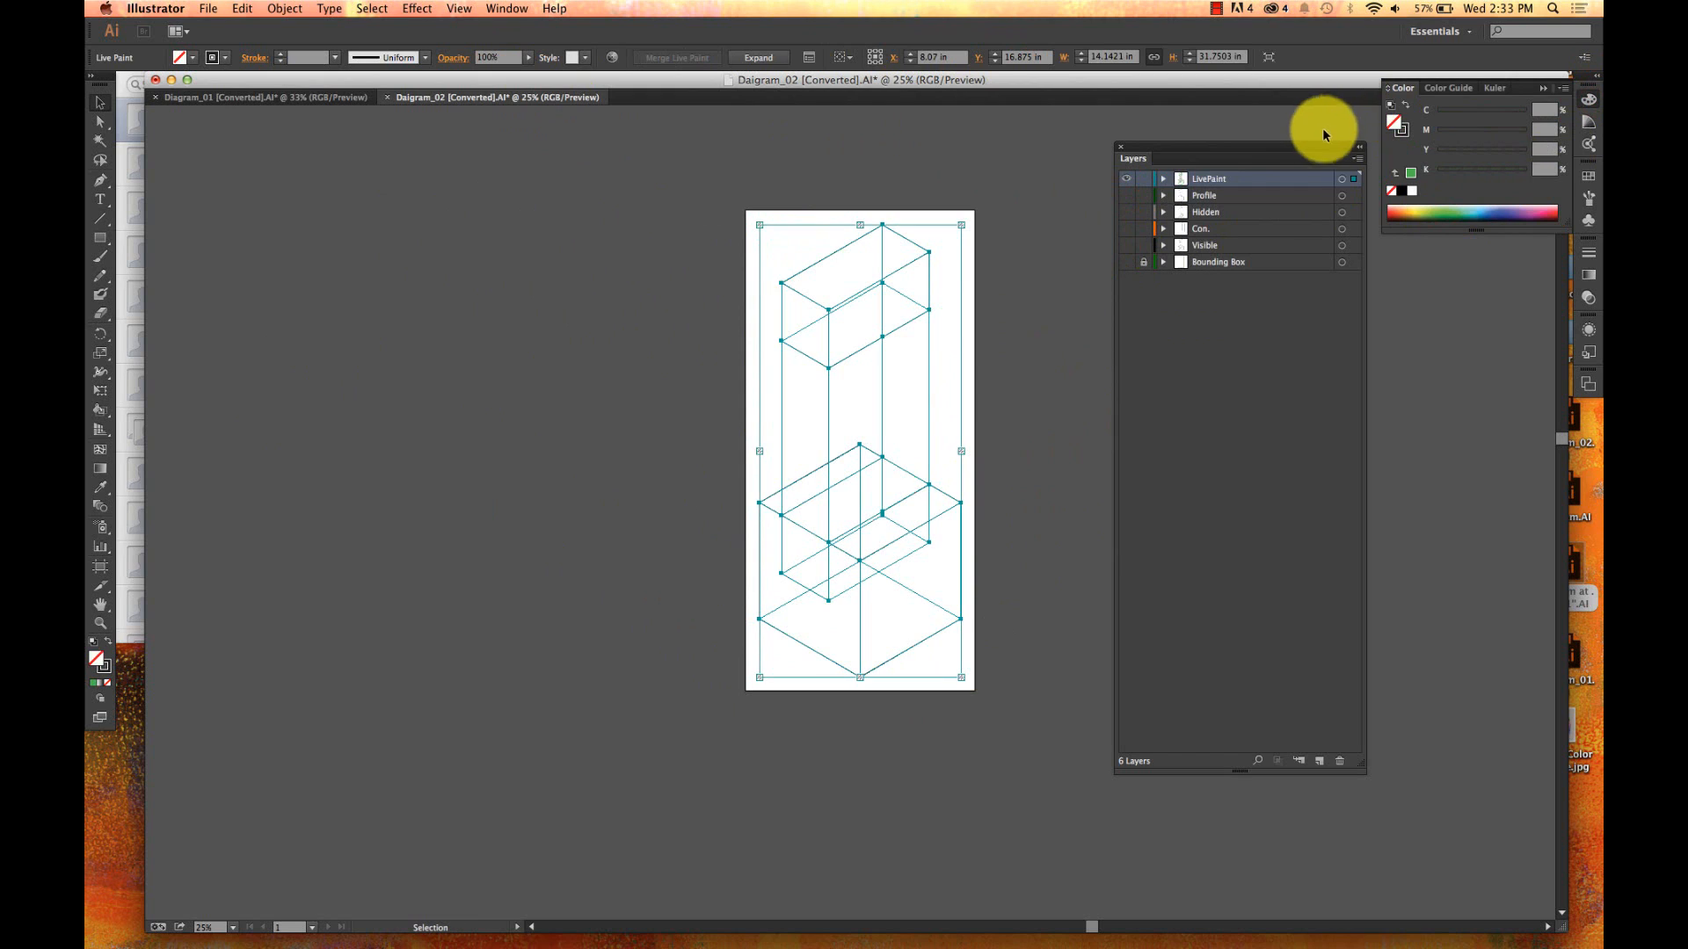
{"action": "left_click", "coordinate": [1026, 223]}
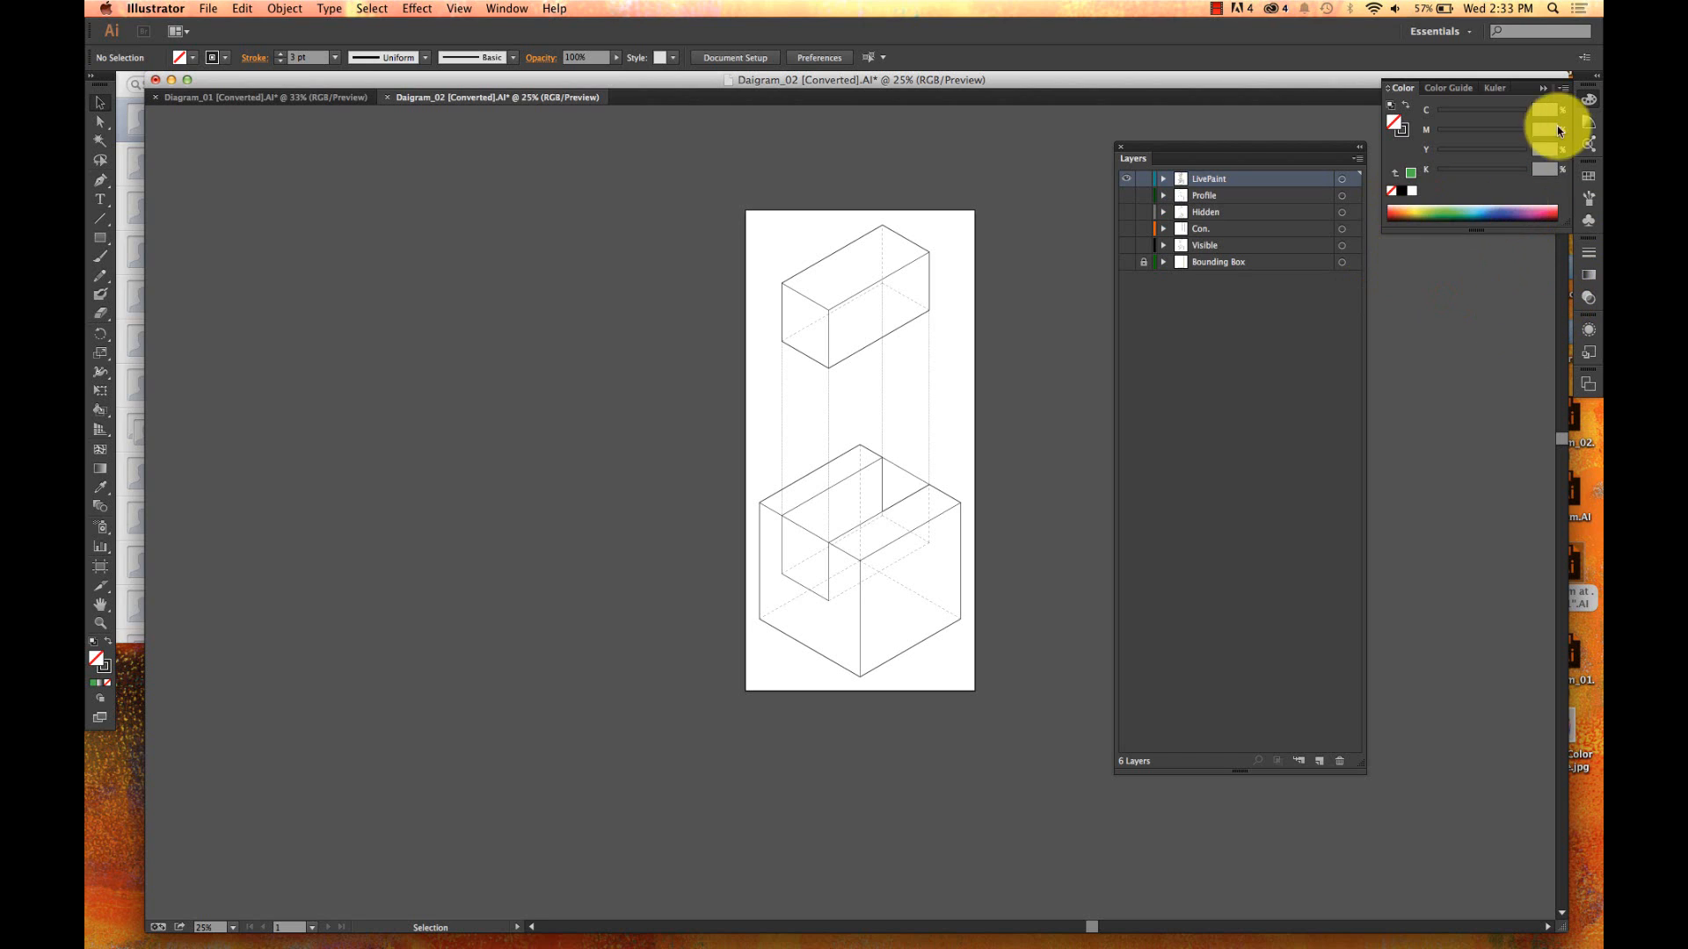
- Show the Swatches, float them on their own beside the artboard and make their list much taller
{"action": "left_click", "coordinate": [1590, 179]}
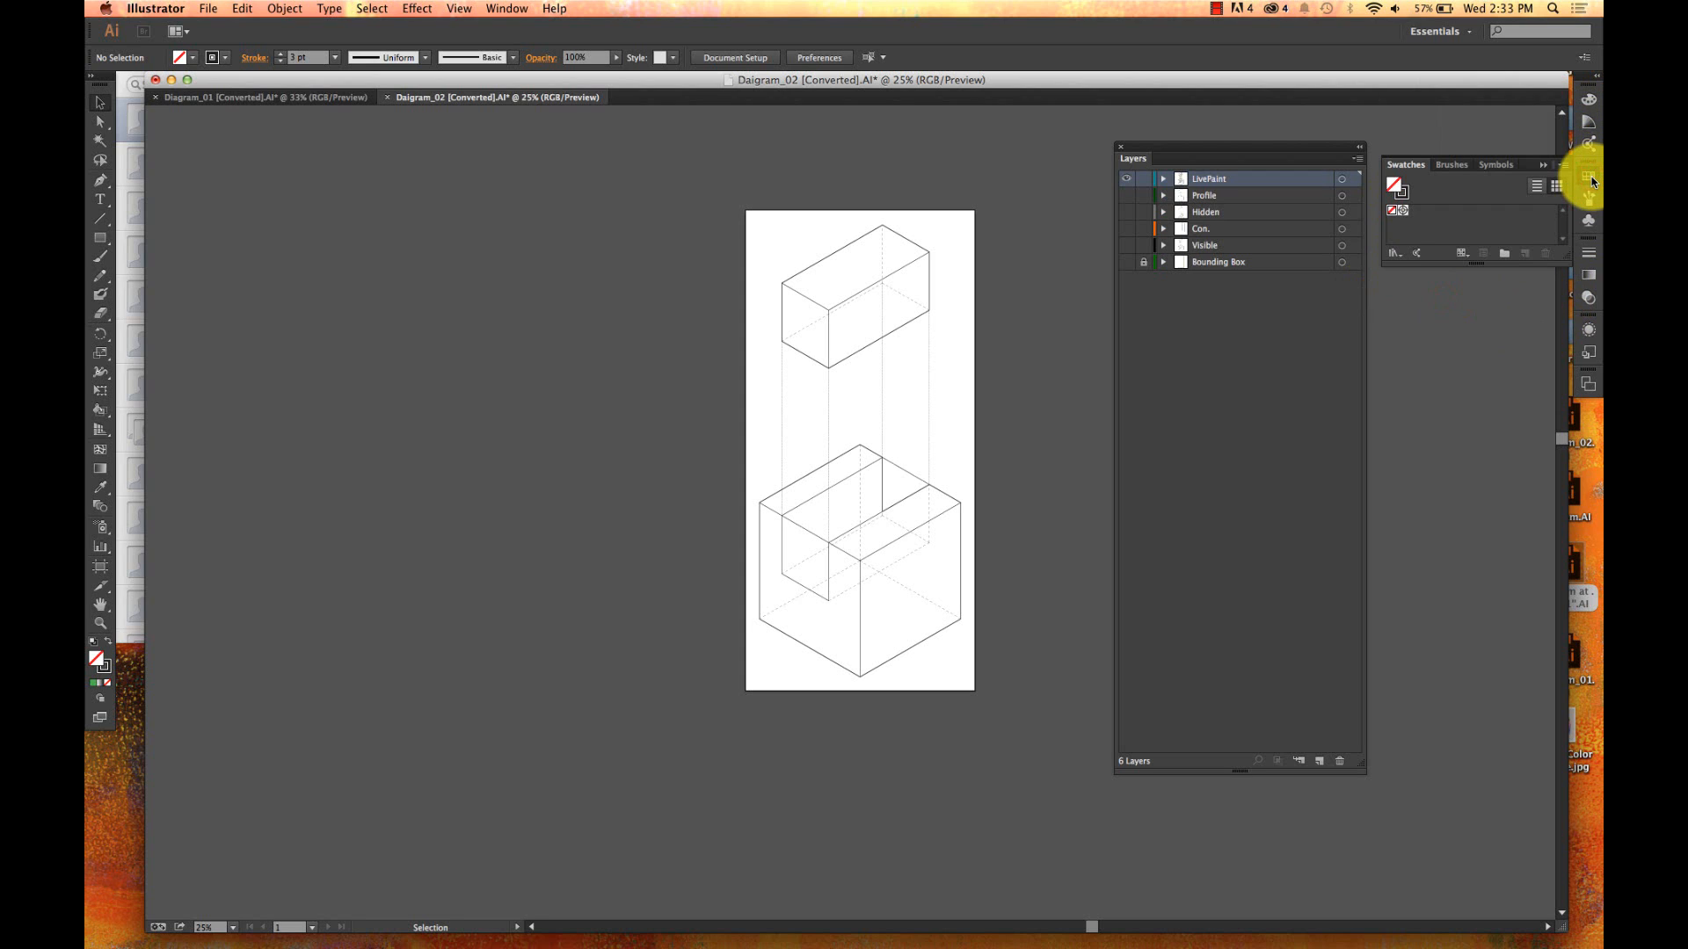
{"action": "left_click", "coordinate": [508, 8]}
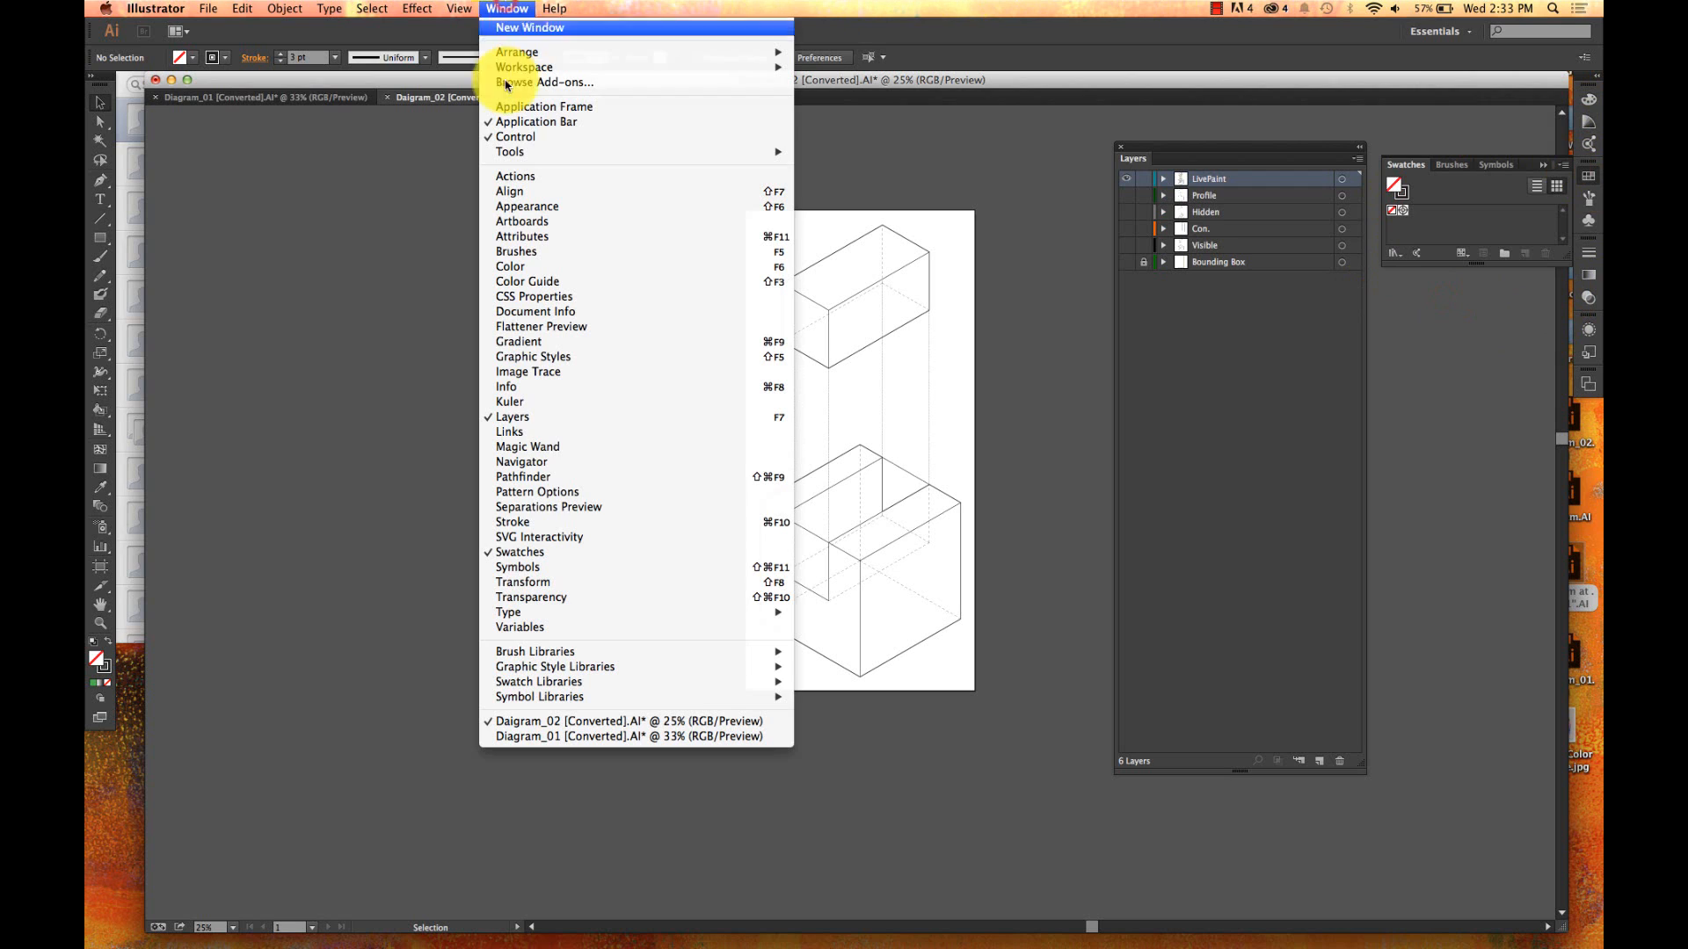
{"action": "left_click", "coordinate": [545, 552]}
{"action": "left_click", "coordinate": [1589, 176]}
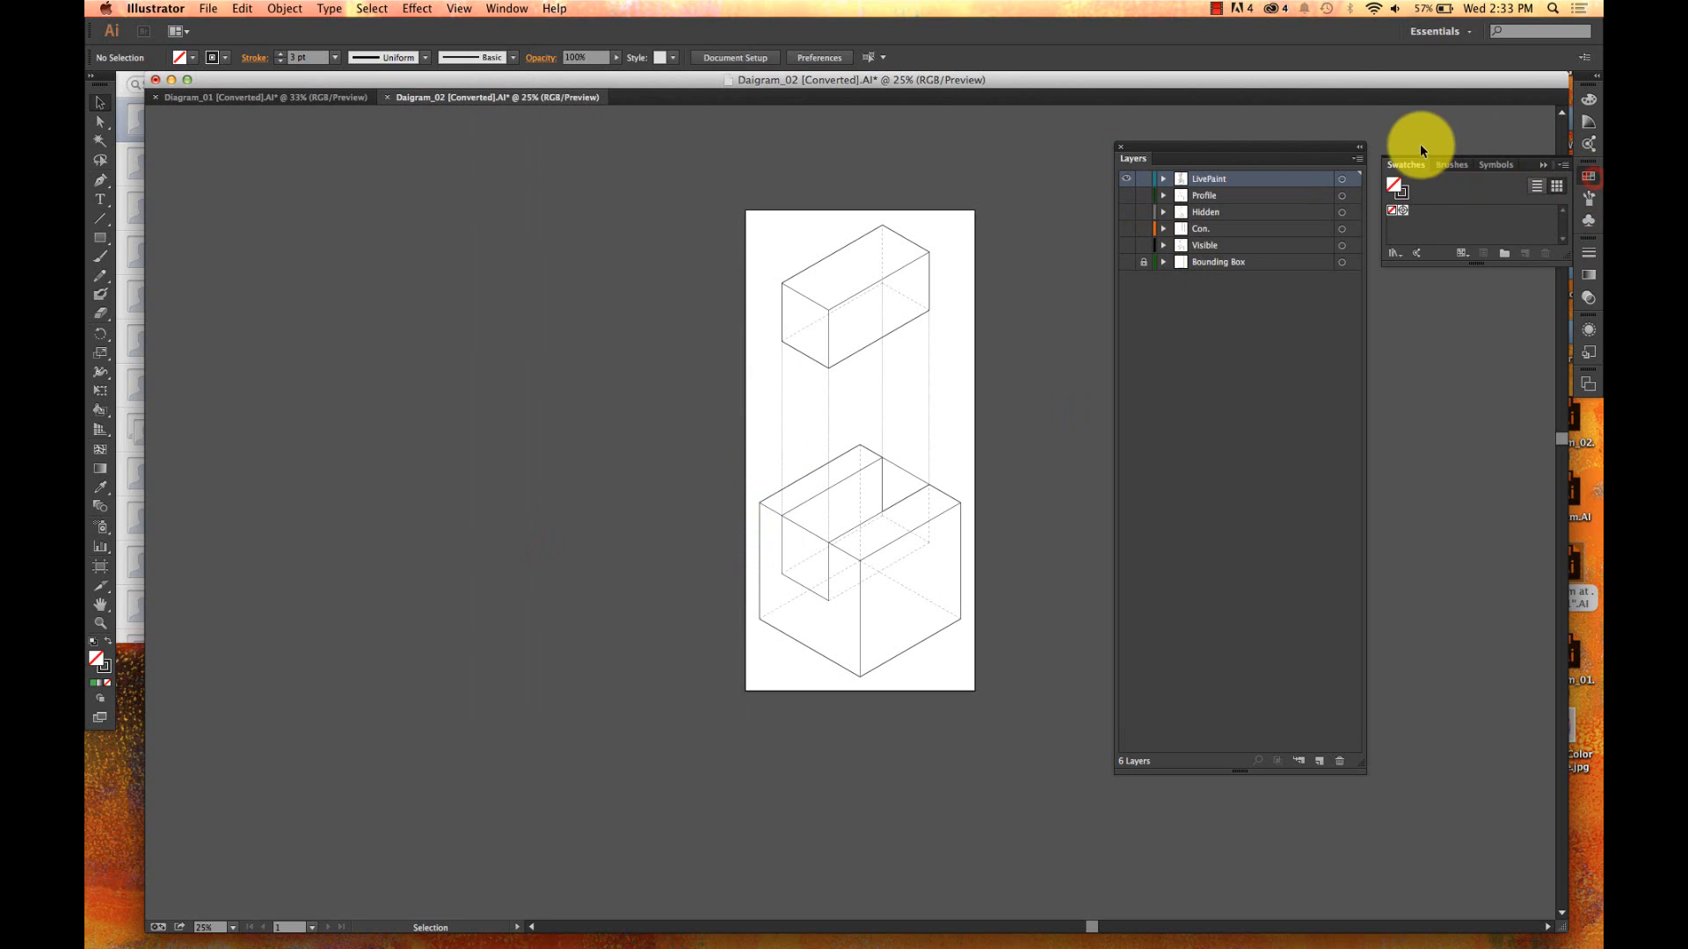
{"action": "left_click_drag", "start_coordinate": [1417, 164], "coordinate": [378, 194]}
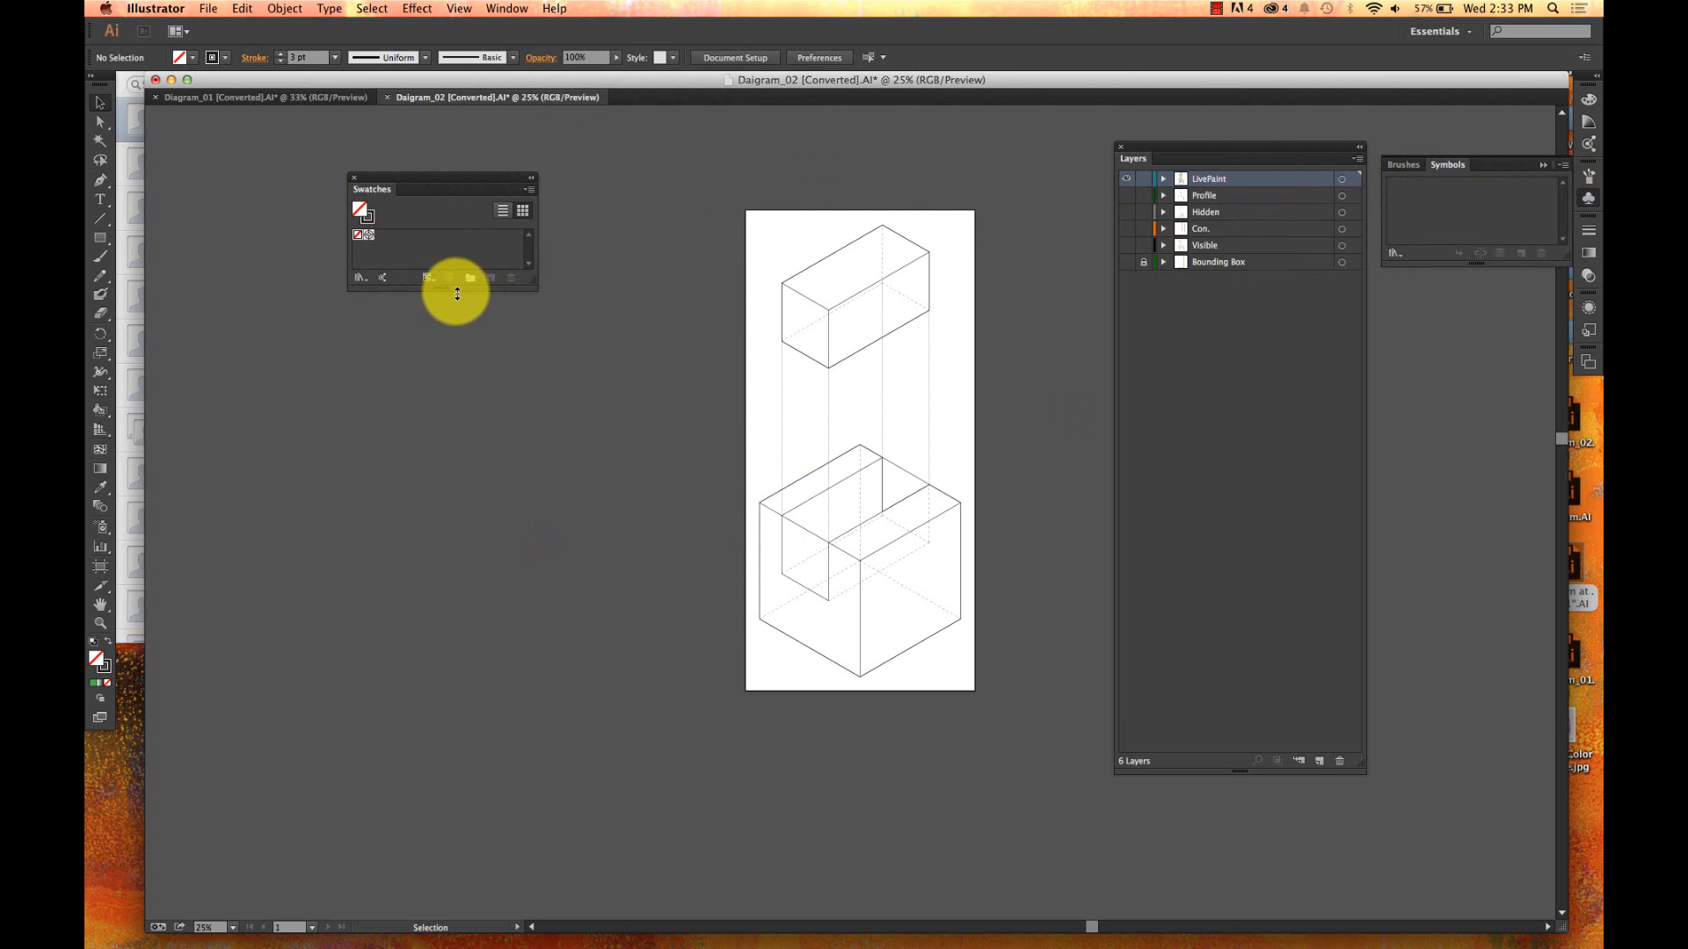
{"action": "left_click_drag", "start_coordinate": [458, 294], "coordinate": [461, 658]}
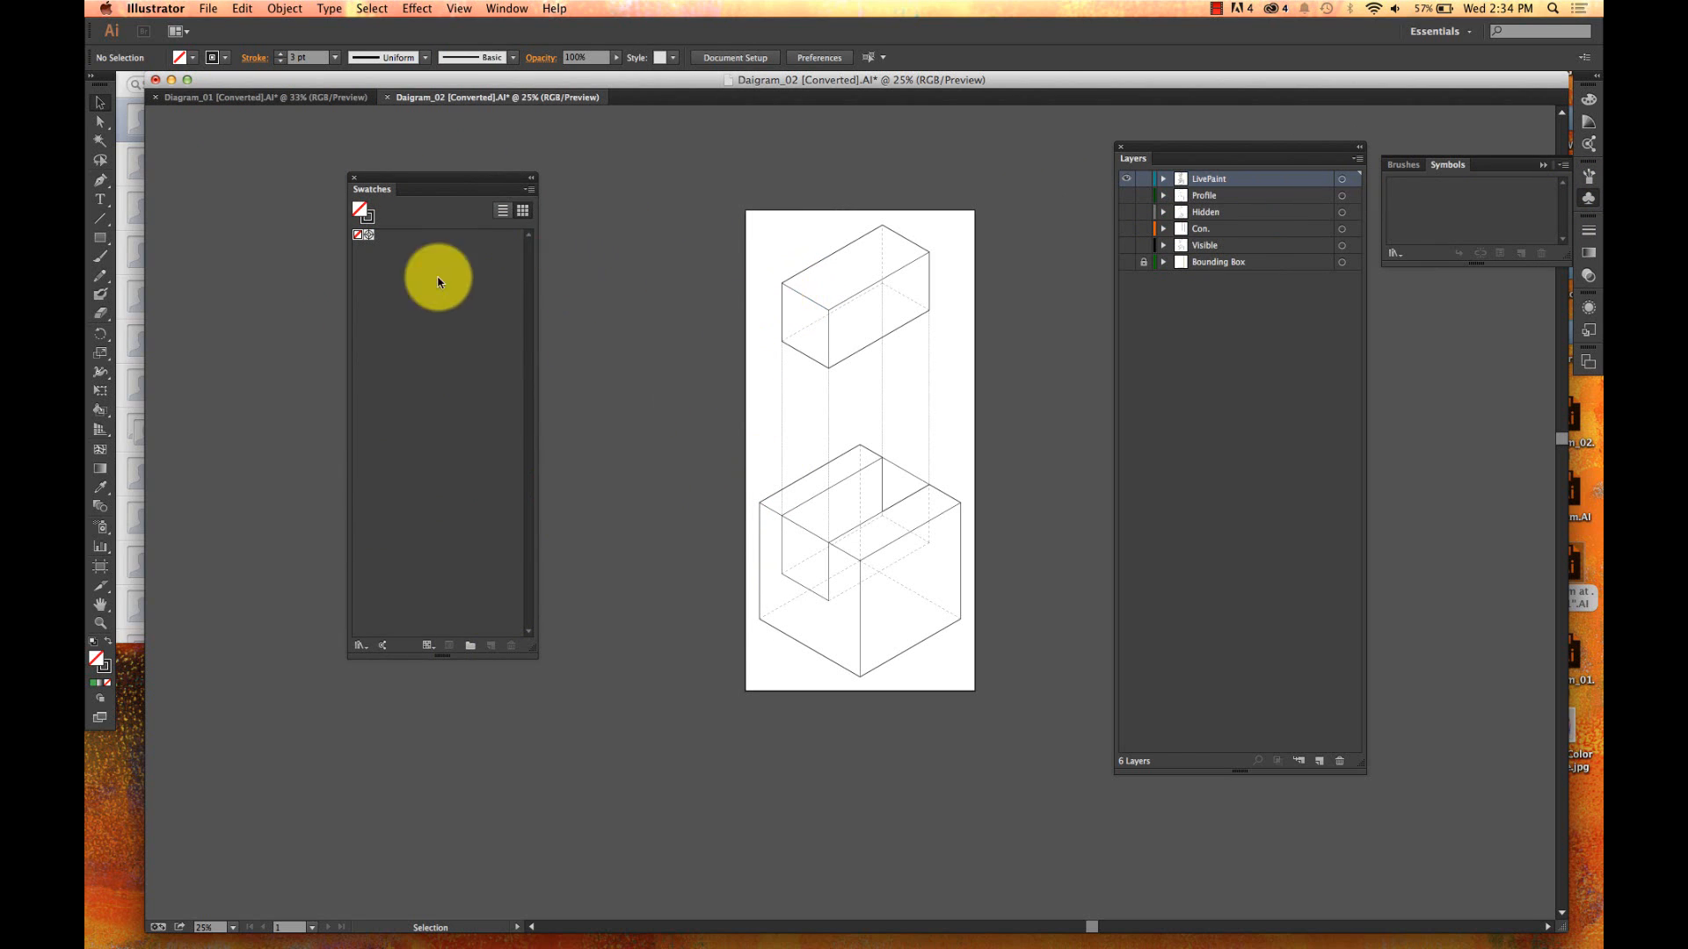
- Pick a green fill colour and try to make a new swatch from it
{"action": "left_click", "coordinate": [360, 647]}
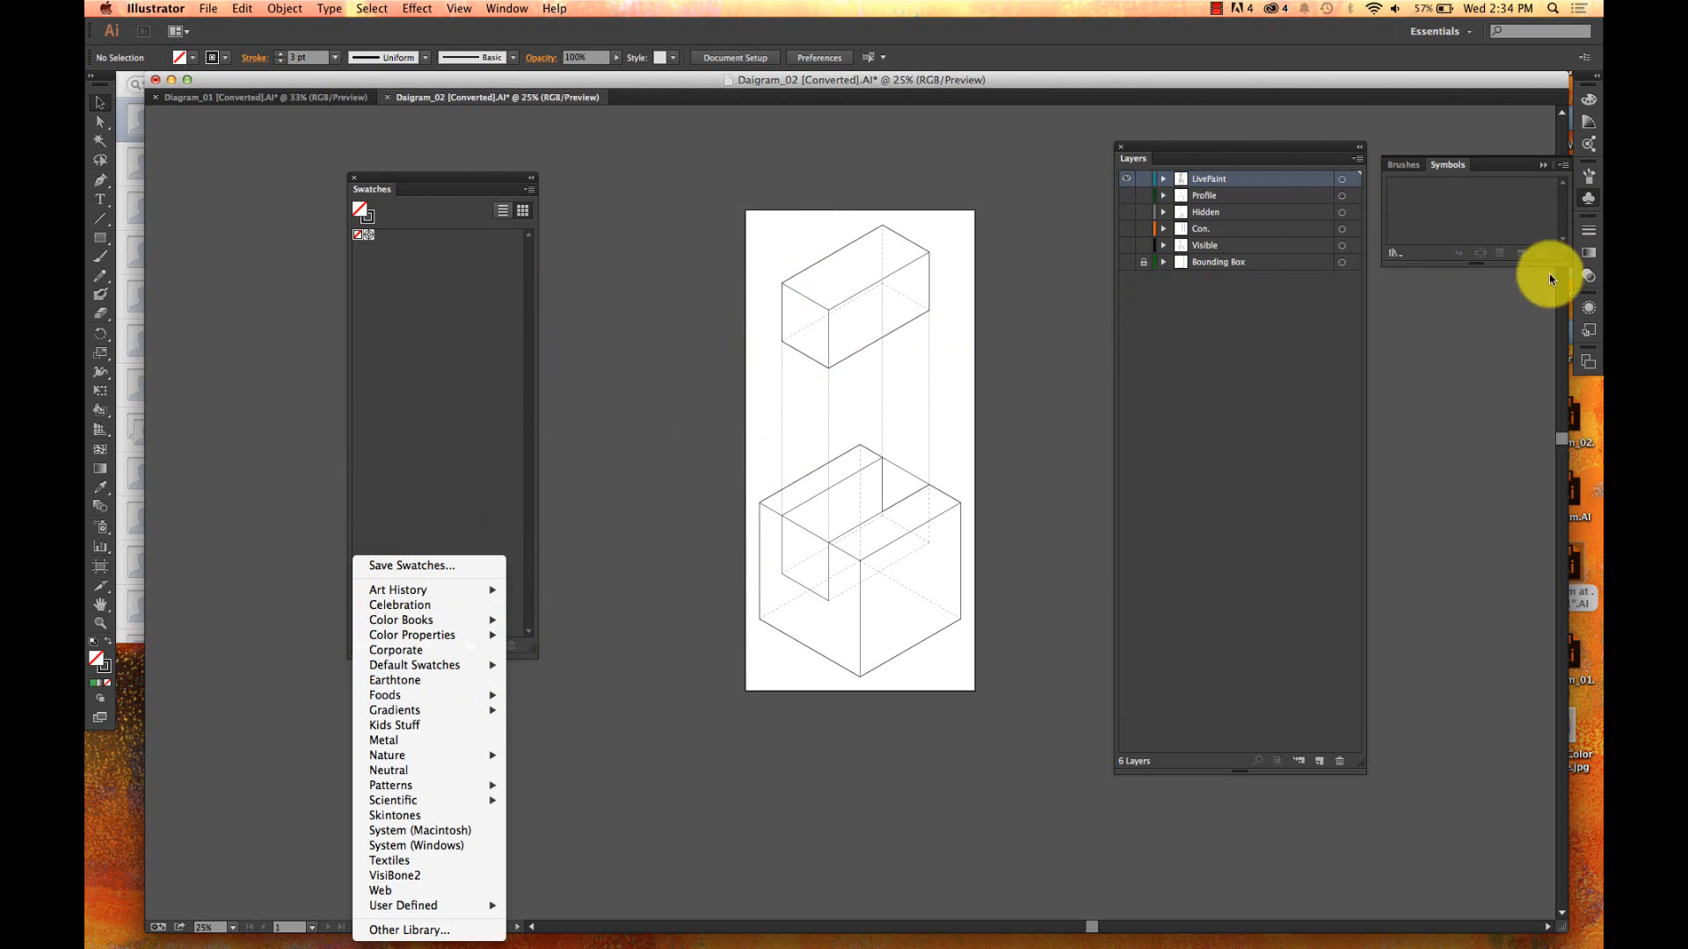
{"action": "left_click", "coordinate": [1582, 99]}
{"action": "left_click", "coordinate": [1590, 104]}
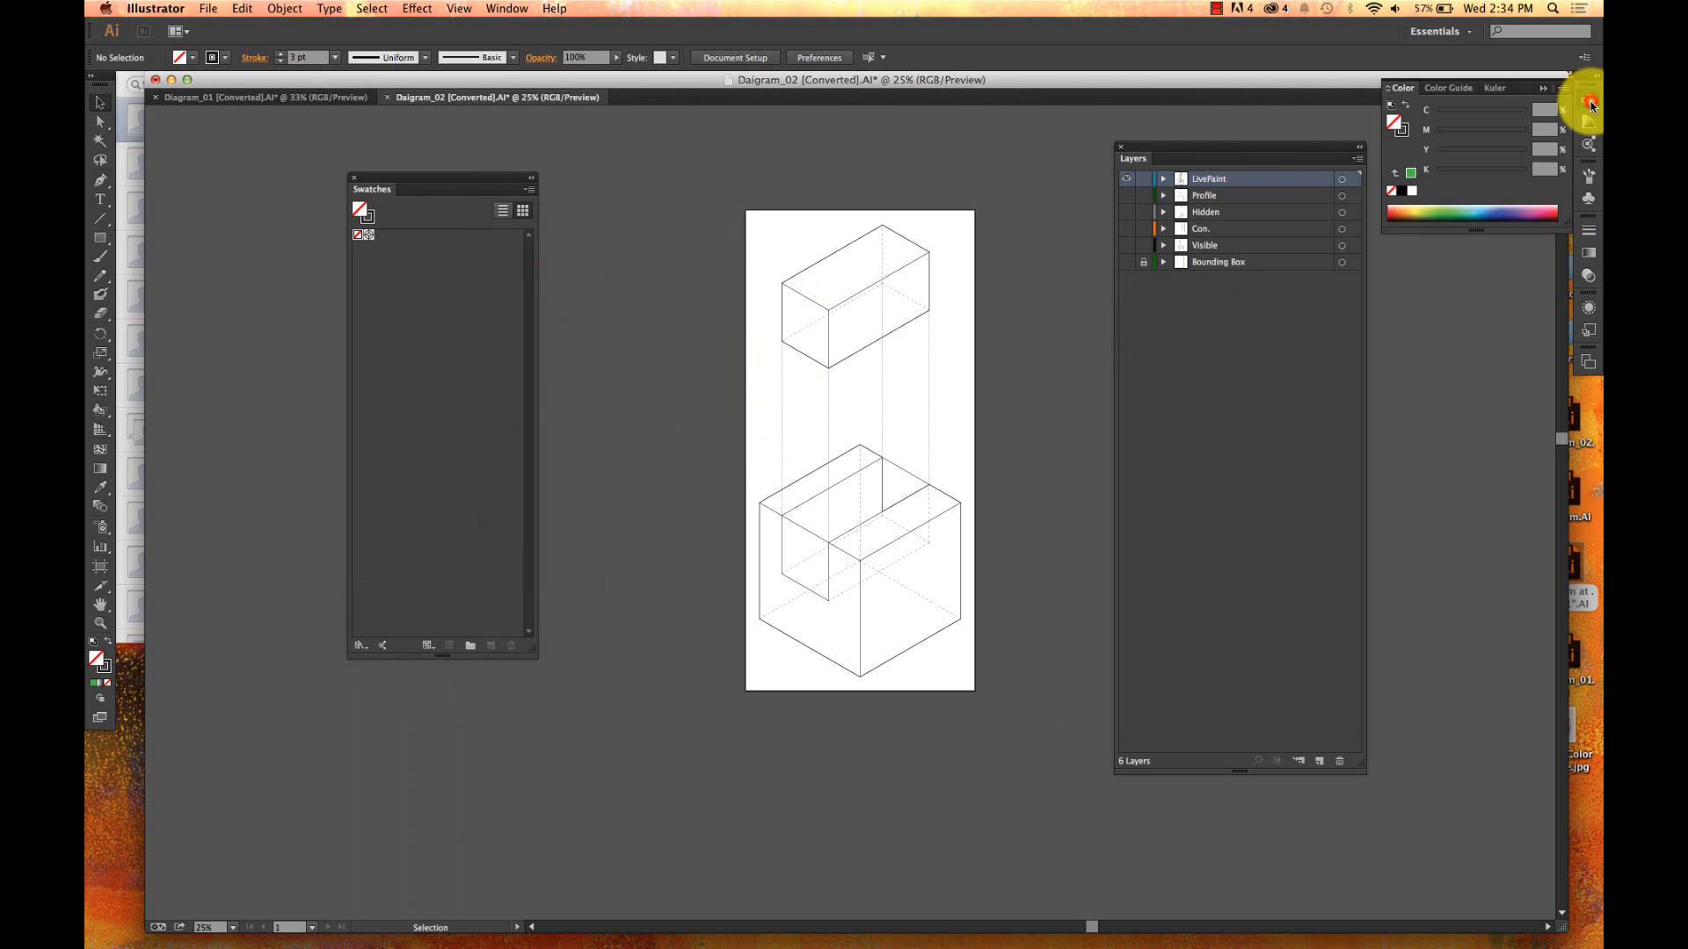
{"action": "left_click", "coordinate": [1442, 213]}
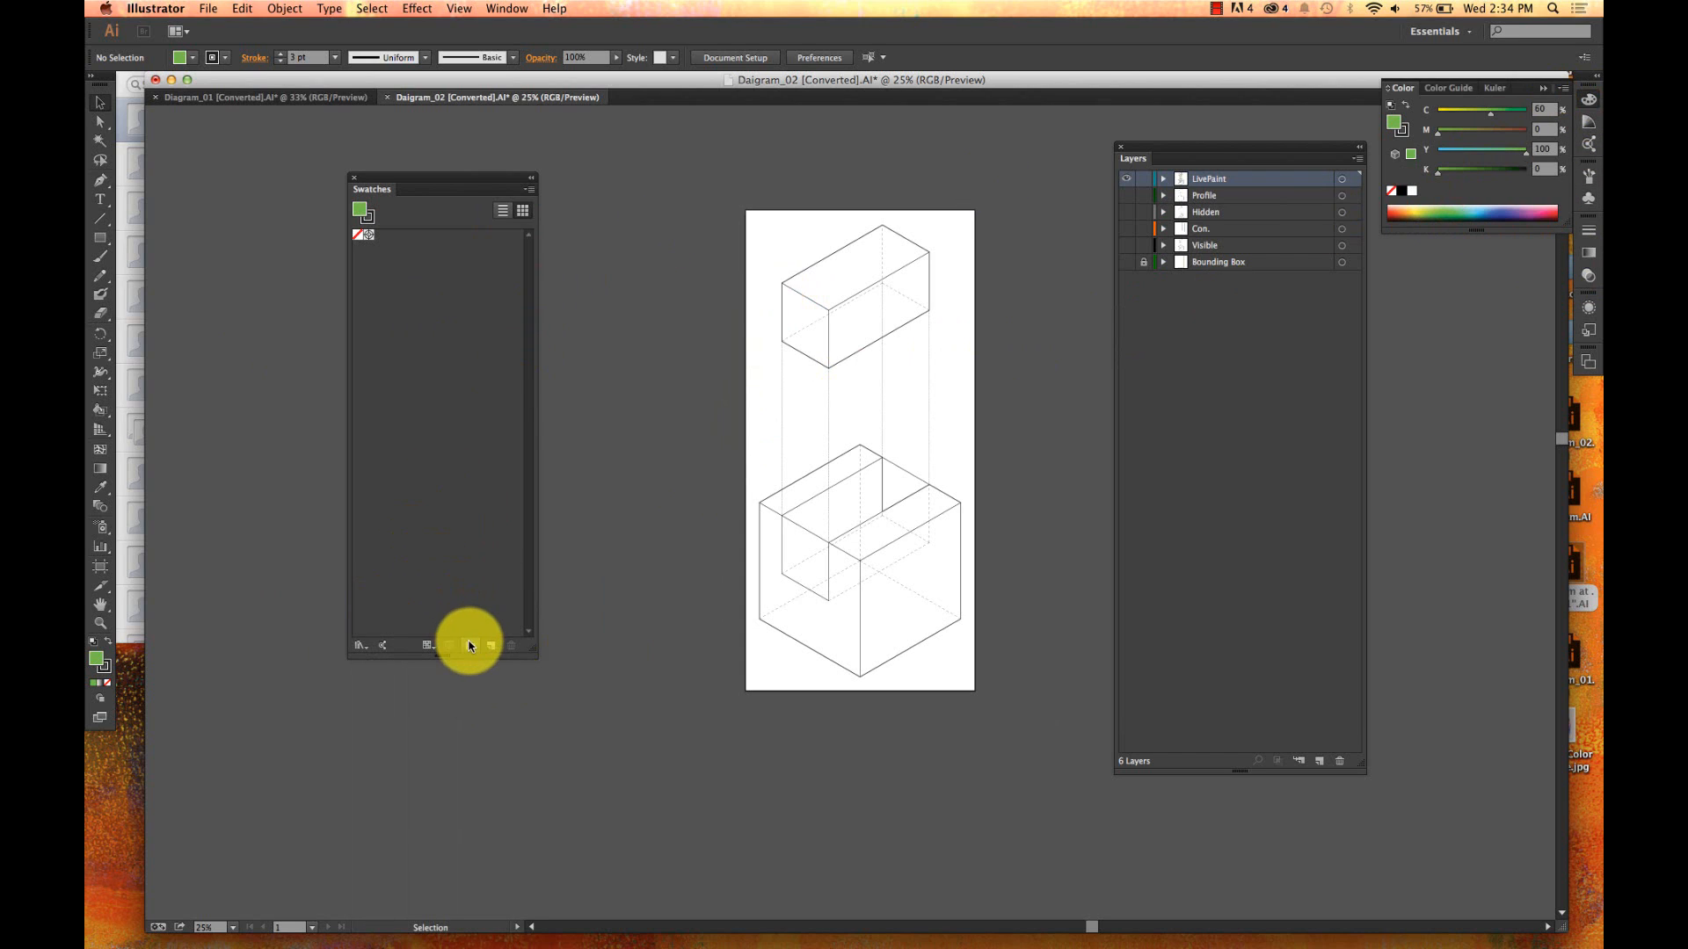
{"action": "left_click", "coordinate": [489, 648]}
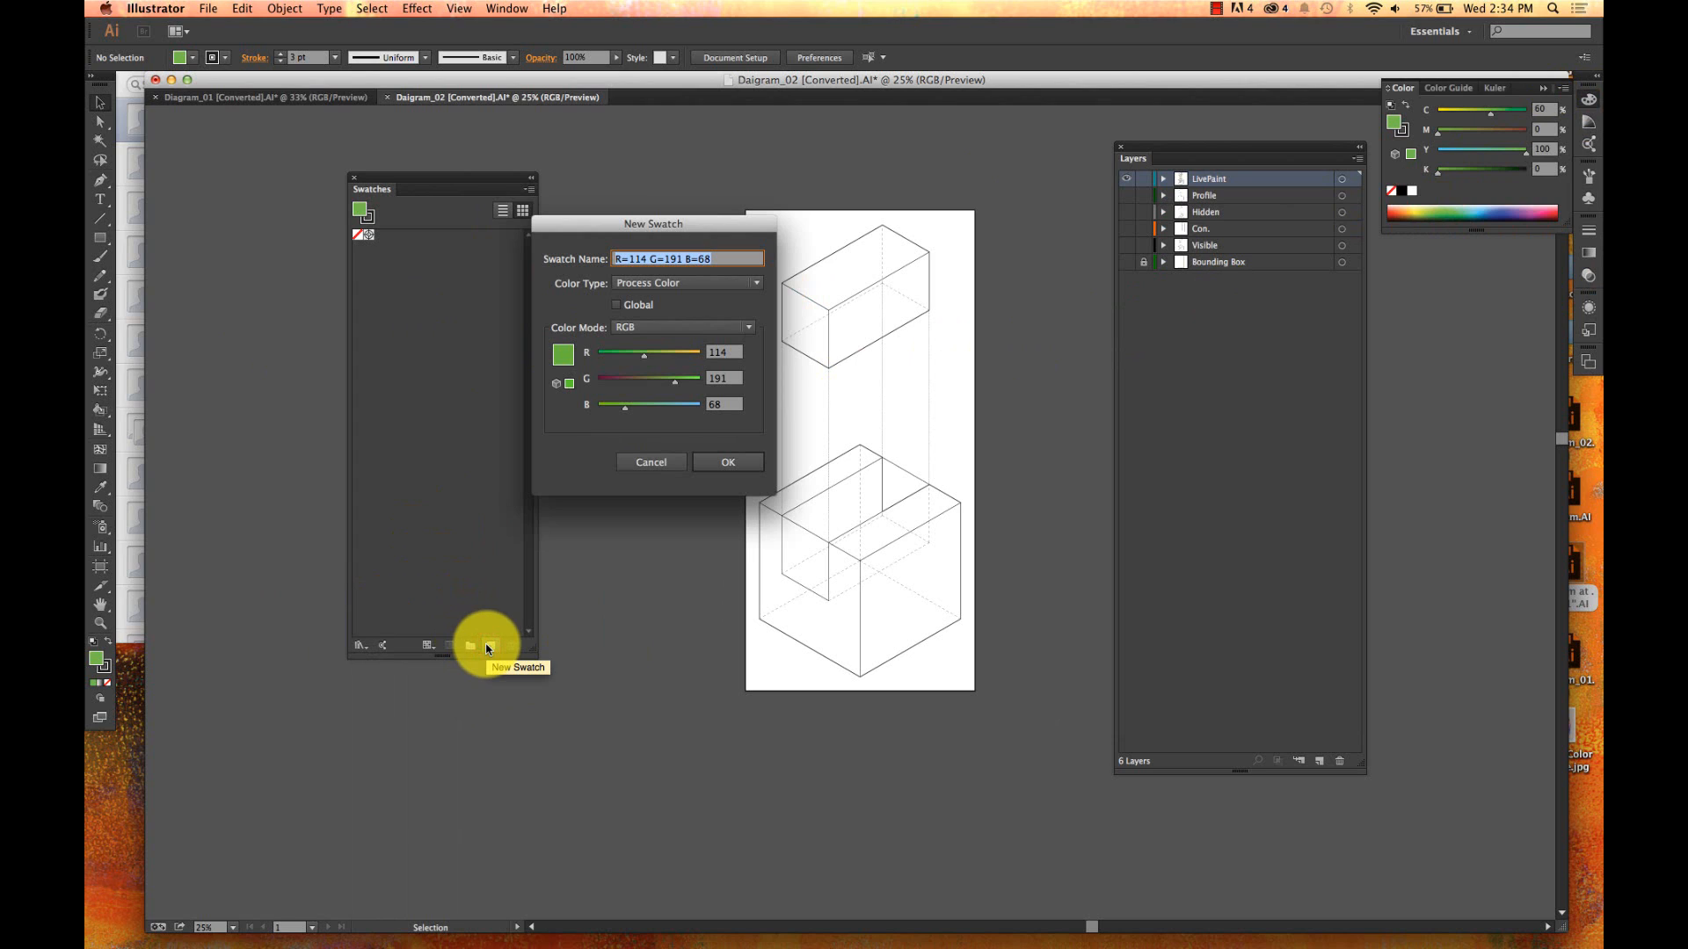
{"action": "key", "text": "Escape"}
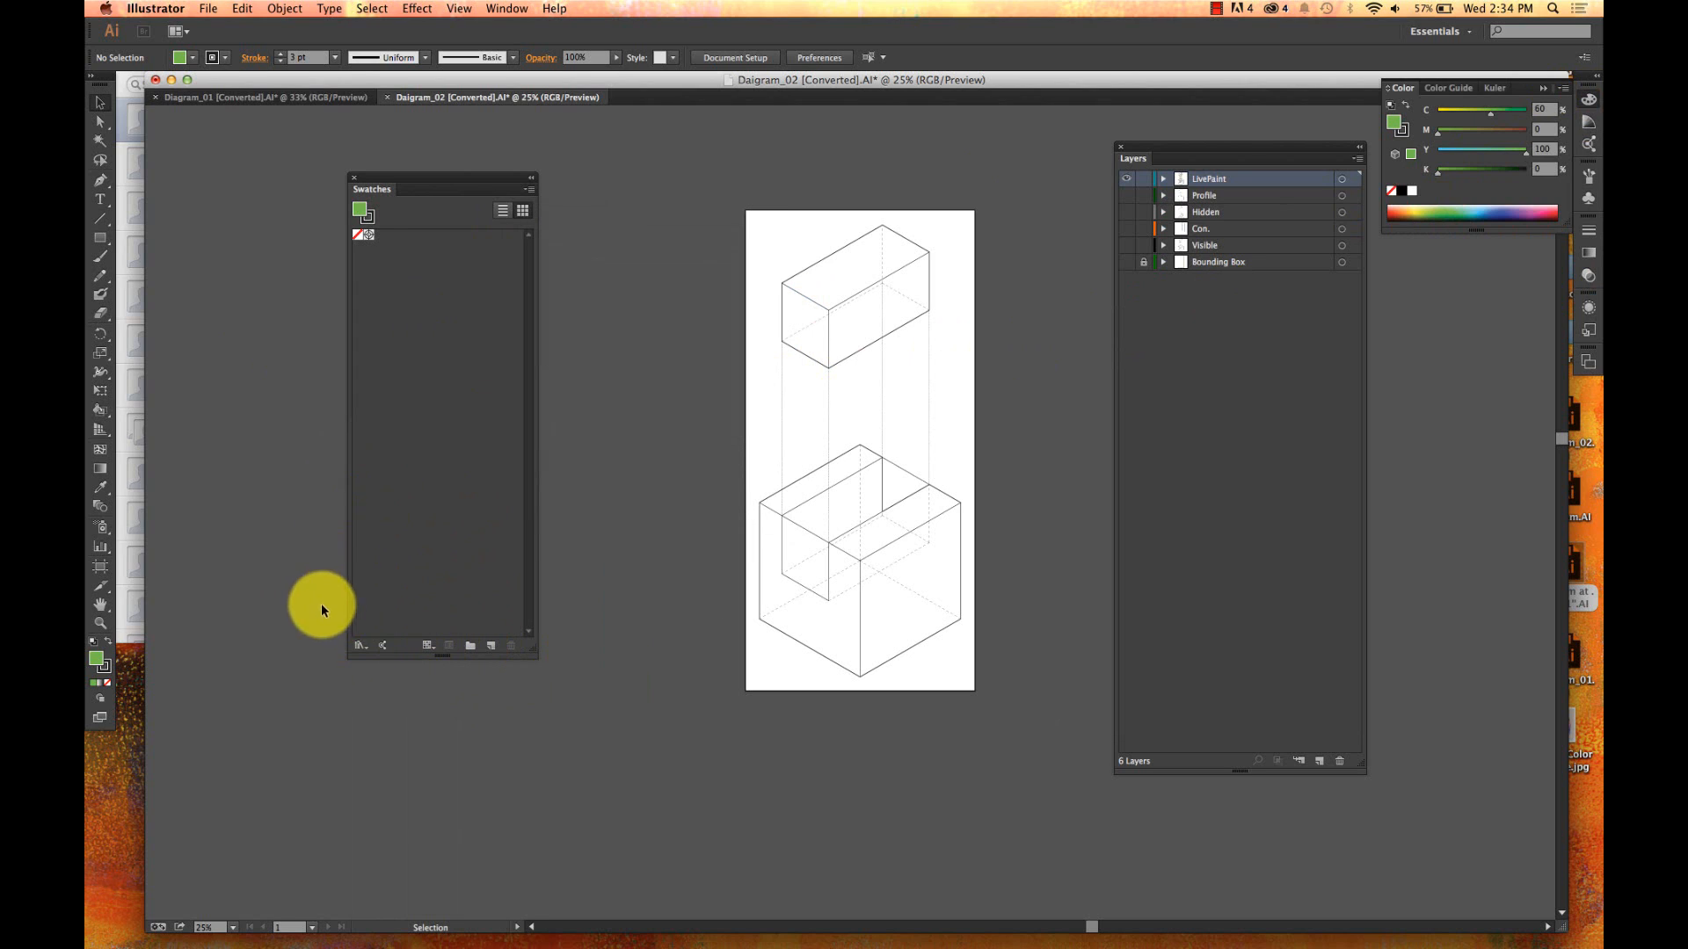
- Open the Ancient swatch library from Art History, place it below the Swatches and enlarge it to show all its colour groups
{"action": "left_click", "coordinate": [360, 645]}
{"action": "mouse_move", "coordinate": [384, 589]}
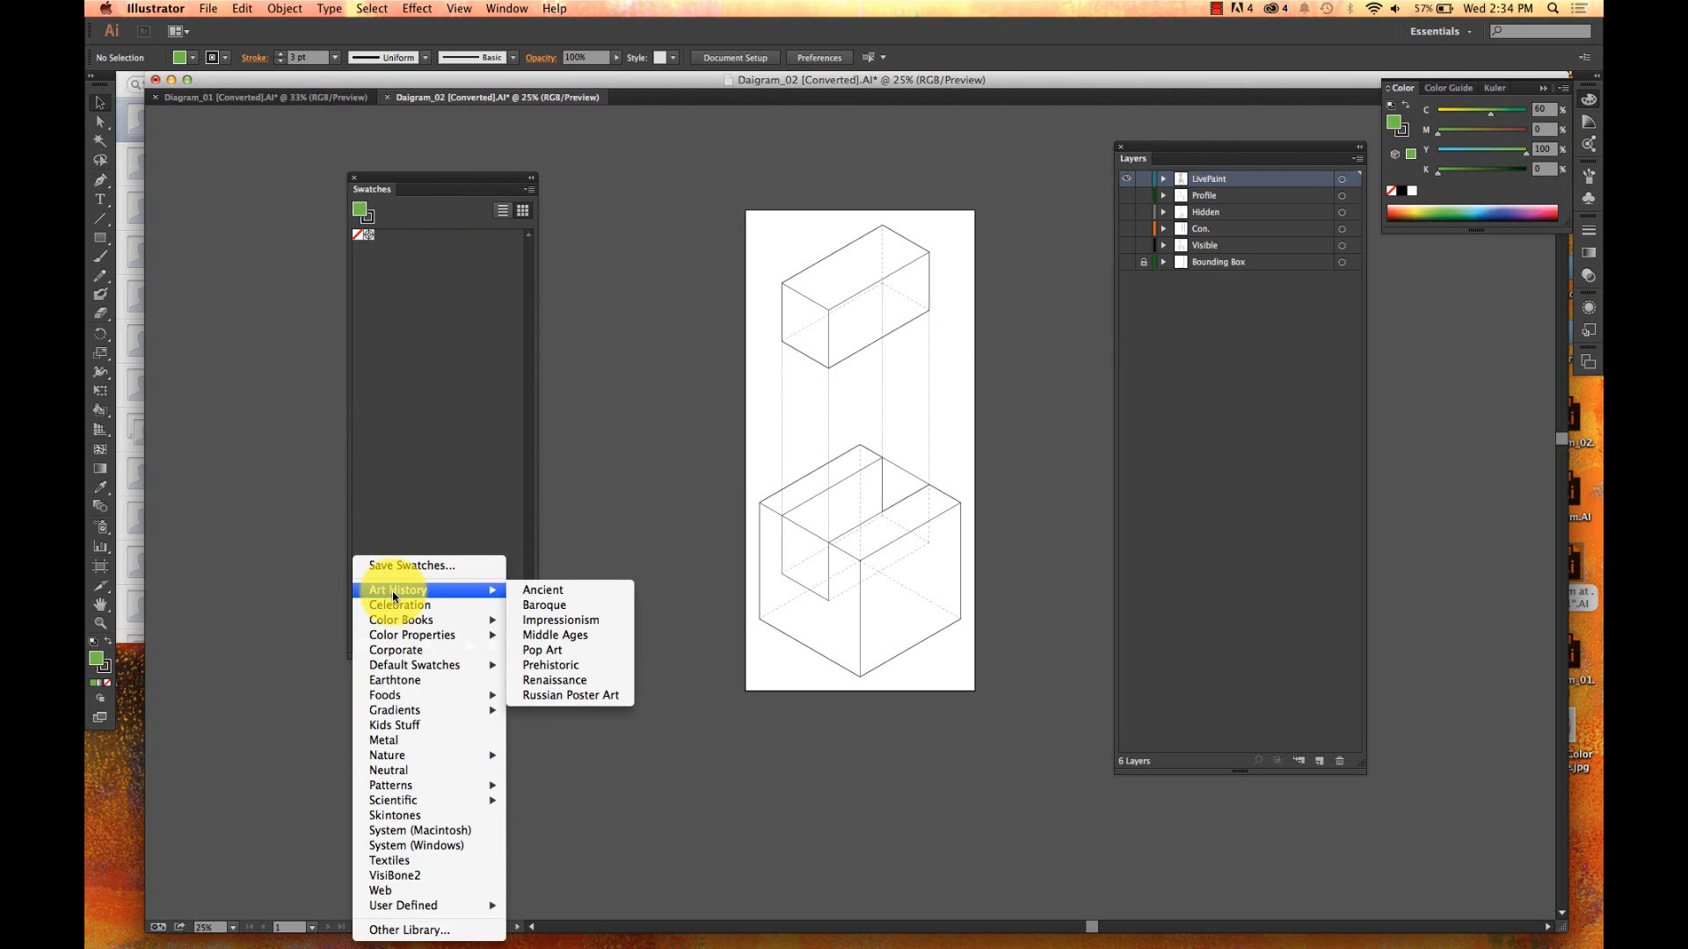
{"action": "left_click", "coordinate": [545, 589]}
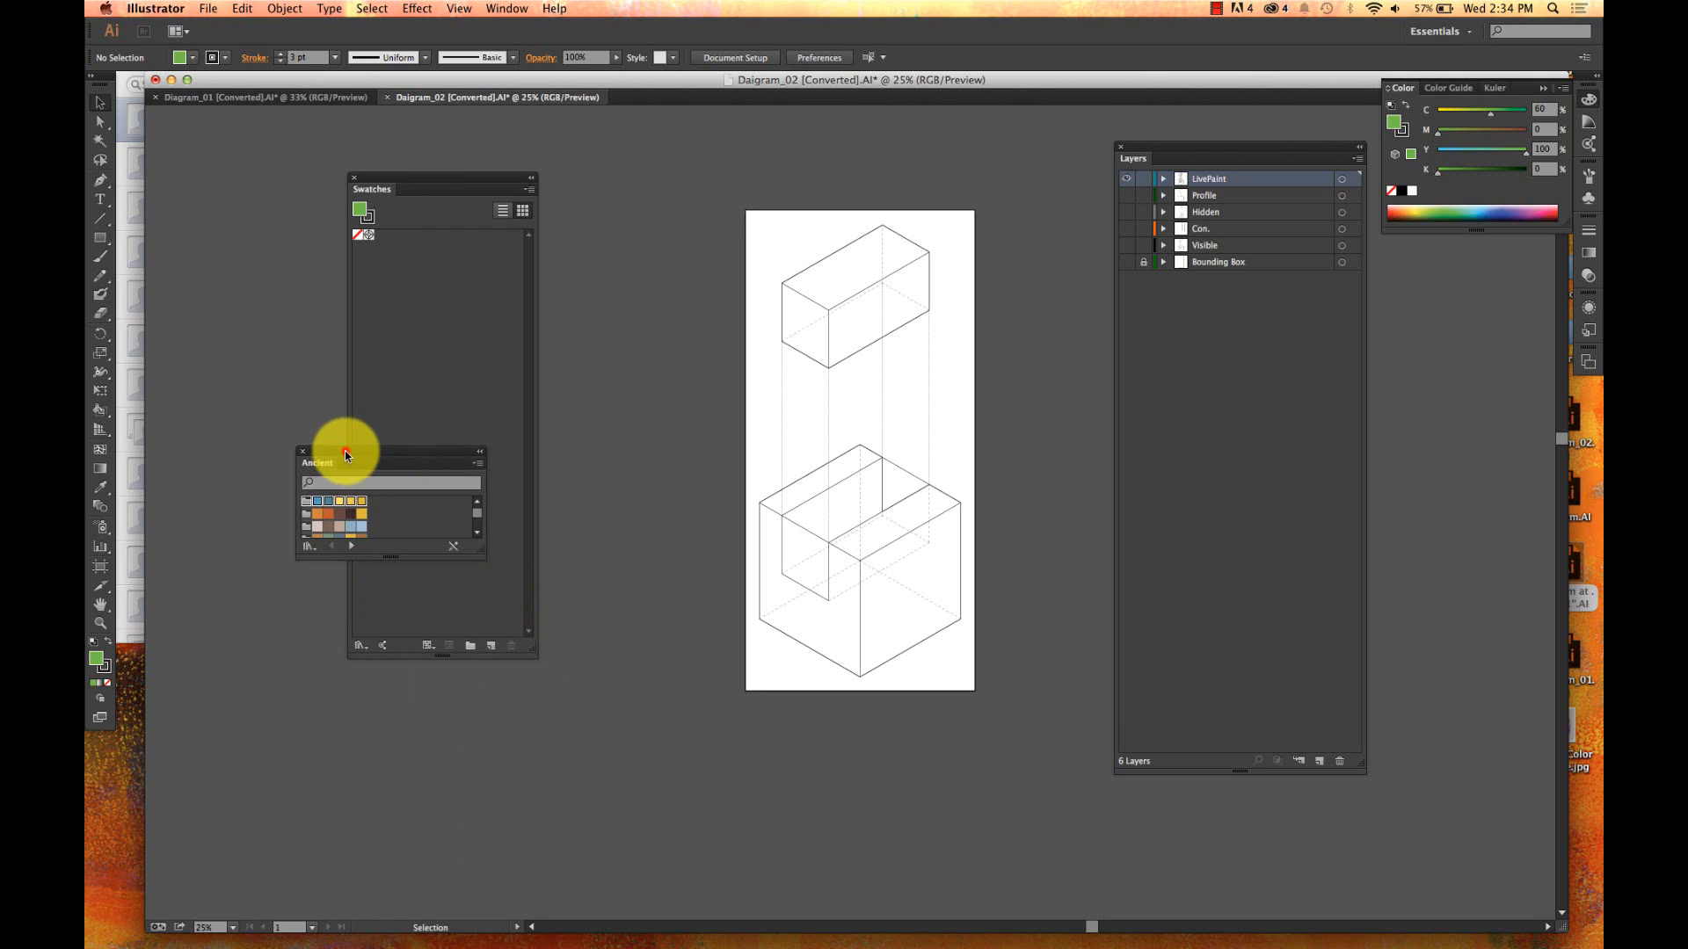
{"action": "left_click_drag", "start_coordinate": [345, 453], "coordinate": [414, 688]}
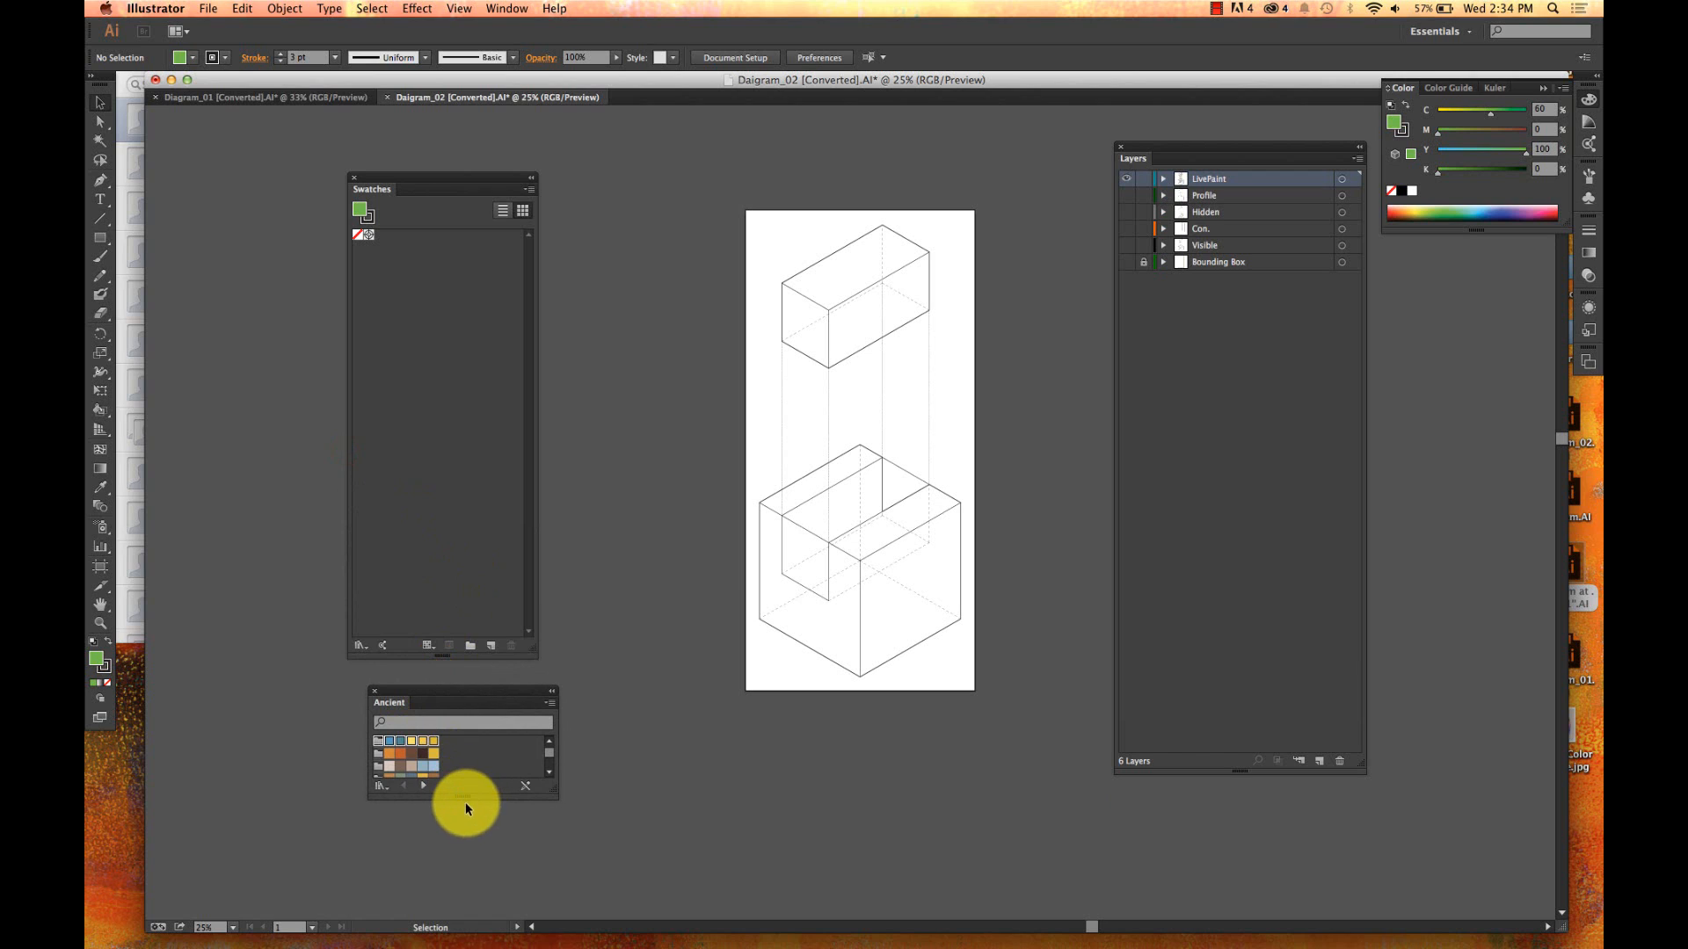
{"action": "left_click_drag", "start_coordinate": [467, 800], "coordinate": [461, 890]}
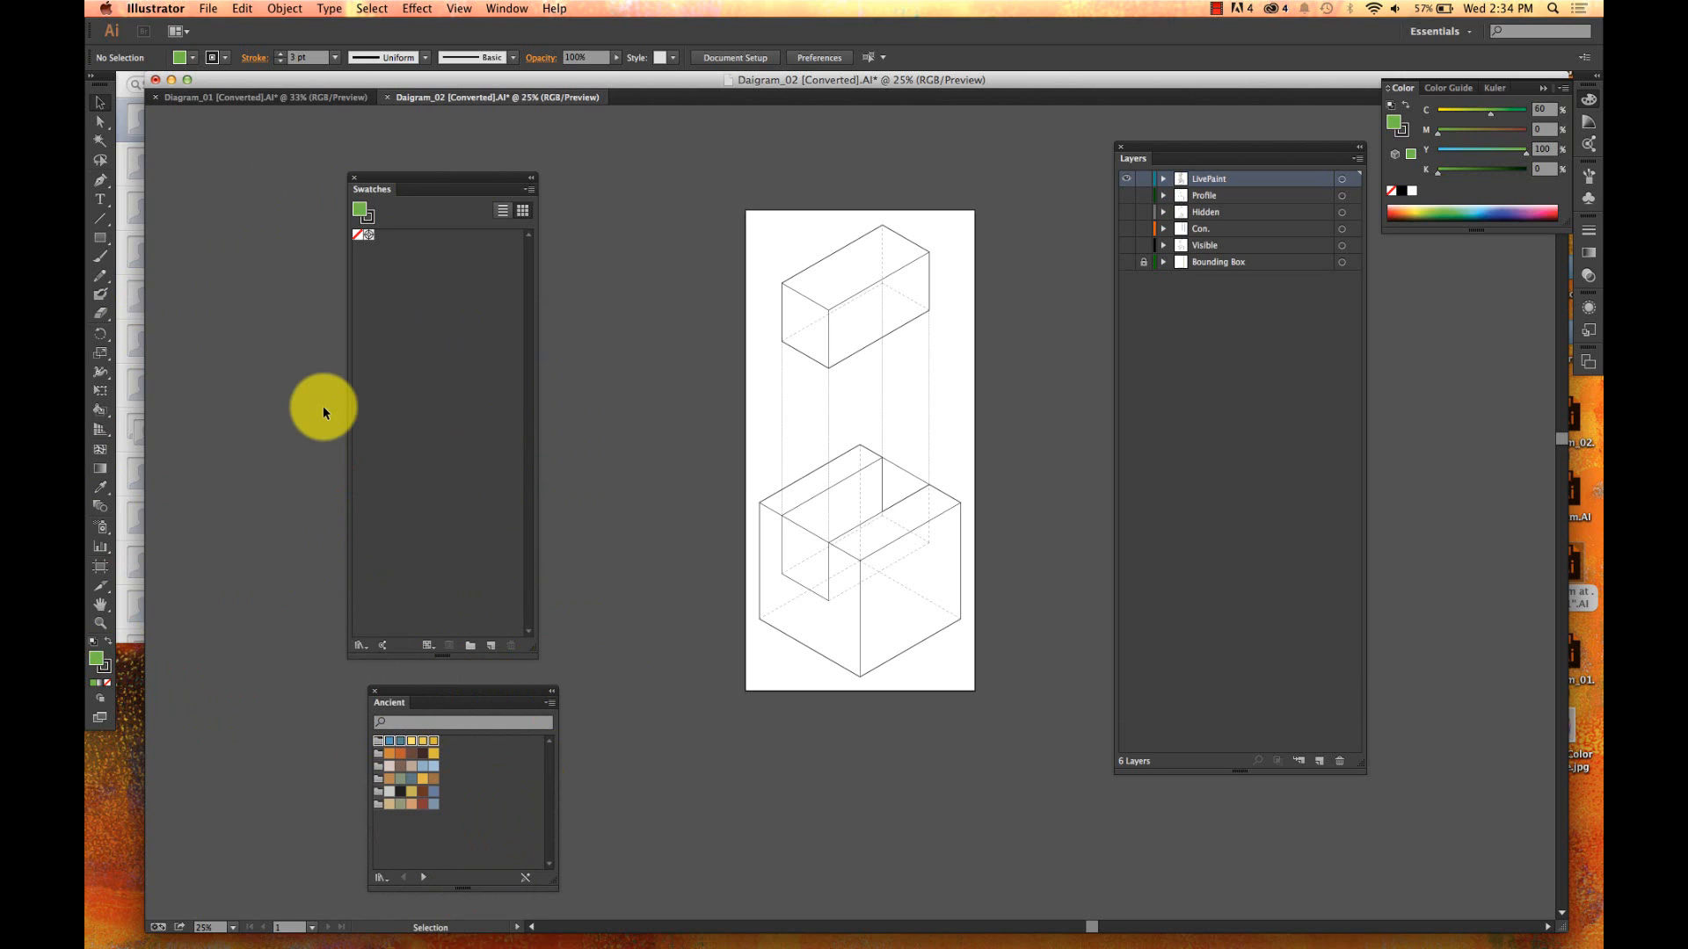
- Check that Swatches is shown and move it higher, clear of the Ancient library
{"action": "left_click", "coordinate": [486, 7]}
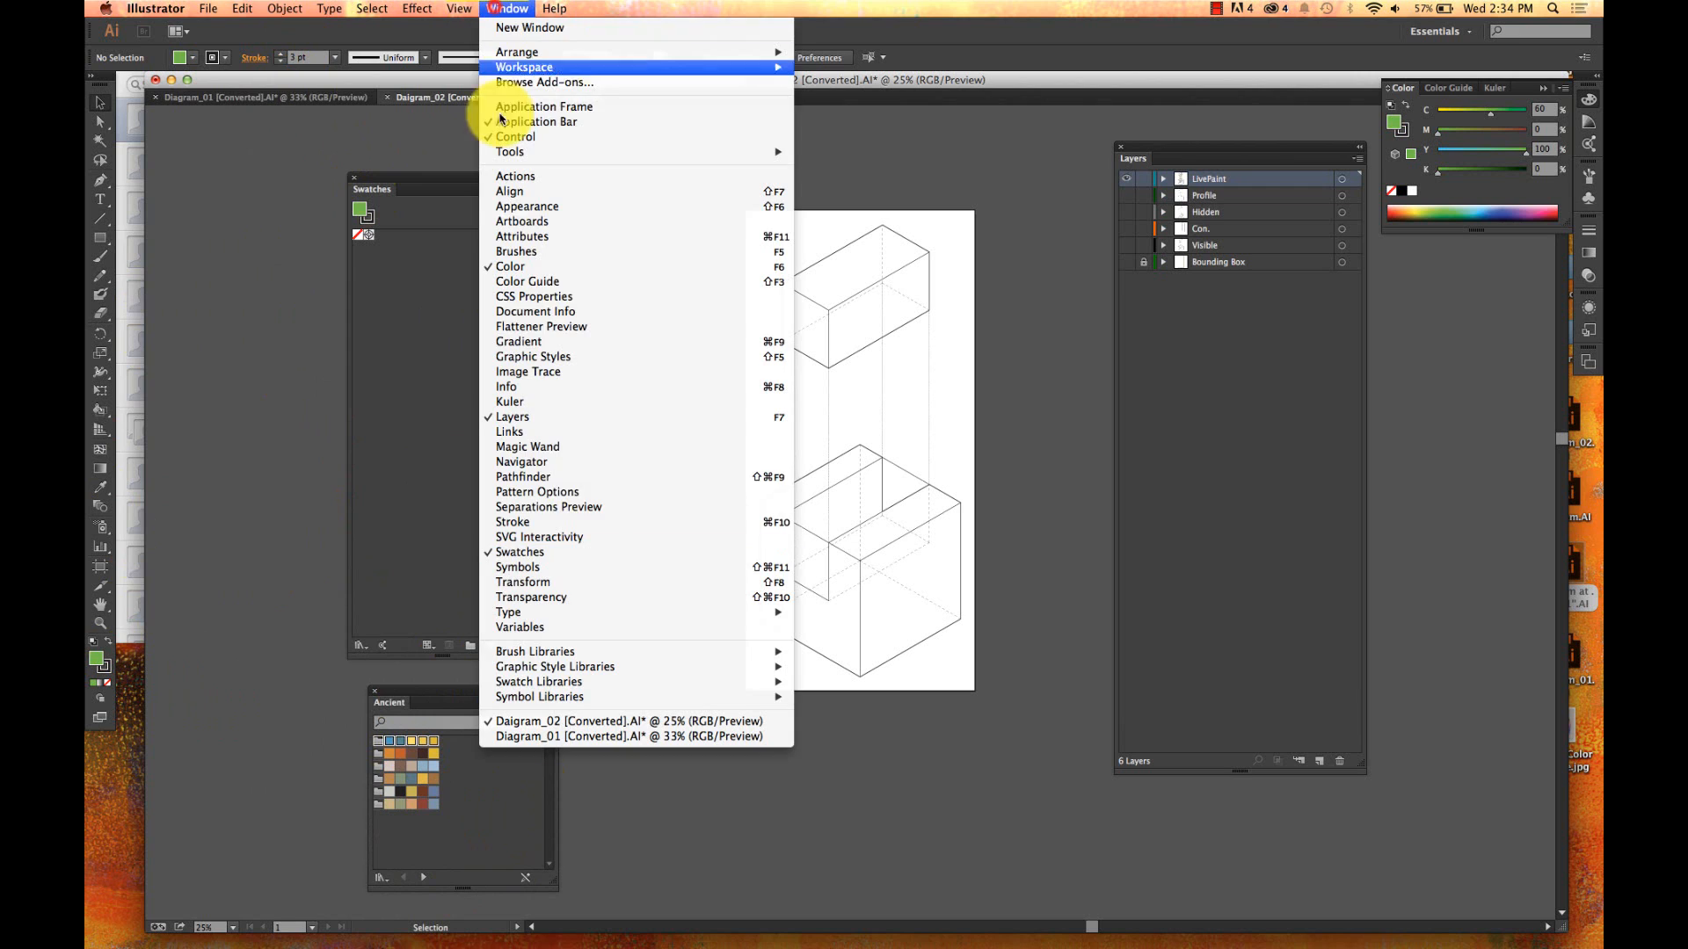
{"action": "left_click", "coordinate": [563, 552]}
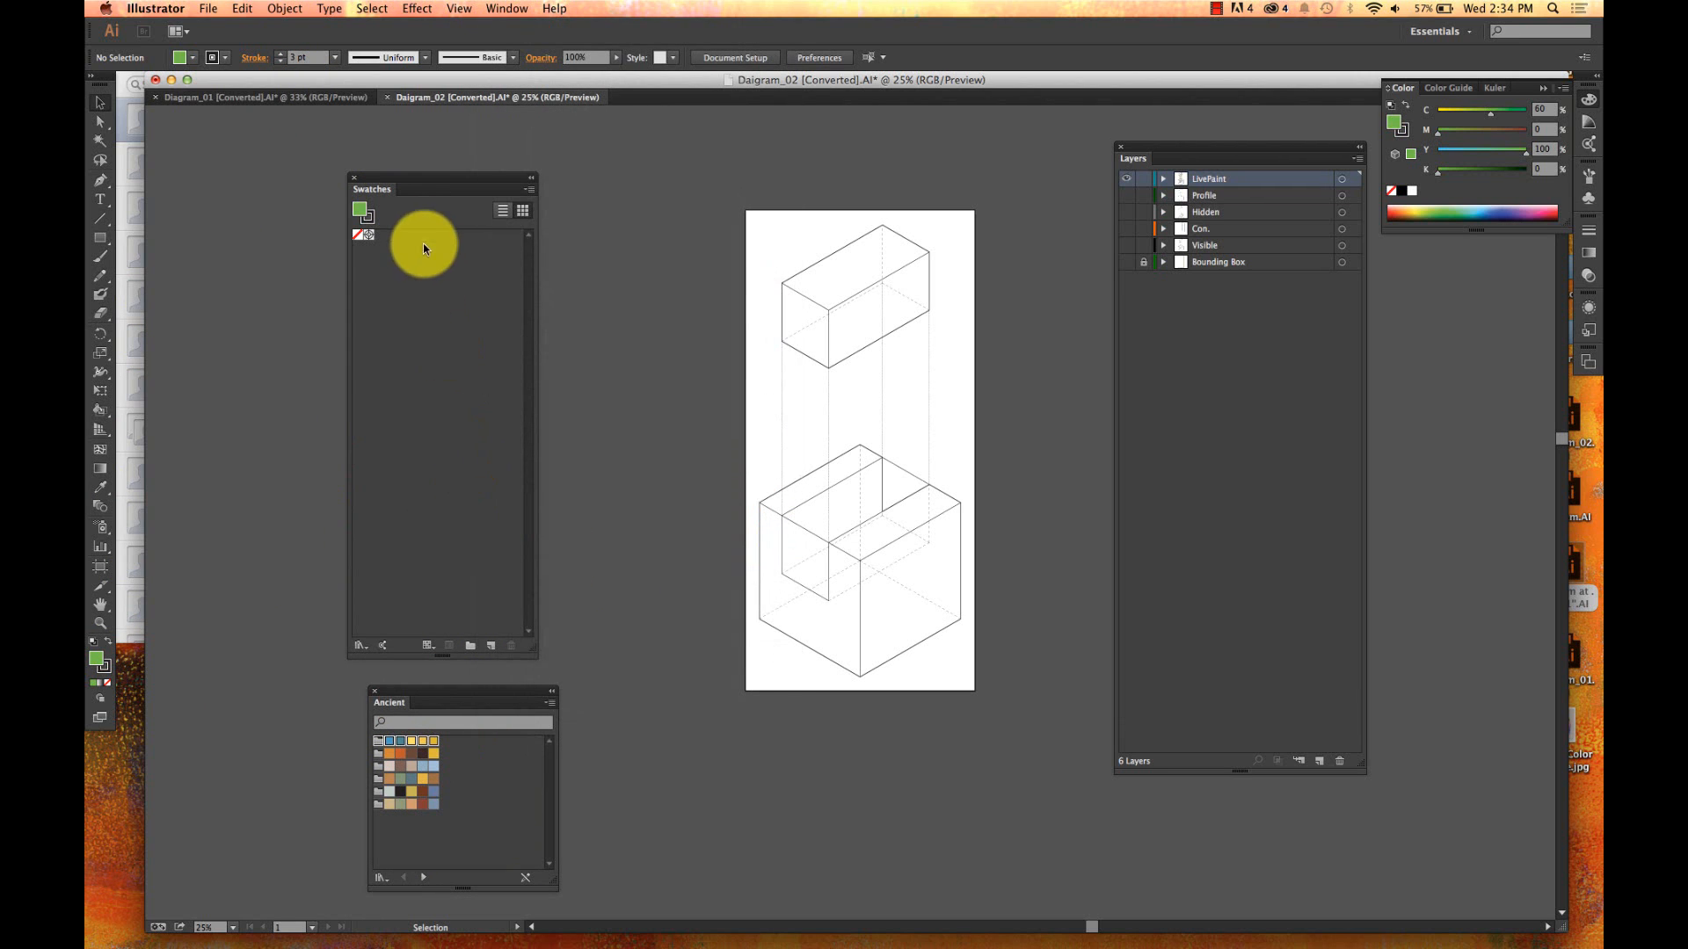
{"action": "left_click_drag", "start_coordinate": [403, 177], "coordinate": [432, 133]}
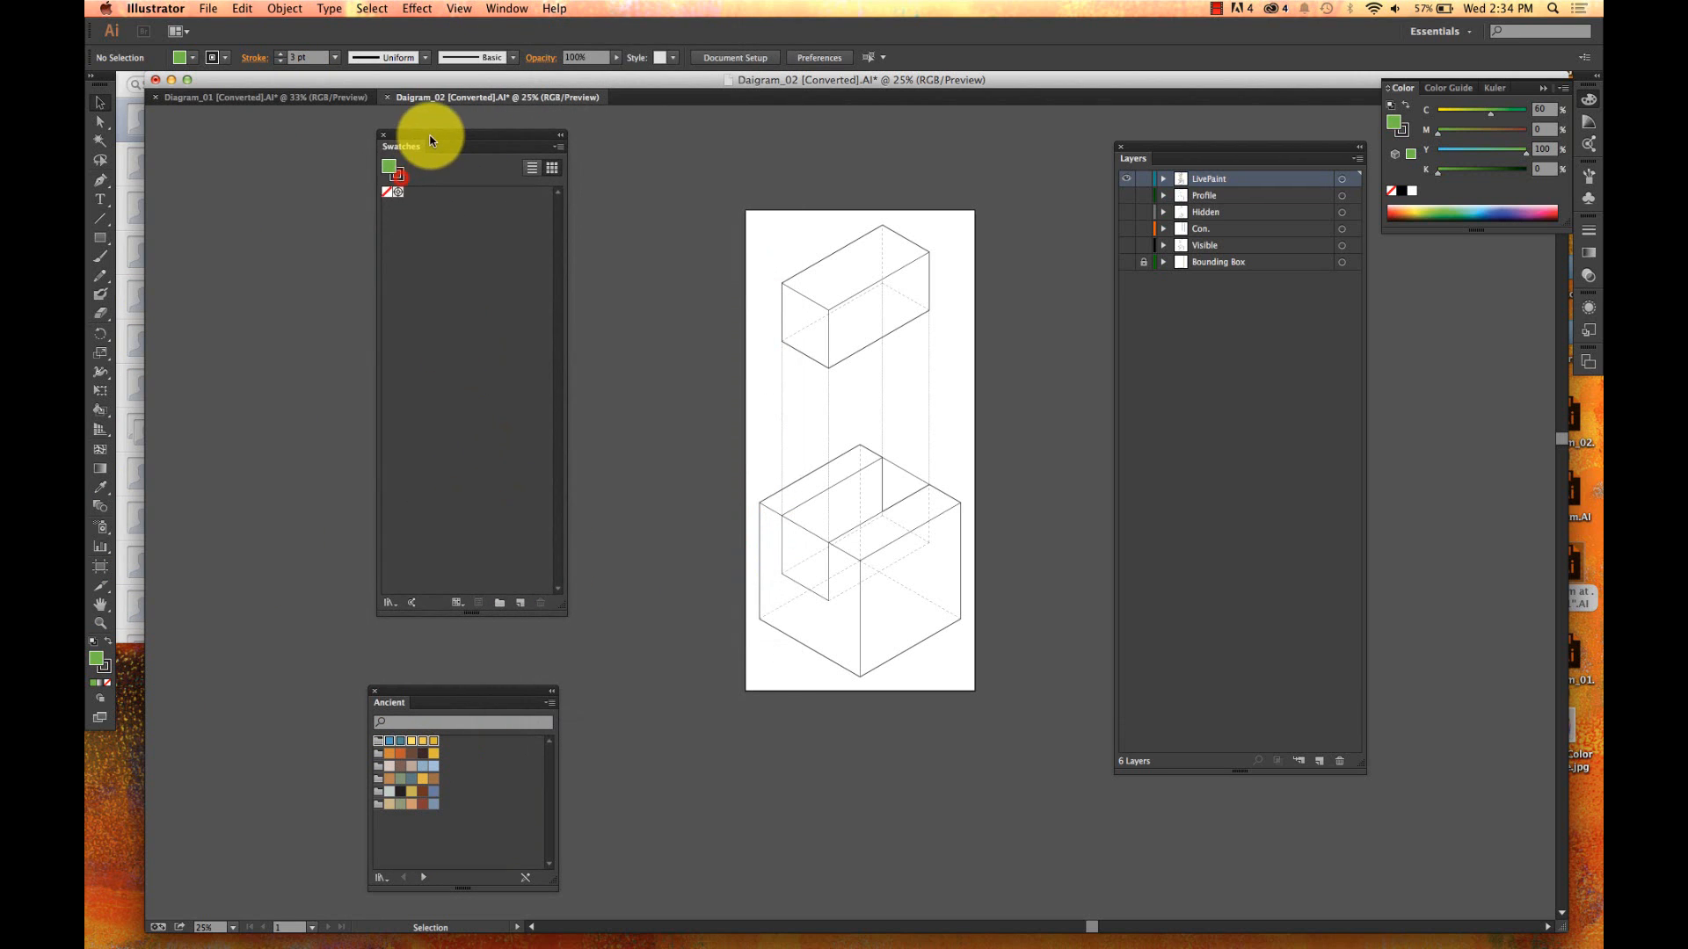
- Choose the Ancient library under Art History again and add its first colour group, the blues and yellows, to the document's swatches
{"action": "left_click", "coordinate": [389, 603]}
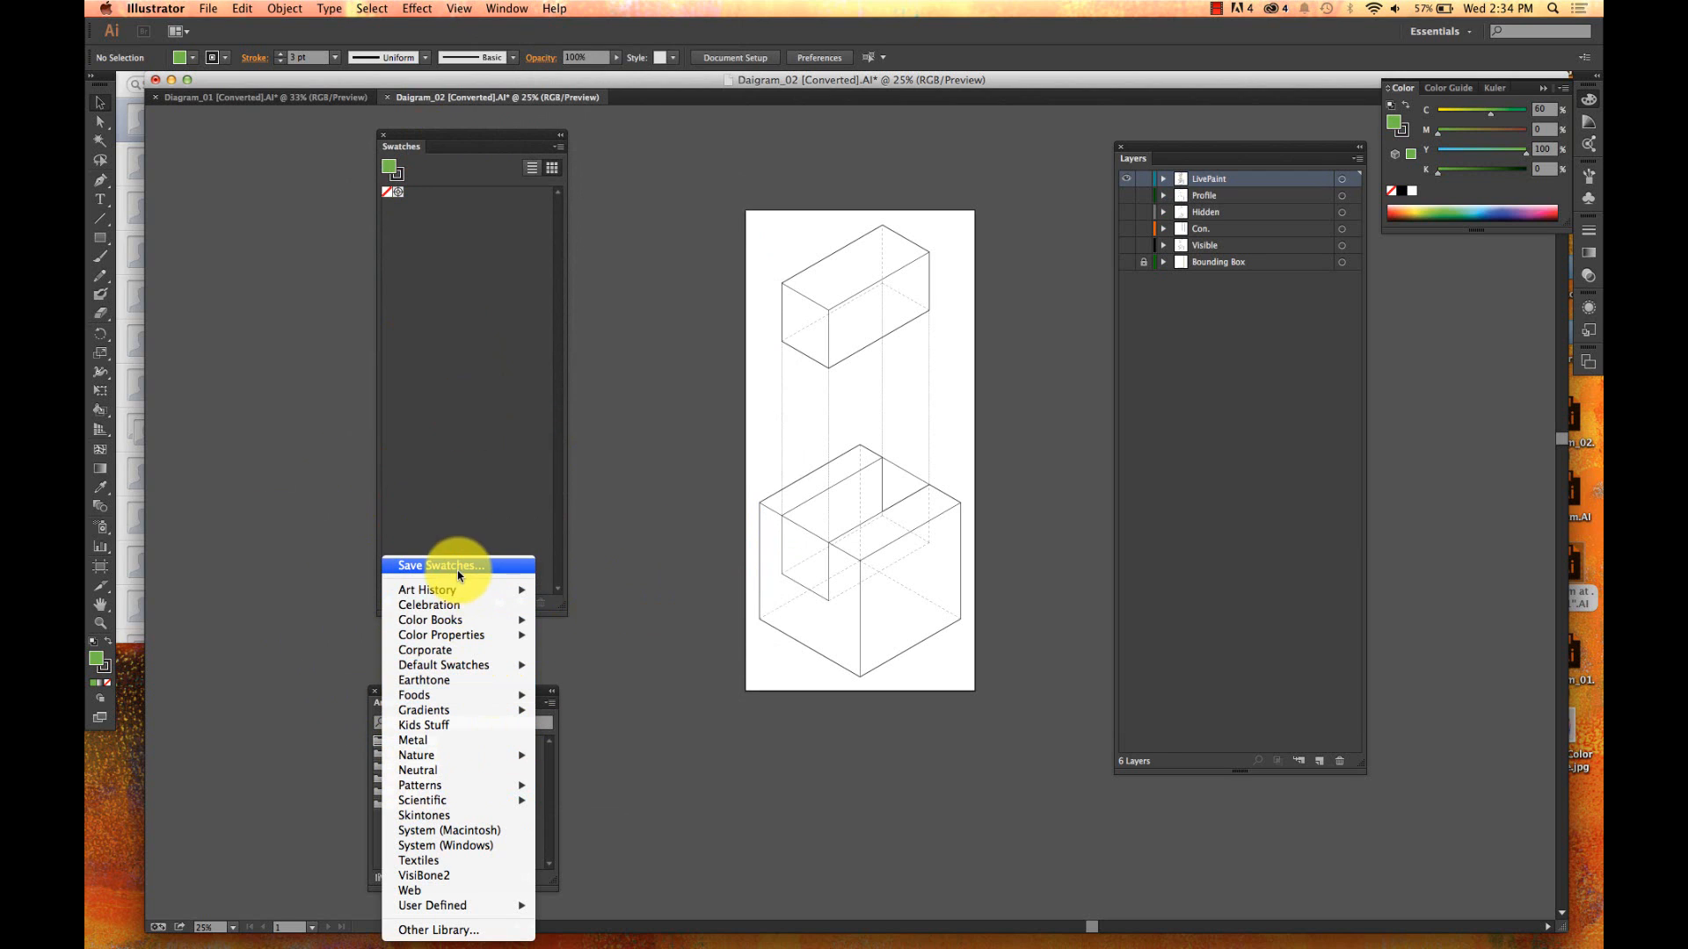
{"action": "mouse_move", "coordinate": [453, 589]}
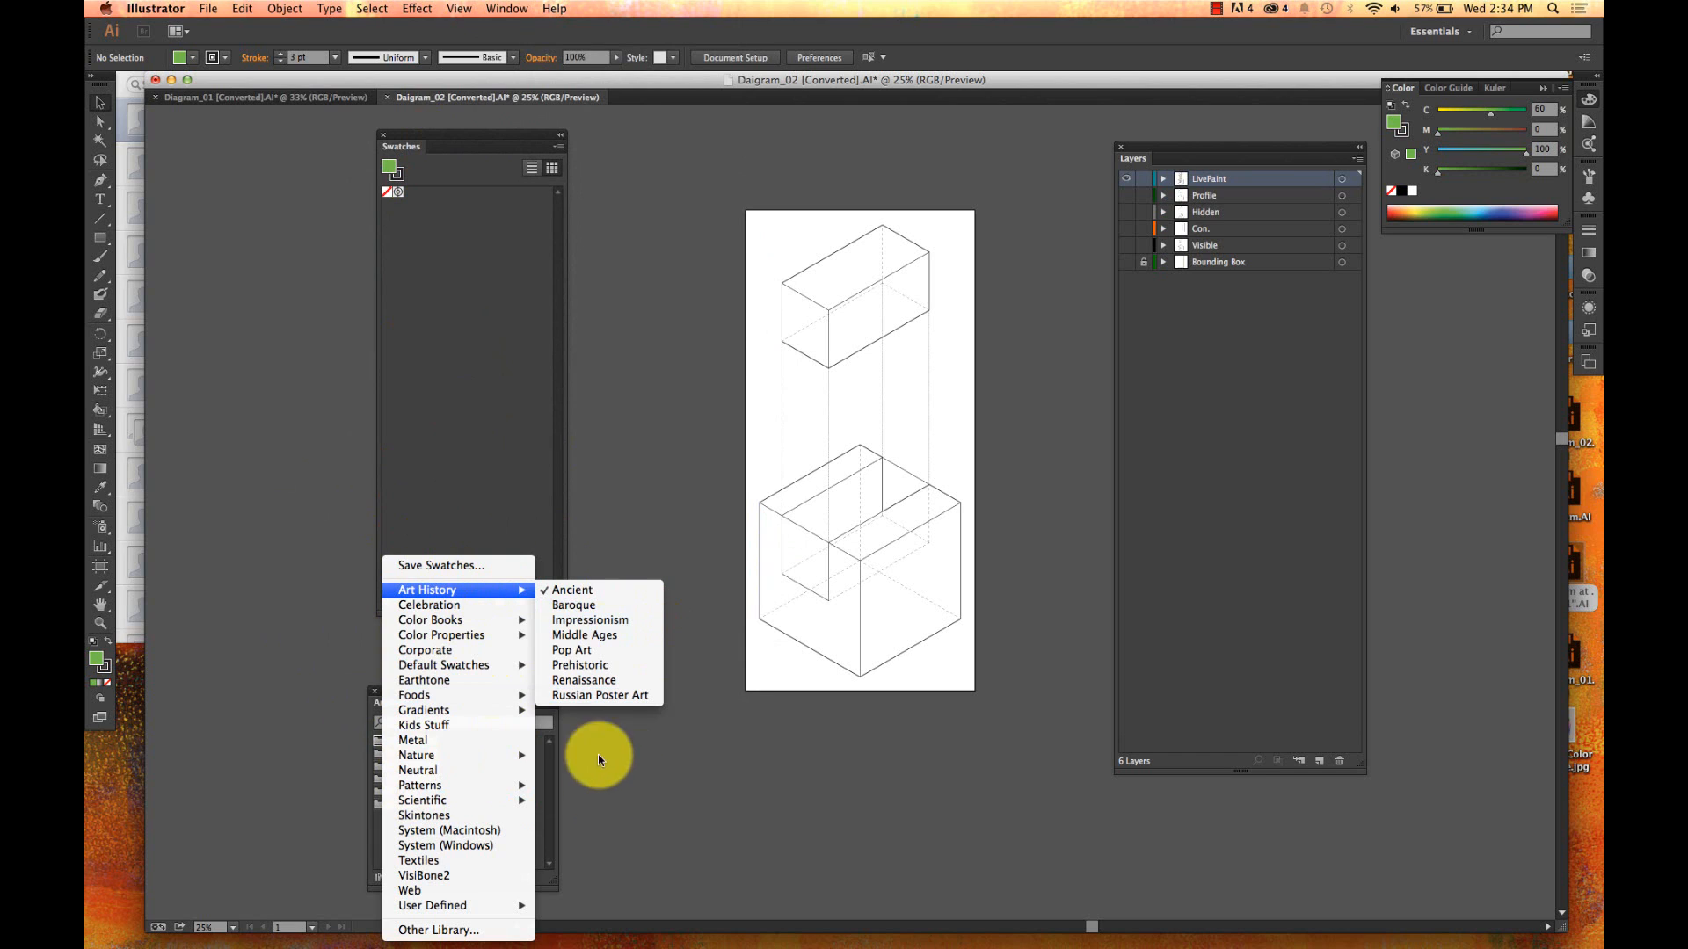
{"action": "left_click", "coordinate": [595, 590]}
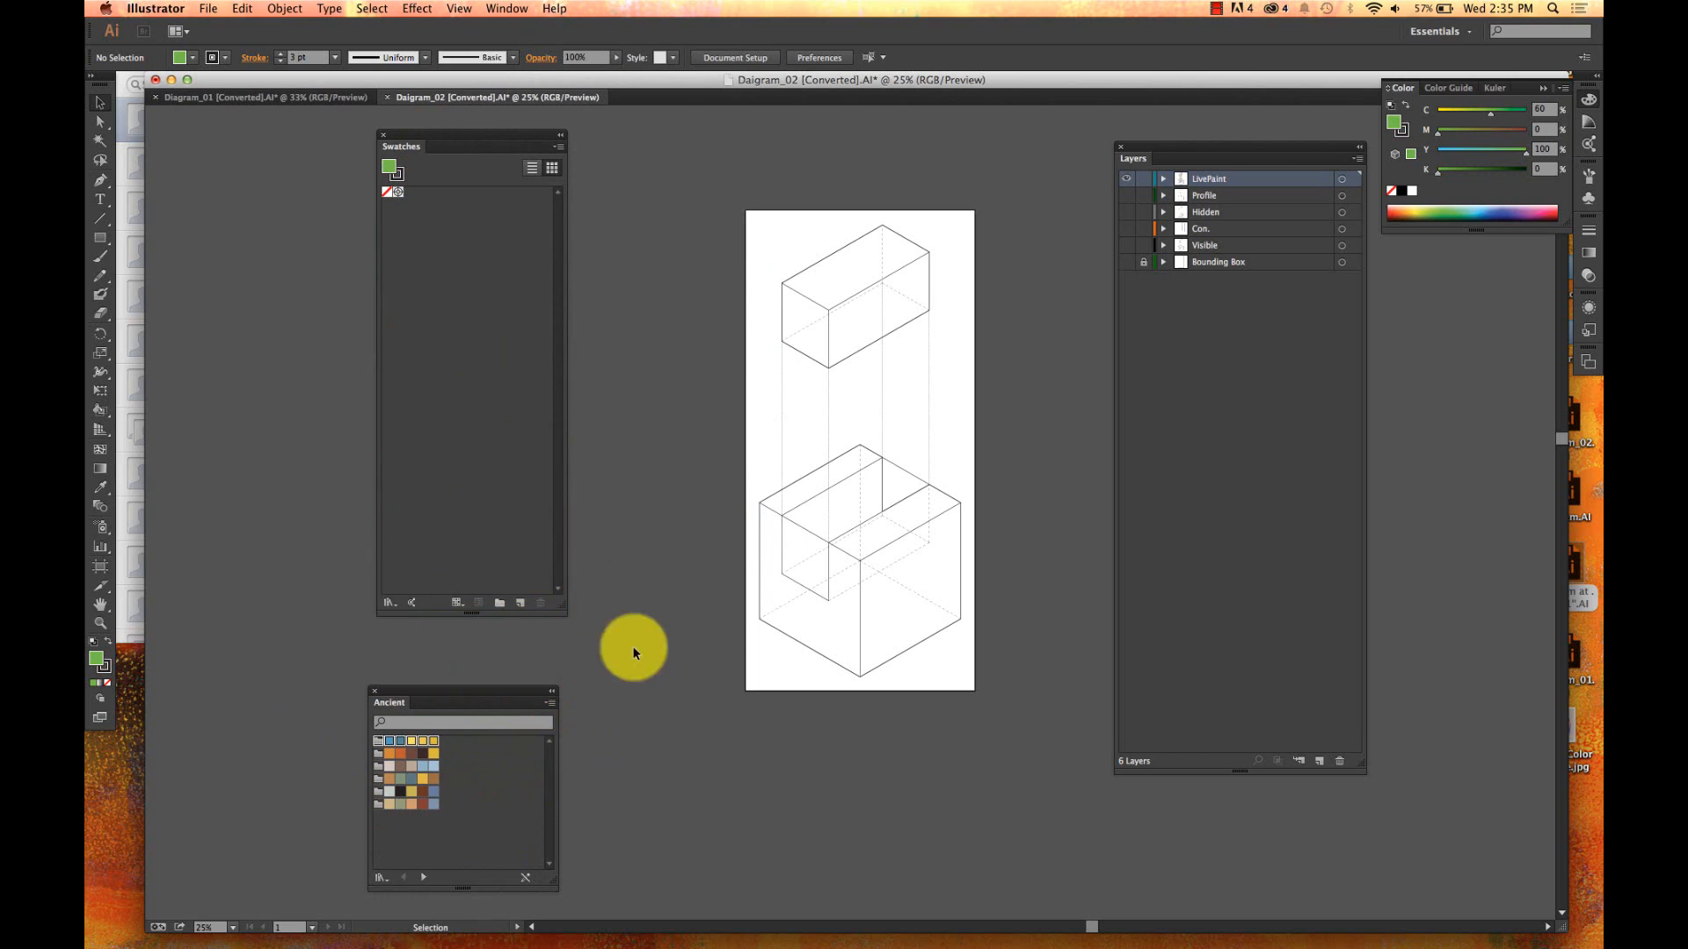
{"action": "left_click", "coordinate": [378, 744]}
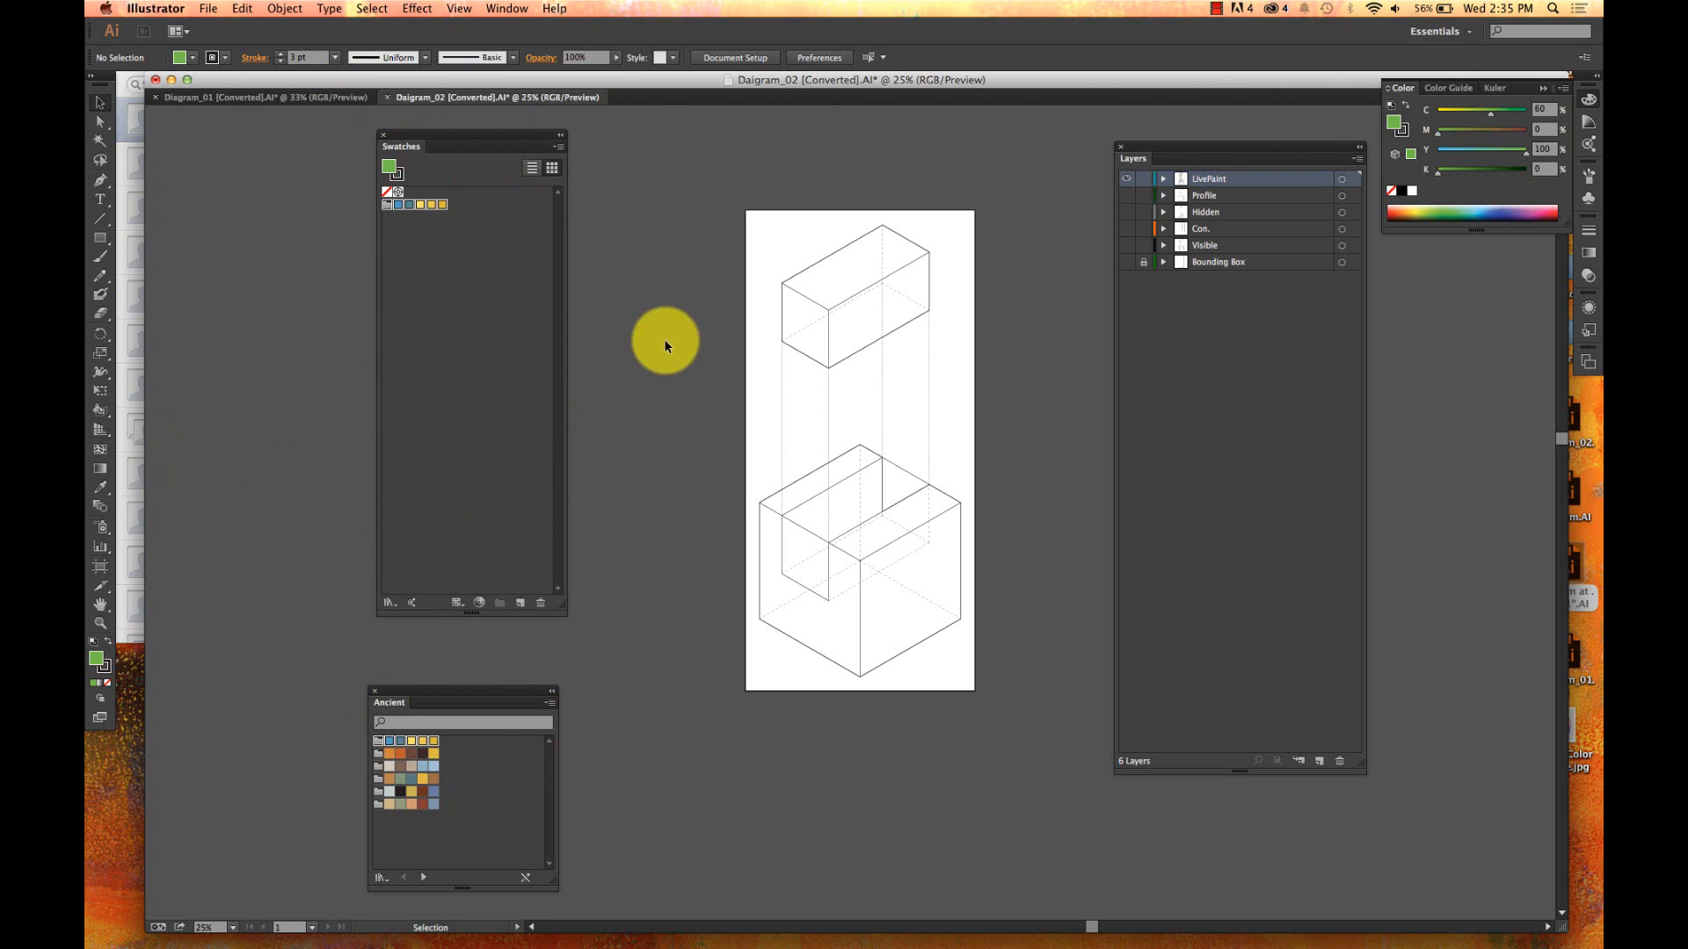
- Select the whole Live Paint group and place the Ancient library next to the Swatches
{"action": "key", "text": "super+a"}
{"action": "mouse_move", "coordinate": [404, 692]}
{"action": "left_mouse_down"}
{"action": "mouse_move", "coordinate": [207, 208]}
{"action": "mouse_move", "coordinate": [208, 136]}
{"action": "left_mouse_up"}
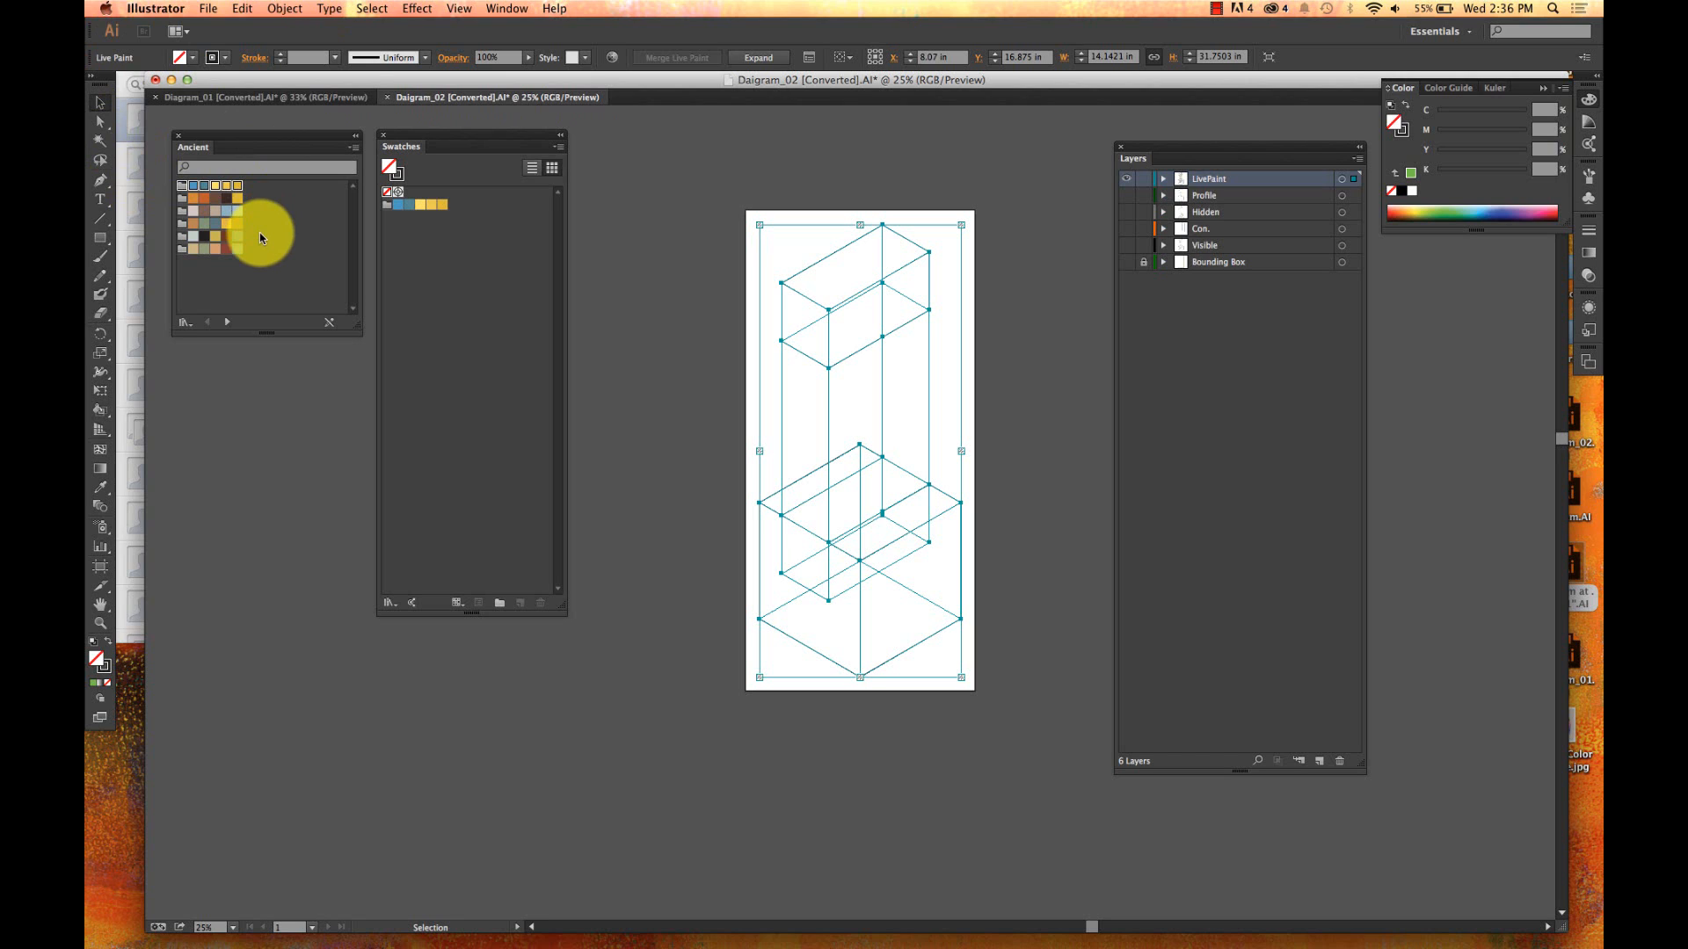
- Browse the Desktop for another swatch library file and cancel without opening one
{"action": "left_click", "coordinate": [187, 325]}
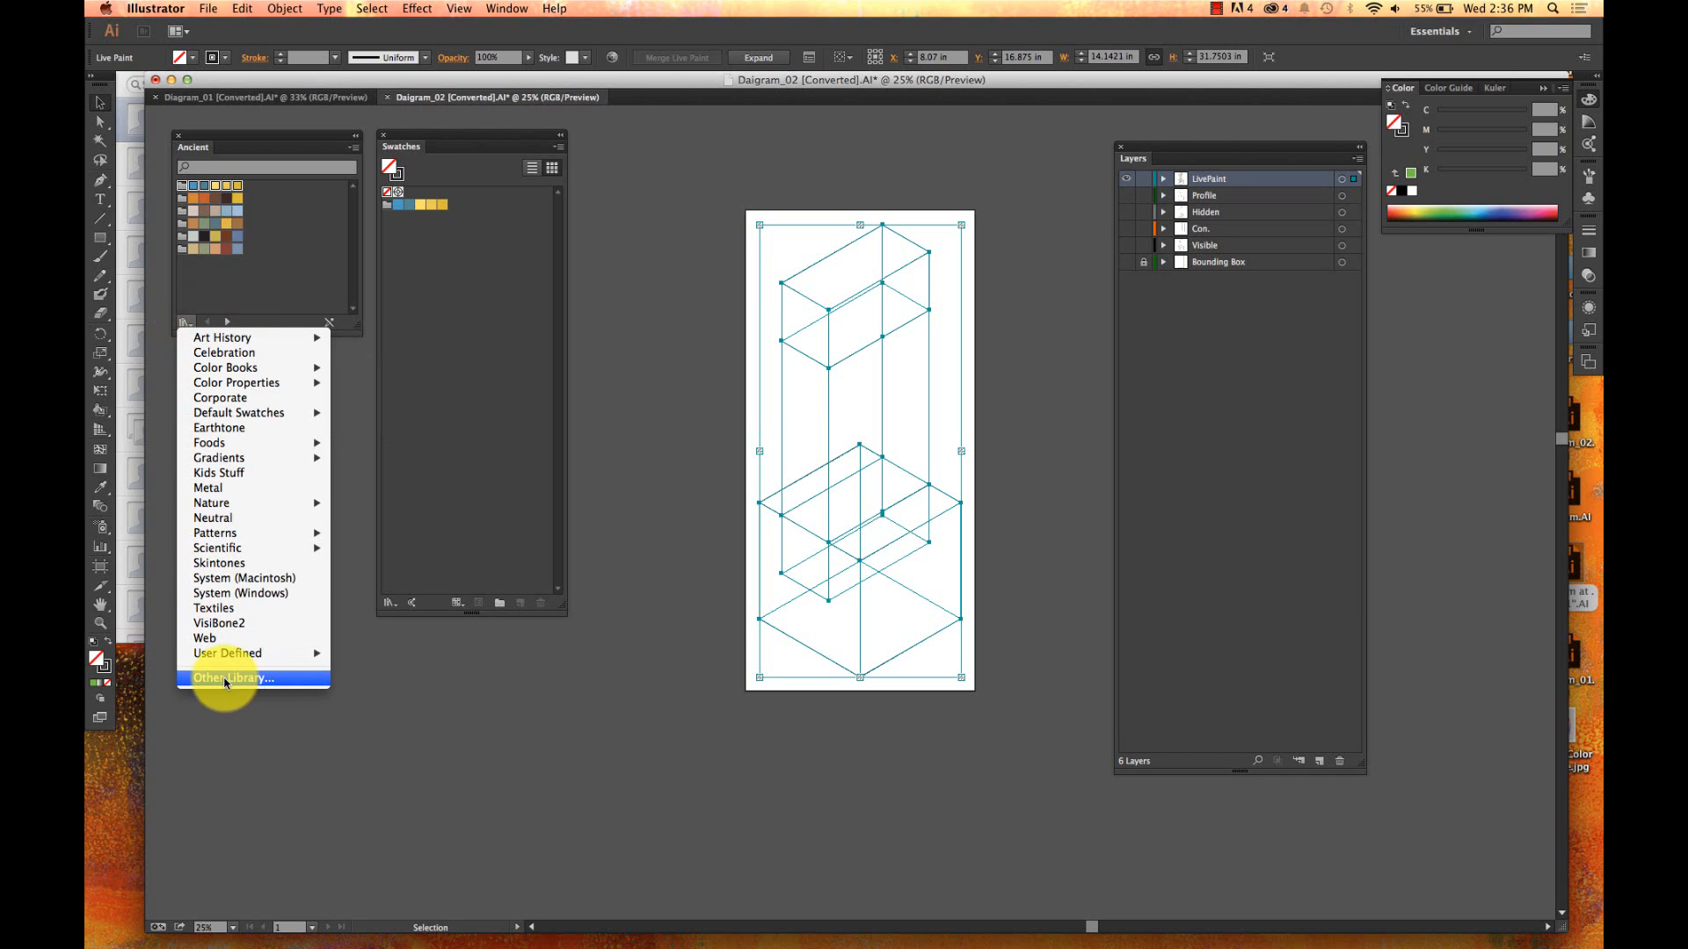
{"action": "left_click", "coordinate": [226, 679]}
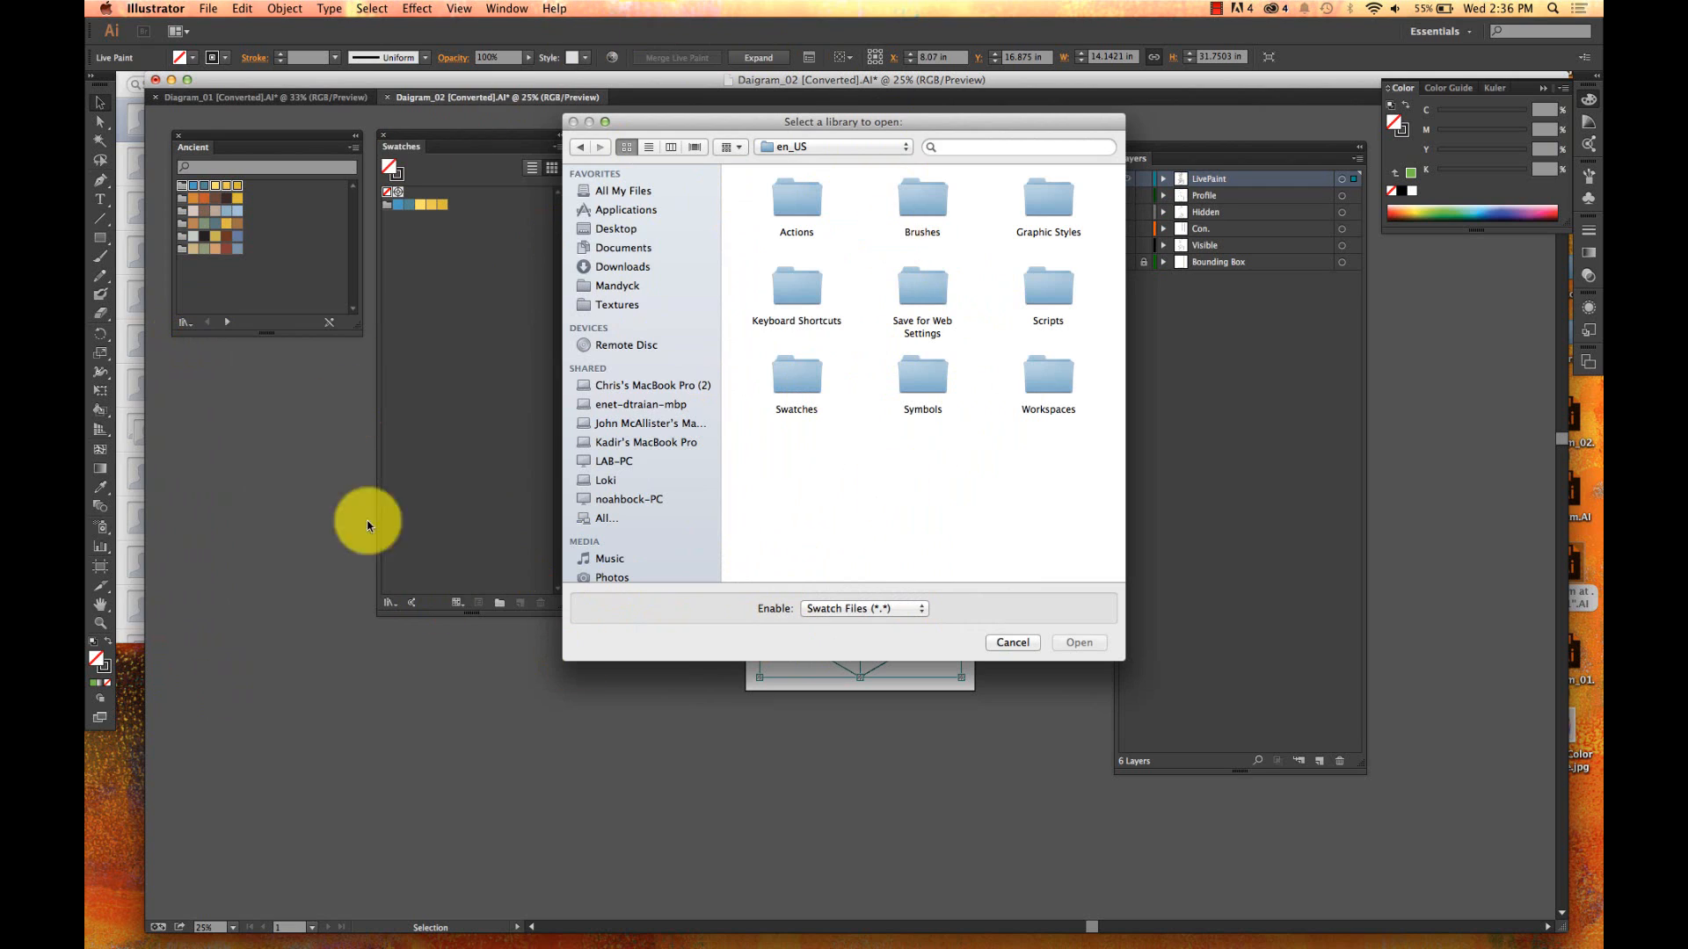
{"action": "left_click", "coordinate": [958, 147]}
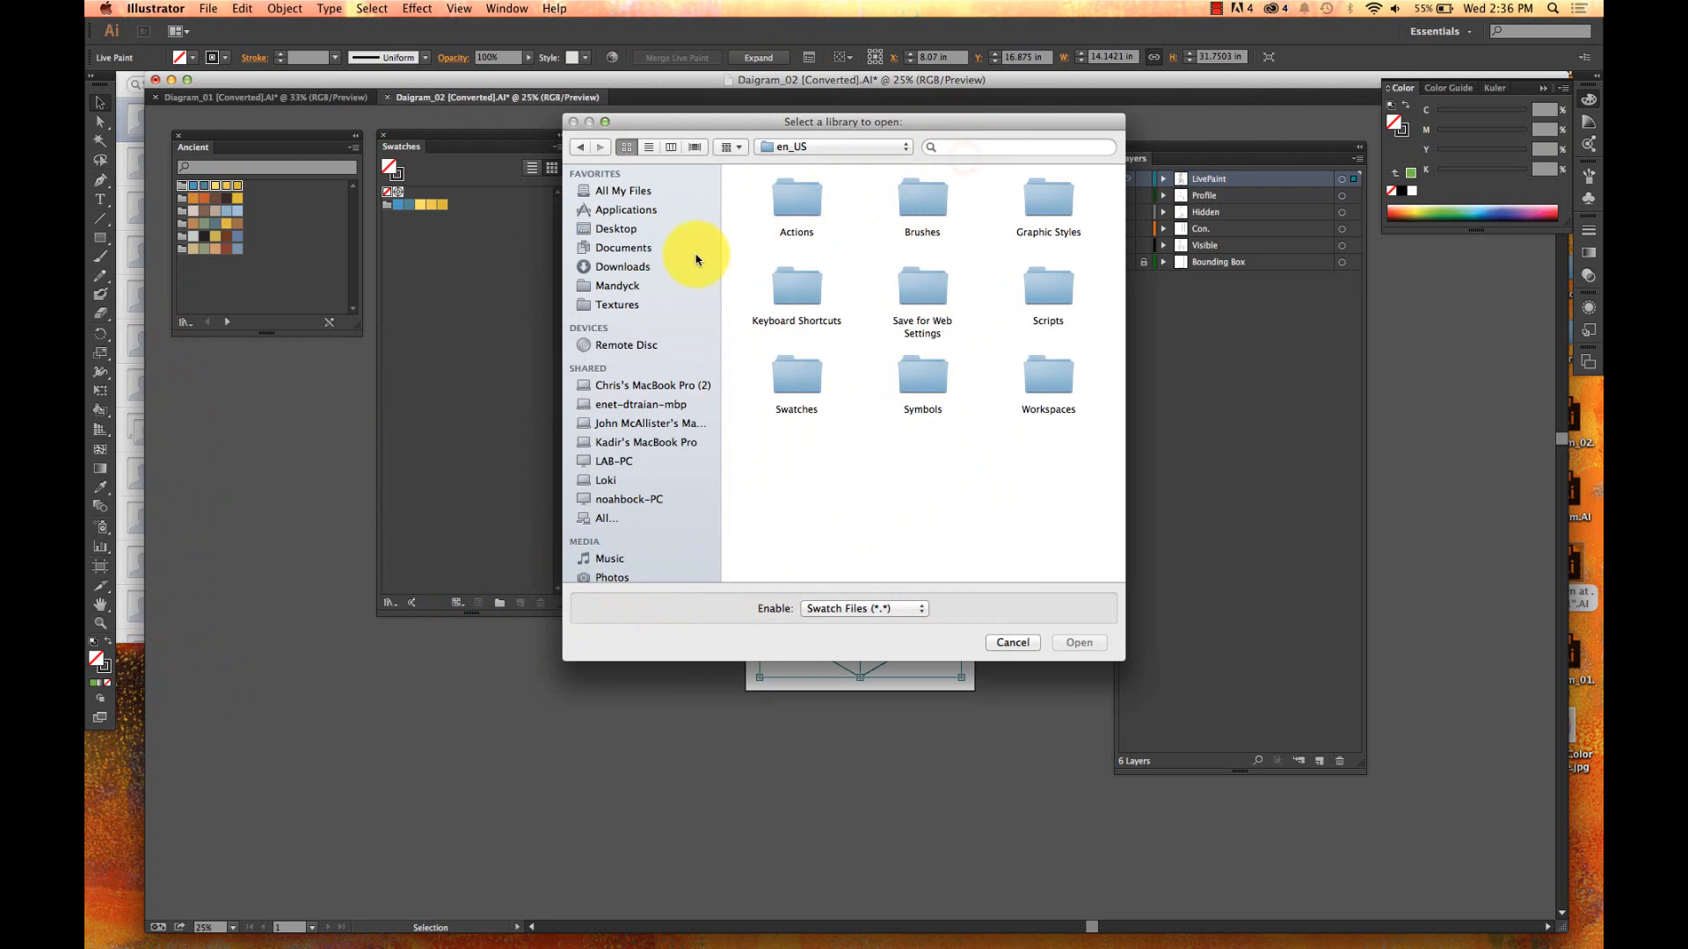
{"action": "left_click", "coordinate": [695, 230]}
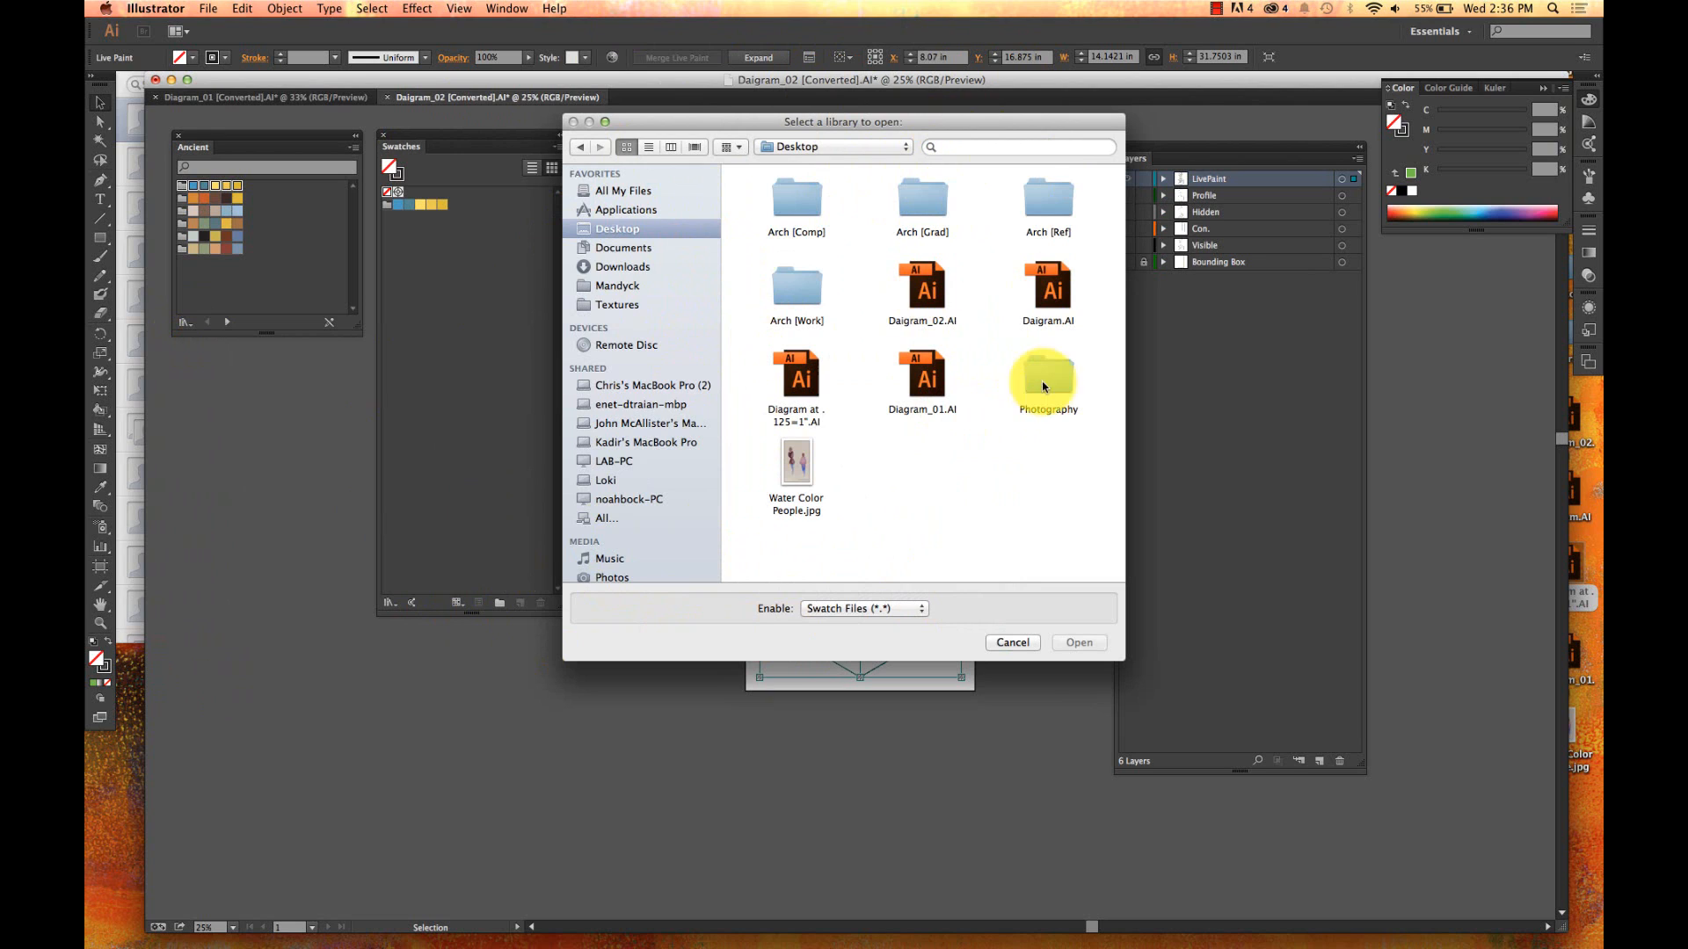
{"action": "left_click", "coordinate": [1015, 640]}
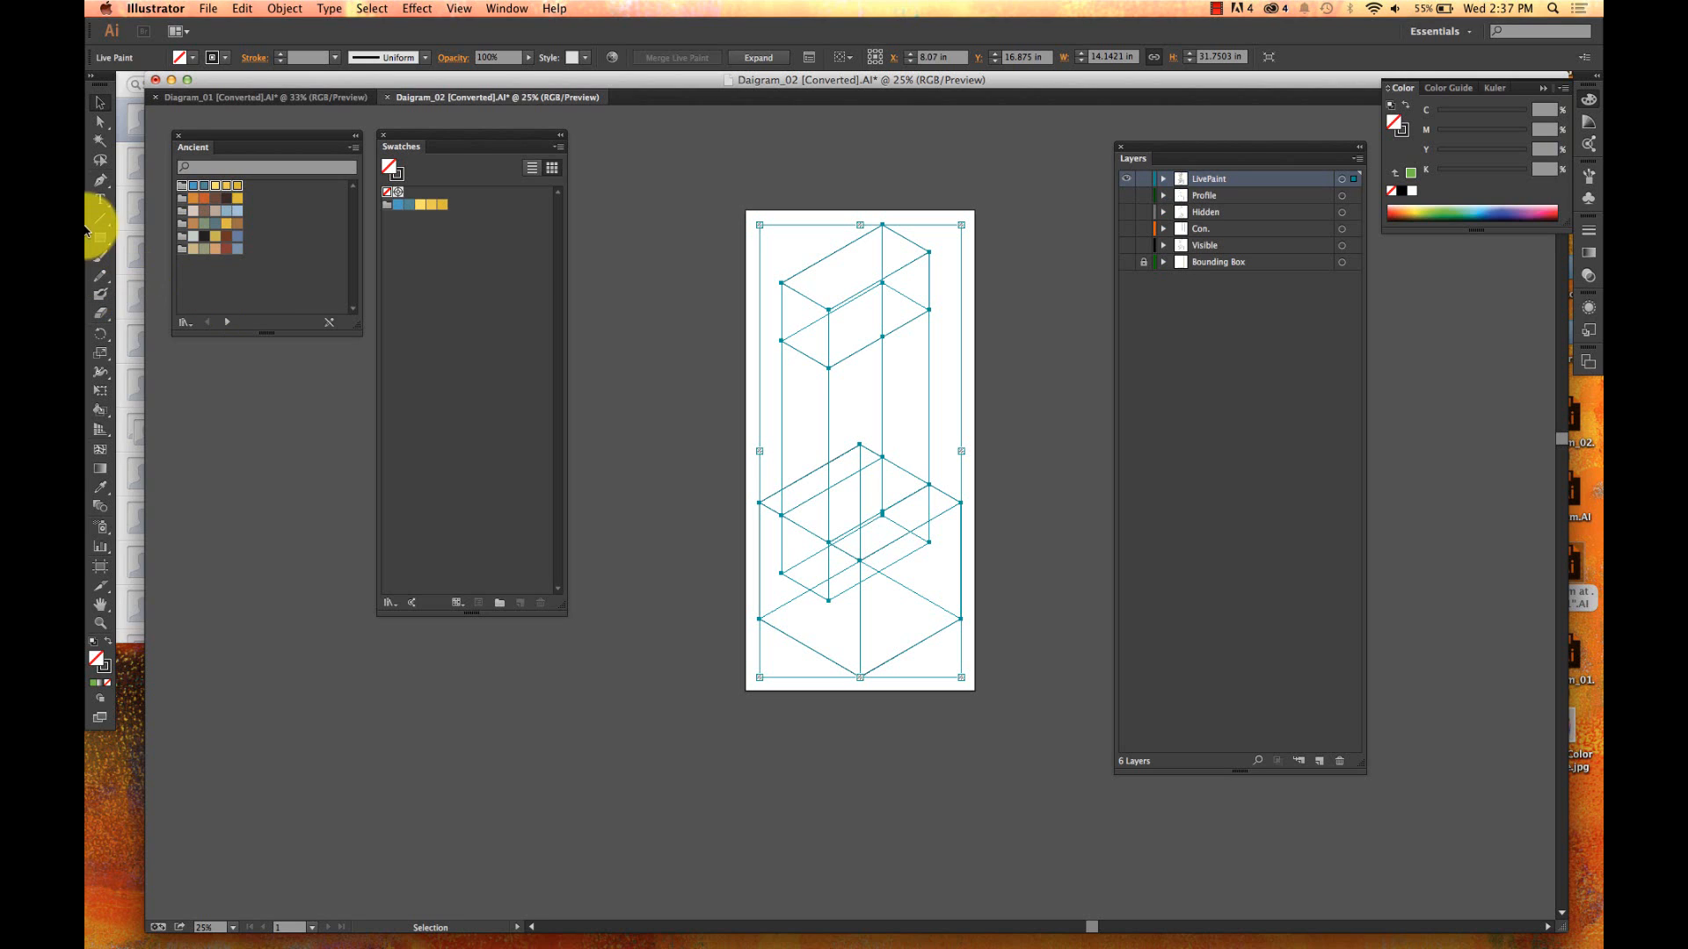
- Start the Live Paint Bucket on the selected group with the lightest yellow swatch of the added colour group as fill
{"action": "left_click", "coordinate": [478, 304]}
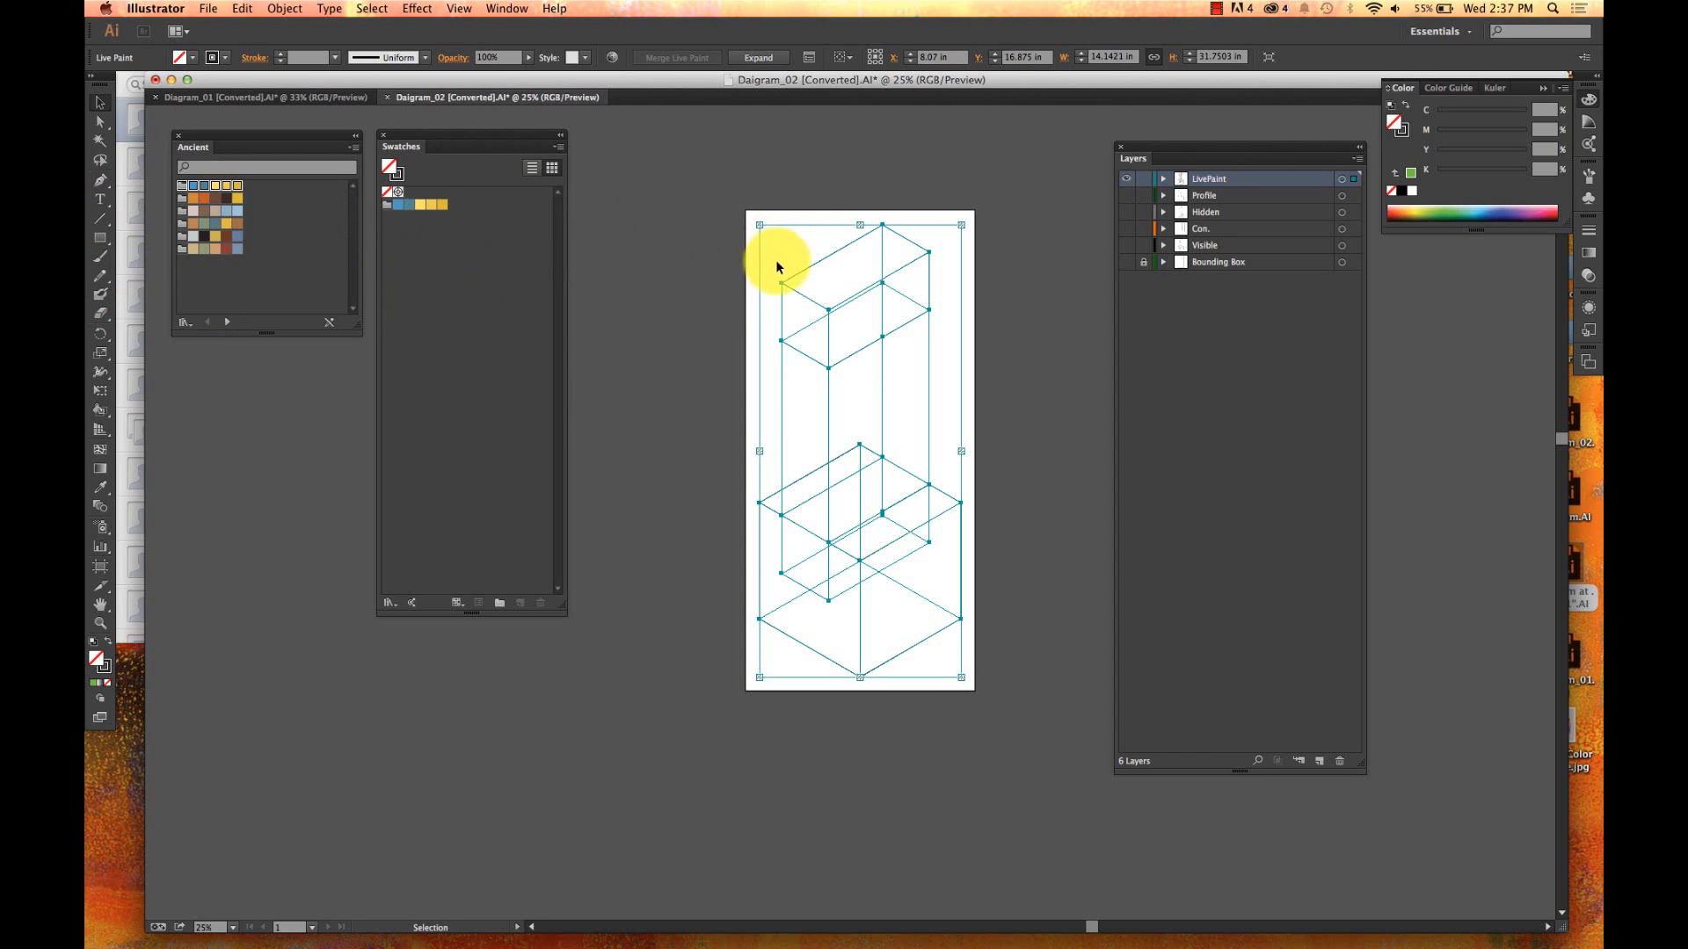
{"action": "left_click", "coordinate": [688, 283]}
{"action": "left_click", "coordinate": [809, 265]}
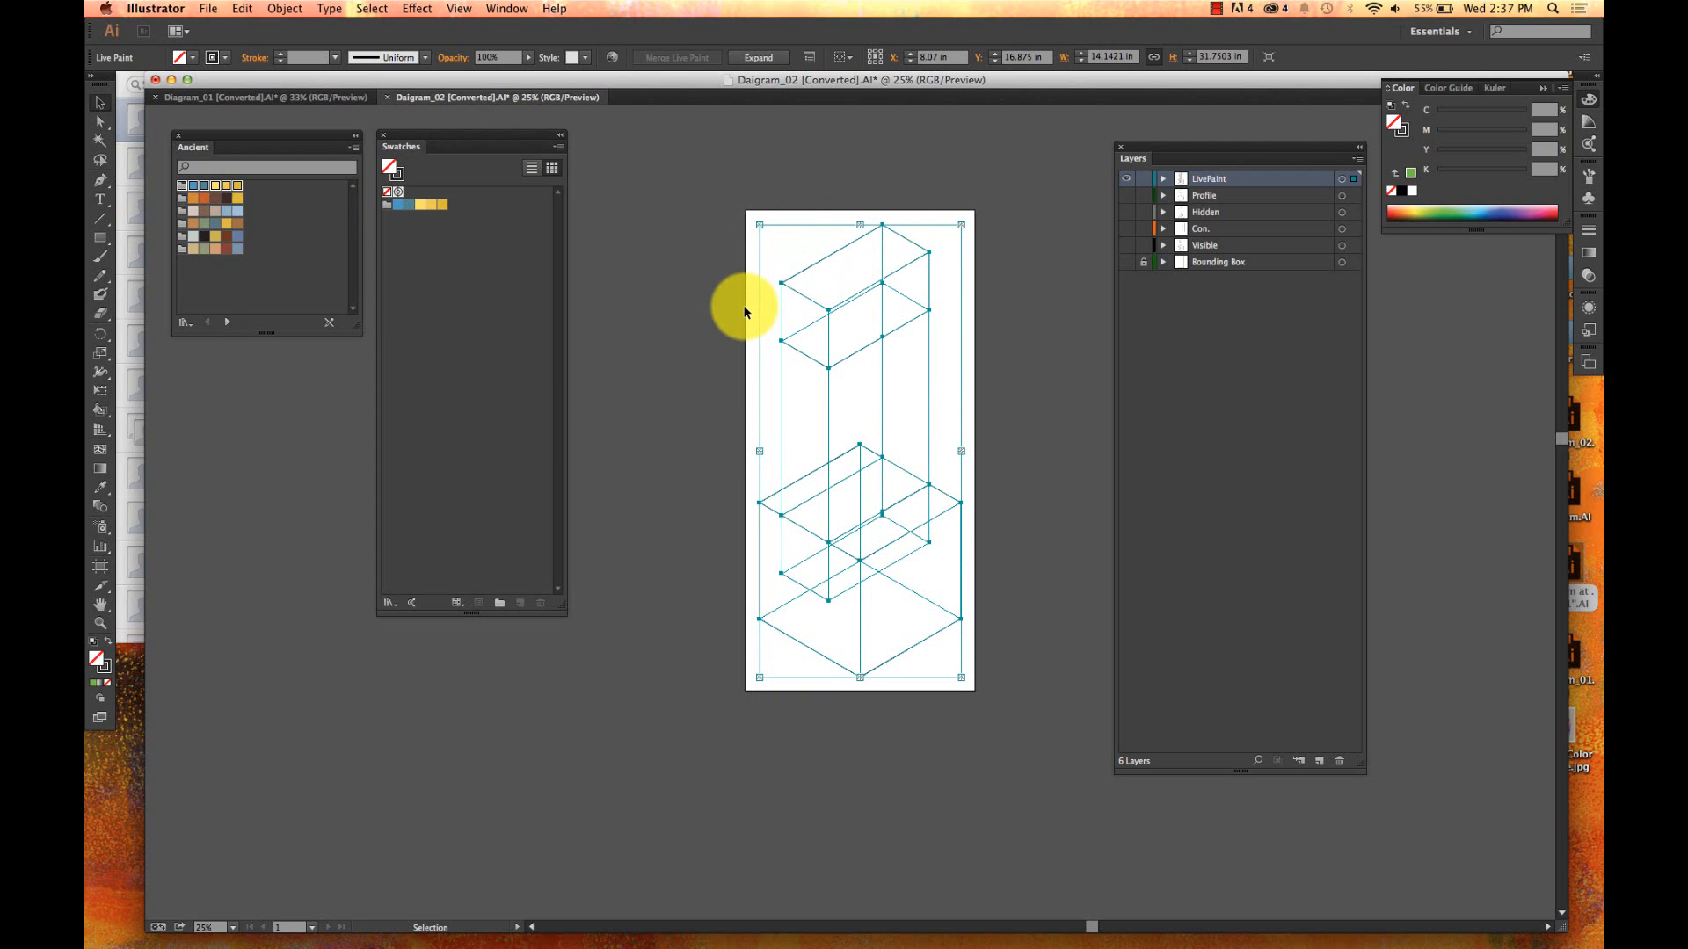
{"action": "key", "text": "k"}
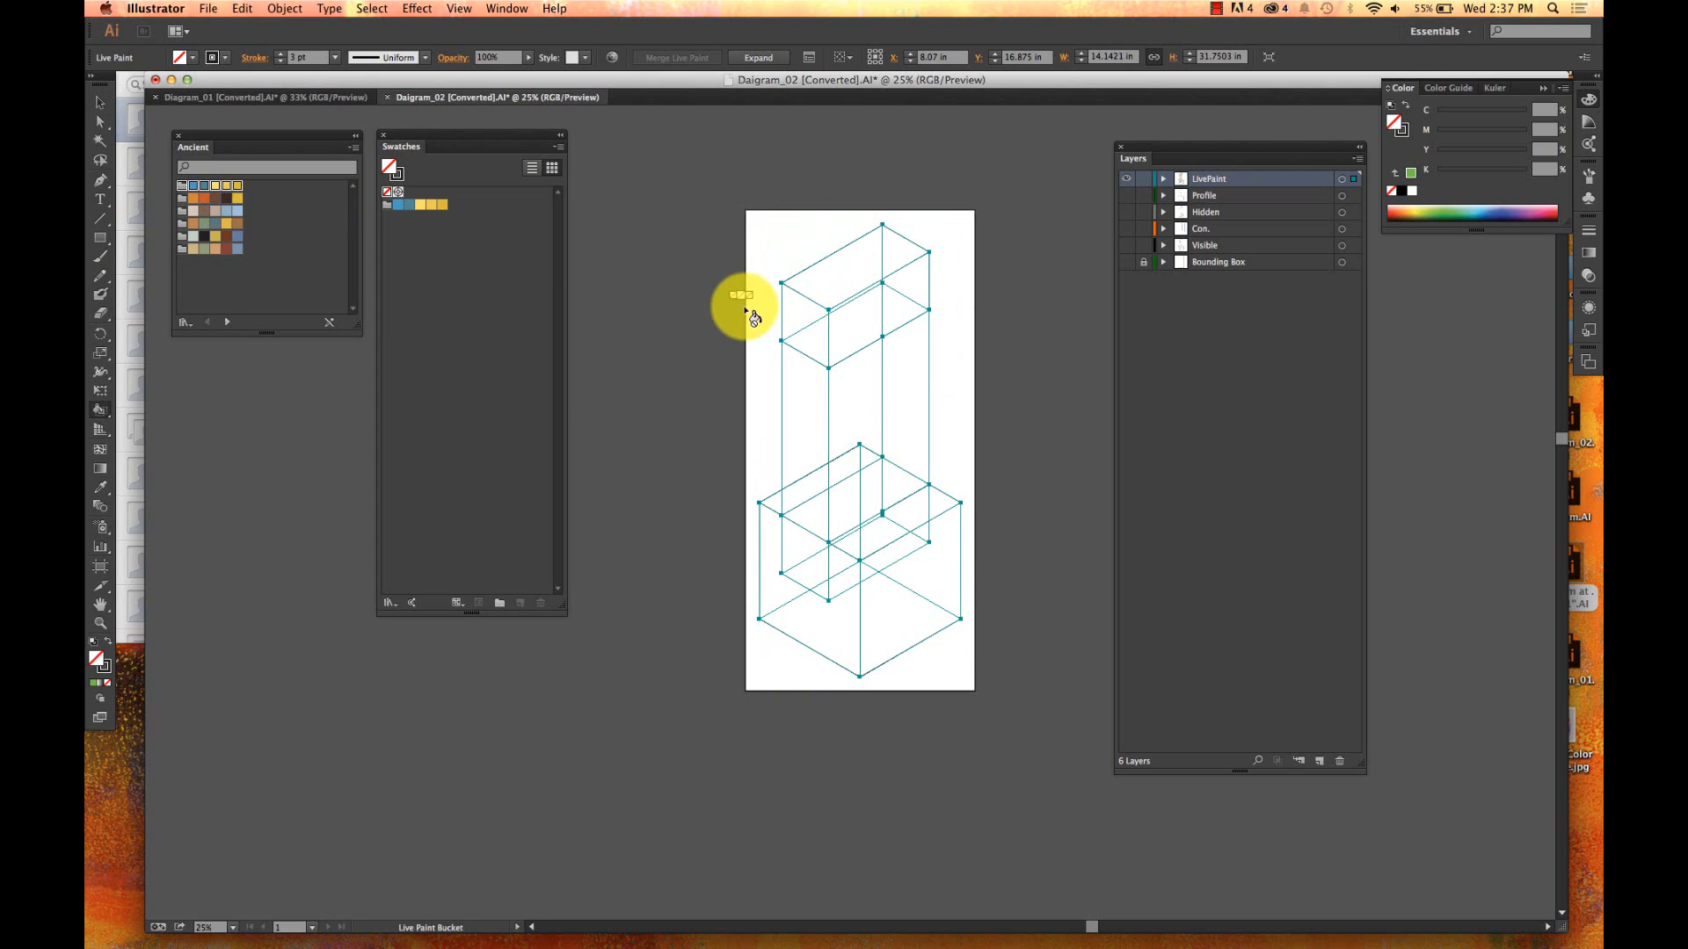
{"action": "left_click", "coordinate": [394, 205]}
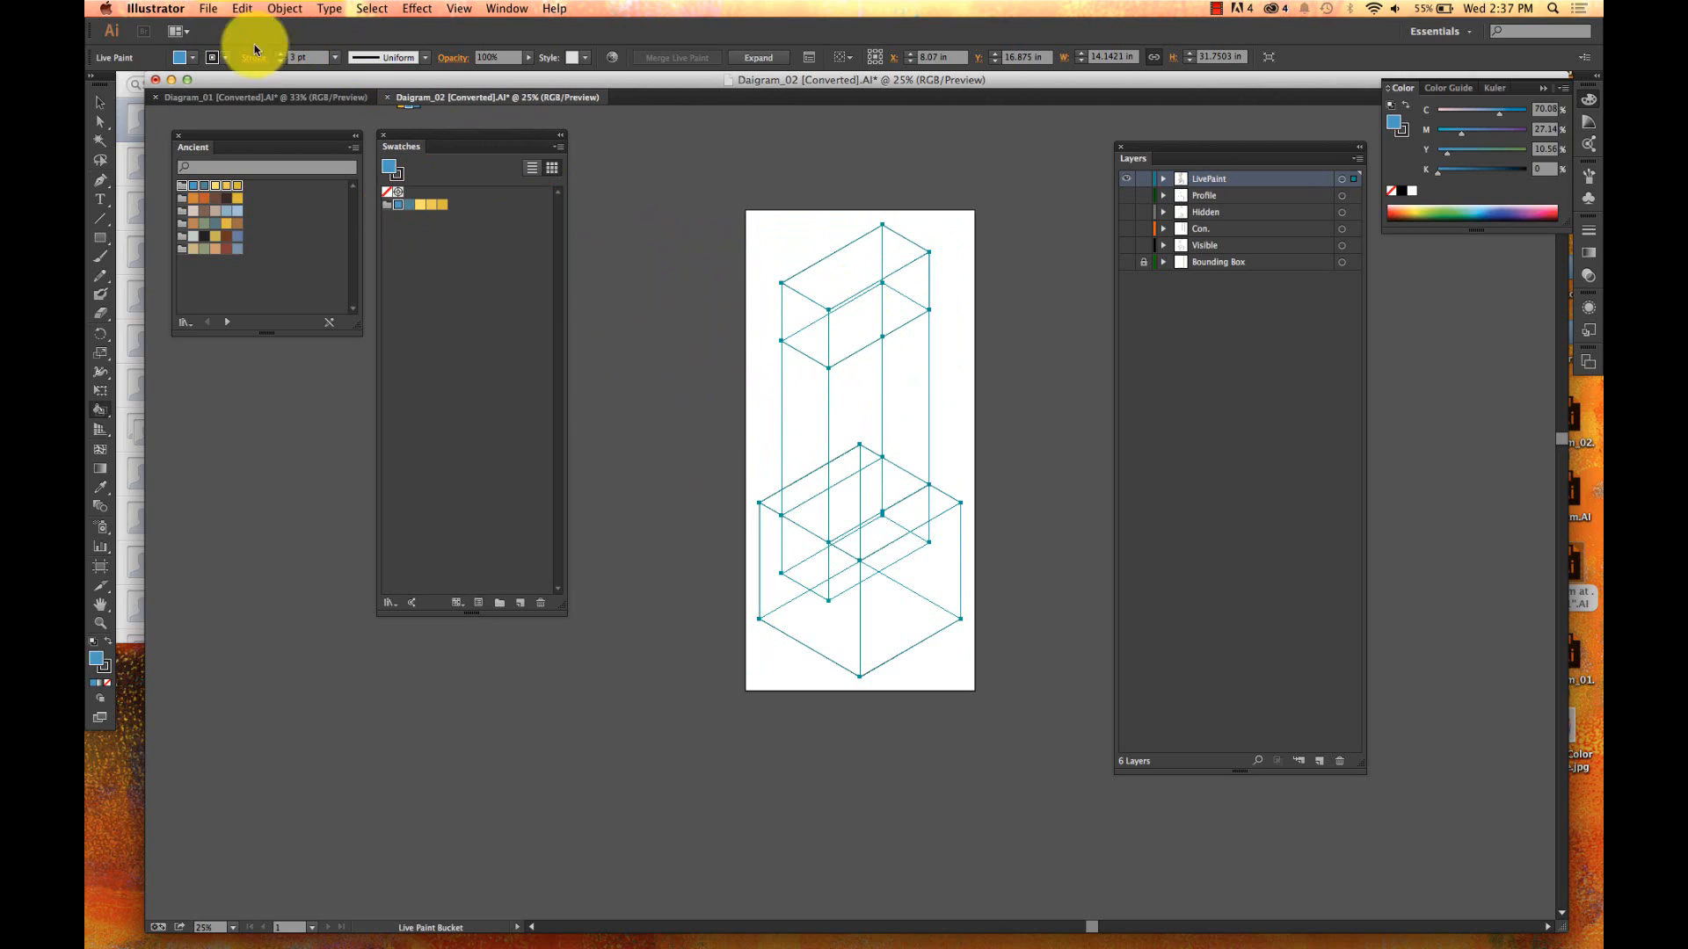
{"action": "left_click", "coordinate": [420, 206]}
{"action": "left_click_drag", "start_coordinate": [419, 209], "coordinate": [604, 269]}
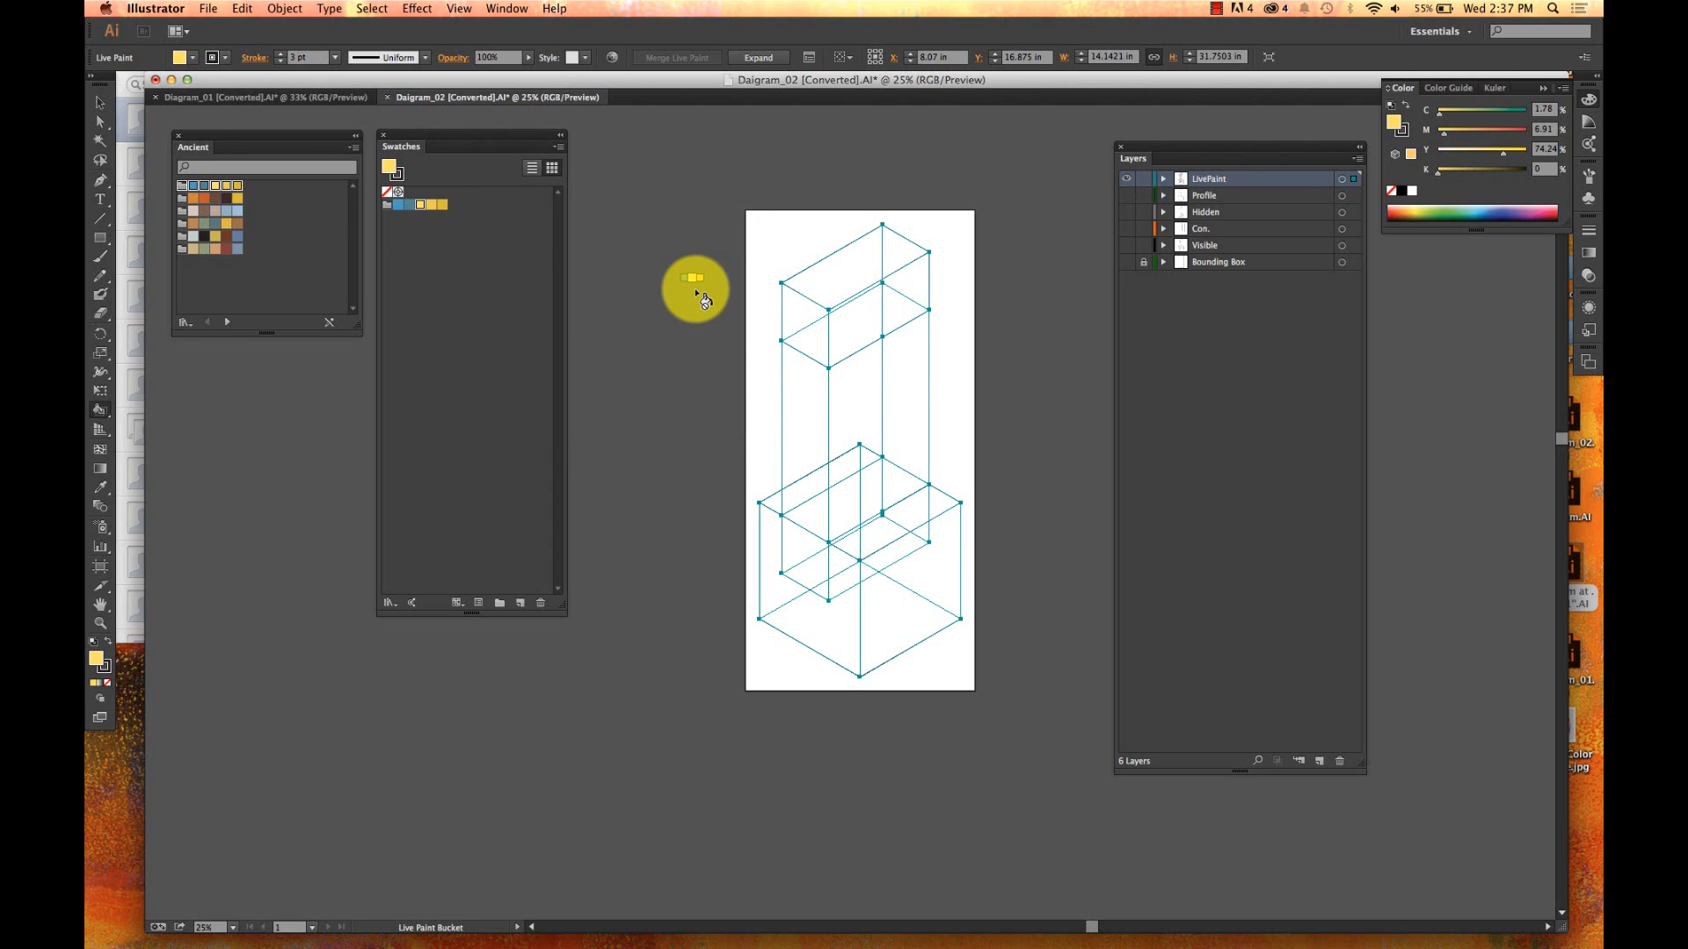
- Cycle the Live Paint Bucket's active colour back and forth through the colour group, stopping at the second blue
{"action": "key", "text": "Right"}
{"action": "key", "text": "Left"}
{"action": "key", "text": "Left"}
{"action": "key", "text": "Right"}
{"action": "key", "text": "Right"}
{"action": "key", "text": "Right"}
{"action": "key", "text": "Right"}
{"action": "key", "text": "Left"}
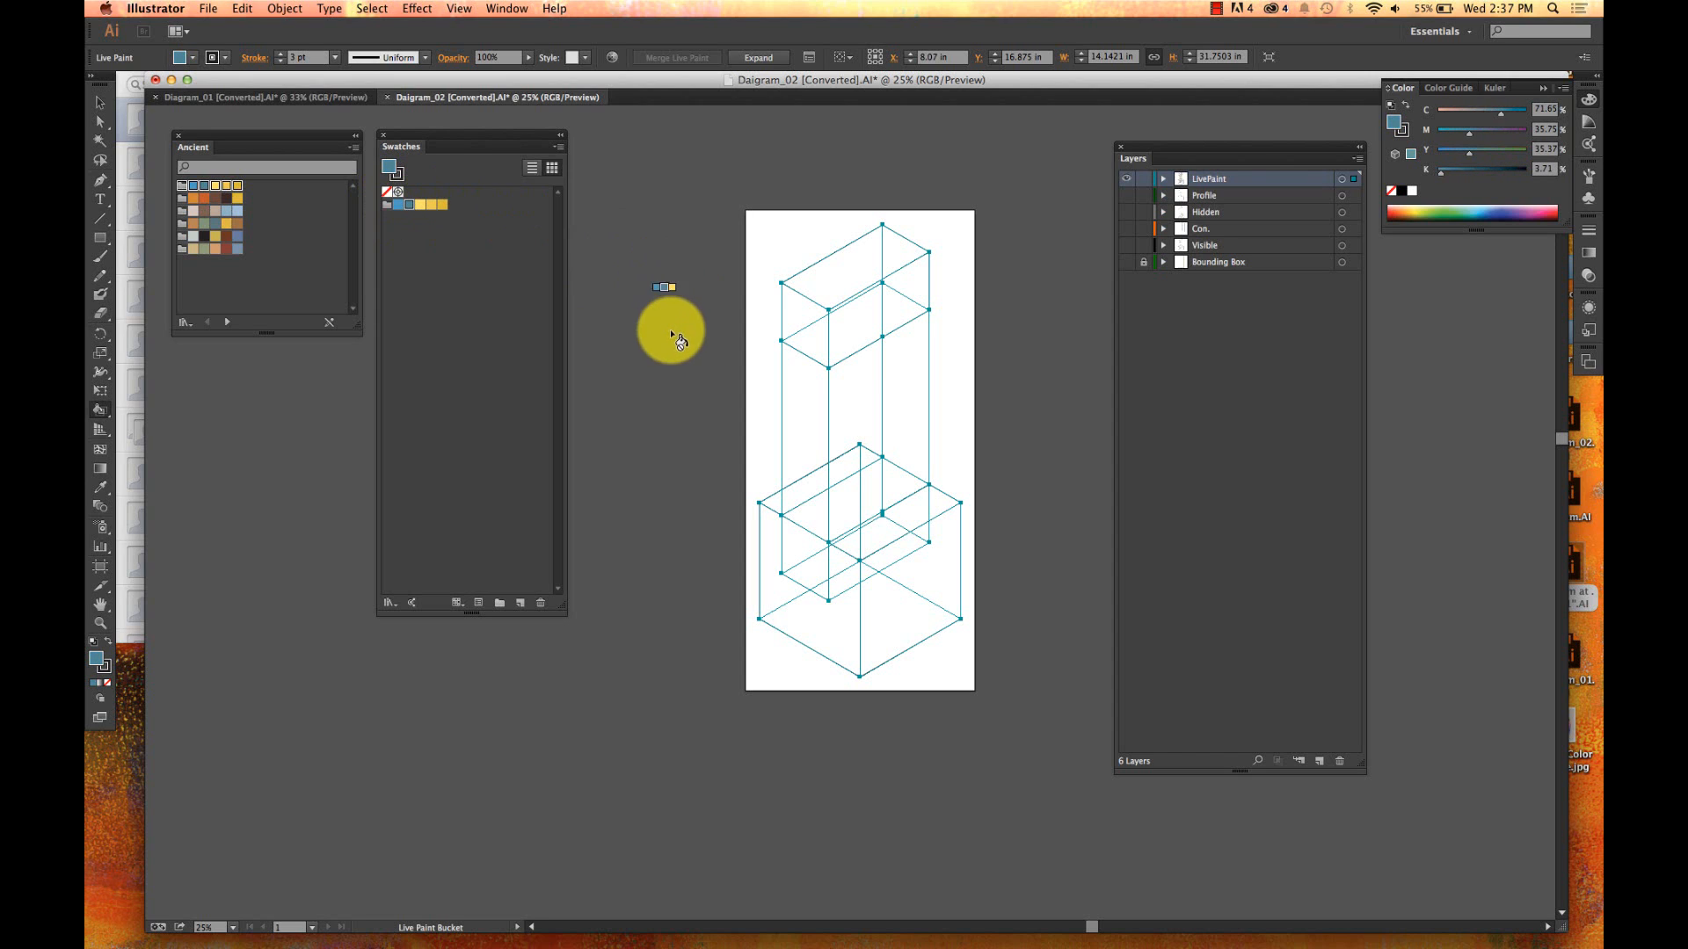
- Switch the bucket to the lightest yellow and fill both parts of the upper box's left face
{"action": "key", "text": "v"}
{"action": "key", "text": "super+equal"}
{"action": "key", "text": "super+equal"}
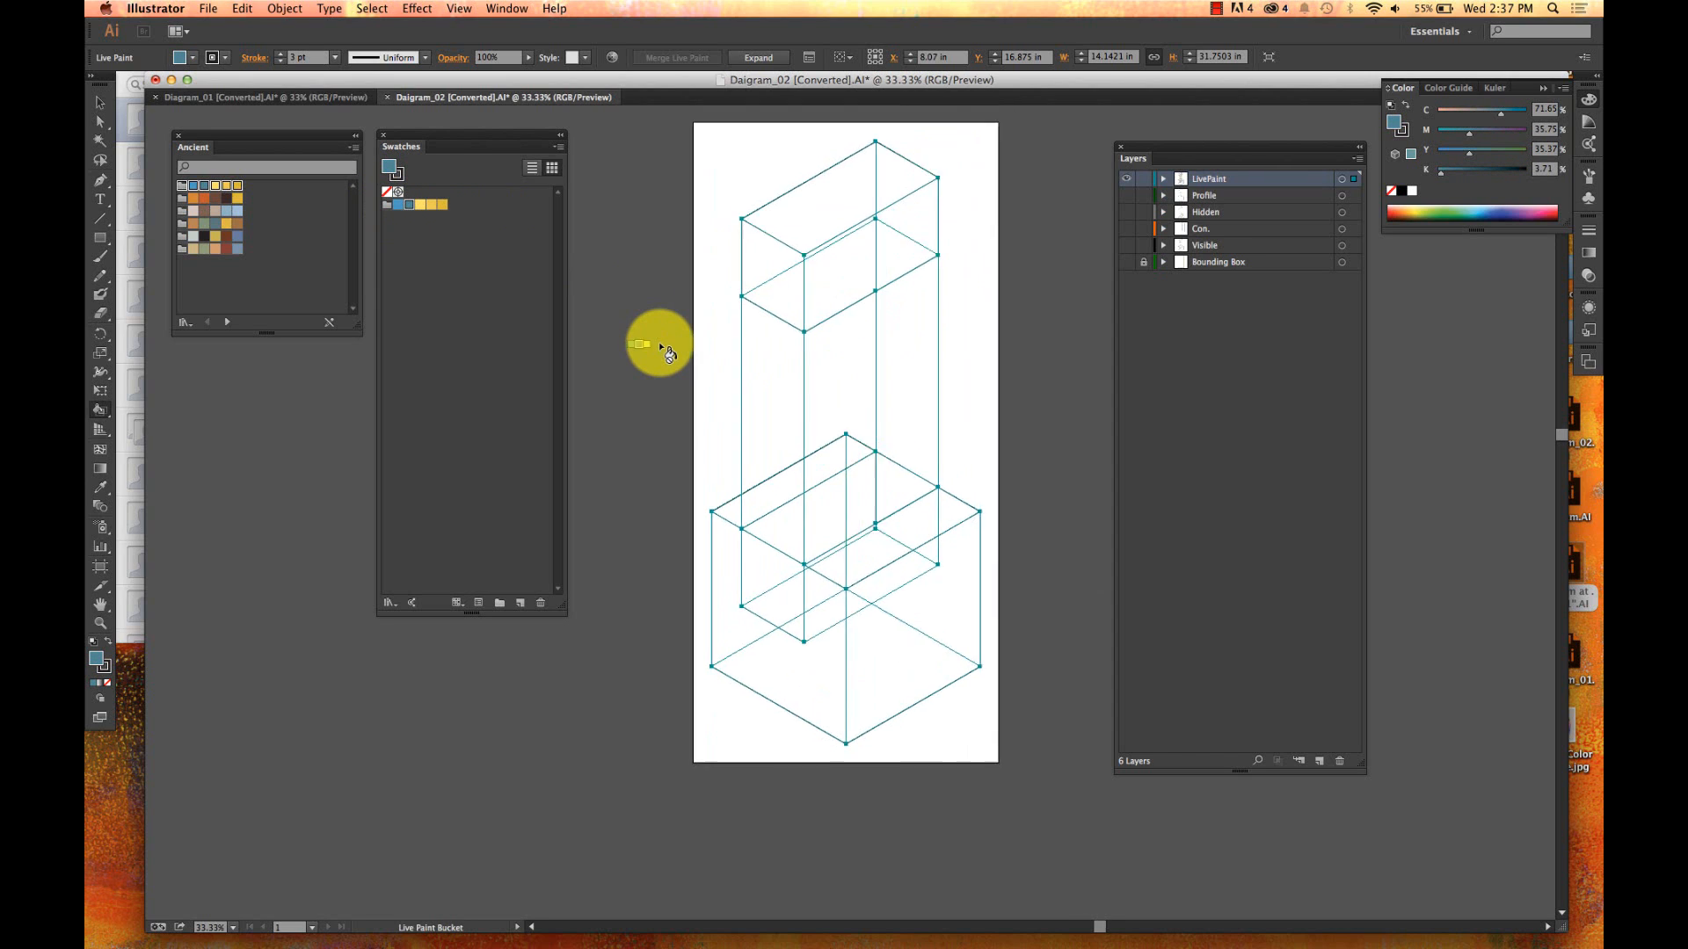
{"action": "key", "text": "k"}
{"action": "scroll", "coordinate": [660, 348], "scroll_direction": "up", "scroll_amount": 3}
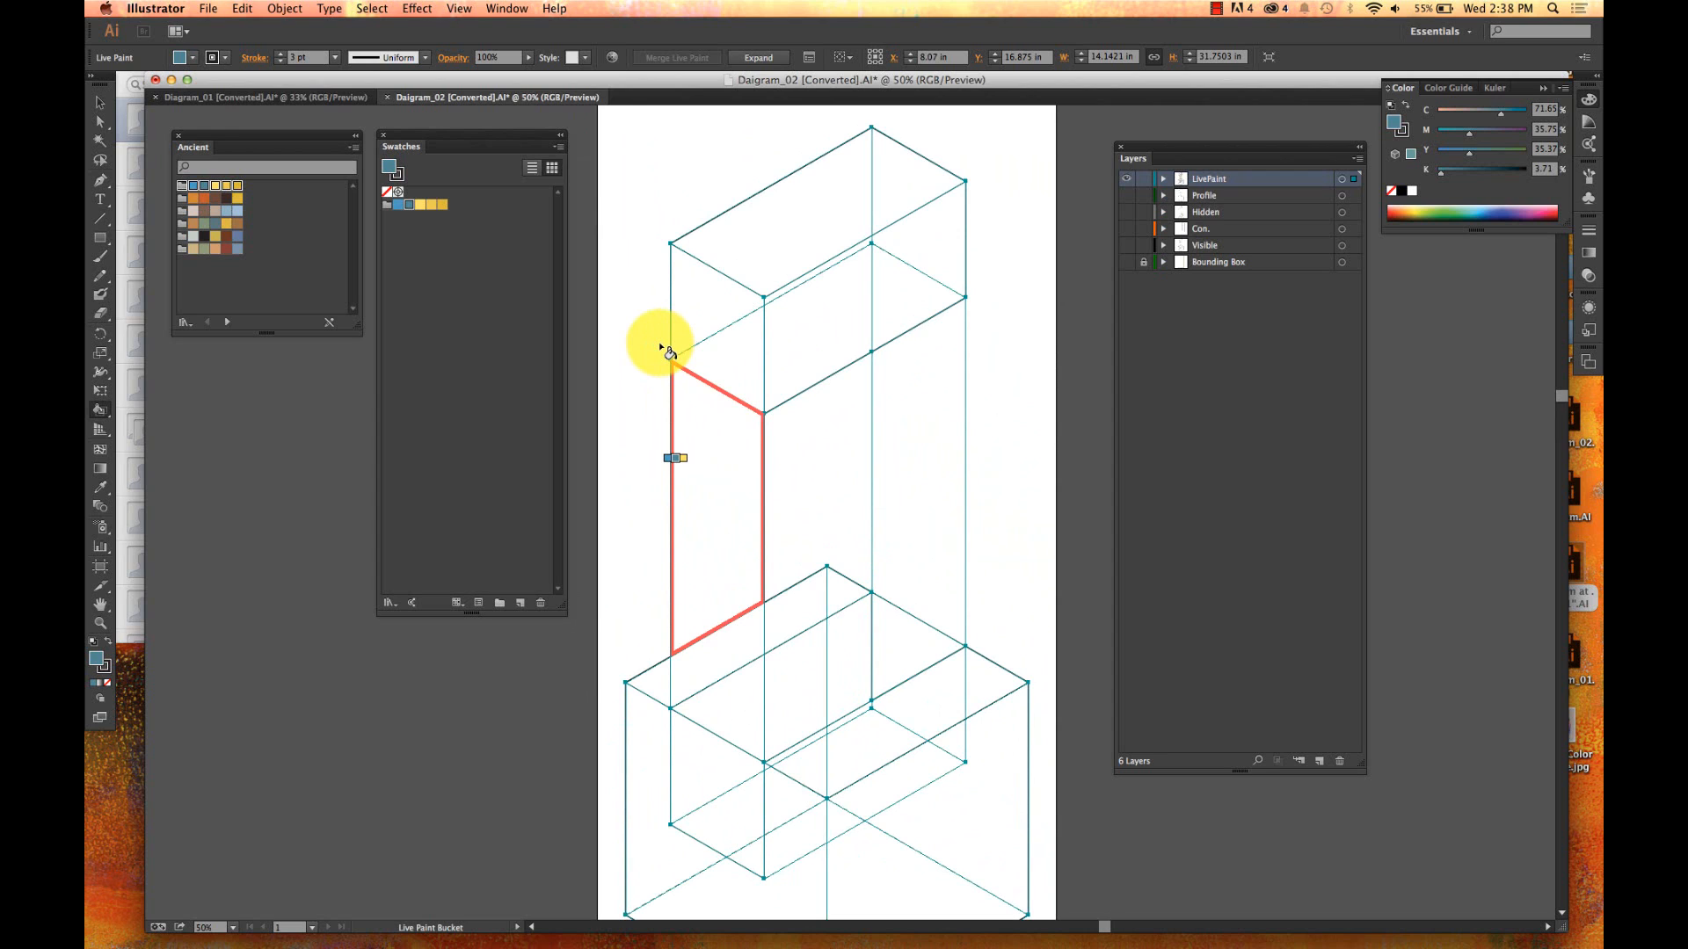
{"action": "key", "text": "Right"}
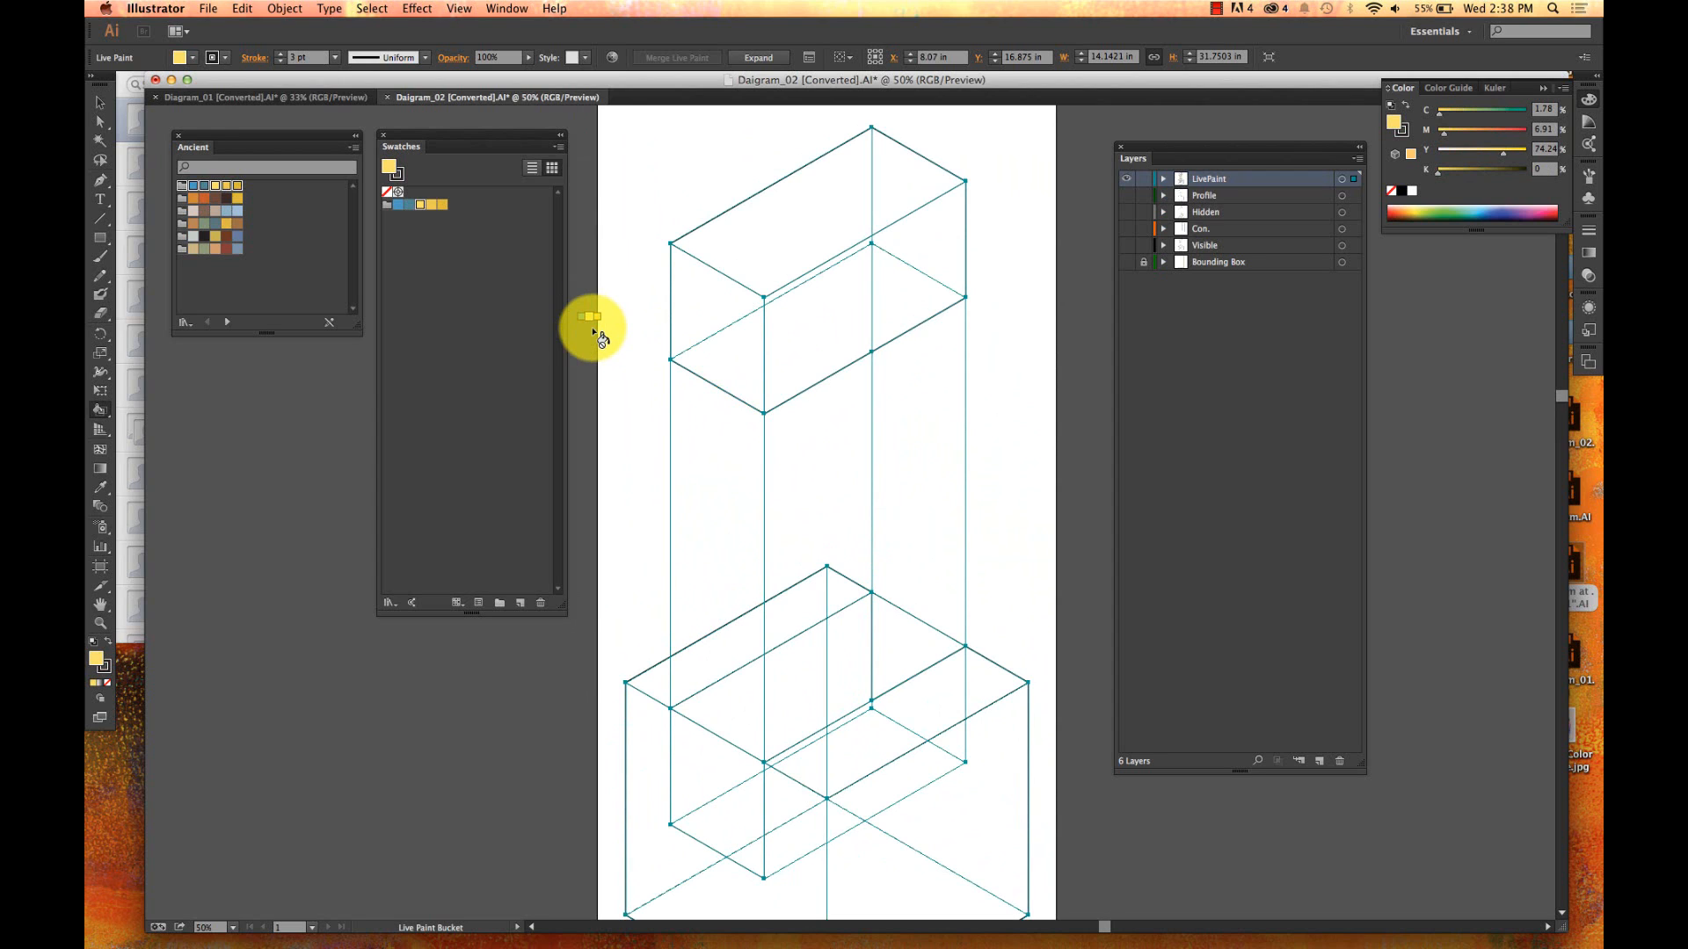
{"action": "scroll", "coordinate": [614, 335], "scroll_direction": "down", "scroll_amount": 2}
{"action": "scroll", "coordinate": [613, 335], "scroll_direction": "left", "scroll_amount": 2}
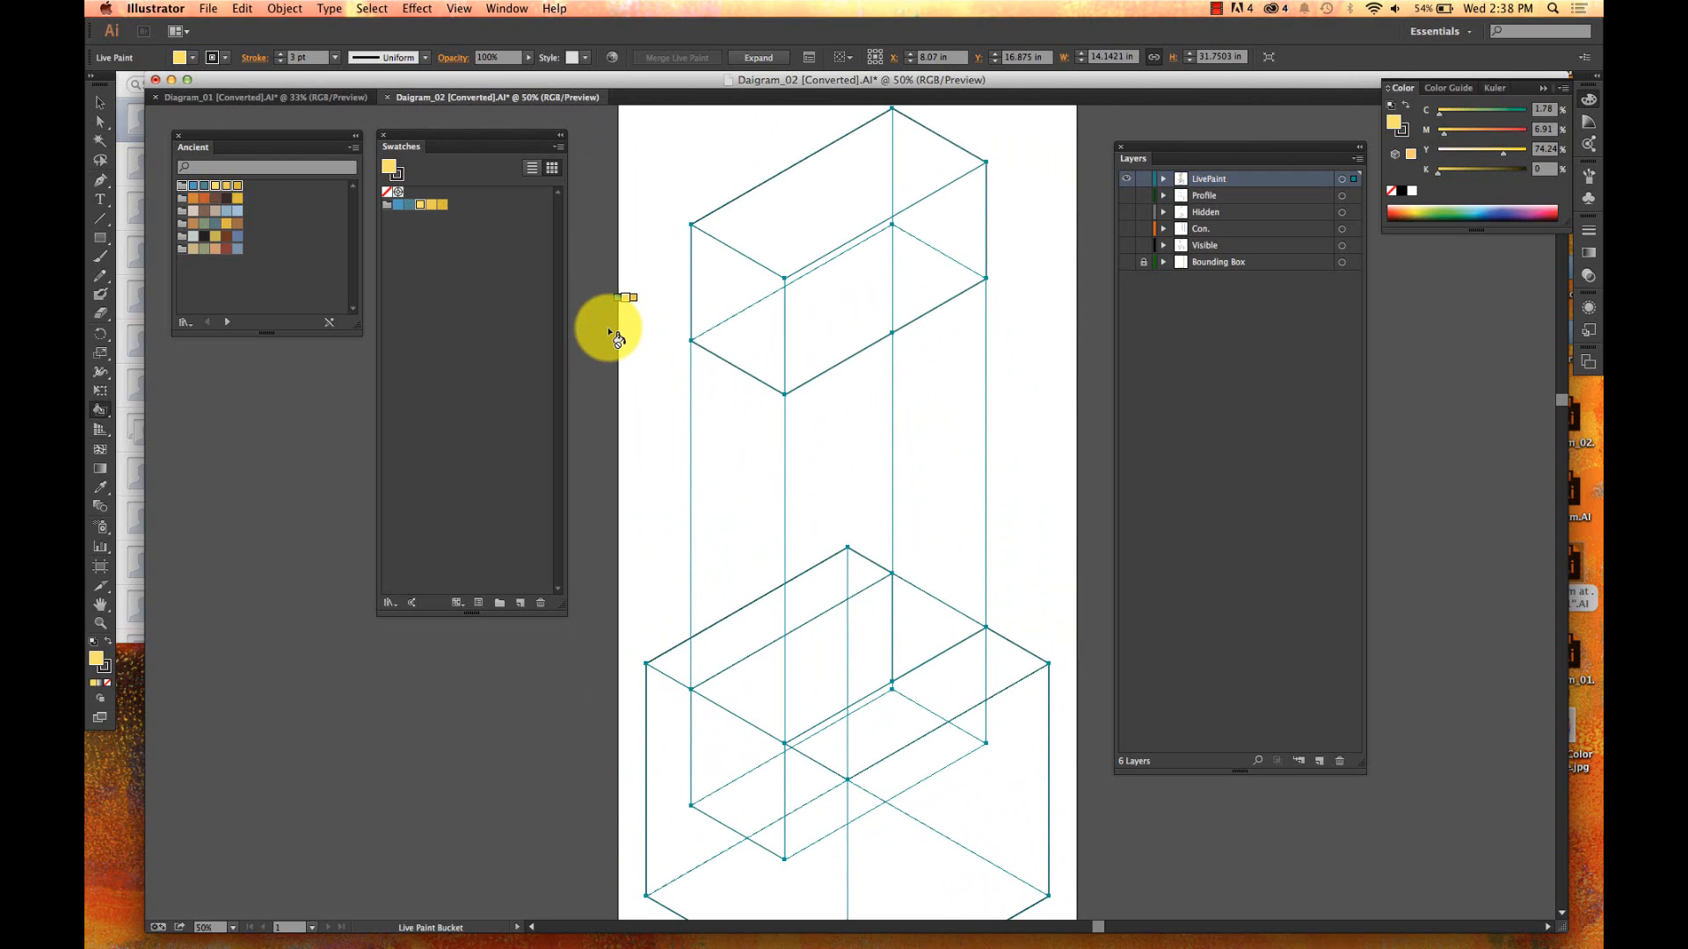
{"action": "left_click", "coordinate": [731, 298]}
{"action": "left_click", "coordinate": [747, 334]}
- Fill all parts of the lower notched block's left face with the same light yellow
{"action": "scroll", "coordinate": [746, 337], "scroll_direction": "down", "scroll_amount": 5}
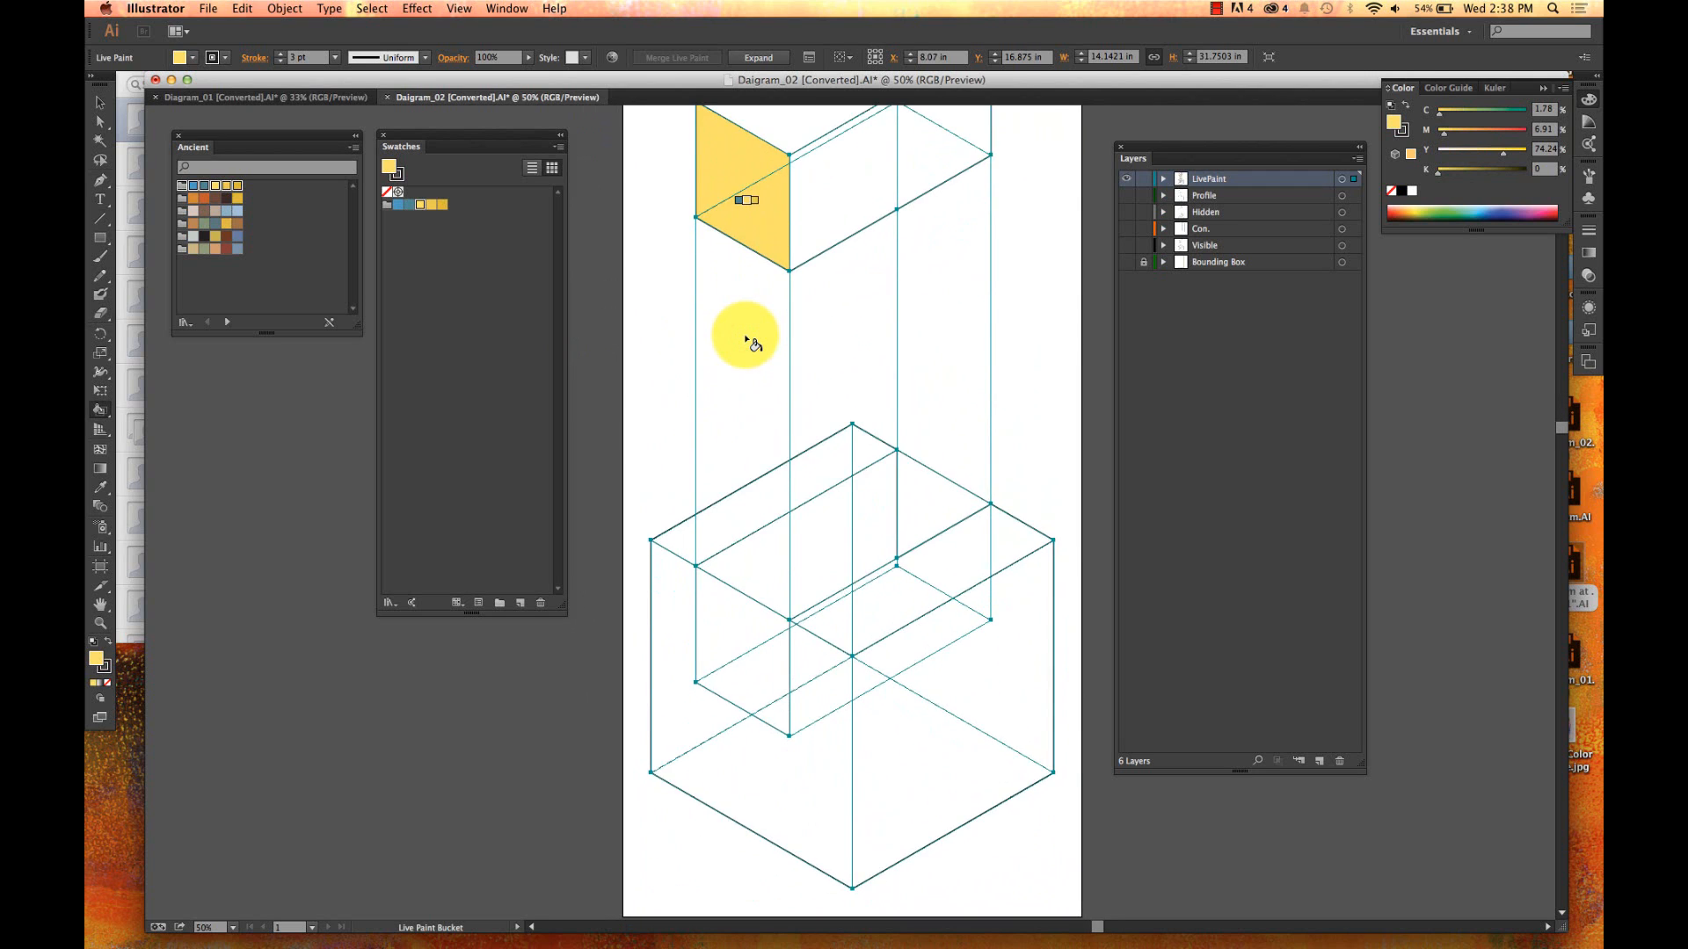
{"action": "scroll", "coordinate": [743, 334], "scroll_direction": "up", "scroll_amount": 5}
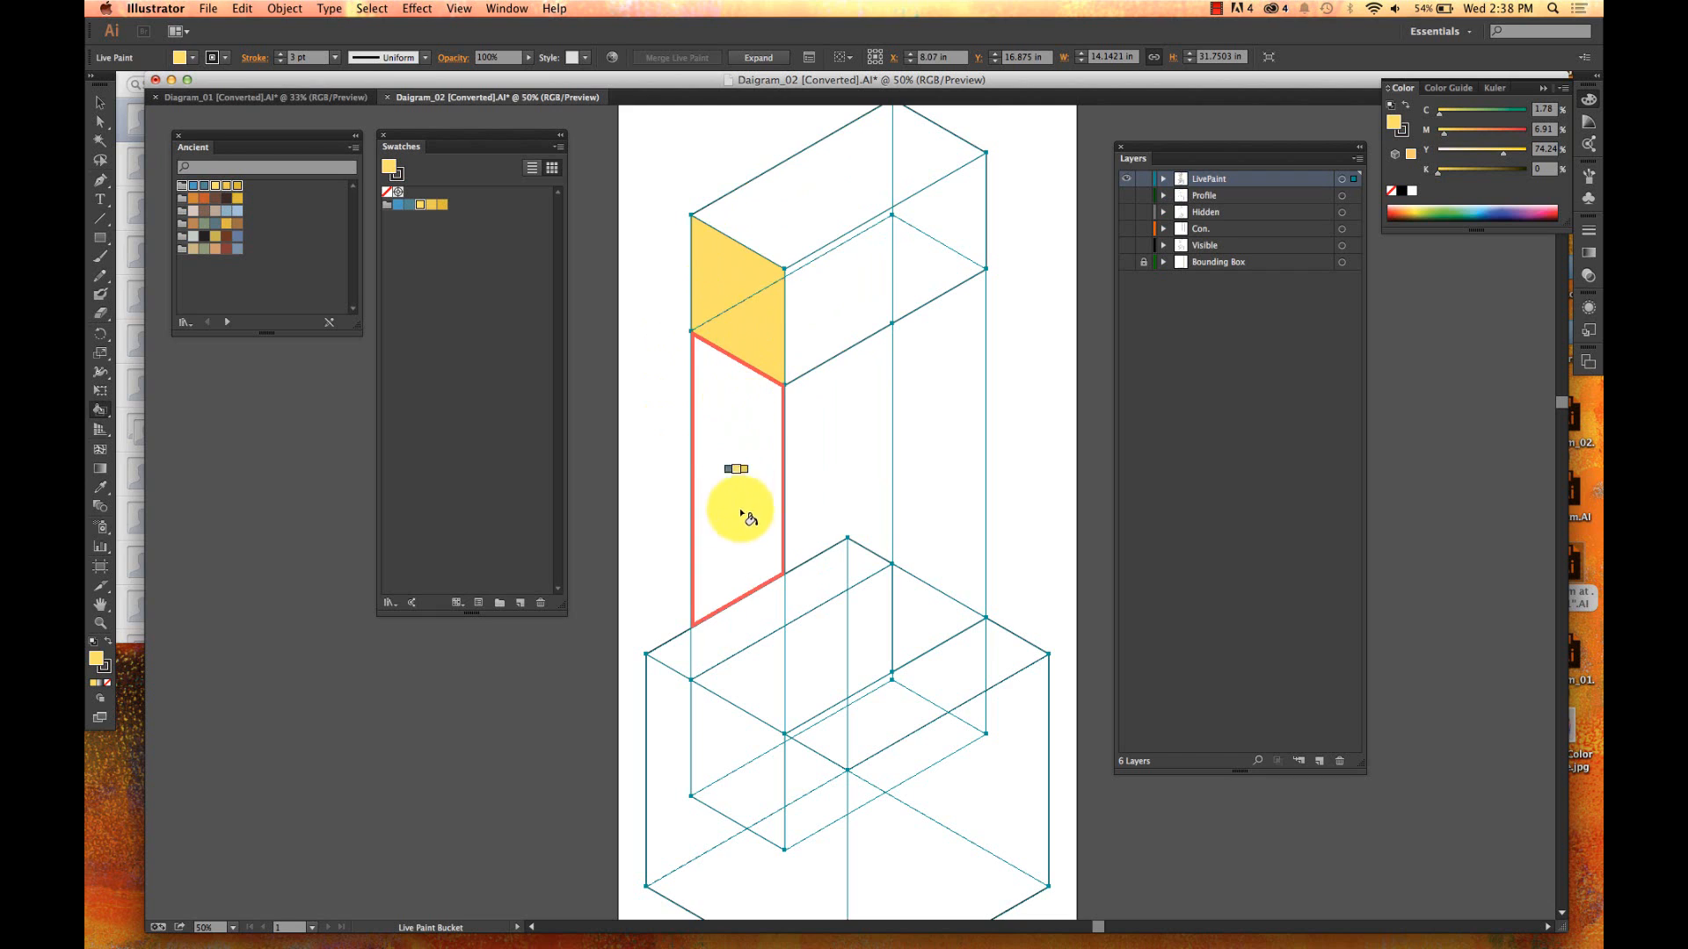
{"action": "scroll", "coordinate": [740, 514], "scroll_direction": "down", "scroll_amount": 5}
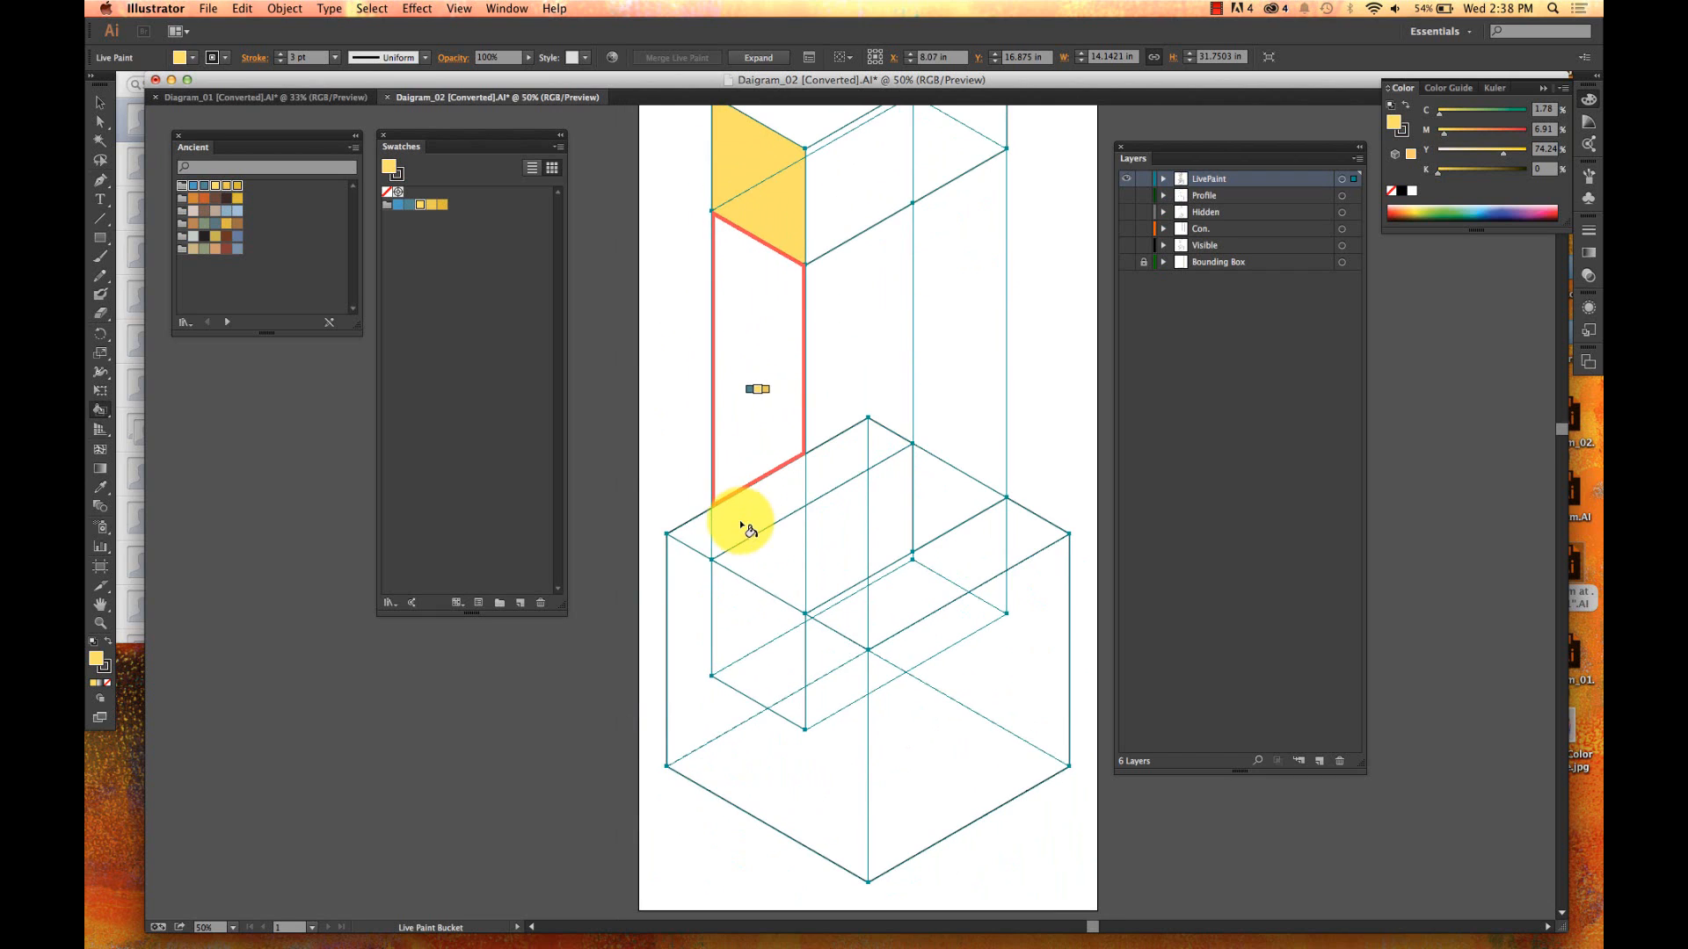
{"action": "left_click", "coordinate": [691, 579]}
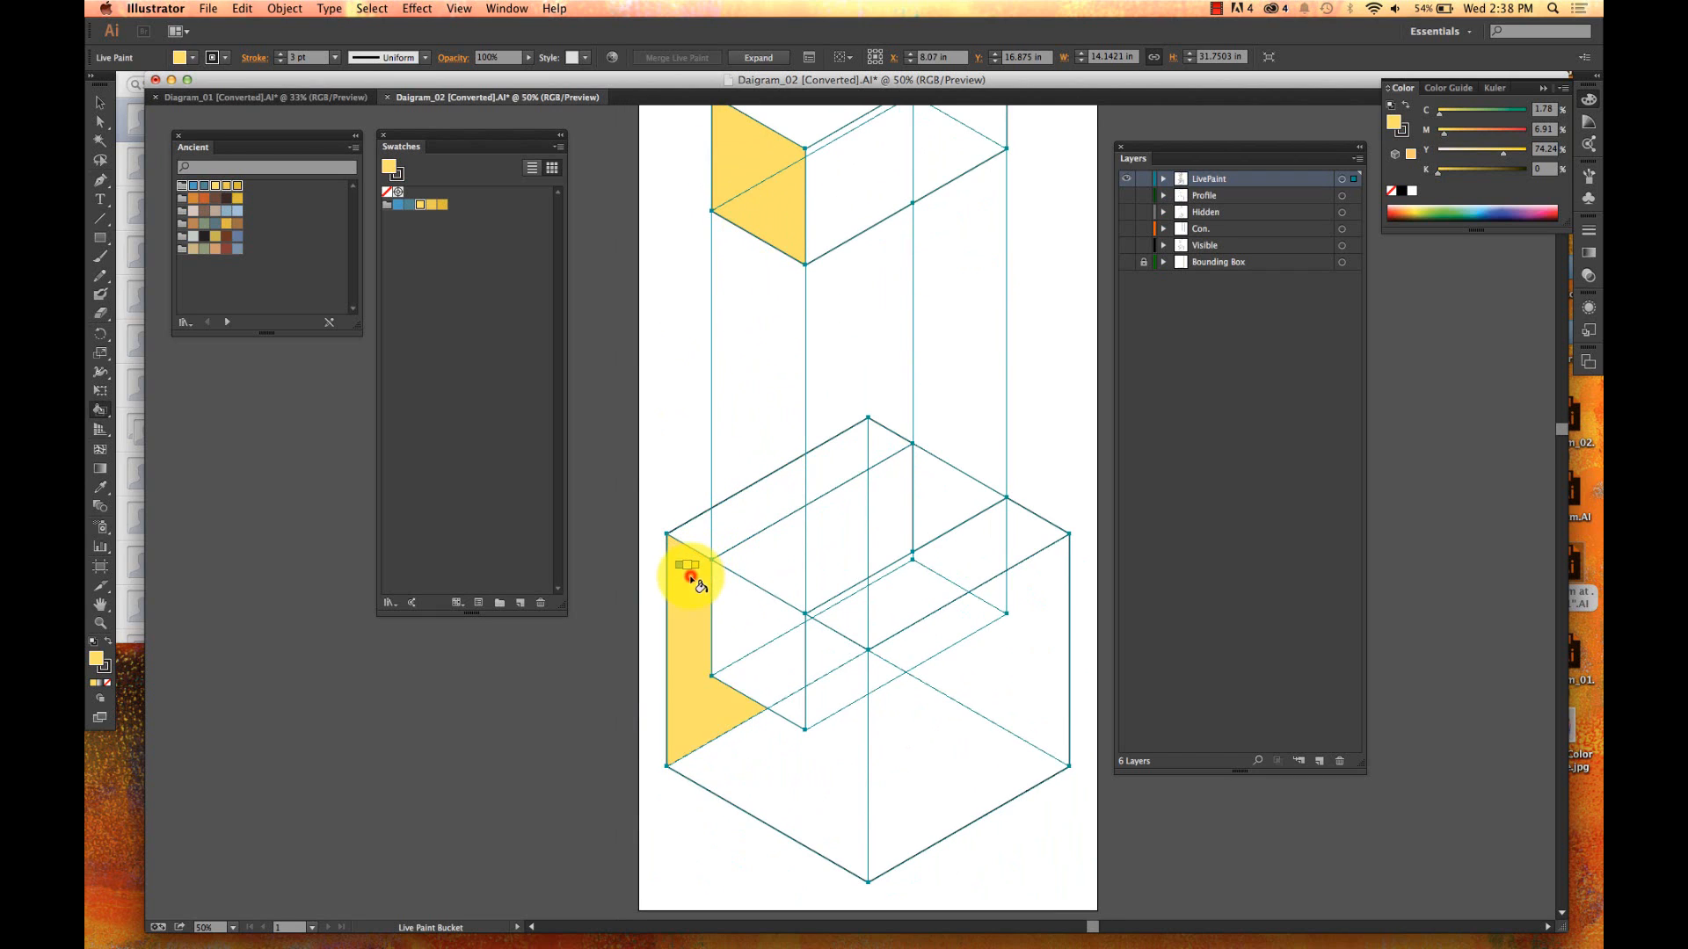
{"action": "left_click", "coordinate": [767, 762]}
{"action": "left_click", "coordinate": [833, 681]}
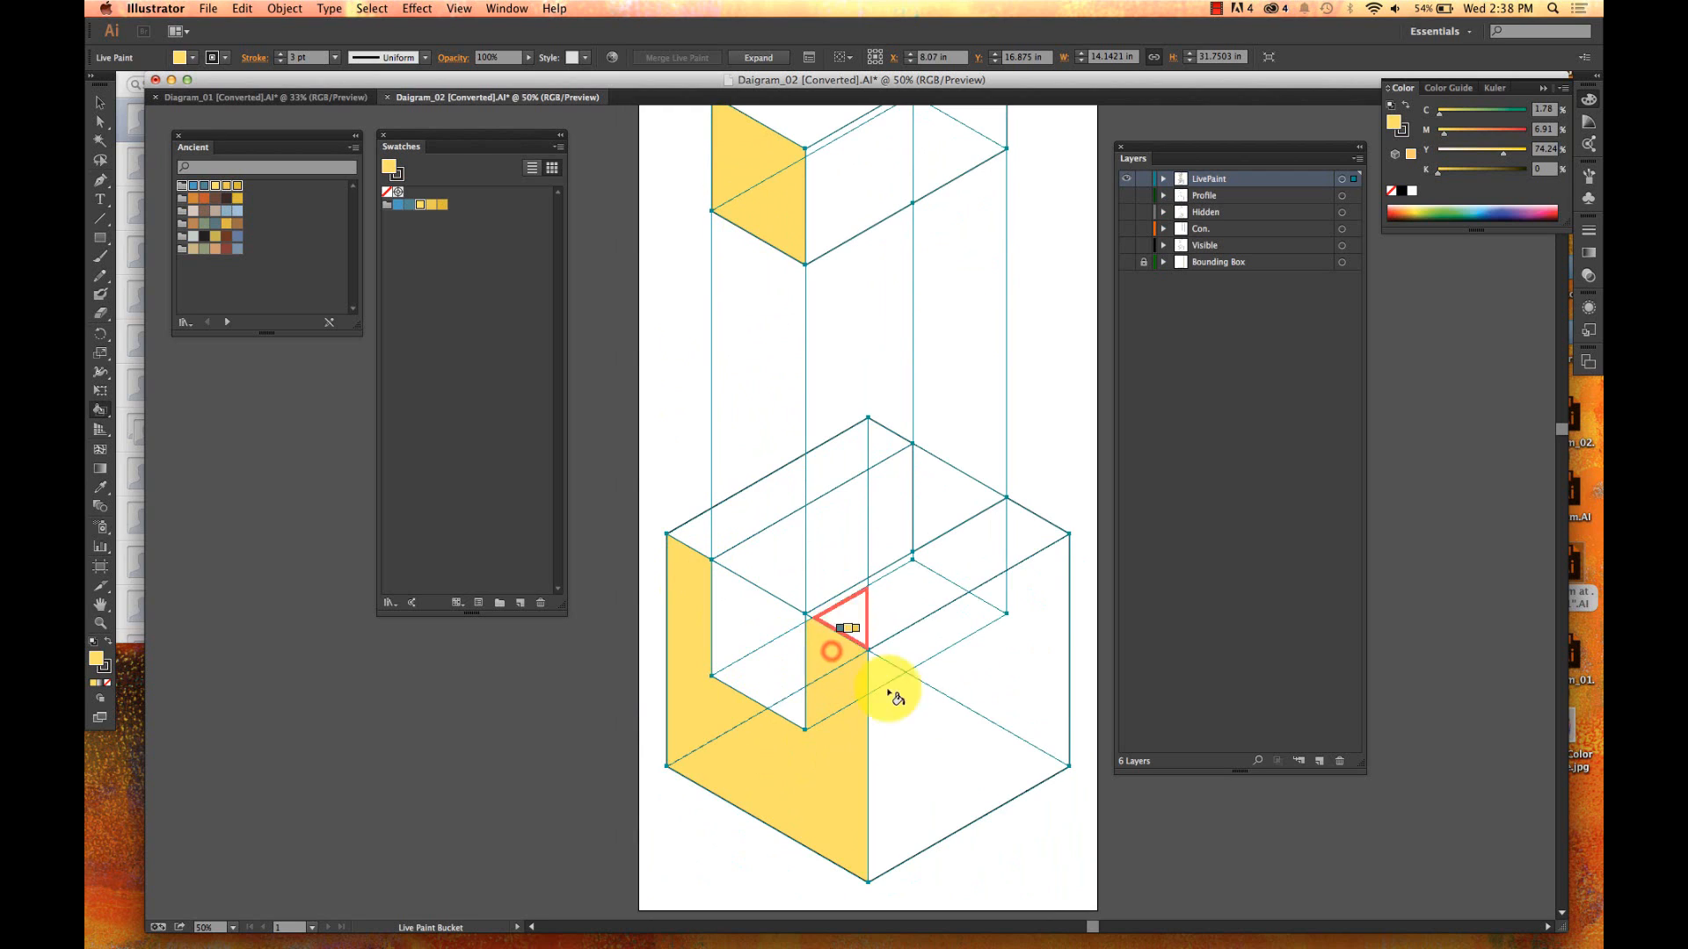
{"action": "left_click", "coordinate": [810, 619]}
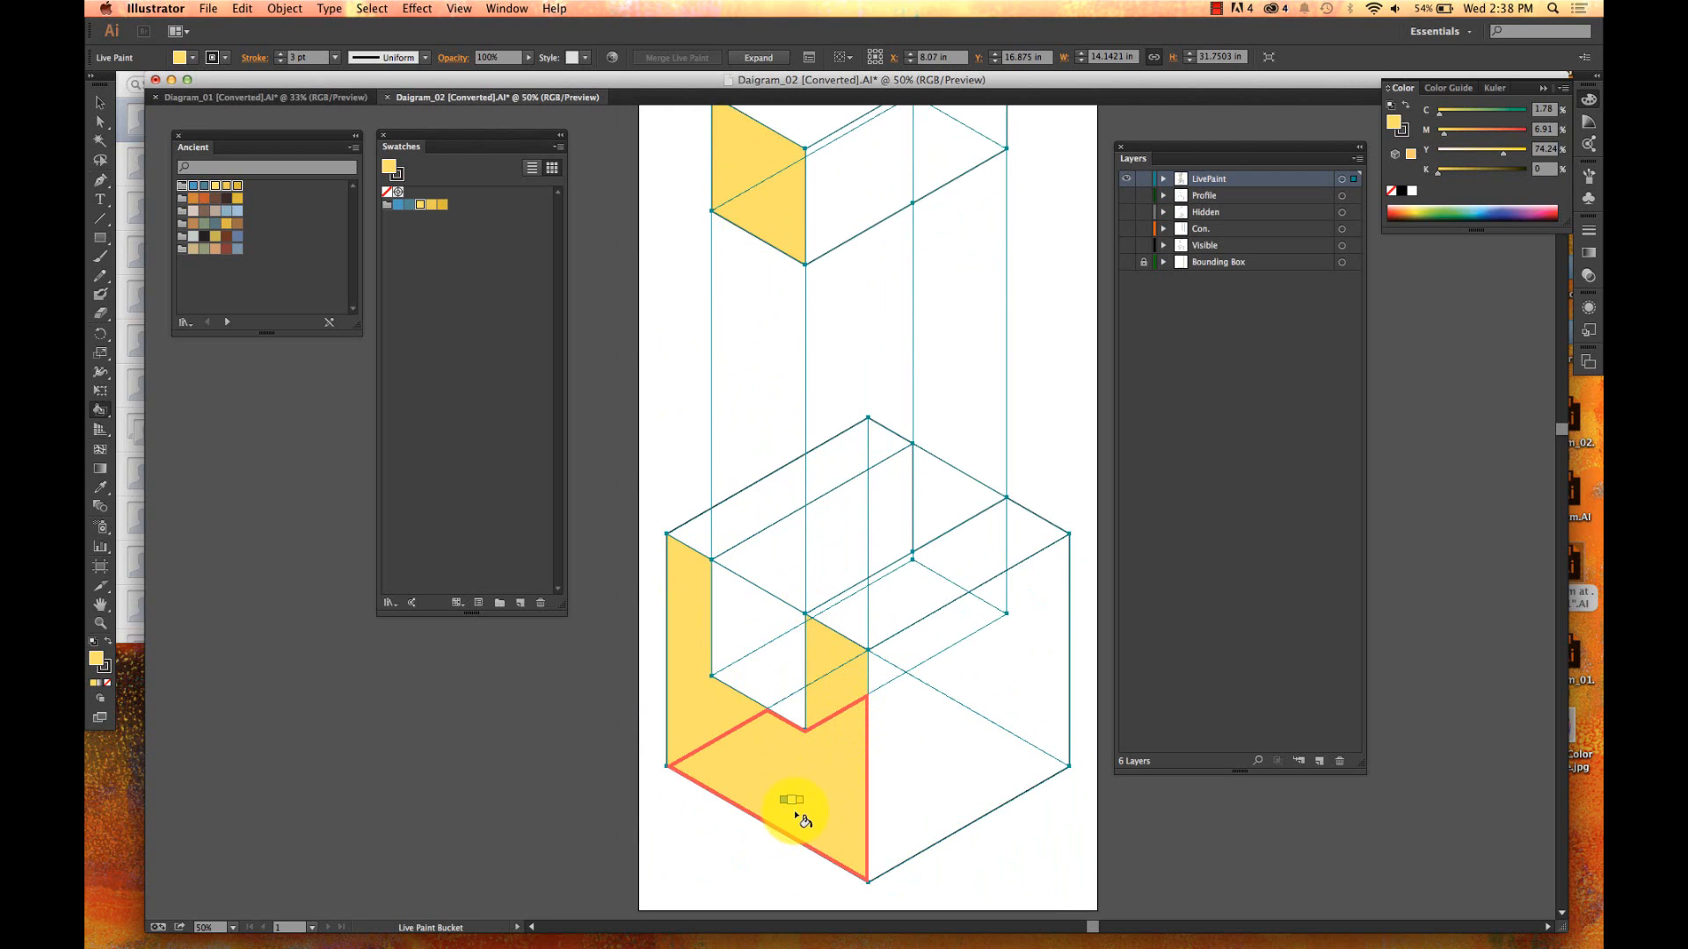
- Fill the right faces of the upper box and the lower block with the middle yellow of the colour group
{"action": "key", "text": "Right"}
{"action": "scroll", "coordinate": [863, 308], "scroll_direction": "up", "scroll_amount": 3}
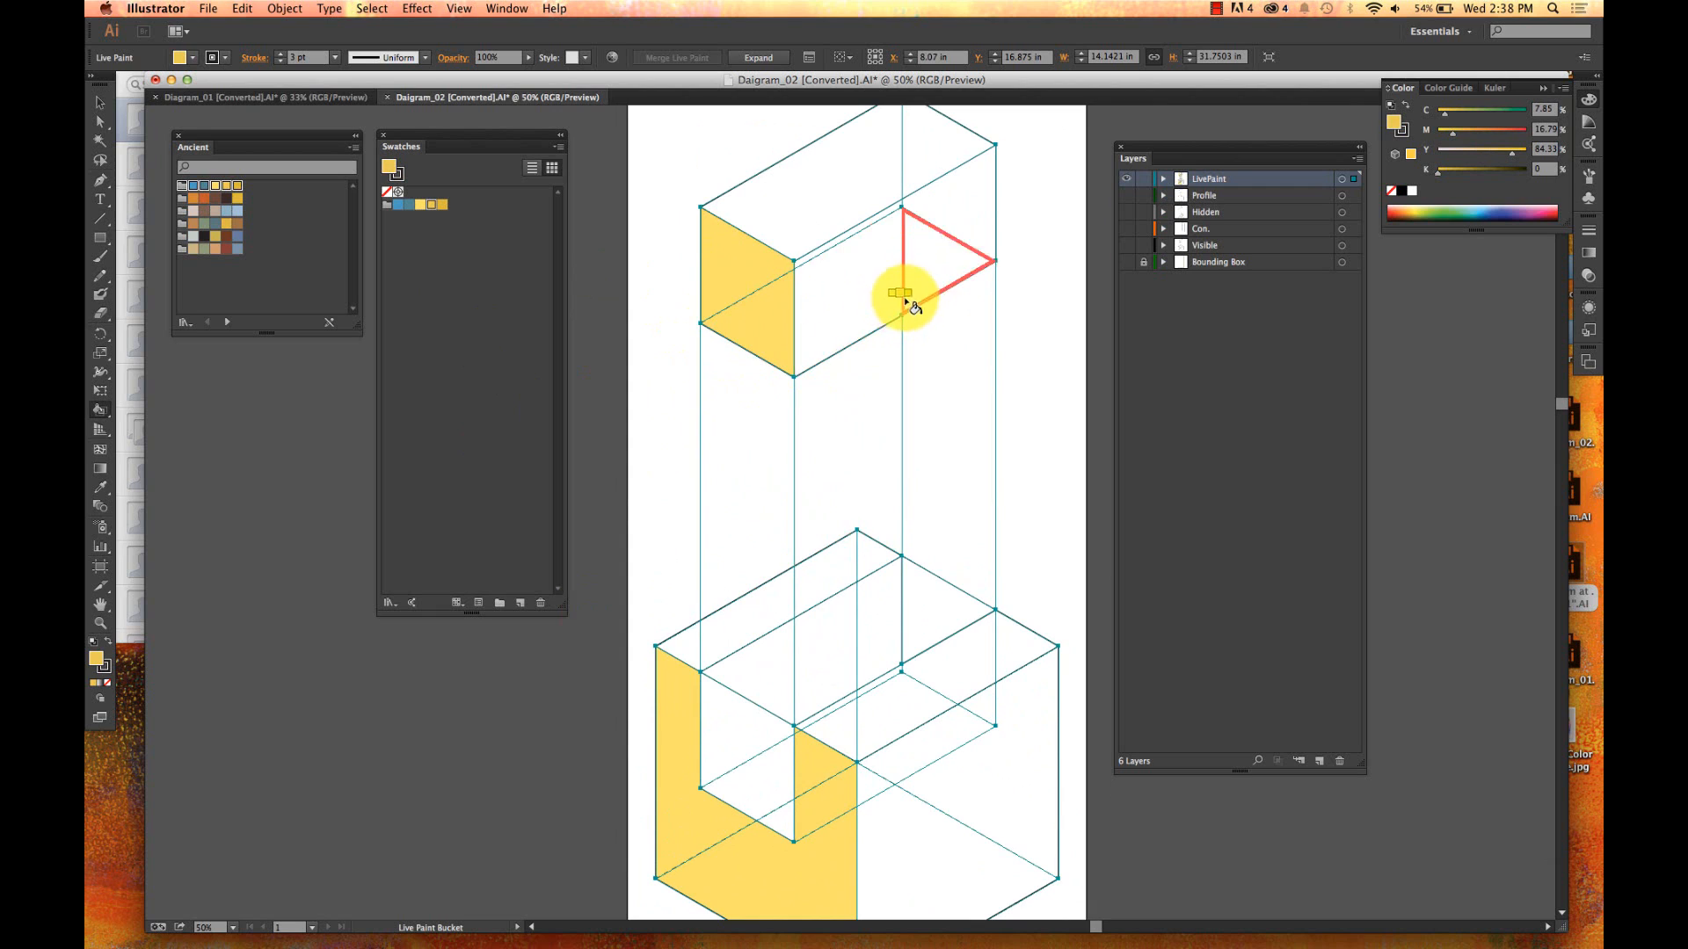
{"action": "left_click", "coordinate": [875, 287]}
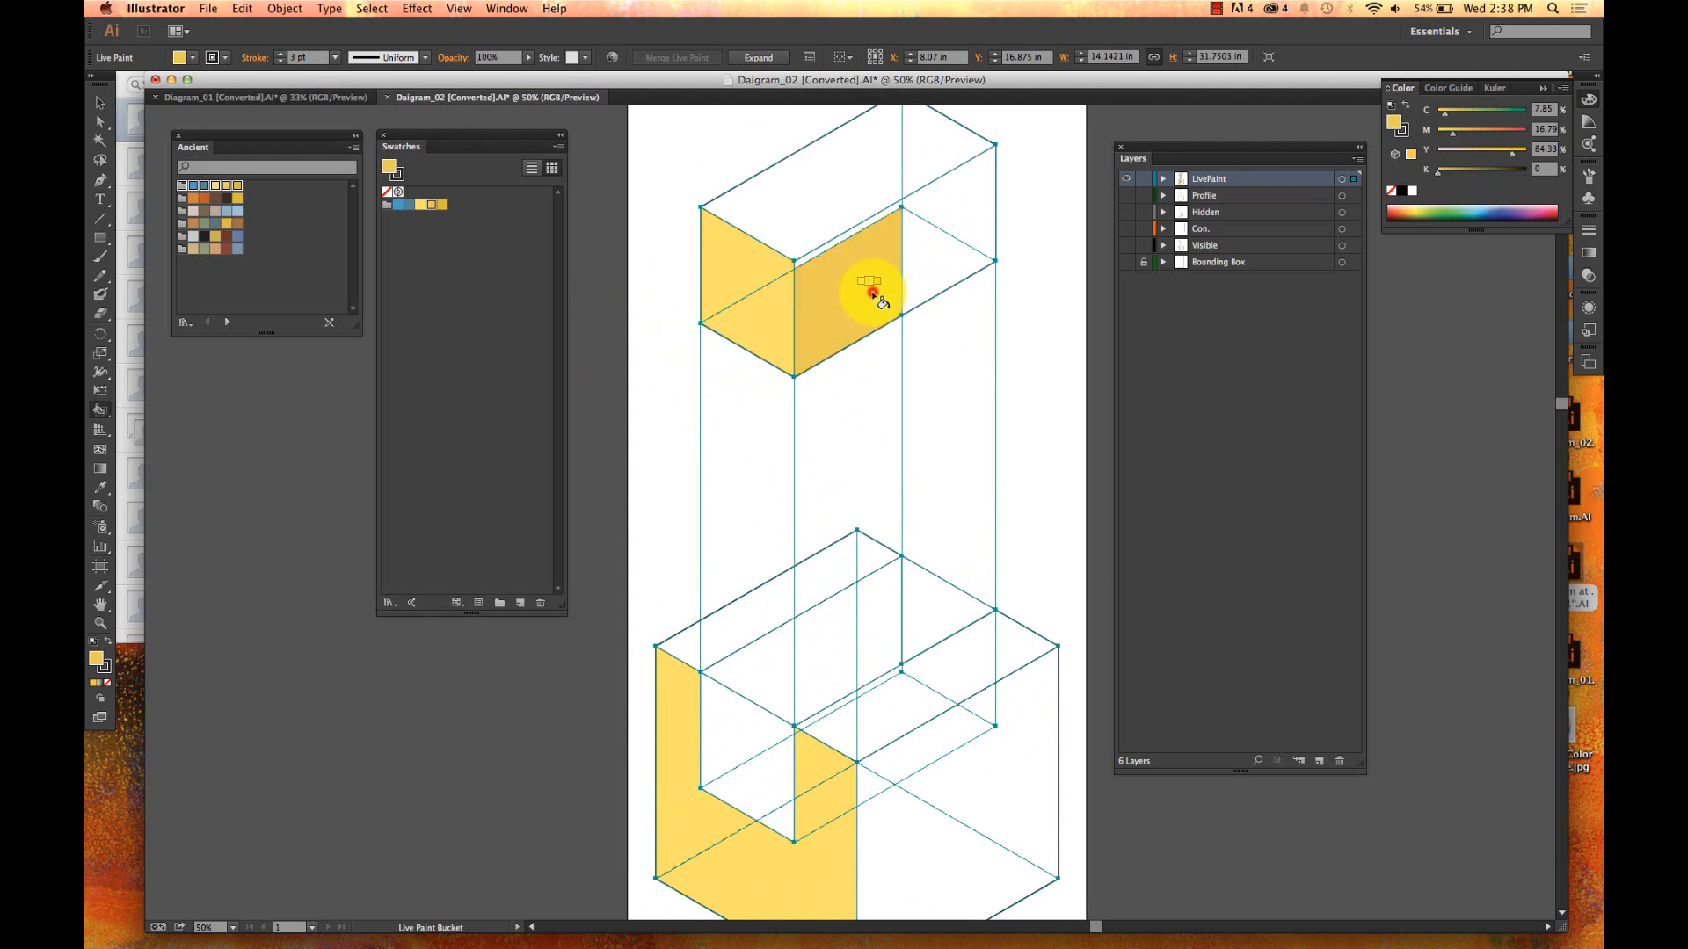
{"action": "left_click", "coordinate": [958, 213]}
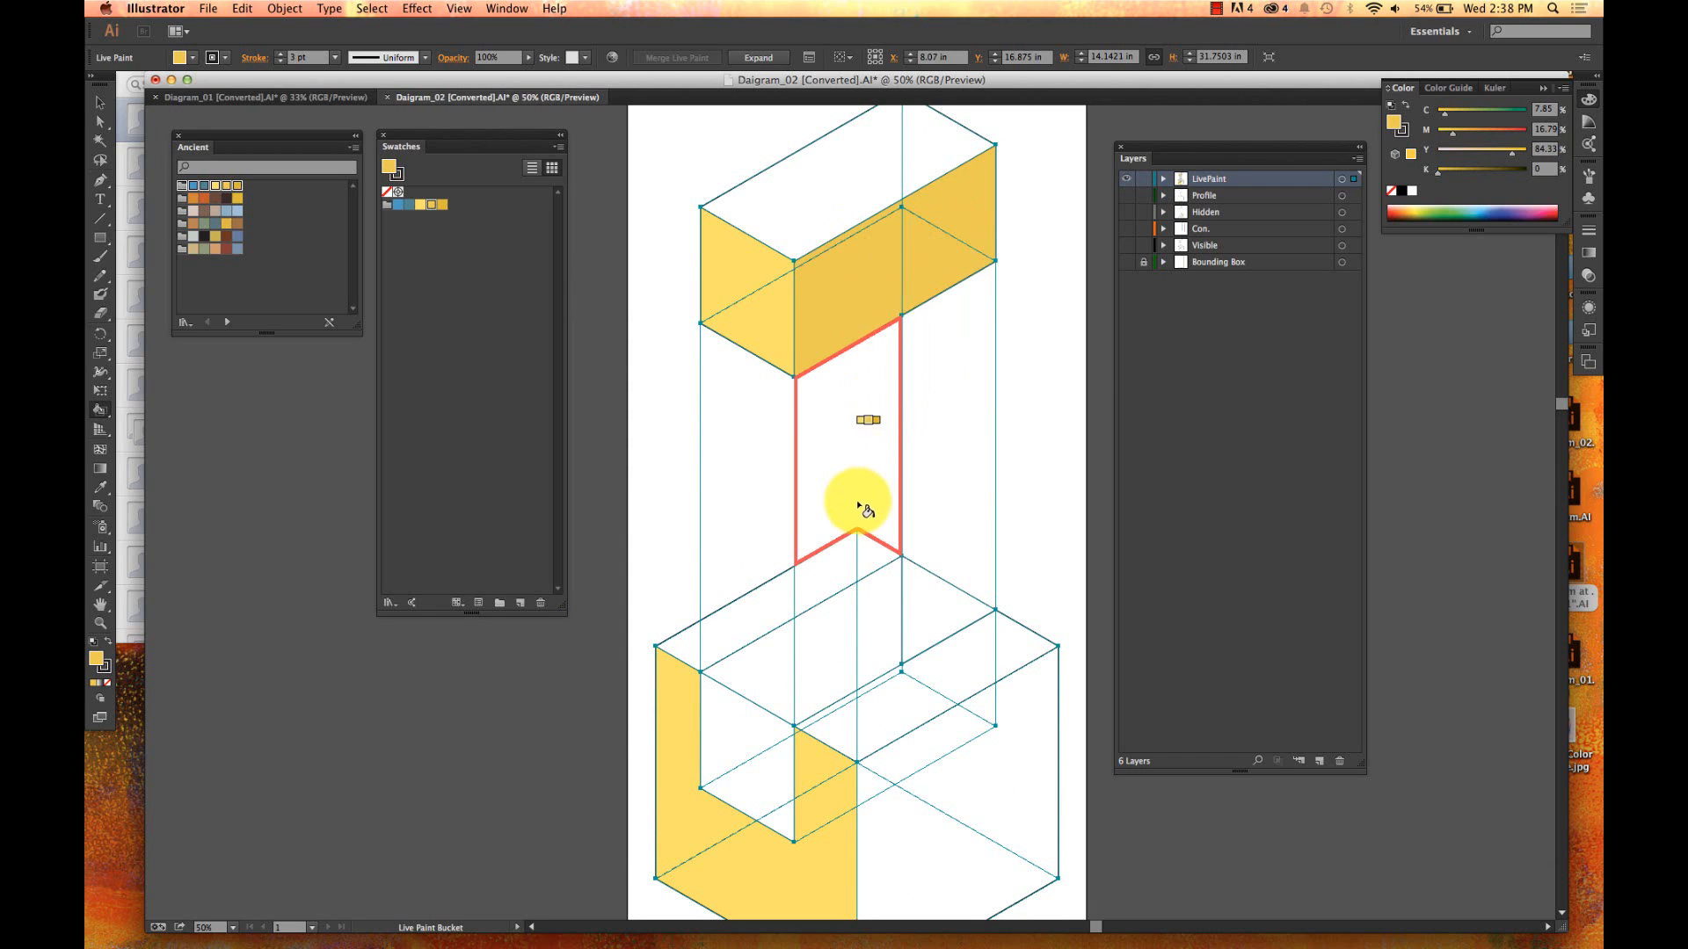
{"action": "scroll", "coordinate": [862, 501], "scroll_direction": "down", "scroll_amount": 5}
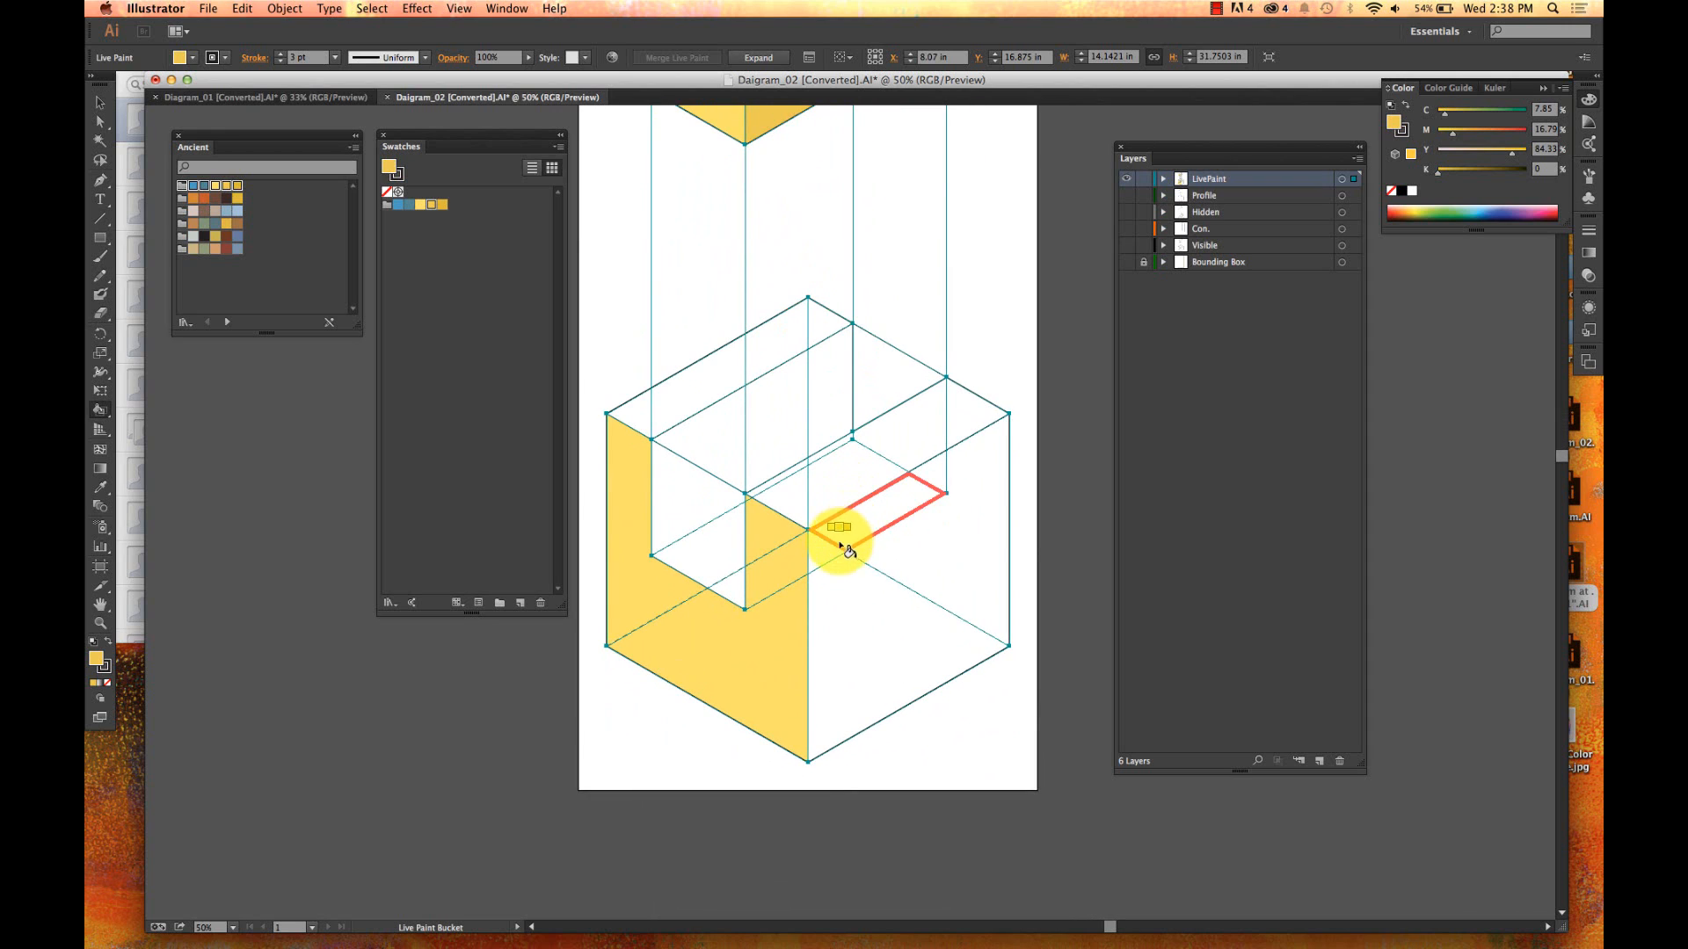
{"action": "left_click", "coordinate": [832, 545]}
{"action": "left_click", "coordinate": [970, 464]}
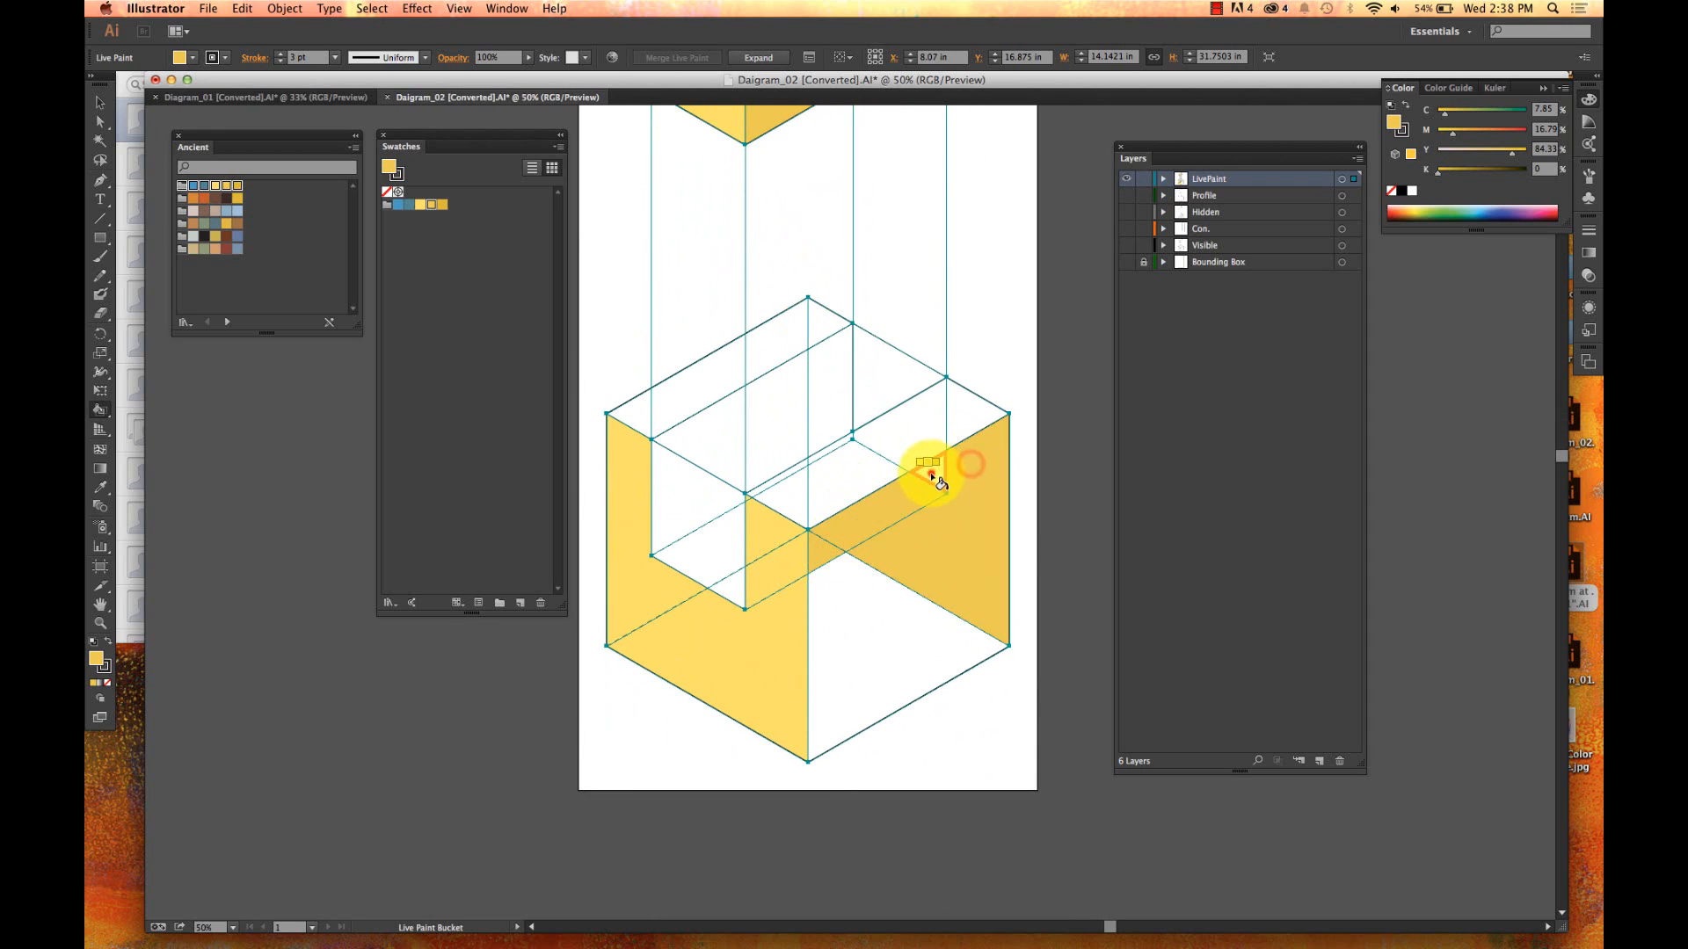
{"action": "left_click", "coordinate": [893, 633]}
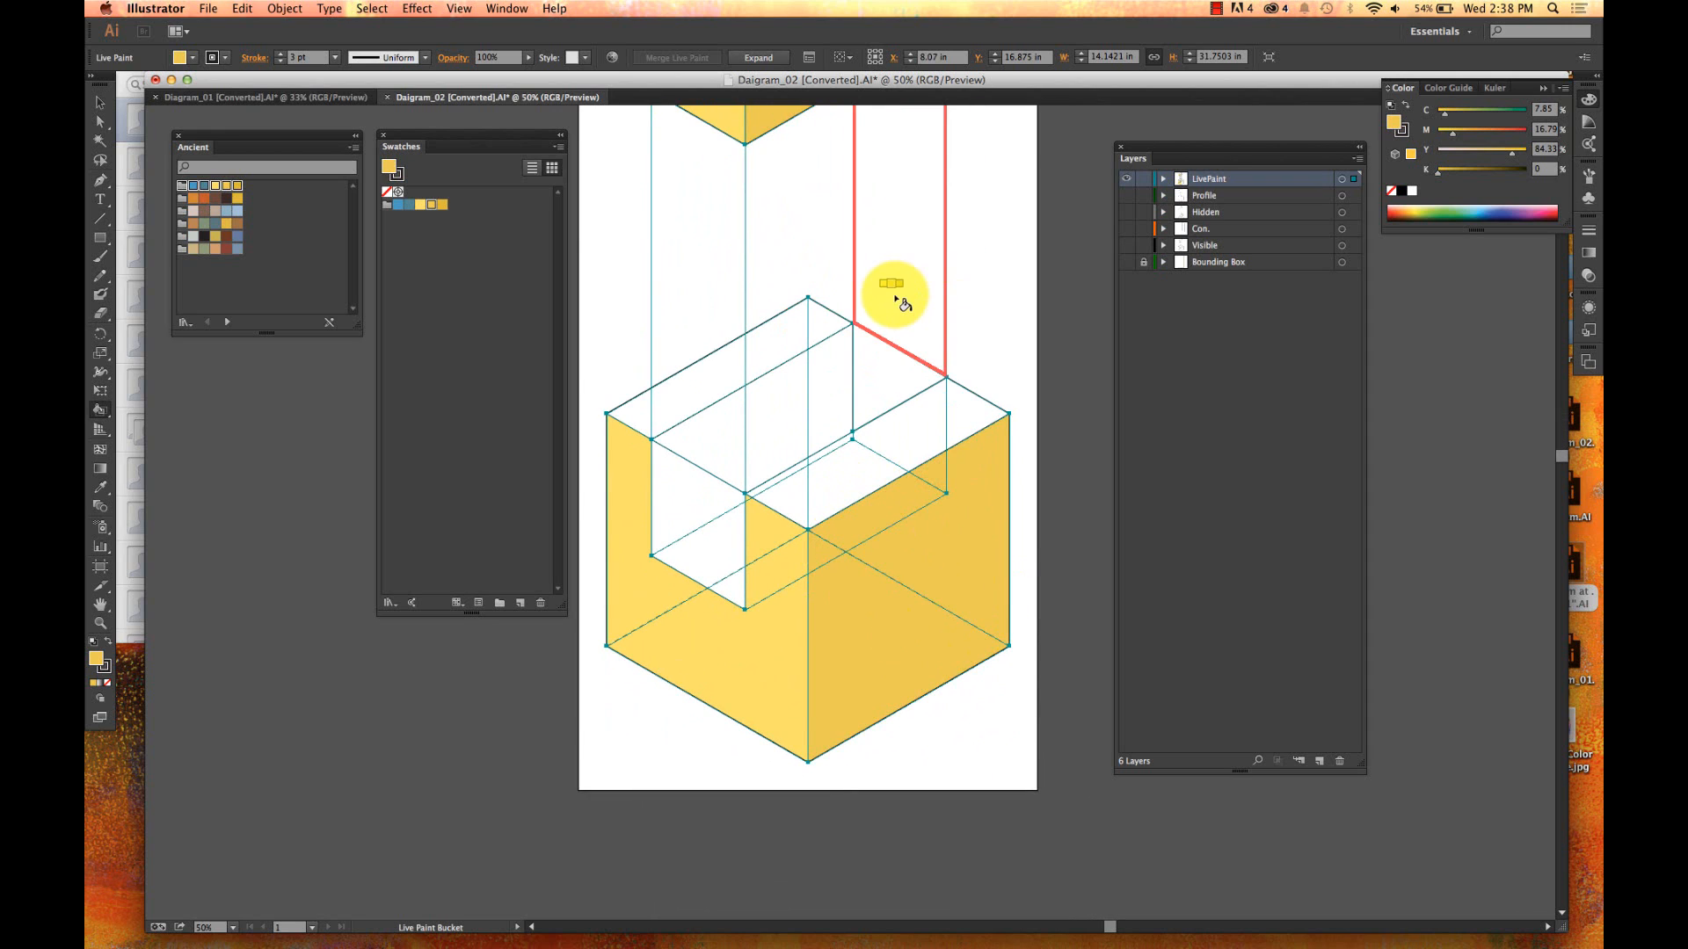
- Fill the sections of the lower block's inner notch wall with the same middle yellow
{"action": "scroll", "coordinate": [893, 290], "scroll_direction": "up", "scroll_amount": 1}
{"action": "left_click", "coordinate": [711, 494]}
{"action": "left_click", "coordinate": [716, 441]}
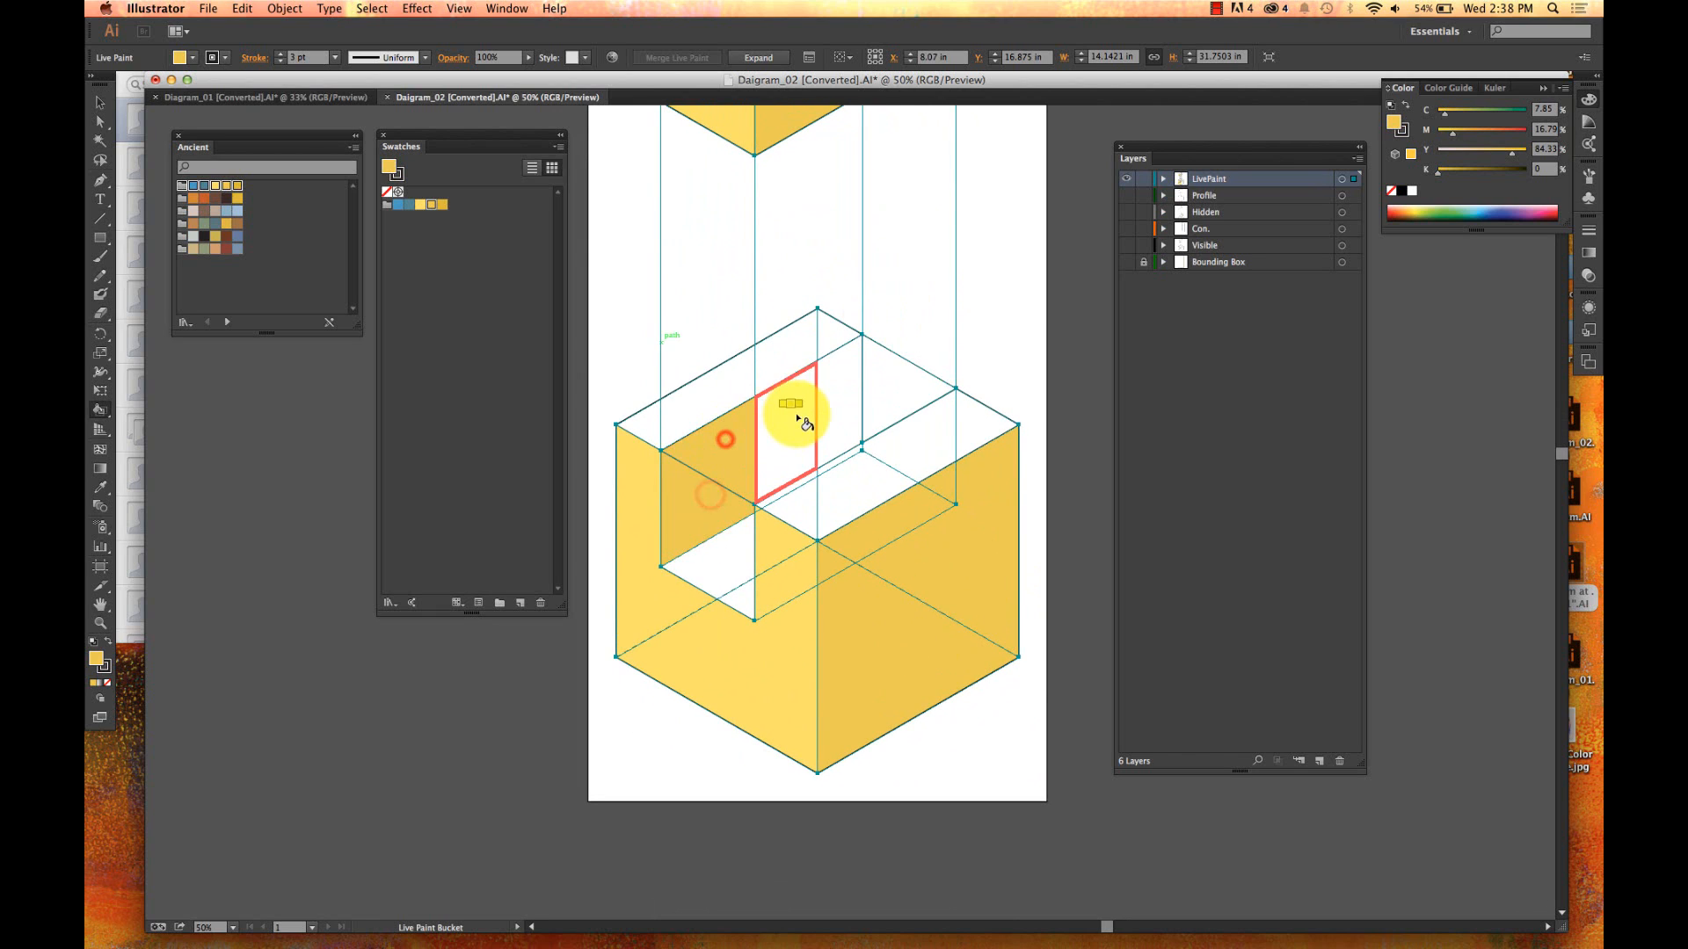
{"action": "left_click", "coordinate": [845, 384]}
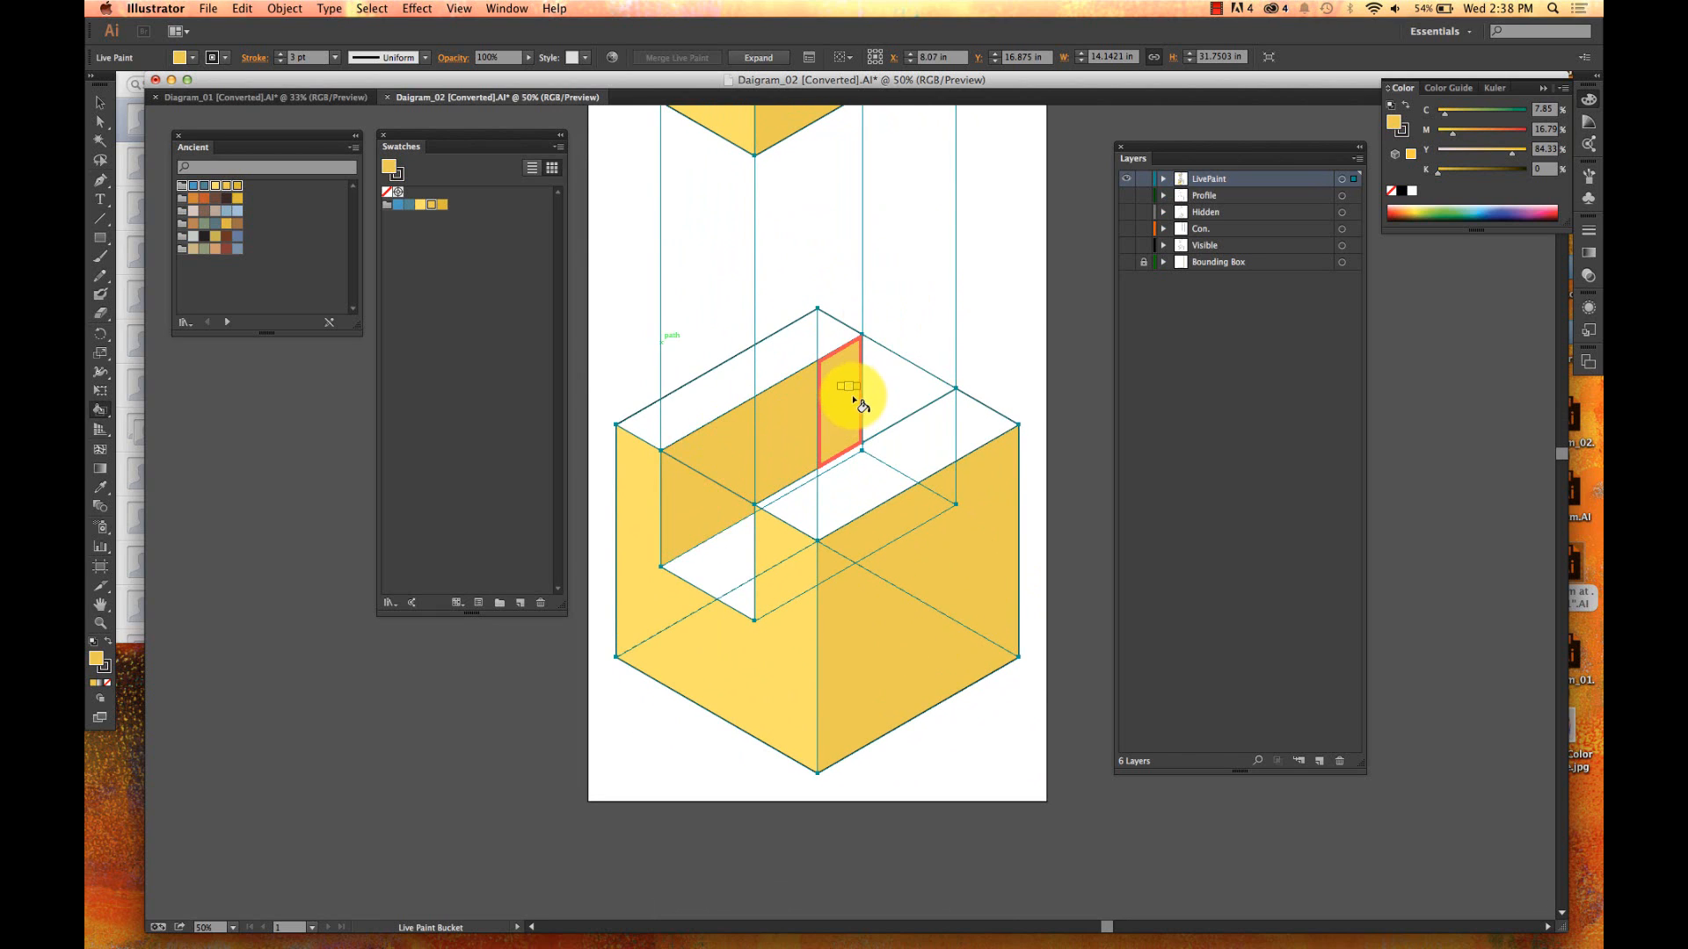
- Fill both parts of the upper box's top face with the darkest yellow swatch
{"action": "scroll", "coordinate": [810, 407], "scroll_direction": "up", "scroll_amount": 5}
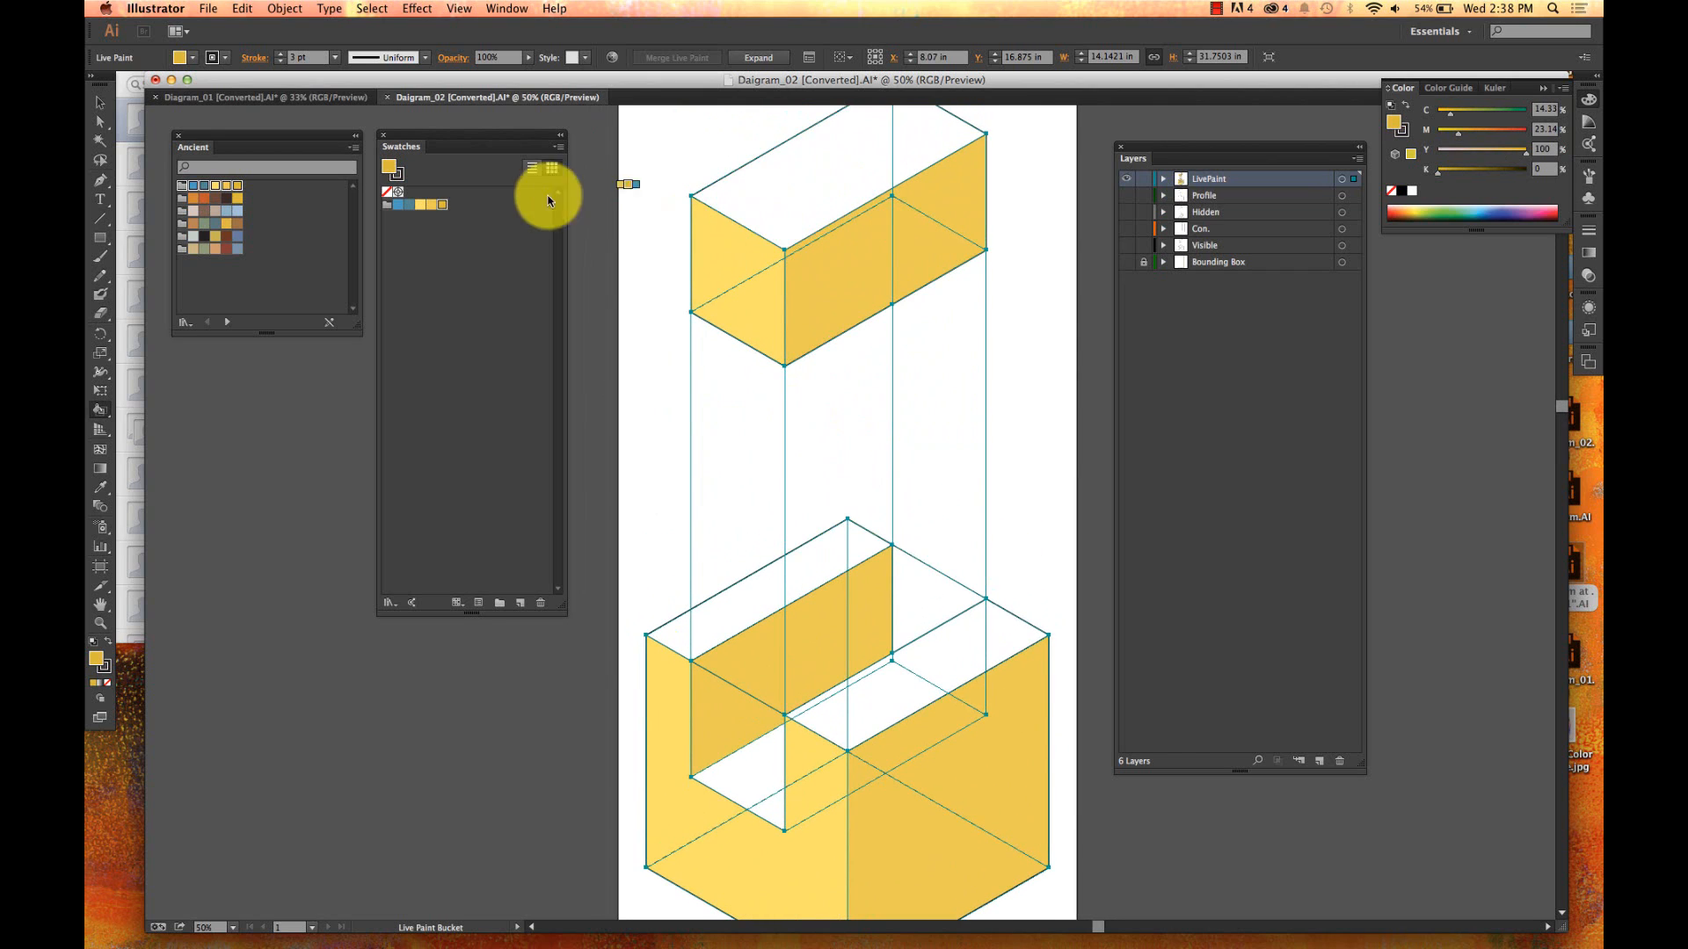
{"action": "left_click", "coordinate": [443, 205]}
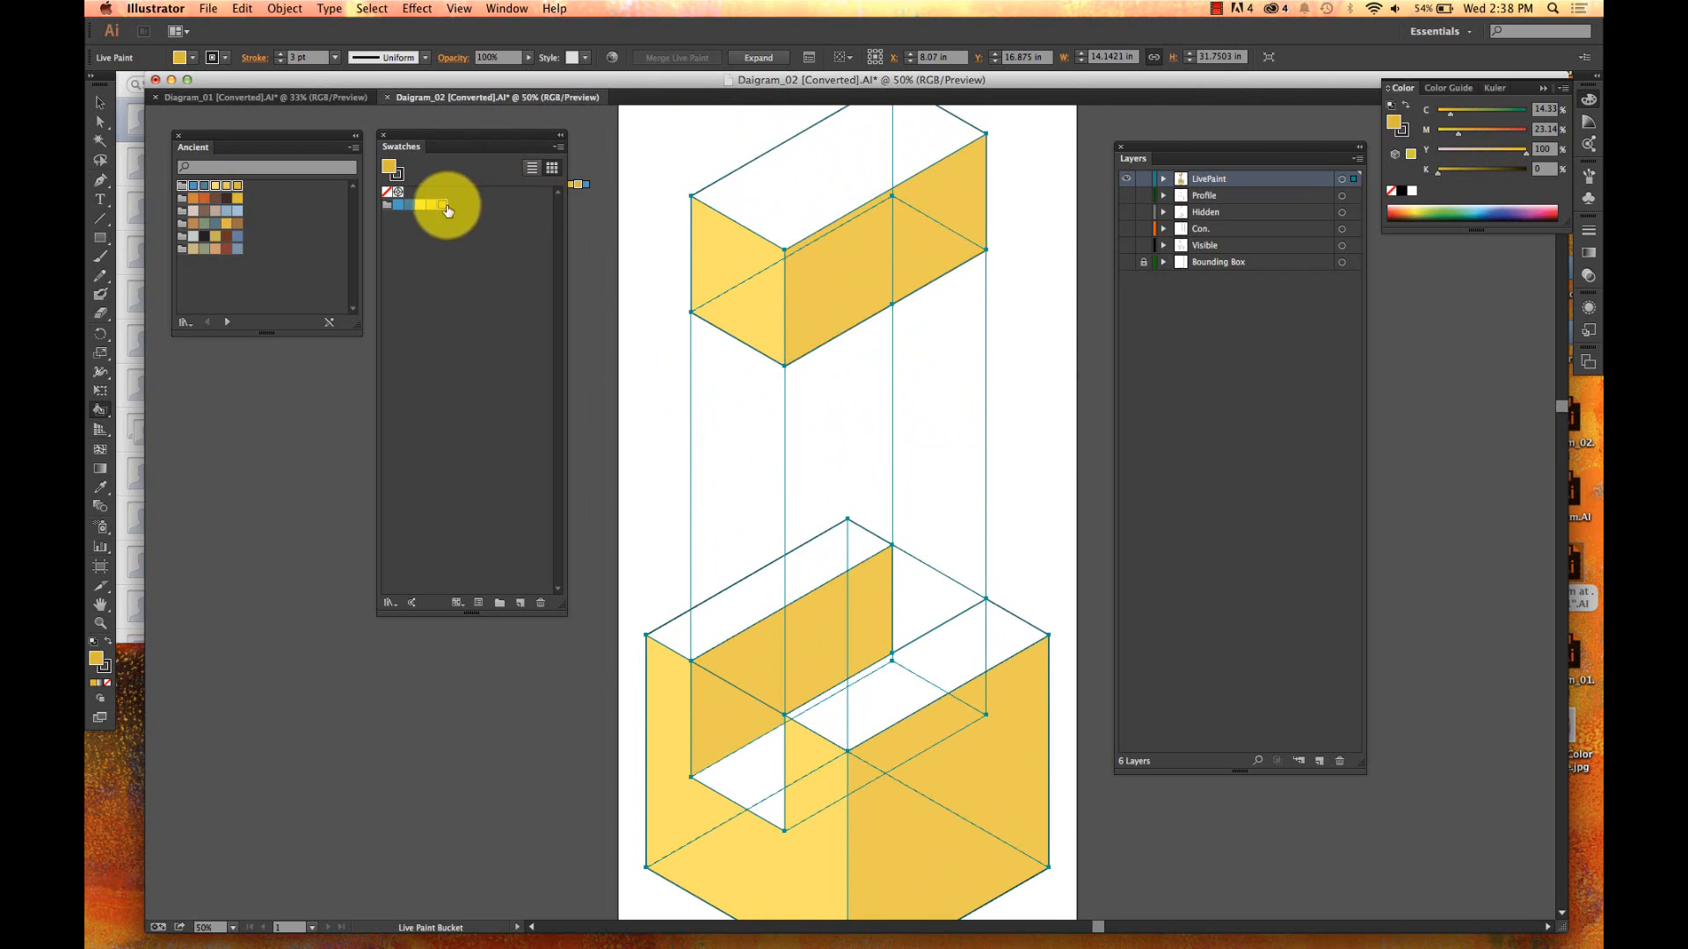
{"action": "left_click", "coordinate": [773, 192]}
{"action": "left_click", "coordinate": [922, 142]}
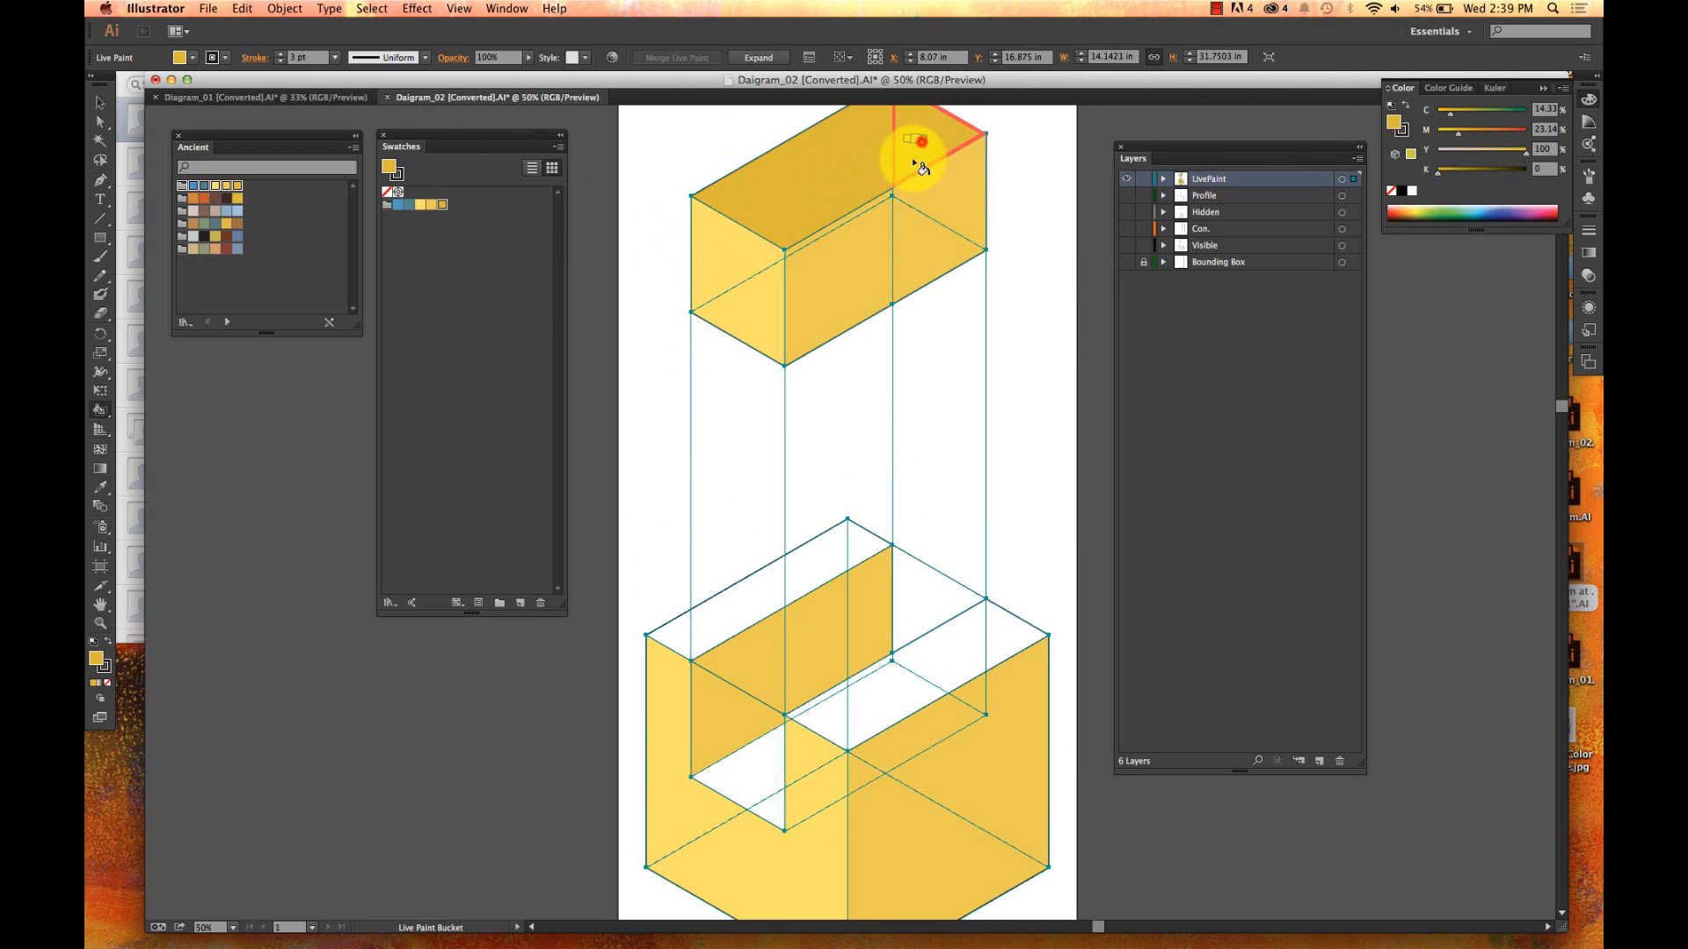
- Fill the lower block's two top surfaces and the visible notch floor with the same dark yellow
{"action": "left_click", "coordinate": [738, 603]}
{"action": "left_click", "coordinate": [859, 539]}
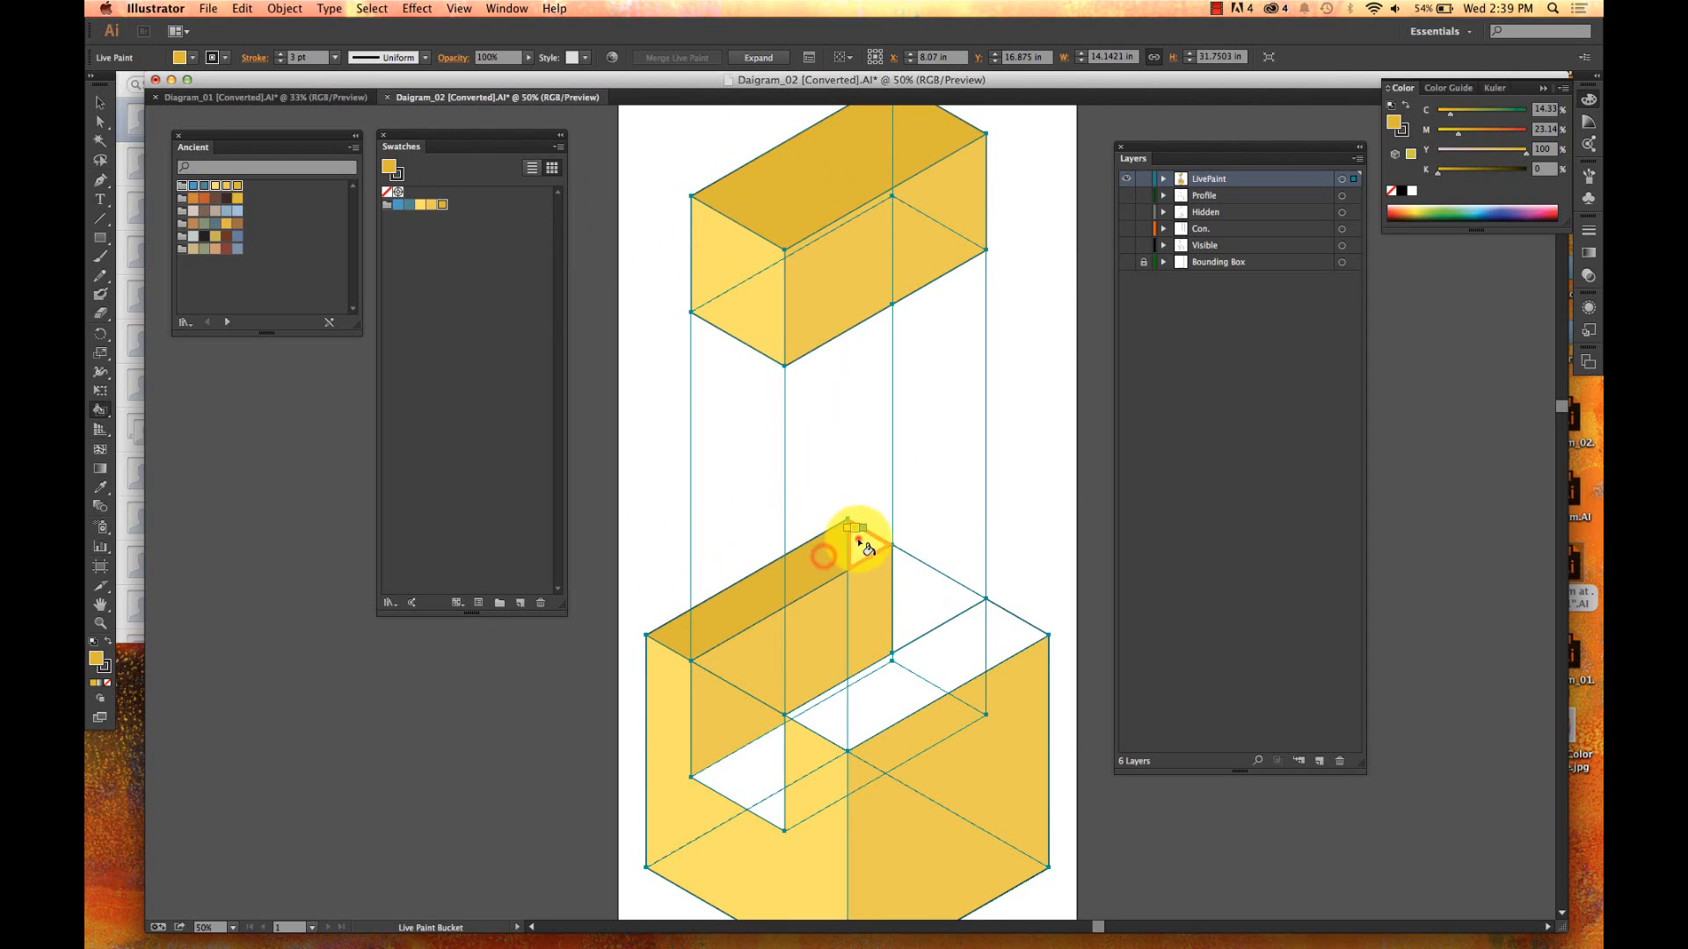
{"action": "left_click", "coordinate": [763, 800]}
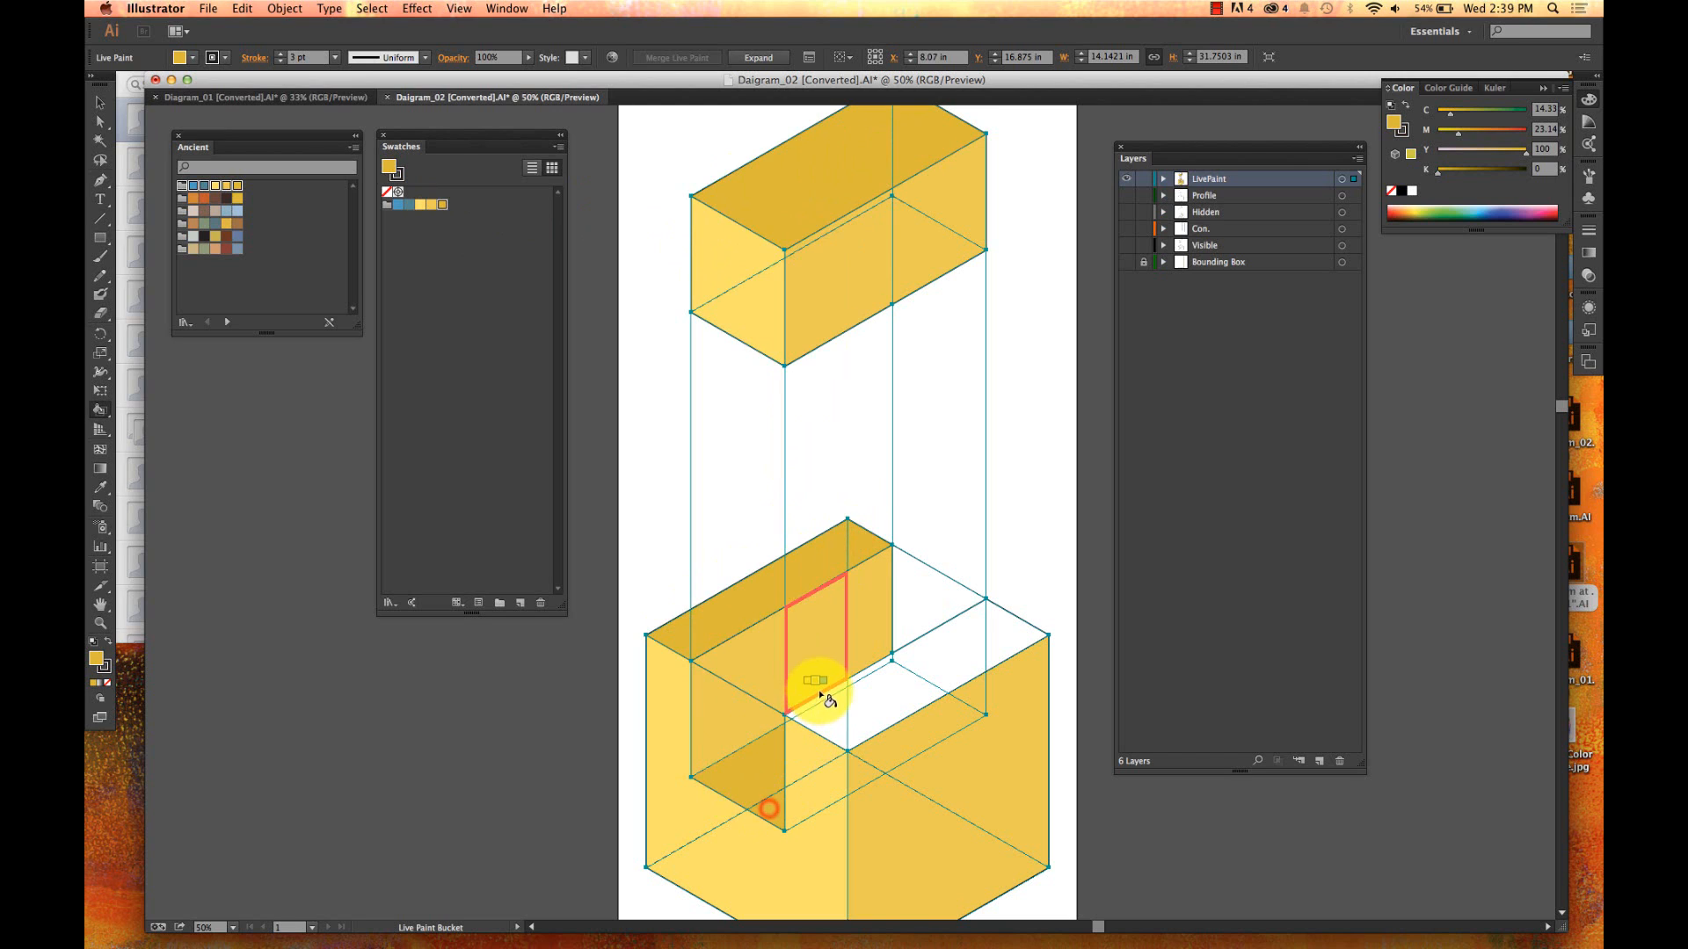
{"action": "left_click", "coordinate": [823, 701]}
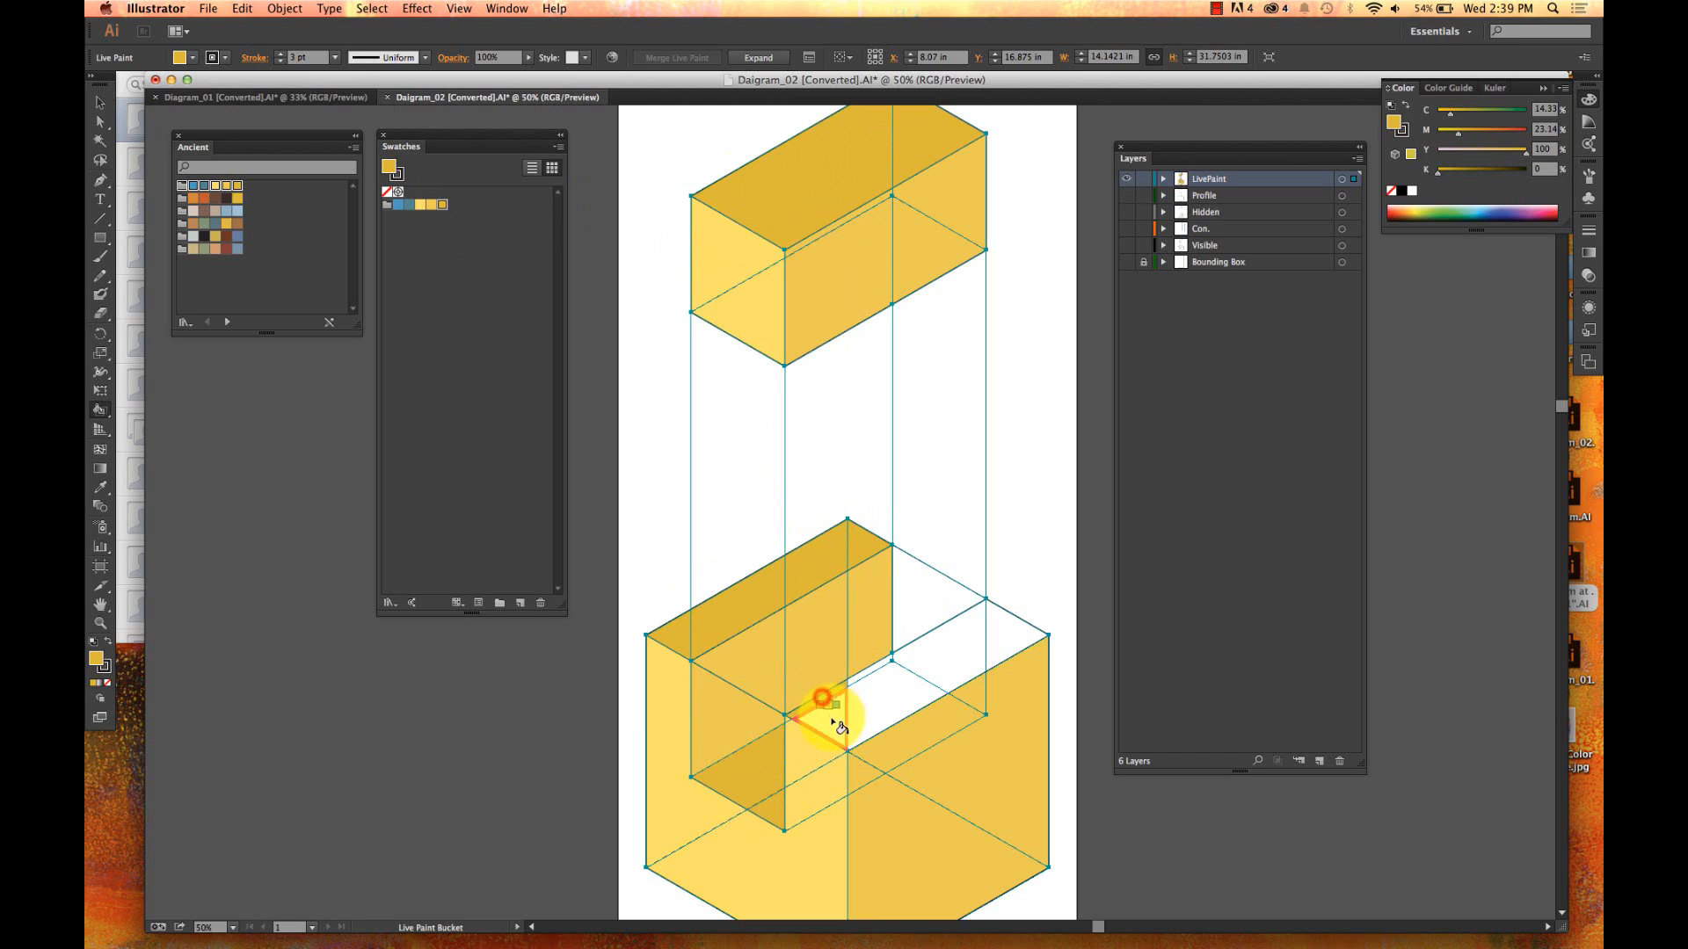
{"action": "left_click", "coordinate": [873, 668]}
{"action": "left_click", "coordinate": [880, 693]}
{"action": "left_click", "coordinate": [935, 648]}
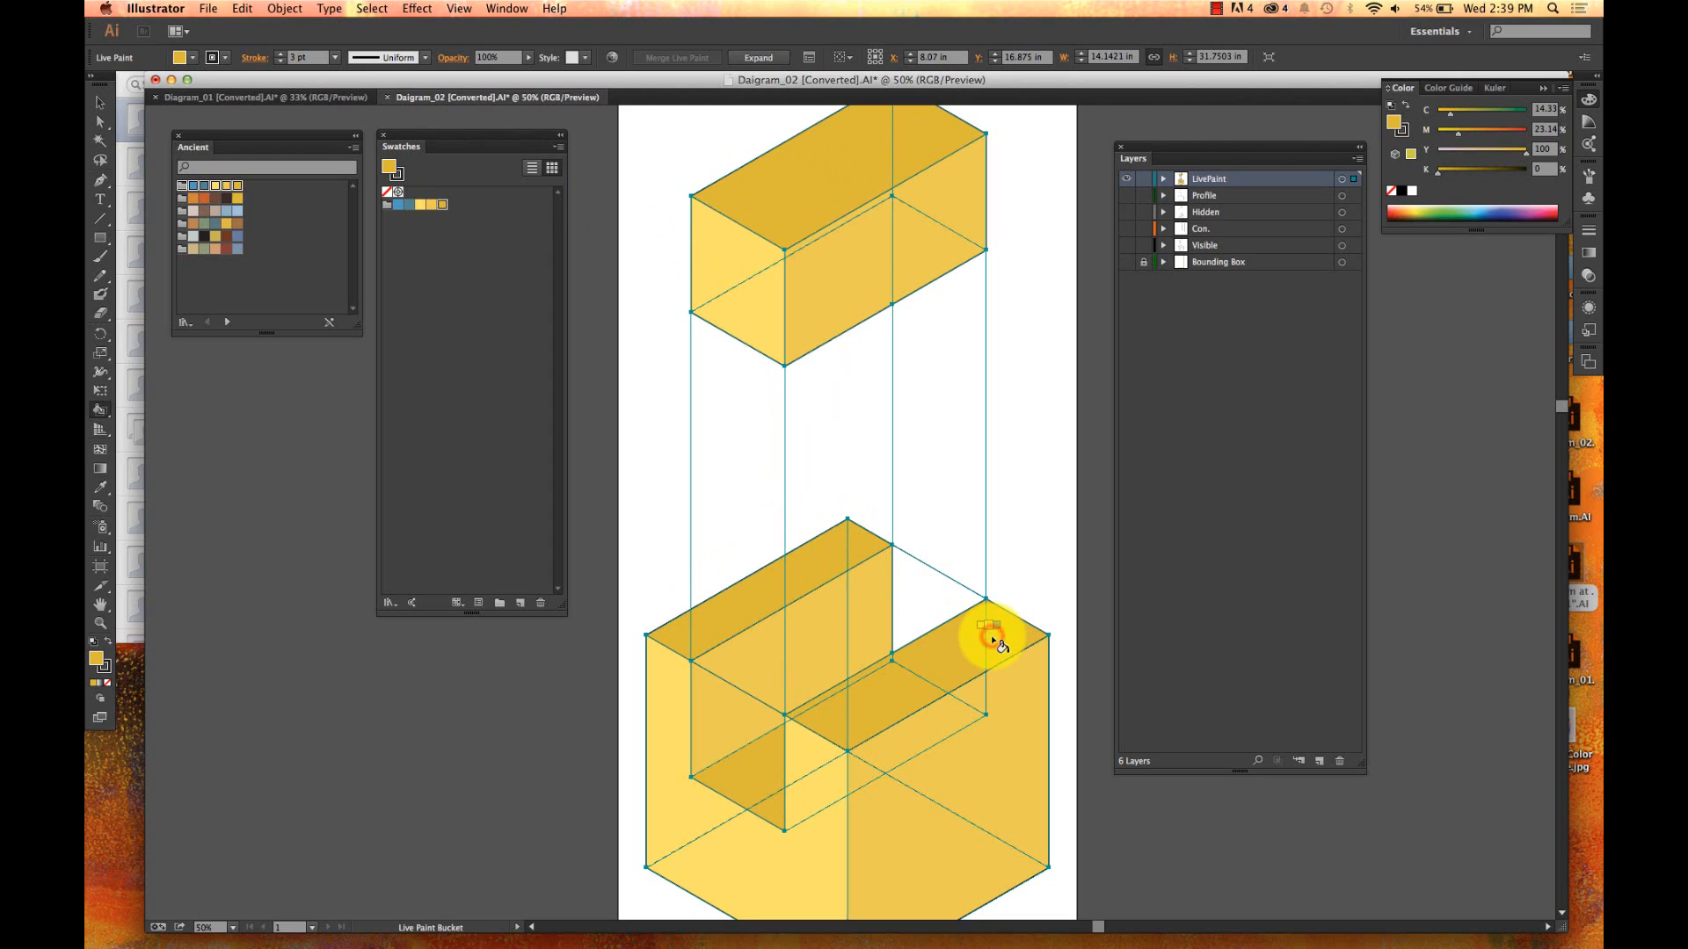
- Deselect the Live Paint group to review the whole coloured diagram at 25% zoom, and select the group again
{"action": "key", "text": "v"}
{"action": "key", "text": "super+minus"}
{"action": "key", "text": "super+minus"}
{"action": "key", "text": "k"}
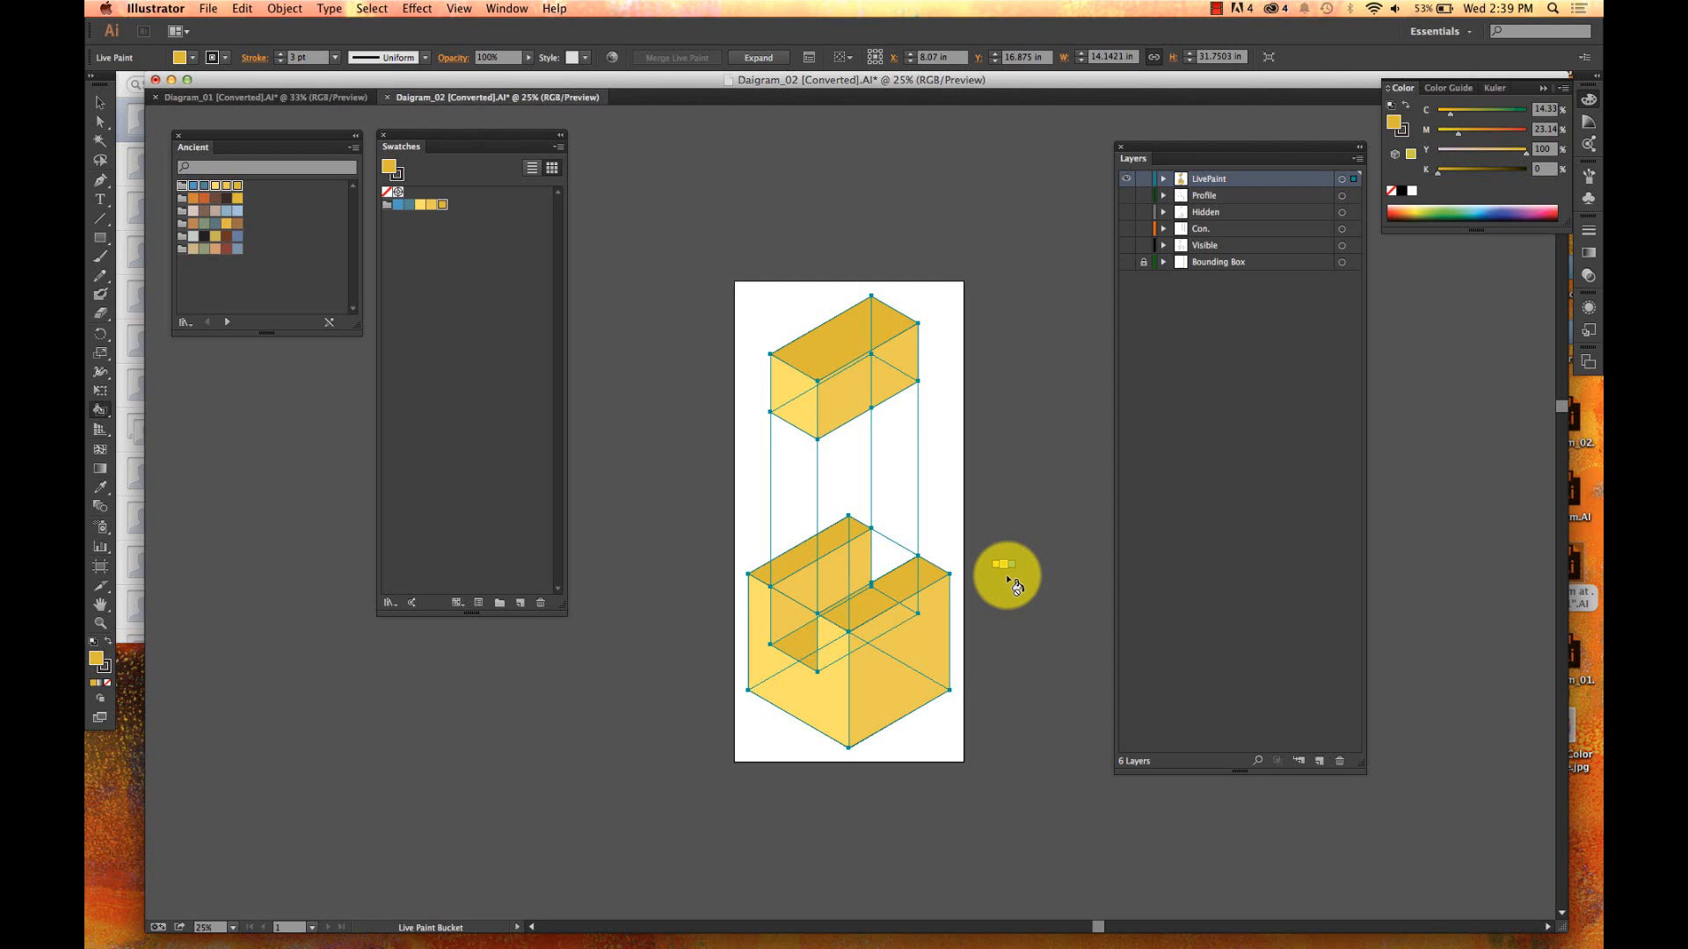
{"action": "scroll", "coordinate": [780, 472], "scroll_direction": "down", "scroll_amount": 2}
{"action": "scroll", "coordinate": [780, 473], "scroll_direction": "left", "scroll_amount": 1}
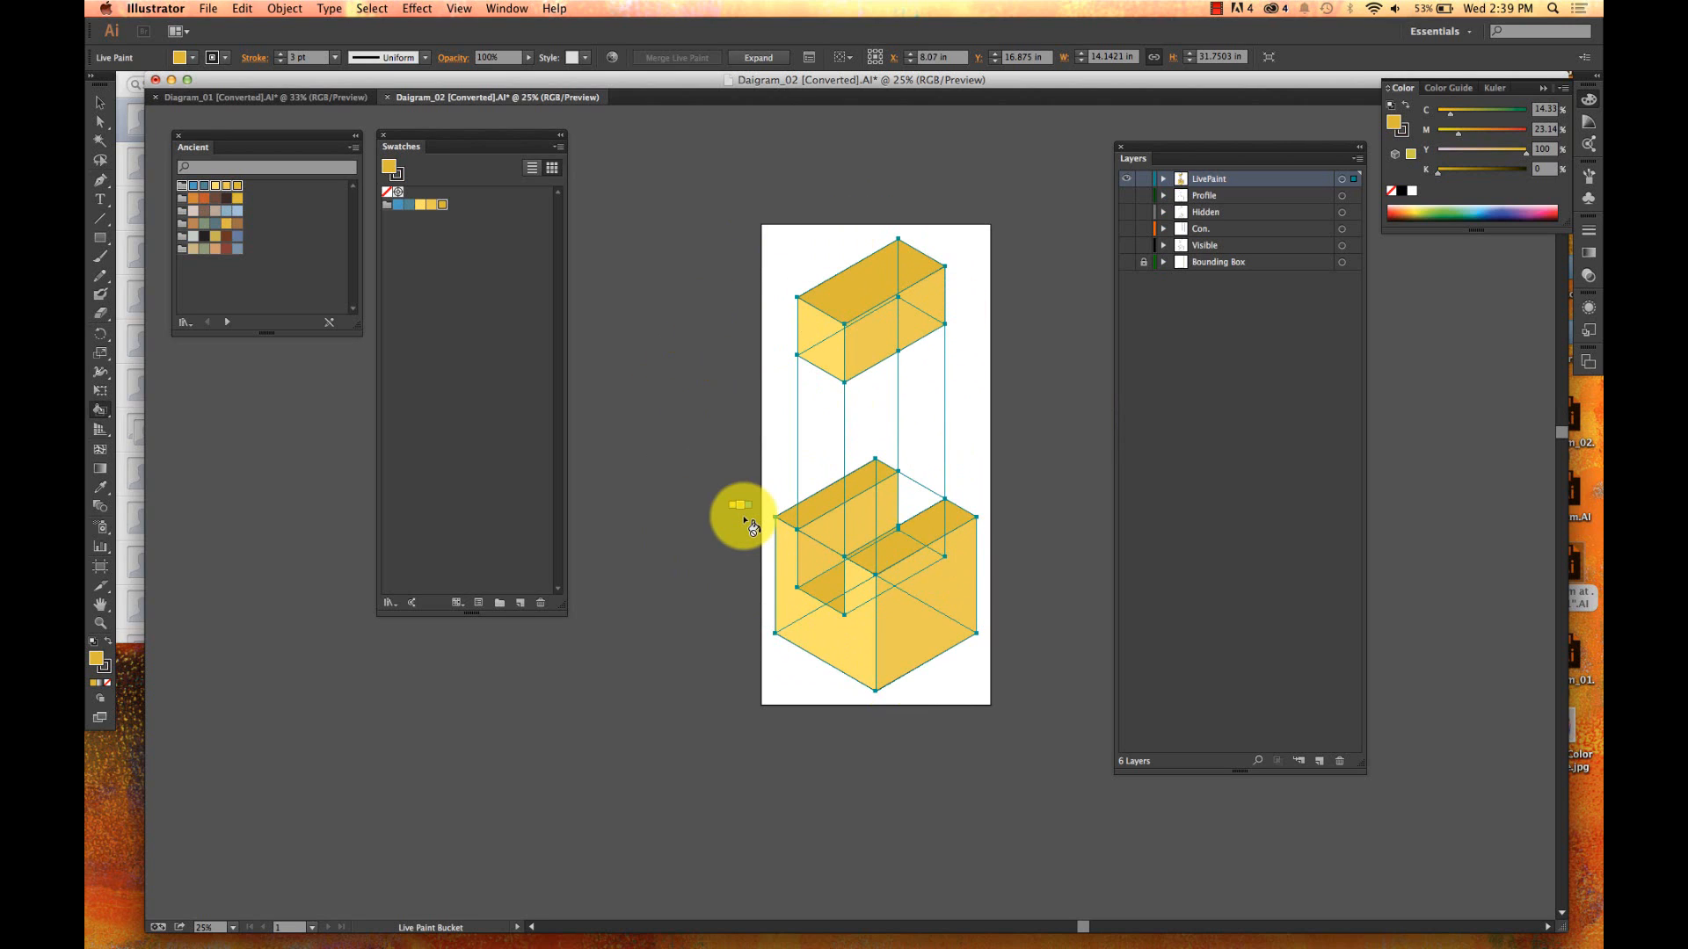
{"action": "key", "text": "v"}
{"action": "left_click", "coordinate": [658, 387]}
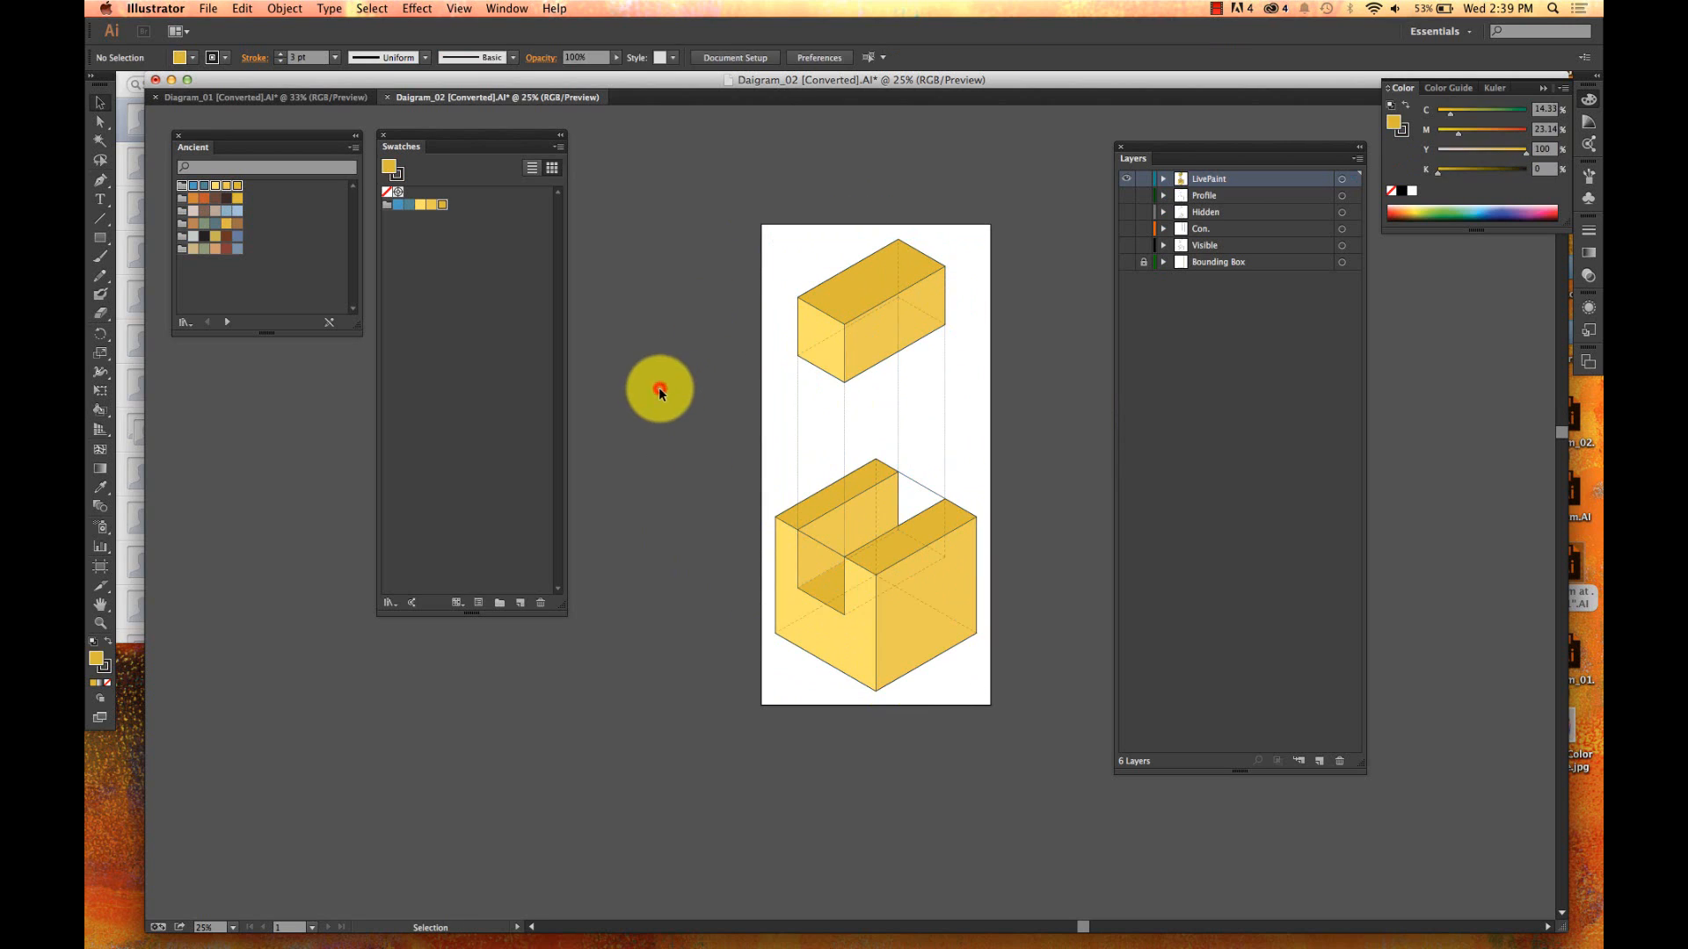
{"action": "left_click", "coordinate": [874, 337]}
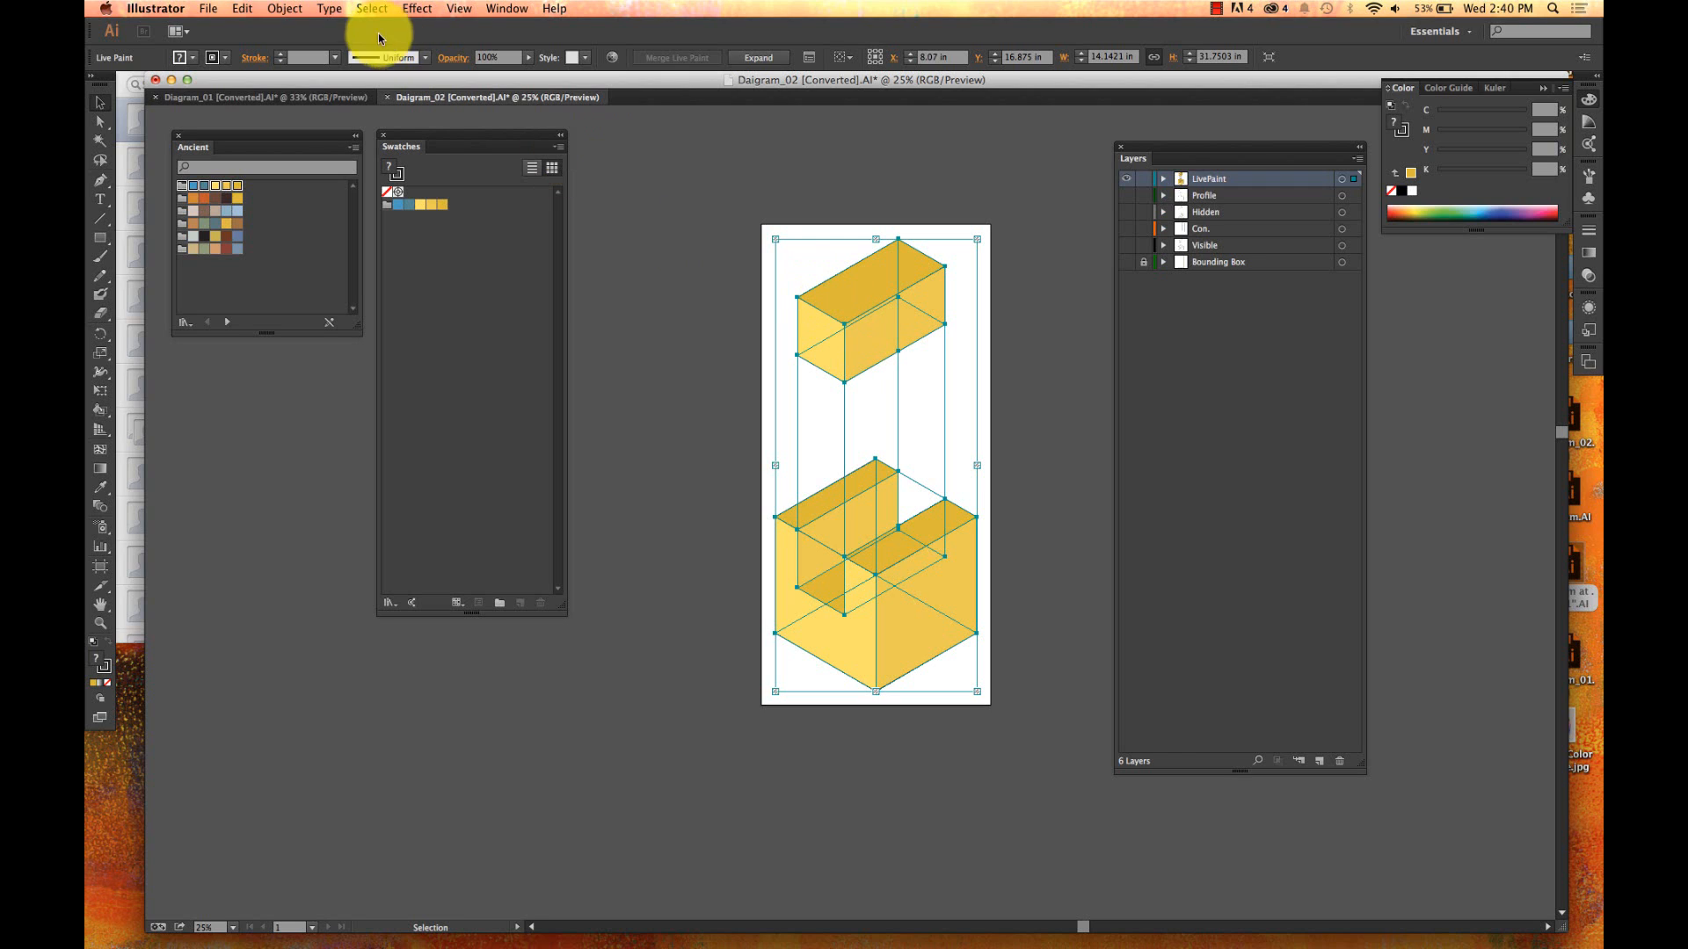
- Expand the selected Live Paint group with Object, Fill and Stroke all enabled
{"action": "left_click", "coordinate": [282, 8]}
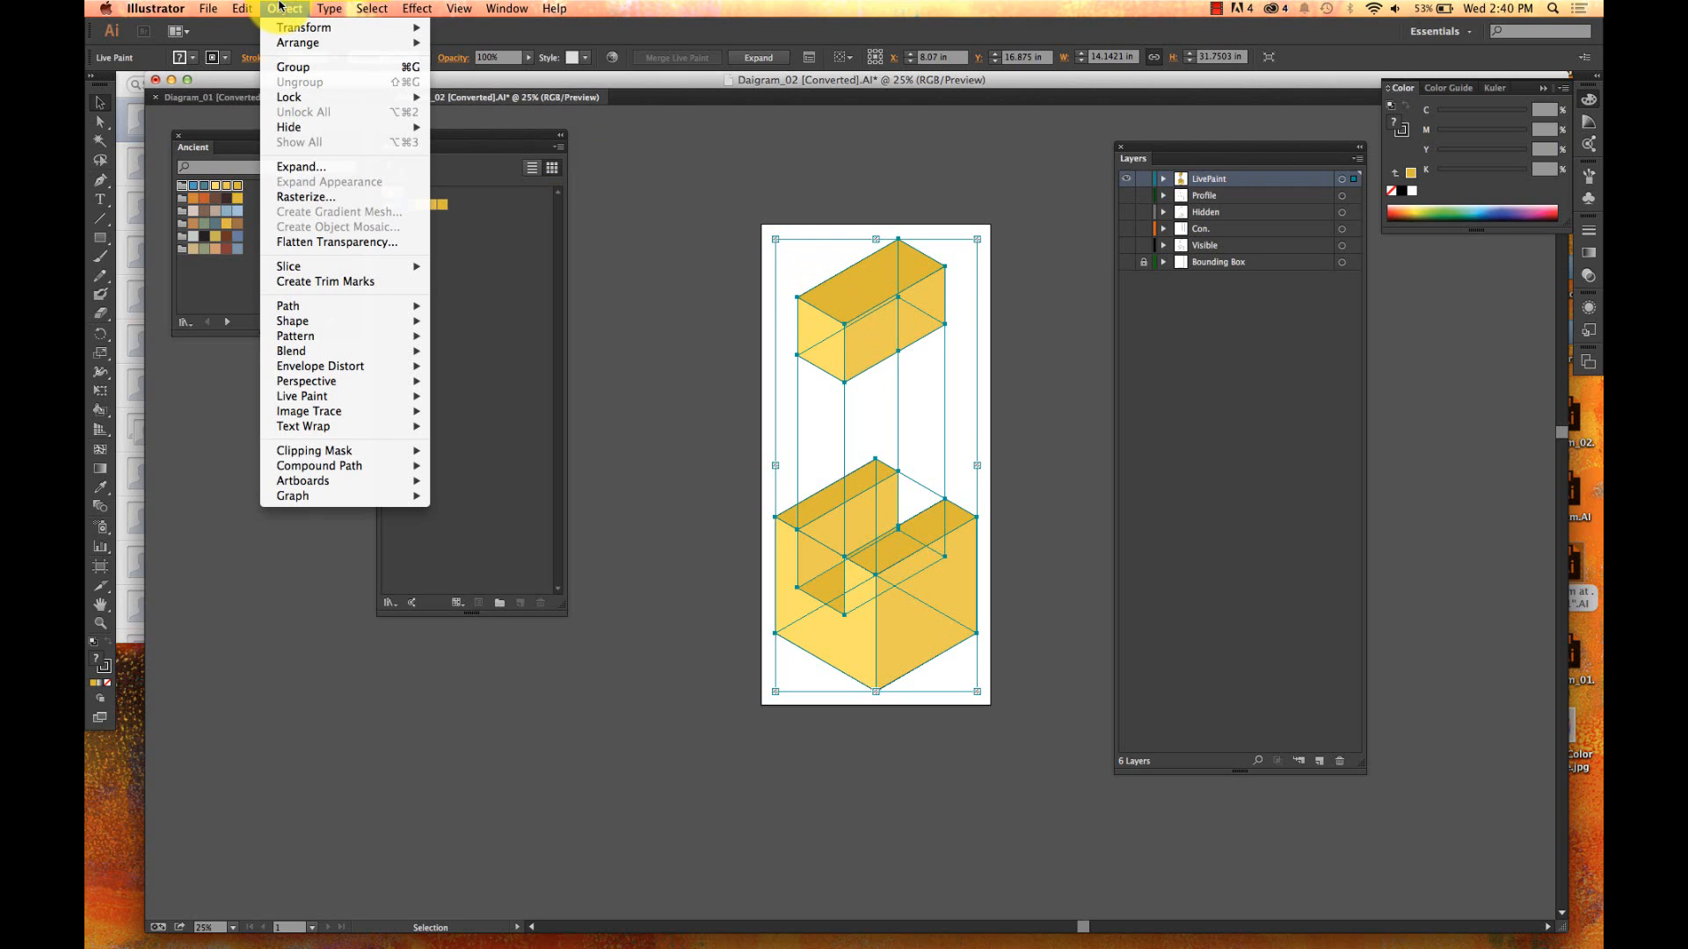
{"action": "left_click", "coordinate": [682, 272]}
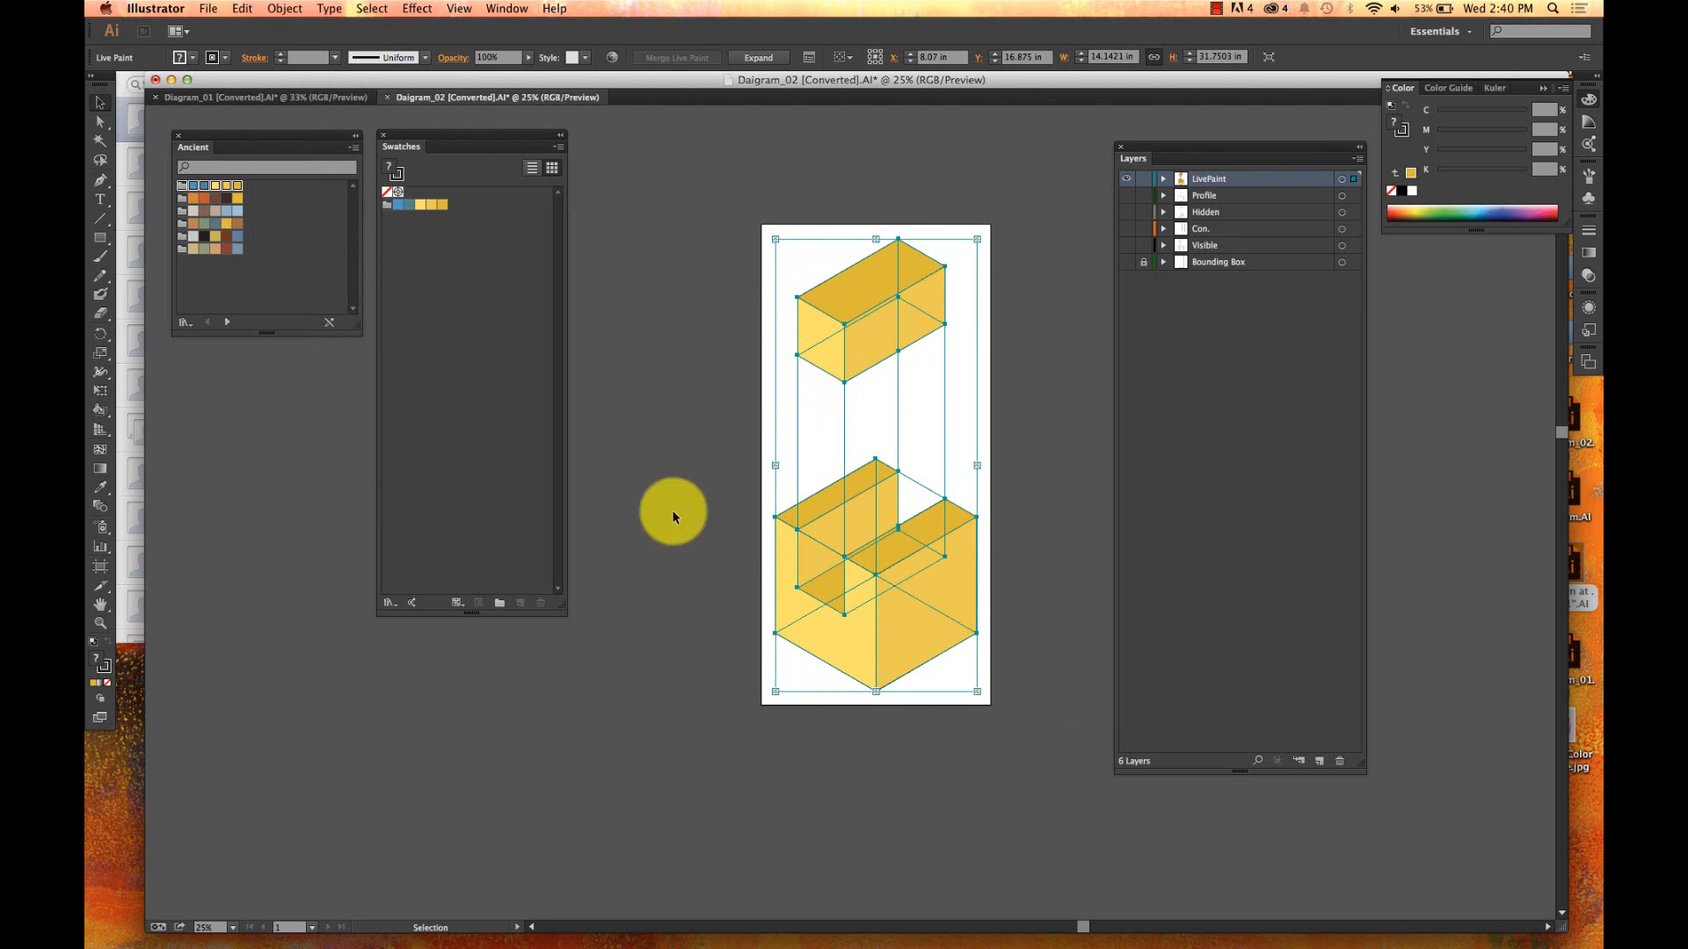
{"action": "left_click", "coordinate": [284, 8]}
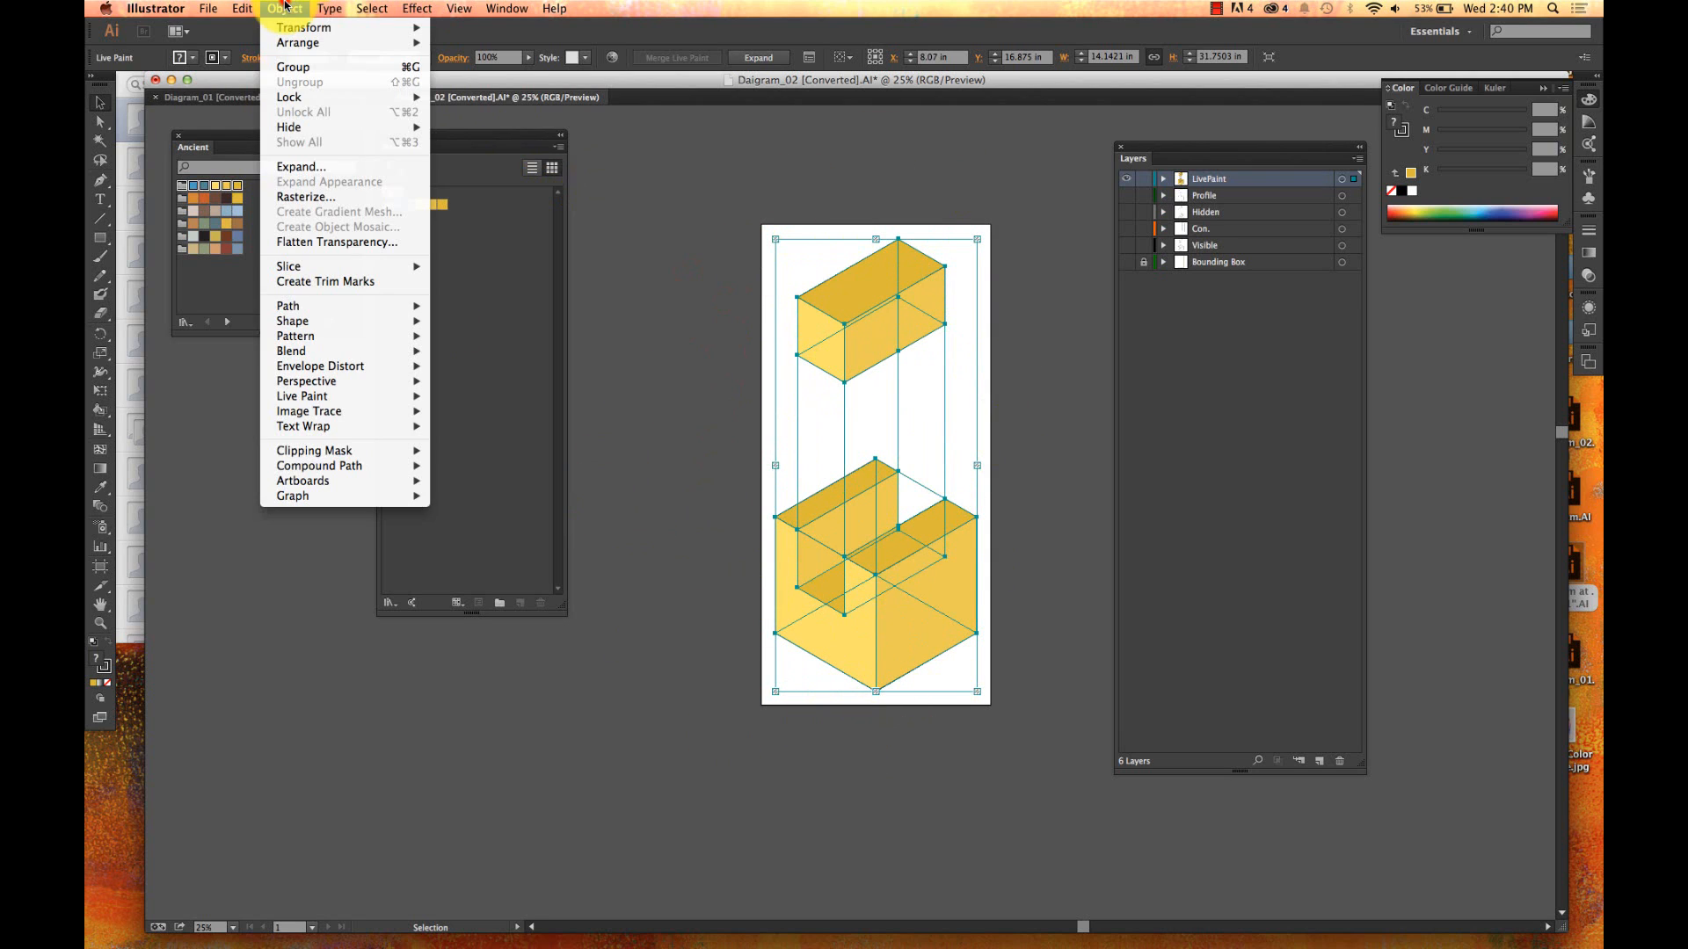
{"action": "left_click", "coordinate": [314, 166]}
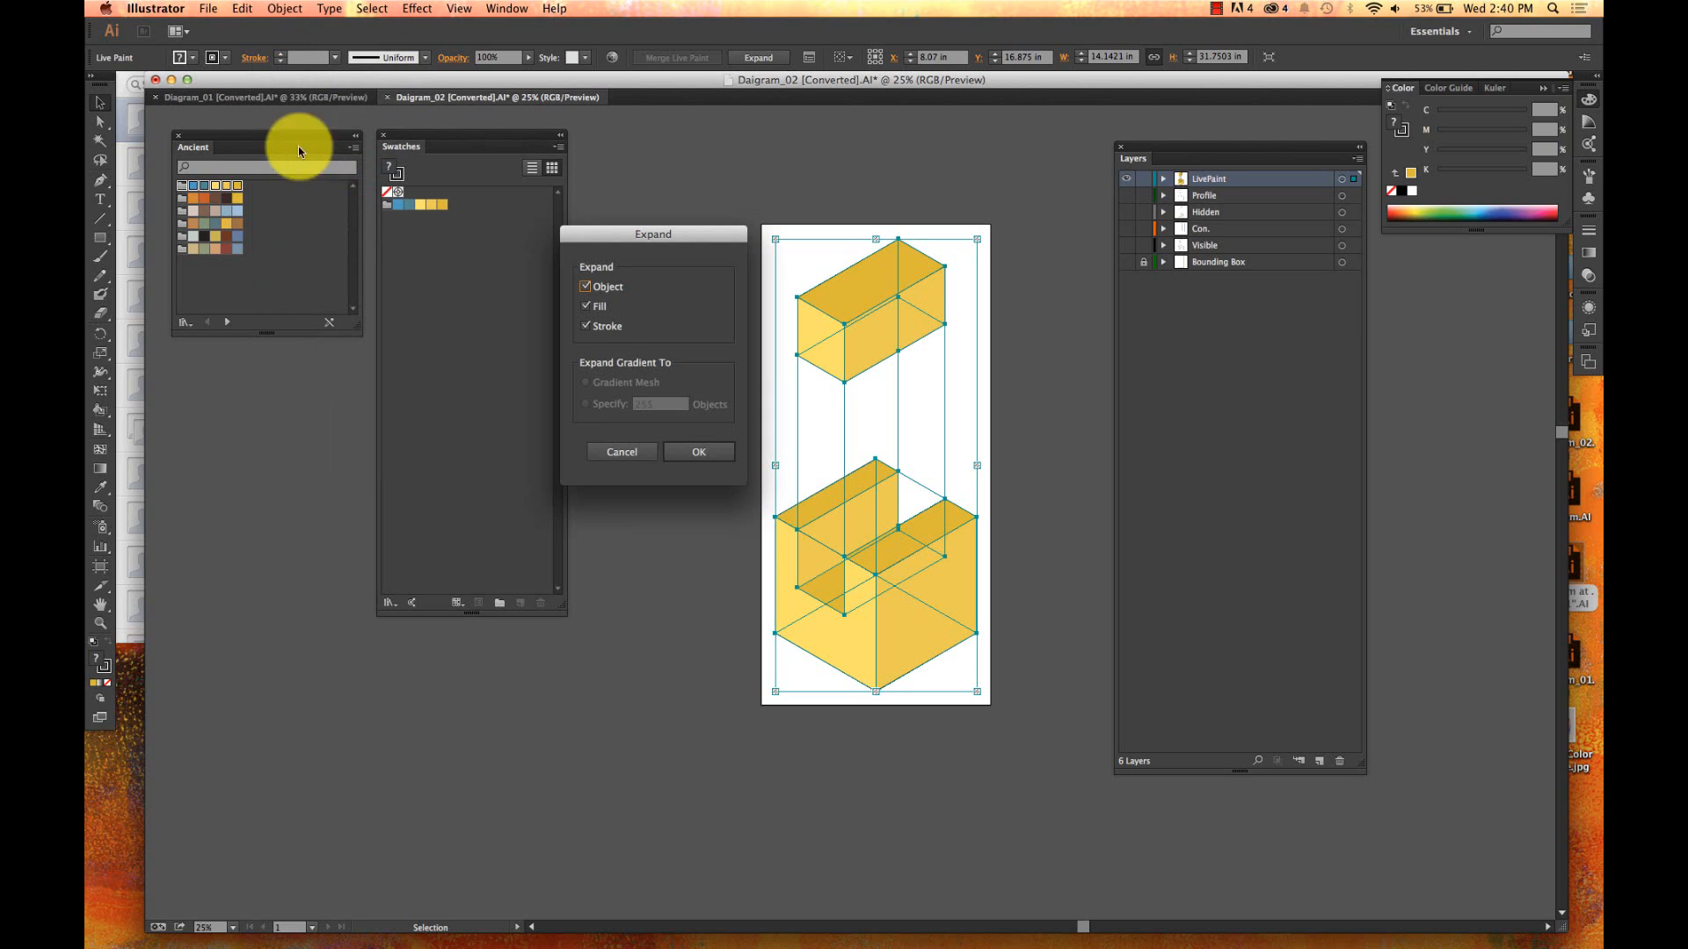
{"action": "mouse_move", "coordinate": [603, 256]}
{"action": "left_mouse_down"}
{"action": "mouse_move", "coordinate": [628, 248]}
{"action": "mouse_move", "coordinate": [614, 246]}
{"action": "left_mouse_up"}
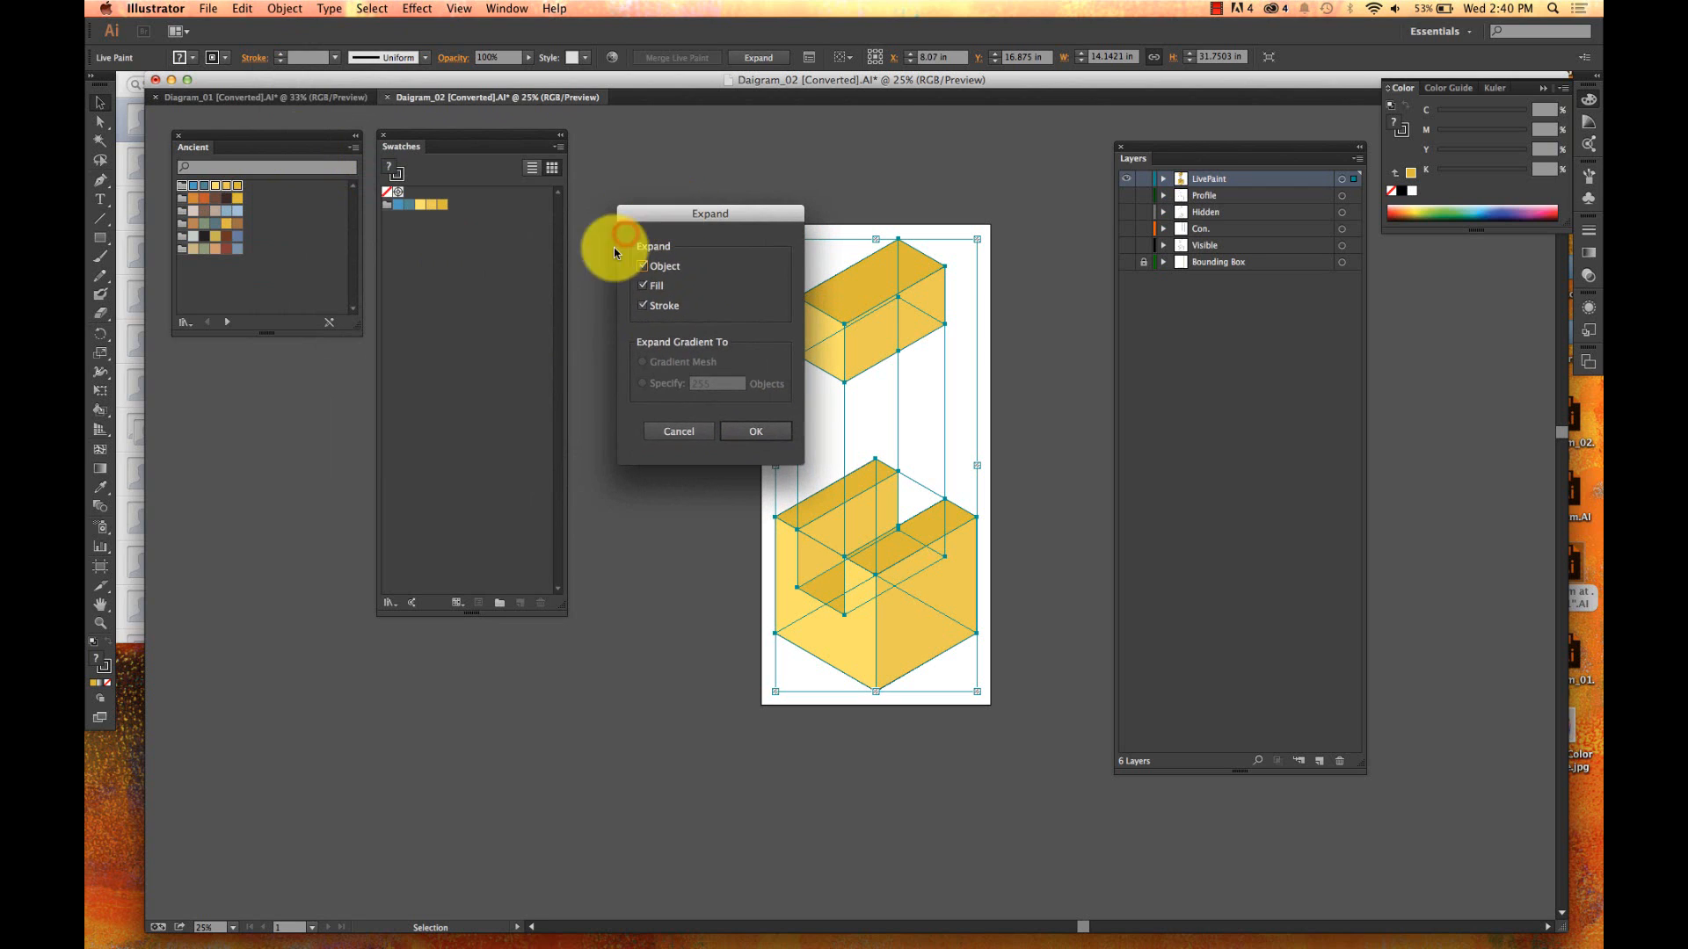
{"action": "left_click", "coordinate": [764, 428]}
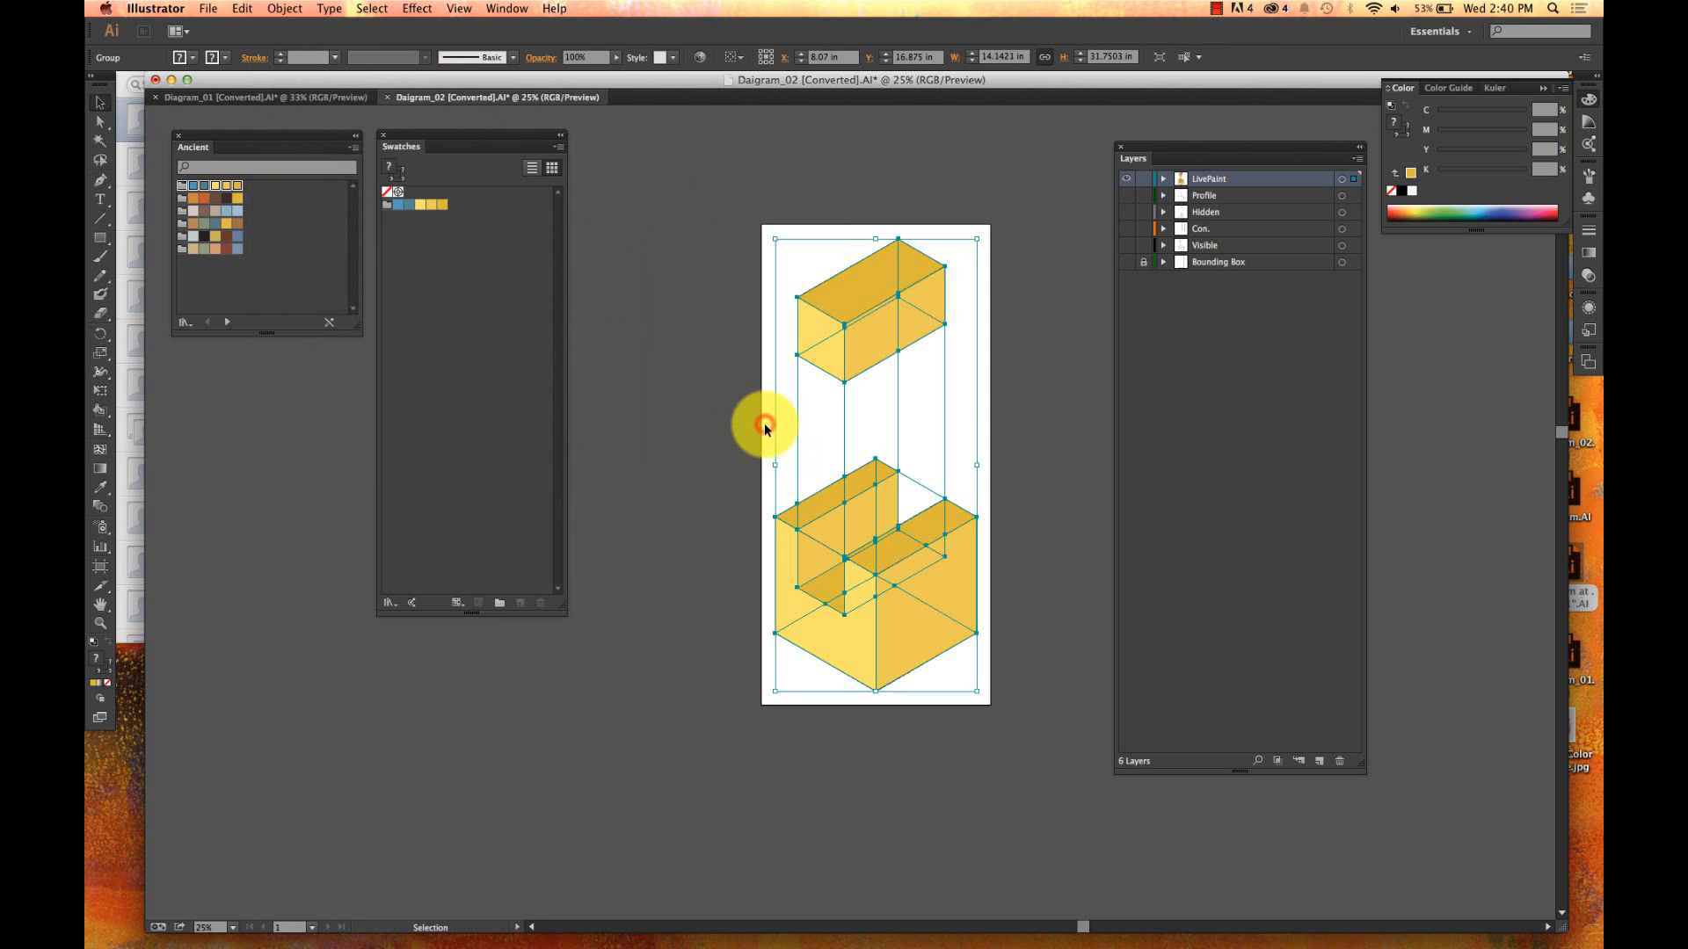
- Ungroup the expanded artwork twice so that its faces and lines become individual paths, and deselect everything
{"action": "left_click", "coordinate": [652, 397]}
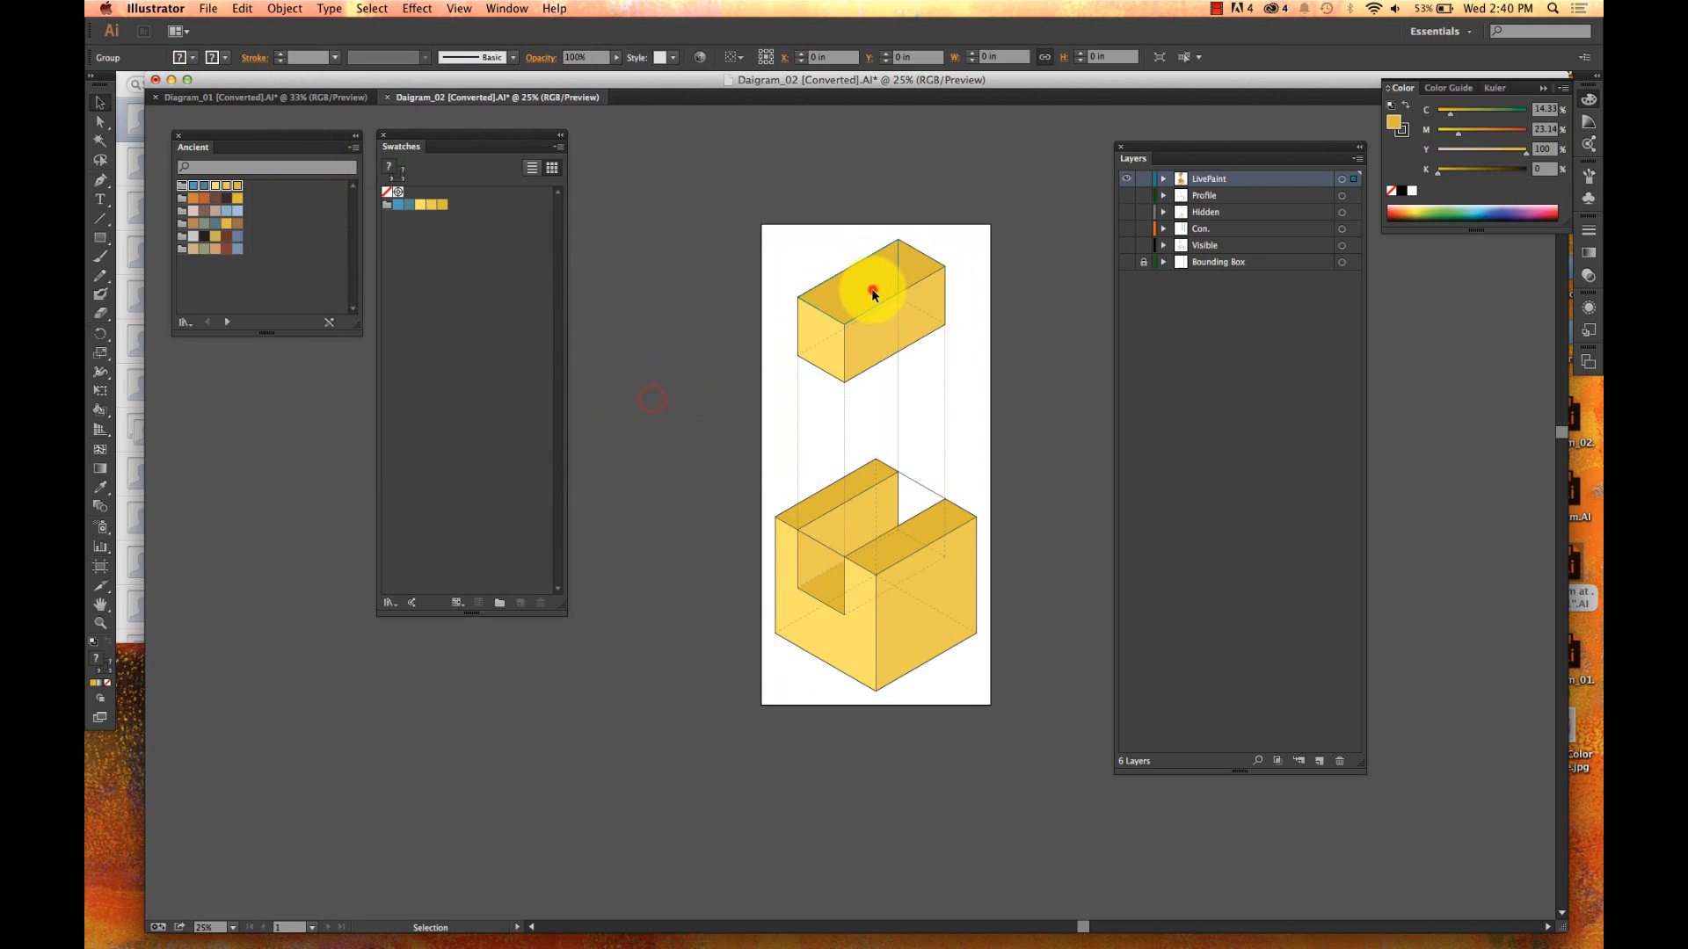
{"action": "left_click", "coordinate": [850, 279]}
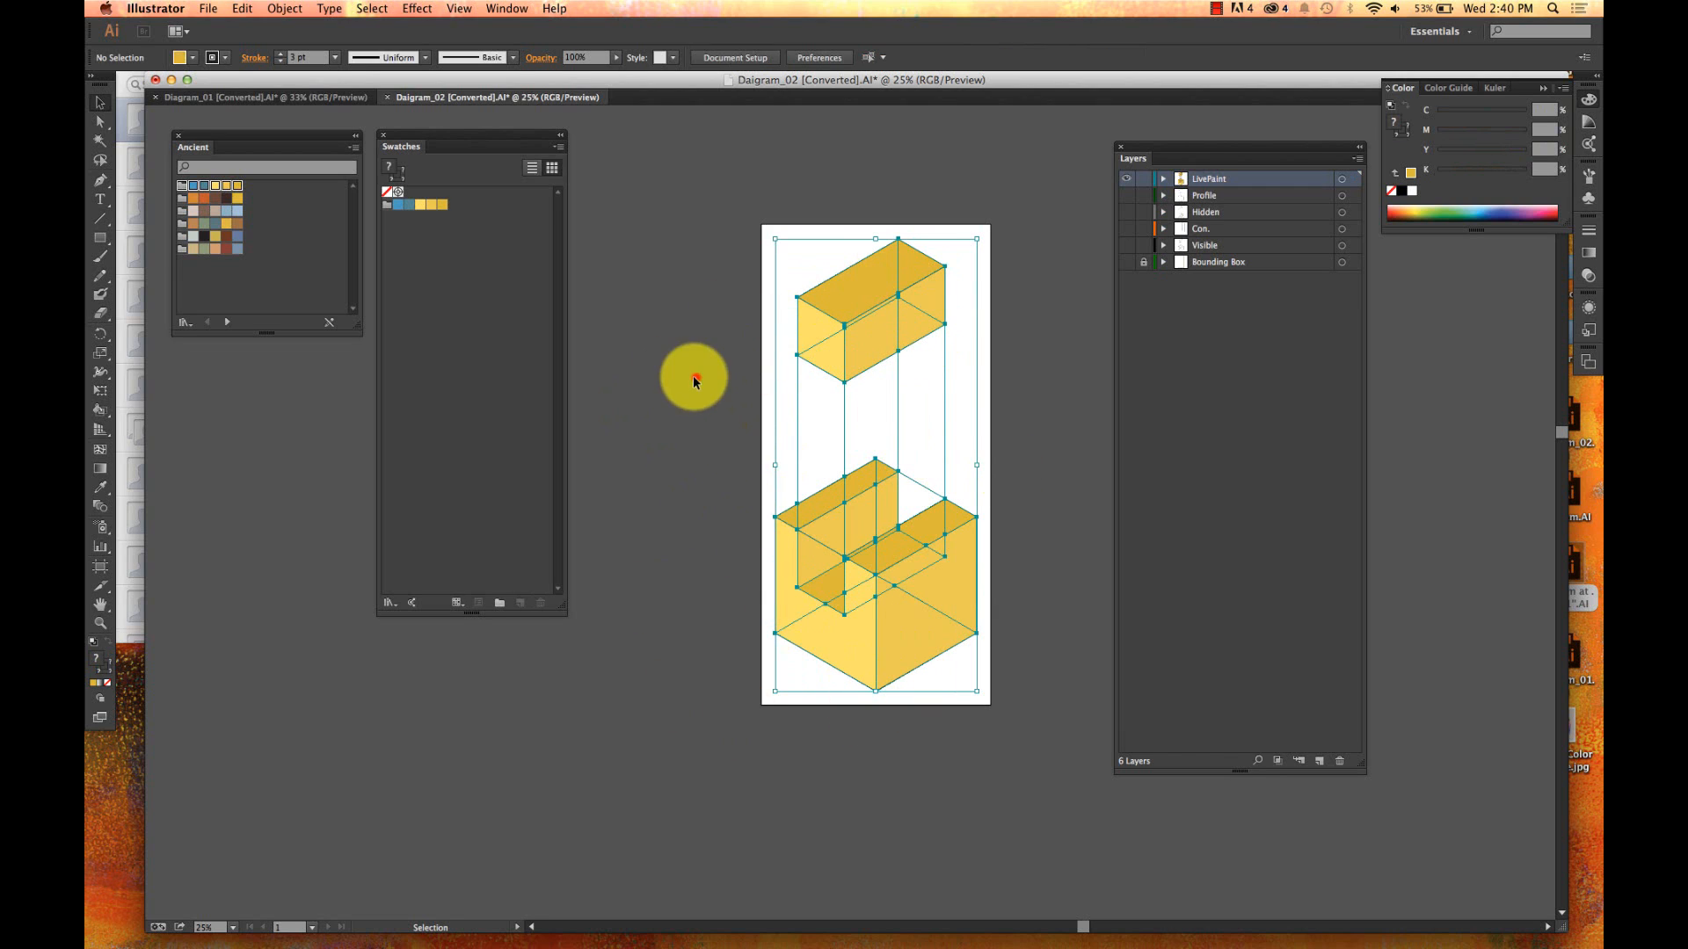
{"action": "left_click", "coordinate": [694, 377]}
{"action": "left_click", "coordinate": [889, 264]}
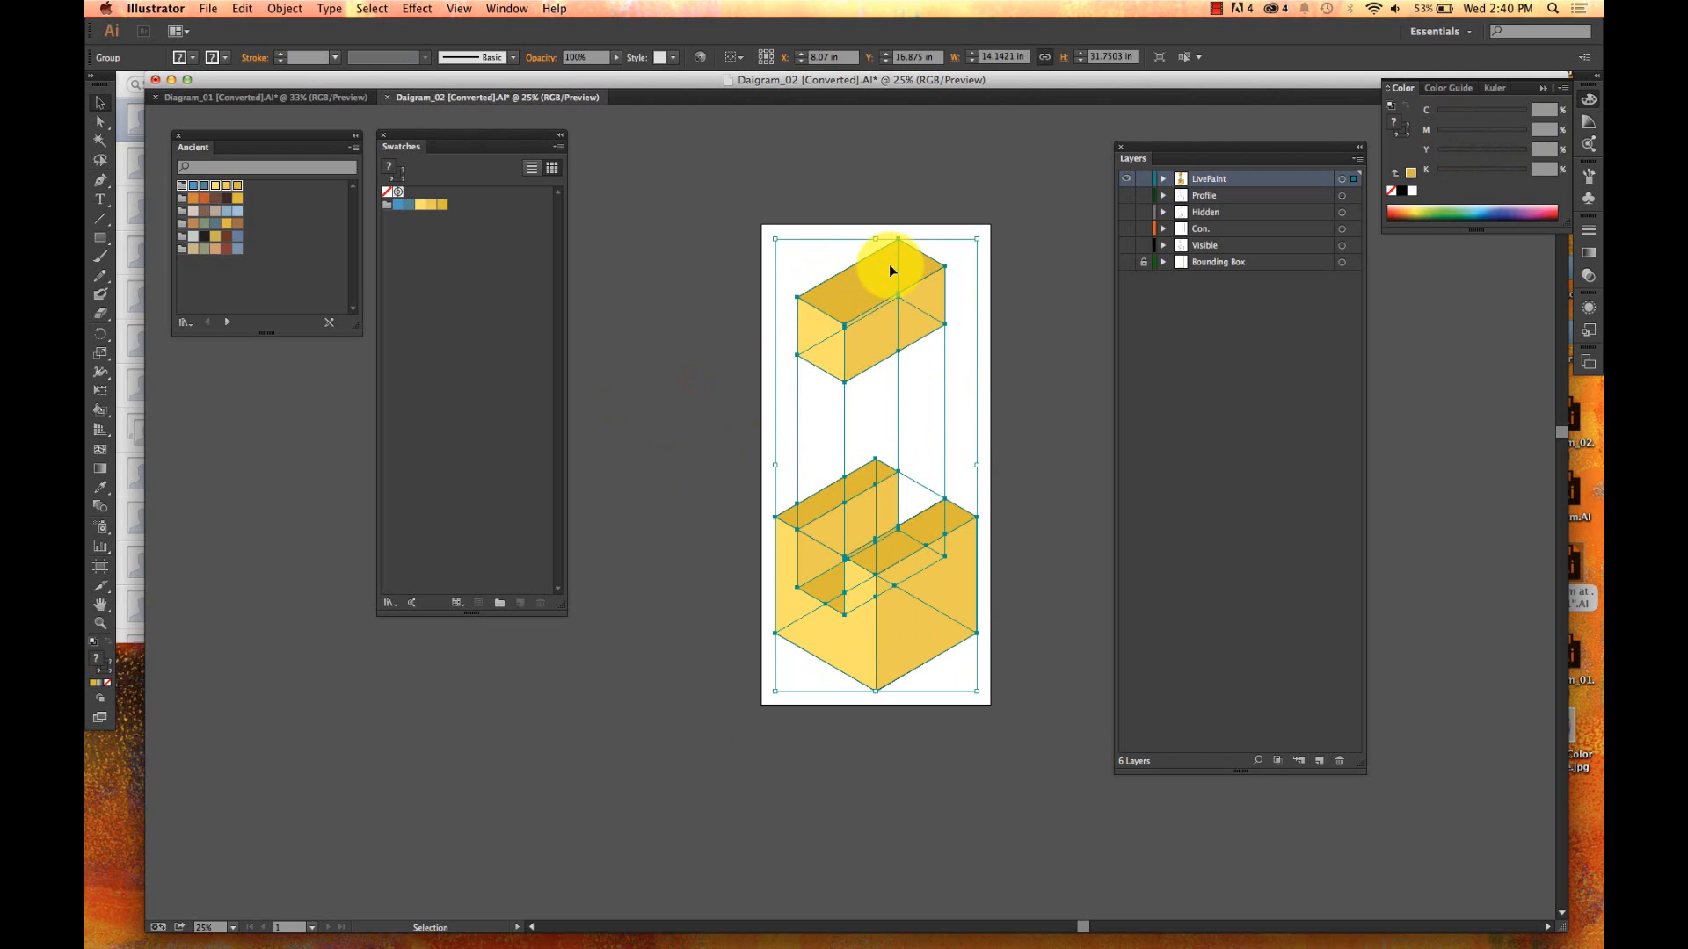
{"action": "key", "text": "shift+super+g"}
{"action": "key", "text": "shift+super+g"}
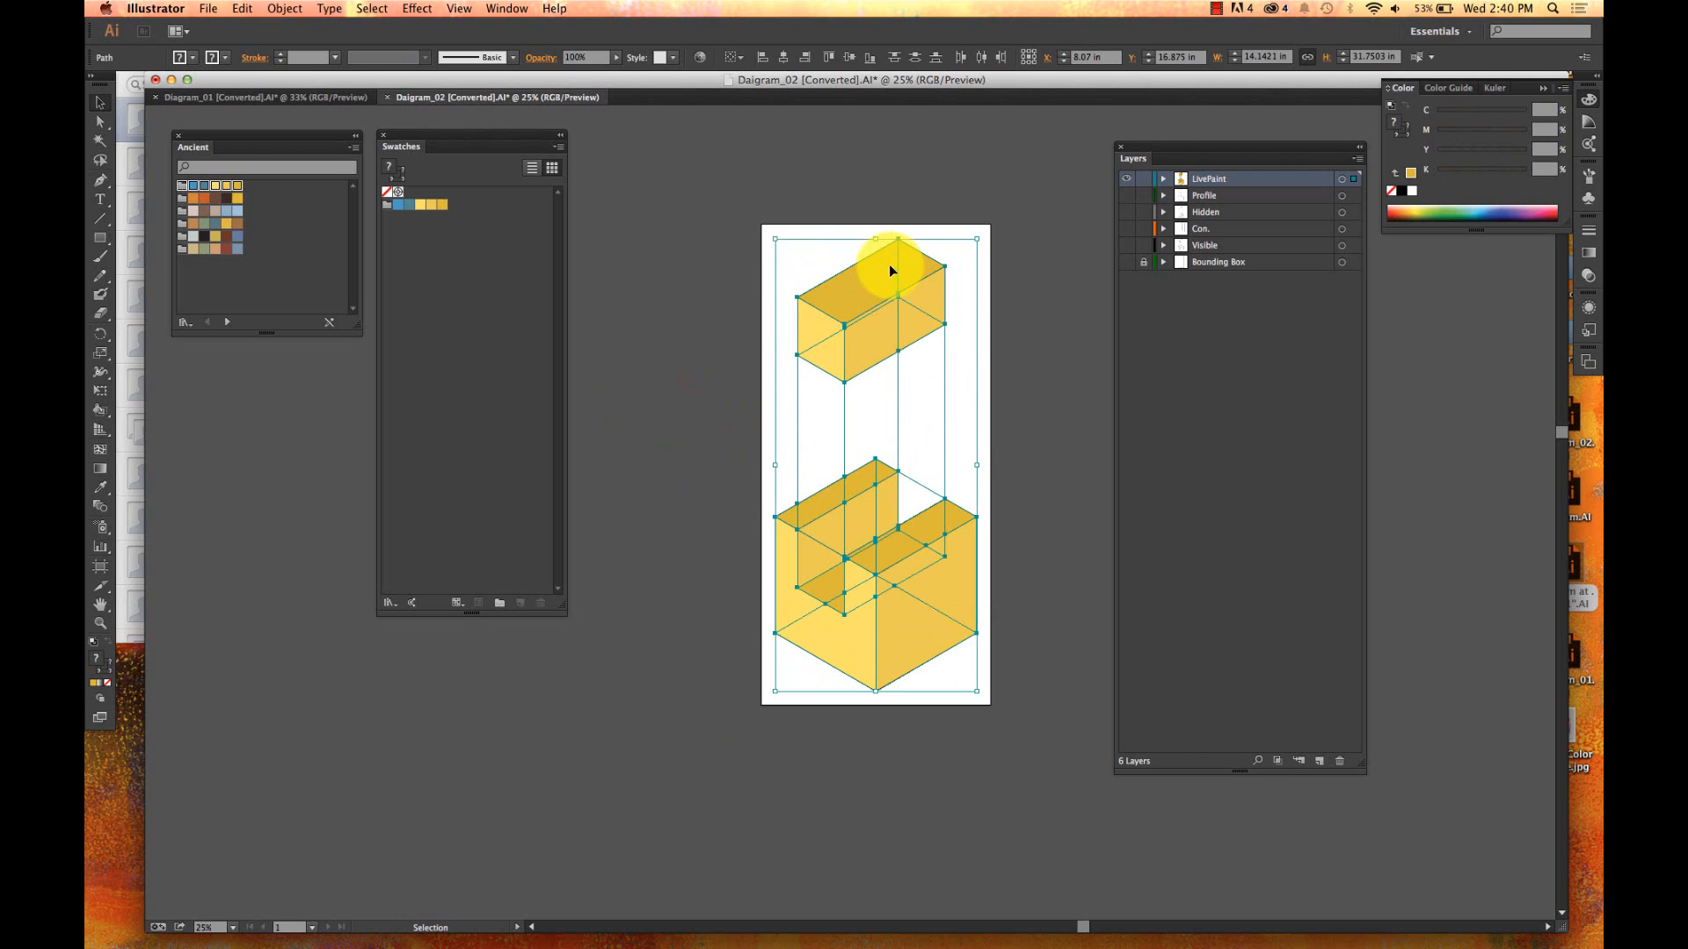
{"action": "left_click", "coordinate": [284, 8]}
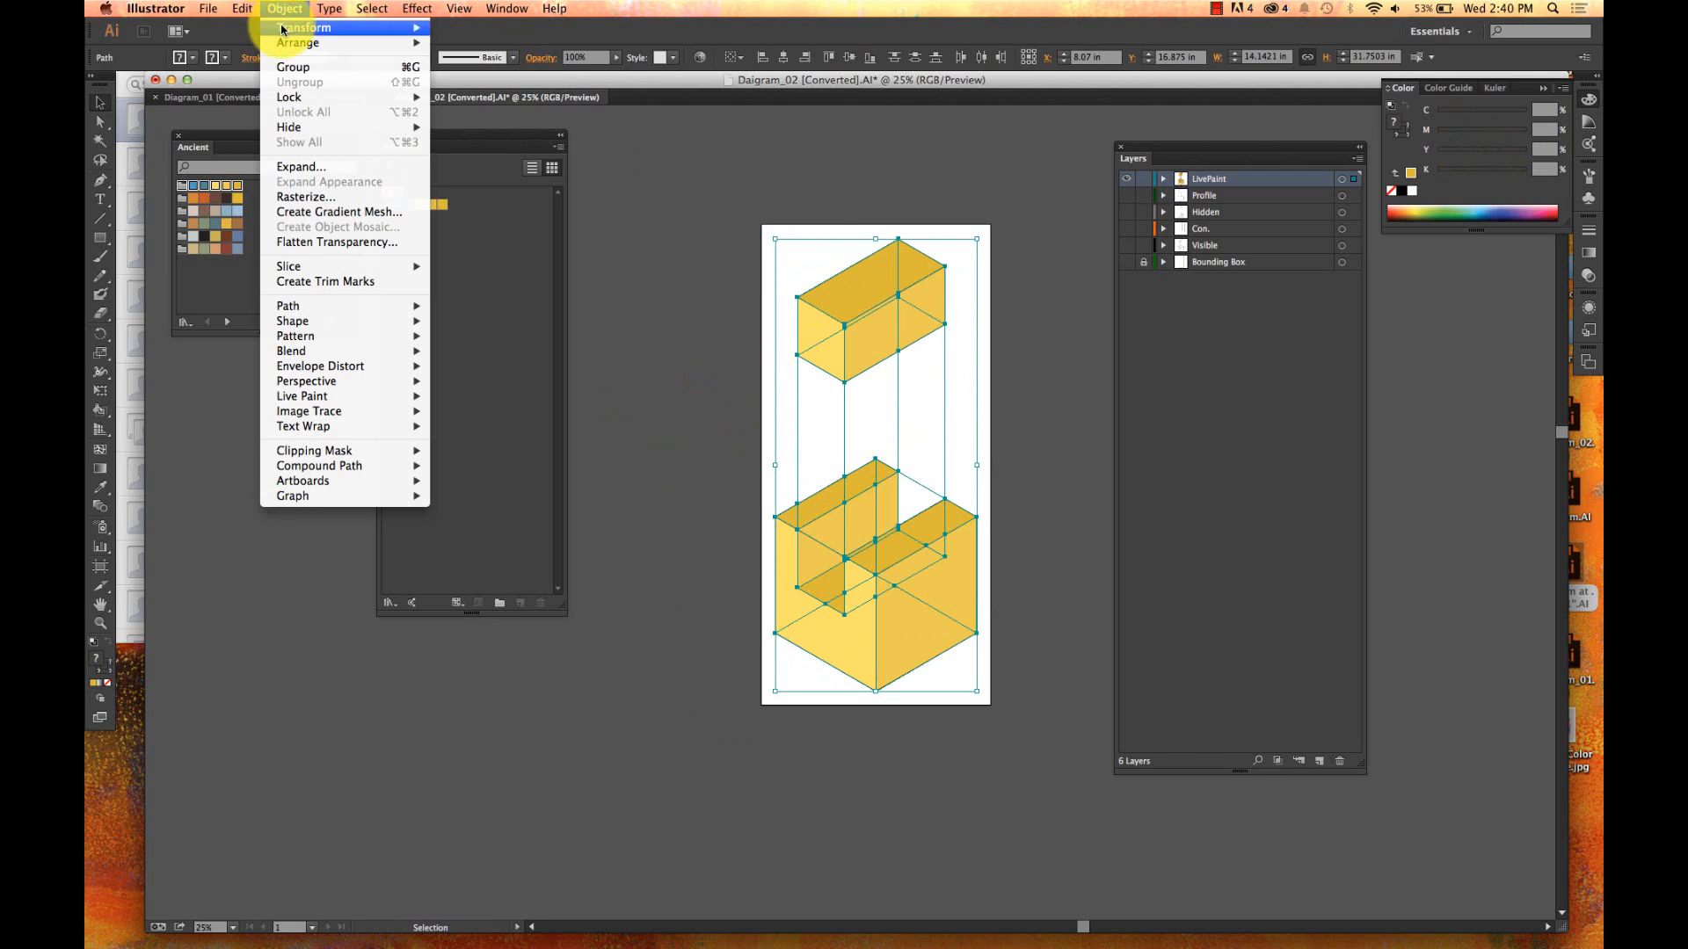
{"action": "left_click", "coordinate": [305, 81]}
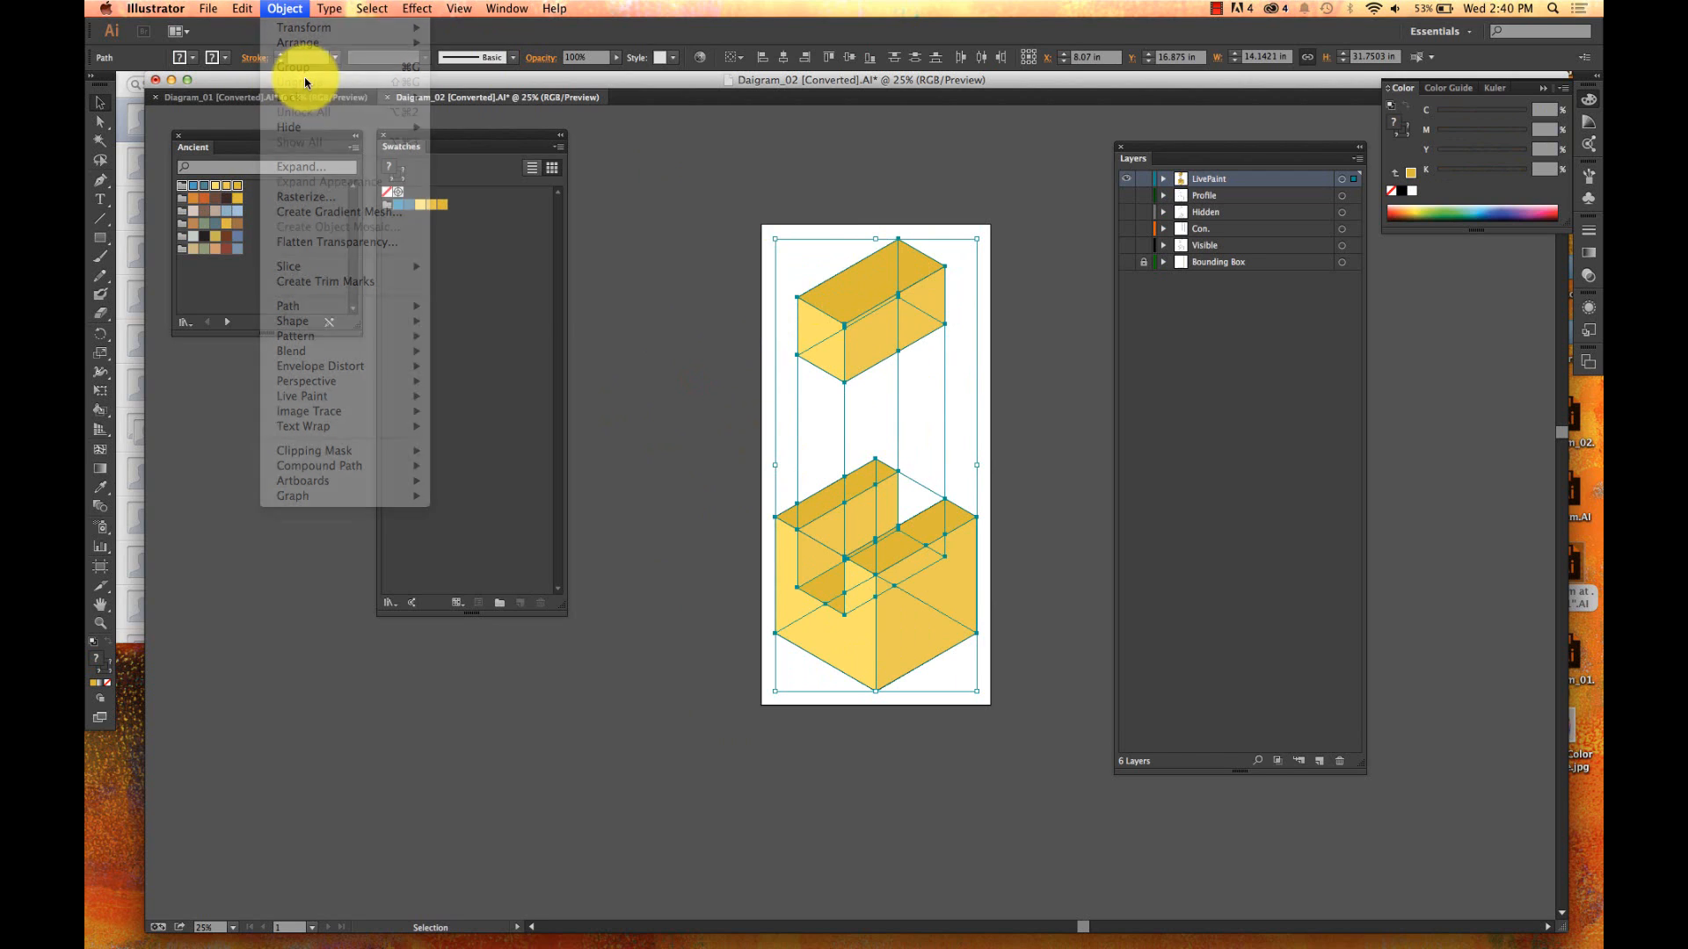
{"action": "left_click", "coordinate": [657, 329]}
- Select several of the upper box's faces and a vertical connecting line one at a time to check that they are separate paths
{"action": "left_click", "coordinate": [844, 282]}
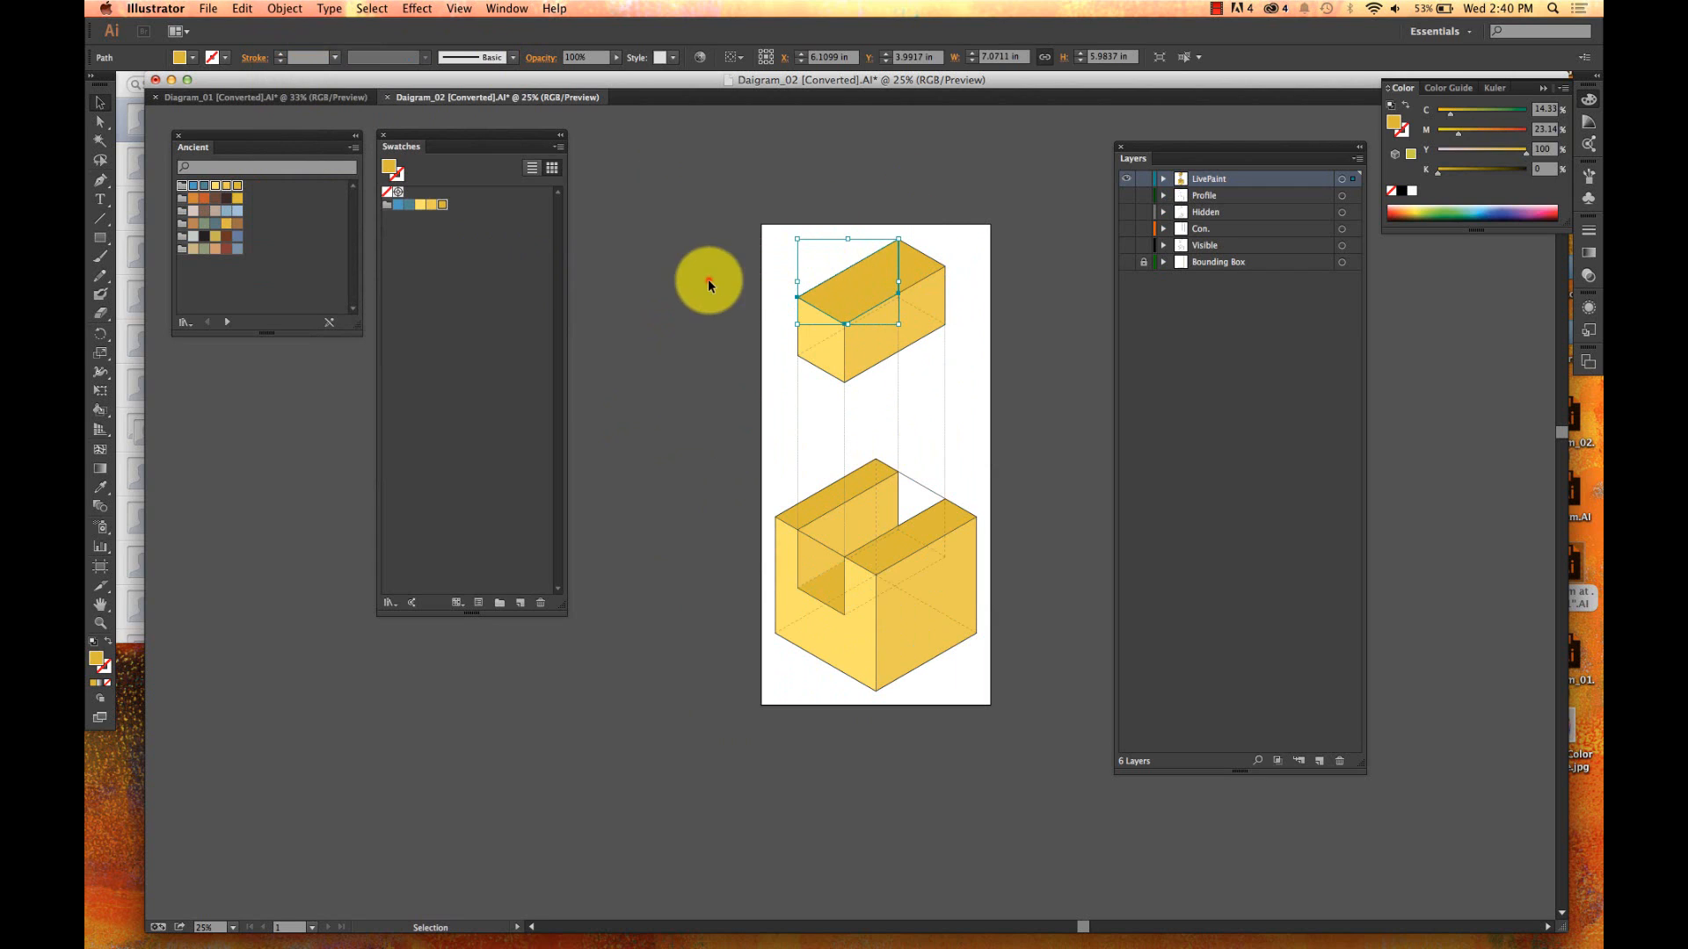
{"action": "left_click", "coordinate": [924, 298]}
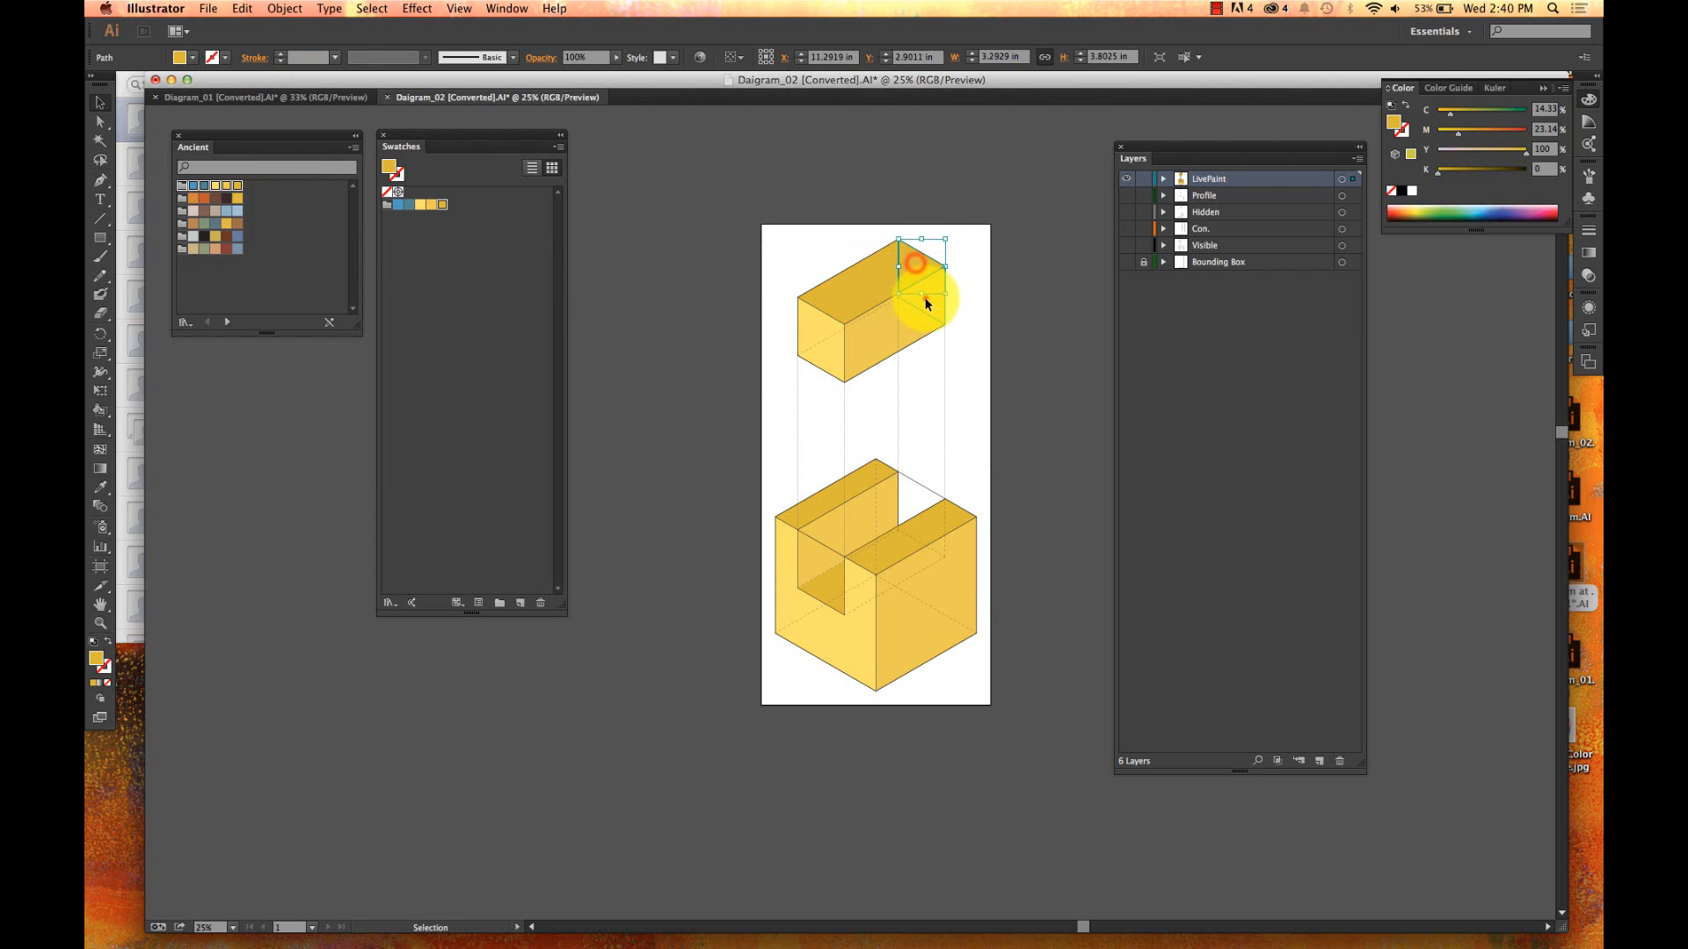
{"action": "left_click", "coordinate": [879, 356]}
{"action": "left_click", "coordinate": [701, 365]}
{"action": "left_click", "coordinate": [796, 393]}
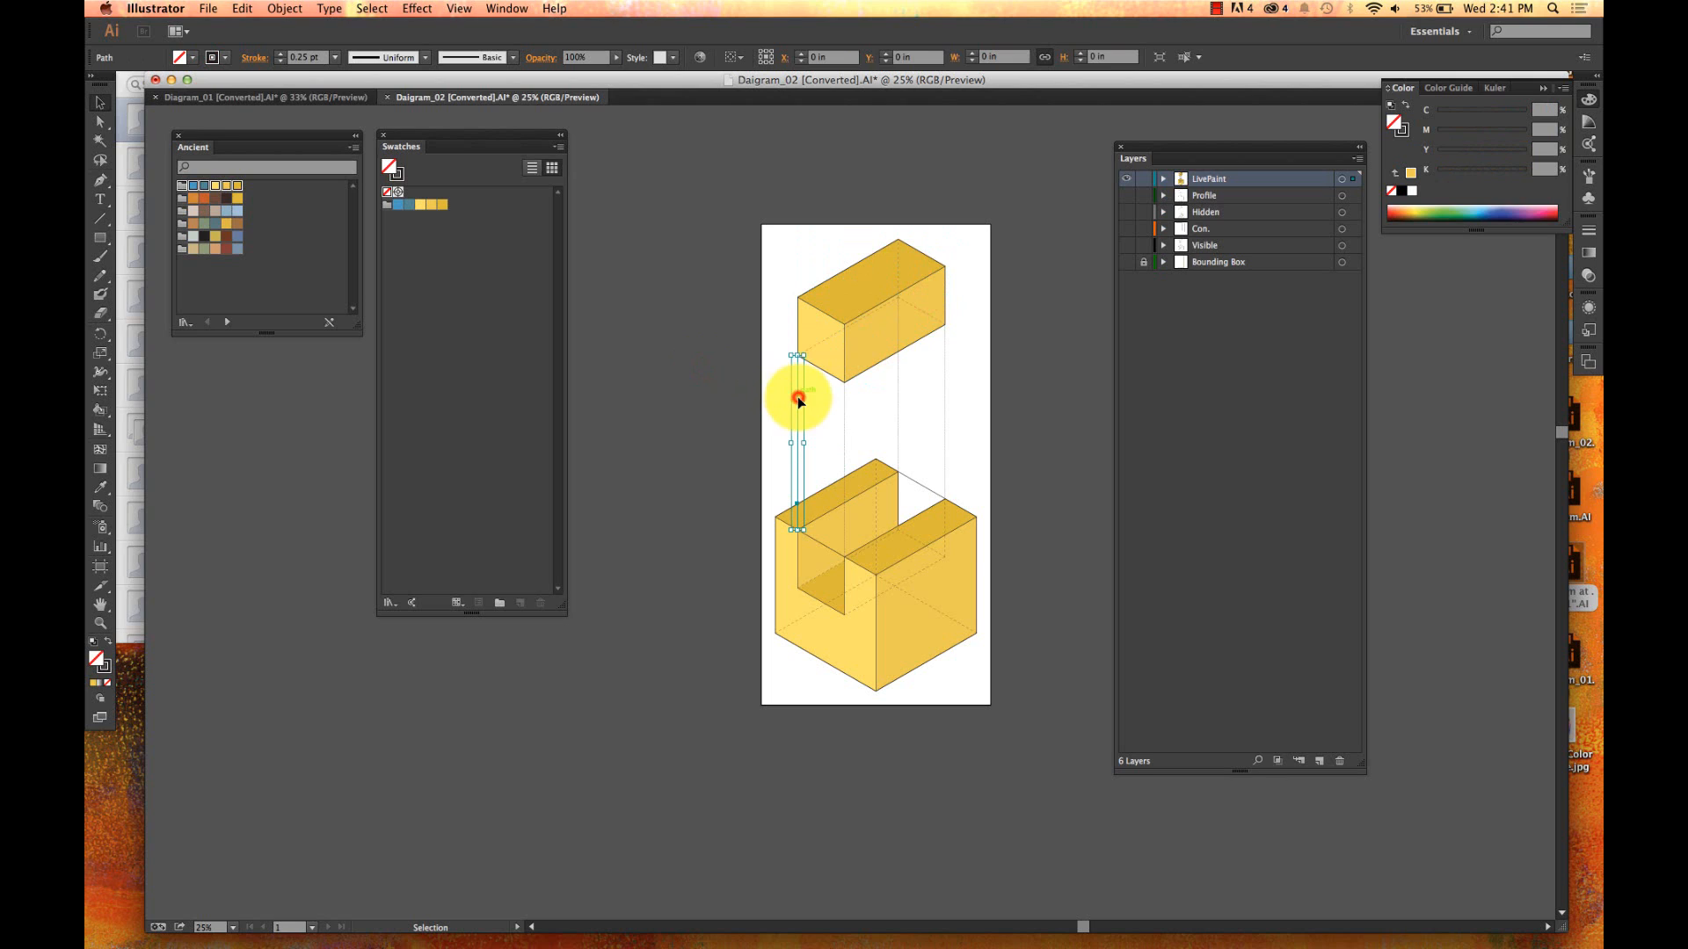
{"action": "left_click", "coordinate": [852, 418]}
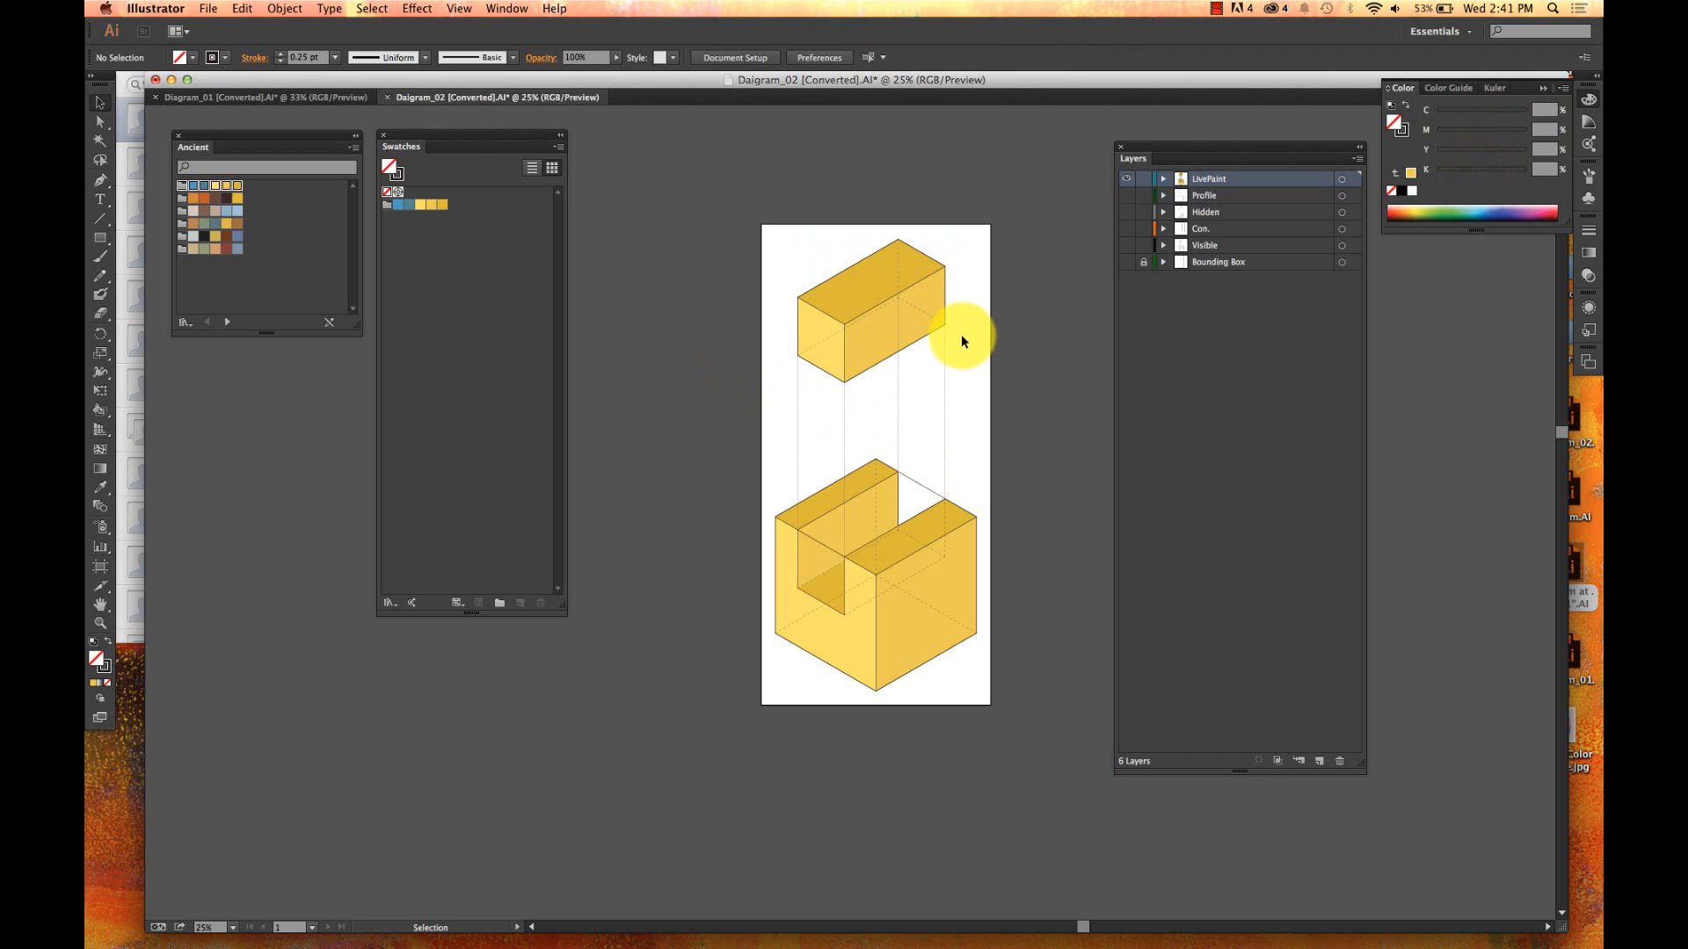
- Examine the list of individual paths inside the LivePaint layer, and collapse the layer again
{"action": "scroll", "coordinate": [962, 334], "scroll_direction": "up", "scroll_amount": 2}
{"action": "scroll", "coordinate": [962, 334], "scroll_direction": "right", "scroll_amount": 3}
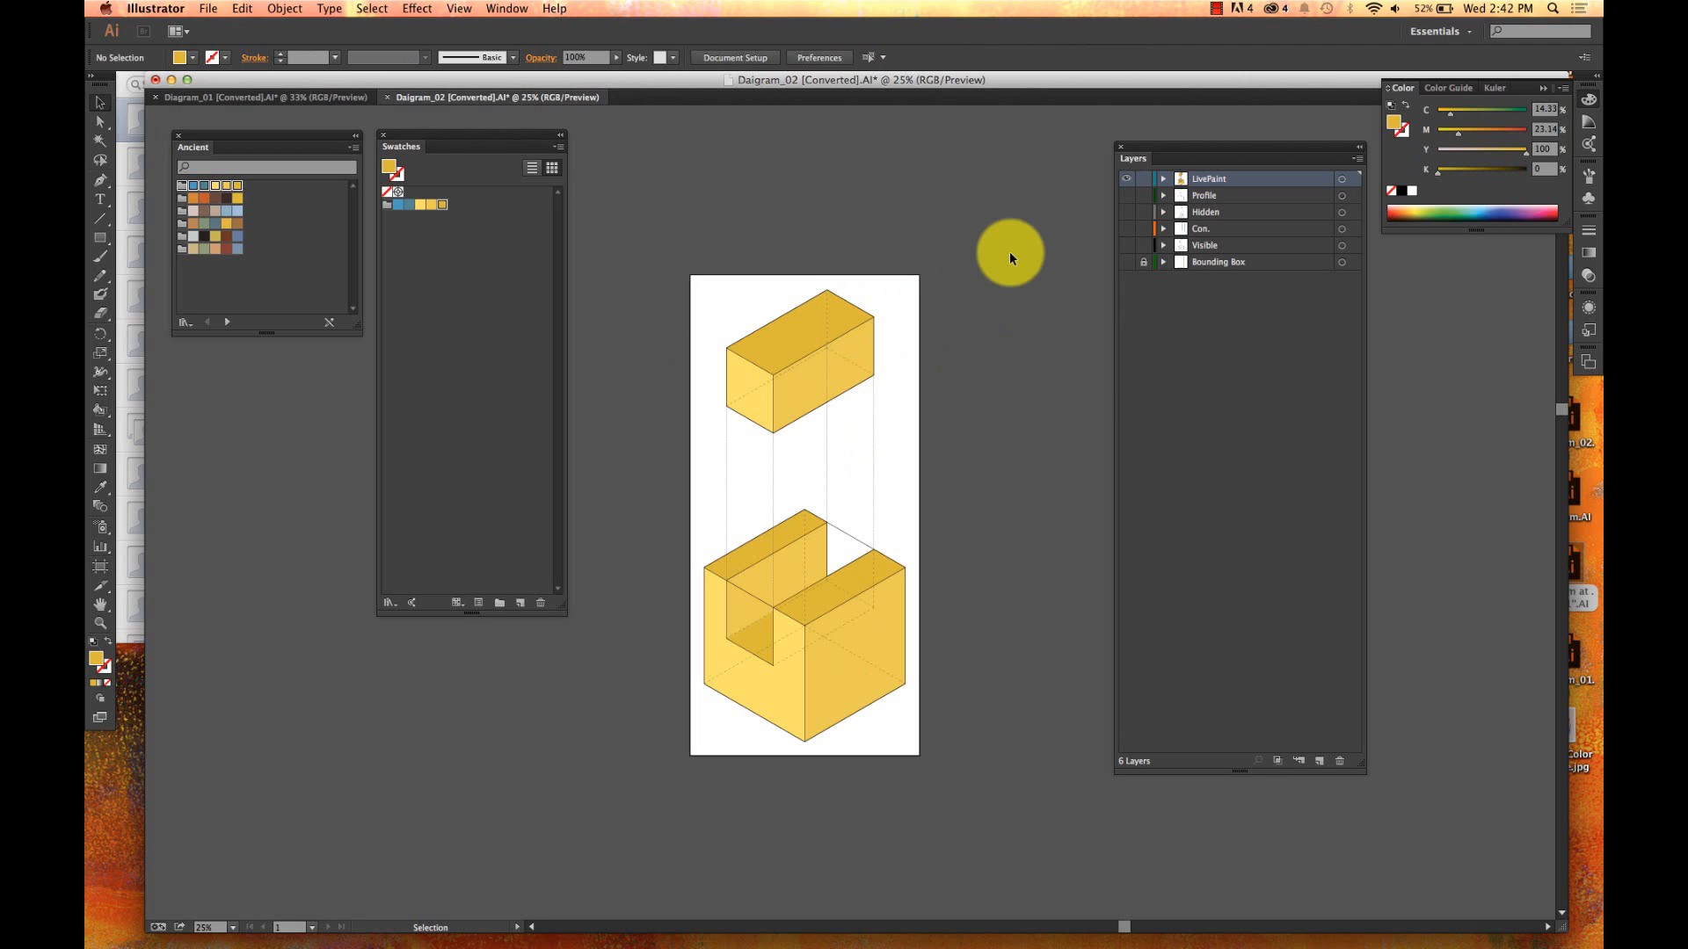
{"action": "left_click", "coordinate": [1164, 178]}
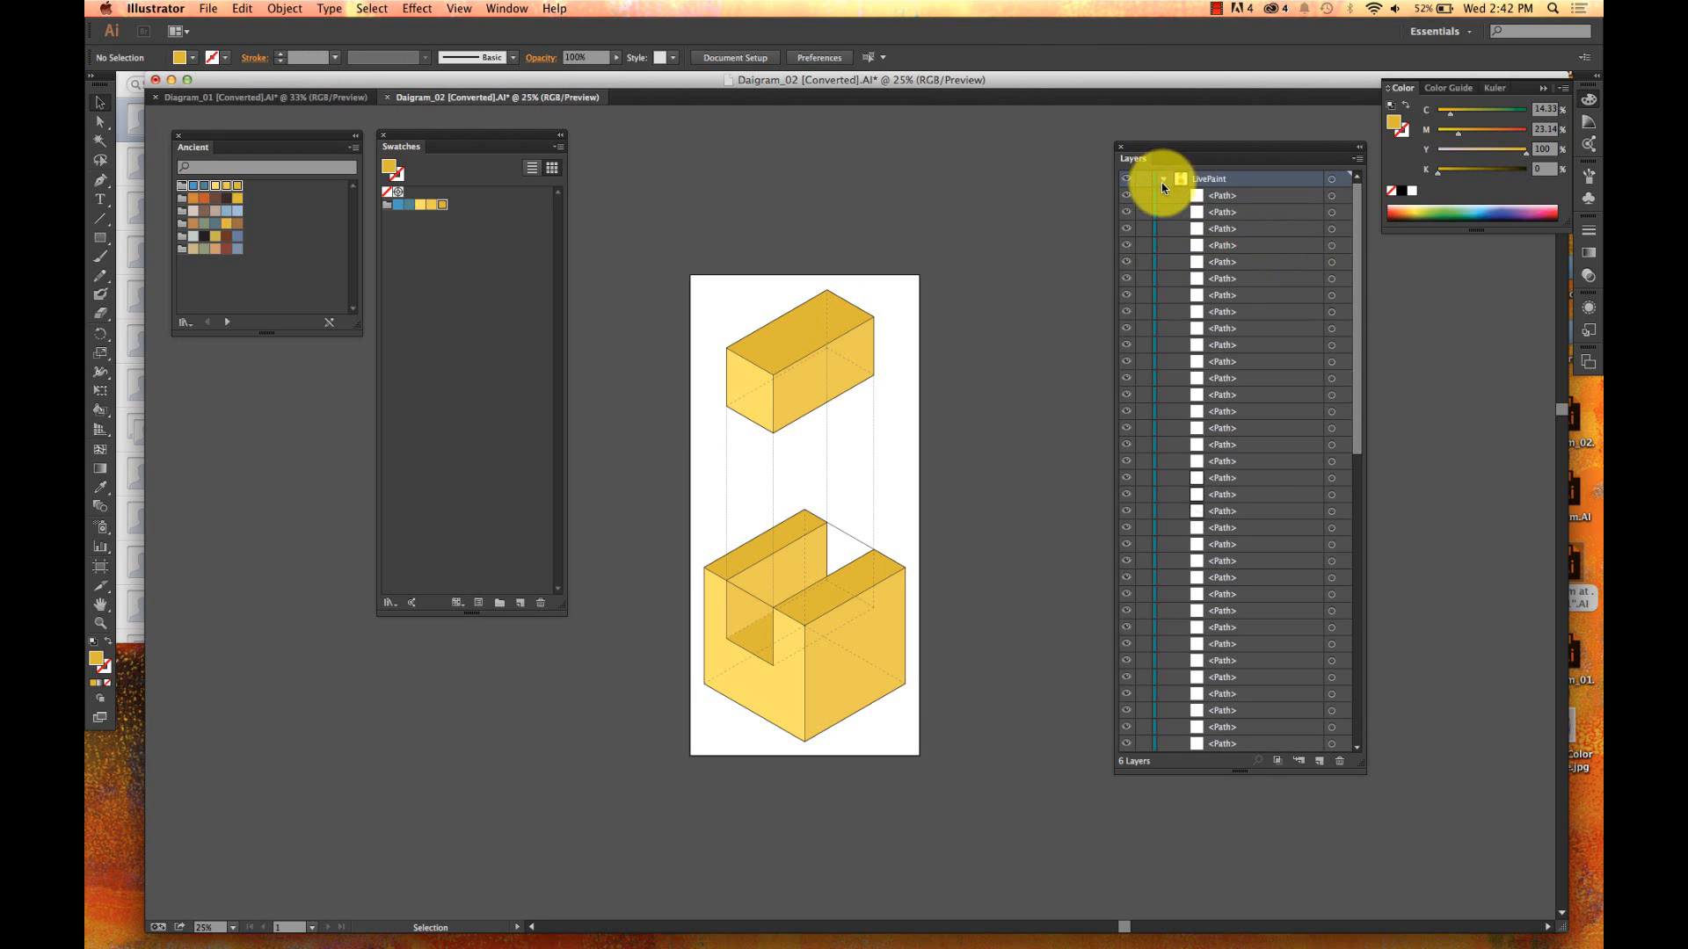
{"action": "scroll", "coordinate": [1258, 470], "scroll_direction": "down", "scroll_amount": 3}
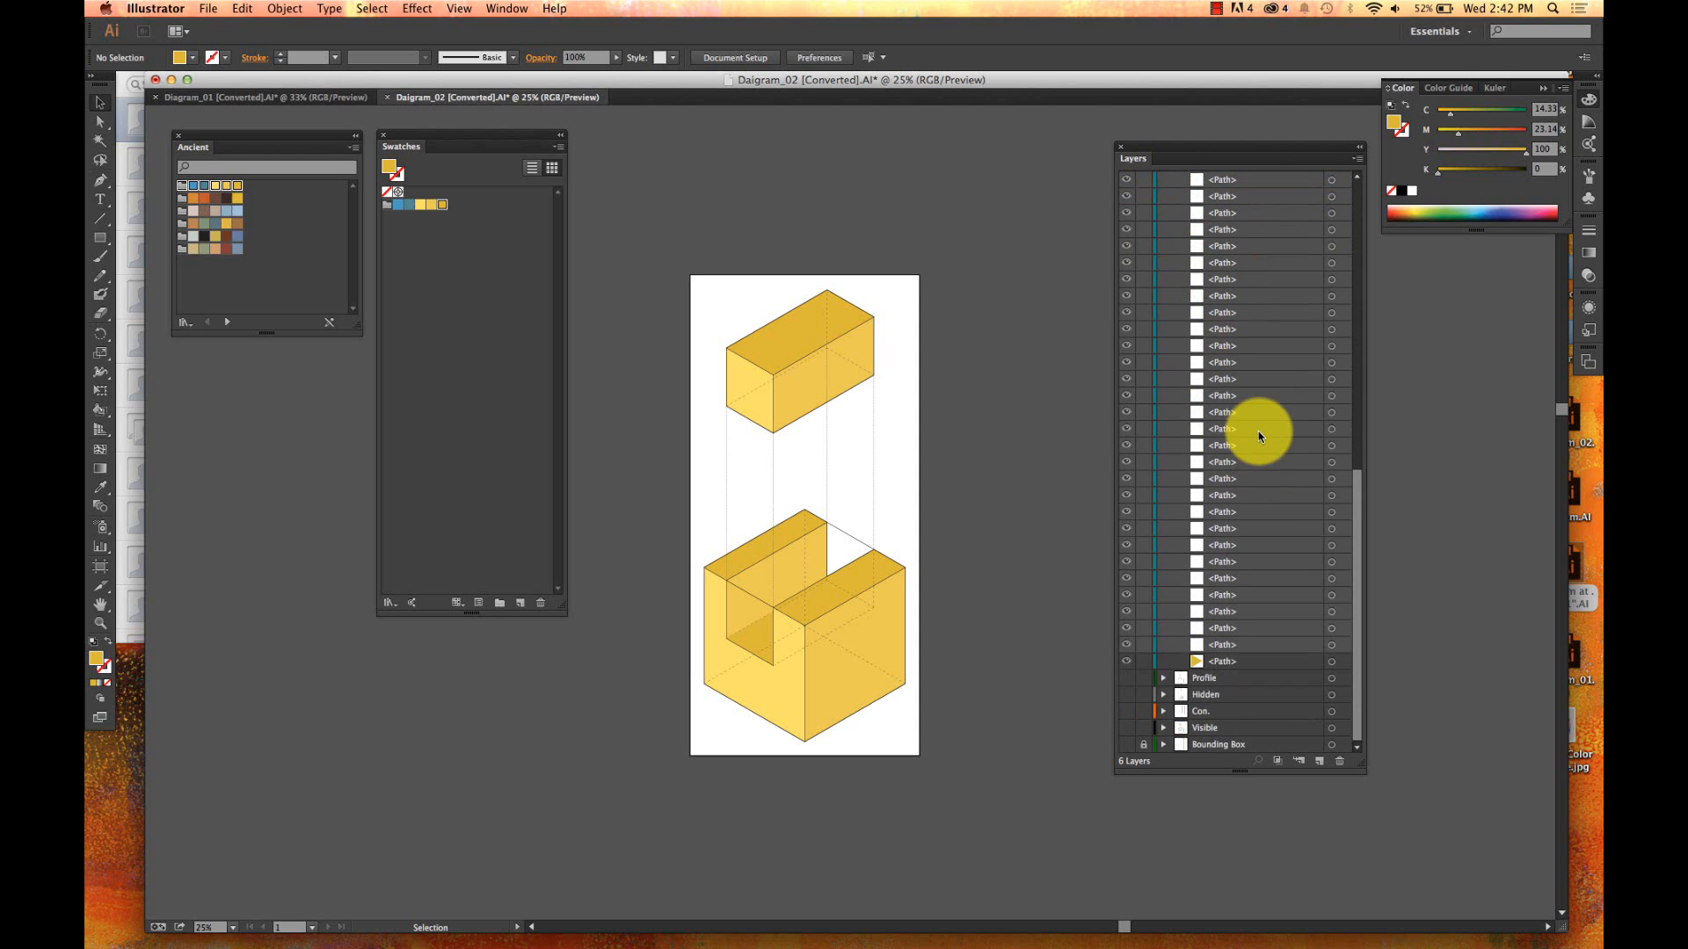
{"action": "scroll", "coordinate": [1258, 431], "scroll_direction": "up", "scroll_amount": 3}
{"action": "scroll", "coordinate": [1258, 431], "scroll_direction": "down", "scroll_amount": 5}
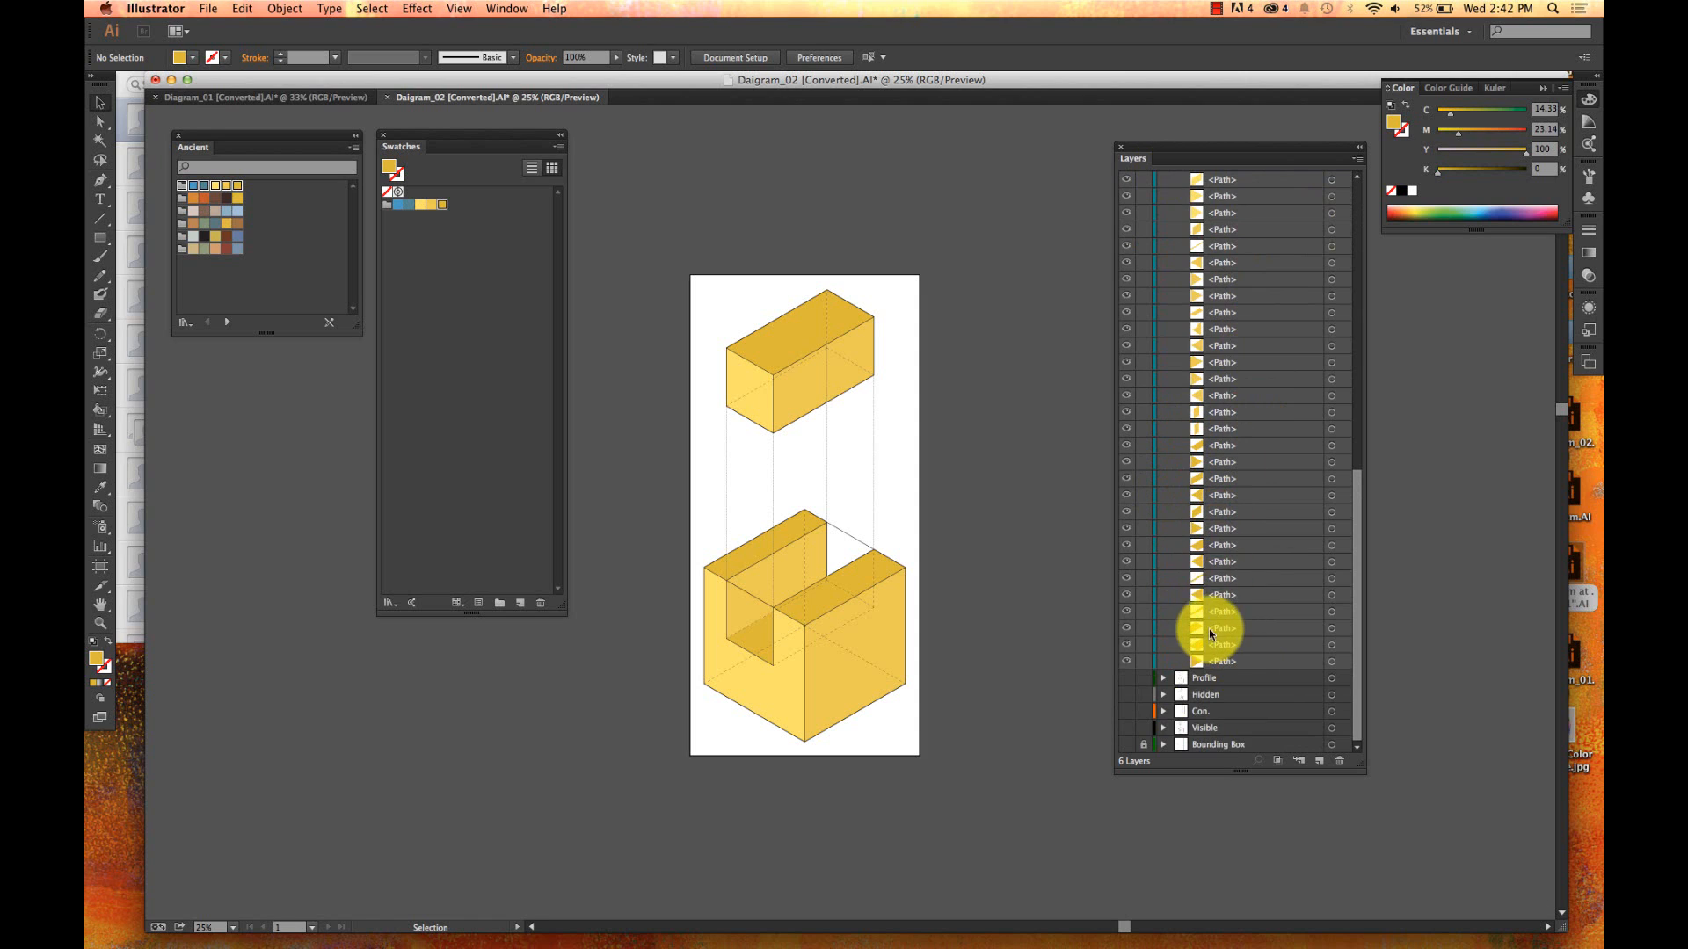
{"action": "scroll", "coordinate": [1189, 384], "scroll_direction": "up", "scroll_amount": 3}
{"action": "scroll", "coordinate": [1188, 384], "scroll_direction": "up", "scroll_amount": 5}
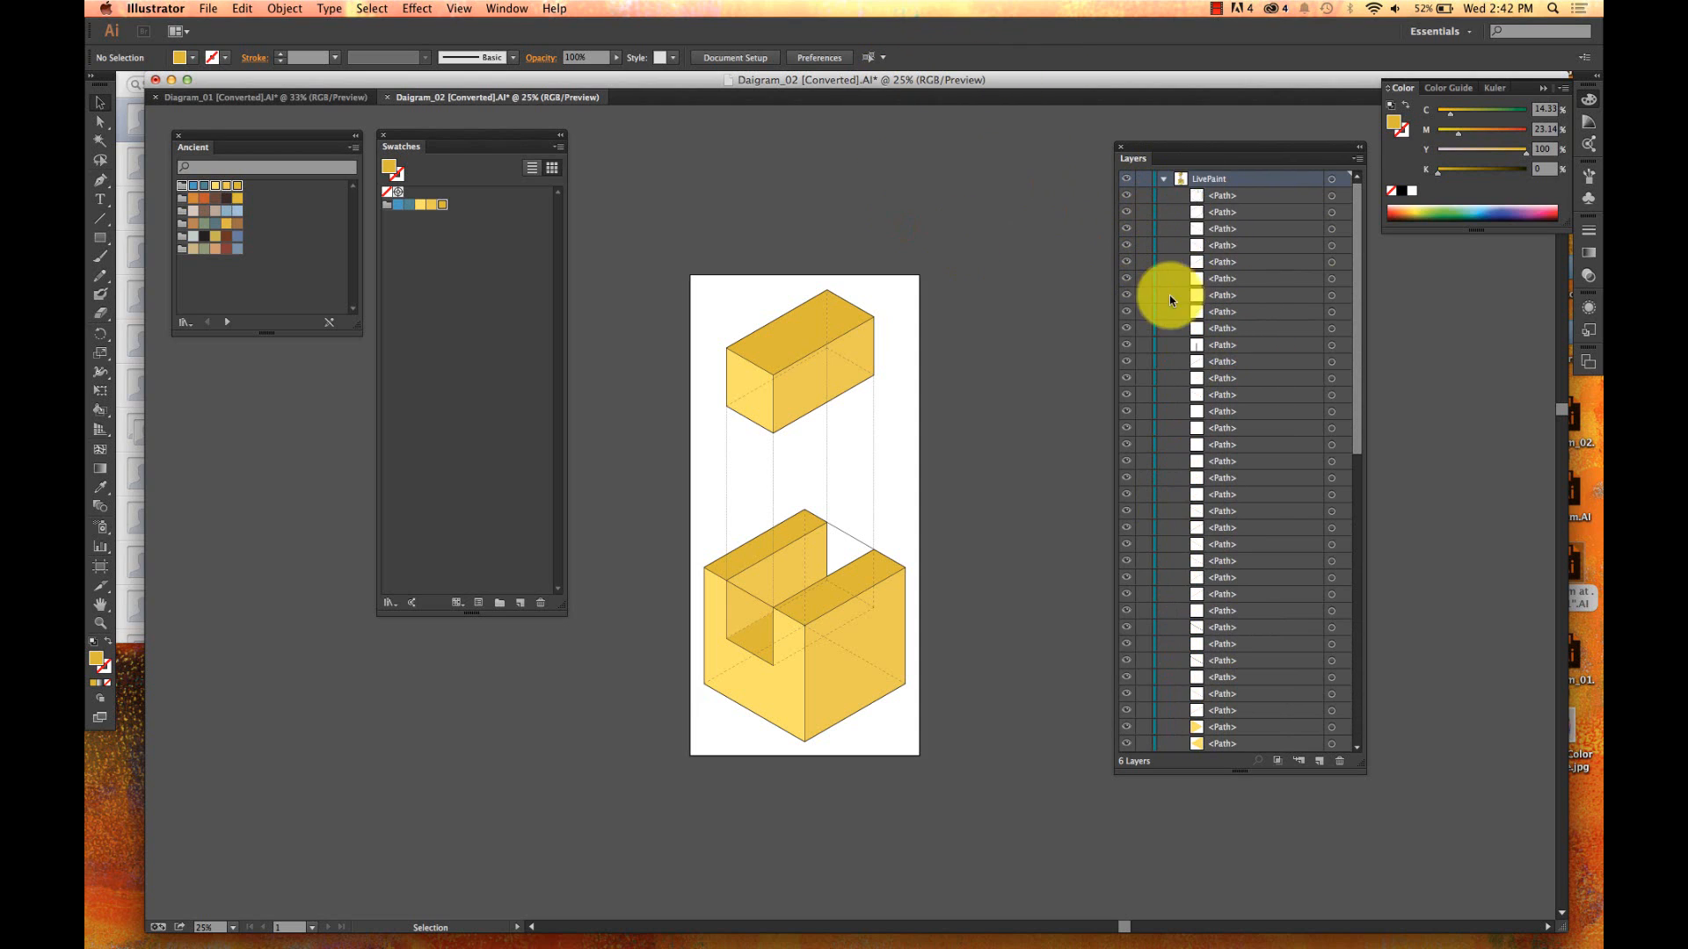
{"action": "left_click", "coordinate": [1161, 182]}
{"action": "left_click", "coordinate": [1163, 181]}
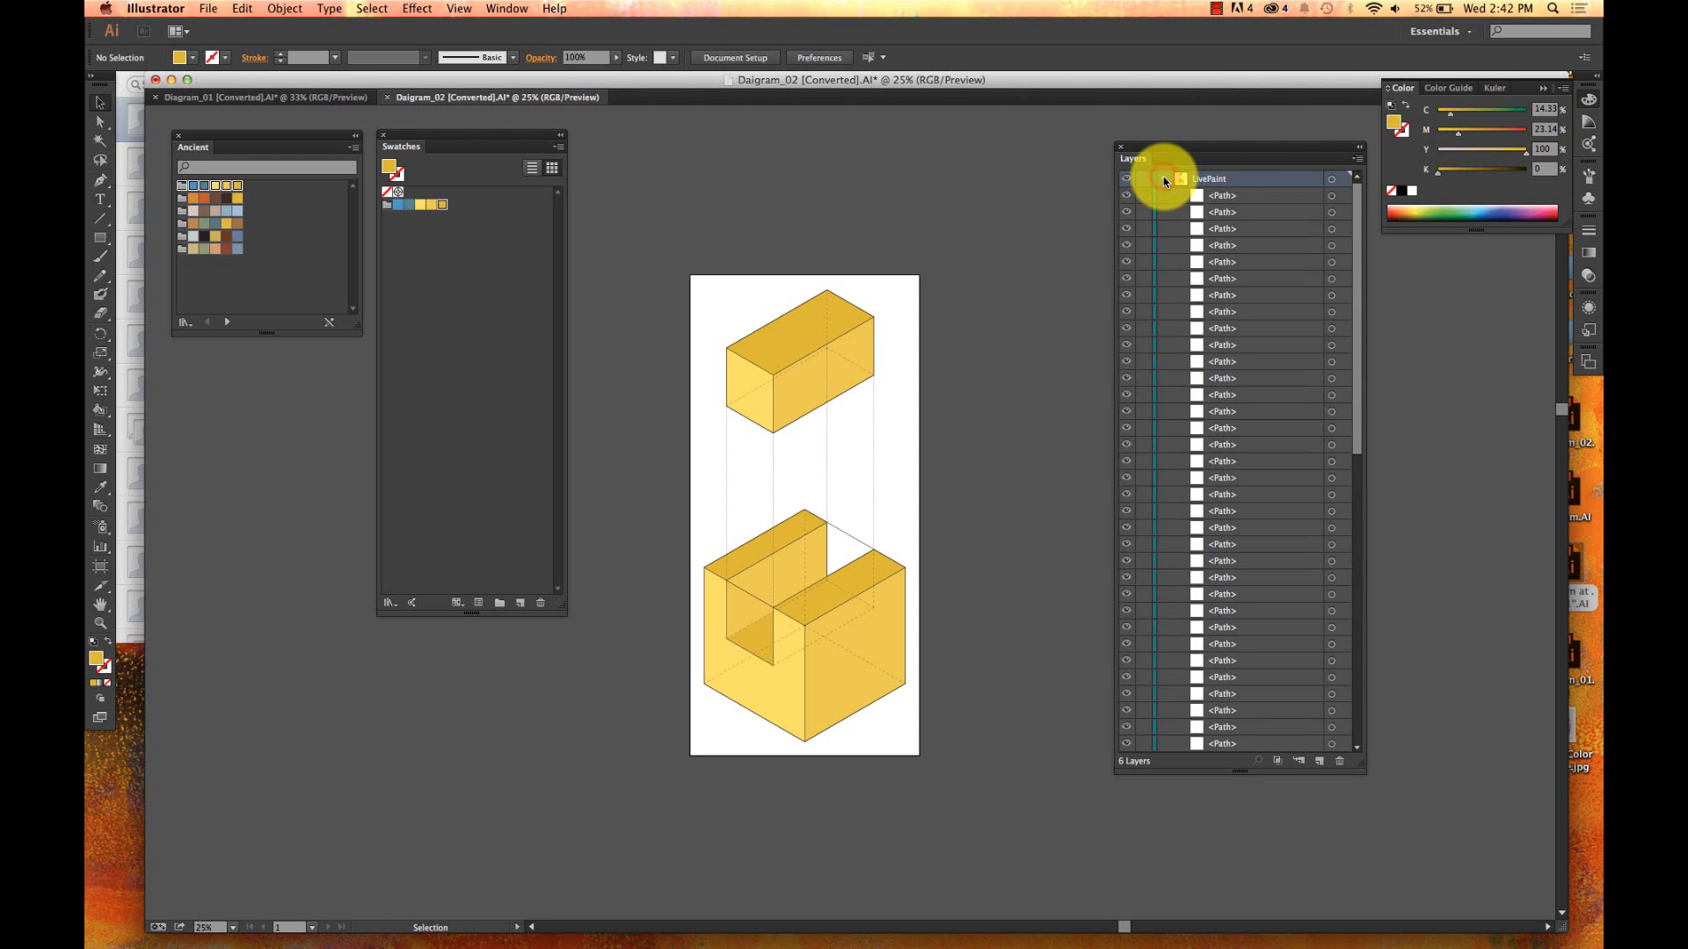
{"action": "left_click", "coordinate": [1163, 182]}
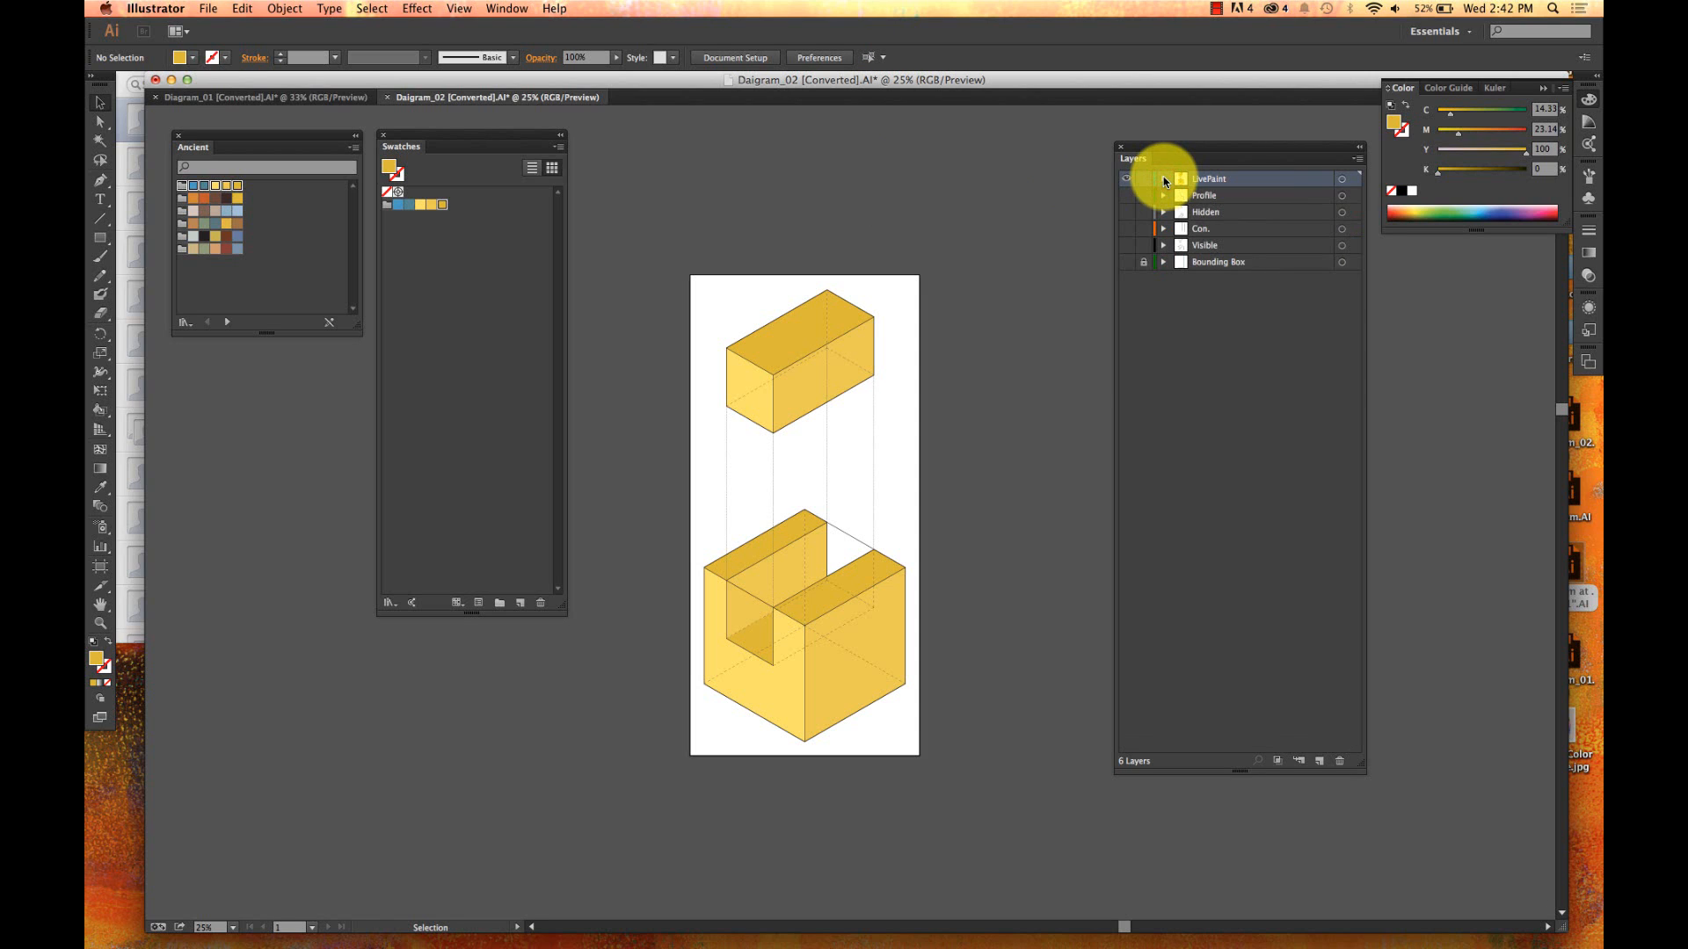
- Select the upper box's dark yellow top face and extend the selection to all paths with the same appearance
{"action": "left_click", "coordinate": [784, 327]}
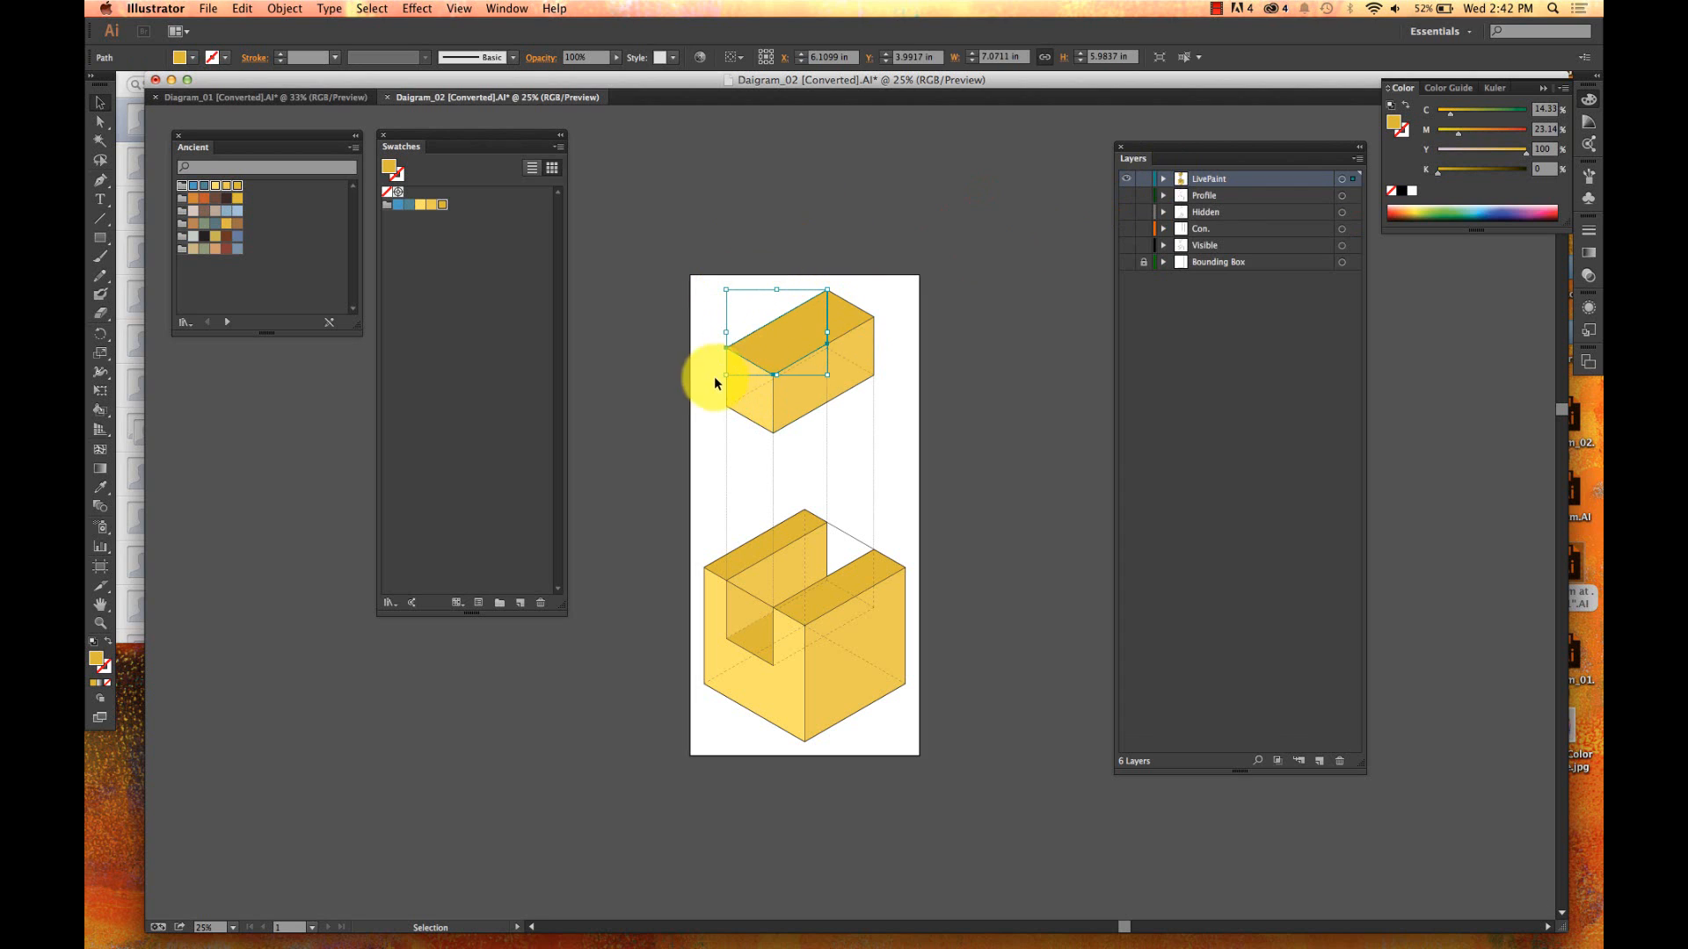
{"action": "left_click", "coordinate": [927, 273]}
{"action": "left_click", "coordinate": [797, 325]}
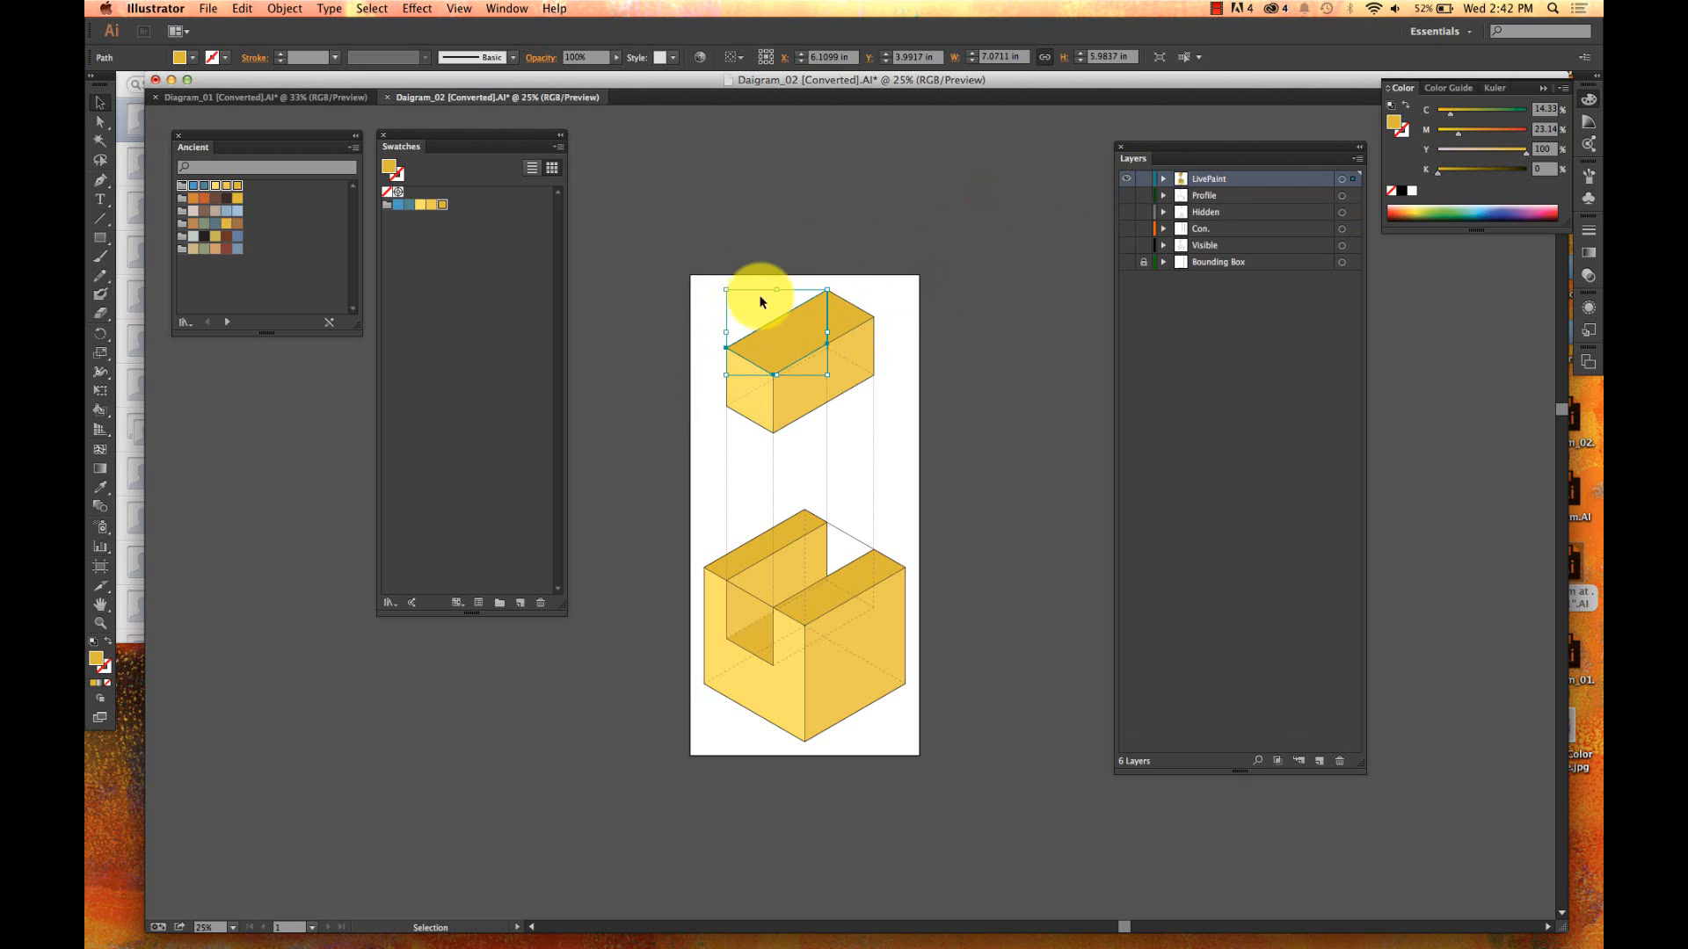
{"action": "left_click", "coordinate": [370, 8]}
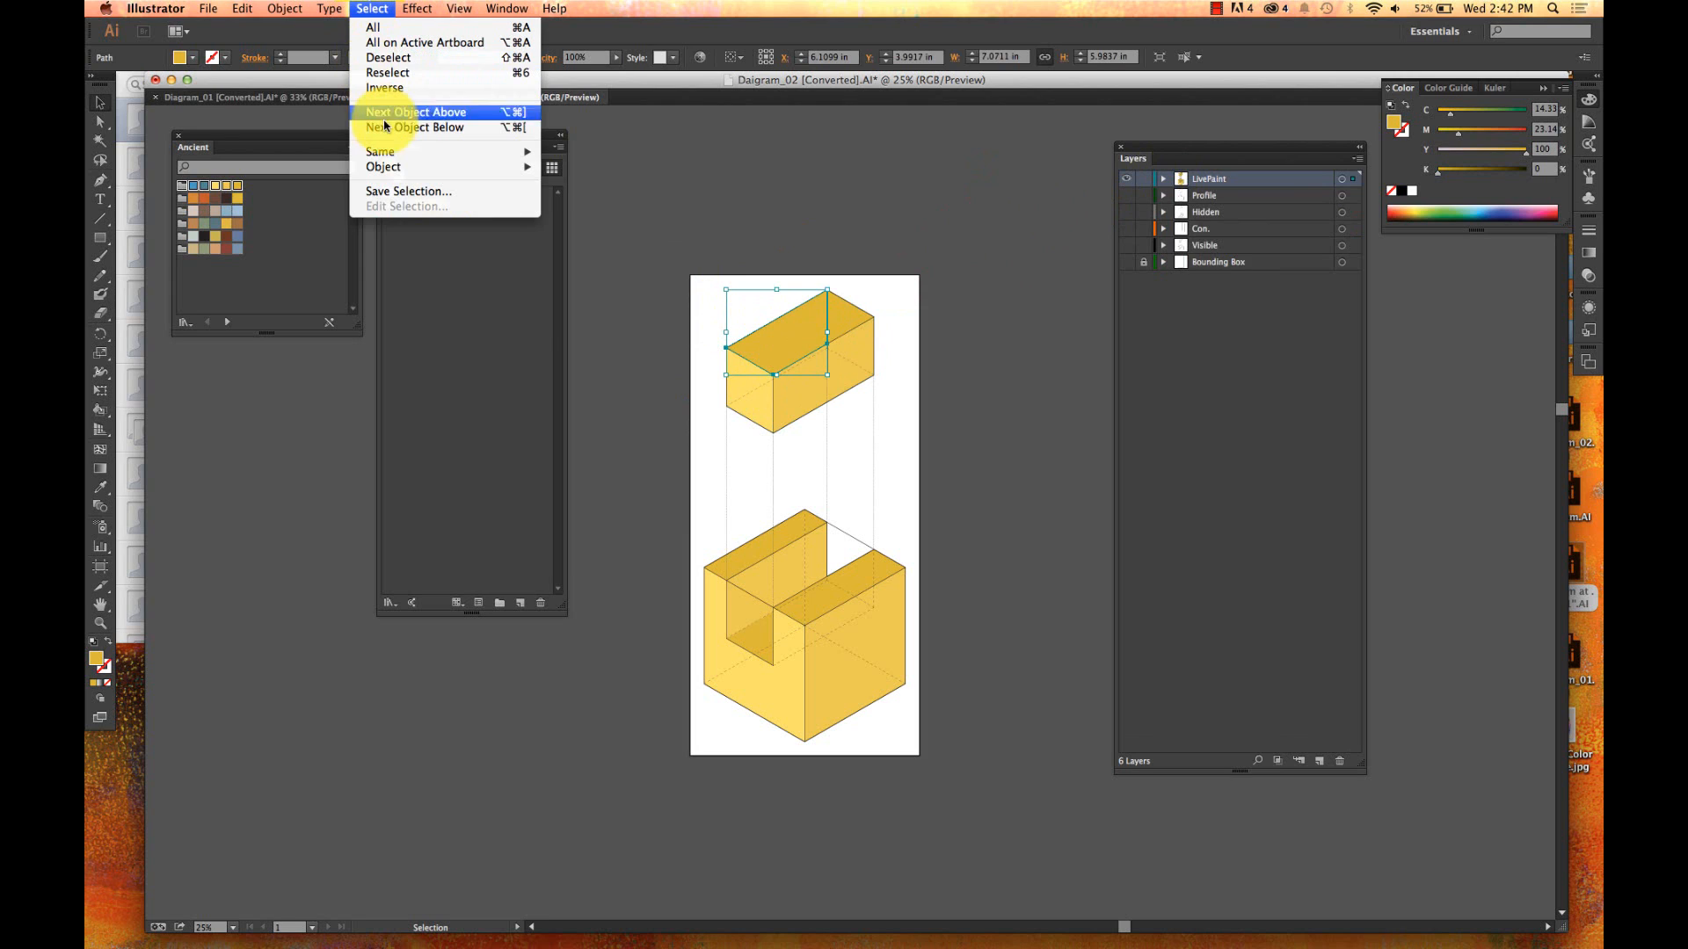
{"action": "mouse_move", "coordinate": [393, 152]}
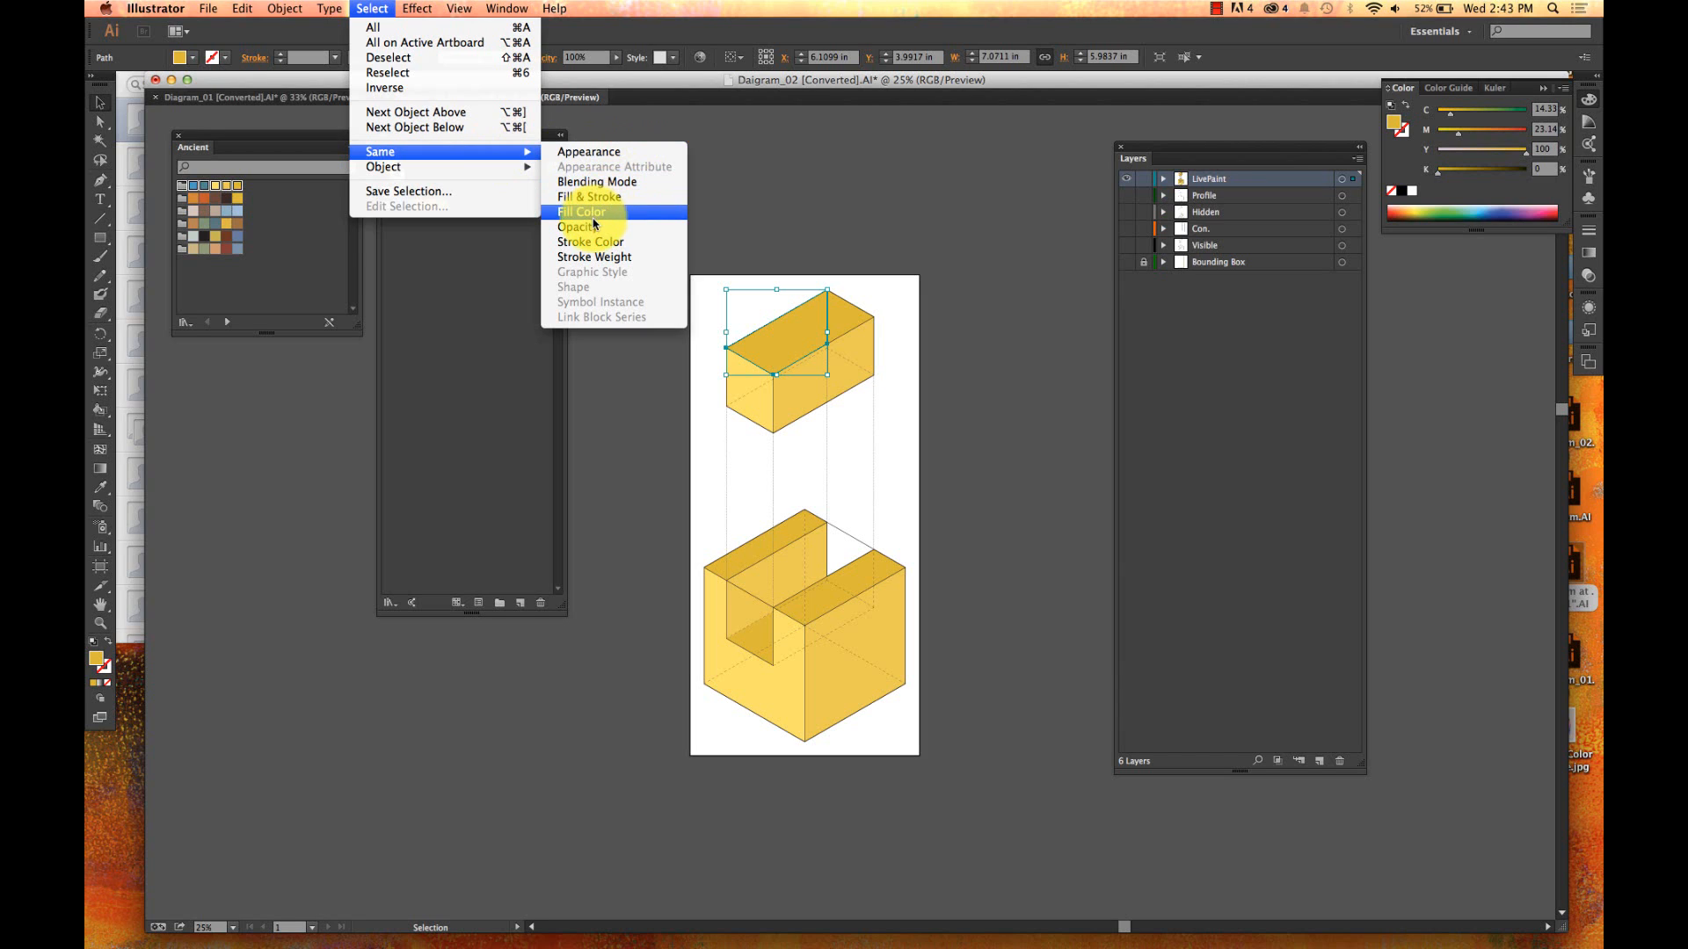
{"action": "left_click", "coordinate": [588, 152]}
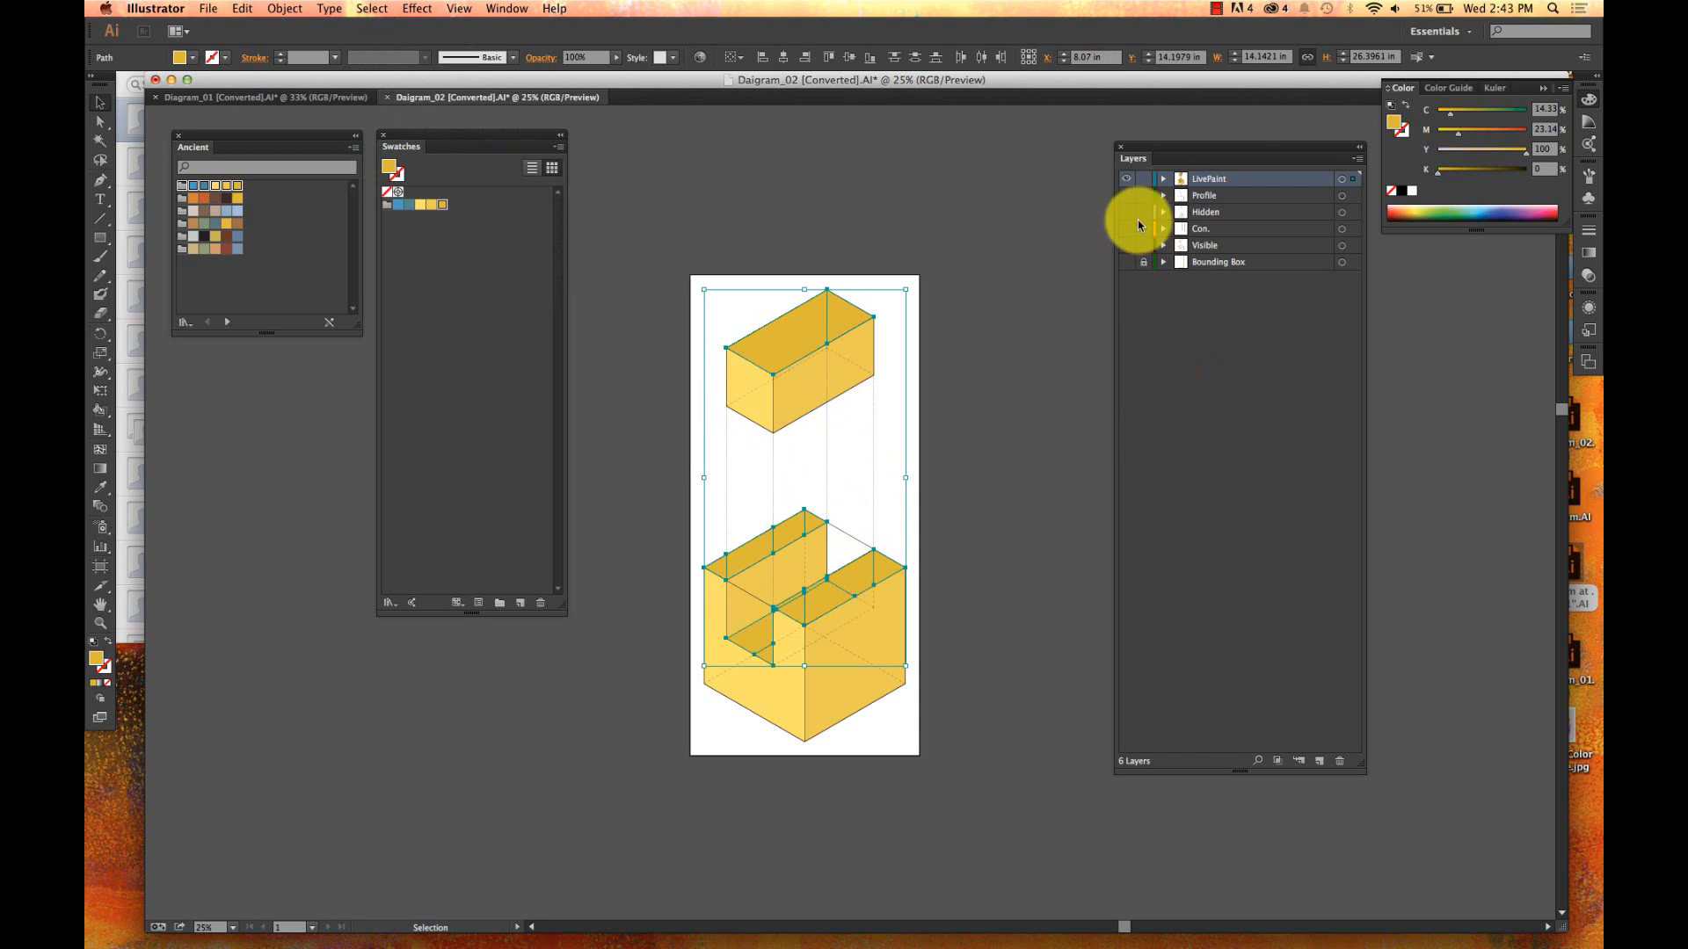
- Group the selected dark yellow faces within the LivePaint layer and rename the group as Top
{"action": "left_click", "coordinate": [1165, 178]}
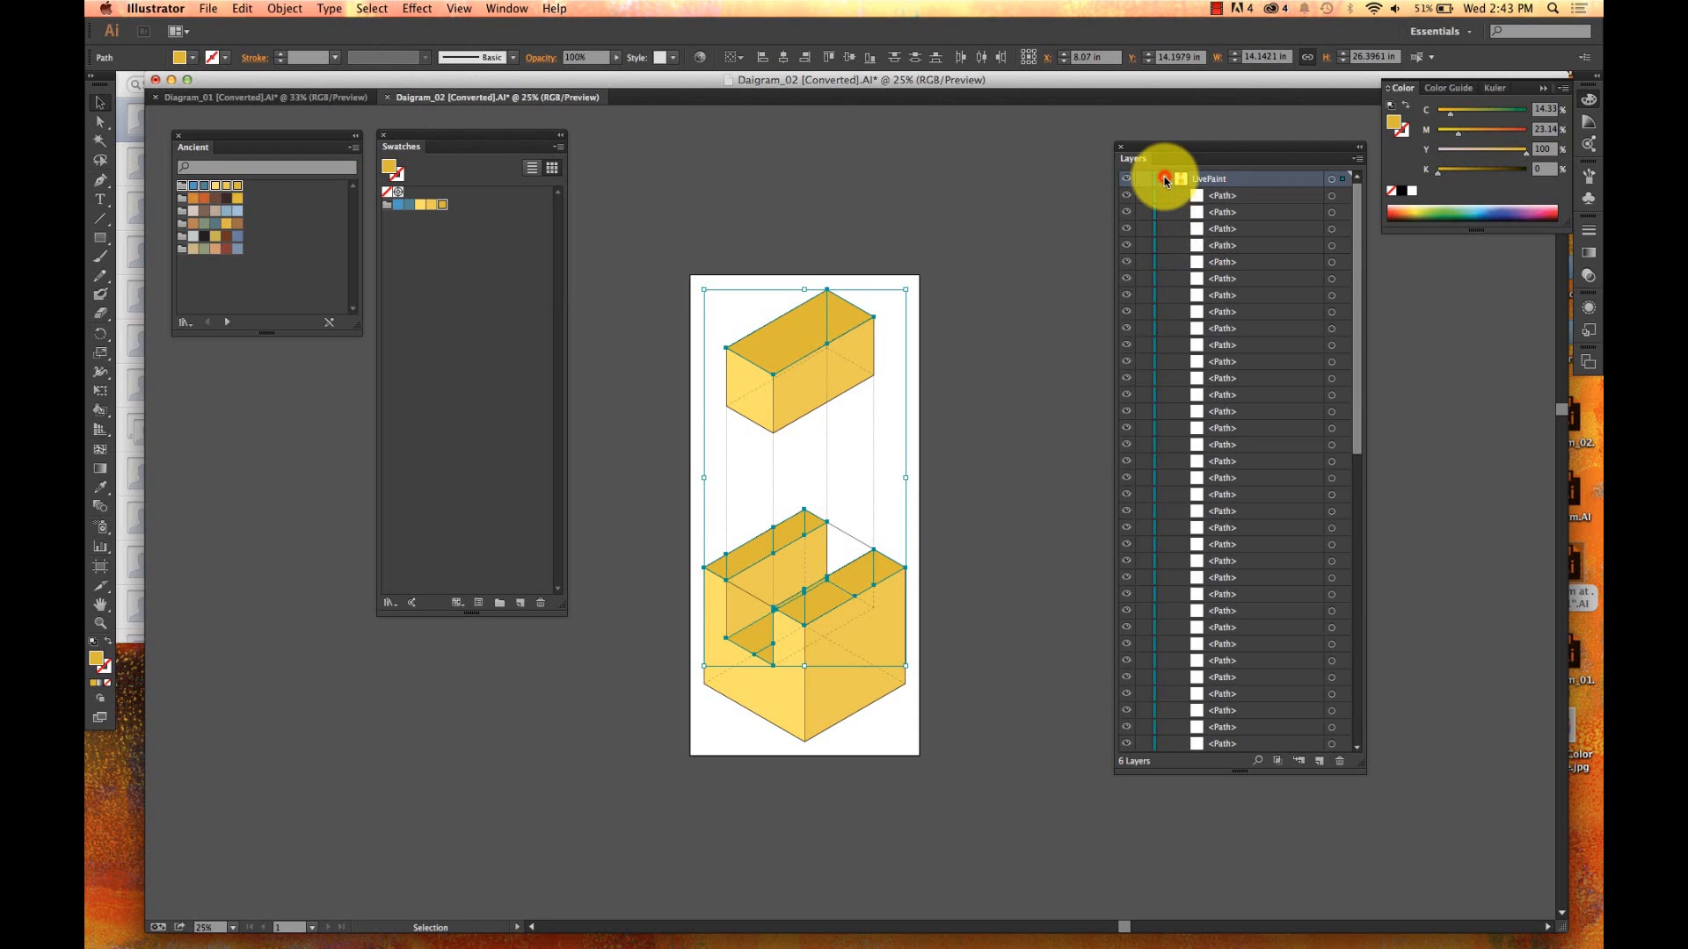
{"action": "scroll", "coordinate": [1226, 449], "scroll_direction": "down", "scroll_amount": 10}
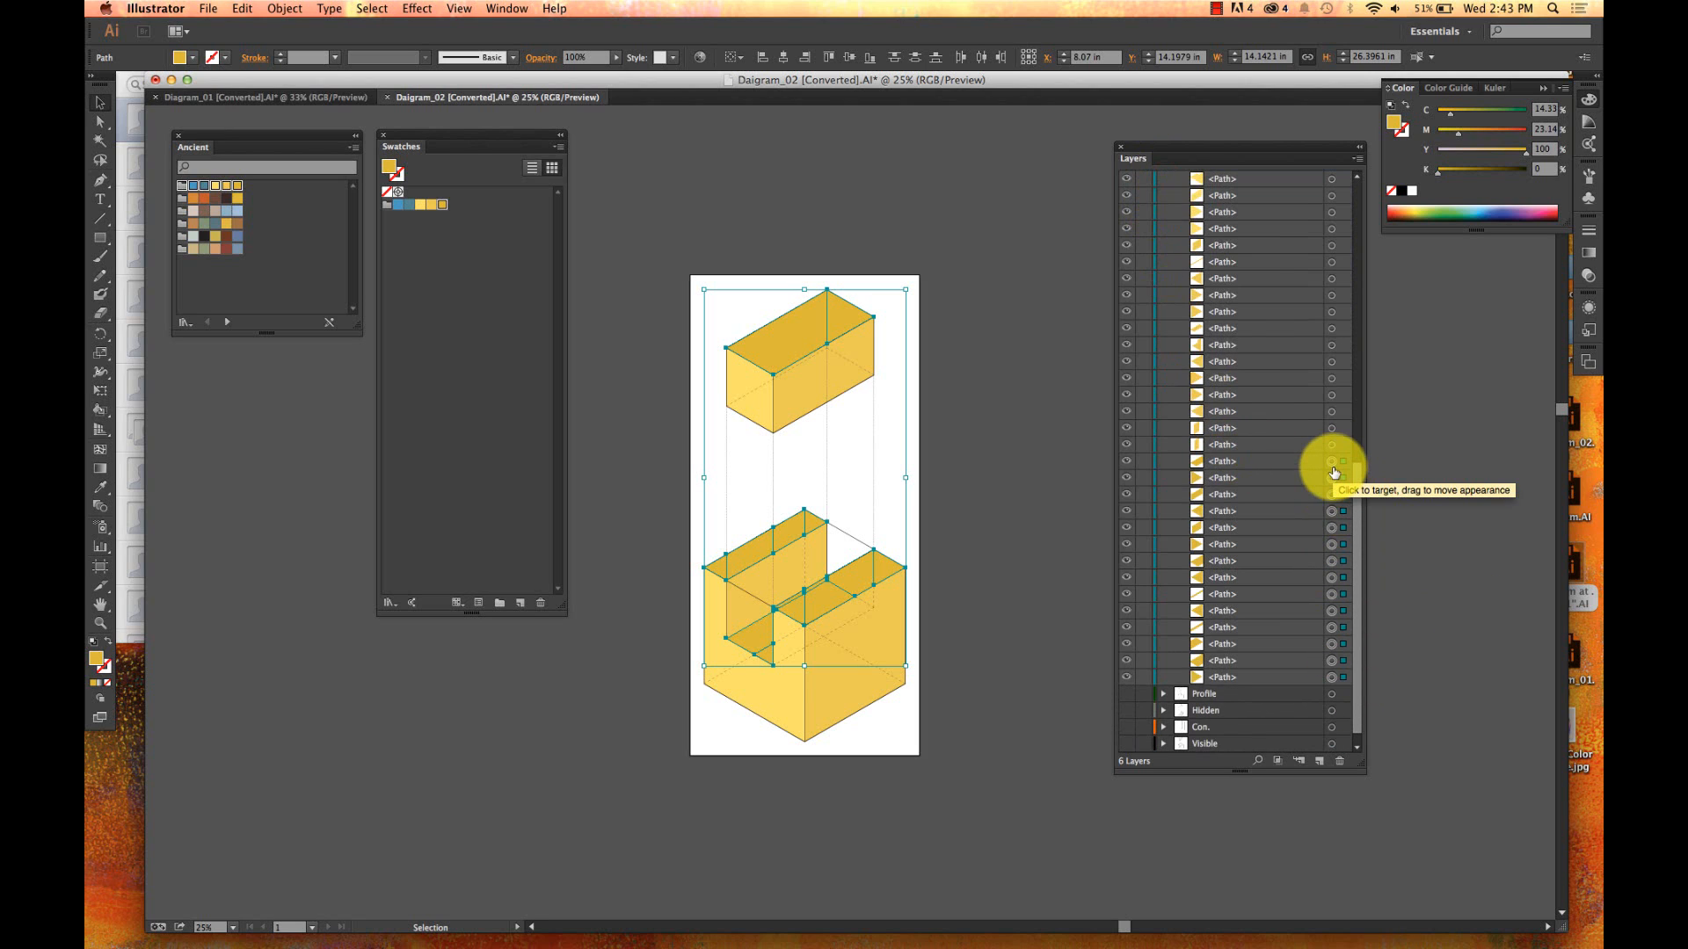
{"action": "left_click_drag", "start_coordinate": [1334, 472], "coordinate": [1333, 461]}
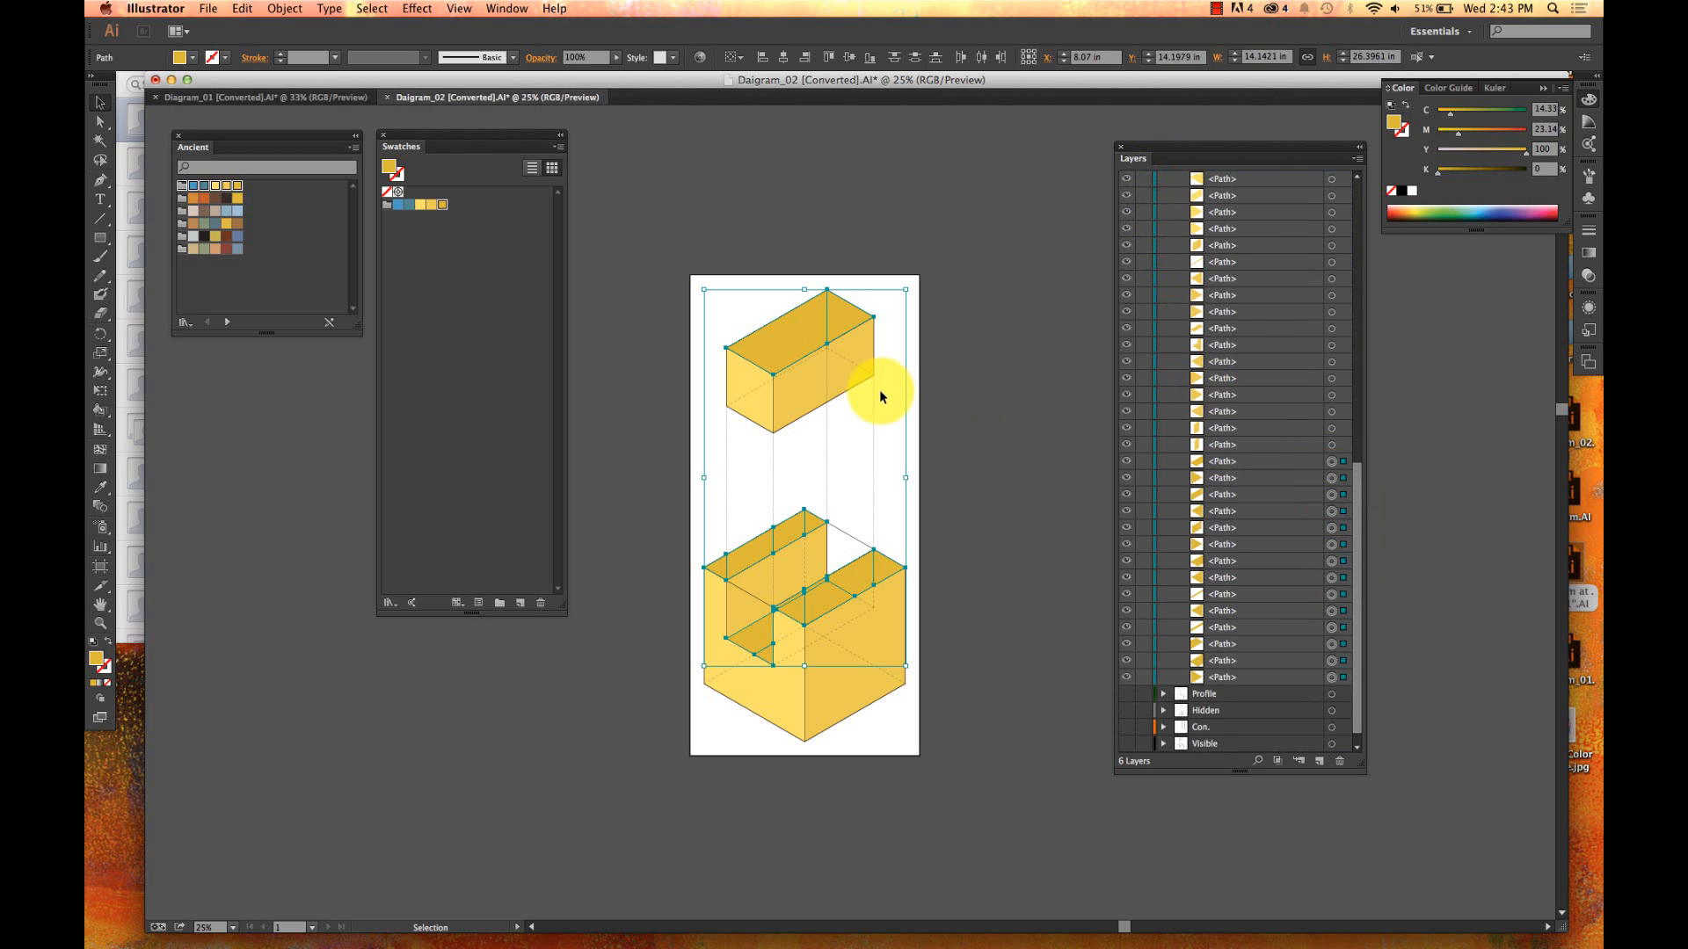
{"action": "key", "text": "super+g"}
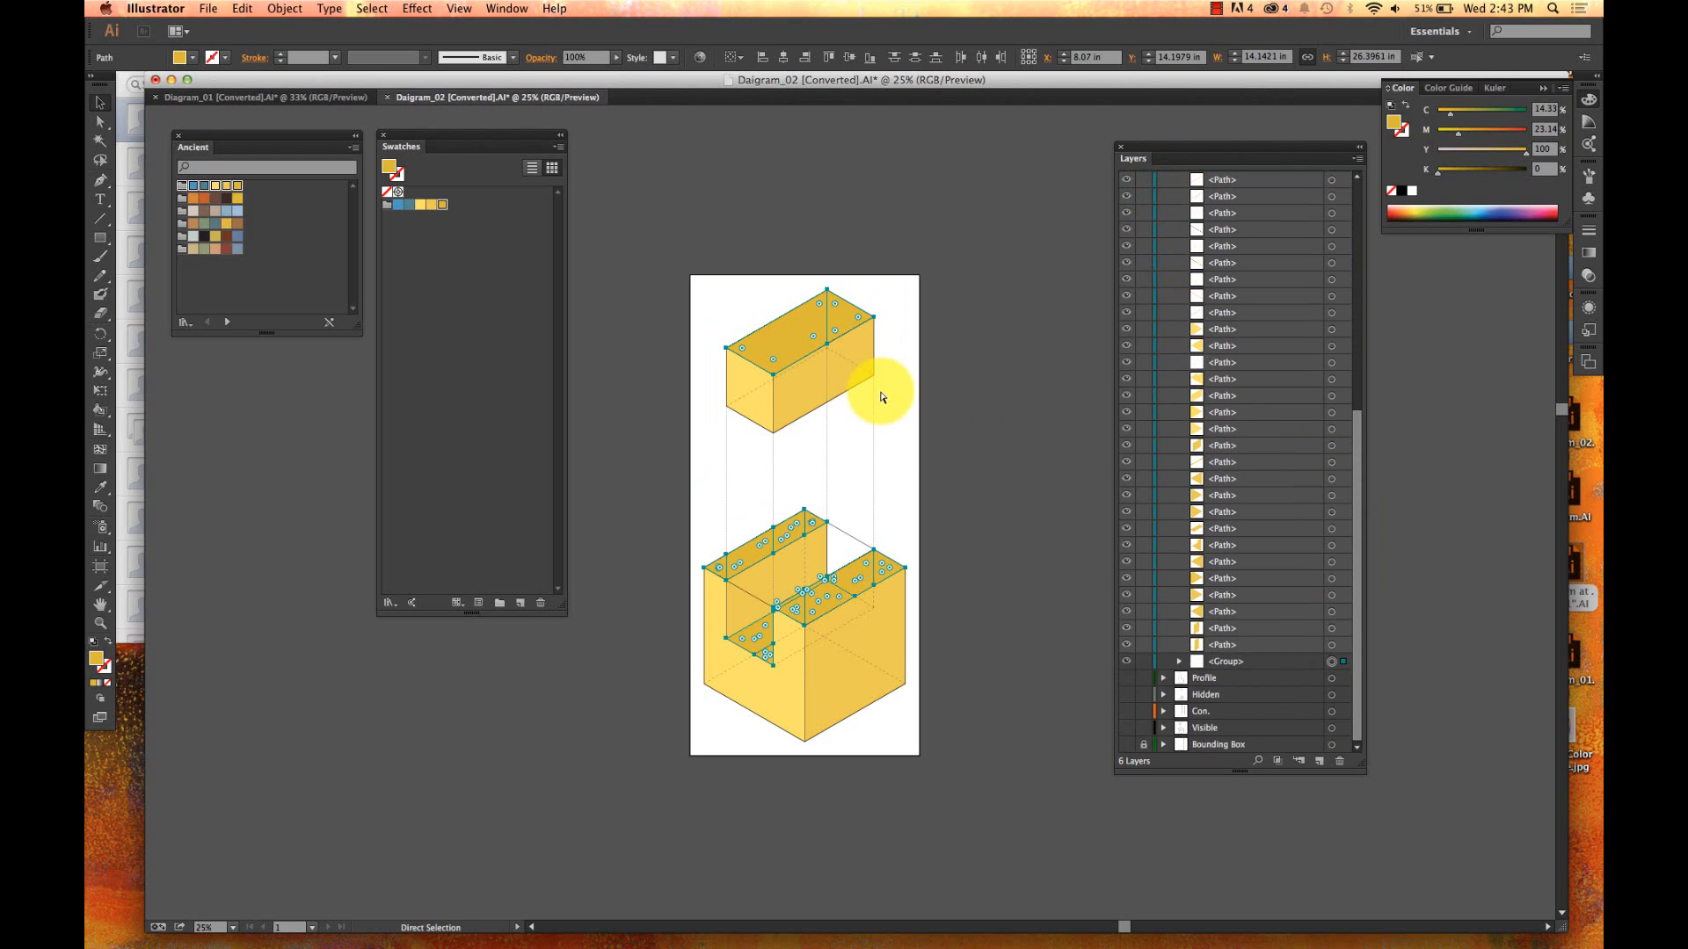
{"action": "double_click", "coordinate": [1236, 661]}
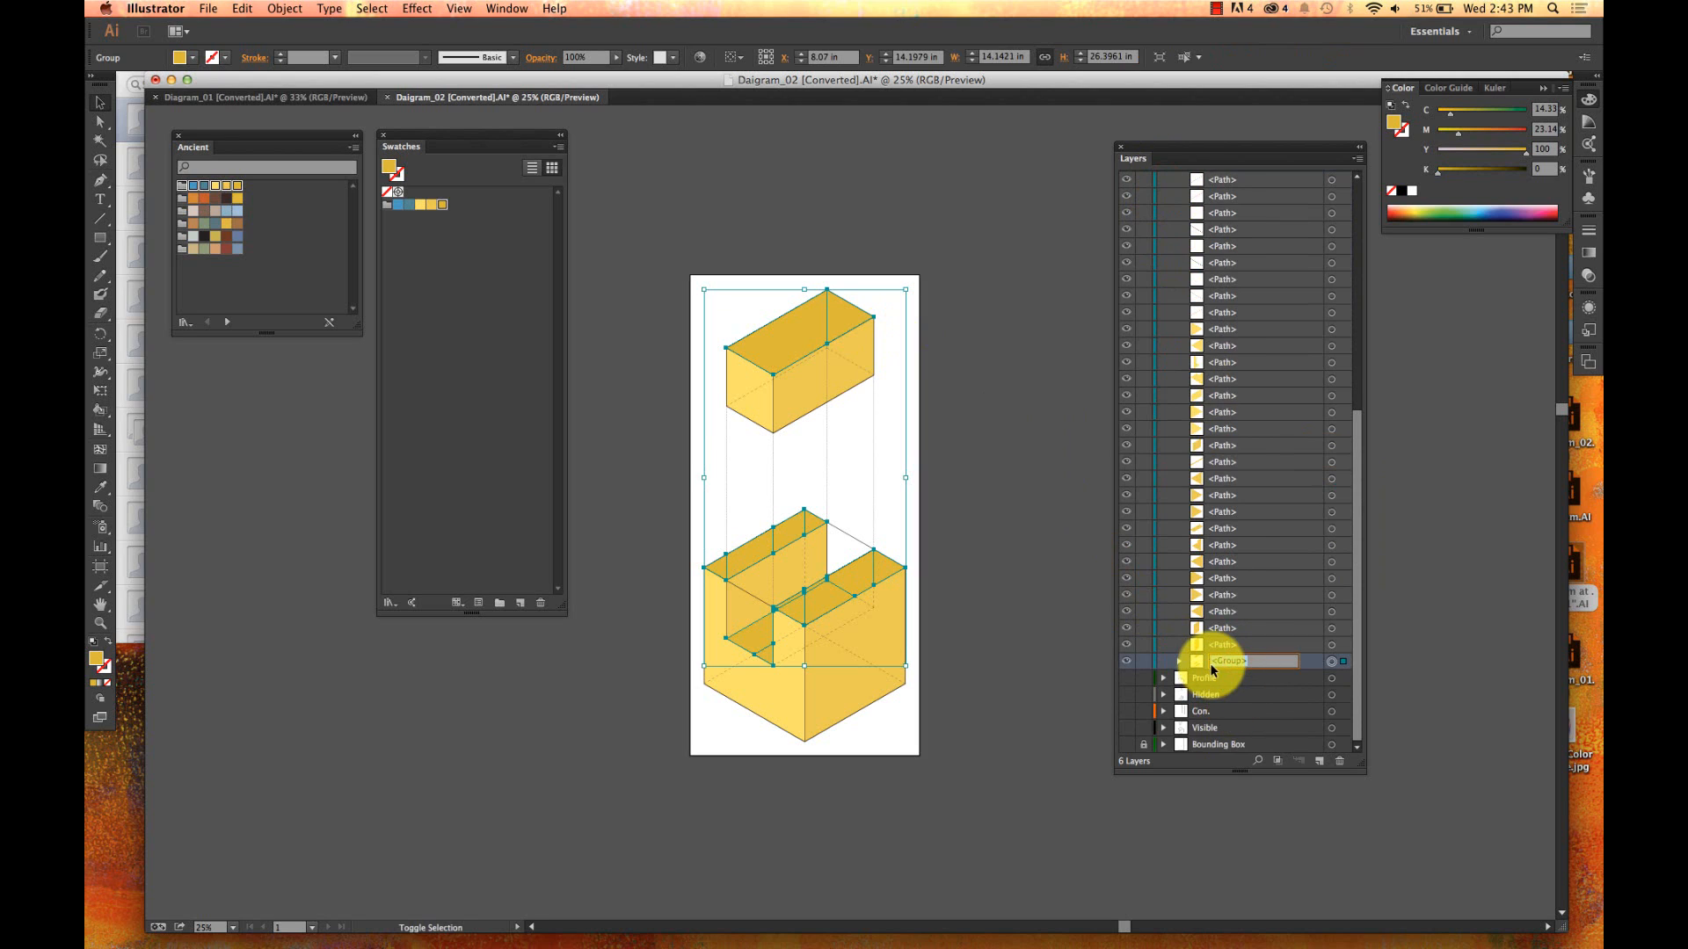
{"action": "type", "text": "Top"}
{"action": "key", "text": "Return"}
{"action": "left_click", "coordinate": [958, 603]}
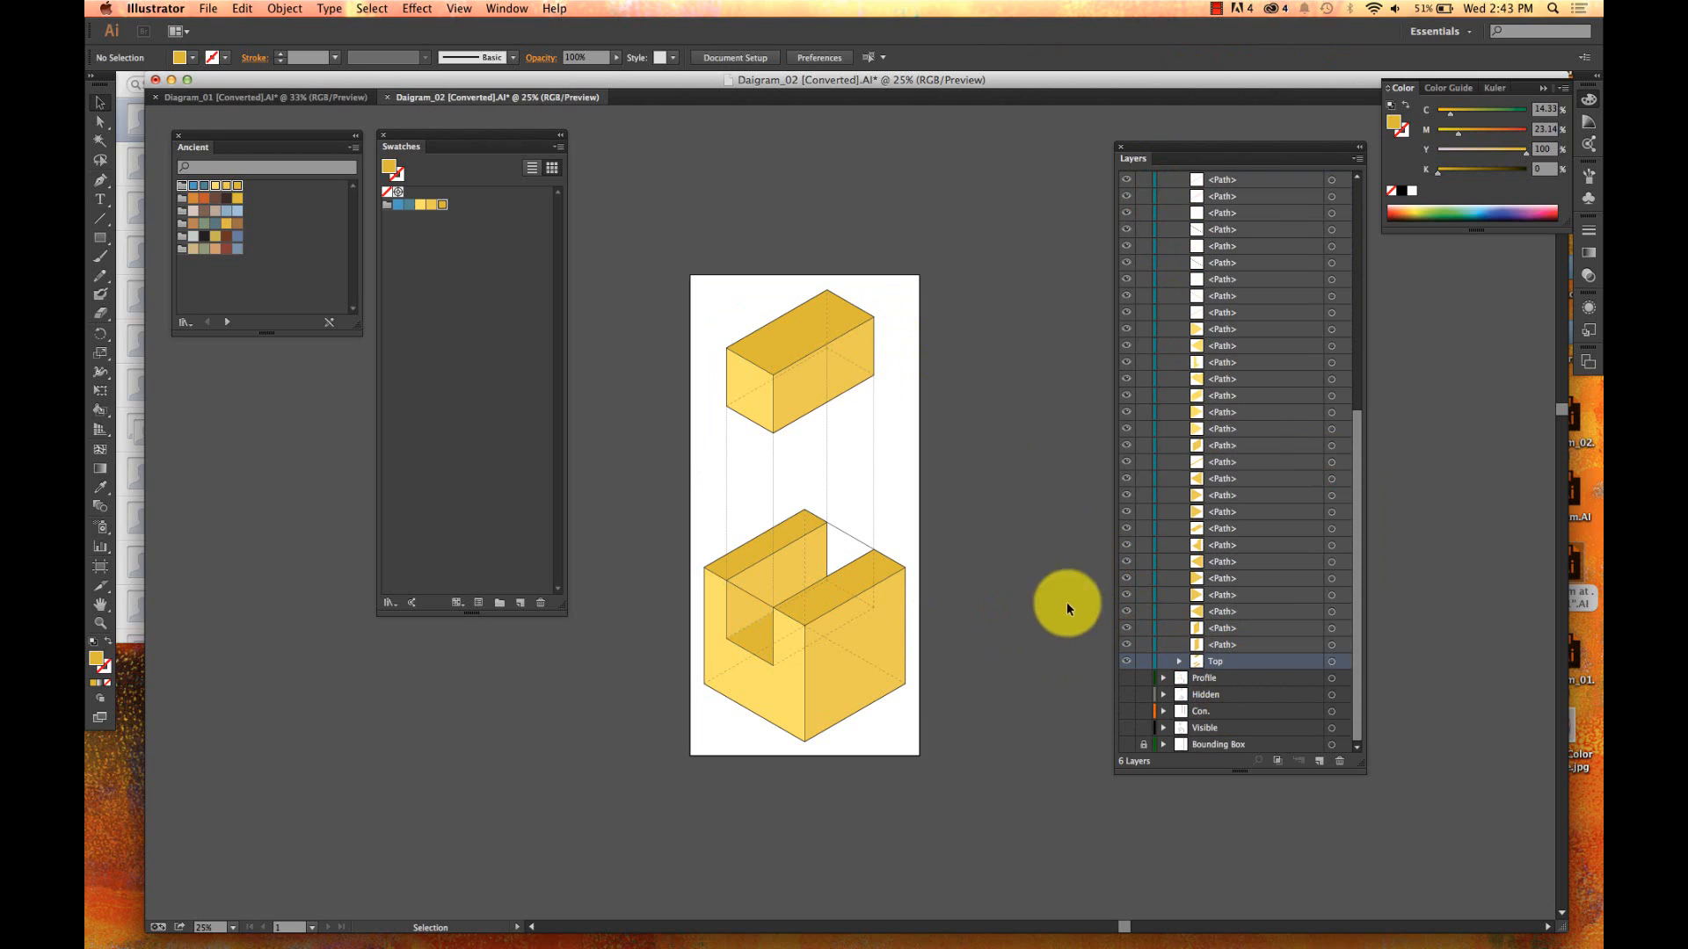
- Select the upper box's light yellow front face and extend the selection to all paths with the same fill color
{"action": "left_click", "coordinate": [750, 376]}
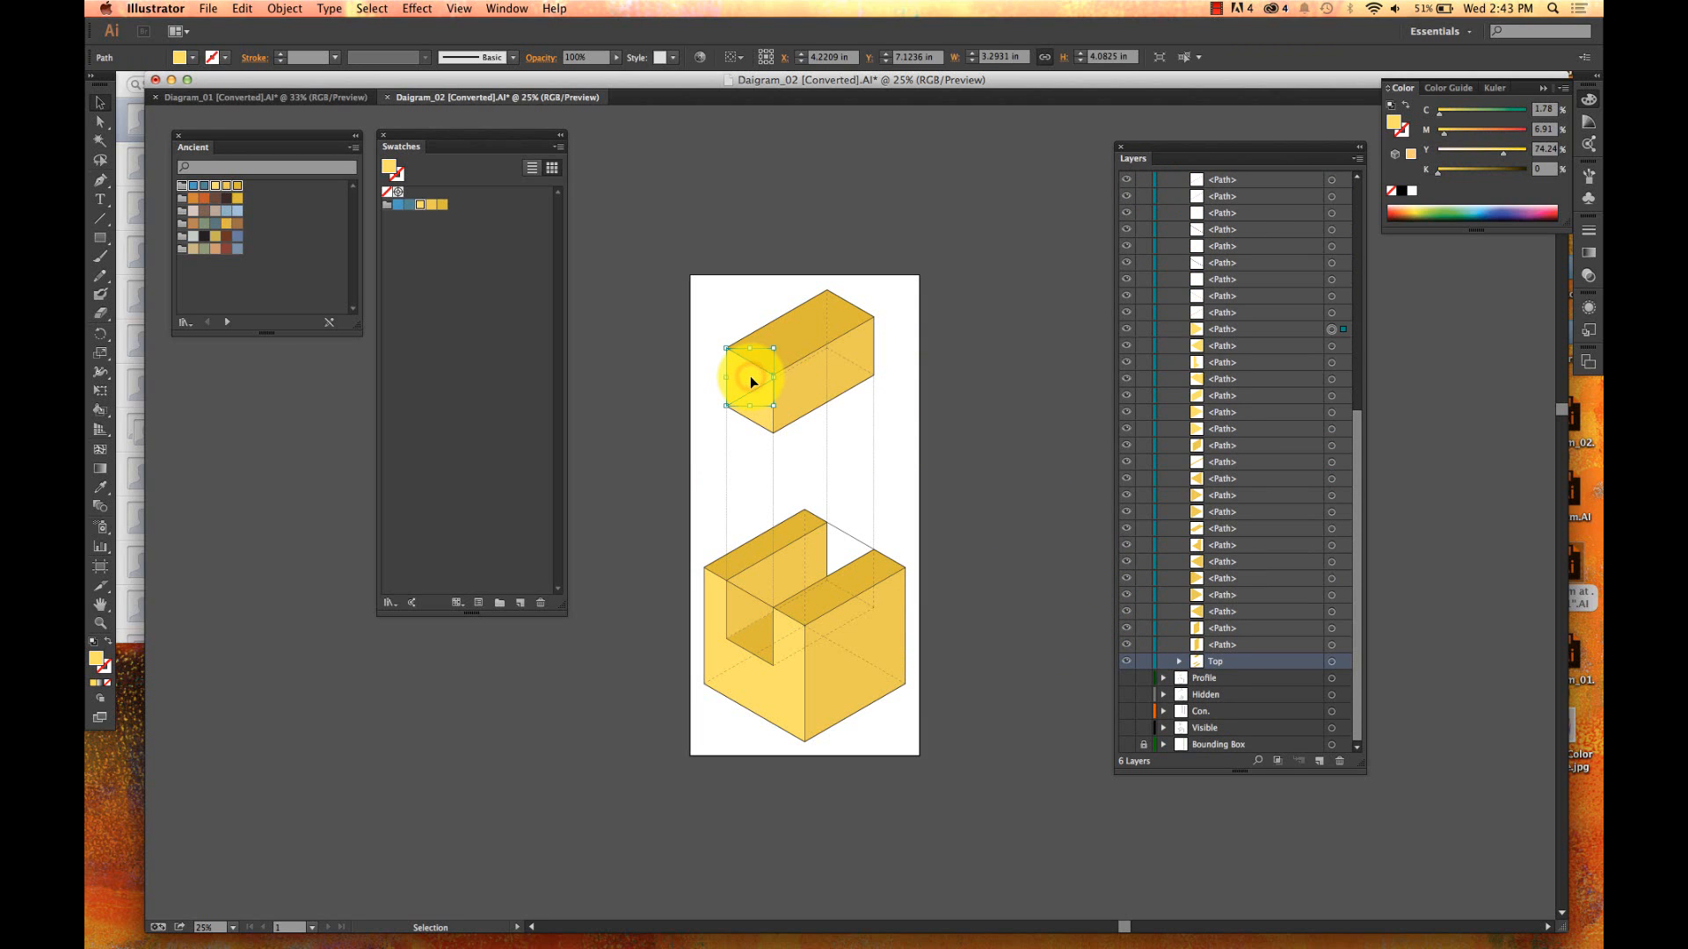
{"action": "left_click", "coordinate": [380, 8]}
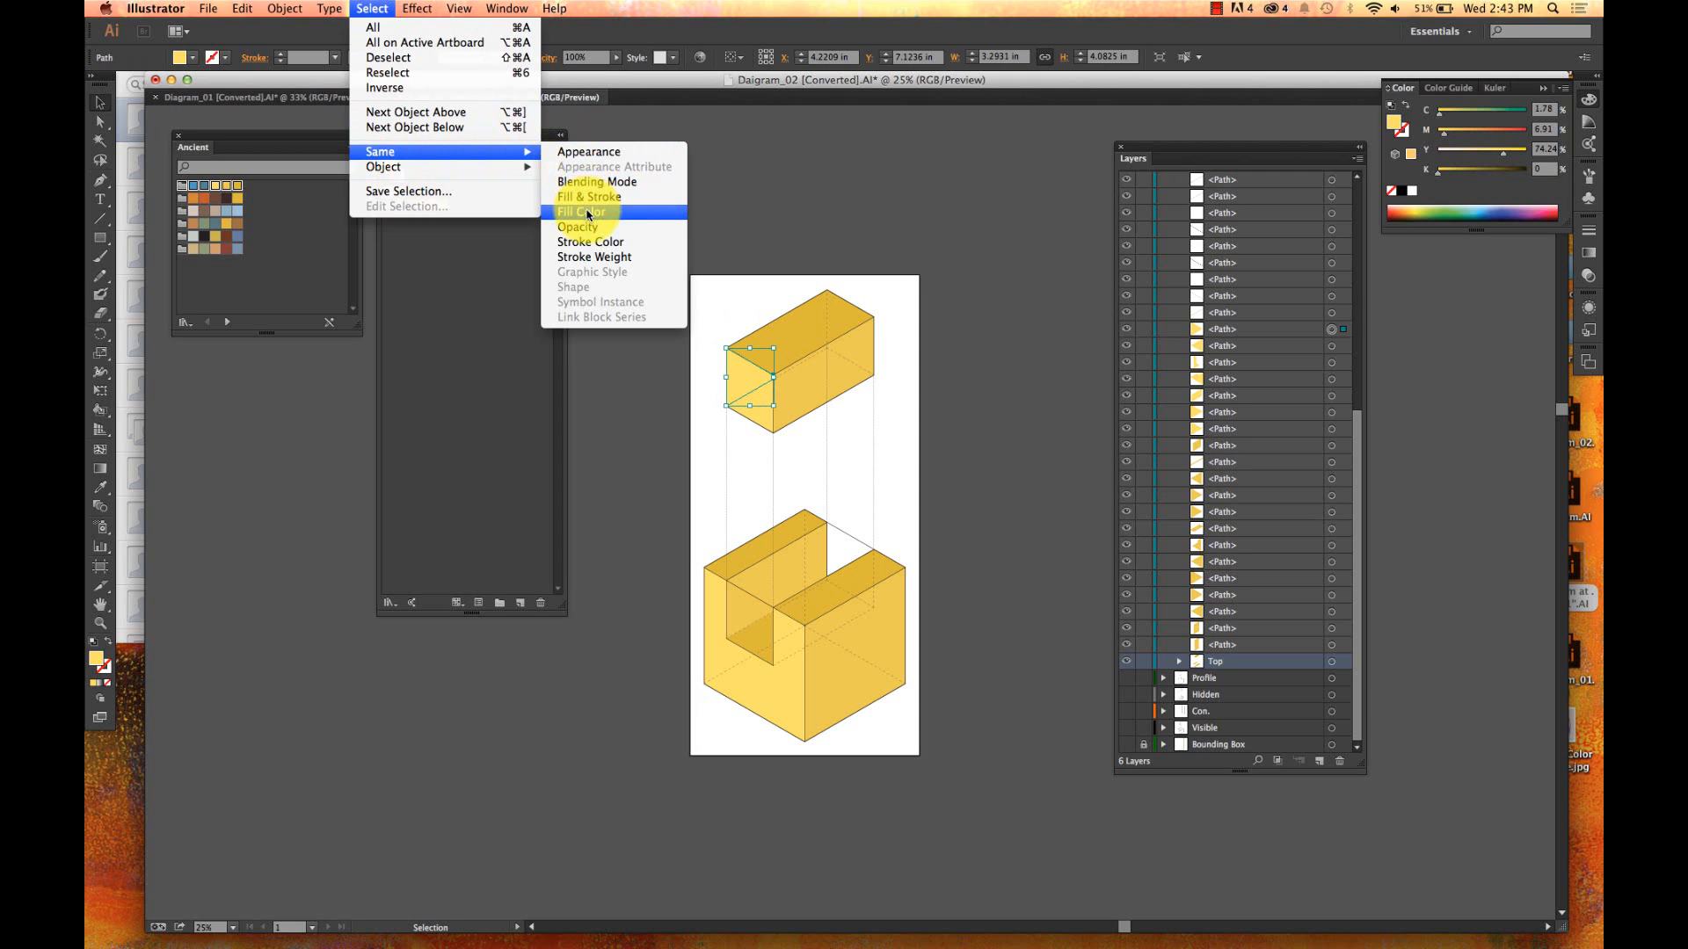
{"action": "left_click", "coordinate": [588, 213]}
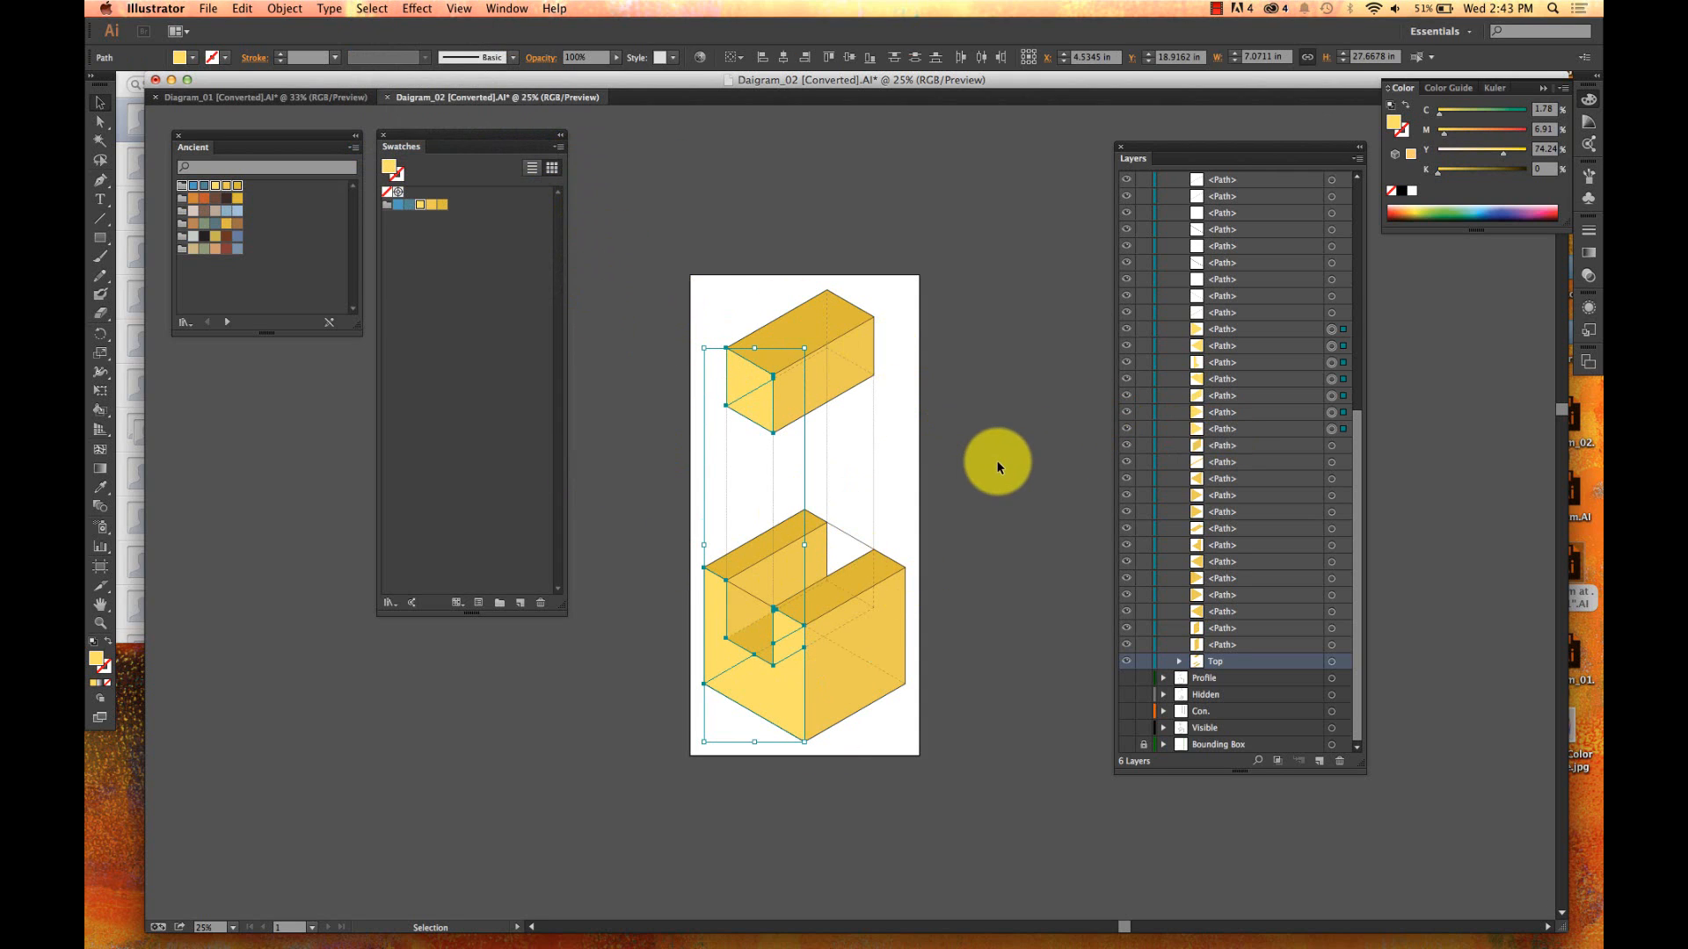
- Group the selected light yellow faces, rename the group as Front, and deselect it
{"action": "key", "text": "super+g"}
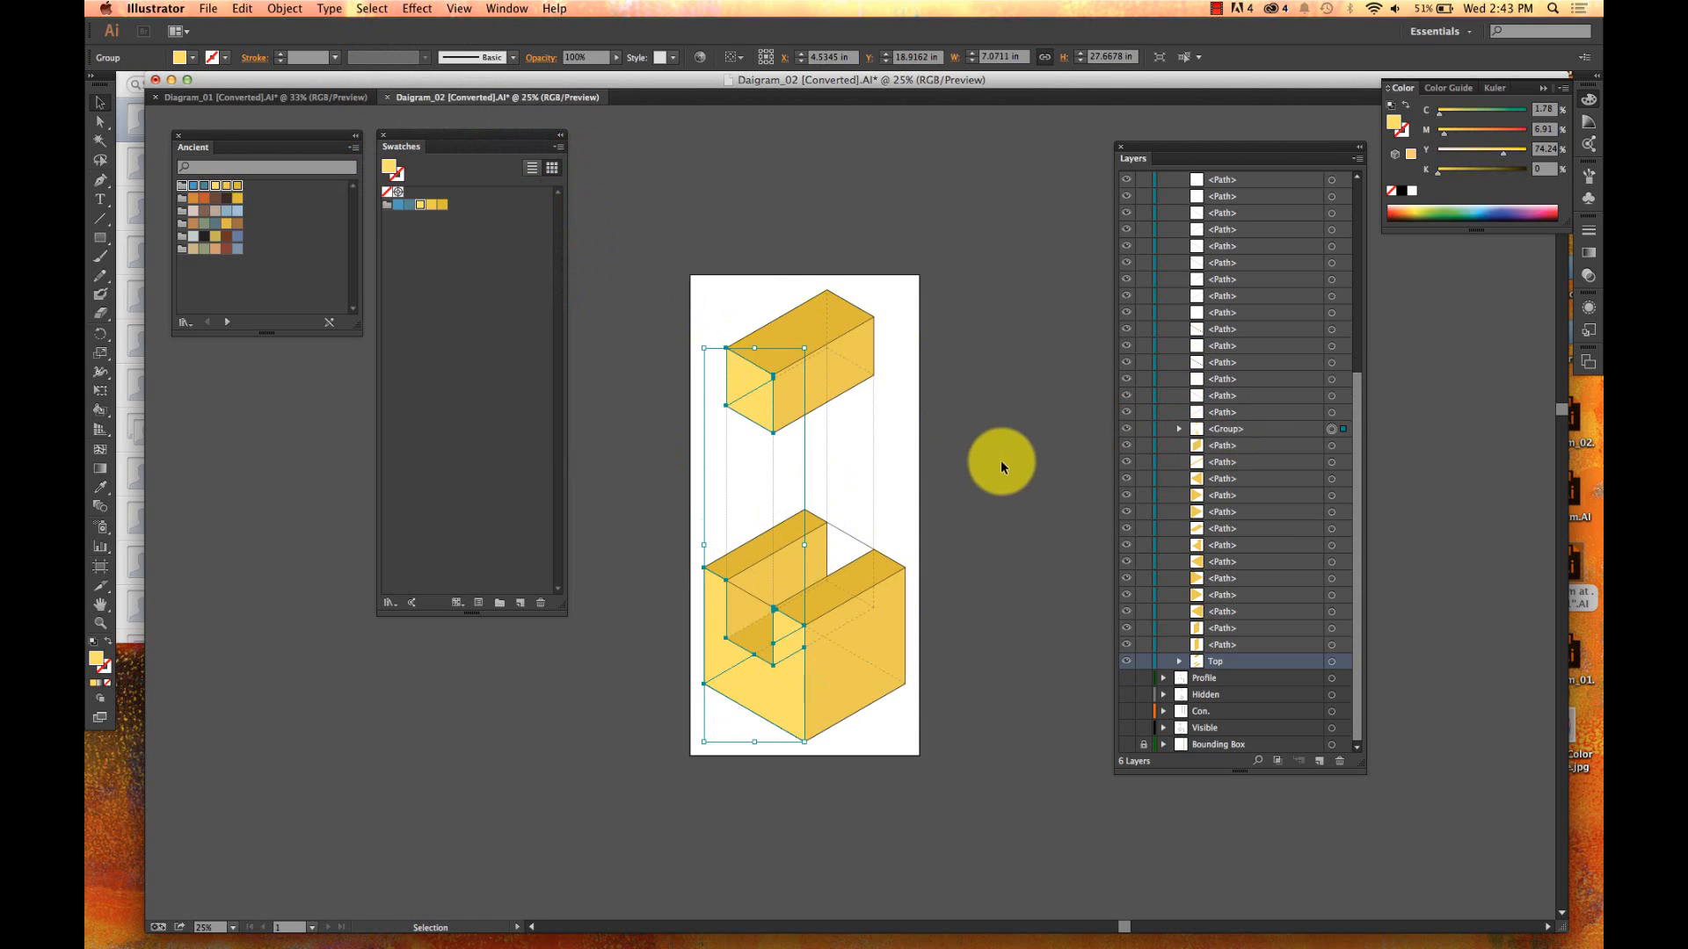
{"action": "double_click", "coordinate": [1229, 429]}
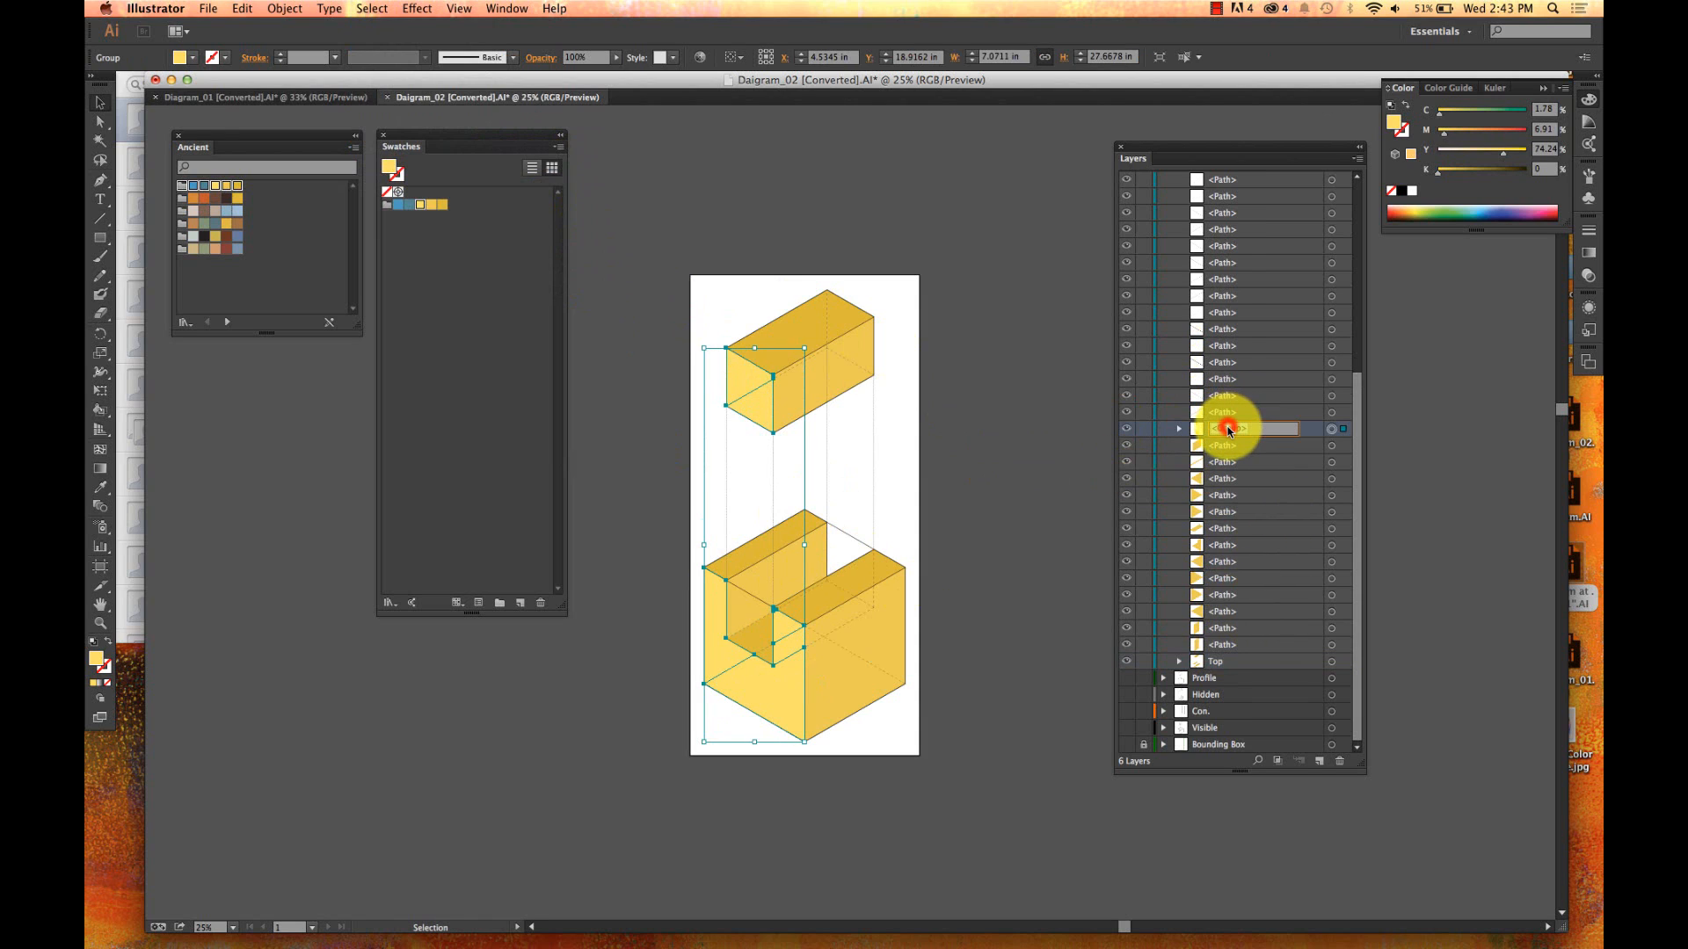
{"action": "type", "text": "Fro"}
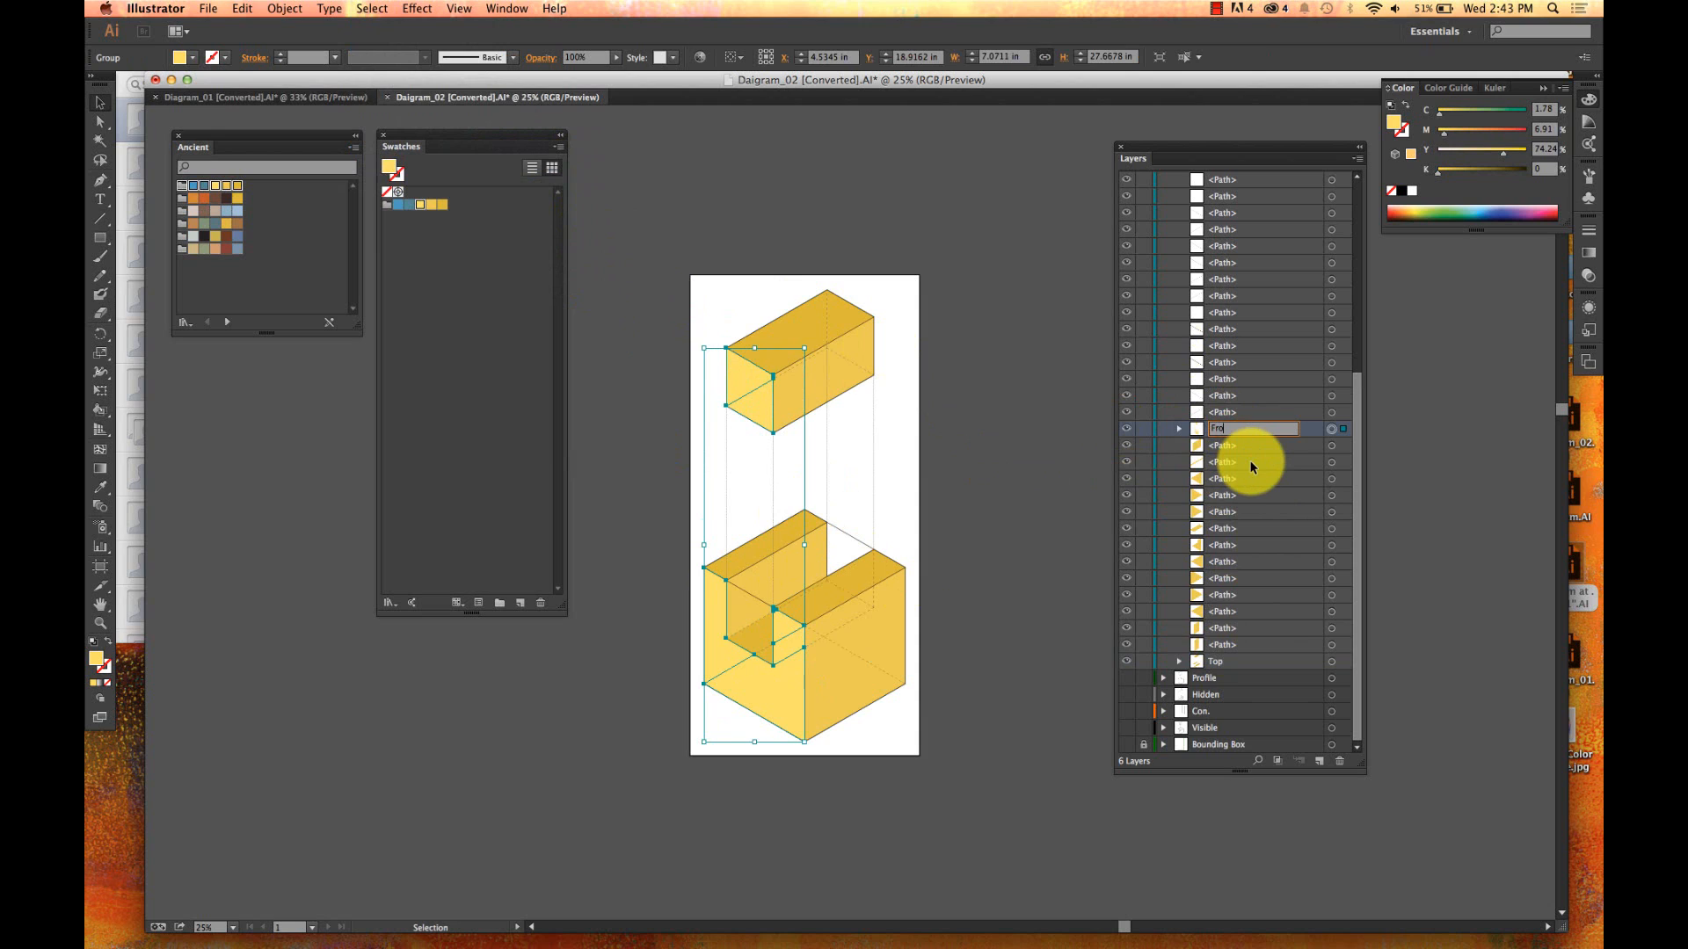
{"action": "type", "text": "nt"}
{"action": "key", "text": "Return"}
{"action": "left_click", "coordinate": [991, 416]}
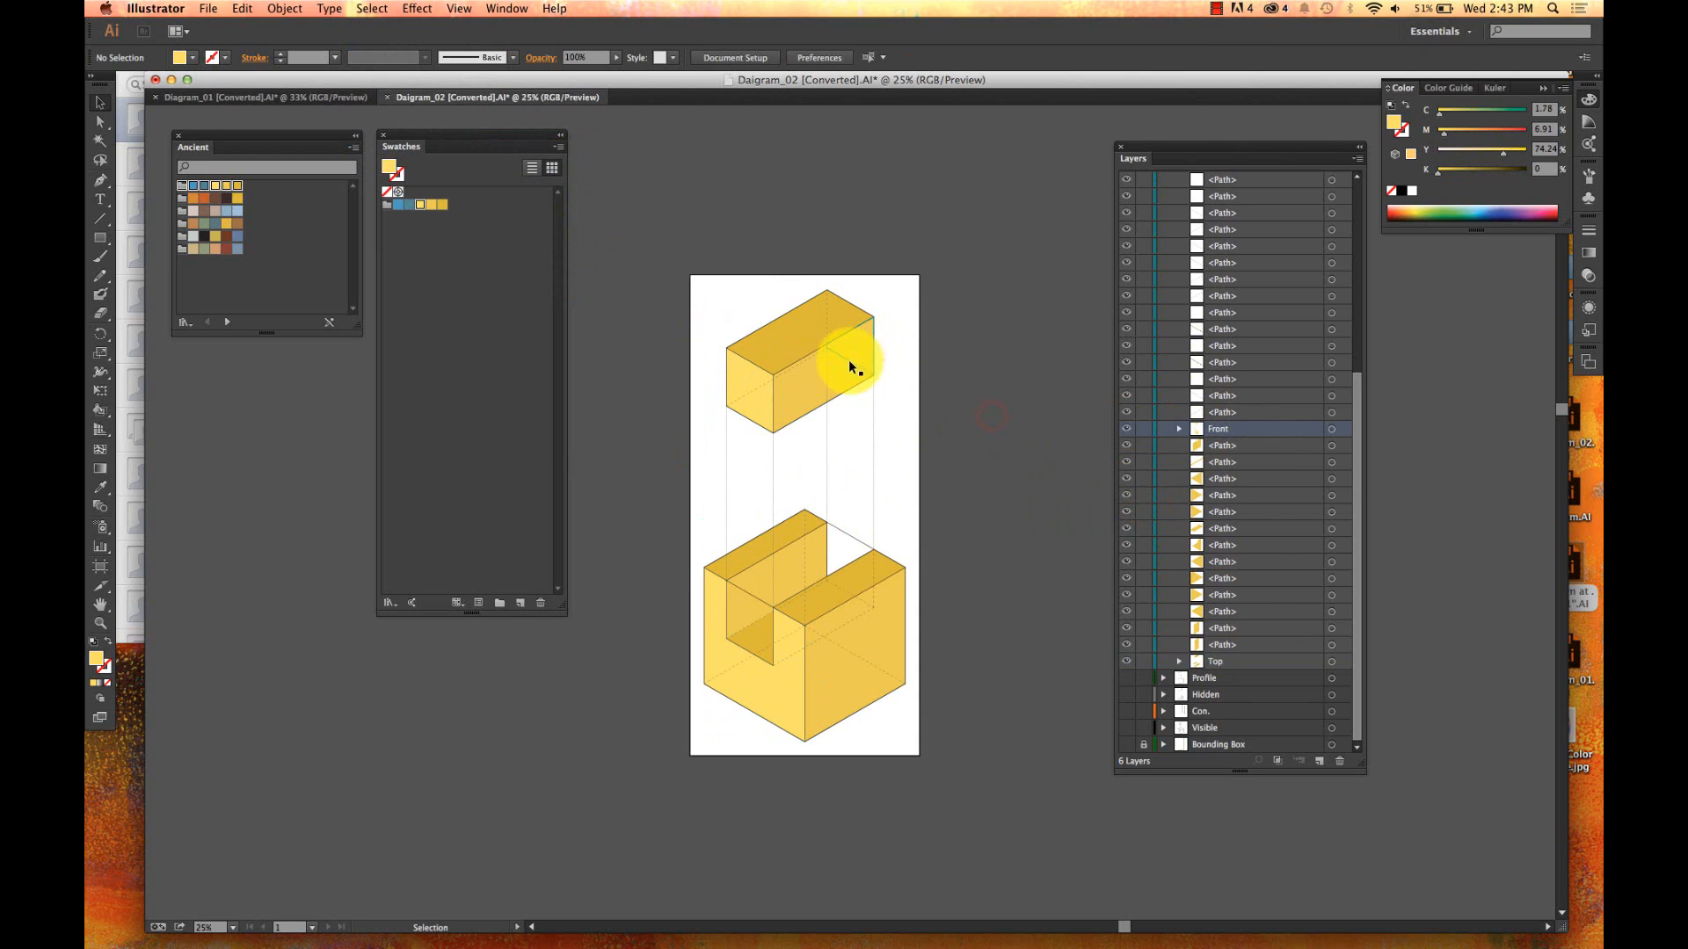
- Select the upper box's medium yellow side face and extend the selection to all paths with the same fill color
{"action": "left_click", "coordinate": [851, 368]}
{"action": "left_click", "coordinate": [372, 8]}
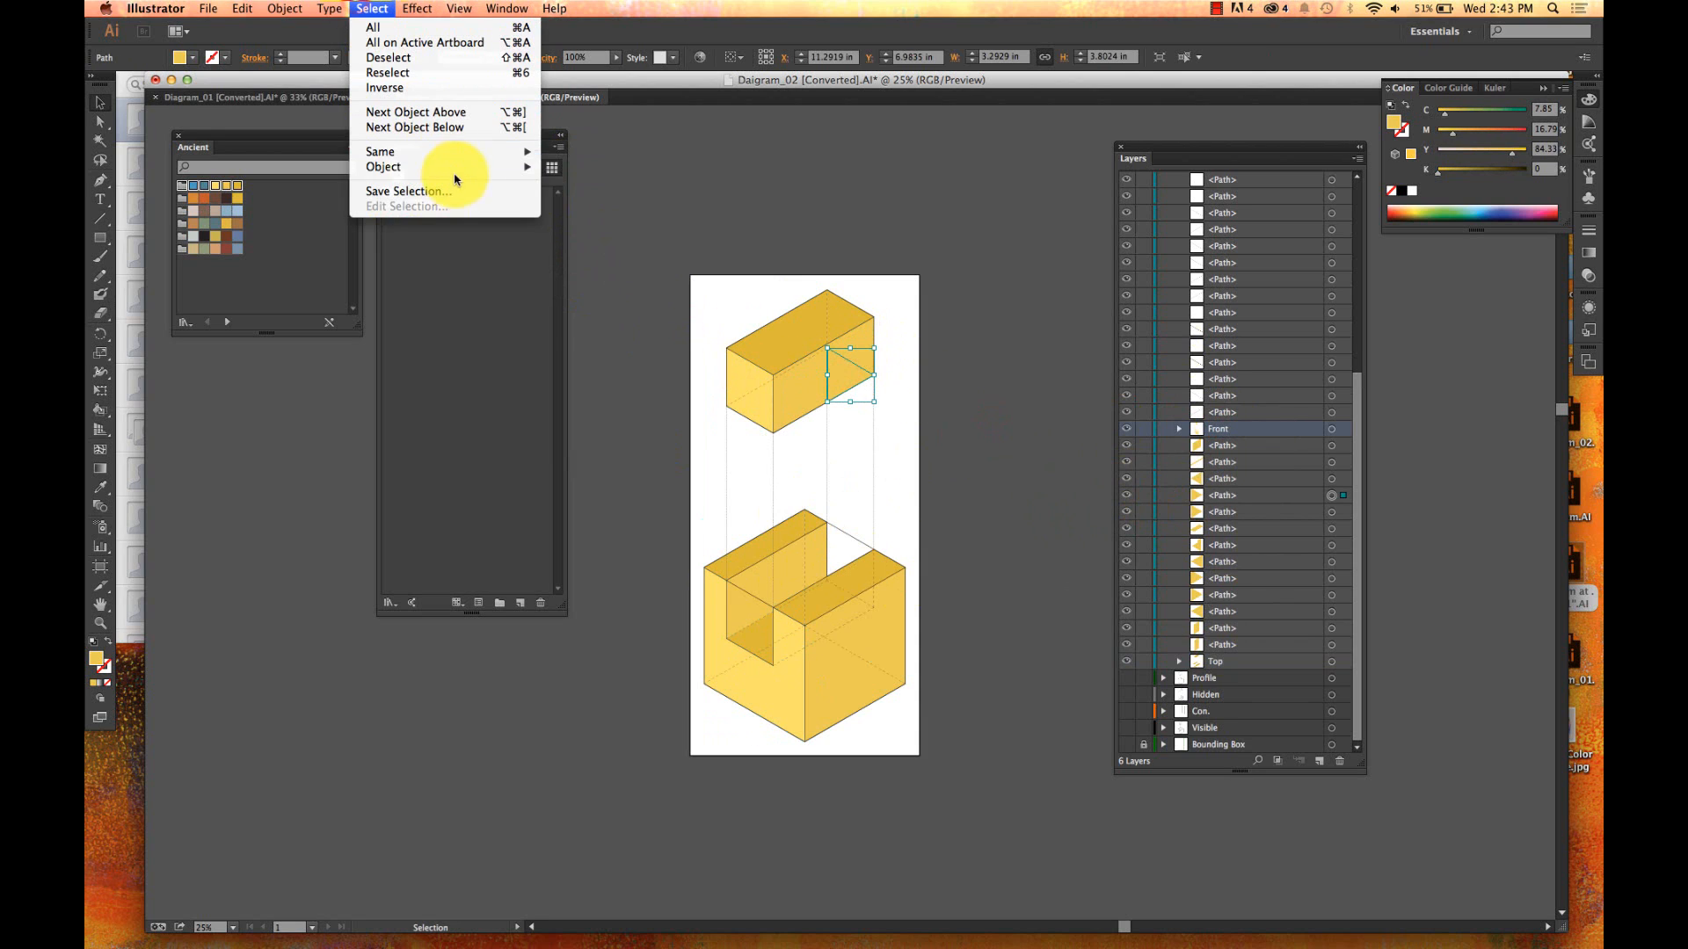
{"action": "mouse_move", "coordinate": [486, 152]}
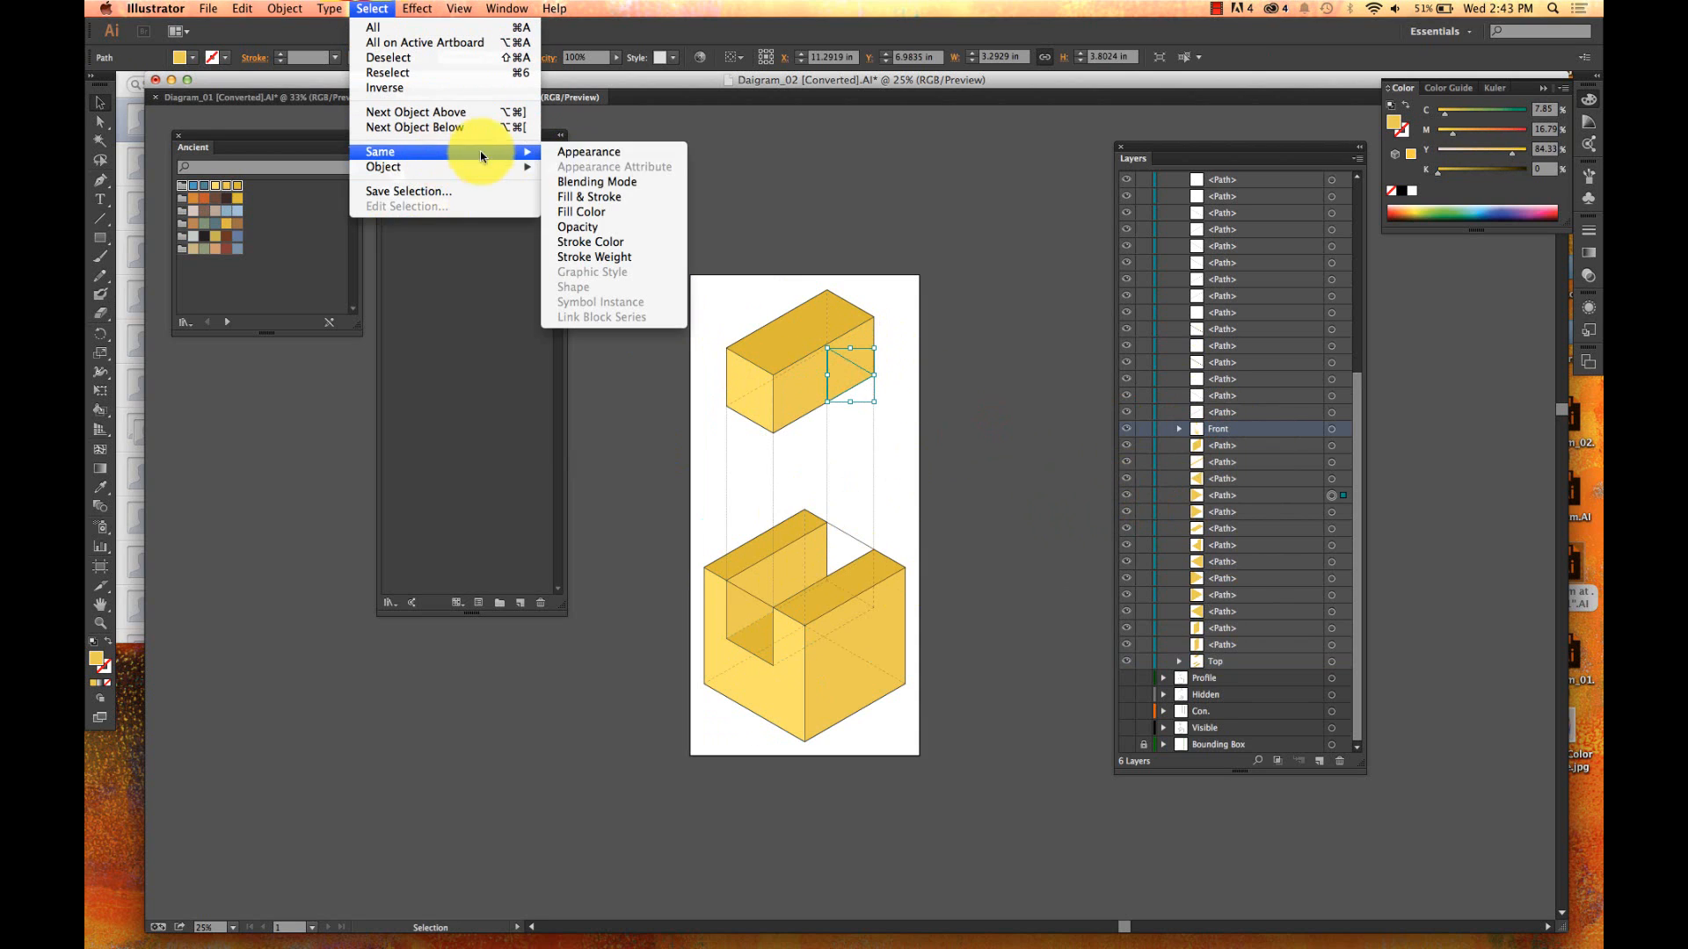
{"action": "left_click", "coordinate": [614, 212]}
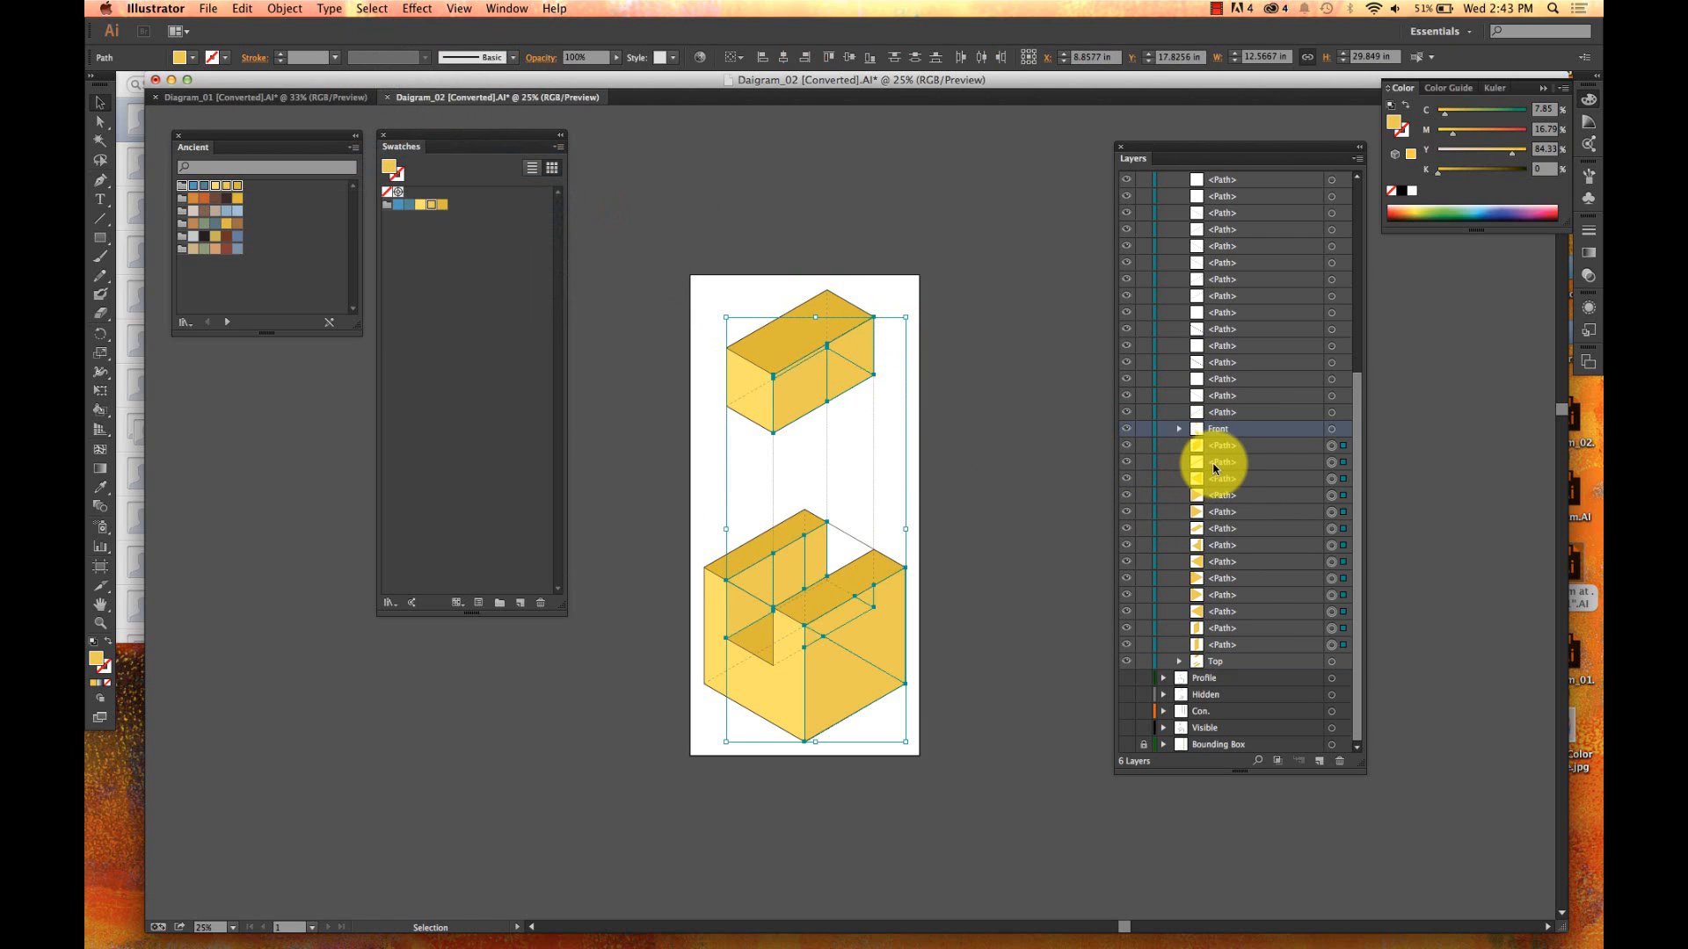
- Group the selected medium yellow faces, rename the group as Side, and deselect it
{"action": "key", "text": "super+g"}
{"action": "key", "text": "v"}
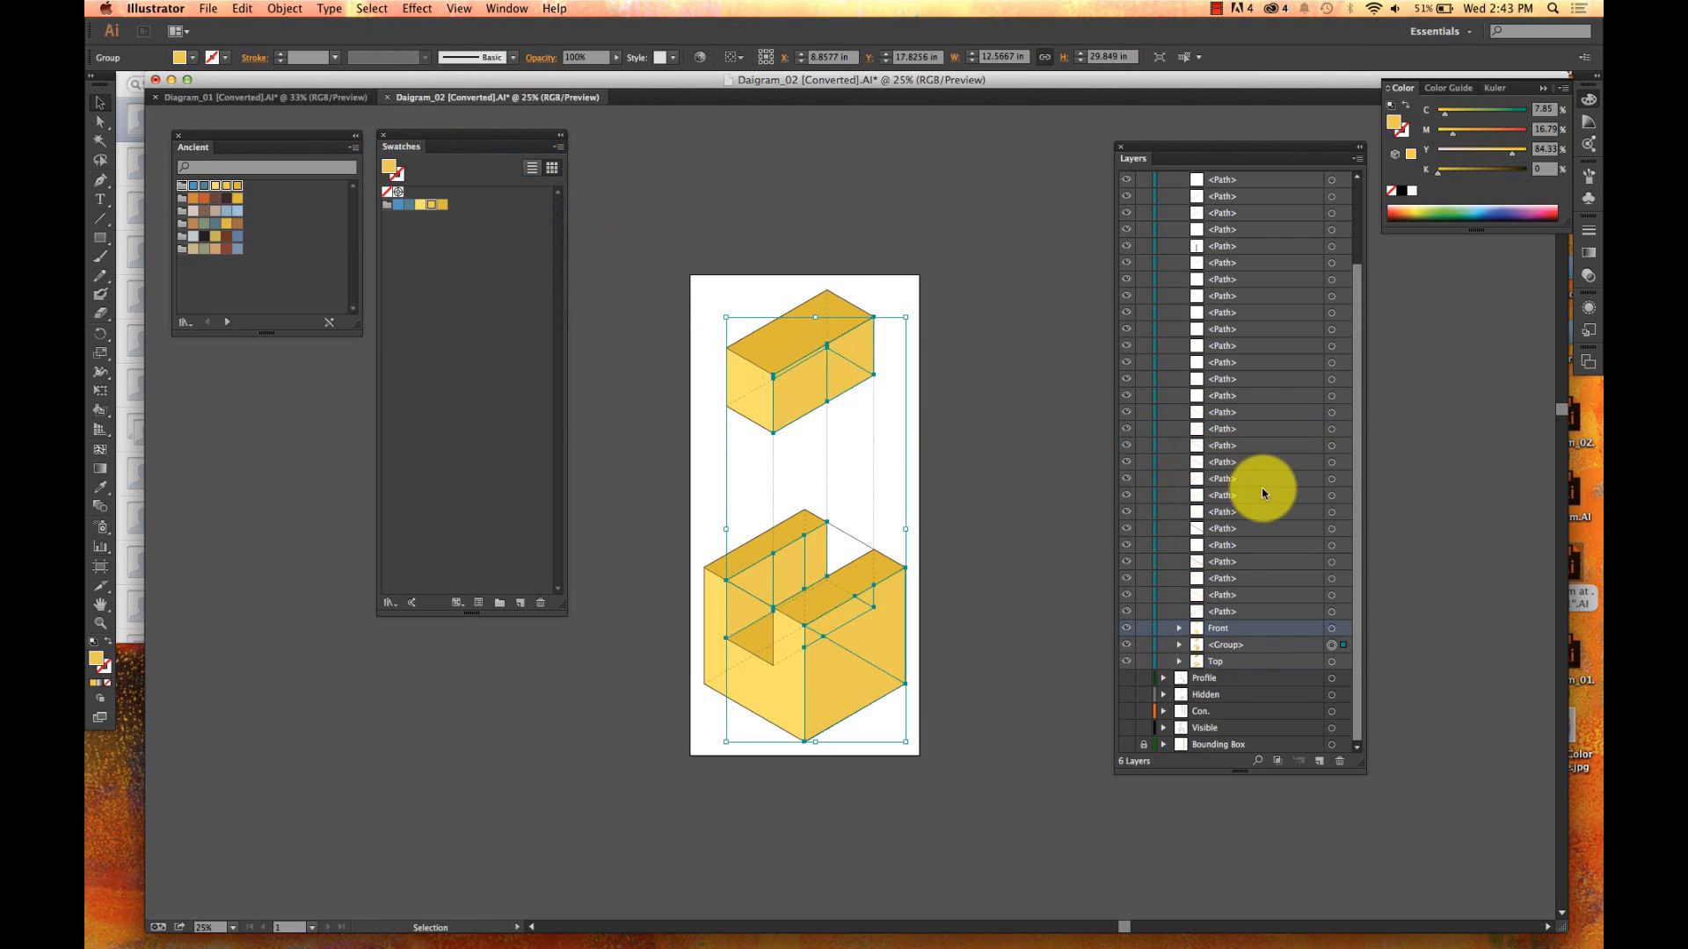
{"action": "double_click", "coordinate": [1227, 645]}
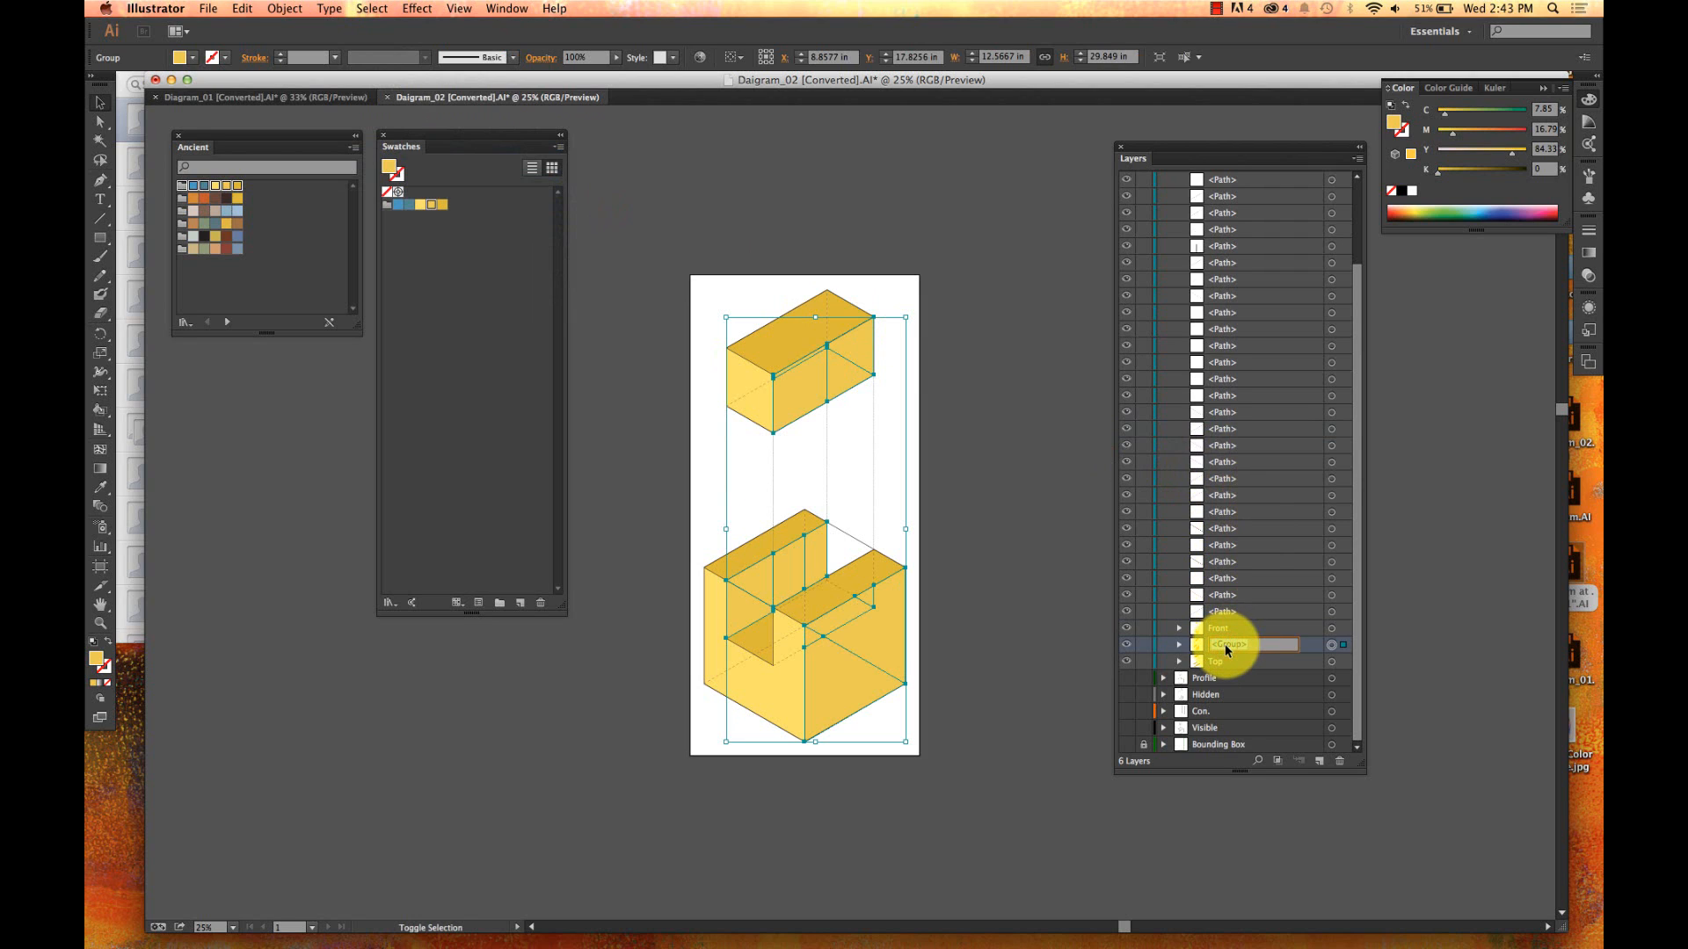
{"action": "type", "text": "Side"}
{"action": "key", "text": "Return"}
{"action": "left_click", "coordinate": [1069, 615]}
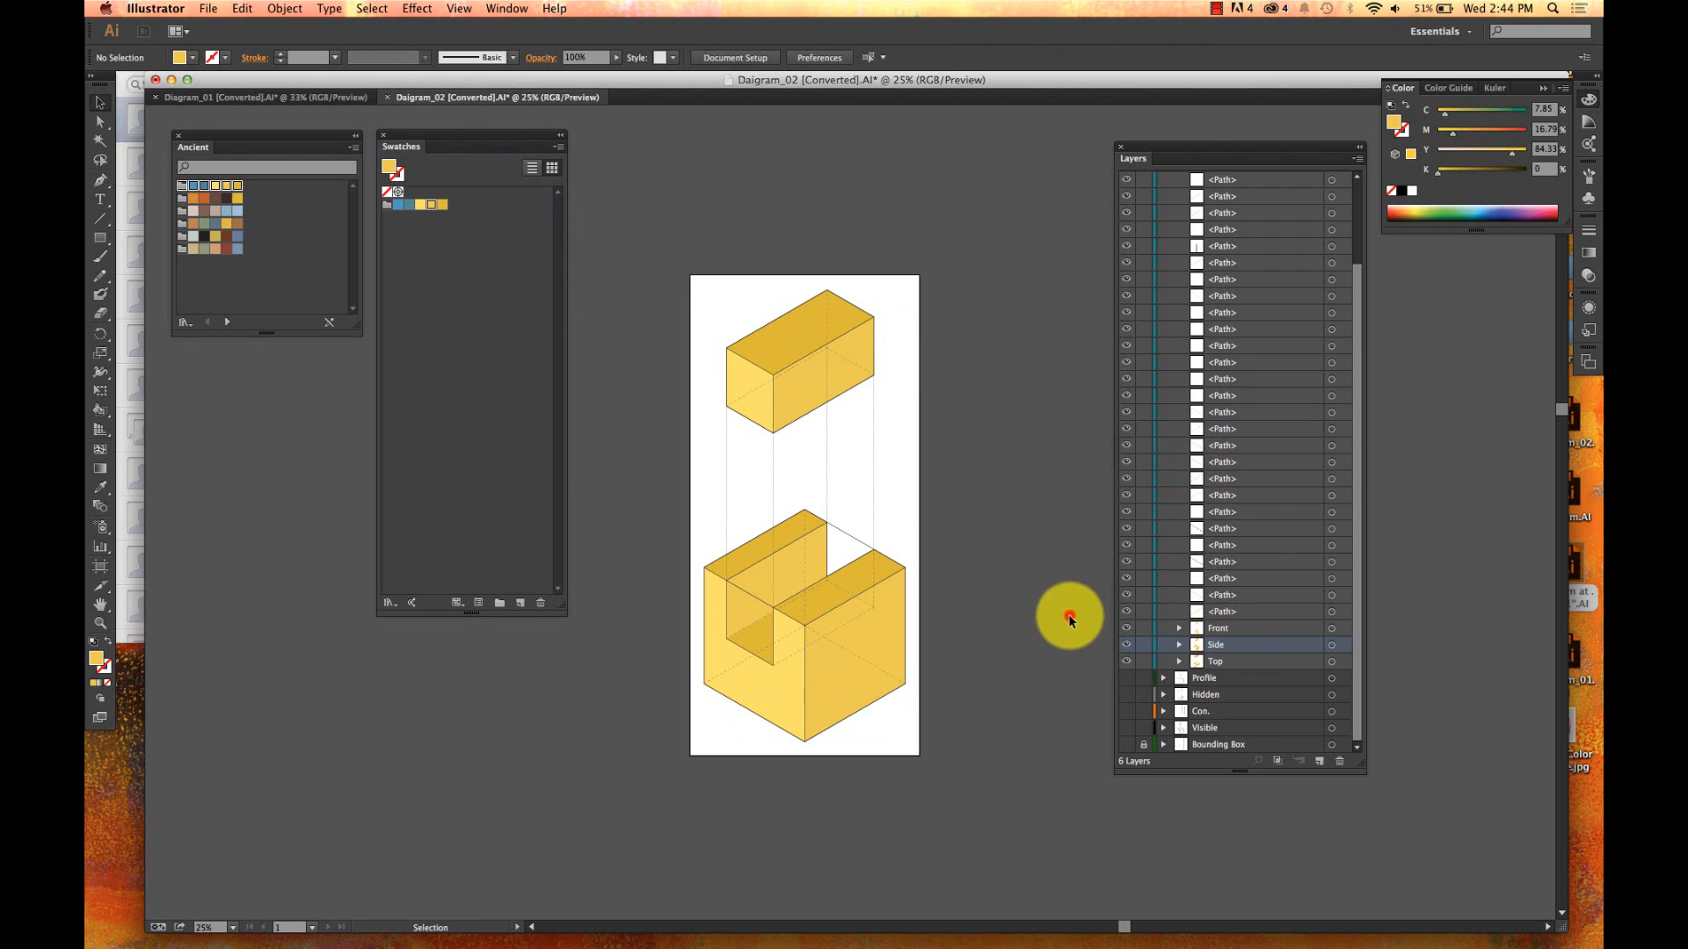
- Delete all the ungrouped paths in the LivePaint layer, keeping only the Front, Side and Top groups
{"action": "left_click", "coordinate": [1215, 611]}
{"action": "scroll", "coordinate": [1213, 607], "scroll_direction": "up", "scroll_amount": 3}
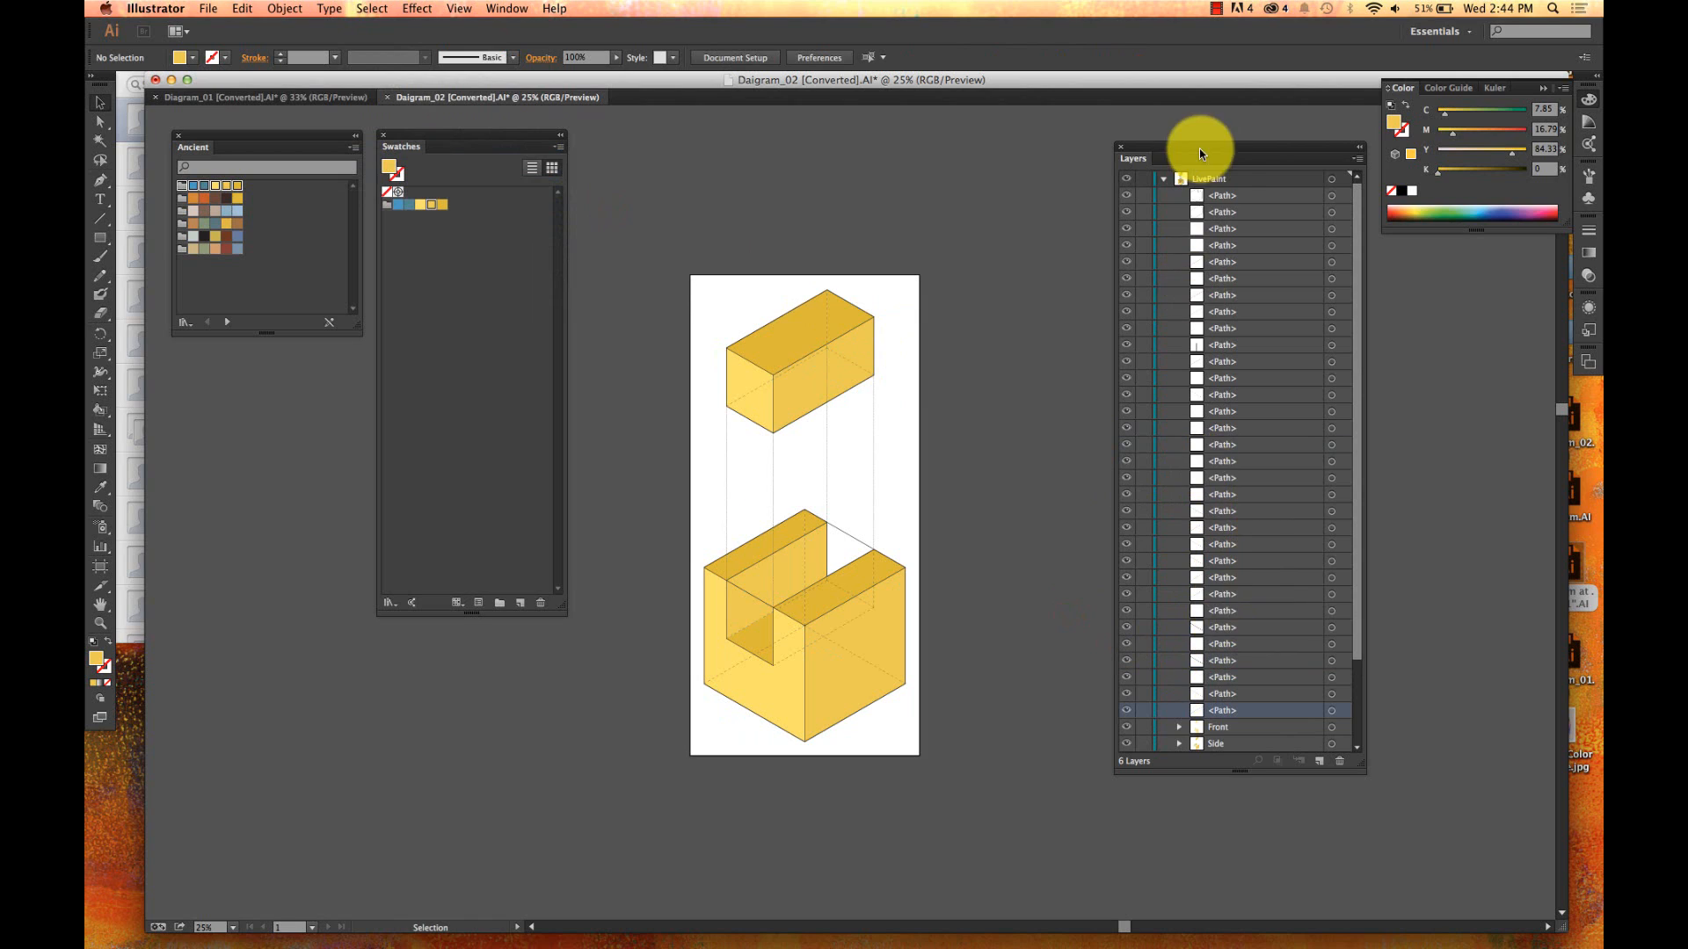
{"action": "left_click", "coordinate": [1220, 196], "text": "shift"}
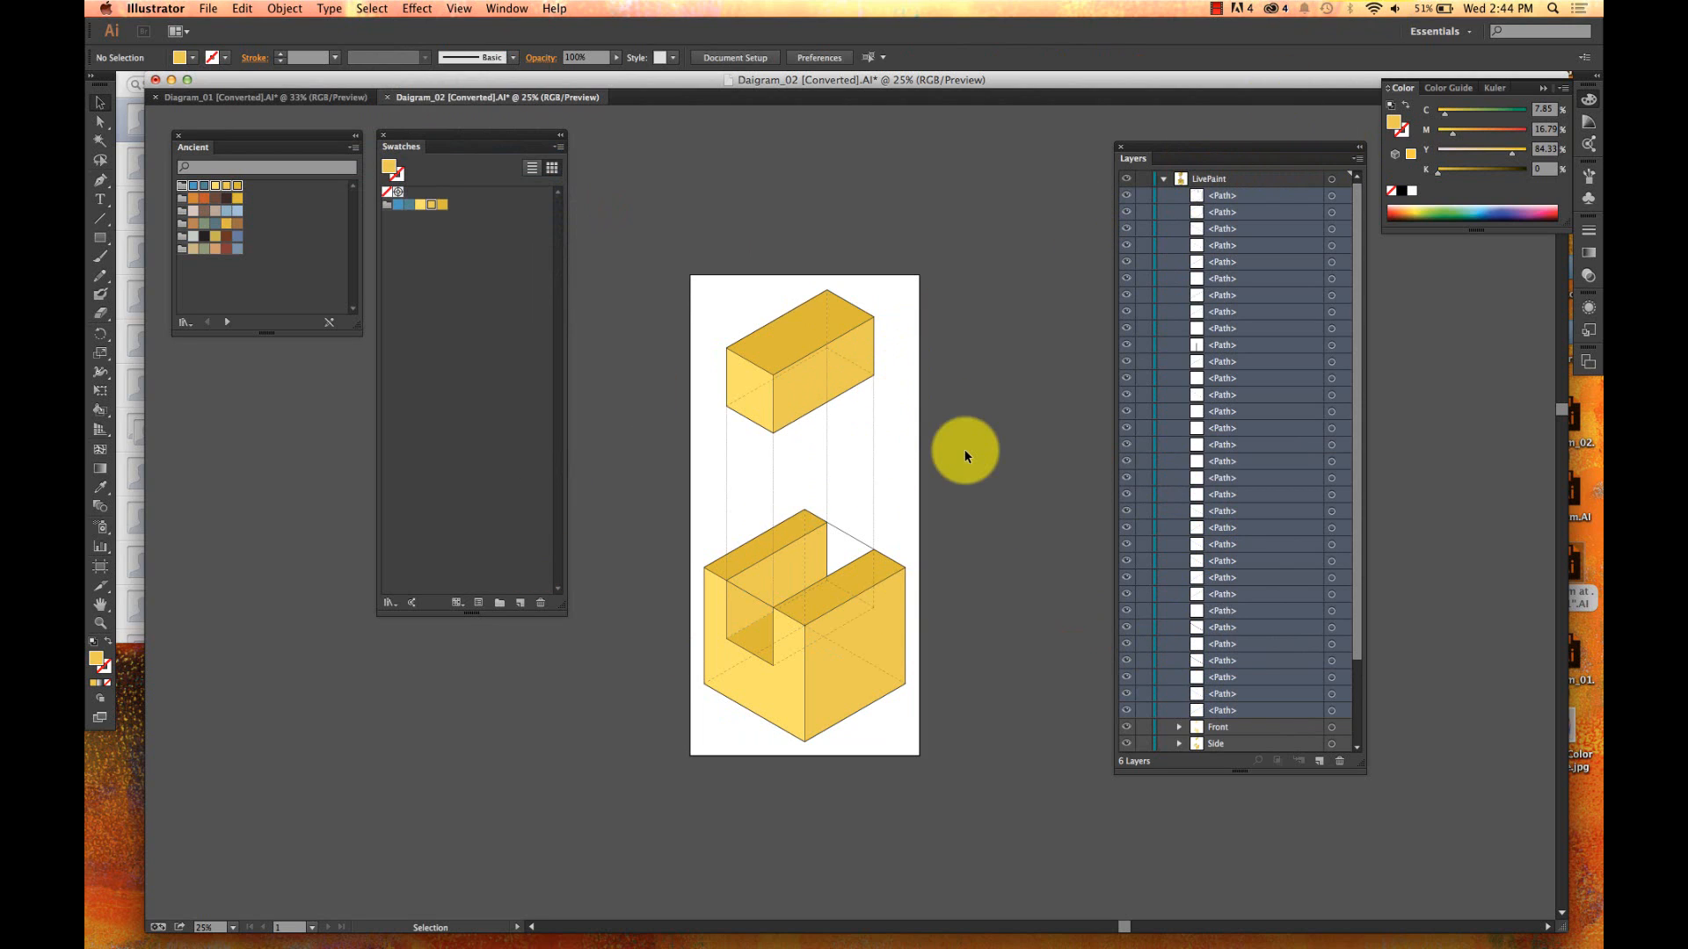
{"action": "left_click", "coordinate": [1337, 762]}
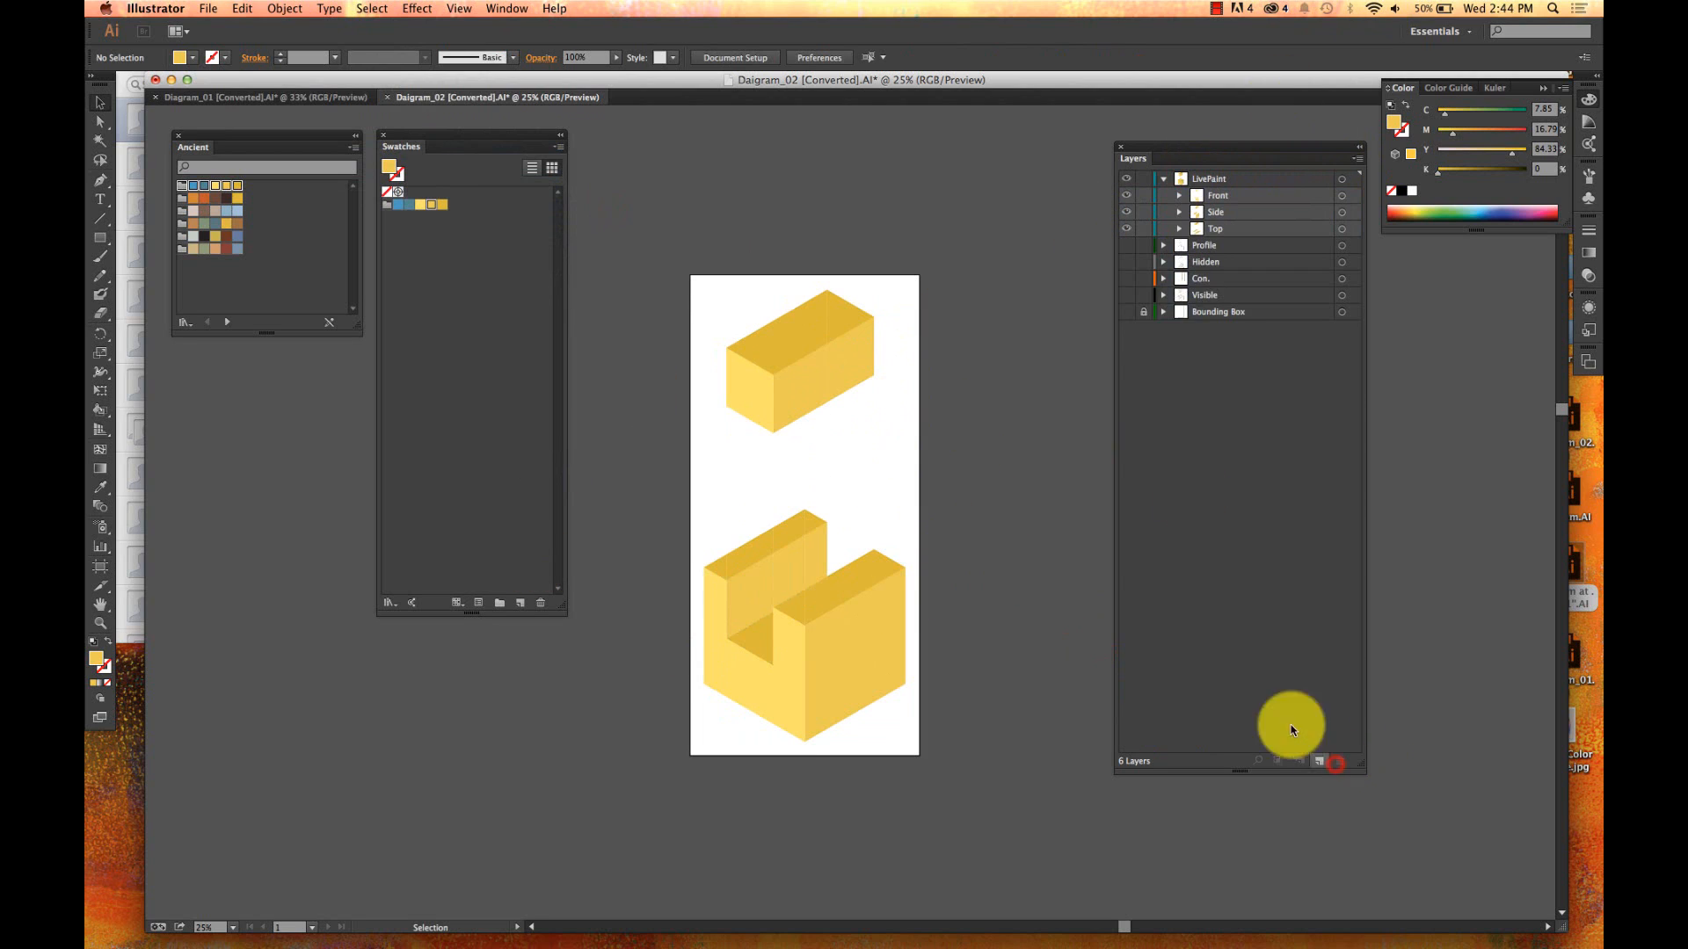
{"action": "left_click", "coordinate": [1084, 313]}
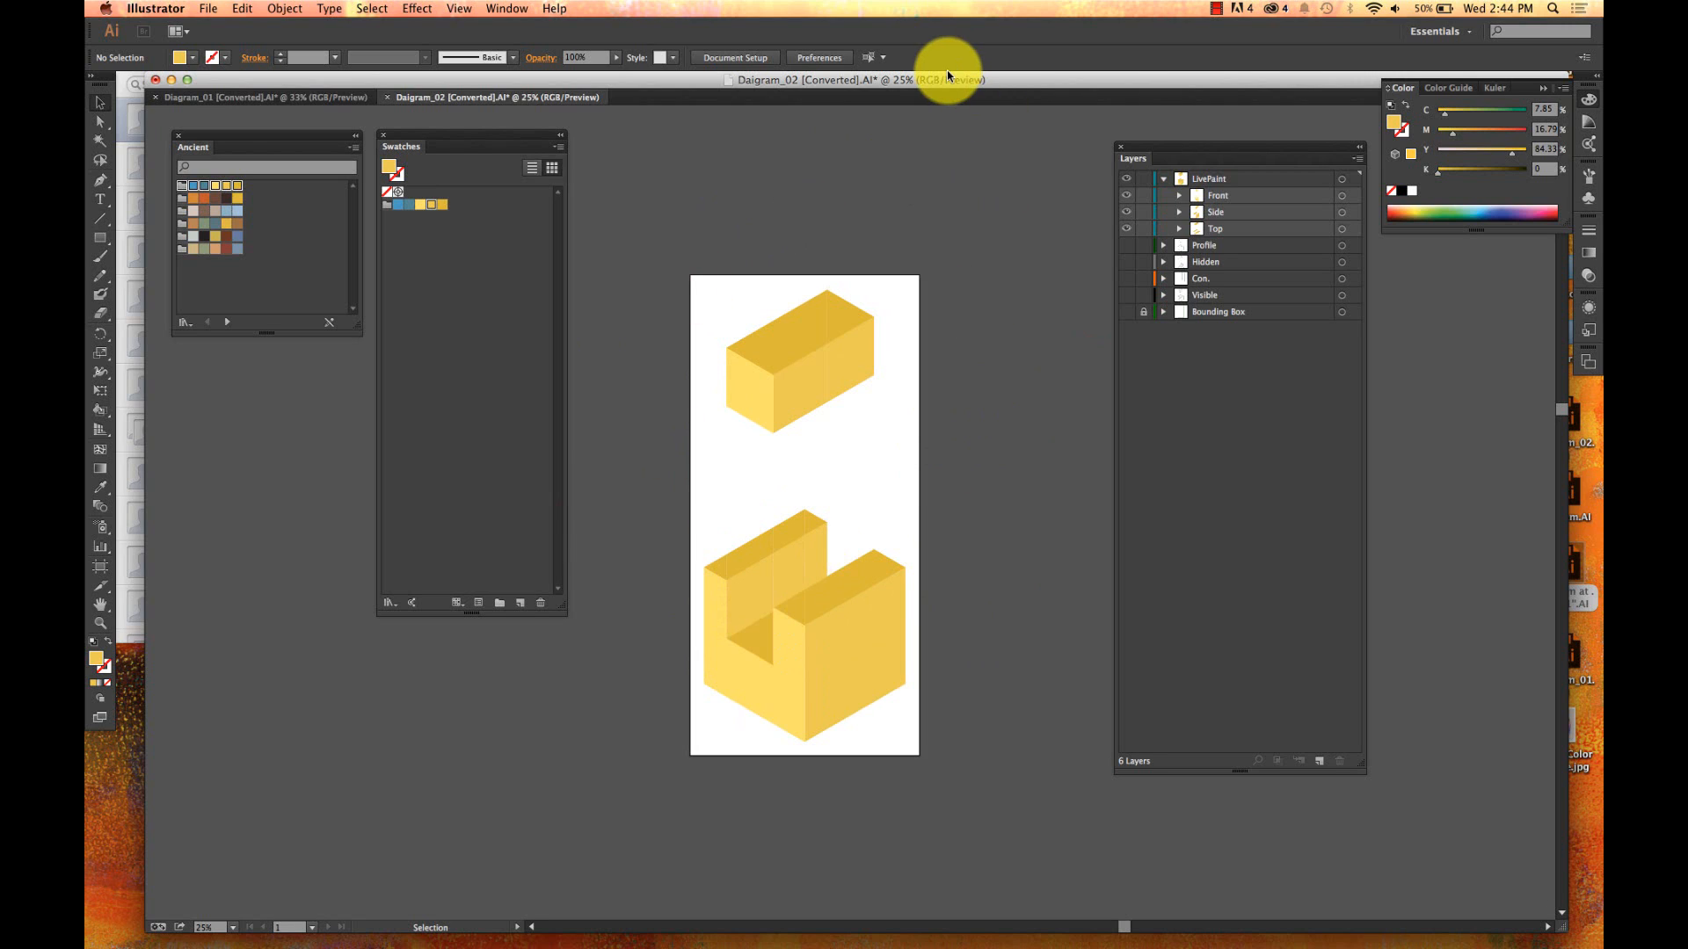
- Collapse the LivePaint layer and show the Profile, Hidden, Con. and Visible layers, keeping the Bounding Box layer hidden
{"action": "left_click", "coordinate": [1165, 181]}
{"action": "left_click_drag", "start_coordinate": [1126, 195], "coordinate": [1132, 275]}
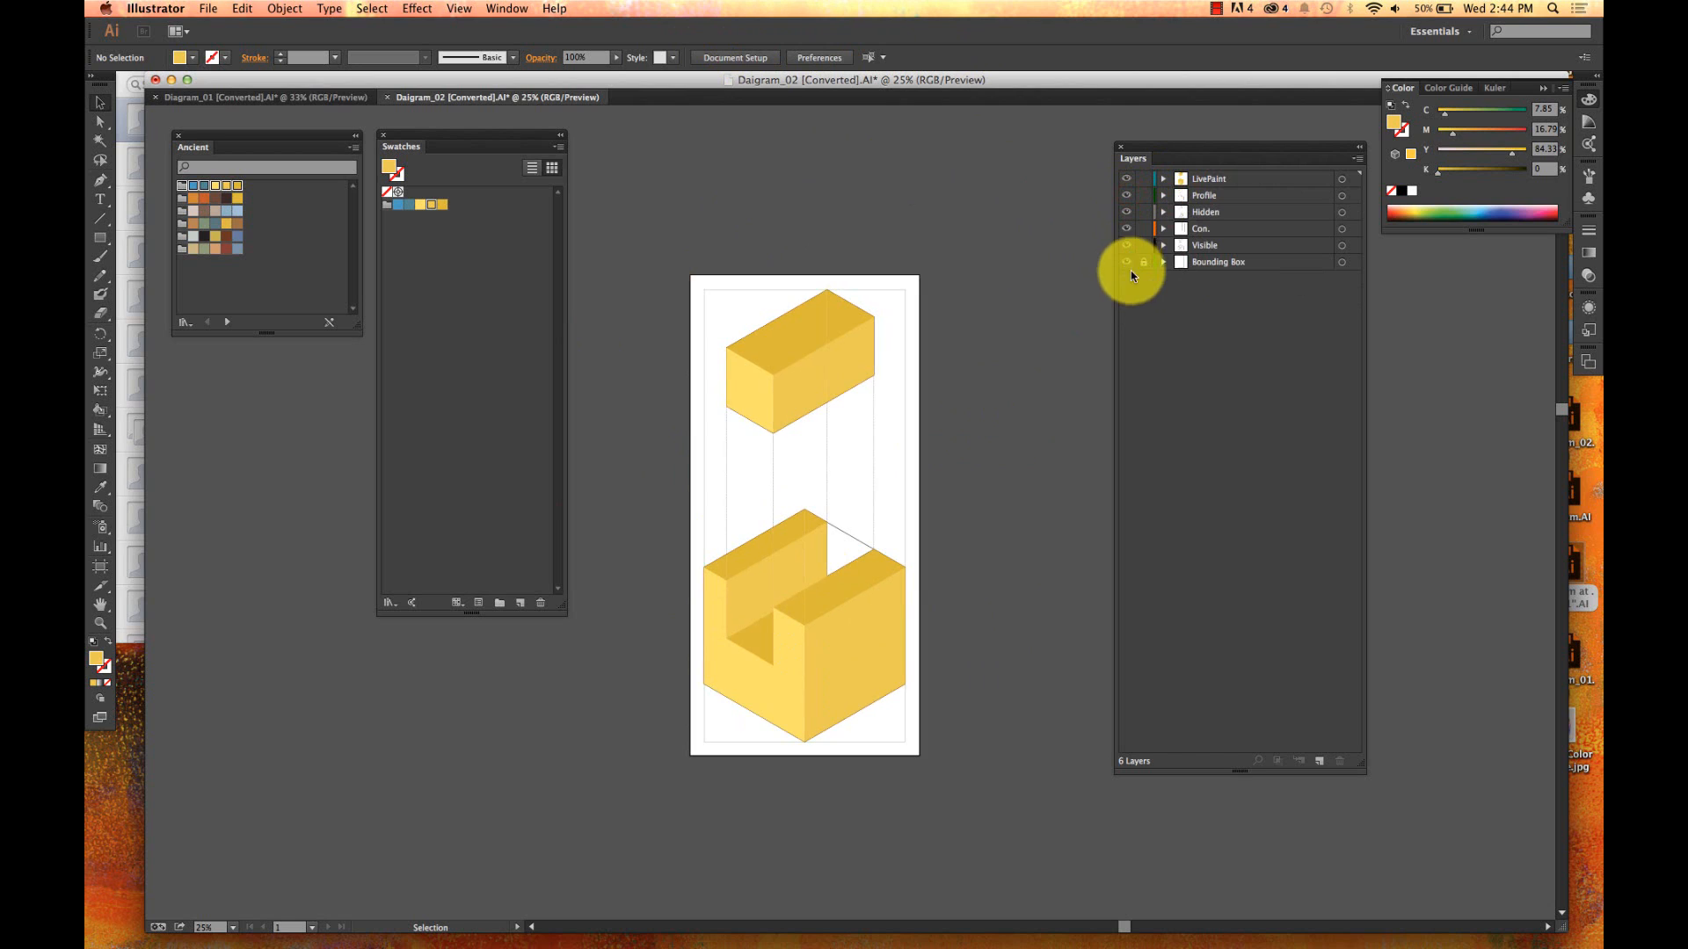
{"action": "left_click", "coordinate": [1126, 262]}
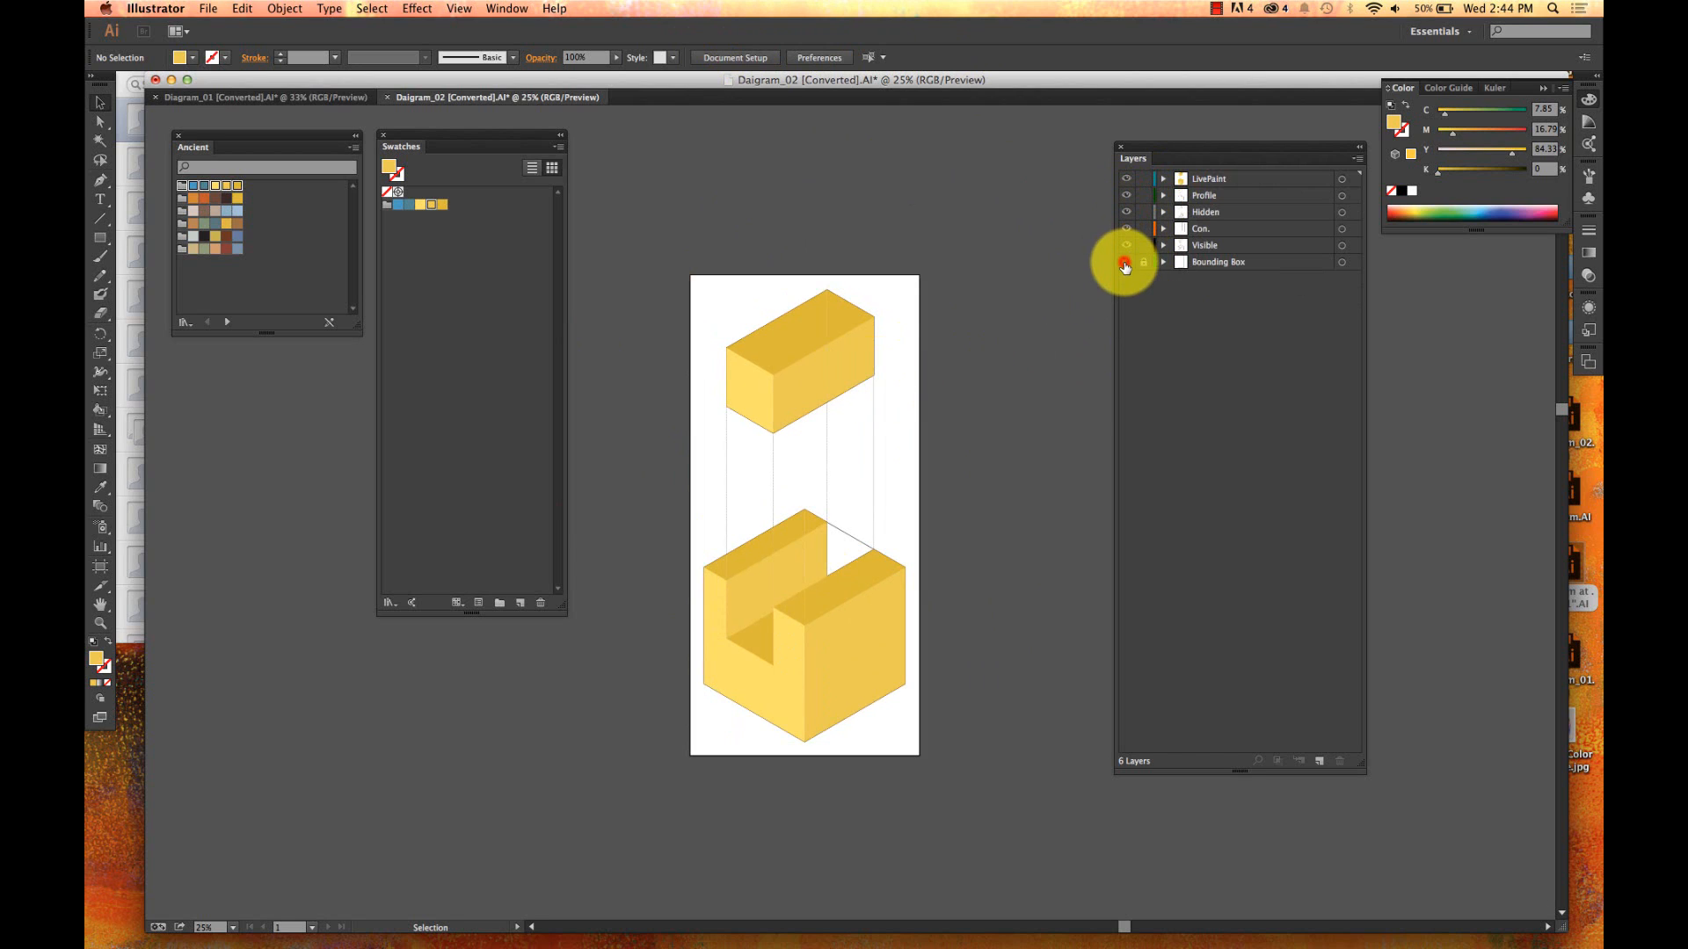
- Move the LivePaint layer below the Visible layer, directly above Bounding Box, so the linework sits over the fills
{"action": "mouse_move", "coordinate": [1184, 183]}
{"action": "left_mouse_down"}
{"action": "mouse_move", "coordinate": [1192, 234]}
{"action": "mouse_move", "coordinate": [1198, 180]}
{"action": "left_mouse_up"}
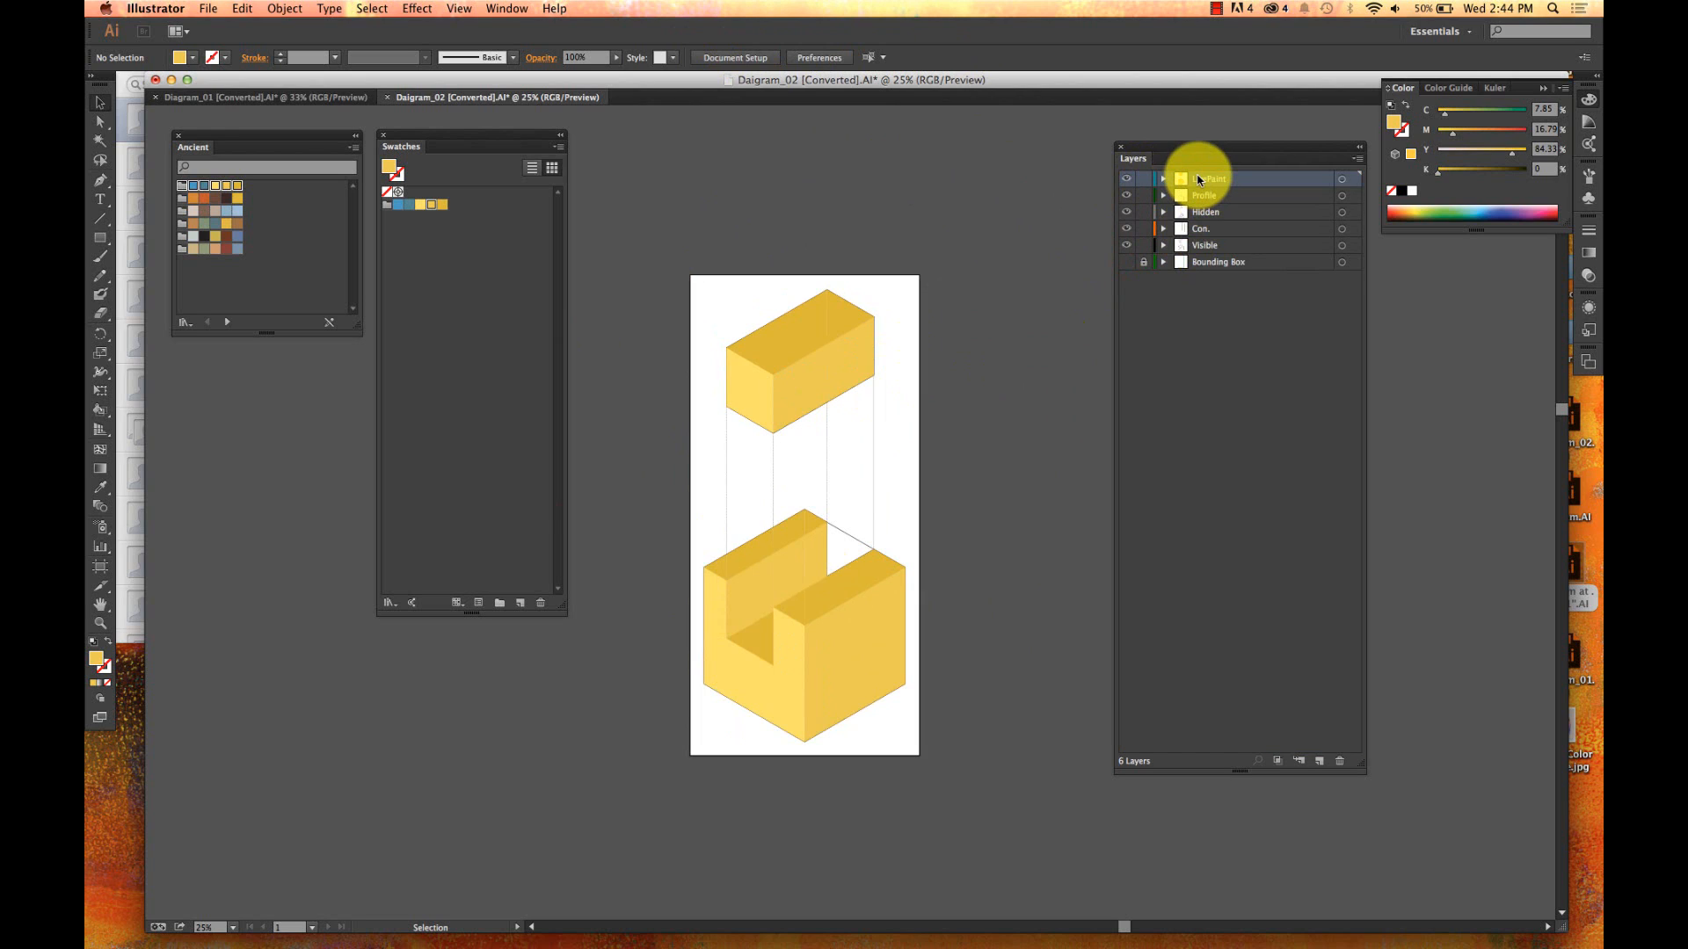
{"action": "left_click_drag", "start_coordinate": [1198, 181], "coordinate": [1200, 252]}
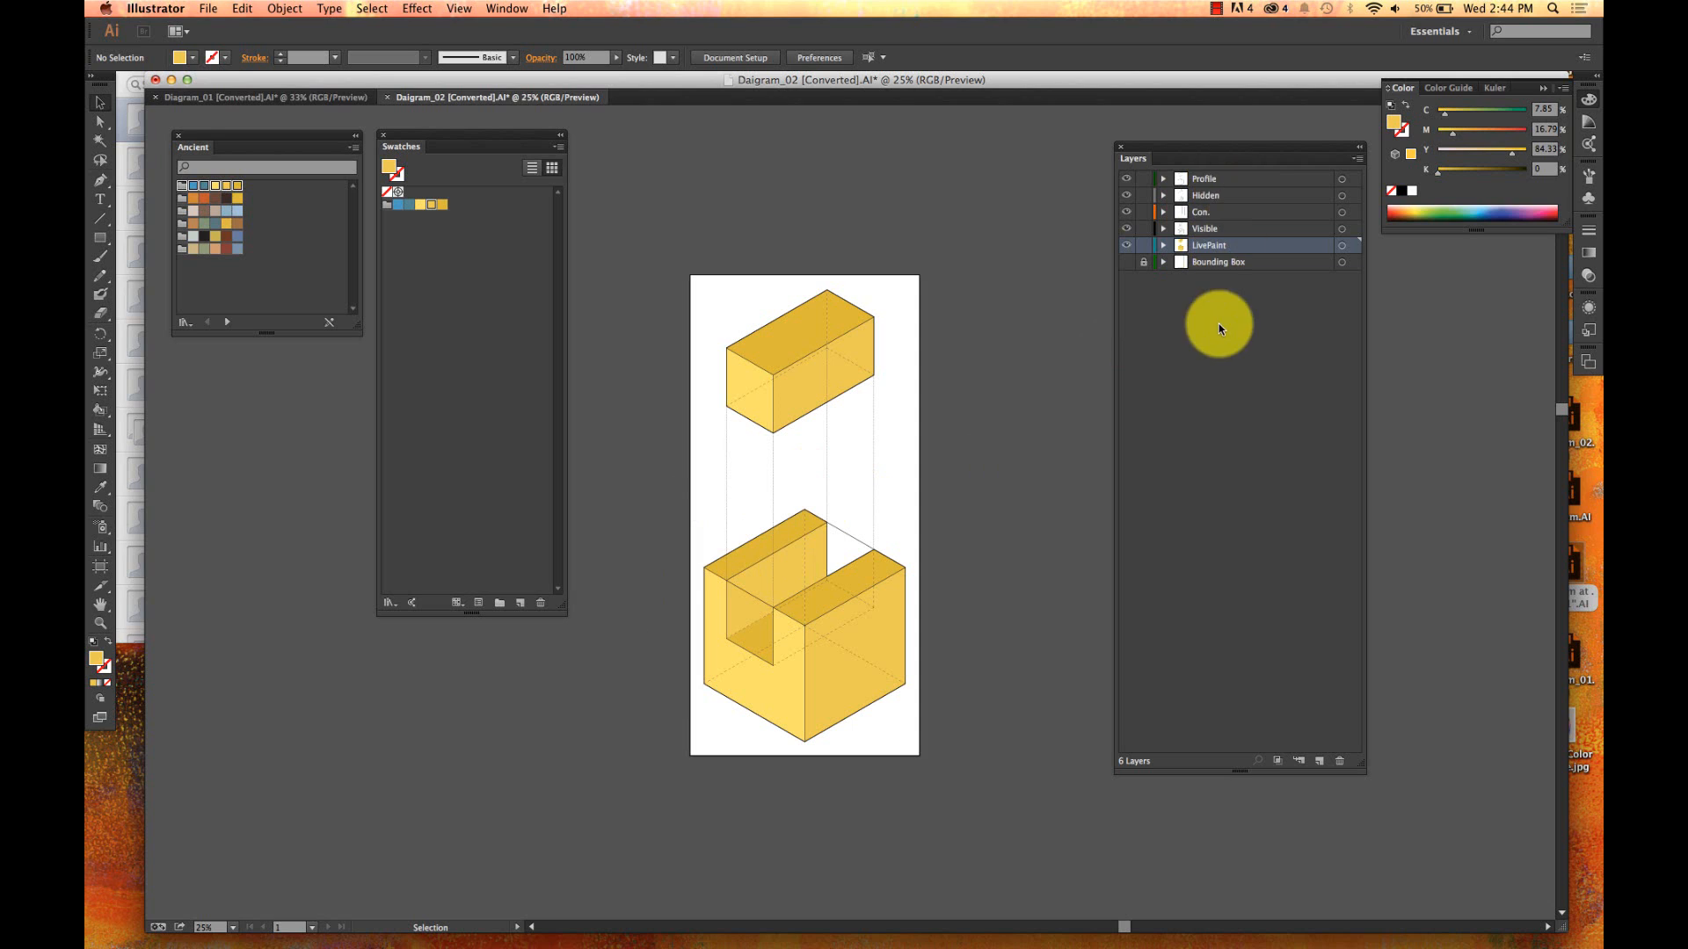
{"action": "left_click", "coordinate": [972, 418]}
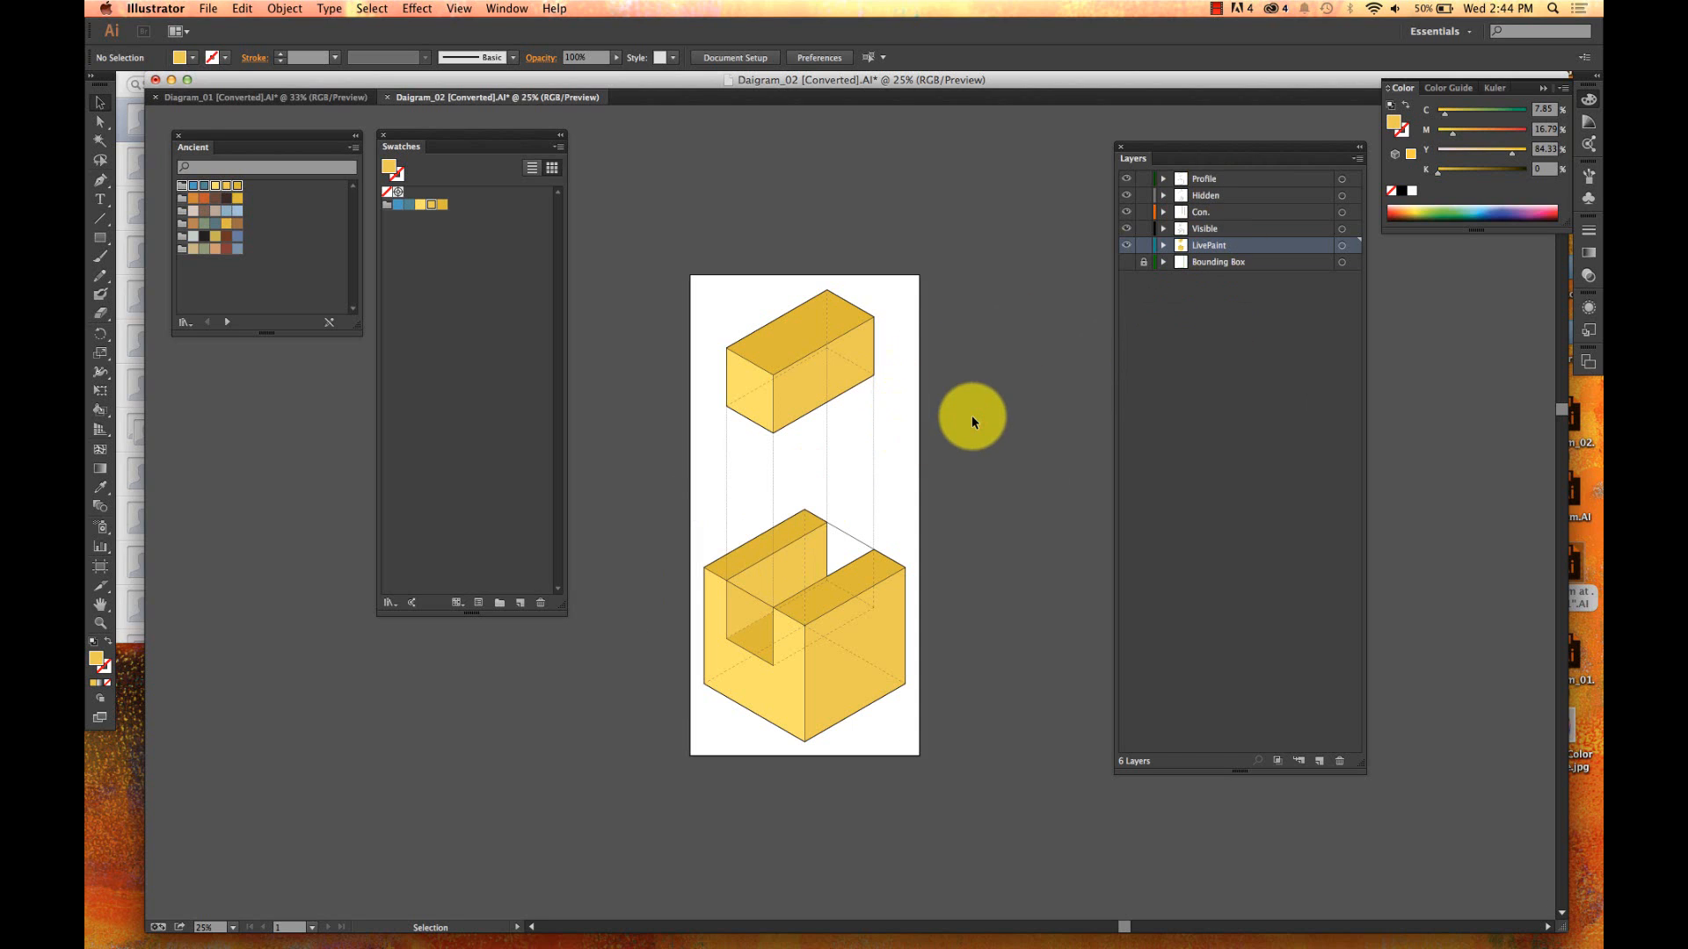
- Target all artwork in the LivePaint layer, set its opacity to 20%, and deselect it
{"action": "left_click", "coordinate": [807, 325]}
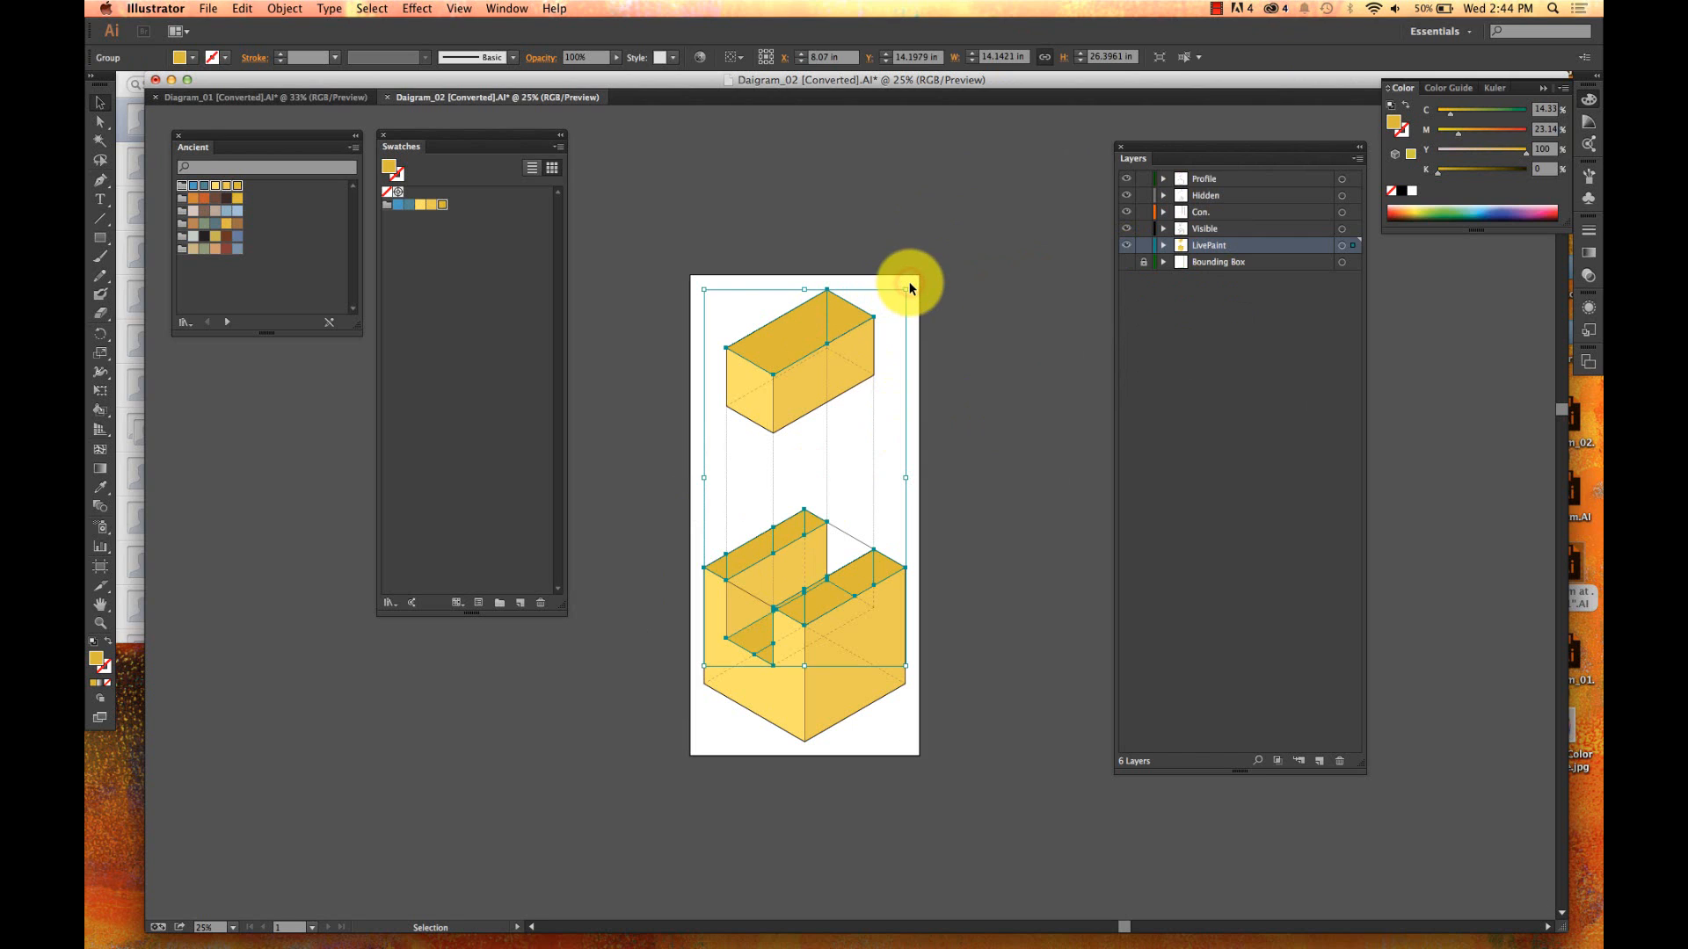
{"action": "left_click", "coordinate": [933, 182]}
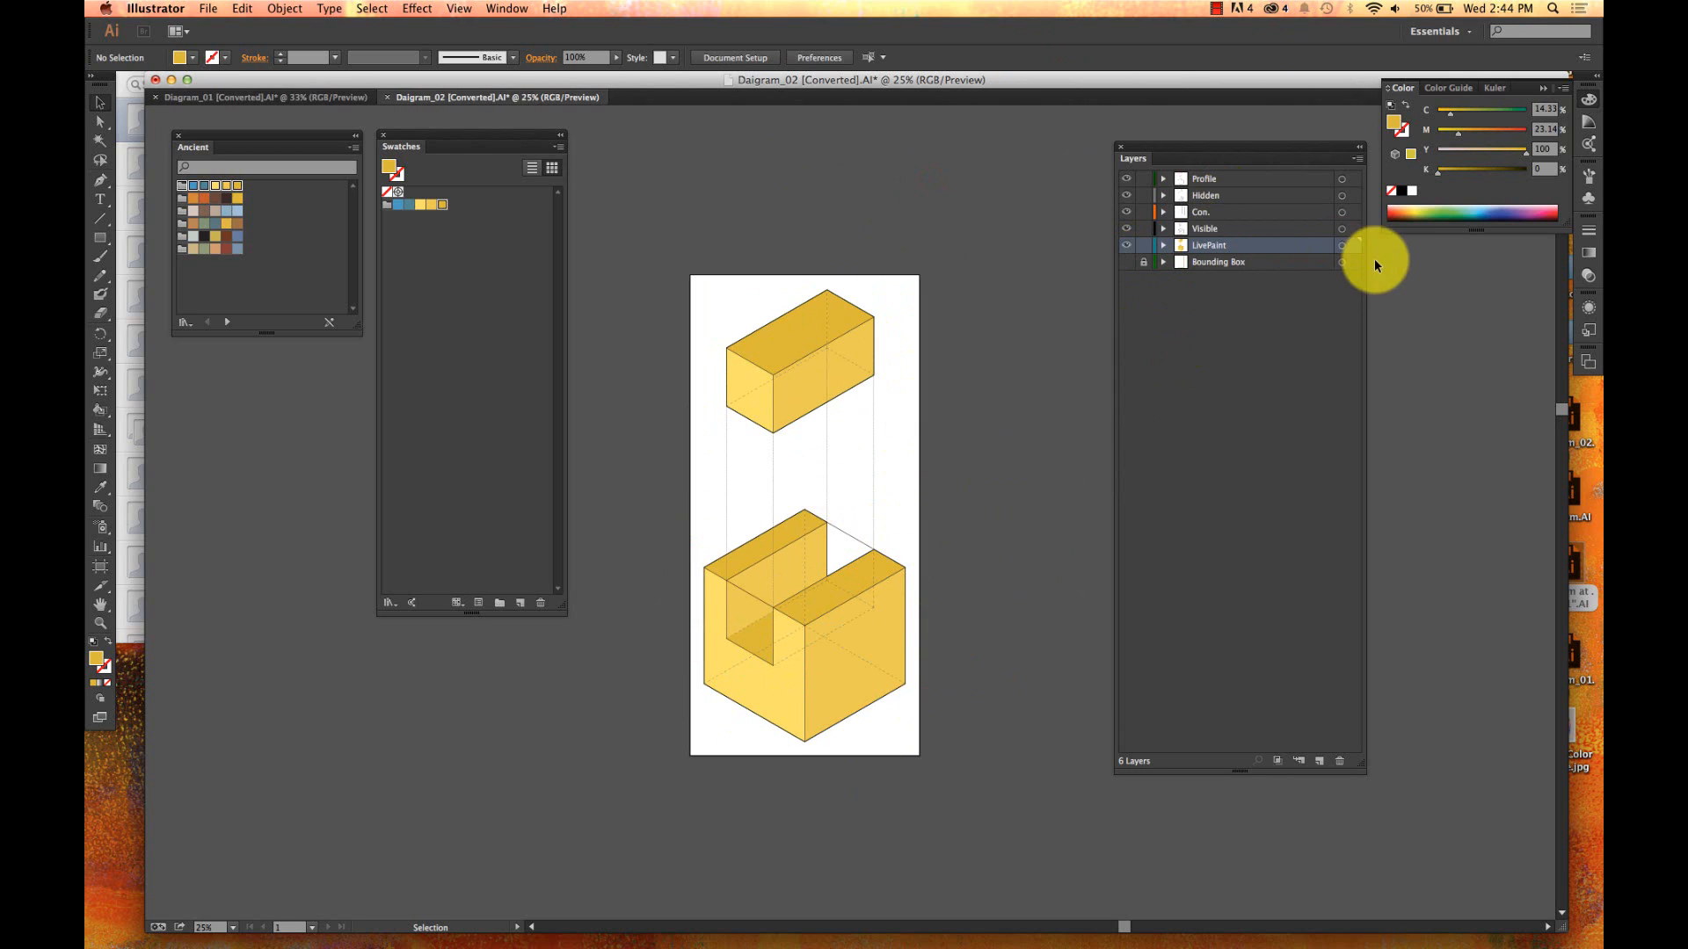
{"action": "left_click", "coordinate": [1342, 247]}
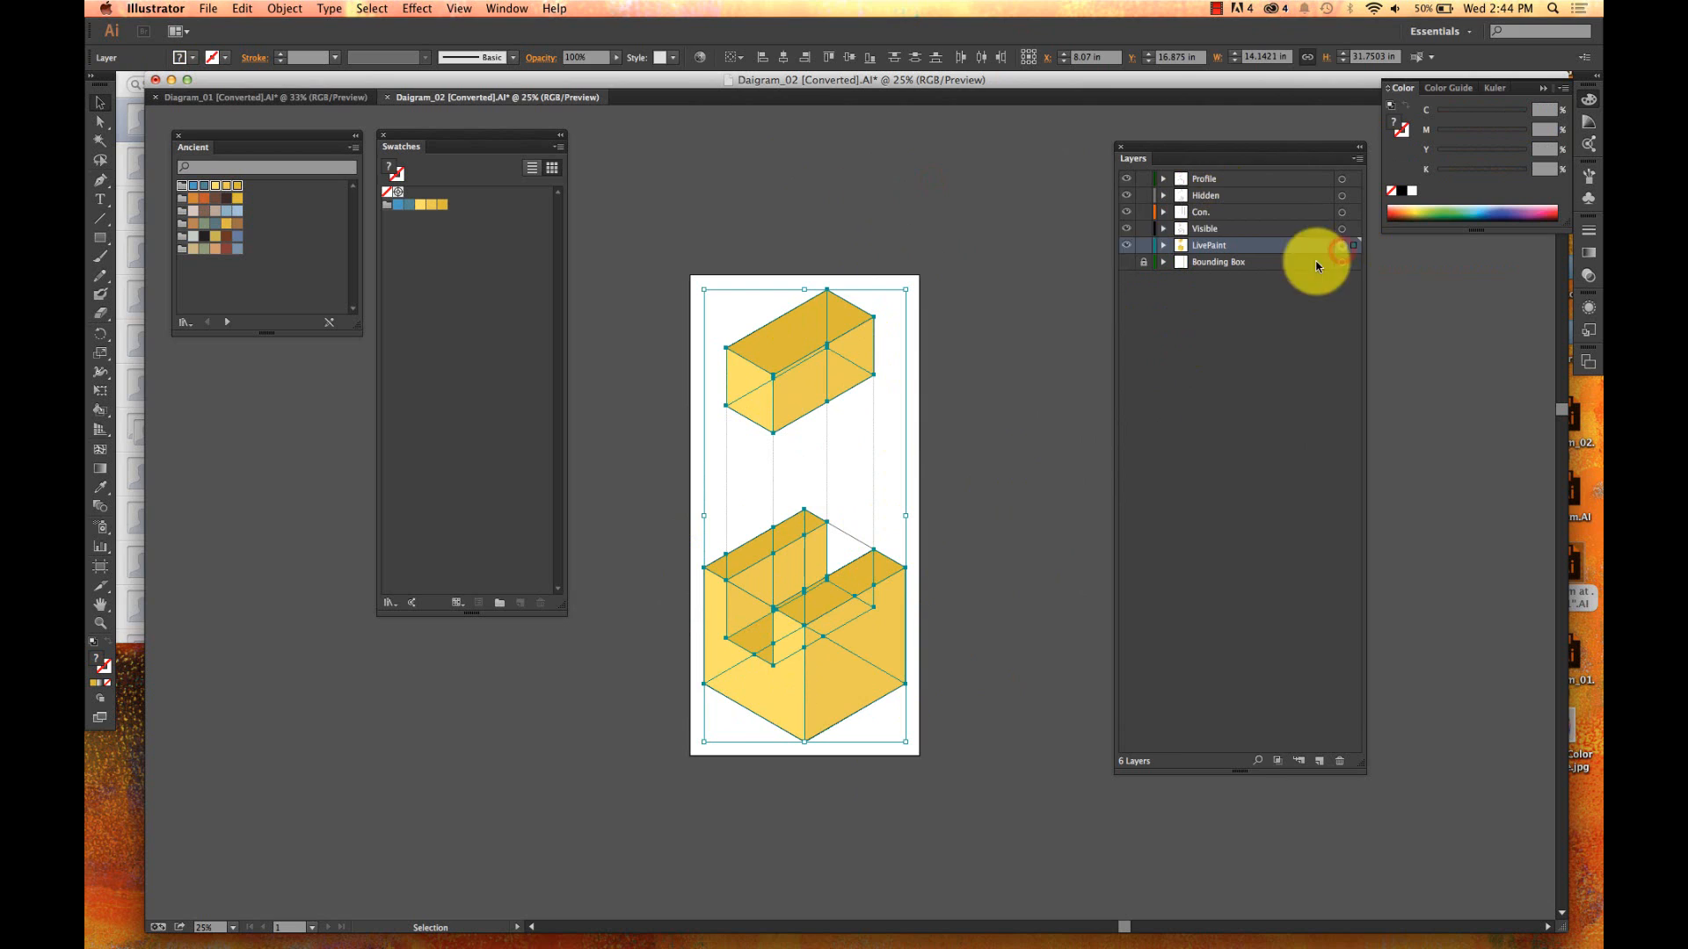
{"action": "left_click", "coordinate": [596, 60]}
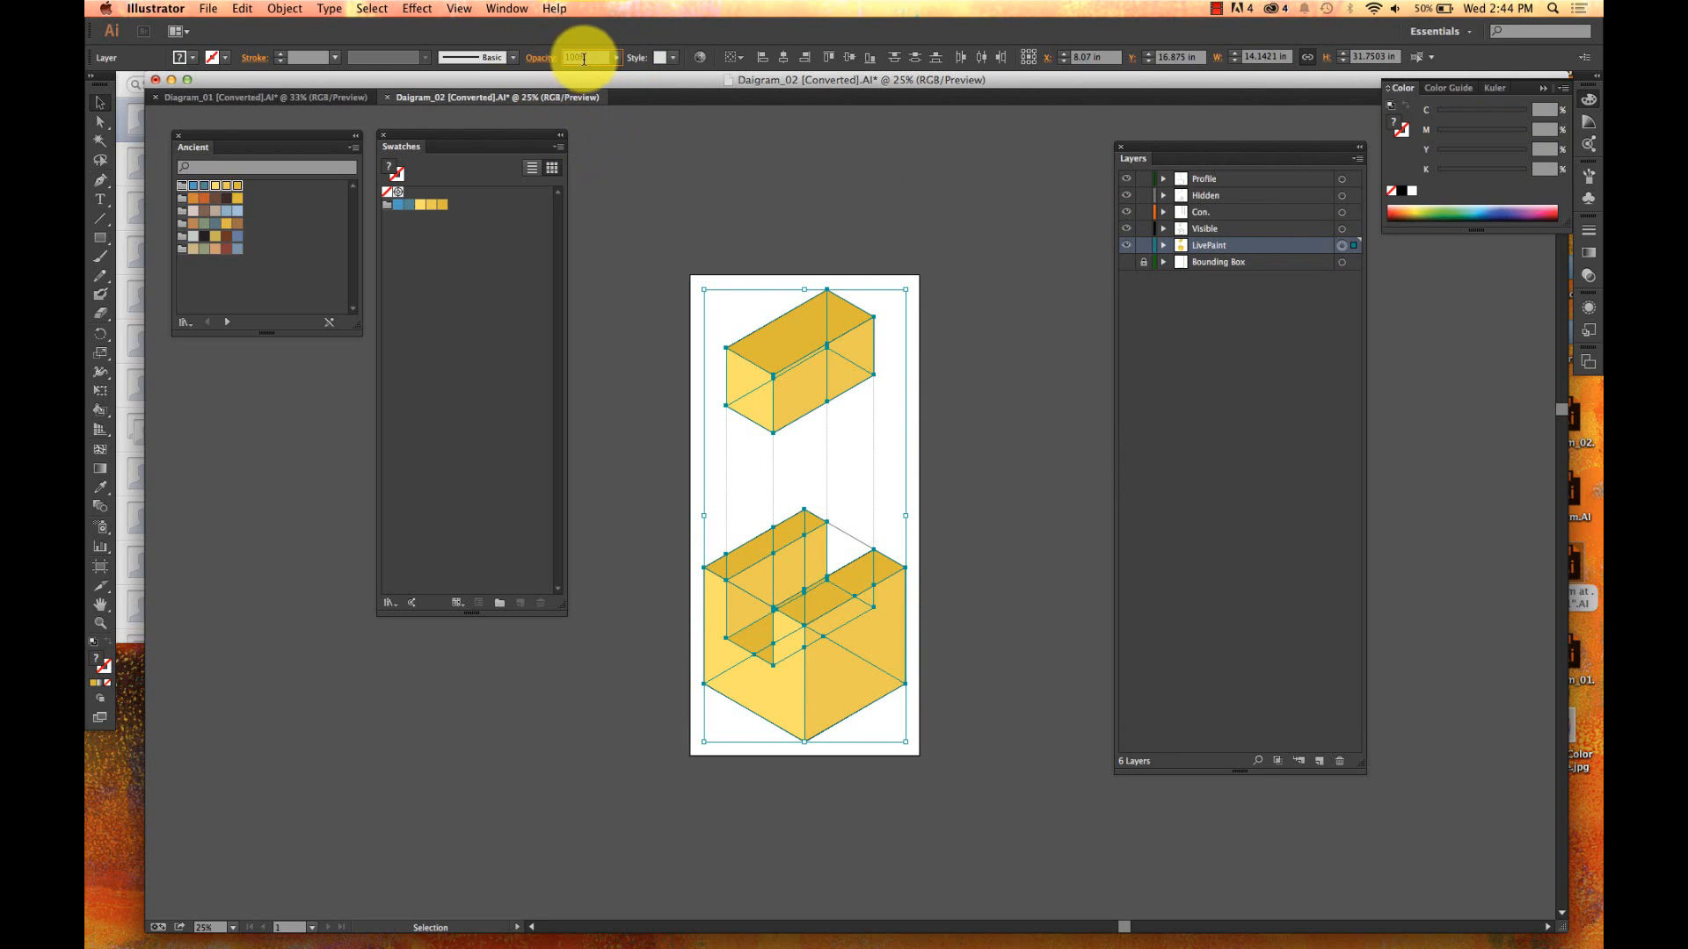
{"action": "left_click", "coordinate": [593, 55]}
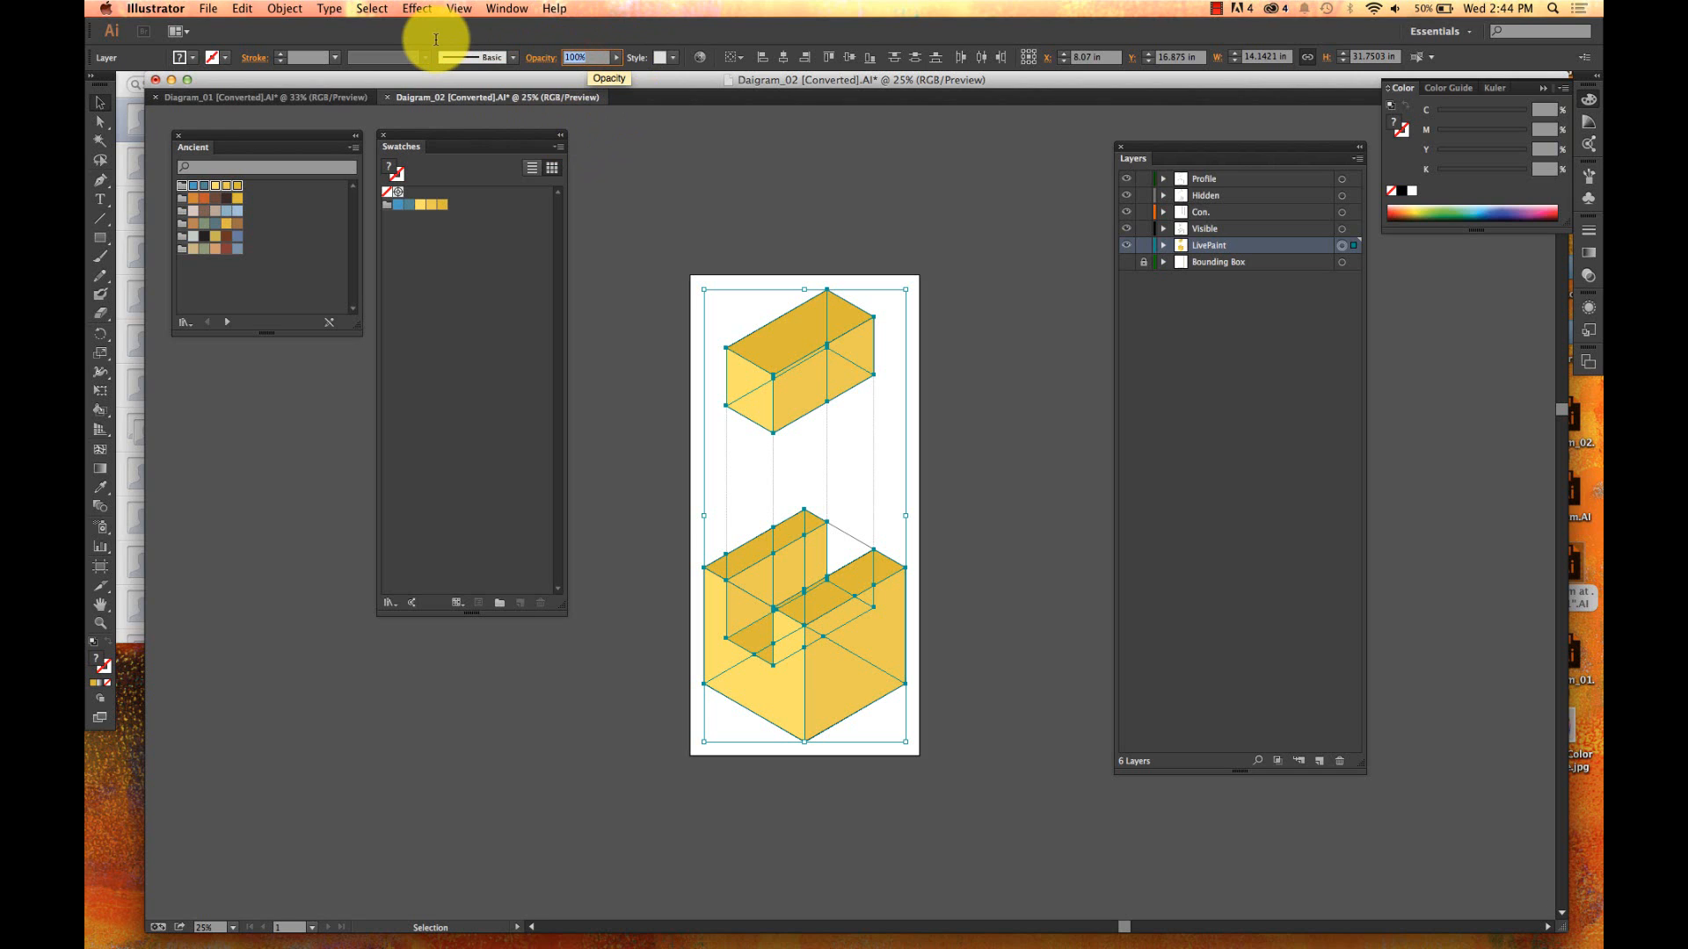
{"action": "type", "text": "20"}
{"action": "key", "text": "Return"}
{"action": "left_click", "coordinate": [992, 473]}
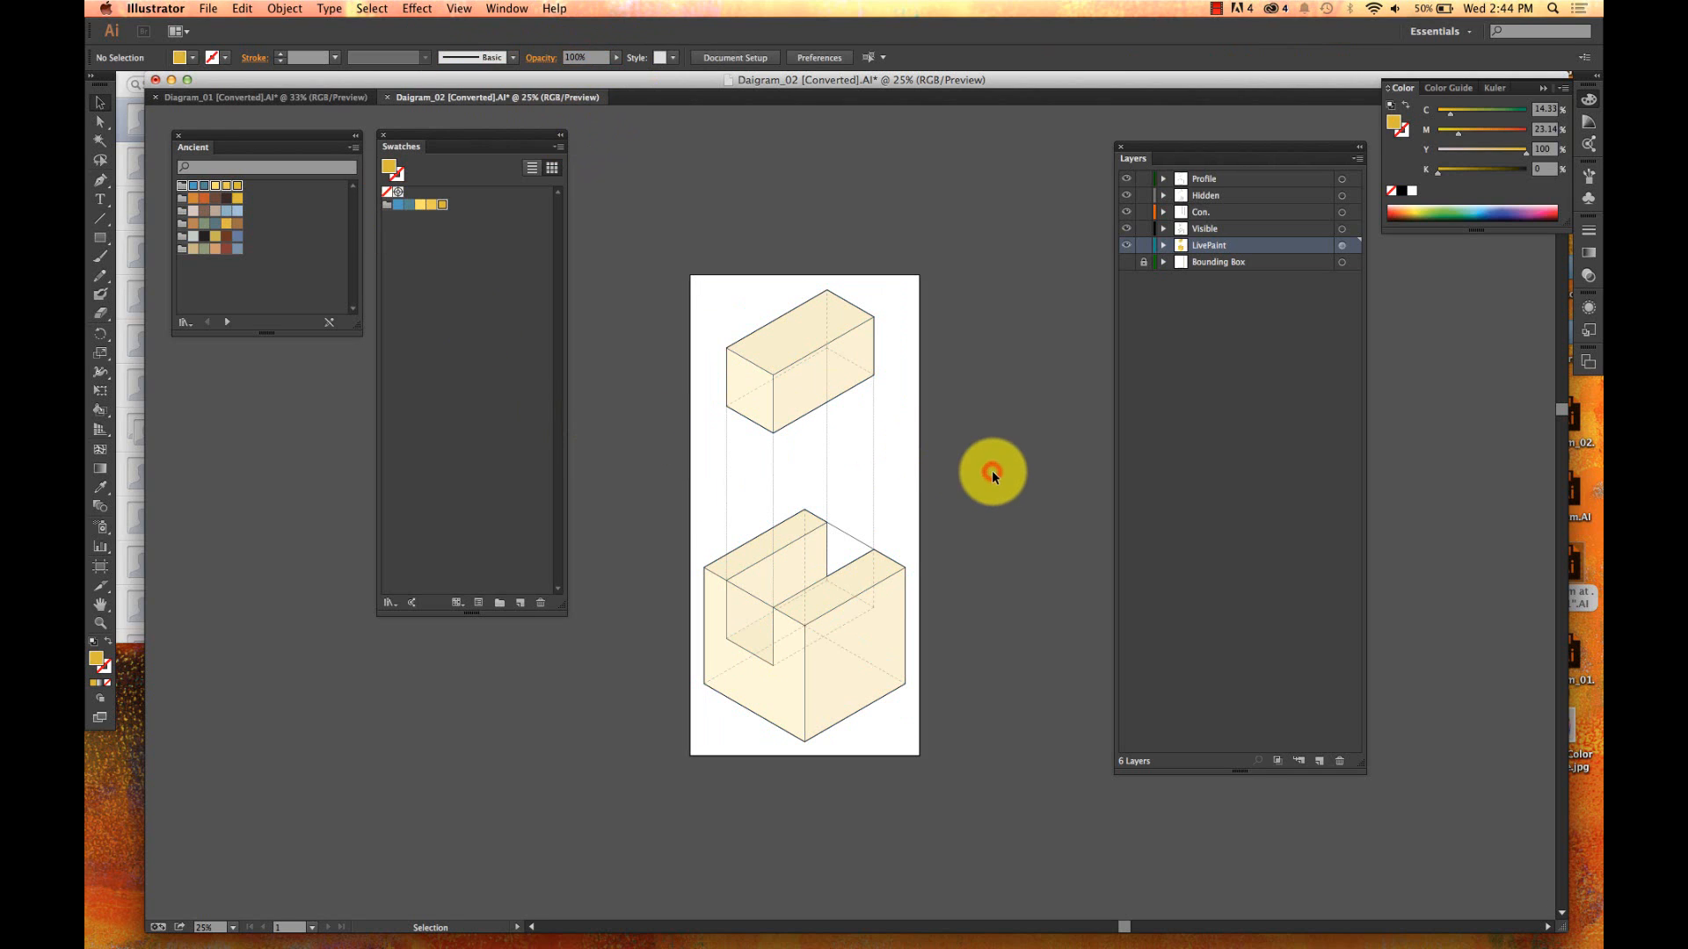
{"action": "scroll", "coordinate": [991, 471], "scroll_direction": "left", "scroll_amount": 3}
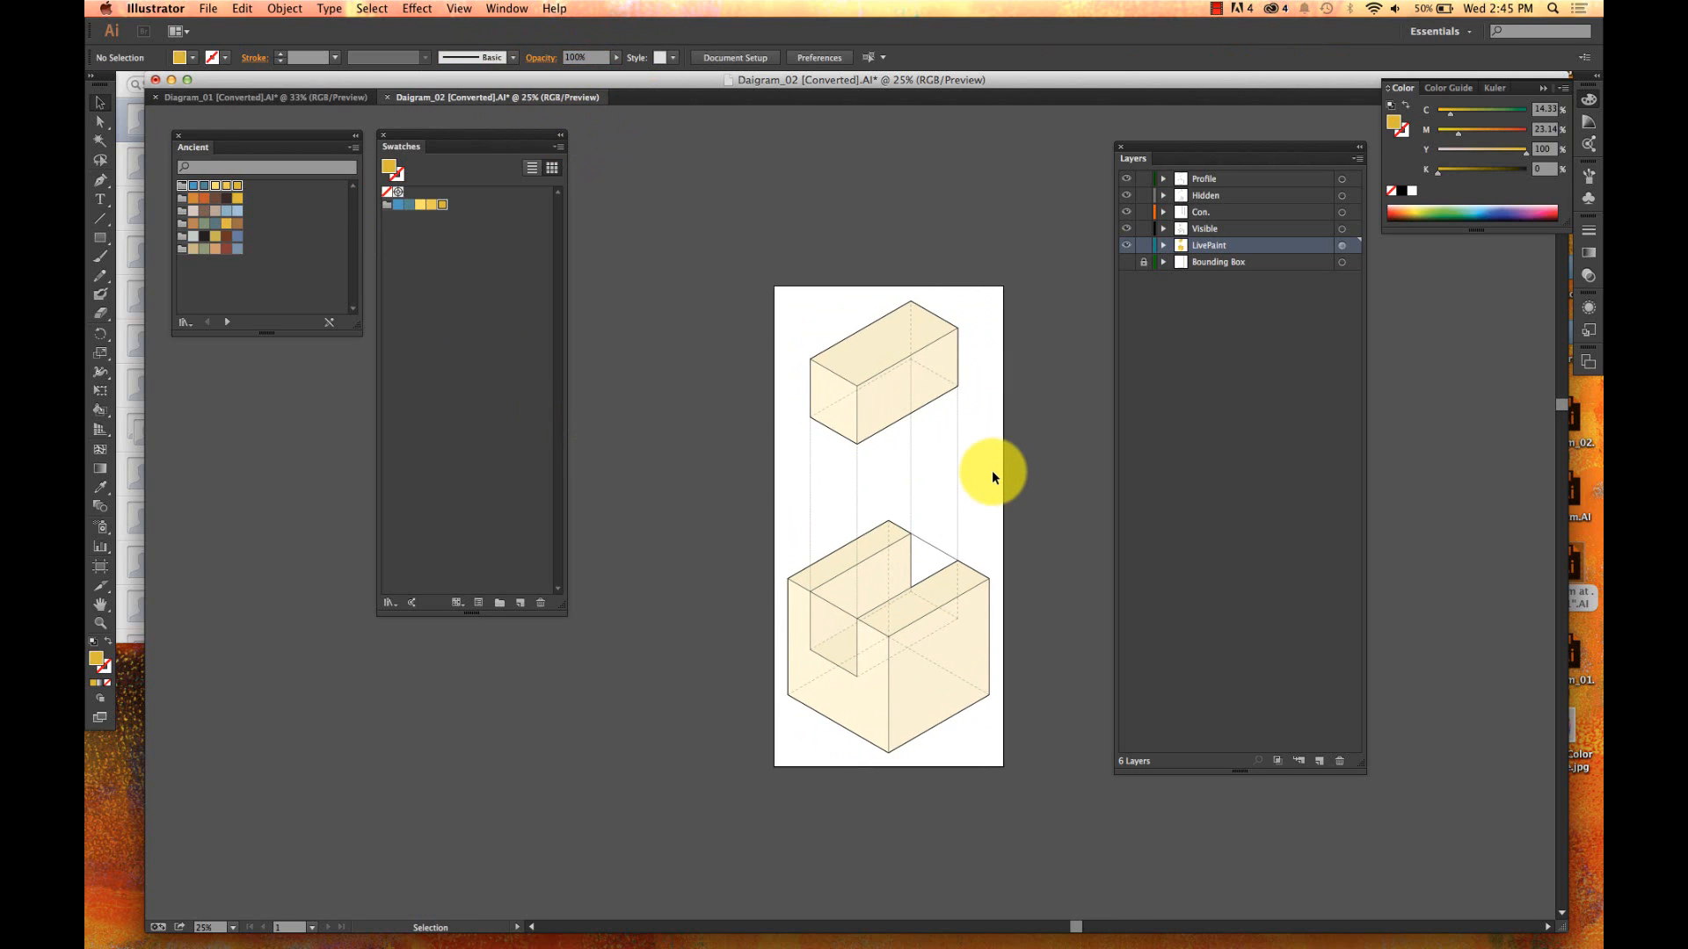
{"action": "scroll", "coordinate": [992, 471], "scroll_direction": "up", "scroll_amount": 3}
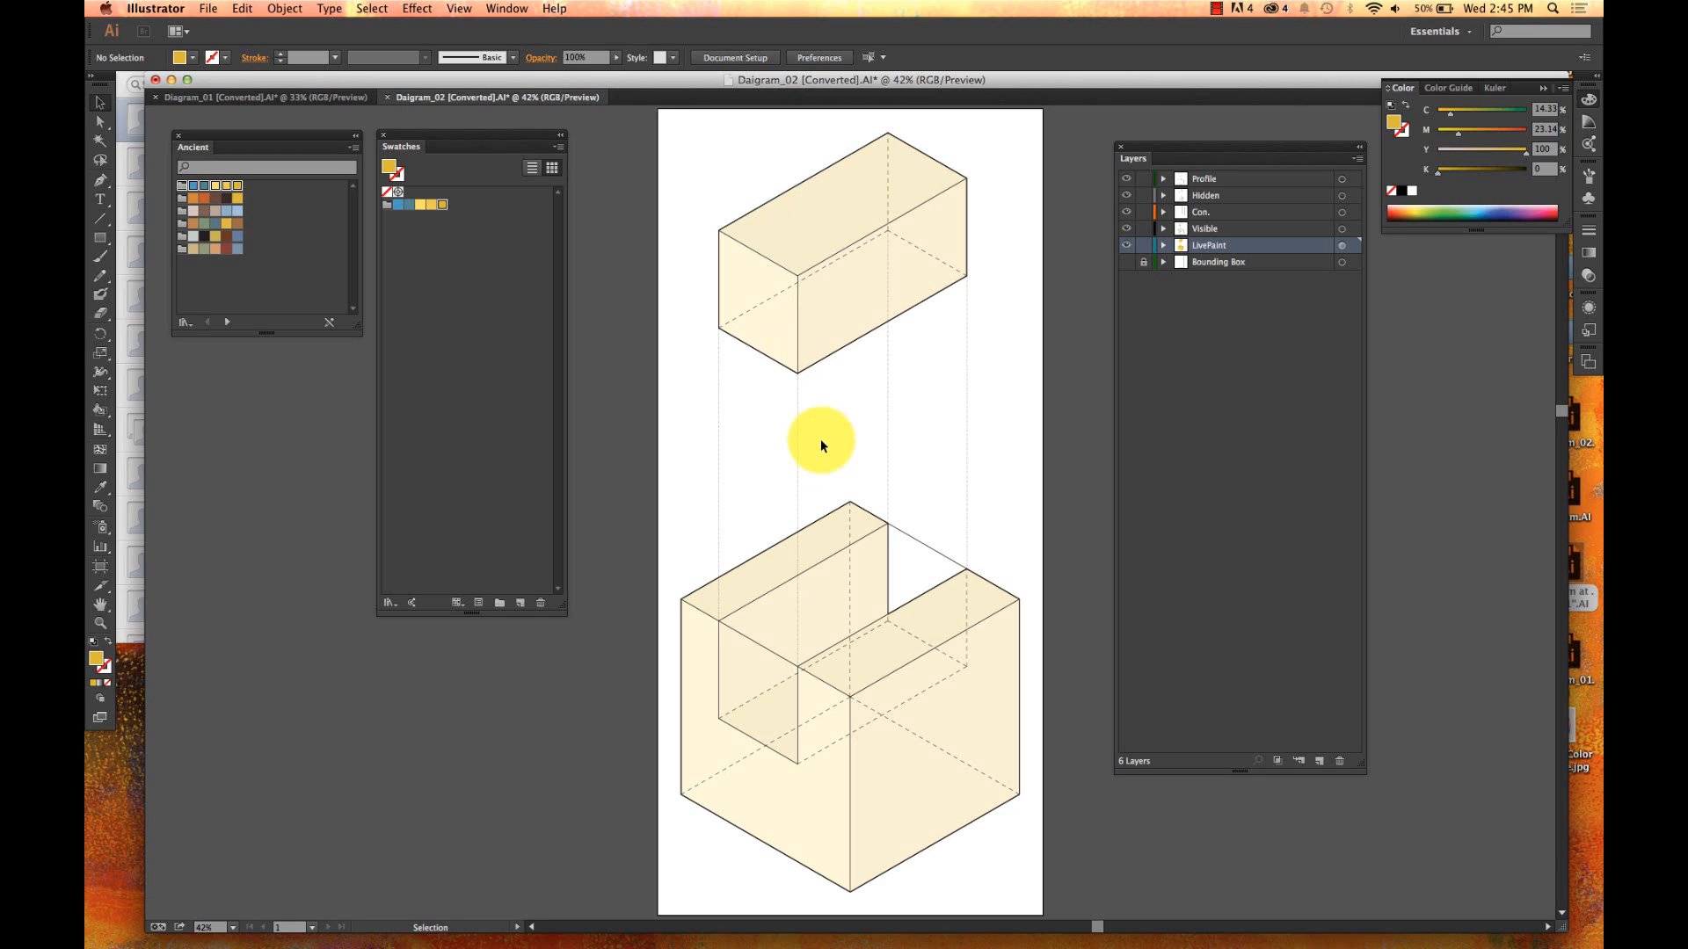
{"action": "scroll", "coordinate": [820, 440], "scroll_direction": "down", "scroll_amount": 3}
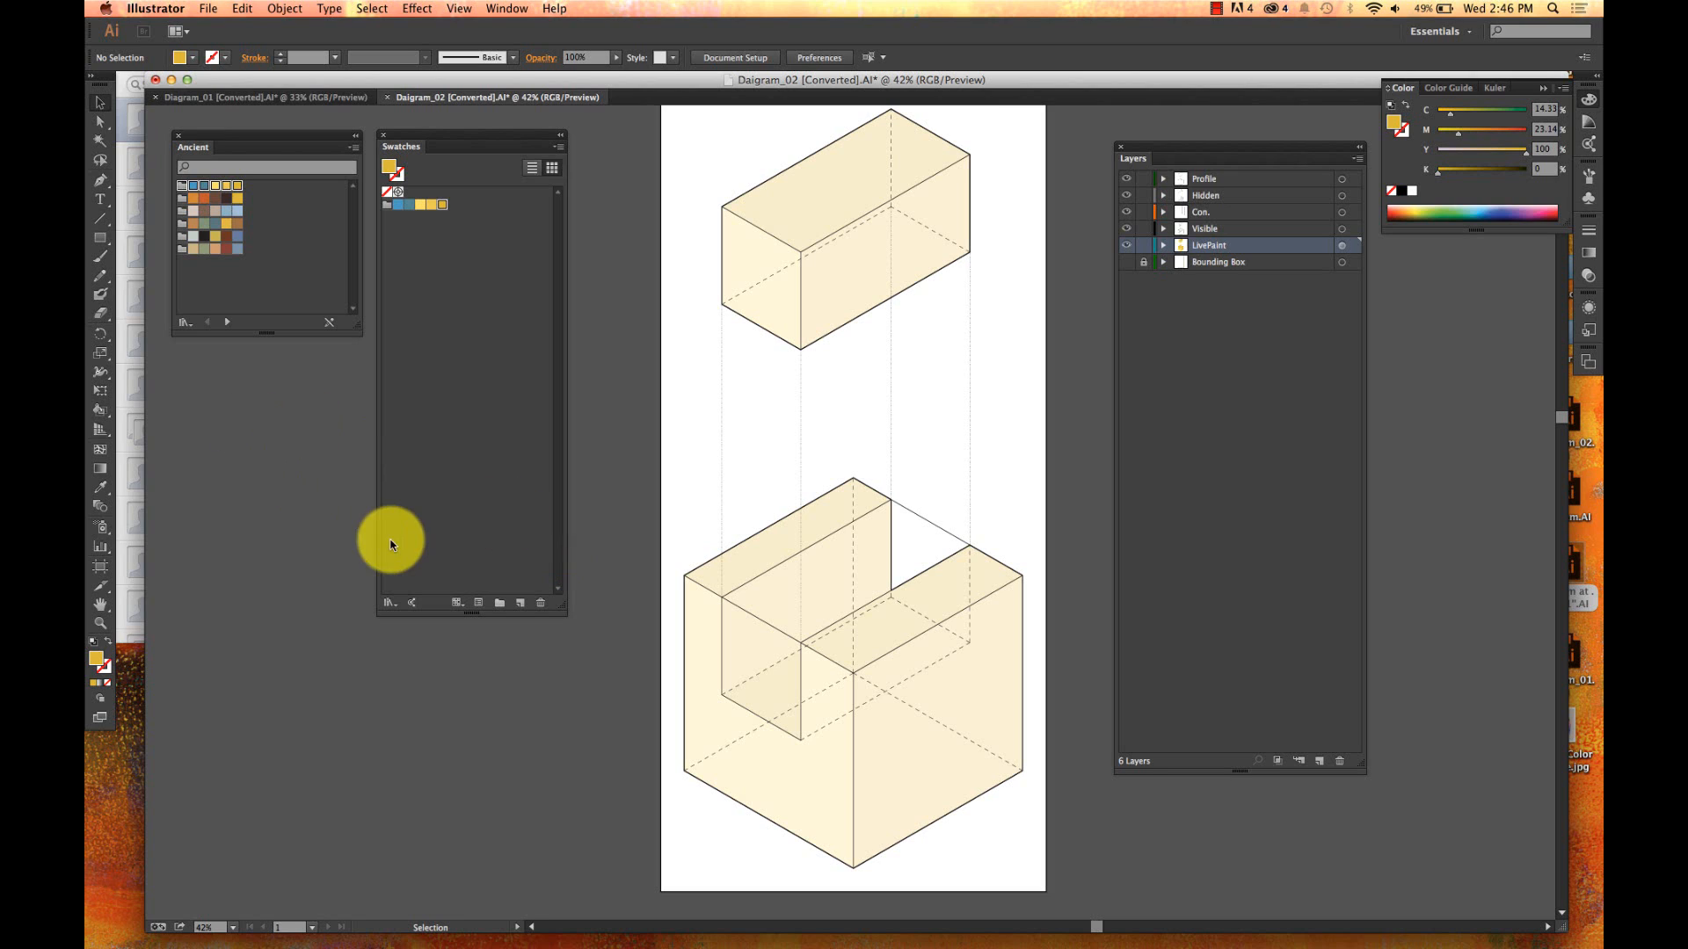
- Switch to Chrome and run a Google image search for "water color people" in a new tab
{"action": "key", "text": "super+Tab"}
{"action": "key", "text": "Tab"}
{"action": "key", "text": "Tab"}
{"action": "key", "text": "Tab"}
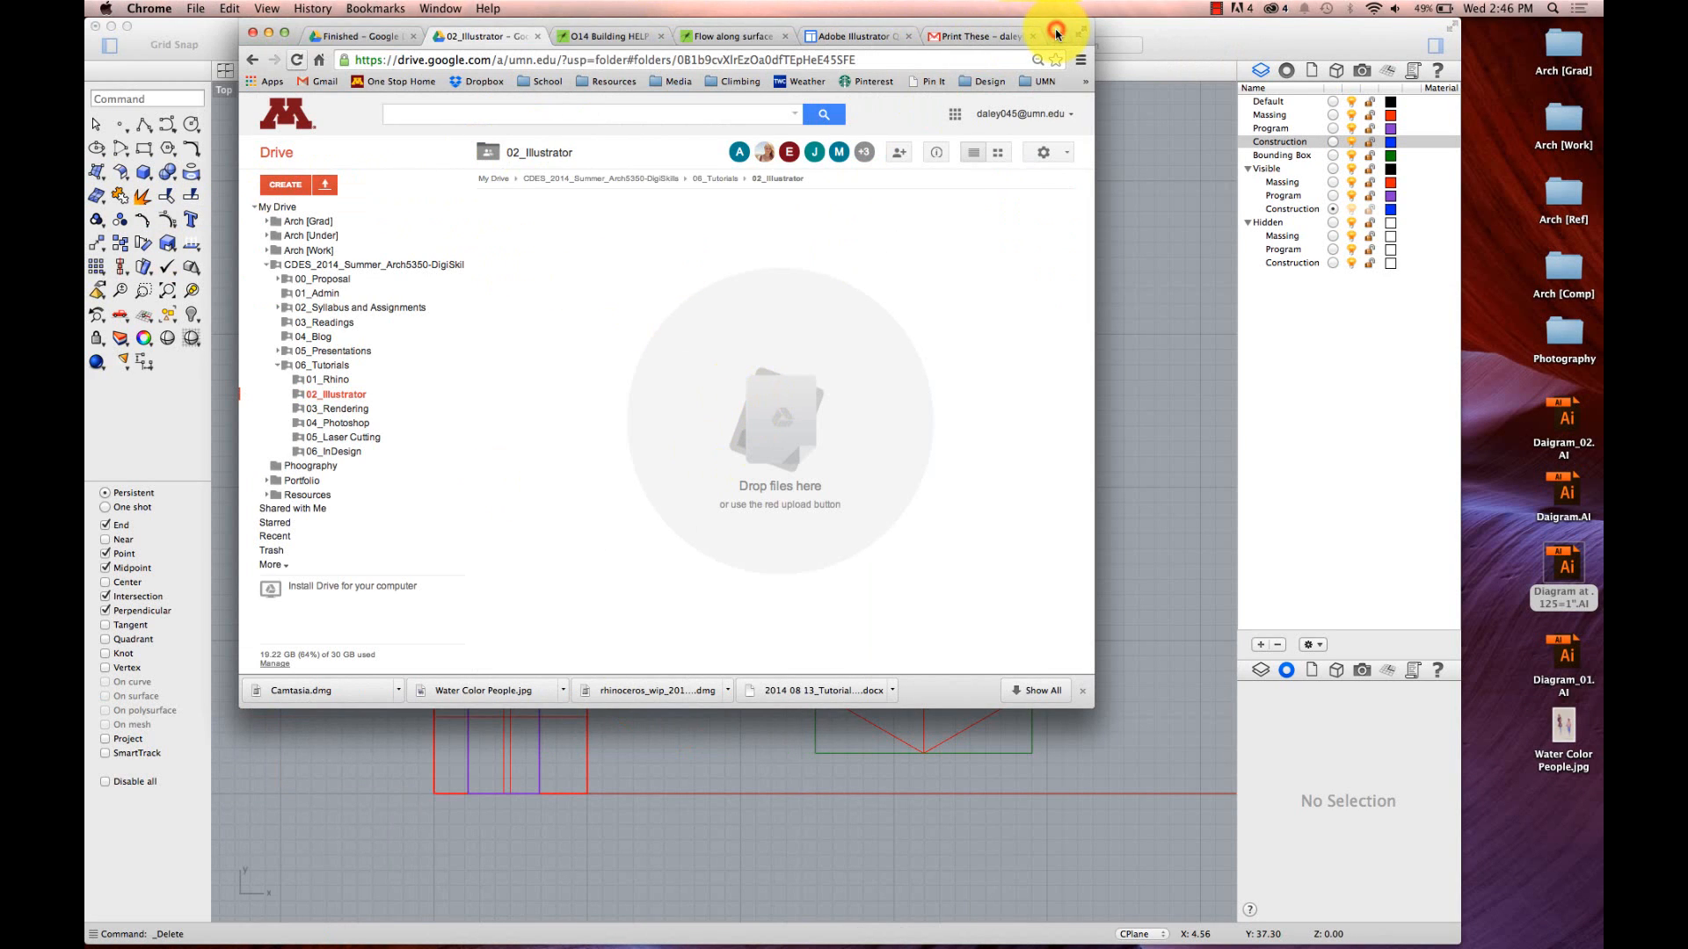
{"action": "left_click", "coordinate": [1057, 30]}
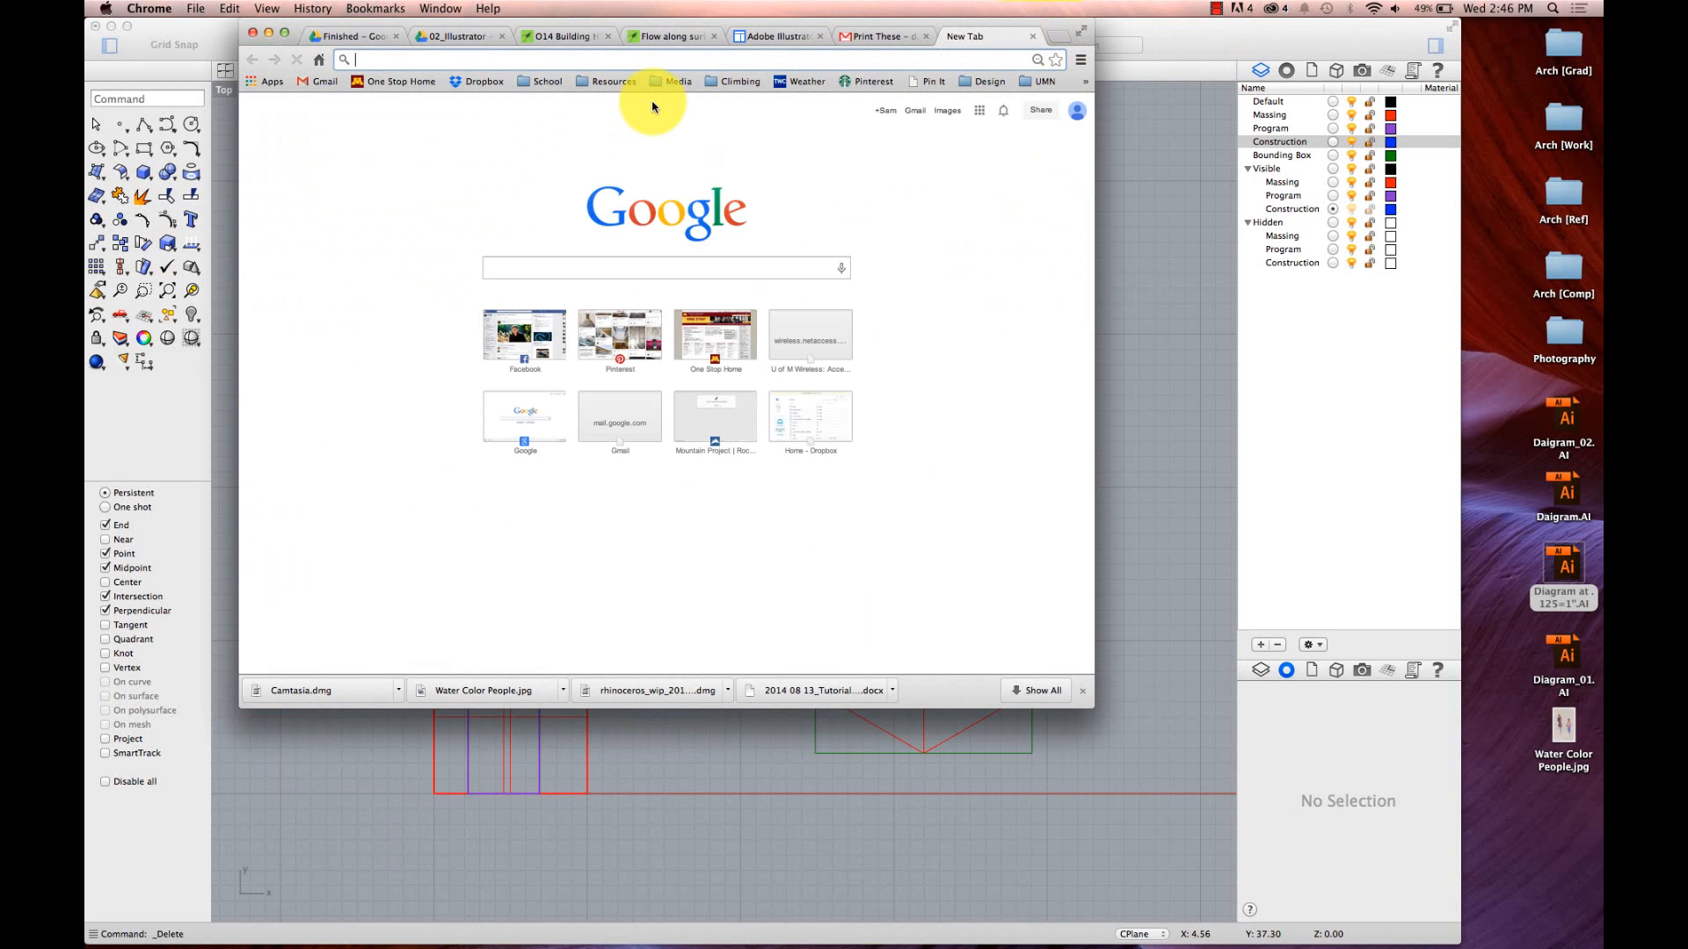
{"action": "type", "text": "wat"}
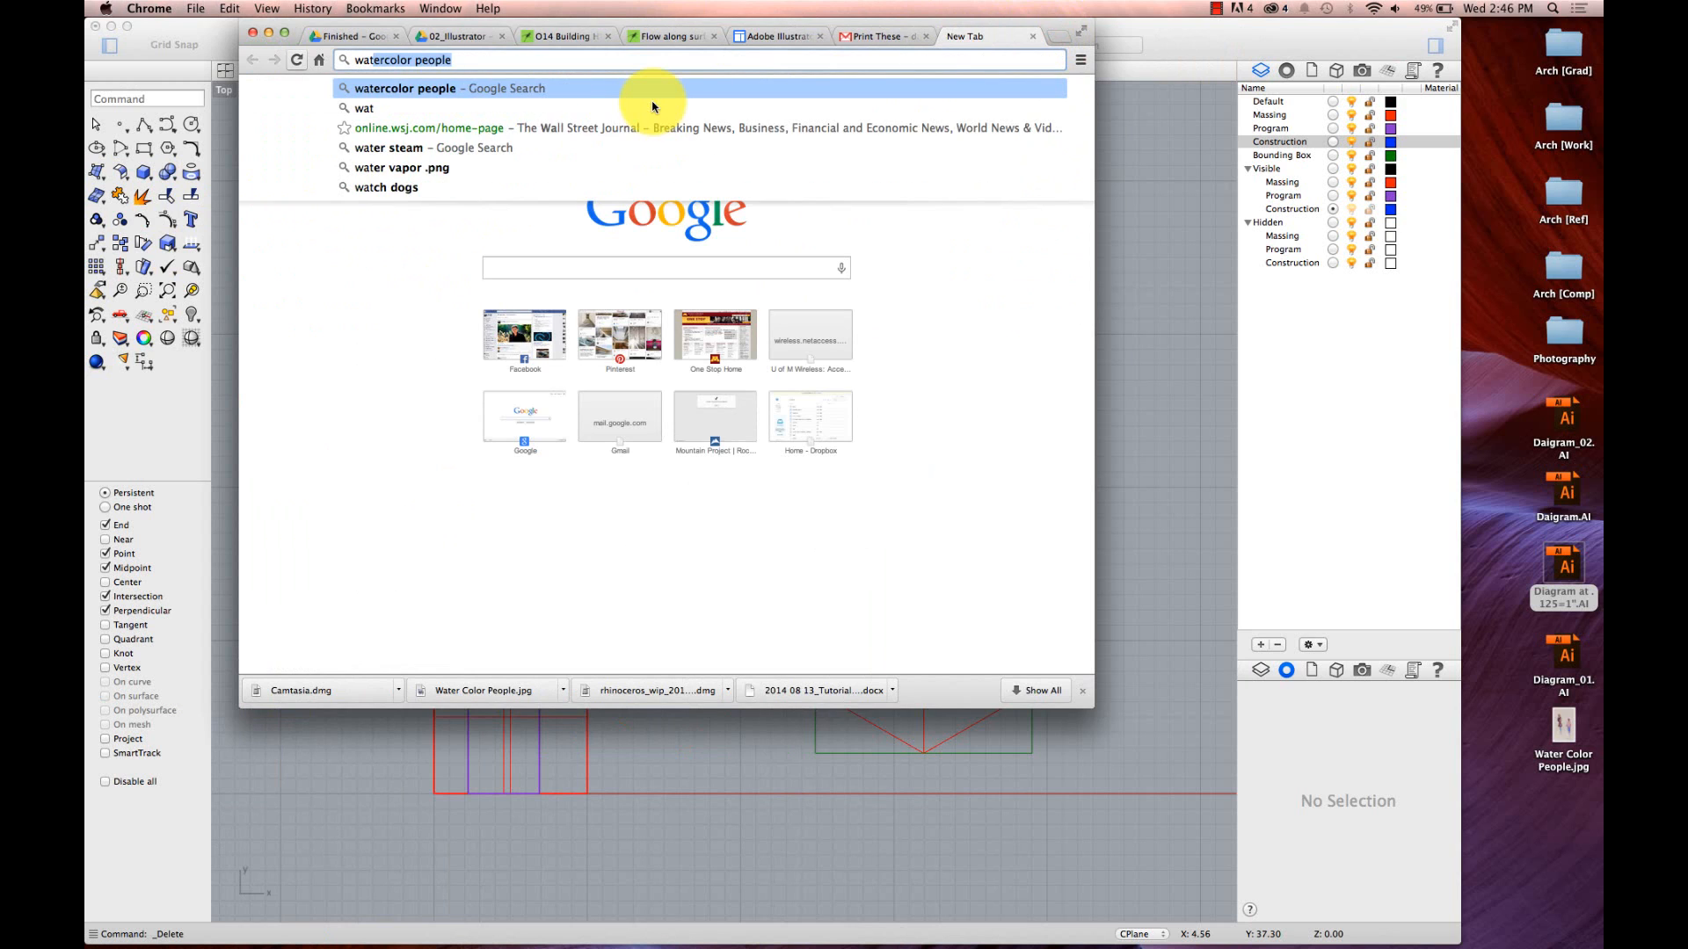
{"action": "type", "text": "er color people"}
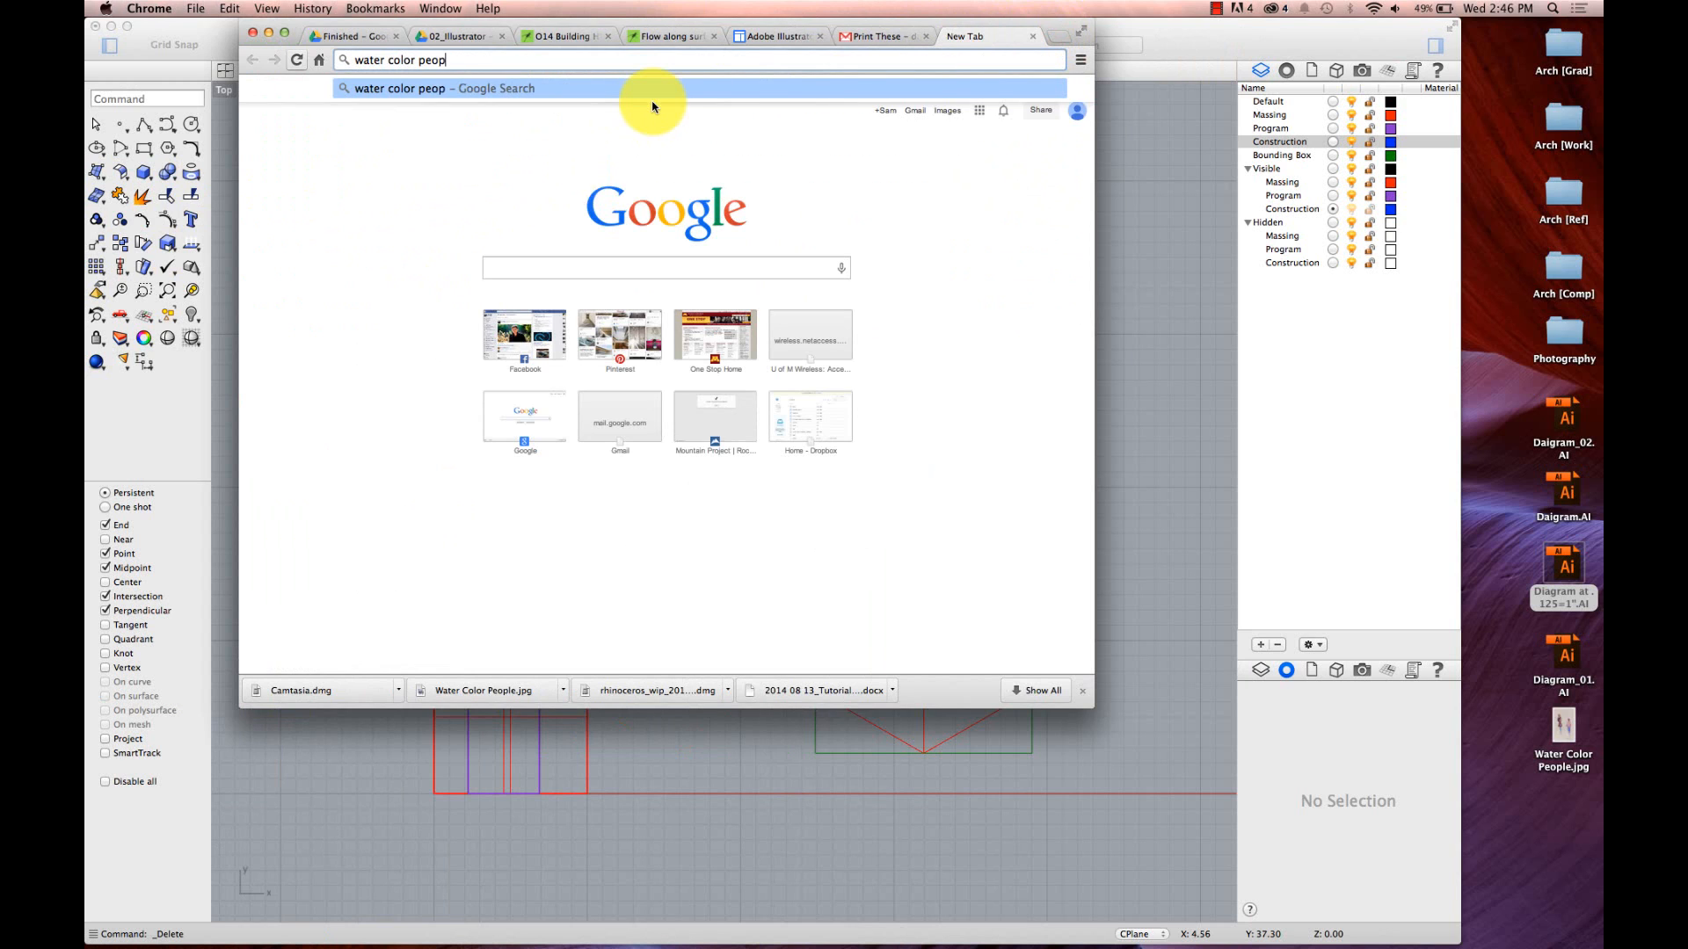
{"action": "key", "text": "Return"}
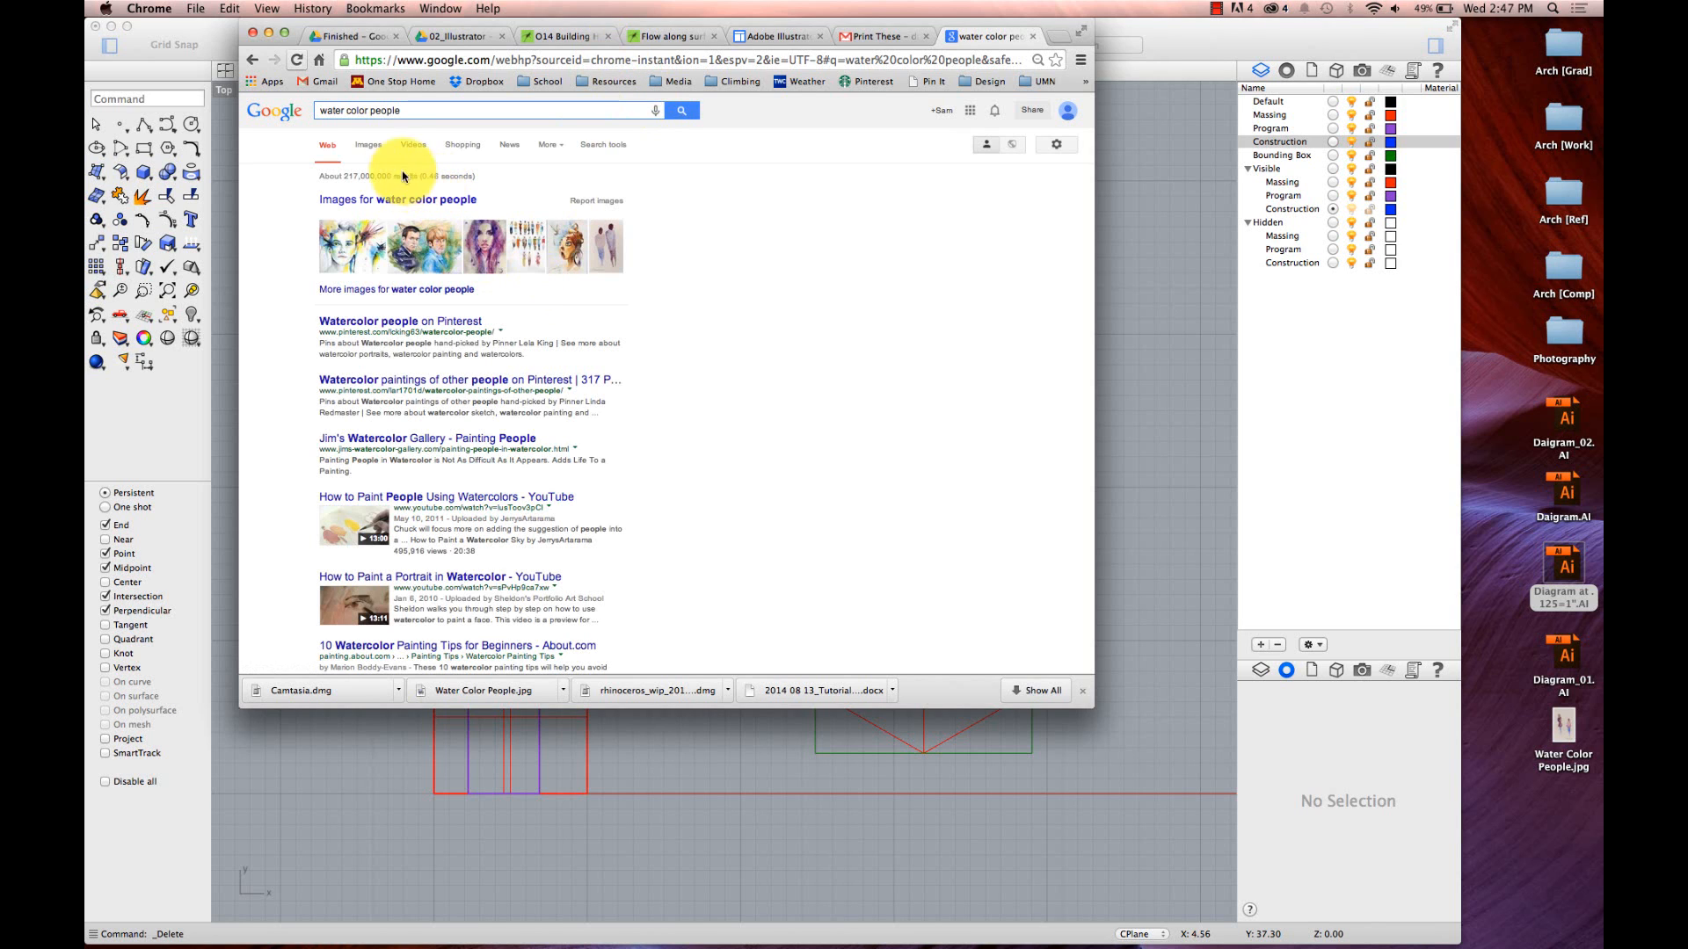
{"action": "left_click", "coordinate": [378, 153]}
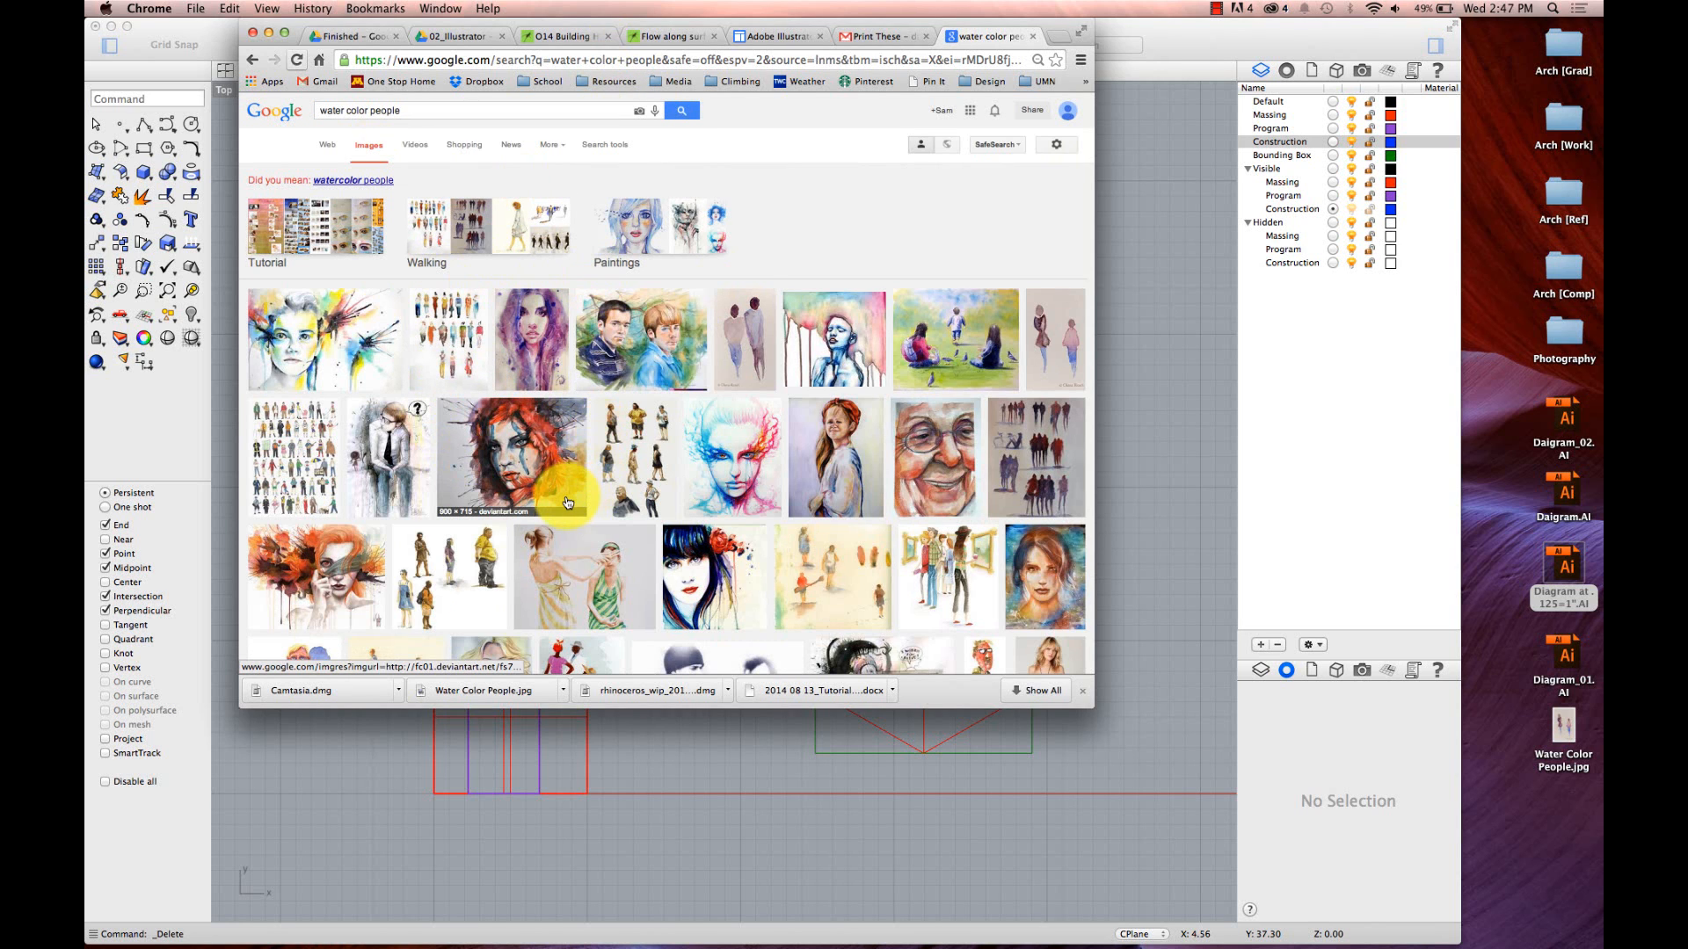
- Open the full-size image of five standing watercolor figures and save it to the Desktop as "Watercolor People"
{"action": "left_click", "coordinate": [477, 588]}
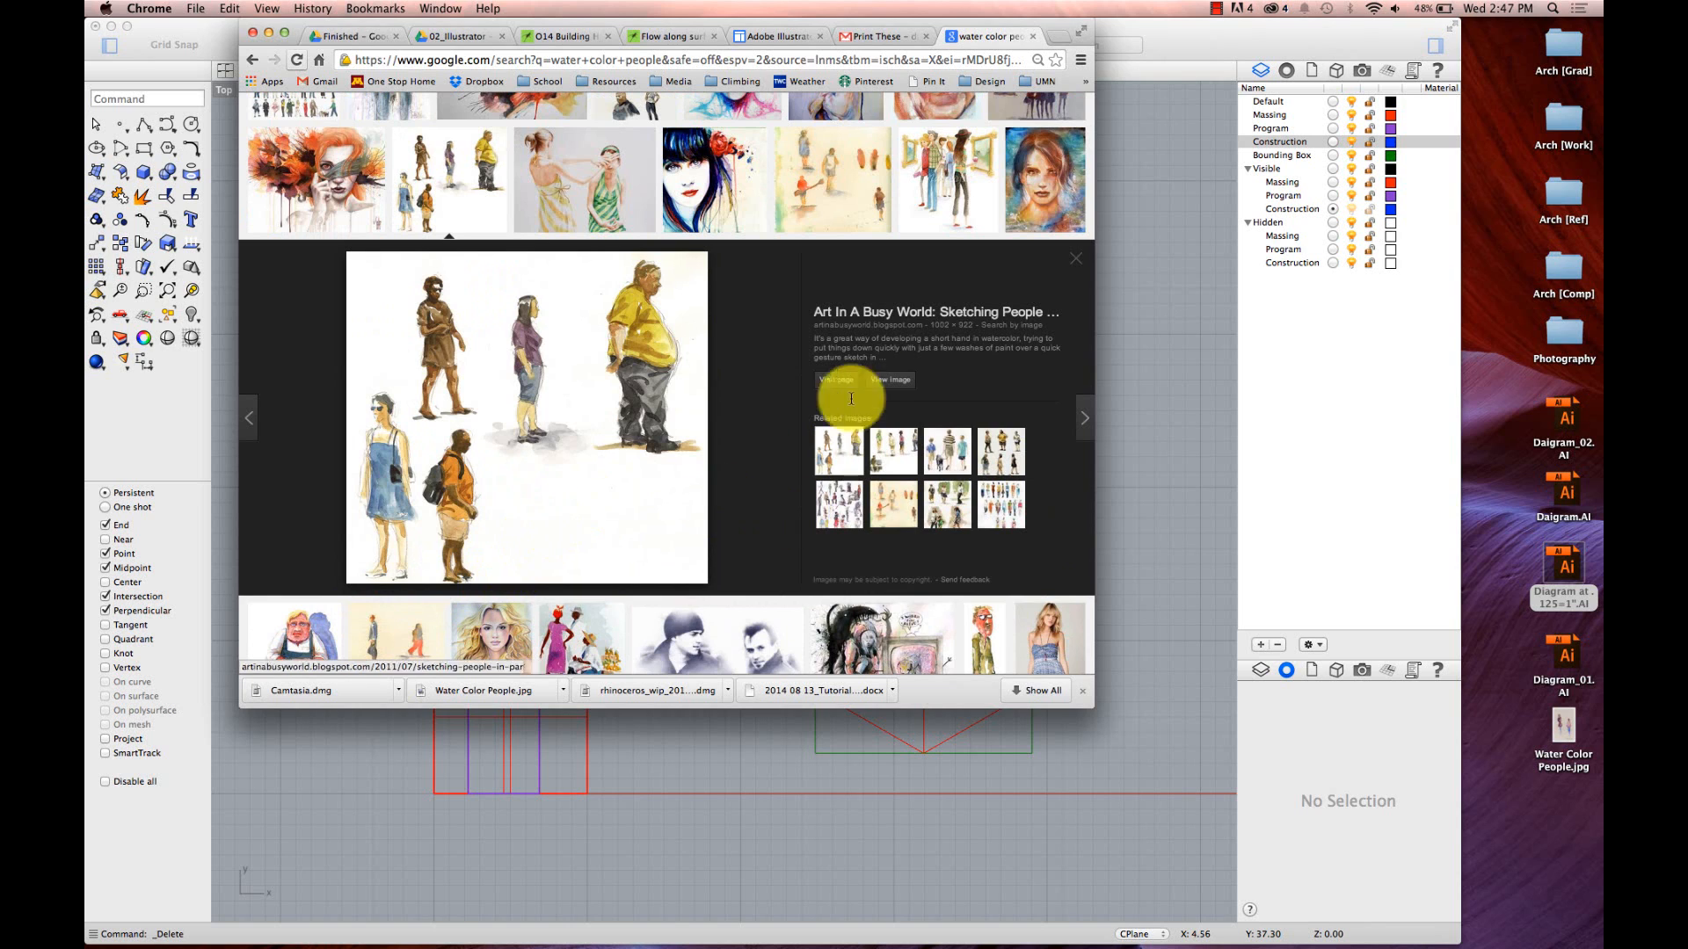
{"action": "left_click", "coordinate": [890, 382]}
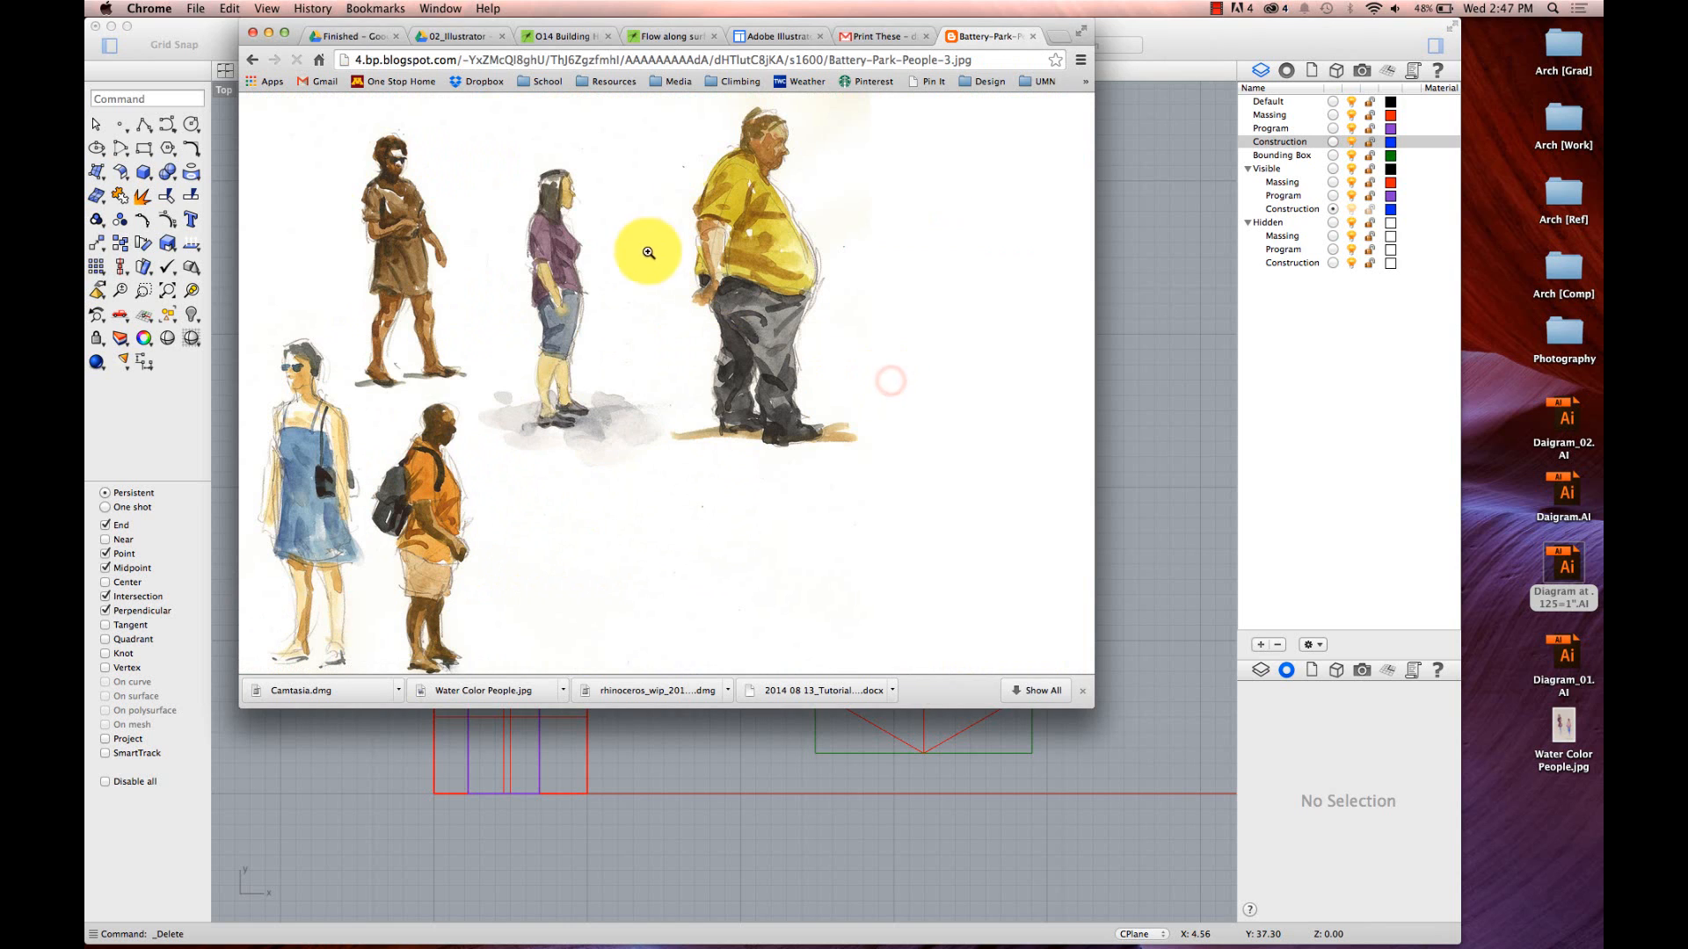
{"action": "right_click", "coordinate": [637, 331]}
{"action": "left_click", "coordinate": [642, 341]}
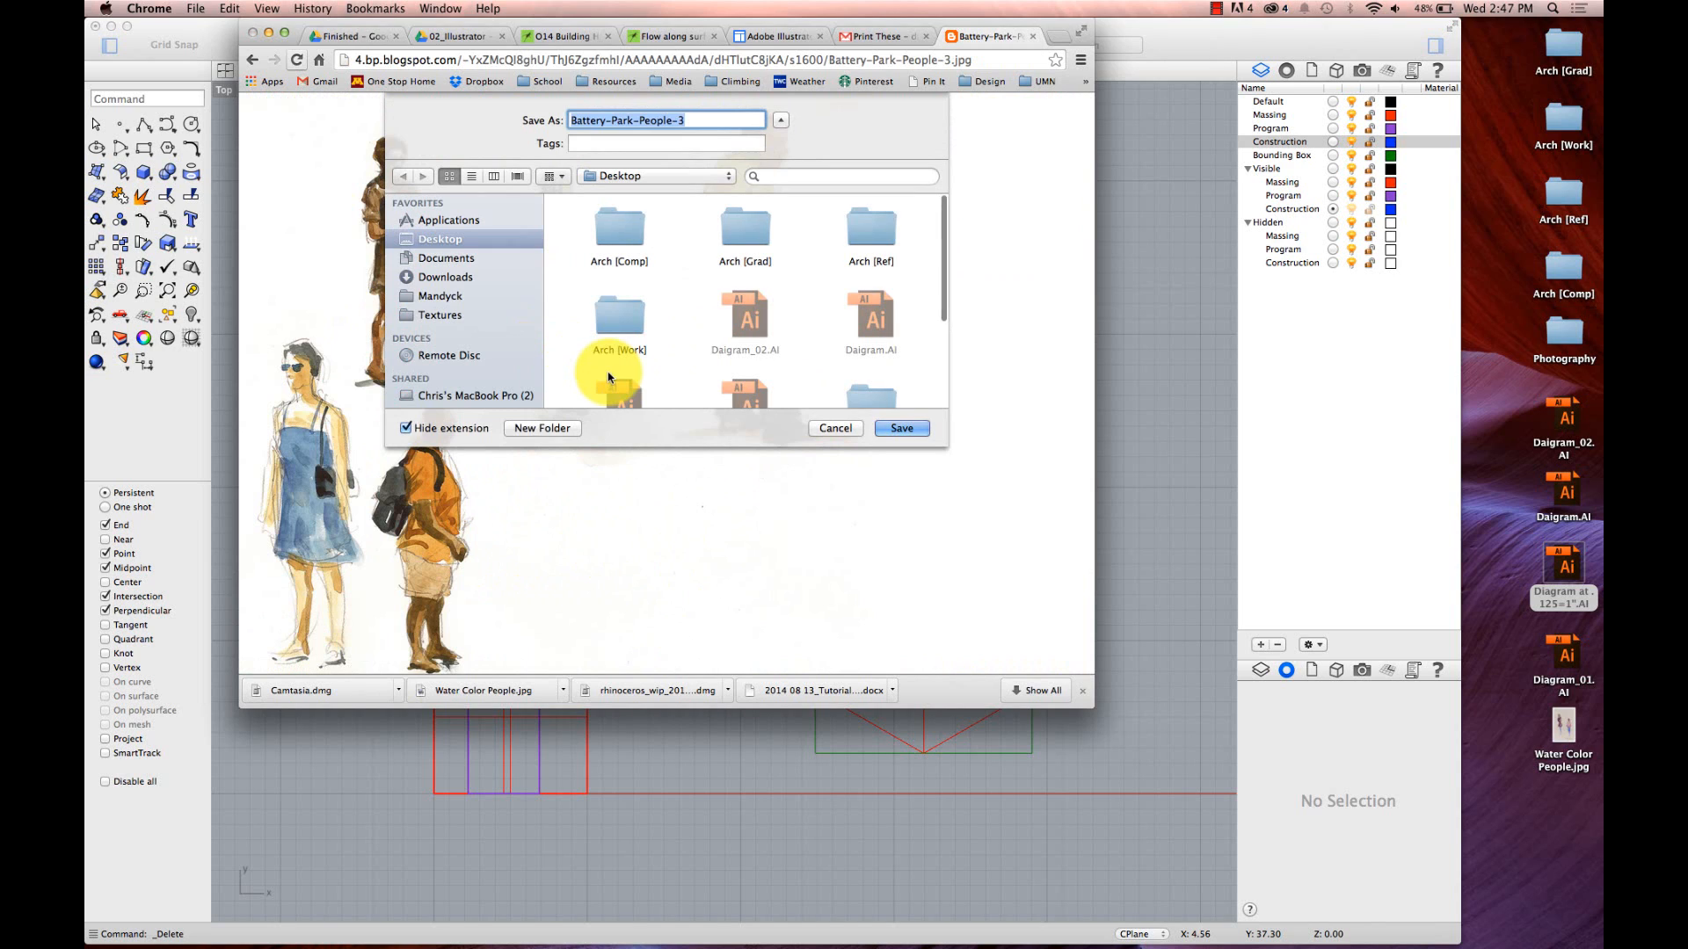
{"action": "type", "text": "Wat"}
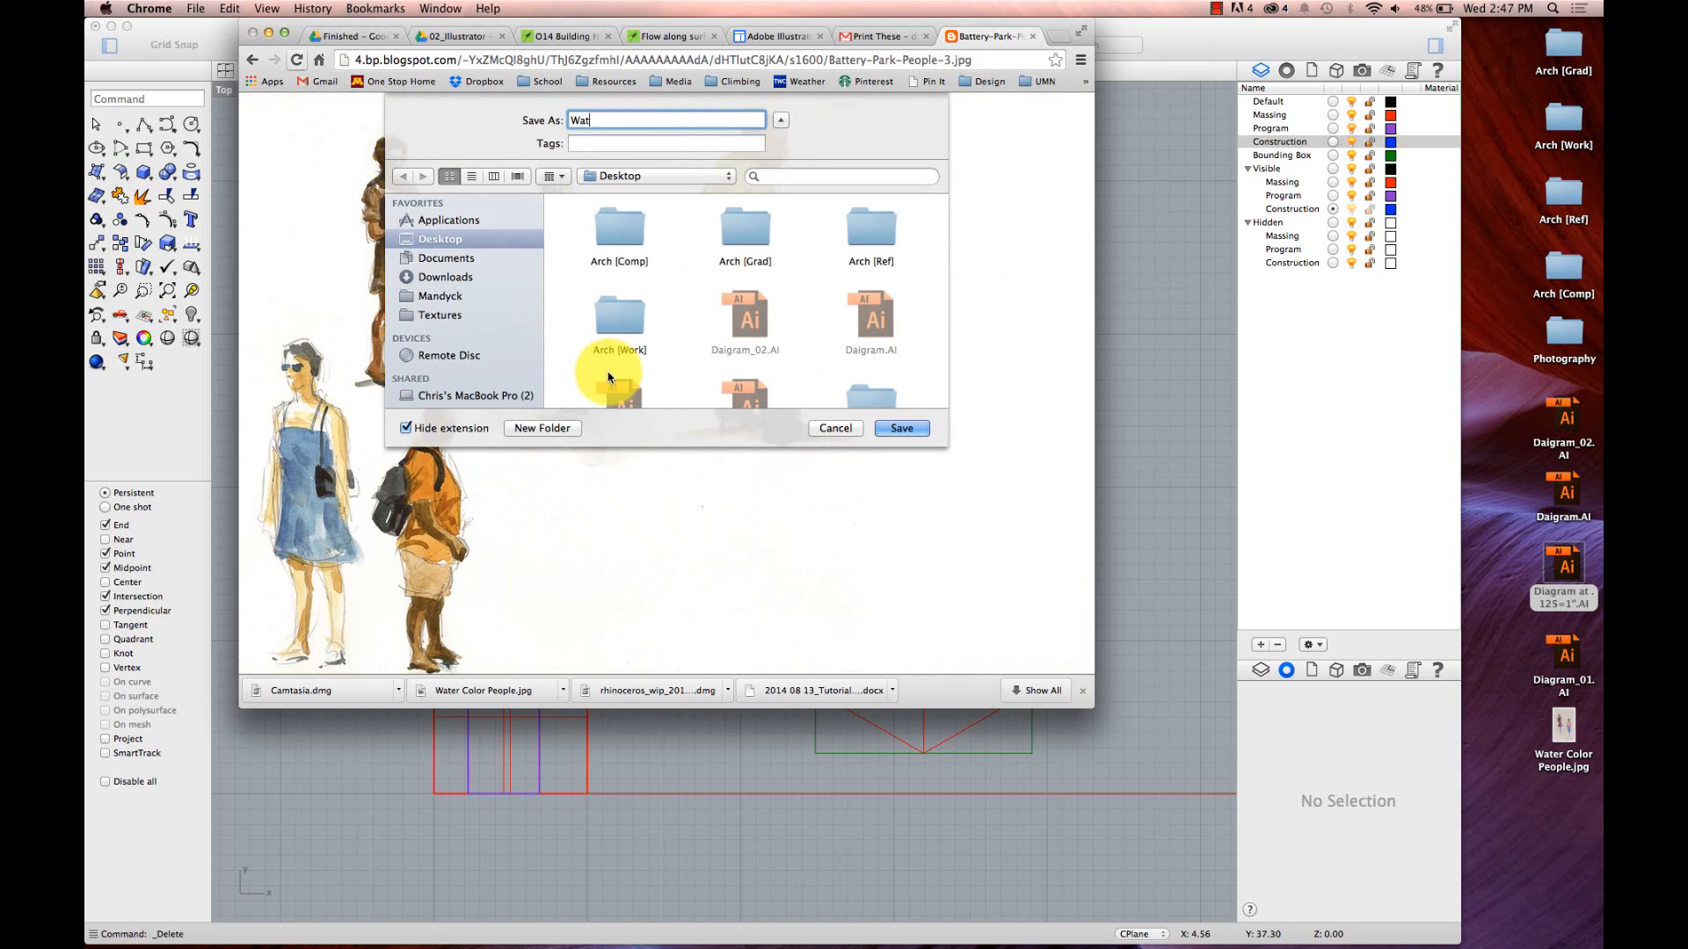
{"action": "type", "text": "ercolor People"}
{"action": "key", "text": "Return"}
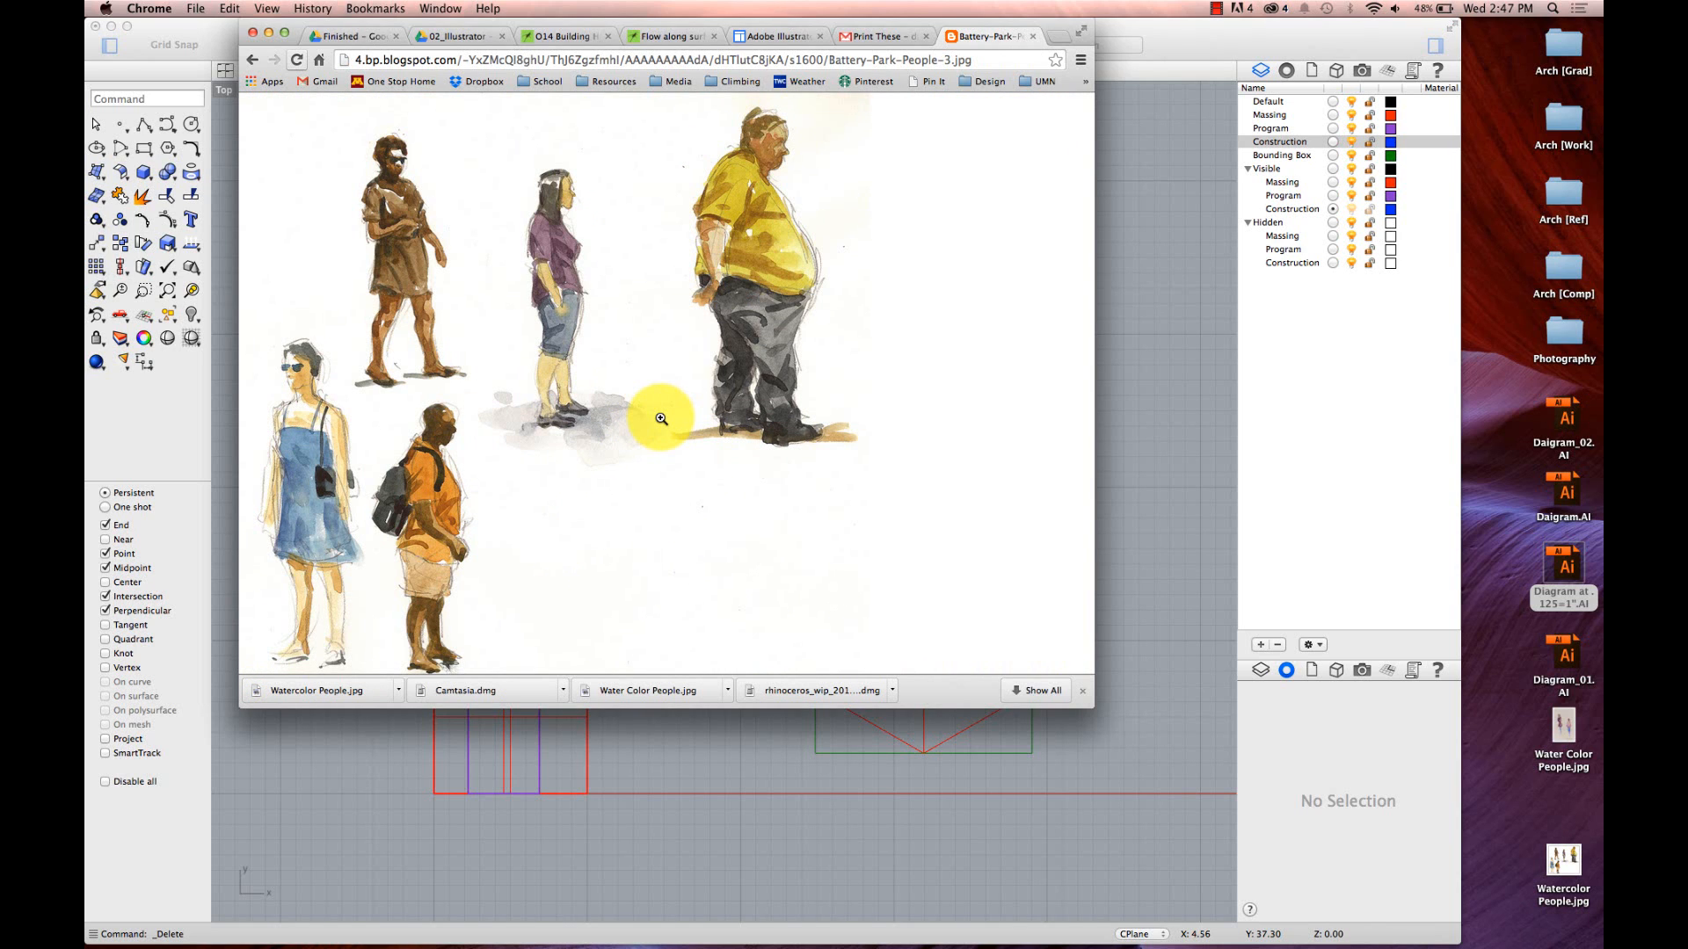
- Switch to Photoshop, move its window to the middle of the screen, and bring the vaulted ceiling photo into view
{"action": "key", "text": "super+Tab"}
{"action": "key", "text": "super+Tab"}
{"action": "key", "text": "super+Tab"}
{"action": "key", "text": "super+Tab"}
{"action": "key", "text": "super+Tab"}
{"action": "key", "text": "super+Tab"}
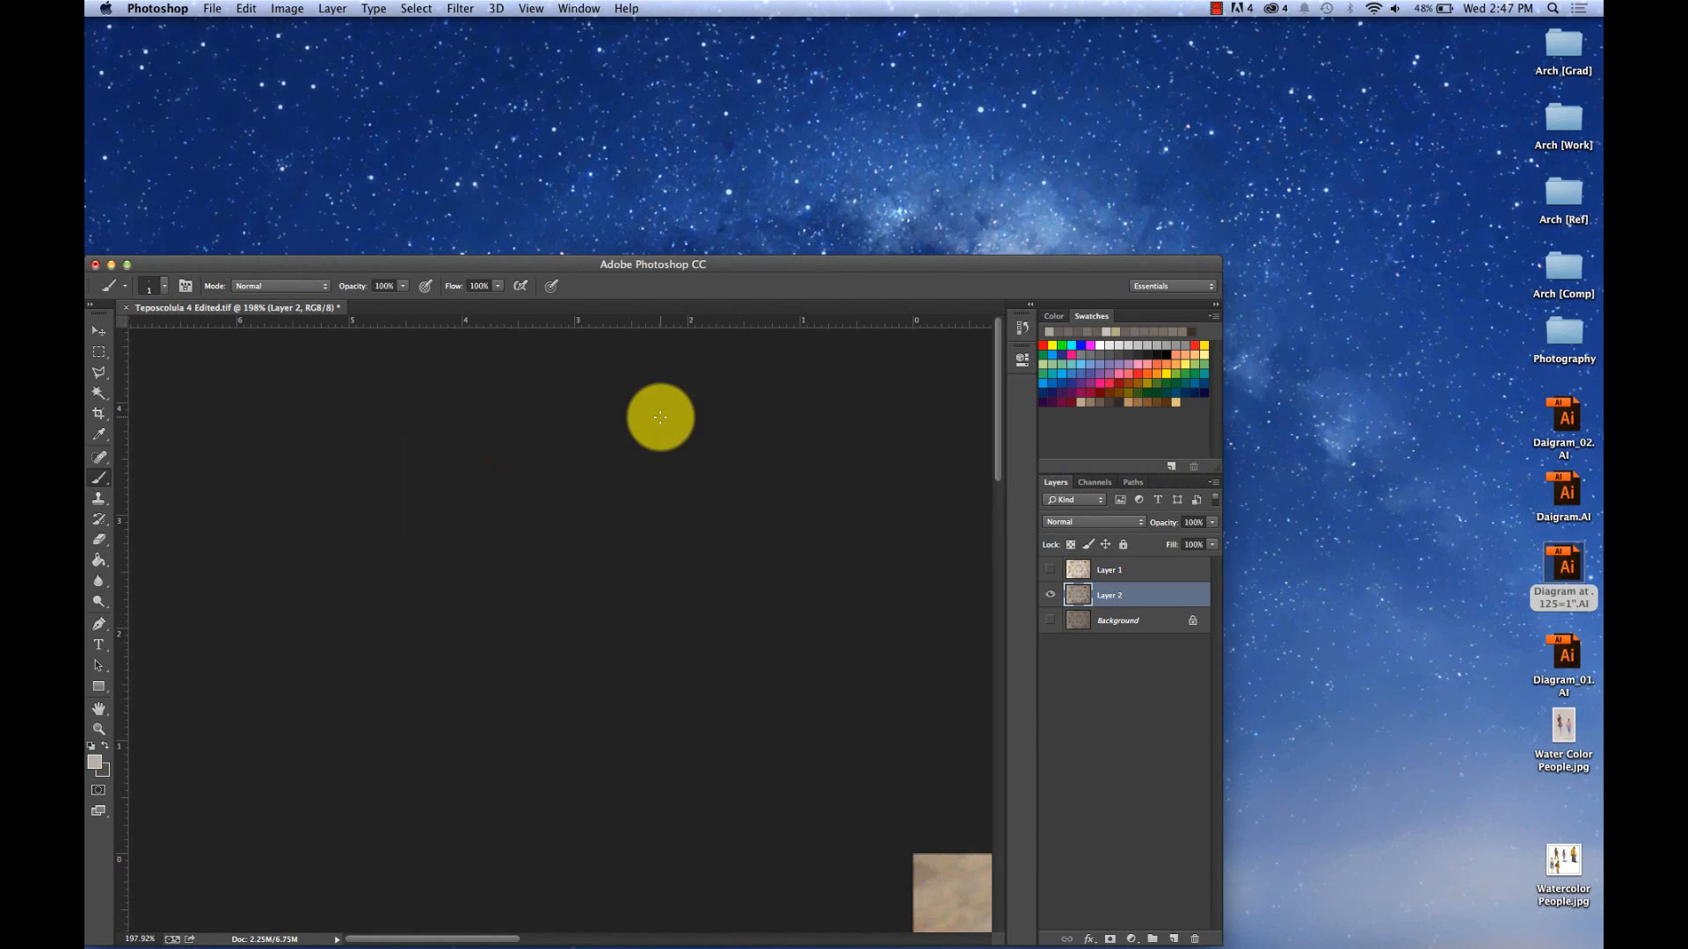
{"action": "left_click_drag", "start_coordinate": [567, 264], "coordinate": [701, 107]}
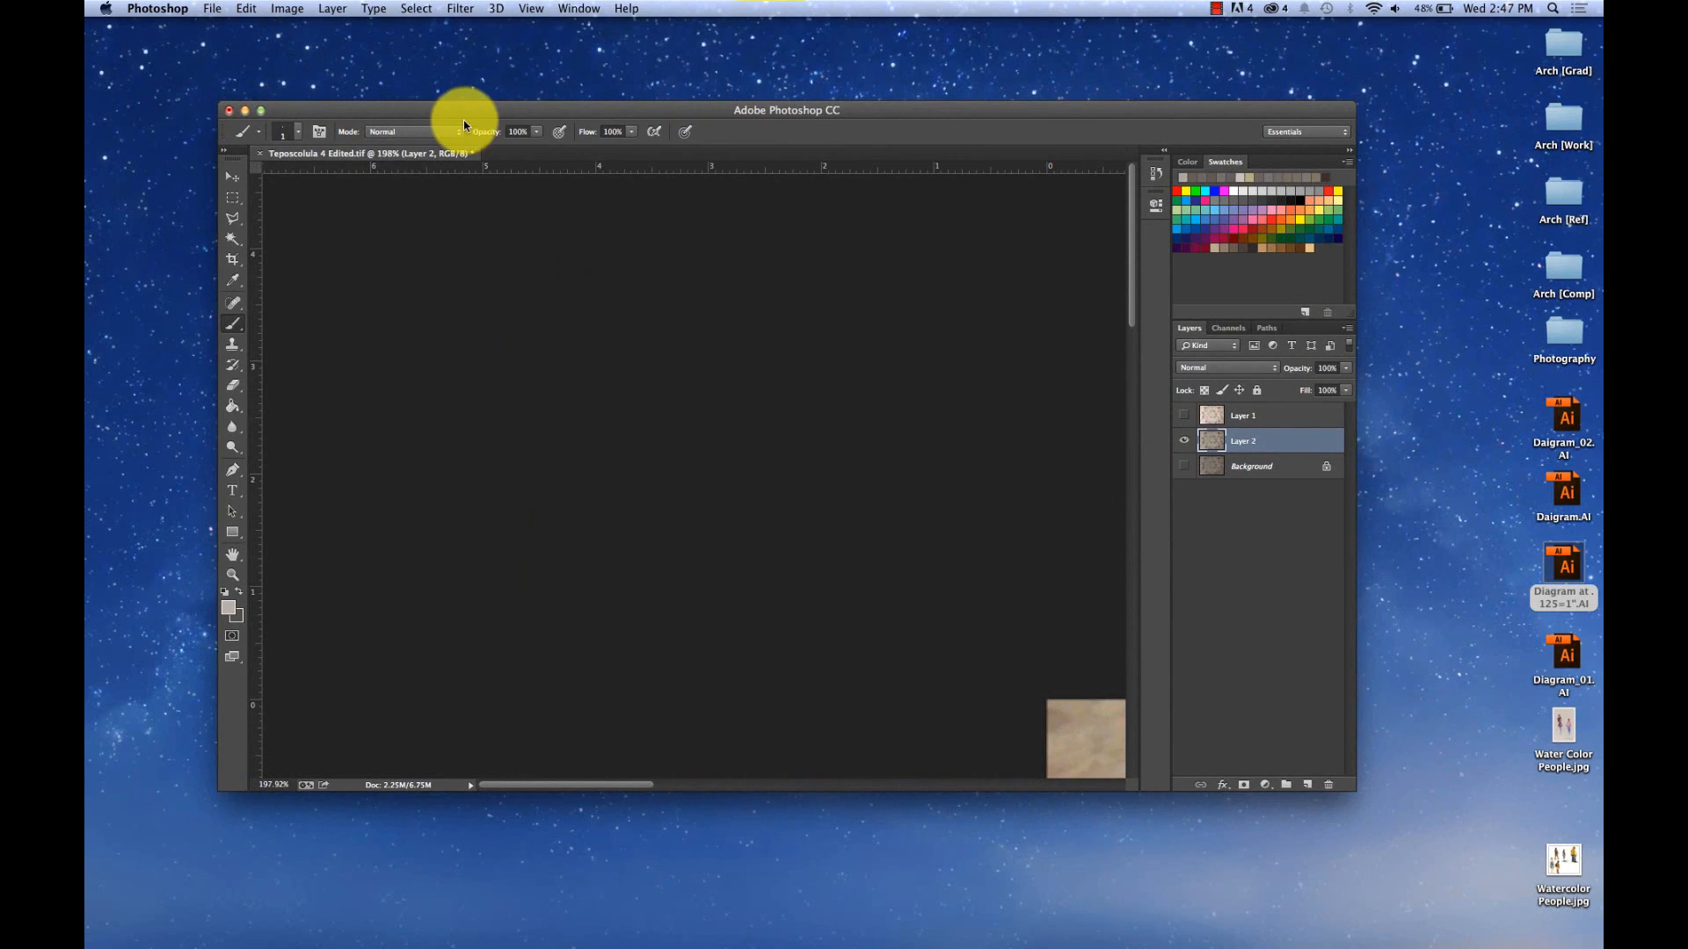
{"action": "scroll", "coordinate": [678, 305], "scroll_direction": "right", "scroll_amount": 10}
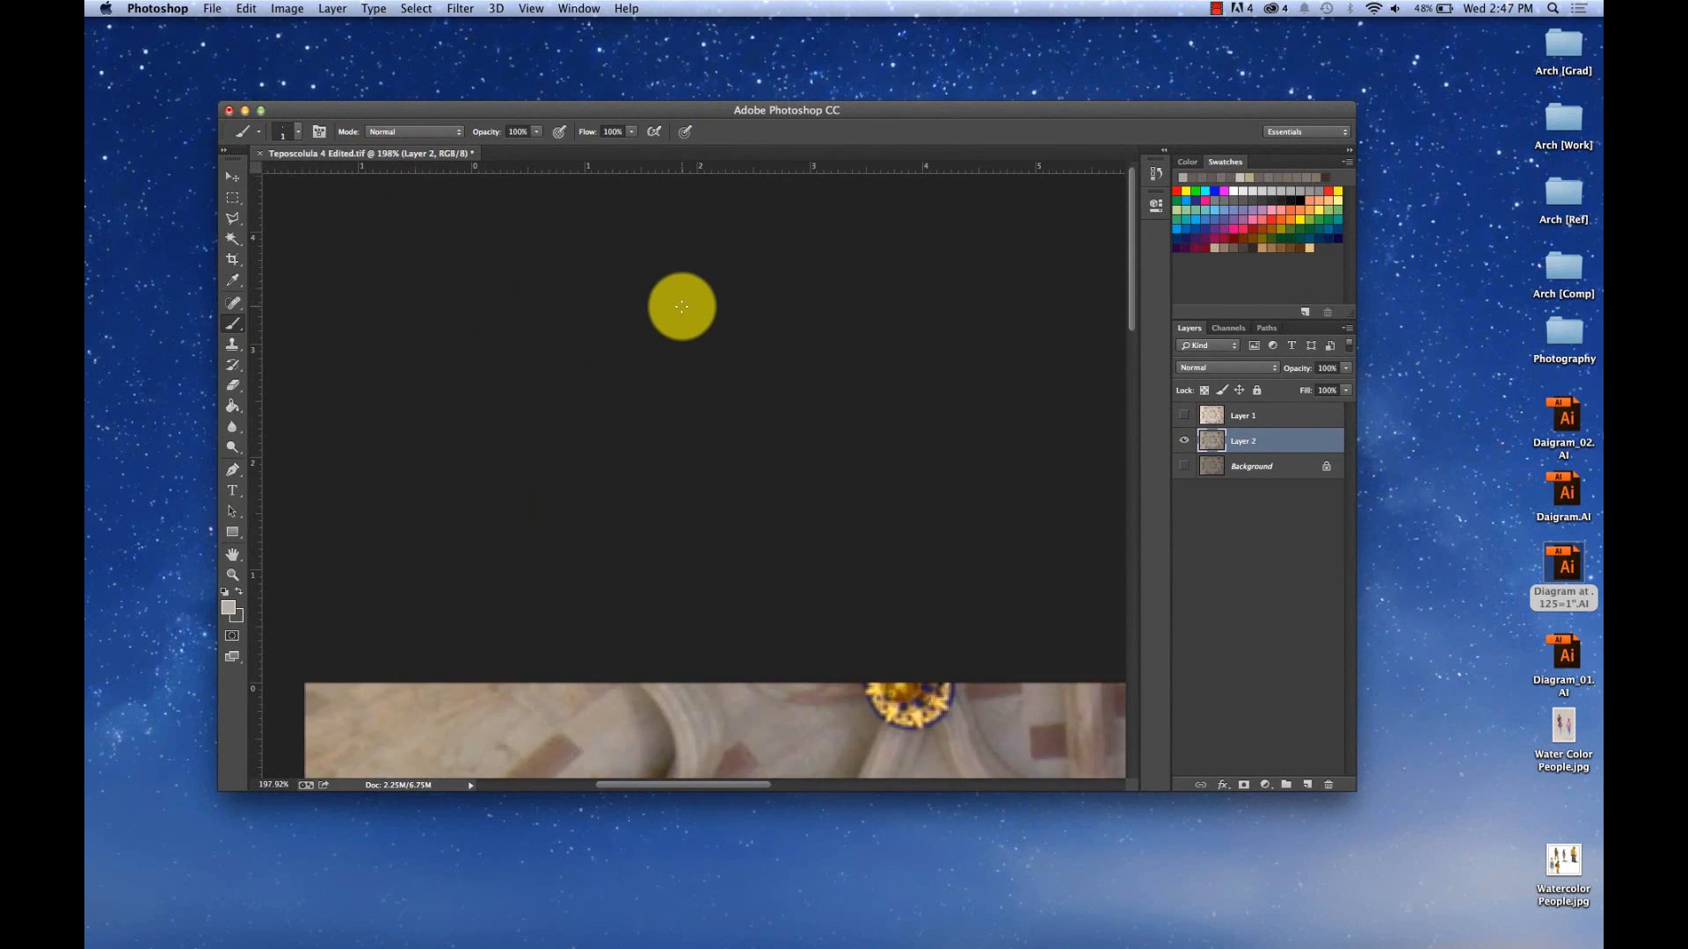
{"action": "scroll", "coordinate": [681, 306], "scroll_direction": "down", "scroll_amount": 15}
{"action": "scroll", "coordinate": [682, 306], "scroll_direction": "right", "scroll_amount": 3}
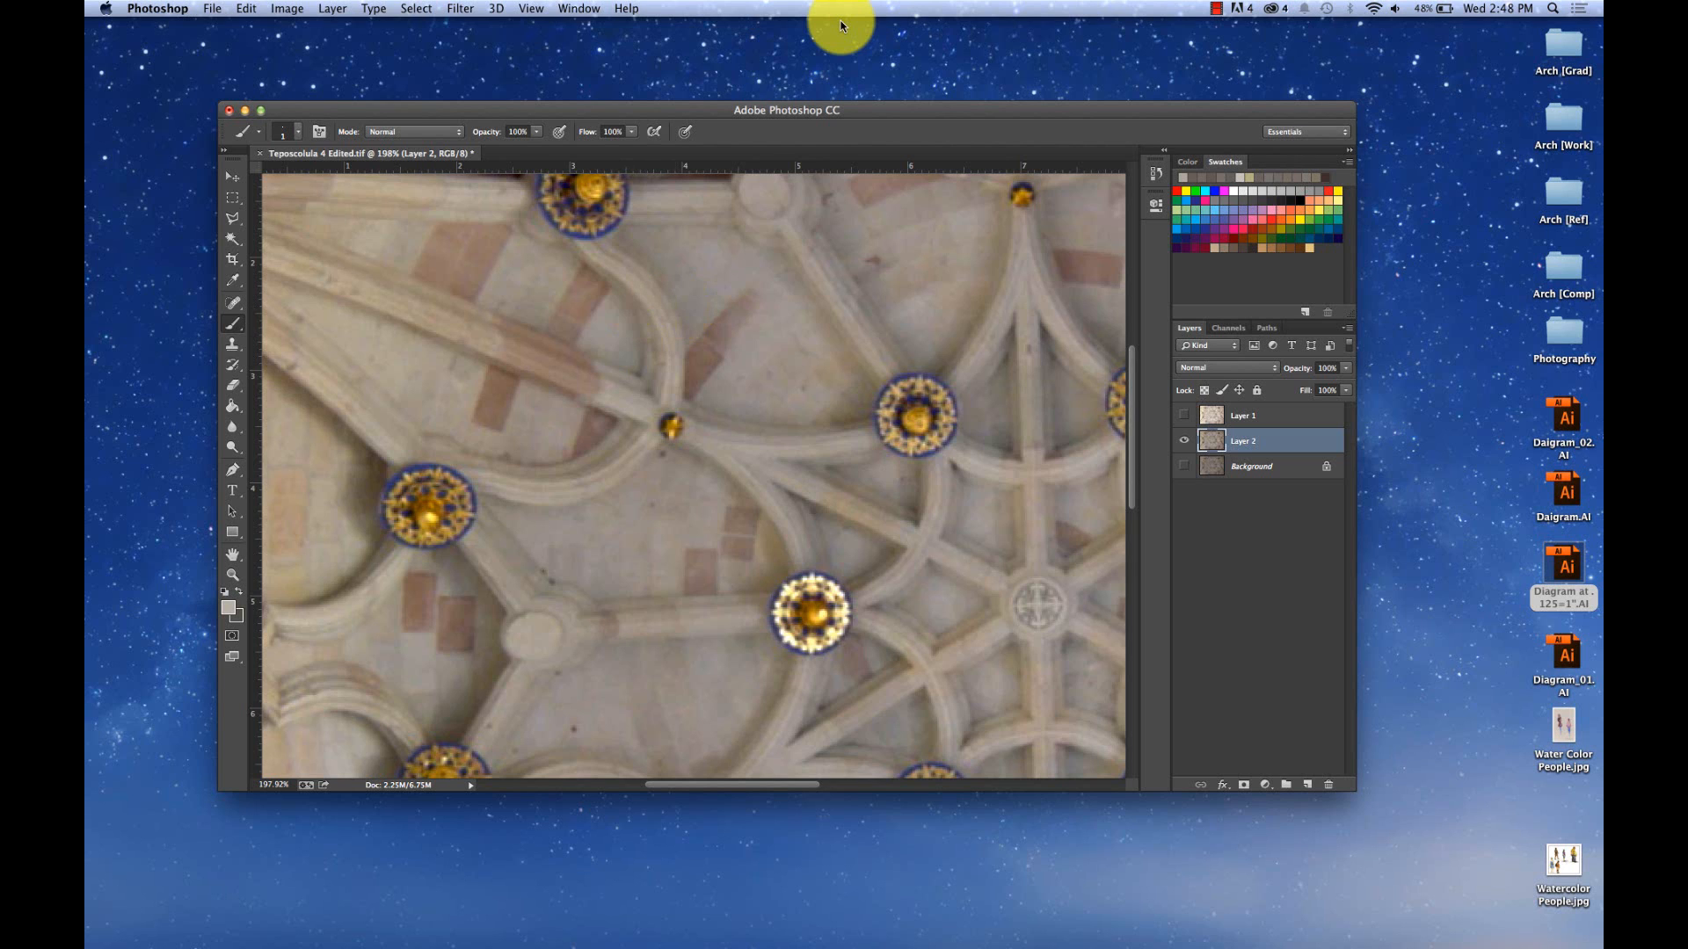
- Magnify the vaulted ceiling photo to 3200% to examine its individual pixels
{"action": "key", "text": "super+equal"}
{"action": "key", "text": "super+equal"}
{"action": "key", "text": "super+equal"}
{"action": "key", "text": "super+equal"}
{"action": "key", "text": "super+equal"}
{"action": "key", "text": "super+equal"}
{"action": "key", "text": "super+equal"}
{"action": "key", "text": "super+equal"}
{"action": "key", "text": "super+equal"}
{"action": "key", "text": "super+equal"}
{"action": "key", "text": "super+equal"}
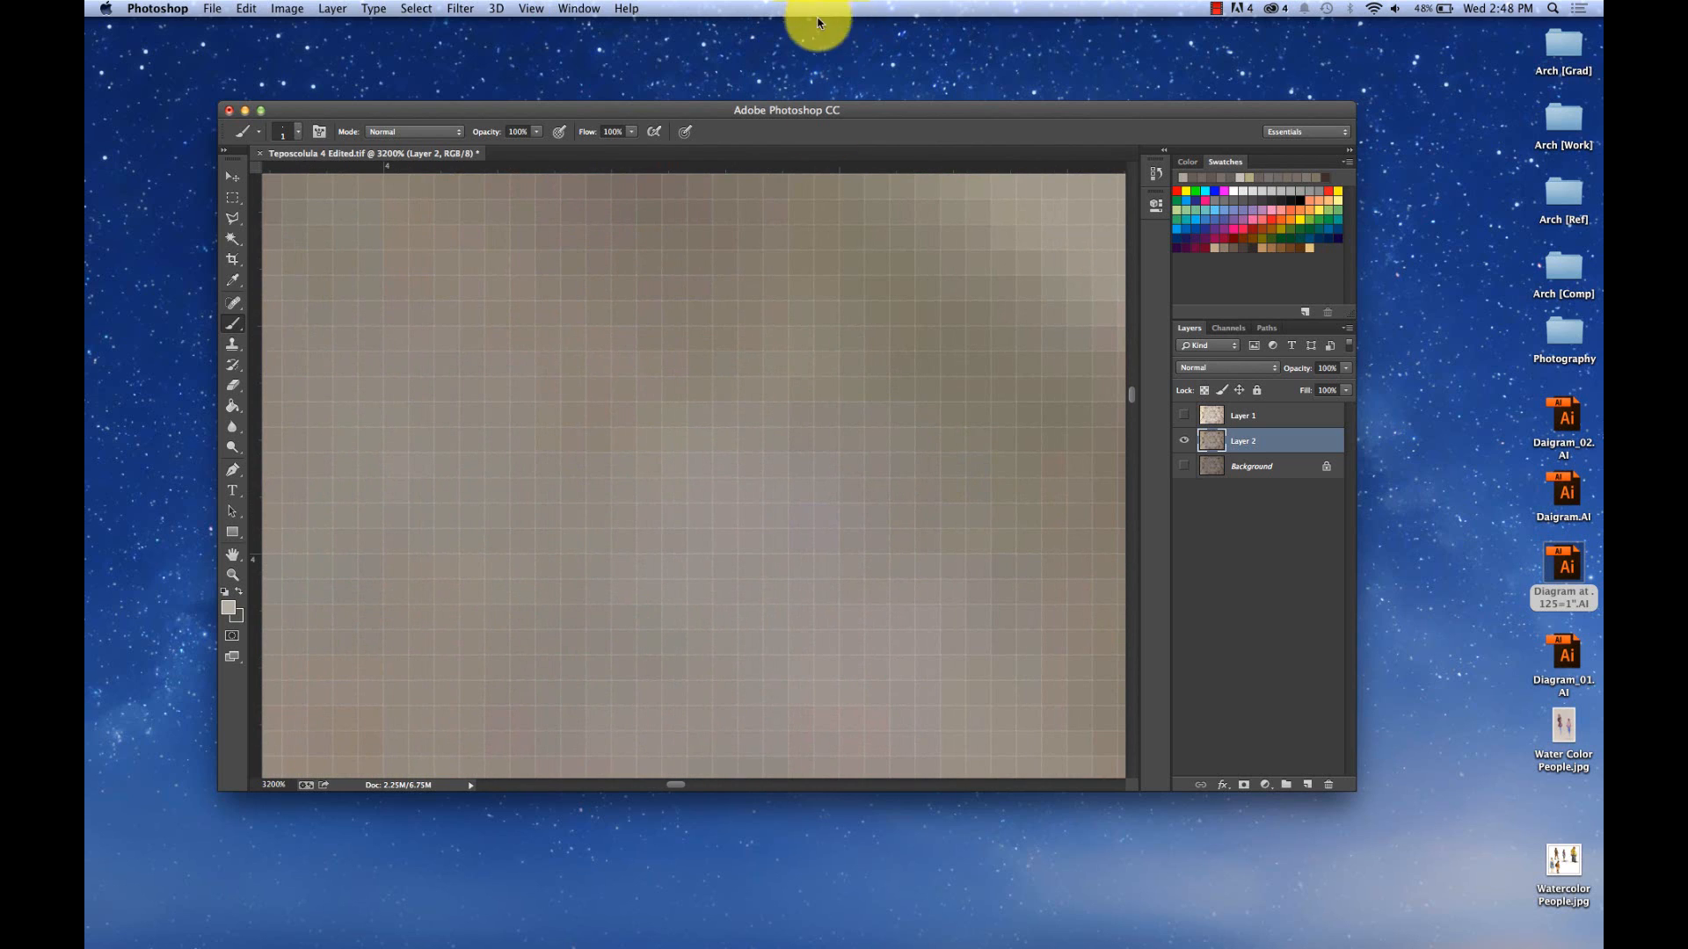
- Paint a few pixels on Layer 2 with the 1-pixel brush, including a short horizontal run
{"action": "left_click", "coordinate": [675, 367]}
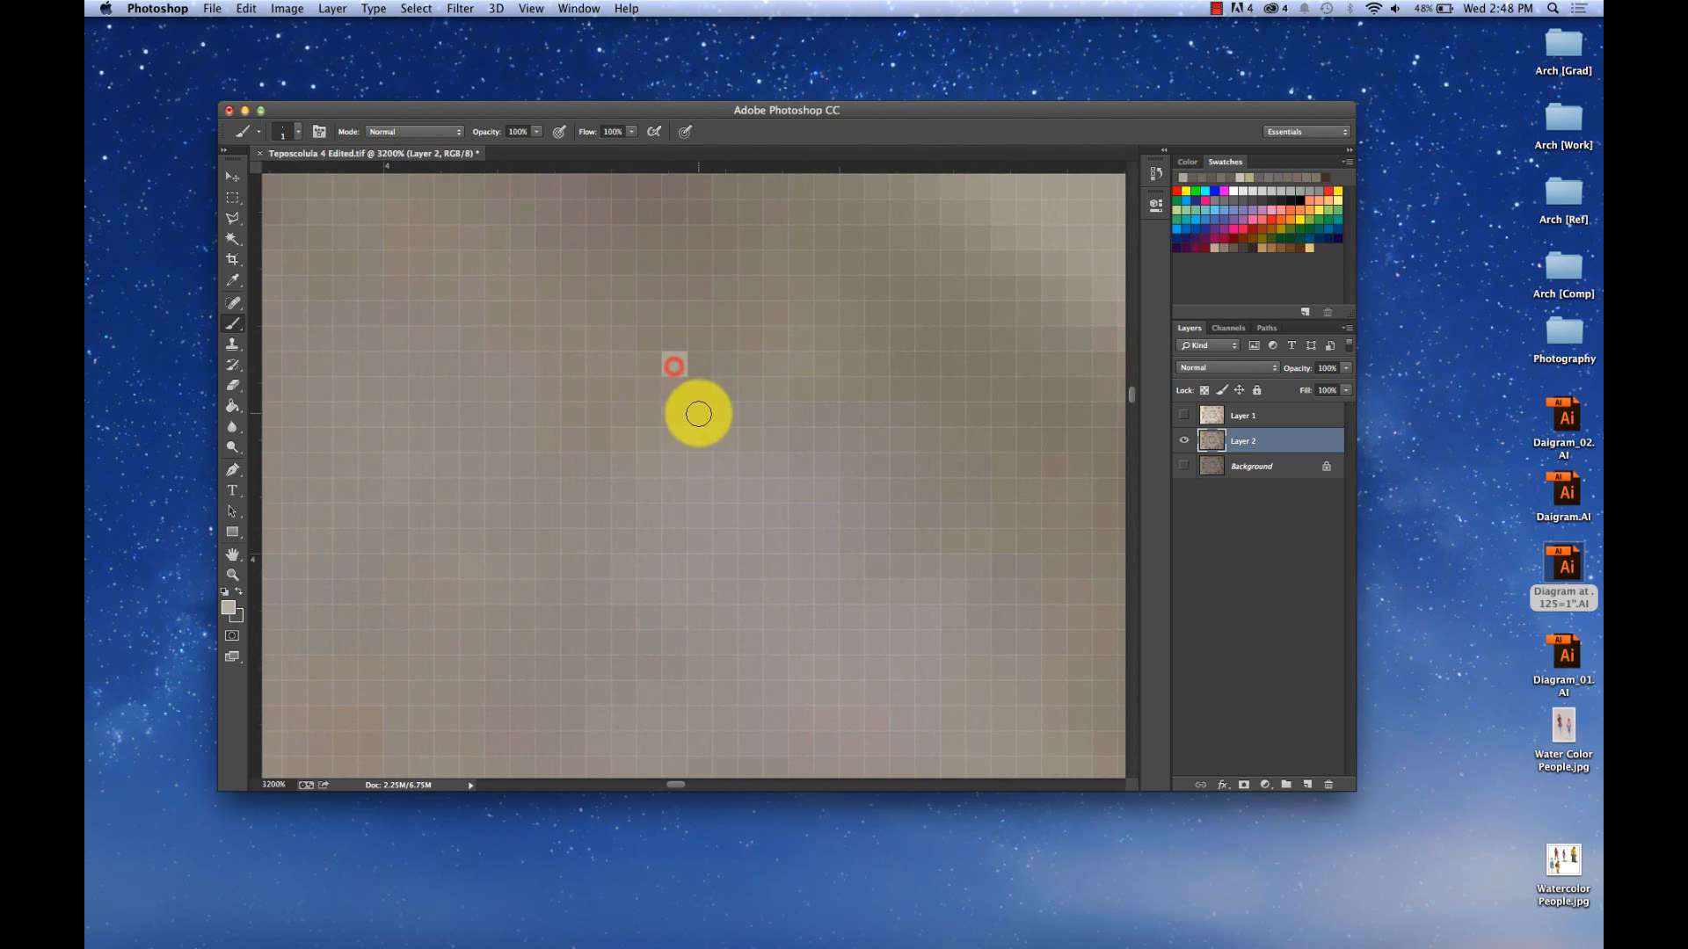
{"action": "left_click_drag", "start_coordinate": [697, 366], "coordinate": [765, 361]}
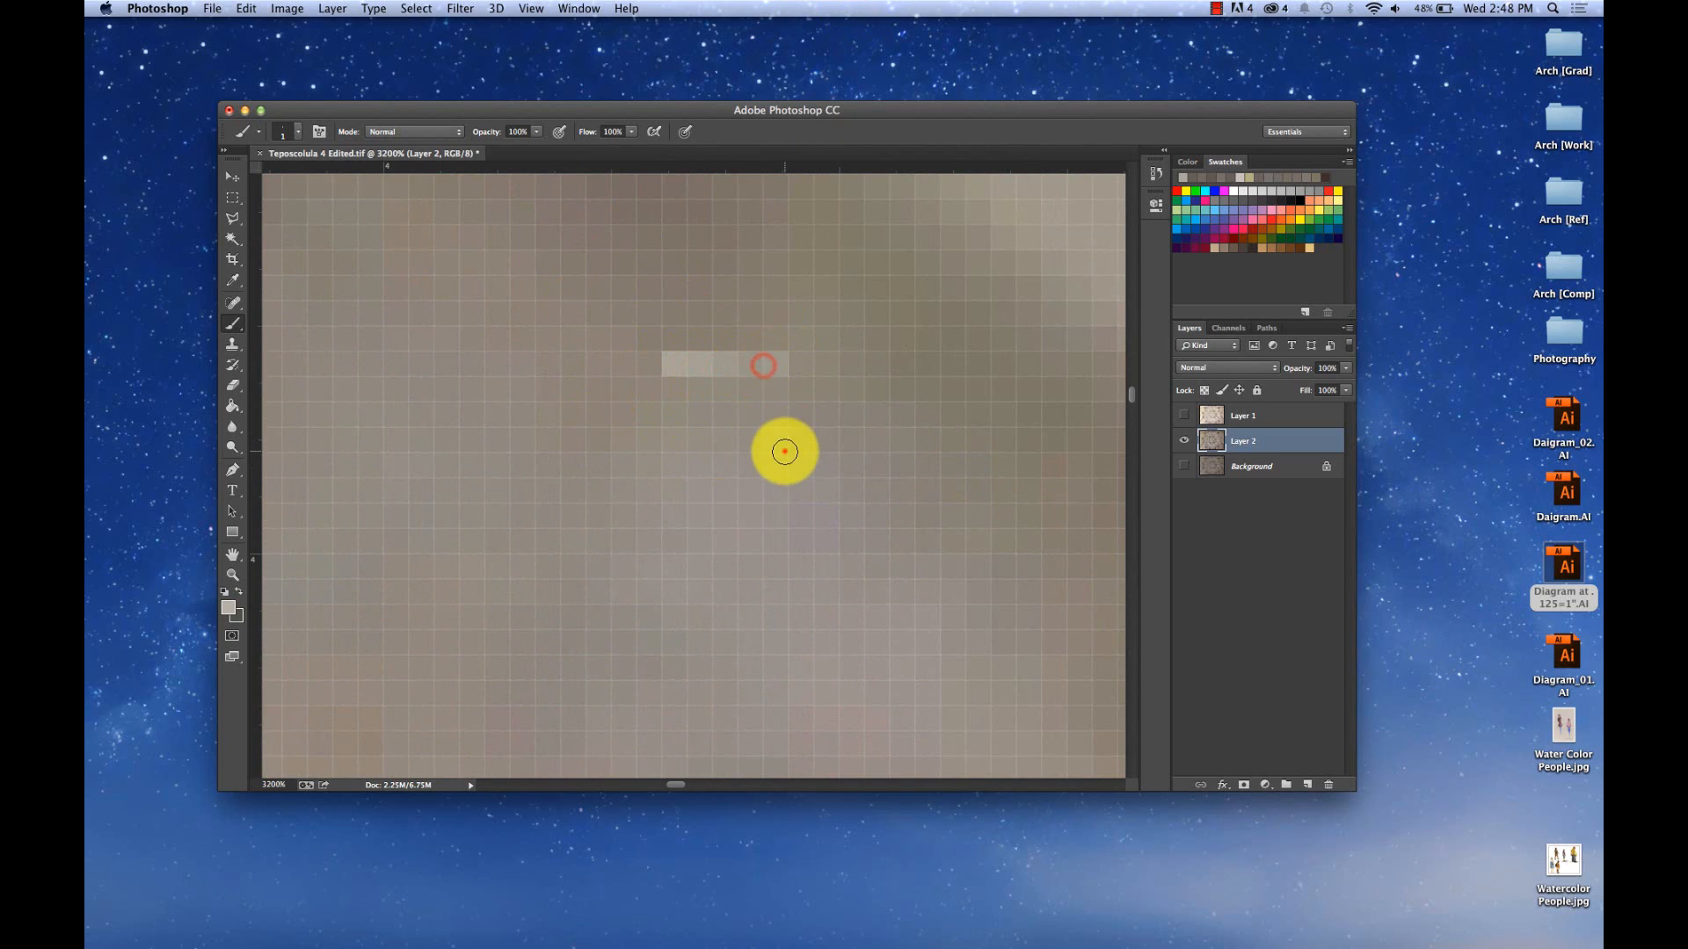
{"action": "left_click", "coordinate": [779, 450]}
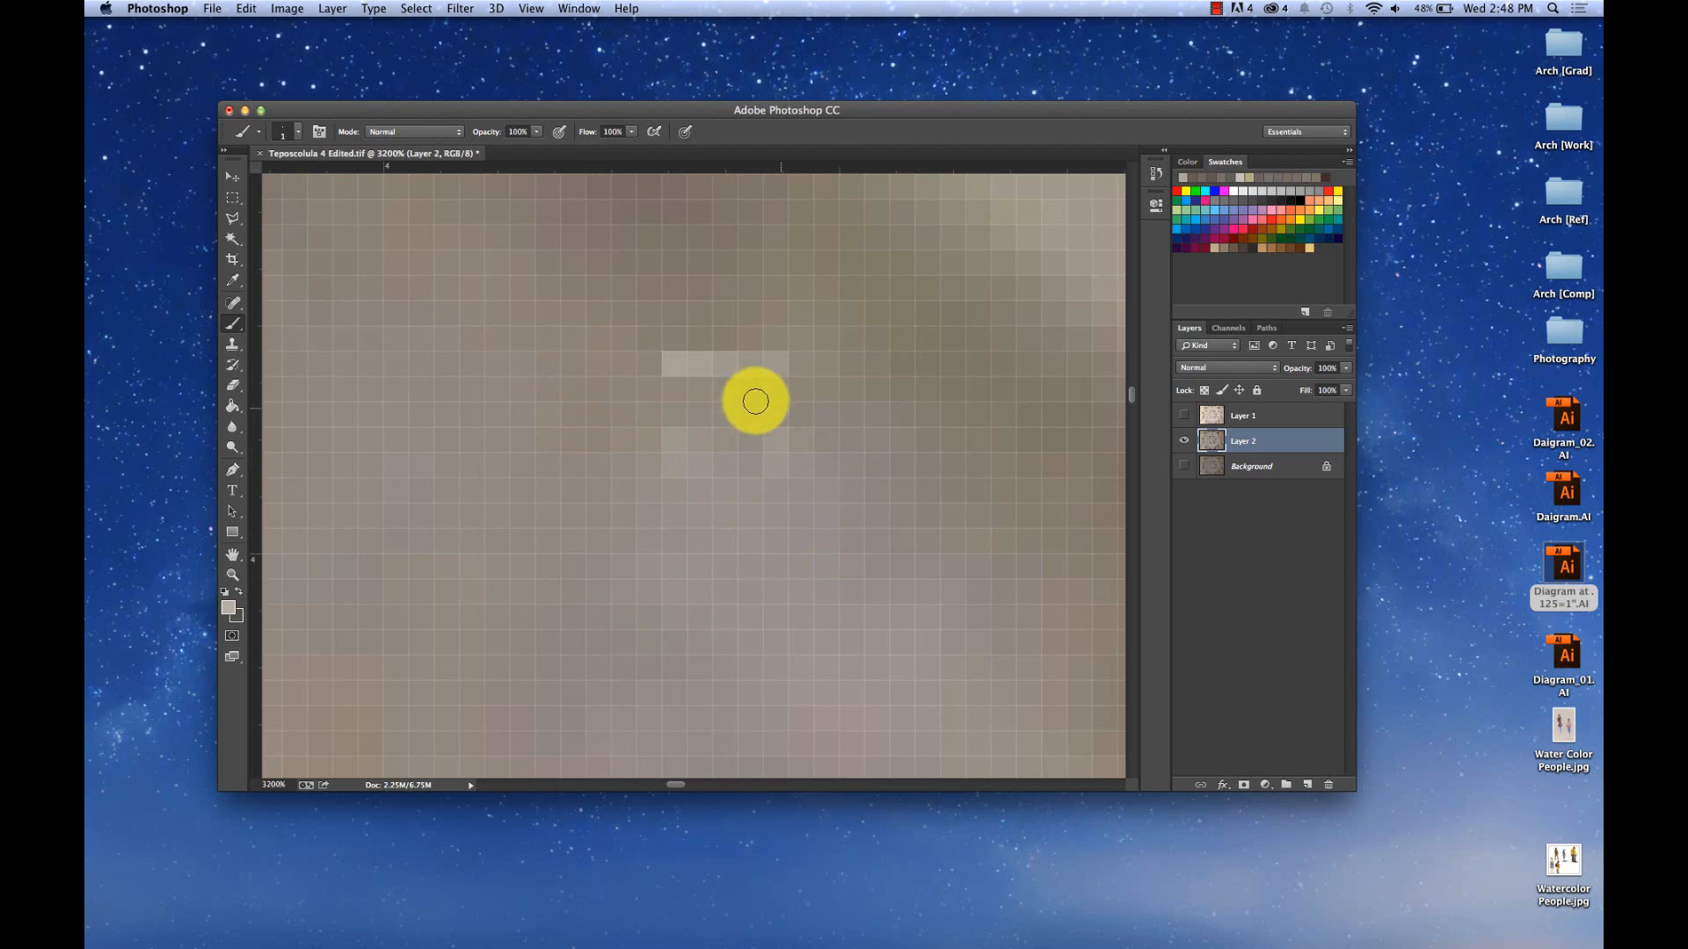
{"action": "key", "text": "super+Tab"}
{"action": "key", "text": "super+Tab"}
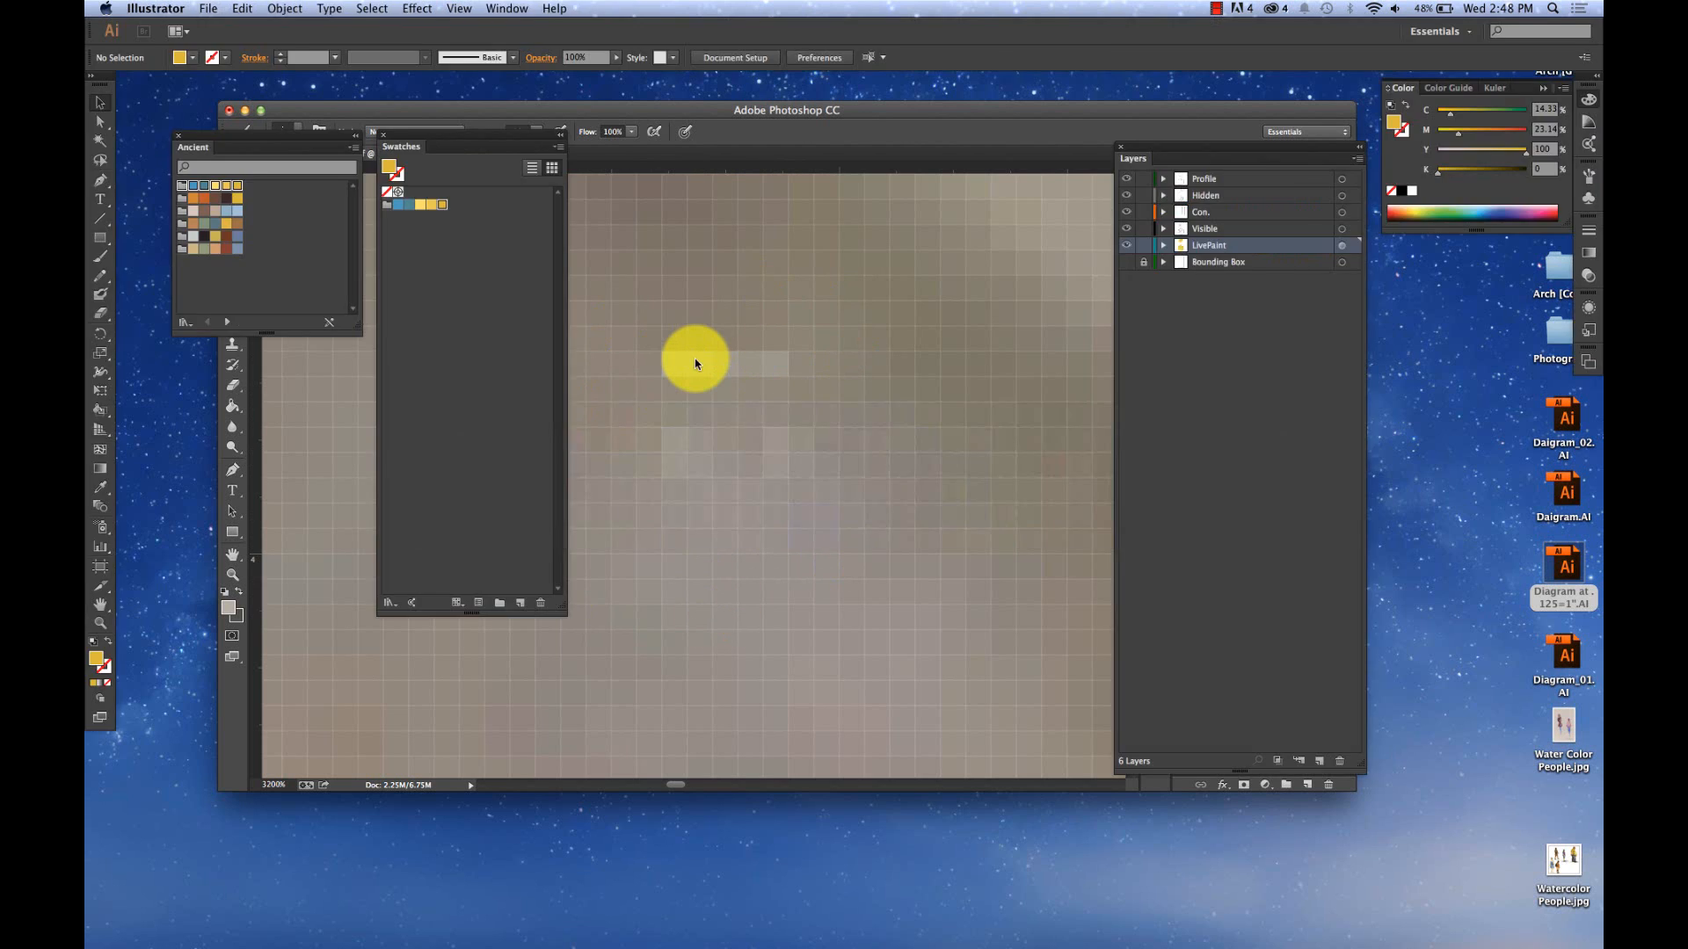
{"action": "left_click", "coordinate": [717, 253]}
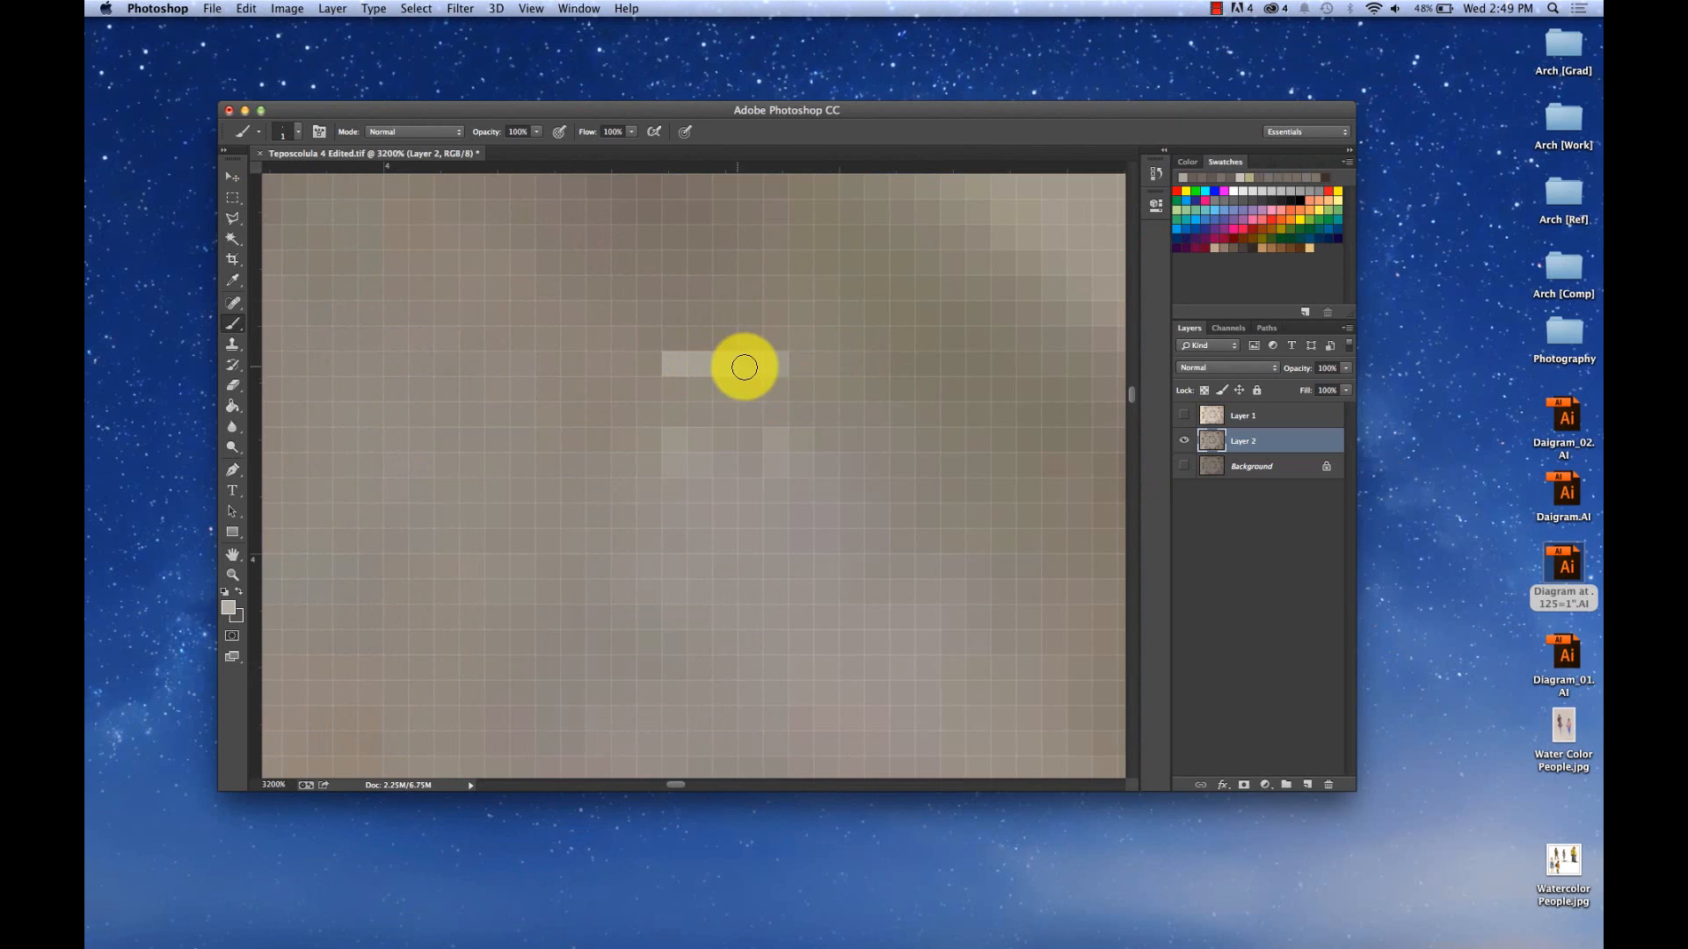
- Add more freehand brush strokes around the painted pixels on Layer 2, including a loose loop-shaped scribble
{"action": "left_click", "coordinate": [724, 431]}
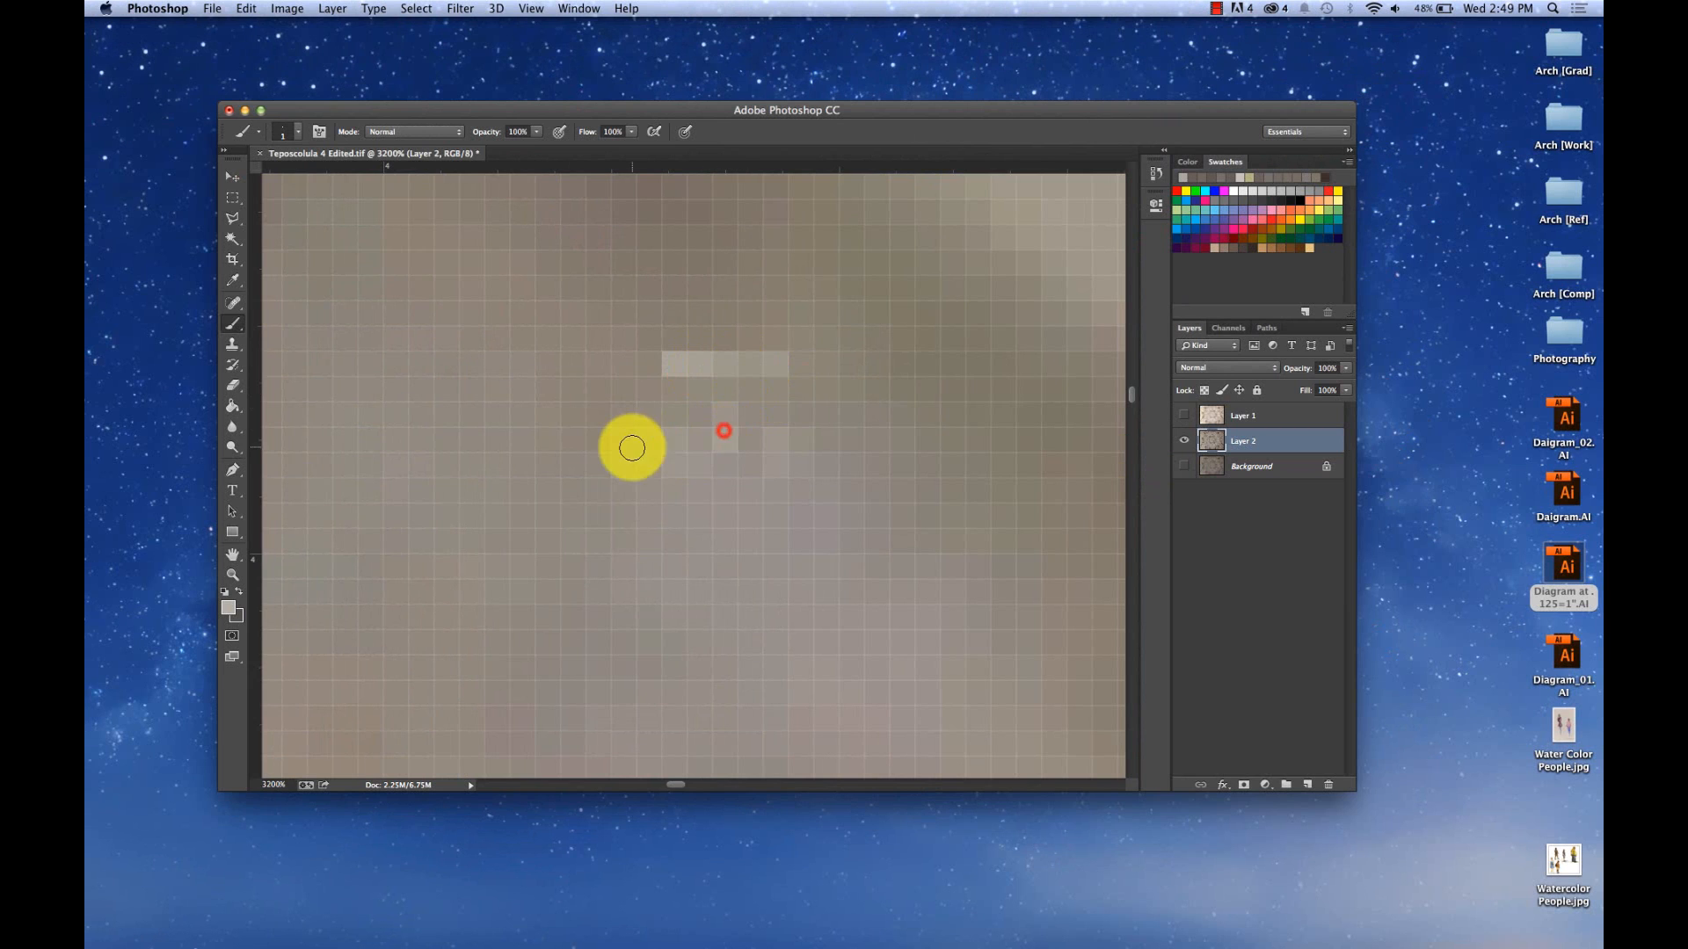
{"action": "left_click", "coordinate": [594, 439]}
{"action": "left_click", "coordinate": [533, 397]}
{"action": "mouse_move", "coordinate": [448, 351]}
{"action": "left_mouse_down"}
{"action": "mouse_move", "coordinate": [607, 631]}
{"action": "mouse_move", "coordinate": [601, 492]}
{"action": "mouse_move", "coordinate": [648, 437]}
{"action": "mouse_move", "coordinate": [999, 396]}
{"action": "left_mouse_up"}
- Zoom out to 50% to examine the painted marks against the whole vaulted ceiling photo
{"action": "key", "text": "super+minus"}
{"action": "key", "text": "super+minus"}
{"action": "key", "text": "super+minus"}
{"action": "key", "text": "super+minus"}
{"action": "key", "text": "super+minus"}
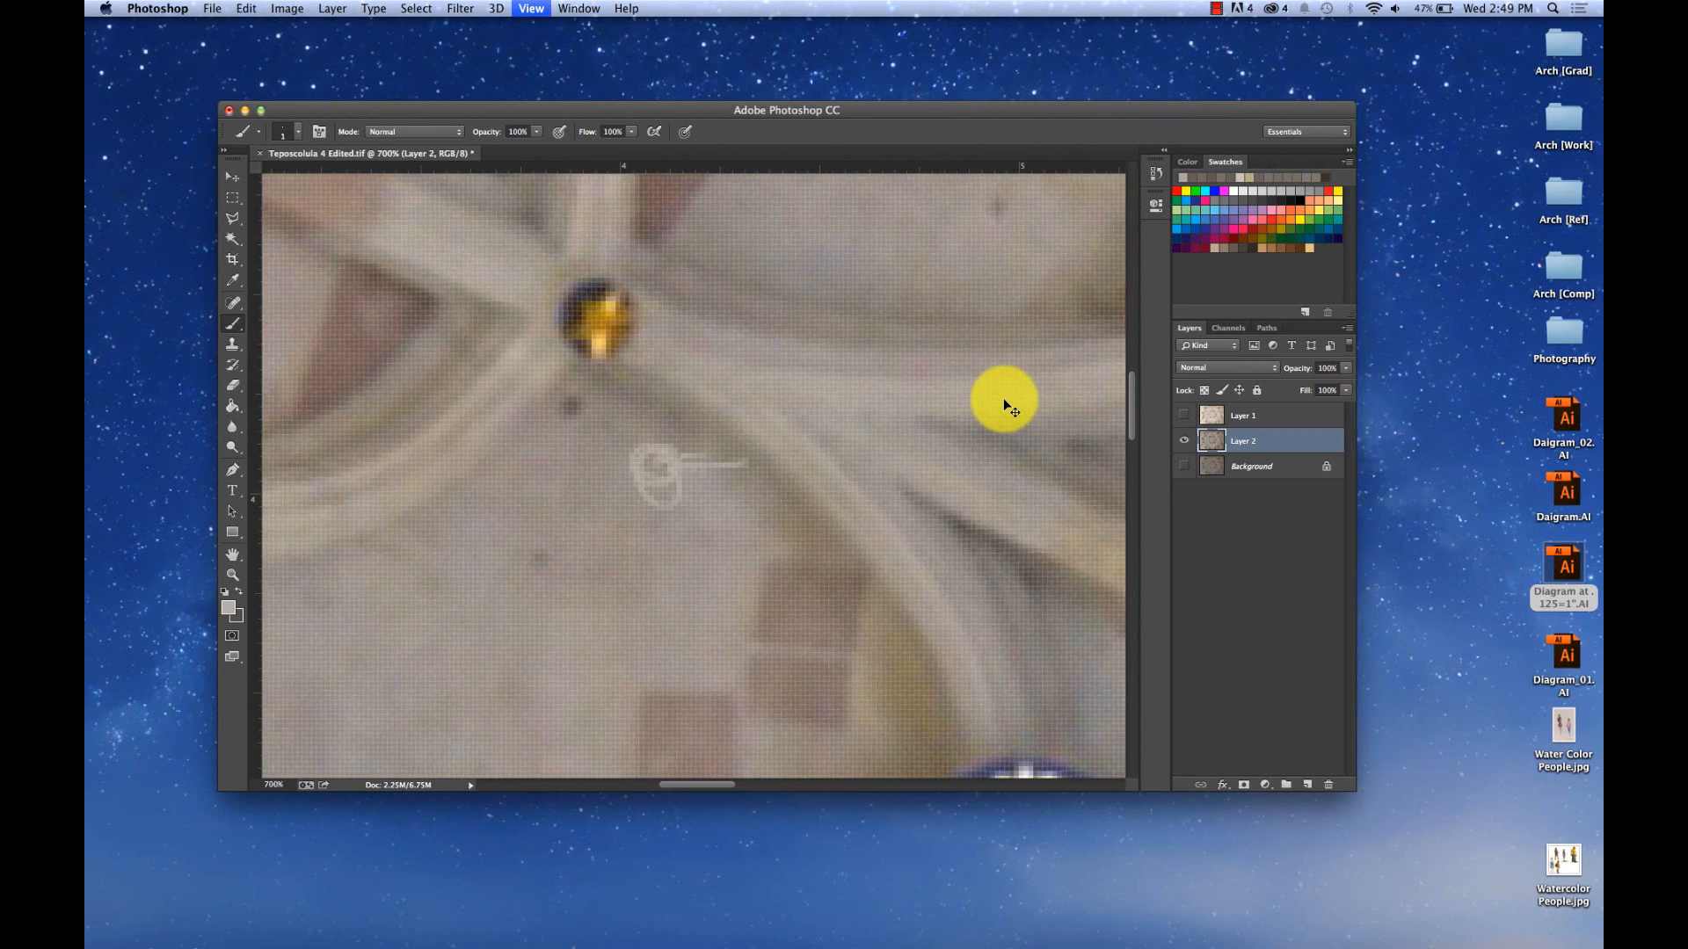
{"action": "key", "text": "super+minus"}
{"action": "key", "text": "super+minus"}
{"action": "key", "text": "super+minus"}
{"action": "key", "text": "super+minus"}
{"action": "key", "text": "super+minus"}
{"action": "key", "text": "super+minus"}
{"action": "key", "text": "super+minus"}
{"action": "key", "text": "super+minus"}
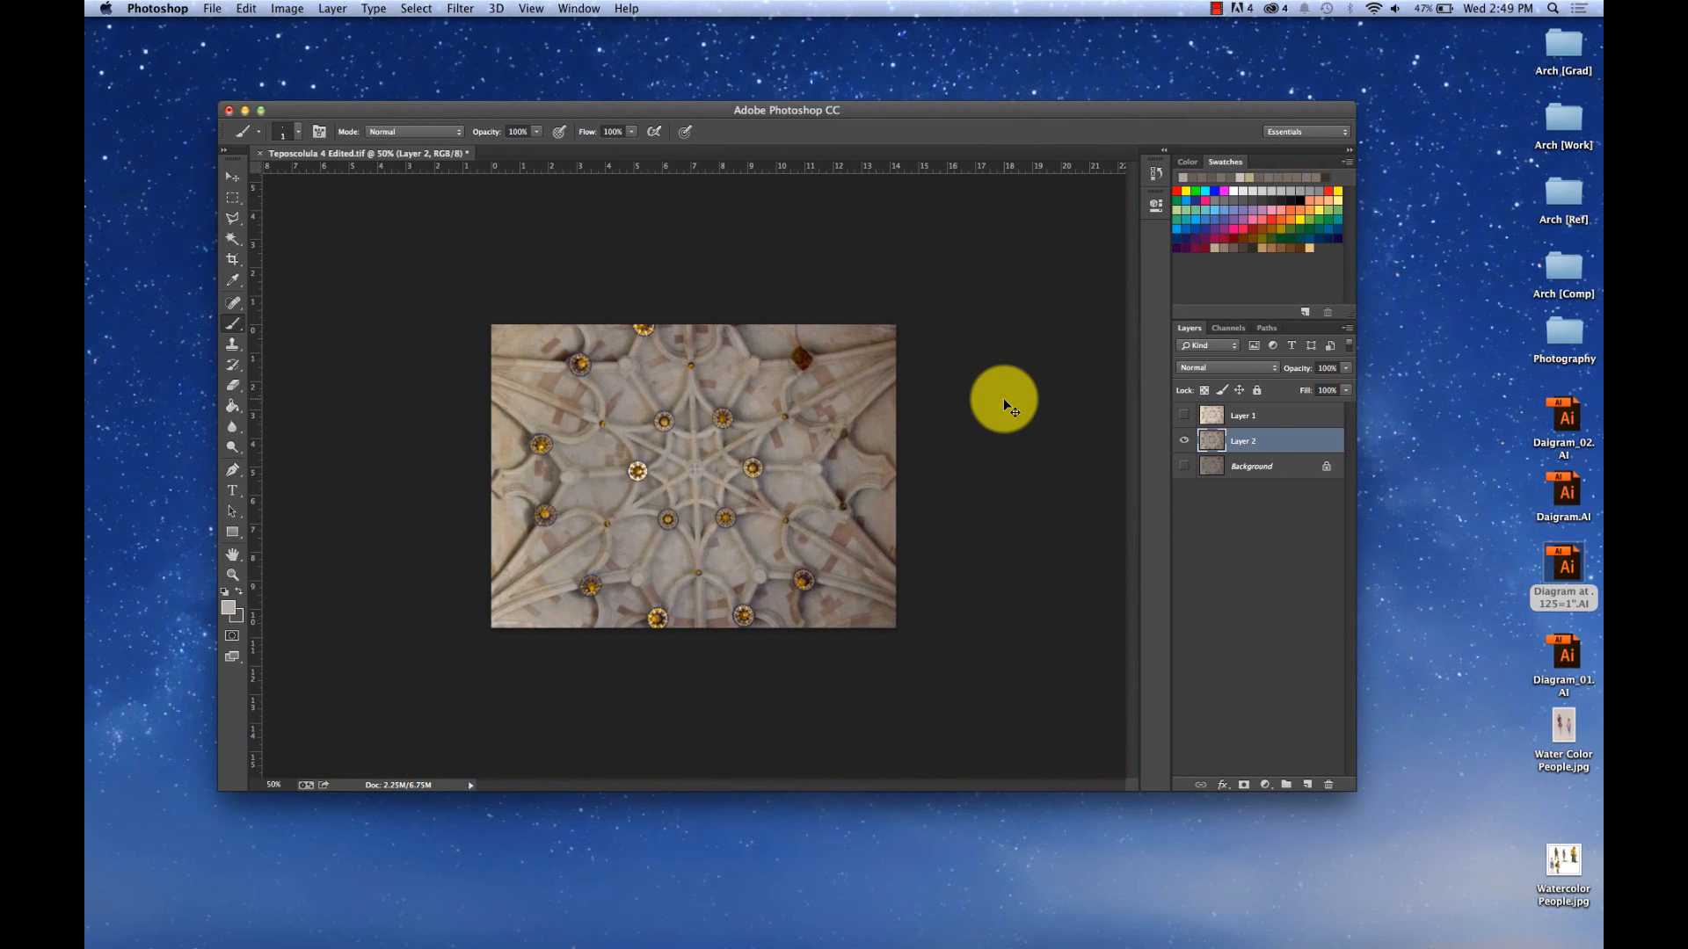
- Switch back to Illustrator, clear the selection in the Daigram_02 drawing, and add a new top layer named "People"
{"action": "key", "text": "super+Tab"}
{"action": "key", "text": "super+Tab"}
{"action": "key", "text": "super+Tab"}
{"action": "key", "text": "super+Tab"}
{"action": "key", "text": "super+Tab"}
{"action": "key", "text": "super+Tab"}
{"action": "key", "text": "super+Tab"}
{"action": "key", "text": "super+Tab"}
{"action": "key", "text": "super+Tab"}
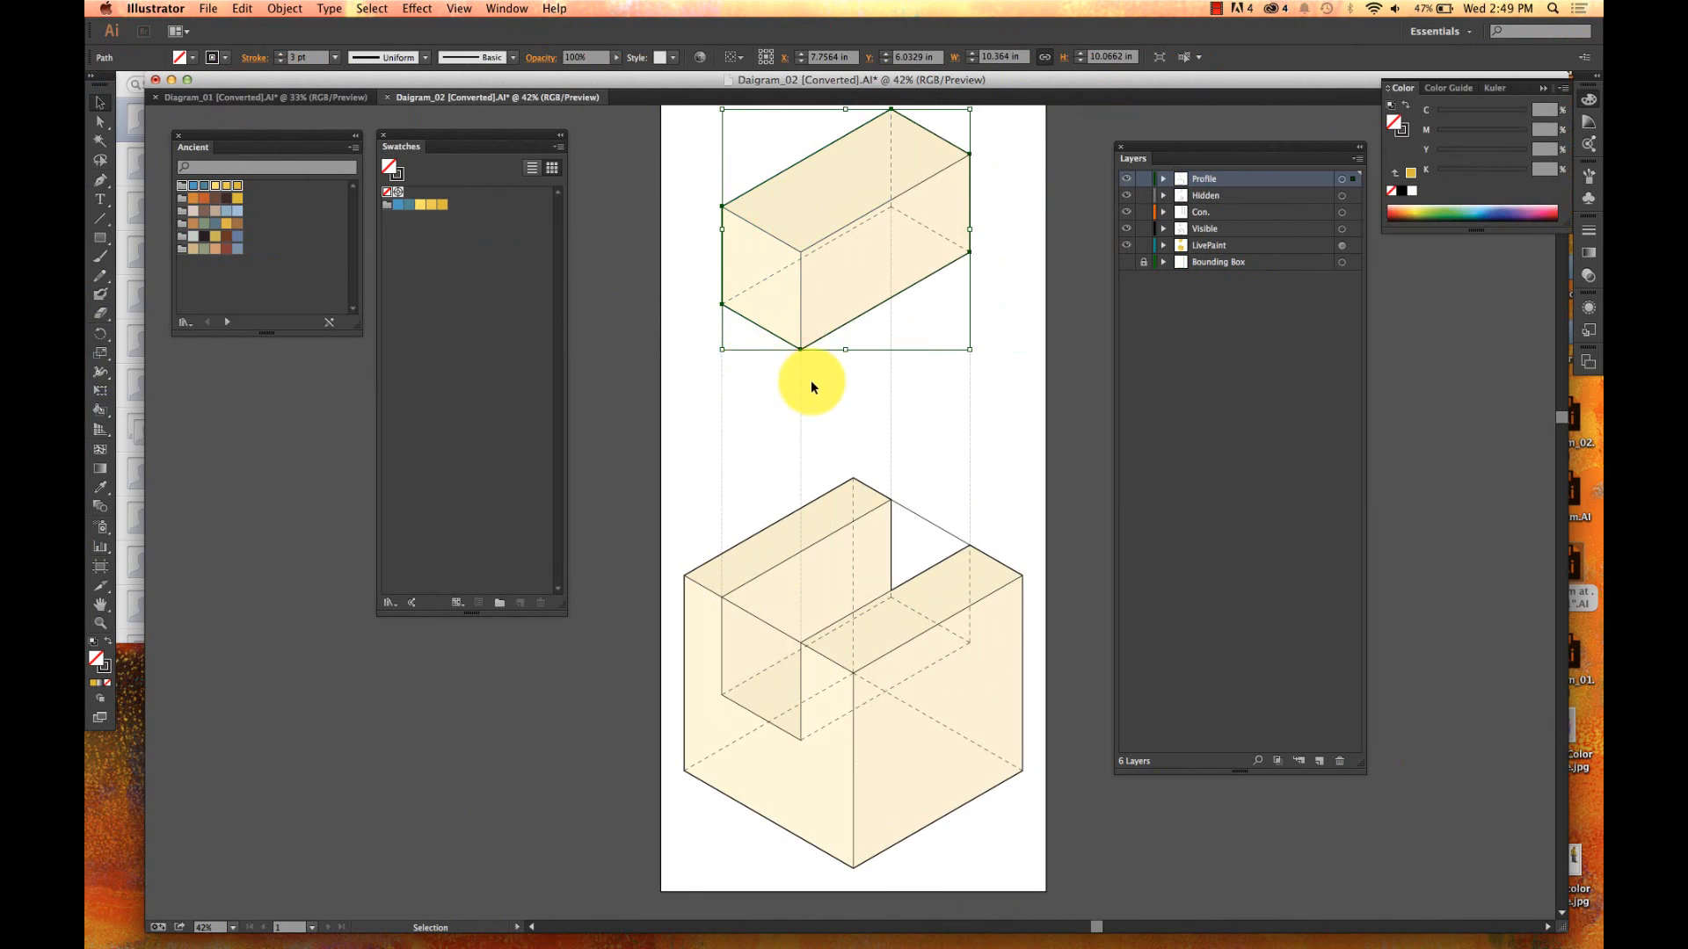
{"action": "left_click", "coordinate": [706, 431]}
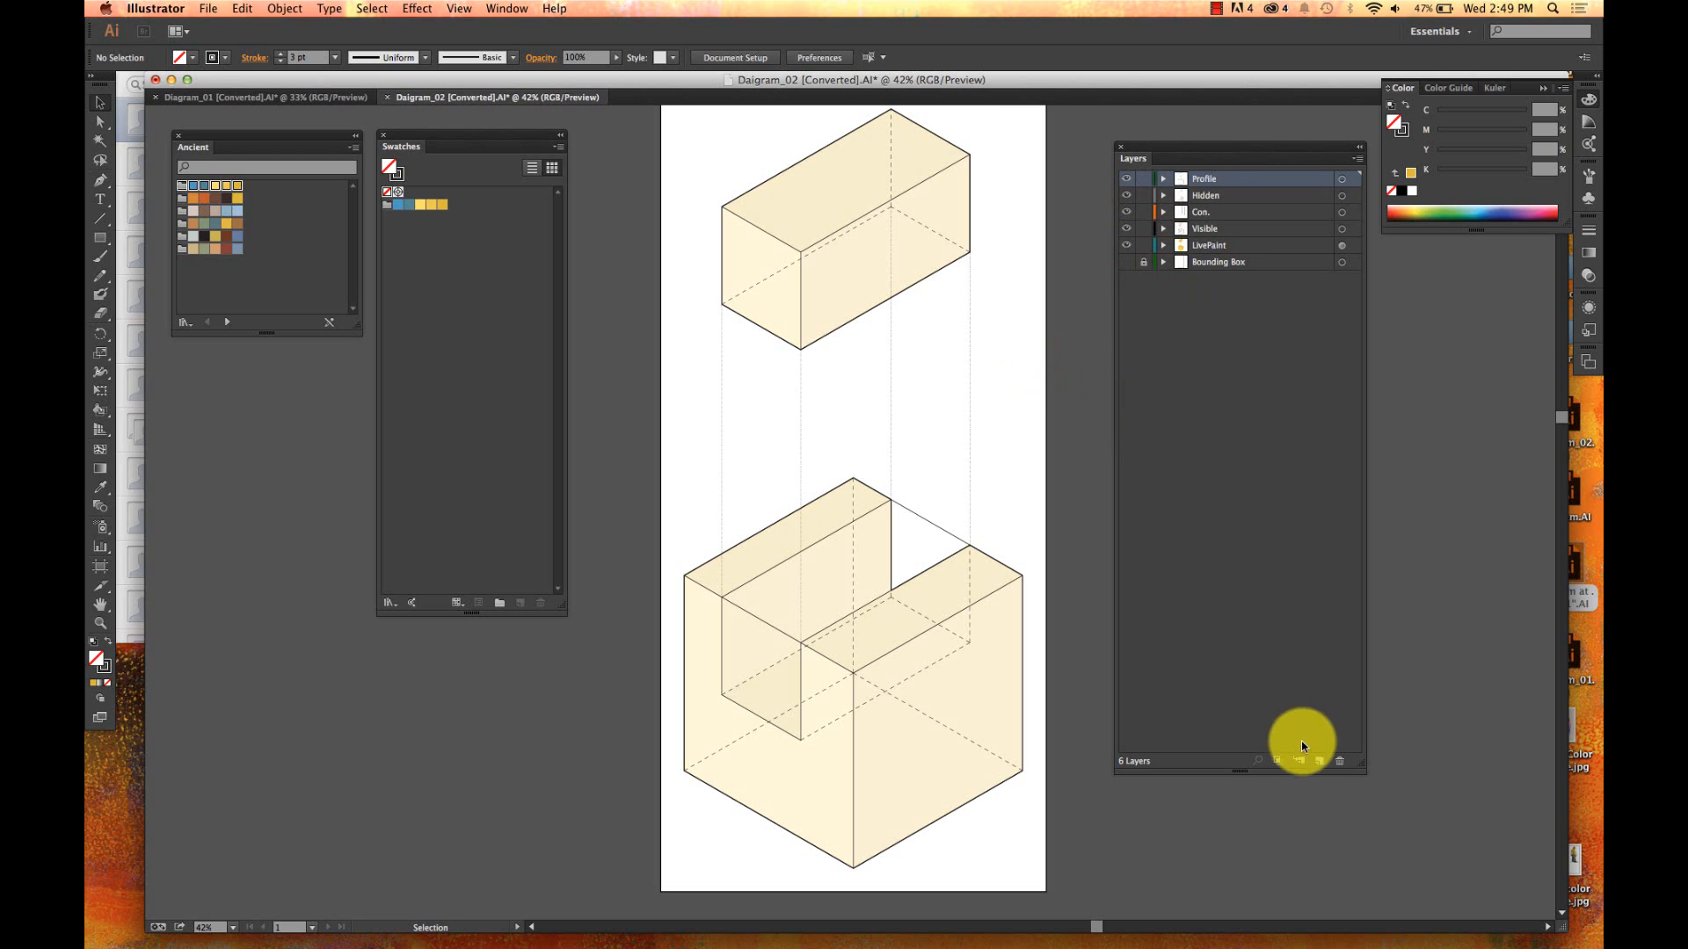
{"action": "left_click", "coordinate": [1319, 763]}
{"action": "double_click", "coordinate": [1198, 178]}
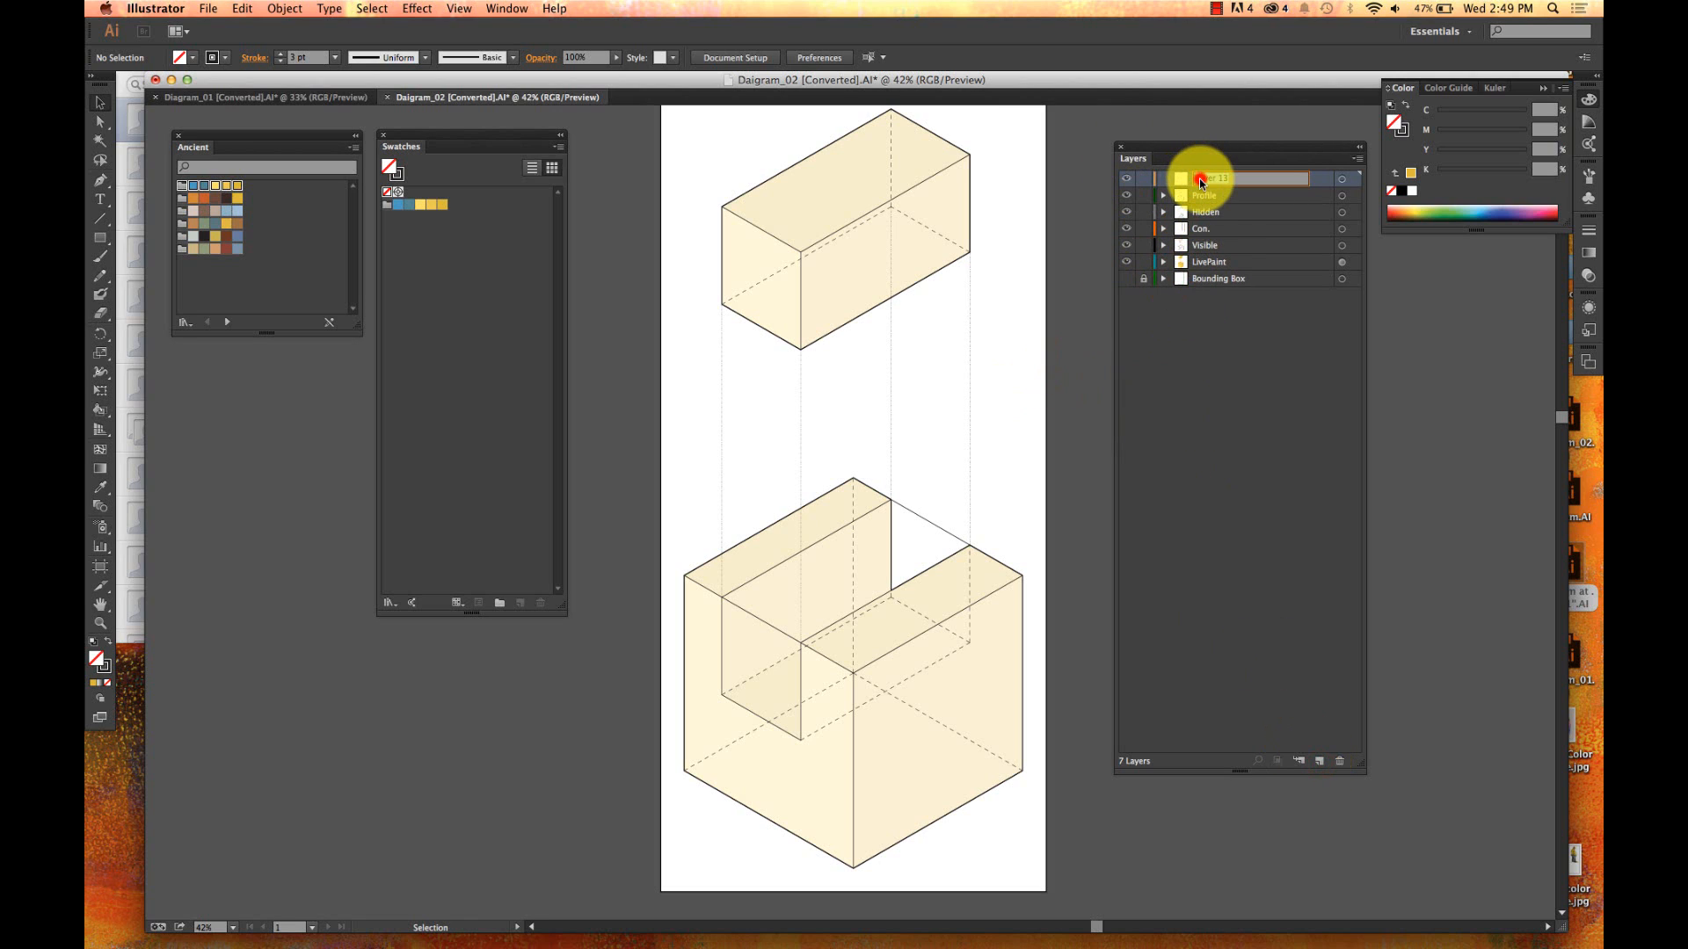
{"action": "type", "text": "People"}
{"action": "key", "text": "Return"}
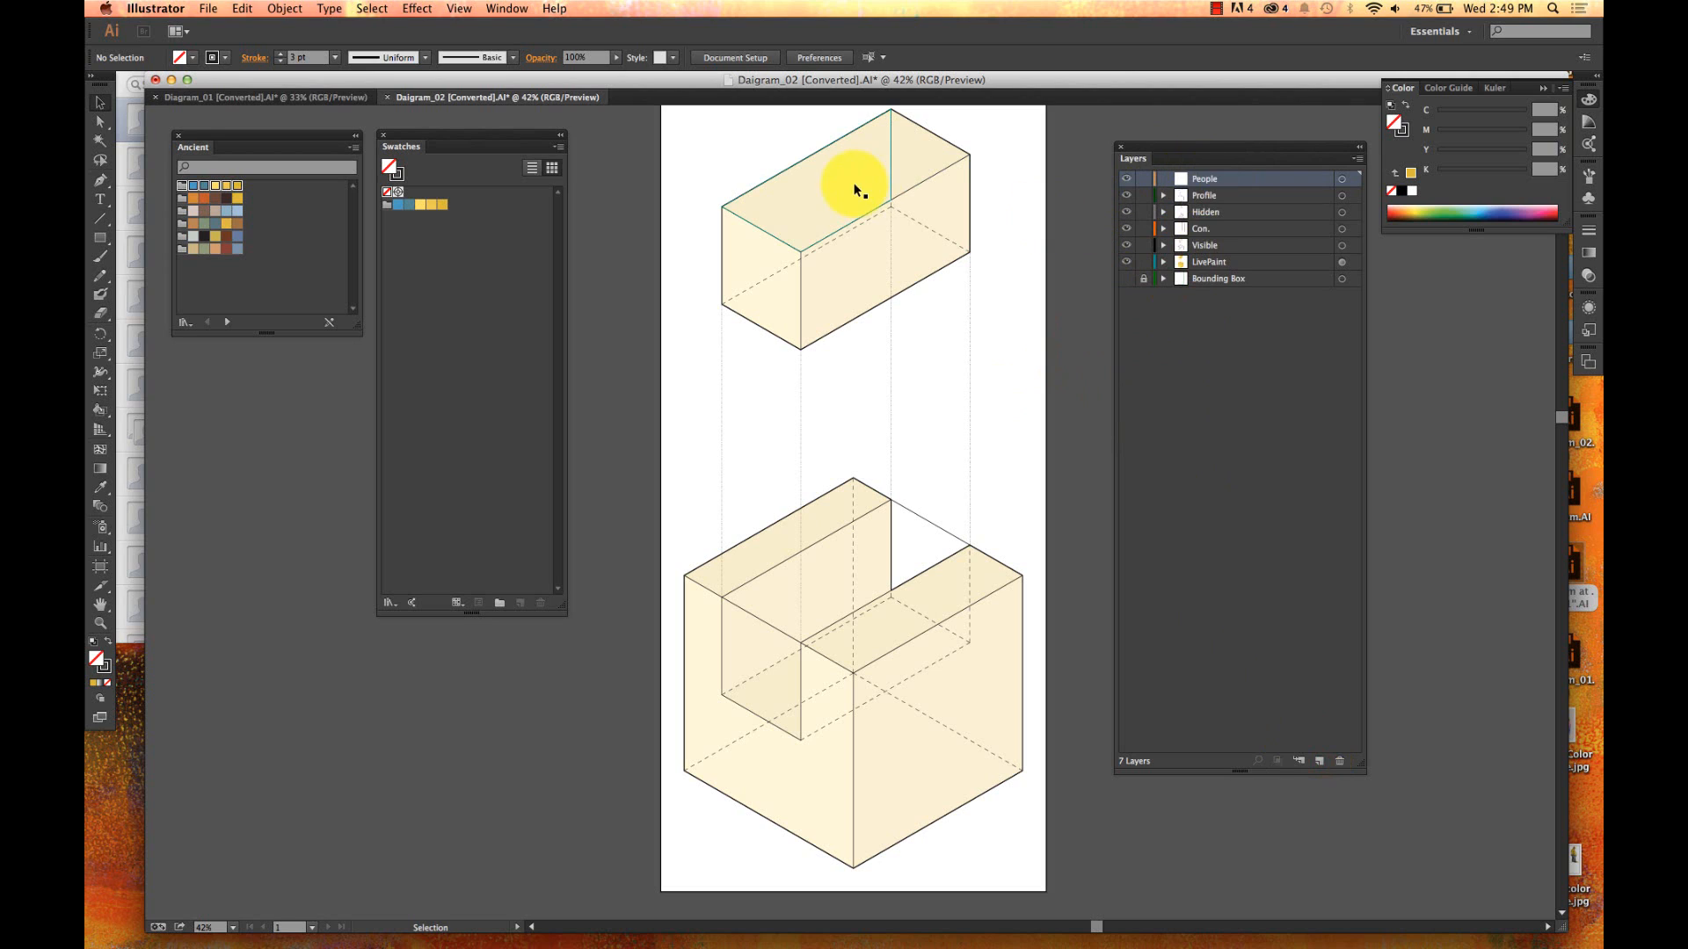
- Place Watercolor People.jpg from the Desktop as a linked image on the People layer, over the middle of the diagram
{"action": "left_click", "coordinate": [204, 8]}
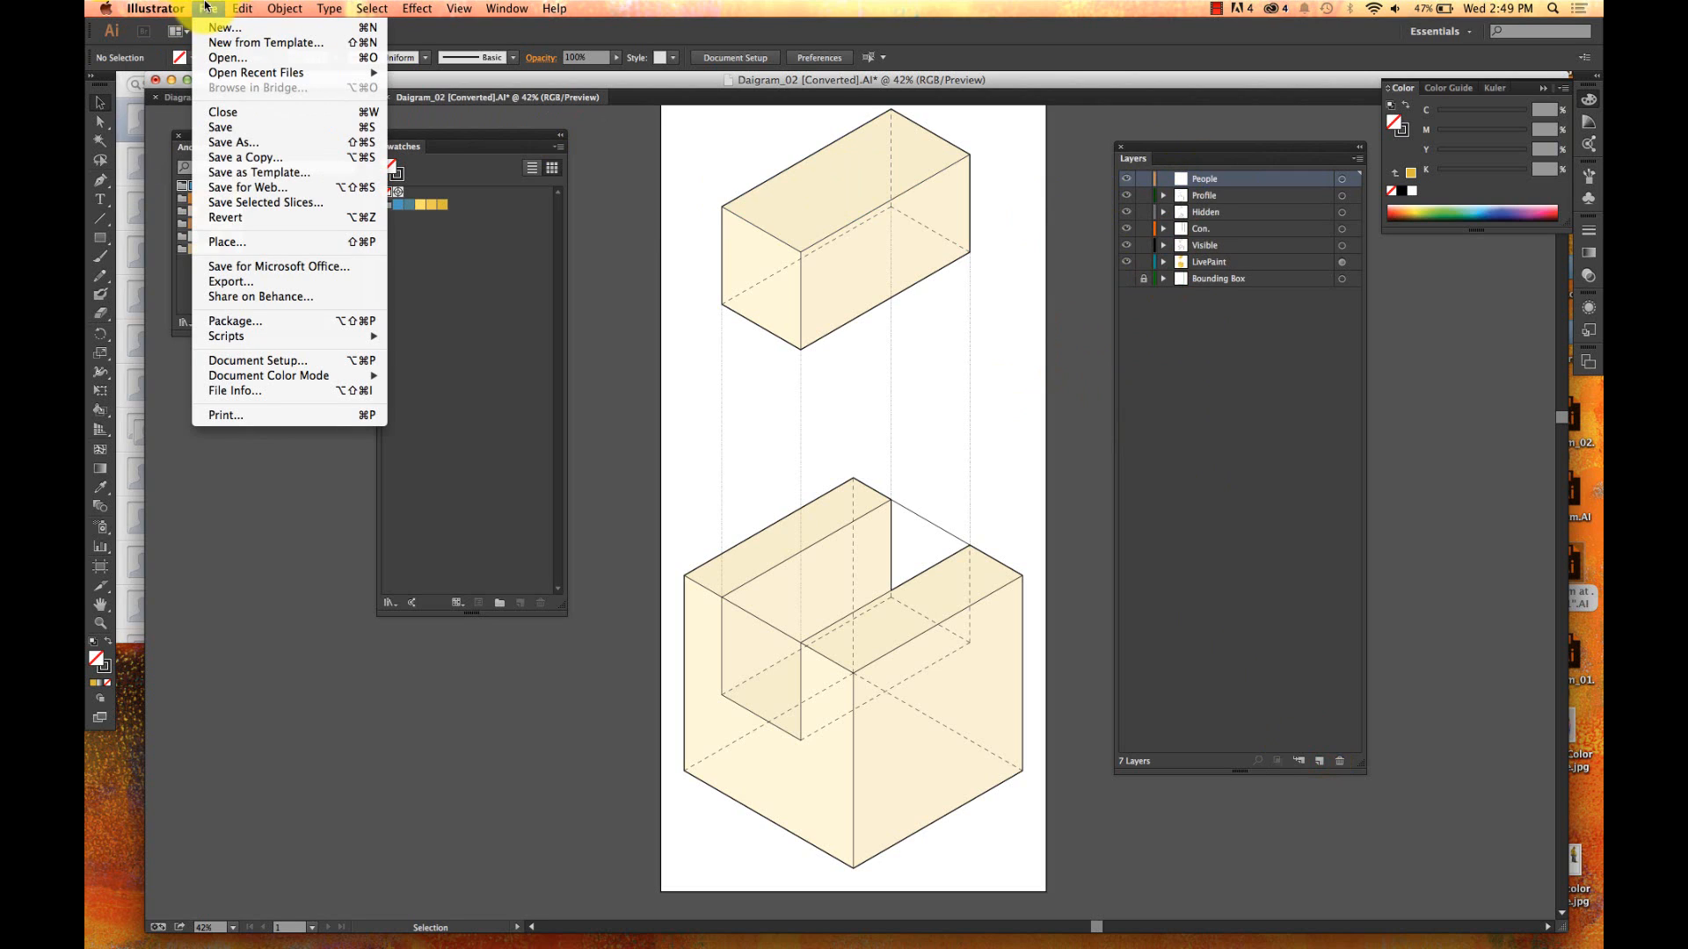
{"action": "left_click", "coordinate": [244, 243]}
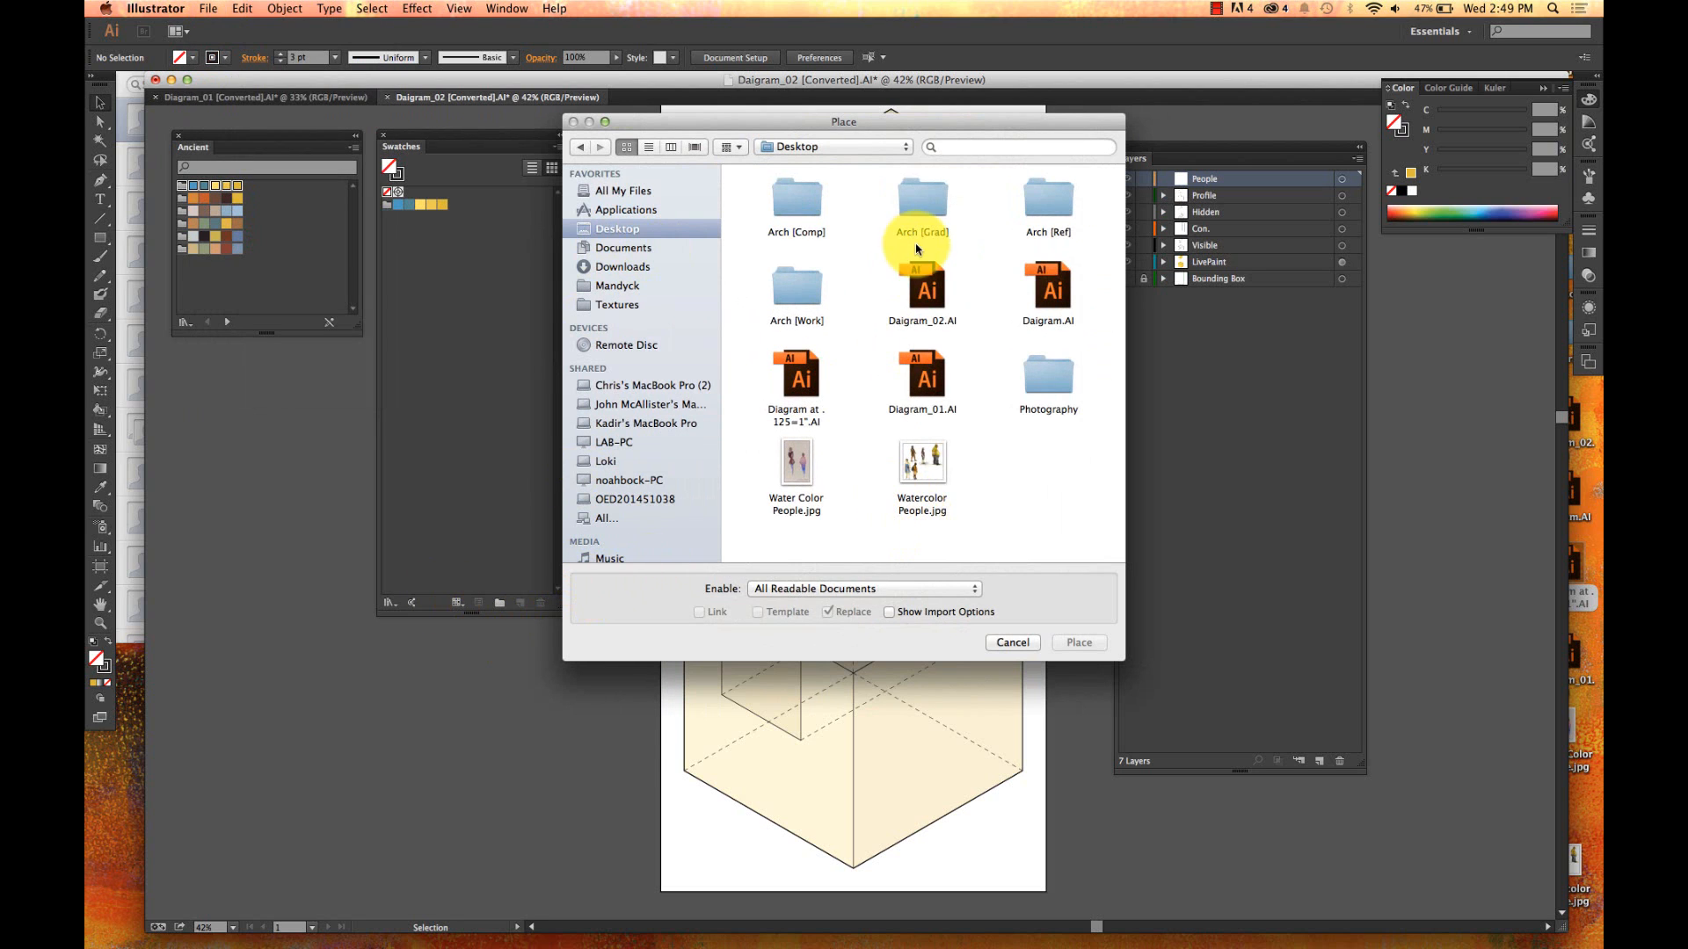
{"action": "left_click", "coordinate": [928, 467]}
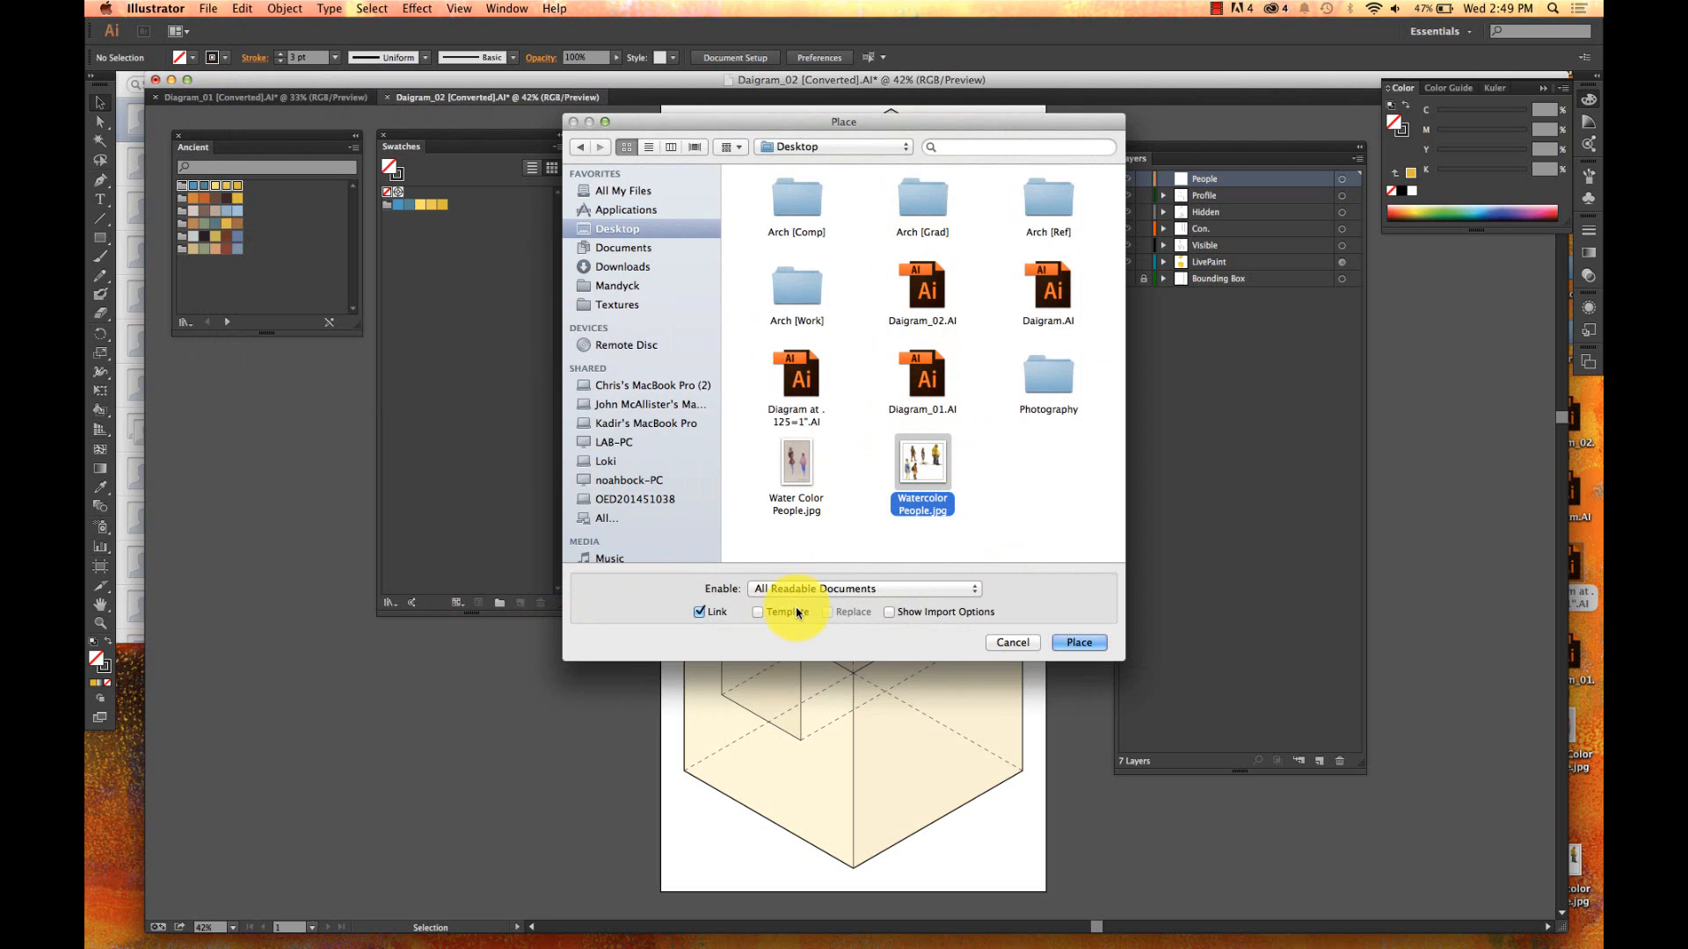
{"action": "key", "text": "Return"}
{"action": "left_click", "coordinate": [612, 390]}
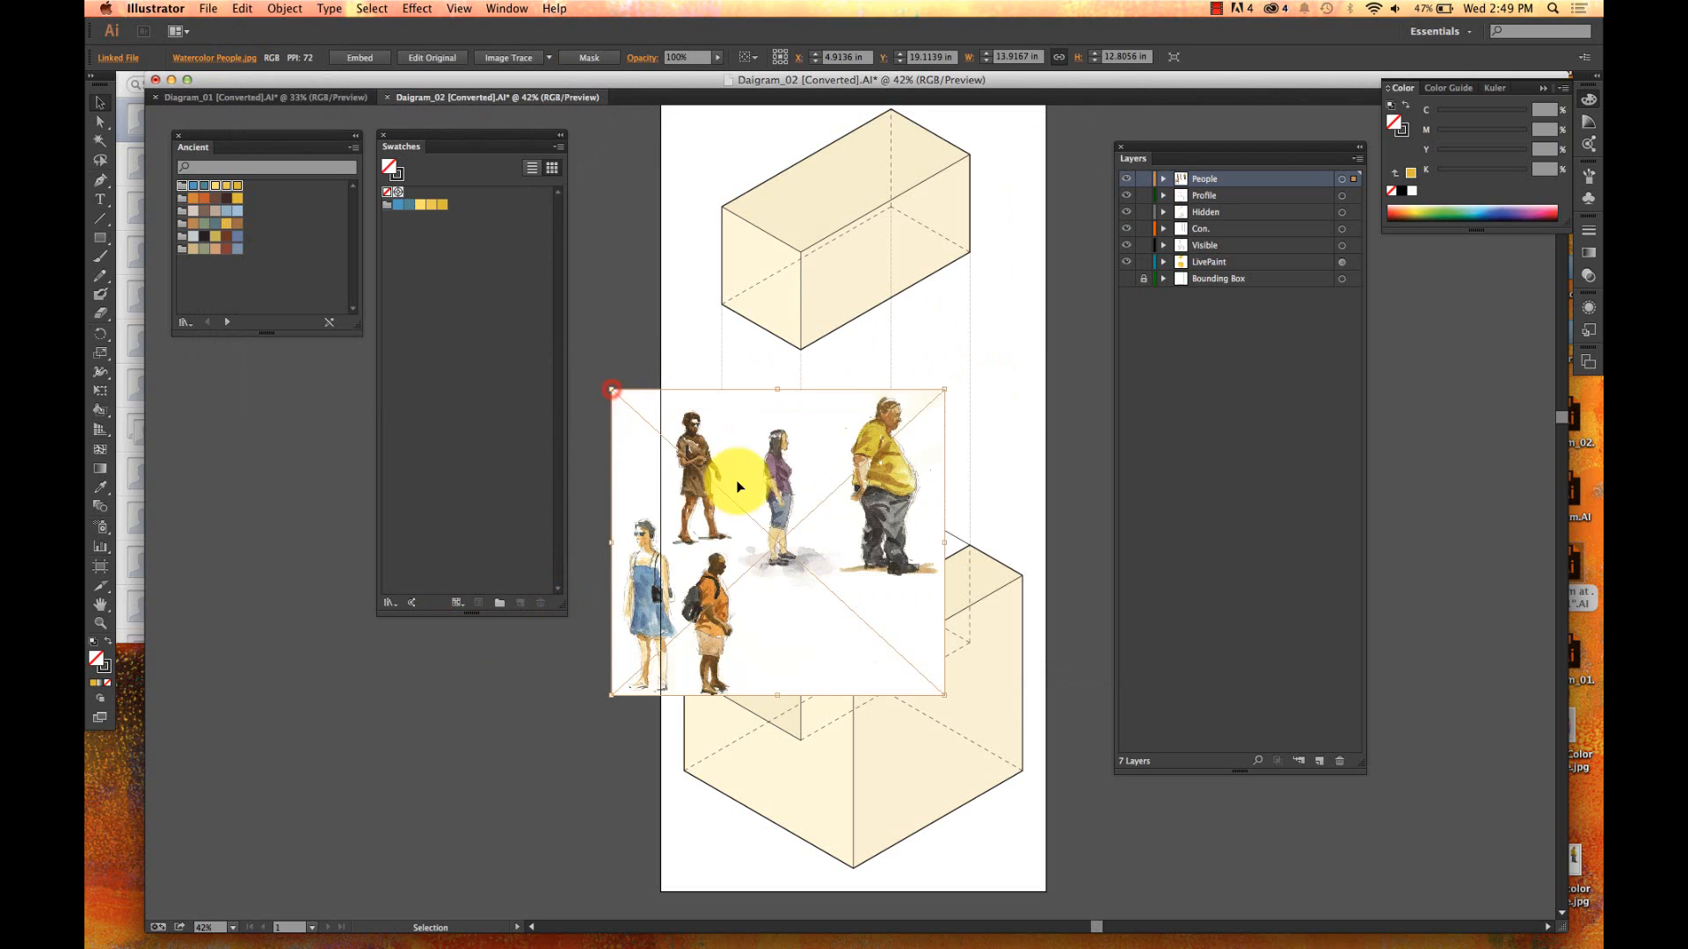
- Close the Swatches panel and move the placed people image off the artboard onto the pasteboard beside the lower box
{"action": "left_click", "coordinate": [382, 136]}
{"action": "left_click_drag", "start_coordinate": [688, 462], "coordinate": [343, 504]}
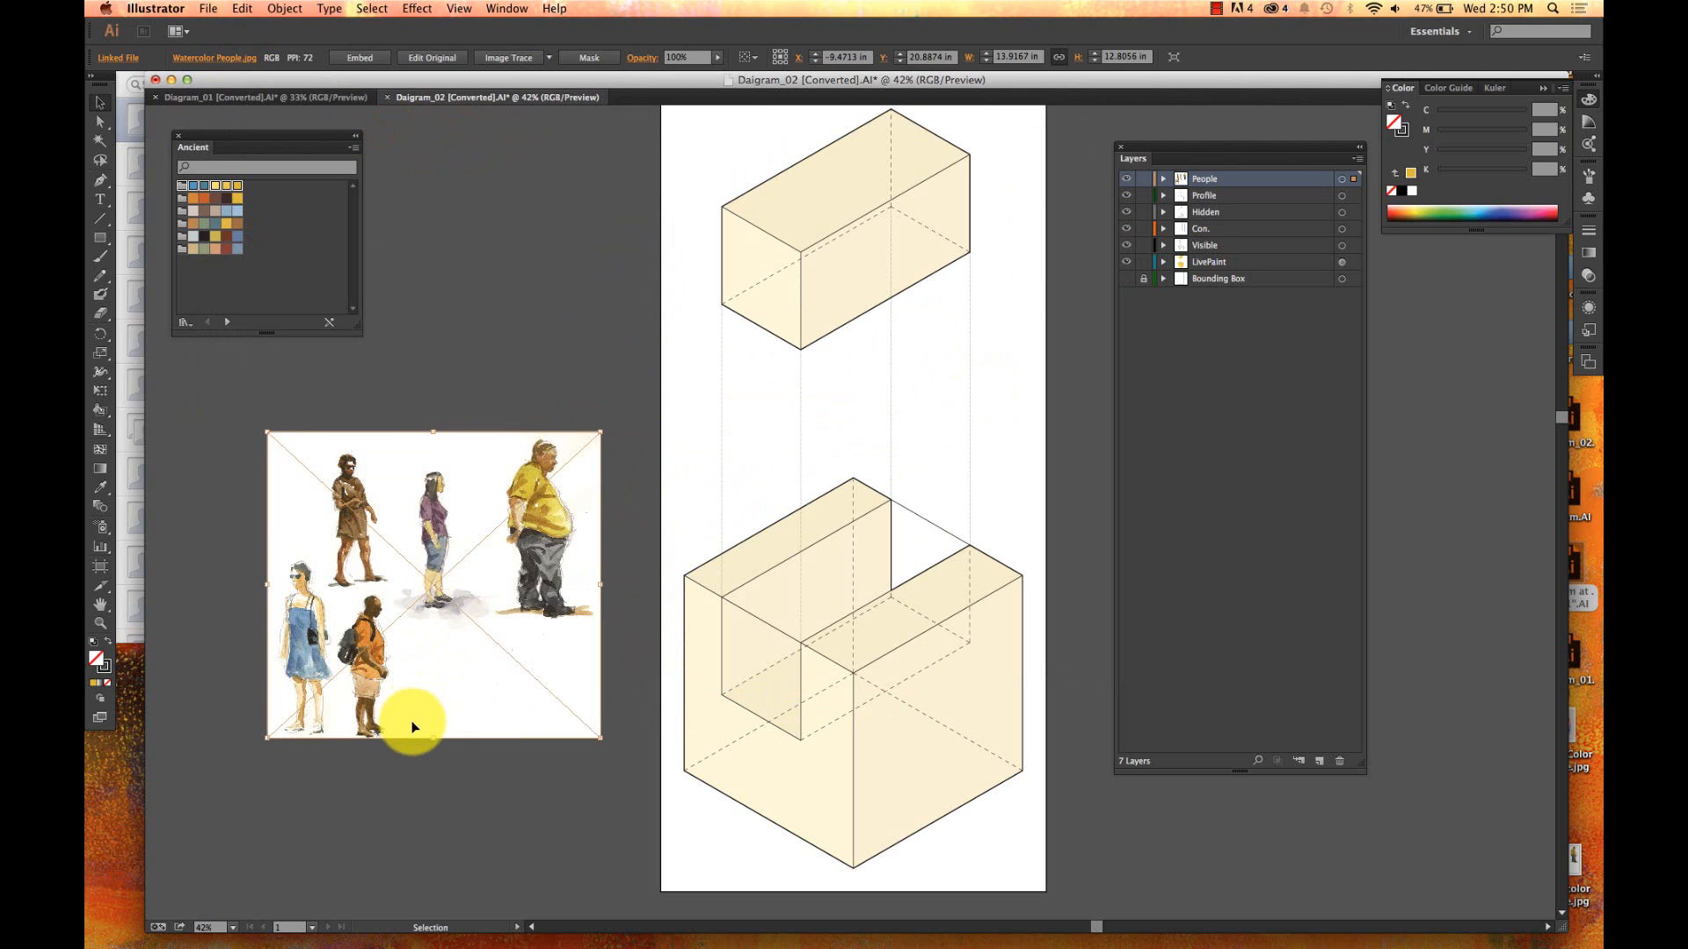
{"action": "left_click", "coordinate": [411, 795]}
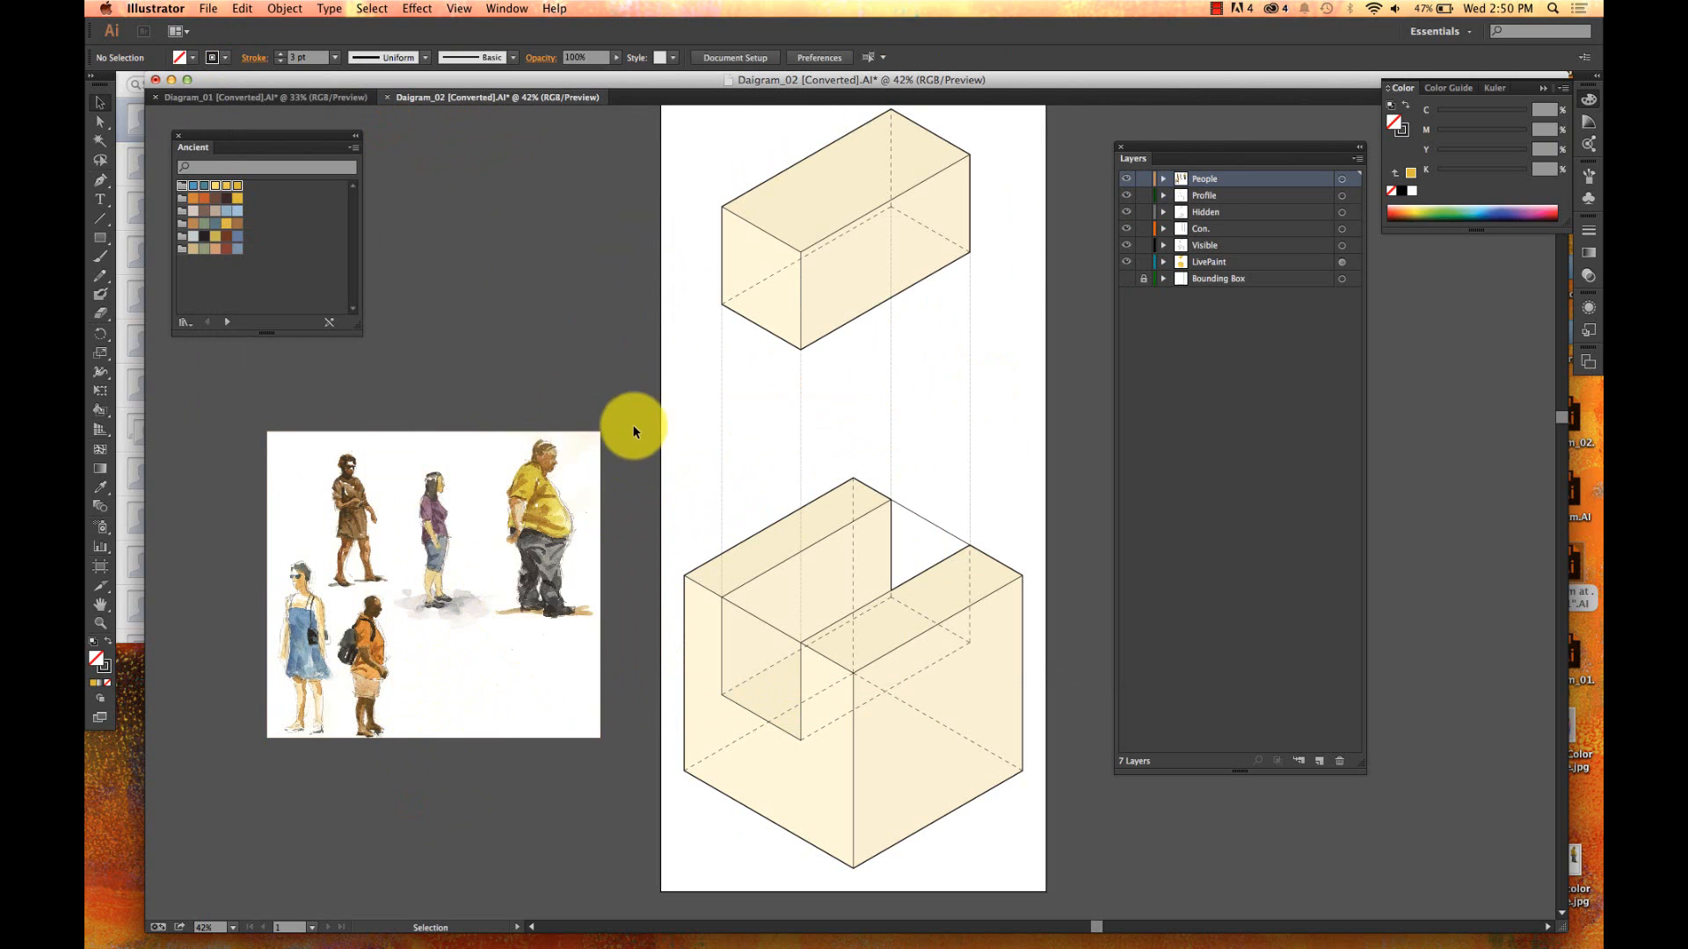
{"action": "left_click", "coordinate": [599, 362]}
{"action": "left_click_drag", "start_coordinate": [552, 517], "coordinate": [536, 593]}
{"action": "left_click", "coordinate": [539, 417]}
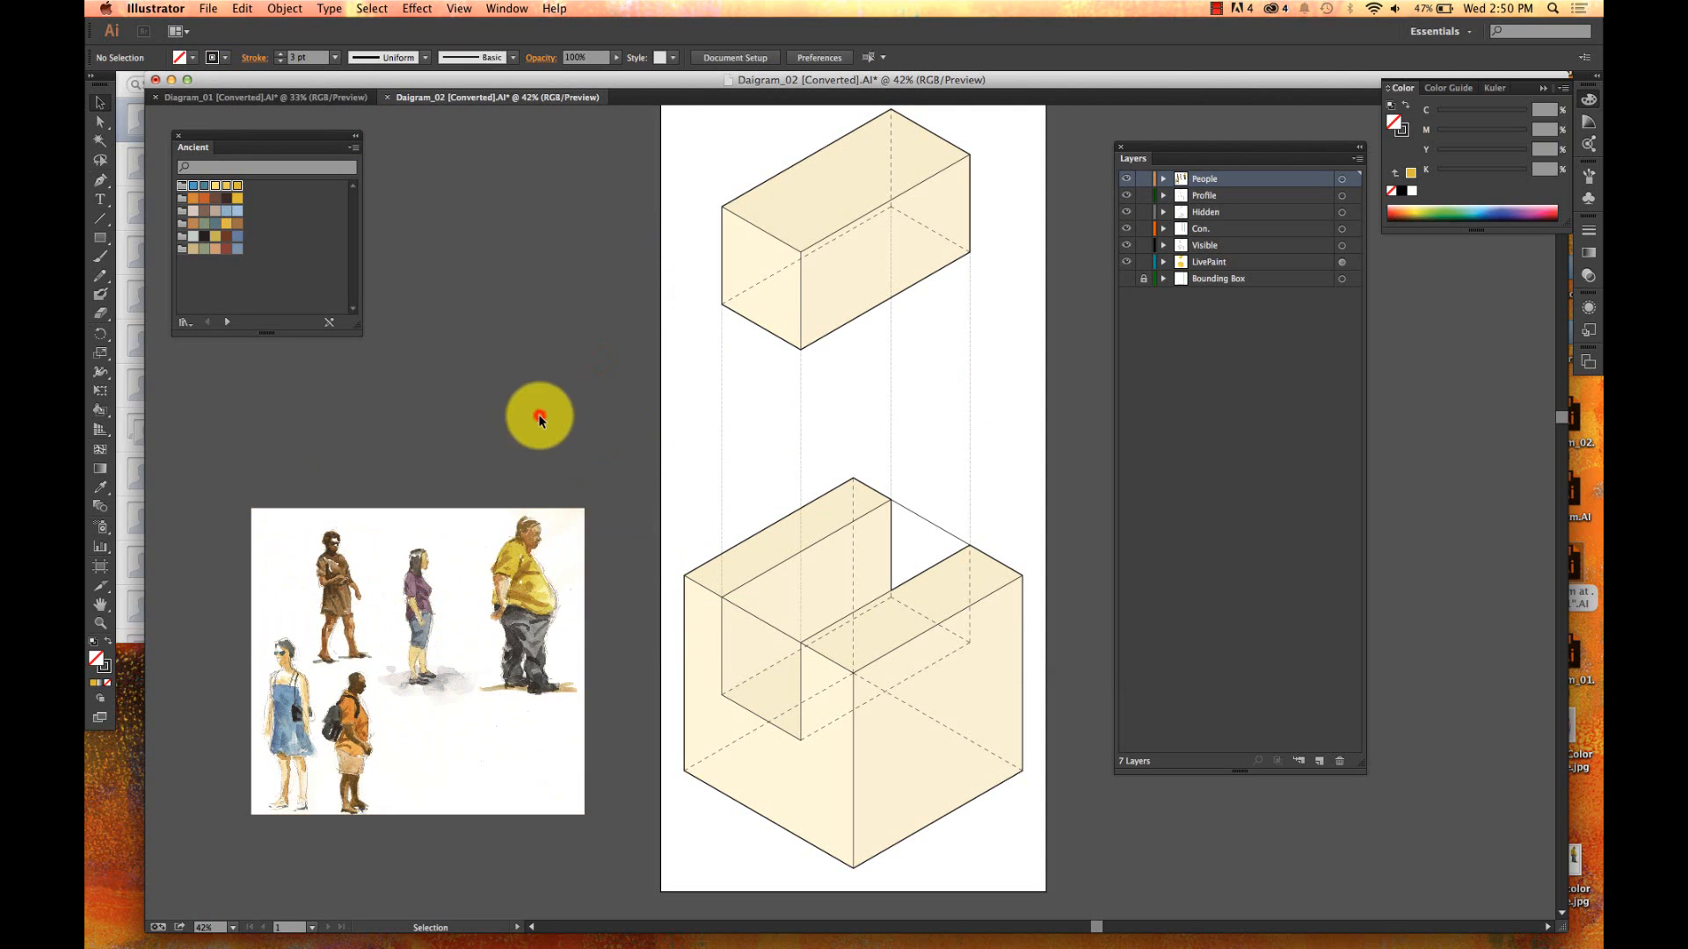
- Try tracing the placed people image with the default Image Trace settings, and undo the trace
{"action": "left_click", "coordinate": [430, 531]}
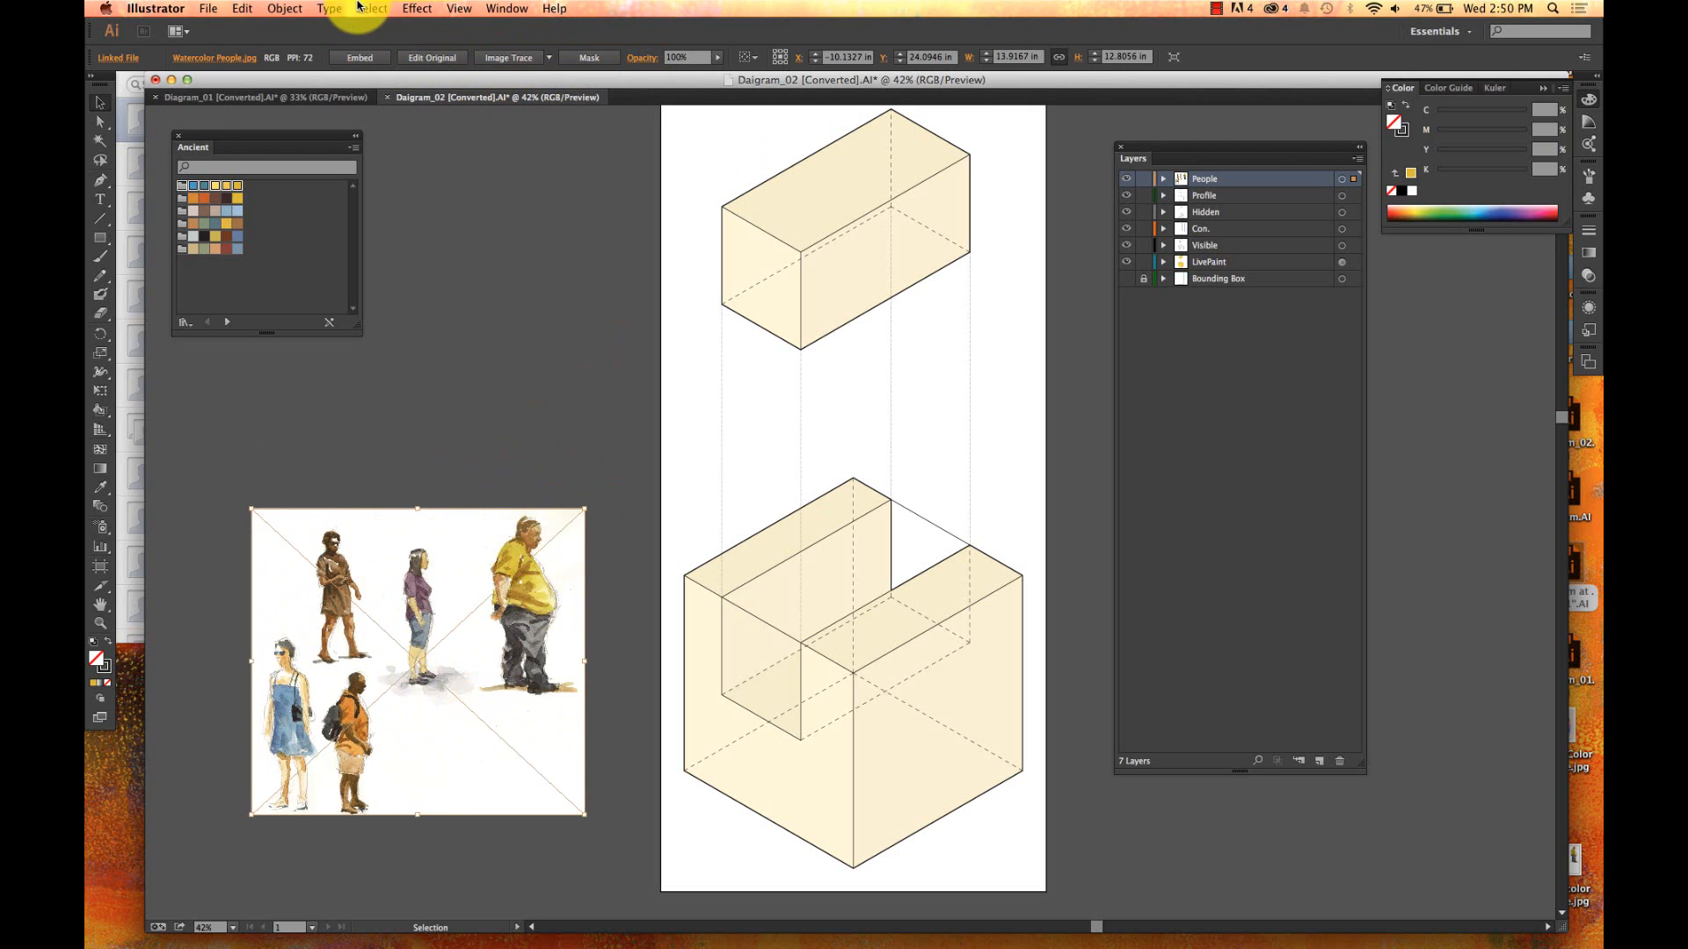
{"action": "left_click", "coordinate": [285, 8]}
{"action": "mouse_move", "coordinate": [336, 431]}
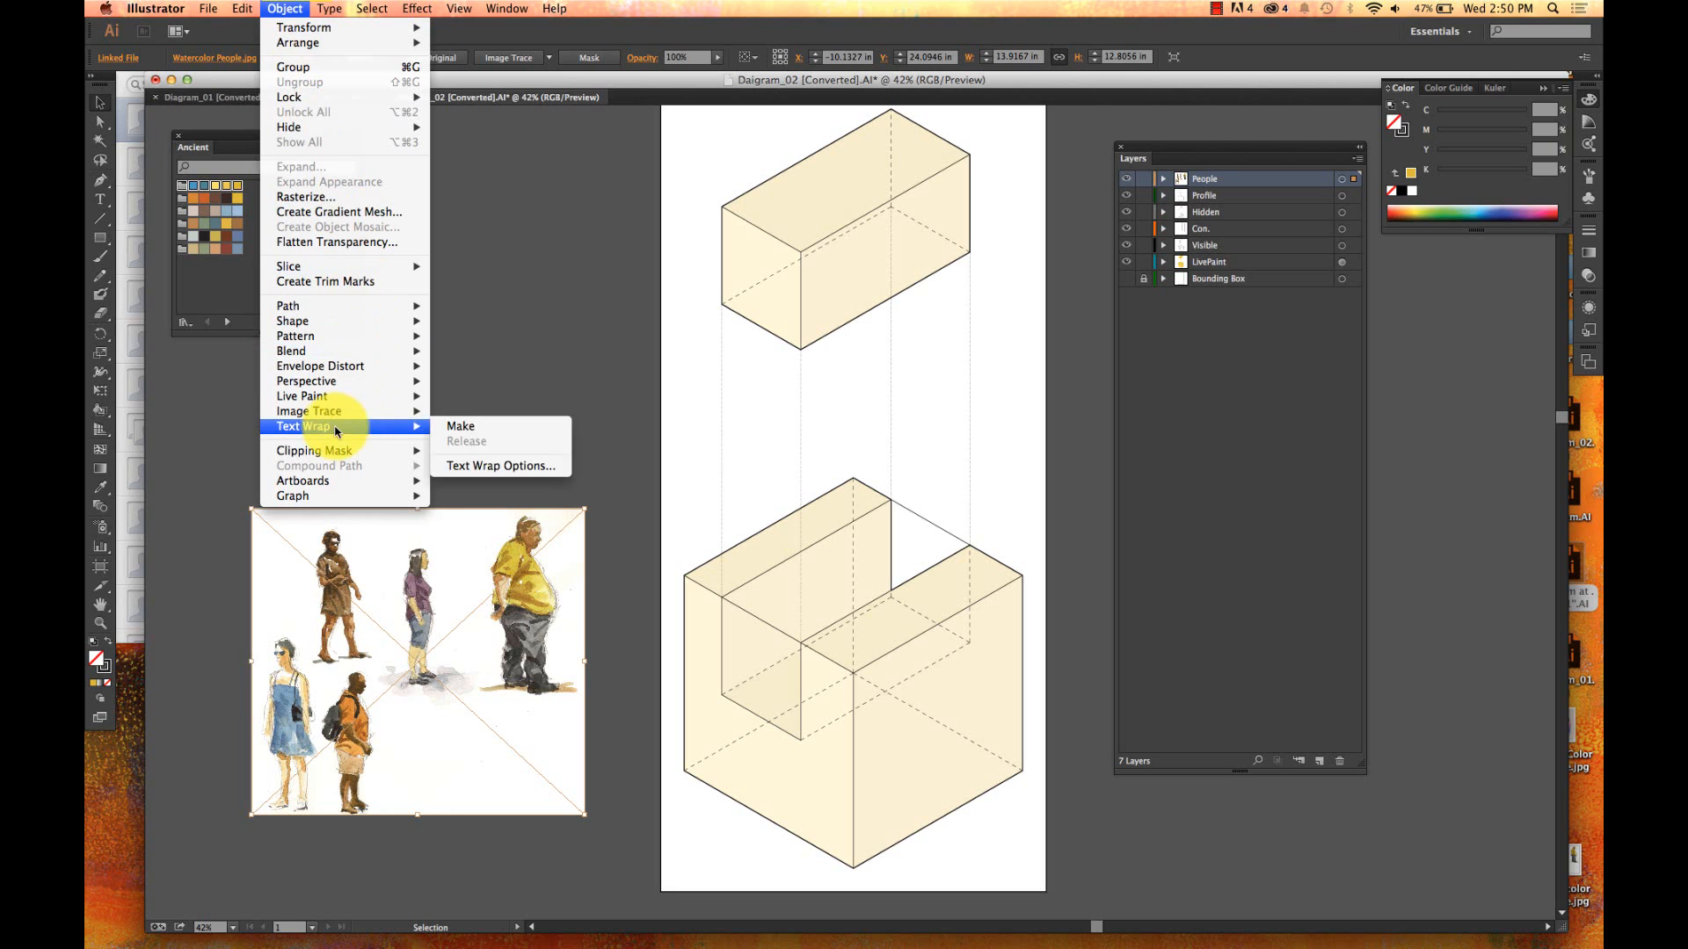
{"action": "mouse_move", "coordinate": [387, 412]}
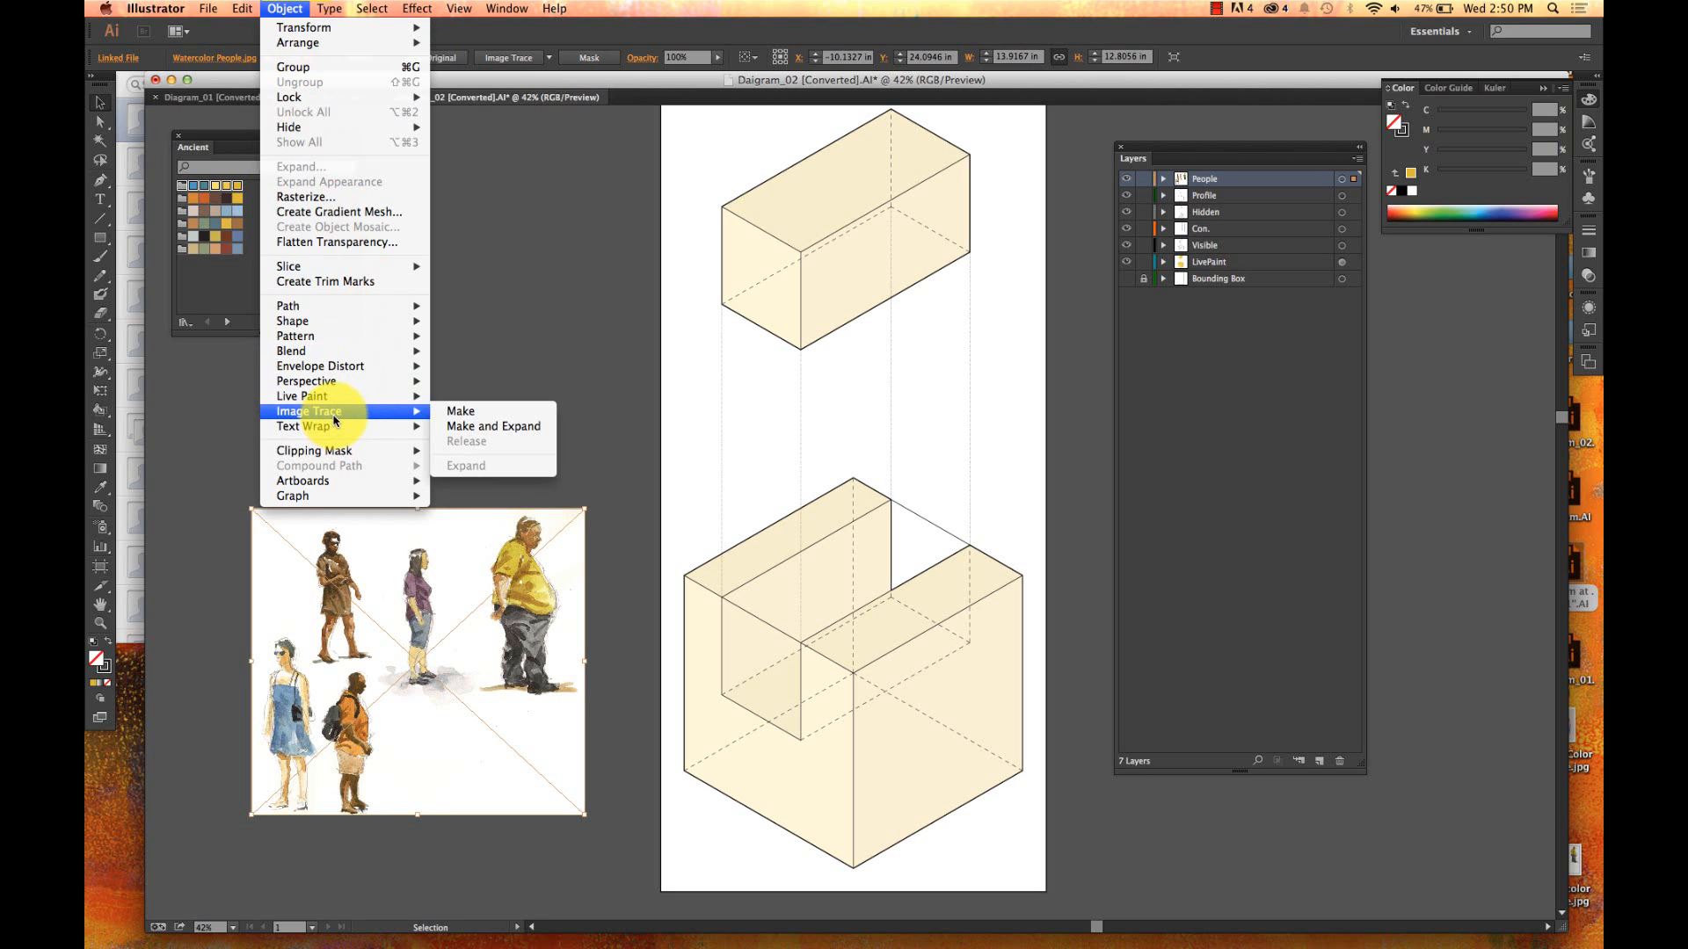
{"action": "left_click", "coordinate": [483, 415]}
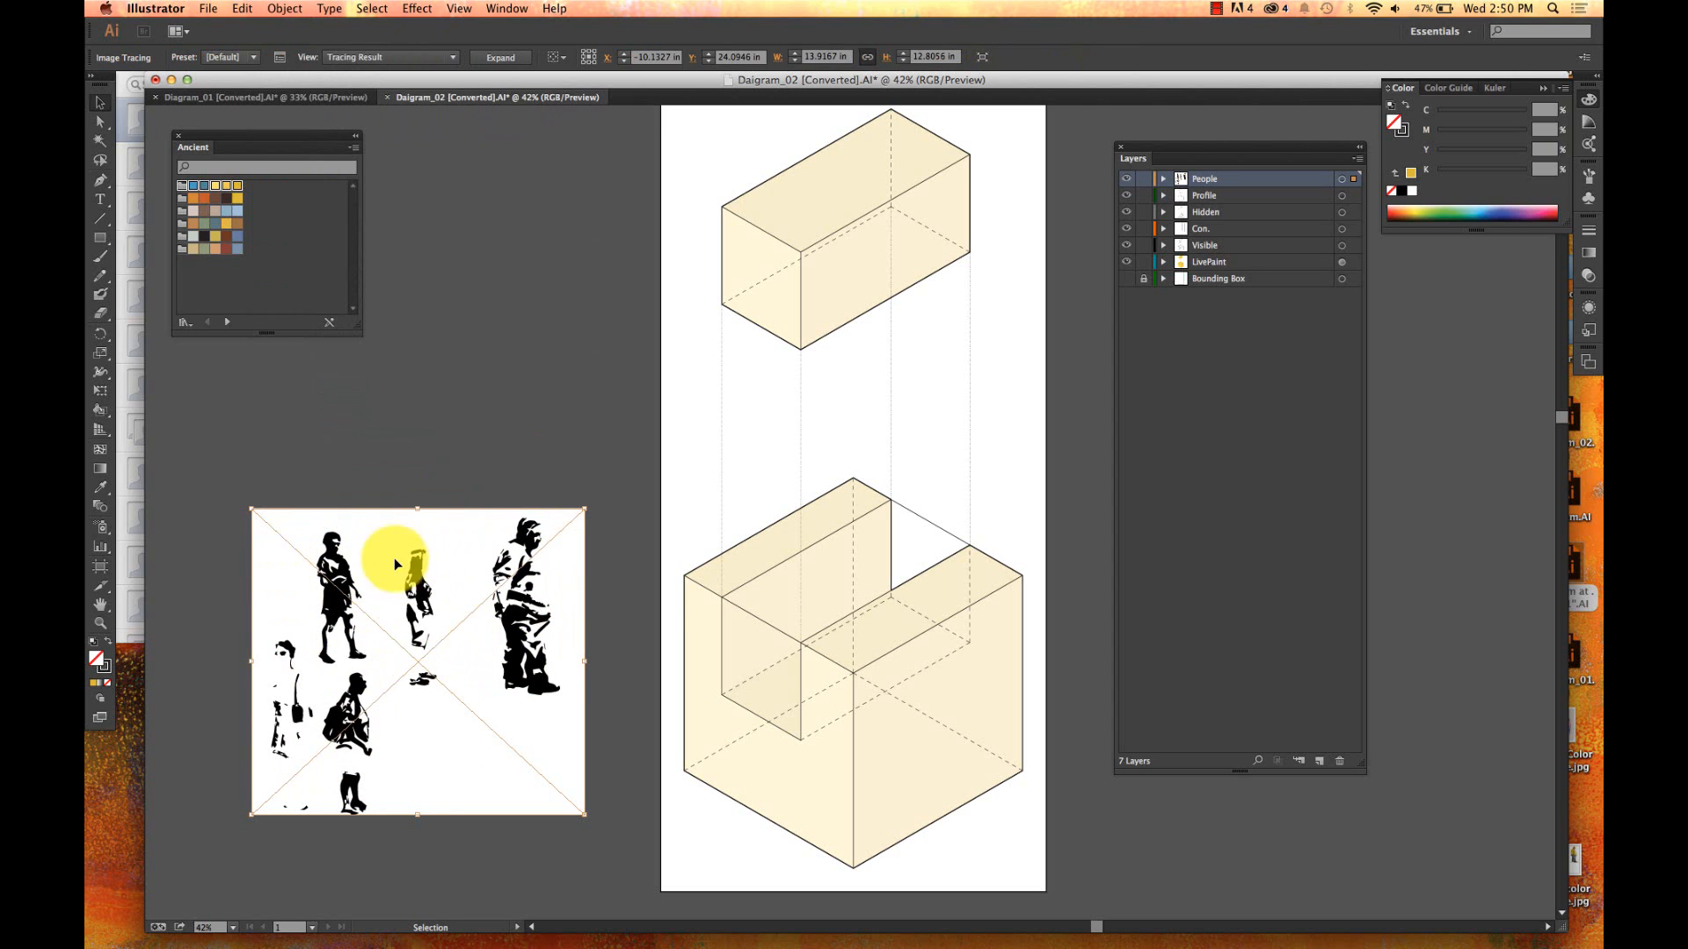
{"action": "key", "text": "super+z"}
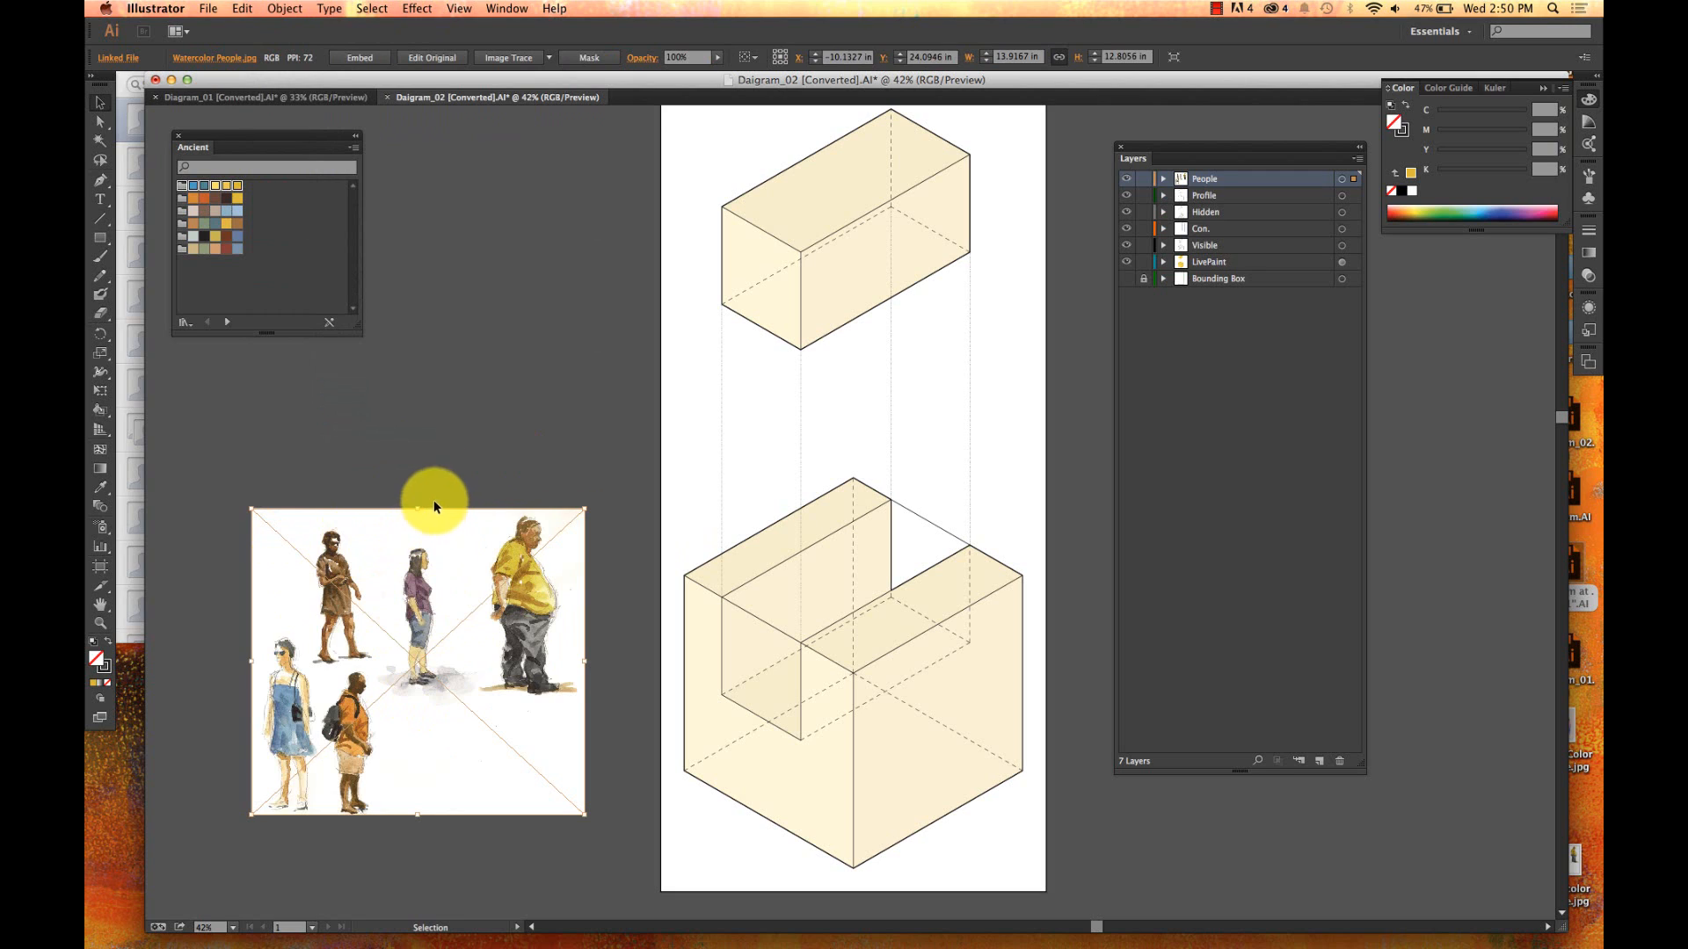
- Try tracing the people image with the 3 Colors preset, check the Image Trace commands, and undo the trace
{"action": "left_click", "coordinate": [550, 60]}
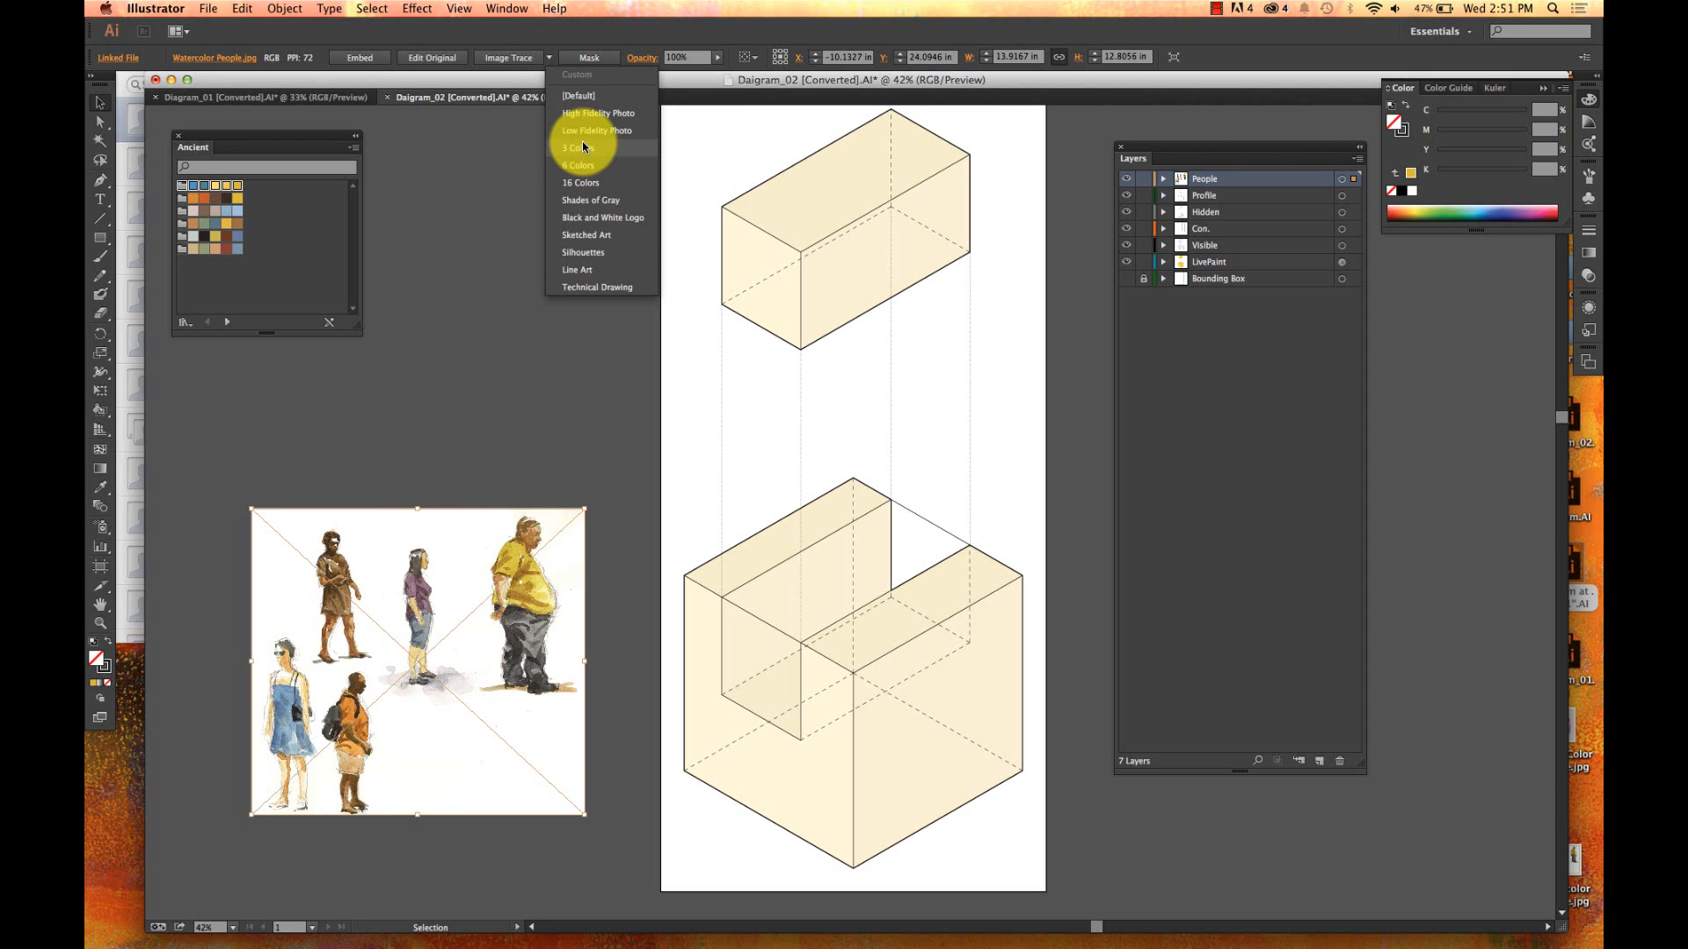
{"action": "left_click", "coordinate": [584, 147]}
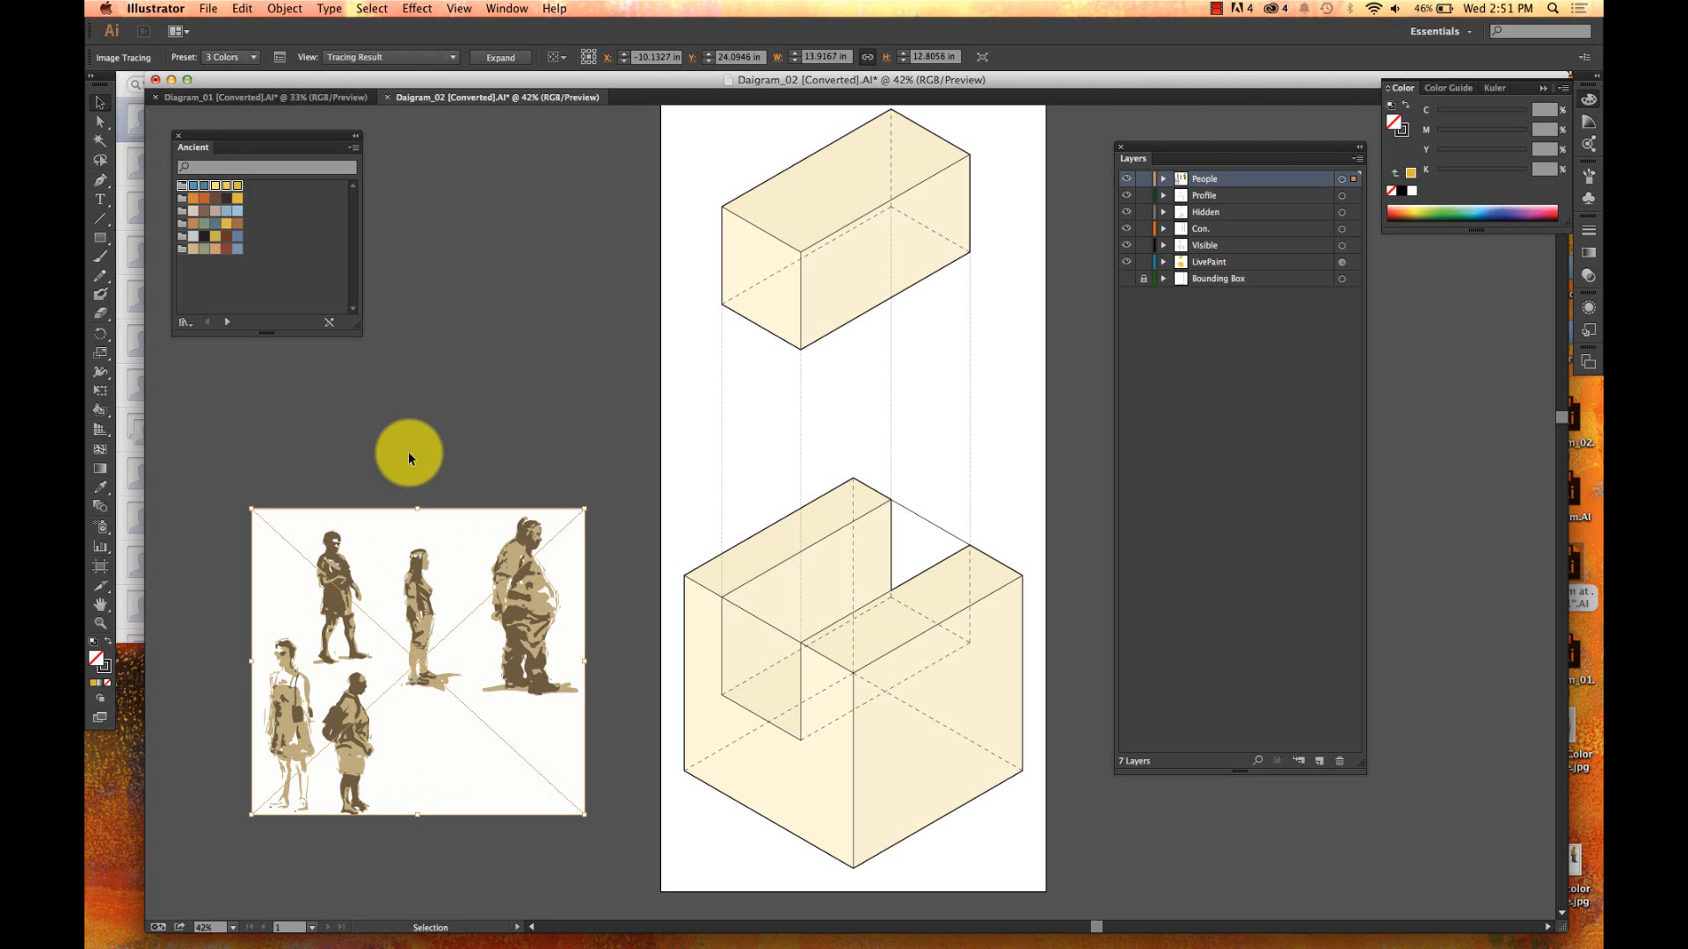
{"action": "left_click", "coordinate": [285, 8]}
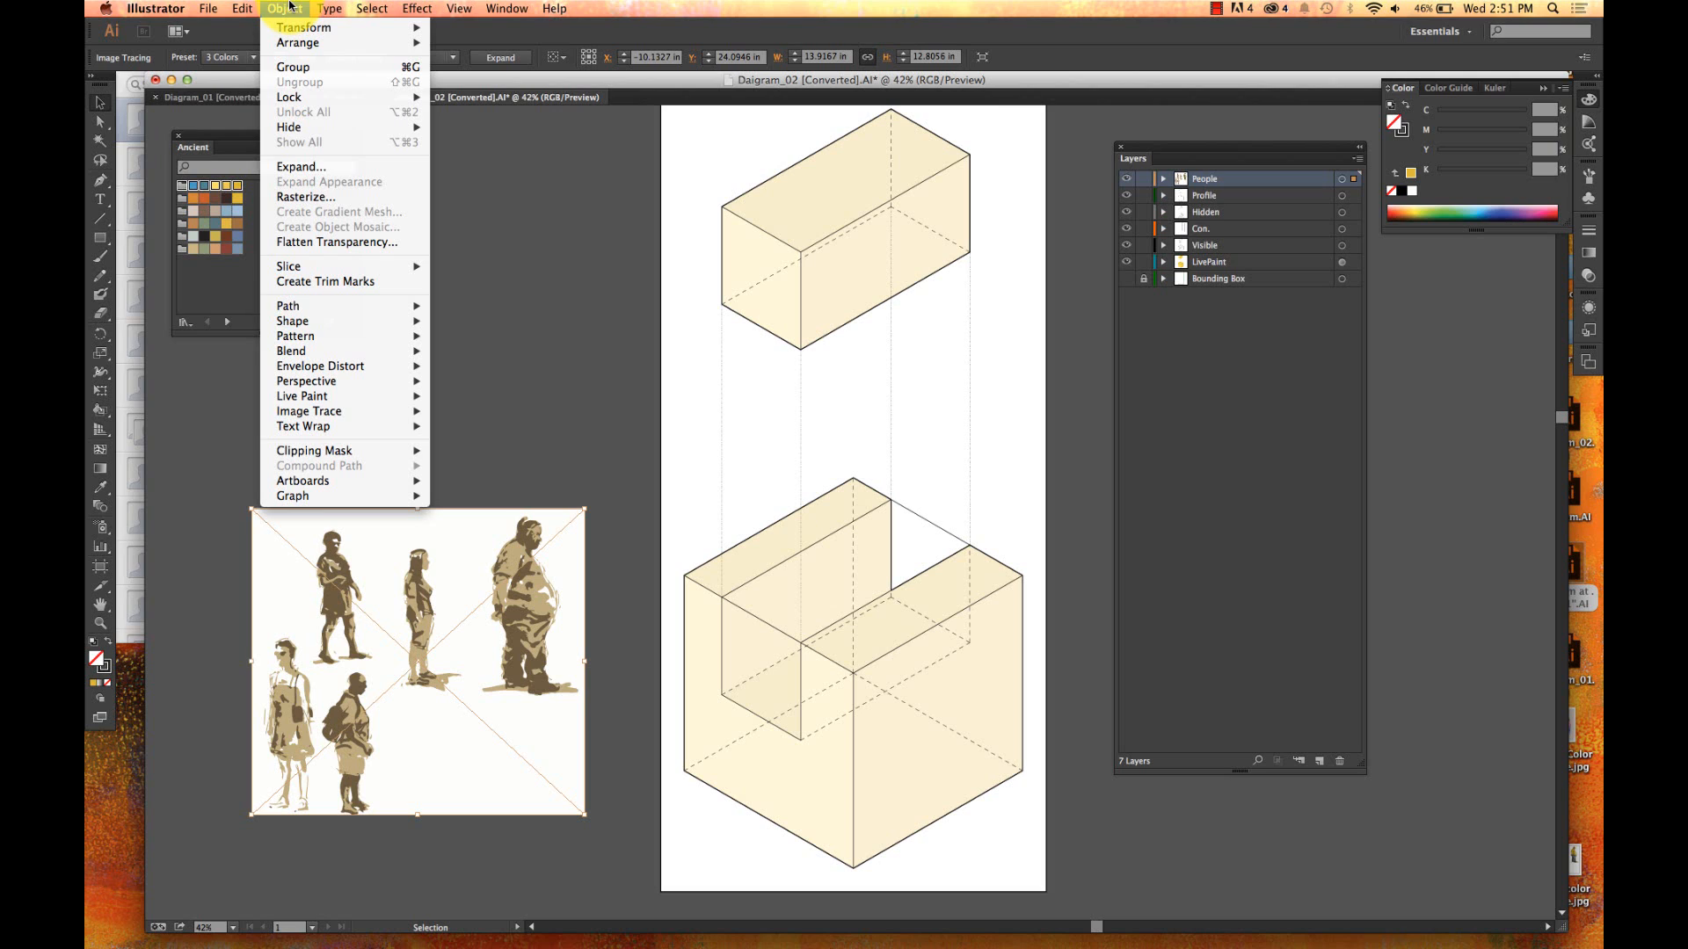
{"action": "mouse_move", "coordinate": [311, 415]}
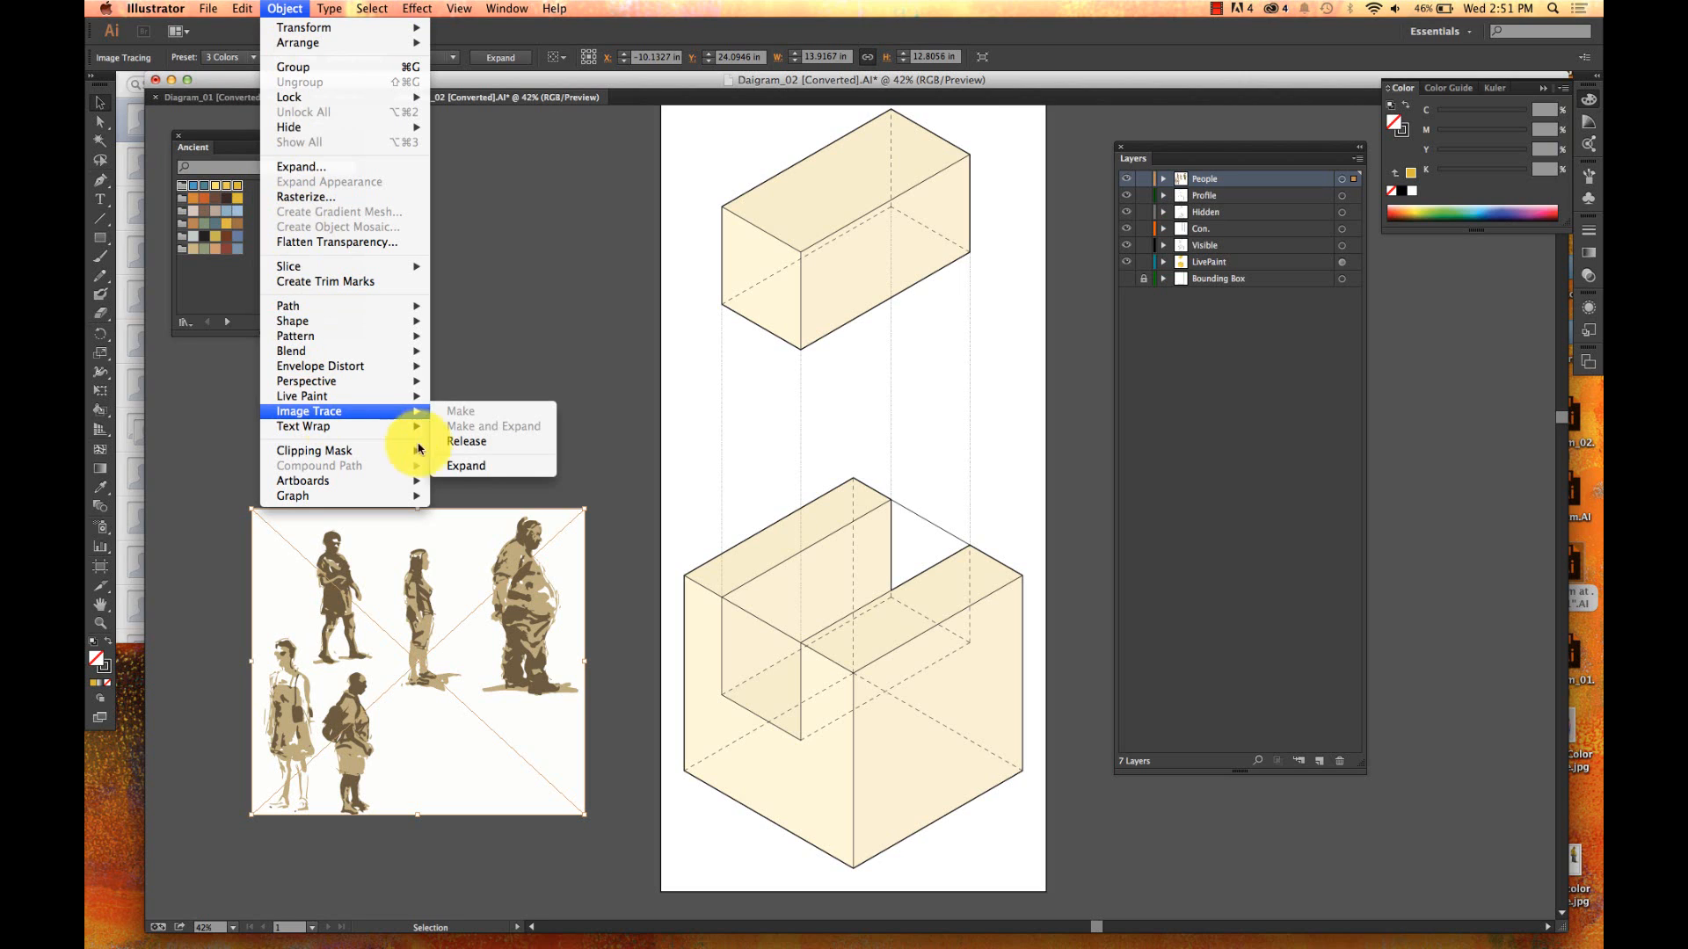
{"action": "left_click", "coordinate": [563, 343]}
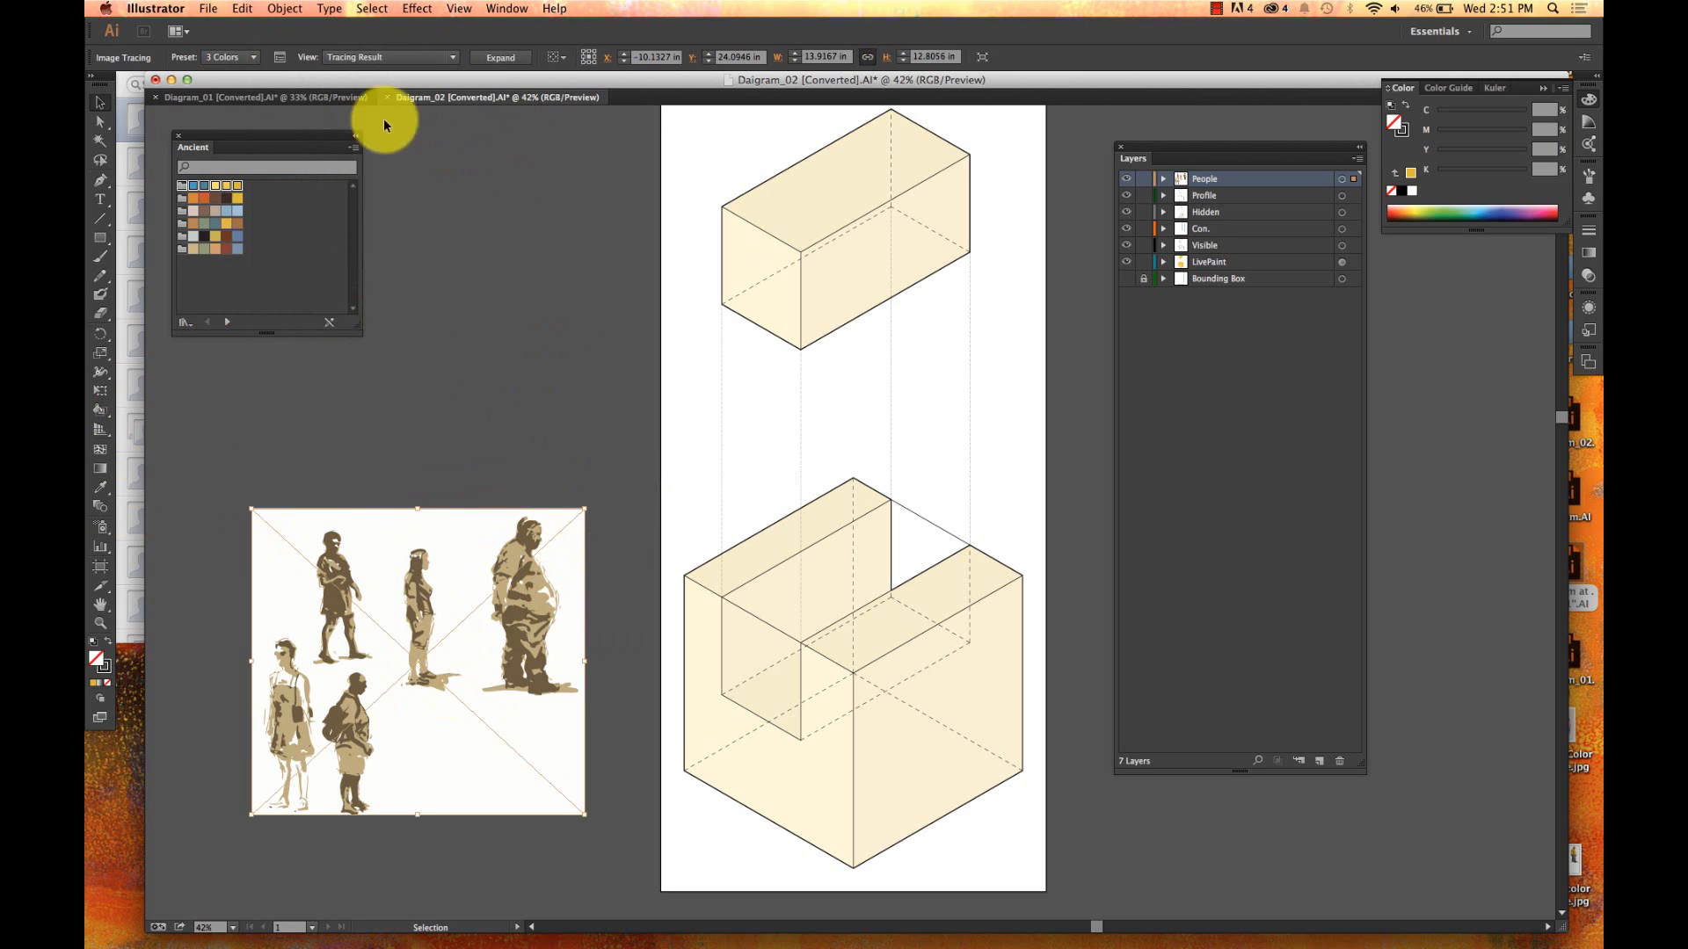
{"action": "key", "text": "super+z"}
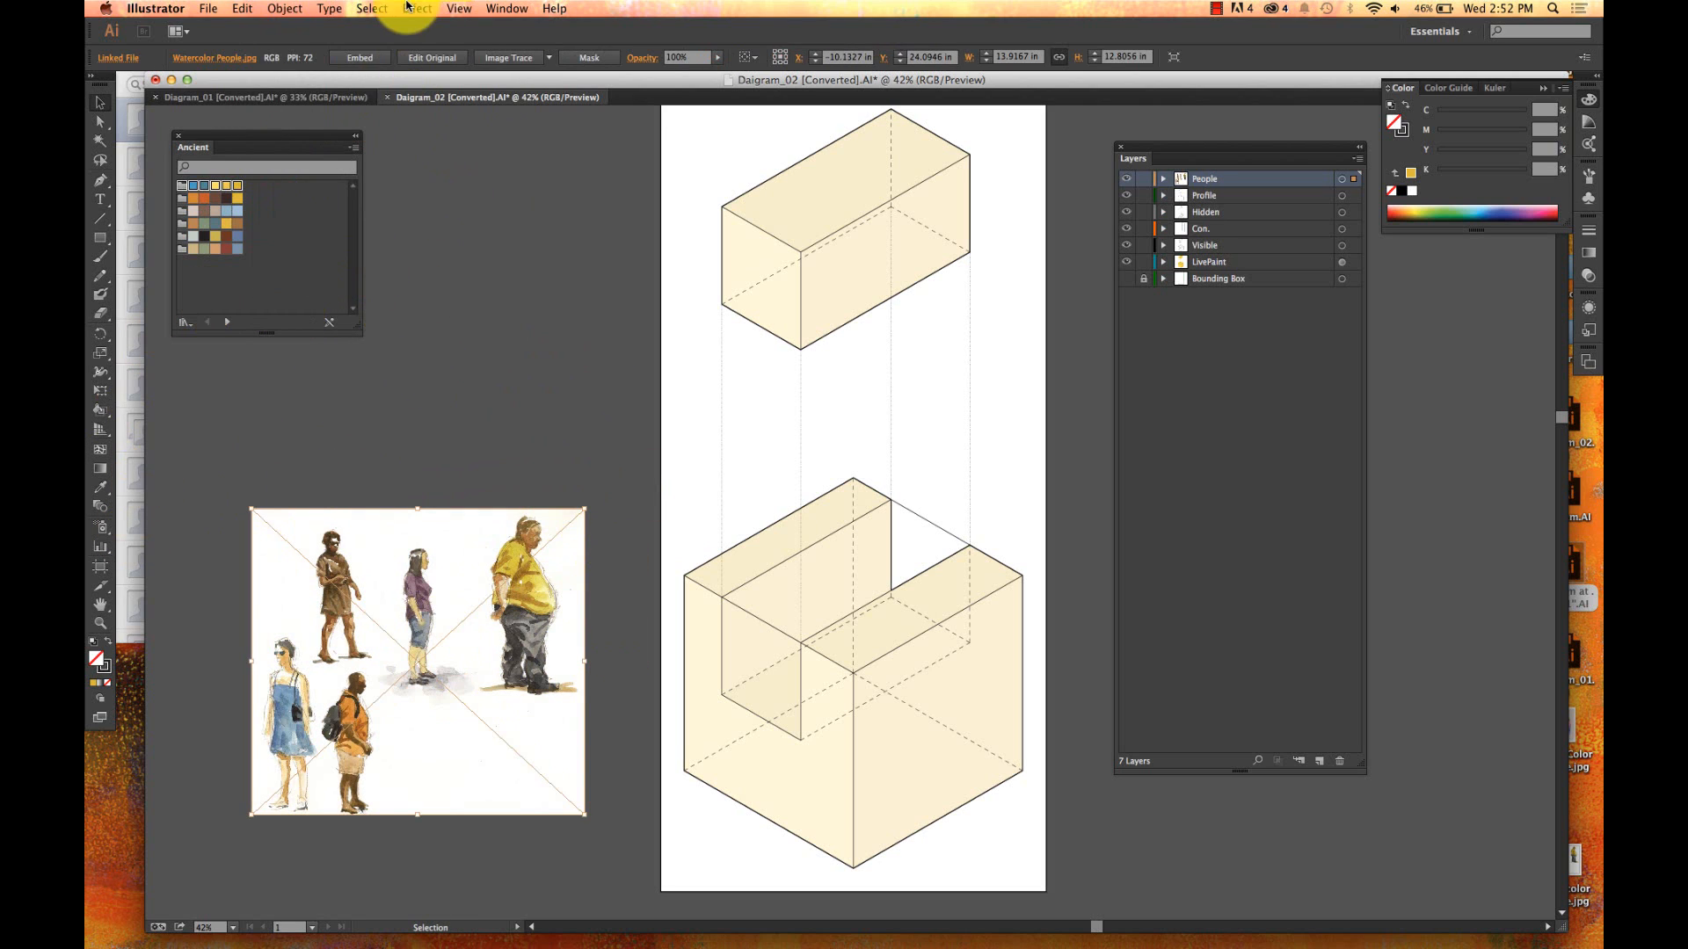
- Trace the people image with the 16 Colors Image Trace preset and clear the selection
{"action": "left_click", "coordinate": [285, 8]}
{"action": "left_click", "coordinate": [290, 8]}
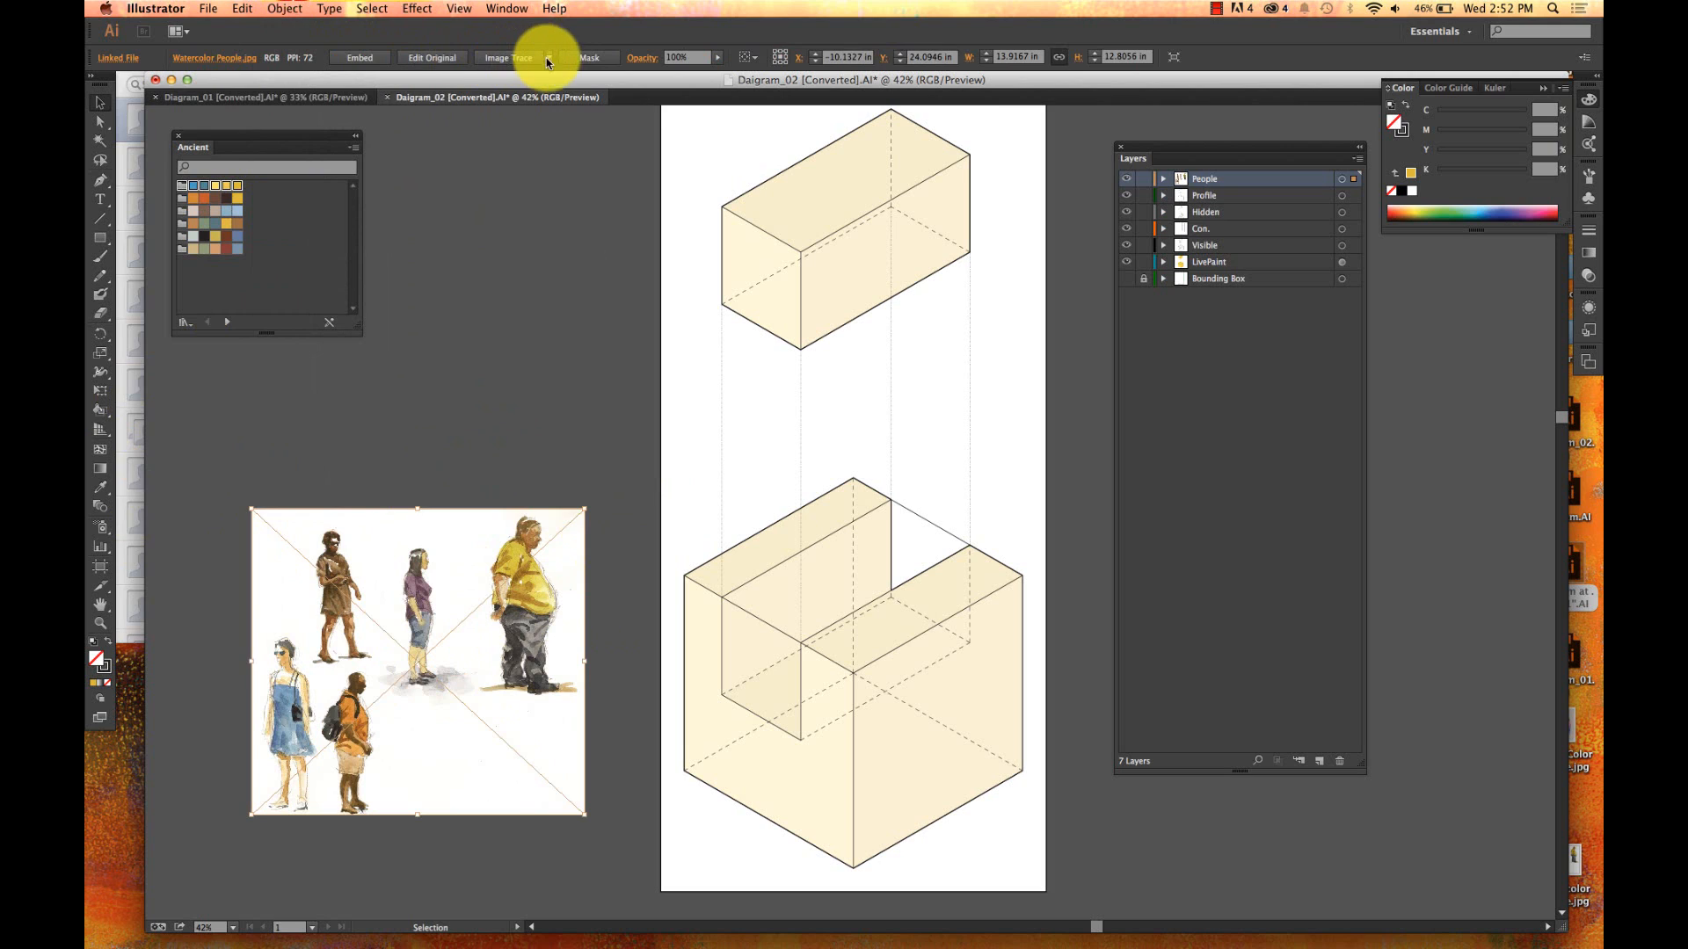
{"action": "left_click", "coordinate": [547, 58]}
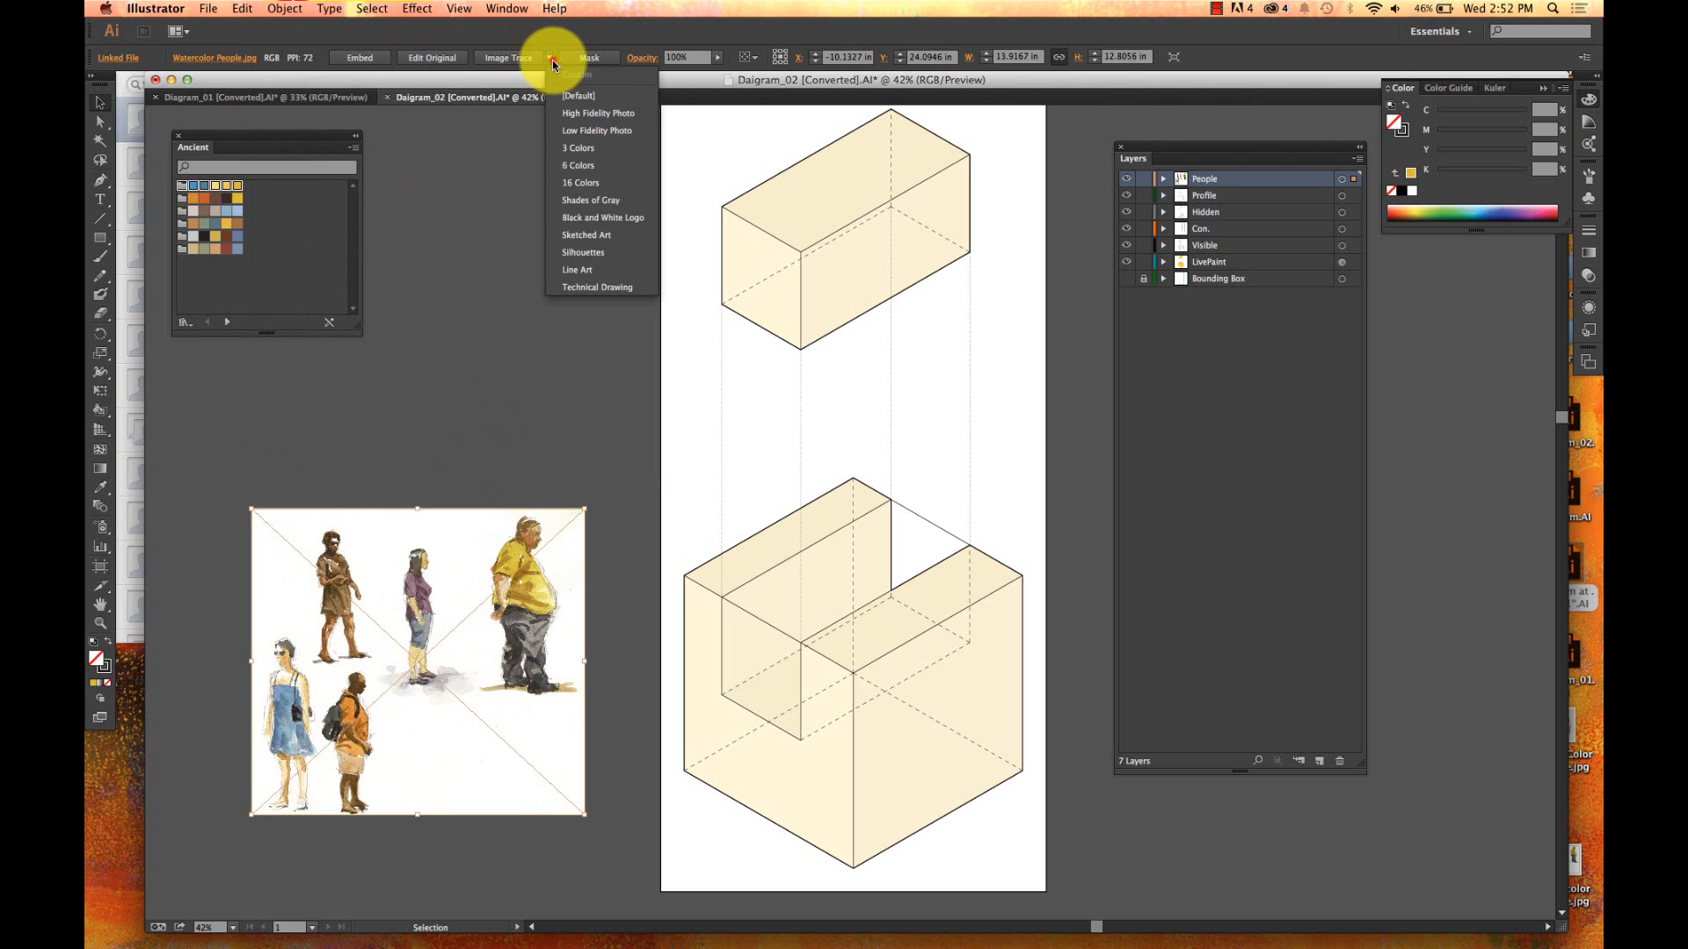
{"action": "left_click", "coordinate": [576, 183]}
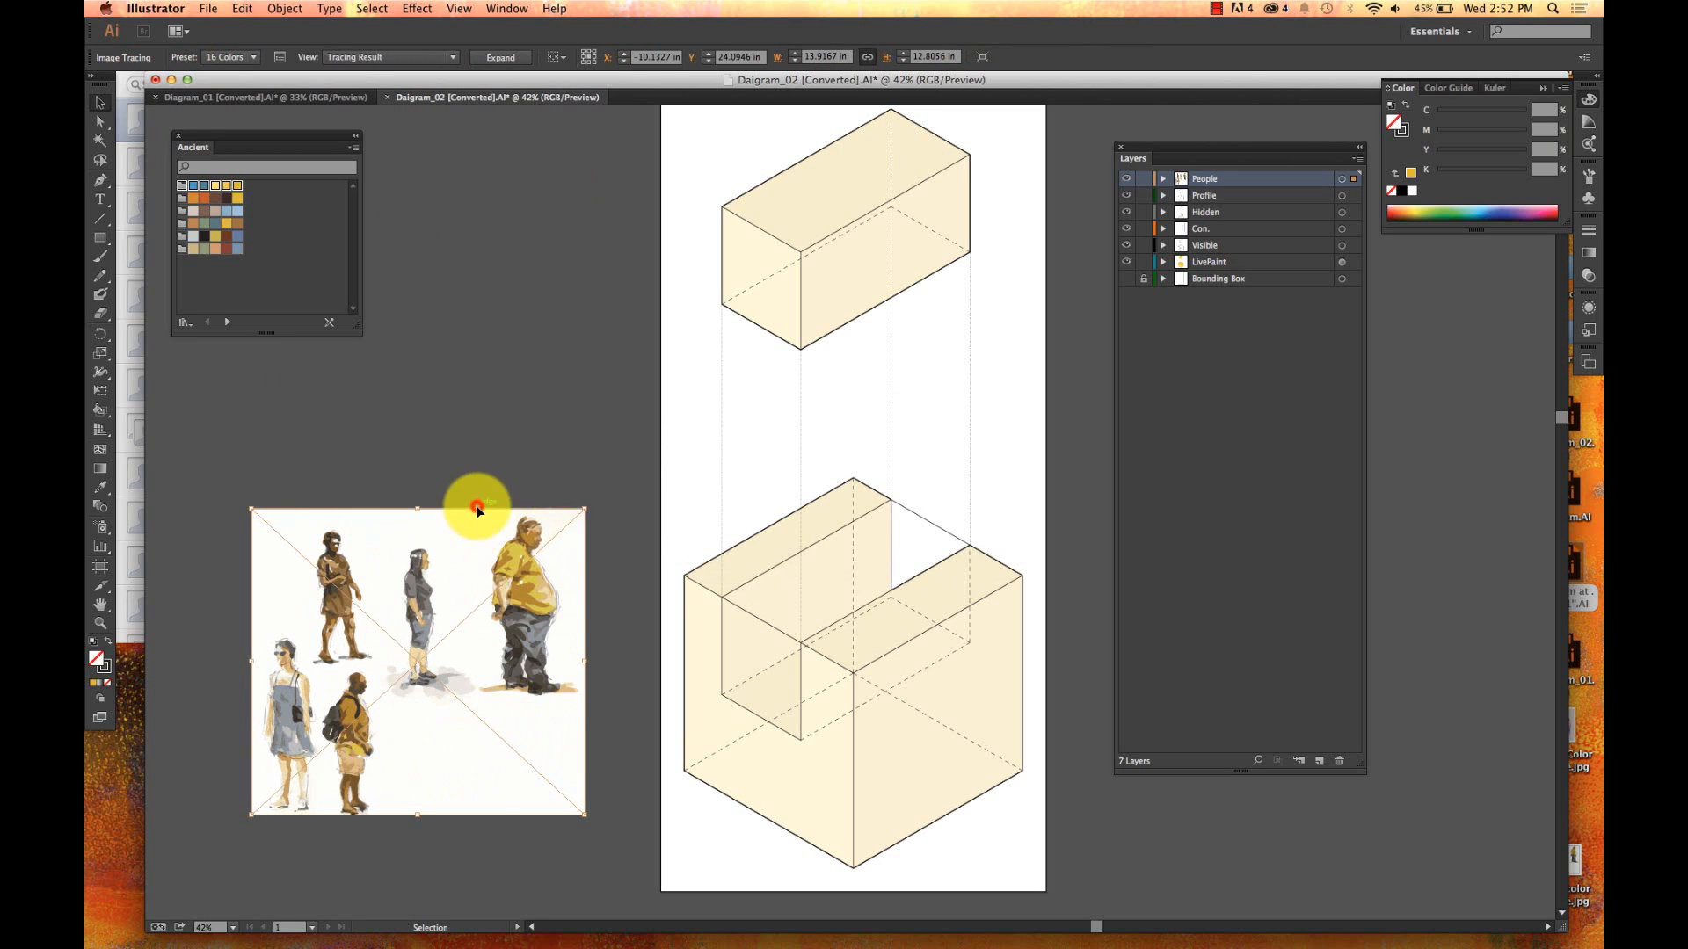
{"action": "left_click", "coordinate": [507, 451]}
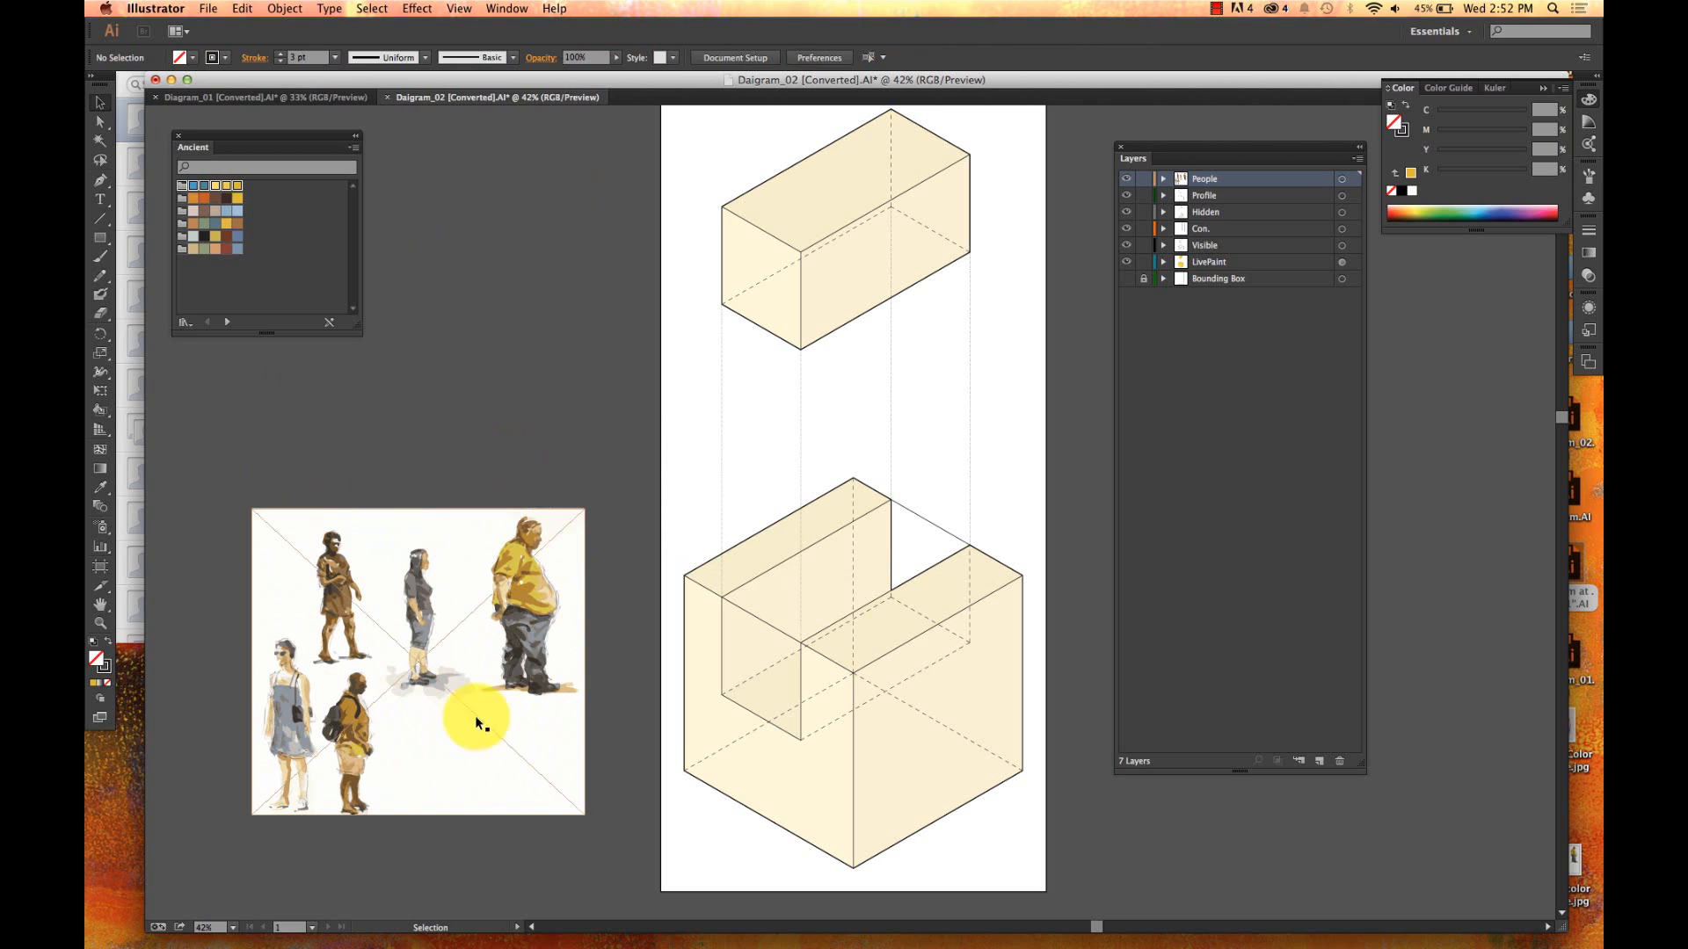
- Expand the traced people image into vector paths with Object and Fill enabled
{"action": "scroll", "coordinate": [361, 487], "scroll_direction": "down", "scroll_amount": 2}
{"action": "scroll", "coordinate": [362, 487], "scroll_direction": "left", "scroll_amount": 2}
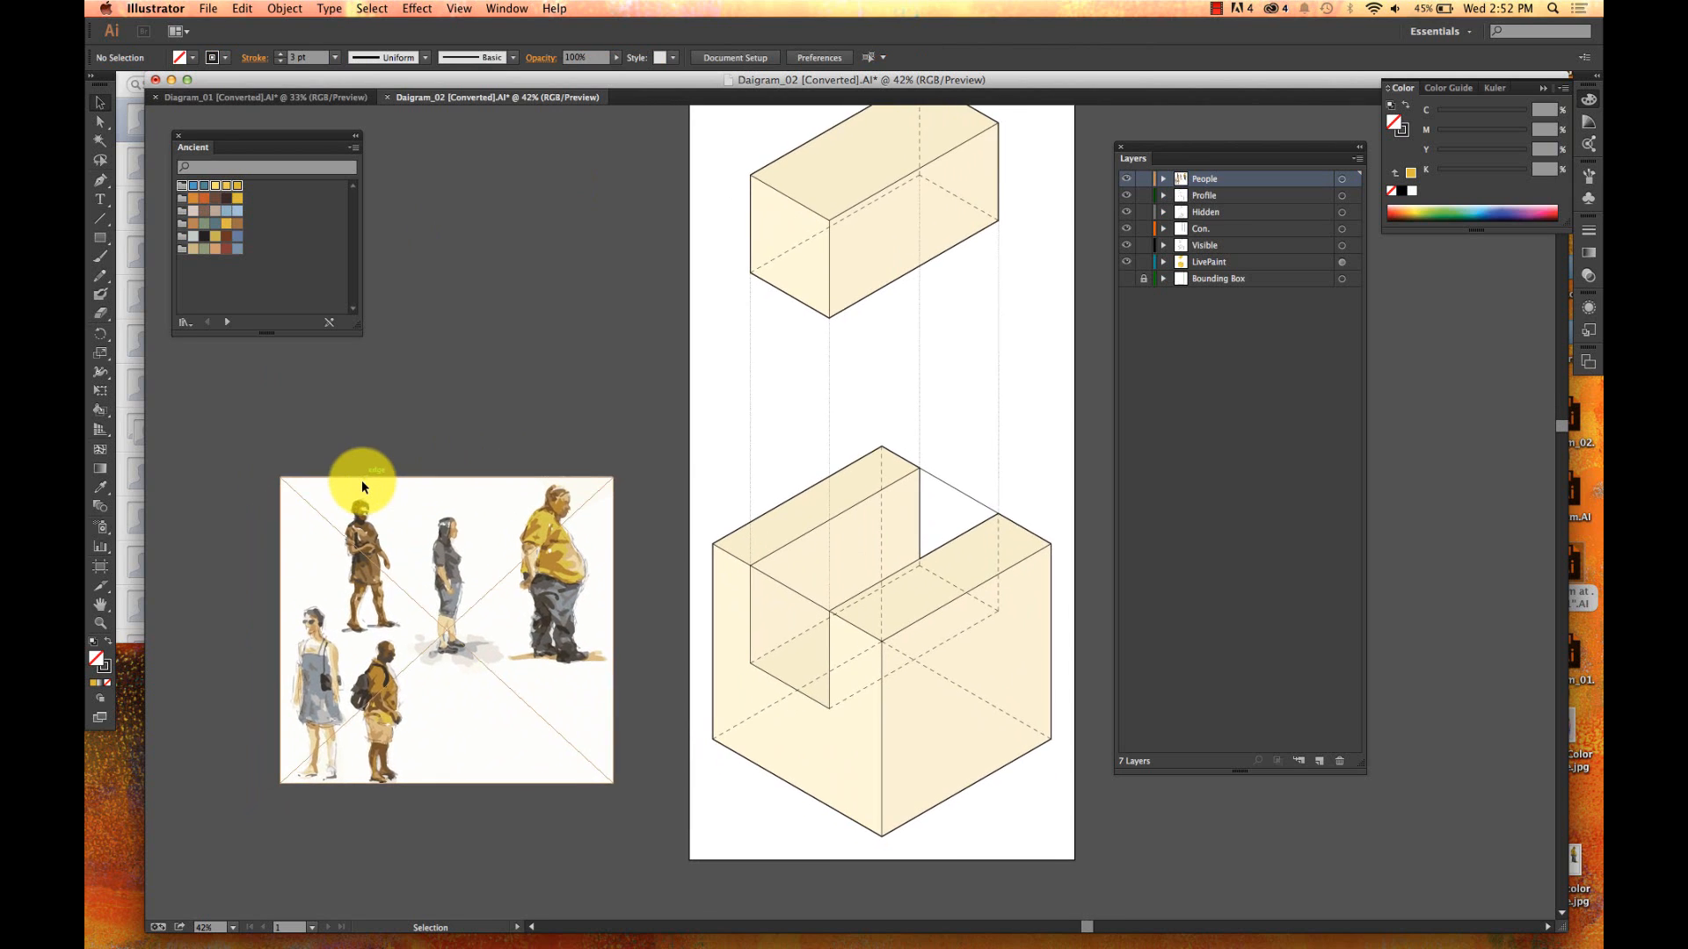
{"action": "scroll", "coordinate": [361, 487], "scroll_direction": "up", "scroll_amount": 4}
{"action": "left_click", "coordinate": [435, 581]}
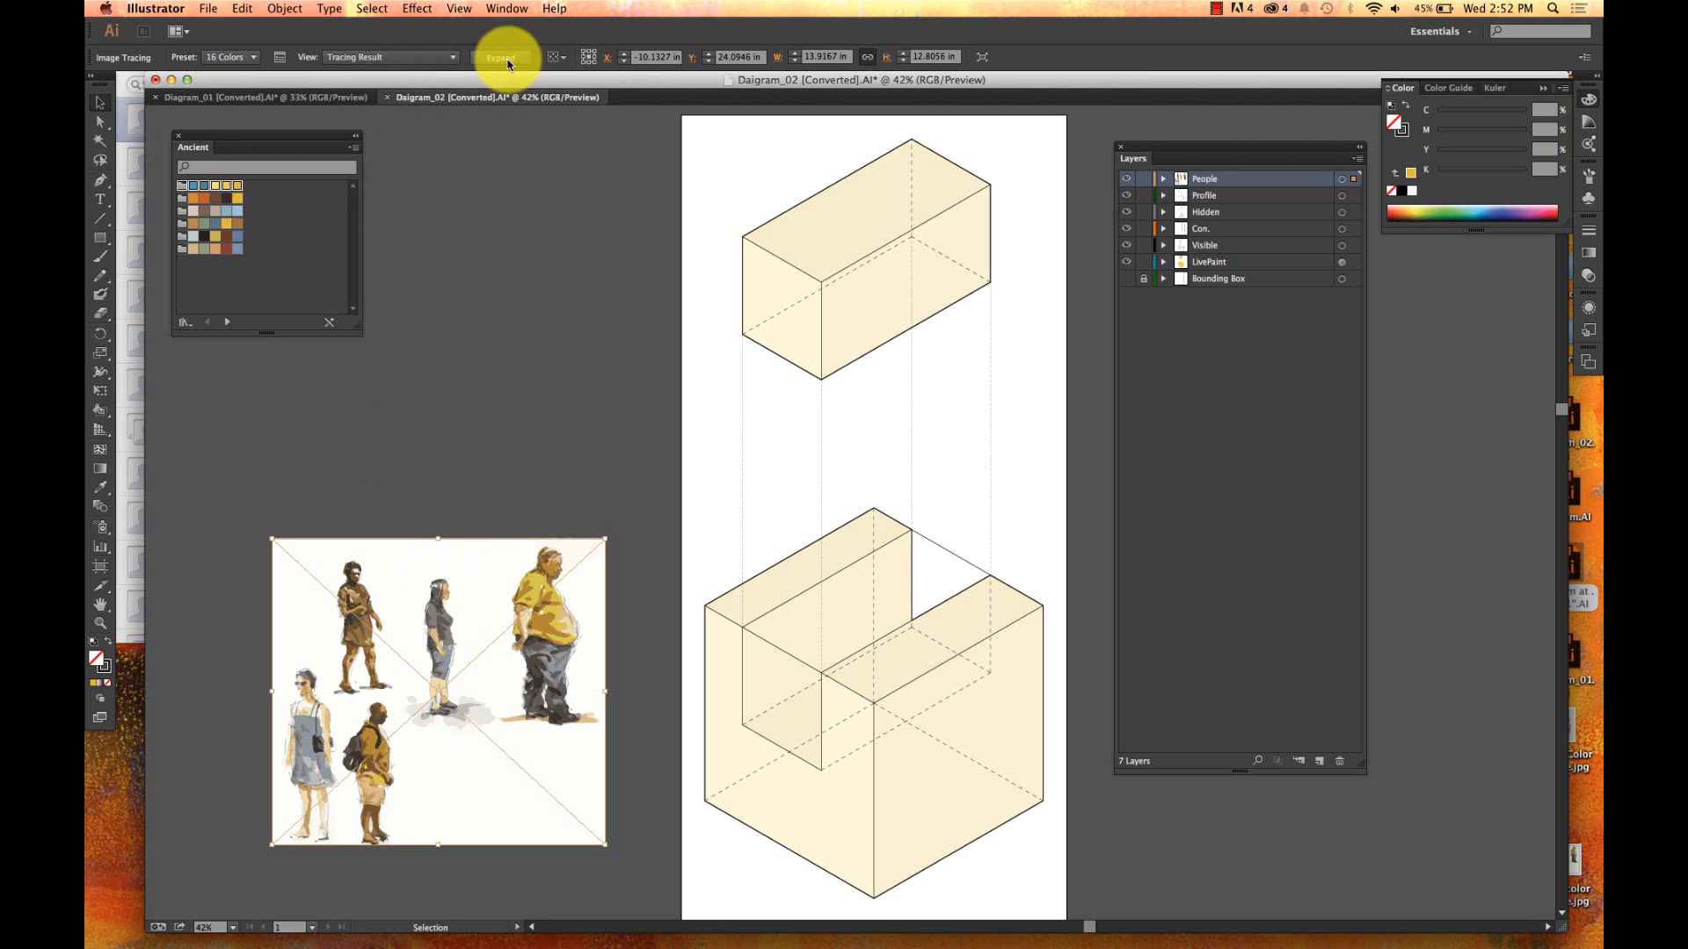
{"action": "left_click", "coordinate": [284, 9]}
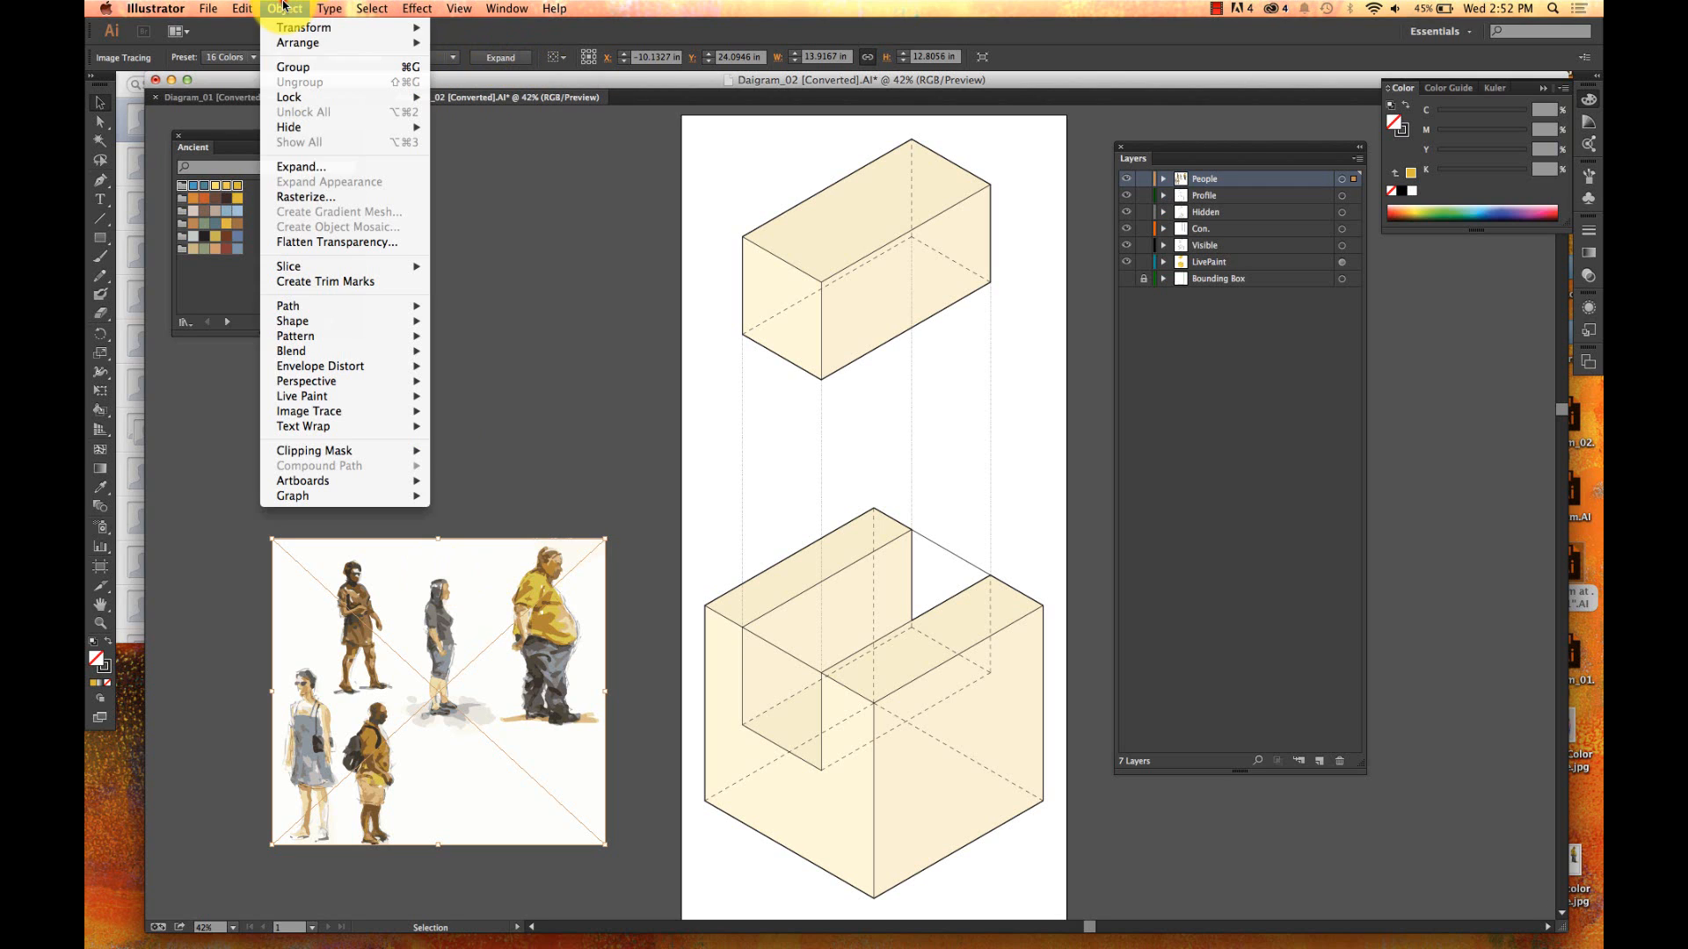
{"action": "left_click", "coordinate": [307, 167]}
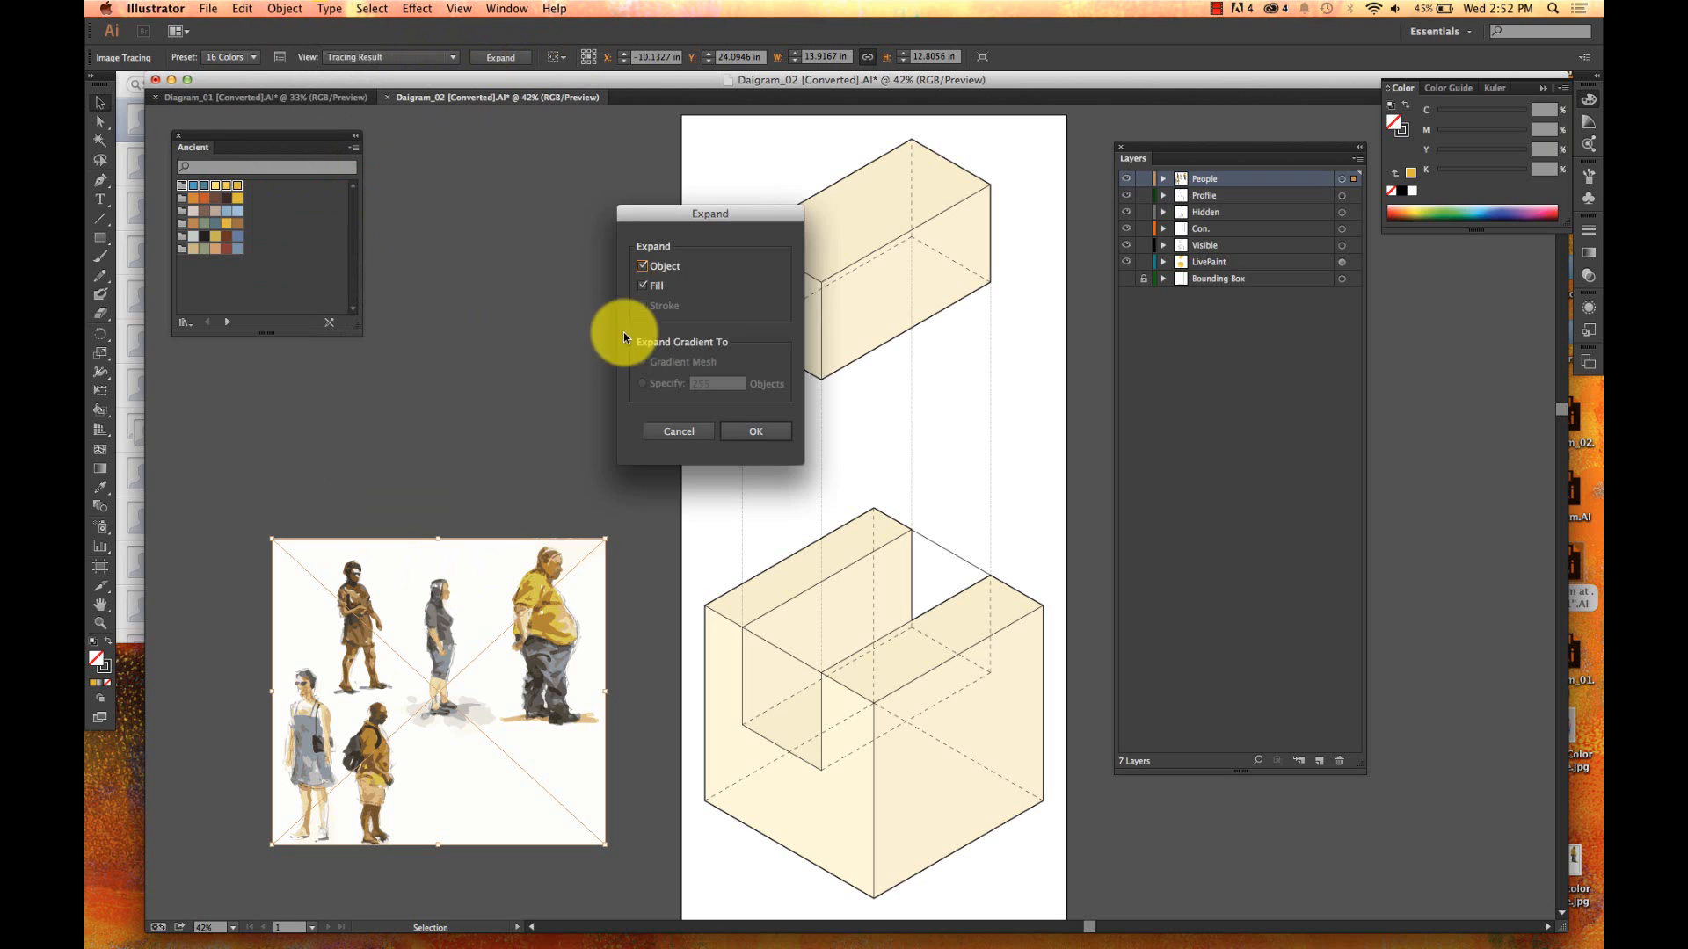
{"action": "left_click", "coordinate": [746, 429]}
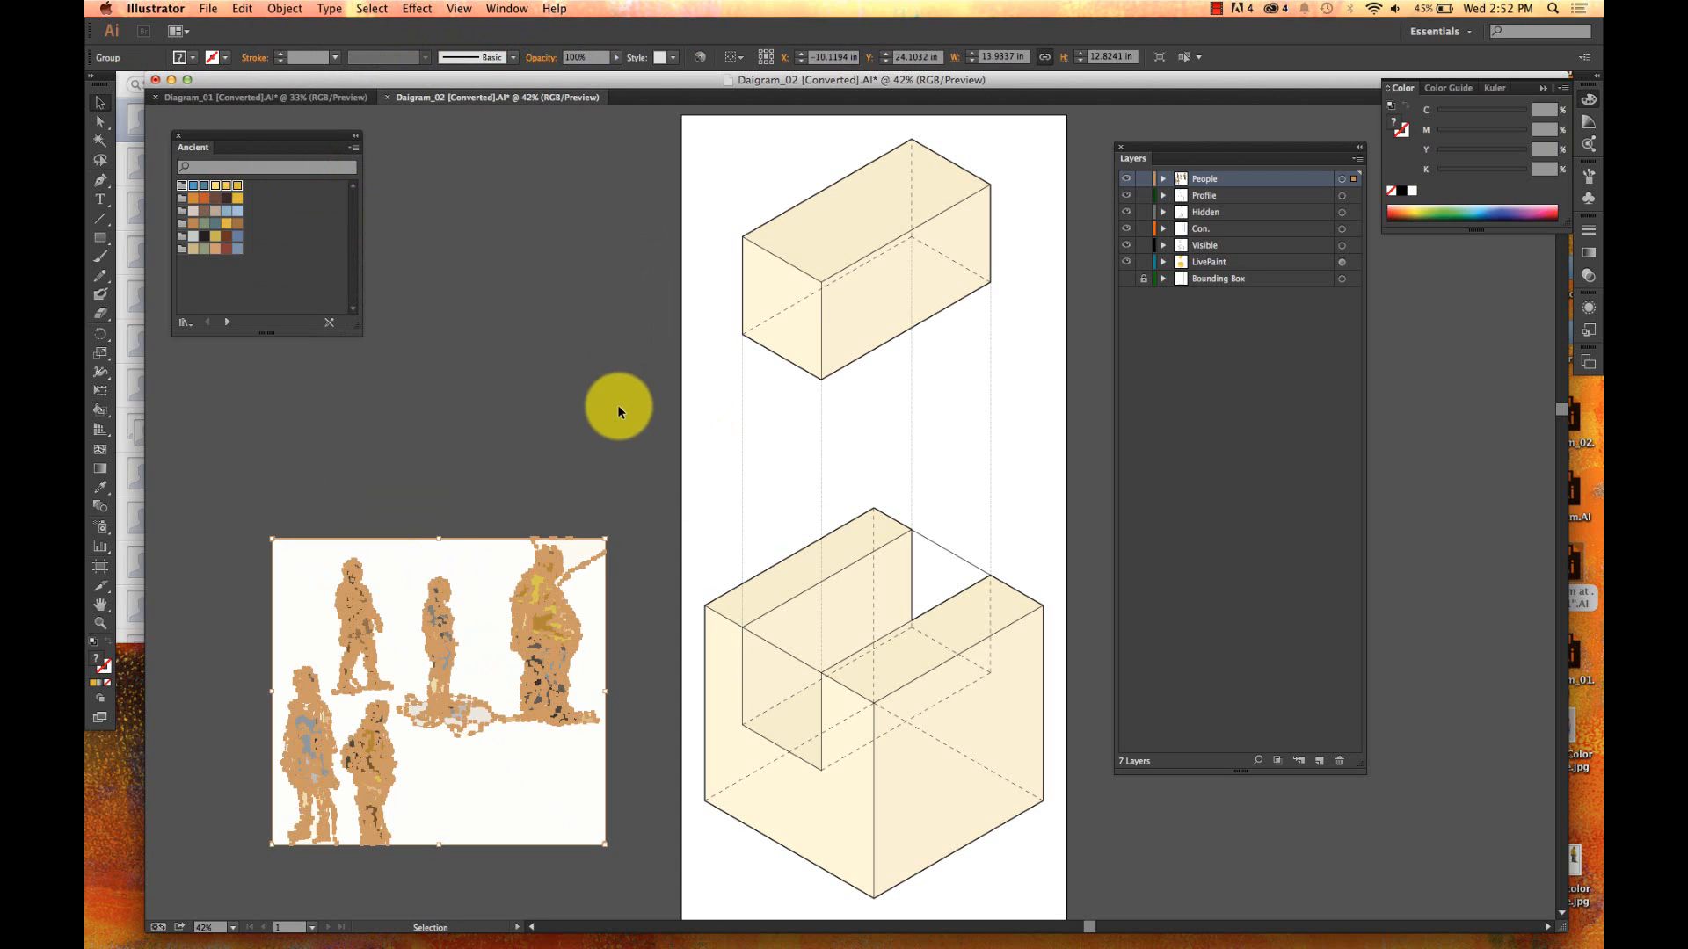
- Ungroup the expanded people artwork, check the white background as a separate shape, and clear the selection
{"action": "left_click", "coordinate": [617, 404]}
{"action": "left_click", "coordinate": [524, 678]}
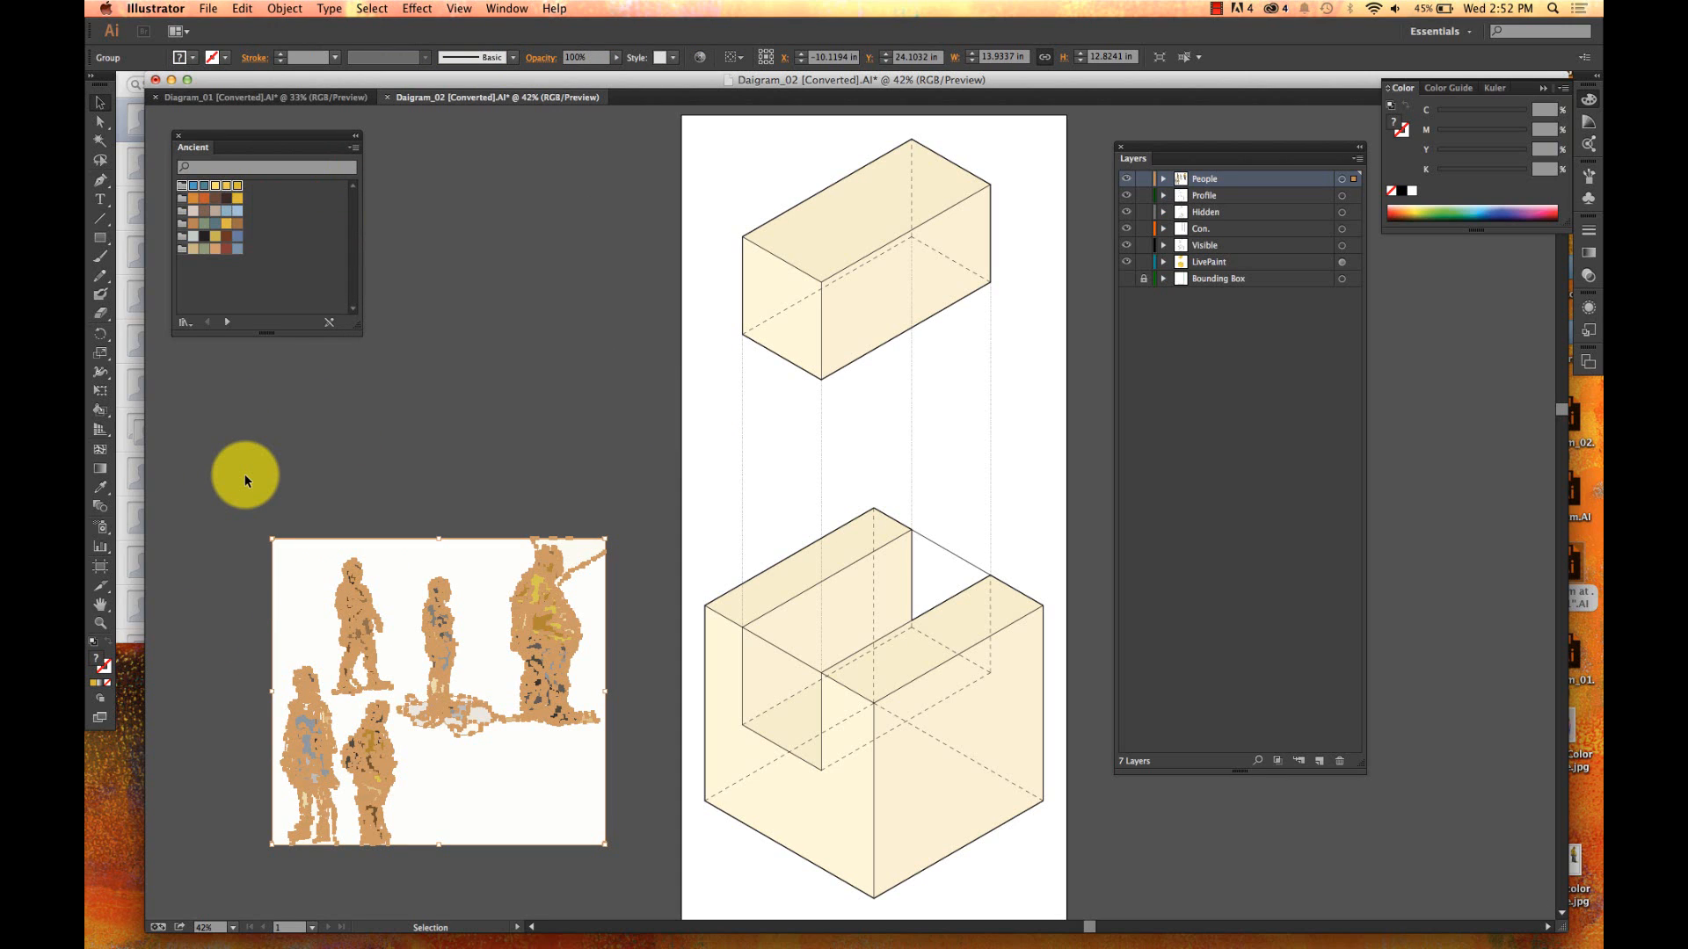
{"action": "key", "text": "super+shift+g"}
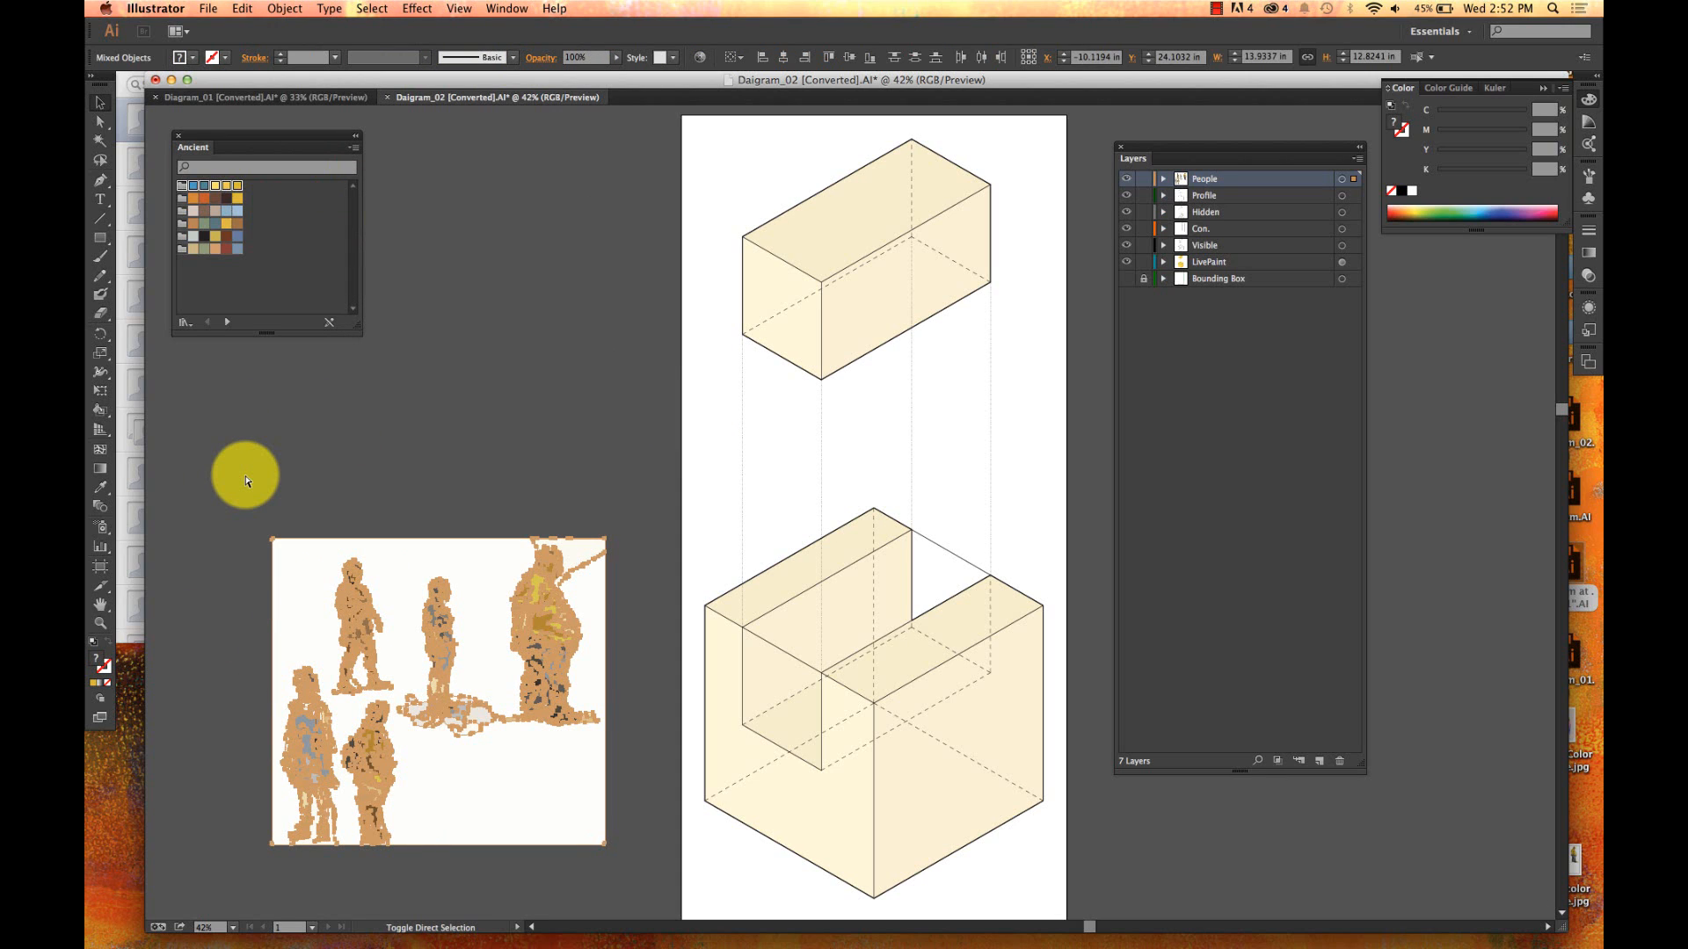
{"action": "left_click", "coordinate": [340, 544]}
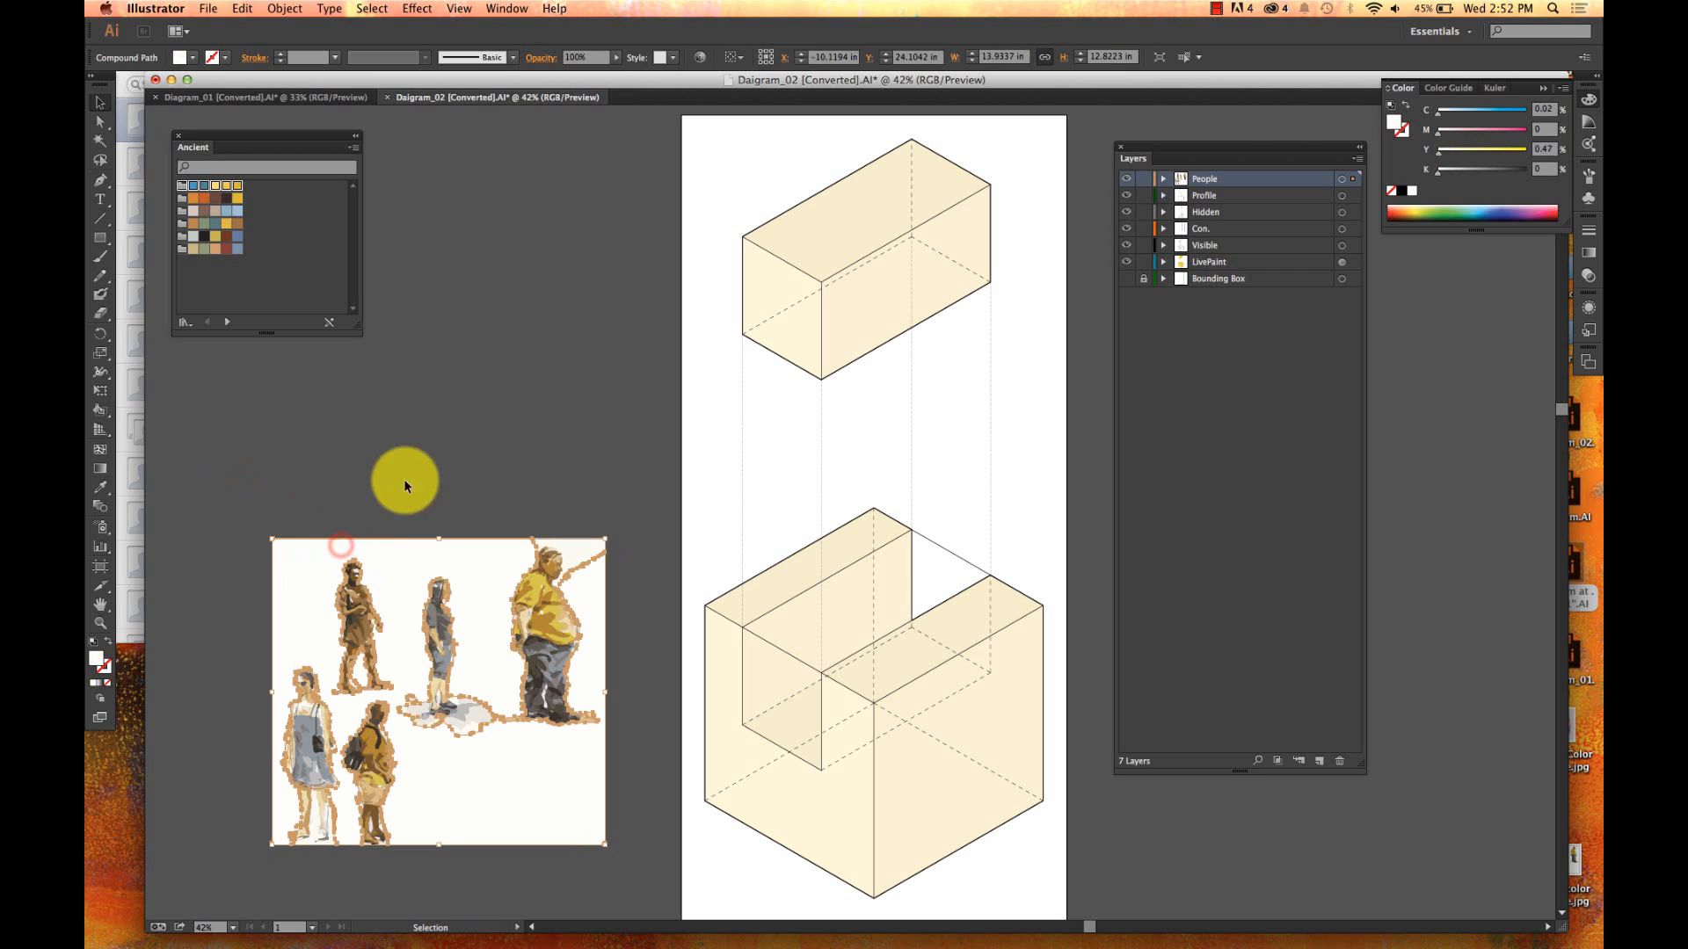
{"action": "left_click", "coordinate": [438, 449]}
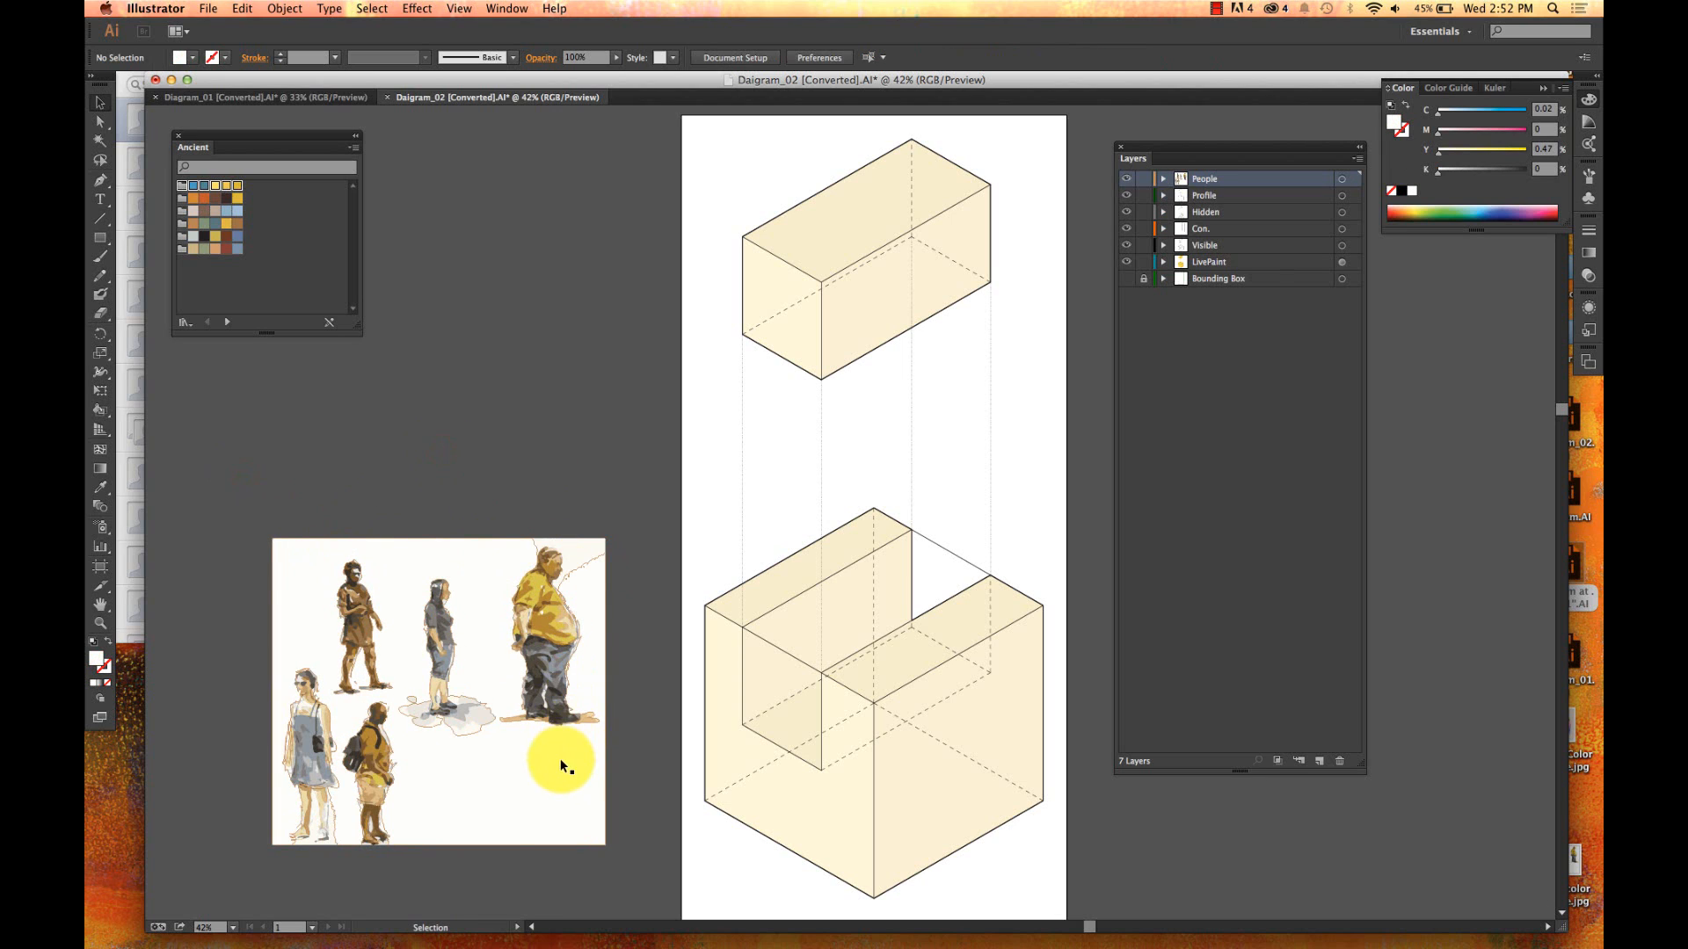
- Select the white background shape plus everything with the same fill and stroke, and delete it
{"action": "left_click", "coordinate": [538, 818]}
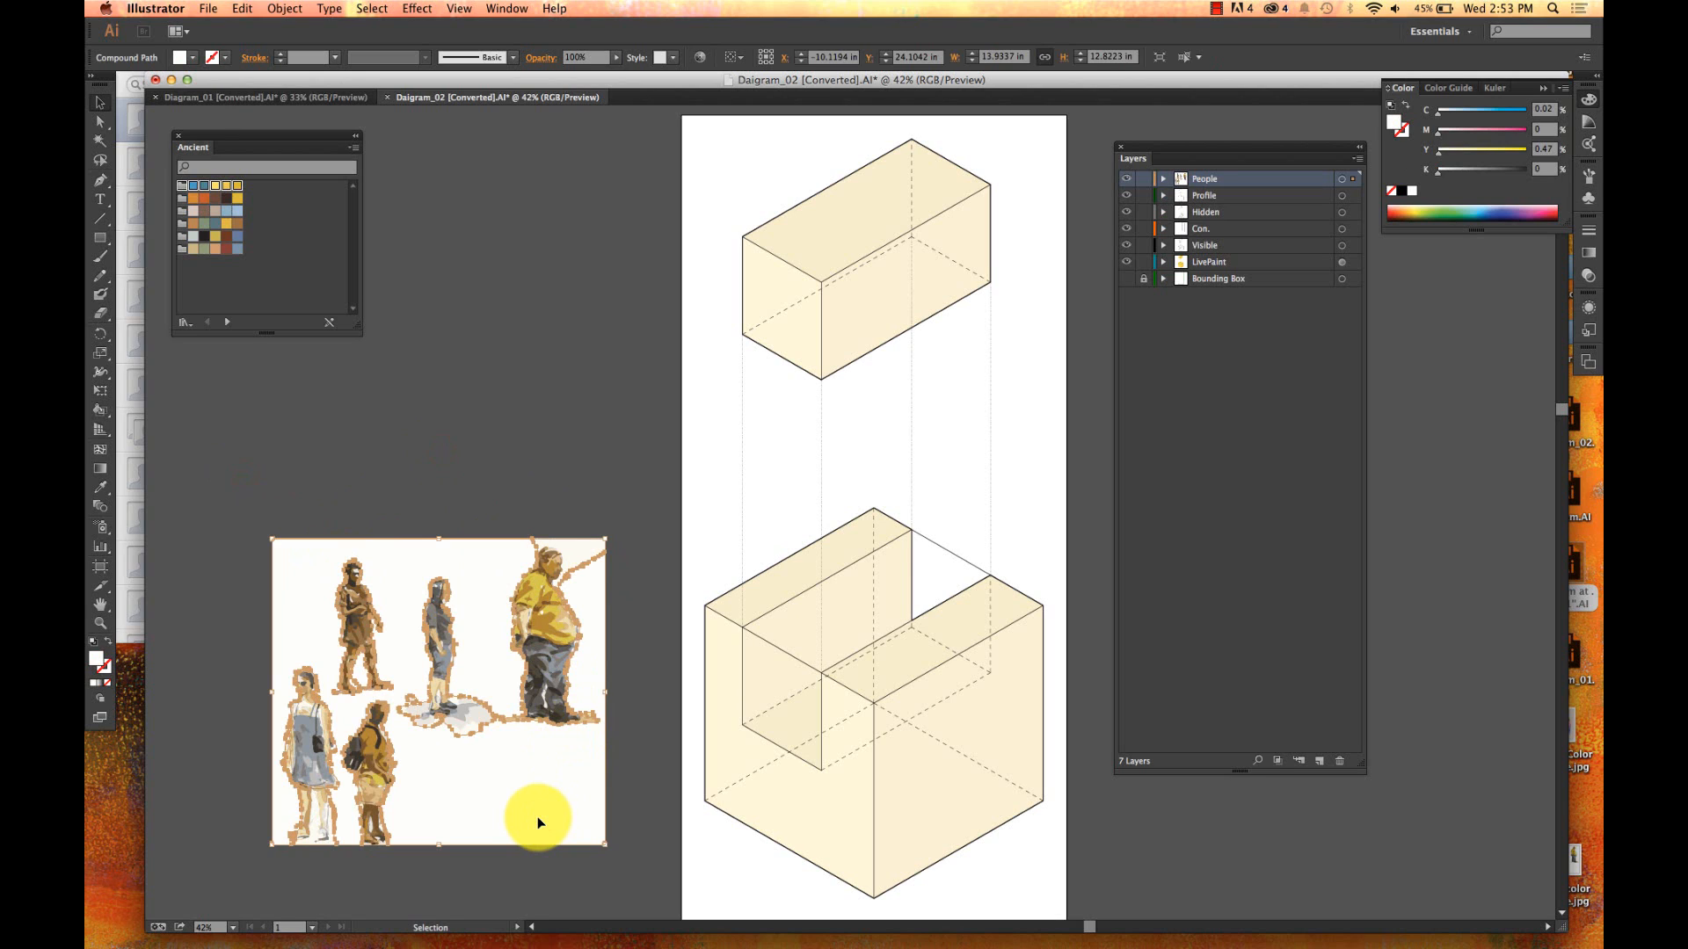
{"action": "left_click", "coordinate": [471, 520]}
{"action": "left_click", "coordinate": [447, 549]}
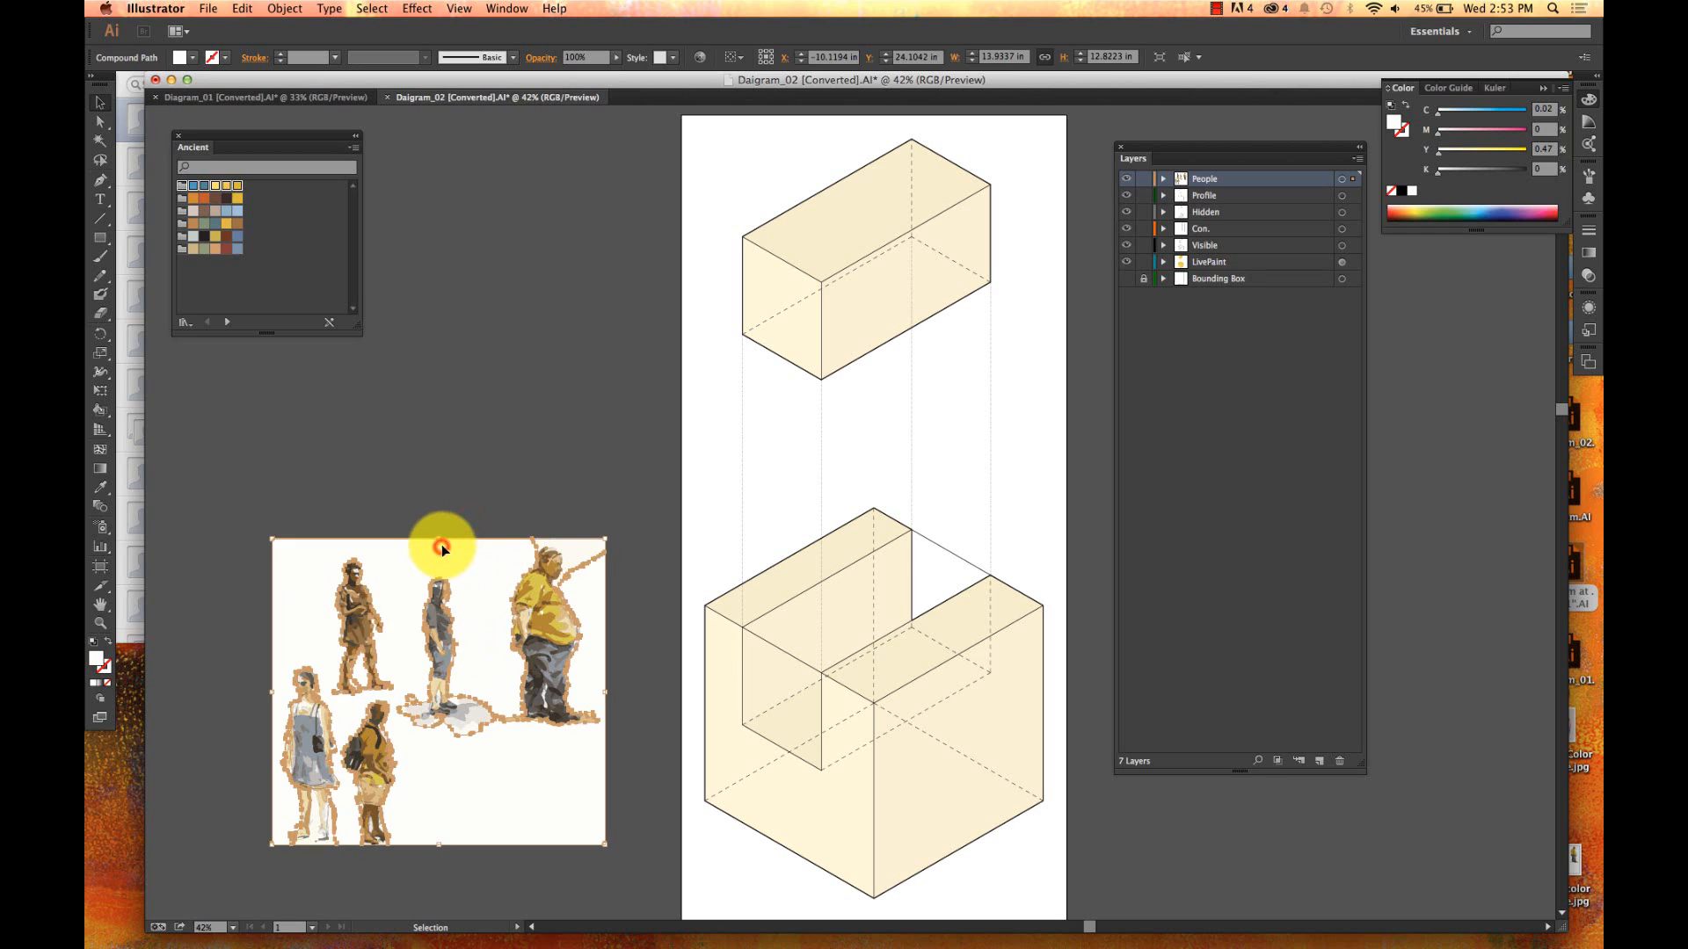
{"action": "left_click", "coordinate": [372, 8]}
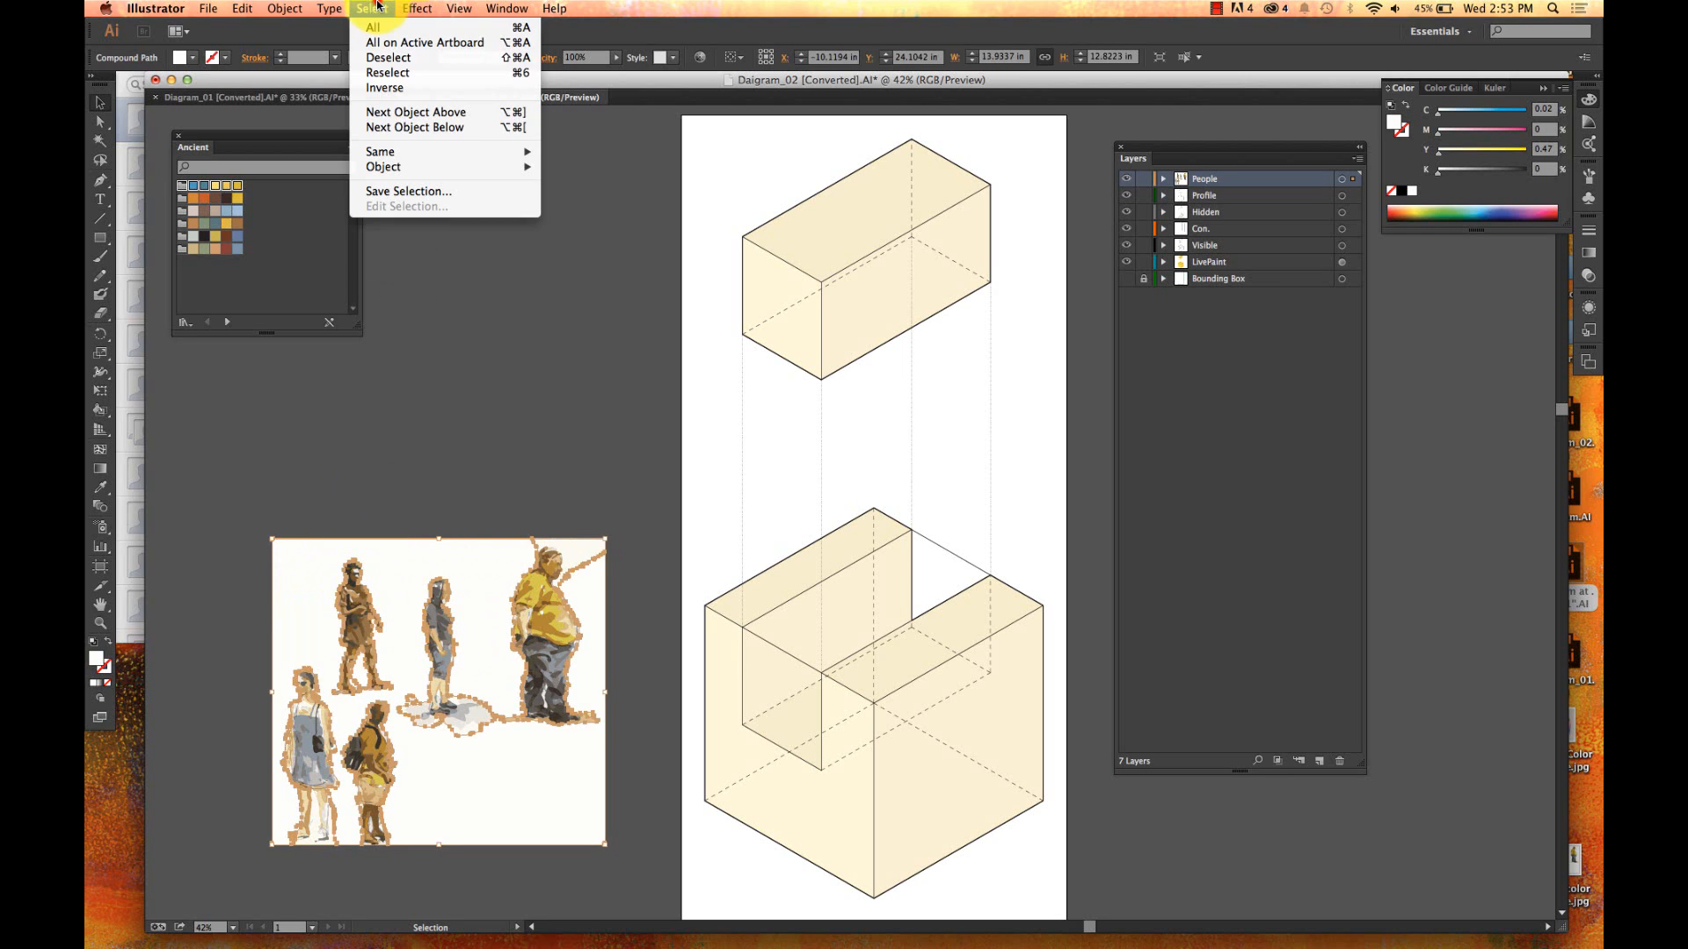
{"action": "mouse_move", "coordinate": [413, 151]}
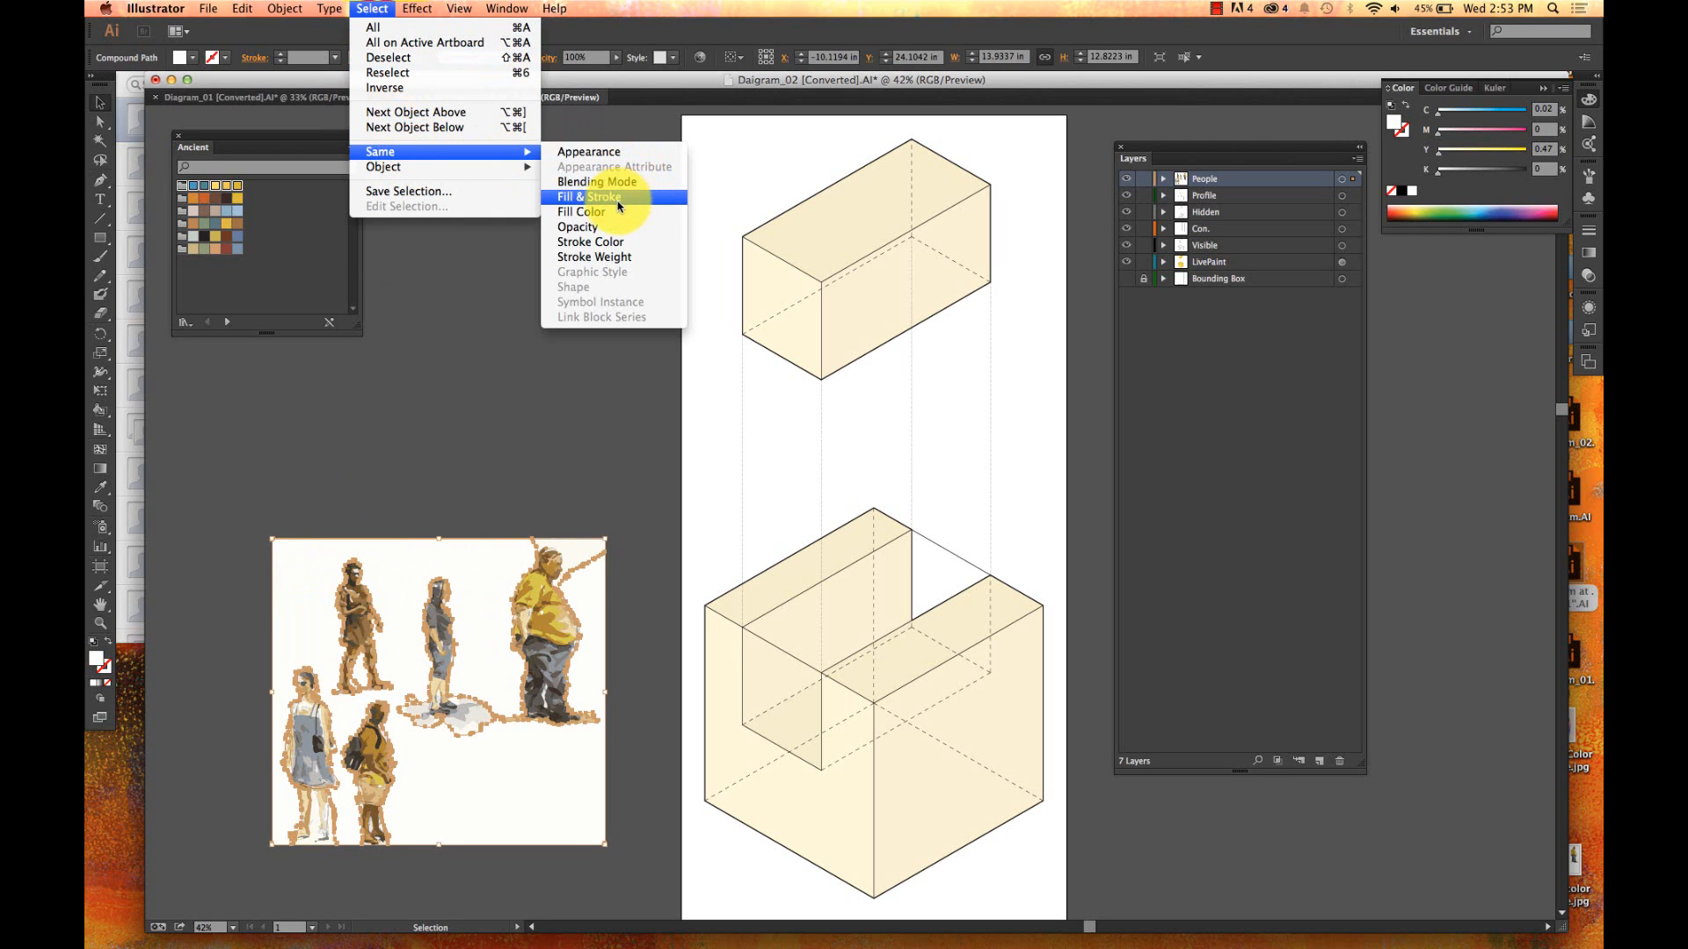
{"action": "left_click", "coordinate": [613, 205]}
{"action": "key", "text": "Delete"}
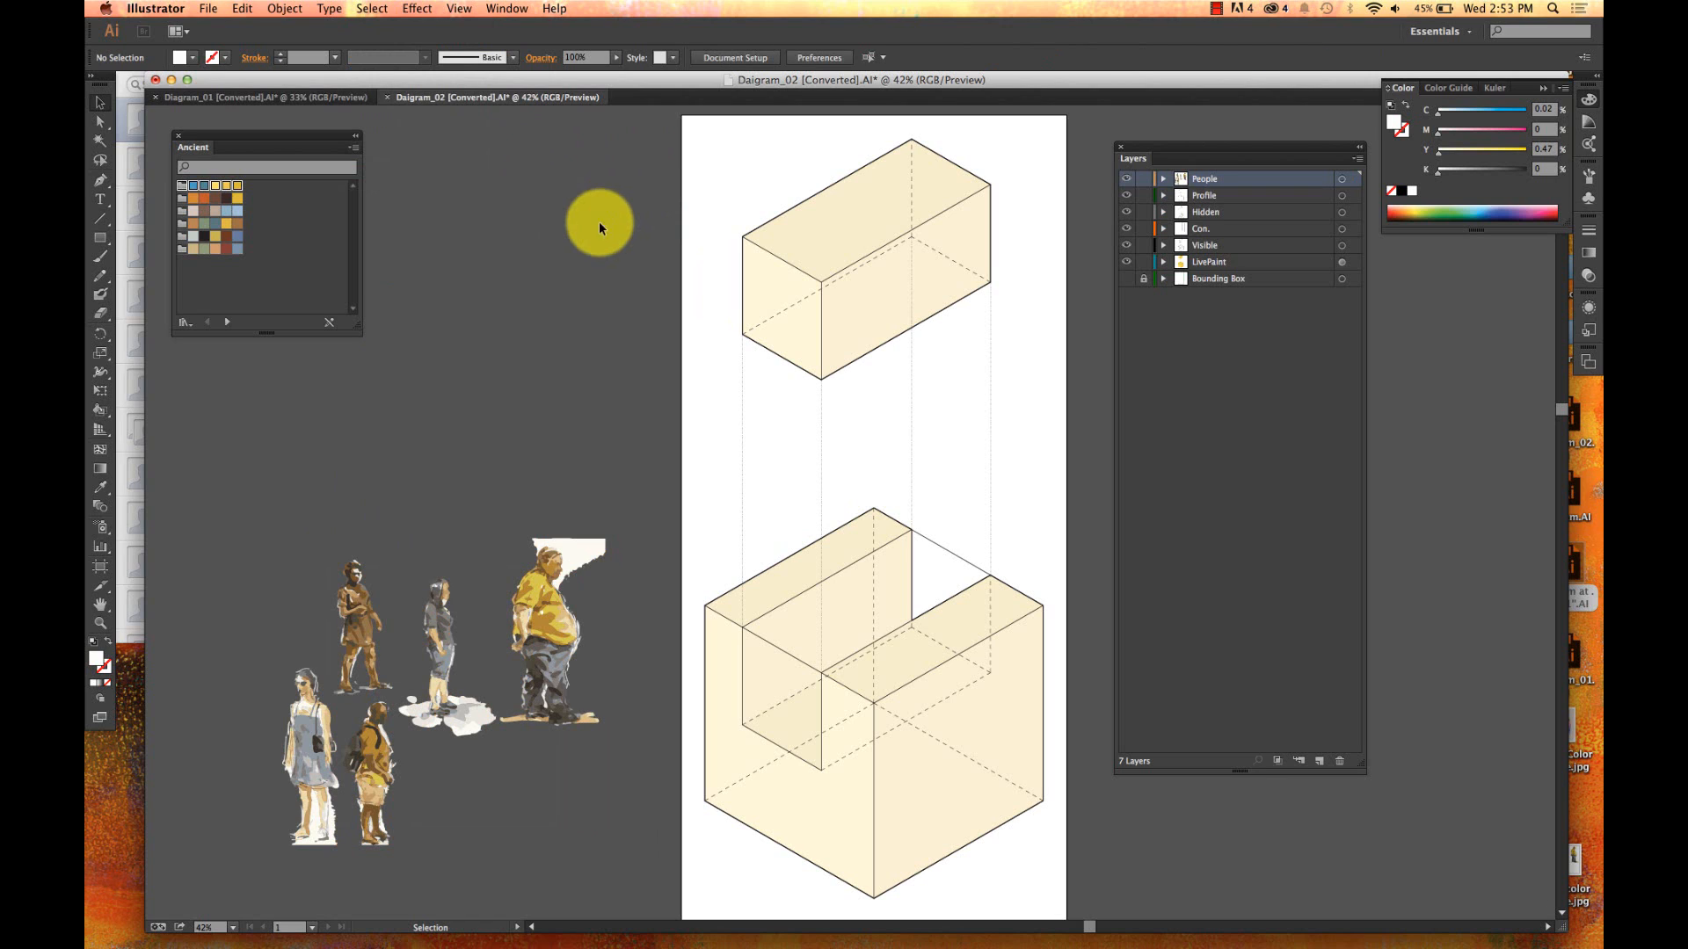
- Select the off-white remnant beside the yellow-shirted man plus everything with the same fill color, delete it, and clear the selection
{"action": "left_click", "coordinate": [581, 540]}
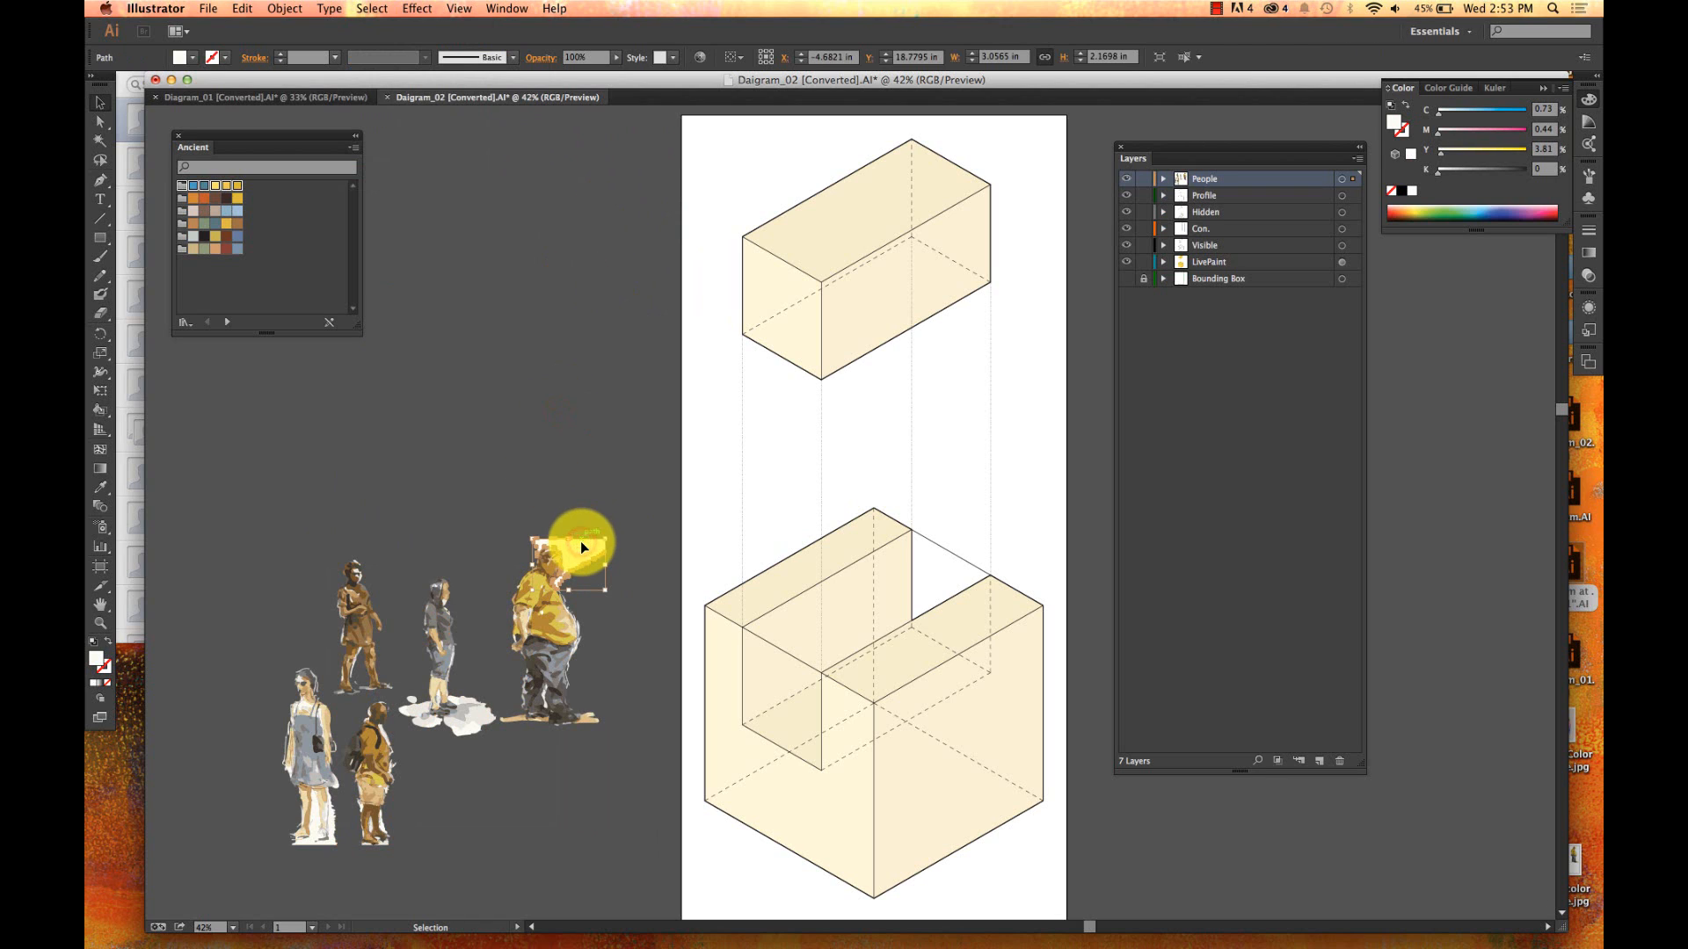
{"action": "left_click", "coordinate": [372, 8]}
{"action": "mouse_move", "coordinate": [387, 154]}
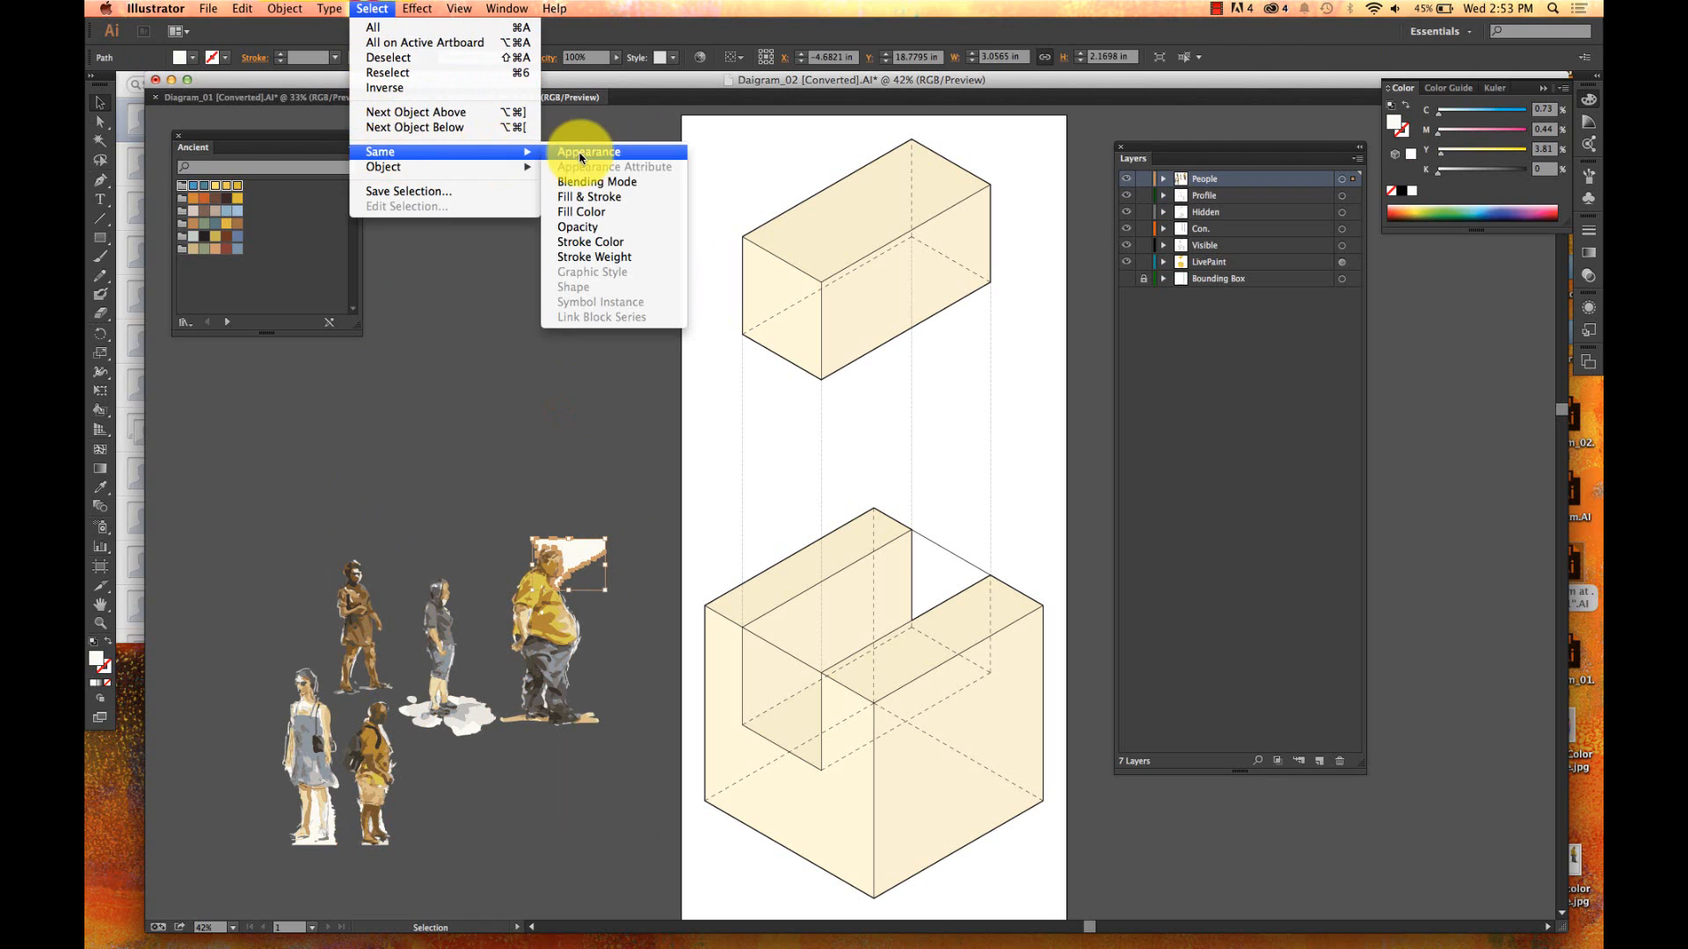
{"action": "left_click", "coordinate": [580, 217]}
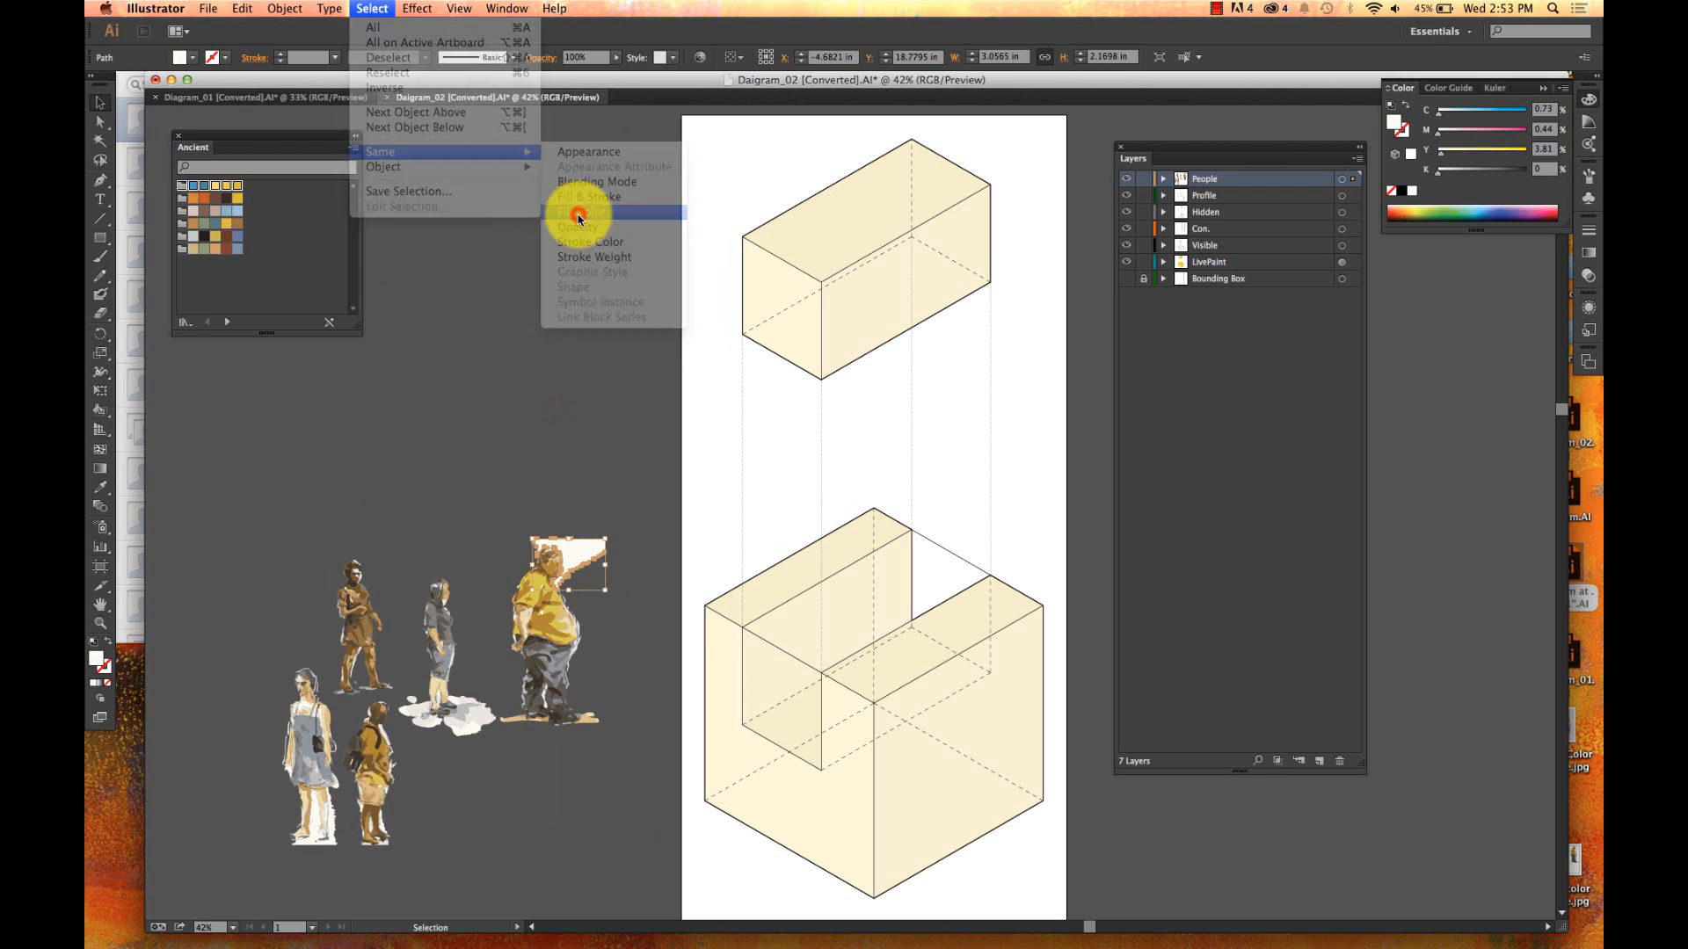
{"action": "key", "text": "Delete"}
{"action": "left_click", "coordinate": [633, 413]}
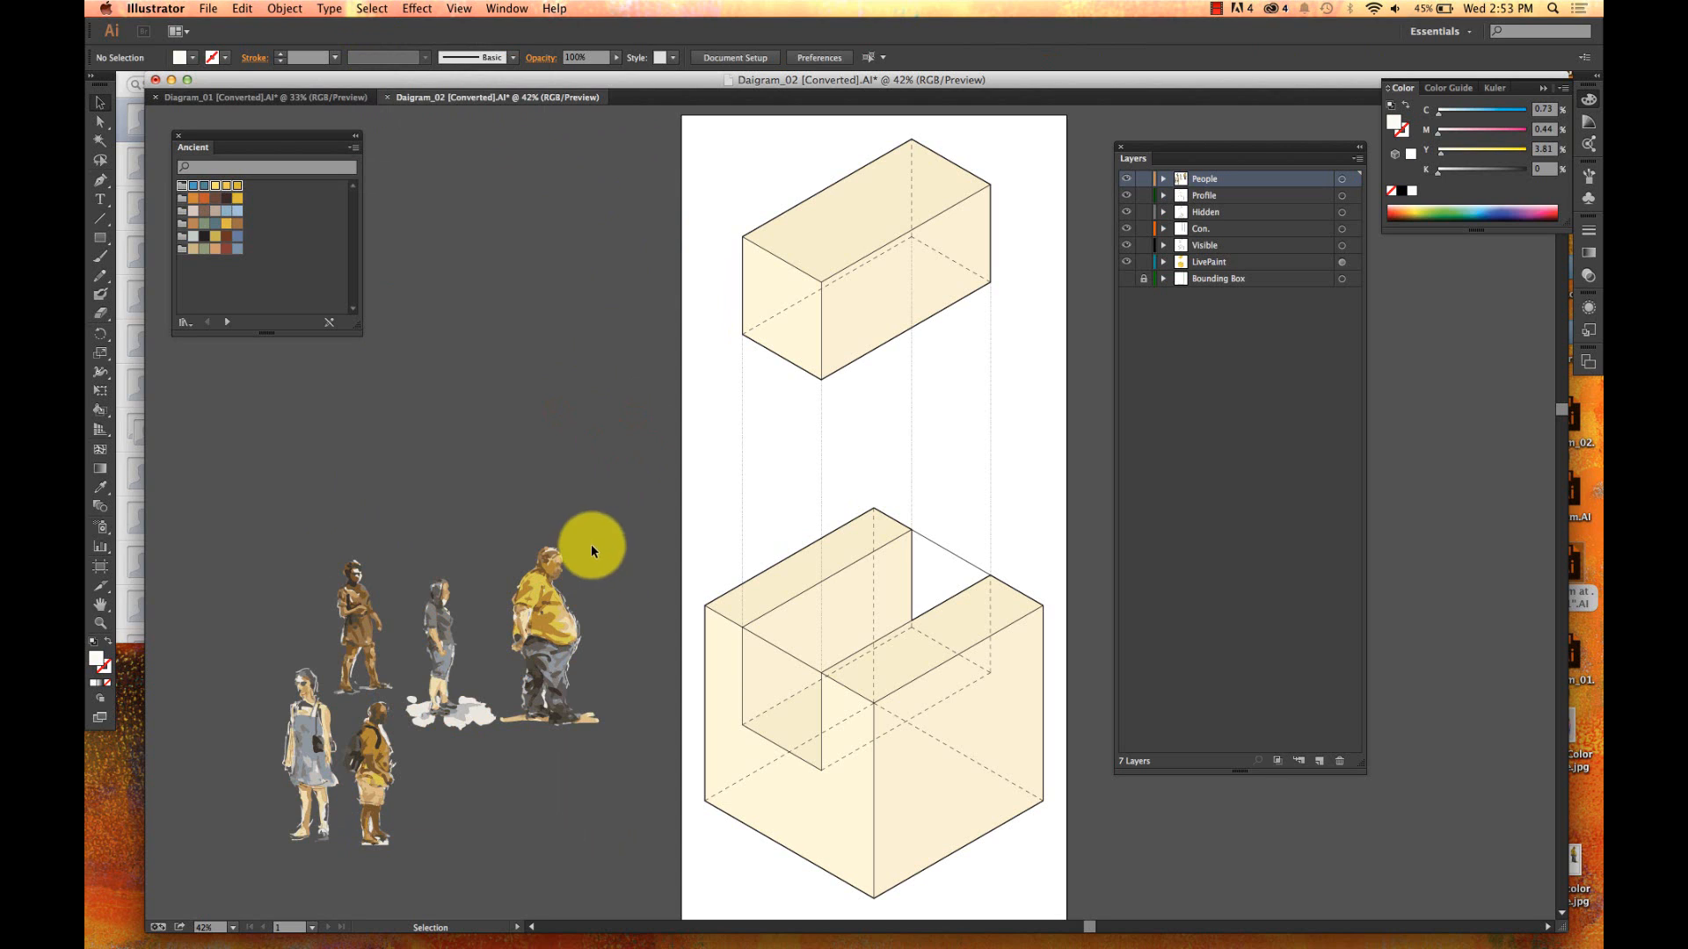
{"action": "left_click_drag", "start_coordinate": [606, 510], "coordinate": [519, 765]}
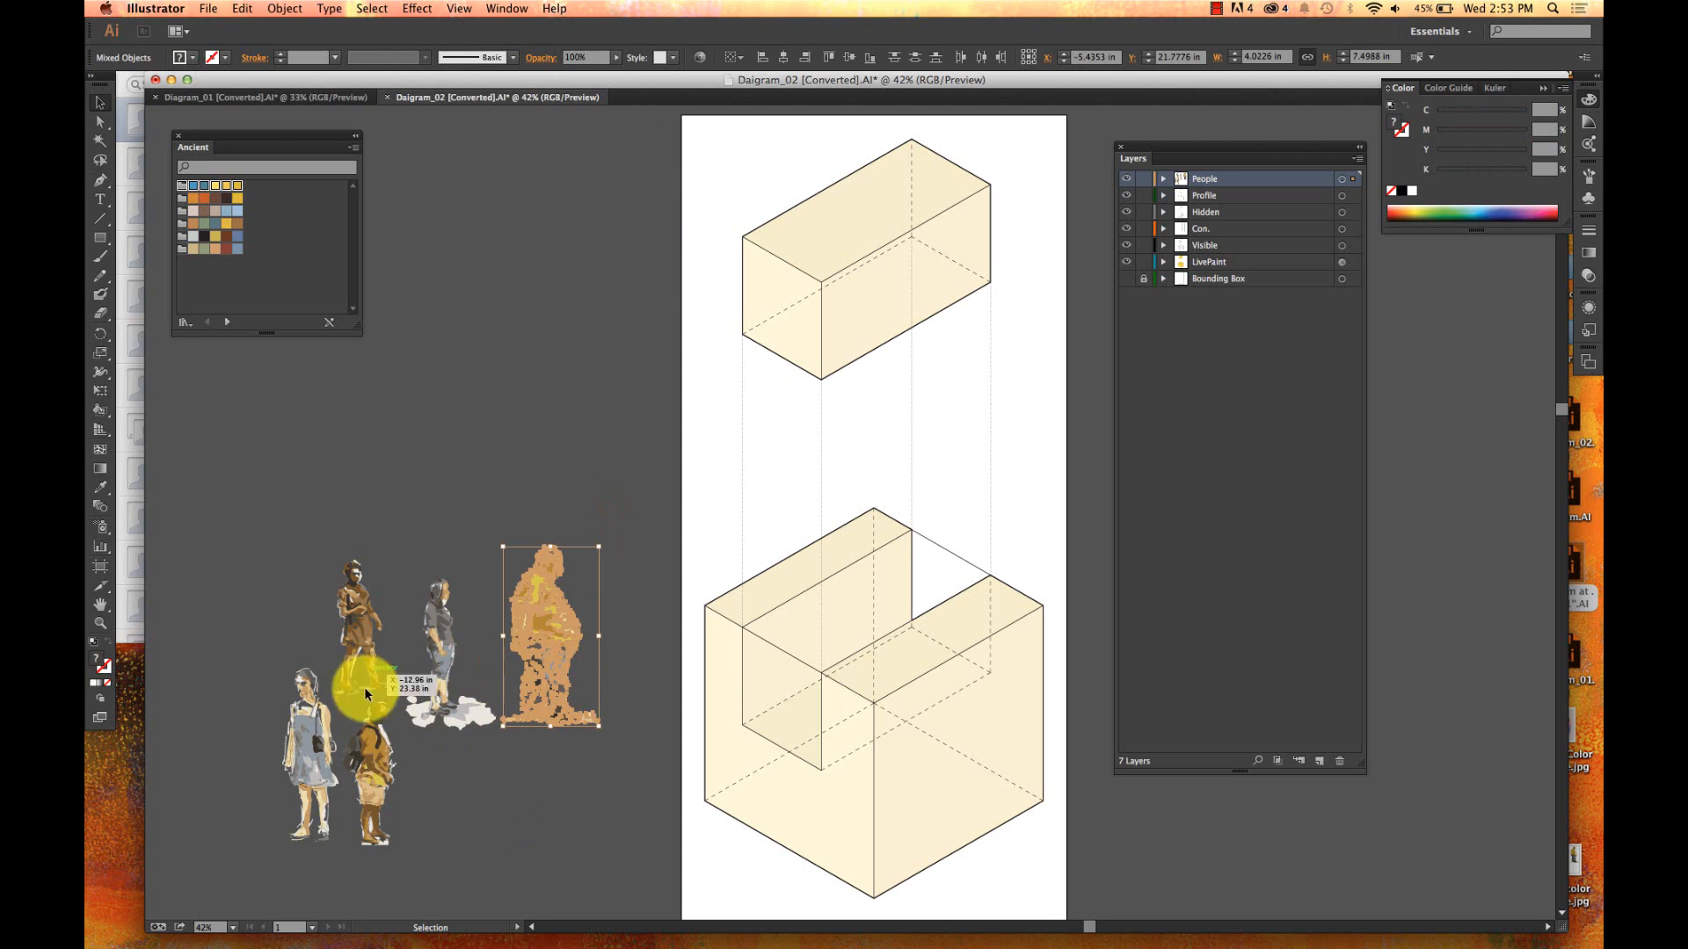
{"action": "left_click", "coordinate": [479, 364]}
{"action": "left_click_drag", "start_coordinate": [620, 440], "coordinate": [505, 754]}
{"action": "left_click", "coordinate": [493, 432]}
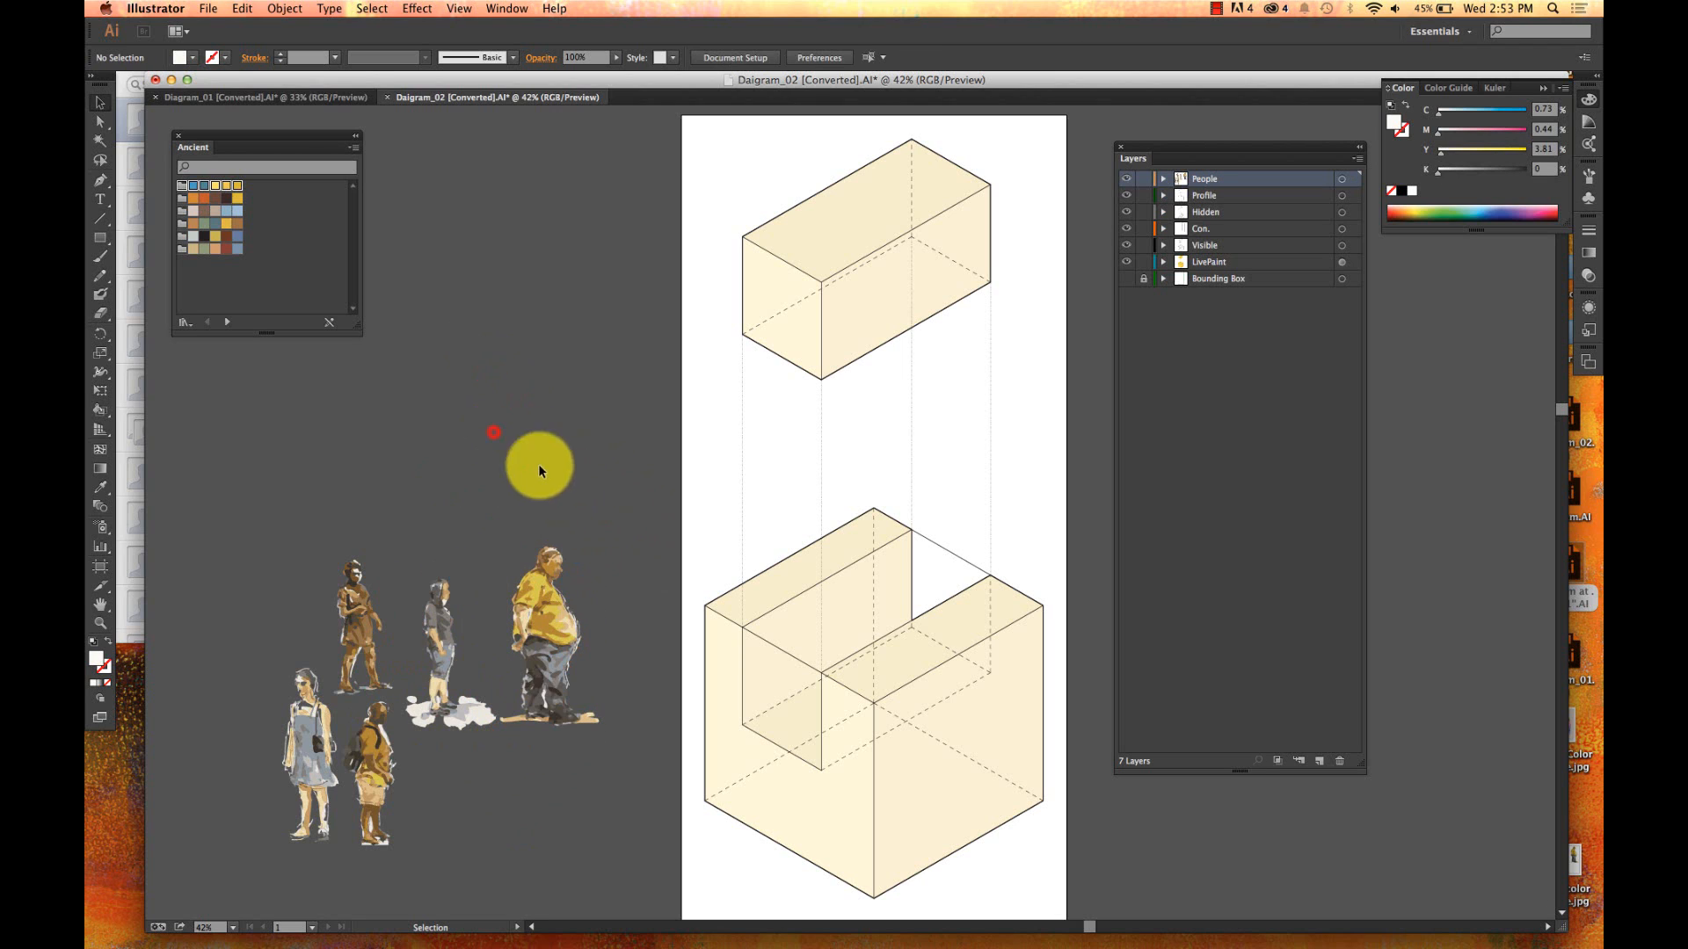
- Group all paths of the yellow-shirted man and move the figure onto the lower box of the diagram
{"action": "left_click_drag", "start_coordinate": [514, 742], "coordinate": [504, 743]}
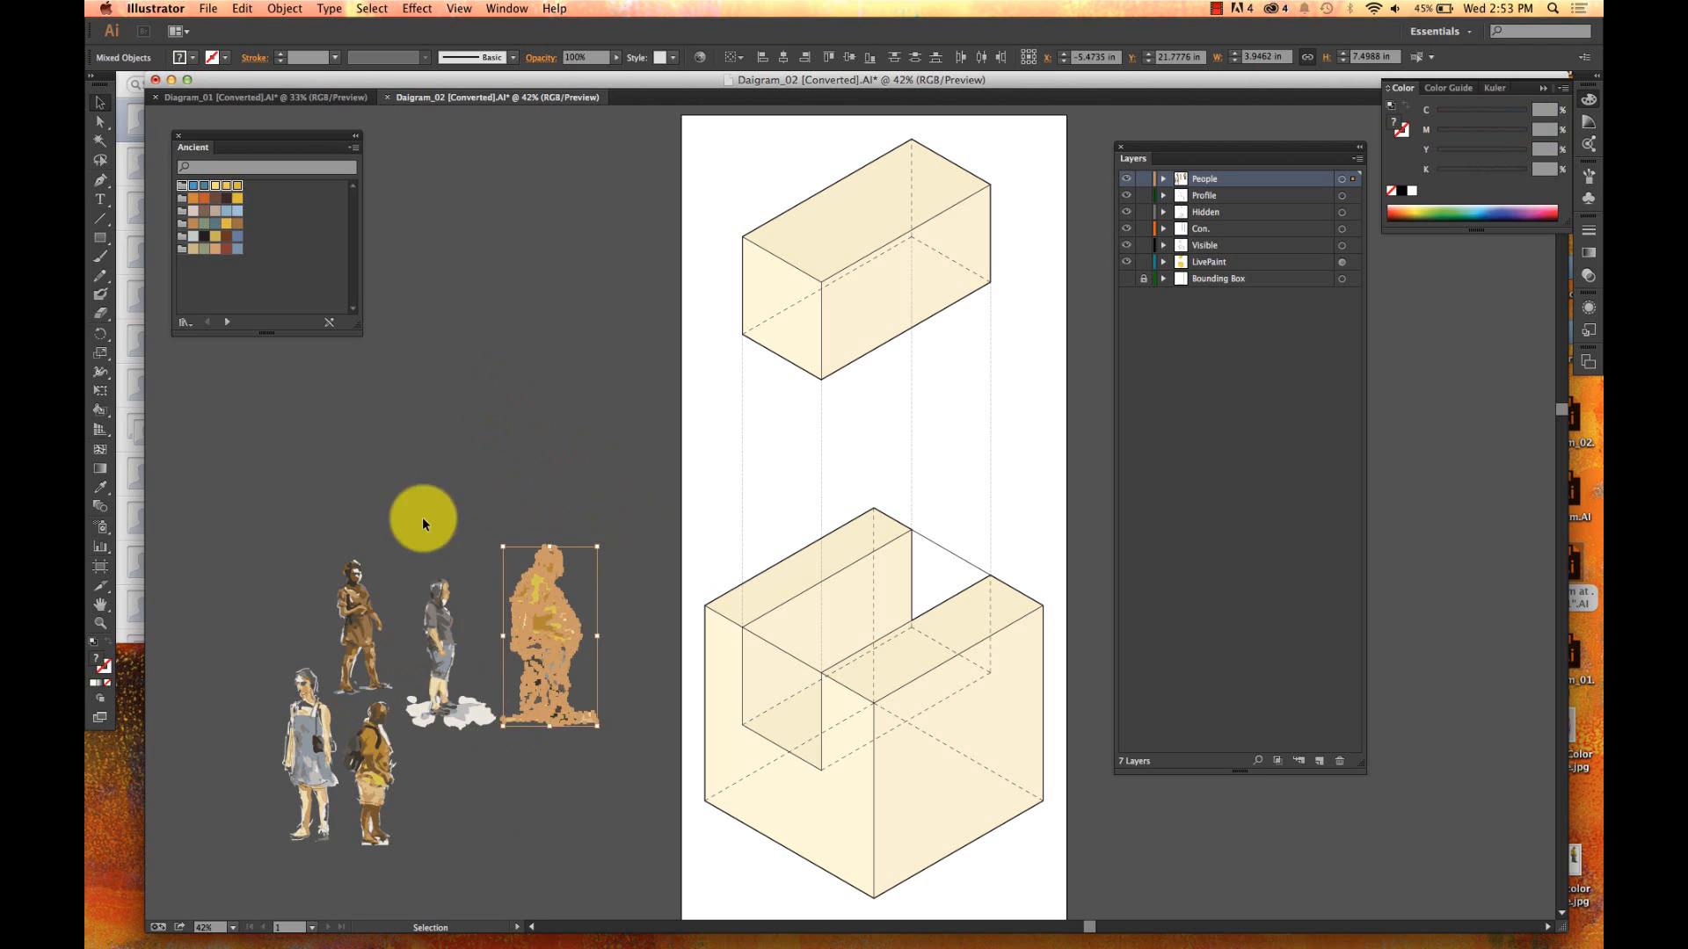
{"action": "left_click", "coordinate": [575, 479]}
{"action": "mouse_move", "coordinate": [550, 596]}
{"action": "left_mouse_down"}
{"action": "mouse_move", "coordinate": [741, 666]}
{"action": "mouse_move", "coordinate": [793, 636]}
{"action": "left_mouse_up"}
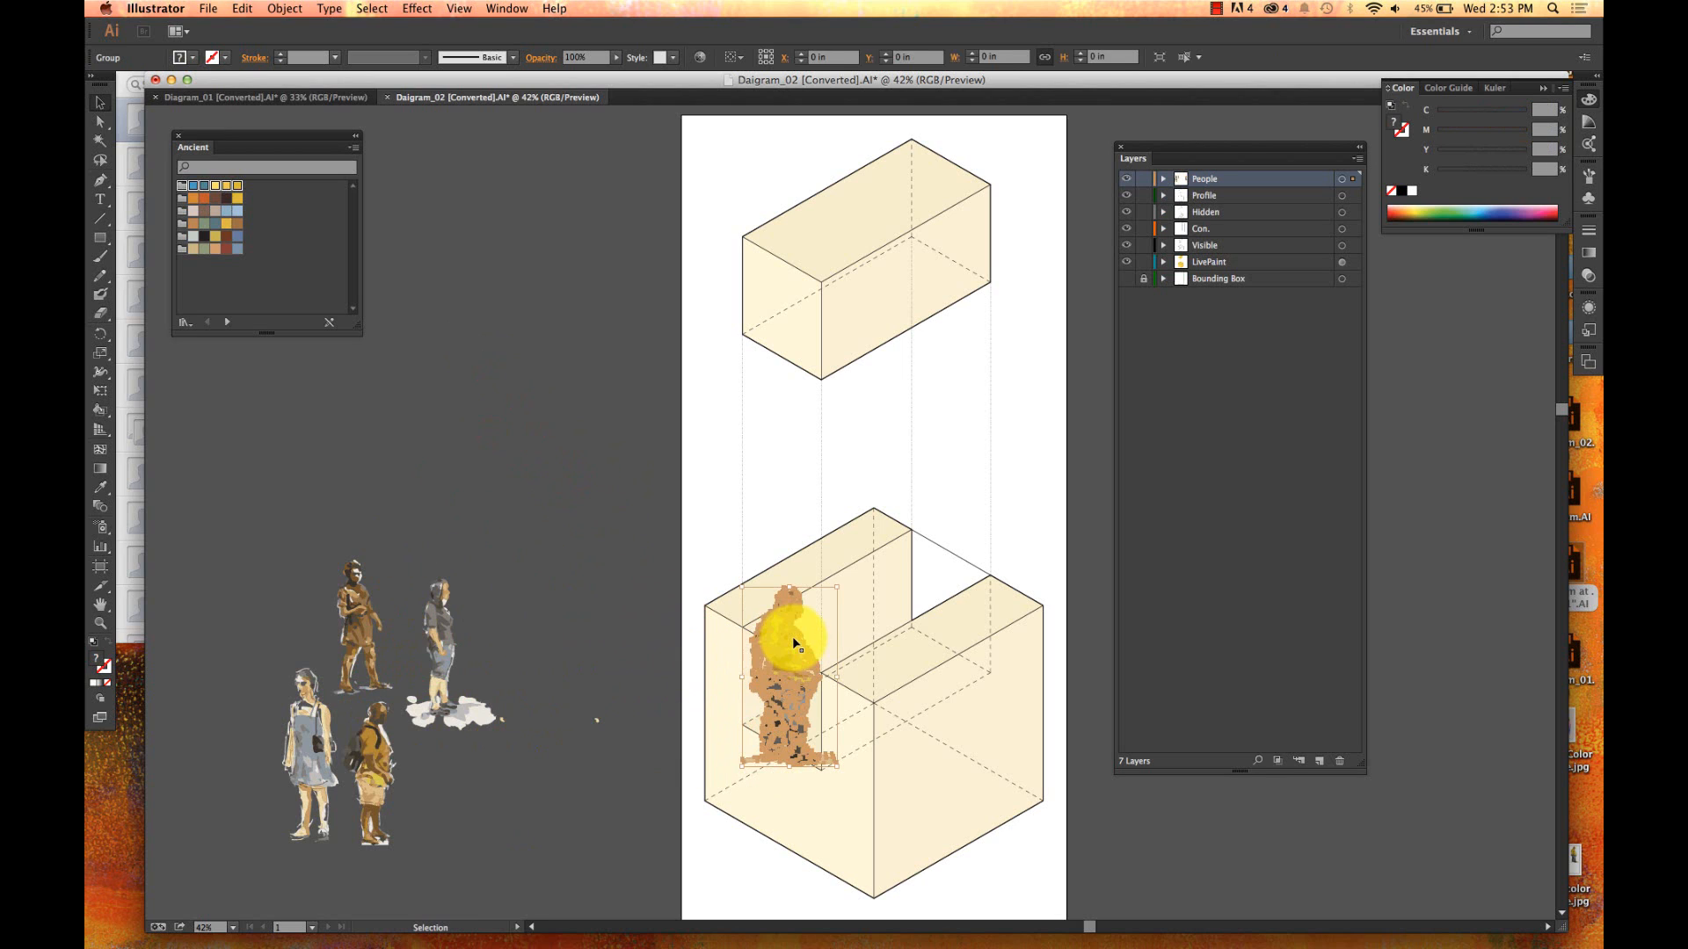
{"action": "left_click", "coordinate": [569, 531]}
- Set the grouped man's opacity to 50% and move the figure off the artboard, above the other traced people
{"action": "left_click", "coordinate": [788, 642]}
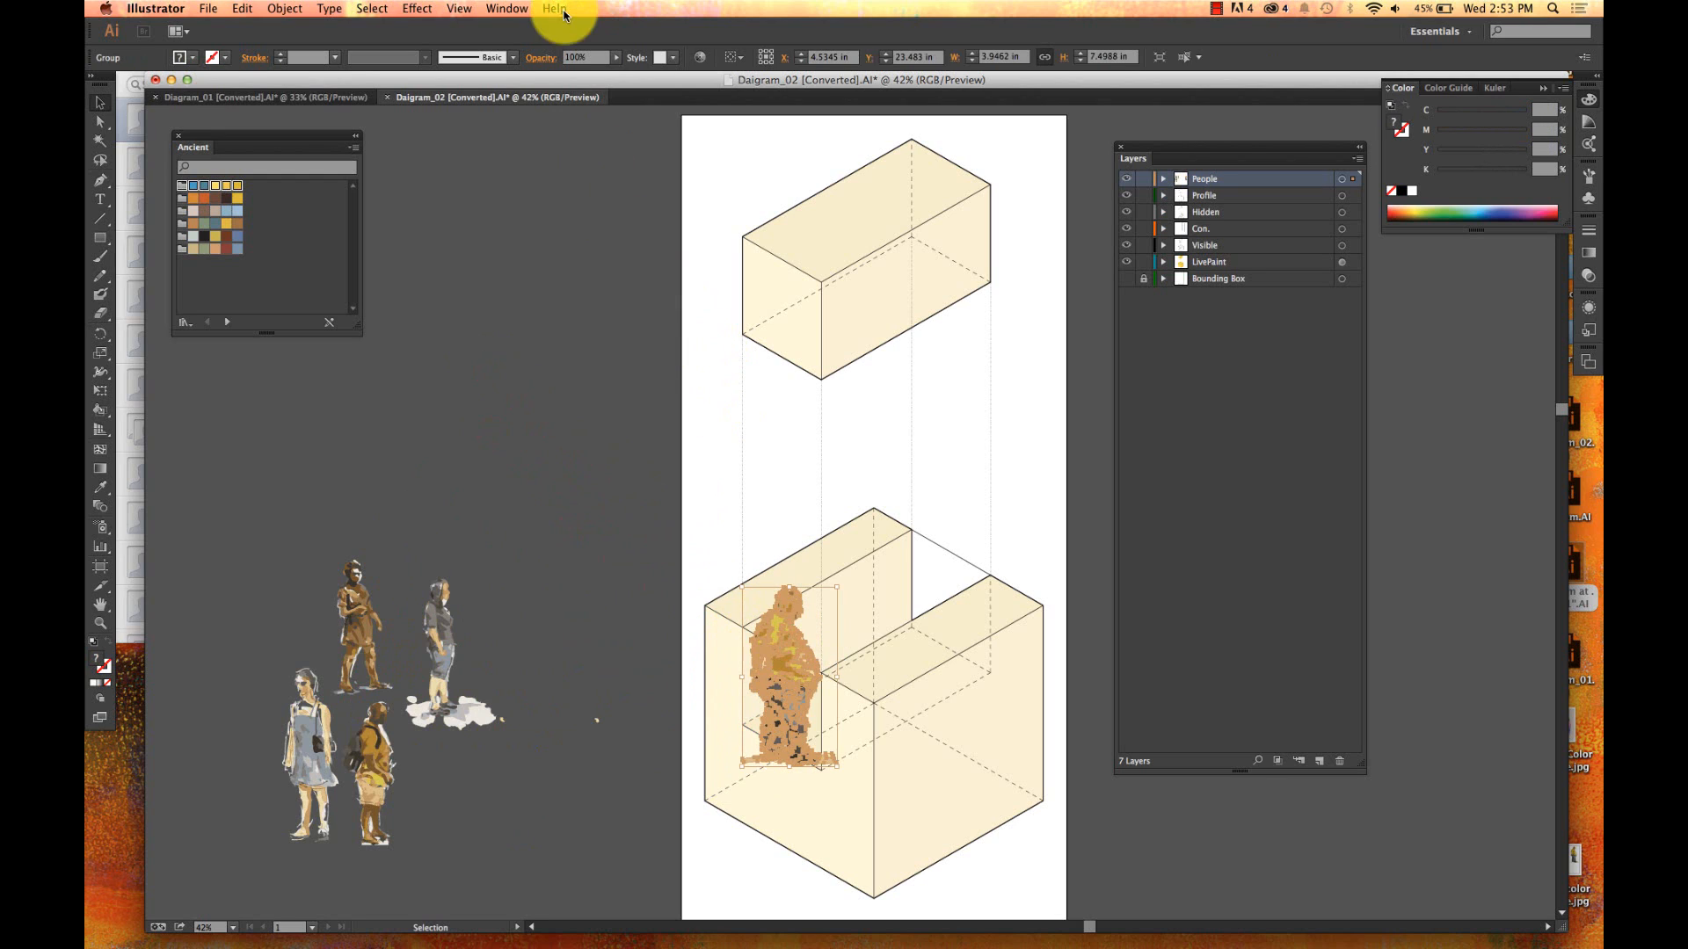
{"action": "left_click", "coordinate": [595, 62]}
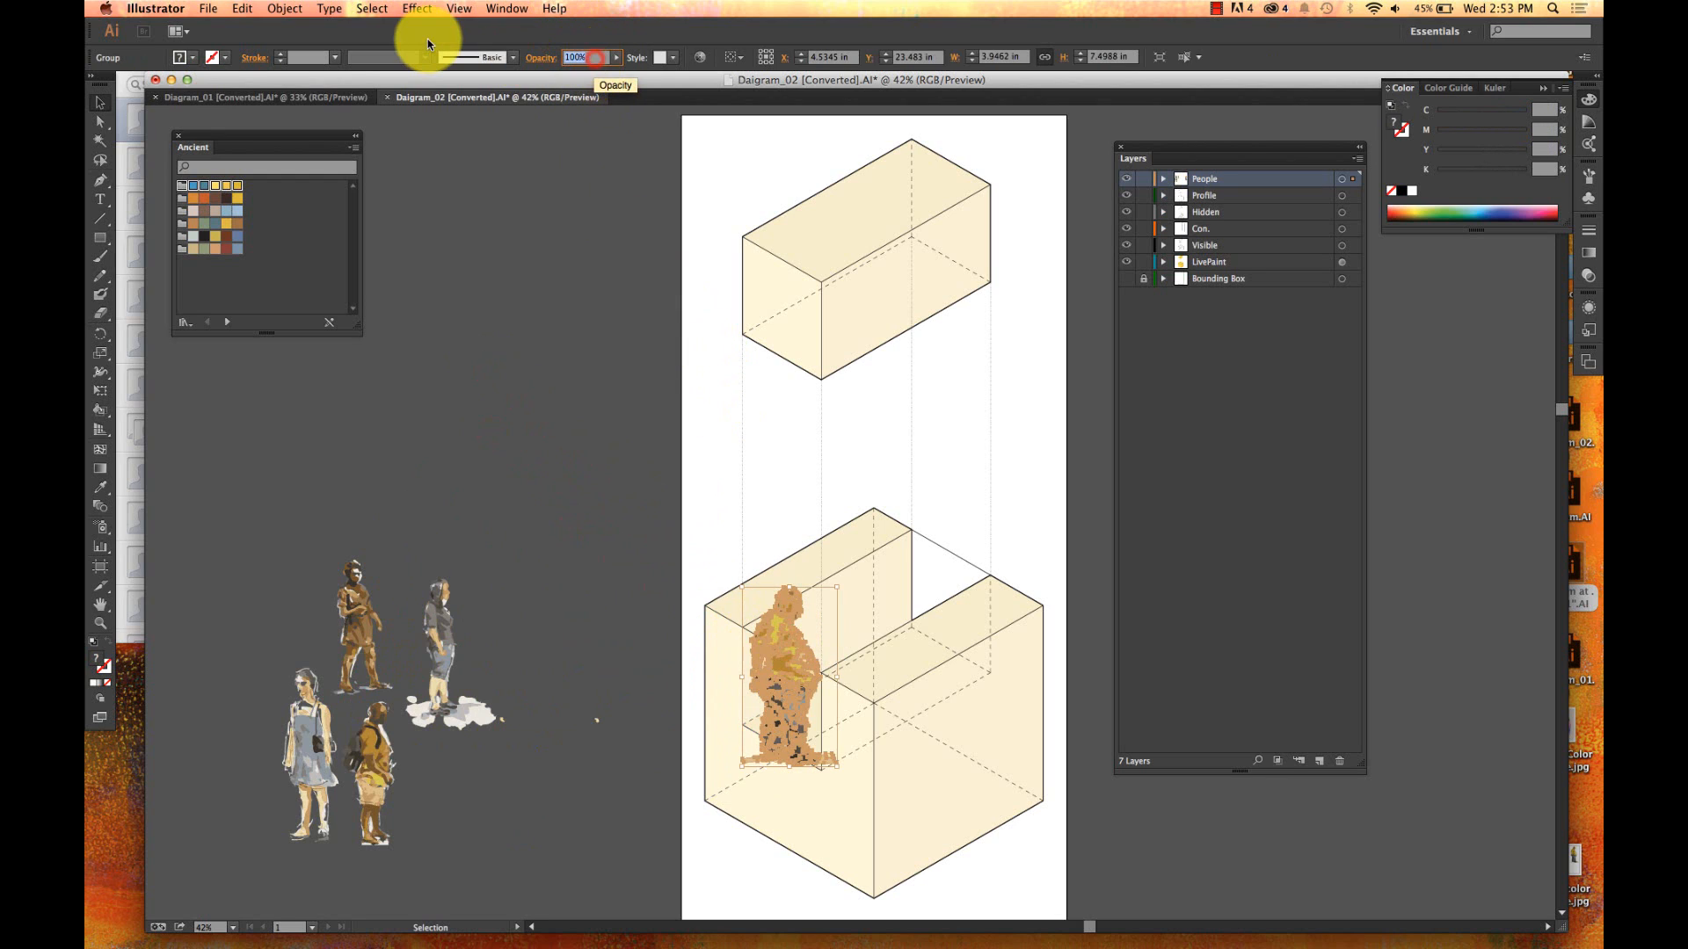
{"action": "type", "text": "50"}
{"action": "key", "text": "Return"}
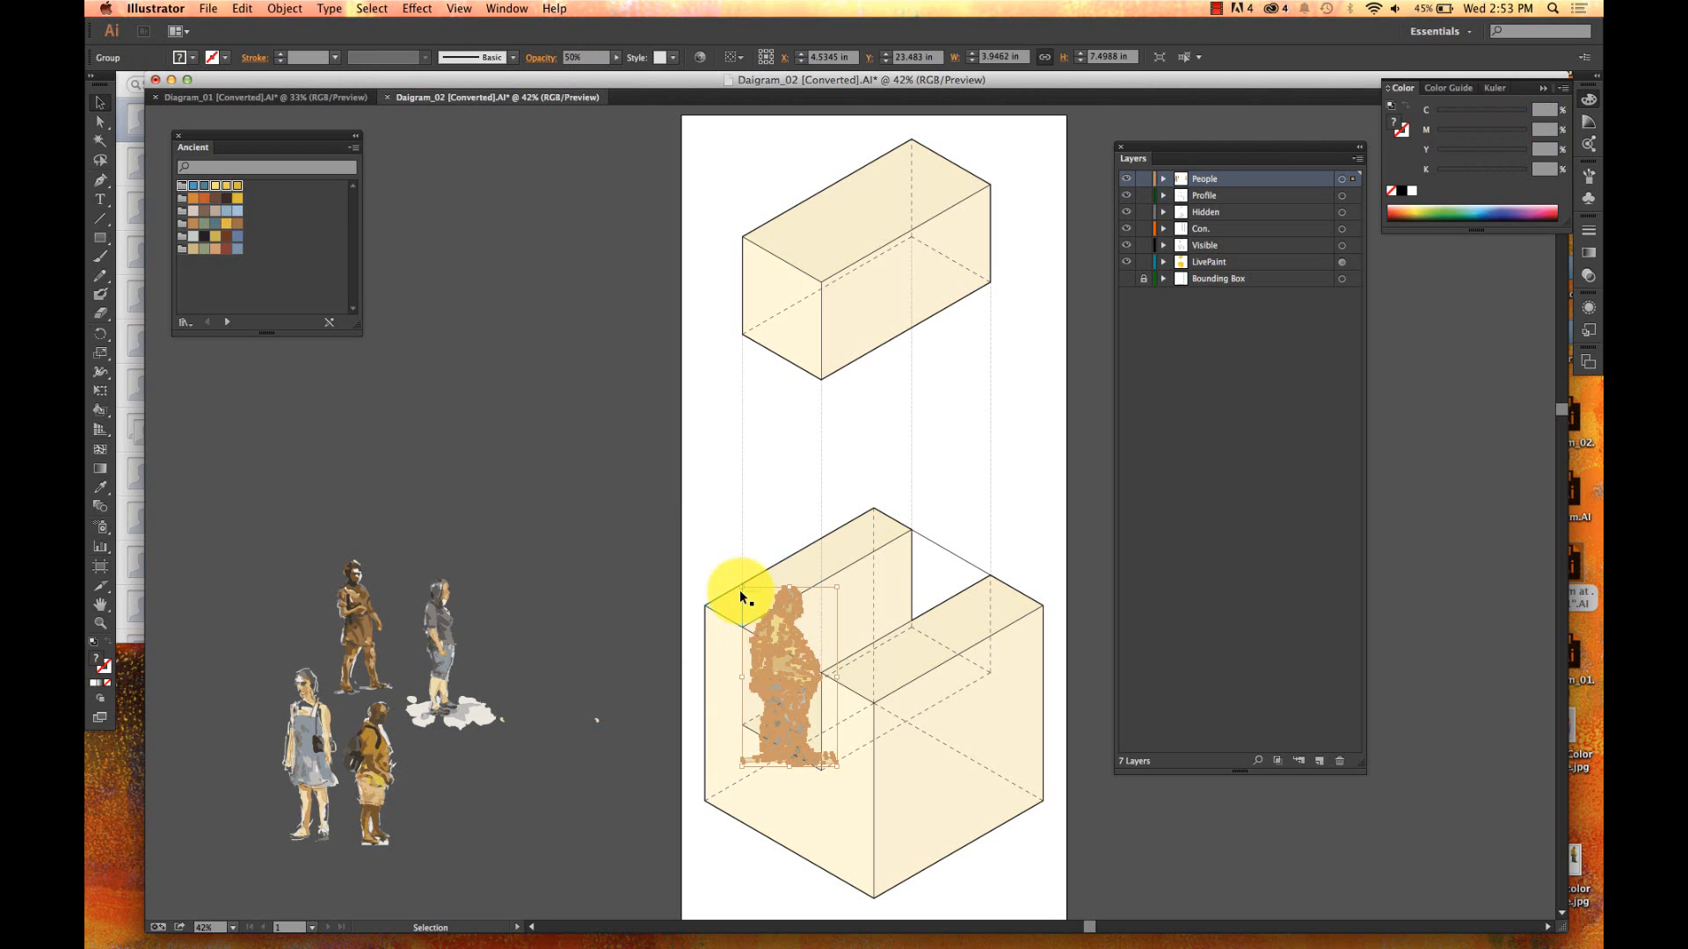
{"action": "left_click_drag", "start_coordinate": [778, 647], "coordinate": [523, 466]}
{"action": "left_click", "coordinate": [548, 365]}
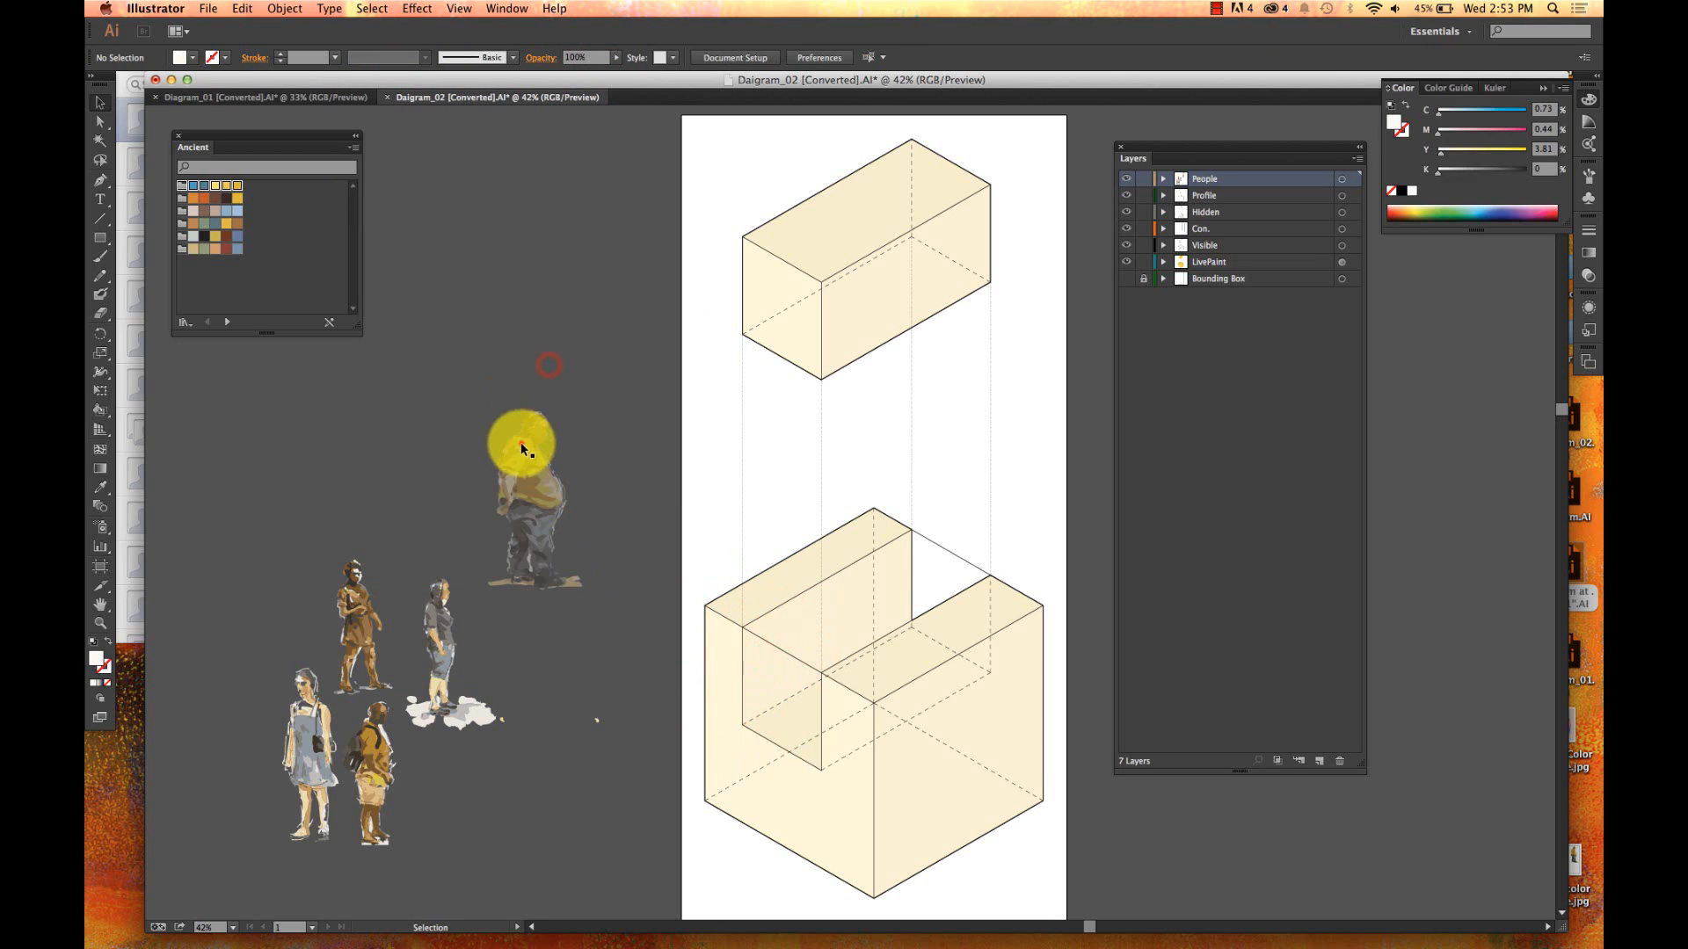
- Scale the man down proportionally to about 1.09 by 2.08 in and place him inside the lower box's recess
{"action": "left_click", "coordinate": [522, 446]}
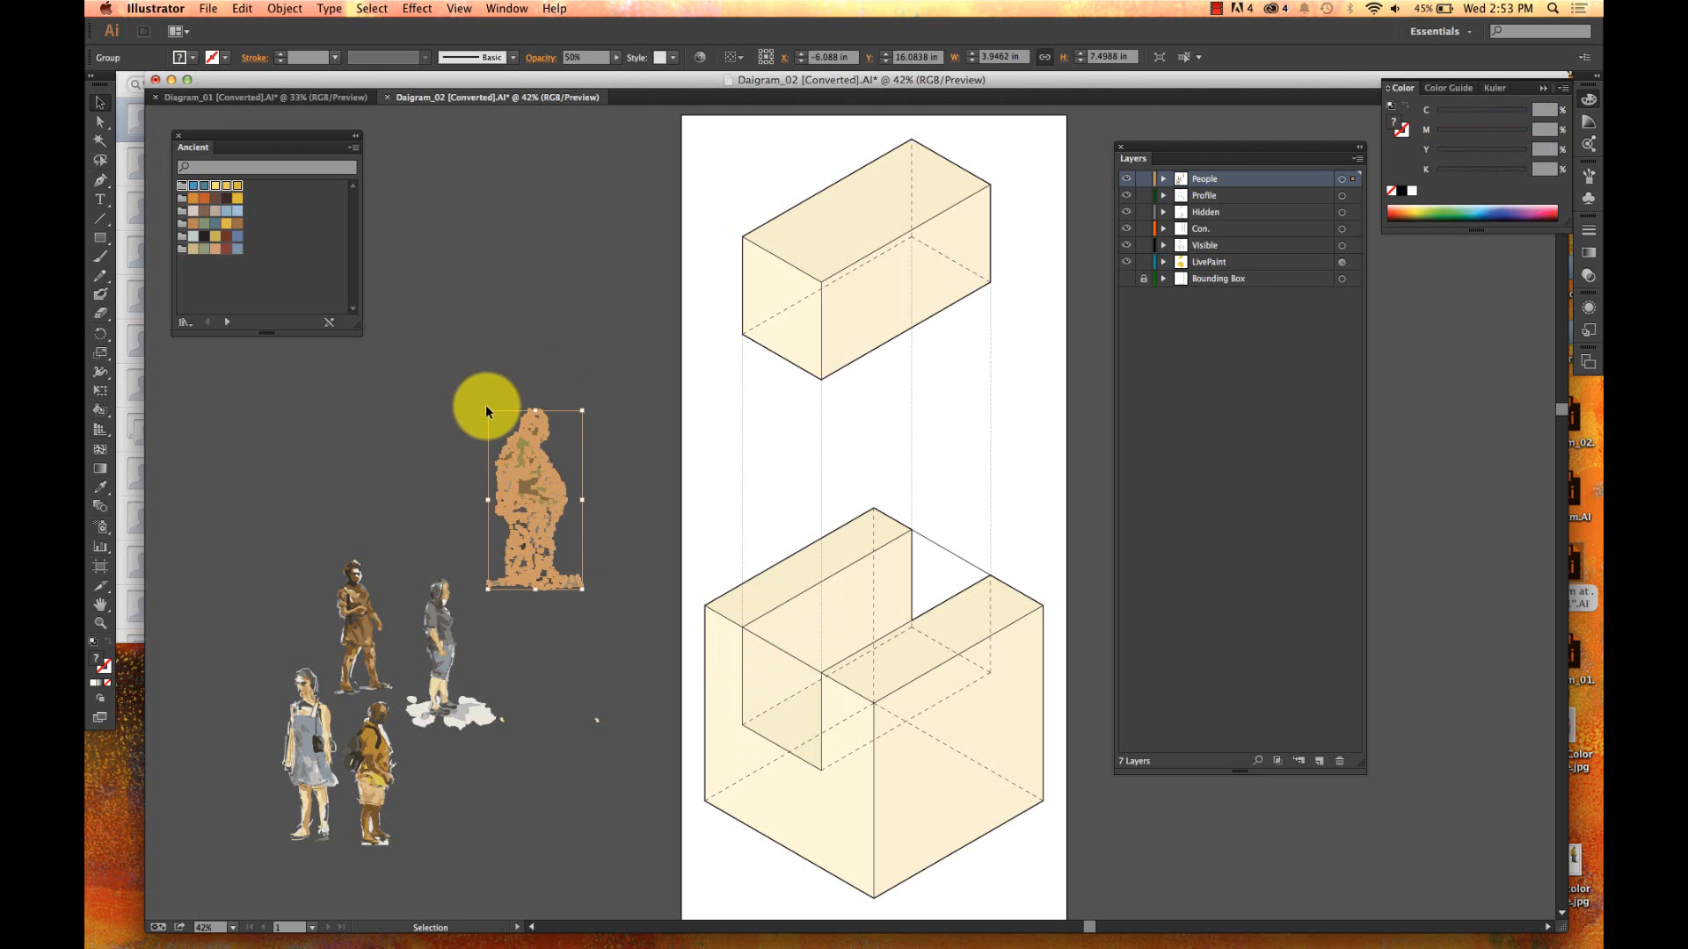
{"action": "left_click_drag", "start_coordinate": [489, 414], "coordinate": [449, 453]}
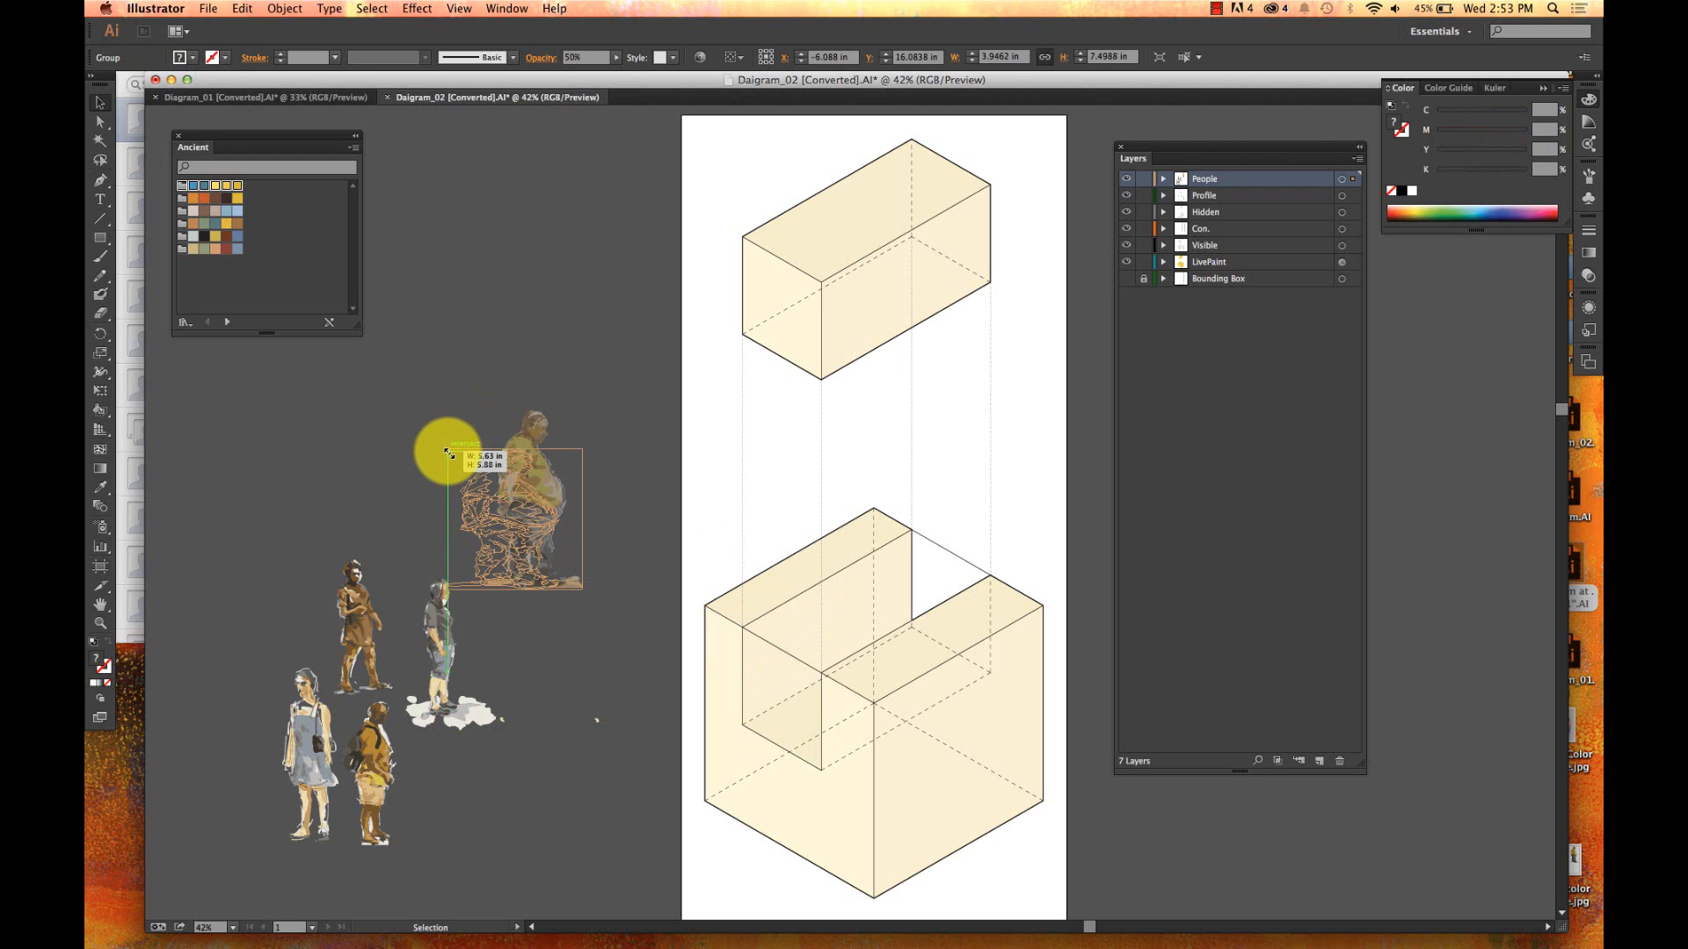
{"action": "key", "text": "shift"}
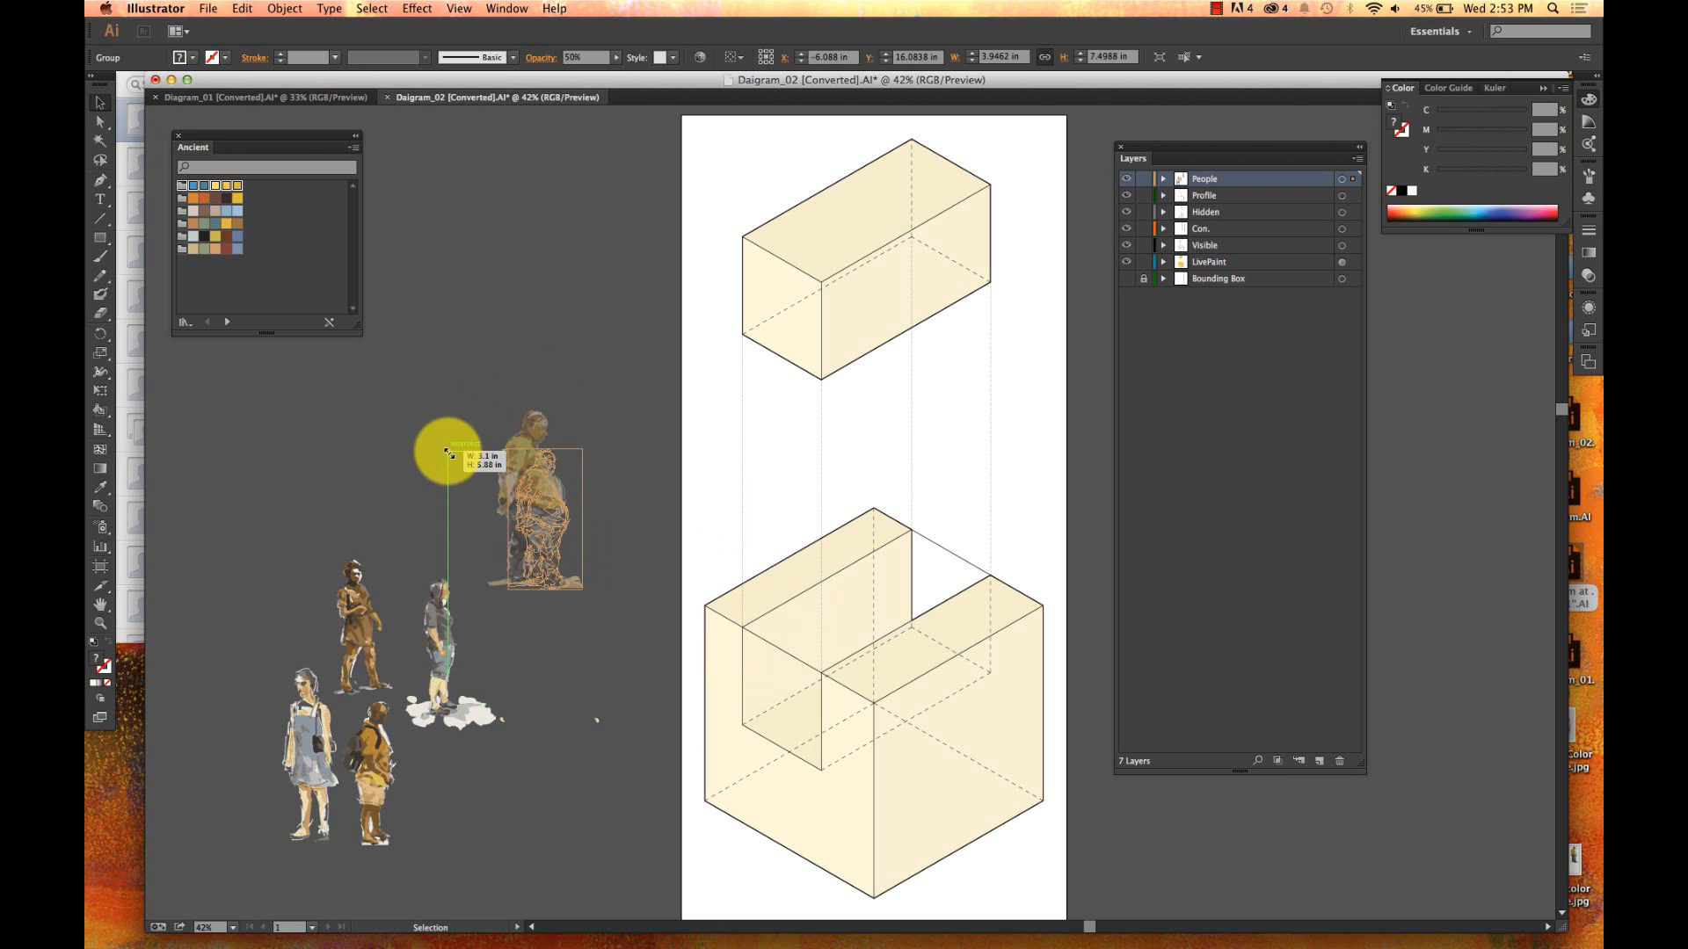
{"action": "left_click_drag", "start_coordinate": [448, 454], "coordinate": [466, 544]}
{"action": "left_click", "coordinate": [594, 622]}
{"action": "left_click_drag", "start_coordinate": [571, 557], "coordinate": [779, 705]}
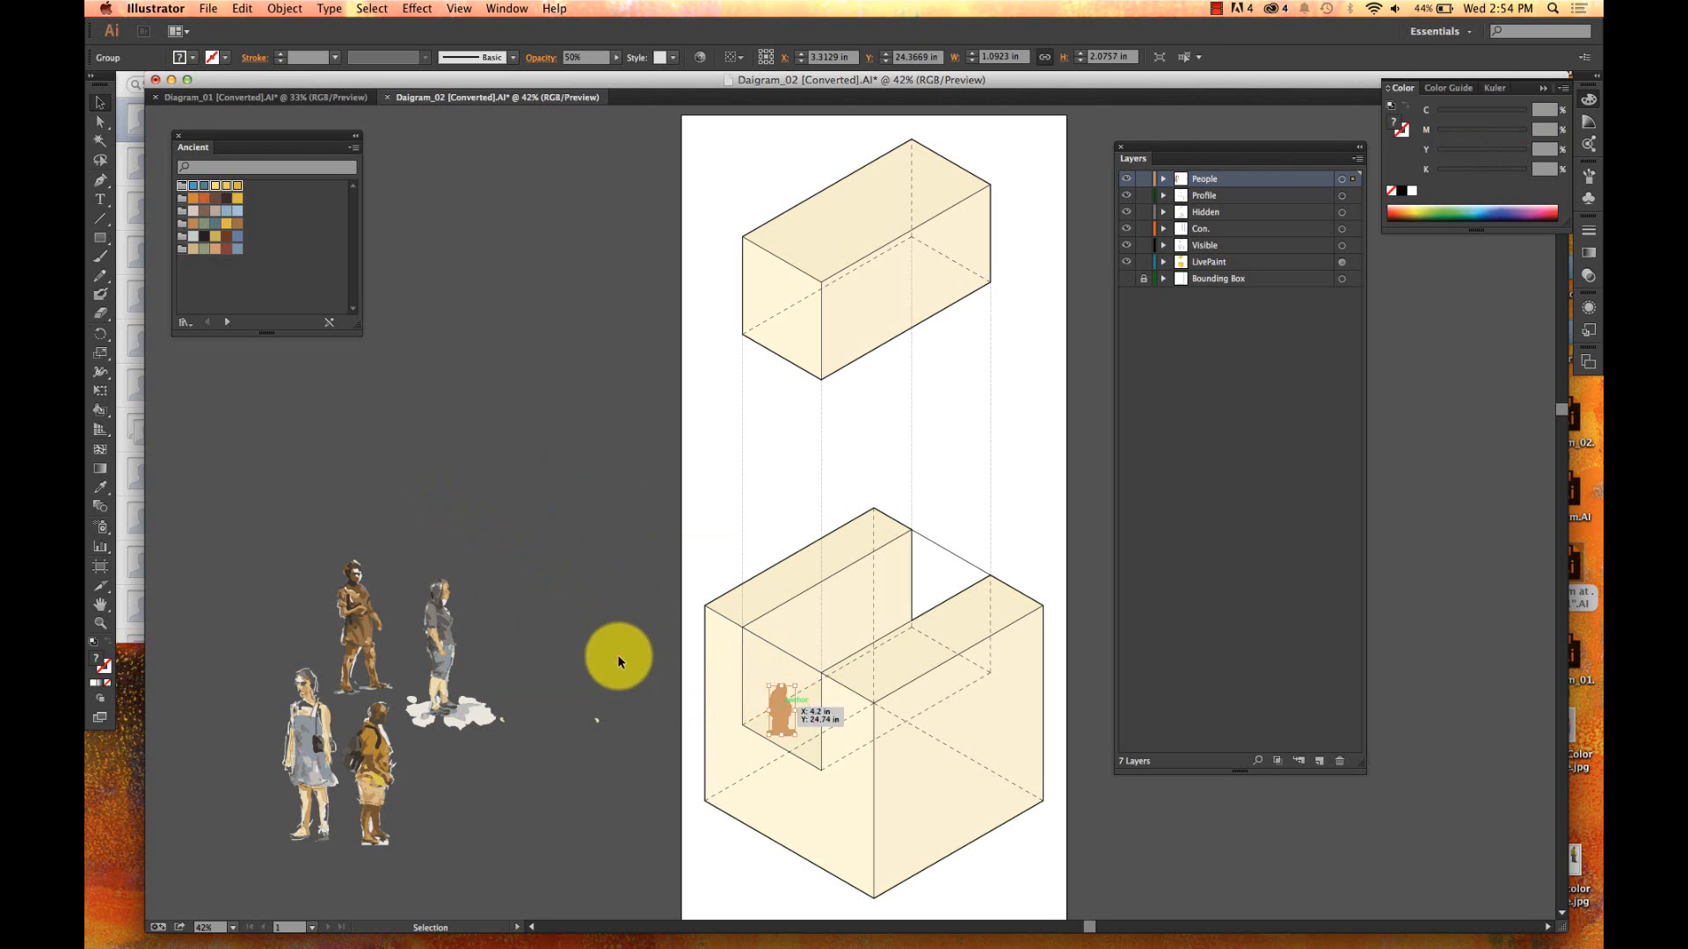
- Clear the selection and delete the remaining traced figures and stray bits beside the artboard
{"action": "left_click", "coordinate": [495, 442]}
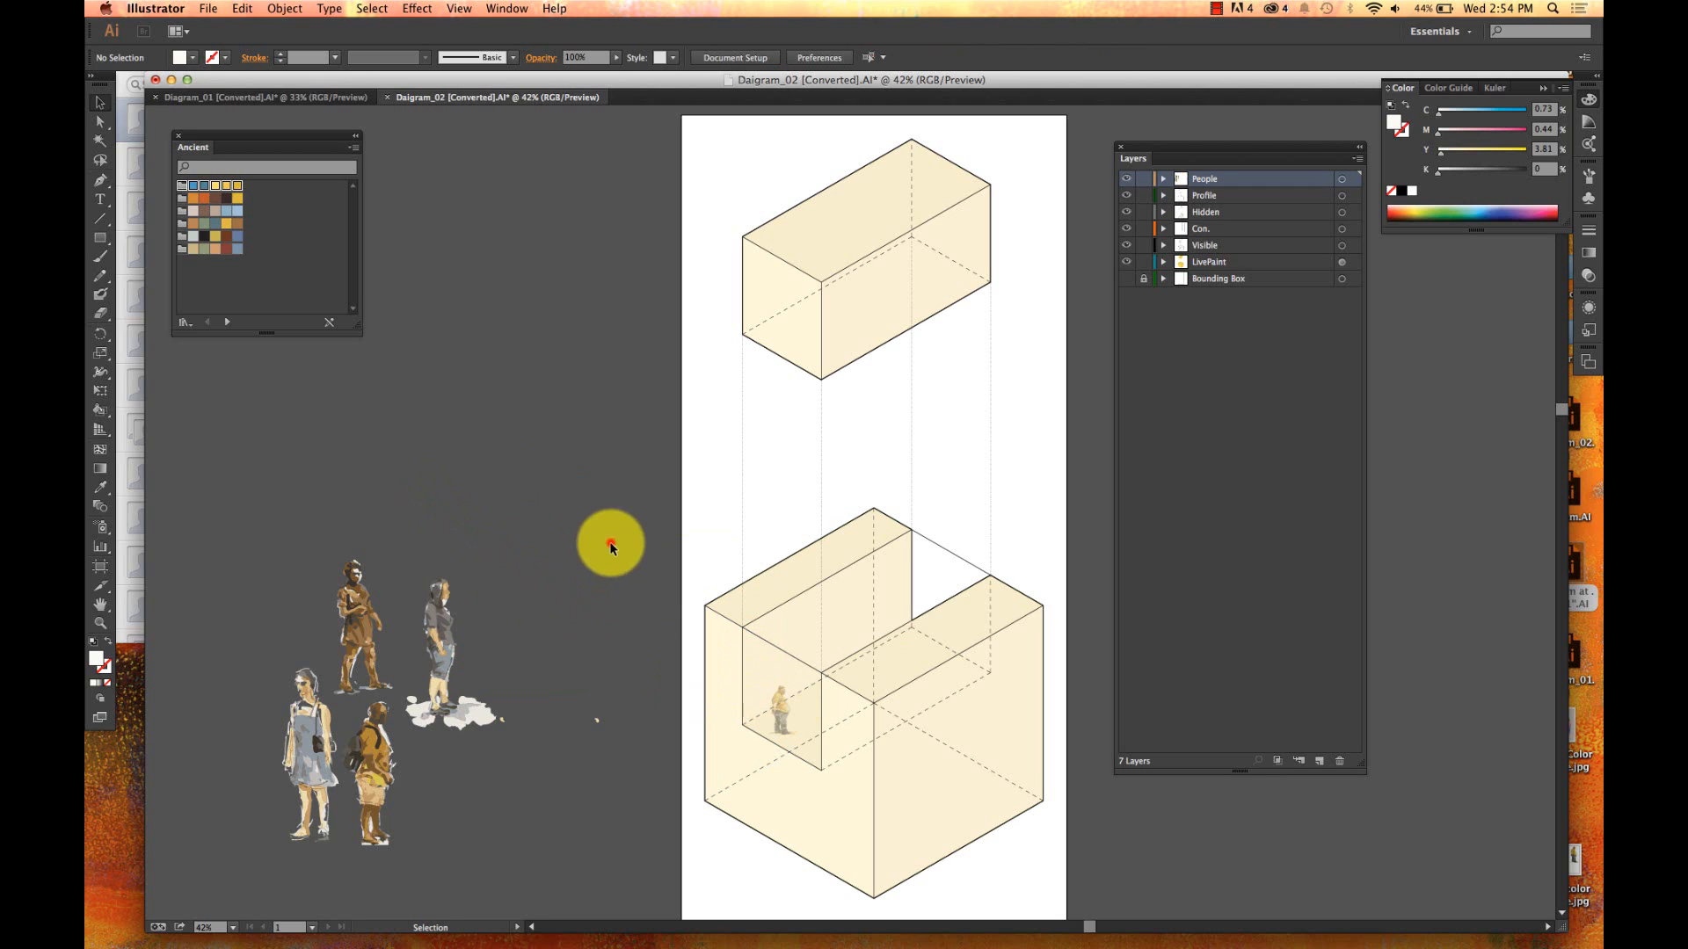
{"action": "left_click_drag", "start_coordinate": [611, 544], "coordinate": [230, 870]}
{"action": "key", "text": "Delete"}
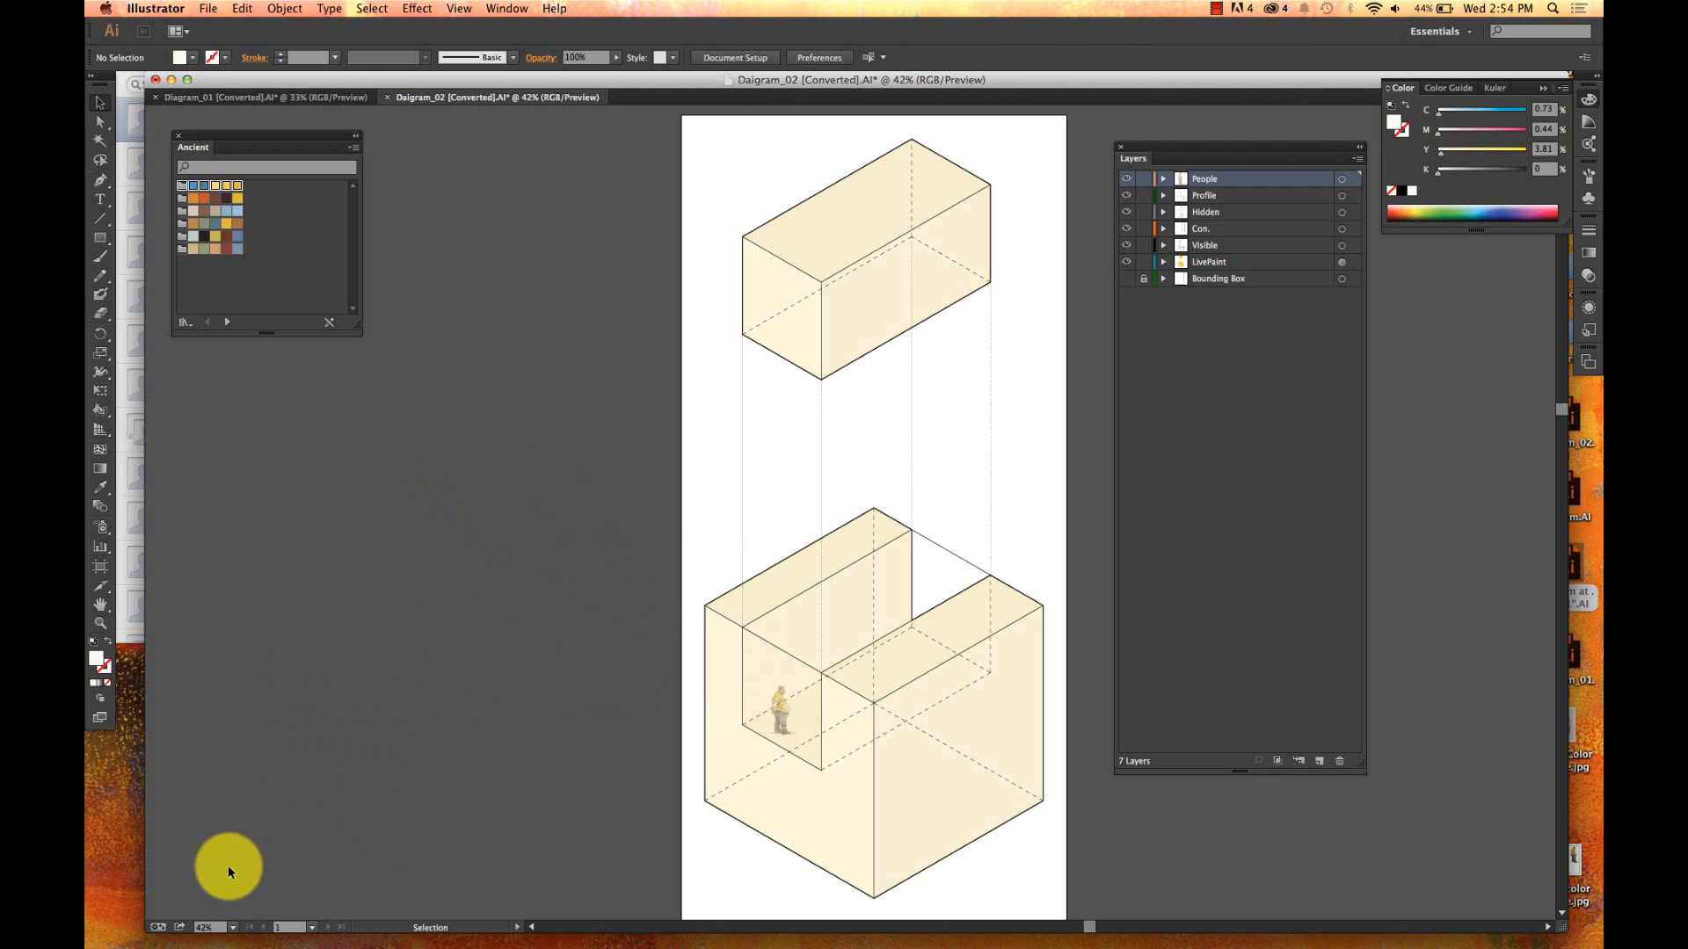
- Duplicate the man straight up from the lower box onto the front face of the upper box and clear the selection
{"action": "scroll", "coordinate": [451, 644], "scroll_direction": "right", "scroll_amount": 3}
{"action": "scroll", "coordinate": [450, 647], "scroll_direction": "right", "scroll_amount": 2}
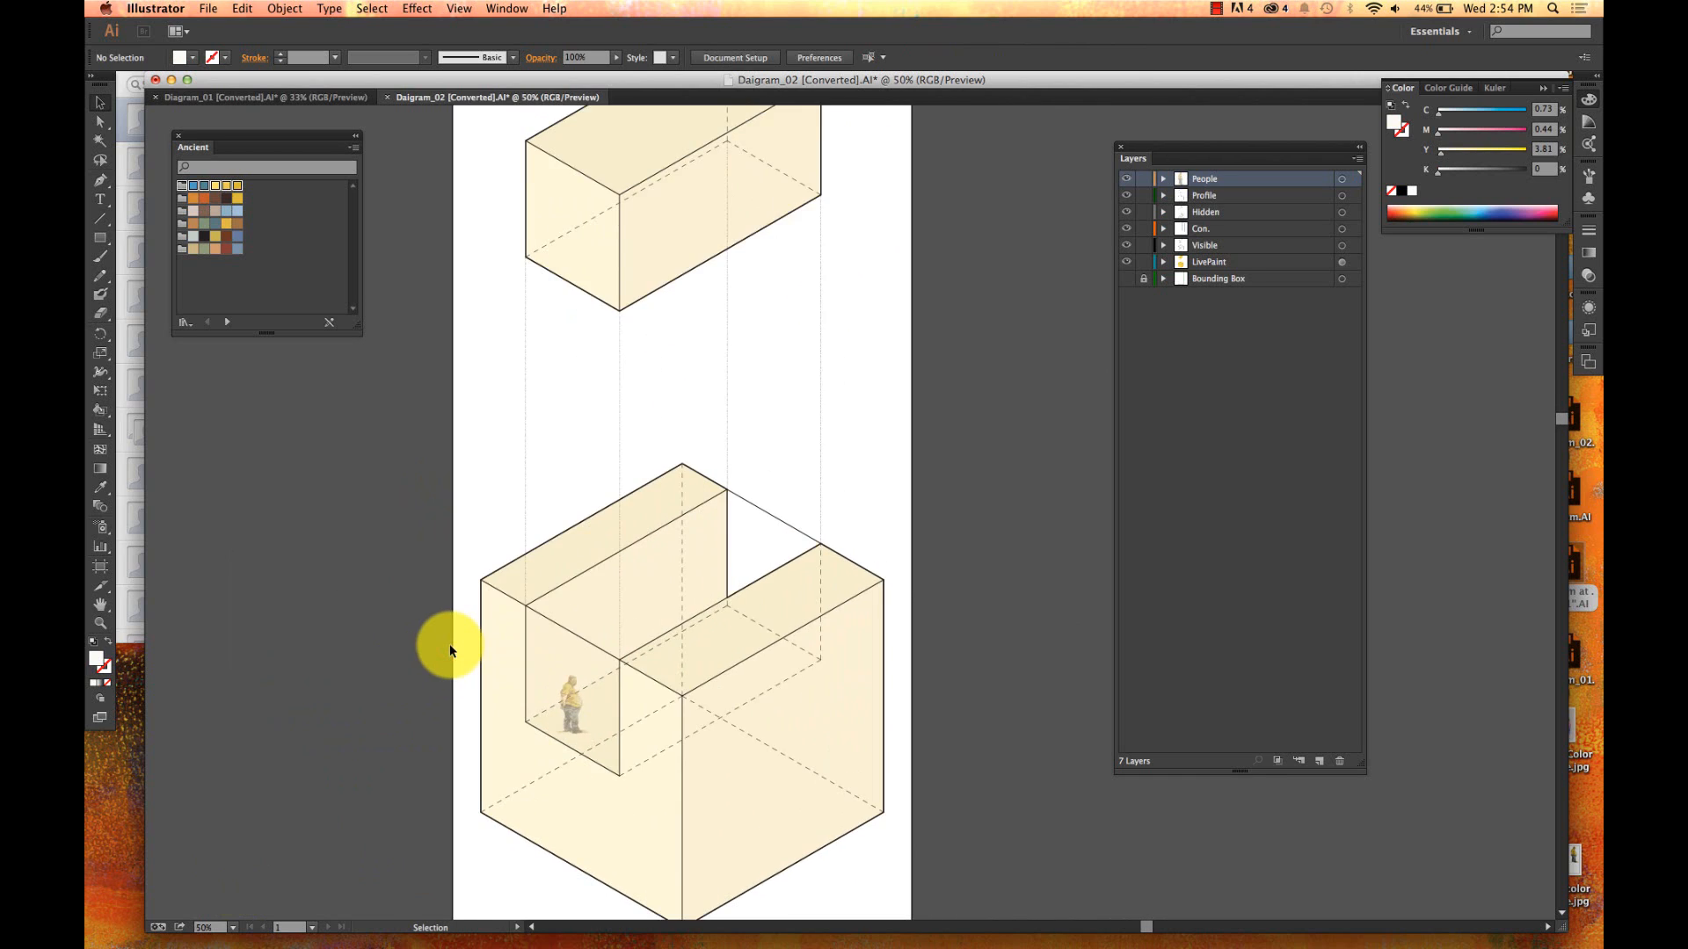
{"action": "scroll", "coordinate": [450, 646], "scroll_direction": "up", "scroll_amount": 1}
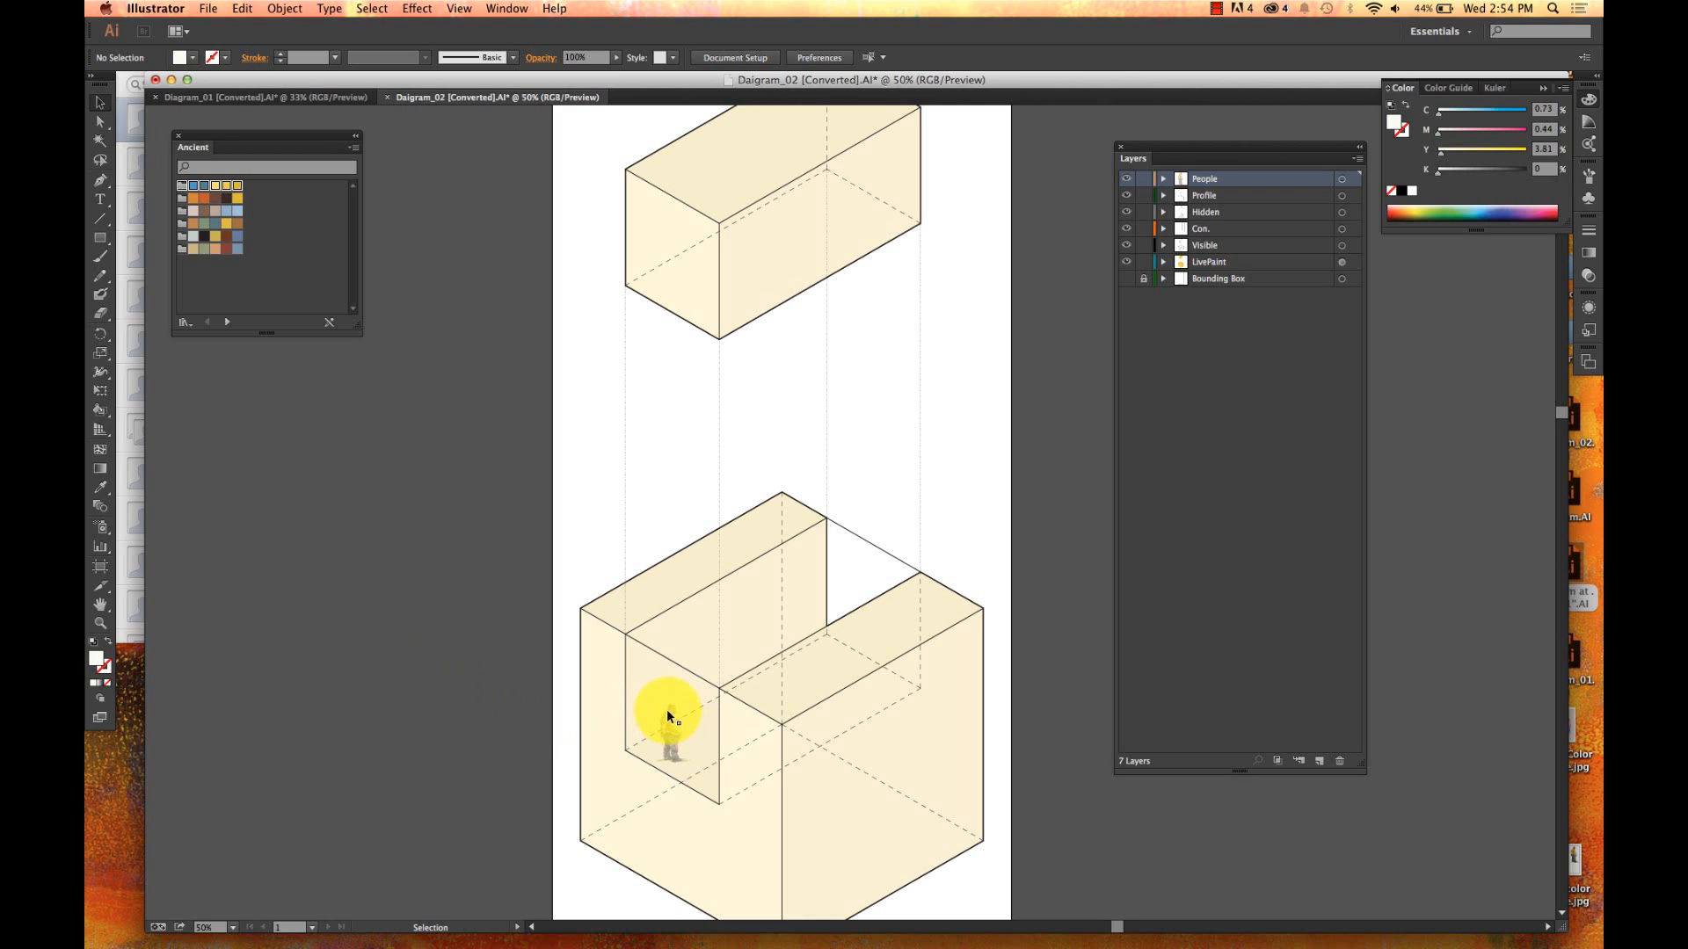
{"action": "left_click_drag", "start_coordinate": [666, 709], "coordinate": [705, 347]}
{"action": "left_click_drag", "start_coordinate": [662, 449], "coordinate": [667, 450]}
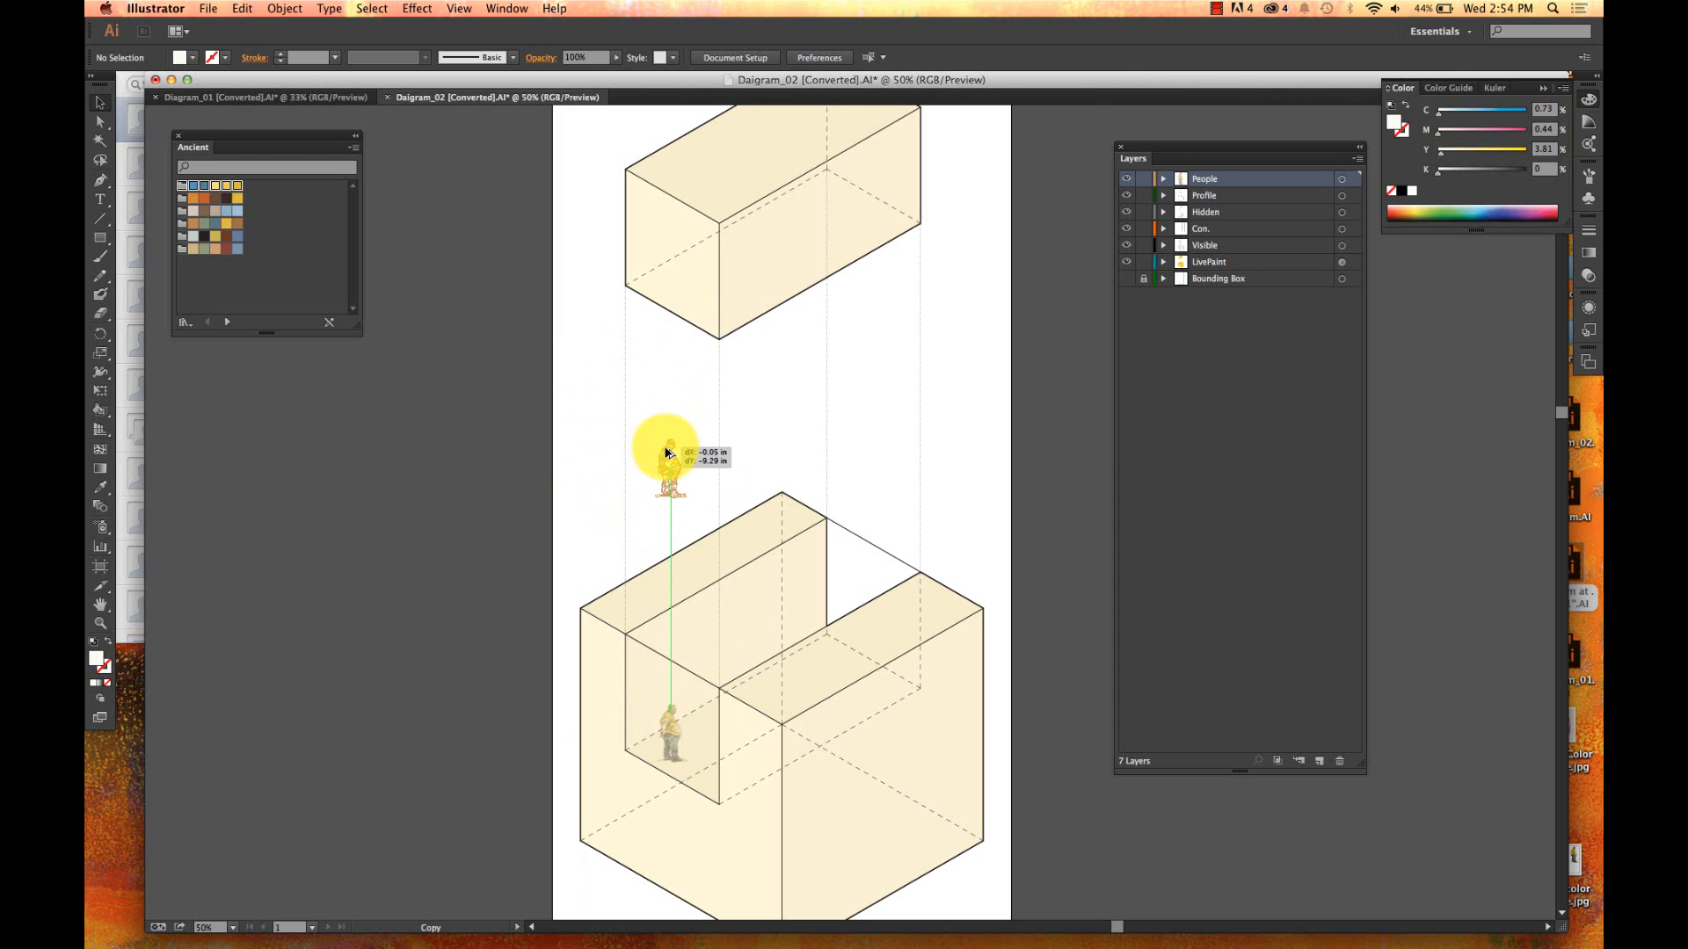
{"action": "left_click_drag", "start_coordinate": [666, 452], "coordinate": [664, 241]}
{"action": "left_click", "coordinate": [484, 394]}
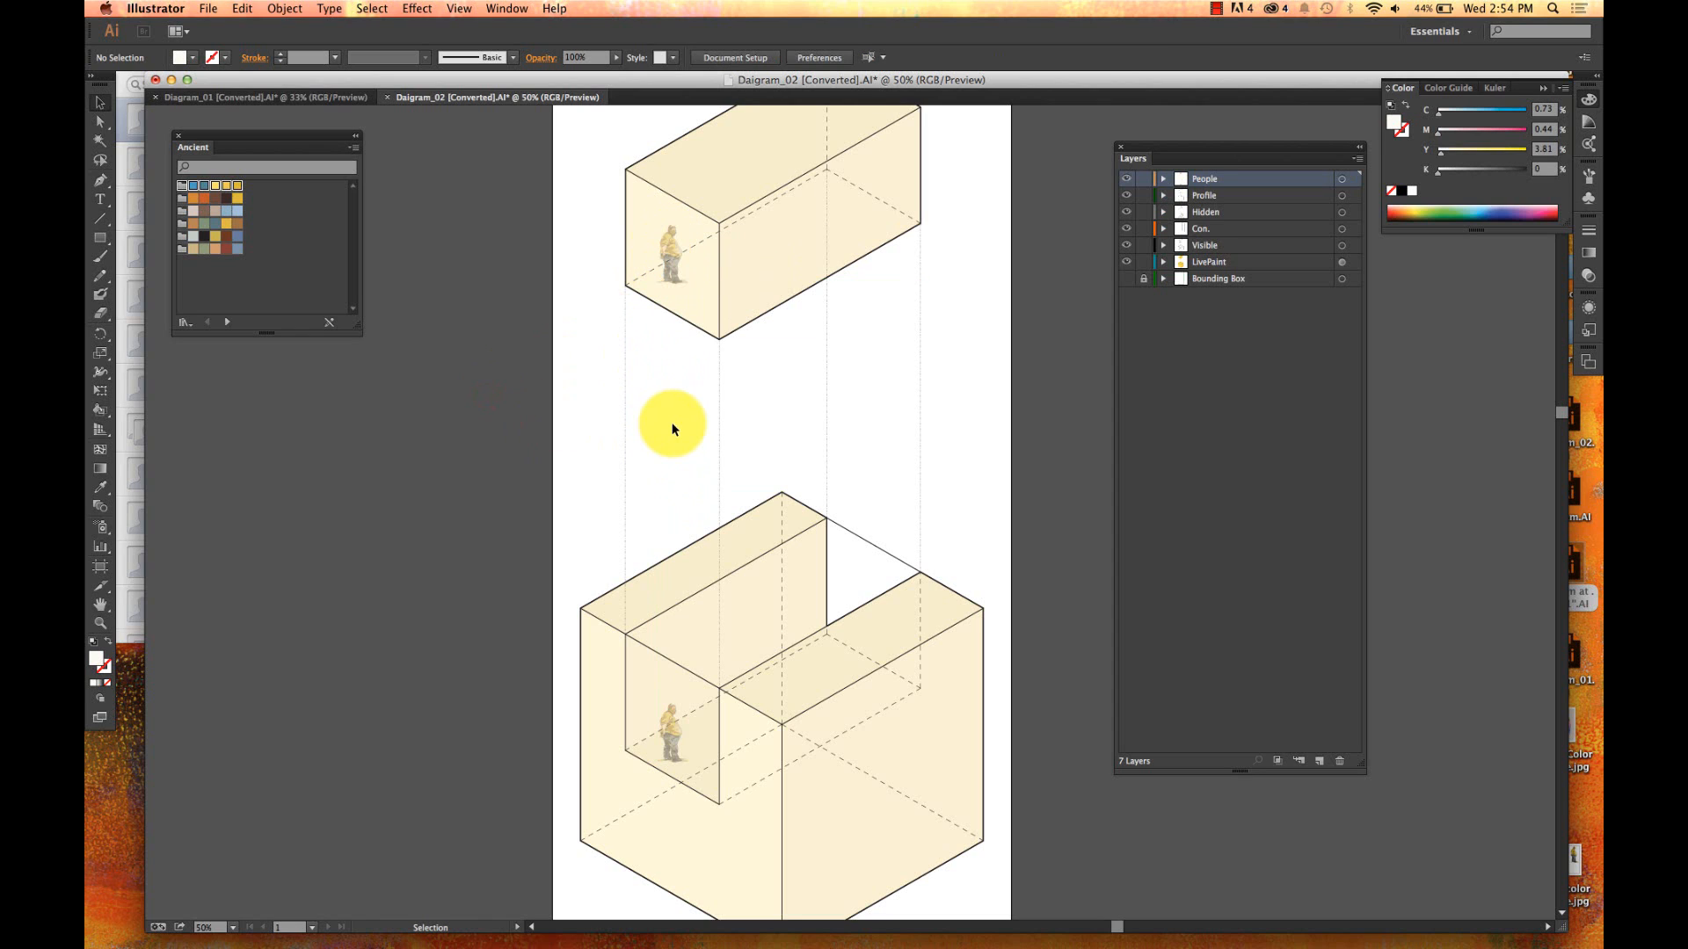
- Duplicate the artboard together with its artwork beside the original using the Artboard tool
{"action": "key", "text": "super+minus"}
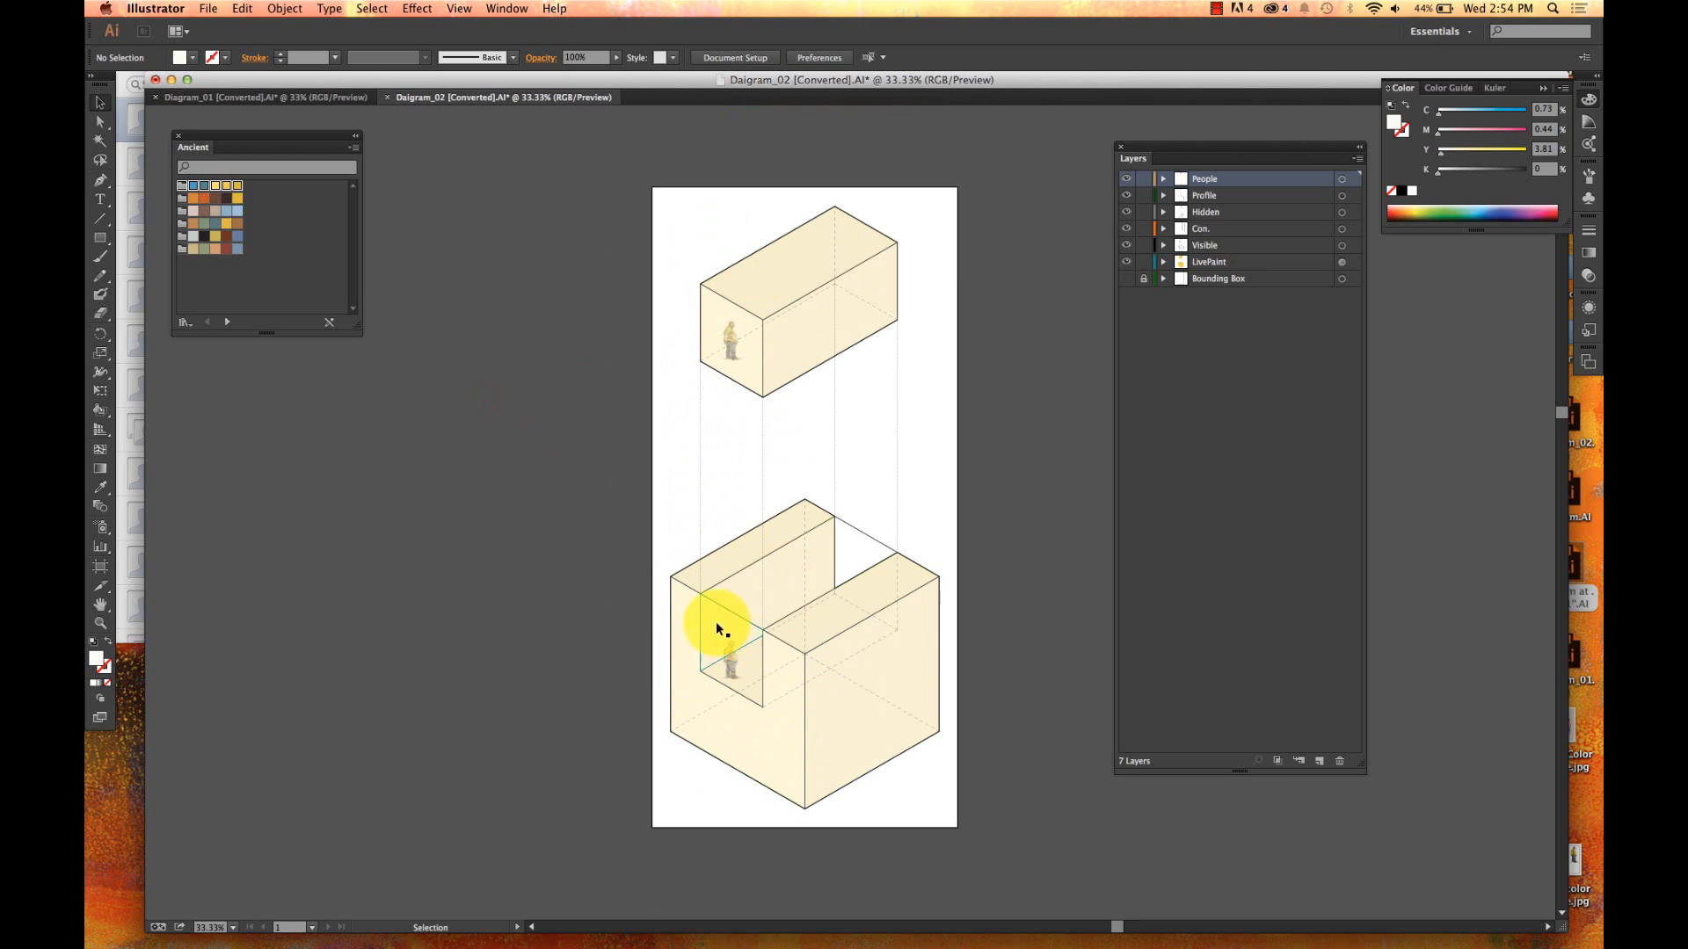
{"action": "scroll", "coordinate": [552, 619], "scroll_direction": "right", "scroll_amount": 5}
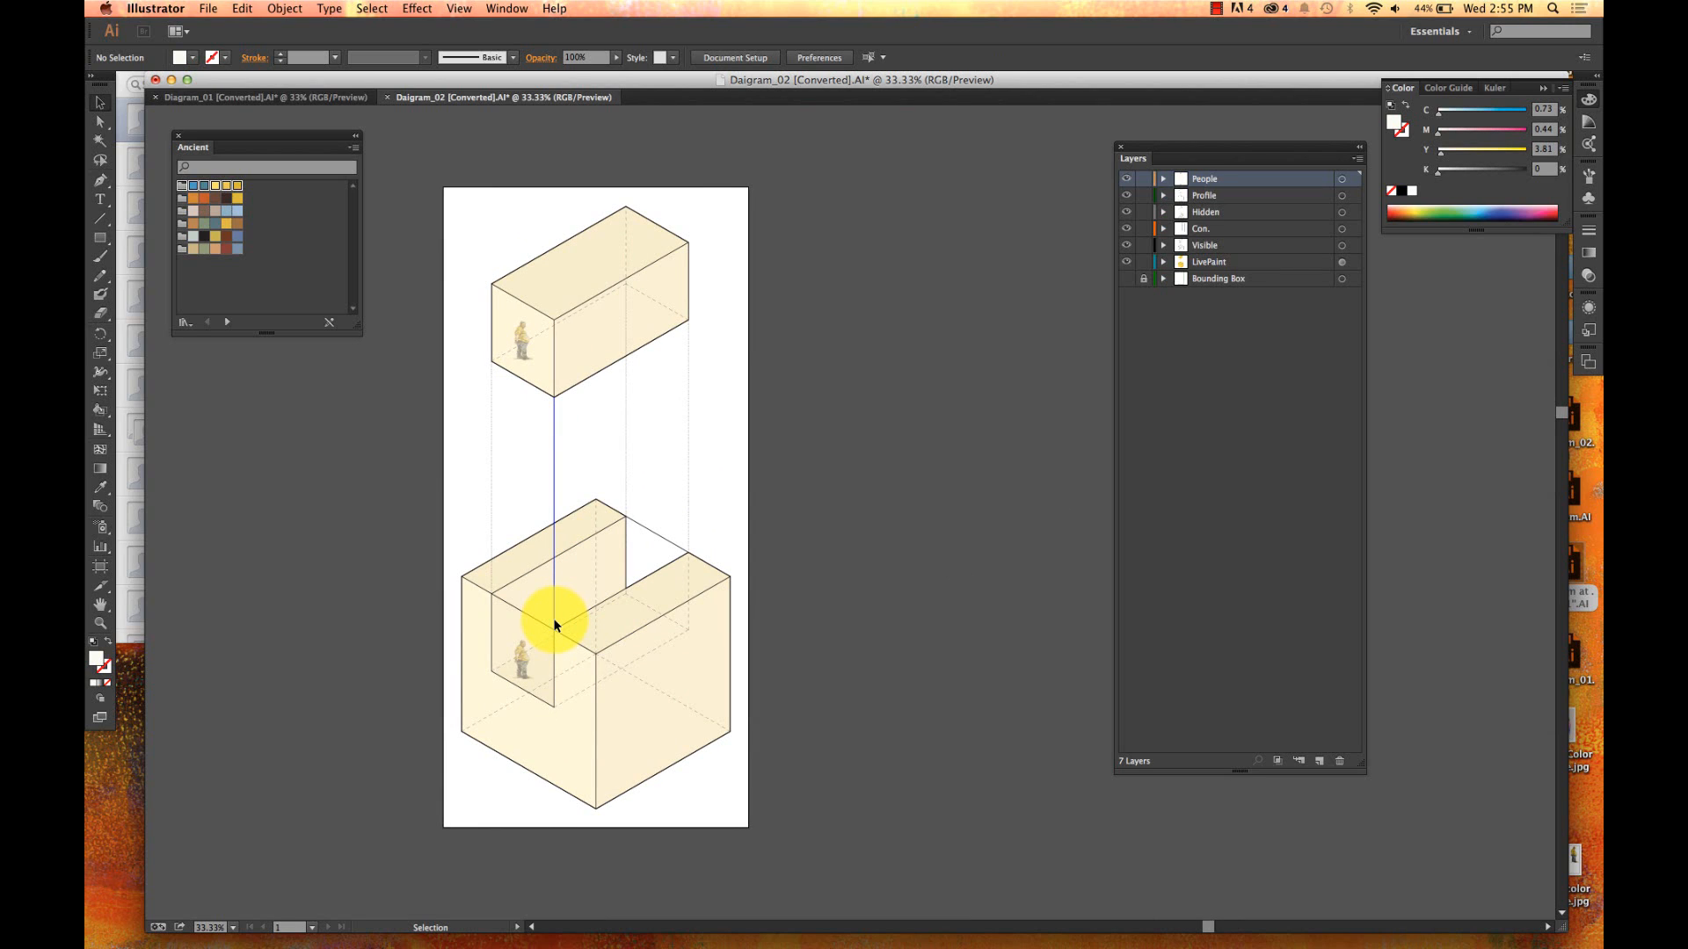
{"action": "left_click", "coordinate": [734, 385]}
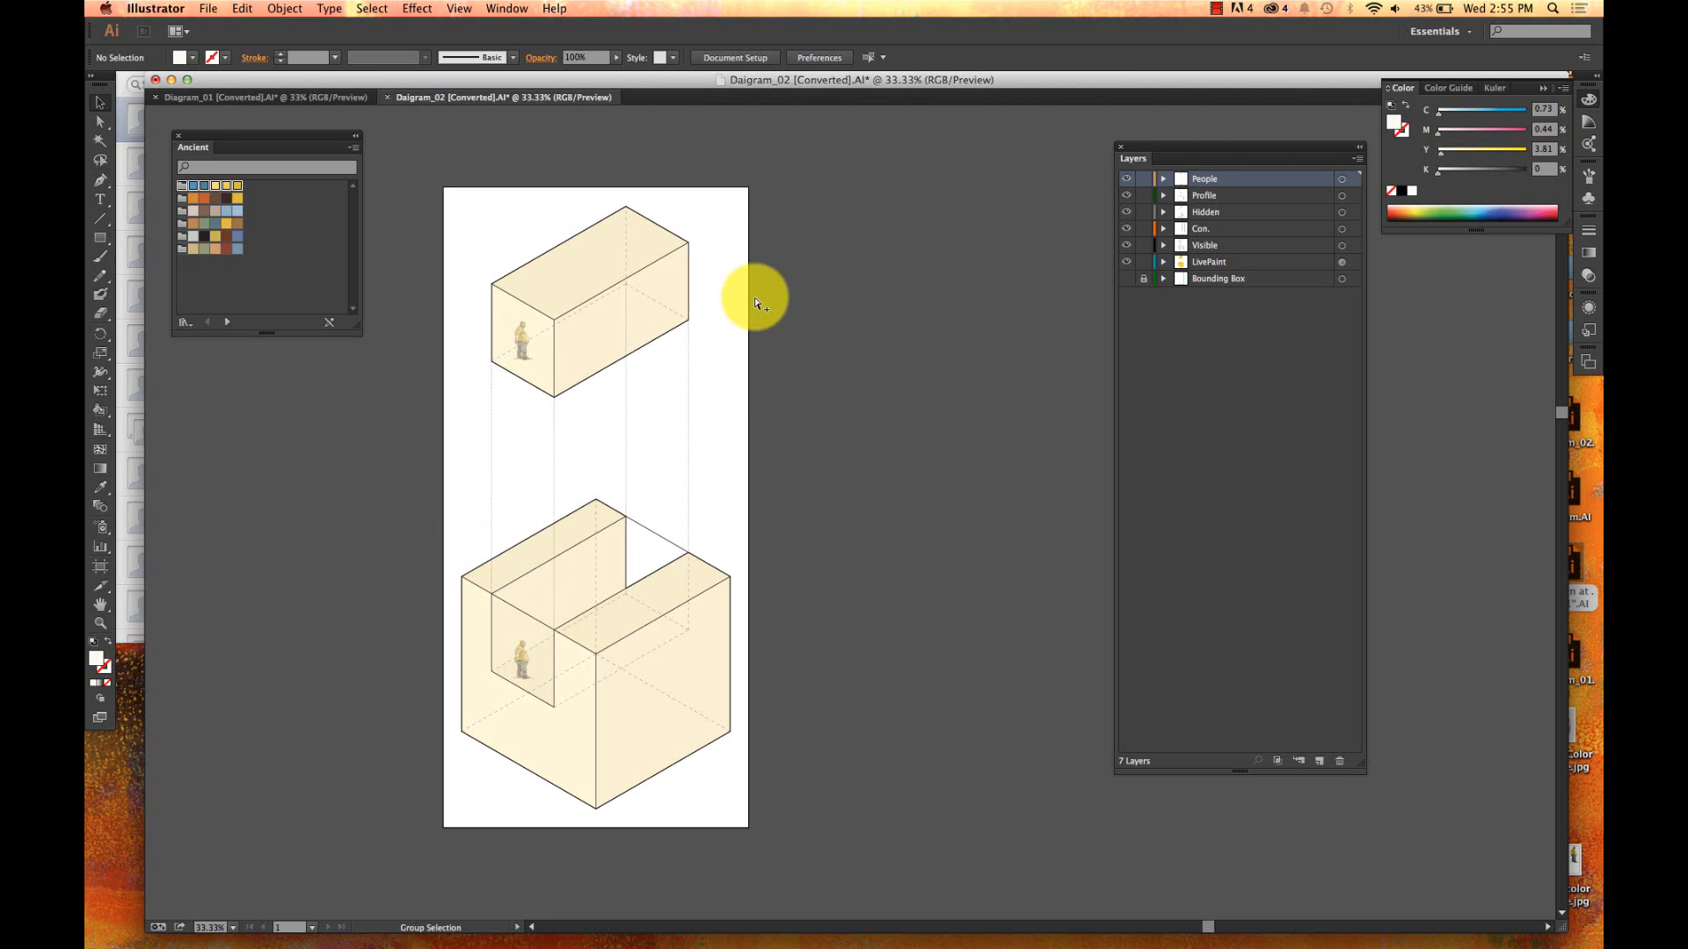
{"action": "key", "text": "alt+super+p"}
{"action": "left_click", "coordinate": [785, 234]}
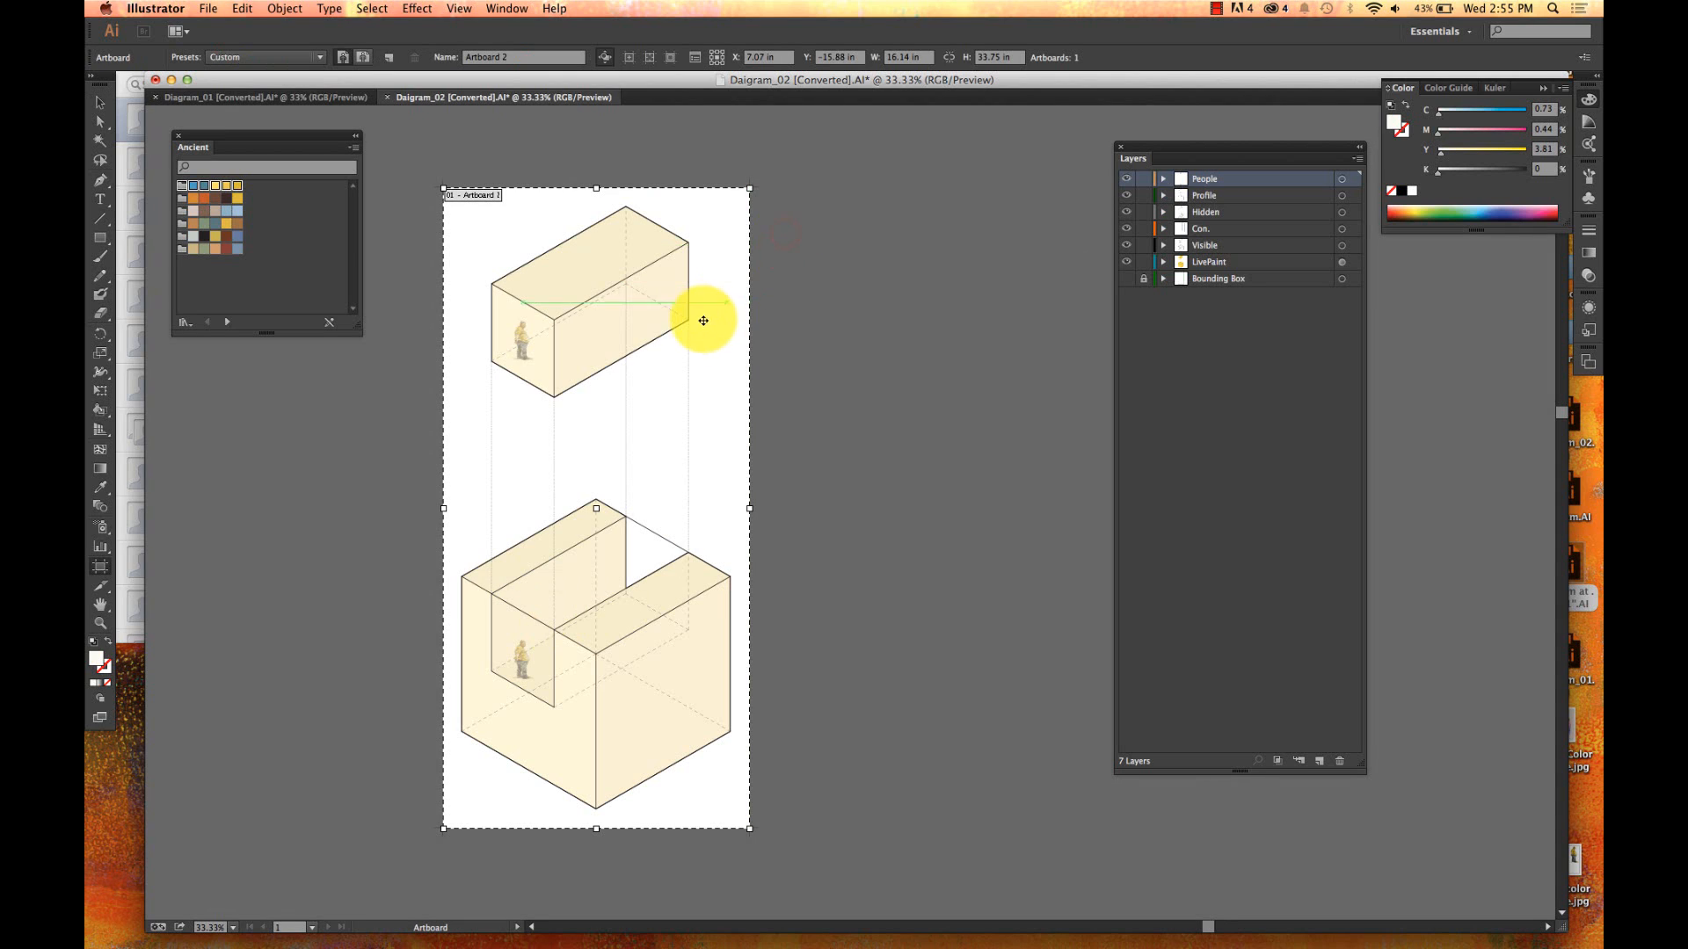
{"action": "key", "text": "super+minus"}
{"action": "scroll", "coordinate": [829, 369], "scroll_direction": "right", "scroll_amount": 5}
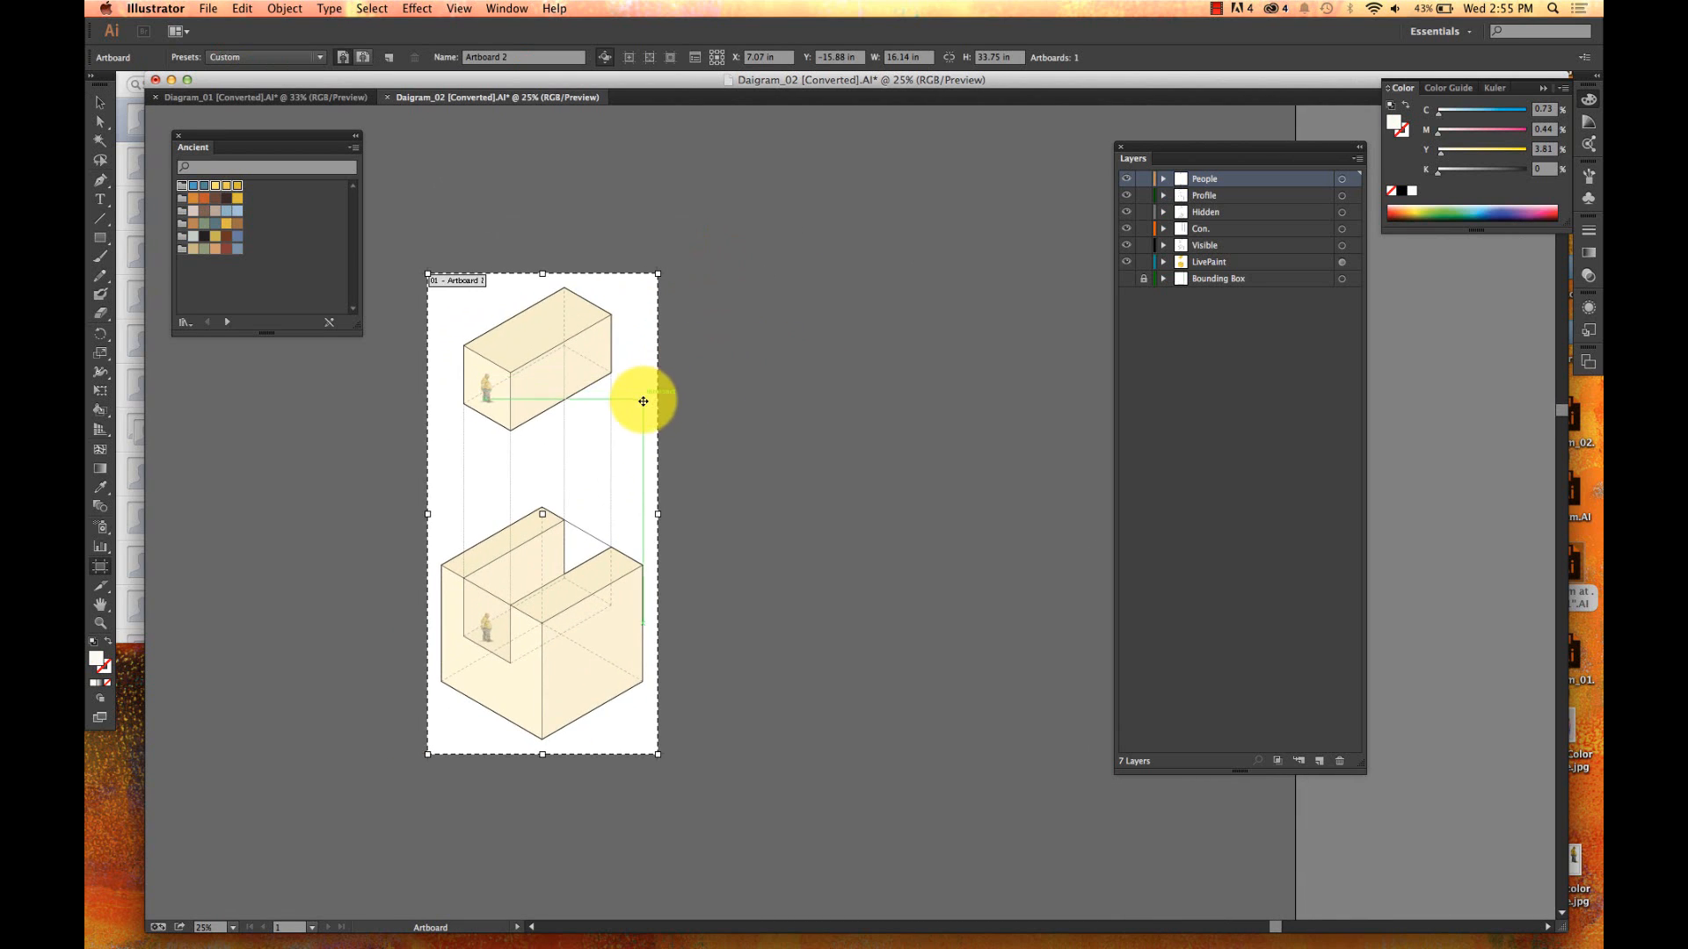
{"action": "left_click_drag", "start_coordinate": [648, 396], "coordinate": [920, 403]}
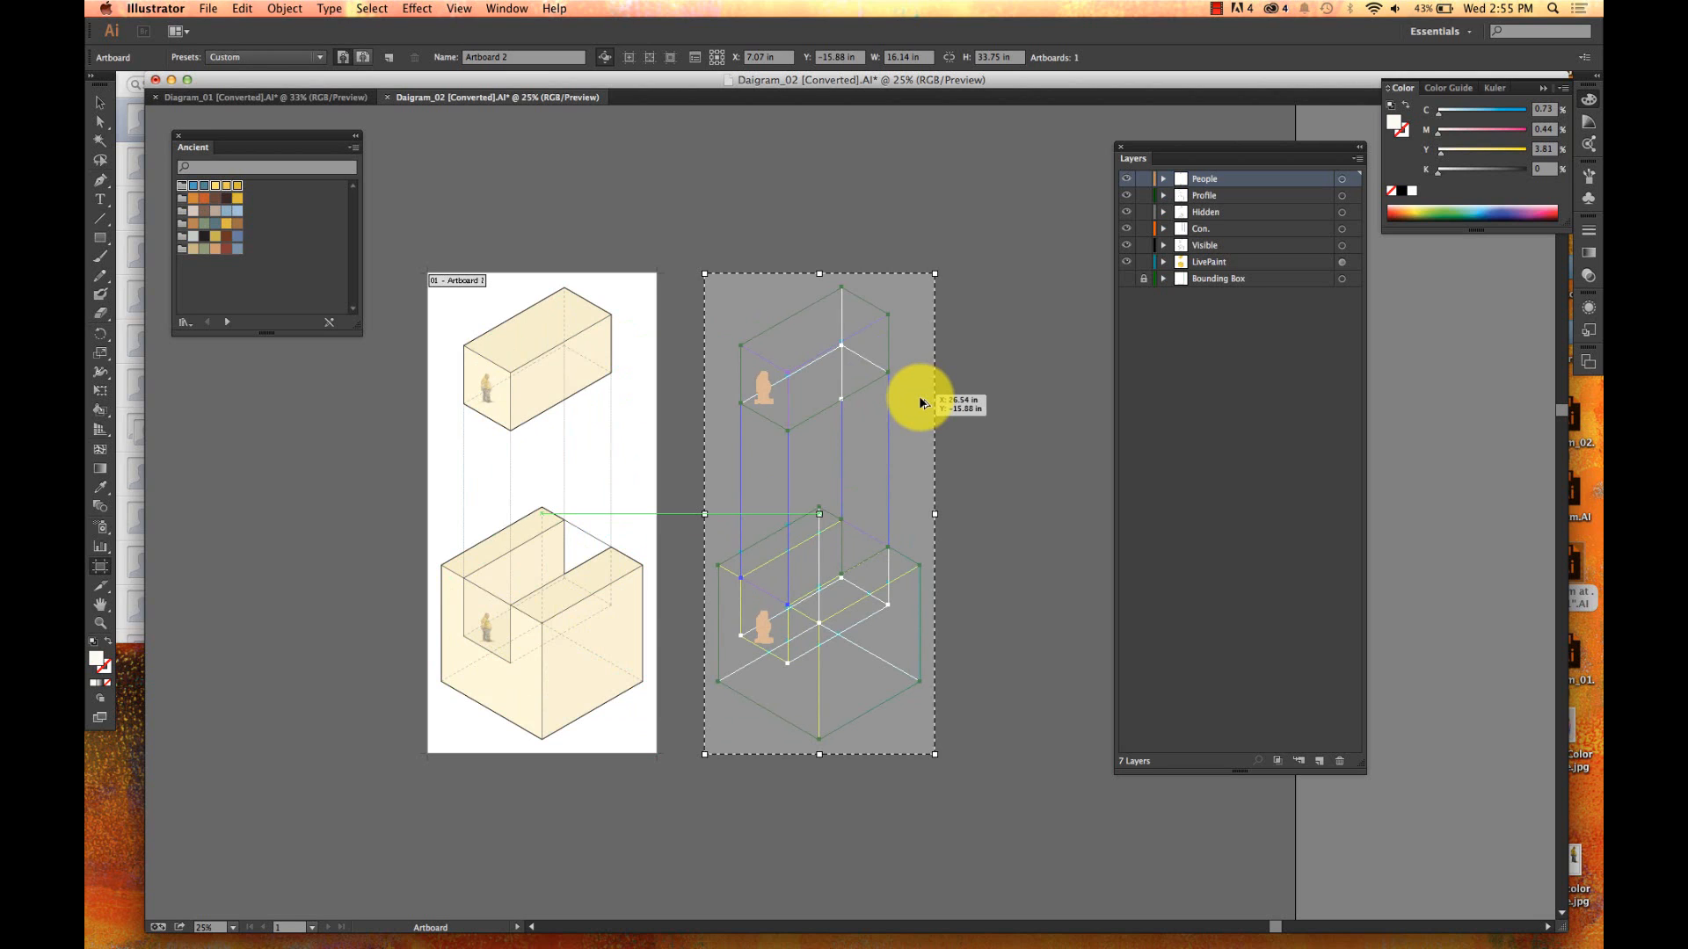
{"action": "left_click_drag", "start_coordinate": [921, 402], "coordinate": [915, 389]}
{"action": "key", "text": "Escape"}
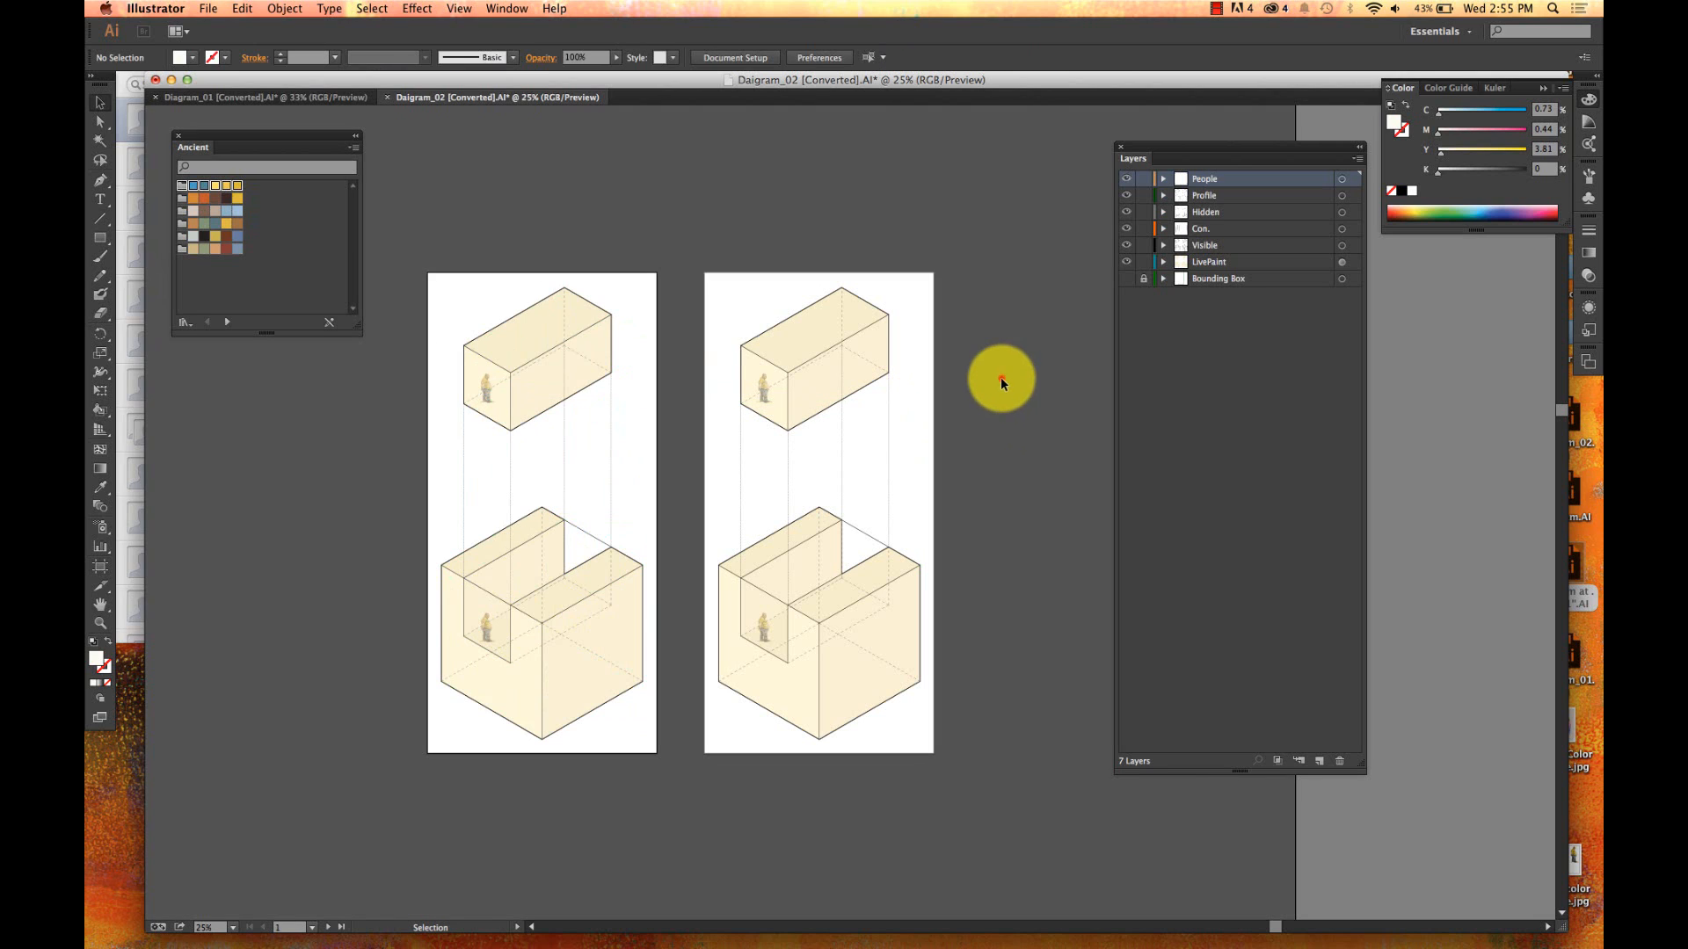
- Select the filled face groups of both boxes on the duplicate artboard and set their opacity to 50%
{"action": "left_click", "coordinate": [791, 346]}
{"action": "left_click", "coordinate": [809, 402]}
{"action": "left_click", "coordinate": [809, 401], "text": "shift"}
{"action": "left_click", "coordinate": [836, 339], "text": "shift"}
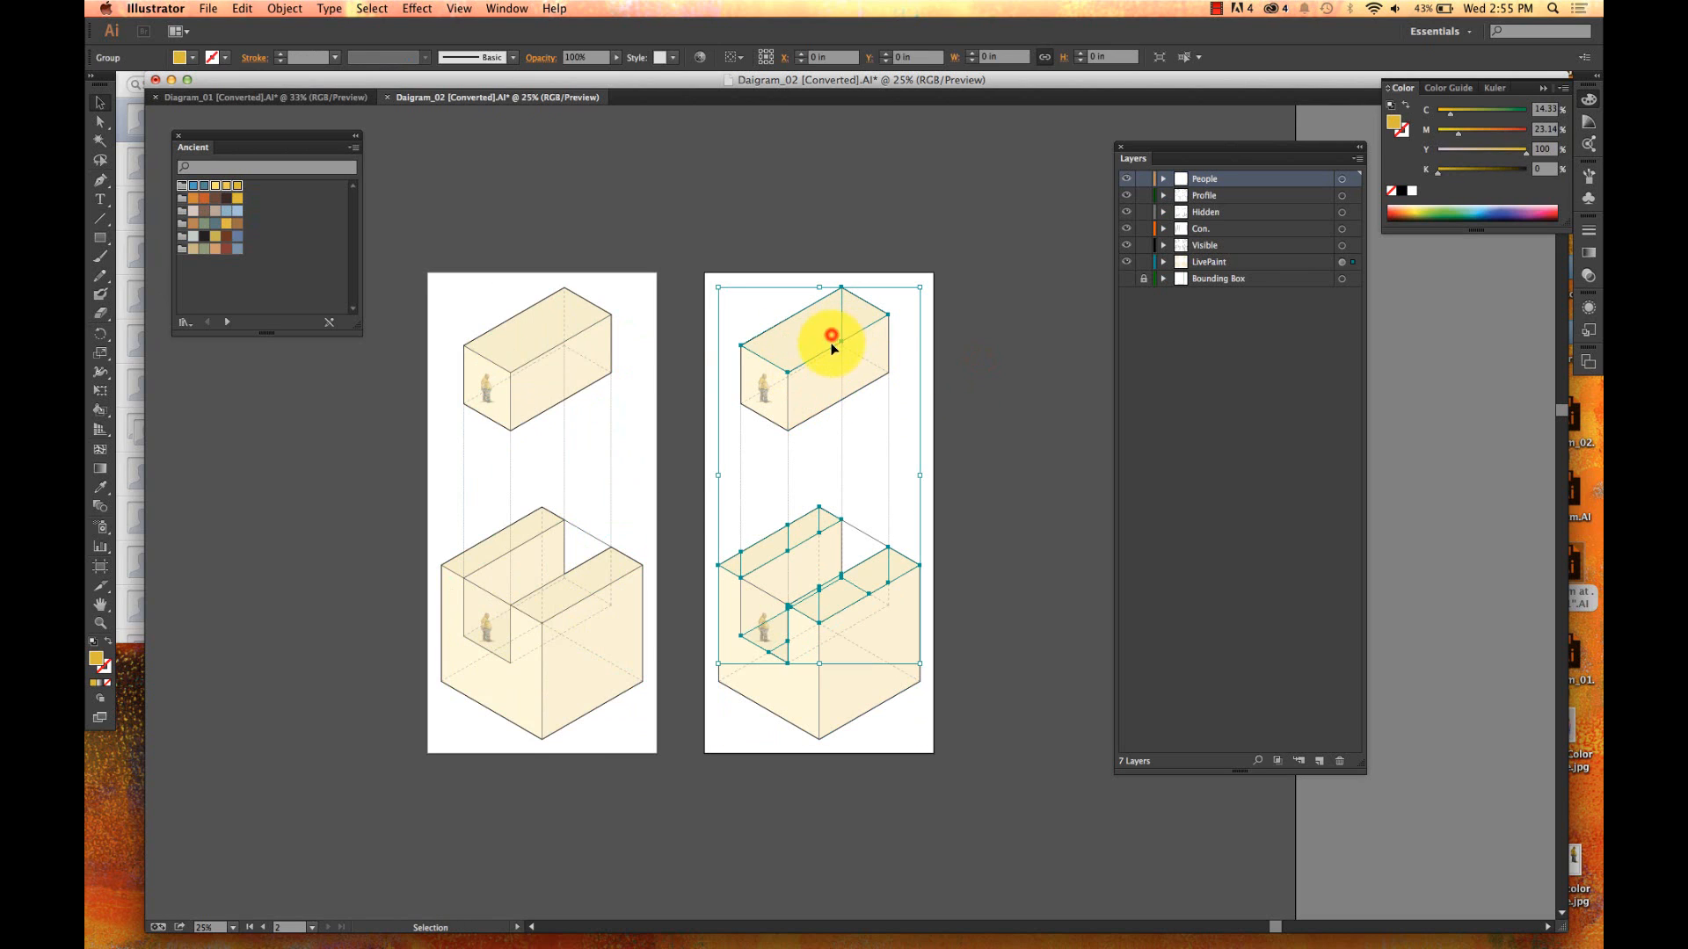
{"action": "left_click", "coordinate": [584, 57]}
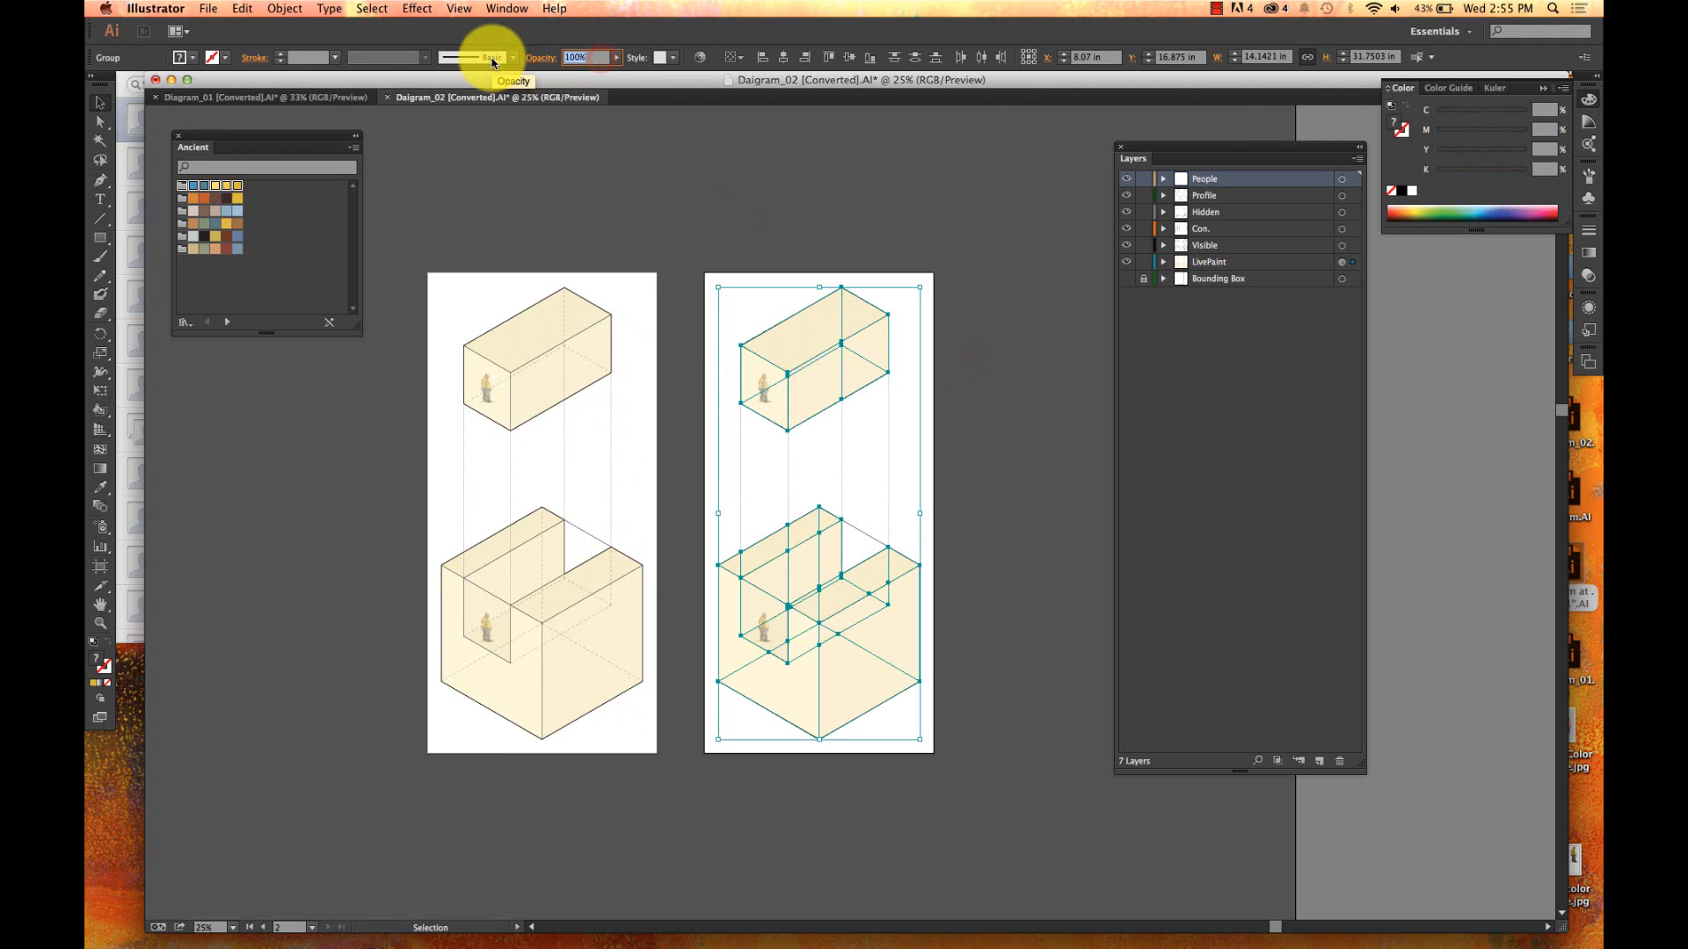
{"action": "type", "text": "50"}
{"action": "key", "text": "Return"}
{"action": "left_click", "coordinate": [729, 409]}
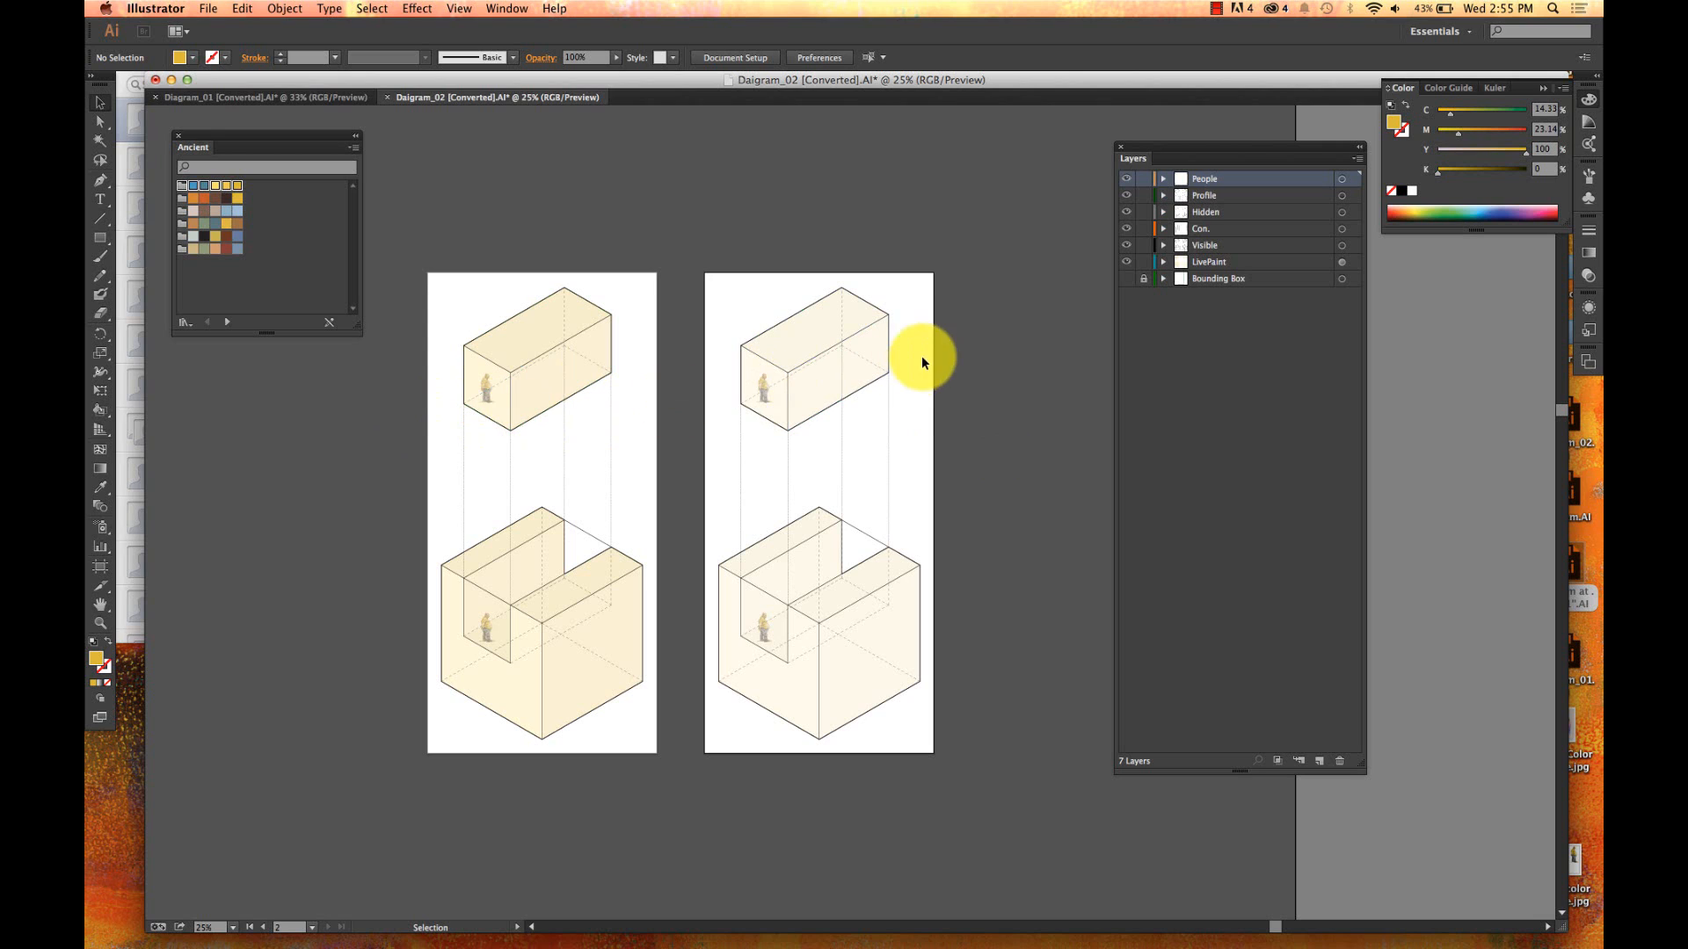
- Undo the opacity change and the artboard duplication, keeping only the original artboard
{"action": "key", "text": "a"}
{"action": "key", "text": "super+z"}
{"action": "key", "text": "super+z"}
{"action": "key", "text": "super+z"}
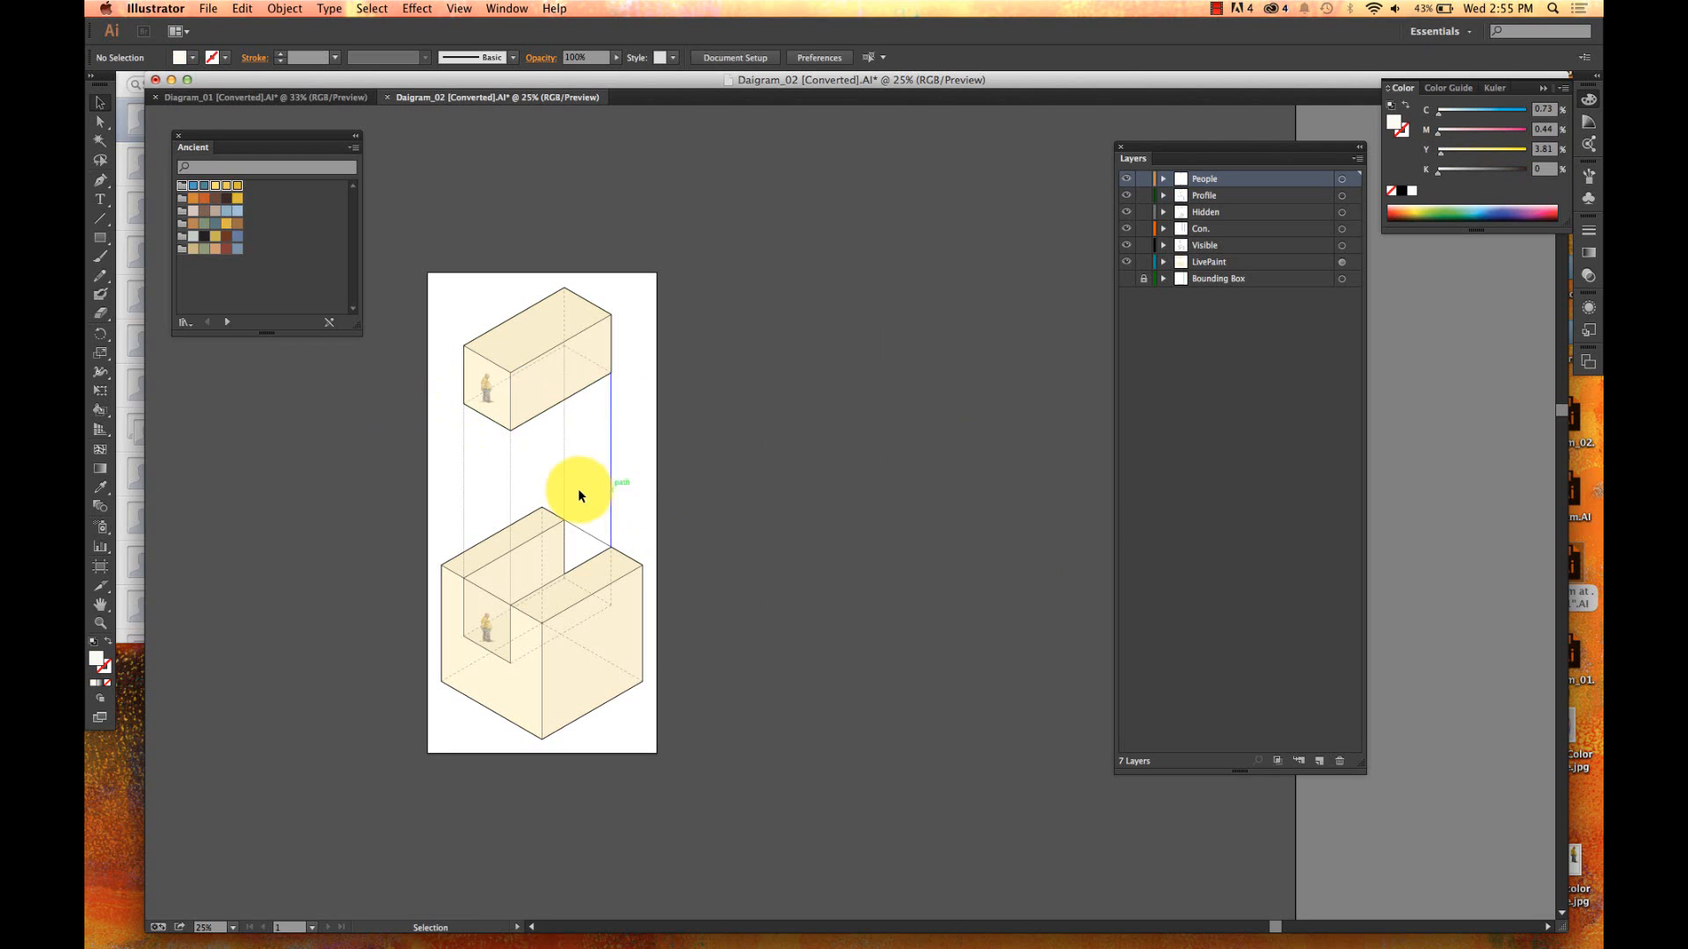
{"action": "scroll", "coordinate": [577, 488], "scroll_direction": "left", "scroll_amount": 5}
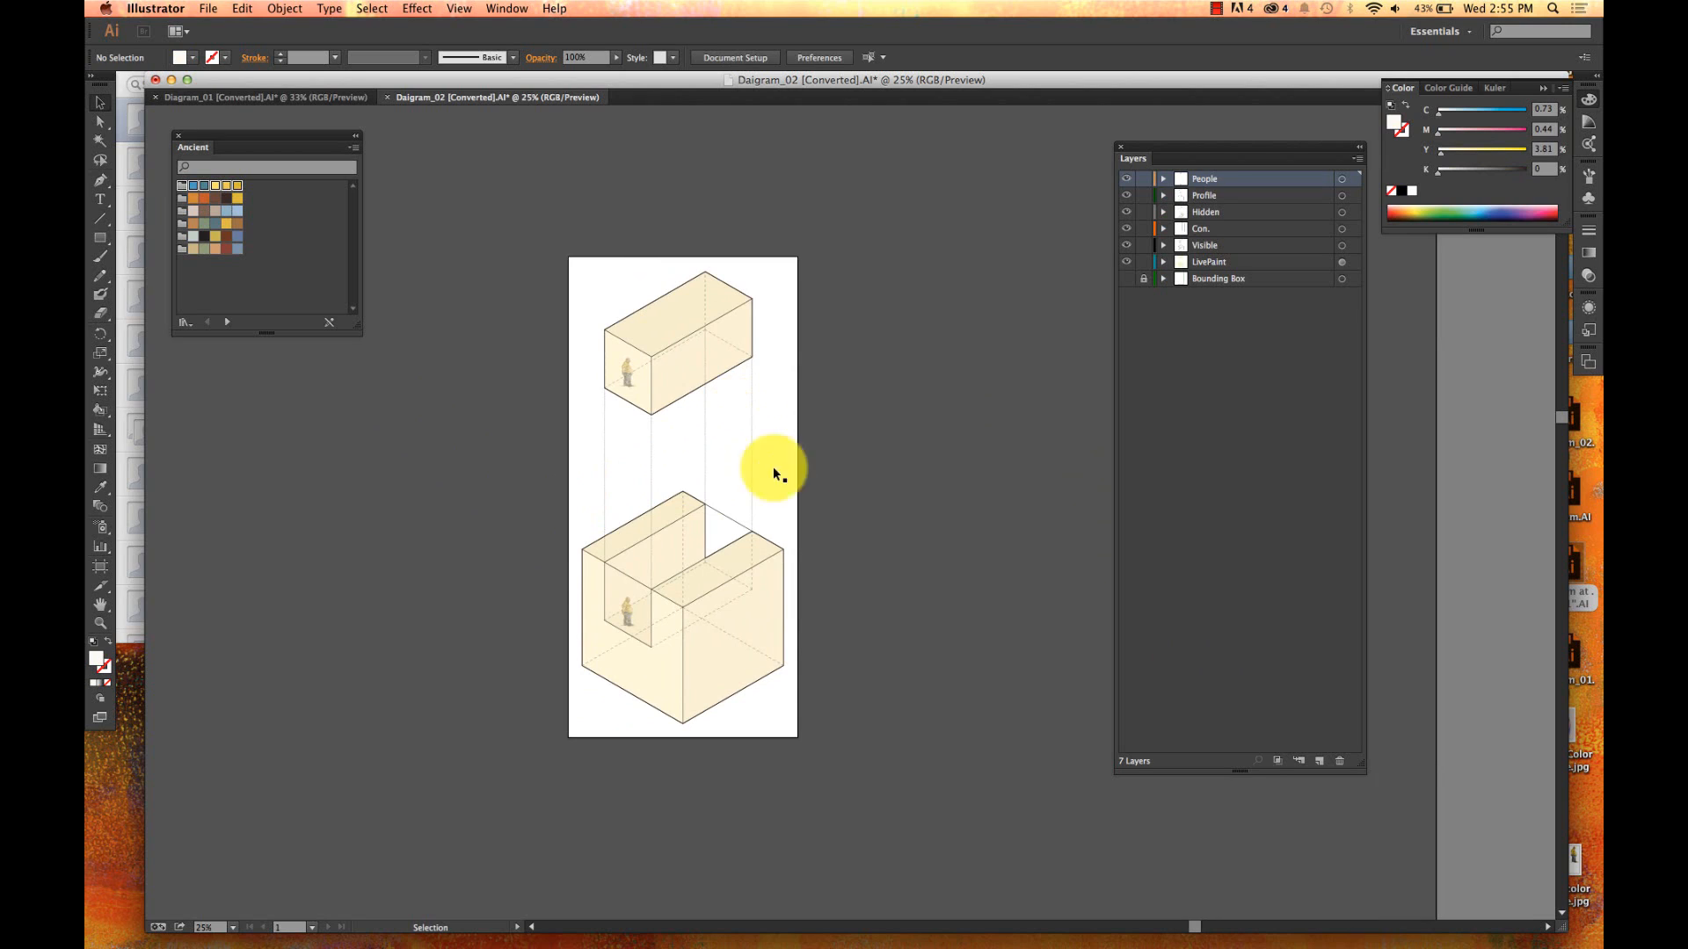
{"action": "left_click", "coordinate": [911, 473]}
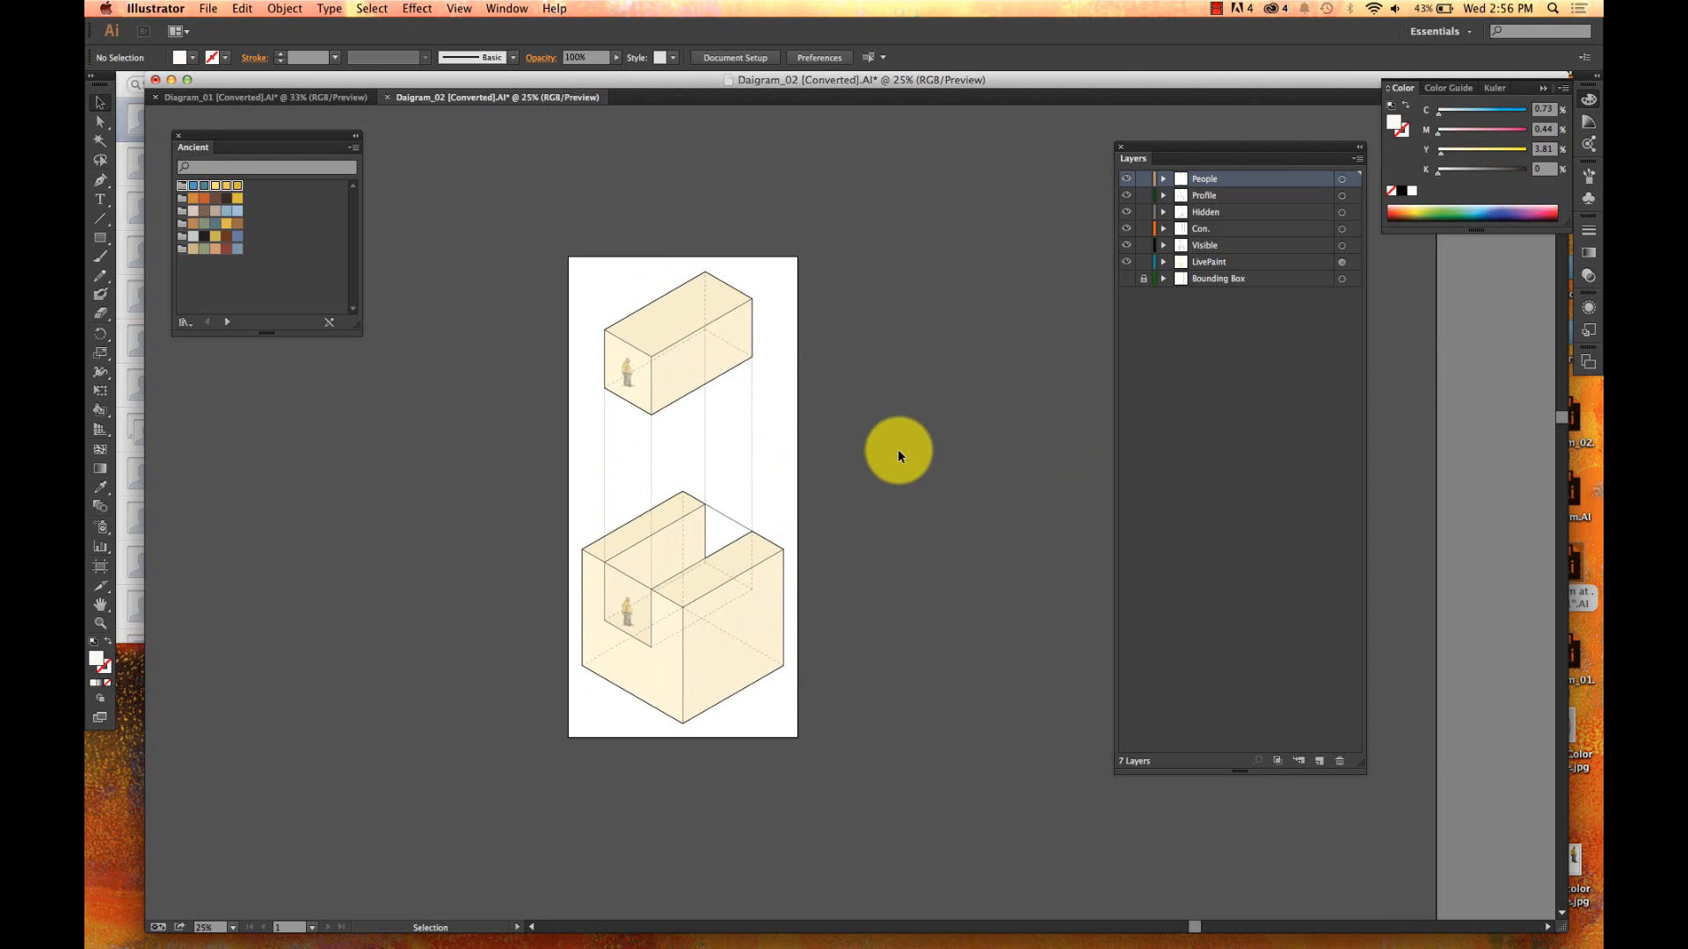
{"action": "left_click", "coordinate": [879, 301]}
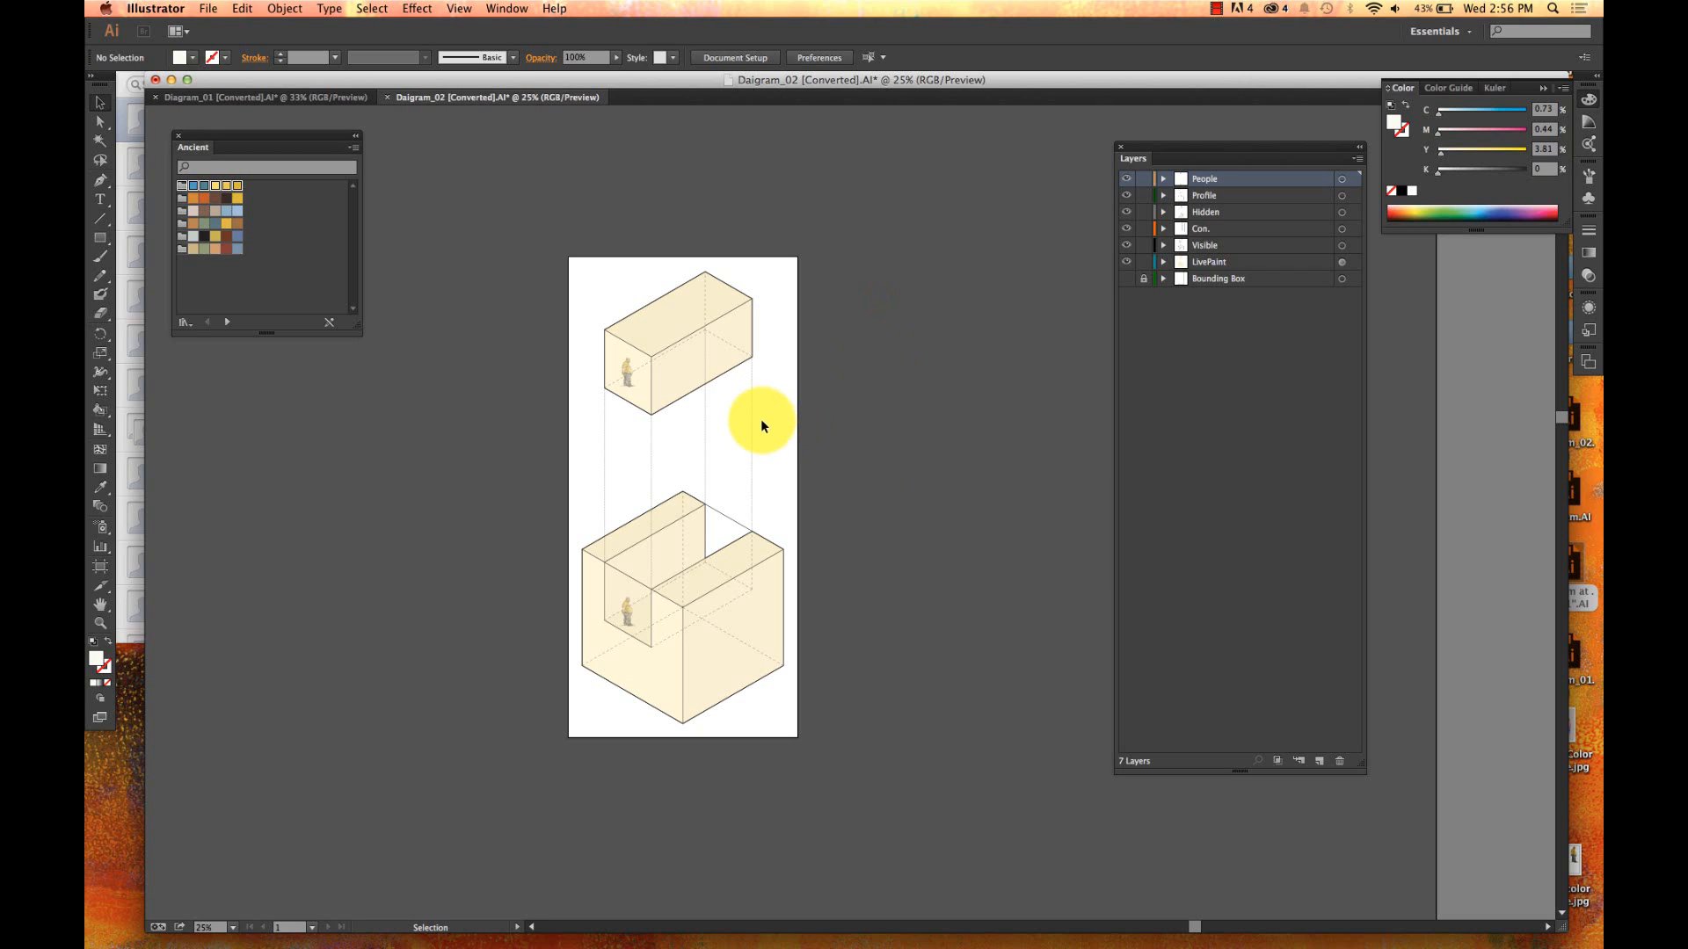
{"action": "scroll", "coordinate": [761, 427], "scroll_direction": "left", "scroll_amount": 3}
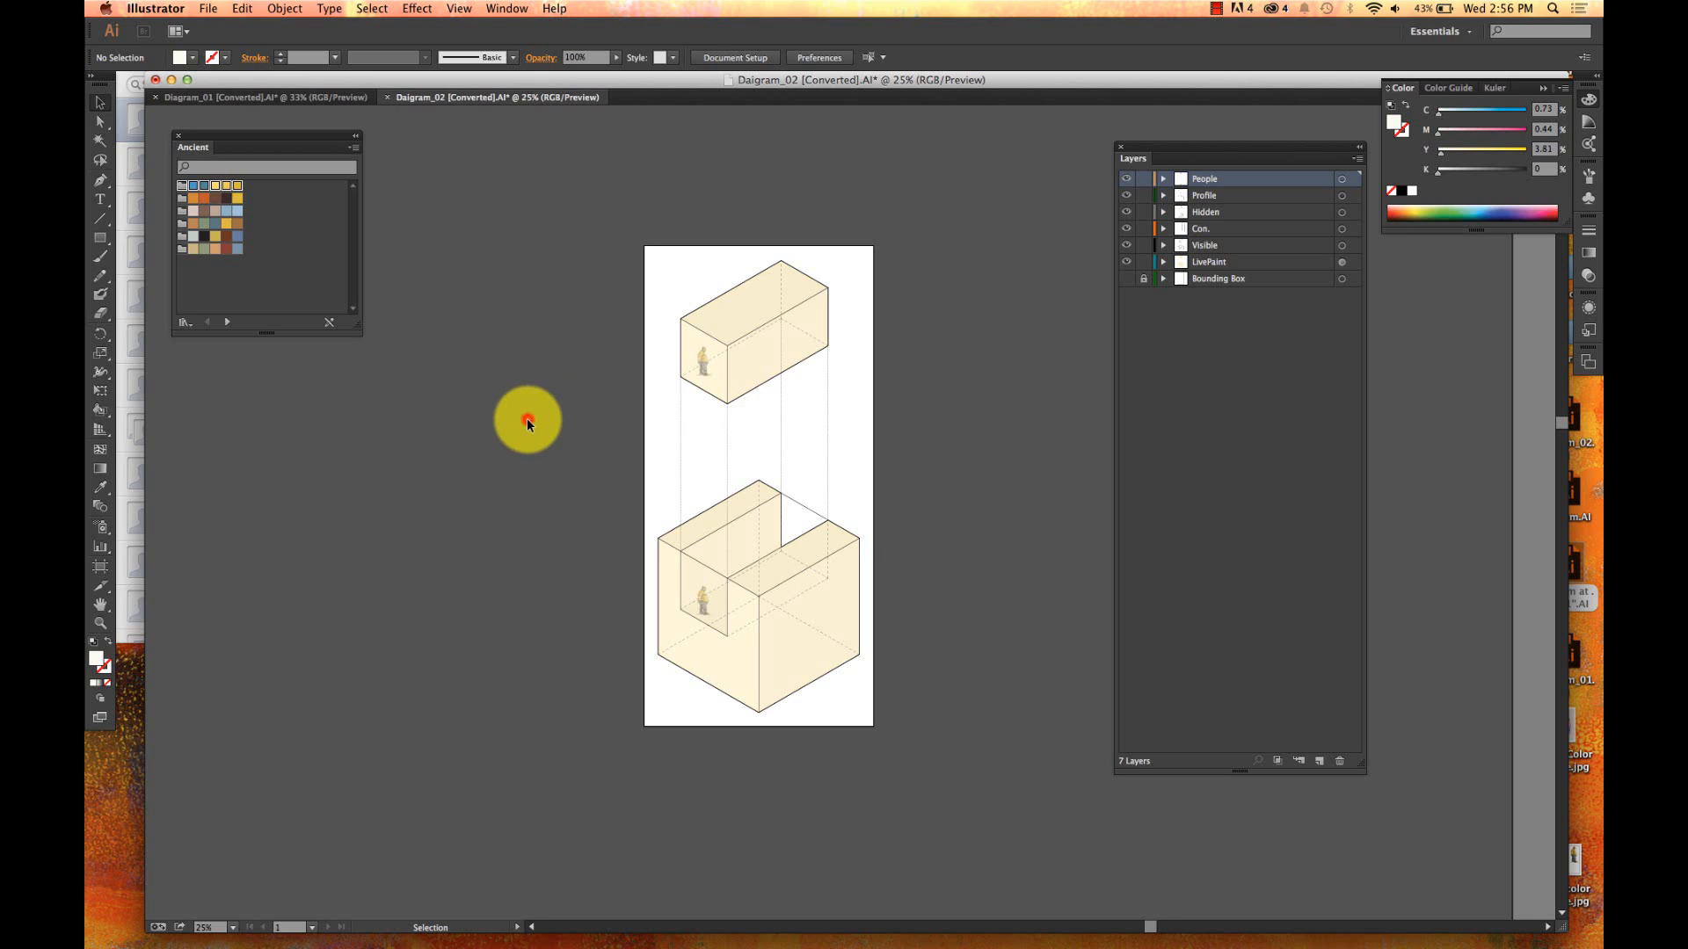
{"action": "scroll", "coordinate": [525, 418], "scroll_direction": "down", "scroll_amount": 2}
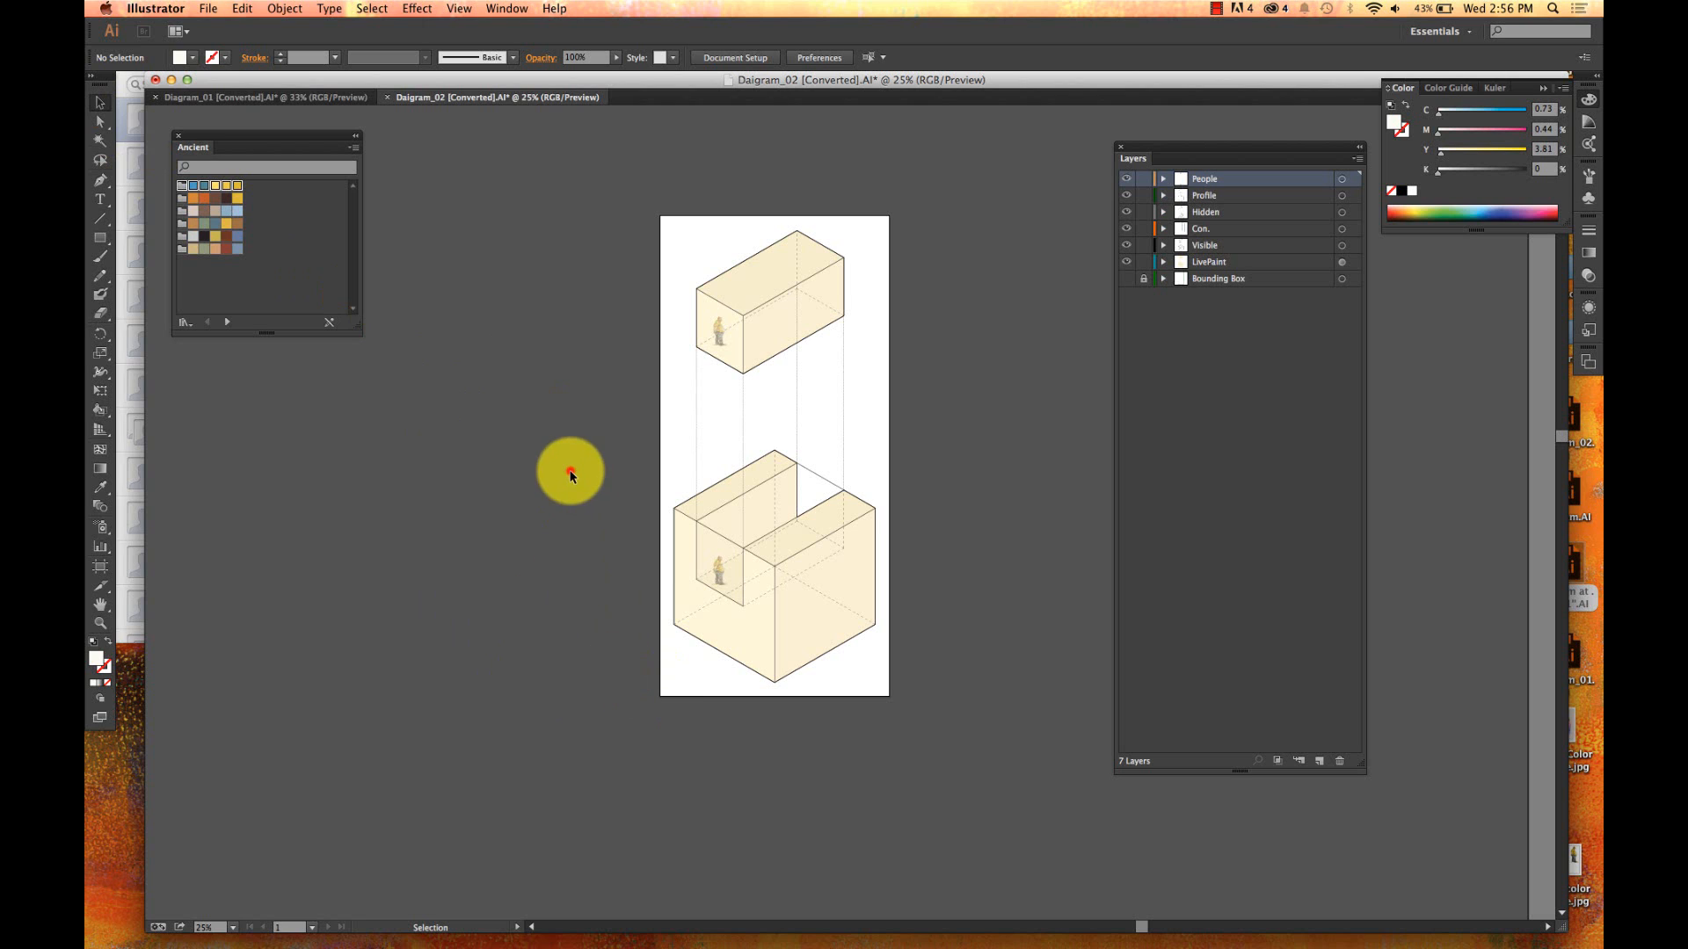
{"action": "left_click", "coordinate": [156, 8]}
{"action": "mouse_move", "coordinate": [209, 8]}
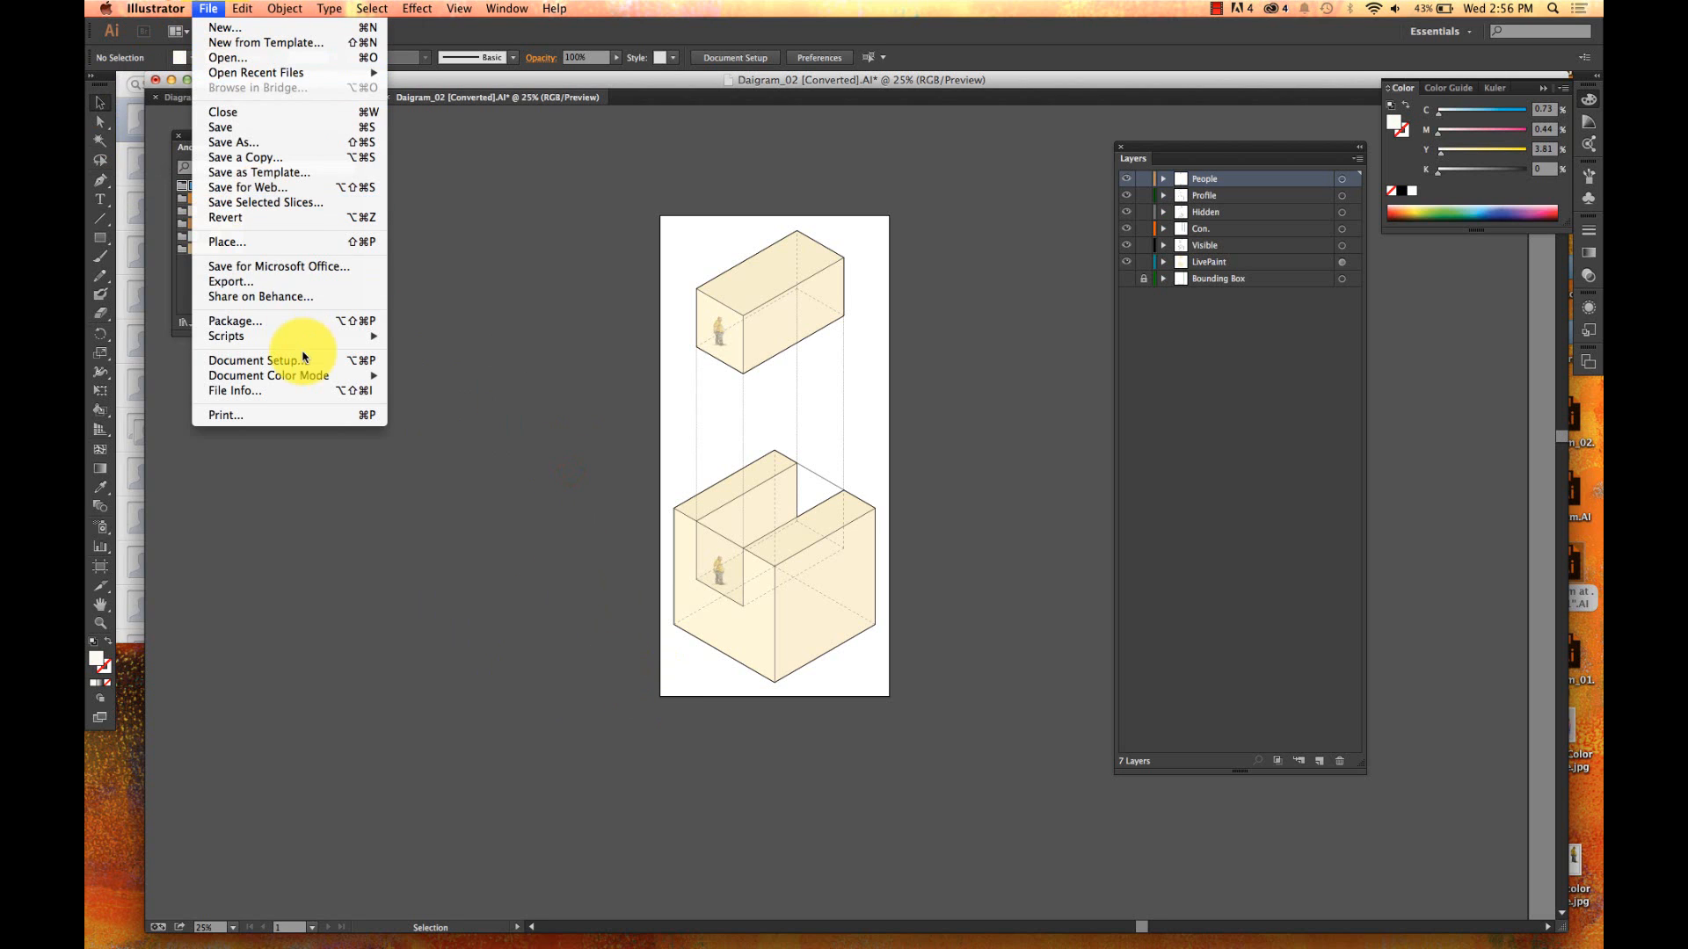
{"action": "left_click", "coordinate": [460, 316]}
- Place the linked image Watercolor People.jpg on the empty canvas beside the artboard and shift it slightly away from the artboard
{"action": "left_click", "coordinate": [211, 6]}
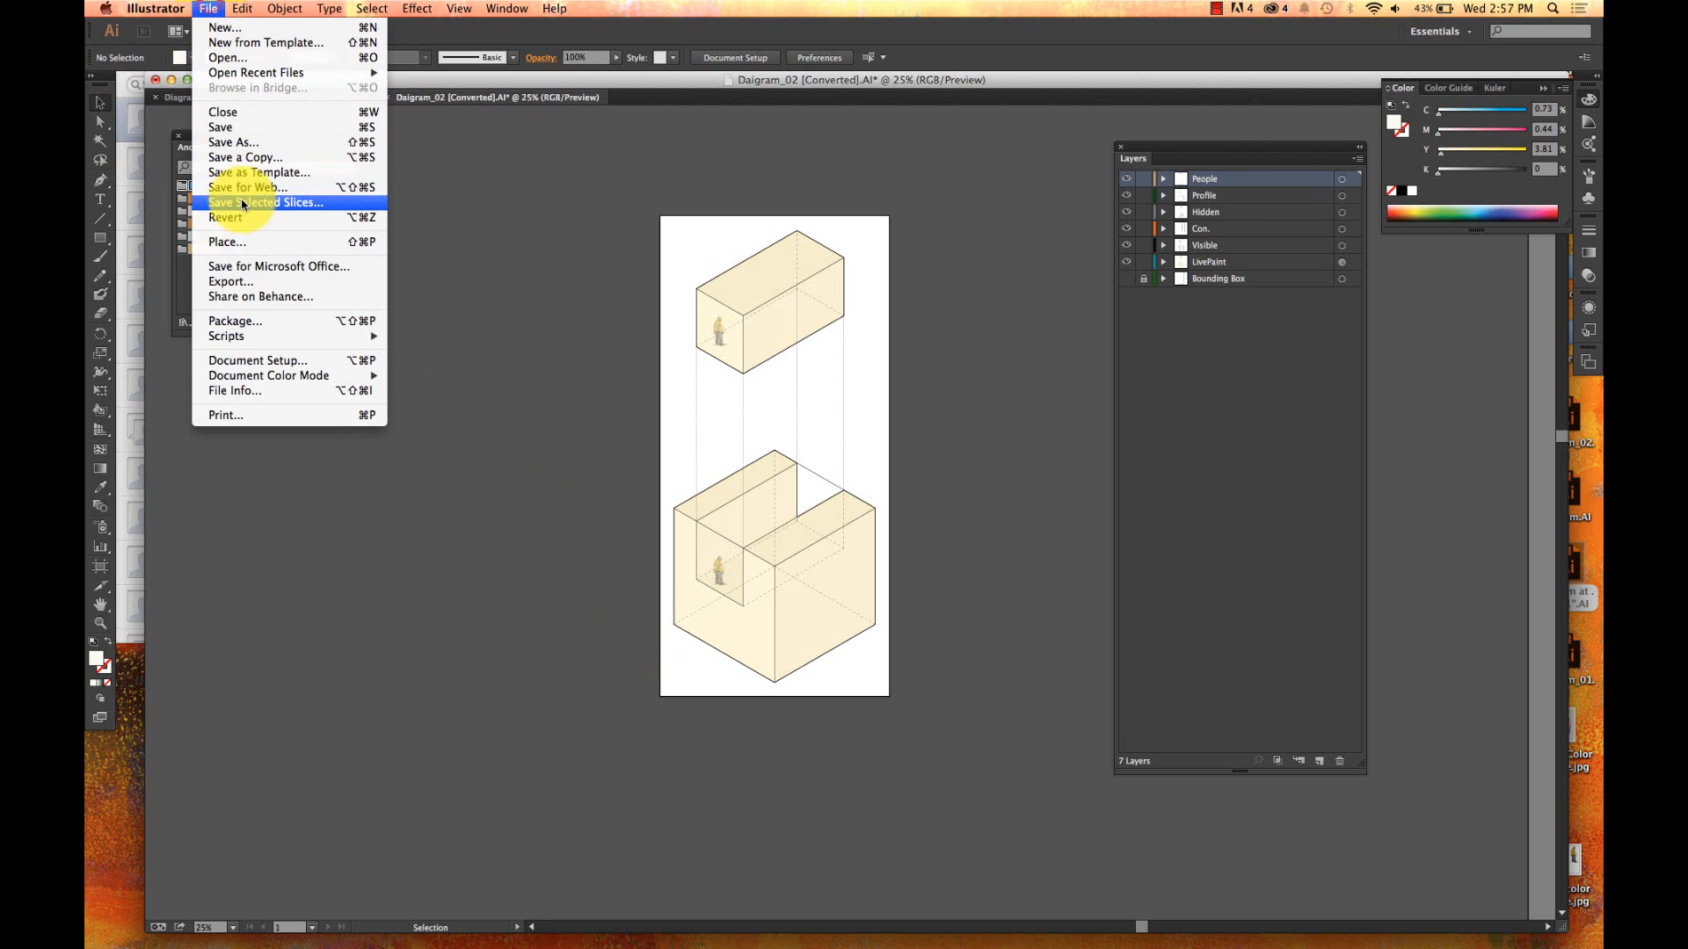
{"action": "left_click", "coordinate": [246, 243]}
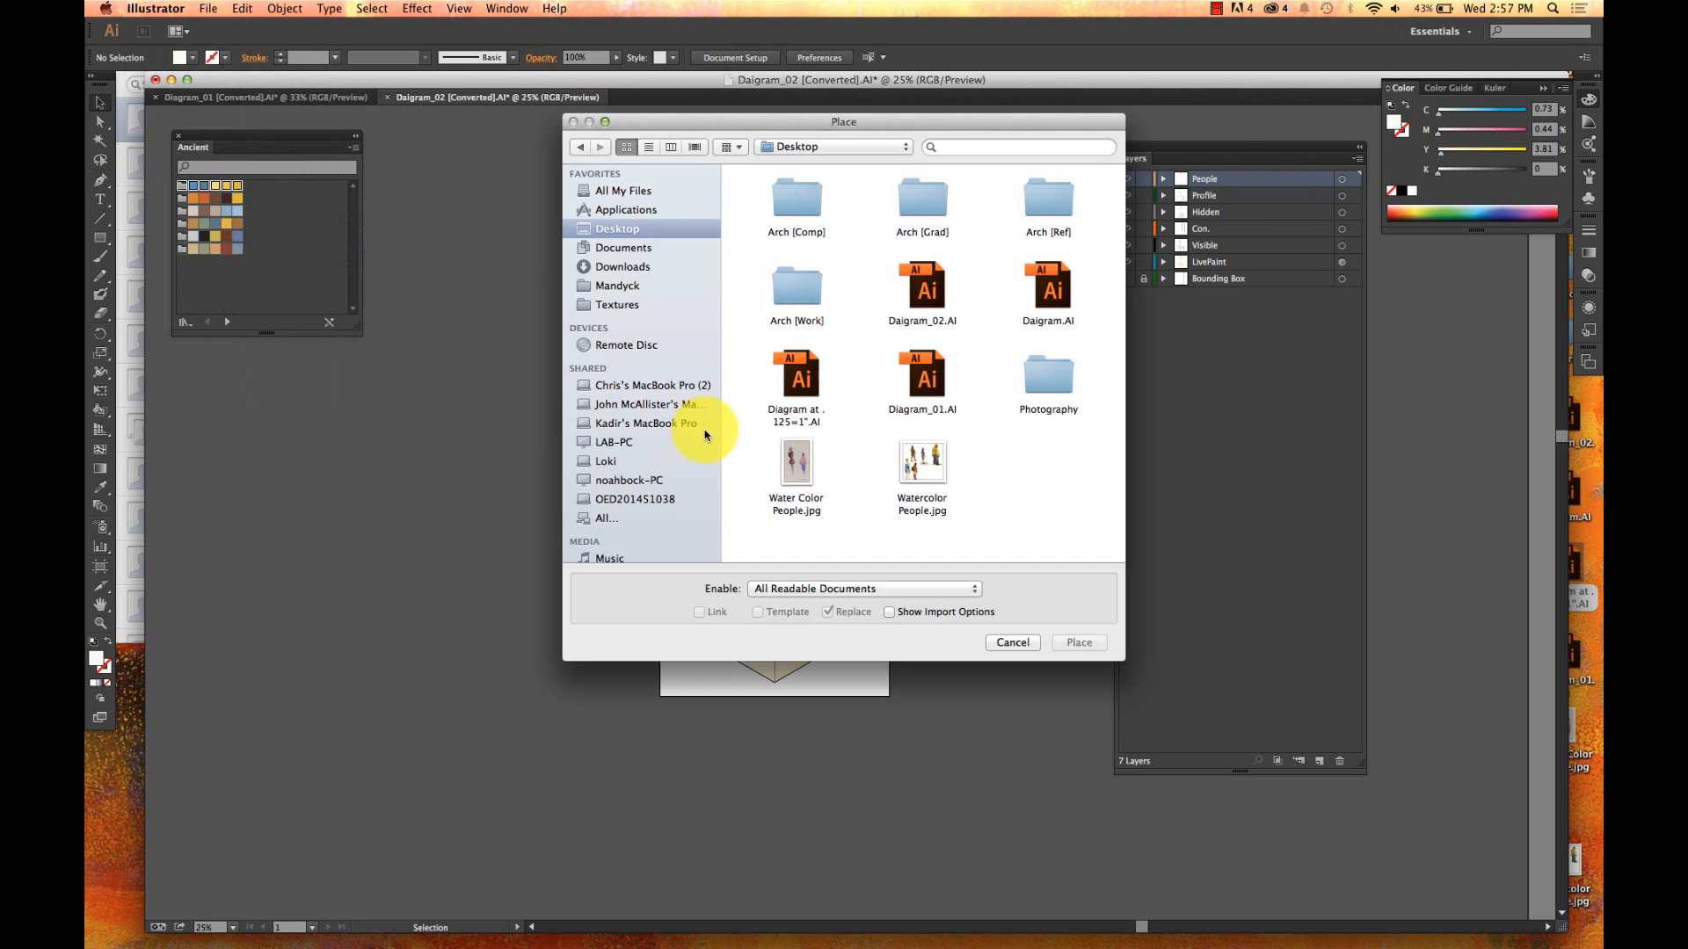
{"action": "left_click", "coordinate": [899, 454]}
{"action": "double_click", "coordinate": [899, 455]}
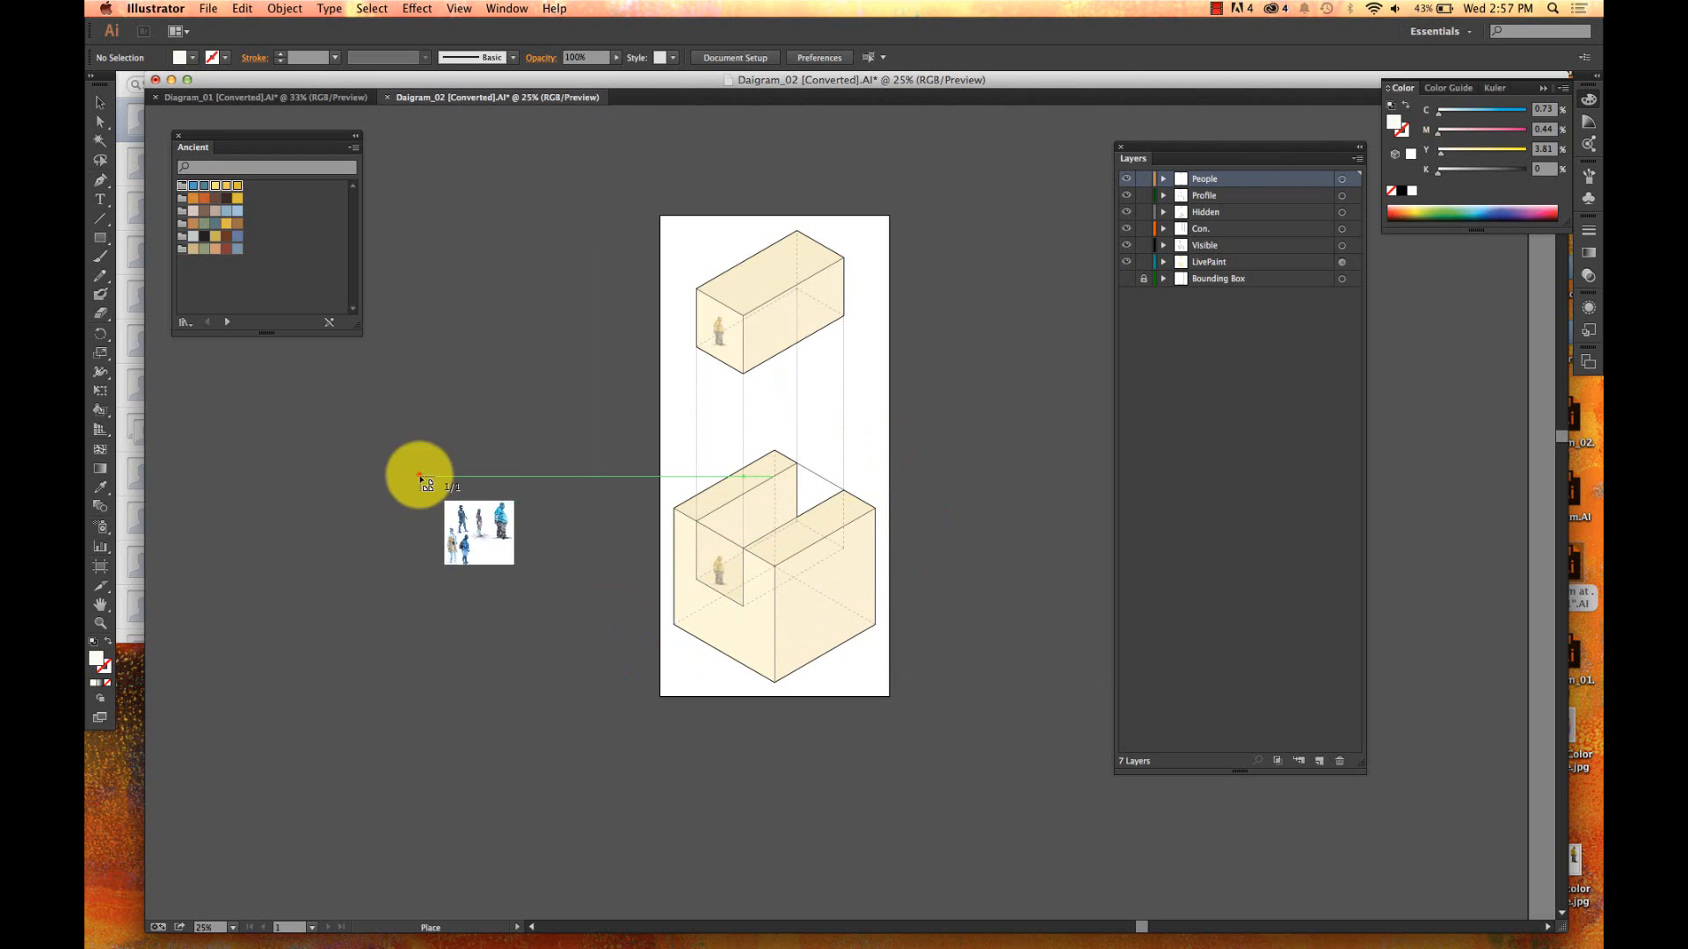
{"action": "left_click", "coordinate": [420, 477]}
{"action": "scroll", "coordinate": [563, 566], "scroll_direction": "down", "scroll_amount": 1}
{"action": "scroll", "coordinate": [563, 566], "scroll_direction": "right", "scroll_amount": 1}
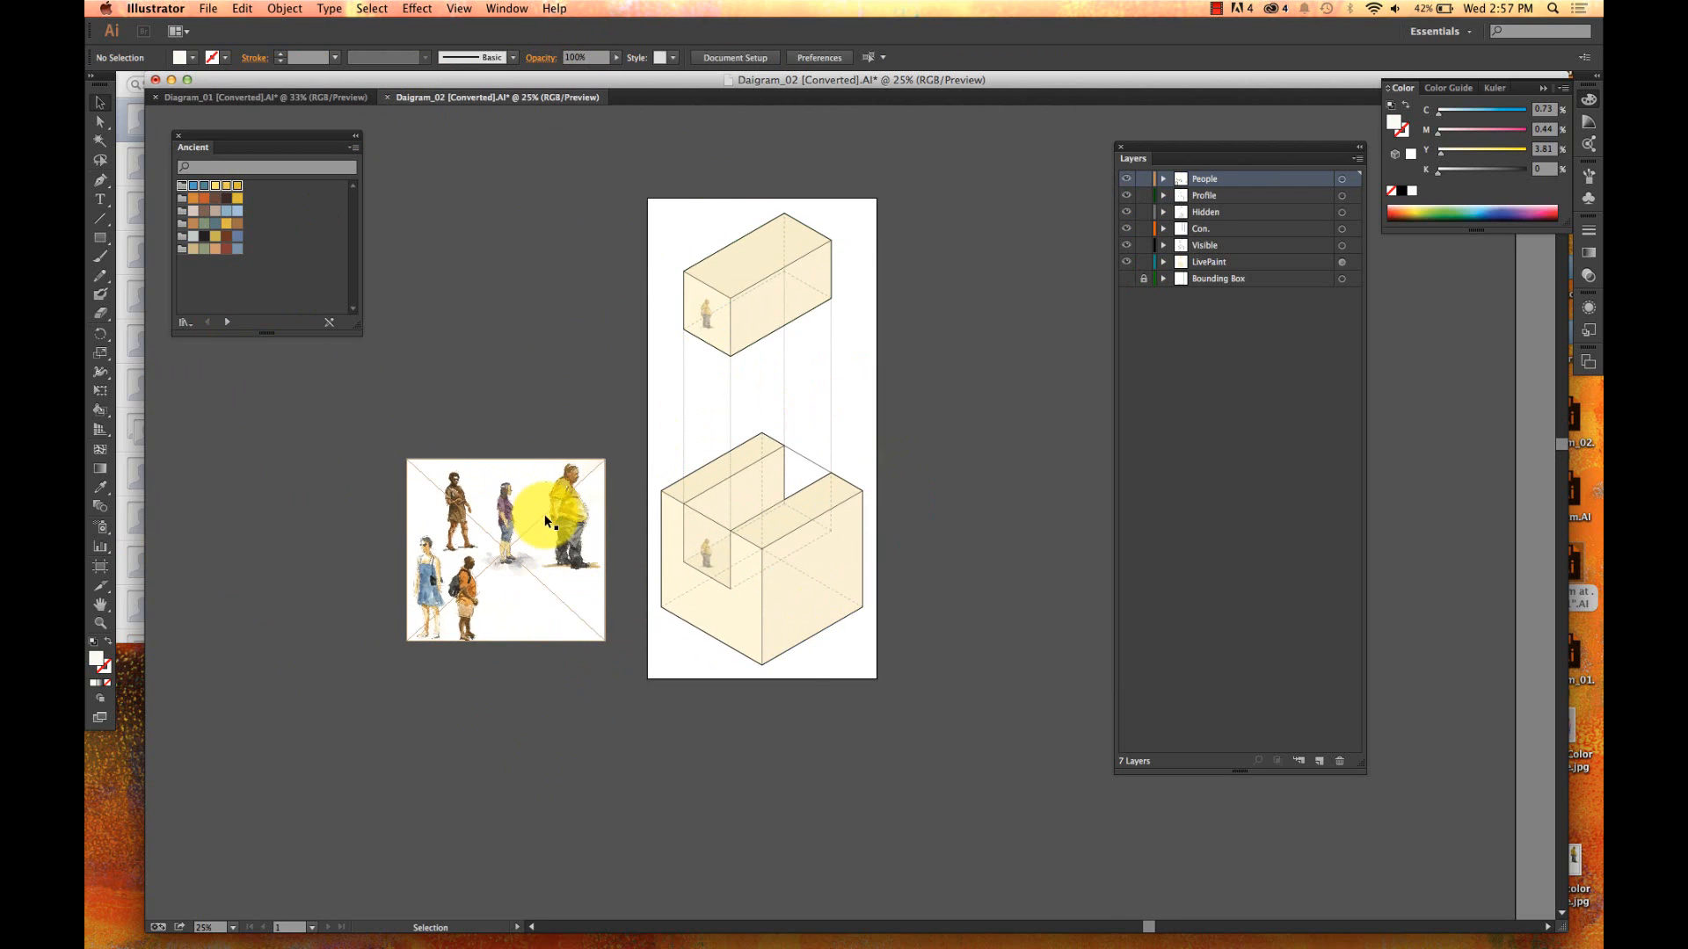
{"action": "left_click_drag", "start_coordinate": [545, 515], "coordinate": [511, 482]}
{"action": "left_click", "coordinate": [512, 385]}
- Draw a rectangle about 3.56 by 6.89 in around the woman in the purple shirt, give it no fill, and deselect it
{"action": "key", "text": "super+equal"}
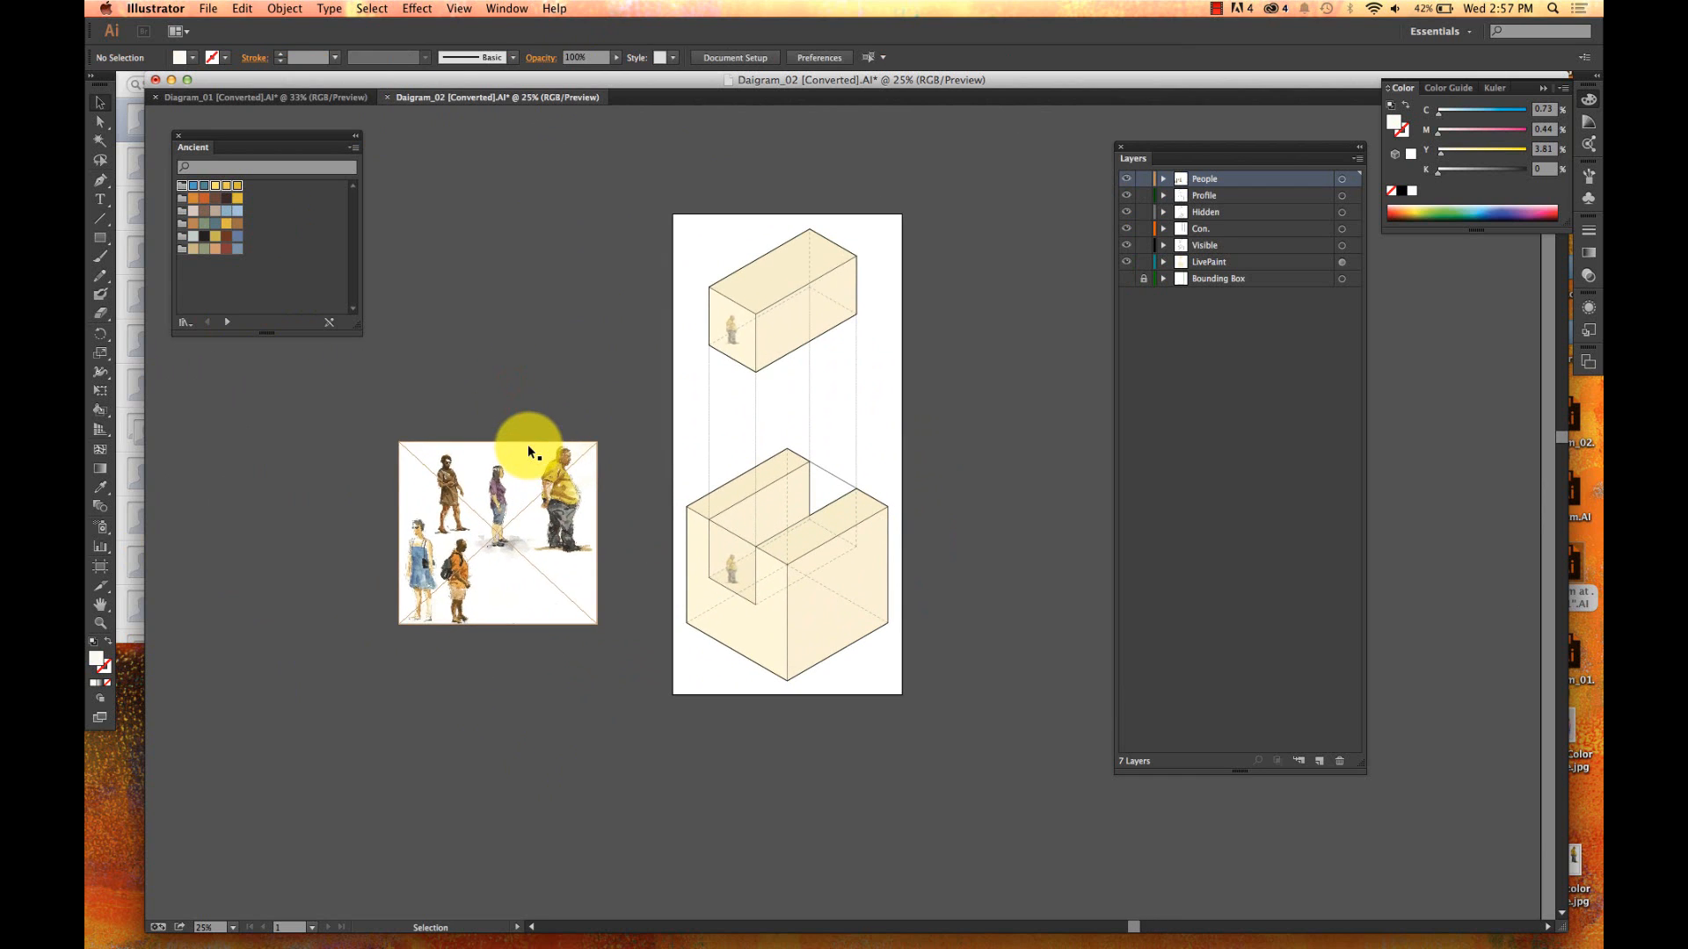
{"action": "scroll", "coordinate": [528, 452], "scroll_direction": "left", "scroll_amount": 3}
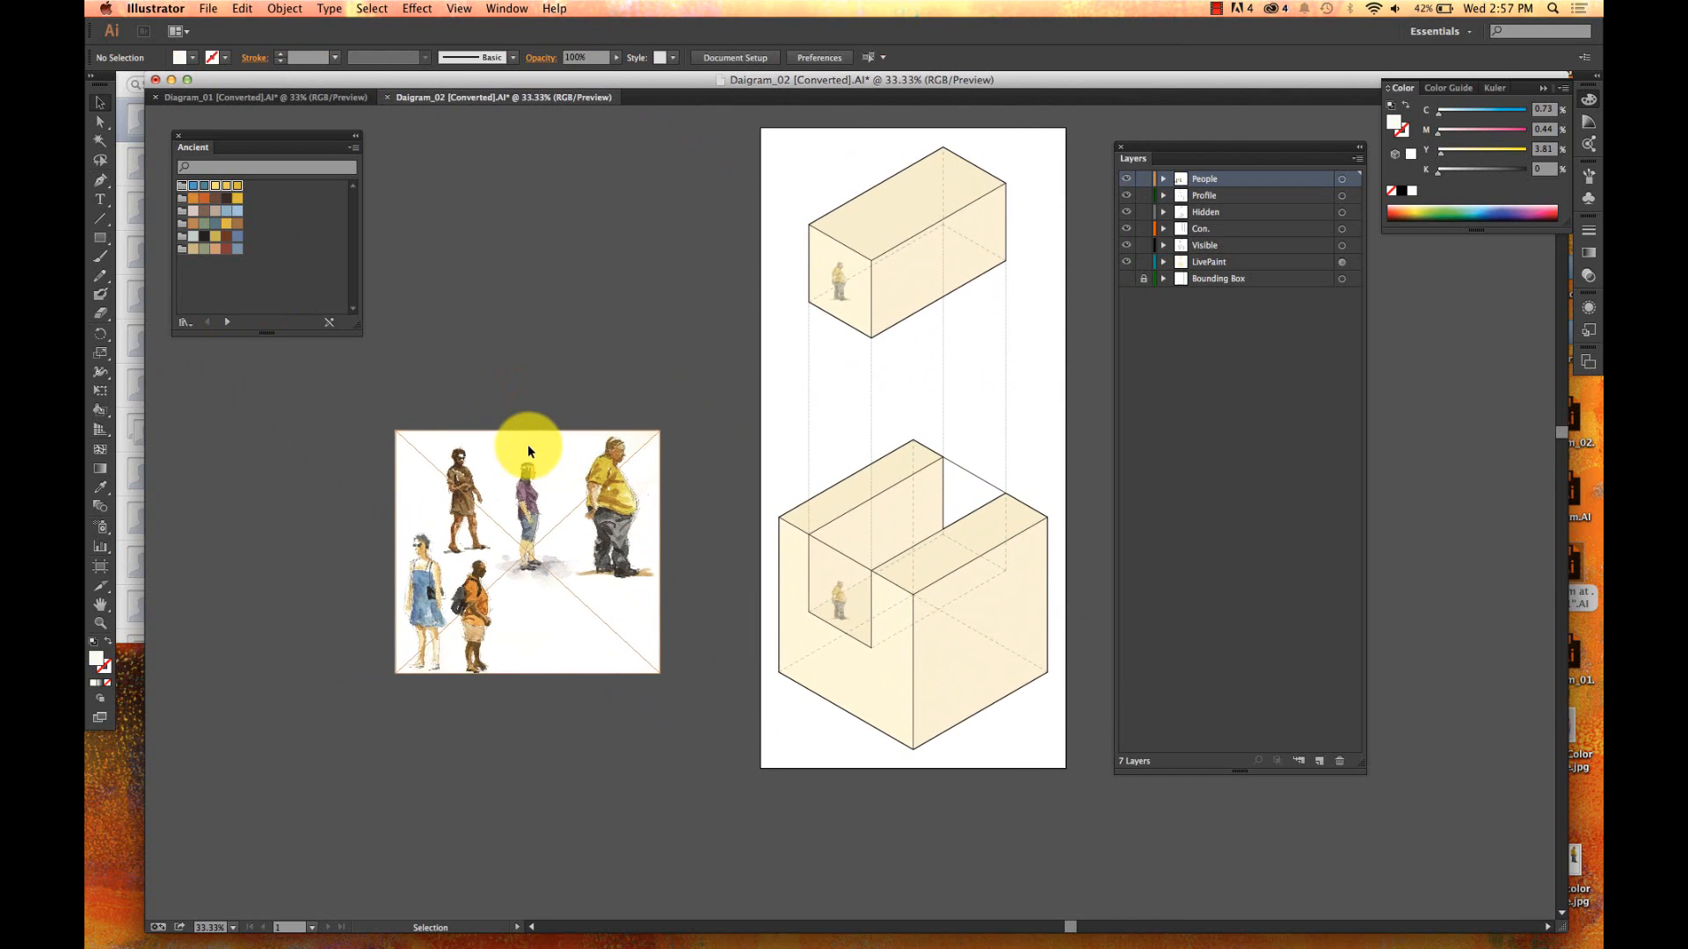
{"action": "key", "text": "super+equal"}
{"action": "scroll", "coordinate": [528, 449], "scroll_direction": "left", "scroll_amount": 3}
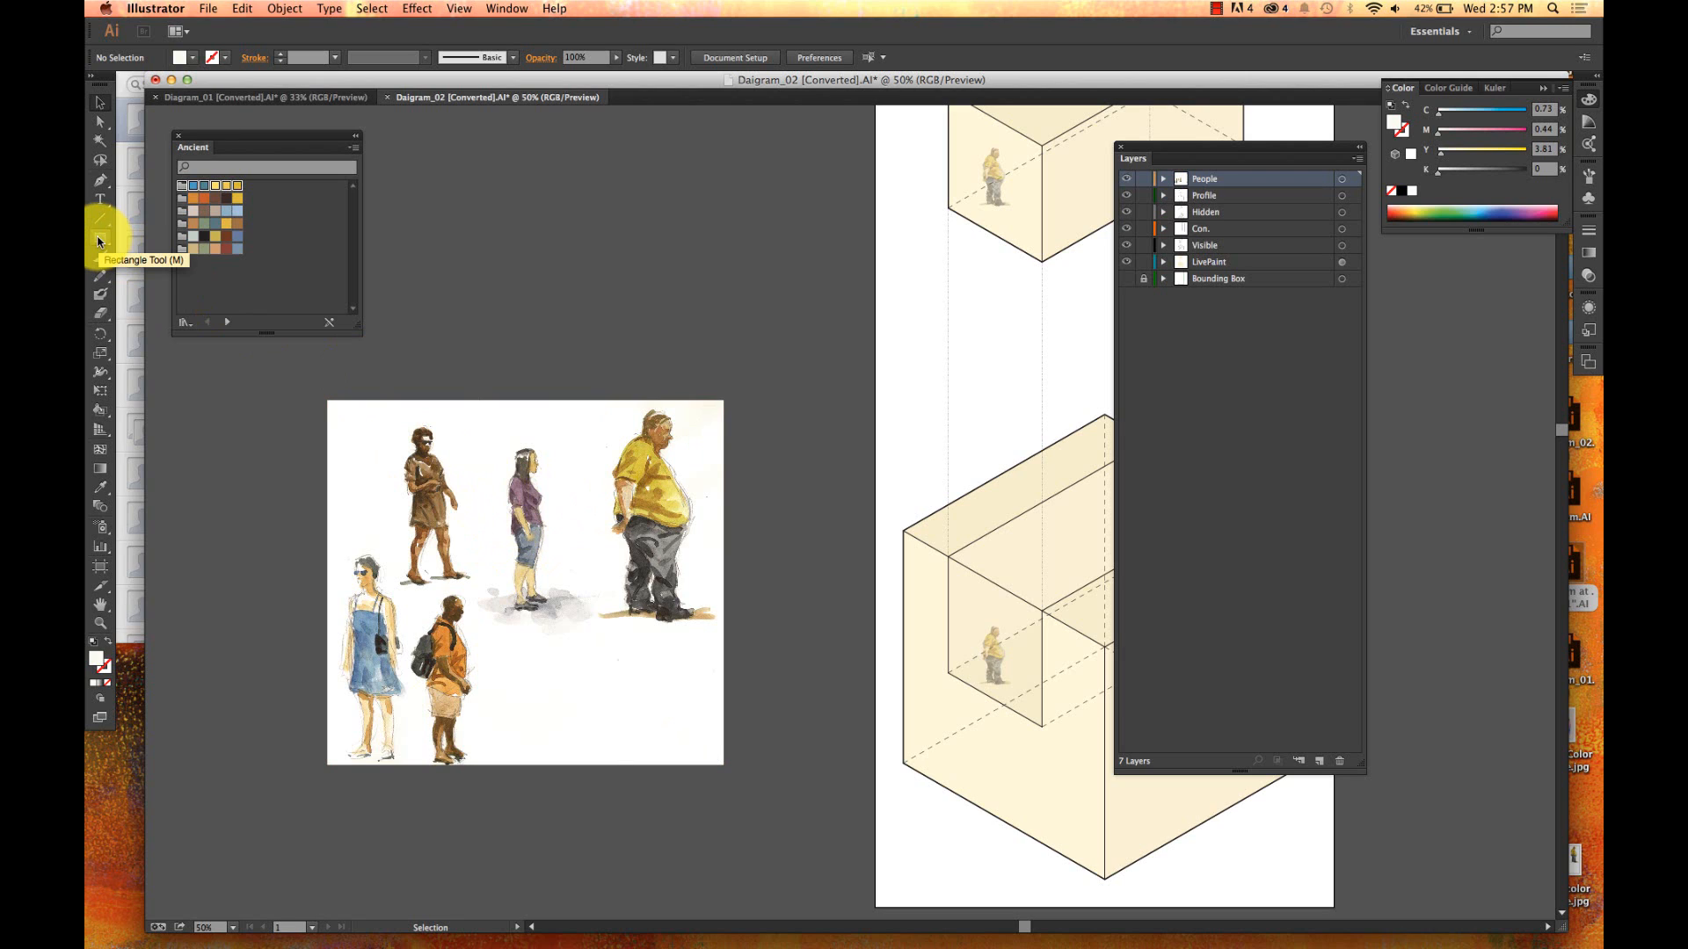
{"action": "left_click", "coordinate": [99, 239]}
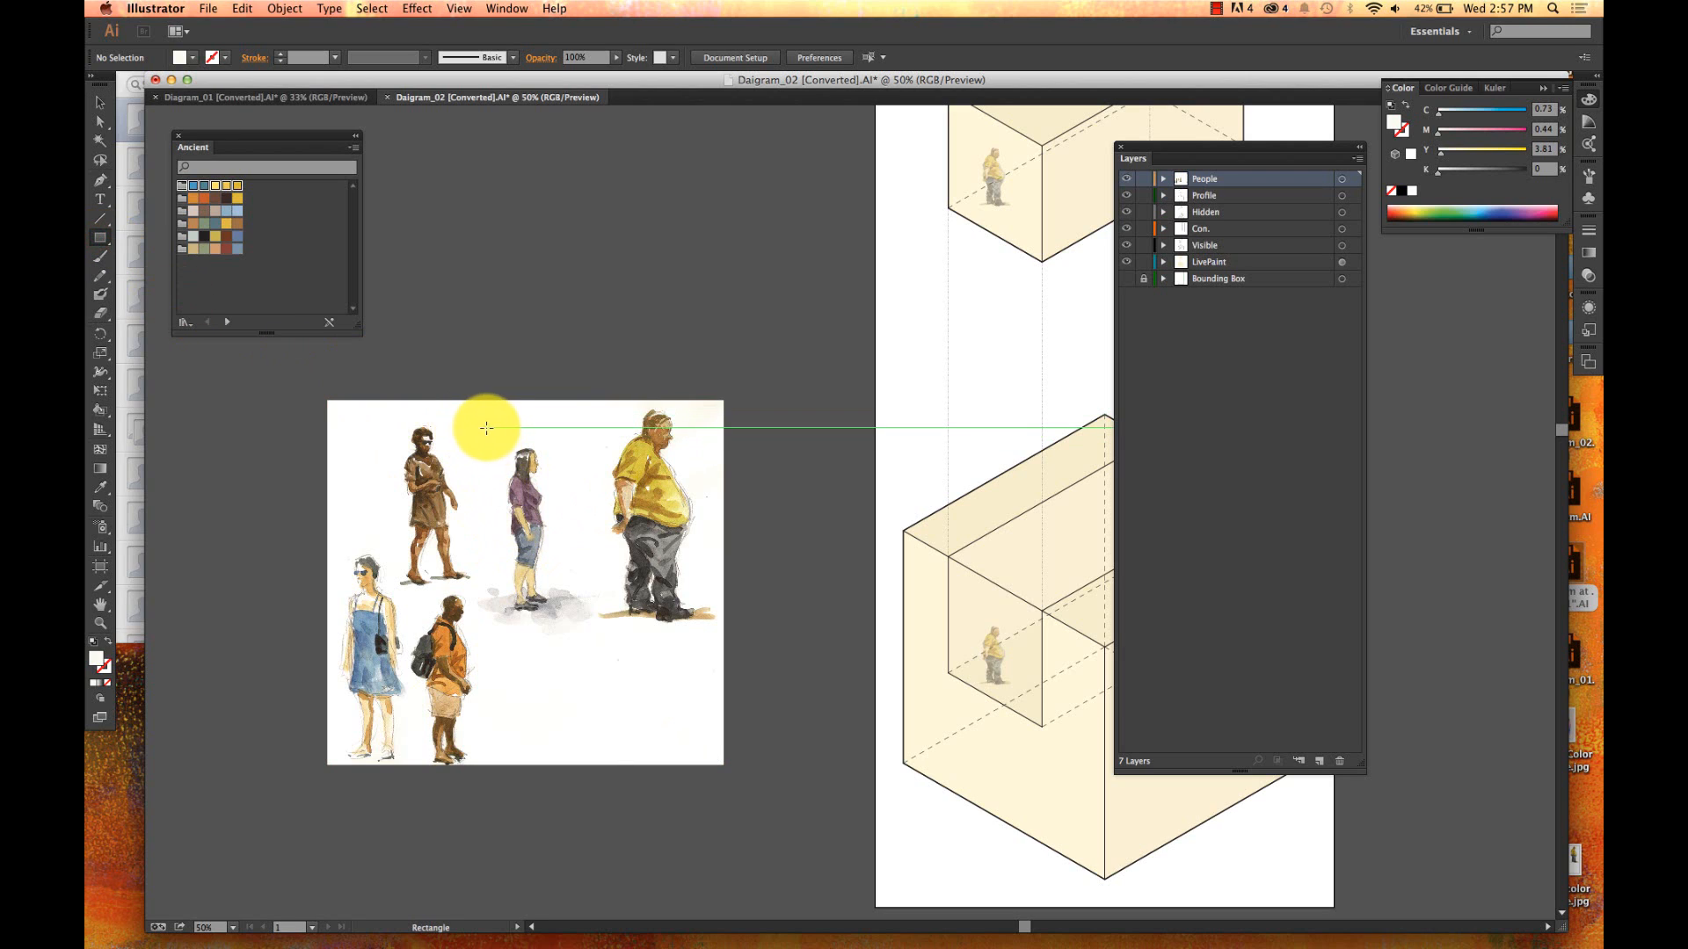
{"action": "left_click_drag", "start_coordinate": [487, 433], "coordinate": [554, 598]}
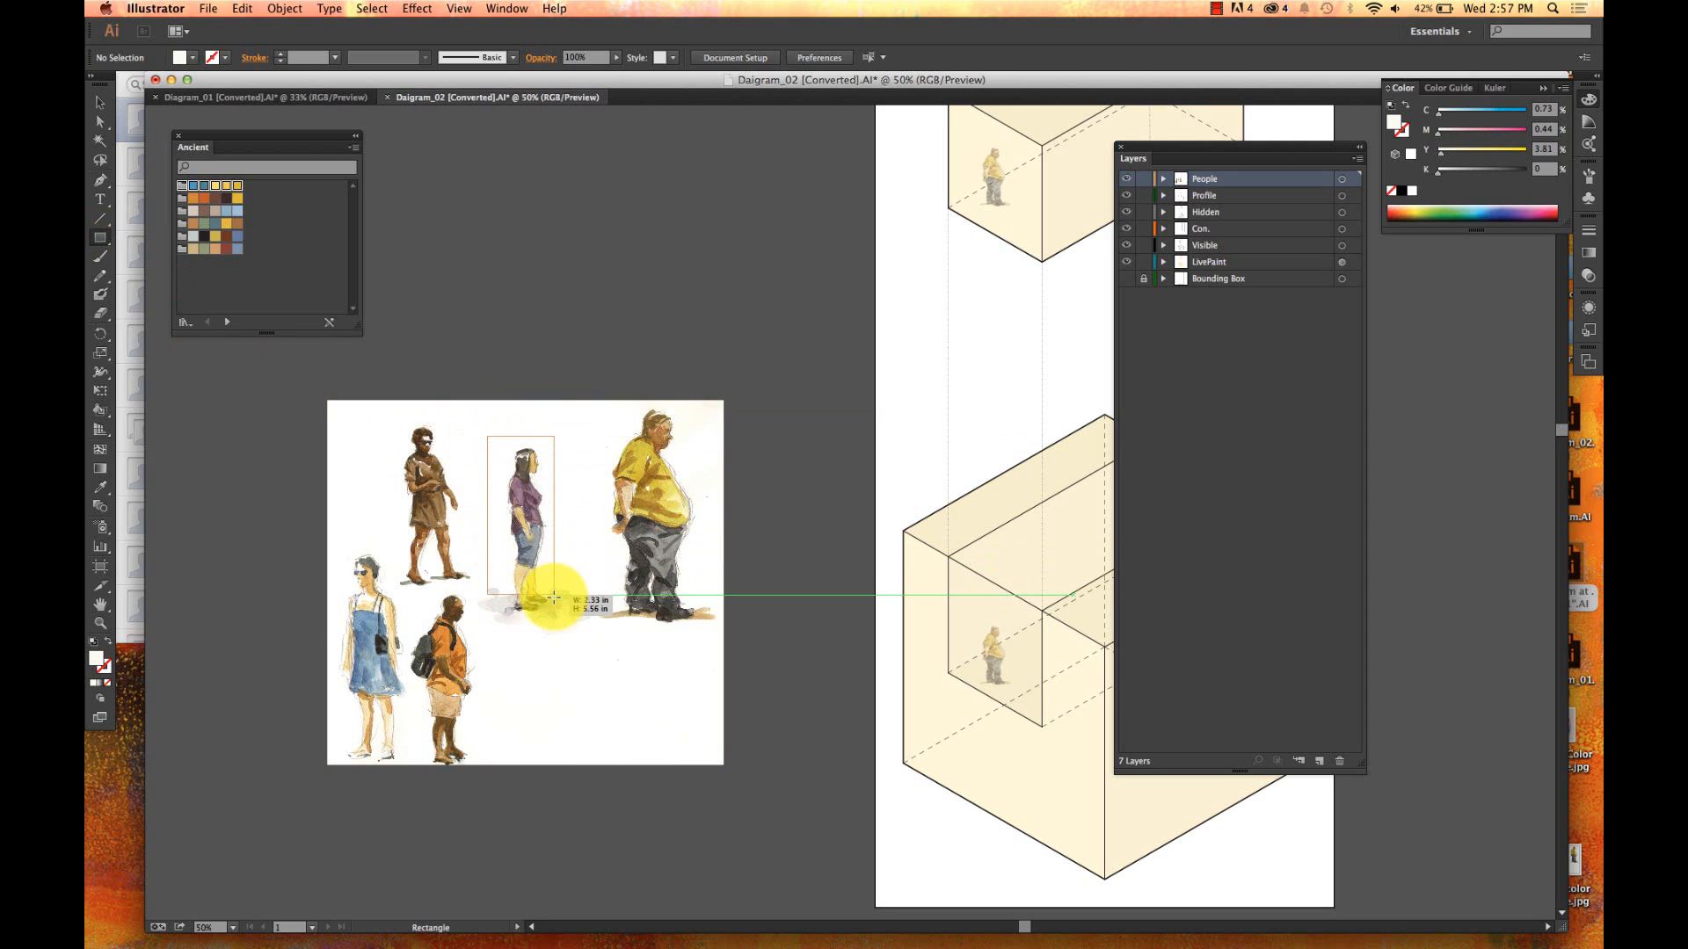
{"action": "mouse_move", "coordinate": [554, 599]}
{"action": "left_mouse_down"}
{"action": "mouse_move", "coordinate": [561, 629]}
{"action": "mouse_move", "coordinate": [588, 632]}
{"action": "left_mouse_up"}
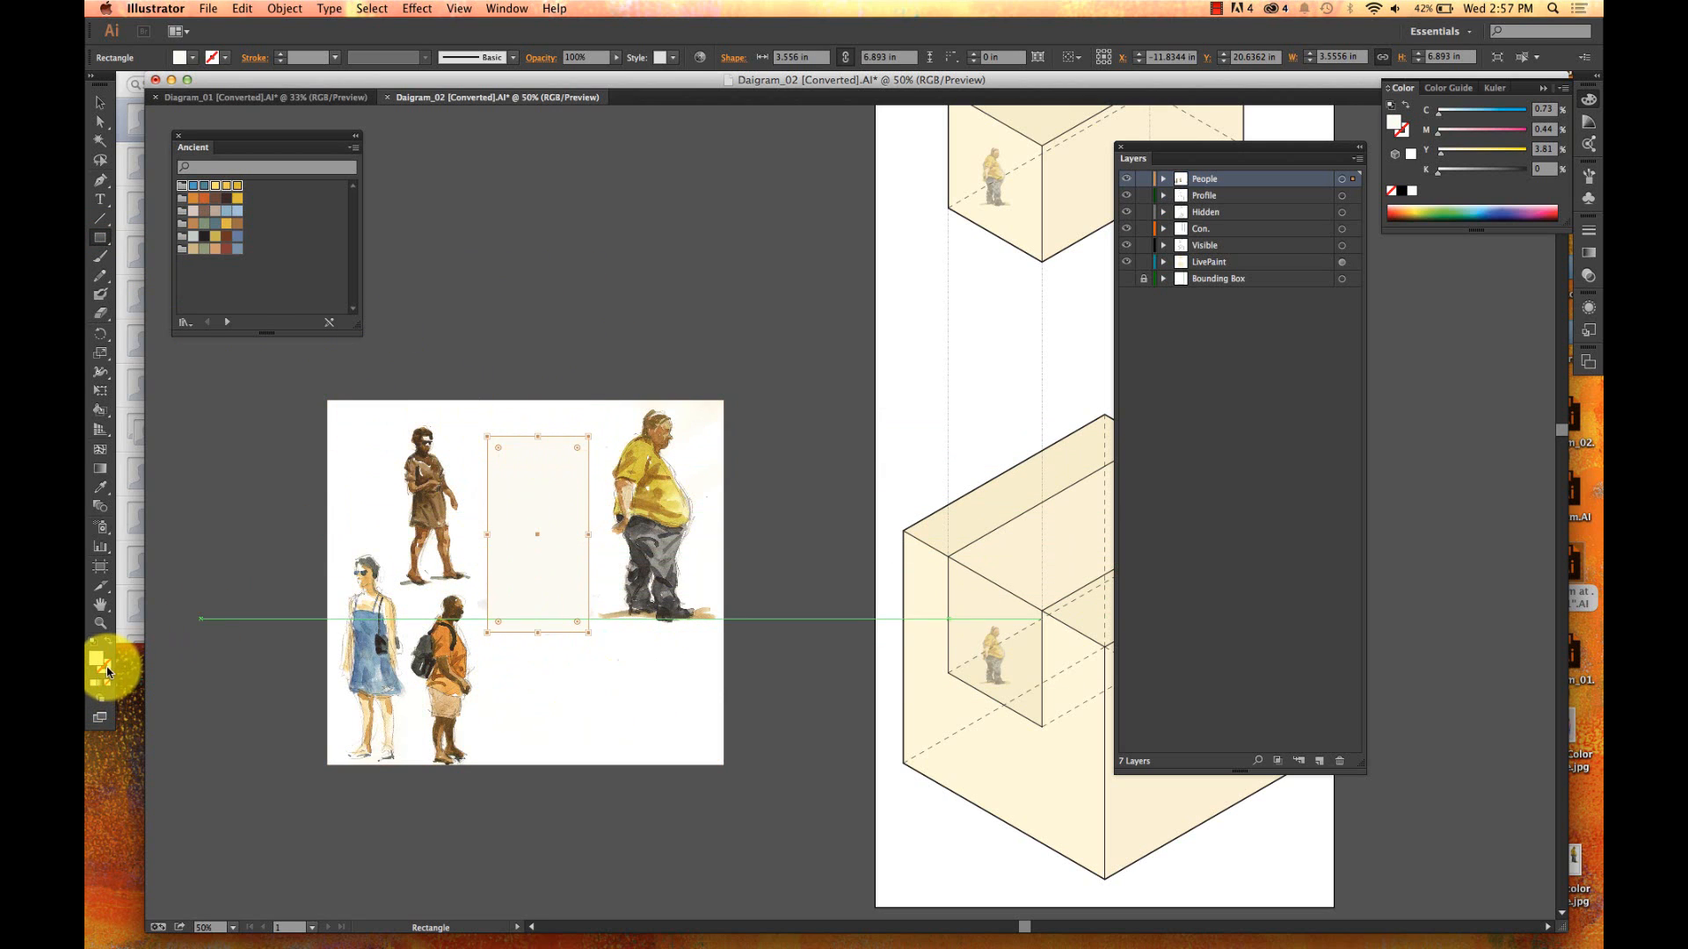
{"action": "left_click", "coordinate": [1392, 190]}
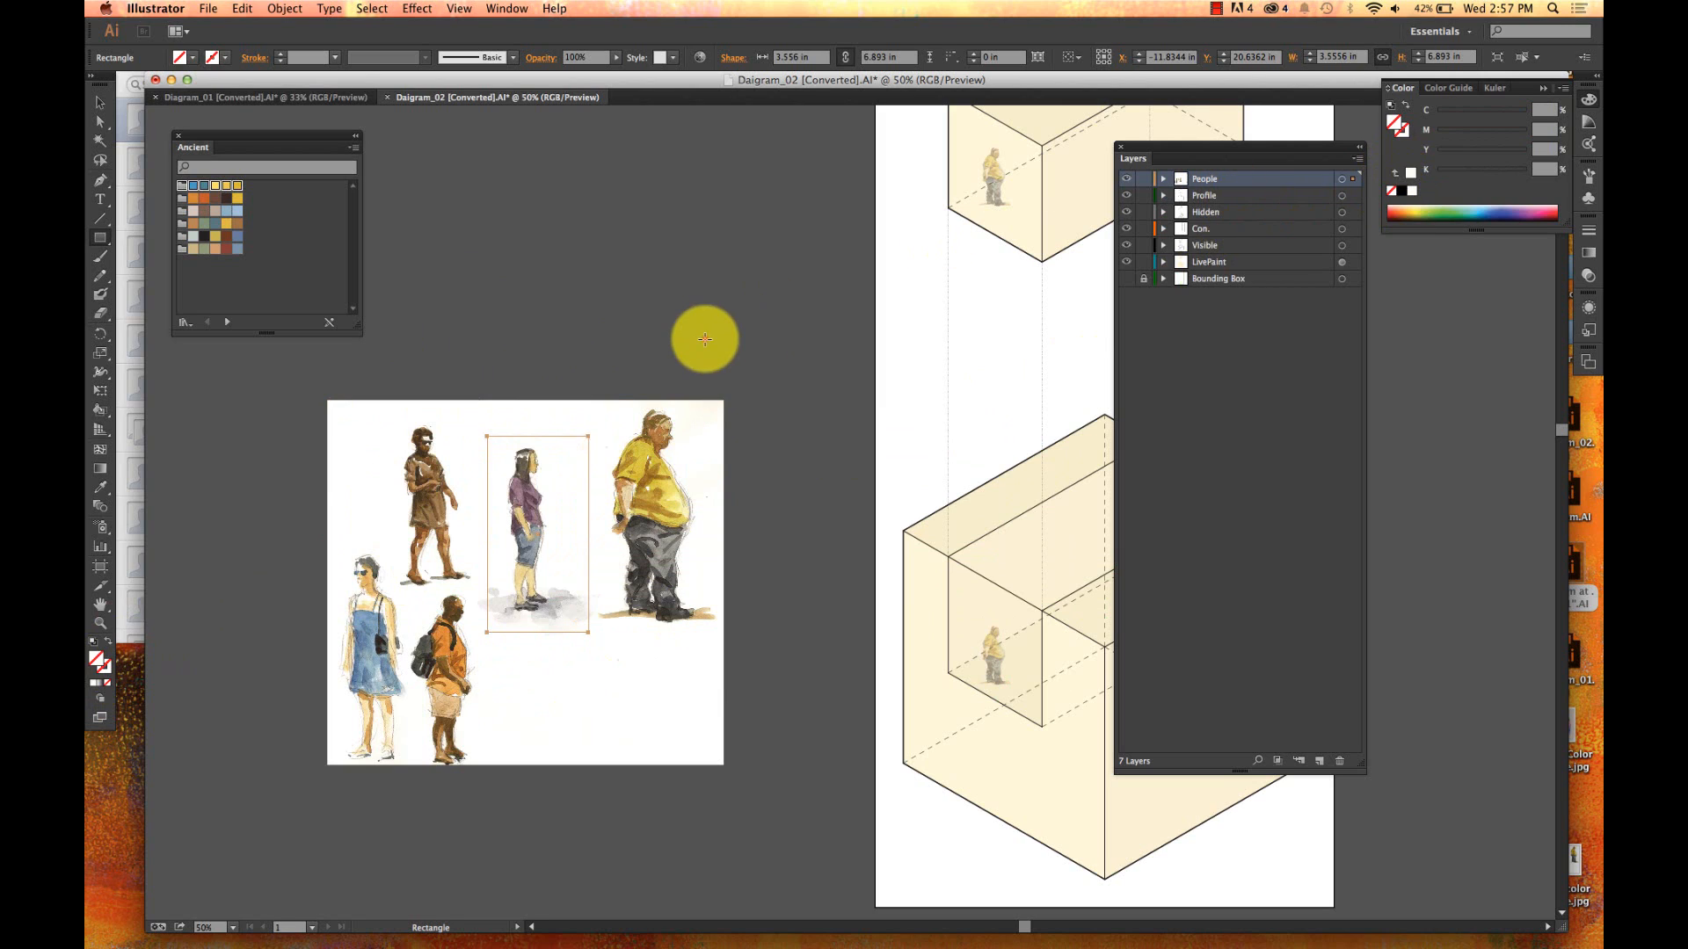
{"action": "left_click", "coordinate": [703, 341]}
{"action": "key", "text": "Escape"}
{"action": "key", "text": "v"}
{"action": "left_click", "coordinate": [515, 356]}
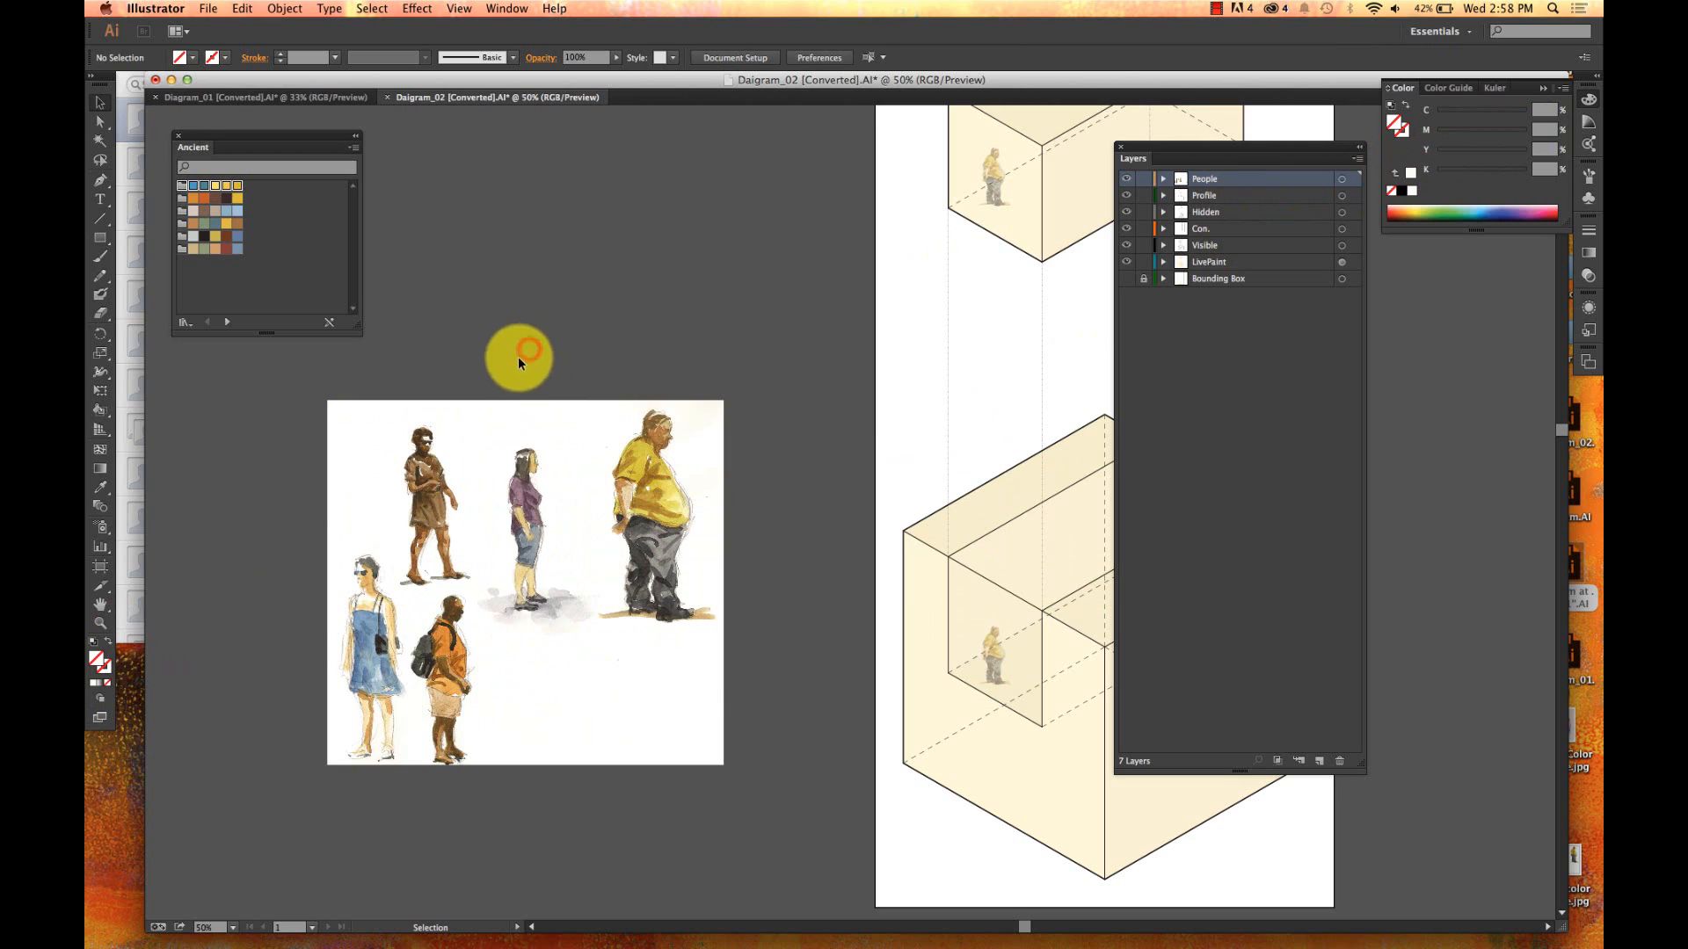
- Create a rectangle exactly 6 in wide and 6 in high above the placed image and deselect it
{"action": "left_click", "coordinate": [102, 243]}
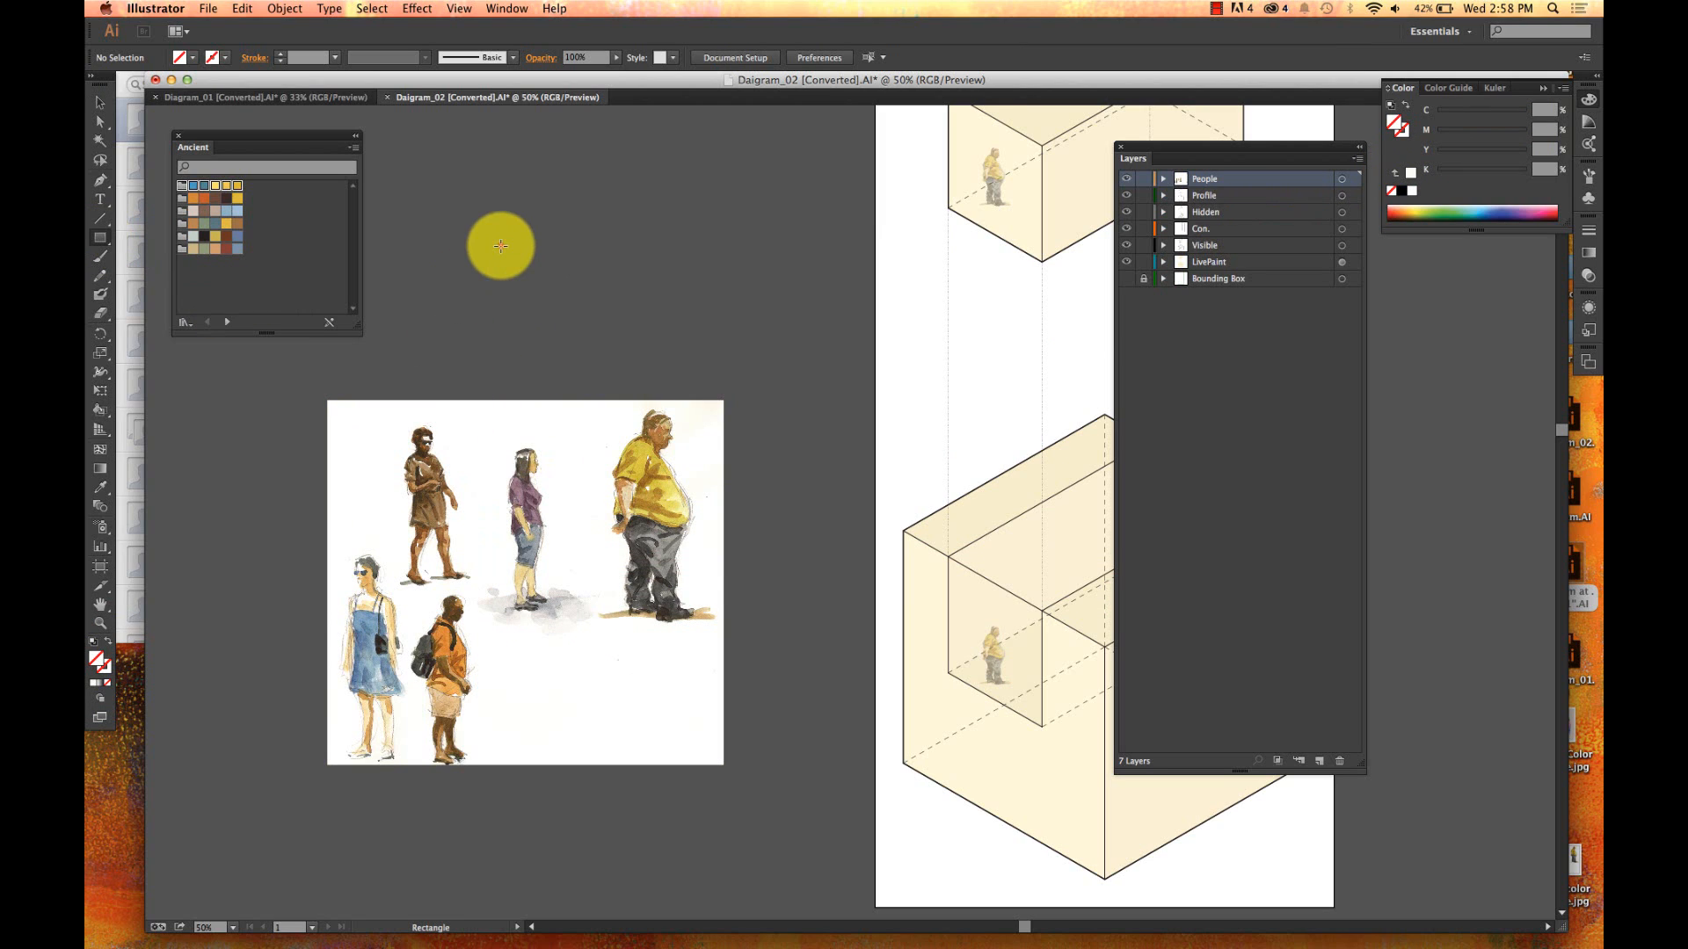
{"action": "left_click", "coordinate": [501, 246]}
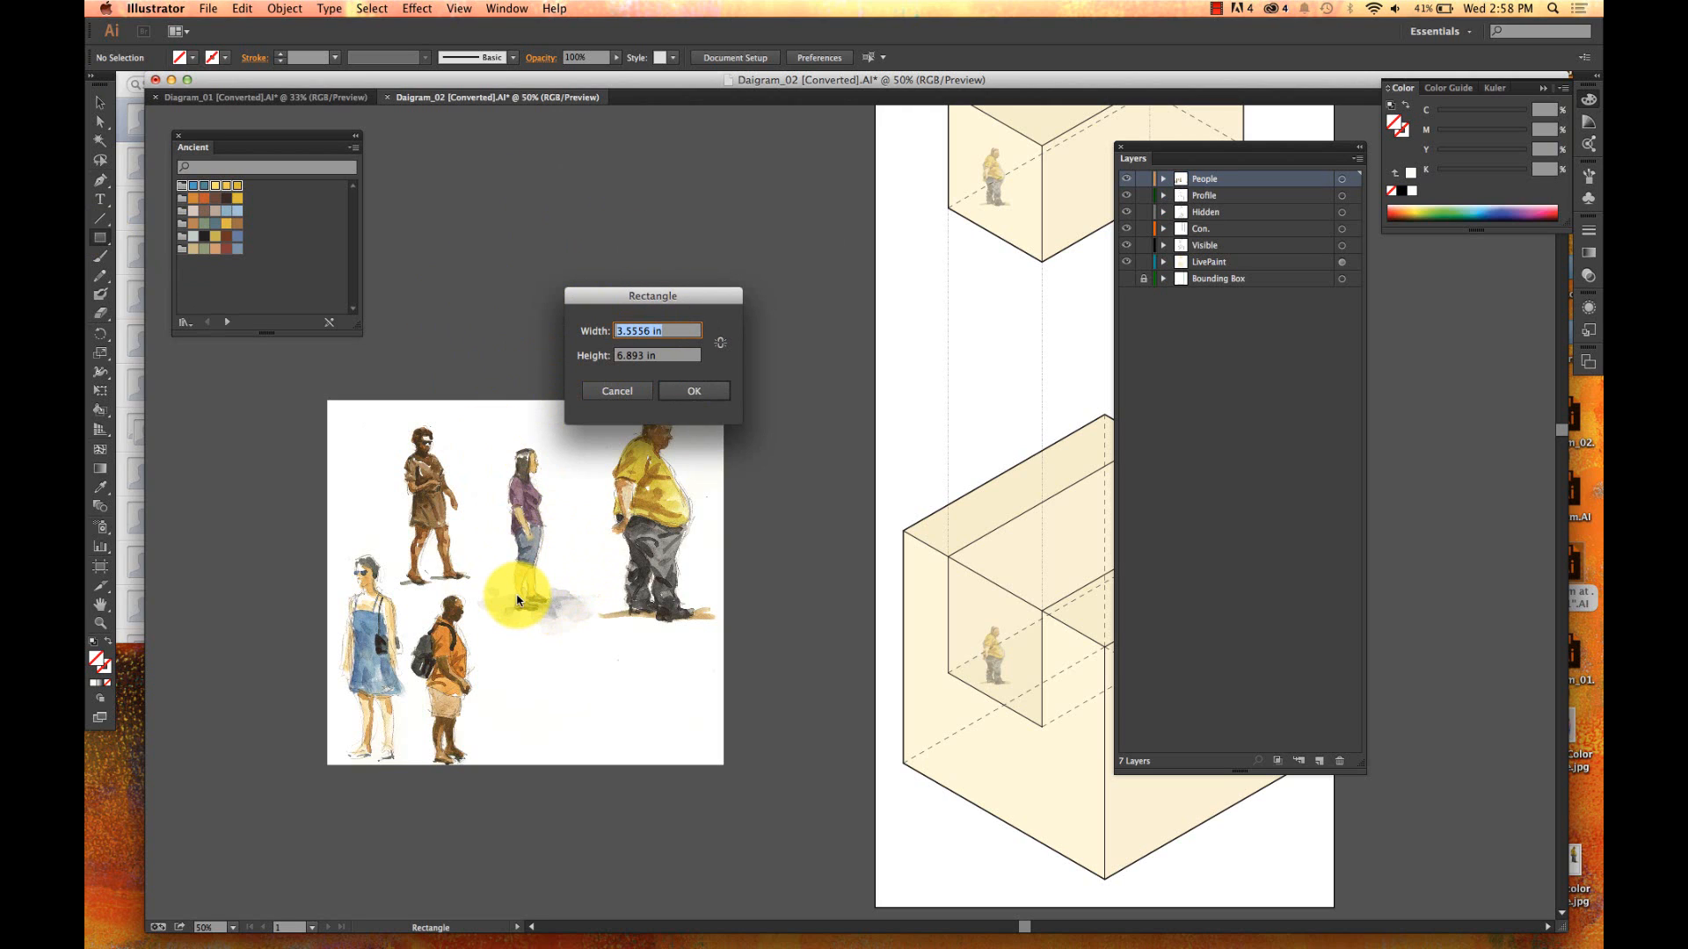
{"action": "type", "text": "6"}
{"action": "key", "text": "Tab"}
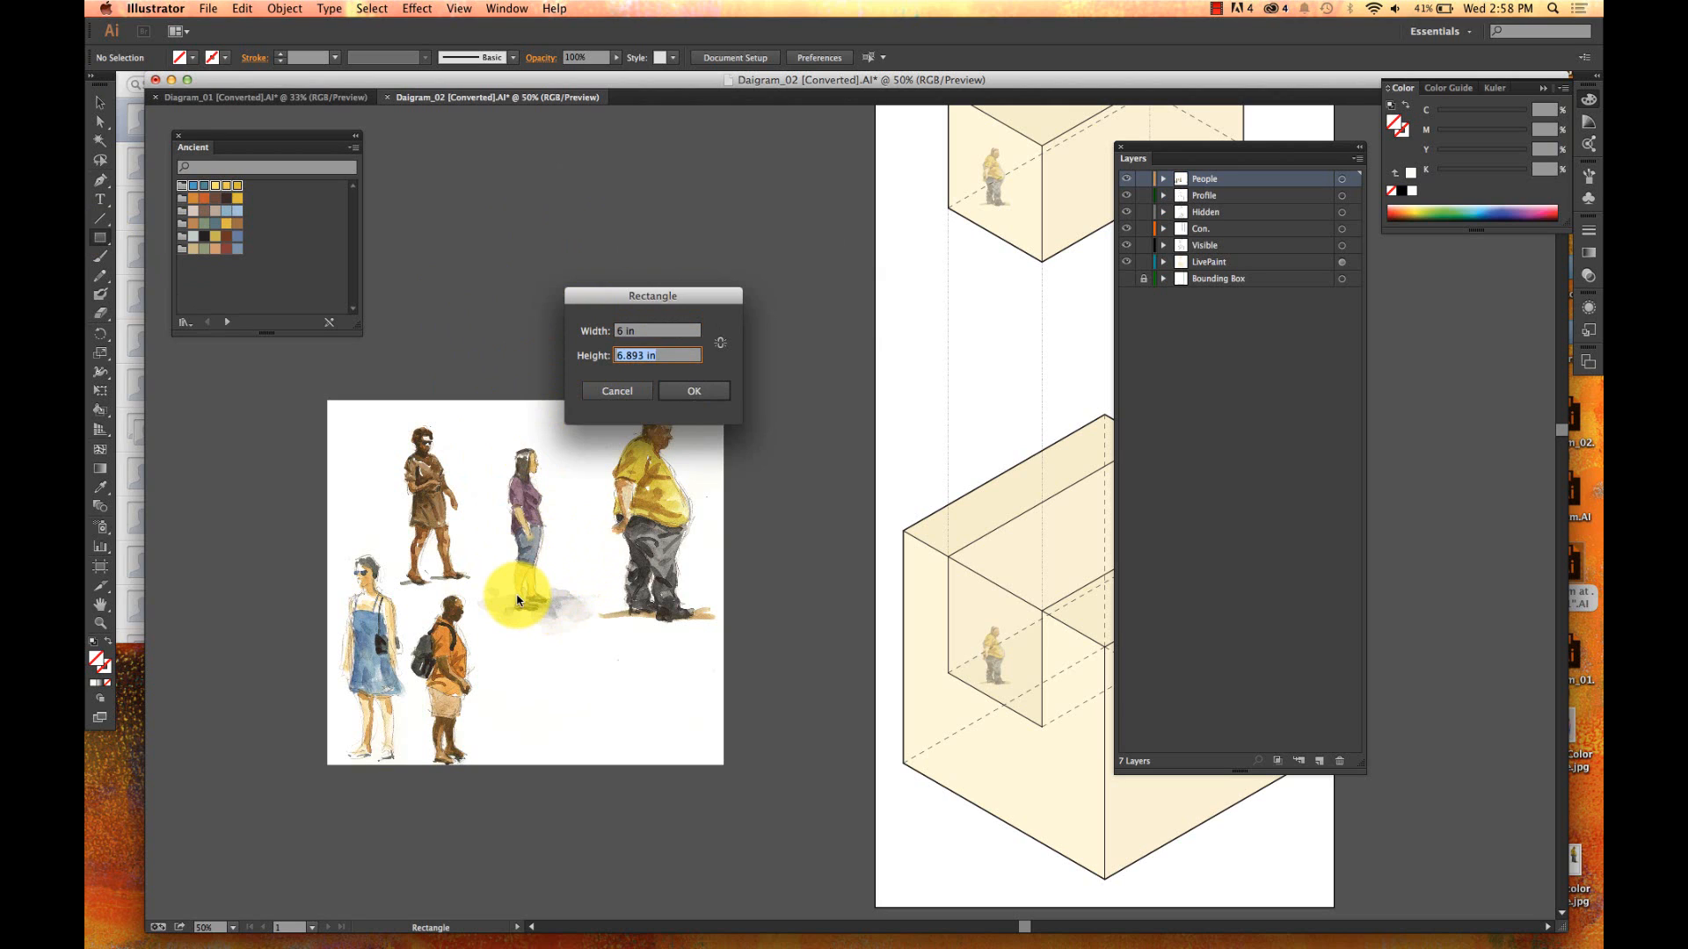
{"action": "type", "text": "6"}
{"action": "left_click", "coordinate": [685, 393]}
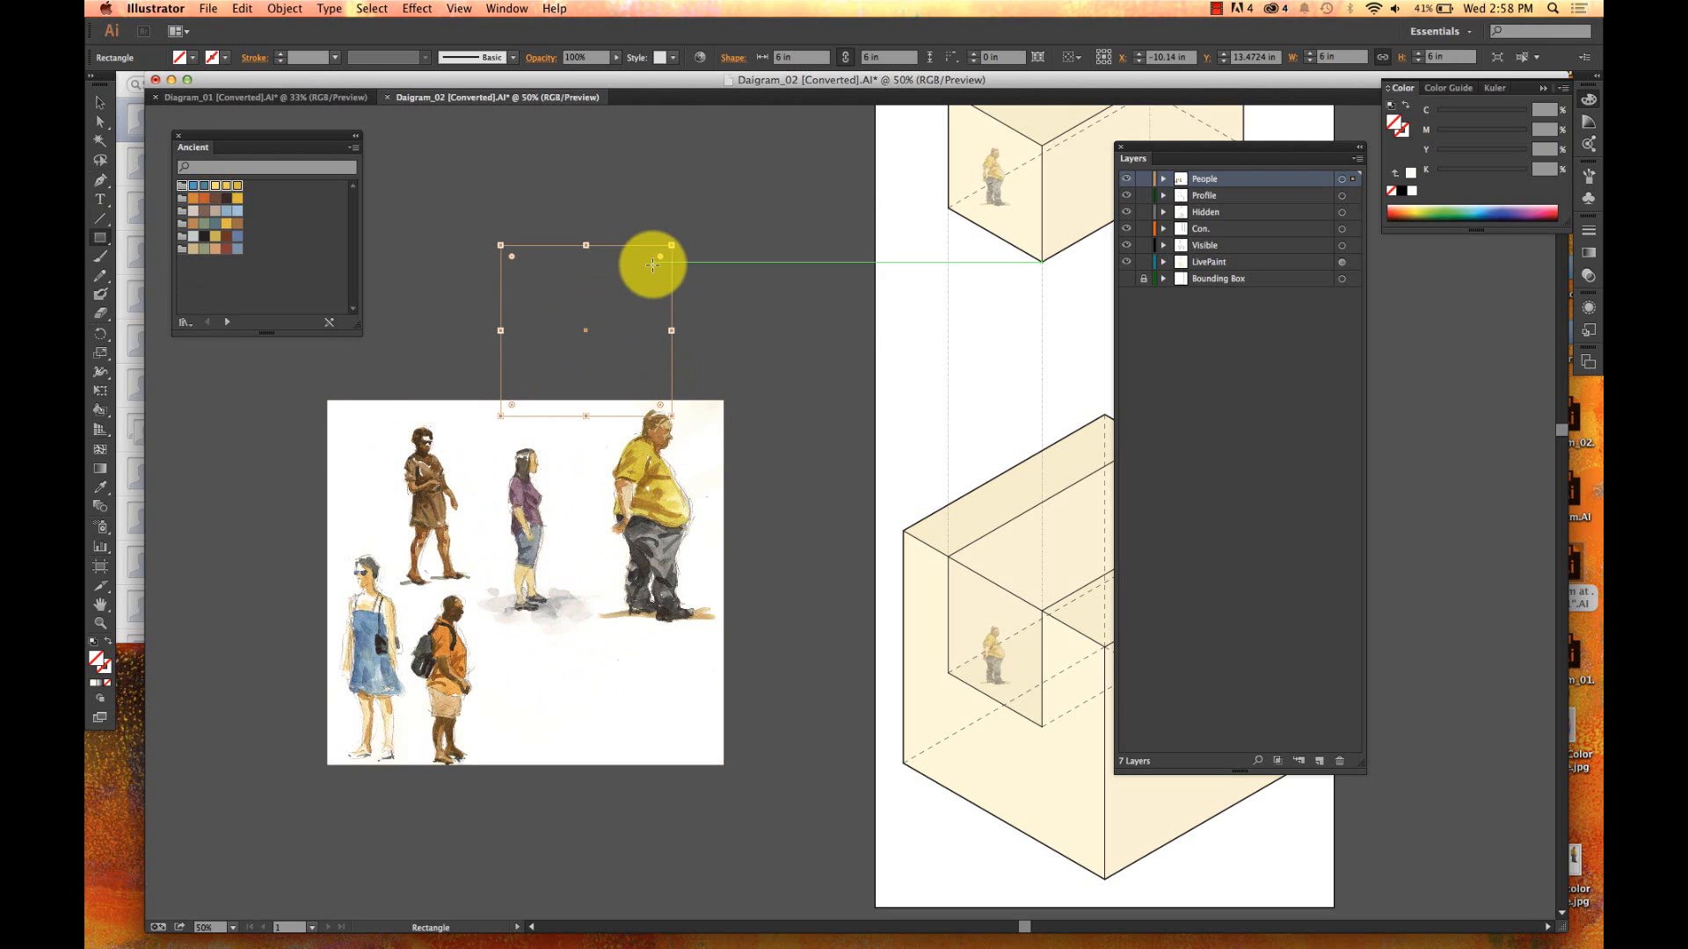
{"action": "key", "text": "super+shift+a"}
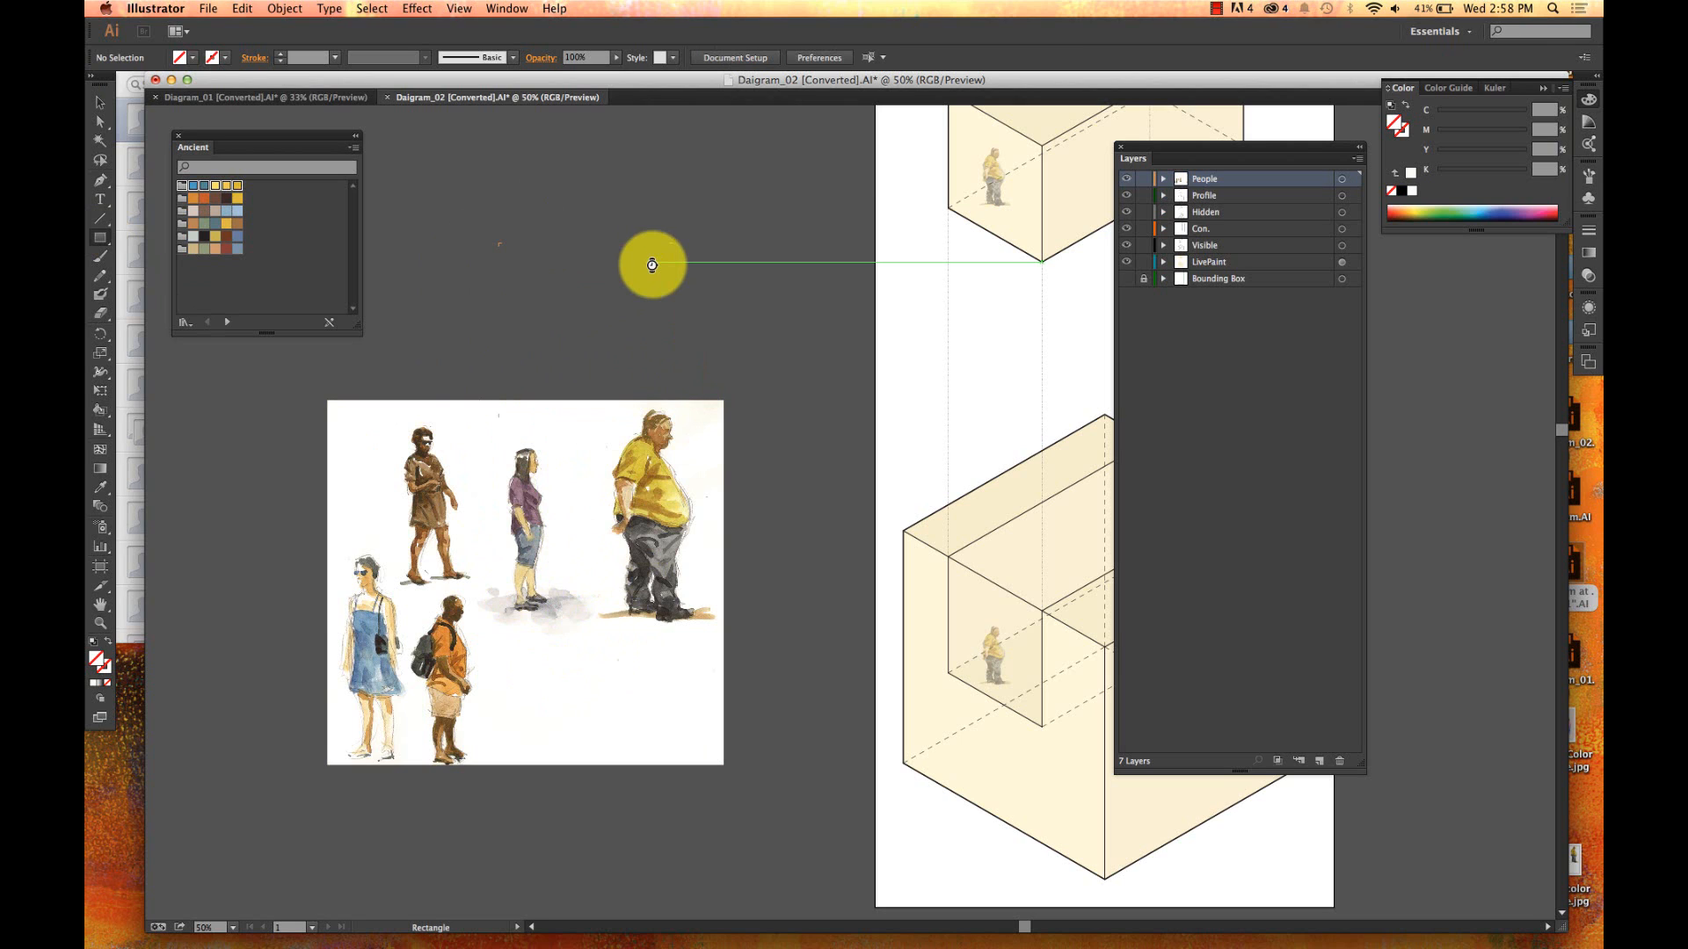
{"action": "key", "text": "v"}
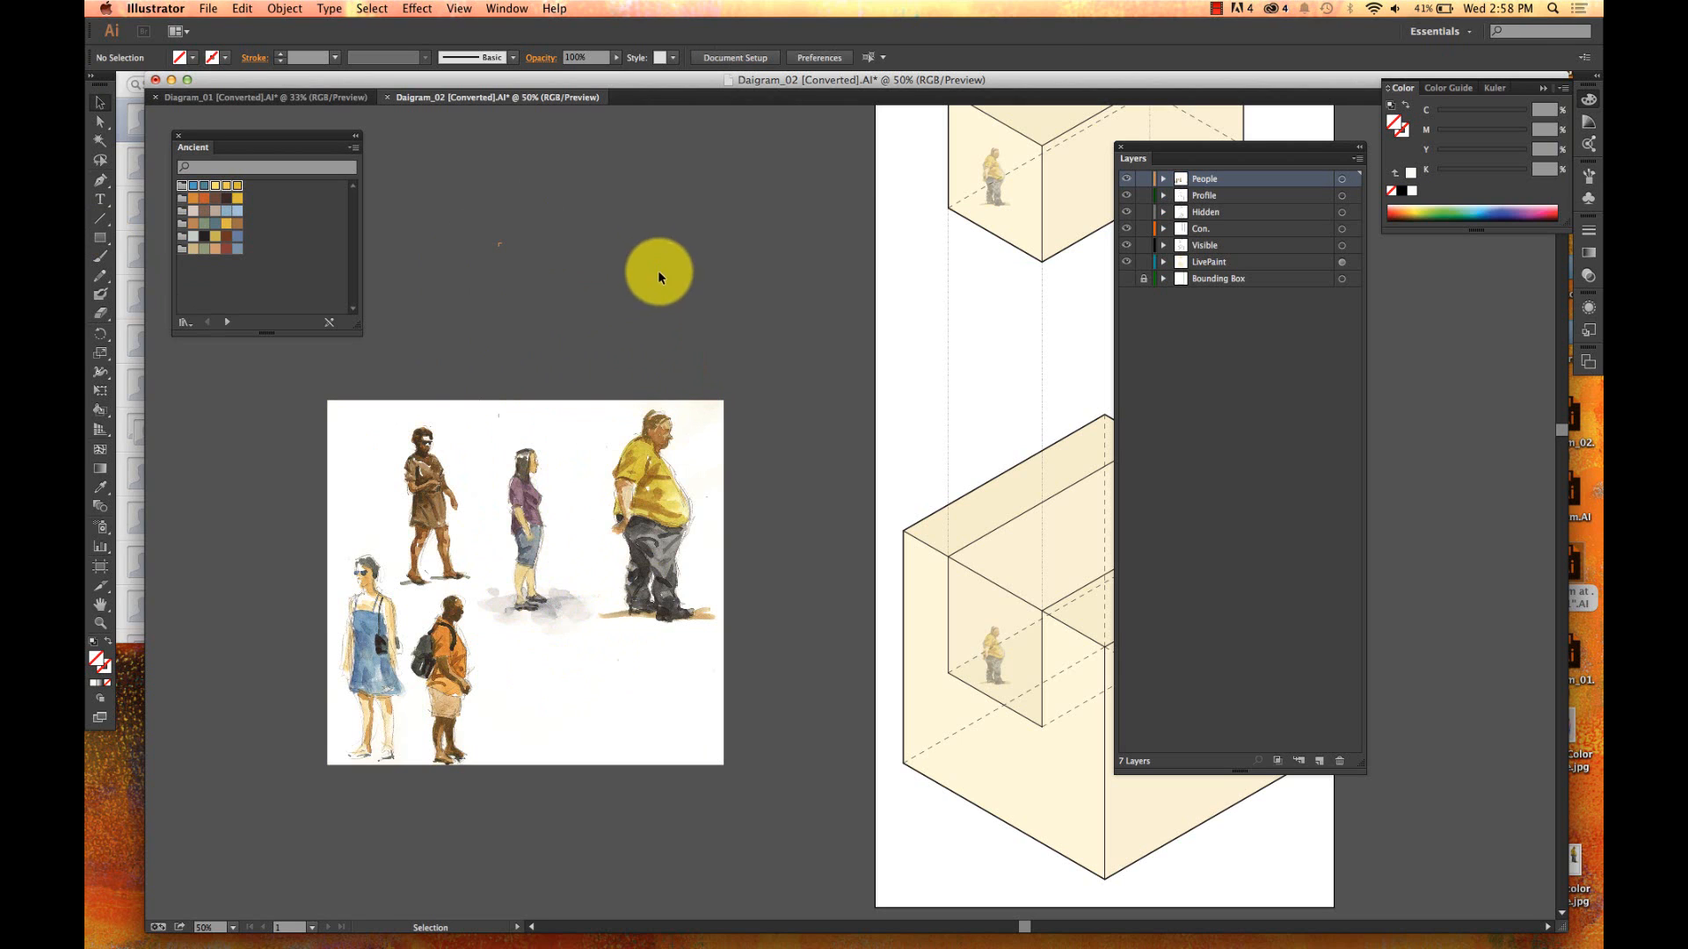
- Select the rectangle around the woman in purple together with the placed watercolor image
{"action": "left_click", "coordinate": [587, 455]}
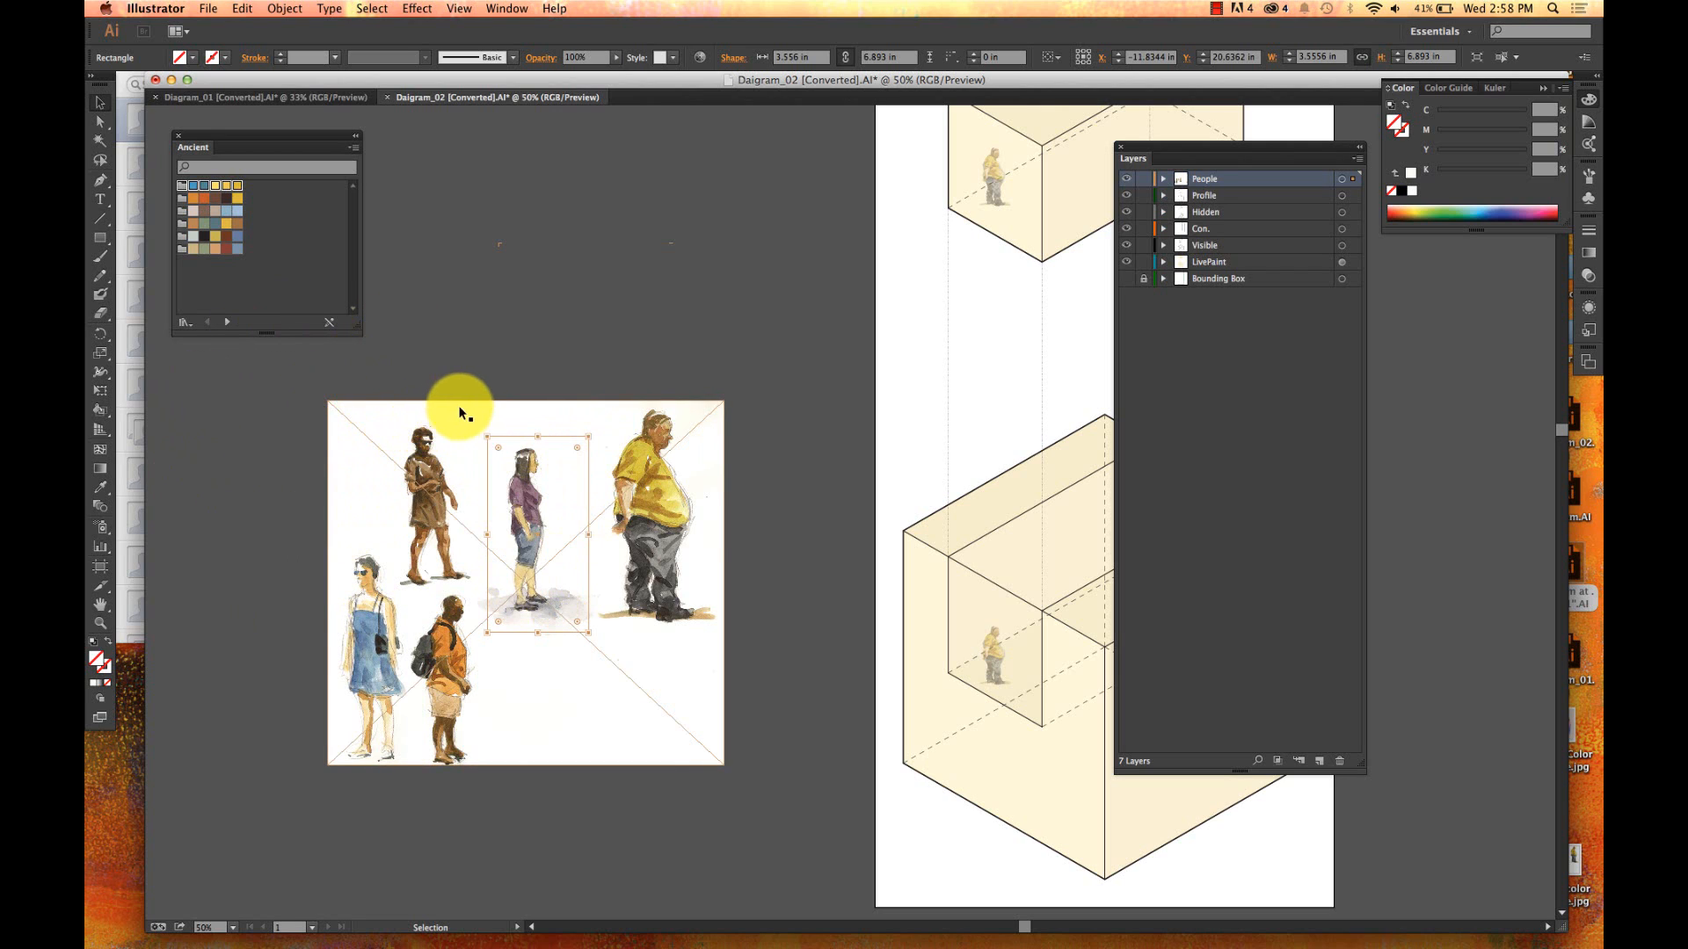
{"action": "left_click", "coordinate": [511, 383]}
{"action": "left_click", "coordinate": [553, 437]}
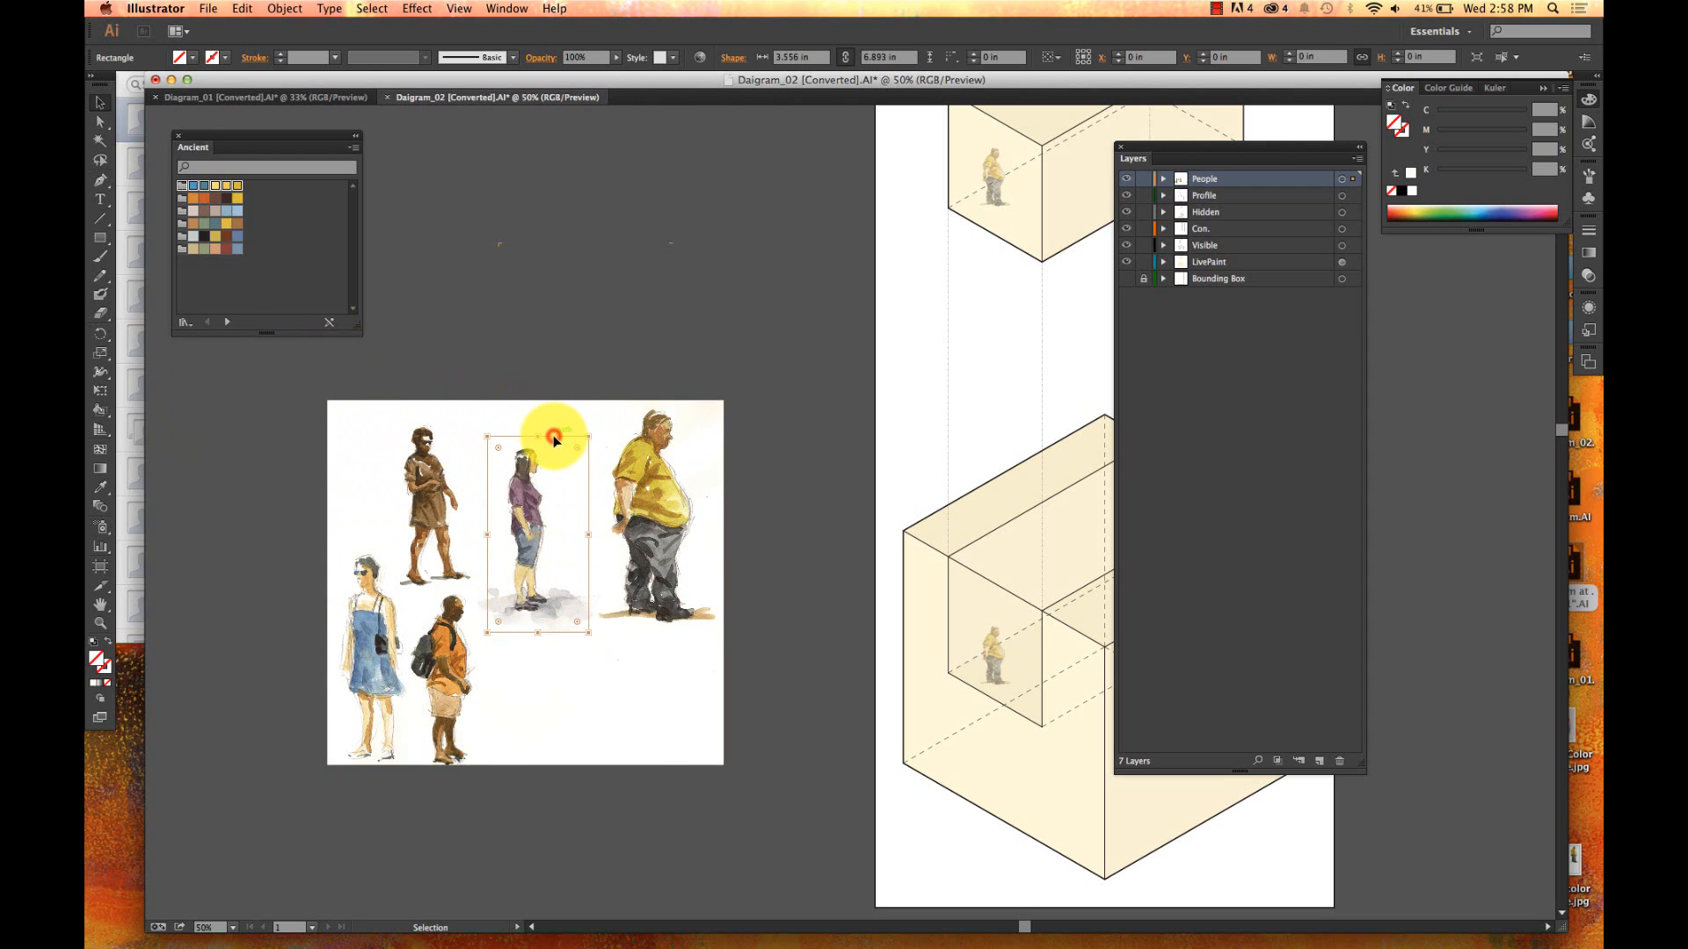
{"action": "left_click", "coordinate": [411, 407], "text": "shift"}
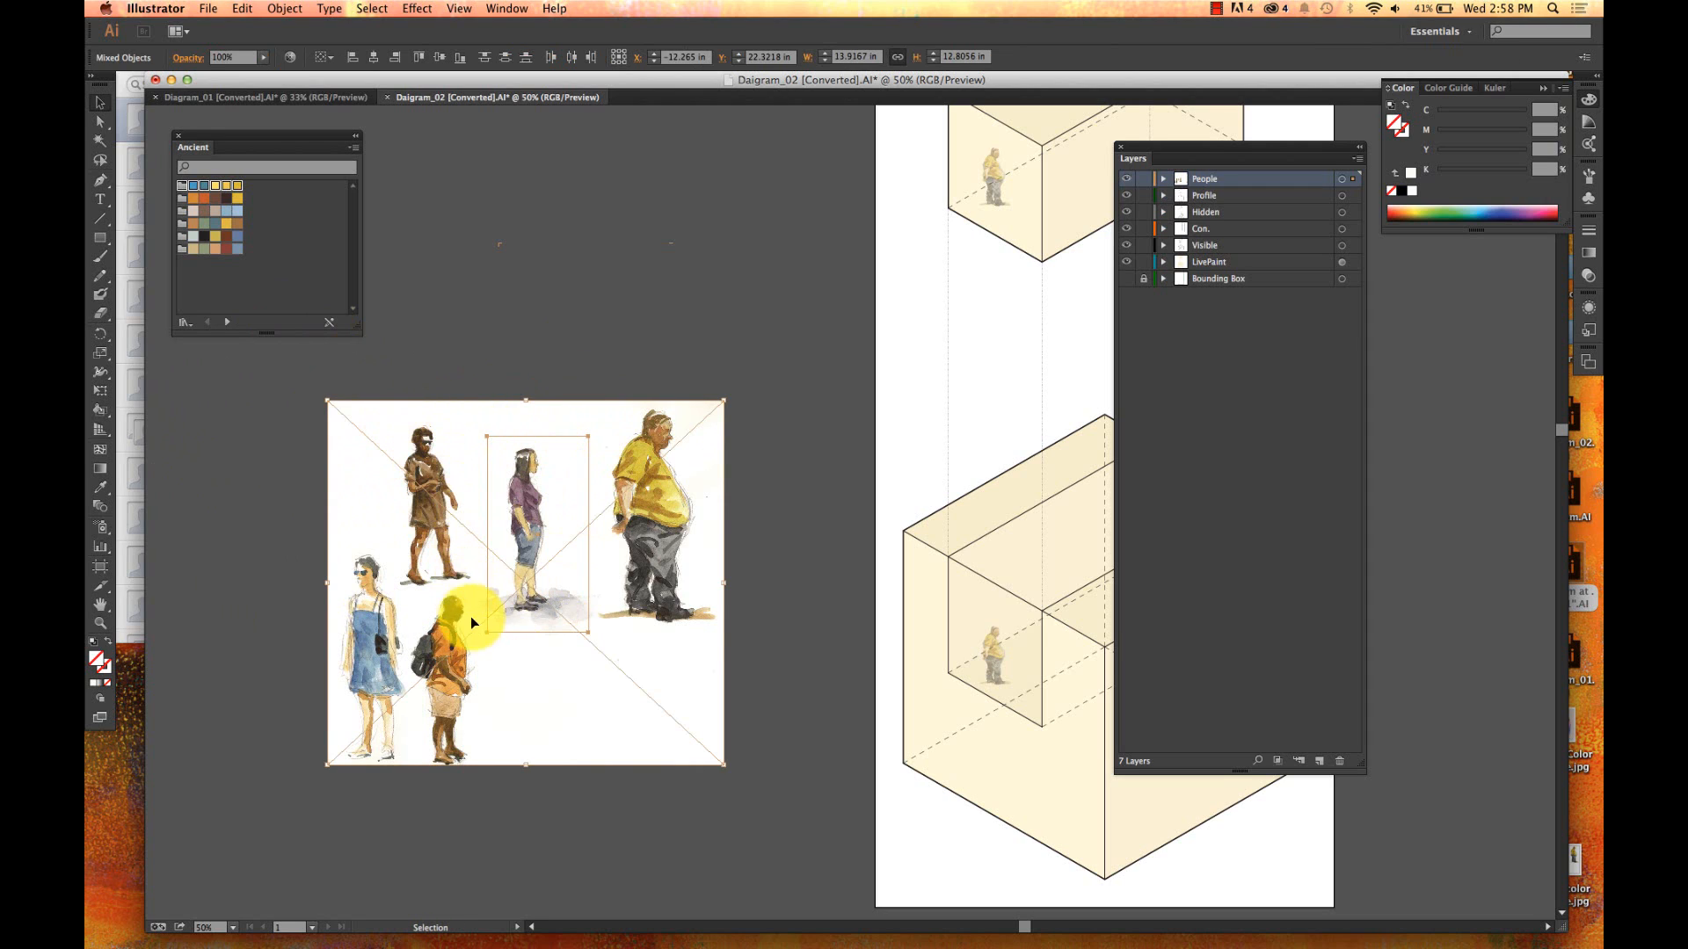
- Try masking the placed image with the selected rectangle, and undo the clipping mask
{"action": "key", "text": "super+7"}
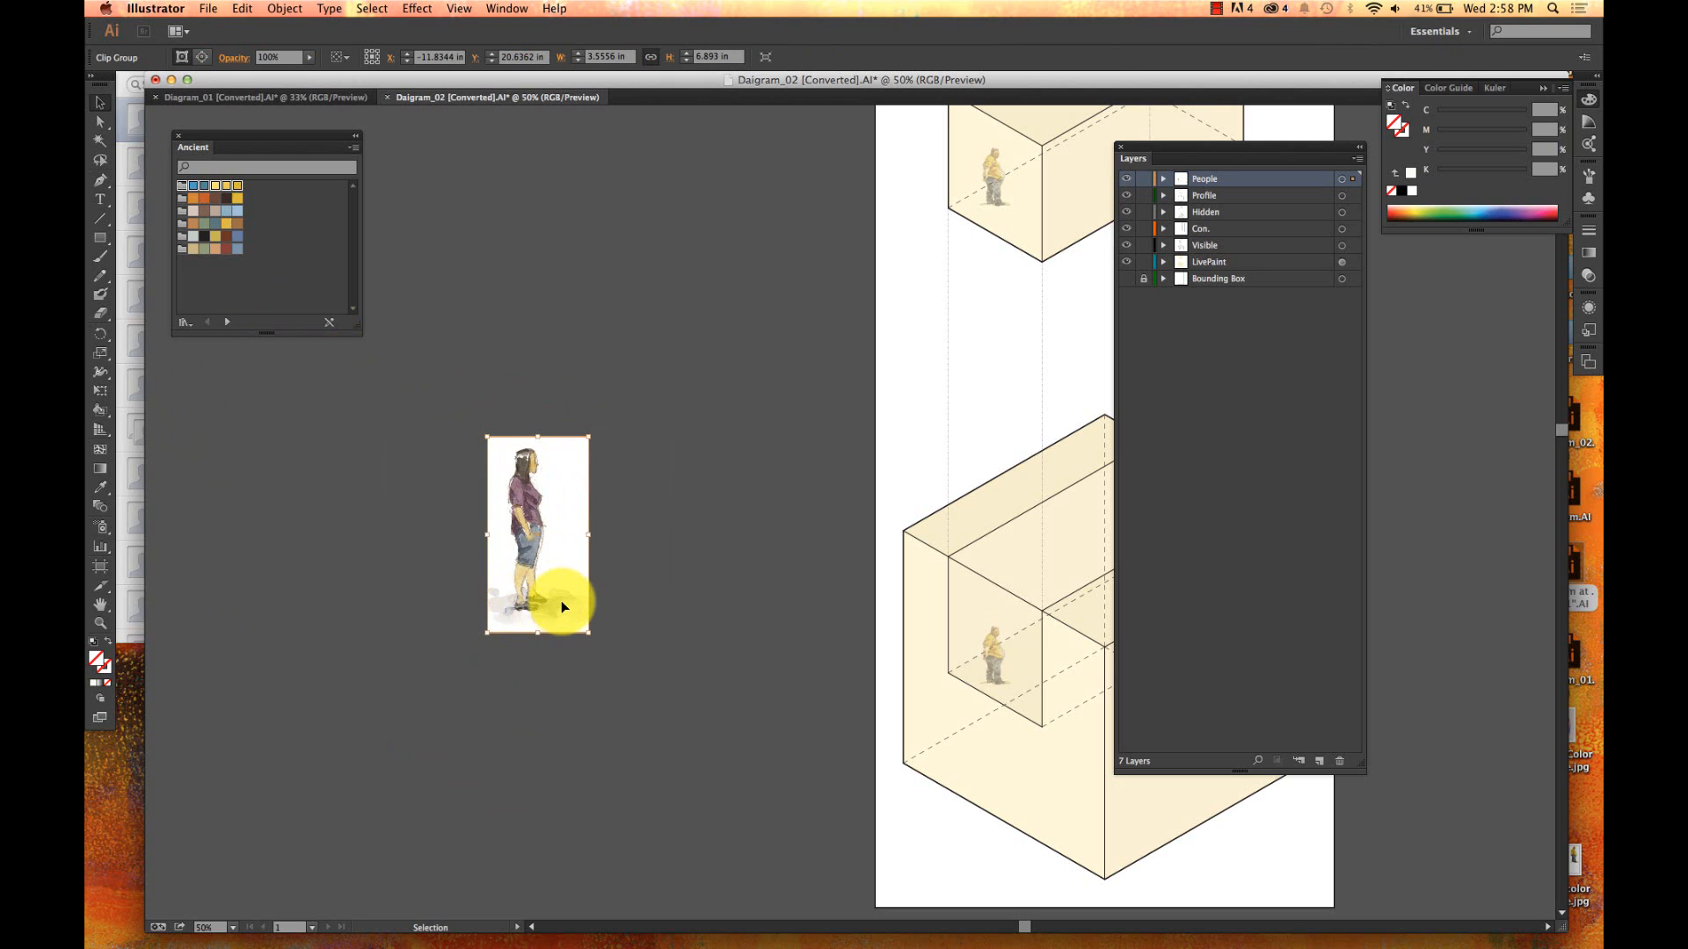
{"action": "key", "text": "a"}
{"action": "key", "text": "v"}
{"action": "key", "text": "super+z"}
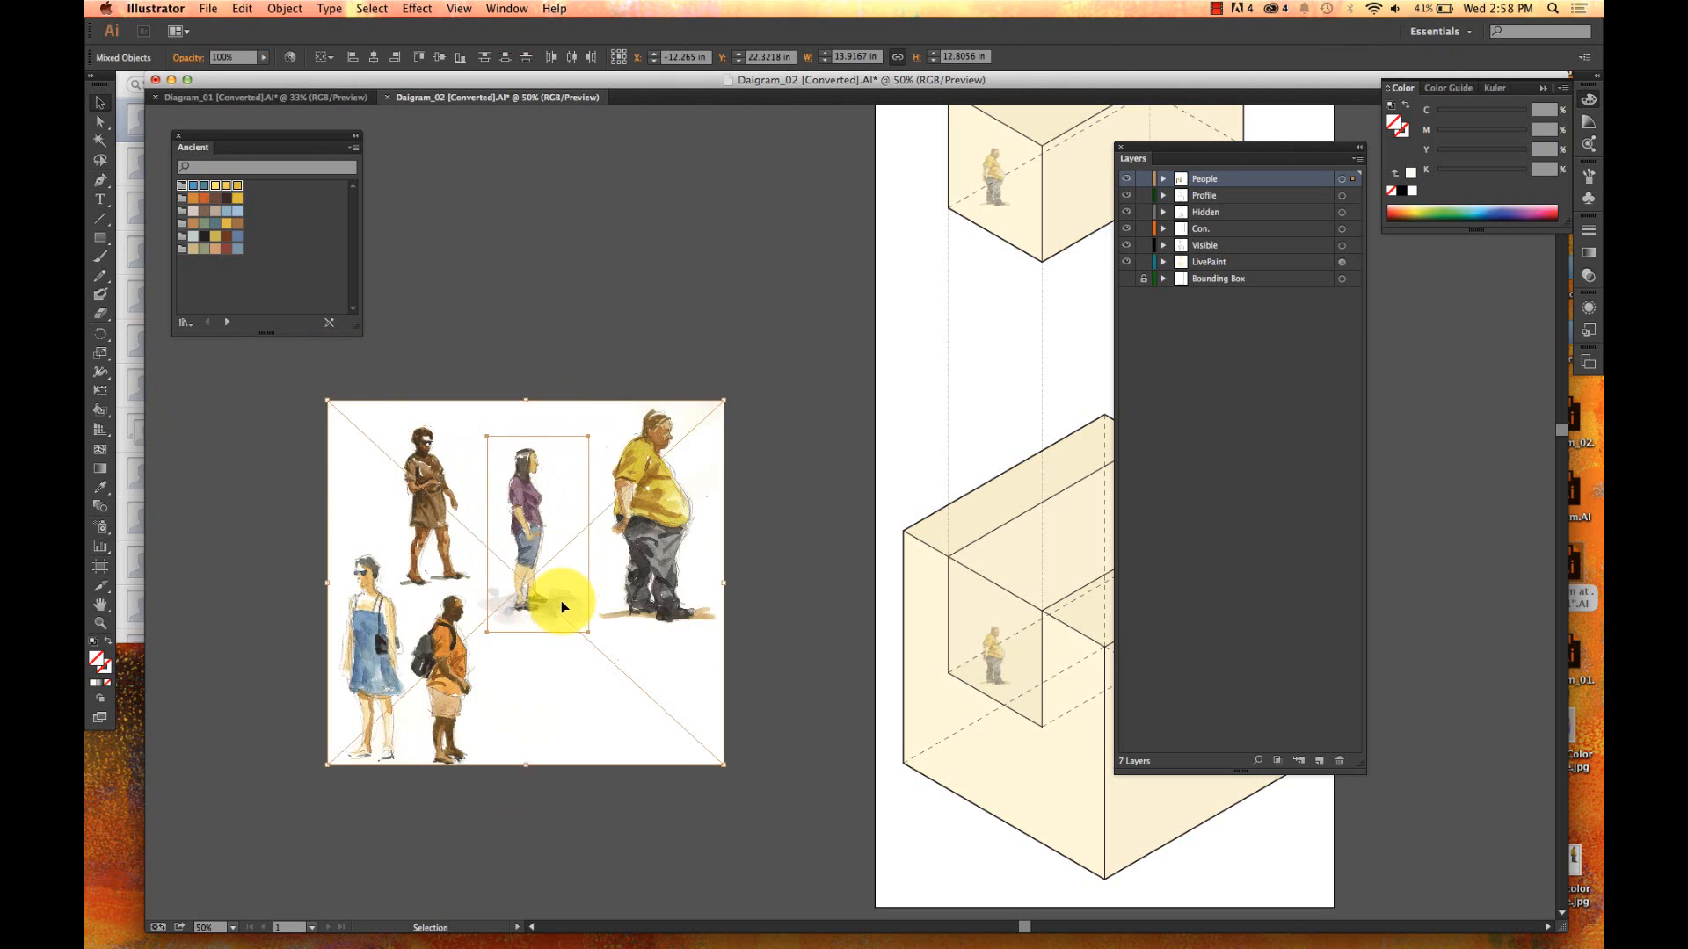
- Make a clipping mask from the selected rectangle and image to crop to the woman in purple, and deselect the result
{"action": "left_click", "coordinate": [283, 8]}
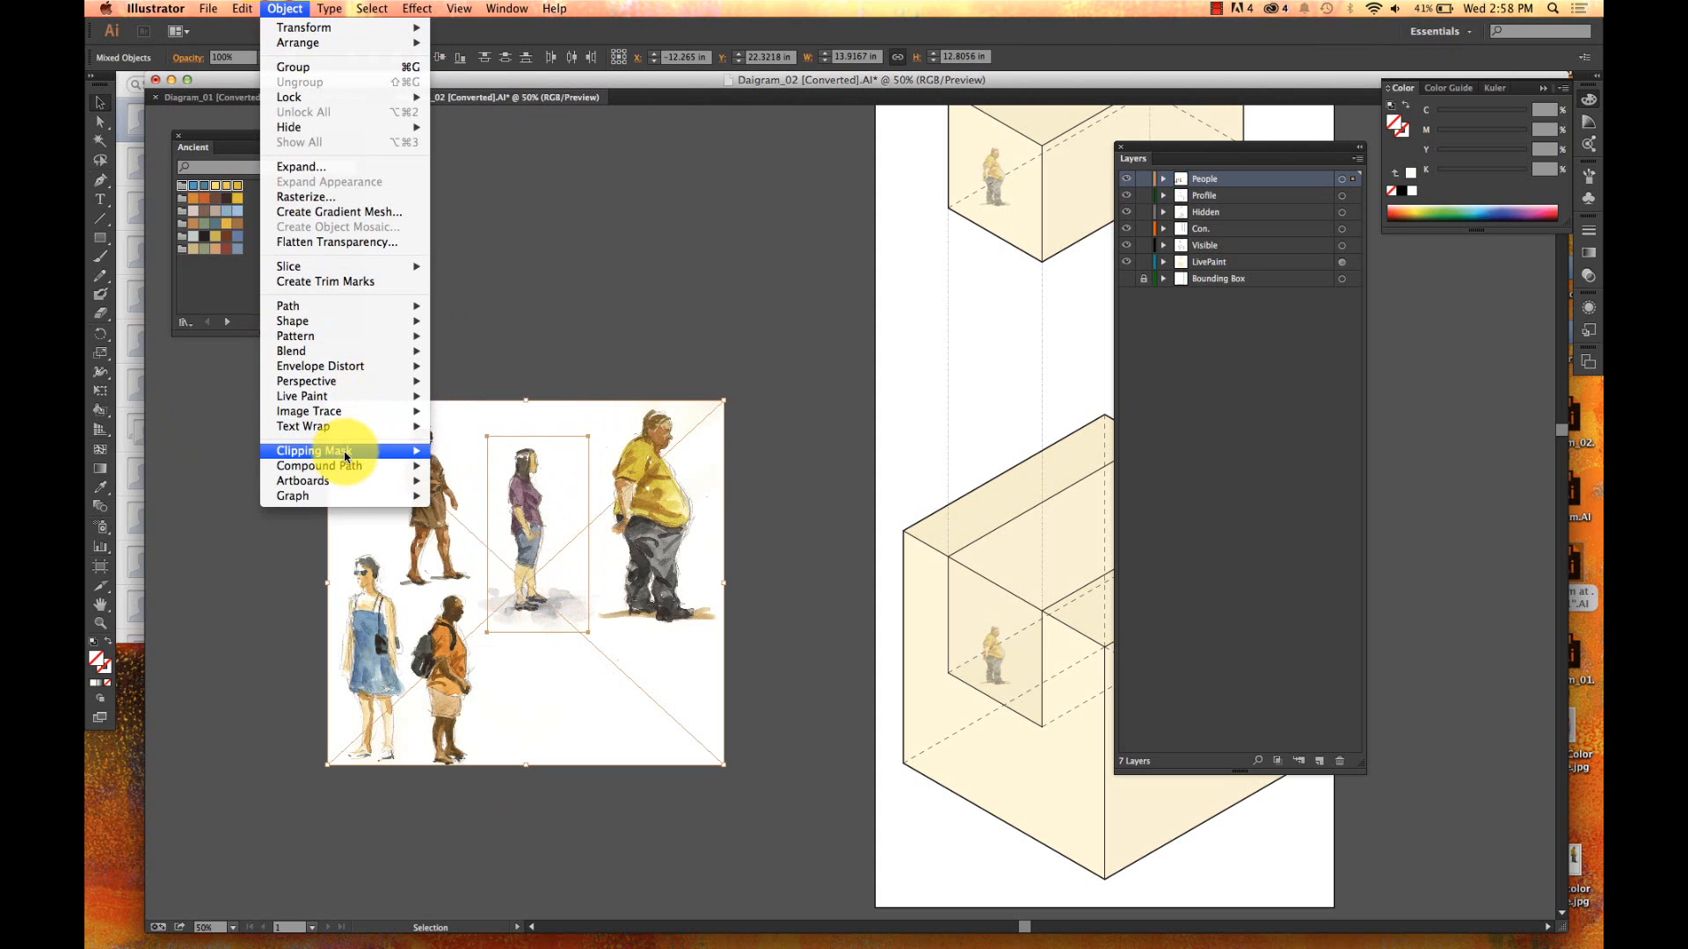
{"action": "mouse_move", "coordinate": [351, 450]}
{"action": "left_click", "coordinate": [493, 452]}
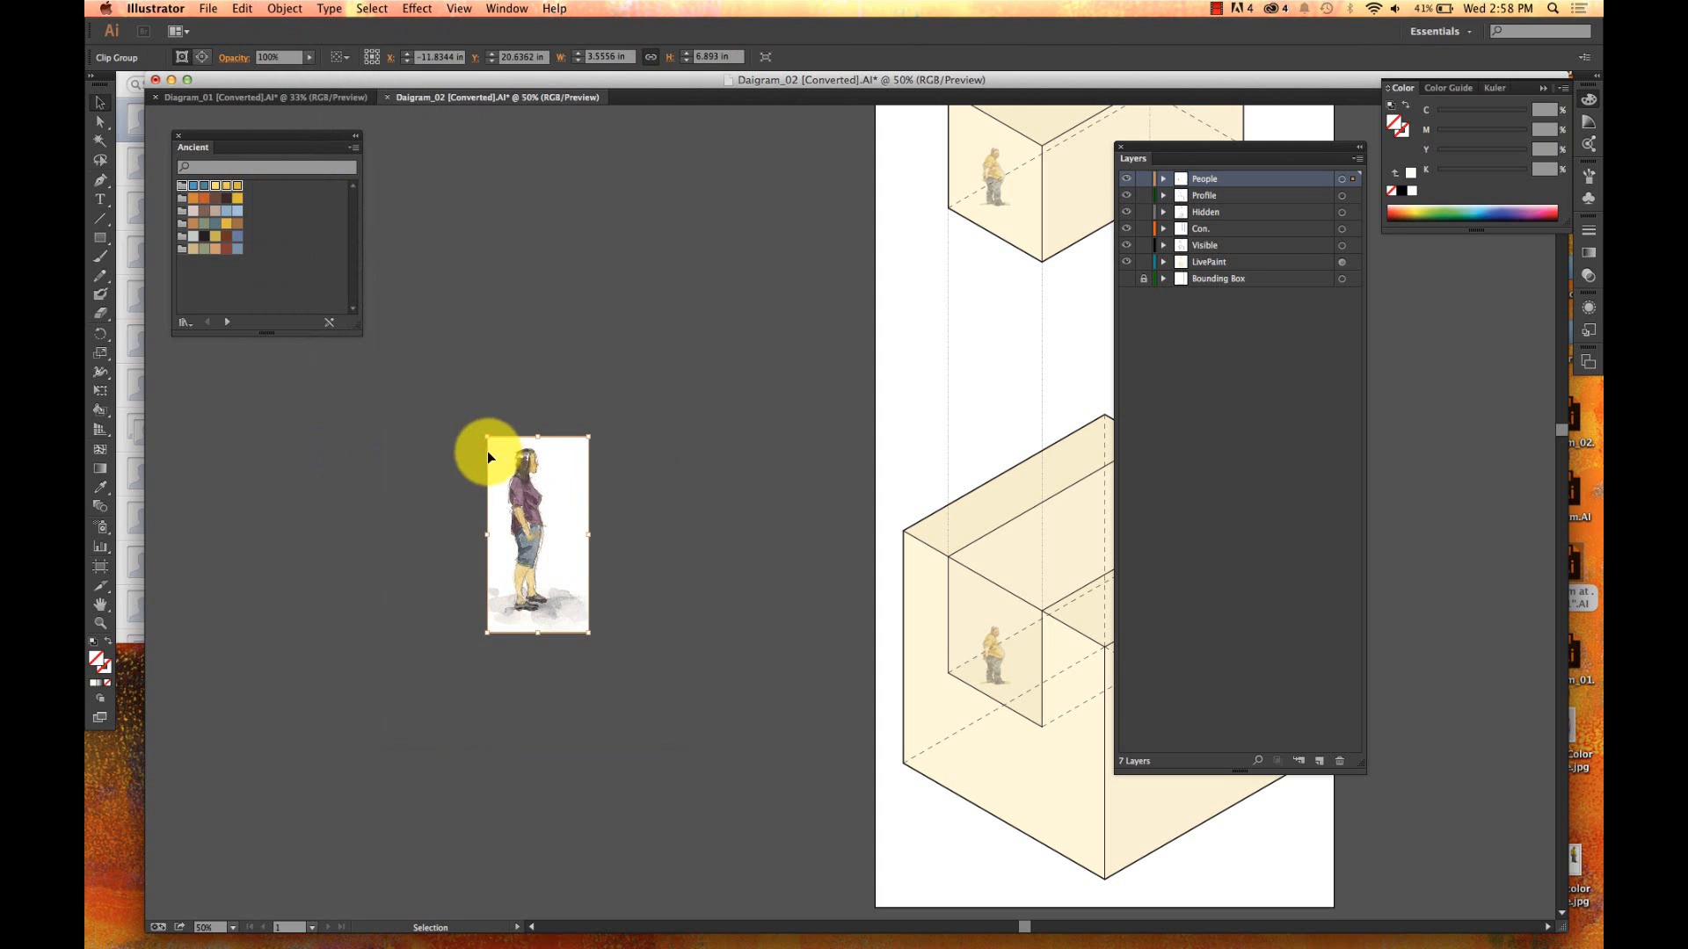
{"action": "left_click", "coordinate": [611, 330]}
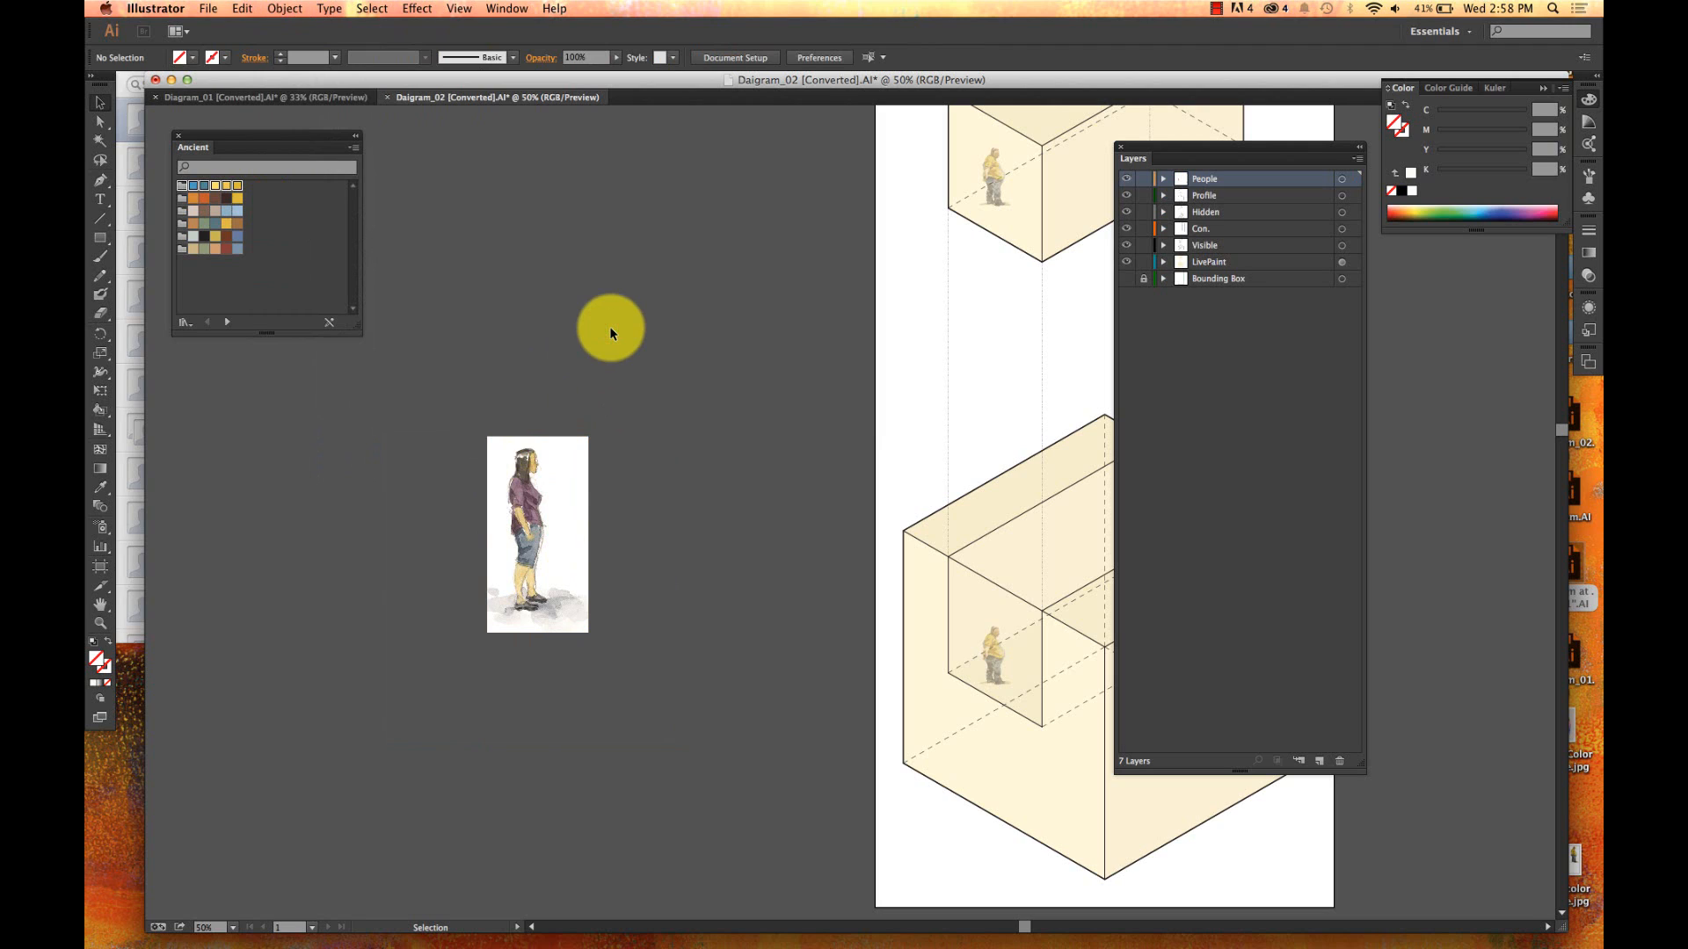
- Enter isolation mode on the clip group and move the watercolor image slightly down inside its mask
{"action": "left_click", "coordinate": [585, 476]}
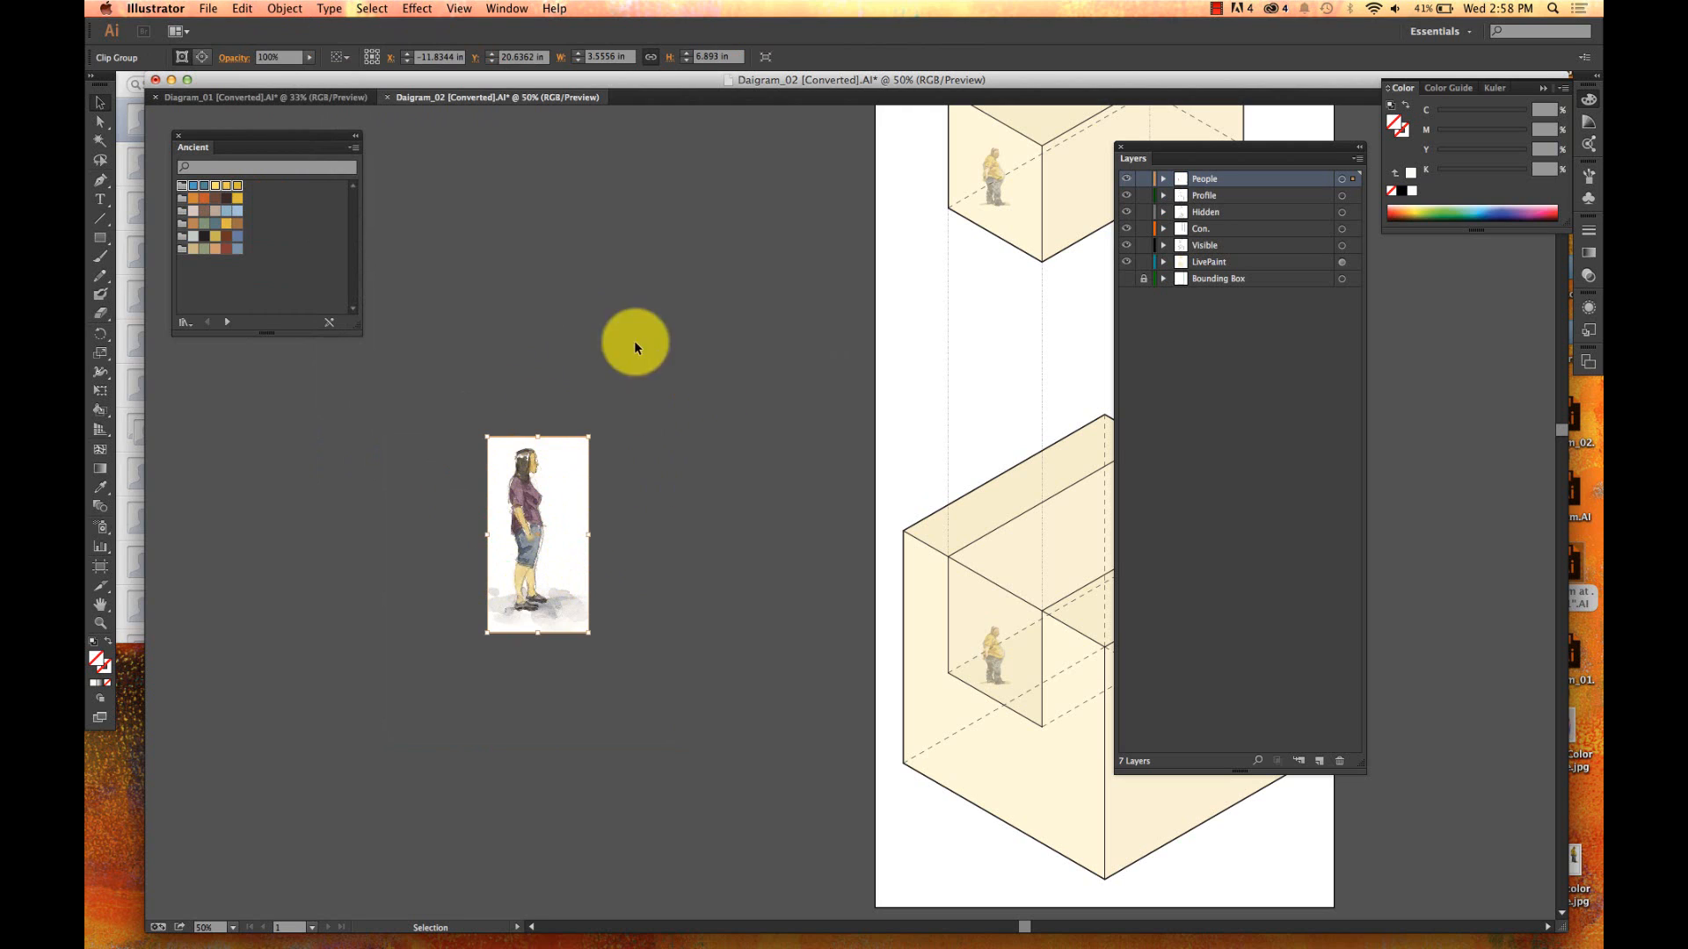
{"action": "left_click", "coordinate": [588, 498]}
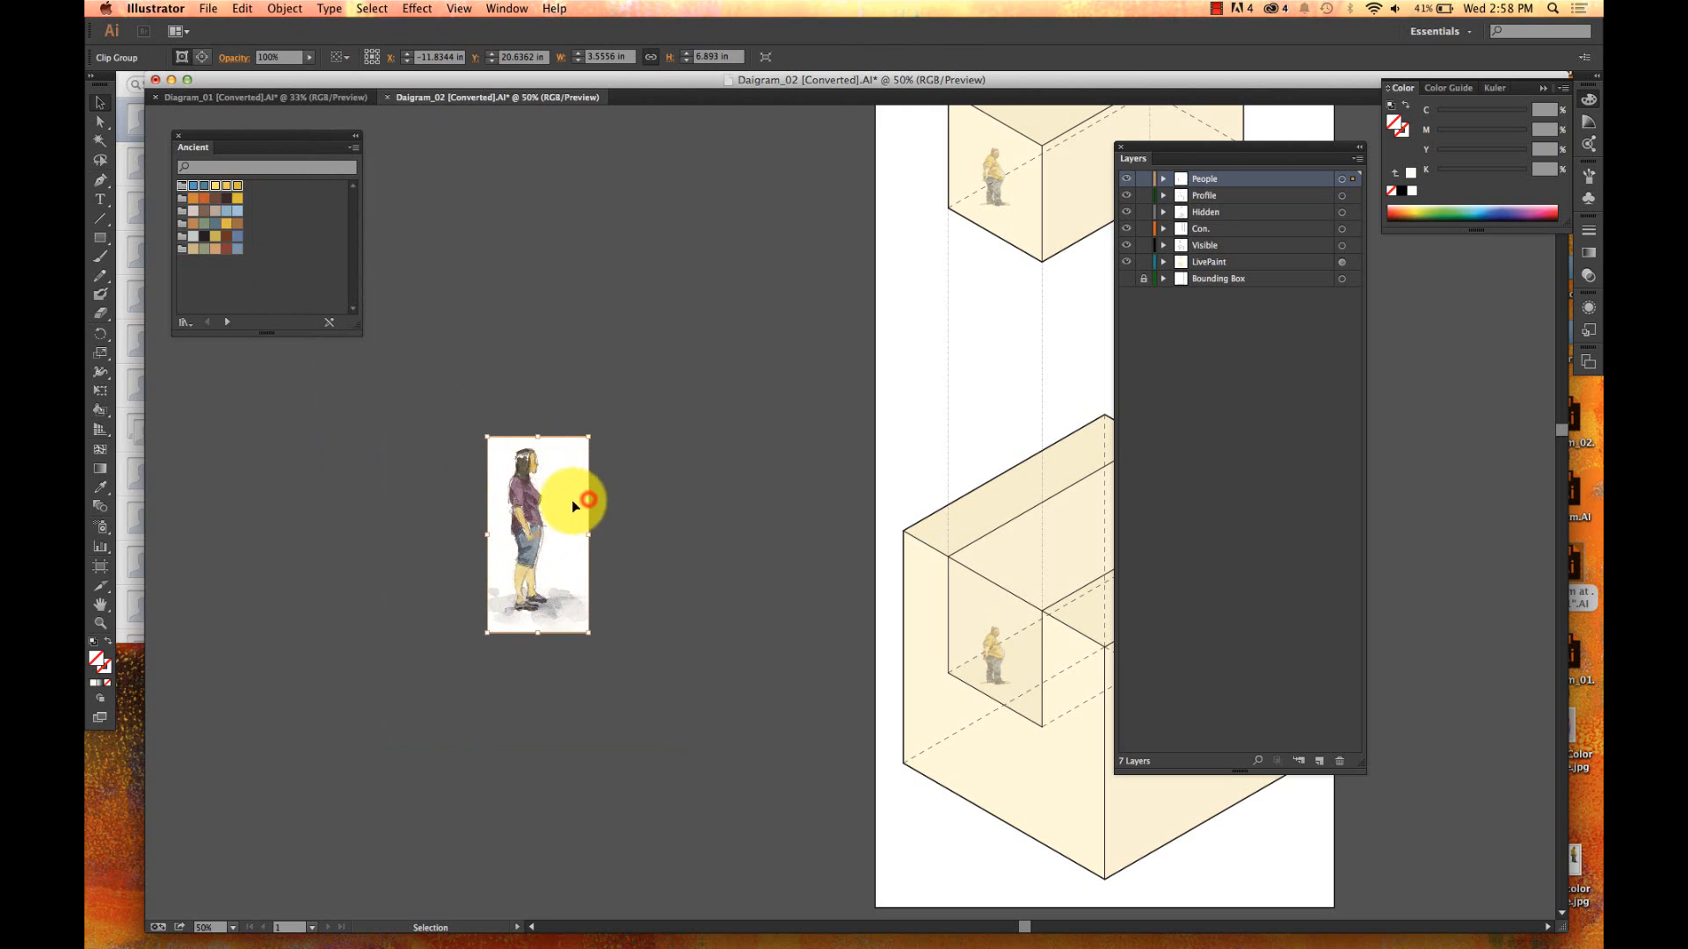
{"action": "left_click", "coordinate": [692, 447]}
{"action": "left_click", "coordinate": [560, 484]}
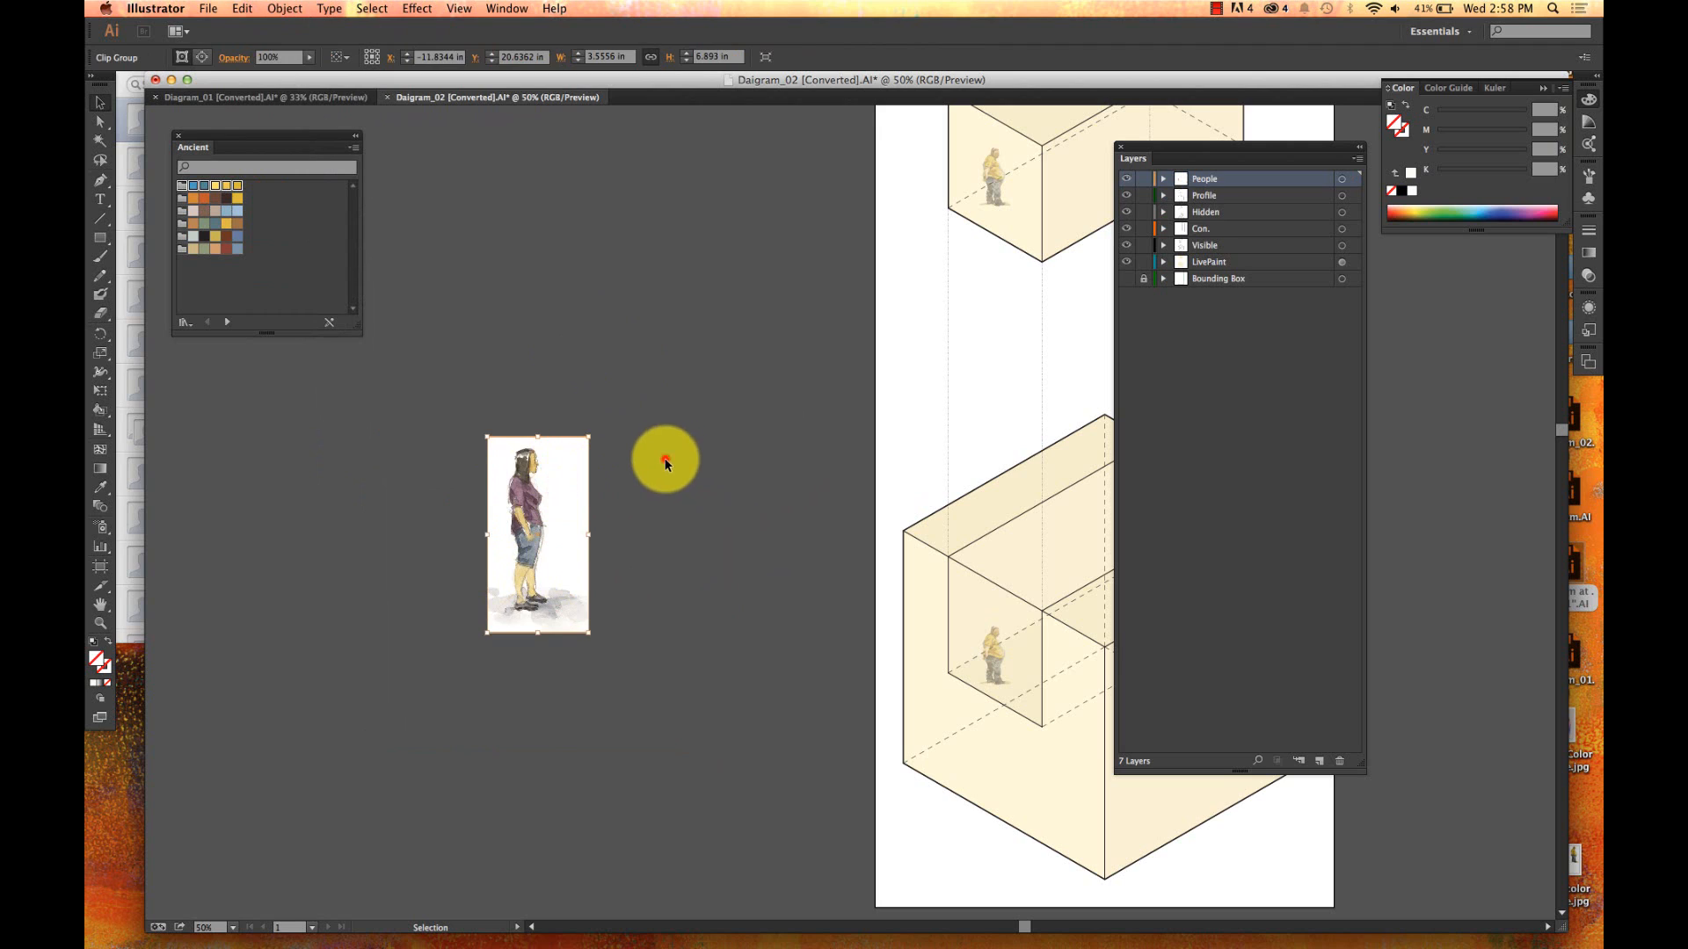
{"action": "double_click", "coordinate": [538, 472]}
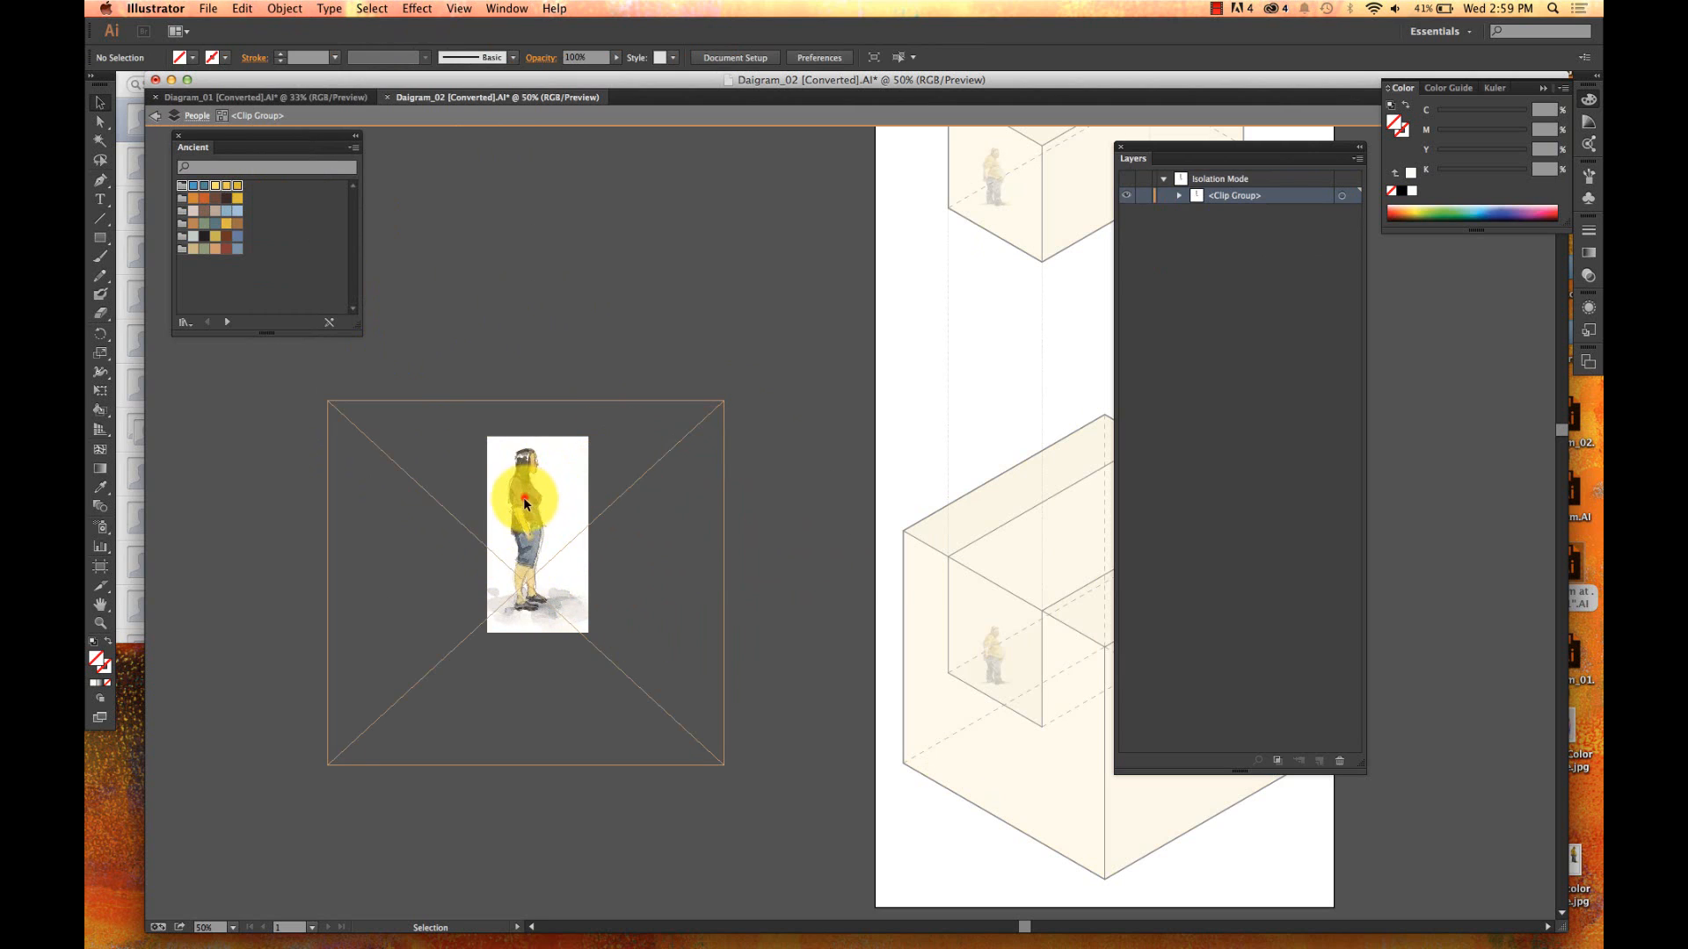
{"action": "left_click_drag", "start_coordinate": [525, 499], "coordinate": [440, 520]}
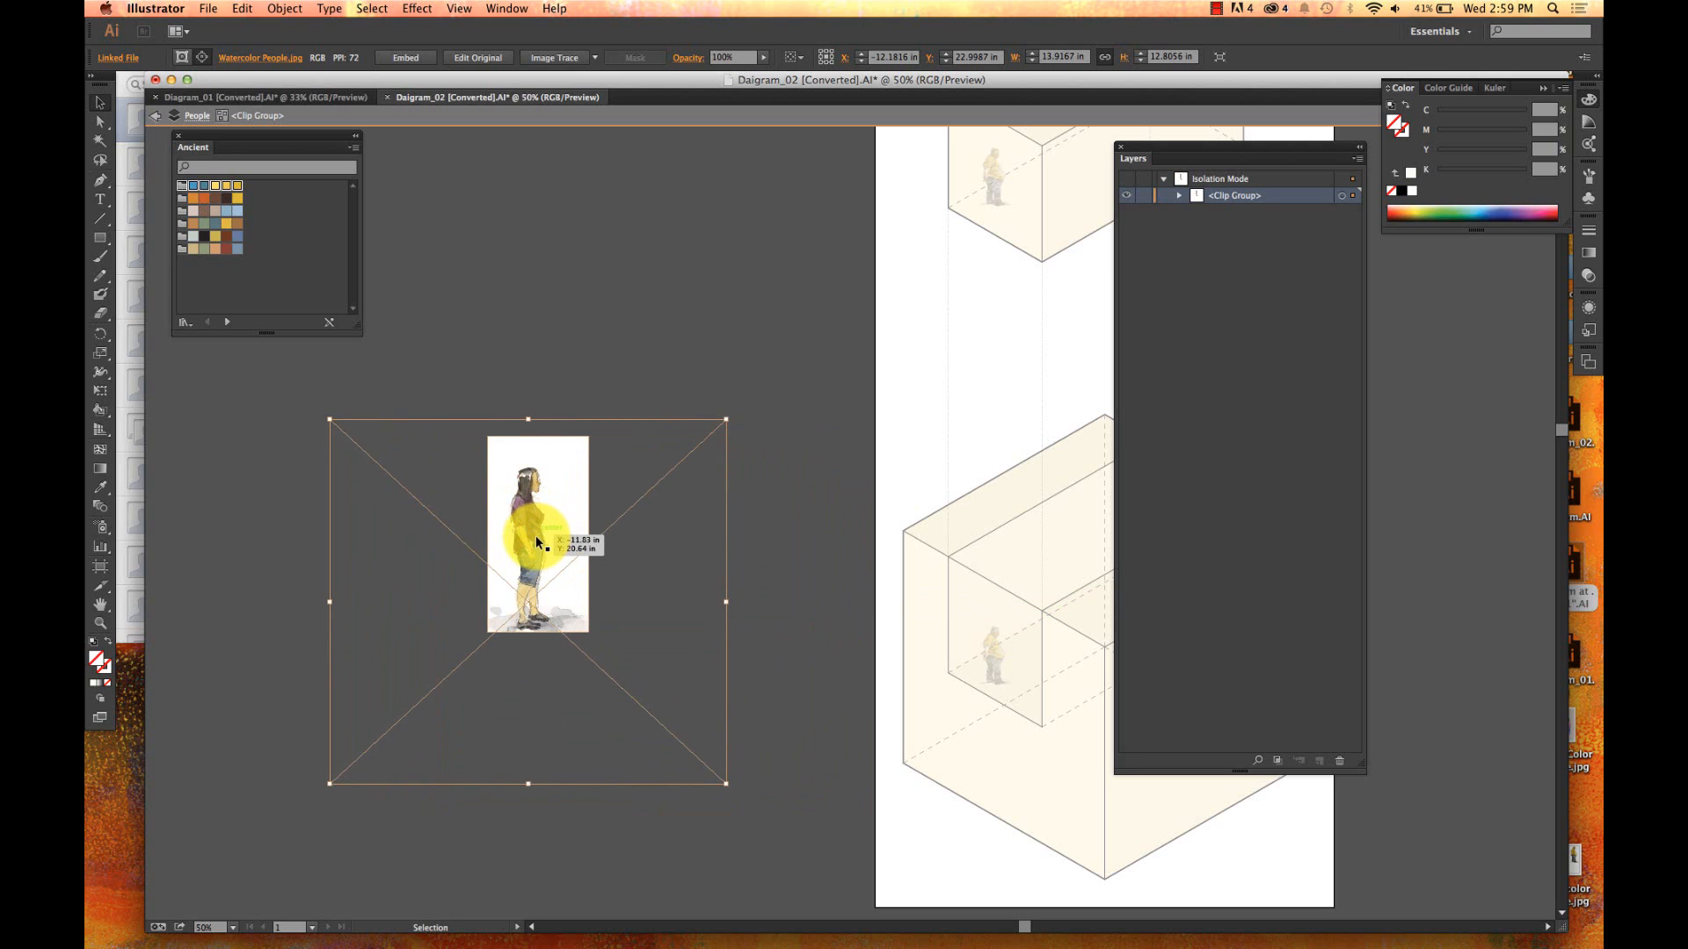
- Nudge the clipping rectangle slightly up, reposition the watercolor so the whole woman fits inside it, and exit isolation mode
{"action": "left_click_drag", "start_coordinate": [535, 543], "coordinate": [540, 524]}
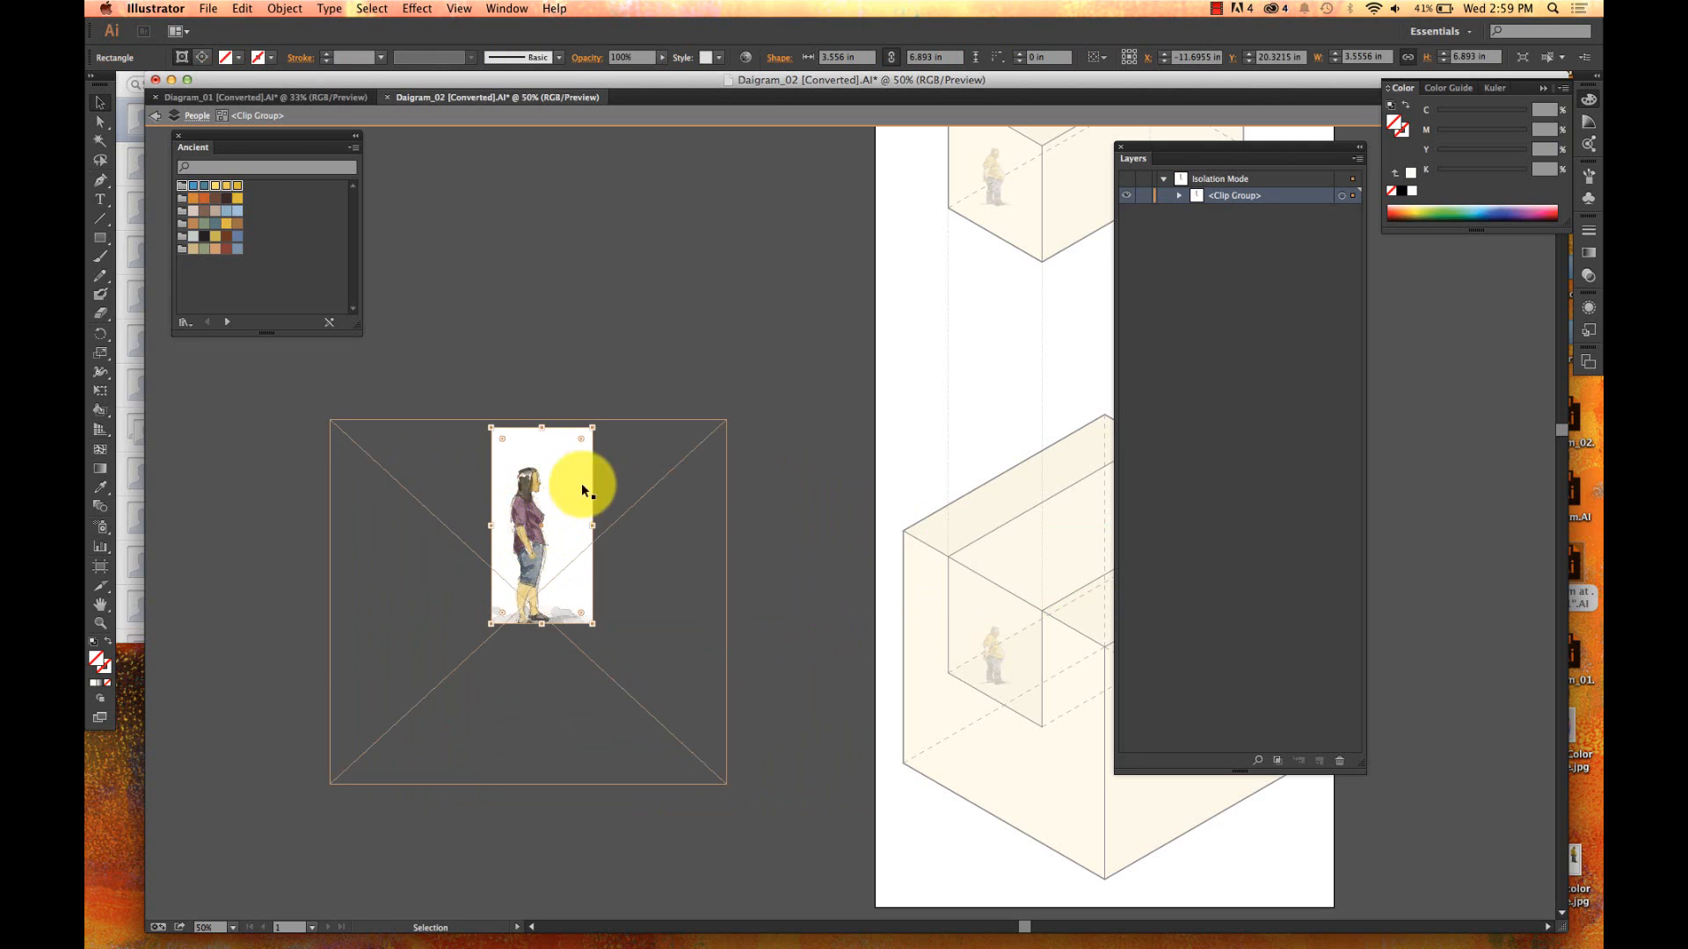
{"action": "double_click", "coordinate": [654, 326]}
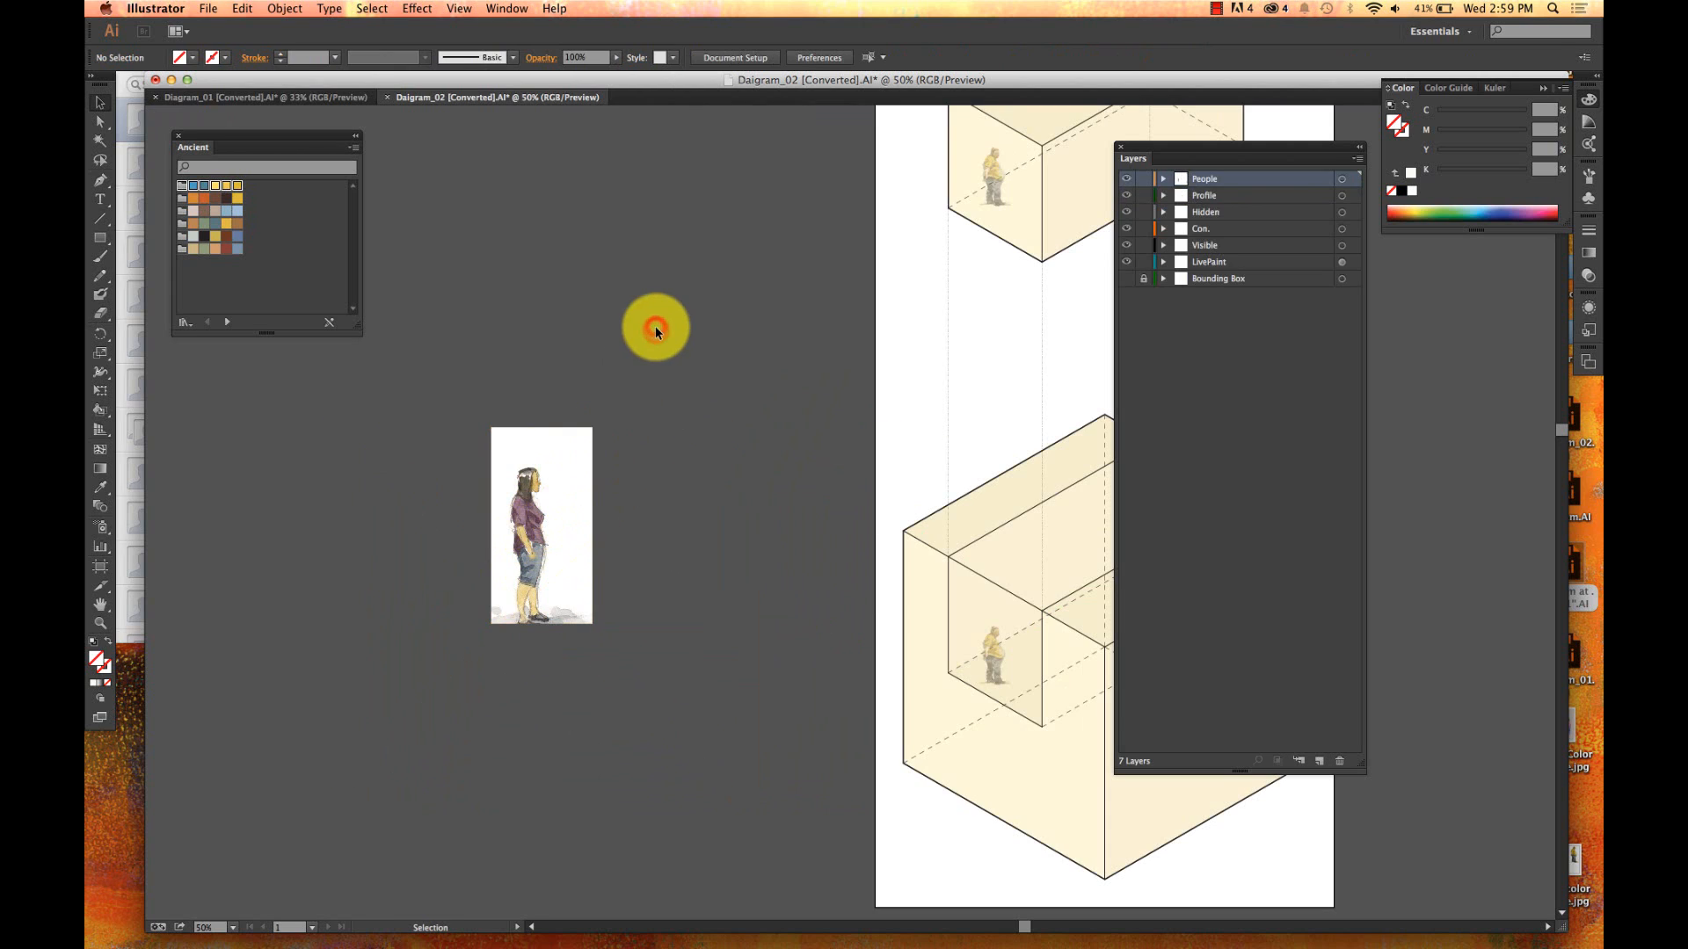
{"action": "double_click", "coordinate": [546, 518]}
{"action": "left_click_drag", "start_coordinate": [550, 514], "coordinate": [614, 382]}
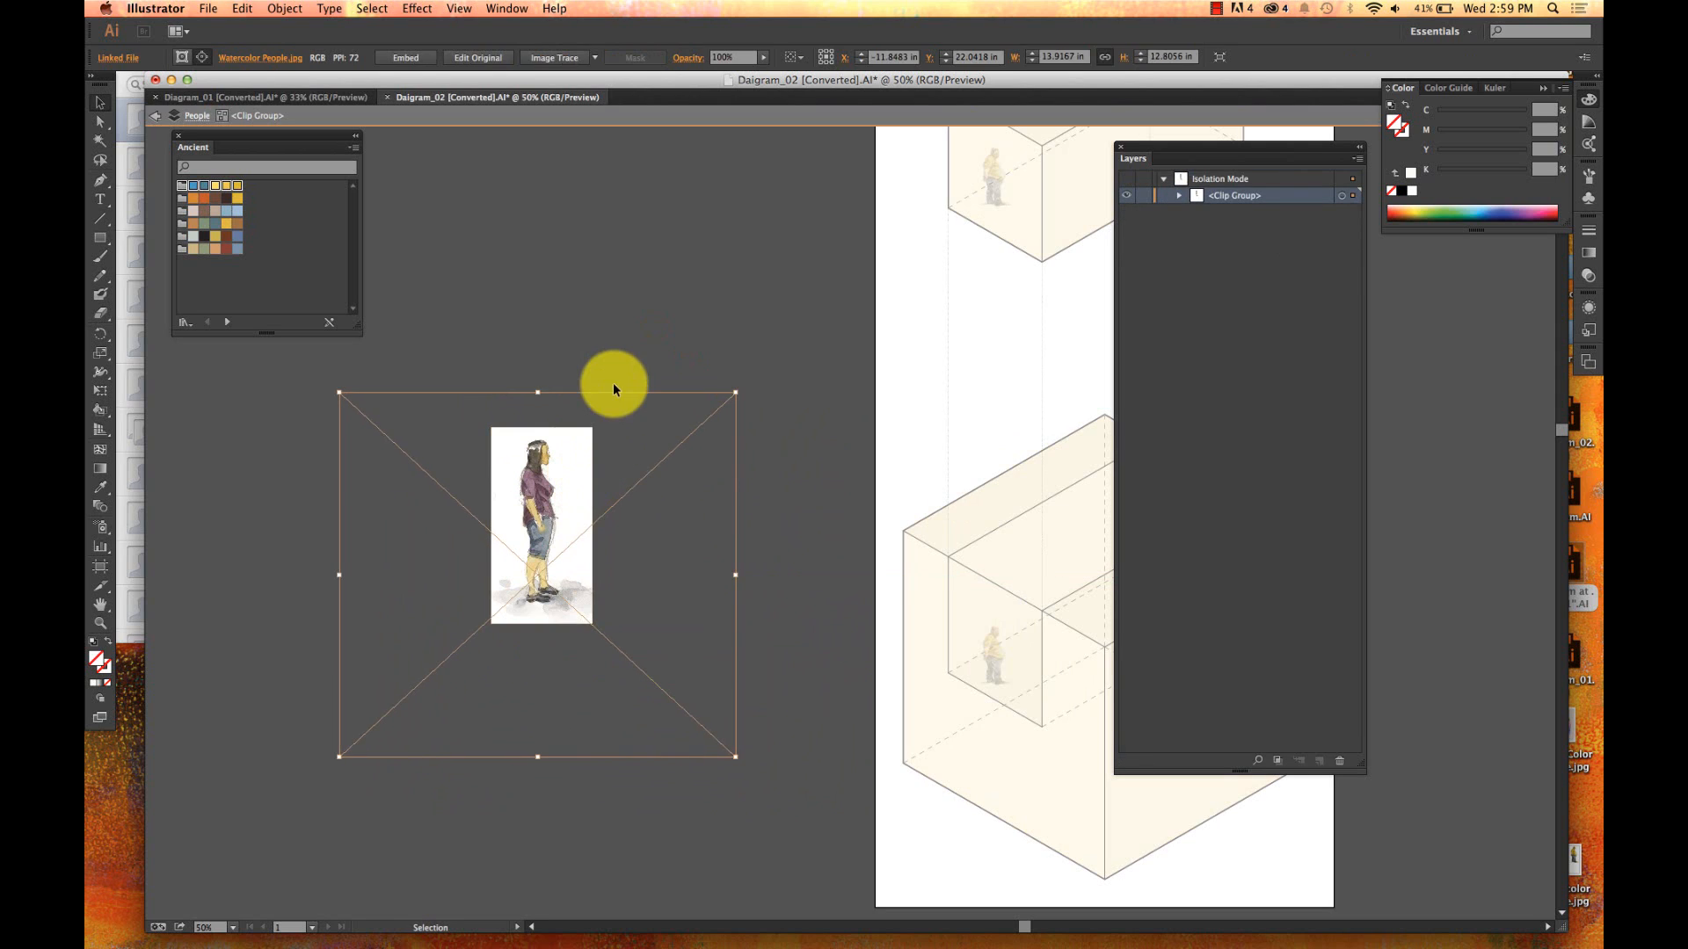
{"action": "double_click", "coordinate": [614, 352]}
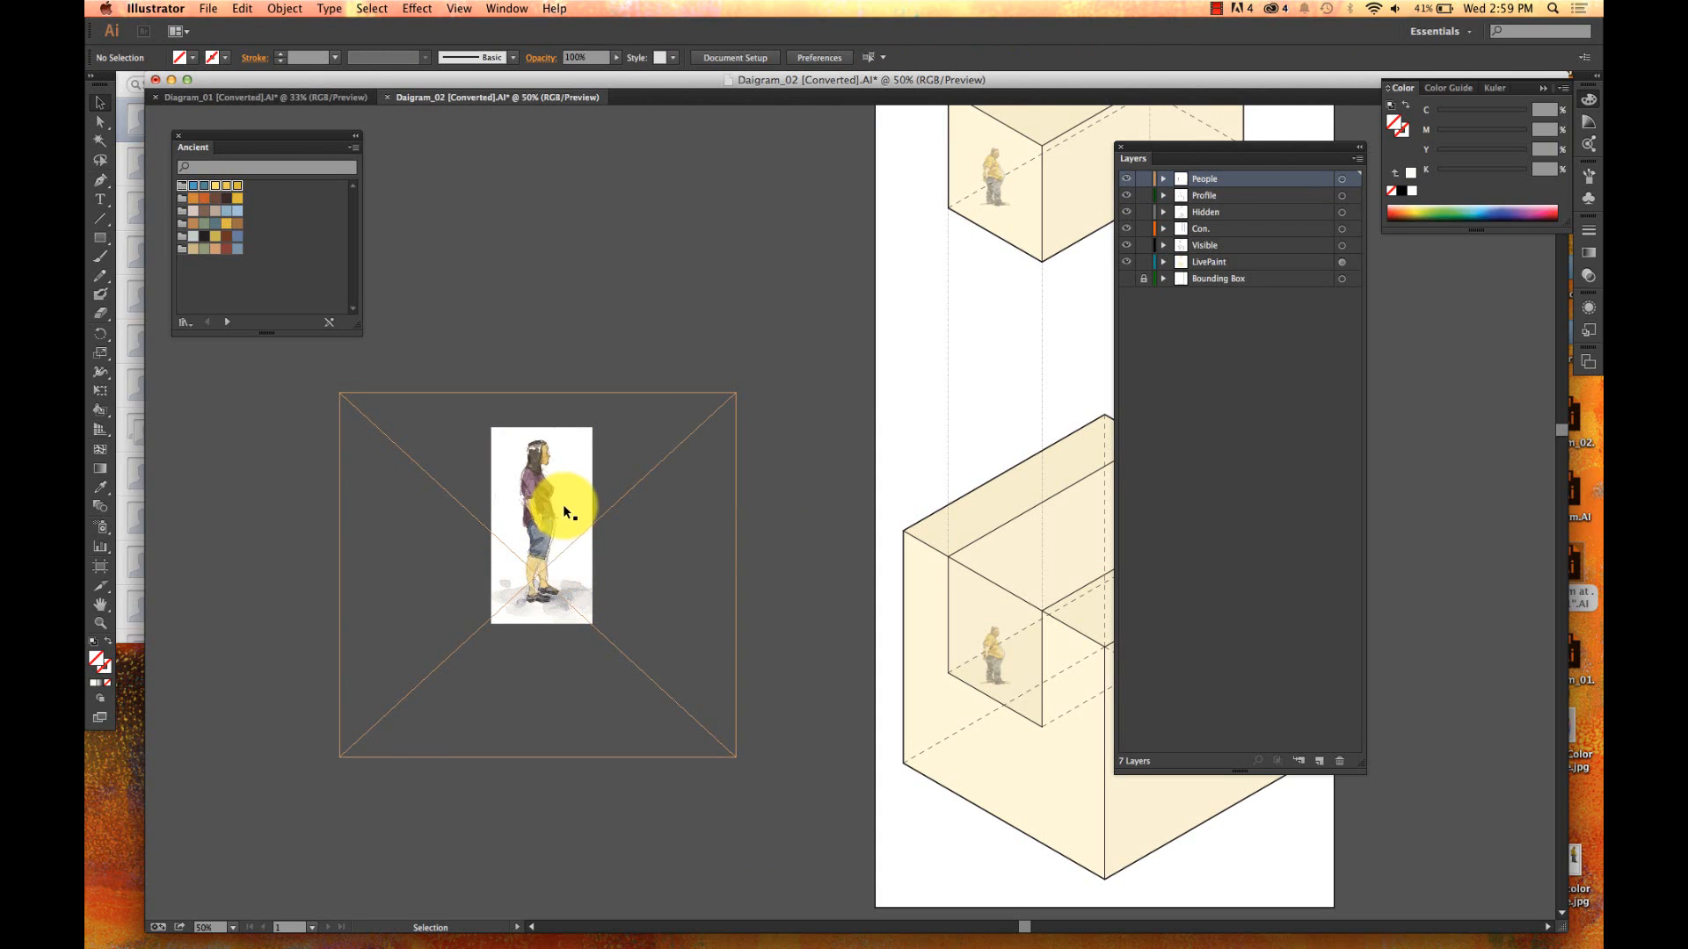
{"action": "left_click", "coordinate": [624, 357]}
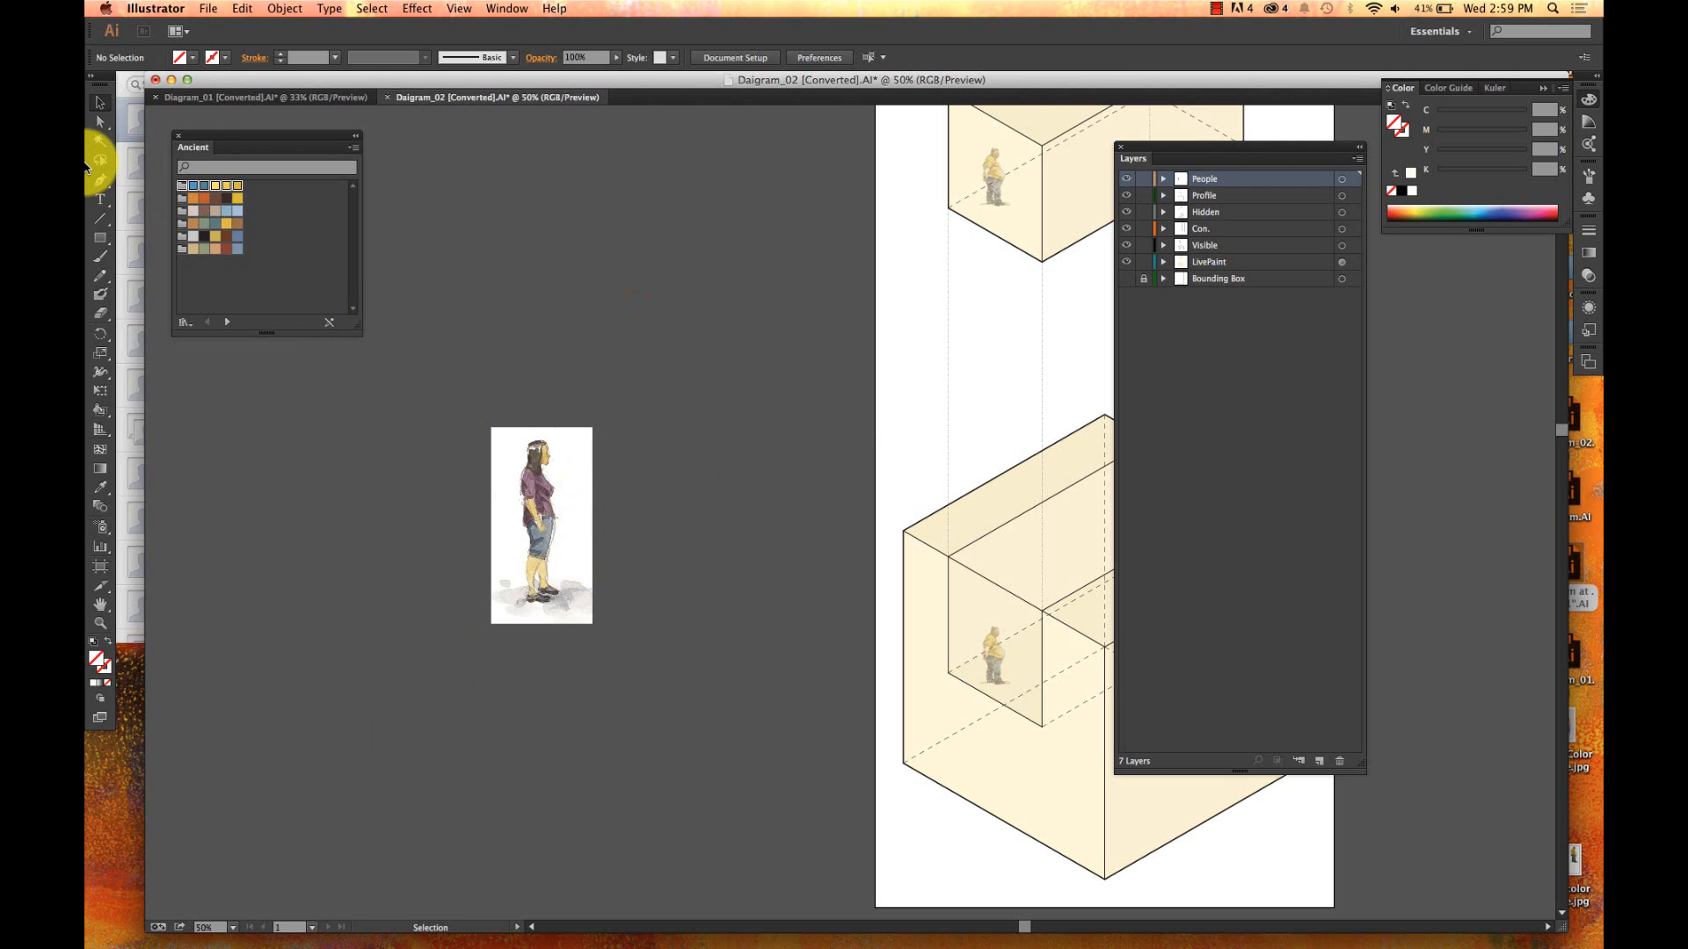
- Undo the isolation-mode moves and the clipping mask to restore the full watercolor image and its separate rectangle
{"action": "left_click", "coordinate": [101, 237]}
{"action": "left_click", "coordinate": [554, 444], "text": "super"}
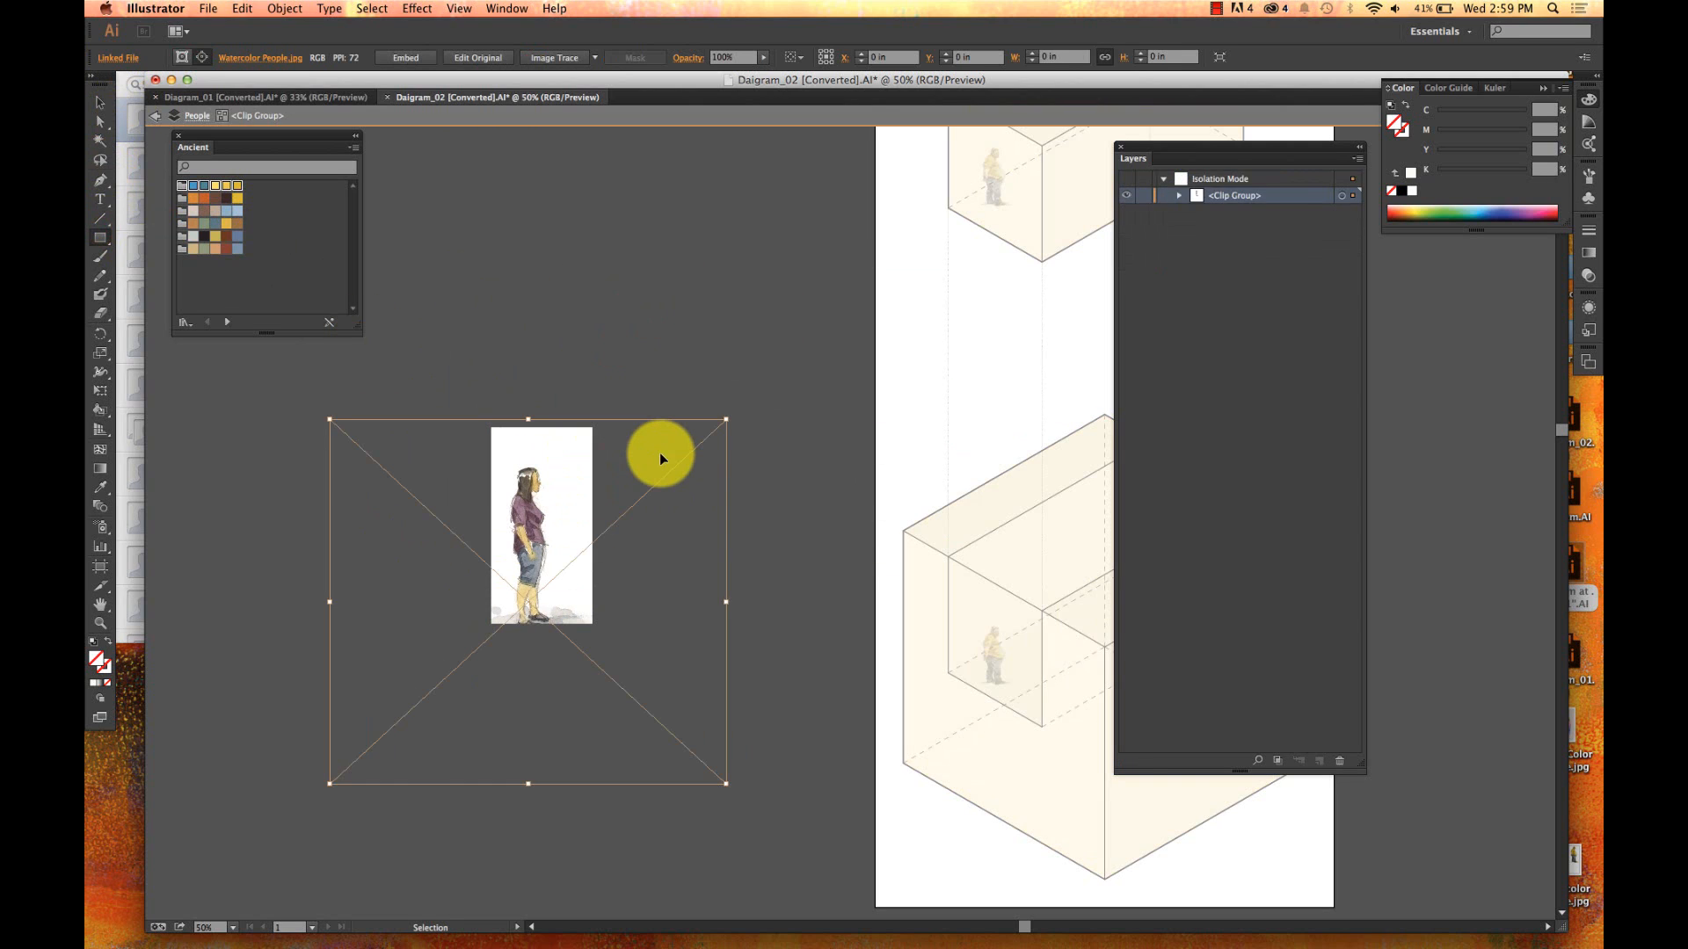
{"action": "double_click", "coordinate": [660, 452], "text": "super"}
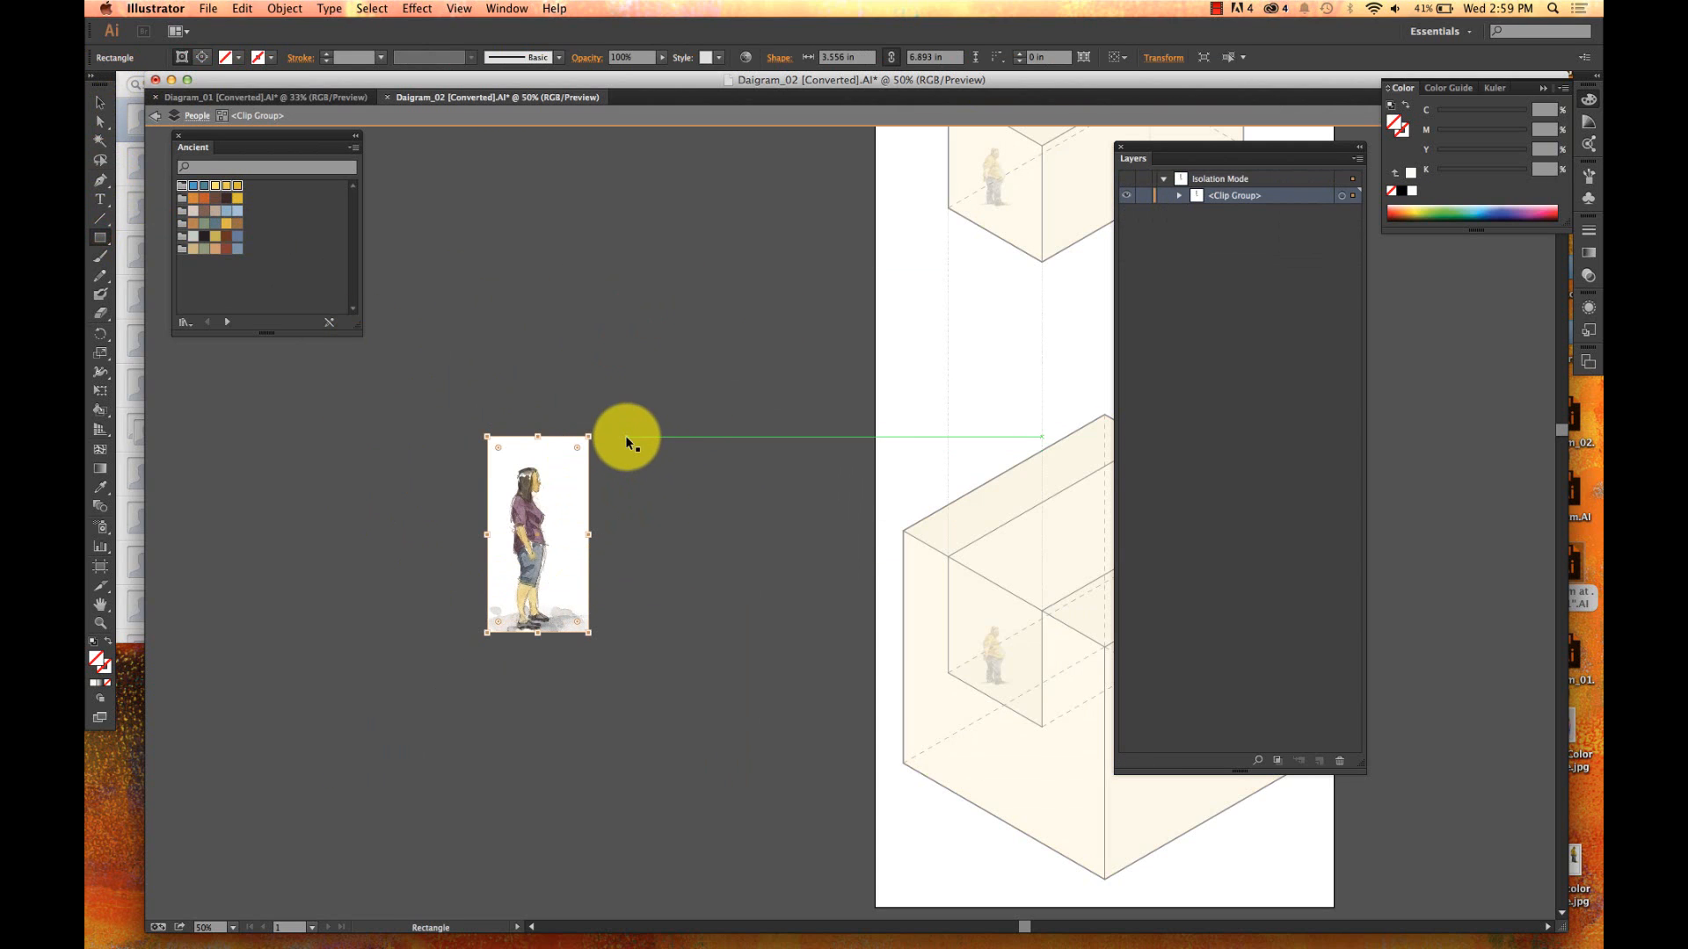
{"action": "left_click", "coordinate": [625, 435], "text": "super"}
{"action": "key", "text": "super+z"}
{"action": "key", "text": "super+z"}
{"action": "key", "text": "super+z"}
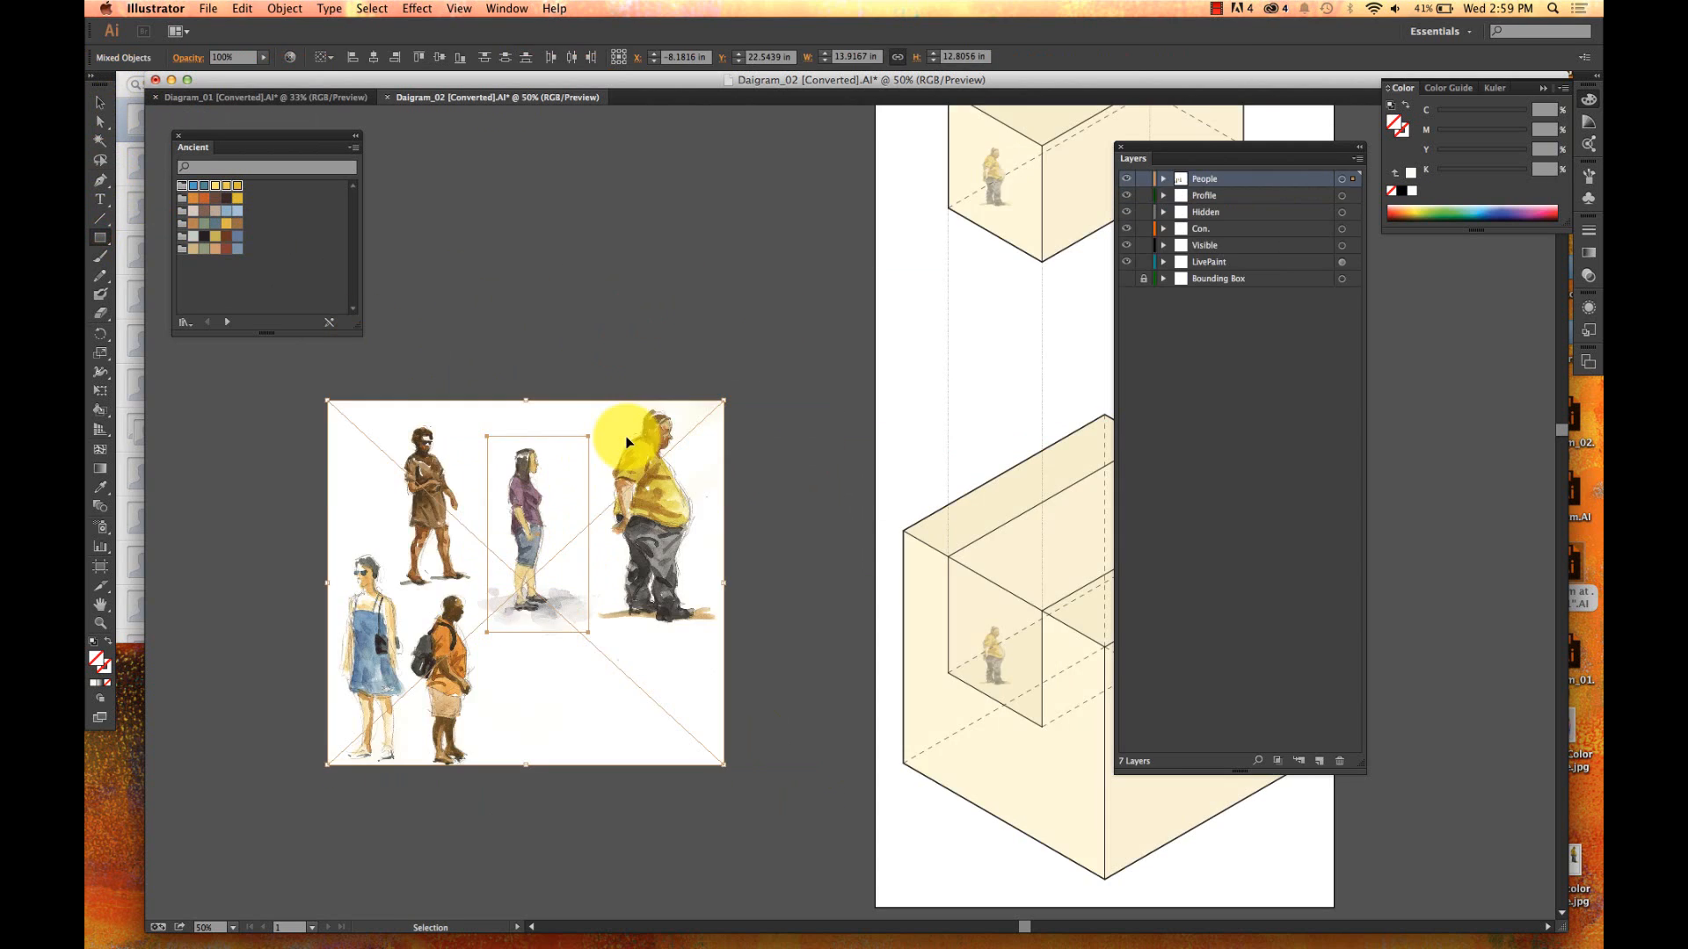
{"action": "left_click", "coordinate": [785, 381]}
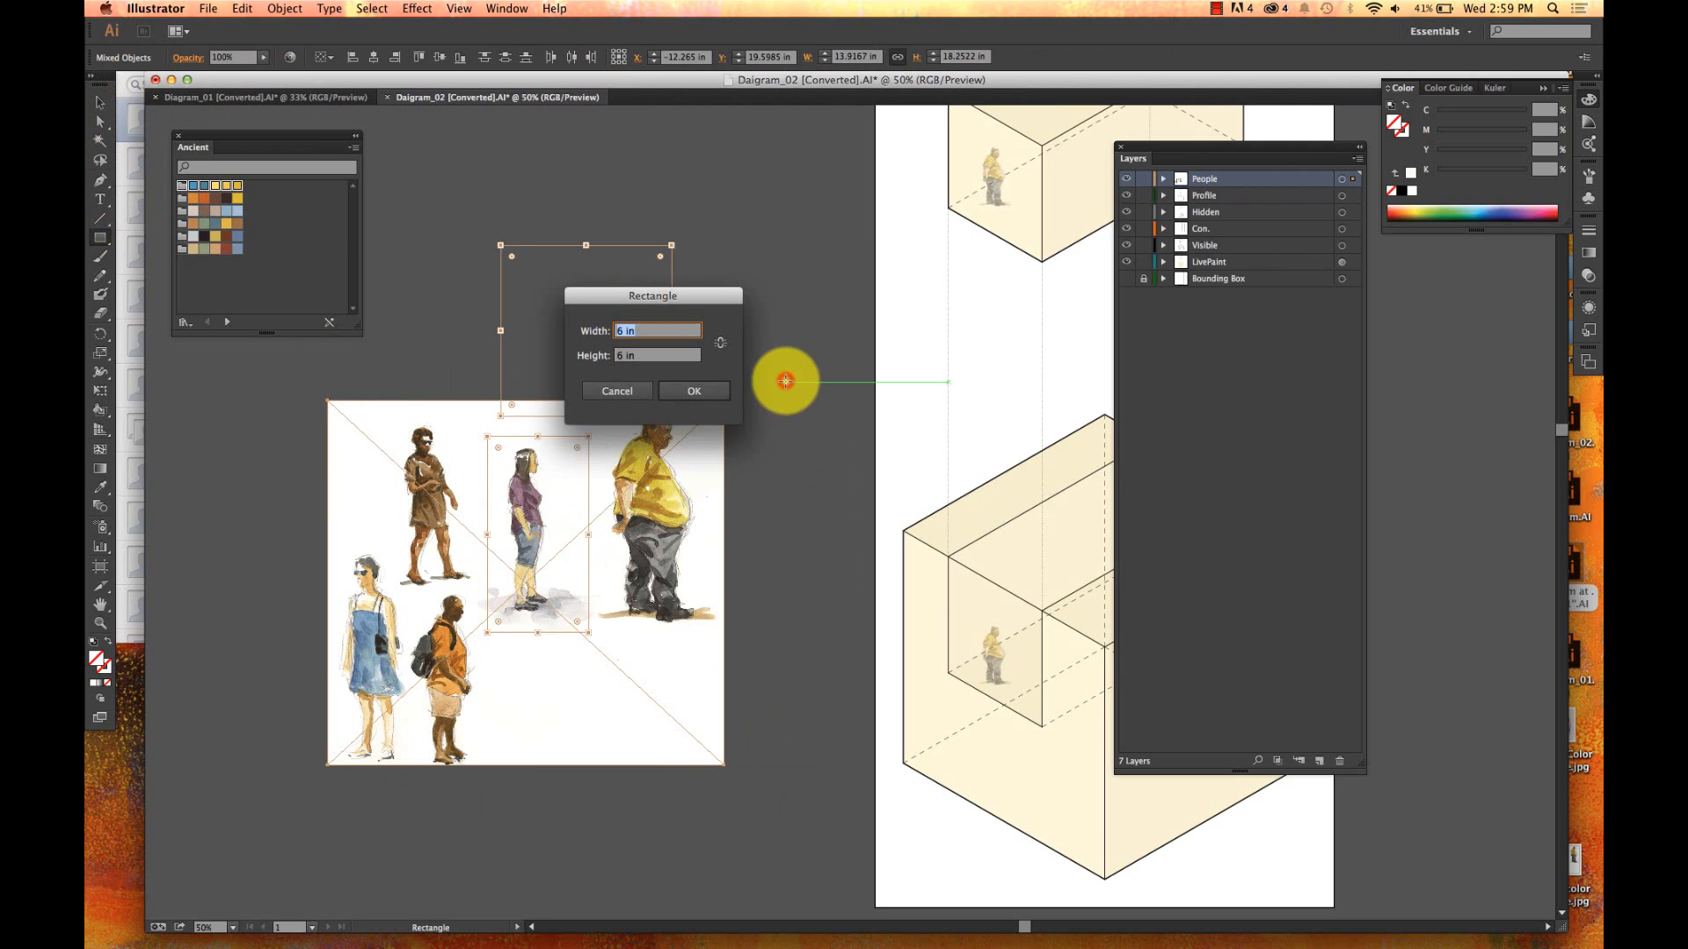
{"action": "key", "text": "Escape"}
{"action": "left_click", "coordinate": [752, 312]}
{"action": "key", "text": "Escape"}
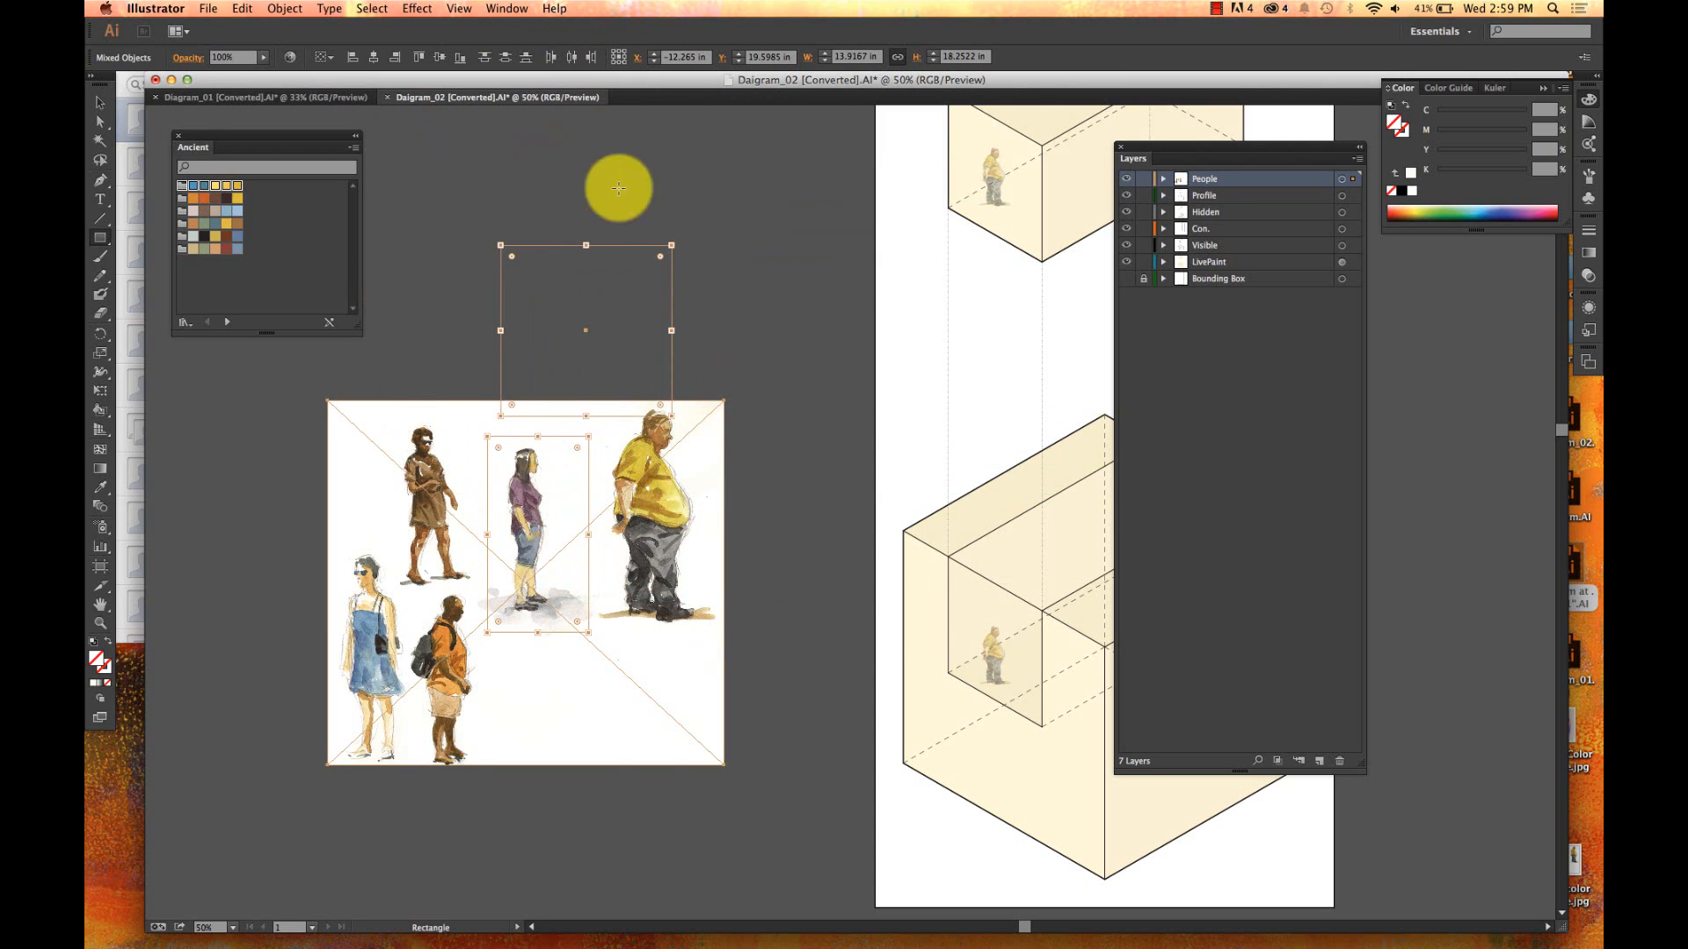
- Delete the stray 6 in square above the watercolor, and select the image together with the rectangle around the woman in purple
{"action": "key", "text": "v"}
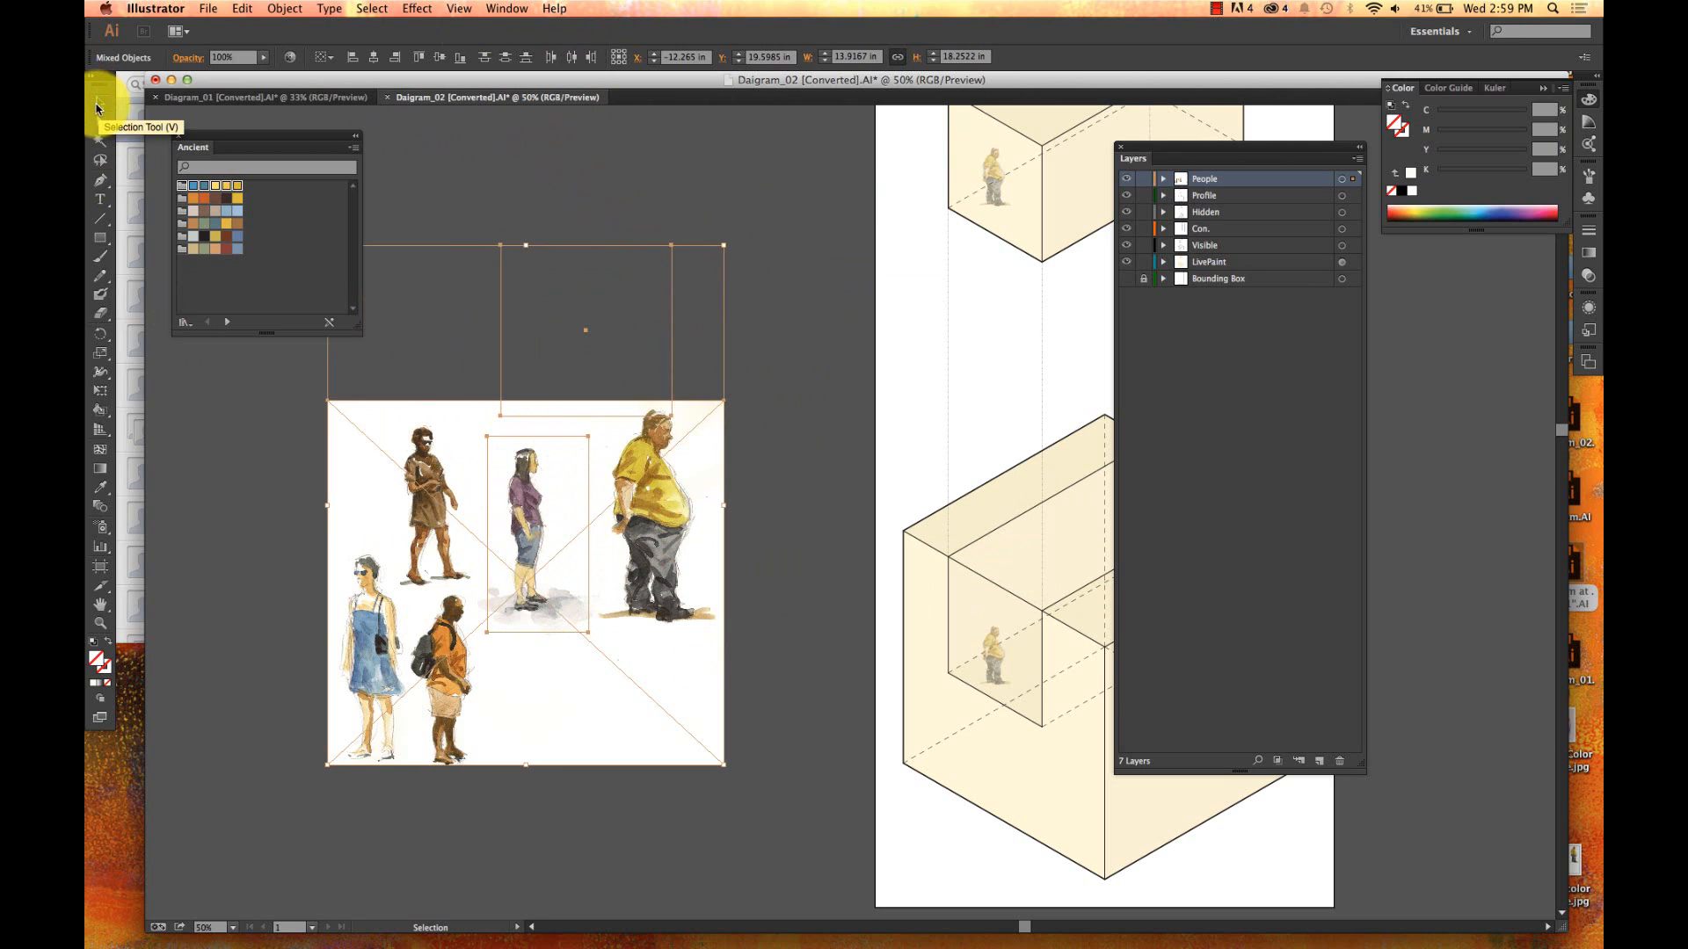
{"action": "left_click_drag", "start_coordinate": [745, 206], "coordinate": [451, 373]}
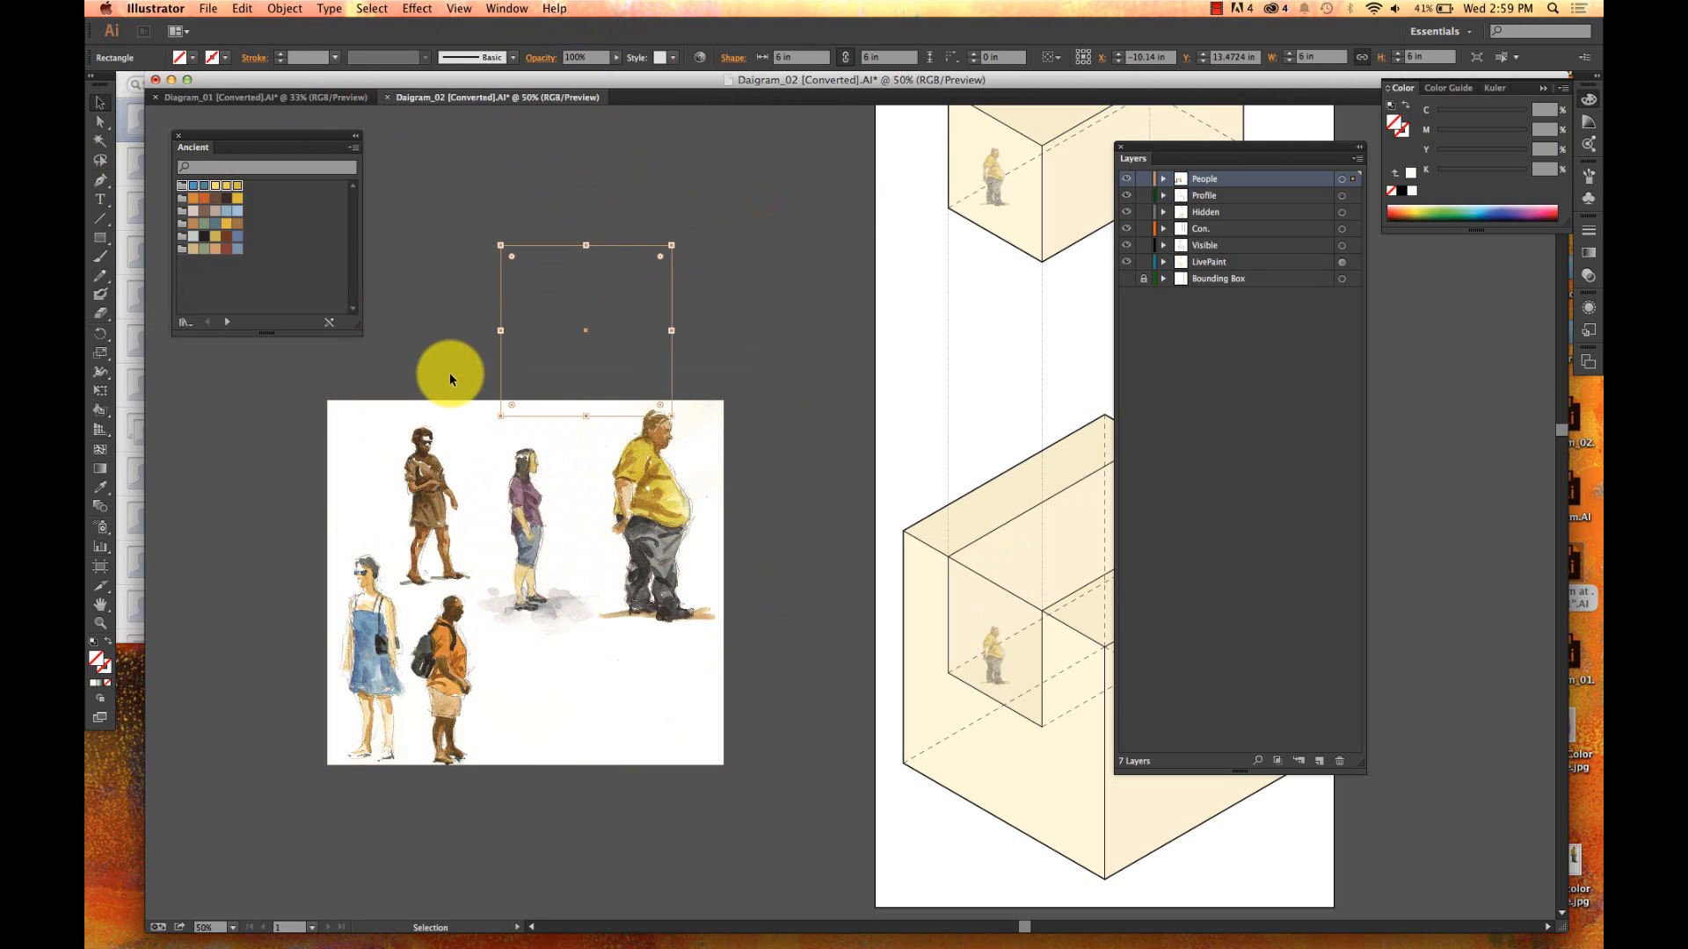
{"action": "left_click", "coordinate": [444, 413]}
{"action": "left_click_drag", "start_coordinate": [605, 318], "coordinate": [357, 672]}
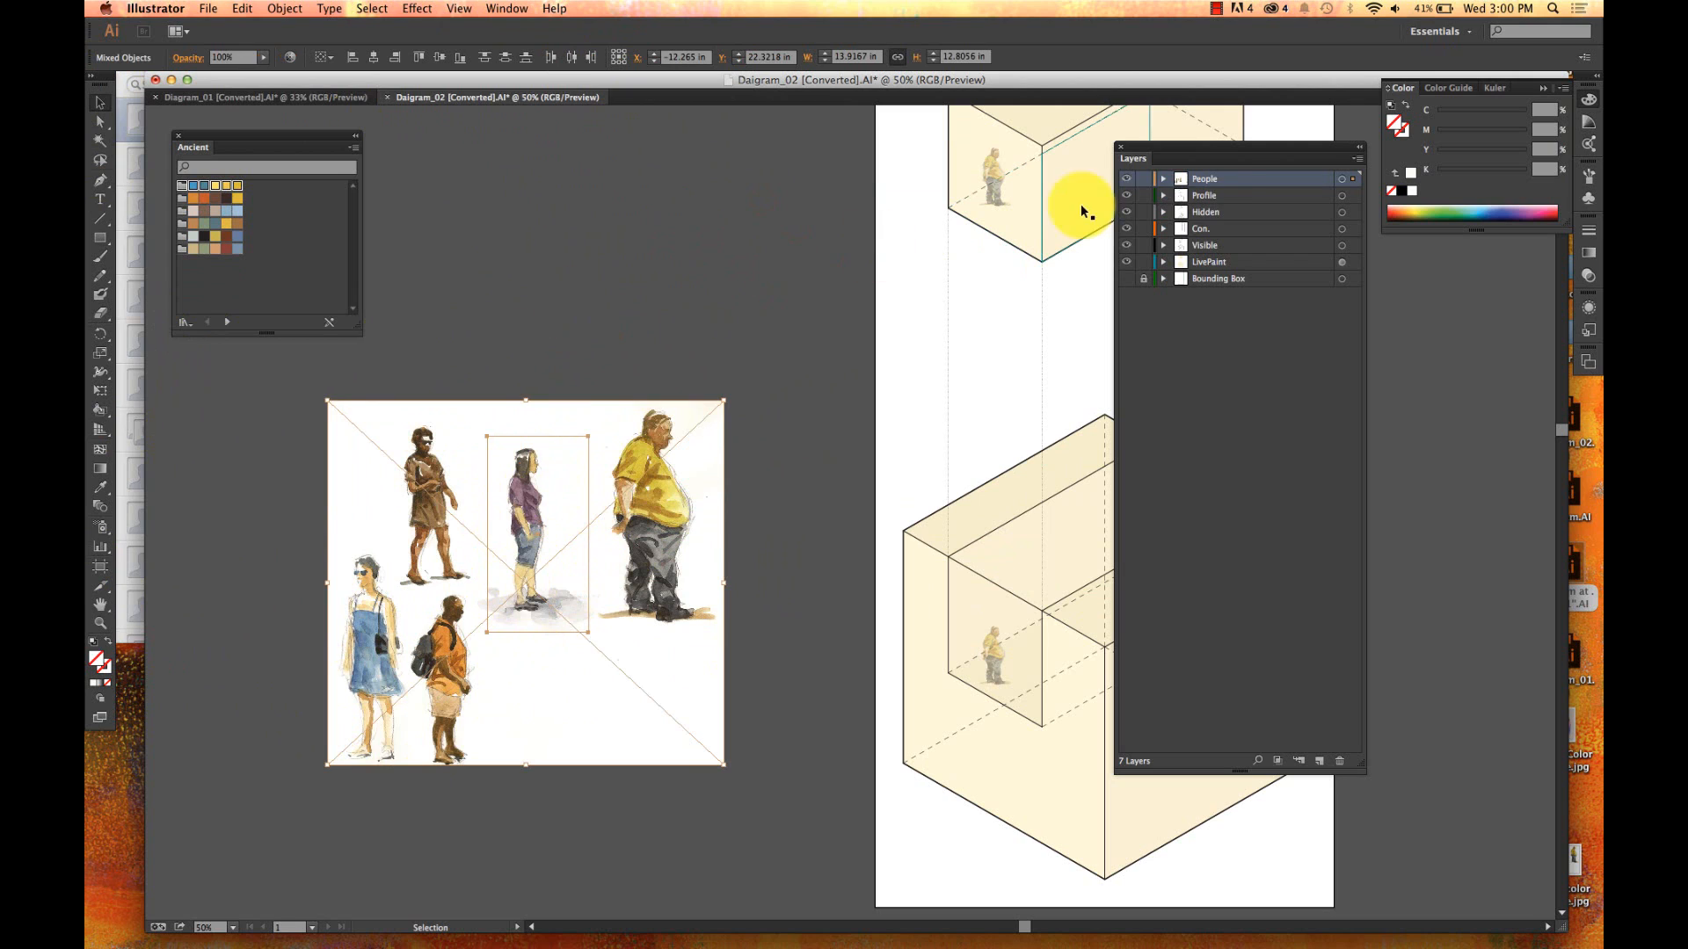
- Expand the People layer and move the rectangle beneath the linked image in its stacking order
{"action": "left_click", "coordinate": [1165, 180]}
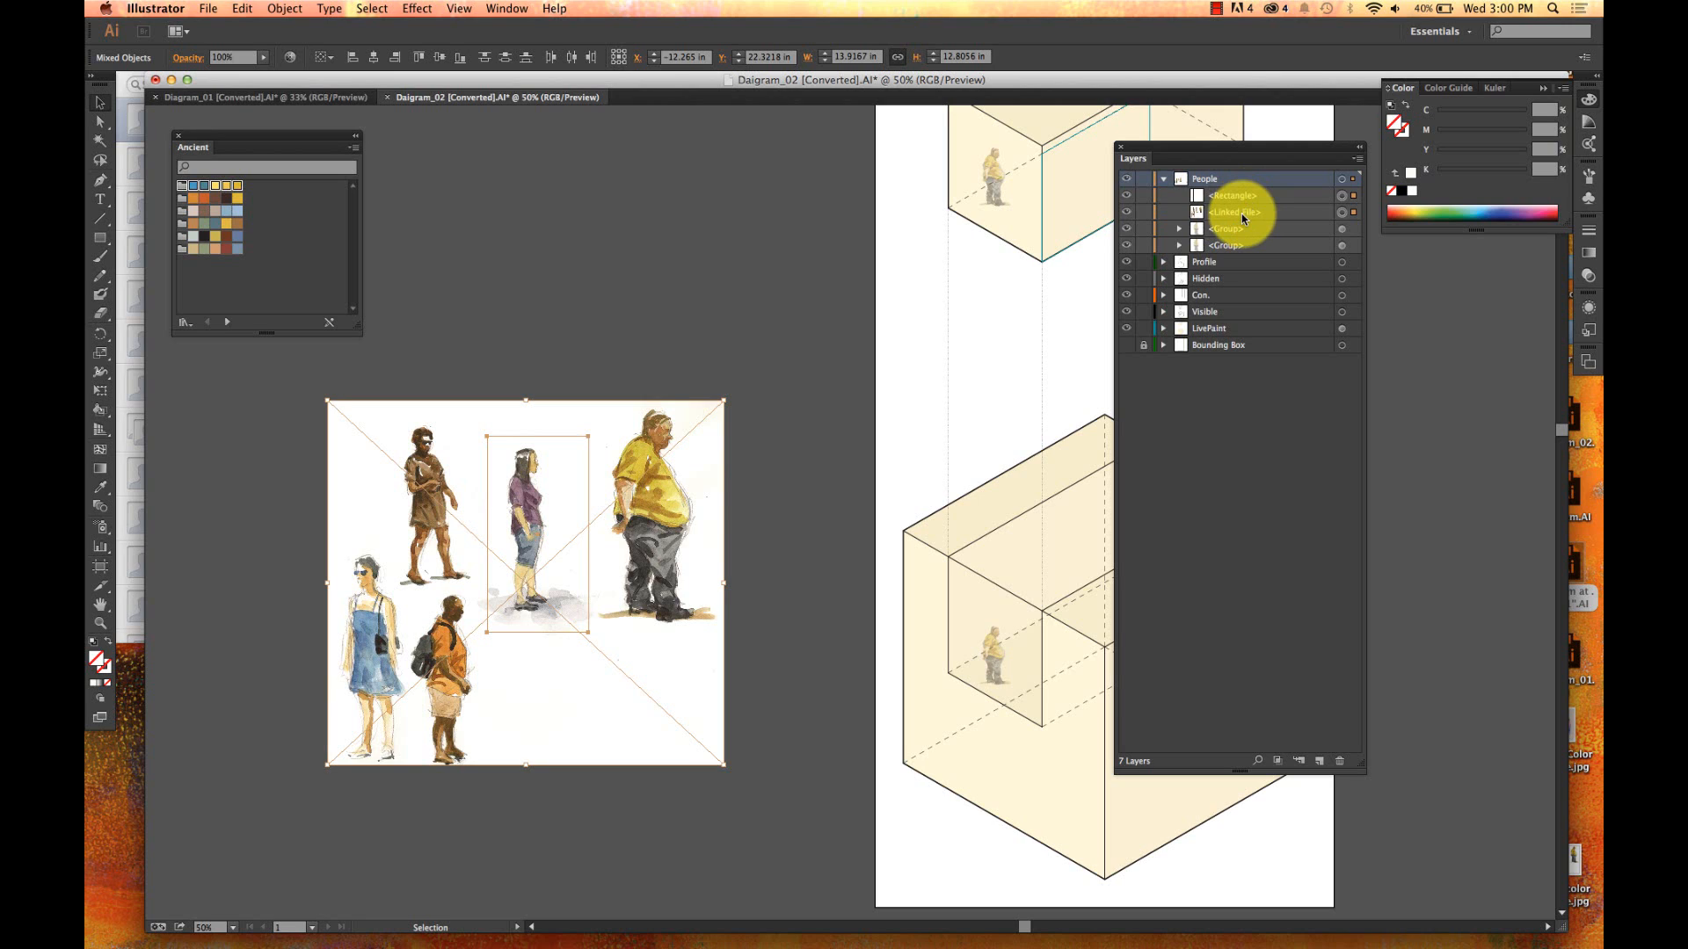
{"action": "left_click", "coordinate": [837, 229]}
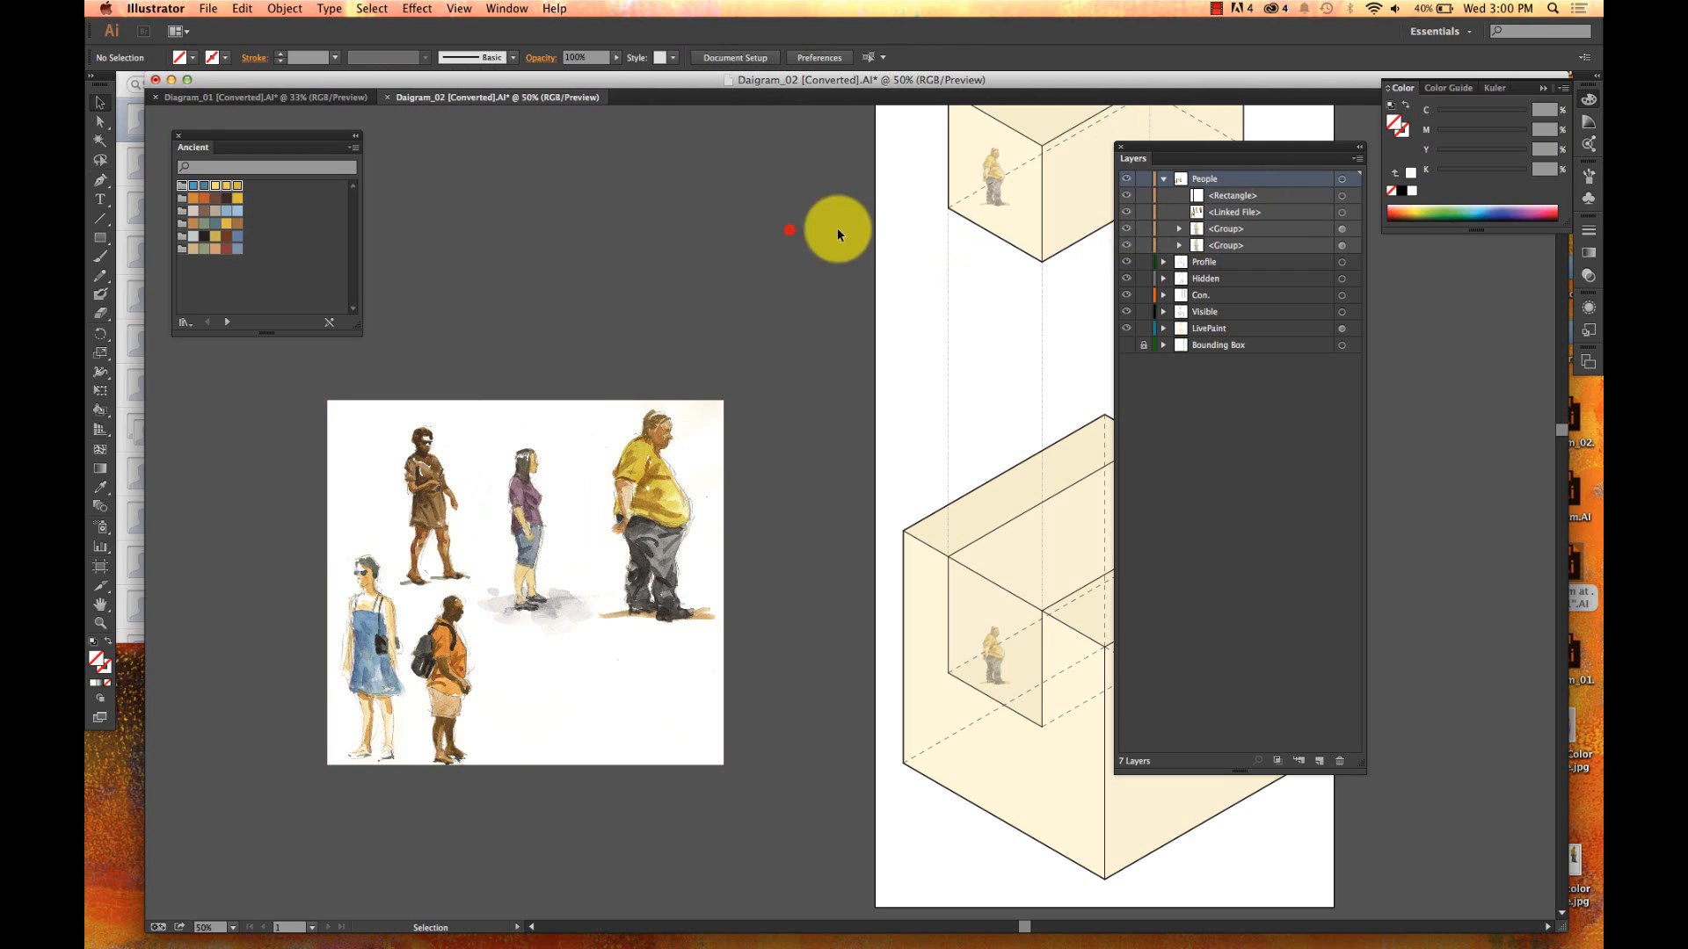
{"action": "left_click", "coordinate": [1236, 201]}
{"action": "left_click_drag", "start_coordinate": [1235, 203], "coordinate": [1229, 220]}
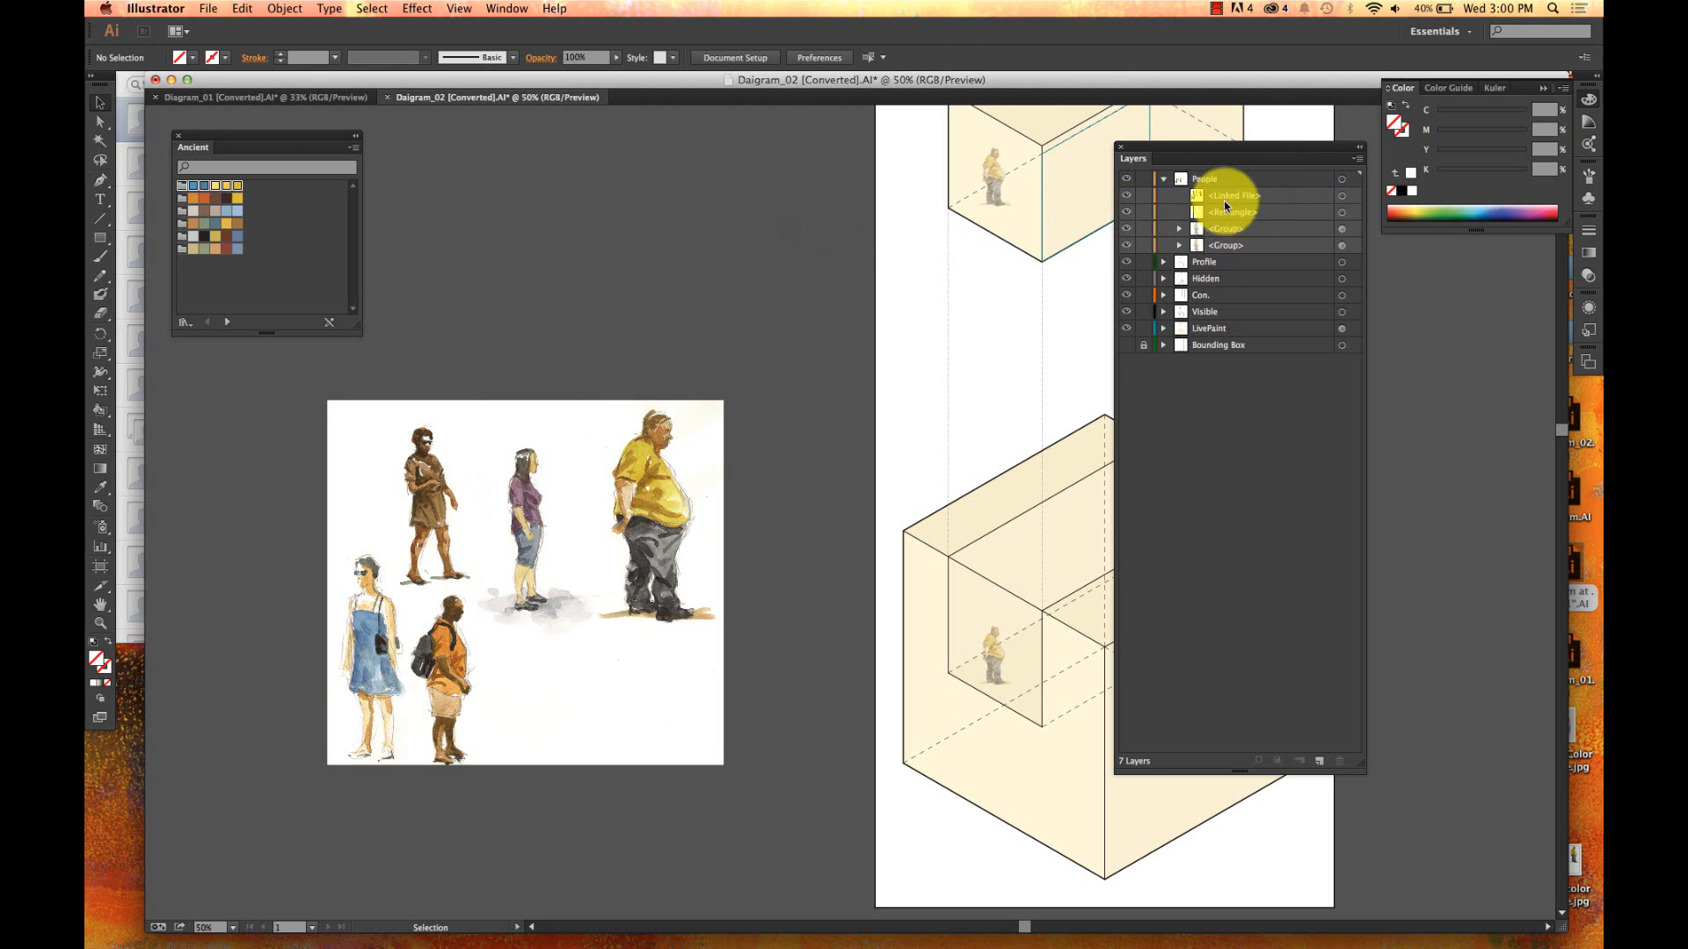
- Try to make a clipping mask from the linked image and the rectangle beneath it, and clear the selection
{"action": "left_click_drag", "start_coordinate": [530, 378], "coordinate": [407, 803]}
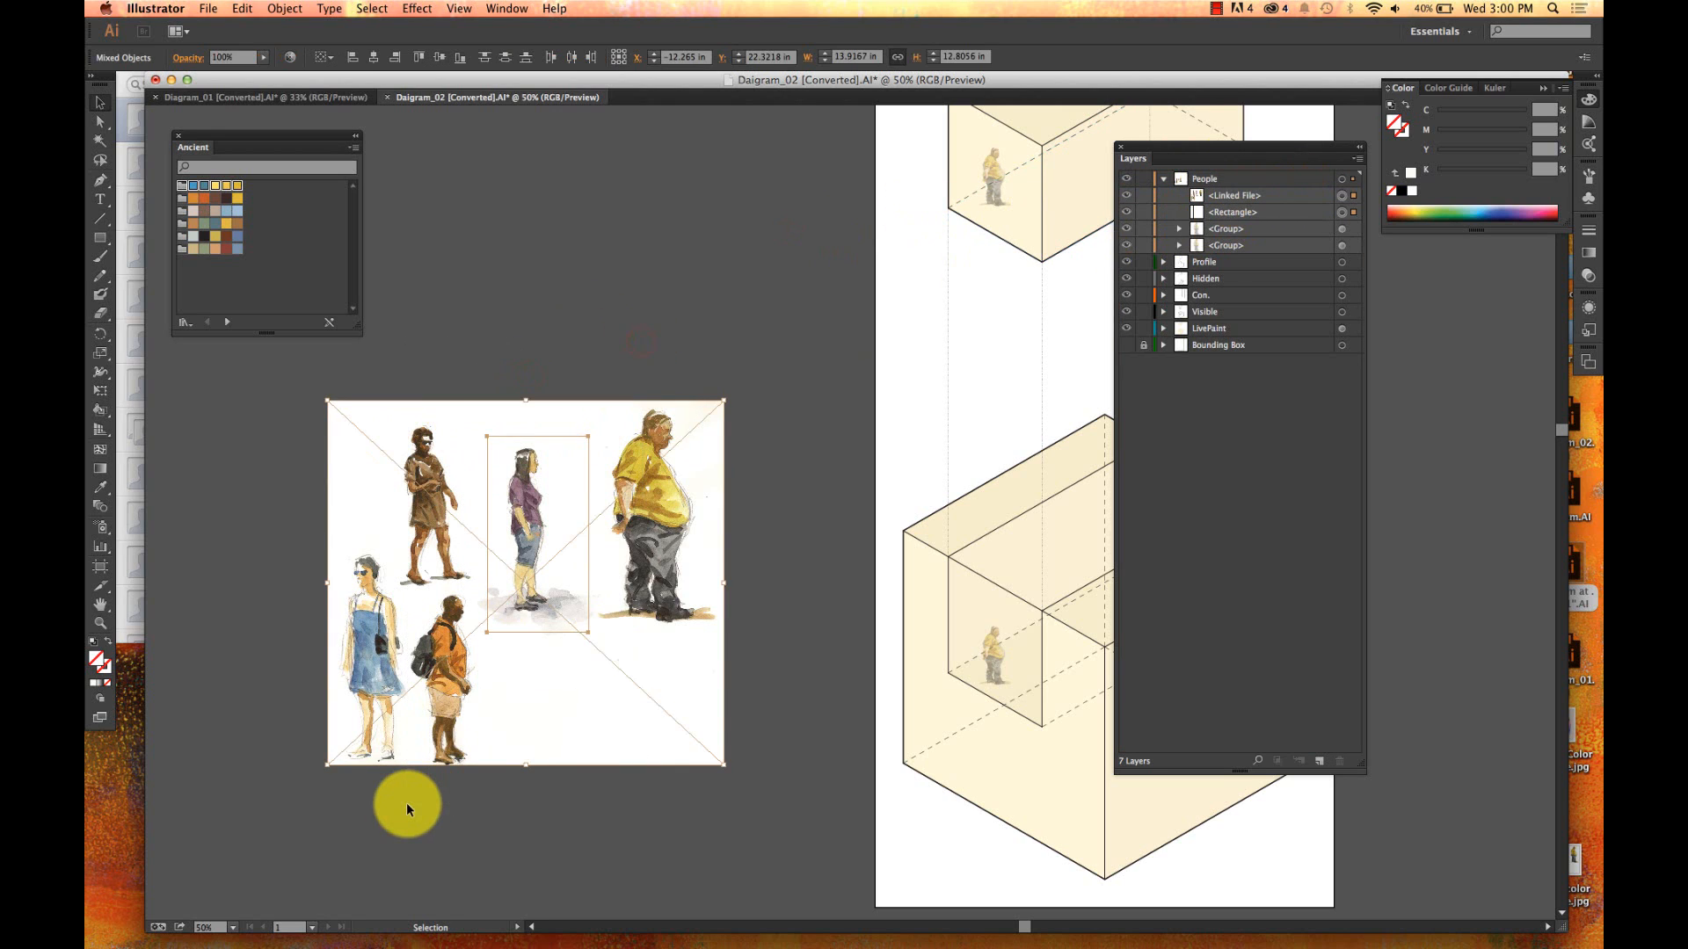
{"action": "key", "text": "super+7"}
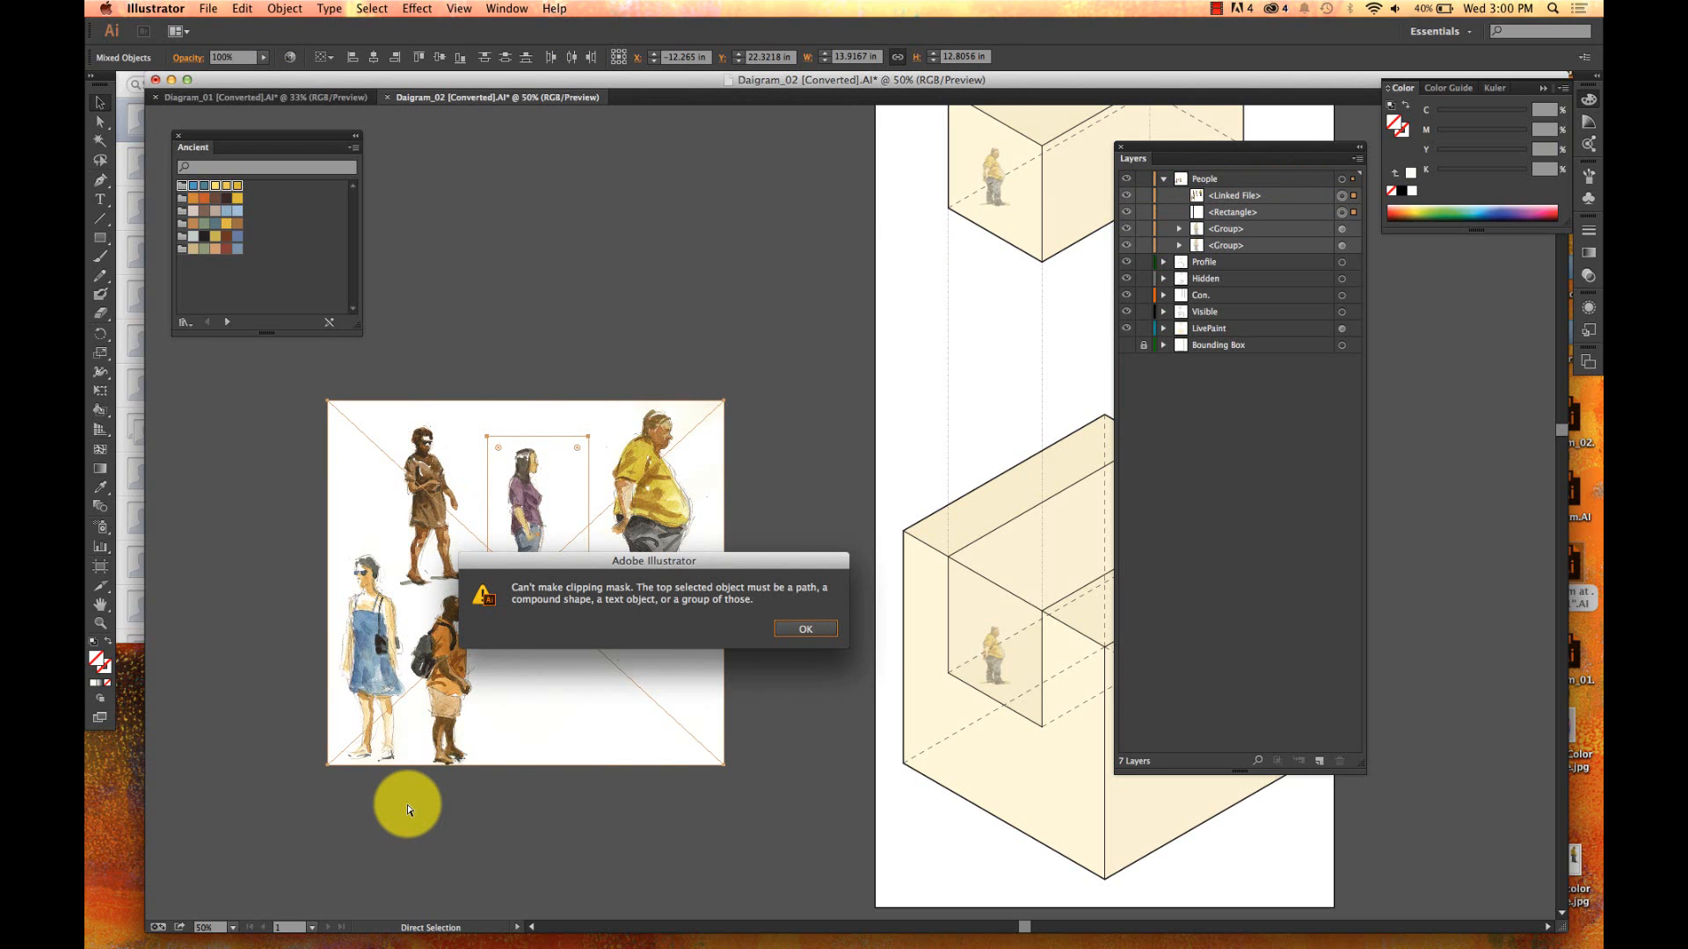
{"action": "key", "text": "Return"}
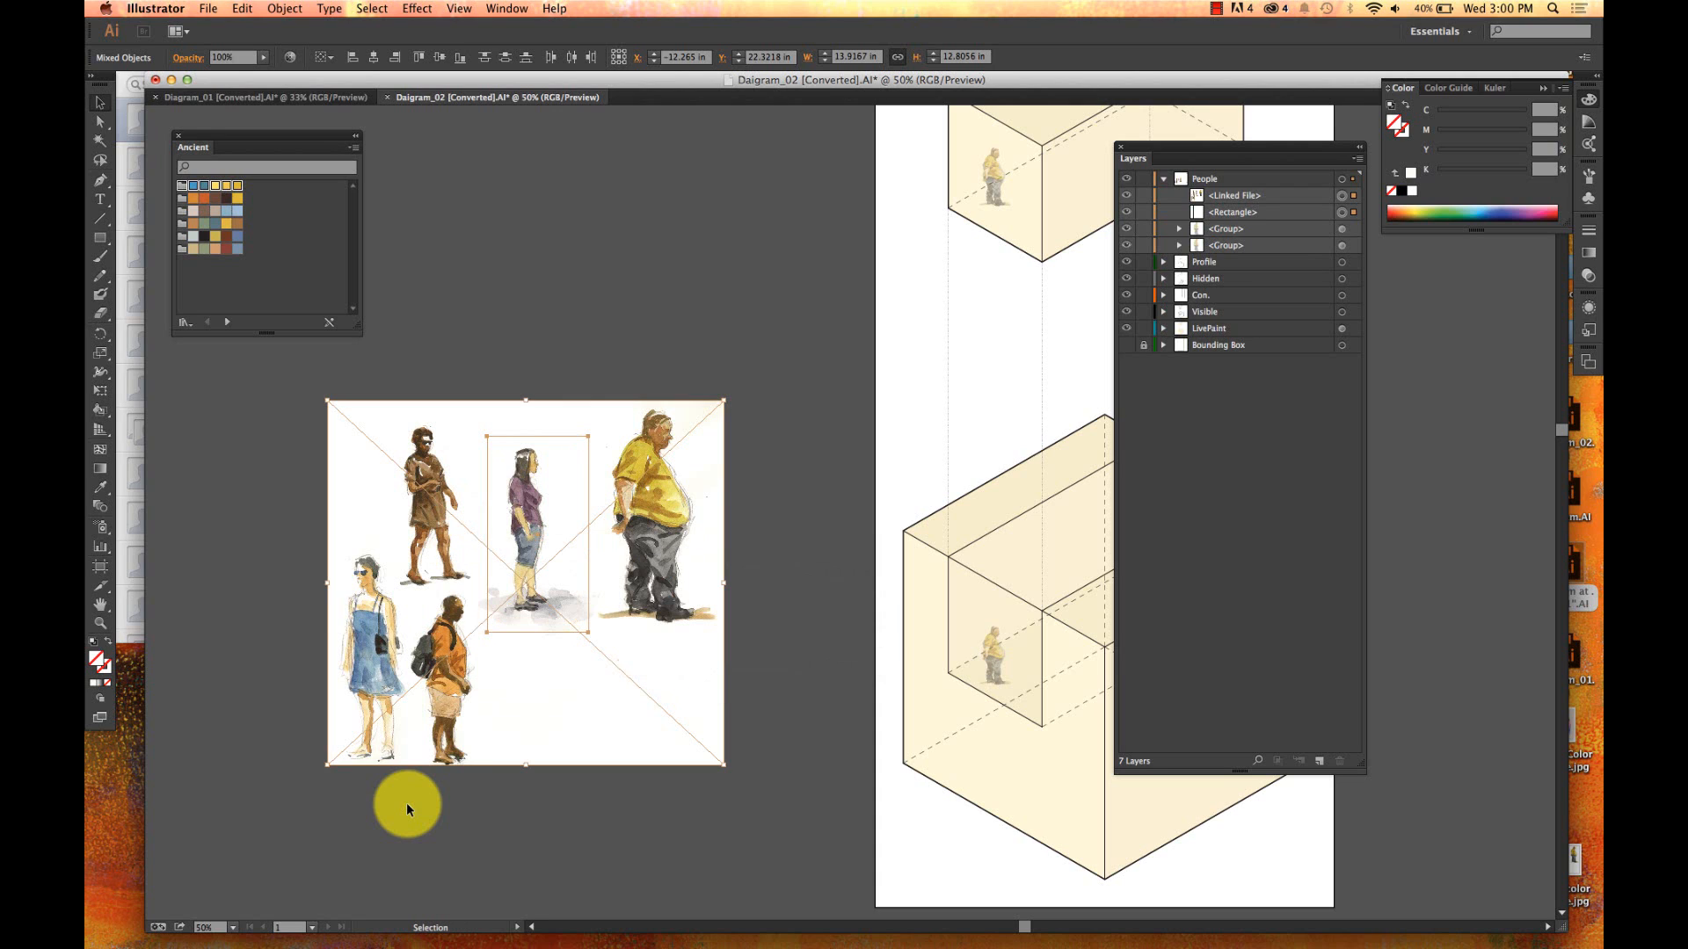
{"action": "key", "text": "v"}
{"action": "left_click", "coordinate": [577, 303]}
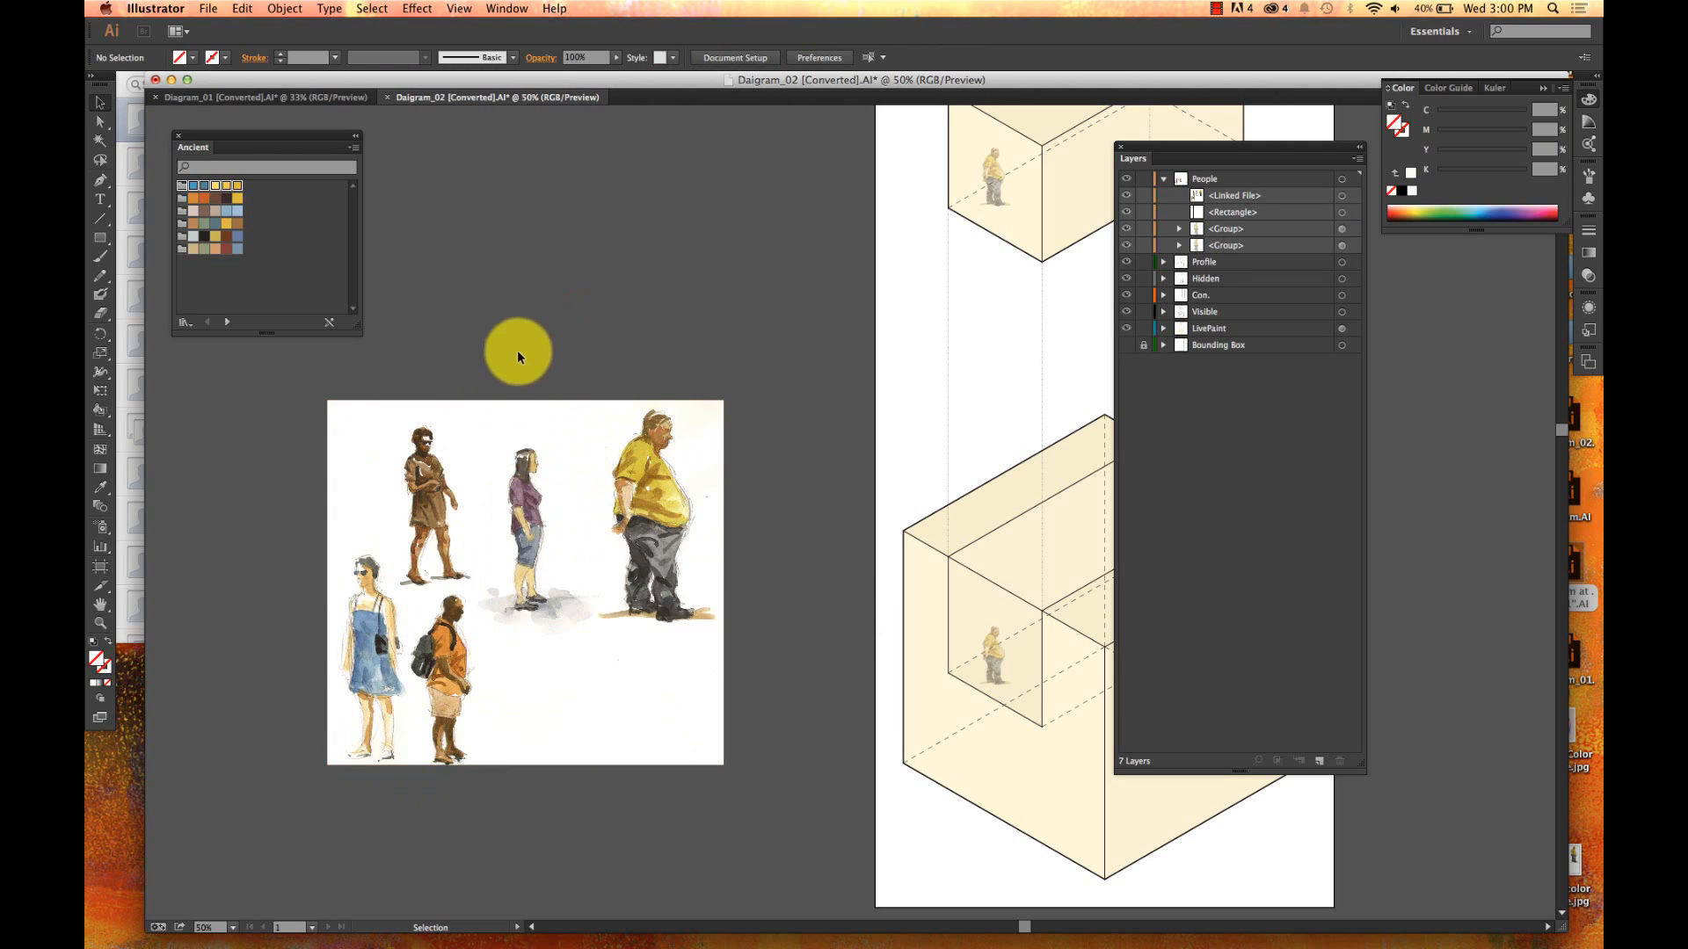
- Select only the rectangle around the woman in purple and place it above the linked image in the People layer
{"action": "left_click", "coordinate": [587, 450]}
{"action": "left_click", "coordinate": [690, 274]}
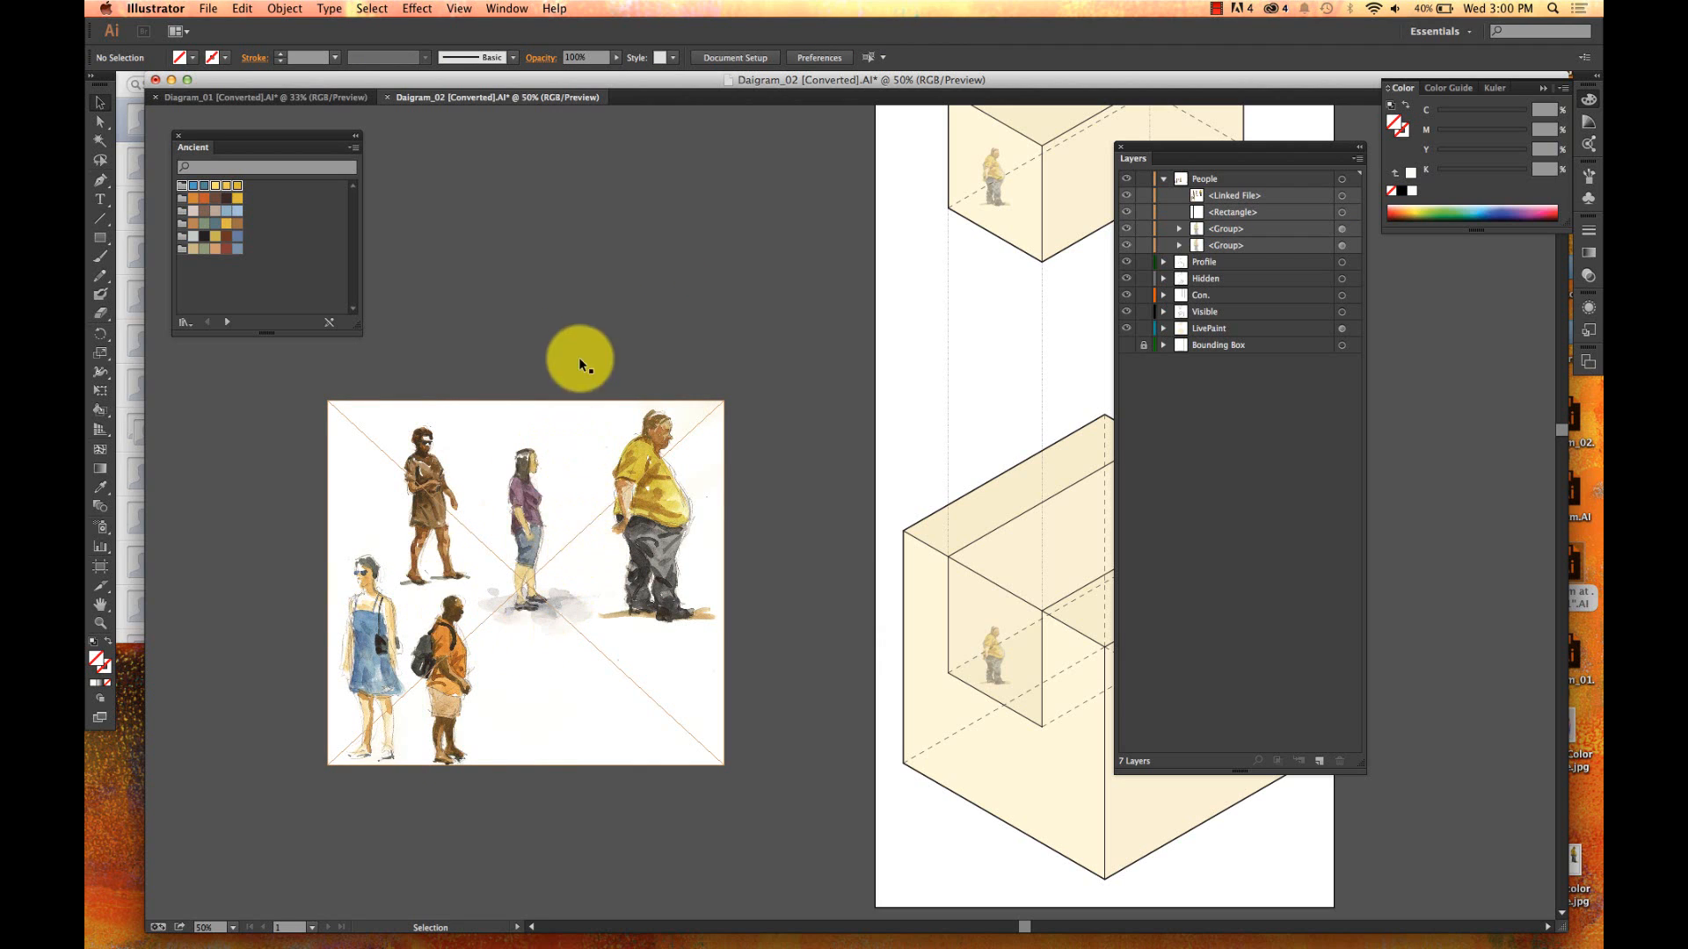
{"action": "left_click_drag", "start_coordinate": [595, 293], "coordinate": [461, 630]}
{"action": "left_click", "coordinate": [681, 563], "text": "shift"}
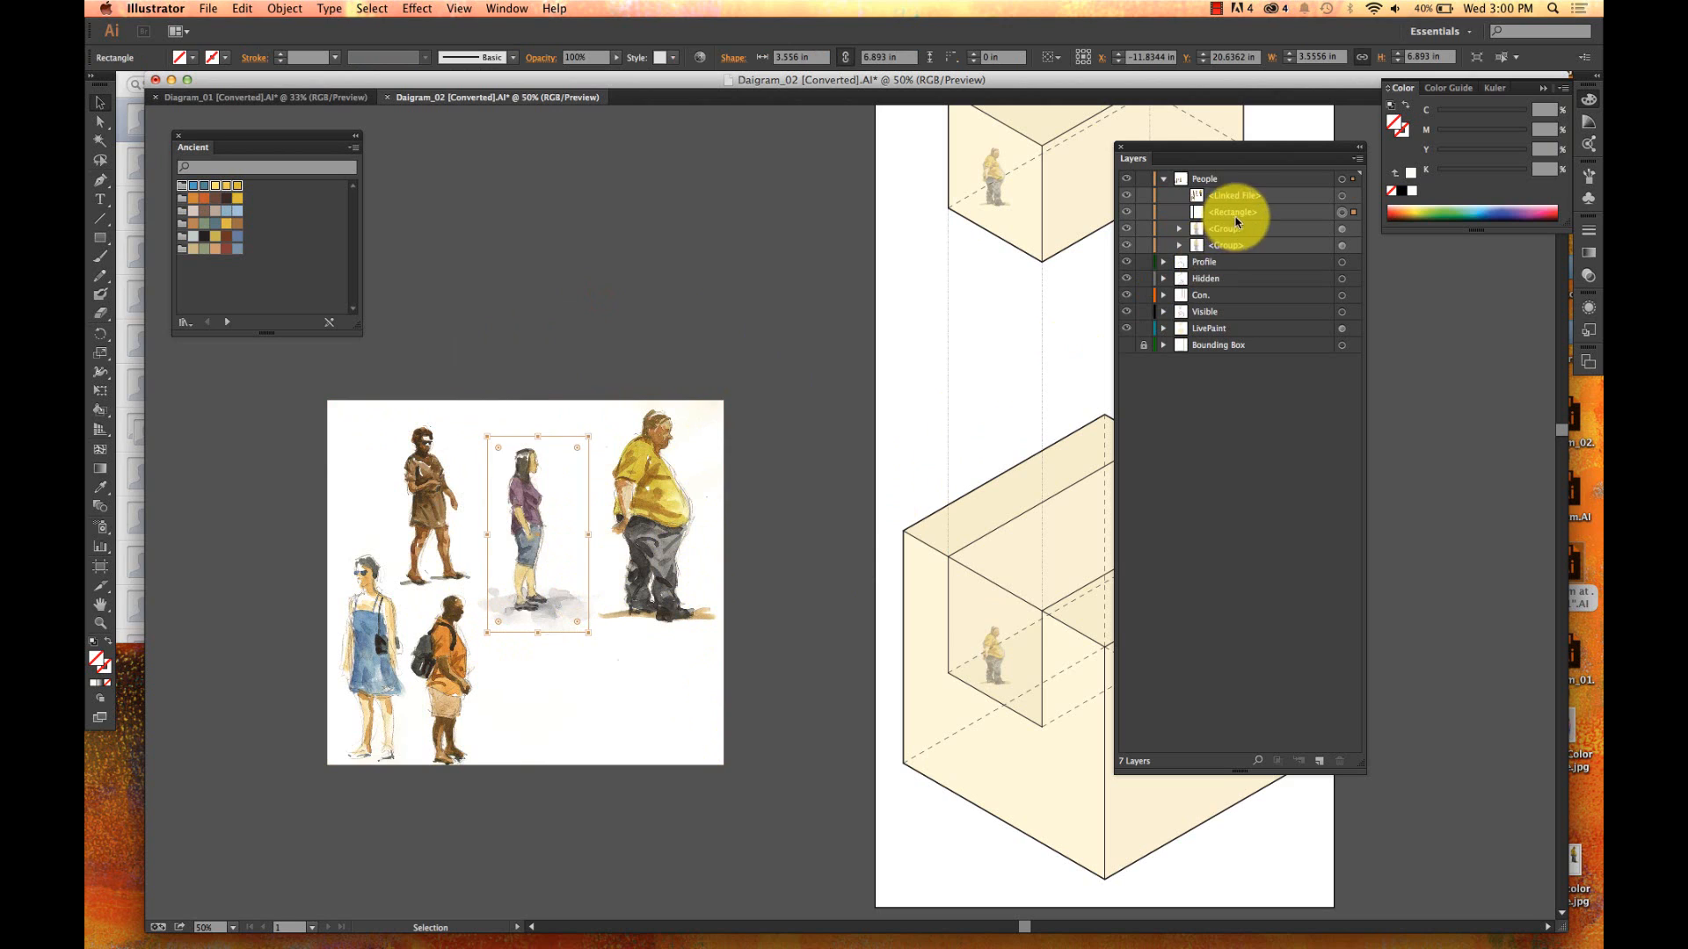
{"action": "left_click_drag", "start_coordinate": [1239, 216], "coordinate": [1237, 192]}
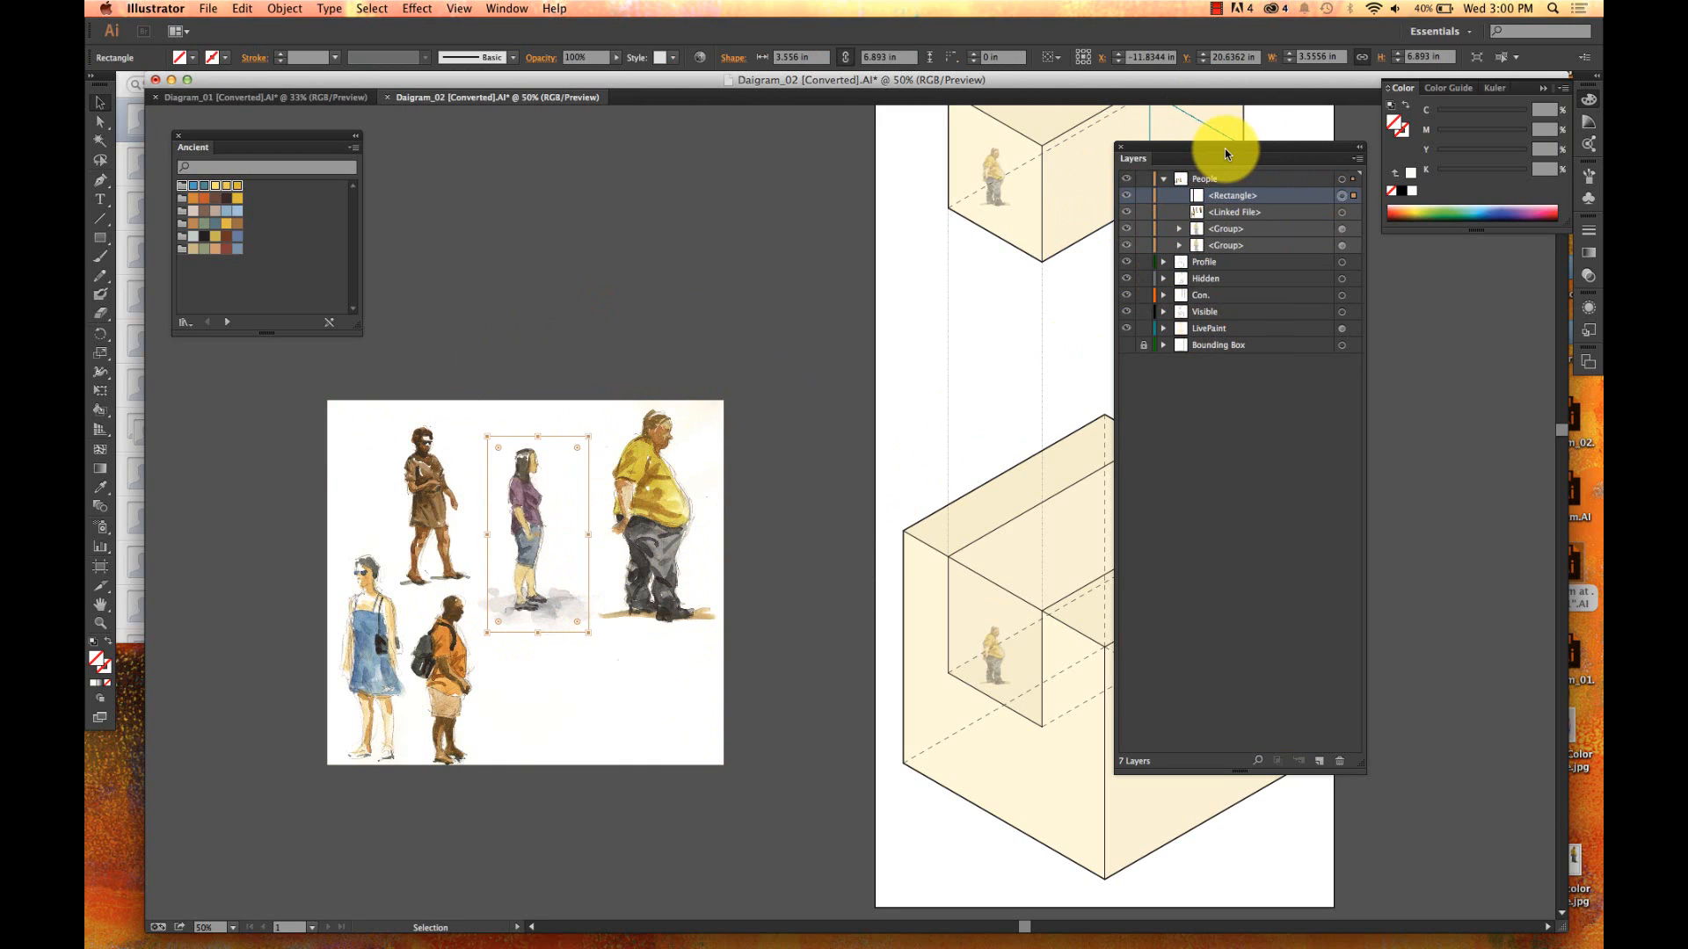
- Shift the selected rectangle backward and forward in the stacking order, leave it just below the linked image, and deselect it
{"action": "key", "text": "a"}
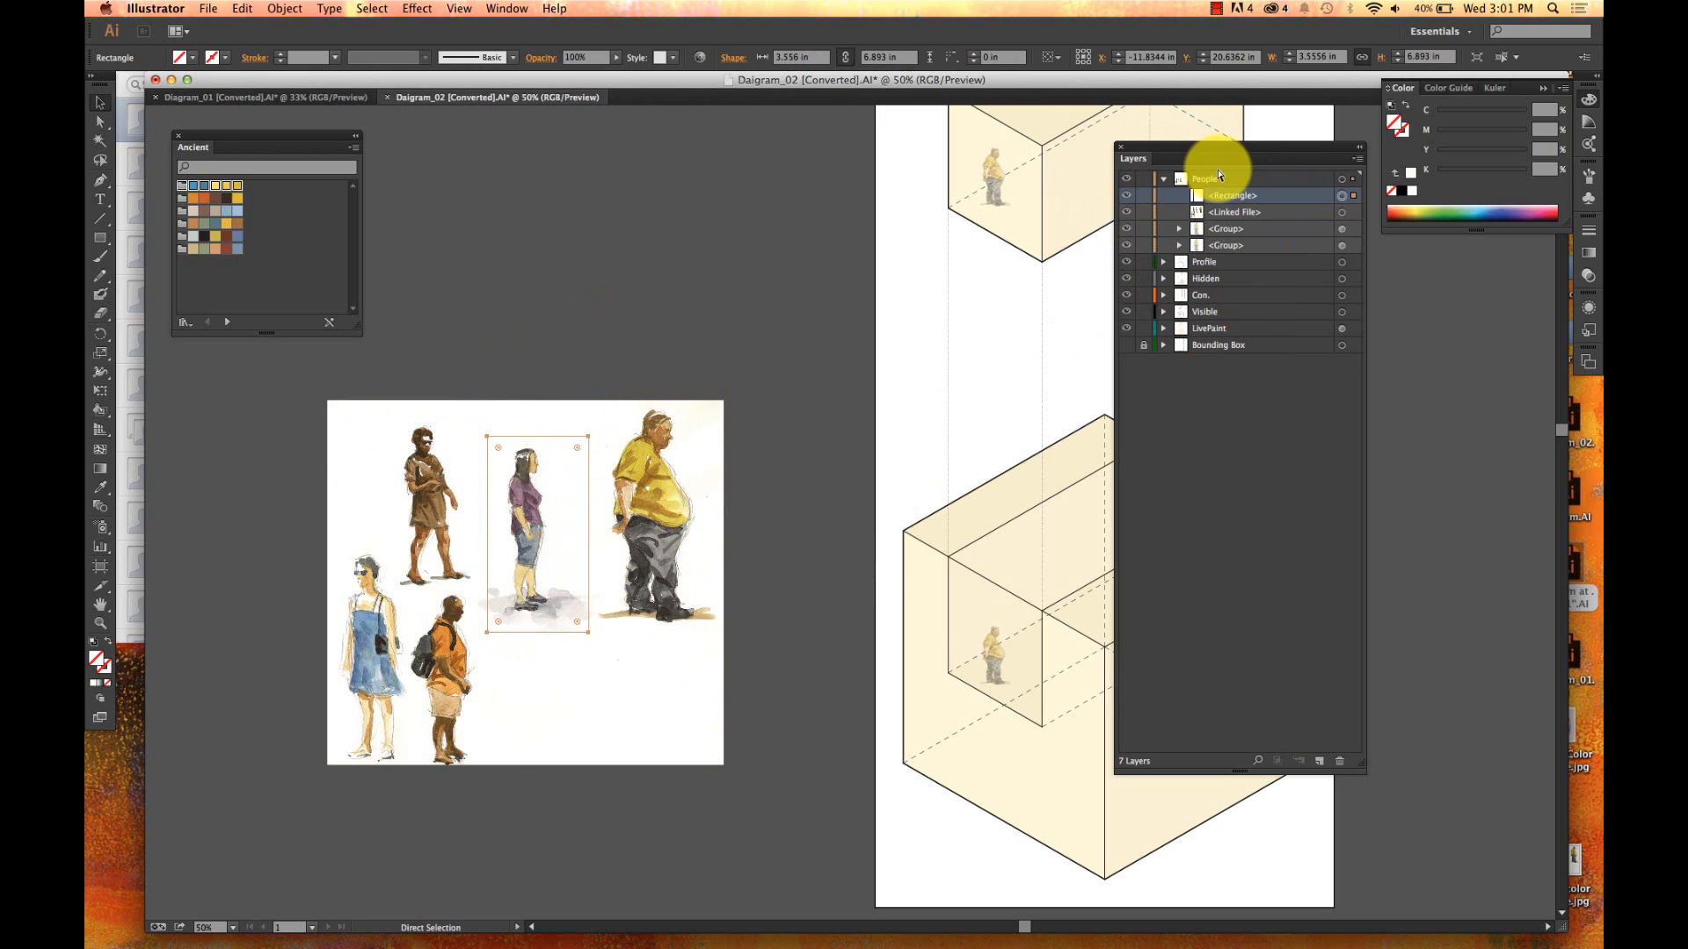
{"action": "key", "text": "super+bracketleft"}
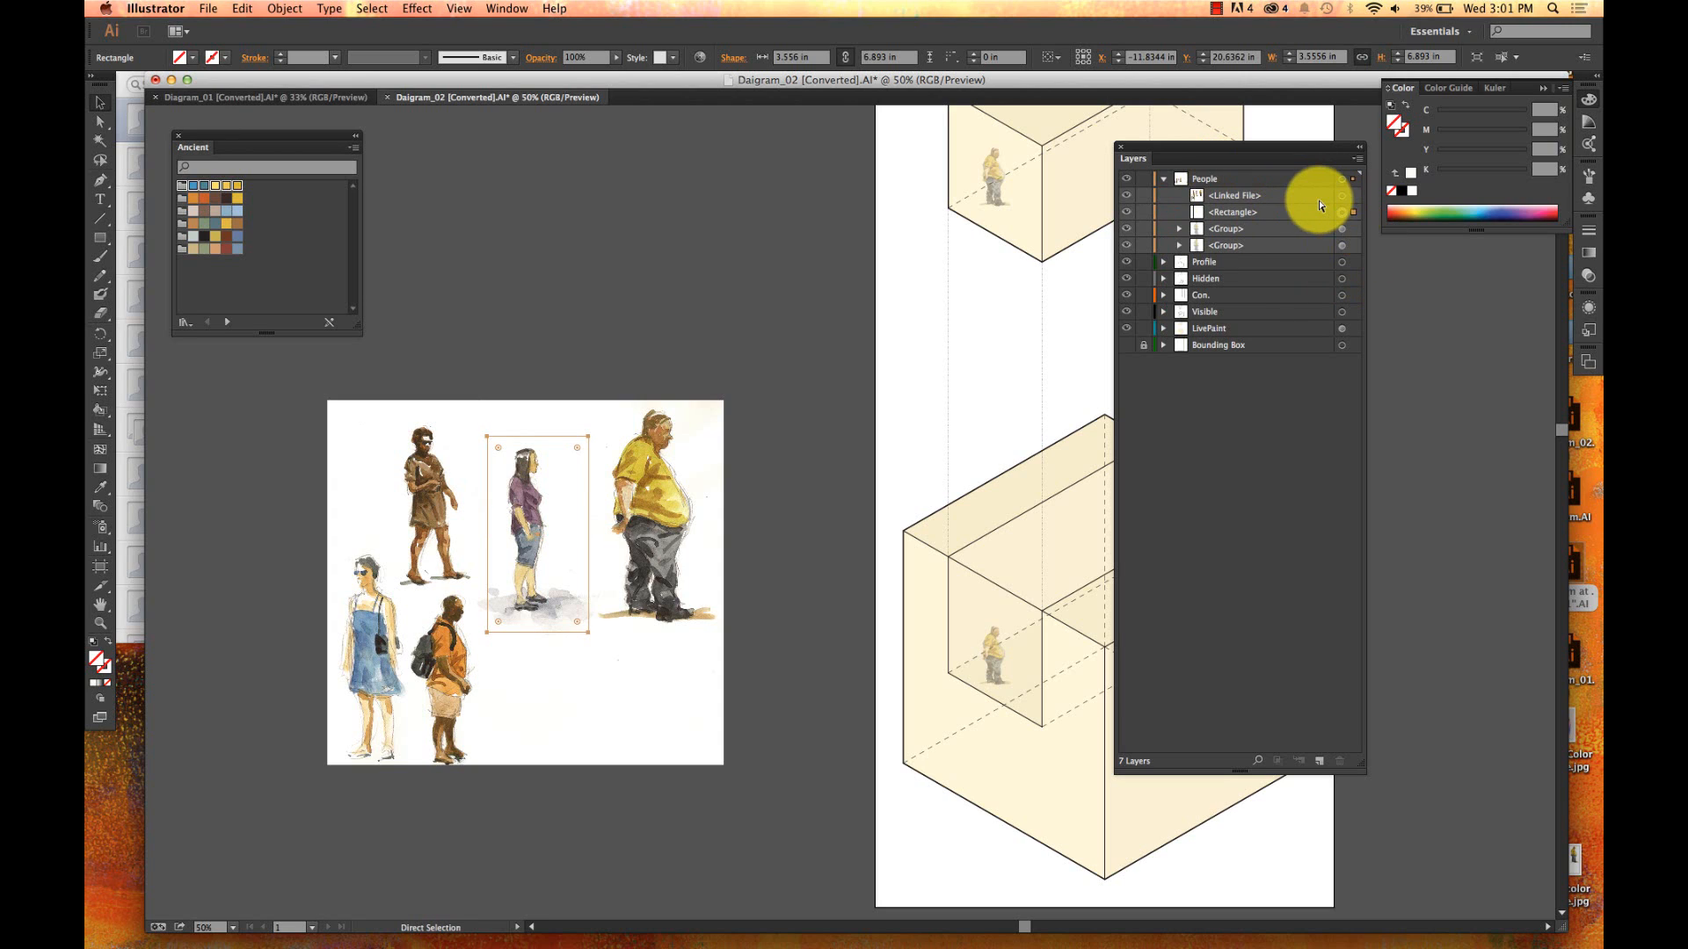
{"action": "key", "text": "super+["}
{"action": "key", "text": "super+["}
{"action": "key", "text": "super+]"}
{"action": "key", "text": "super+]"}
{"action": "key", "text": "super+]"}
{"action": "key", "text": "super+["}
{"action": "key", "text": "v"}
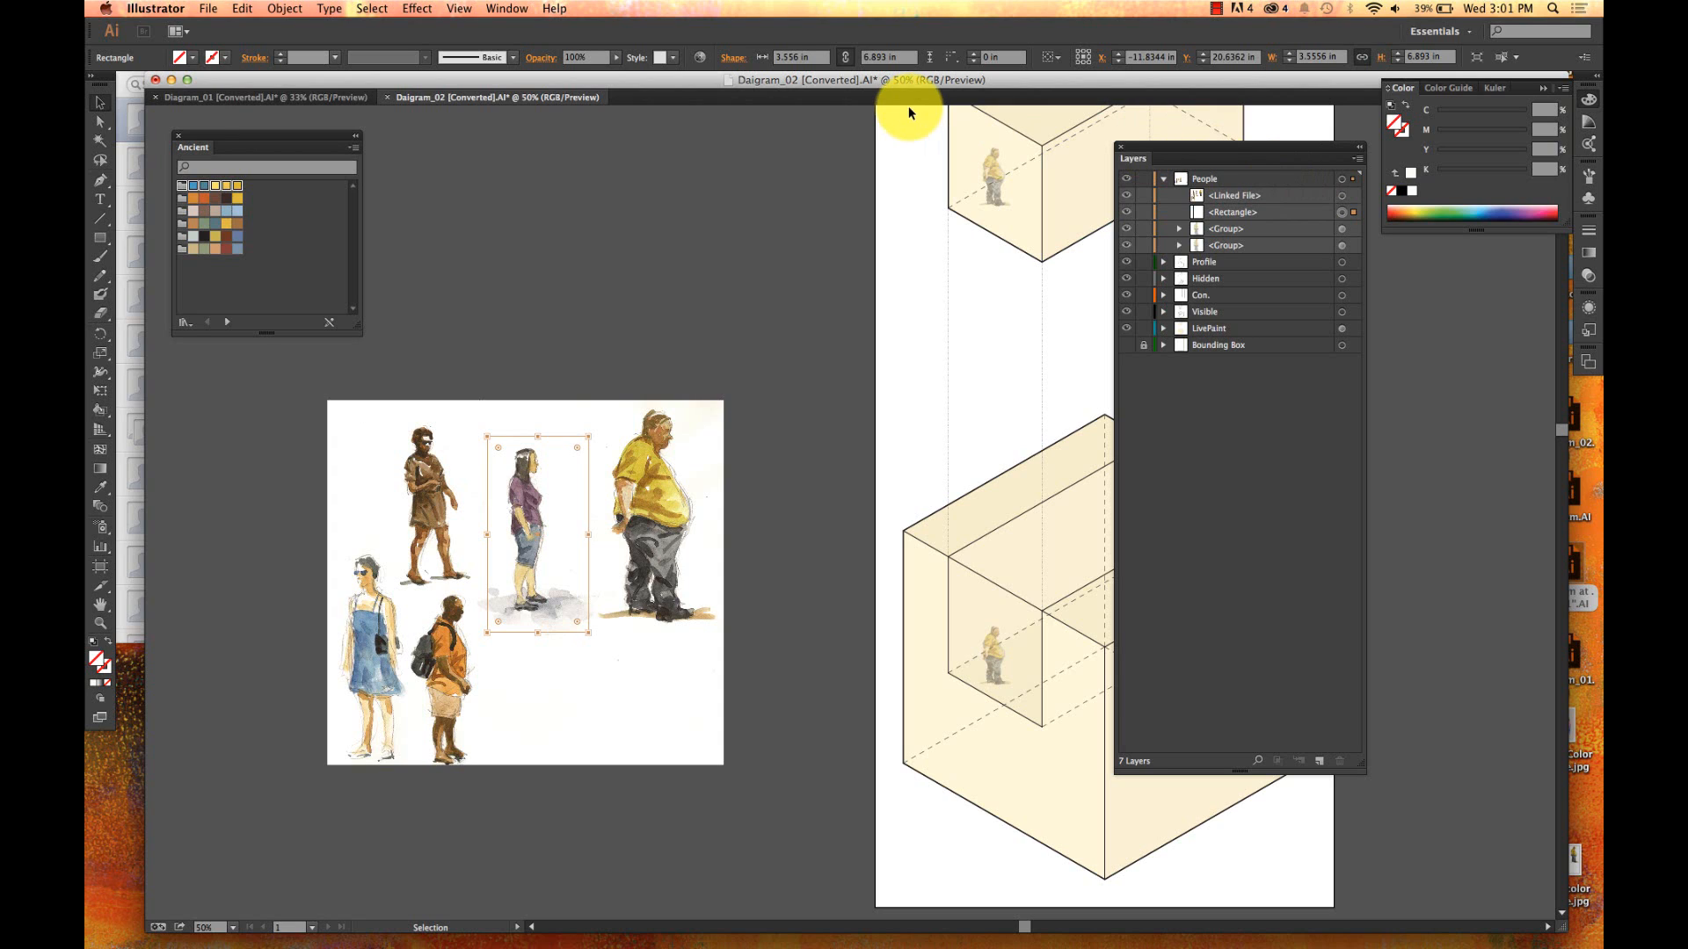
{"action": "left_click", "coordinate": [638, 251]}
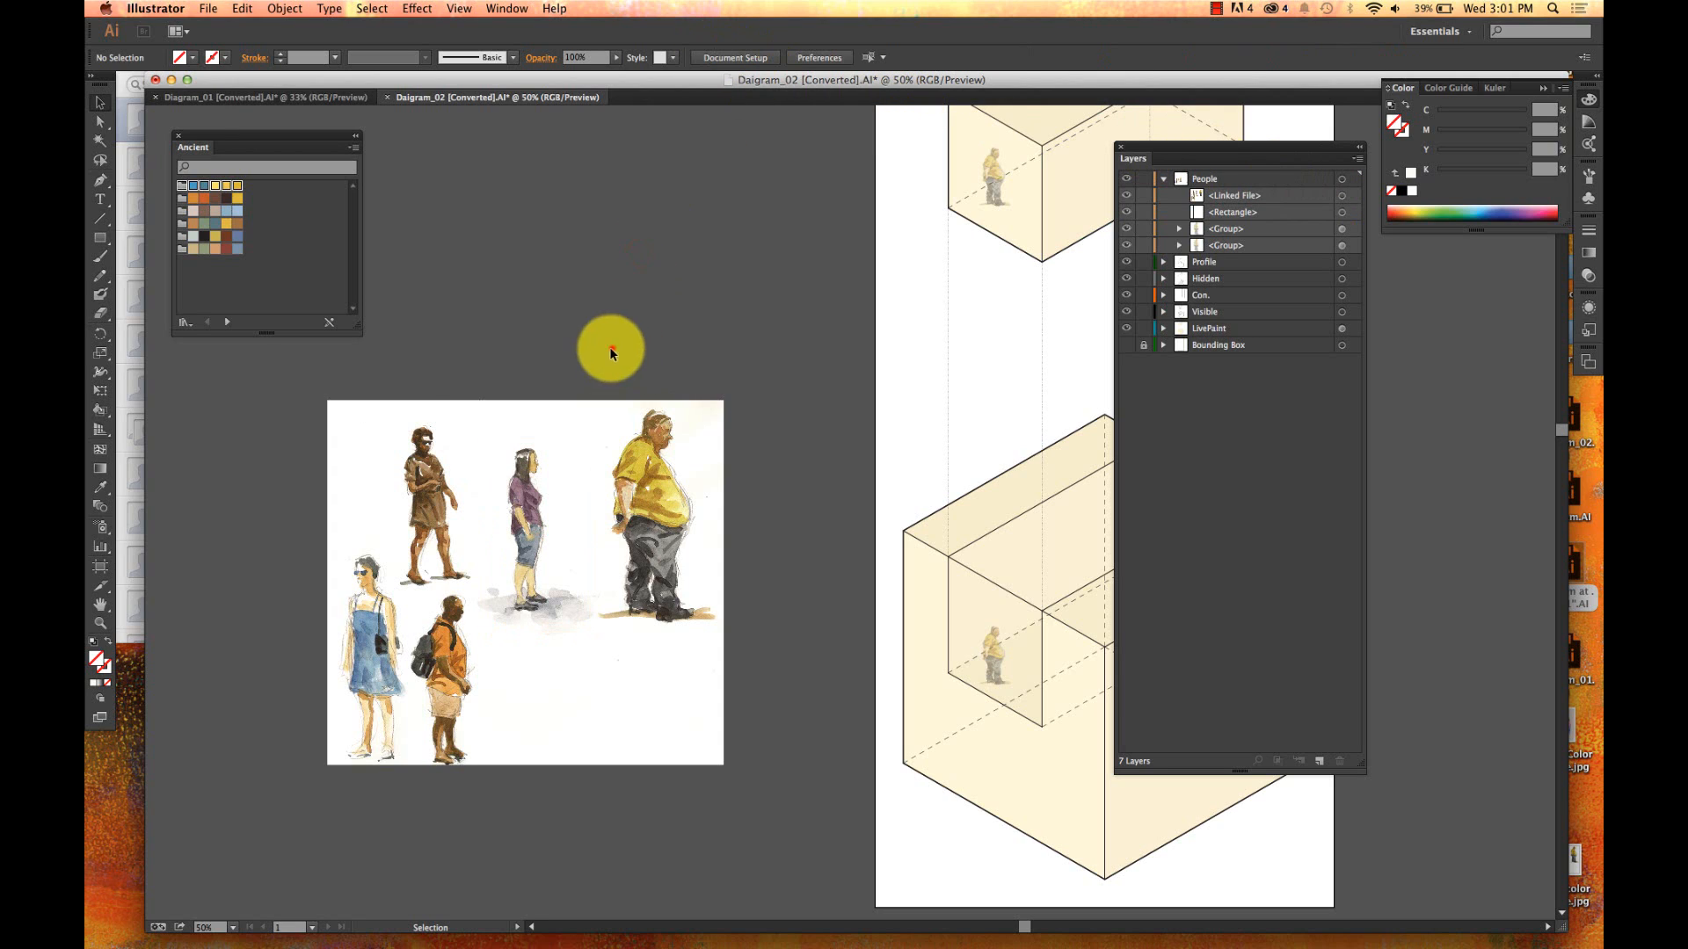
- Select the watercolor image and the rectangle together and group them
{"action": "left_click_drag", "start_coordinate": [612, 350], "coordinate": [434, 575]}
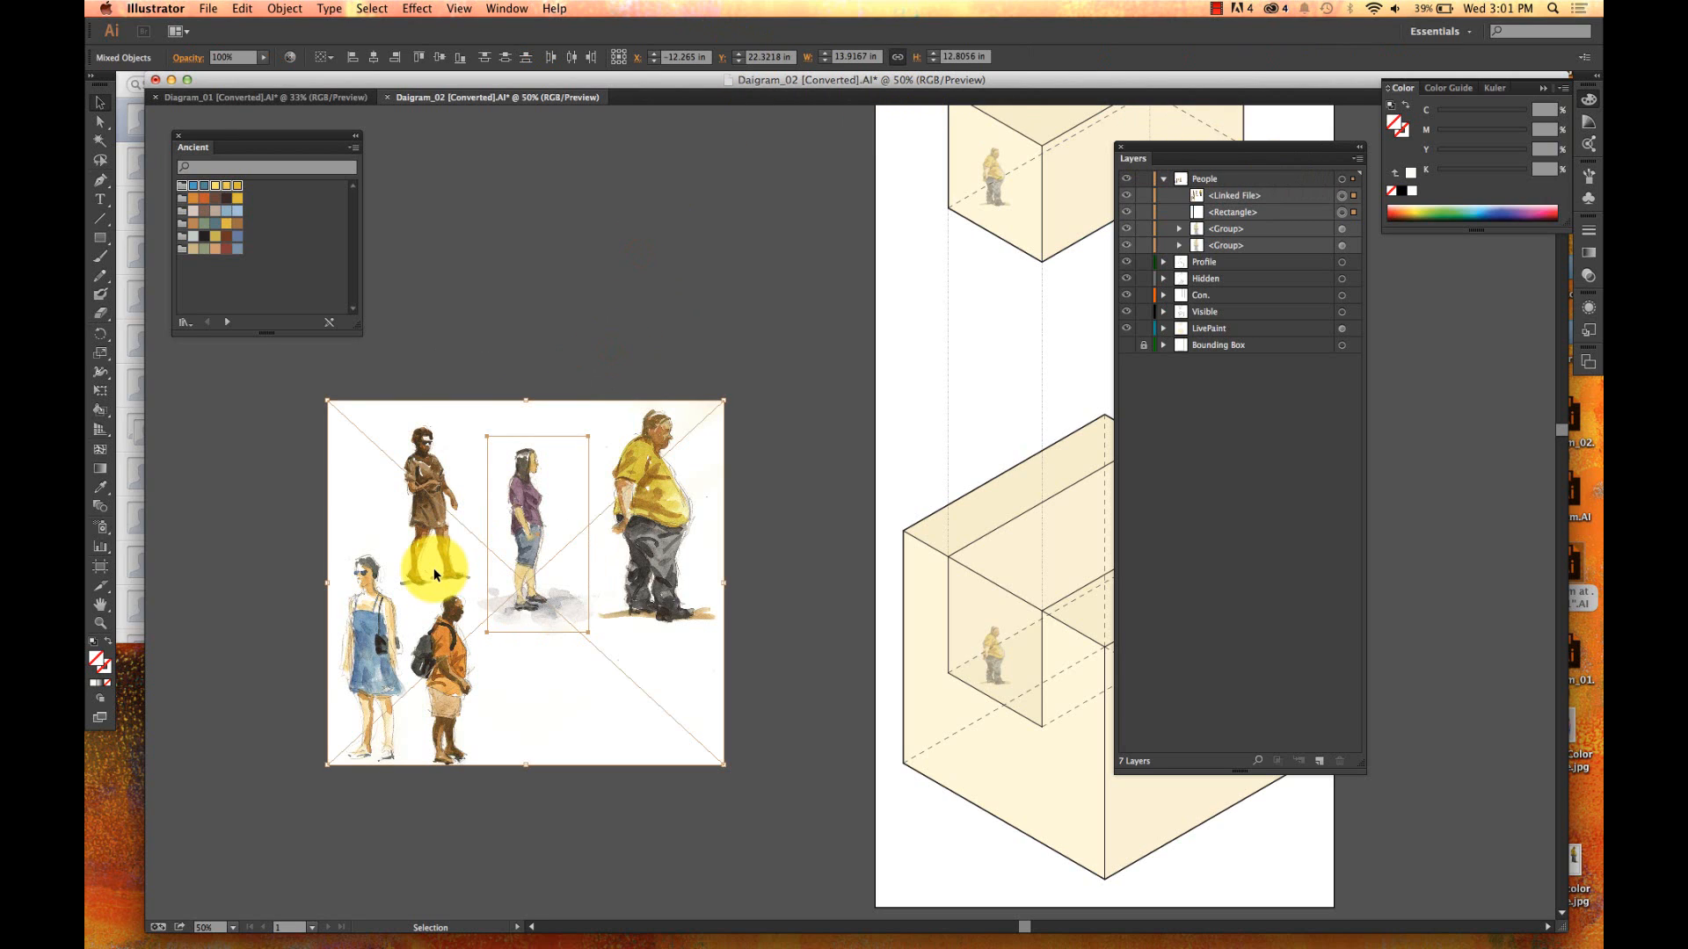
{"action": "key", "text": "super+g"}
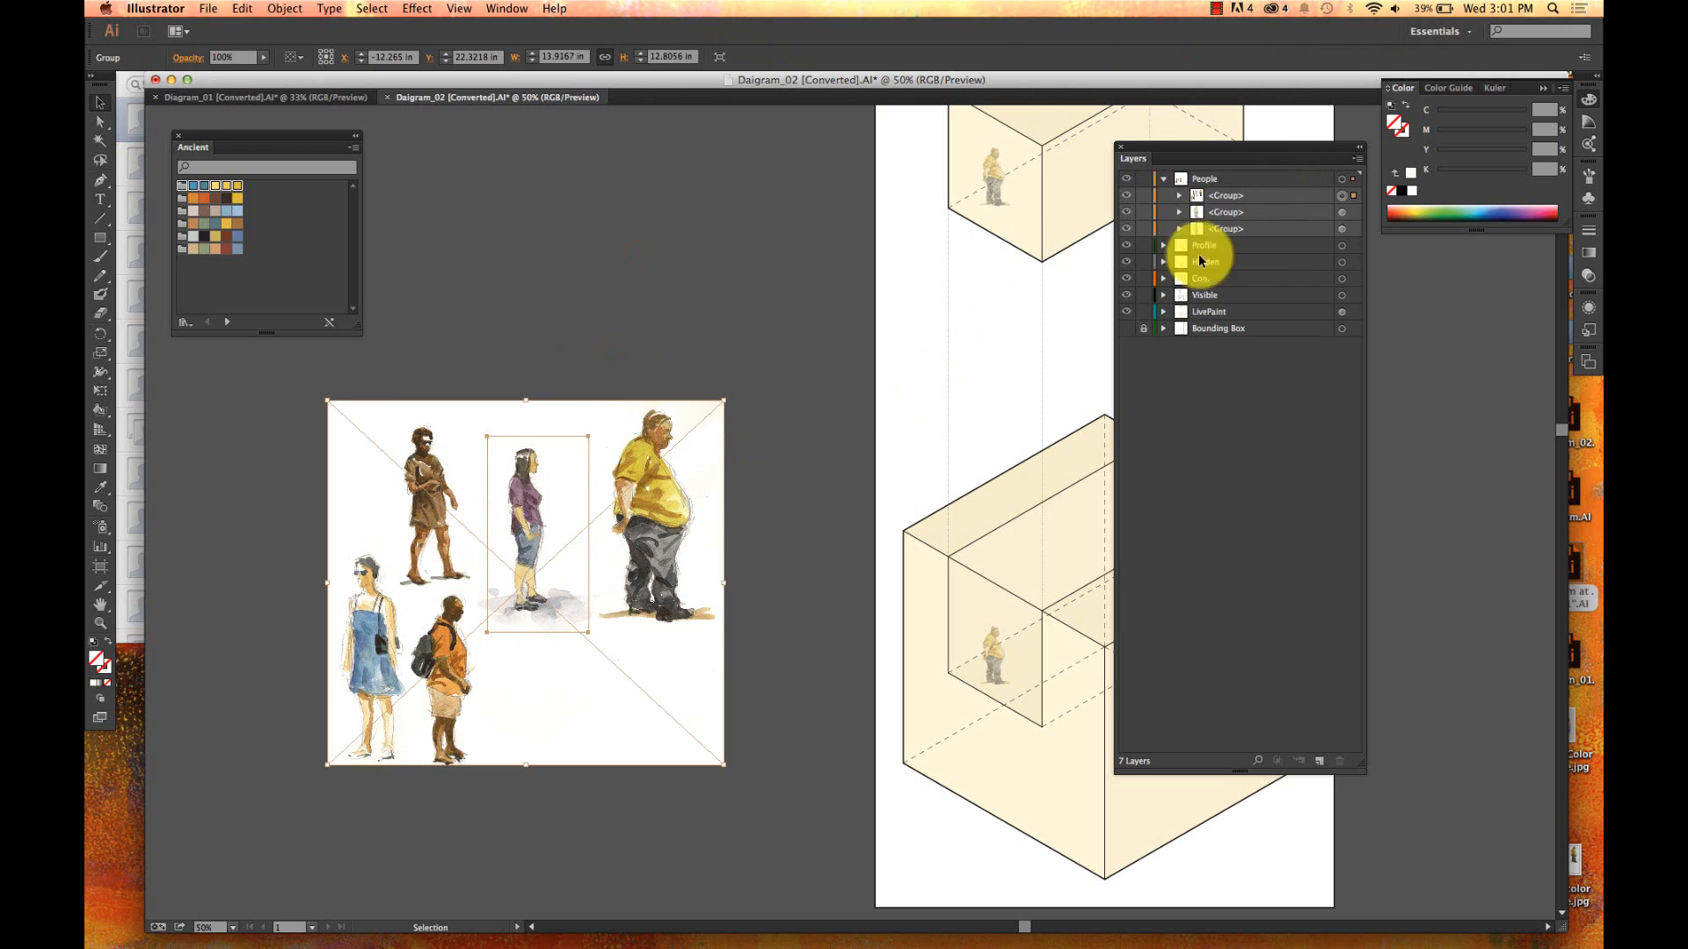
{"action": "key", "text": "a"}
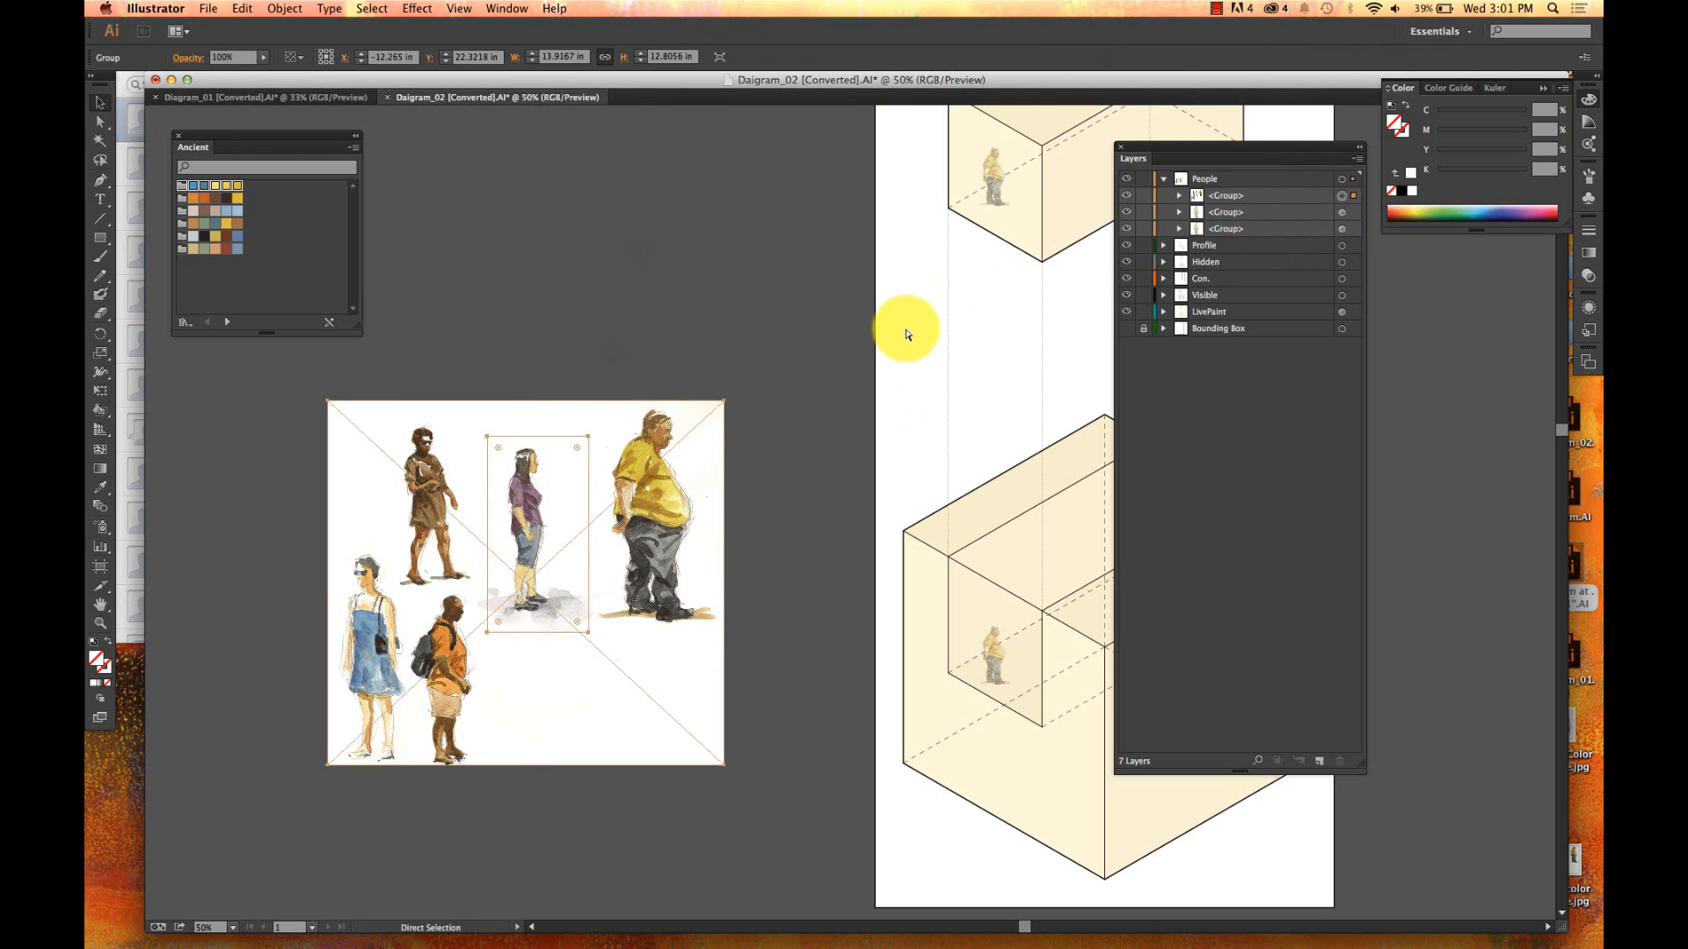
{"action": "key", "text": "v"}
{"action": "left_click", "coordinate": [285, 8]}
{"action": "mouse_move", "coordinate": [319, 388]}
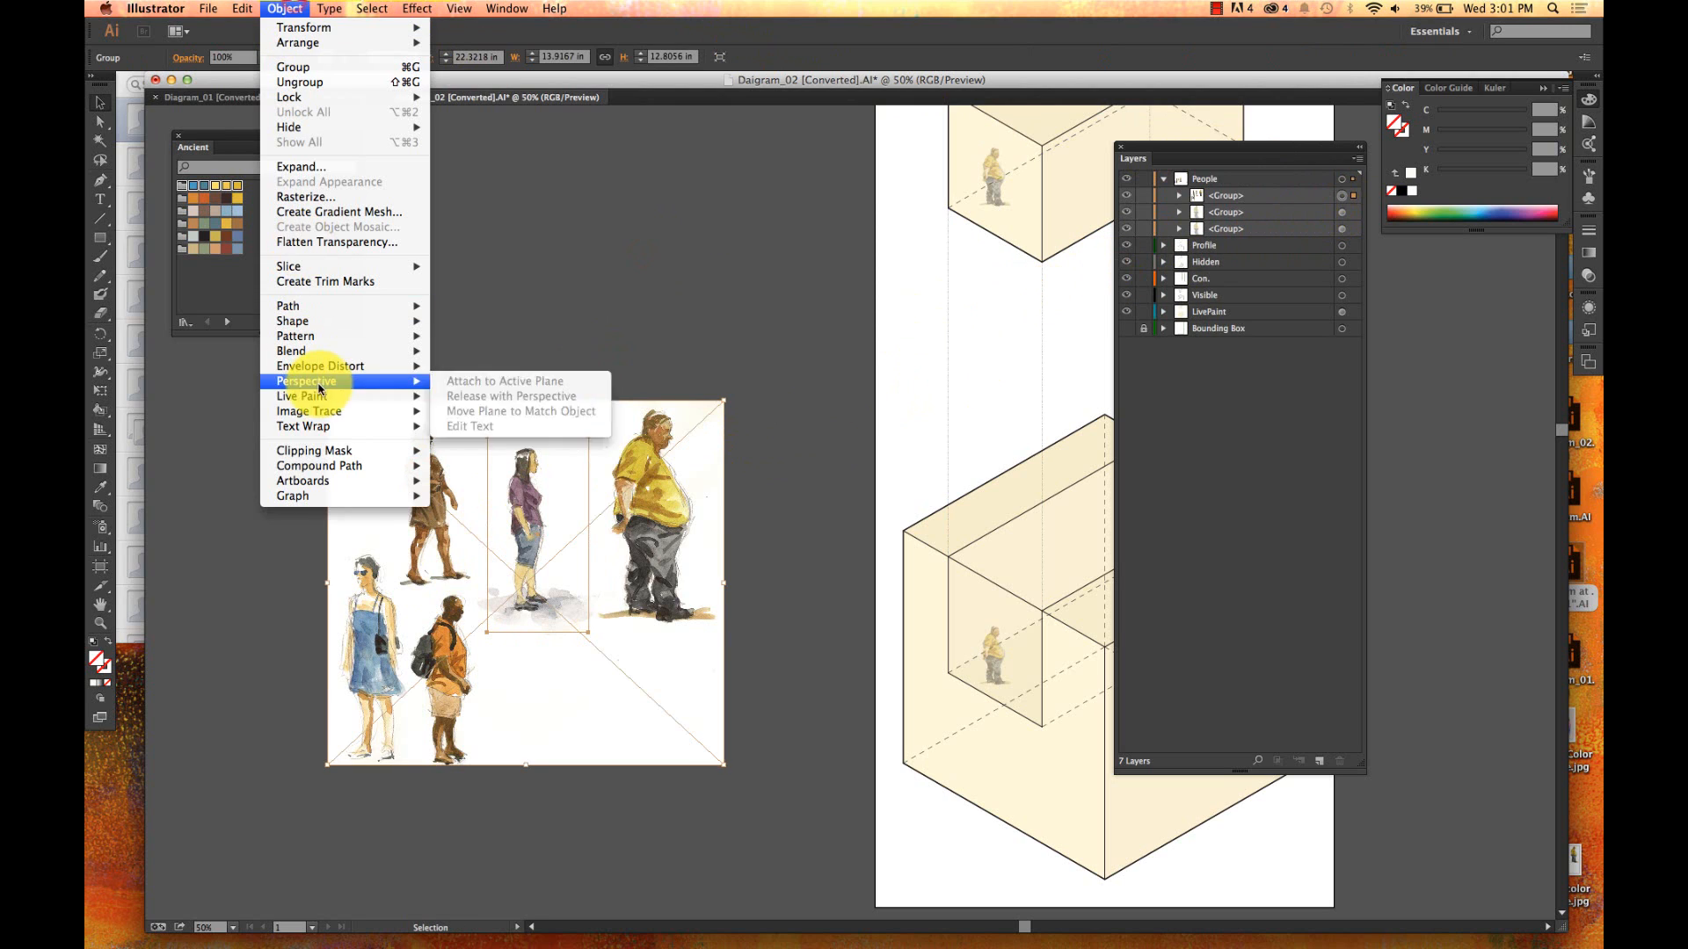
{"action": "left_click", "coordinate": [559, 351]}
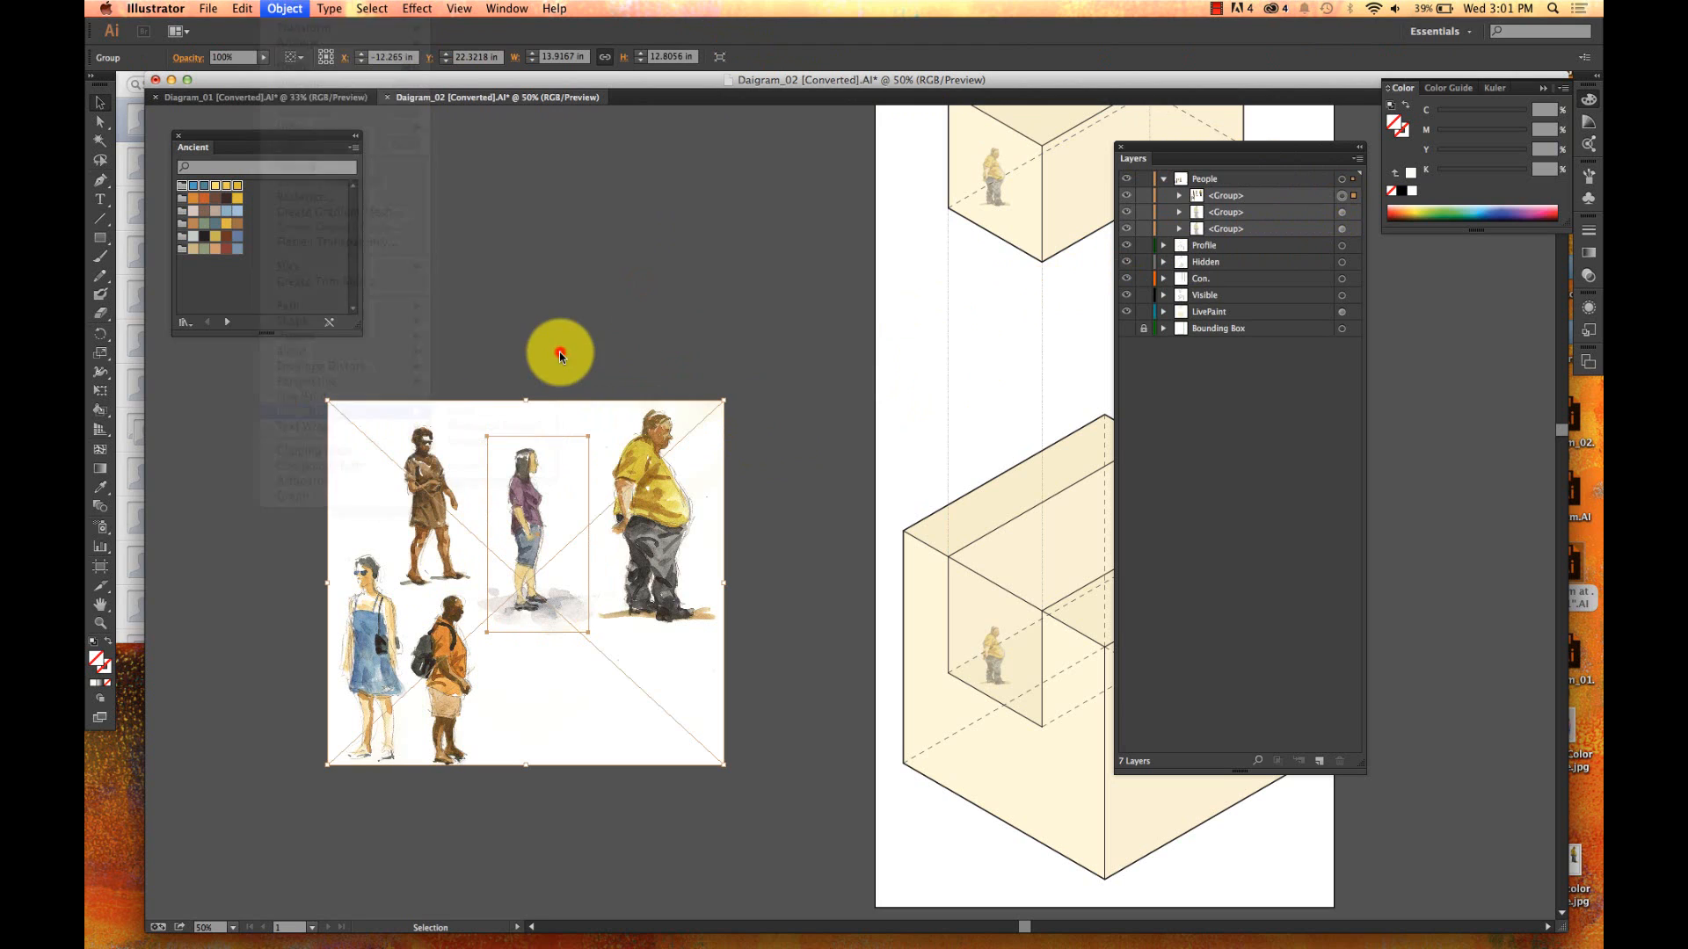
{"action": "left_click", "coordinate": [648, 354]}
{"action": "left_click", "coordinate": [1224, 194]}
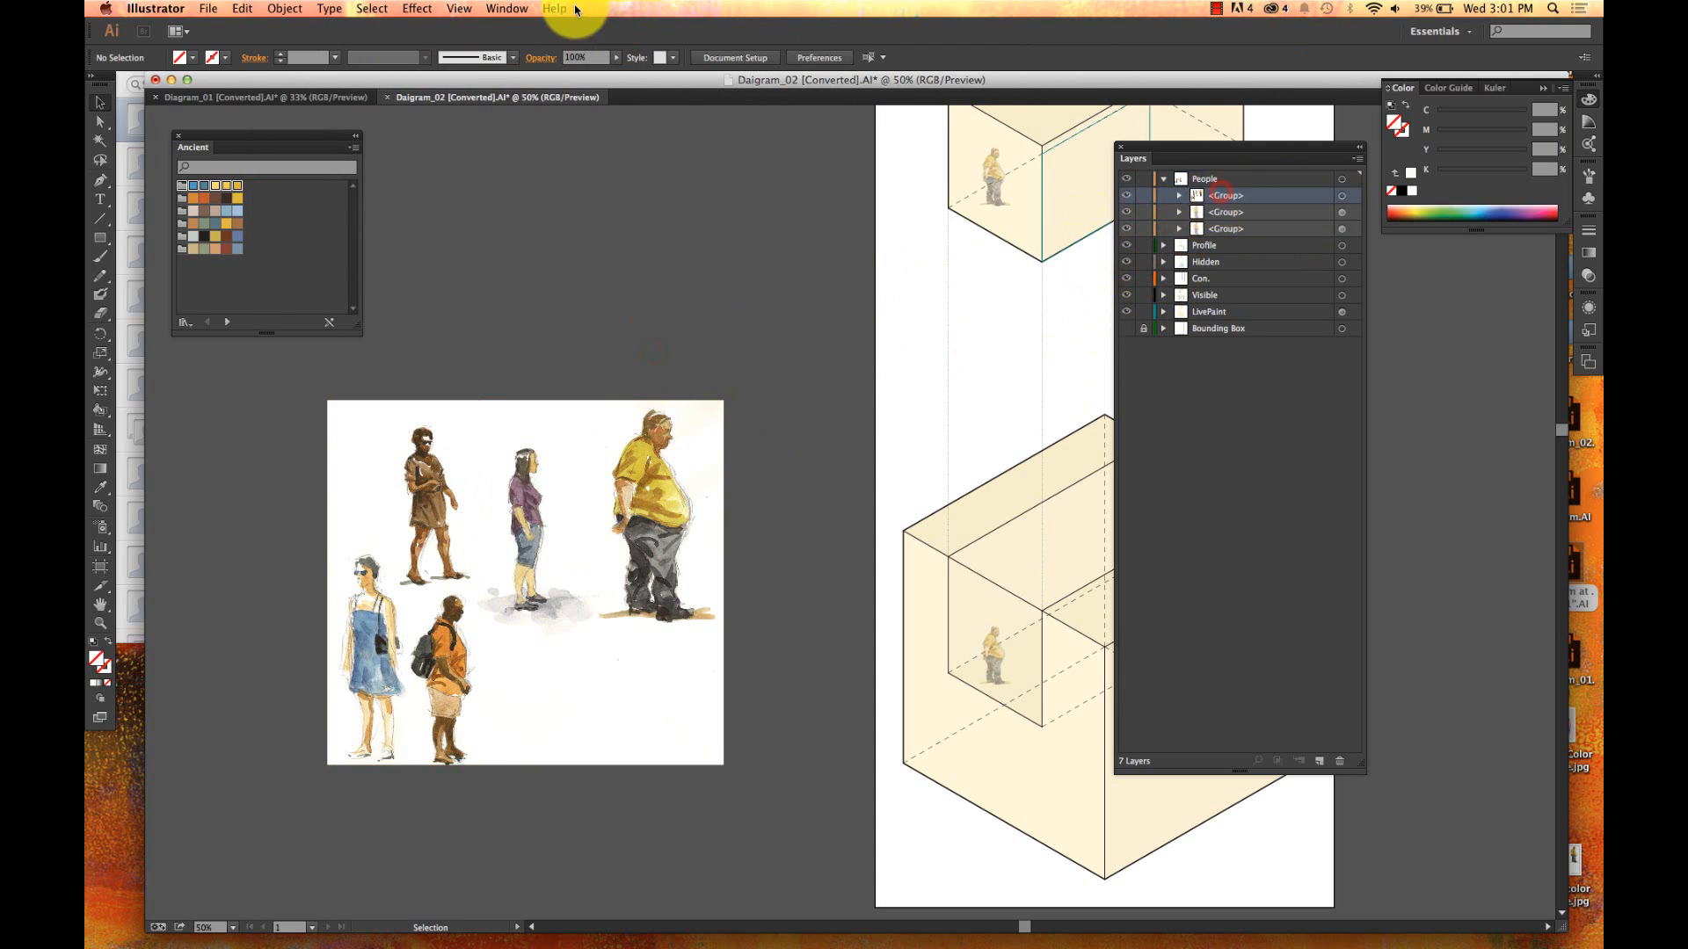
{"action": "left_click", "coordinate": [285, 8]}
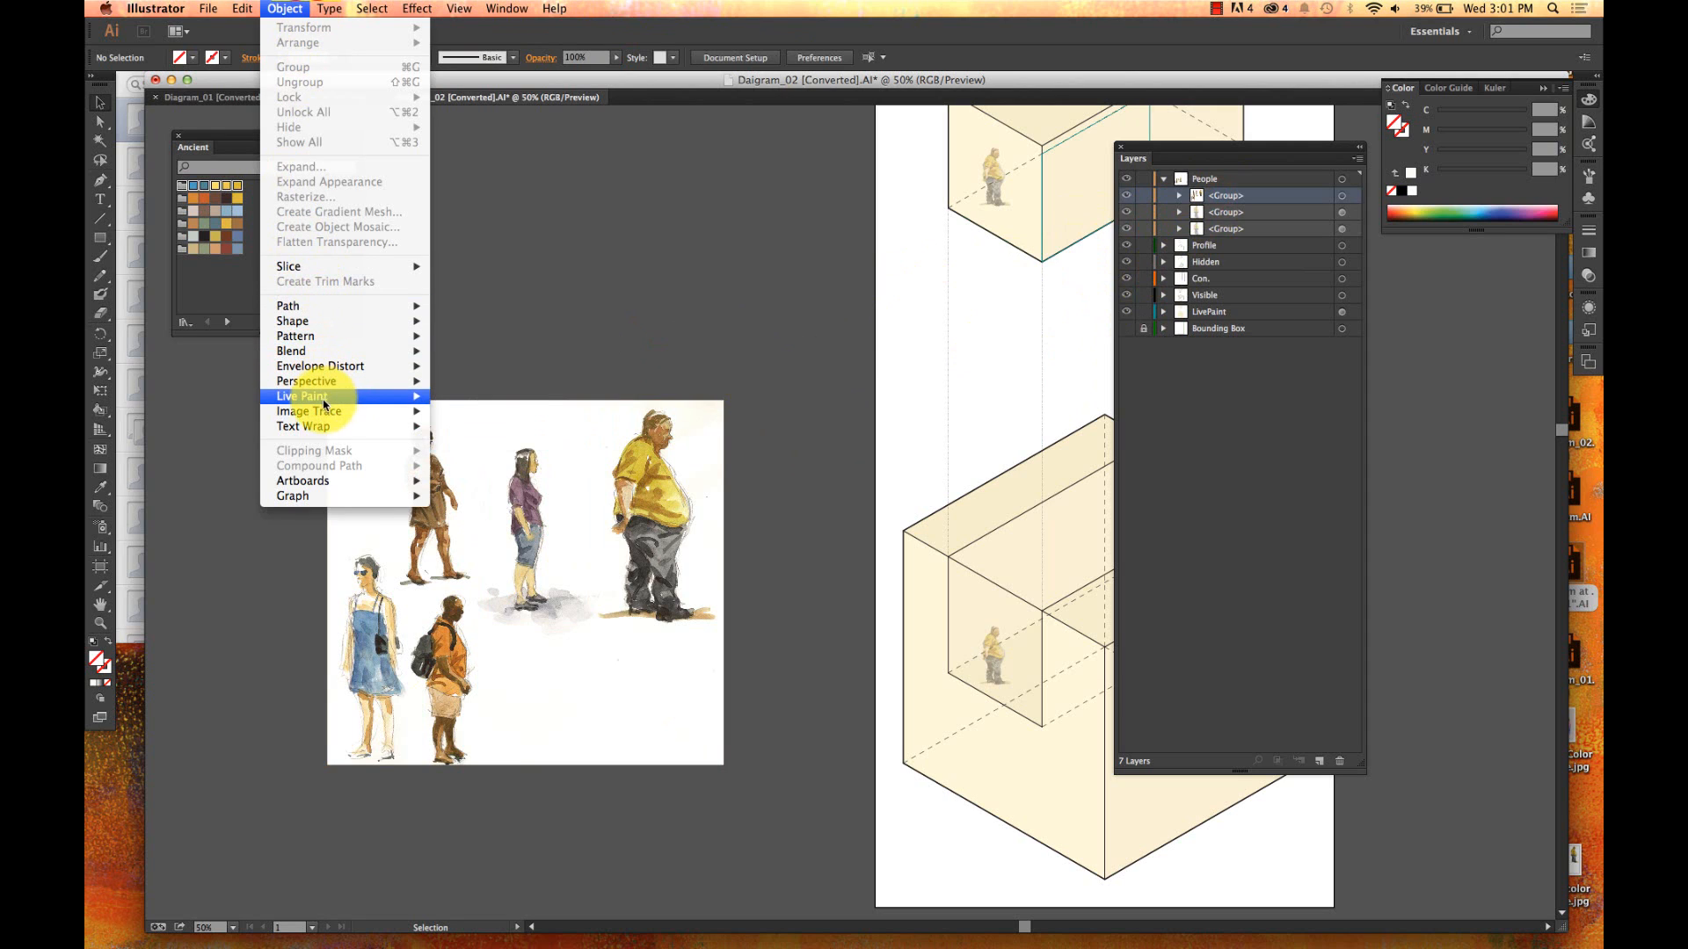
{"action": "left_click", "coordinate": [567, 430]}
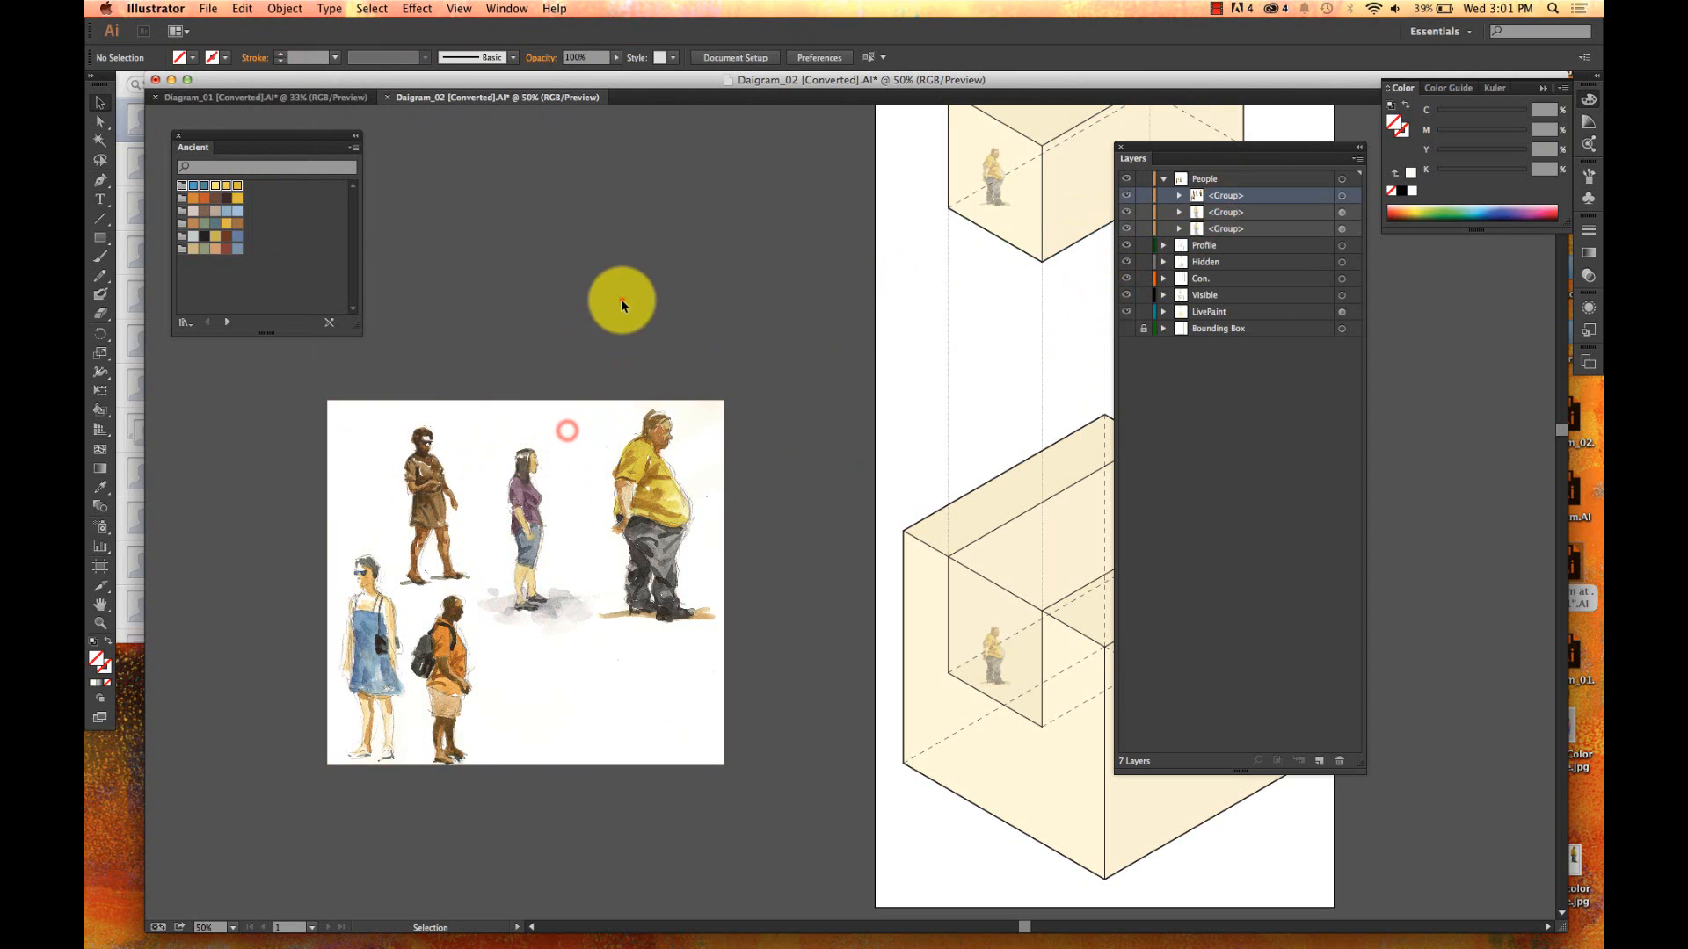
- Try to make a clipping mask from the grouped watercolor image and rectangle, and clear the selection
{"action": "left_click", "coordinate": [443, 721]}
{"action": "left_click", "coordinate": [287, 9]}
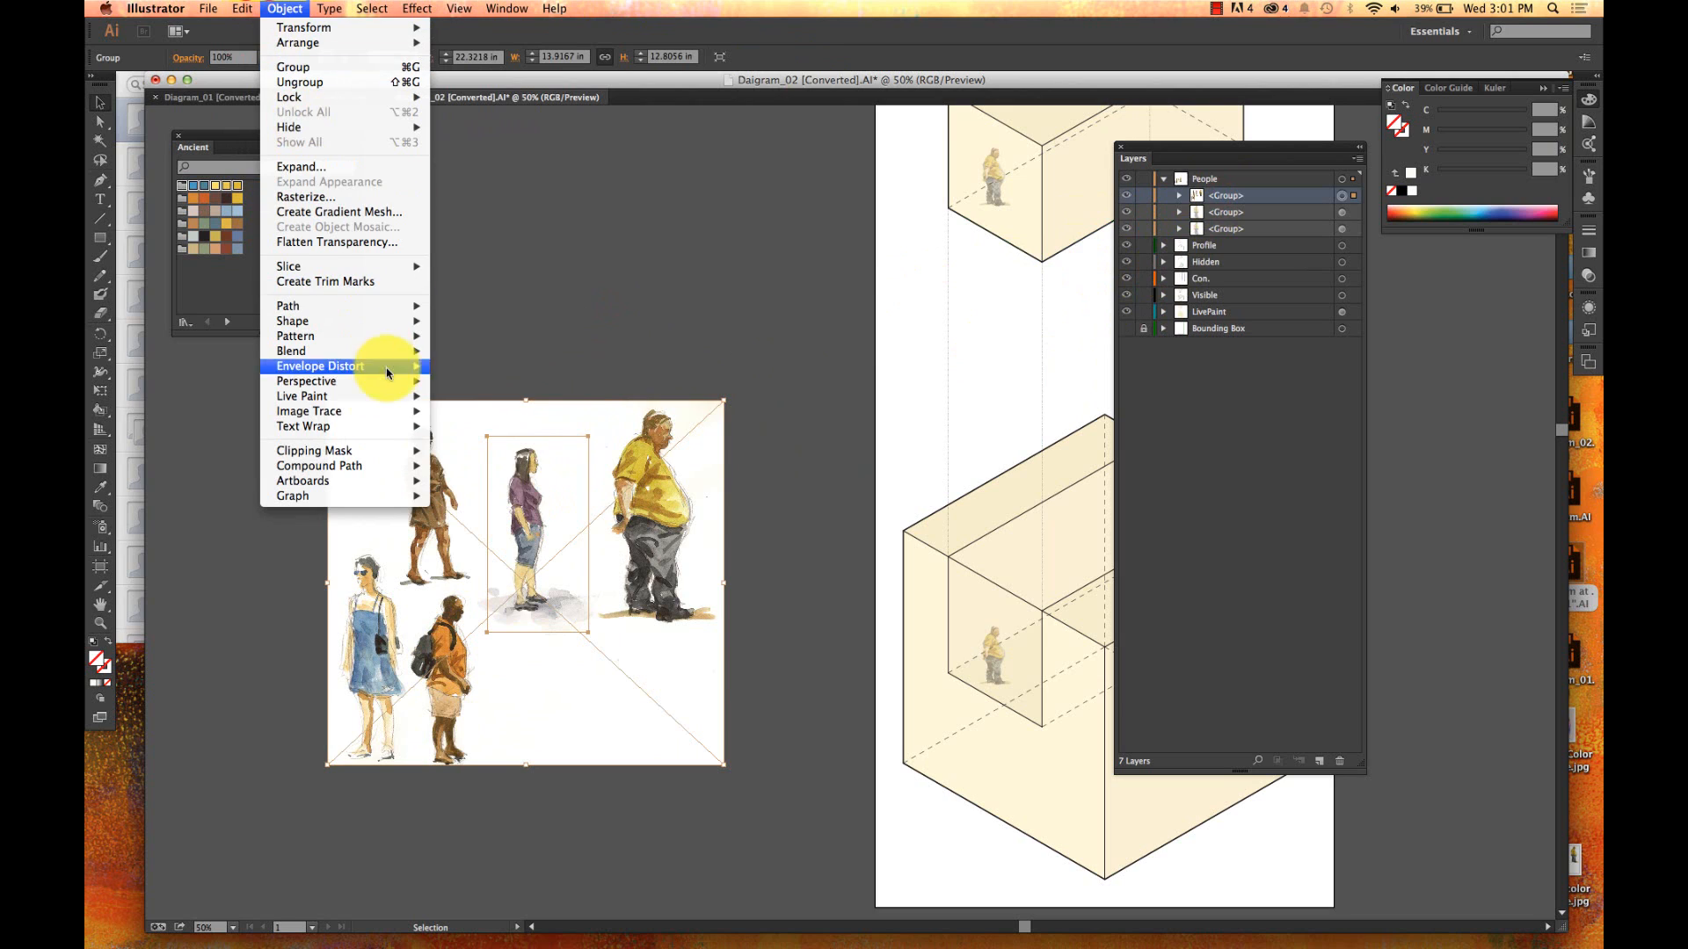
{"action": "mouse_move", "coordinate": [378, 451]}
{"action": "left_click", "coordinate": [451, 450]}
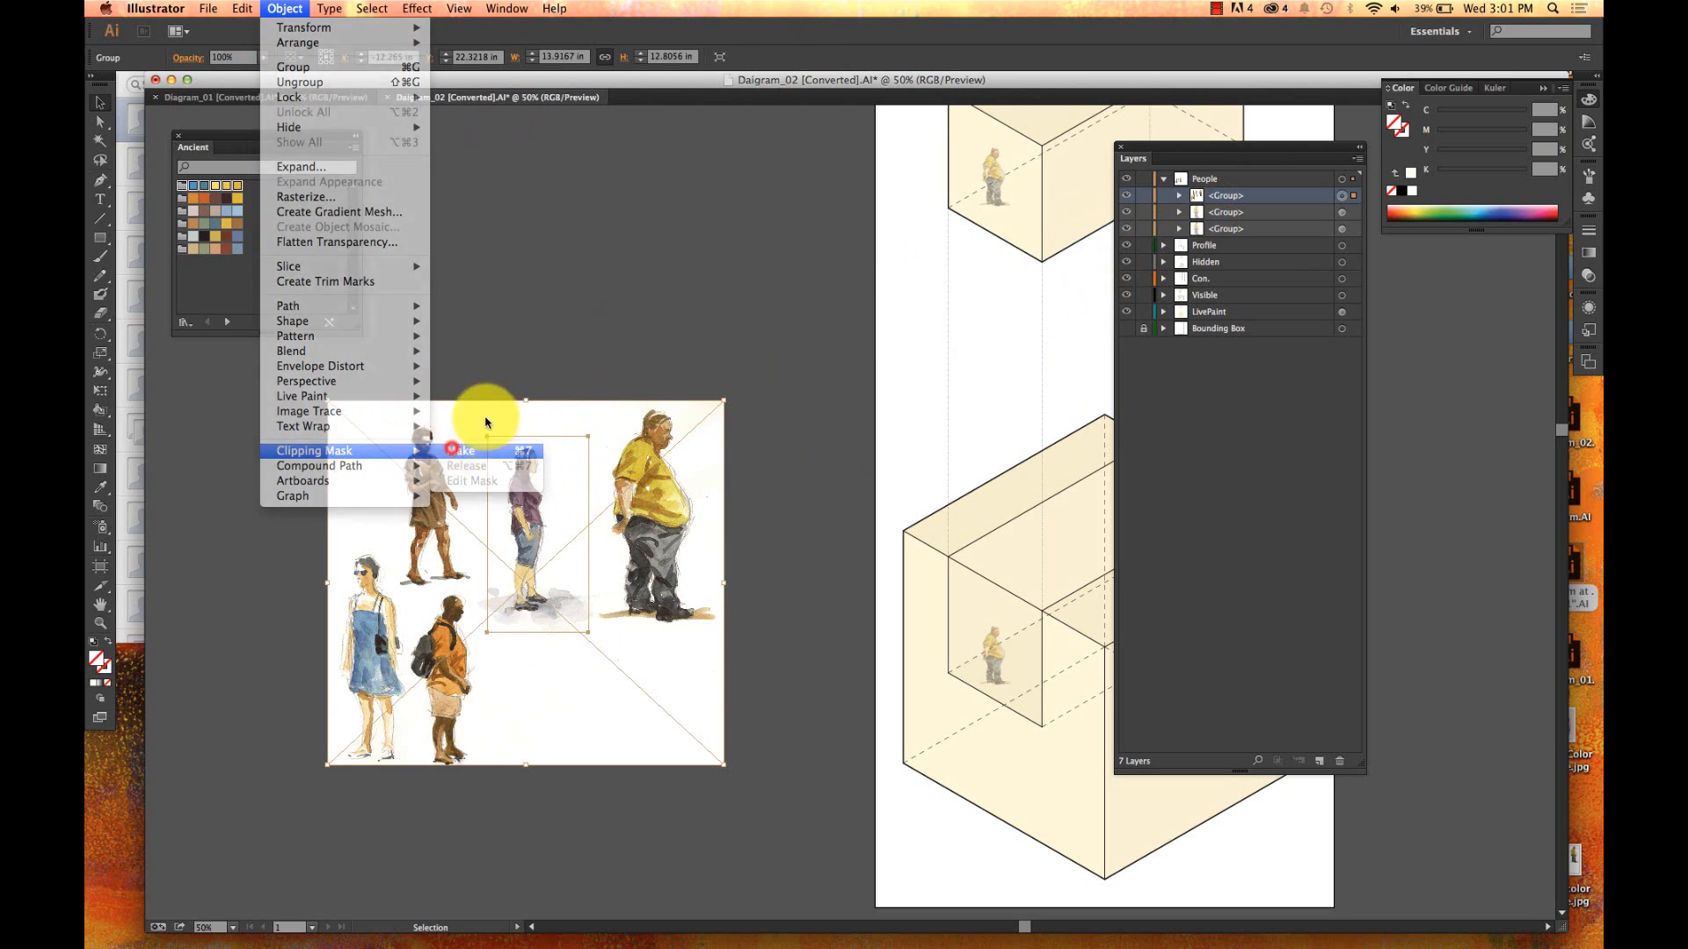
{"action": "key", "text": "Return"}
{"action": "left_click", "coordinate": [715, 290]}
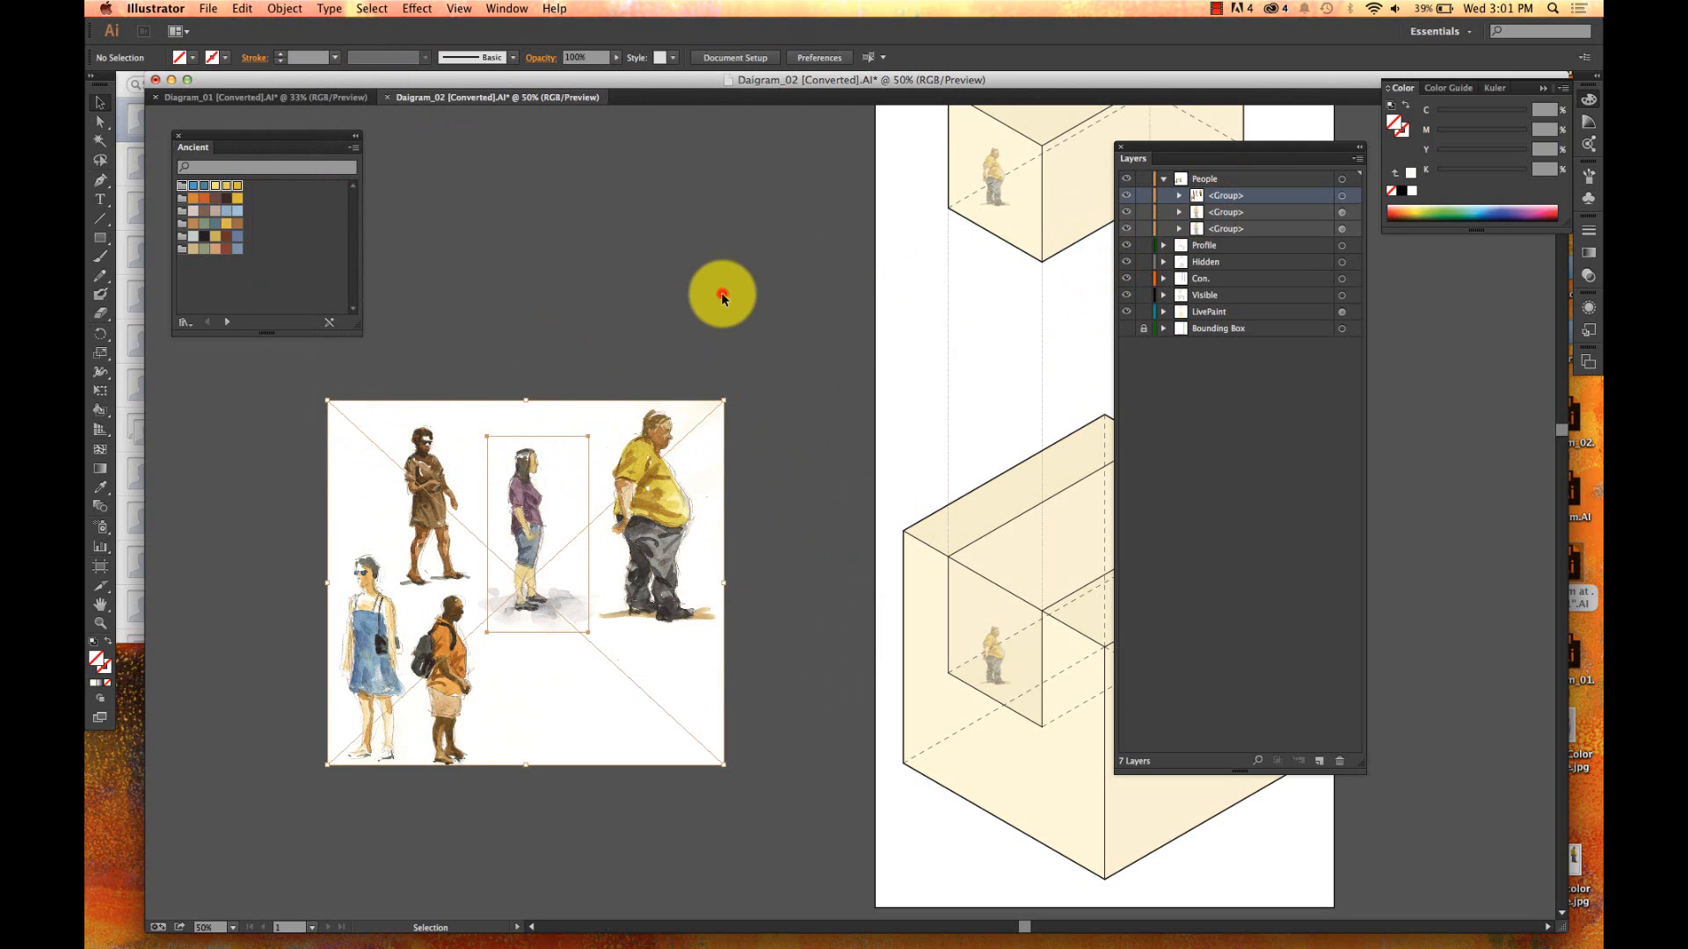
- Inspect the grouped image in isolation mode, exit it, and ungroup the image and rectangle
{"action": "double_click", "coordinate": [665, 453]}
{"action": "left_click", "coordinate": [783, 243]}
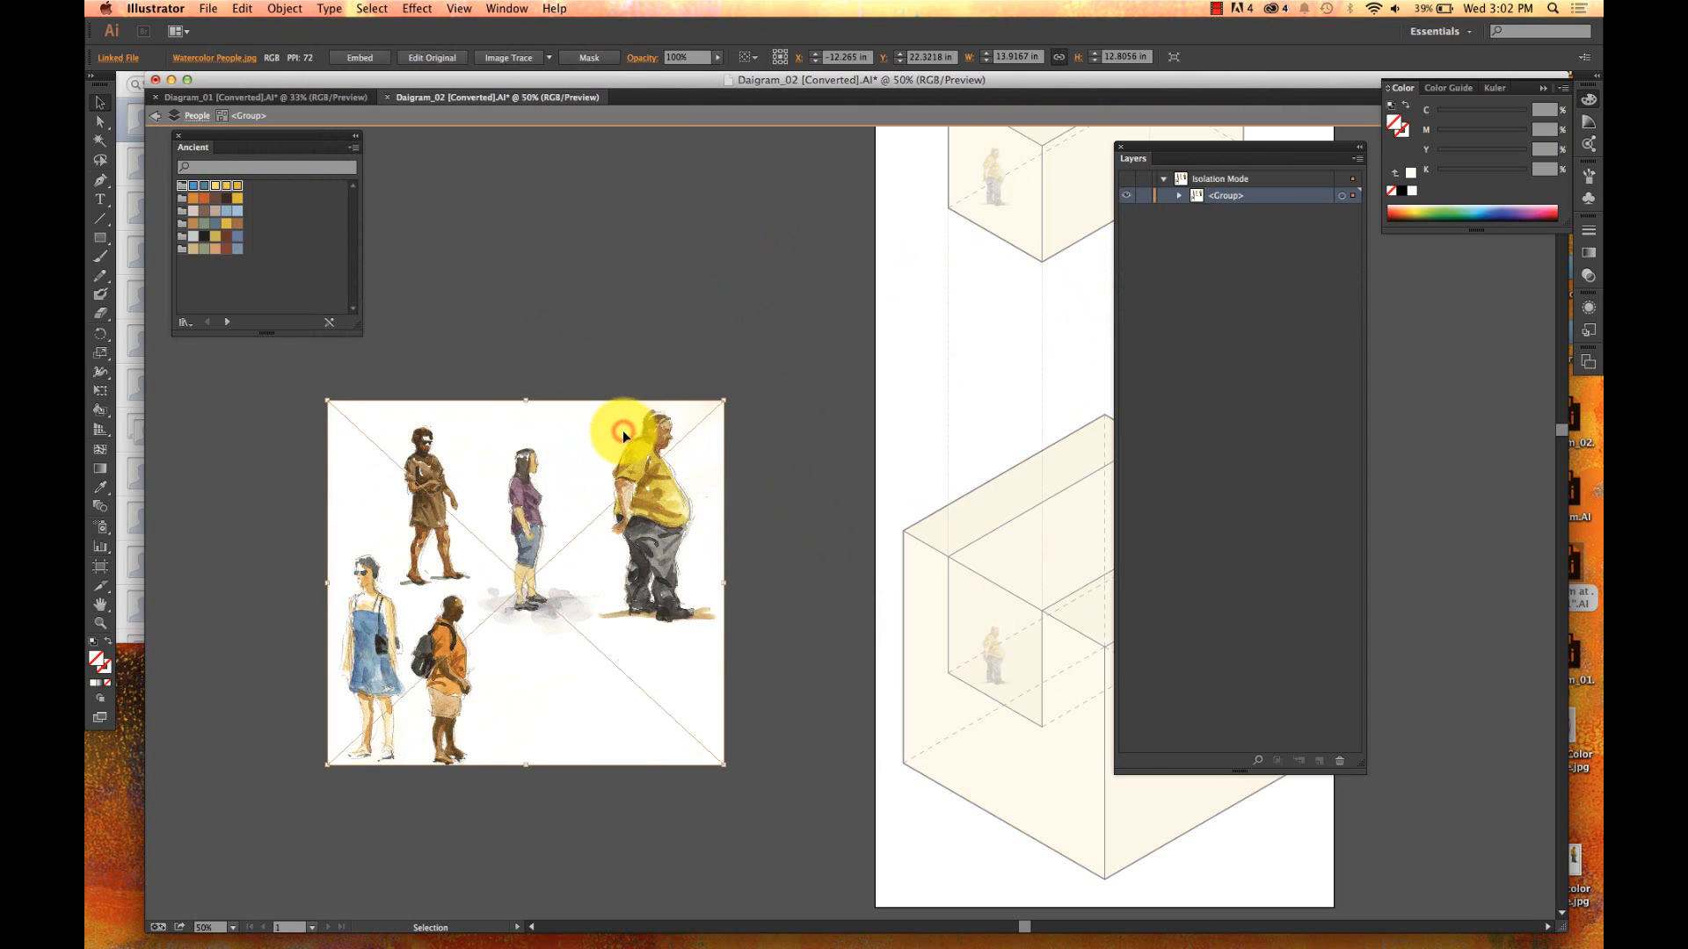
{"action": "double_click", "coordinate": [642, 356]}
{"action": "left_click", "coordinate": [618, 339]}
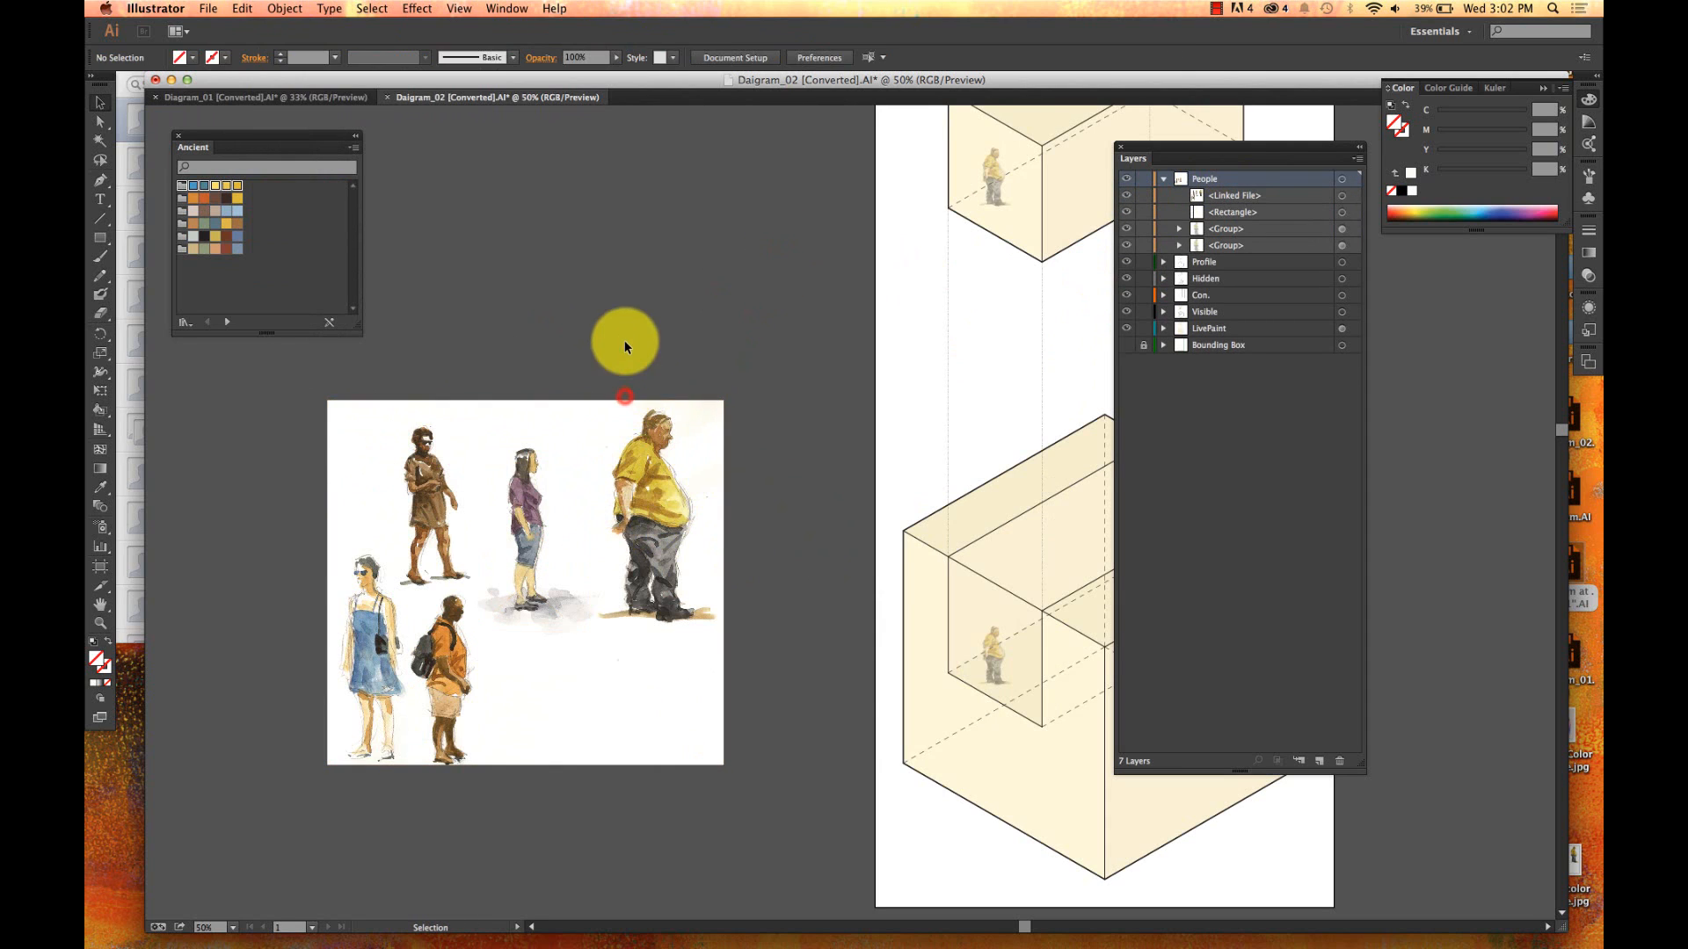
- Select the linked image and rectangle together, check them in outline view, and try to make a clipping mask
{"action": "left_click", "coordinate": [492, 573]}
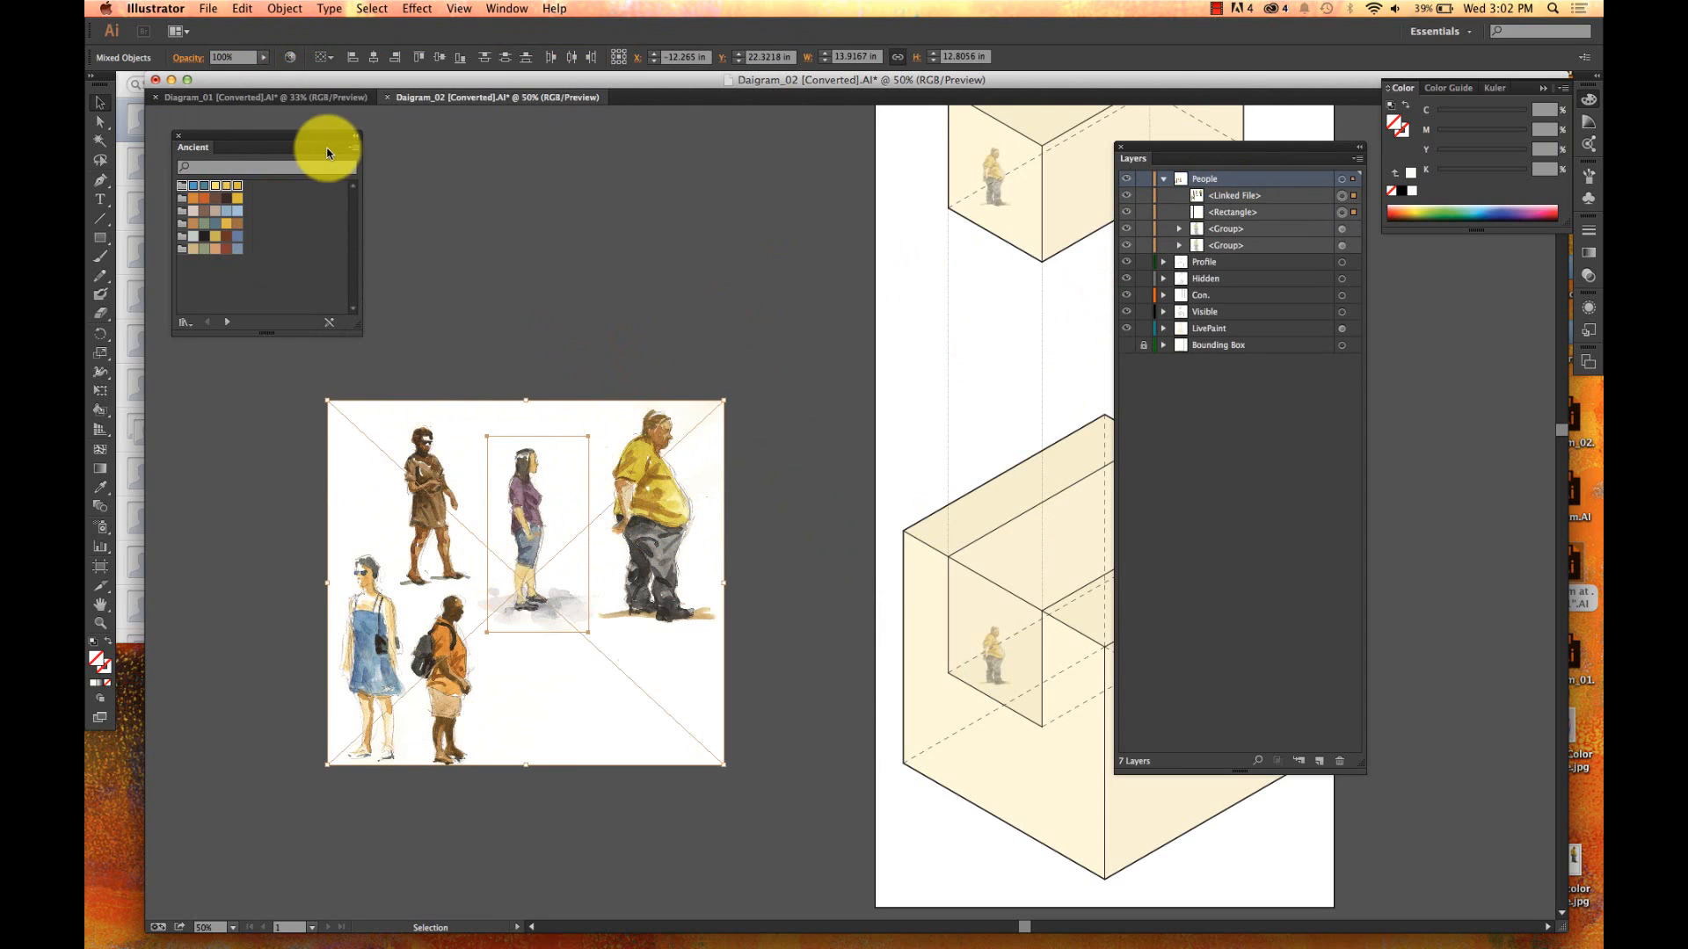
{"action": "key", "text": "super+y"}
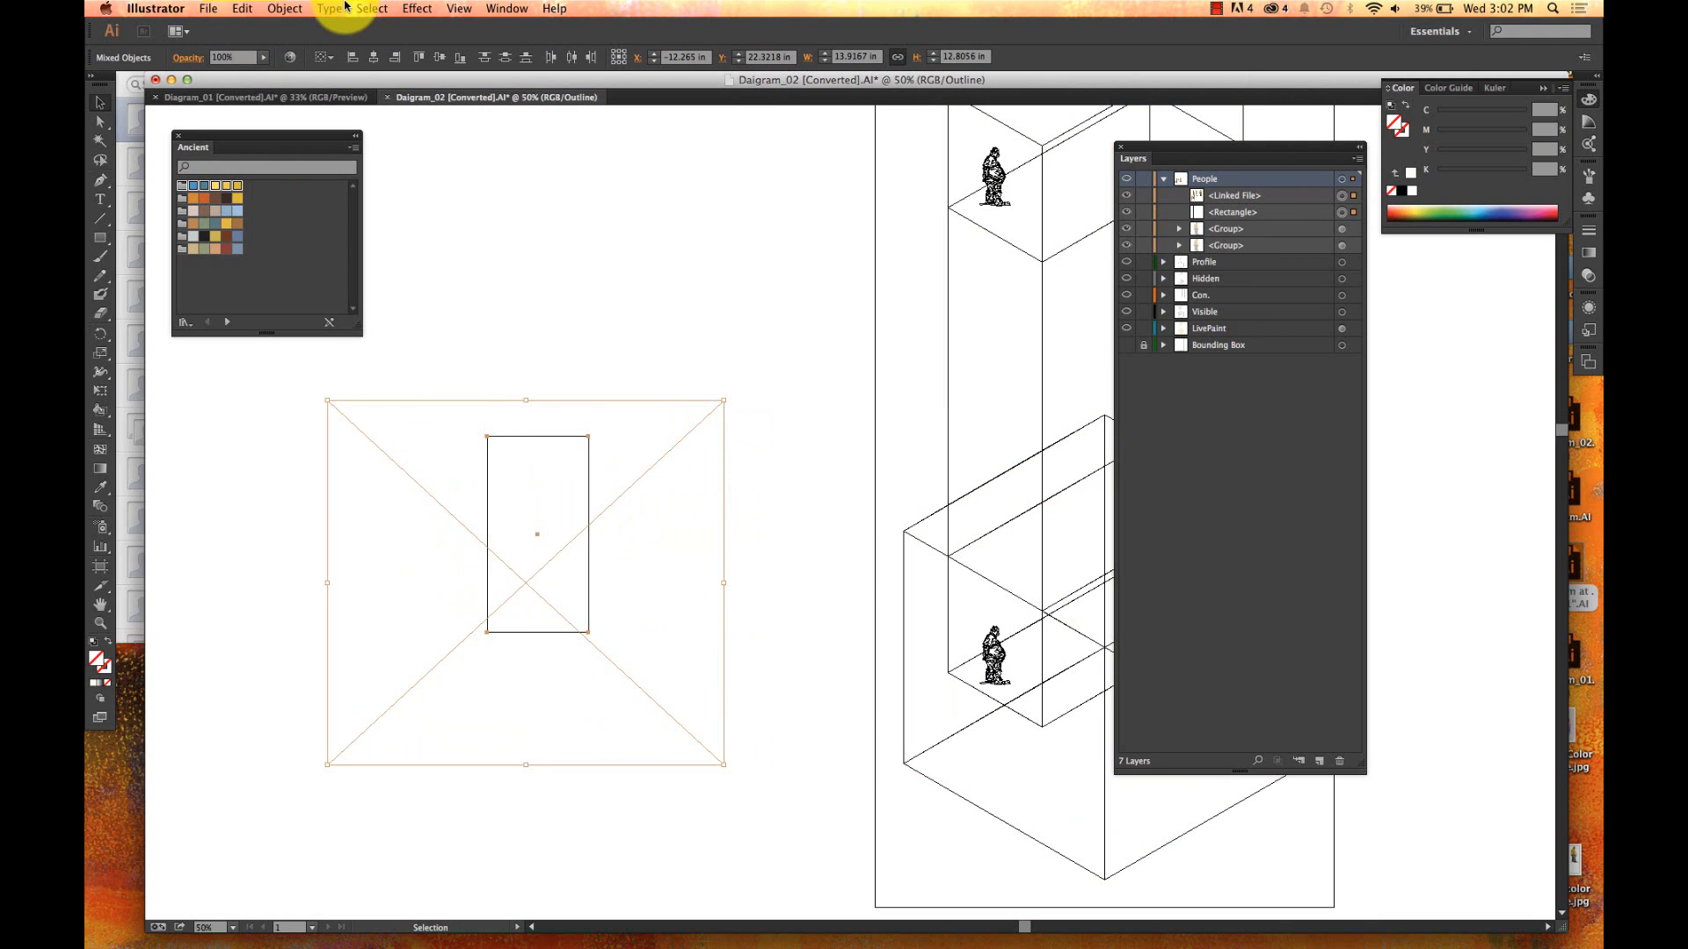
{"action": "key", "text": "super+y"}
{"action": "key", "text": "super+7"}
{"action": "key", "text": "Return"}
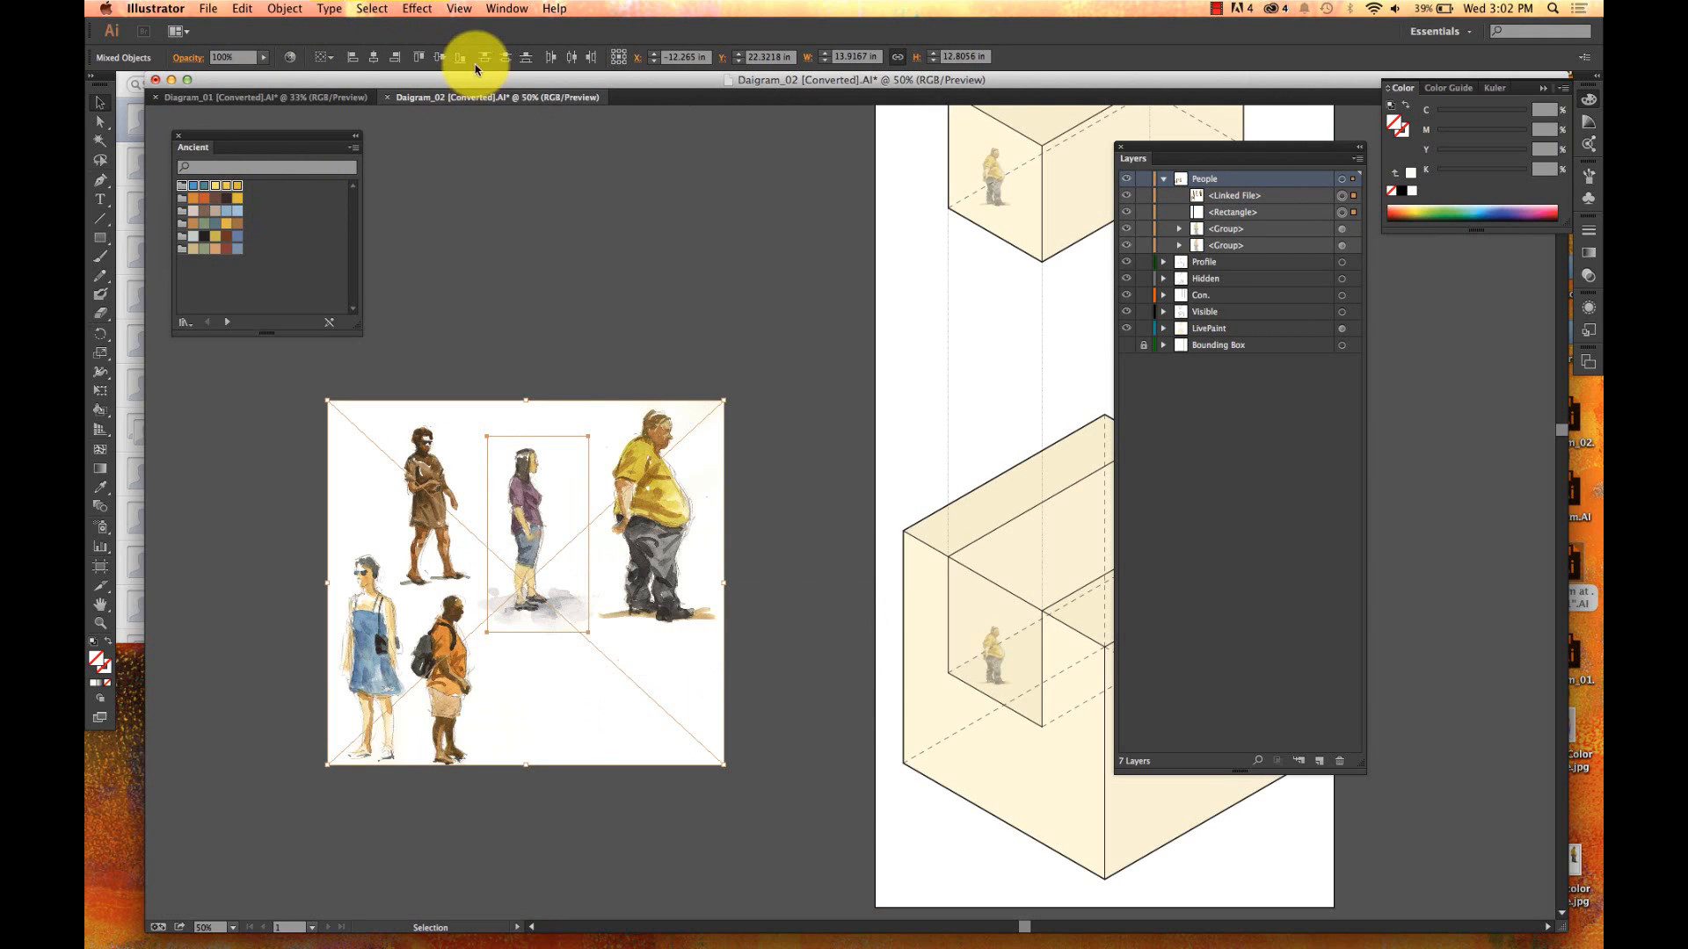
- Place the rectangle above the linked image in the People layer, clip the image to it, and deselect
{"action": "left_click_drag", "start_coordinate": [1281, 207], "coordinate": [1281, 190]}
{"action": "key", "text": "super+7"}
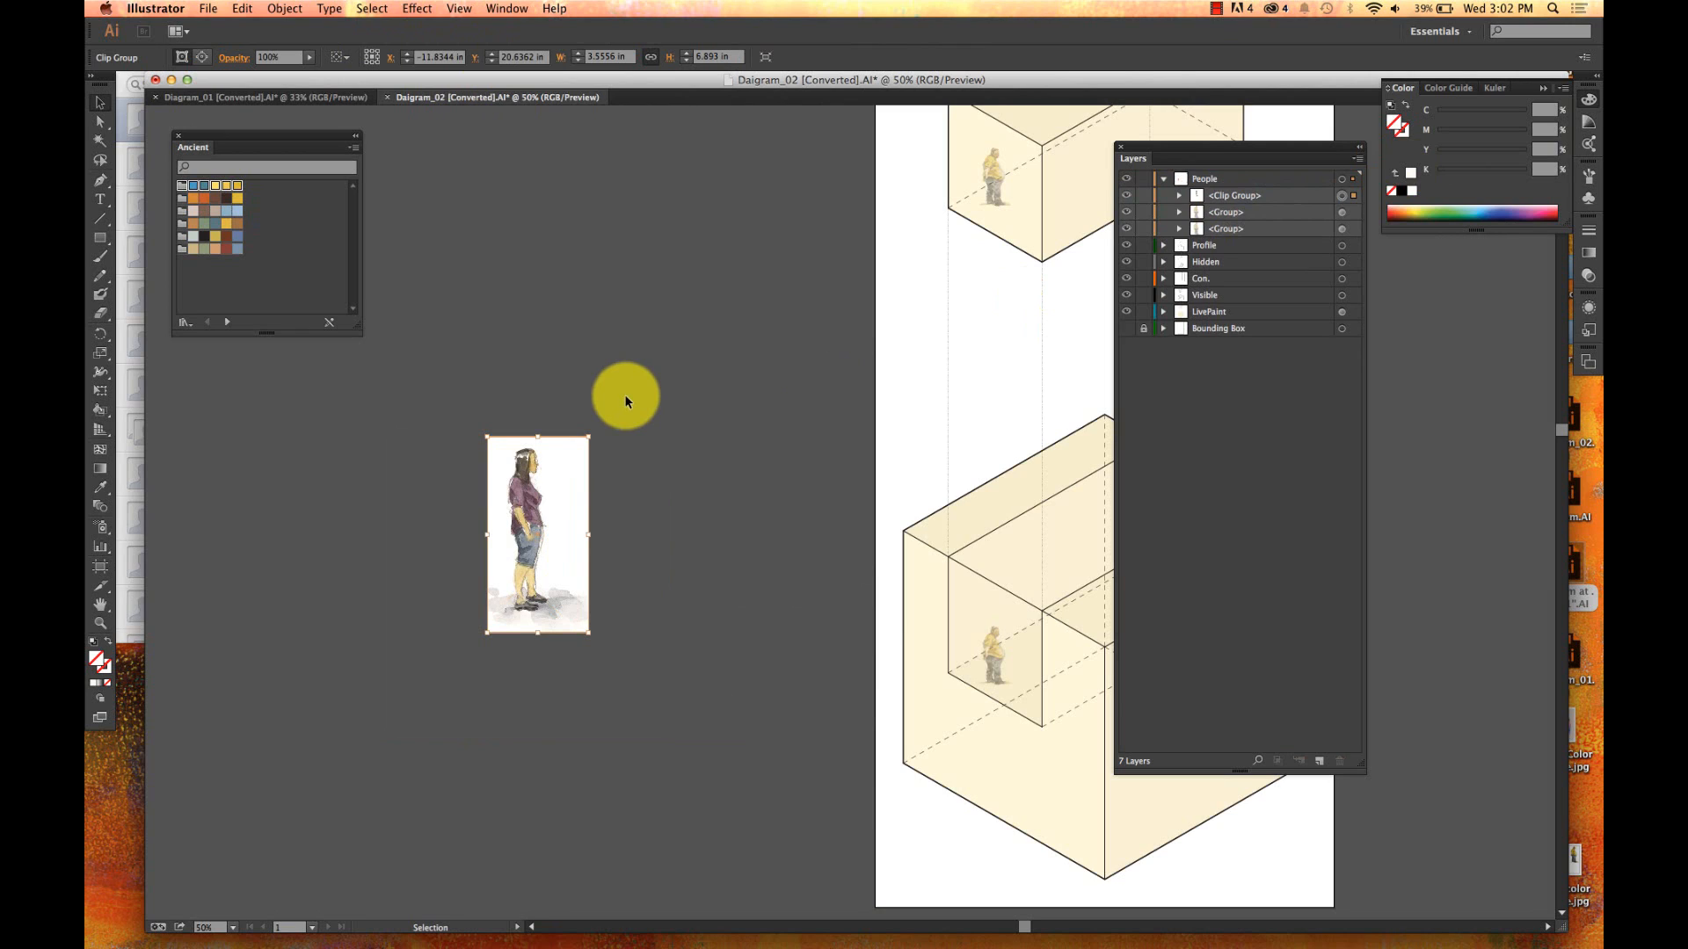
{"action": "left_click", "coordinate": [641, 395]}
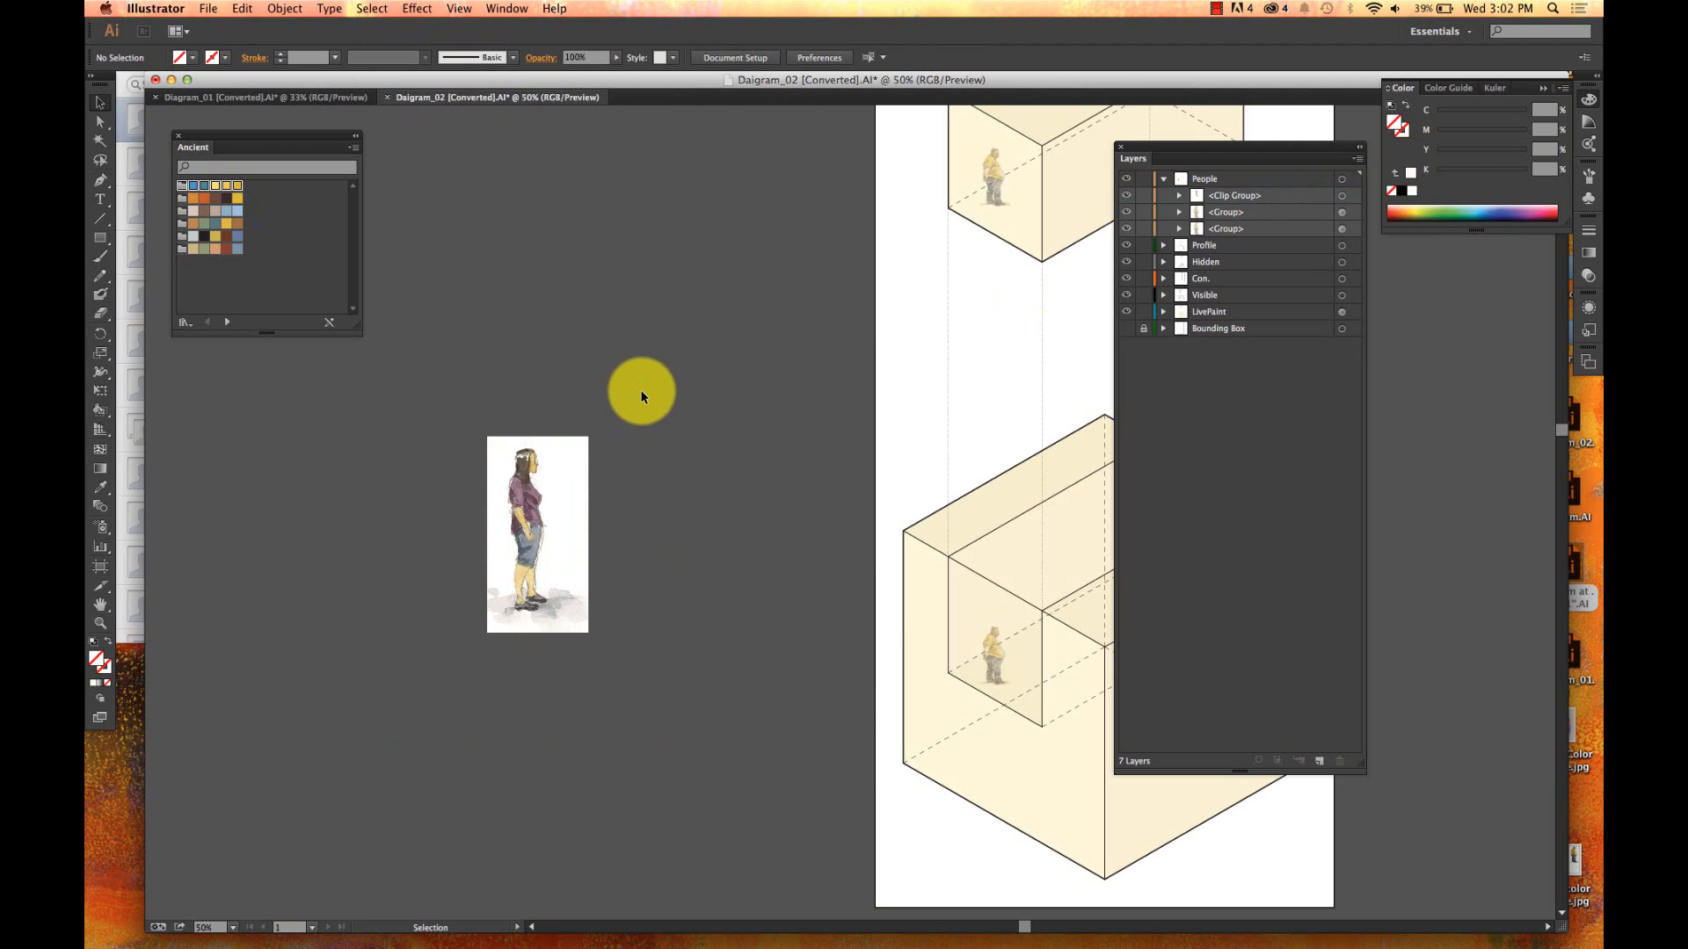
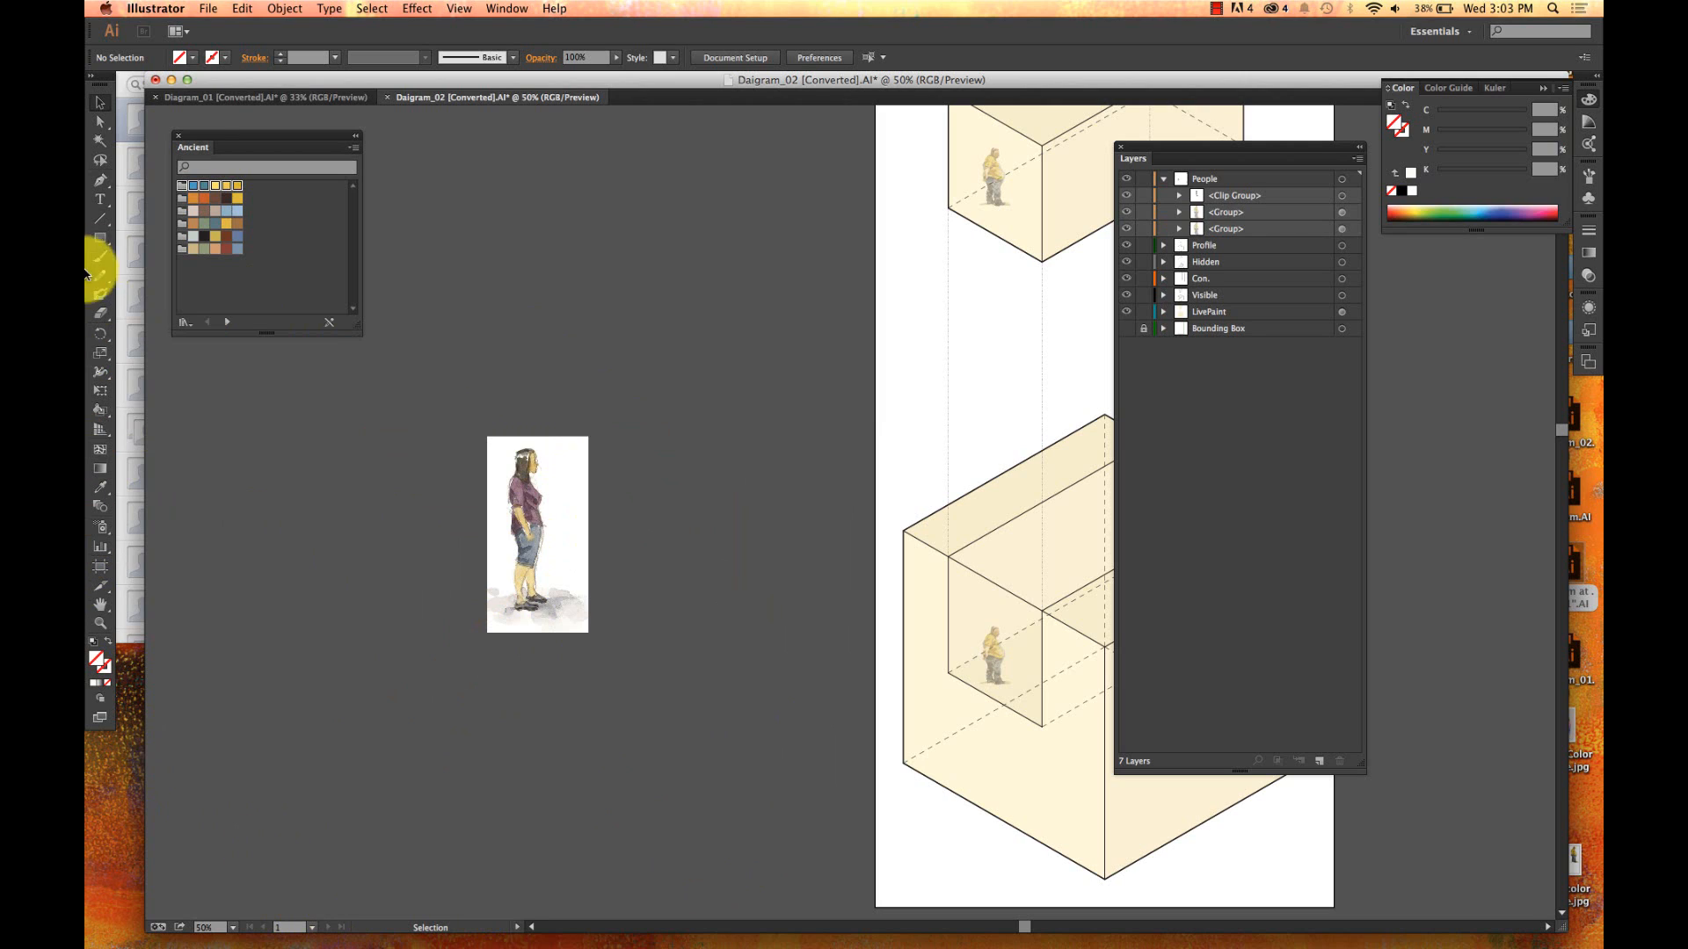
- Isolate the clip group and its linked image to view the whole watercolor, and exit isolation mode
{"action": "left_click_drag", "start_coordinate": [94, 263], "coordinate": [571, 569]}
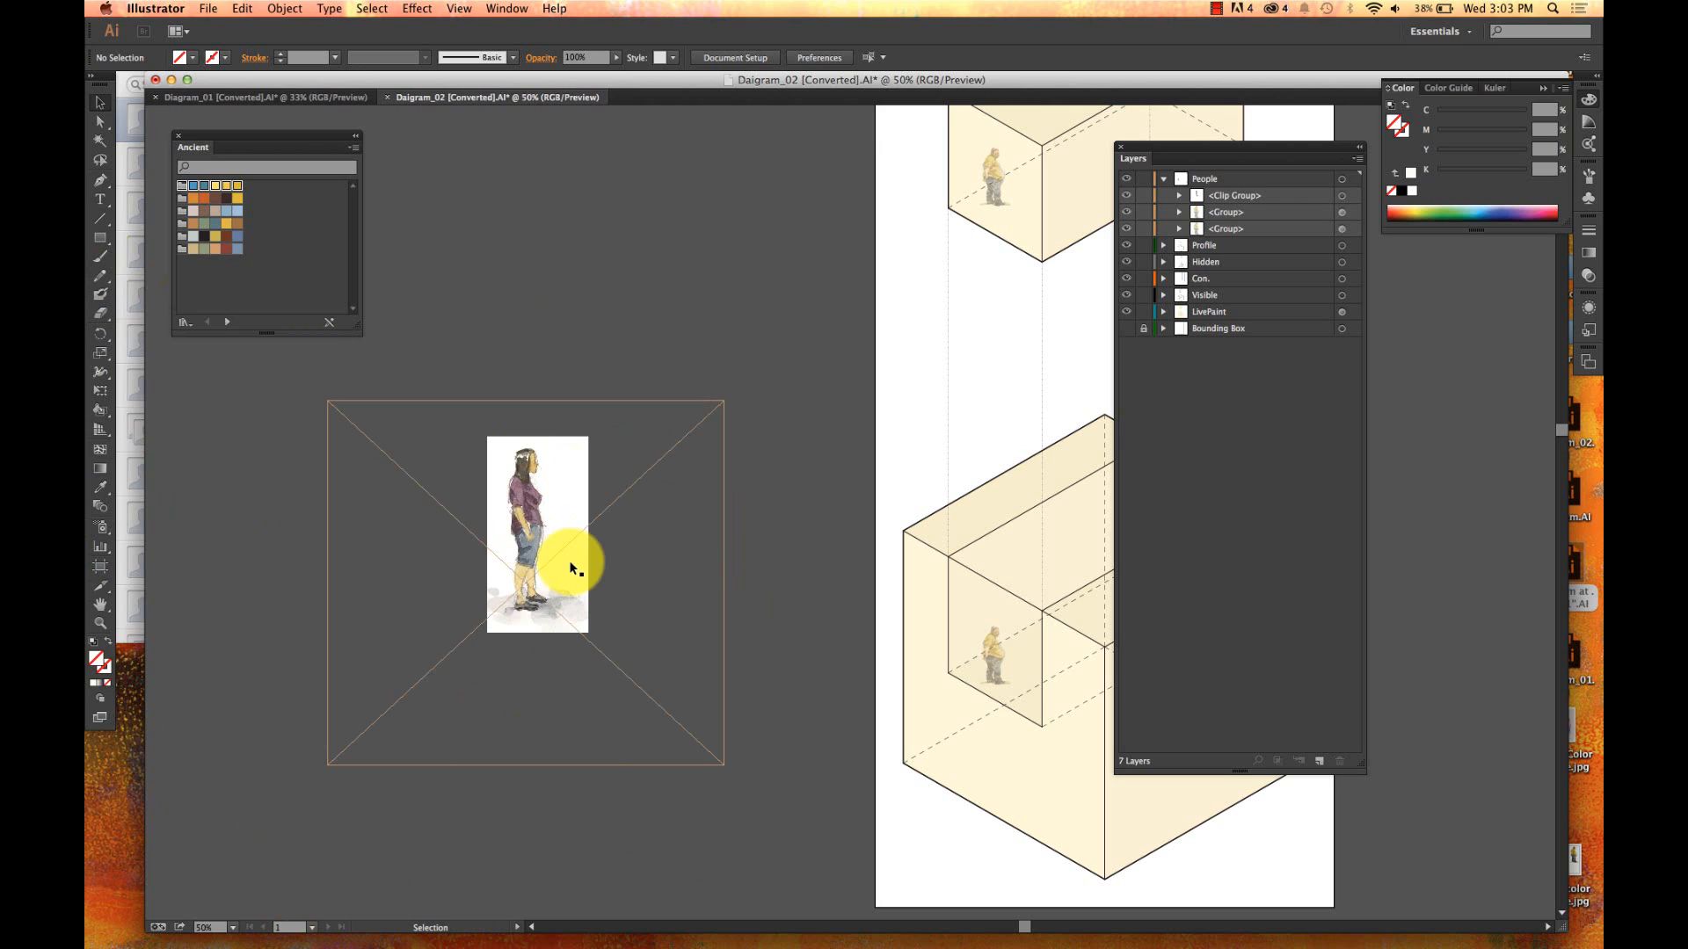
{"action": "left_click_drag", "start_coordinate": [571, 569], "coordinate": [571, 569]}
{"action": "left_click", "coordinate": [242, 8]}
{"action": "mouse_move", "coordinate": [285, 7]}
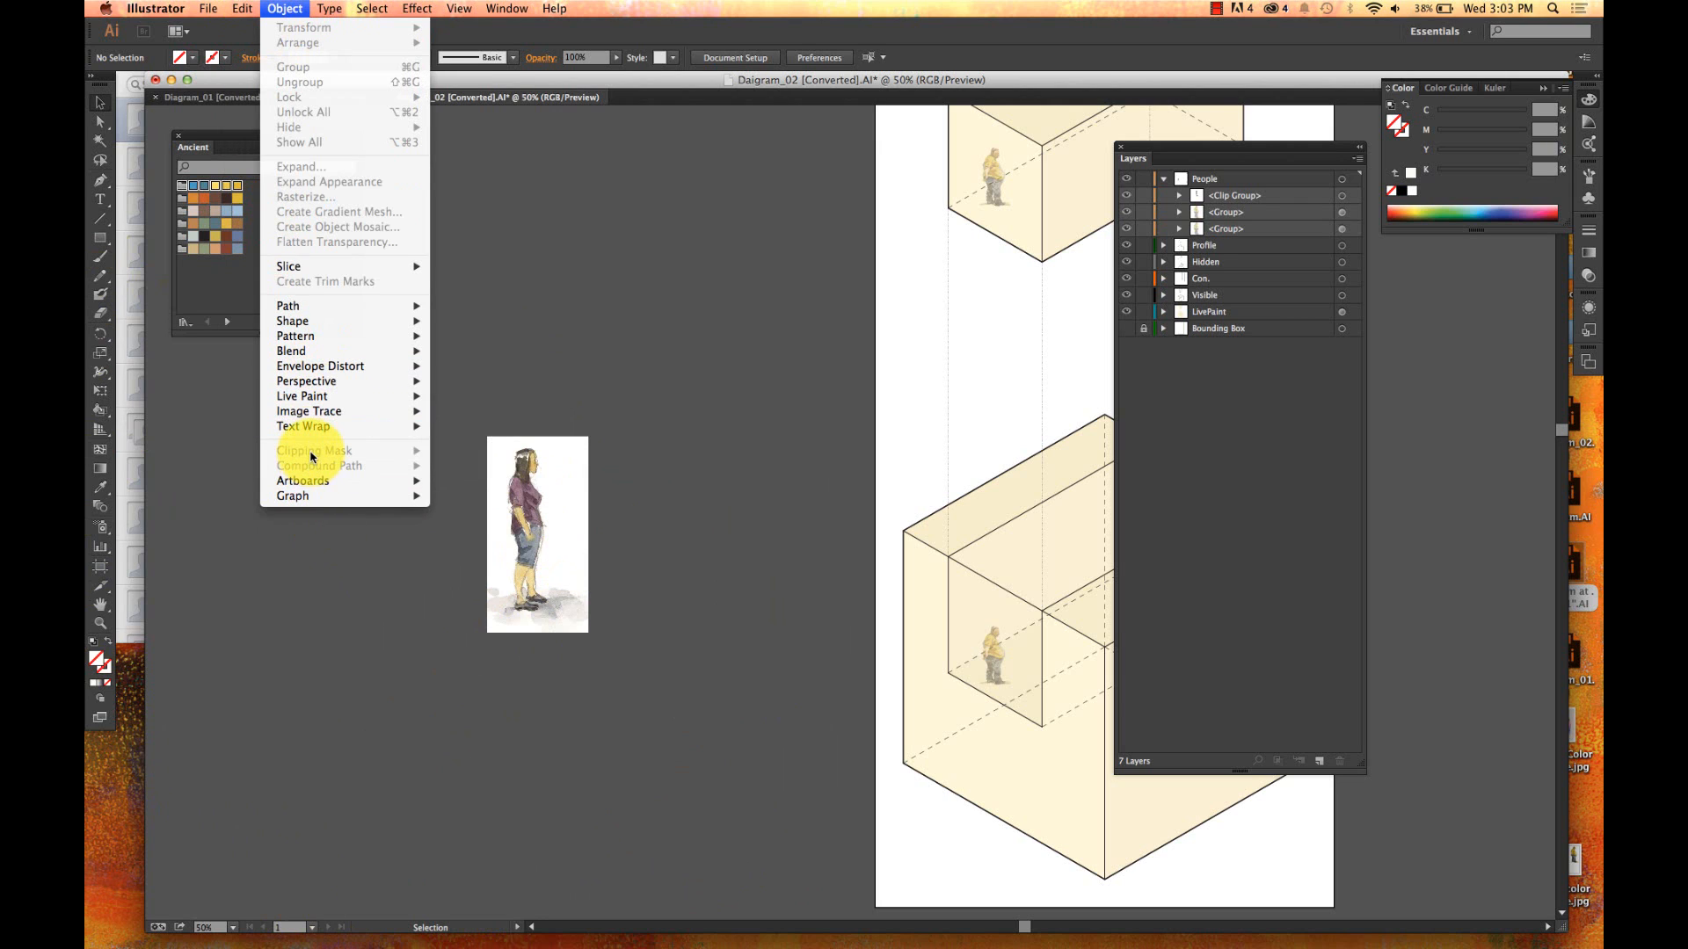
{"action": "left_click", "coordinate": [527, 466]}
{"action": "double_click", "coordinate": [527, 466]}
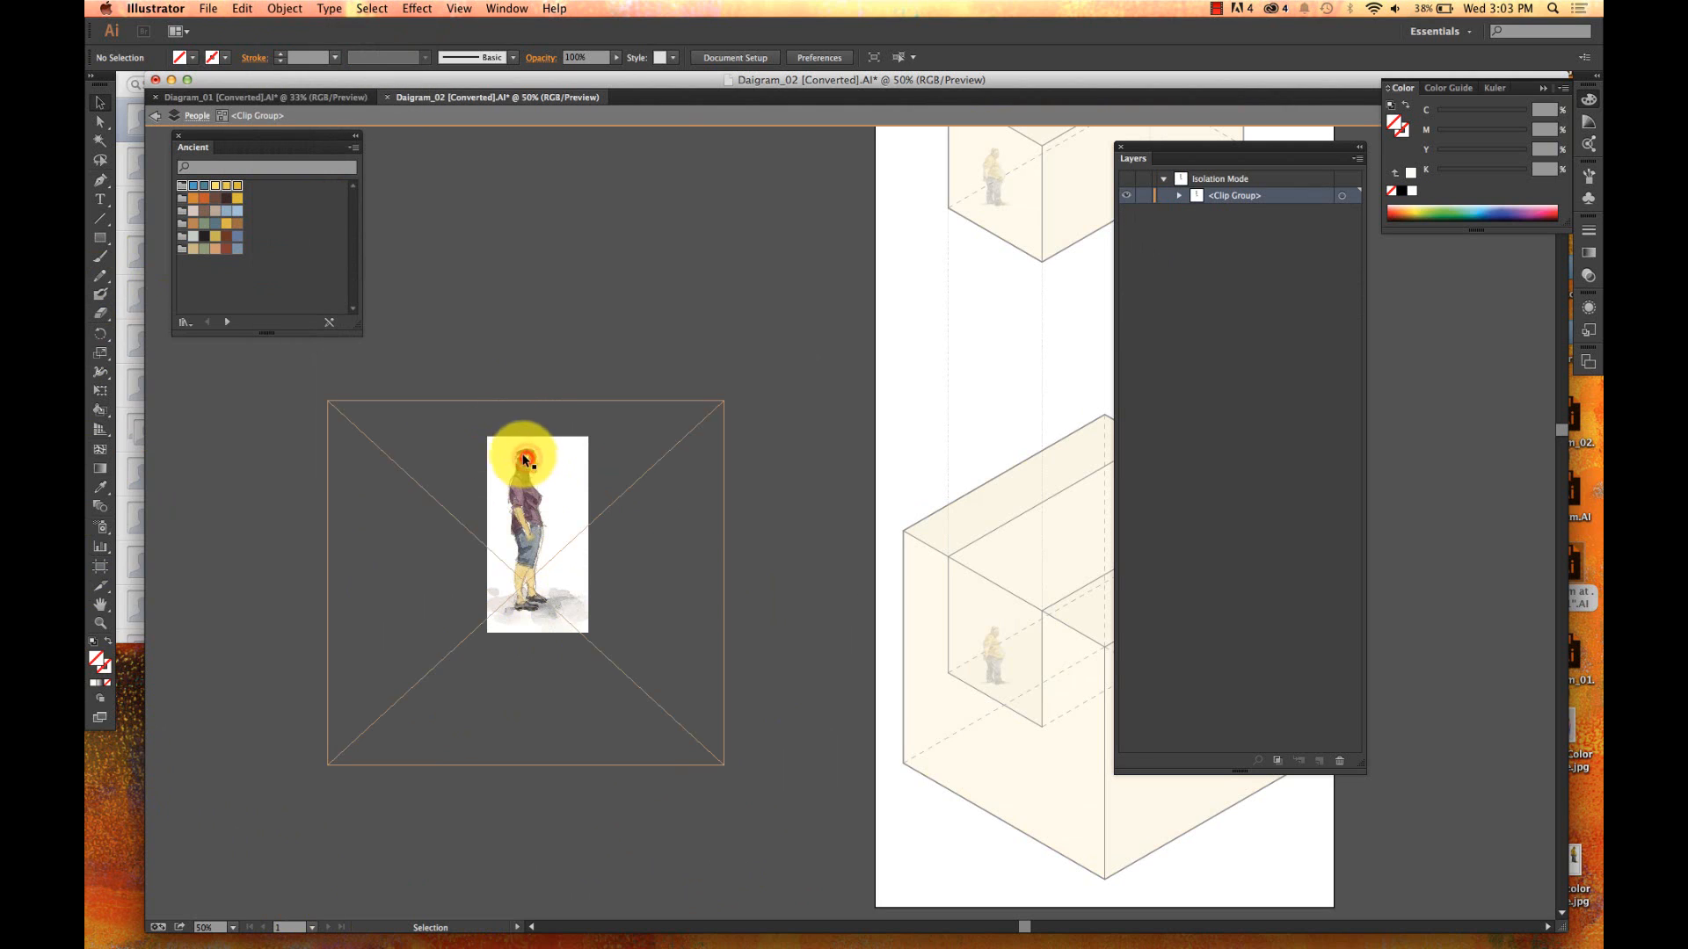
{"action": "left_click", "coordinate": [285, 8]}
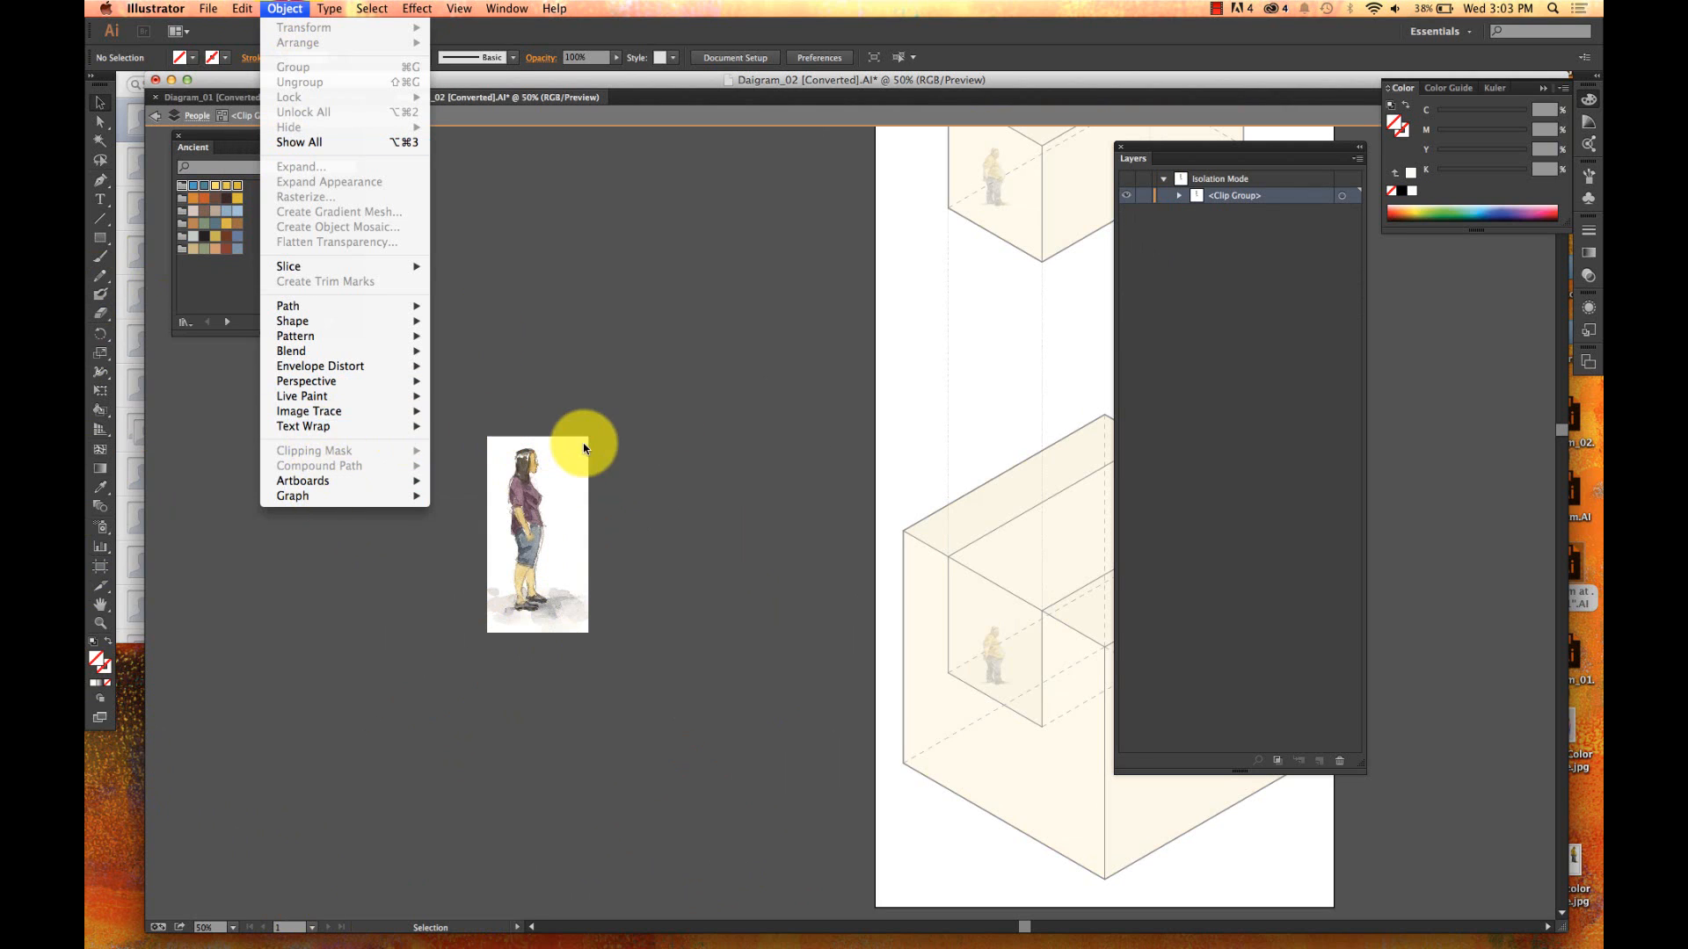
{"action": "left_click_drag", "start_coordinate": [583, 443], "coordinate": [673, 387]}
{"action": "left_click", "coordinate": [622, 430]}
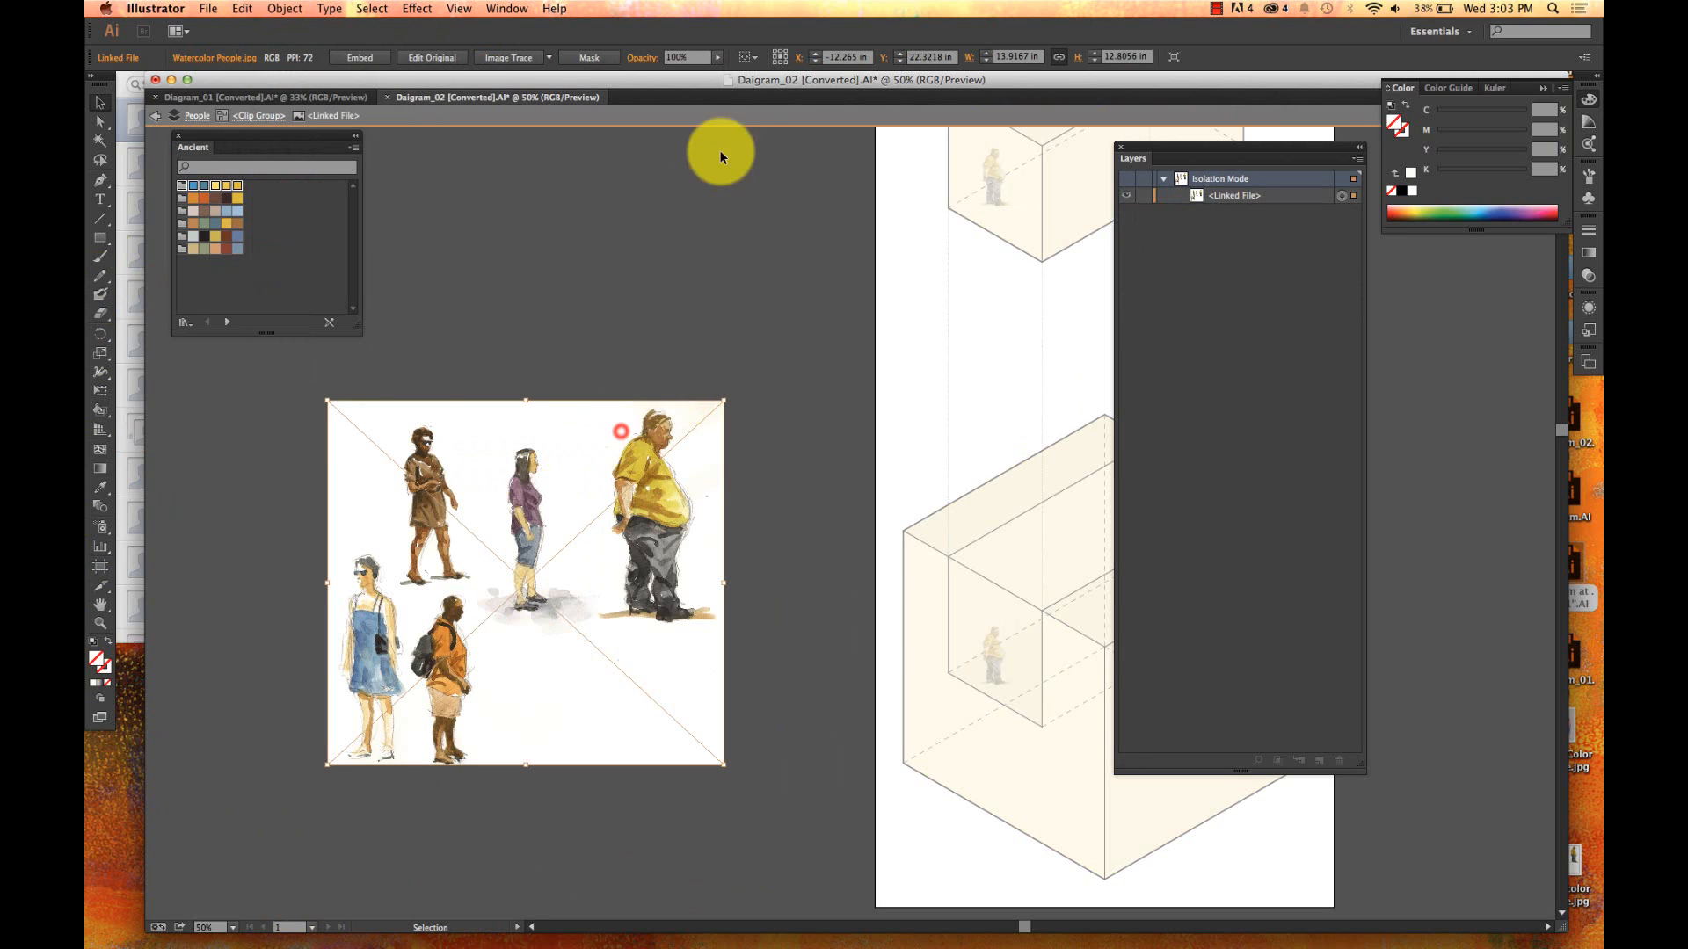
{"action": "double_click", "coordinate": [738, 129]}
- Select the clipped figure, review the clipping mask commands available for it, and deselect it
{"action": "left_click", "coordinate": [546, 482]}
{"action": "left_click", "coordinate": [372, 8]}
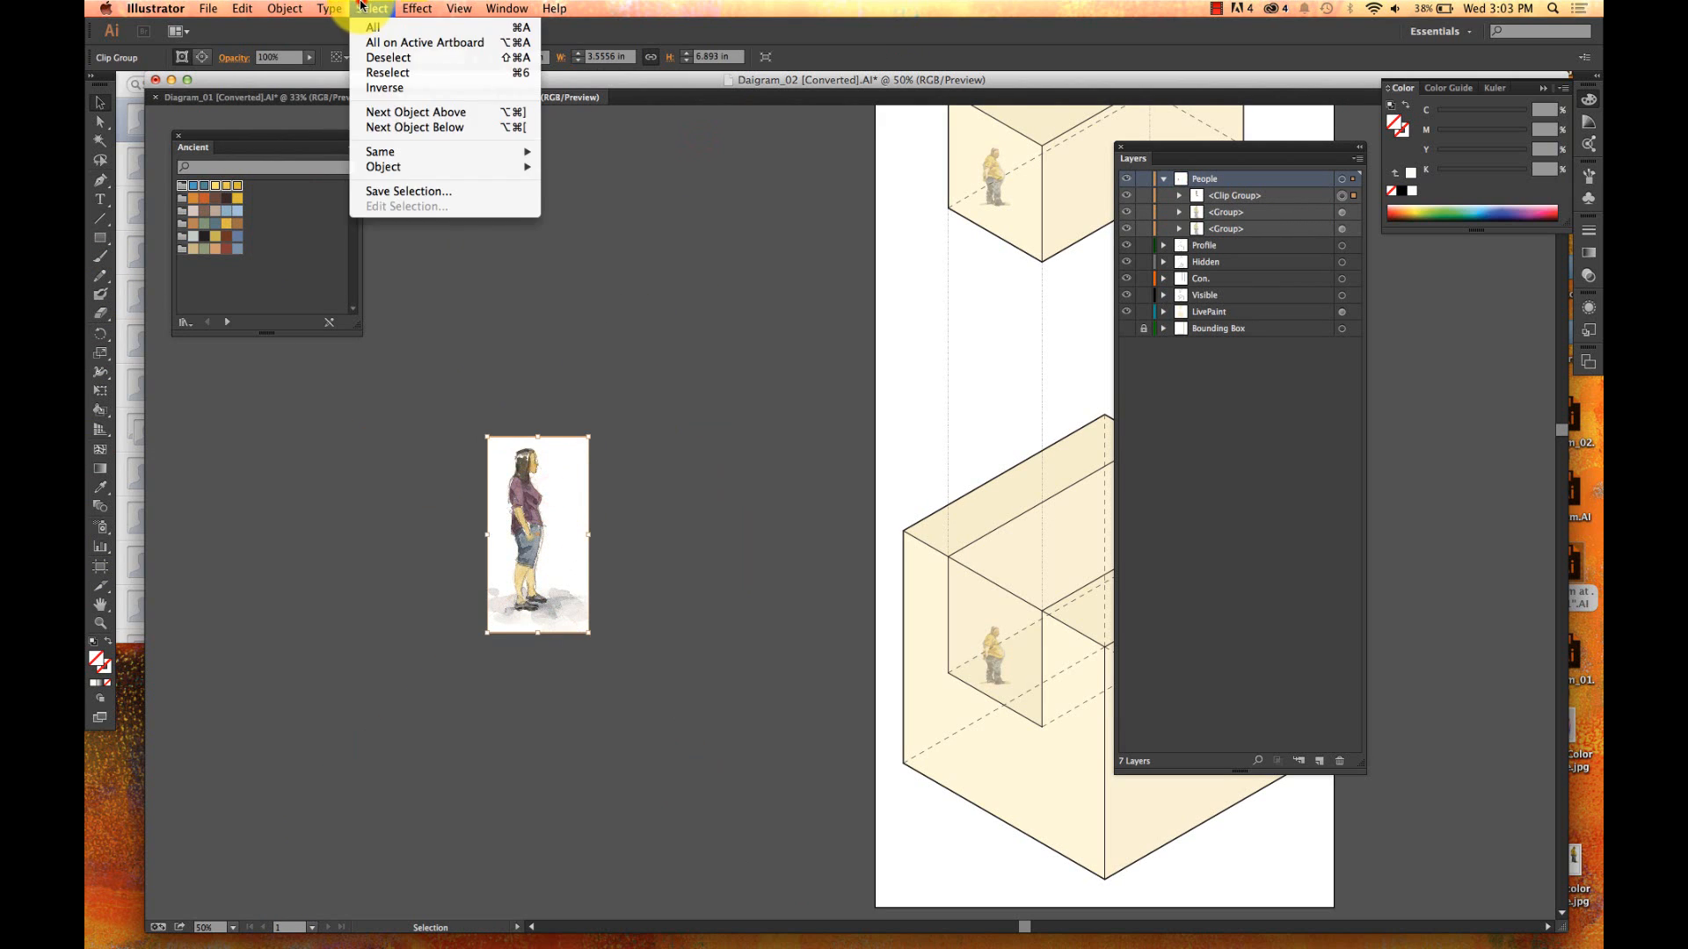
{"action": "mouse_move", "coordinate": [317, 452]}
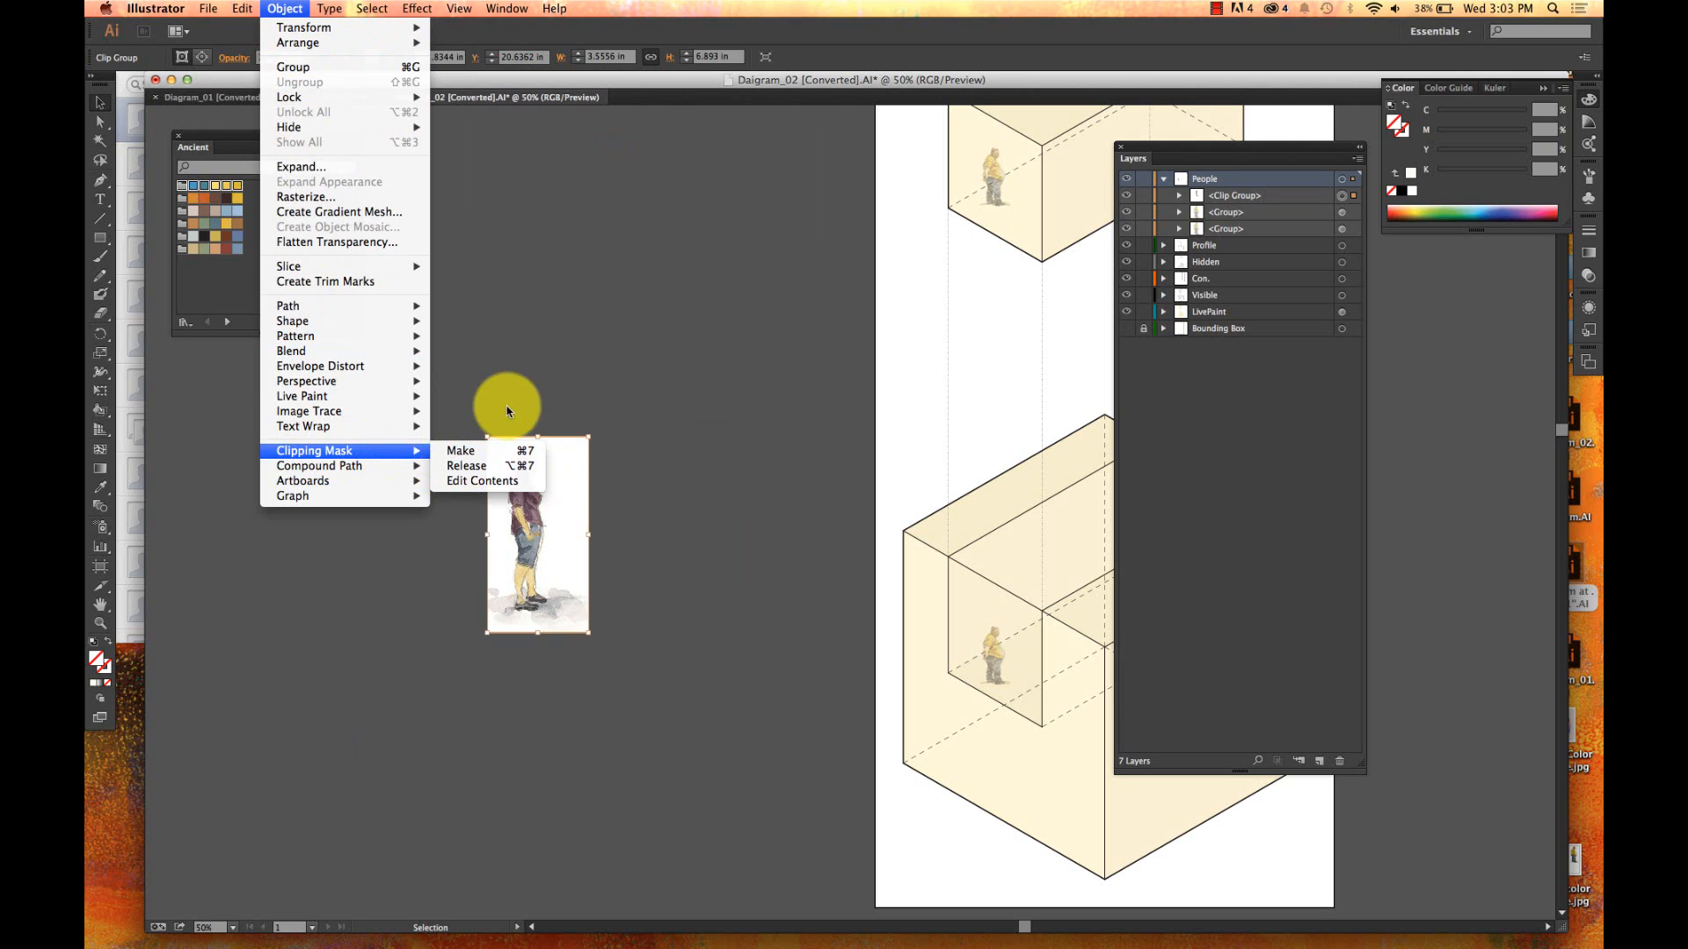
{"action": "left_click", "coordinate": [524, 393]}
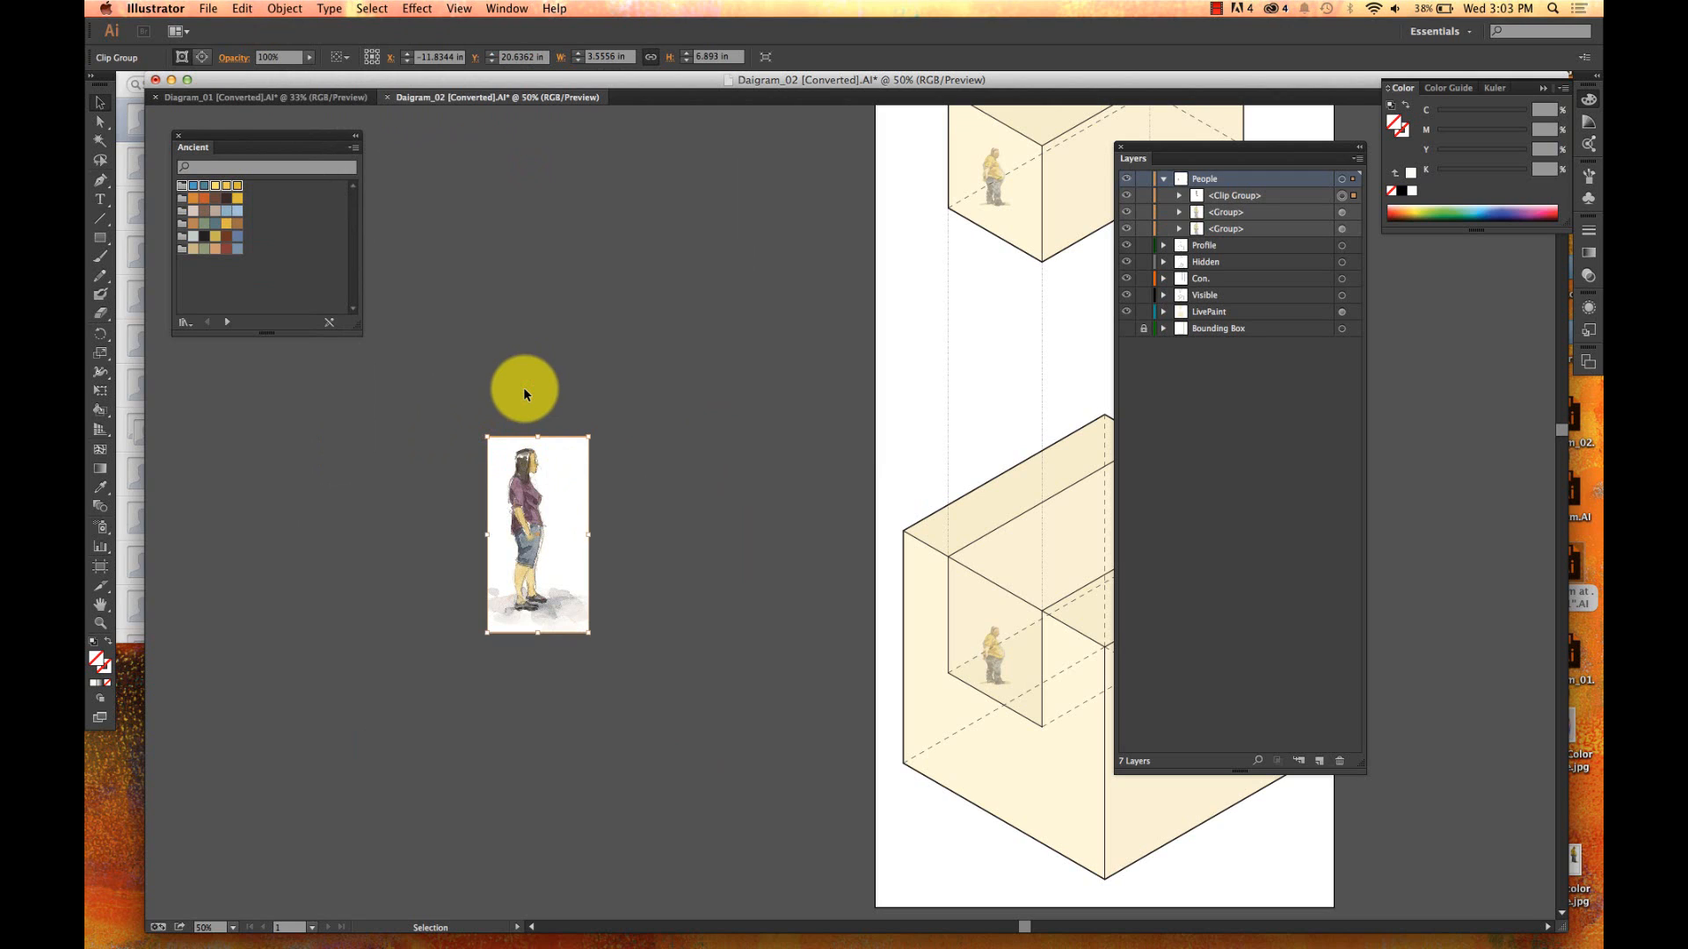
{"action": "left_click", "coordinate": [524, 318]}
{"action": "left_click_drag", "start_coordinate": [611, 396], "coordinate": [497, 485]}
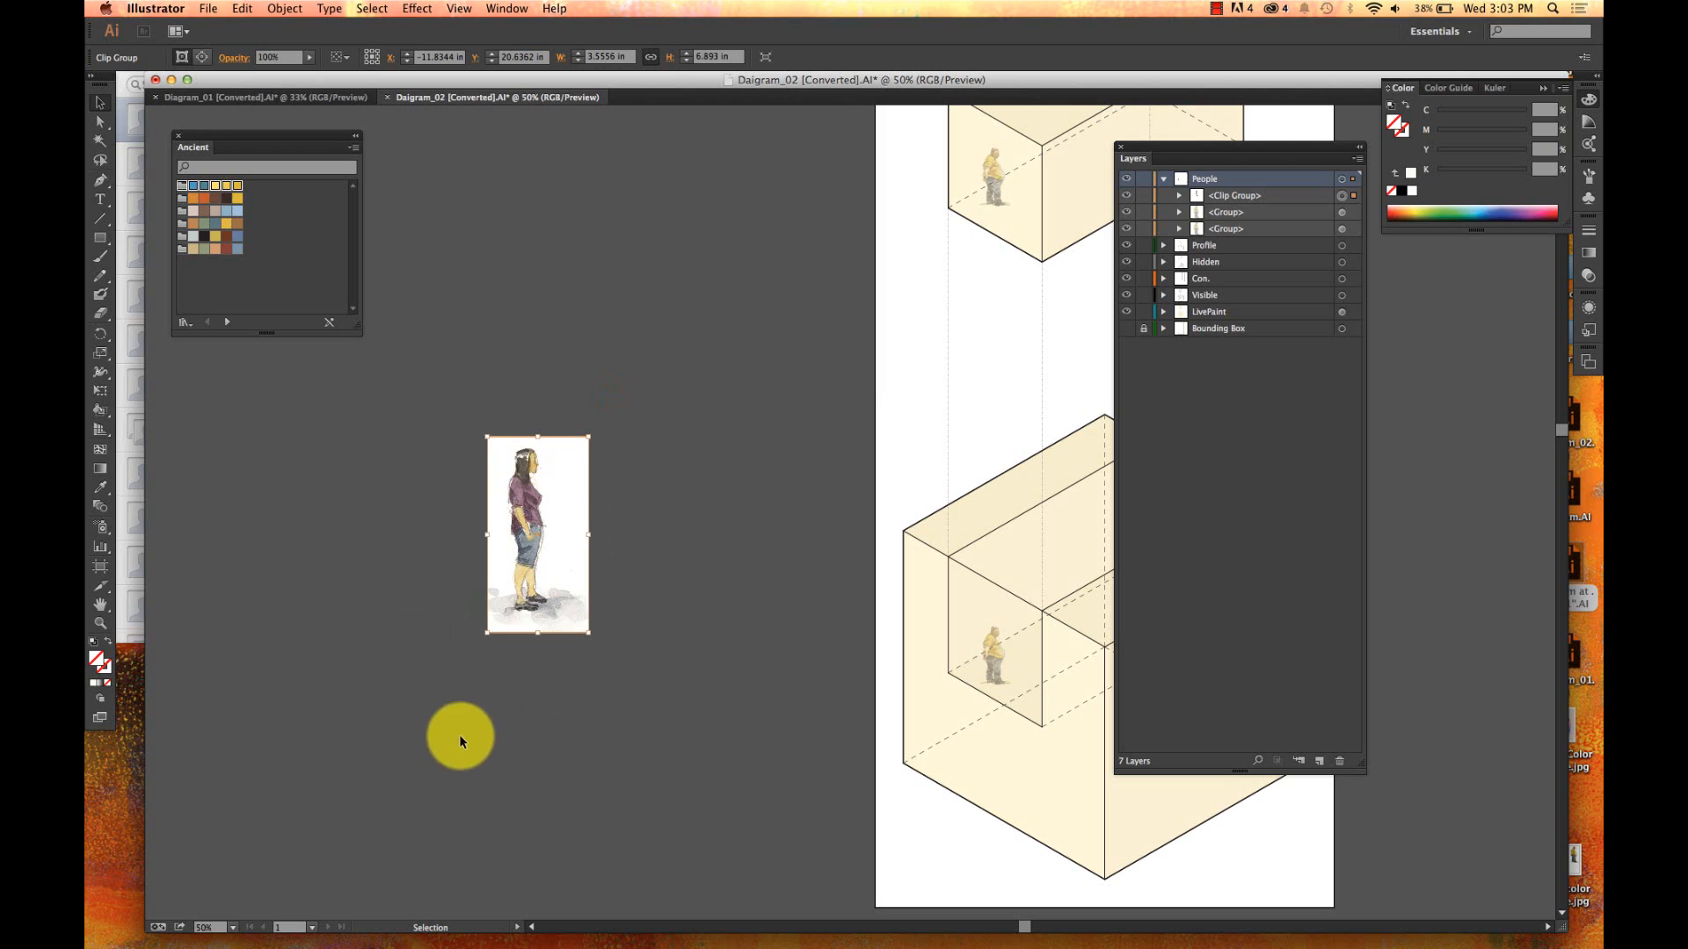
{"action": "left_click", "coordinate": [451, 264]}
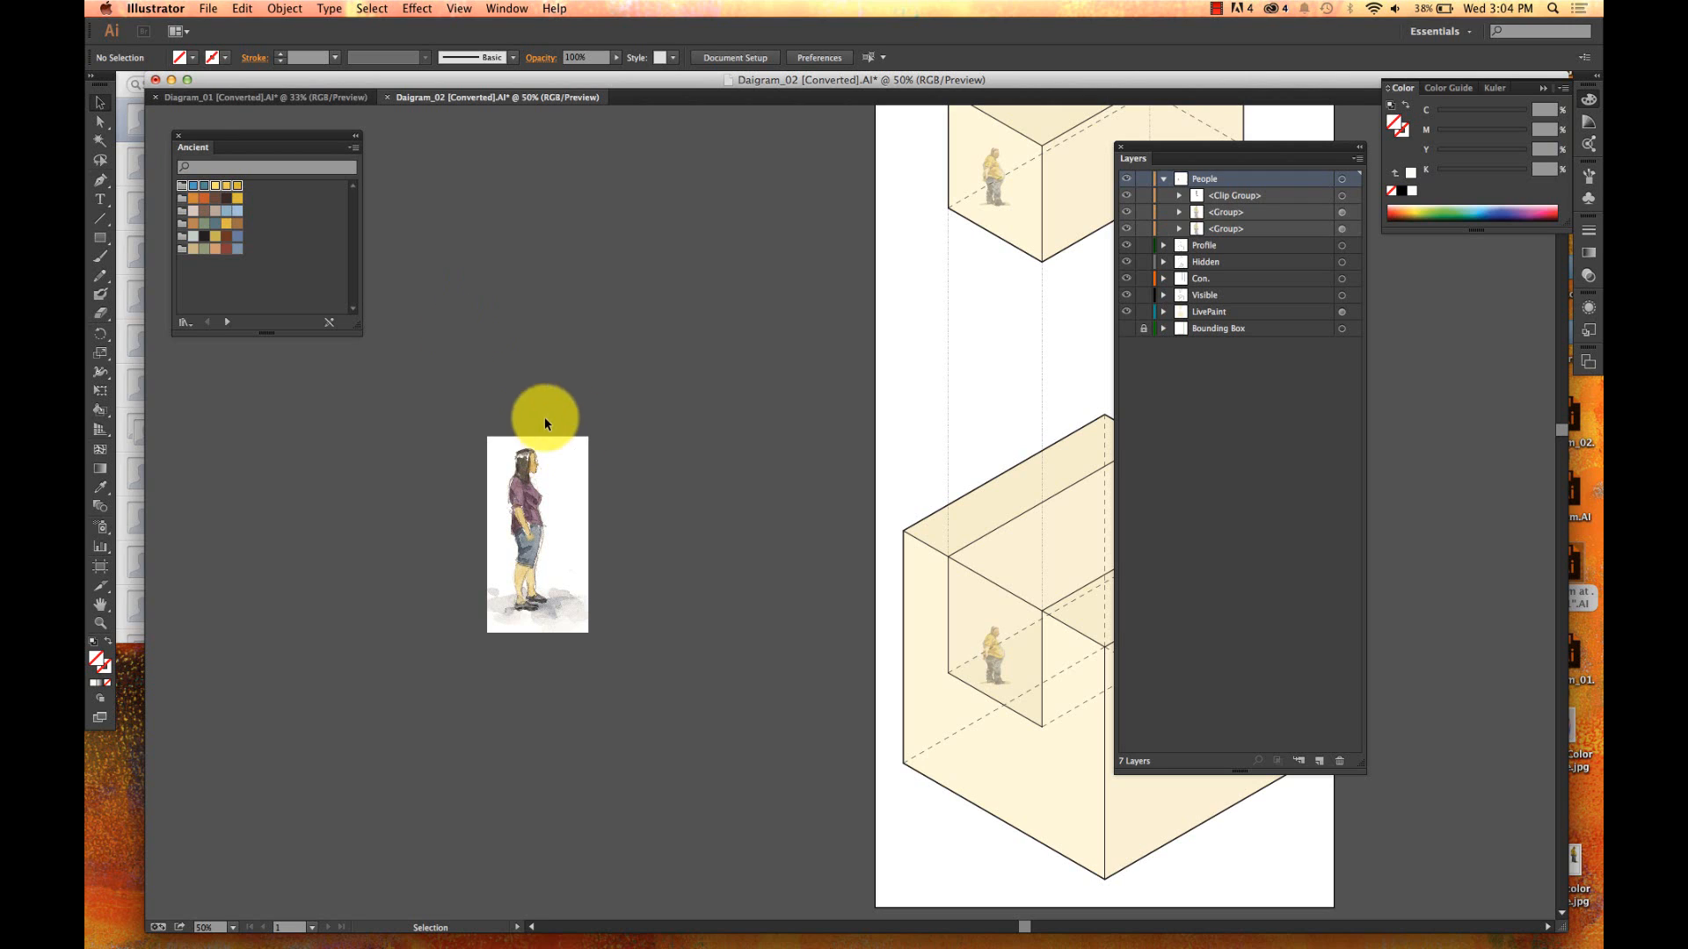
- Release the clipping mask on the woman in purple and clear the selection
{"action": "left_click", "coordinate": [582, 467]}
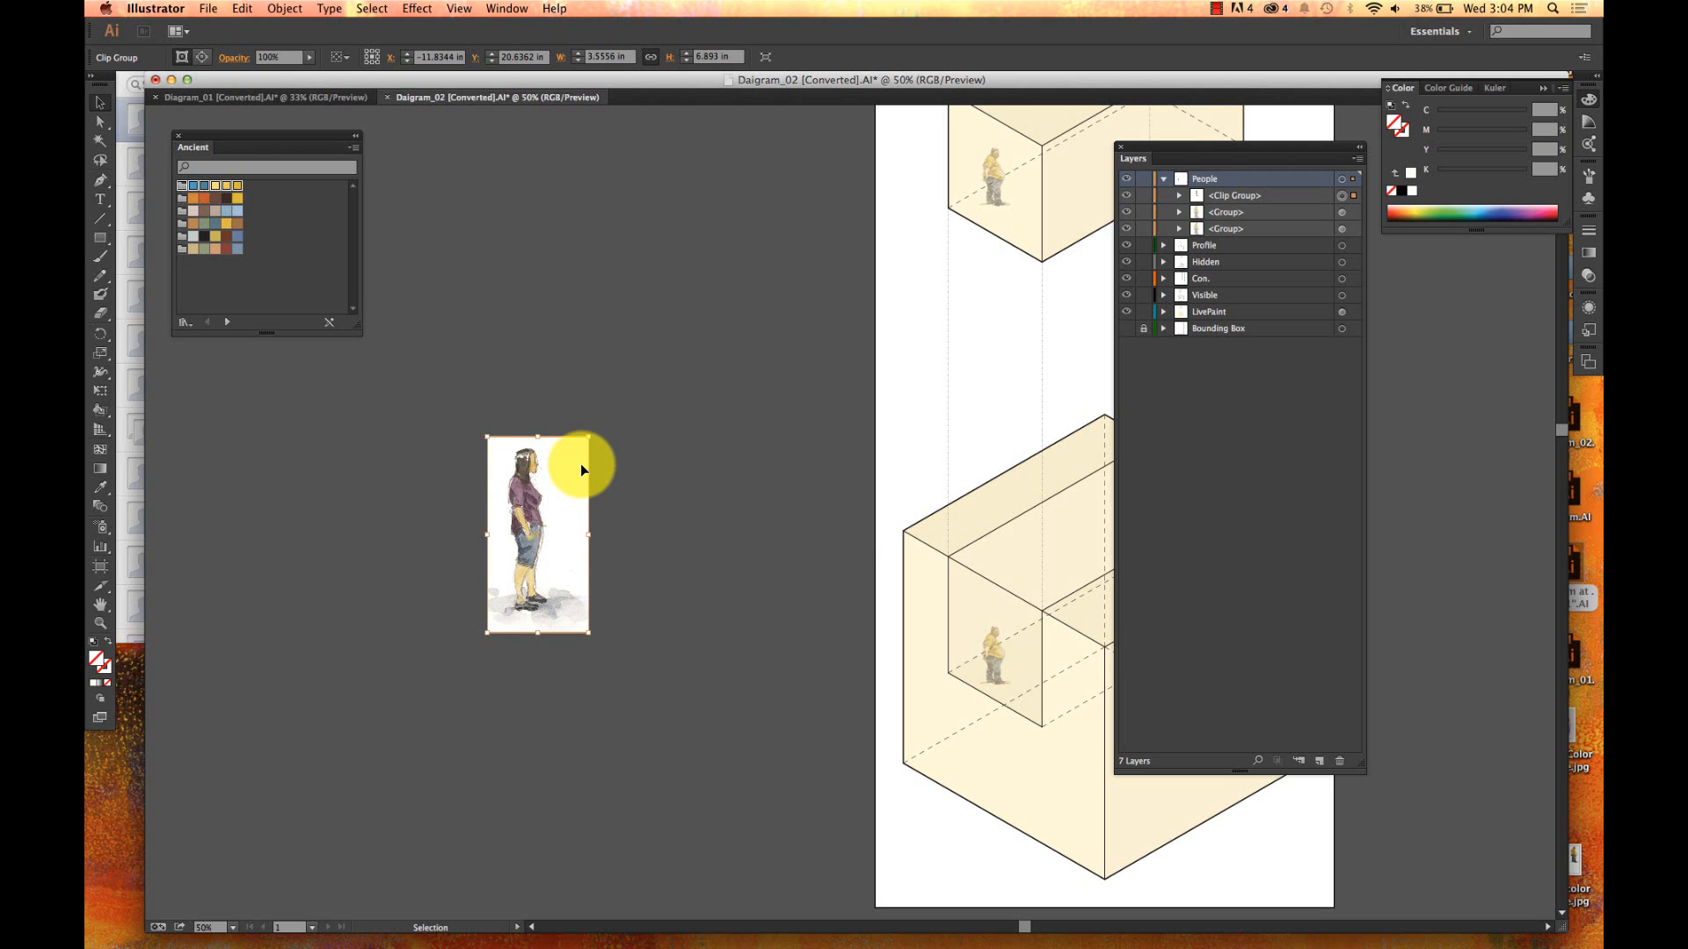
{"action": "key", "text": "super+alt+7"}
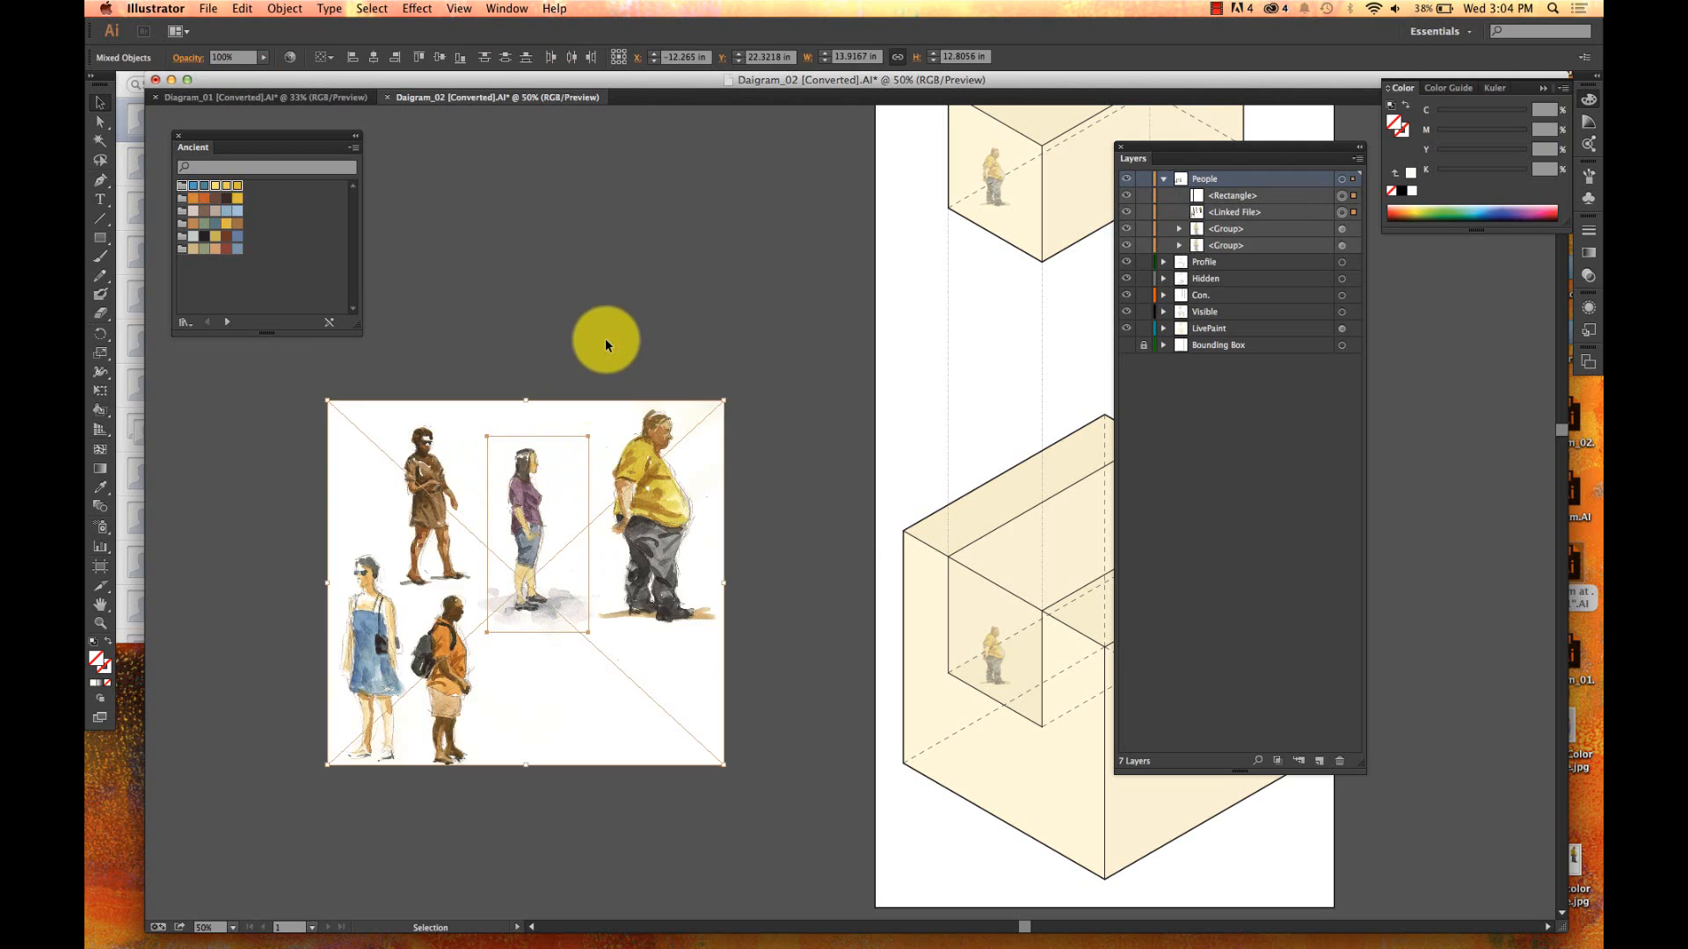
{"action": "left_click", "coordinate": [616, 338]}
- Select only the linked image, review the clipping mask commands available for it, and deselect it
{"action": "left_click", "coordinate": [577, 475]}
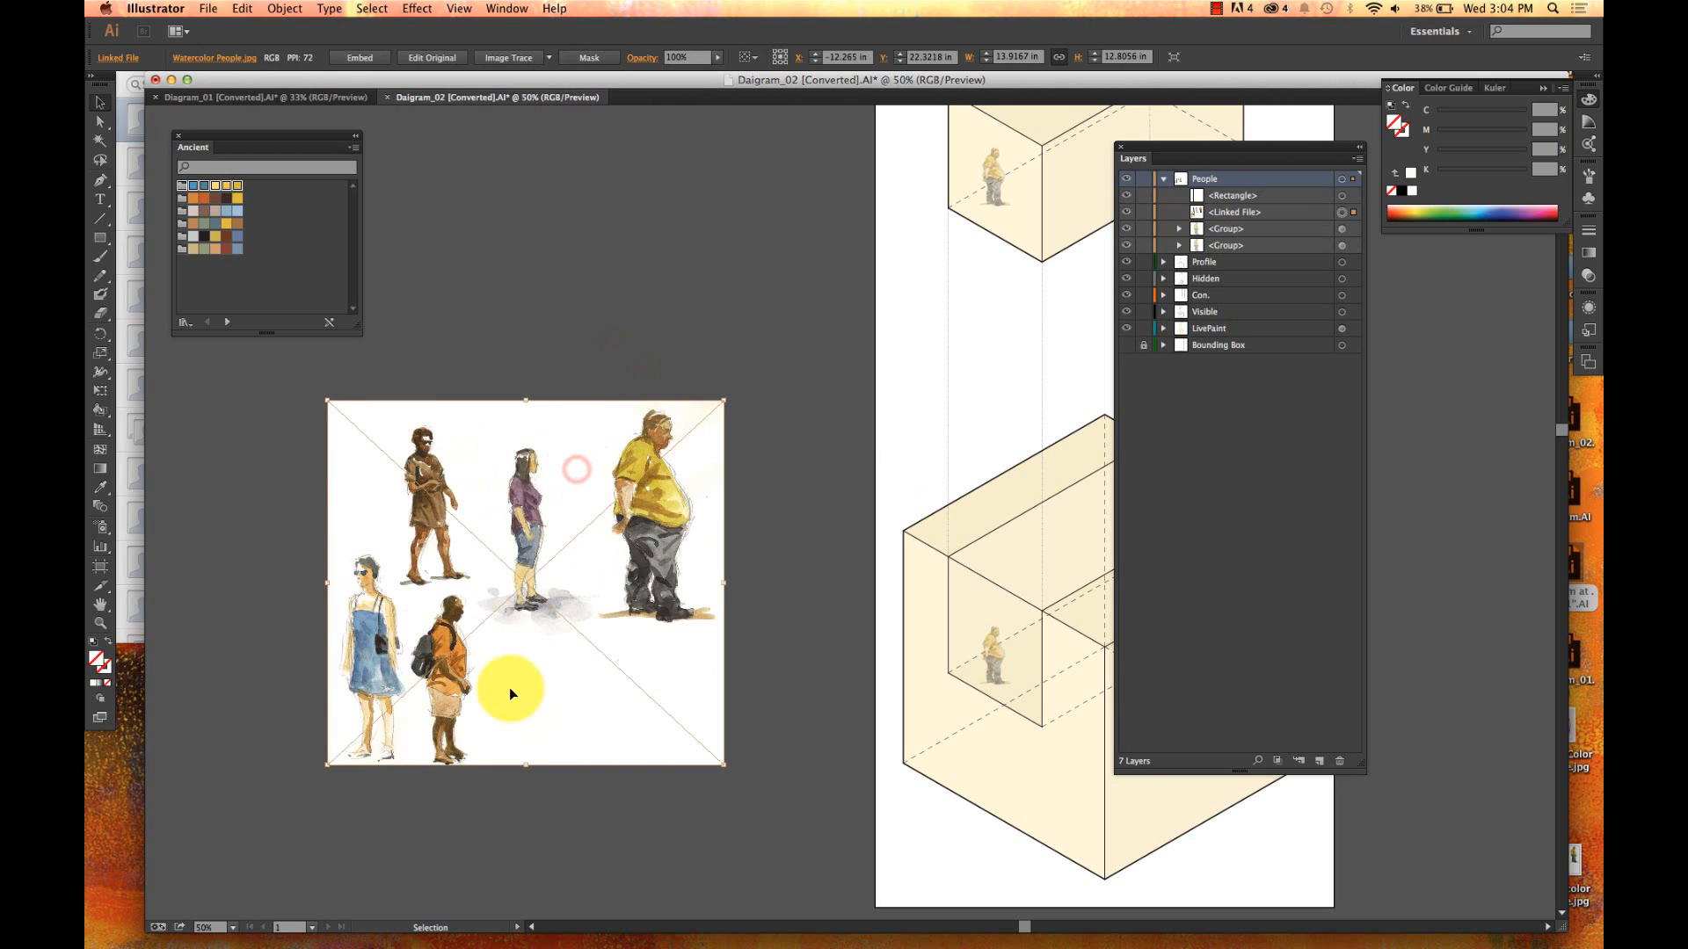
{"action": "left_click", "coordinate": [284, 9]}
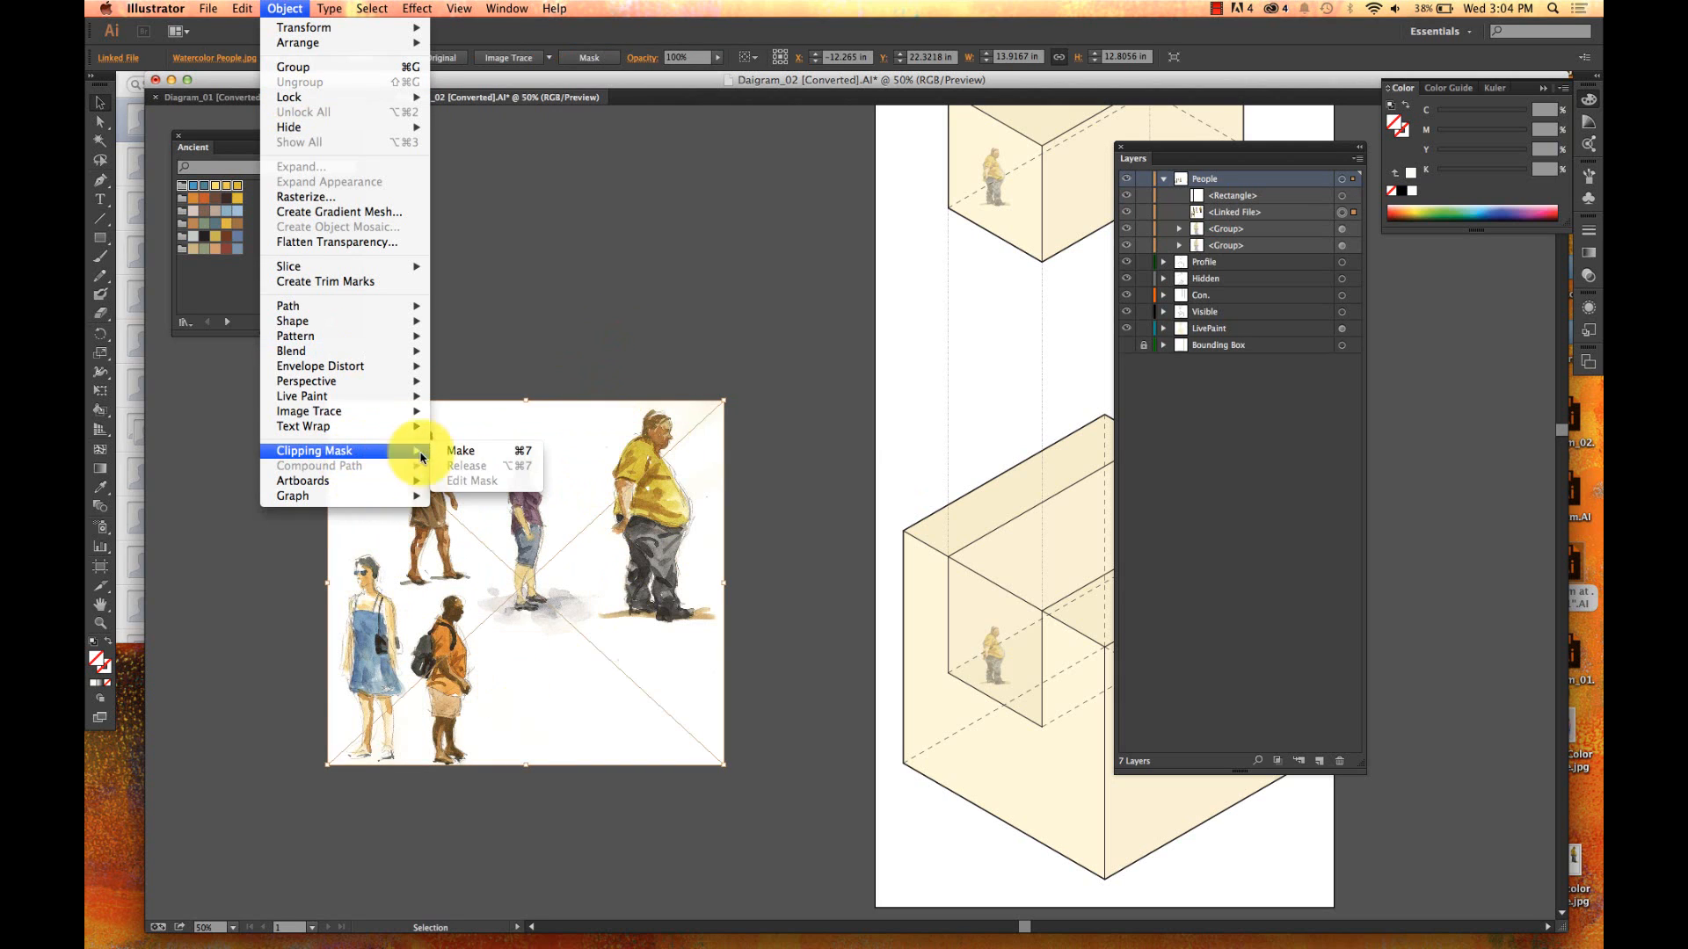
{"action": "left_click", "coordinate": [540, 388]}
{"action": "left_click", "coordinate": [697, 332]}
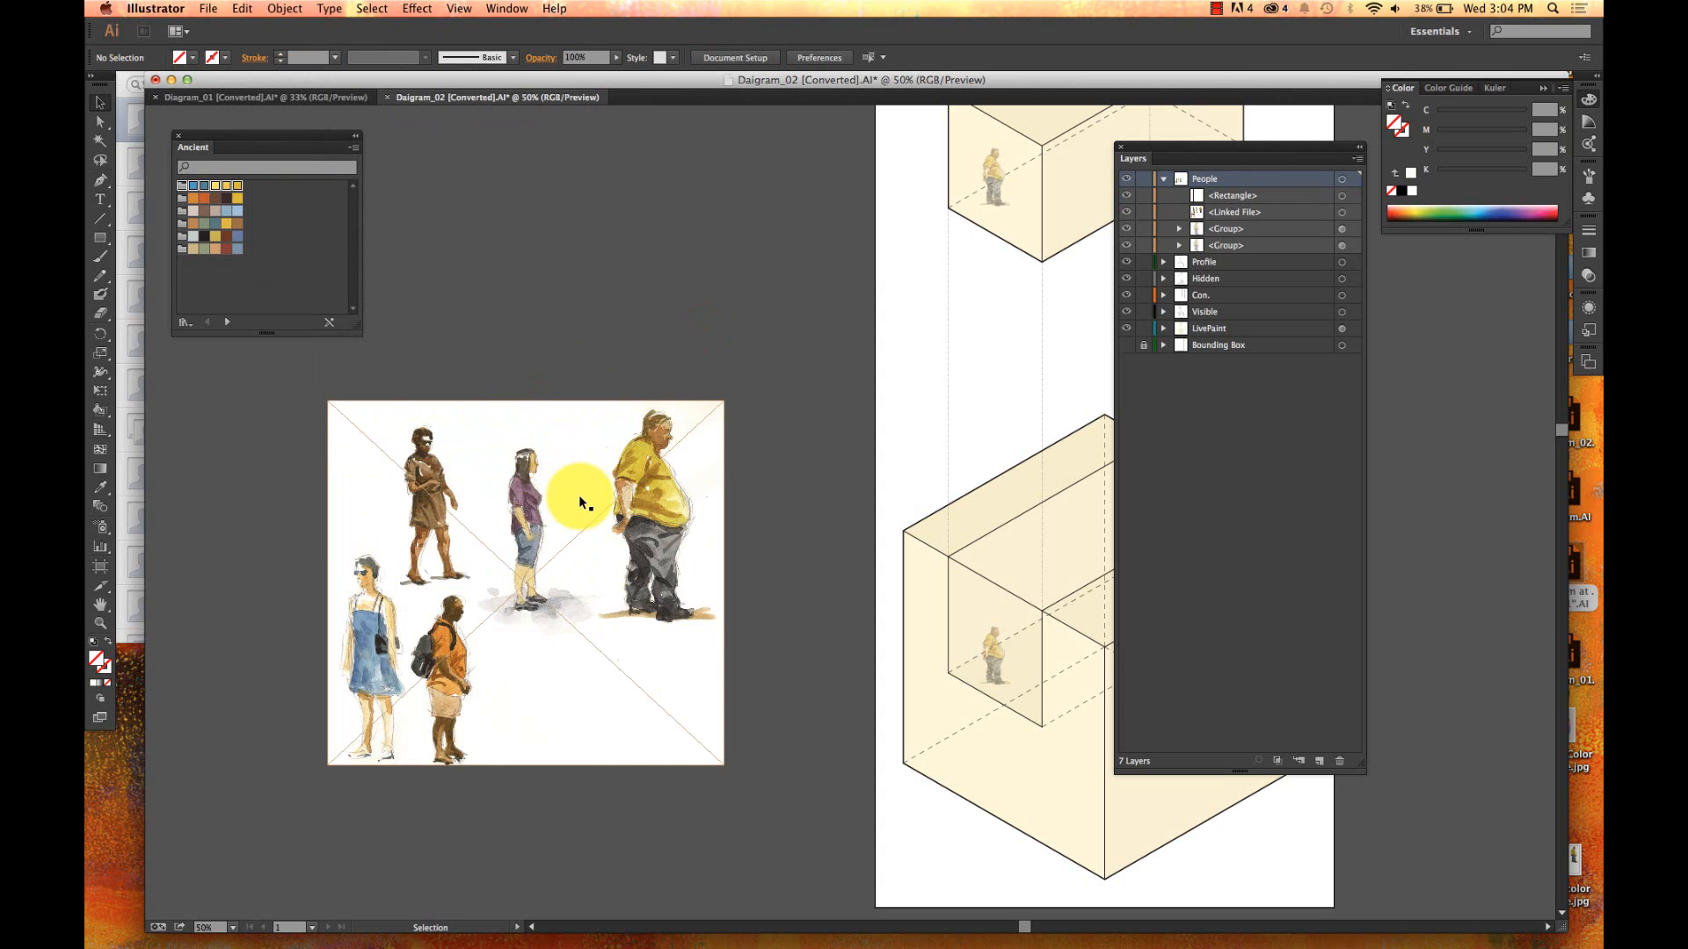
{"action": "left_click", "coordinate": [523, 470]}
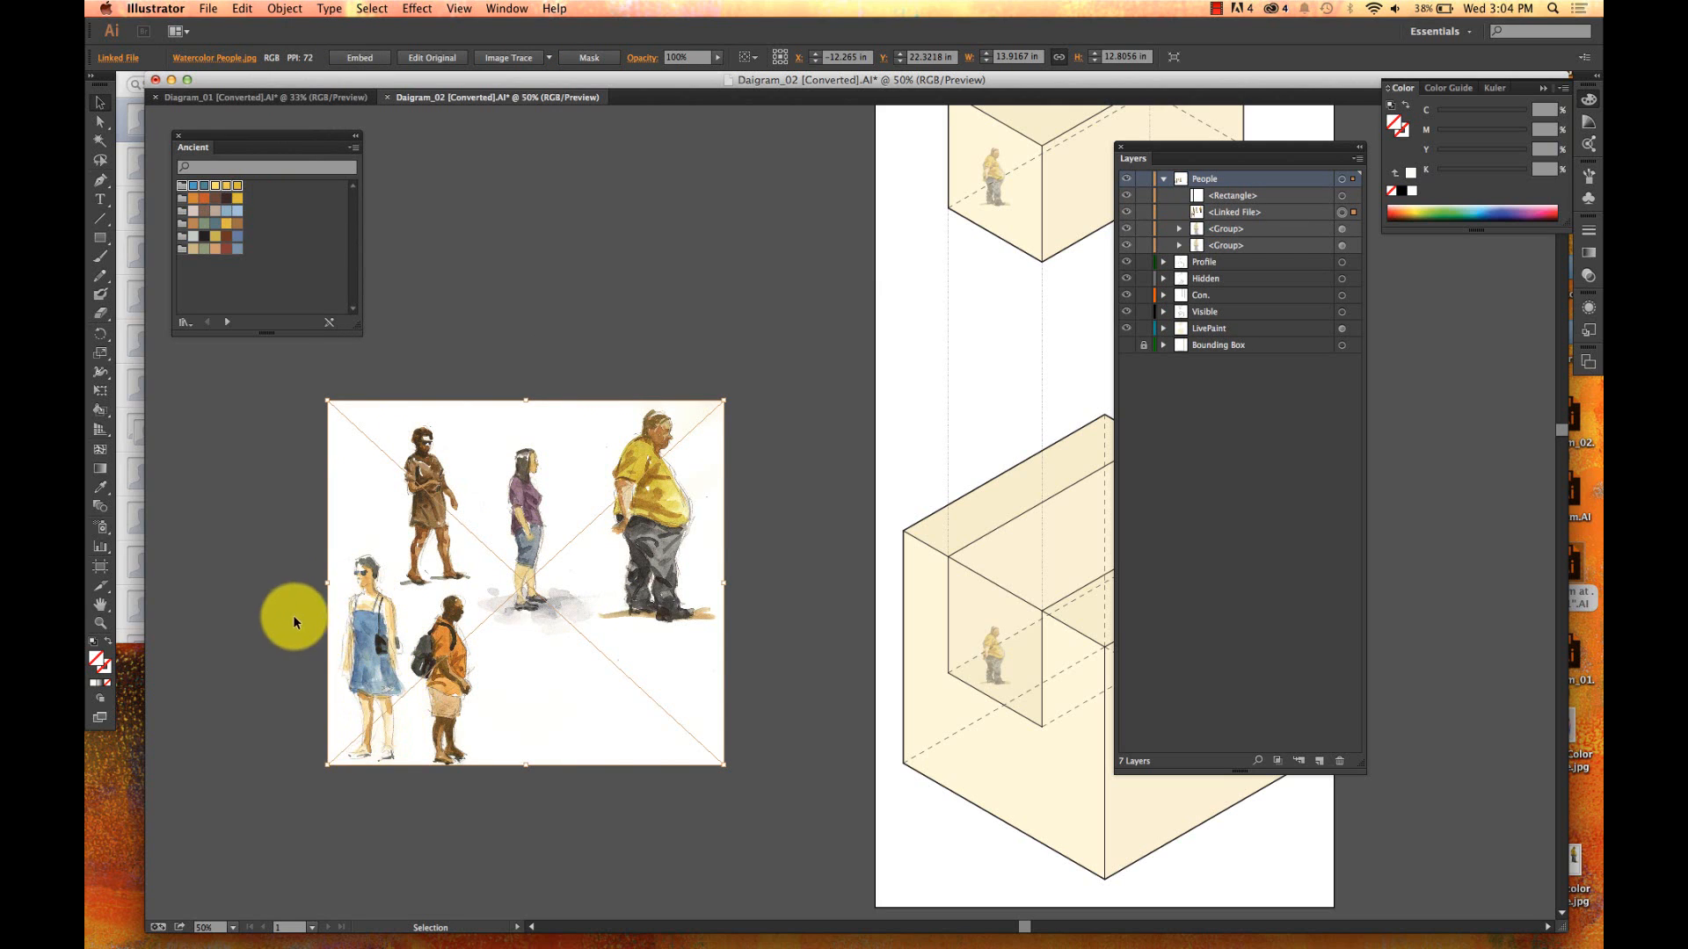
{"action": "left_click", "coordinate": [244, 607]}
- Draw a rectangle about 3.78 by 8.12 in around the woman in the blue dress and deselect it
{"action": "key", "text": "m"}
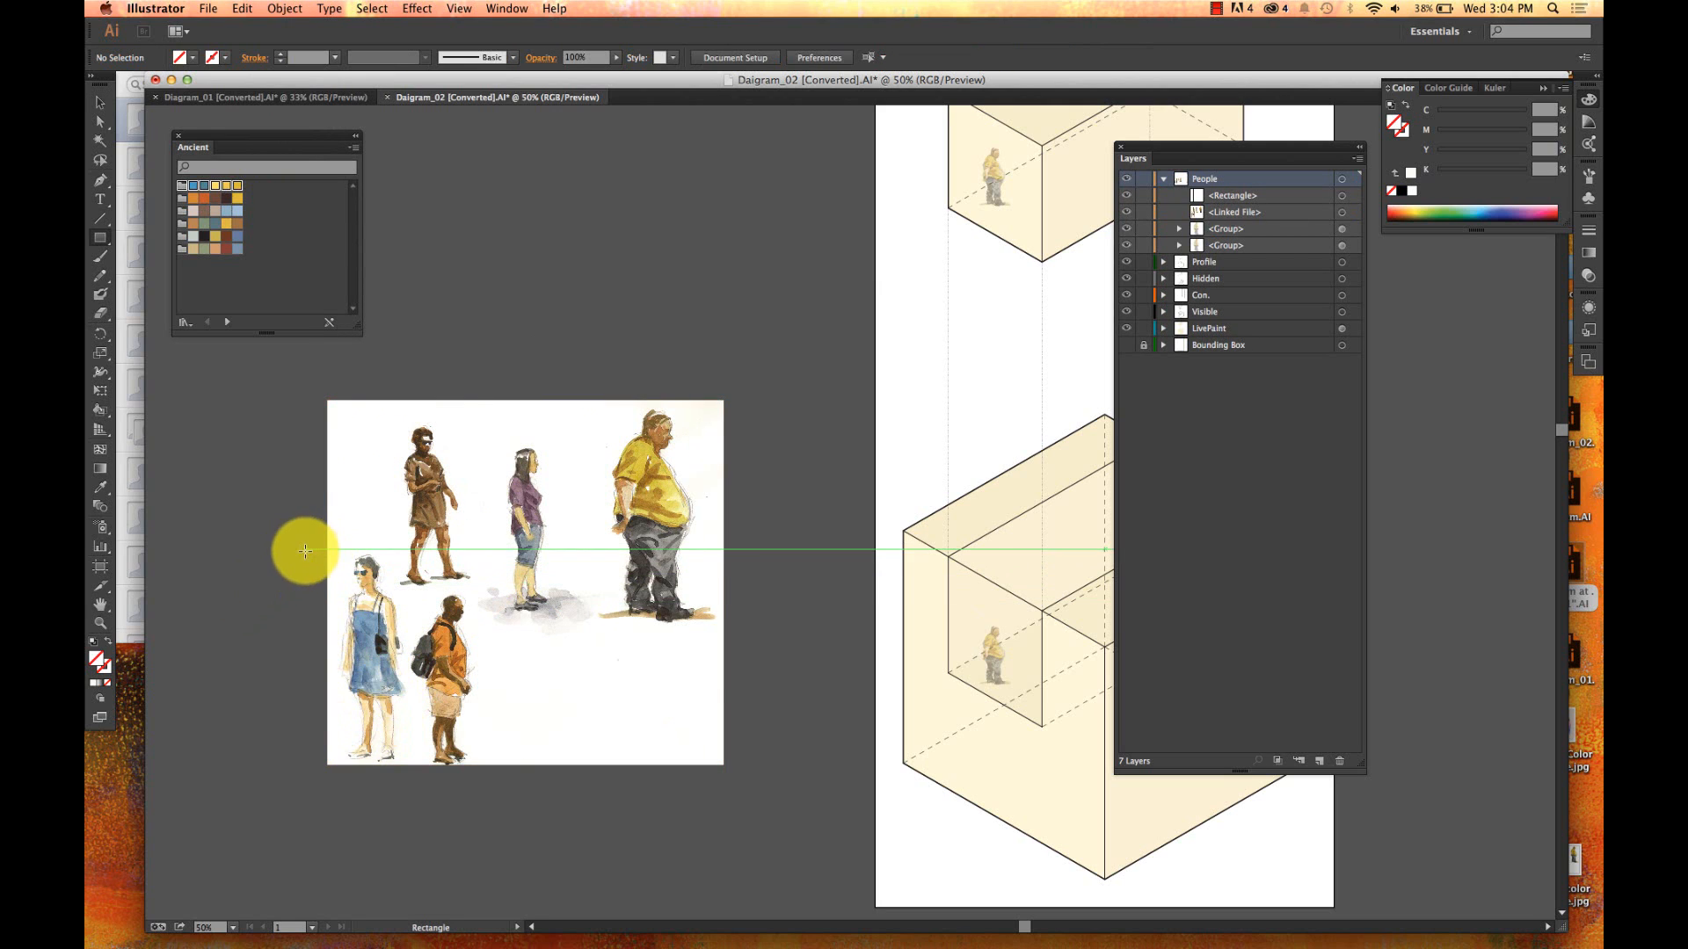
{"action": "left_click_drag", "start_coordinate": [305, 551], "coordinate": [414, 780]}
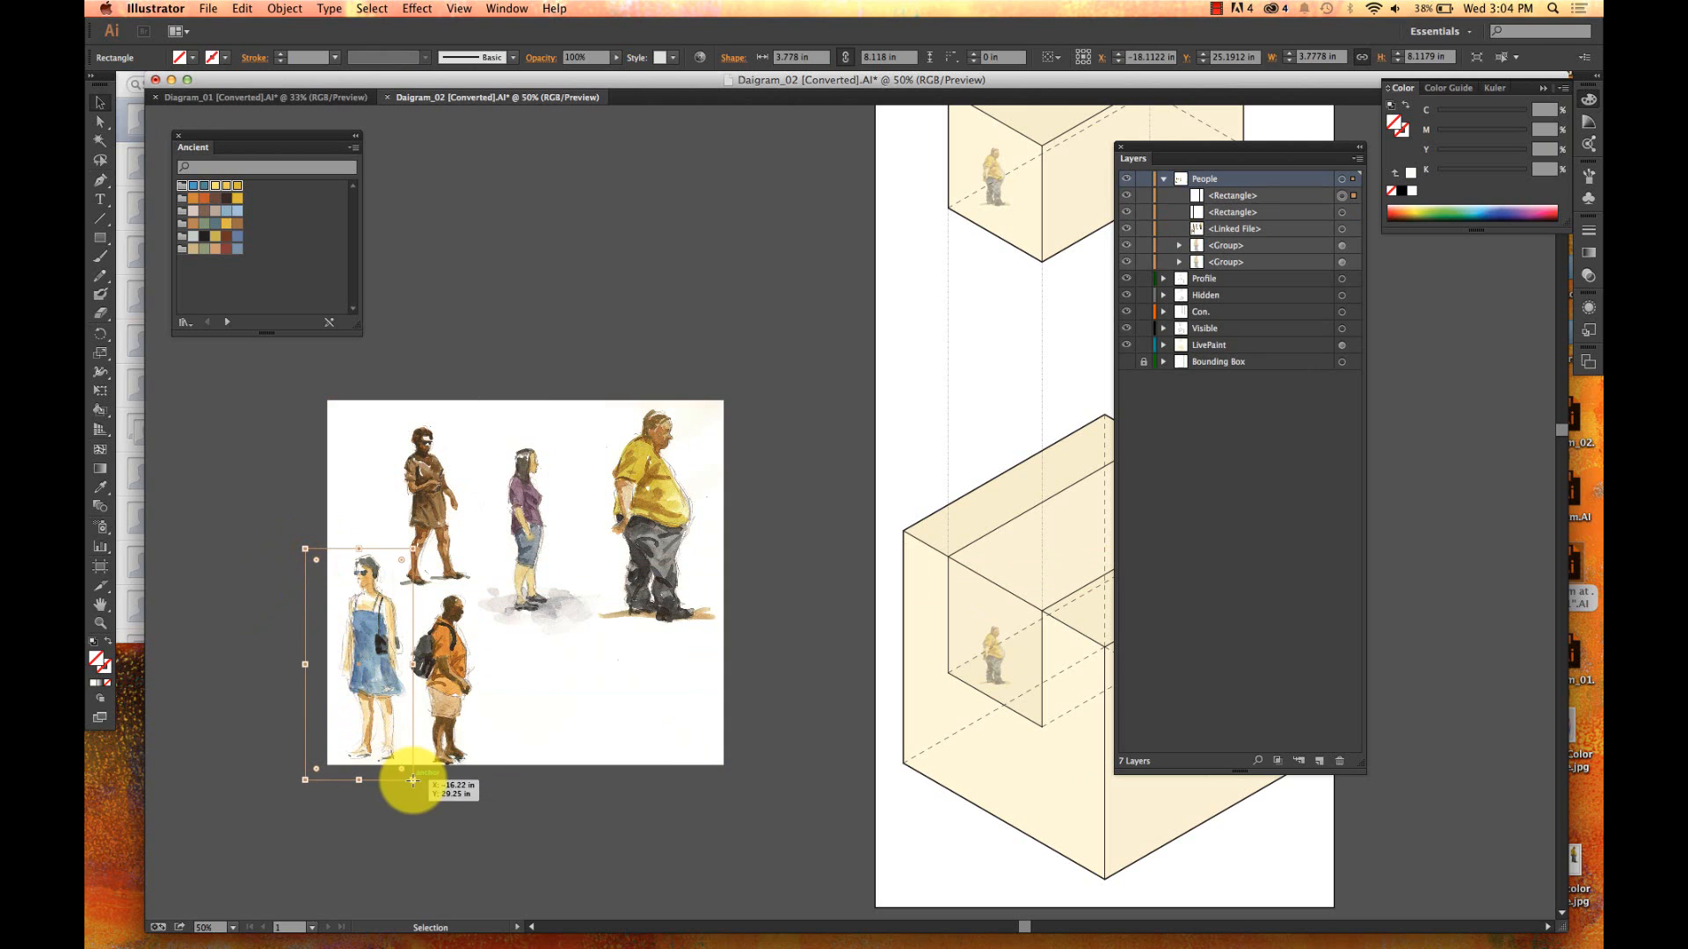
{"action": "key", "text": "v"}
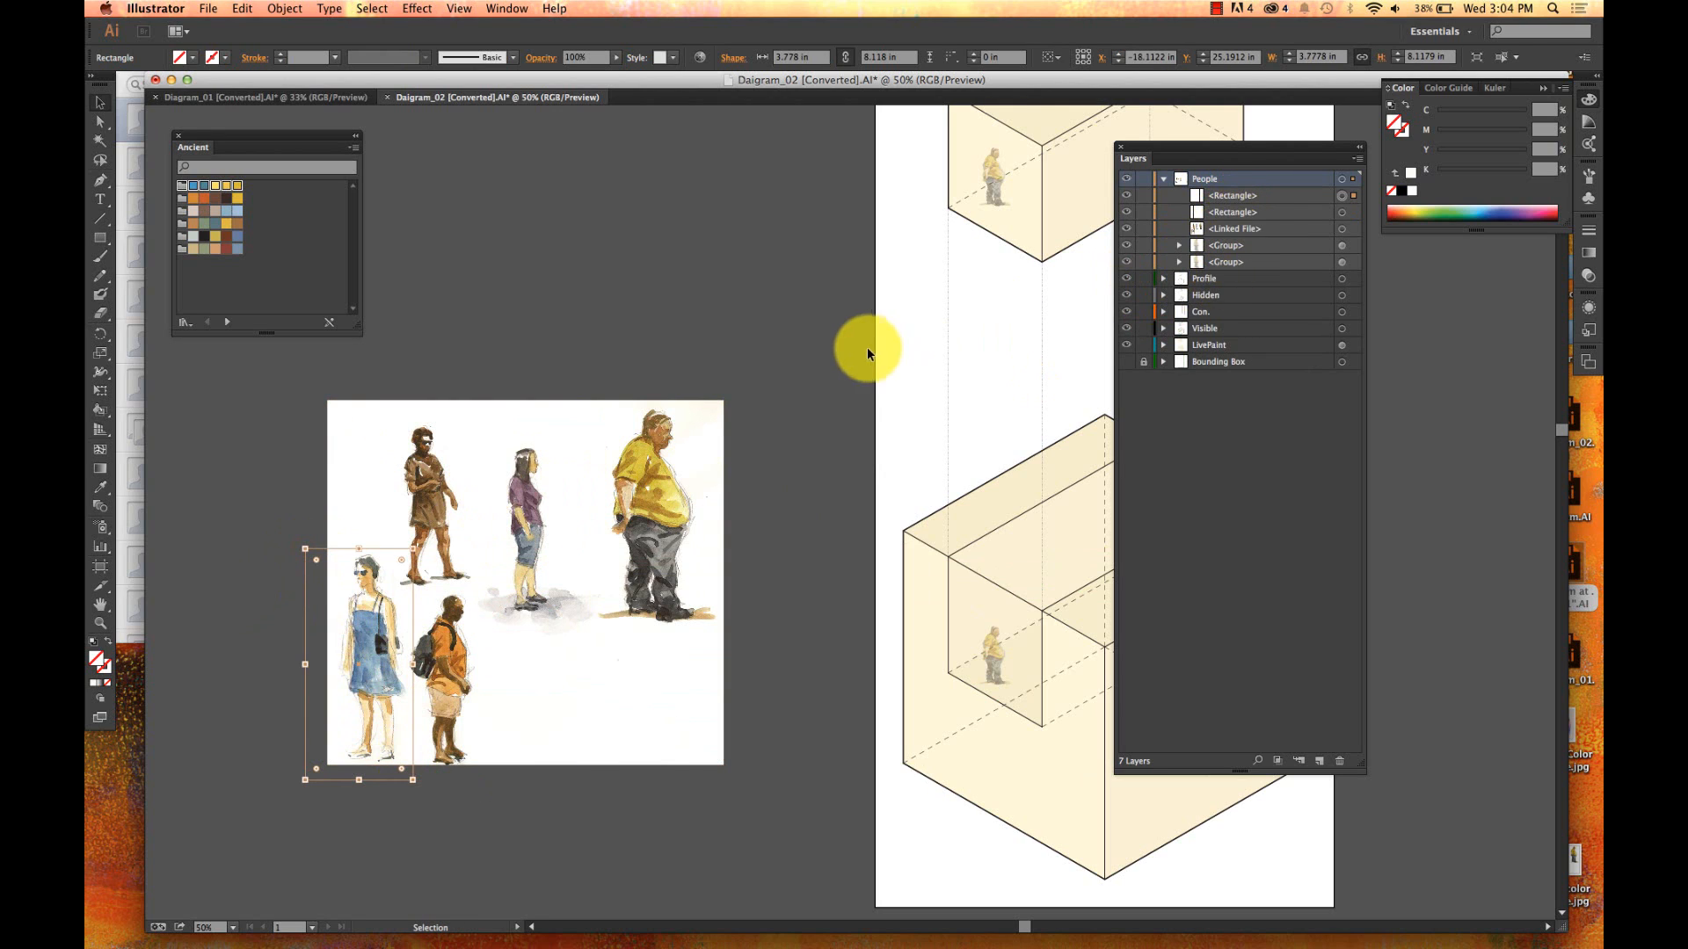
{"action": "left_click", "coordinate": [792, 330]}
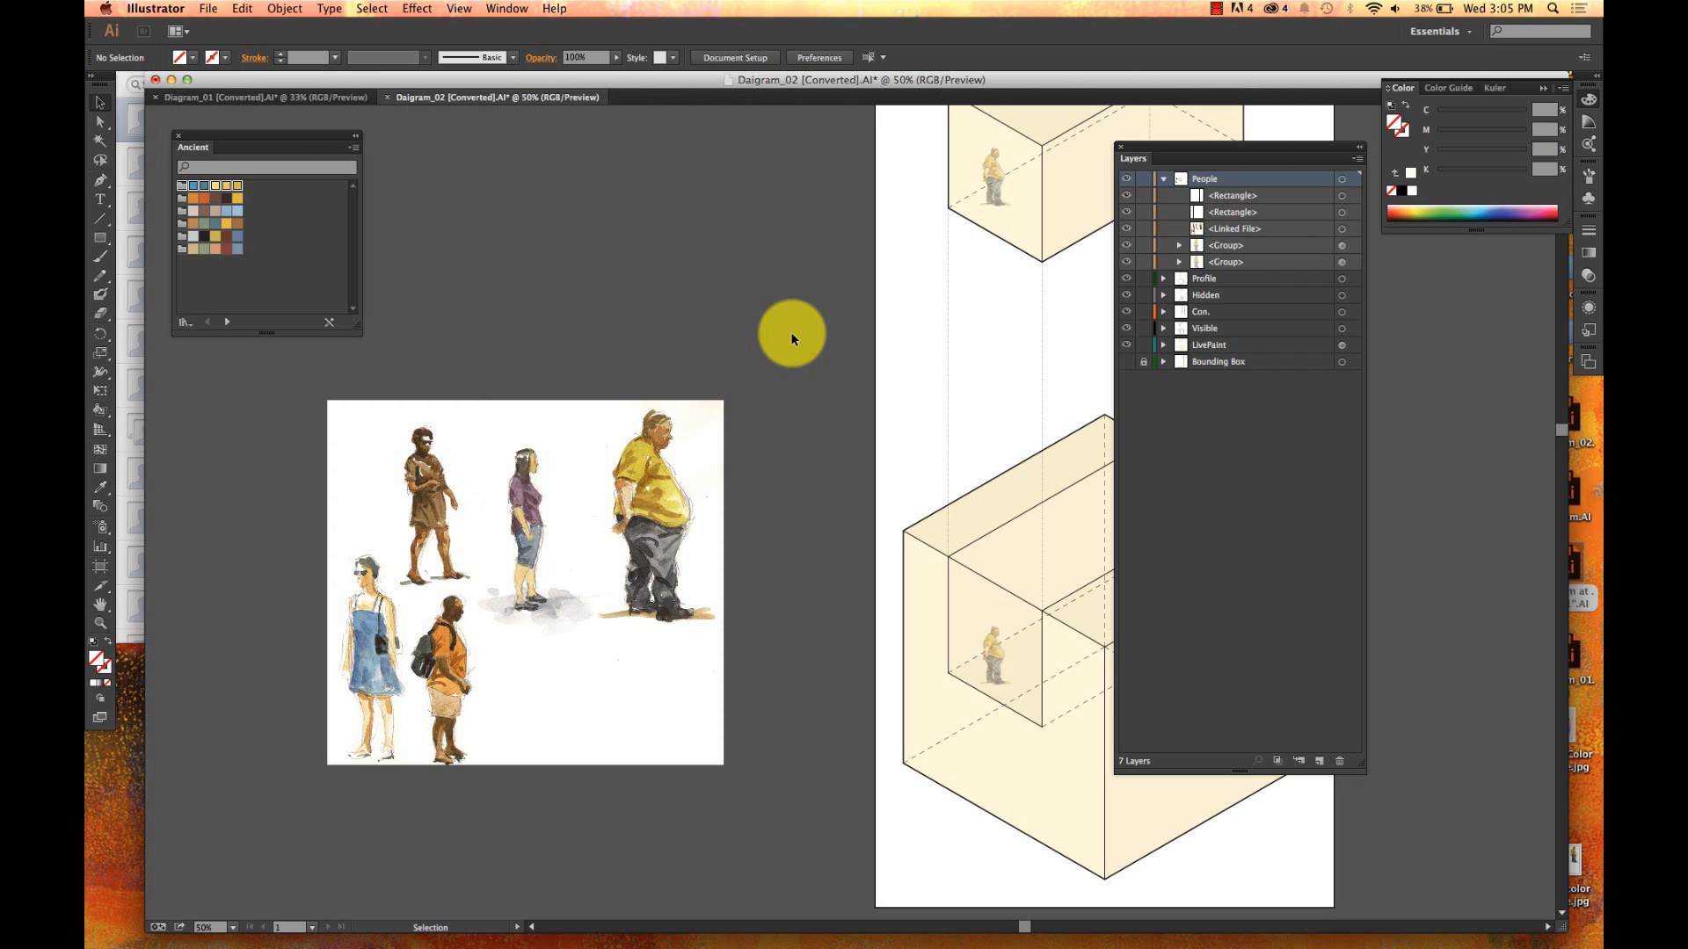
- Select the rectangles around the woman in purple and the woman in blue and combine them into a compound path
{"action": "left_click", "coordinate": [587, 441]}
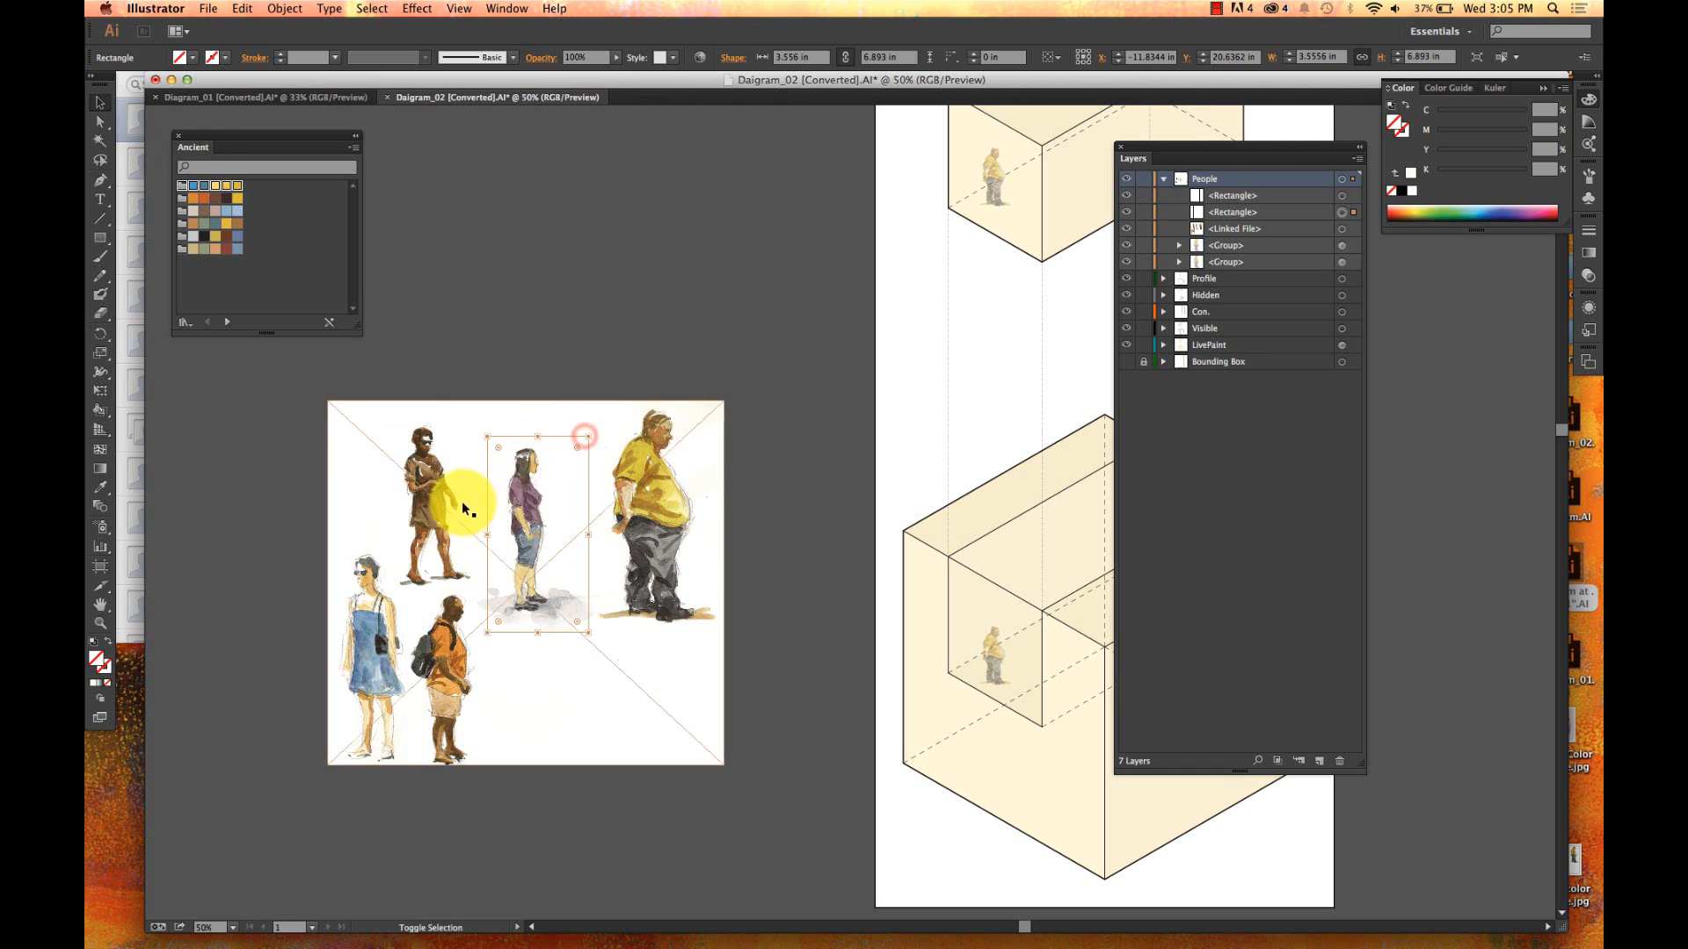
{"action": "left_click", "coordinate": [413, 577], "text": "shift"}
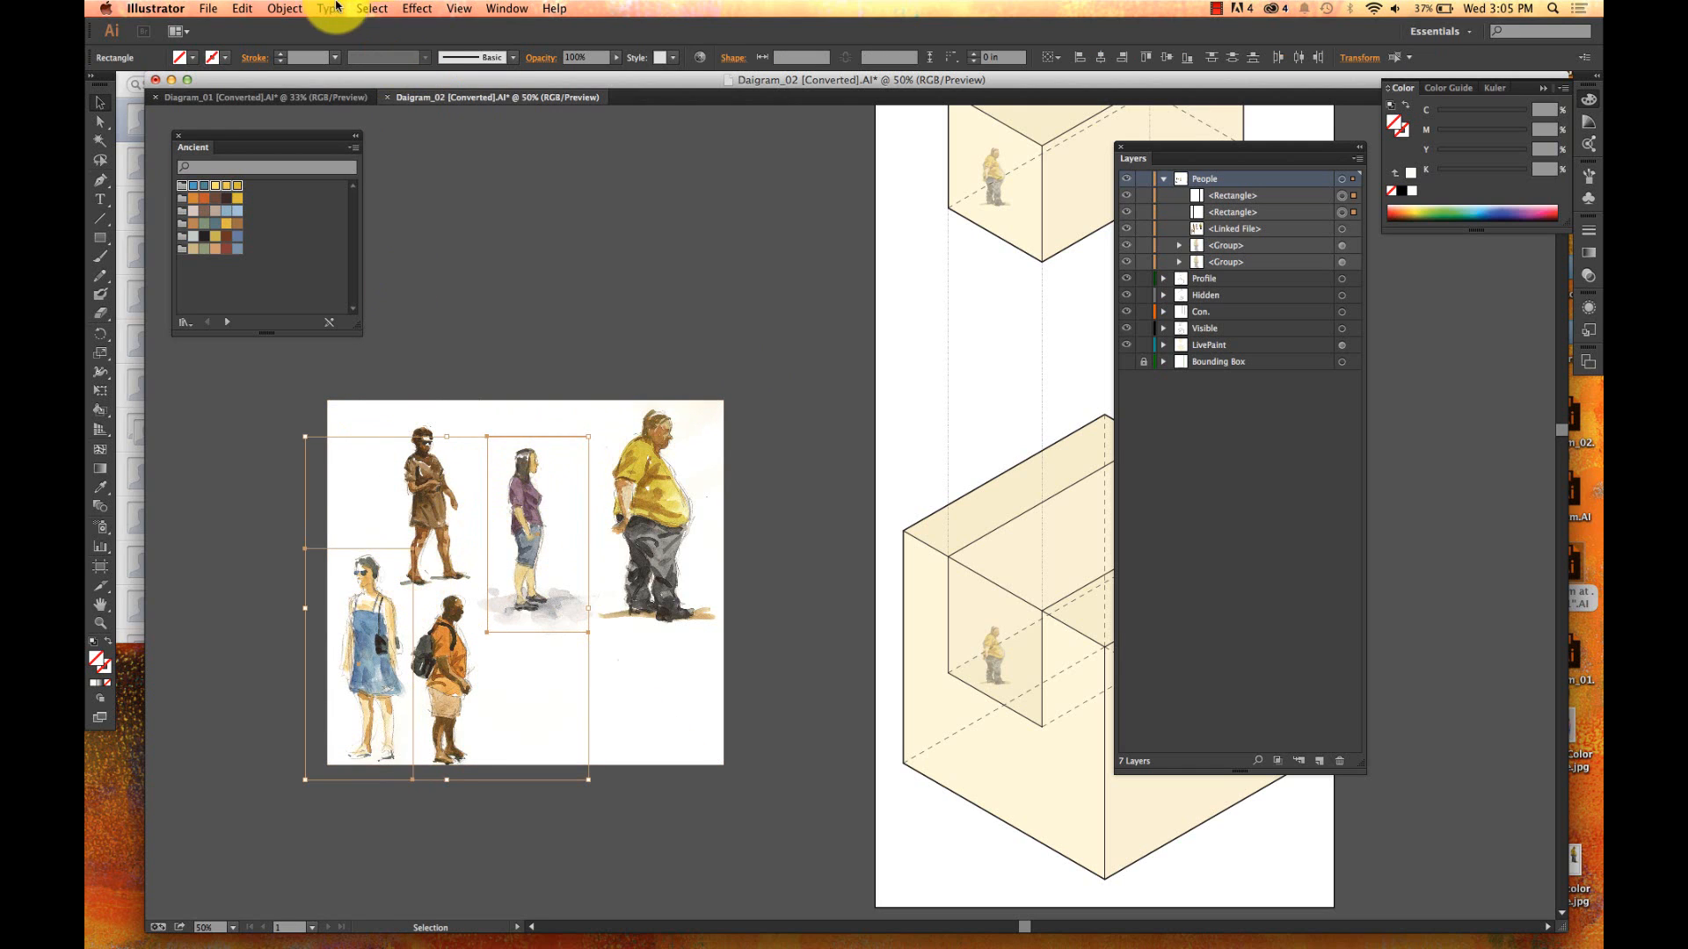
{"action": "left_click", "coordinate": [284, 8]}
{"action": "mouse_move", "coordinate": [302, 469]}
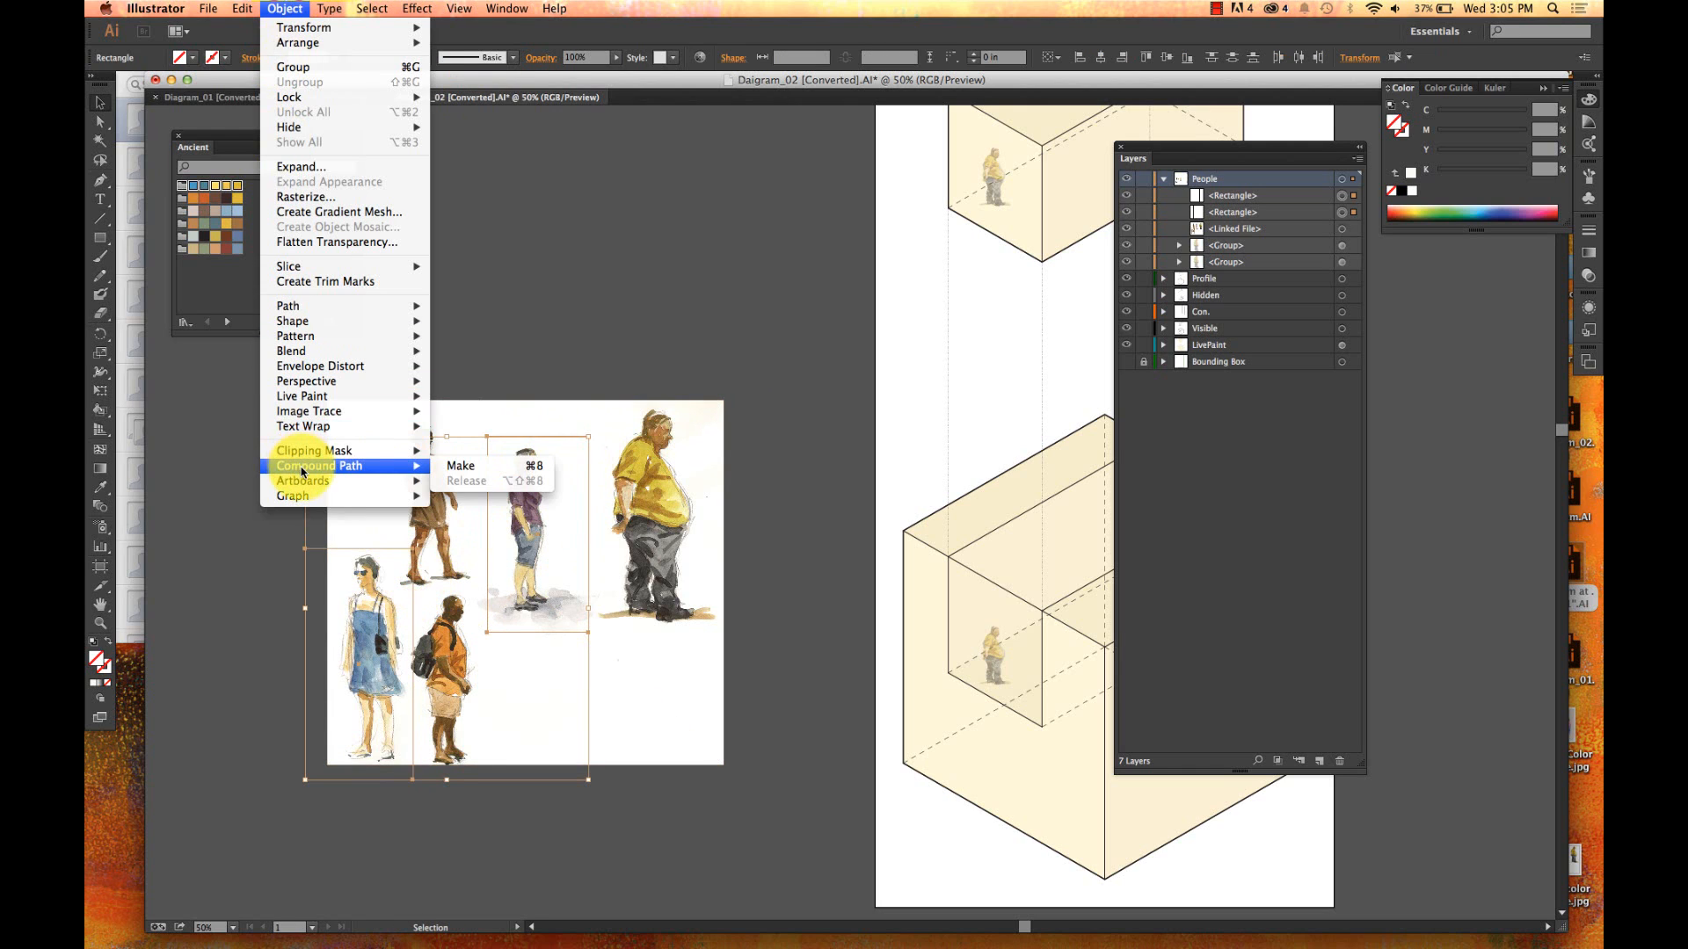
{"action": "left_click", "coordinate": [454, 470]}
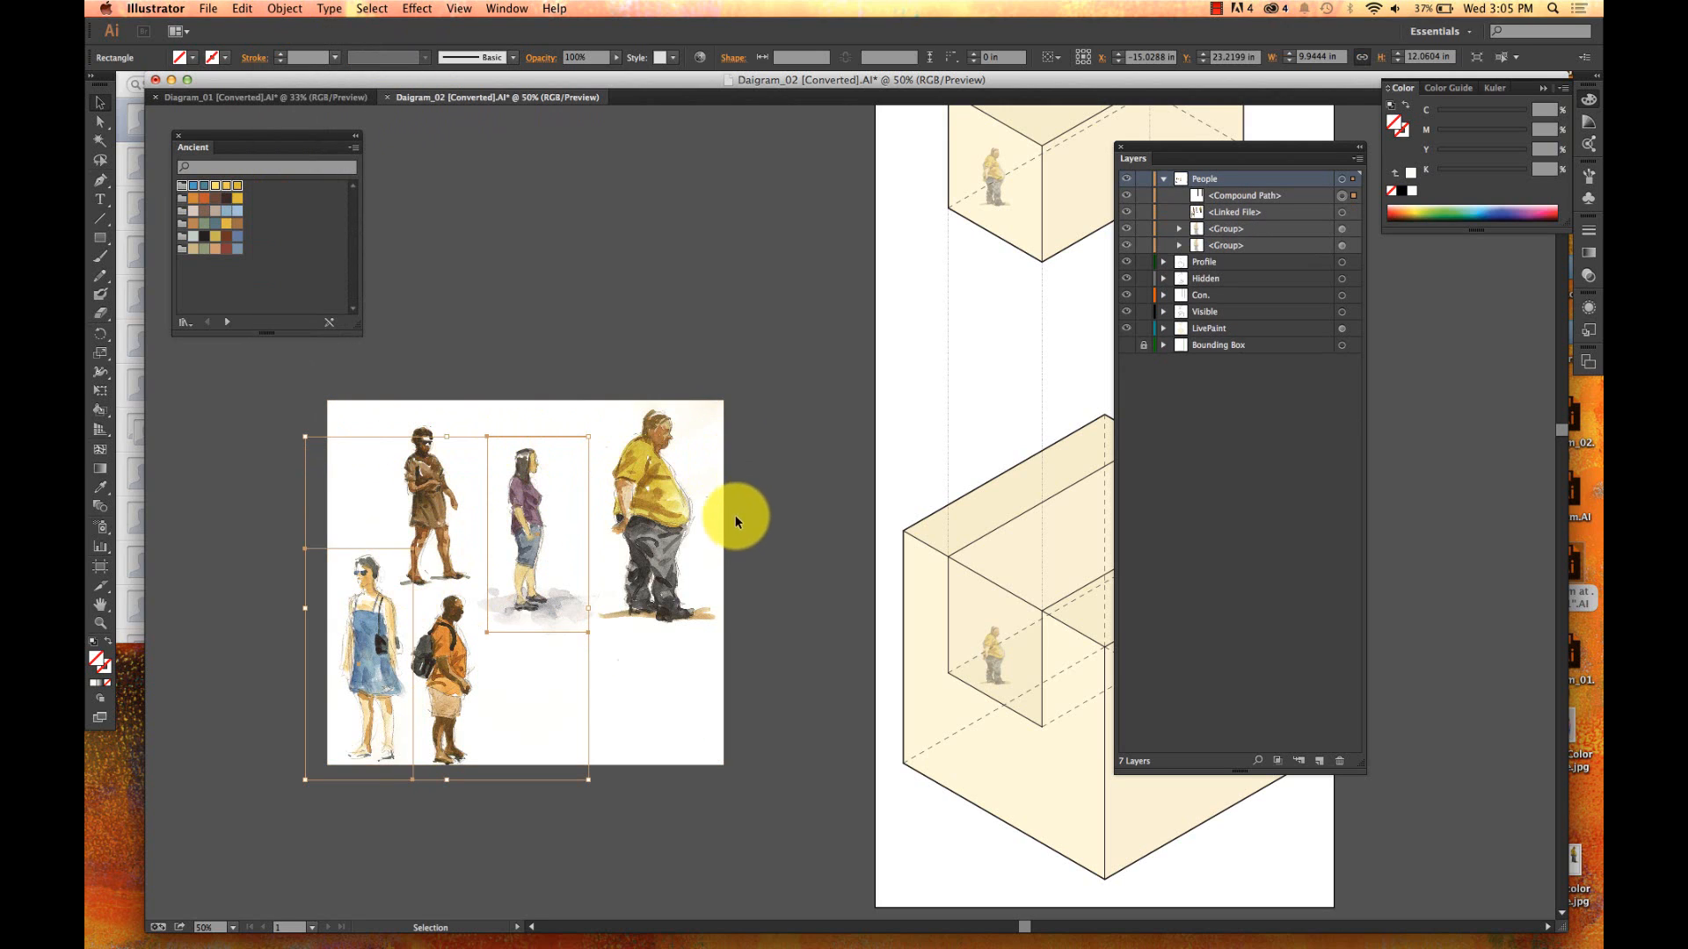
- Make a clipping mask from the compound path and the linked watercolor image, and clear the selection
{"action": "left_click", "coordinate": [616, 327]}
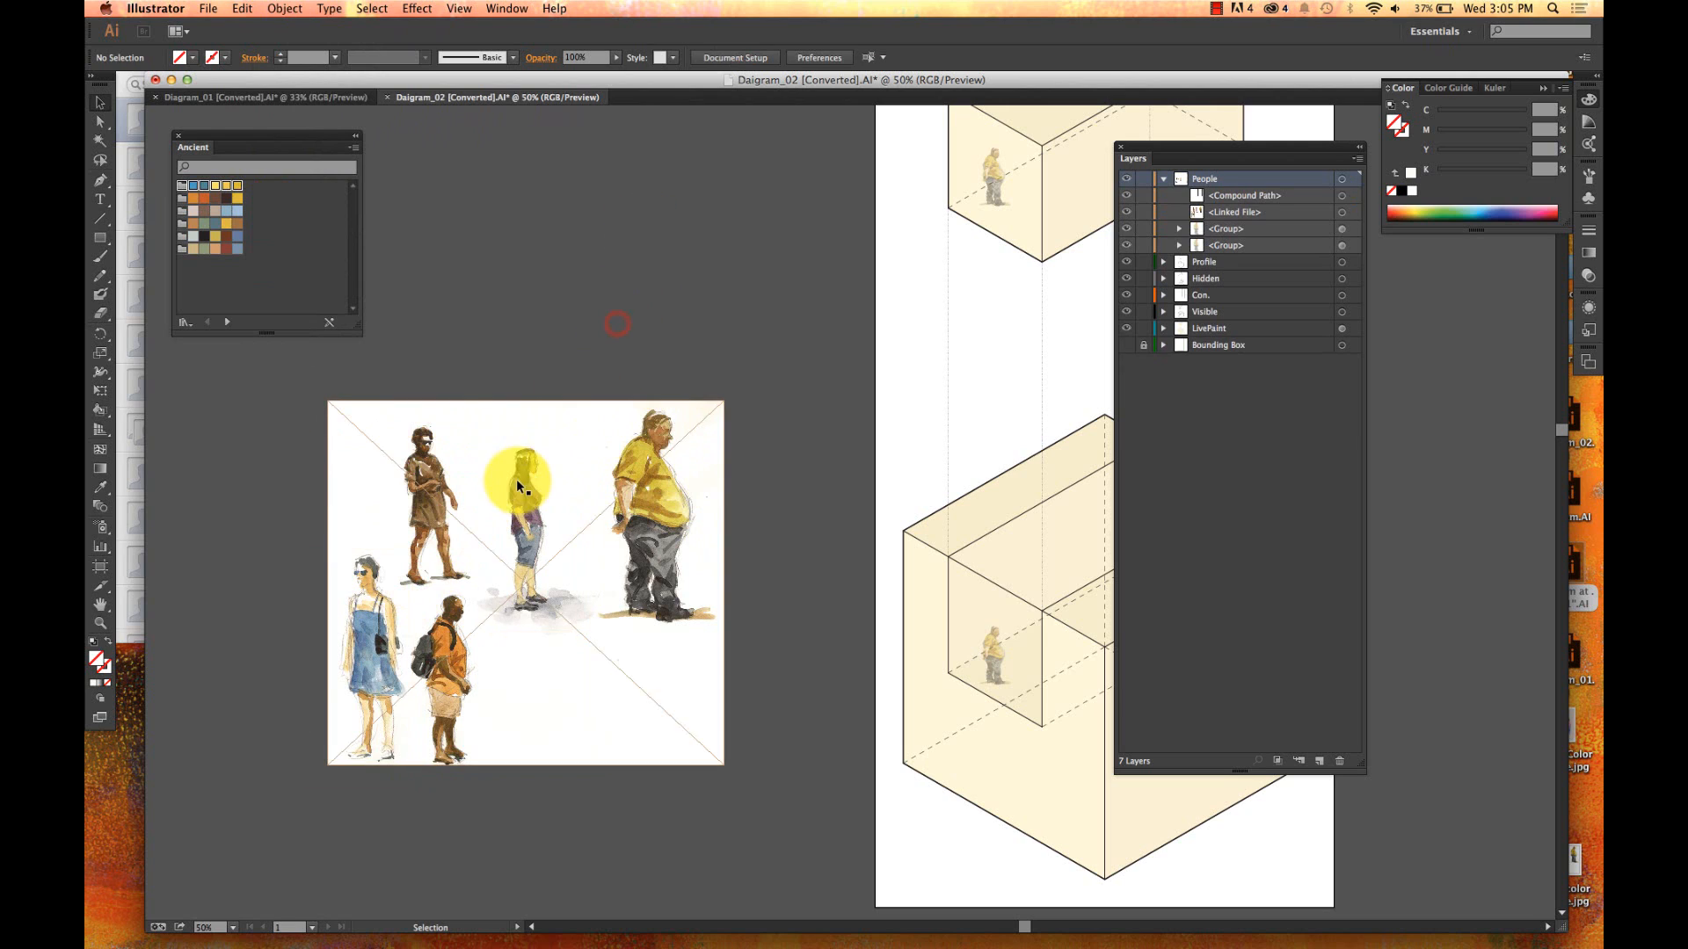
{"action": "left_click", "coordinate": [584, 473]}
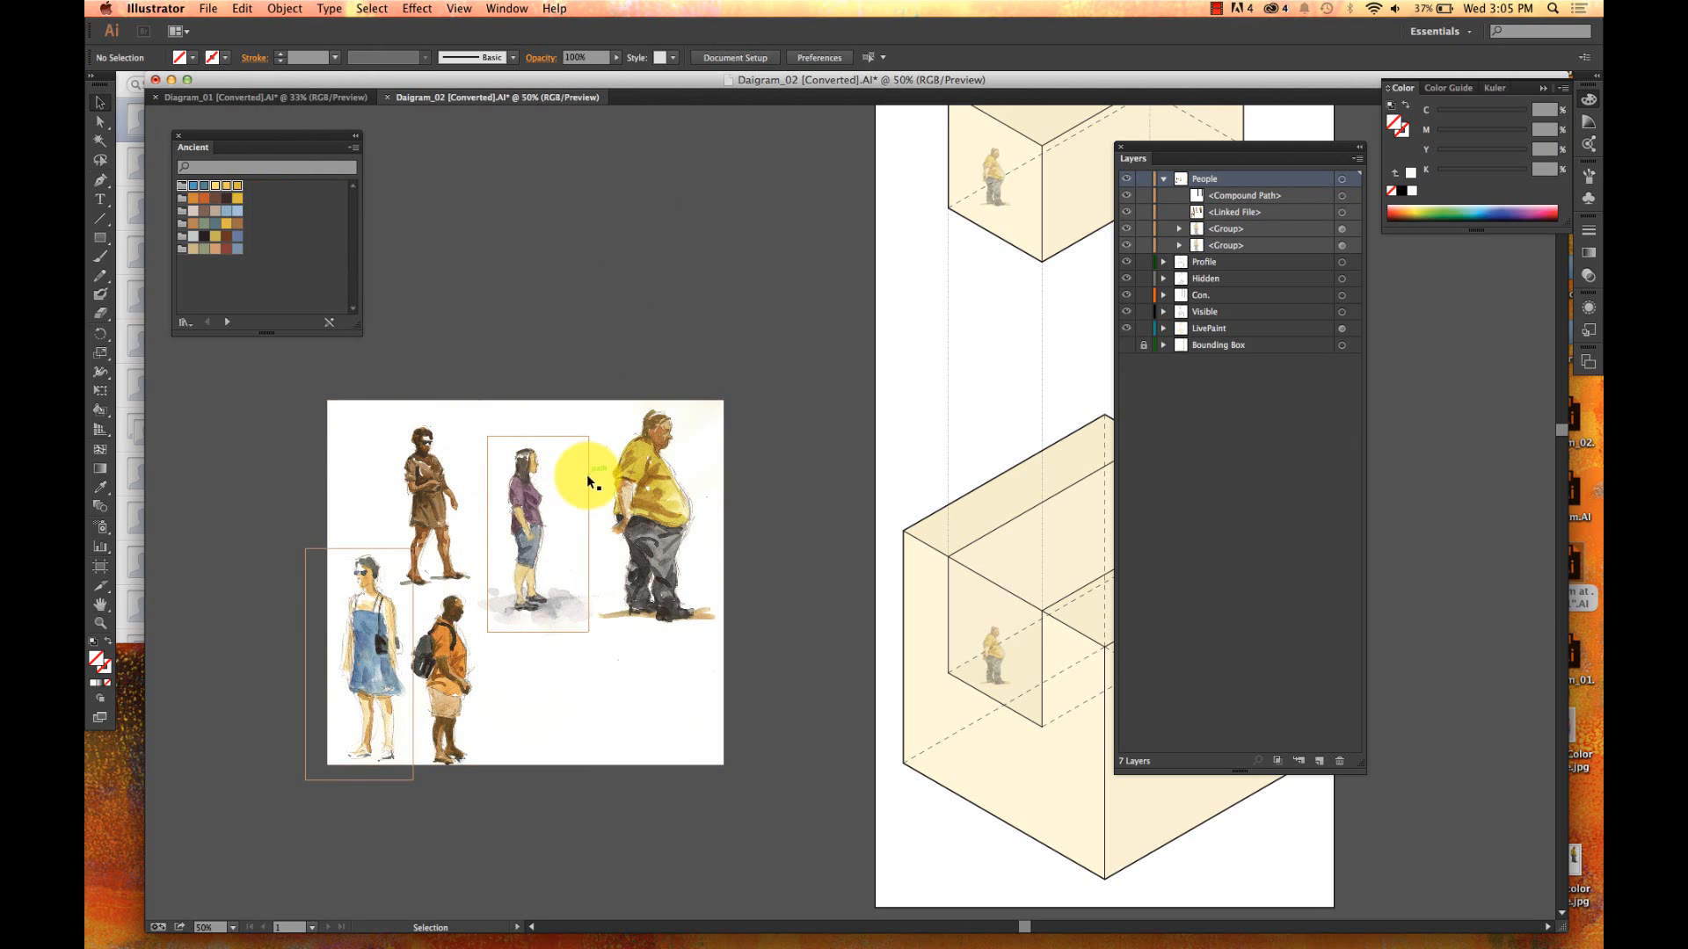
{"action": "left_click", "coordinate": [672, 484], "text": "shift"}
{"action": "key", "text": "super+7"}
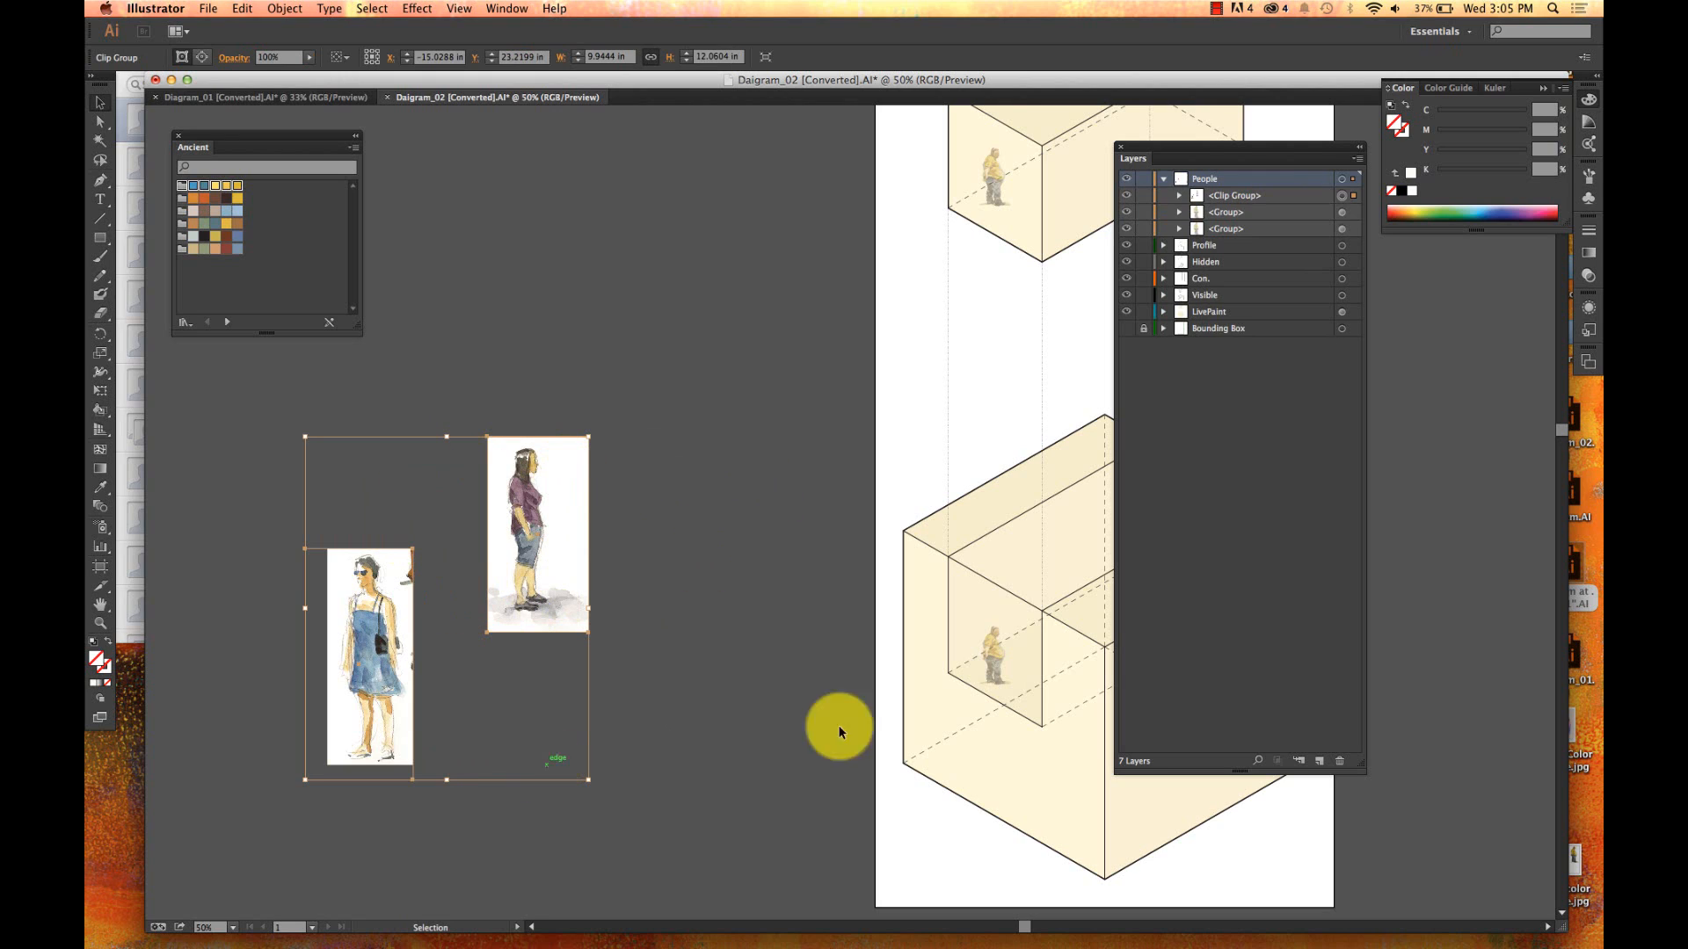
{"action": "left_click", "coordinate": [649, 483]}
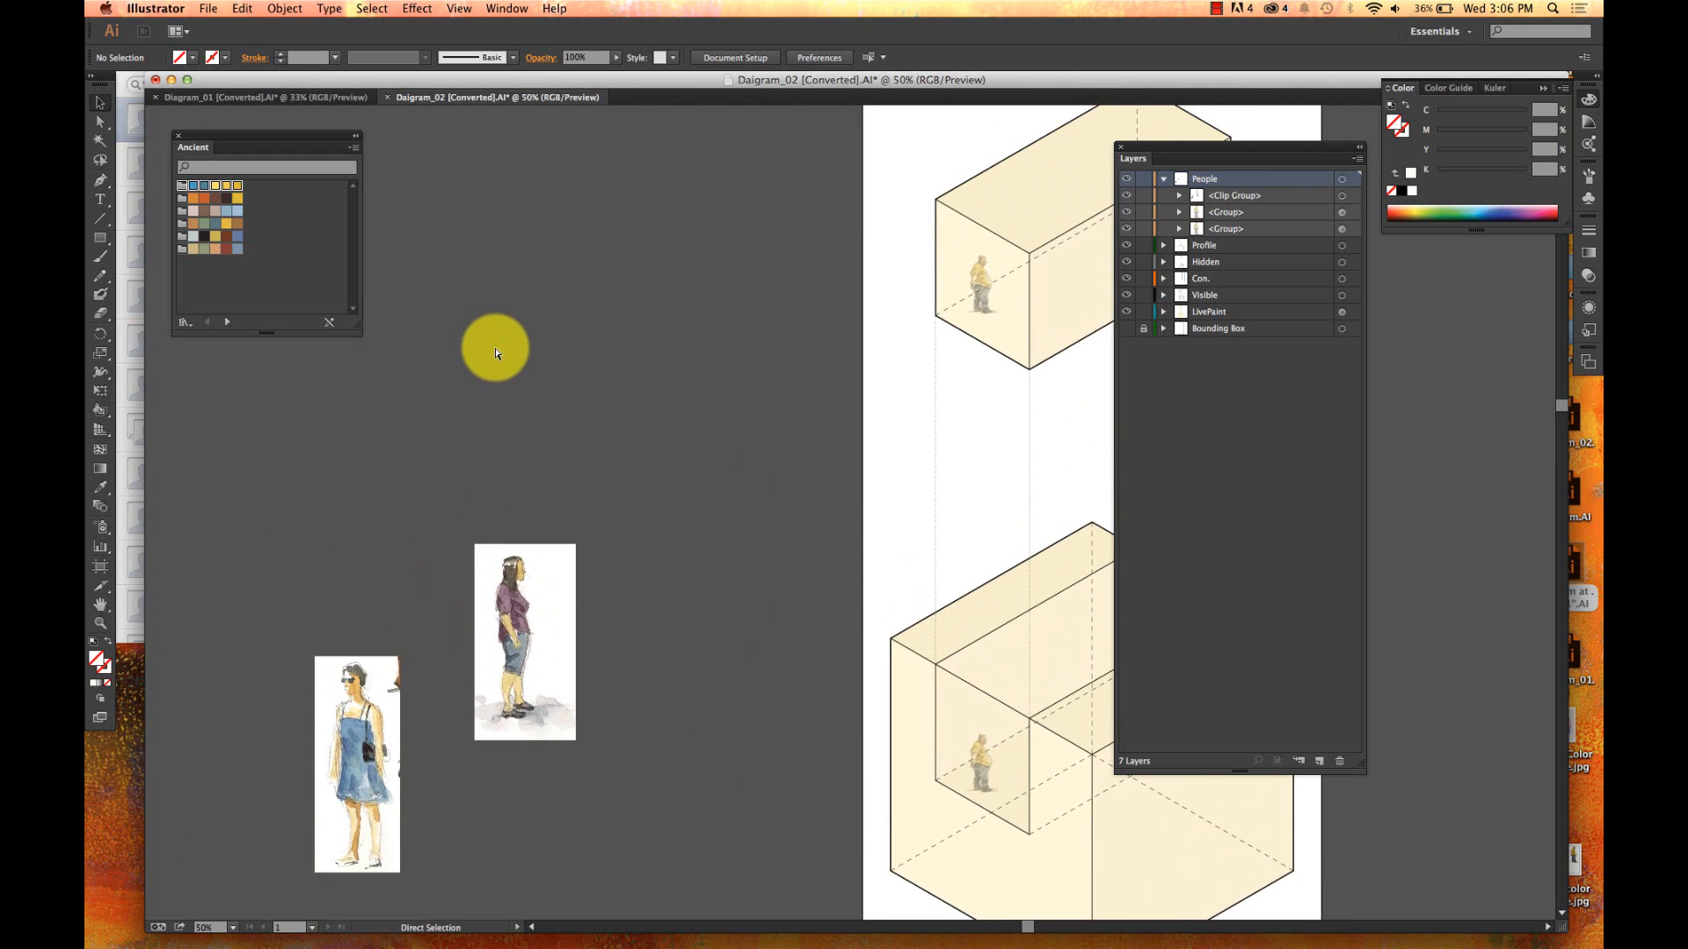
- Draw four spaced vertical lines above the two clipped women, the leftmost about 10.7 in and the rightmost about 11.1 in long
{"action": "key", "text": "super+minus"}
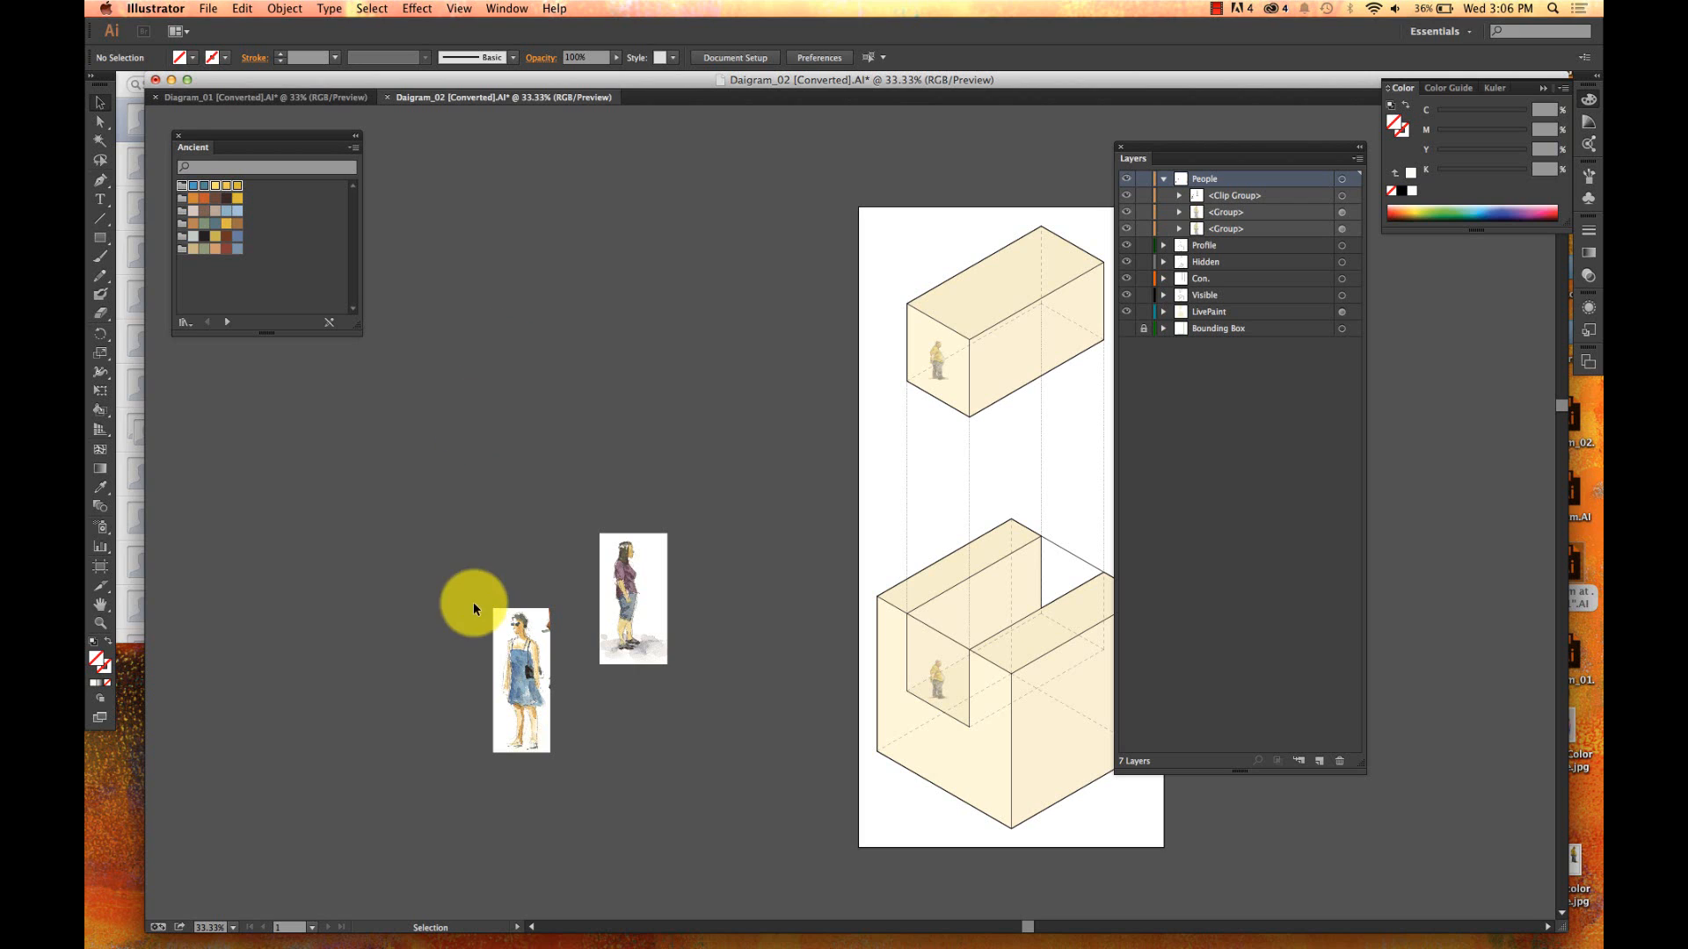
{"action": "key", "text": "backslash"}
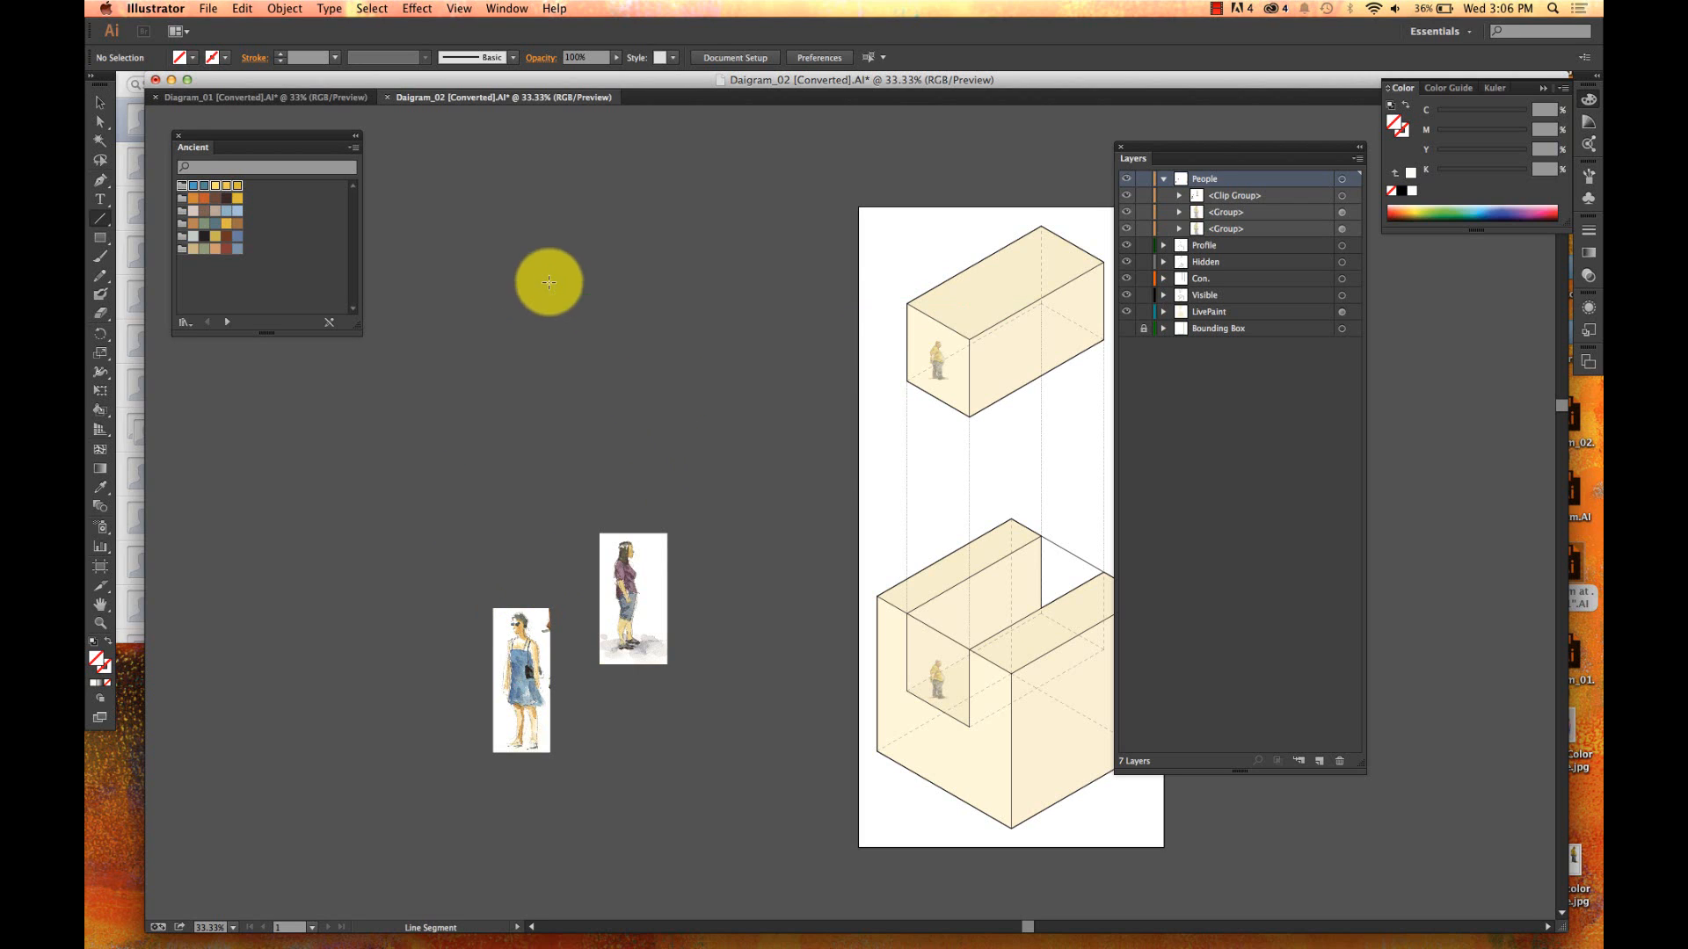
{"action": "left_click_drag", "start_coordinate": [506, 236], "coordinate": [507, 439]}
{"action": "left_click_drag", "start_coordinate": [575, 235], "coordinate": [575, 422]}
{"action": "left_click_drag", "start_coordinate": [673, 215], "coordinate": [668, 388]}
{"action": "left_click_drag", "start_coordinate": [769, 176], "coordinate": [731, 384]}
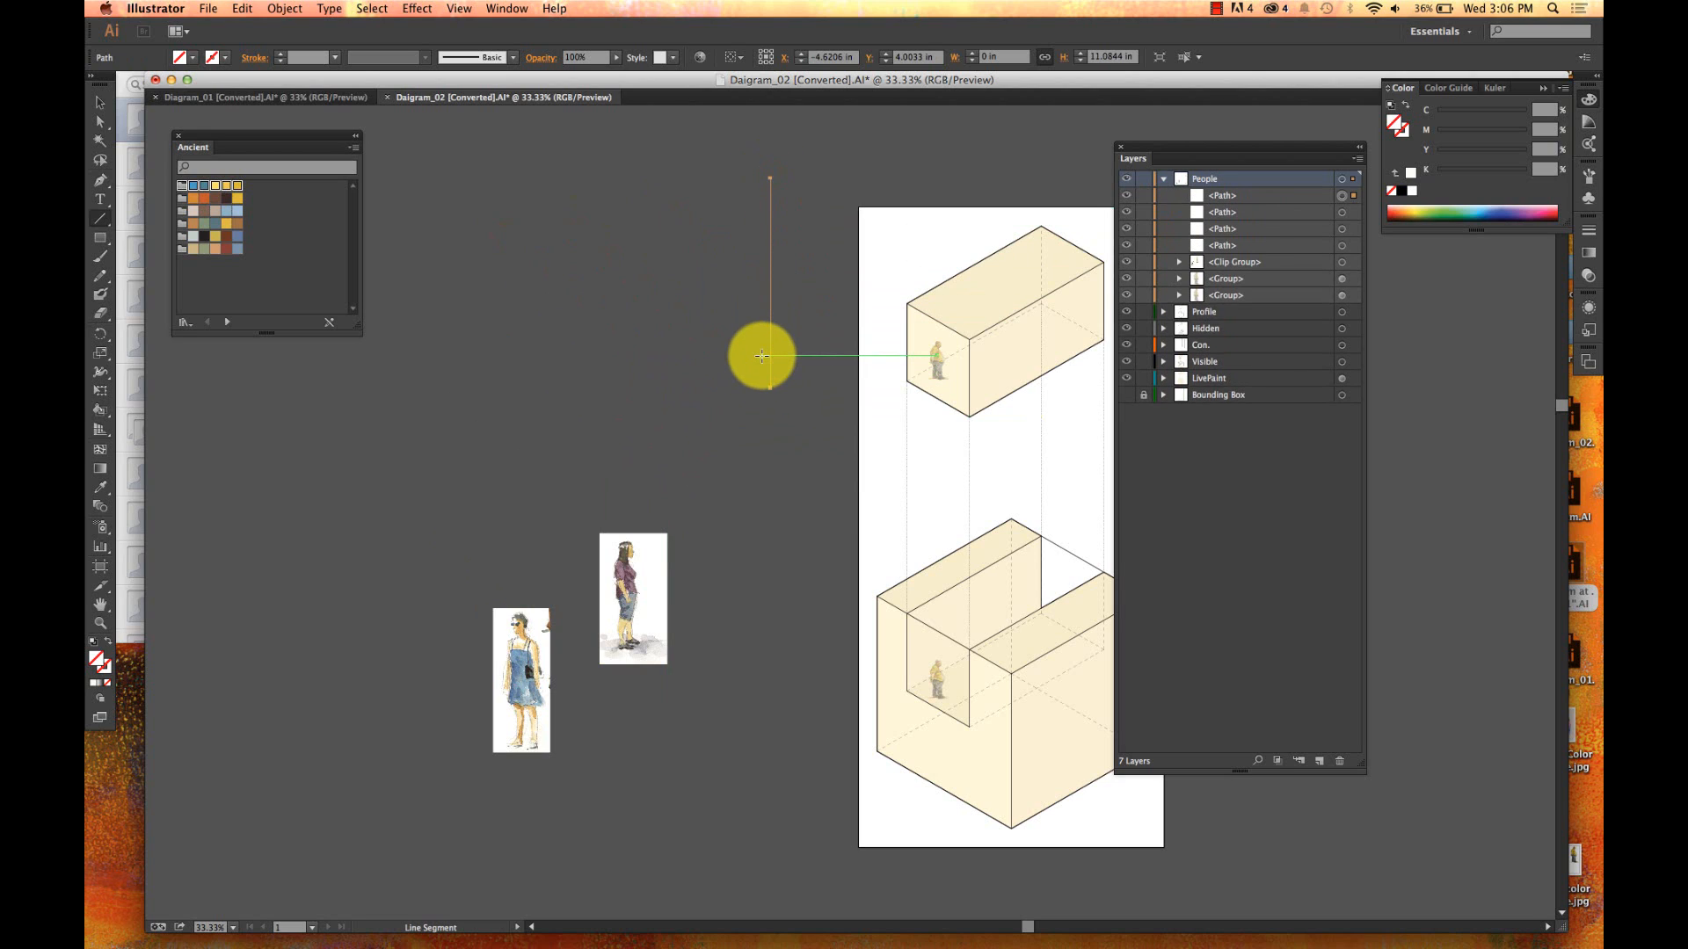
{"action": "key", "text": "v"}
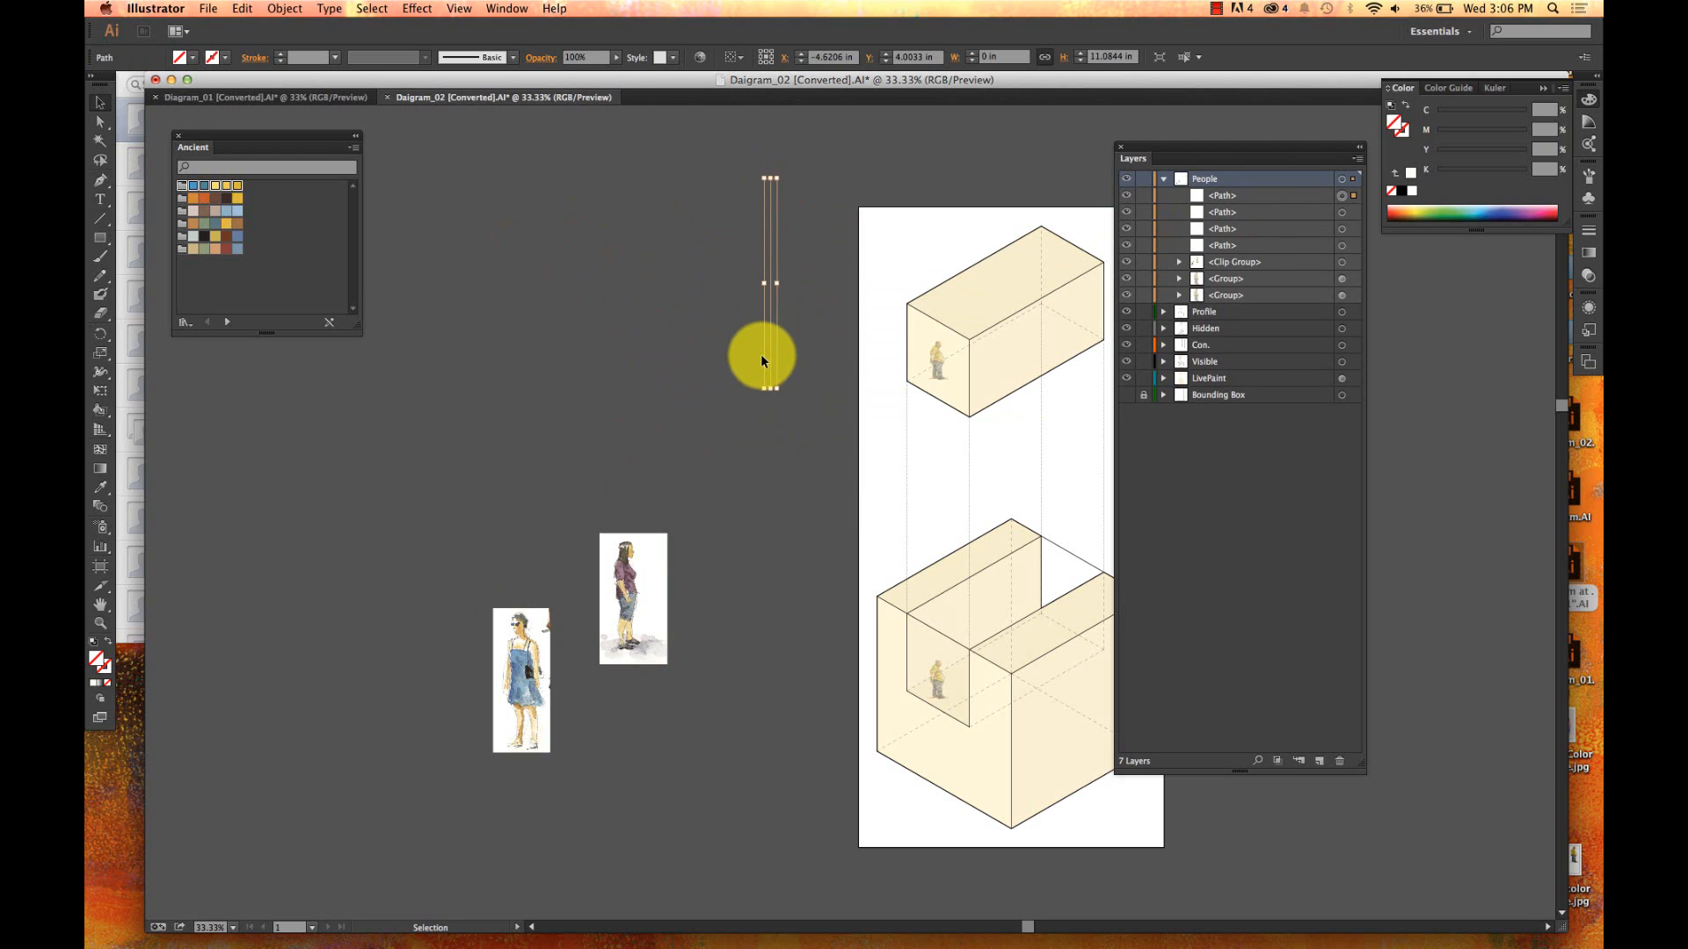
{"action": "key", "text": "backslash"}
{"action": "left_click_drag", "start_coordinate": [770, 388], "coordinate": [770, 169]}
{"action": "key", "text": "v"}
- Select all four vertical lines, set their stroke weight to 3 pt, and deselect them
{"action": "left_click_drag", "start_coordinate": [804, 233], "coordinate": [405, 411]}
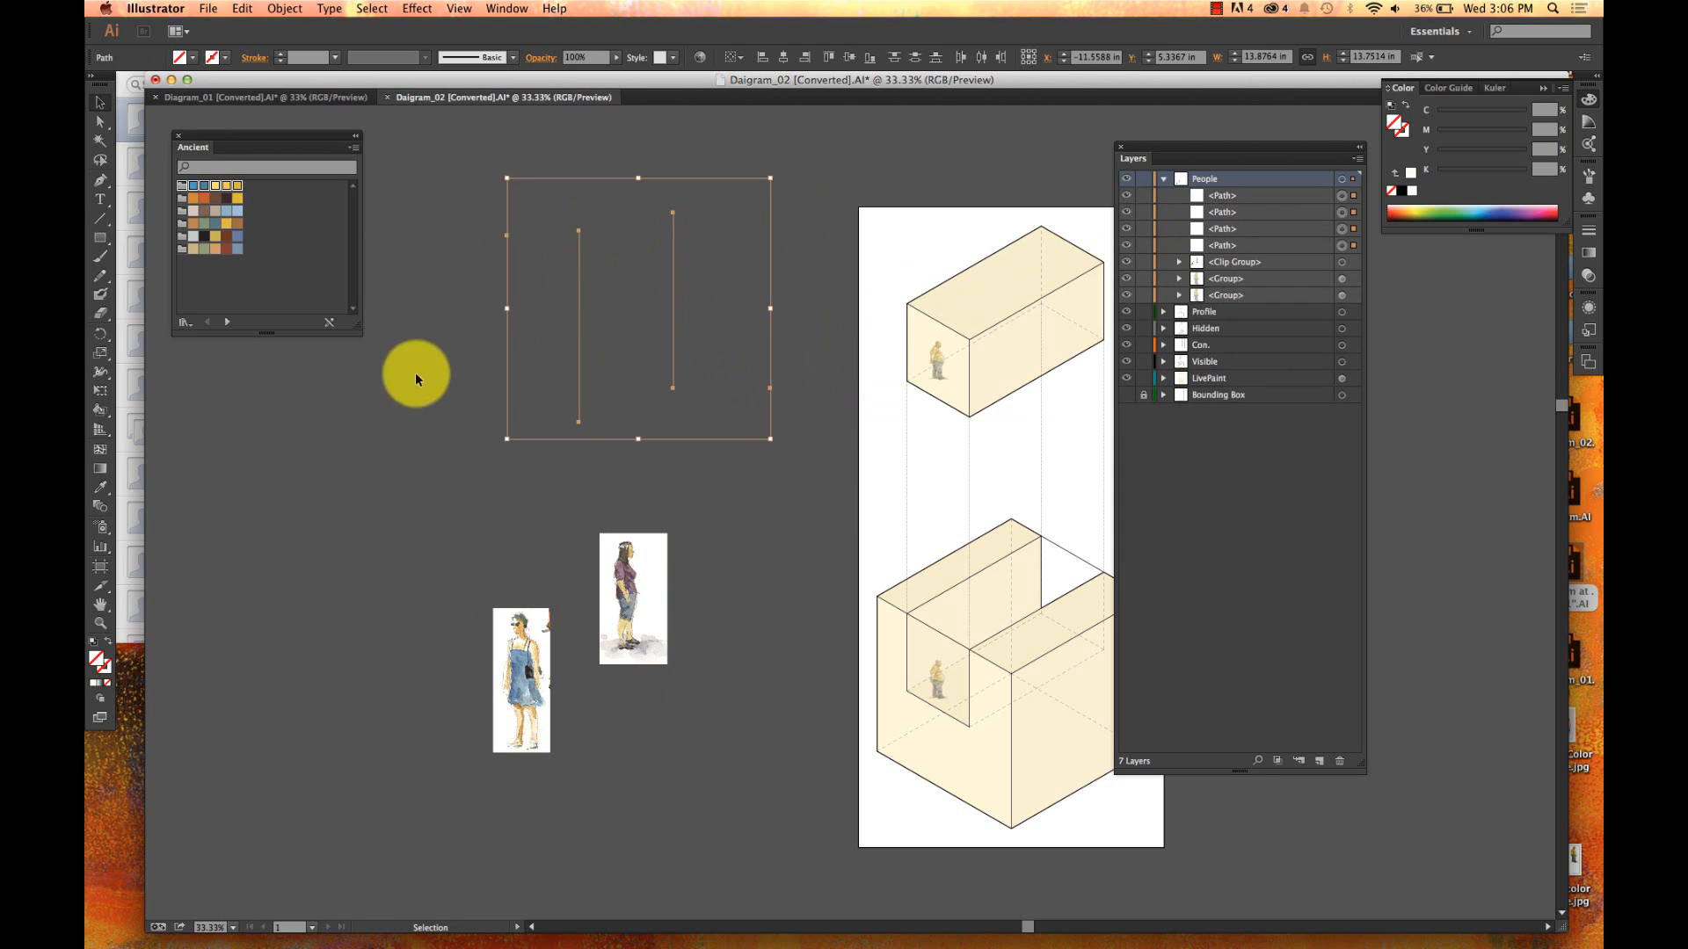
{"action": "left_click", "coordinate": [335, 58]}
{"action": "left_click", "coordinate": [350, 159]}
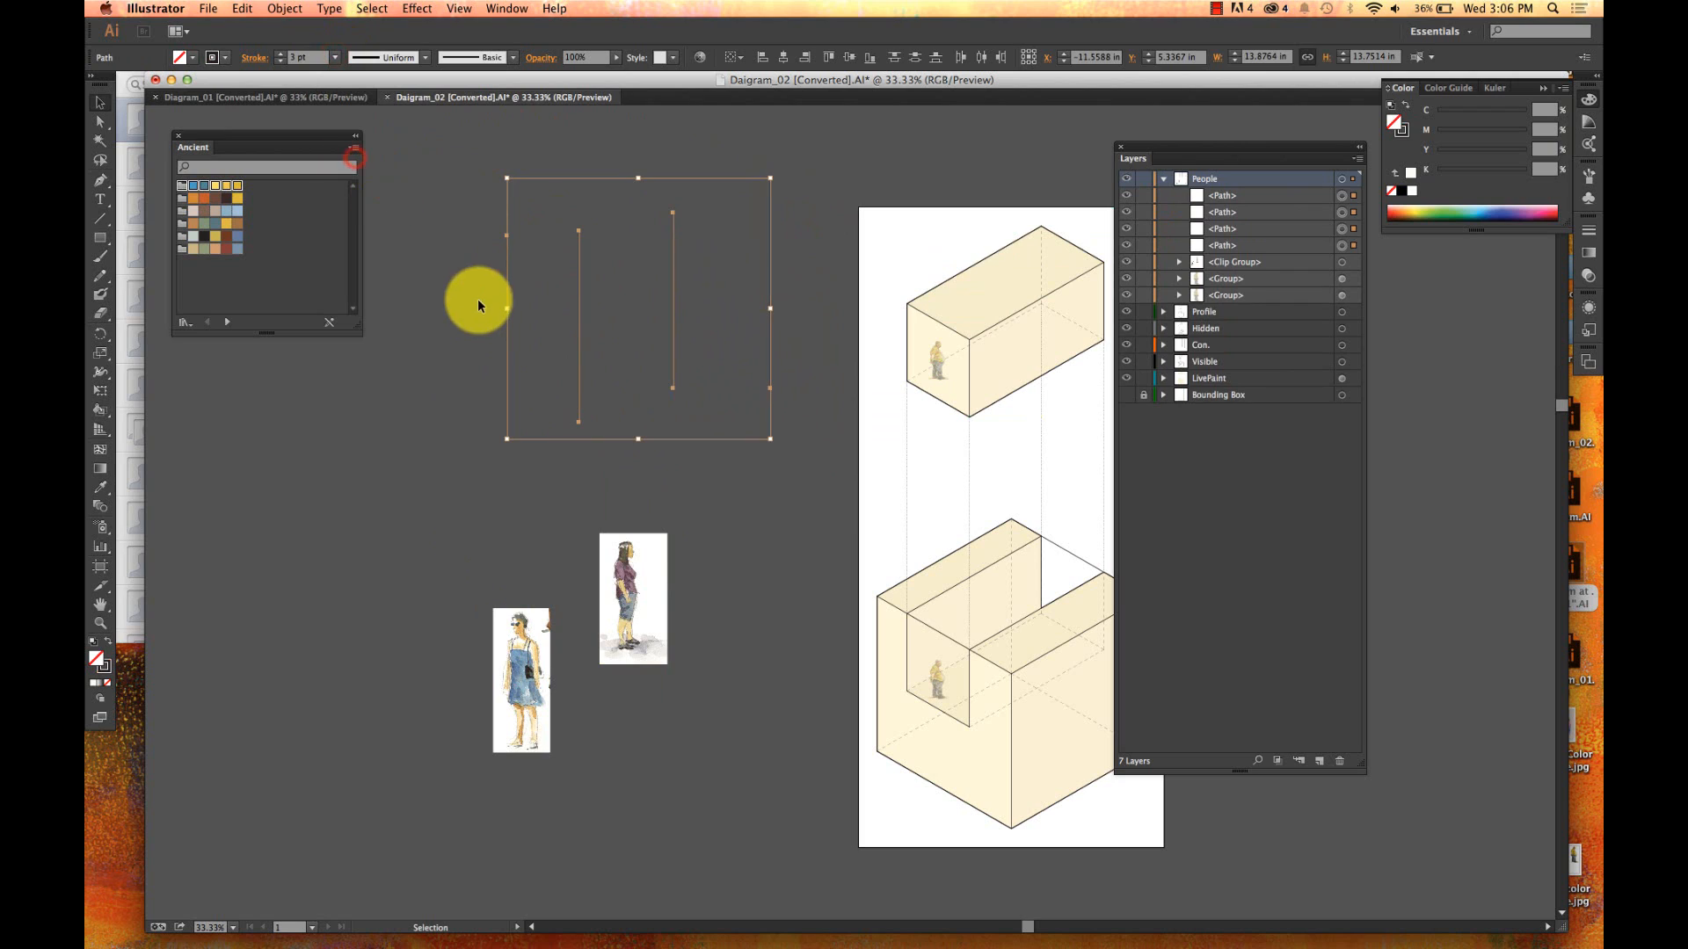
{"action": "left_click", "coordinate": [475, 305]}
- Join the two rightmost vertical lines with a slanted line across their upper ends and a horizontal line across their lower ends
{"action": "key", "text": "backslash"}
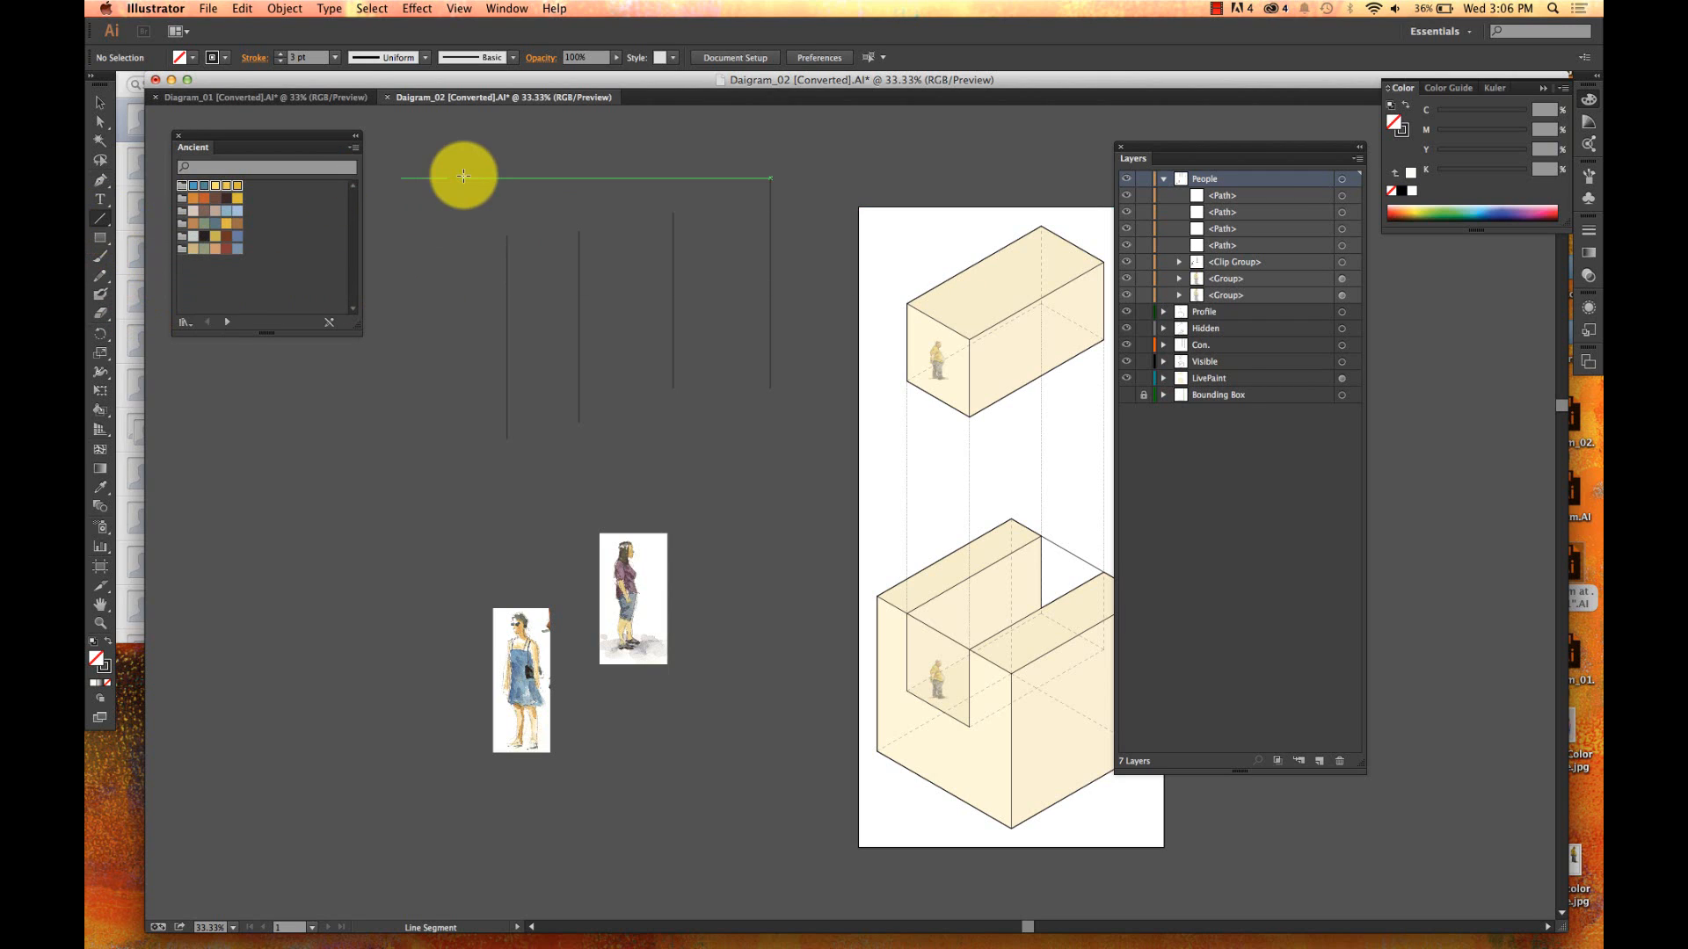
{"action": "left_click_drag", "start_coordinate": [672, 214], "coordinate": [771, 178]}
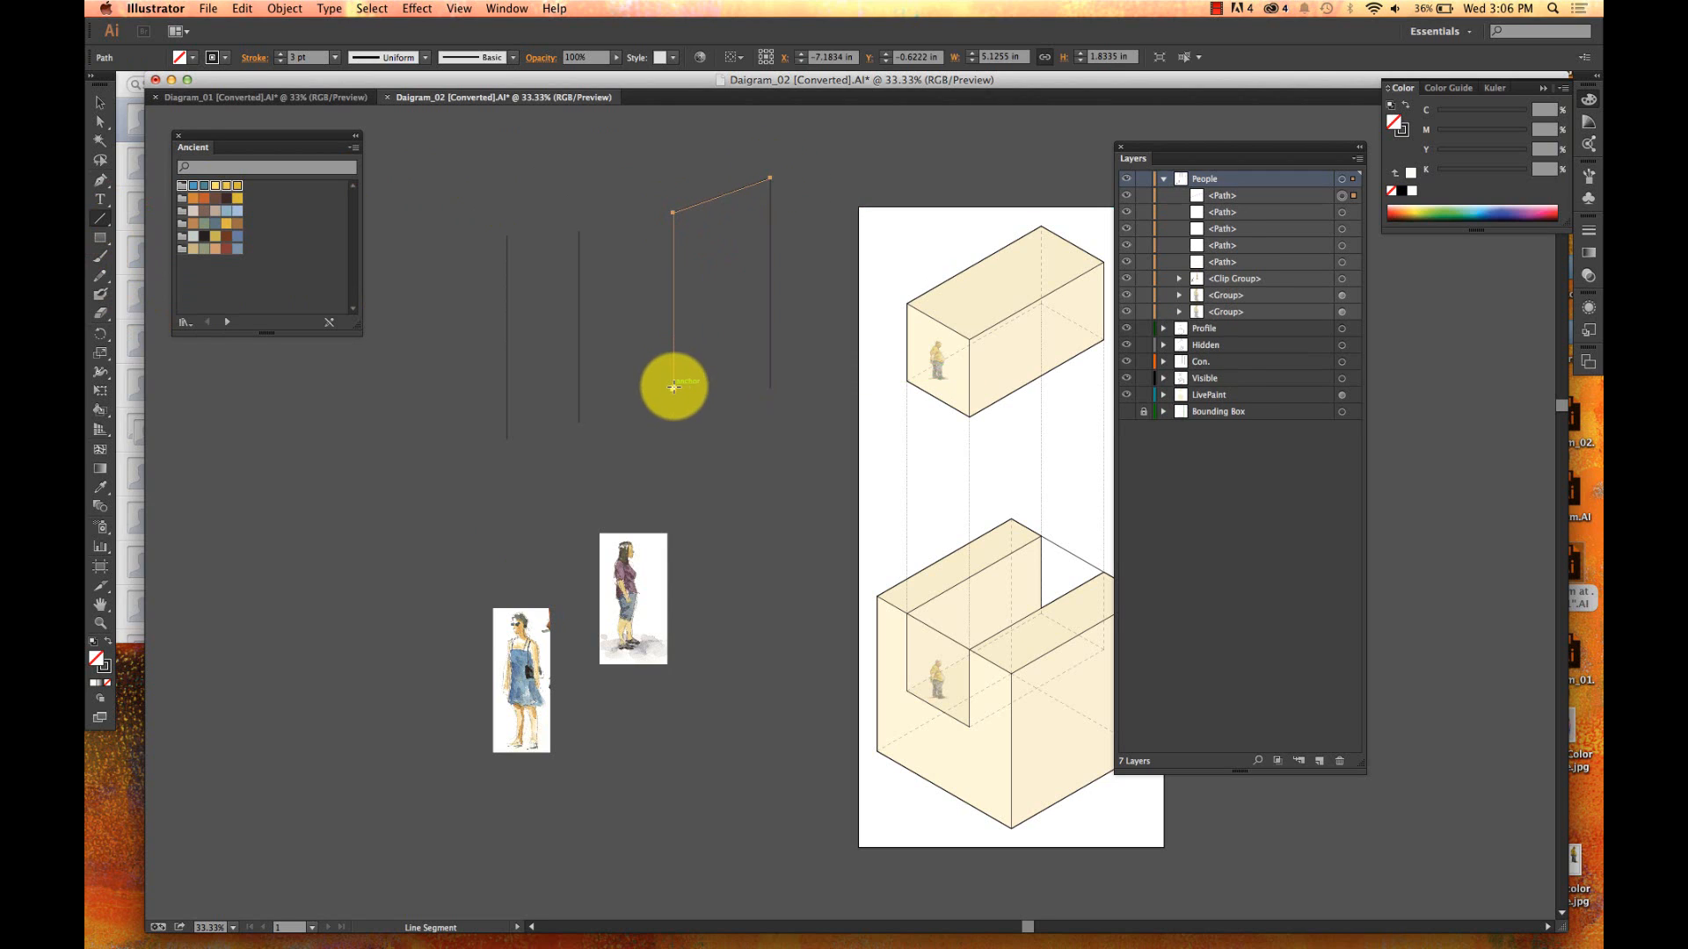
{"action": "left_click_drag", "start_coordinate": [673, 388], "coordinate": [770, 387]}
{"action": "key", "text": "v"}
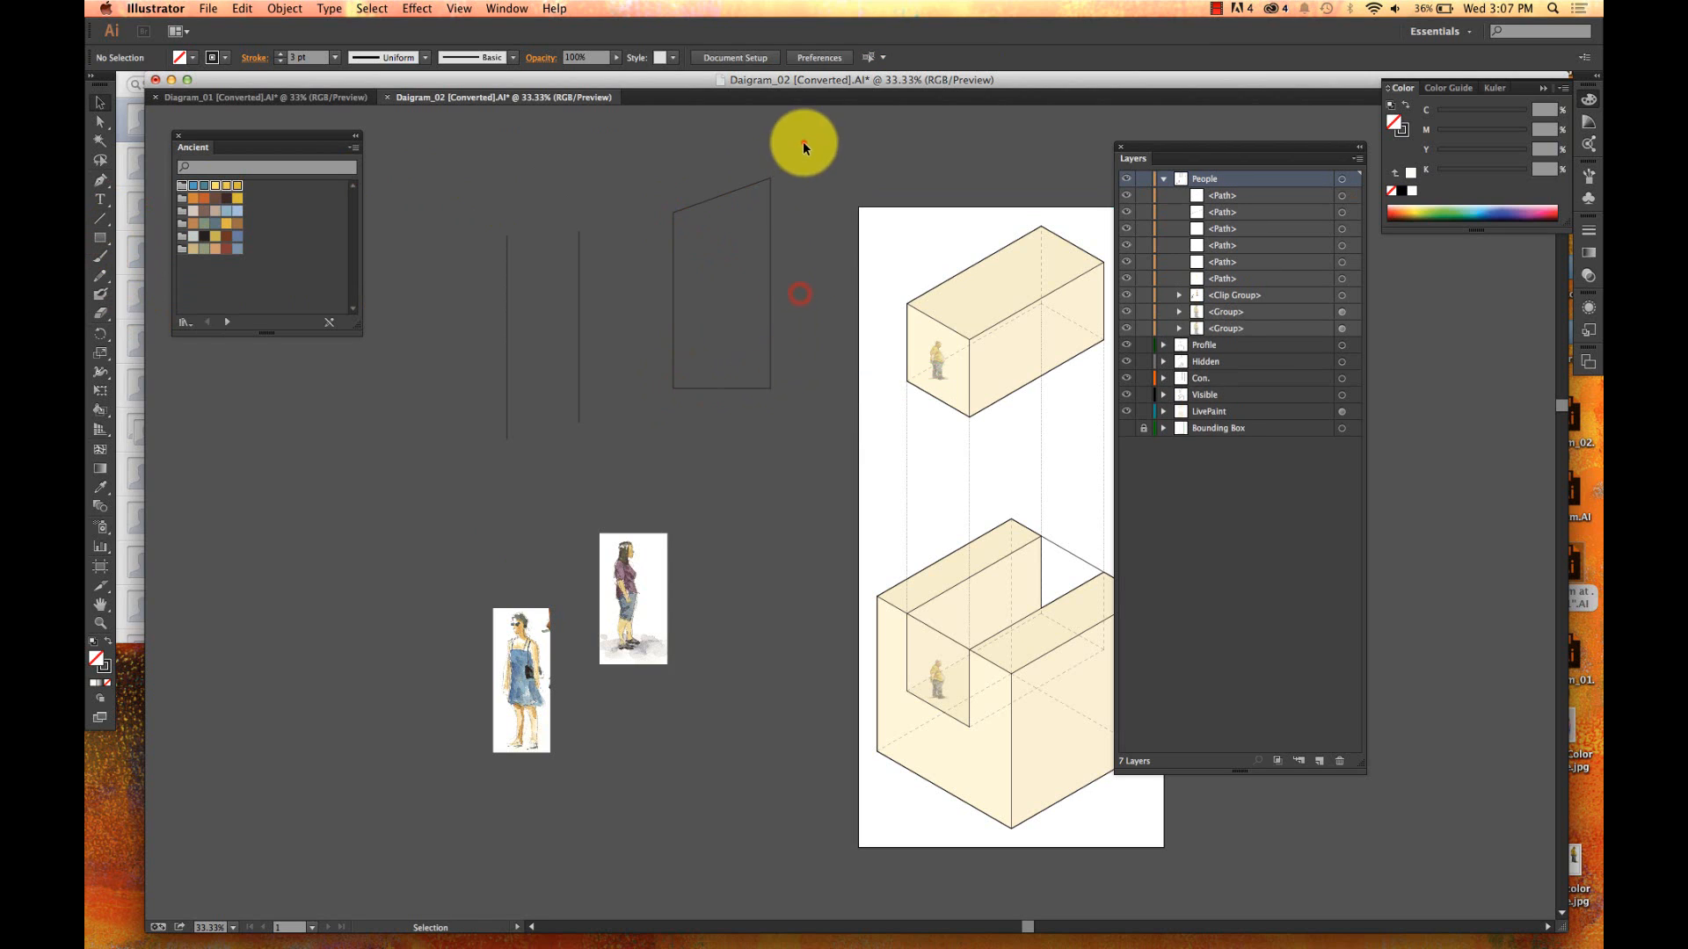
- Select the four lines forming the closed outline and combine them into a compound path
{"action": "left_click_drag", "start_coordinate": [802, 141], "coordinate": [623, 466]}
{"action": "left_click", "coordinate": [284, 8]}
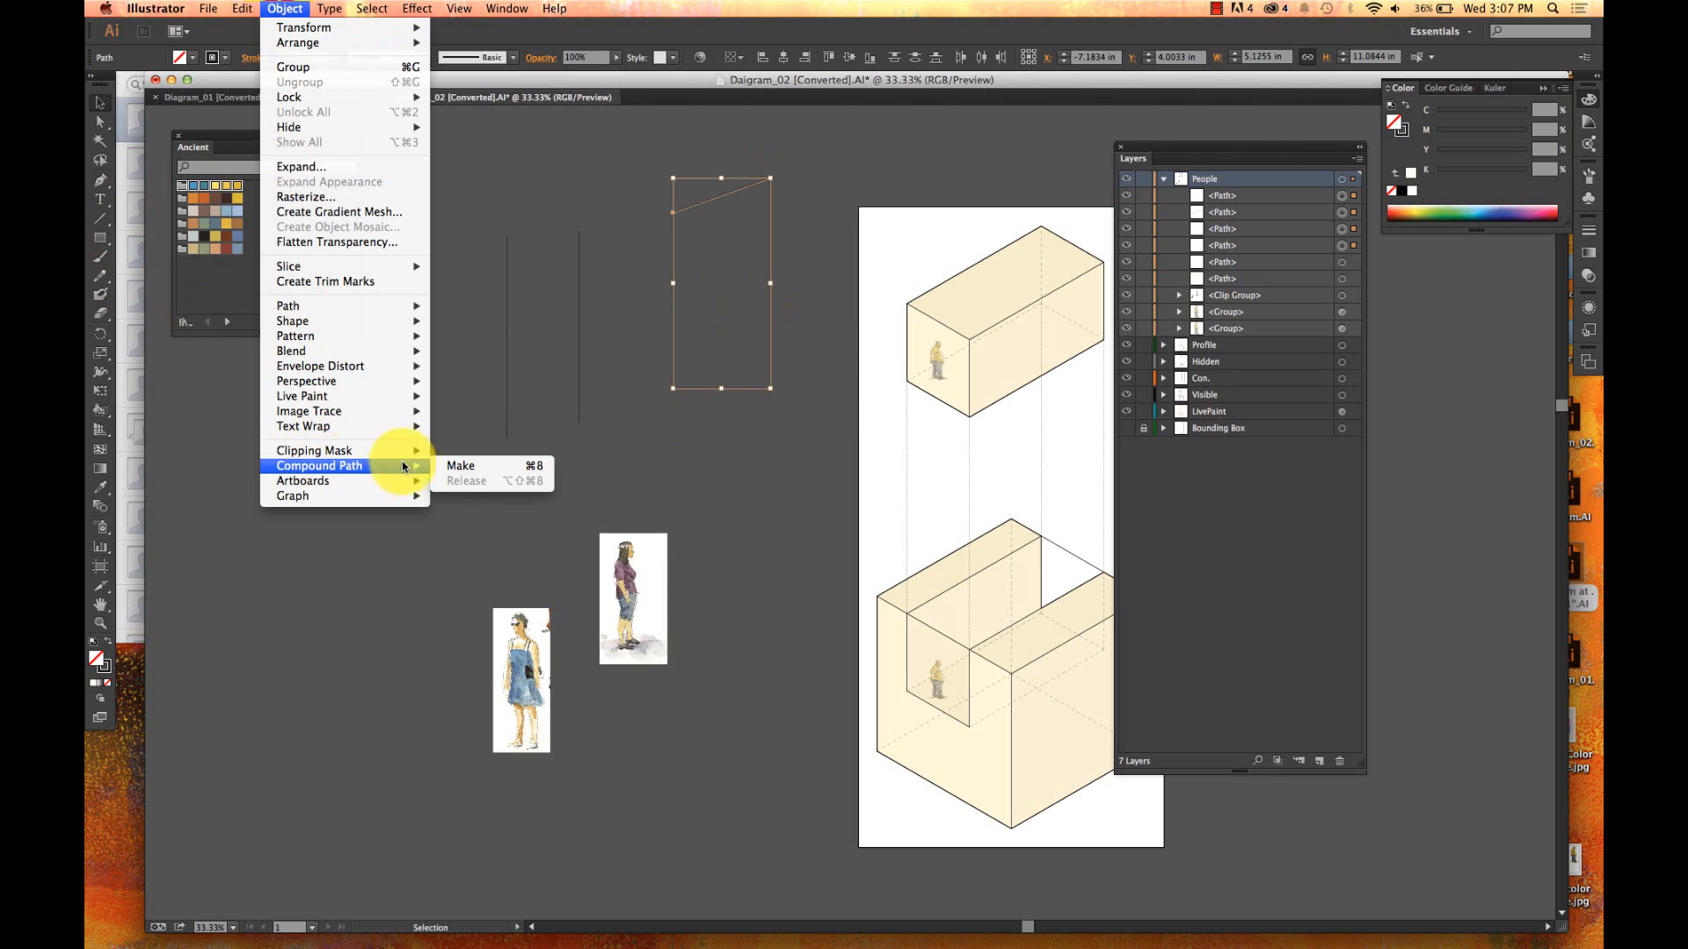
{"action": "left_click", "coordinate": [450, 465]}
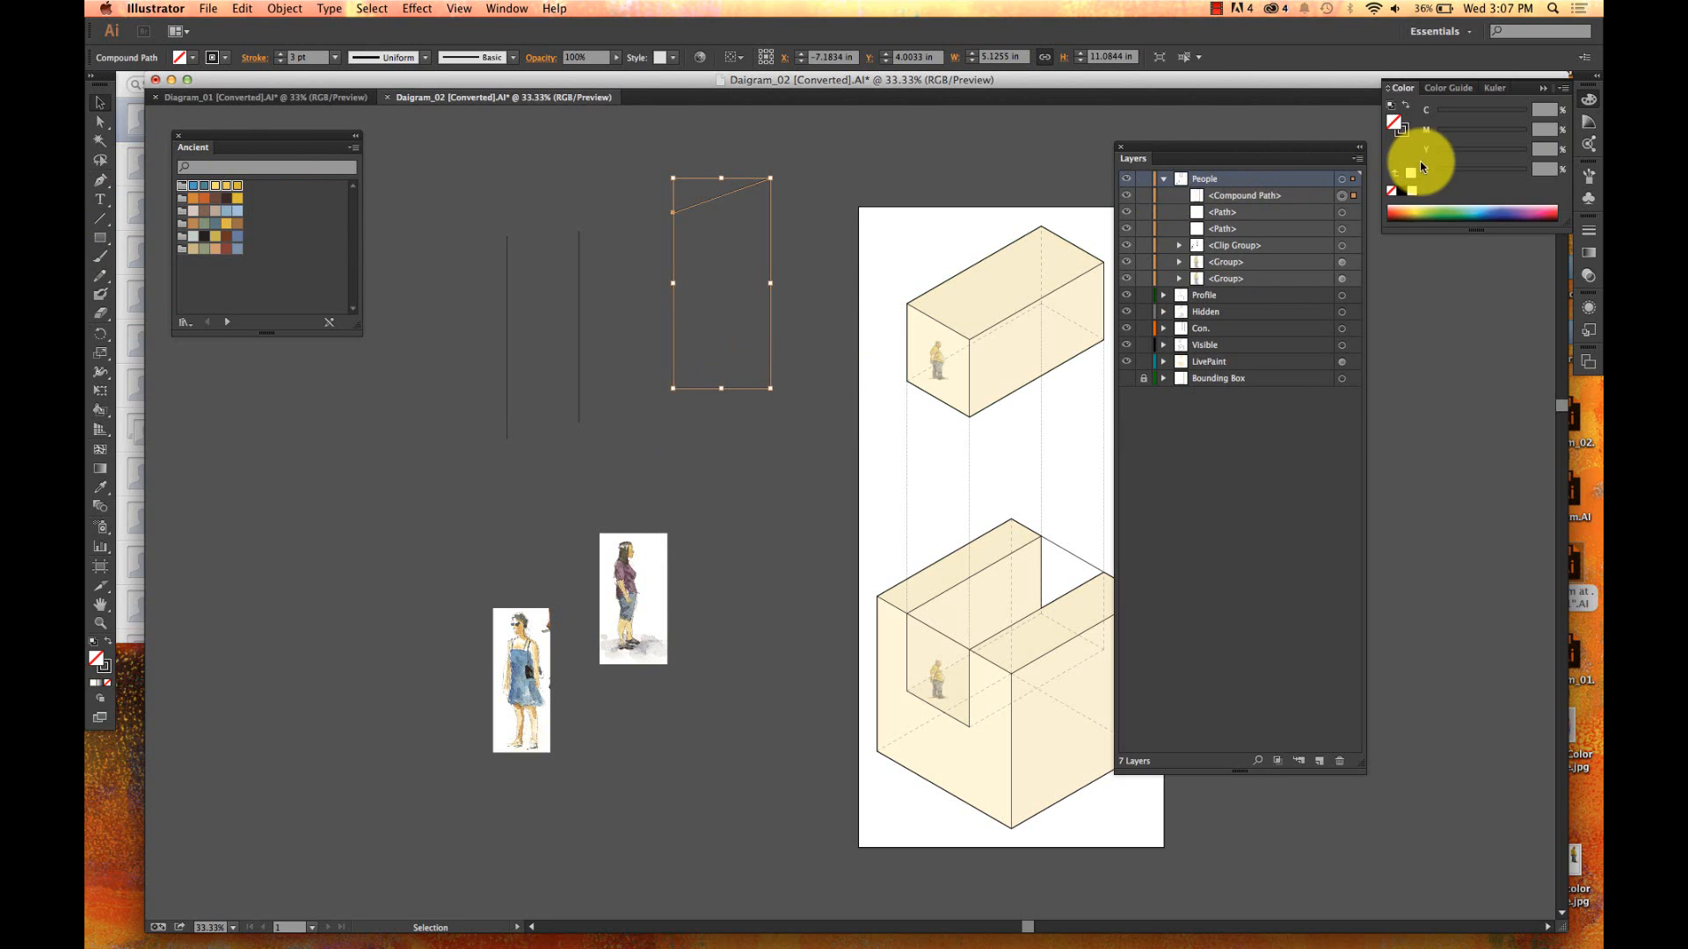
- Apply a black fill to the outline's compound path, select it again to check it, and deselect it
{"action": "left_click", "coordinate": [1404, 190]}
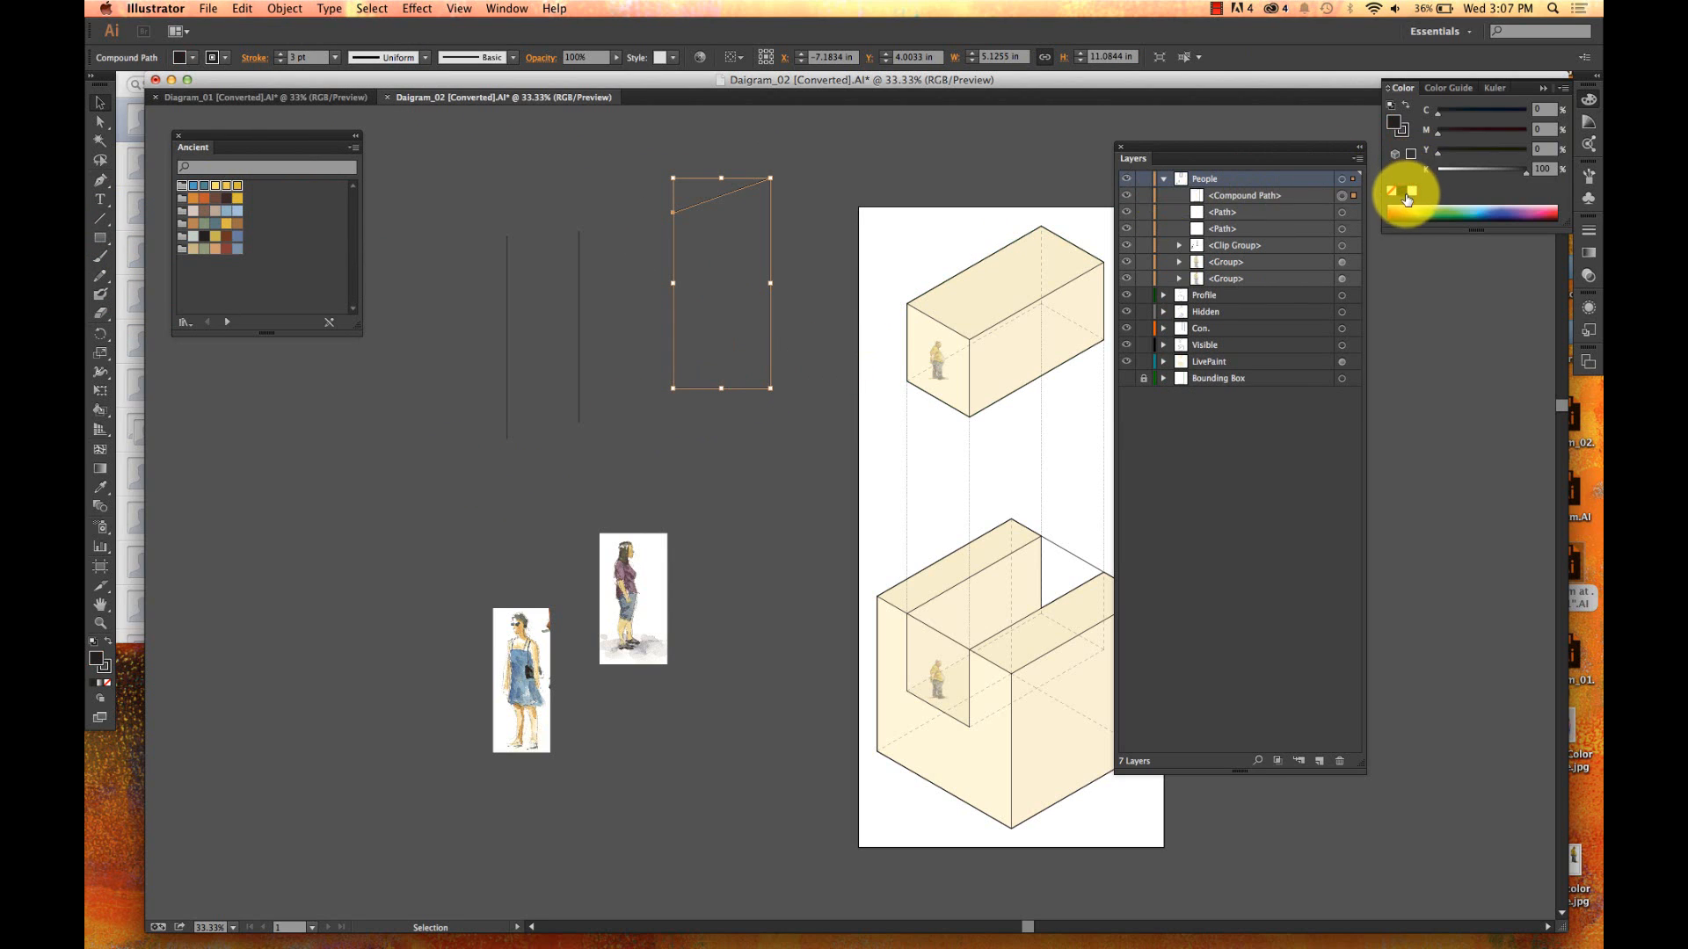
{"action": "left_click", "coordinate": [787, 362]}
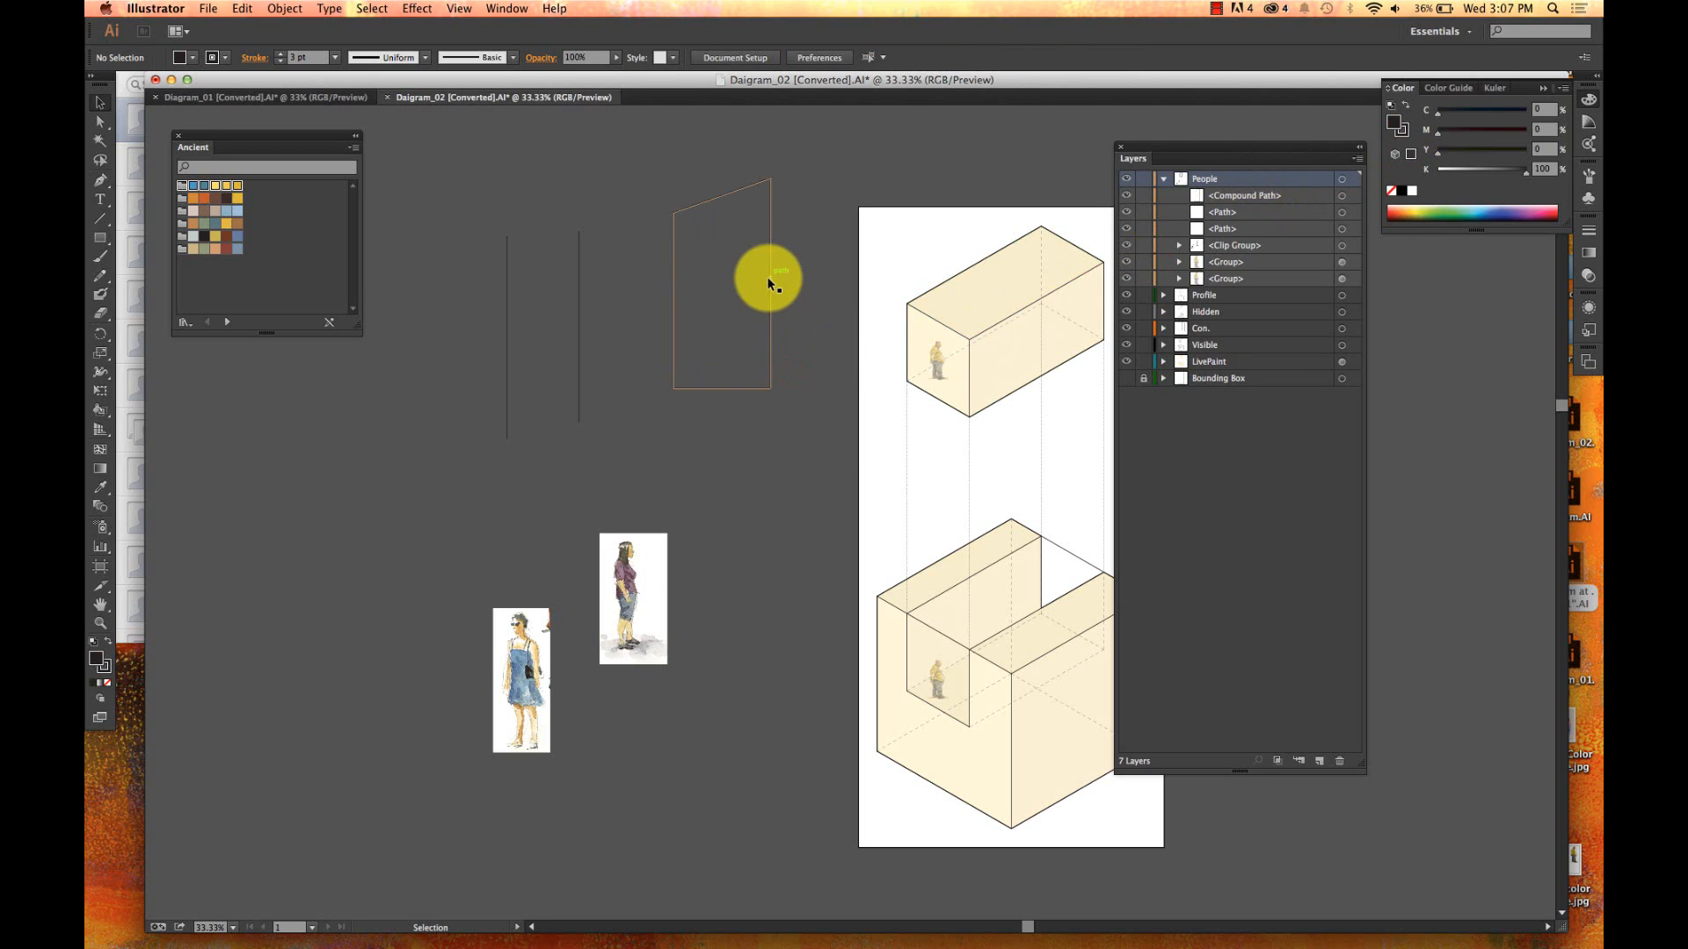
{"action": "left_click", "coordinate": [721, 136]}
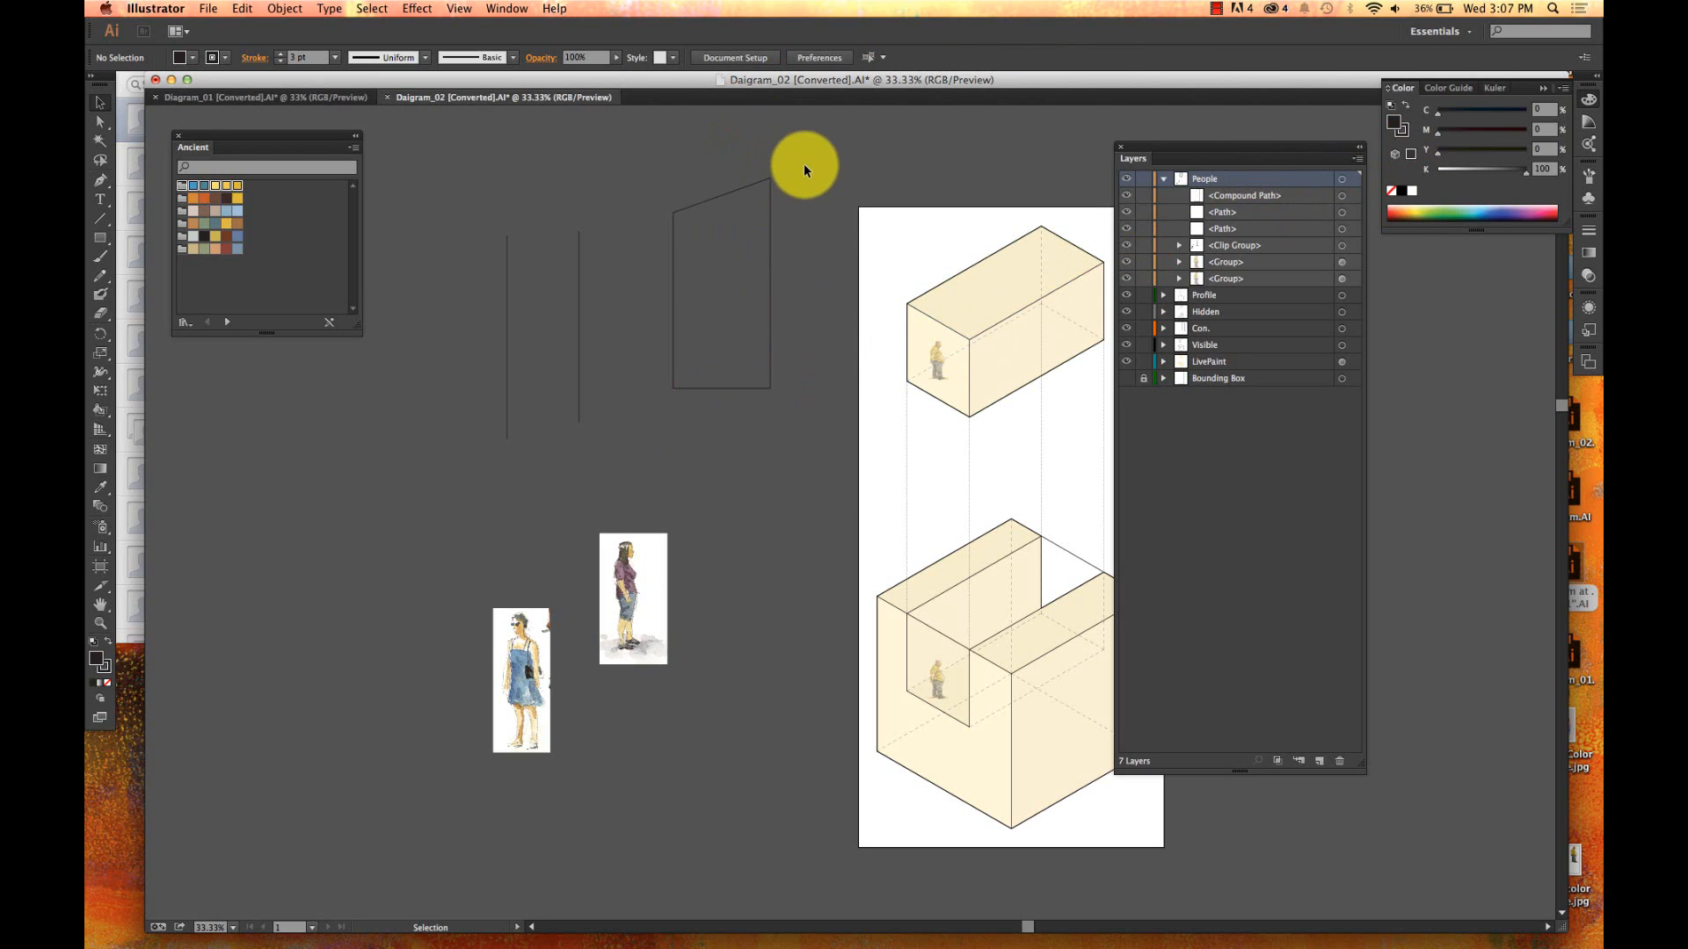
{"action": "left_click", "coordinate": [691, 332]}
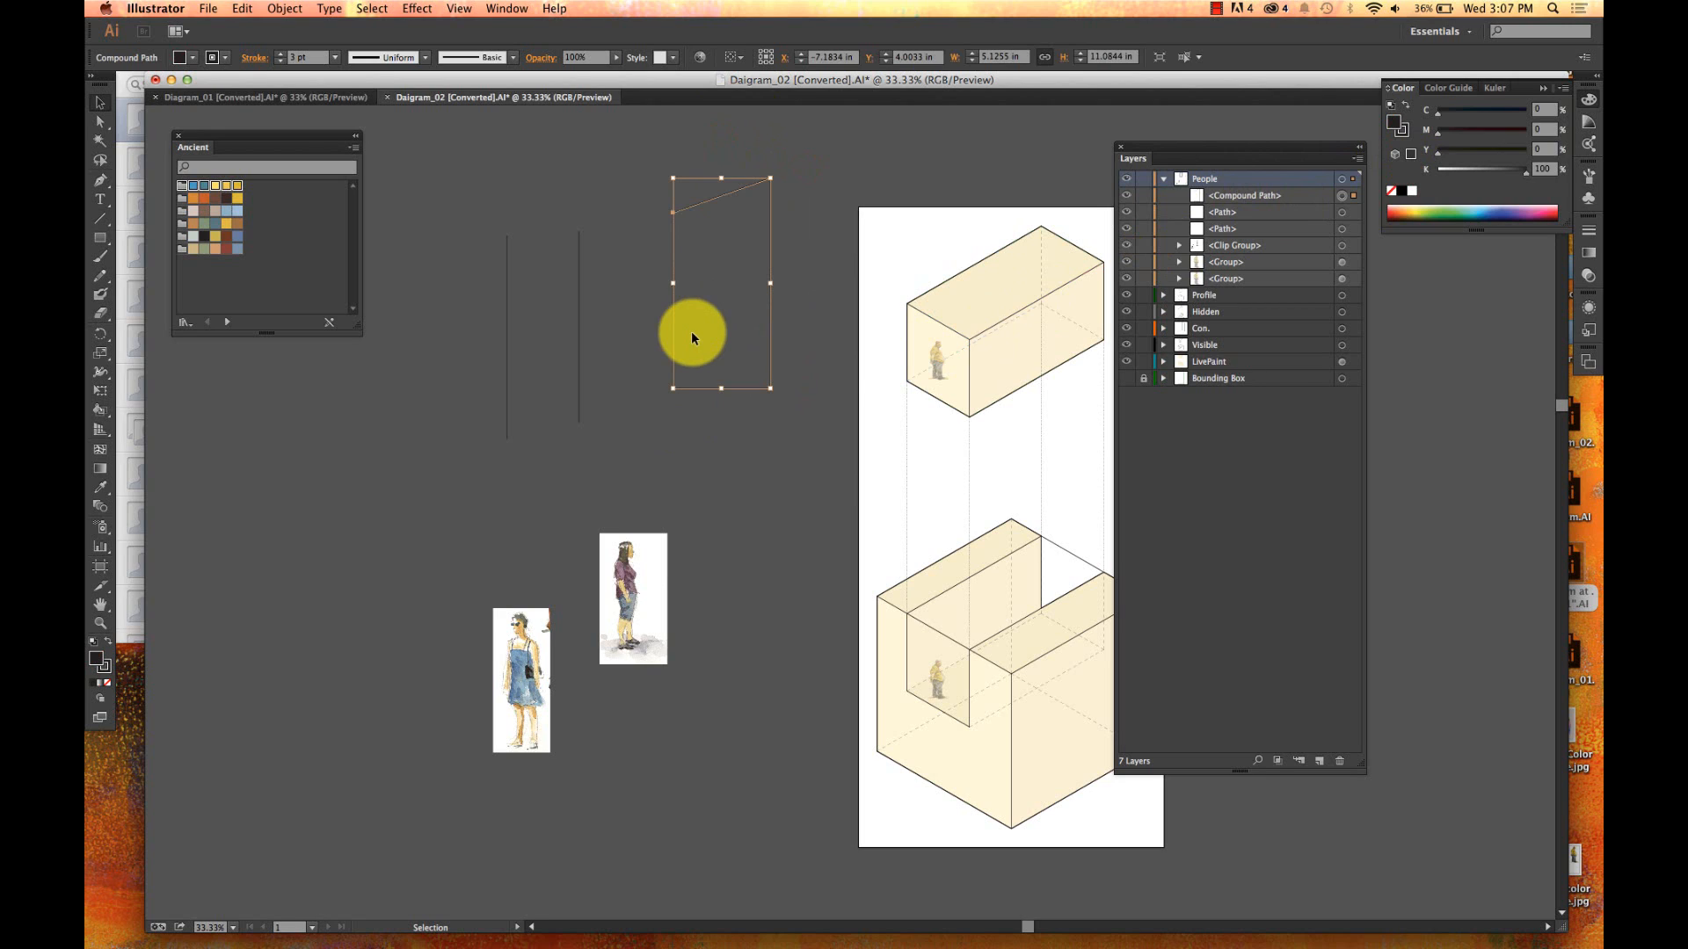
{"action": "left_click", "coordinate": [460, 209]}
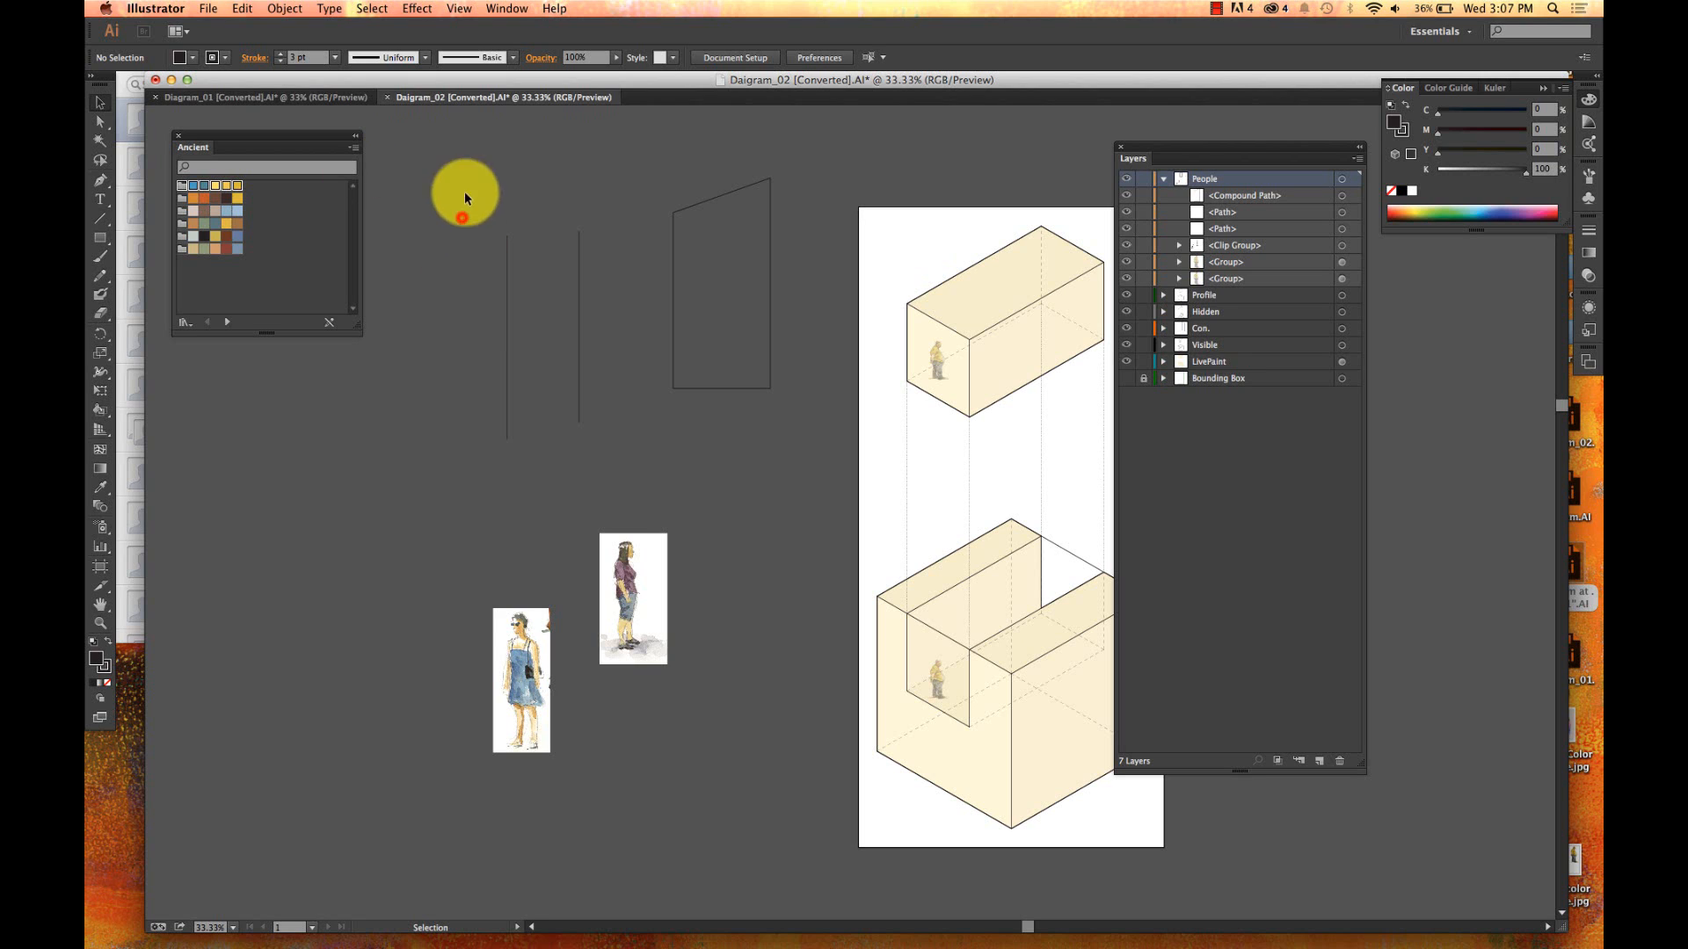
- Show the Actions panel and enlarge it to display the full list of default actions
{"action": "left_click", "coordinate": [499, 9]}
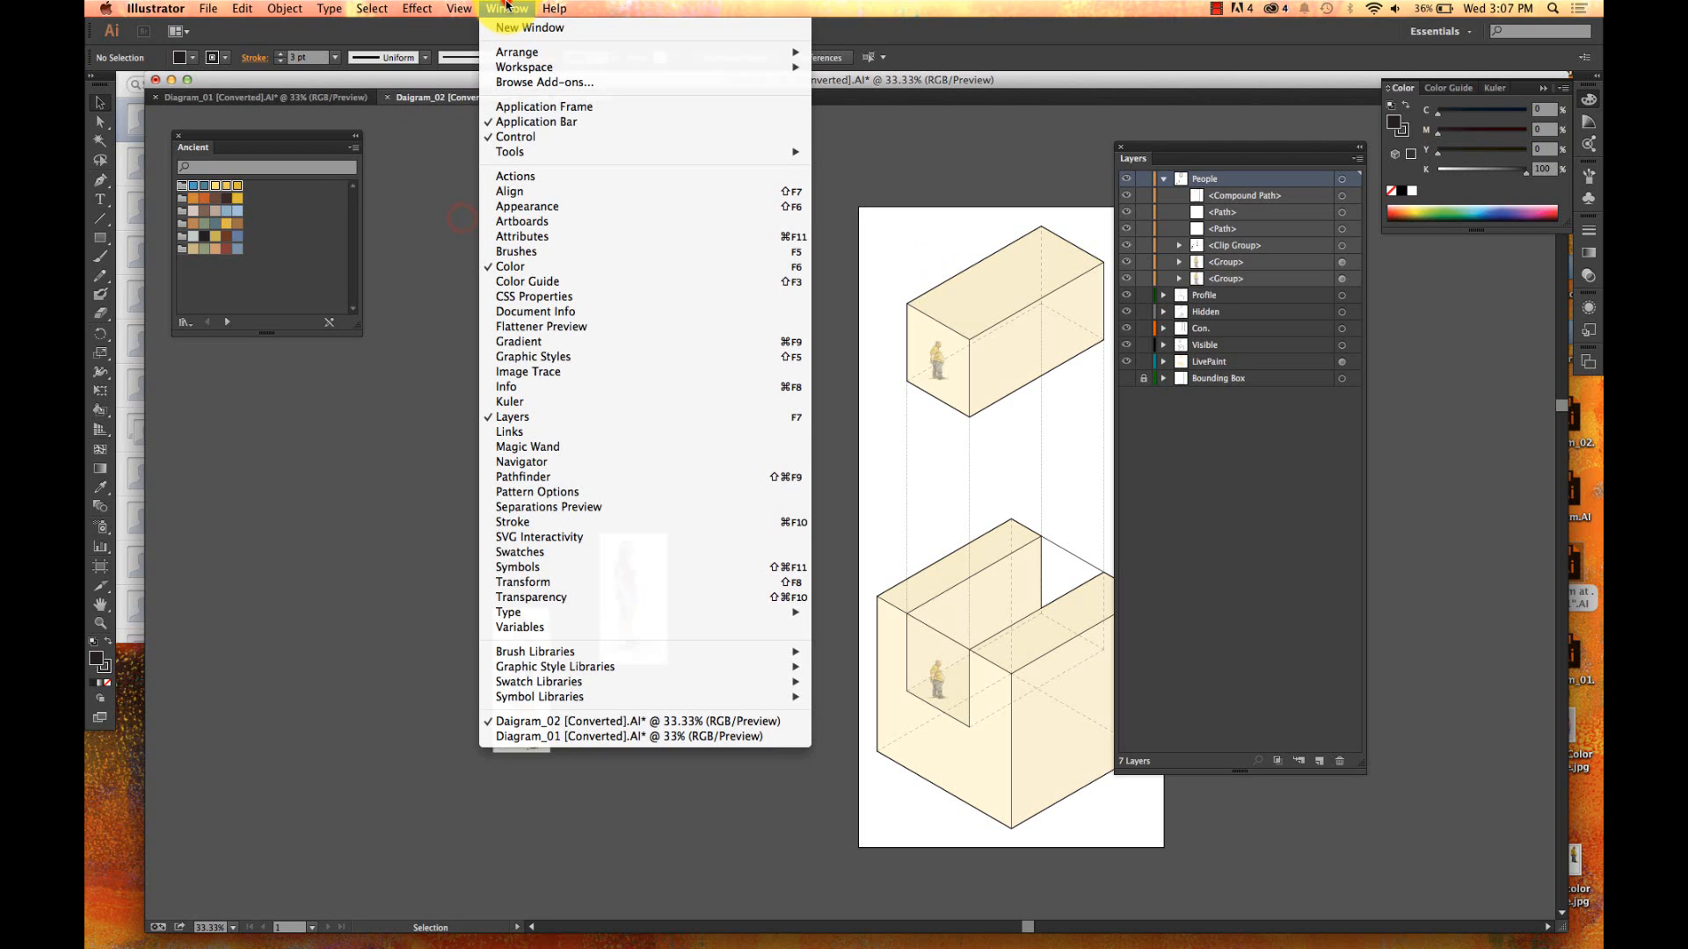
{"action": "left_click", "coordinate": [508, 178]}
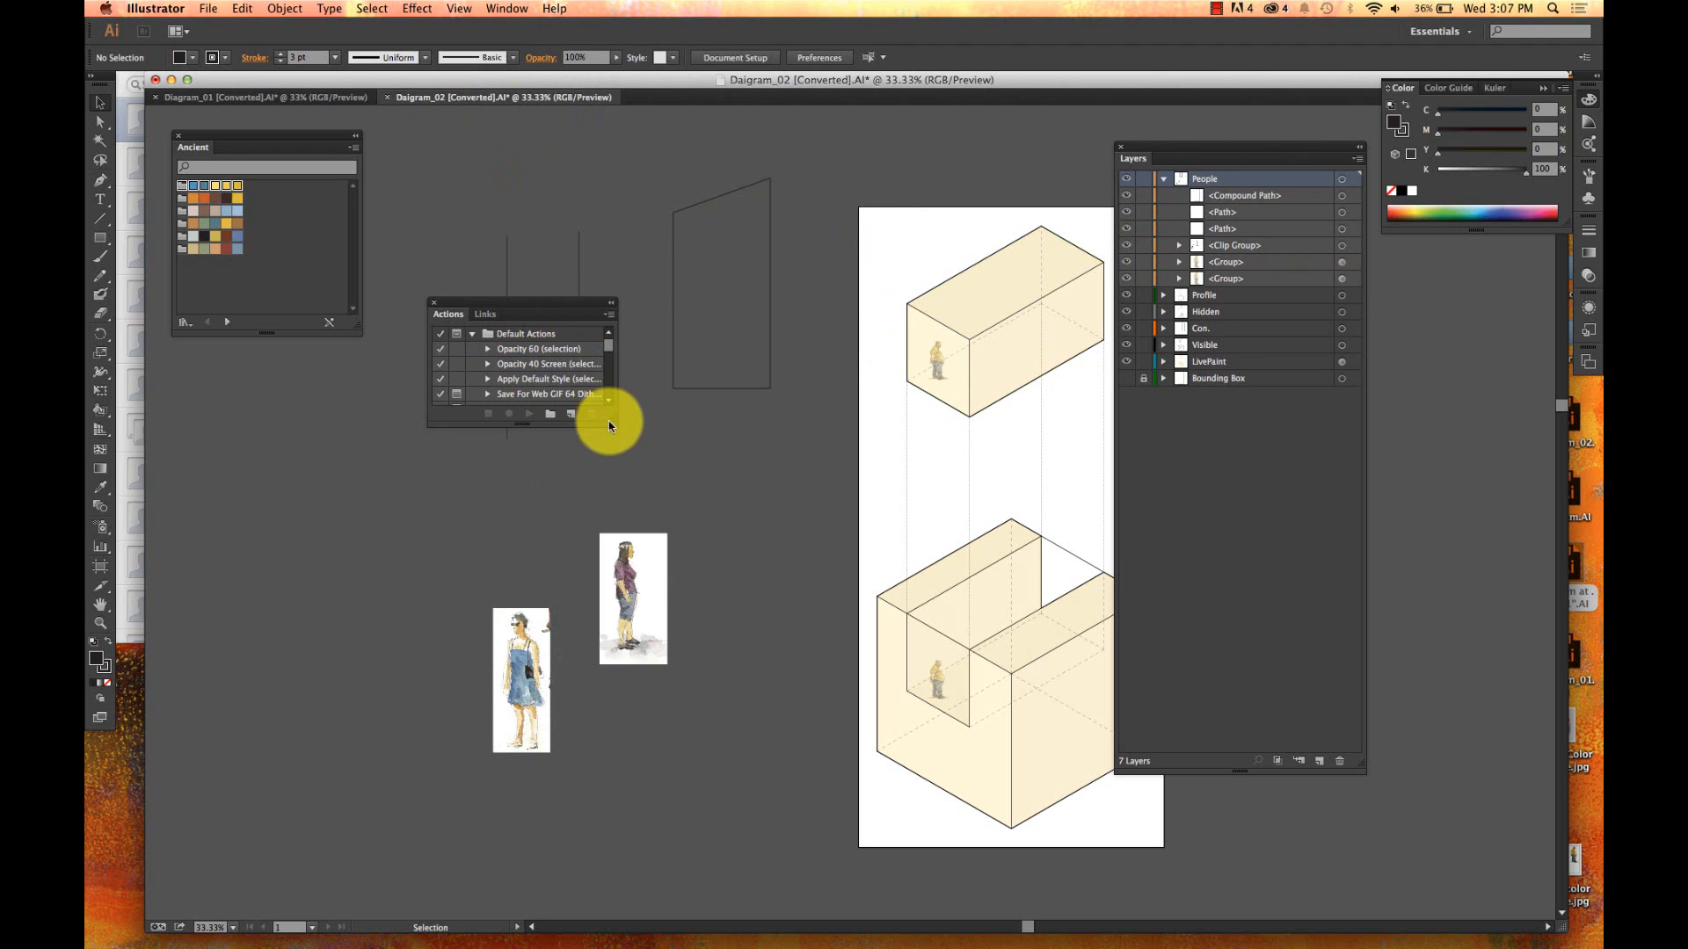
{"action": "left_click_drag", "start_coordinate": [611, 422], "coordinate": [872, 835]}
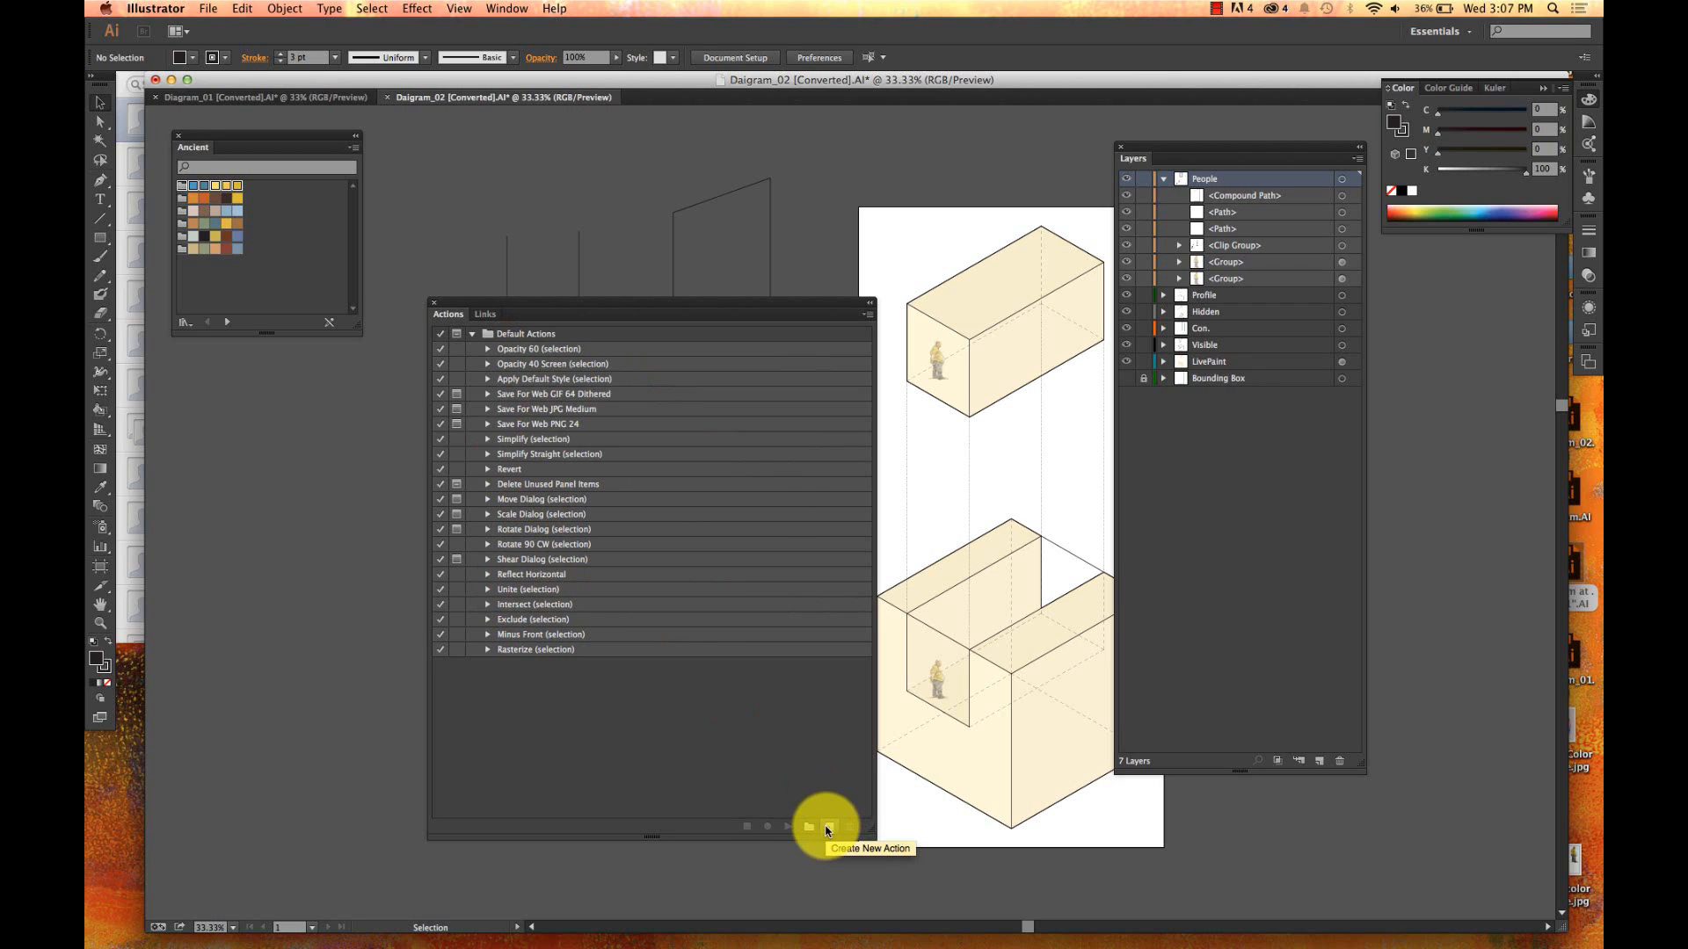
- Start recording a new action named Rotate 30 in the Default Actions set and move the Actions panel clear of the vertical lines
{"action": "left_click", "coordinate": [828, 828]}
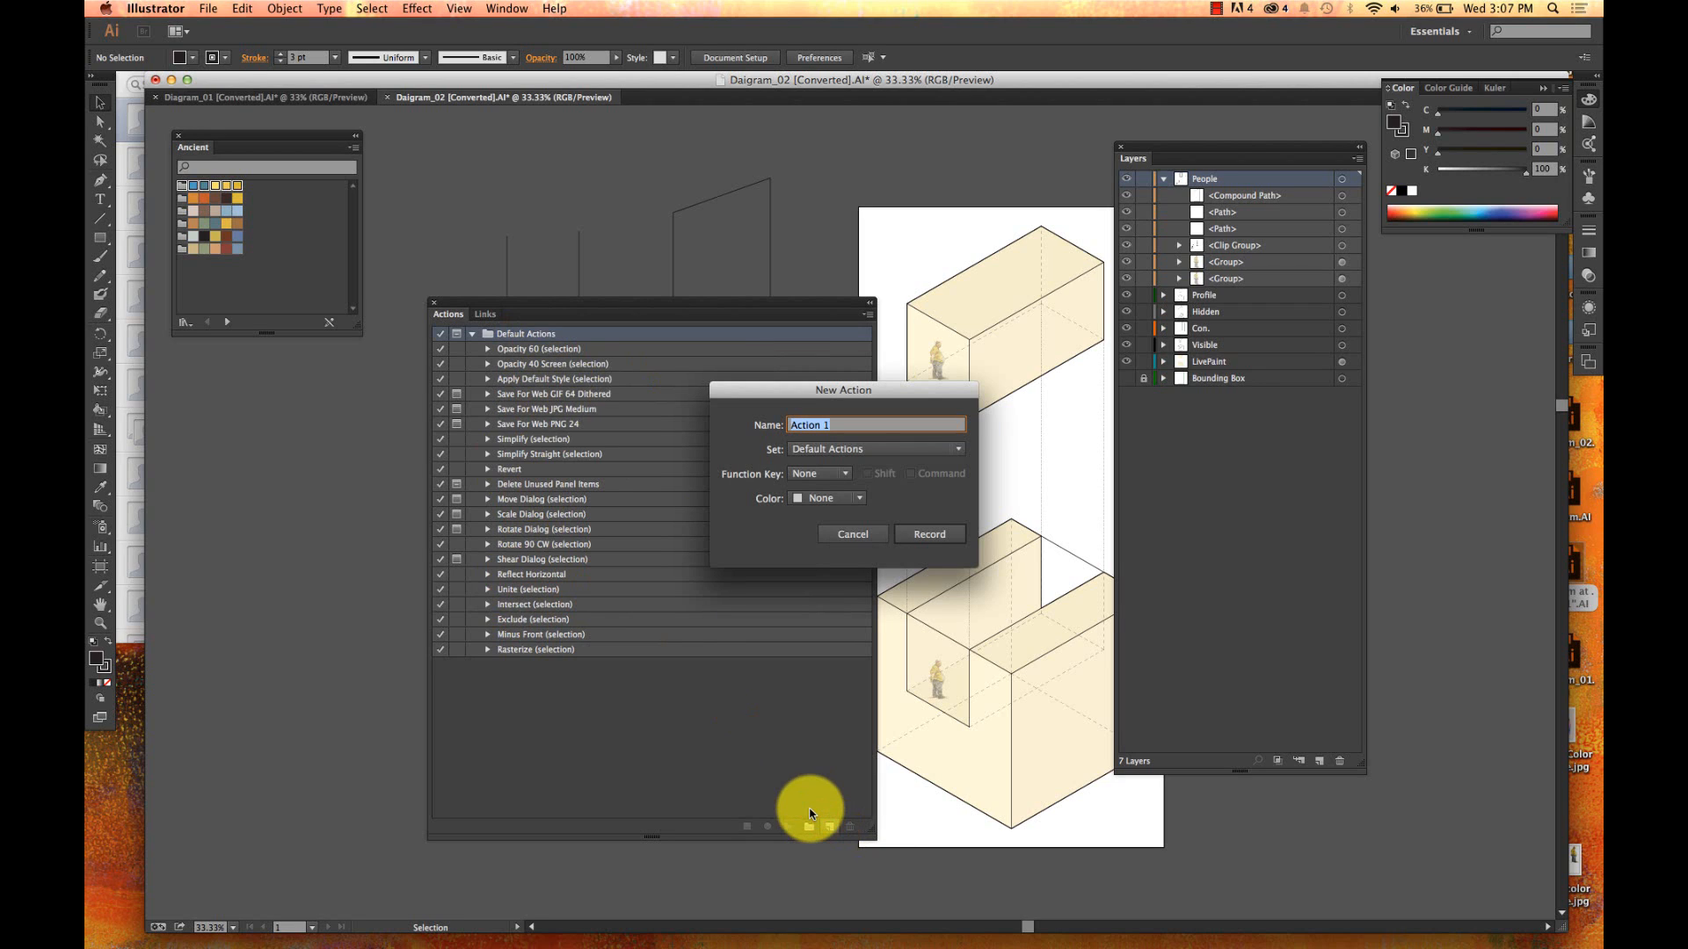
{"action": "type", "text": "Rotate 30"}
{"action": "key", "text": "Return"}
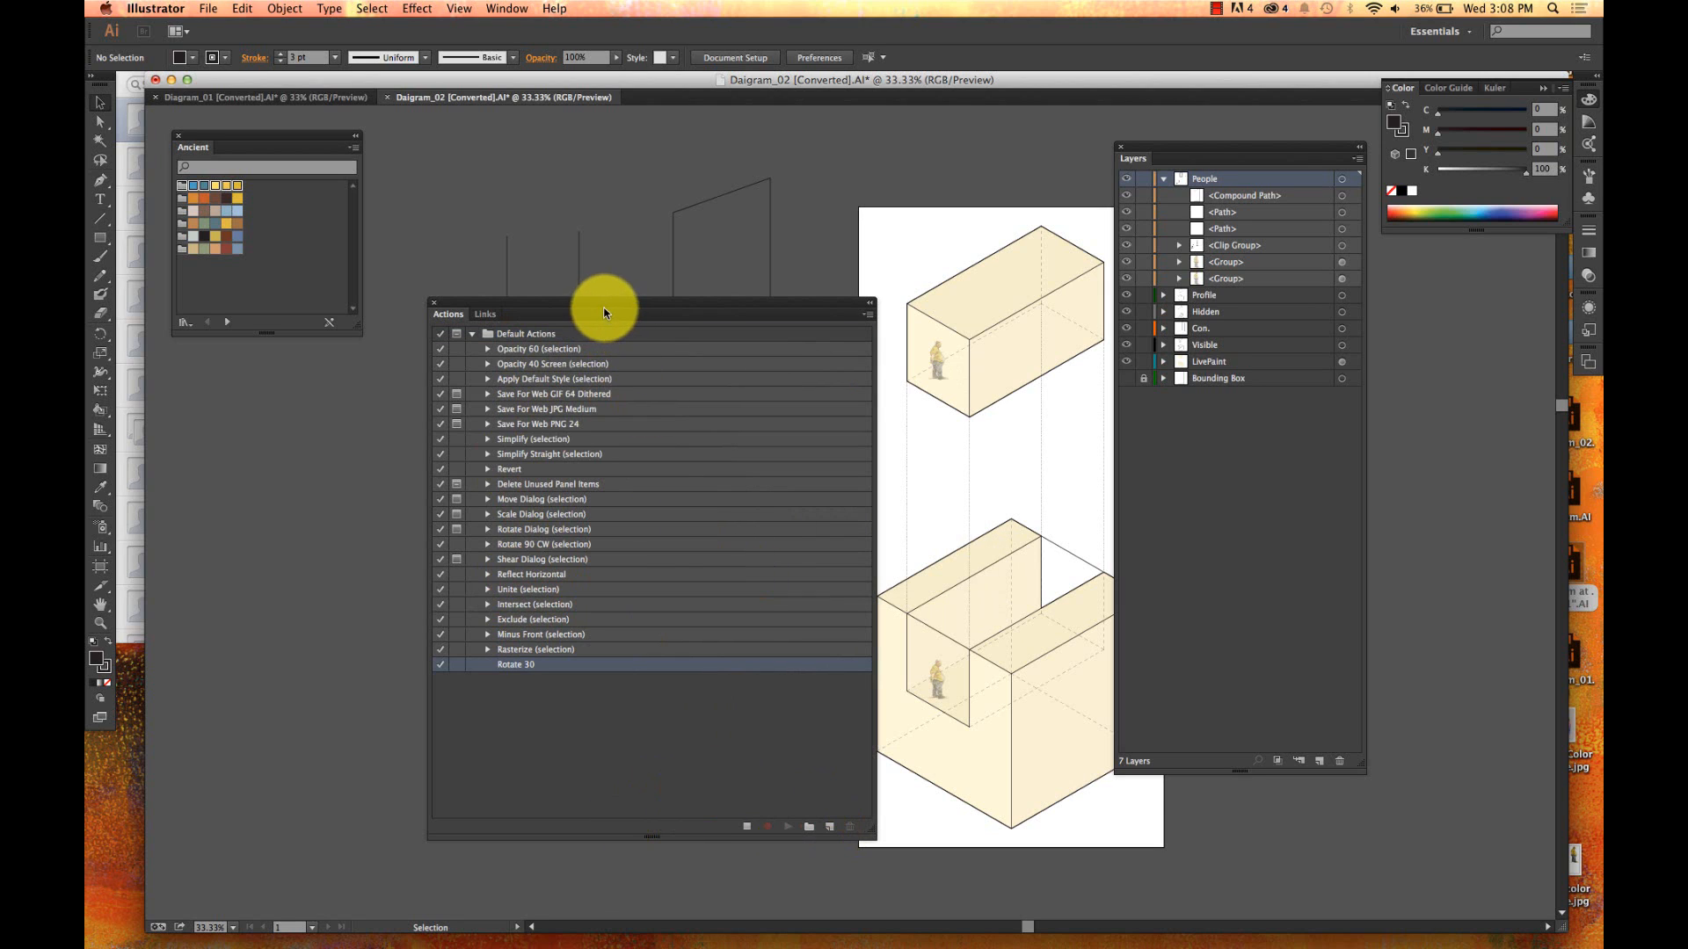
{"action": "left_click_drag", "start_coordinate": [604, 312], "coordinate": [891, 236]}
{"action": "left_click_drag", "start_coordinate": [869, 243], "coordinate": [821, 287]}
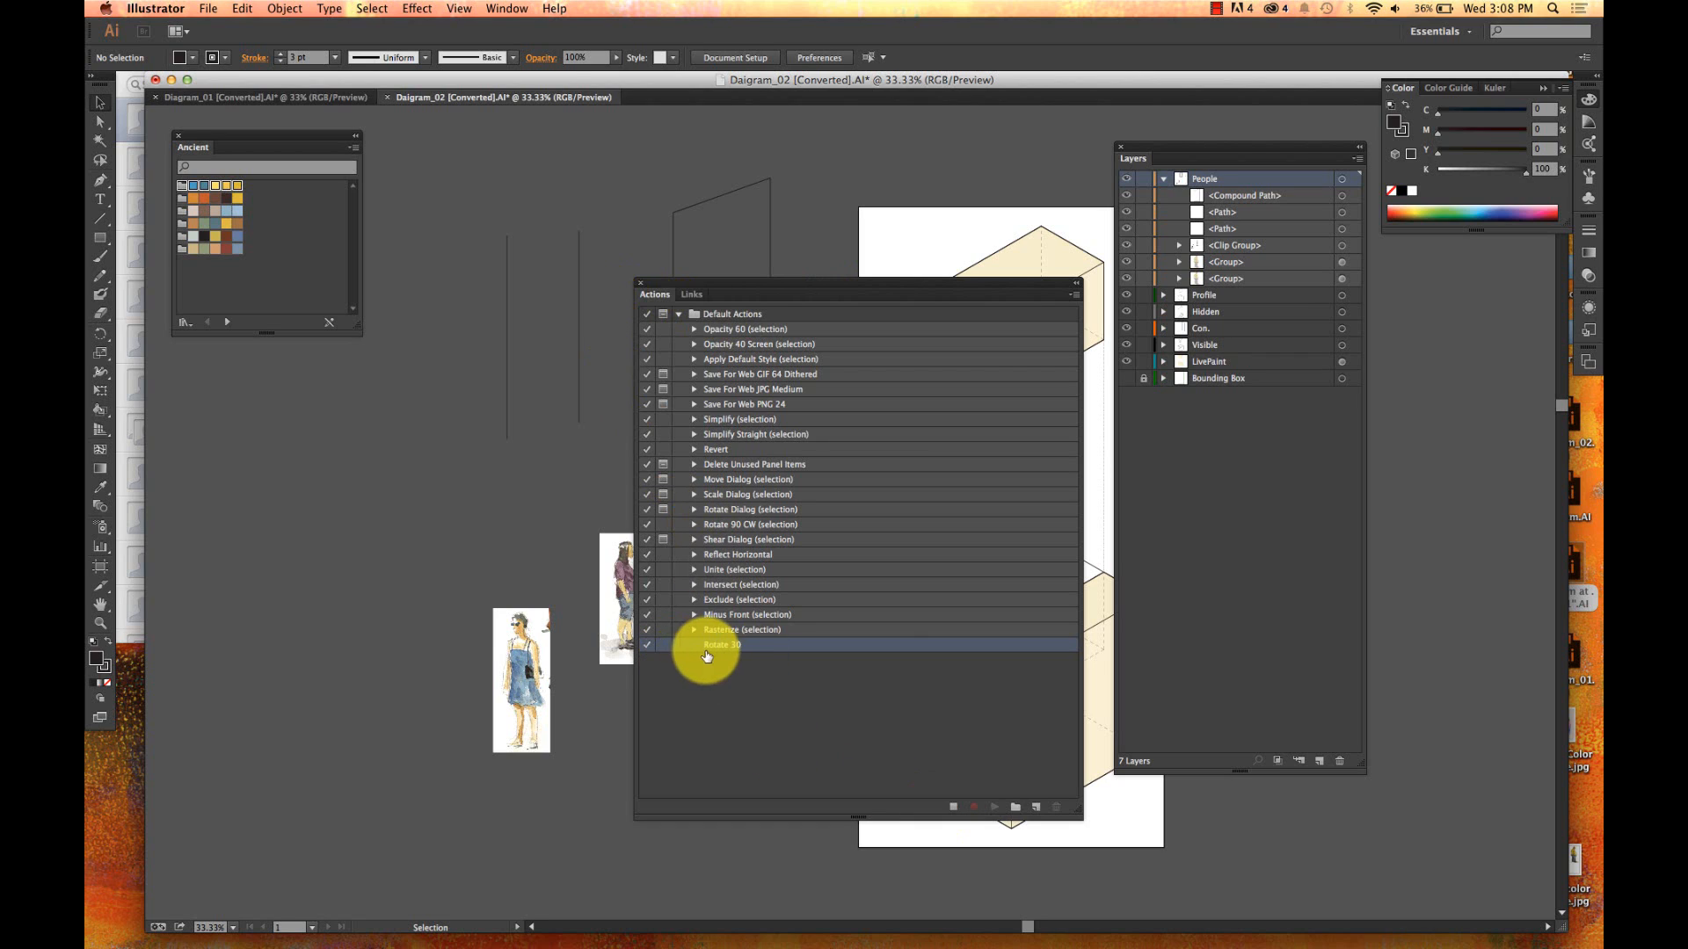
- Select the leftmost vertical line, show the Transform panel beside the artwork, and rotate the line 30° while the action records
{"action": "left_click", "coordinate": [505, 325]}
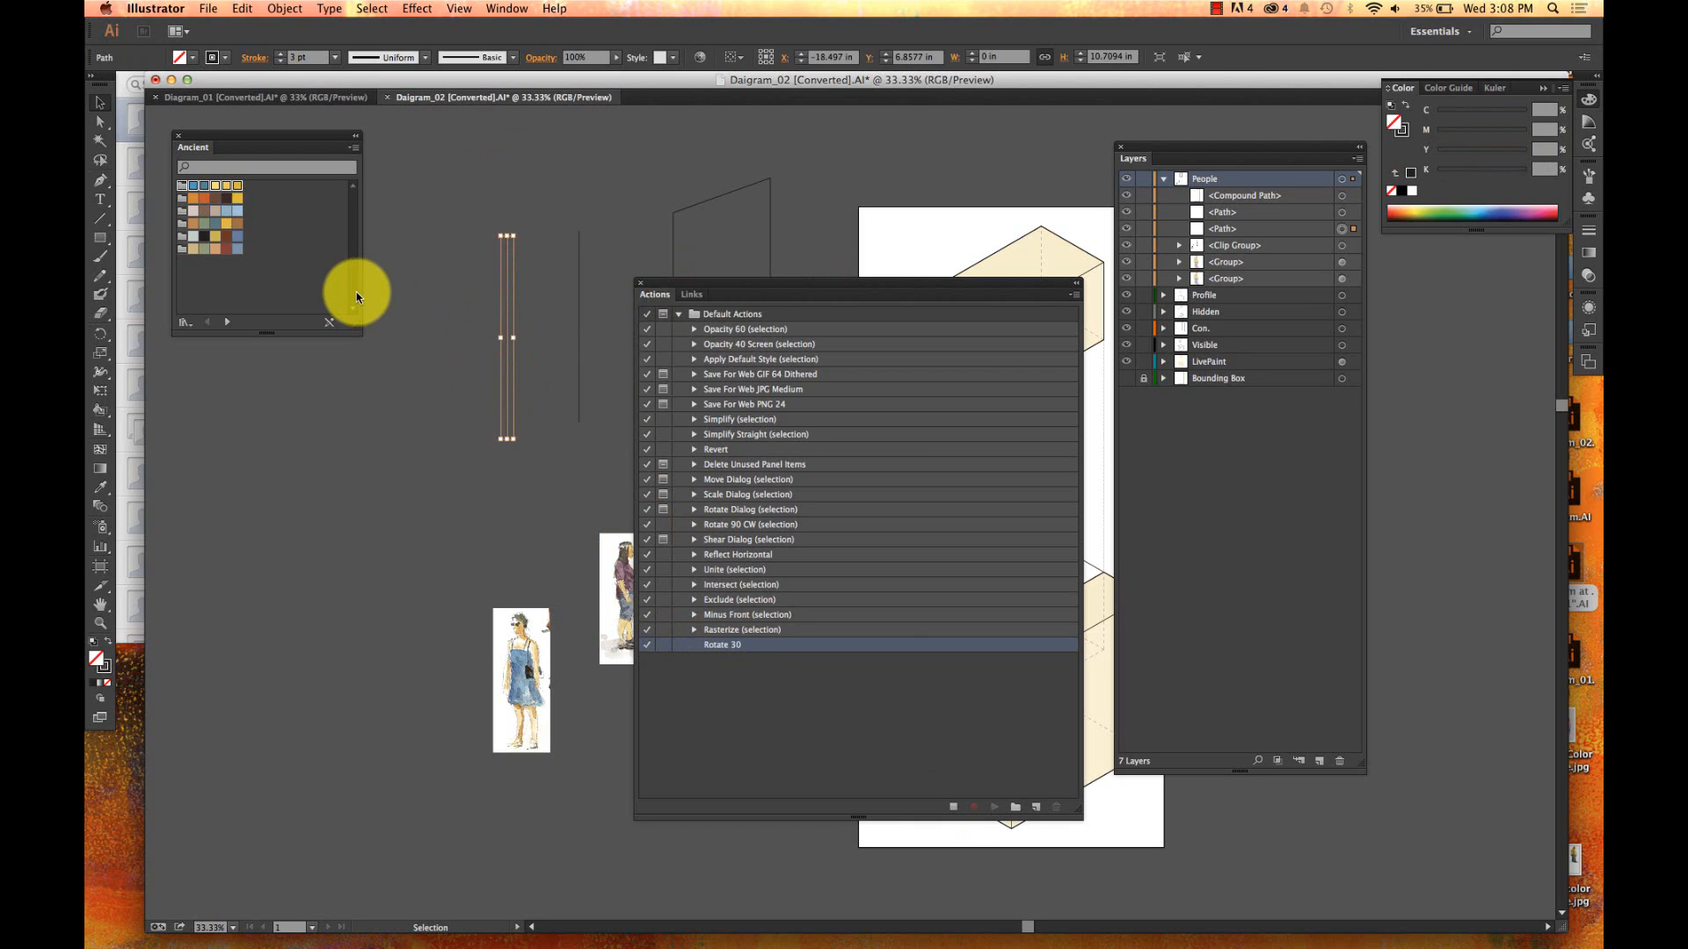
{"action": "left_click", "coordinate": [278, 17]}
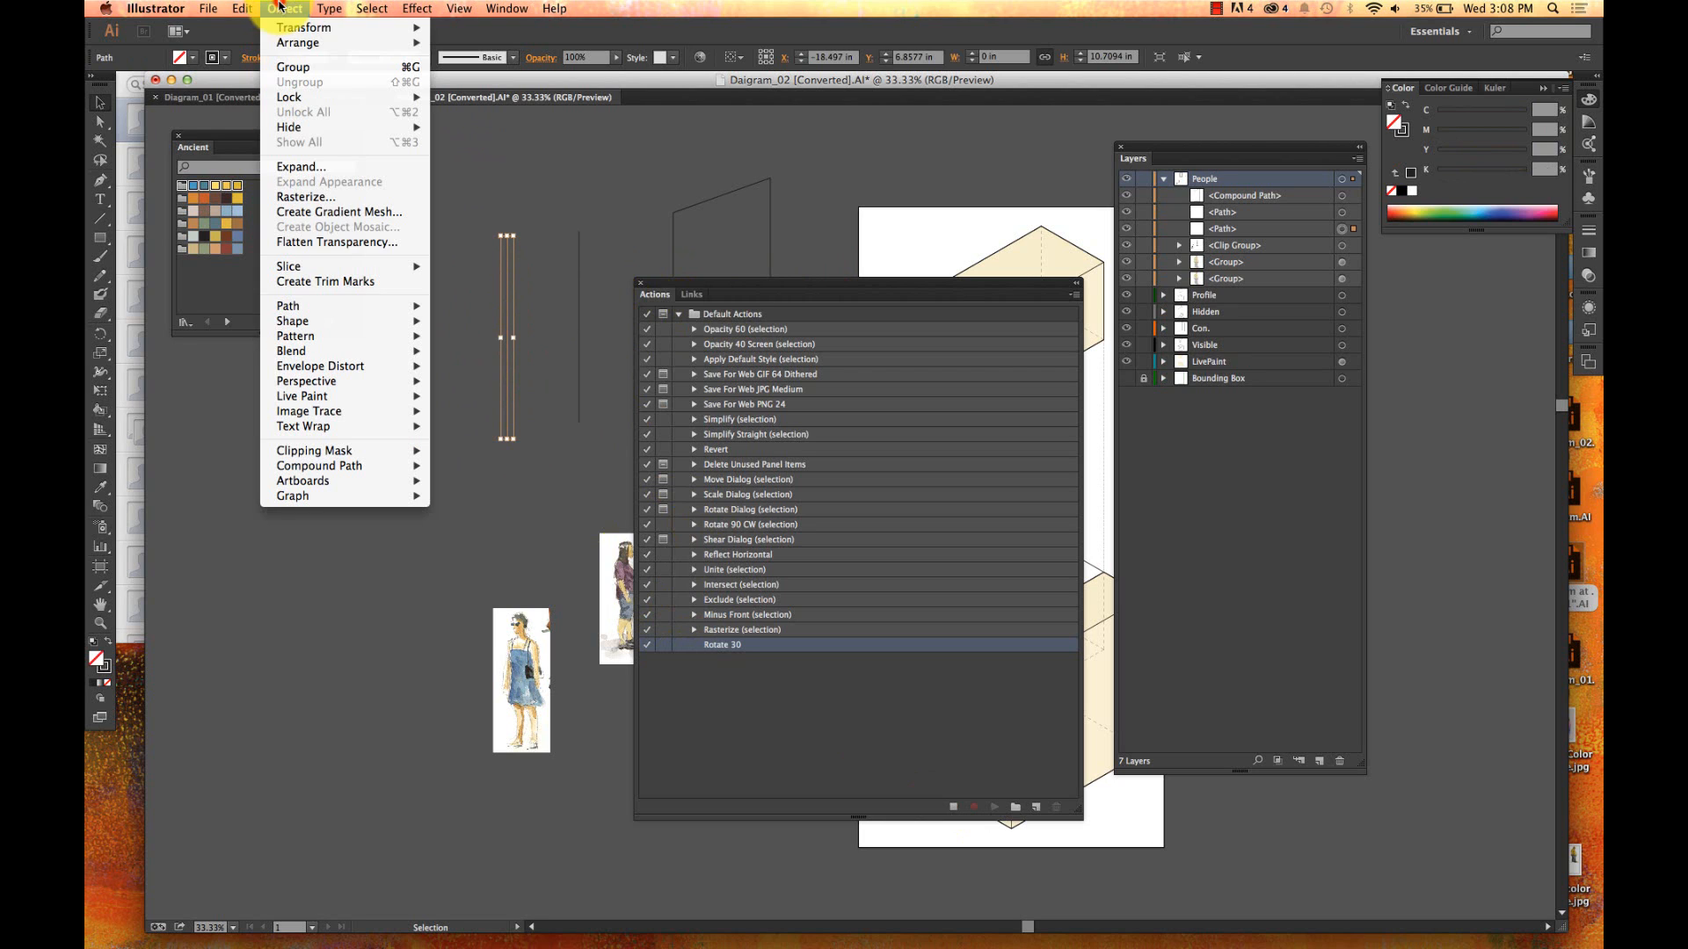
{"action": "mouse_move", "coordinate": [345, 356]}
{"action": "mouse_move", "coordinate": [243, 9]}
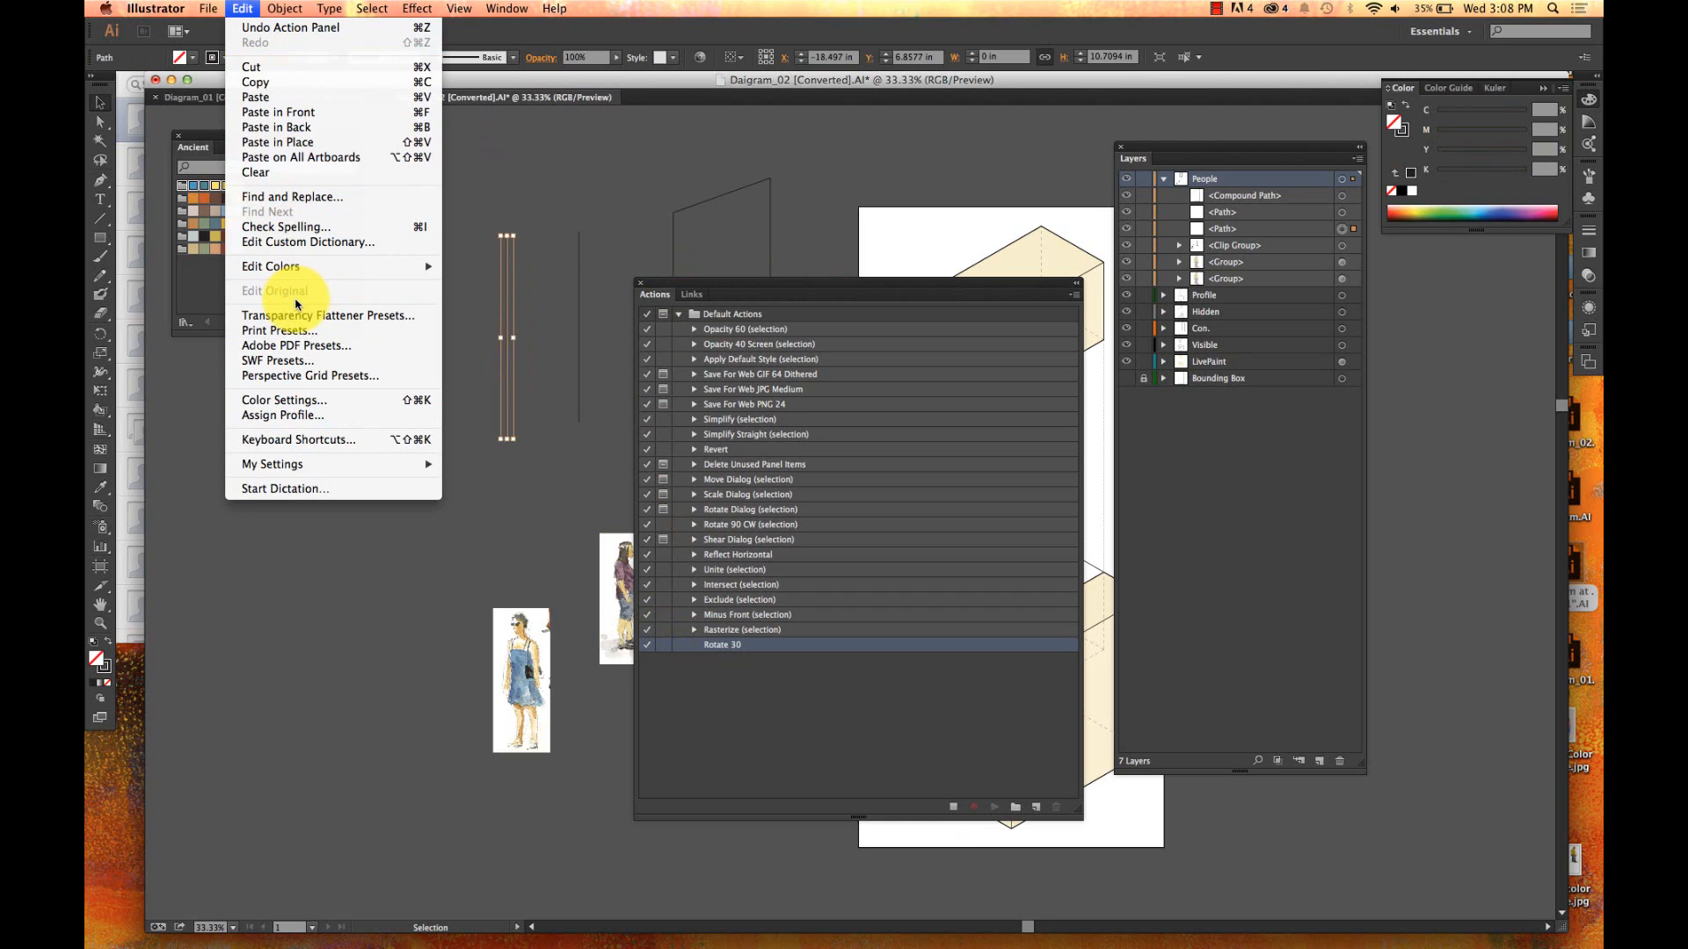
{"action": "left_click", "coordinate": [837, 224]}
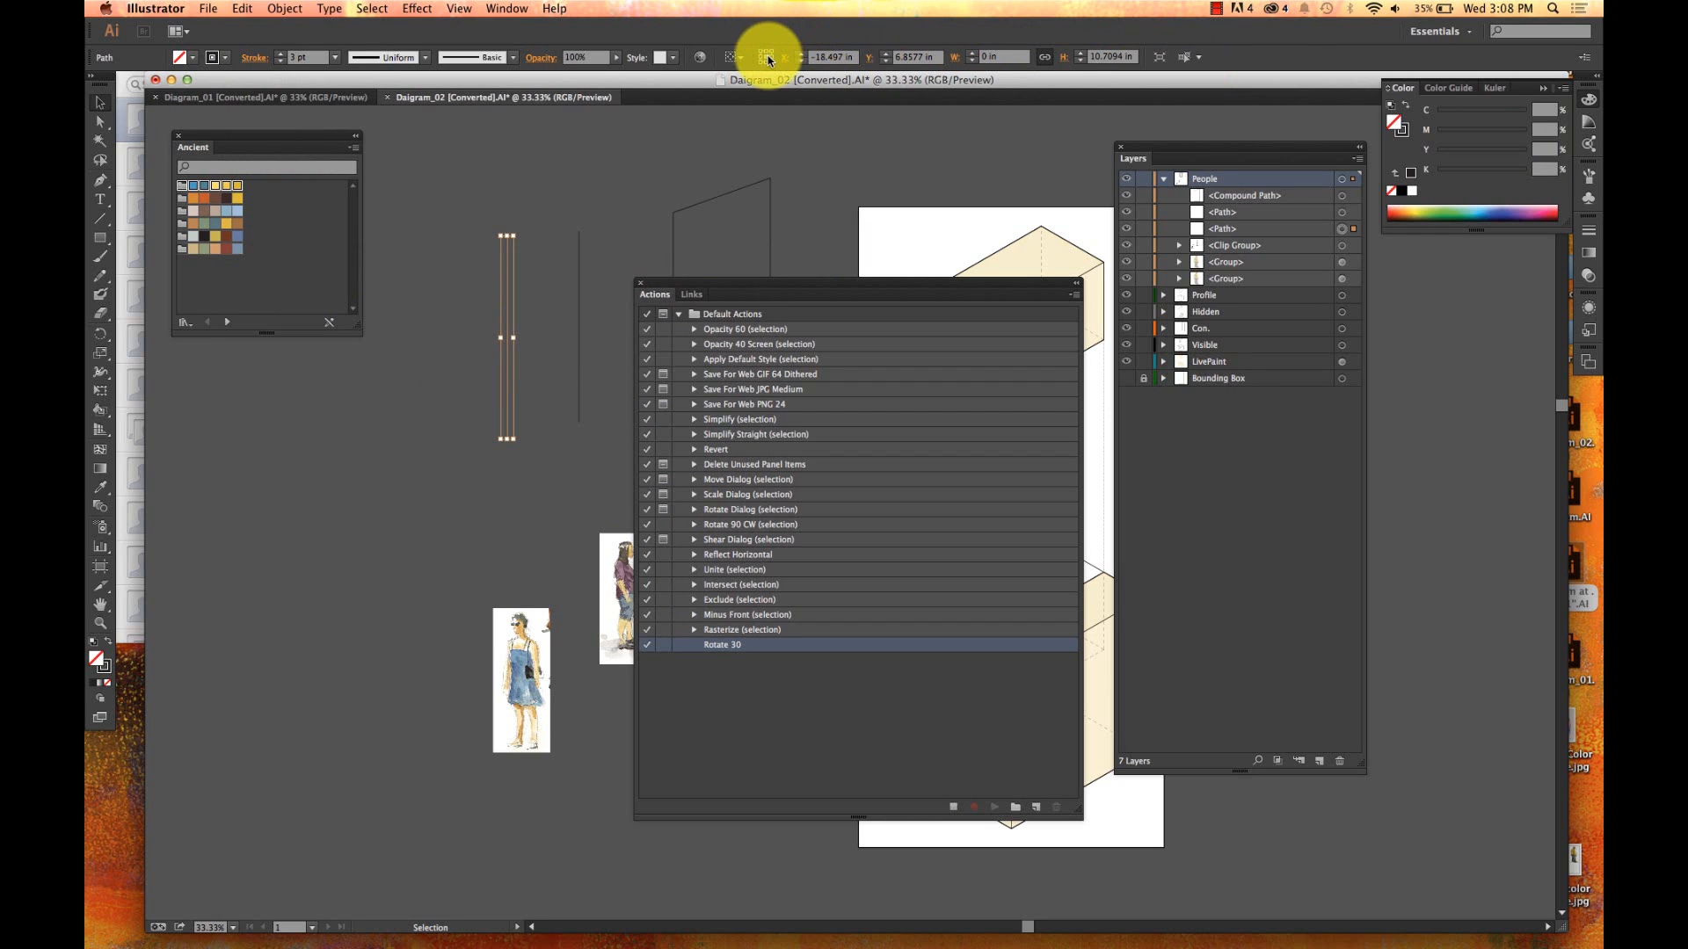
{"action": "left_click", "coordinate": [459, 8]}
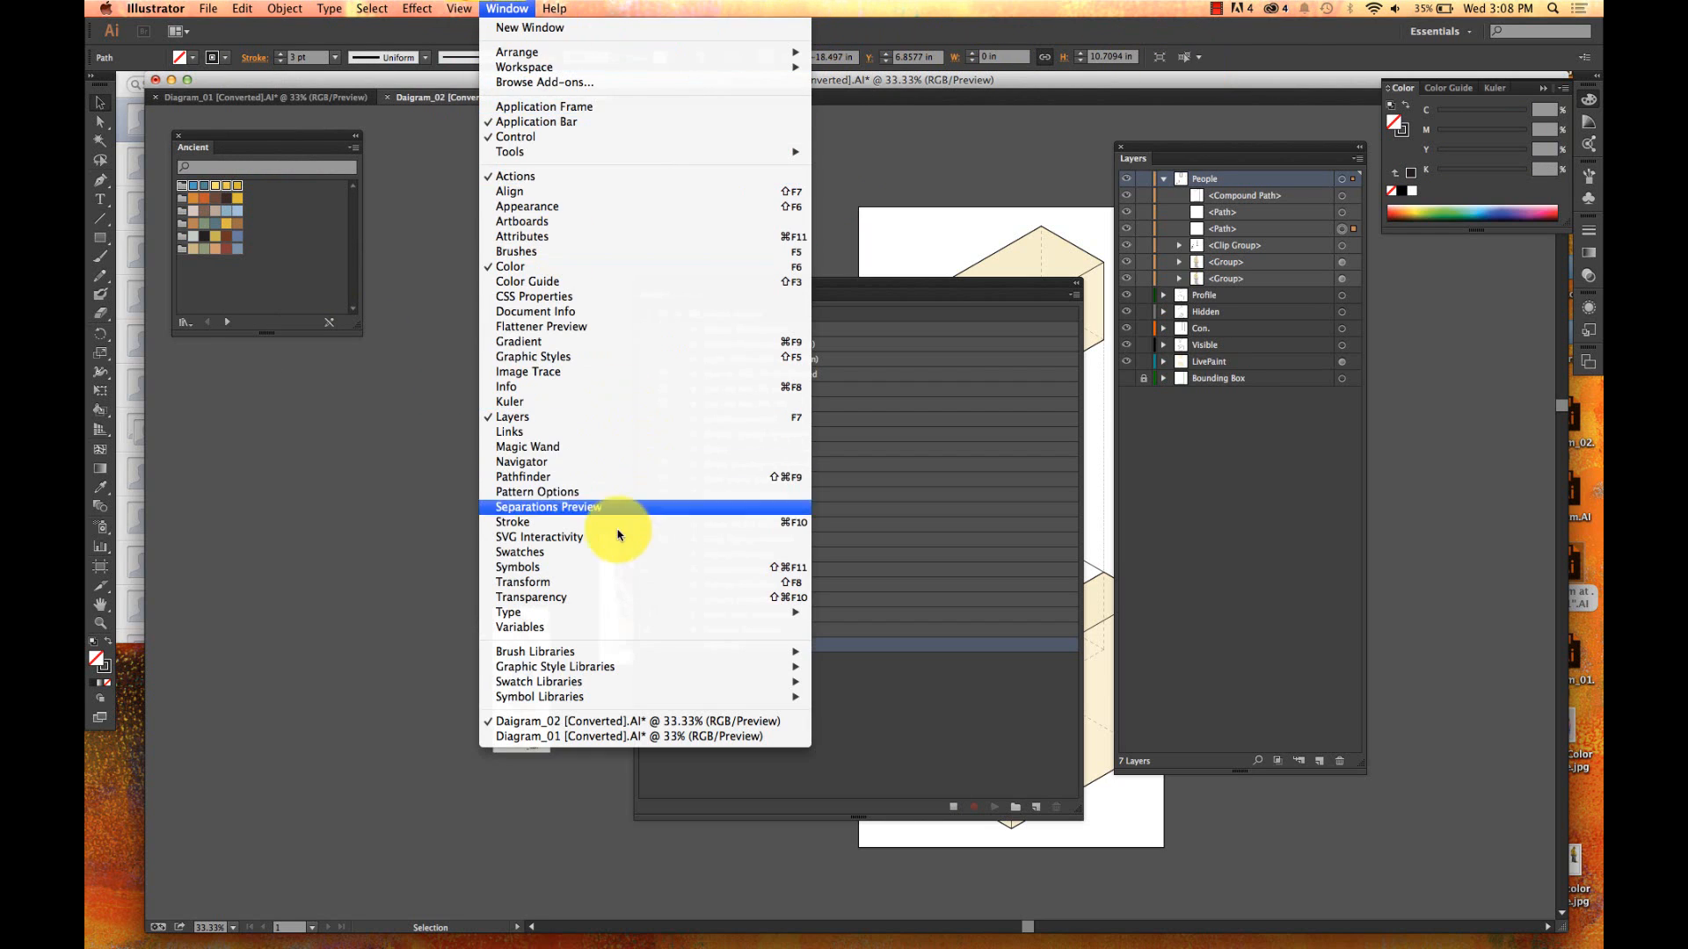
{"action": "left_click", "coordinate": [573, 582]}
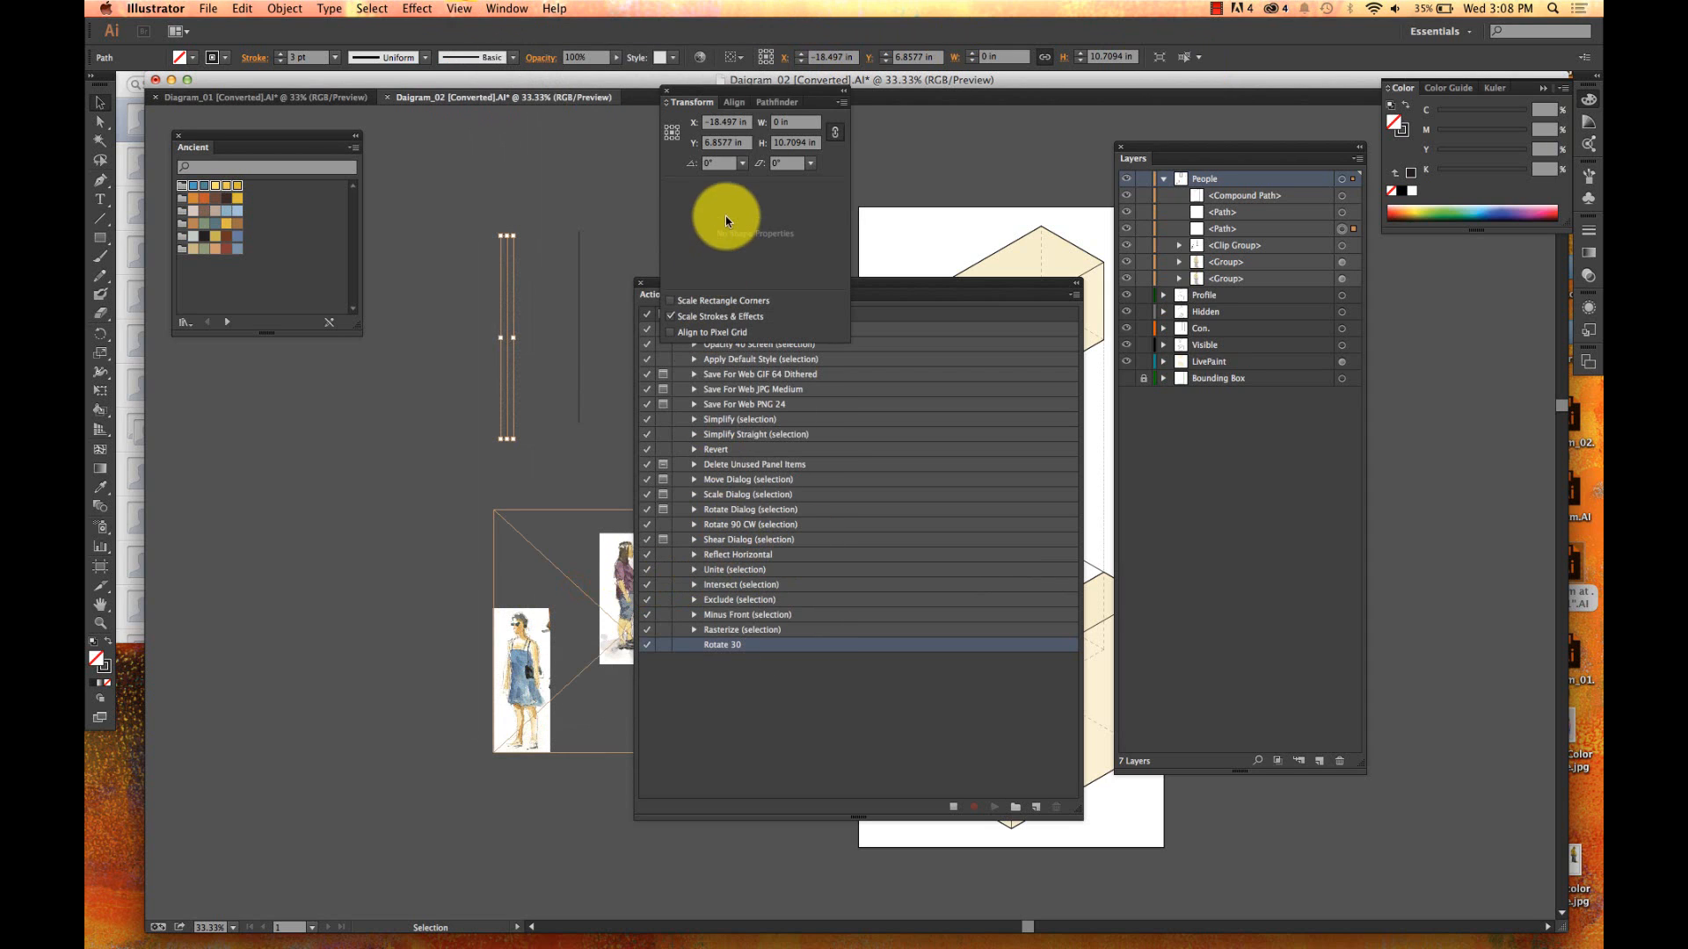
{"action": "left_click_drag", "start_coordinate": [720, 92], "coordinate": [312, 461]}
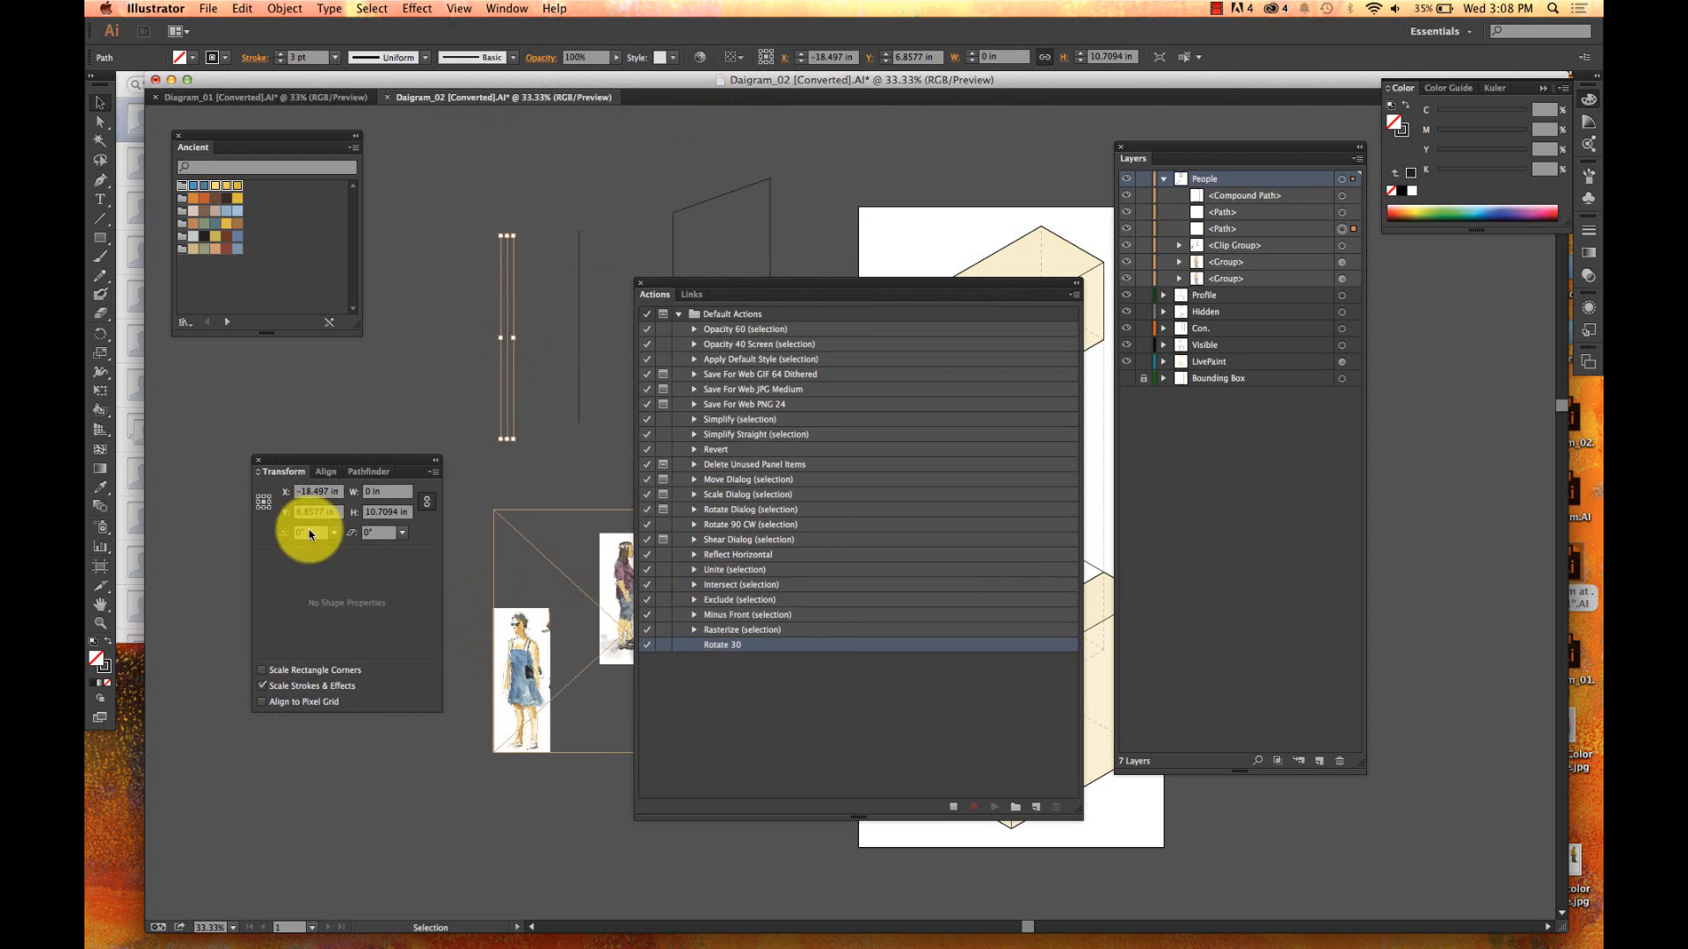
{"action": "left_click", "coordinate": [313, 534]}
{"action": "type", "text": "3"}
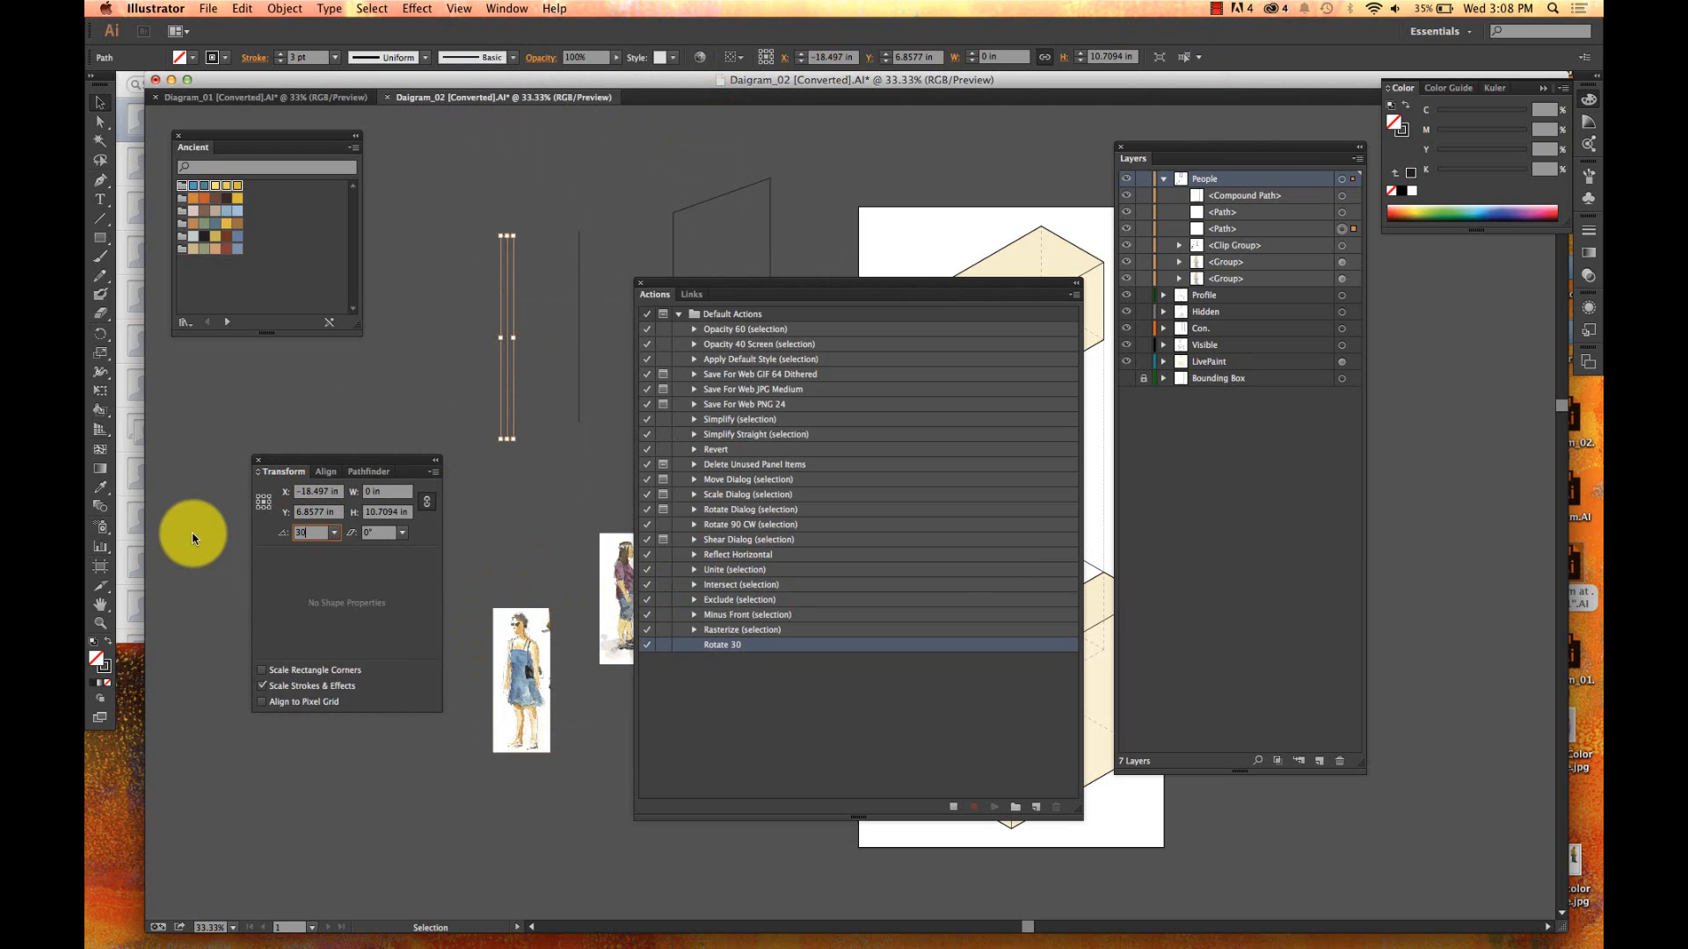
{"action": "key", "text": "Return"}
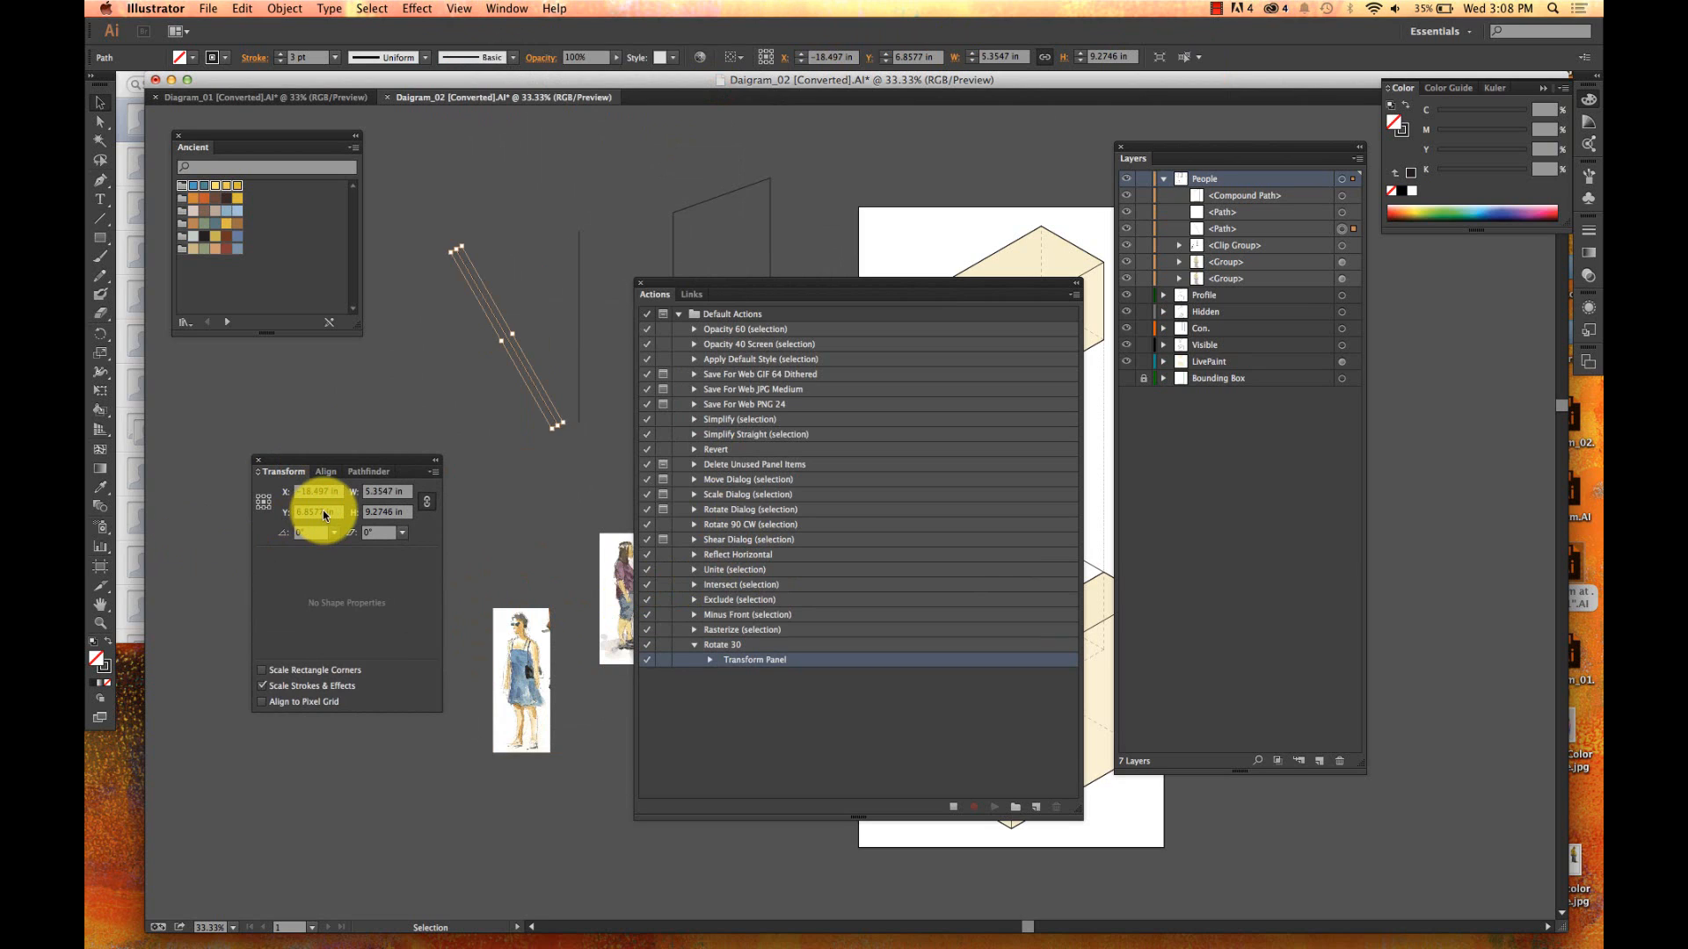
- Stop recording the Rotate 30 action, deselect the slanted line, and select it again
{"action": "left_click", "coordinate": [952, 807]}
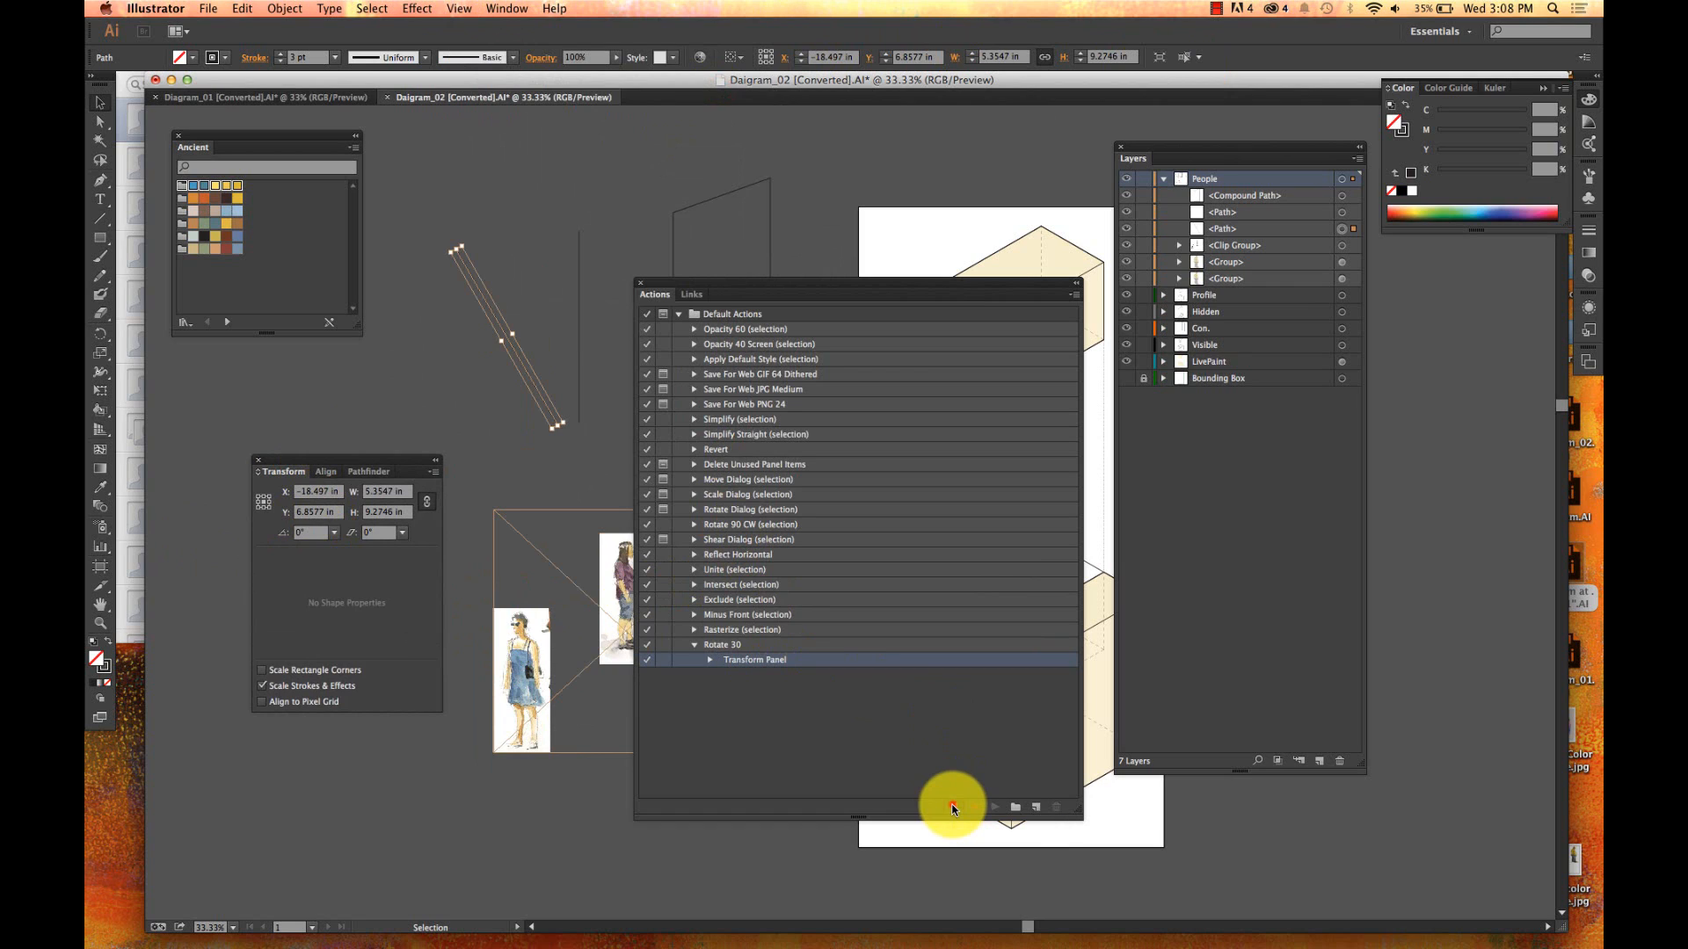
{"action": "left_click", "coordinate": [545, 261]}
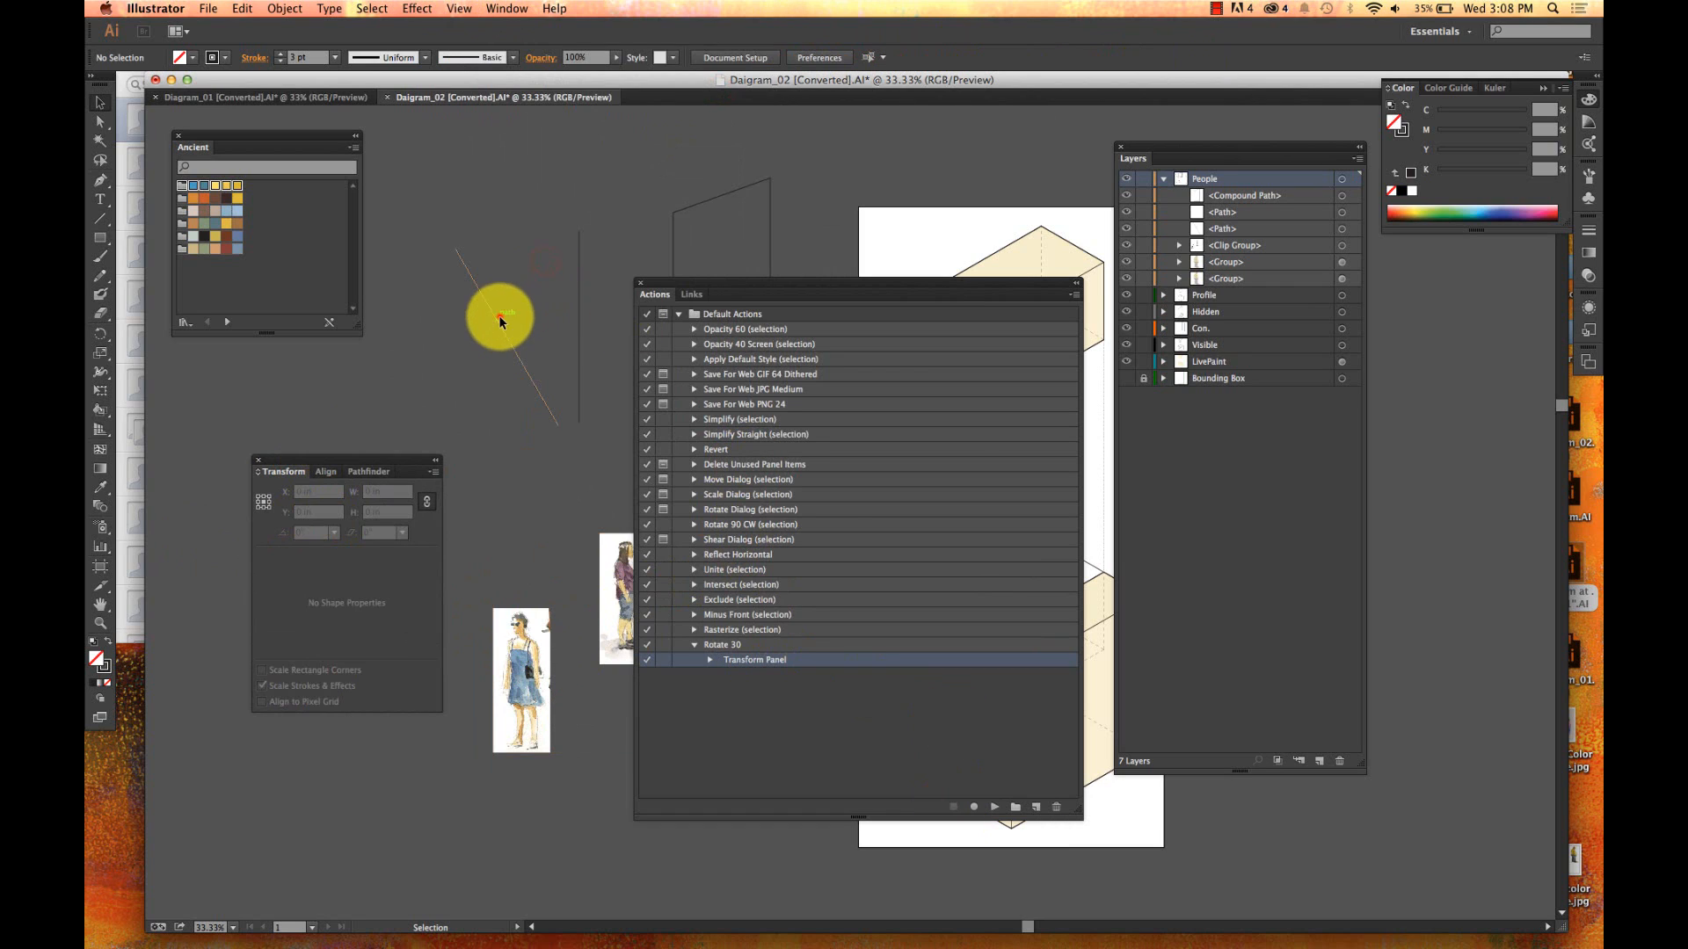
{"action": "left_click", "coordinate": [493, 312]}
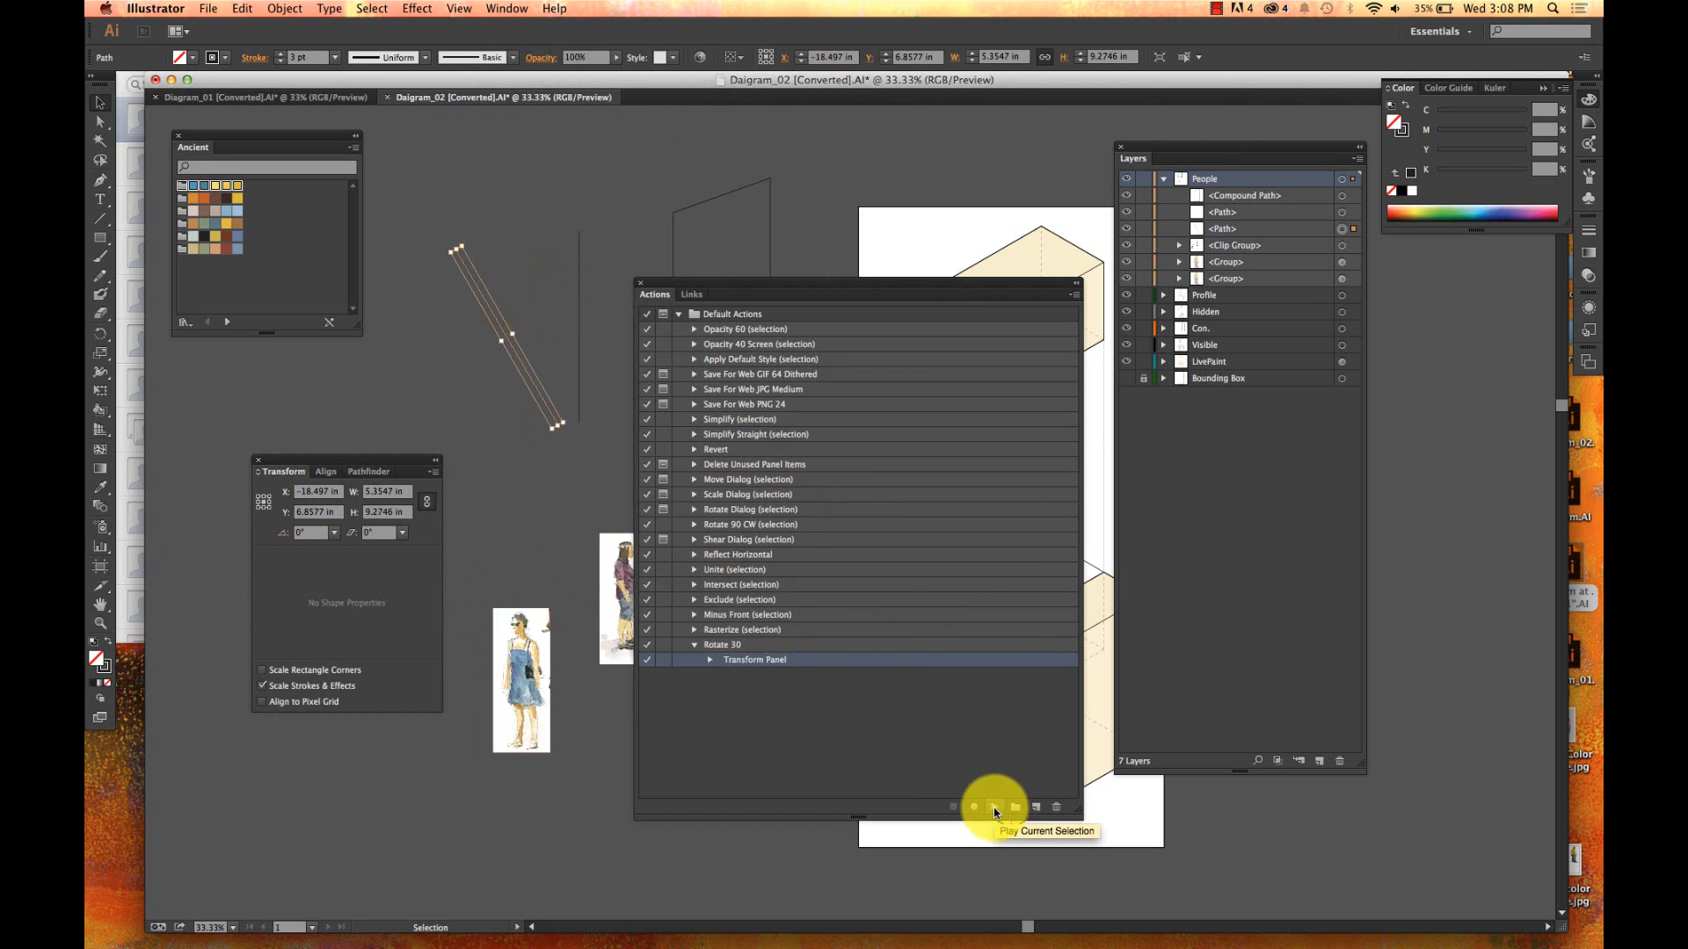
- Play the Rotate 30 action repeatedly on the selected line to turn it in successive 30° increments
{"action": "left_click", "coordinate": [993, 807]}
{"action": "left_click", "coordinate": [993, 807]}
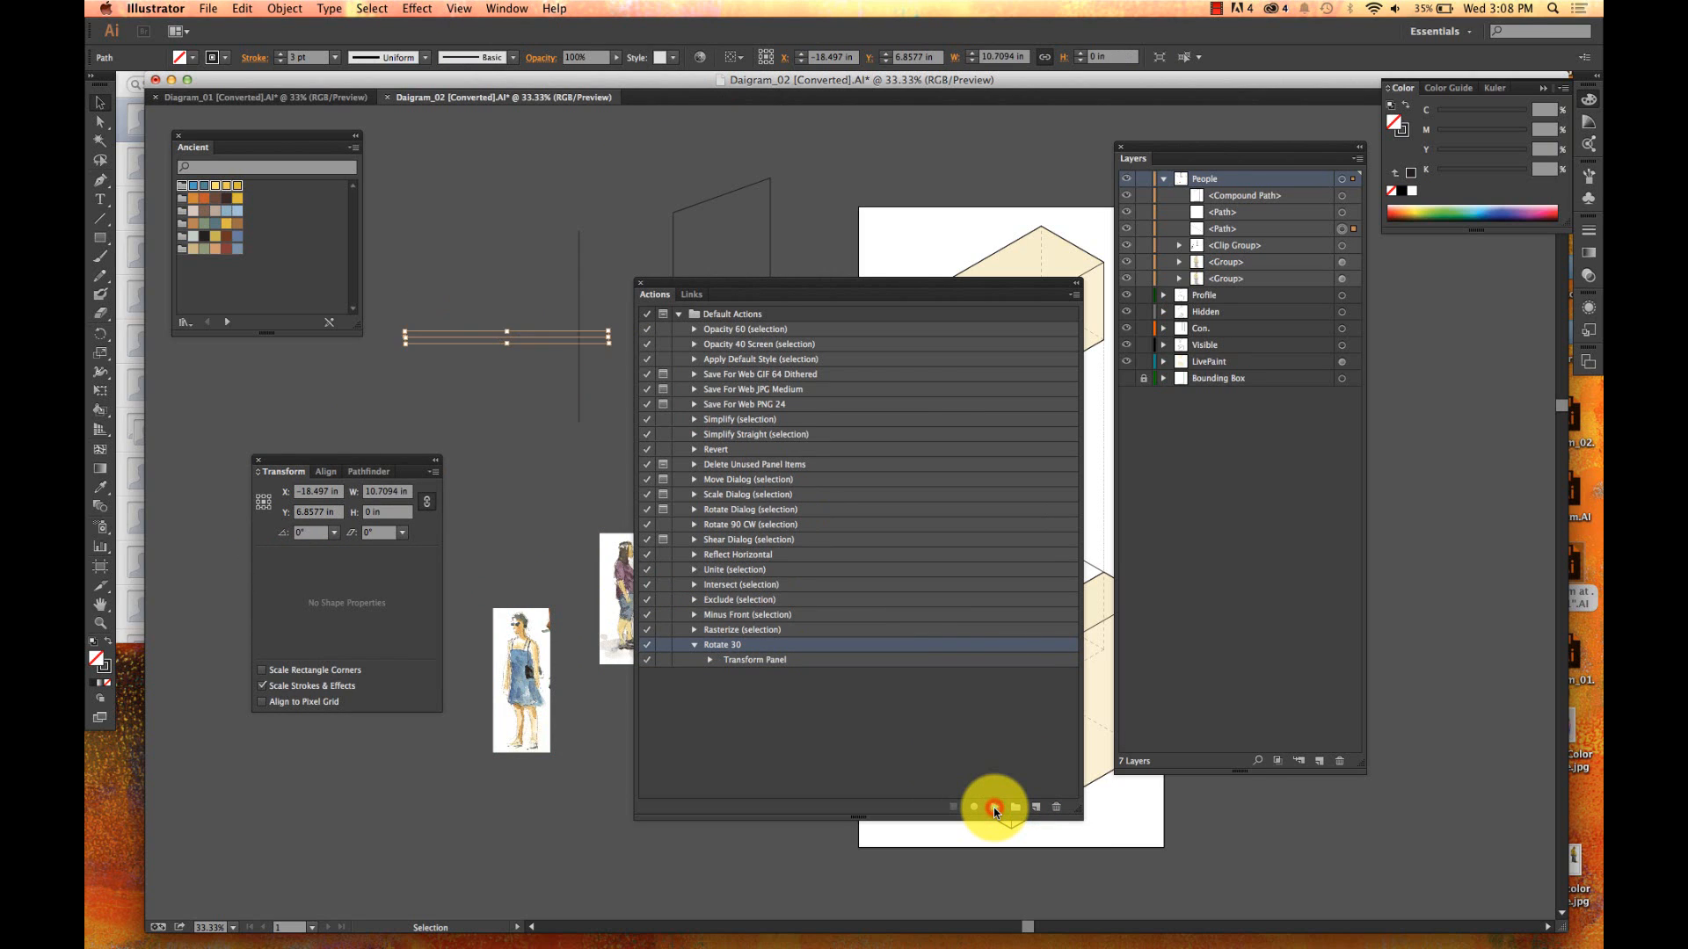
{"action": "left_click", "coordinate": [994, 807]}
{"action": "left_click", "coordinate": [993, 807]}
{"action": "left_click", "coordinate": [994, 807]}
{"action": "left_click", "coordinate": [993, 807]}
{"action": "left_click", "coordinate": [994, 807]}
{"action": "left_click", "coordinate": [993, 807]}
{"action": "left_click", "coordinate": [994, 807]}
{"action": "left_click", "coordinate": [993, 807]}
{"action": "left_click", "coordinate": [993, 807]}
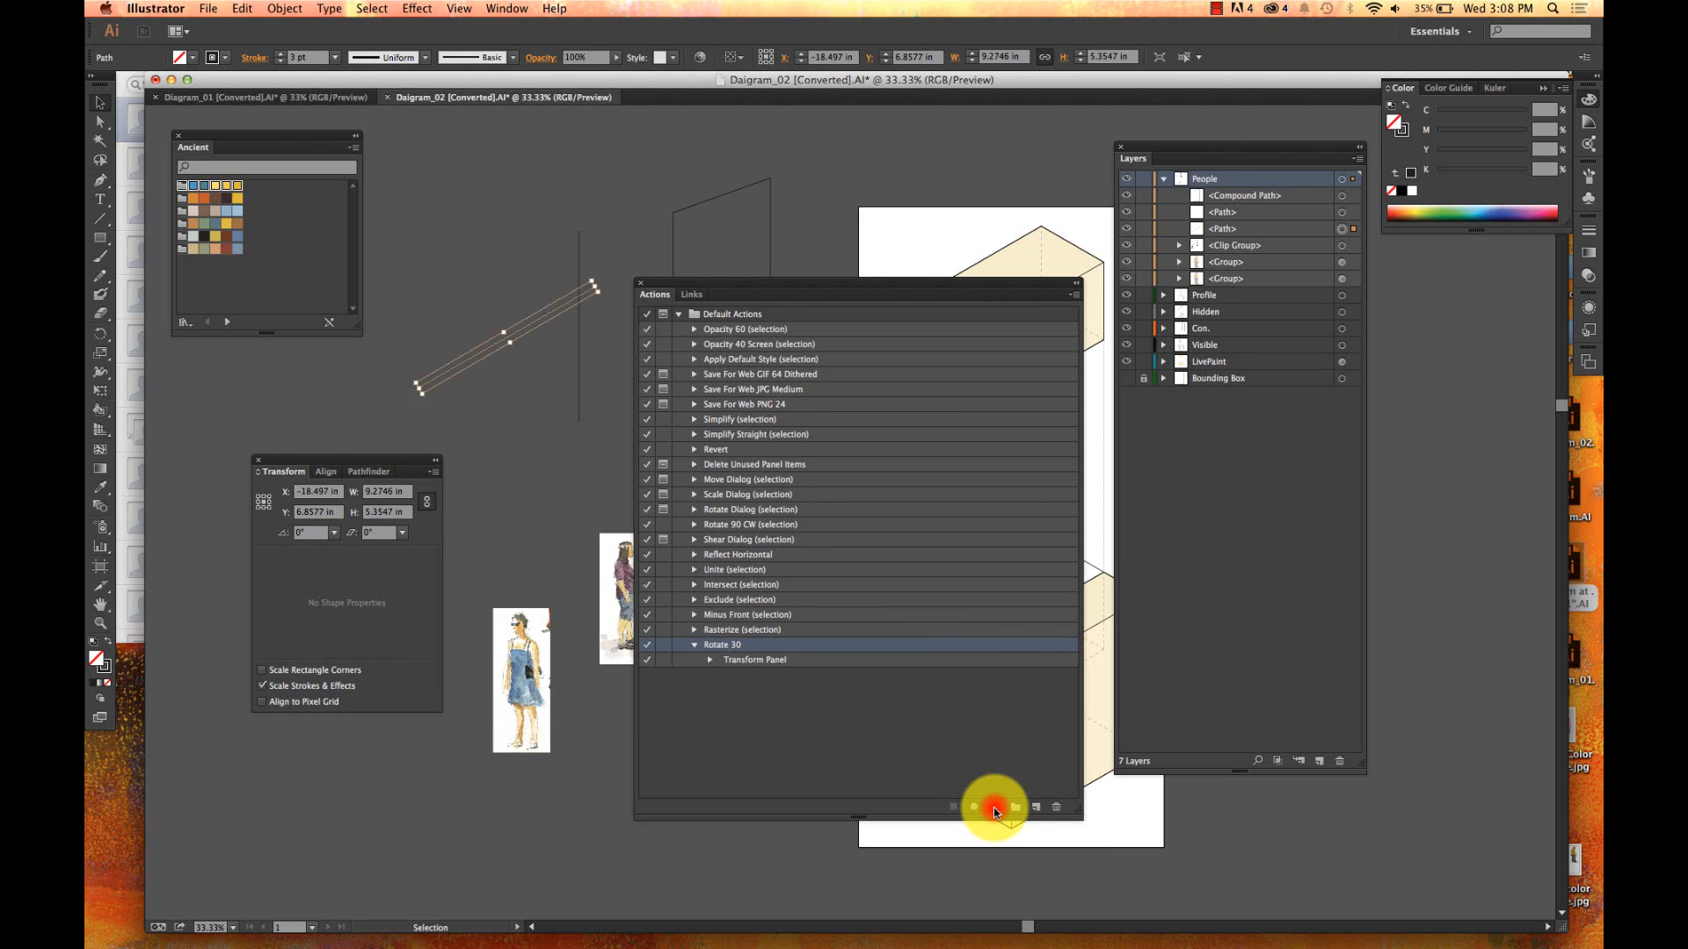
{"action": "left_click", "coordinate": [993, 807]}
{"action": "left_click", "coordinate": [993, 807]}
{"action": "left_click", "coordinate": [993, 807]}
{"action": "left_click", "coordinate": [993, 807]}
{"action": "left_click", "coordinate": [994, 807]}
{"action": "left_click", "coordinate": [994, 807]}
{"action": "left_click", "coordinate": [993, 807]}
{"action": "left_click", "coordinate": [994, 807]}
{"action": "left_click", "coordinate": [994, 807]}
{"action": "left_click", "coordinate": [993, 807]}
{"action": "left_click", "coordinate": [993, 807]}
{"action": "left_click", "coordinate": [993, 807]}
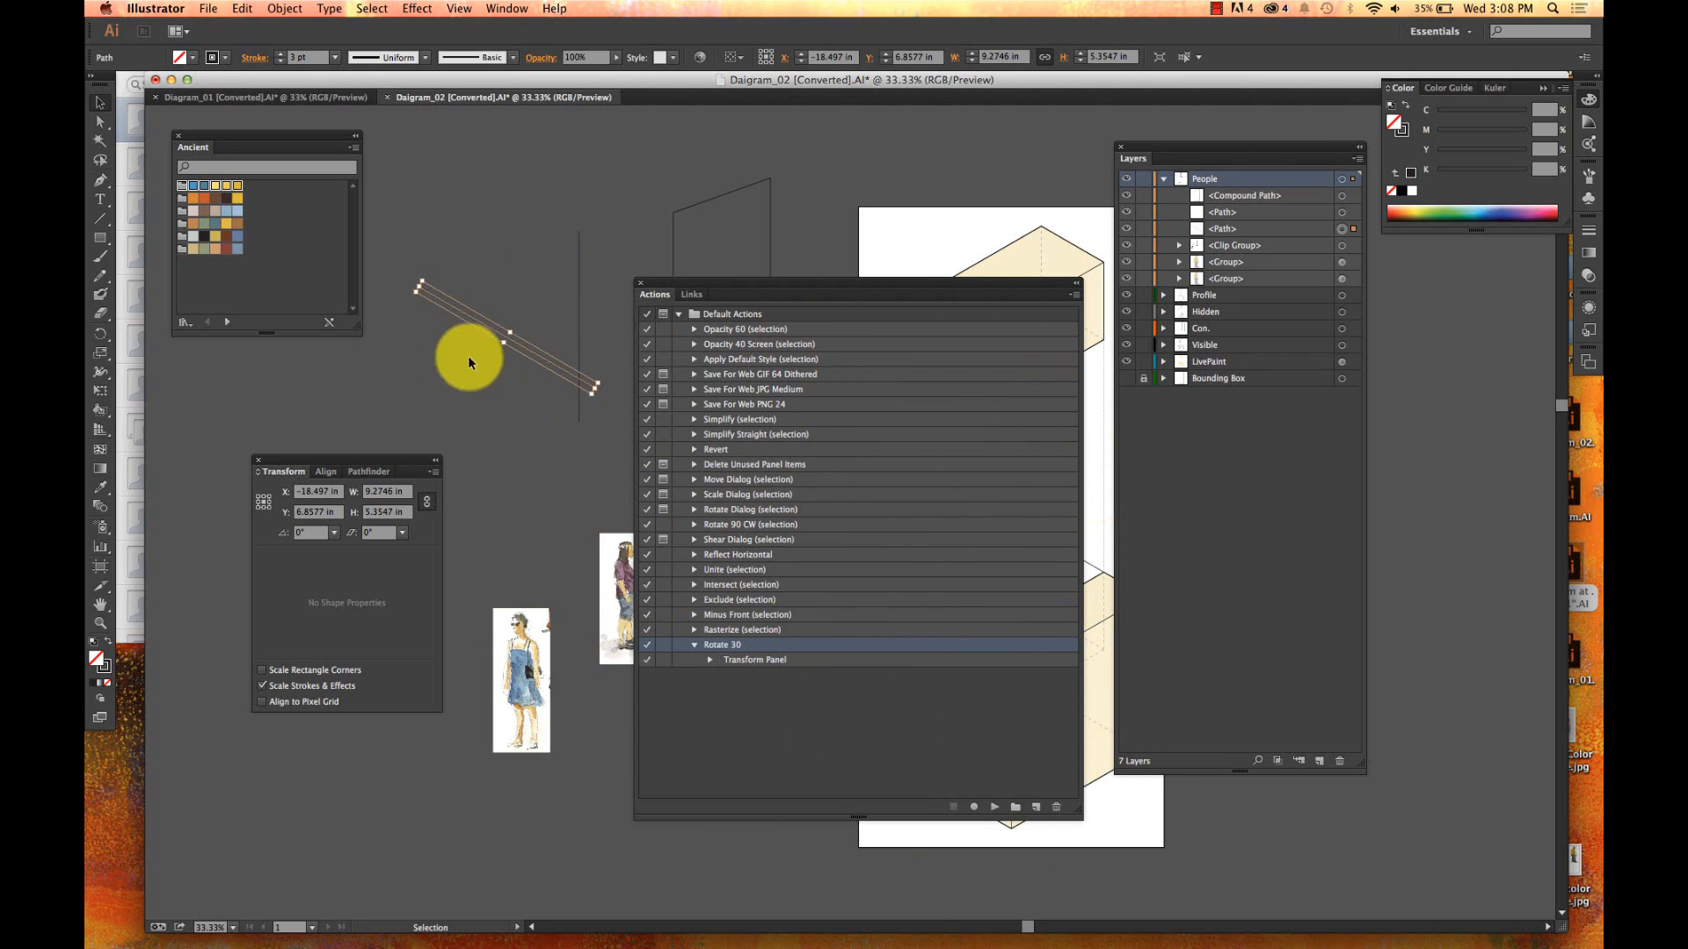
- Reselect the rotated line and start recording a new action named Copy Roate 30 in the Default Actions set
{"action": "left_click", "coordinate": [445, 214]}
{"action": "left_click", "coordinate": [493, 329]}
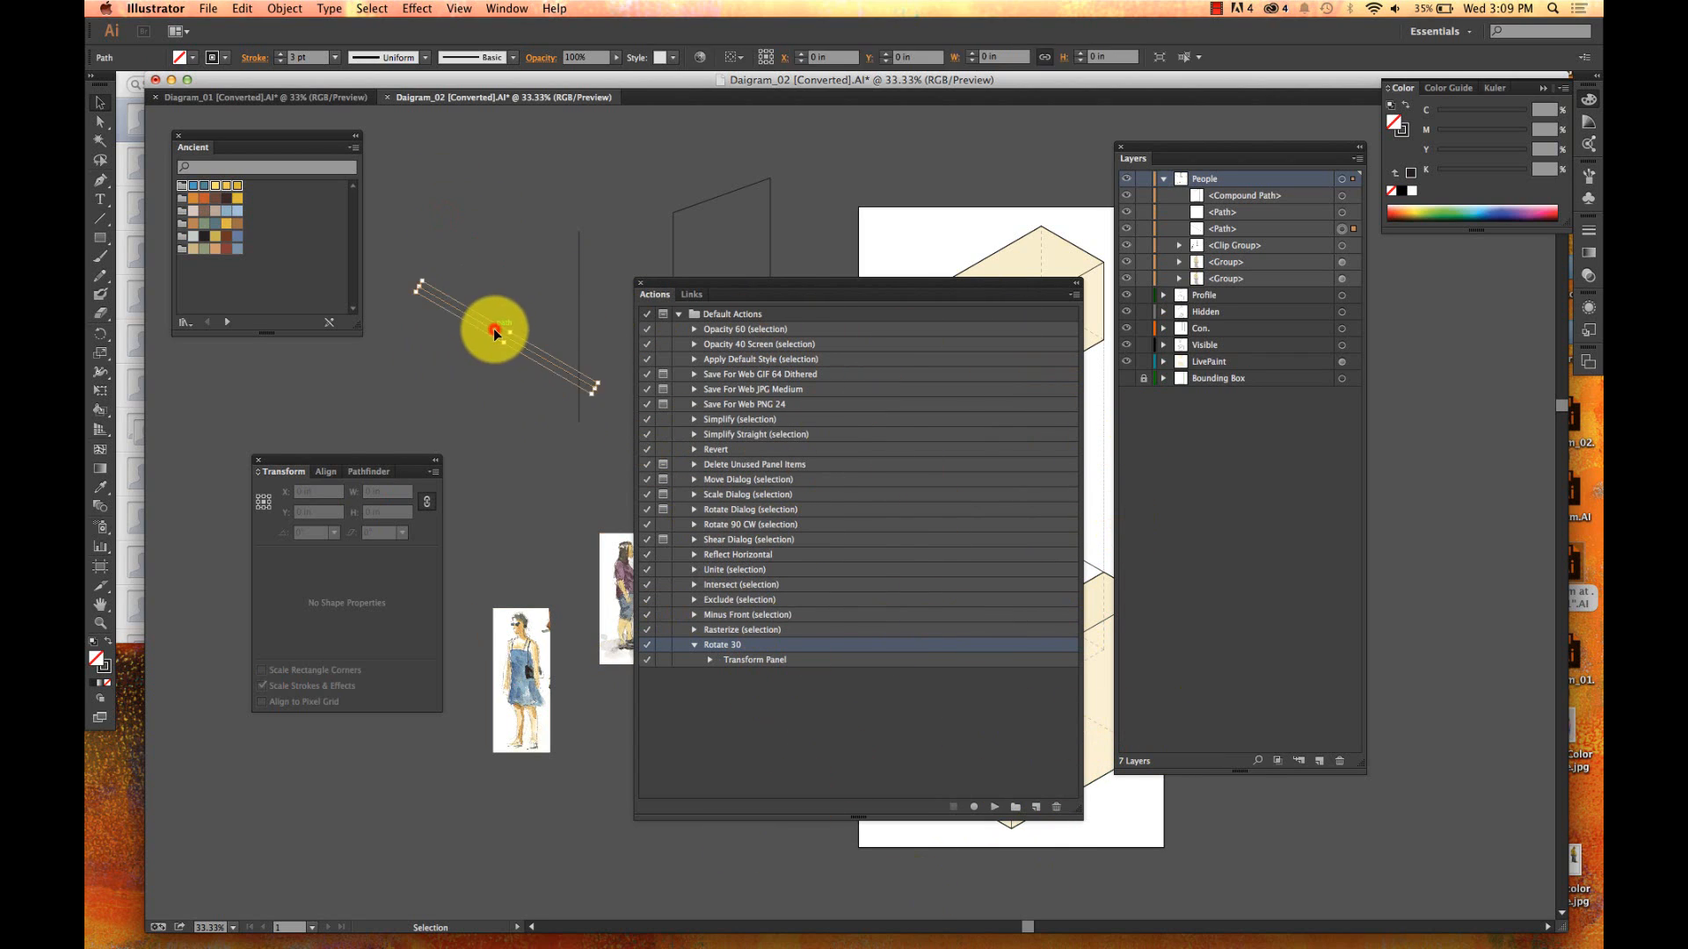
{"action": "left_click", "coordinate": [1033, 806]}
{"action": "type", "text": "C"}
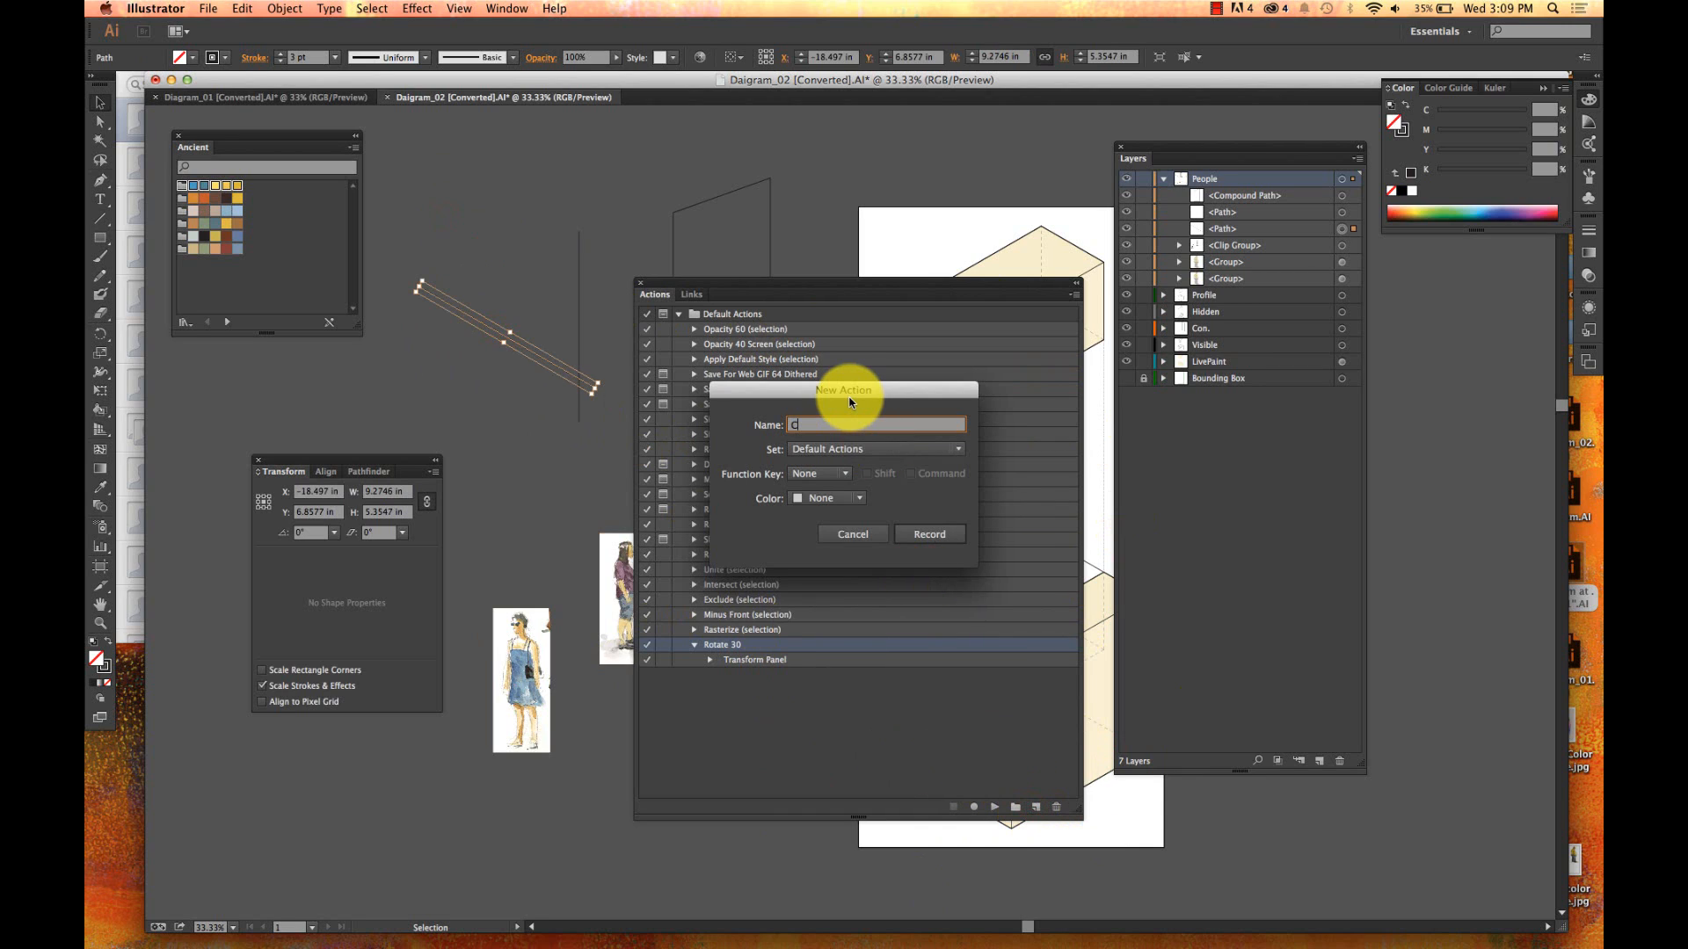
{"action": "type", "text": "opy Roate 30"}
{"action": "key", "text": "Return"}
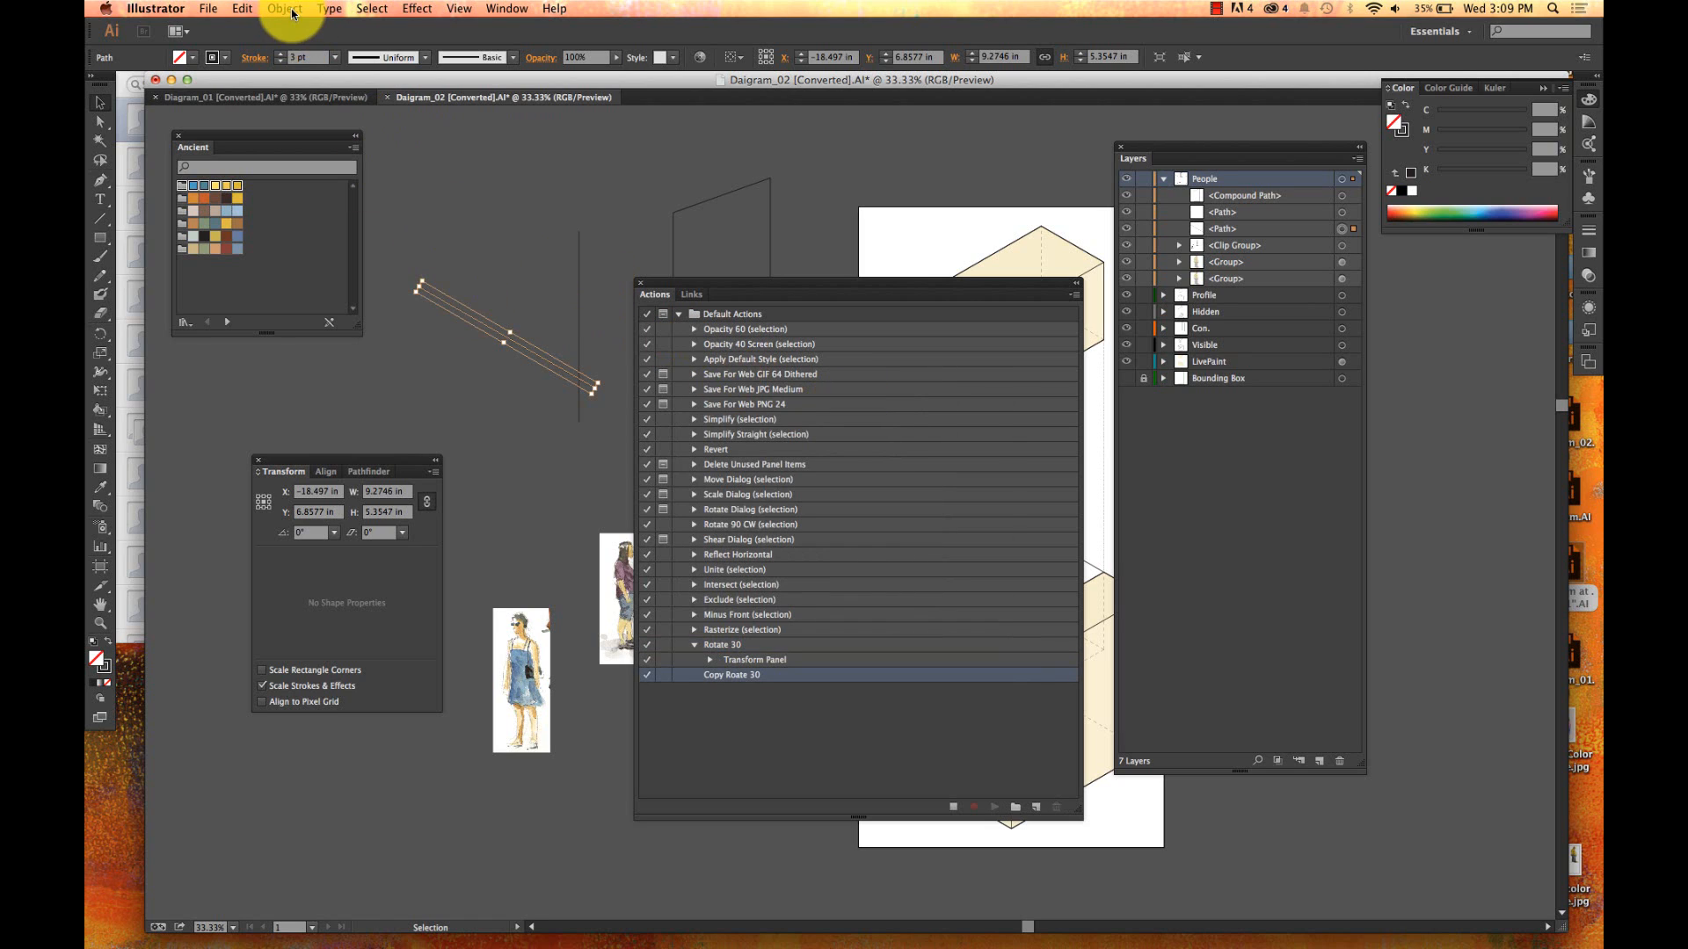
- Record copying the slanted line, pasting it in place, and rotating the pasted copy by 30°
{"action": "key", "text": "super+c"}
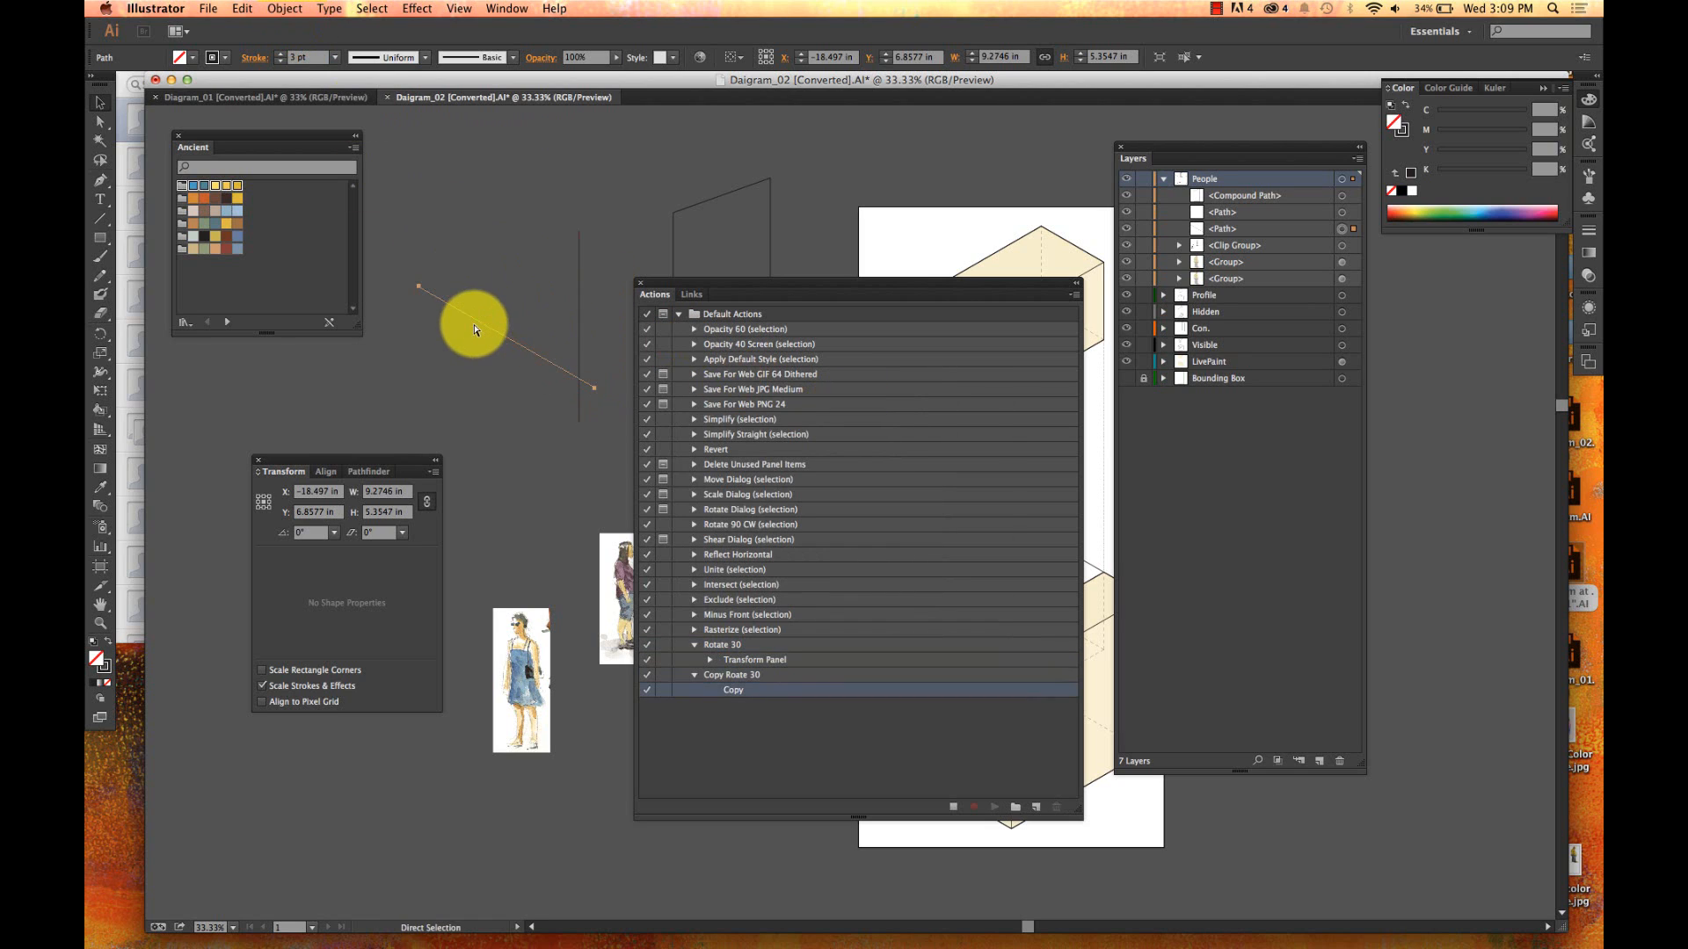
{"action": "left_click", "coordinate": [243, 8]}
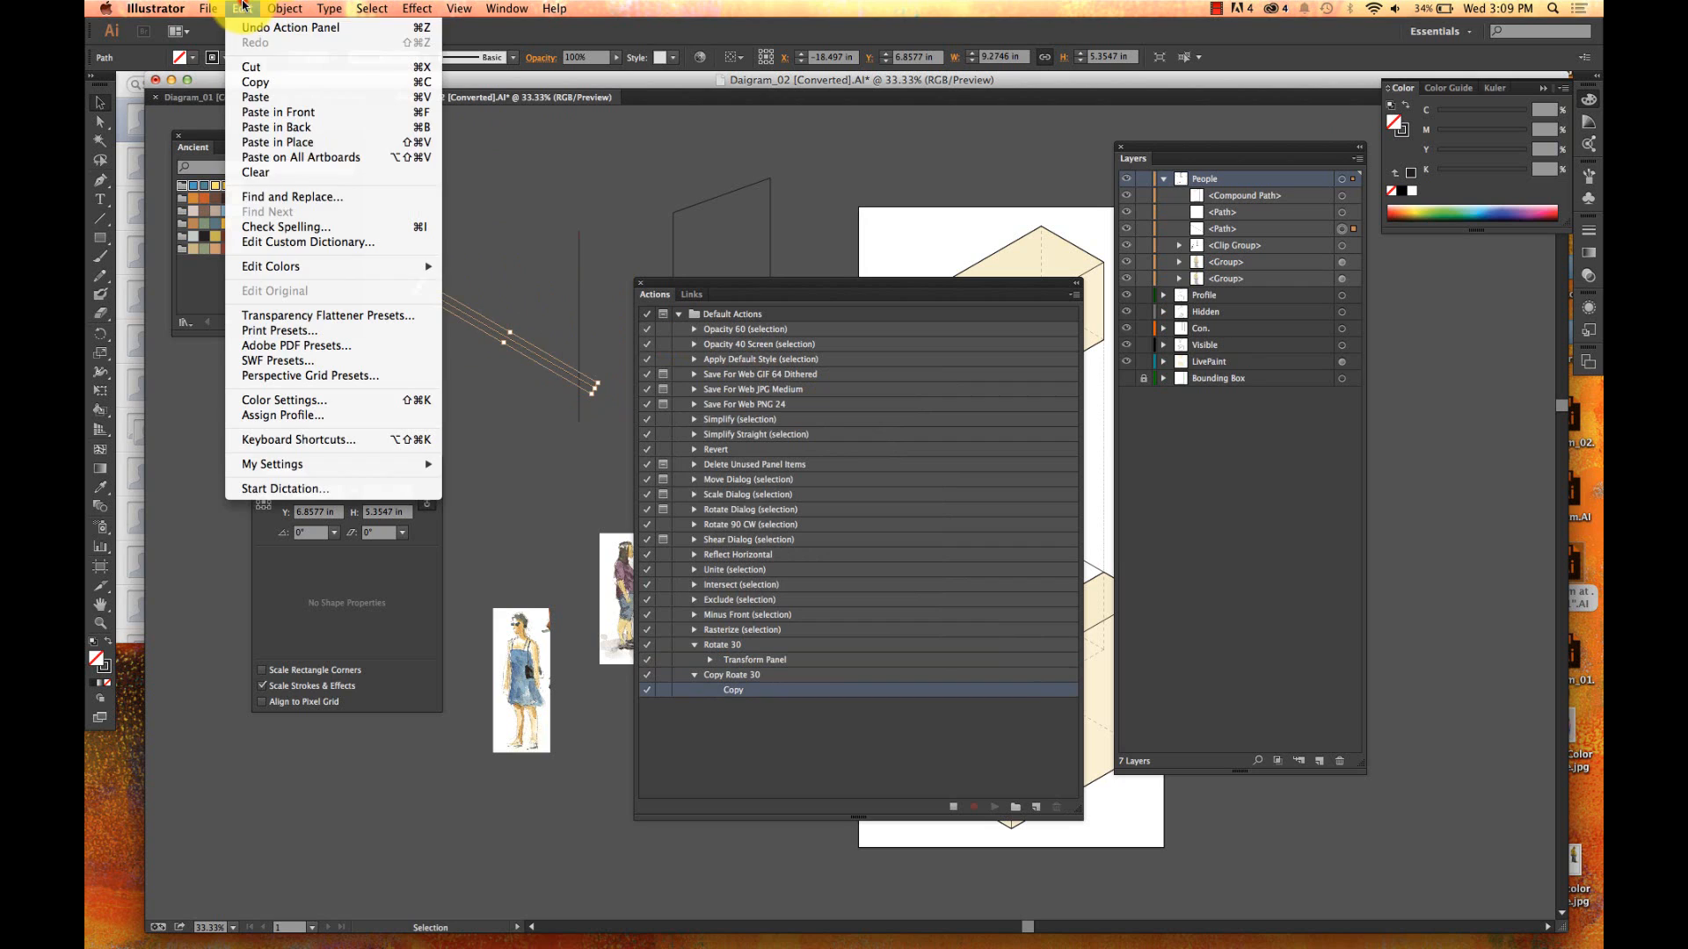
{"action": "left_click", "coordinate": [275, 142]}
{"action": "left_click", "coordinate": [308, 533]}
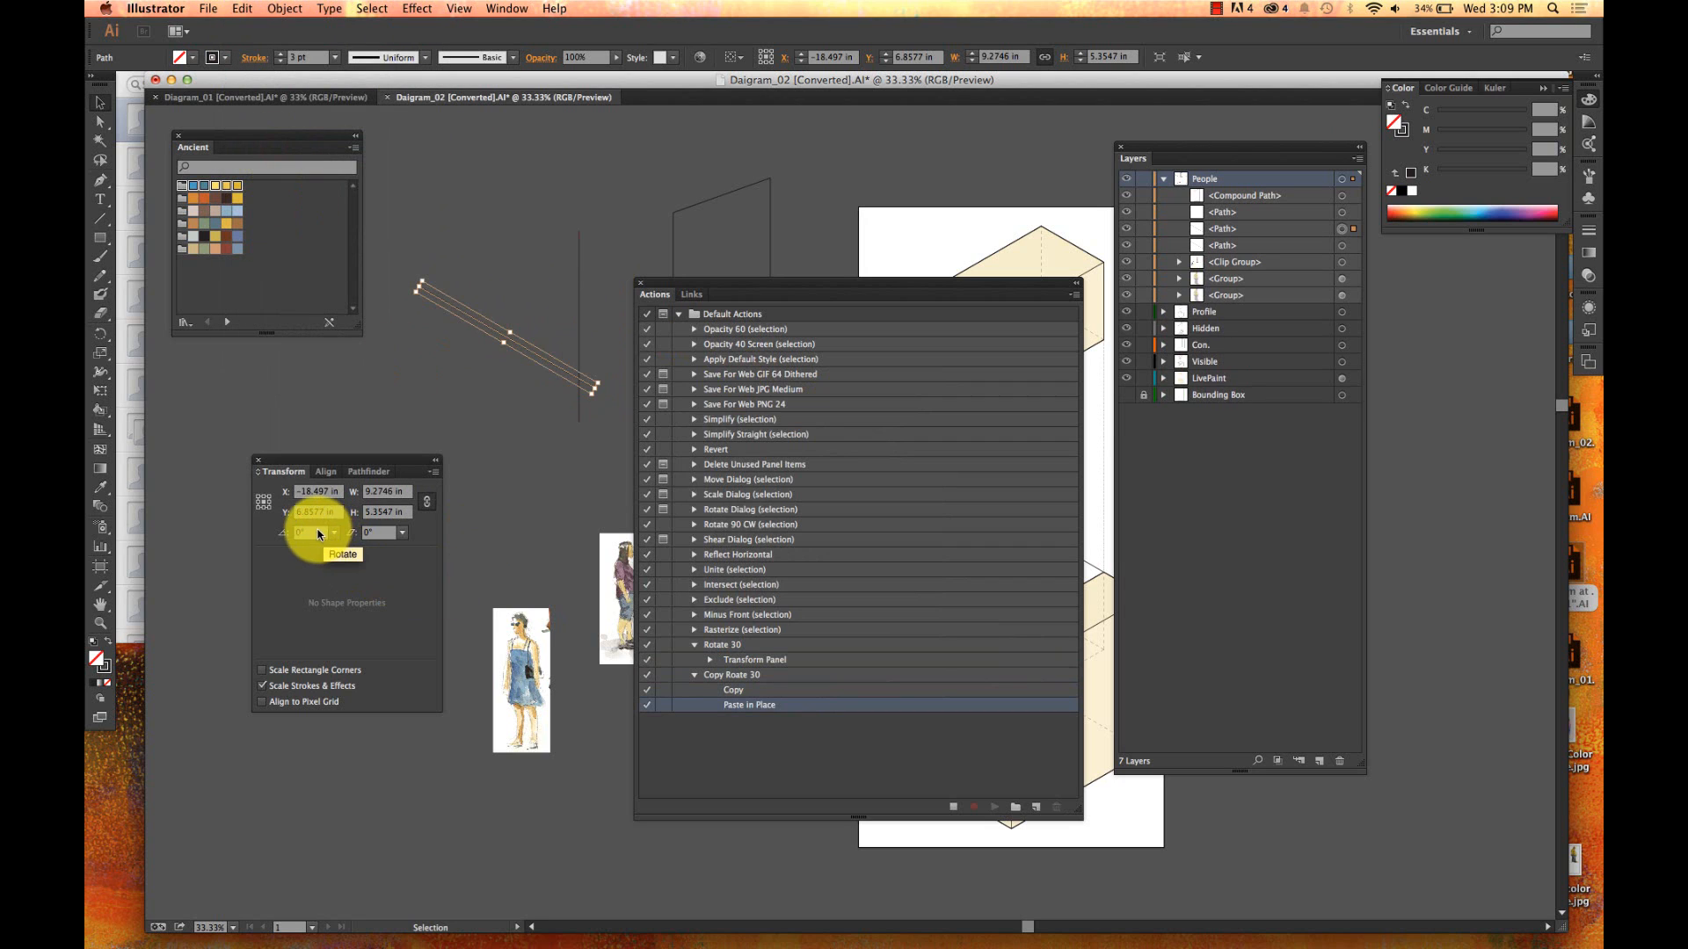
{"action": "type", "text": "30"}
{"action": "key", "text": "Return"}
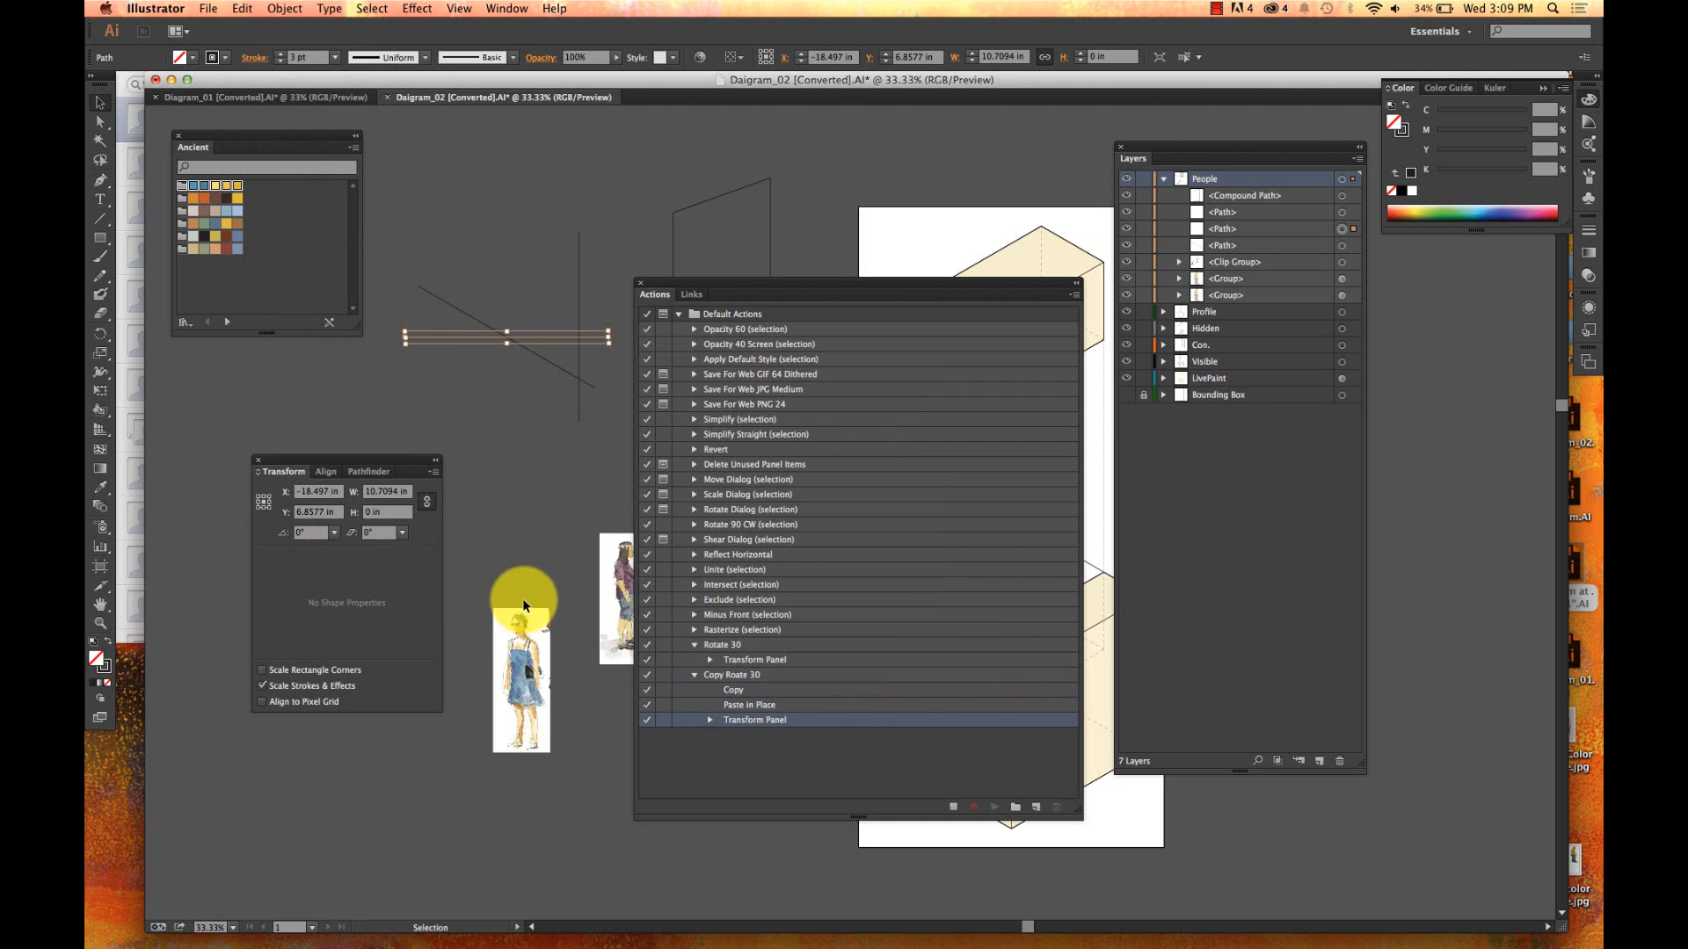
- Finish recording and play the Copy Roate 30 action repeatedly to build a radial pattern of line copies
{"action": "left_click", "coordinate": [992, 807]}
{"action": "left_click", "coordinate": [992, 807]}
{"action": "left_click", "coordinate": [992, 807]}
{"action": "left_click", "coordinate": [991, 807]}
{"action": "left_click", "coordinate": [992, 807]}
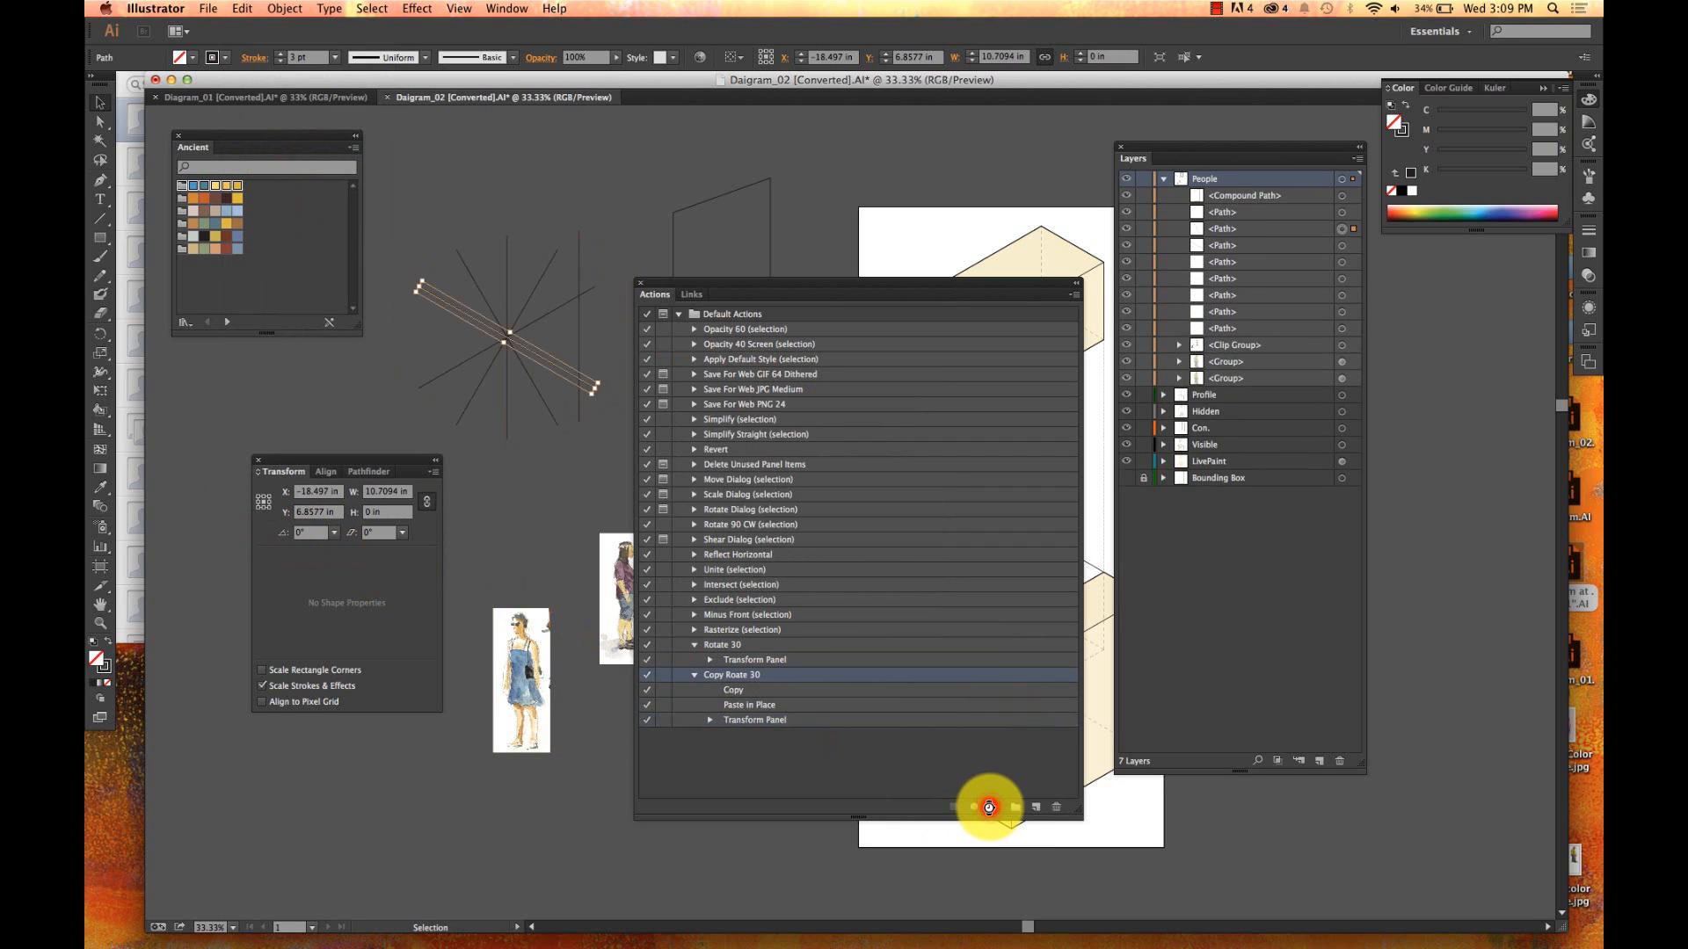
{"action": "left_click", "coordinate": [989, 807]}
{"action": "left_click", "coordinate": [989, 807]}
{"action": "left_click", "coordinate": [989, 807]}
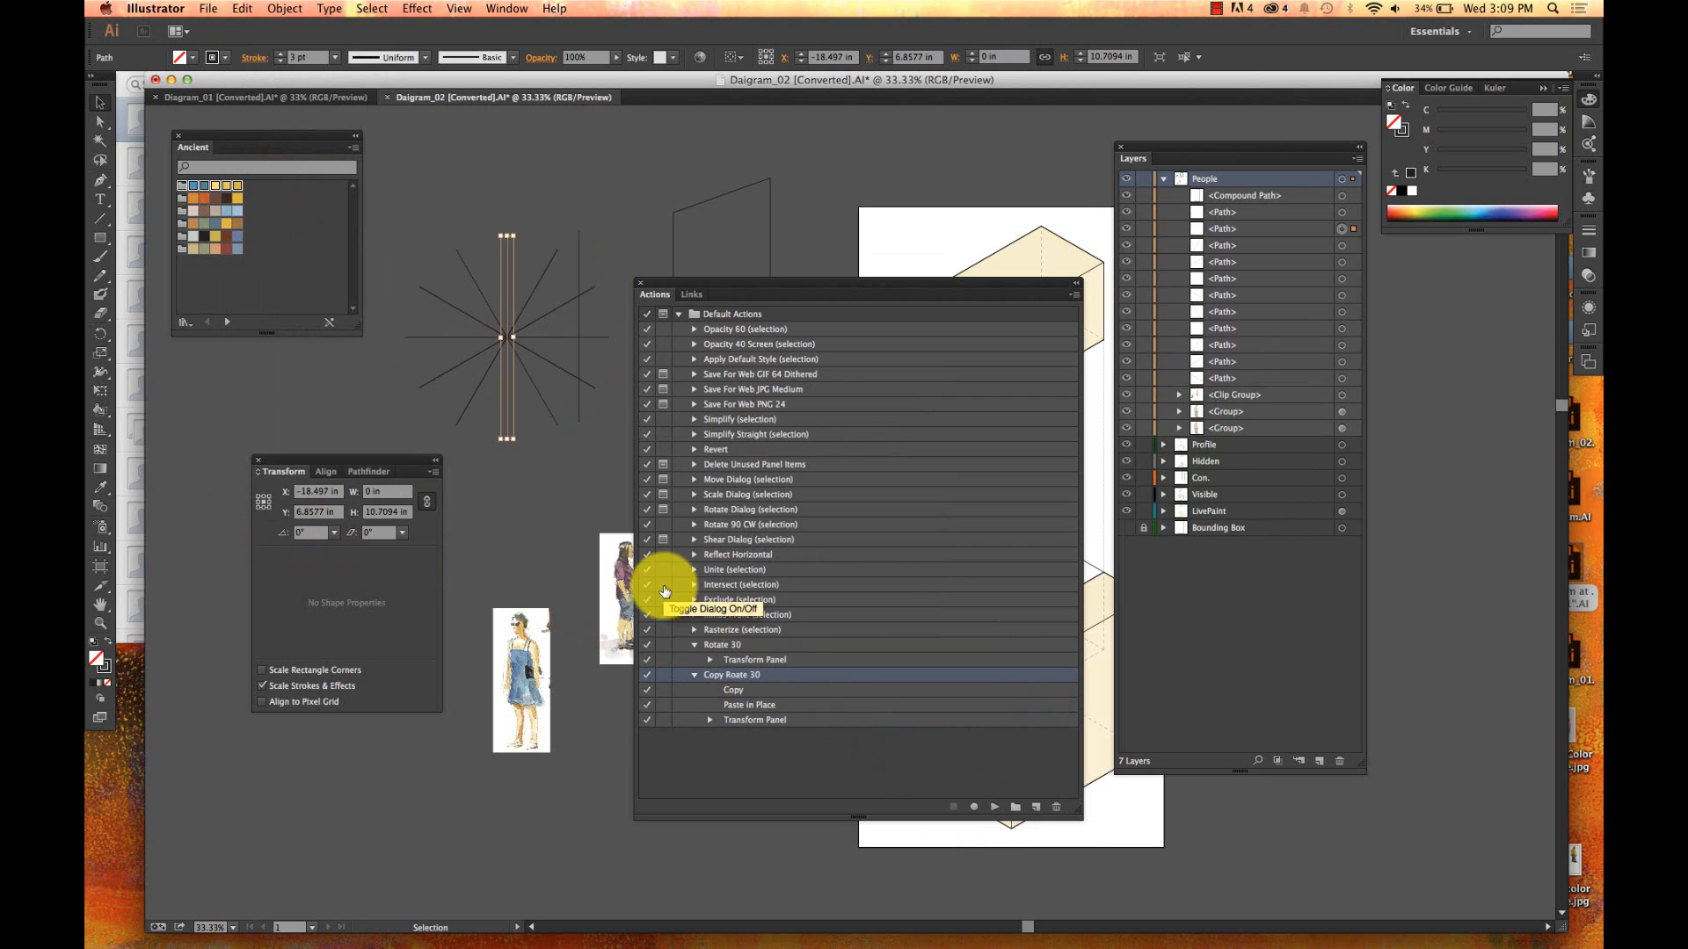
- Delete the radial lines together with the remaining vertical line, and close the Actions panel
{"action": "left_click_drag", "start_coordinate": [639, 177], "coordinate": [419, 440]}
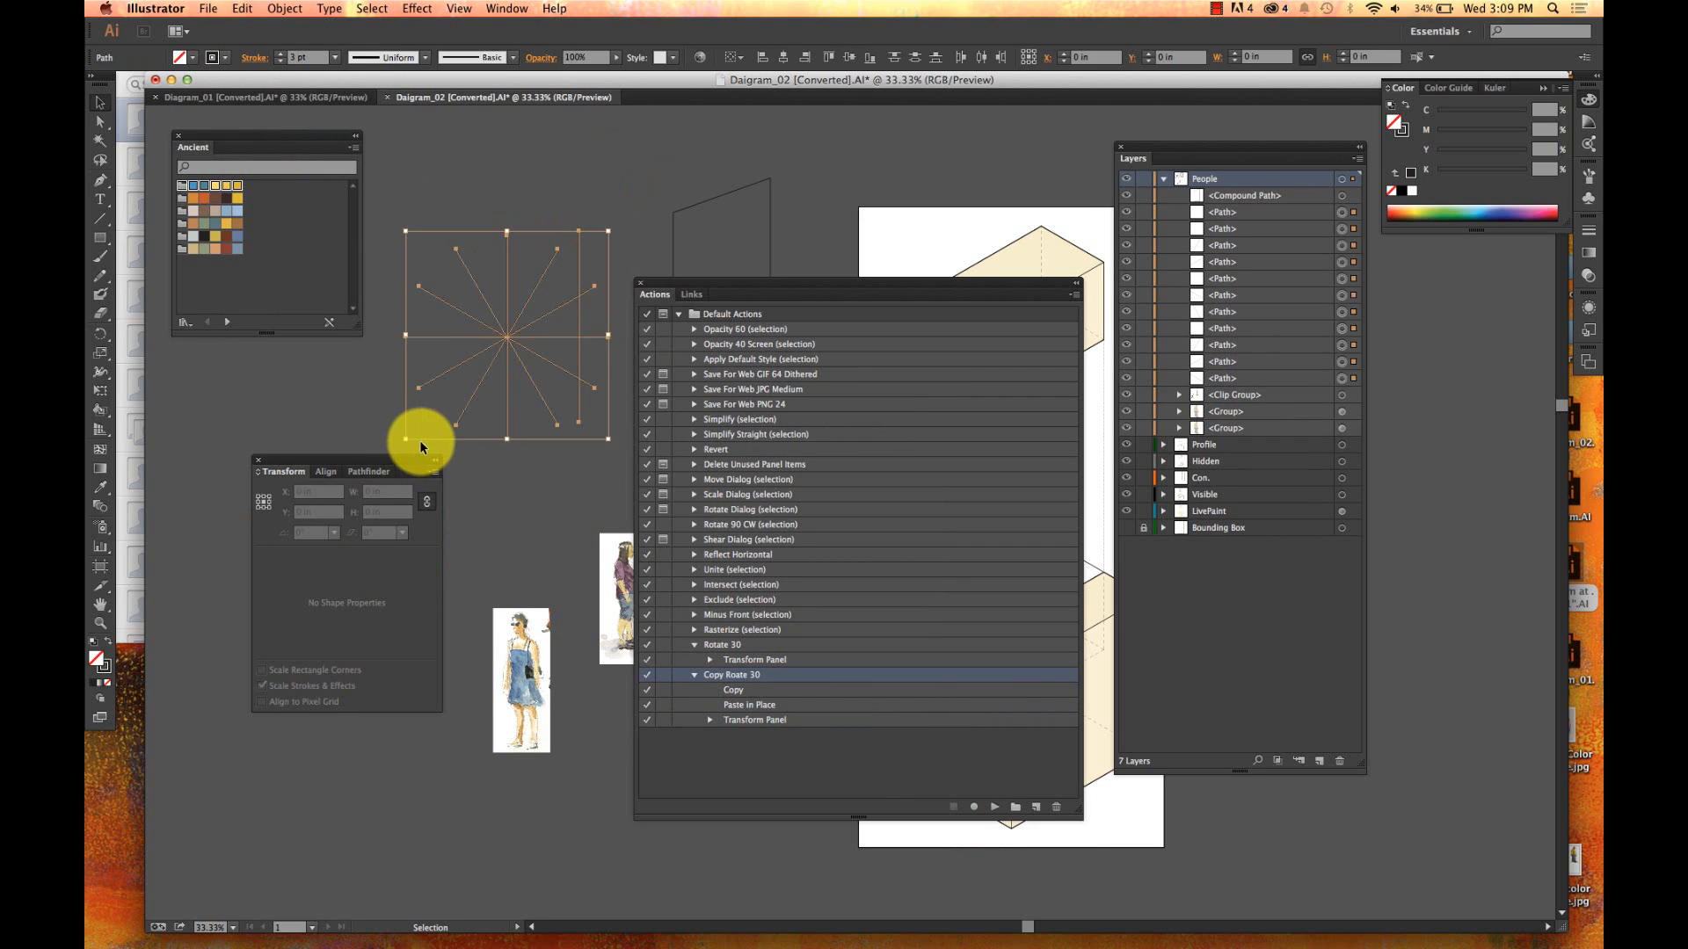
{"action": "key", "text": "Delete"}
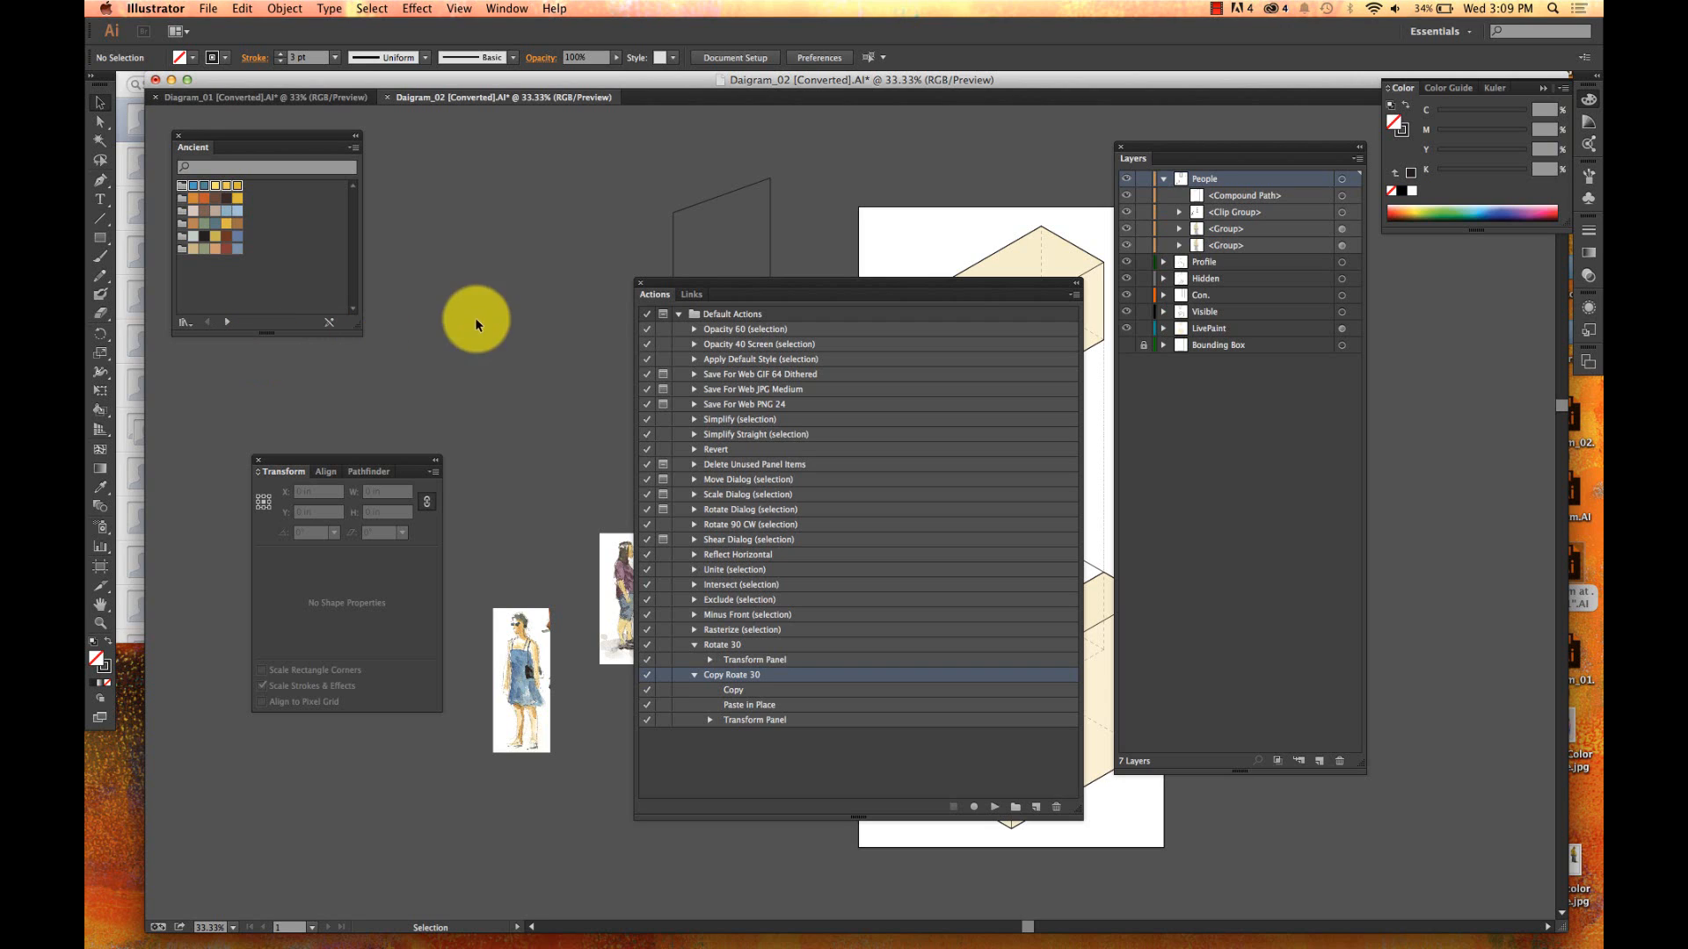
{"action": "left_click", "coordinate": [639, 283]}
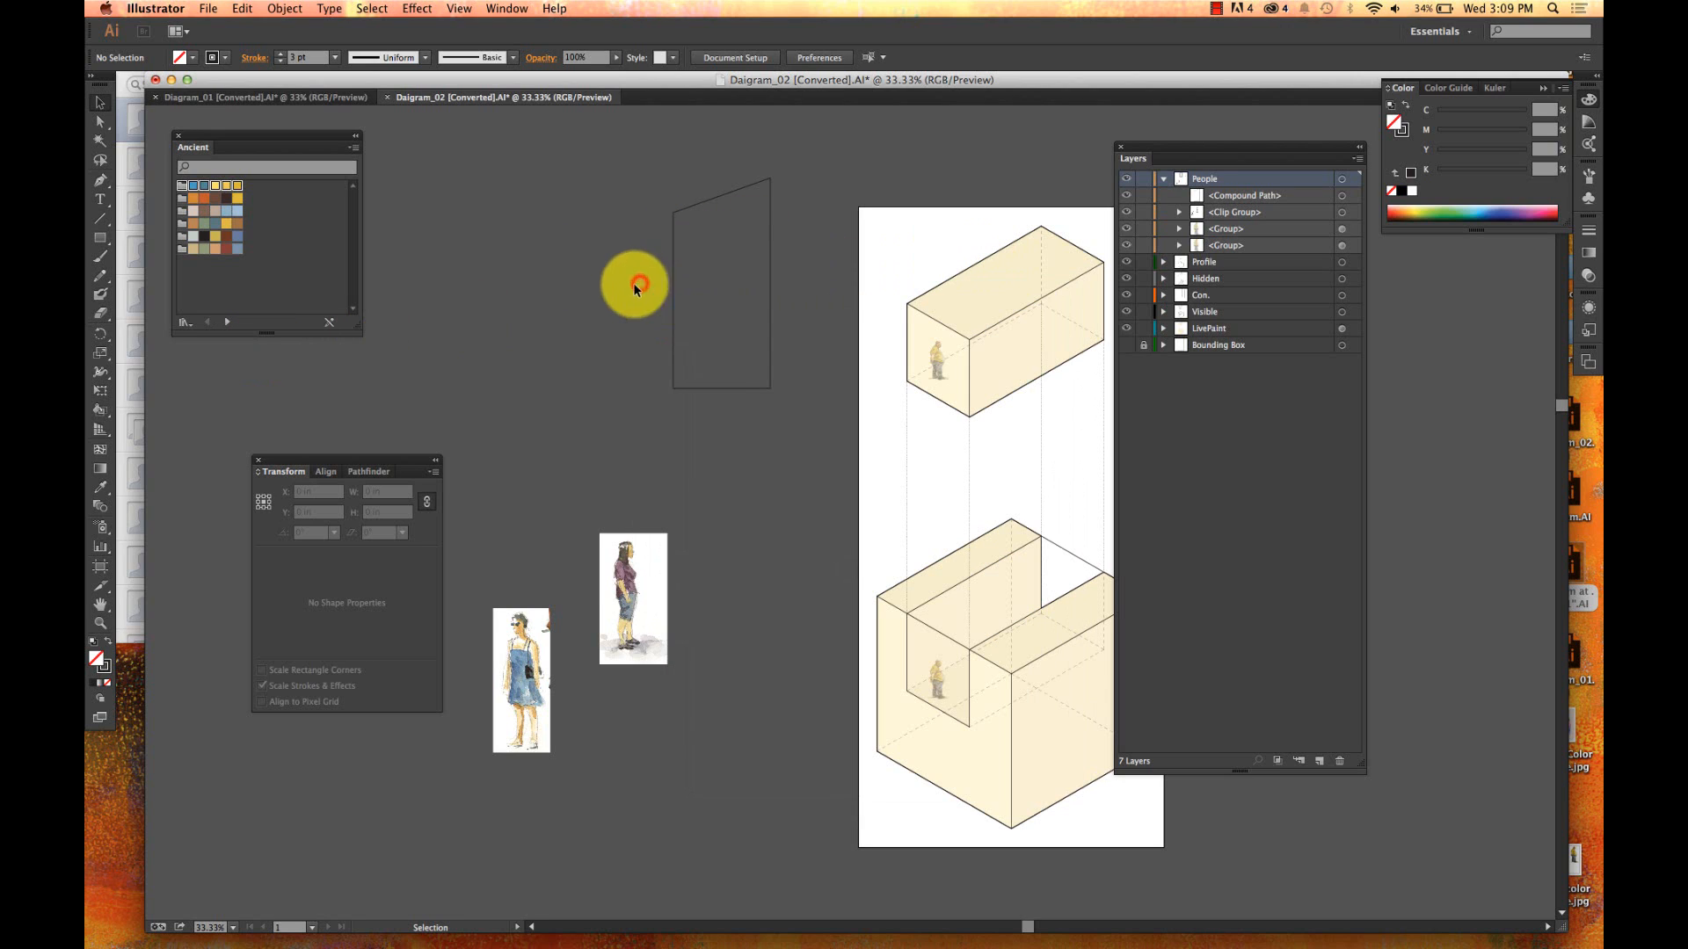
- Draw a rectangle about 3.75 by 3.46 in beside the slanted-top outline, sample the outline's appearance, remove the rectangle's fill, and deselect it
{"action": "key", "text": "m"}
{"action": "left_click_drag", "start_coordinate": [450, 289], "coordinate": [522, 355]}
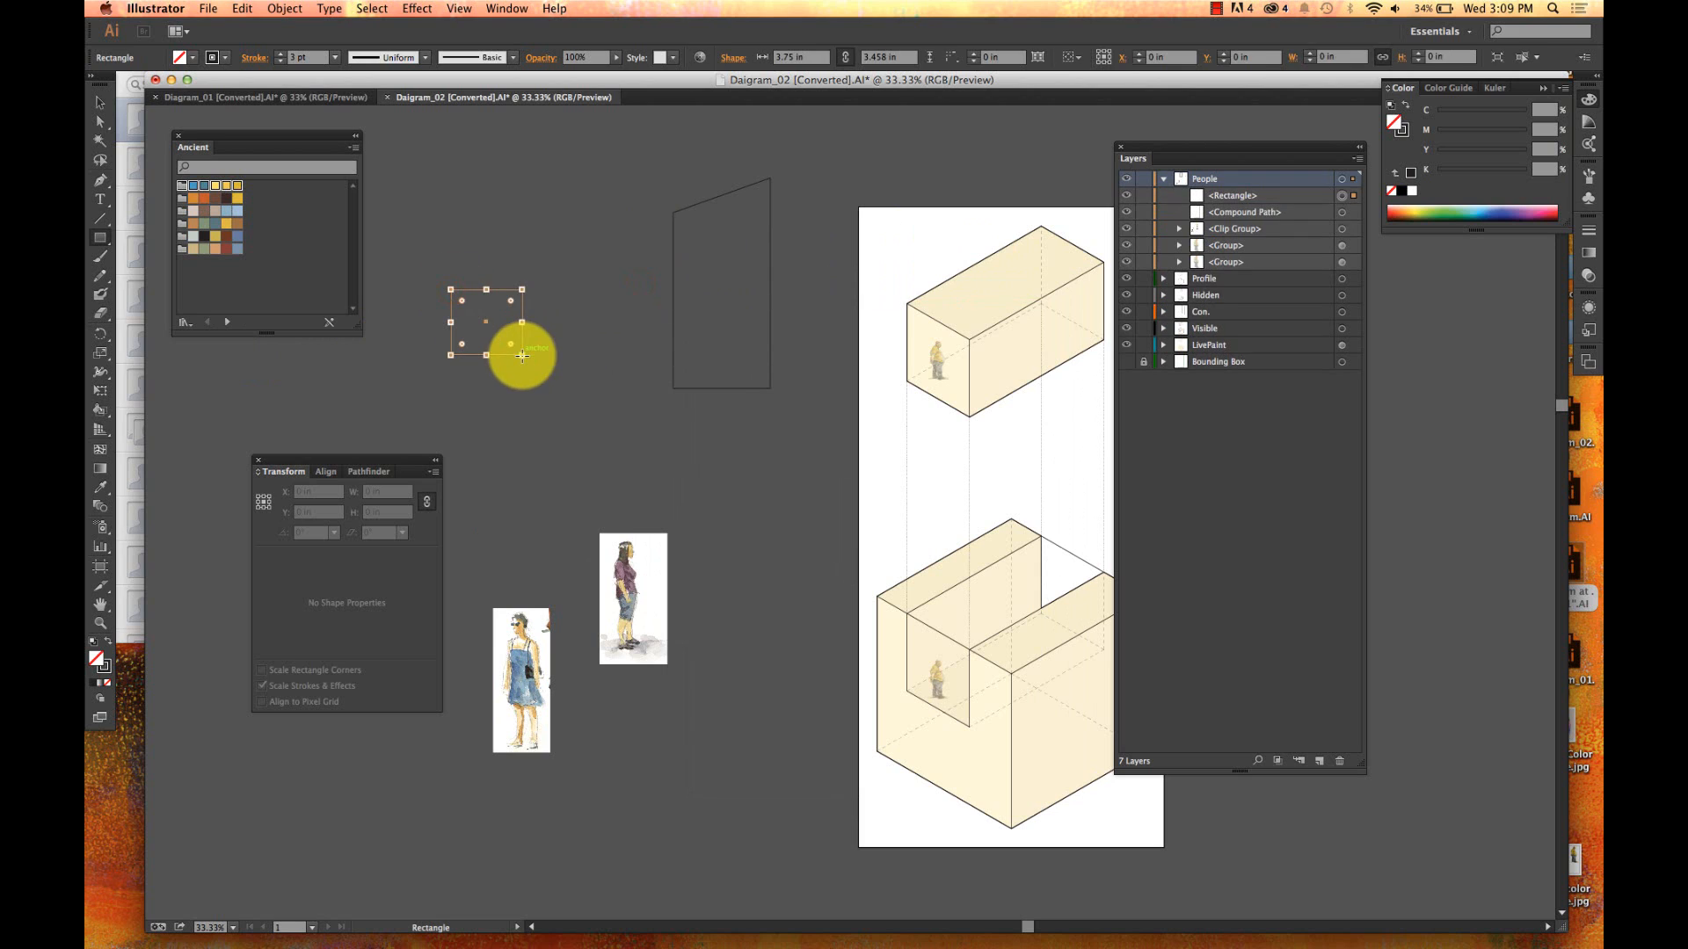
{"action": "key", "text": "i"}
{"action": "left_click", "coordinate": [713, 386]}
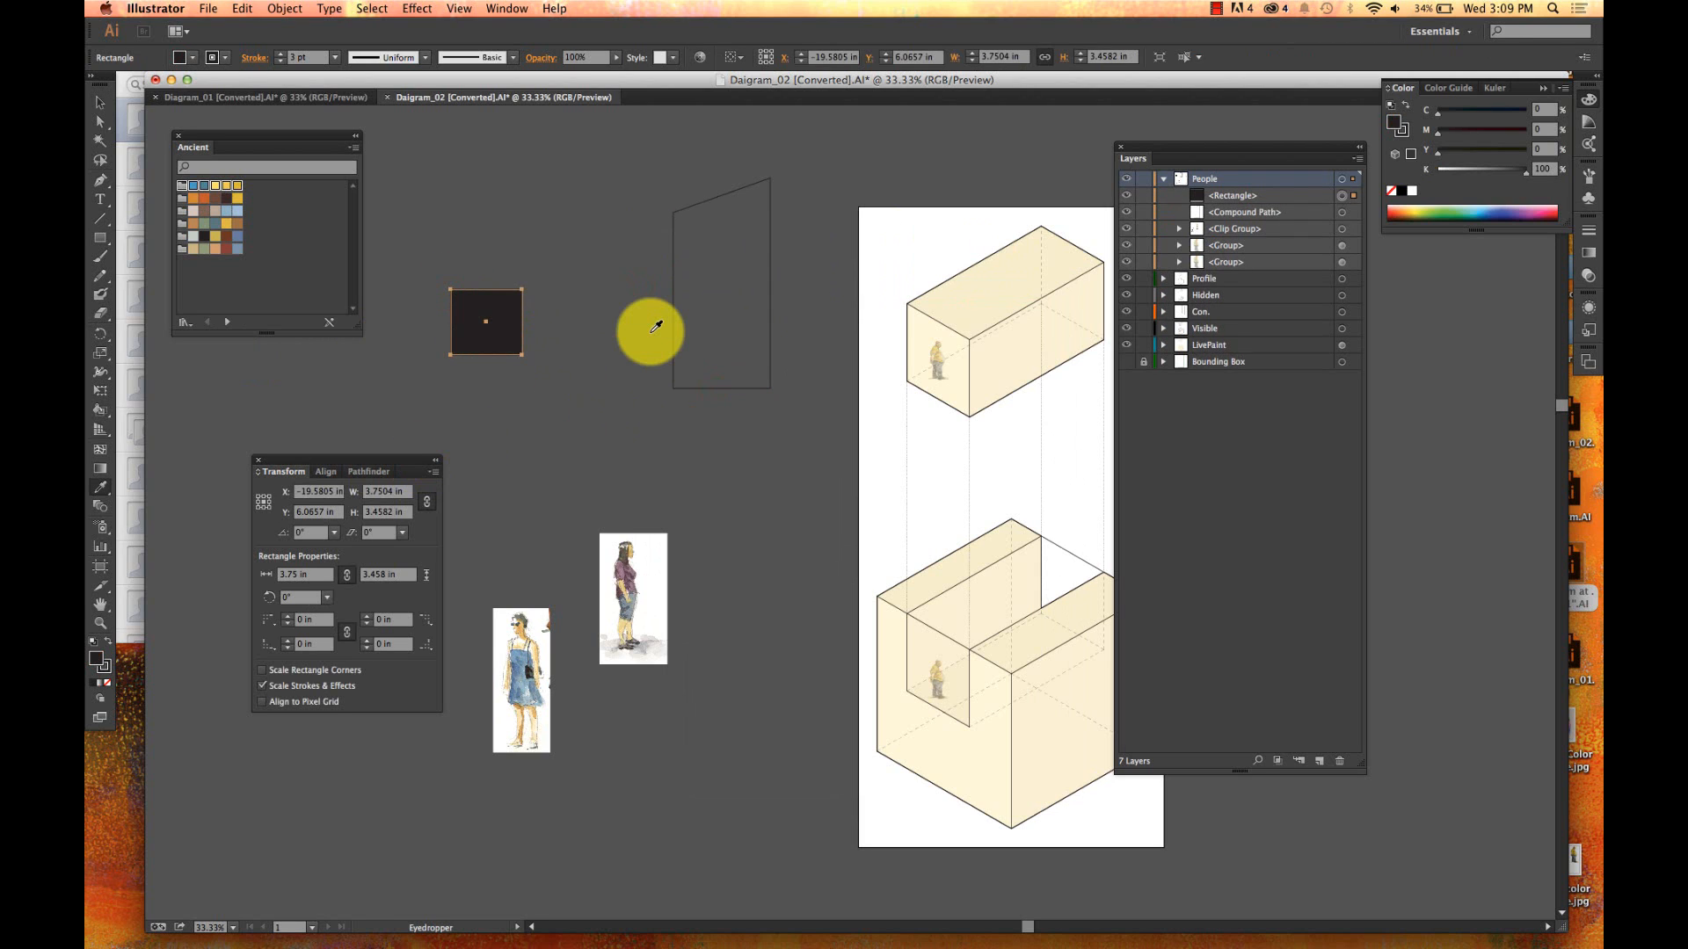
{"action": "key", "text": "slash"}
{"action": "key", "text": "v"}
{"action": "left_click", "coordinate": [584, 371]}
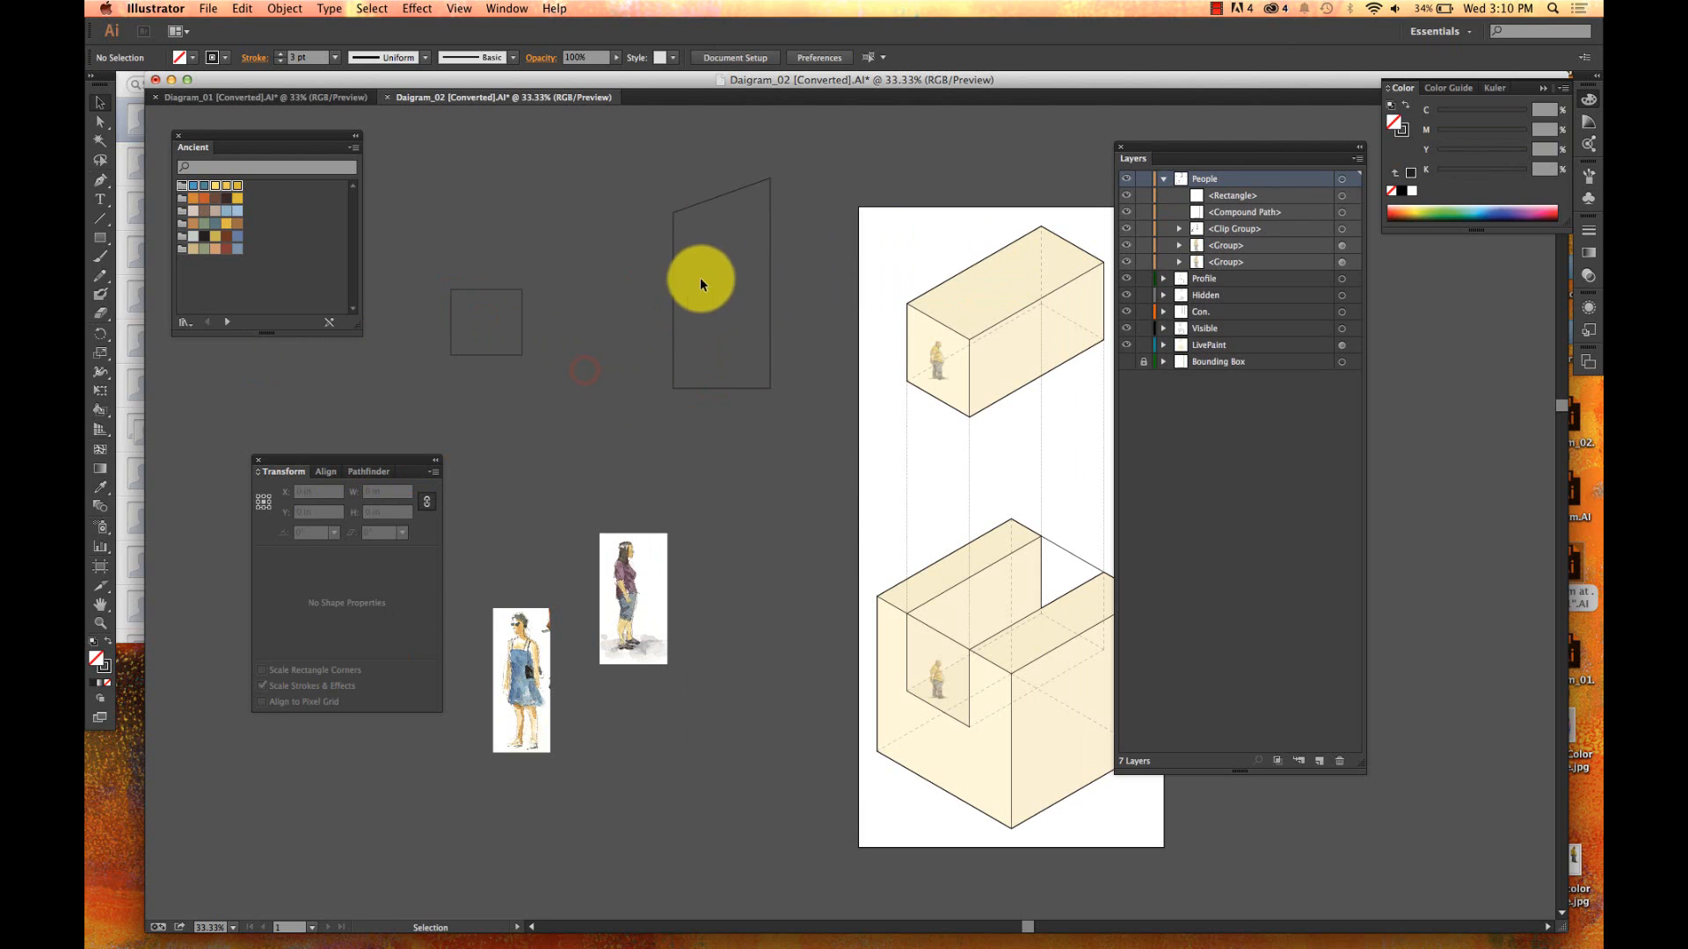
- Blend the small rectangle into the slanted-top outline with the Blend tool
{"action": "left_click", "coordinate": [98, 513]}
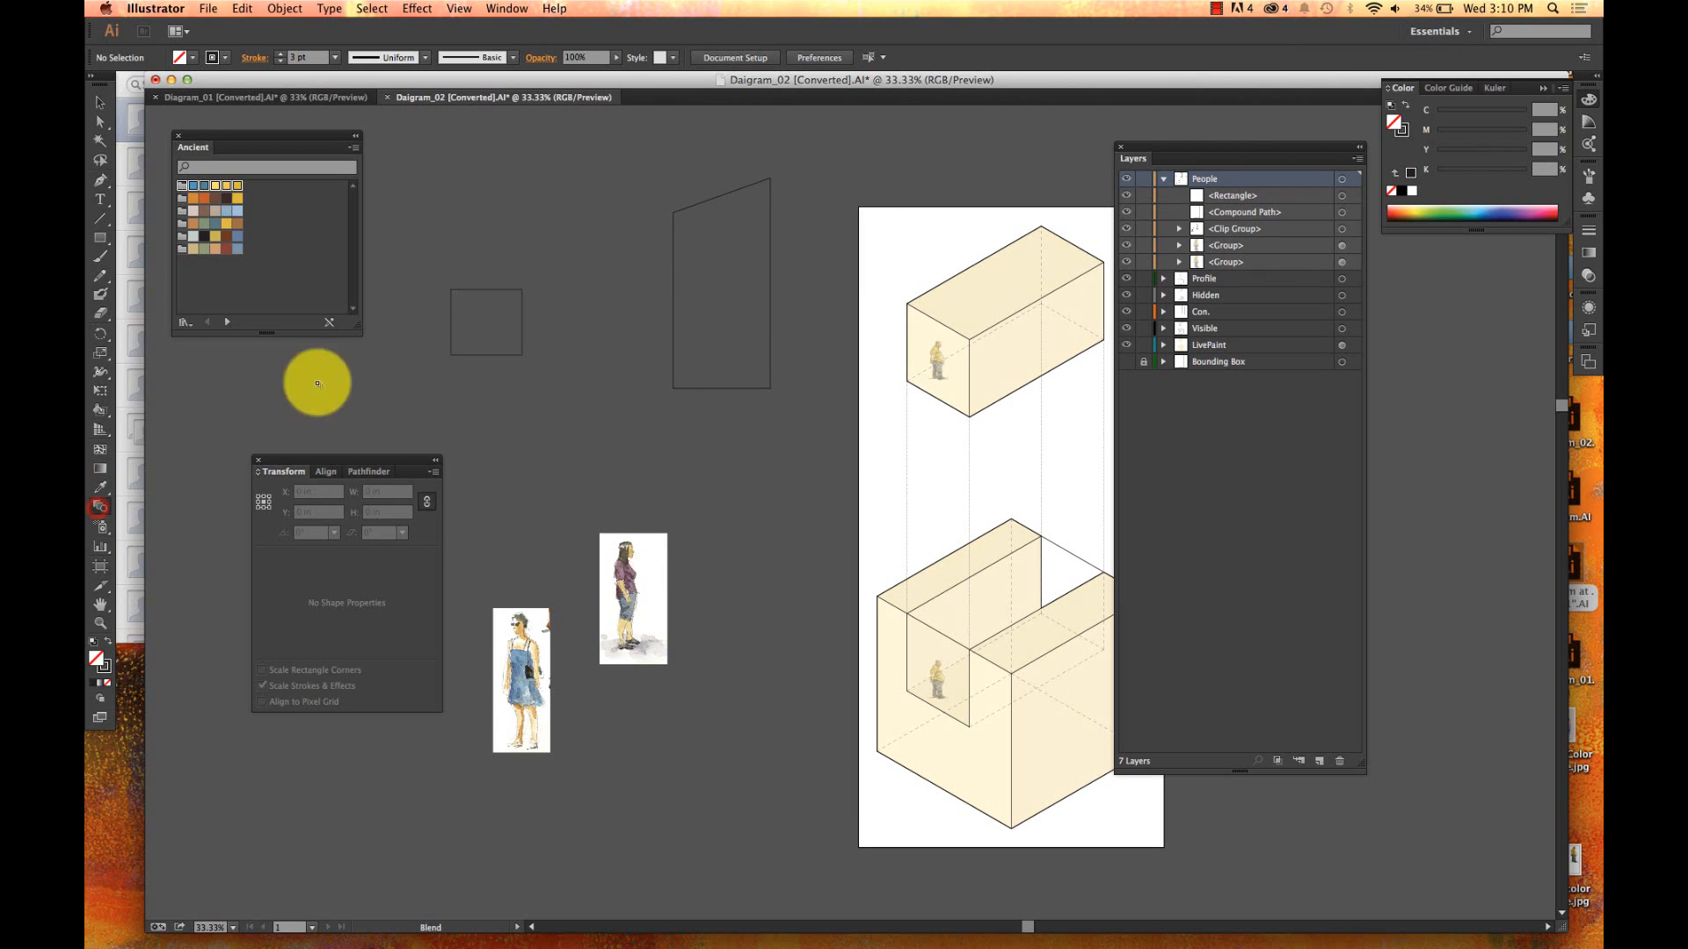
{"action": "left_click", "coordinate": [522, 329]}
{"action": "left_click", "coordinate": [672, 322]}
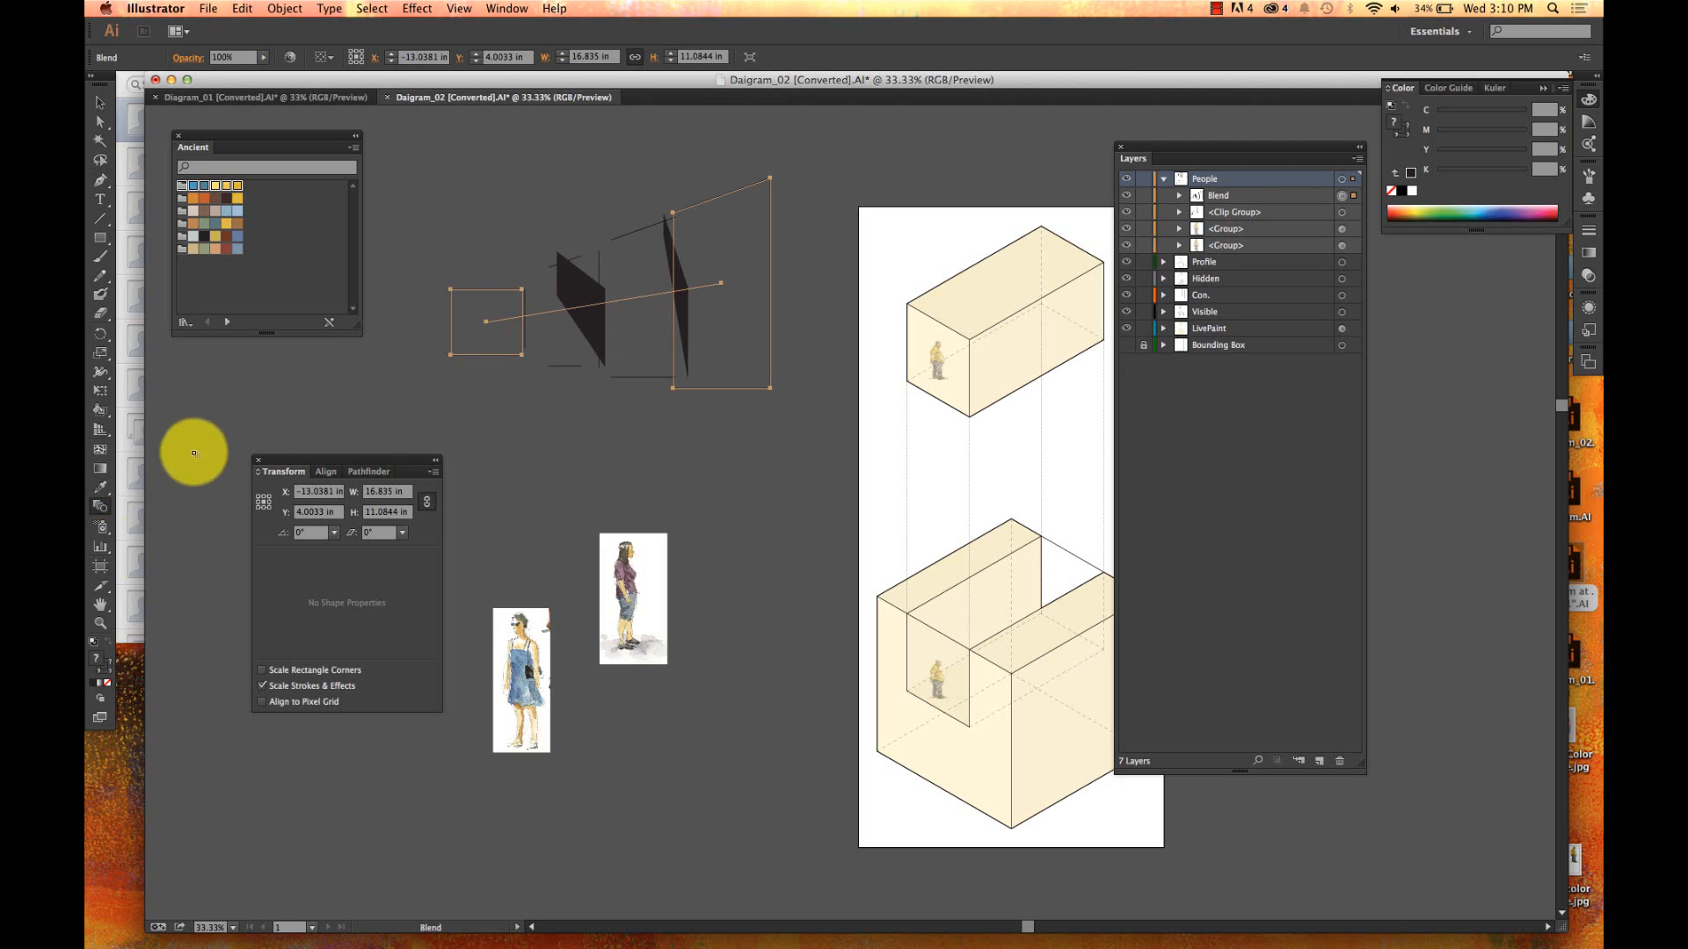
- Set the blend's spacing to Specified Steps with 10 steps
{"action": "double_click", "coordinate": [102, 507]}
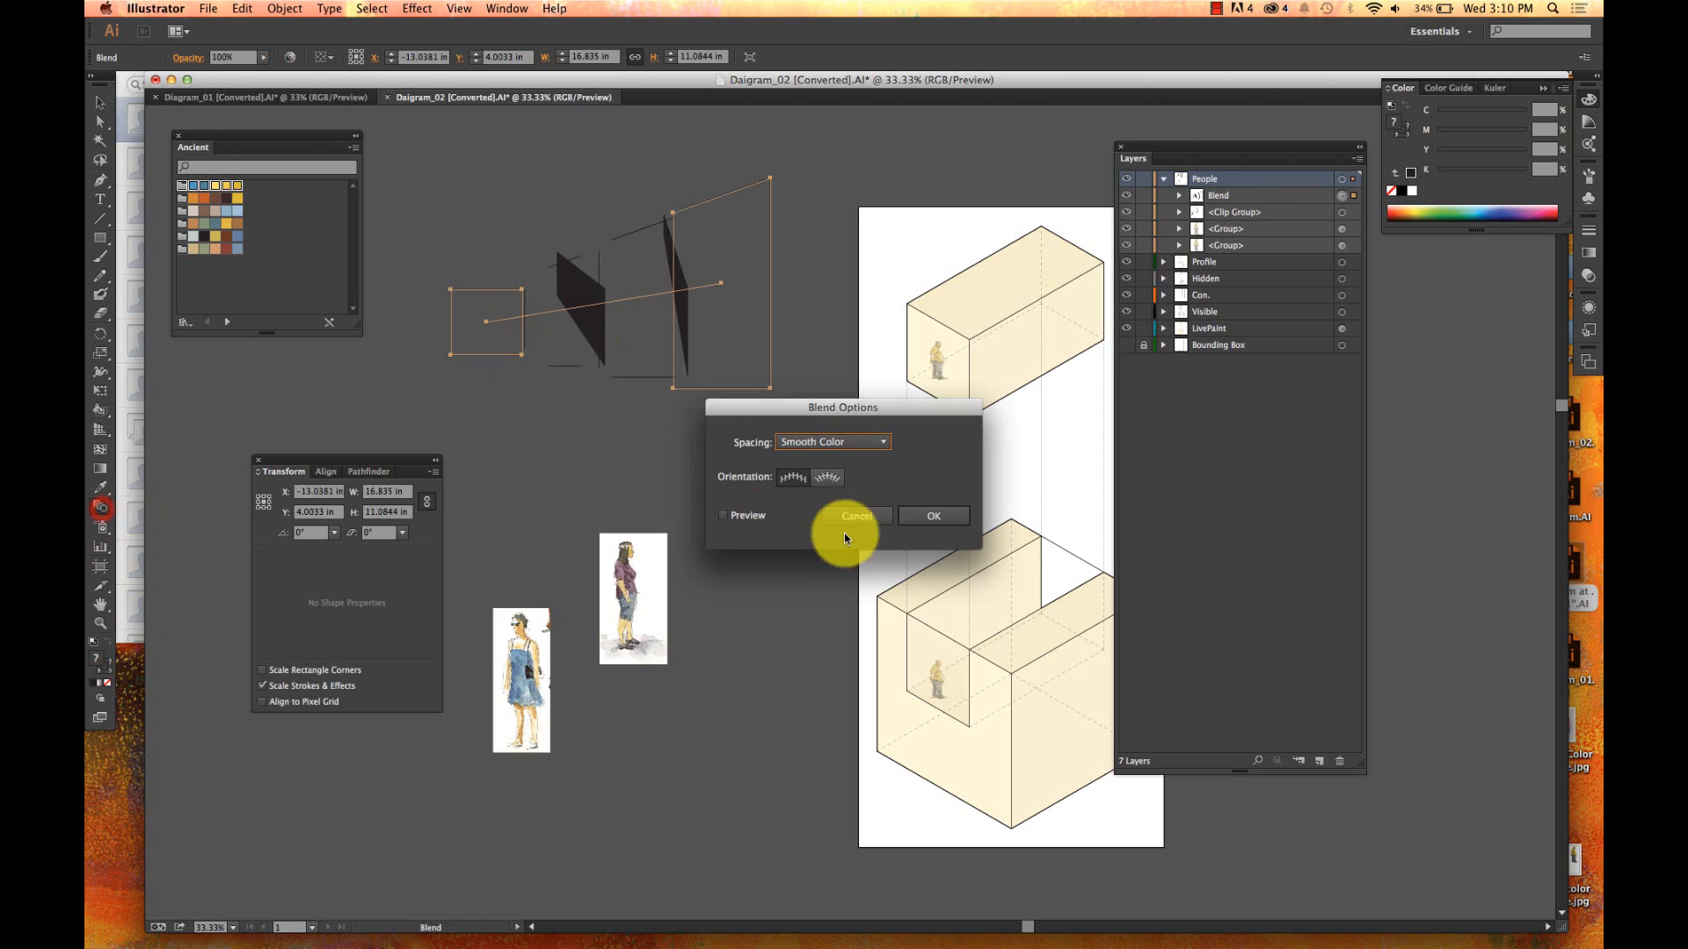
{"action": "left_click", "coordinate": [805, 443]}
{"action": "left_click", "coordinate": [814, 475]}
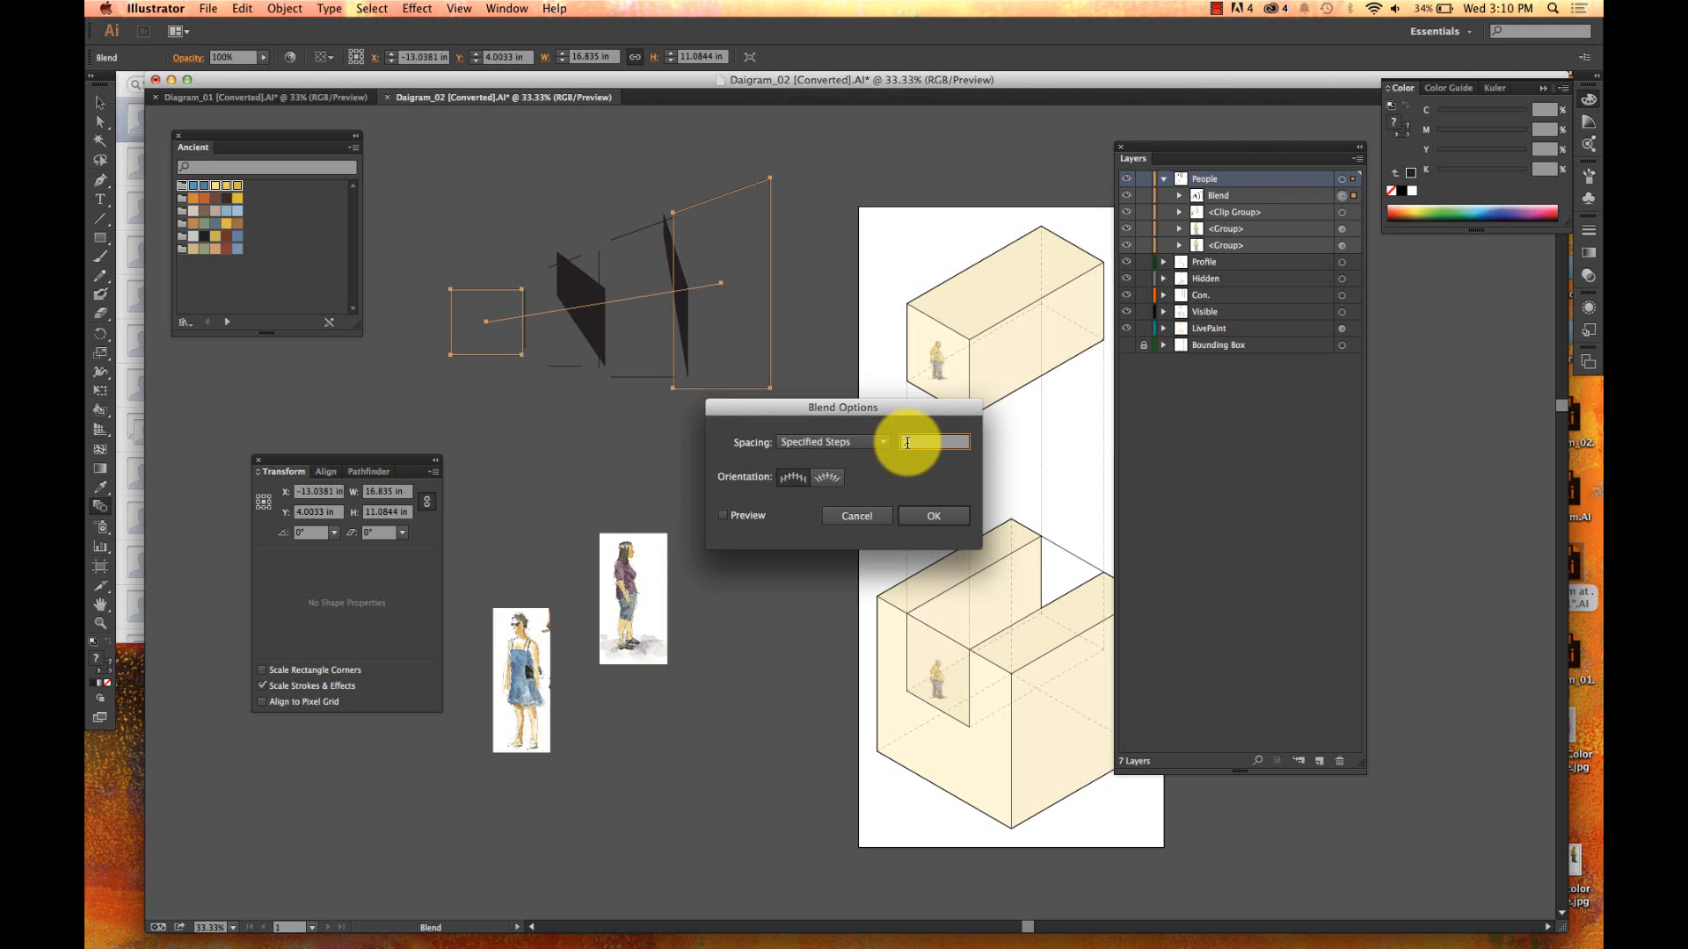
{"action": "type", "text": "10"}
{"action": "key", "text": "Return"}
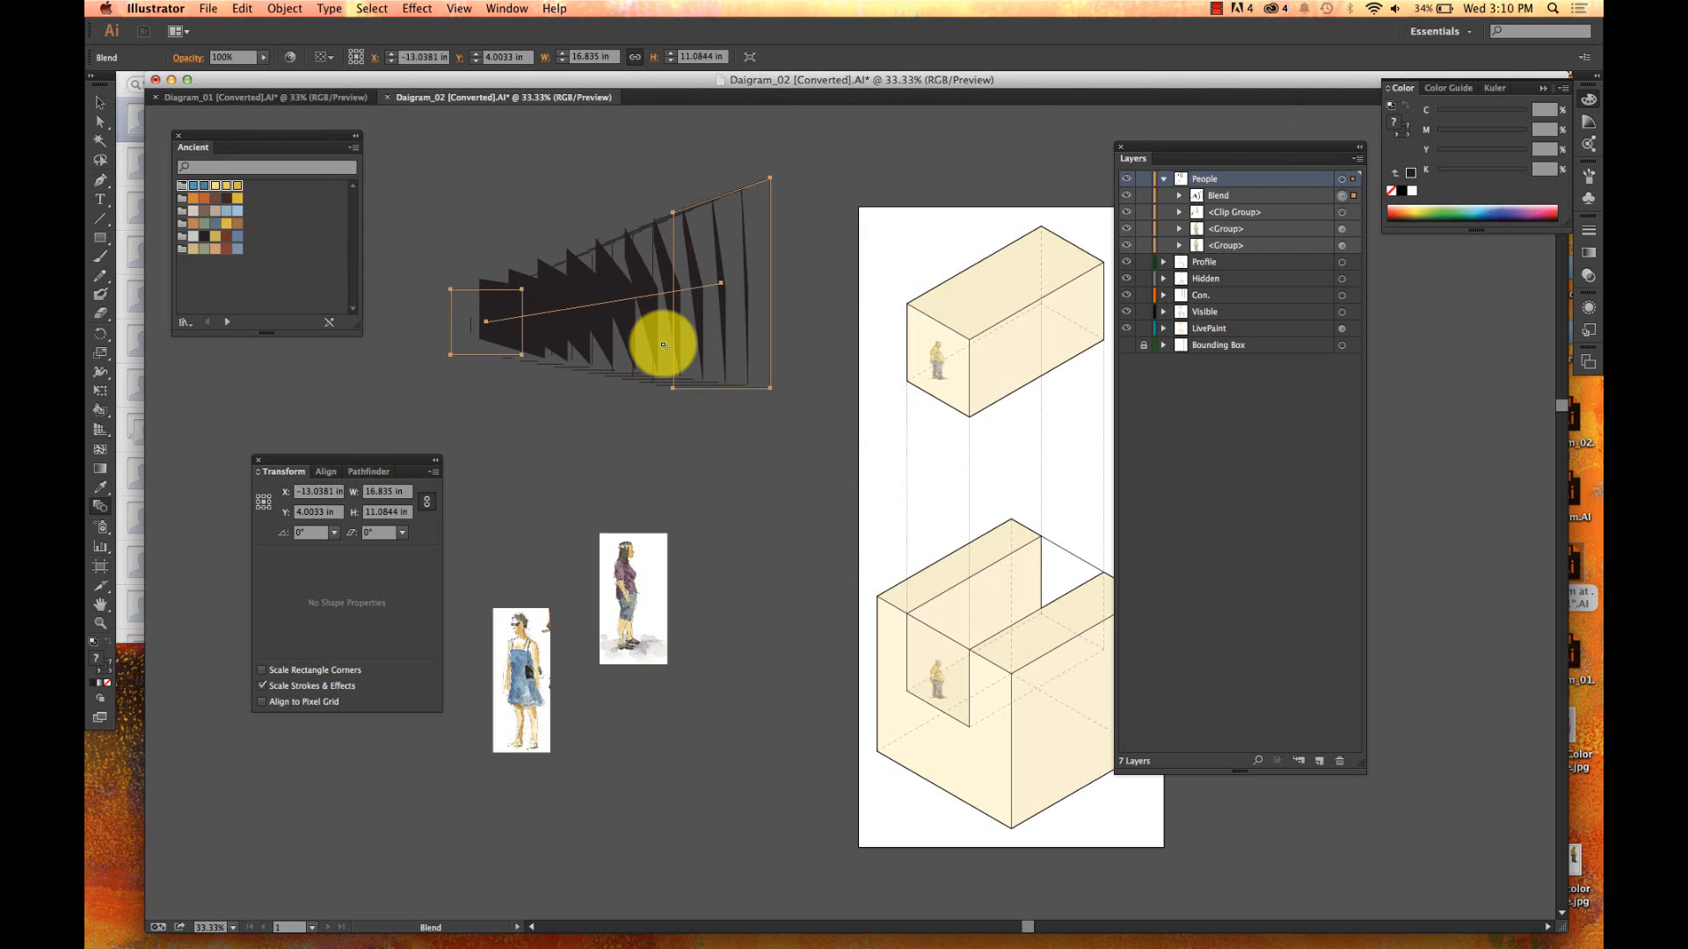
- Reselect the blend and recolor it with the pale yellow sampled from the faces of the upper isometric box
{"action": "key", "text": "v"}
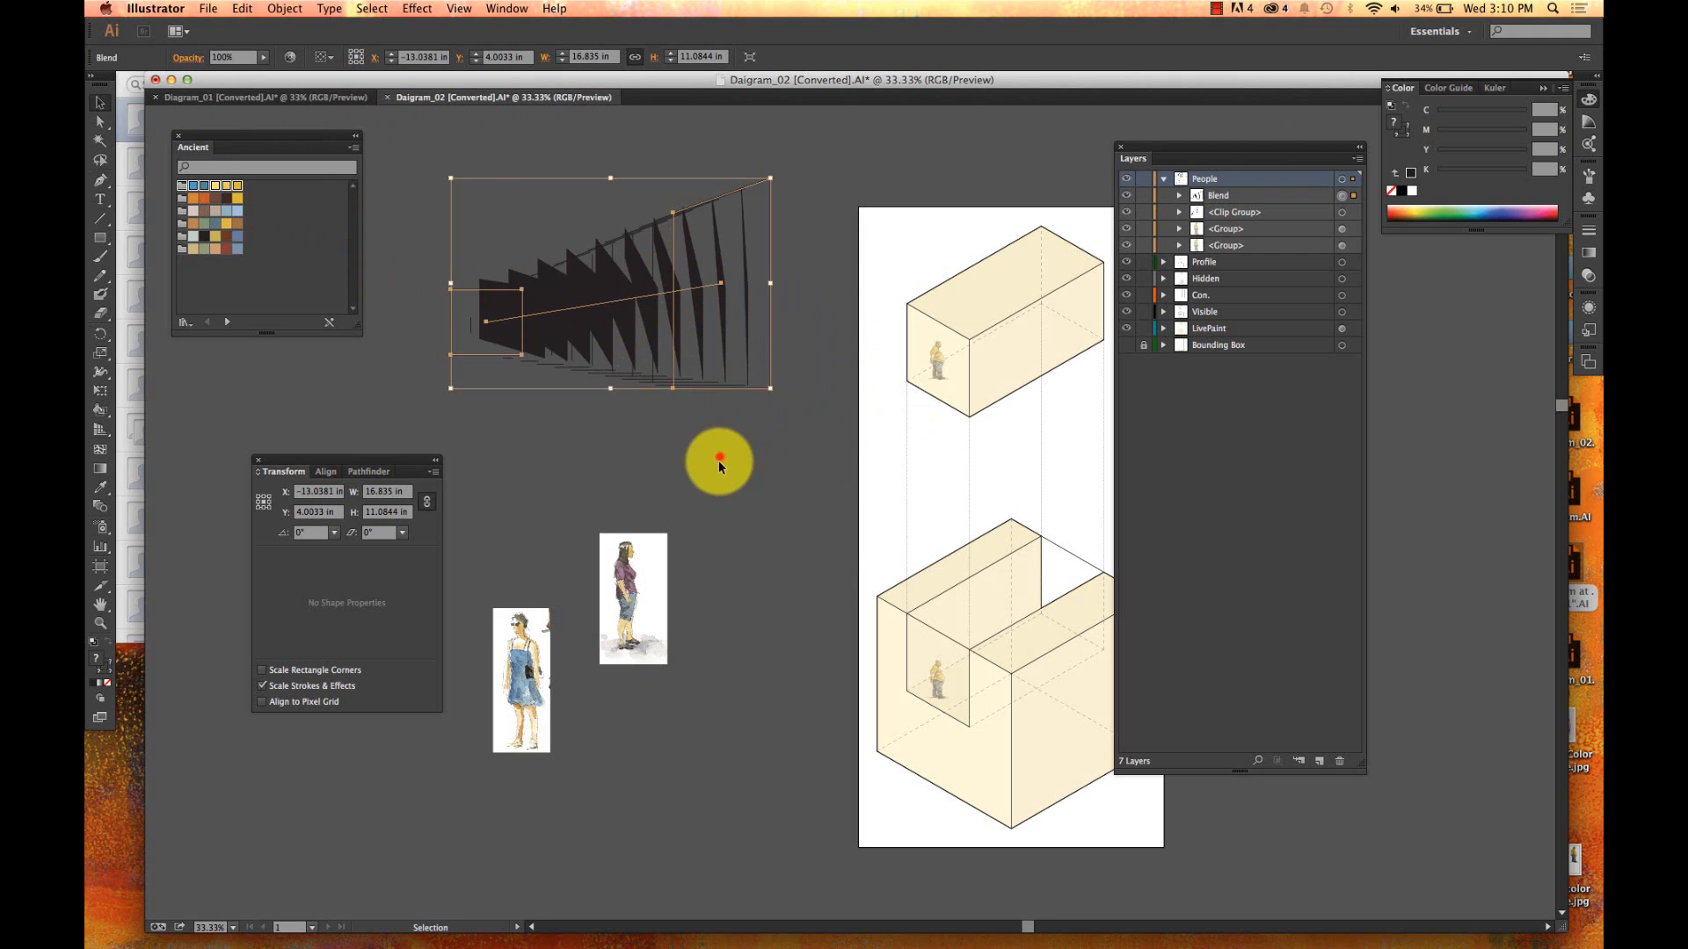
{"action": "left_click", "coordinate": [719, 462]}
{"action": "left_click", "coordinate": [691, 264]}
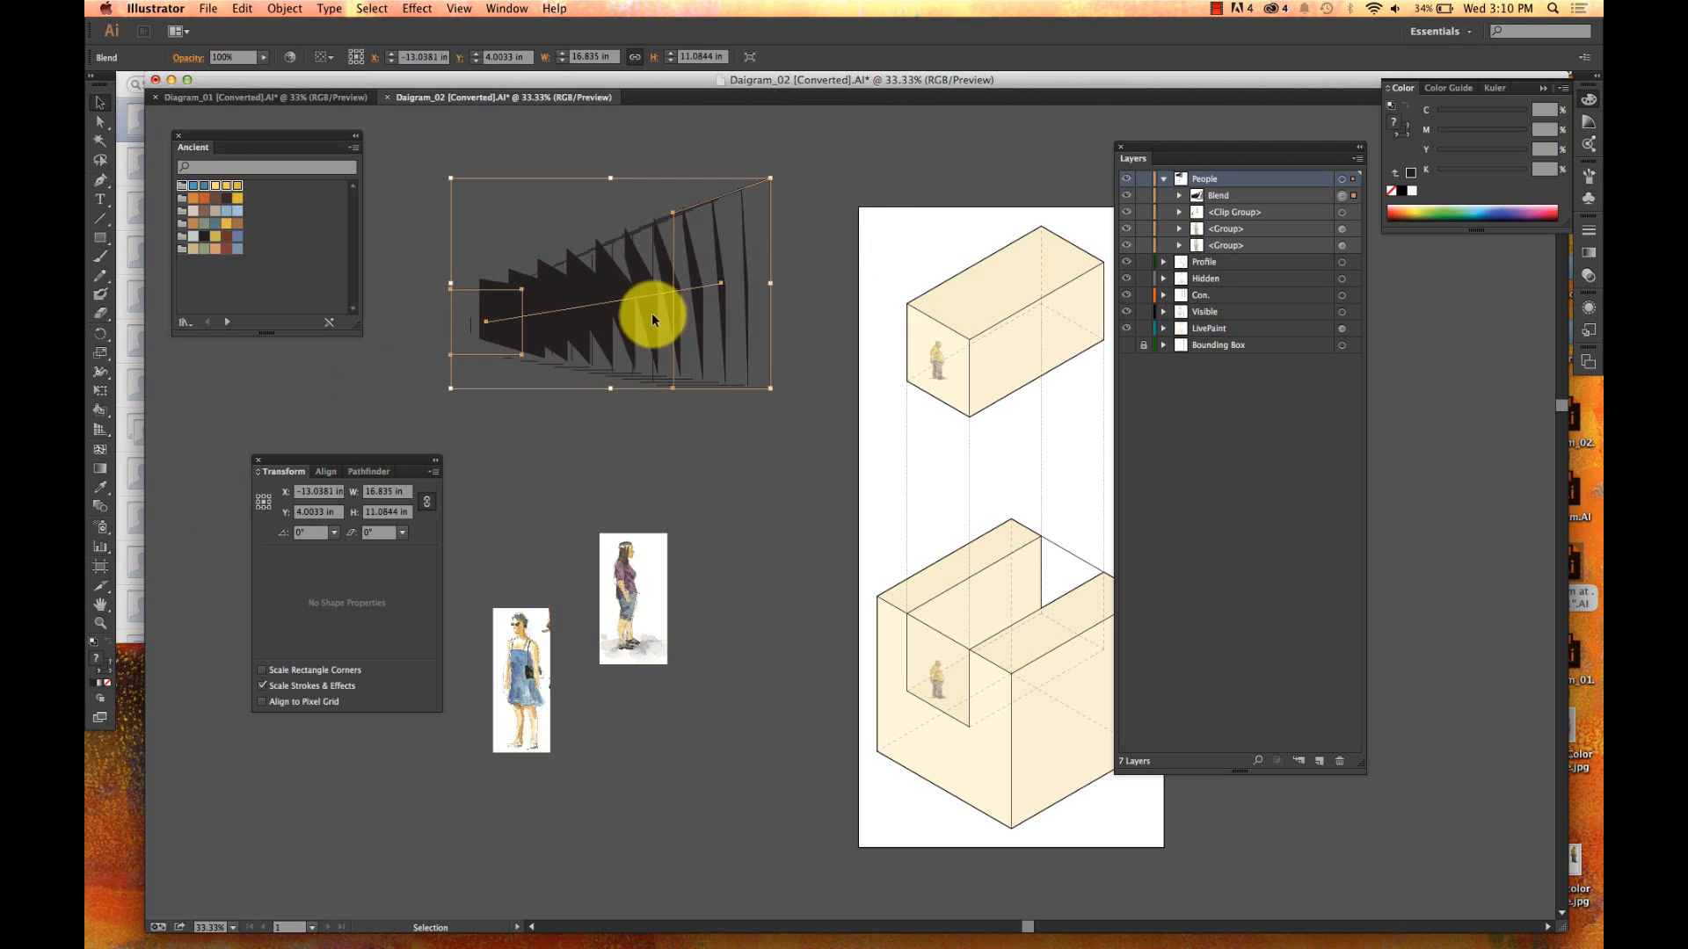
{"action": "key", "text": "i"}
{"action": "left_click", "coordinate": [976, 292]}
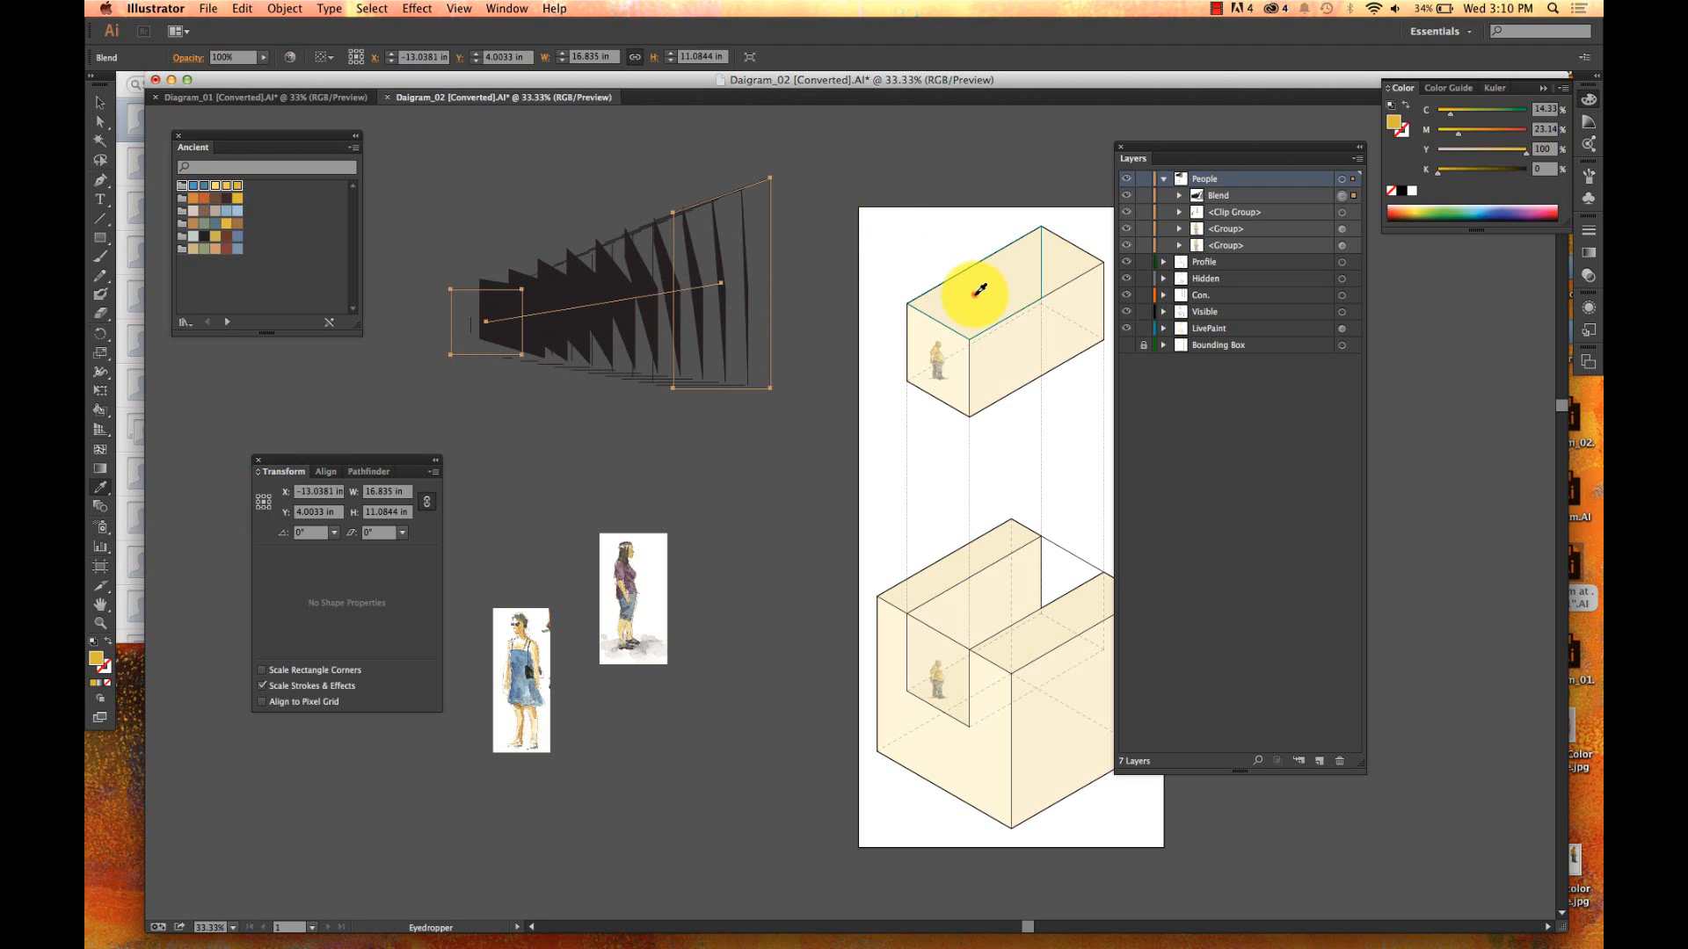
{"action": "left_click", "coordinate": [919, 332]}
{"action": "left_click", "coordinate": [993, 338]}
{"action": "left_click", "coordinate": [979, 293]}
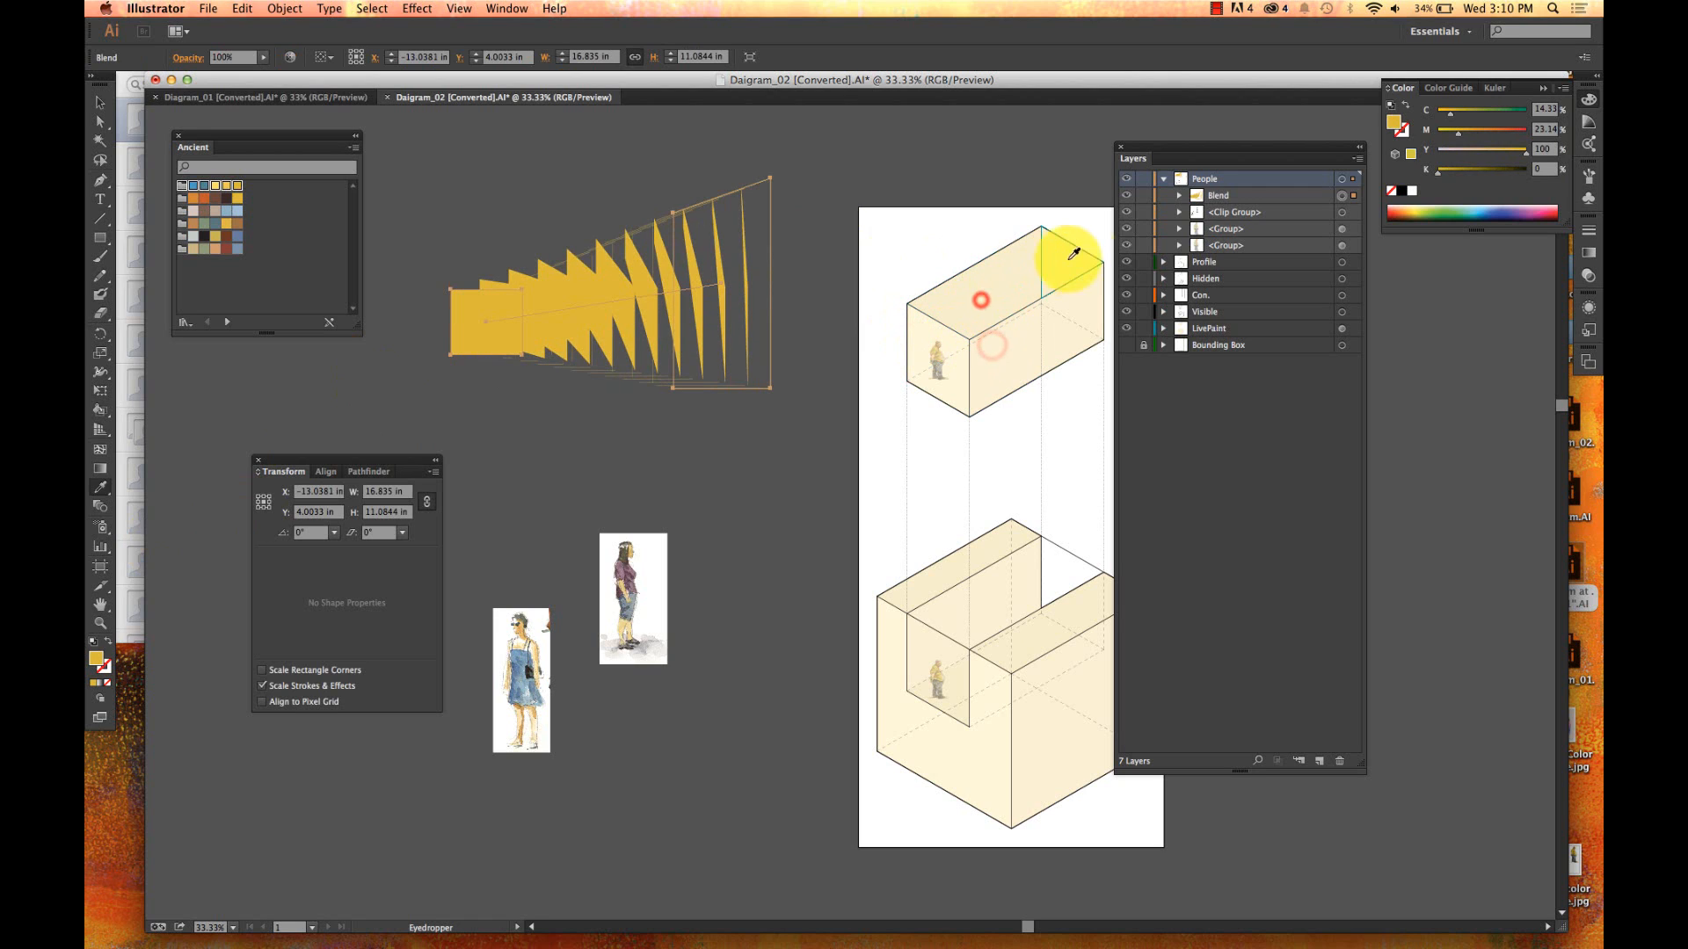
{"action": "left_click", "coordinate": [1080, 345]}
{"action": "left_click", "coordinate": [968, 307]}
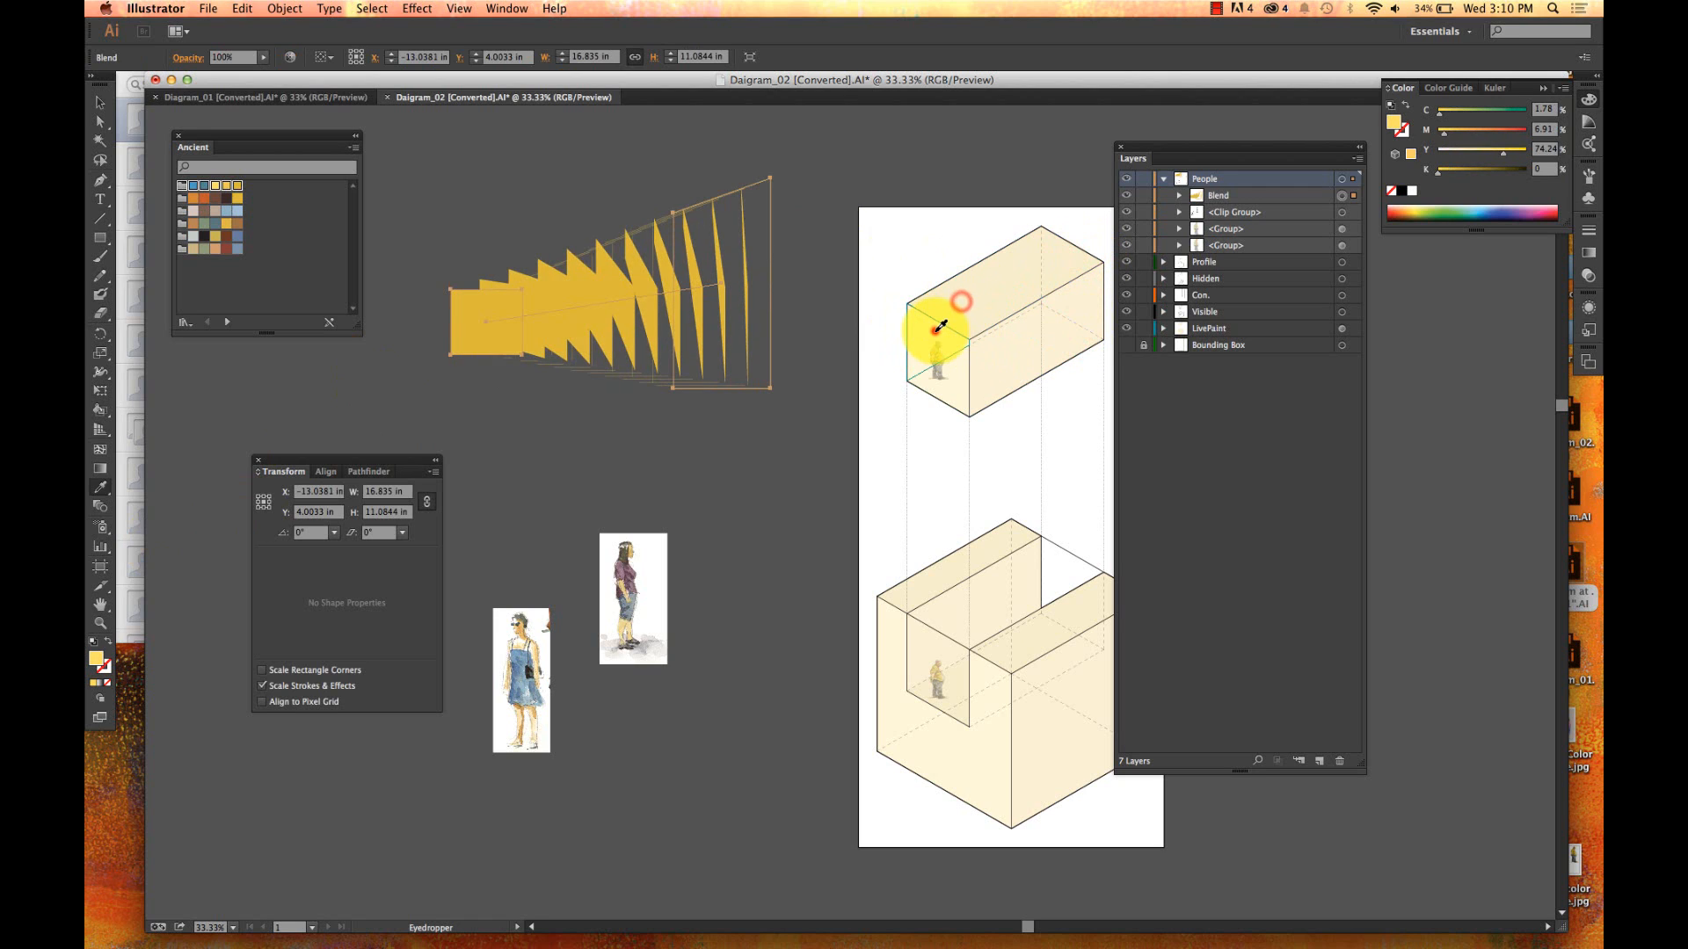
{"action": "left_click", "coordinate": [933, 331]}
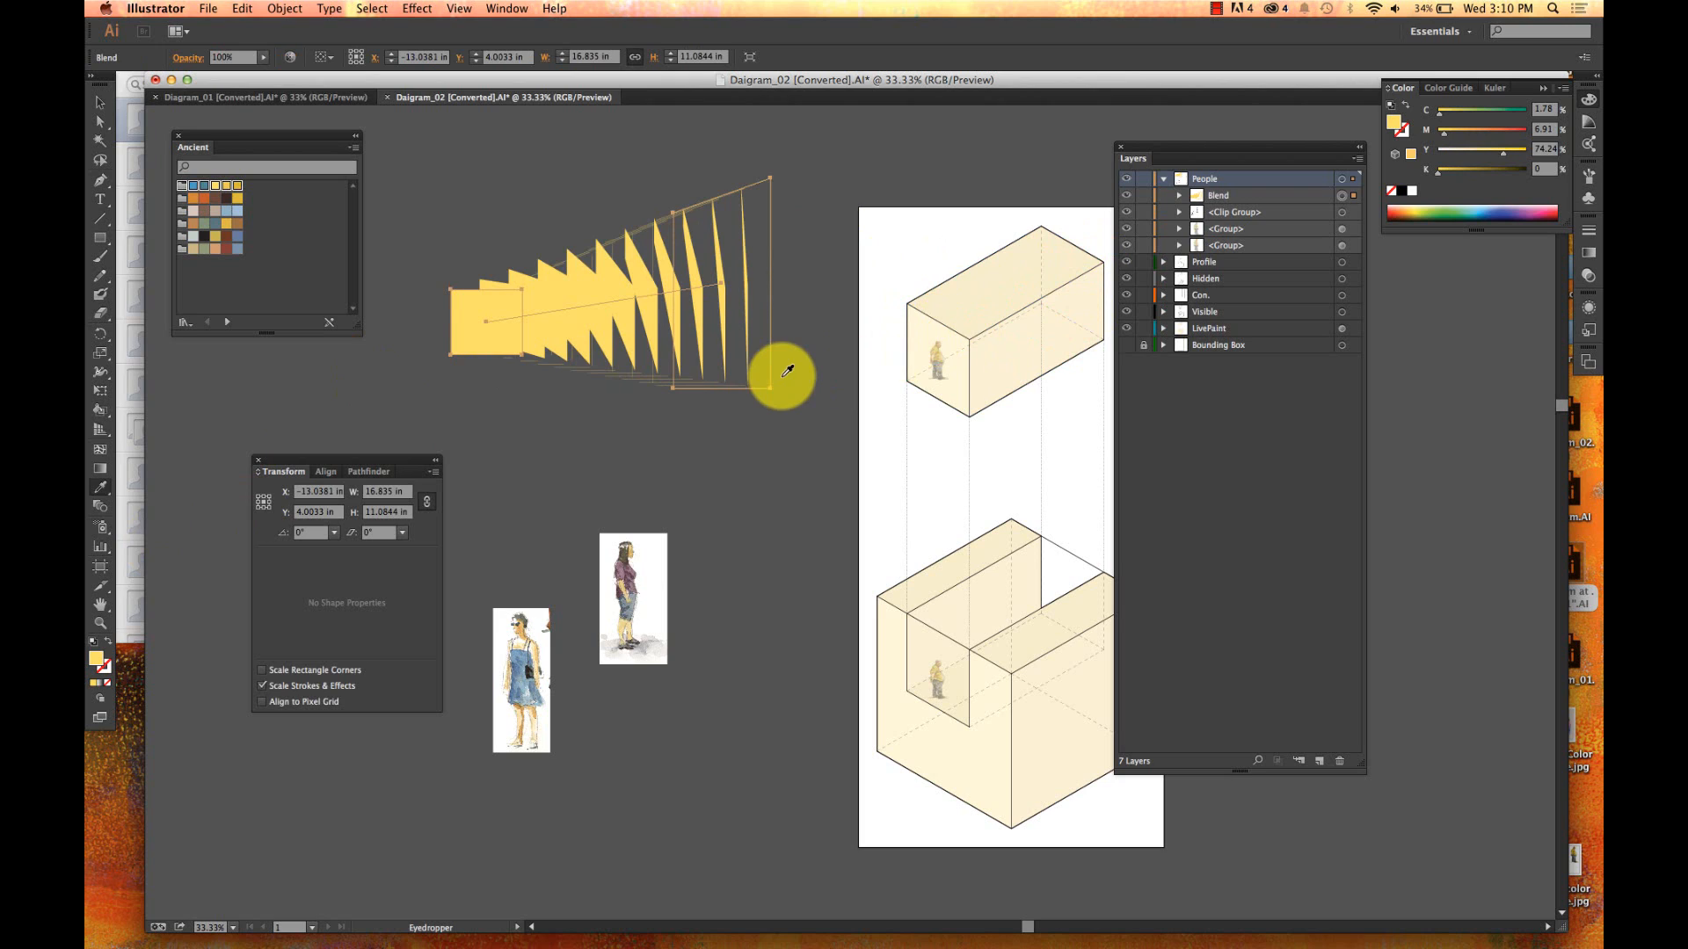
- Delete the recolored blend from beside the diagram
{"action": "key", "text": "v"}
{"action": "key", "text": "Delete"}
{"action": "left_click", "coordinate": [739, 367]}
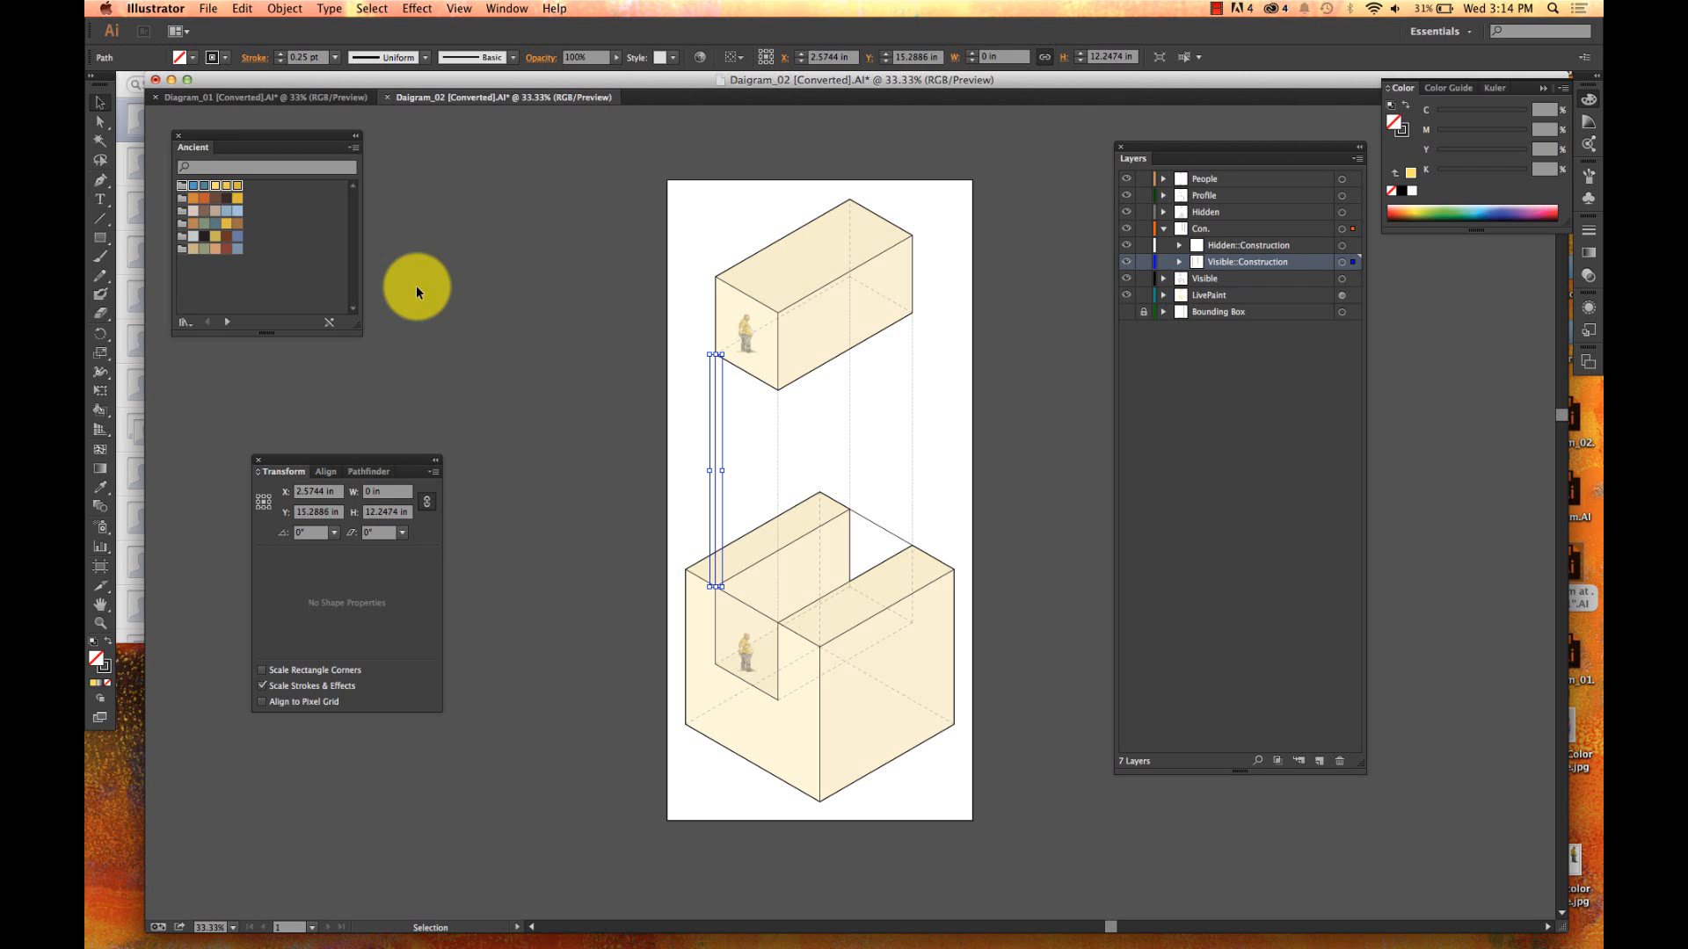
- Deselect the construction lines and place the Watercolor People.jpg image on the empty canvas beside the diagram
{"action": "left_click", "coordinate": [487, 217]}
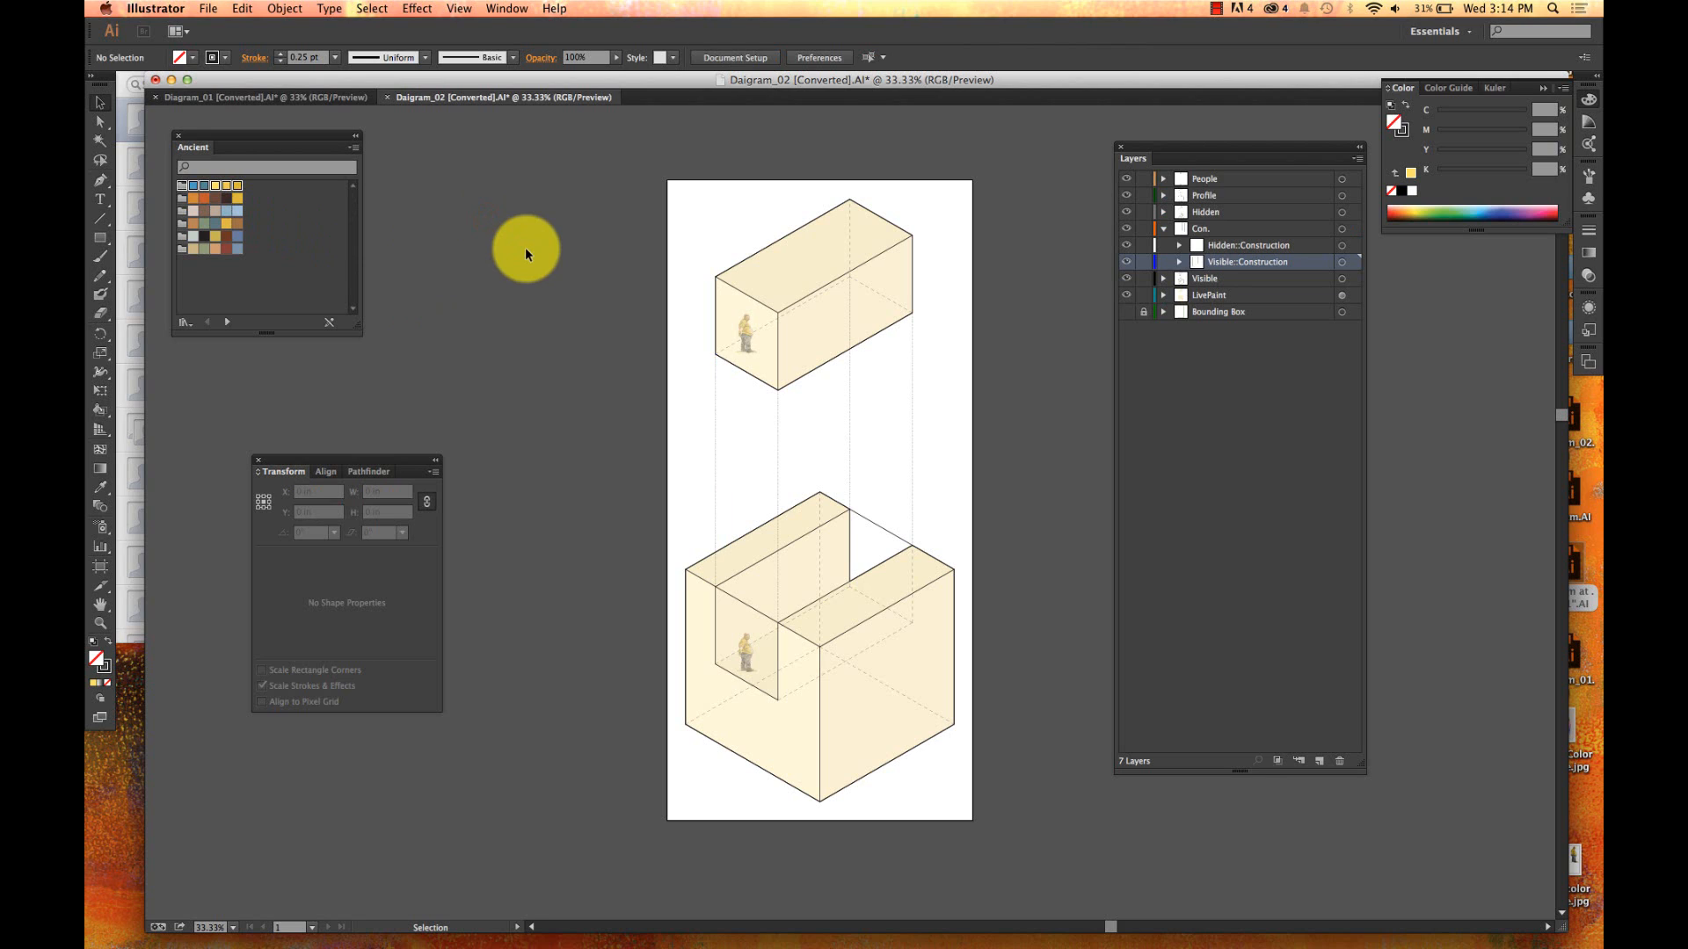
{"action": "left_click", "coordinate": [213, 7]}
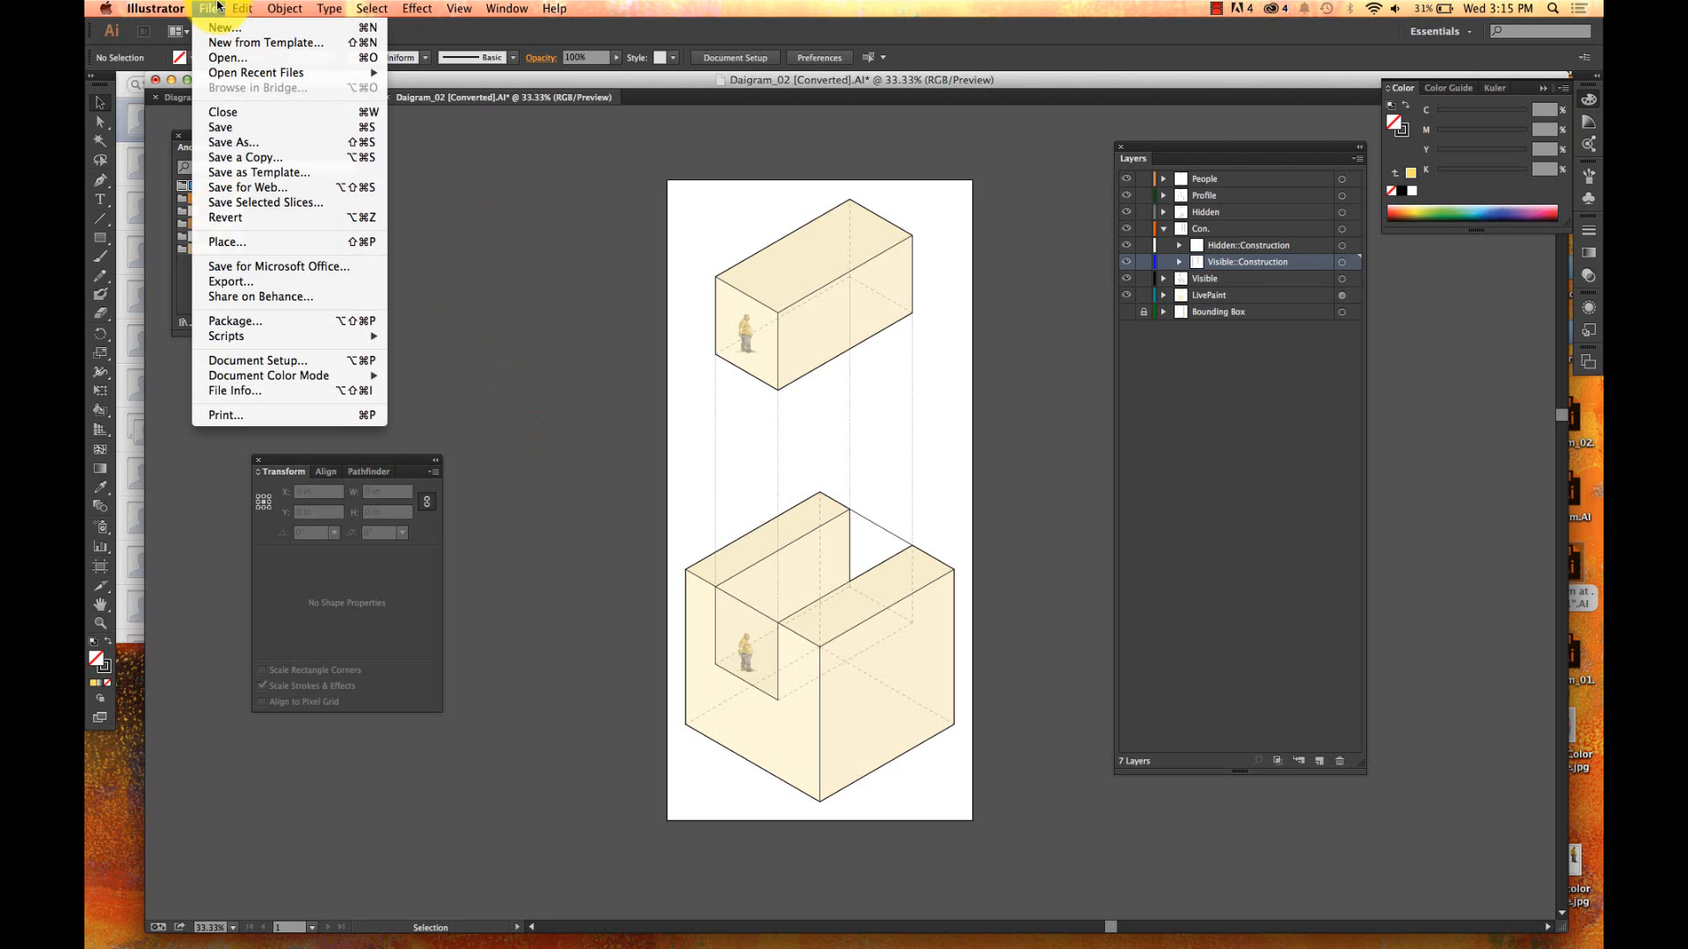
{"action": "mouse_move", "coordinate": [240, 9]}
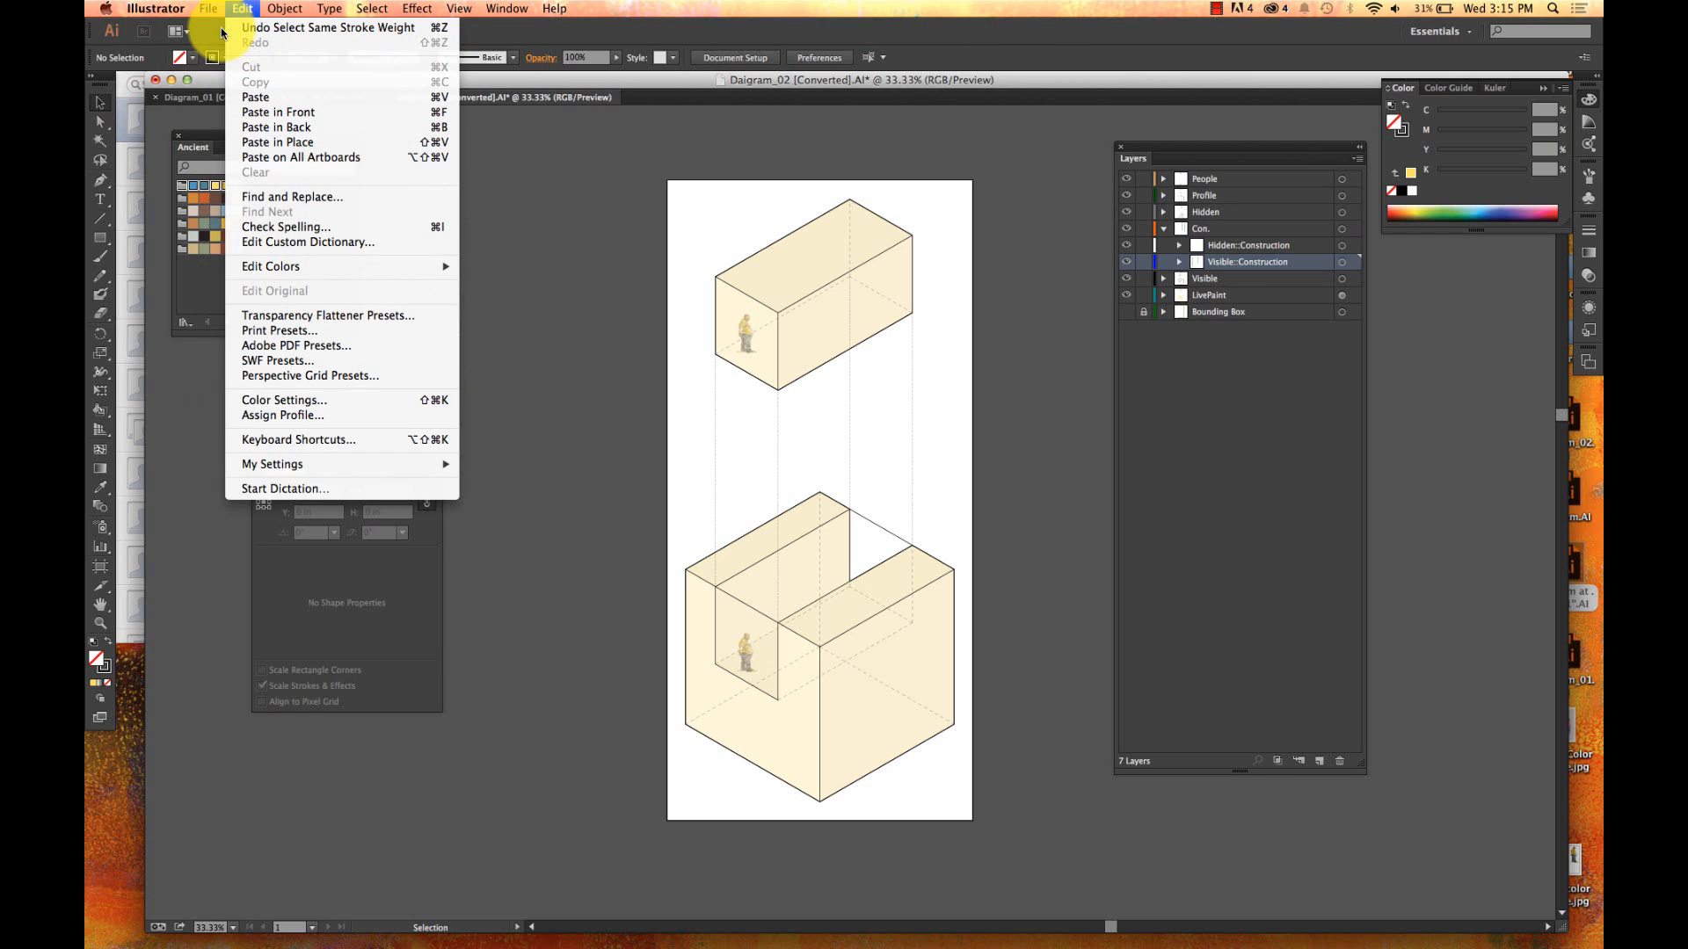
{"action": "left_click", "coordinate": [519, 246]}
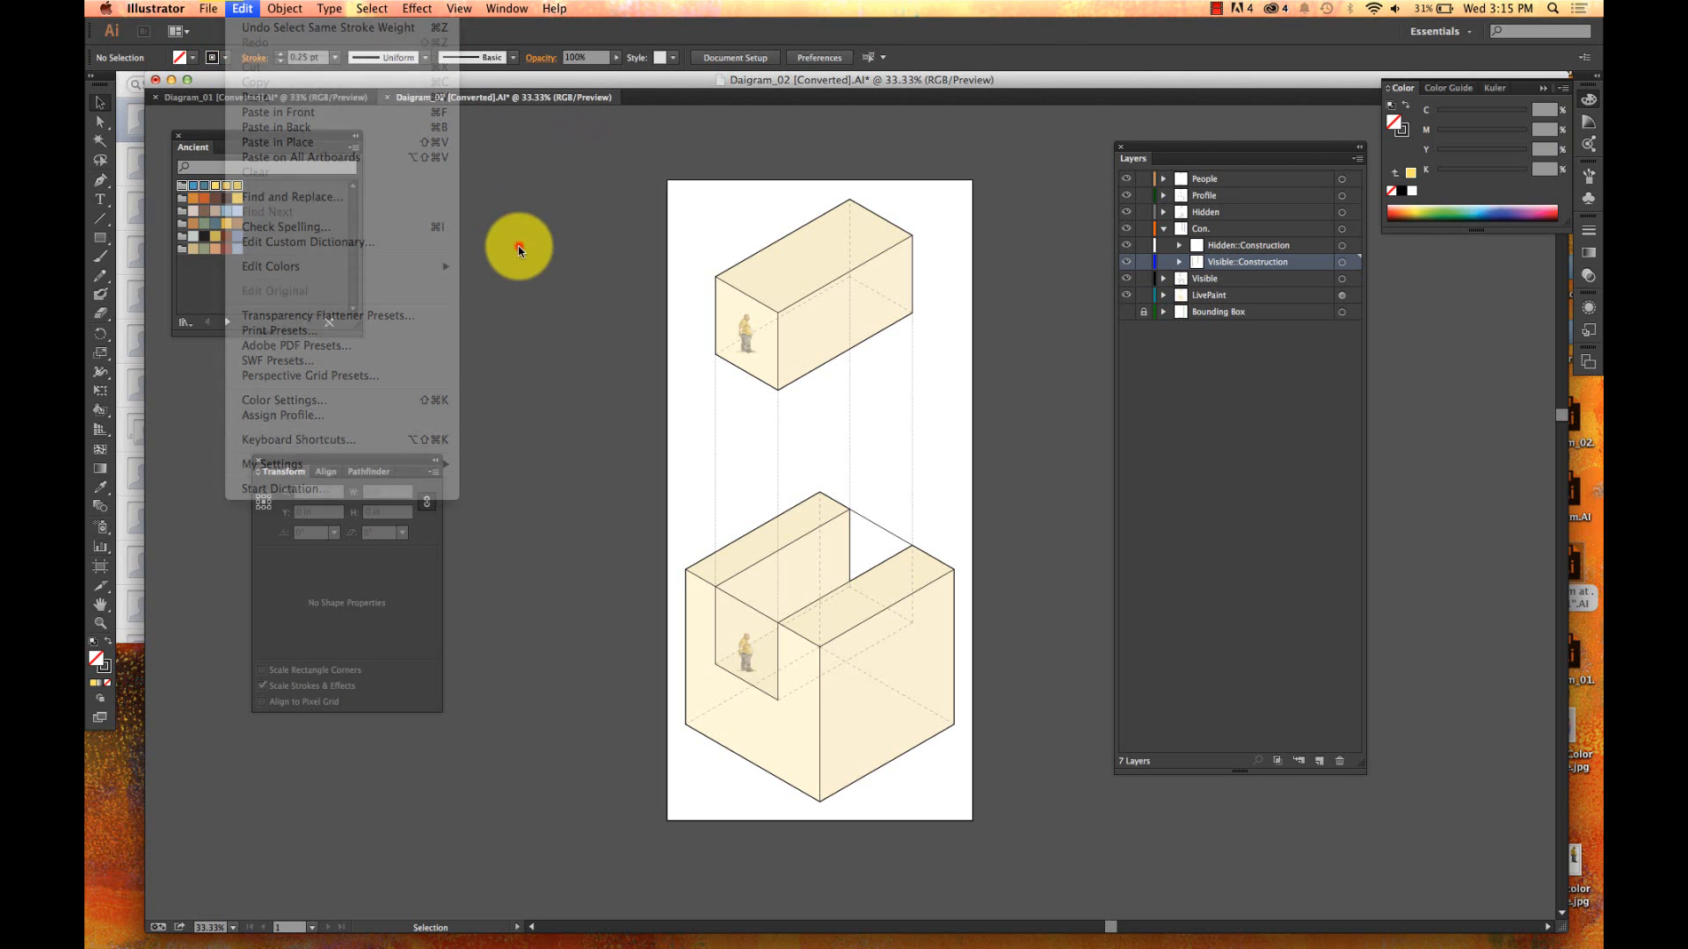
{"action": "left_click", "coordinate": [208, 9]}
{"action": "left_click", "coordinate": [227, 242]}
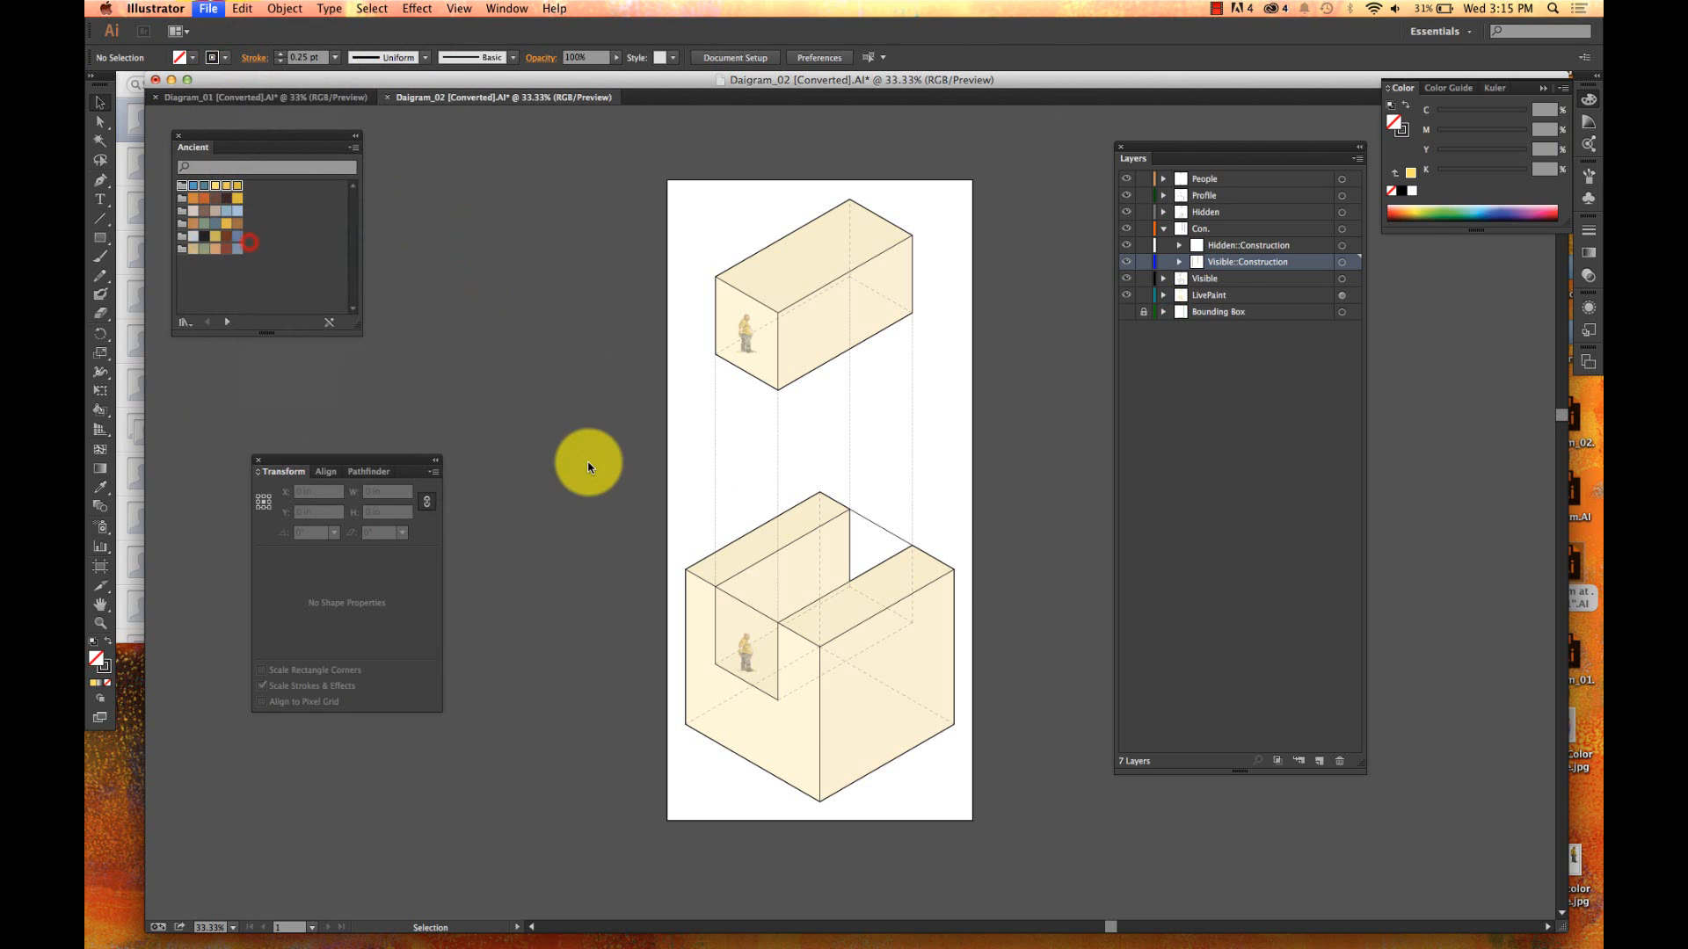
{"action": "double_click", "coordinate": [922, 464]}
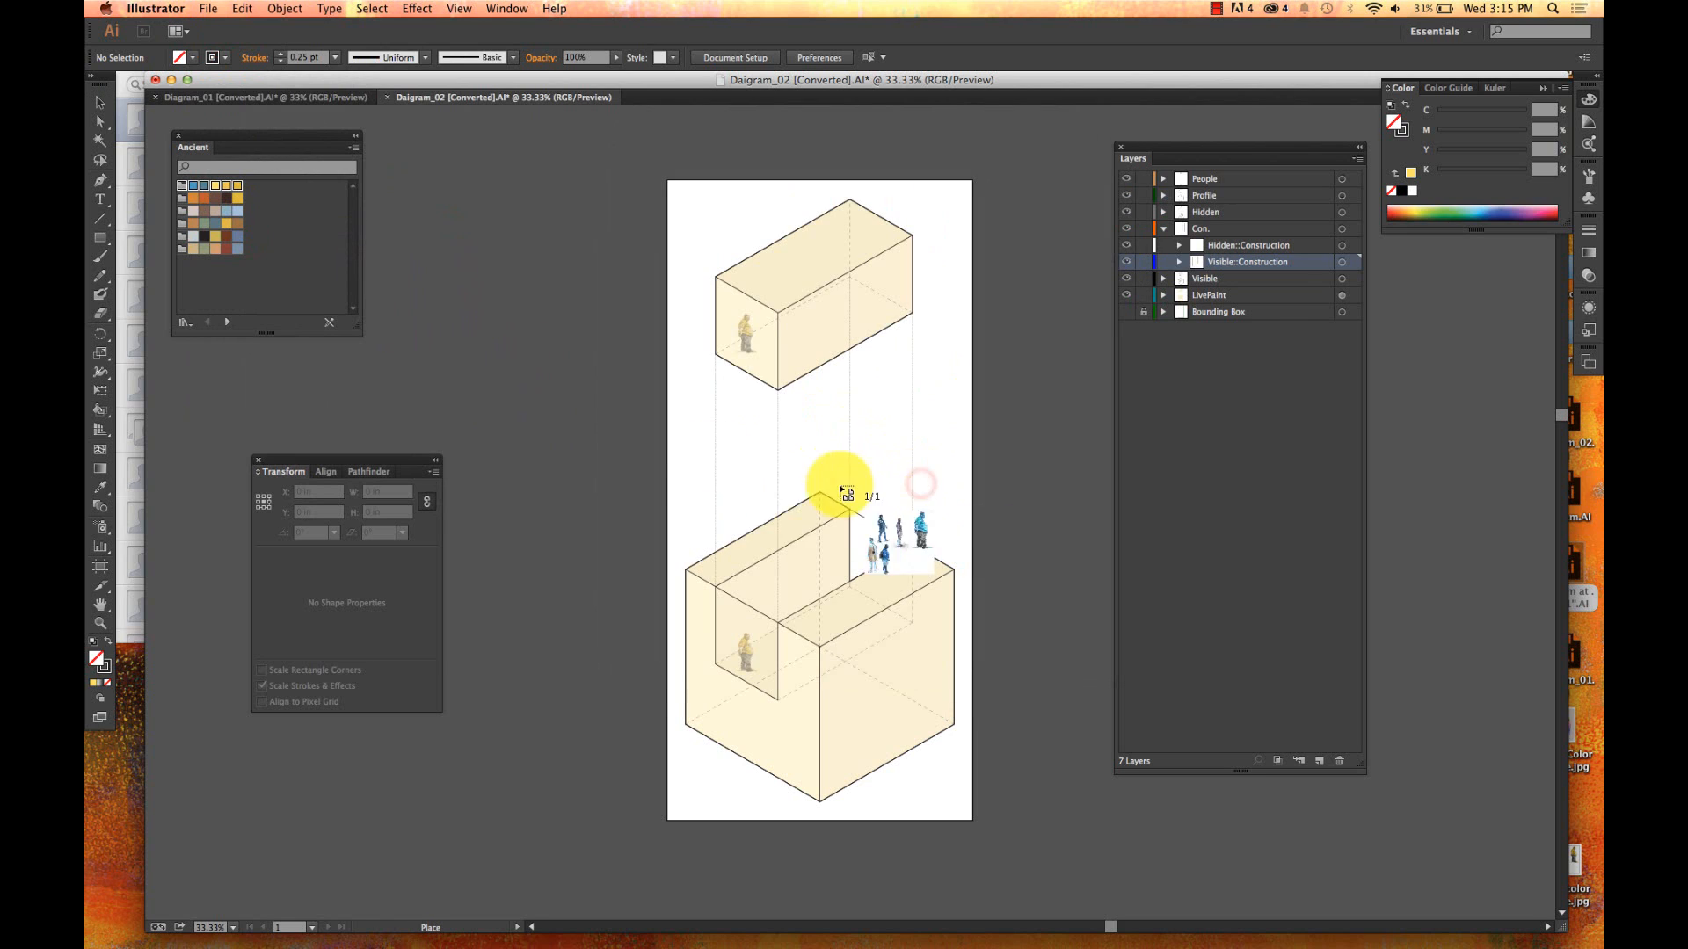
{"action": "left_click", "coordinate": [469, 355]}
{"action": "left_click_drag", "start_coordinate": [622, 445], "coordinate": [517, 459]}
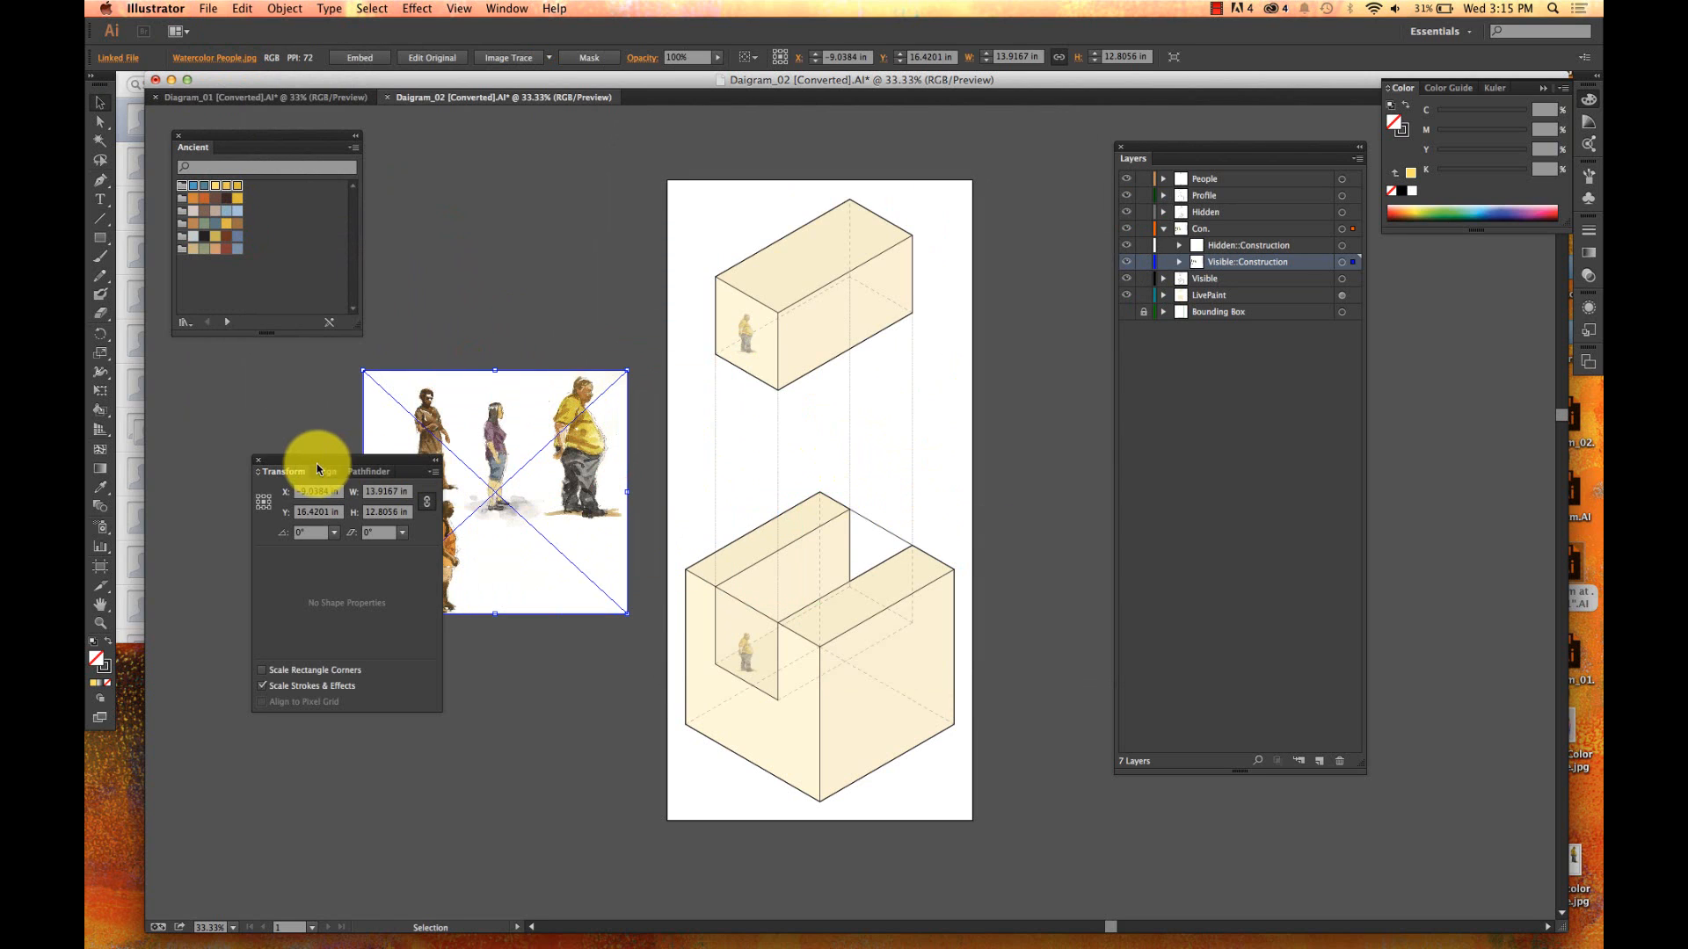
- Sample the yellow of the large man's shirt in the placed watercolor image with the Eyedropper
{"action": "left_click", "coordinate": [257, 471]}
{"action": "left_click", "coordinate": [256, 471]}
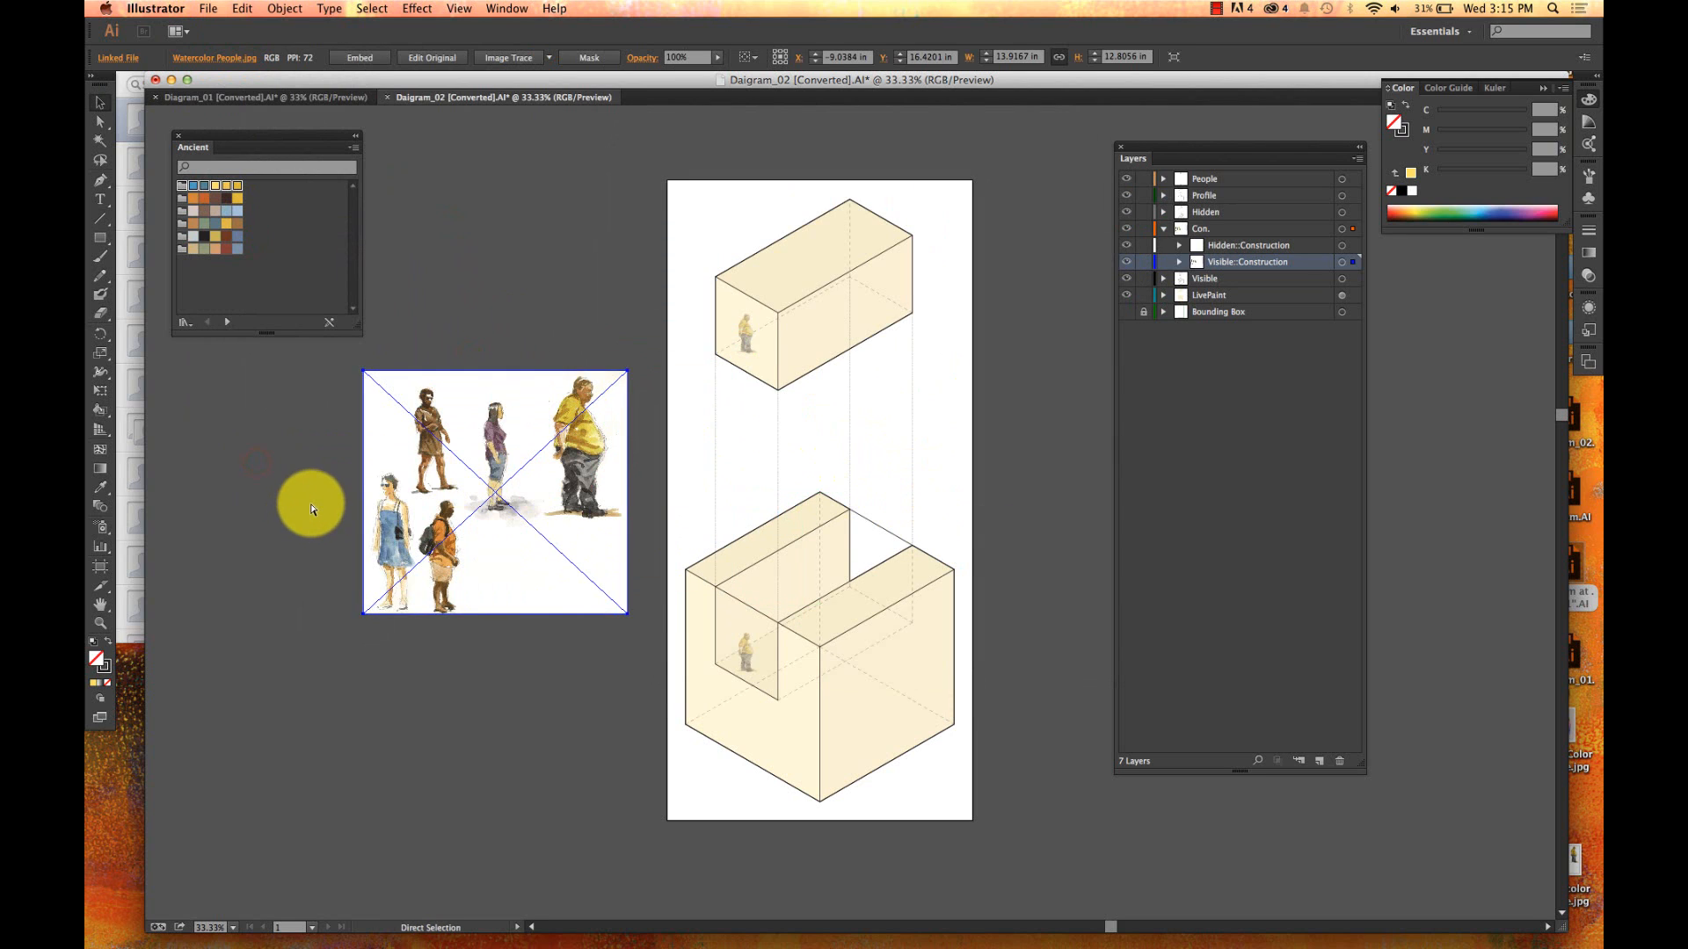
{"action": "key", "text": "super+equal"}
{"action": "key", "text": "super+equal"}
{"action": "scroll", "coordinate": [309, 502], "scroll_direction": "left", "scroll_amount": 5}
{"action": "scroll", "coordinate": [310, 503], "scroll_direction": "left", "scroll_amount": 3}
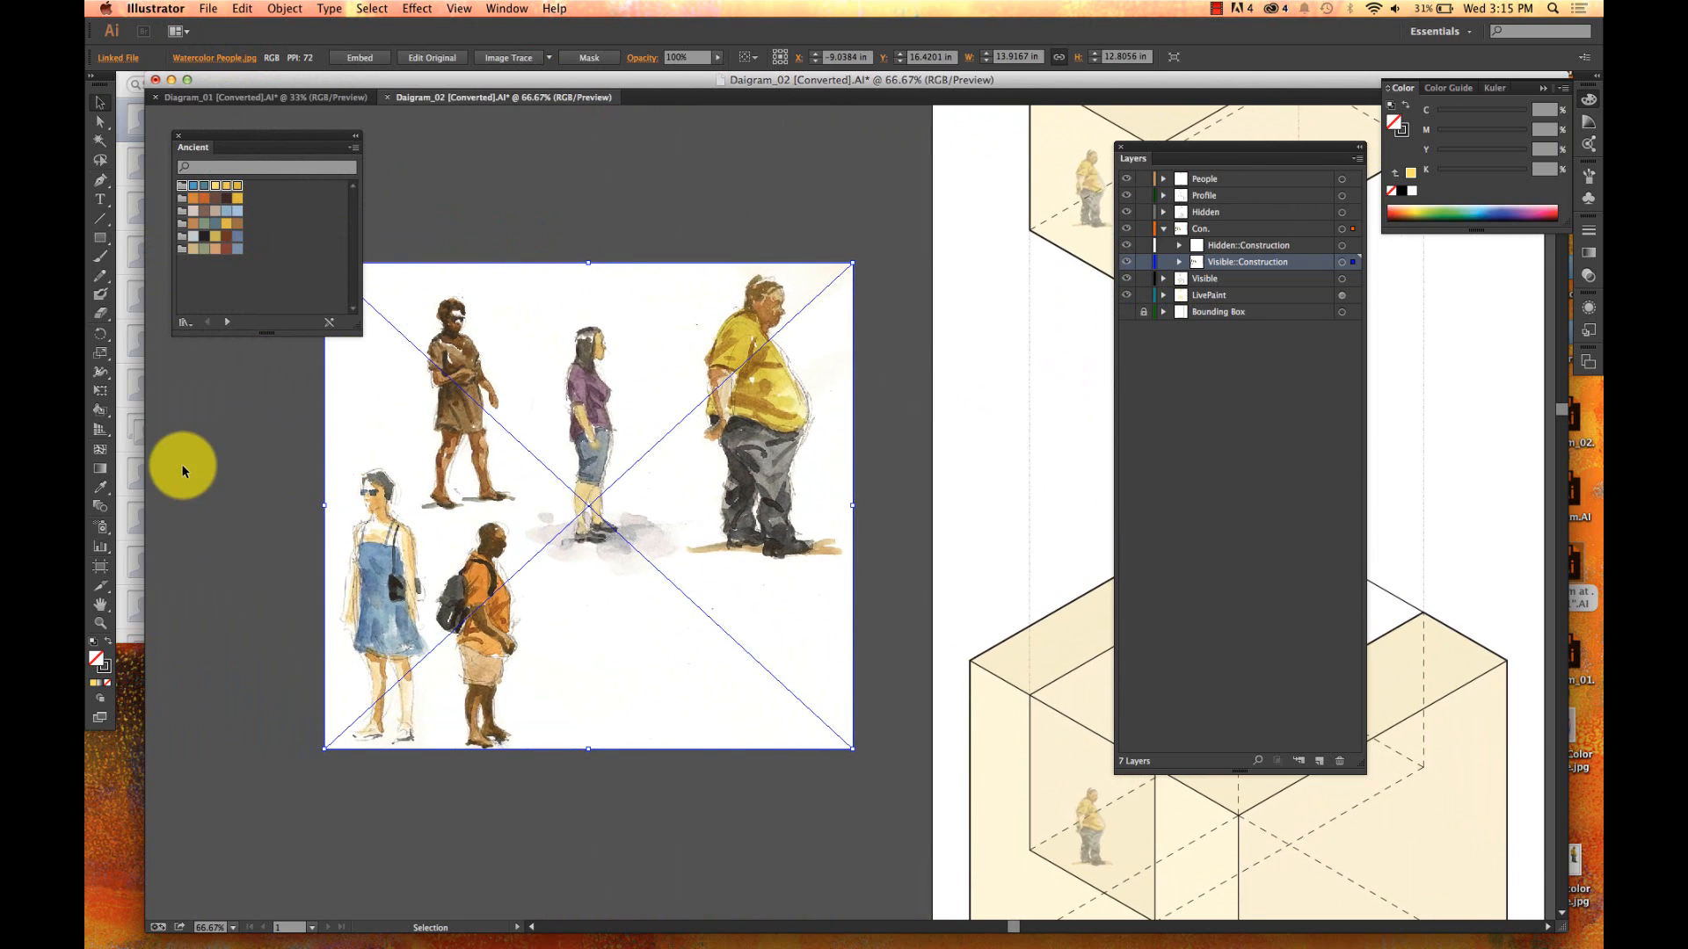
{"action": "key", "text": "i"}
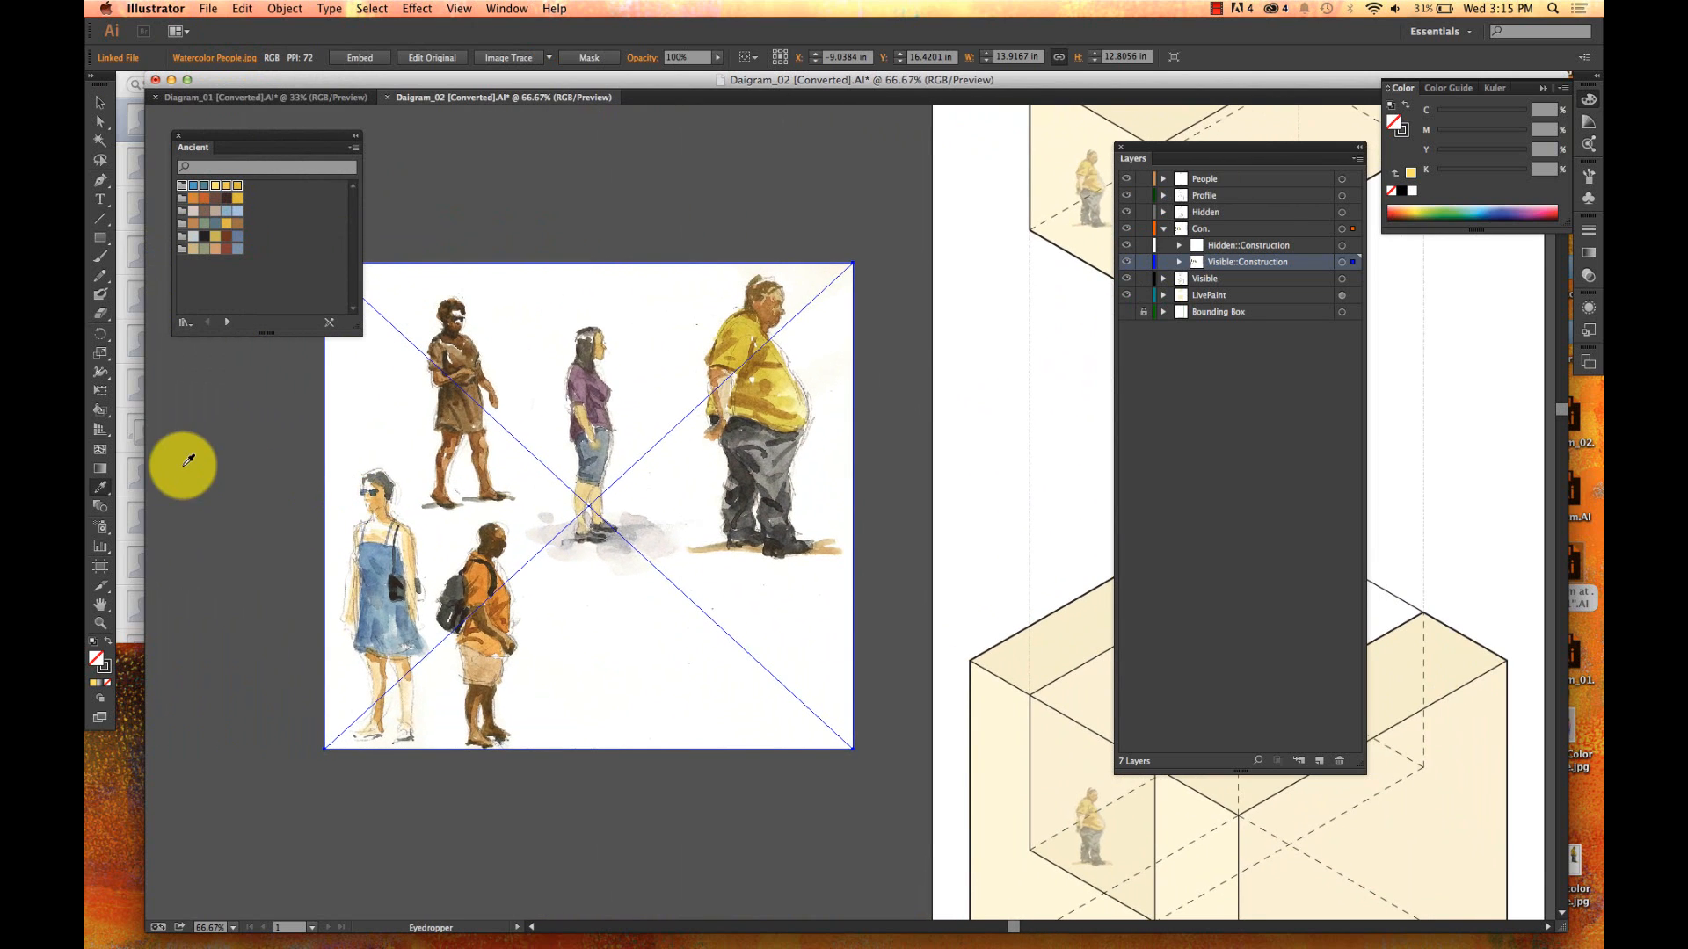
{"action": "left_click", "coordinate": [747, 324]}
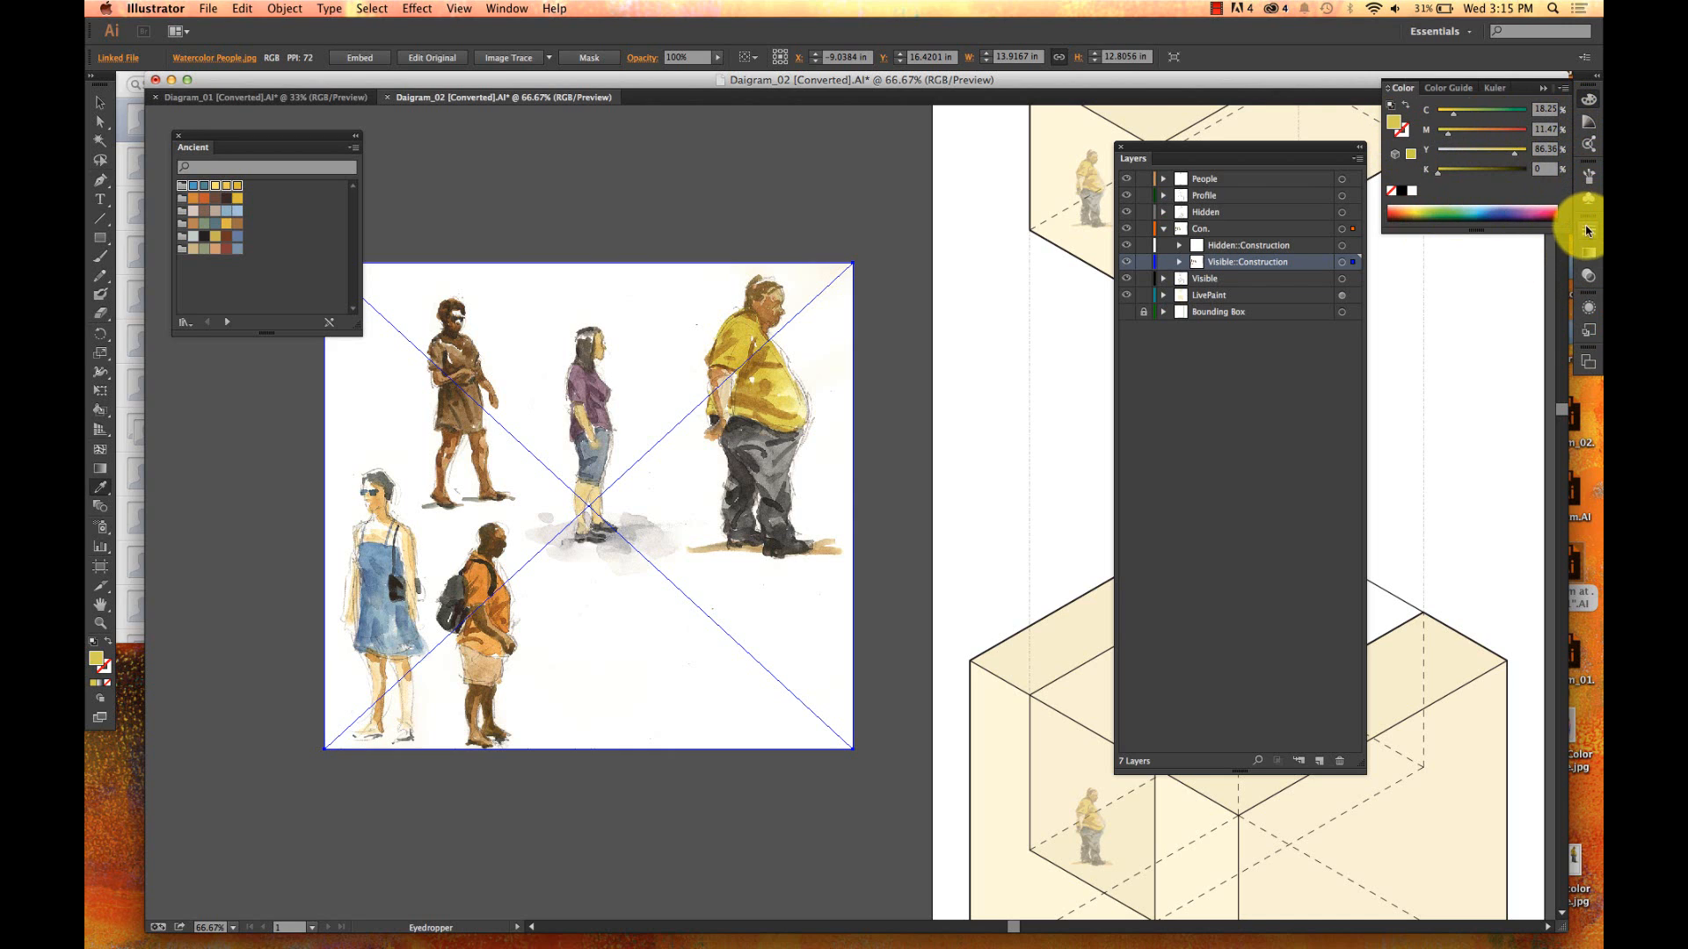
- Display the document's swatches and add the sampled yellow as a new swatch named Yellow Shirt
{"action": "left_click", "coordinate": [495, 9]}
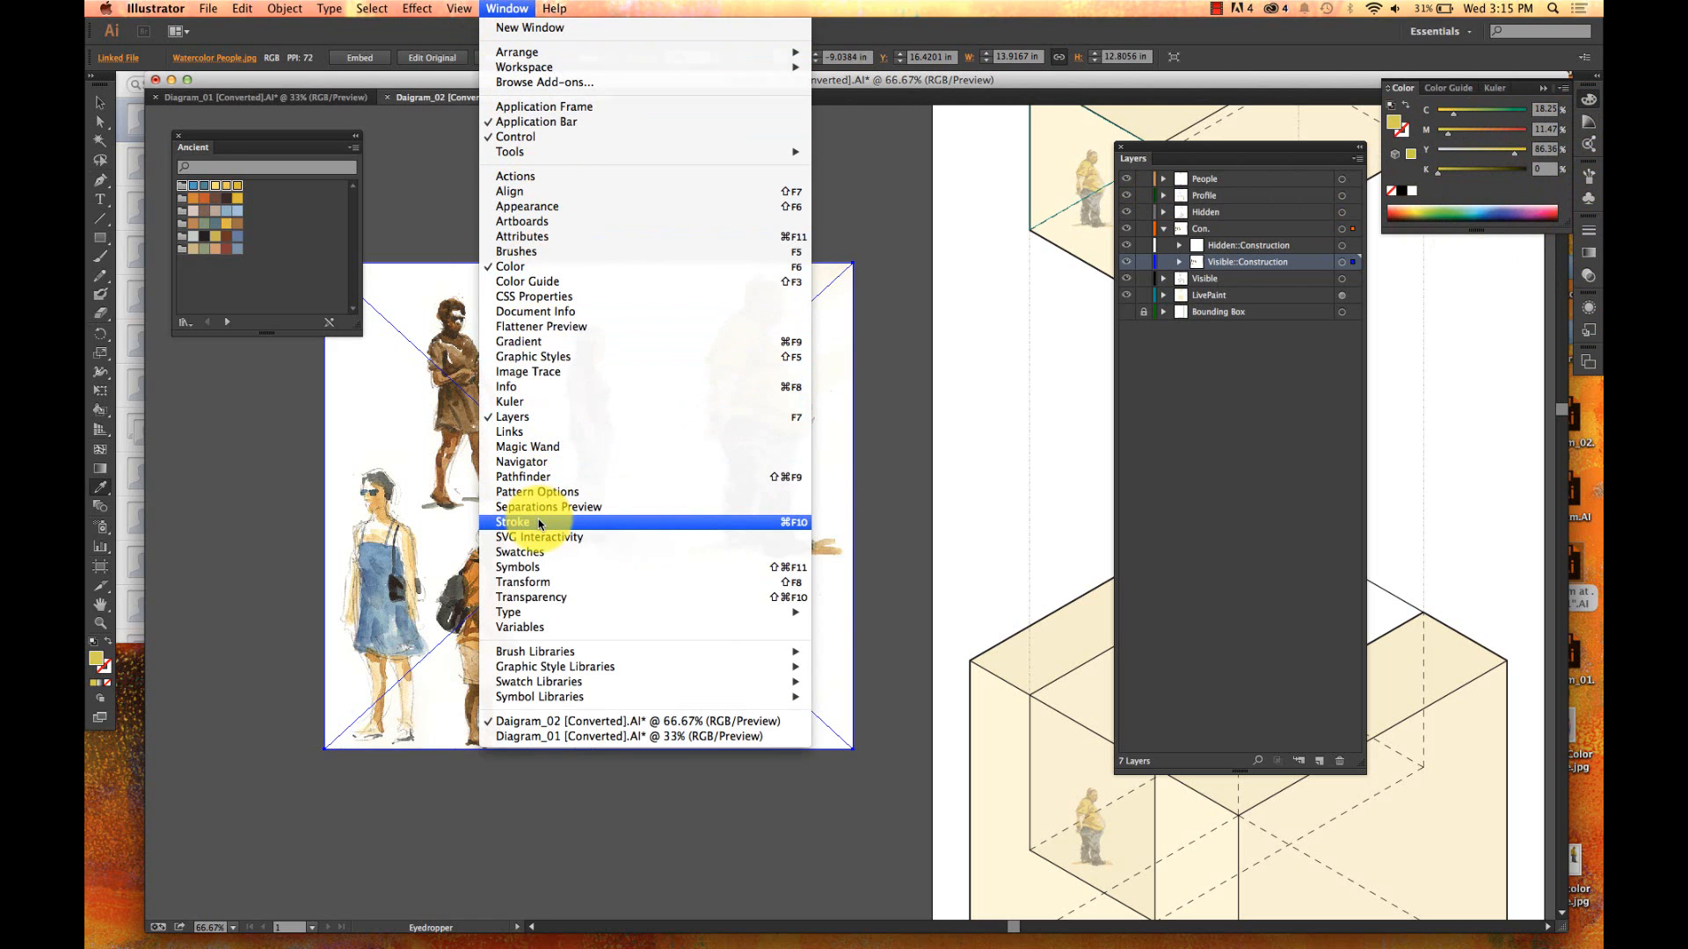
{"action": "left_click", "coordinate": [527, 551]}
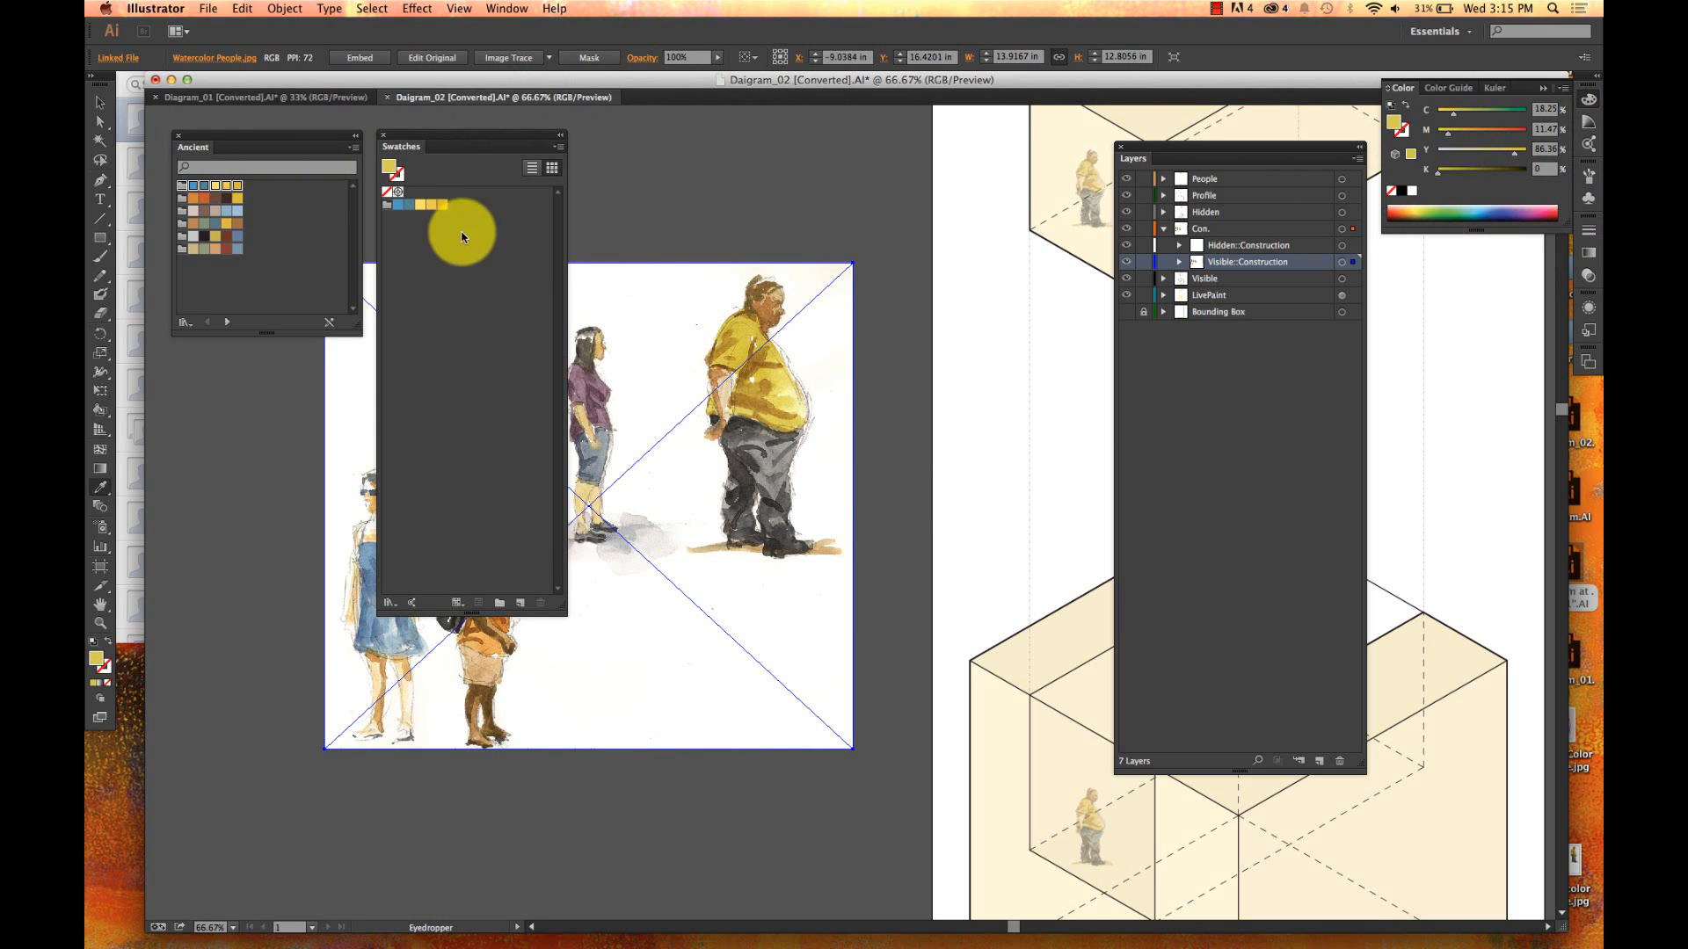
{"action": "left_click", "coordinate": [521, 603]}
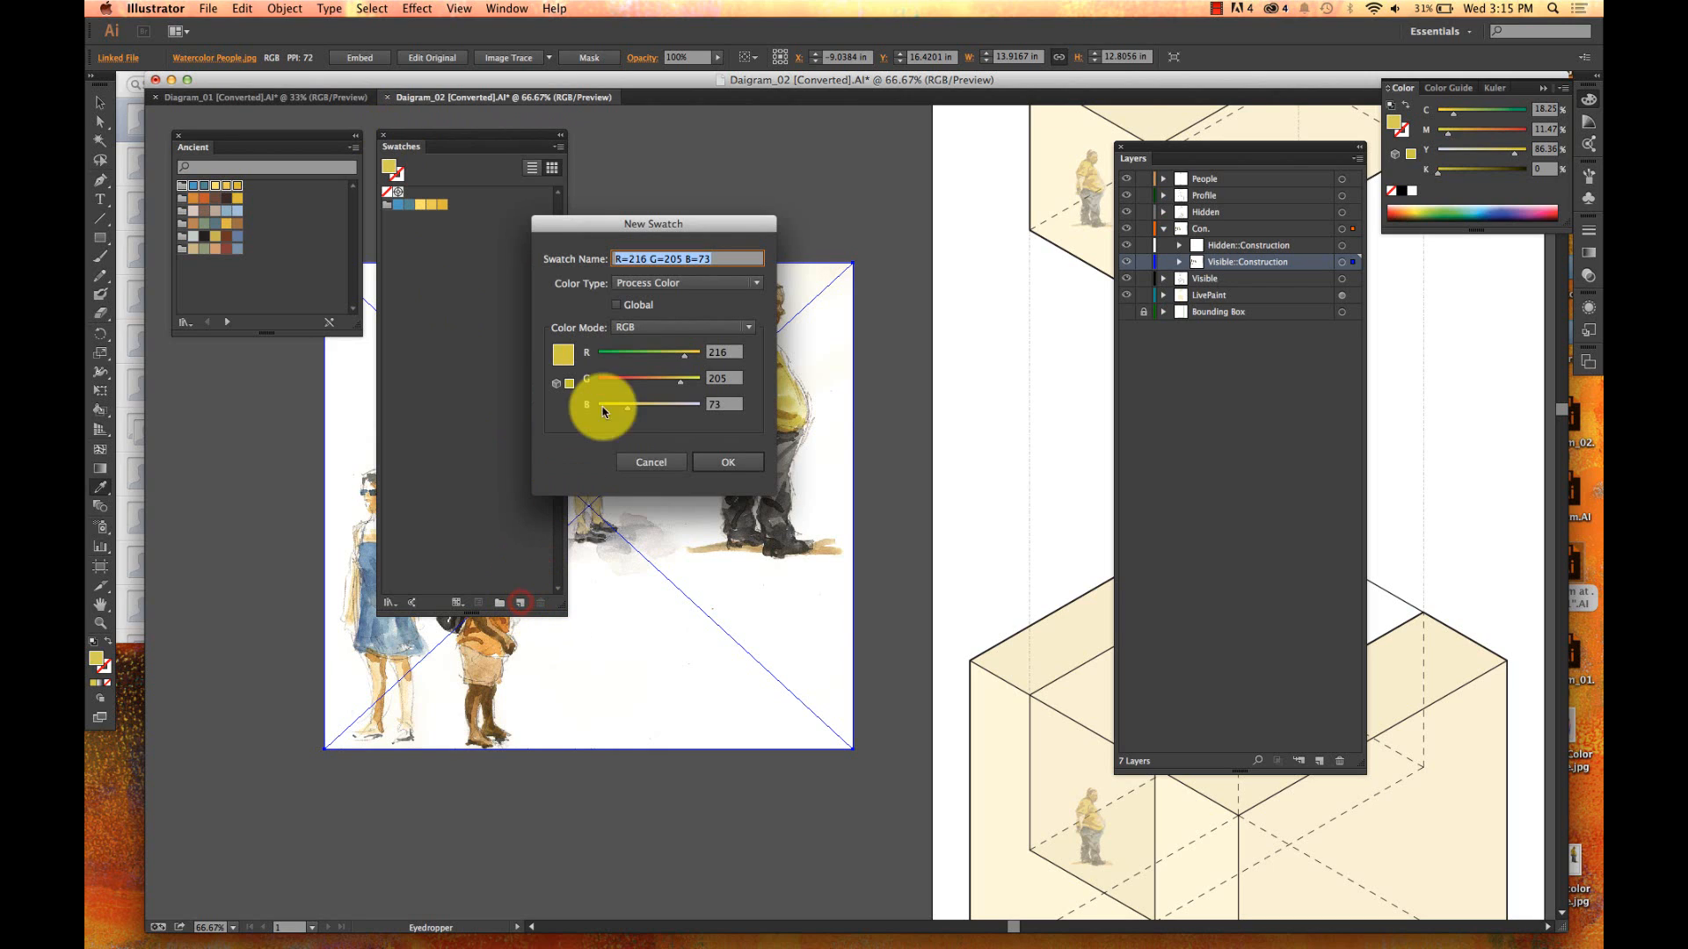
{"action": "type", "text": "Ye"}
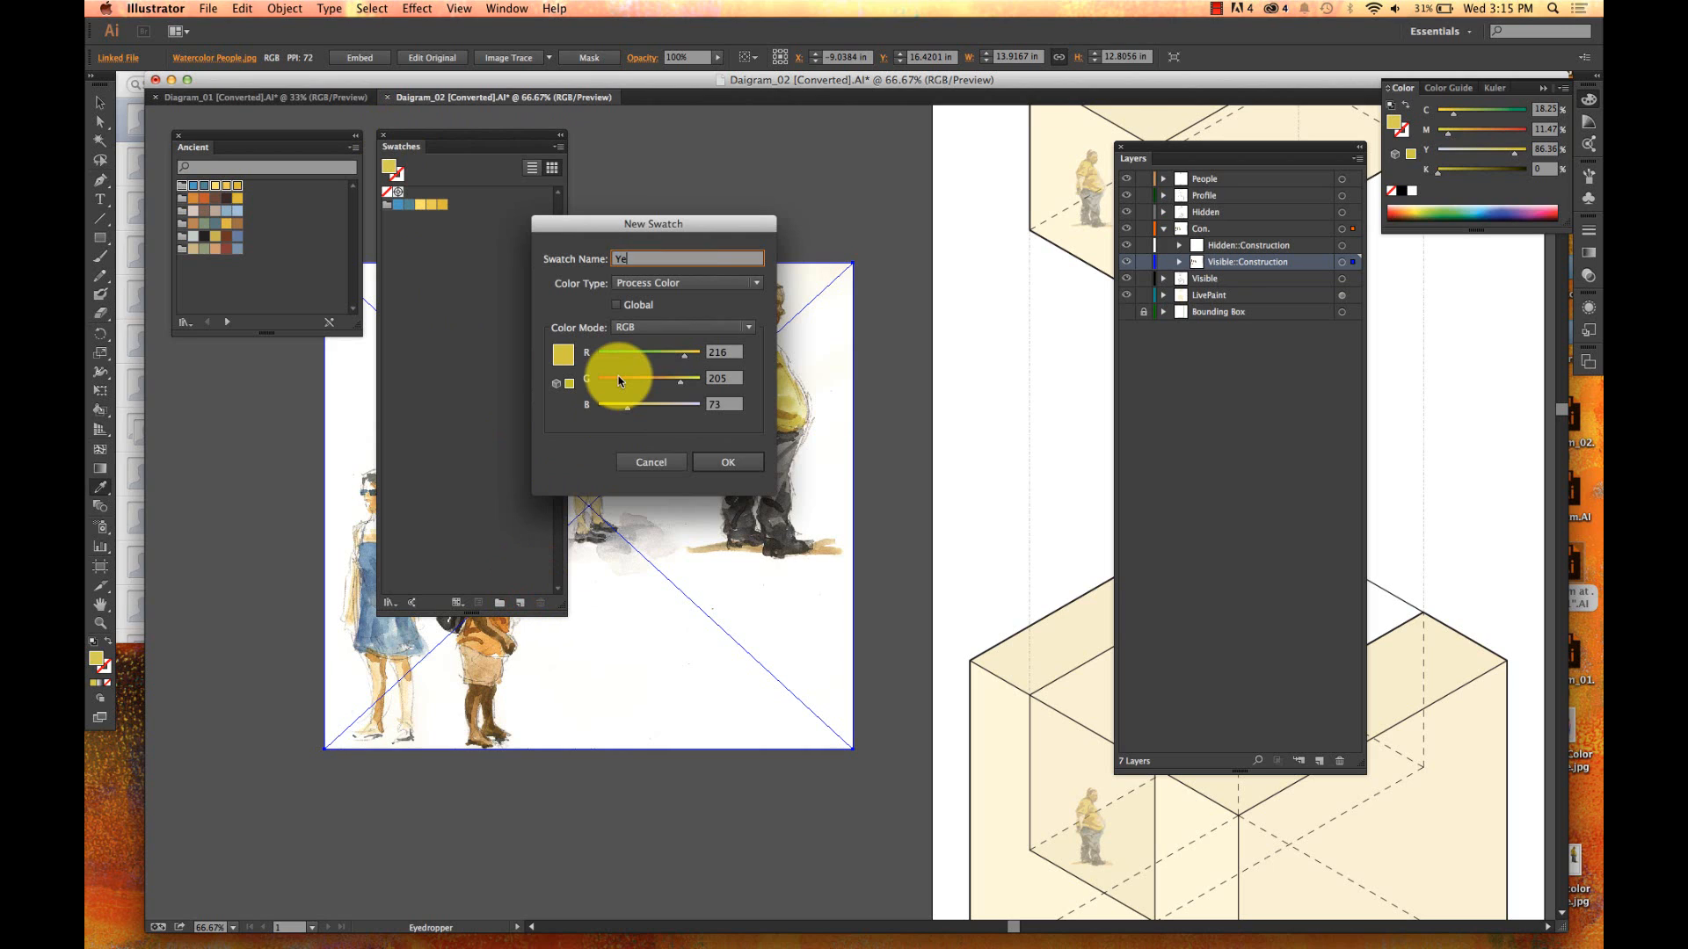
{"action": "type", "text": "llow Shirt"}
{"action": "key", "text": "Return"}
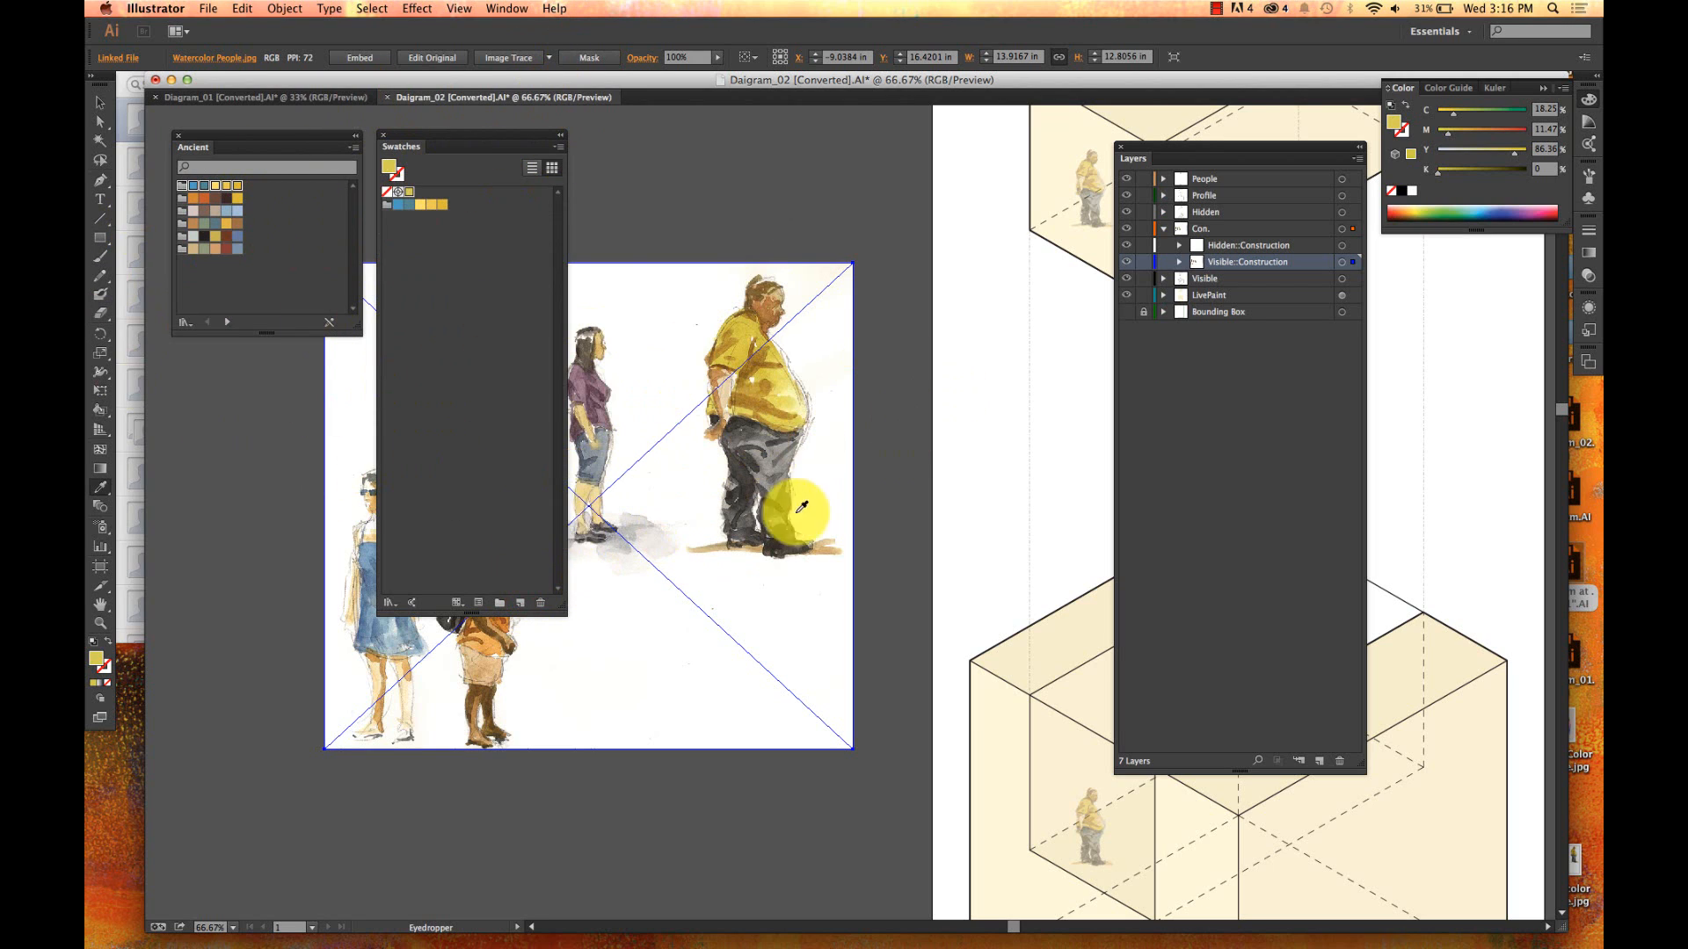
- Save the document's swatches as a library file named Yellow Swatch on the Desktop
{"action": "left_click", "coordinate": [386, 605]}
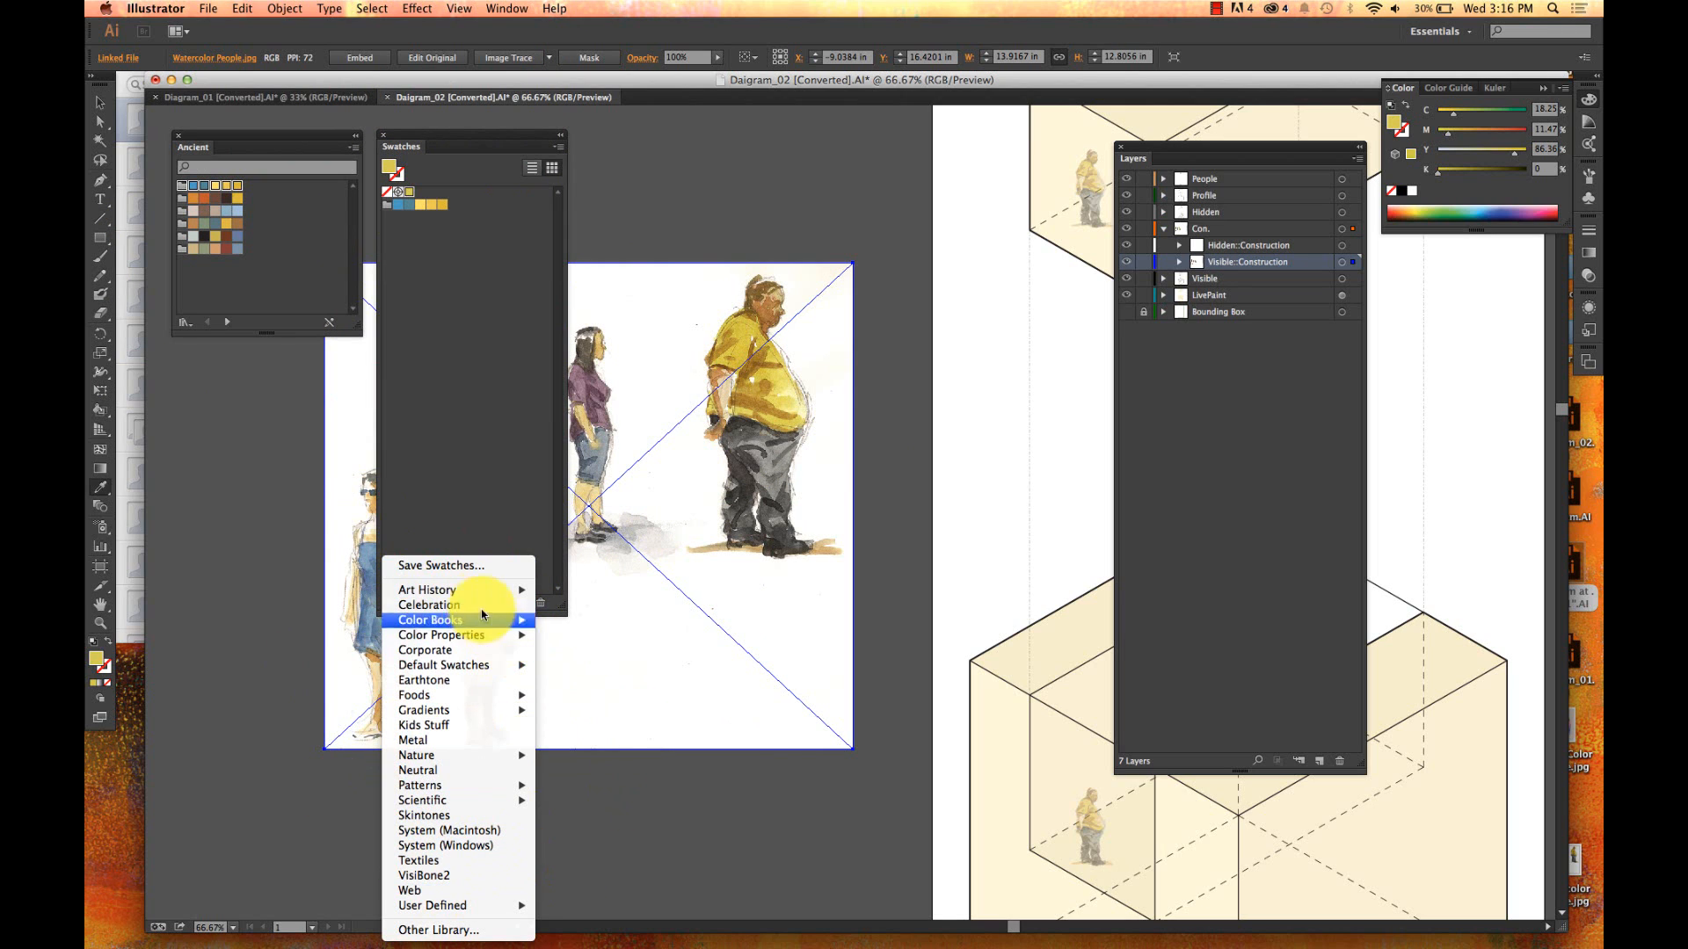
{"action": "left_click", "coordinate": [449, 567]}
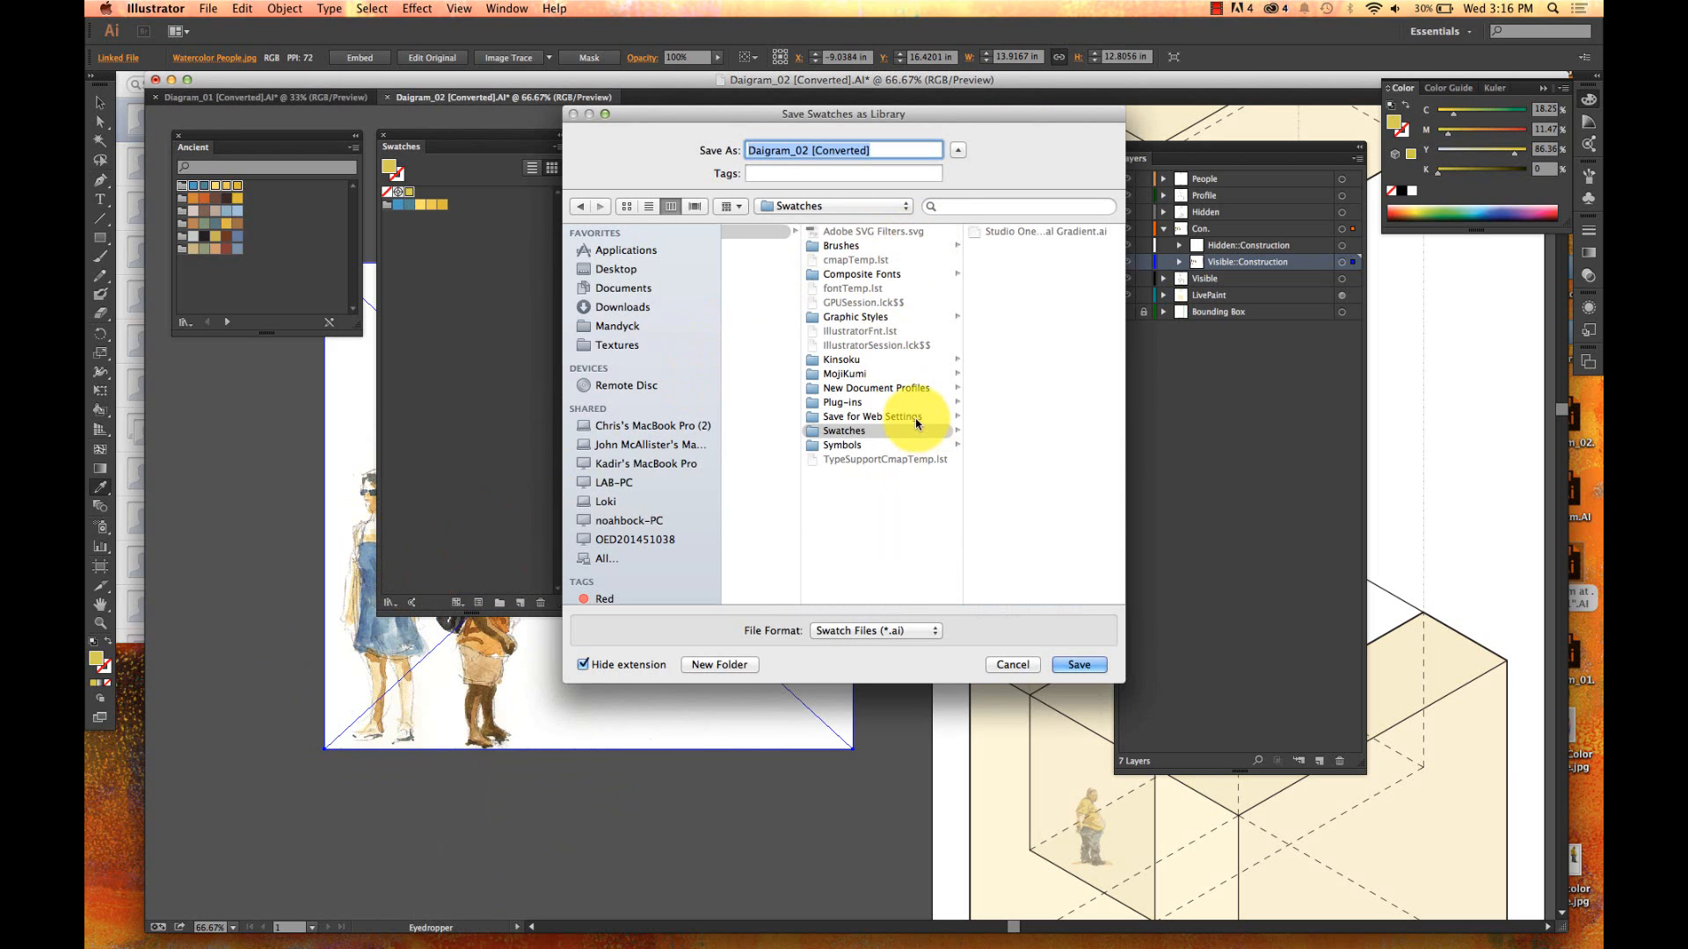
{"action": "key", "text": "super+shift+d"}
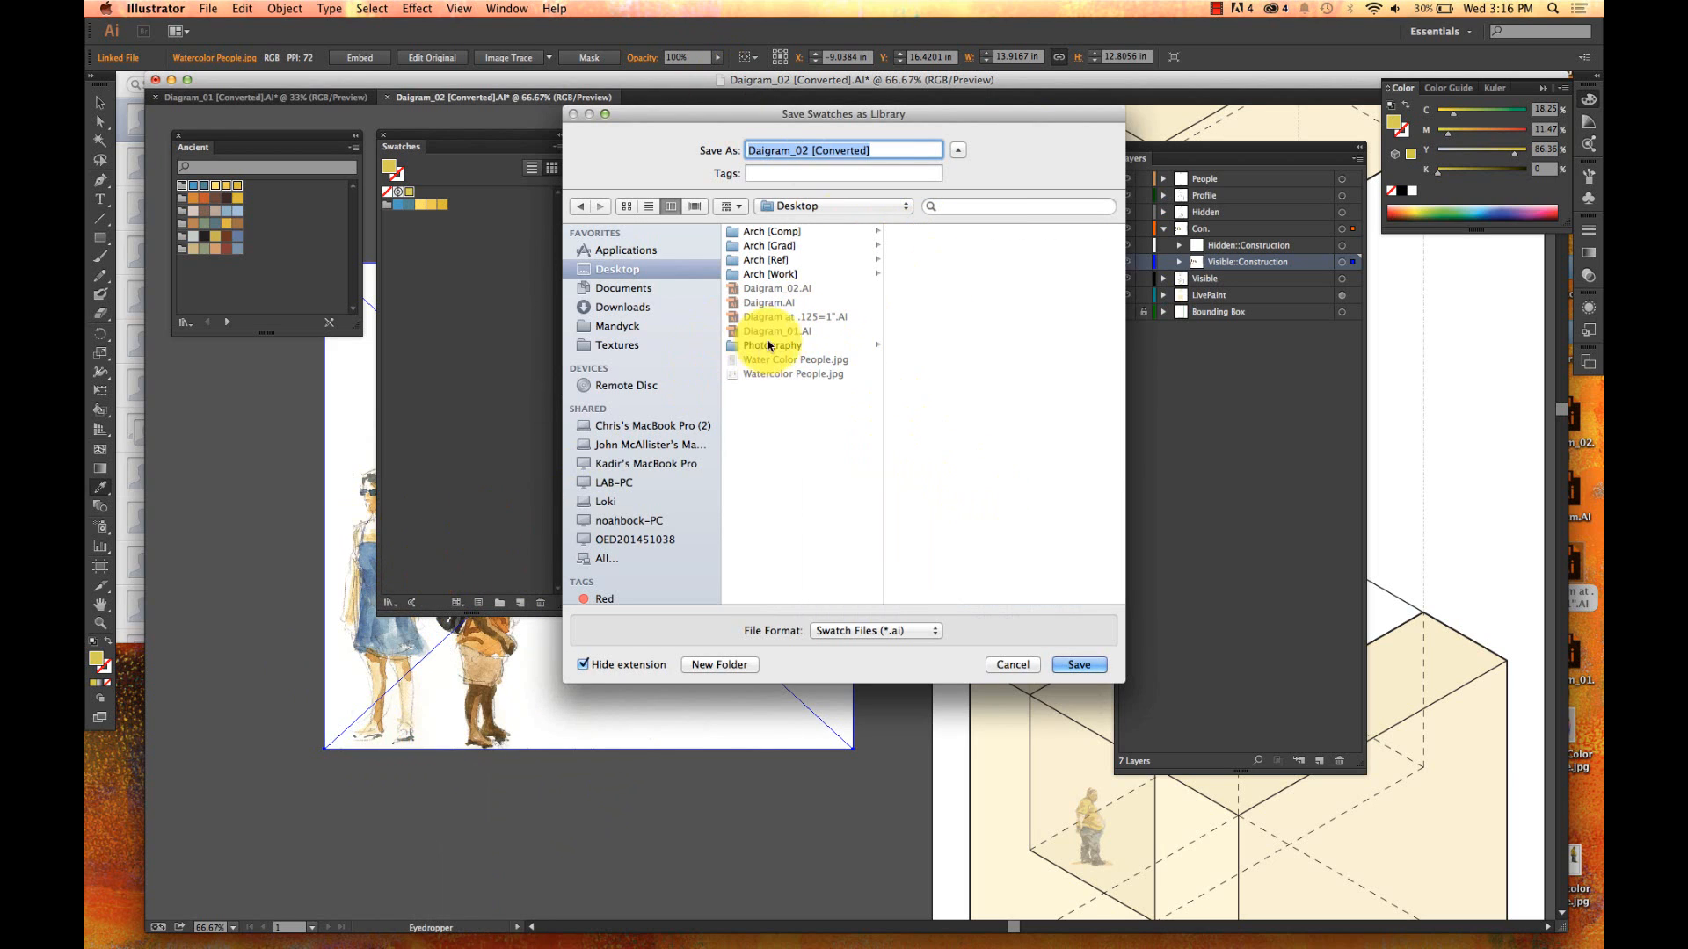
{"action": "key", "text": "Right"}
{"action": "key", "text": "super+a"}
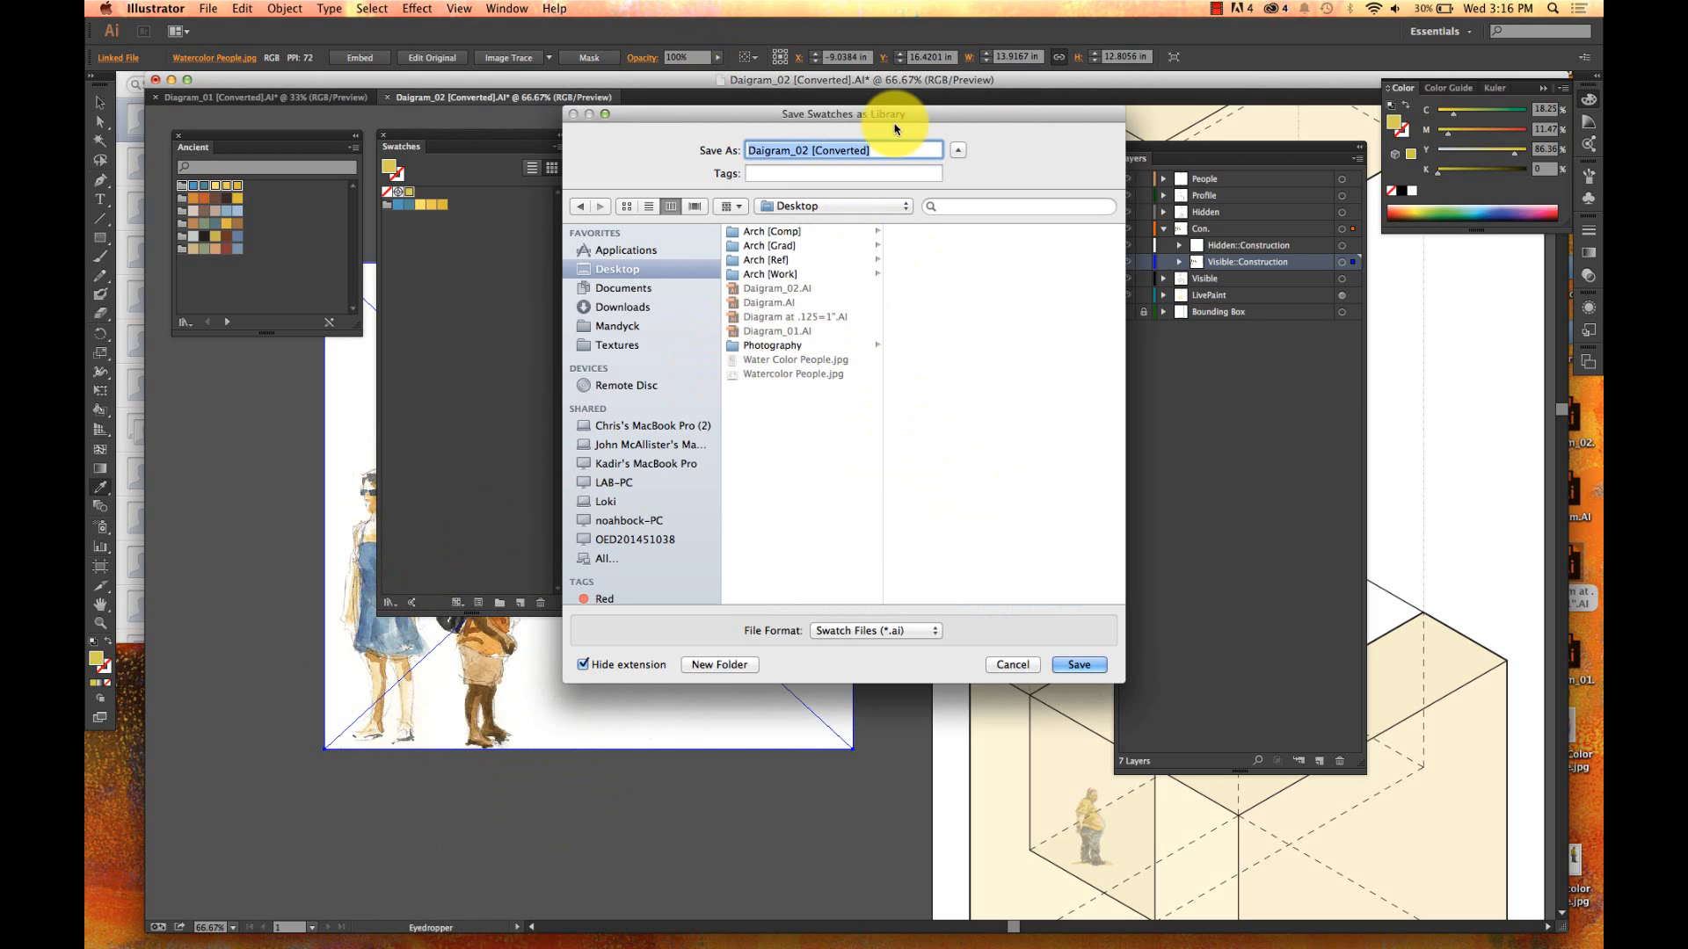
{"action": "type", "text": "Yello"}
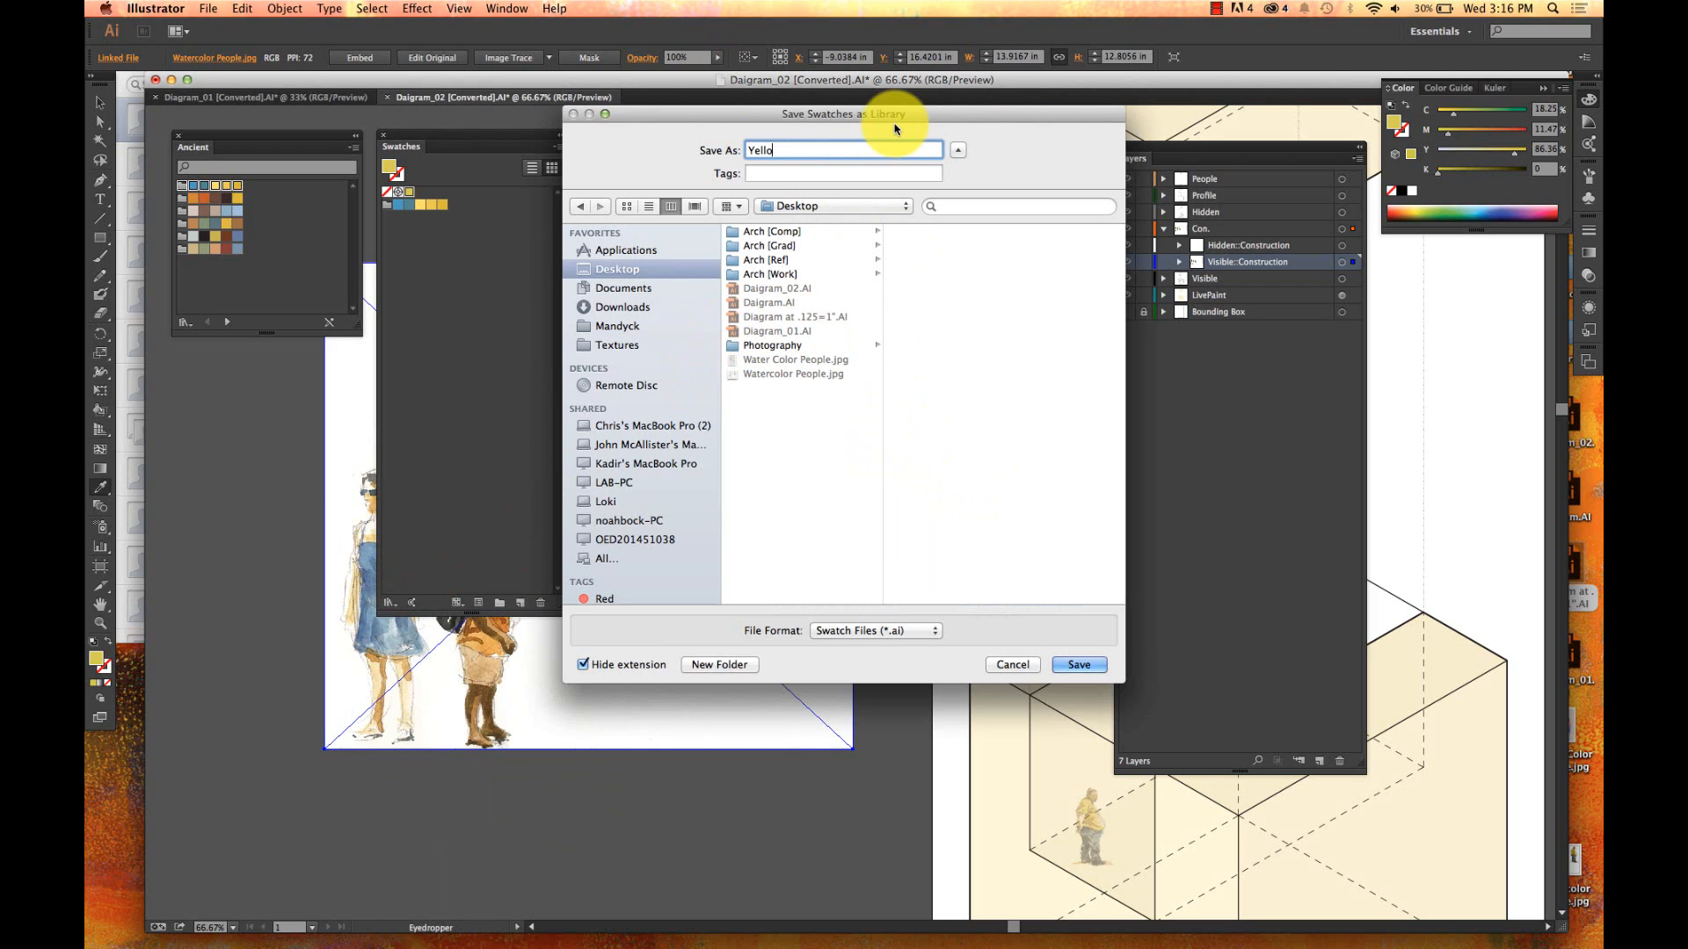
{"action": "type", "text": "w Swatch"}
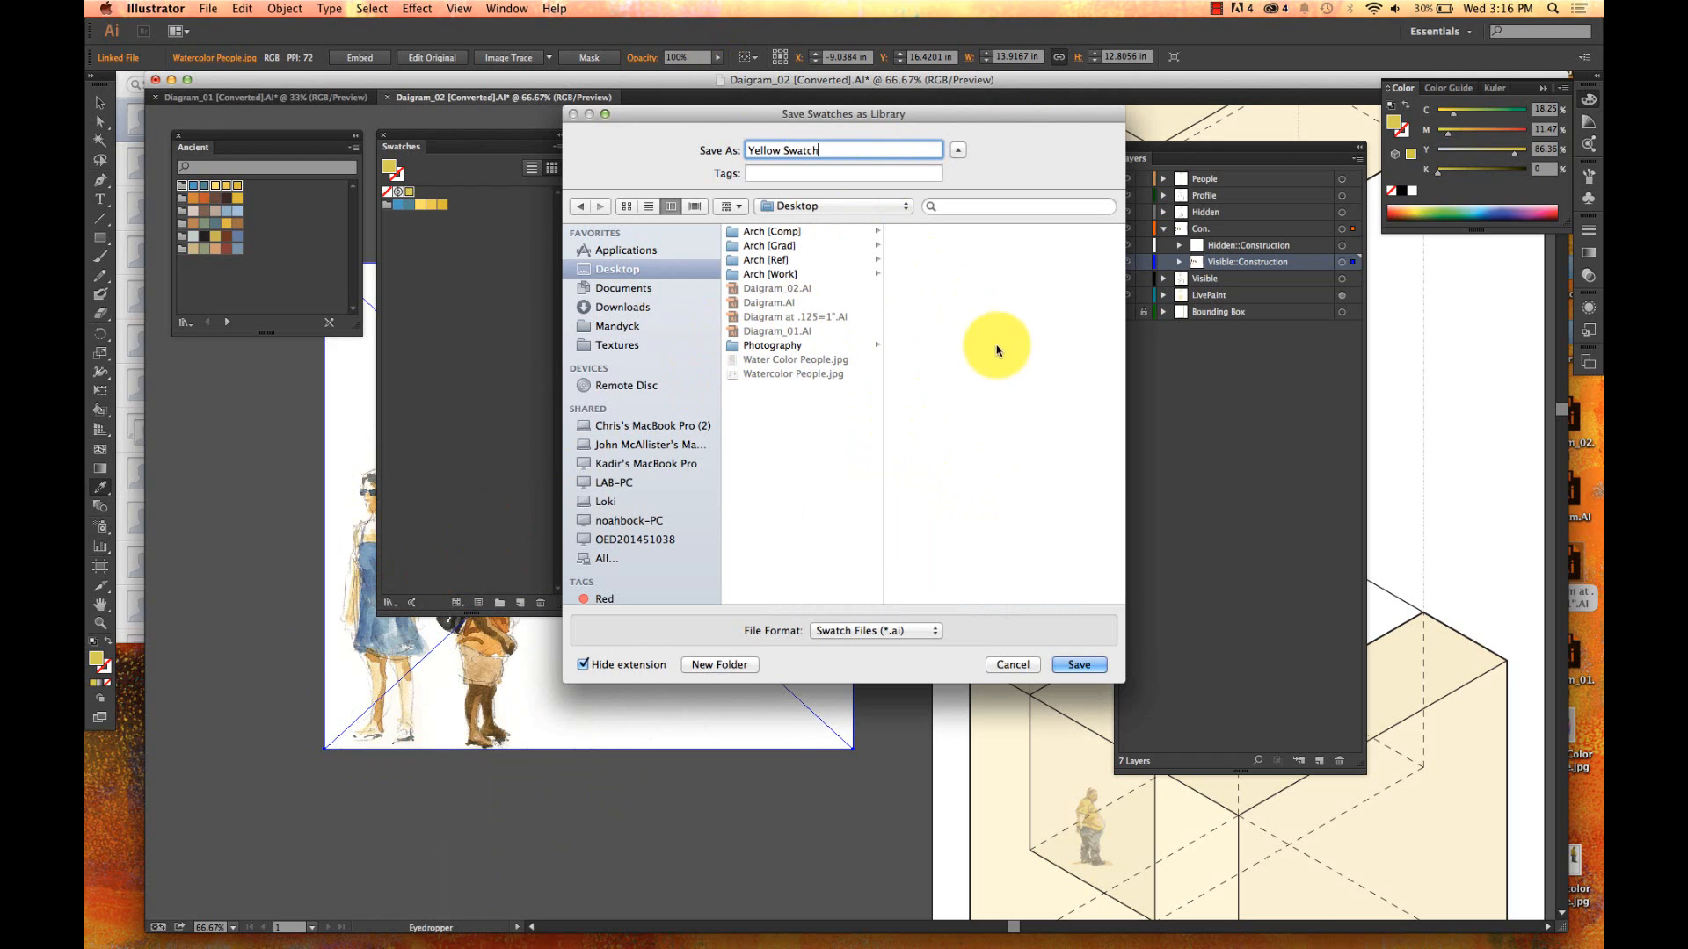
{"action": "key", "text": "Return"}
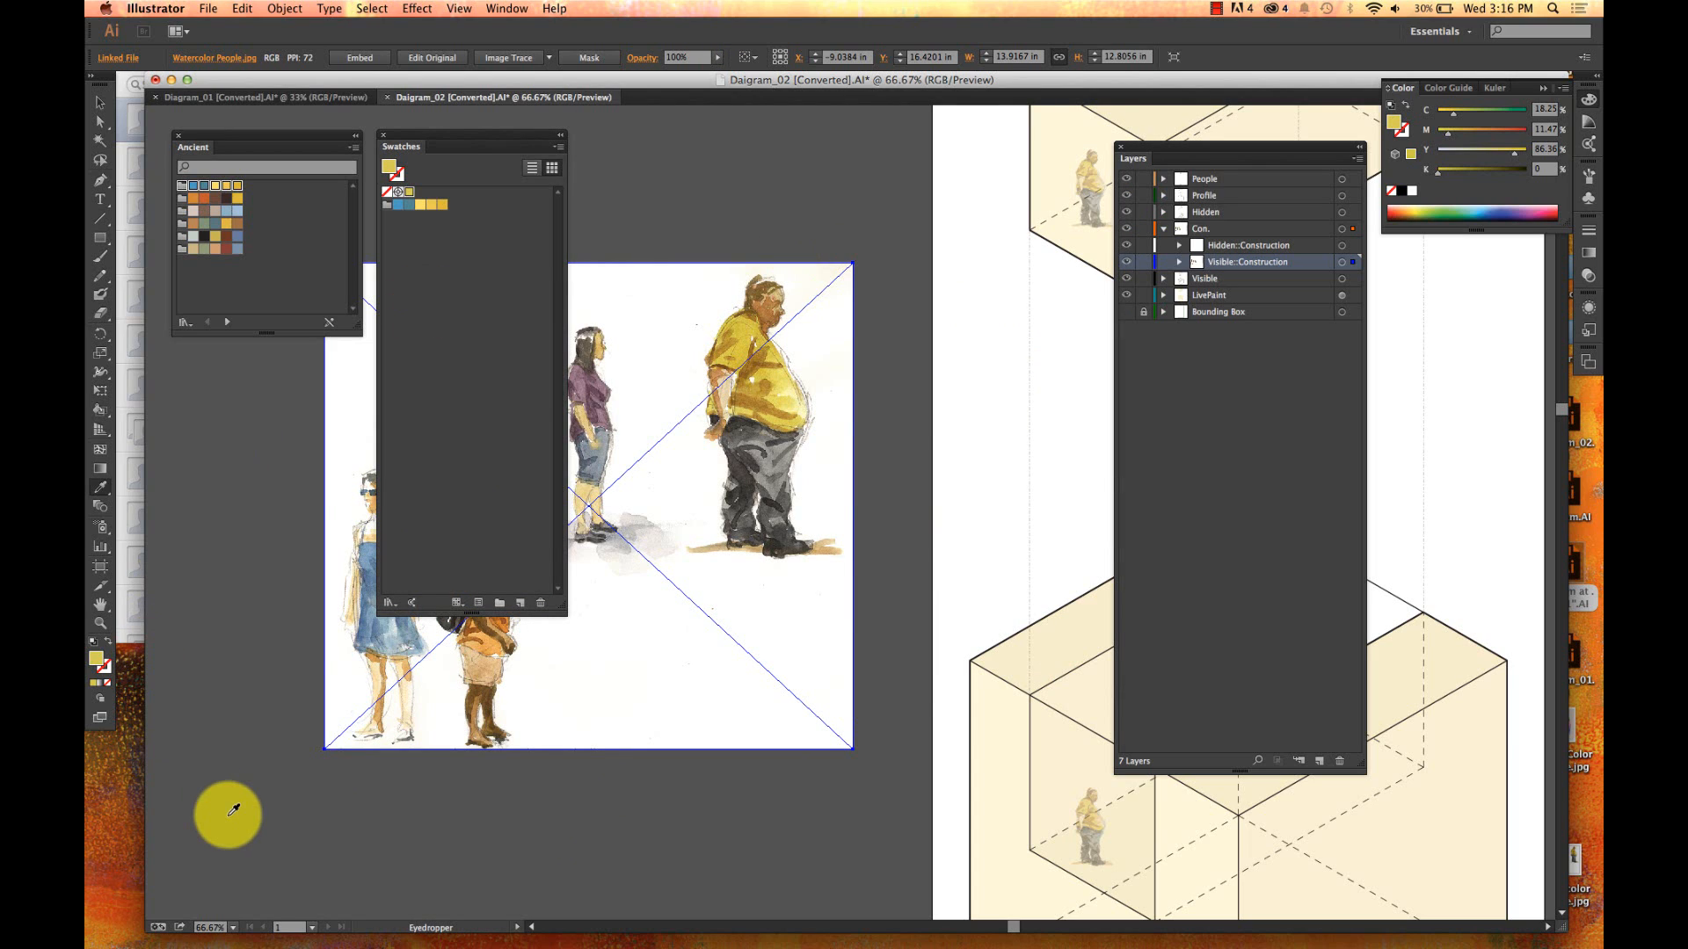
- Switch to Chrome, search Google for Kuler and open the Adobe Kuler color wheel site
{"action": "key", "text": "super+Tab"}
{"action": "key", "text": "super+Tab"}
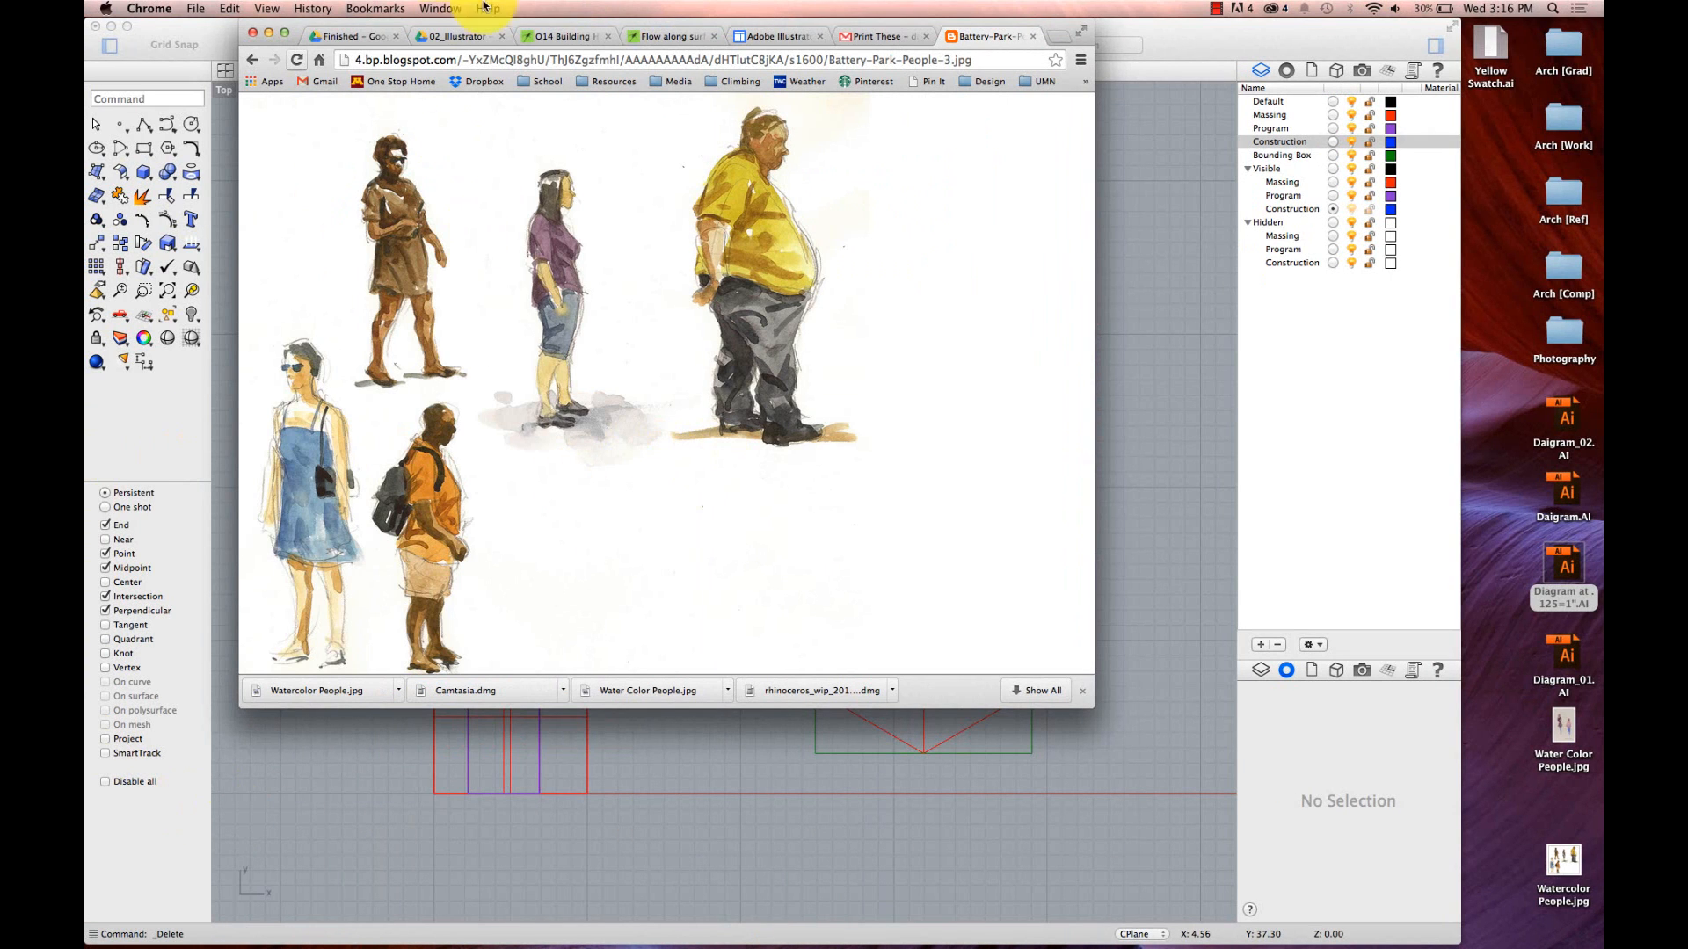
{"action": "left_click", "coordinate": [989, 61]}
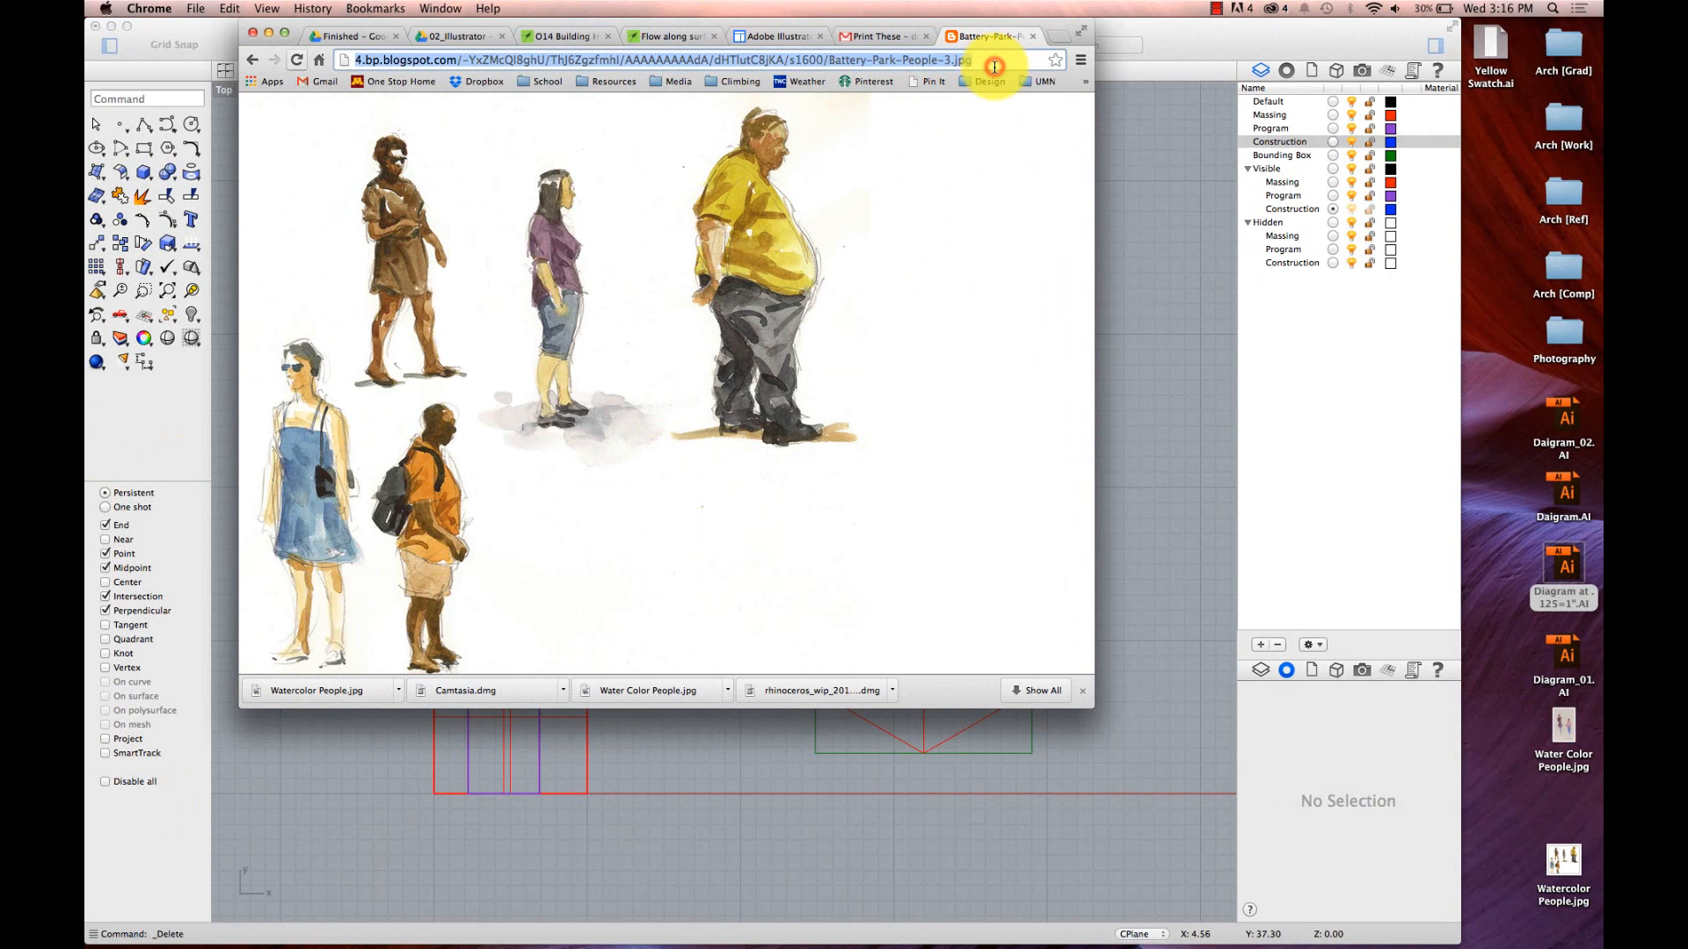
{"action": "type", "text": "Kuler"}
{"action": "key", "text": "Return"}
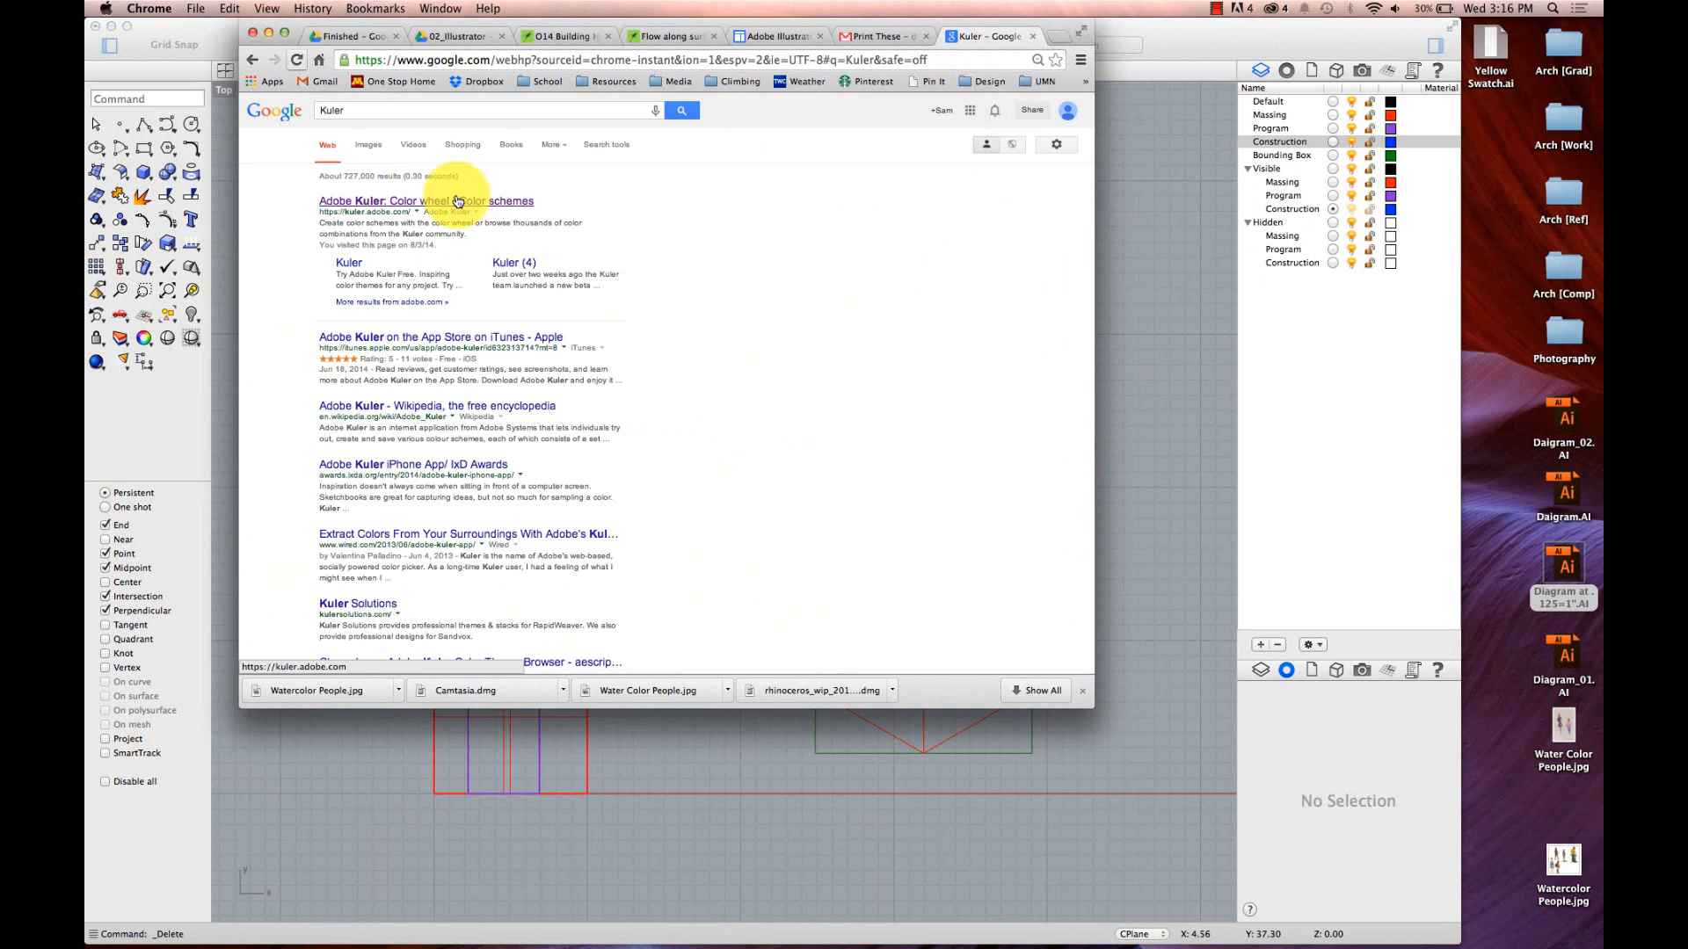
{"action": "left_click", "coordinate": [458, 201]}
{"action": "left_click", "coordinate": [450, 198]}
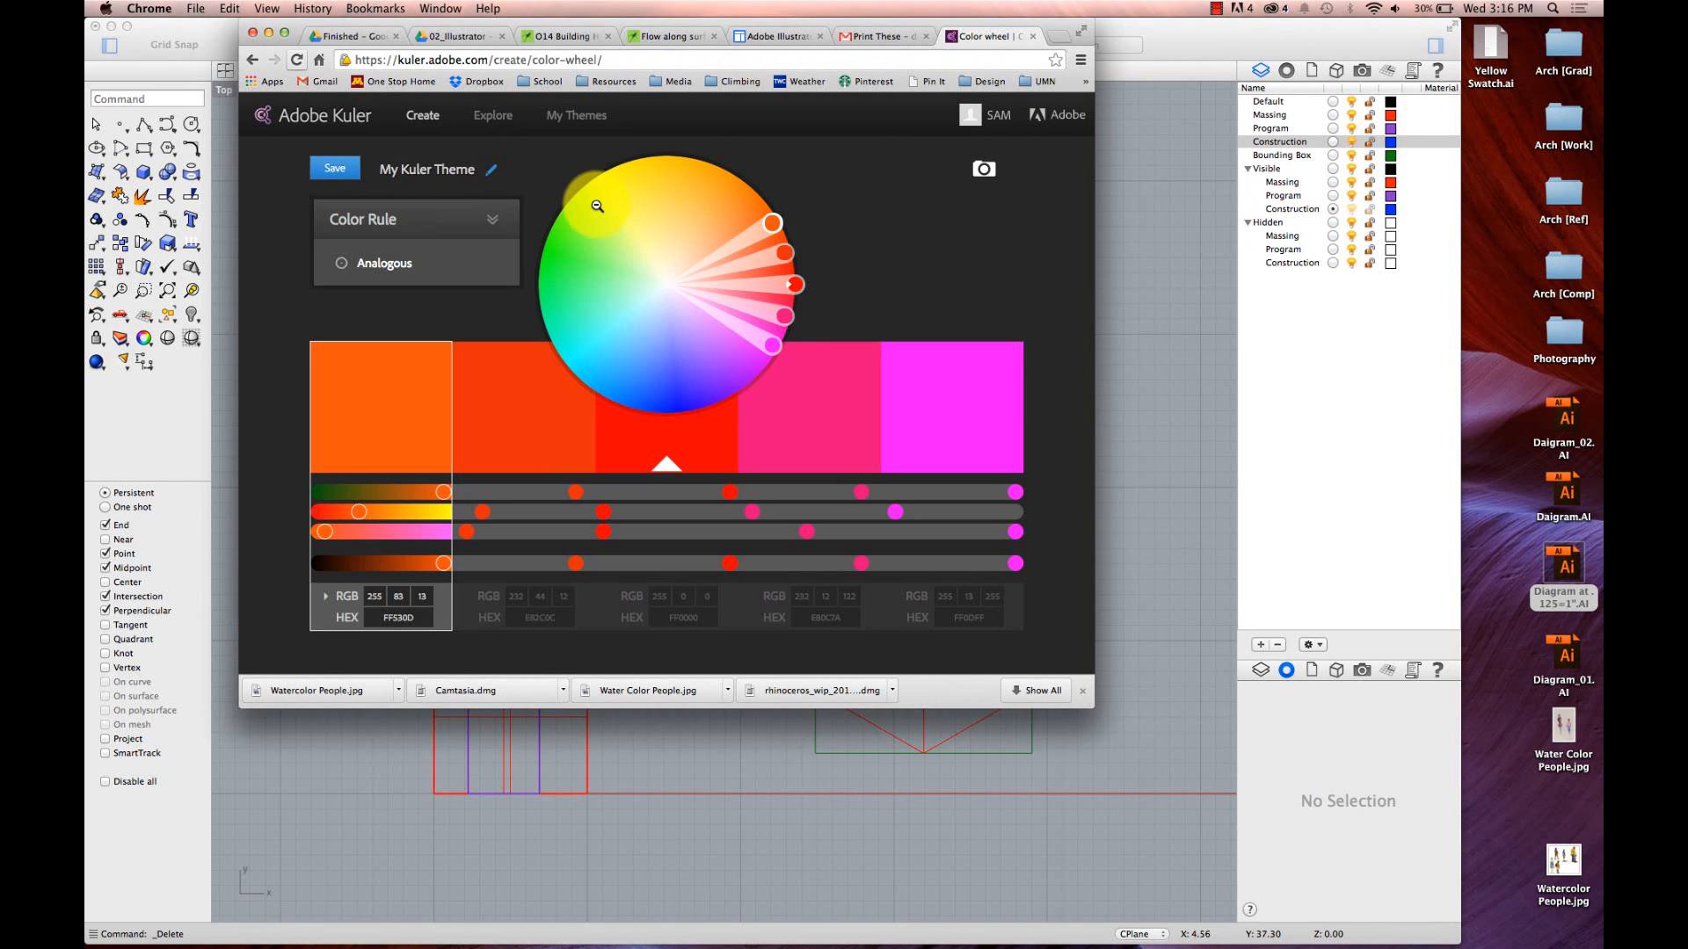
{"action": "left_click", "coordinate": [978, 173]}
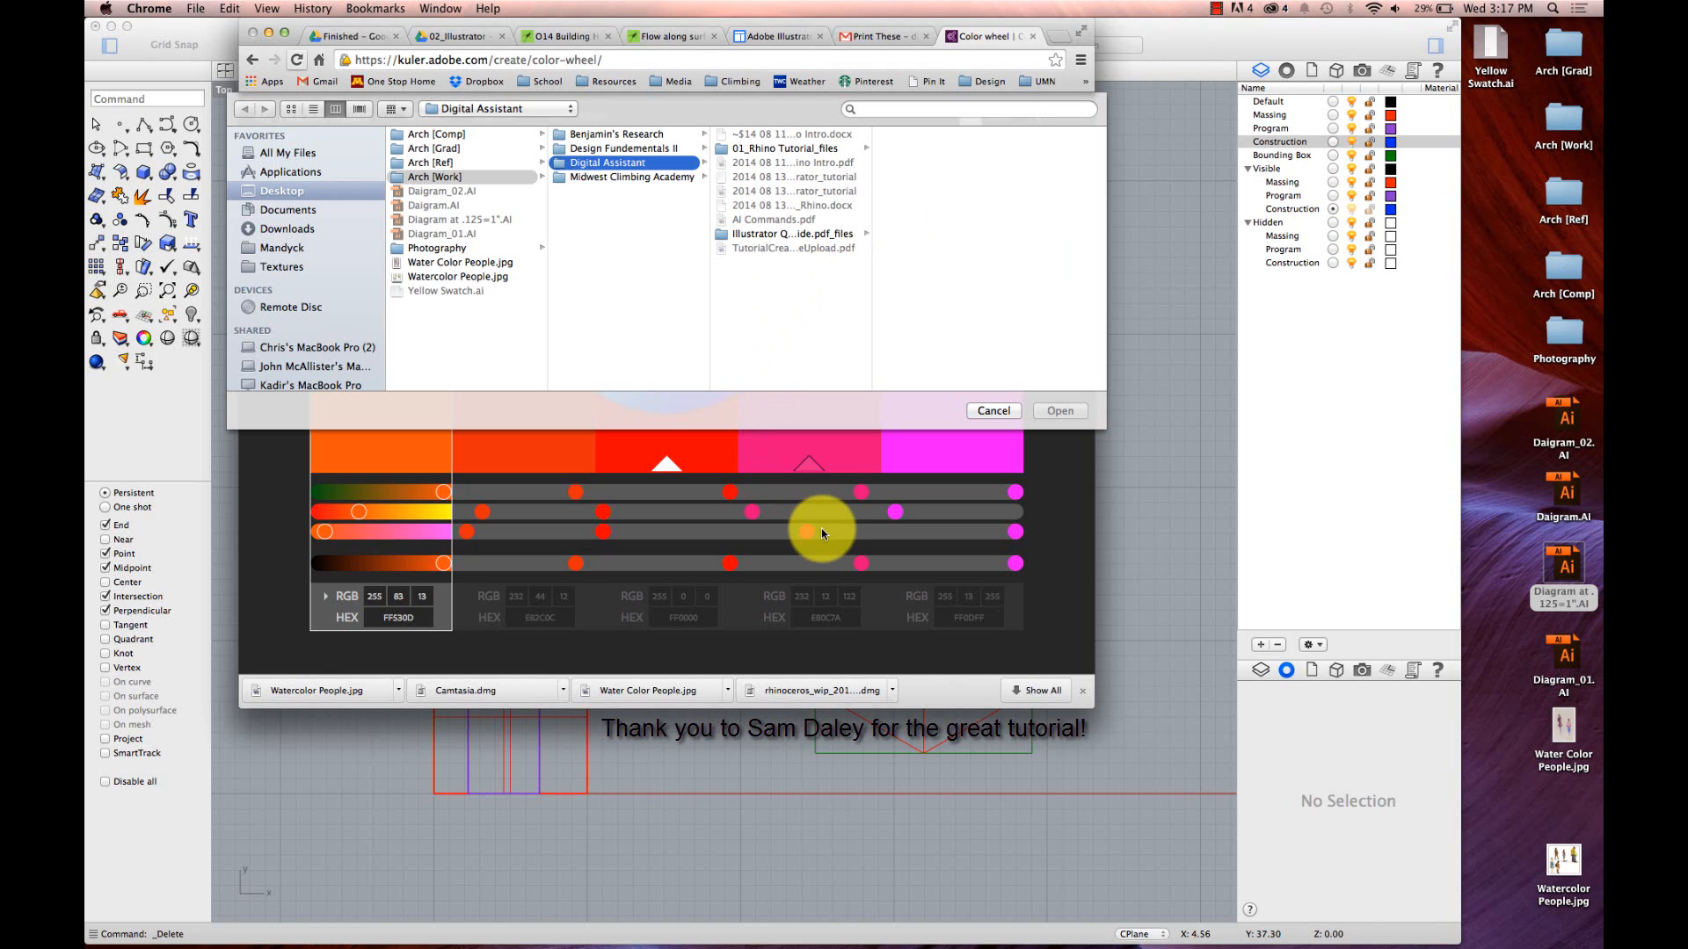
{"action": "left_click", "coordinate": [985, 421]}
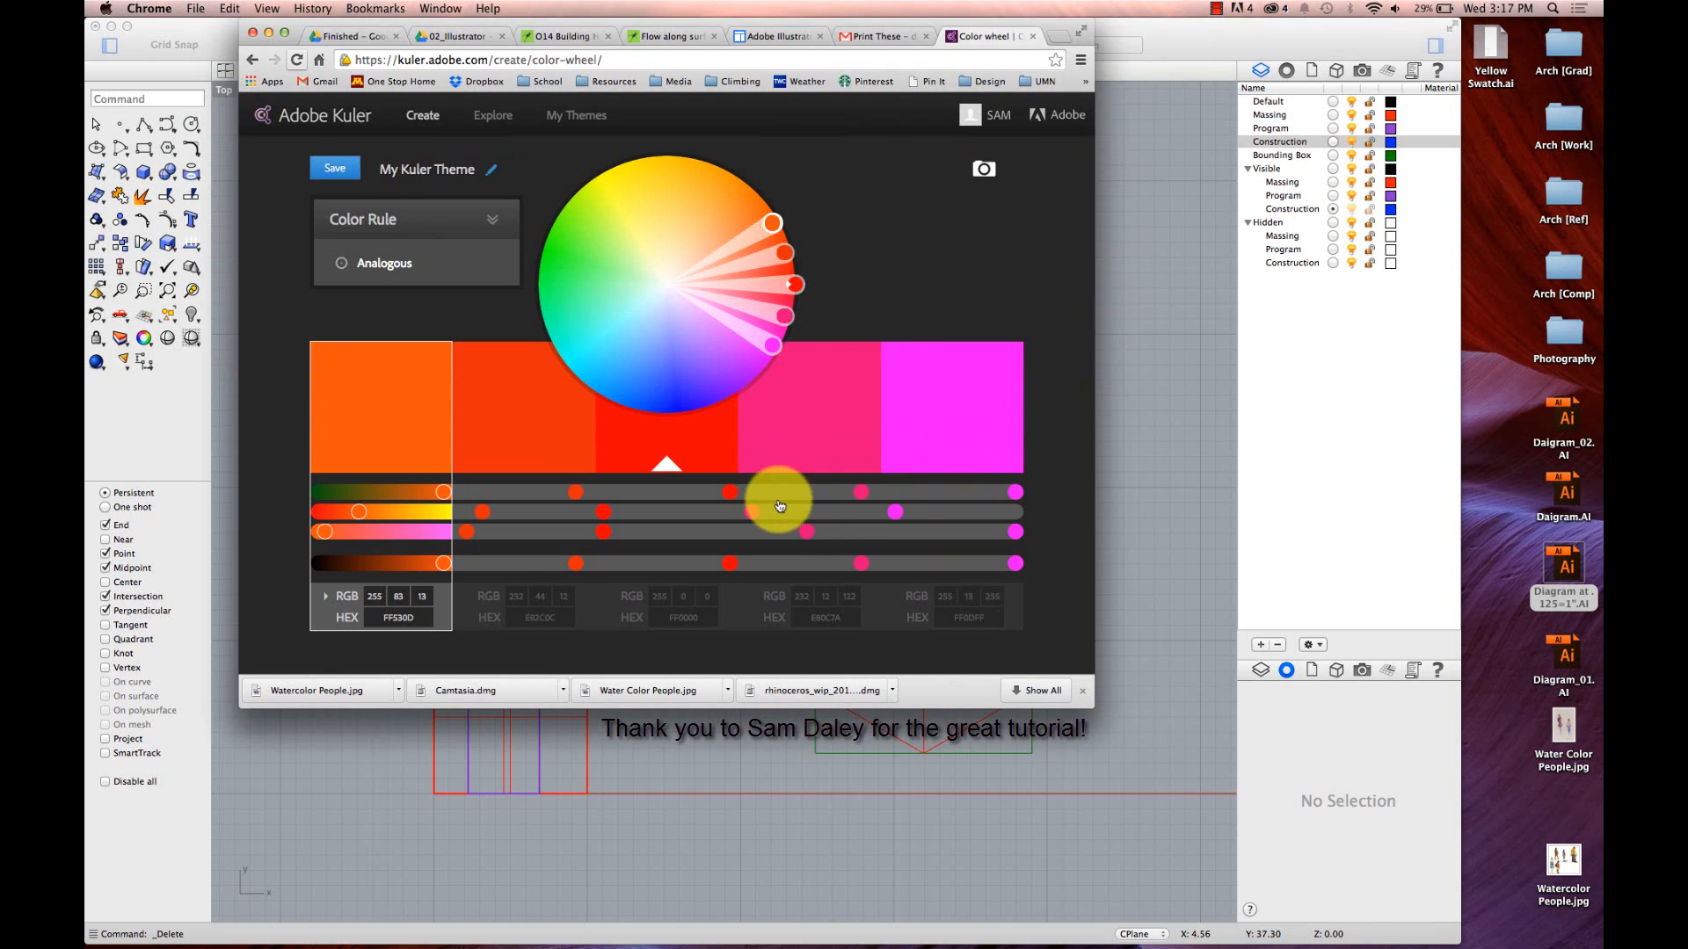
{"action": "left_click", "coordinate": [983, 173]}
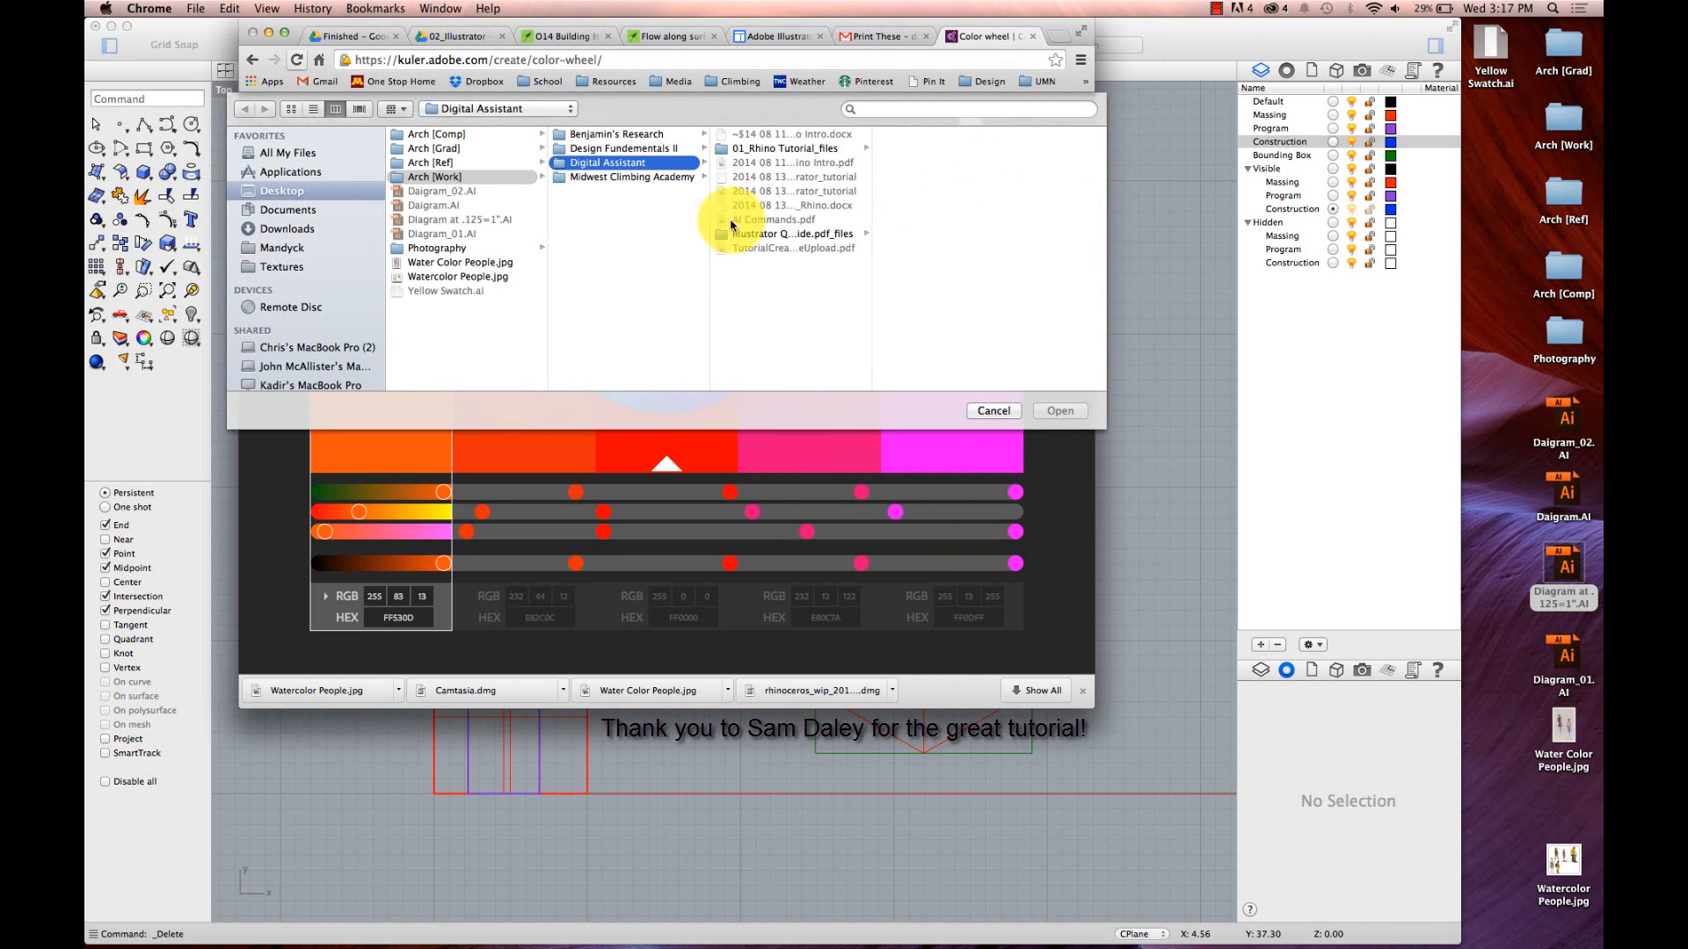
{"action": "key", "text": "Escape"}
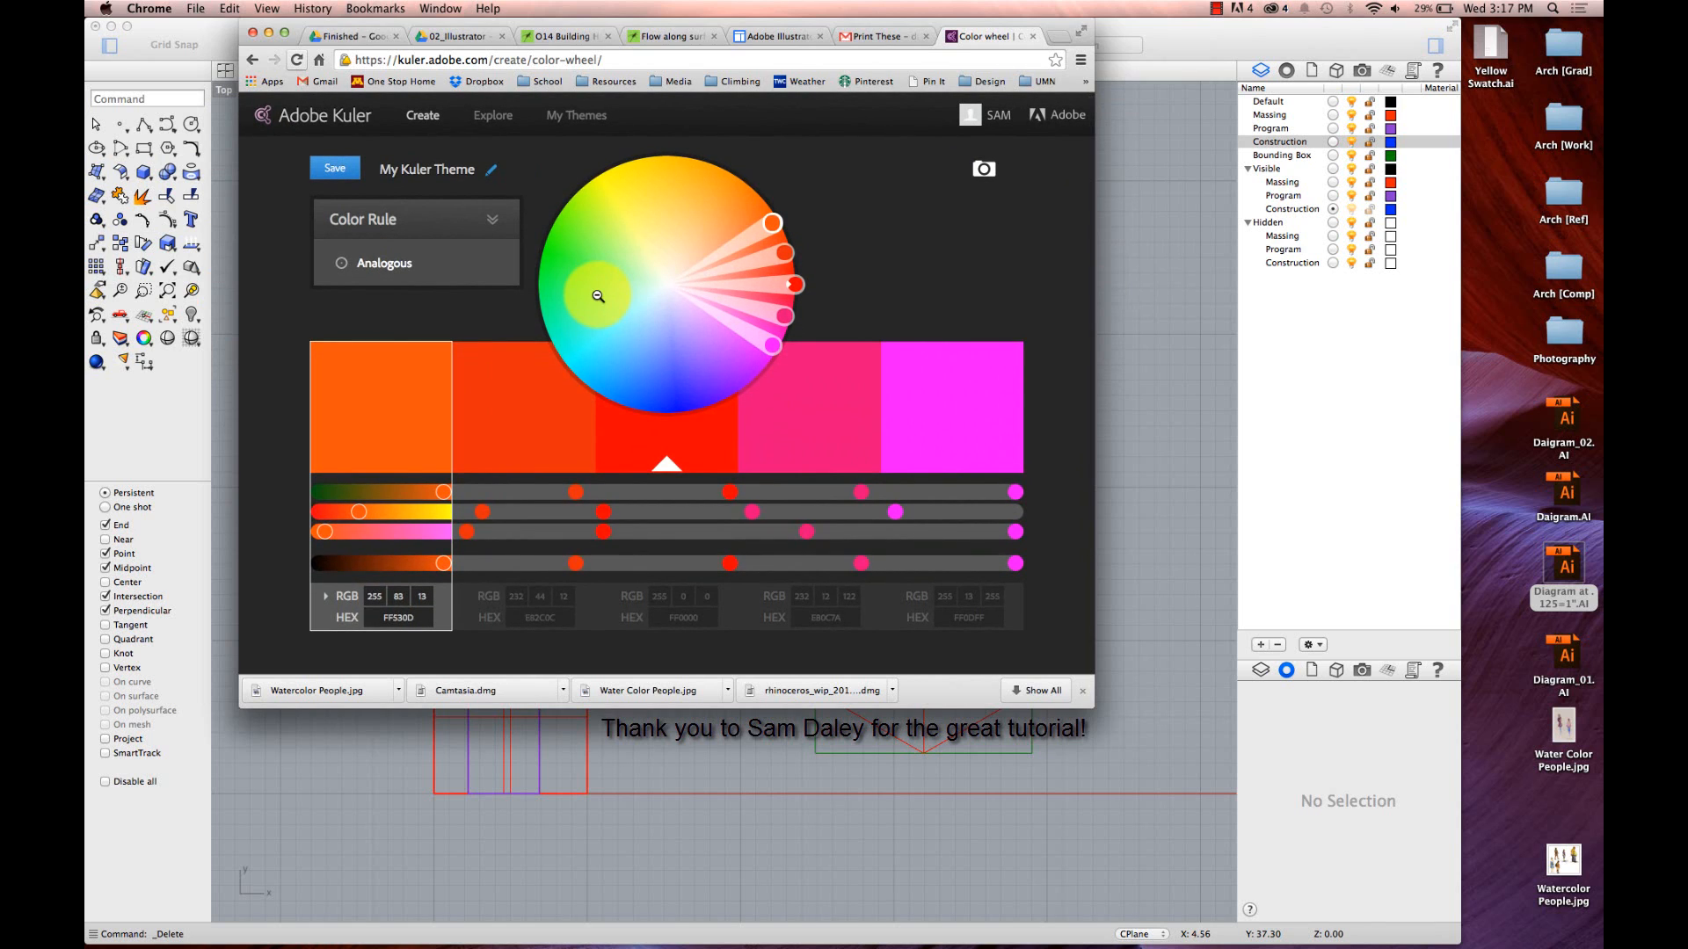
- Set the Kuler theme's color rule to Custom
{"action": "left_click", "coordinate": [469, 248]}
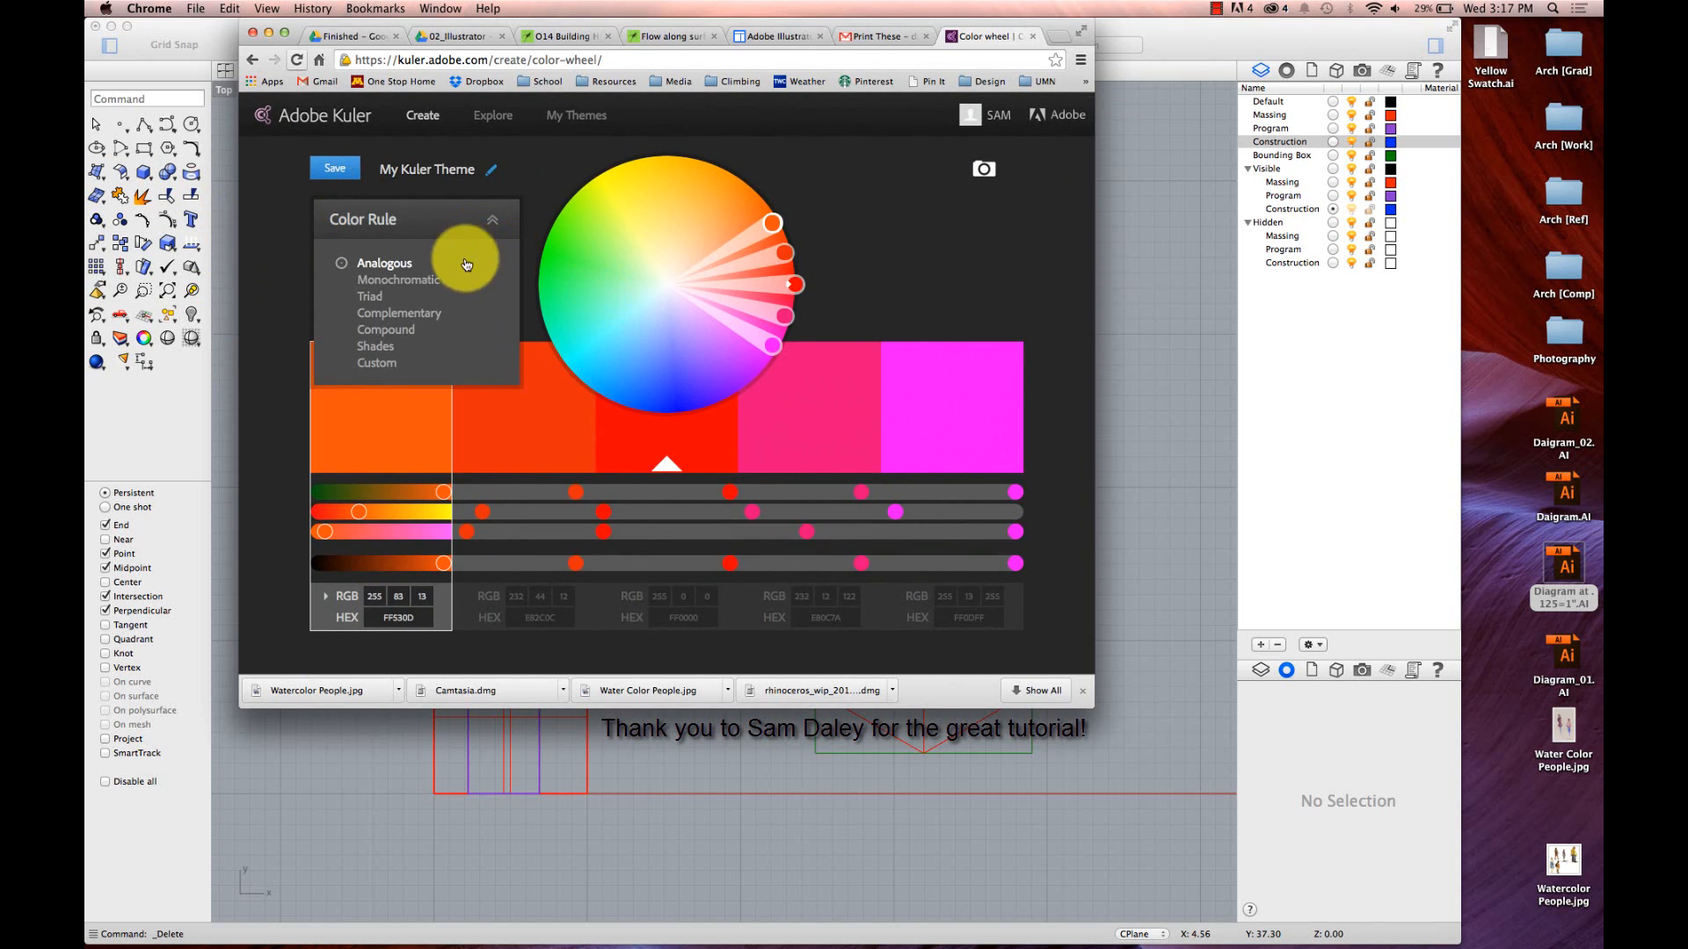
{"action": "left_click", "coordinate": [368, 373]}
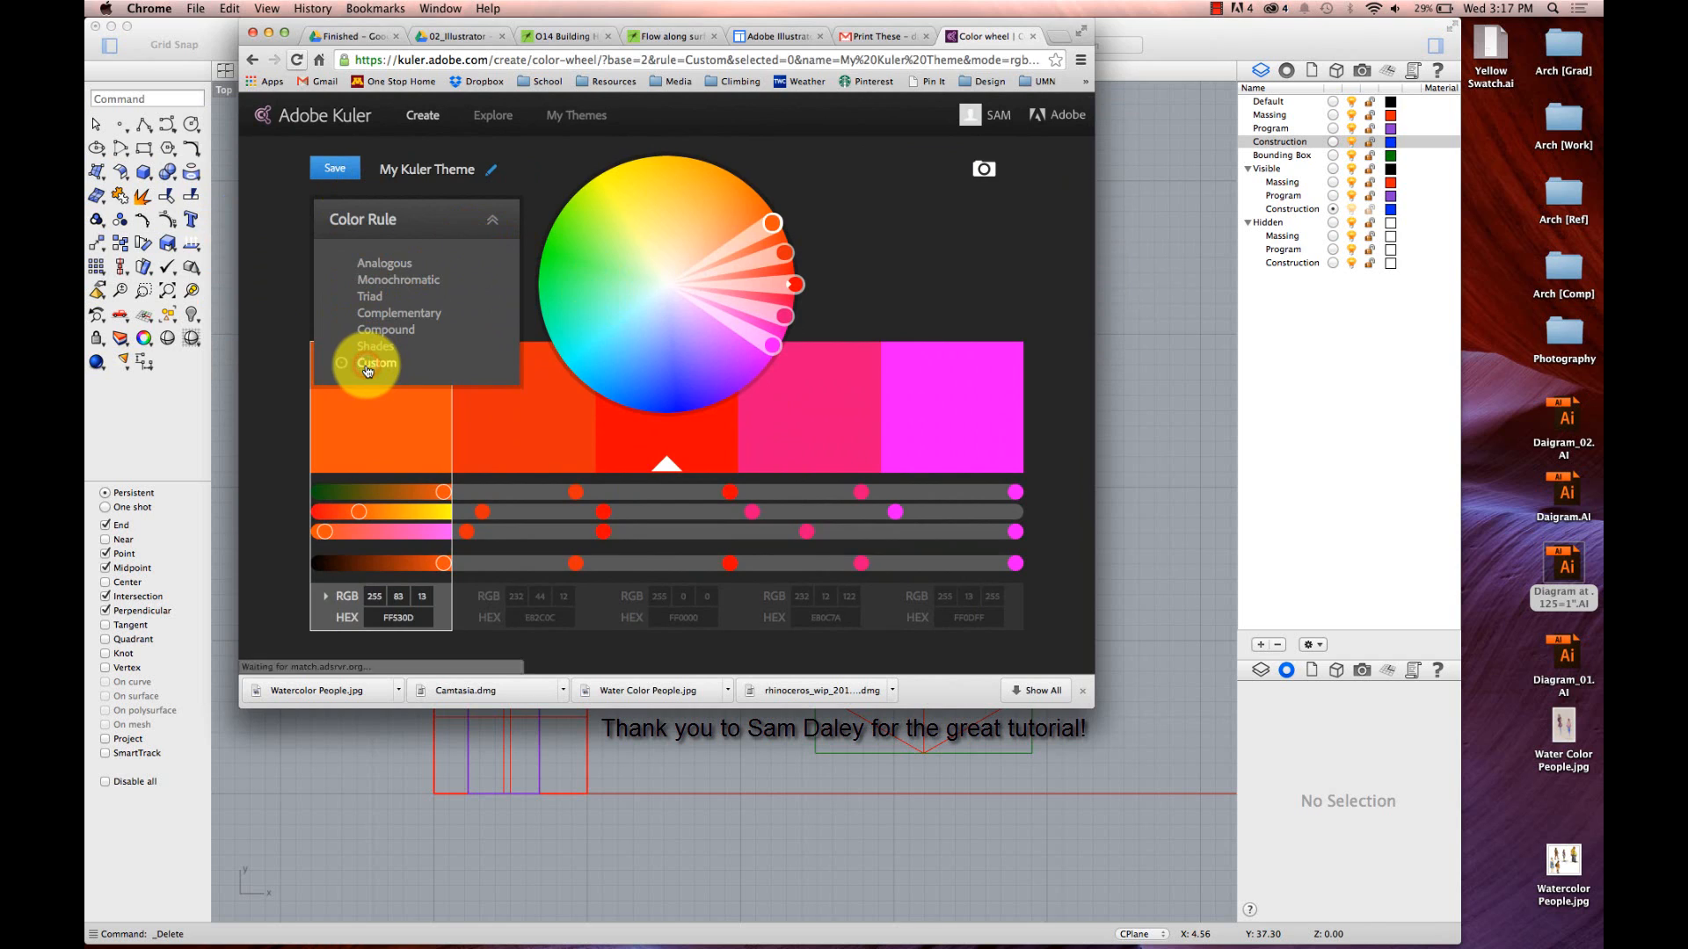